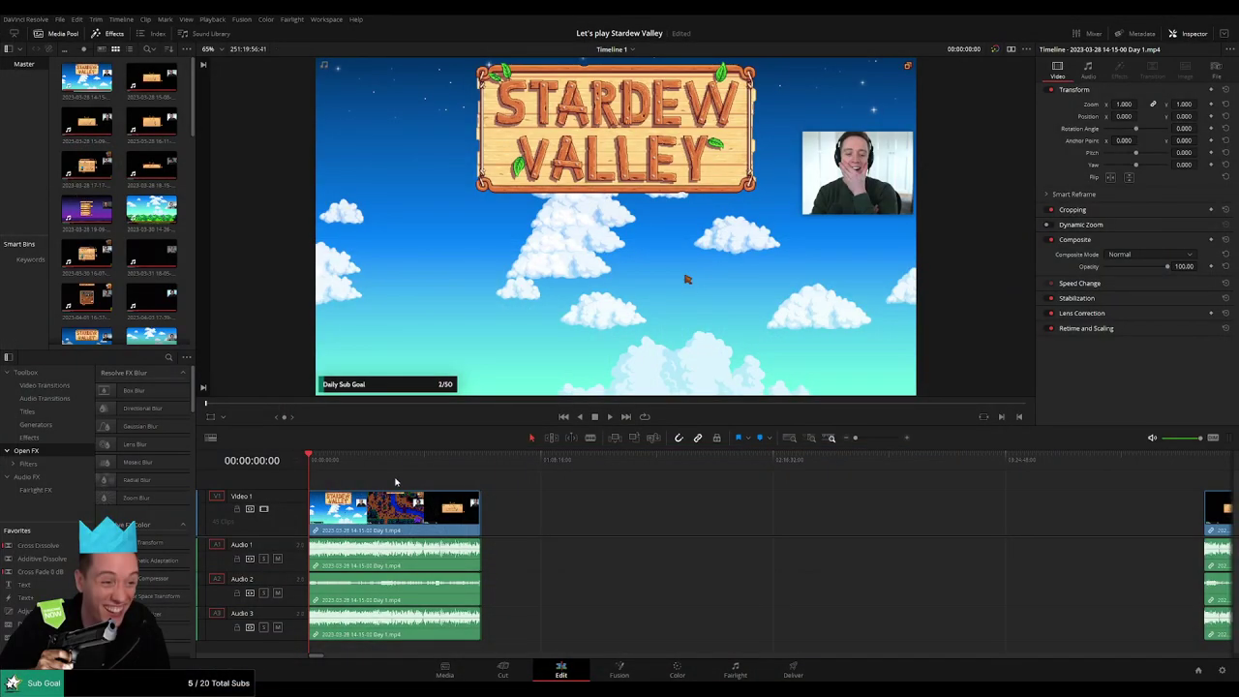
# - Mute the Audio 2 and Audio 3 tracks and replay the opening of the timeline
pyautogui.moveTo(855, 437); pyautogui.dragTo(881, 437)
pyautogui.press('space')
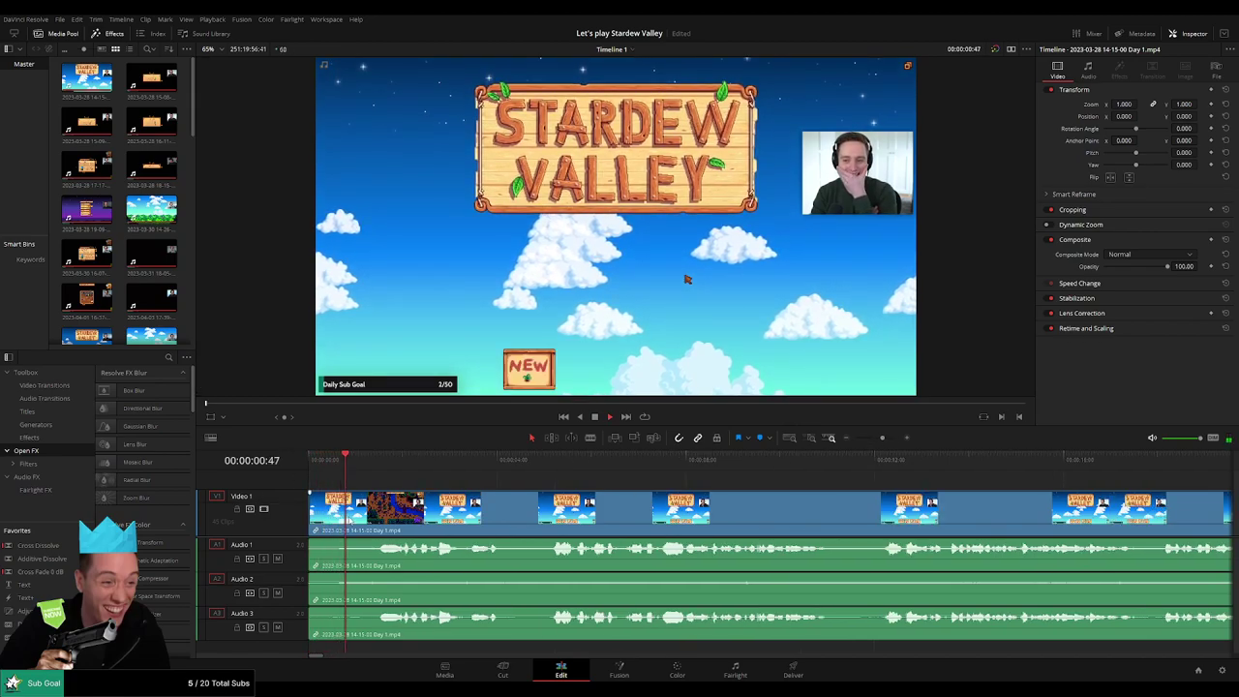
pyautogui.click(278, 593)
pyautogui.click(278, 627)
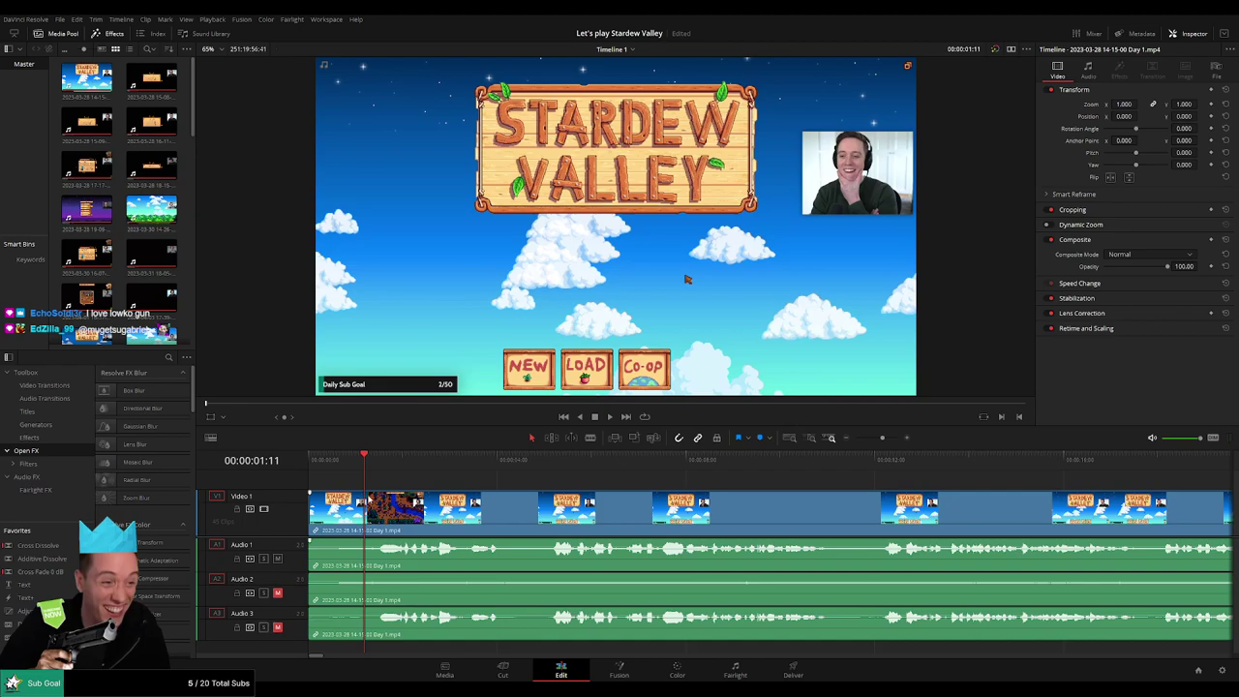
pyautogui.click(328, 468)
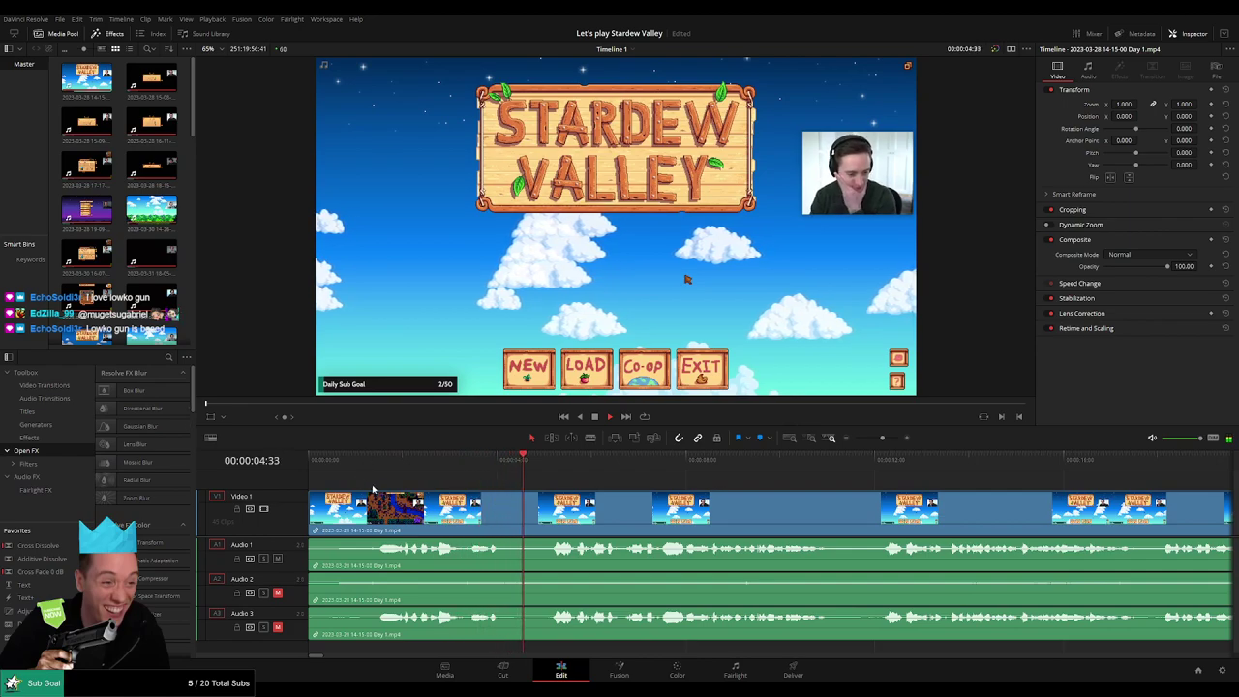
# - Add fade-ins of about one second to the audio and video at the start of the first Day 1 clip
pyautogui.moveTo(321, 471); pyautogui.dragTo(307, 471)
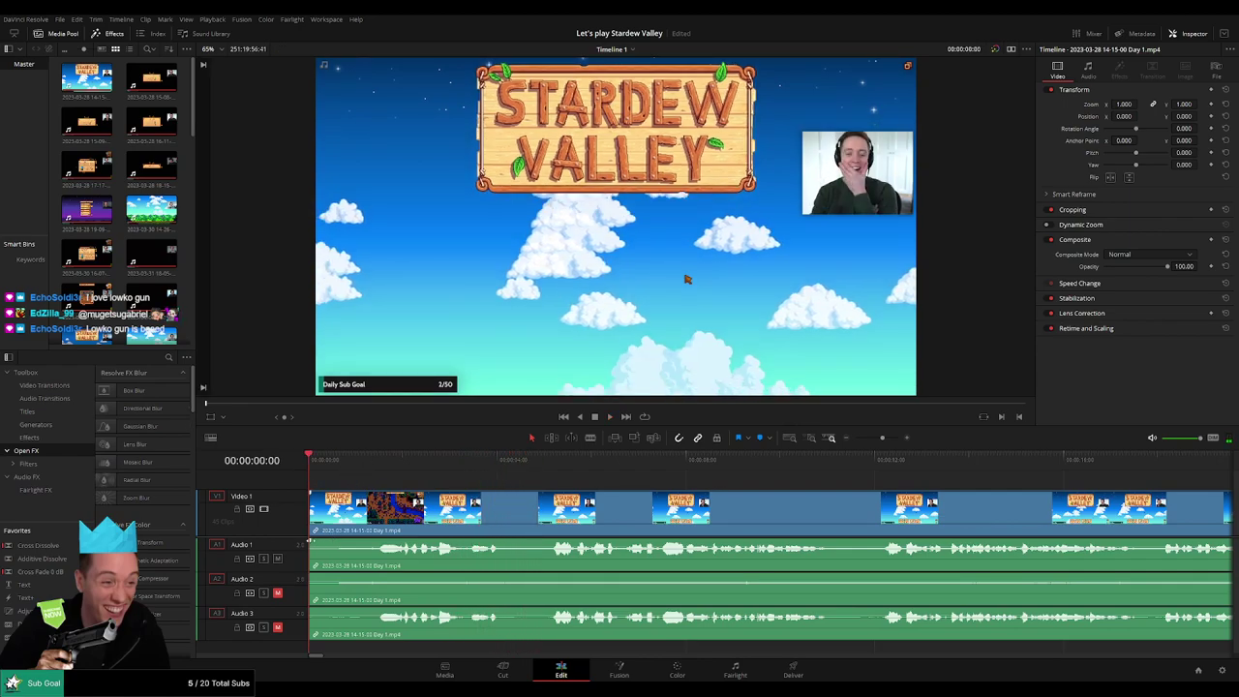
pyautogui.moveTo(310, 541); pyautogui.dragTo(354, 613)
pyautogui.moveTo(311, 492); pyautogui.dragTo(357, 495)
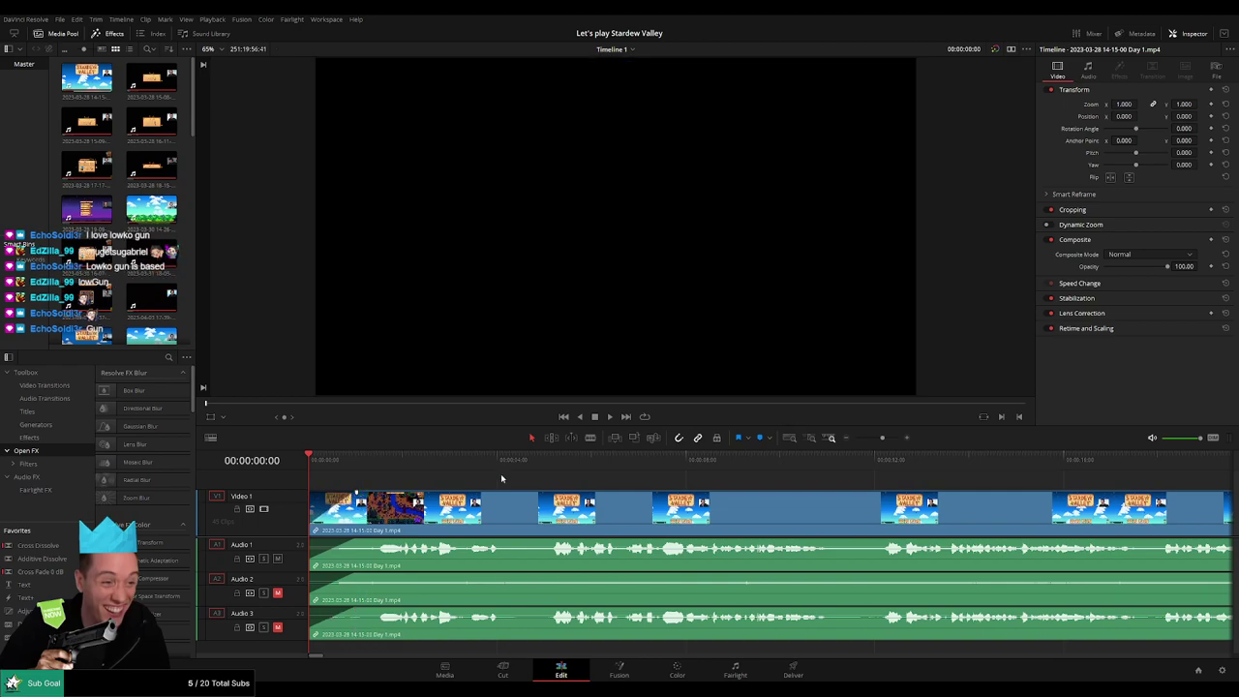
# - Play the opening of the Day 1 clip to review the stream's title-screen introduction
pyautogui.moveTo(881, 438); pyautogui.dragTo(855, 439)
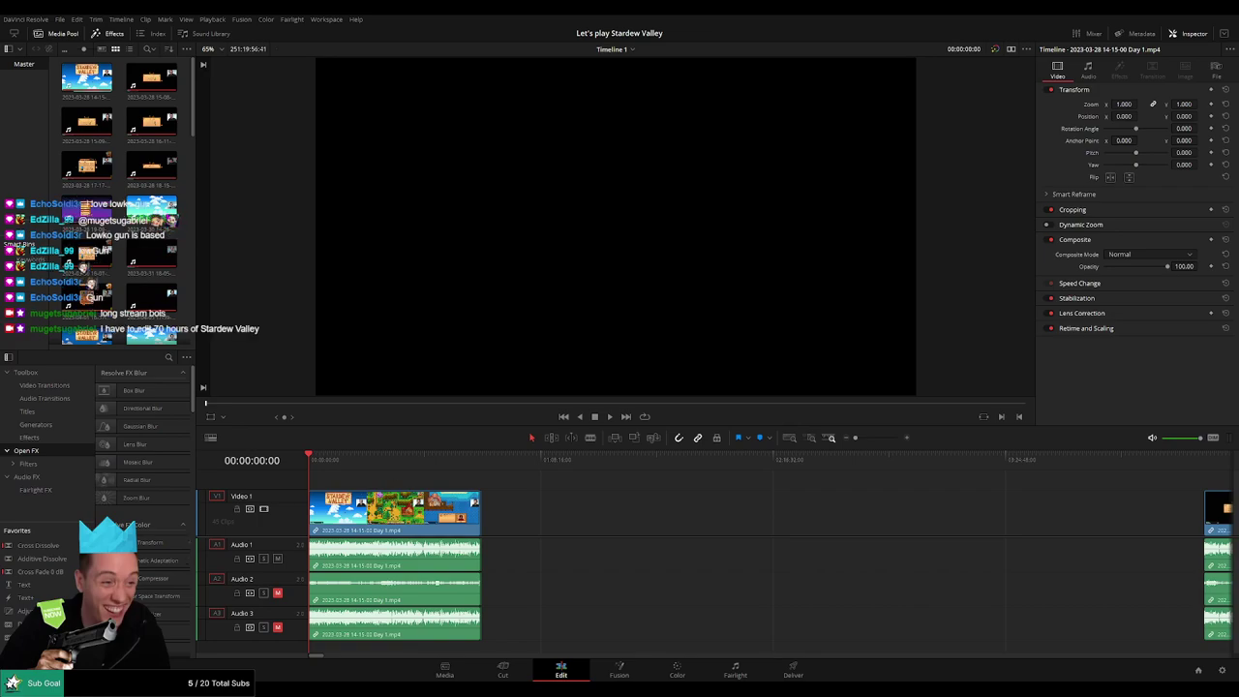
pyautogui.press('space')
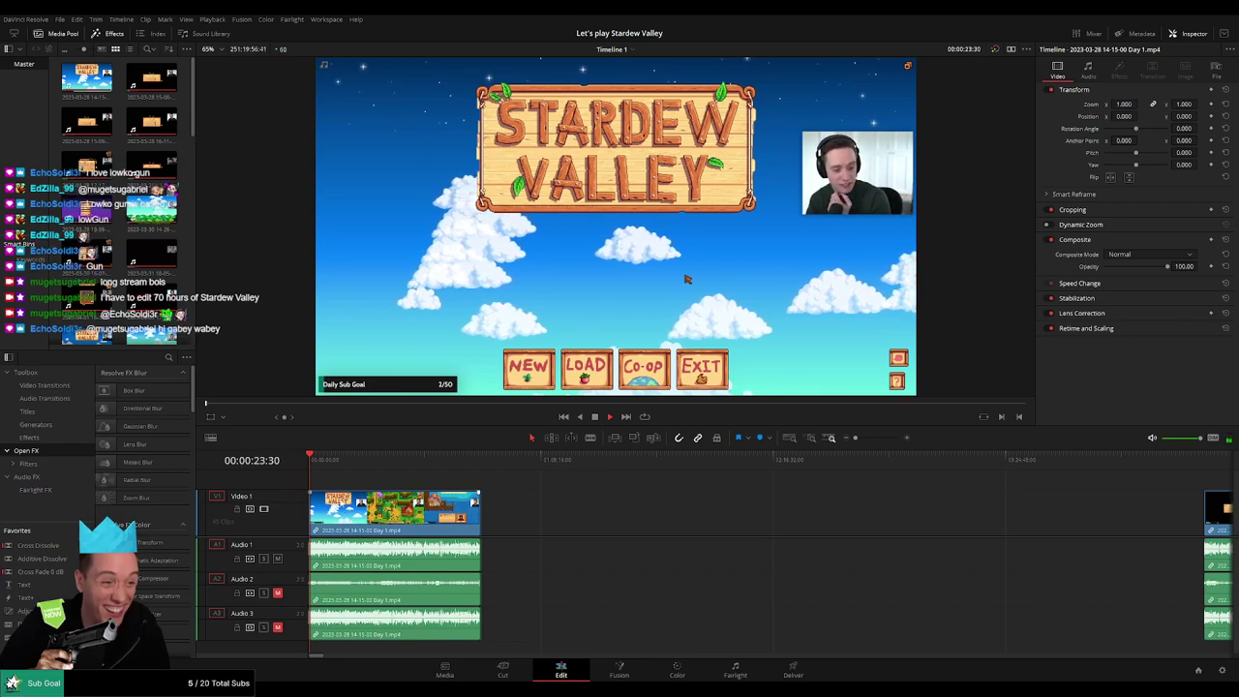
pyautogui.scroll(6, 404, 494)
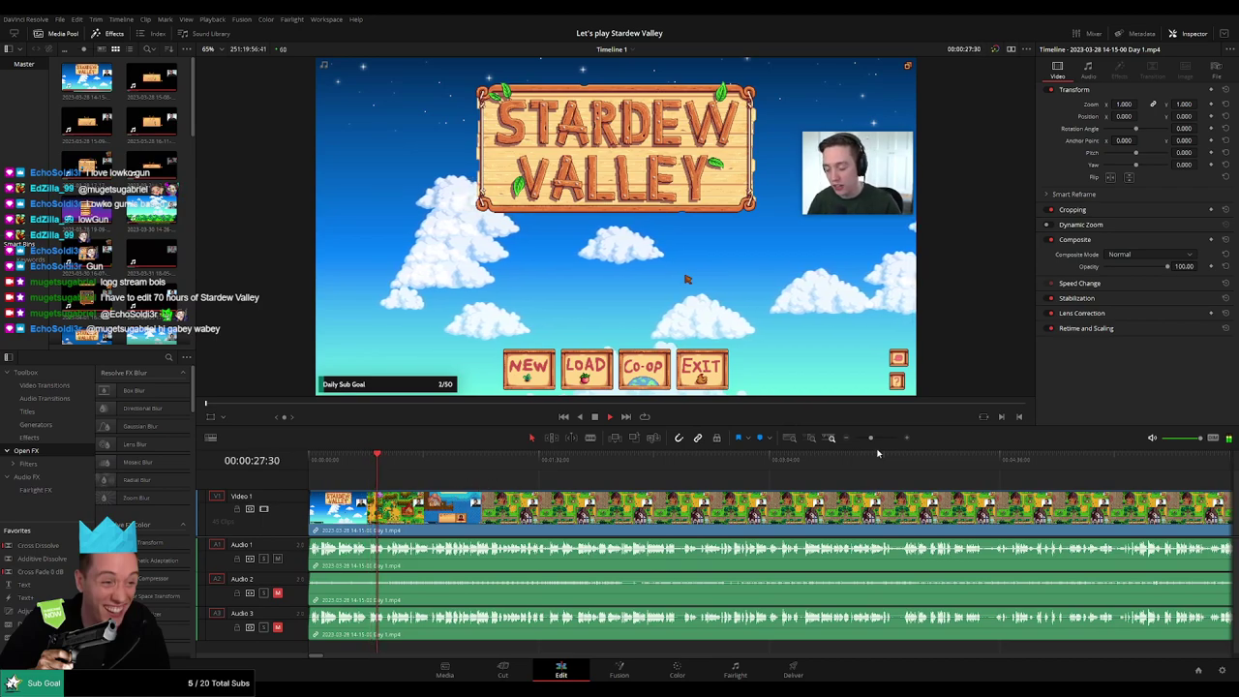
pyautogui.moveTo(871, 439); pyautogui.dragTo(861, 438)
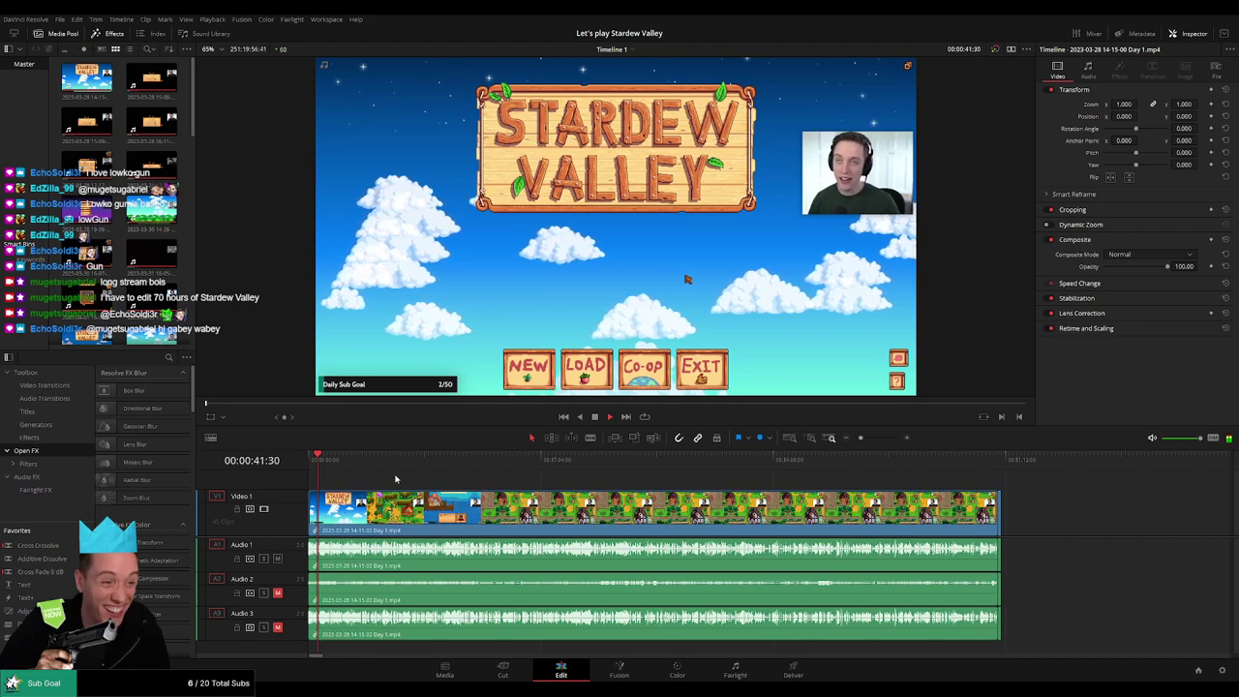
pyautogui.press('space')
pyautogui.hscroll(2, 430, 485)
pyautogui.scroll(1, 431, 486)
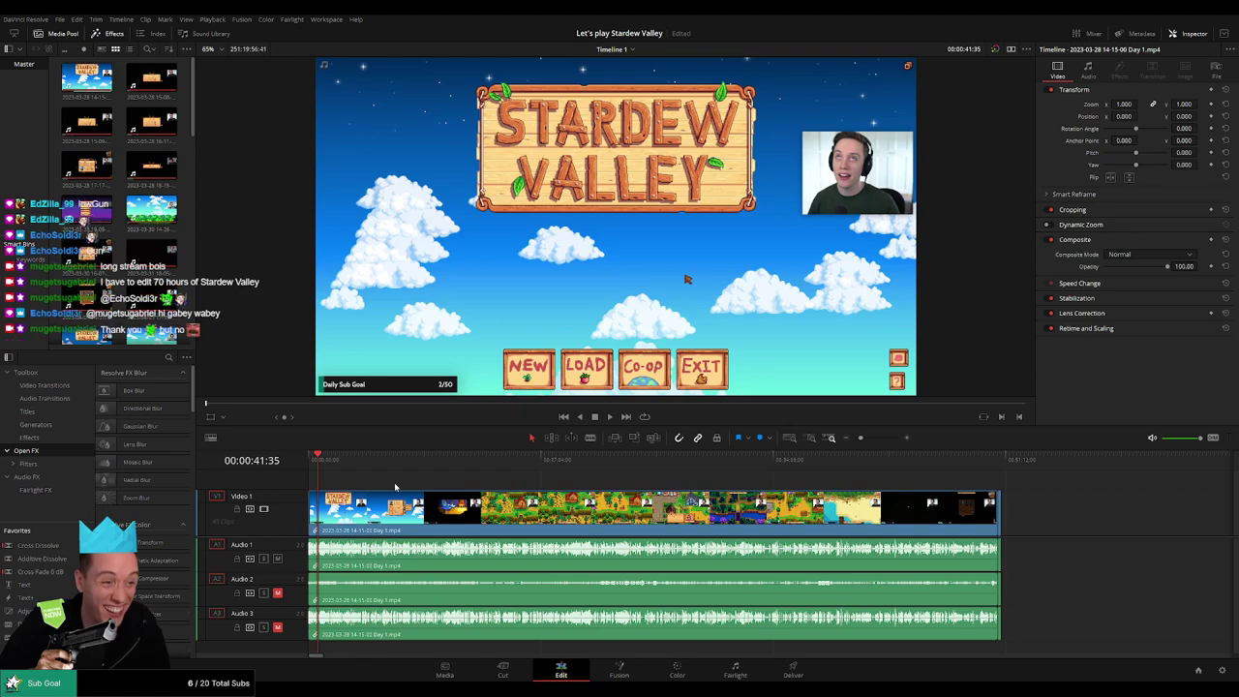
pyautogui.click(334, 461)
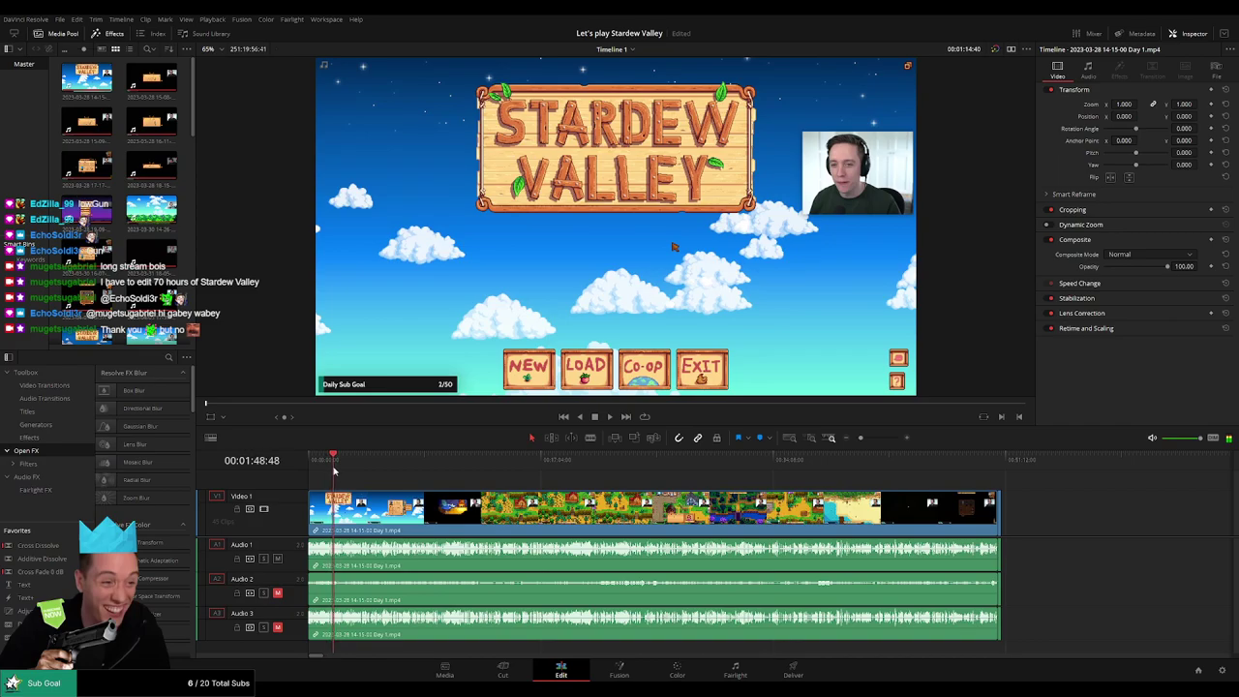
# - Skim the Day 1 clip to its end and check the join with the Day 1 part 2 clip
pyautogui.moveTo(333, 469); pyautogui.dragTo(986, 518)
pyautogui.press('space')
pyautogui.scroll(3, 986, 518)
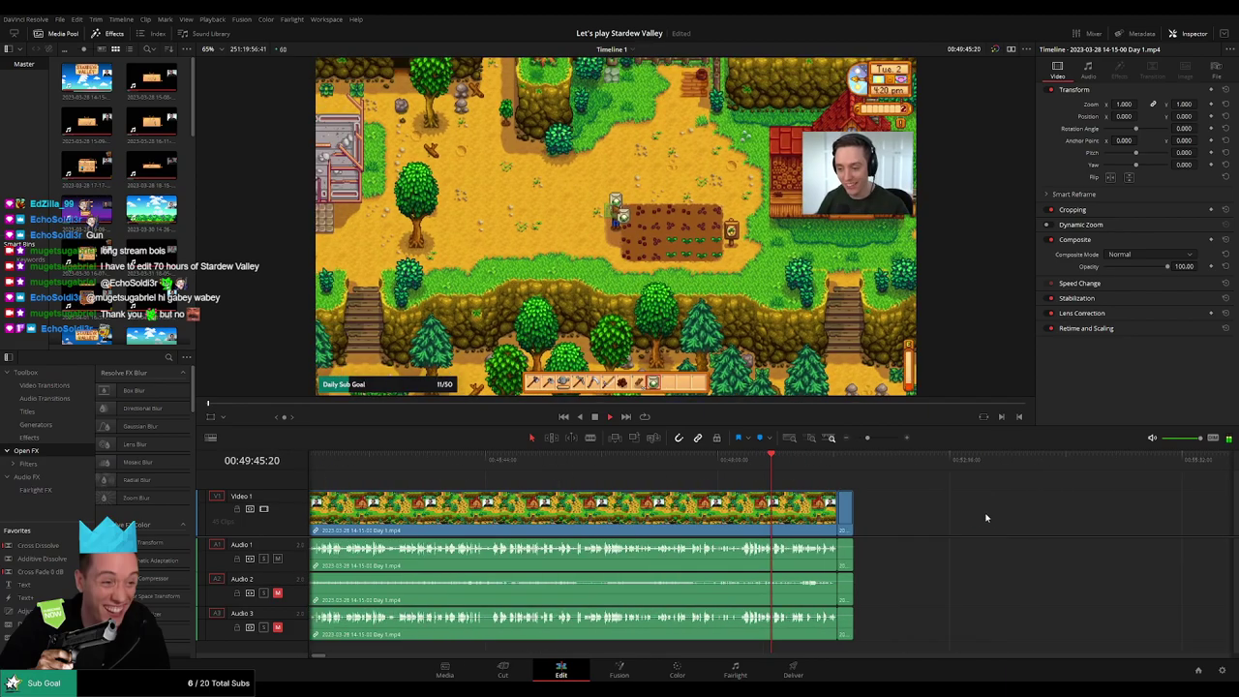
pyautogui.scroll(2, 986, 518)
pyautogui.moveTo(784, 470); pyautogui.dragTo(882, 483)
pyautogui.press('space')
pyautogui.scroll(3, 896, 499)
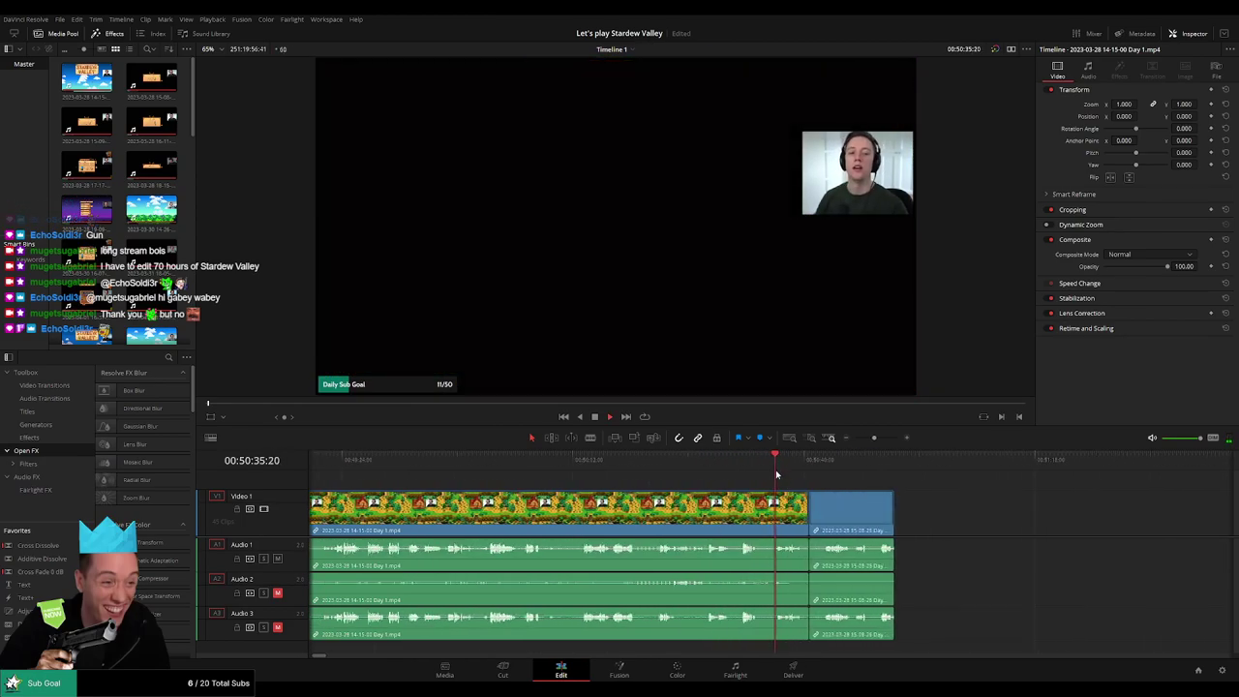
pyautogui.moveTo(776, 474); pyautogui.dragTo(848, 472)
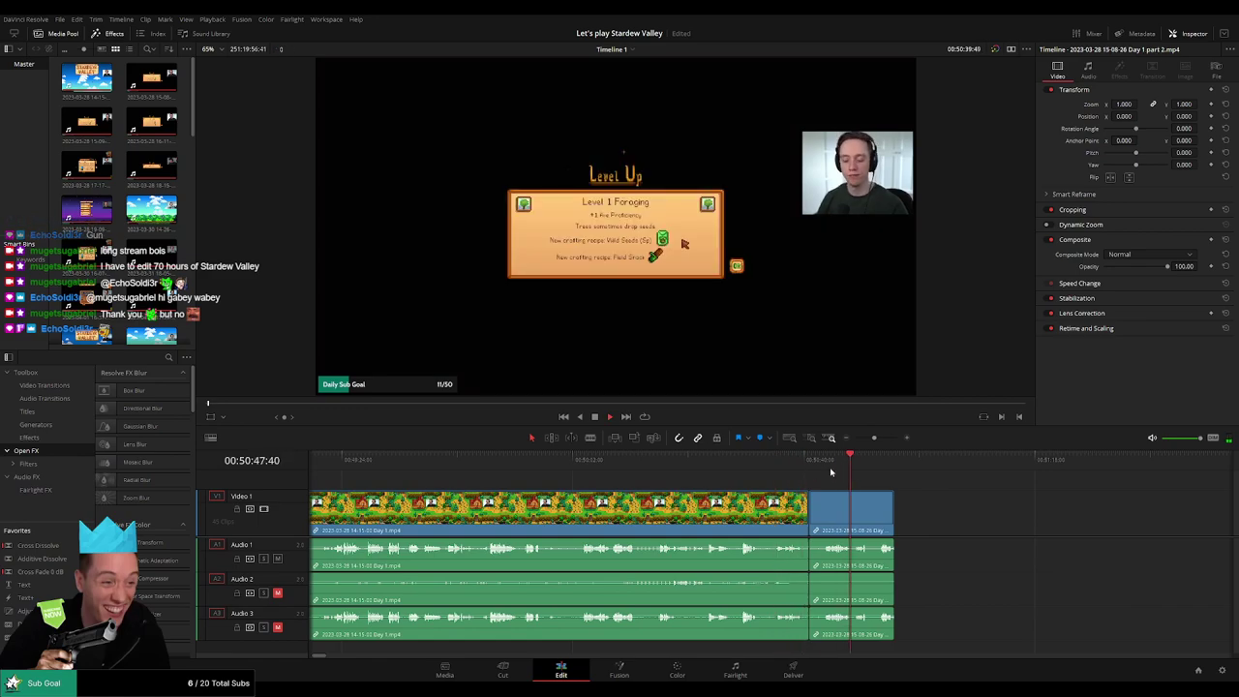
pyautogui.click(831, 473)
pyautogui.click(822, 467)
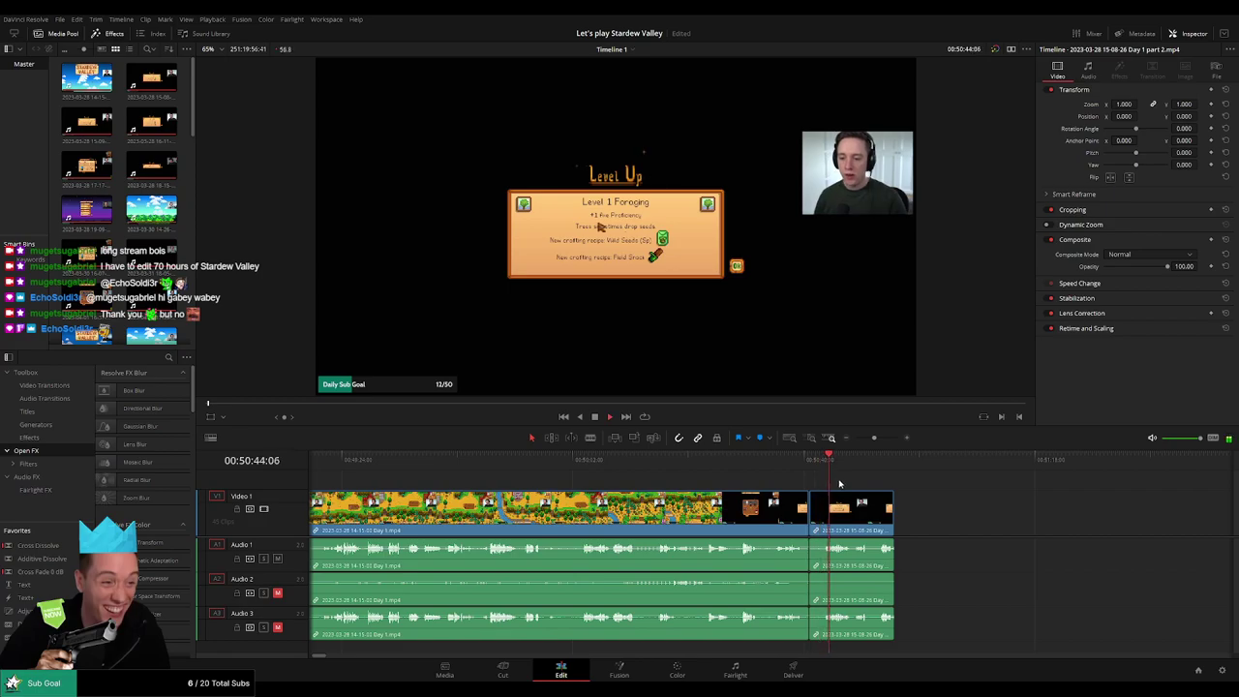
pyautogui.scroll(-2, 619, 471)
pyautogui.click(639, 468)
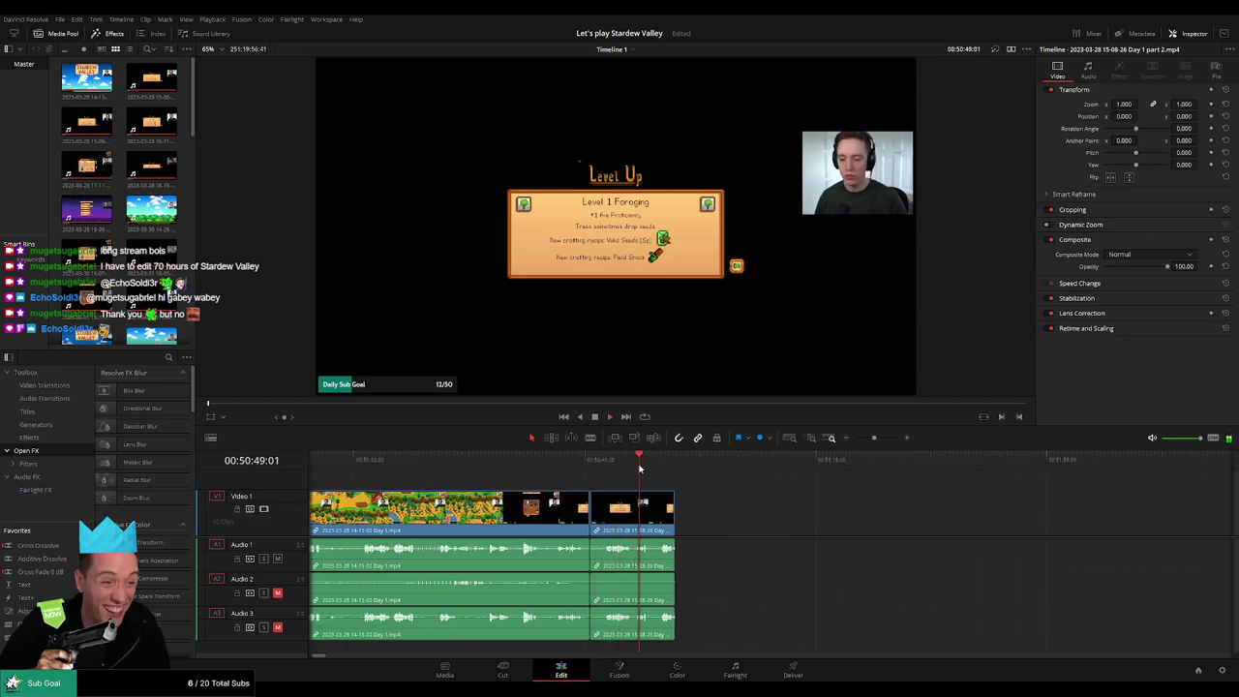
pyautogui.moveTo(645, 468); pyautogui.dragTo(666, 469)
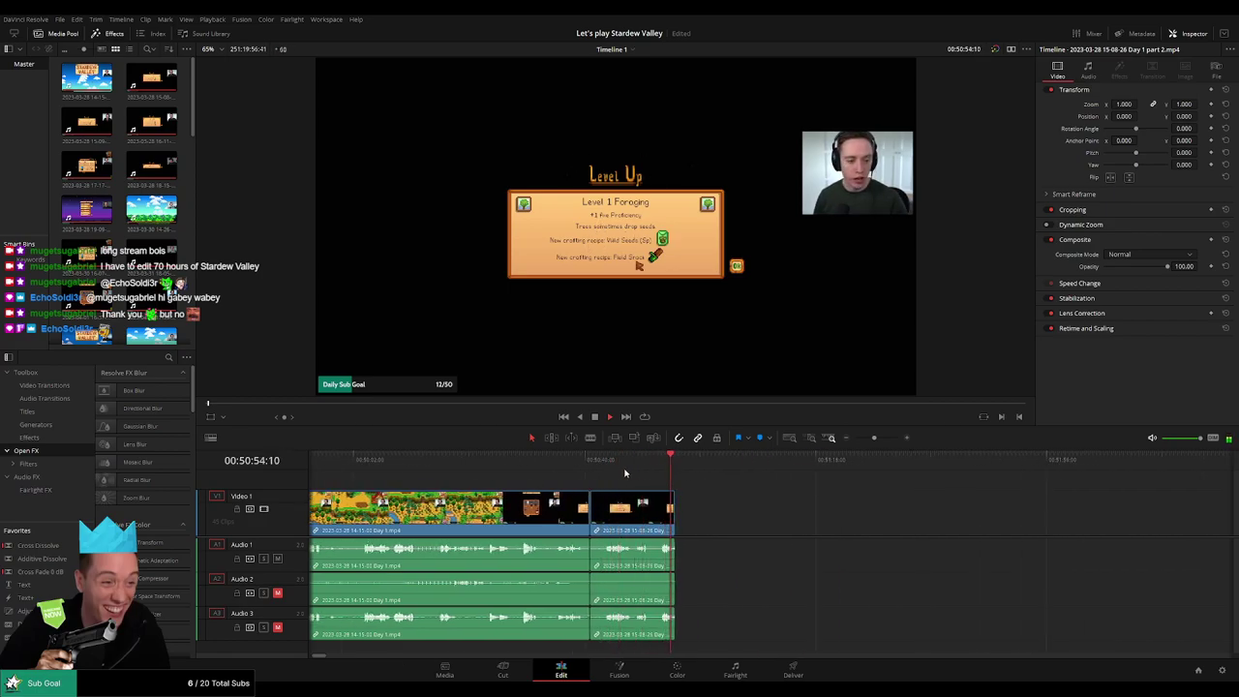
# - Cut out the short segment at the join between the Day 1 and Day 1 part 2 clips, closing the gap
pyautogui.click(570, 465)
pyautogui.click(588, 515)
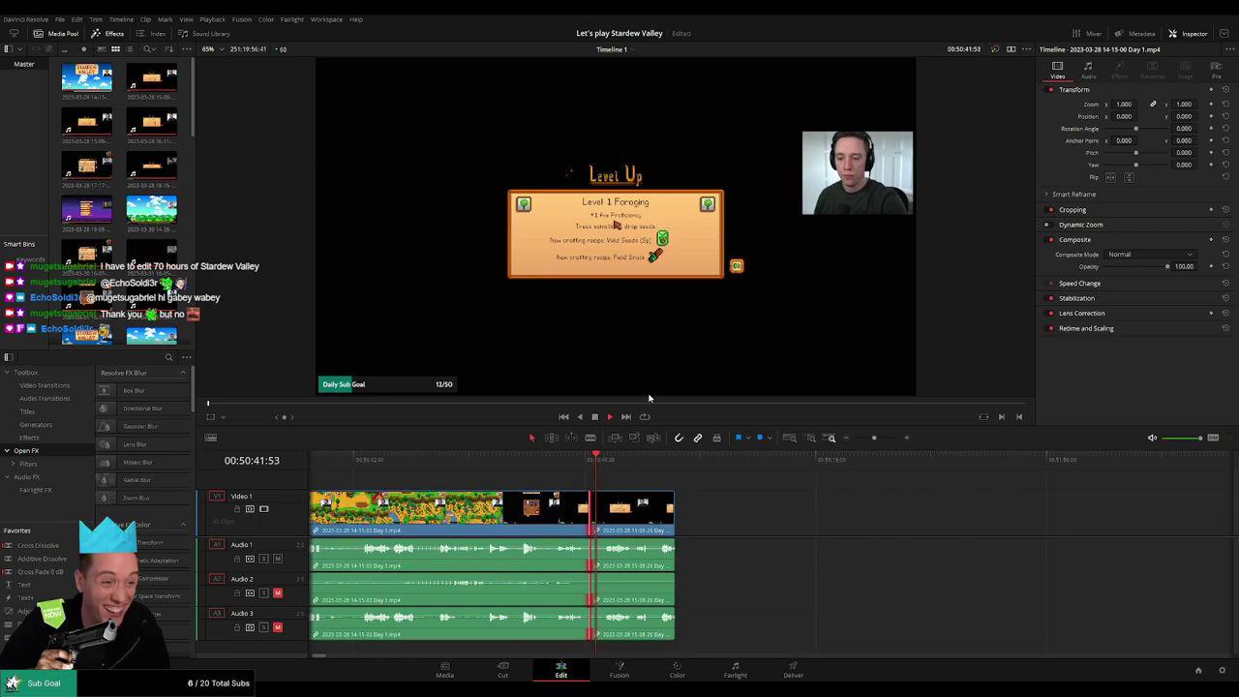
pyautogui.press('Delete')
pyautogui.click(789, 521)
pyautogui.click(783, 520)
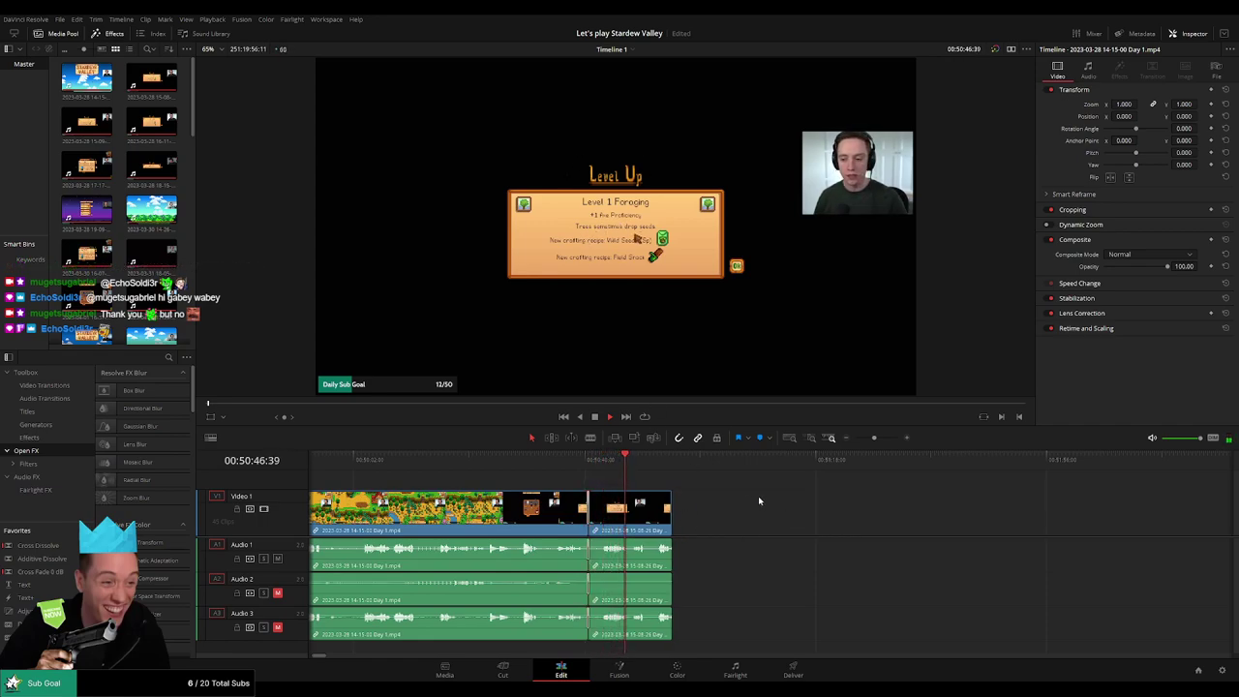
# - Move the Day 1 part 3 clip directly against the end of the Day 1 part 2 clip
pyautogui.click(661, 466)
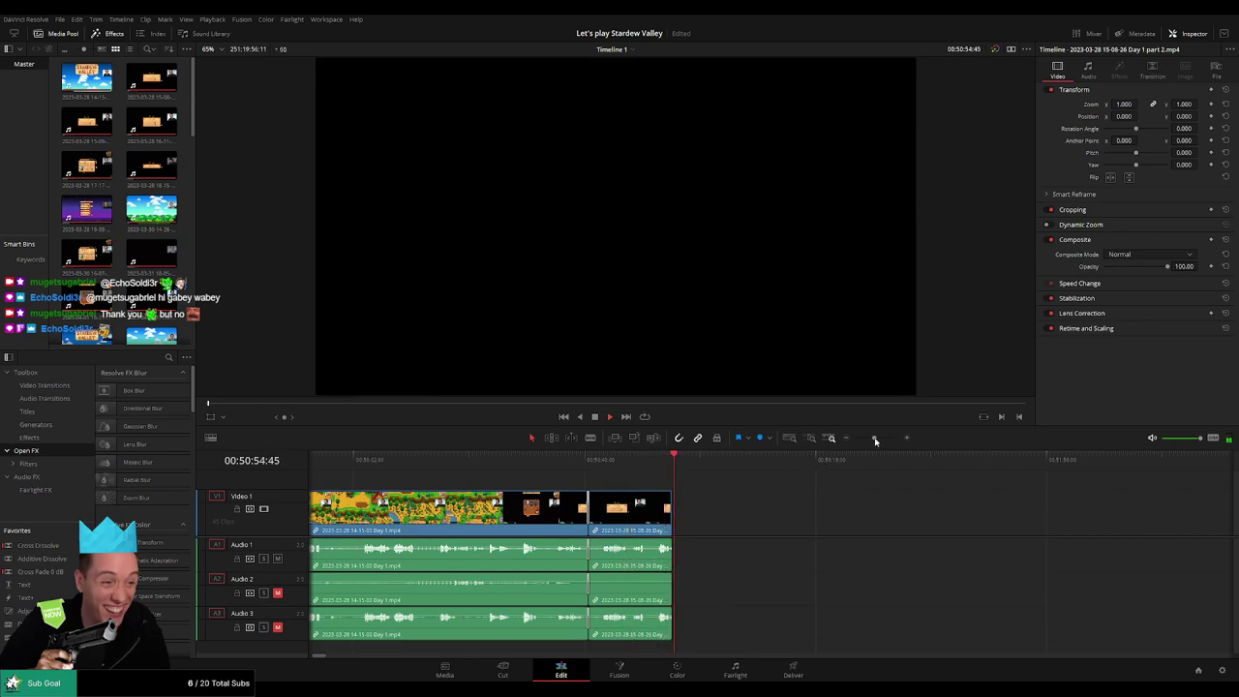
pyautogui.moveTo(873, 436); pyautogui.dragTo(852, 438)
pyautogui.press('space')
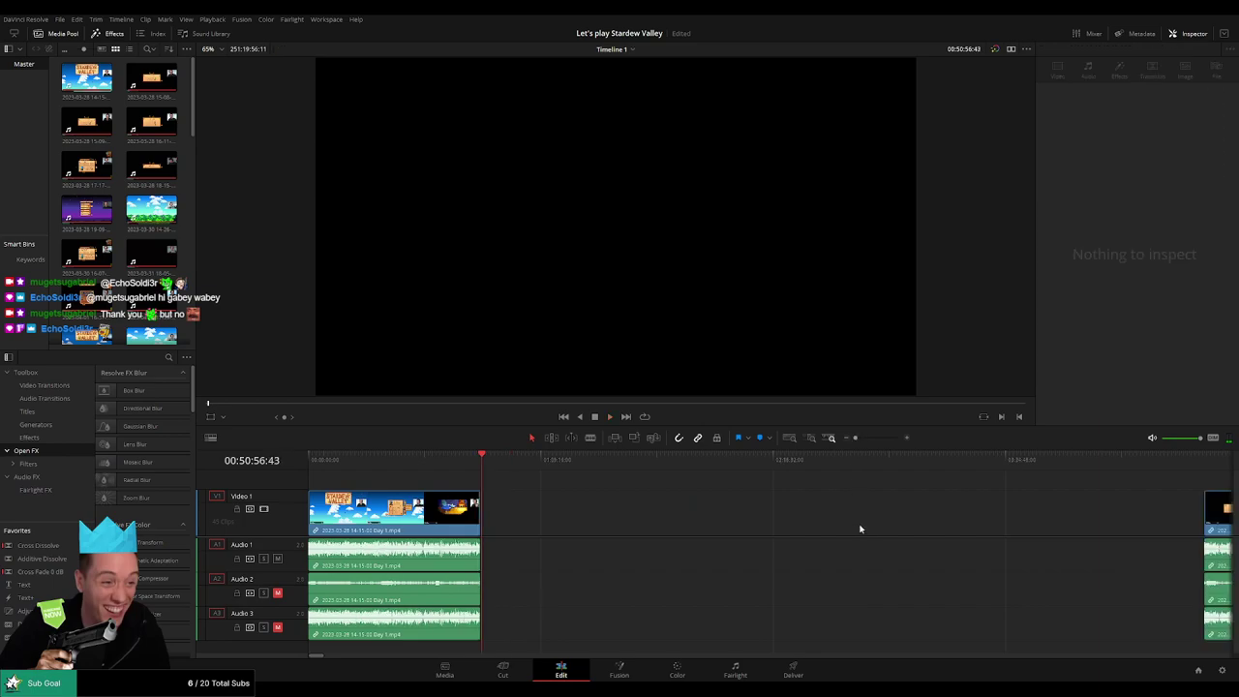
pyautogui.click(655, 519)
pyautogui.click(456, 456)
pyautogui.click(556, 513)
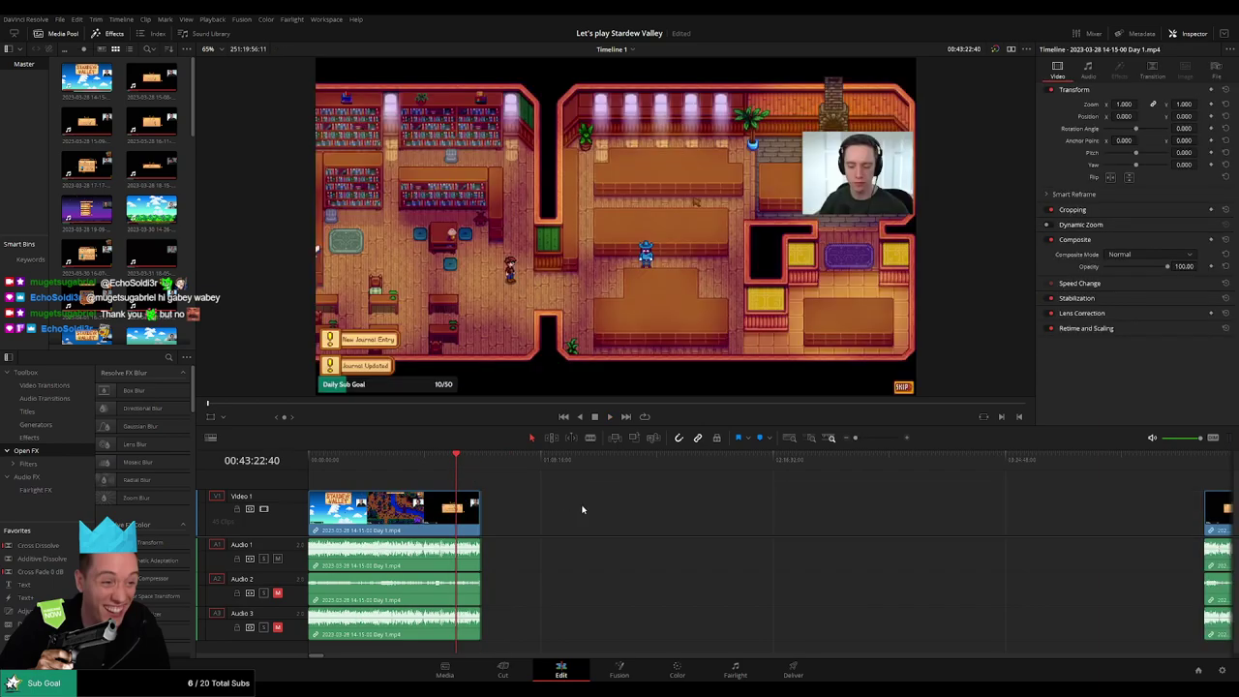
pyautogui.moveTo(1209, 507); pyautogui.dragTo(485, 523)
pyautogui.press('Down')
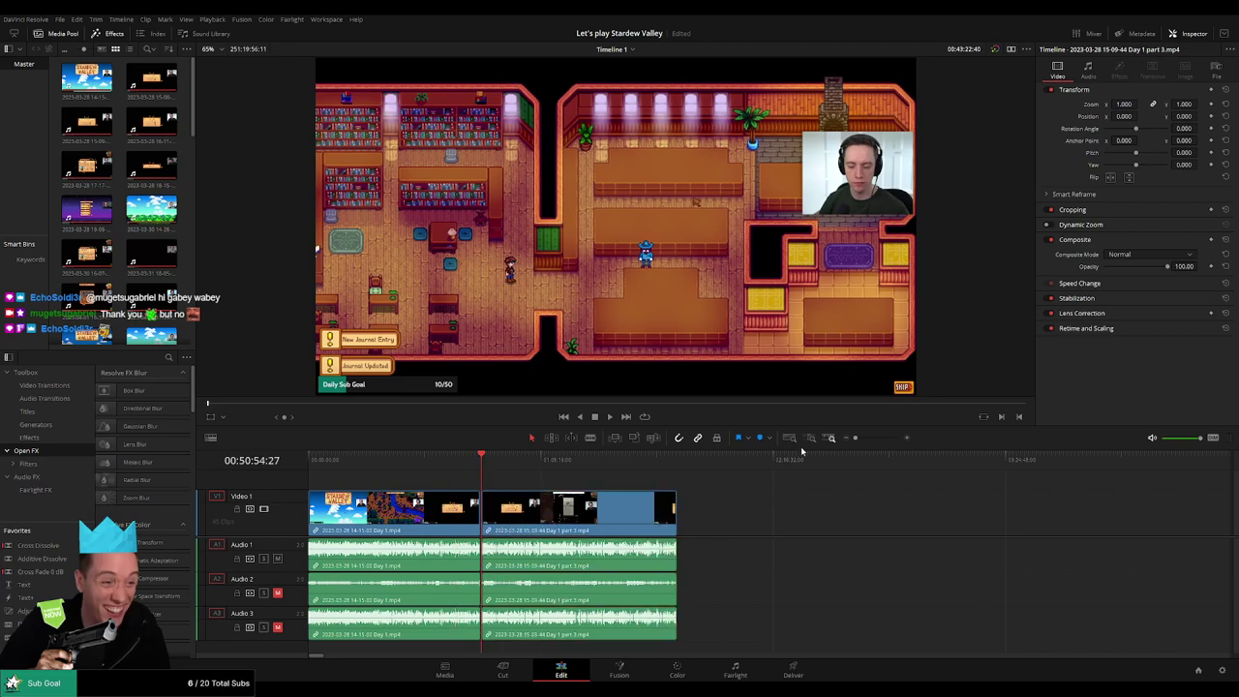
# - Cut out the short segment at the join between the part 2 and part 3 clips, closing the gap, and play across it
pyautogui.scroll(3, 802, 450)
pyautogui.click(669, 460)
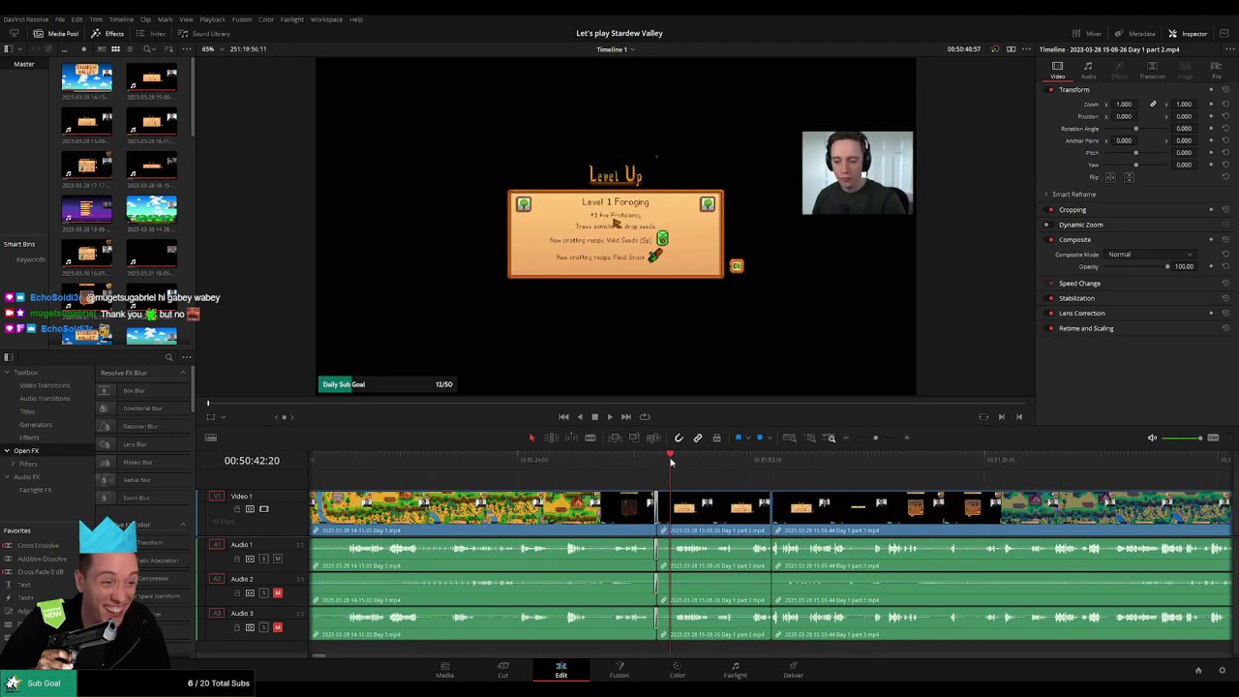
pyautogui.click(757, 464)
pyautogui.hscroll(3, 765, 473)
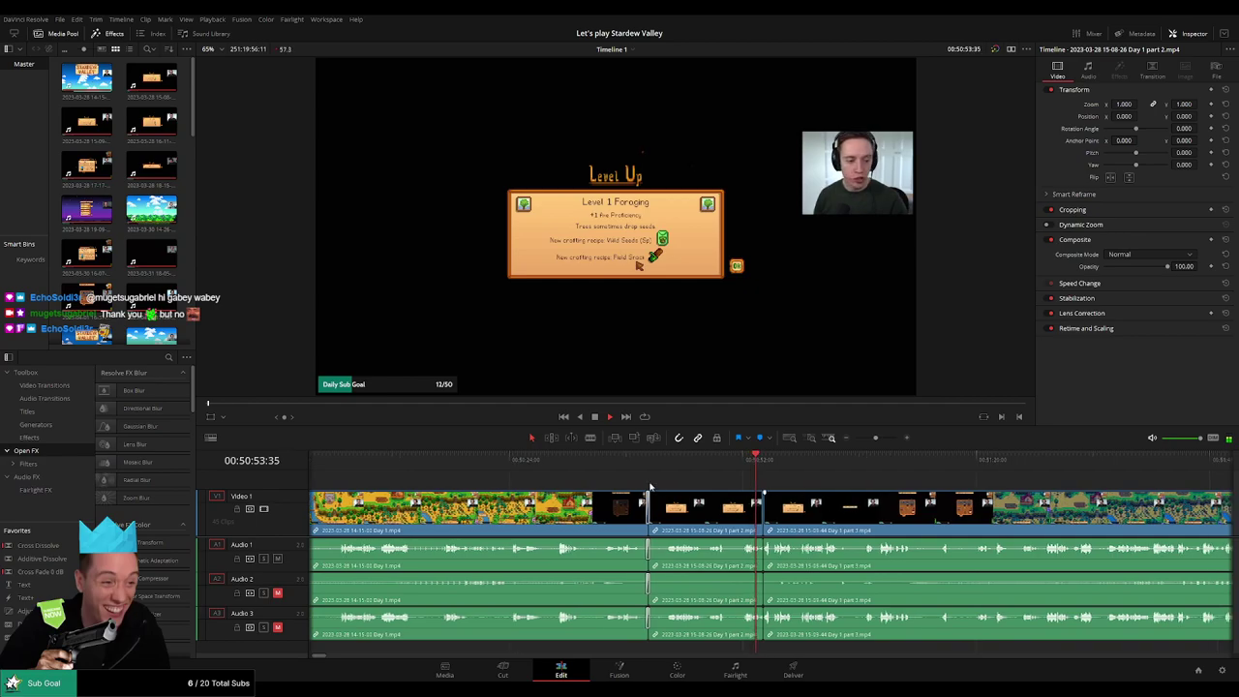
pyautogui.press('space')
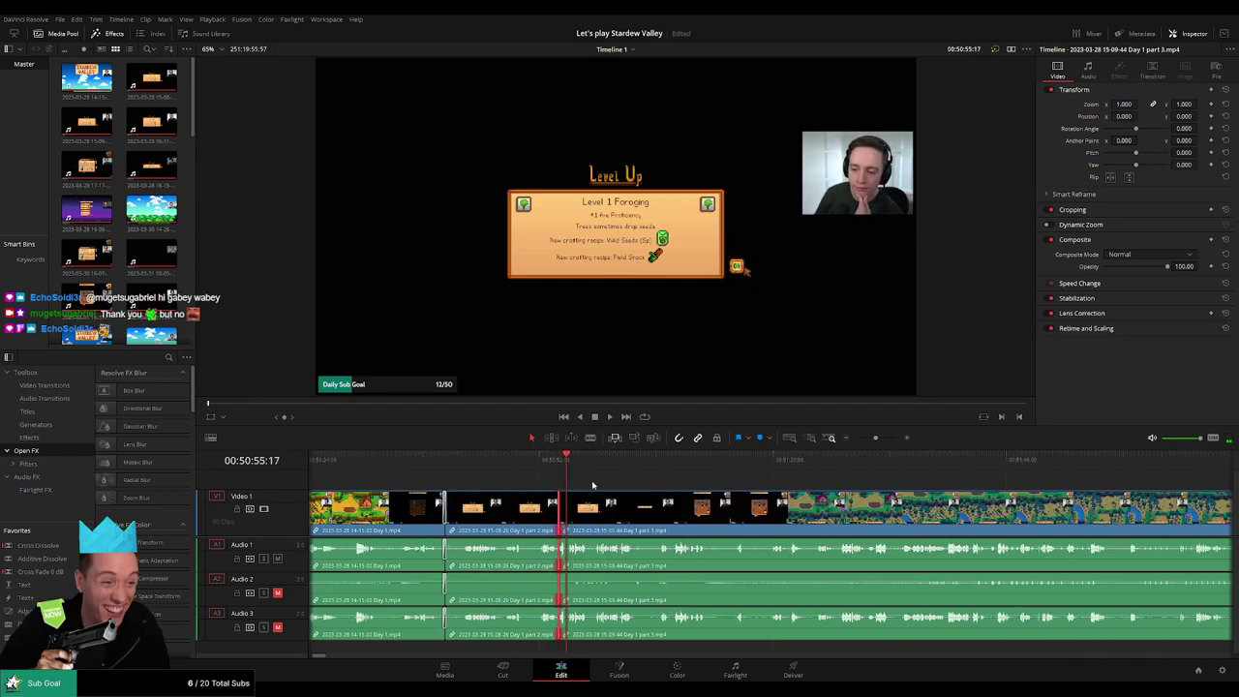
pyautogui.click(558, 465)
pyautogui.press('space')
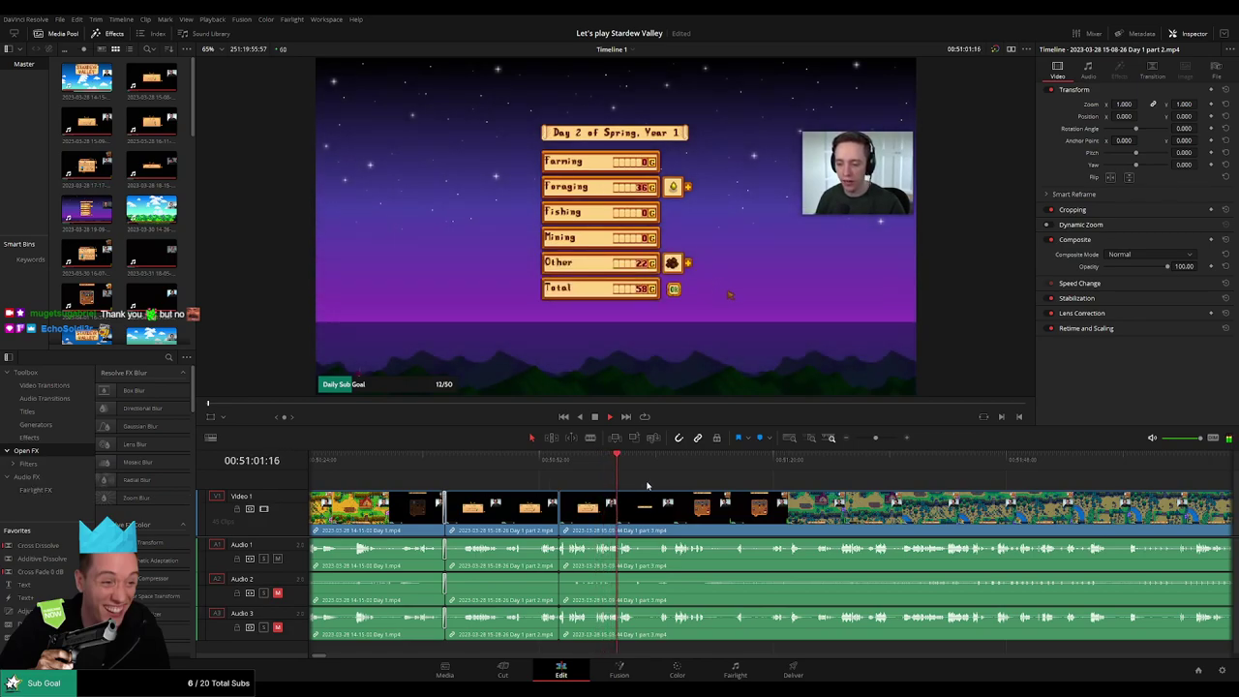
# - Skim the beginning of the Day 1 part 3 clip, sampling the Day 3 farm gameplay up to about 00:52:03
pyautogui.hscroll(3, 682, 493)
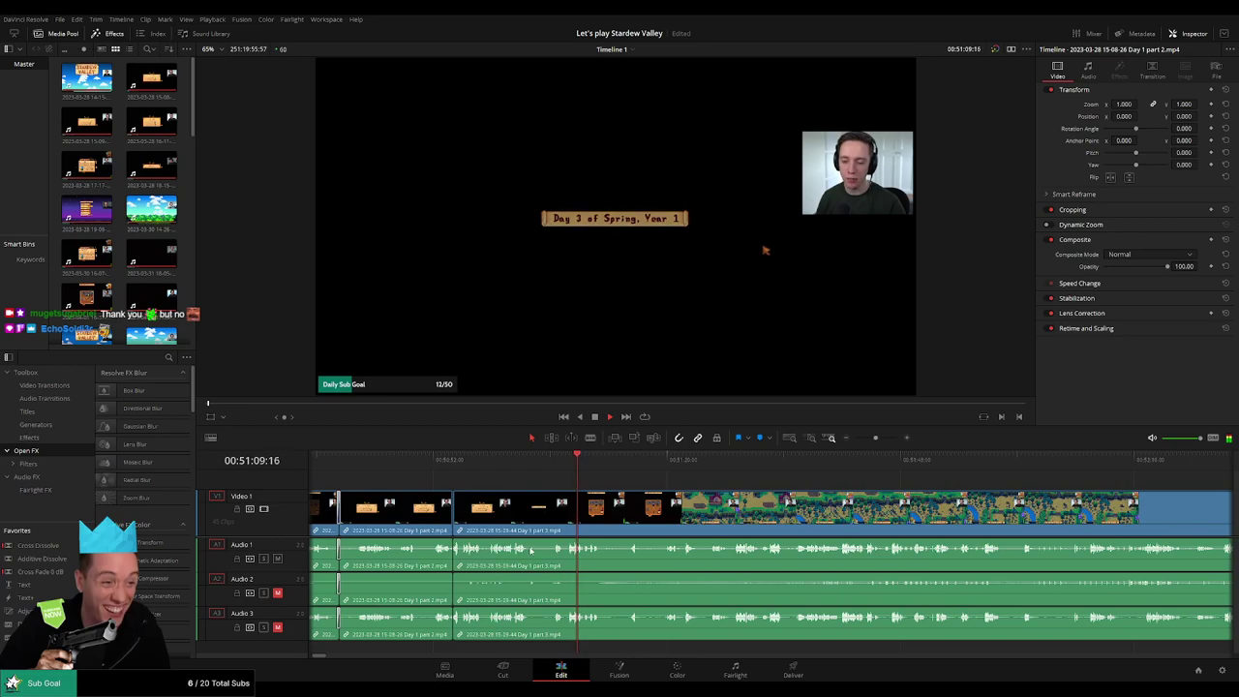
pyautogui.moveTo(633, 480); pyautogui.dragTo(521, 485)
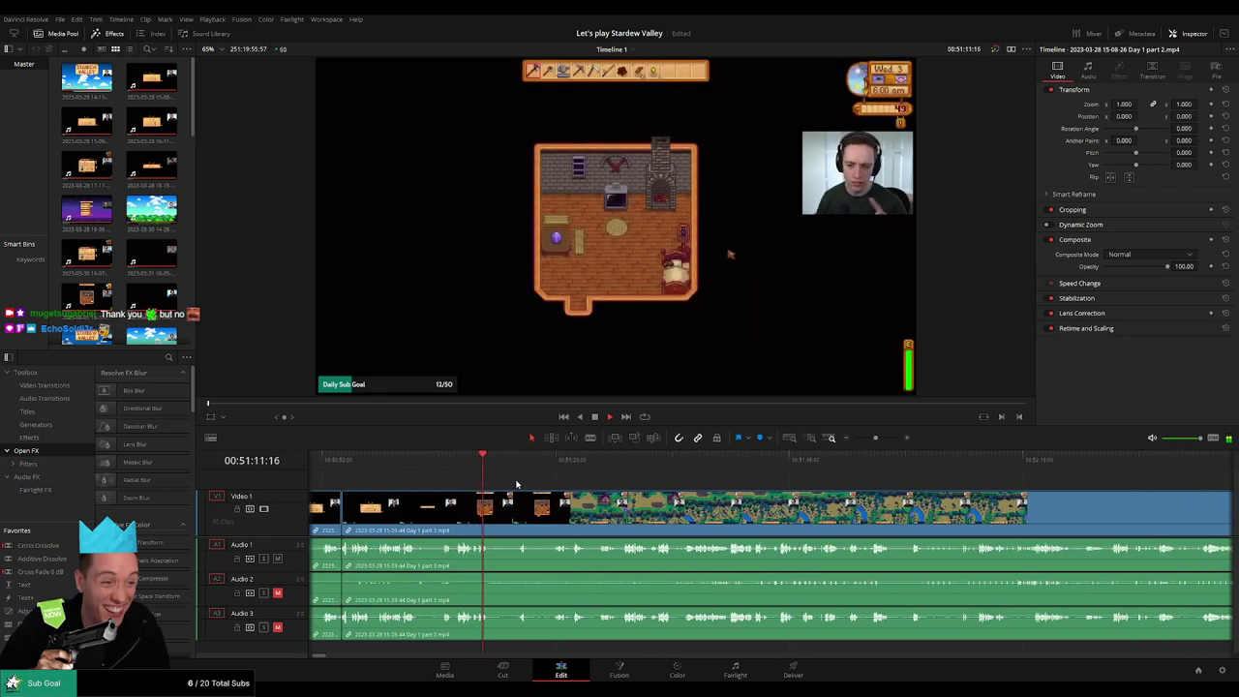
pyautogui.click(520, 462)
pyautogui.click(553, 464)
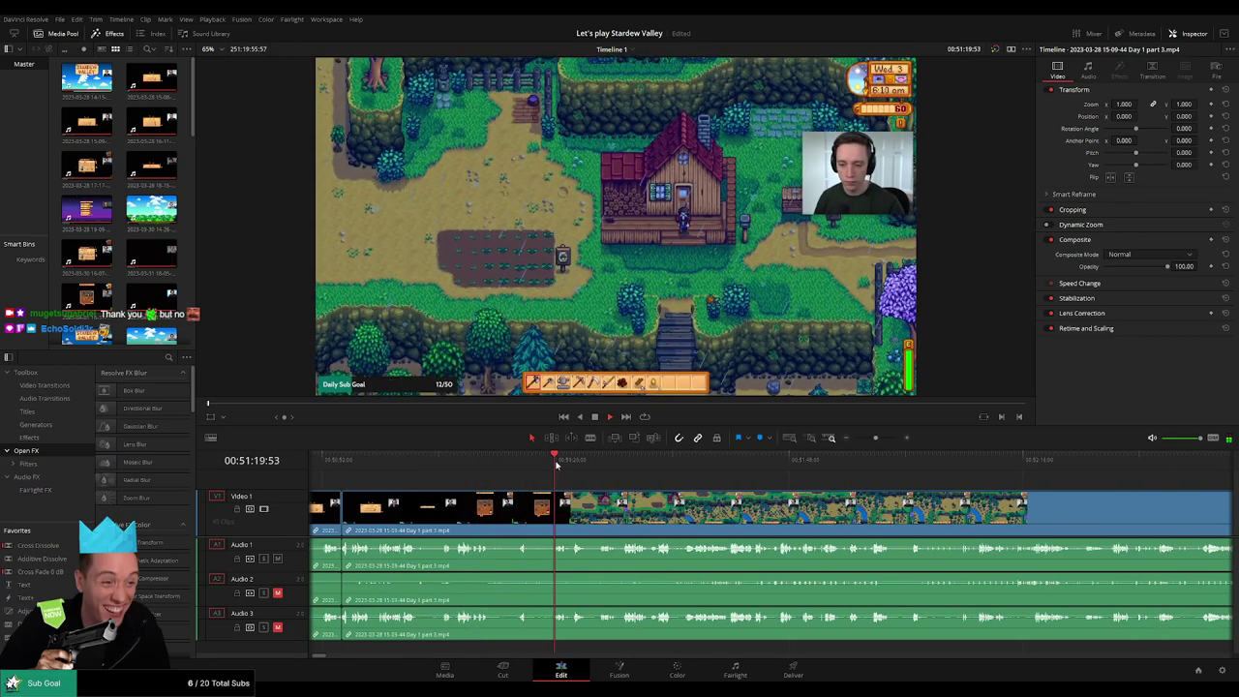
pyautogui.hscroll(3, 561, 482)
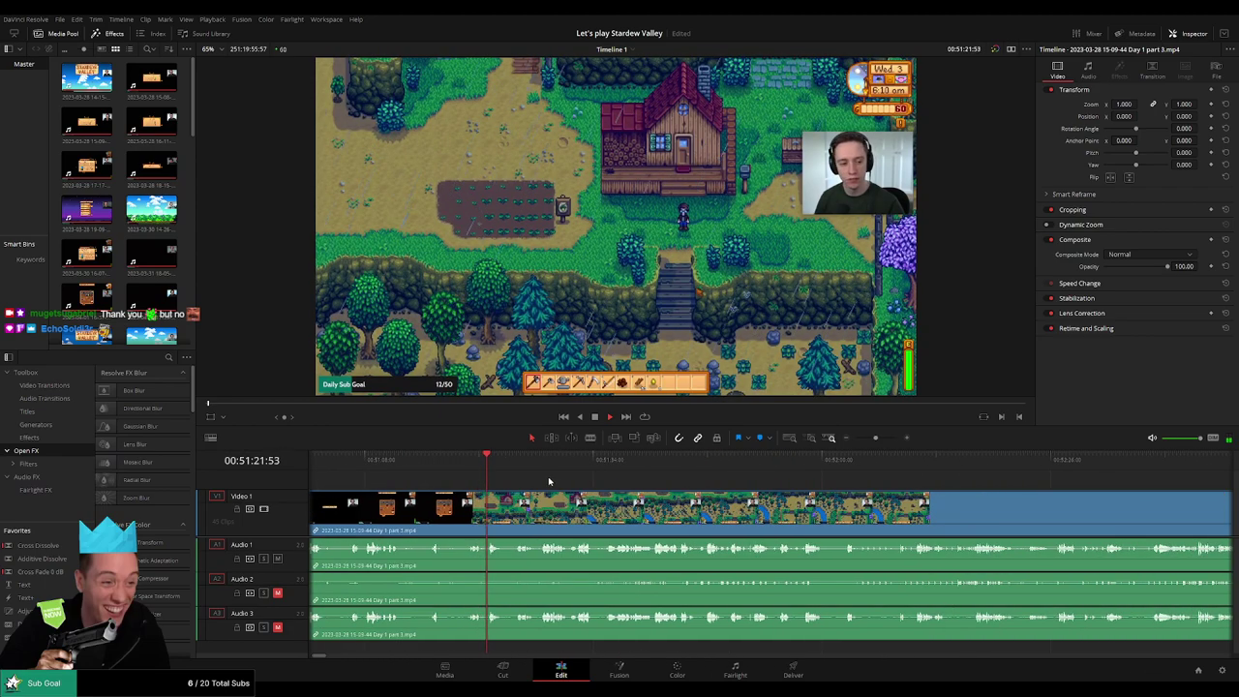
pyautogui.click(544, 470)
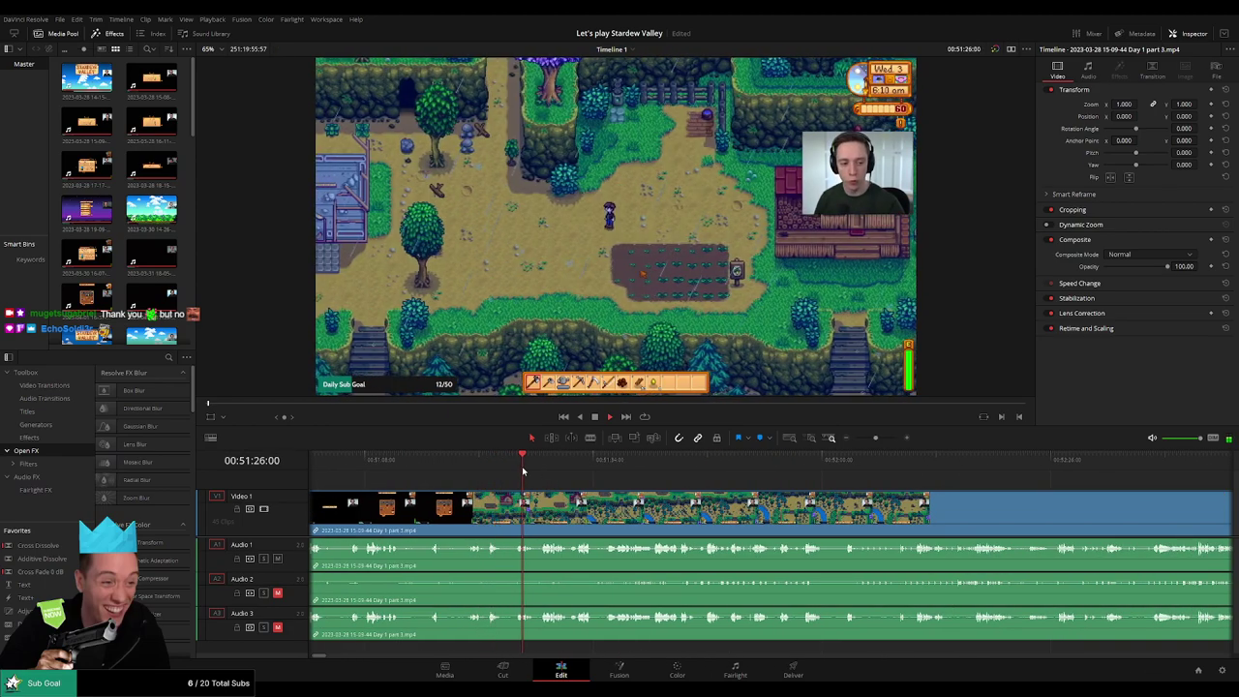
pyautogui.click(678, 463)
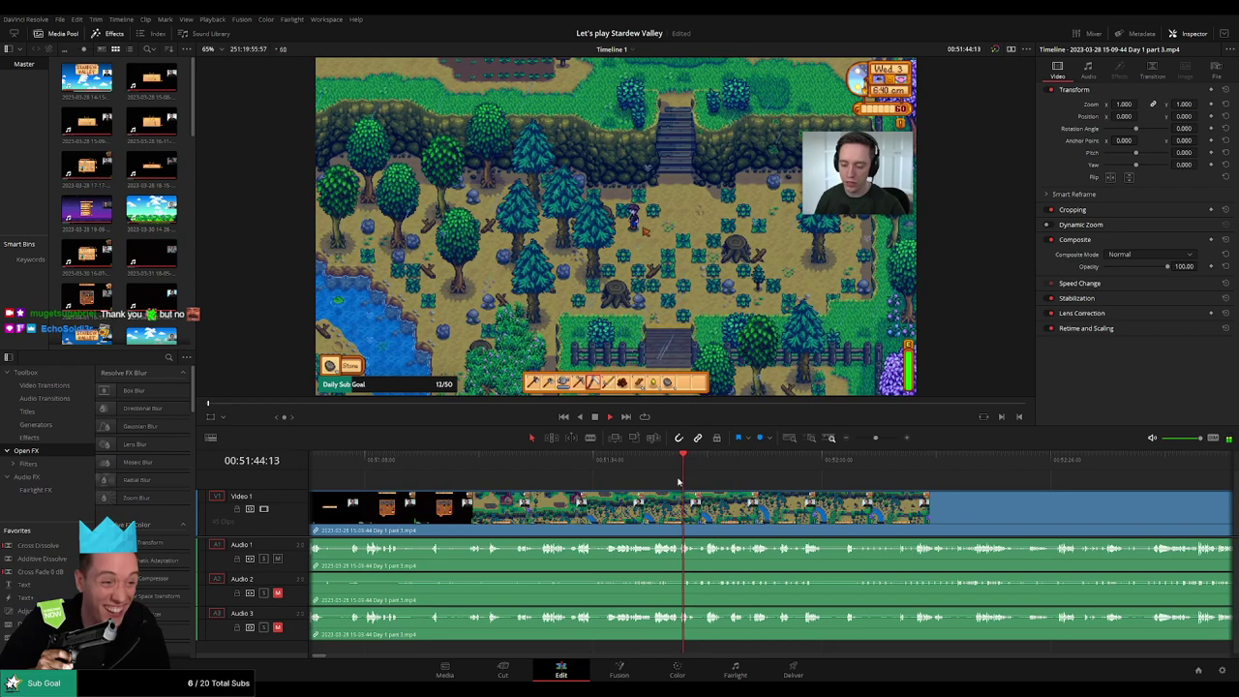
pyautogui.click(810, 469)
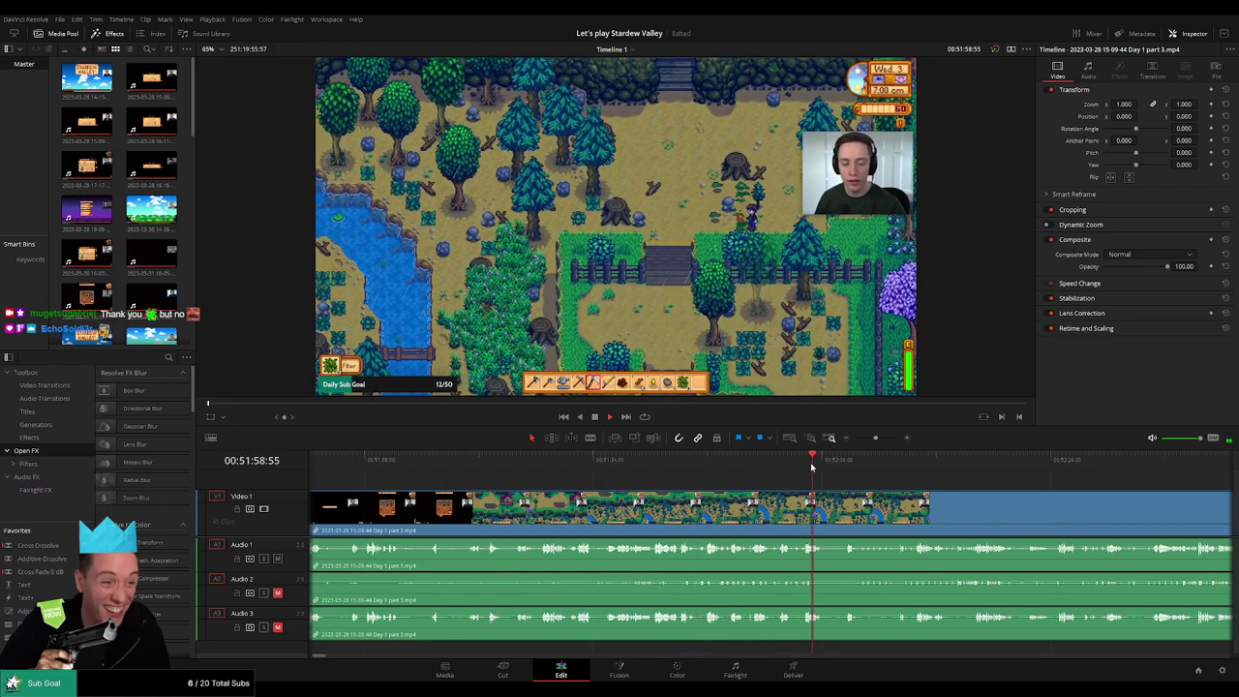
pyautogui.click(843, 464)
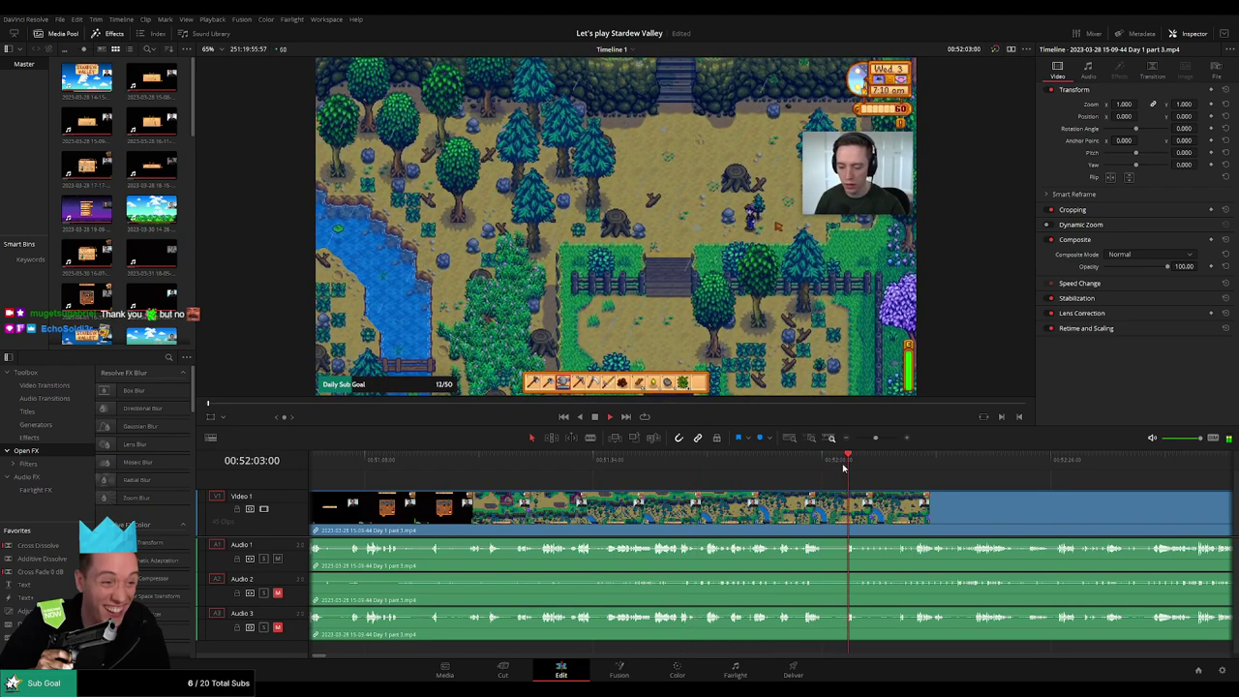
# - Skim the Day 3 farm gameplay in the Day 1 part 3 clip between about 00:52:08 and 00:52:28 for a cut point
pyautogui.click(899, 467)
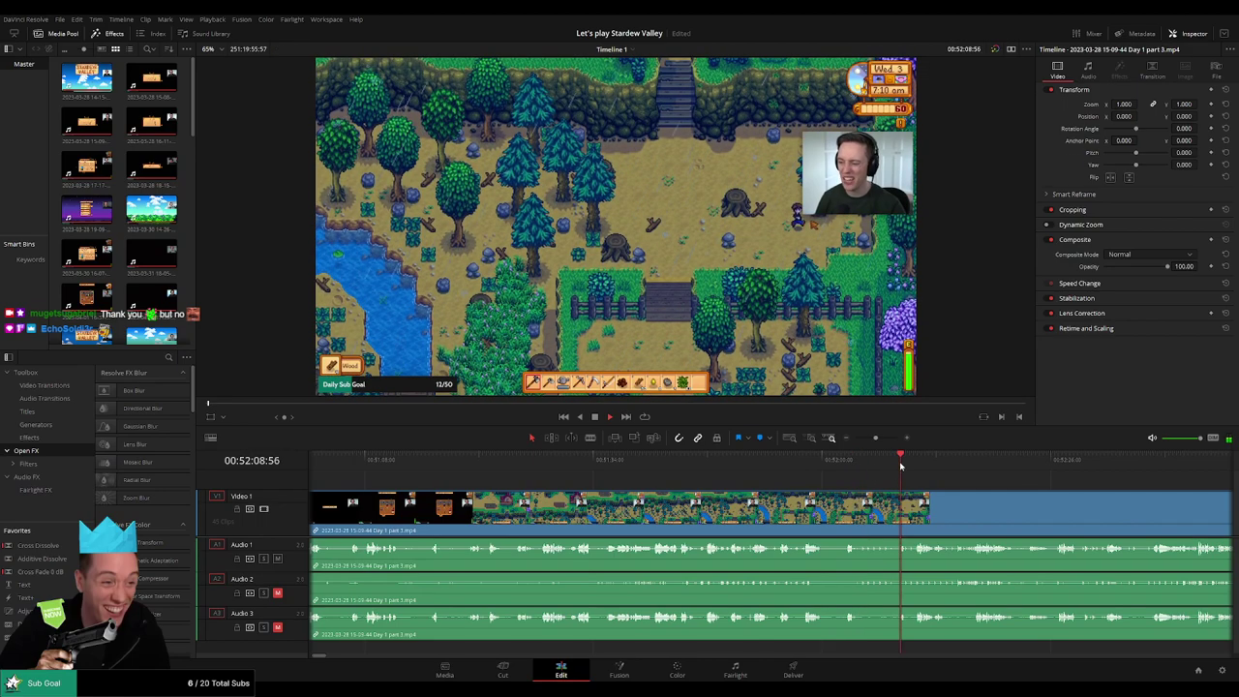
pyautogui.scroll(-5, 823, 495)
pyautogui.scroll(5, 818, 496)
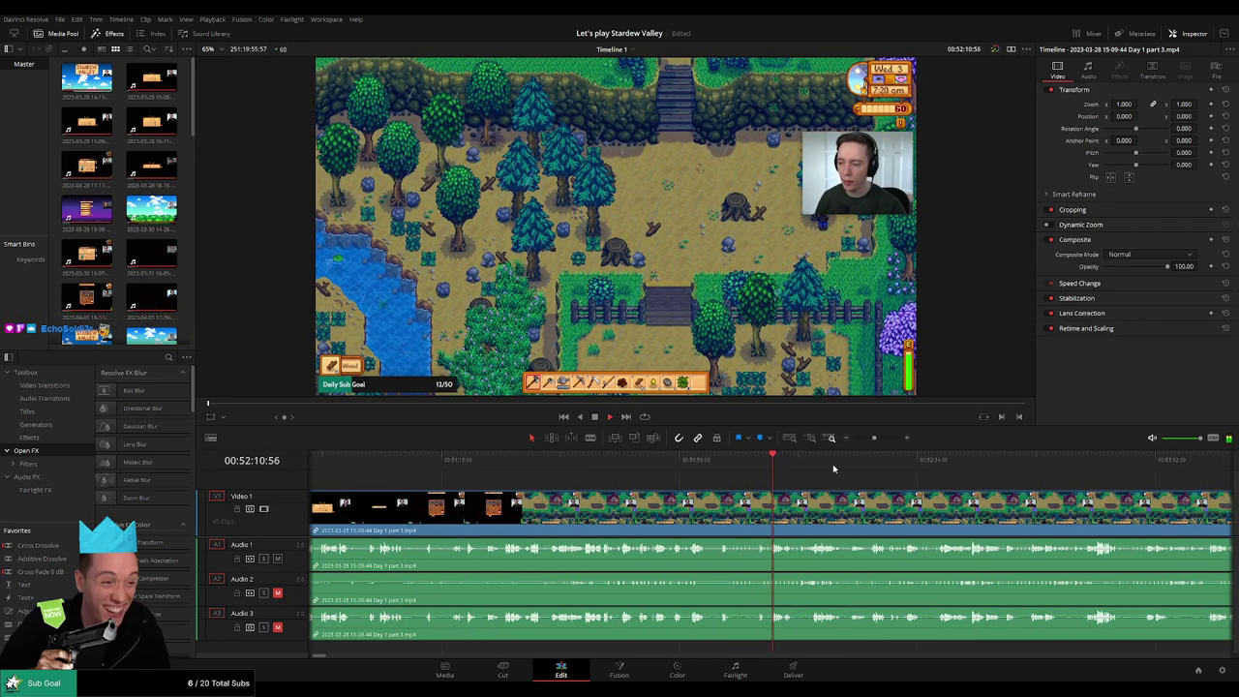
pyautogui.hscroll(2, 876, 517)
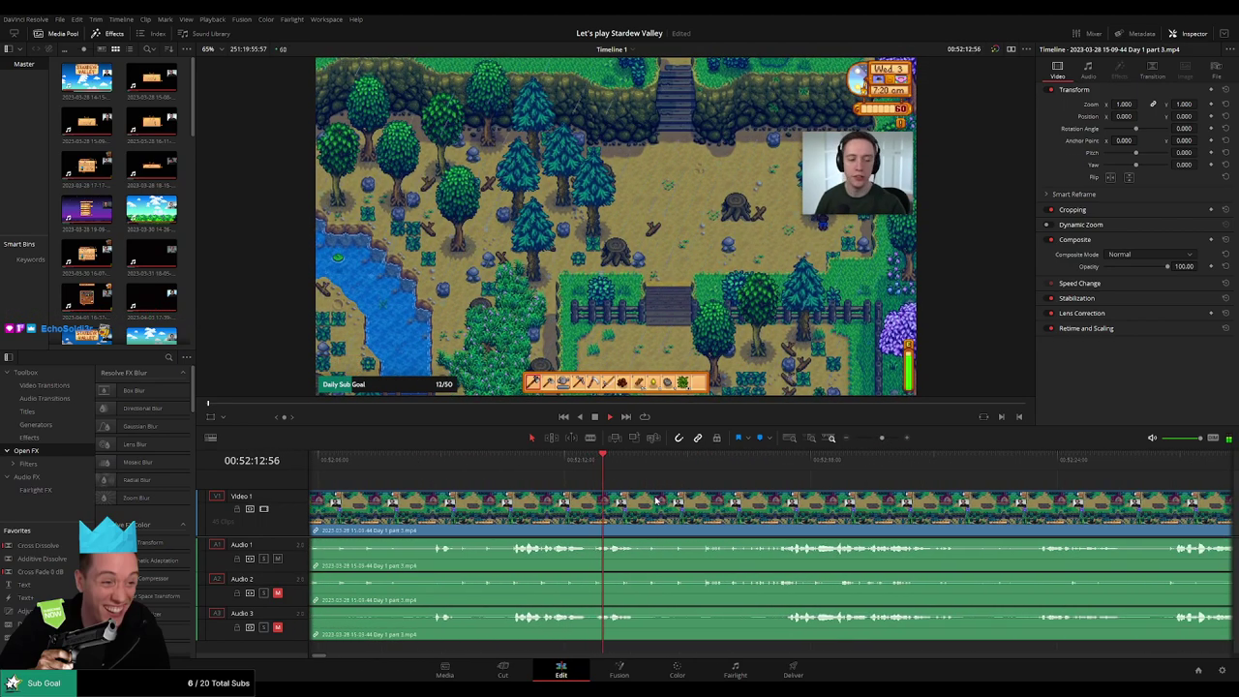
pyautogui.click(754, 468)
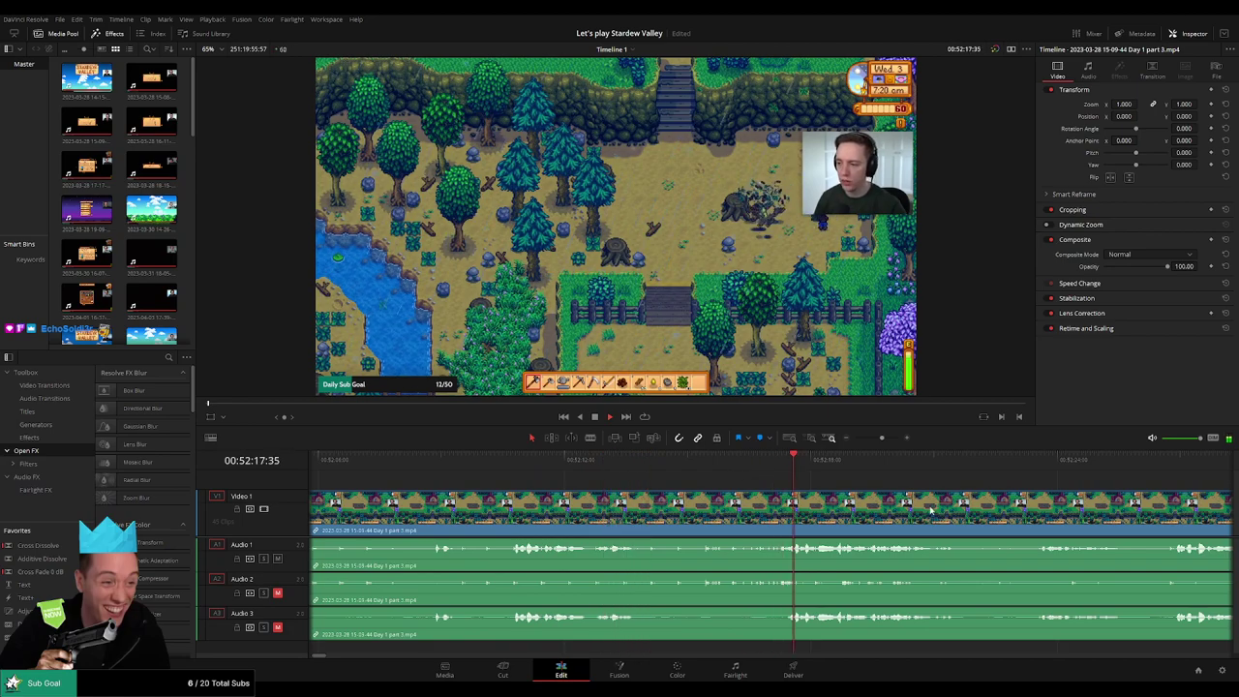
pyautogui.hscroll(2, 719, 490)
pyautogui.click(791, 469)
pyautogui.press('space')
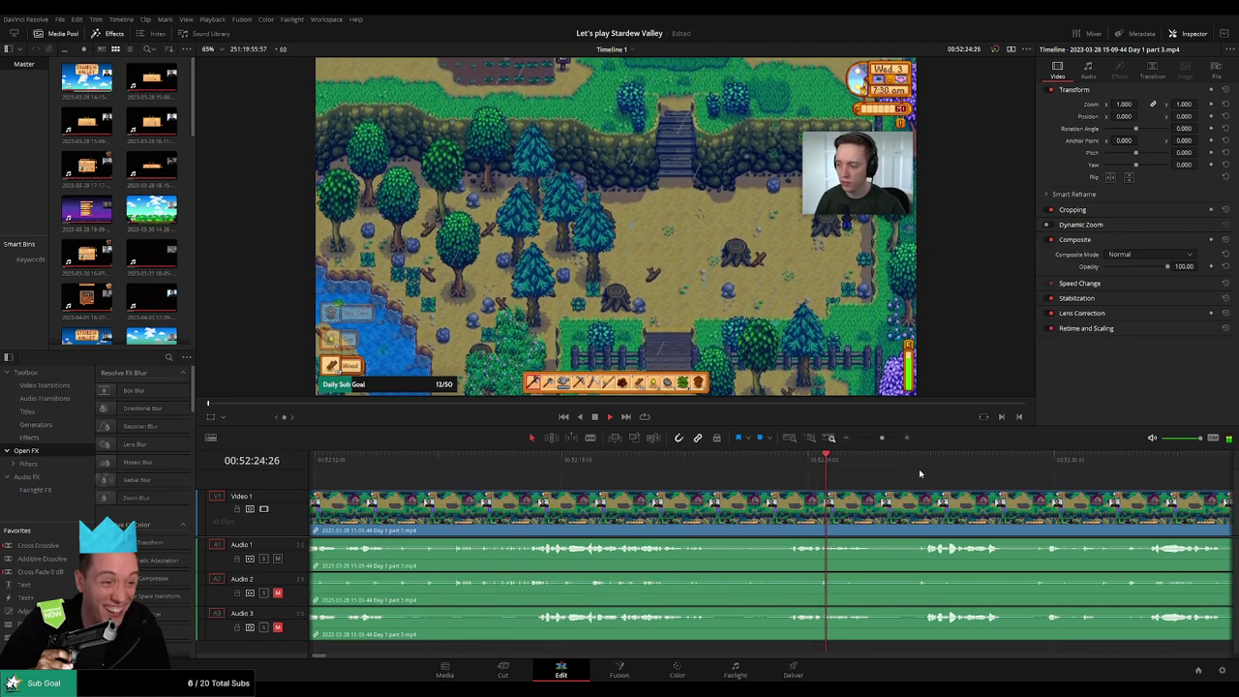
pyautogui.click(929, 469)
pyautogui.hscroll(3, 709, 494)
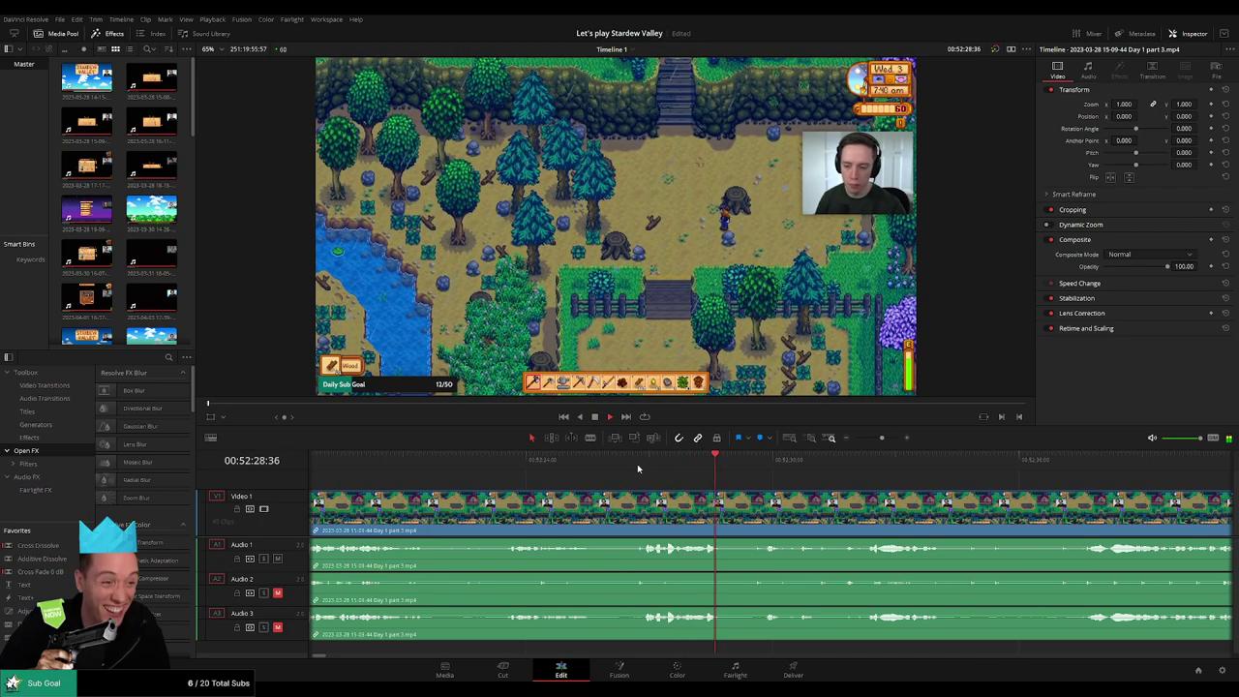
# - Split the Day 1 part 3 clip on all tracks at 00:52:26:00
pyautogui.click(636, 461)
pyautogui.click(909, 440)
pyautogui.click(809, 469)
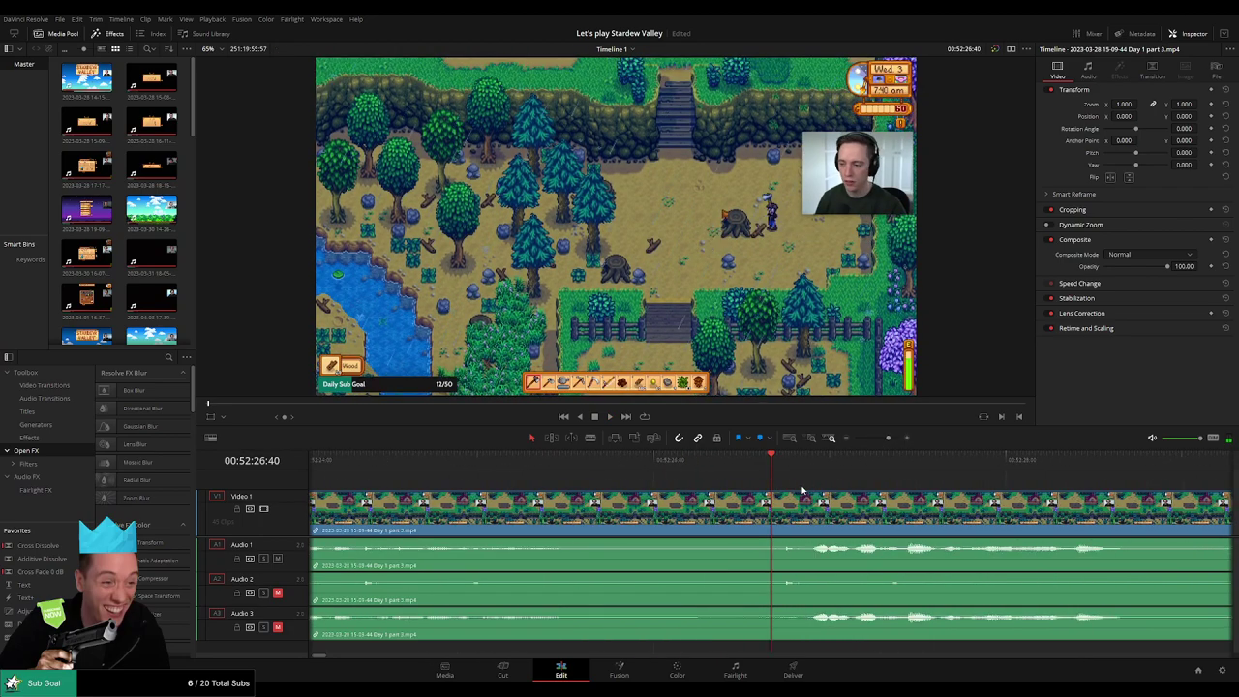
pyautogui.moveTo(810, 473); pyautogui.dragTo(501, 511)
pyautogui.hotkey('ctrl', 'b')
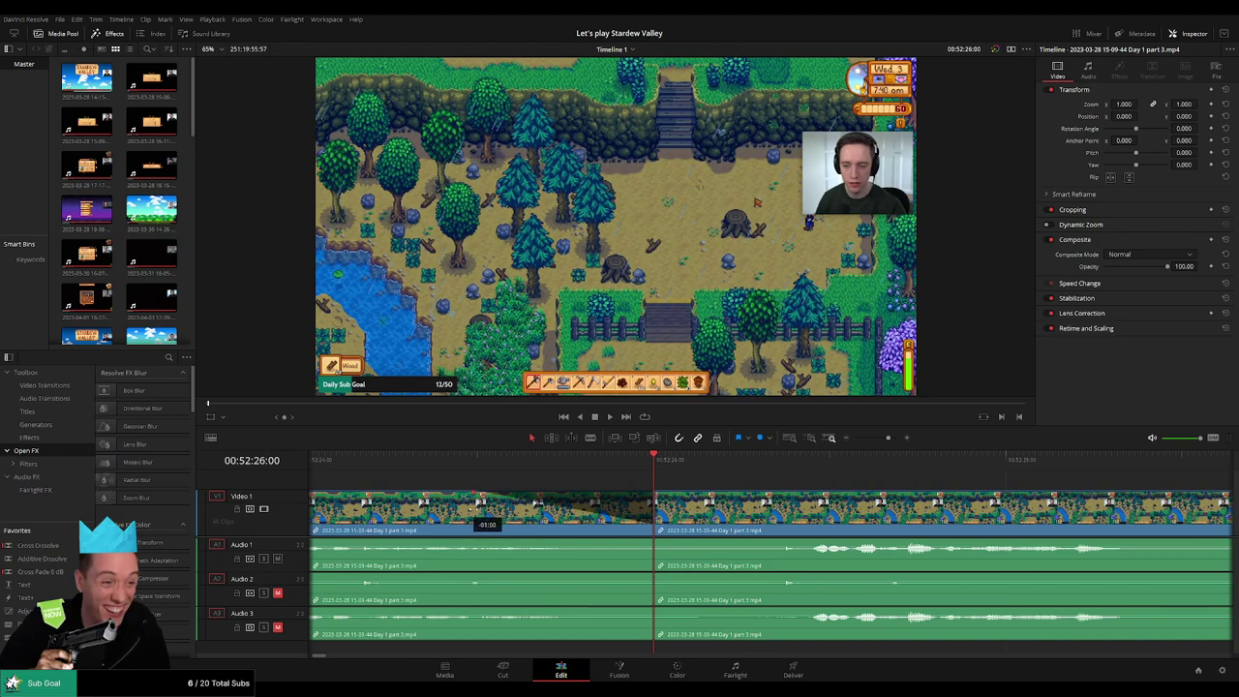
# - Fade out the video and Audio 1 over about one second before the new cut, and play across it
pyautogui.moveTo(647, 543); pyautogui.dragTo(473, 539)
pyautogui.click(447, 470)
pyautogui.press('space')
pyautogui.press('space')
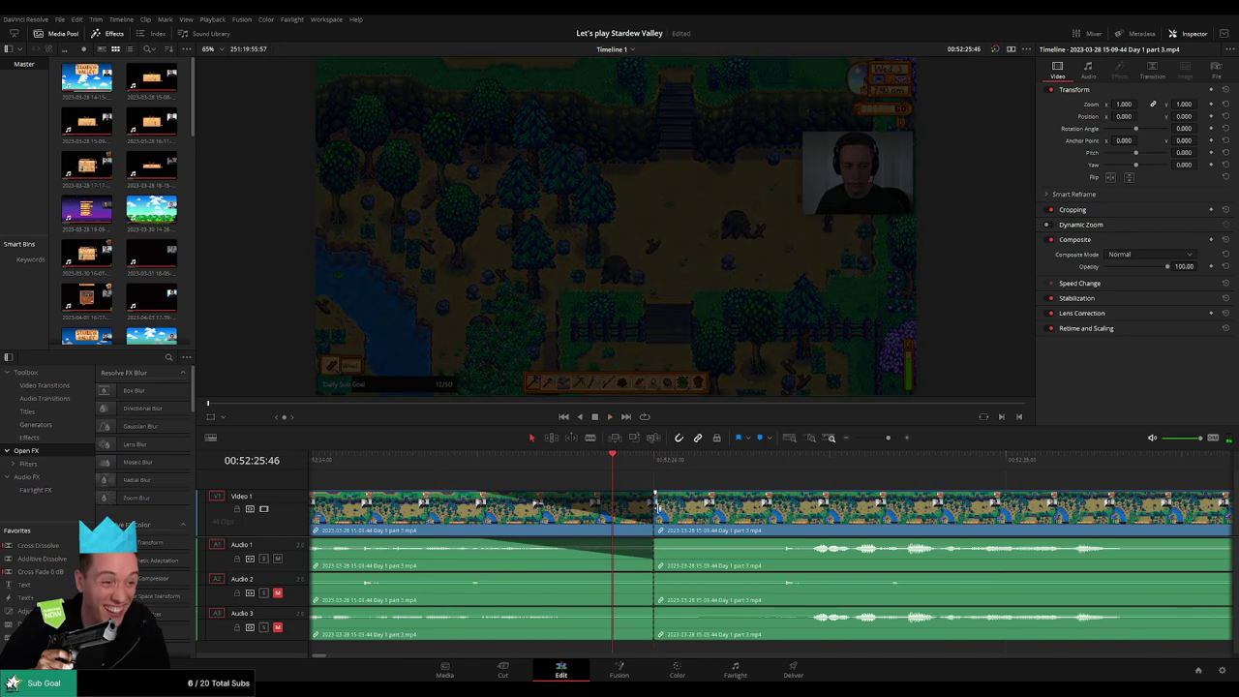
pyautogui.moveTo(444, 471); pyautogui.dragTo(418, 471)
pyautogui.press('space')
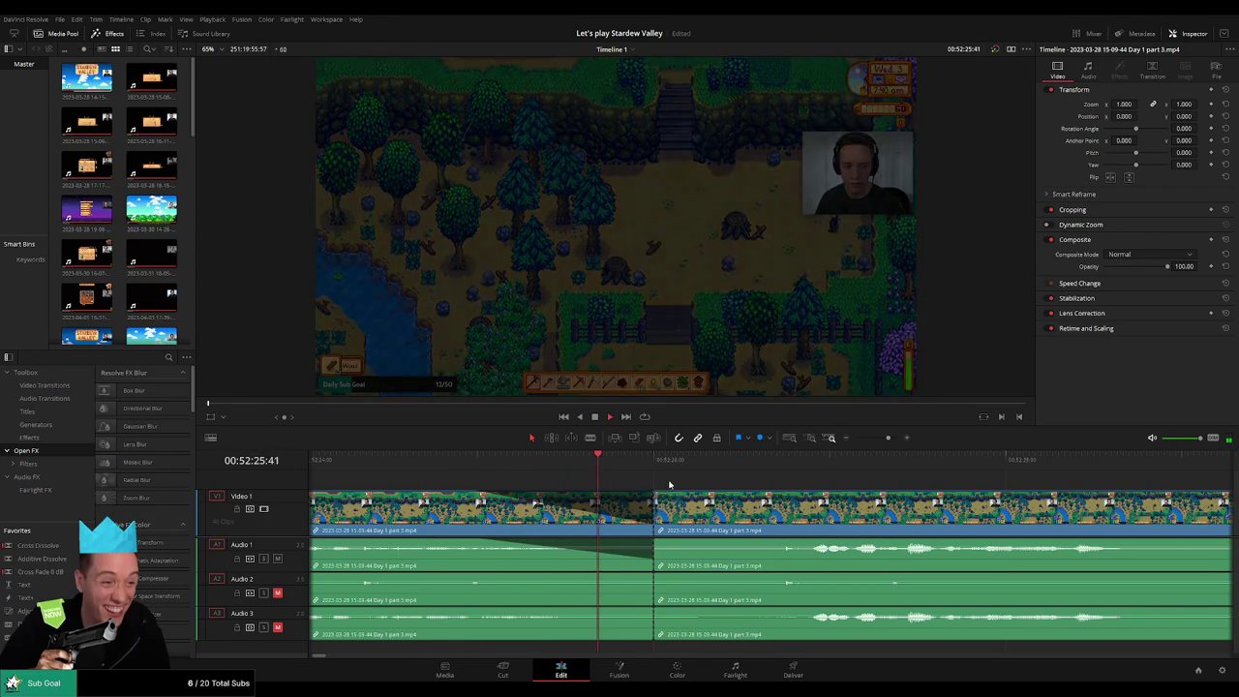
# - Shift the cut to 00:52:26:15 and fade in the video and Audio 1 over about one second after it
pyautogui.moveTo(686, 467)
pyautogui.mouseDown()
pyautogui.moveTo(711, 471)
pyautogui.moveTo(698, 473)
pyautogui.mouseUp()
pyautogui.moveTo(653, 512); pyautogui.dragTo(878, 500)
pyautogui.moveTo(699, 539); pyautogui.dragTo(869, 543)
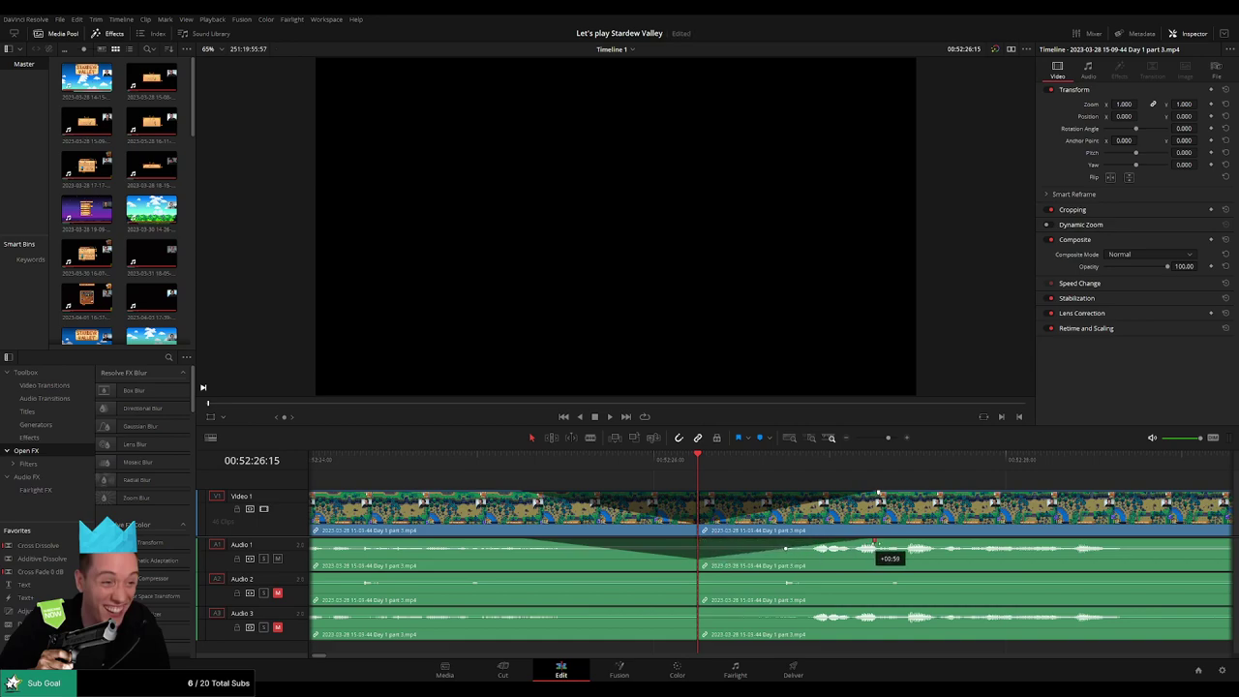
# - Add fade-outs and fade-ins of about one second to Audio 2 and Audio 3 around the cut, and play across it
pyautogui.moveTo(698, 575); pyautogui.dragTo(541, 577)
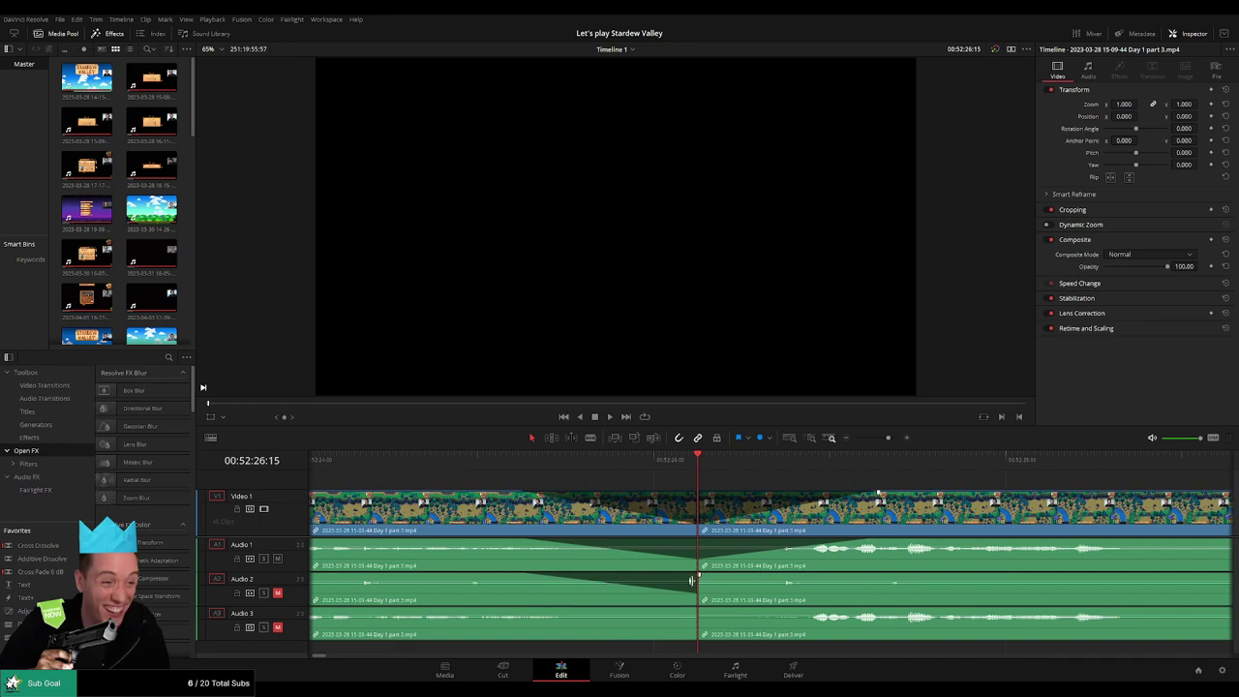
pyautogui.moveTo(698, 575); pyautogui.dragTo(867, 577)
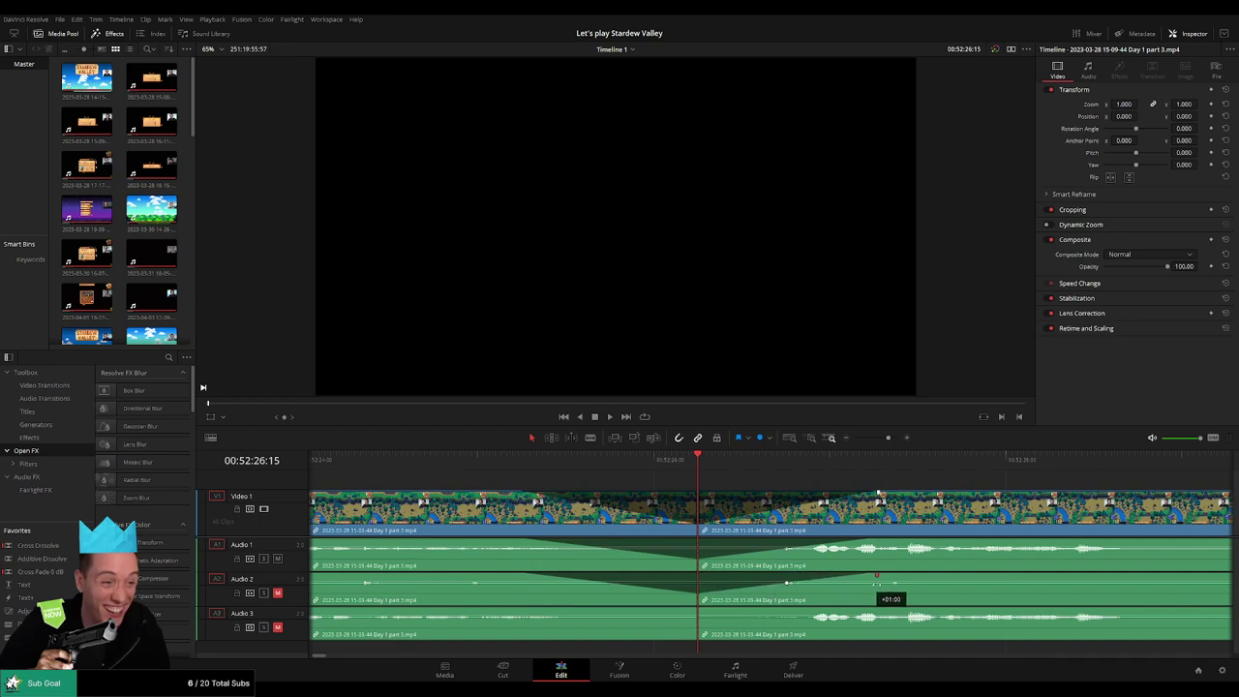
pyautogui.moveTo(693, 610); pyautogui.dragTo(535, 611)
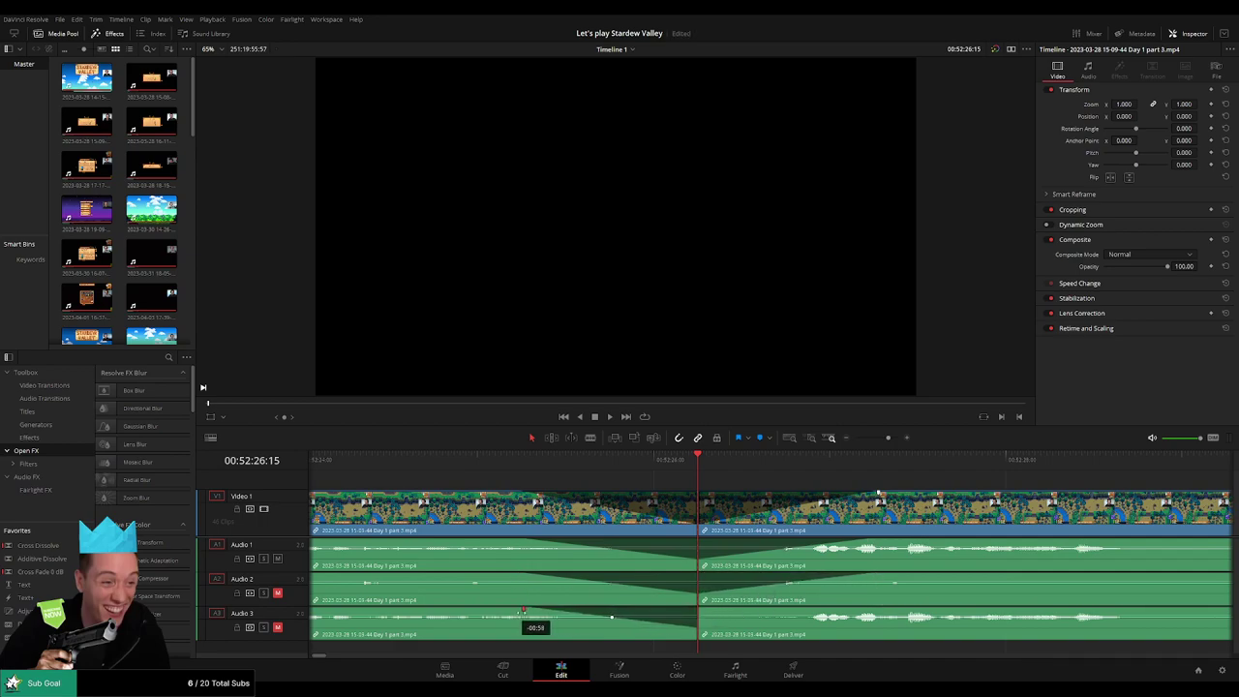
pyautogui.moveTo(700, 609); pyautogui.dragTo(879, 611)
pyautogui.click(429, 466)
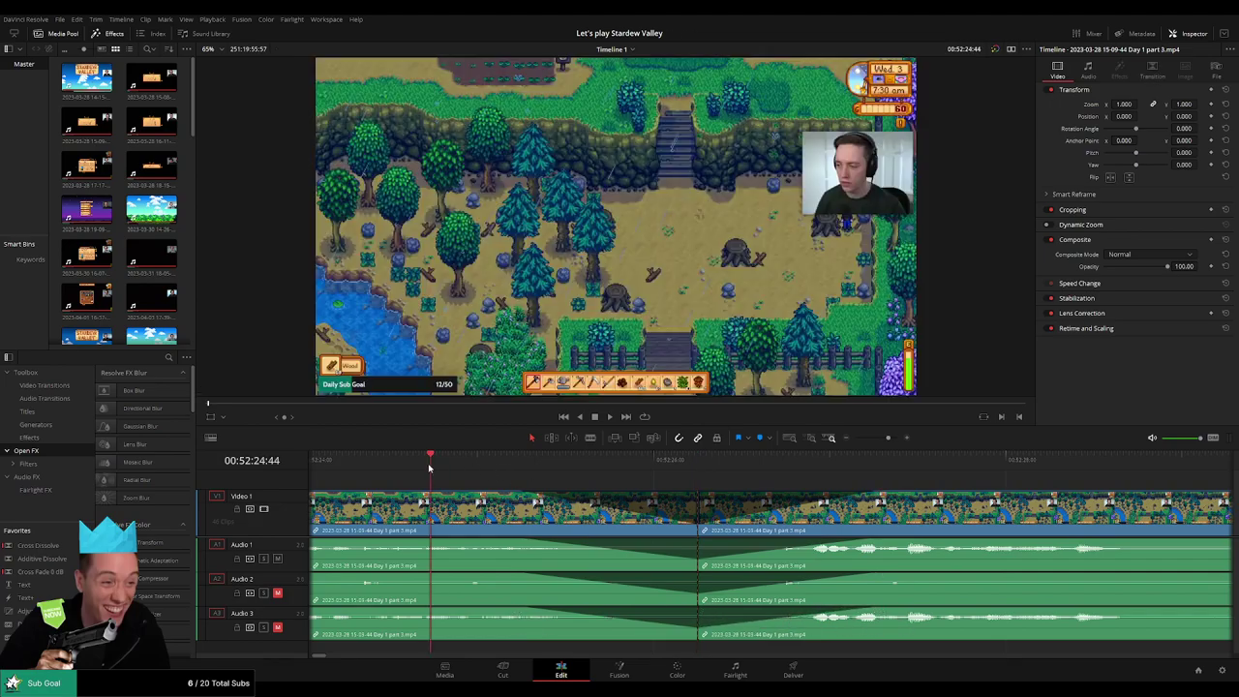
pyautogui.press('space')
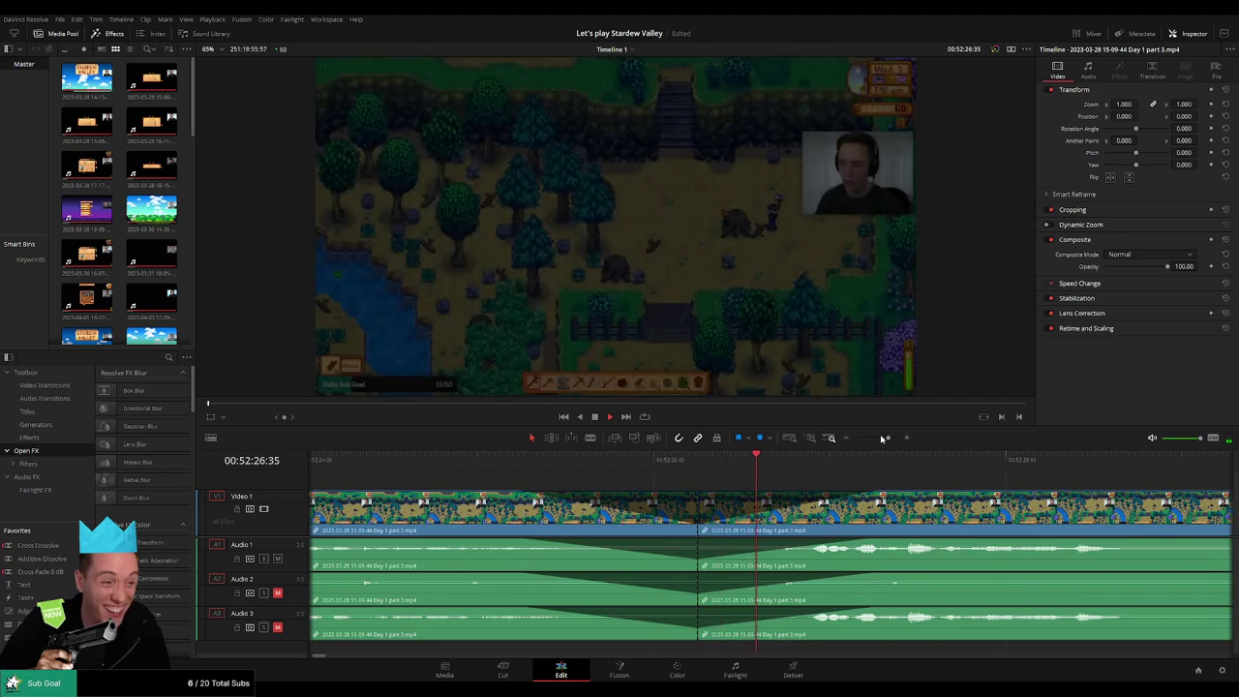
# - Move the remaining Day 1 part 3 piece well further along the timeline, leaving a wide gap after the cut at 00:52:26:15
pyautogui.moveTo(888, 438); pyautogui.dragTo(832, 440)
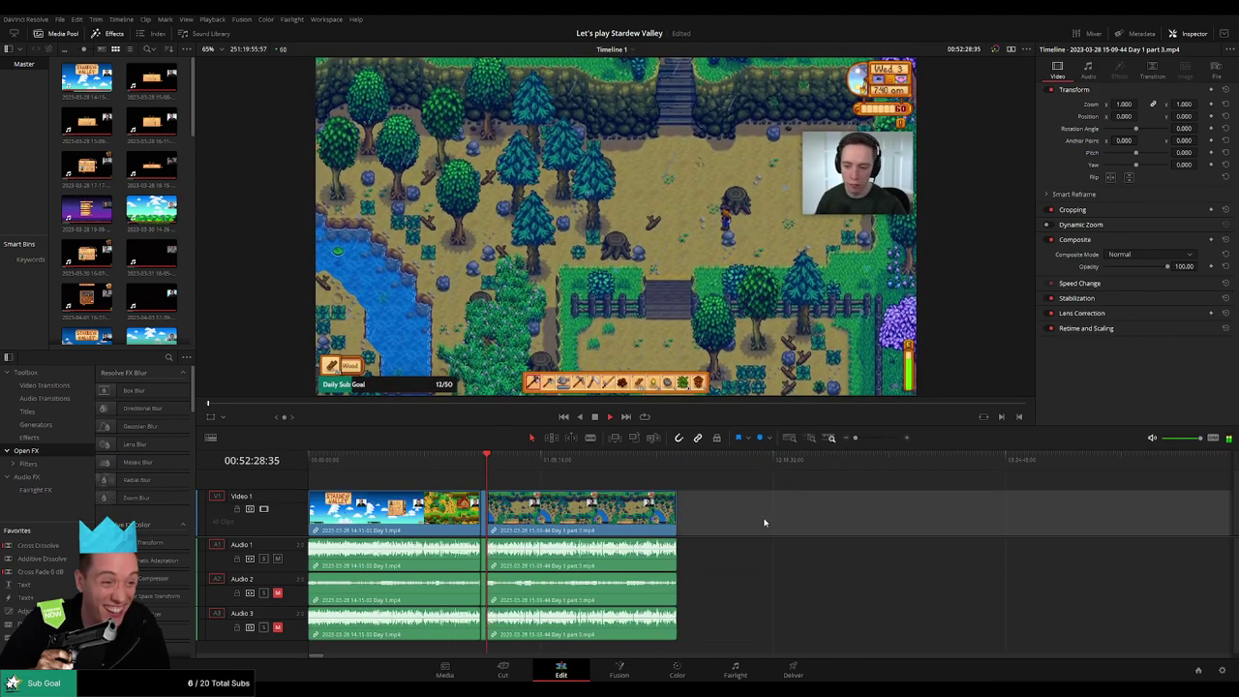
pyautogui.moveTo(322, 462); pyautogui.dragTo(487, 460)
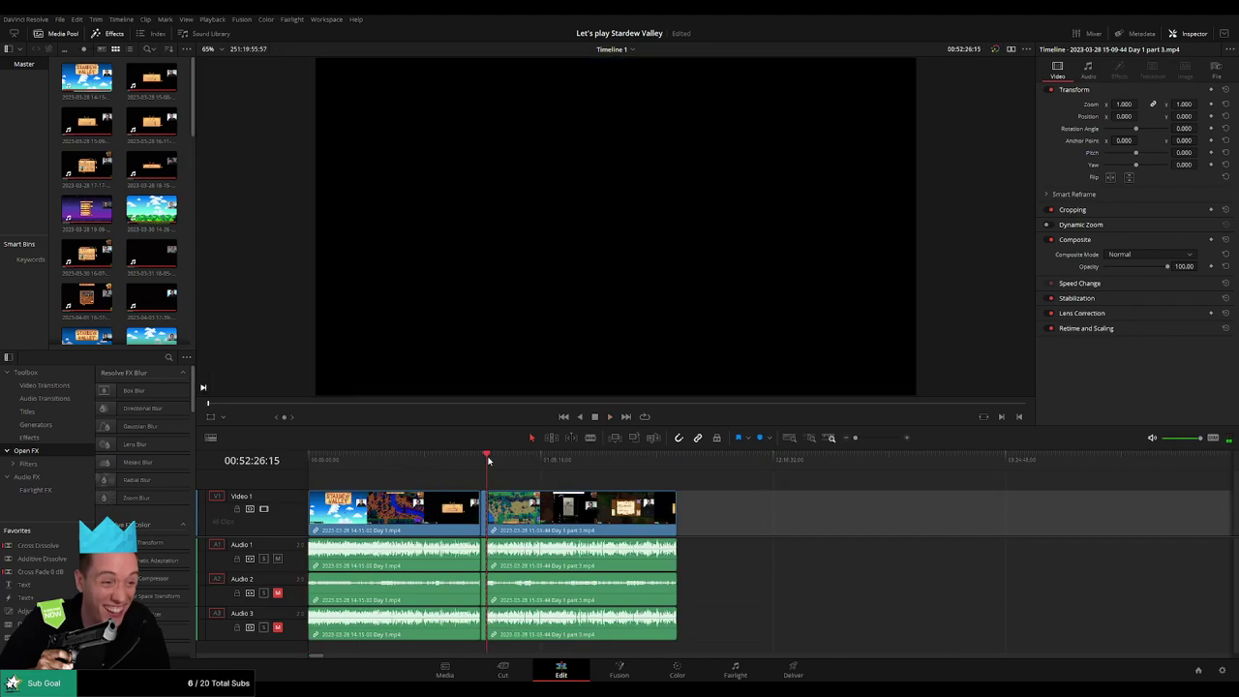
pyautogui.hscroll(2, 487, 484)
pyautogui.moveTo(483, 516); pyautogui.dragTo(880, 520)
pyautogui.click(609, 503)
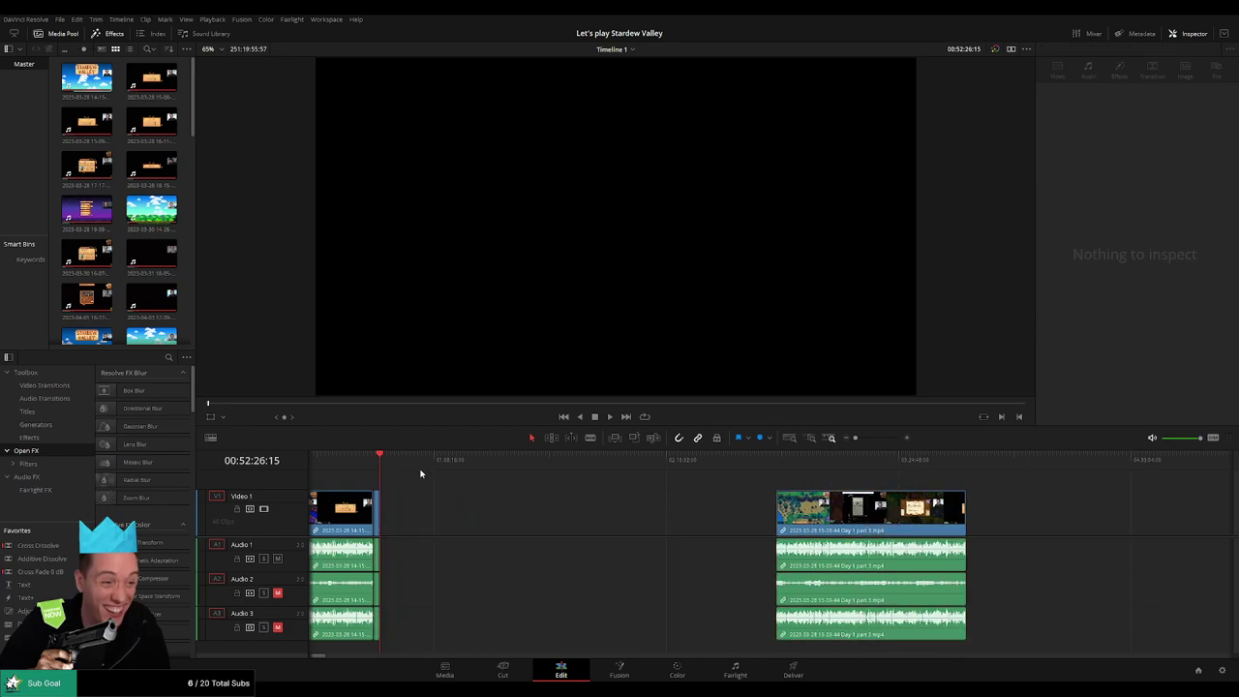
# - Place the start of the remaining Day 1 part 3 piece at 02:00:00:00
pyautogui.click(431, 459)
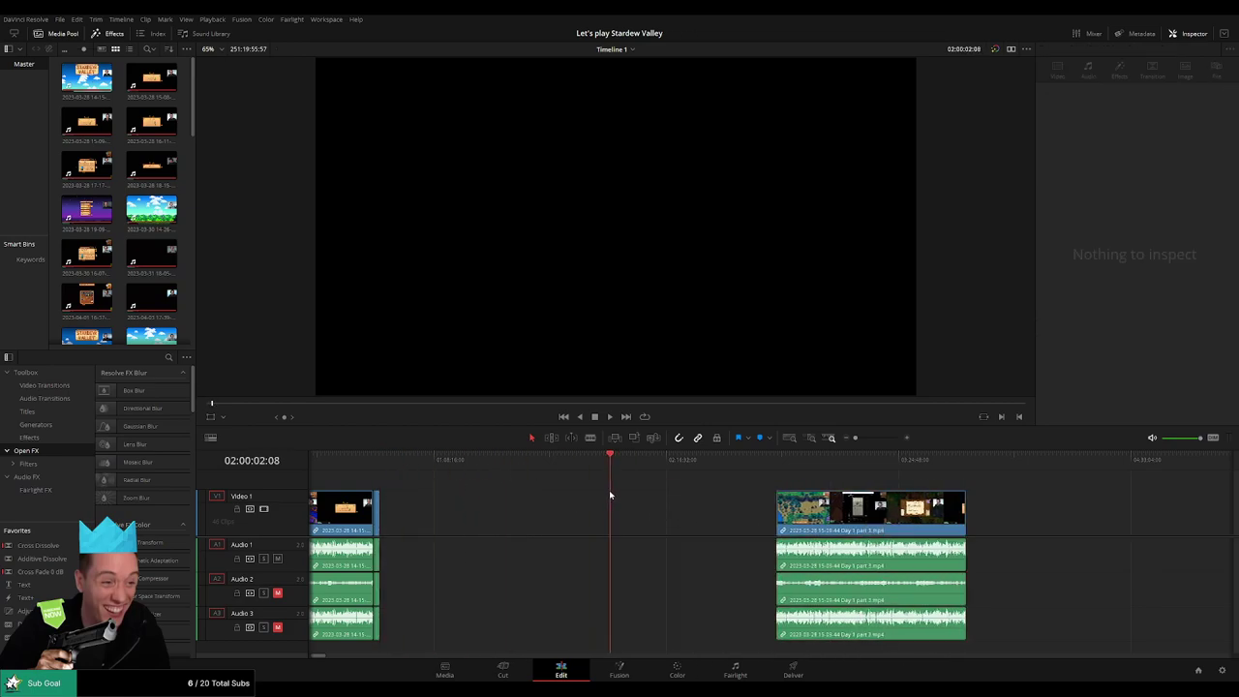
pyautogui.moveTo(609, 494); pyautogui.dragTo(610, 495)
pyautogui.scroll(4, 678, 508)
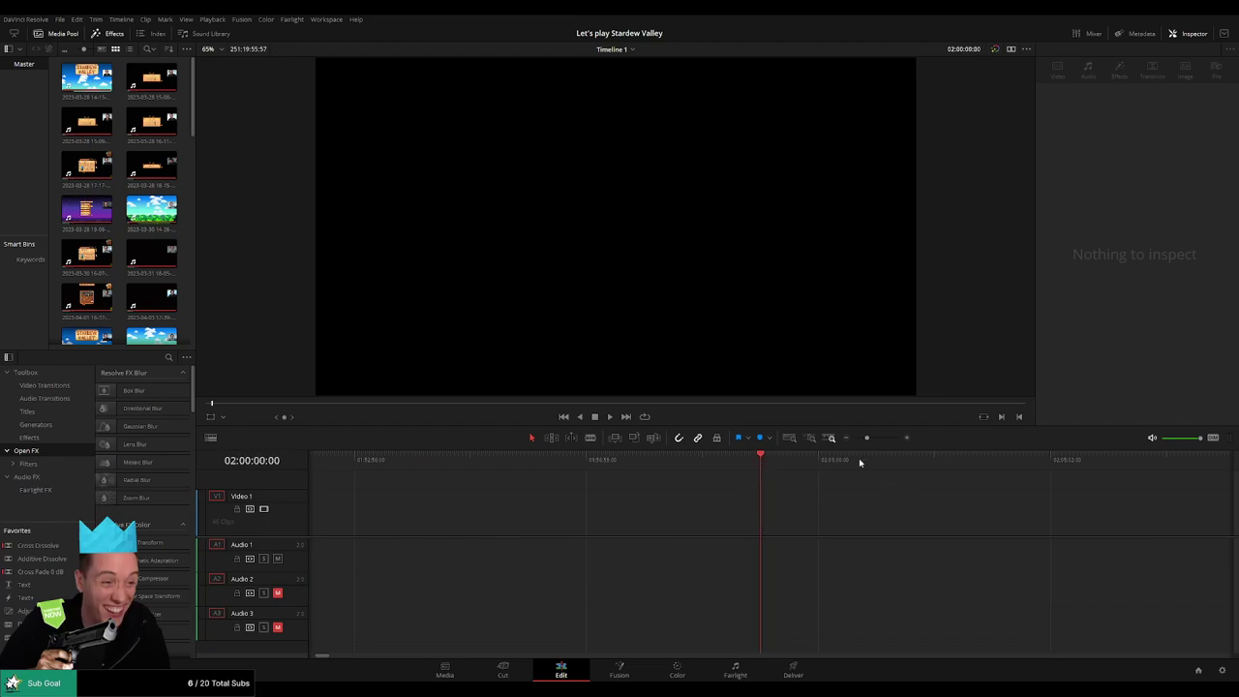
pyautogui.scroll(-5, 859, 461)
pyautogui.moveTo(961, 499); pyautogui.dragTo(581, 483)
# - Skim the piece starting at 02:00:00:00, sampling the Day 6 town gameplay and Sebastian dialogue around 02:52 for the next cut point
pyautogui.press('space')
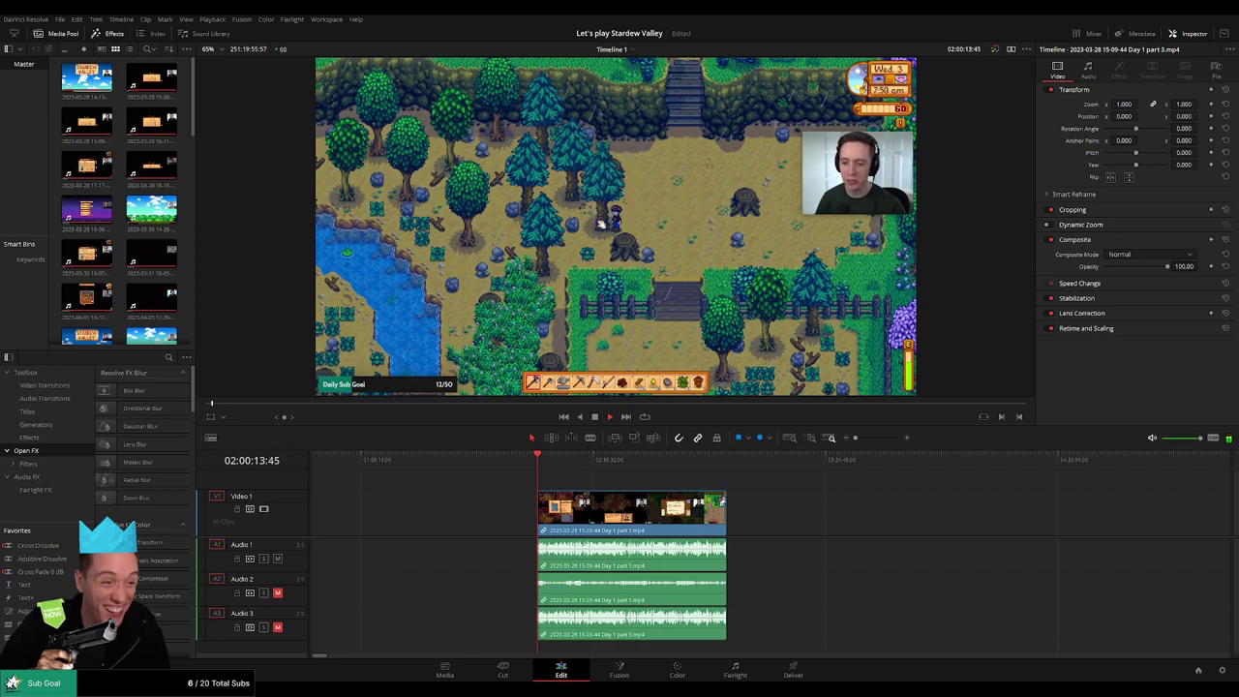
pyautogui.moveTo(595, 488); pyautogui.dragTo(456, 482)
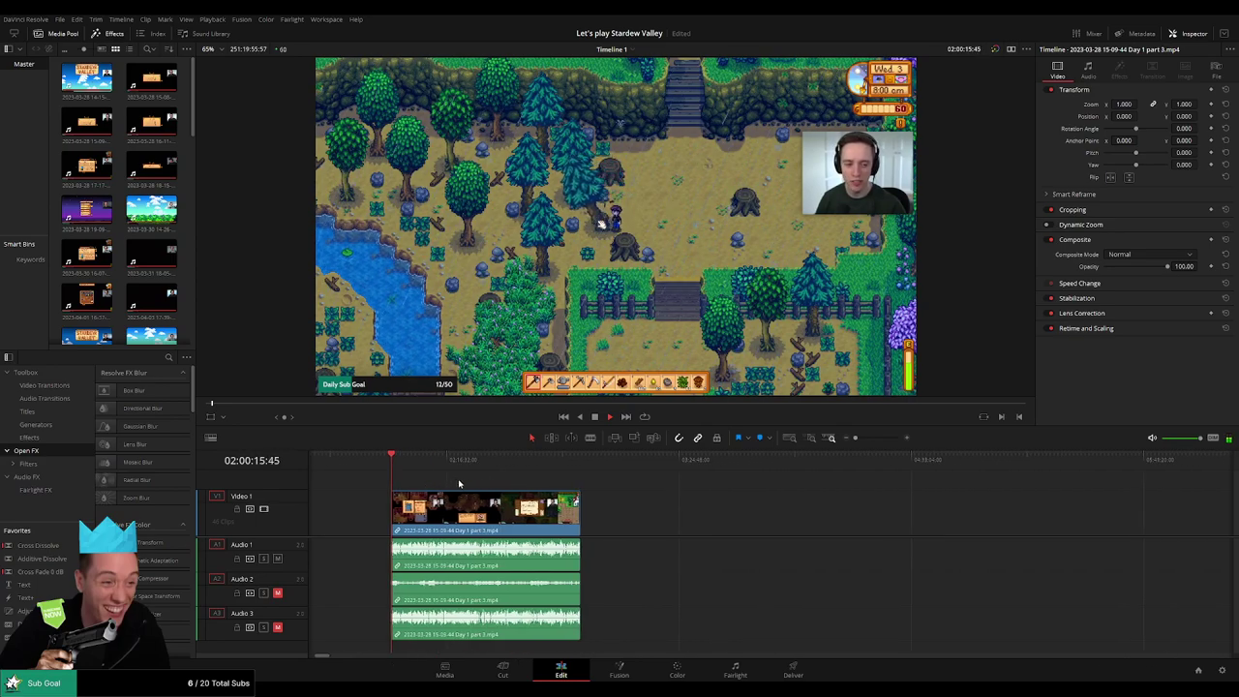
pyautogui.moveTo(395, 464); pyautogui.dragTo(568, 479)
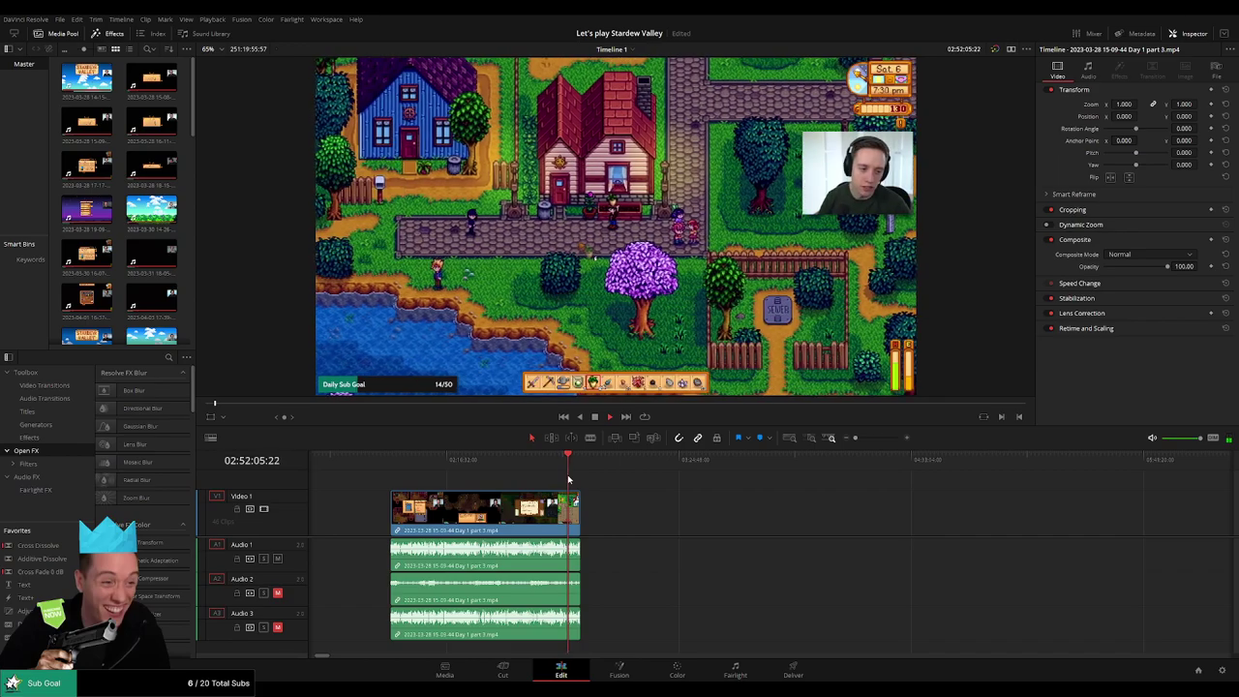
pyautogui.scroll(12, 568, 479)
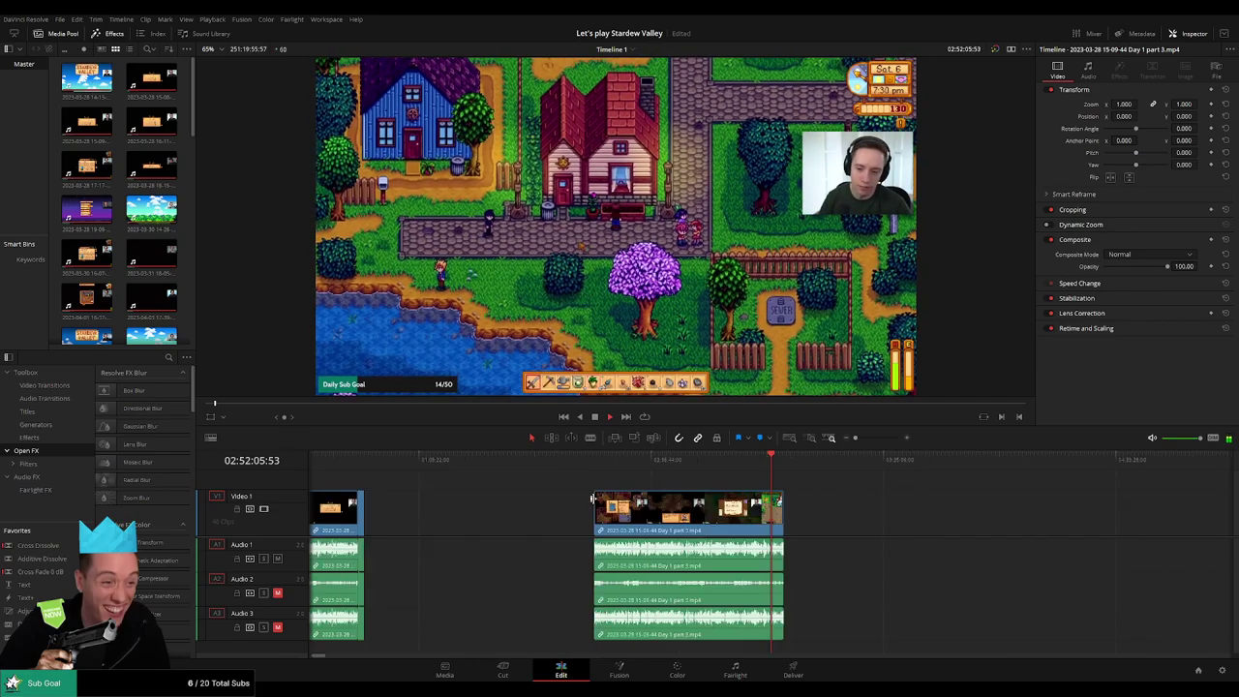
pyautogui.click(708, 462)
pyautogui.moveTo(667, 466); pyautogui.dragTo(541, 480)
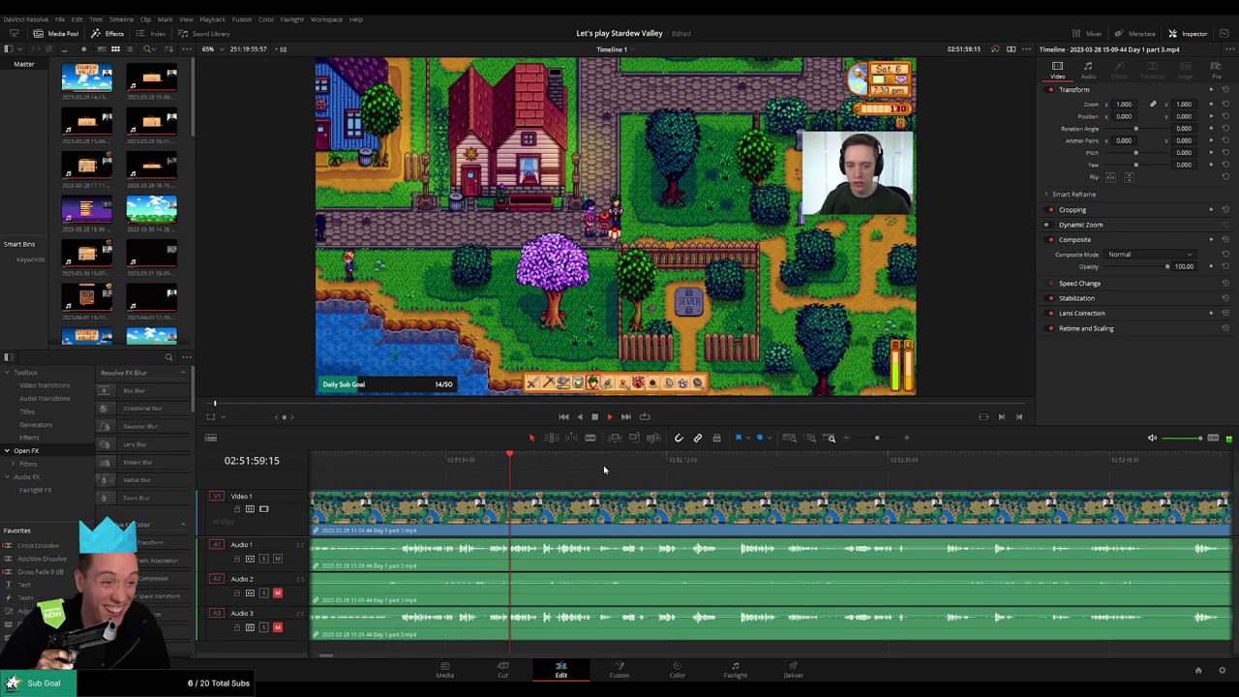
pyautogui.click(687, 463)
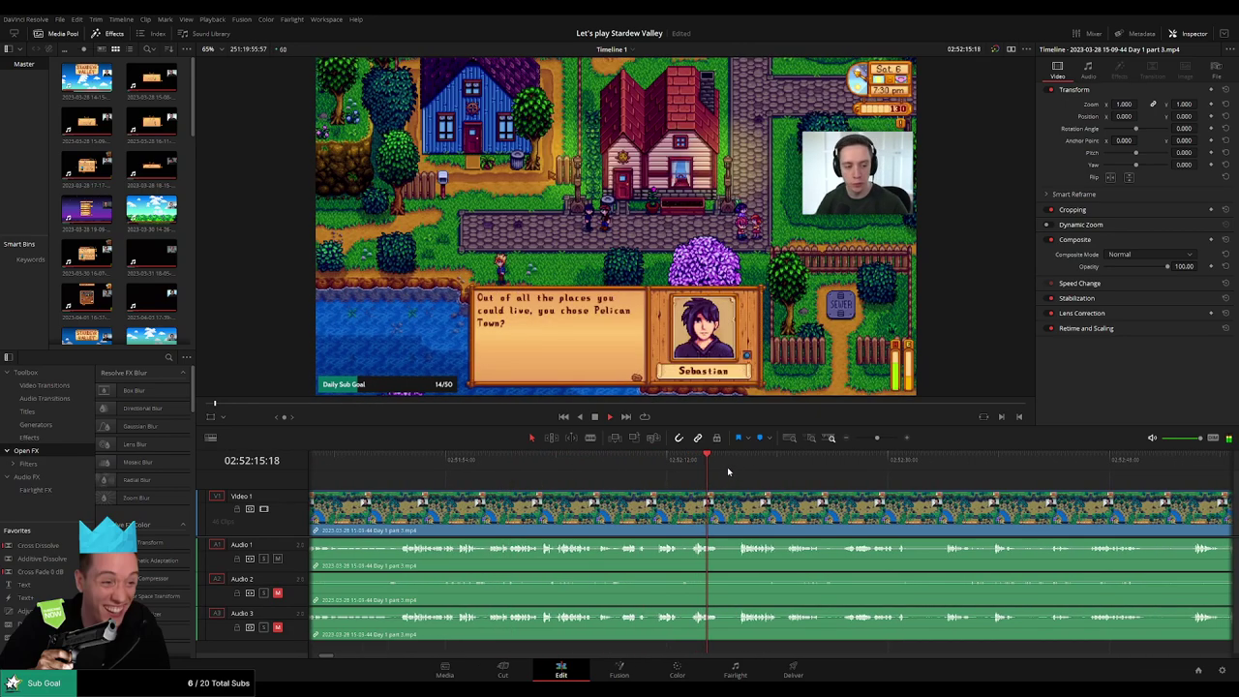
pyautogui.click(656, 471)
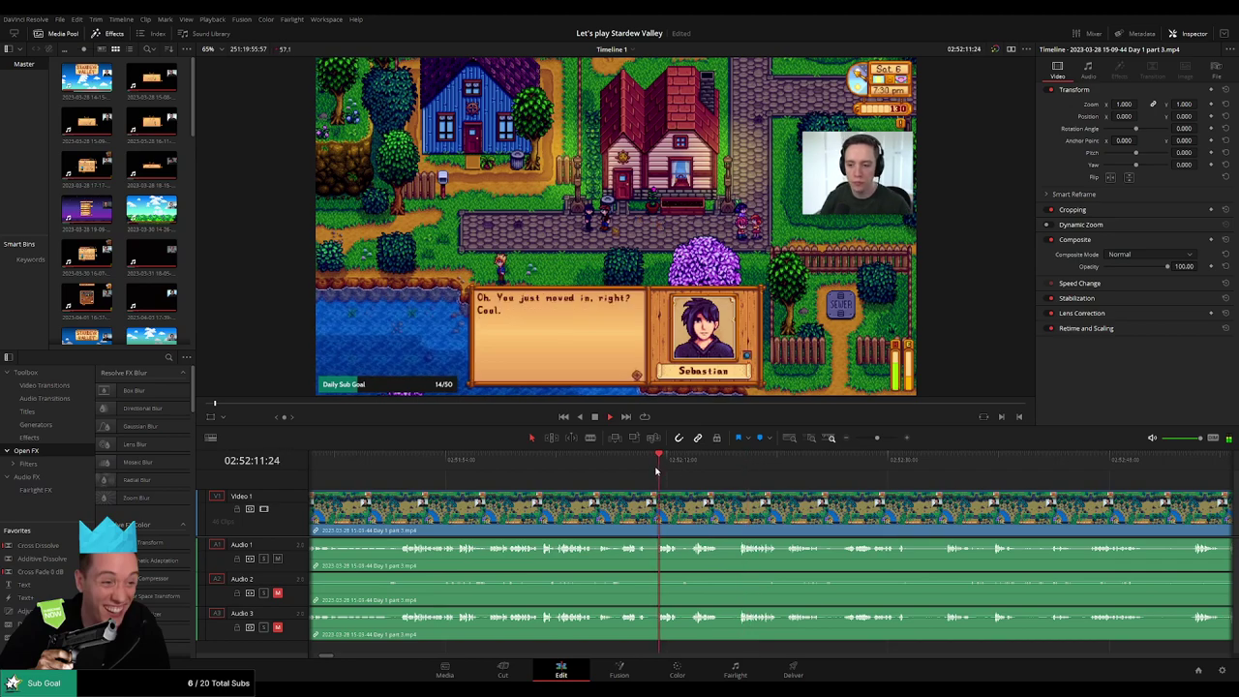
# - Split the Day 1 part 3 piece on all tracks at 02:52:11:00, during the Sebastian dialogue
pyautogui.scroll(1, 745, 492)
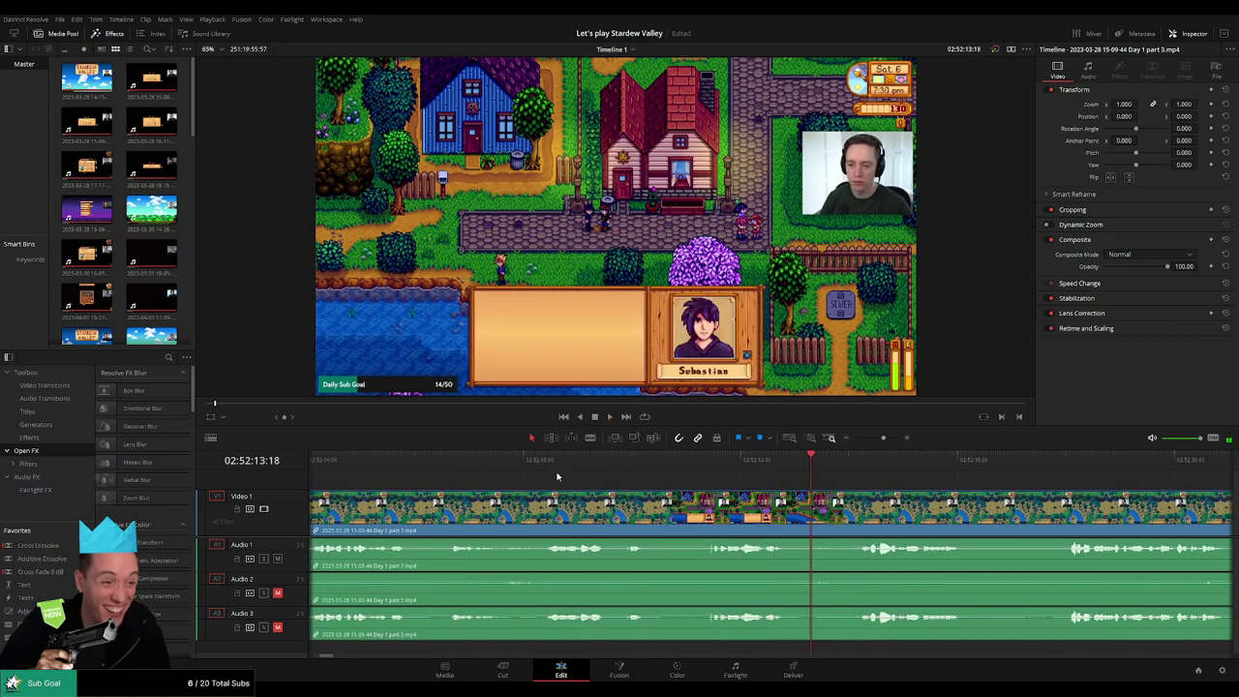
pyautogui.click(549, 471)
pyautogui.hscroll(1, 609, 500)
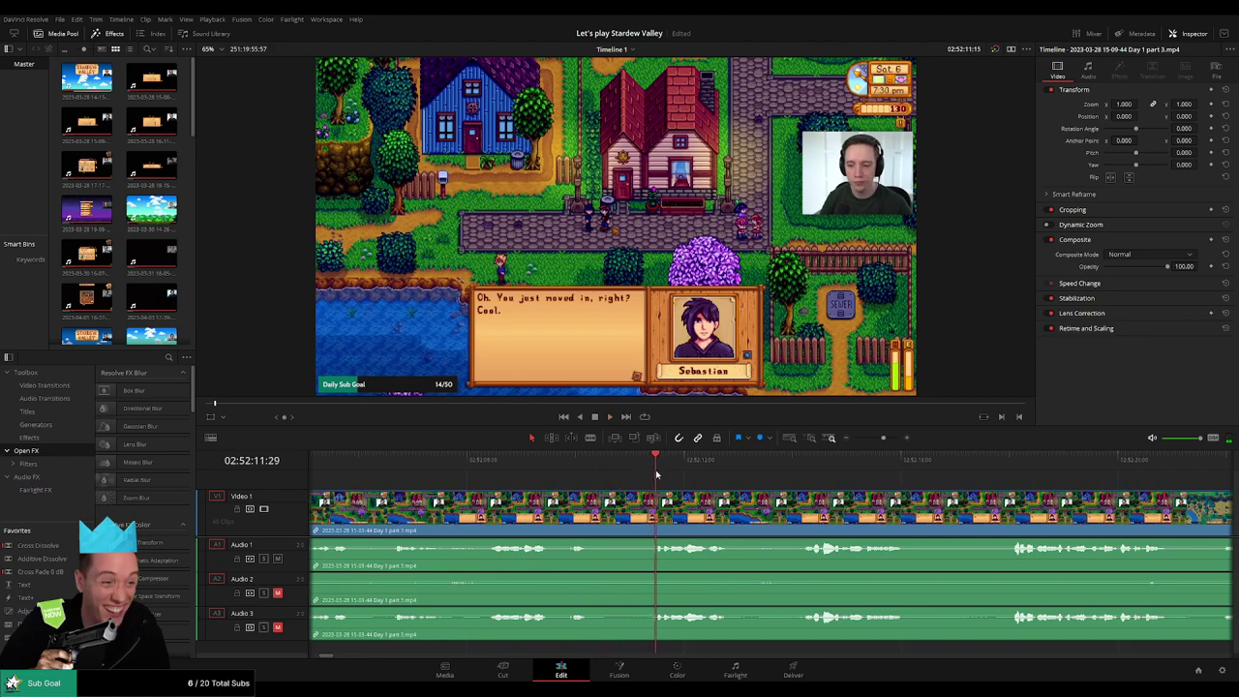
pyautogui.moveTo(654, 474); pyautogui.dragTo(630, 474)
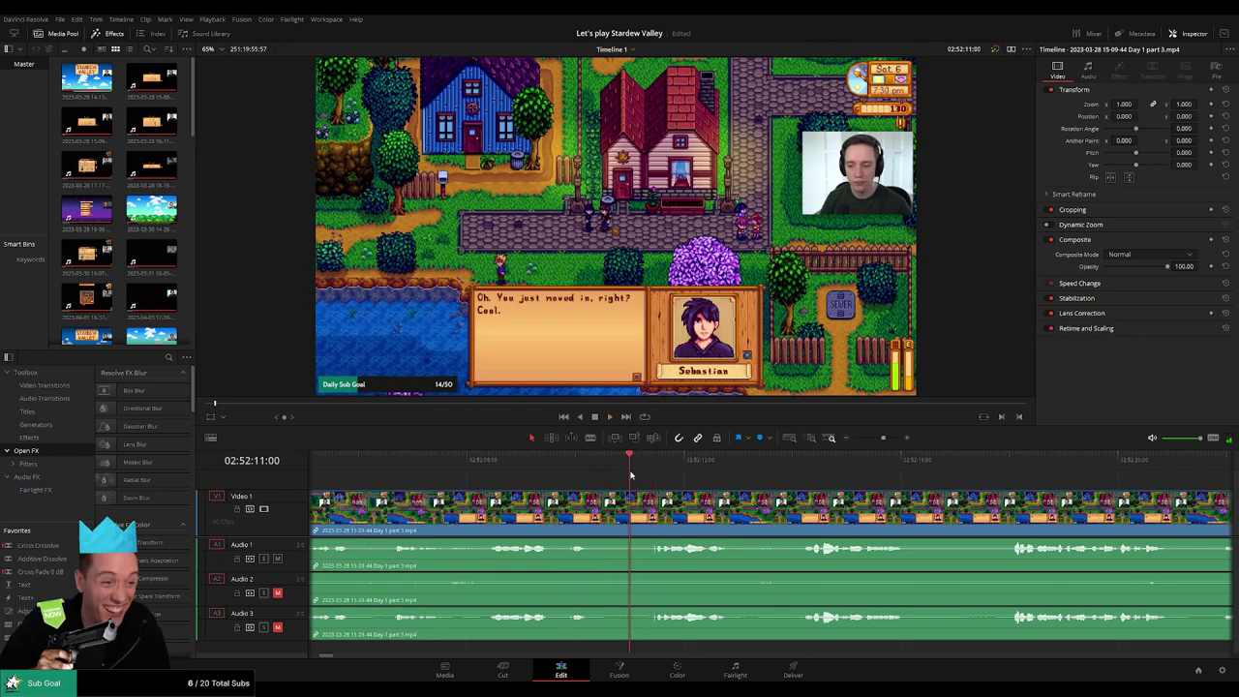
pyautogui.press('b')
pyautogui.click(631, 503)
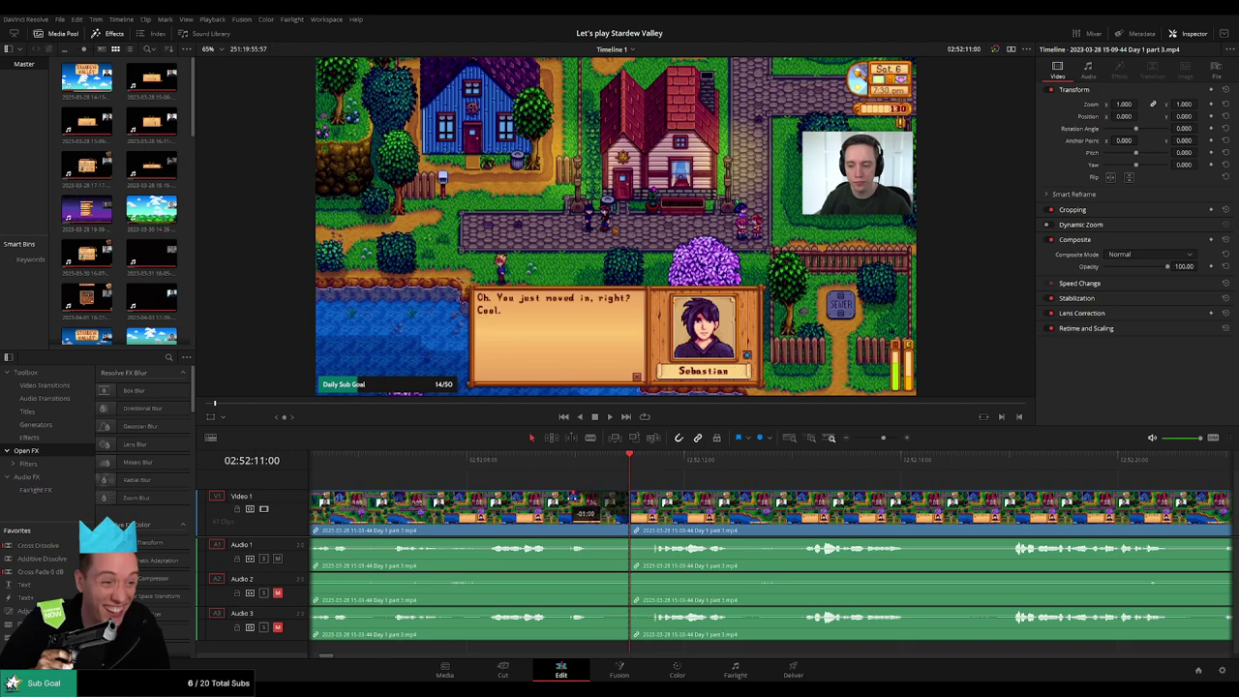
# - Add fades of about one second out and in on the video and audio tracks at the 02:52:11:00 cut
pyautogui.moveTo(626, 540); pyautogui.dragTo(566, 541)
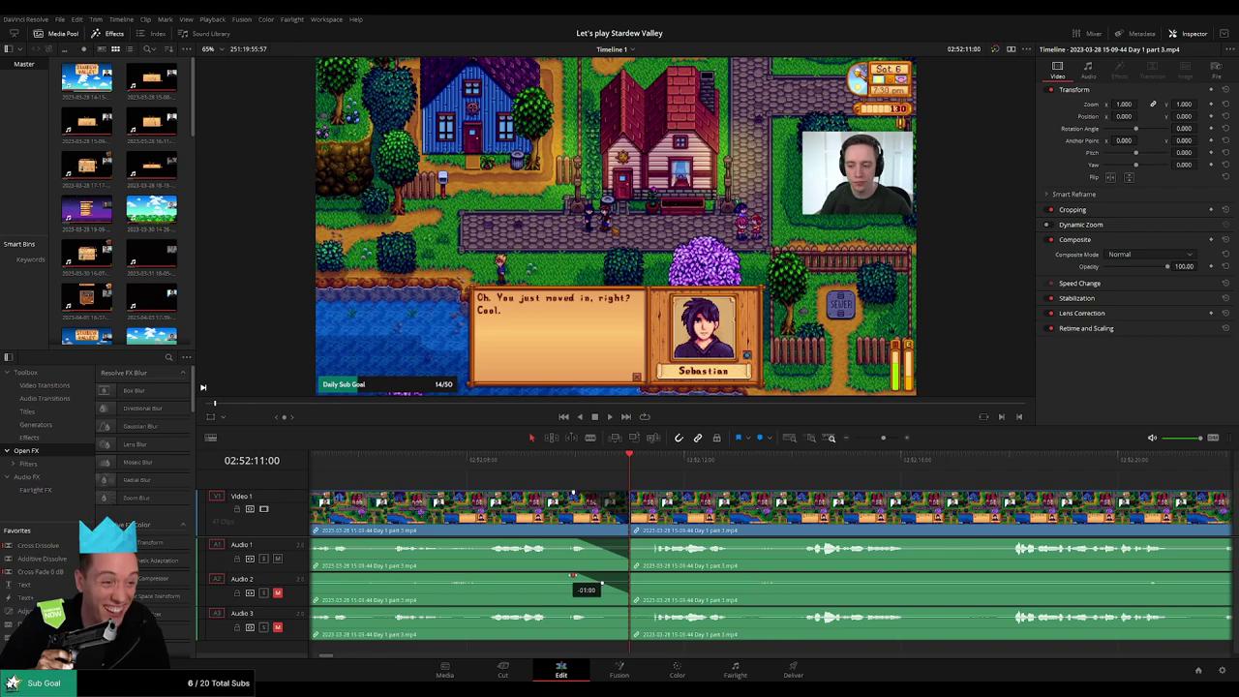
pyautogui.moveTo(626, 609); pyautogui.dragTo(571, 610)
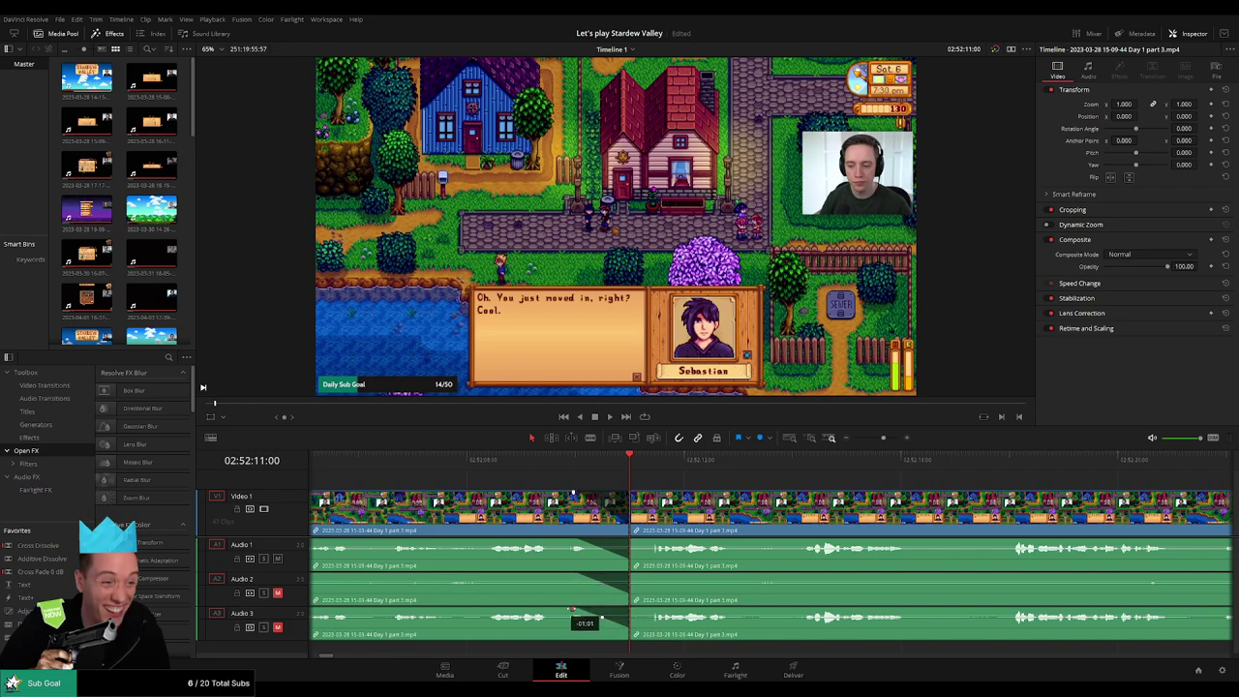
pyautogui.moveTo(631, 496); pyautogui.dragTo(657, 500)
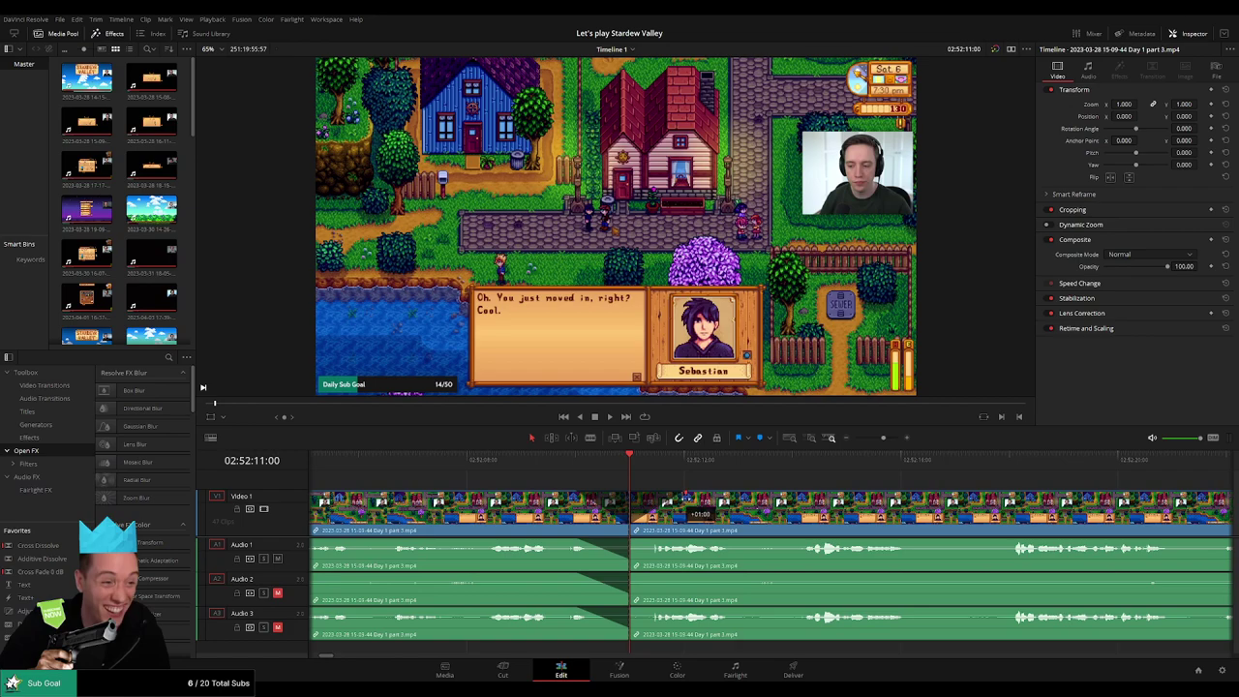
pyautogui.moveTo(686, 499); pyautogui.dragTo(685, 494)
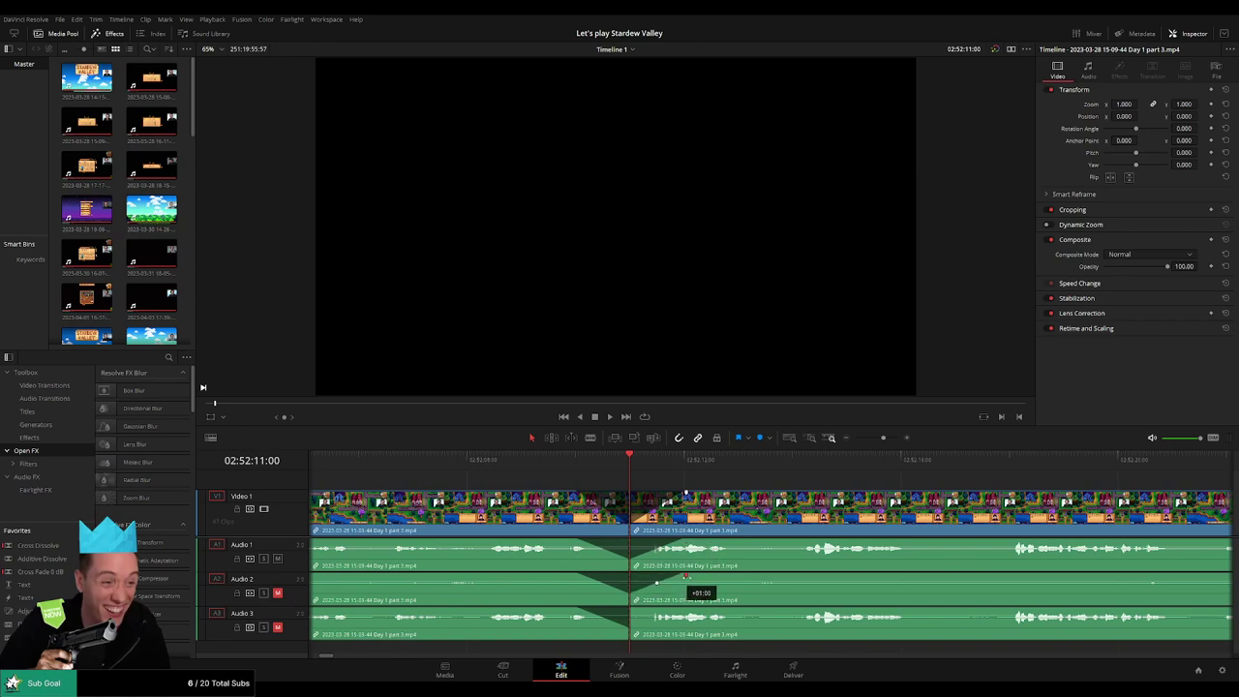
pyautogui.moveTo(630, 611); pyautogui.dragTo(686, 611)
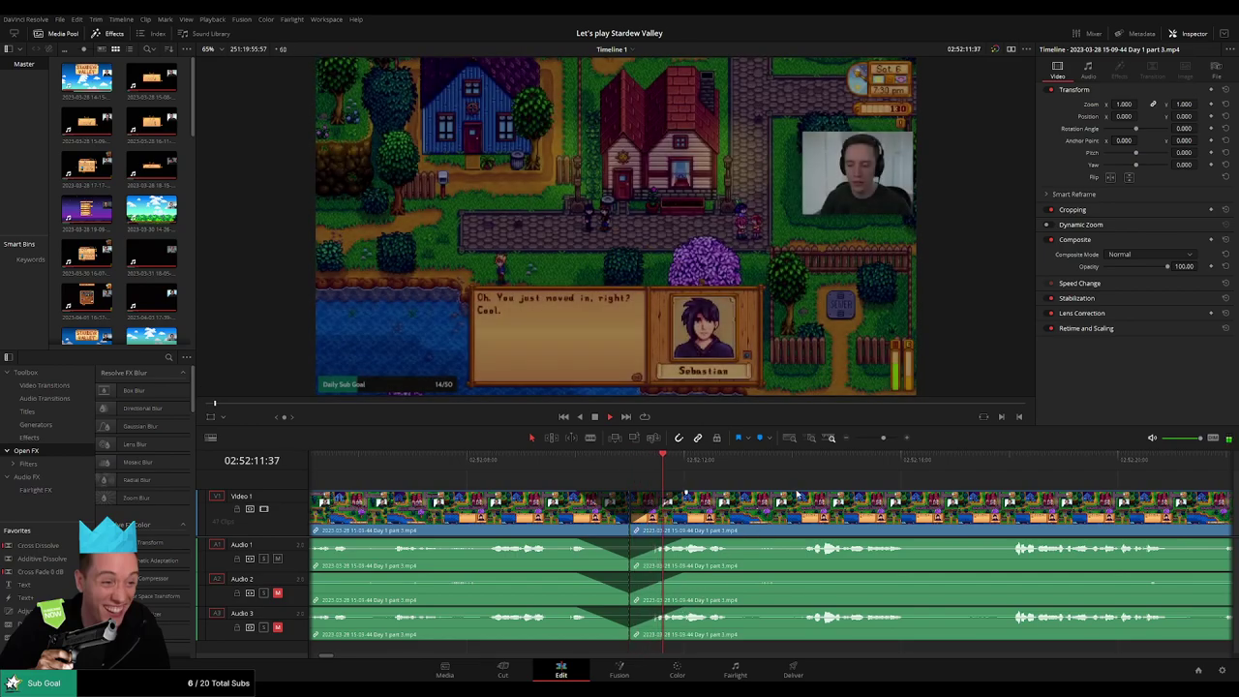
# - Move the remaining Day 1 part 3 piece after the 02:52:11:00 cut well further along the timeline, leaving a wide gap
pyautogui.moveTo(882, 438); pyautogui.dragTo(844, 440)
pyautogui.press('space')
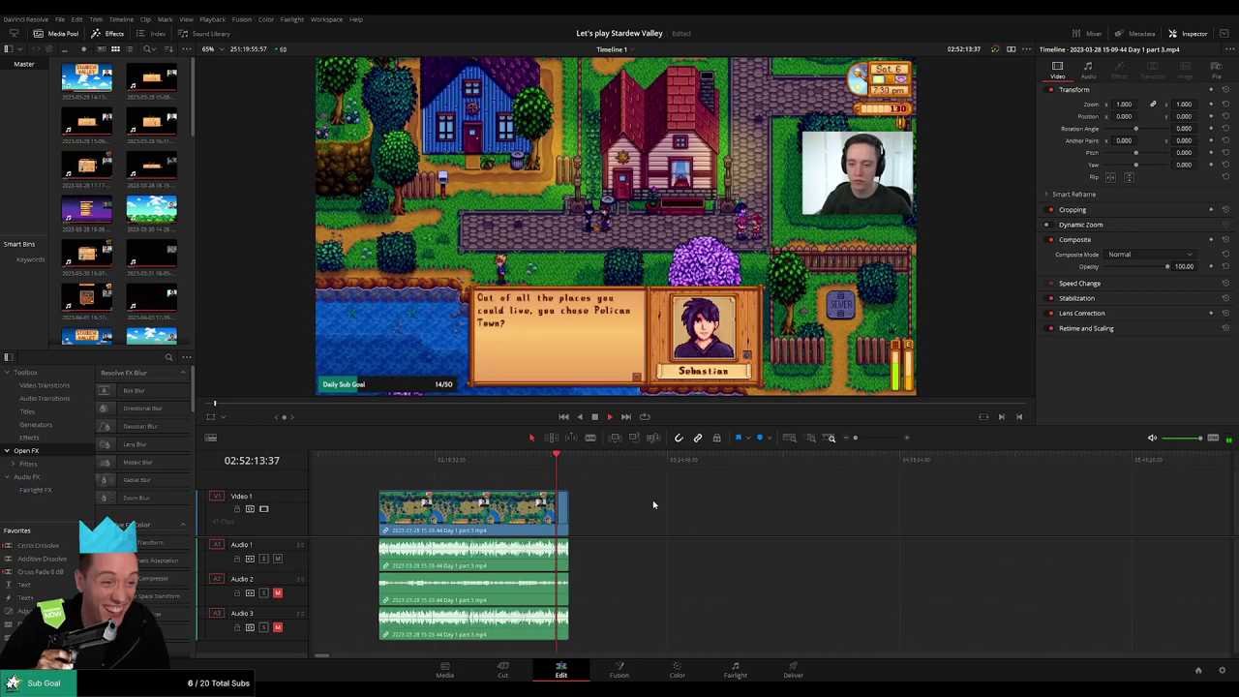
pyautogui.click(378, 465)
pyautogui.click(555, 468)
pyautogui.hscroll(5, 668, 504)
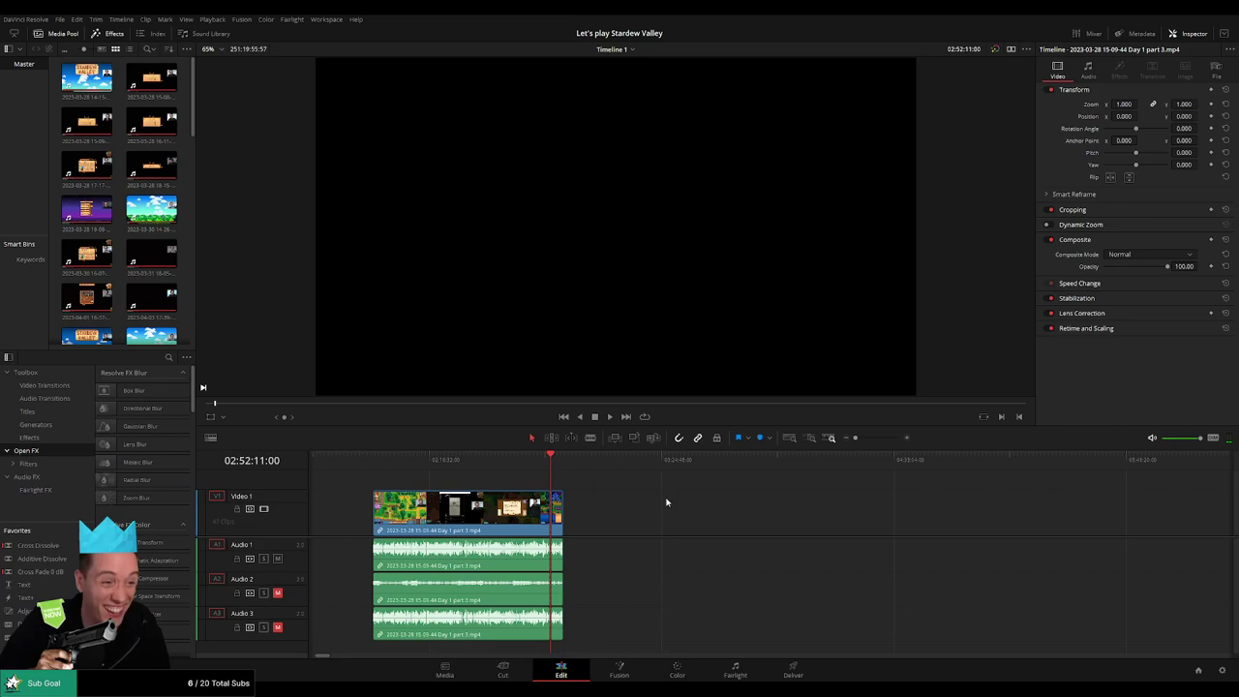
pyautogui.moveTo(416, 516); pyautogui.dragTo(850, 517)
pyautogui.click(510, 511)
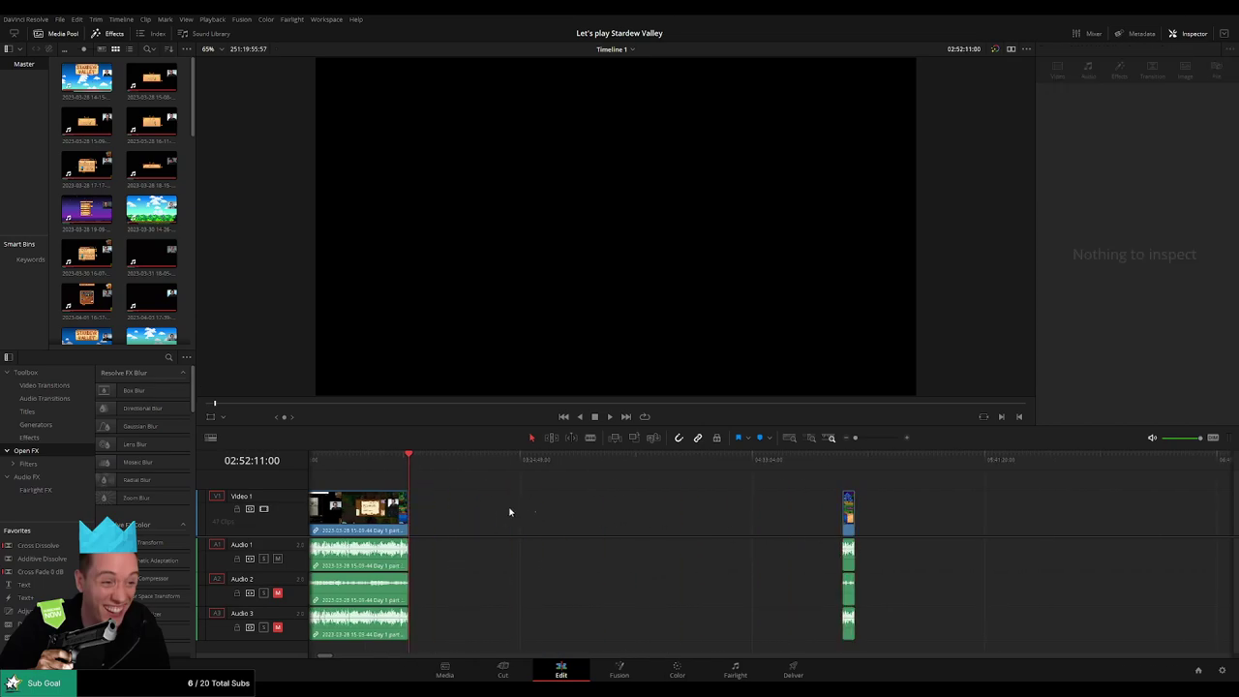
# - Place the start of the remaining Day 1 part 3 piece at 04:00:00:00
pyautogui.moveTo(414, 465); pyautogui.dragTo(640, 501)
pyautogui.scroll(5, 662, 502)
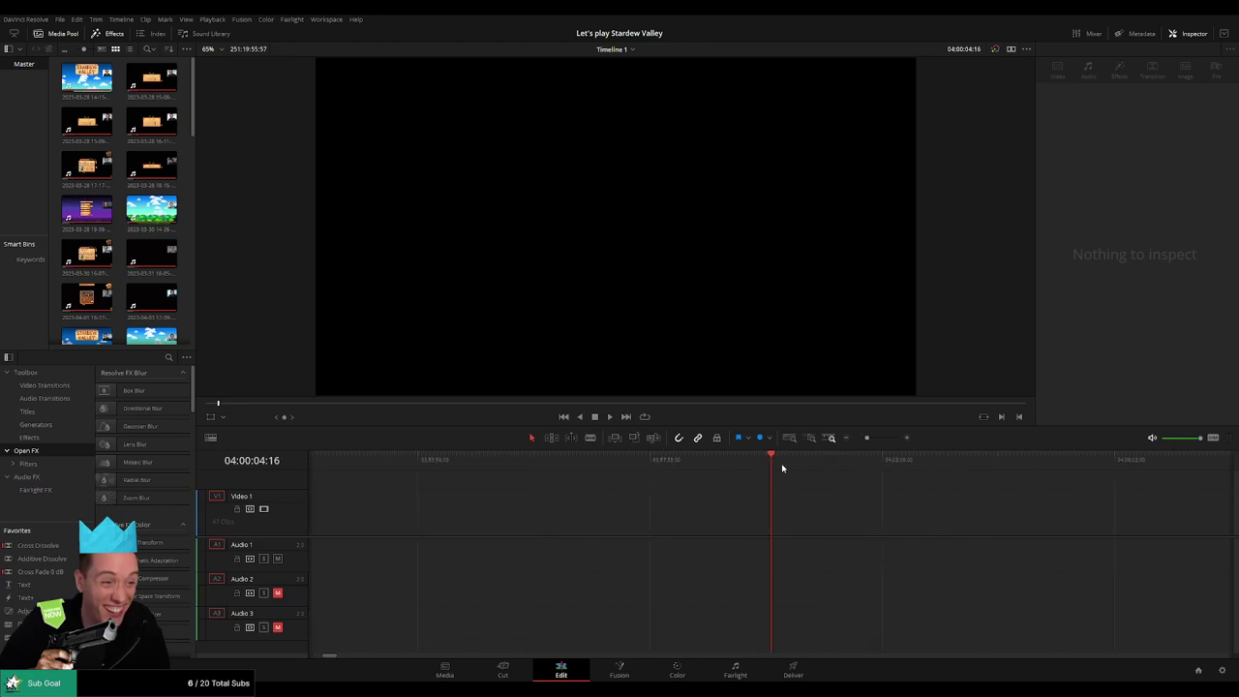
pyautogui.moveTo(782, 468); pyautogui.dragTo(768, 464)
pyautogui.scroll(-3, 892, 504)
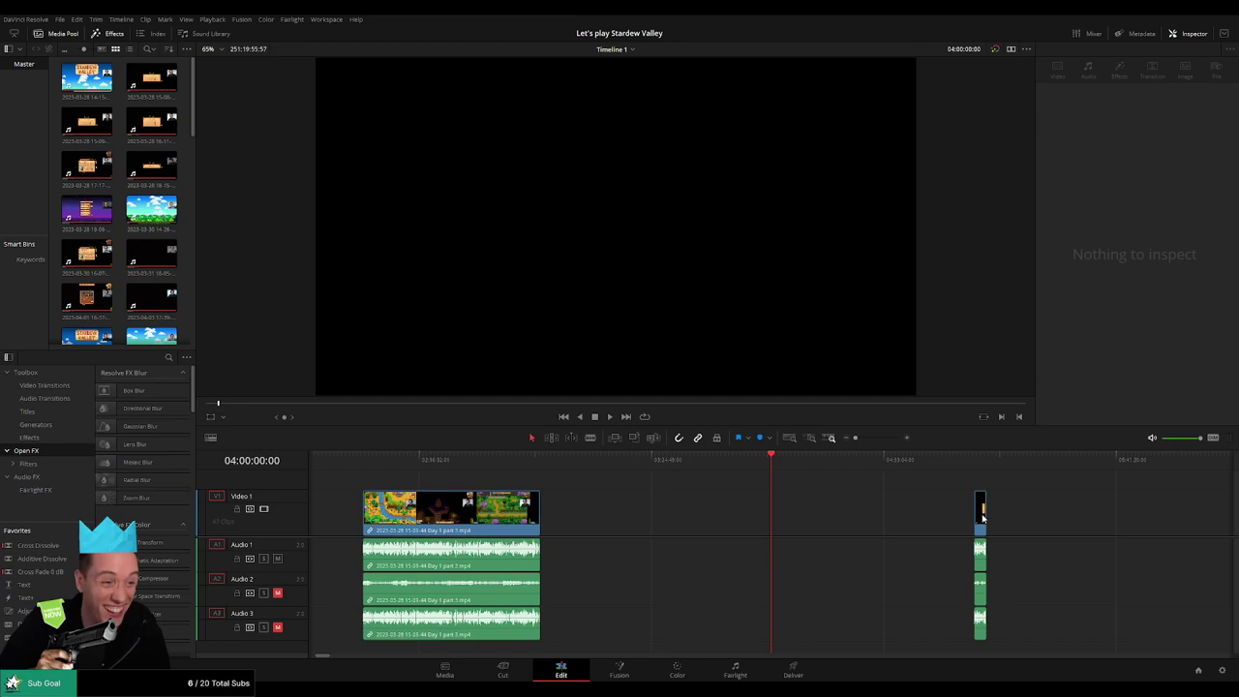
pyautogui.moveTo(982, 518); pyautogui.dragTo(782, 512)
pyautogui.click(1043, 512)
# - Bring the Day 1 part 4 clip back along the timeline so it directly follows the remaining Day 1 part 3 piece
pyautogui.hscroll(5, 714, 503)
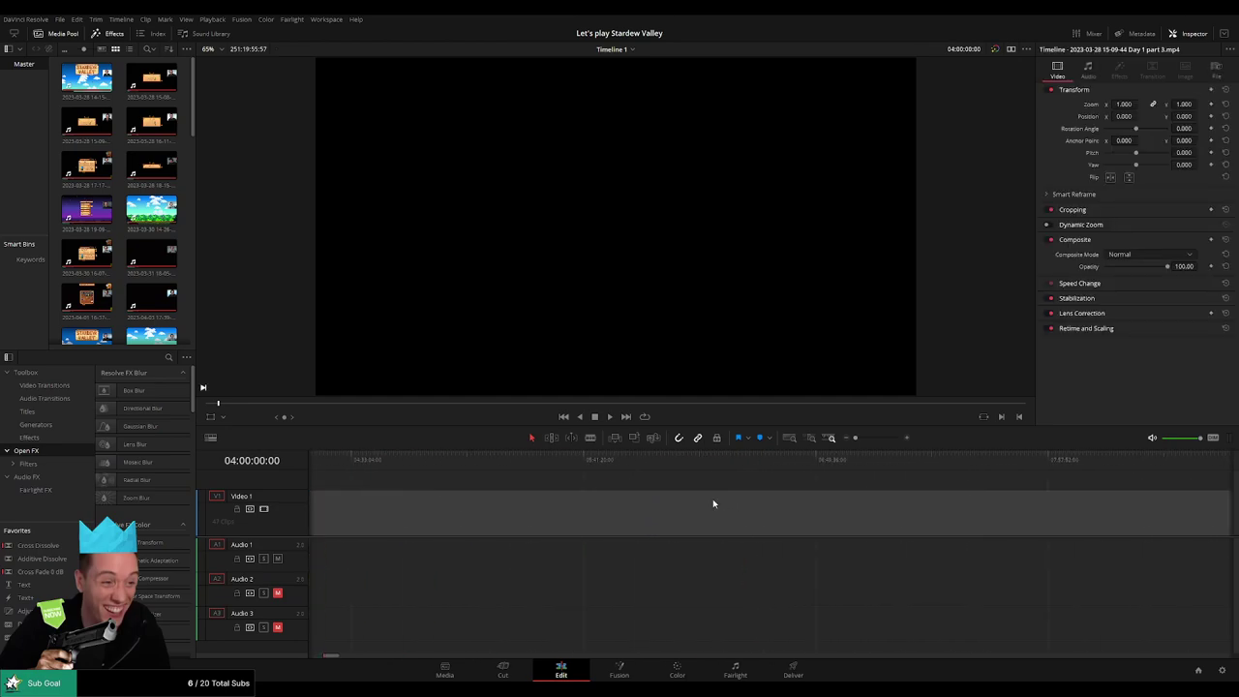
pyautogui.hscroll(3, 863, 511)
pyautogui.moveTo(1174, 515); pyautogui.dragTo(568, 516)
pyautogui.click(405, 486)
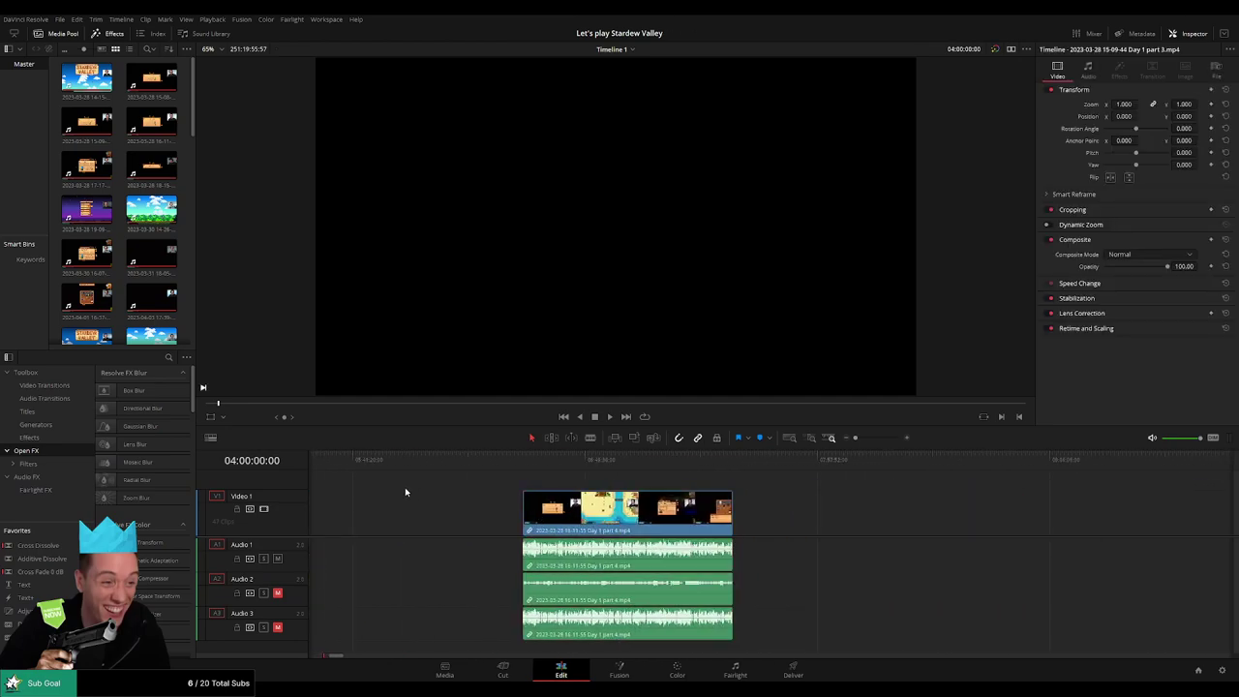
pyautogui.hscroll(-5, 668, 508)
pyautogui.moveTo(1045, 522); pyautogui.dragTo(530, 523)
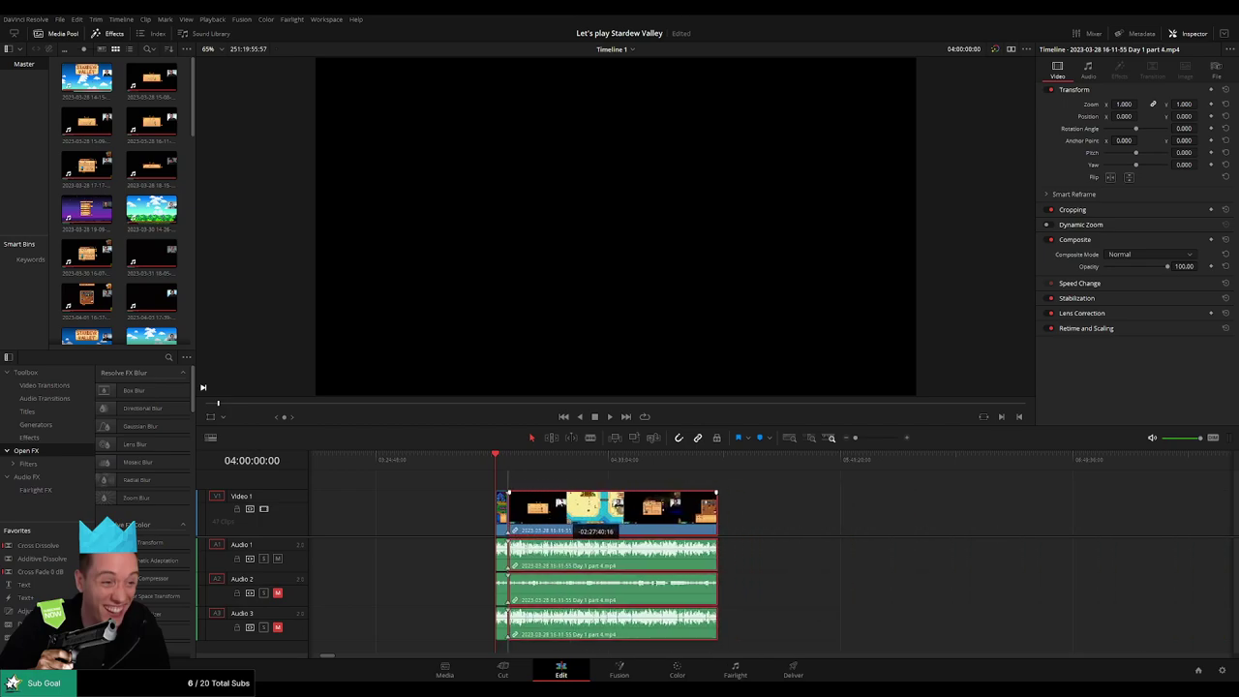
# - Add a short transition on all tracks where Day 1 part 3 meets Day 1 part 4, and play it back
pyautogui.press('space')
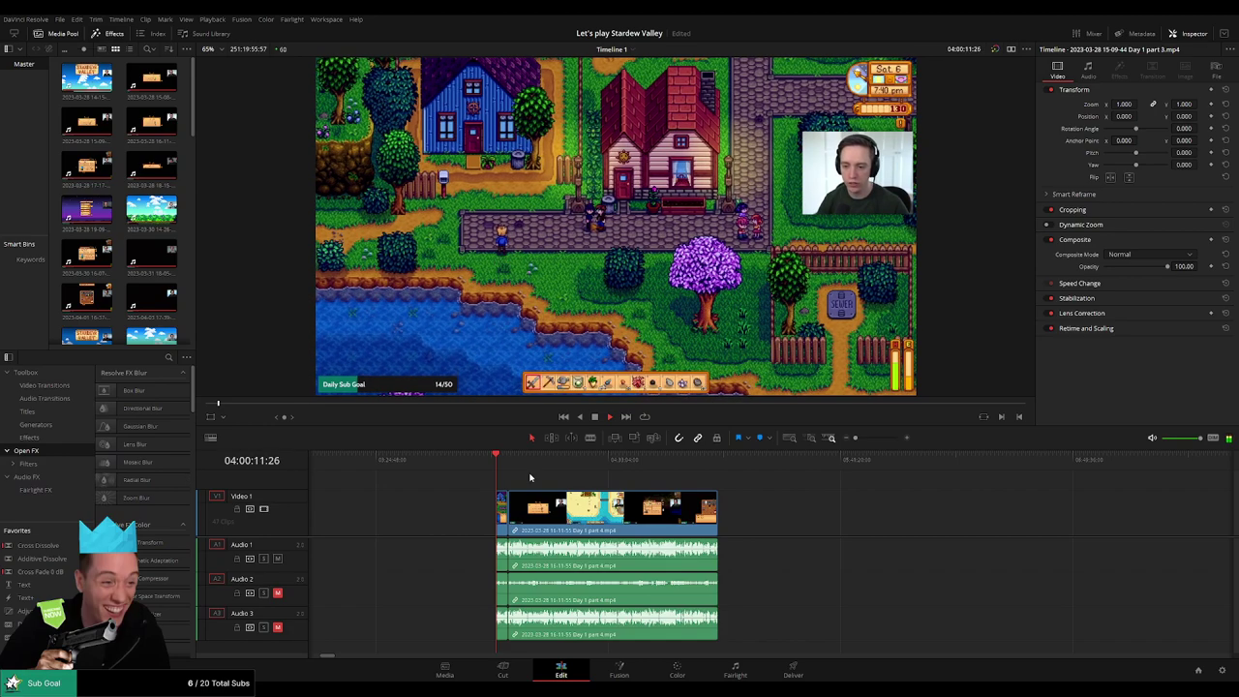
pyautogui.click(872, 438)
pyautogui.moveTo(898, 479); pyautogui.dragTo(575, 492)
pyautogui.click(865, 438)
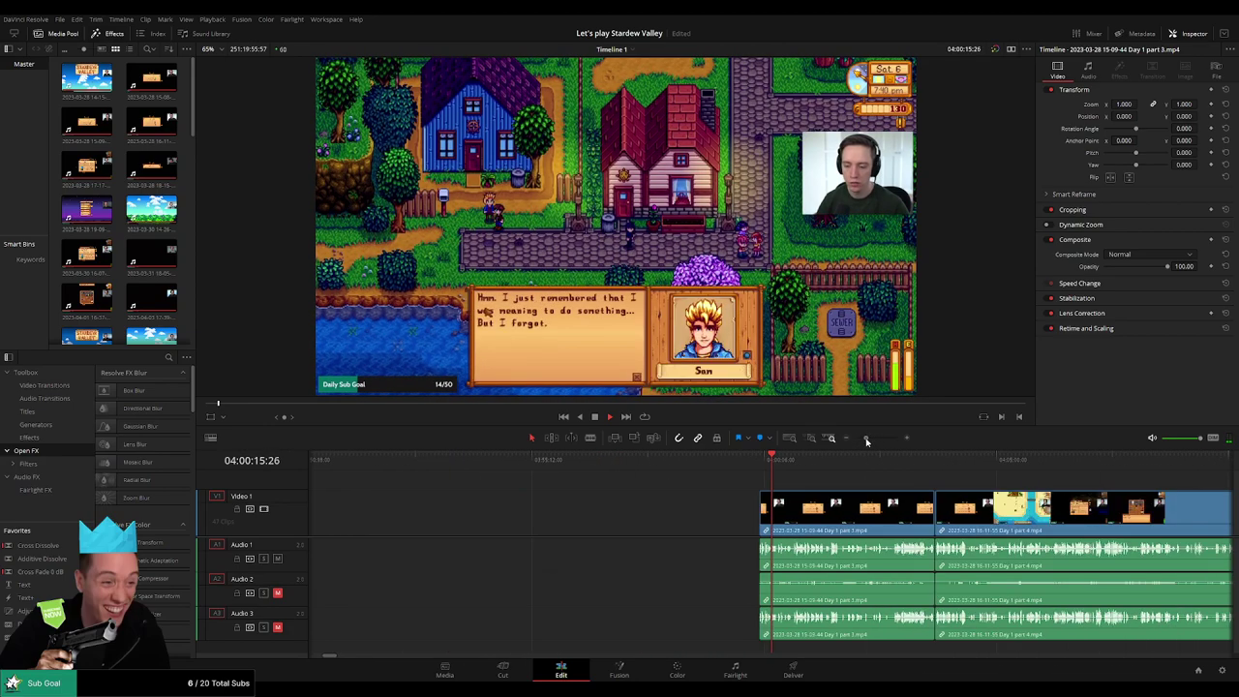
pyautogui.moveTo(819, 474); pyautogui.dragTo(692, 471)
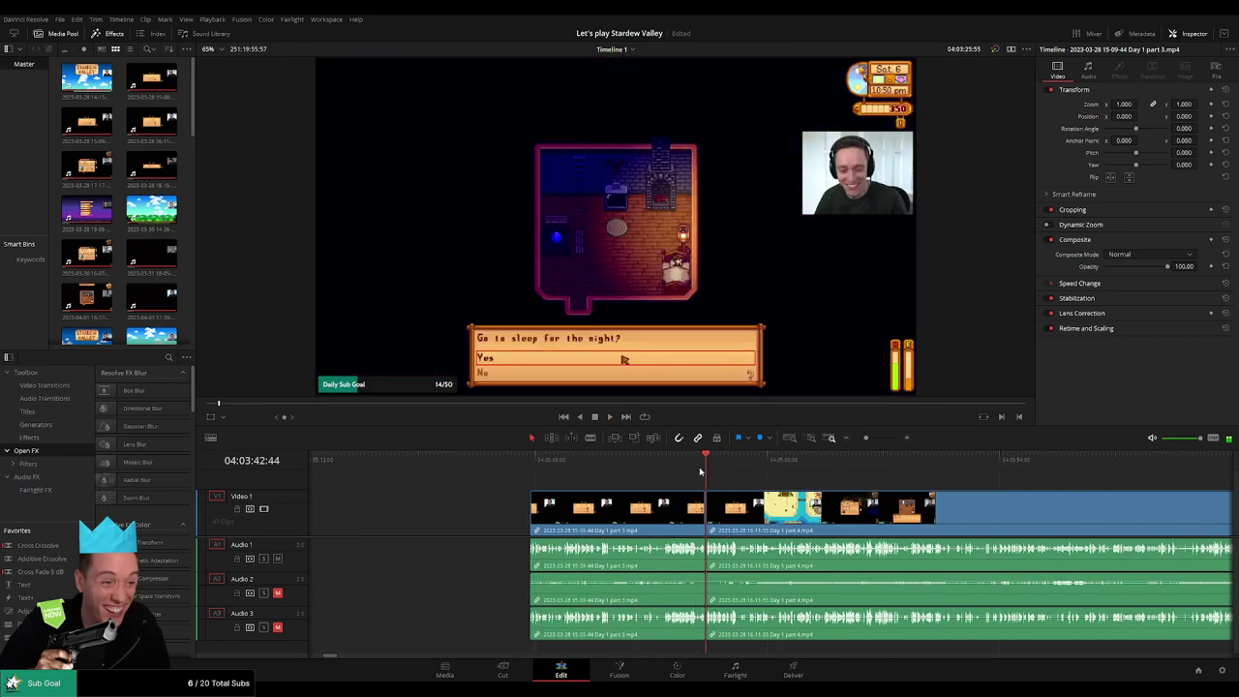
pyautogui.moveTo(865, 438); pyautogui.dragTo(880, 437)
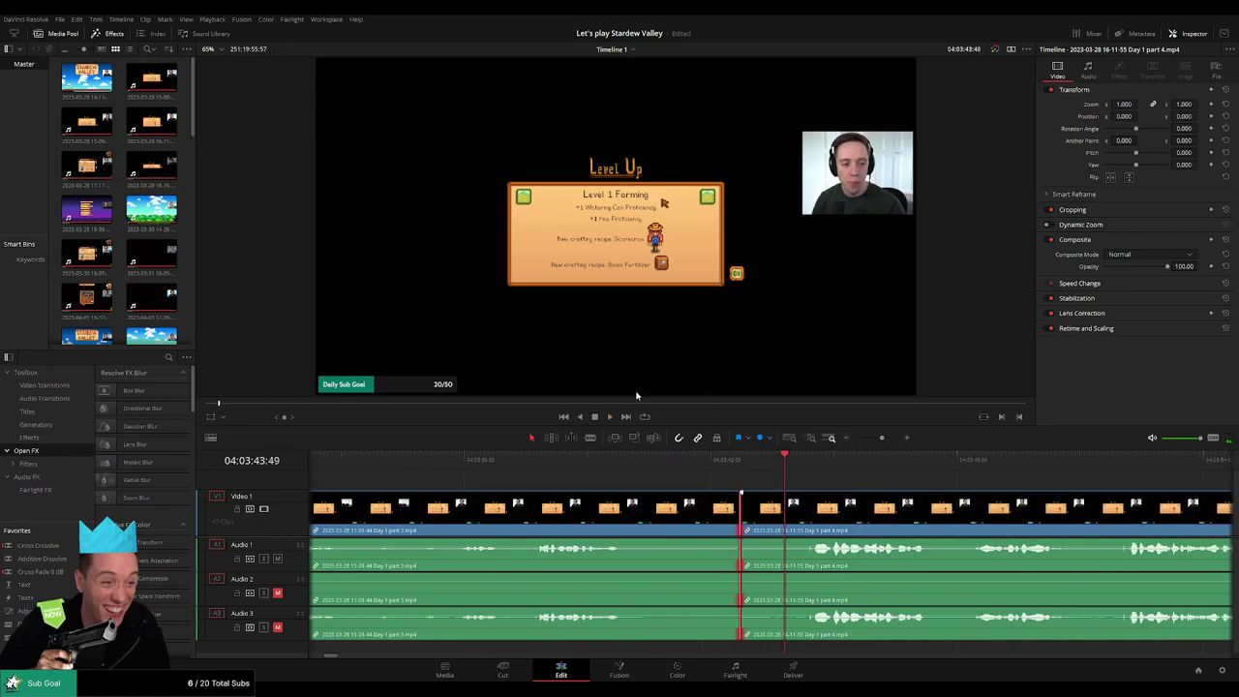
pyautogui.click(596, 469)
pyautogui.press('space')
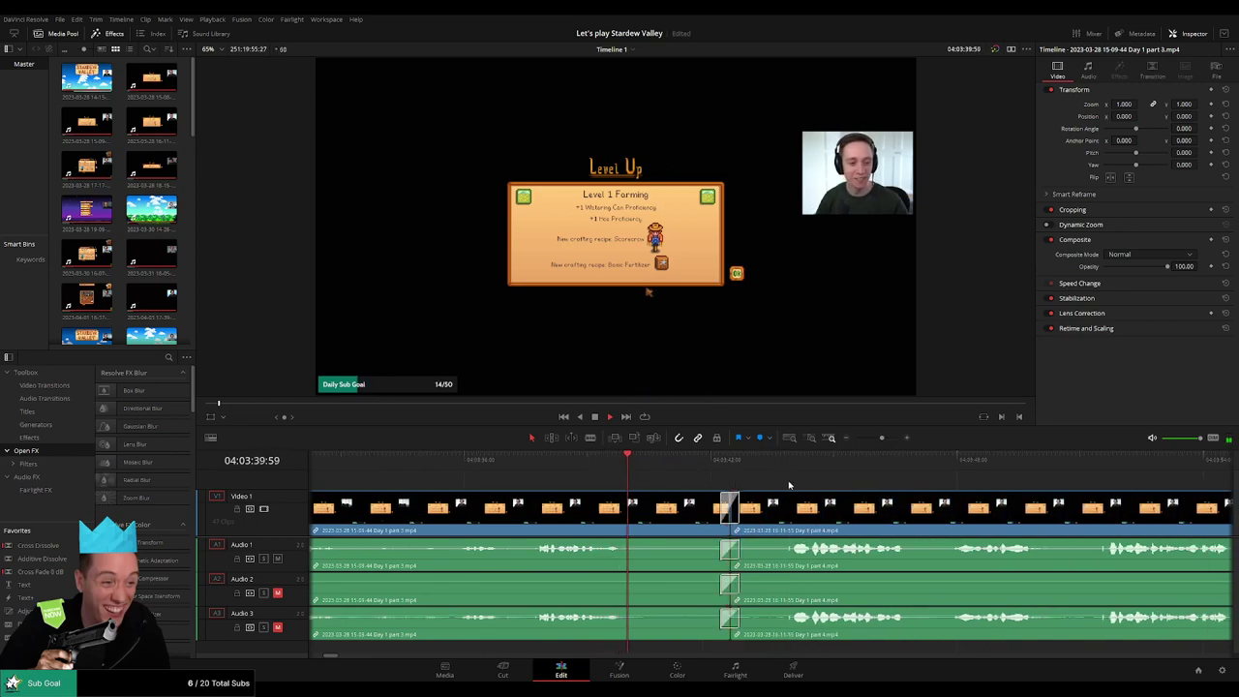
pyautogui.hscroll(3, 790, 484)
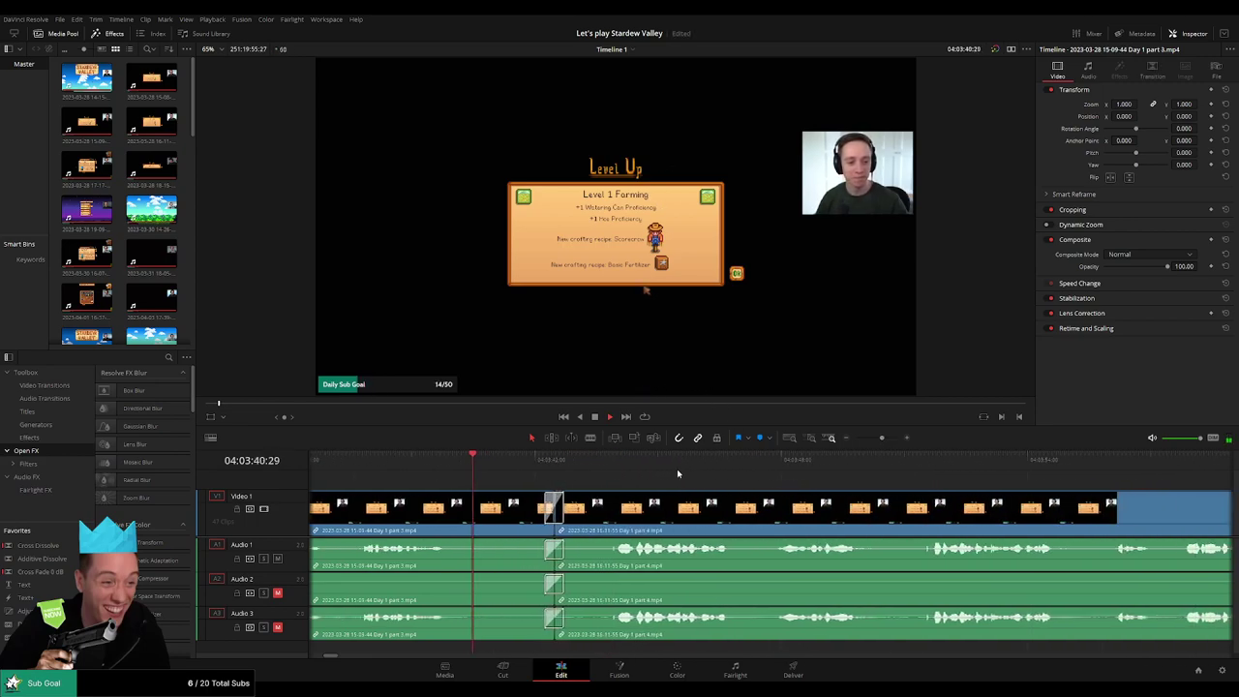
pyautogui.click(515, 462)
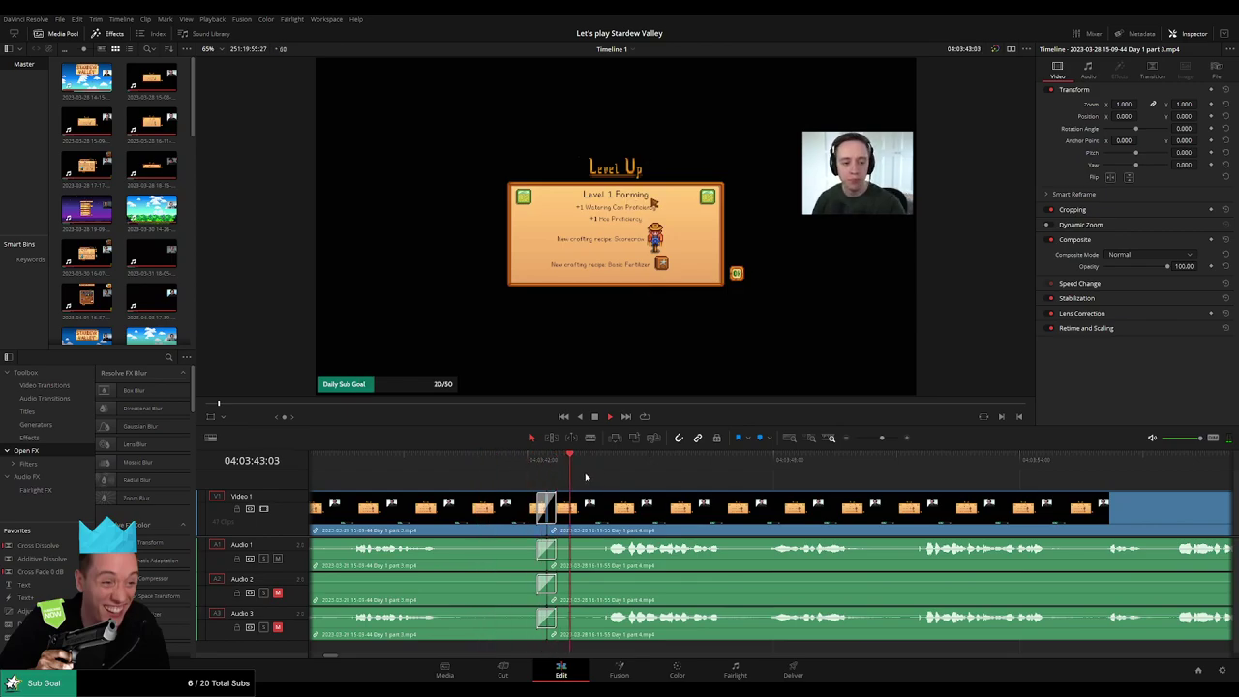
# - Split the Day 1 part 4 clip on all tracks at 04:52:01:30, during the mine gameplay
pyautogui.moveTo(882, 439); pyautogui.dragTo(854, 446)
pyautogui.hscroll(5, 602, 488)
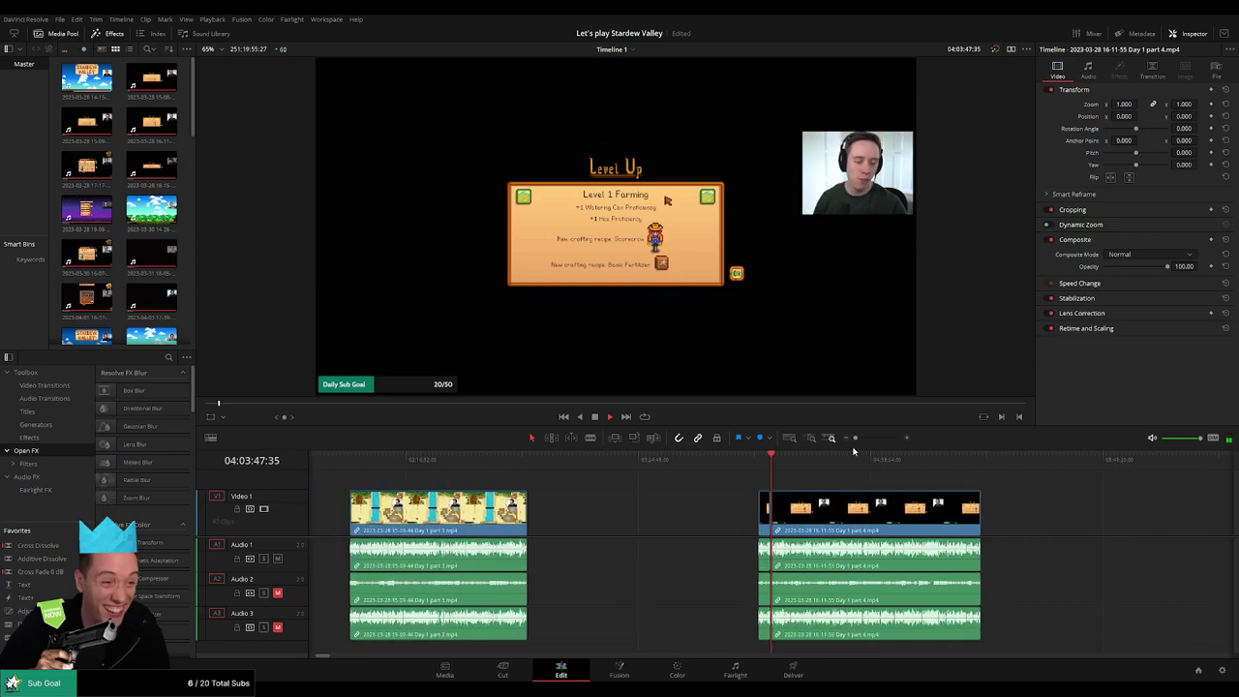
pyautogui.hscroll(4, 606, 481)
pyautogui.moveTo(559, 466); pyautogui.dragTo(694, 490)
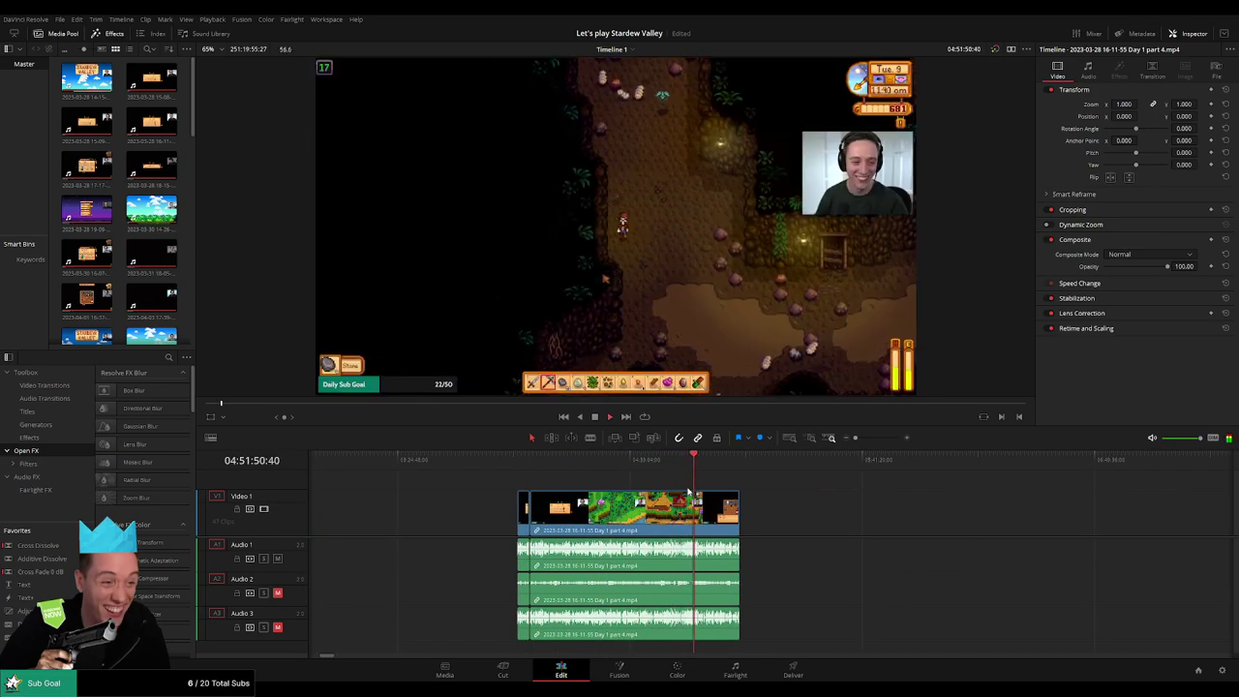
pyautogui.moveTo(856, 438); pyautogui.dragTo(870, 438)
pyautogui.click(790, 468)
pyautogui.scroll(3, 803, 466)
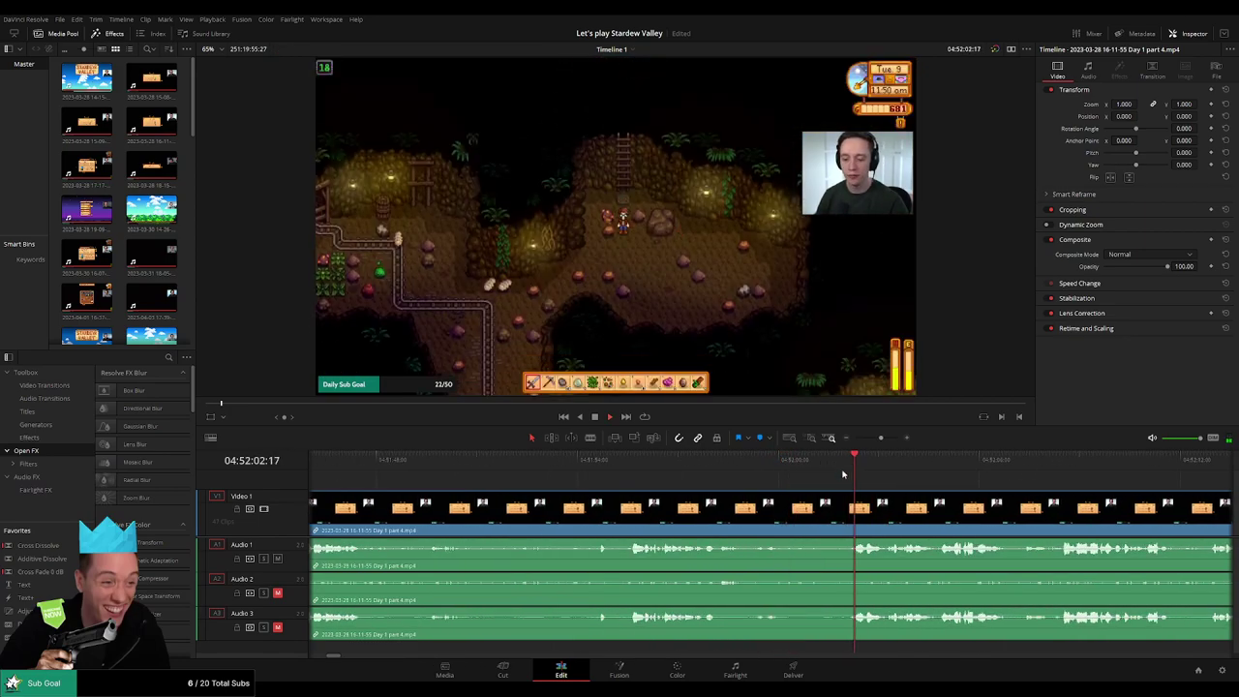
pyautogui.scroll(3, 740, 462)
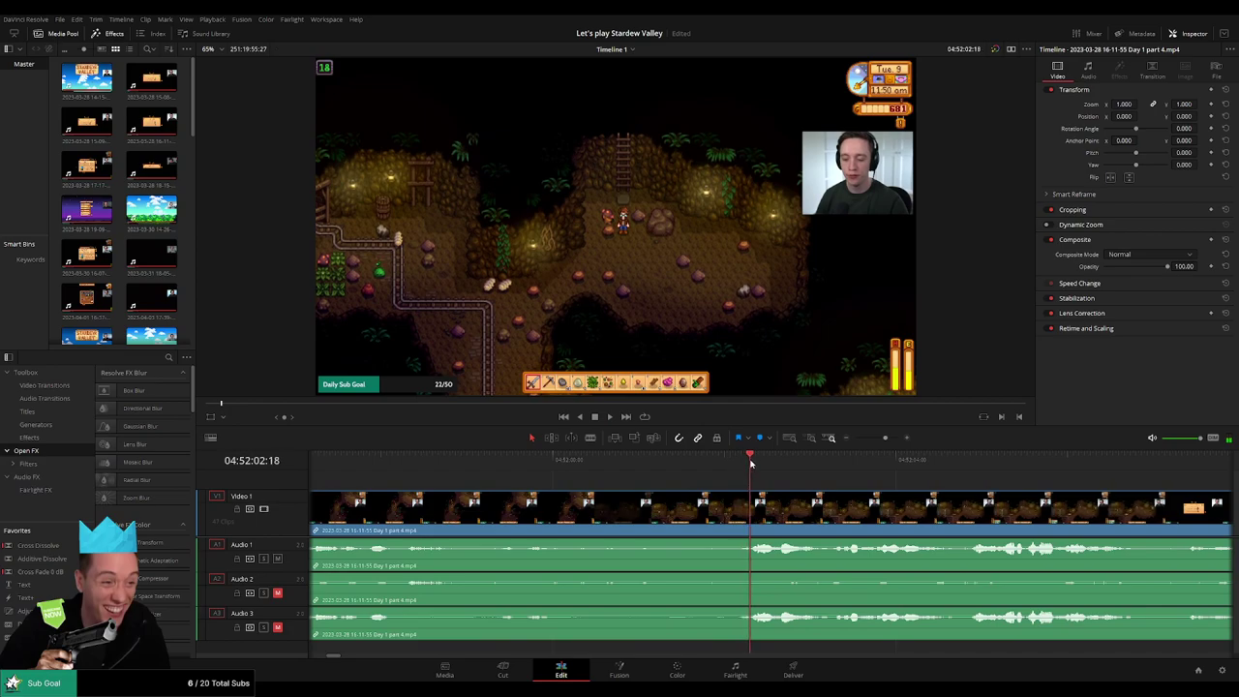
pyautogui.moveTo(740, 462); pyautogui.dragTo(768, 493)
pyautogui.press('b')
pyautogui.click(683, 507)
pyautogui.press('a')
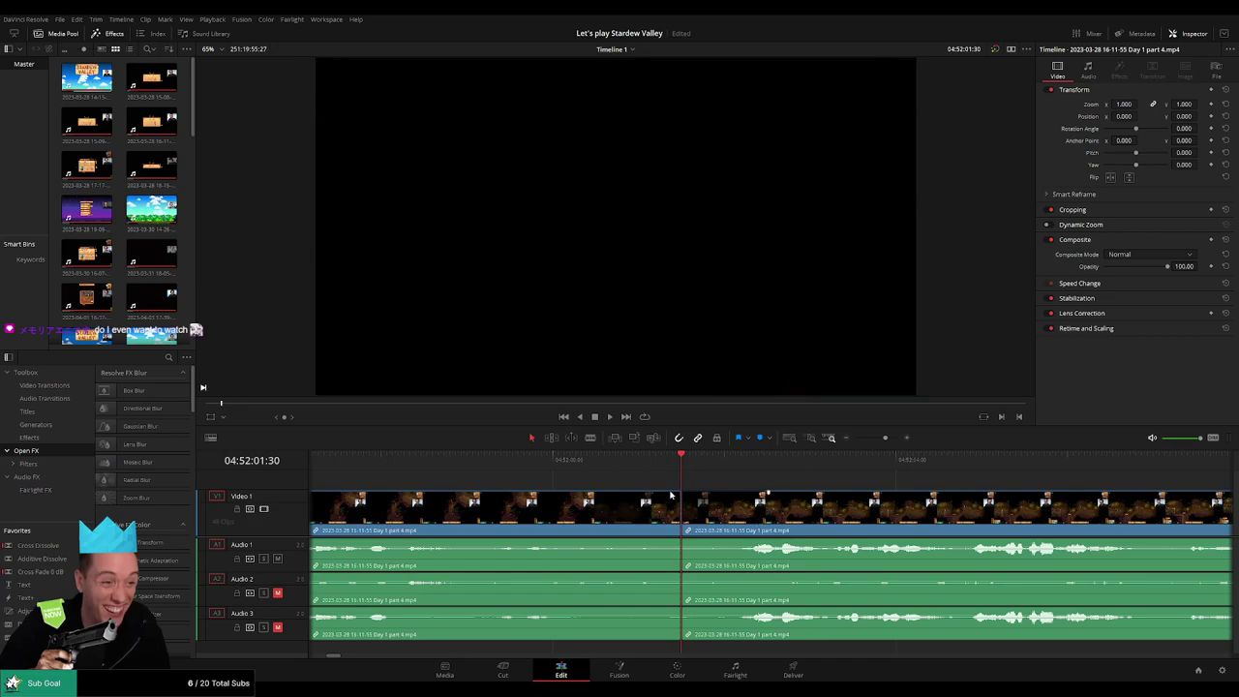
# - Add fades of about one second out and in on the video and audio tracks at the 04:52:01:30 cut
pyautogui.moveTo(676, 492); pyautogui.dragTo(592, 497)
pyautogui.moveTo(677, 540); pyautogui.dragTo(600, 542)
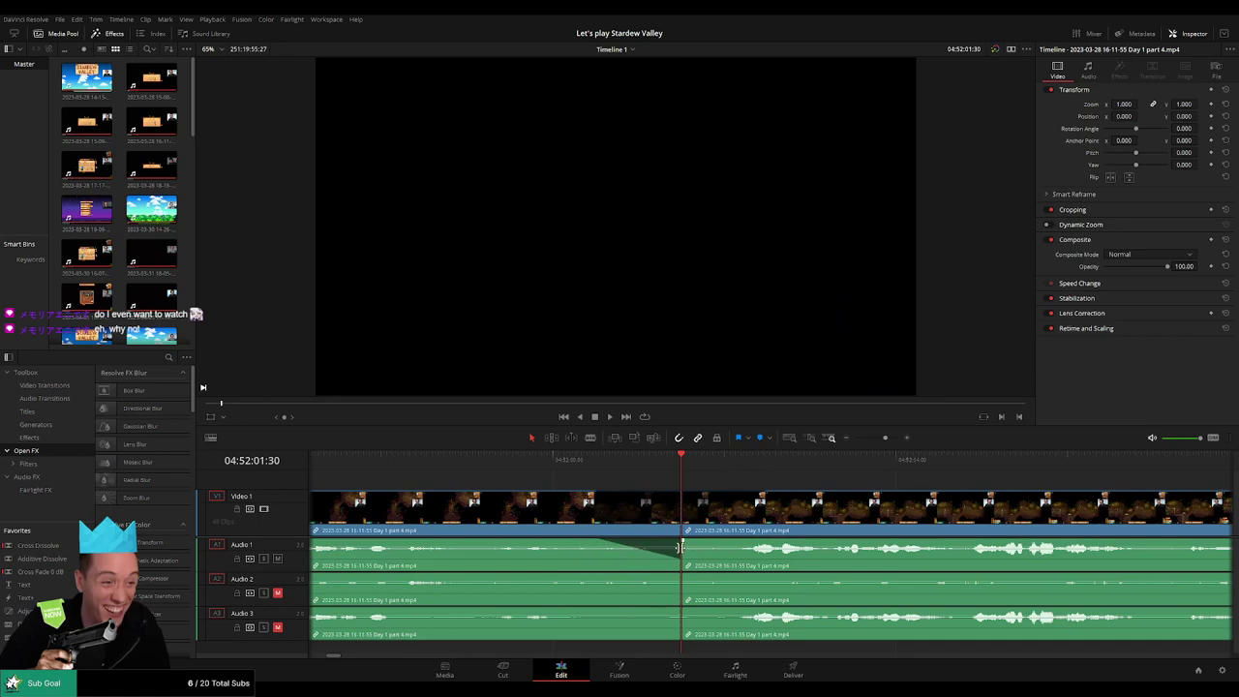
pyautogui.moveTo(680, 548); pyautogui.dragTo(767, 550)
pyautogui.moveTo(679, 574); pyautogui.dragTo(593, 612)
pyautogui.moveTo(682, 612); pyautogui.dragTo(768, 612)
pyautogui.press('space')
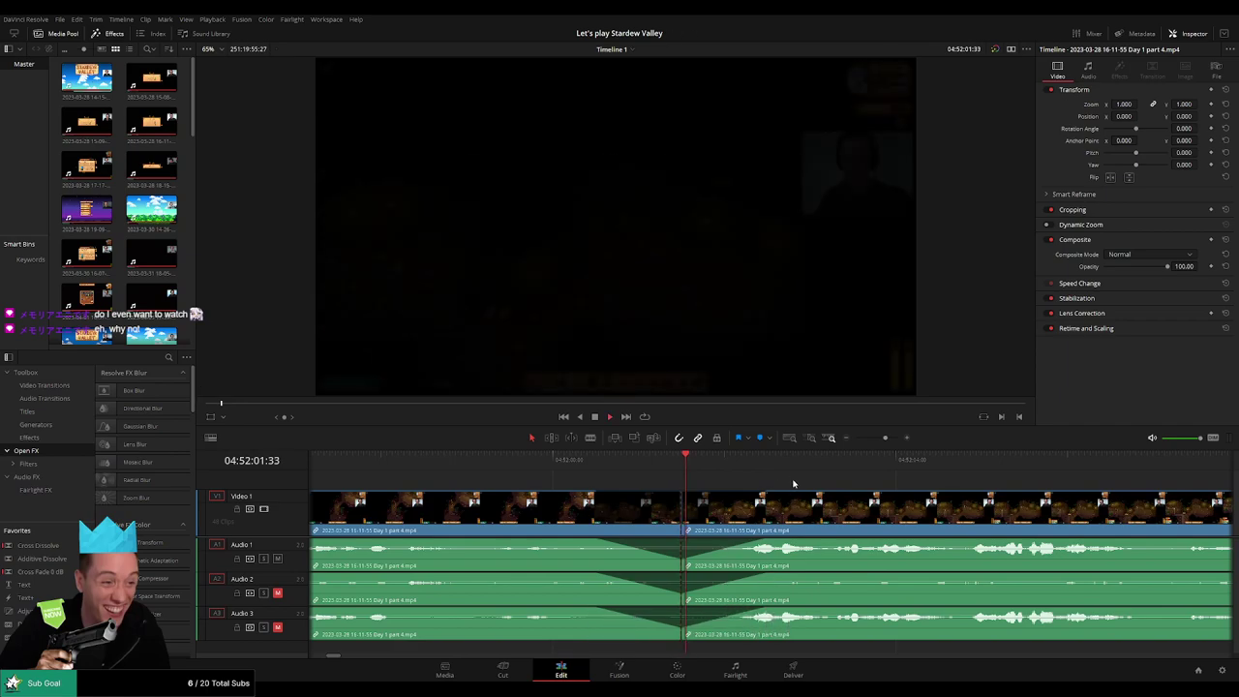
# - Move the remaining Day 1 part 4 piece well further along the timeline, leaving a wide gap after the 04:52:01:30 cut
pyautogui.moveTo(885, 439); pyautogui.dragTo(855, 441)
pyautogui.moveTo(869, 497); pyautogui.dragTo(728, 485)
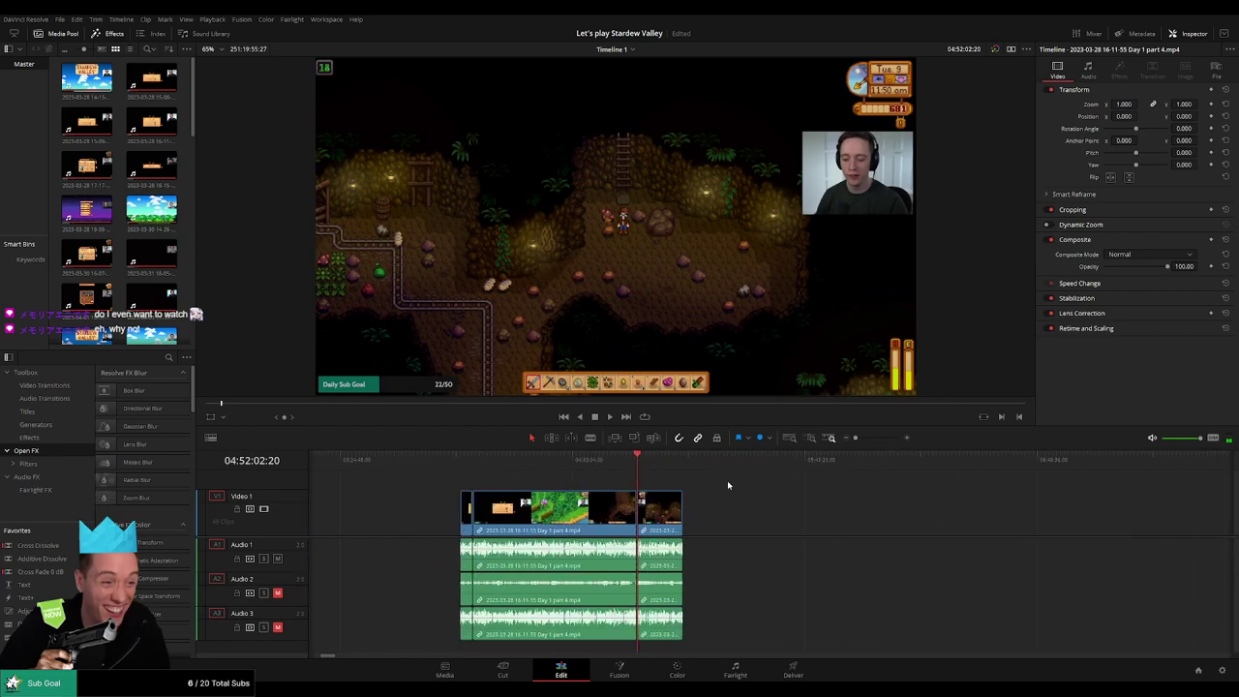
pyautogui.click(464, 470)
pyautogui.click(637, 470)
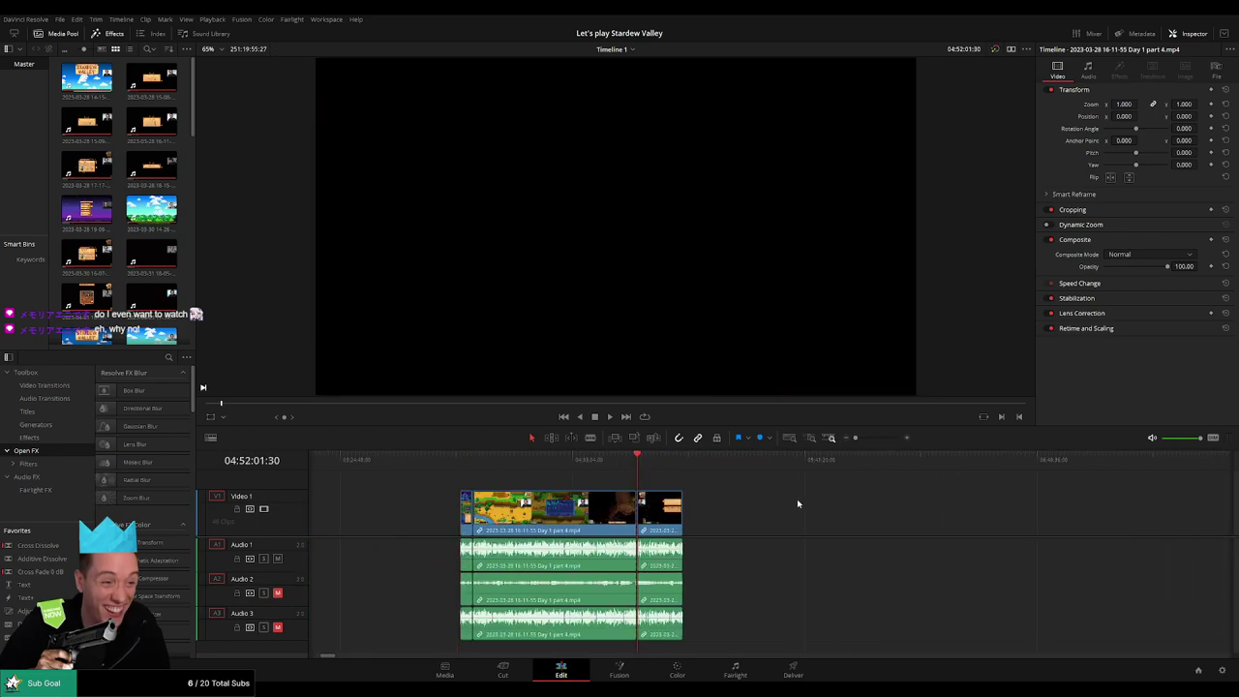
pyautogui.moveTo(805, 499); pyautogui.dragTo(609, 499)
pyautogui.moveTo(469, 513); pyautogui.dragTo(848, 511)
pyautogui.click(615, 497)
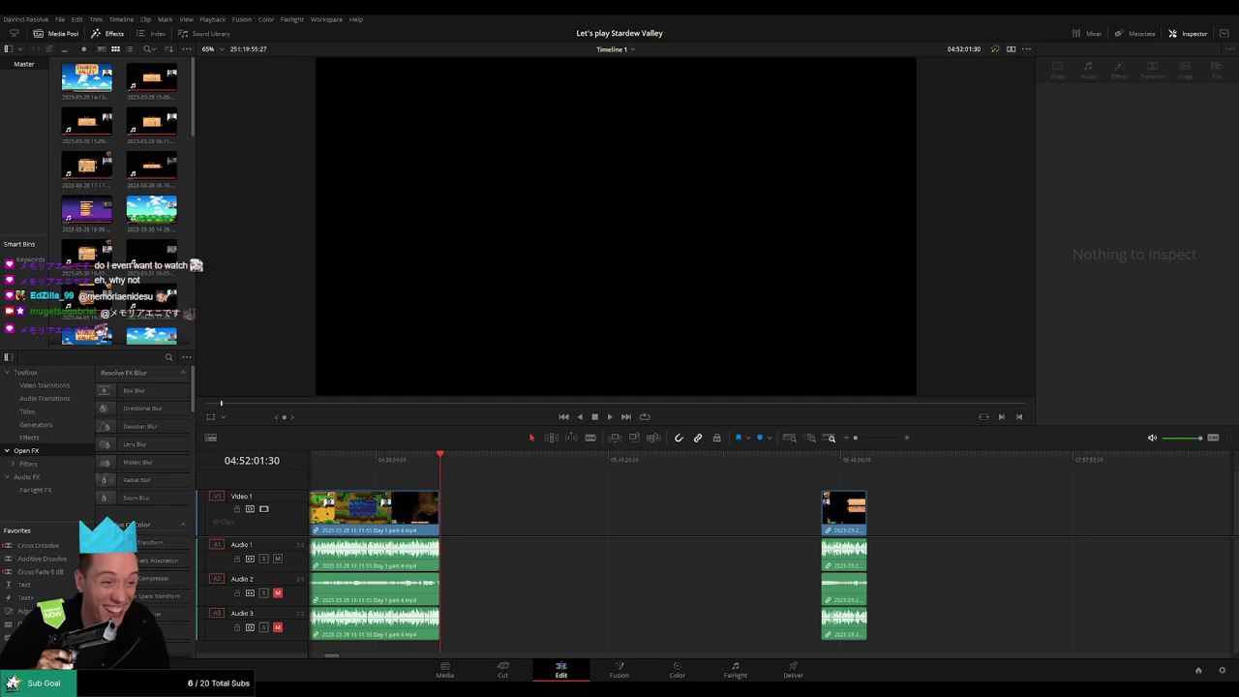
pyautogui.click(527, 512)
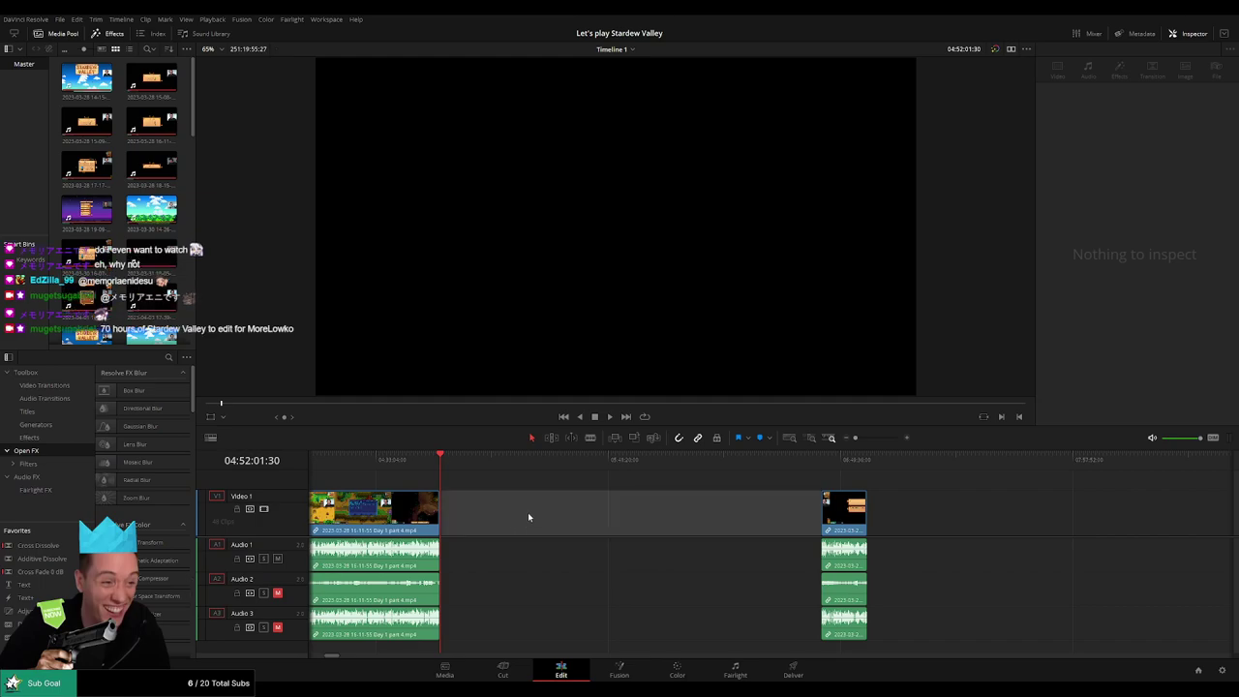
pyautogui.press('Delete')
# - Place the start of the remaining Day 1 part 4 piece at 06:00:00:00
pyautogui.moveTo(455, 462); pyautogui.dragTo(673, 494)
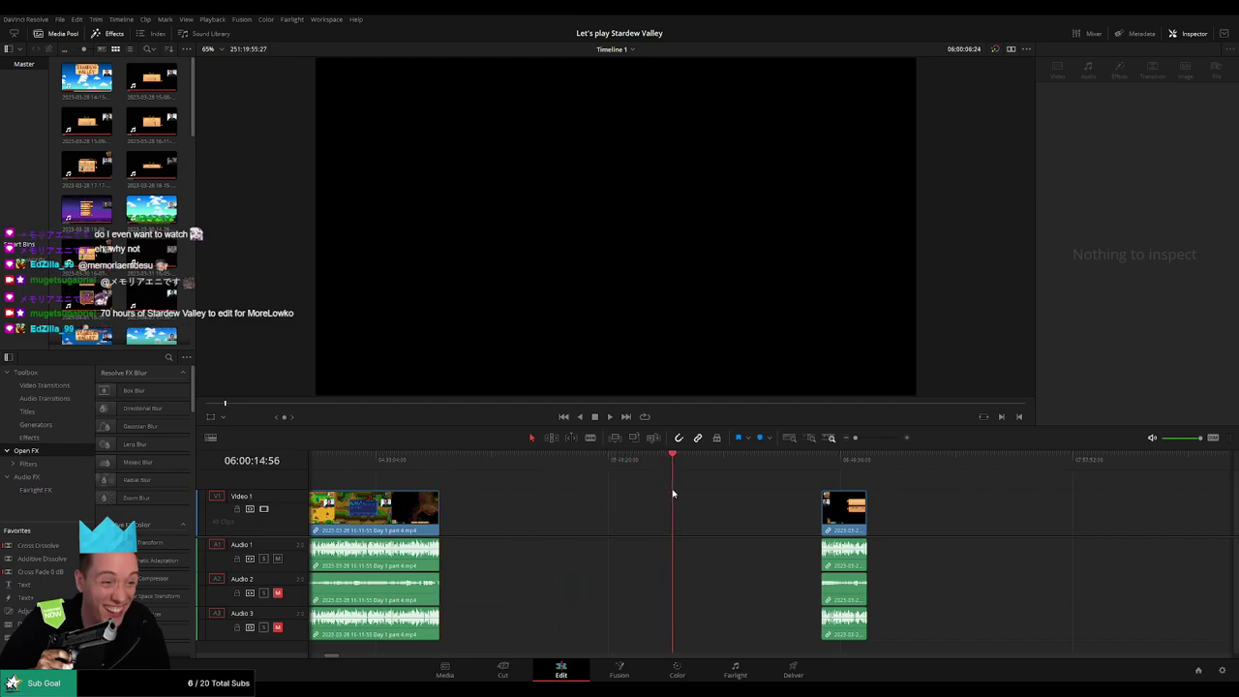
pyautogui.scroll(4, 709, 516)
pyautogui.moveTo(772, 465); pyautogui.dragTo(764, 465)
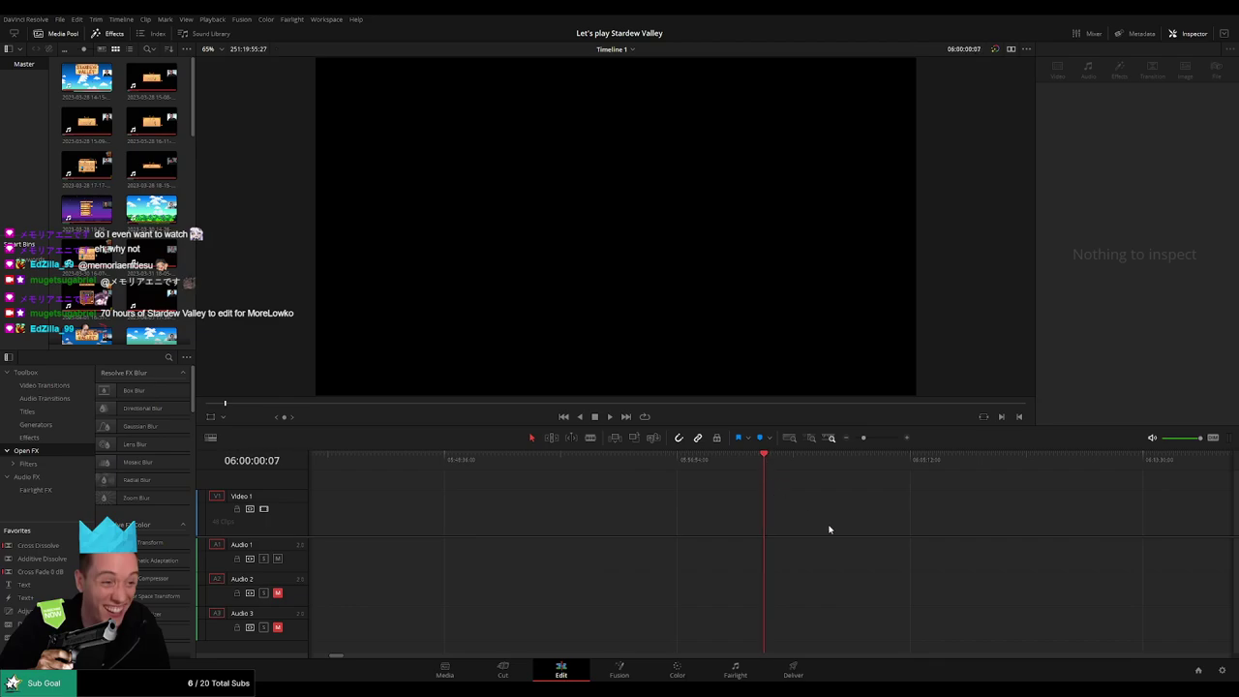
pyautogui.press('Left')
pyautogui.moveTo(863, 438); pyautogui.dragTo(852, 439)
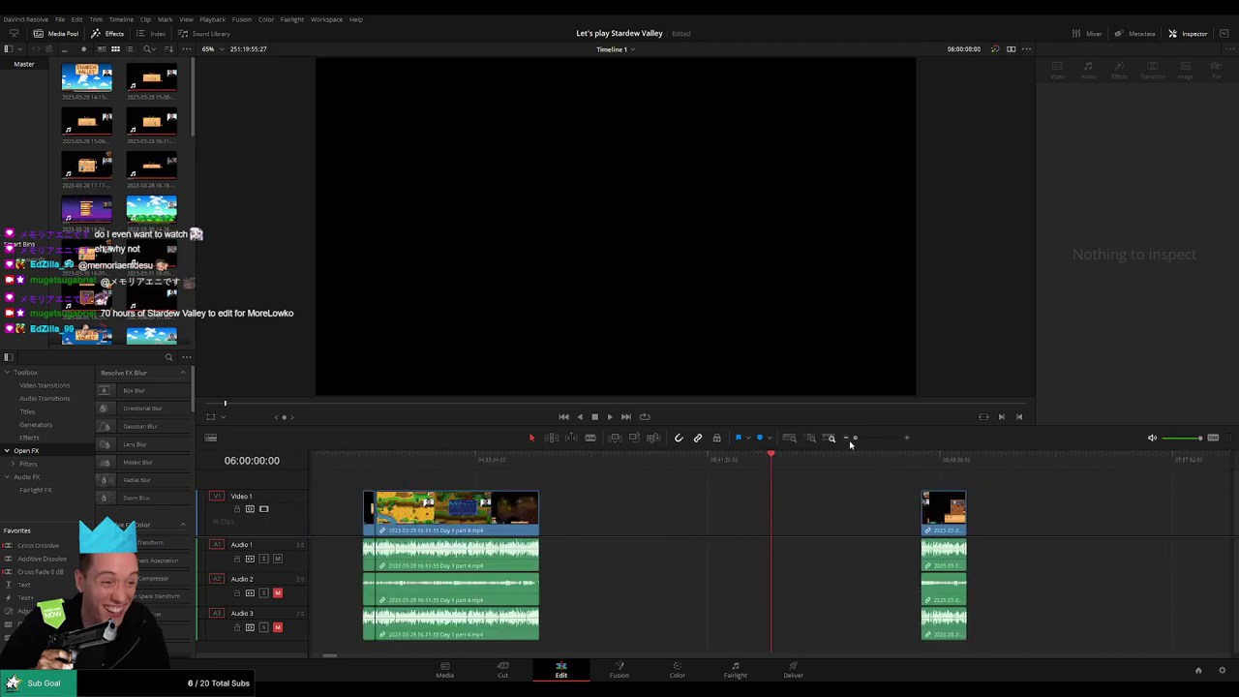
pyautogui.moveTo(946, 518); pyautogui.dragTo(798, 517)
pyautogui.hscroll(10, 726, 493)
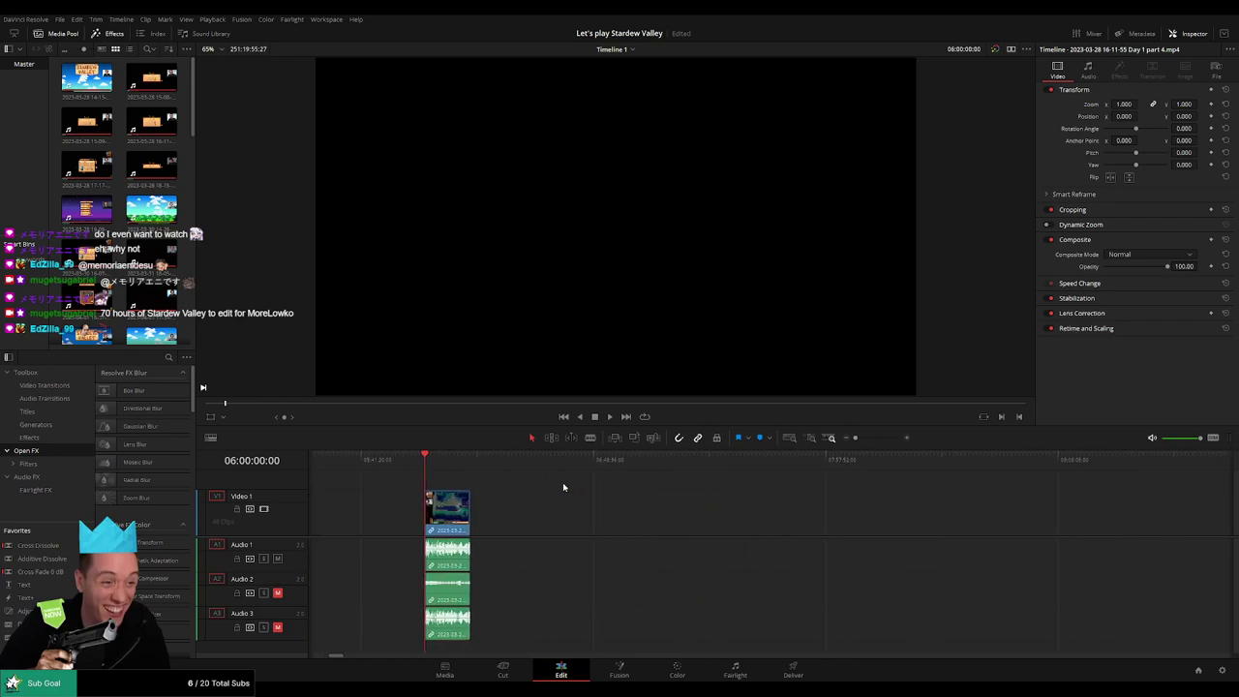
# - Move the Day 1 part 5 clip back along the timeline to directly follow the Day 1 part 4 piece starting at 06:00:00:00
pyautogui.hscroll(3, 832, 519)
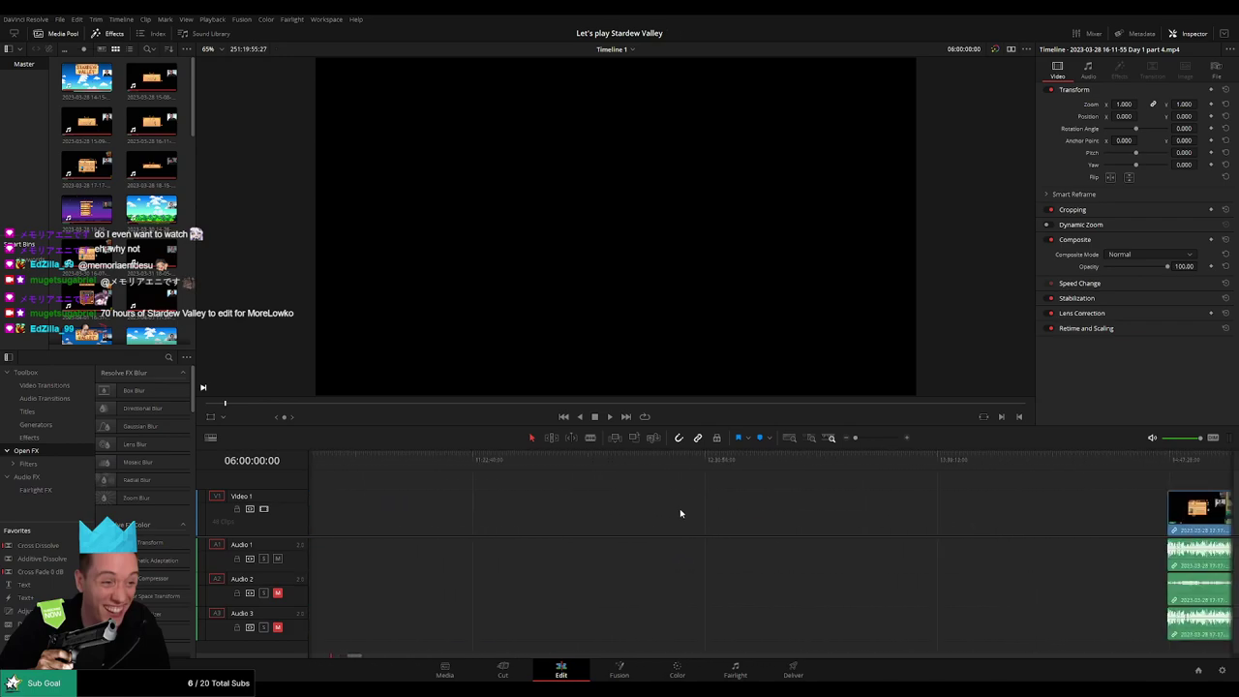
pyautogui.hscroll(6, 876, 517)
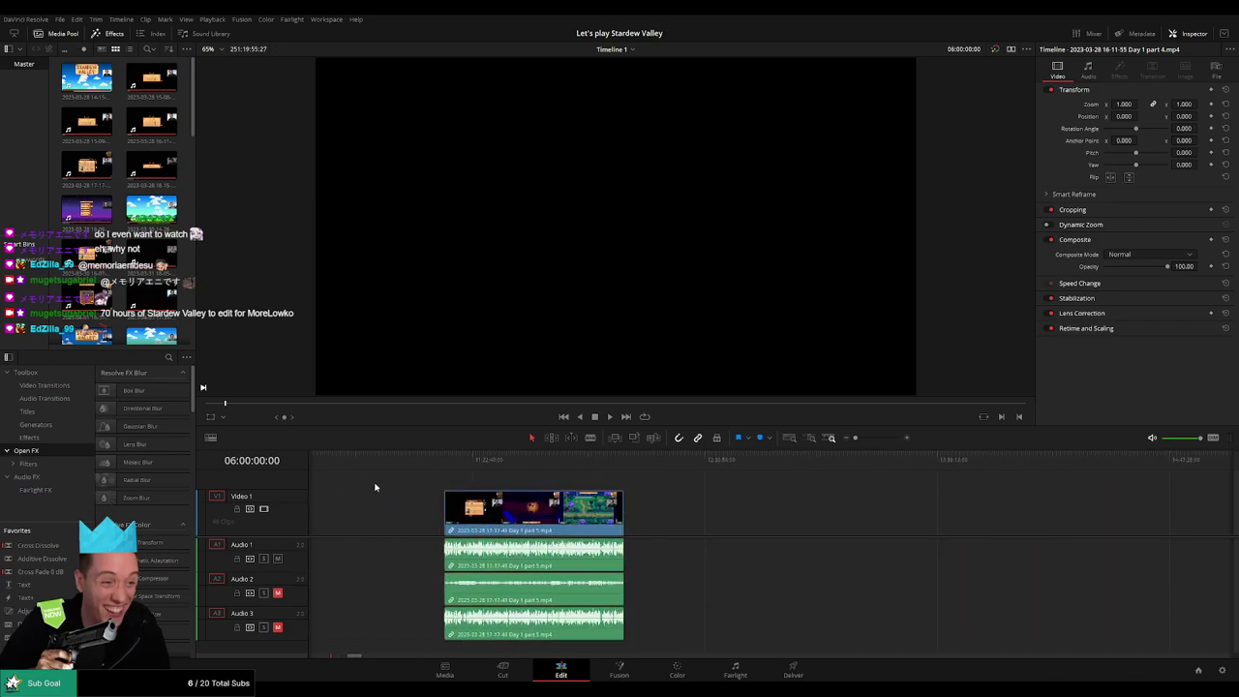
pyautogui.hscroll(-4, 918, 498)
pyautogui.hscroll(-1, 918, 498)
pyautogui.hscroll(6, 871, 497)
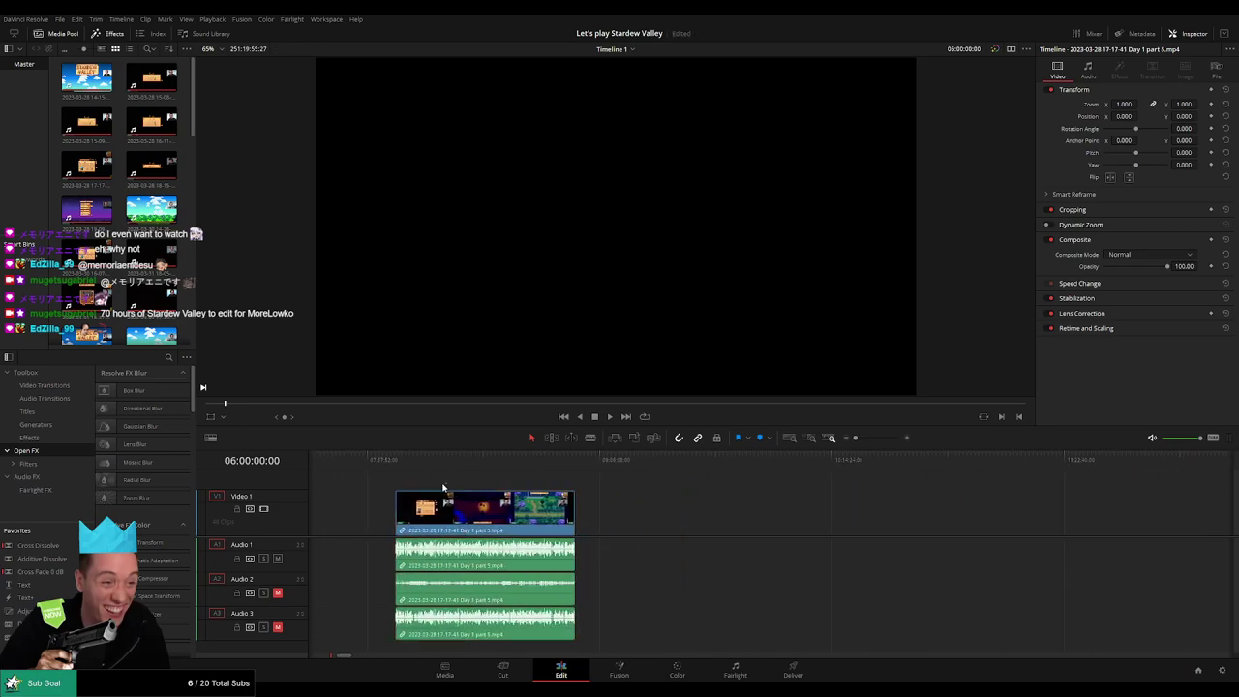
pyautogui.hscroll(-1, 820, 496)
pyautogui.moveTo(922, 525); pyautogui.dragTo(537, 523)
pyautogui.click(517, 484)
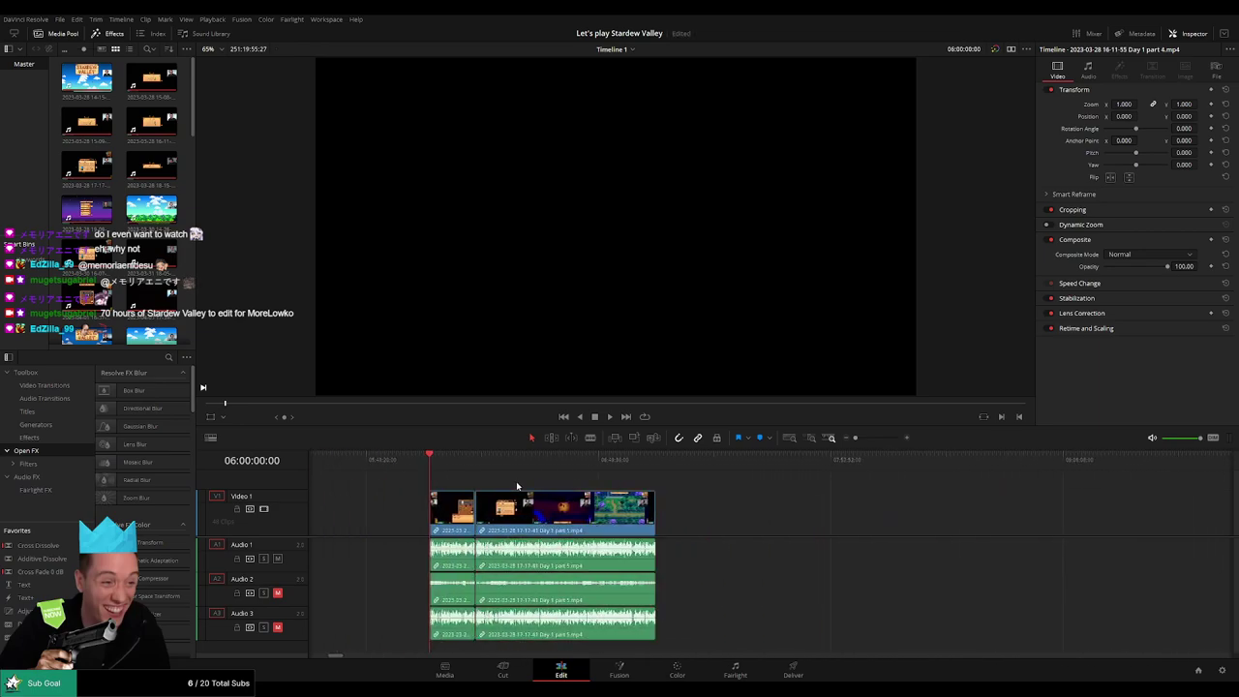
# - Play the join between the Day 1 part 4 and part 5 clips and add transitions there on the video and audio tracks
pyautogui.press('space')
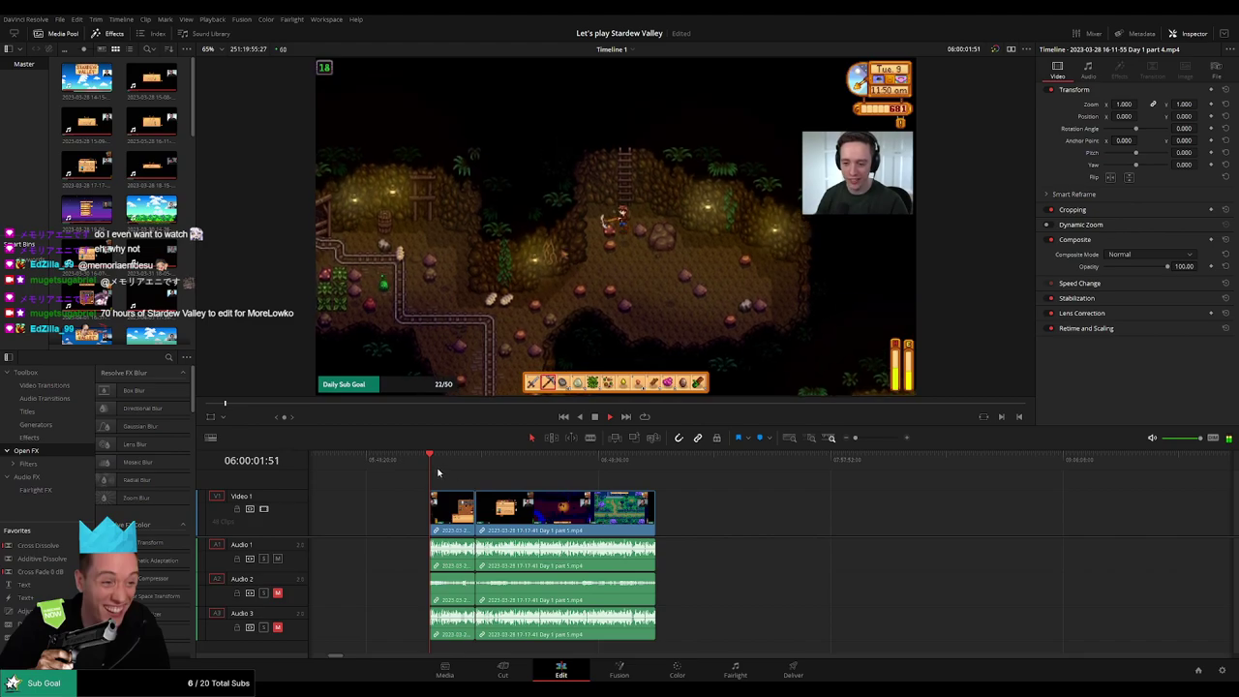
pyautogui.click(867, 438)
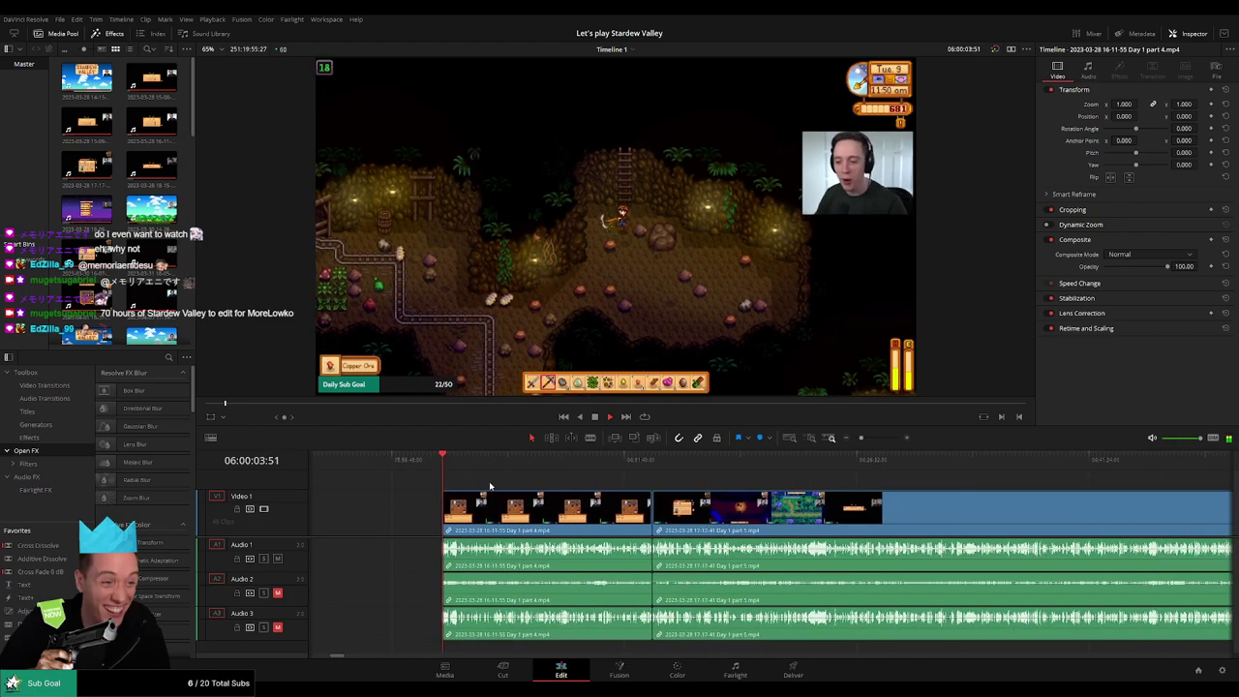
pyautogui.moveTo(453, 465); pyautogui.dragTo(651, 461)
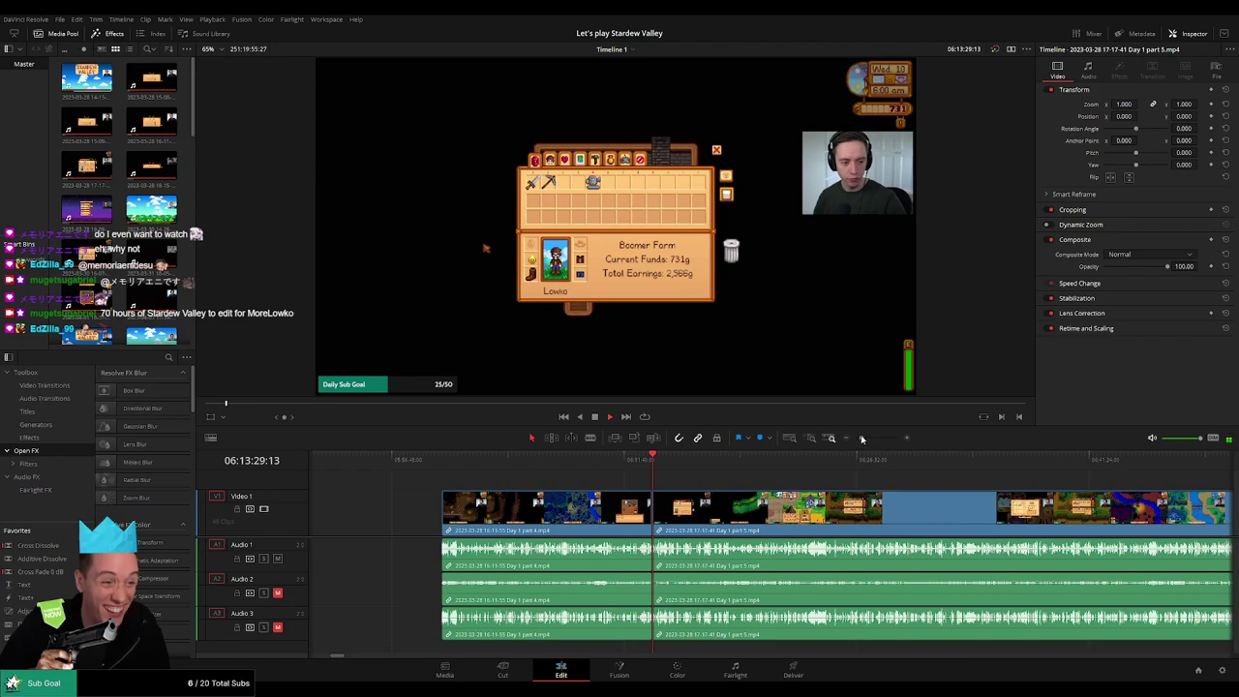
pyautogui.moveTo(862, 438); pyautogui.dragTo(884, 438)
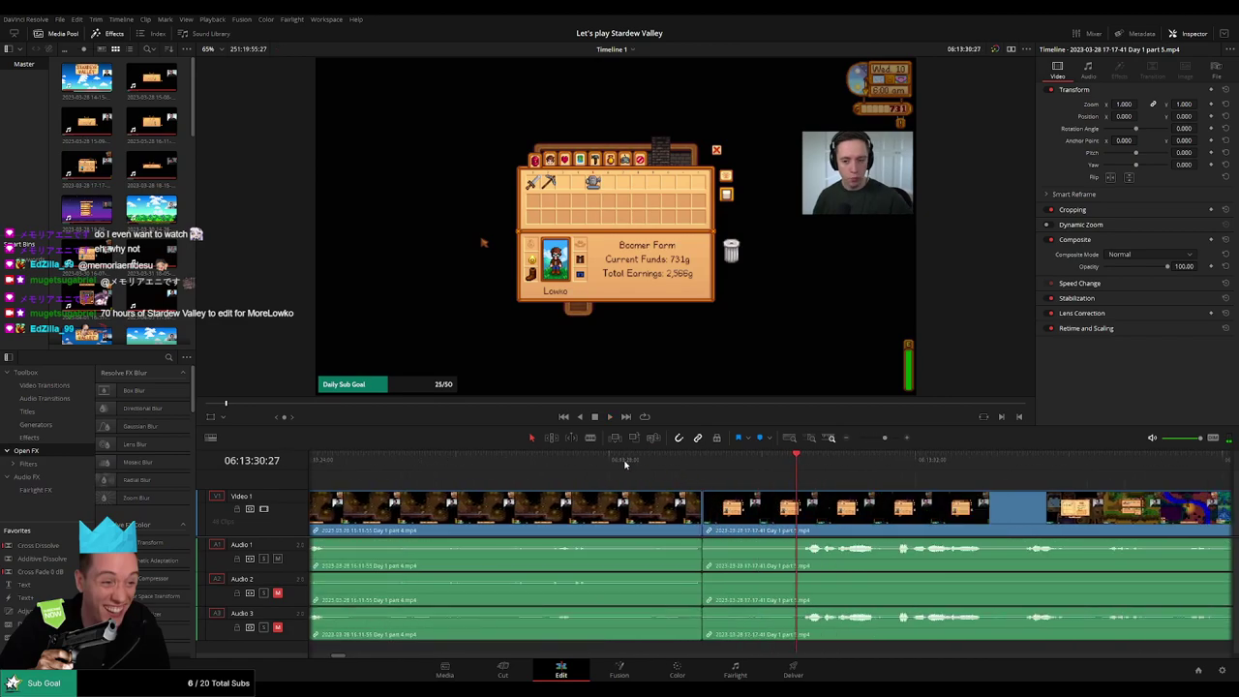
pyautogui.press('space')
pyautogui.click(700, 515)
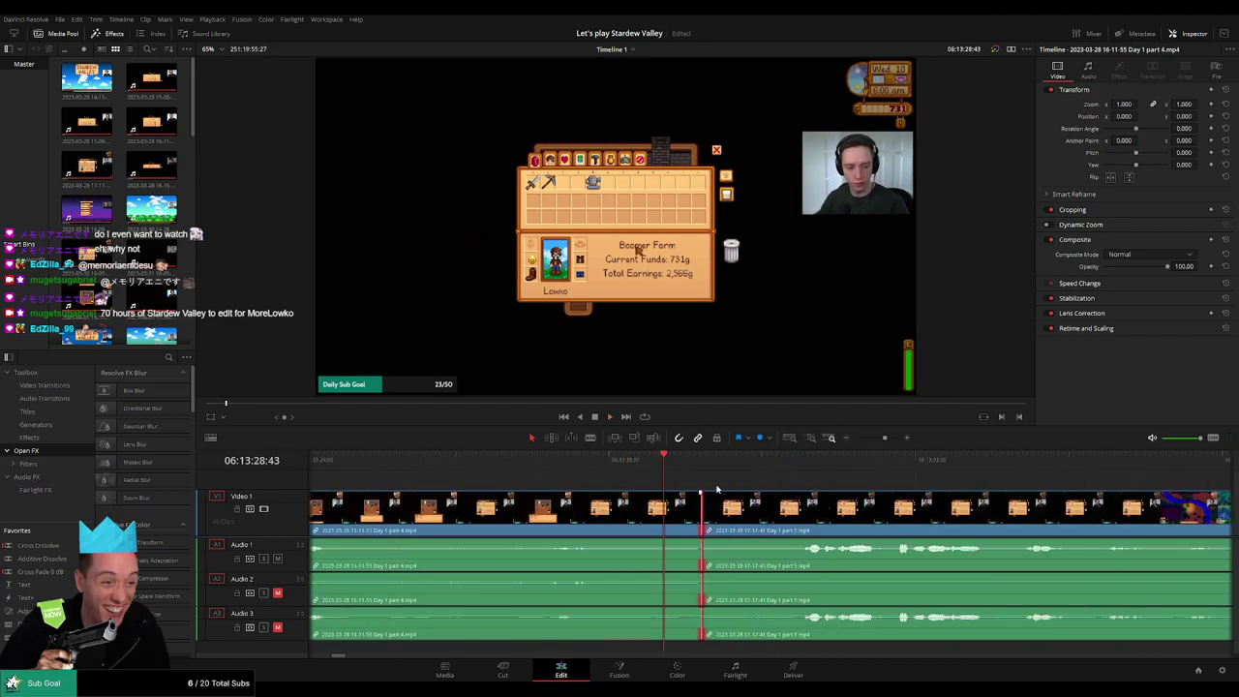
pyautogui.hotkey('ctrl', 't')
pyautogui.press('space')
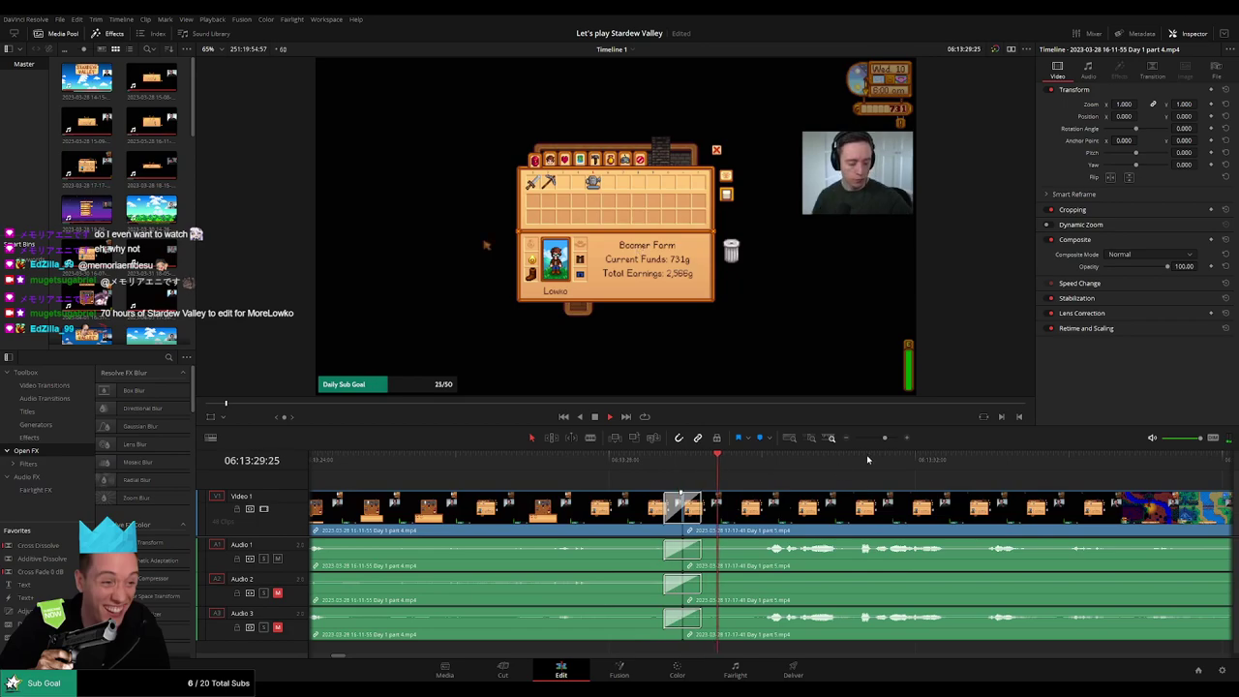
# - Examine the Day 1 part 5 footage around 06:52:07 to 06:52:27 for a suitable episode ending point
pyautogui.moveTo(883, 444); pyautogui.dragTo(858, 438)
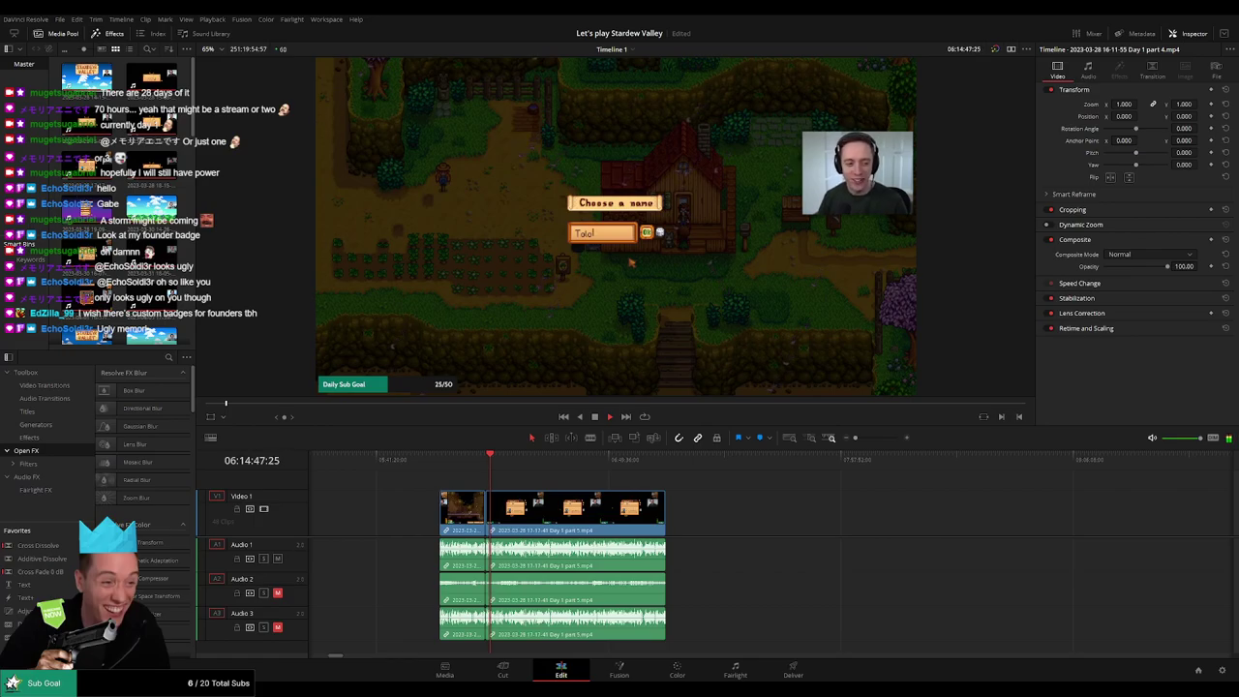
pyautogui.moveTo(533, 462); pyautogui.dragTo(618, 487)
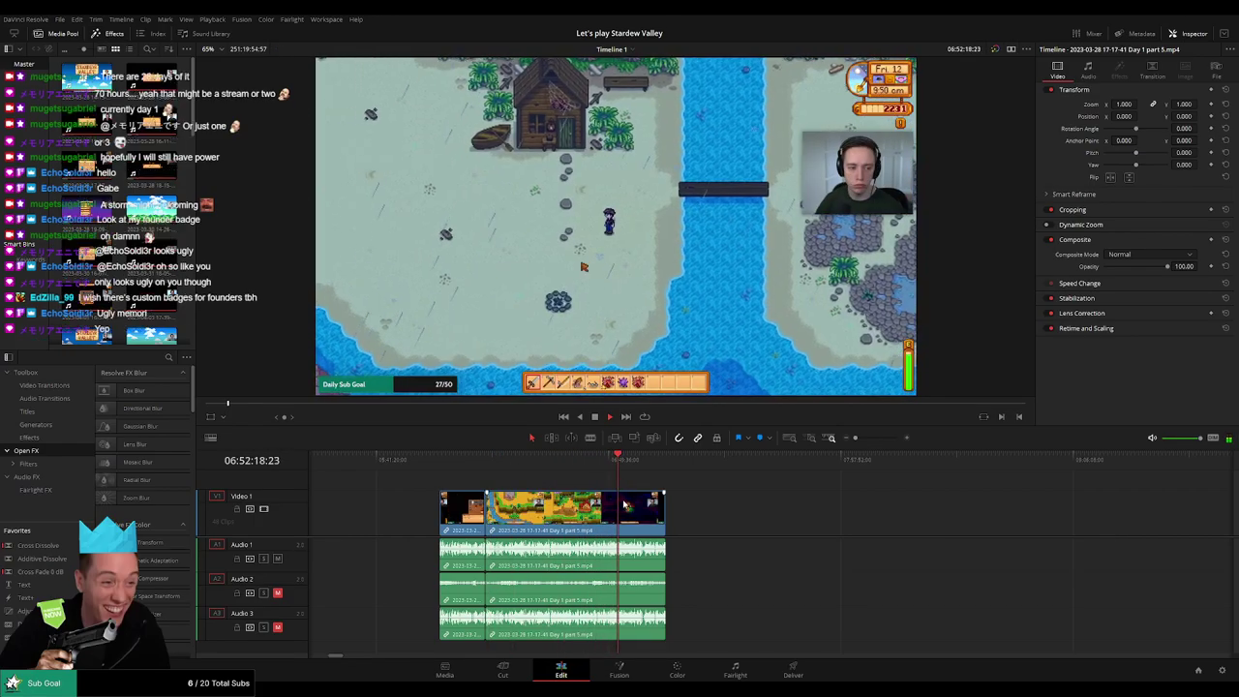
pyautogui.scroll(5, 624, 504)
pyautogui.click(667, 470)
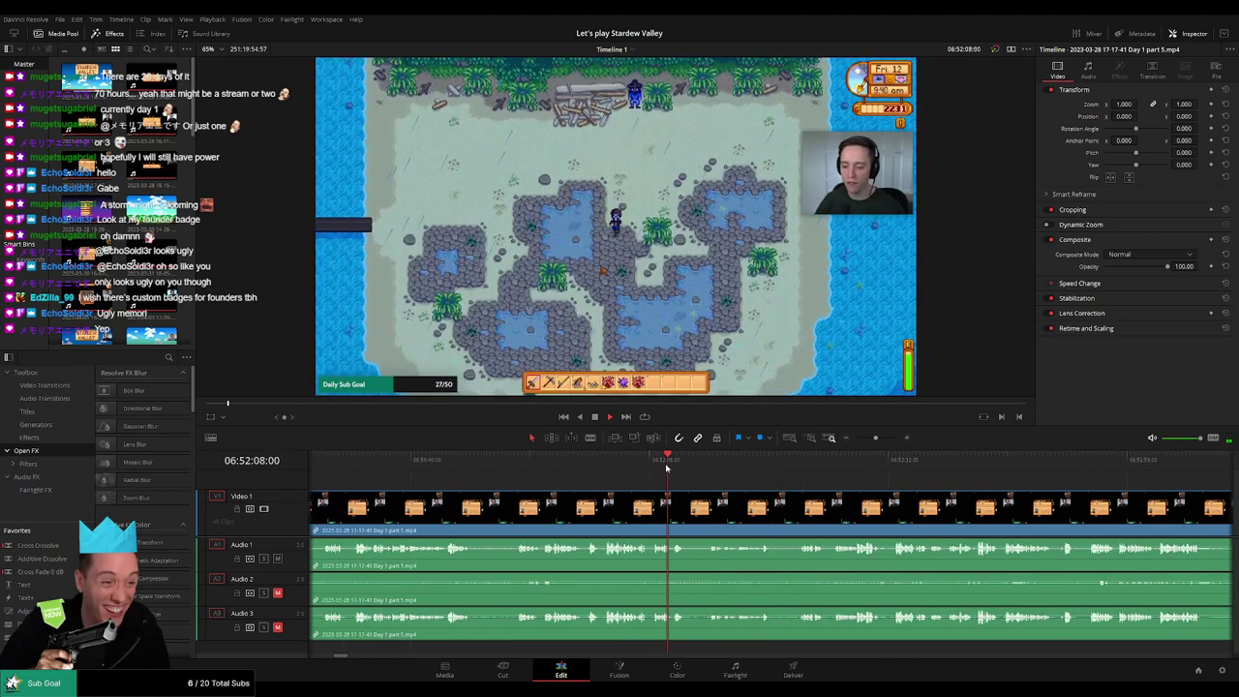
pyautogui.click(653, 468)
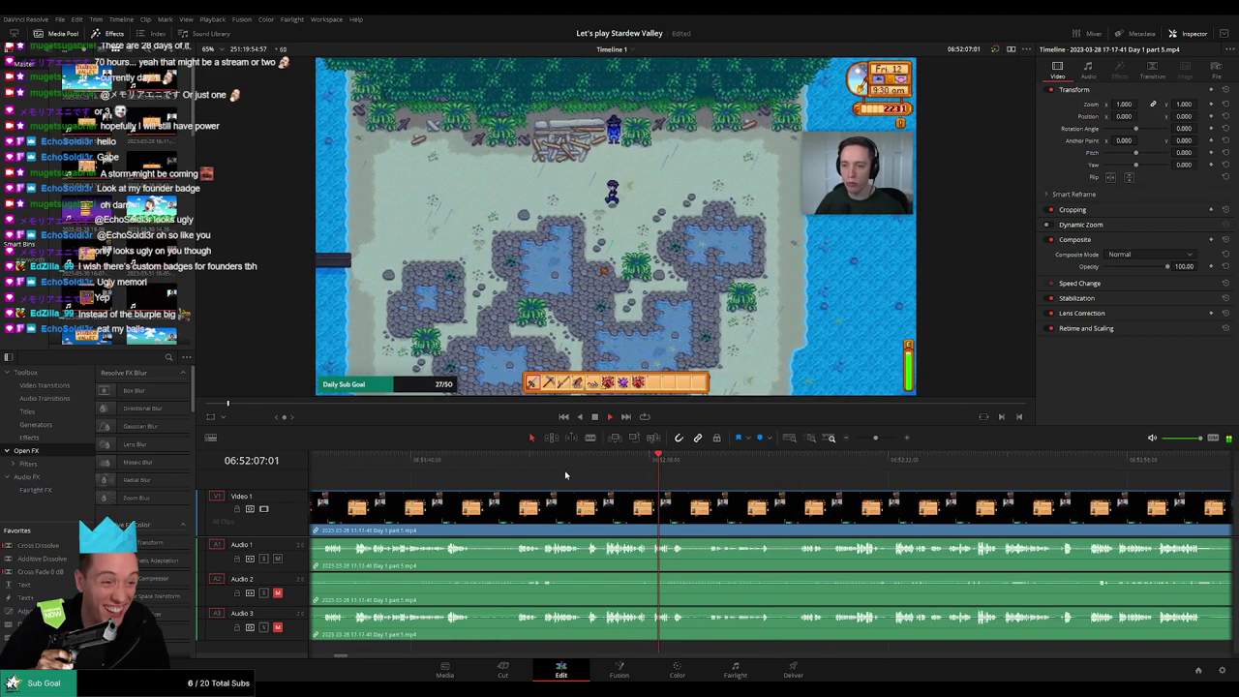
pyautogui.moveTo(591, 469); pyautogui.dragTo(800, 475)
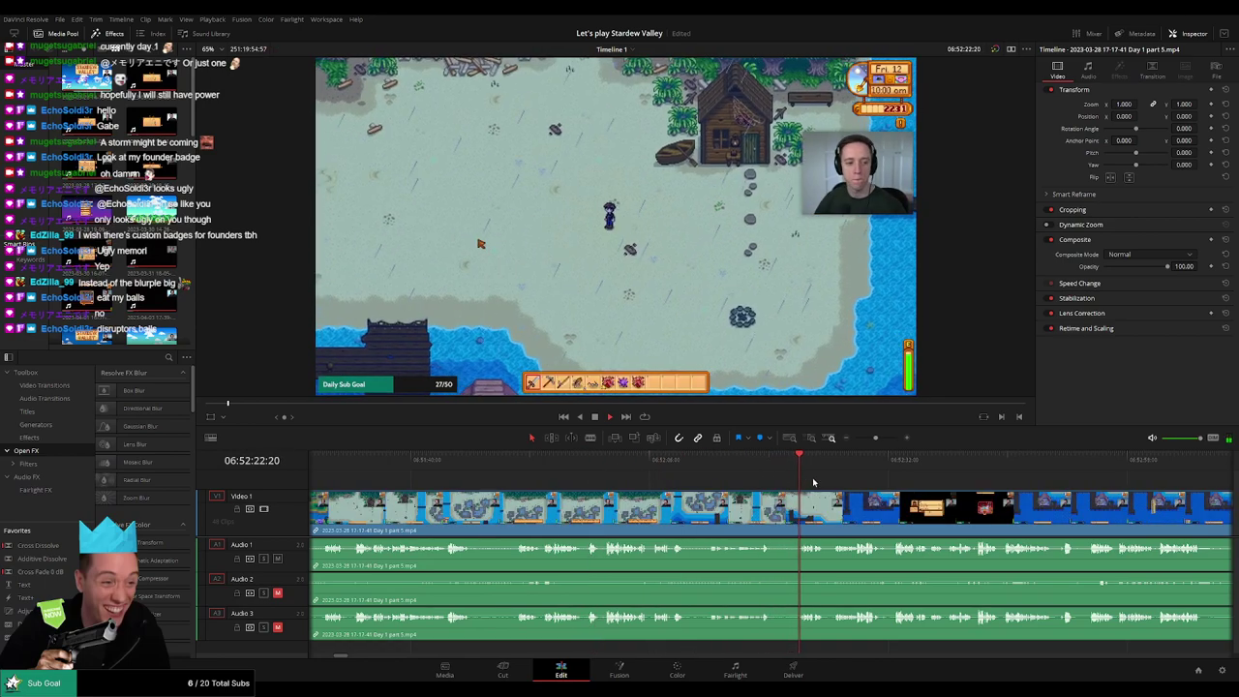
pyautogui.press('space')
pyautogui.scroll(3, 813, 482)
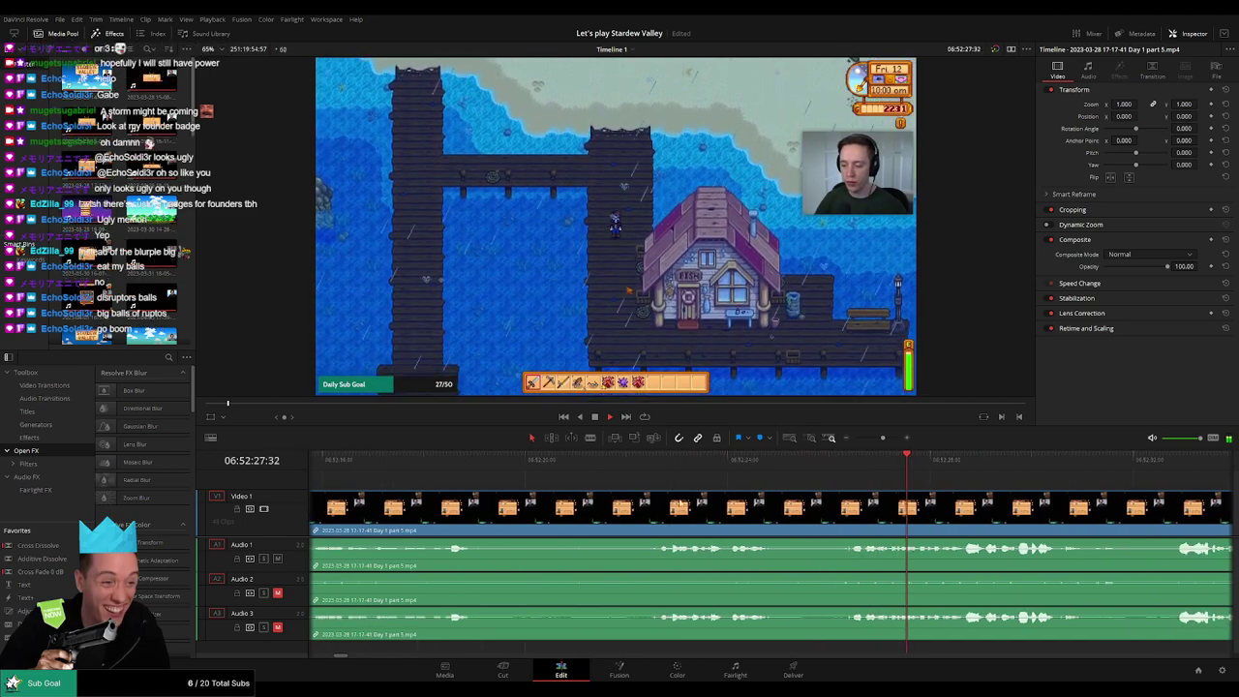
# - Split the Day 1 part 5 clip on all tracks at 06:52:12:00, in the quiet moment of the beach gameplay
pyautogui.click(432, 466)
pyautogui.hscroll(-3, 506, 503)
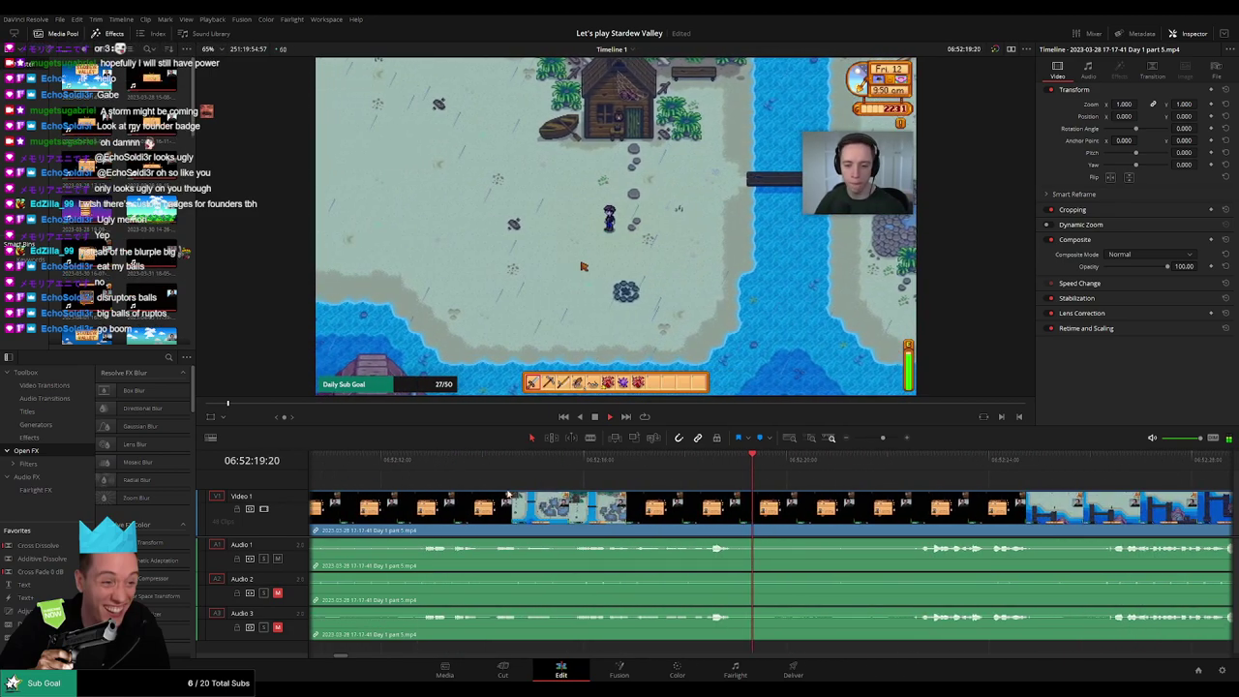
pyautogui.click(425, 469)
pyautogui.hscroll(-3, 430, 491)
pyautogui.click(533, 468)
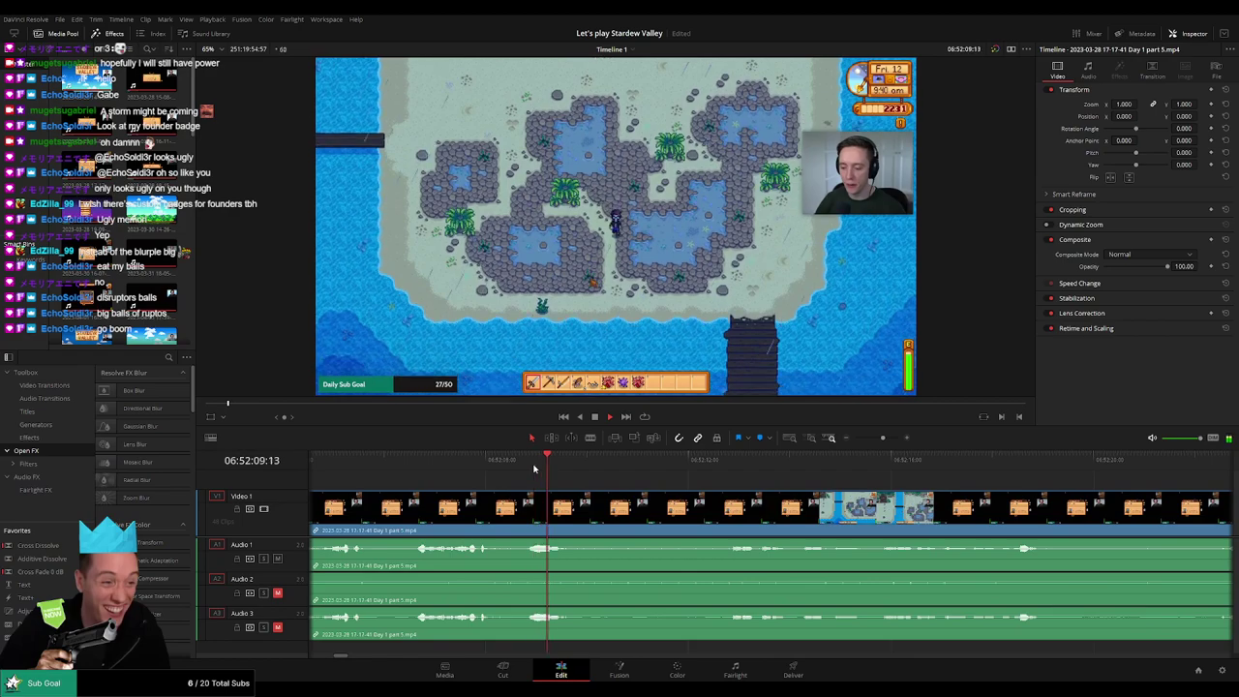
pyautogui.click(726, 464)
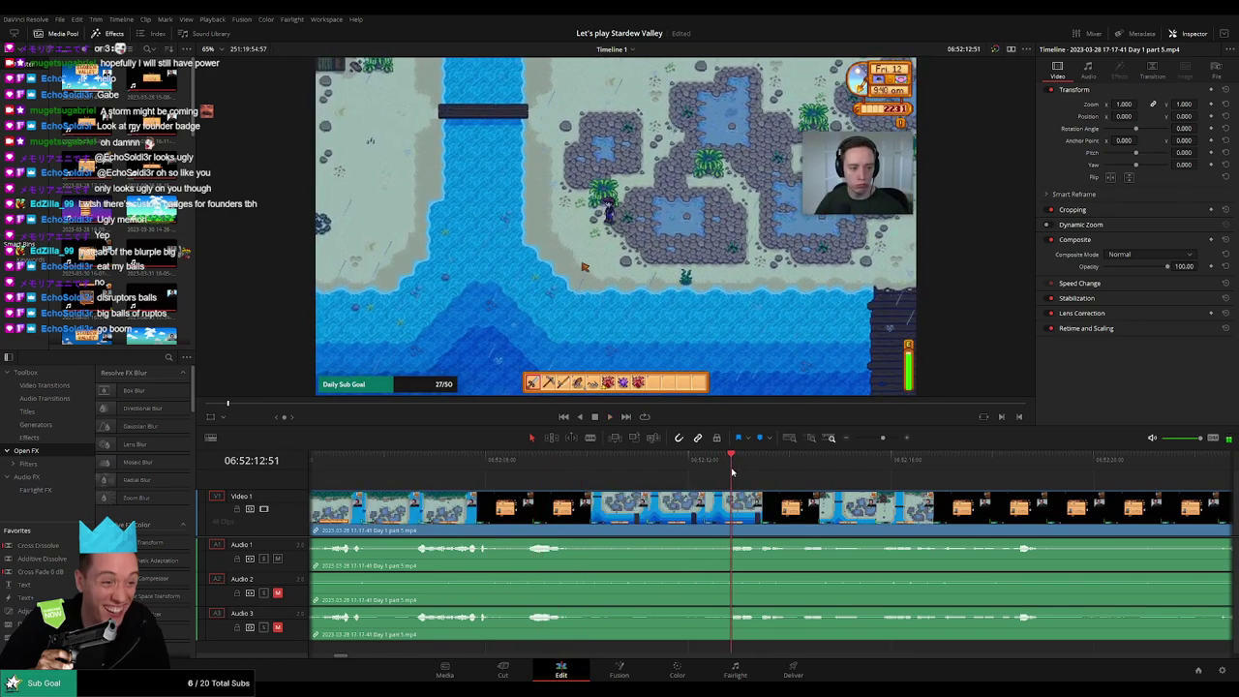
pyautogui.click(733, 475)
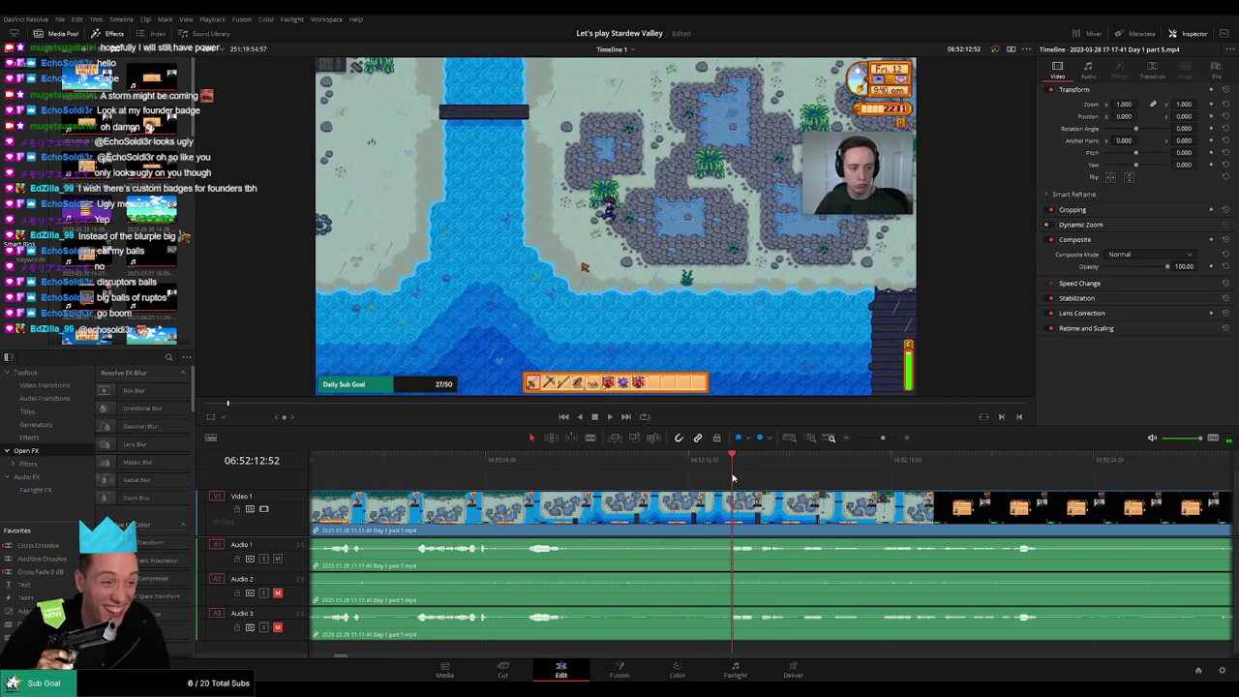
pyautogui.moveTo(733, 478); pyautogui.dragTo(638, 504)
pyautogui.press('b')
pyautogui.click(688, 500)
# - Add fades of about one second out and in on the video and audio tracks at the 06:52:12:00 cut
pyautogui.press('a')
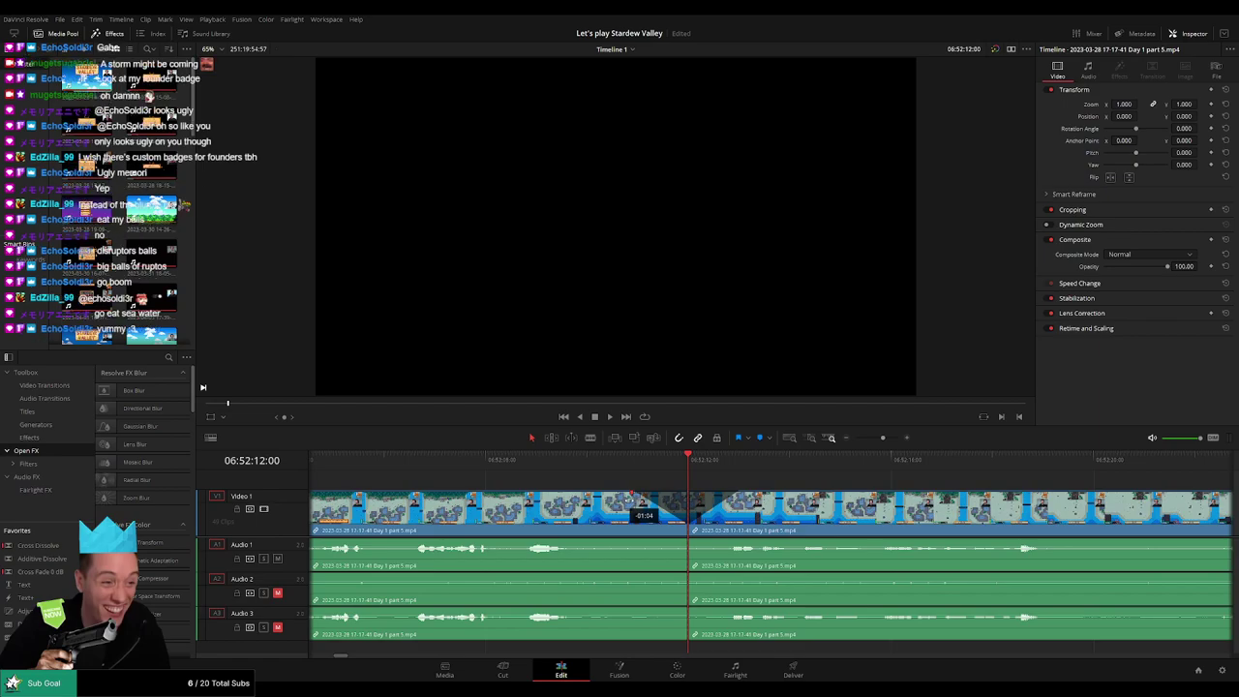
pyautogui.moveTo(688, 539)
pyautogui.mouseDown()
pyautogui.moveTo(637, 542)
pyautogui.moveTo(732, 546)
pyautogui.moveTo(634, 577)
pyautogui.moveTo(739, 578)
pyautogui.mouseUp()
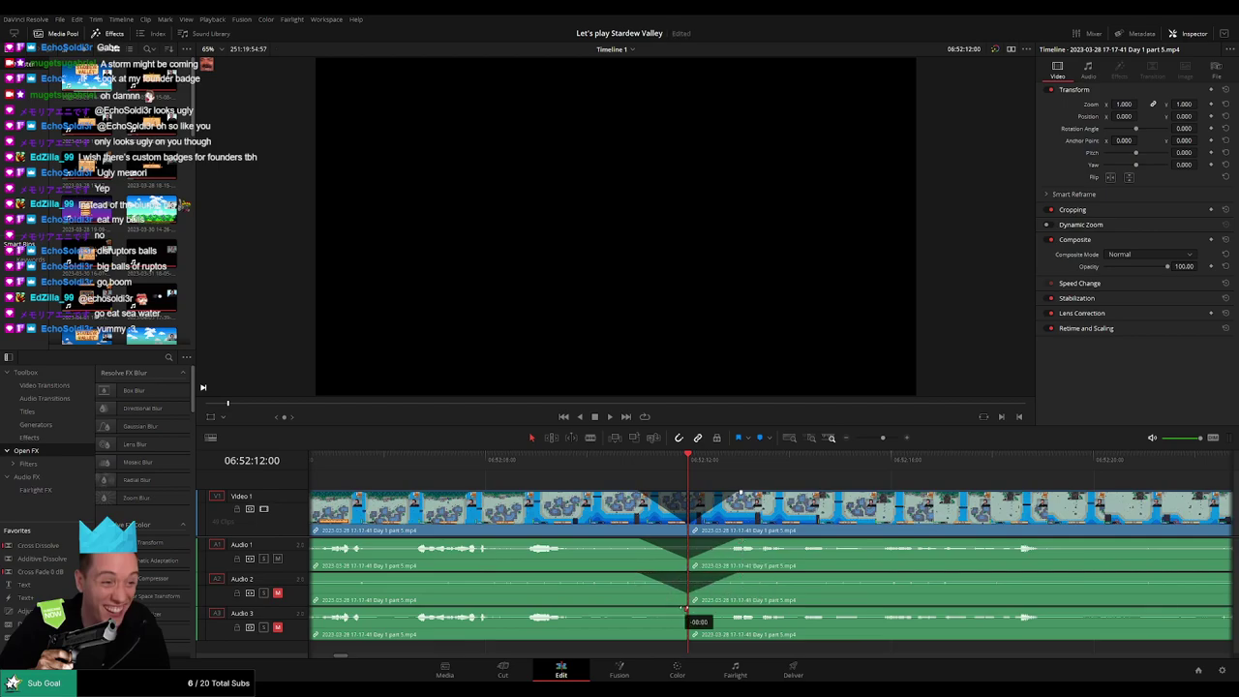
pyautogui.moveTo(684, 609); pyautogui.dragTo(737, 611)
# - Move the remaining Day 1 part 5 piece further along the timeline and place its start at 08:00:00:00
pyautogui.moveTo(881, 437); pyautogui.dragTo(857, 438)
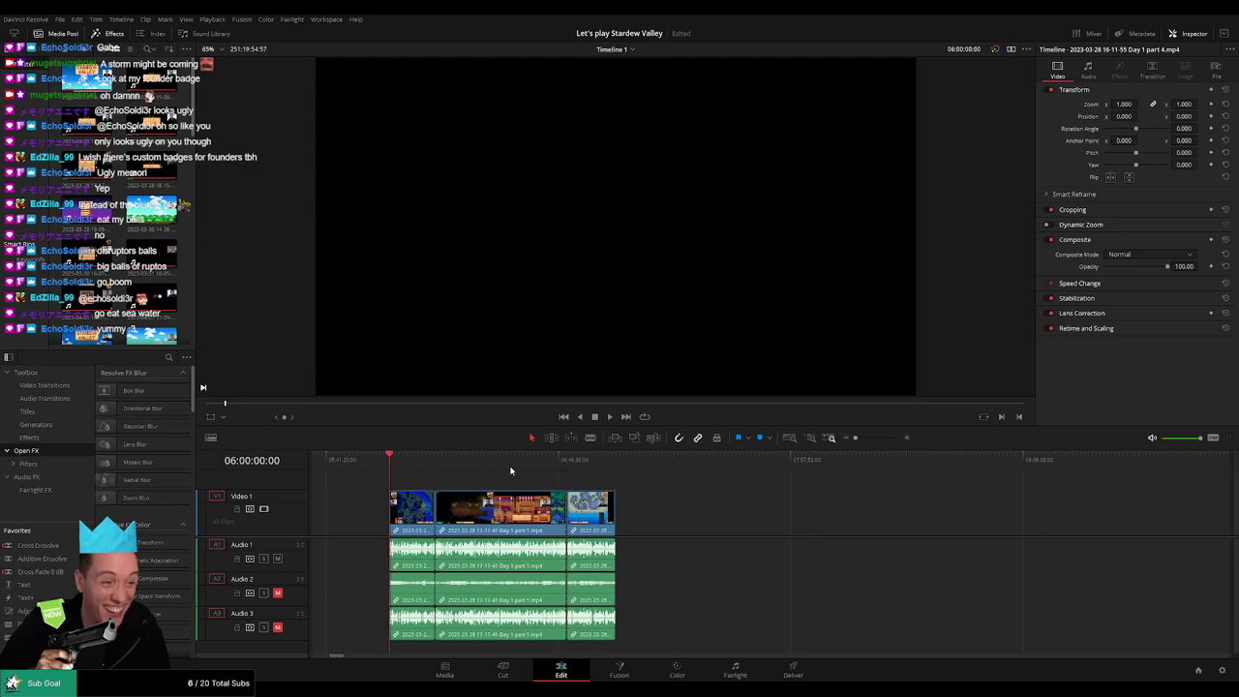
pyautogui.hscroll(5, 571, 484)
pyautogui.moveTo(403, 508); pyautogui.dragTo(747, 509)
pyautogui.click(496, 496)
pyautogui.click(366, 469)
pyautogui.moveTo(365, 468); pyautogui.dragTo(590, 494)
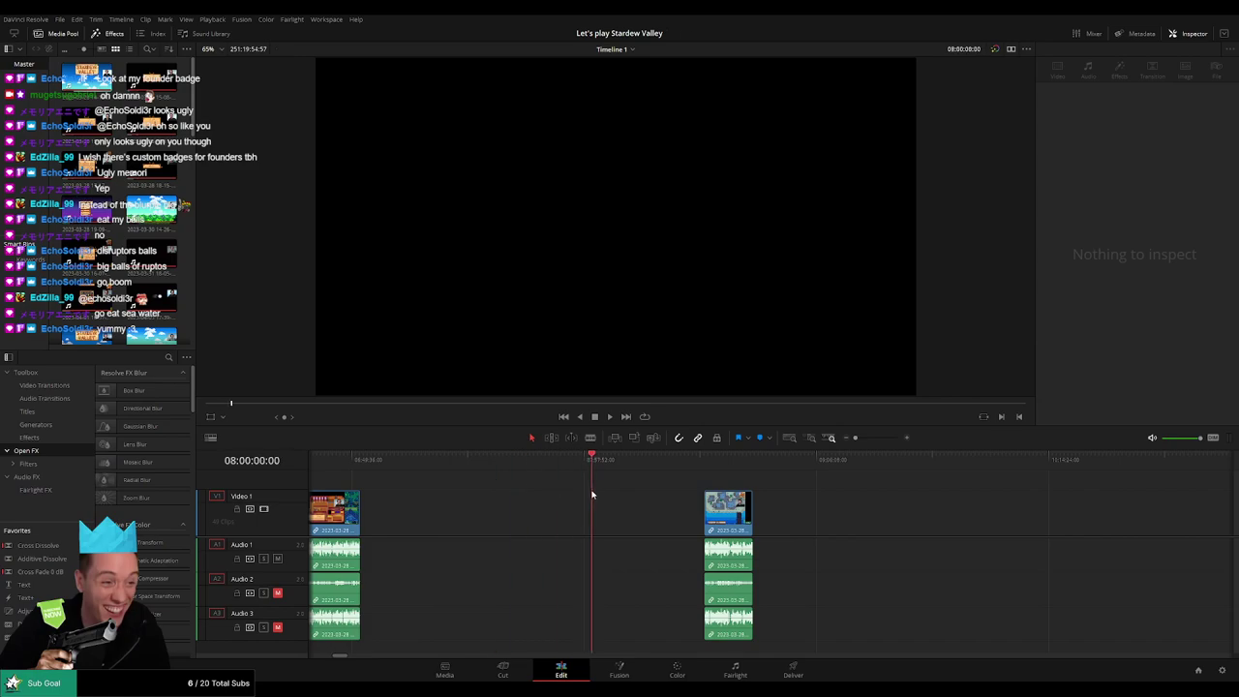
pyautogui.moveTo(728, 511); pyautogui.dragTo(615, 511)
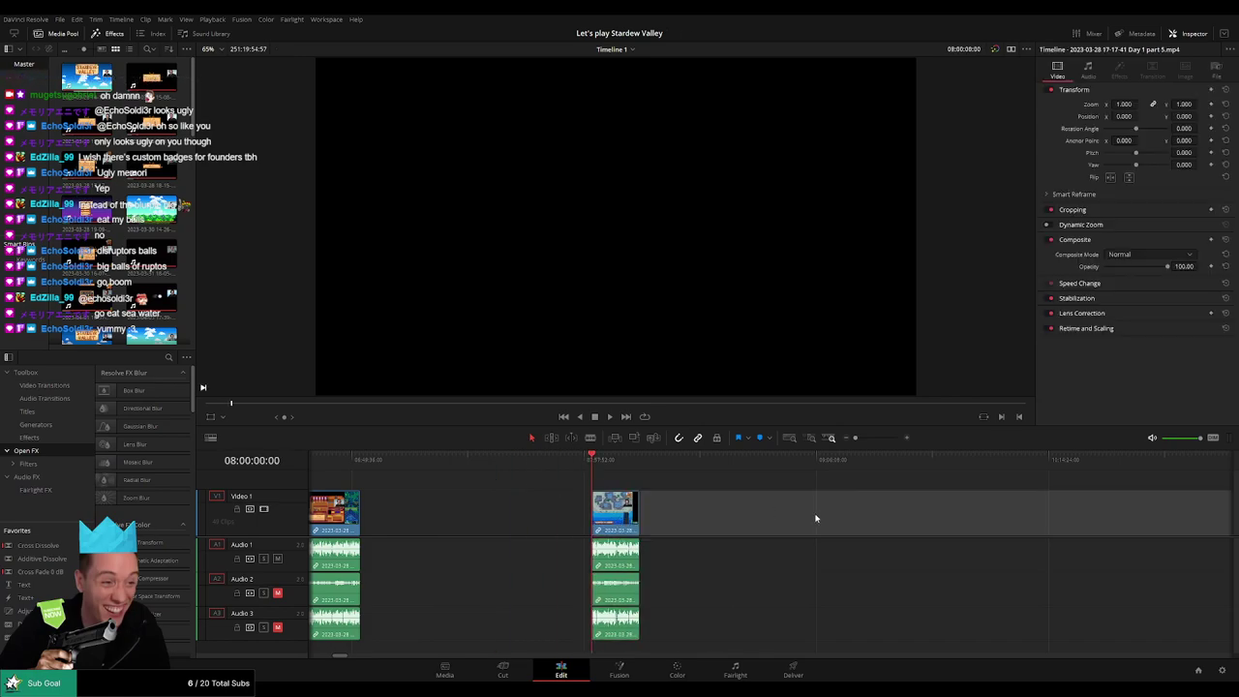
# - Close the gap between the Day 1 part 5 piece and the Day 1 part 6 clip and add transitions at their join
pyautogui.press('Delete')
pyautogui.press('space')
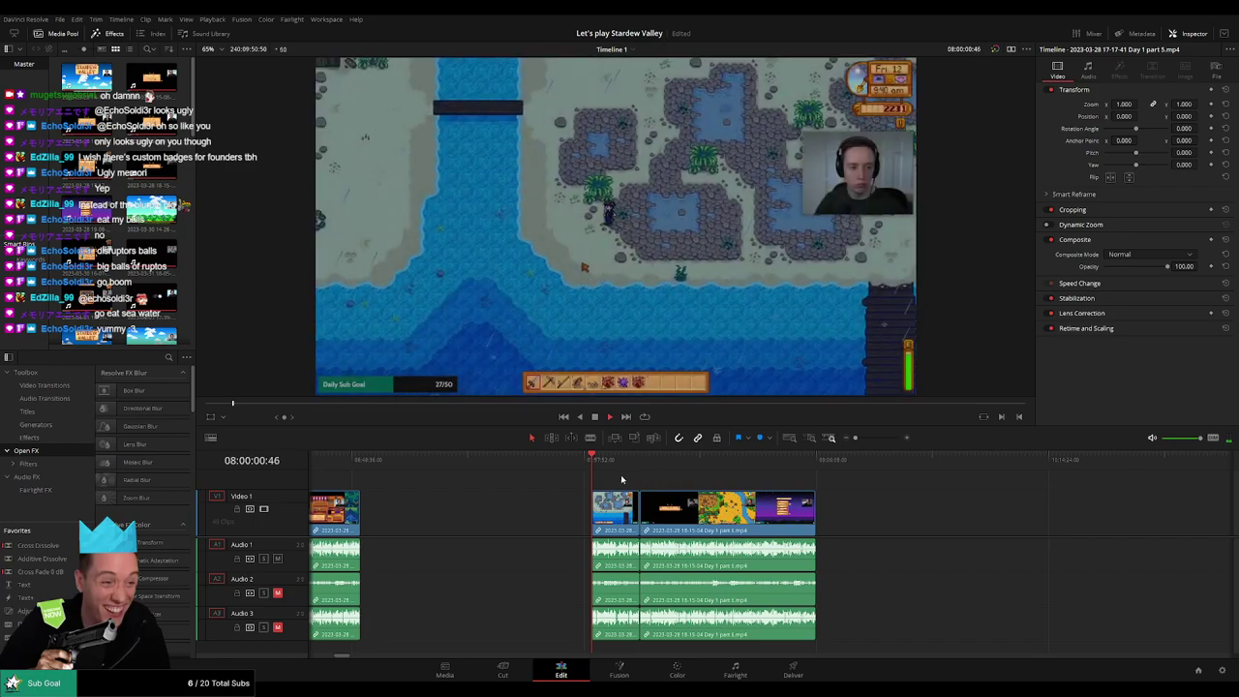
pyautogui.moveTo(618, 468); pyautogui.dragTo(639, 469)
pyautogui.press('space')
pyautogui.moveTo(856, 437); pyautogui.dragTo(873, 437)
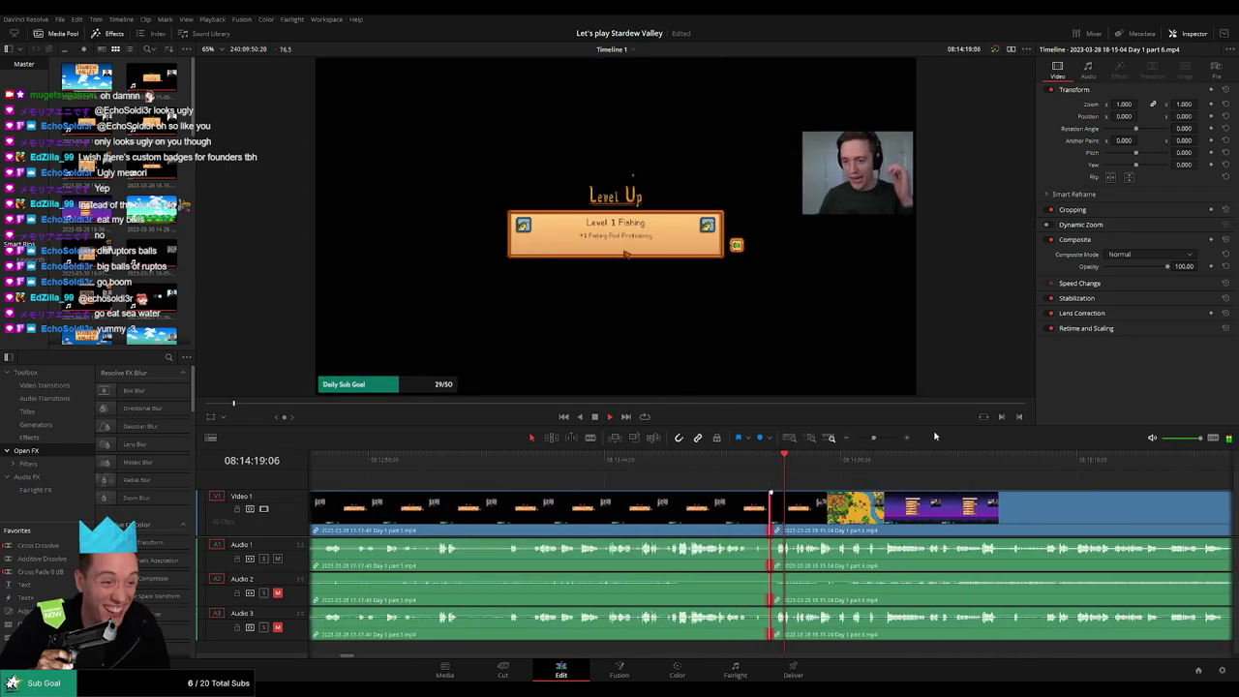
# - Find a quiet moment in the farm gameplay near 08:52 and split the Day 1 part 6 clip on all tracks at 08:52:20:00
pyautogui.moveTo(873, 438); pyautogui.dragTo(716, 478)
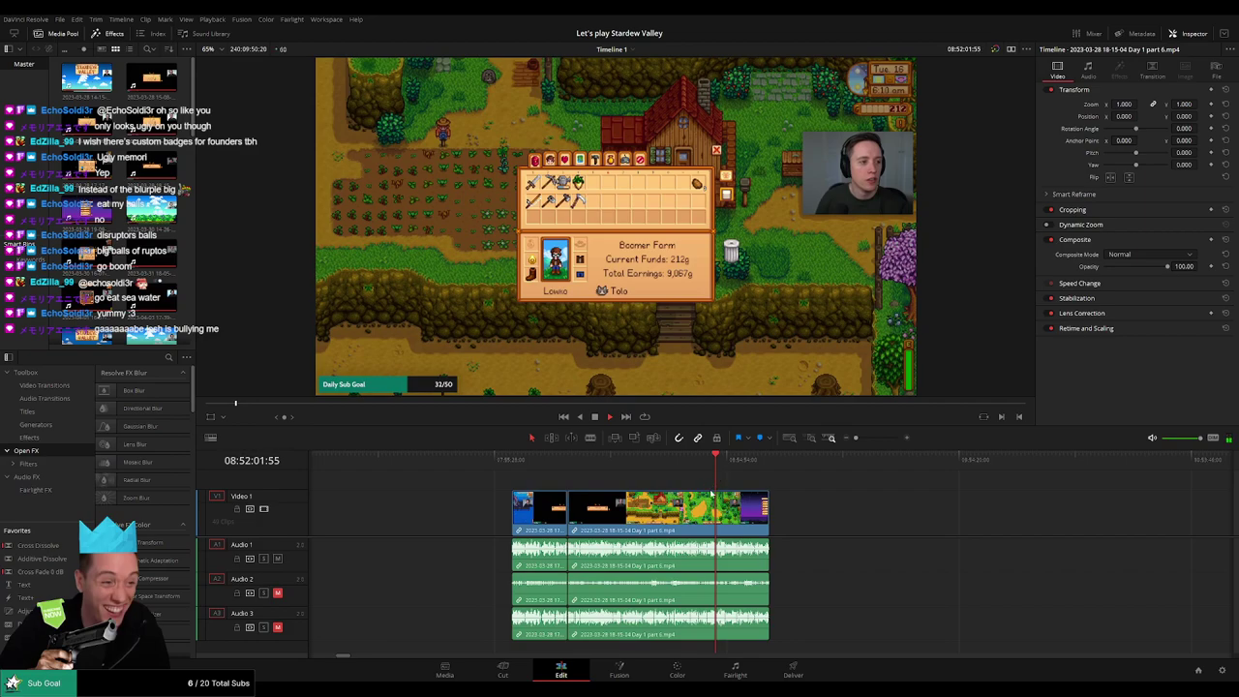
pyautogui.scroll(5, 765, 499)
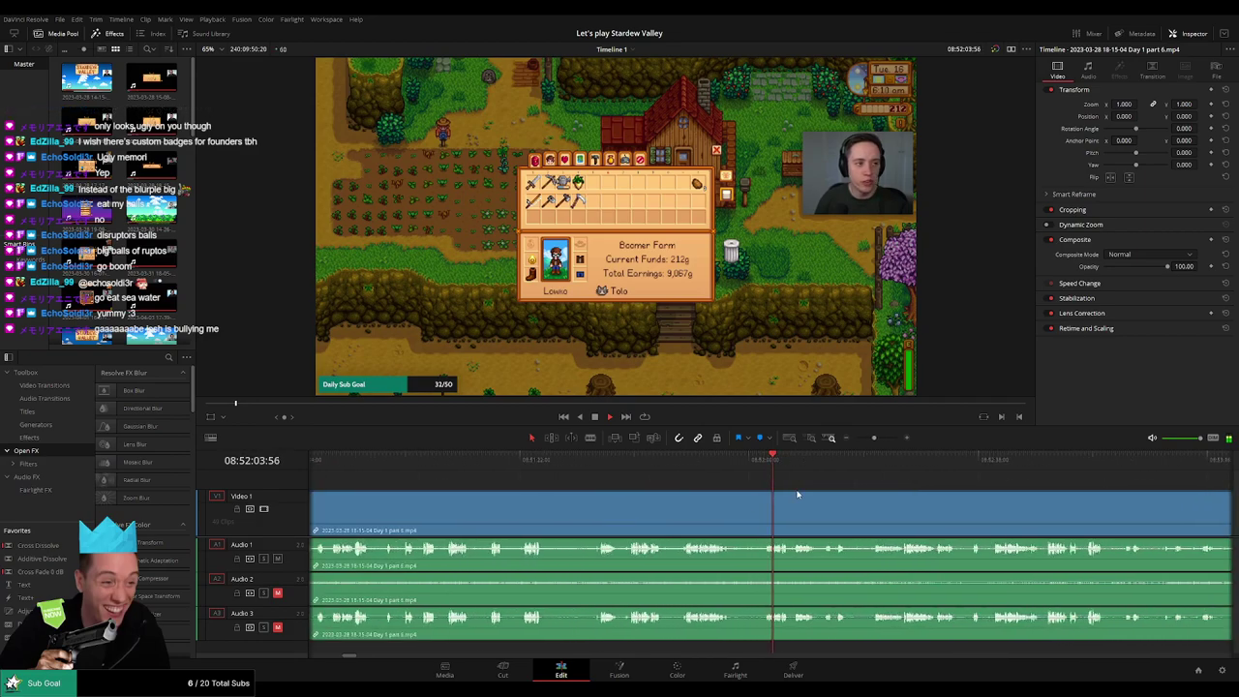
pyautogui.moveTo(850, 484); pyautogui.dragTo(633, 475)
pyautogui.click(539, 464)
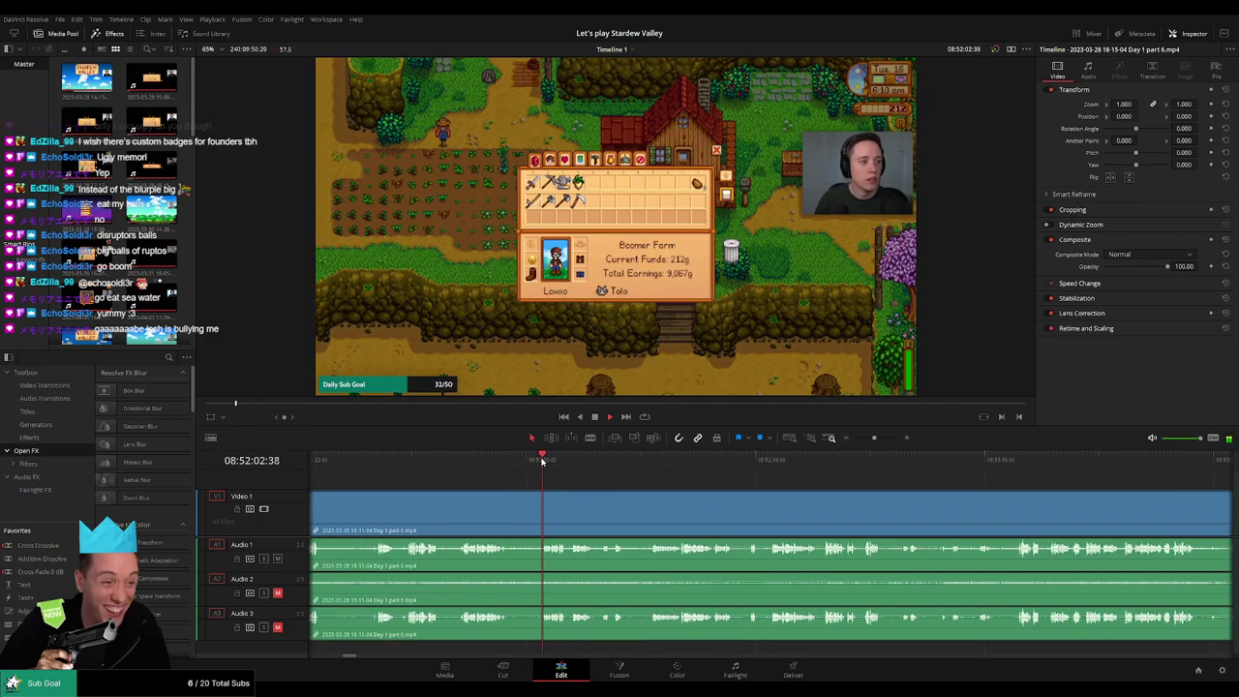
pyautogui.click(460, 465)
pyautogui.moveTo(481, 466); pyautogui.dragTo(653, 467)
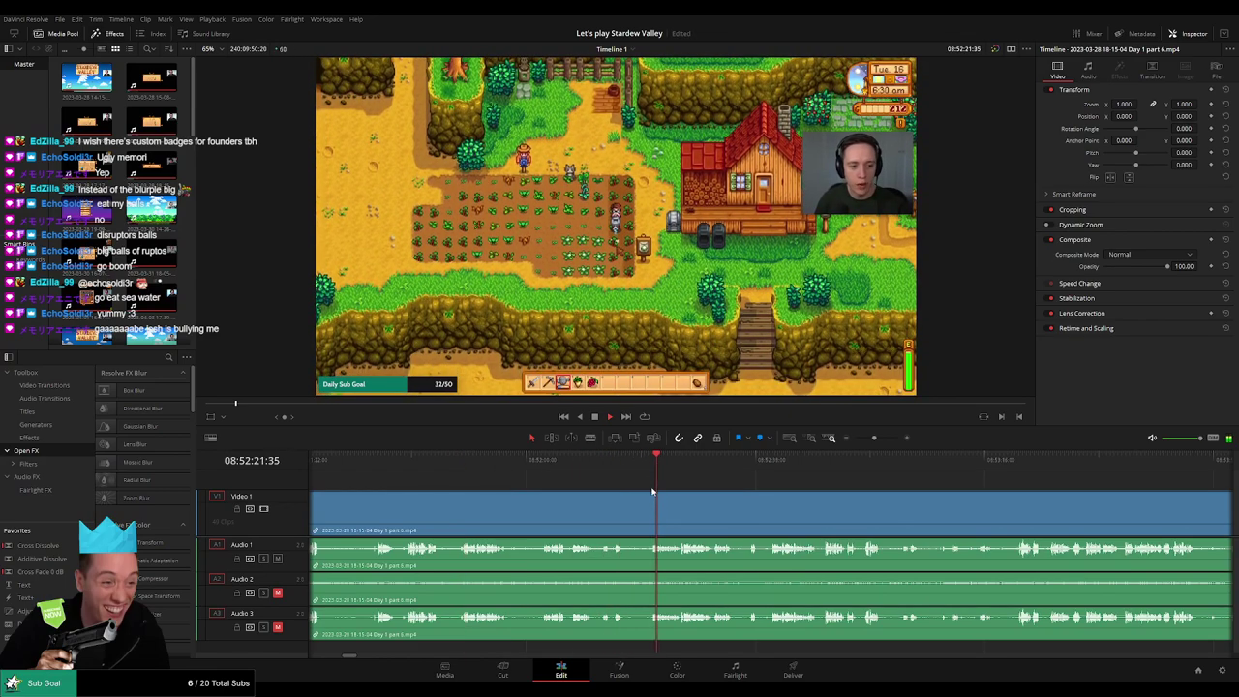
pyautogui.scroll(5, 718, 491)
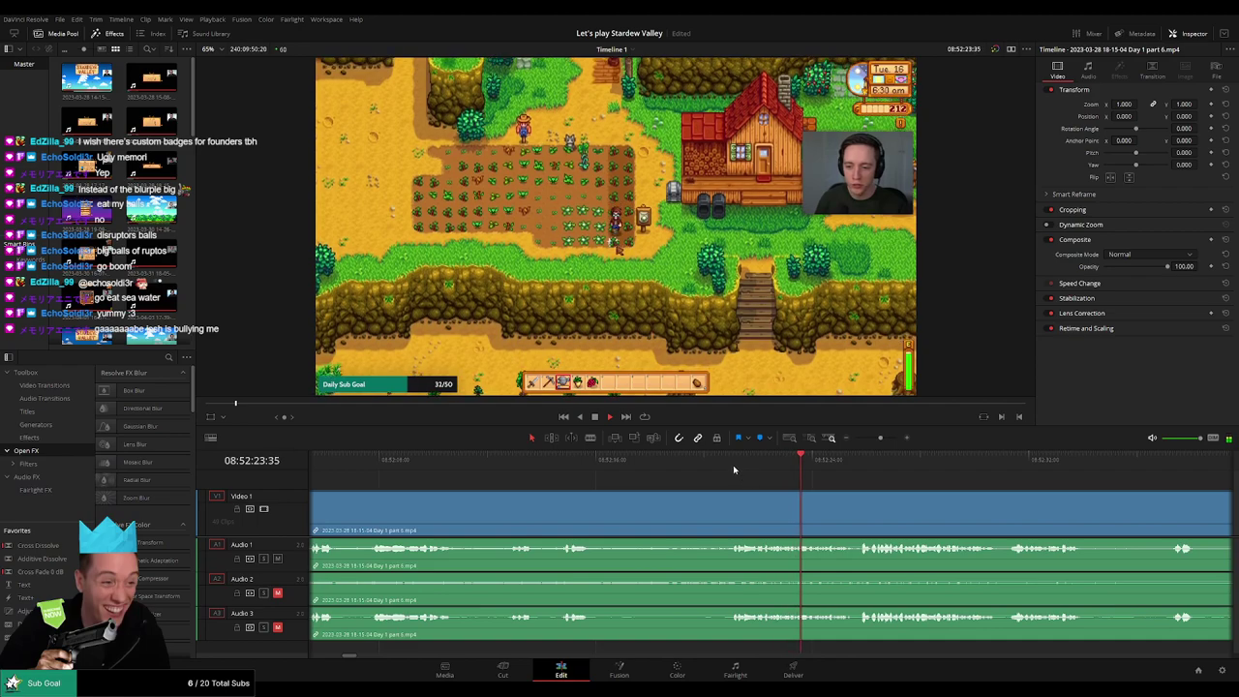
pyautogui.click(732, 465)
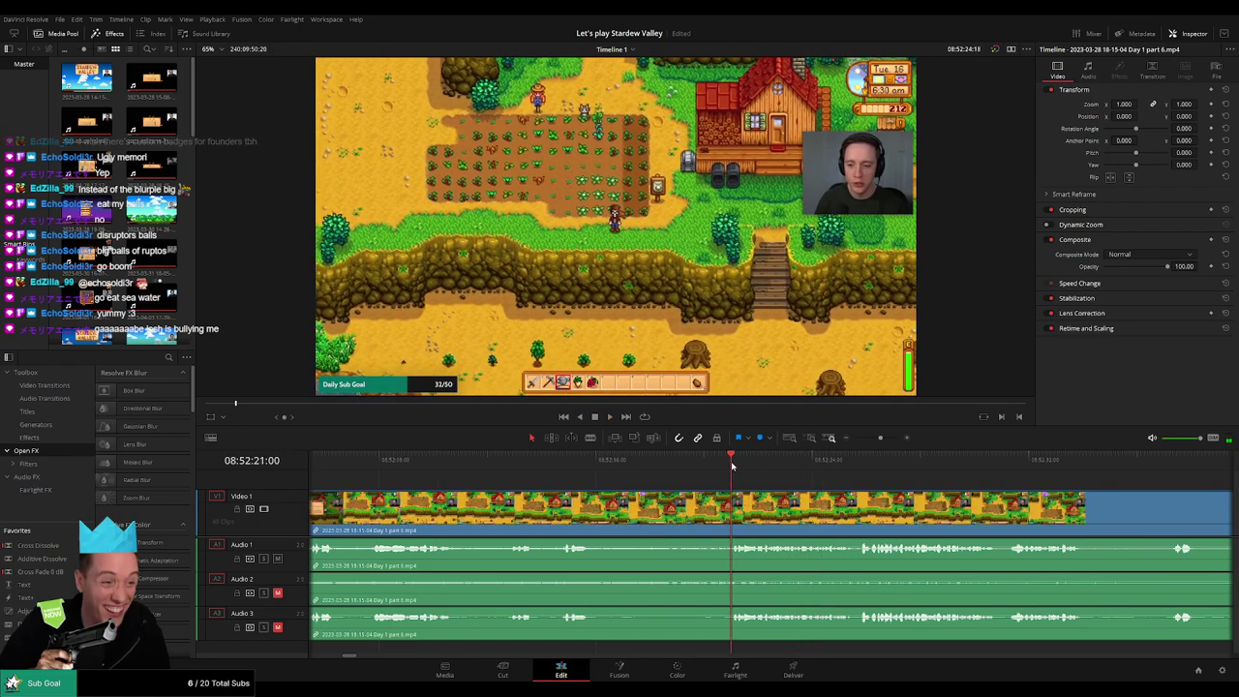
pyautogui.moveTo(733, 464); pyautogui.dragTo(703, 470)
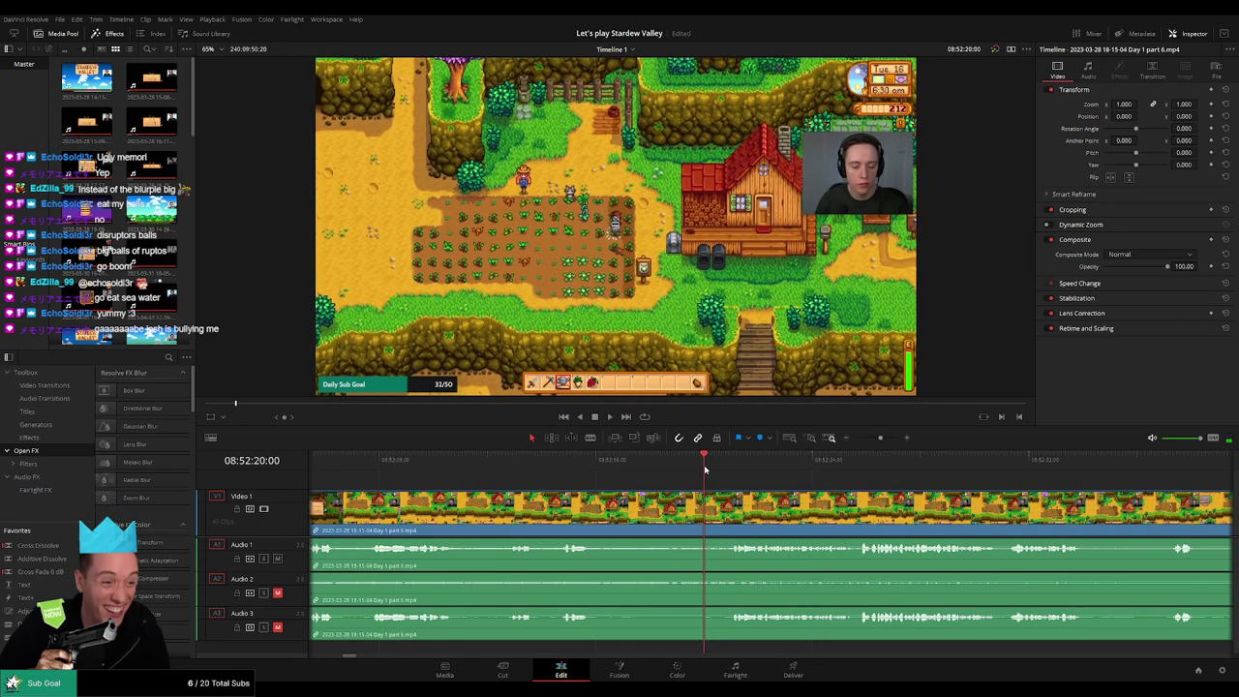
pyautogui.press('b')
pyautogui.click(702, 496)
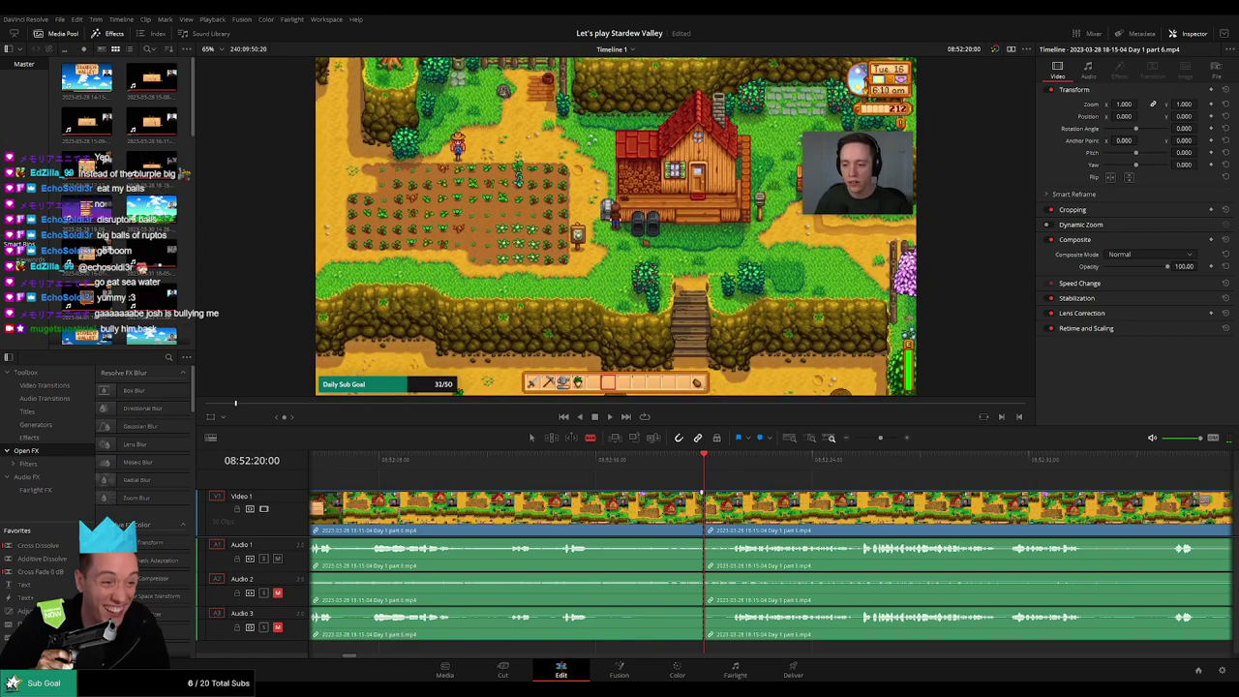
# - Add fades of about one second out and in on the video and audio tracks at the 08:52:20:00 cut
pyautogui.moveTo(600, 556); pyautogui.dragTo(929, 557)
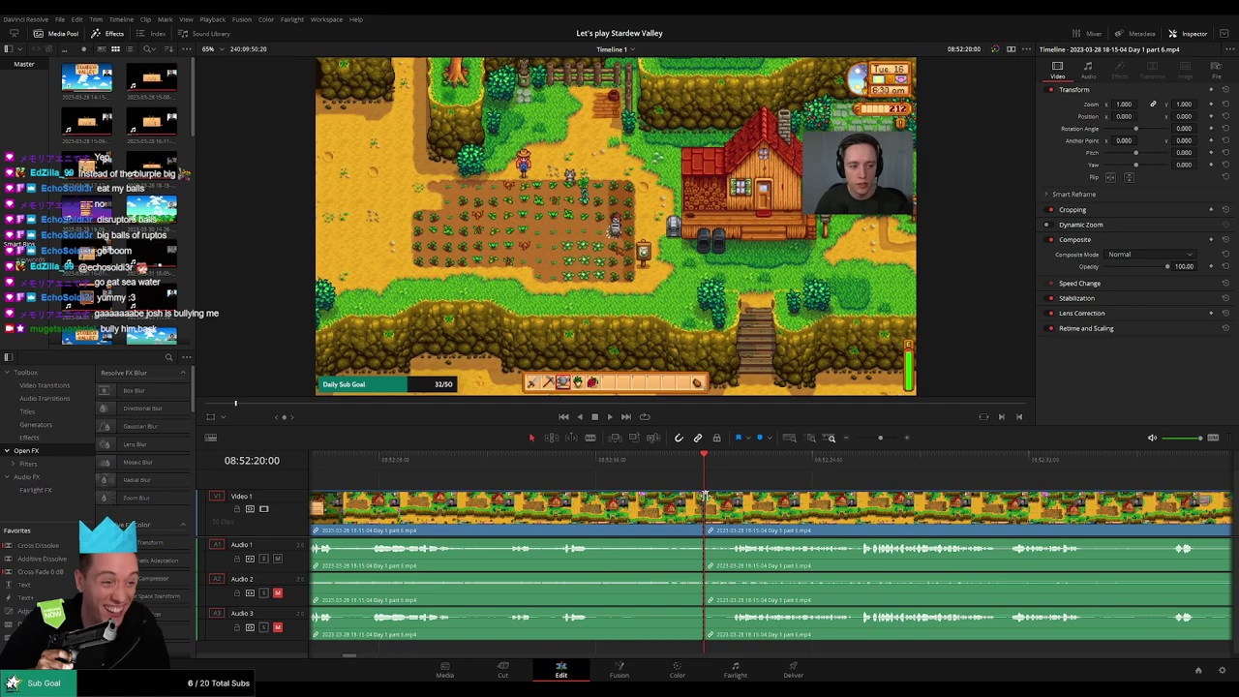
pyautogui.moveTo(705, 496)
pyautogui.mouseDown()
pyautogui.moveTo(728, 499)
pyautogui.moveTo(741, 479)
pyautogui.moveTo(691, 505)
pyautogui.mouseUp()
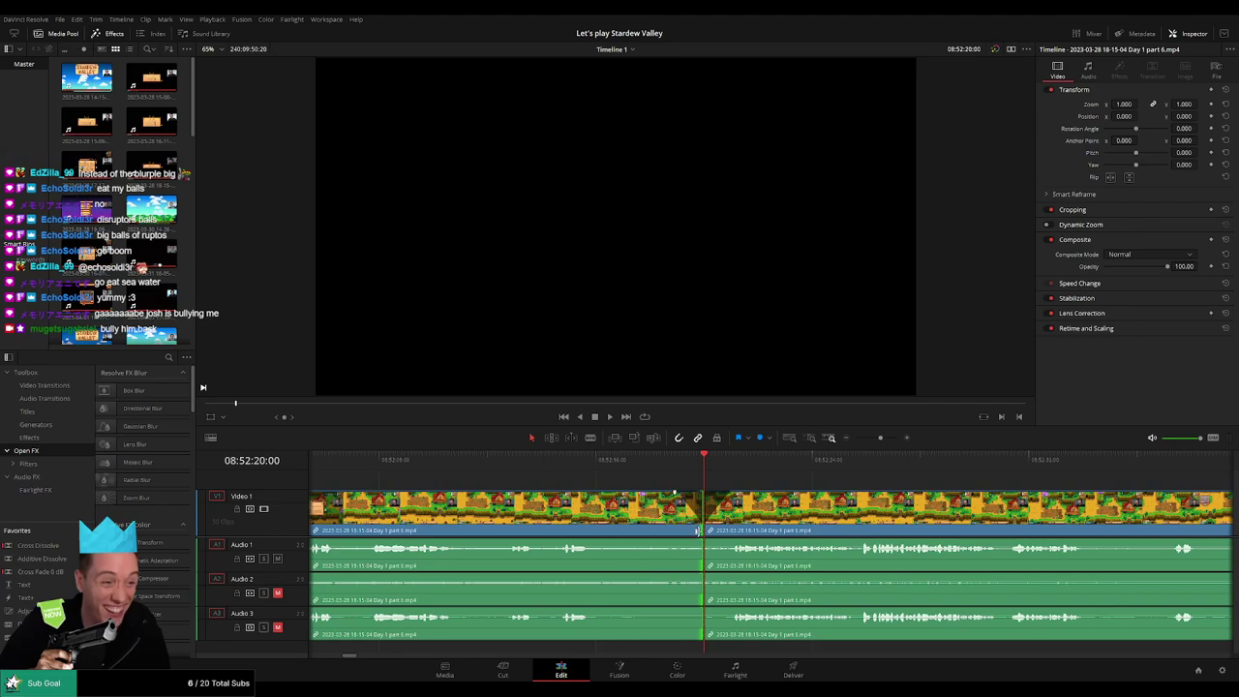
pyautogui.moveTo(697, 530); pyautogui.dragTo(673, 543)
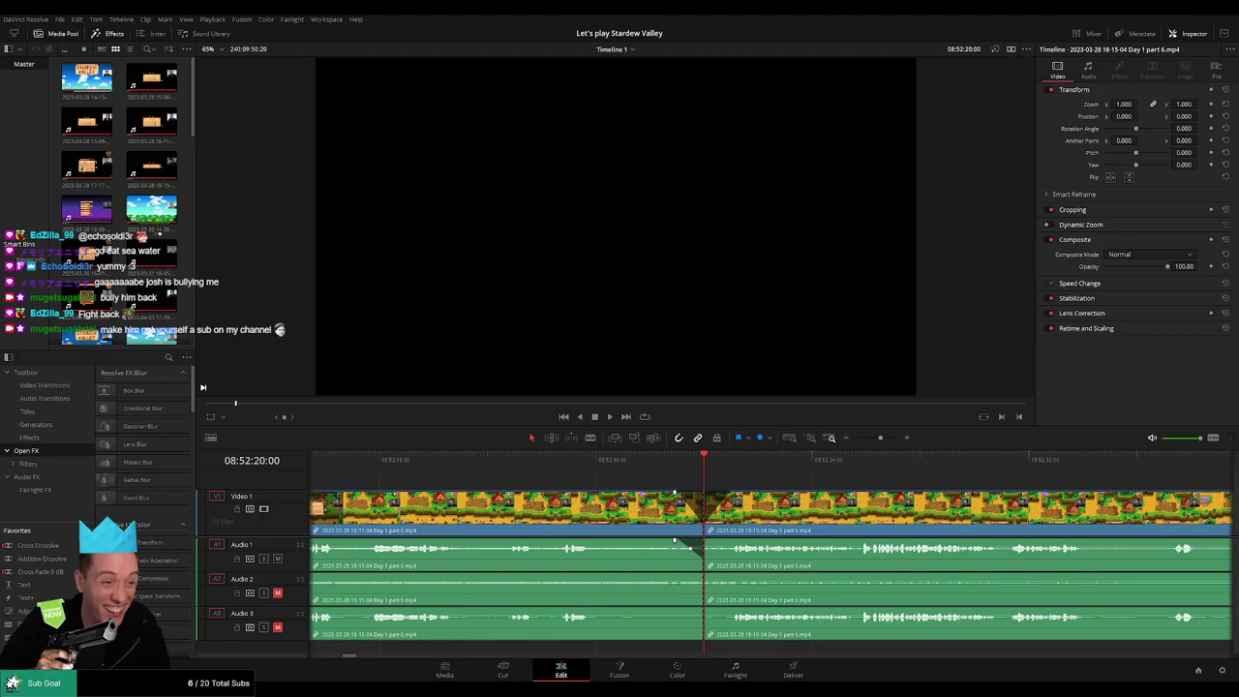
pyautogui.moveTo(707, 541)
pyautogui.mouseDown()
pyautogui.moveTo(720, 543)
pyautogui.moveTo(703, 576)
pyautogui.mouseUp()
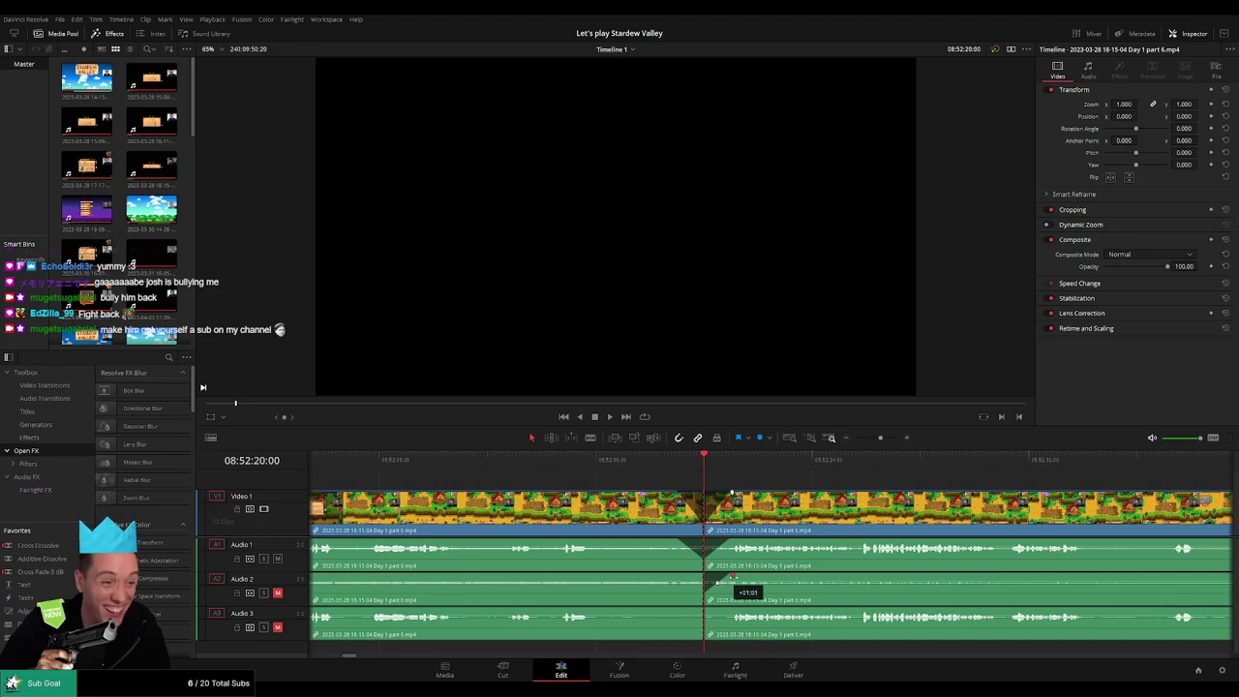
pyautogui.moveTo(704, 577)
pyautogui.mouseDown()
pyautogui.moveTo(667, 579)
pyautogui.moveTo(675, 611)
pyautogui.mouseUp()
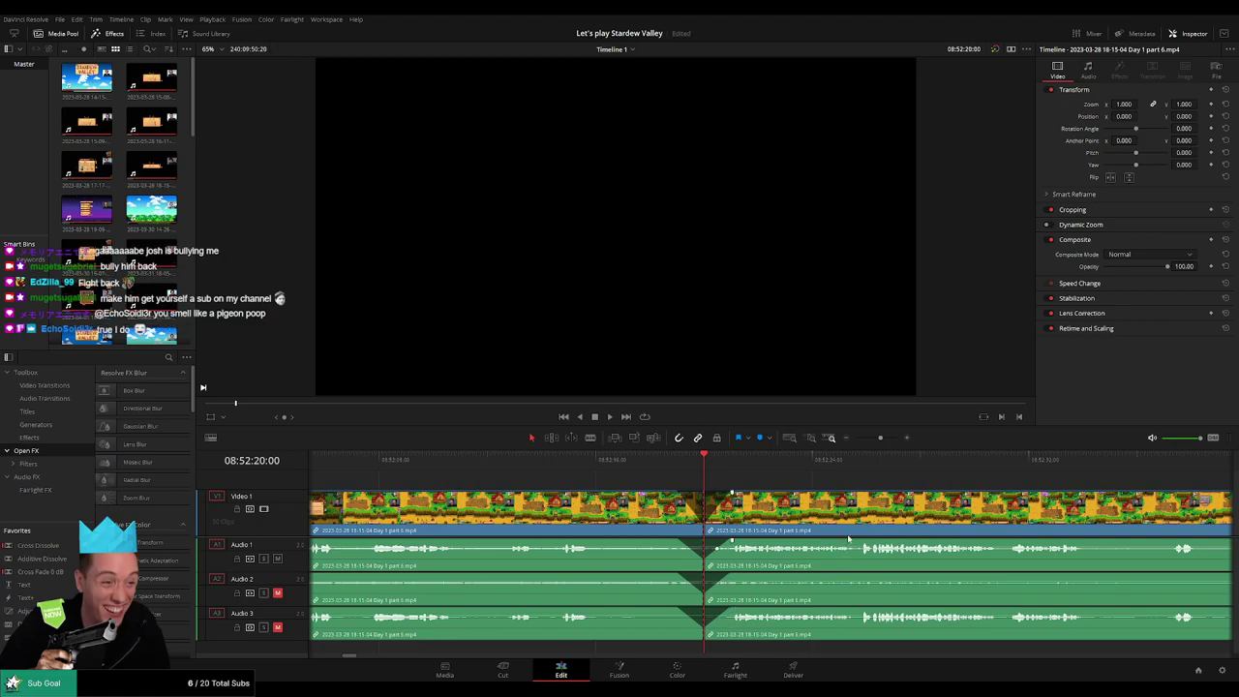
# - Move the remaining Day 1 part 6 piece away from the 08:52:20:00 cut, further along the timeline
pyautogui.scroll(-6, 871, 471)
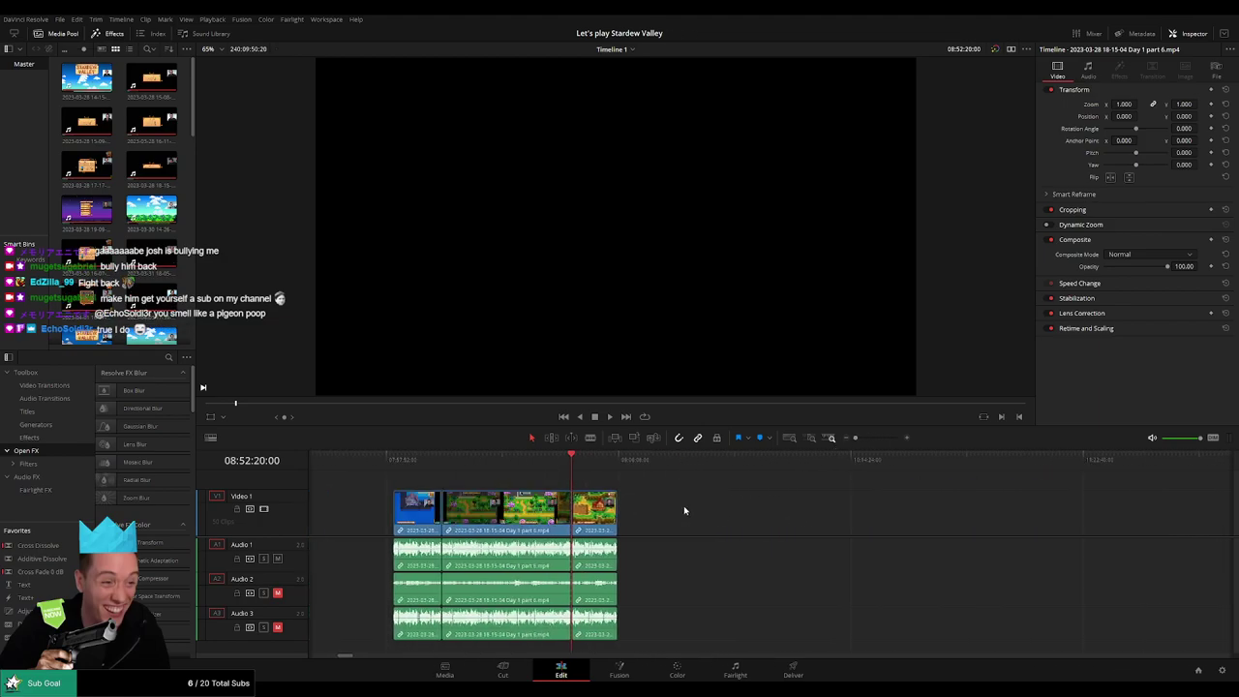
pyautogui.click(393, 465)
pyautogui.click(571, 469)
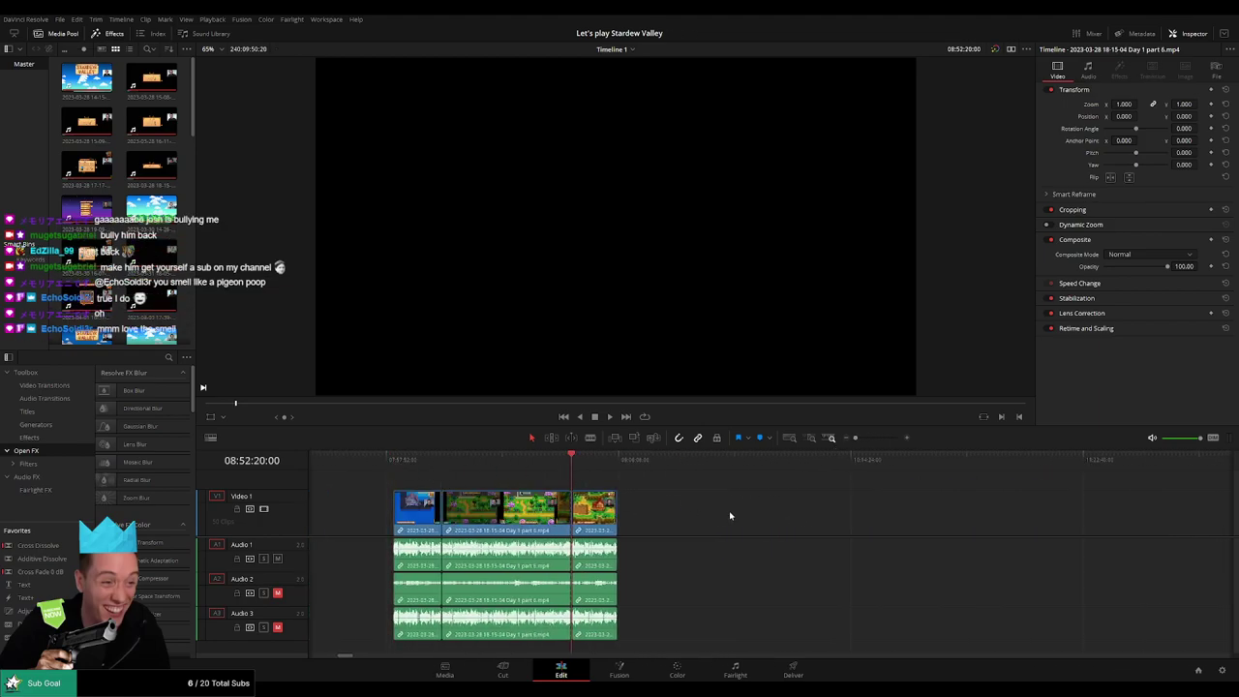
pyautogui.moveTo(733, 514); pyautogui.dragTo(495, 505)
pyautogui.moveTo(380, 513); pyautogui.dragTo(728, 516)
pyautogui.click(432, 496)
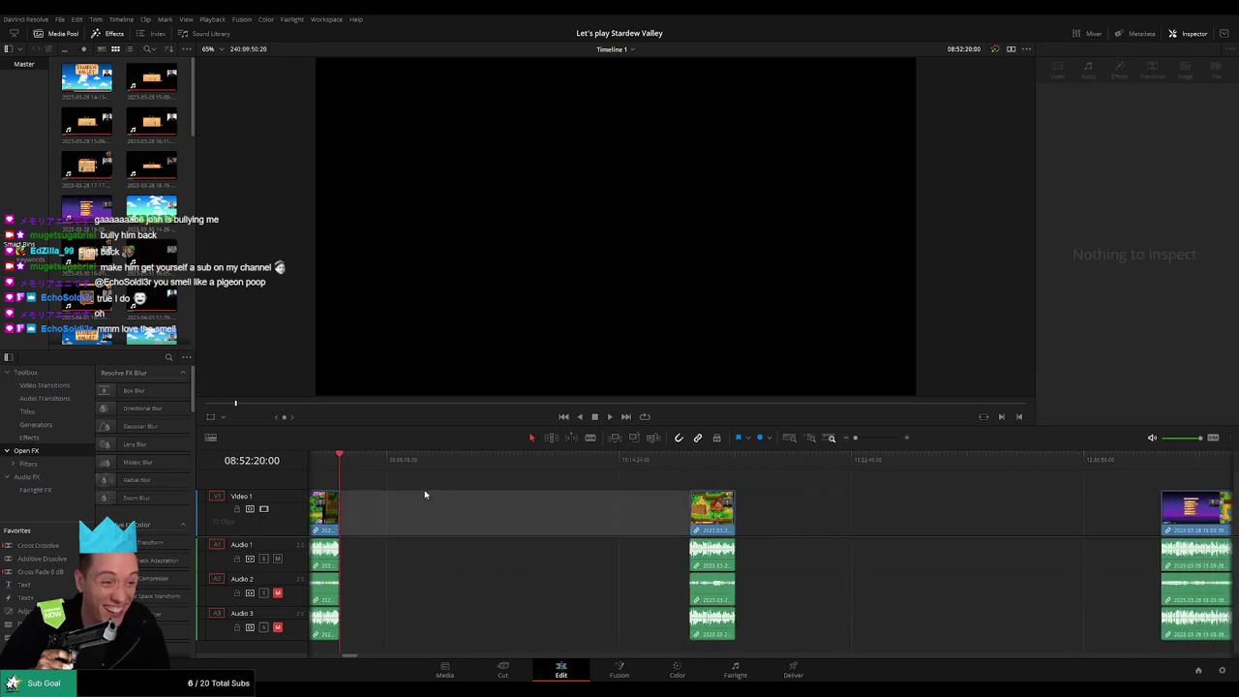
# - Place the start of the separated Day 1 part 6 piece at 10:00:00:00
pyautogui.click(346, 464)
pyautogui.moveTo(344, 464); pyautogui.dragTo(570, 496)
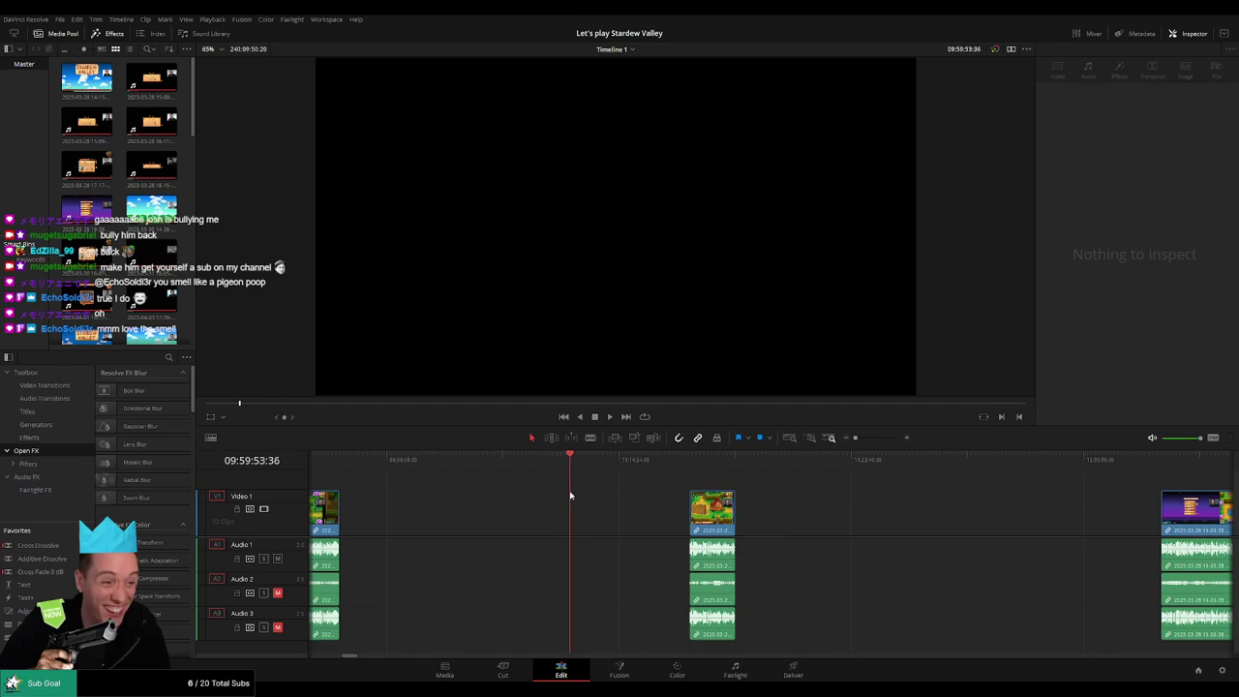
pyautogui.hscroll(-3, 612, 495)
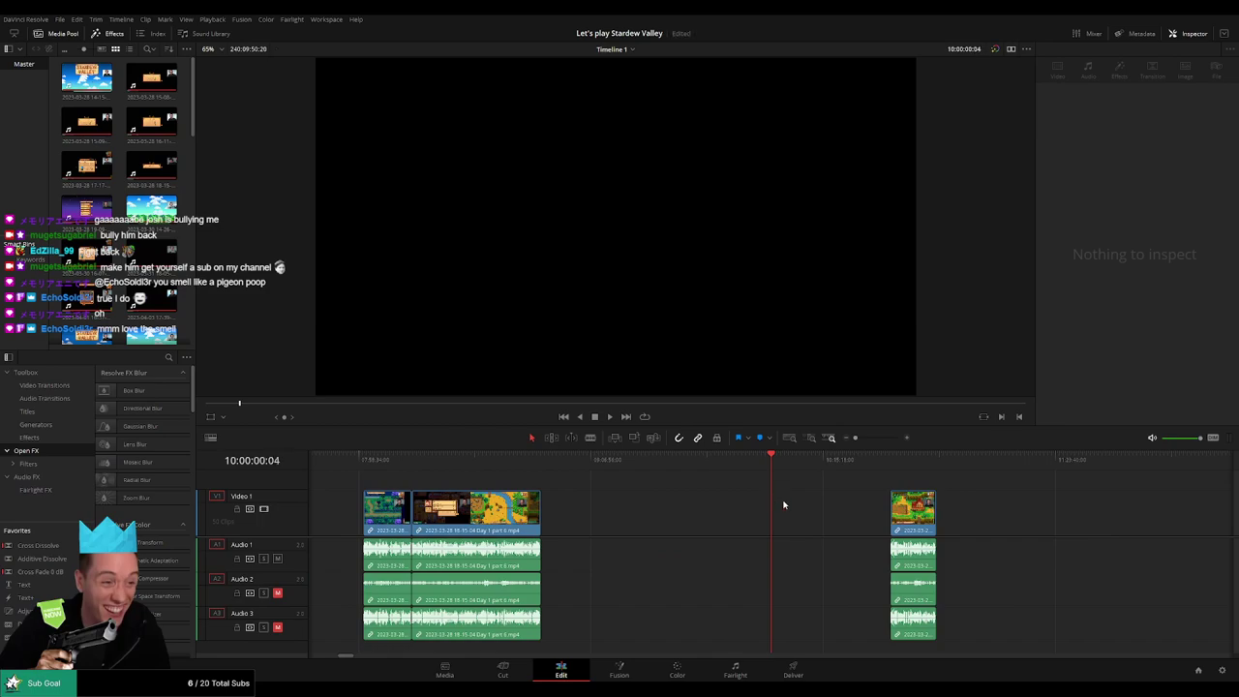
pyautogui.press('Left')
pyautogui.moveTo(780, 498); pyautogui.dragTo(490, 495)
pyautogui.moveTo(630, 504); pyautogui.dragTo(509, 504)
# - Close the gap between the Day 1 part 6 piece and the Day 1 part 7 clip and add transitions at their join
pyautogui.click(978, 505)
pyautogui.press('Delete')
pyautogui.press('space')
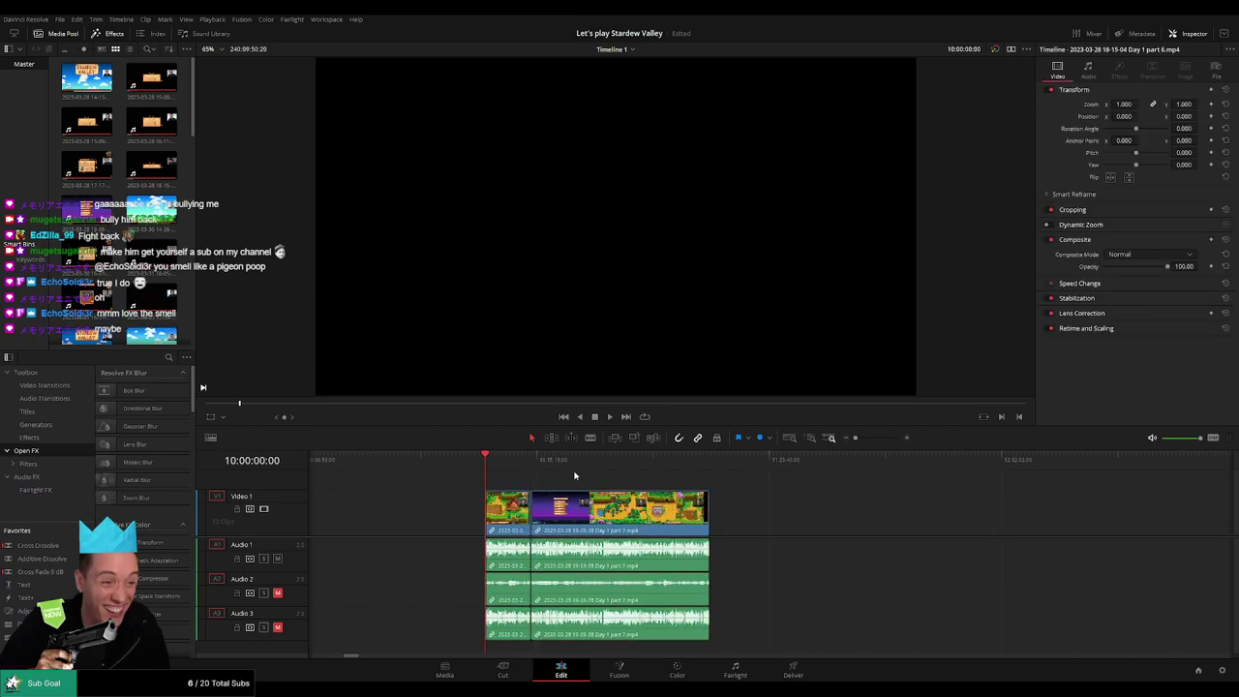
pyautogui.click(530, 463)
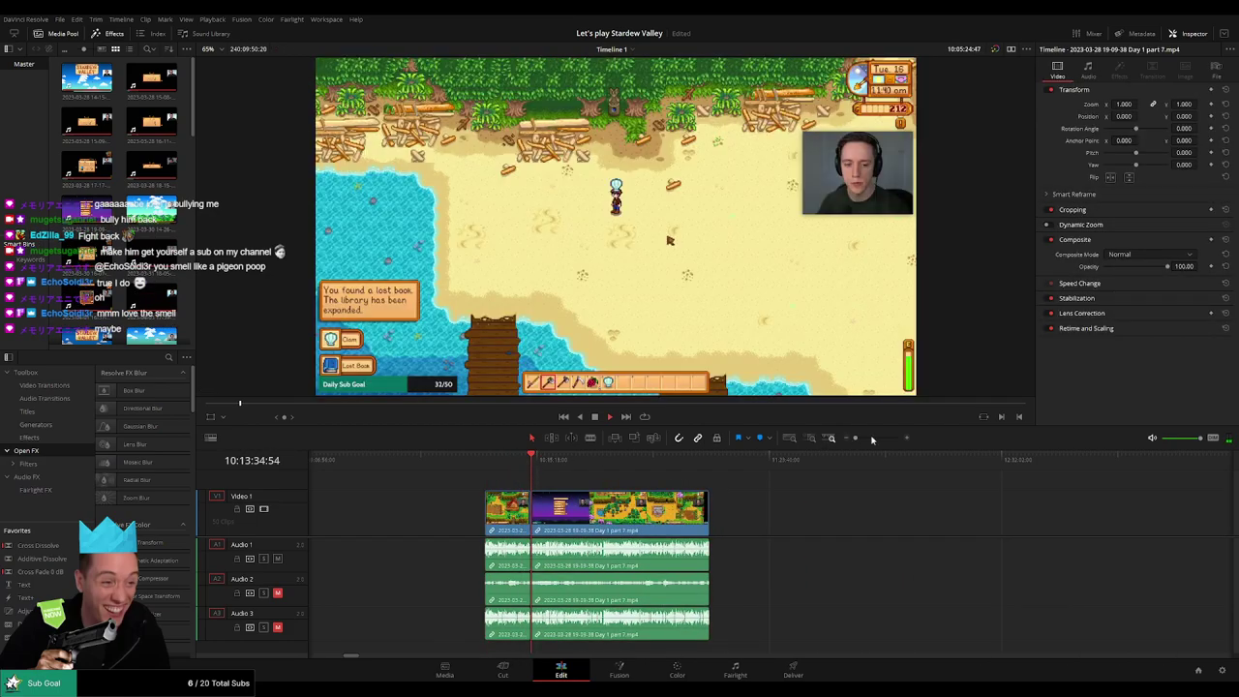
pyautogui.click(876, 438)
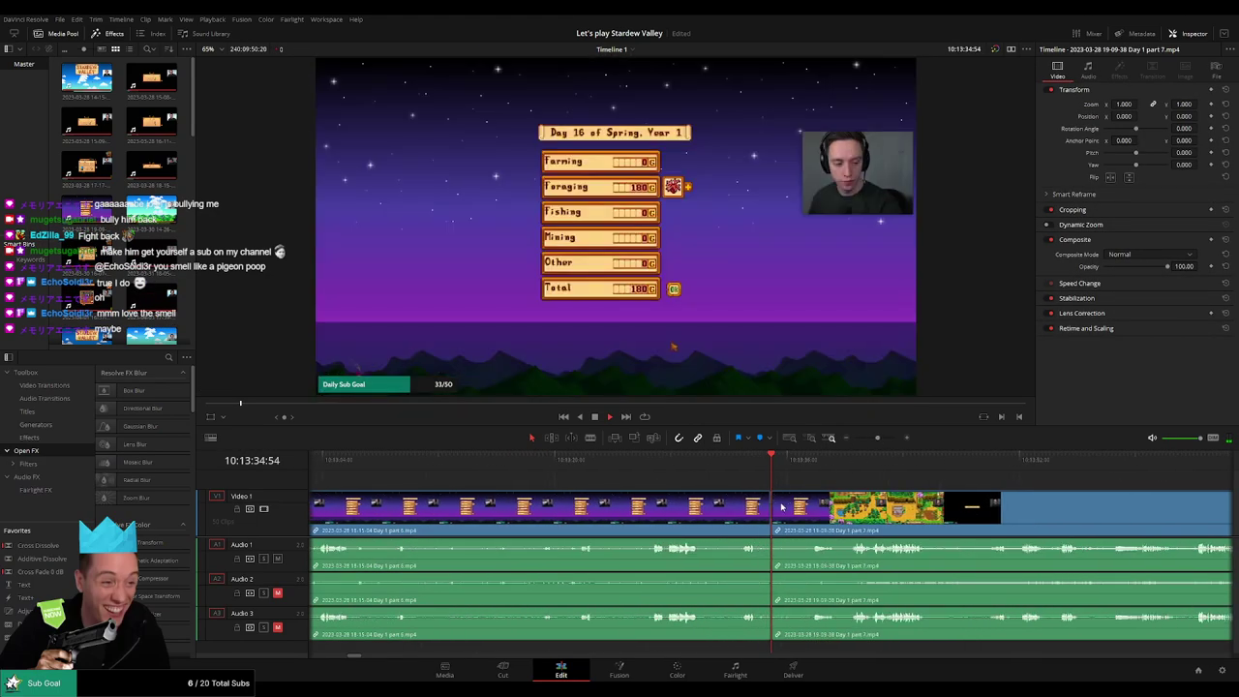
pyautogui.click(753, 461)
pyautogui.click(772, 511)
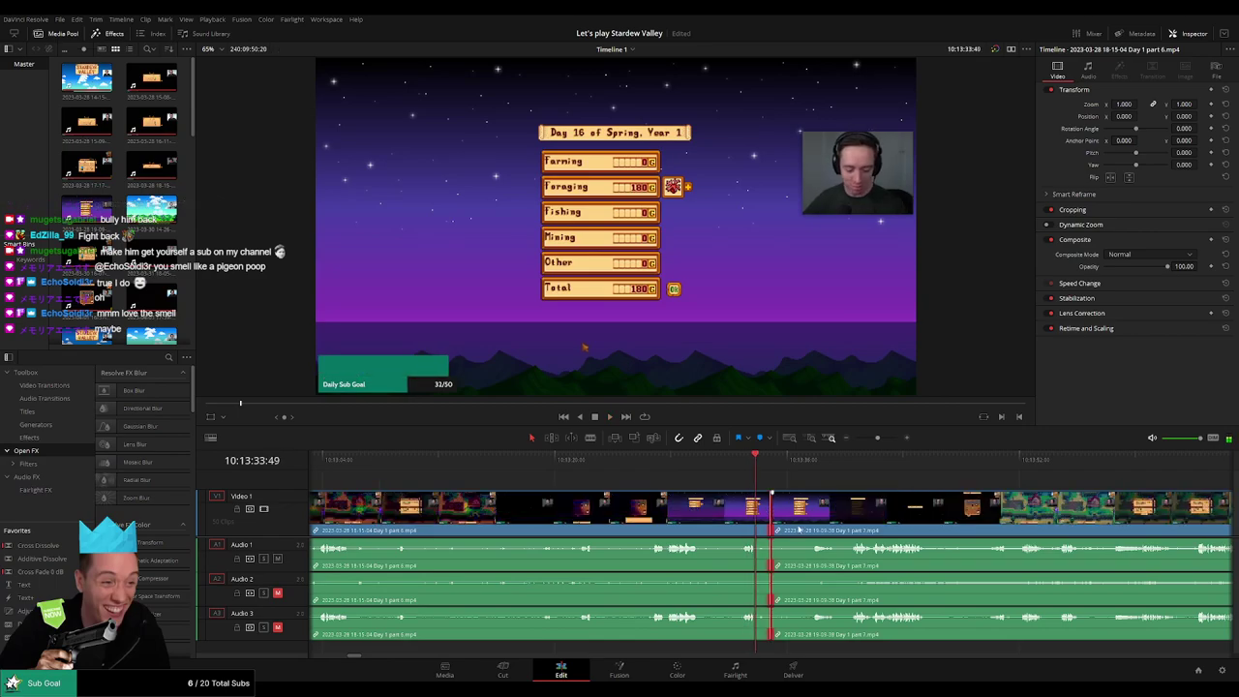
pyautogui.press('space')
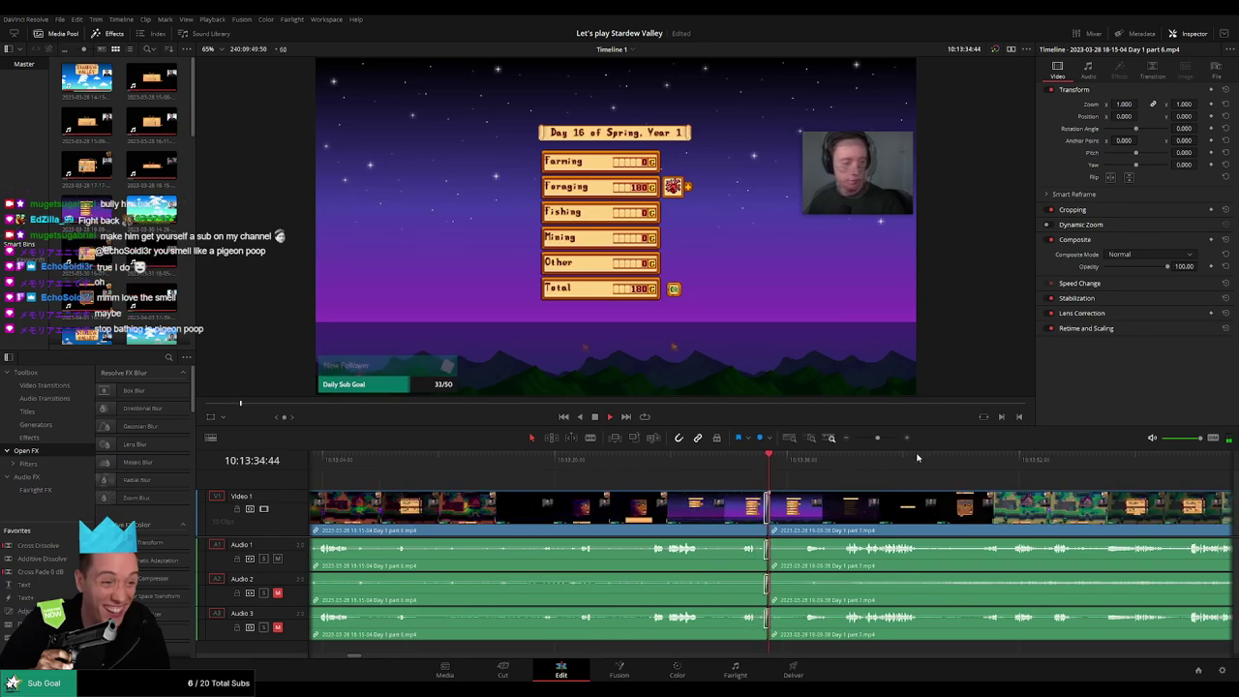
# - Find a quiet moment in the night-time gameplay near 10:52 and split the Day 1 part 7 clip on all tracks at 10:52:06:00
pyautogui.click(873, 438)
pyautogui.moveTo(872, 440); pyautogui.dragTo(858, 439)
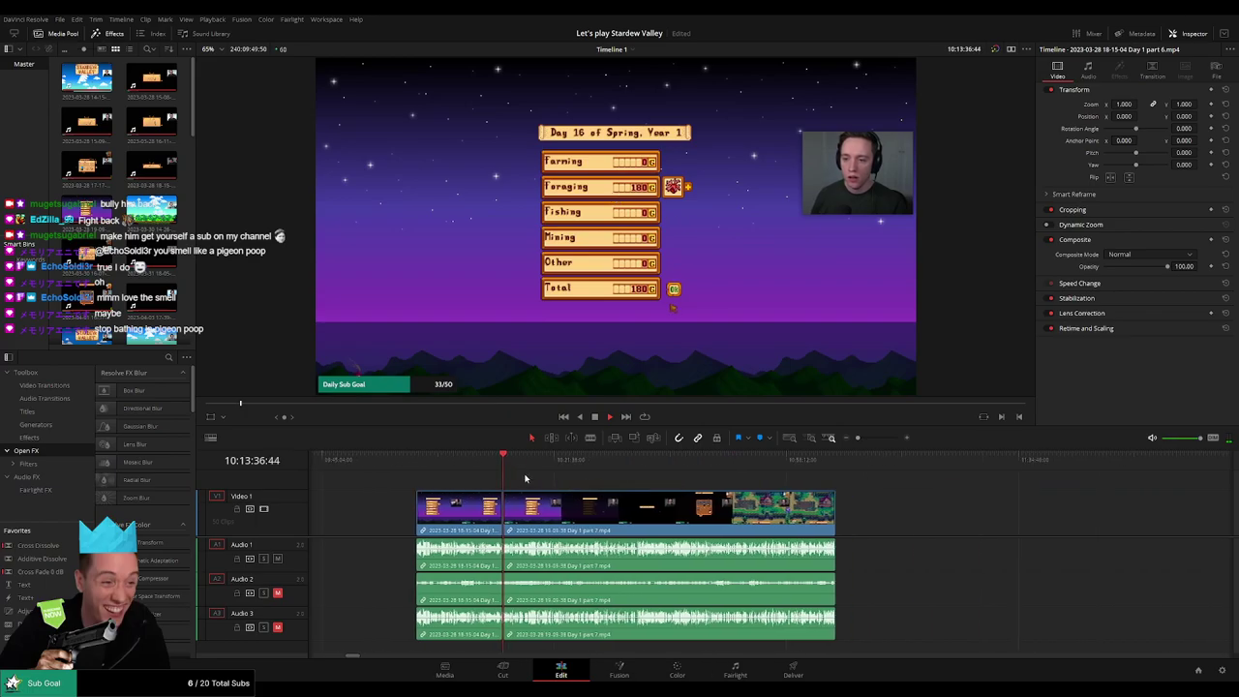
pyautogui.moveTo(554, 473); pyautogui.dragTo(748, 490)
pyautogui.press('space')
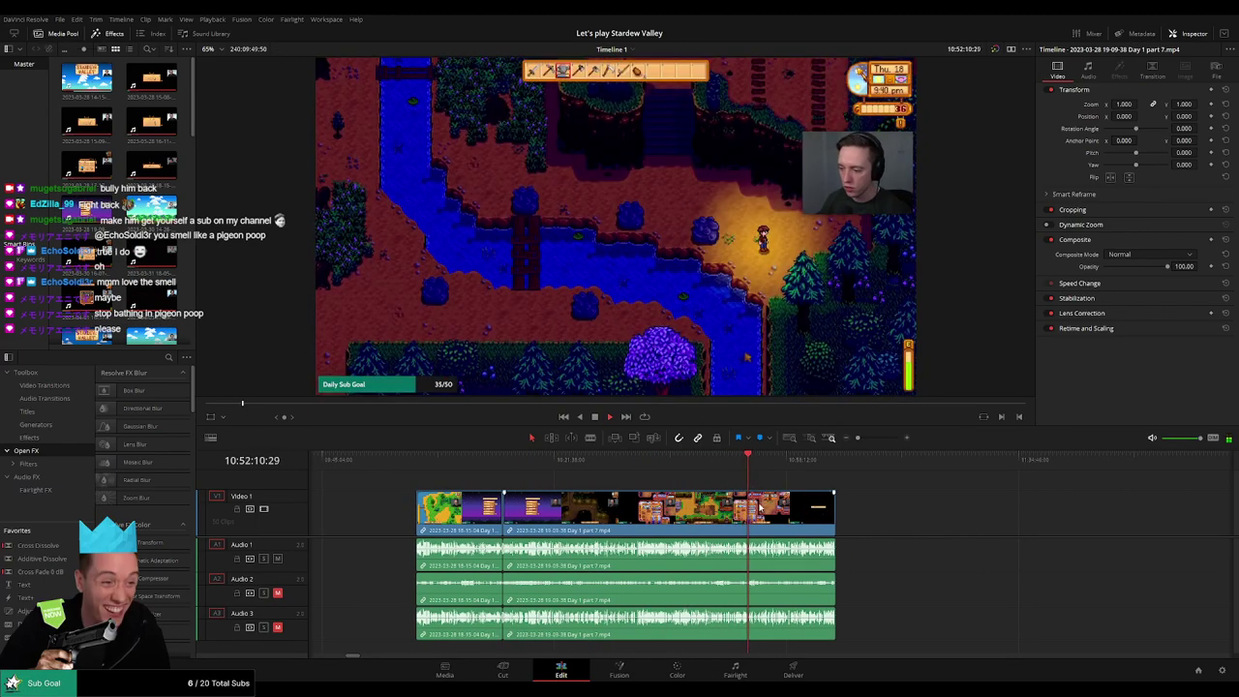
pyautogui.scroll(5, 781, 500)
pyautogui.scroll(5, 780, 501)
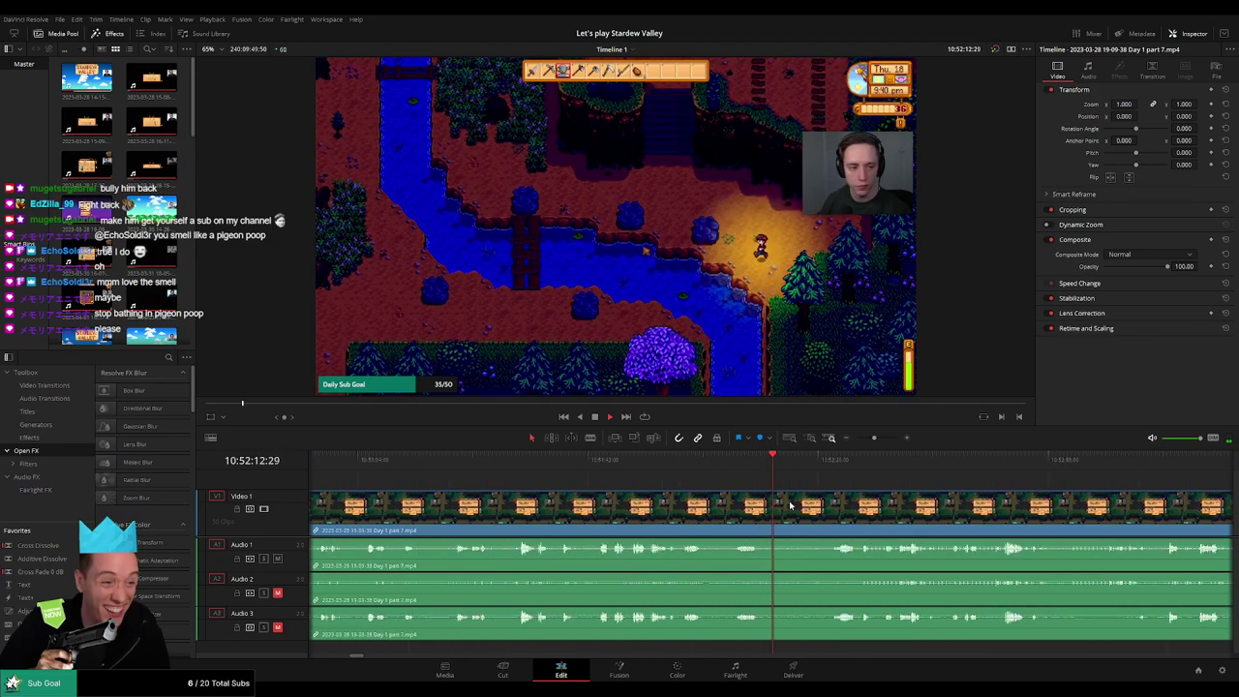
pyautogui.click(709, 459)
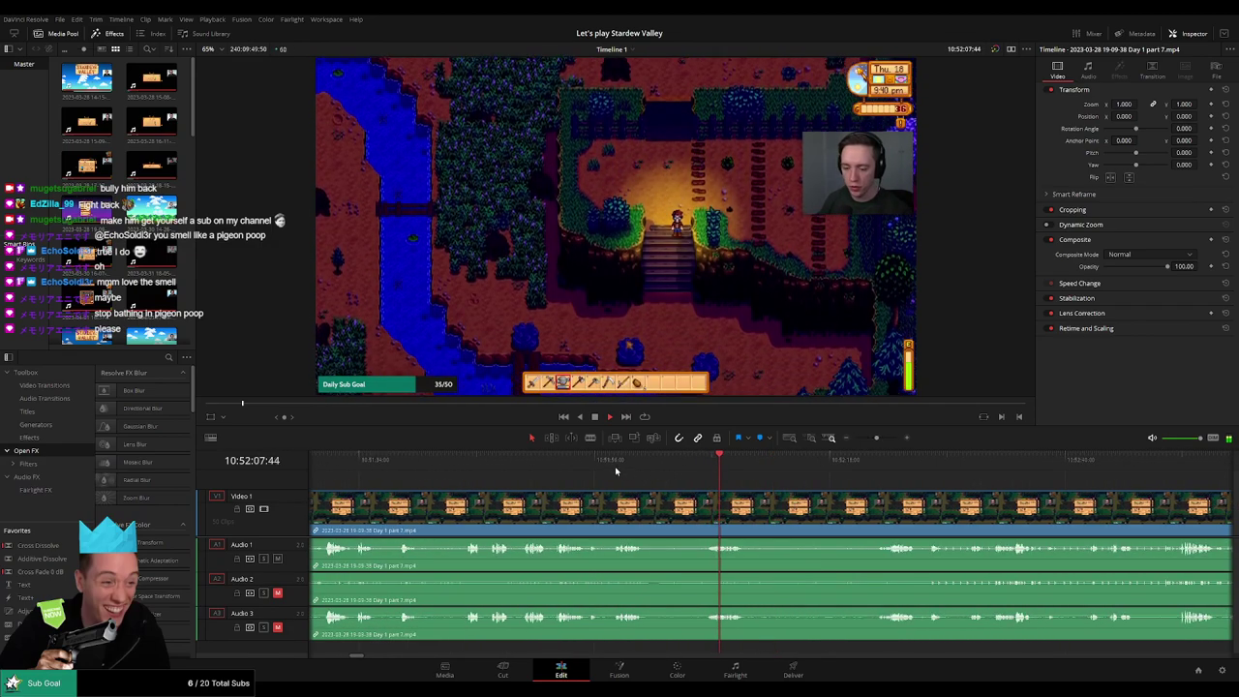
pyautogui.click(610, 467)
pyautogui.scroll(-2, 702, 485)
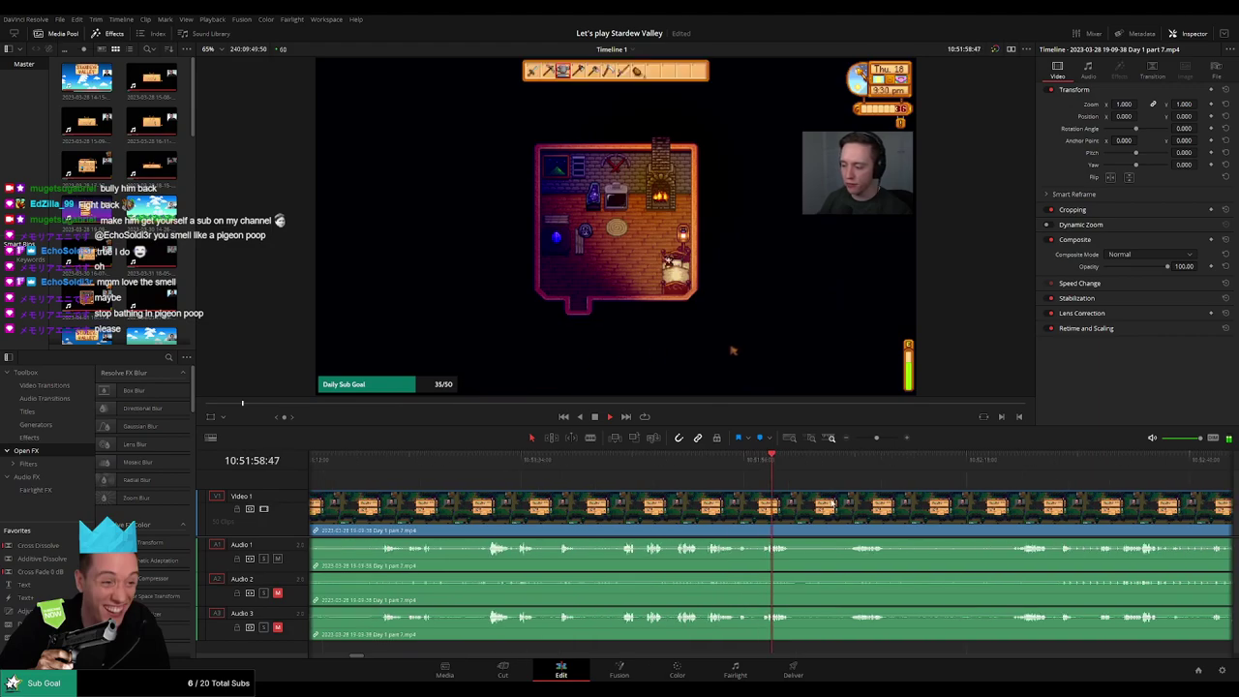
pyautogui.scroll(3, 805, 499)
pyautogui.hscroll(3, 792, 497)
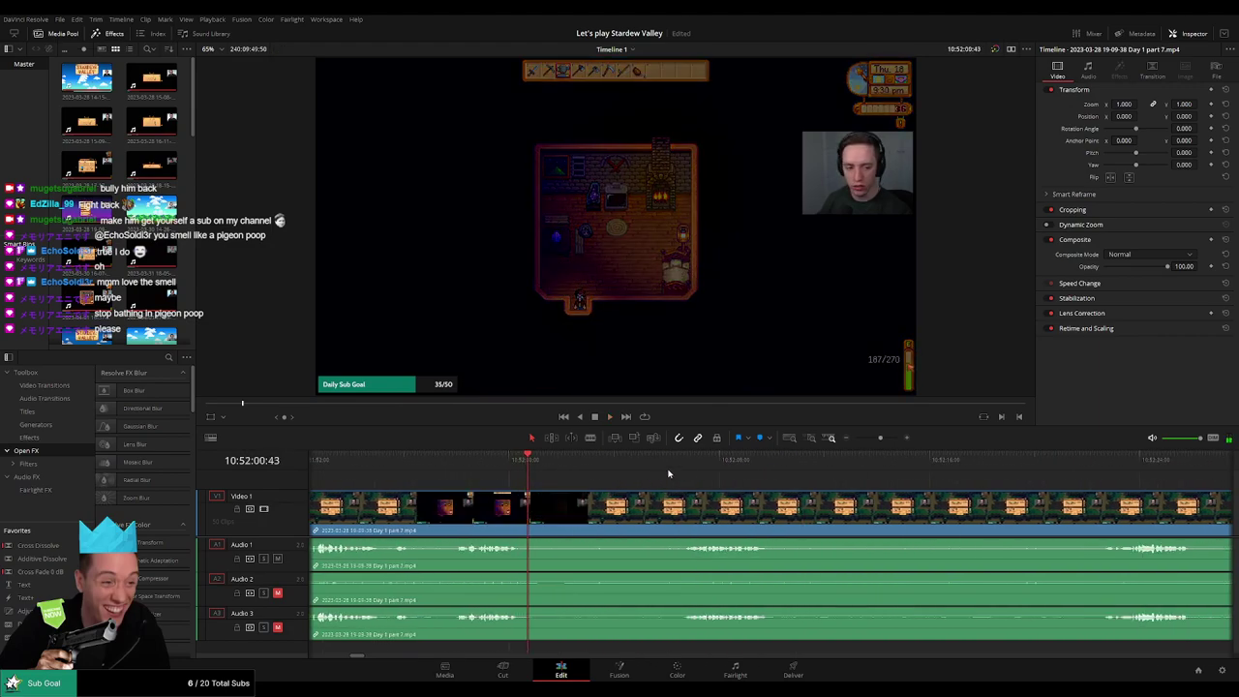
pyautogui.click(682, 470)
pyautogui.click(649, 478)
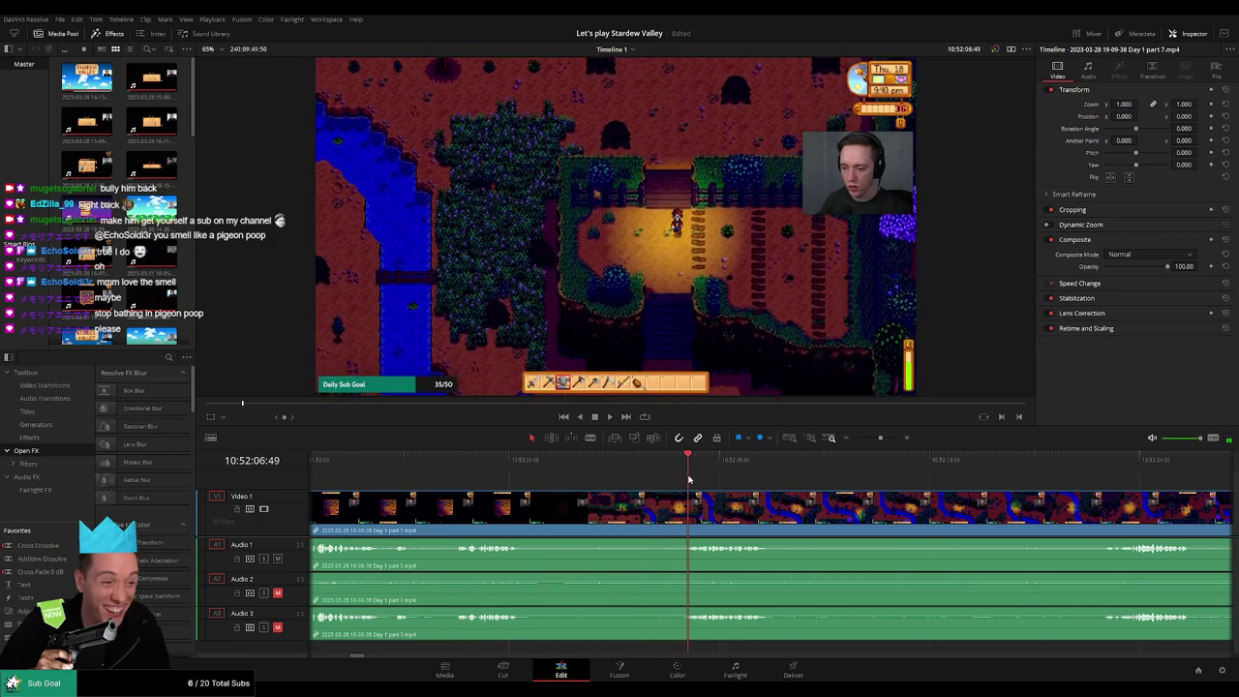
pyautogui.moveTo(688, 479); pyautogui.dragTo(665, 479)
pyautogui.press('Right')
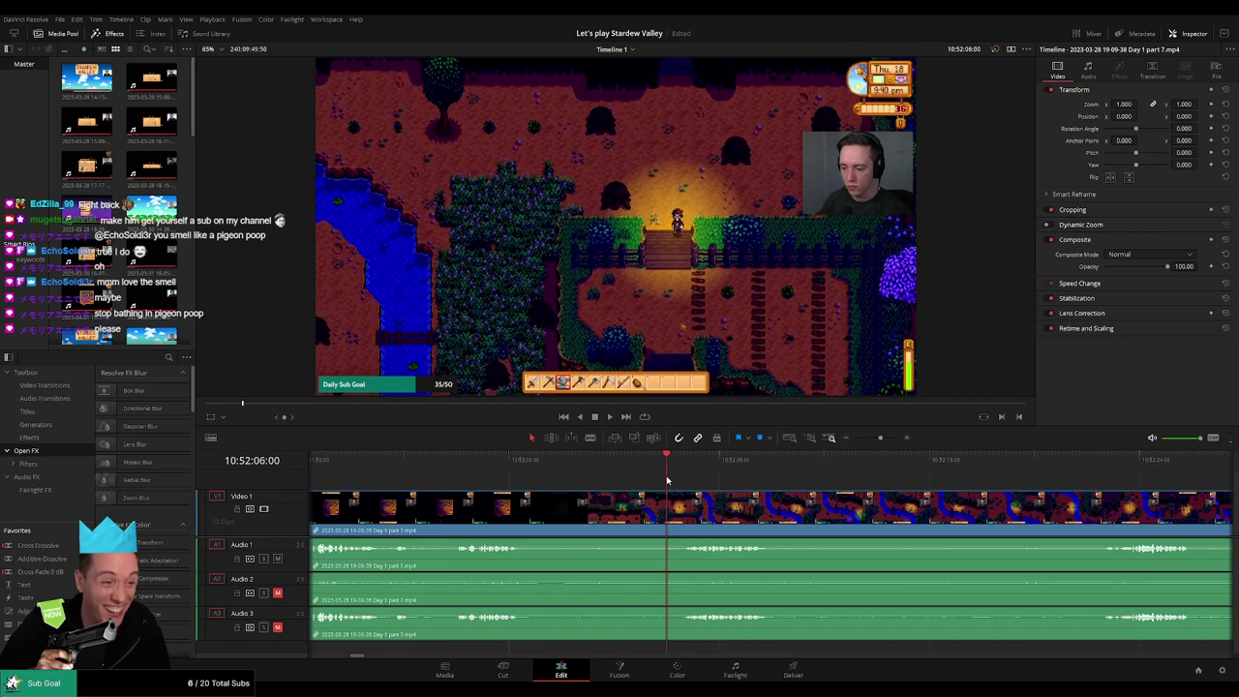
pyautogui.hotkey('ctrl', 'b')
# - Add fades of about one second out and in on the video and audio tracks at the 10:52:06:00 cut
pyautogui.moveTo(667, 495); pyautogui.dragTo(710, 496)
pyautogui.scroll(3, 697, 496)
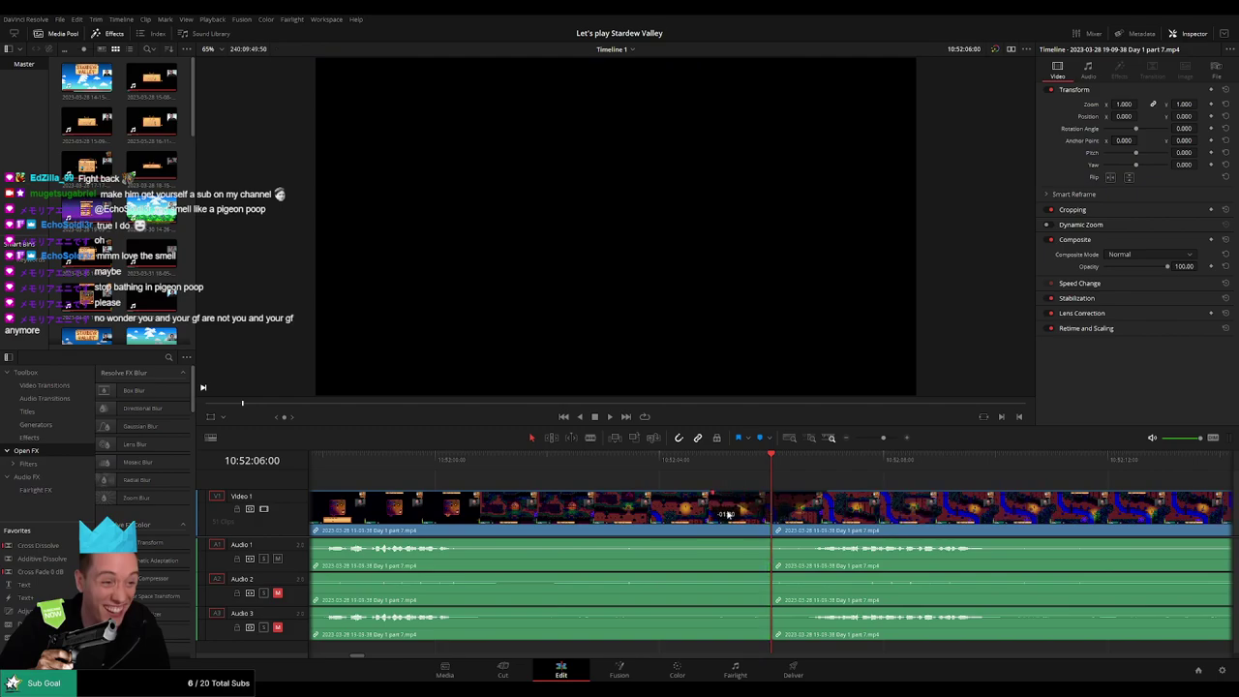
pyautogui.moveTo(771, 542); pyautogui.dragTo(699, 539)
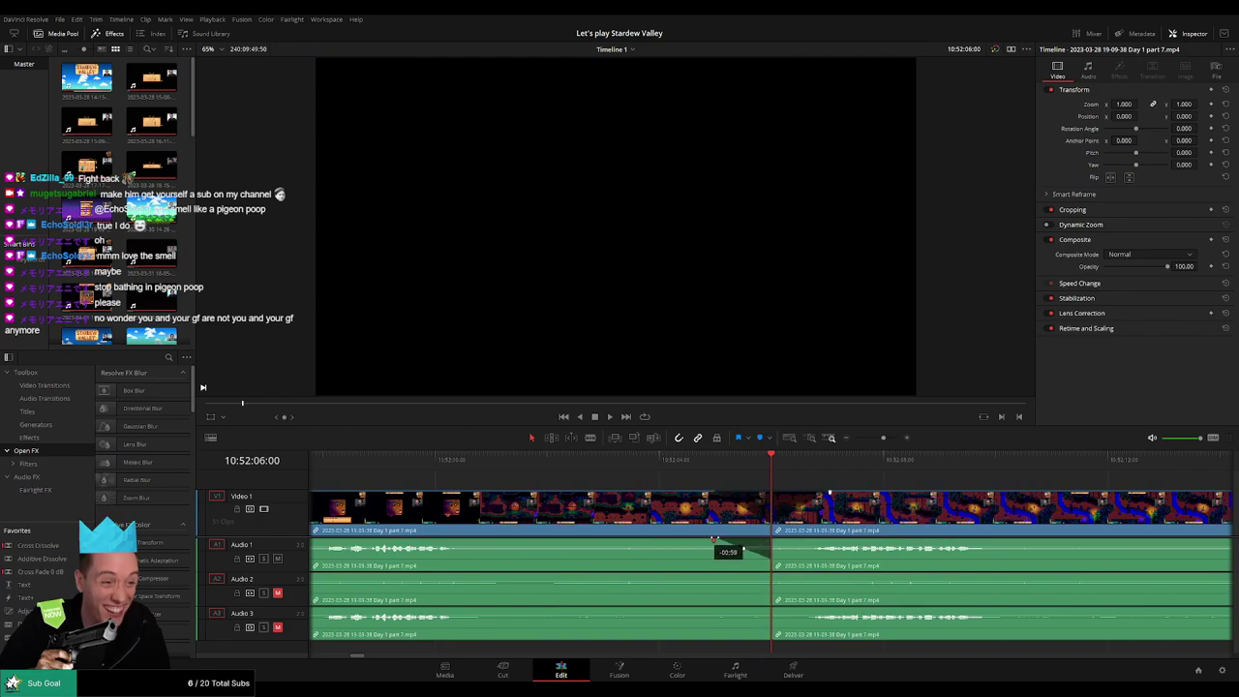
pyautogui.moveTo(776, 542); pyautogui.dragTo(818, 542)
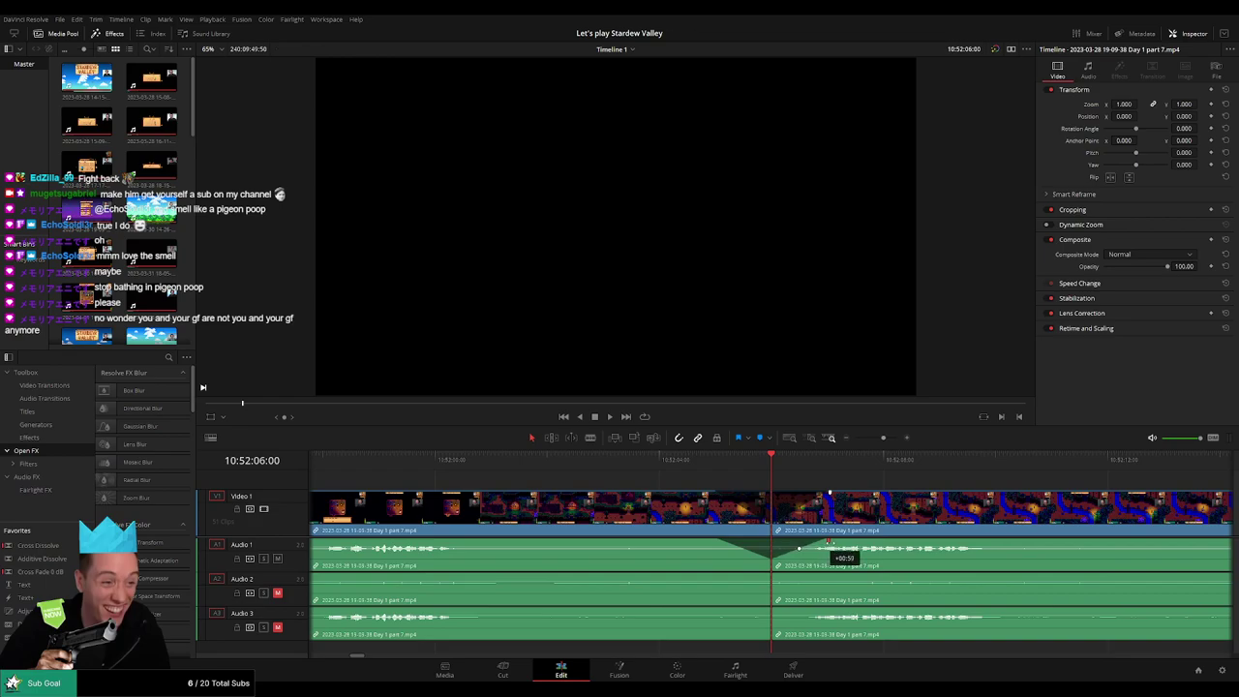
pyautogui.moveTo(771, 573)
pyautogui.mouseDown()
pyautogui.moveTo(716, 574)
pyautogui.moveTo(829, 575)
pyautogui.mouseUp()
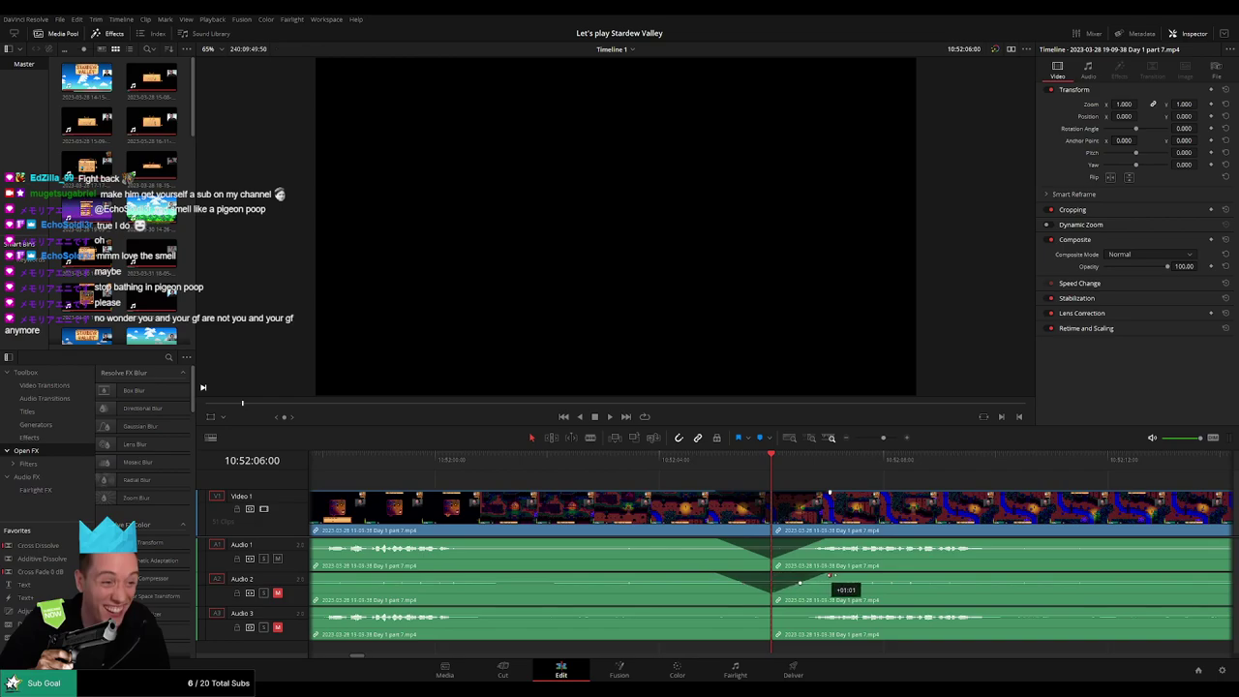
pyautogui.moveTo(771, 607); pyautogui.dragTo(716, 610)
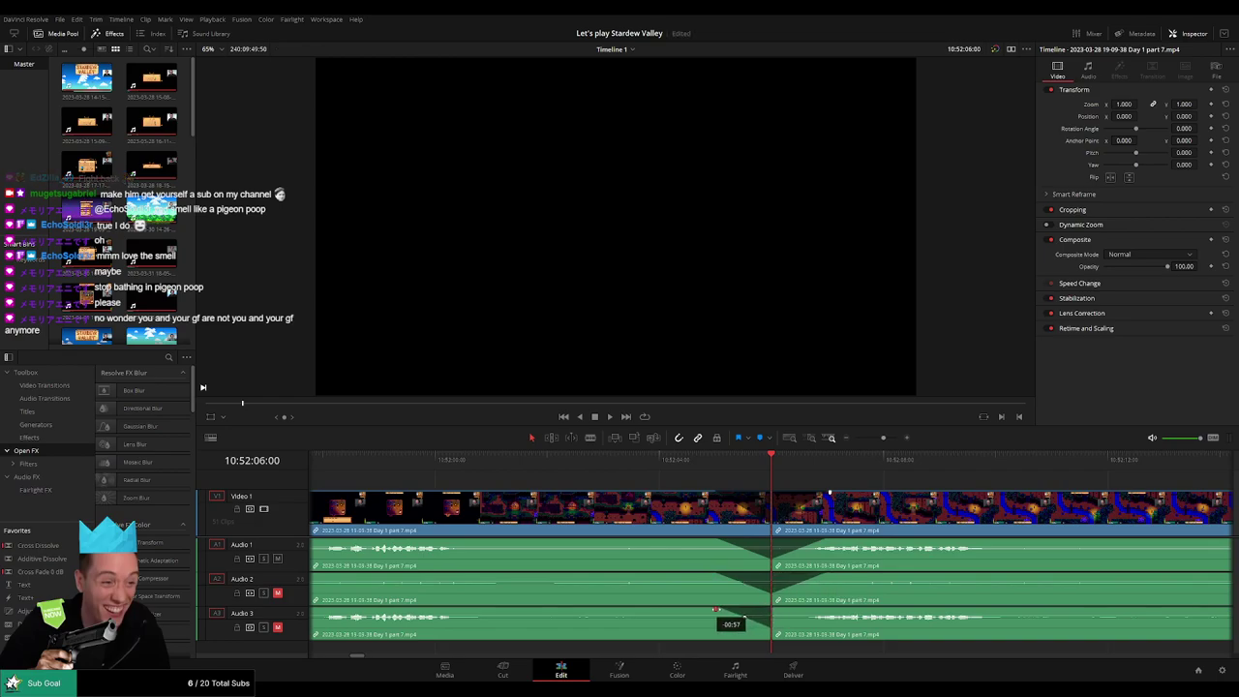
pyautogui.moveTo(804, 609); pyautogui.dragTo(825, 610)
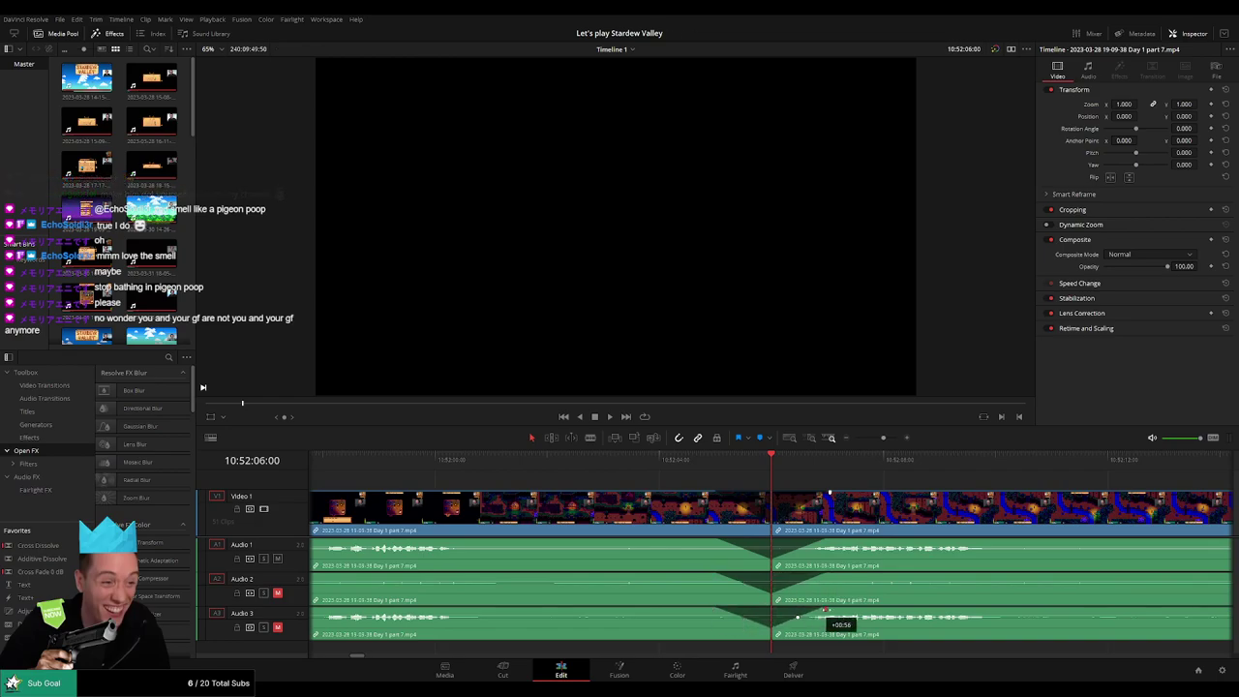
# - Move the remaining Day 1 part 7 piece away from the 10:52:06:00 cut, further along the timeline
pyautogui.click(846, 440)
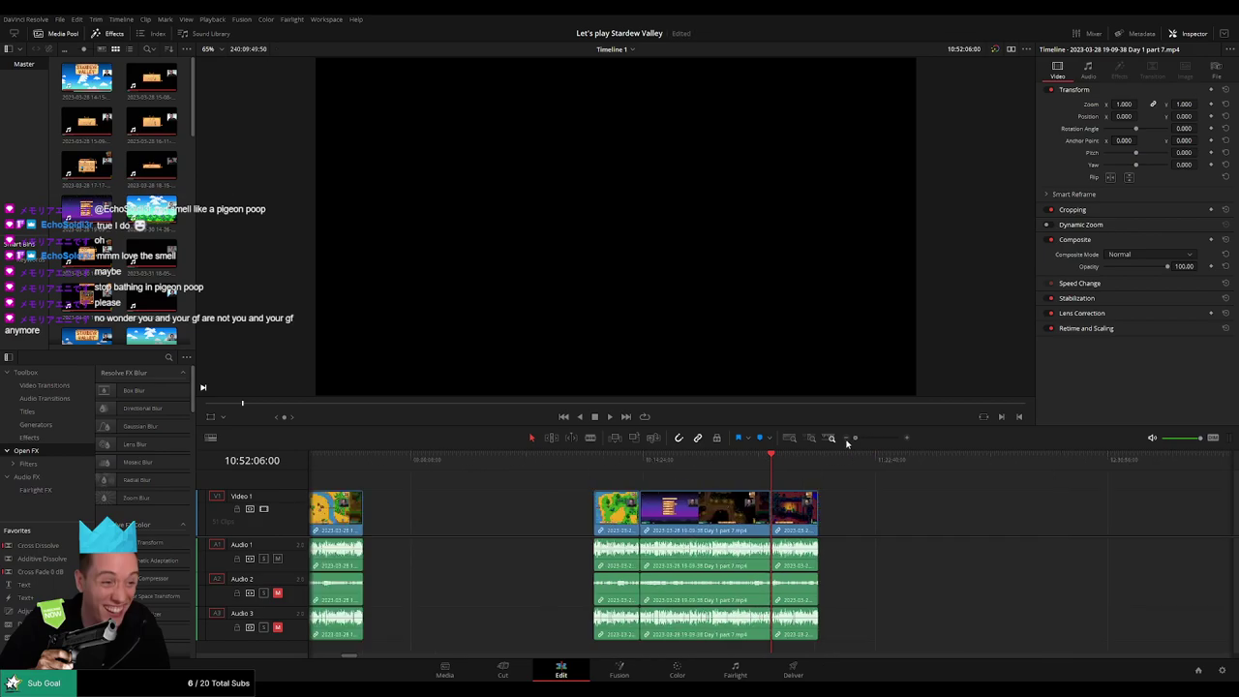
pyautogui.moveTo(871, 517); pyautogui.dragTo(524, 503)
pyautogui.click(548, 468)
pyautogui.moveTo(445, 516); pyautogui.dragTo(811, 517)
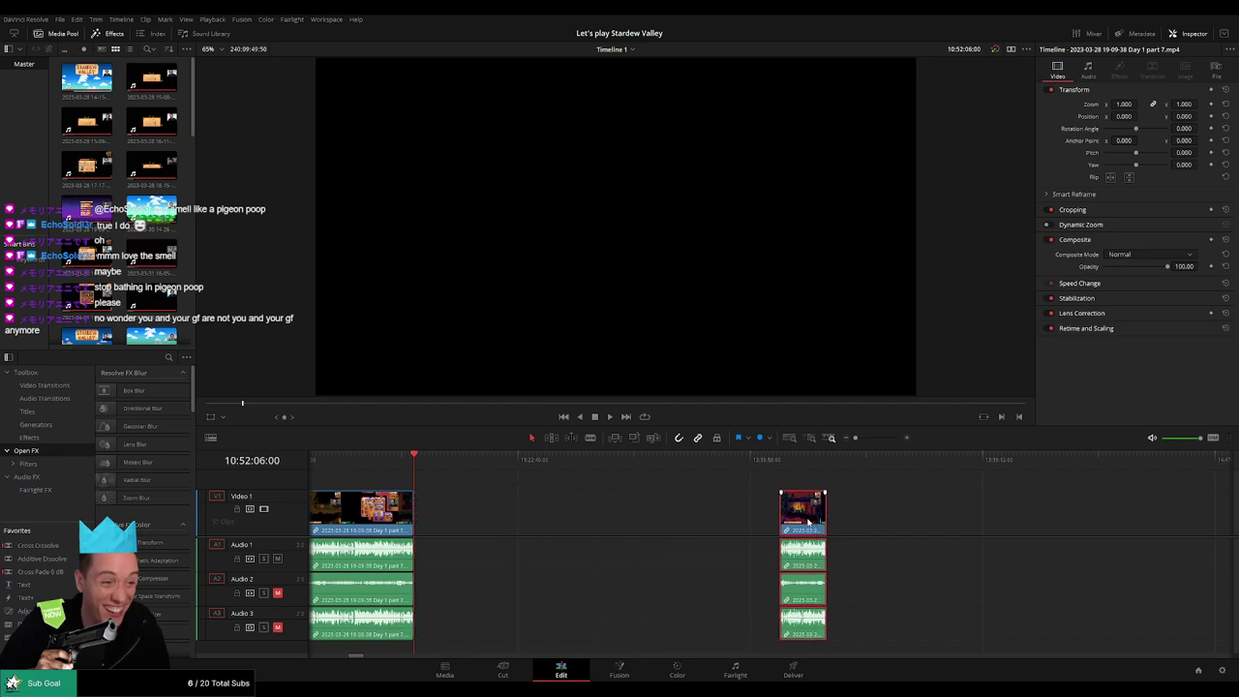
pyautogui.click(610, 505)
pyautogui.click(610, 499)
# - Place the start of the separated Day 1 part 7 piece at 12:00:00:00
pyautogui.moveTo(416, 462); pyautogui.dragTo(631, 494)
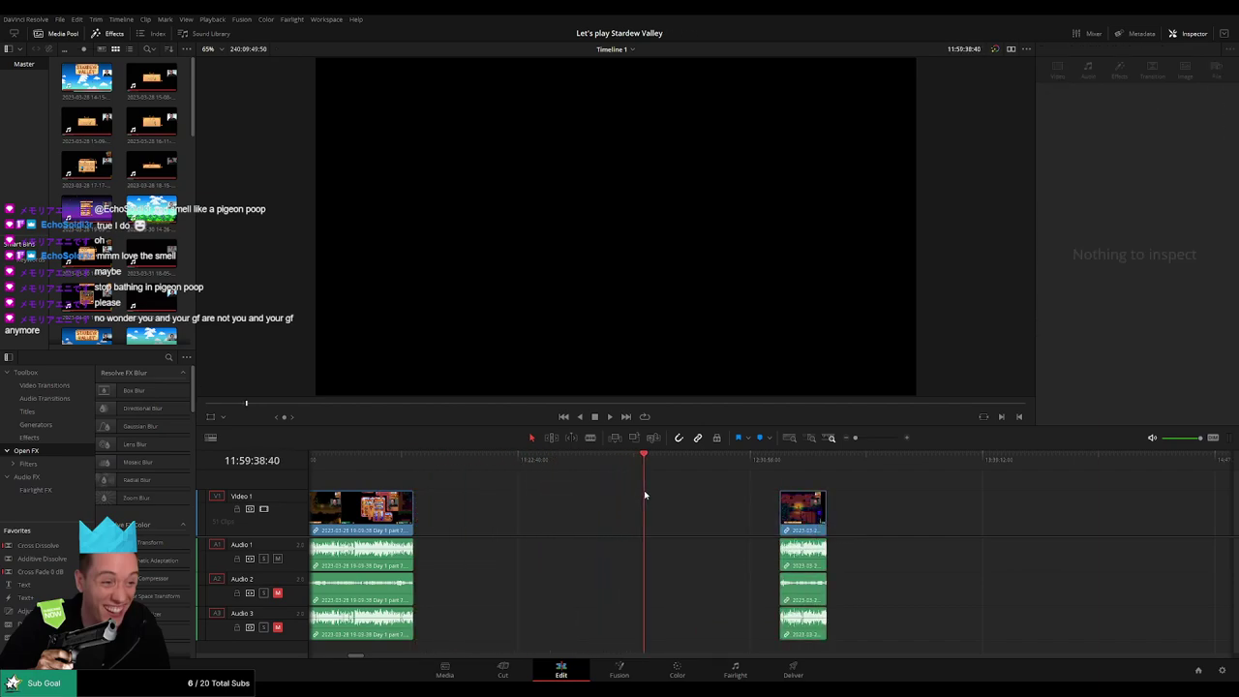
pyautogui.scroll(5, 652, 496)
pyautogui.moveTo(771, 464); pyautogui.dragTo(767, 464)
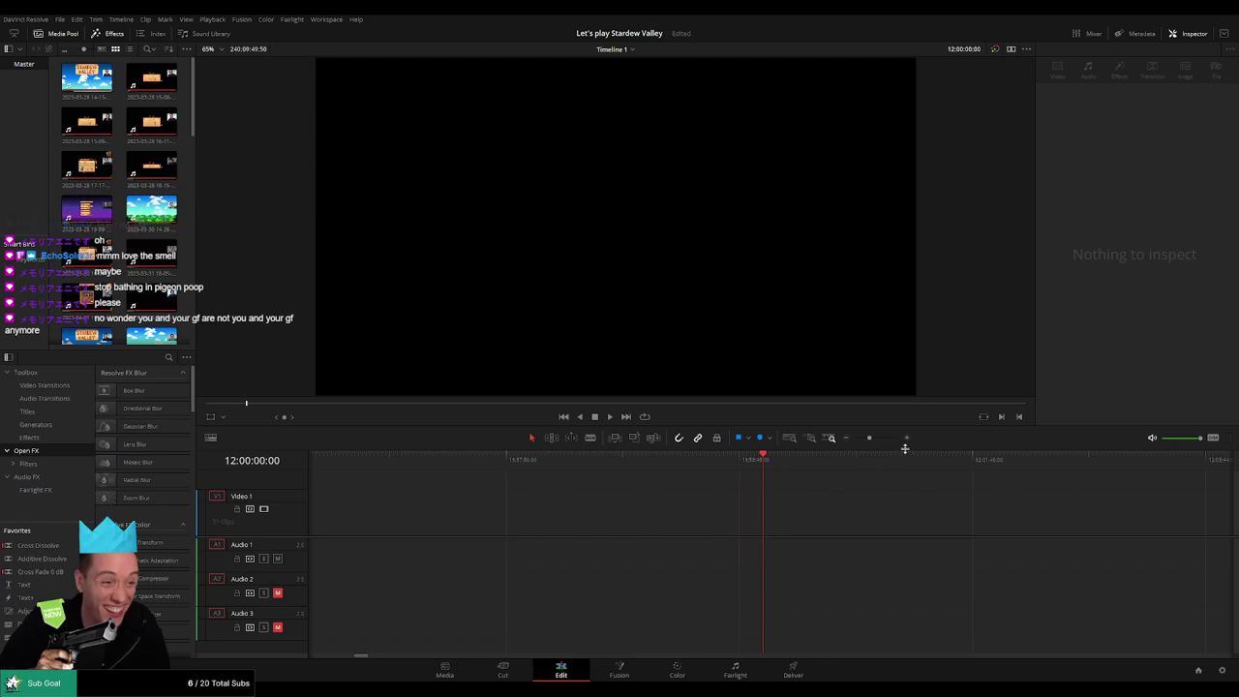
pyautogui.moveTo(871, 438); pyautogui.dragTo(855, 439)
pyautogui.moveTo(931, 518); pyautogui.dragTo(795, 521)
# - Bring the Day 2 clip back along the timeline so it directly follows the Day 1 part 7 piece
pyautogui.hscroll(10, 929, 519)
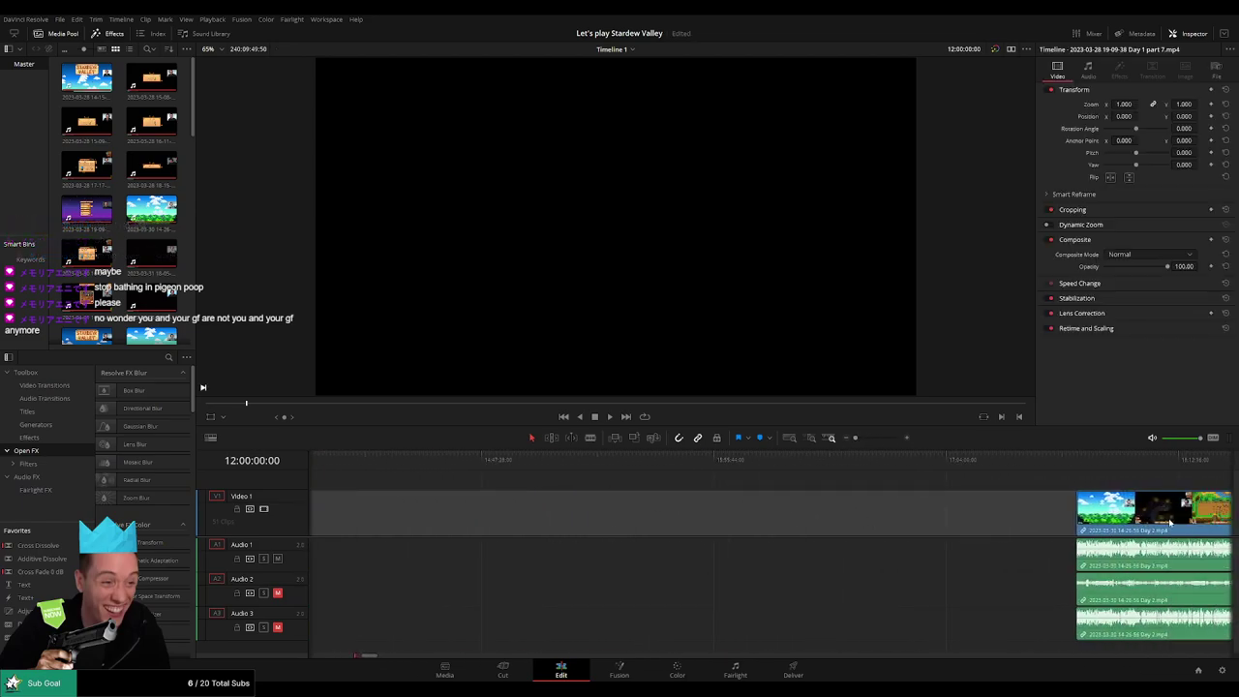
pyautogui.moveTo(1169, 522); pyautogui.dragTo(533, 525)
pyautogui.moveTo(396, 487); pyautogui.dragTo(936, 491)
pyautogui.moveTo(1005, 522); pyautogui.dragTo(667, 523)
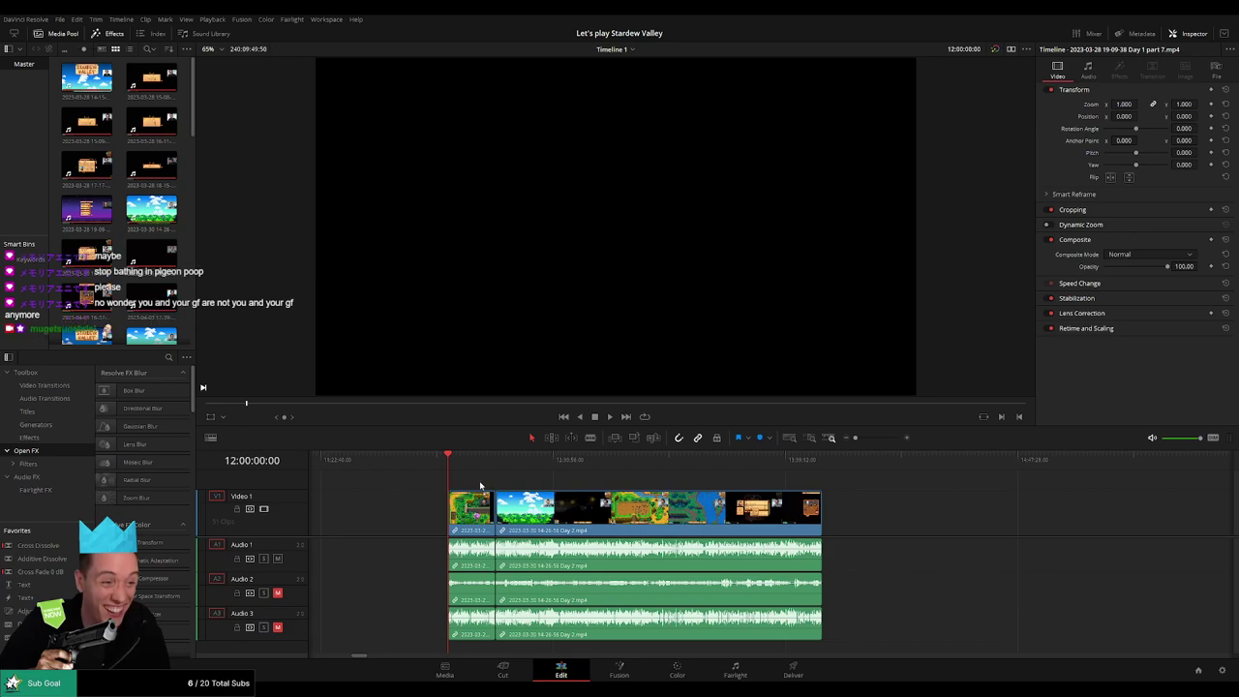
# - Add the default video and audio transitions at the join between the Day 1 part 7 piece and the Day 2 clip
pyautogui.press('space')
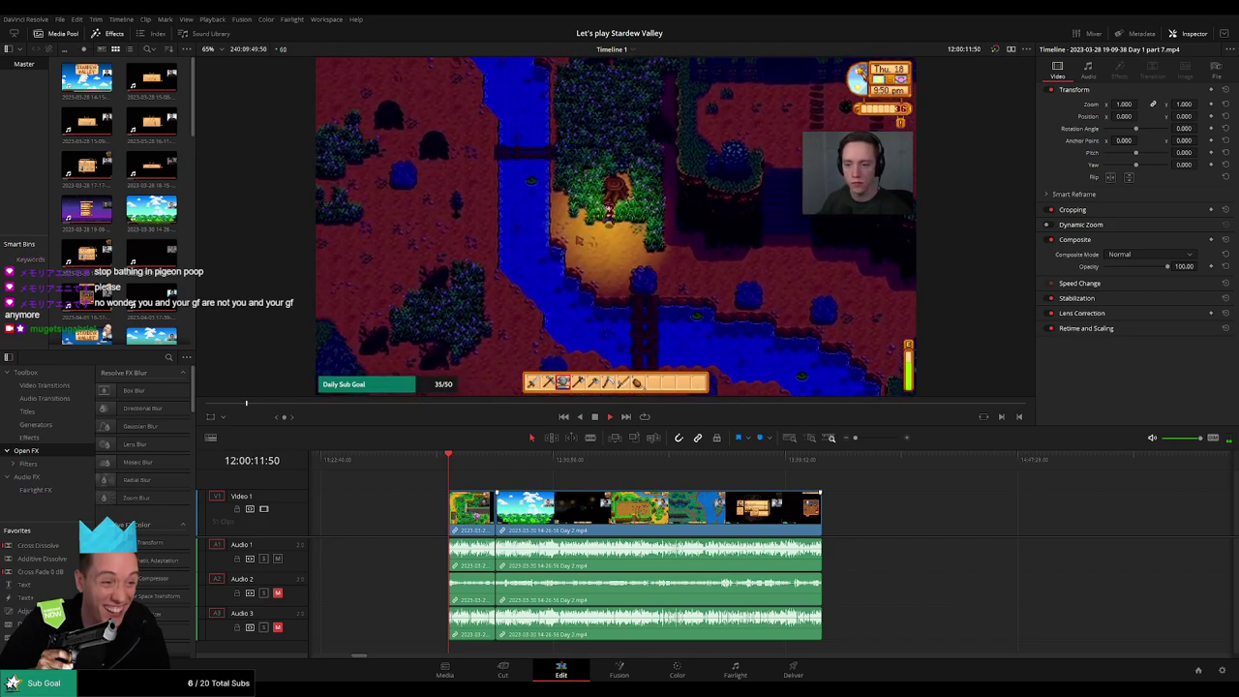
pyautogui.moveTo(462, 464); pyautogui.dragTo(495, 470)
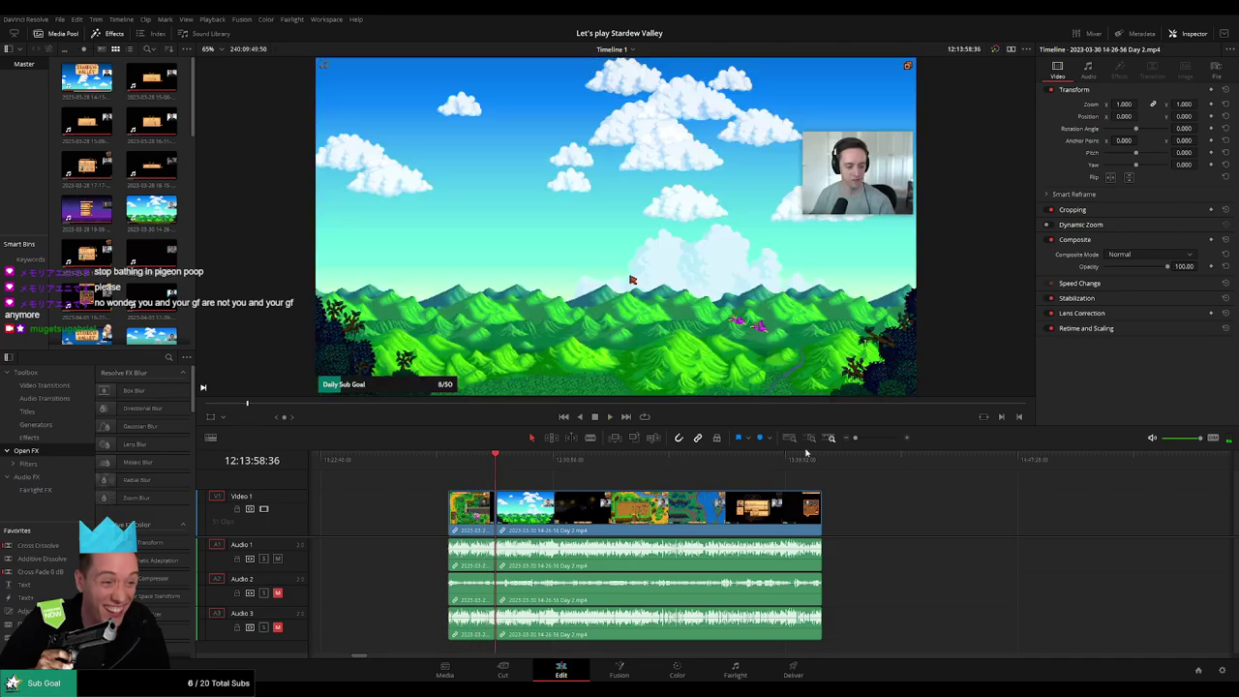
pyautogui.moveTo(856, 438); pyautogui.dragTo(880, 441)
pyautogui.click(776, 462)
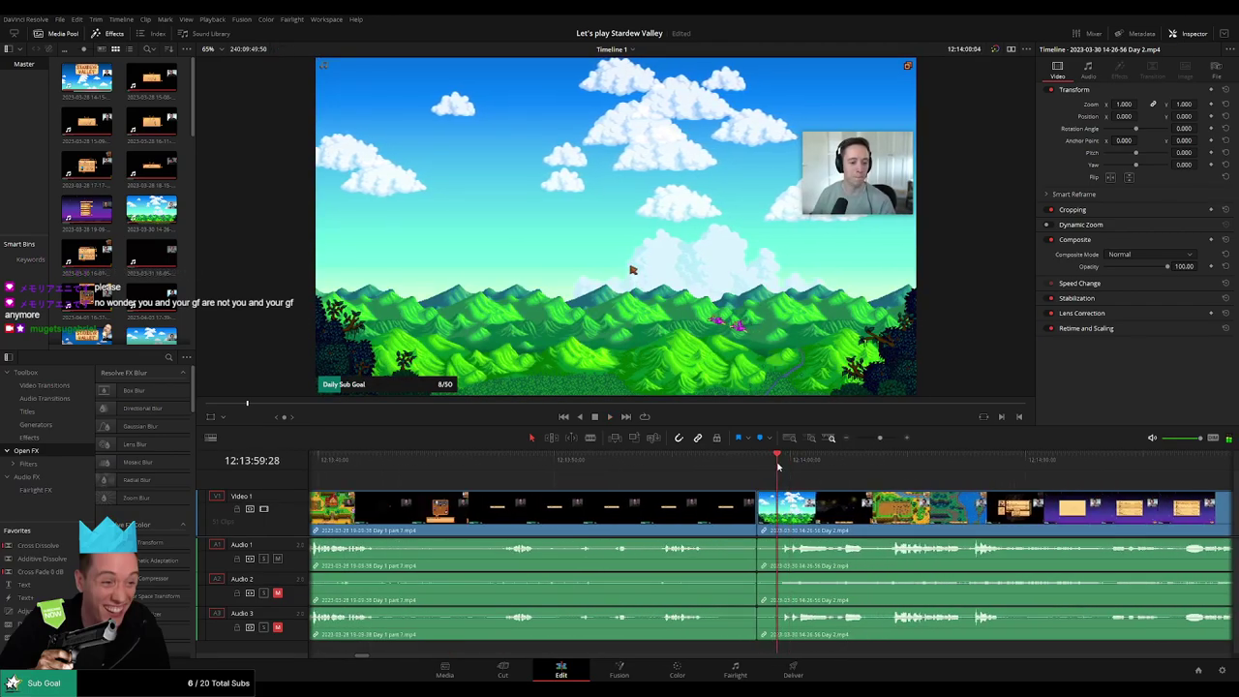
pyautogui.click(756, 510)
pyautogui.hotkey('ctrl', 't')
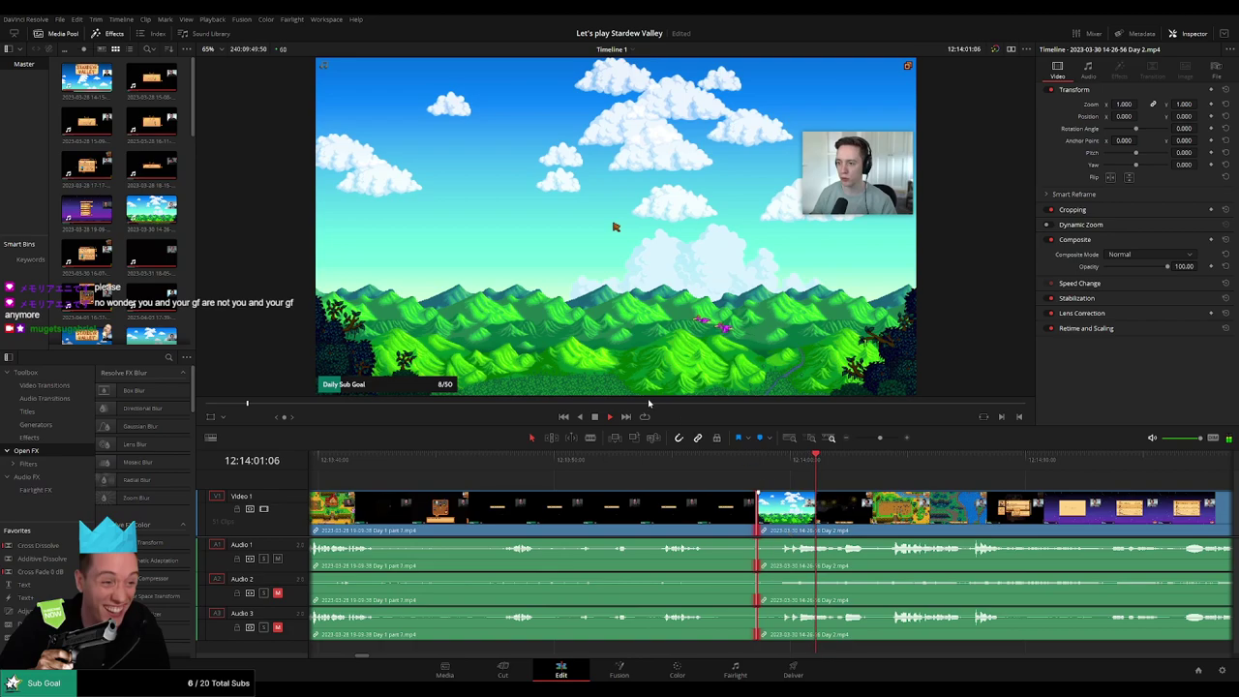
pyautogui.click(649, 405)
pyautogui.moveTo(951, 477); pyautogui.dragTo(604, 473)
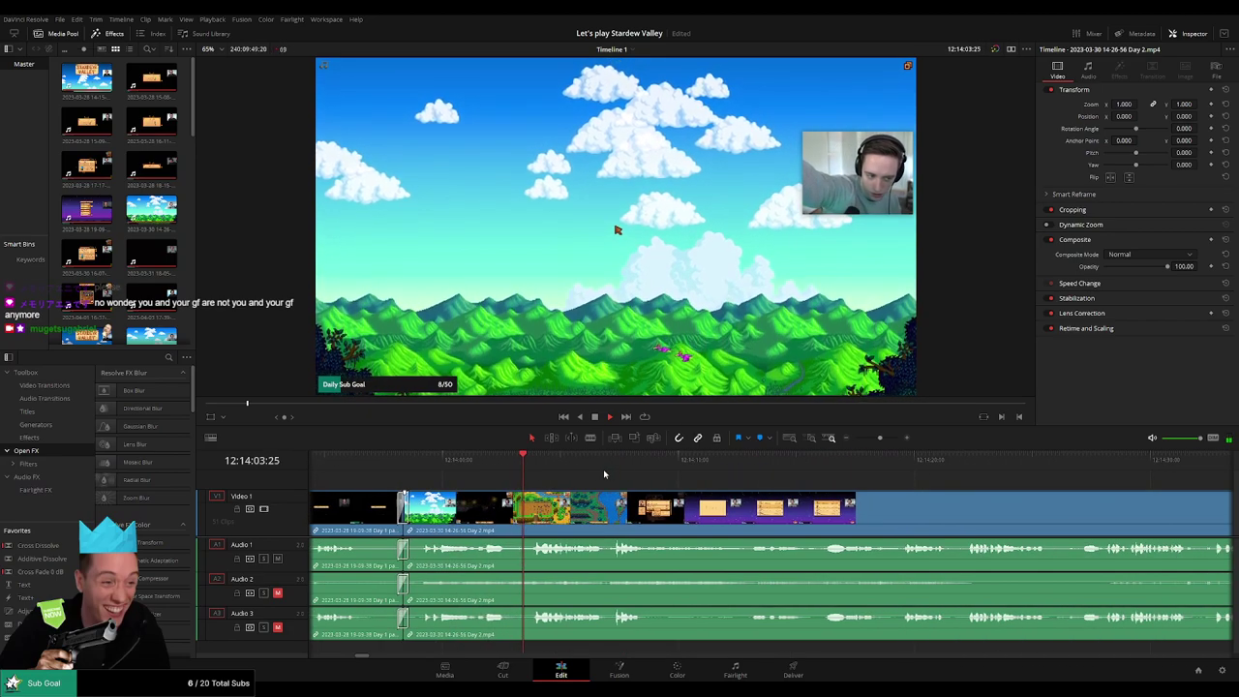
# - Find an episode end point in the Day 2 footage and split the clip on all tracks at 12:52:00:00
pyautogui.moveTo(878, 437); pyautogui.dragTo(853, 440)
pyautogui.moveTo(805, 477); pyautogui.dragTo(530, 479)
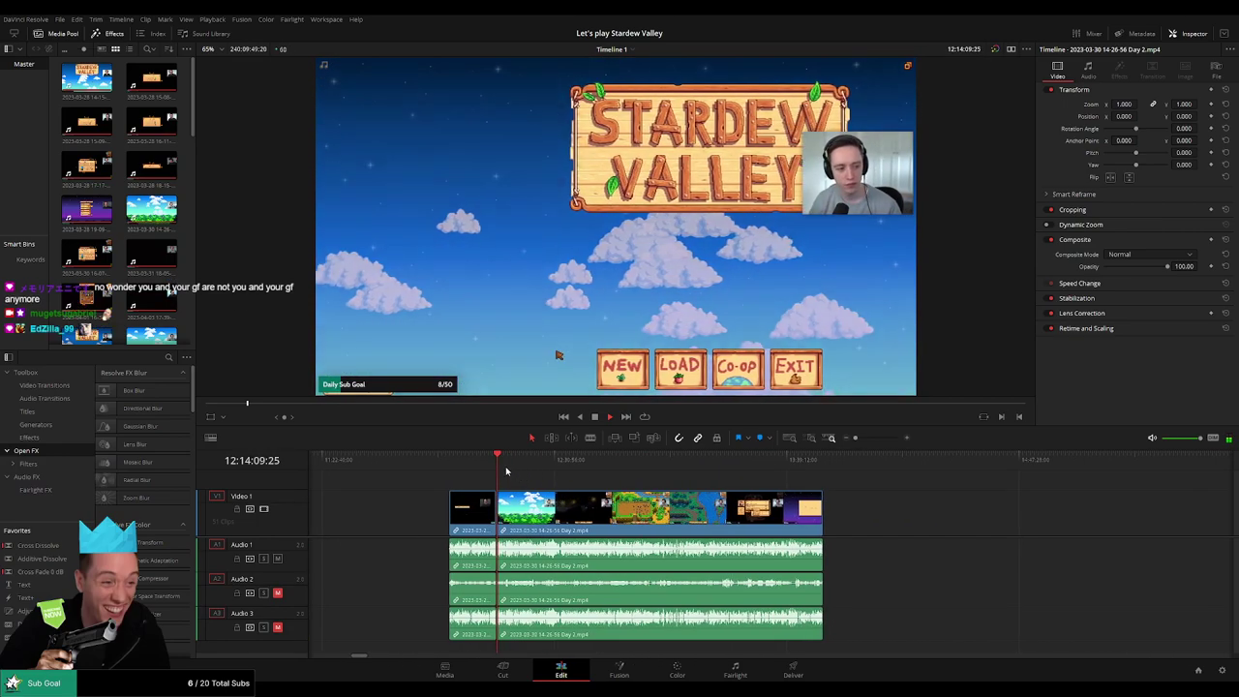
pyautogui.moveTo(501, 466); pyautogui.dragTo(629, 478)
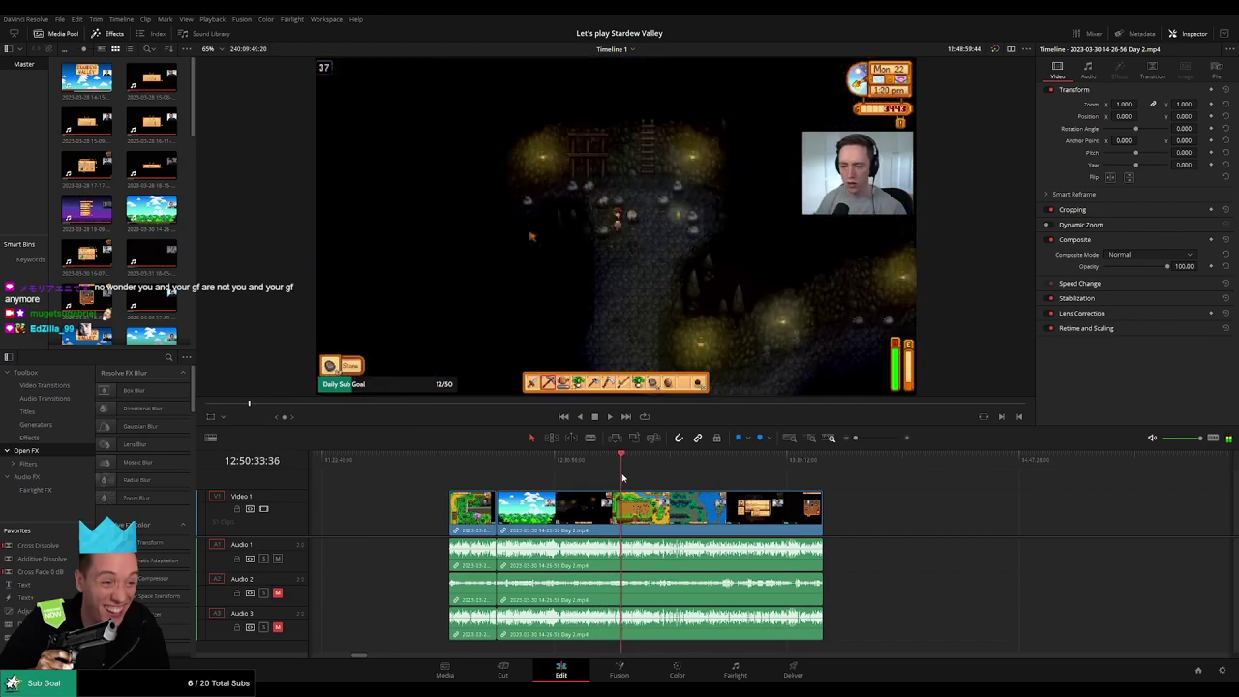
pyautogui.scroll(5, 678, 474)
pyautogui.press('space')
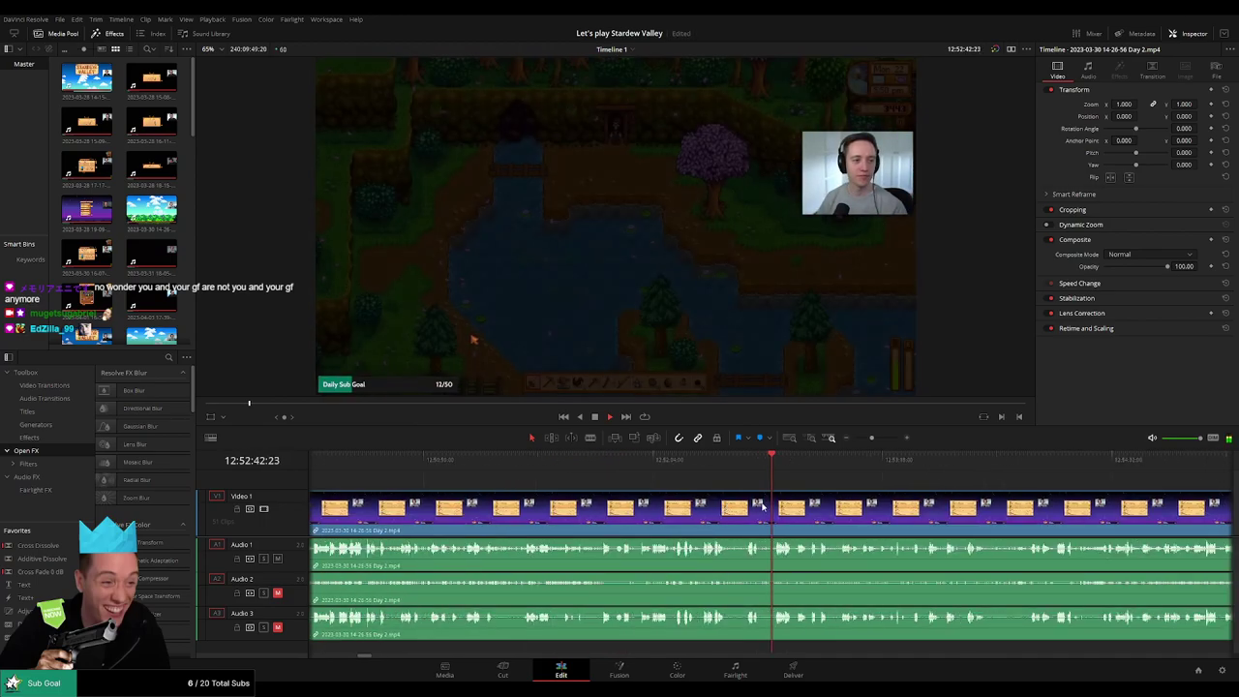
pyautogui.click(716, 471)
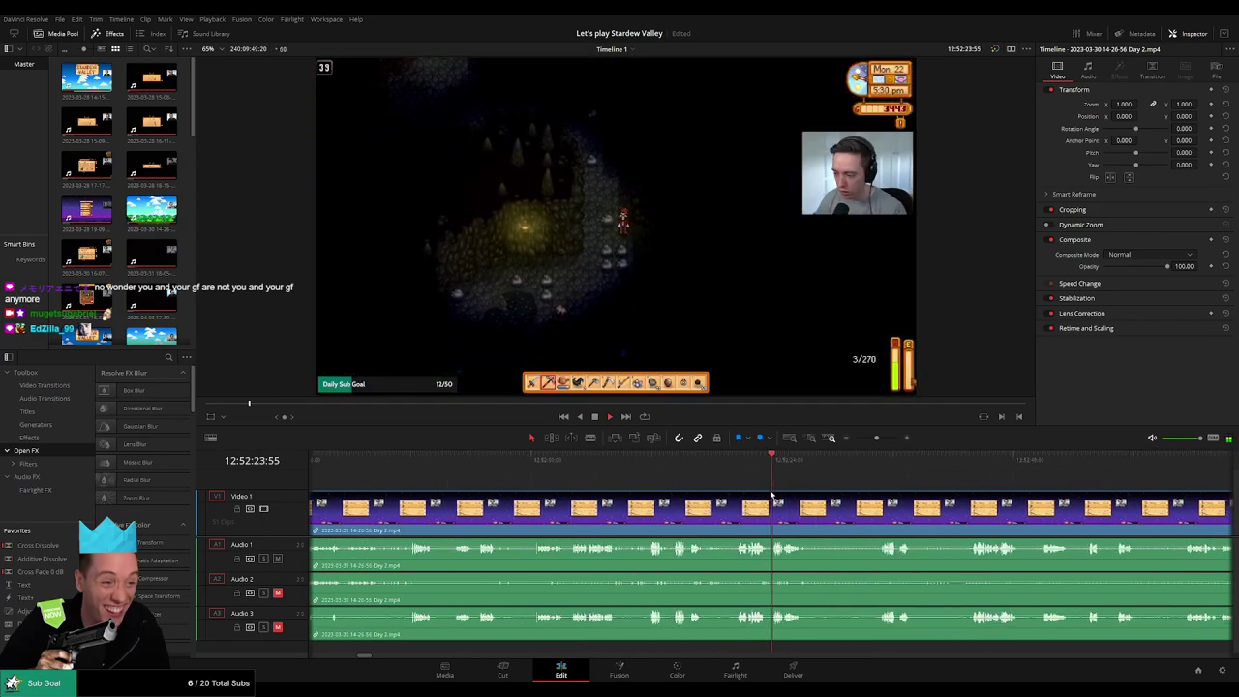
pyautogui.click(637, 467)
pyautogui.click(629, 466)
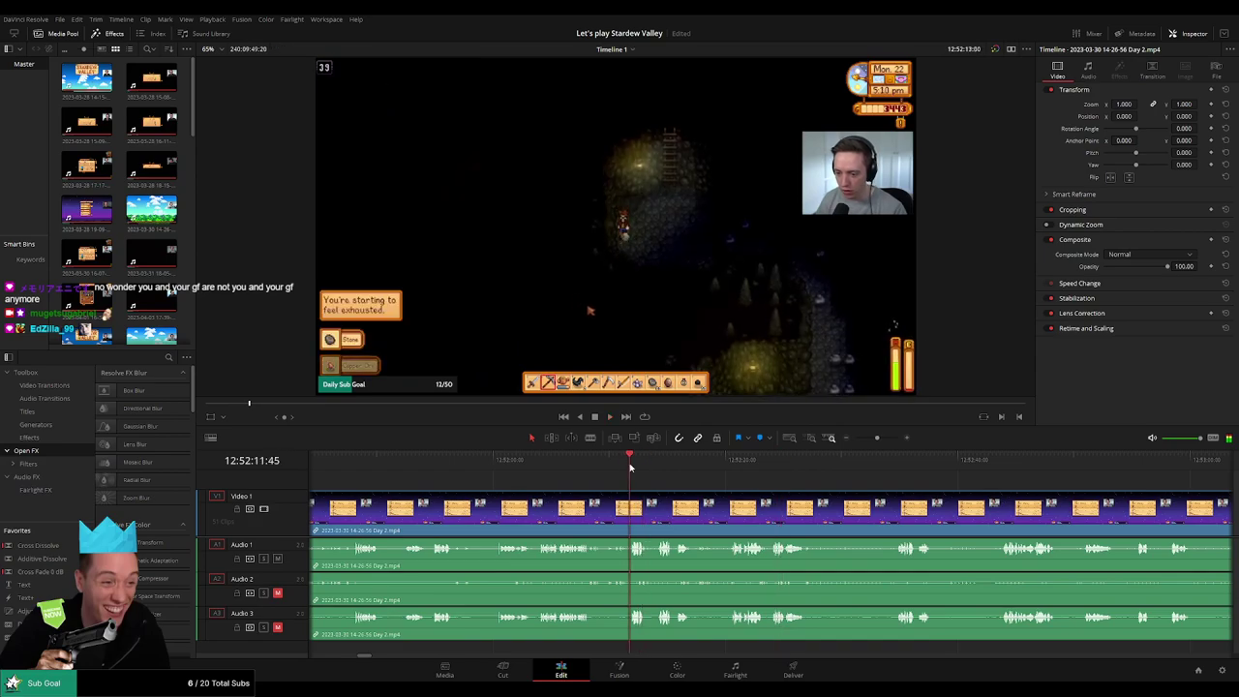
pyautogui.scroll(2, 634, 491)
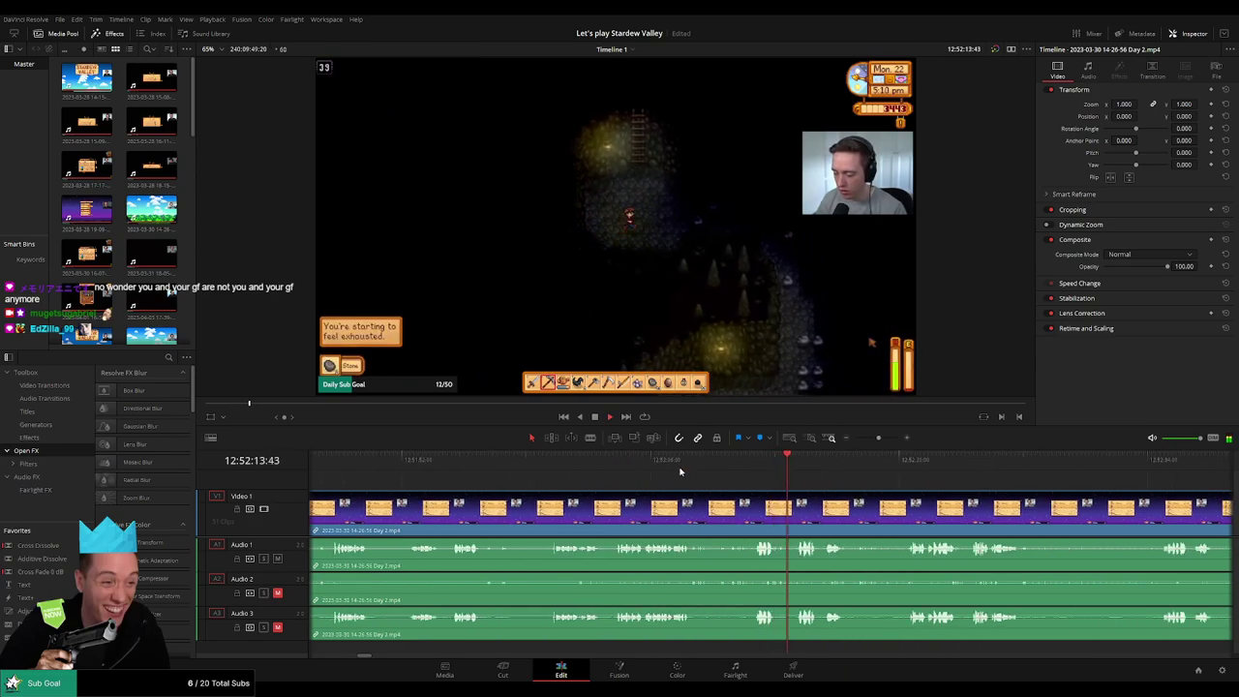
pyautogui.click(683, 466)
pyautogui.click(612, 464)
pyautogui.scroll(-2, 613, 464)
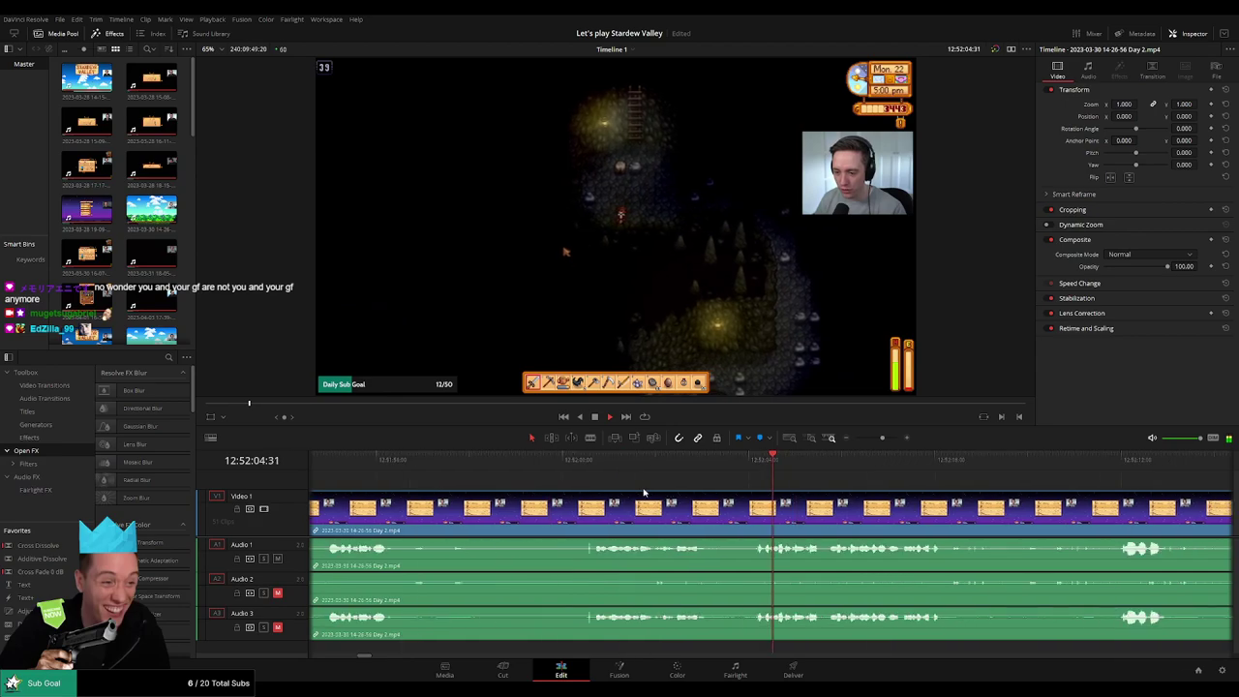
pyautogui.click(576, 466)
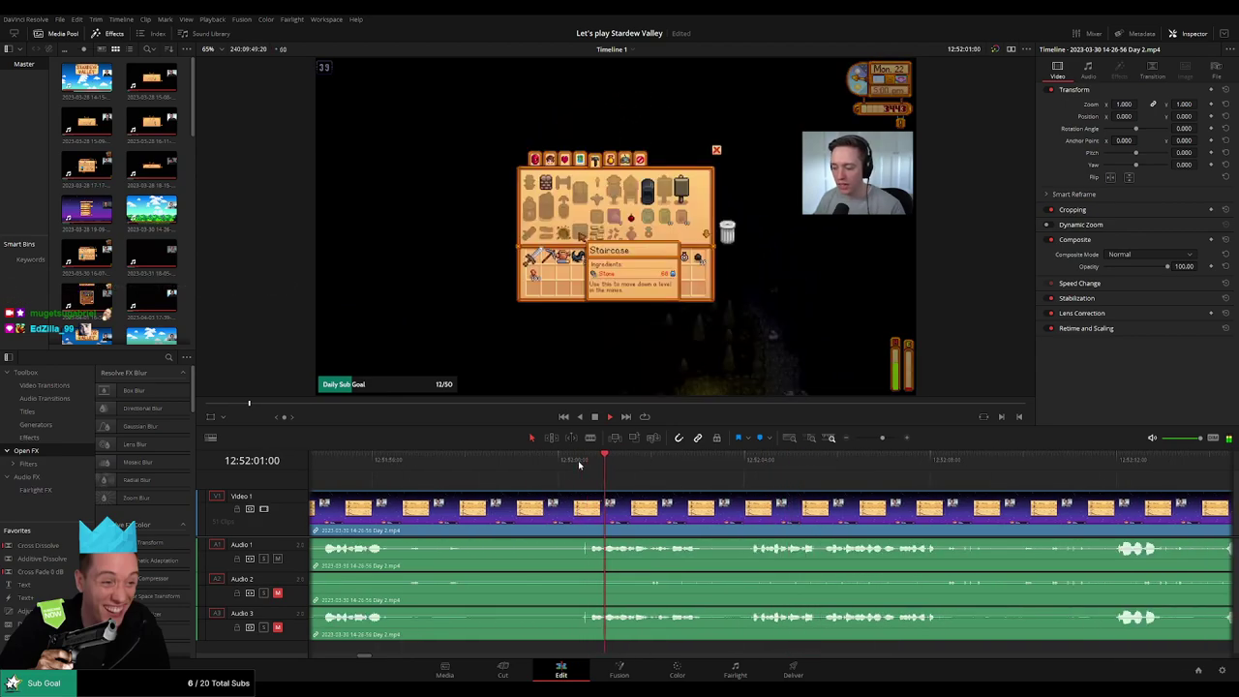
pyautogui.click(578, 465)
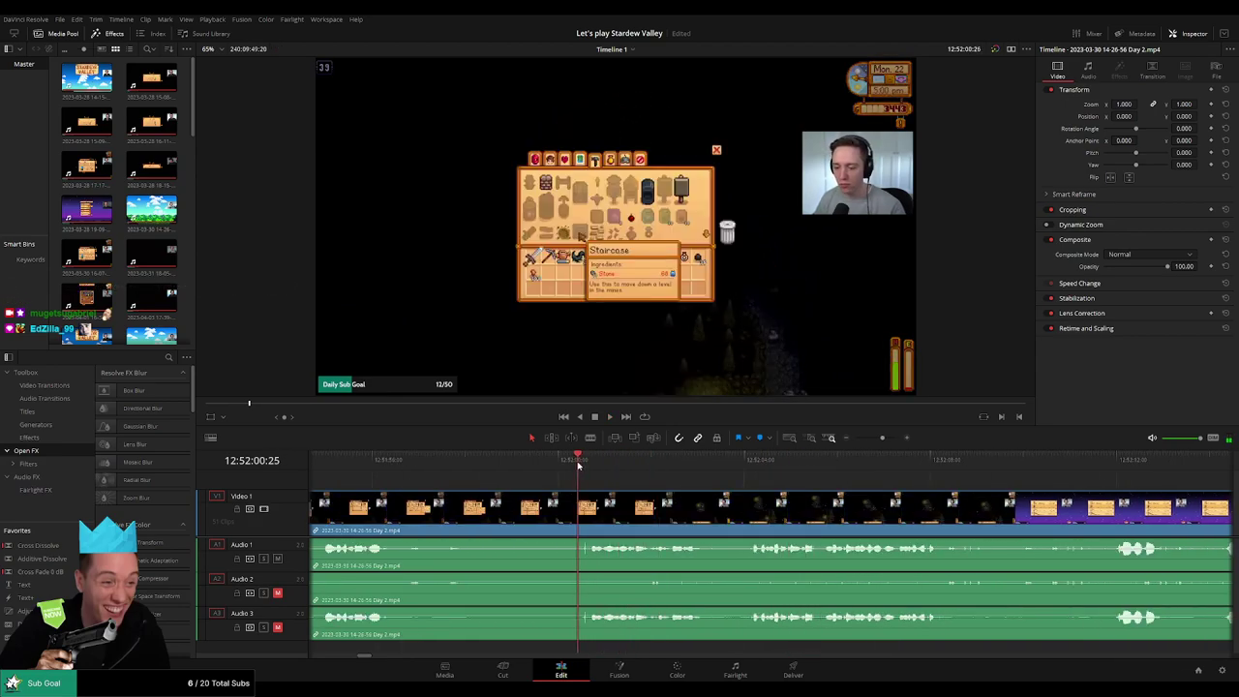
pyautogui.moveTo(578, 465); pyautogui.dragTo(559, 467)
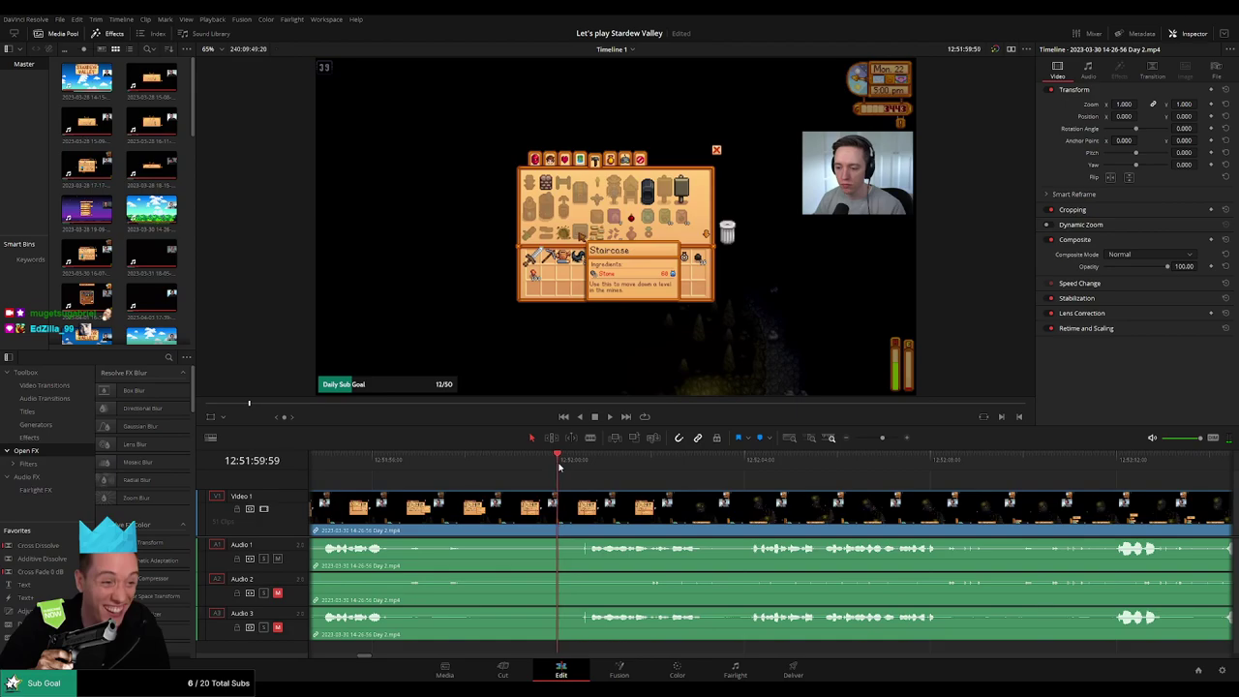
pyautogui.click(560, 510)
pyautogui.press('a')
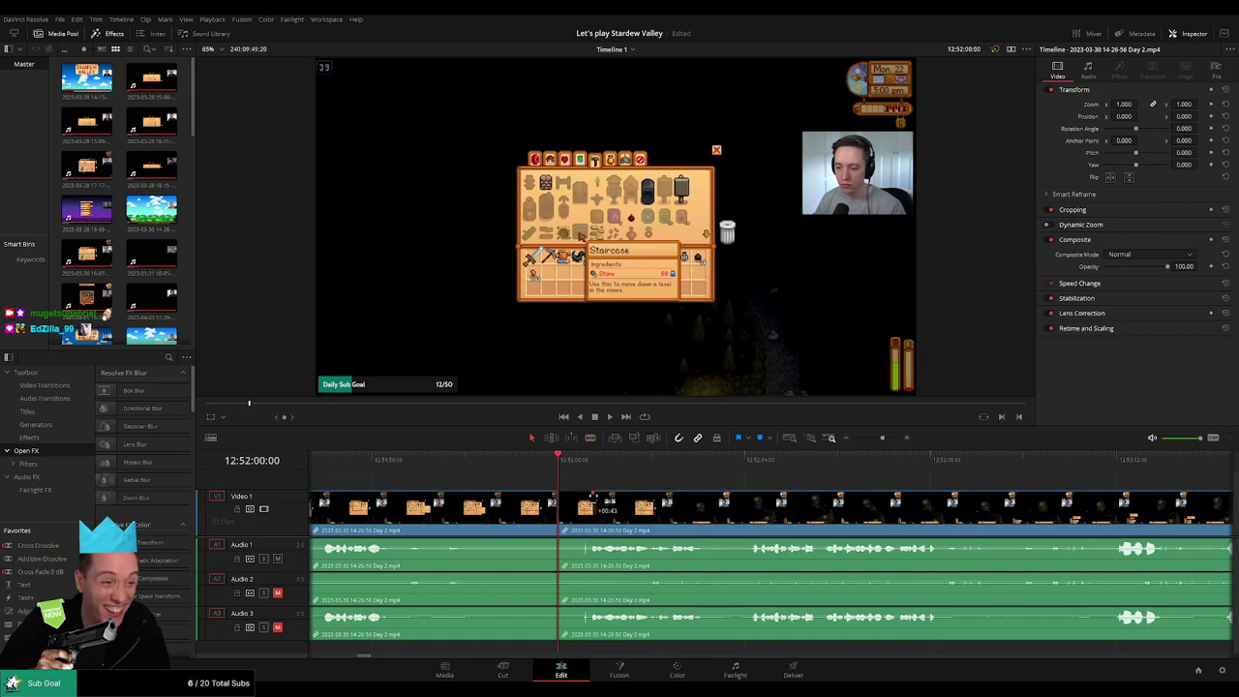
# - Add fades of about one second out and in on the video and audio tracks at the 12:52:00:00 cut
pyautogui.moveTo(571, 499); pyautogui.dragTo(531, 502)
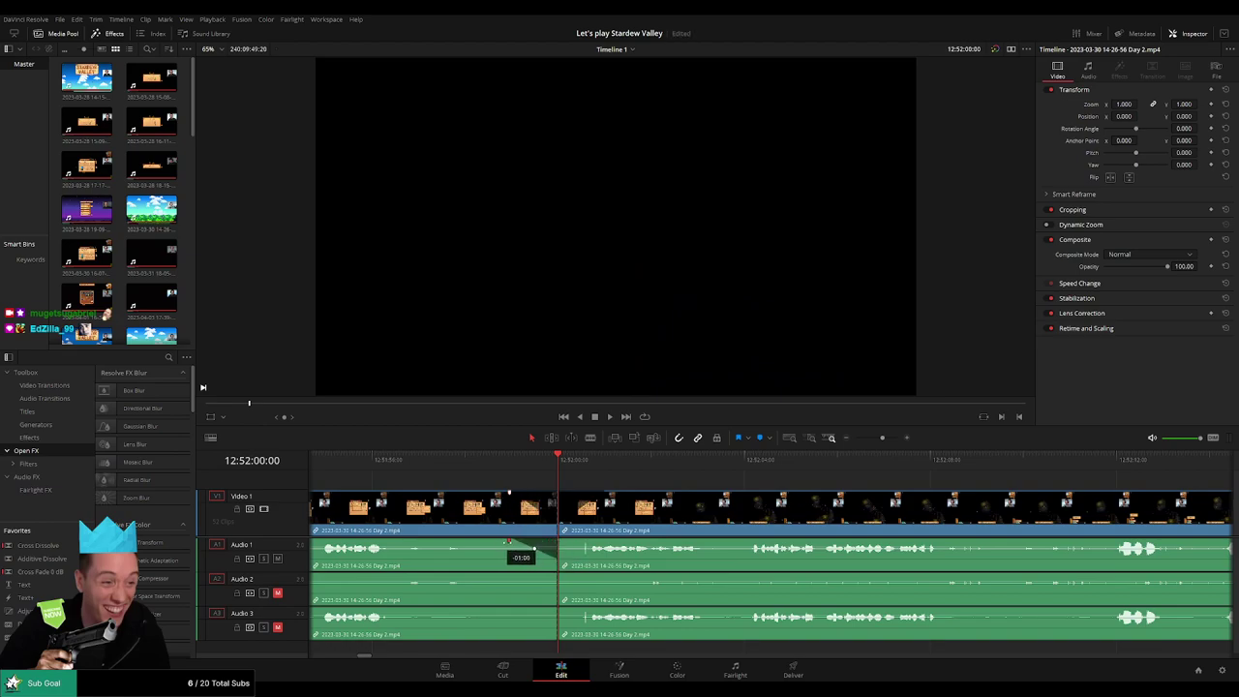
pyautogui.moveTo(560, 540); pyautogui.dragTo(598, 542)
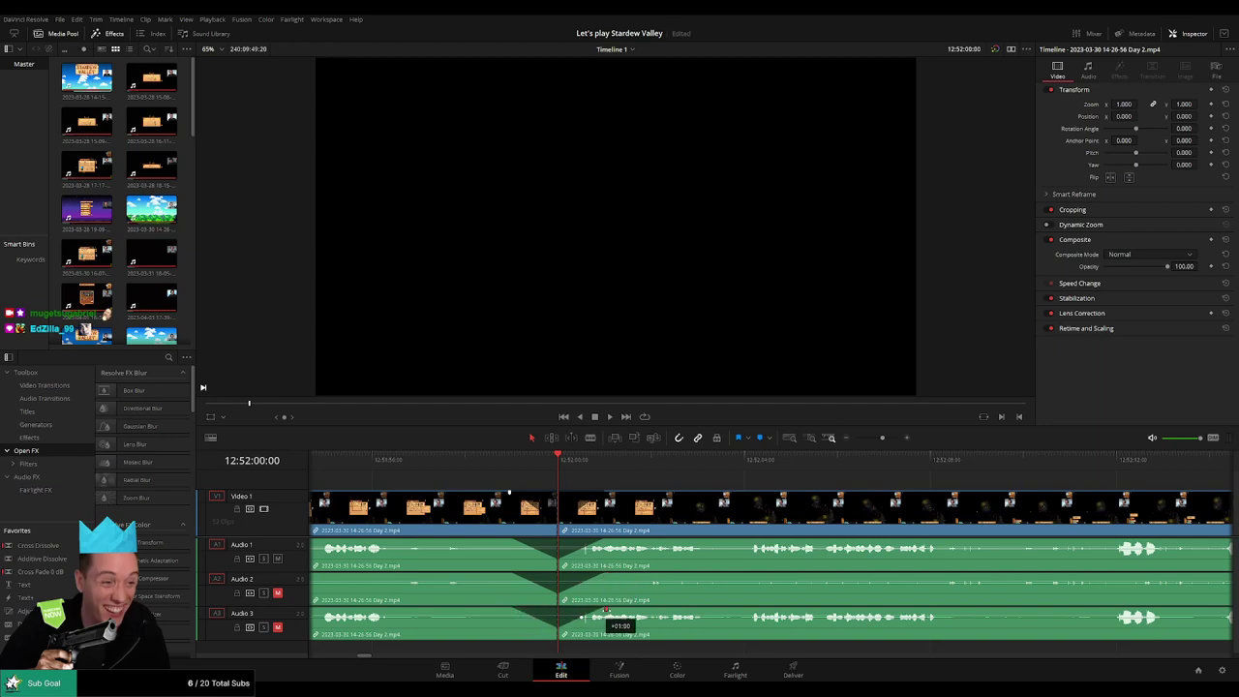
# - Move the remaining Day 2 piece away from the 12:52:00:00 cut, further along the timeline
pyautogui.moveTo(880, 438); pyautogui.dragTo(852, 436)
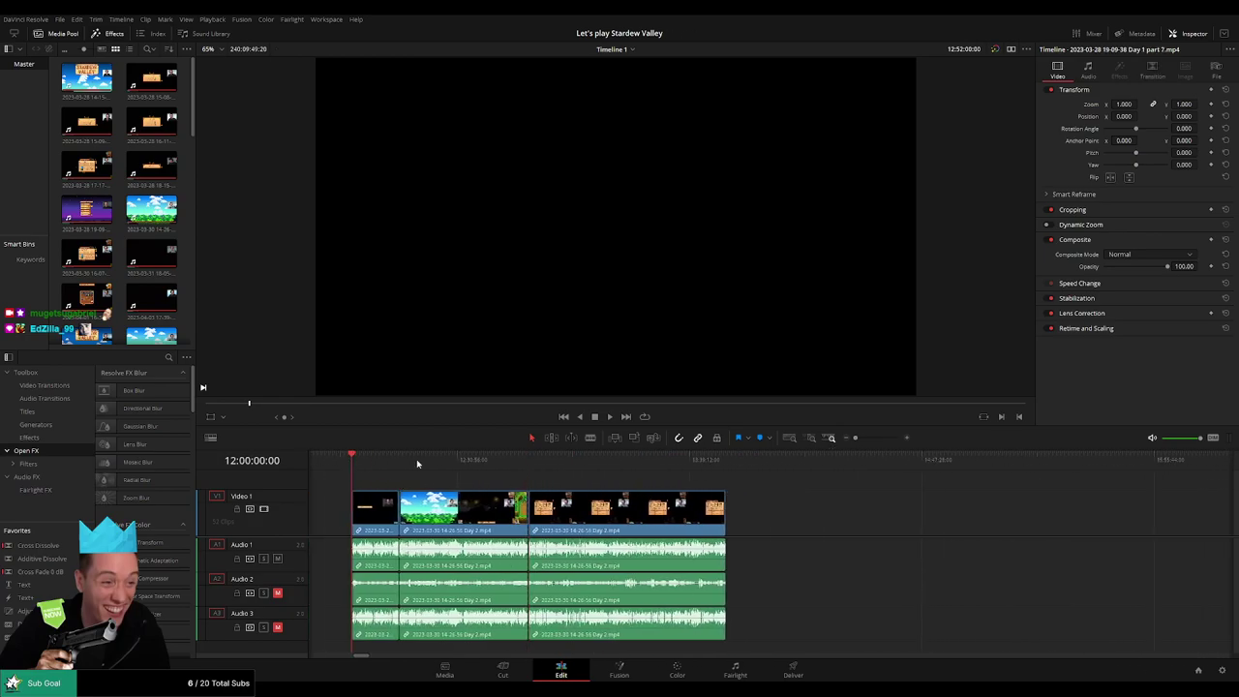
pyautogui.hscroll(3, 491, 487)
pyautogui.hscroll(1, 492, 487)
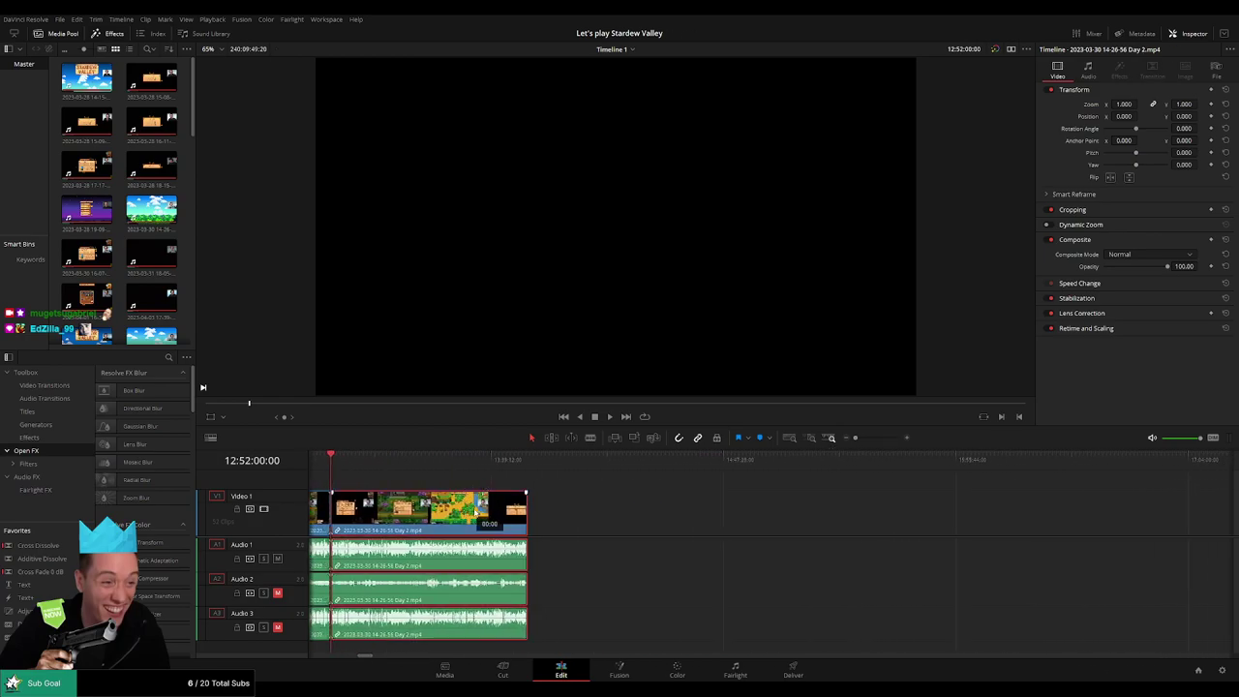
pyautogui.moveTo(484, 517); pyautogui.dragTo(858, 518)
pyautogui.click(592, 508)
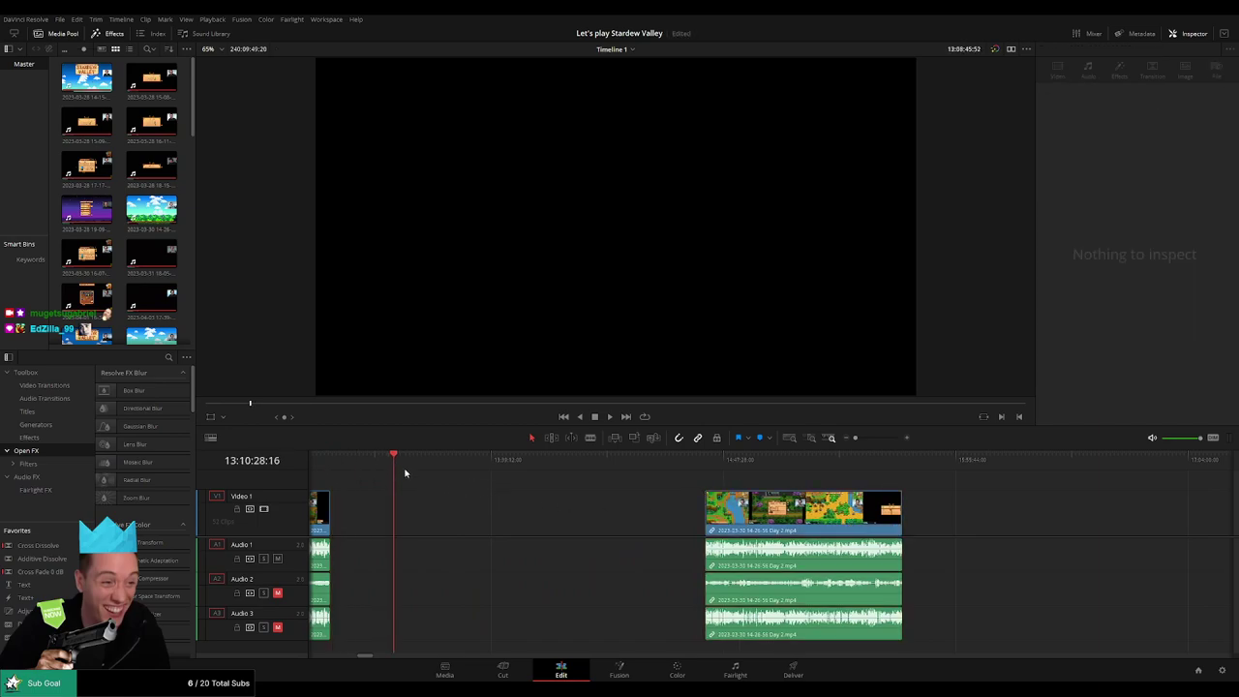
# - Place the start of the separated Day 2 piece at 14:00:00:00
pyautogui.moveTo(405, 472); pyautogui.dragTo(570, 495)
pyautogui.scroll(5, 605, 500)
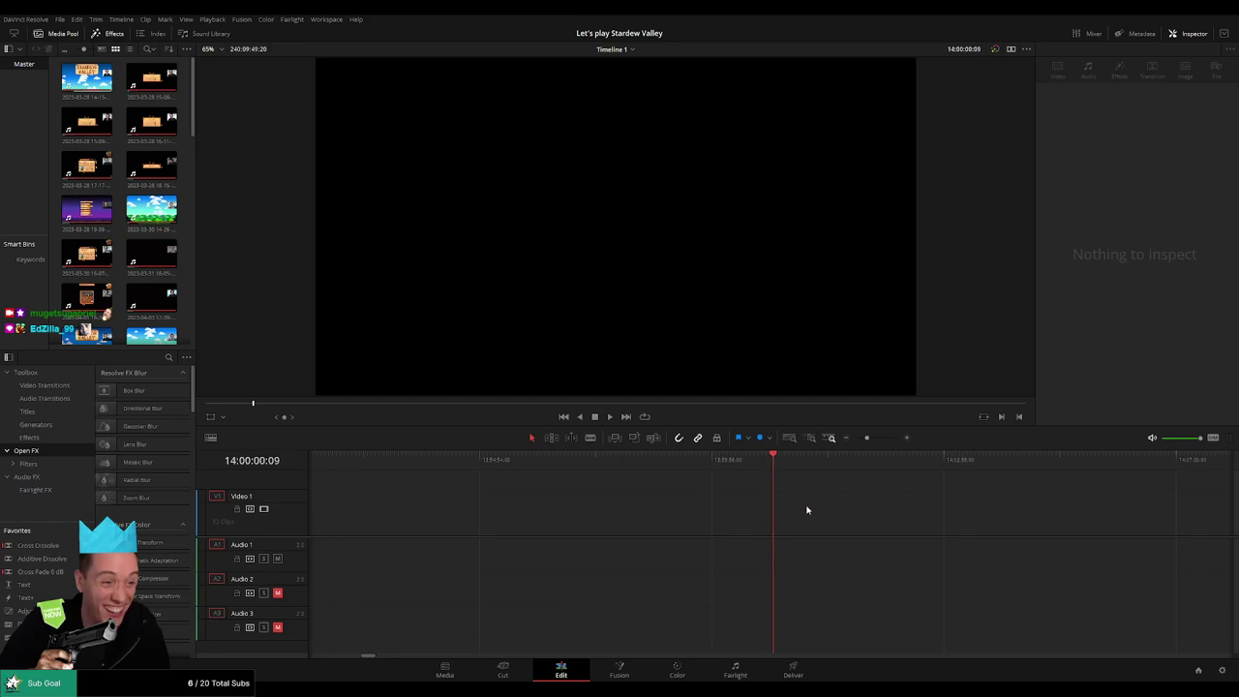
pyautogui.scroll(-3, 847, 464)
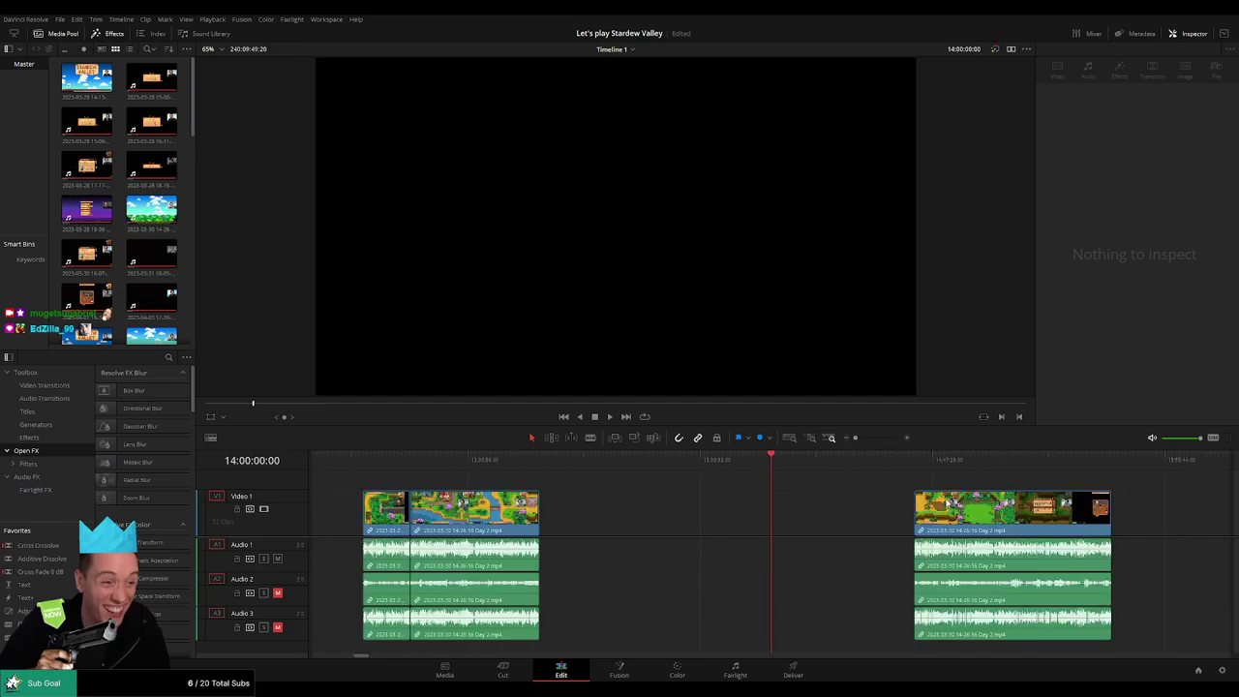
pyautogui.moveTo(981, 495); pyautogui.dragTo(563, 483)
pyautogui.click(840, 487)
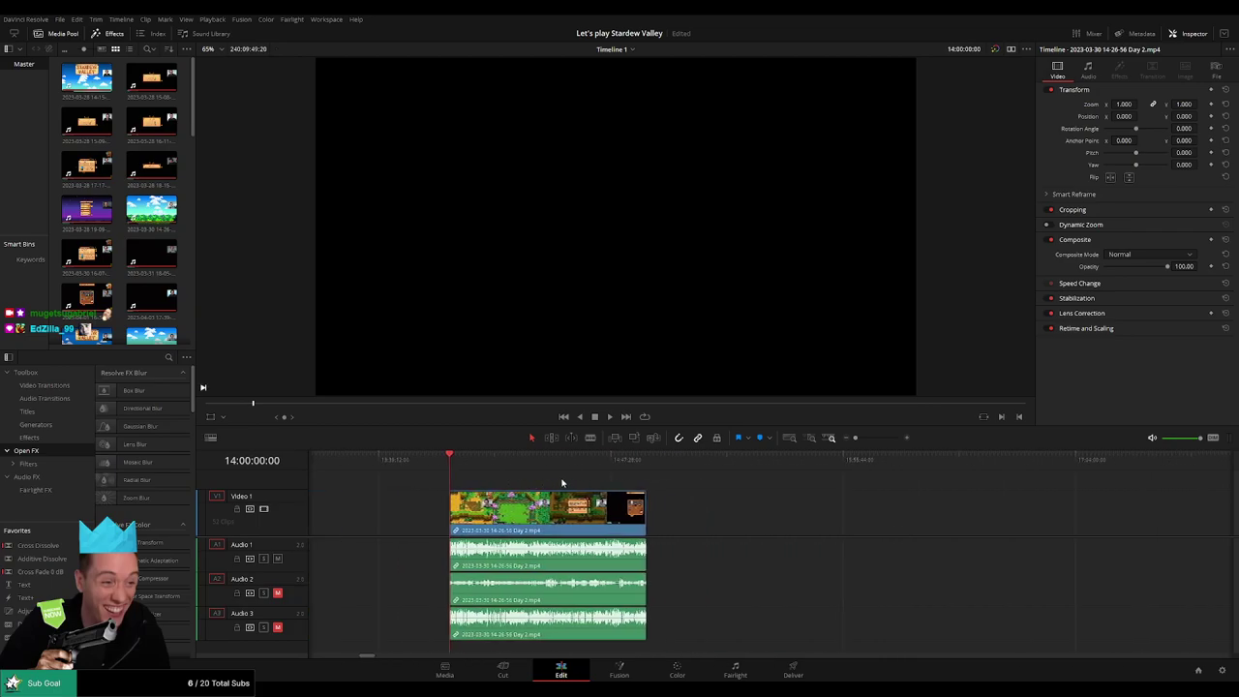
# - Find a pause in the Day 2 footage after 14:52 and split the clip on all tracks at 14:52:19:30
pyautogui.press('space')
pyautogui.moveTo(454, 464); pyautogui.dragTo(627, 486)
pyautogui.press('space')
pyautogui.scroll(10, 699, 501)
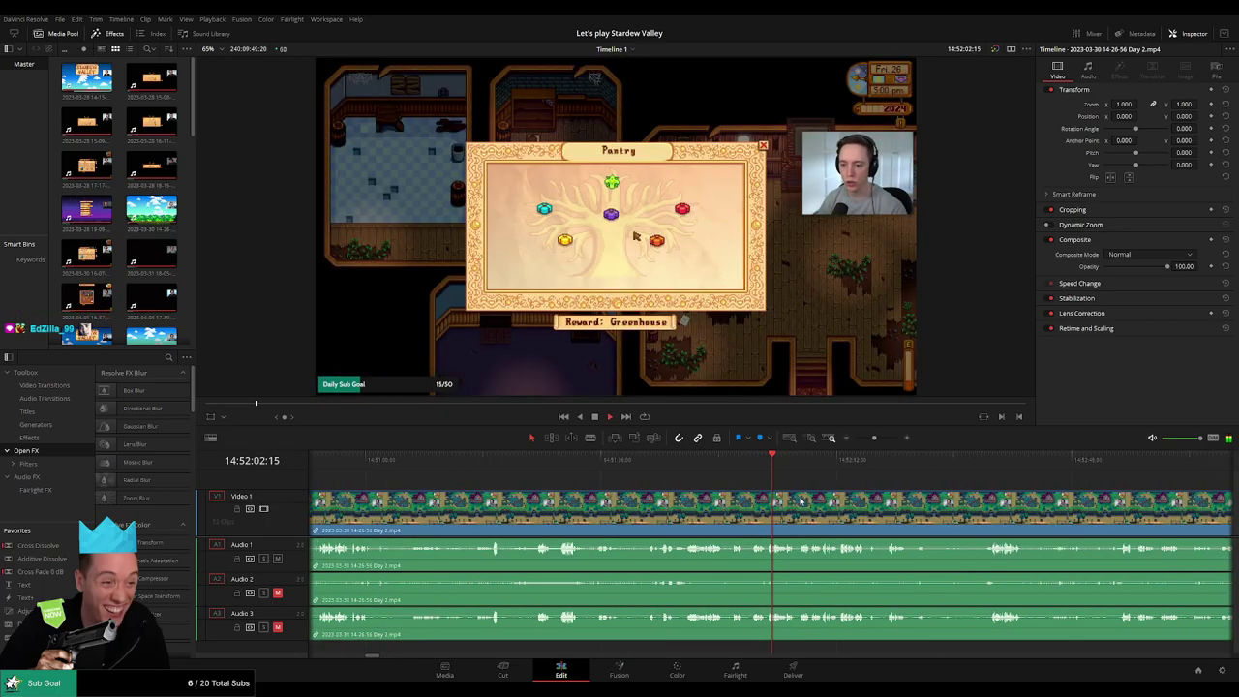
pyautogui.scroll(2, 787, 500)
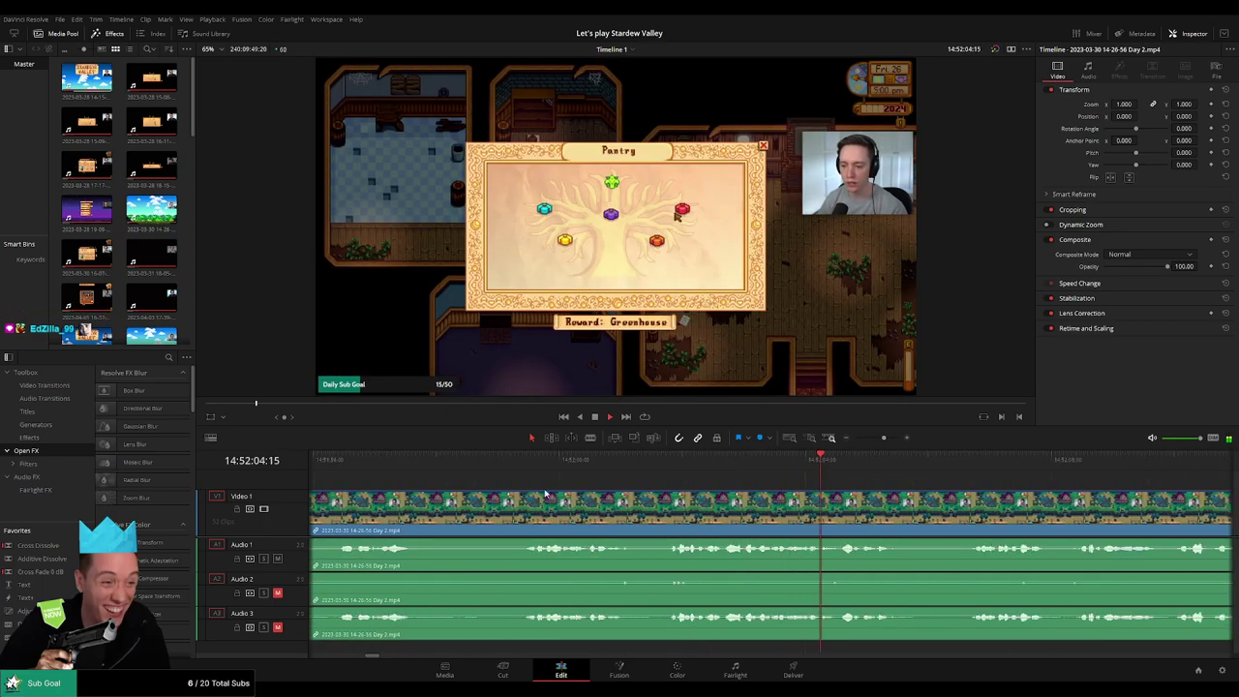
pyautogui.click(525, 461)
pyautogui.press('space')
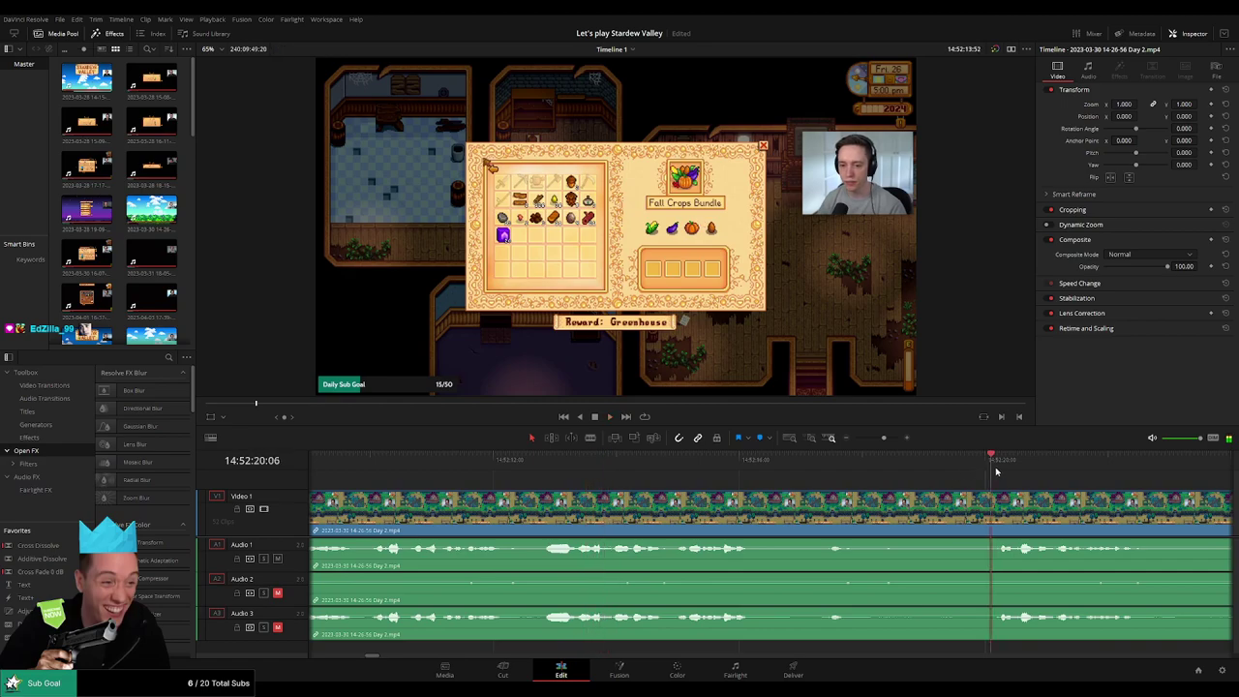
pyautogui.click(615, 466)
pyautogui.moveTo(616, 465); pyautogui.dragTo(631, 498)
pyautogui.hotkey('ctrl', 'b')
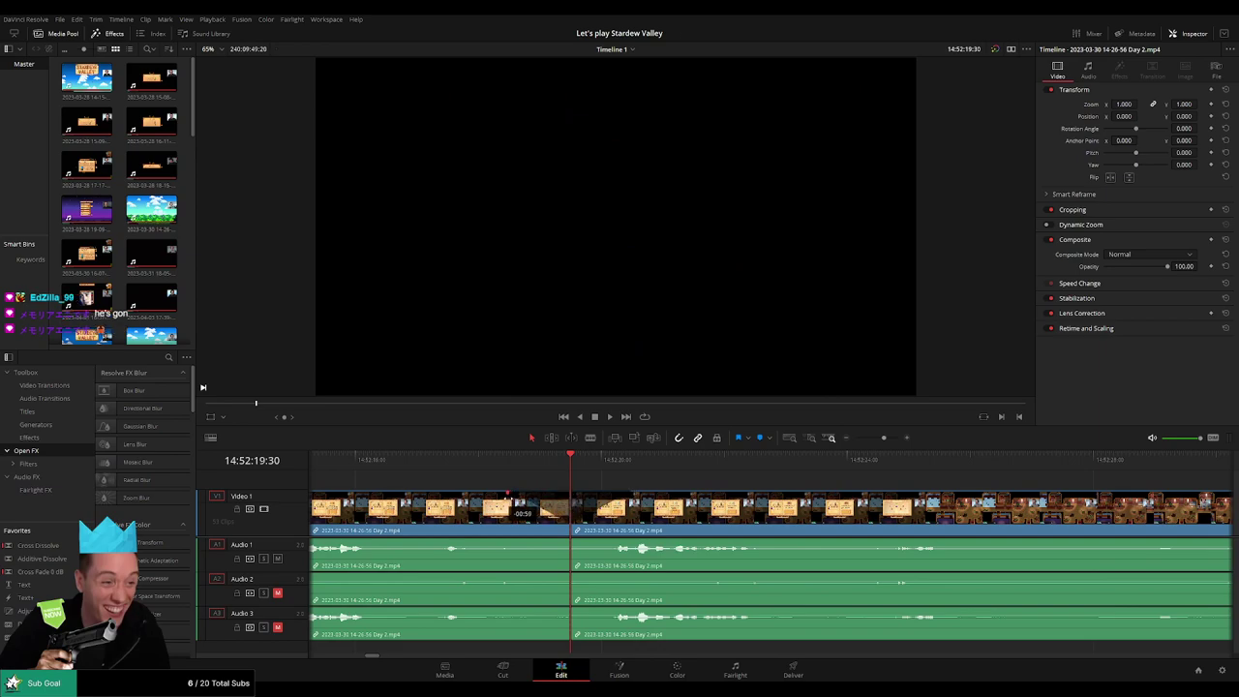
# - Add fades of about one second out and in on the three audio tracks at the 14:52:19:30 cut
pyautogui.moveTo(568, 539); pyautogui.dragTo(510, 540)
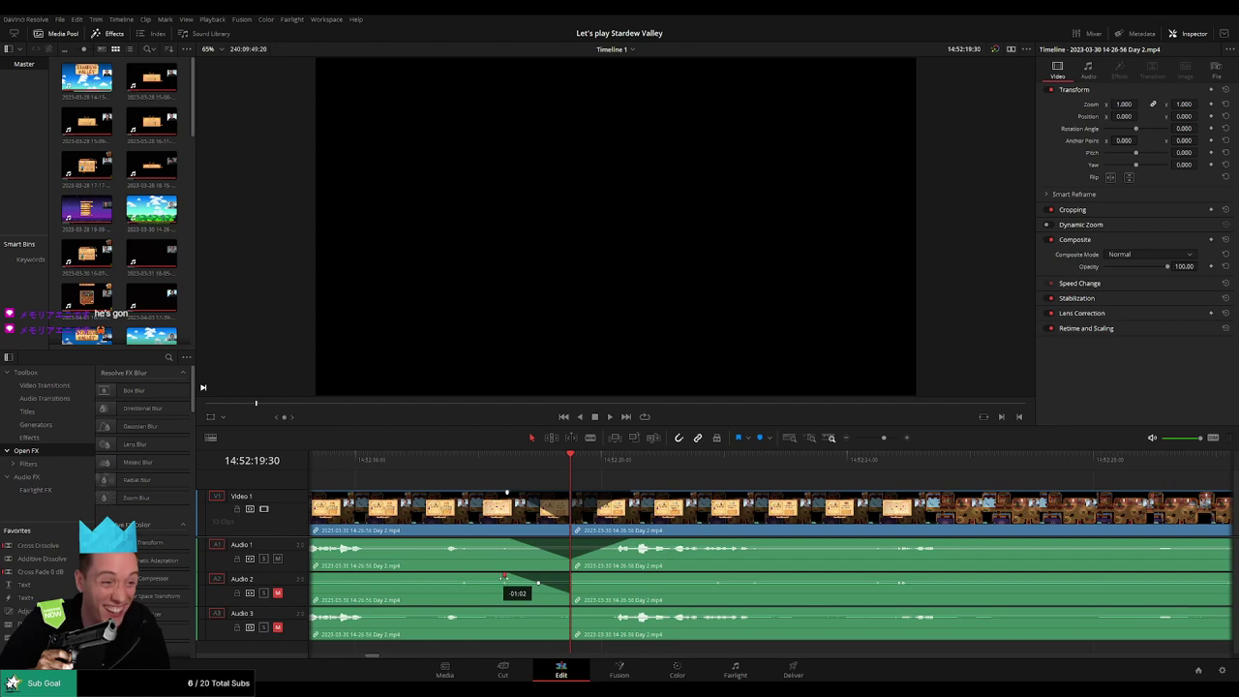
pyautogui.moveTo(573, 577); pyautogui.dragTo(627, 578)
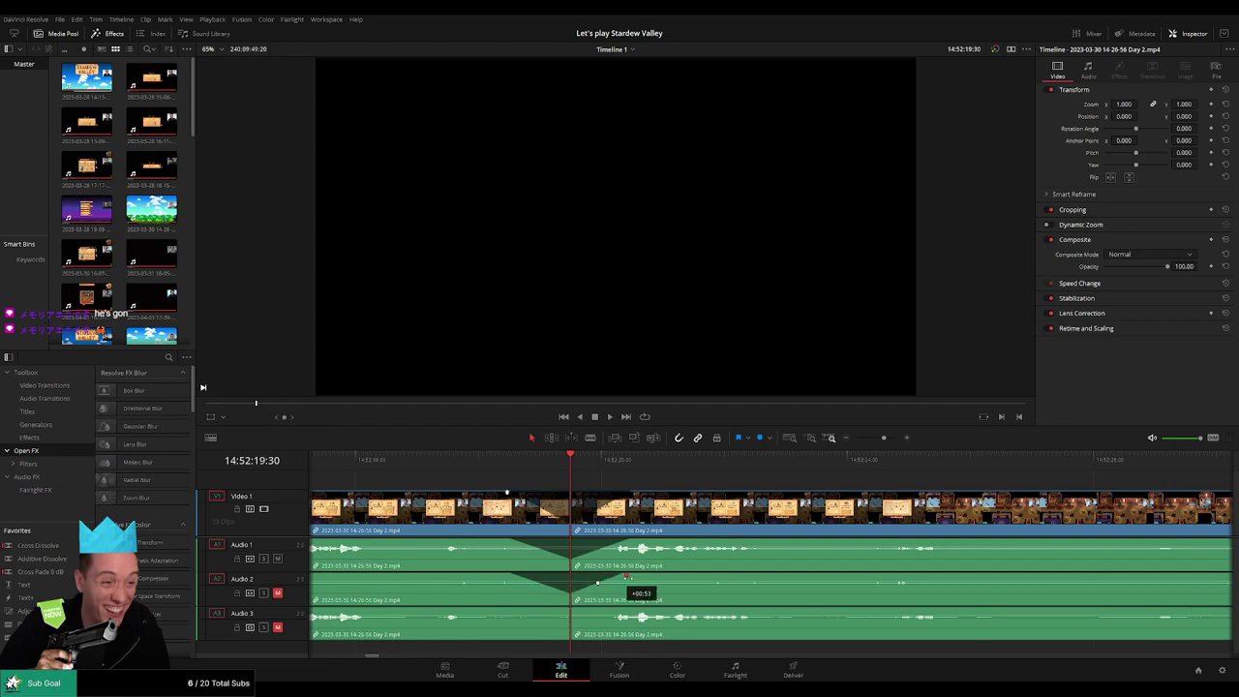
pyautogui.moveTo(568, 608); pyautogui.dragTo(529, 612)
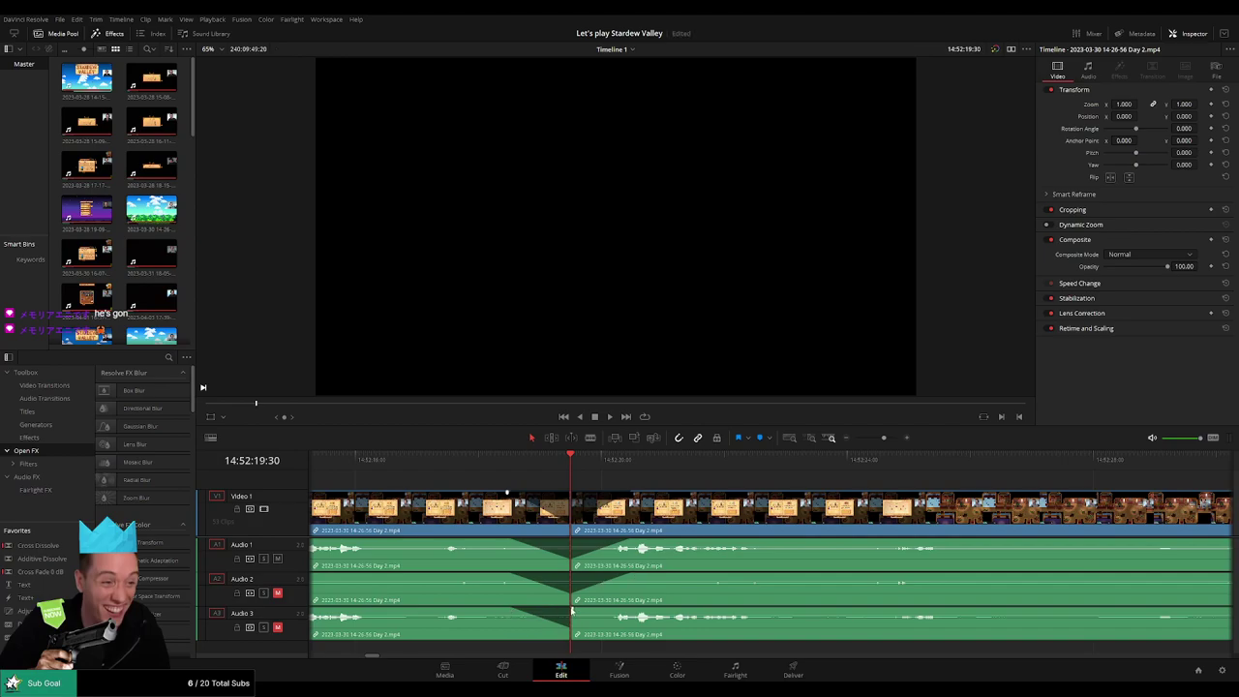
pyautogui.moveTo(583, 610); pyautogui.dragTo(620, 611)
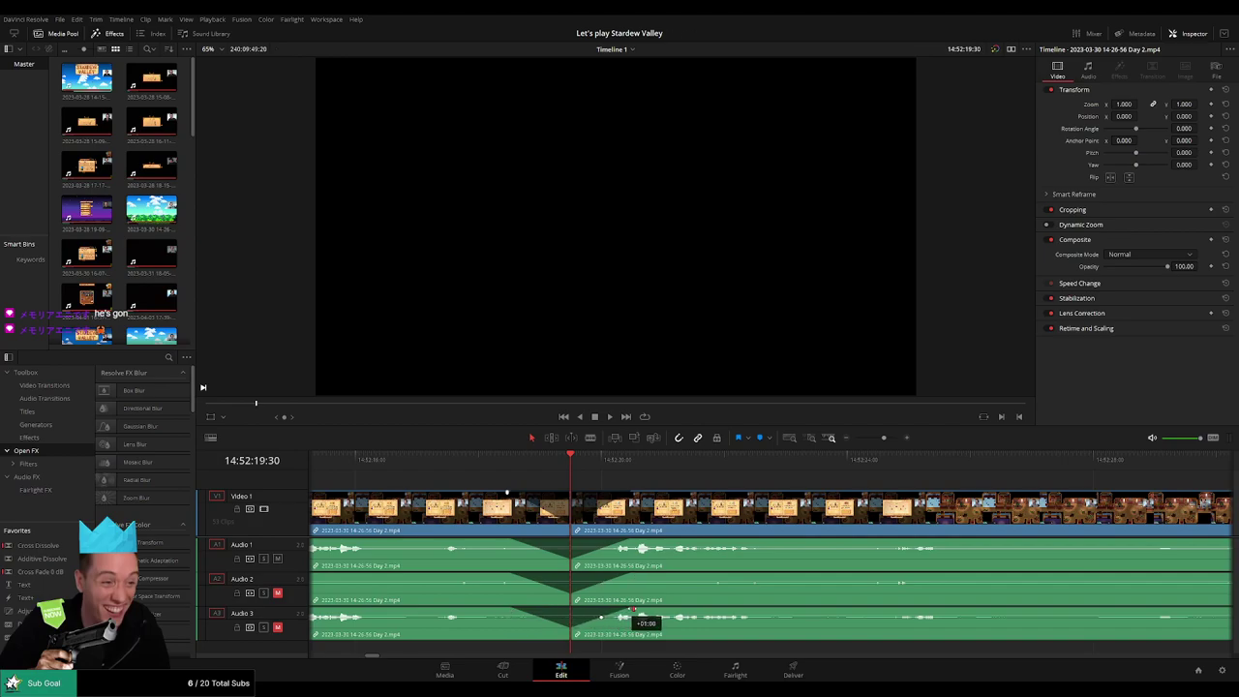
# - Move the short remaining Day 2 piece away from the 14:52:19:30 cut, further along the timeline
pyautogui.moveTo(885, 439); pyautogui.dragTo(855, 440)
pyautogui.moveTo(863, 505); pyautogui.dragTo(652, 499)
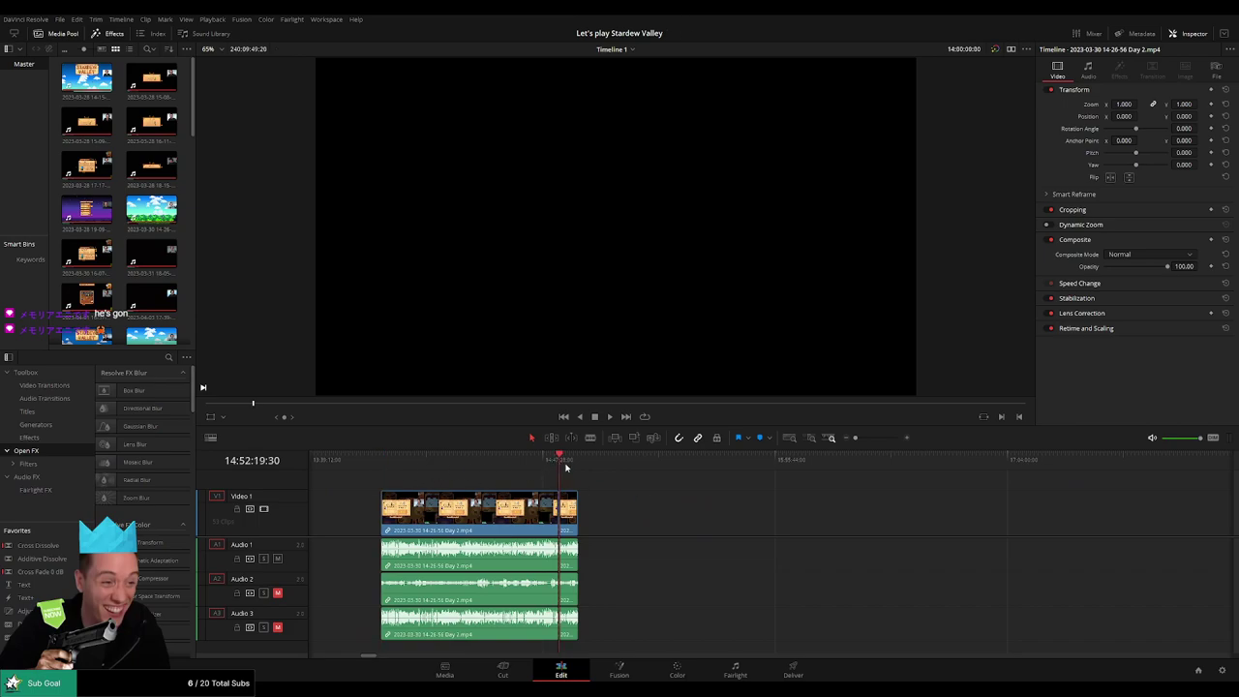
pyautogui.scroll(-4, 559, 489)
pyautogui.moveTo(365, 511); pyautogui.dragTo(739, 513)
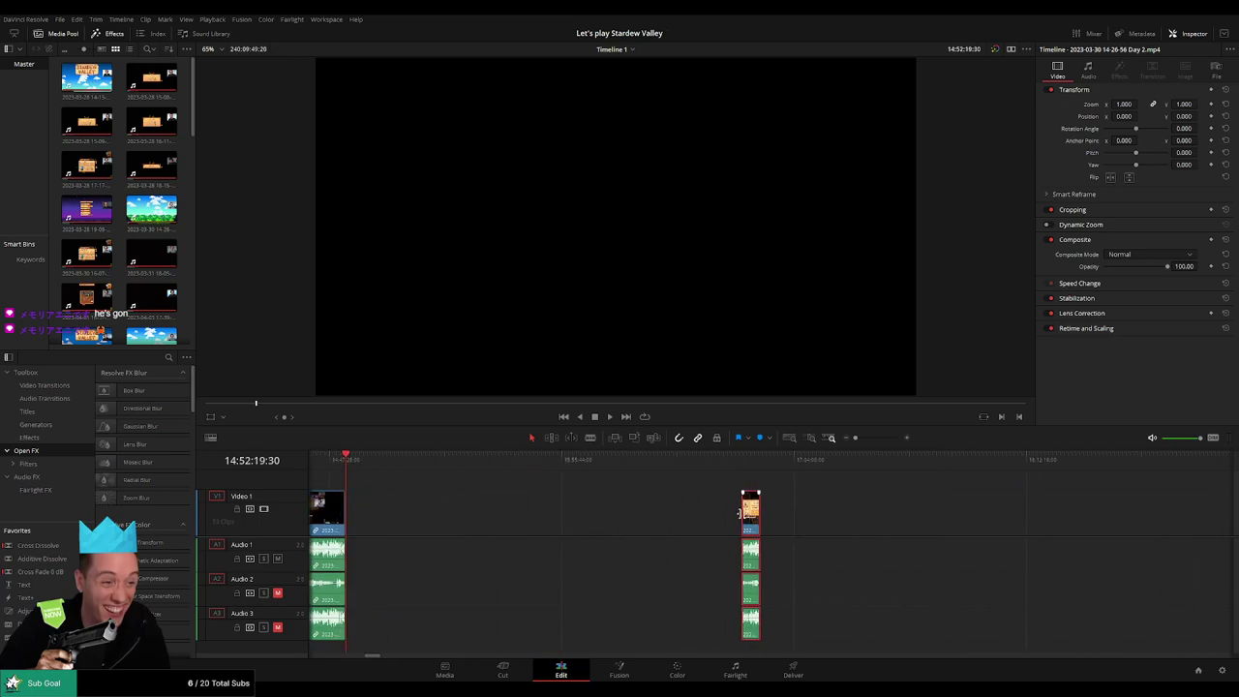
# - Place the start of the short remaining Day 2 piece at 16:00:00:00
pyautogui.click(527, 498)
pyautogui.moveTo(439, 476); pyautogui.dragTo(575, 493)
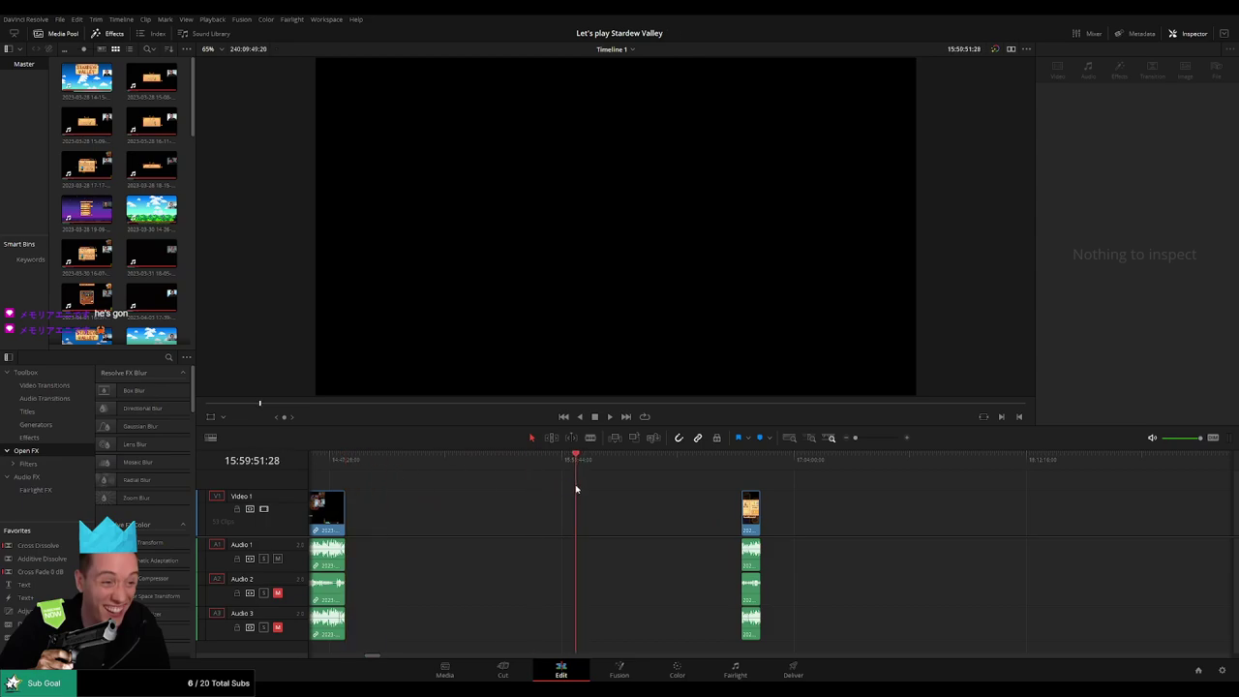
pyautogui.moveTo(751, 516); pyautogui.dragTo(592, 513)
# - Close the gap after the remaining Day 2 piece so the Day 2 part 2 clip follows it directly
pyautogui.click(940, 509)
pyautogui.hscroll(8, 940, 509)
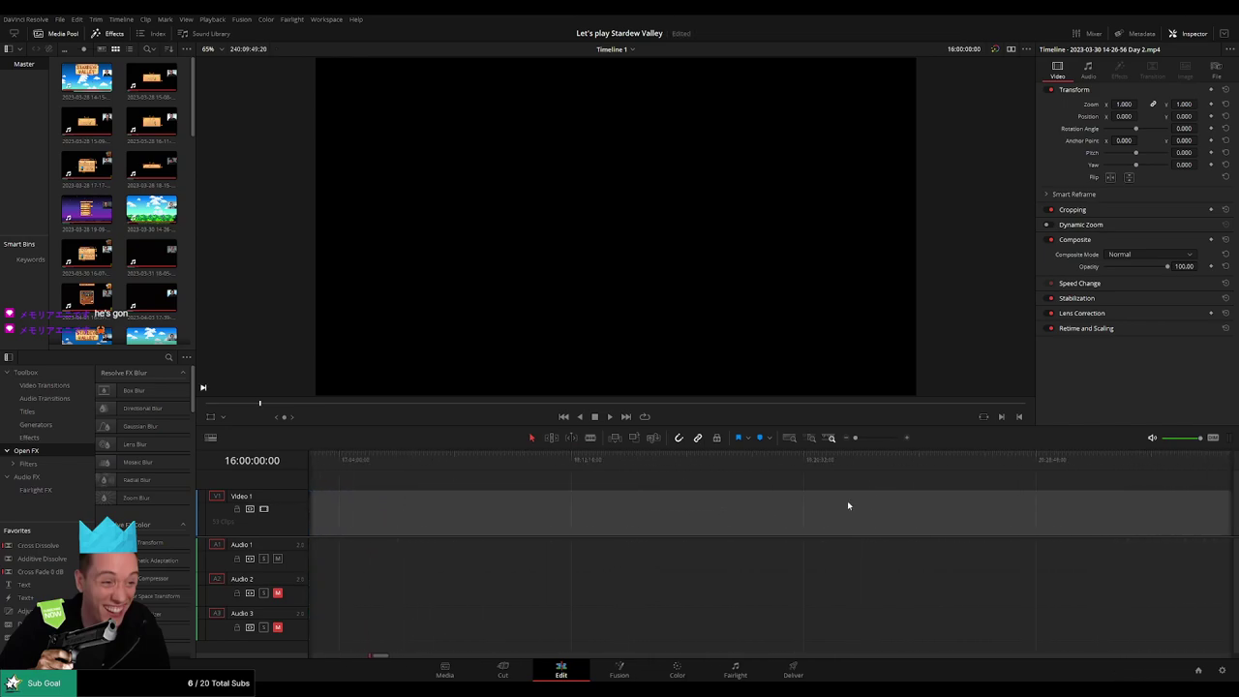
pyautogui.hscroll(-5, 794, 511)
pyautogui.press('Delete')
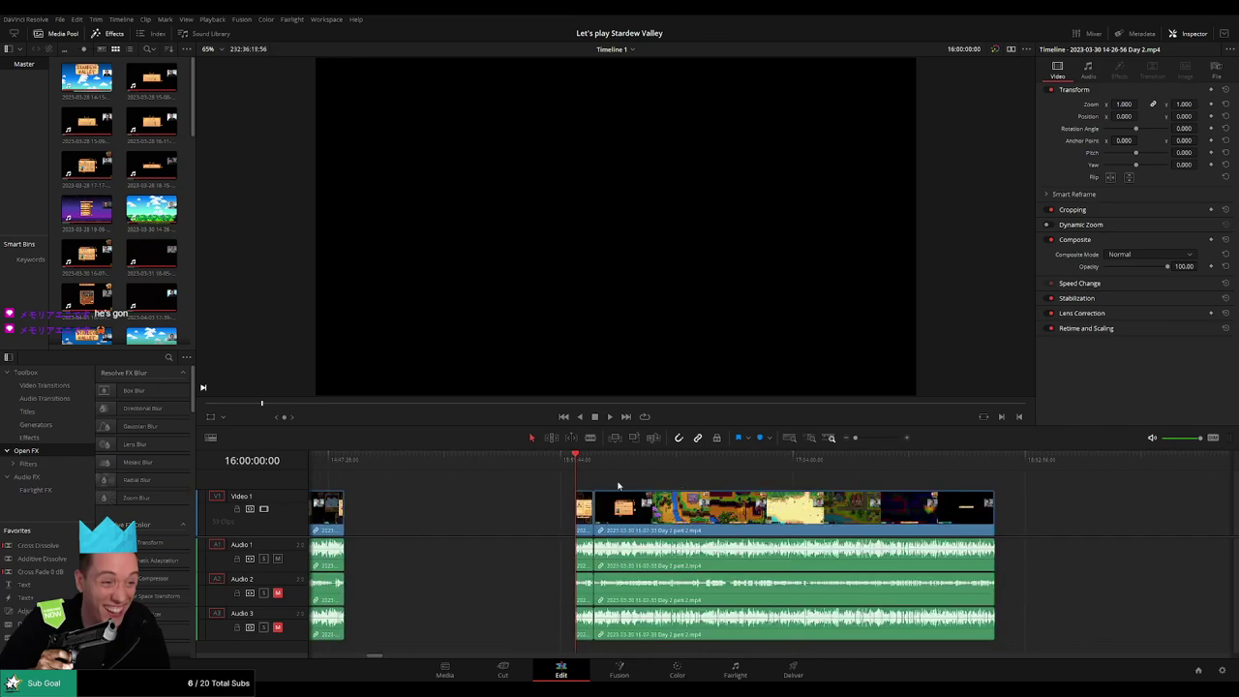
# - Trim the end of the Day 2 piece slightly at its join with Day 2 part 2, near 16:05:35, and play across the join
pyautogui.press('space')
pyautogui.click(869, 441)
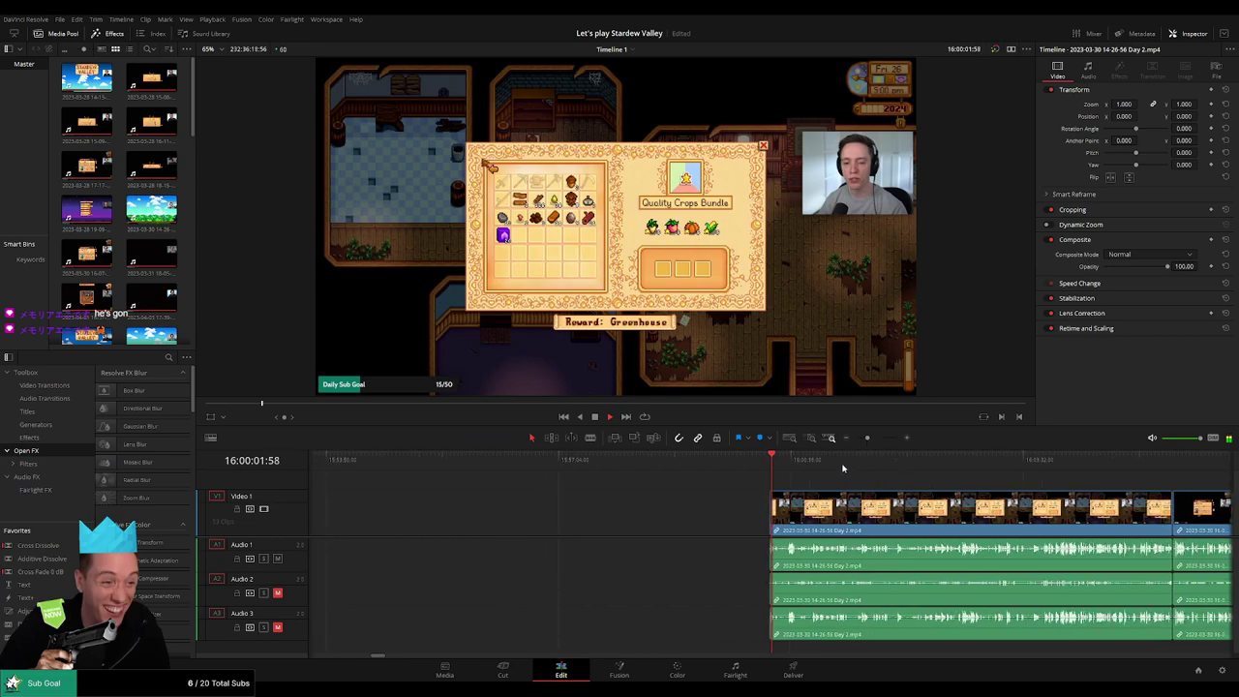
pyautogui.moveTo(841, 469); pyautogui.dragTo(524, 467)
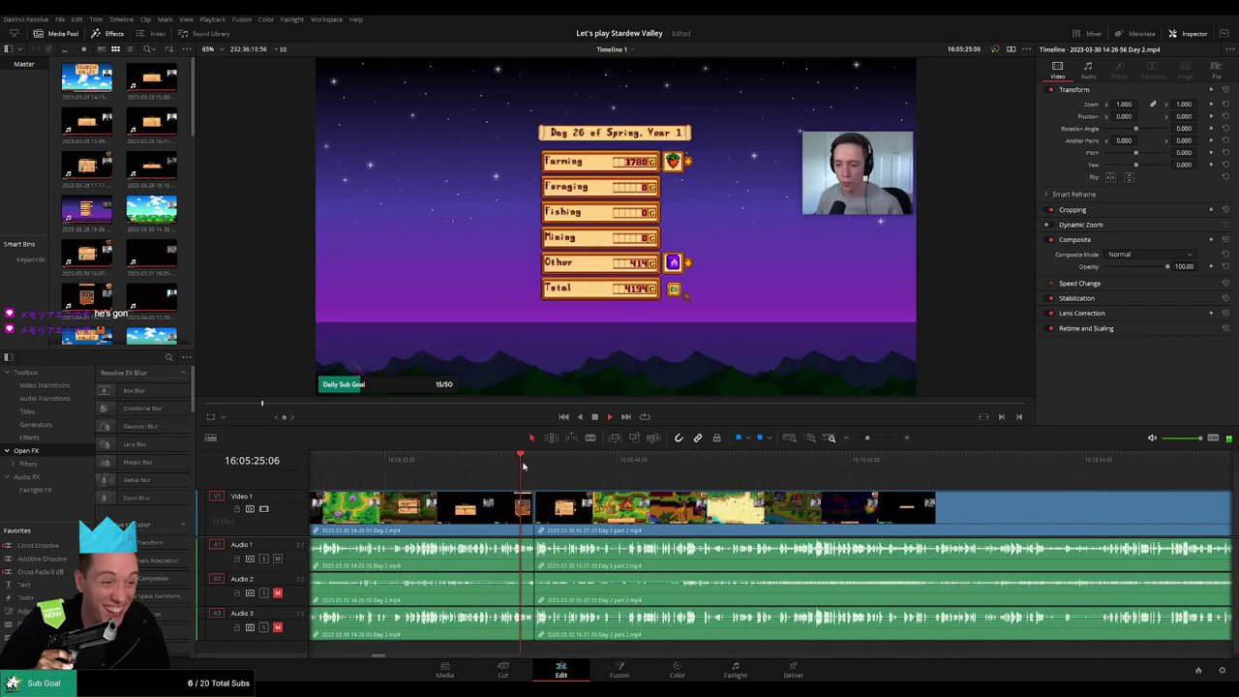
pyautogui.click(878, 439)
pyautogui.moveTo(929, 514); pyautogui.dragTo(655, 495)
pyautogui.click(626, 469)
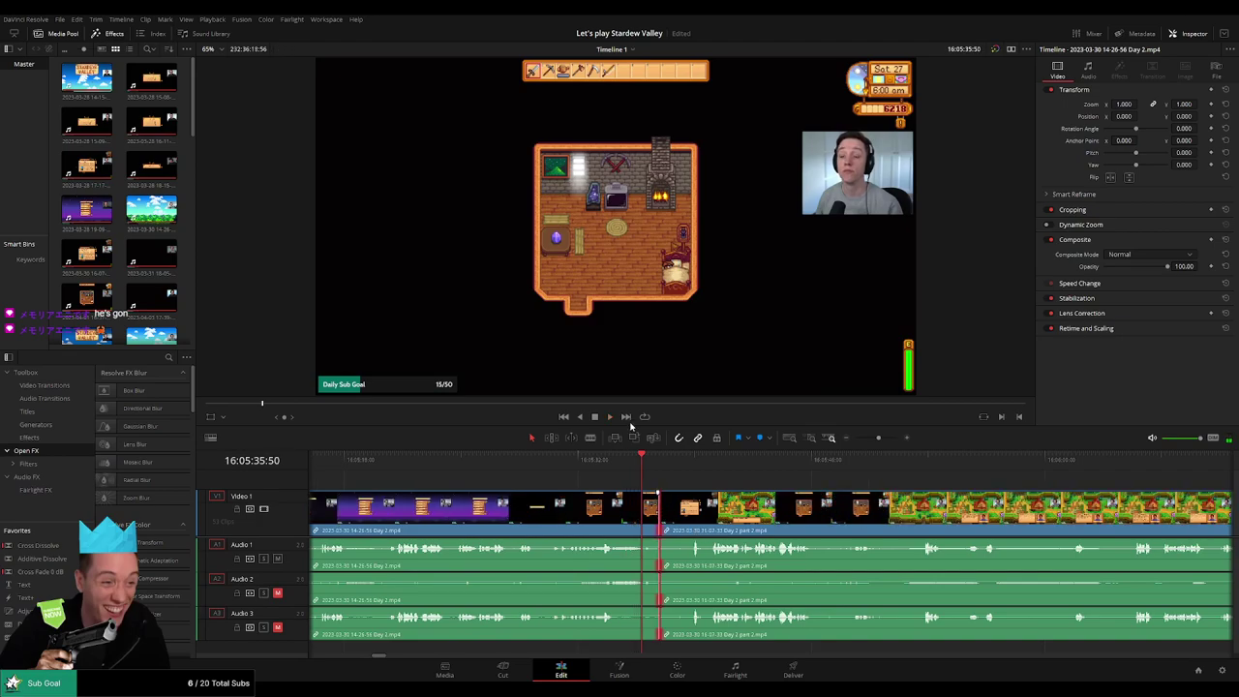
pyautogui.click(646, 398)
pyautogui.press('space')
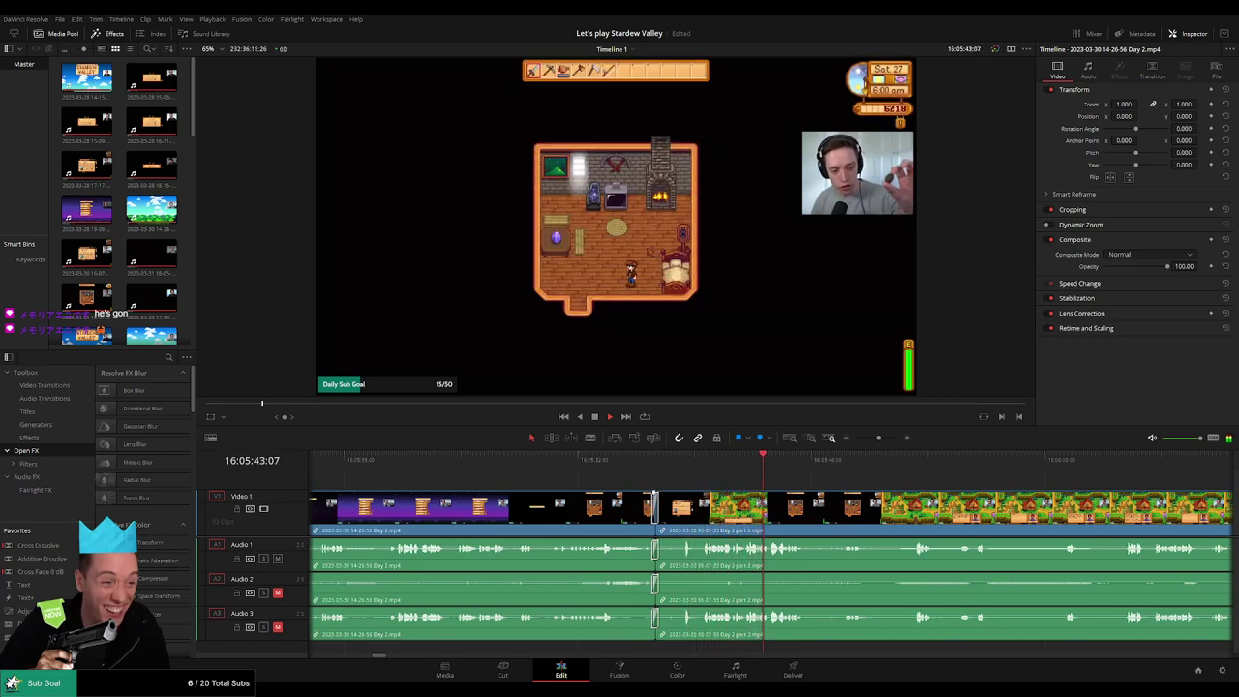
# - Go to about 16:52 in the Day 2 part 2 footage and play it to look for a suitable episode ending
pyautogui.moveTo(878, 438); pyautogui.dragTo(857, 442)
pyautogui.moveTo(922, 490); pyautogui.dragTo(607, 500)
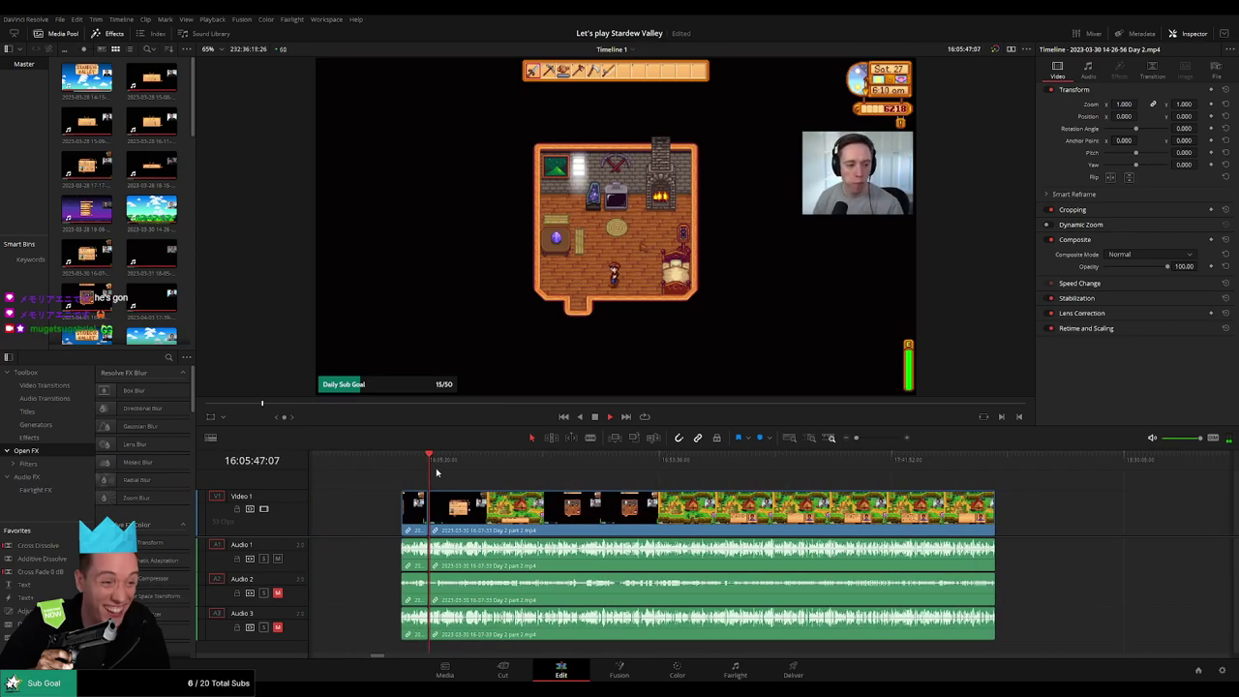
pyautogui.moveTo(437, 471); pyautogui.dragTo(655, 495)
pyautogui.press('space')
pyautogui.moveTo(856, 437); pyautogui.dragTo(868, 437)
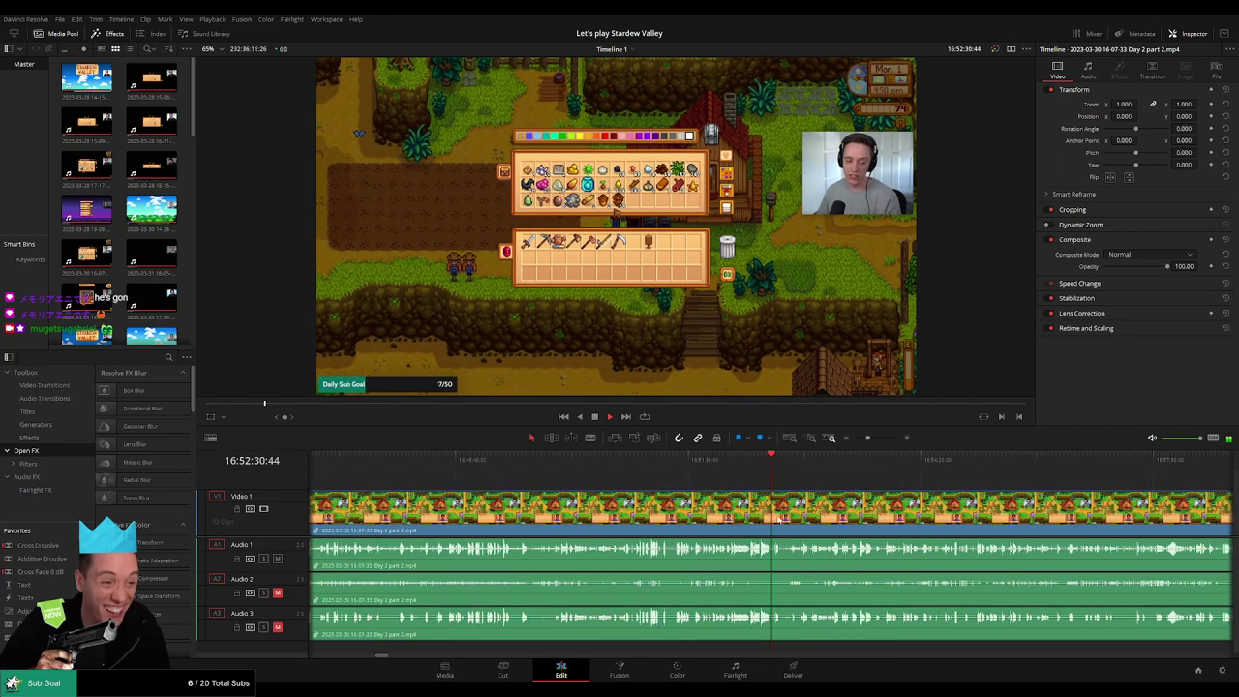
pyautogui.scroll(5, 779, 520)
pyautogui.click(693, 471)
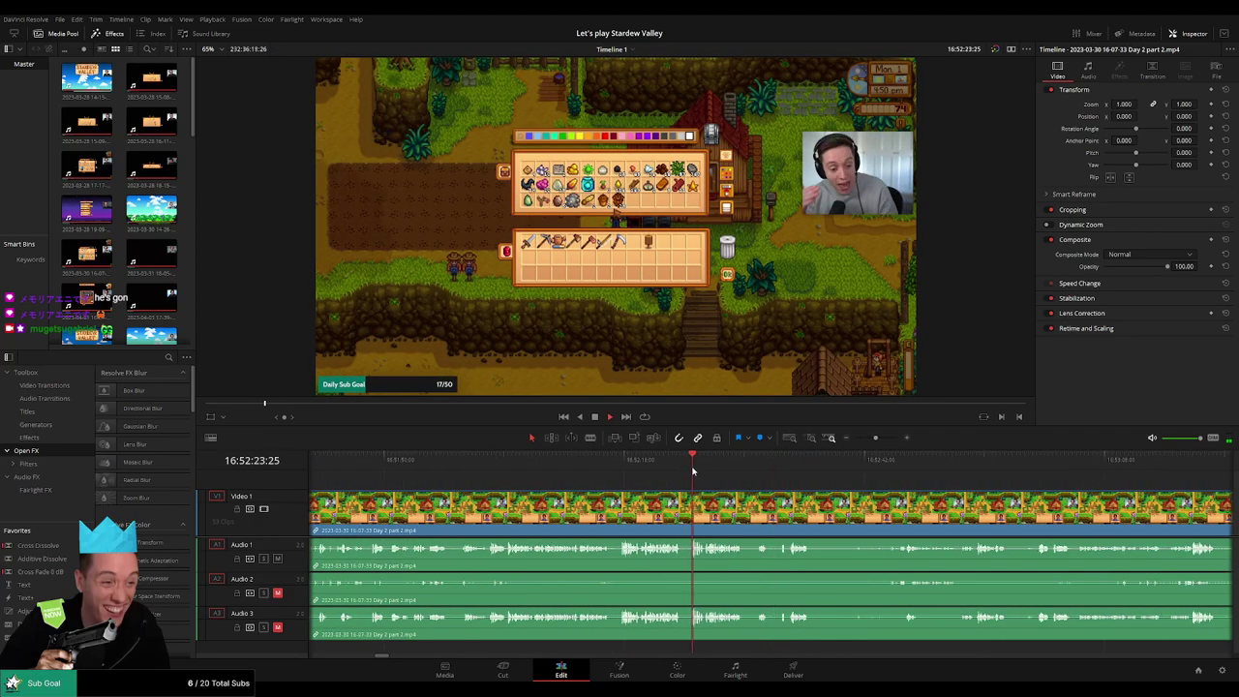
pyautogui.moveTo(693, 472); pyautogui.dragTo(622, 468)
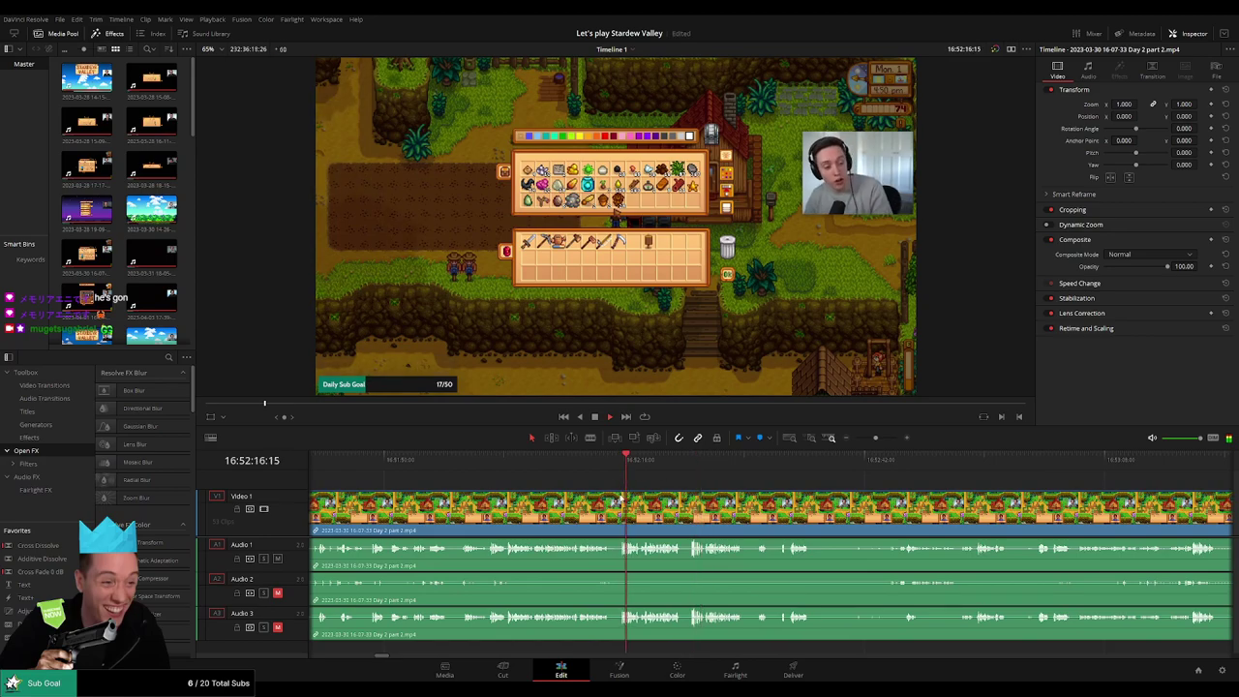
pyautogui.scroll(3, 625, 464)
pyautogui.press('space')
pyautogui.click(552, 465)
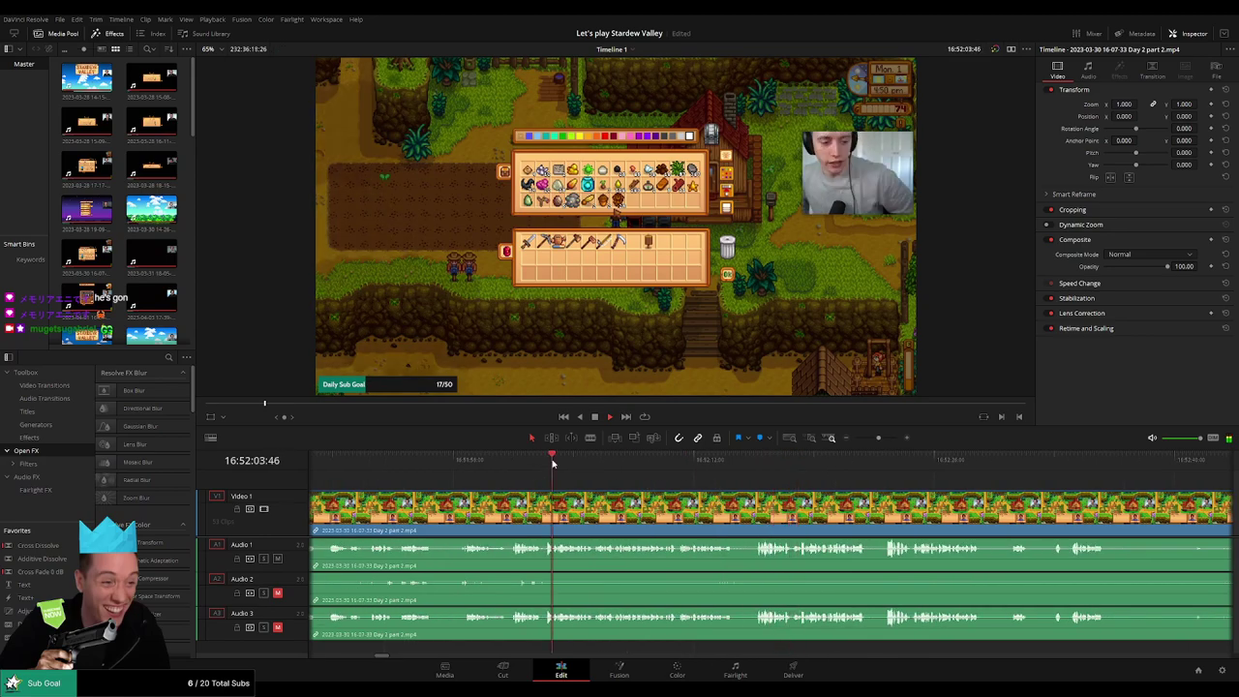
pyautogui.click(505, 462)
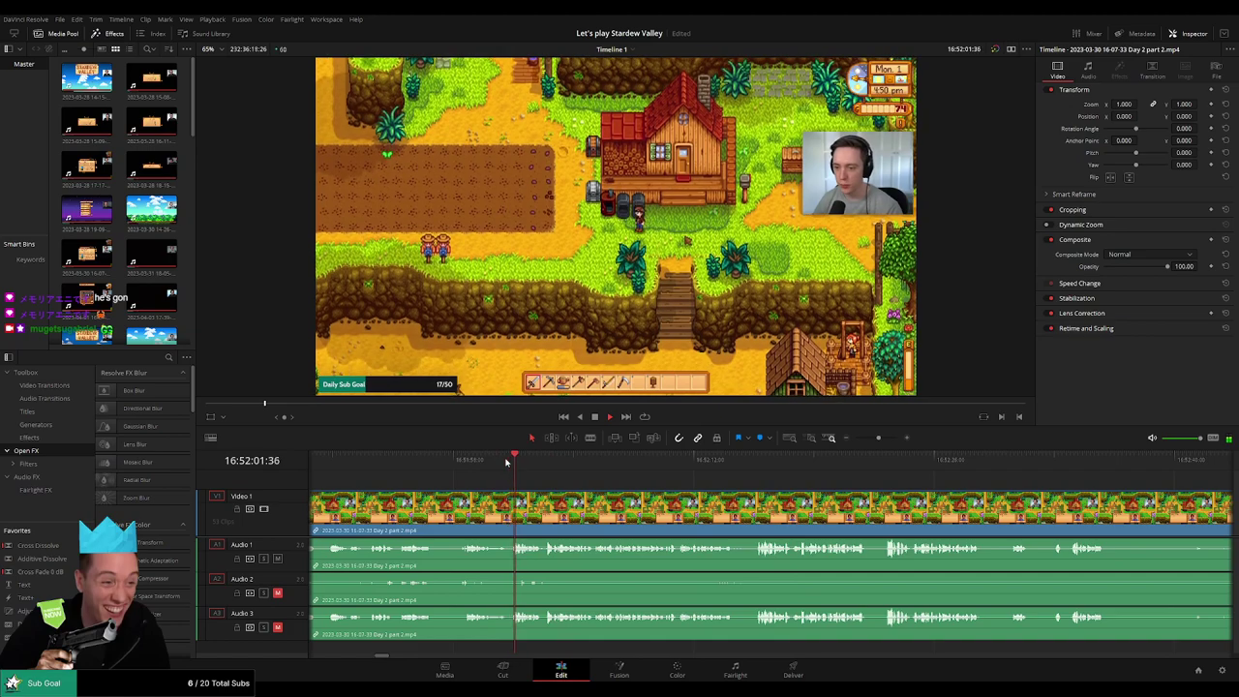
pyautogui.moveTo(496, 474)
pyautogui.mouseDown()
pyautogui.moveTo(457, 472)
pyautogui.moveTo(478, 470)
pyautogui.mouseUp()
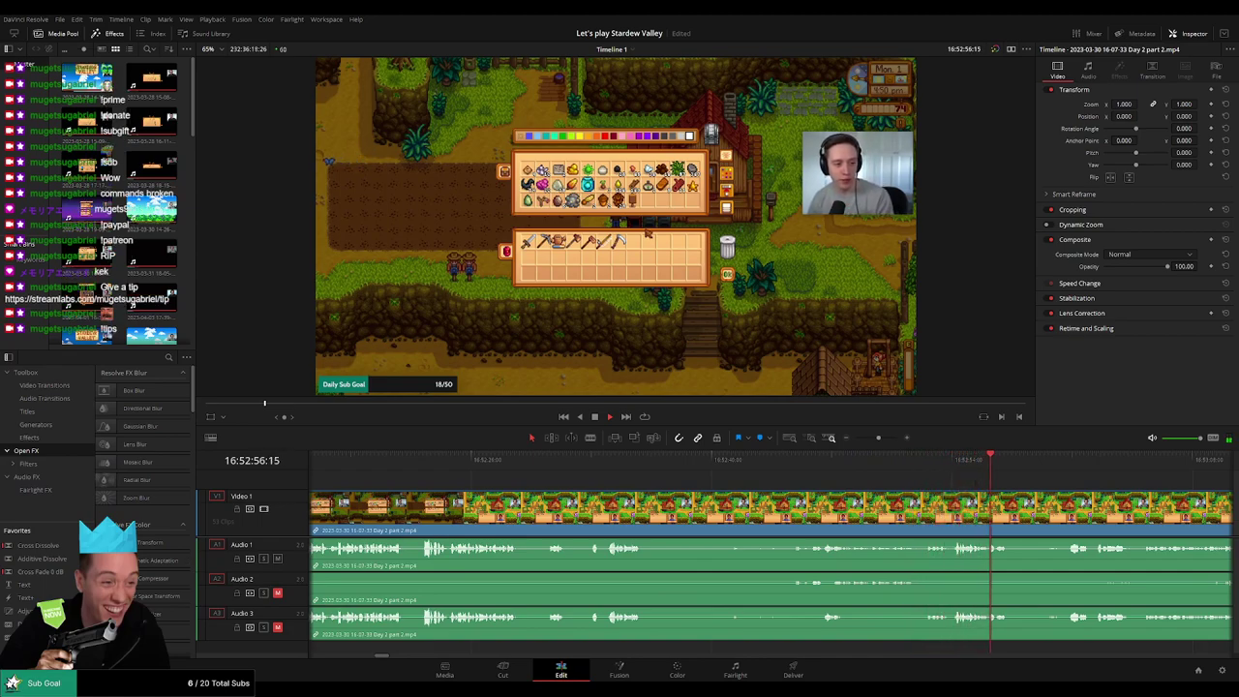
# - Replay passages between about 16:51:55 and 16:52:57 in Day 2 part 2 to compare possible pauses for the episode cut
pyautogui.moveTo(1033, 481); pyautogui.dragTo(779, 477)
pyautogui.hscroll(-10, 779, 477)
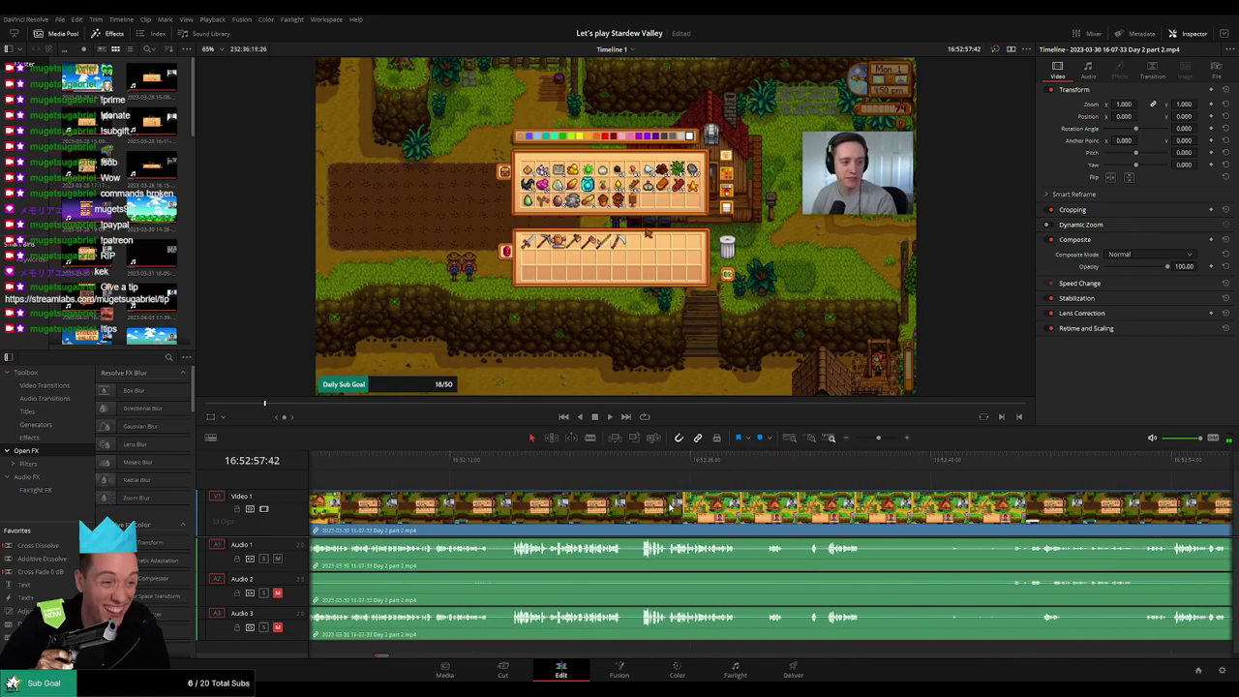
pyautogui.click(669, 467)
pyautogui.moveTo(669, 467); pyautogui.dragTo(832, 467)
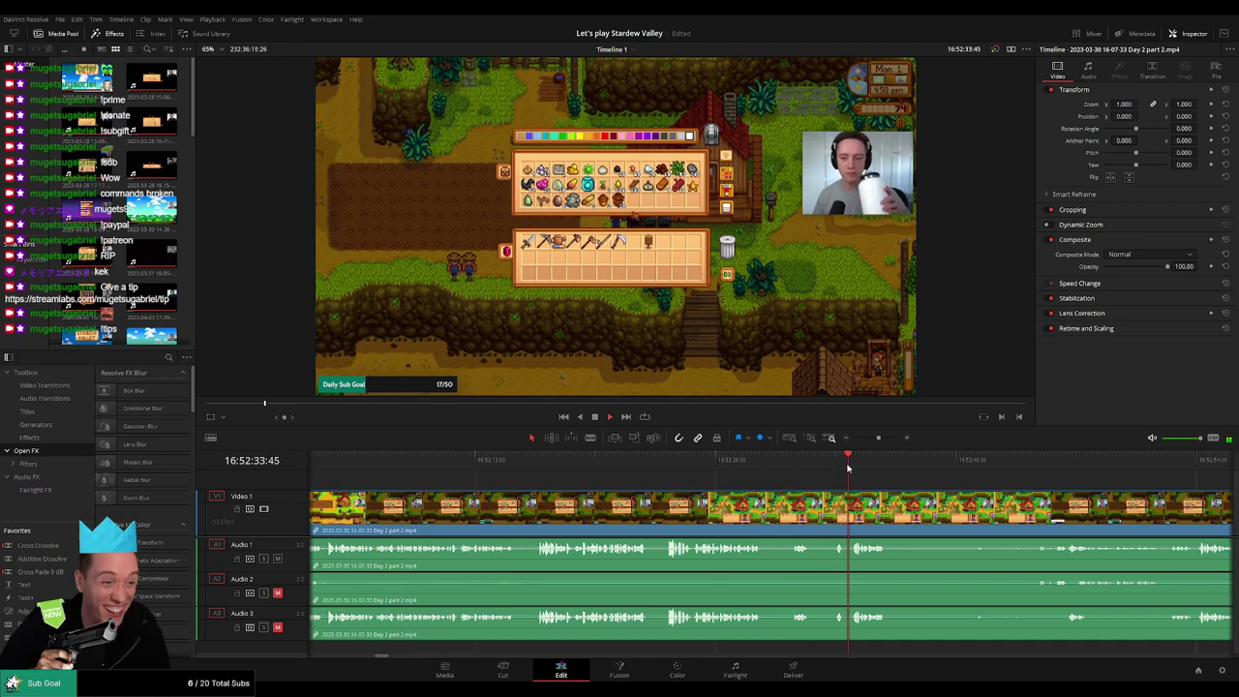
pyautogui.click(475, 467)
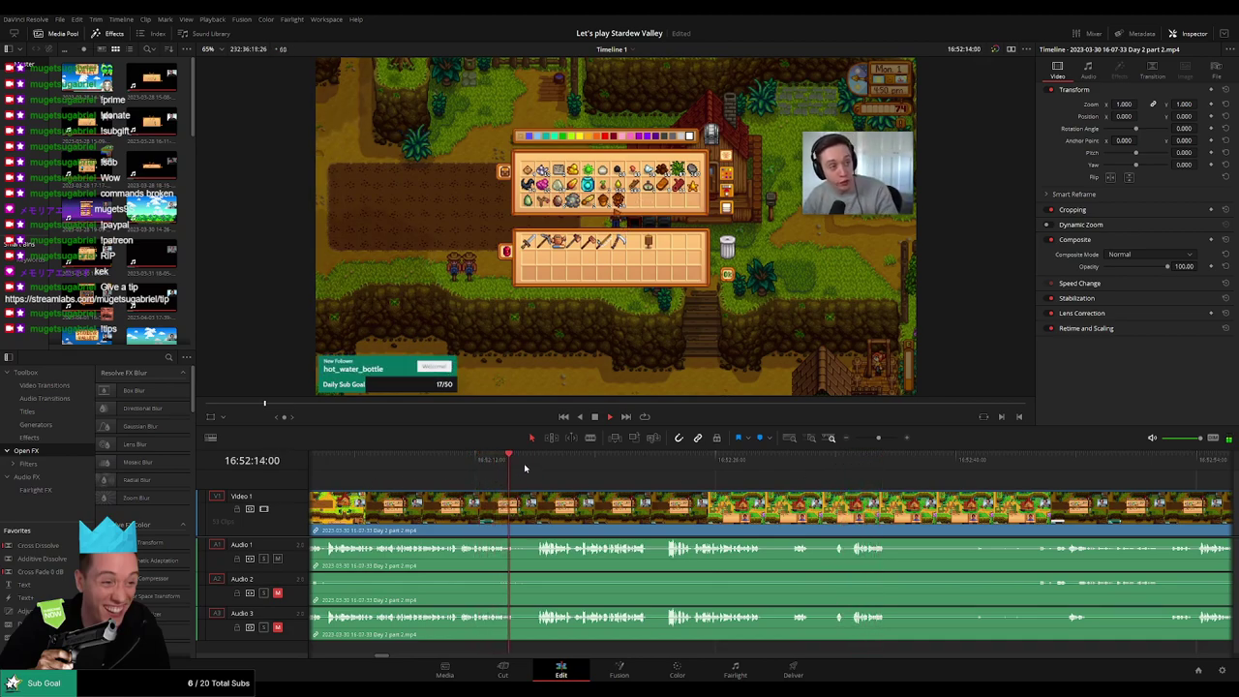
pyautogui.click(534, 467)
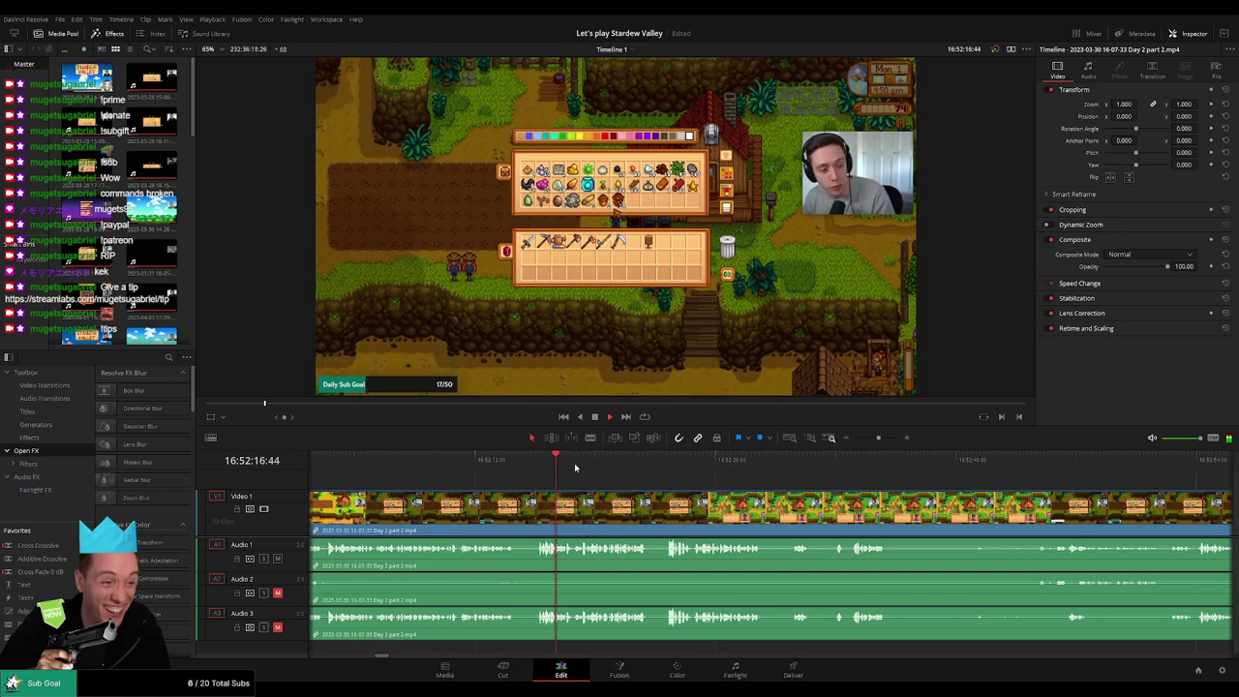
pyautogui.click(666, 467)
pyautogui.click(933, 466)
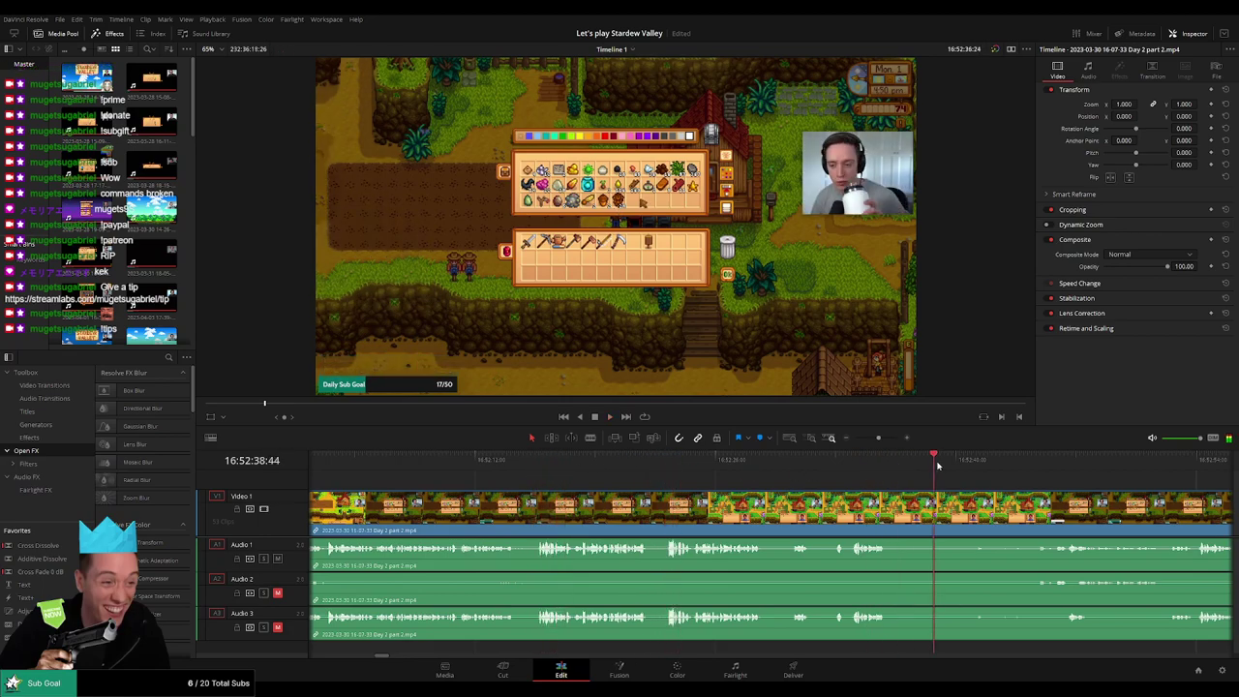
pyautogui.moveTo(462, 516); pyautogui.dragTo(731, 516)
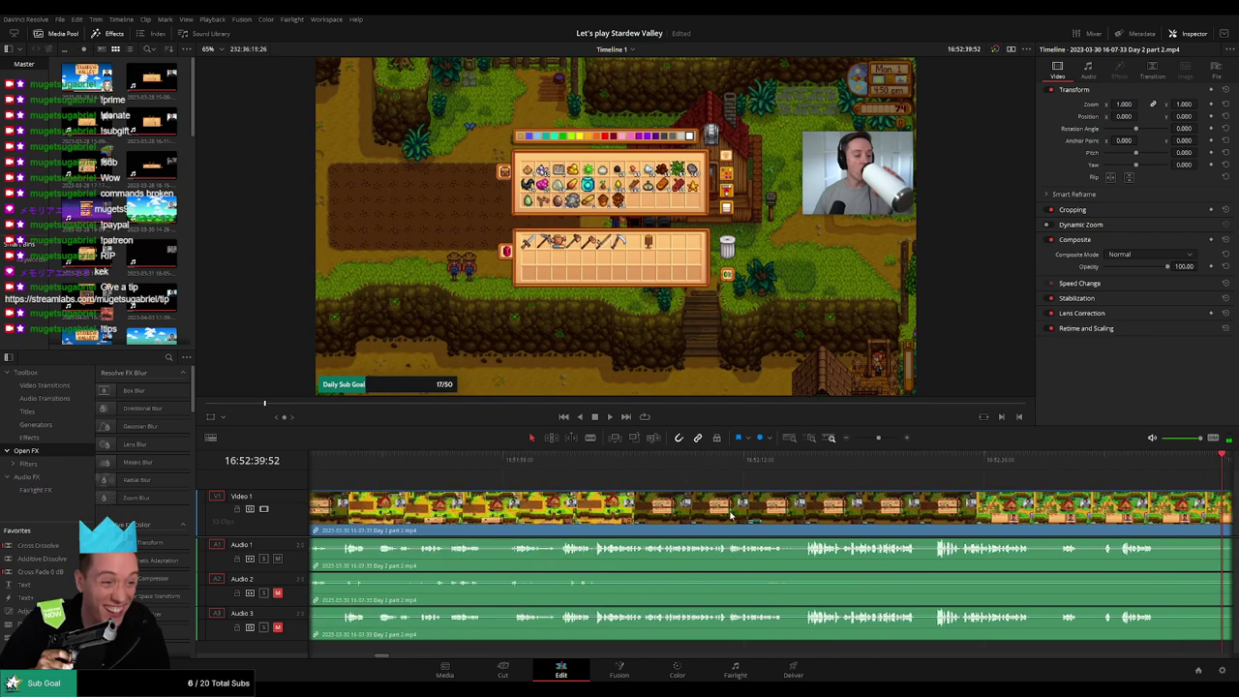
pyautogui.click(600, 462)
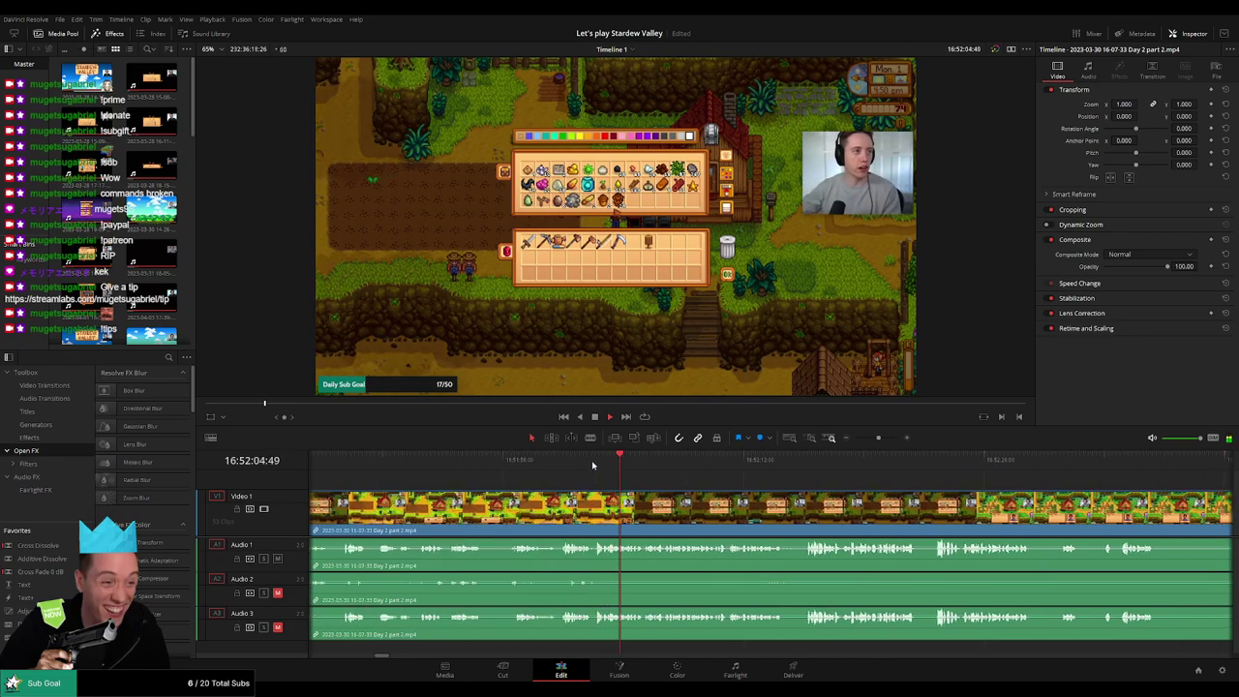
pyautogui.click(594, 464)
pyautogui.click(574, 464)
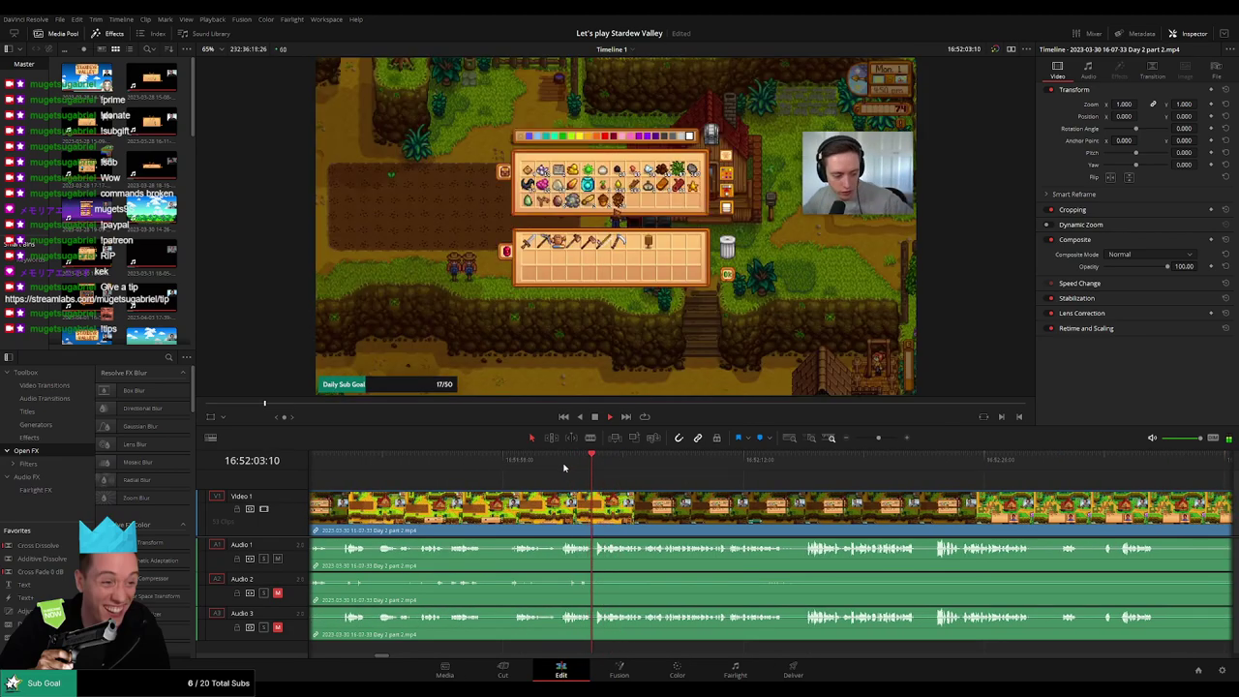
pyautogui.click(563, 467)
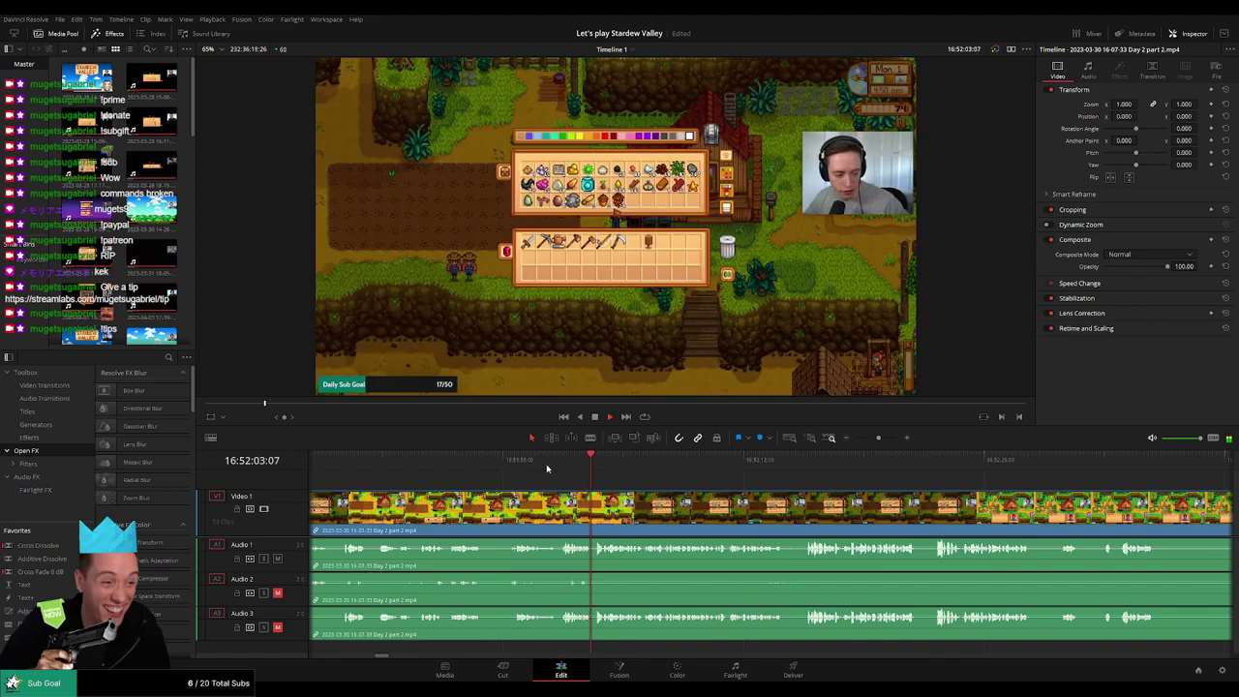
pyautogui.click(513, 467)
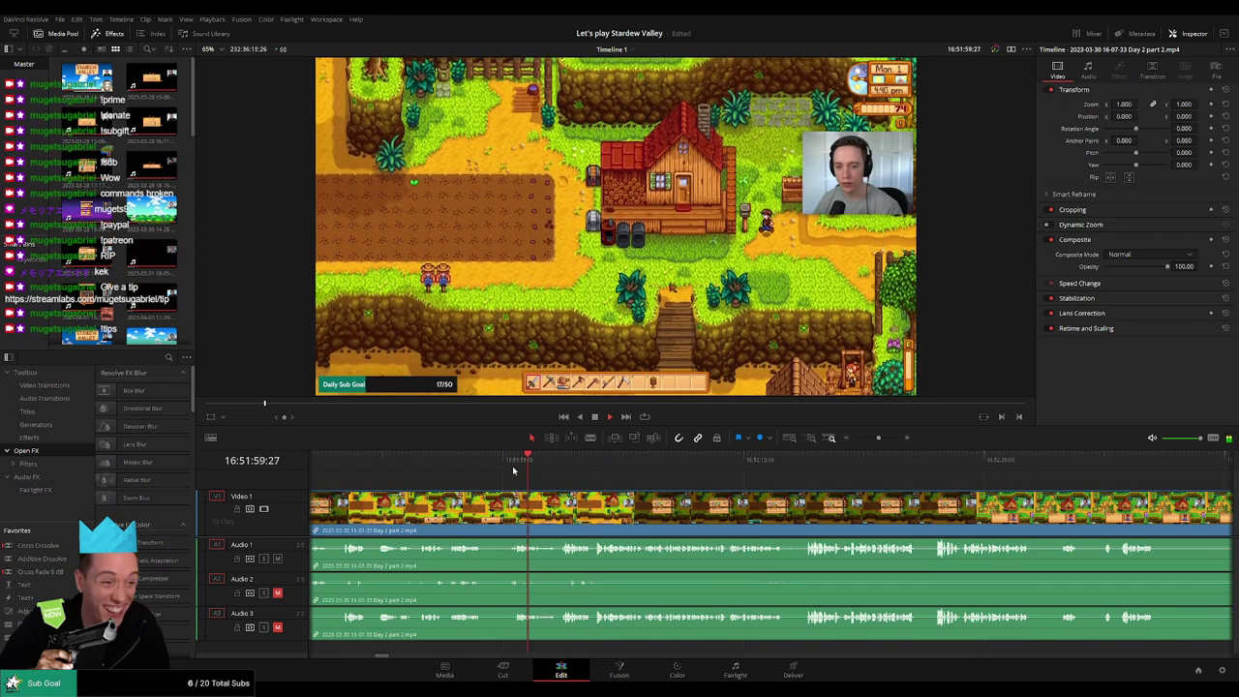
pyautogui.click(1224, 470)
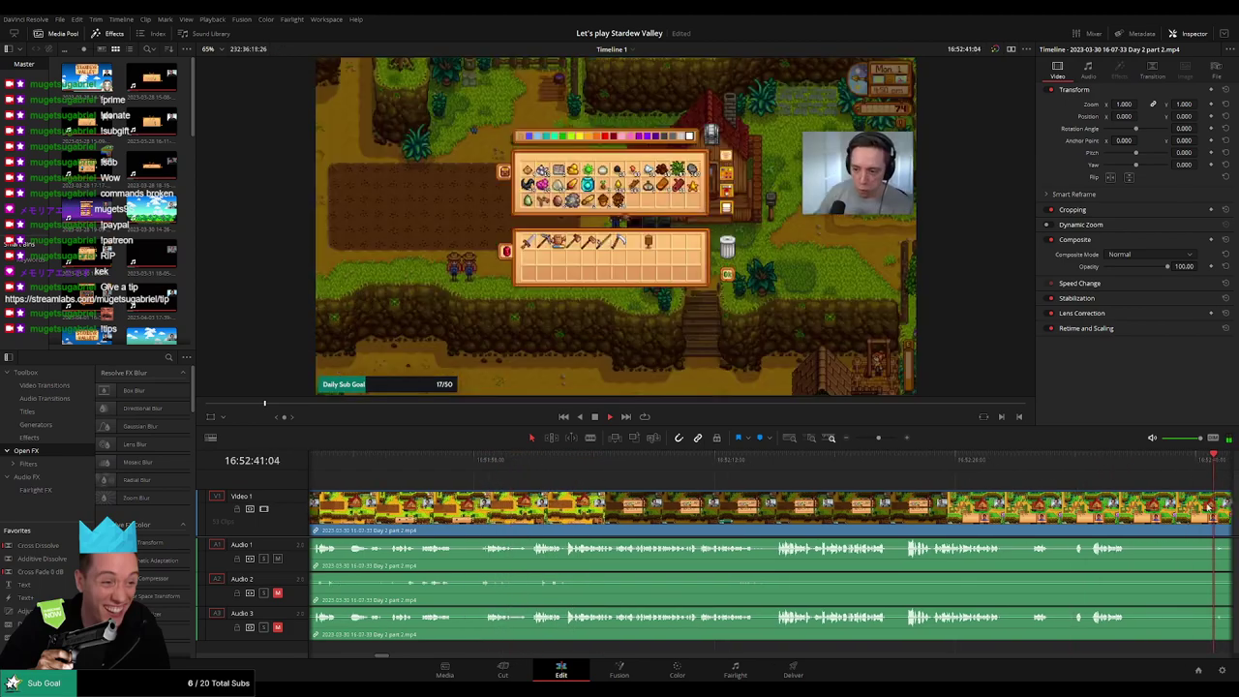
# - Find the pause shortly before 16:52:45 and split Day 2 part 2 on all tracks at 16:52:44:30
pyautogui.click(703, 465)
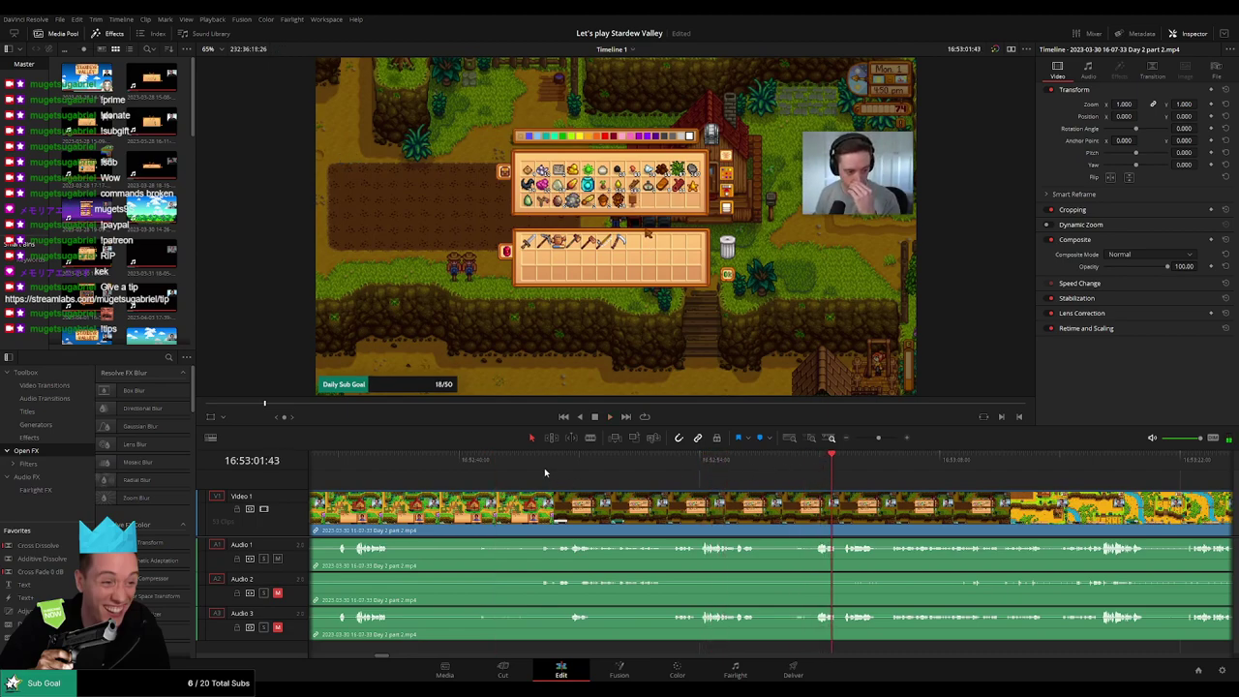
pyautogui.press('space')
pyautogui.scroll(6, 544, 491)
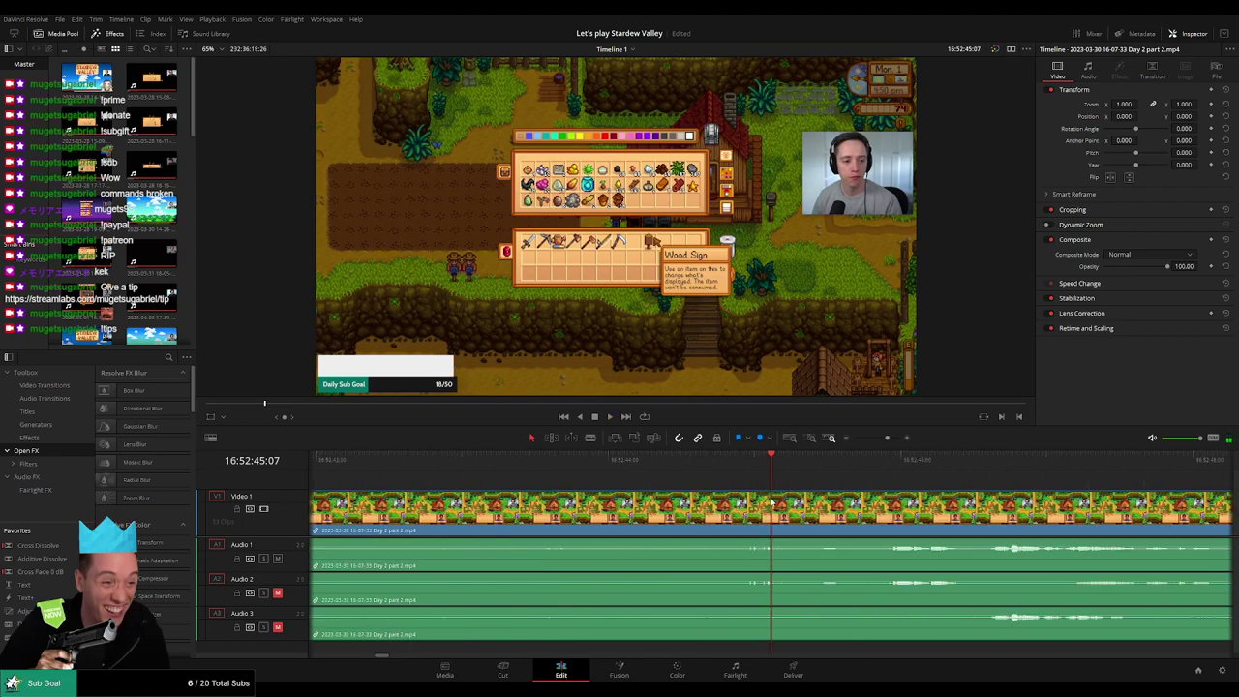
pyautogui.moveTo(757, 468); pyautogui.dragTo(683, 493)
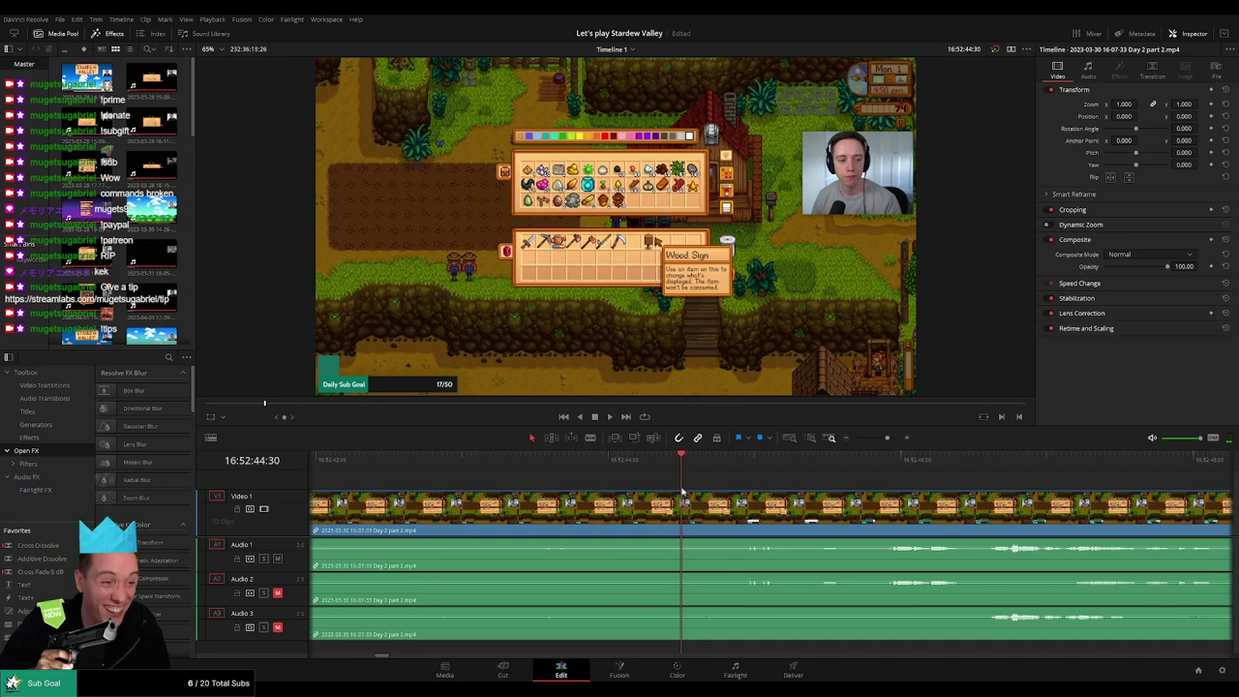
pyautogui.click(689, 520)
pyautogui.press('a')
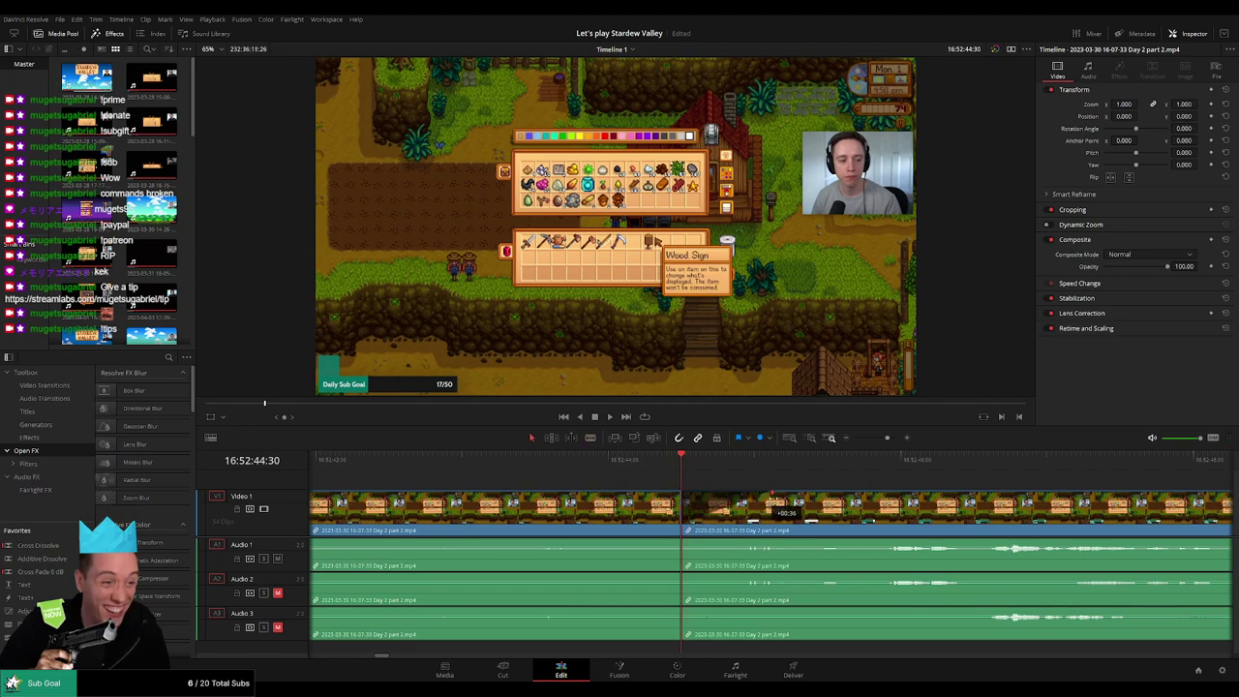
# - Add fades of about one second on both sides of the 16:52:44:30 cut on Video 1 and all three audio tracks
pyautogui.moveTo(772, 494); pyautogui.dragTo(520, 500)
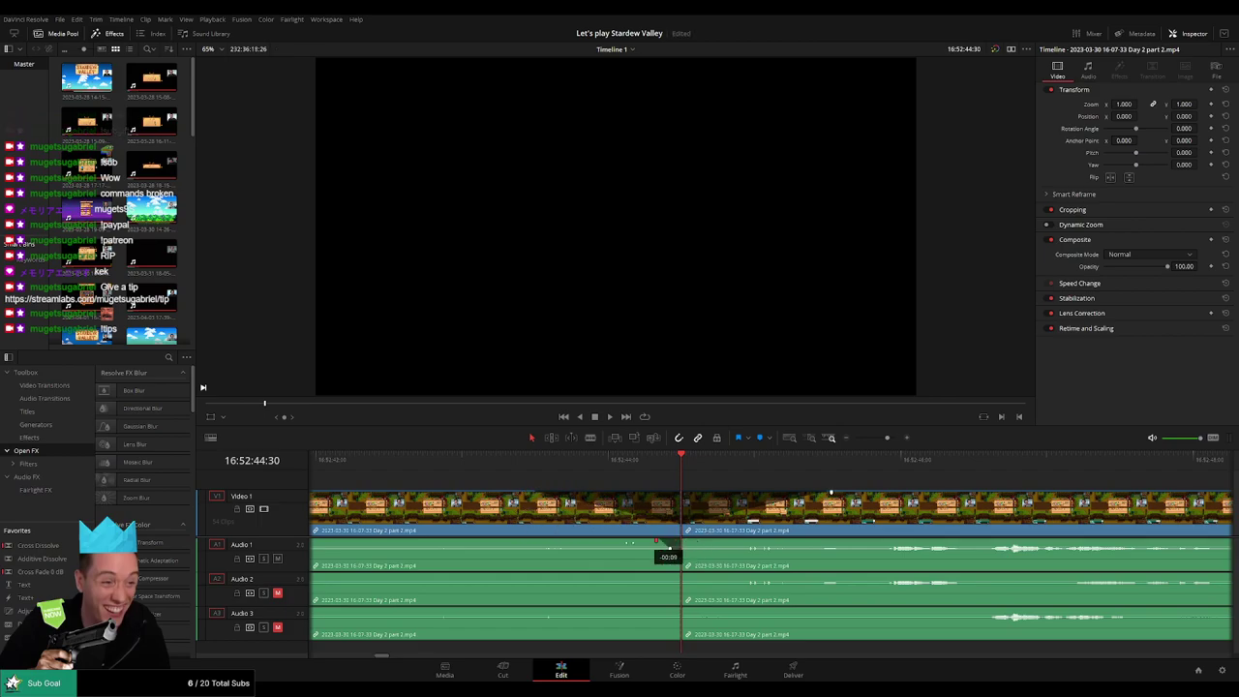
pyautogui.moveTo(668, 548); pyautogui.dragTo(537, 544)
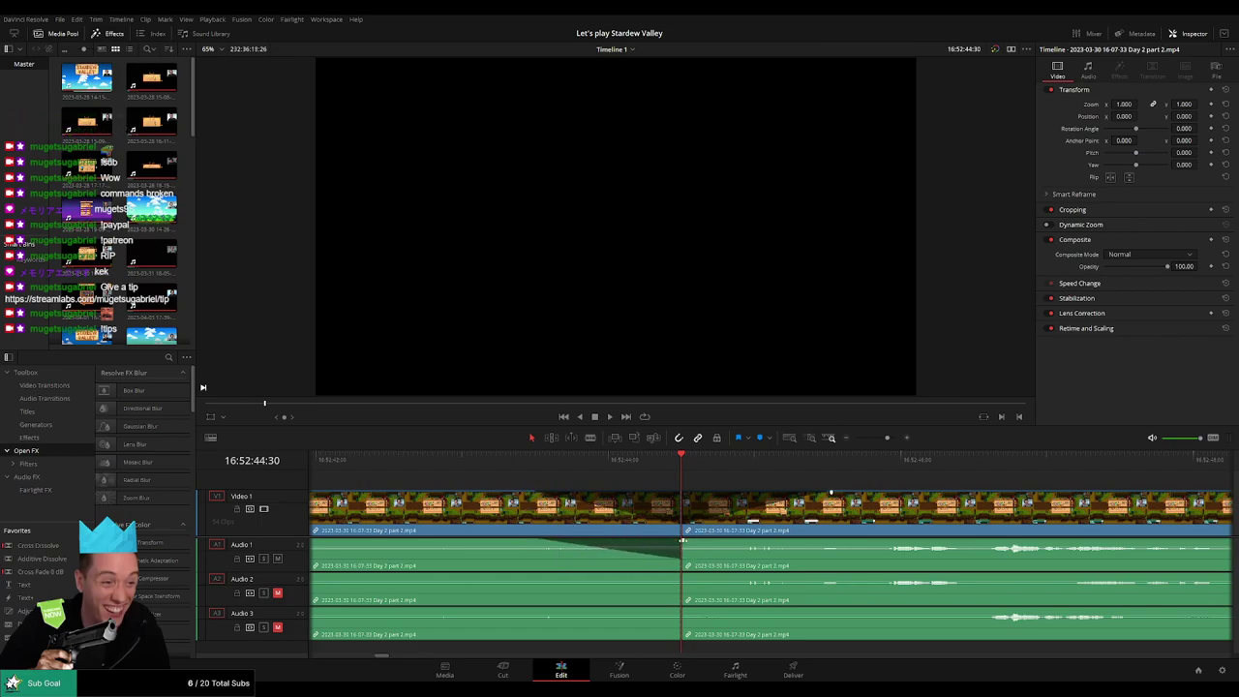
pyautogui.moveTo(682, 541); pyautogui.dragTo(801, 541)
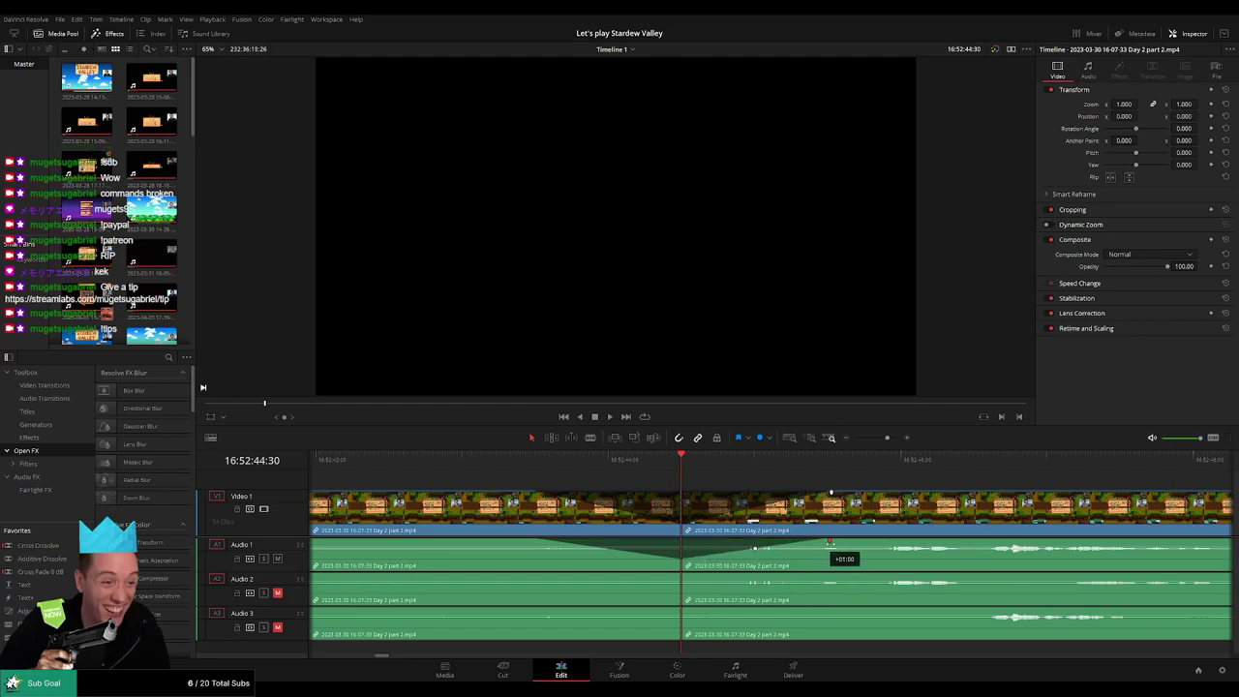
pyautogui.moveTo(679, 575); pyautogui.dragTo(539, 577)
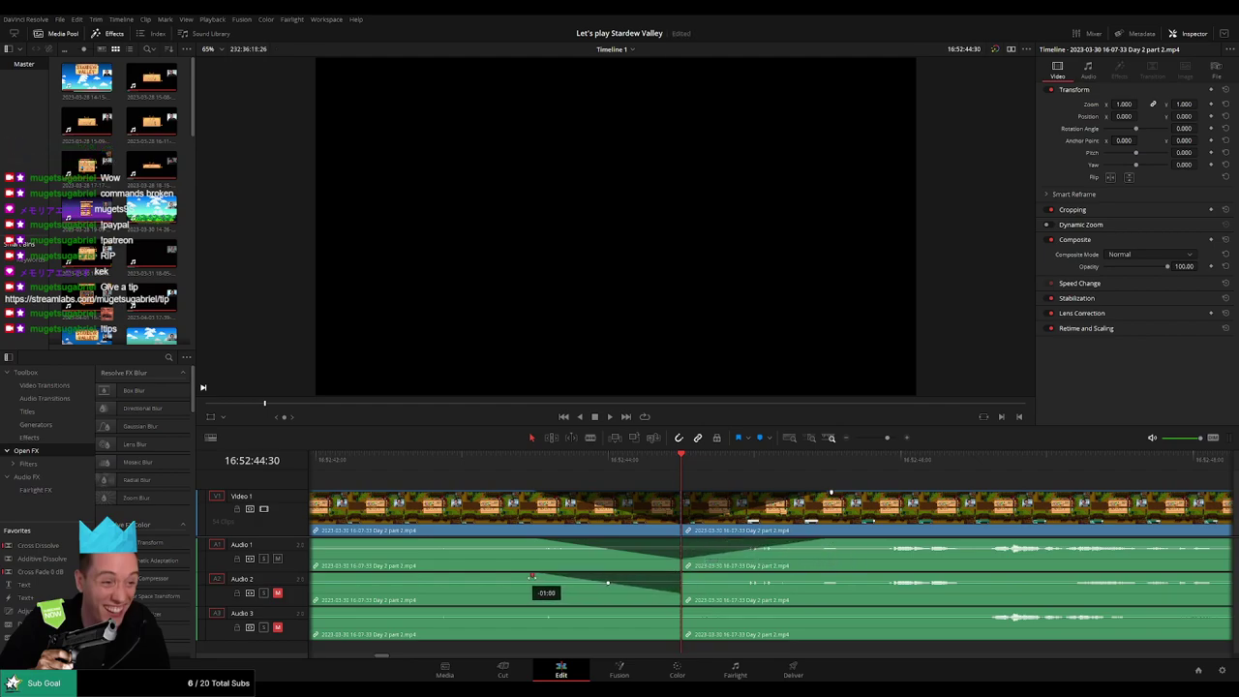
pyautogui.moveTo(684, 574); pyautogui.dragTo(811, 577)
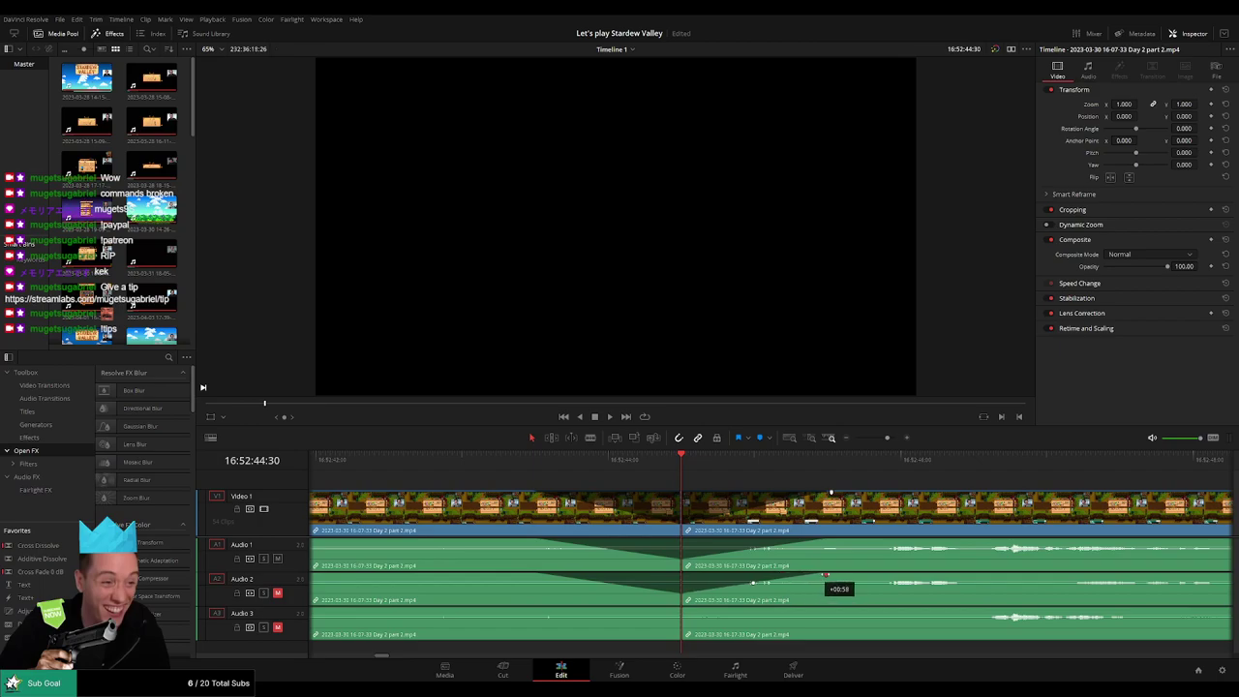
pyautogui.moveTo(675, 612); pyautogui.dragTo(537, 612)
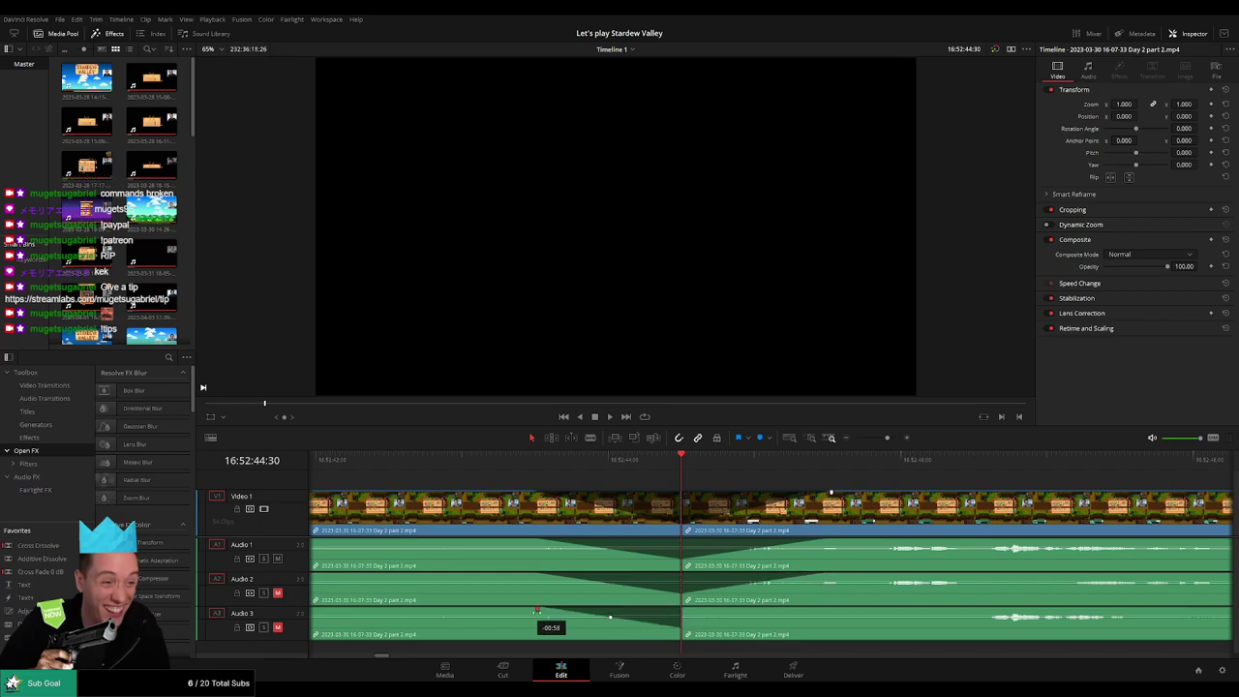
pyautogui.moveTo(693, 613); pyautogui.dragTo(825, 610)
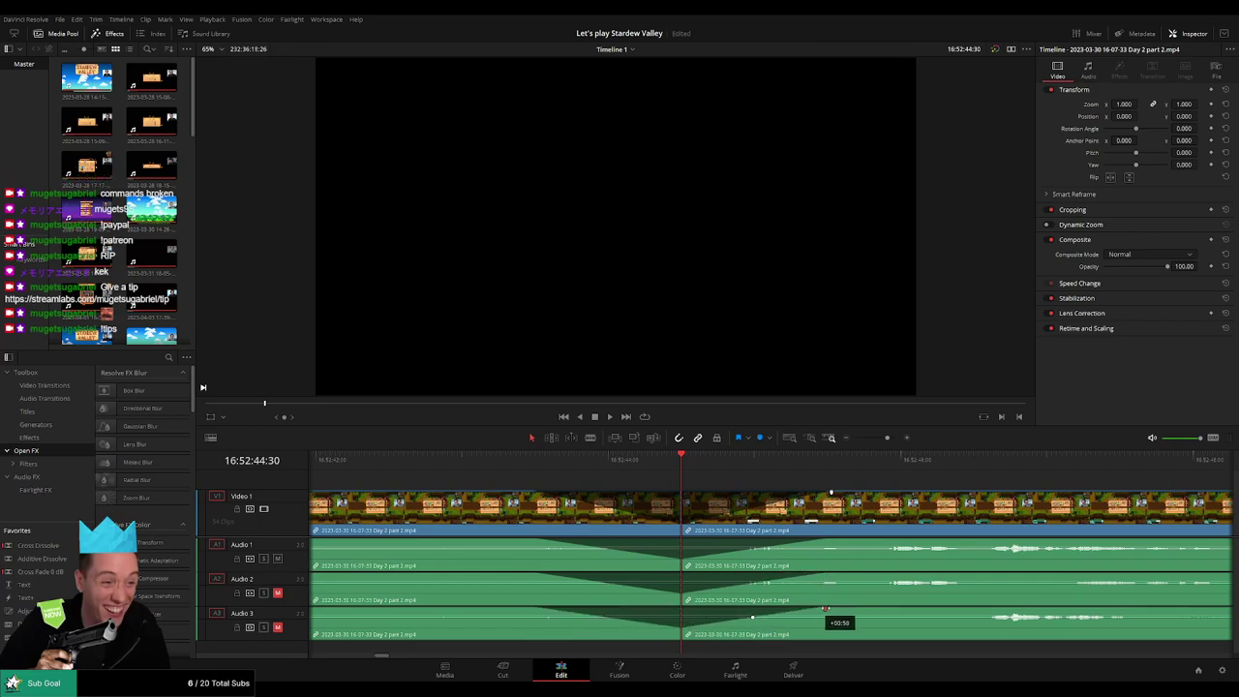
# - Move the remaining Day 2 part 2 footage with its audio so that it starts at 18:00:00:00
pyautogui.moveTo(886, 438); pyautogui.dragTo(854, 443)
pyautogui.moveTo(859, 493); pyautogui.dragTo(883, 507)
pyautogui.click(408, 466)
pyautogui.click(541, 502)
pyautogui.click(540, 501)
pyautogui.moveTo(491, 478); pyautogui.dragTo(573, 488)
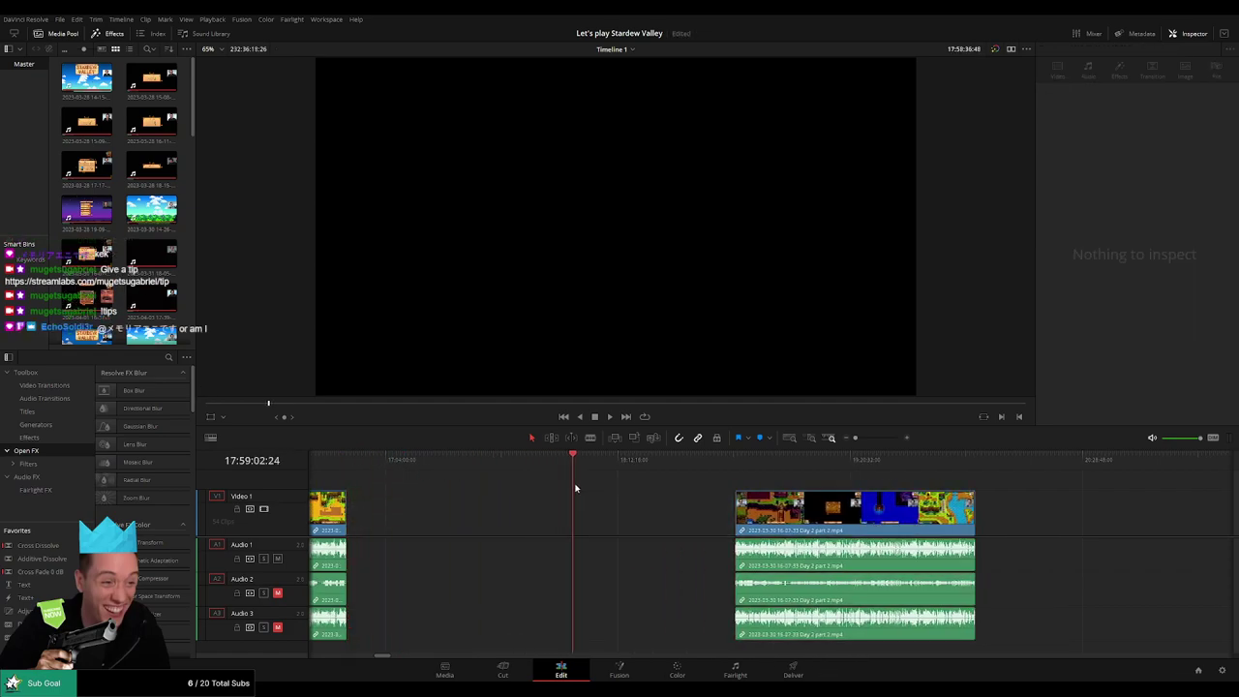
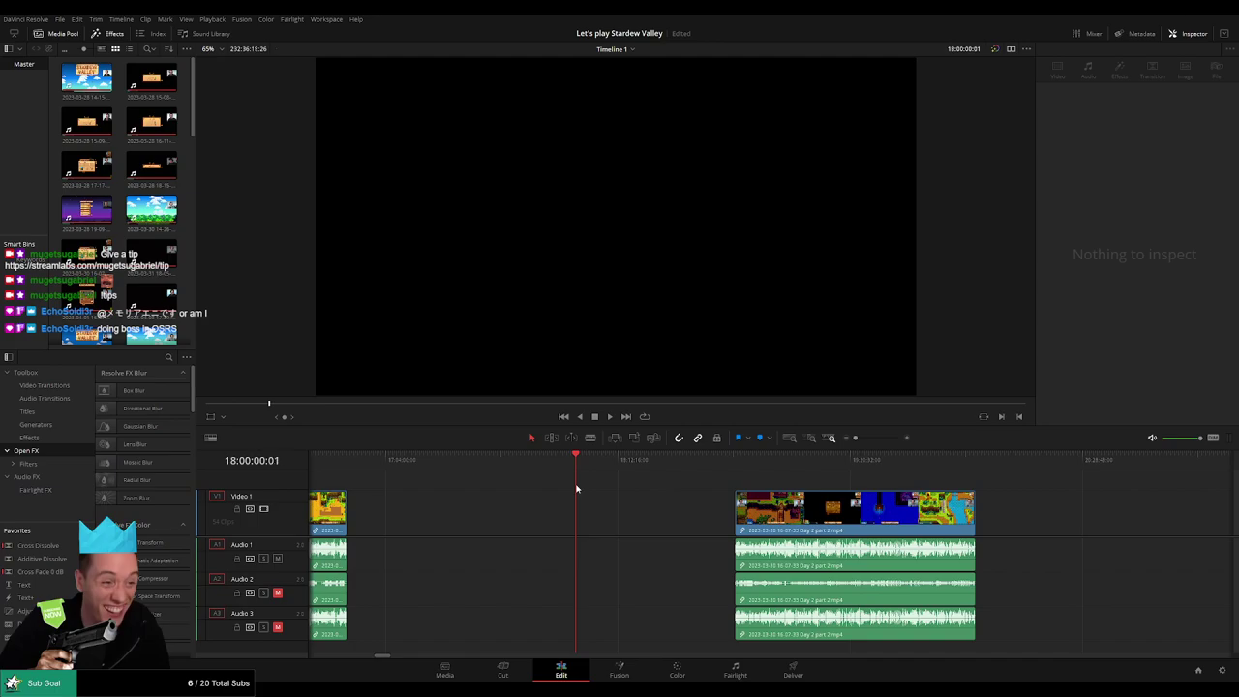
pyautogui.moveTo(821, 520); pyautogui.dragTo(661, 492)
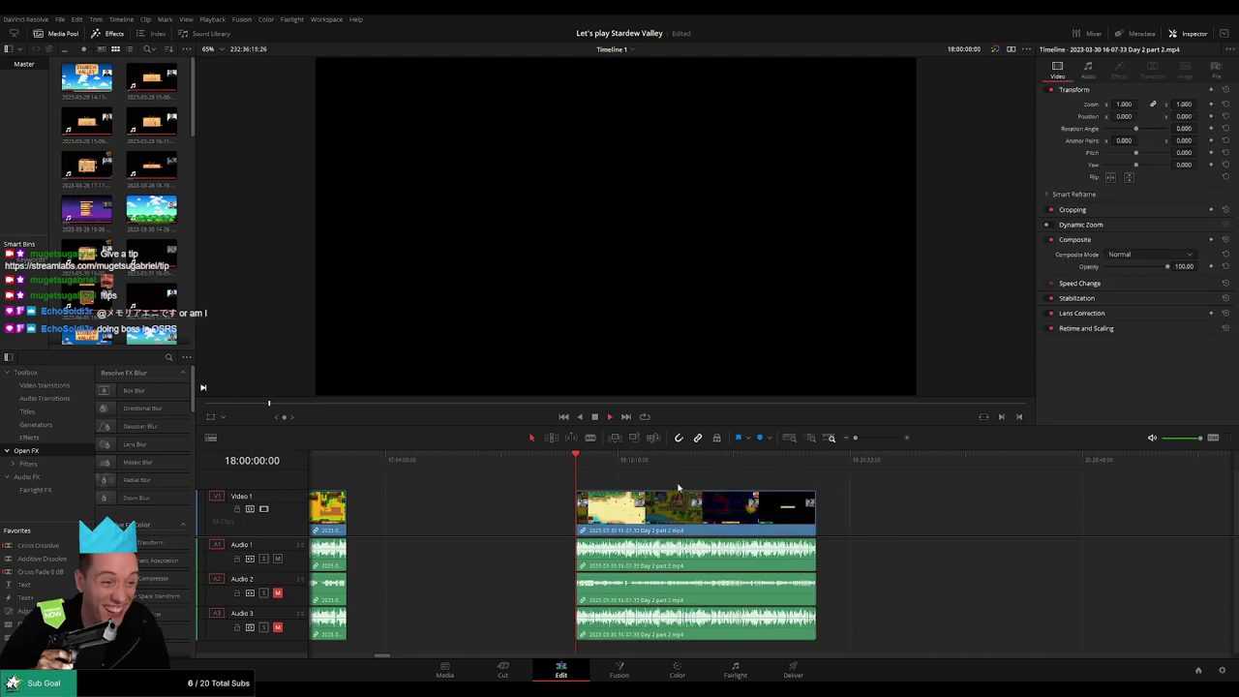
# - Play the start of the moved Day 2 part 2 piece and passages around 18:52:00 to look for an episode ending
pyautogui.press('space')
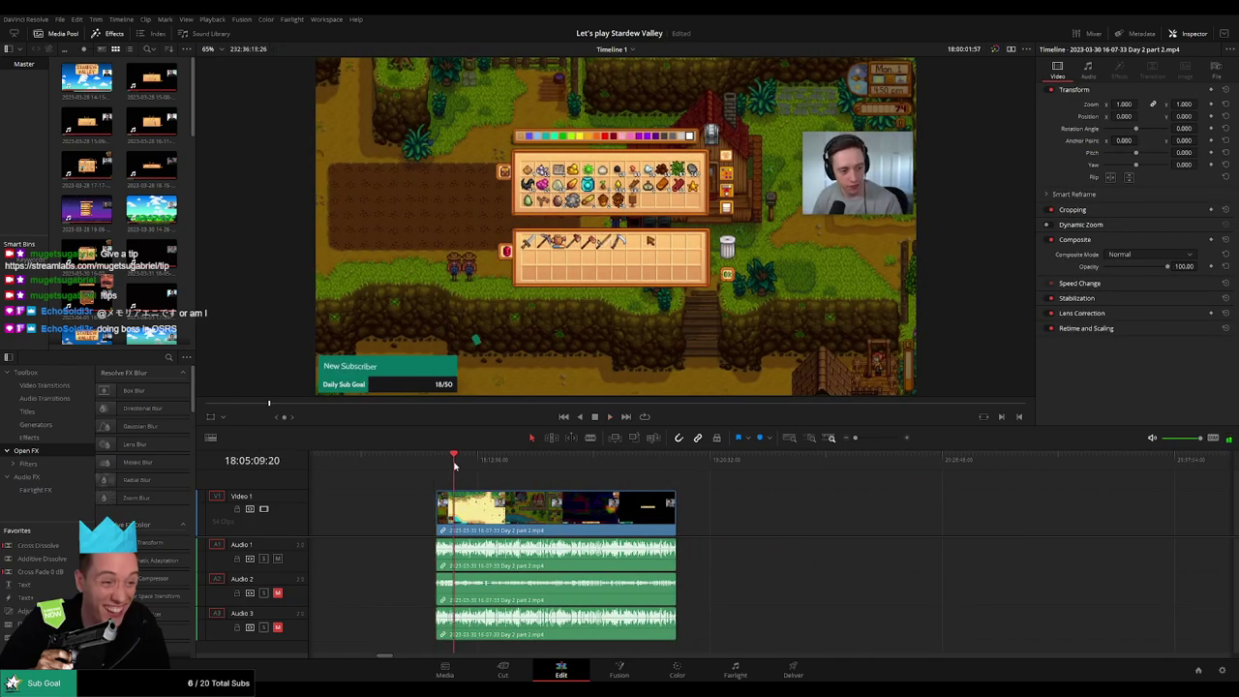
pyautogui.click(543, 461)
pyautogui.moveTo(545, 476); pyautogui.dragTo(614, 480)
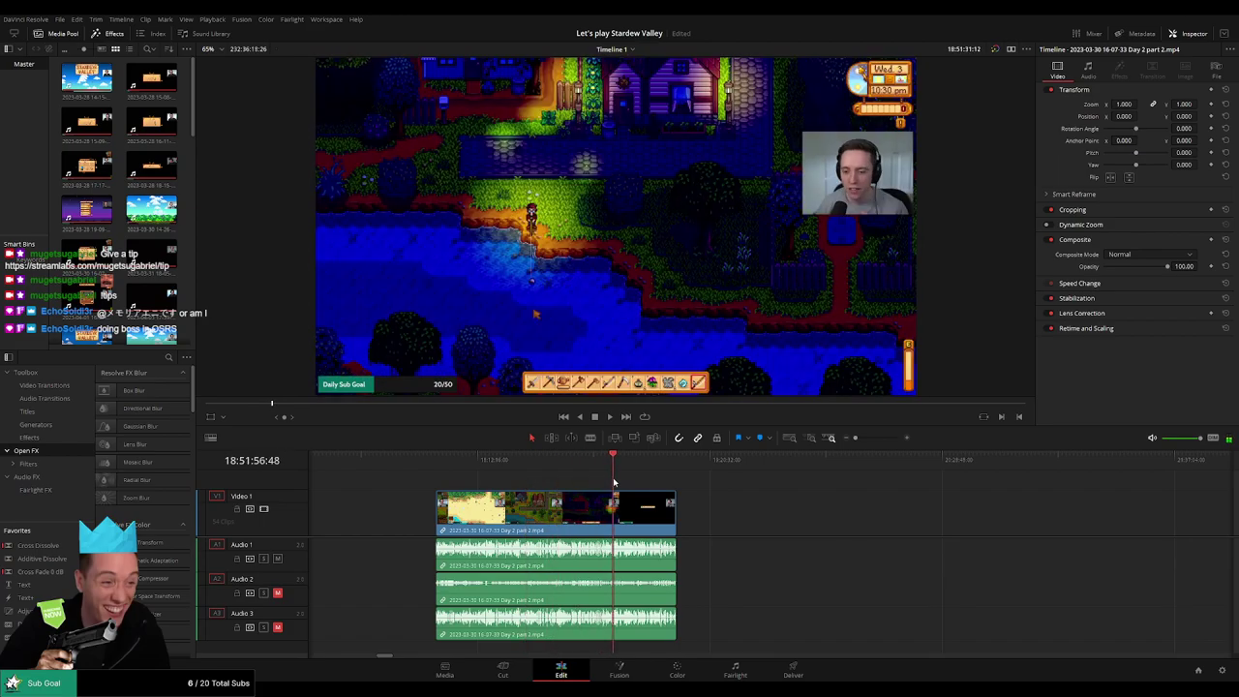
pyautogui.scroll(8, 716, 504)
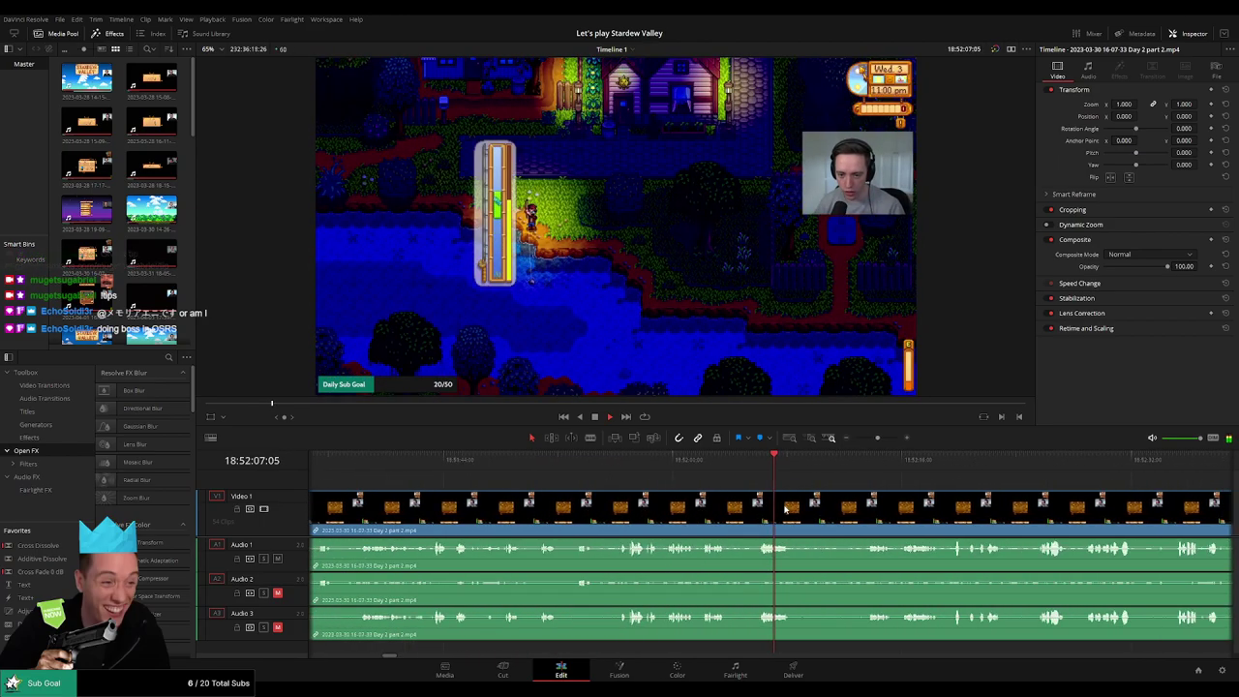
pyautogui.click(694, 468)
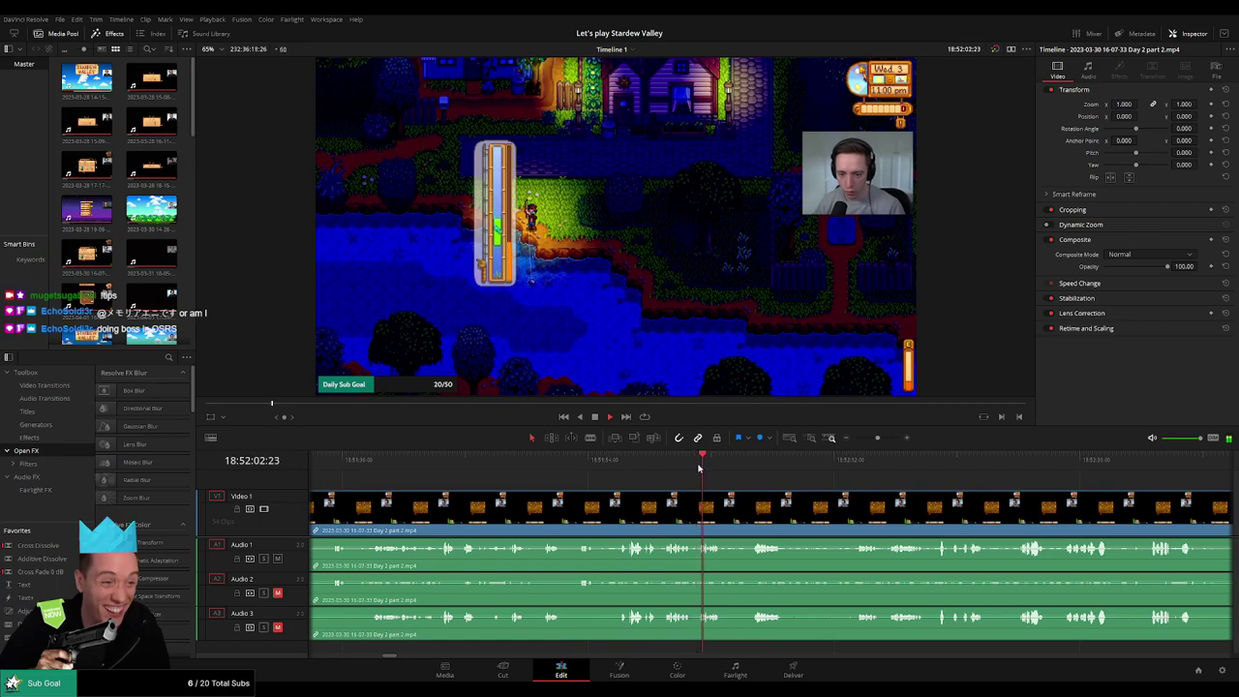
pyautogui.scroll(2, 743, 500)
pyautogui.scroll(3, 742, 500)
pyautogui.click(630, 470)
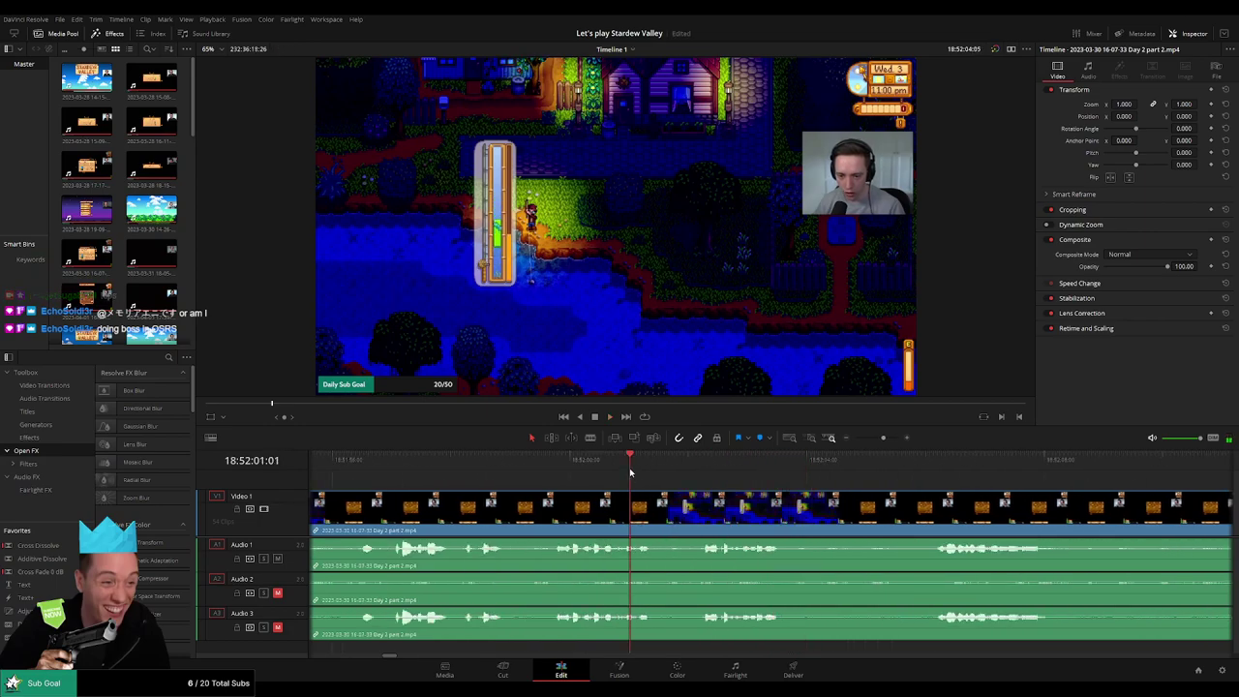
pyautogui.click(532, 467)
# - Play passages between about 18:52:00 and 18:52:26 in Day 2 part 2 to compare possible pauses for the cut
pyautogui.hscroll(2, 730, 475)
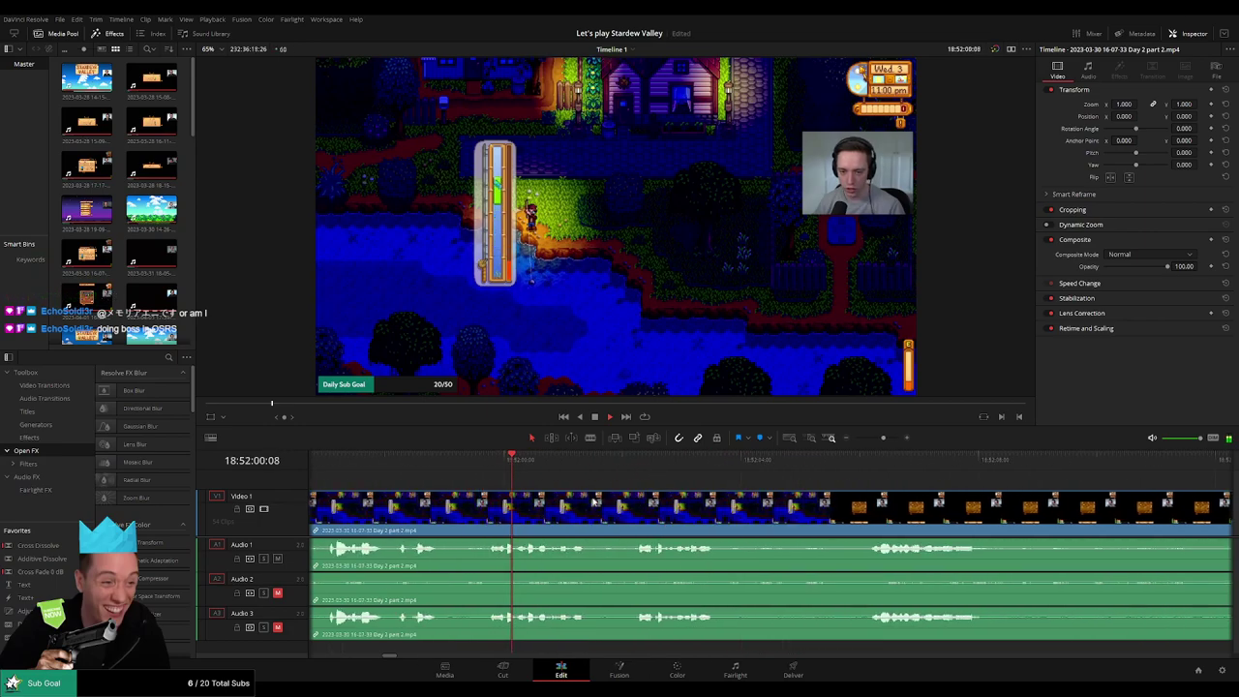
pyautogui.click(789, 467)
pyautogui.hscroll(4, 852, 499)
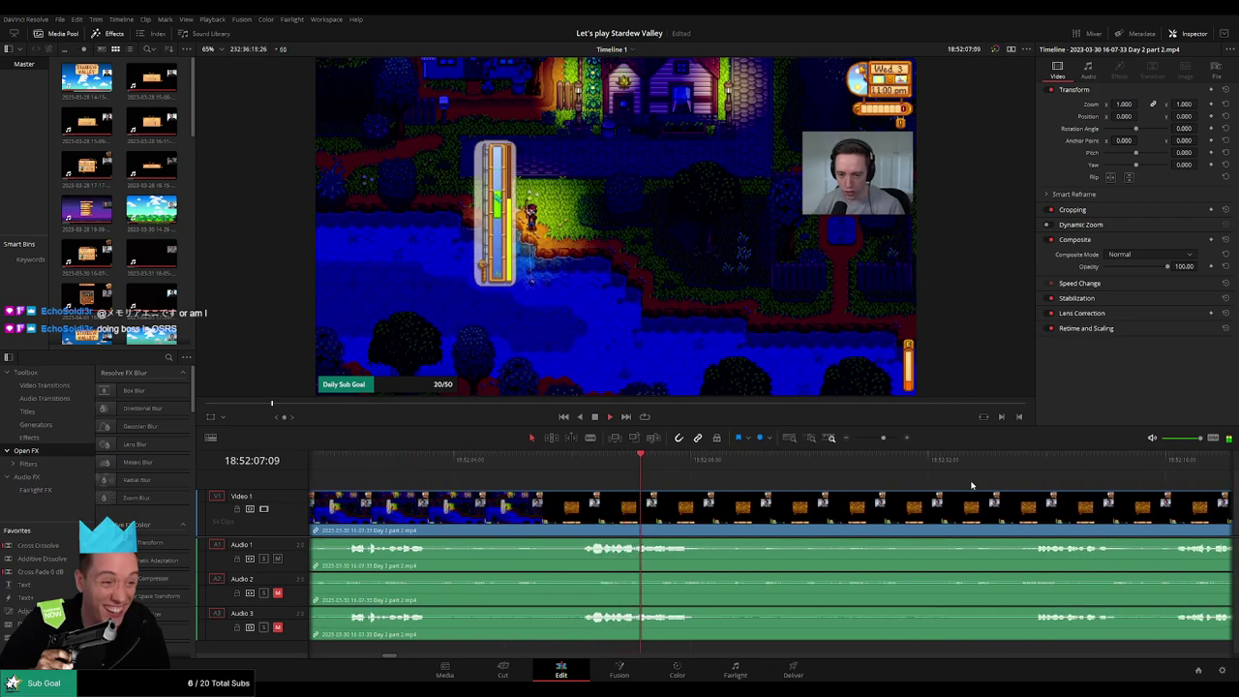
pyautogui.click(1030, 465)
pyautogui.hscroll(3, 919, 468)
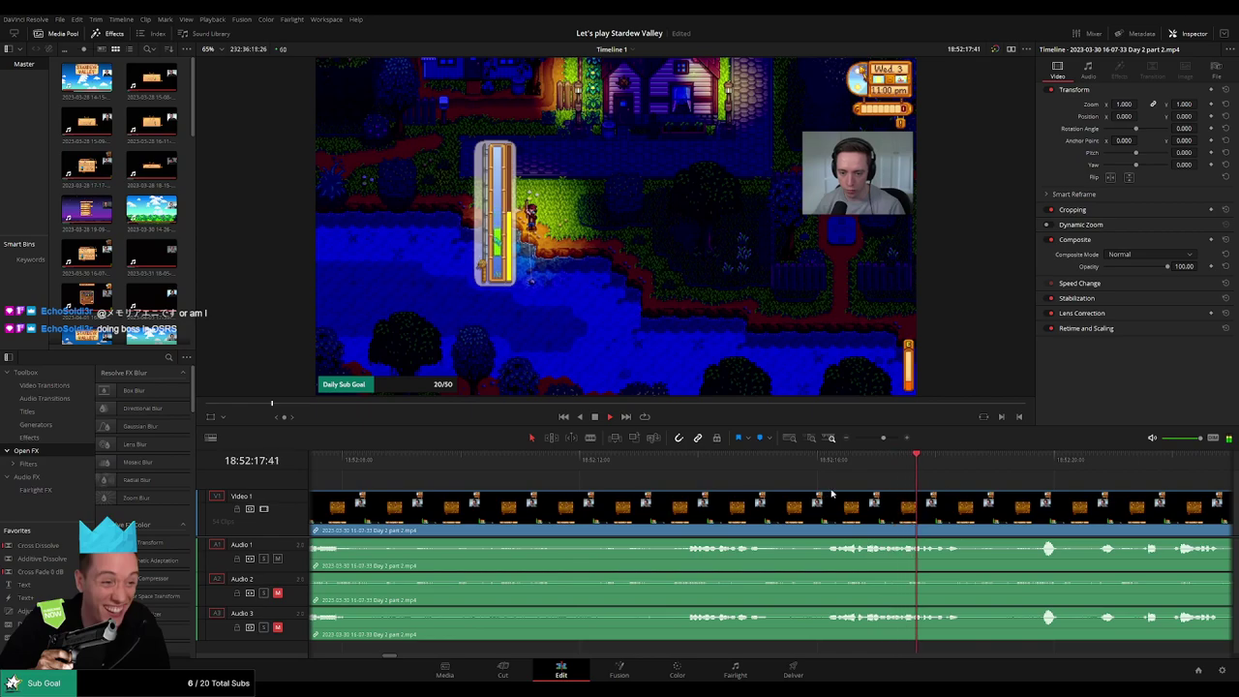
pyautogui.hscroll(2, 852, 488)
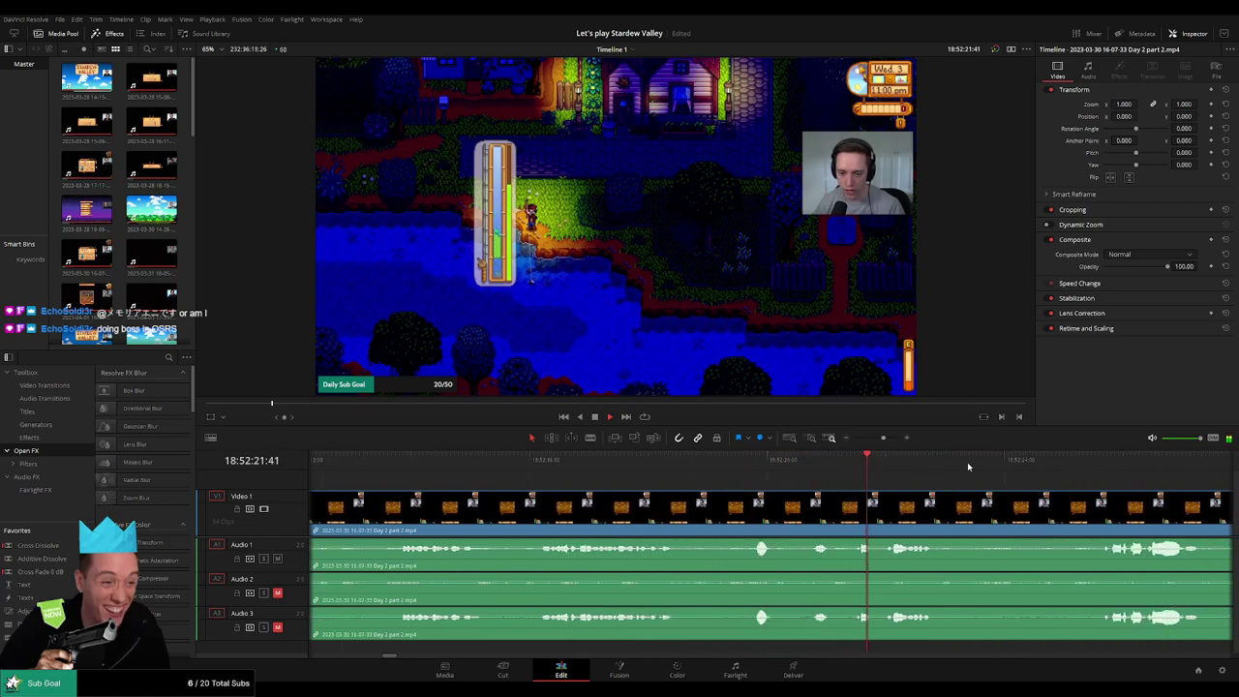
pyautogui.click(1080, 469)
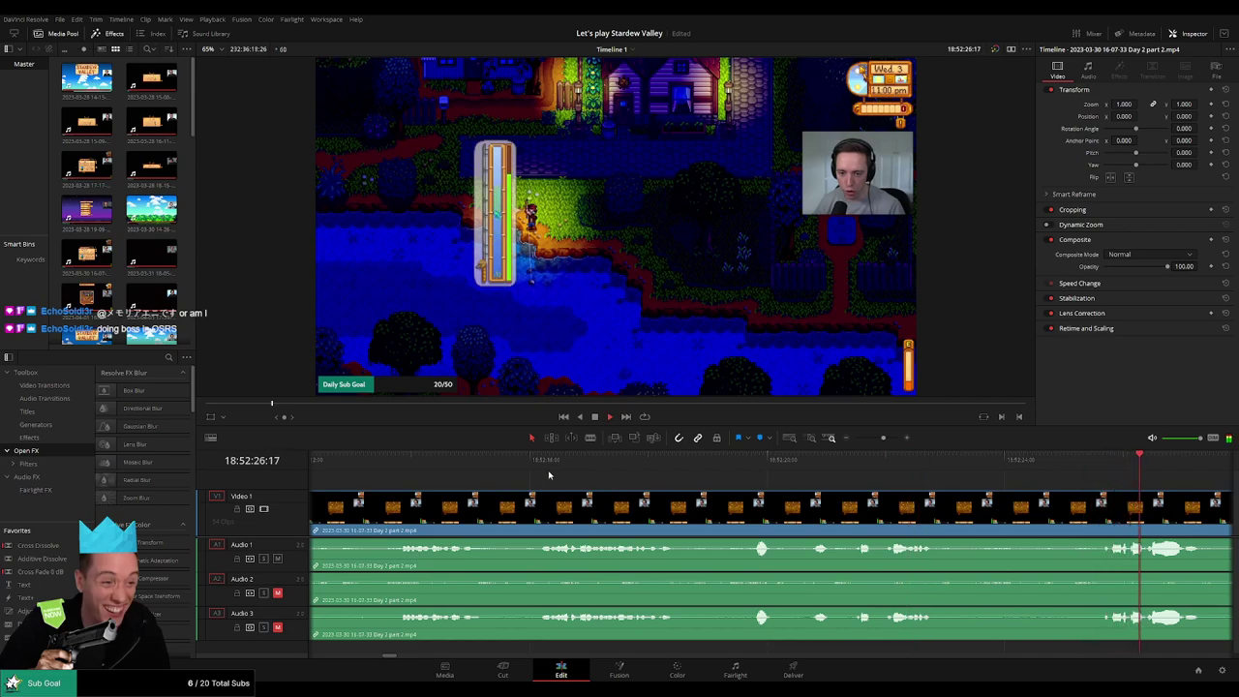
# - Find the pause in speech shortly before 18:52:06 and split Day 2 part 2 on all tracks at 18:52:05:30
pyautogui.click(549, 474)
pyautogui.hscroll(-2, 512, 508)
pyautogui.click(596, 468)
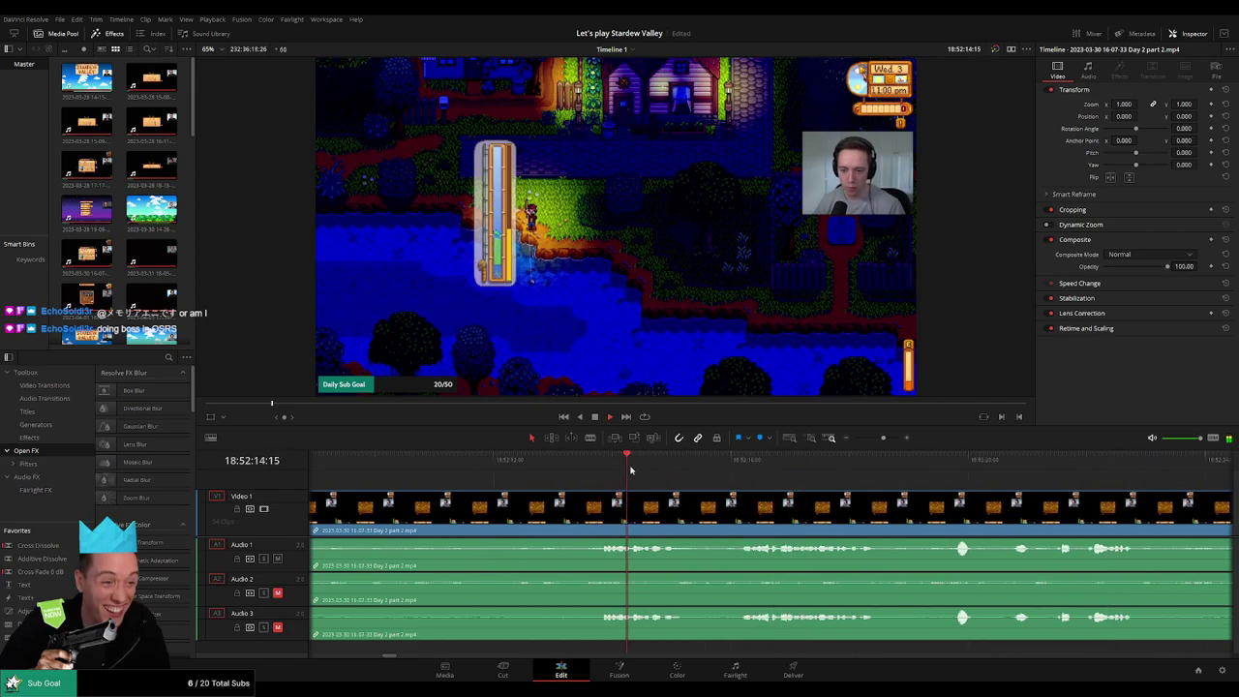
pyautogui.press('space')
pyautogui.moveTo(681, 470); pyautogui.dragTo(459, 488)
pyautogui.hscroll(-4, 459, 501)
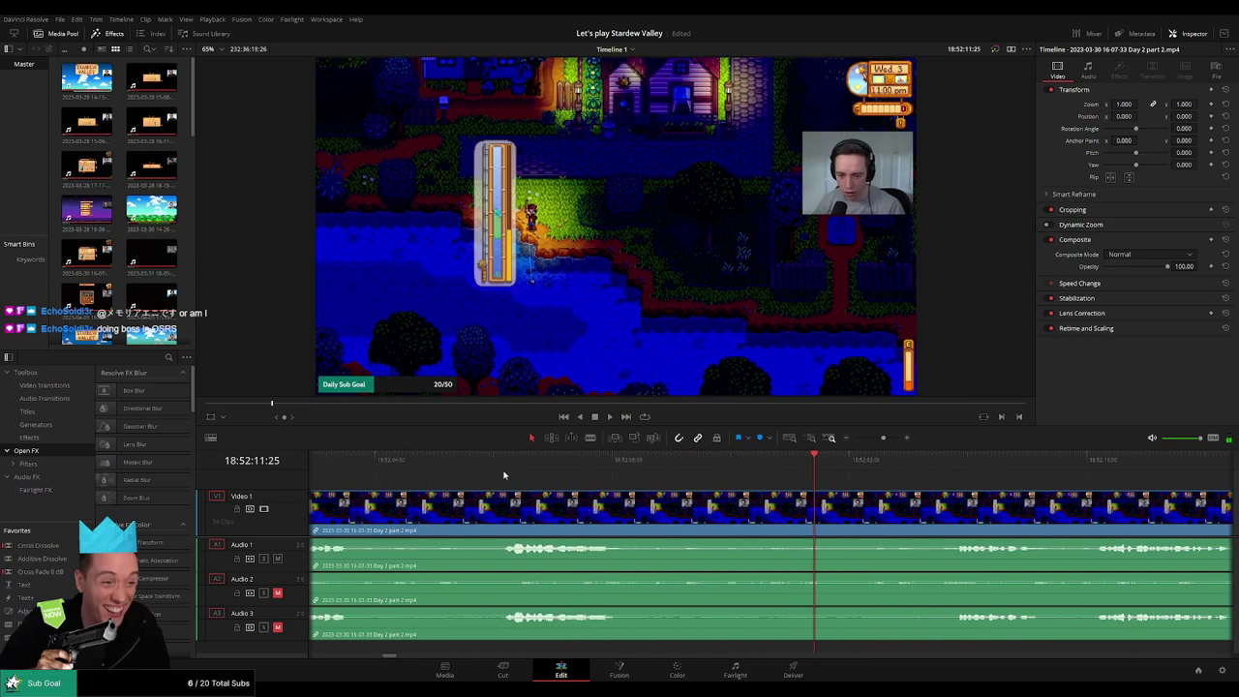
pyautogui.click(500, 474)
pyautogui.hscroll(-2, 501, 505)
pyautogui.hscroll(-1, 688, 507)
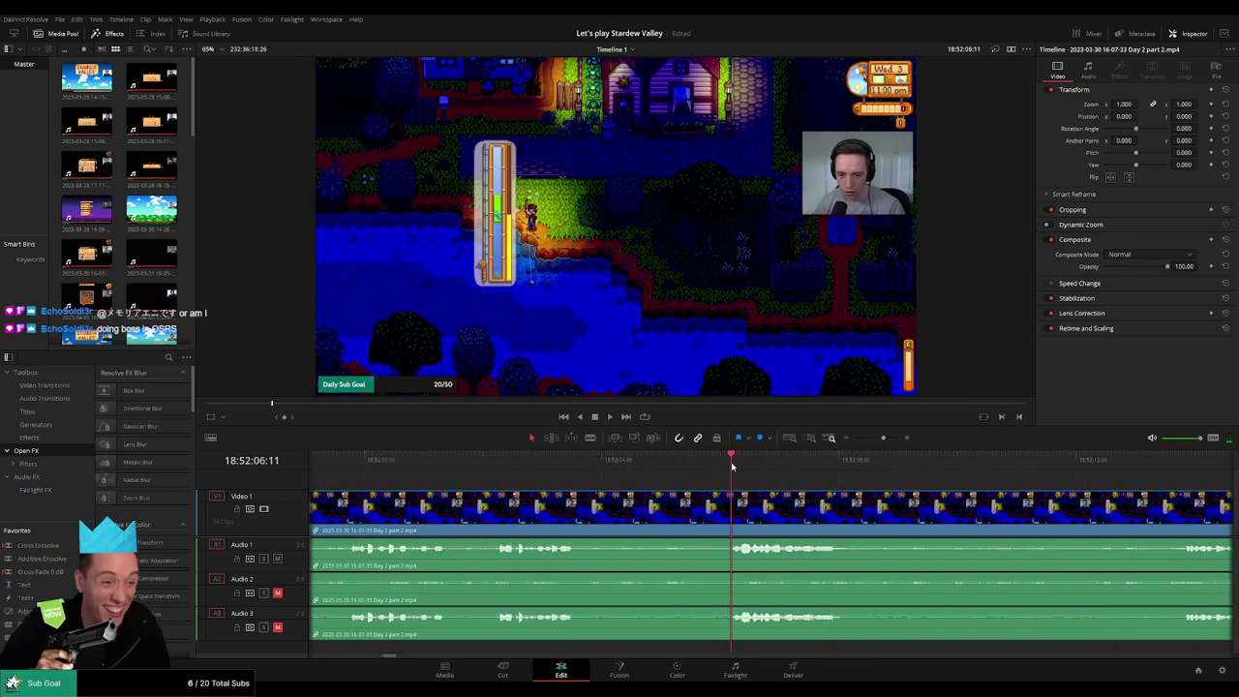
pyautogui.moveTo(733, 467); pyautogui.dragTo(690, 474)
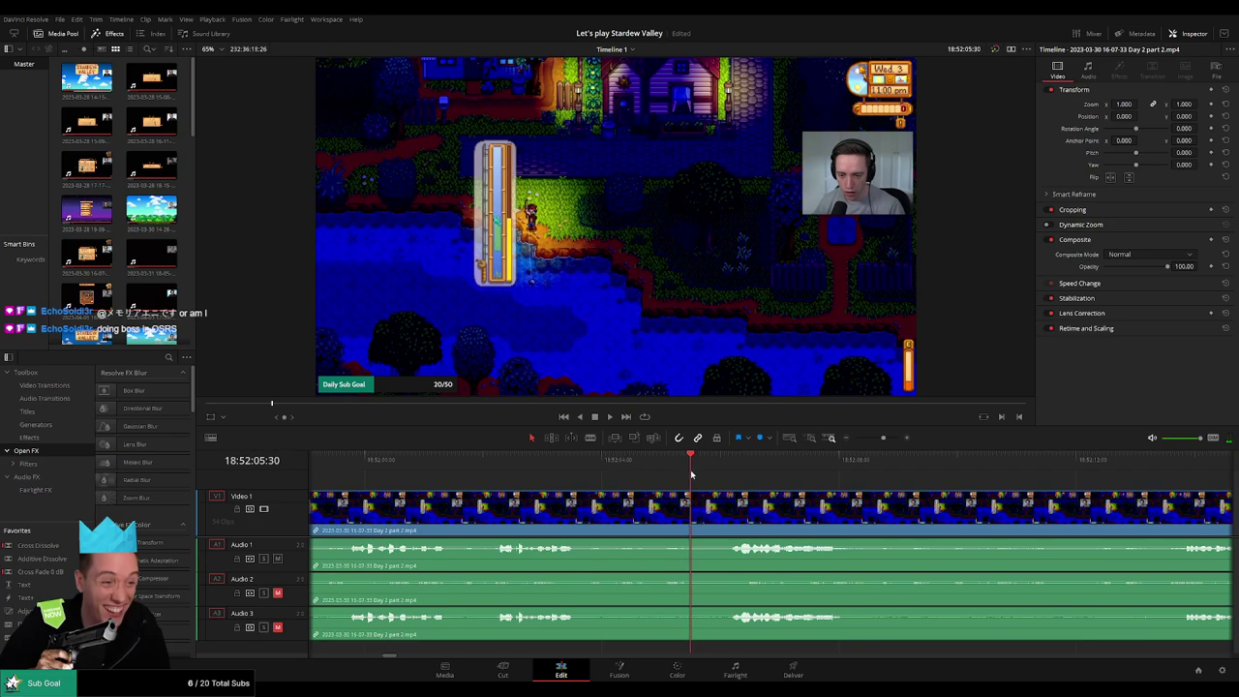
pyautogui.press('b')
pyautogui.click(690, 499)
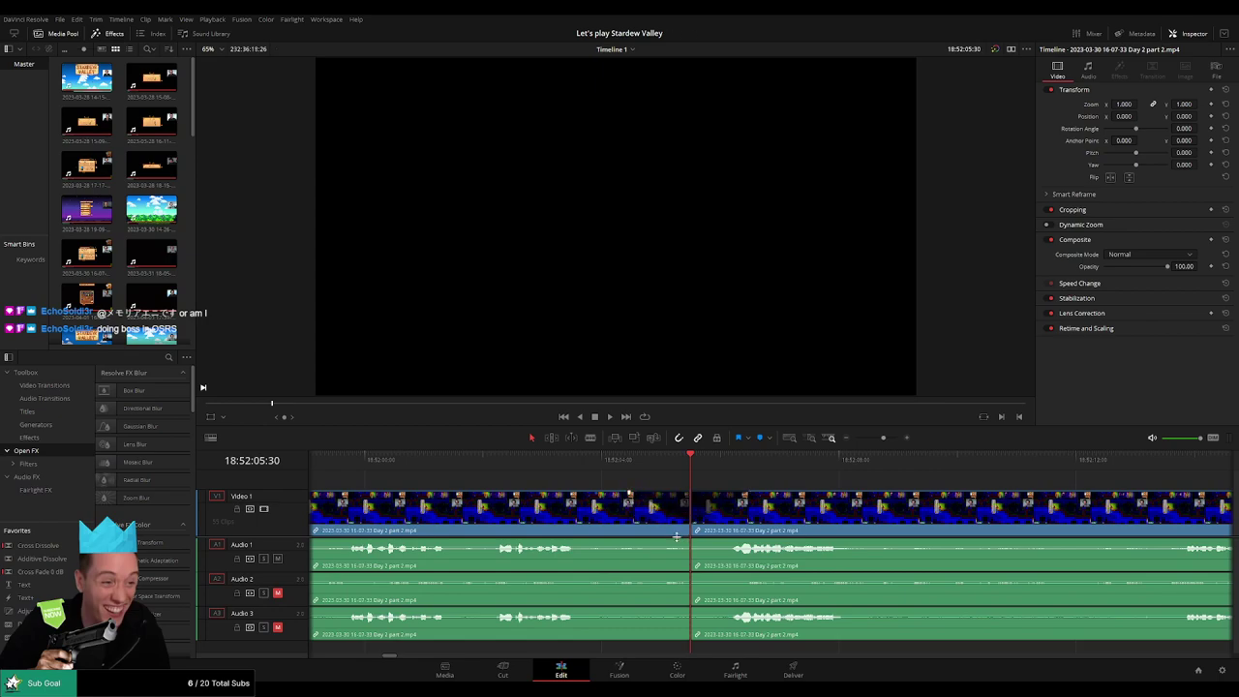
# - Add fades of about one second on both sides of the 18:52:05:30 cut across the tracks
pyautogui.moveTo(685, 540); pyautogui.dragTo(622, 540)
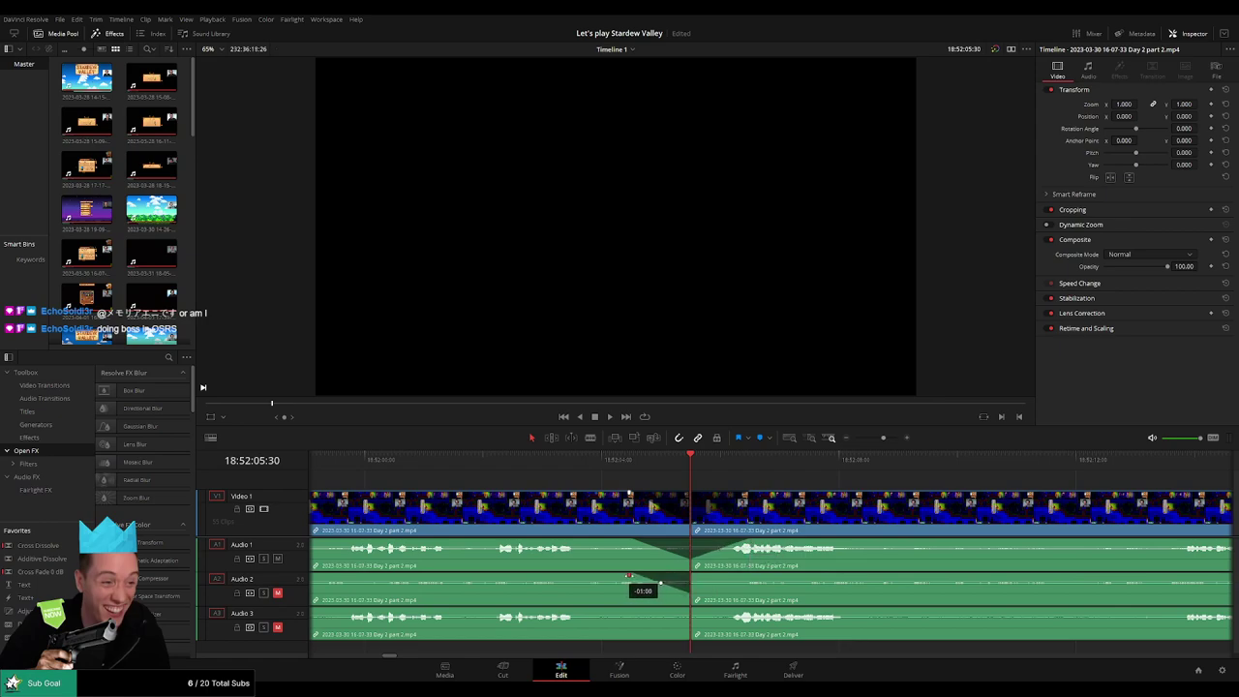
pyautogui.moveTo(693, 576); pyautogui.dragTo(747, 577)
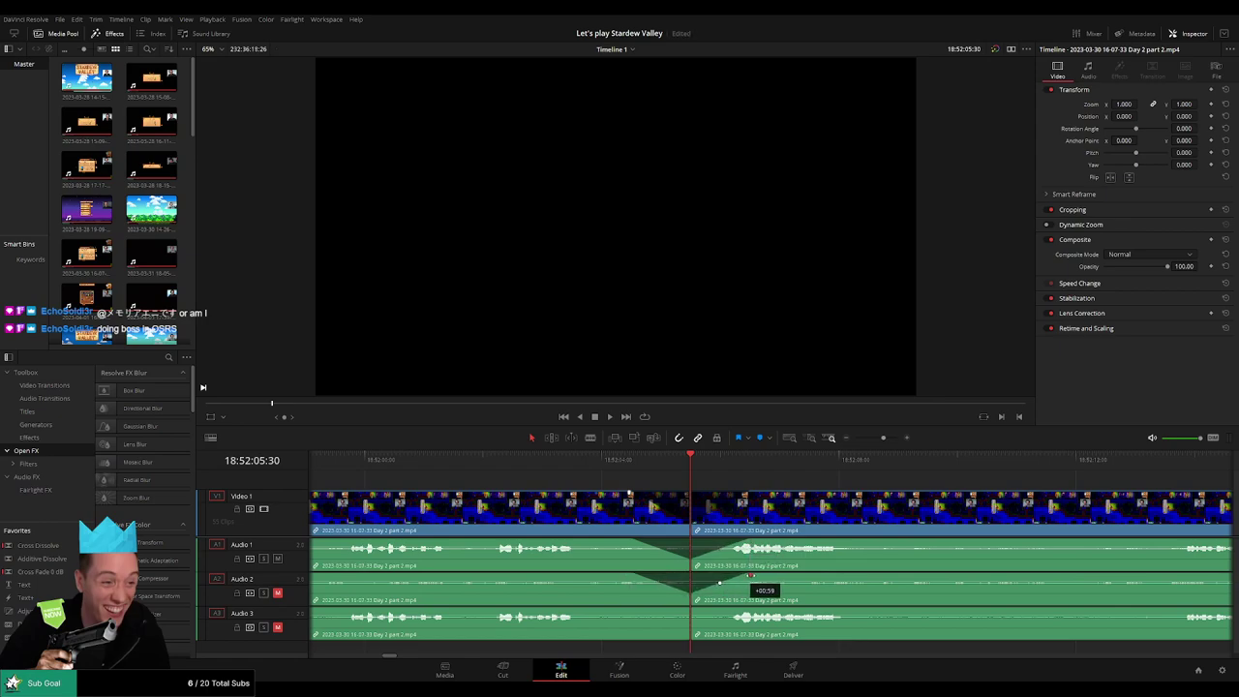
pyautogui.moveTo(685, 609); pyautogui.dragTo(745, 609)
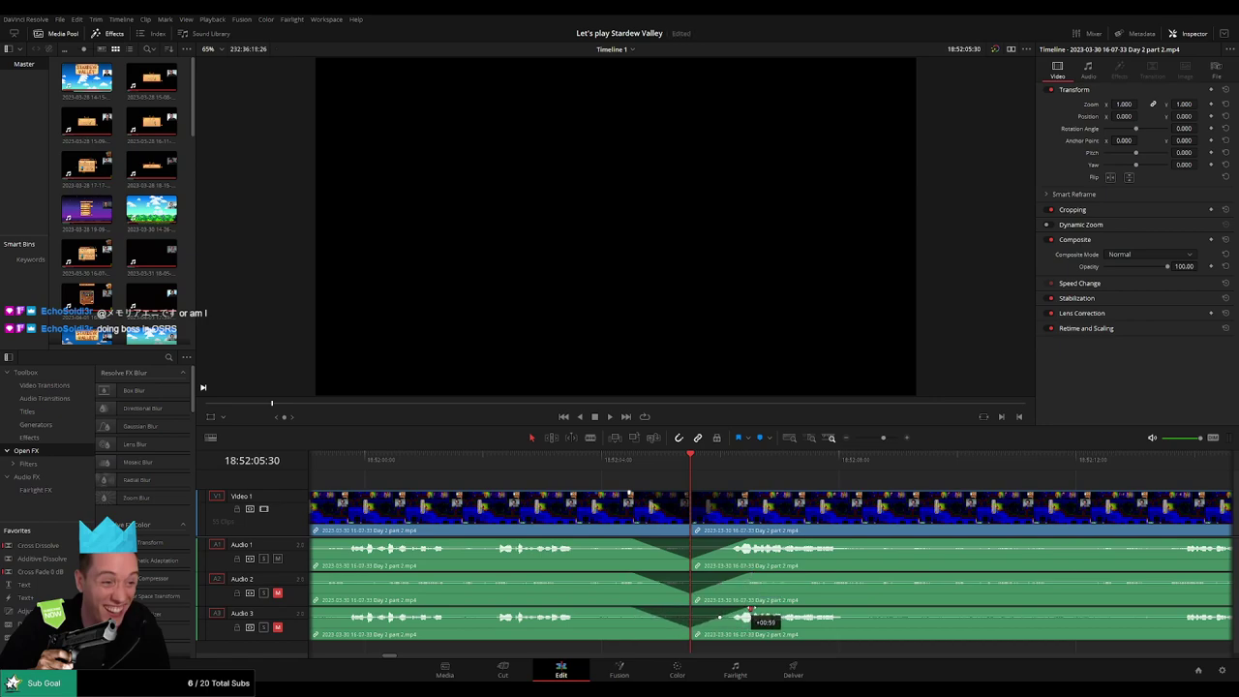
# - Move the leftover Day 2 part 2 piece after the 18:52:05:30 cut directly against the start of the Day 3 clip
pyautogui.moveTo(882, 440); pyautogui.dragTo(855, 440)
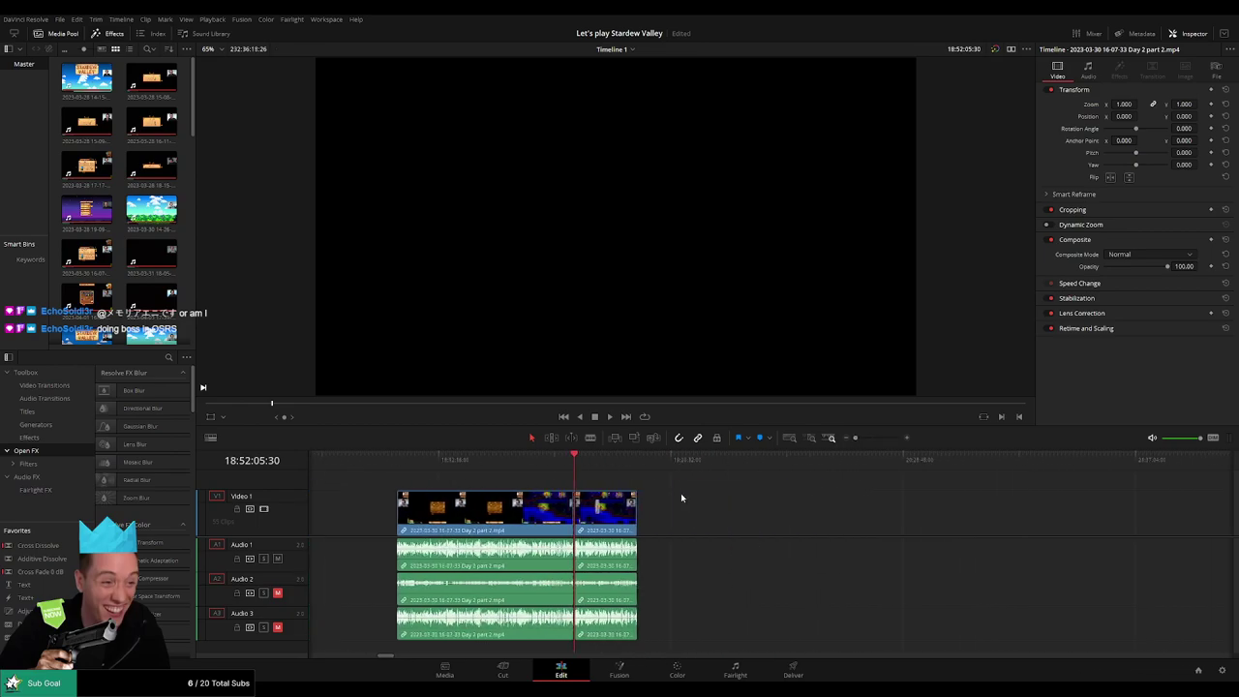
pyautogui.click(569, 465)
pyautogui.hscroll(3, 541, 484)
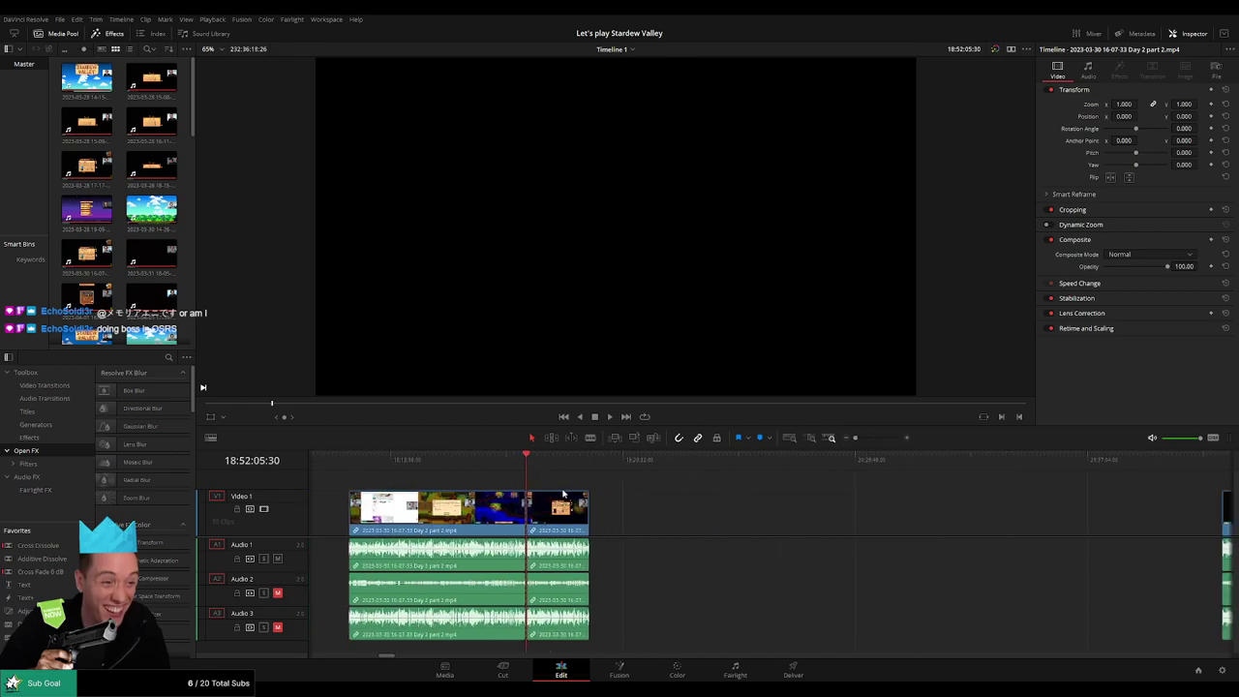
pyautogui.moveTo(433, 513); pyautogui.dragTo(1083, 514)
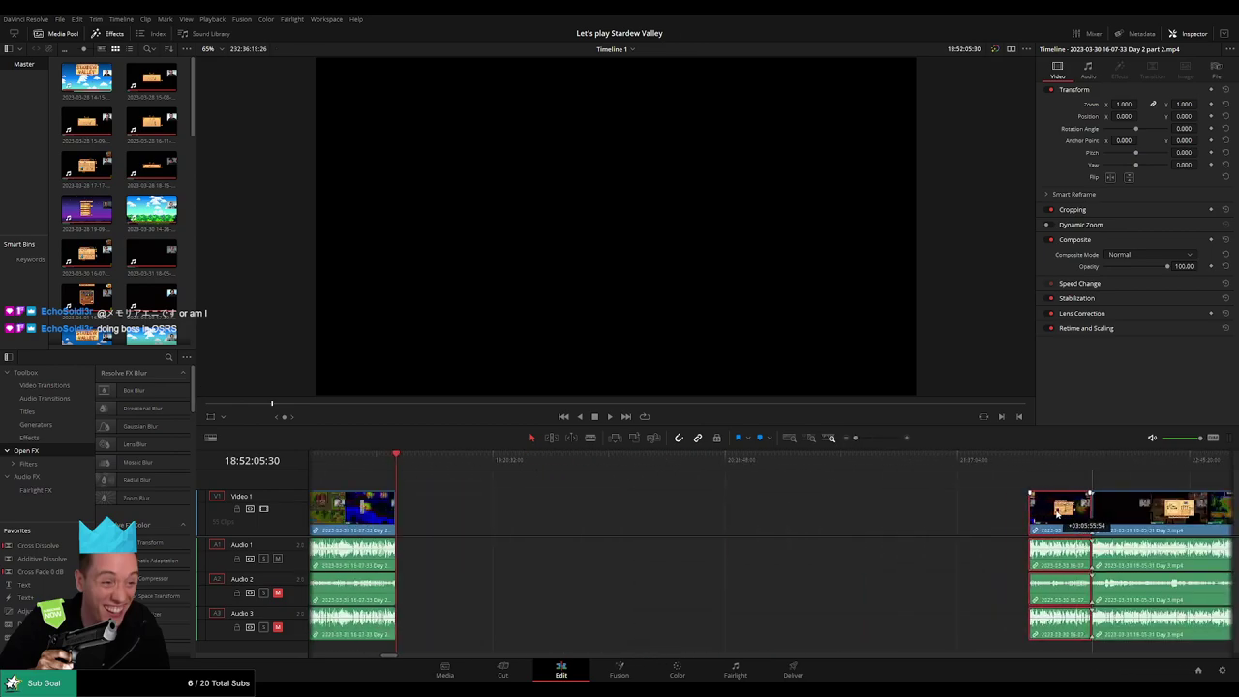
pyautogui.click(593, 515)
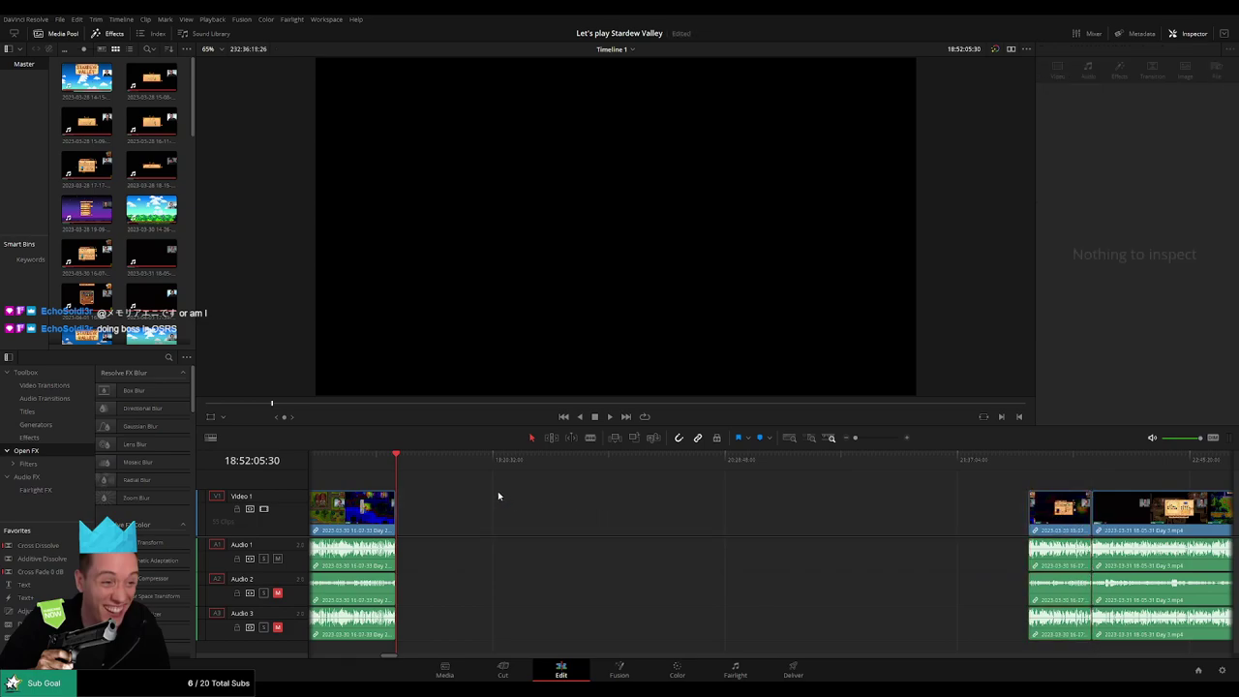
# - Add a timeline marker at 18:52:05:30 named "10 episodes"
pyautogui.press('m')
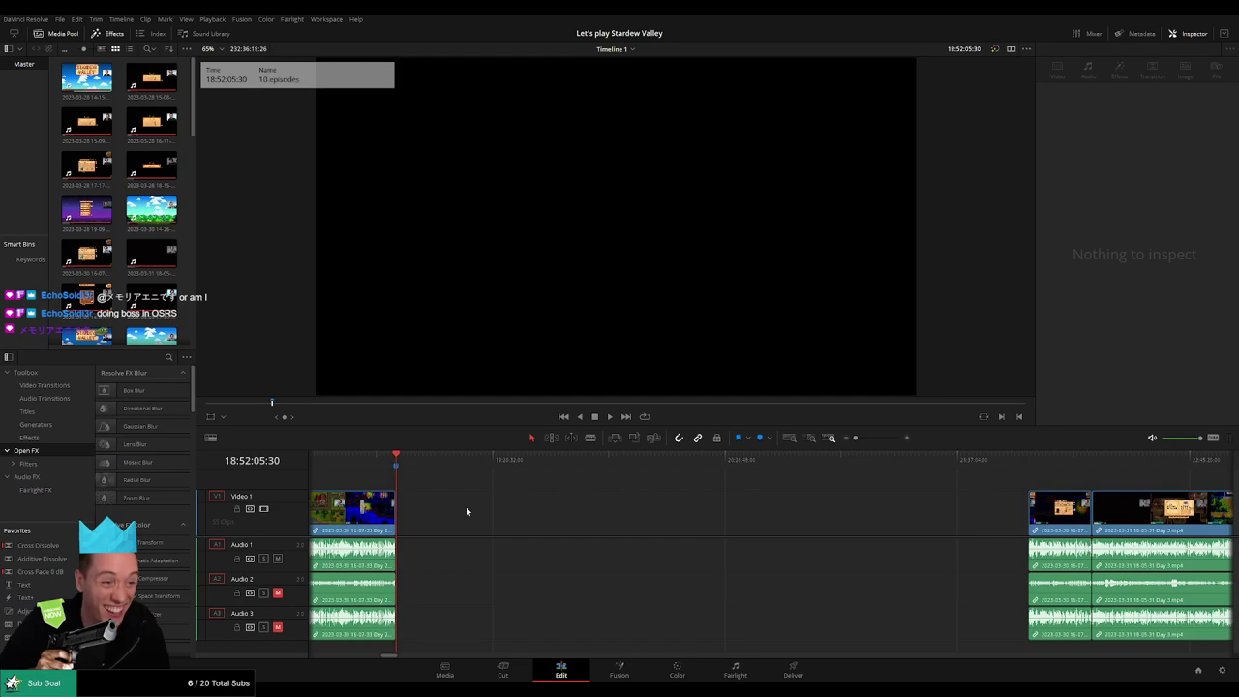
pyautogui.click(501, 518)
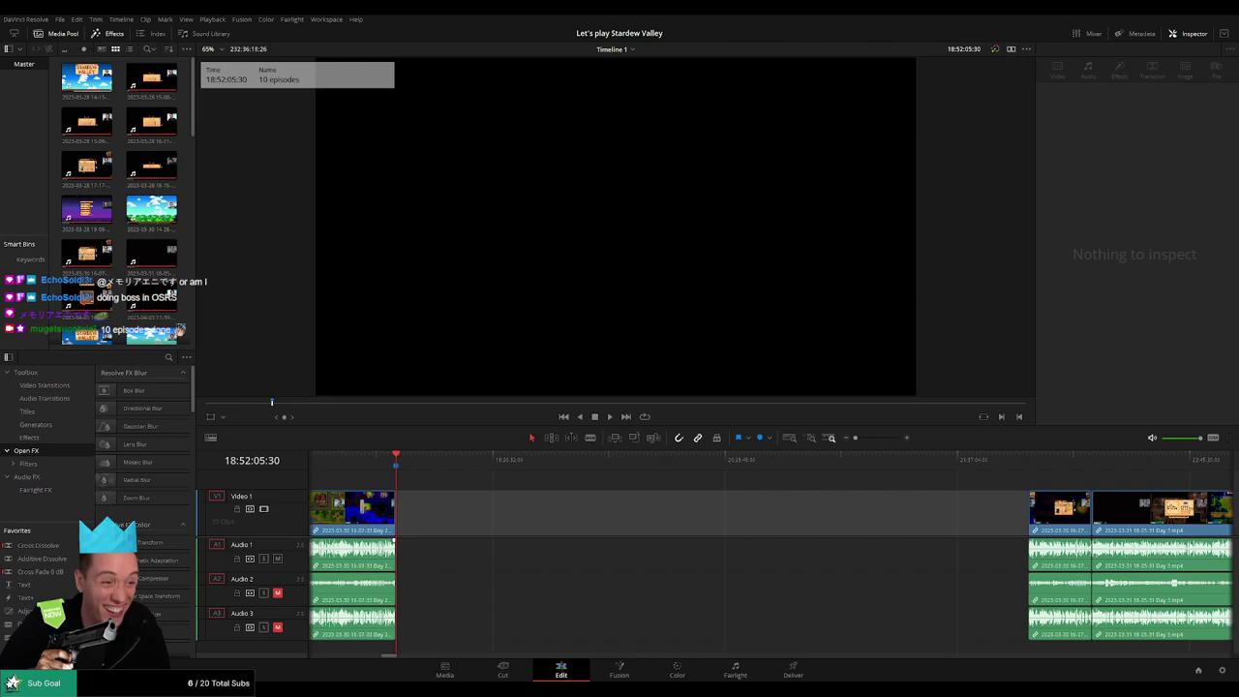
pyautogui.click(496, 501)
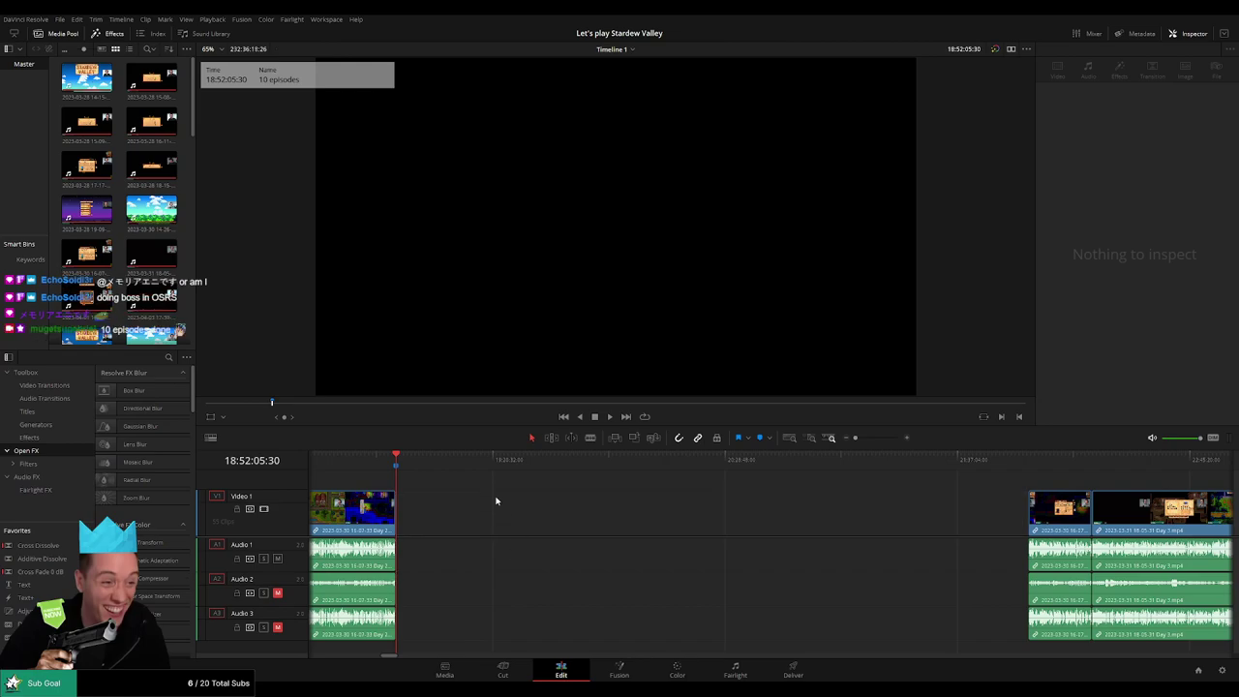
# - Move the leftover Day 2 part 2 piece and the joined Day 3 clip so the episode starts at 20:00:00:00
pyautogui.moveTo(412, 462); pyautogui.dragTo(627, 481)
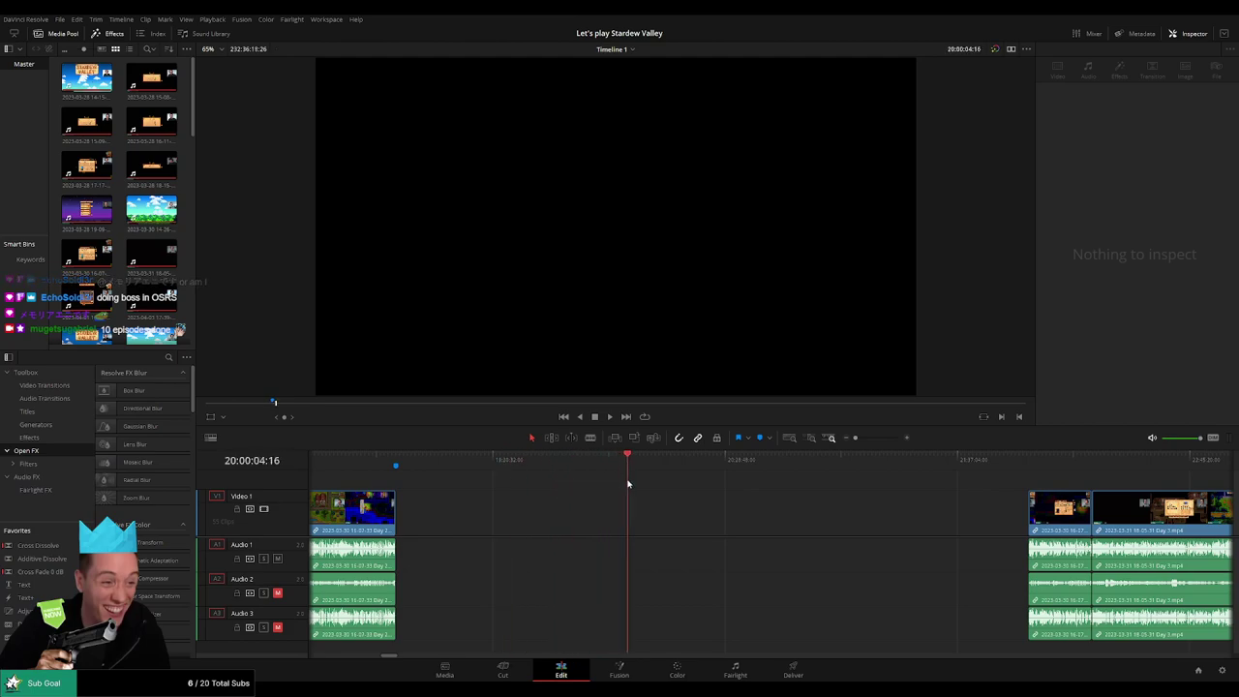
pyautogui.scroll(5, 695, 480)
pyautogui.moveTo(768, 465); pyautogui.dragTo(538, 468)
pyautogui.press('Left')
pyautogui.press('Left')
pyautogui.press('Left')
pyautogui.click(854, 437)
pyautogui.hscroll(4, 656, 506)
pyautogui.hotkey('ctrl', 'a')
# - Play across the join between the Day 2 part 2 piece and the Day 3 clip and sample the footage after it
pyautogui.moveTo(857, 437); pyautogui.dragTo(876, 437)
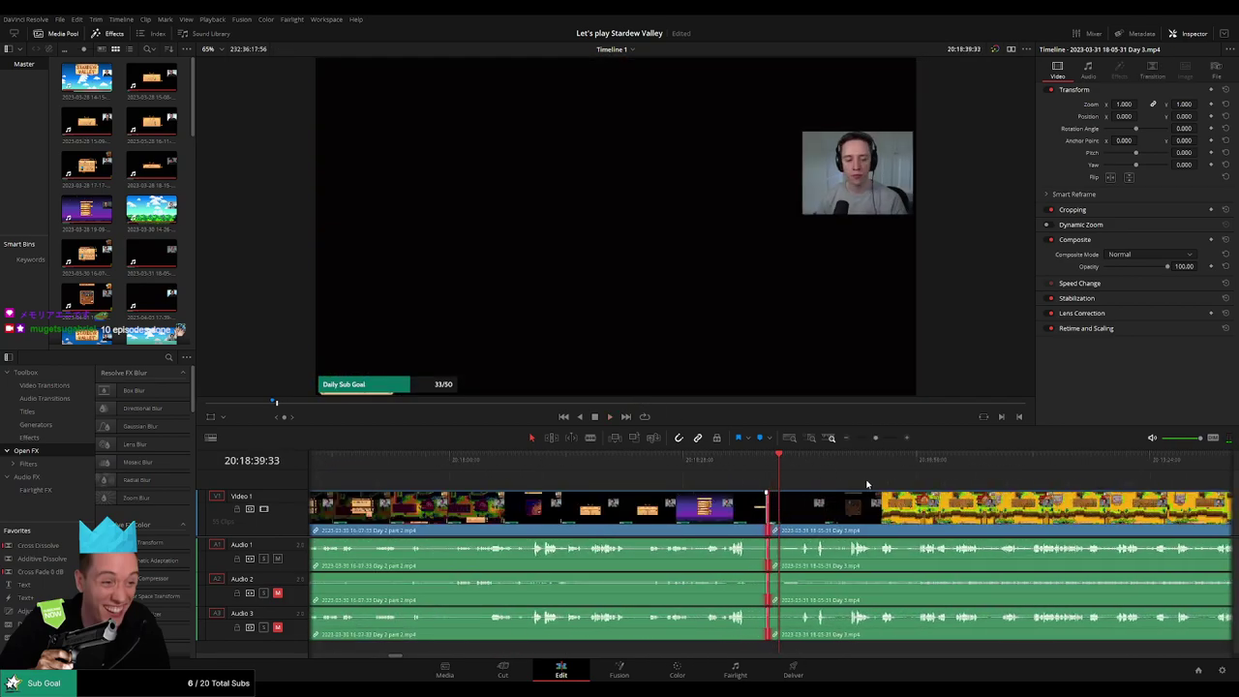
pyautogui.press('space')
pyautogui.moveTo(756, 463); pyautogui.dragTo(811, 463)
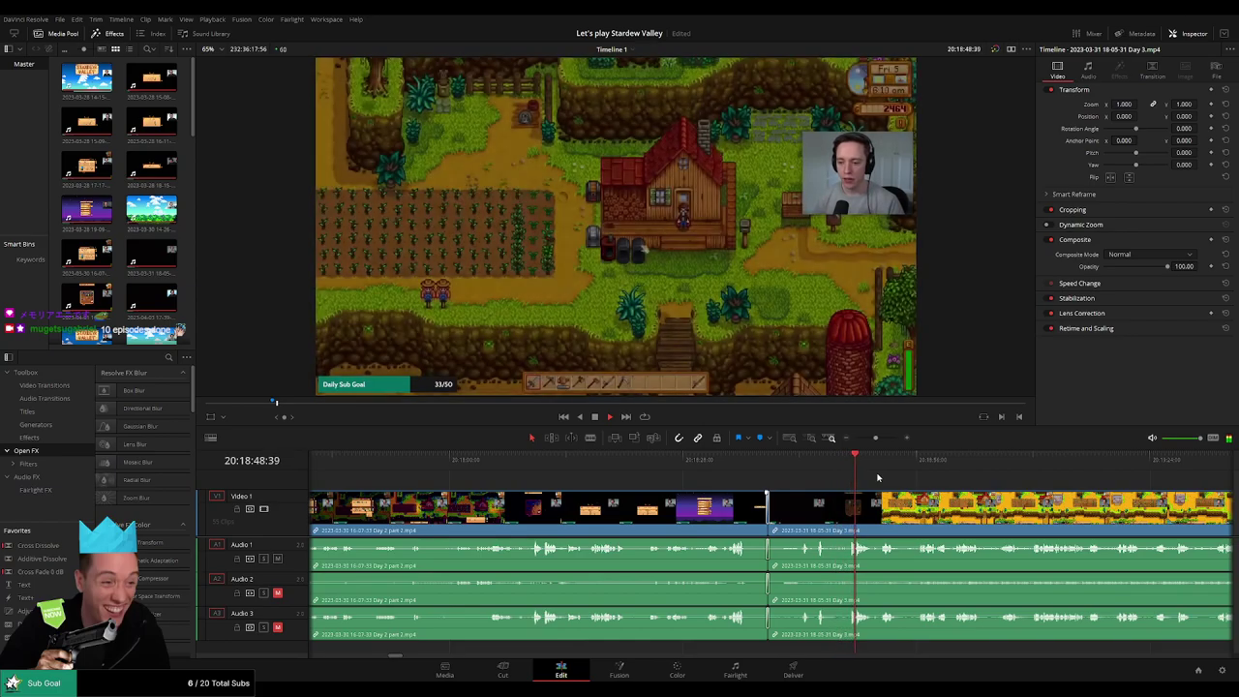
pyautogui.click(761, 462)
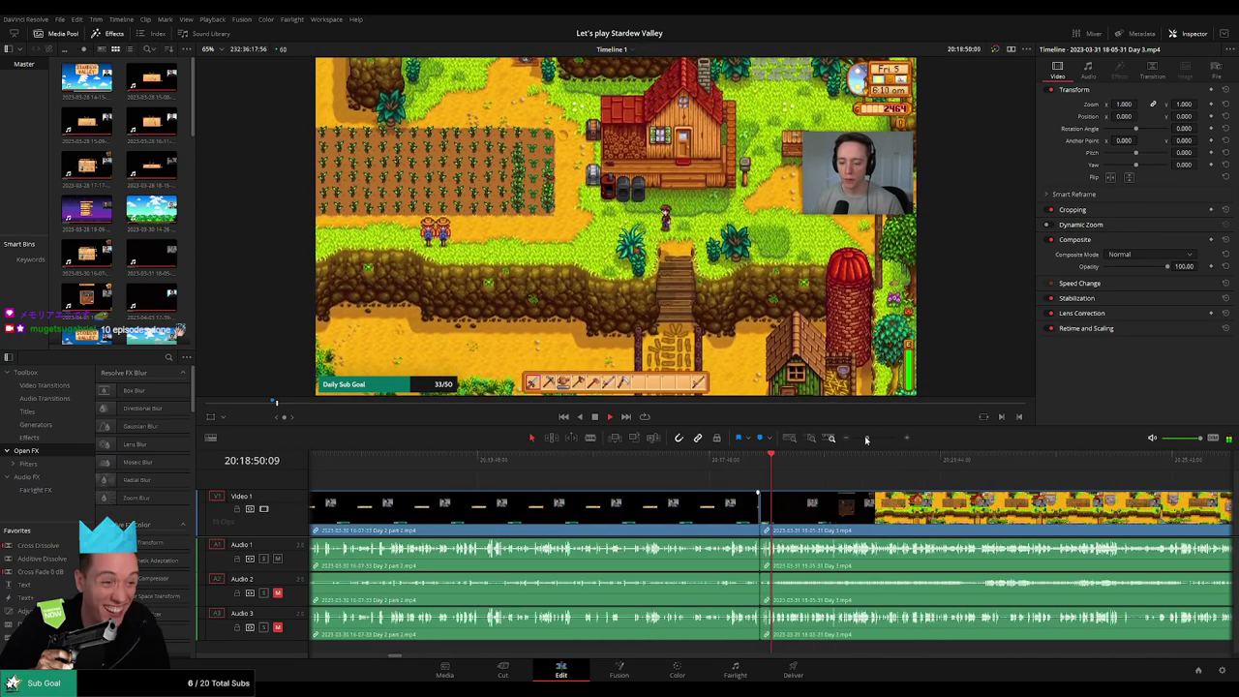
pyautogui.click(783, 459)
pyautogui.click(821, 459)
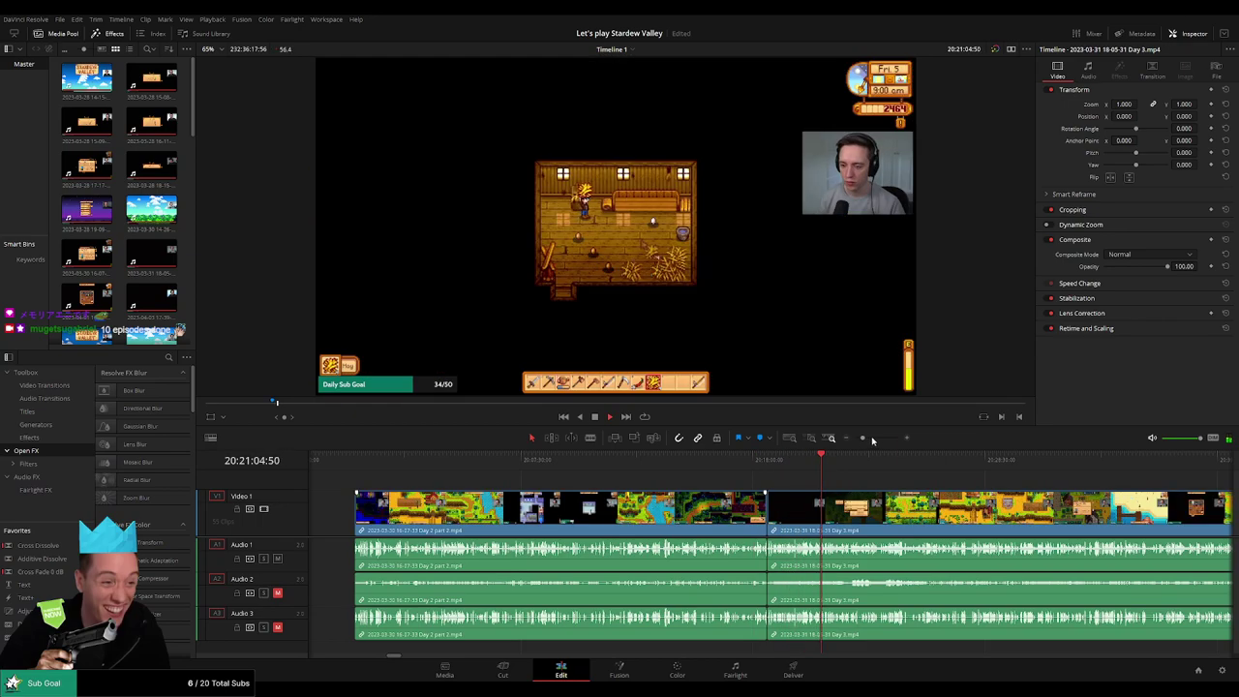
# - Examine the Day 3 footage and audio around 20:52:00 for a pause in speech suitable for ending the episode
pyautogui.moveTo(863, 438); pyautogui.dragTo(856, 439)
pyautogui.hscroll(5, 836, 459)
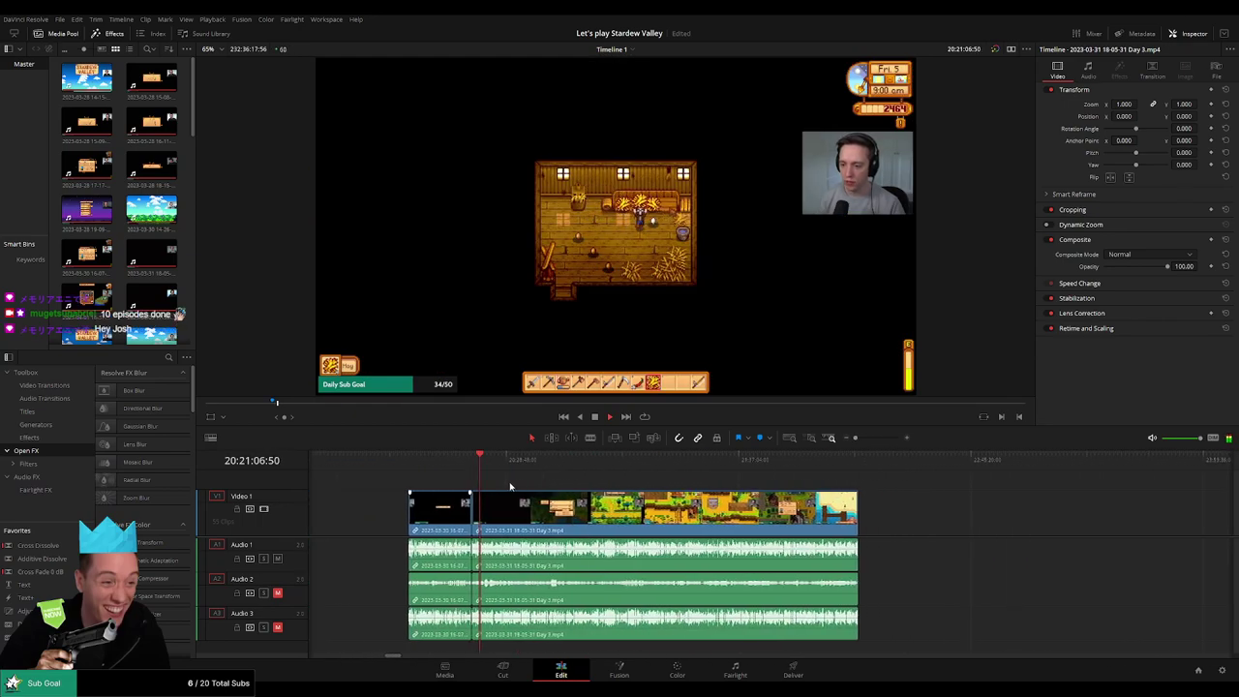
pyautogui.click(581, 478)
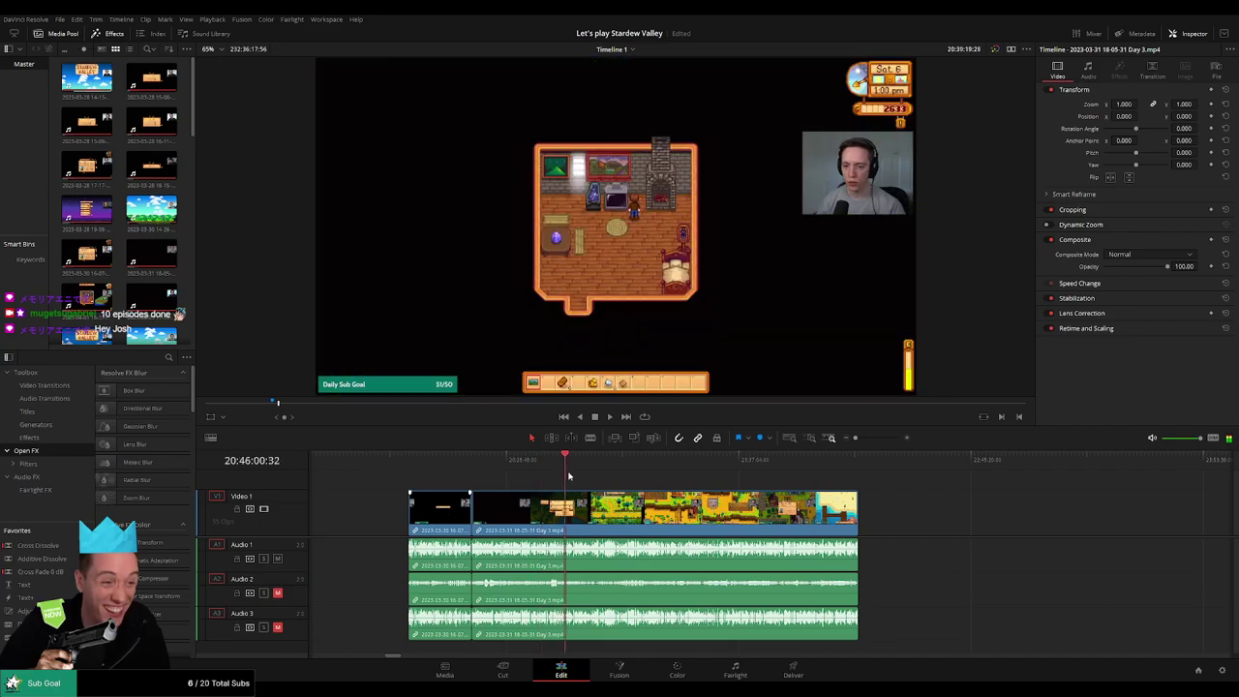
pyautogui.moveTo(581, 478); pyautogui.dragTo(587, 478)
pyautogui.moveTo(856, 438); pyautogui.dragTo(873, 438)
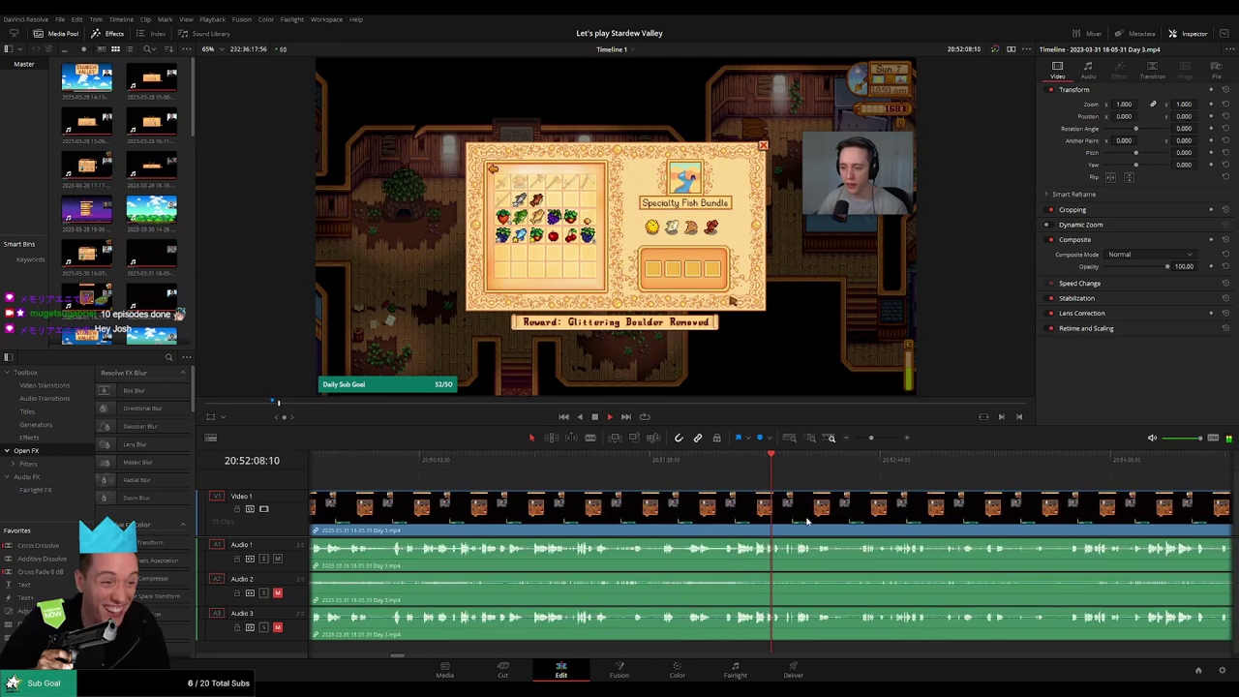
pyautogui.click(702, 475)
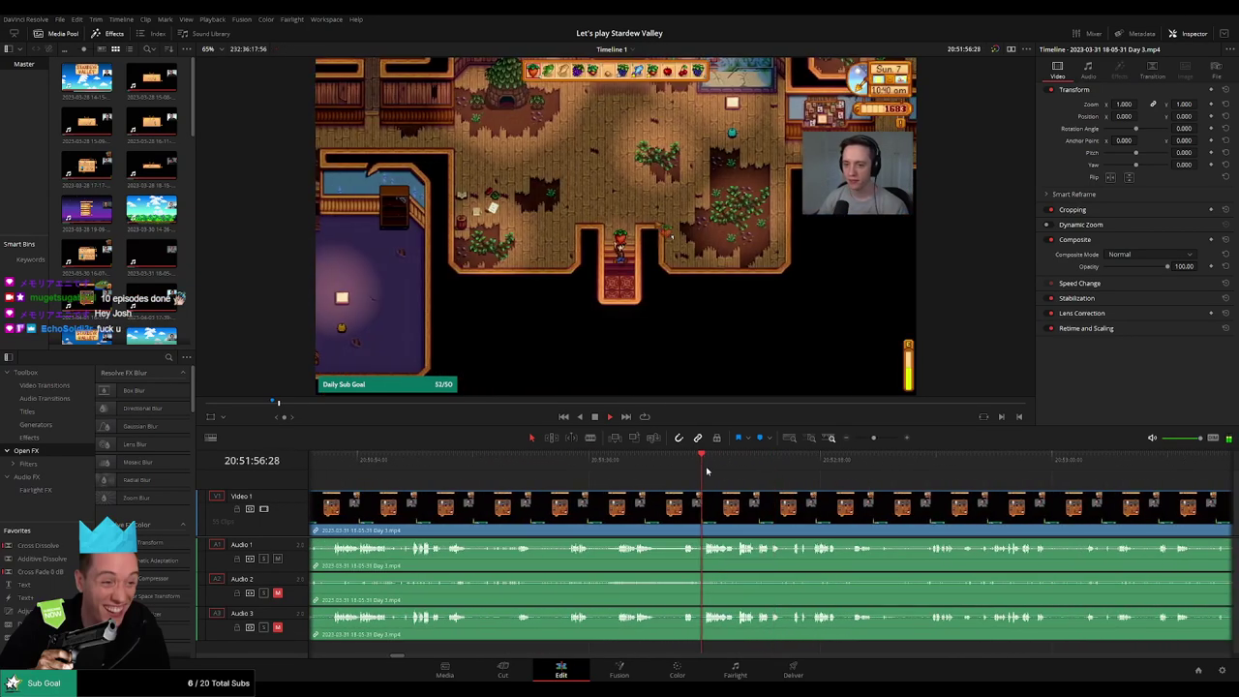
pyautogui.click(838, 470)
pyautogui.moveTo(943, 492); pyautogui.dragTo(669, 494)
pyautogui.click(620, 471)
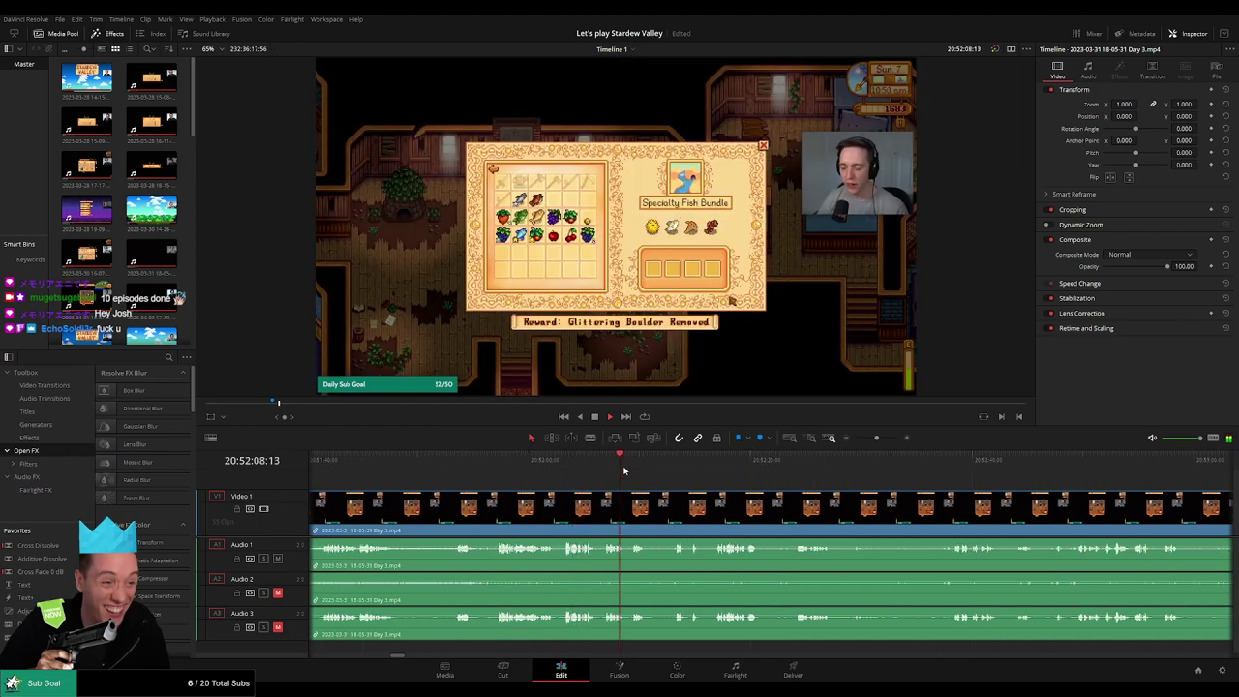
pyautogui.click(663, 471)
pyautogui.click(709, 471)
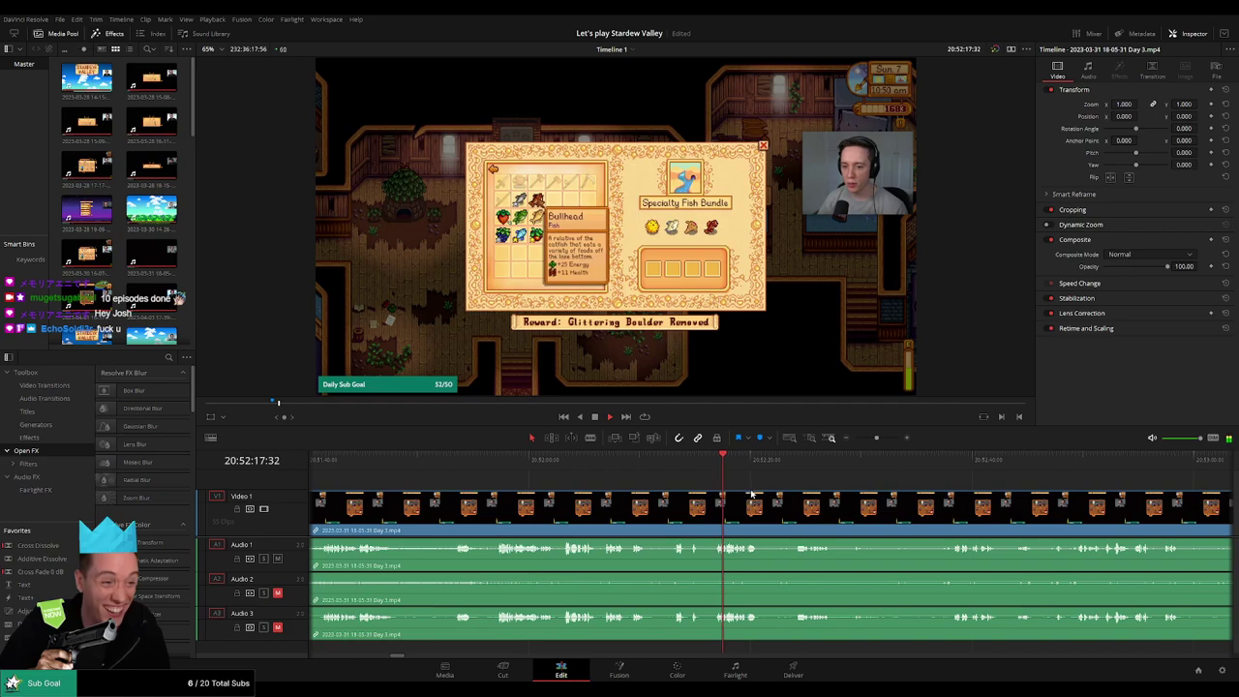
pyautogui.click(775, 472)
pyautogui.scroll(1, 795, 496)
pyautogui.click(674, 467)
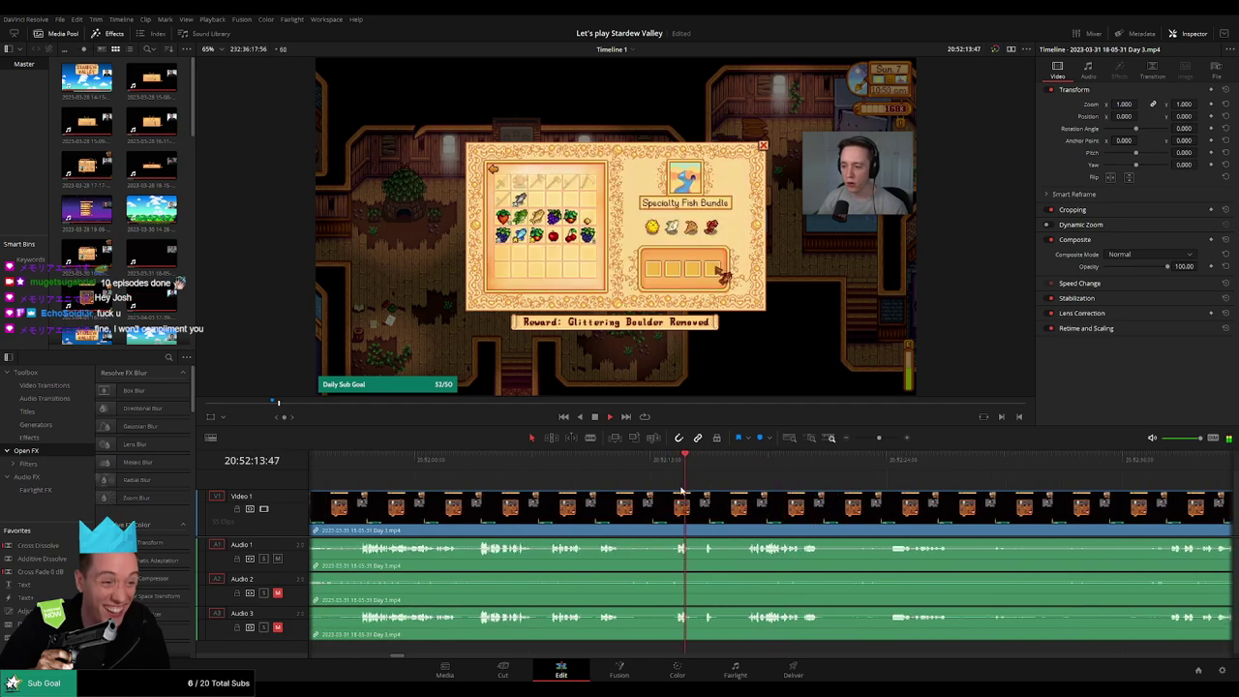
pyautogui.scroll(3, 684, 491)
pyautogui.hscroll(3, 912, 516)
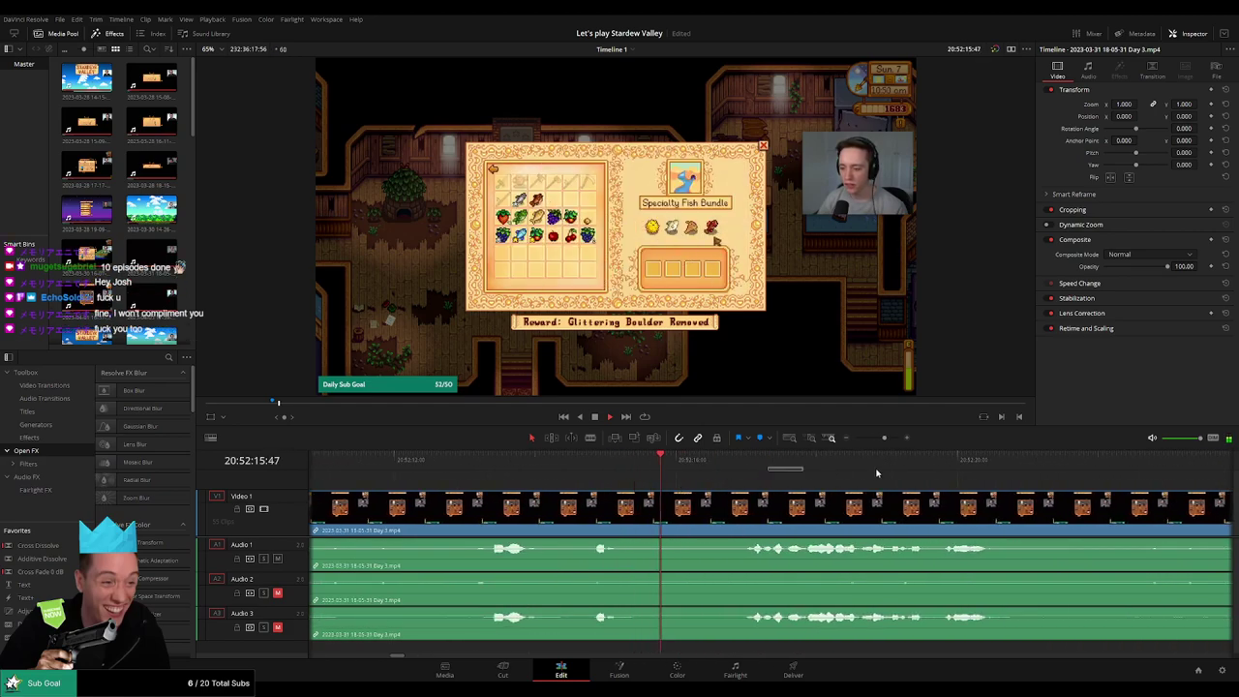
pyautogui.moveTo(883, 438); pyautogui.dragTo(878, 438)
pyautogui.moveTo(968, 466); pyautogui.dragTo(985, 465)
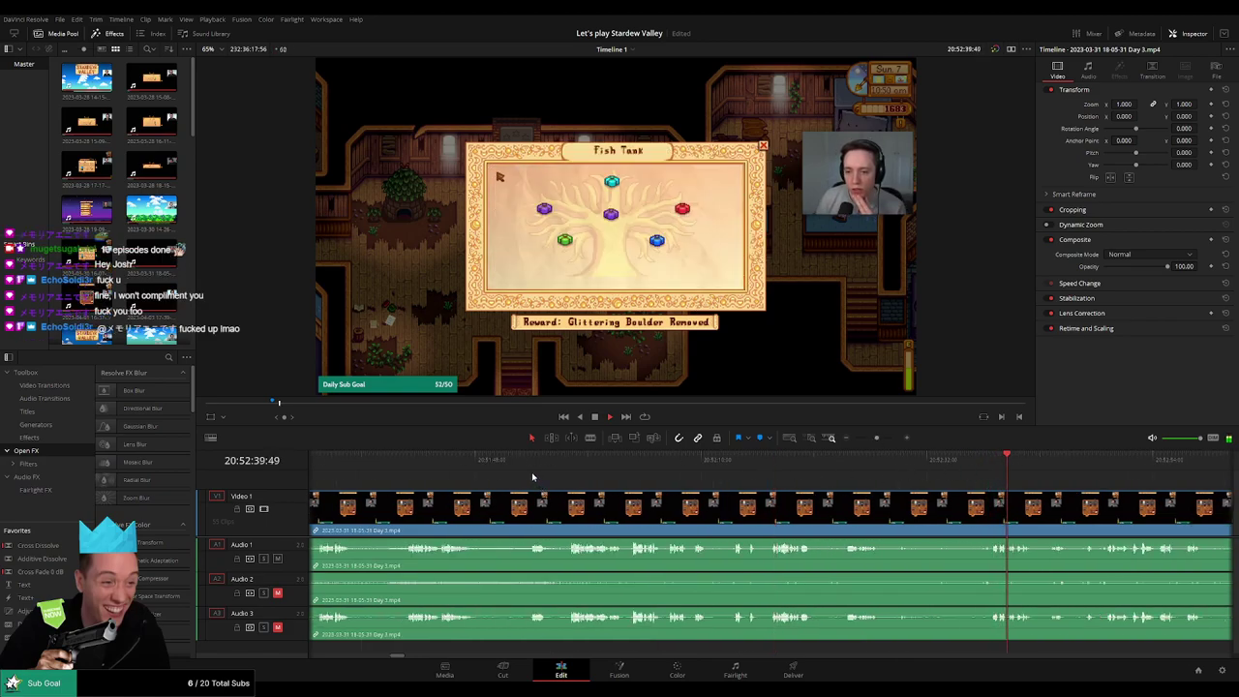
# - Find the pause in speech just before 20:52:04 and split the Day 3 clip on all tracks at 20:52:02:40
pyautogui.click(529, 465)
pyautogui.click(629, 467)
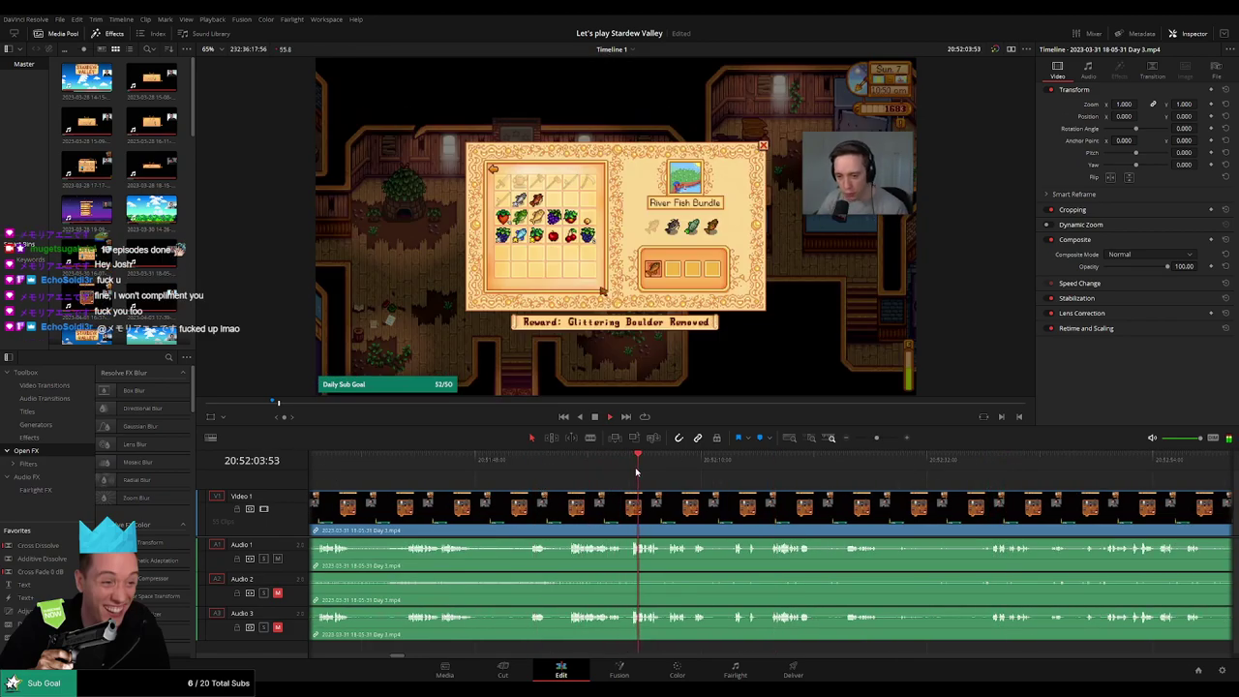
pyautogui.click(628, 472)
pyautogui.moveTo(686, 506); pyautogui.dragTo(764, 511)
pyautogui.scroll(-5, 753, 509)
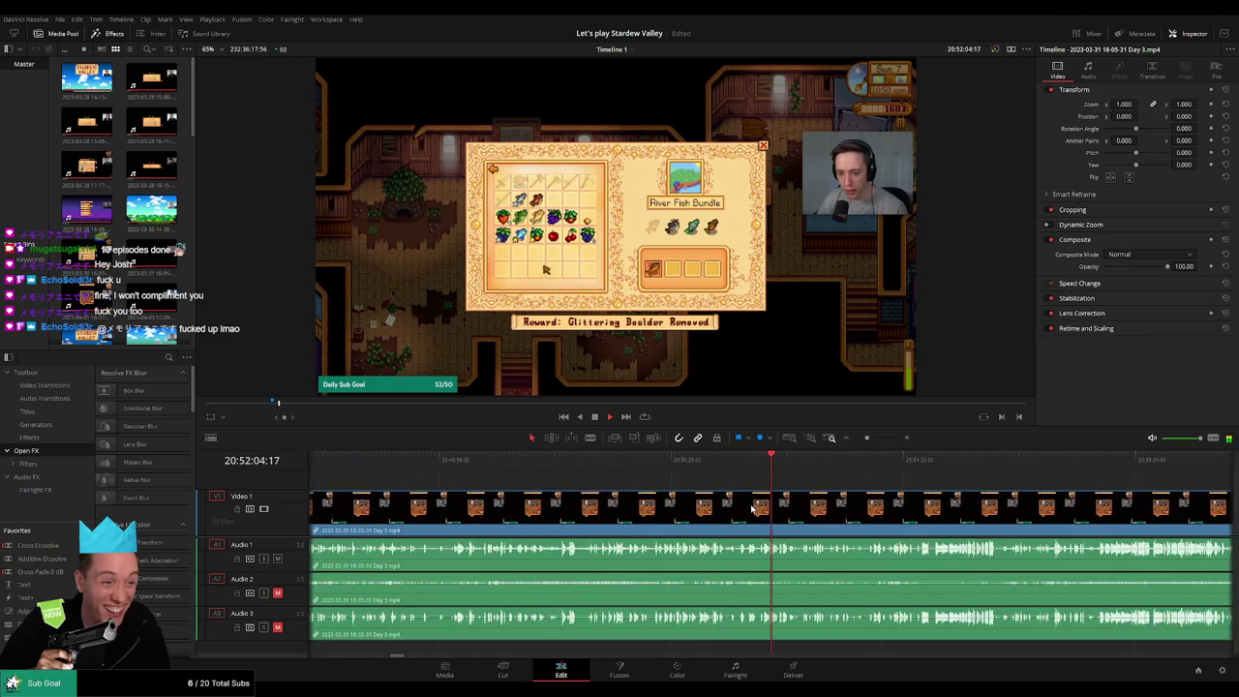
pyautogui.moveTo(867, 439); pyautogui.dragTo(885, 439)
pyautogui.press('space')
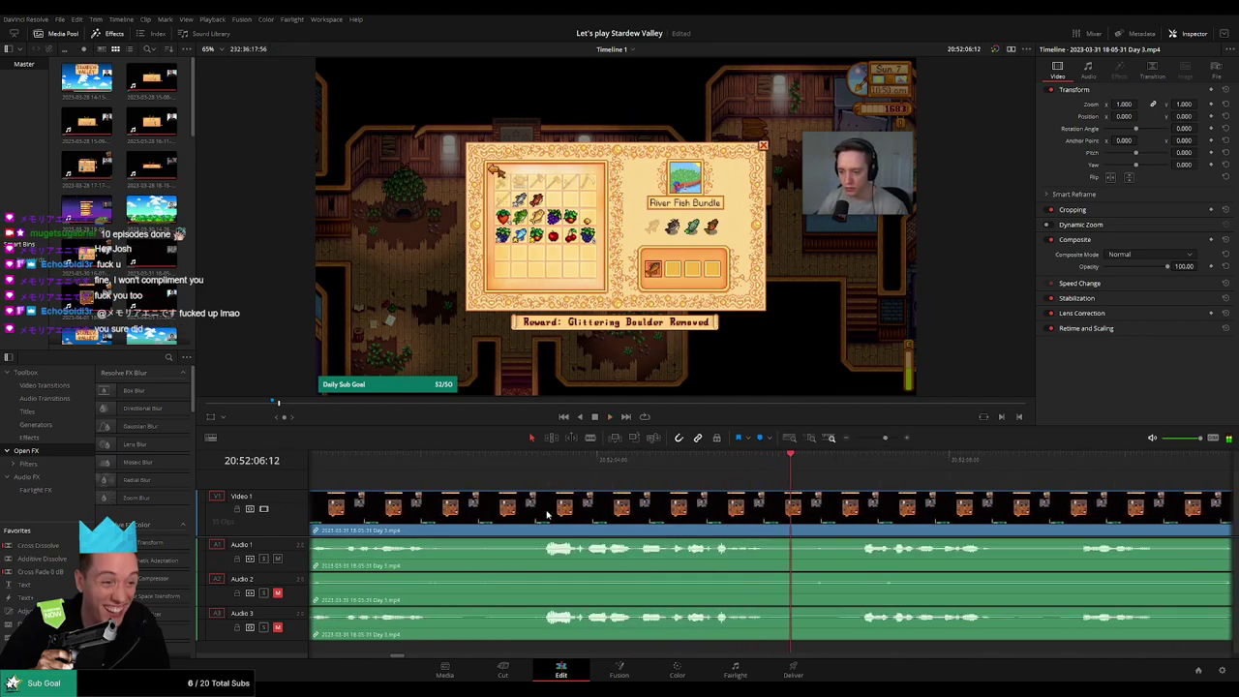
pyautogui.moveTo(542, 513); pyautogui.dragTo(608, 476)
pyautogui.click(668, 470)
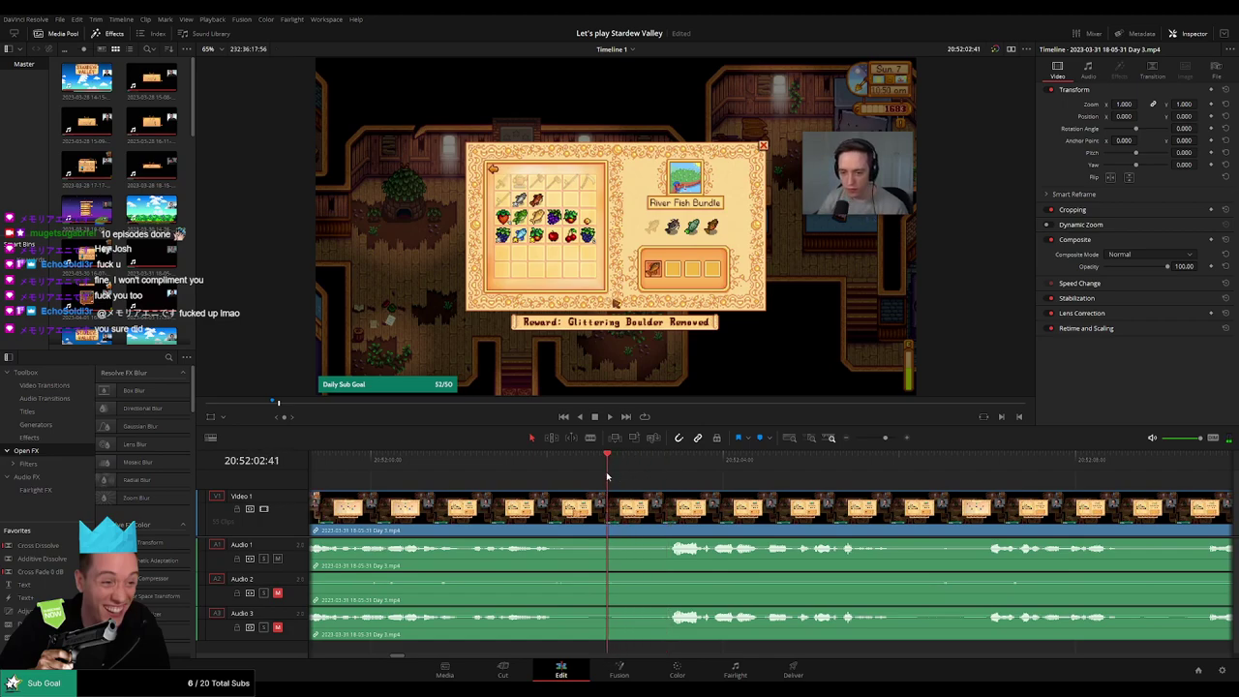
pyautogui.hotkey('ctrl', 'b')
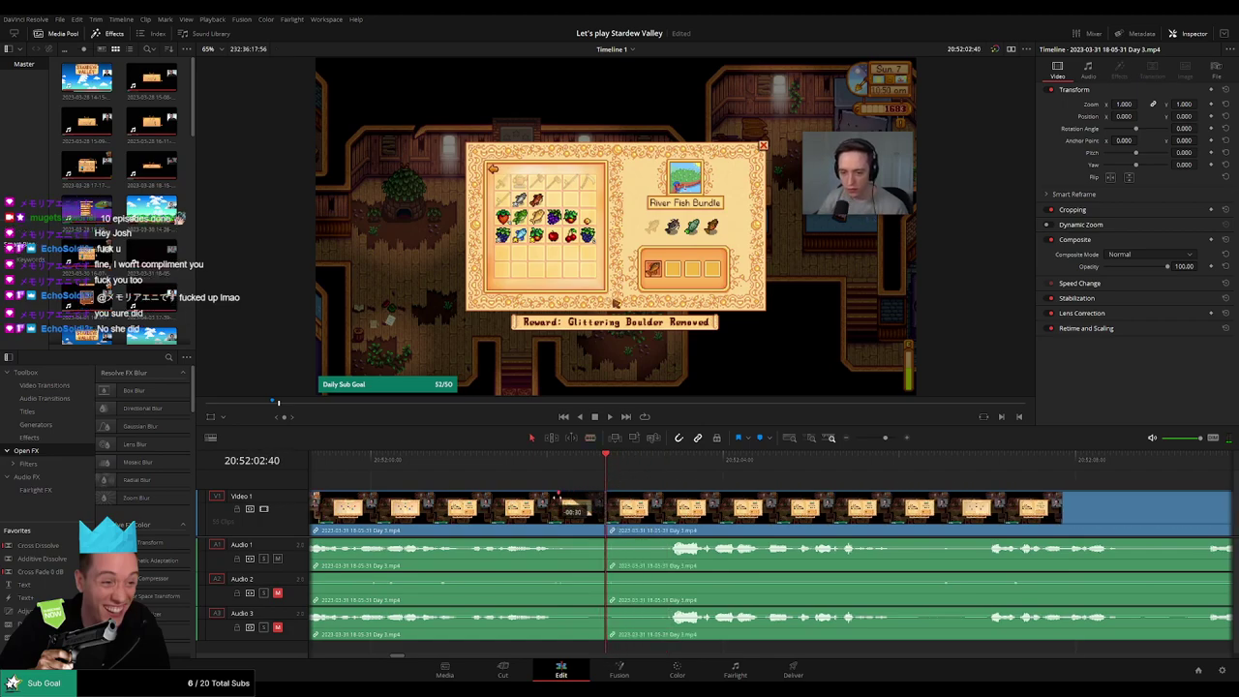
# - Fade out the video and all three audio tracks over about one second before the 20:52:02:40 cut
pyautogui.click(475, 458)
pyautogui.press('space')
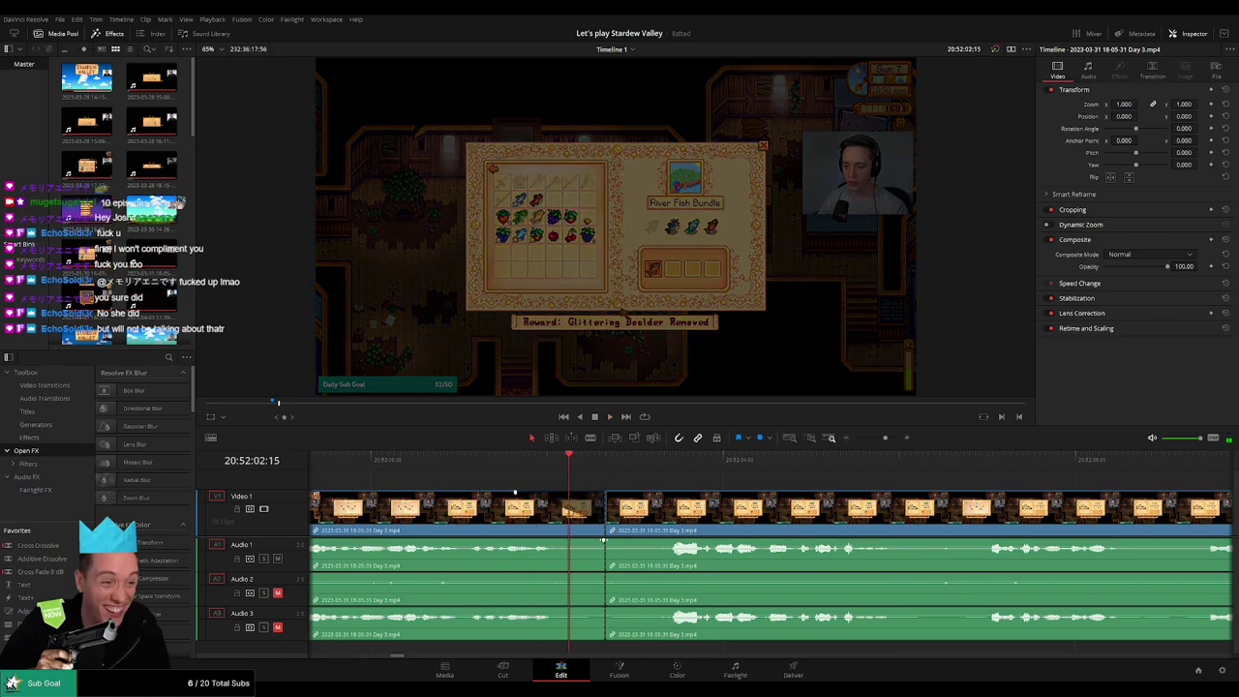
pyautogui.moveTo(602, 544); pyautogui.dragTo(522, 543)
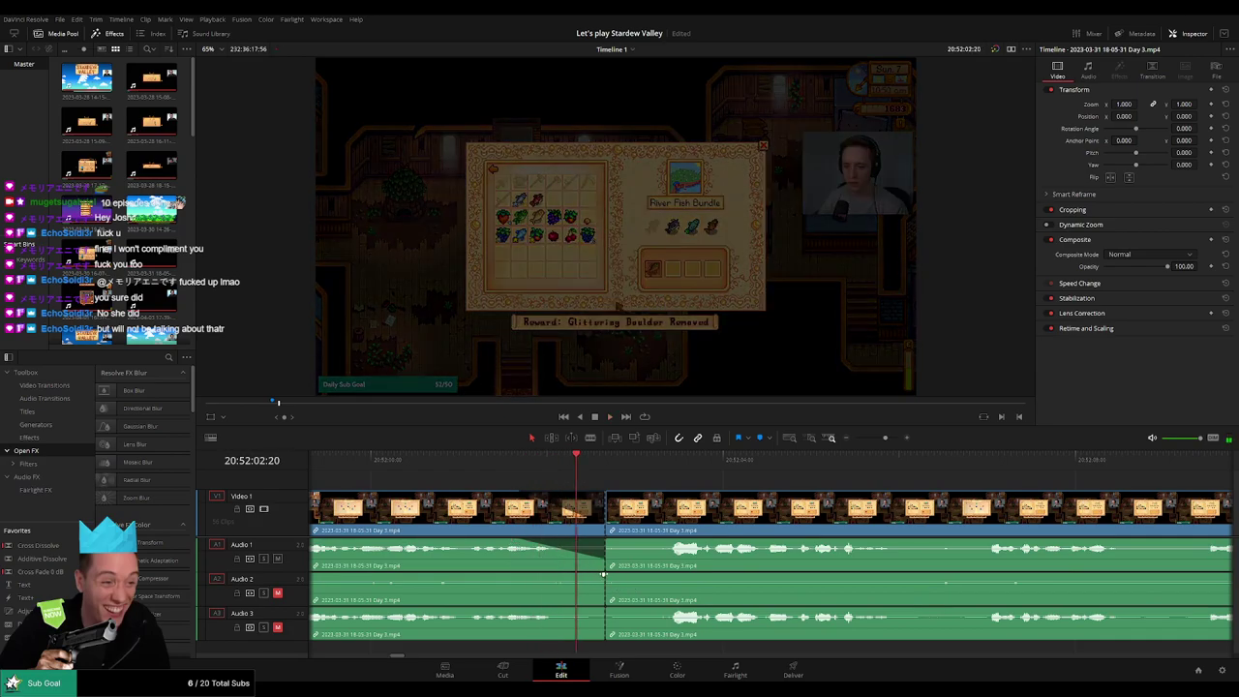
pyautogui.moveTo(602, 573); pyautogui.dragTo(569, 582)
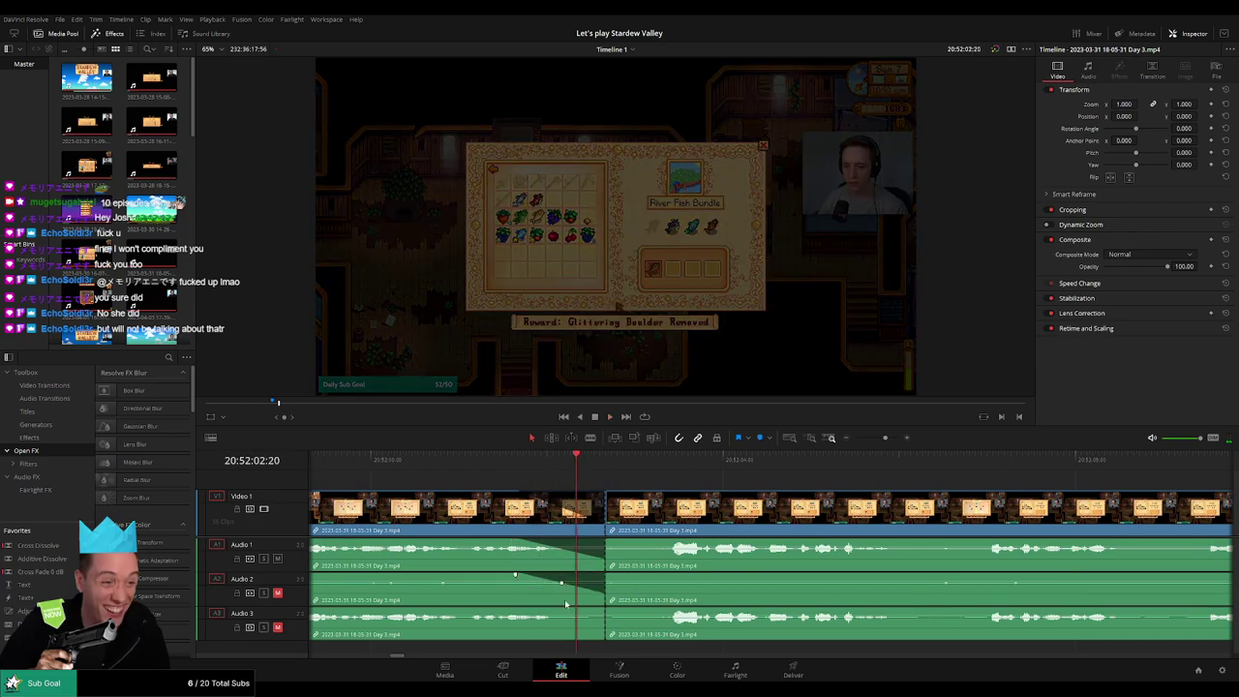
pyautogui.moveTo(602, 607); pyautogui.dragTo(525, 609)
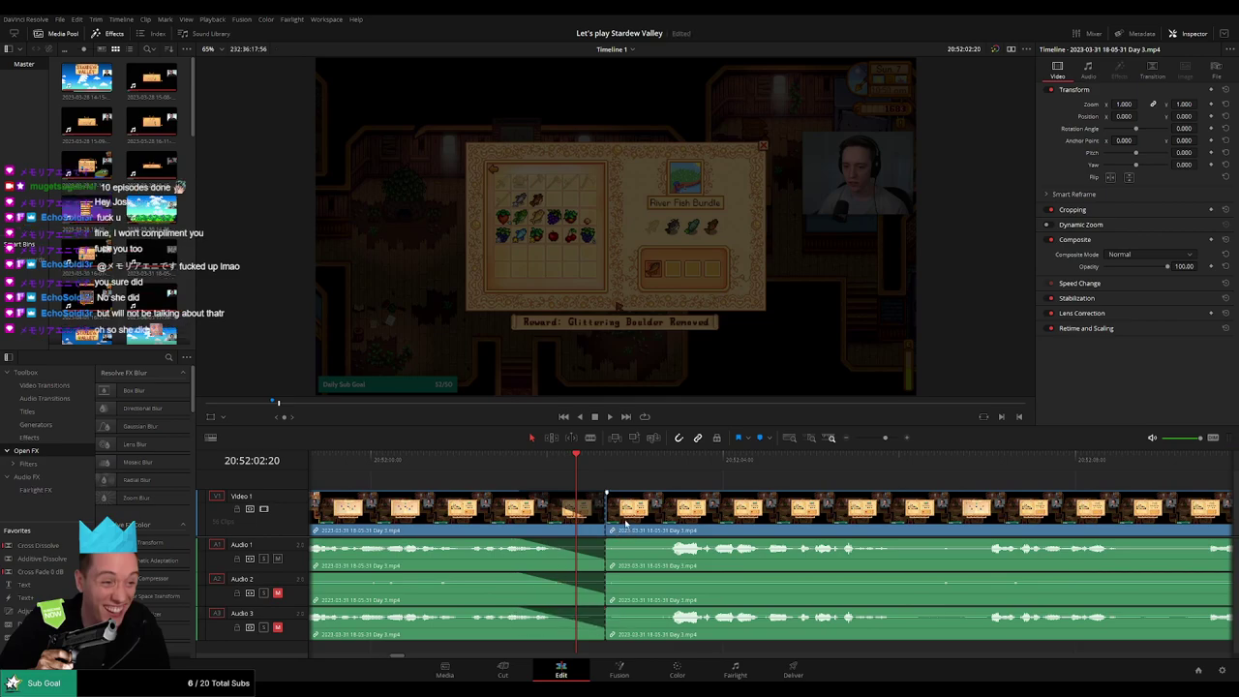
# - Add a one-second fade-in to the video and all three audio tracks after the 20:52:02:40 cut
pyautogui.moveTo(606, 492); pyautogui.dragTo(668, 493)
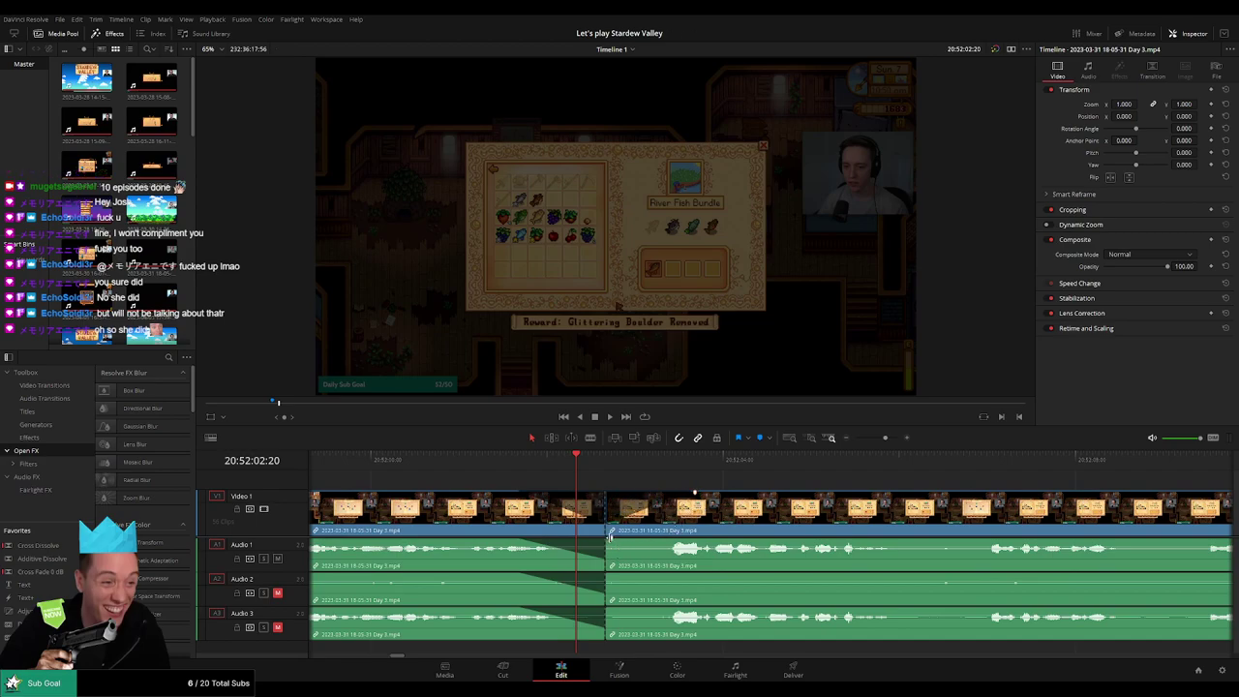
pyautogui.moveTo(627, 542); pyautogui.dragTo(695, 541)
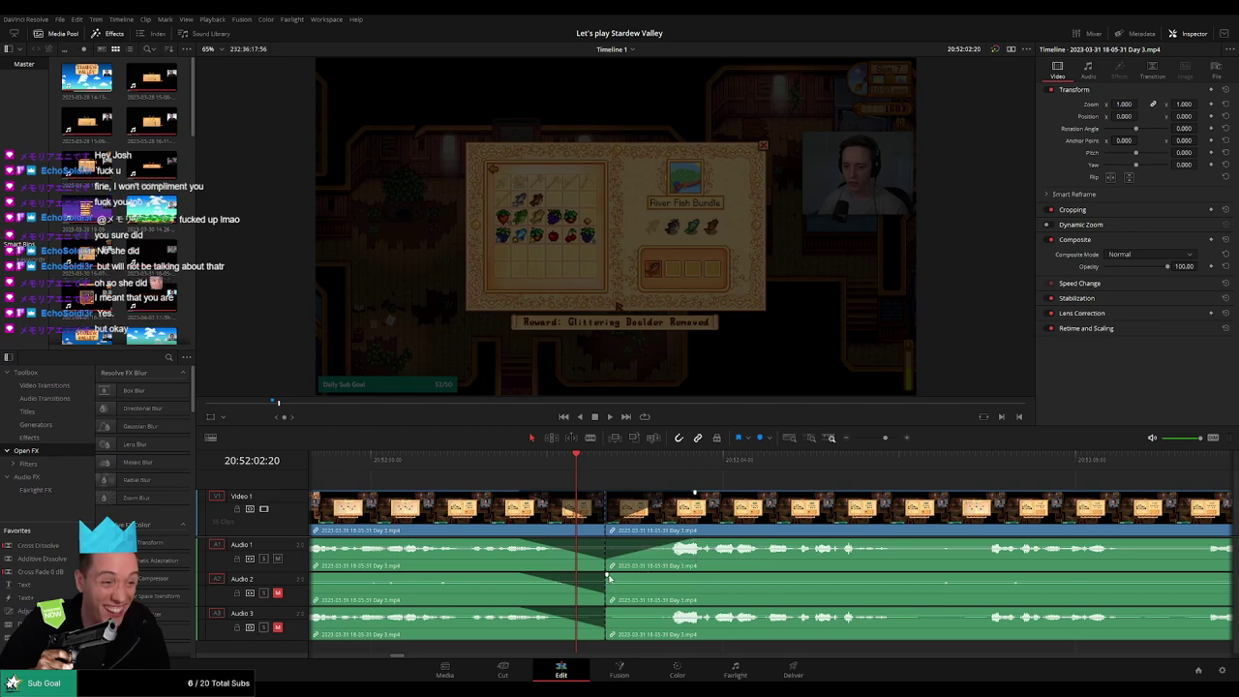
pyautogui.moveTo(608, 577); pyautogui.dragTo(687, 577)
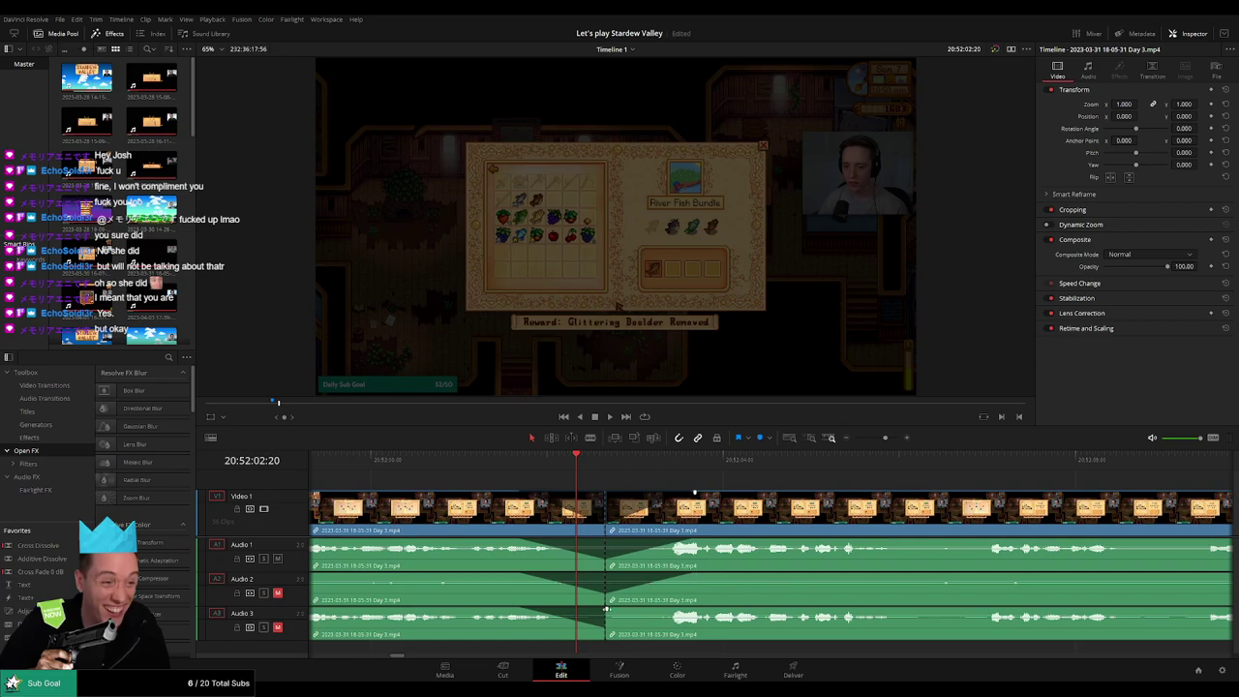
pyautogui.moveTo(606, 608); pyautogui.dragTo(693, 611)
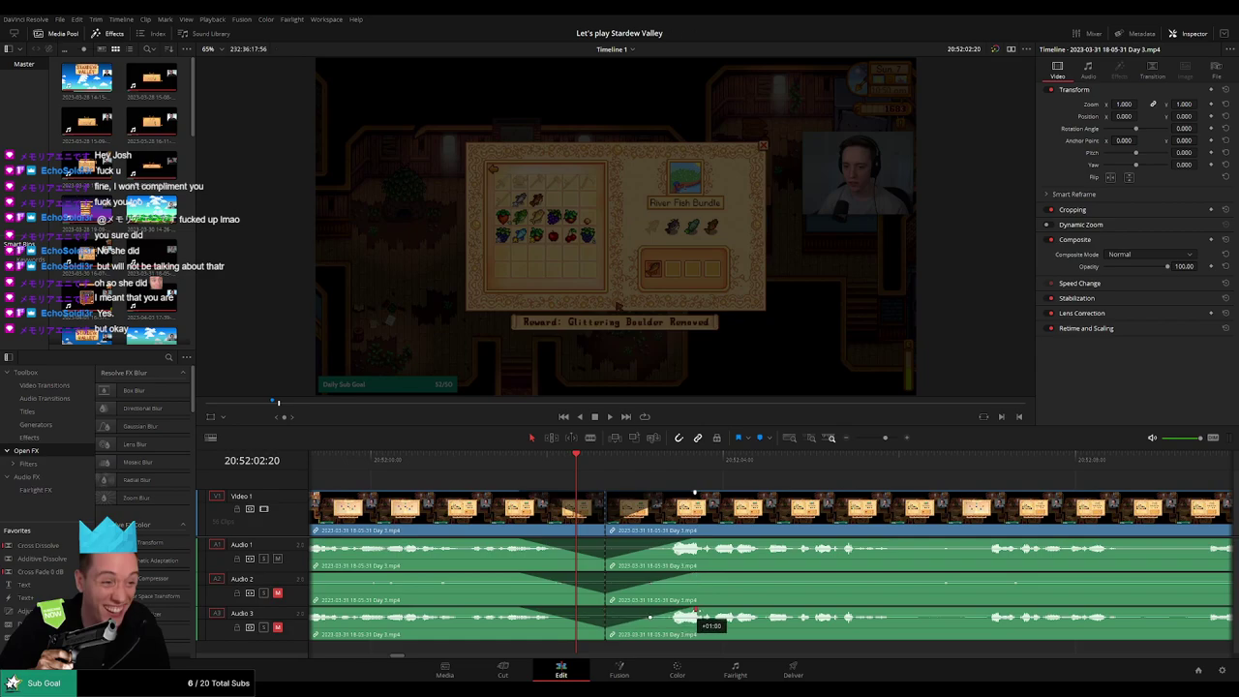
# - Move the Day 3 piece after the 20:52:02:40 cut well past 22:00:00:00, leaving a gap behind the finished episode
pyautogui.scroll(-10, 877, 489)
pyautogui.moveTo(909, 511); pyautogui.dragTo(609, 493)
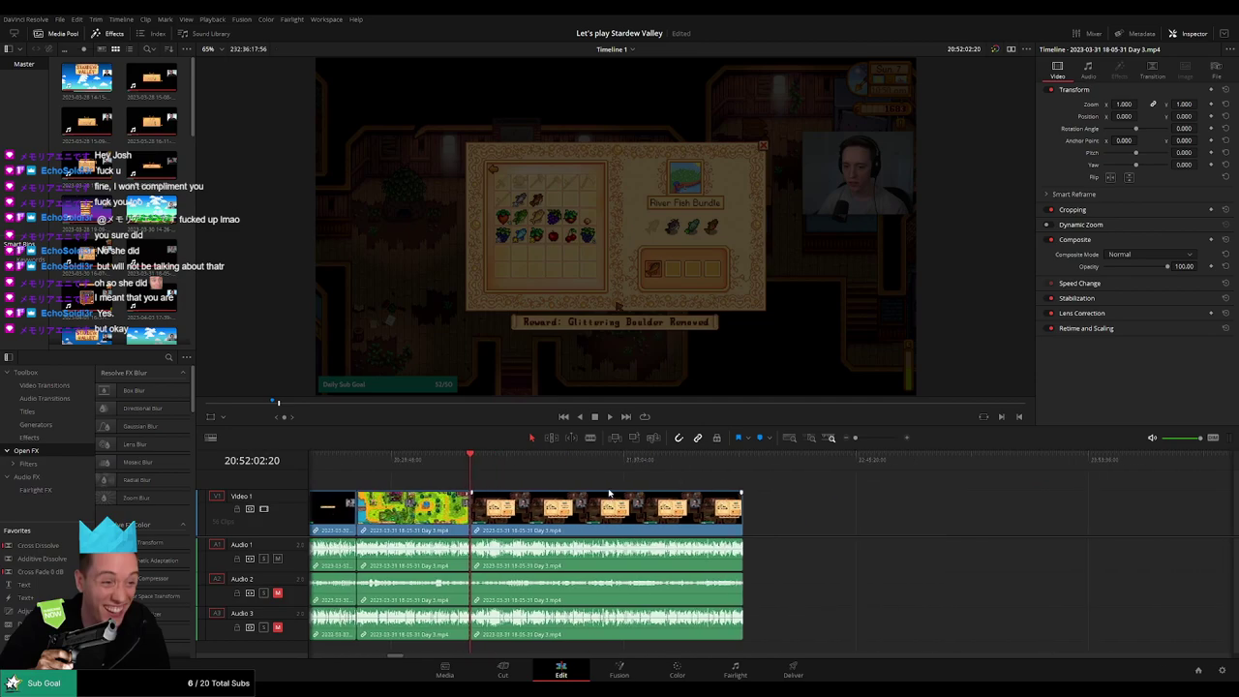
pyautogui.click(850, 439)
pyautogui.moveTo(841, 475); pyautogui.dragTo(667, 486)
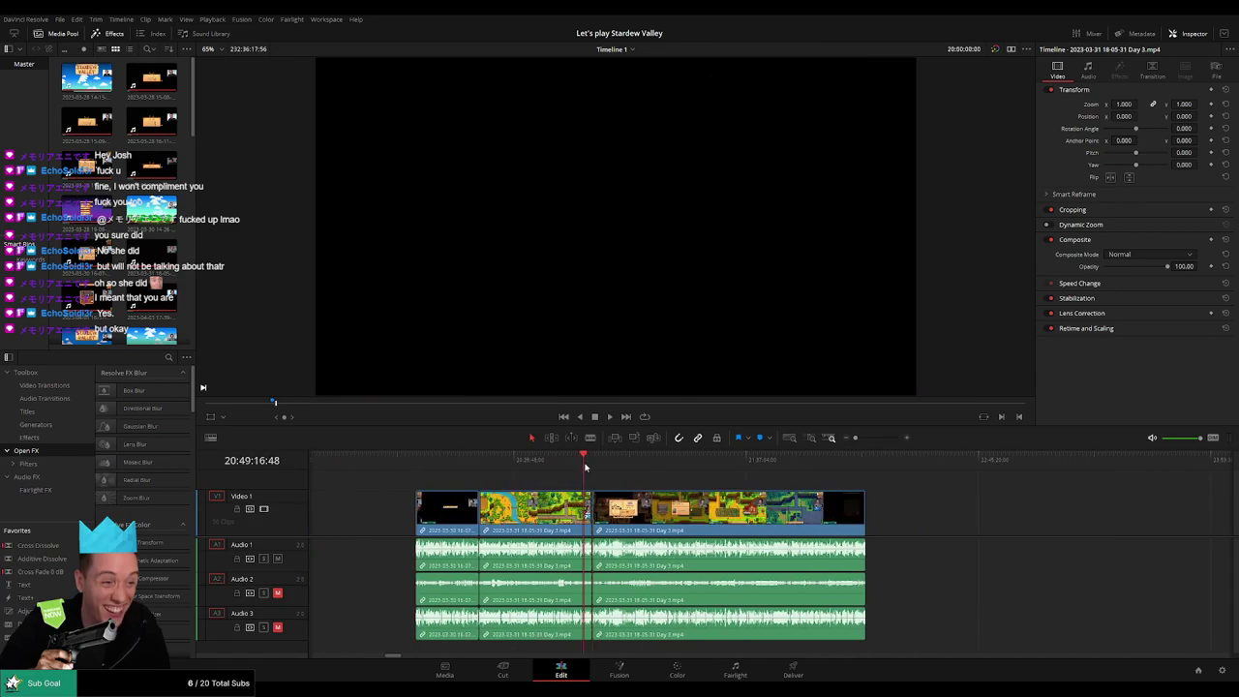
pyautogui.hscroll(6, 475, 487)
pyautogui.moveTo(466, 506); pyautogui.dragTo(903, 506)
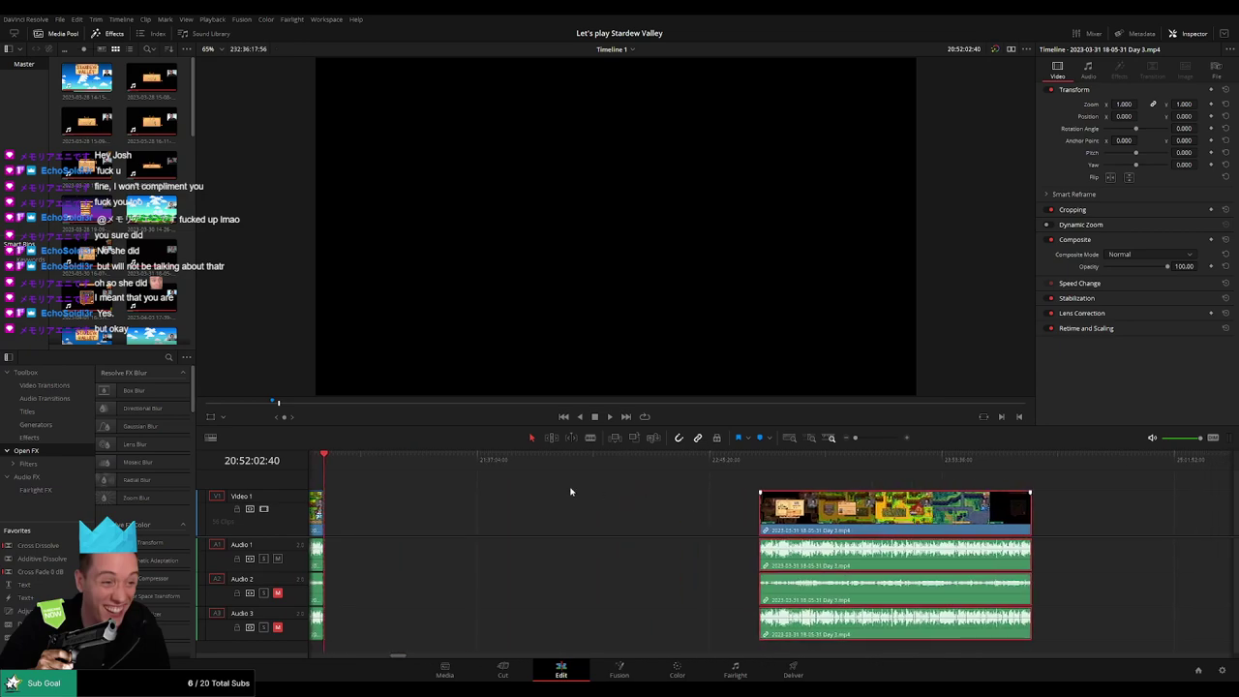
# - Place the playhead at 22:00:00:00 and snap the start of the remaining Day 3 piece to it
pyautogui.click(571, 493)
pyautogui.hscroll(-2, 569, 494)
pyautogui.moveTo(396, 461); pyautogui.dragTo(621, 482)
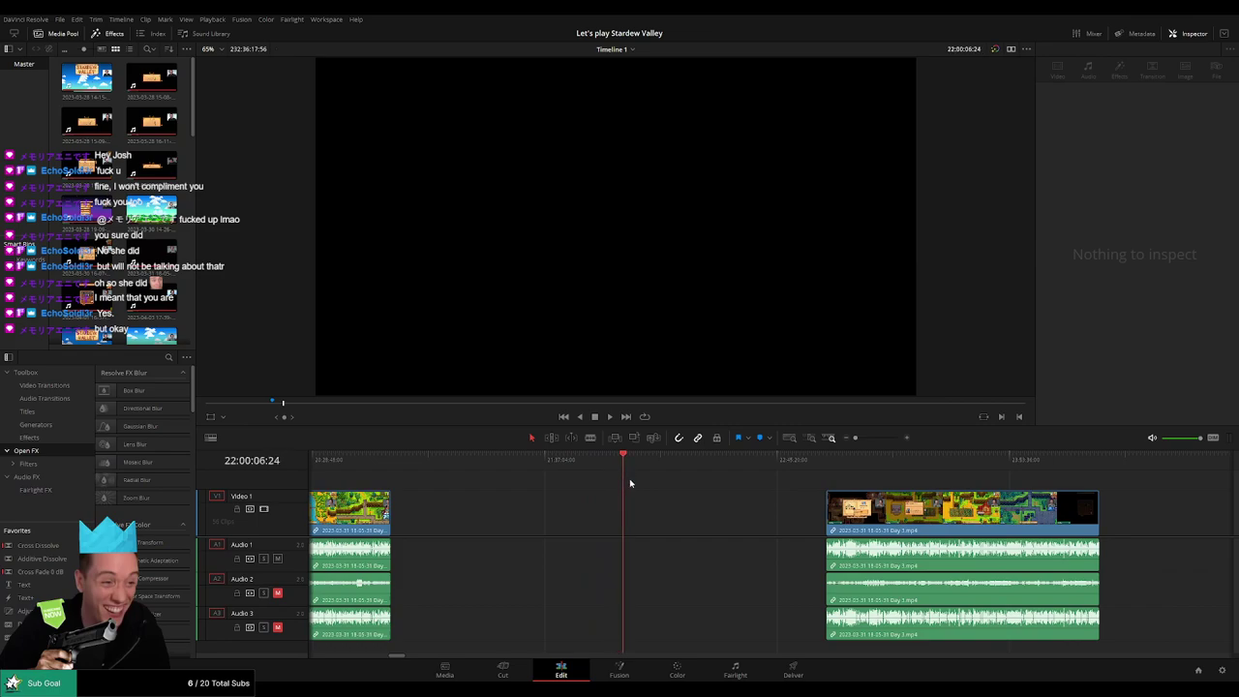
pyautogui.scroll(3, 630, 483)
pyautogui.click(768, 463)
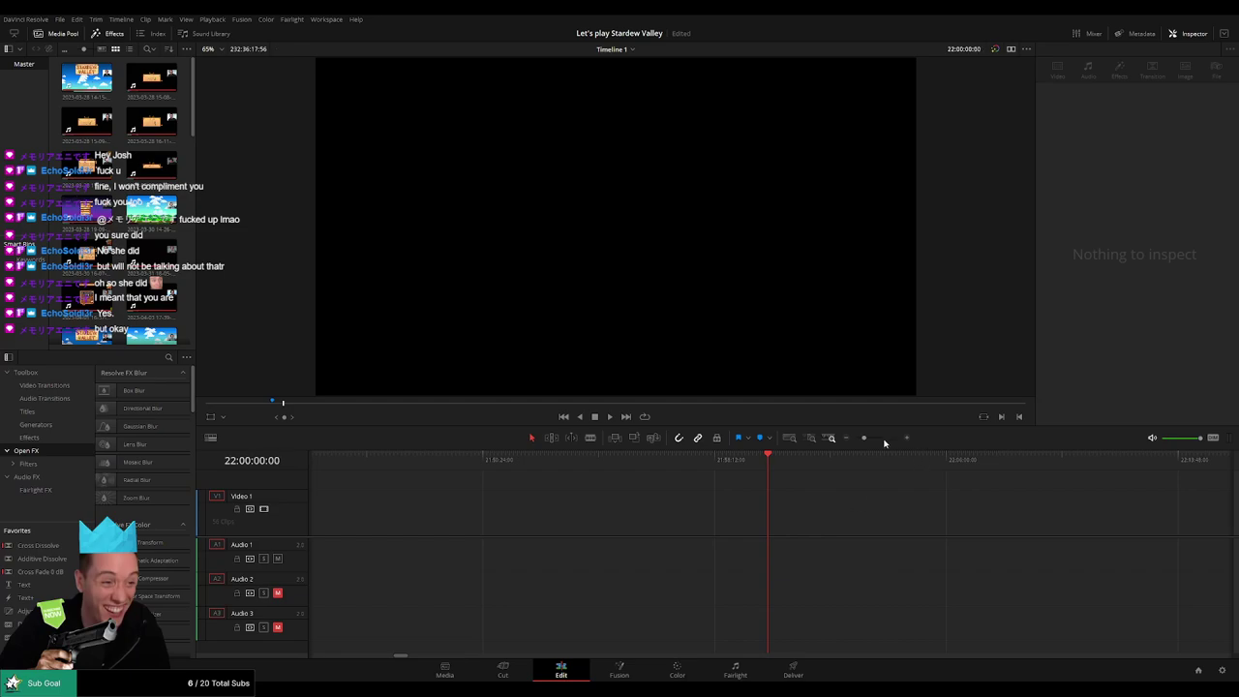
pyautogui.moveTo(864, 439); pyautogui.dragTo(840, 441)
pyautogui.hscroll(5, 575, 484)
pyautogui.moveTo(738, 513); pyautogui.dragTo(535, 509)
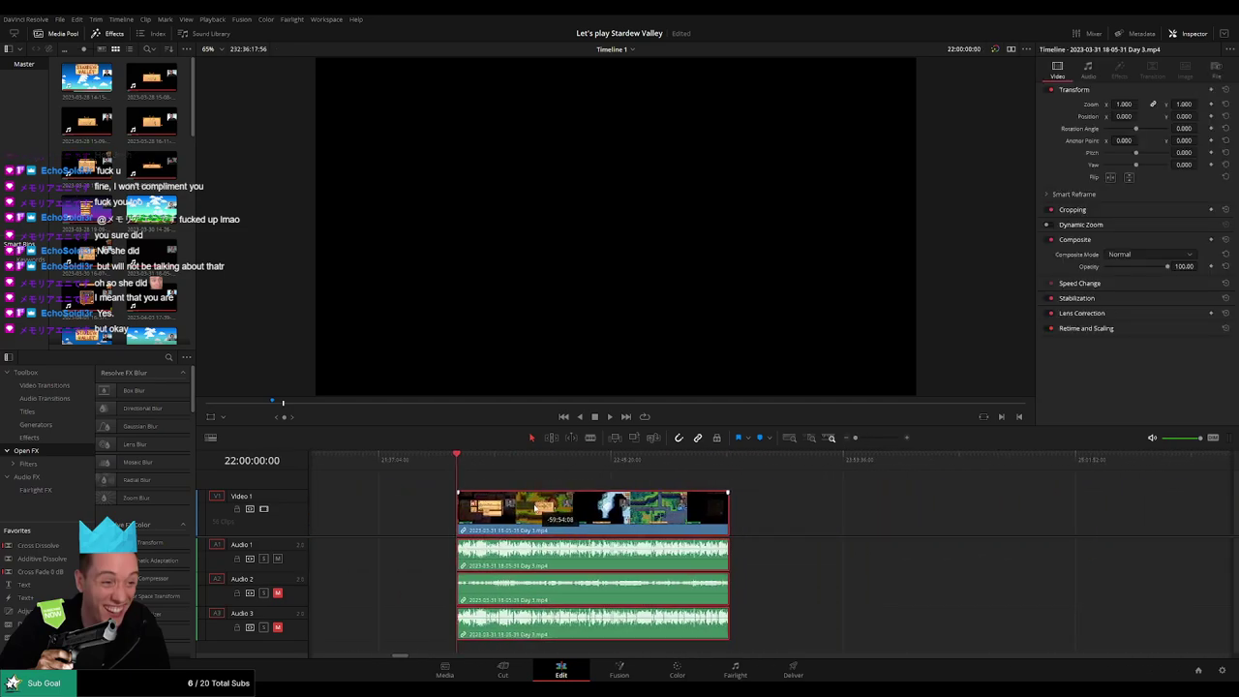
# - Find a quiet moment about 52 minutes into the episode that starts at 22:00:00:00 and split the Day 3 clip at 22:52:00:00
pyautogui.press('space')
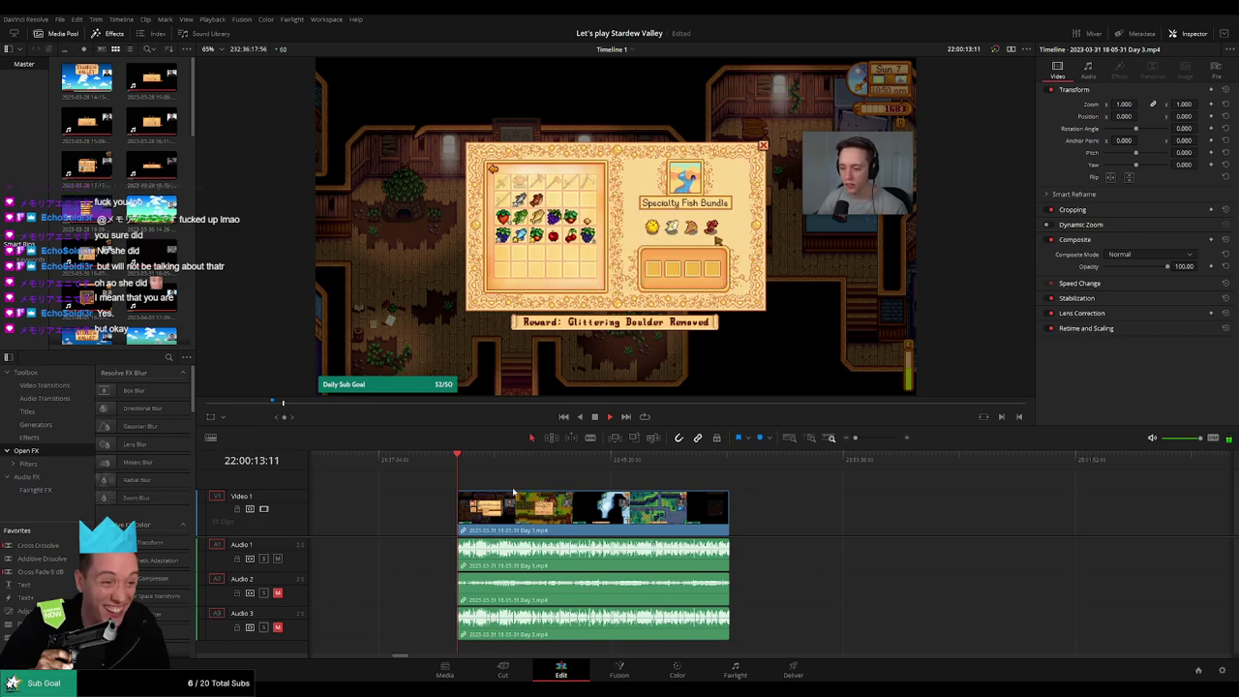
pyautogui.moveTo(466, 466); pyautogui.dragTo(634, 487)
pyautogui.press('space')
pyautogui.scroll(6, 638, 488)
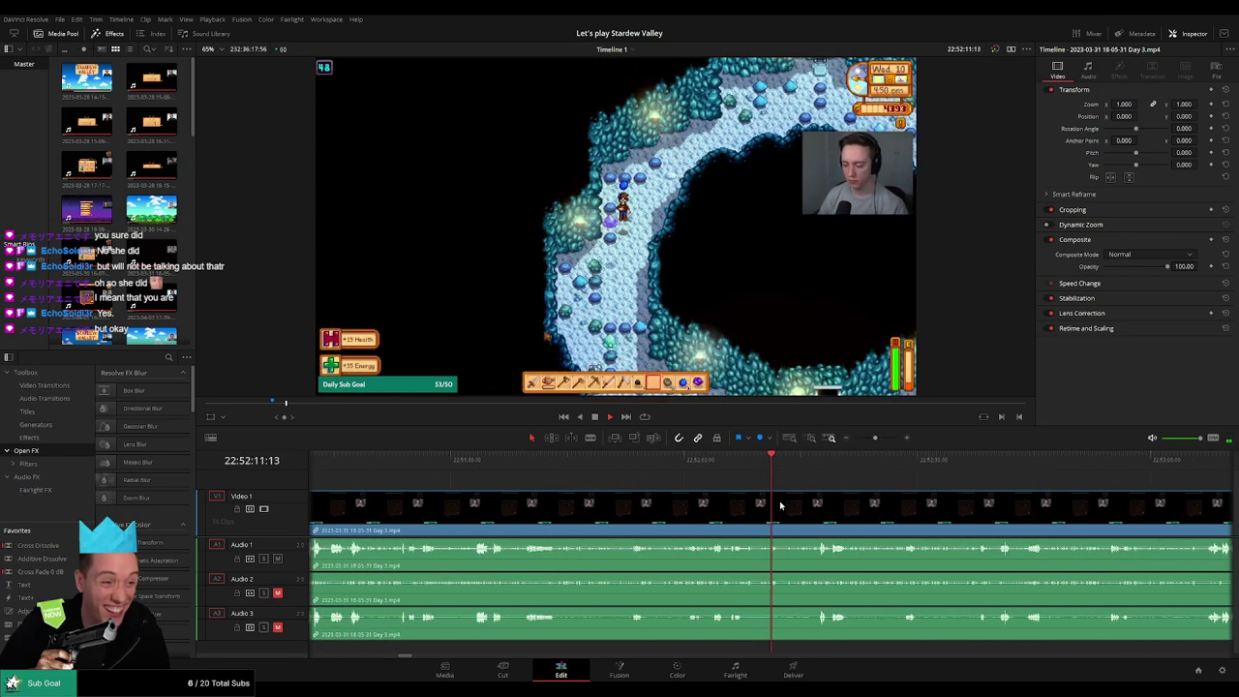
pyautogui.click(753, 484)
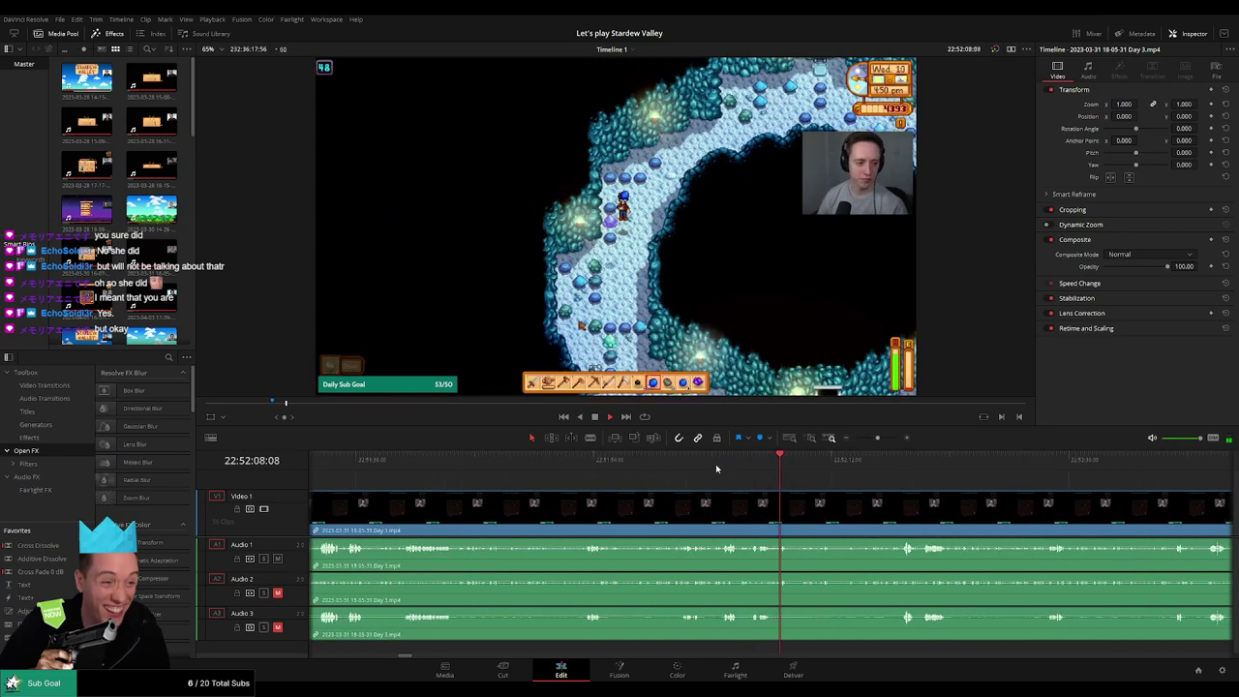
pyautogui.click(716, 465)
pyautogui.click(686, 472)
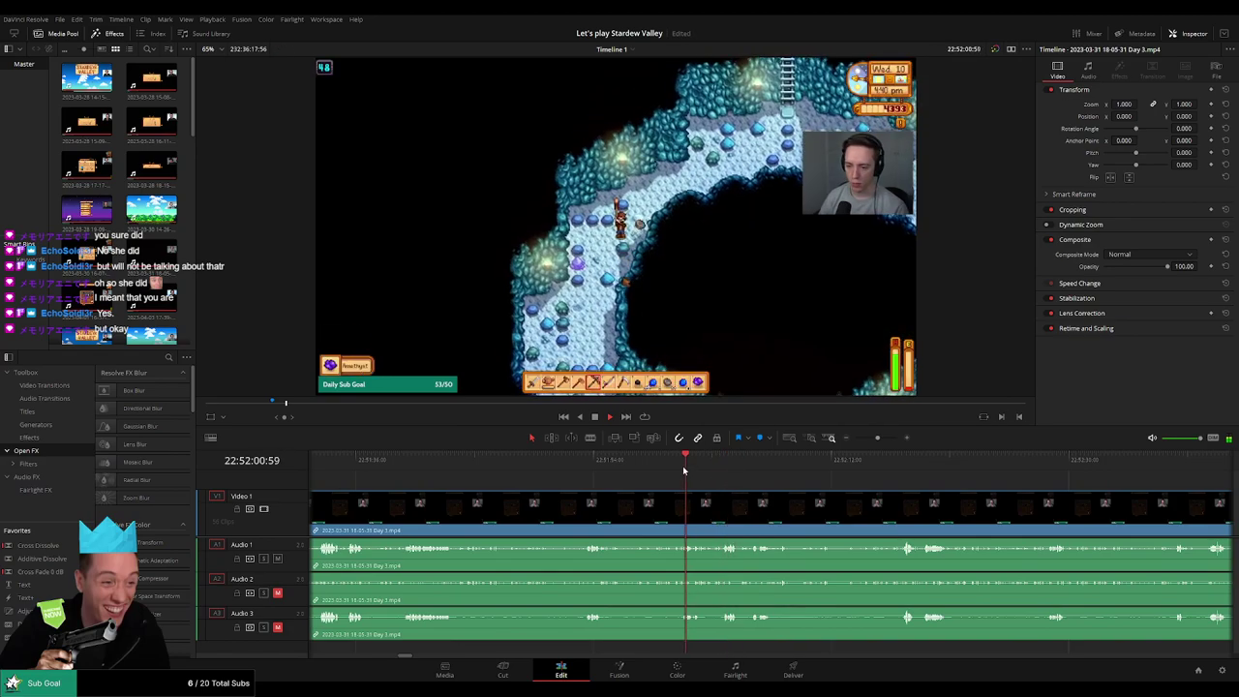
pyautogui.click(668, 471)
pyautogui.scroll(5, 669, 473)
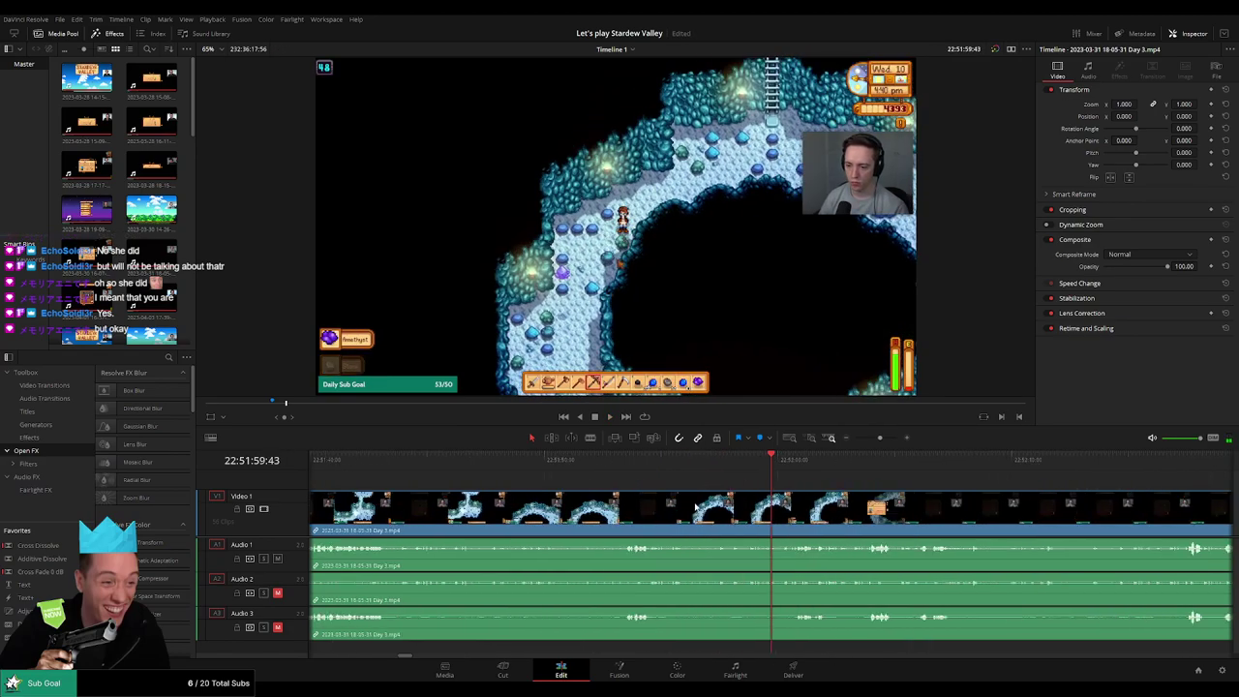
pyautogui.moveTo(778, 472); pyautogui.dragTo(792, 471)
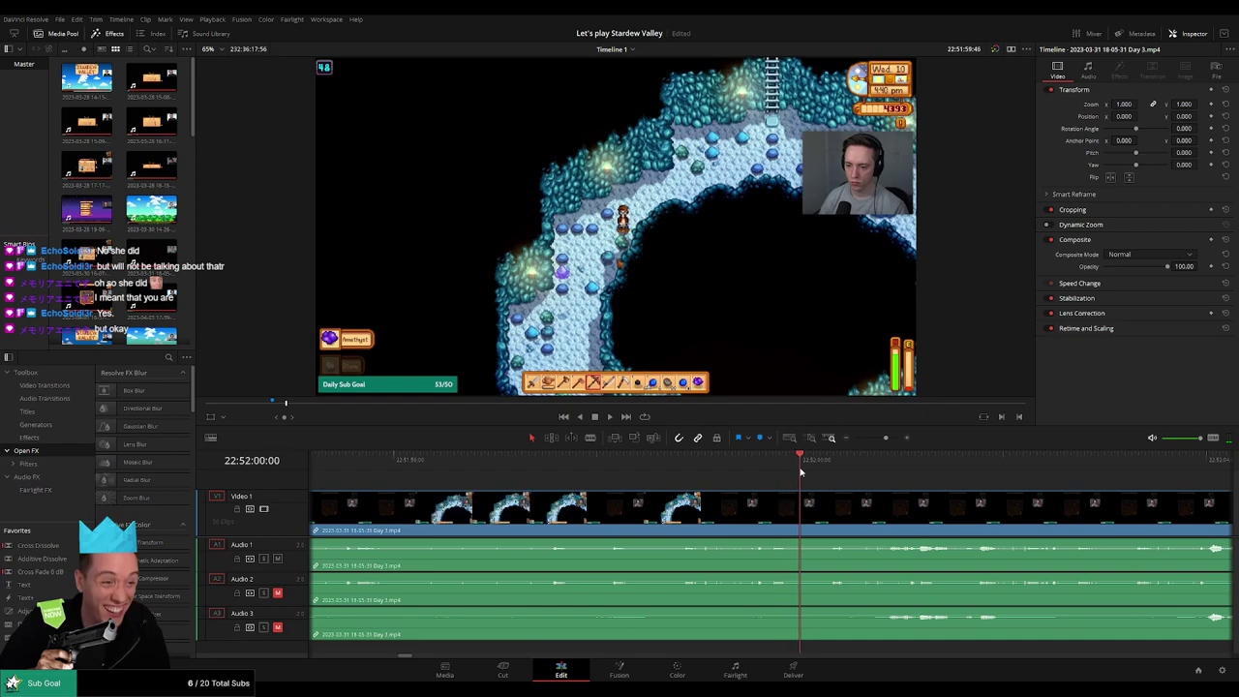
pyautogui.hotkey('ctrl', 'b')
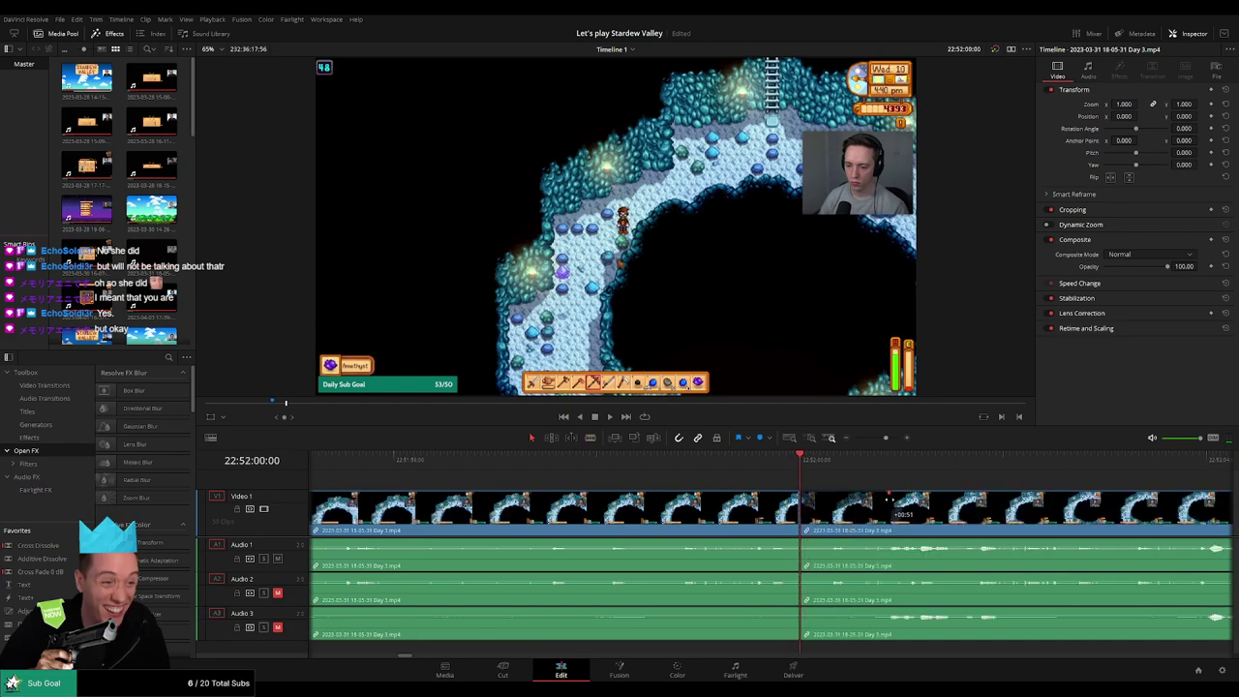
# - Add fade-outs and fade-ins of about one second to the video and all three audio tracks at the 22:52:00:00 cut
pyautogui.moveTo(901, 493); pyautogui.dragTo(903, 493)
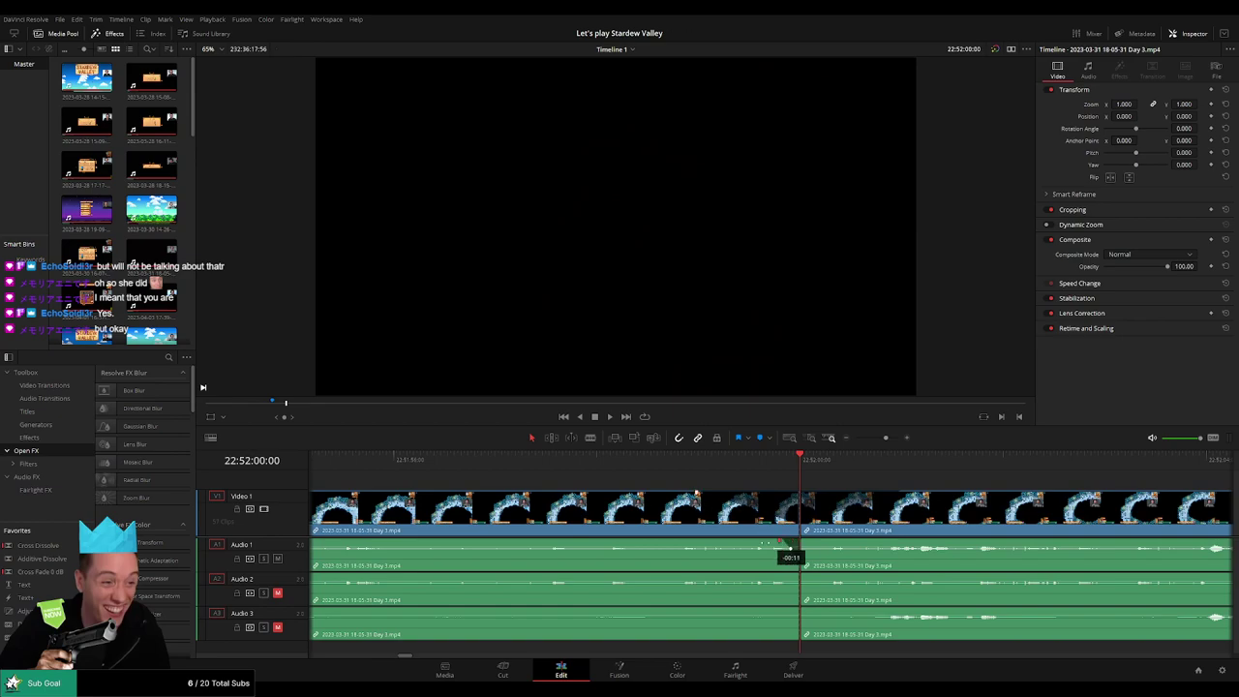
pyautogui.moveTo(787, 543); pyautogui.dragTo(699, 543)
pyautogui.moveTo(803, 542); pyautogui.dragTo(891, 543)
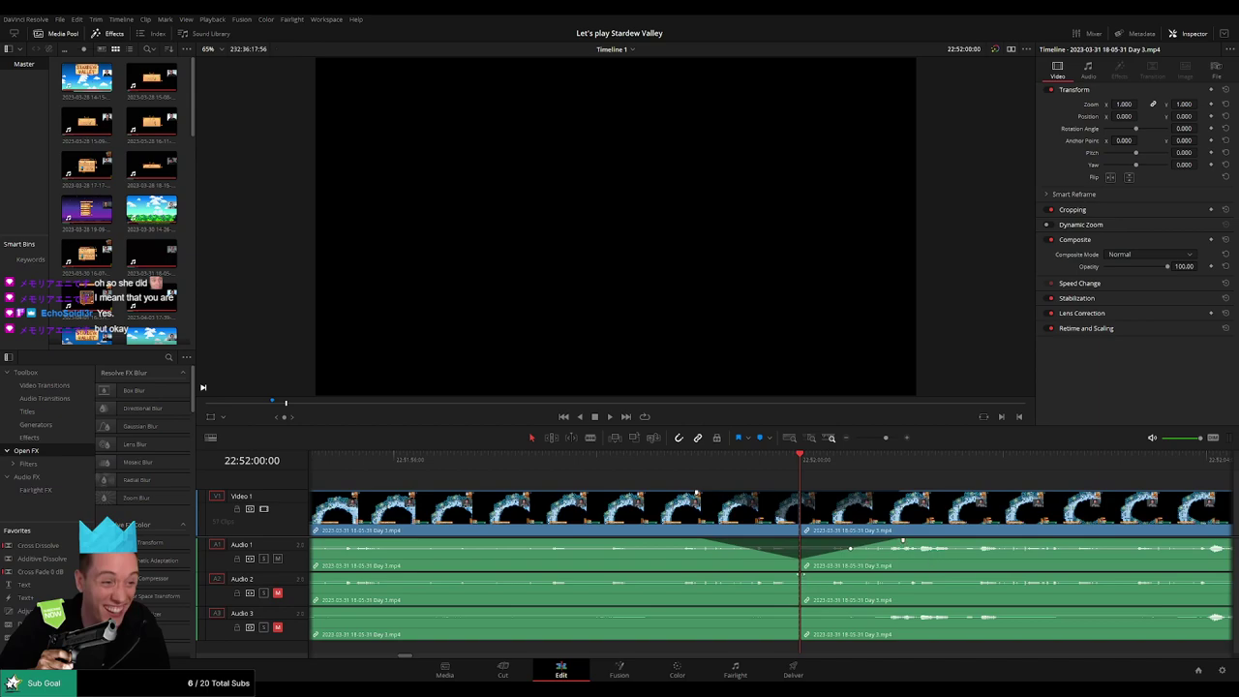
pyautogui.moveTo(796, 574); pyautogui.dragTo(703, 576)
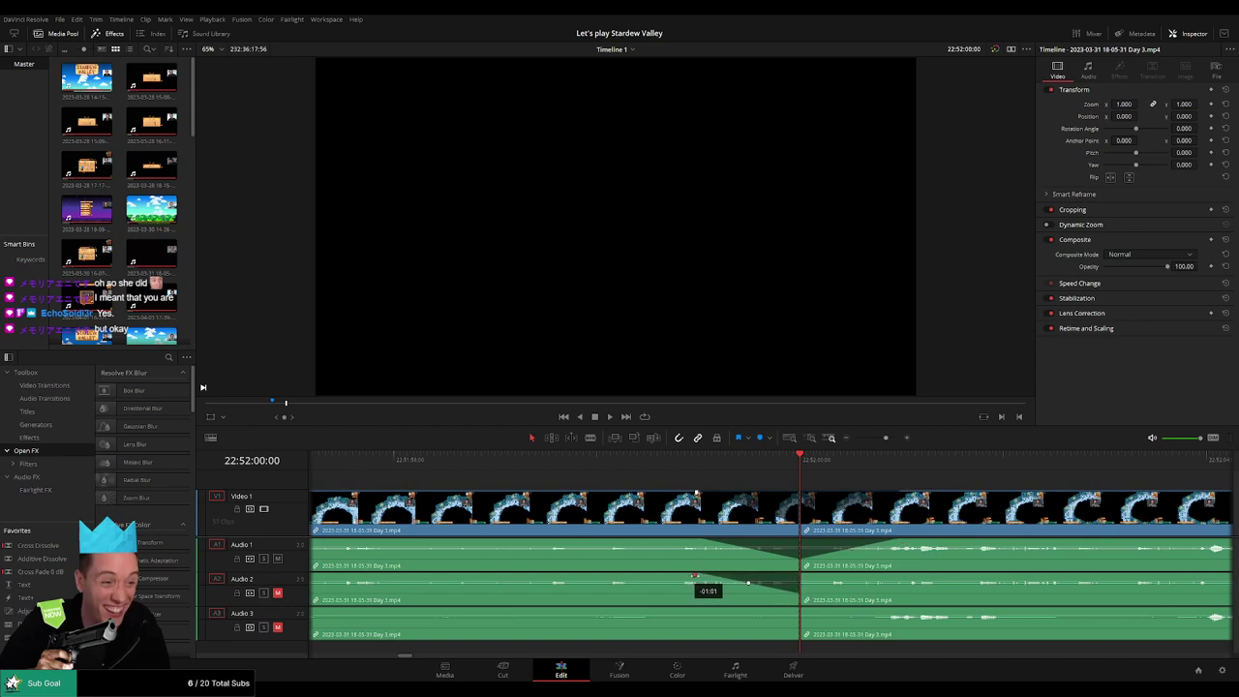
pyautogui.moveTo(805, 577); pyautogui.dragTo(891, 577)
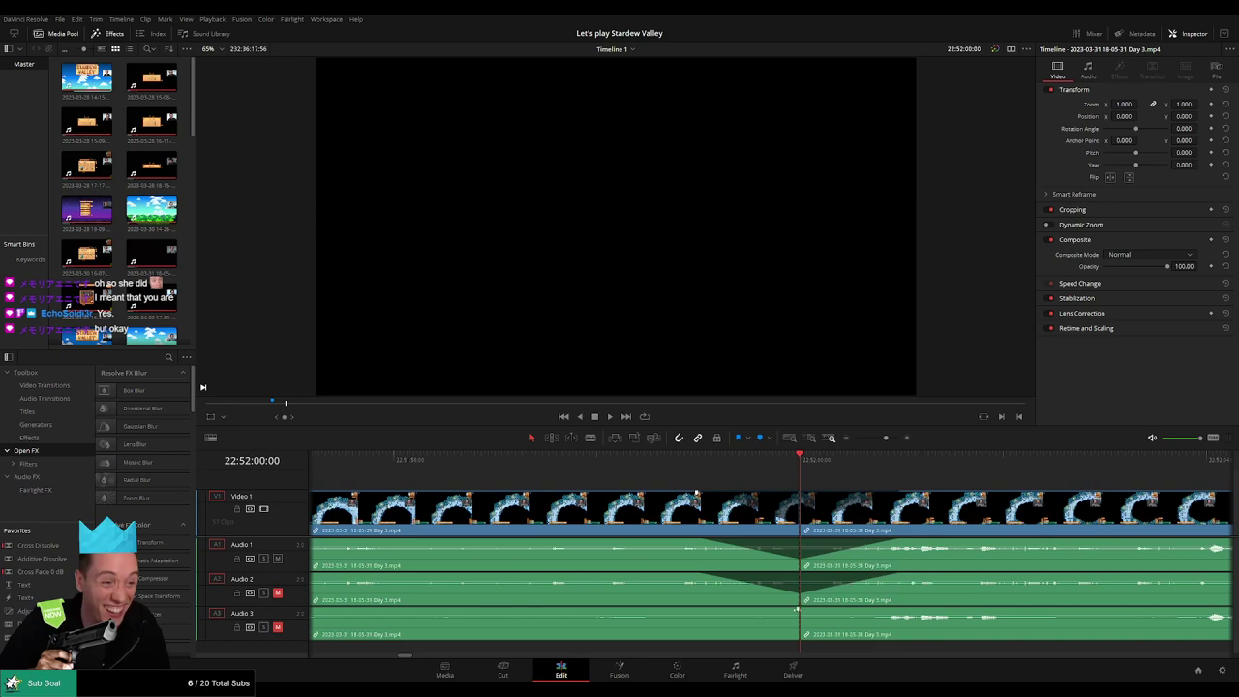
pyautogui.moveTo(798, 610); pyautogui.dragTo(700, 609)
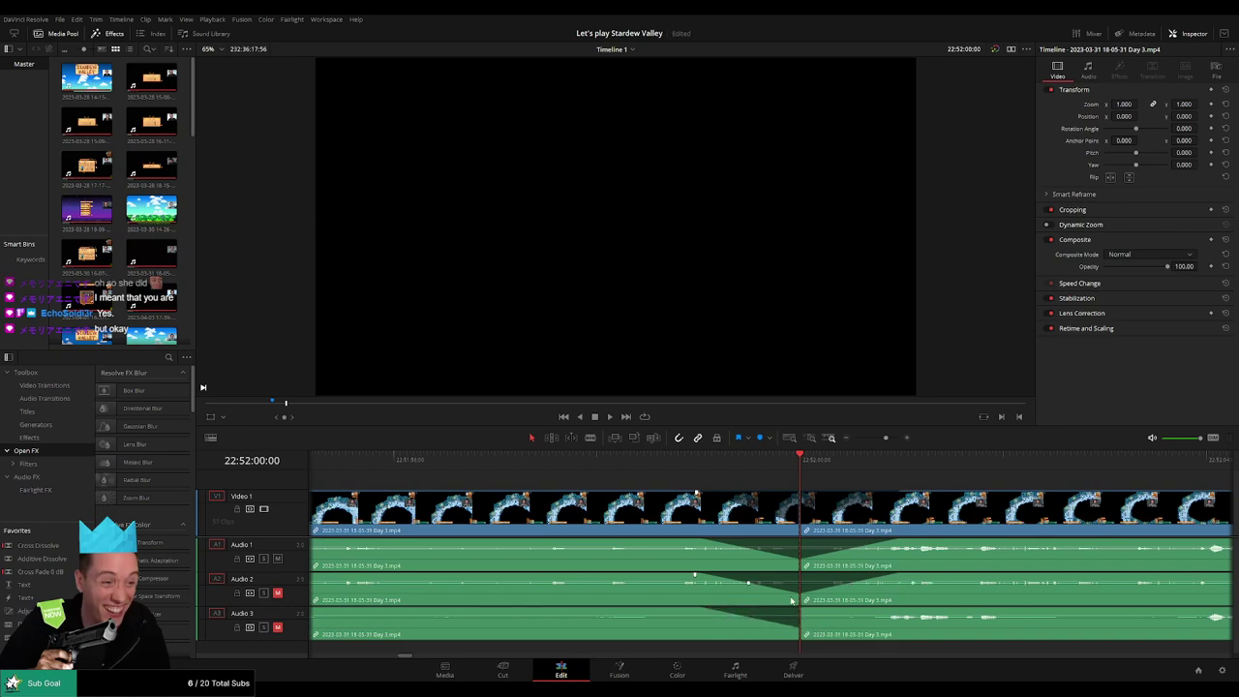
pyautogui.moveTo(804, 610); pyautogui.dragTo(871, 610)
pyautogui.hotkey('ctrl', 'z')
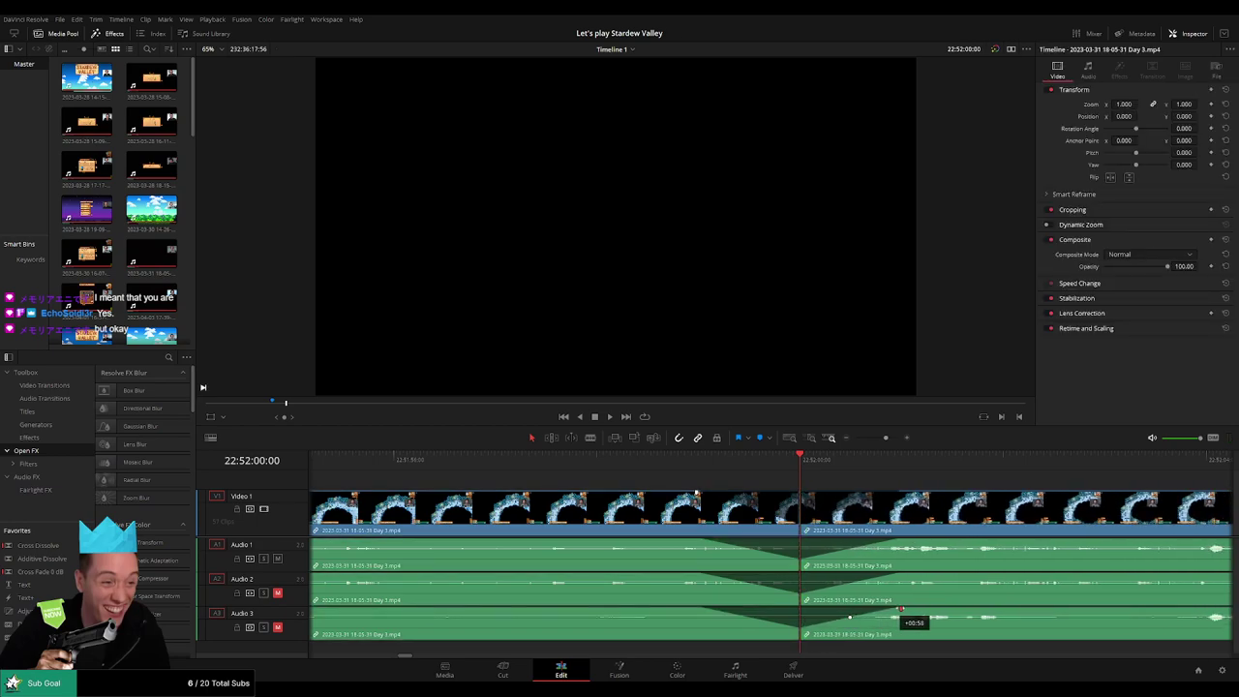
# - Move the Day 3 piece after the 22:52:00:00 cut so that it starts at 24:00:00:00, leaving a gap after the finished episode
pyautogui.moveTo(886, 438); pyautogui.dragTo(844, 440)
pyautogui.hscroll(8, 801, 495)
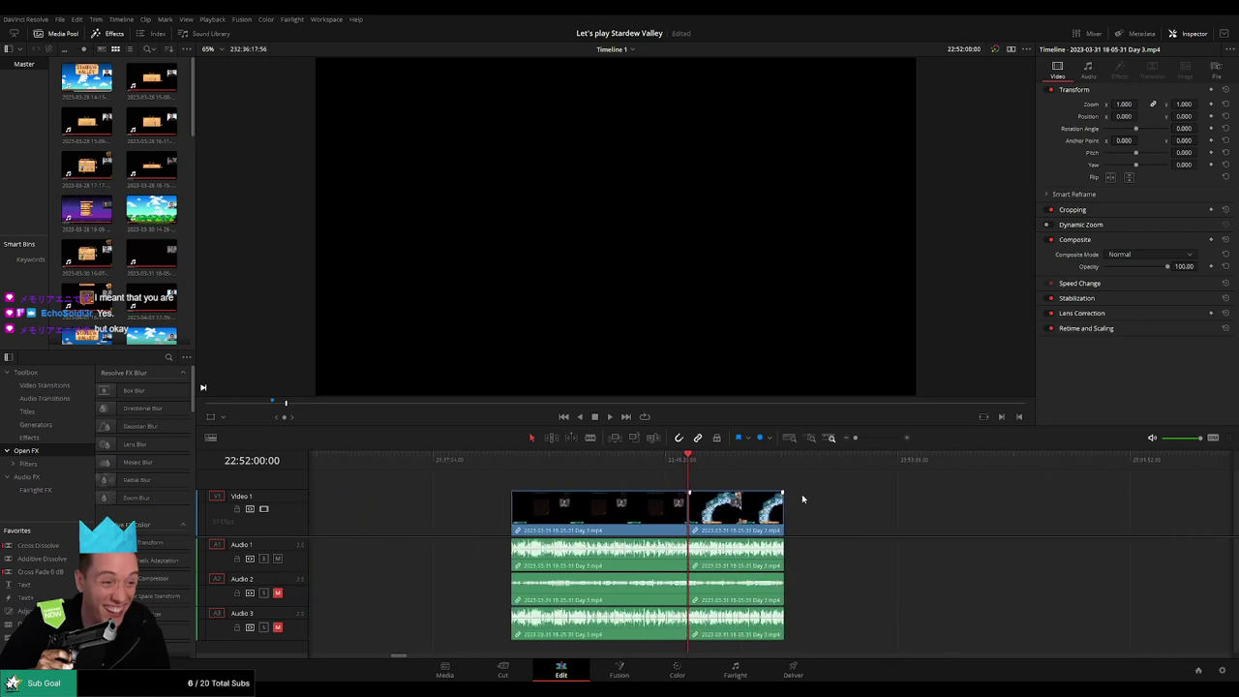
pyautogui.click(637, 464)
pyautogui.hscroll(6, 740, 500)
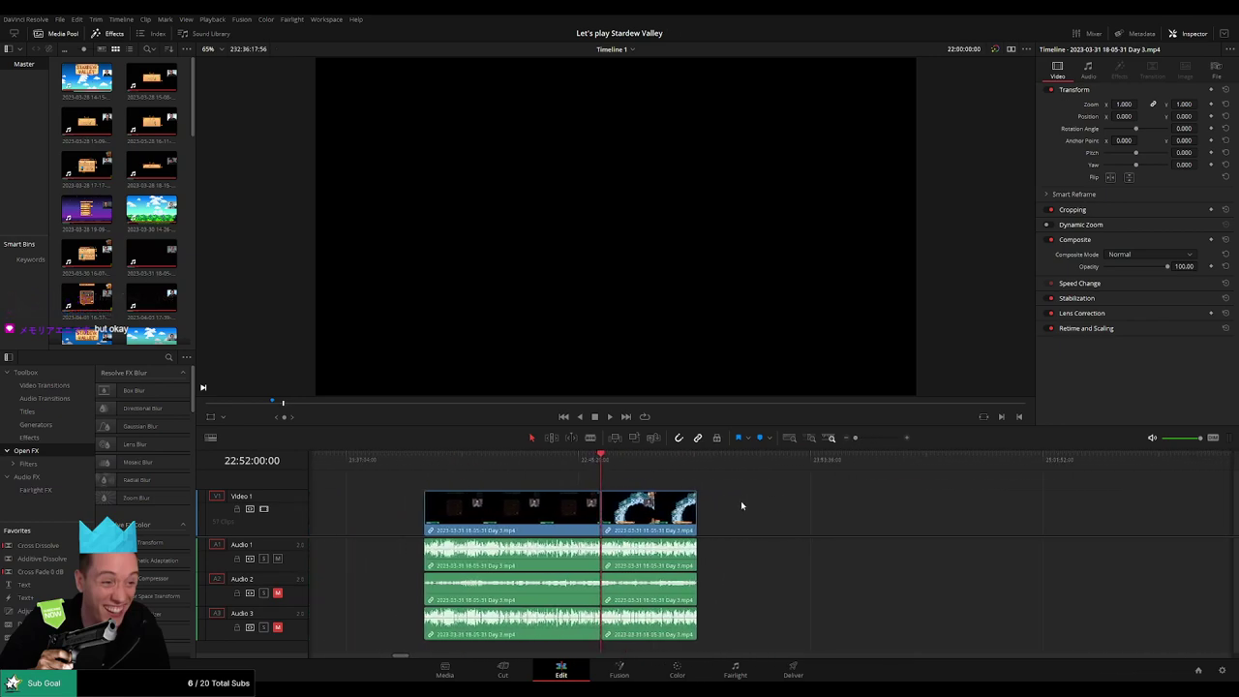
pyautogui.moveTo(457, 520); pyautogui.dragTo(858, 519)
pyautogui.click(435, 470)
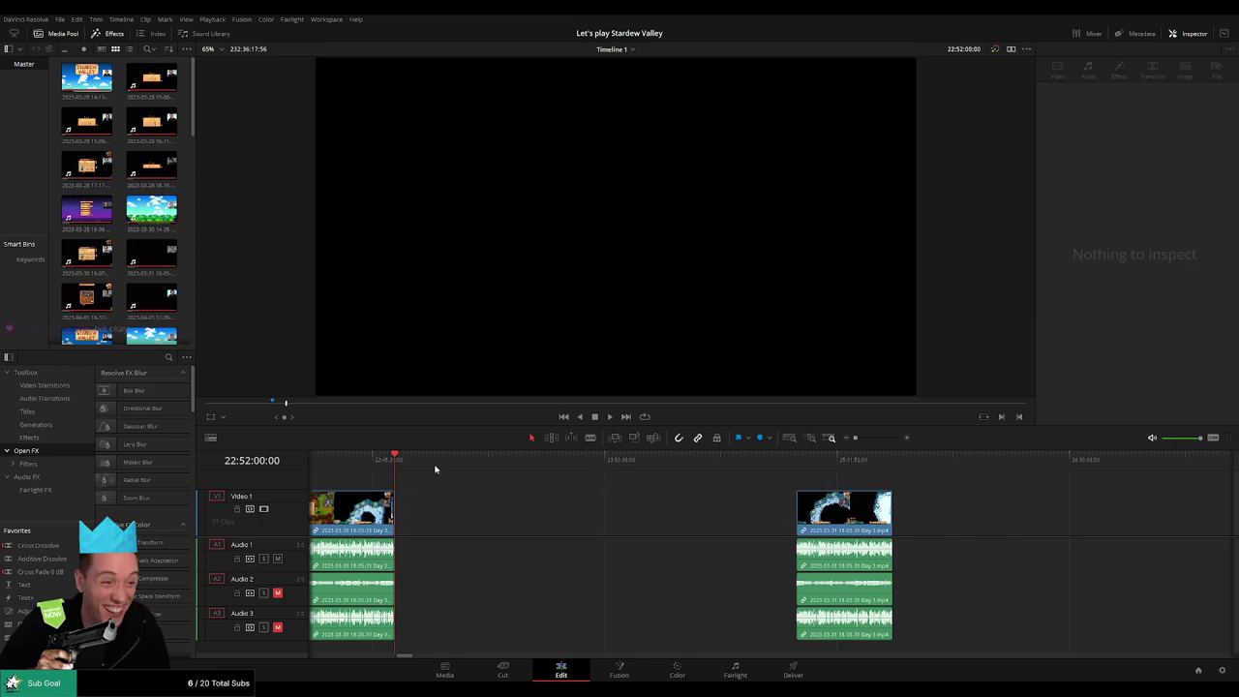
pyautogui.moveTo(499, 476); pyautogui.dragTo(619, 494)
pyautogui.moveTo(844, 511); pyautogui.dragTo(675, 511)
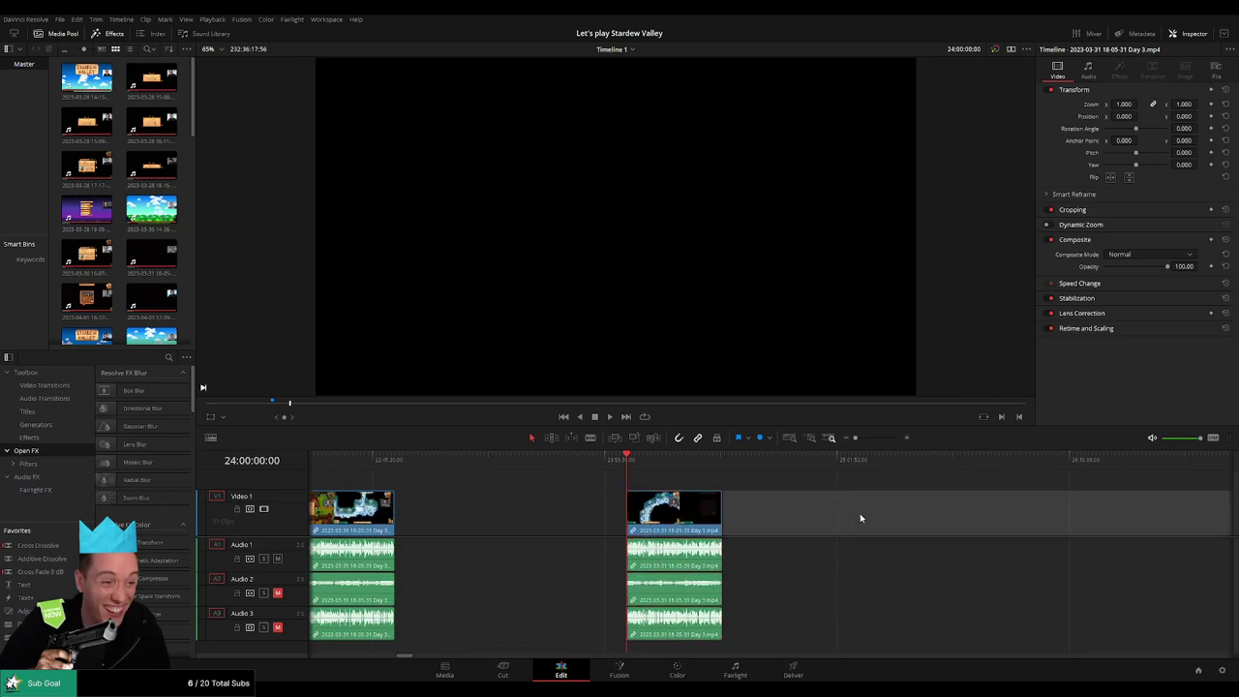
# - Bring the Day 4 recording back along the timeline and attach it to the end of the remaining Day 3 piece
pyautogui.hscroll(6, 876, 517)
pyautogui.moveTo(1010, 521); pyautogui.dragTo(464, 511)
pyautogui.hscroll(-4, 557, 476)
pyautogui.moveTo(982, 527); pyautogui.dragTo(719, 527)
# - Add a short transition across the video and all three audio tracks where Day 3 meets Day 4, and play back the join
pyautogui.click(723, 485)
pyautogui.press('space')
pyautogui.moveTo(633, 462); pyautogui.dragTo(665, 465)
pyautogui.moveTo(856, 437); pyautogui.dragTo(876, 437)
pyautogui.press('space')
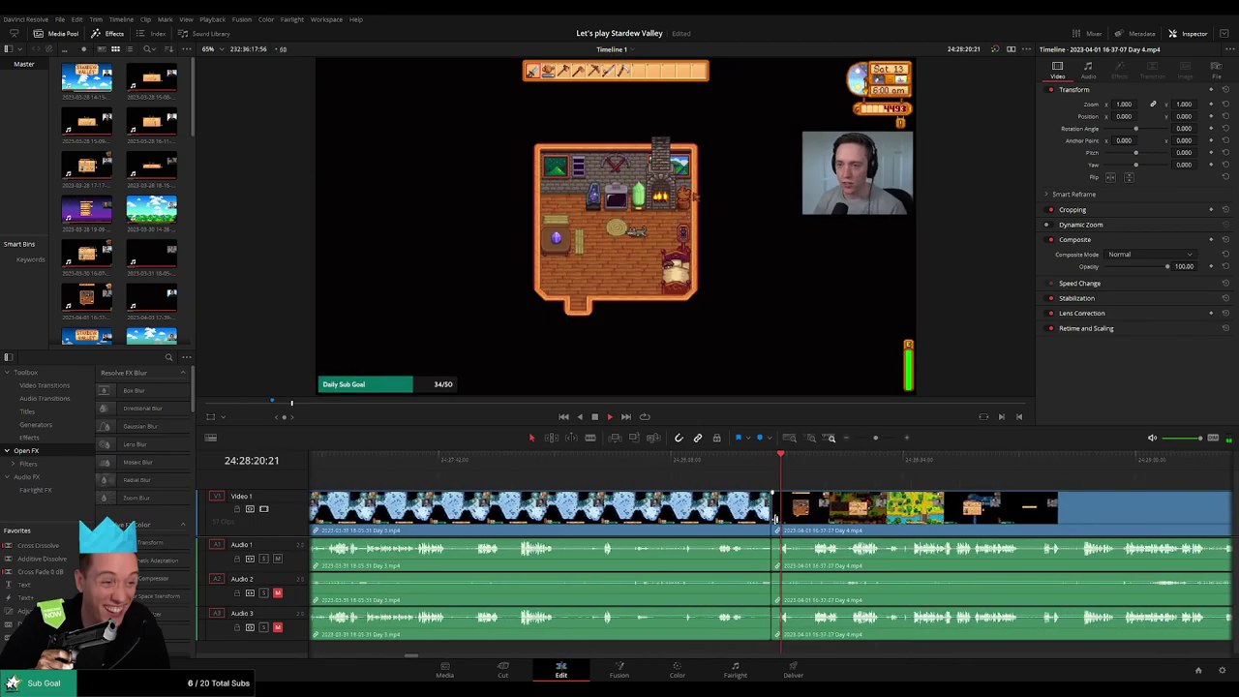
pyautogui.press('space')
pyautogui.click(770, 517)
pyautogui.click(771, 503)
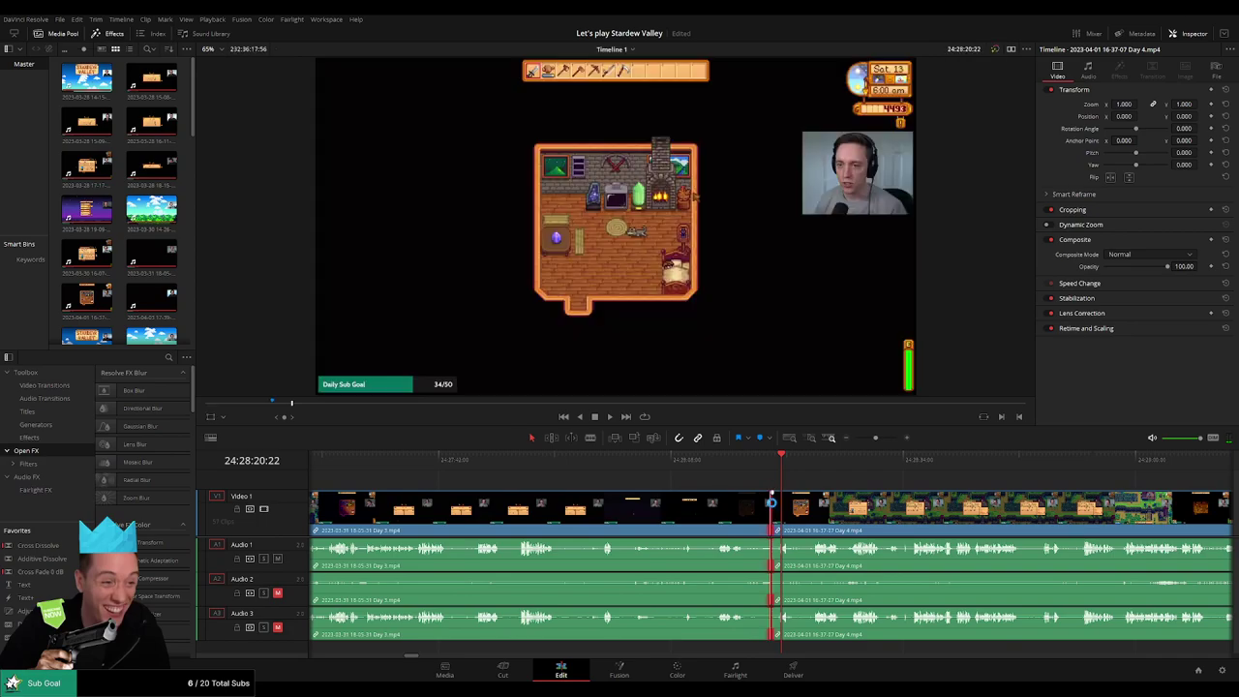
pyautogui.moveTo(772, 503); pyautogui.dragTo(770, 504)
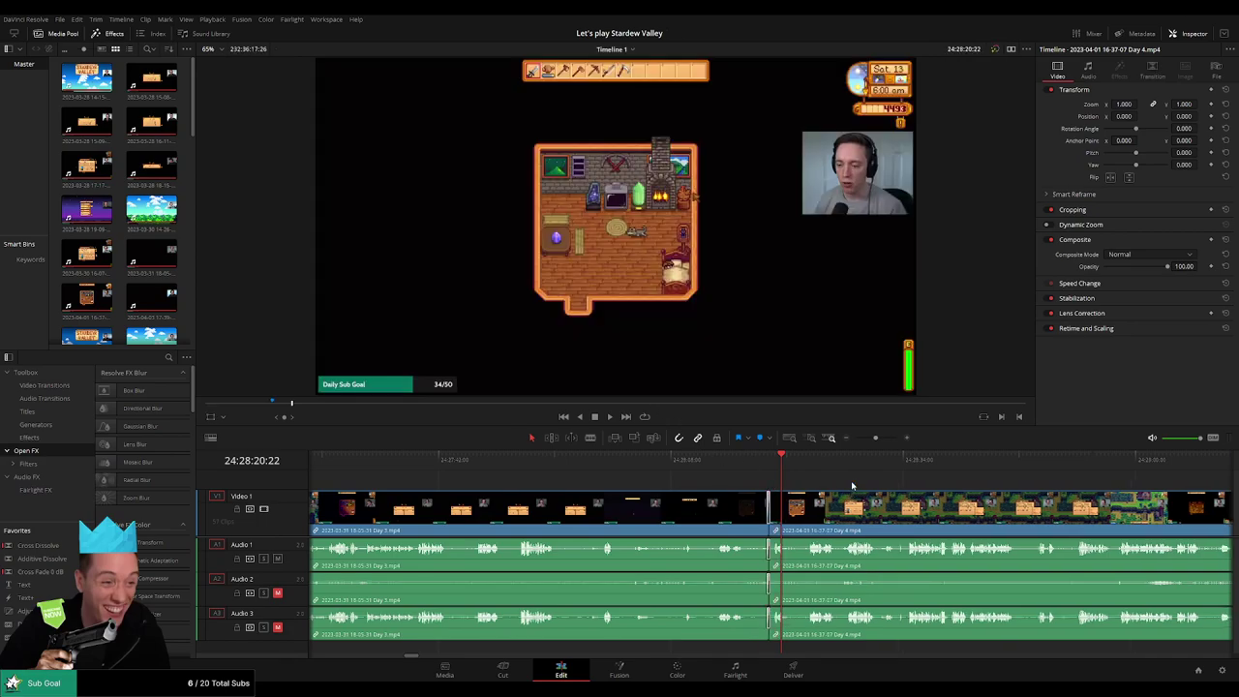
pyautogui.click(753, 467)
pyautogui.press('space')
pyautogui.moveTo(832, 483); pyautogui.dragTo(634, 480)
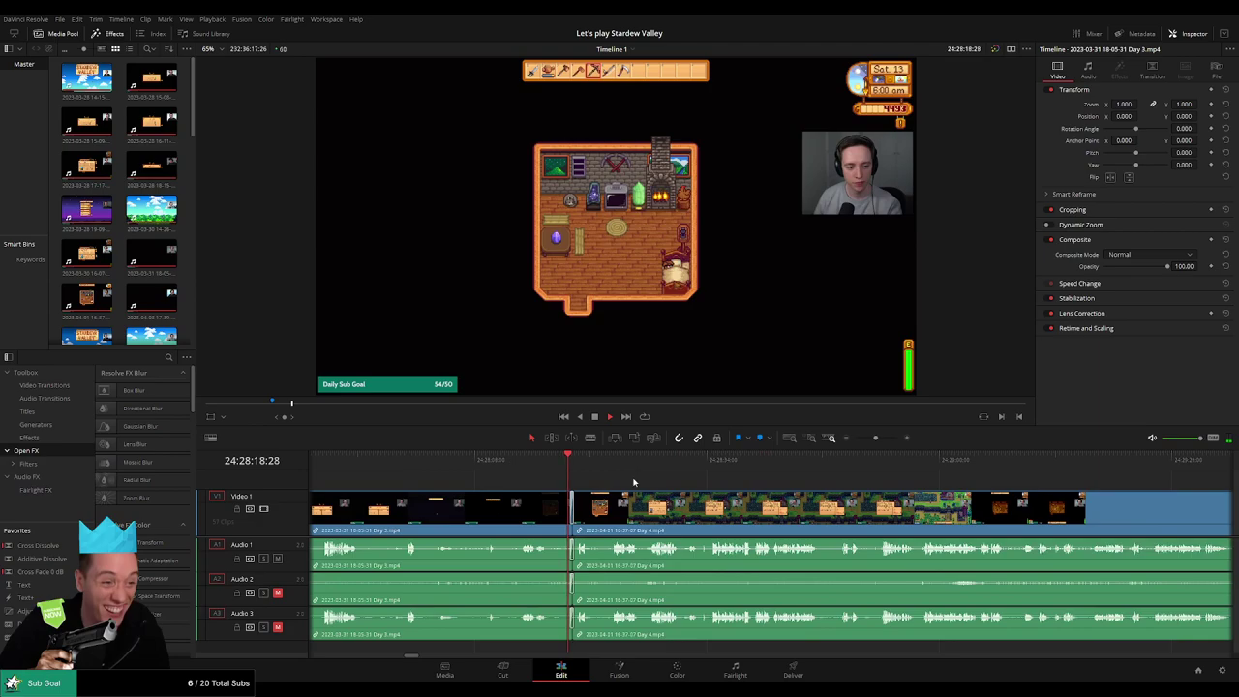
# - Find the episode's end about 52 minutes after 24:00:00:00 and split the Day 4 clip at 24:52:06:00
pyautogui.moveTo(875, 438); pyautogui.dragTo(569, 479)
pyautogui.moveTo(499, 455); pyautogui.dragTo(580, 470)
pyautogui.press('space')
pyautogui.scroll(5, 795, 491)
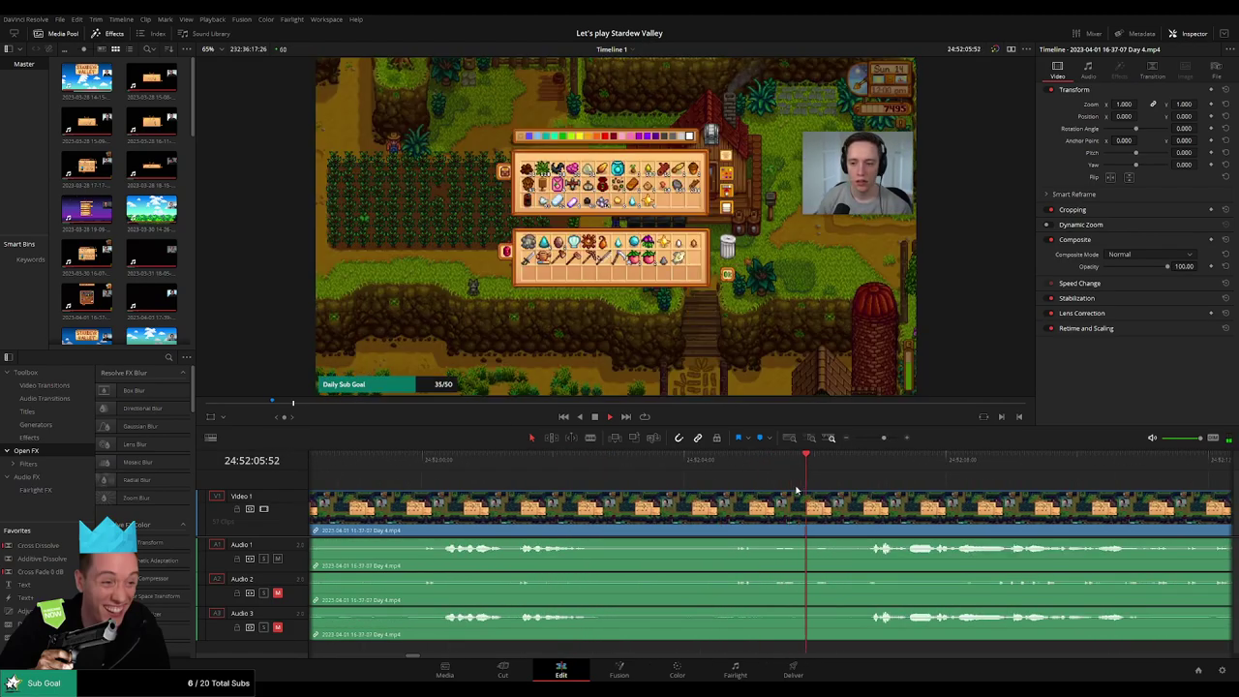
pyautogui.moveTo(871, 469); pyautogui.dragTo(814, 468)
pyautogui.press('b')
pyautogui.click(820, 517)
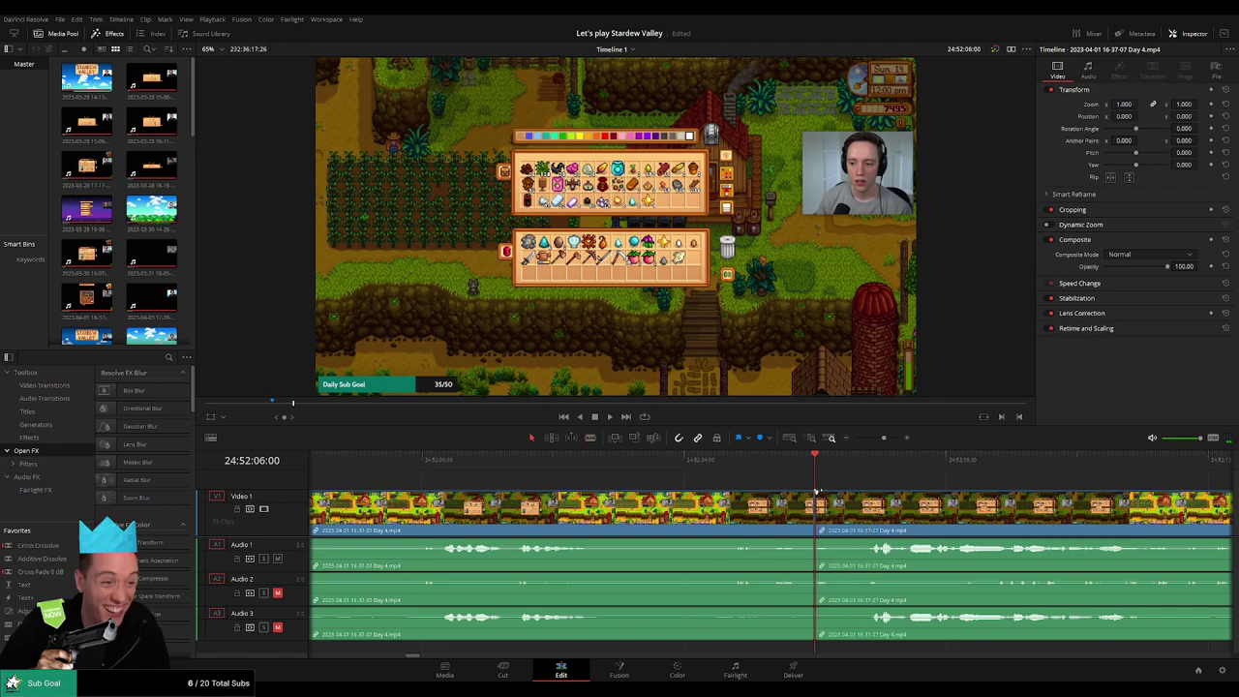
# - Add fade-ins and fade-outs of about one second to the video and all three audio tracks at the 24:52:06:00 cut
pyautogui.press('a')
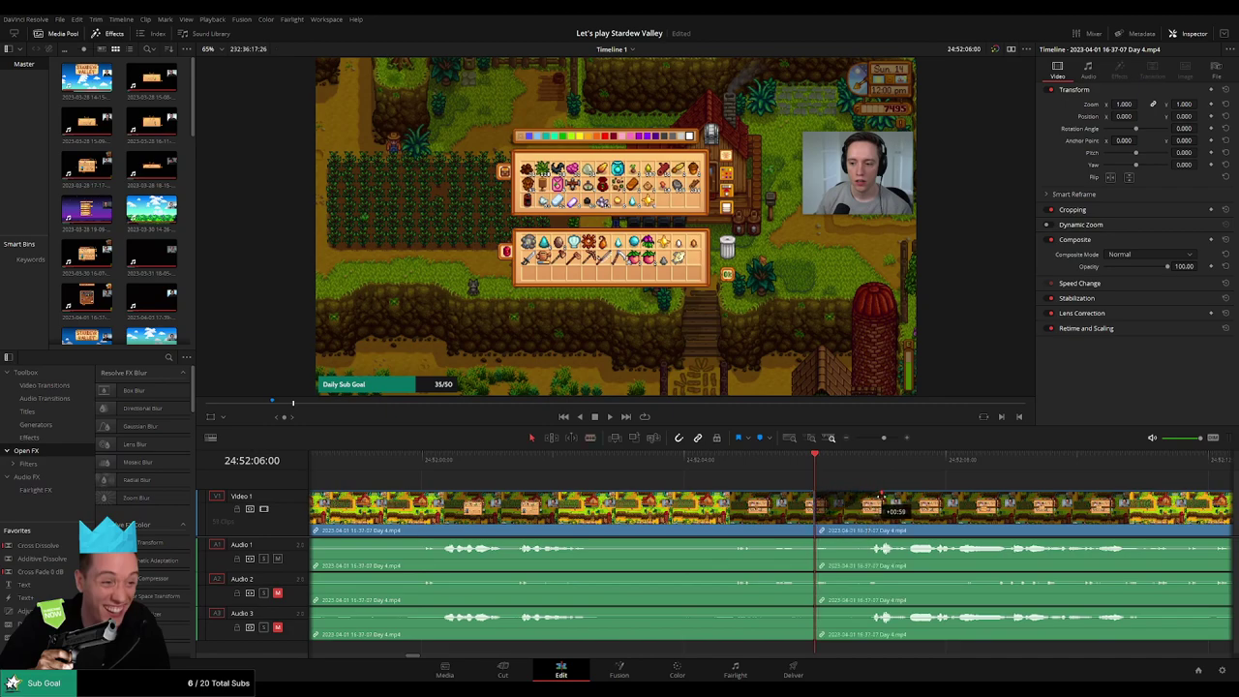
pyautogui.moveTo(881, 496); pyautogui.dragTo(737, 490)
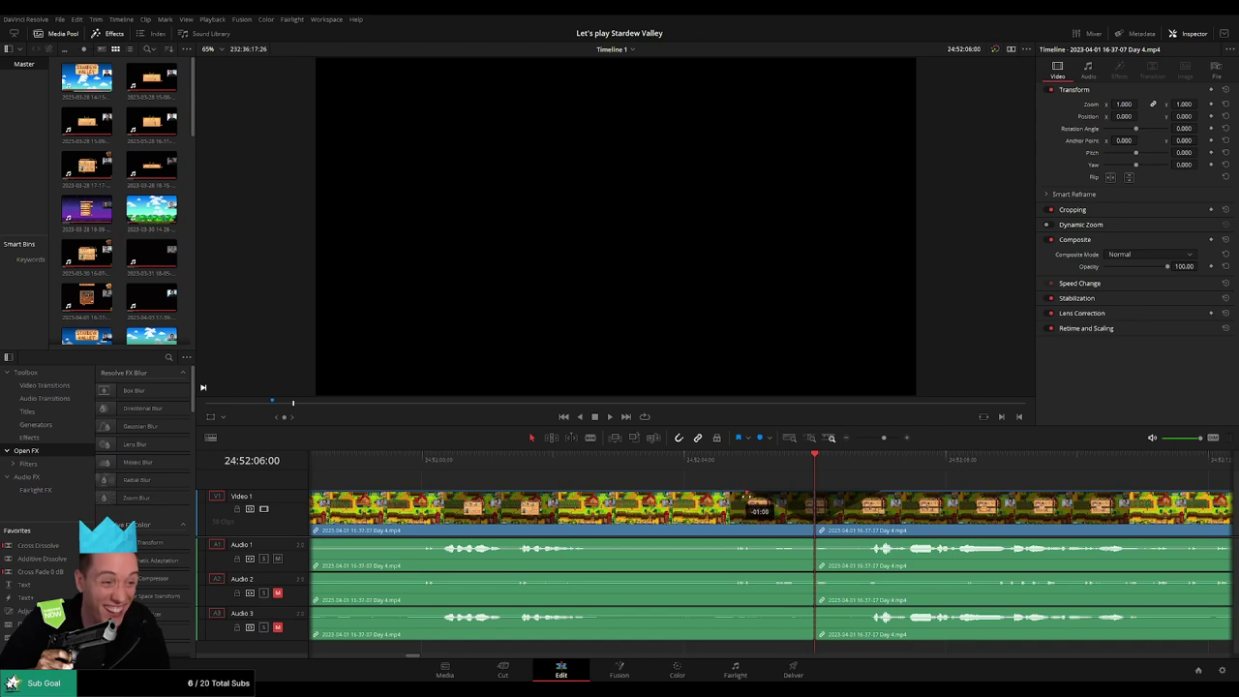
pyautogui.moveTo(807, 536); pyautogui.dragTo(880, 548)
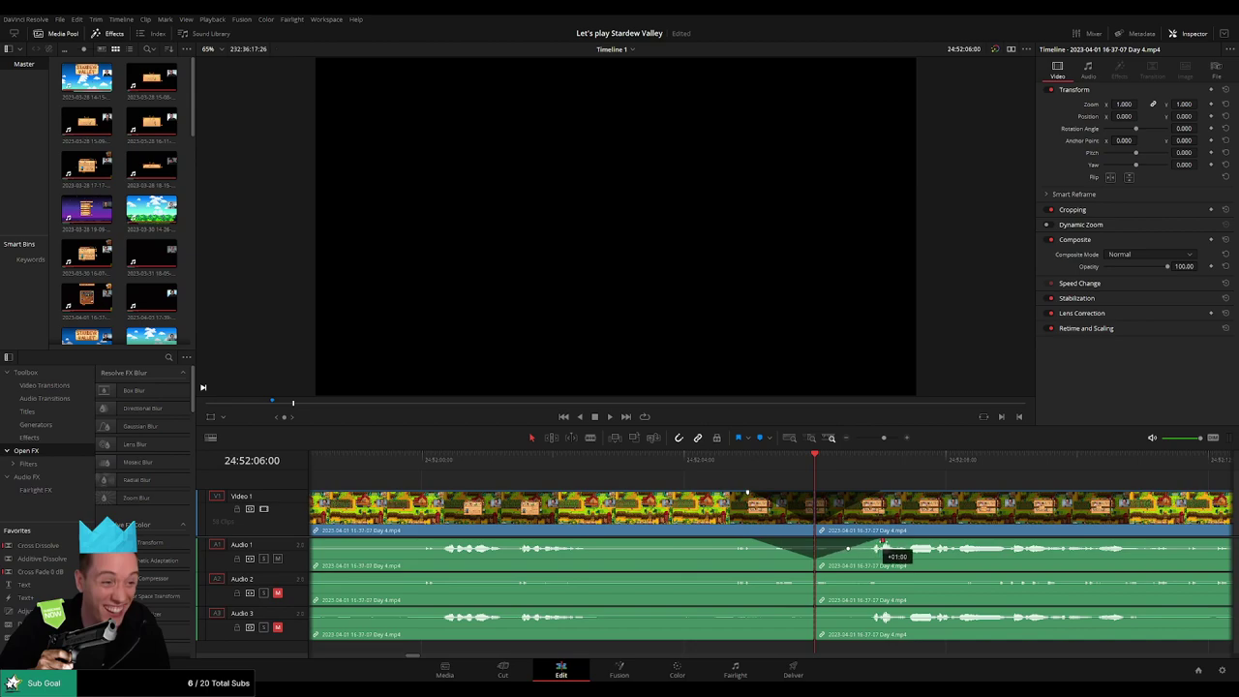
pyautogui.moveTo(811, 575); pyautogui.dragTo(885, 575)
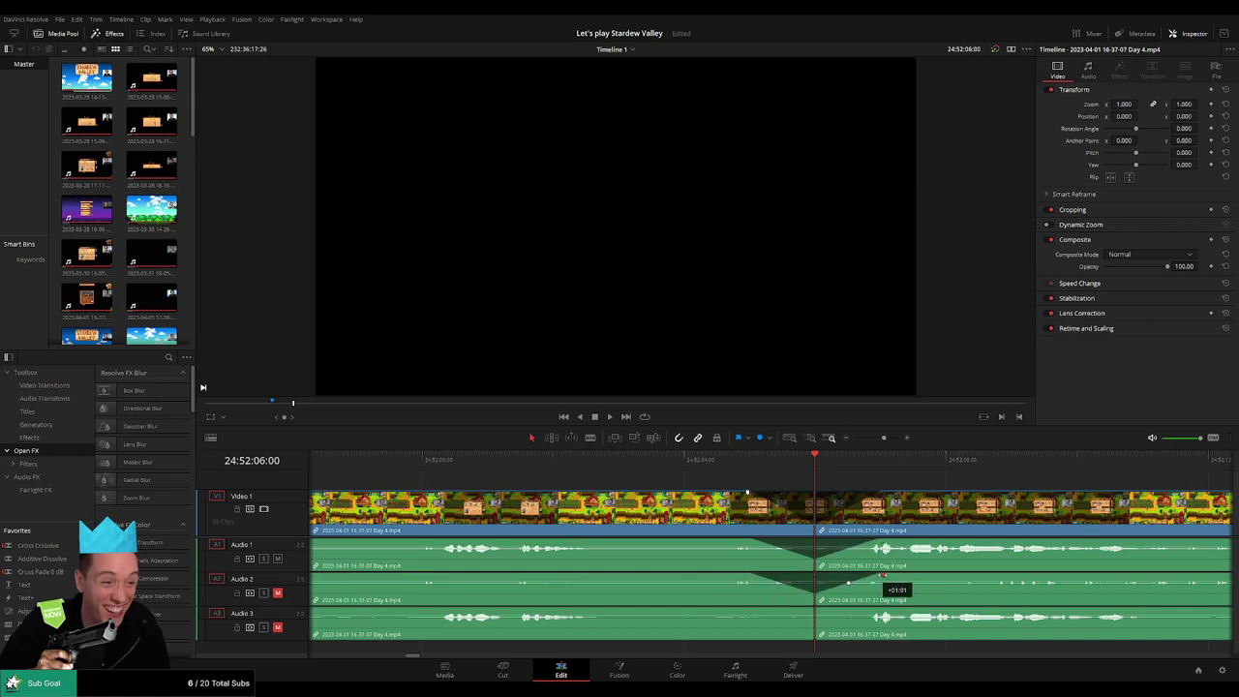
pyautogui.moveTo(815, 610); pyautogui.dragTo(875, 612)
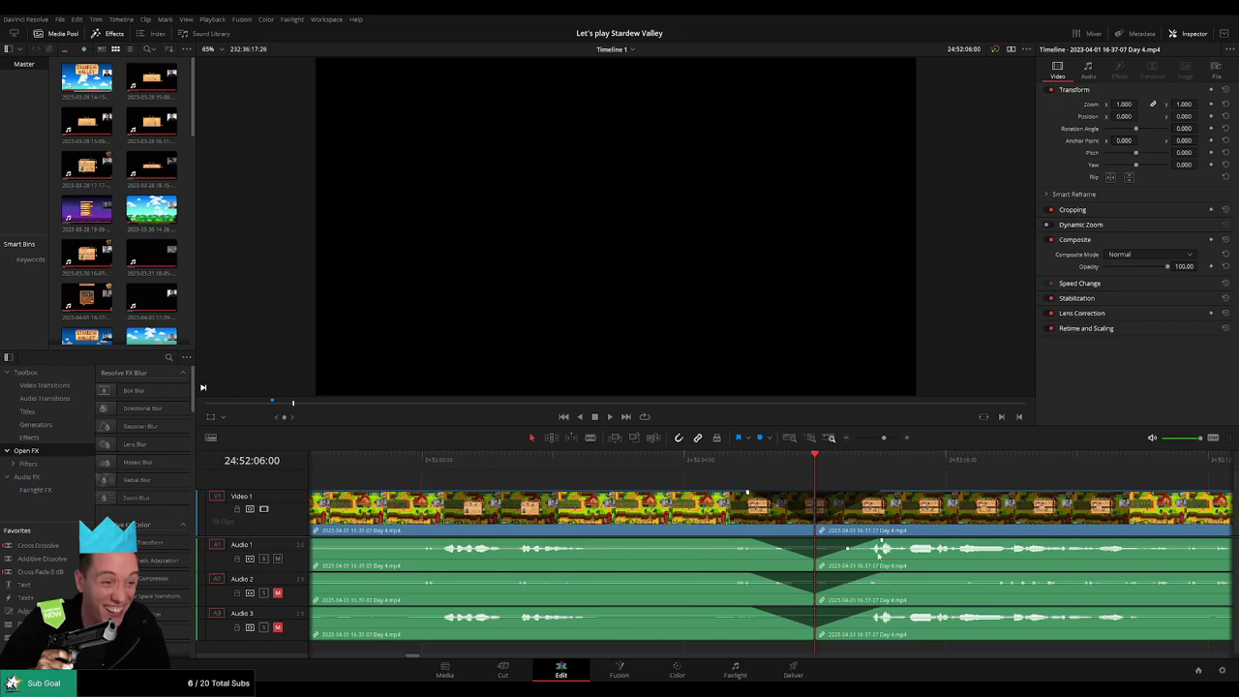
# - Move the Day 4 piece after the 24:52:06:00 cut so that it starts at about 26:00:00:00
pyautogui.moveTo(880, 438); pyautogui.dragTo(852, 439)
pyautogui.press('Home')
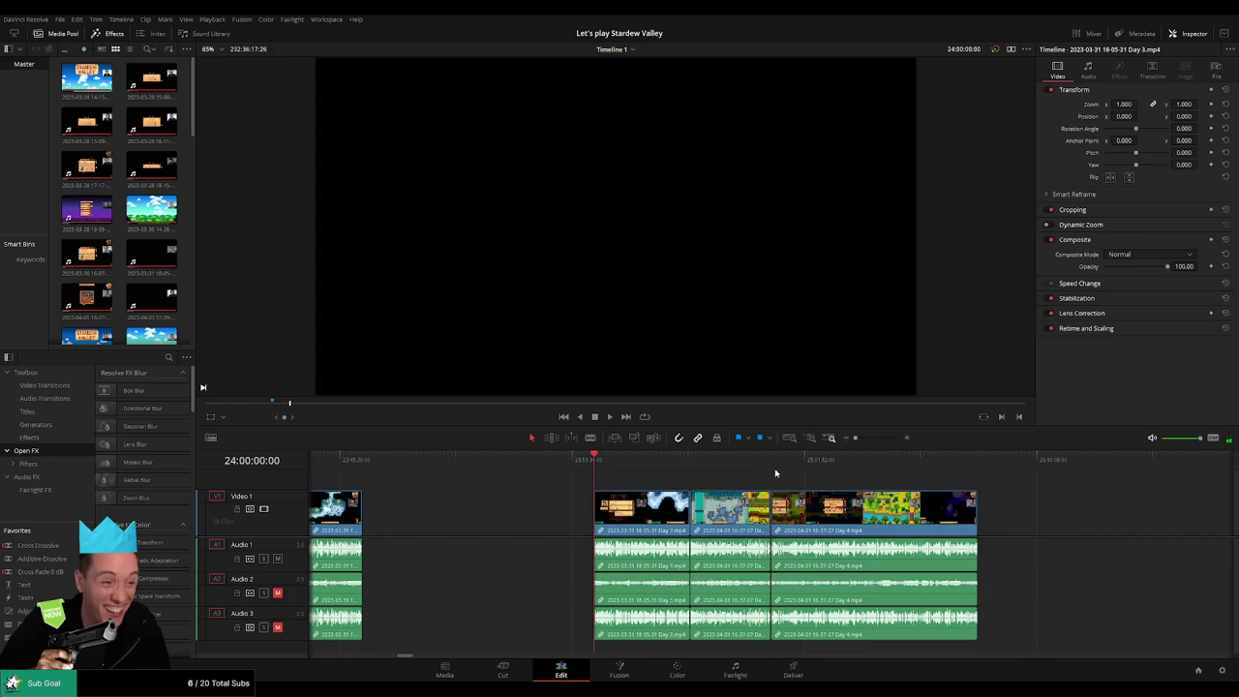
pyautogui.click(772, 472)
pyautogui.moveTo(493, 509); pyautogui.dragTo(879, 511)
pyautogui.click(523, 493)
pyautogui.moveTo(353, 467); pyautogui.dragTo(566, 493)
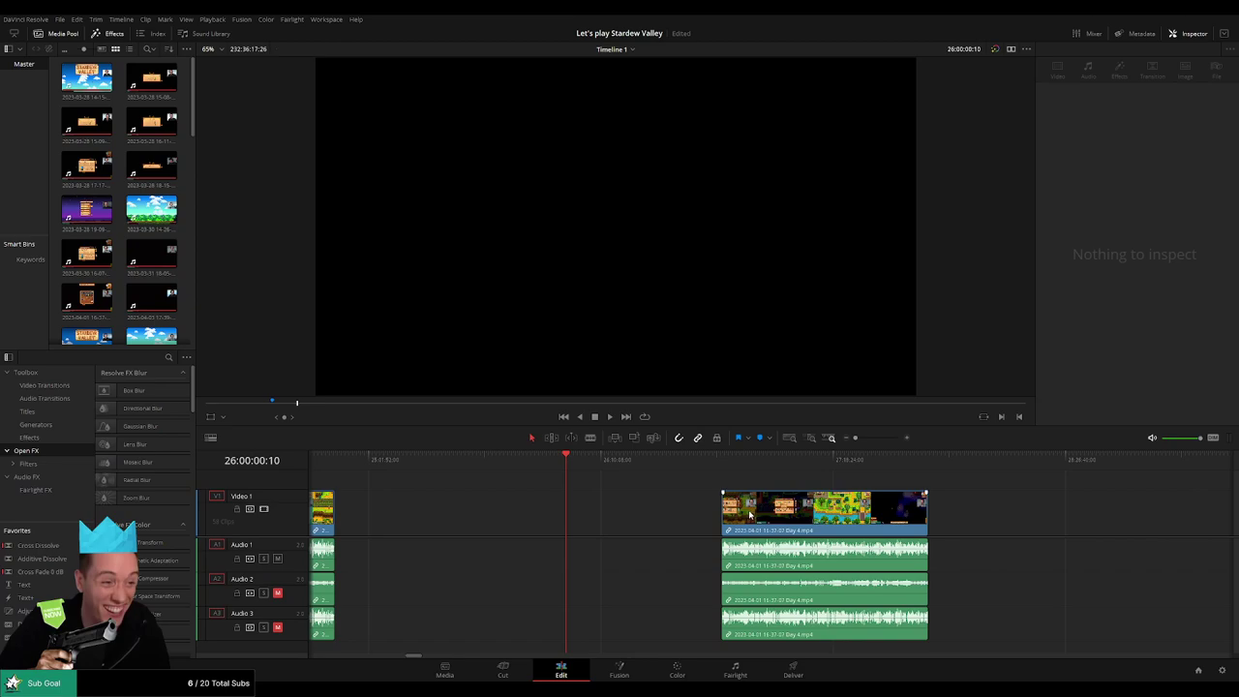
pyautogui.moveTo(787, 517); pyautogui.dragTo(631, 518)
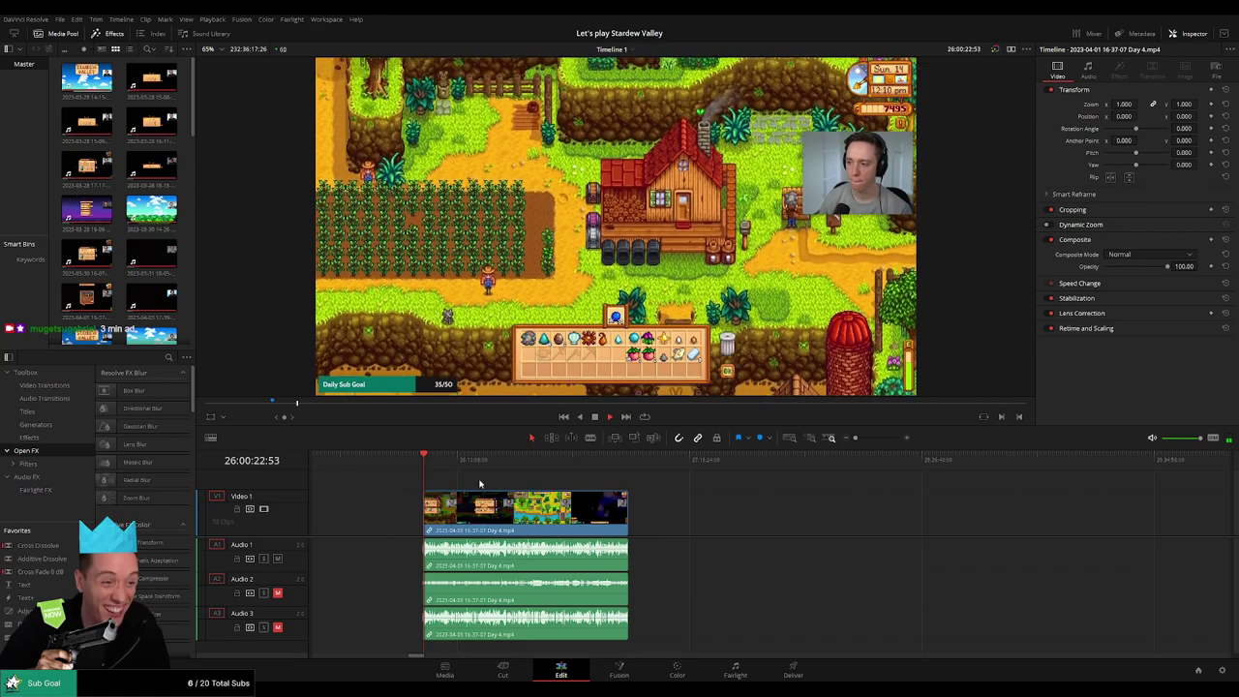
# - Find the episode's end about 52 minutes after 26:00:00:00 and split the Day 4 clip at 26:52:02:00
pyautogui.moveTo(429, 465); pyautogui.dragTo(600, 476)
pyautogui.scroll(10, 634, 481)
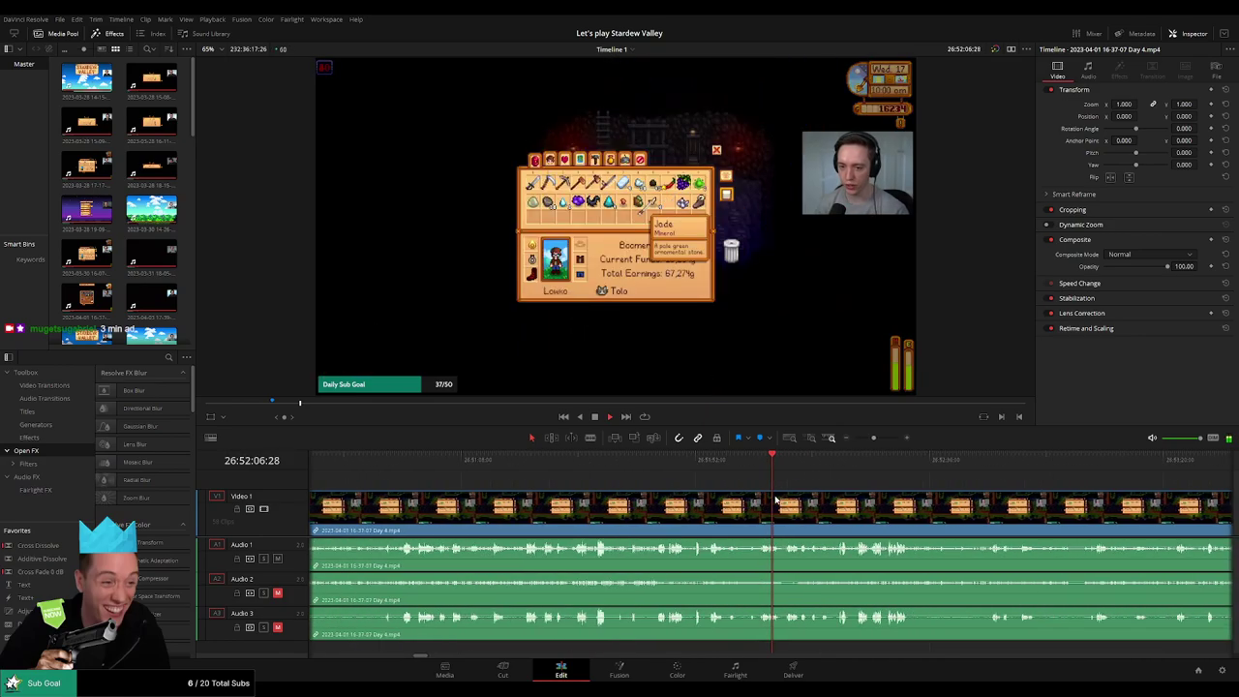
pyautogui.click(689, 467)
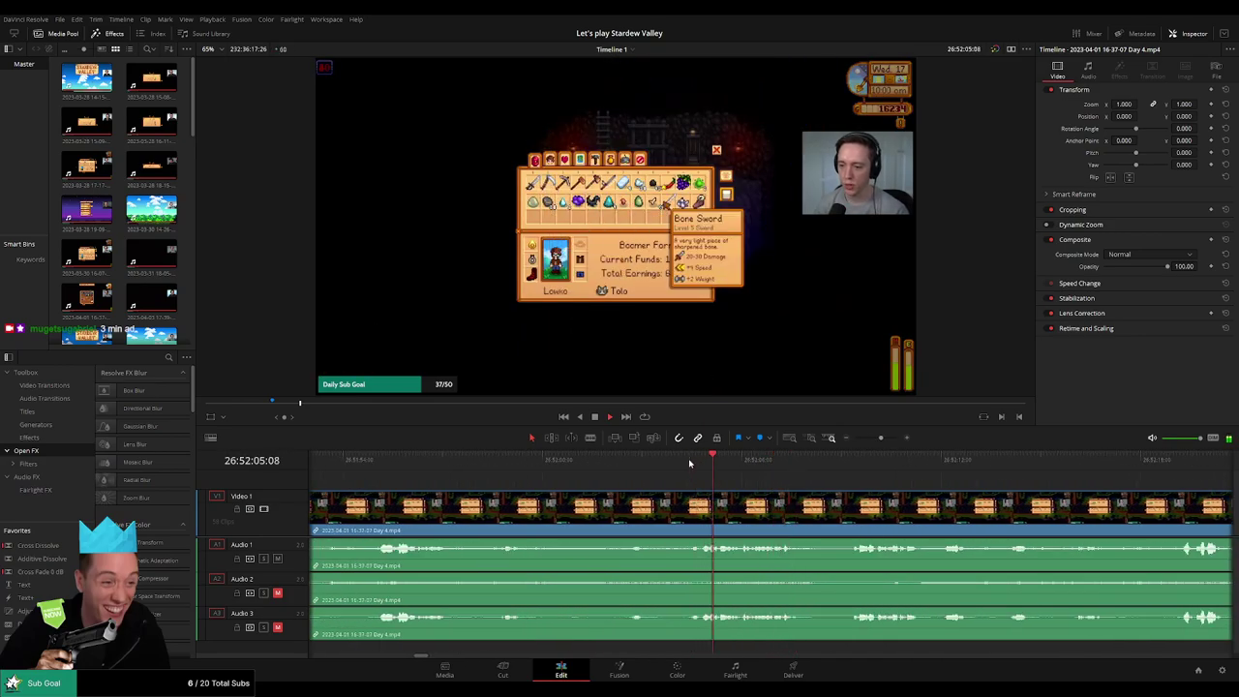
pyautogui.click(636, 467)
pyautogui.click(632, 465)
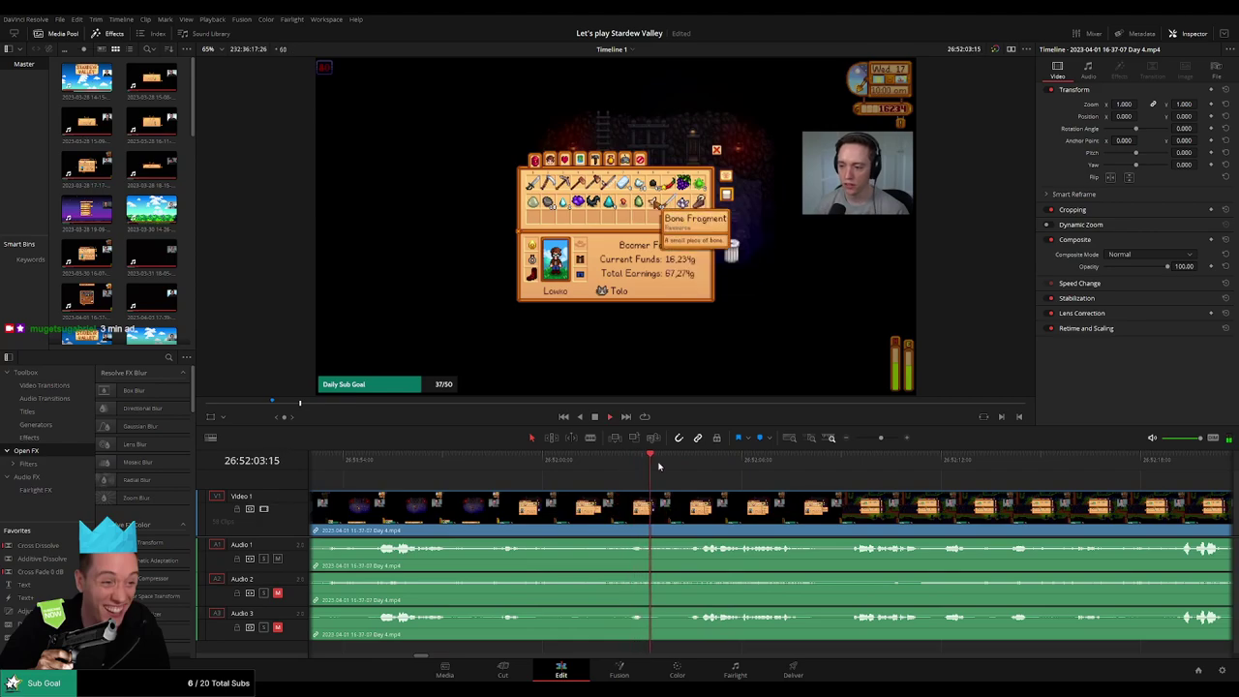
pyautogui.click(633, 466)
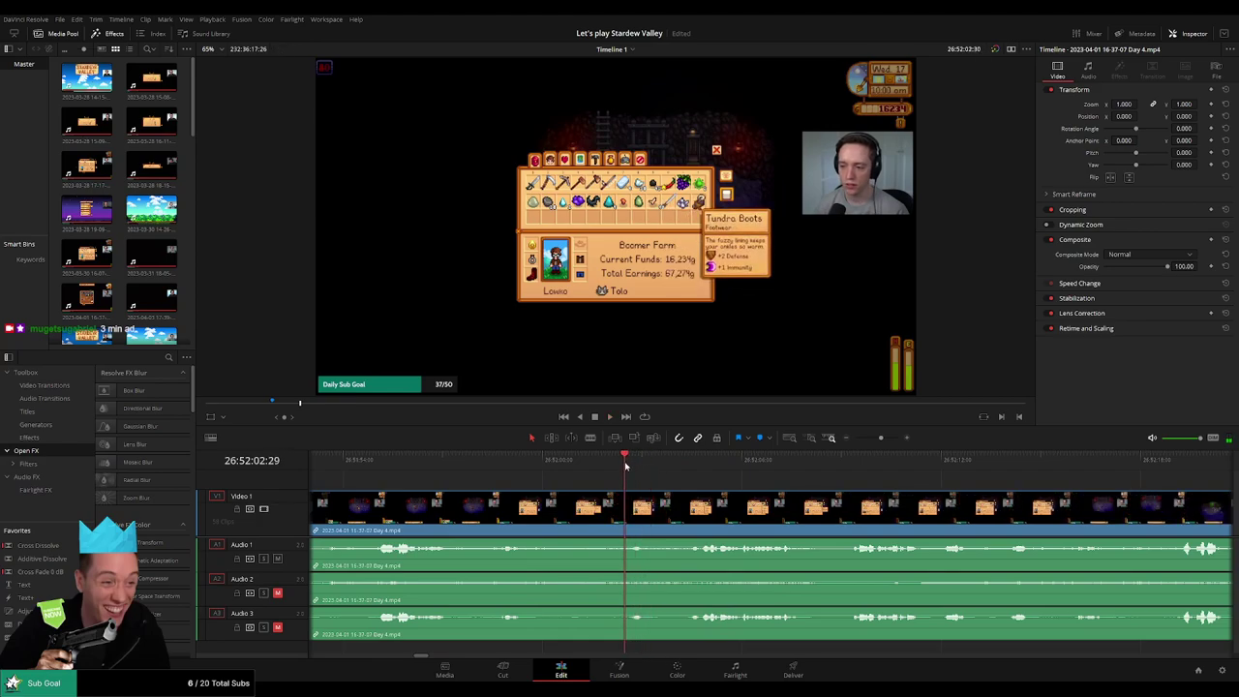
pyautogui.click(633, 465)
pyautogui.click(608, 467)
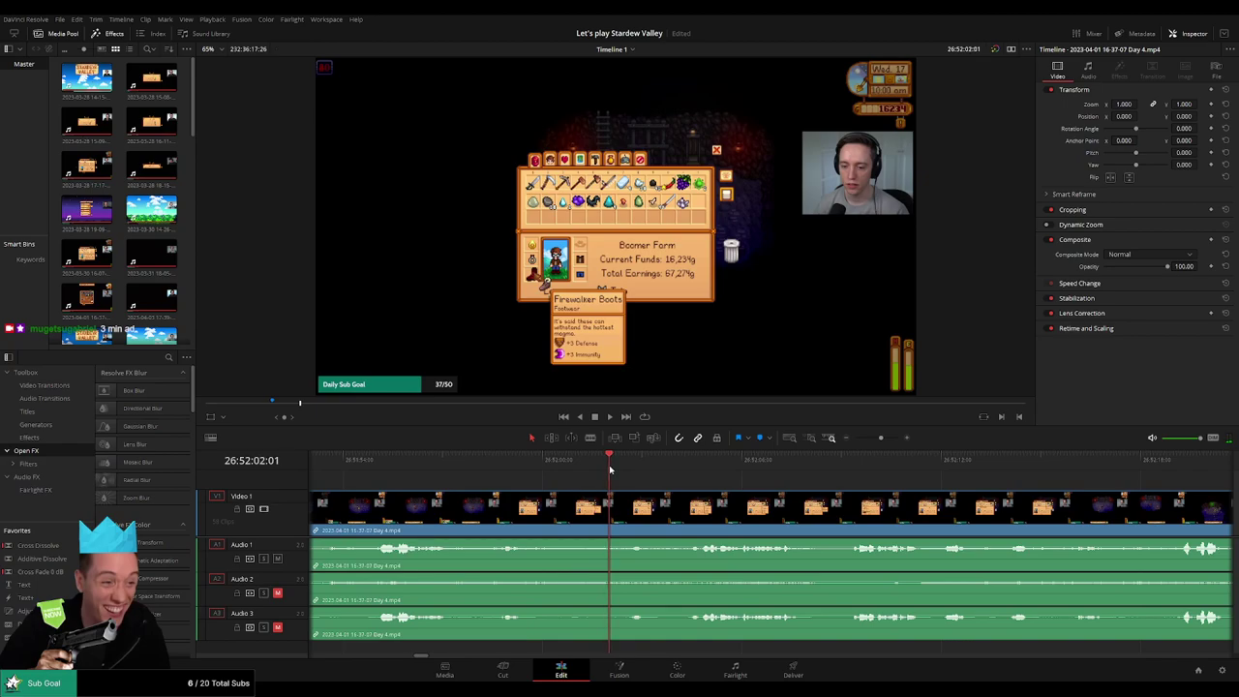
pyautogui.hotkey('ctrl', 'b')
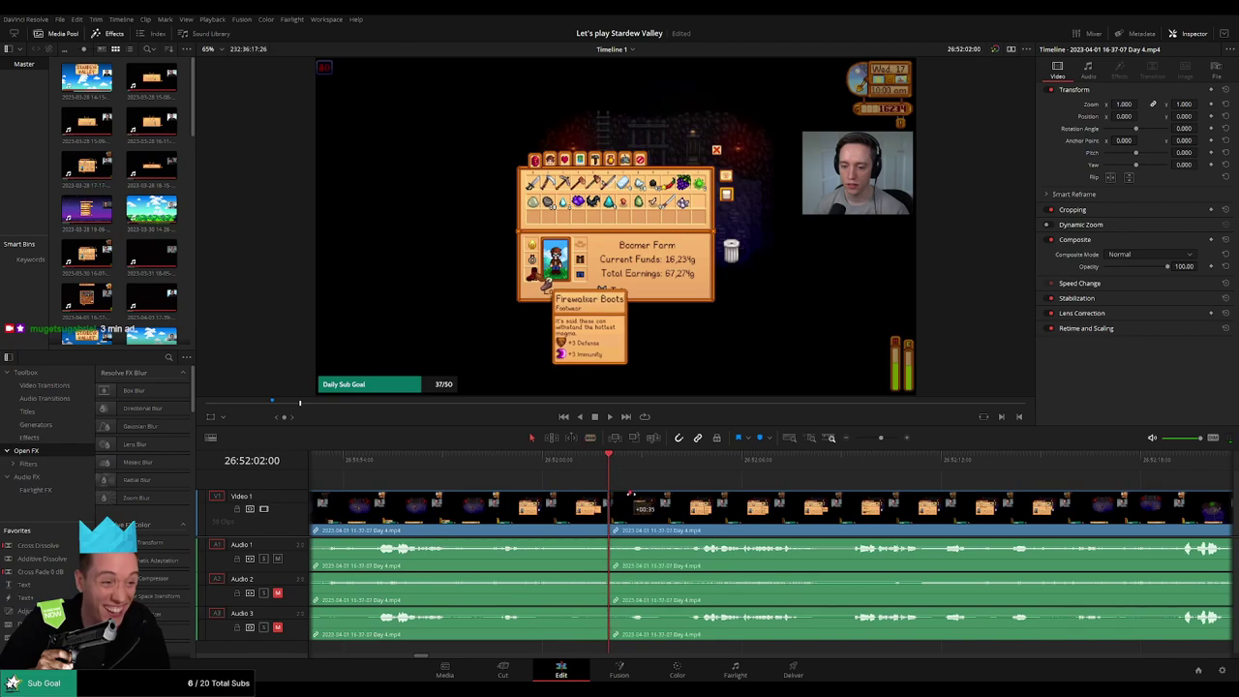
# - Add fade-outs and fade-ins of about one second to the video and audio tracks at the 26:52:02:00 cut
pyautogui.moveTo(644, 493); pyautogui.dragTo(645, 493)
pyautogui.scroll(3, 644, 494)
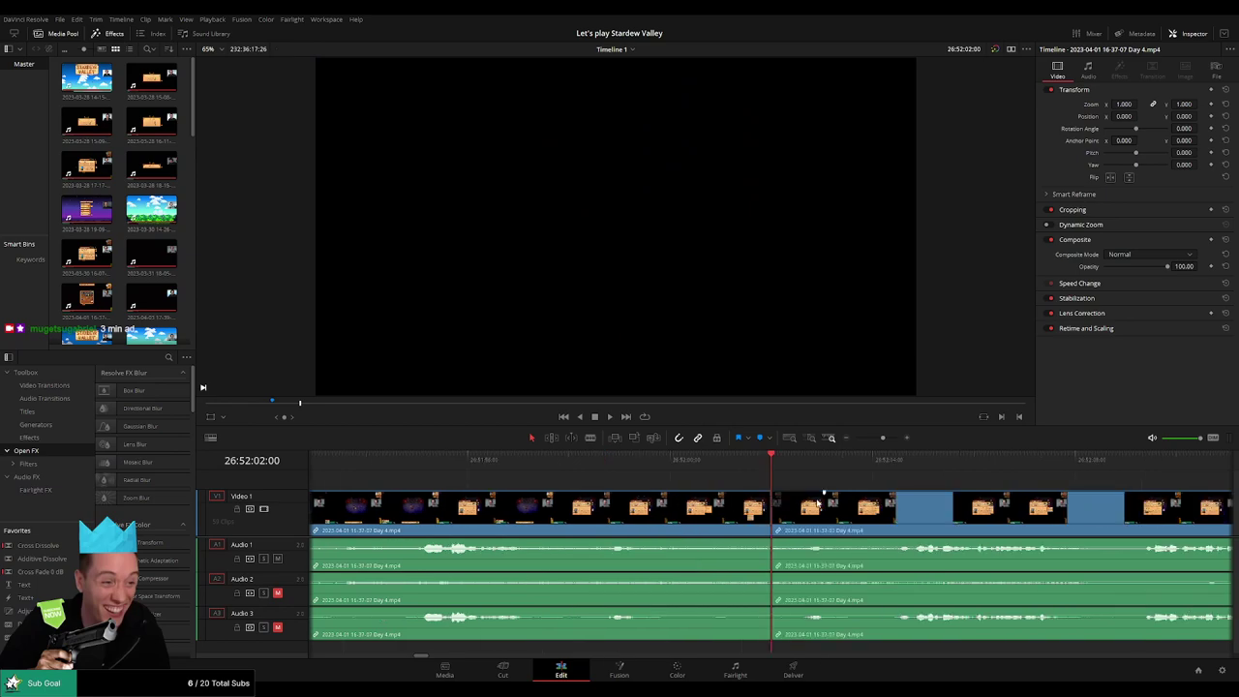
pyautogui.moveTo(857, 494); pyautogui.dragTo(856, 493)
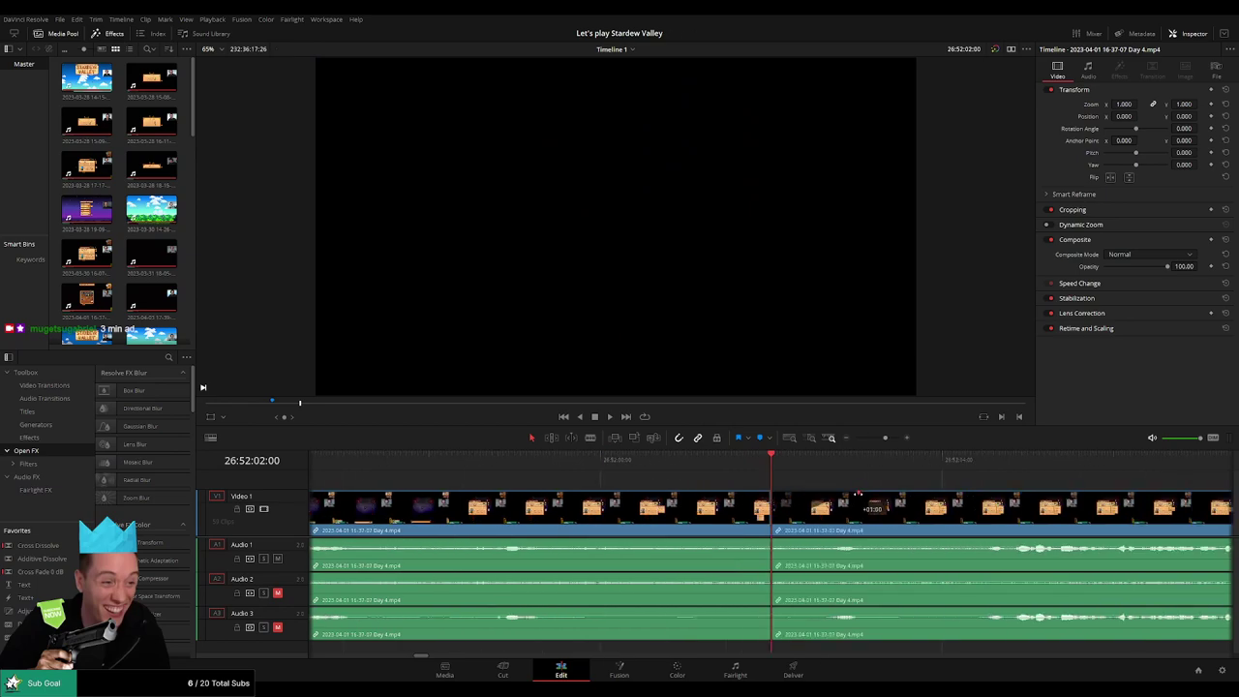
pyautogui.moveTo(764, 496); pyautogui.dragTo(709, 499)
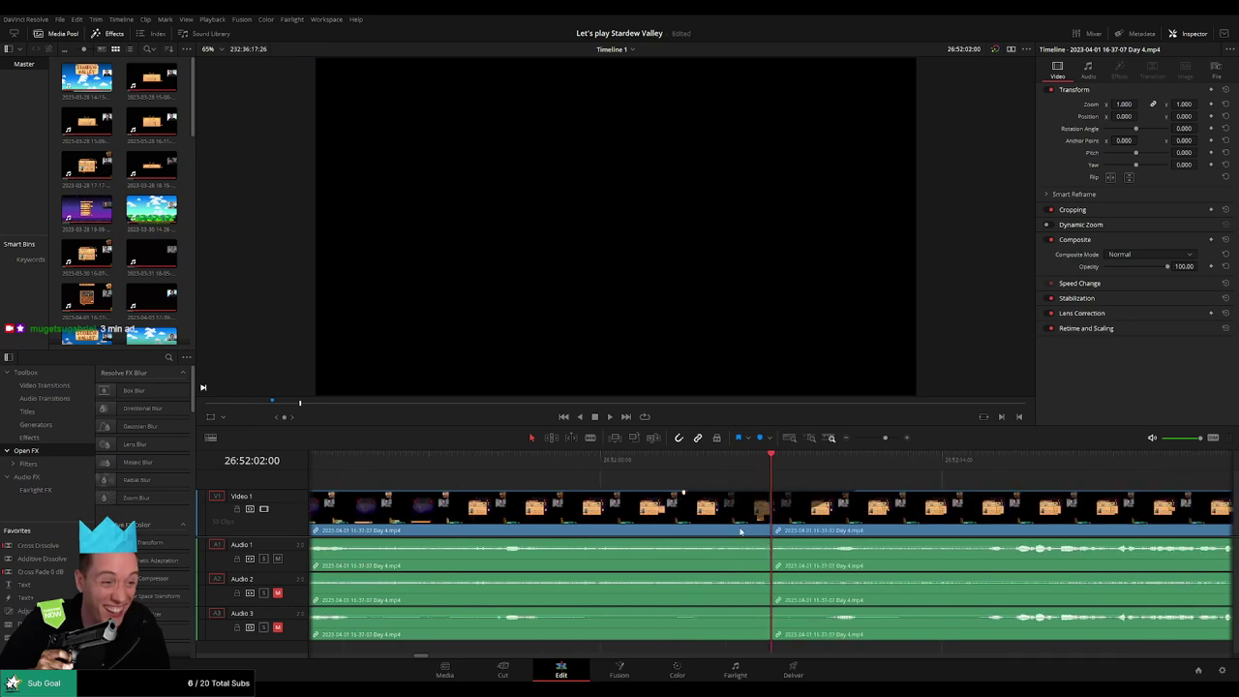
pyautogui.moveTo(769, 539); pyautogui.dragTo(680, 537)
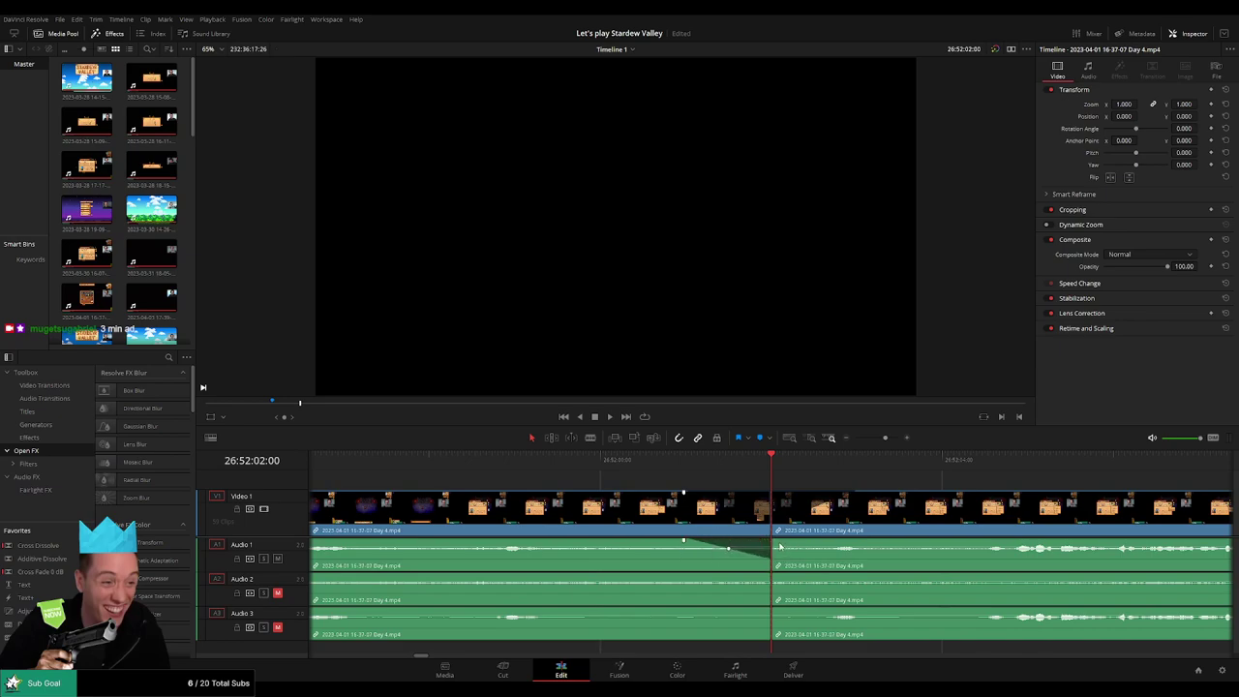
pyautogui.moveTo(773, 539); pyautogui.dragTo(845, 542)
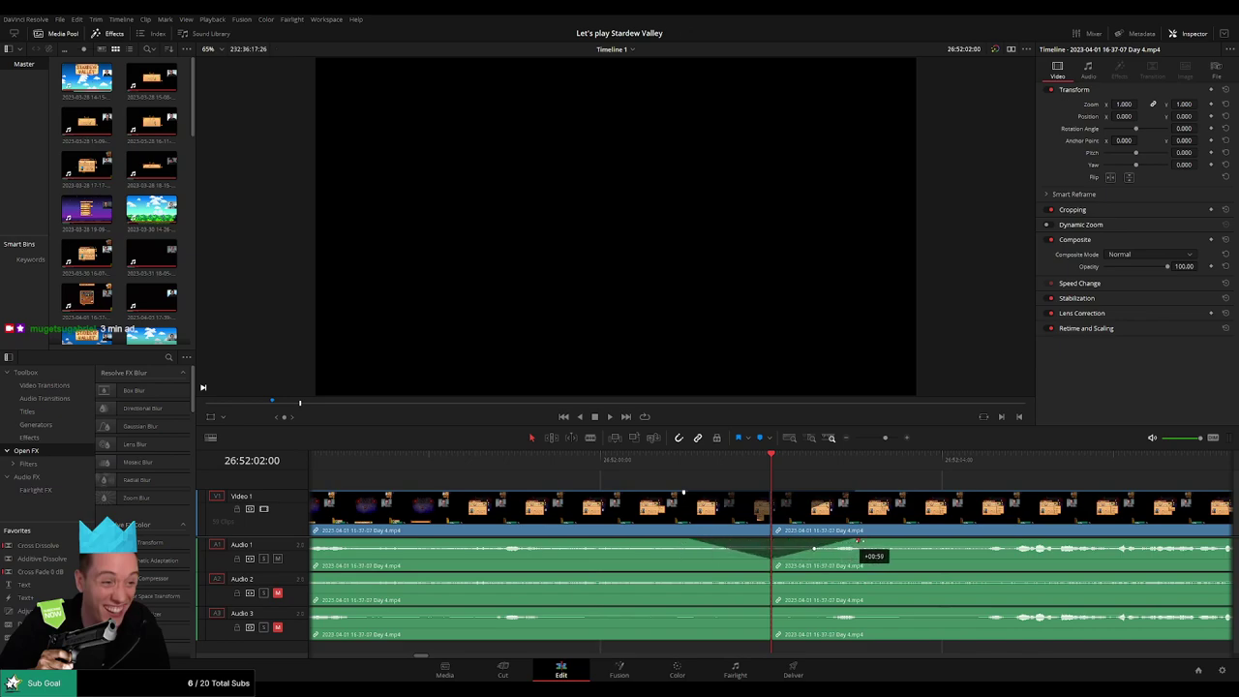
pyautogui.moveTo(764, 574); pyautogui.dragTo(689, 574)
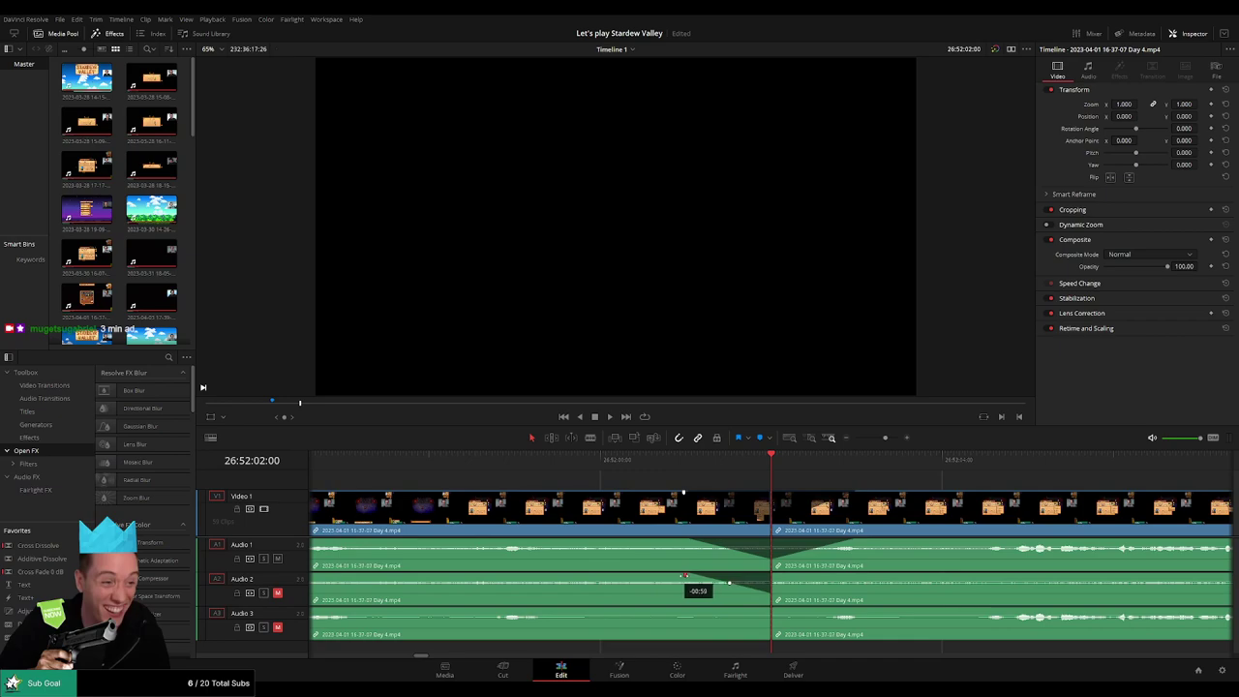
# - Finish the roughly one-second fades around the 26:52:02:00 cut: fade in Audio 2, fade Audio 3 out and in, and play the result
pyautogui.moveTo(774, 575); pyautogui.dragTo(858, 575)
pyautogui.moveTo(768, 608); pyautogui.dragTo(685, 609)
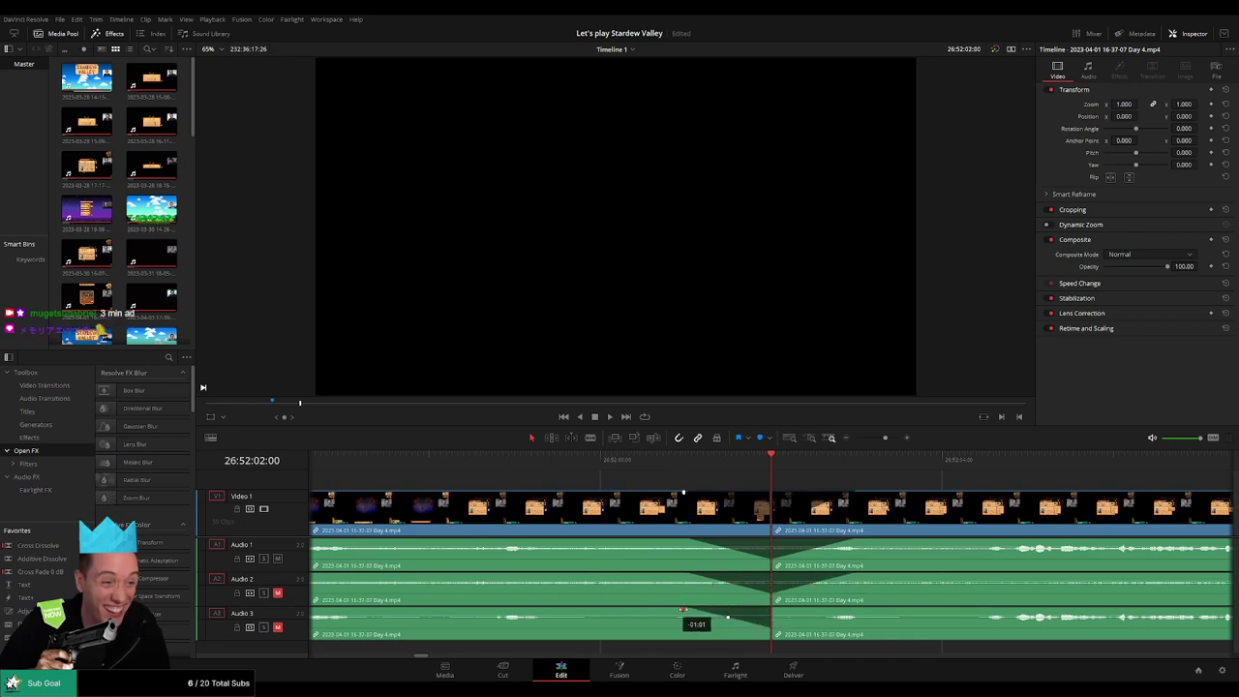
pyautogui.moveTo(772, 609); pyautogui.dragTo(844, 611)
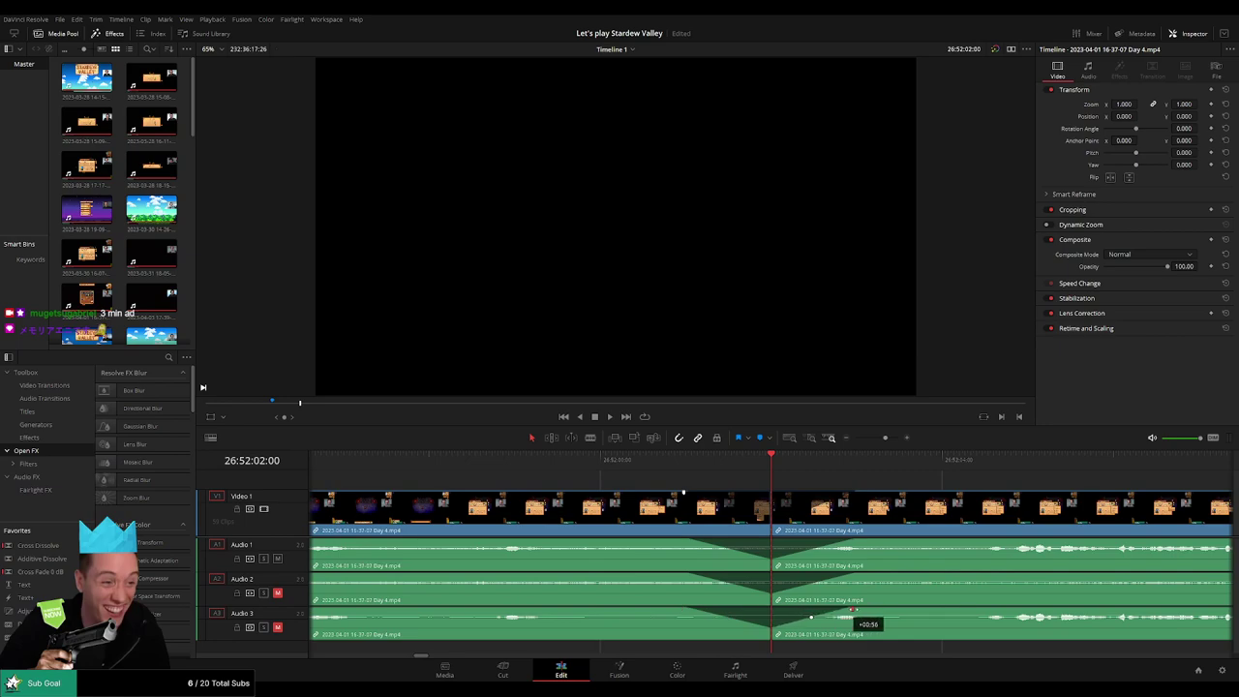
pyautogui.click(703, 467)
pyautogui.press('space')
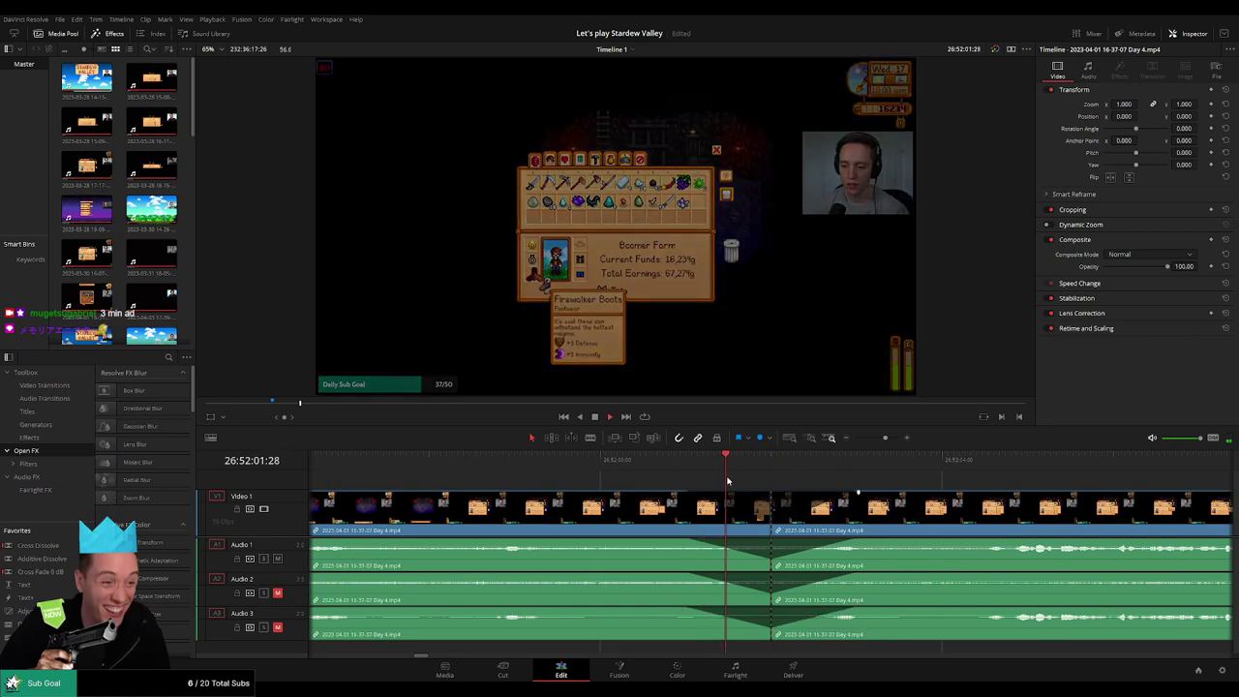
# - Move the short Day 4 clip that follows the 26:52:02:00 cut so it starts at 28:00:00:00 on the timeline
pyautogui.scroll(-6, 794, 481)
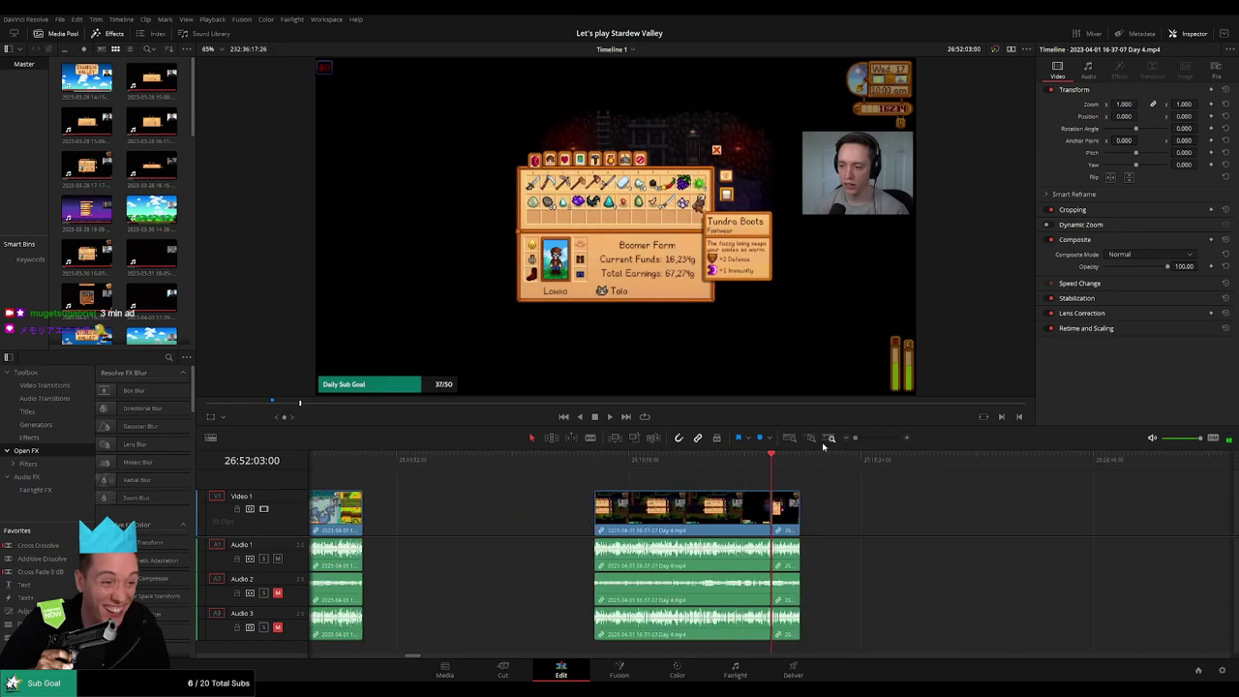
pyautogui.click(639, 466)
pyautogui.hscroll(5, 572, 490)
pyautogui.moveTo(410, 513); pyautogui.dragTo(731, 519)
pyautogui.click(492, 490)
pyautogui.moveTo(395, 468); pyautogui.dragTo(619, 494)
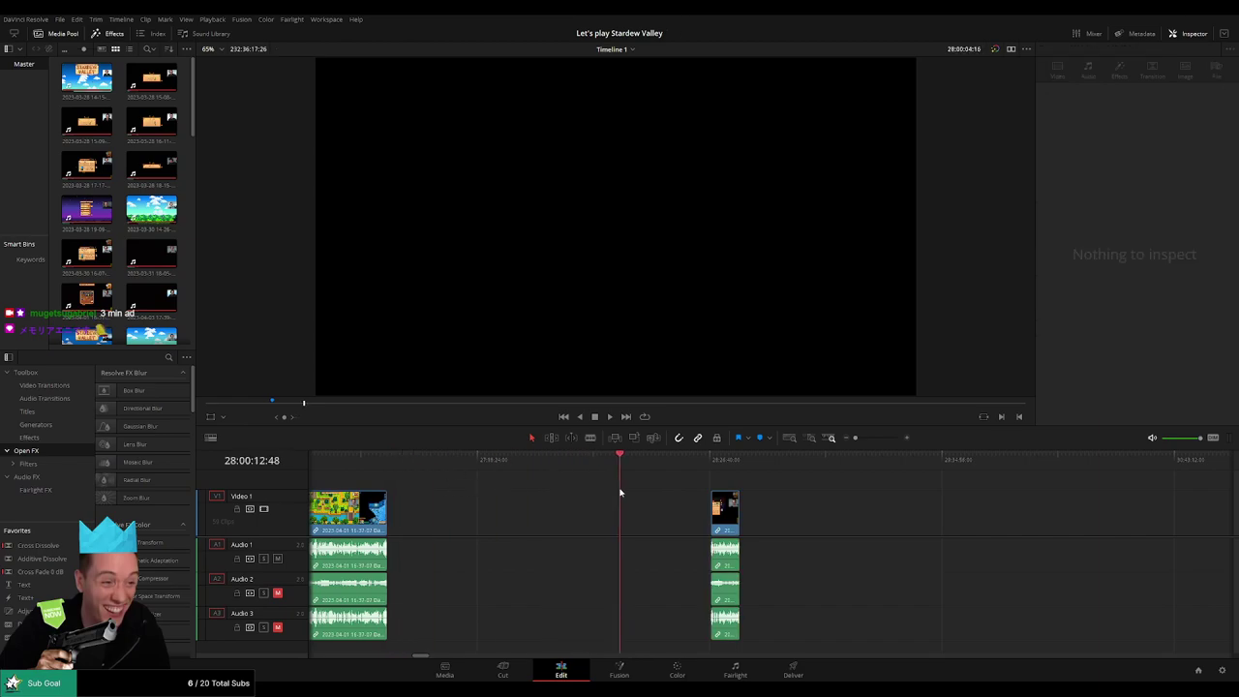
pyautogui.scroll(4, 677, 507)
pyautogui.scroll(-4, 735, 504)
pyautogui.scroll(4, 789, 494)
pyautogui.moveTo(773, 472); pyautogui.dragTo(757, 470)
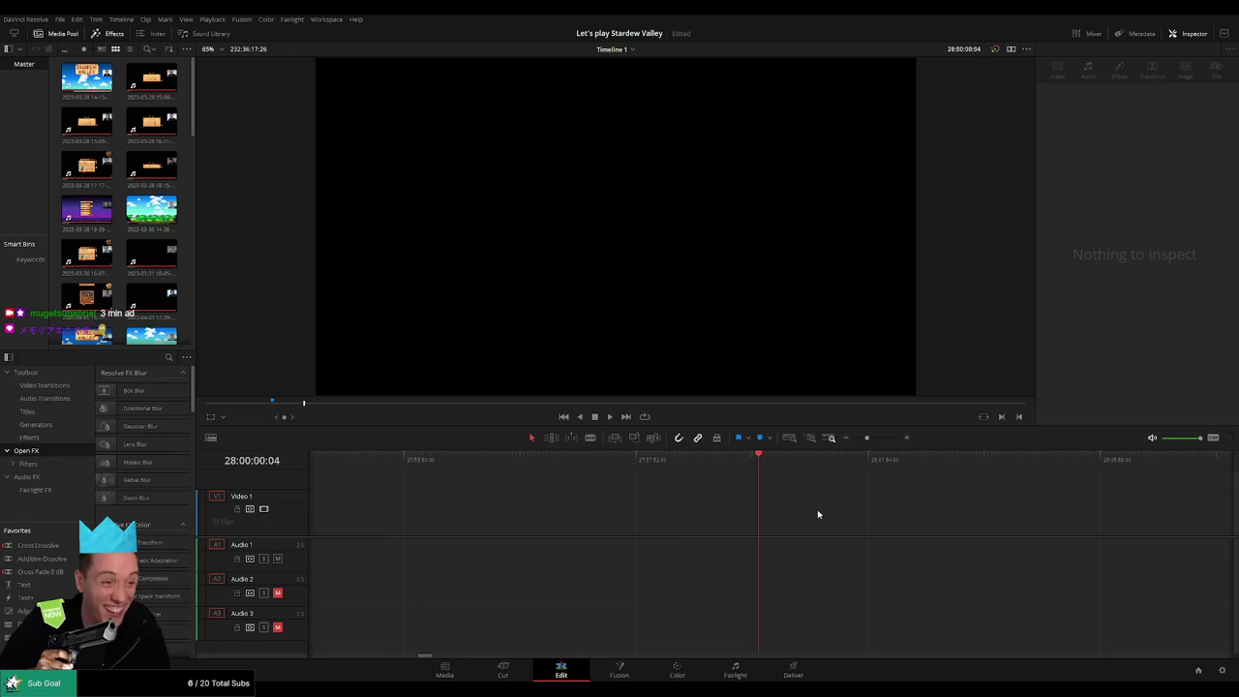
pyautogui.moveTo(866, 439); pyautogui.dragTo(852, 438)
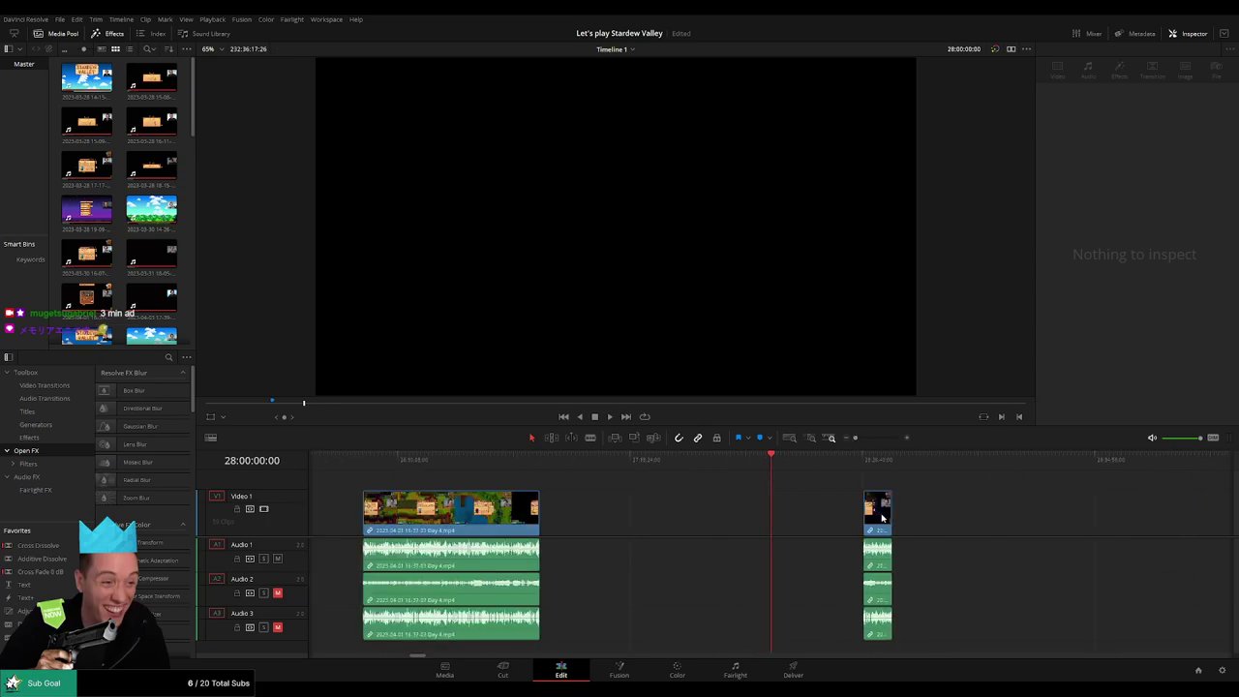
pyautogui.moveTo(883, 516); pyautogui.dragTo(789, 518)
# - Move the long Day 5 clip earlier on the timeline, leaving only a small gap after the short Day 4 clip
pyautogui.hscroll(15, 972, 504)
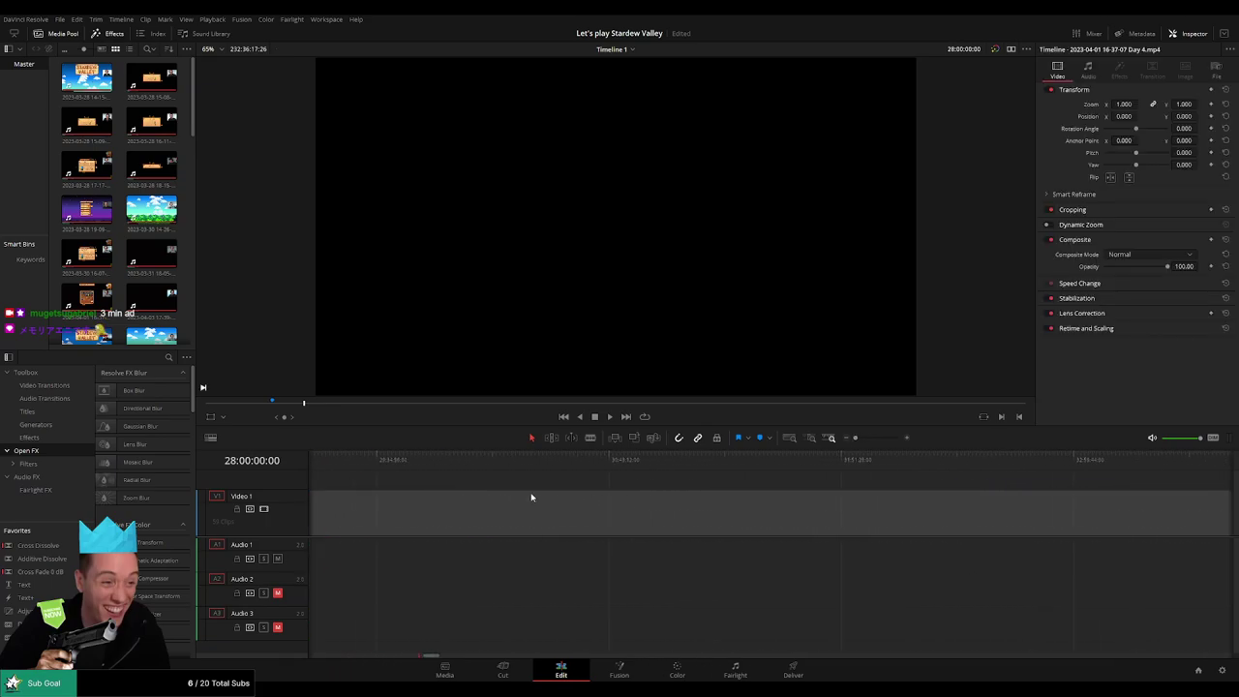
pyautogui.moveTo(1116, 521); pyautogui.dragTo(491, 522)
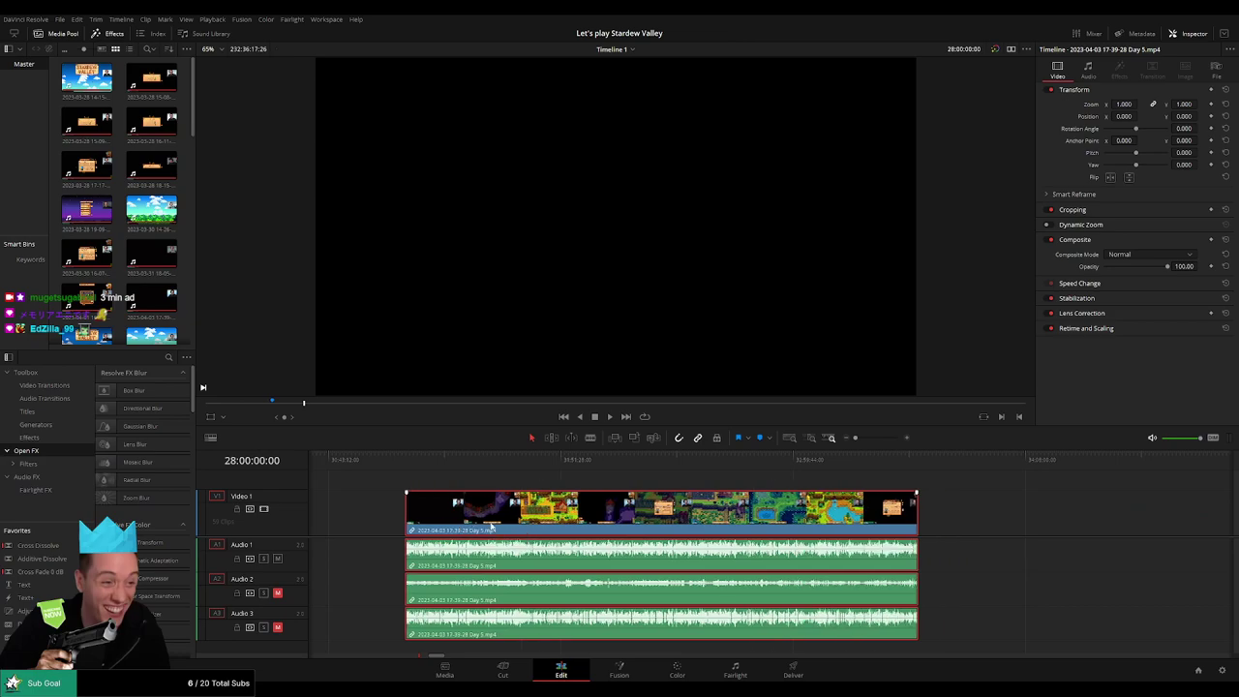
pyautogui.click(354, 484)
pyautogui.hscroll(-5, 853, 493)
pyautogui.hscroll(5, 851, 493)
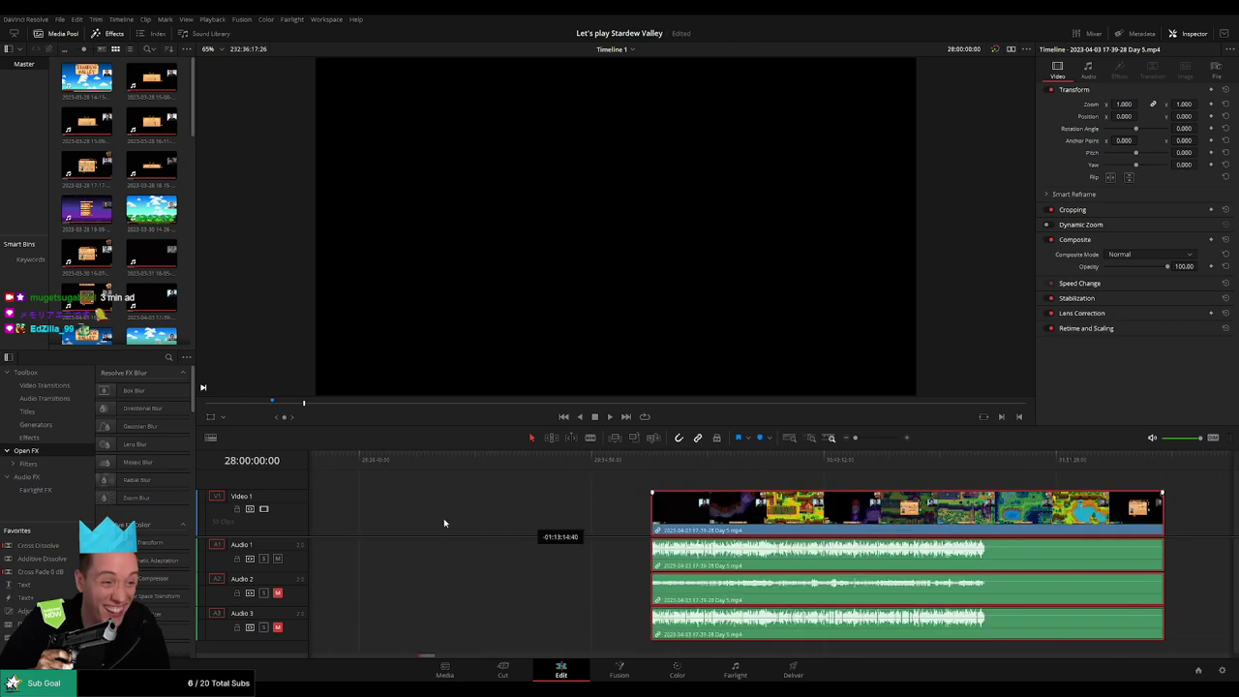
pyautogui.hscroll(-4, 556, 482)
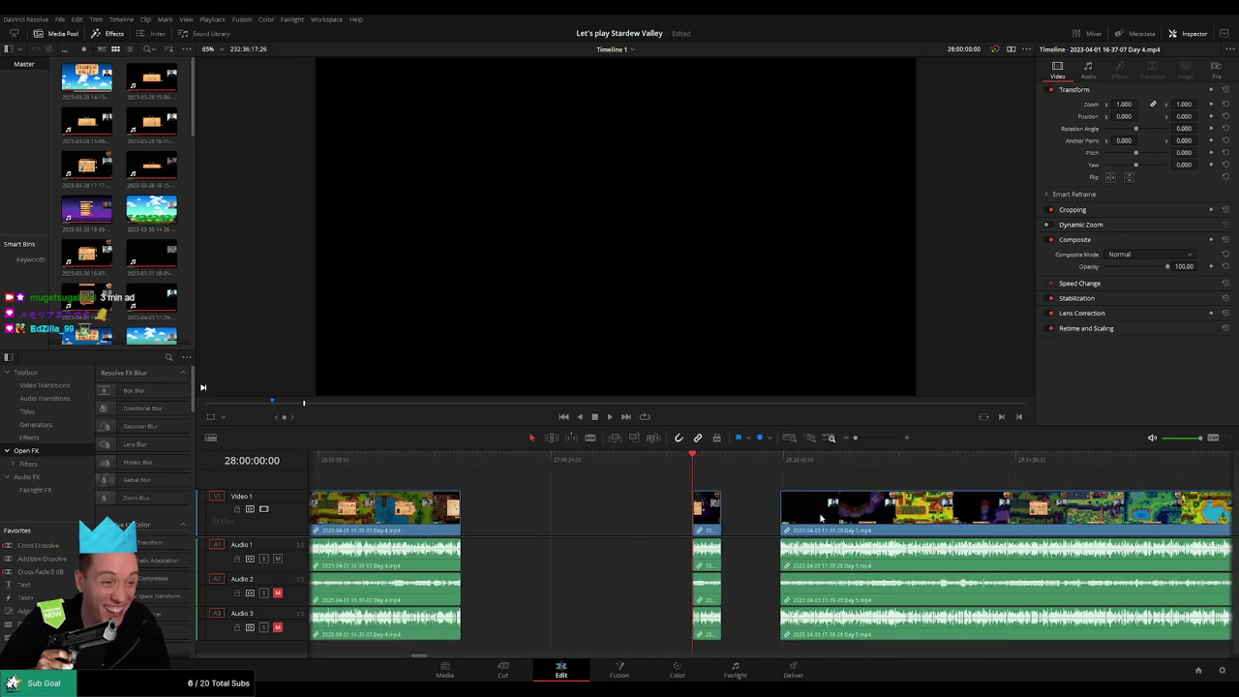
pyautogui.moveTo(782, 520); pyautogui.dragTo(714, 519)
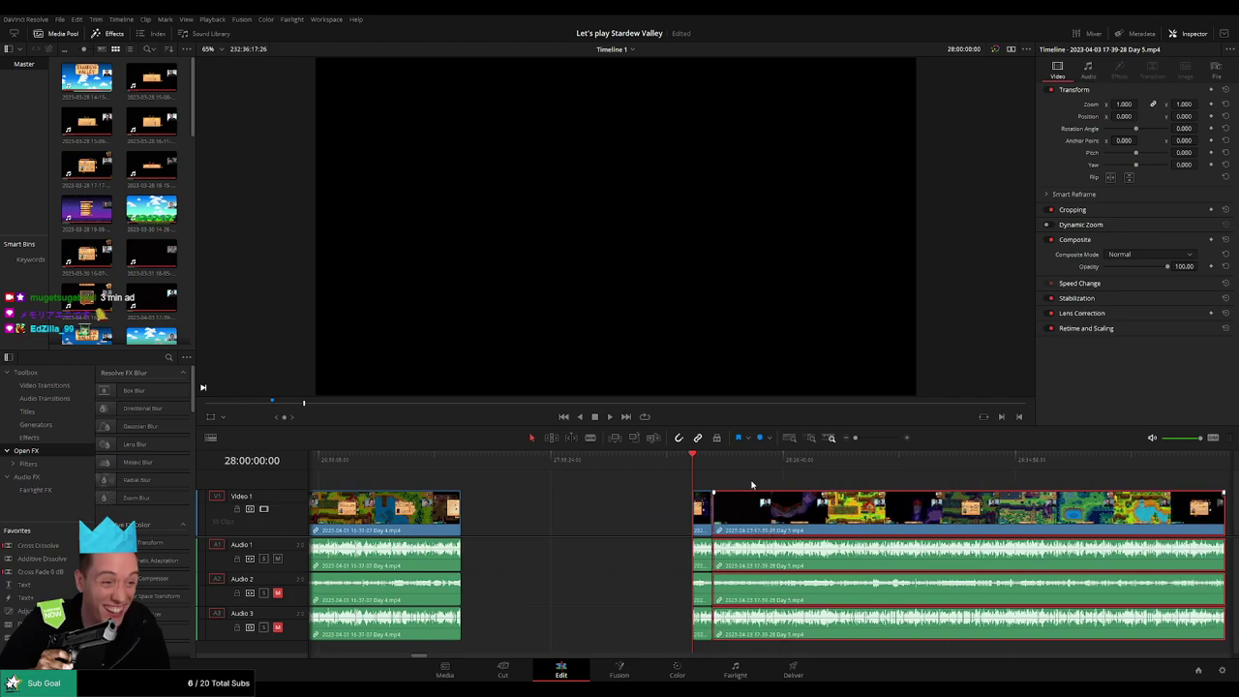
pyautogui.hotkey('ctrl', 'z')
pyautogui.hotkey('ctrl', 'z')
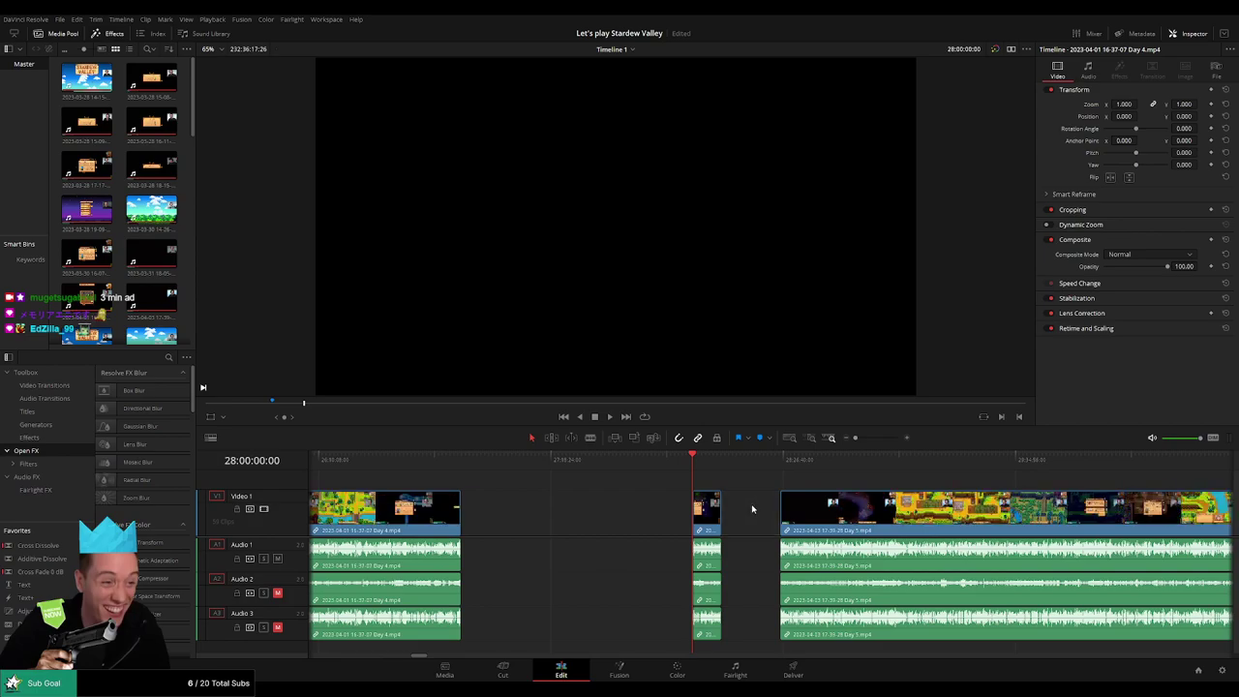
# - Delete the empty gap between the short Day 4 clip and the Day 5 clip so they join
pyautogui.click(748, 505)
pyautogui.press('Delete')
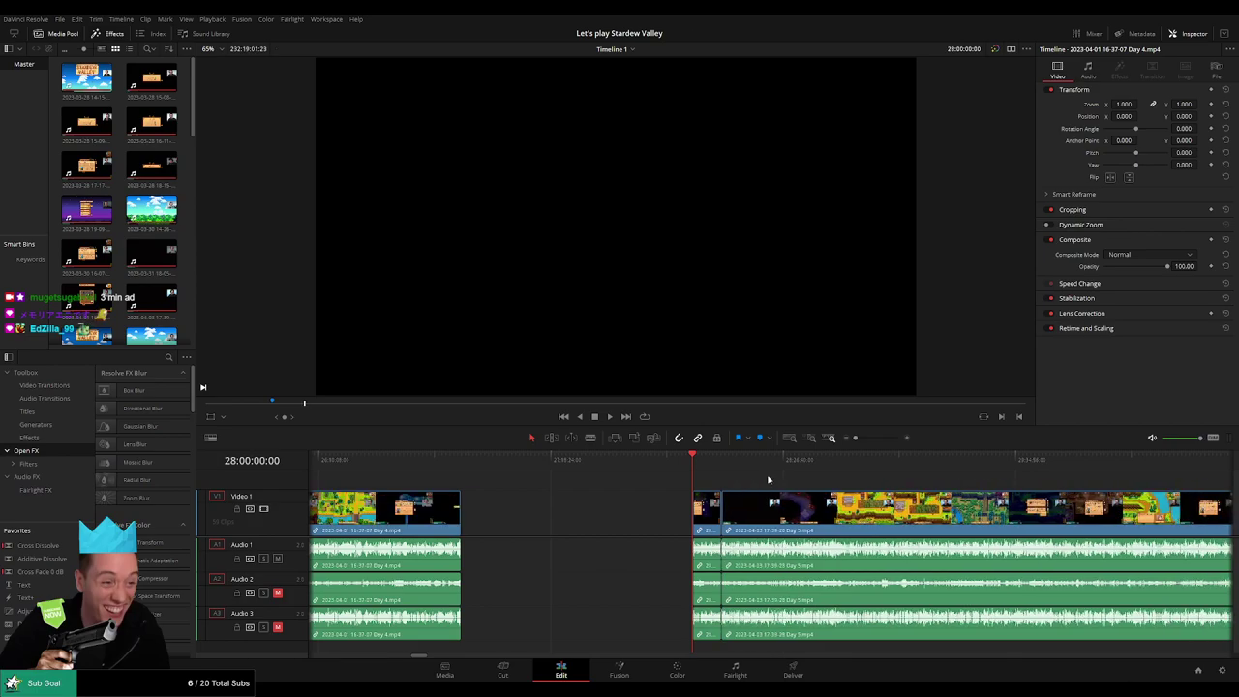
# - Add the default video and audio transitions at the cut between the Day 4 and Day 5 clips and play through it
pyautogui.hscroll(3, 646, 481)
pyautogui.press('space')
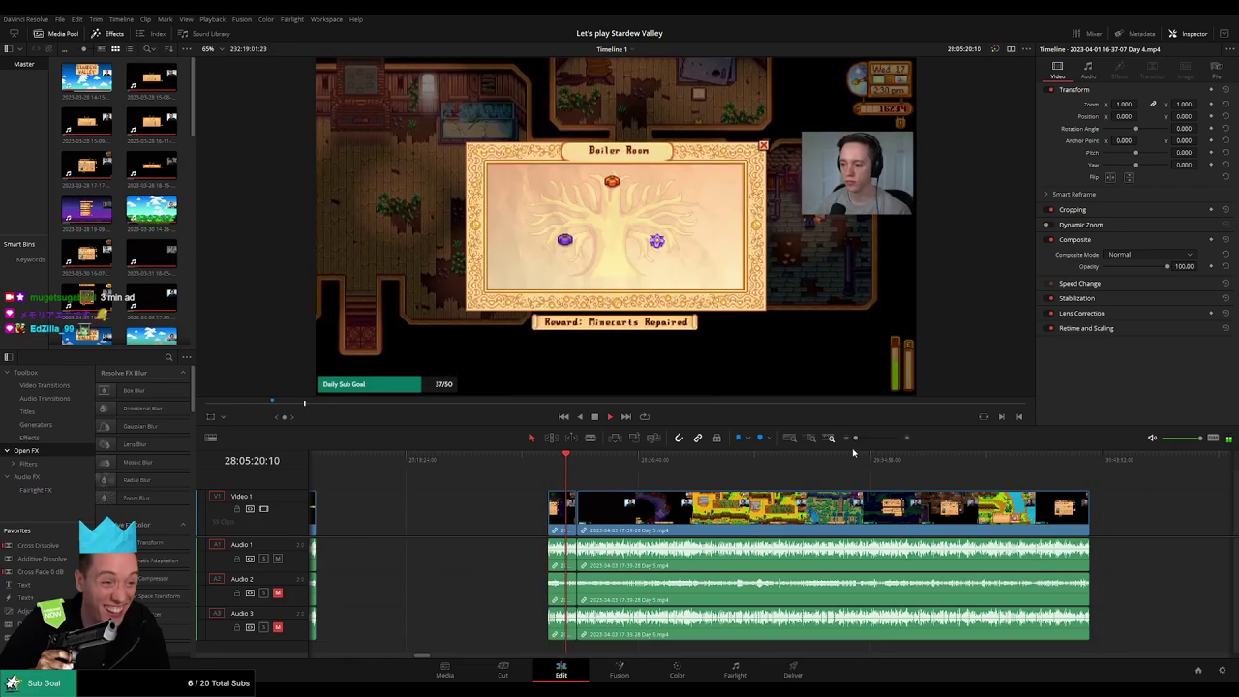
pyautogui.moveTo(855, 438); pyautogui.dragTo(883, 439)
pyautogui.click(686, 517)
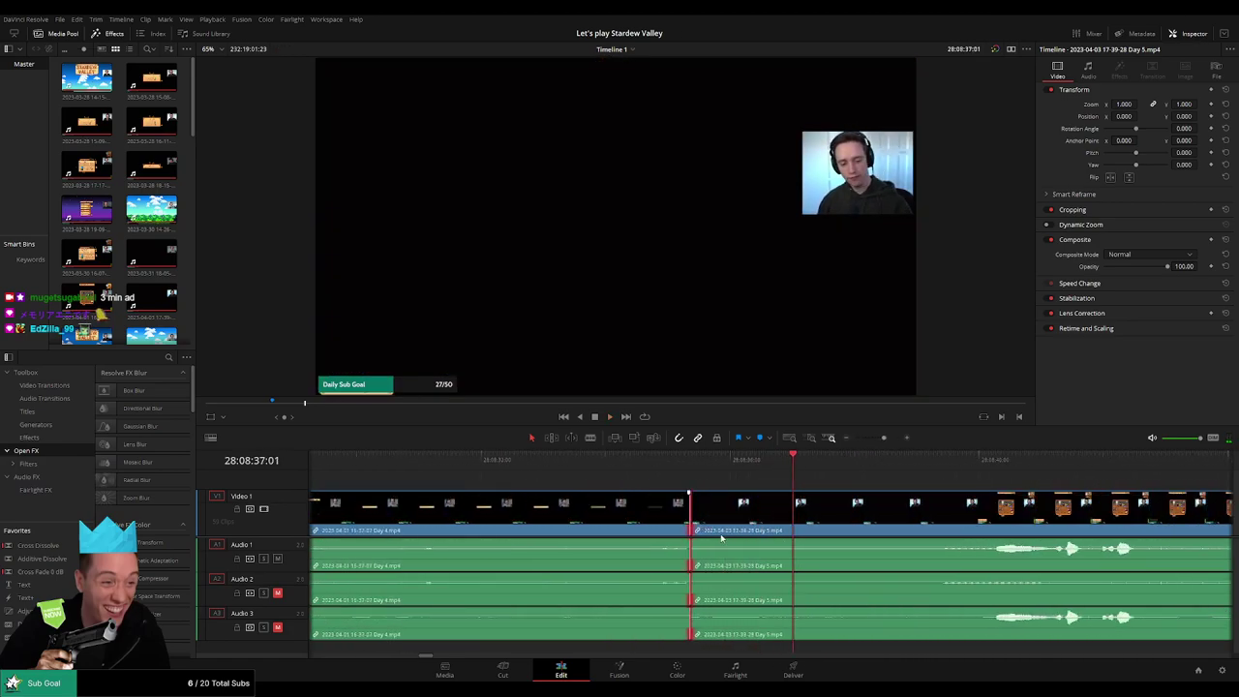
pyautogui.hotkey('ctrl', 't')
pyautogui.click(606, 465)
pyautogui.press('space')
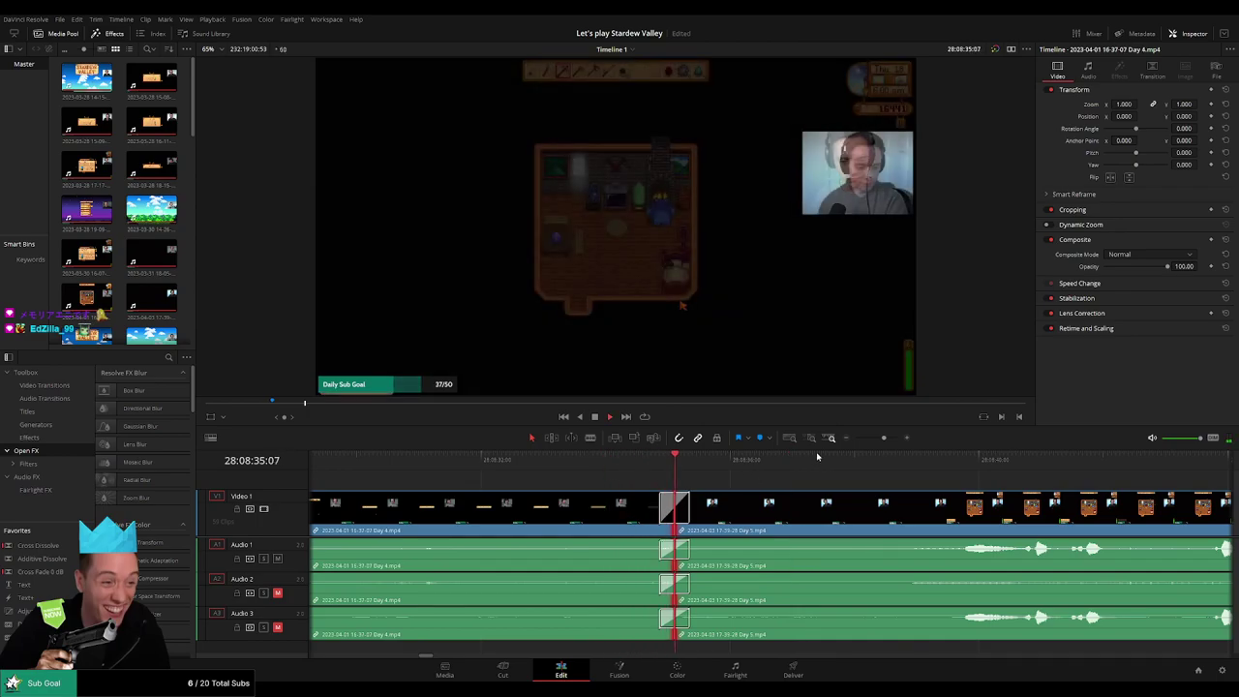
# - Find the blacksmith shop scene in the Day 5 clip and split the clip with the blade at 28:52:14:30
pyautogui.moveTo(884, 436); pyautogui.dragTo(852, 441)
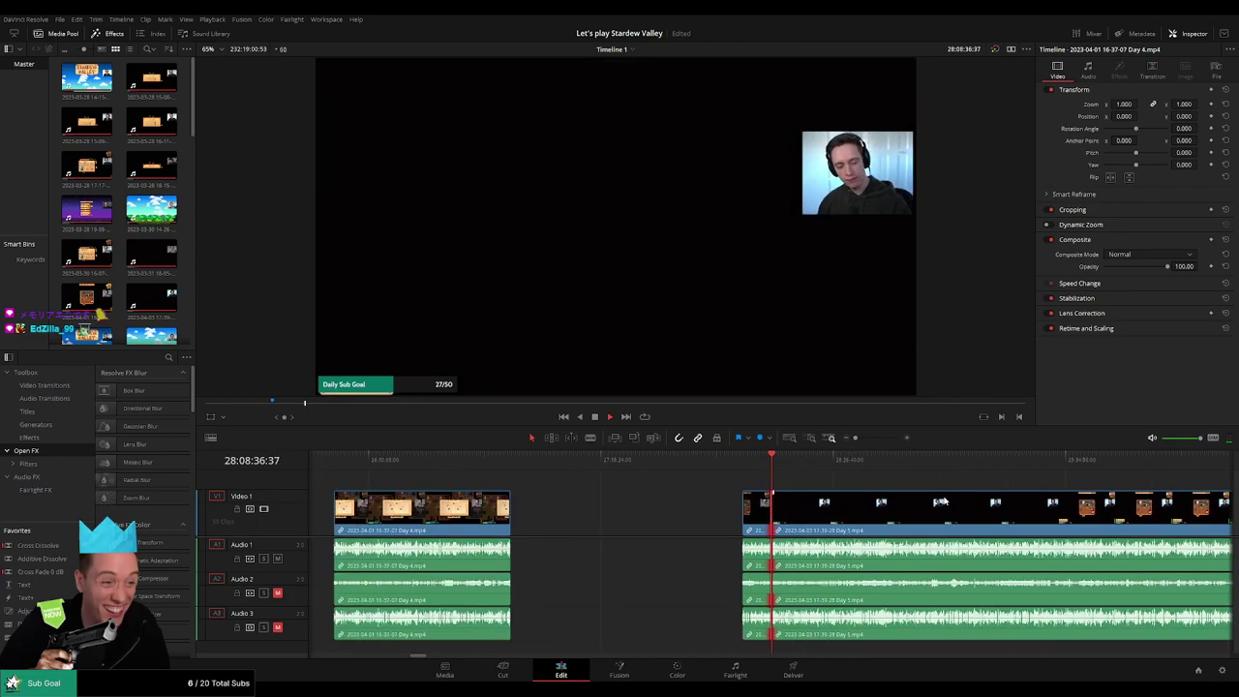
pyautogui.moveTo(493, 466); pyautogui.dragTo(636, 478)
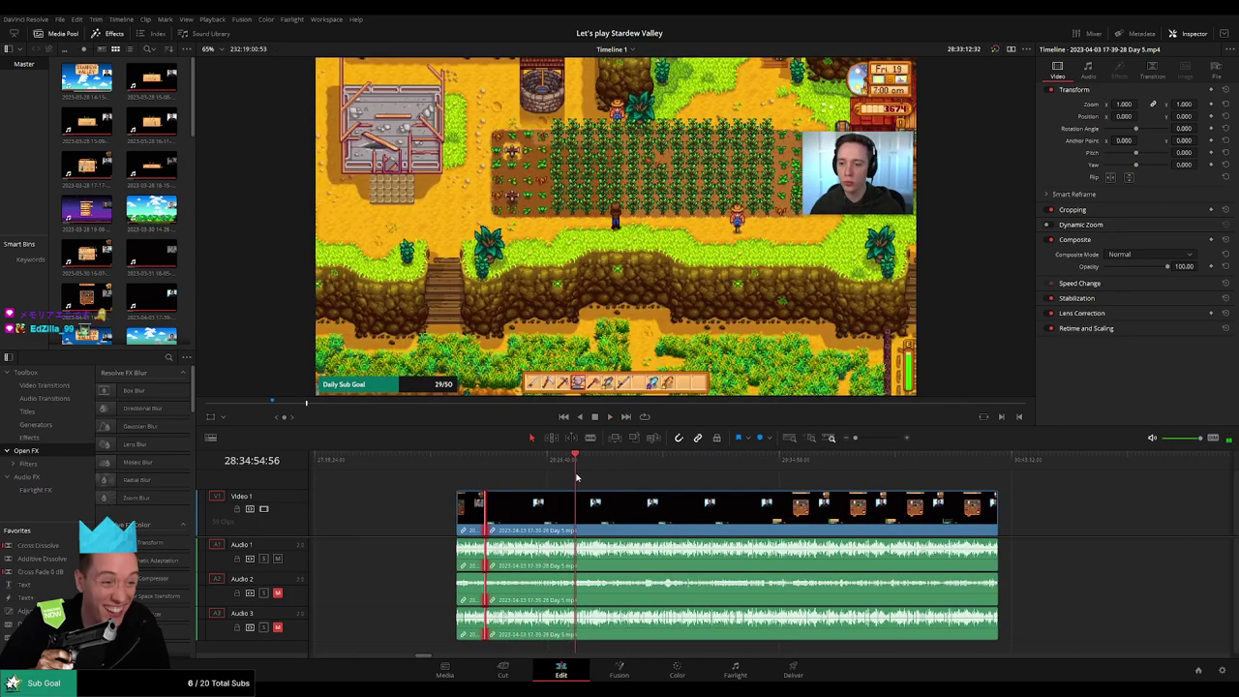
pyautogui.scroll(3, 719, 505)
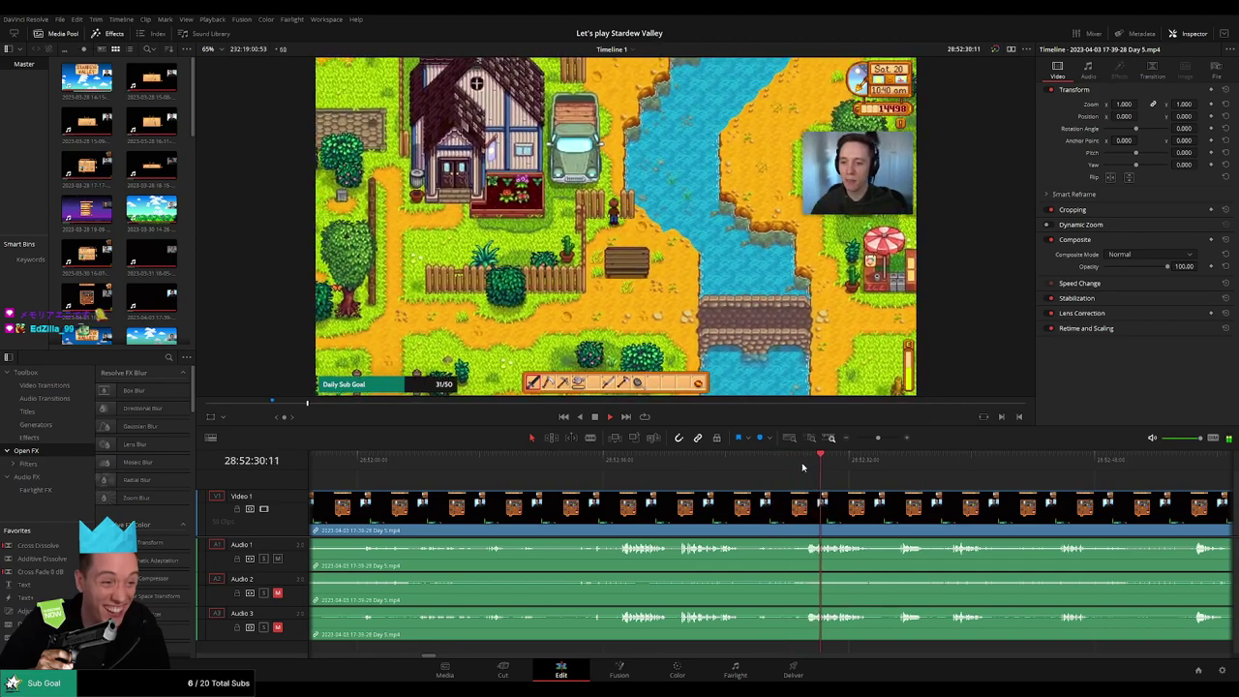
pyautogui.moveTo(878, 438); pyautogui.dragTo(880, 440)
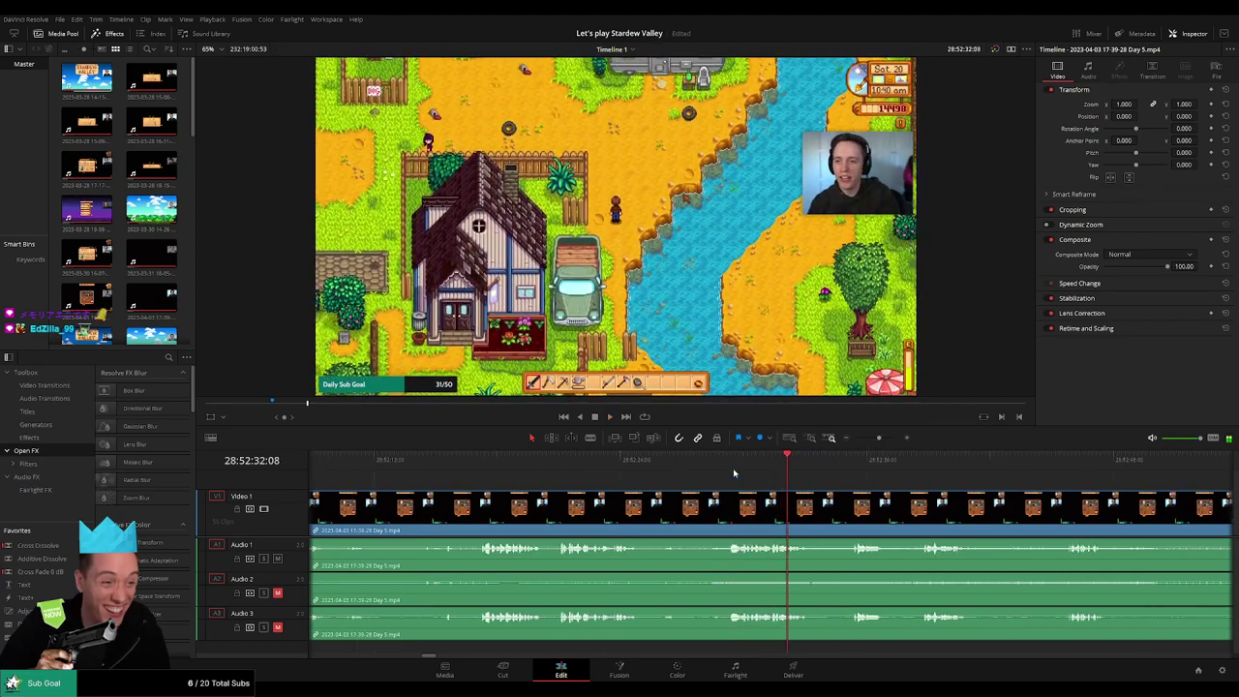
pyautogui.click(590, 461)
pyautogui.click(492, 464)
pyautogui.hscroll(-2, 629, 476)
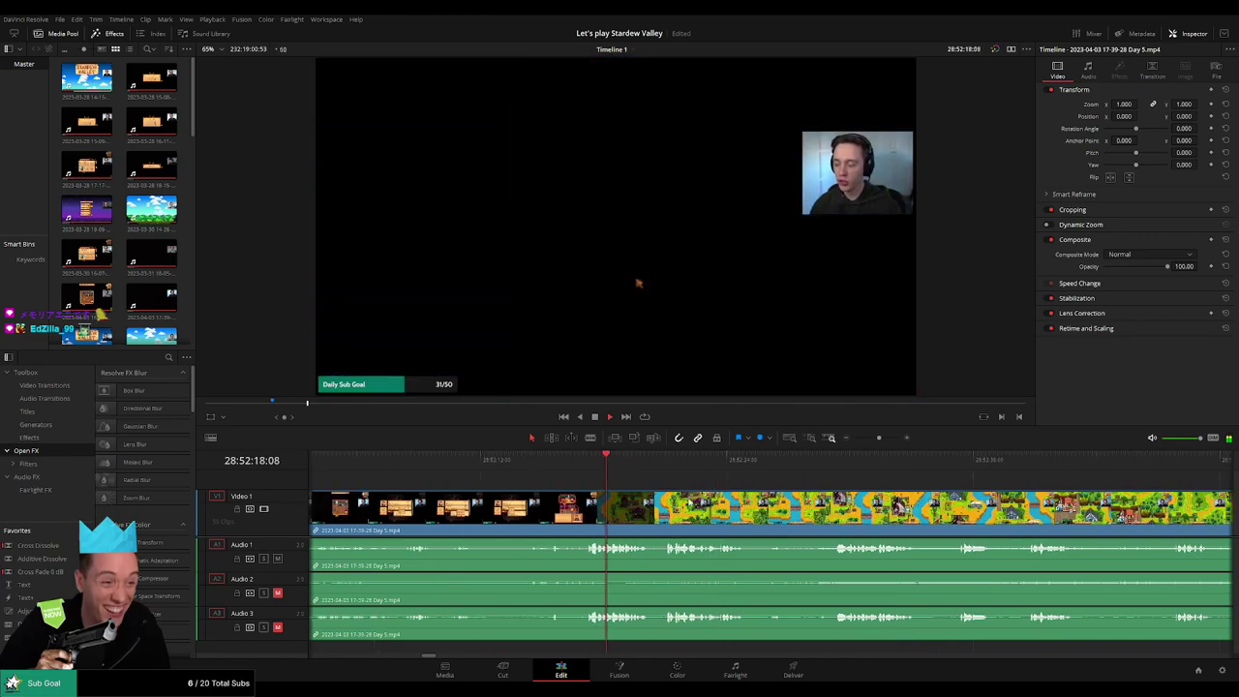
pyautogui.click(640, 462)
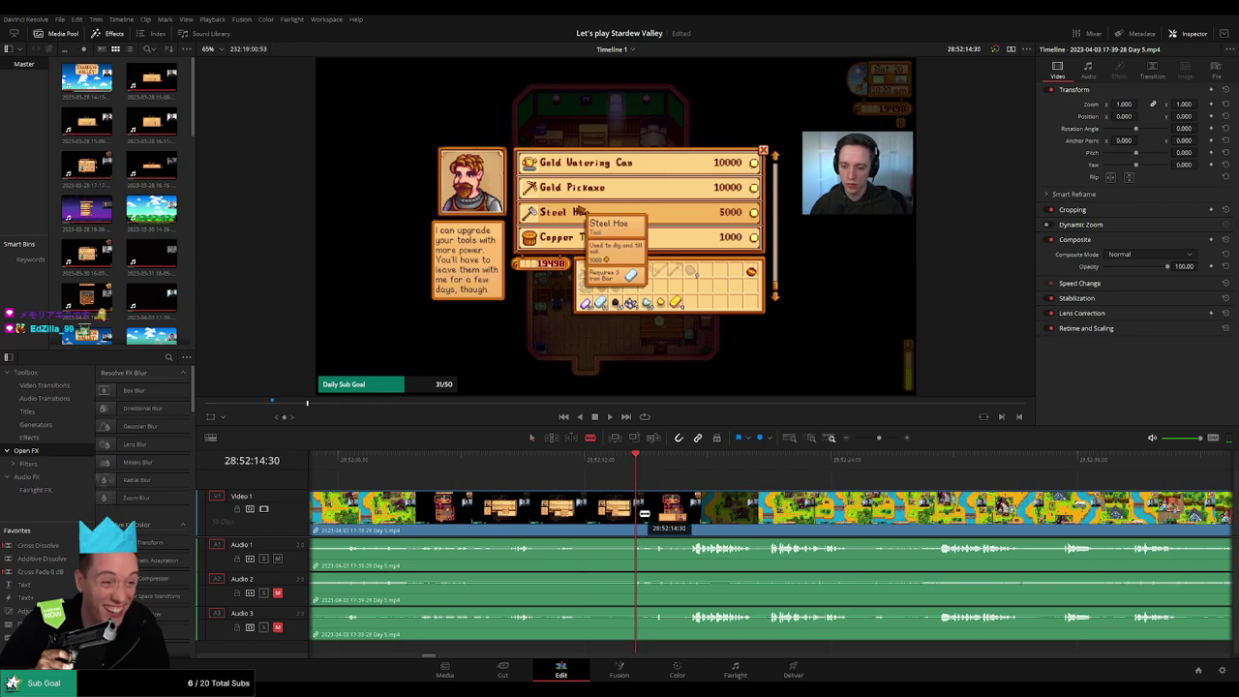
pyautogui.click(643, 513)
pyautogui.press('a')
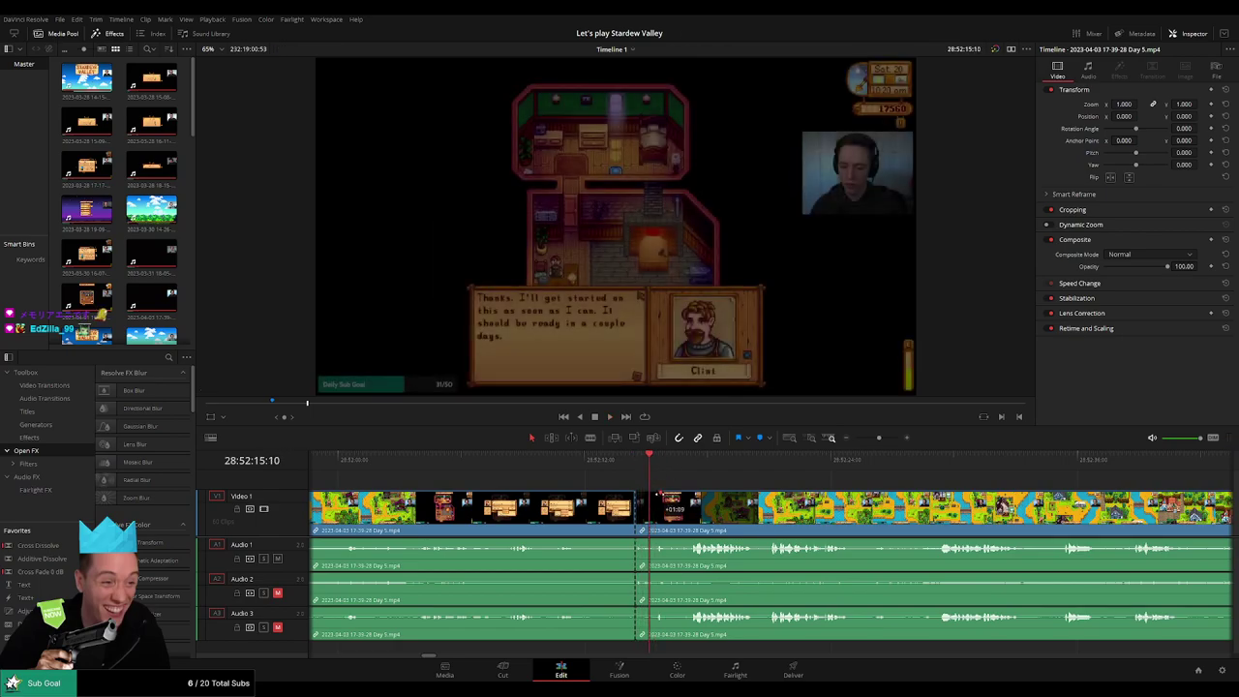
# - Add fades of about one second on both sides of the 28:52:14:30 cut on Video 1 and Audio 1
pyautogui.moveTo(655, 495); pyautogui.dragTo(630, 494)
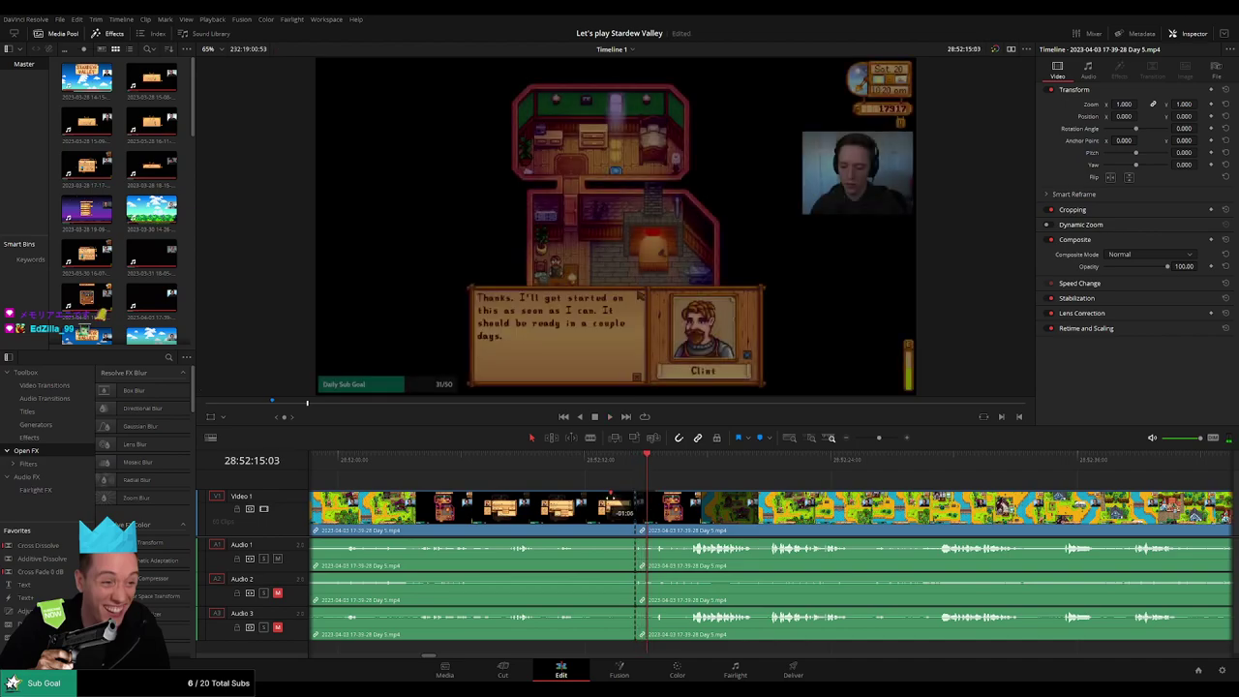
pyautogui.scroll(3, 612, 494)
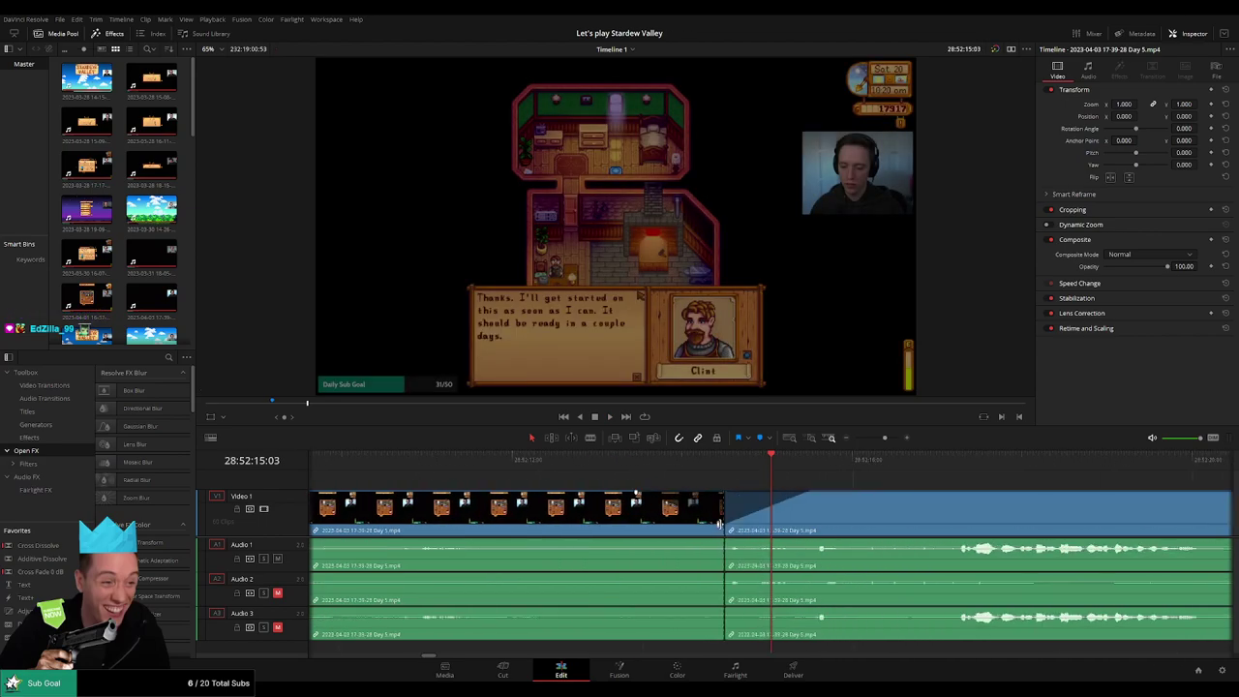
pyautogui.moveTo(720, 544); pyautogui.dragTo(636, 542)
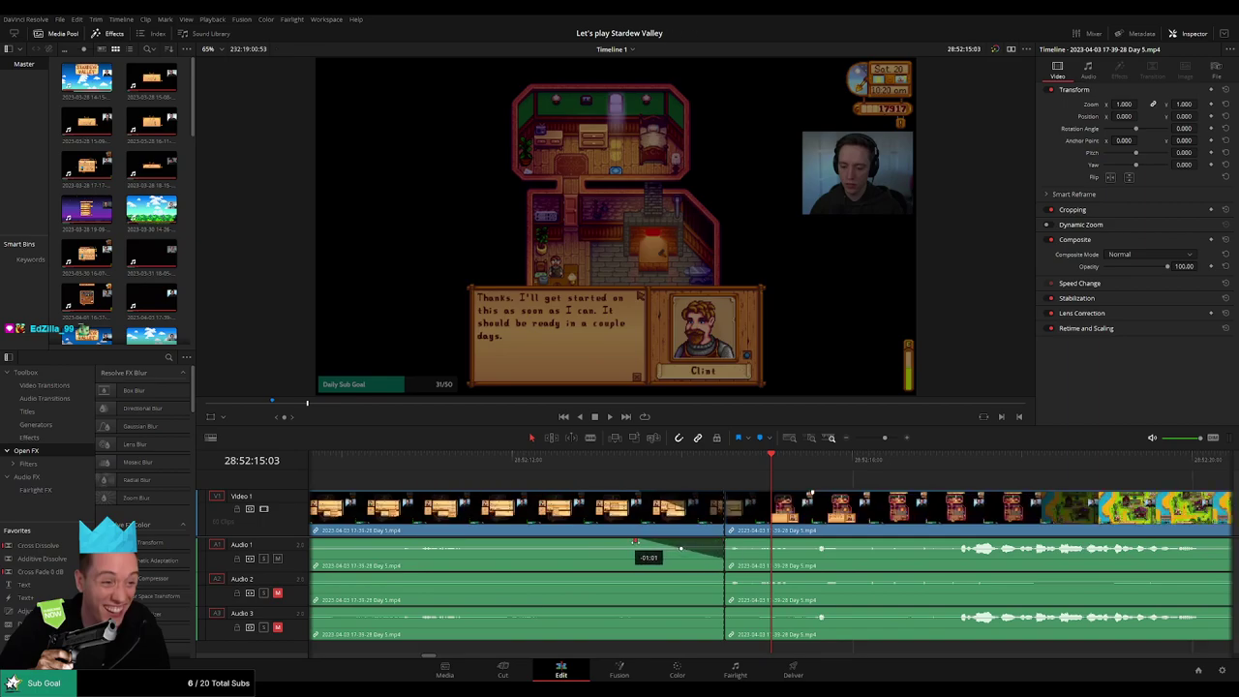
pyautogui.moveTo(722, 543); pyautogui.dragTo(797, 548)
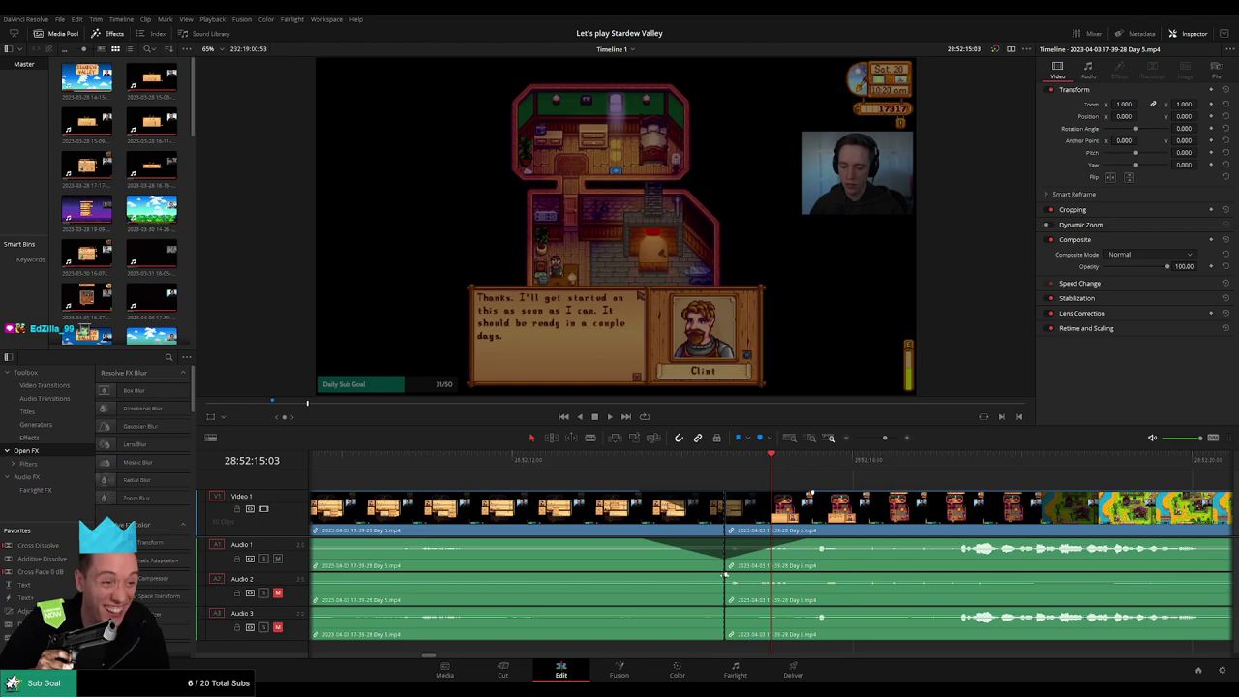
# - Add fades of about one second on both sides of the 28:52:14:30 cut on Audio 2 and Audio 3, and play back the transition
pyautogui.moveTo(724, 575); pyautogui.dragTo(637, 577)
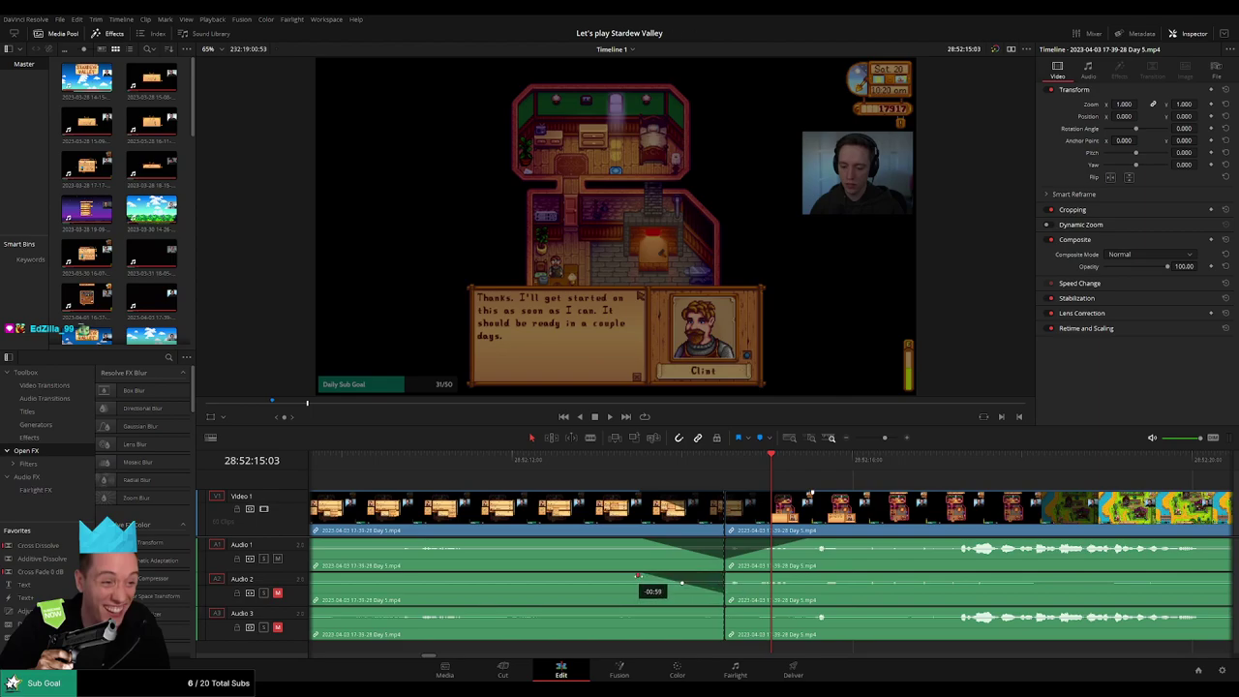
pyautogui.moveTo(727, 574); pyautogui.dragTo(790, 575)
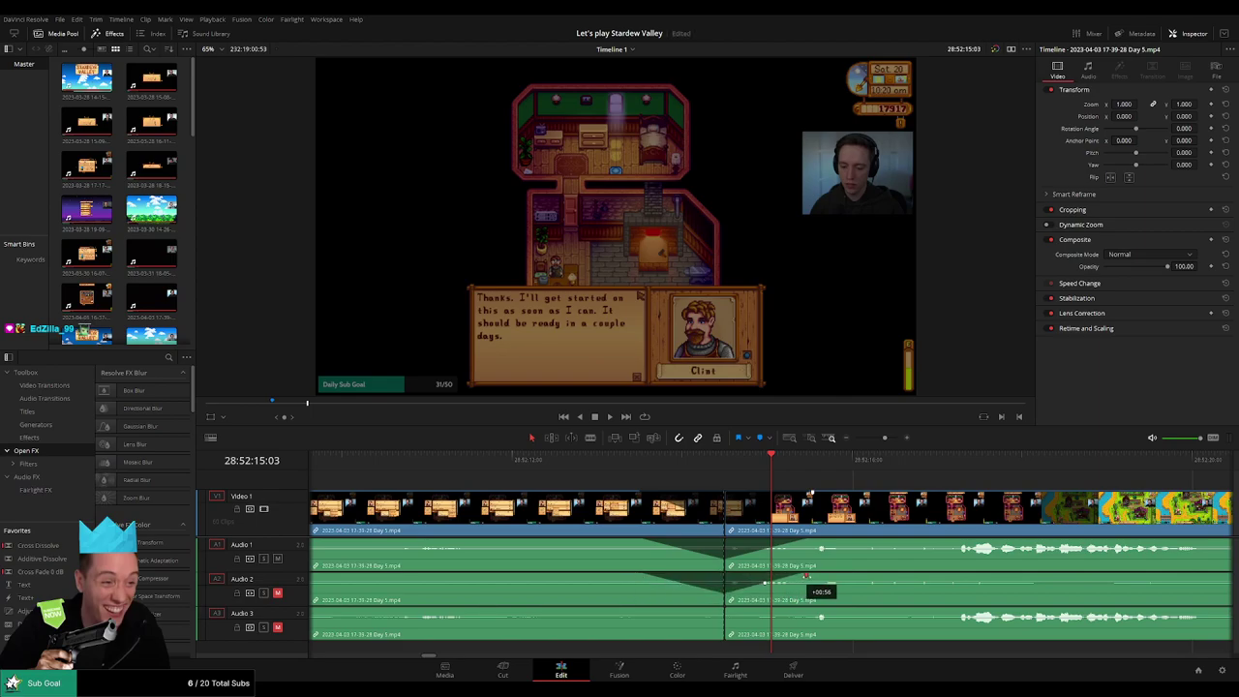
pyautogui.moveTo(717, 606); pyautogui.dragTo(643, 612)
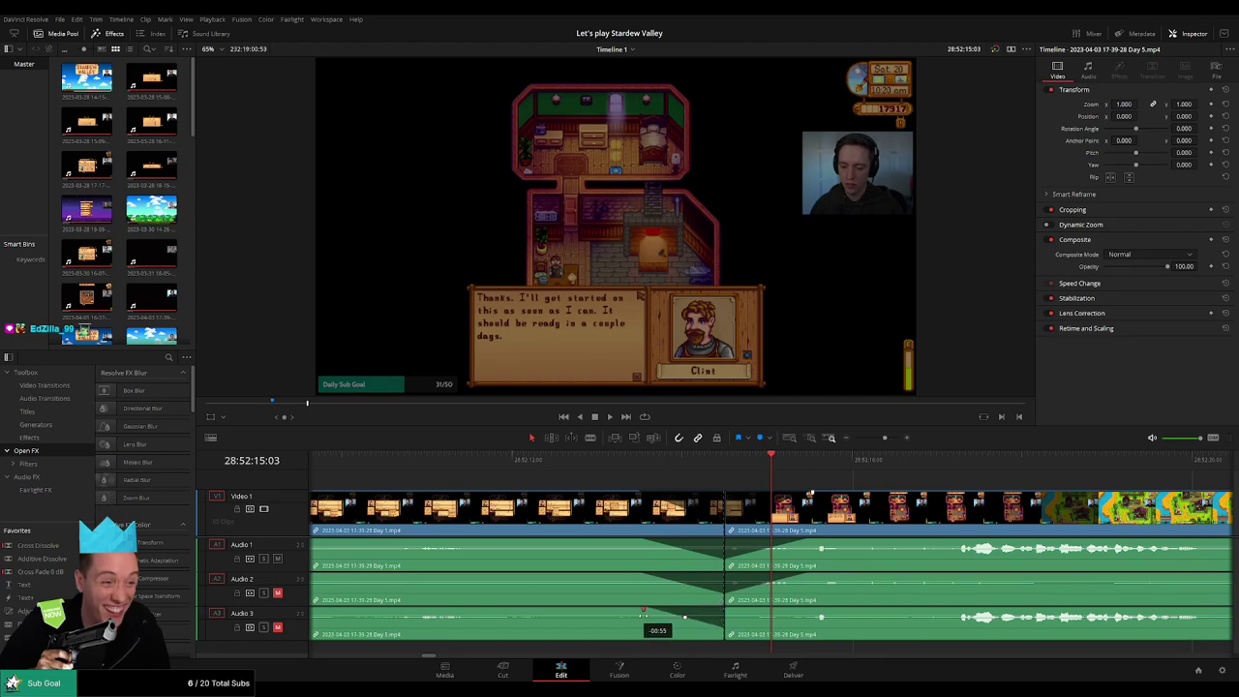
pyautogui.moveTo(727, 608); pyautogui.dragTo(800, 611)
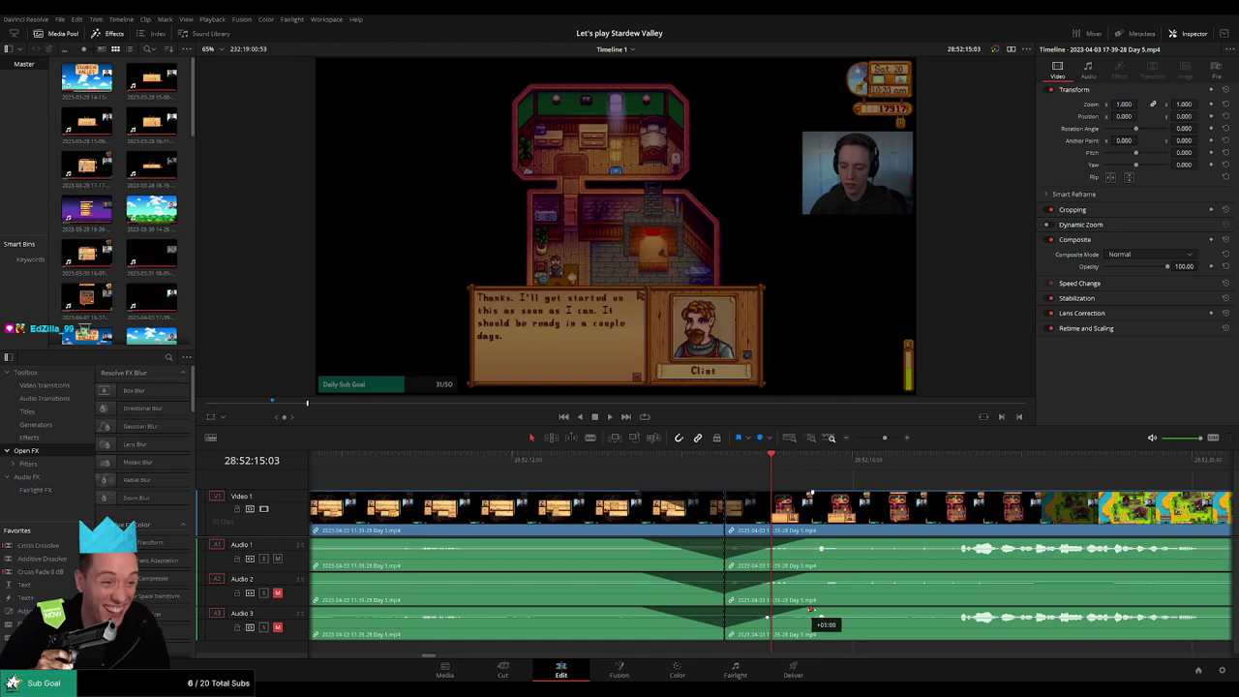
pyautogui.click(668, 461)
pyautogui.press('space')
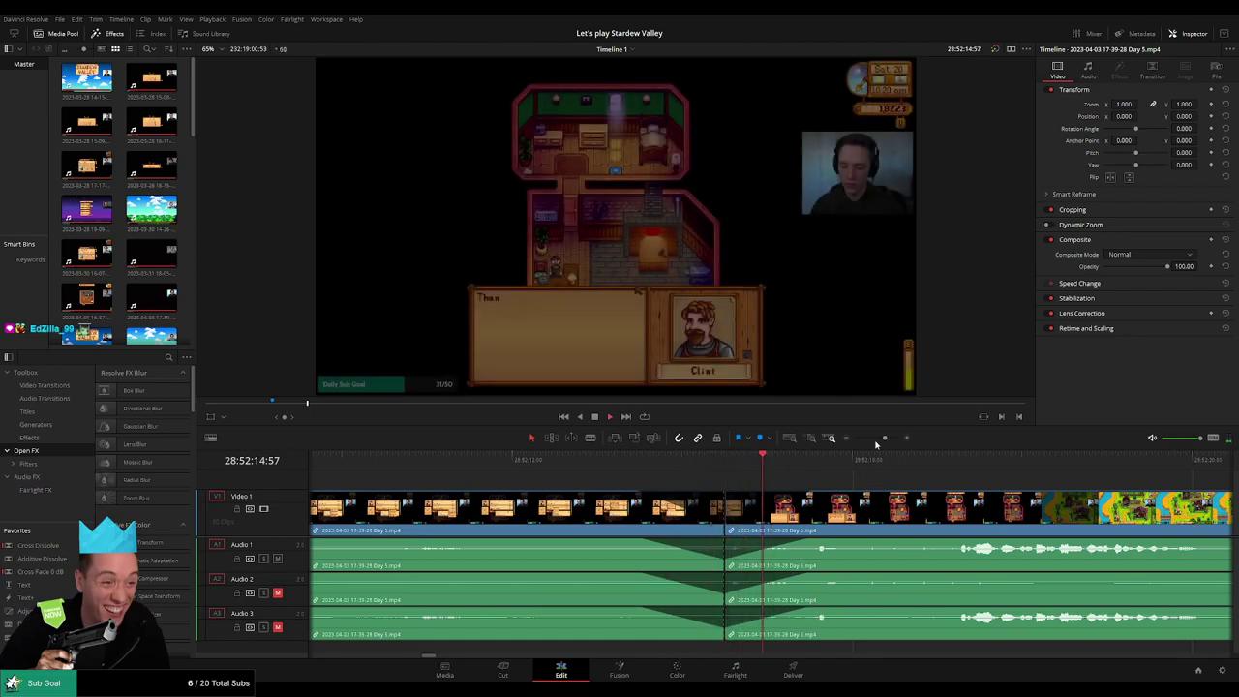
# - Move the Day 5 segment after the 28:52:14:30 cut further along the timeline, leaving a wide gap behind the cut
pyautogui.moveTo(883, 439); pyautogui.dragTo(816, 445)
pyautogui.hscroll(3, 668, 483)
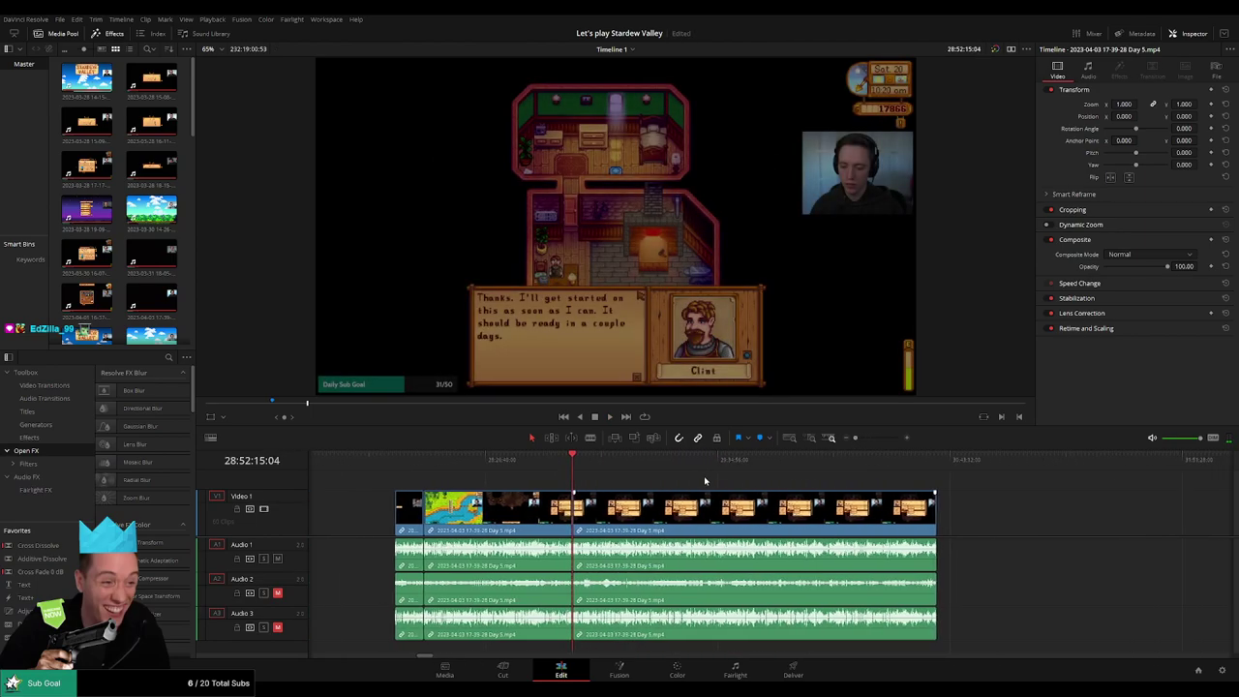
pyautogui.click(392, 460)
pyautogui.click(570, 464)
pyautogui.hscroll(3, 556, 479)
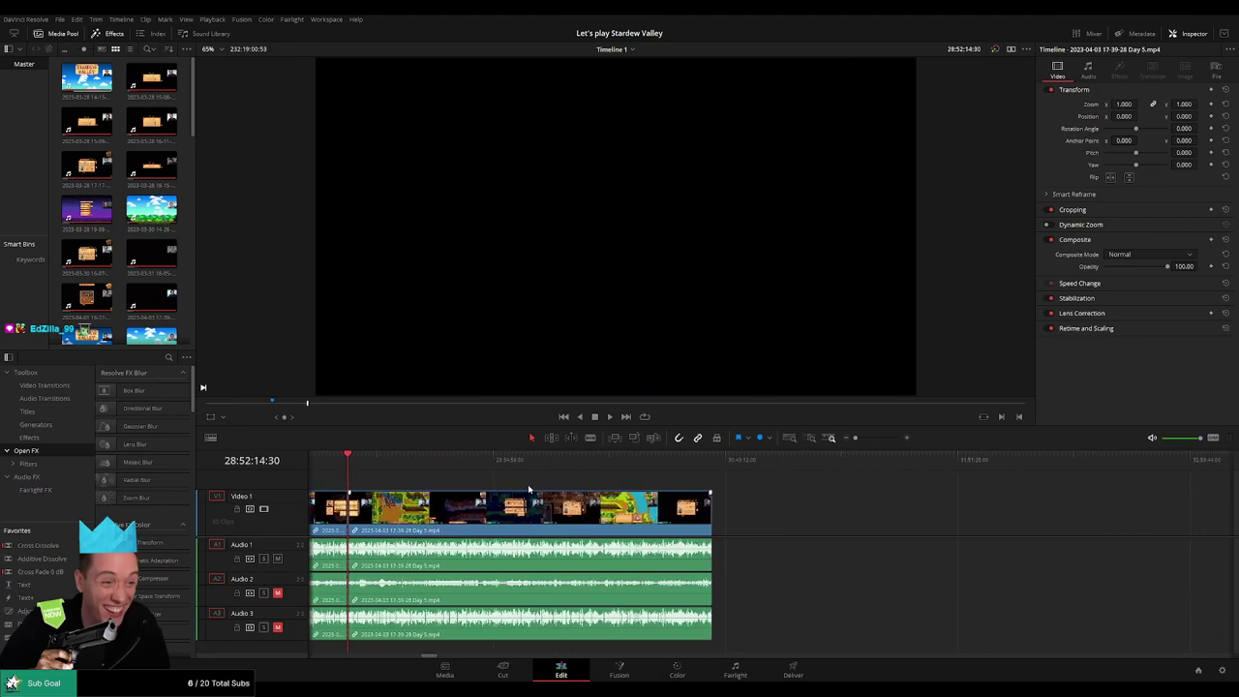
pyautogui.moveTo(584, 513); pyautogui.dragTo(1007, 514)
pyautogui.click(576, 493)
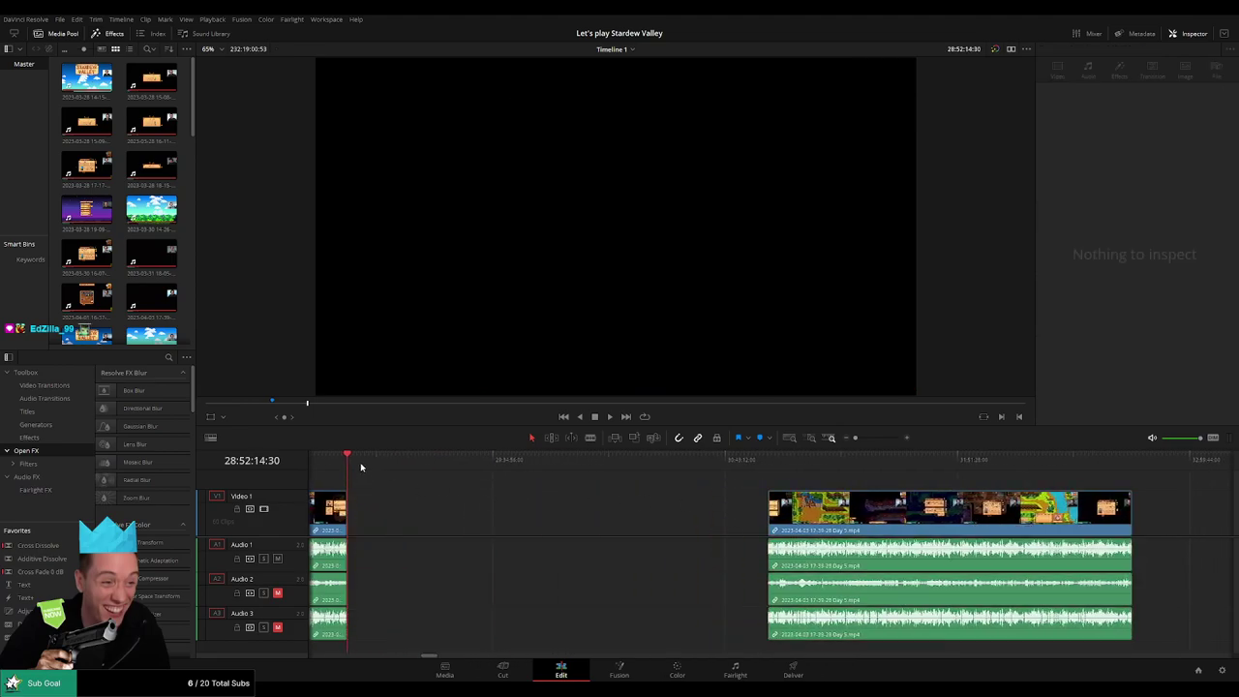
# - Set the playhead to 30:00:00:00, align the start of the separated Day 5 segment with it, and play its beginning
pyautogui.moveTo(360, 468); pyautogui.dragTo(579, 483)
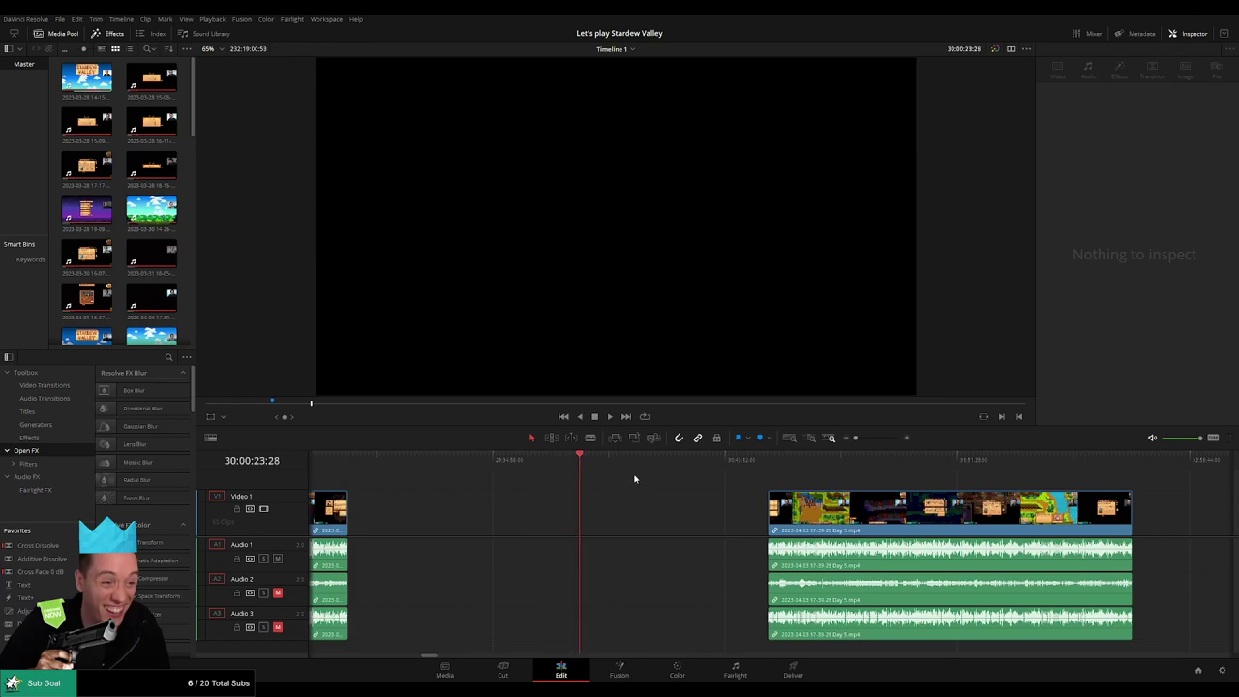
pyautogui.moveTo(856, 438); pyautogui.dragTo(861, 438)
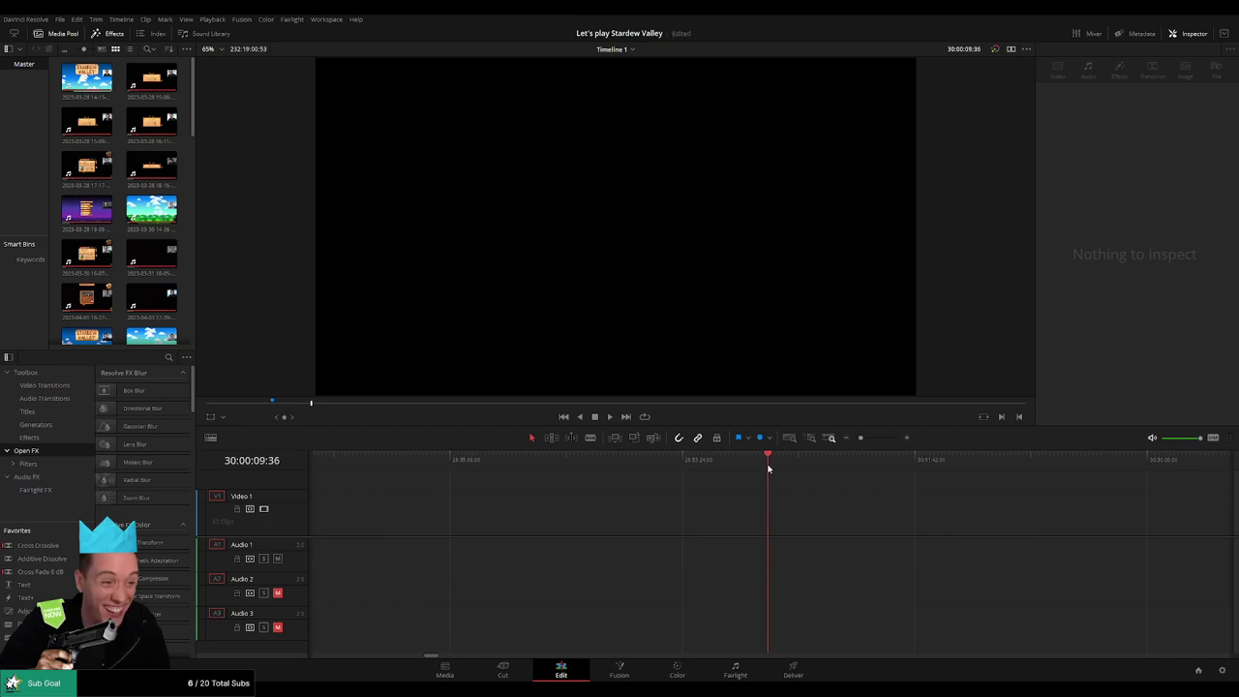
pyautogui.moveTo(767, 466); pyautogui.dragTo(766, 465)
pyautogui.moveTo(860, 437); pyautogui.dragTo(854, 437)
pyautogui.hscroll(3, 856, 496)
pyautogui.moveTo(797, 508); pyautogui.dragTo(610, 506)
pyautogui.click(606, 481)
pyautogui.press('space')
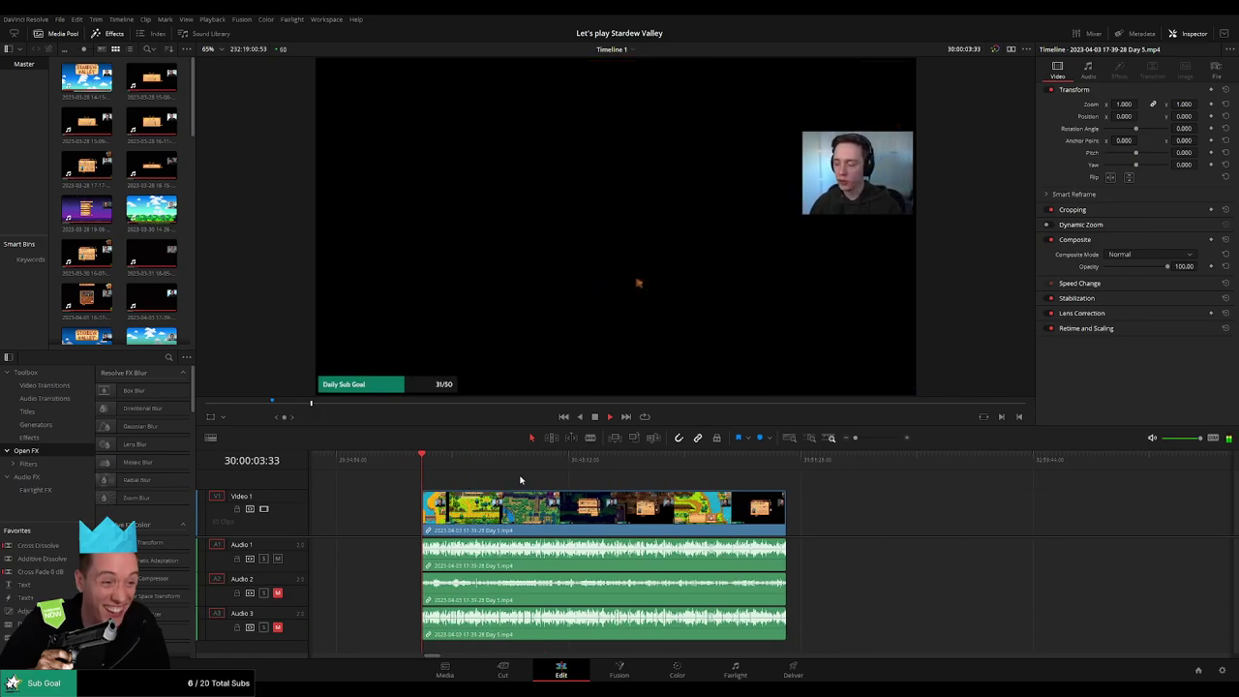
# - Find the mine scene in the segment starting at 30:00:00:00 and split it with the blade at 30:52:11:00
pyautogui.click(438, 468)
pyautogui.moveTo(437, 467); pyautogui.dragTo(580, 477)
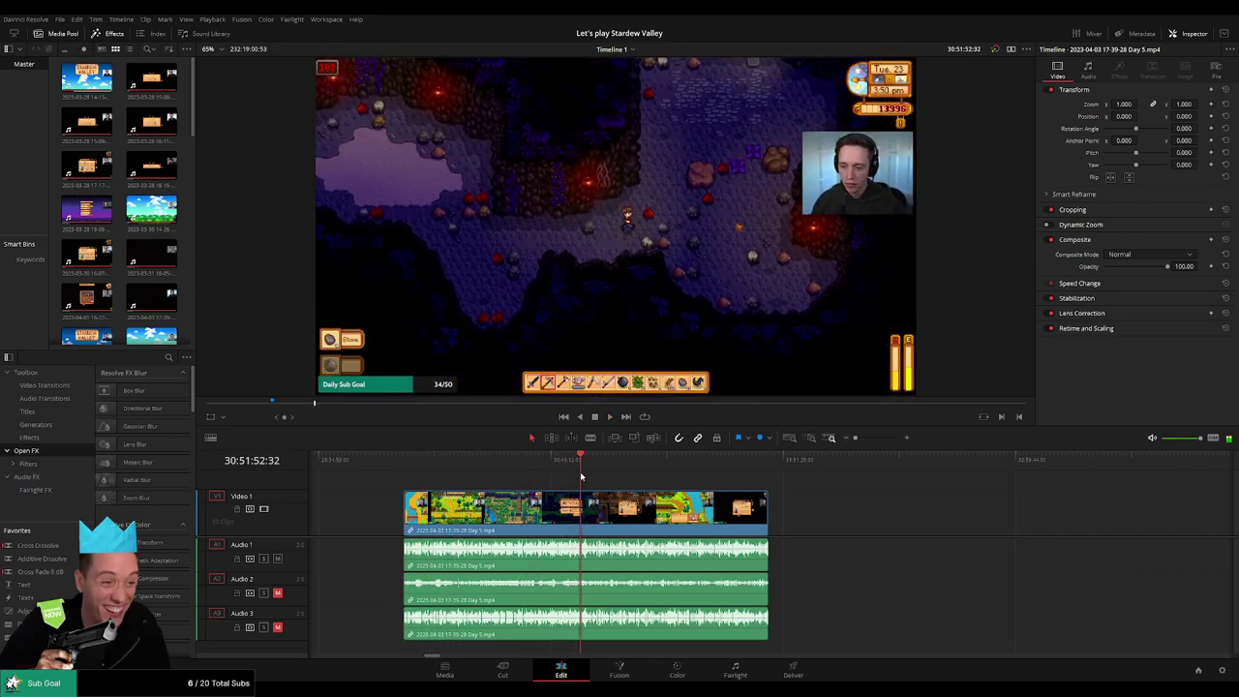
pyautogui.moveTo(855, 437); pyautogui.dragTo(880, 438)
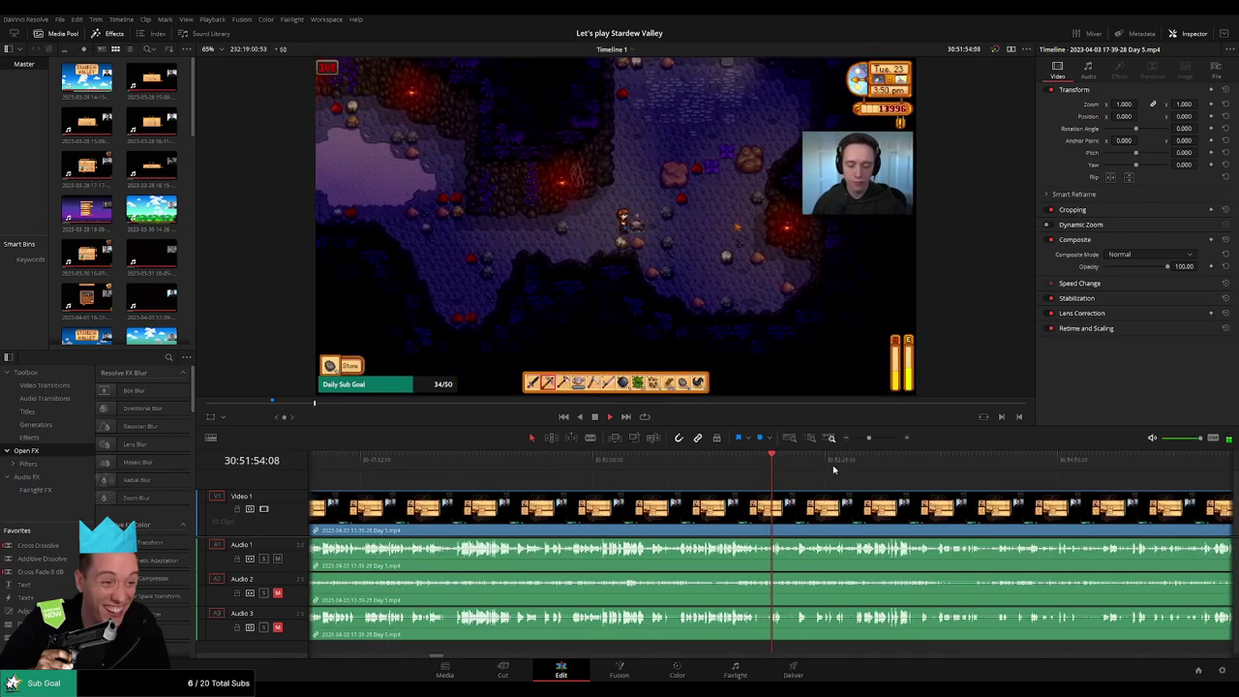
pyautogui.hscroll(7, 754, 498)
pyautogui.click(906, 469)
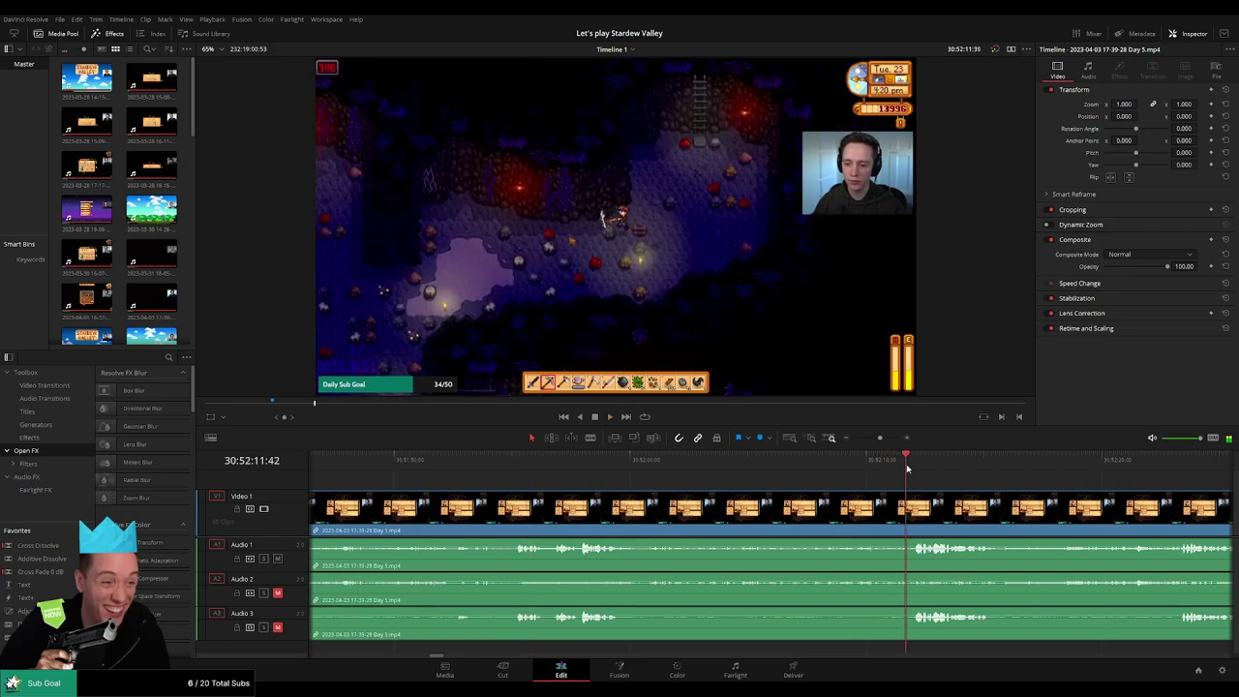
pyautogui.hscroll(1, 790, 504)
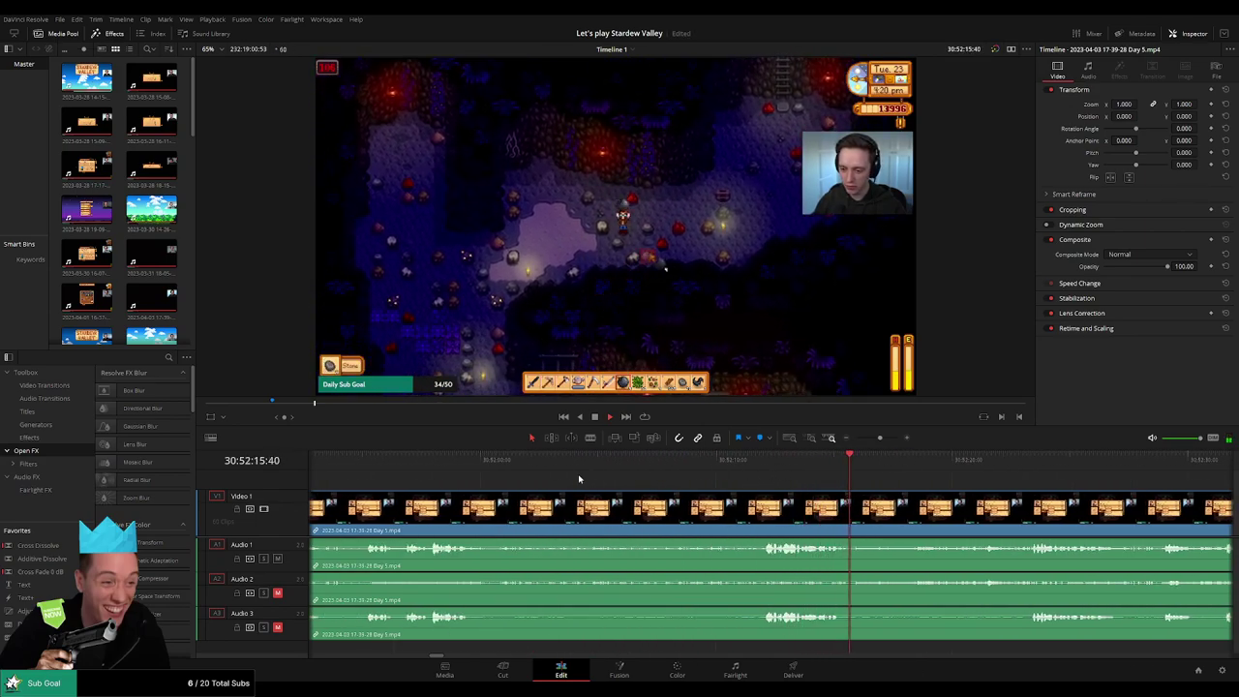
pyautogui.click(432, 473)
pyautogui.press('l')
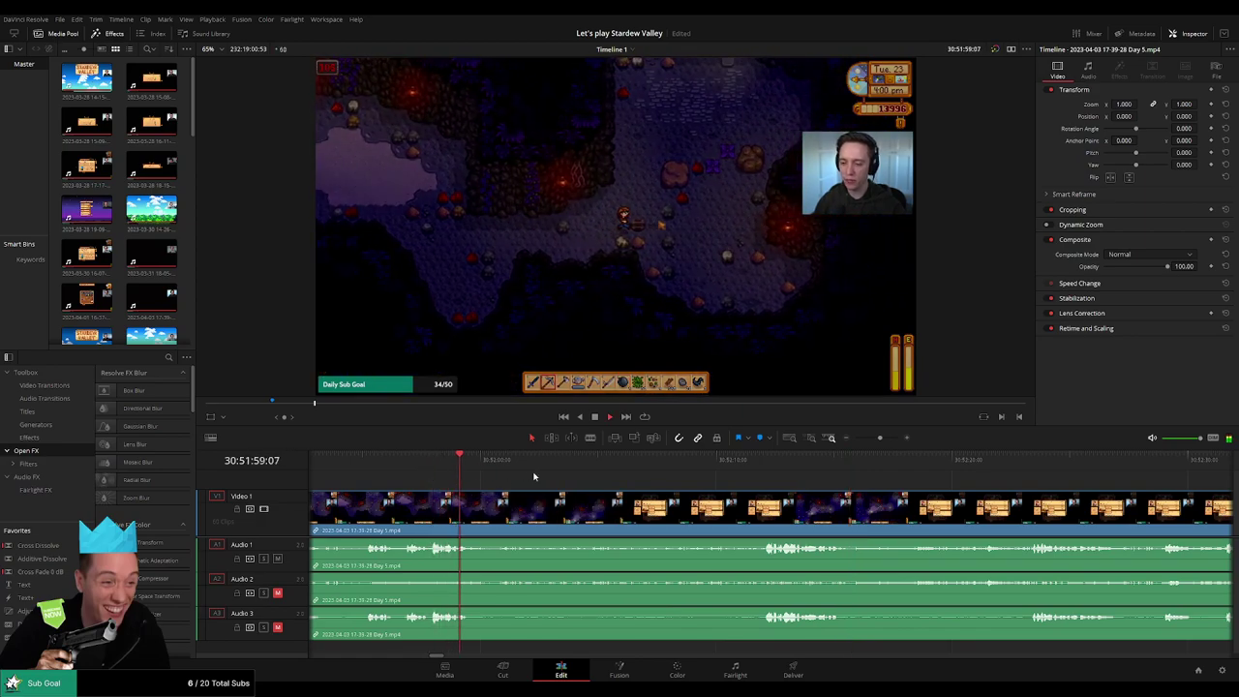
pyautogui.click(765, 458)
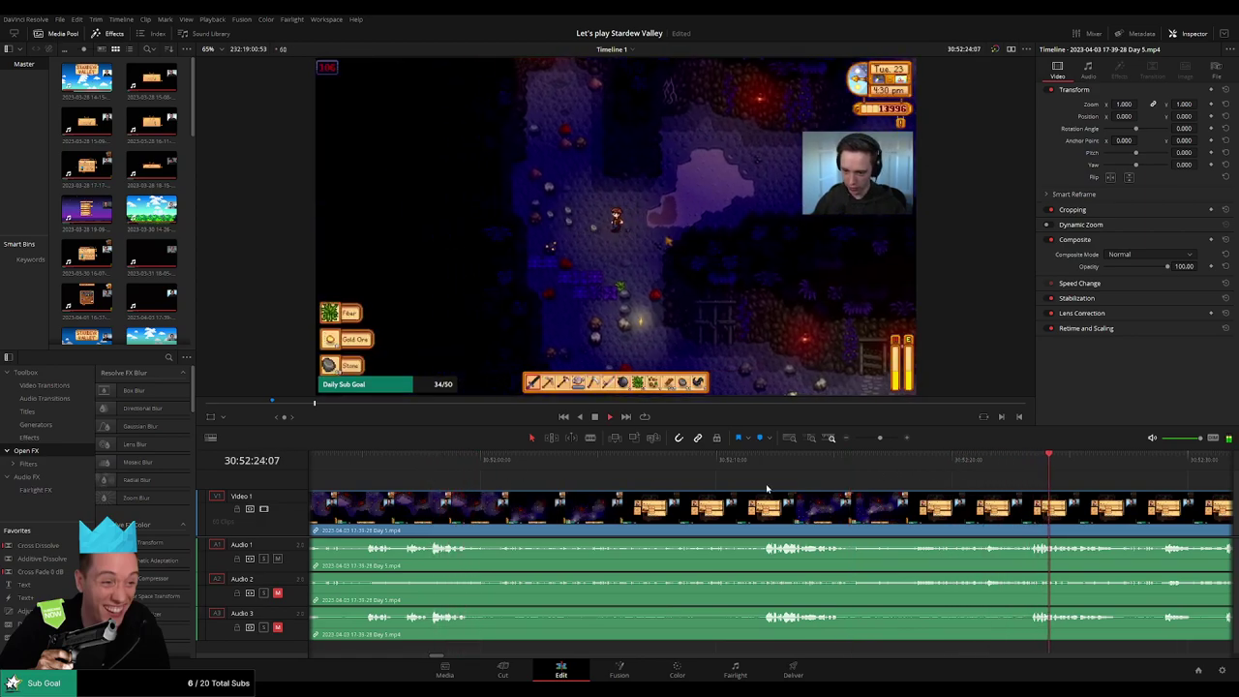
pyautogui.moveTo(763, 463)
pyautogui.mouseDown()
pyautogui.moveTo(739, 465)
pyautogui.moveTo(743, 475)
pyautogui.mouseUp()
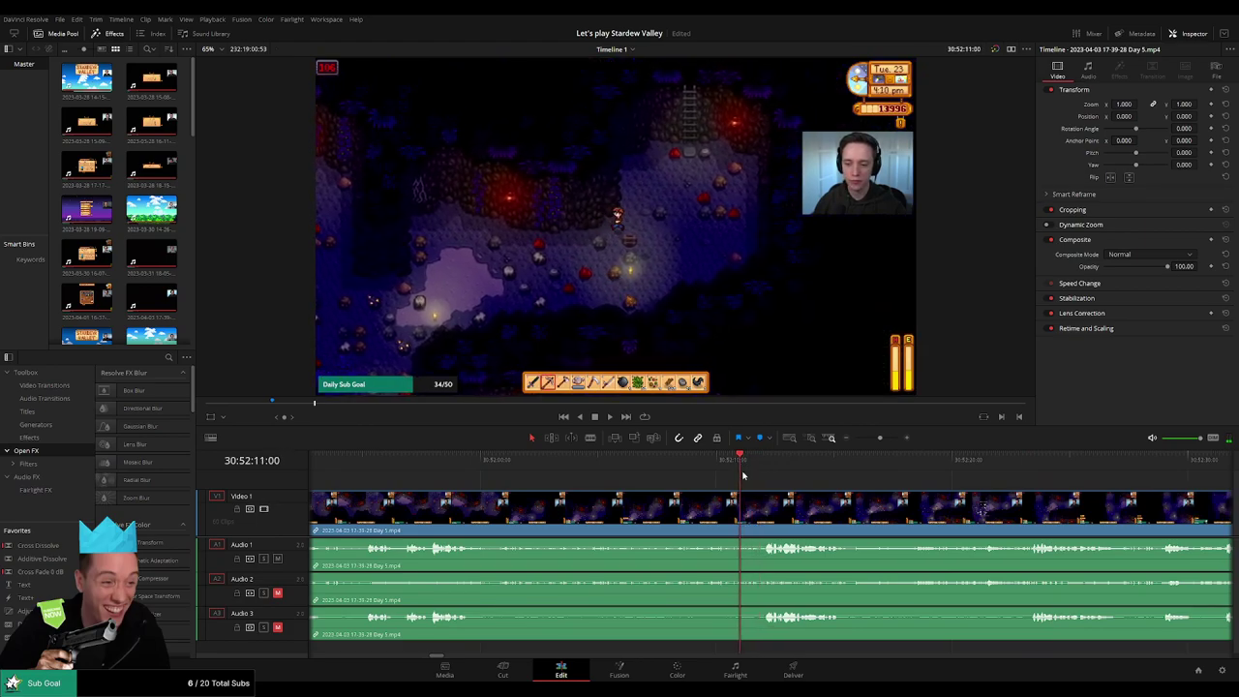
pyautogui.click(749, 514)
# - Add fades of about one second on both sides of the 30:52:11:00 cut on Video 1 and Audio 1
pyautogui.press('a')
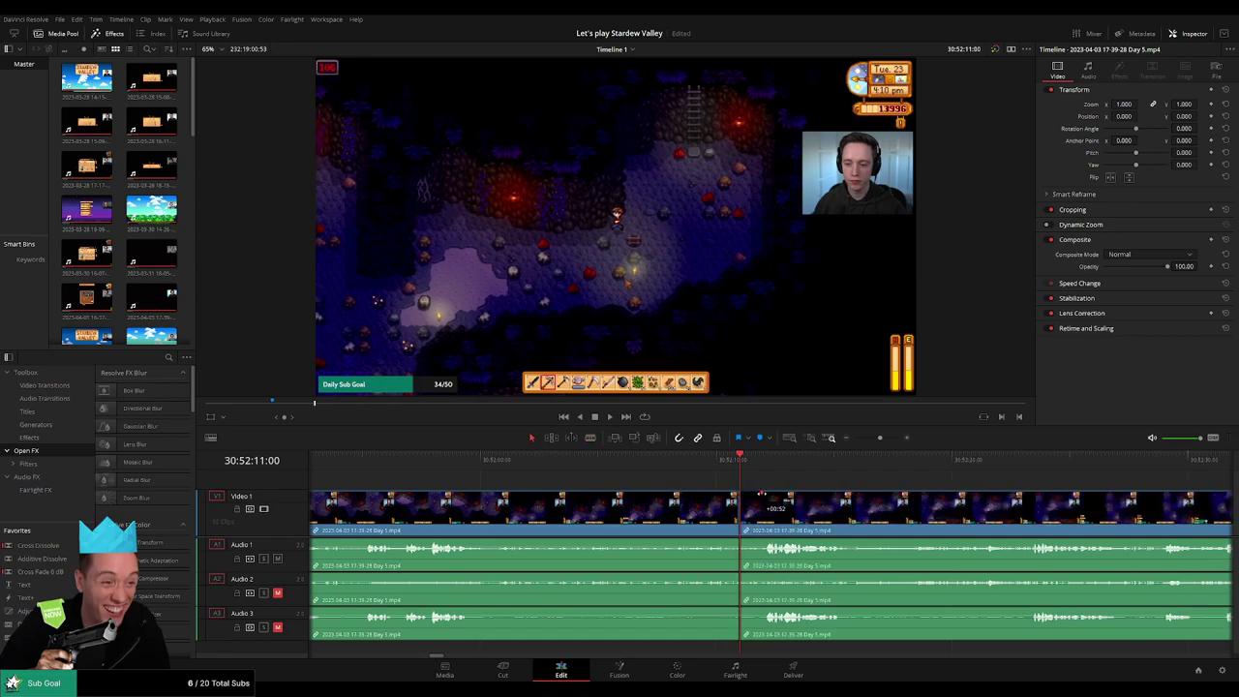
pyautogui.moveTo(764, 493); pyautogui.dragTo(676, 498)
pyautogui.scroll(5, 851, 513)
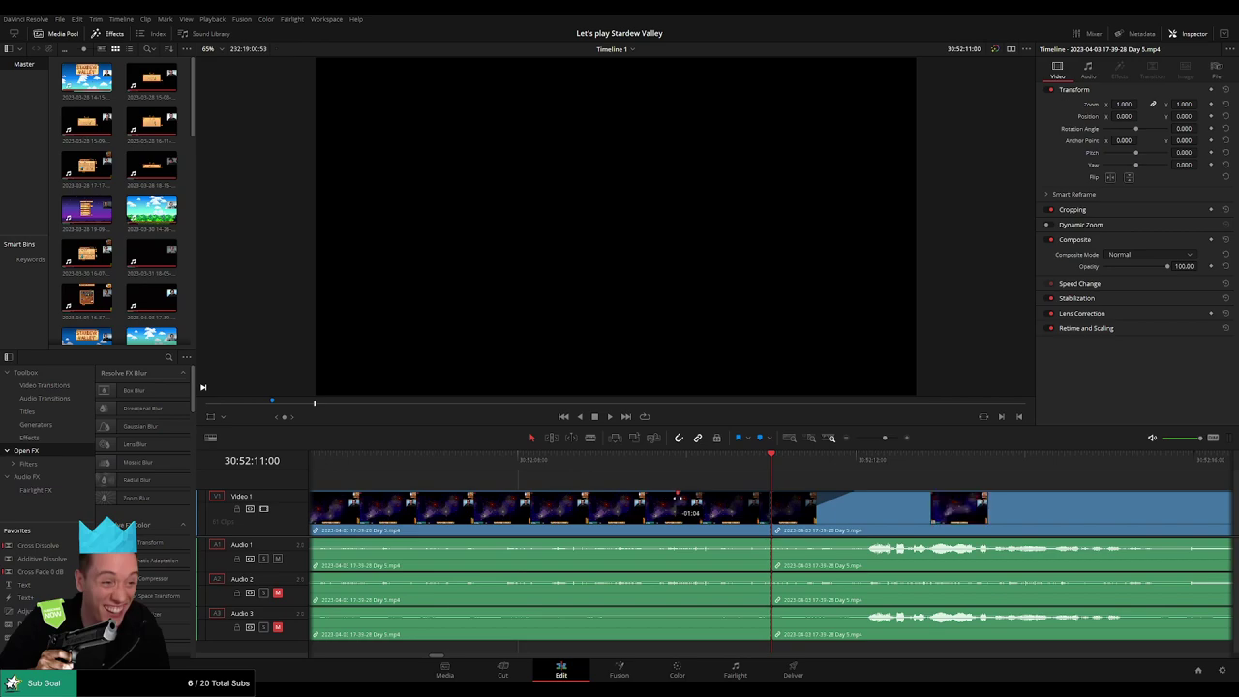
pyautogui.moveTo(771, 546); pyautogui.dragTo(692, 541)
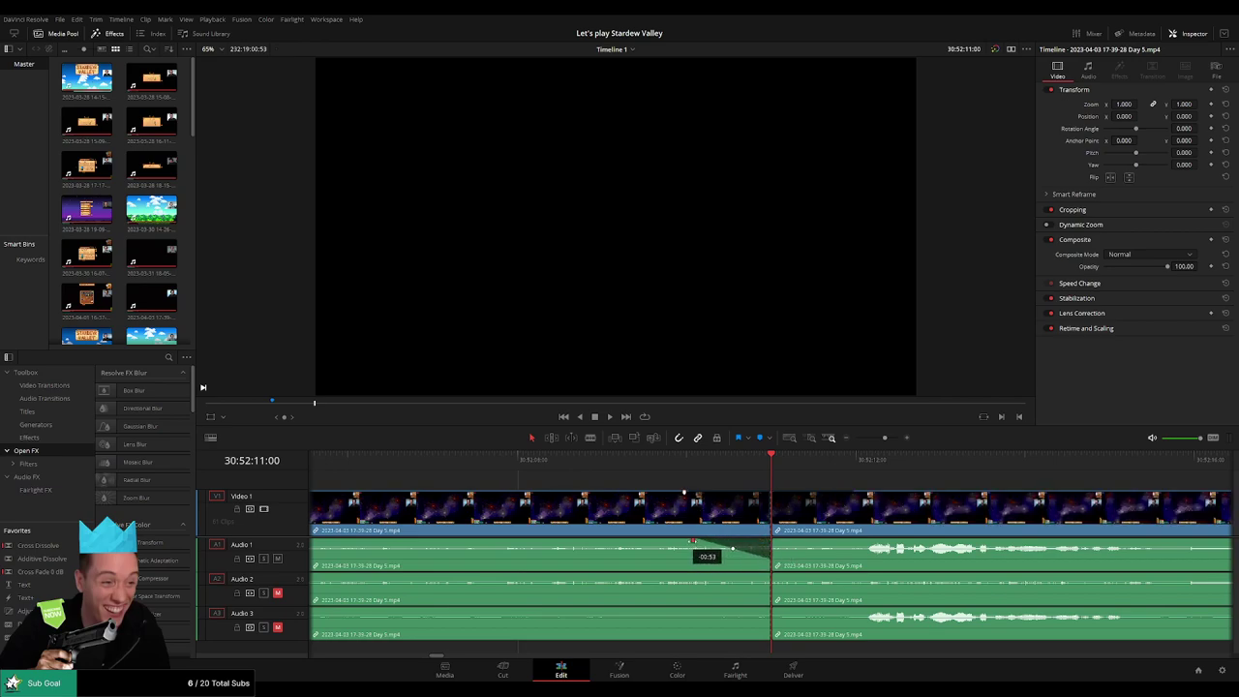
pyautogui.moveTo(774, 542); pyautogui.dragTo(845, 543)
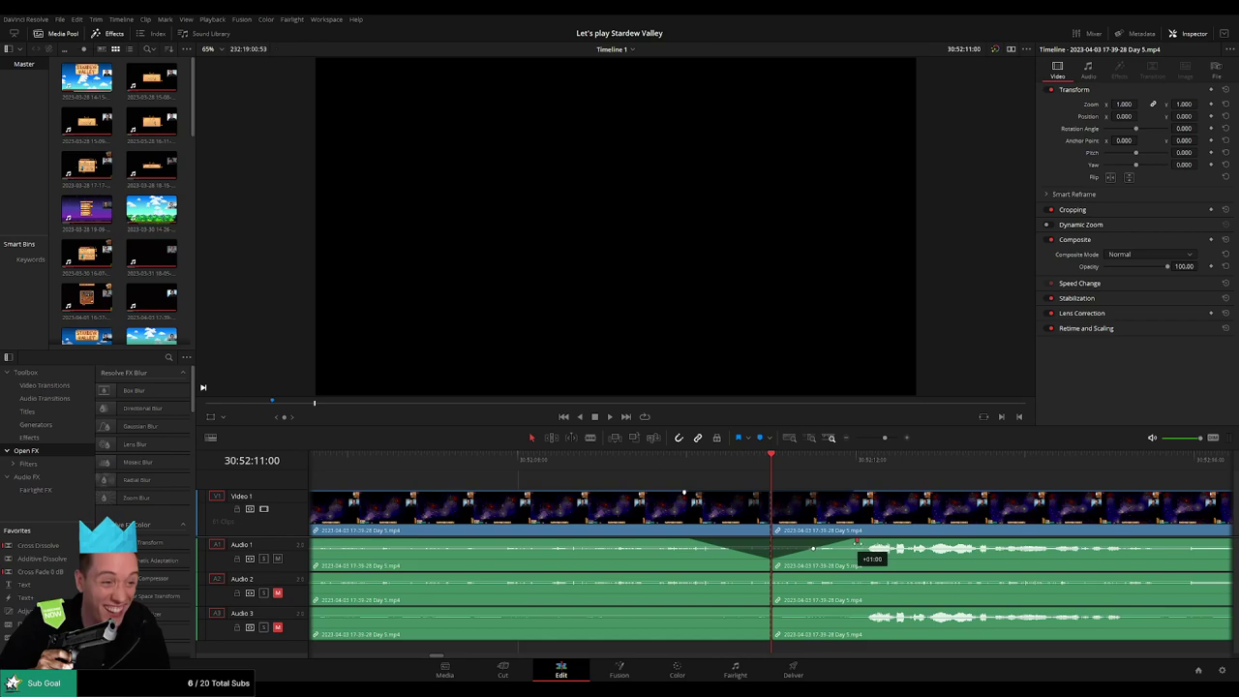
# - Add fades of about one second on both sides of the 30:52:11:00 cut on Audio 2 and Audio 3
pyautogui.moveTo(771, 575); pyautogui.dragTo(696, 577)
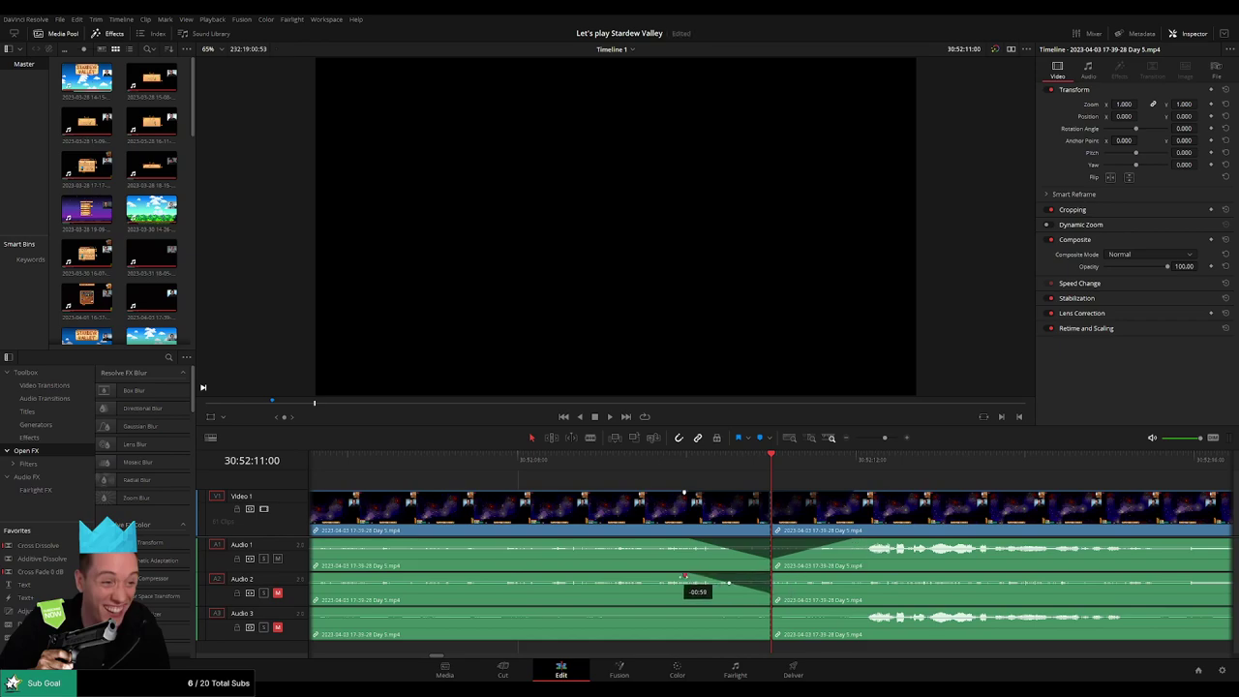
pyautogui.moveTo(772, 576); pyautogui.dragTo(856, 577)
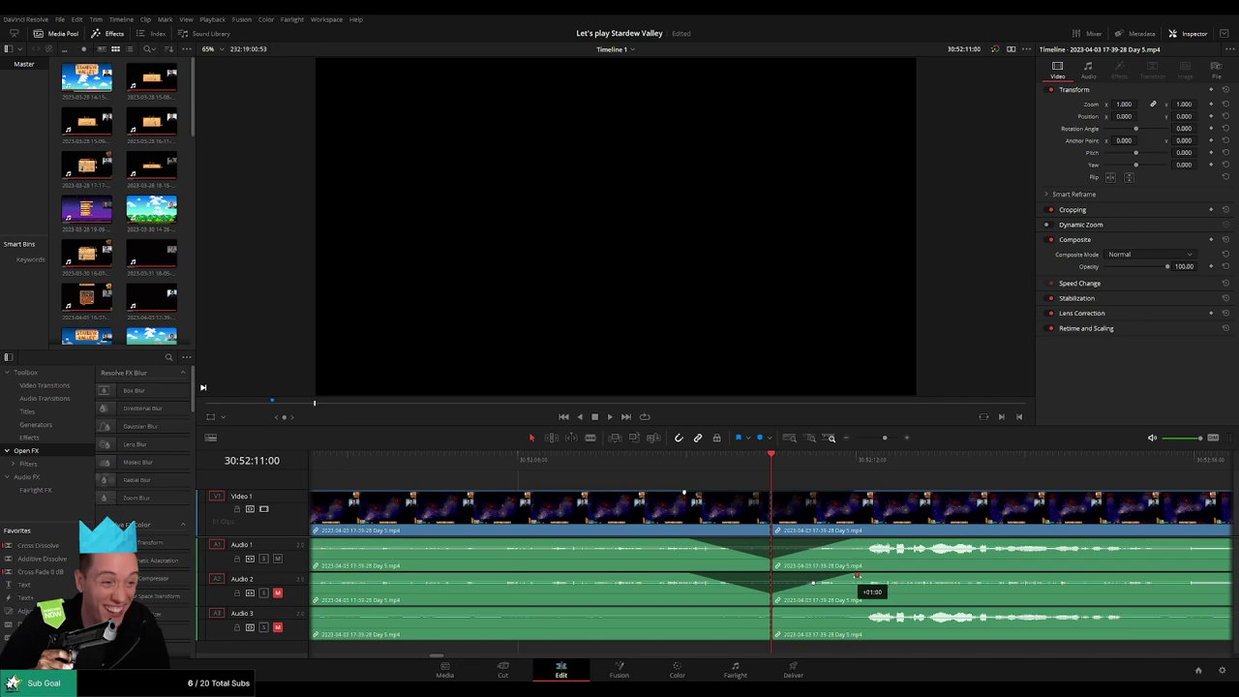
pyautogui.moveTo(767, 612); pyautogui.dragTo(682, 611)
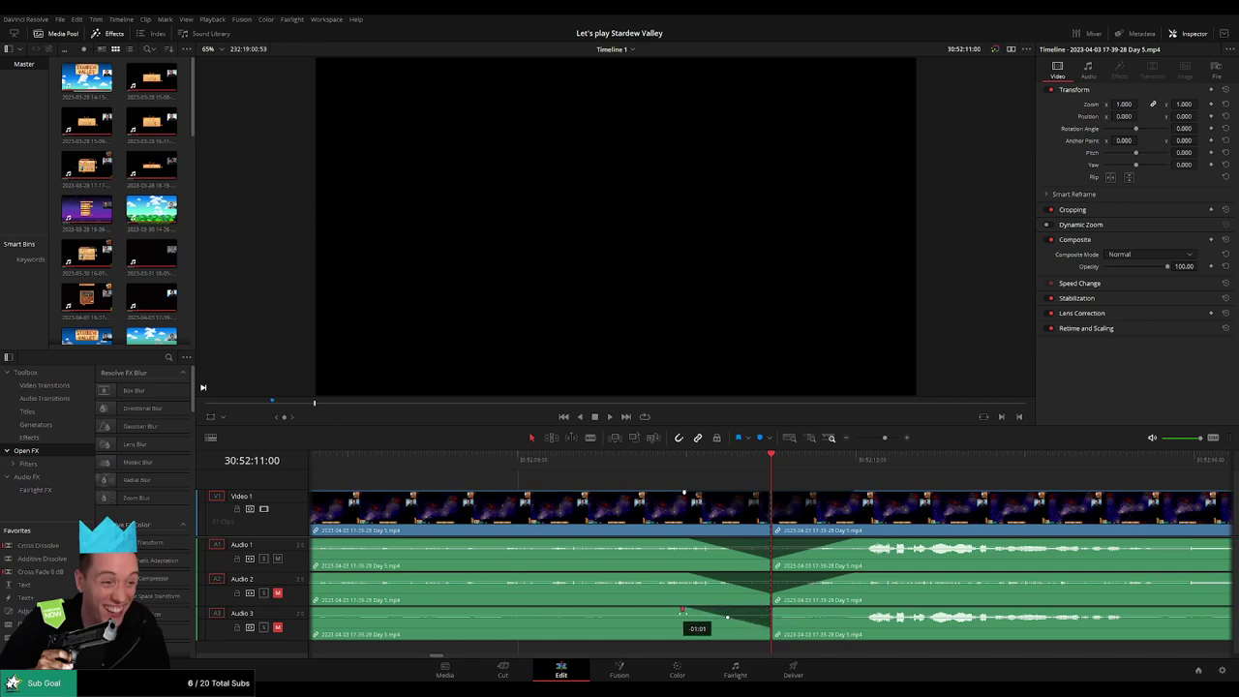
pyautogui.moveTo(777, 610); pyautogui.dragTo(851, 612)
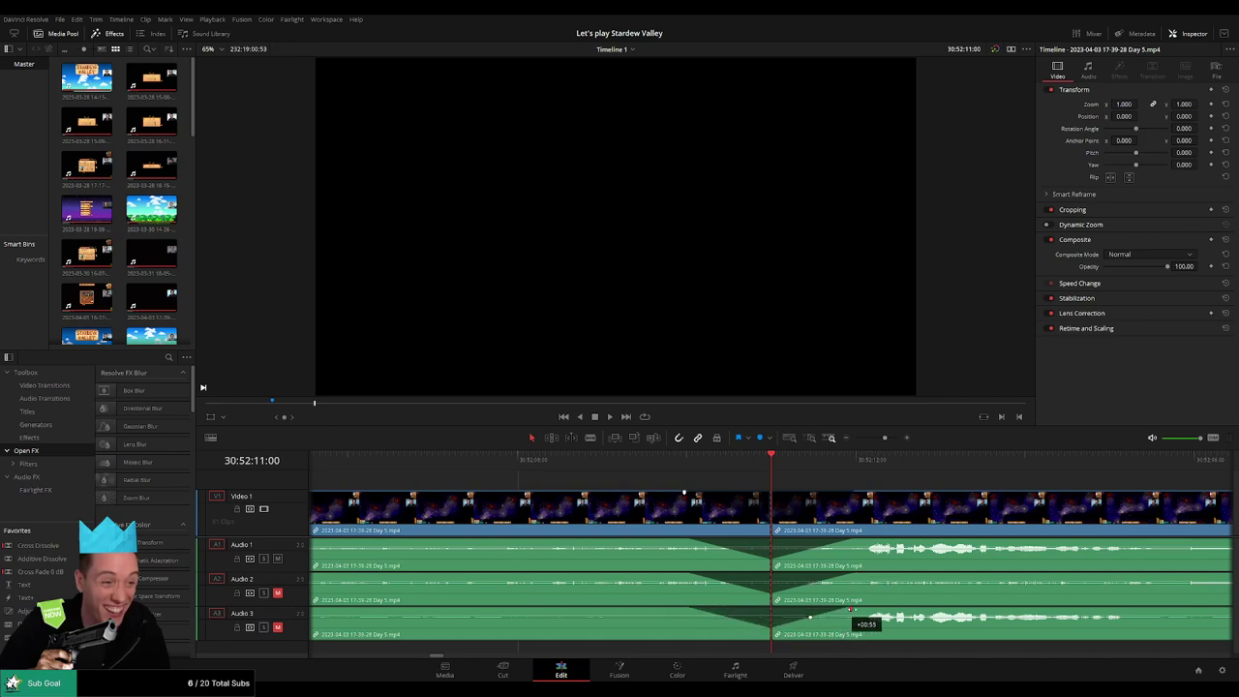
# - Move the Day 5 segment after the 30:52:11:00 cut further along the timeline, leaving a wide gap behind the cut
pyautogui.moveTo(882, 438); pyautogui.dragTo(856, 437)
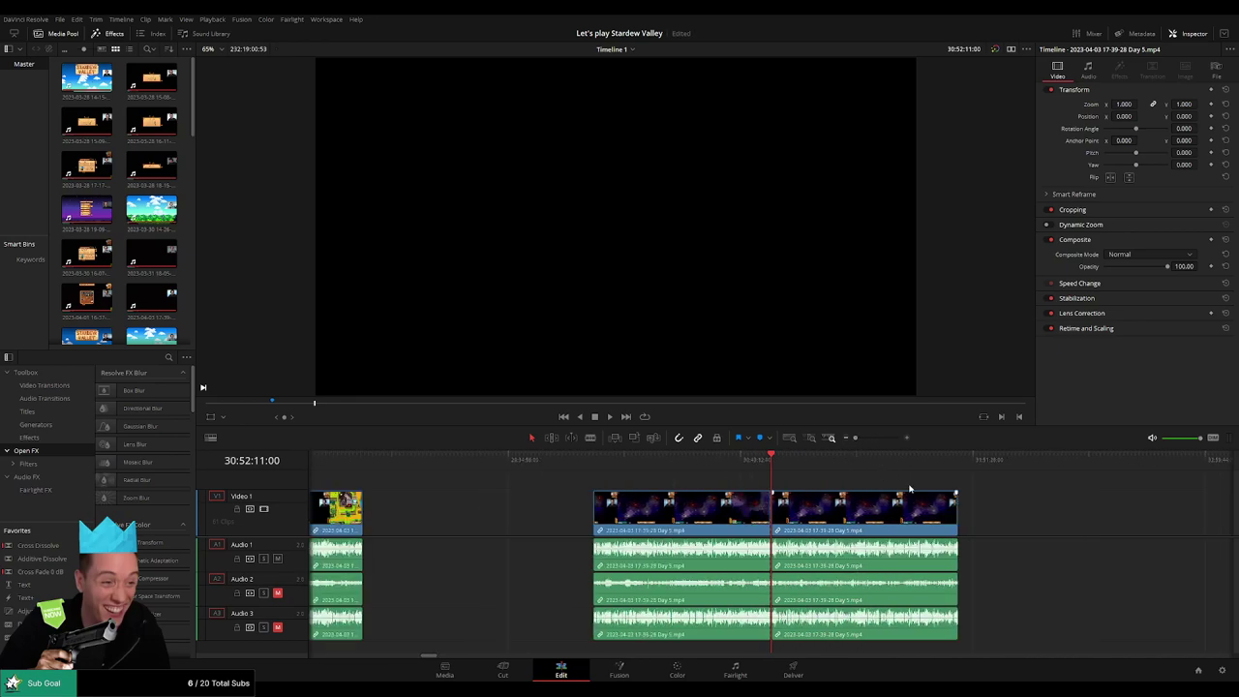
pyautogui.click(424, 469)
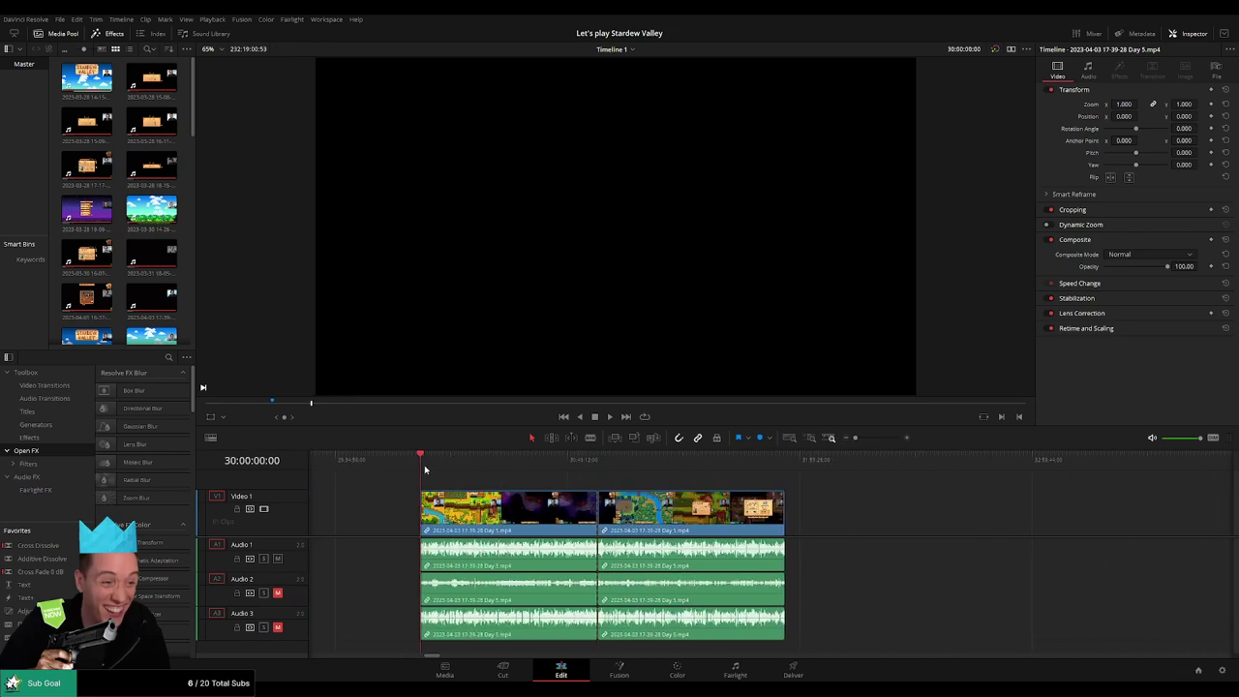
pyautogui.click(597, 469)
pyautogui.hscroll(6, 595, 474)
pyautogui.moveTo(486, 521); pyautogui.dragTo(854, 522)
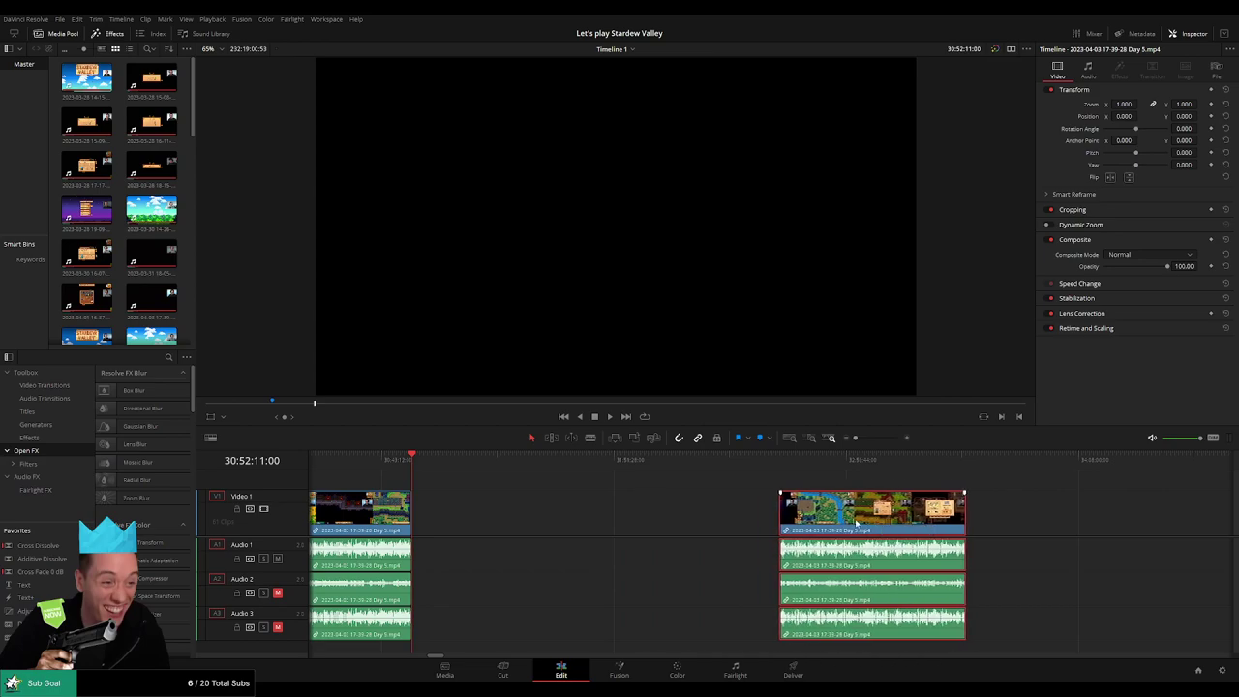
pyautogui.click(578, 499)
pyautogui.click(576, 499)
# - Set the playhead to 32:00:00:00, align the start of the last Day 5 segment with it, and play its beginning
pyautogui.moveTo(420, 464); pyautogui.dragTo(647, 492)
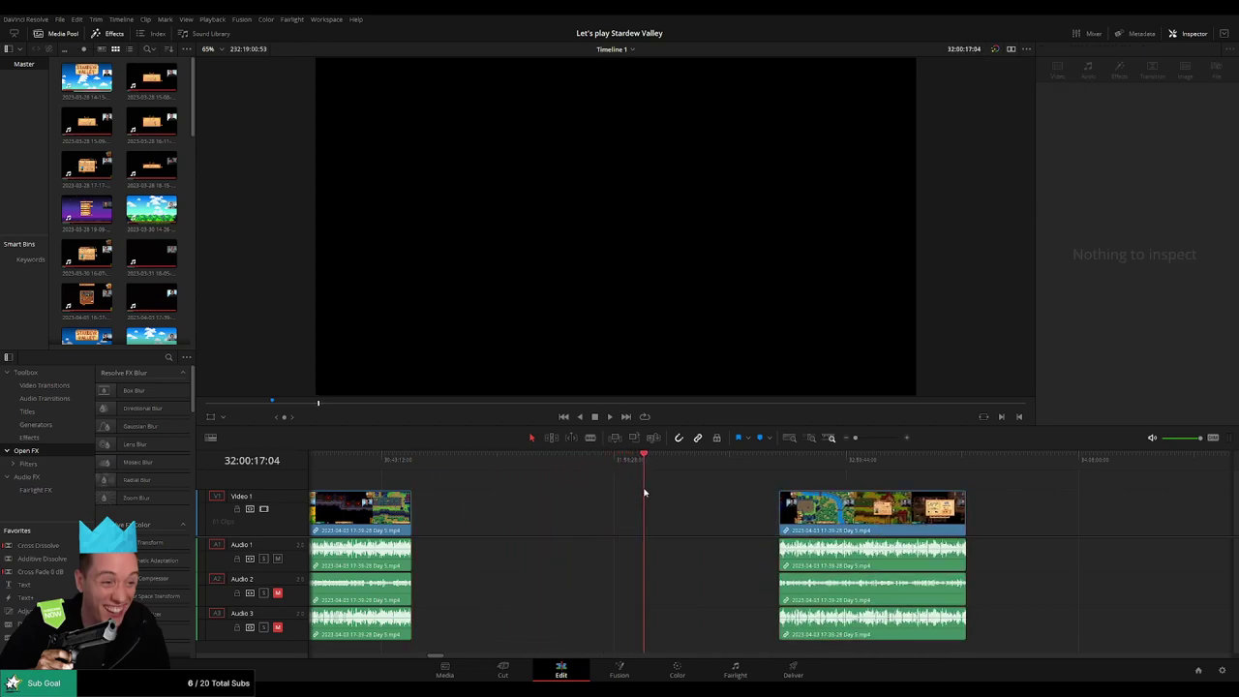
pyautogui.scroll(5, 647, 491)
pyautogui.moveTo(770, 464); pyautogui.dragTo(758, 466)
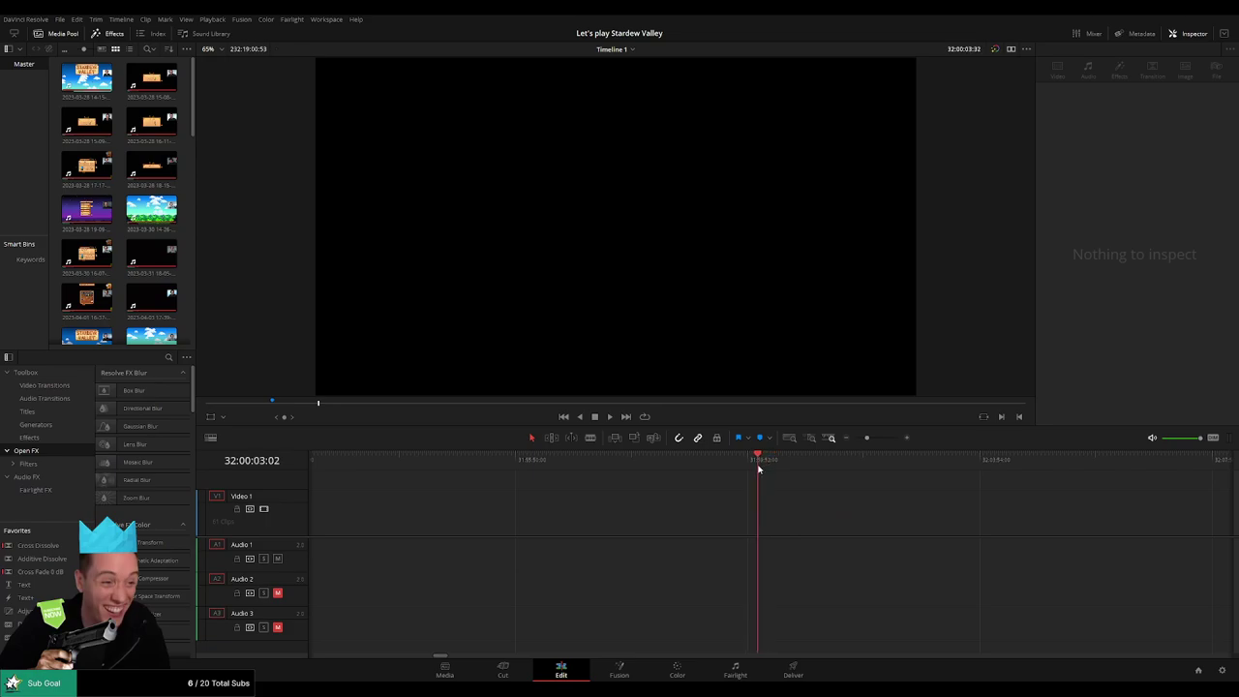
pyautogui.scroll(-5, 849, 477)
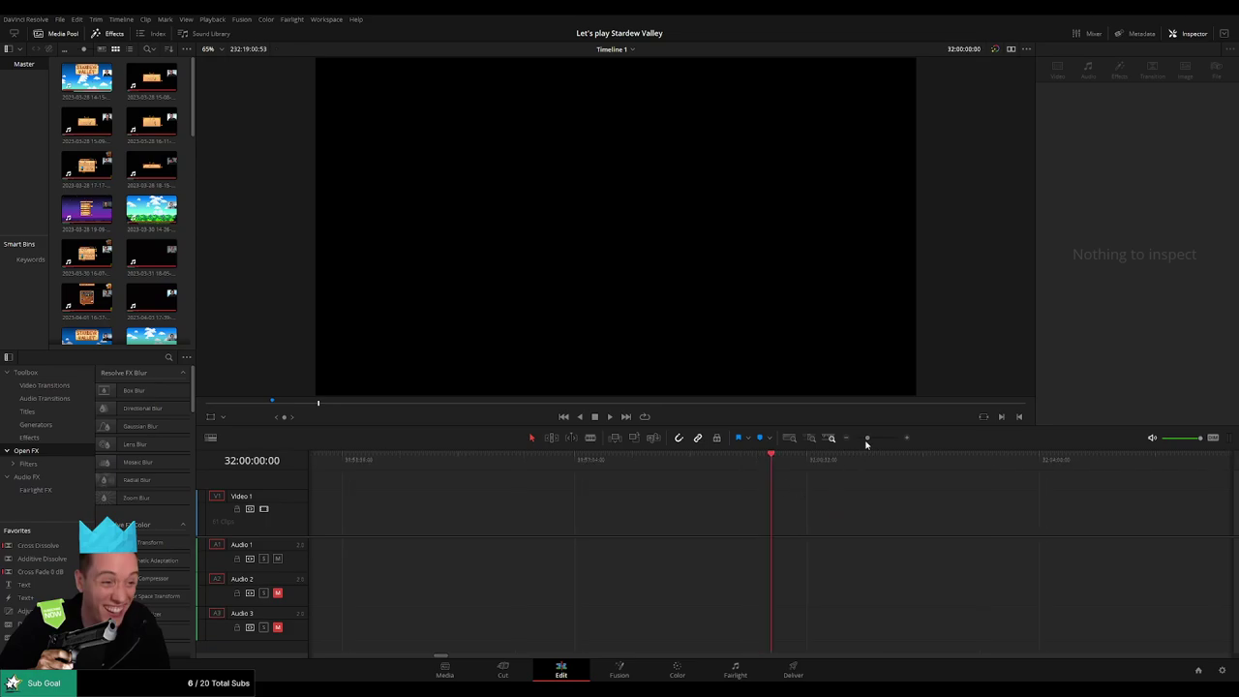
pyautogui.moveTo(968, 498); pyautogui.dragTo(830, 479)
pyautogui.press('space')
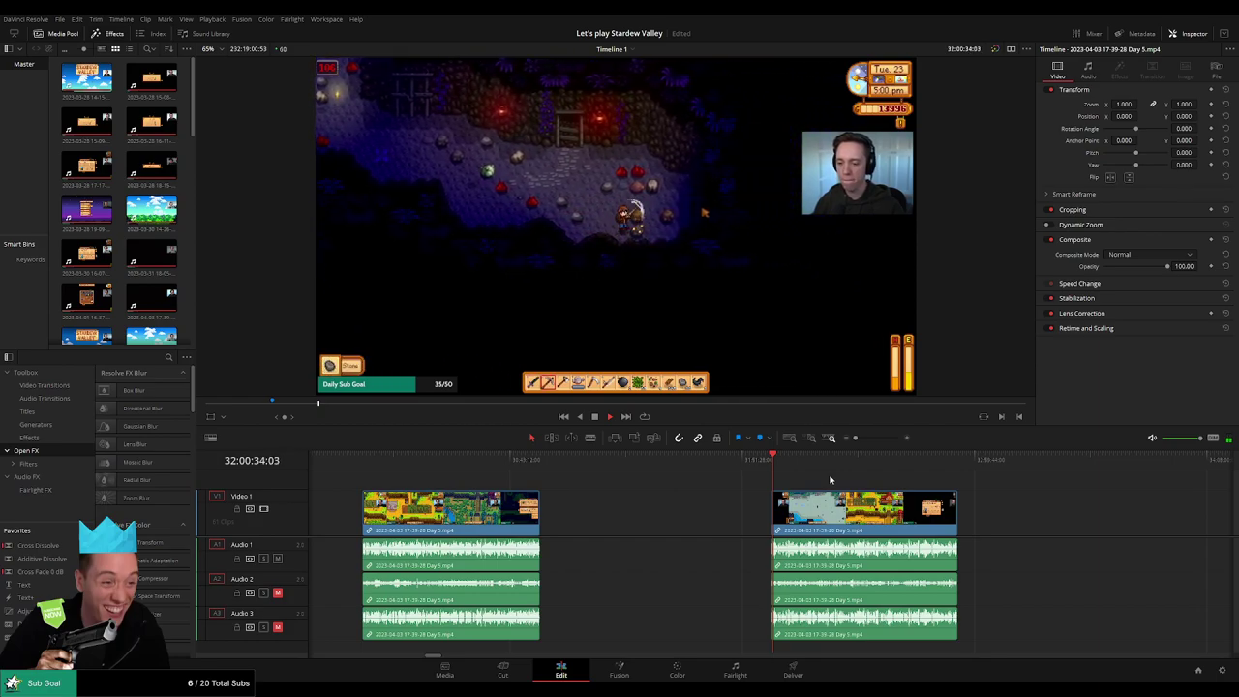
# - Find the night scene by the river bridge in the last Day 5 segment and split it with the blade at 32:52:14:00
pyautogui.moveTo(853, 483); pyautogui.dragTo(669, 480)
pyautogui.click(530, 467)
pyautogui.press('space')
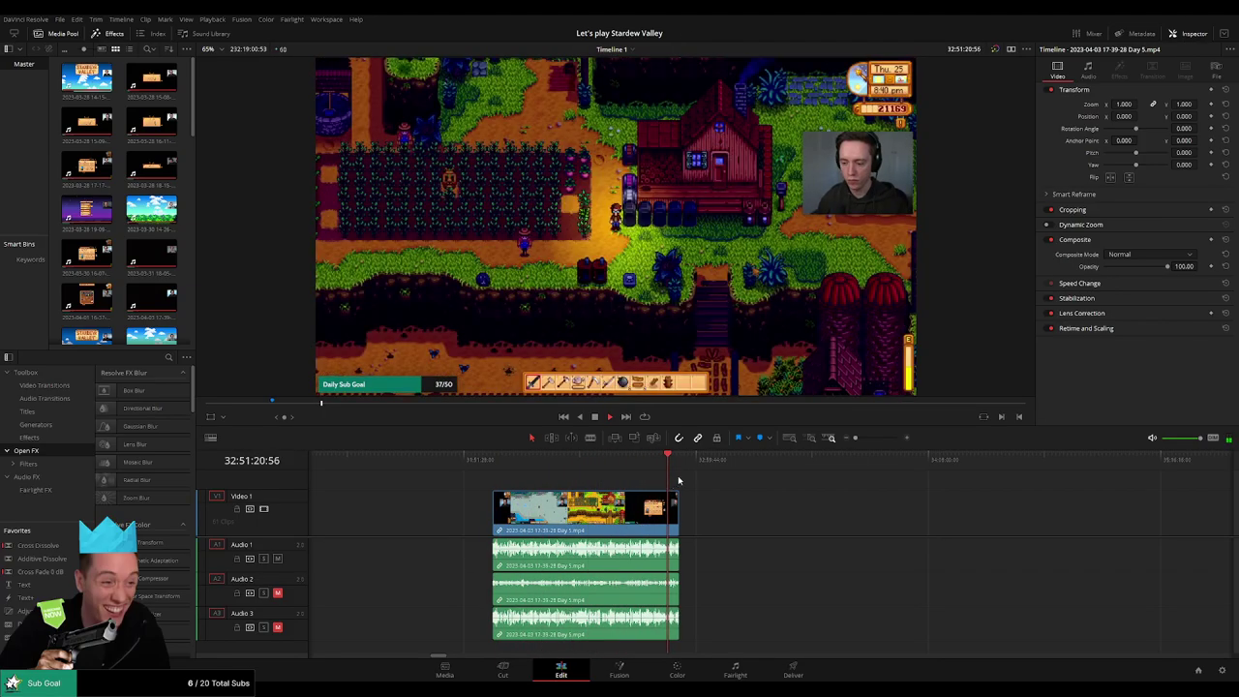
pyautogui.scroll(5, 679, 480)
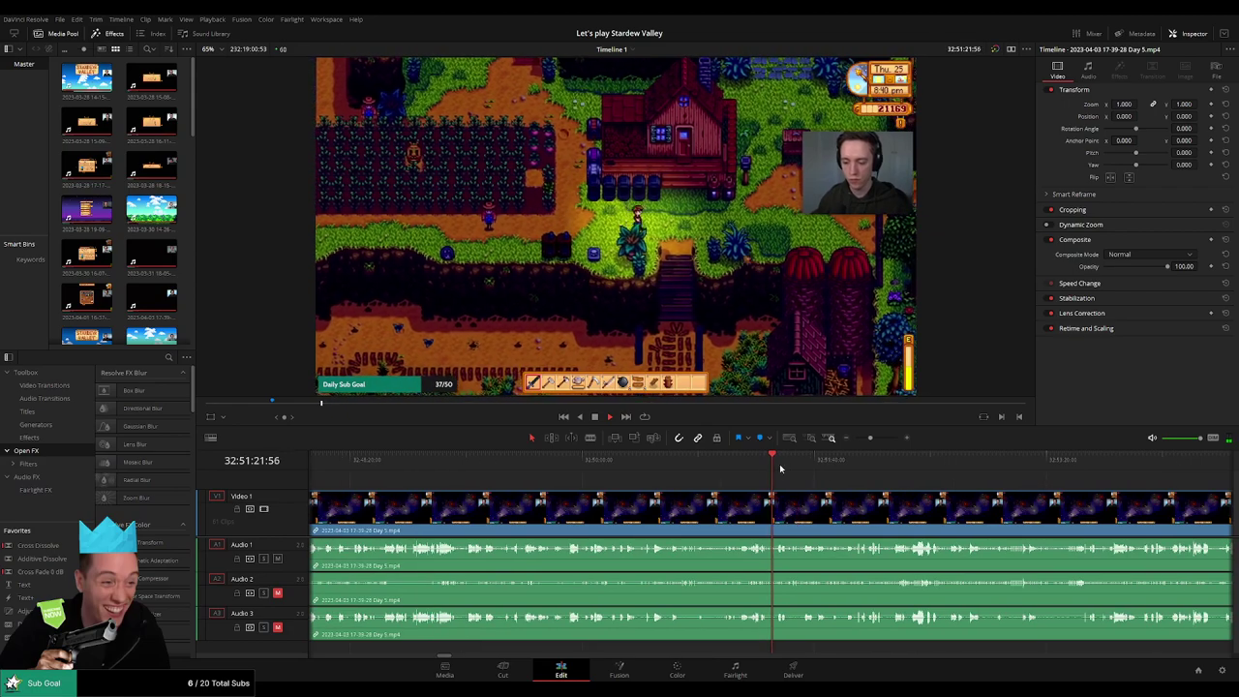
pyautogui.moveTo(782, 467); pyautogui.dragTo(863, 474)
pyautogui.scroll(2, 881, 466)
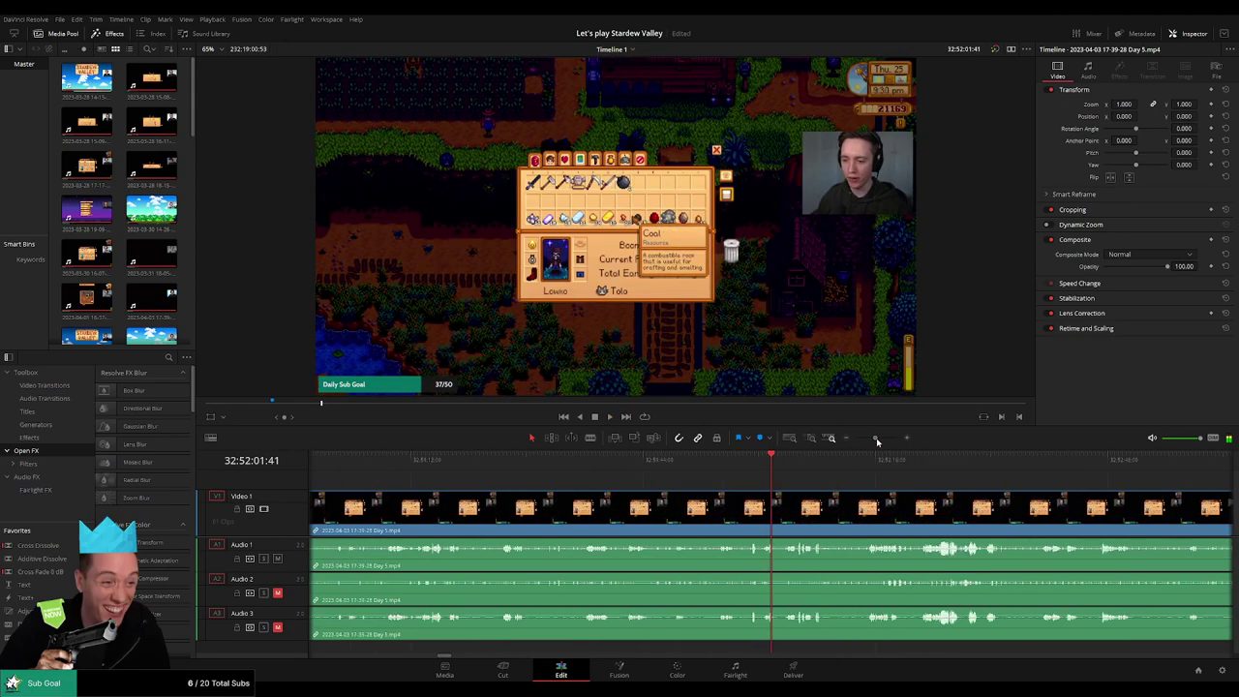
pyautogui.click(703, 471)
pyautogui.moveTo(702, 470); pyautogui.dragTo(834, 482)
pyautogui.press('space')
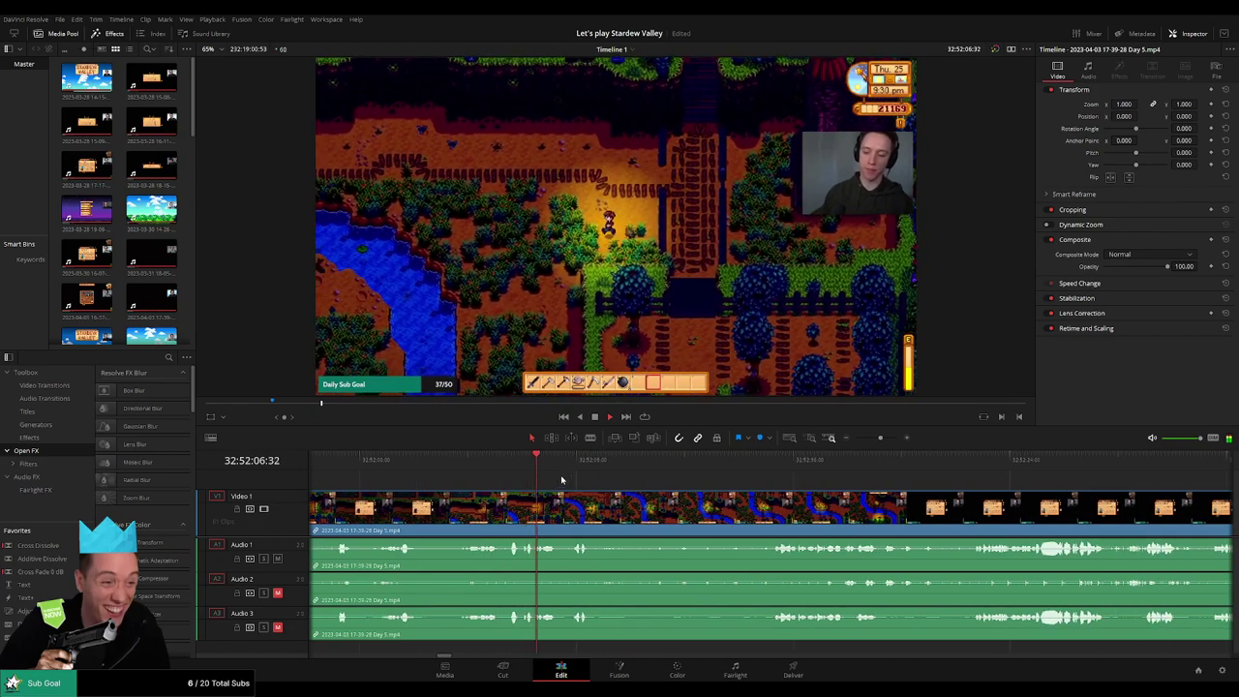
pyautogui.click(774, 472)
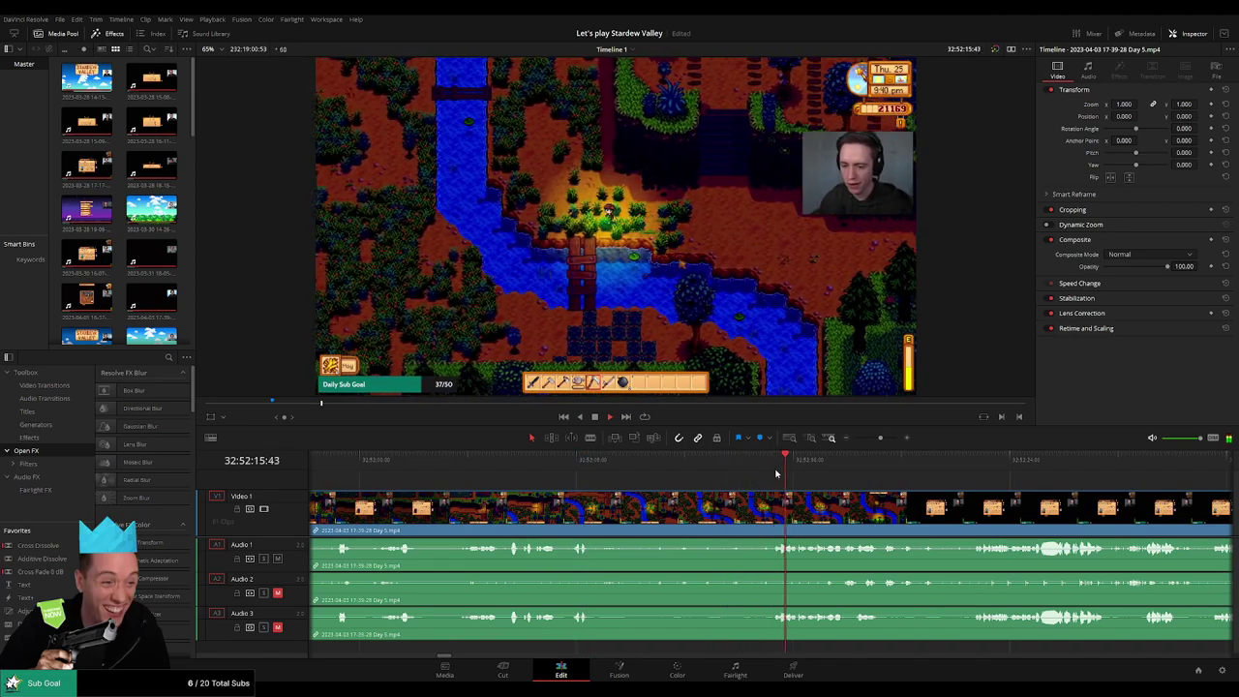
pyautogui.click(773, 474)
pyautogui.moveTo(773, 474); pyautogui.dragTo(739, 479)
pyautogui.click(742, 517)
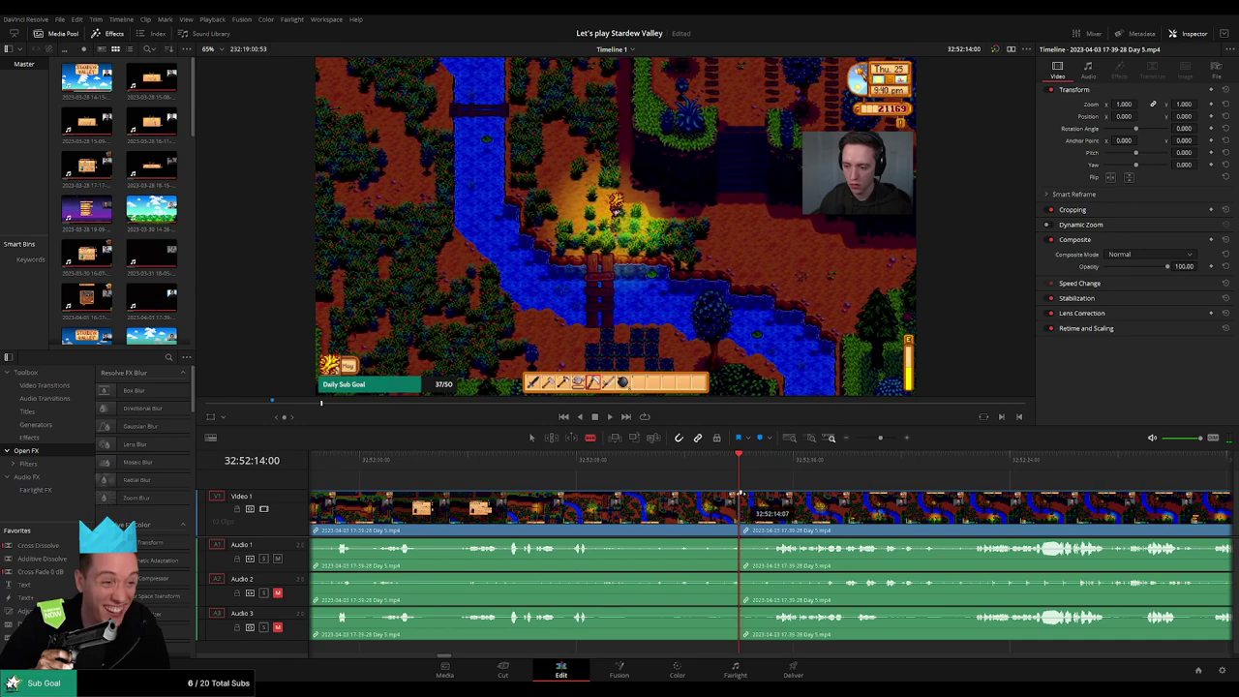
# - Add fades of about one second on both sides of the 32:52:14:00 cut on the video and all three audio tracks
pyautogui.press('a')
pyautogui.moveTo(769, 496); pyautogui.dragTo(768, 494)
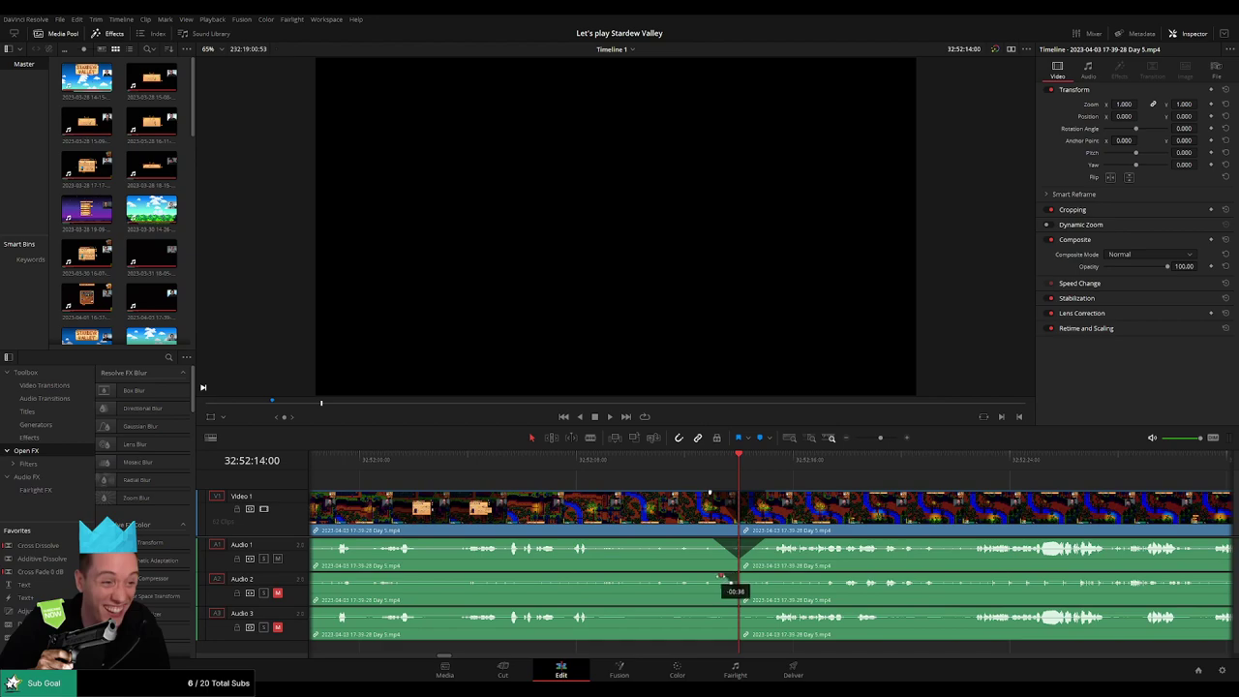
pyautogui.moveTo(740, 575); pyautogui.dragTo(761, 577)
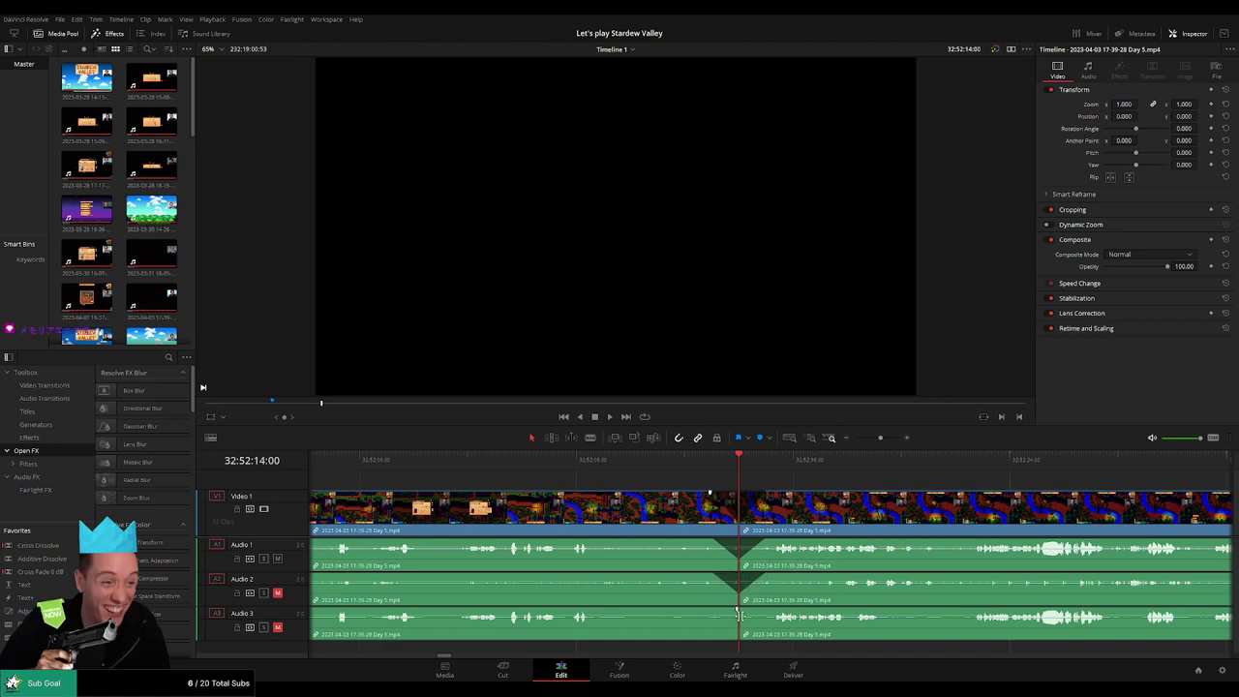
pyautogui.moveTo(738, 610); pyautogui.dragTo(709, 611)
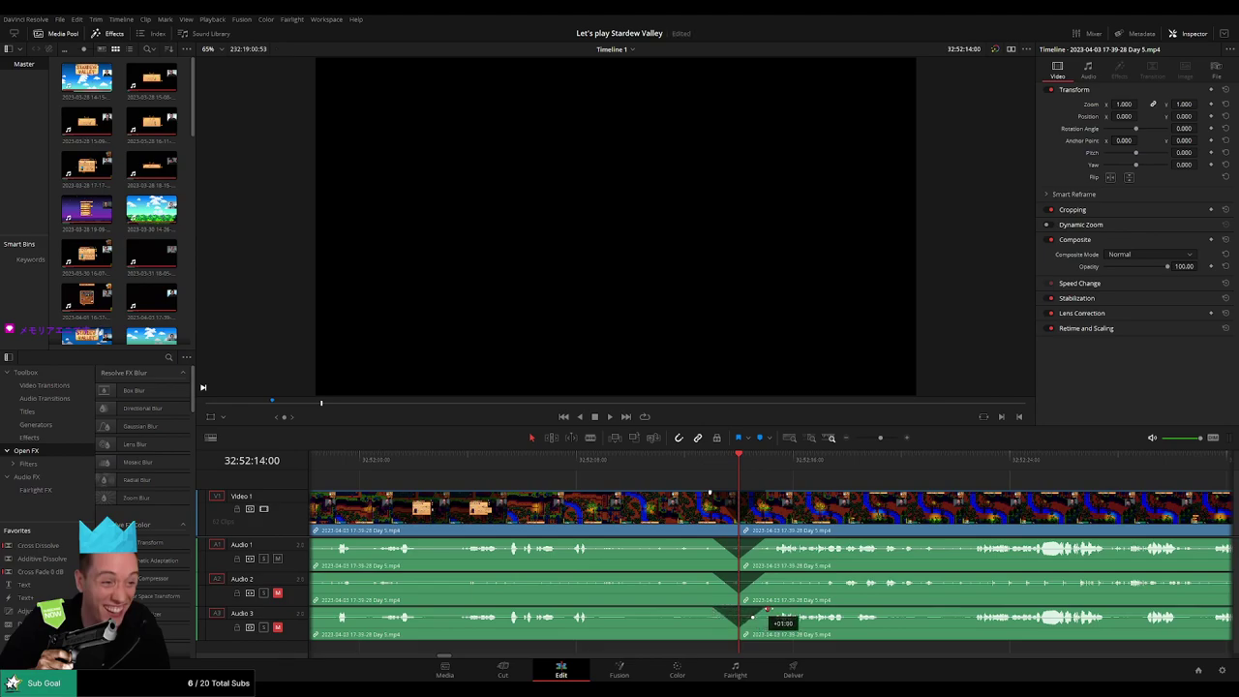
pyautogui.press('space')
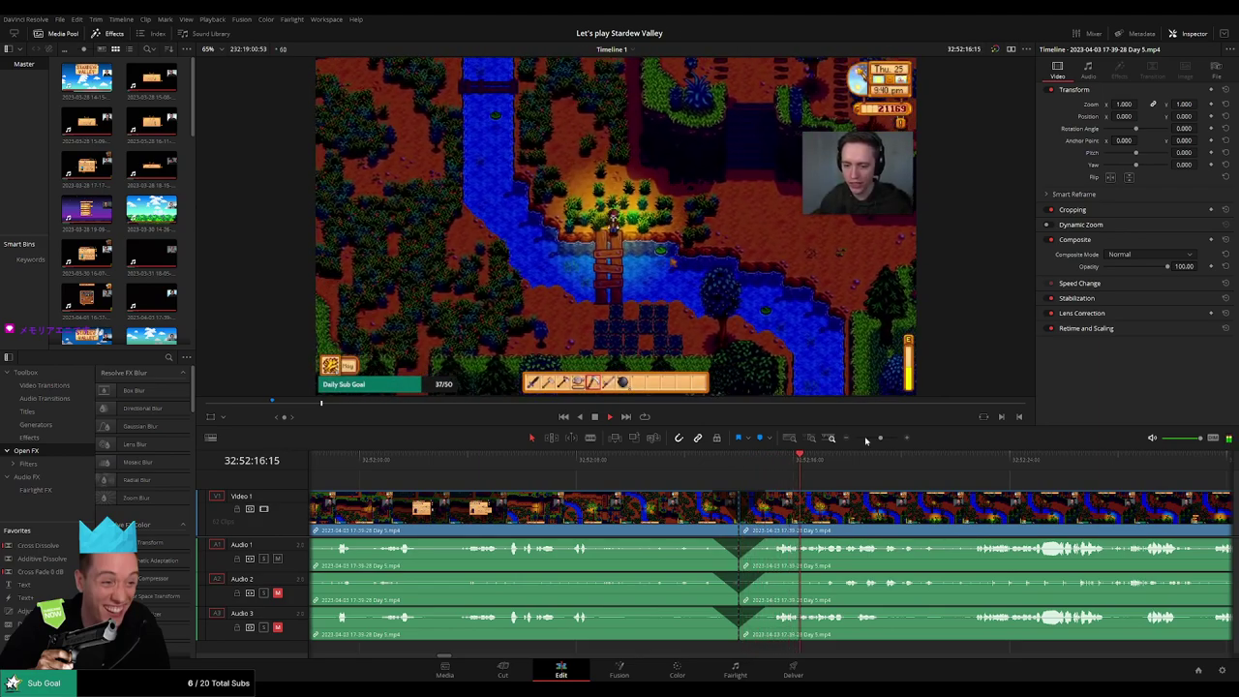
# - Move the short Day 5 segment after the 32:52:14:00 cut further along the timeline, leaving a wide gap behind the cut
pyautogui.moveTo(878, 438); pyautogui.dragTo(854, 447)
pyautogui.moveTo(851, 503); pyautogui.dragTo(711, 488)
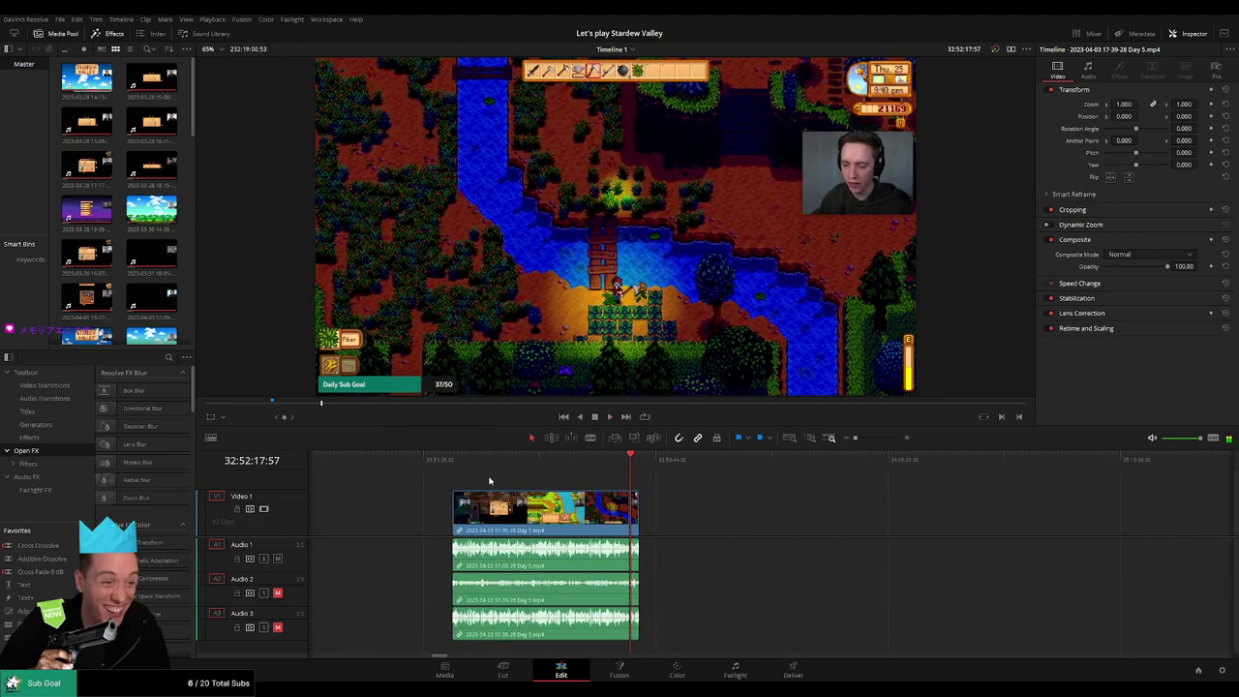
pyautogui.click(450, 464)
pyautogui.click(630, 468)
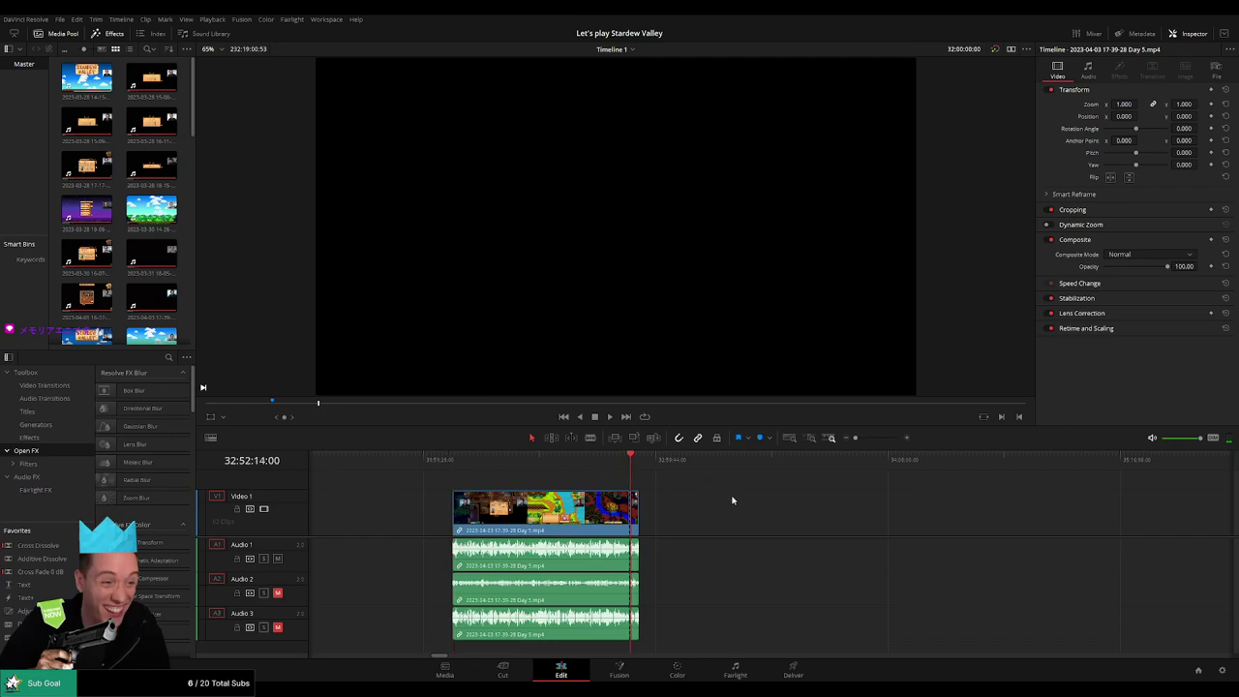
pyautogui.moveTo(653, 513); pyautogui.dragTo(921, 510)
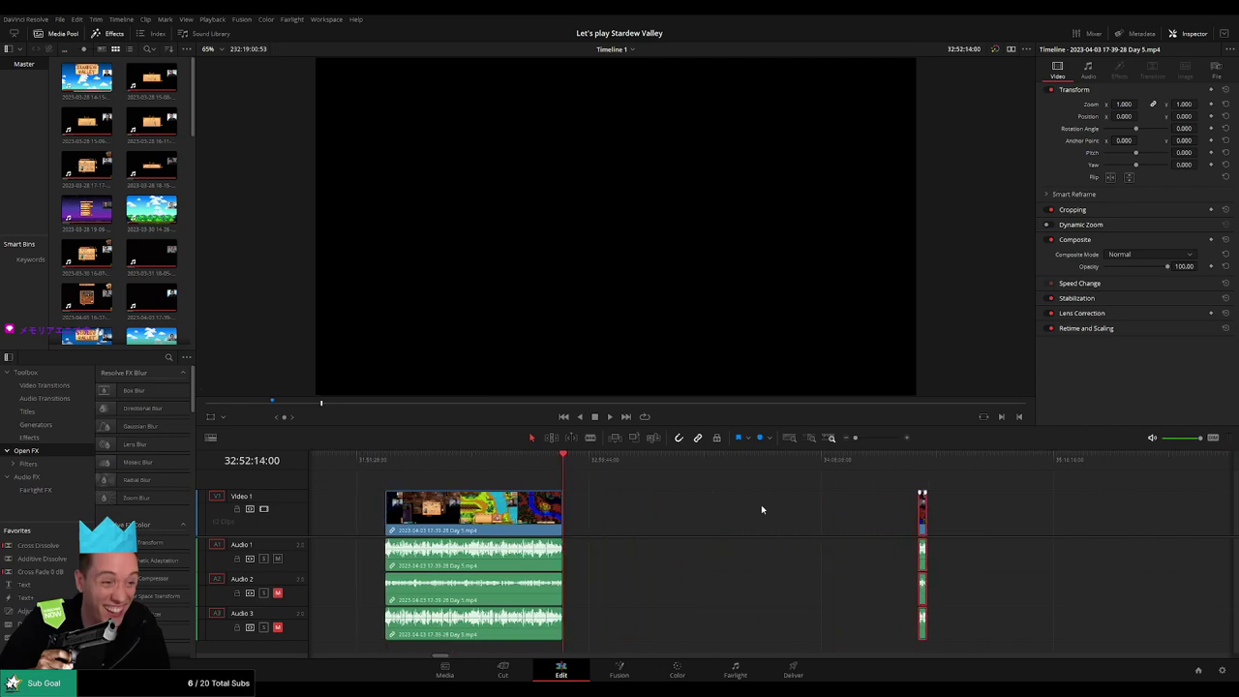
pyautogui.click(674, 496)
# - Set the playhead to 34:00:00:00 and align the start of the short remaining Day 5 segment with it
pyautogui.moveTo(641, 476); pyautogui.dragTo(713, 470)
pyautogui.scroll(5, 817, 497)
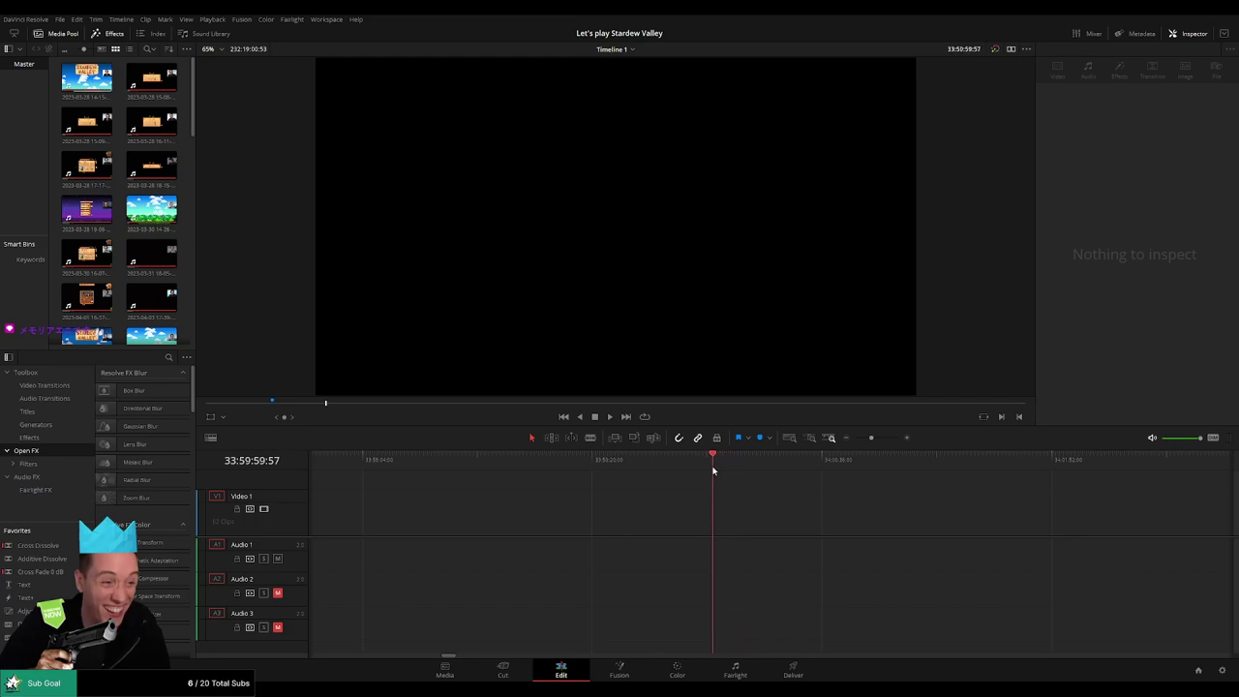
pyautogui.click(854, 438)
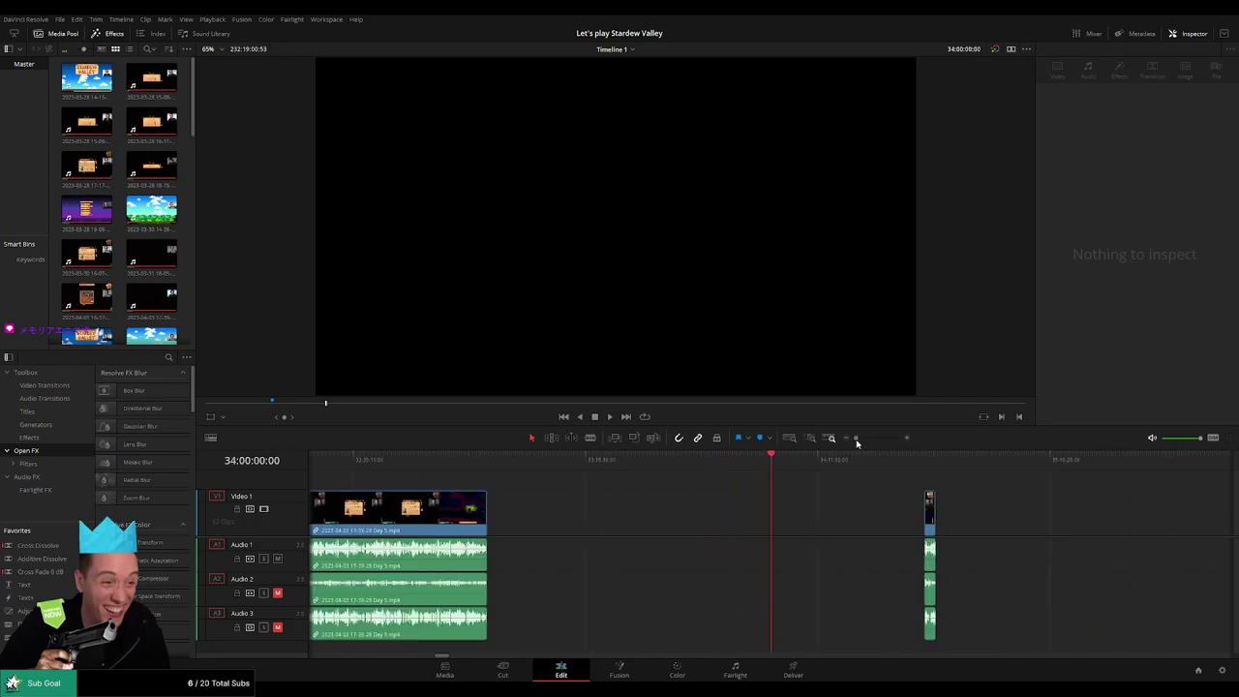
pyautogui.moveTo(901, 516); pyautogui.dragTo(780, 512)
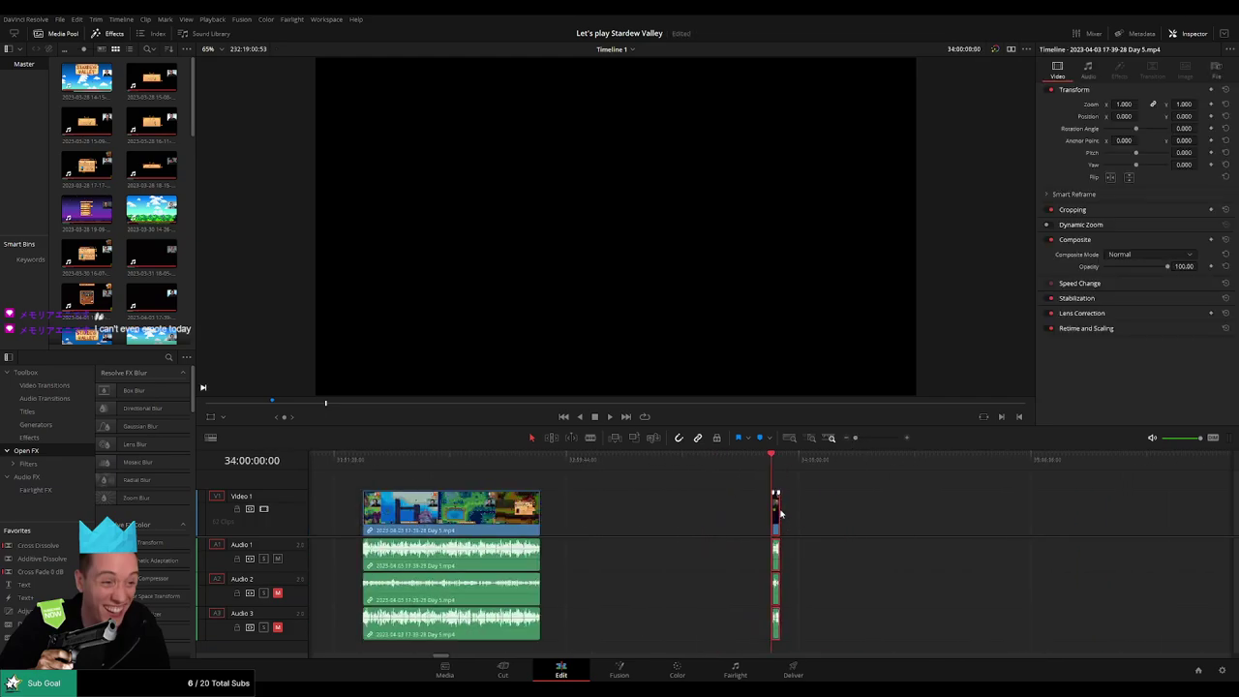
pyautogui.click(991, 508)
# - Close the gap between the short Day 5 segment and the Day 6 recording so both clips adjoin
pyautogui.hscroll(6, 713, 500)
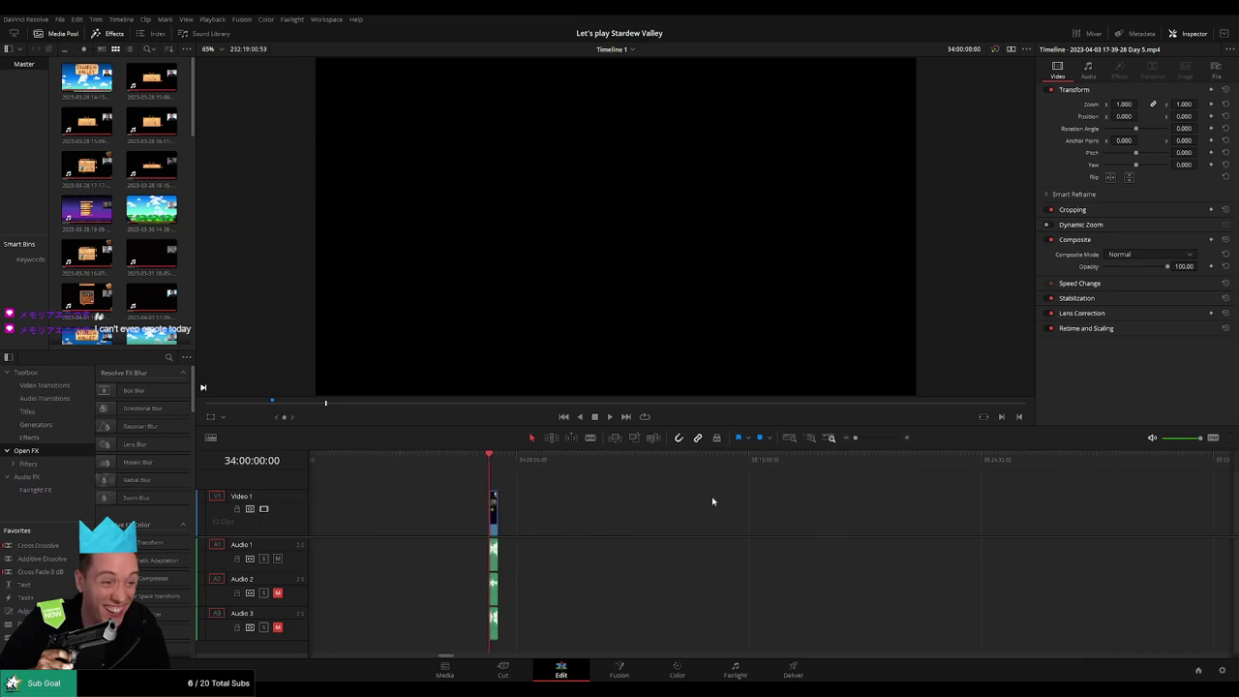
pyautogui.hscroll(-8, 723, 519)
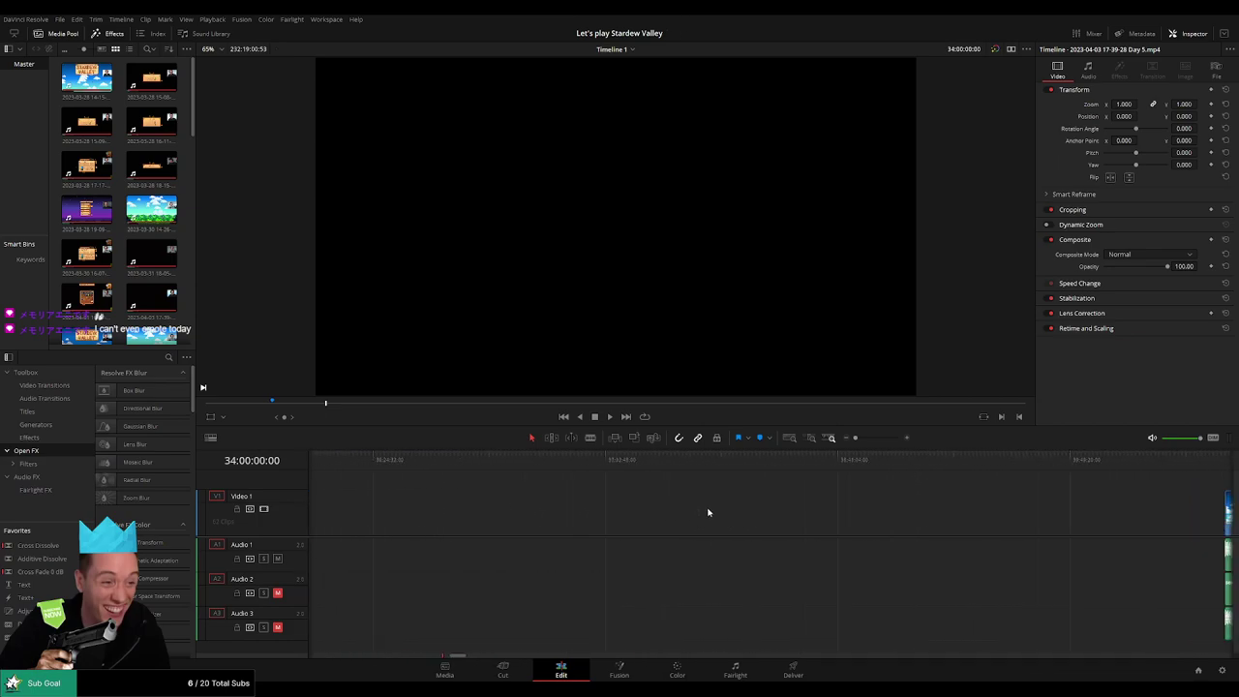
pyautogui.hscroll(-3, 930, 517)
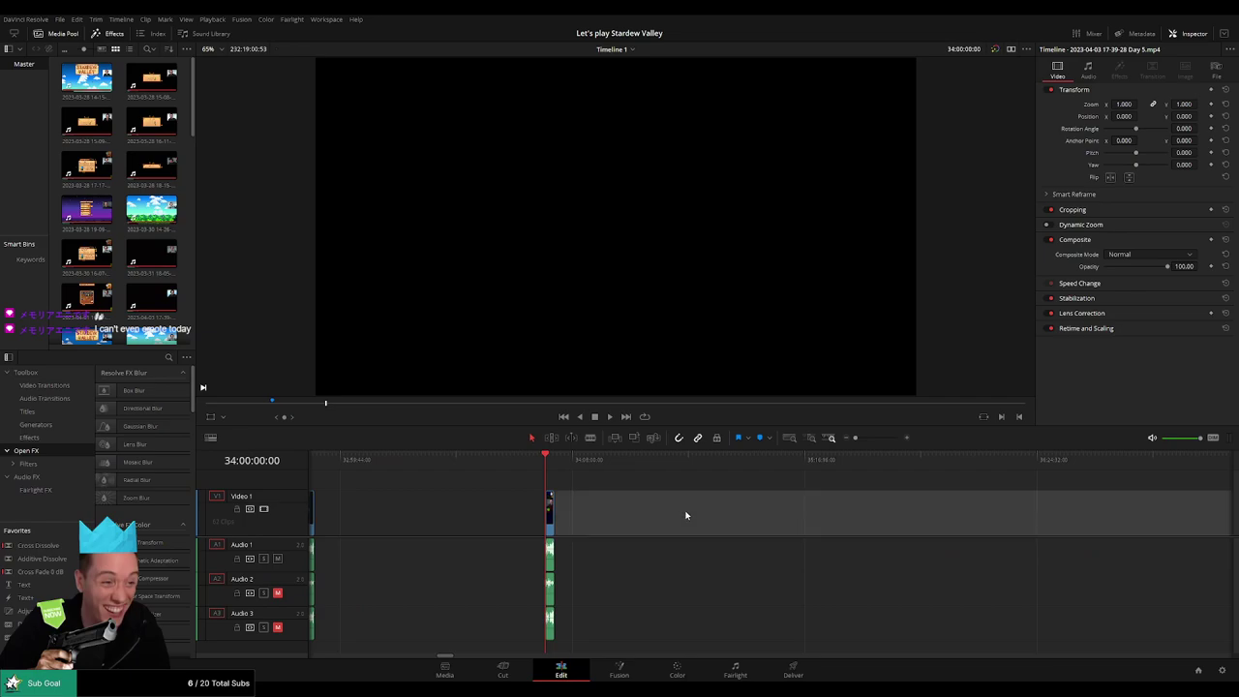
pyautogui.press('Delete')
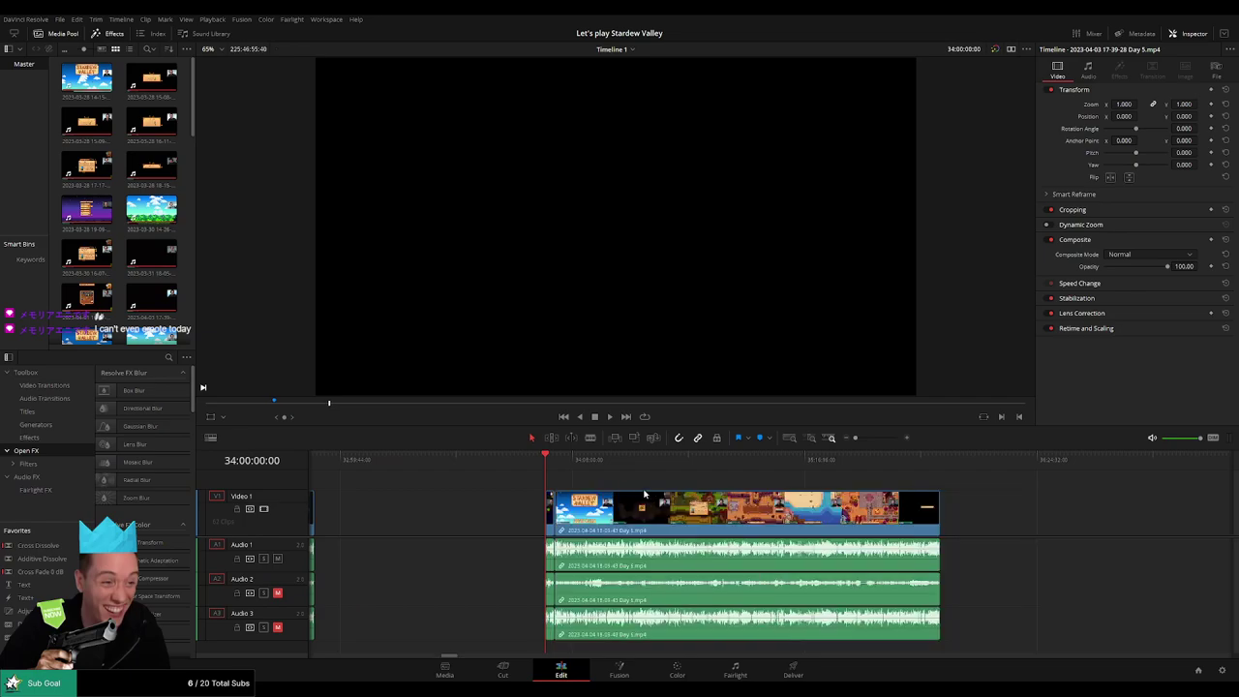
# - Play the start of the short Day 5 segment, smooth its join with the Day 6 recording with a transition, and play across it
pyautogui.press('space')
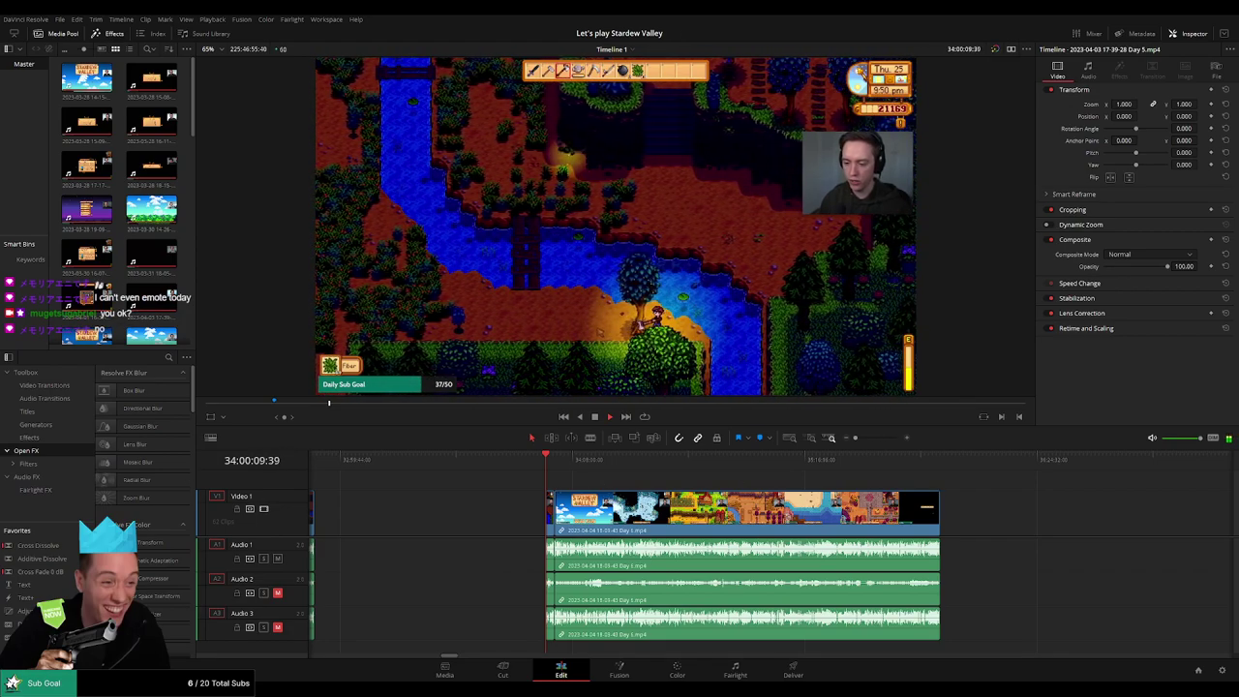
pyautogui.moveTo(855, 437); pyautogui.dragTo(871, 438)
pyautogui.moveTo(1016, 498); pyautogui.dragTo(684, 503)
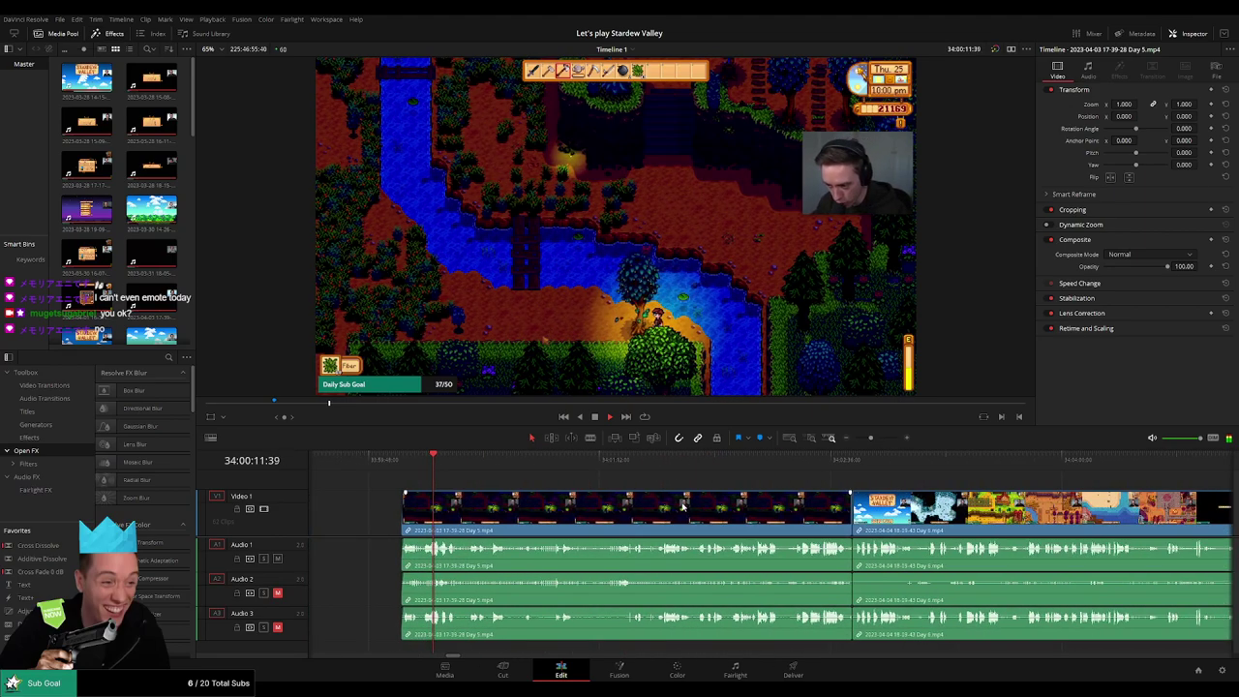
pyautogui.click(799, 466)
pyautogui.moveTo(800, 468); pyautogui.dragTo(832, 468)
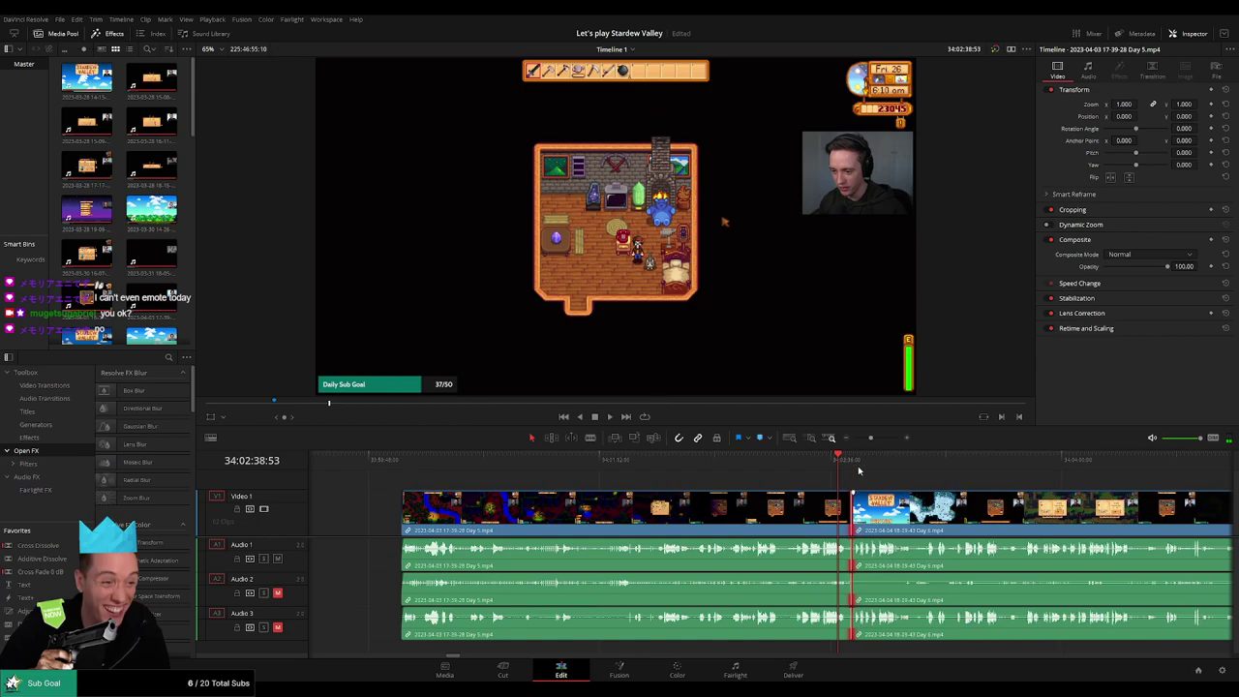
pyautogui.press('space')
pyautogui.moveTo(889, 489); pyautogui.dragTo(619, 481)
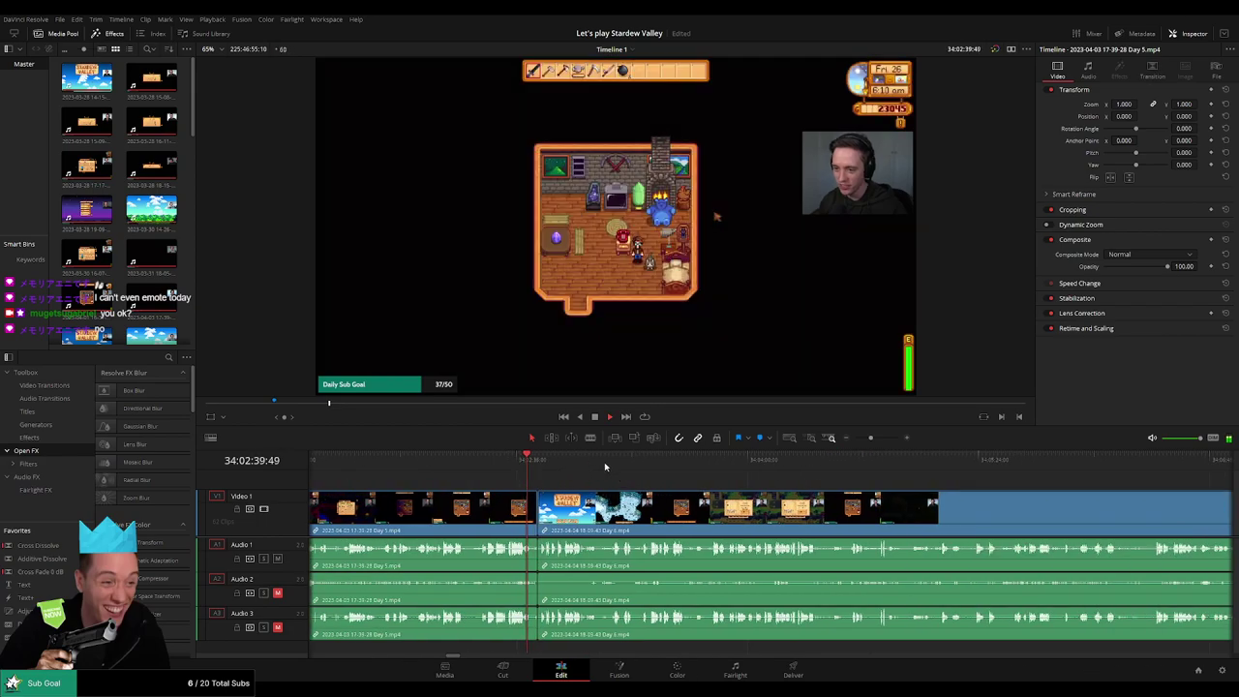
# - Find the building placement scene in the Day 6 recording and split the clip at 34:52:03:00
pyautogui.click(815, 469)
pyautogui.moveTo(871, 438); pyautogui.dragTo(855, 438)
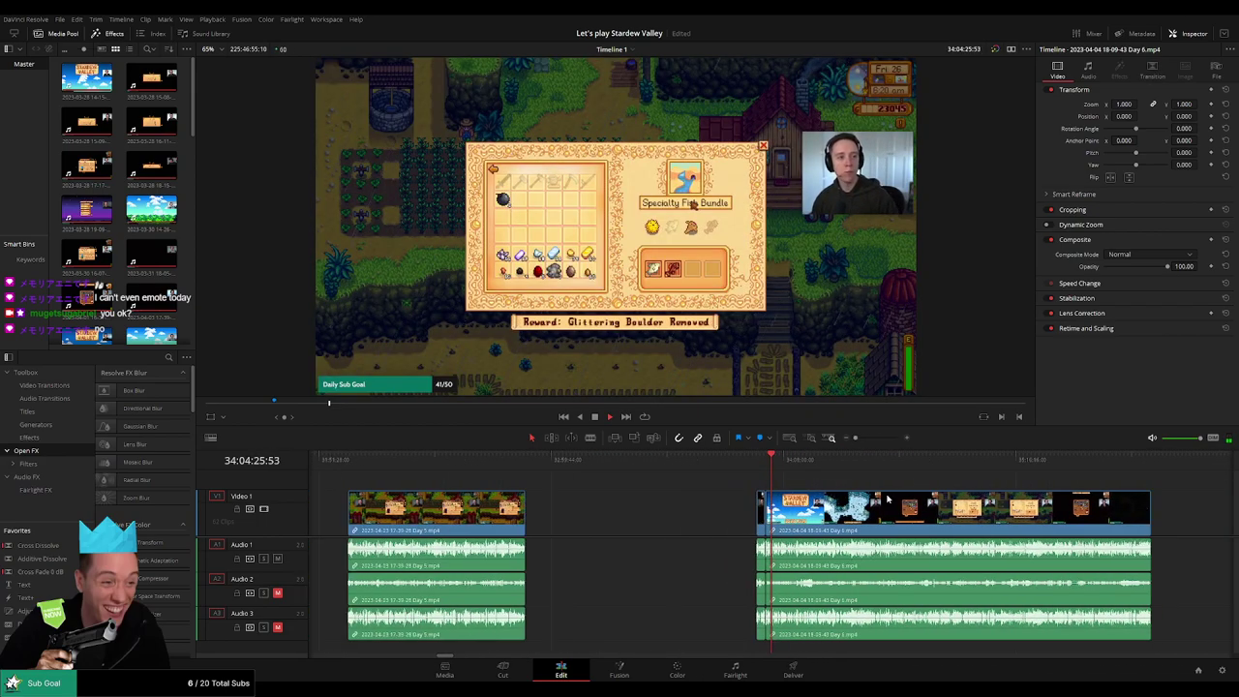
pyautogui.hscroll(2, 887, 499)
pyautogui.moveTo(525, 465); pyautogui.dragTo(683, 483)
pyautogui.scroll(3, 683, 483)
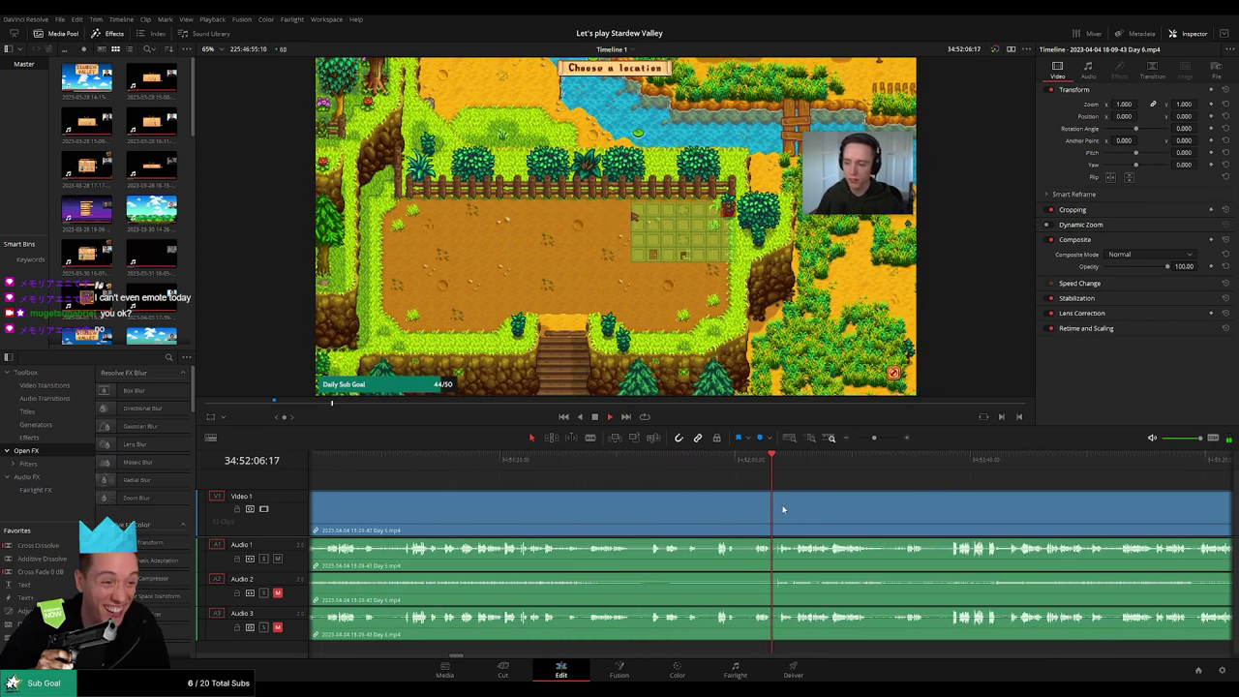
pyautogui.click(722, 462)
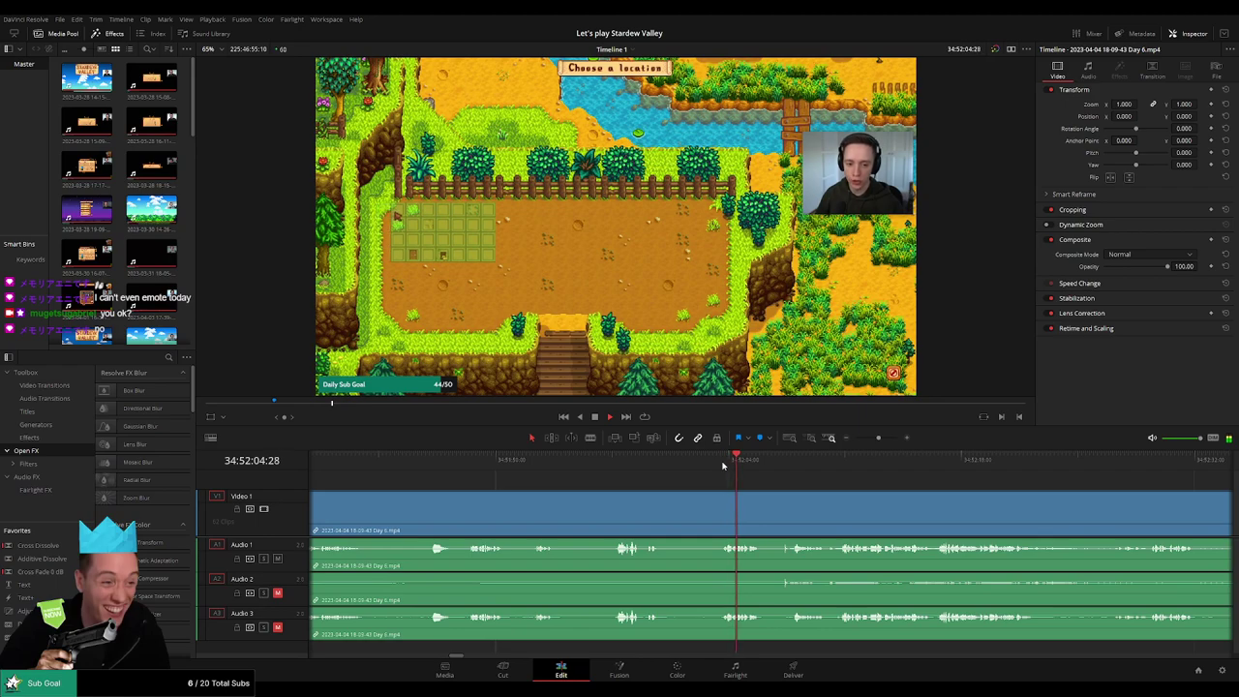
pyautogui.moveTo(879, 440); pyautogui.dragTo(882, 441)
pyautogui.click(699, 464)
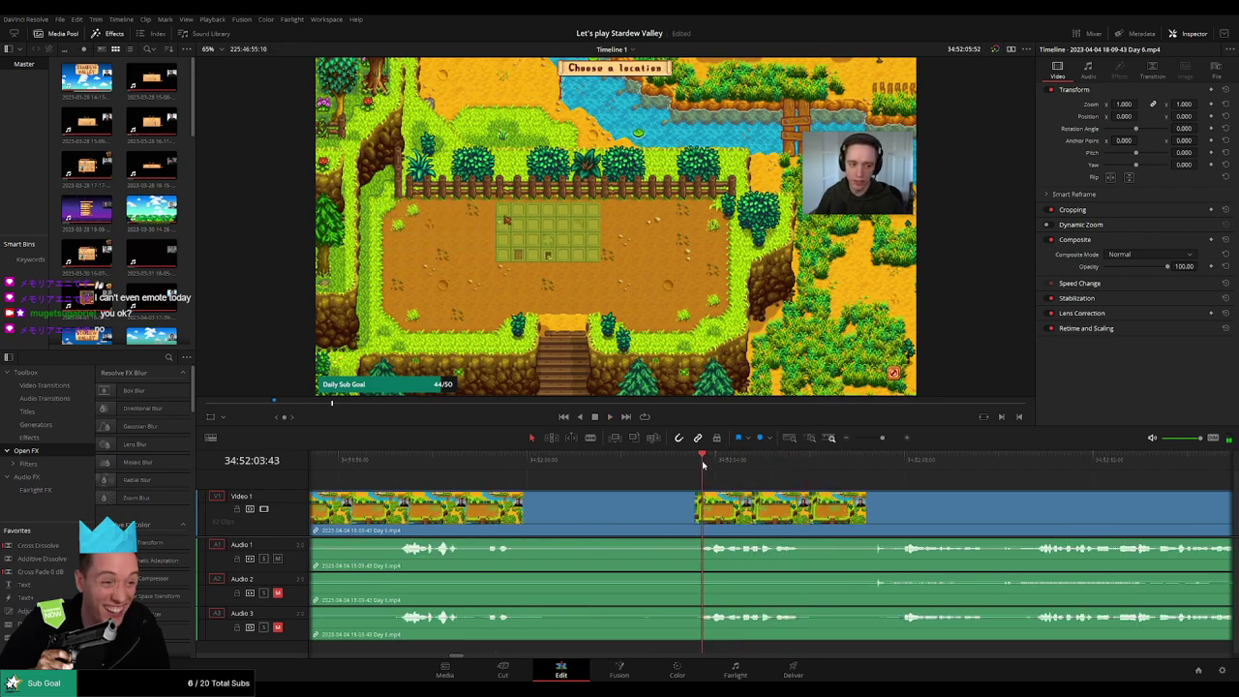
pyautogui.moveTo(699, 466); pyautogui.dragTo(669, 468)
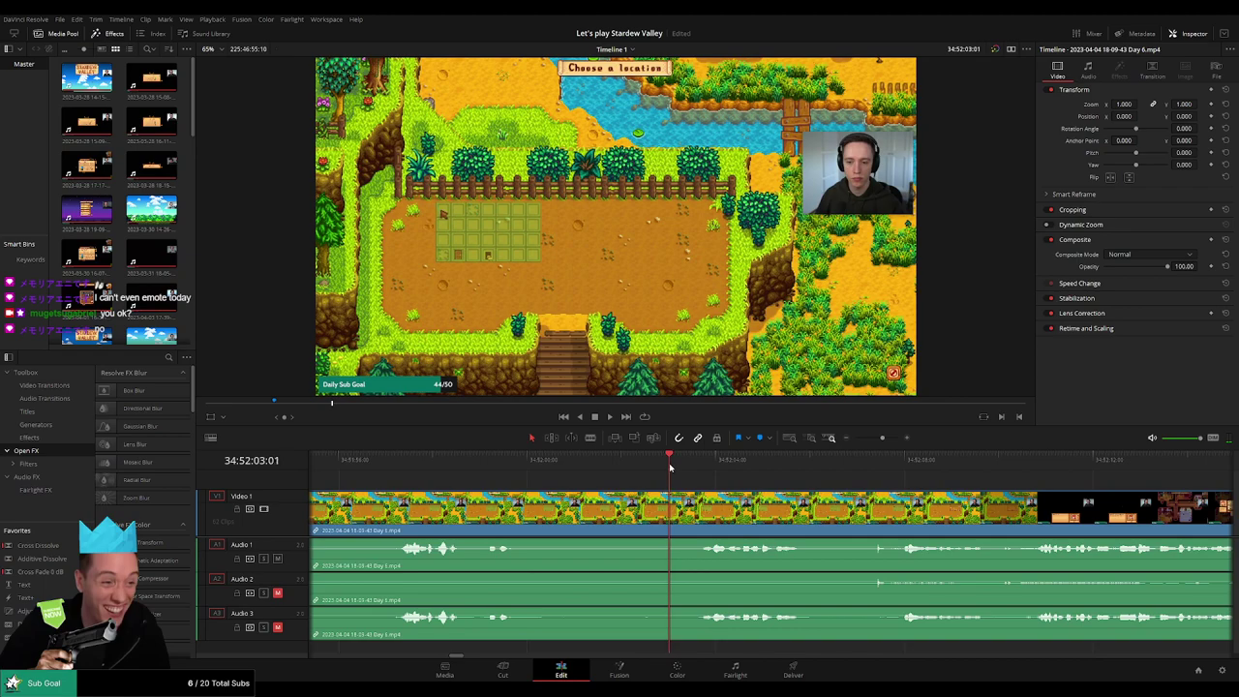
pyautogui.hotkey('ctrl', 'b')
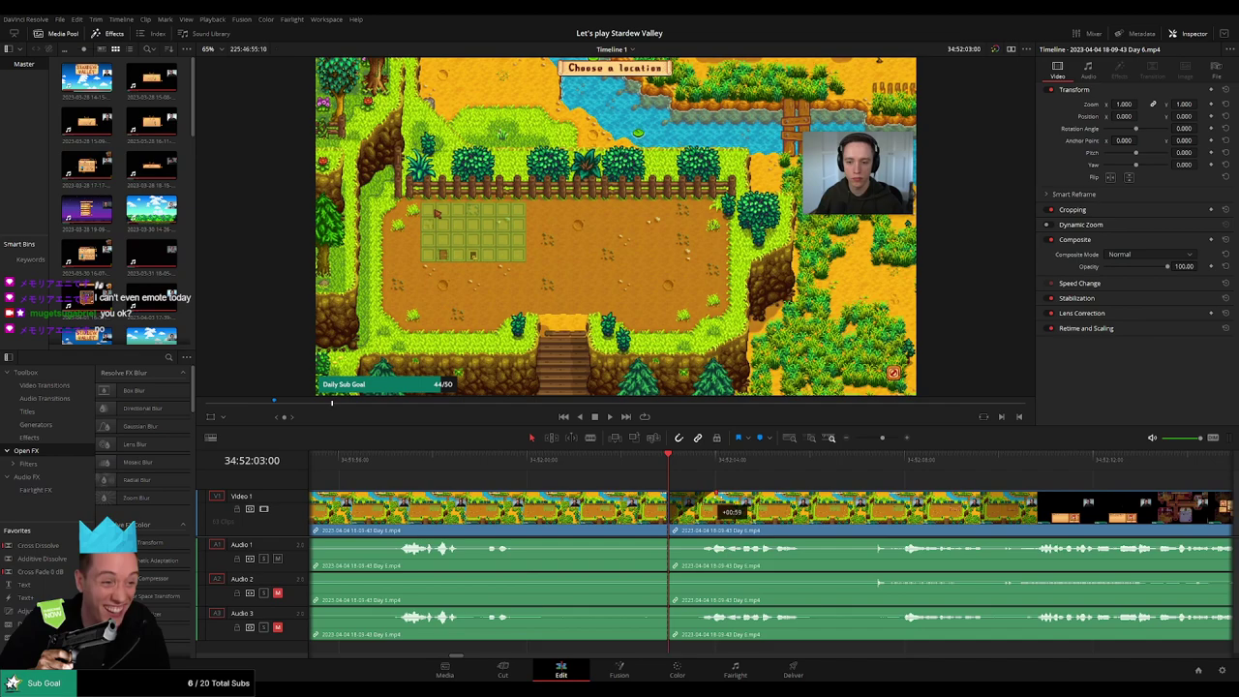
# - Add fades of about one second on both sides of the 34:52:03:00 cut on the video and all audio tracks, and play past it
pyautogui.moveTo(716, 494); pyautogui.dragTo(717, 494)
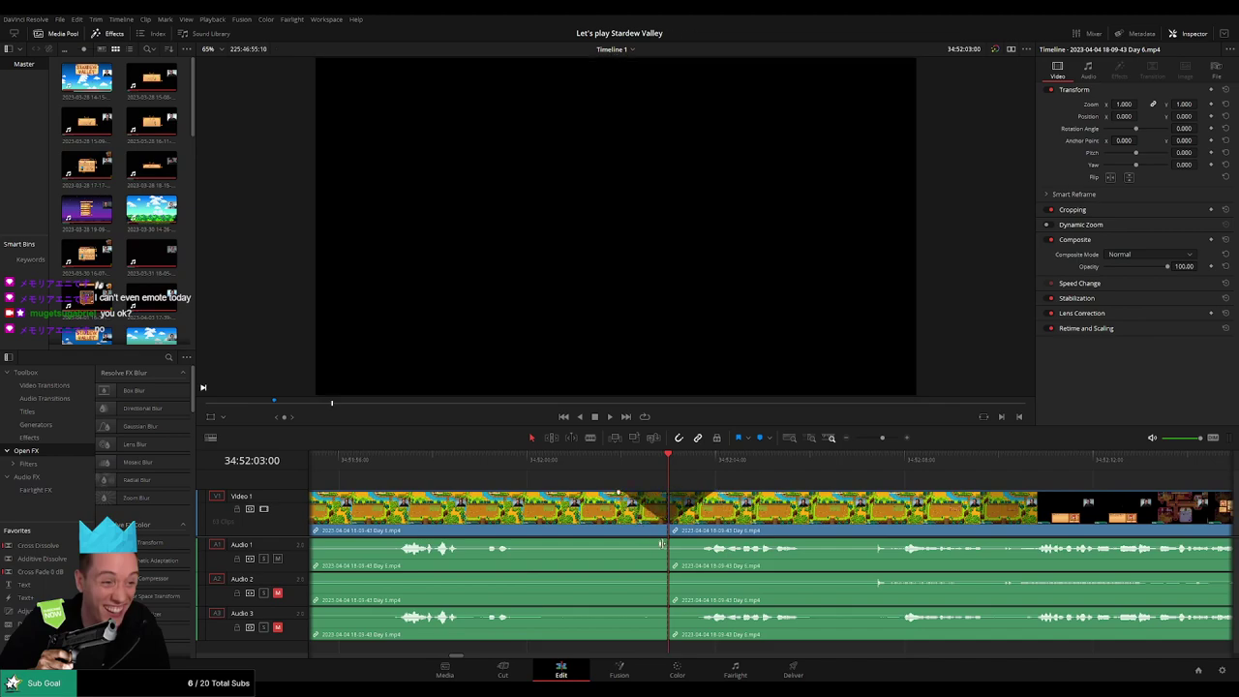
pyautogui.moveTo(663, 543); pyautogui.dragTo(620, 542)
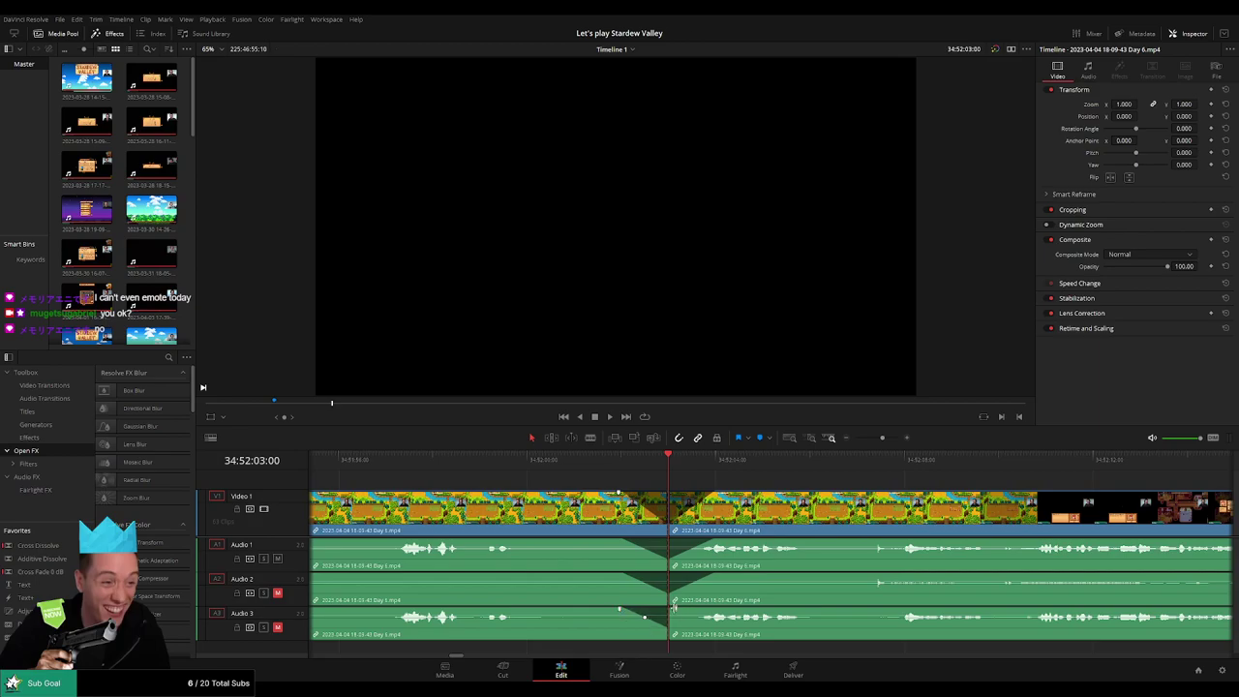
pyautogui.moveTo(697, 610); pyautogui.dragTo(717, 610)
pyautogui.press('space')
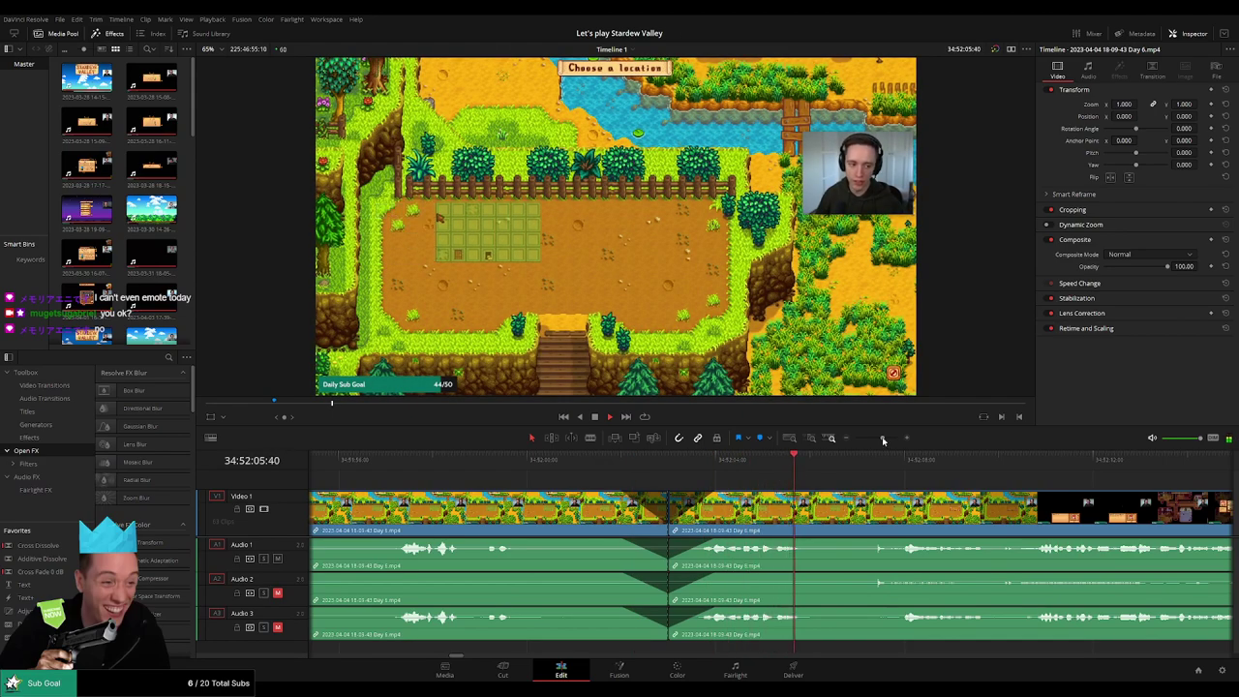
pyautogui.press('space')
# - Move the Day 6 segment after the 34:52:03:00 cut further along the timeline, leaving a wide gap behind the cut
pyautogui.moveTo(882, 439); pyautogui.dragTo(854, 438)
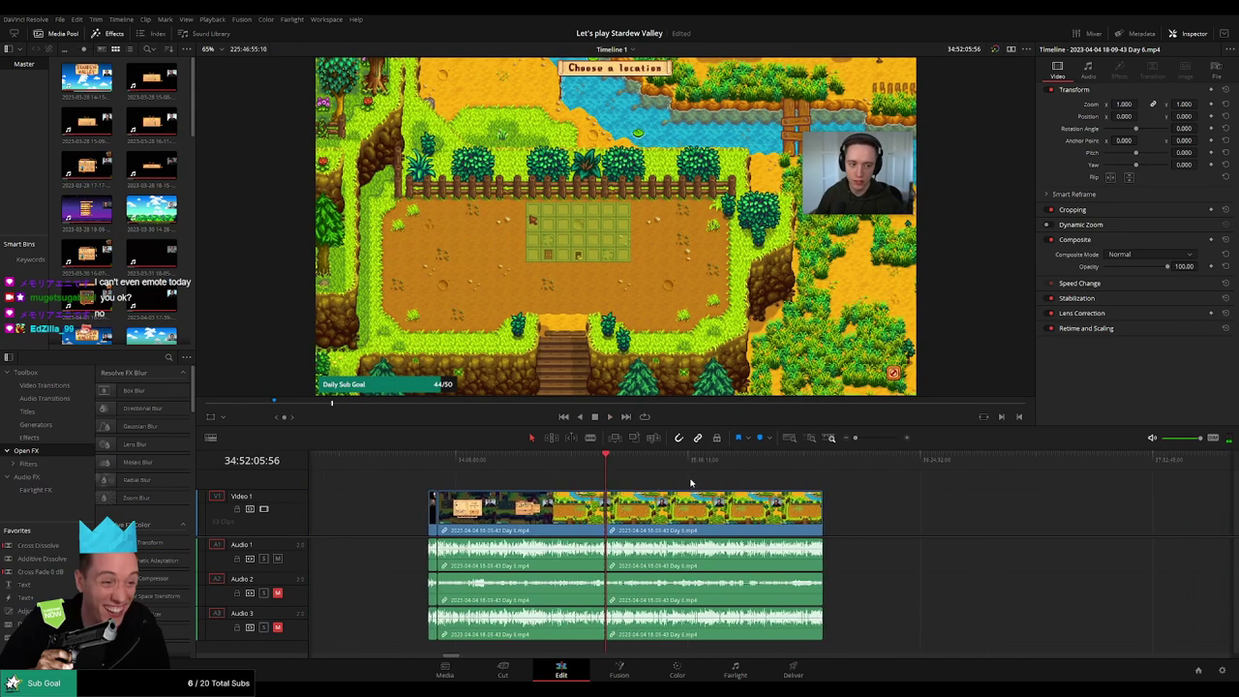
pyautogui.press('Home')
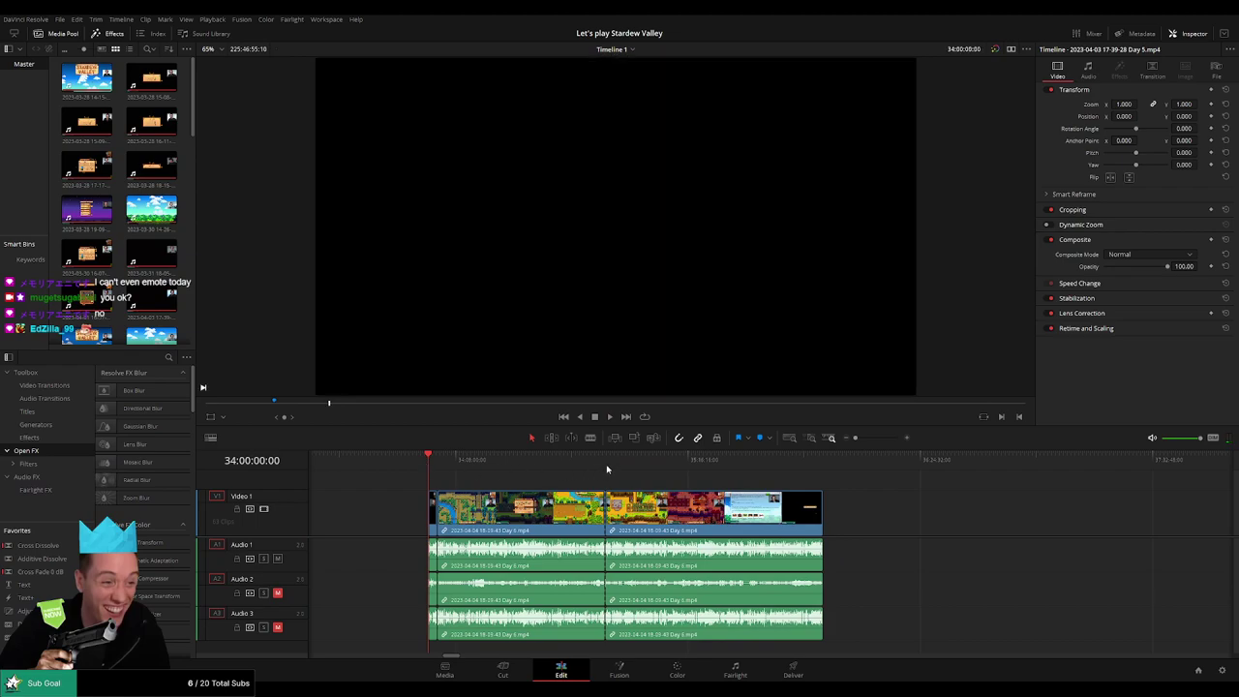
pyautogui.click(607, 468)
pyautogui.hscroll(5, 580, 498)
pyautogui.moveTo(382, 521); pyautogui.dragTo(751, 520)
# - Set the playhead to 36:00:00:00, align the start of the last Day 6 segment with it, and play its beginning
pyautogui.click(361, 470)
pyautogui.moveTo(357, 469); pyautogui.dragTo(437, 474)
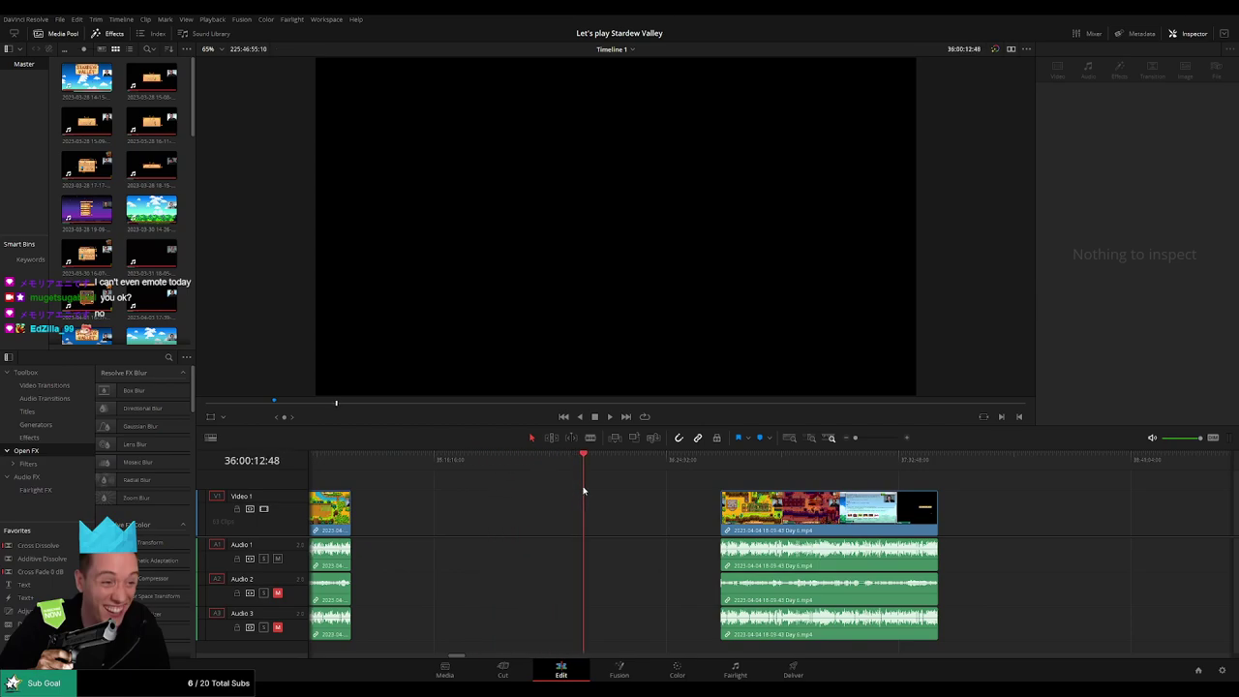
pyautogui.moveTo(584, 491); pyautogui.dragTo(583, 491)
pyautogui.scroll(5, 620, 494)
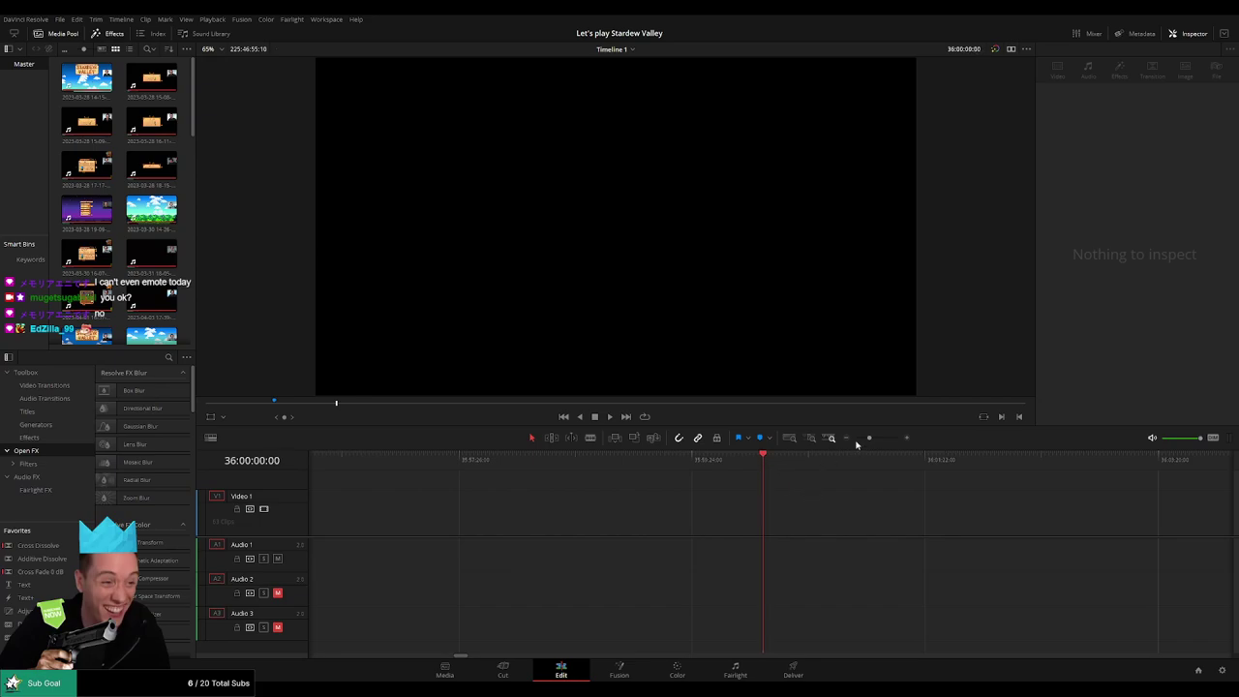
pyautogui.moveTo(855, 443); pyautogui.dragTo(846, 442)
pyautogui.hscroll(6, 610, 487)
pyautogui.moveTo(716, 513); pyautogui.dragTo(580, 513)
pyautogui.press('space')
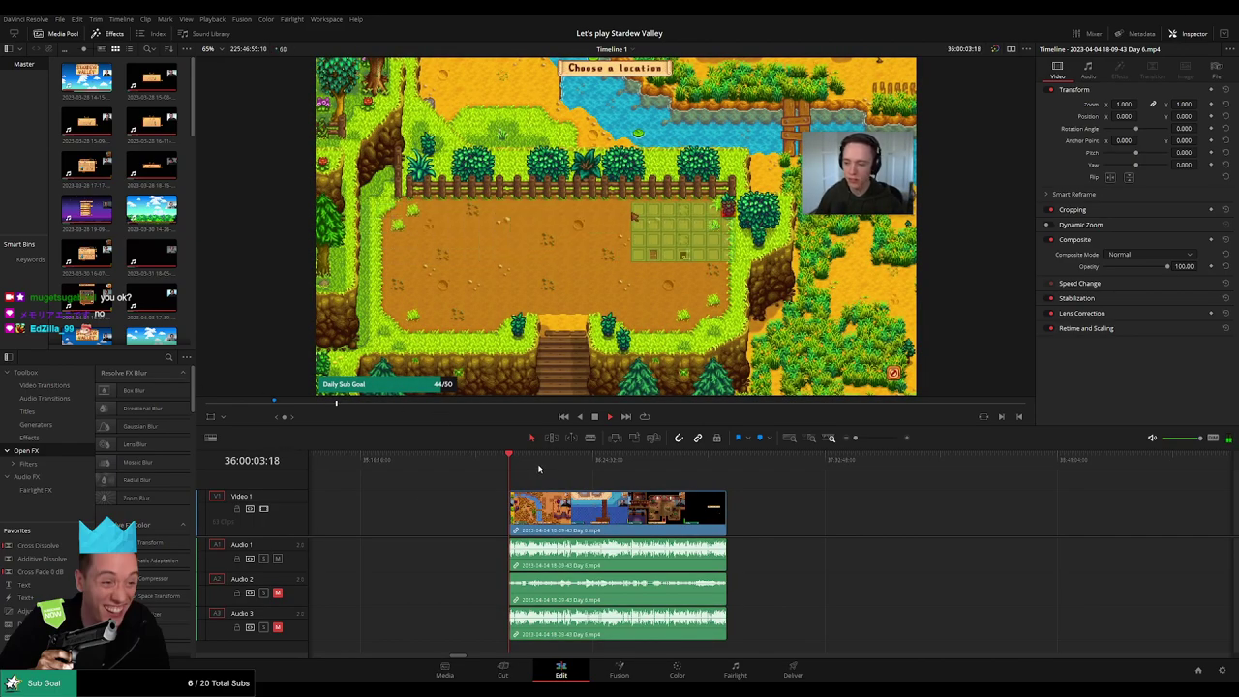
# - Scrub through the last Day 6 segment to the bundle scene around 36:52:00:00, looking for a cut point
pyautogui.moveTo(539, 469); pyautogui.dragTo(690, 476)
pyautogui.press('space')
pyautogui.scroll(5, 739, 481)
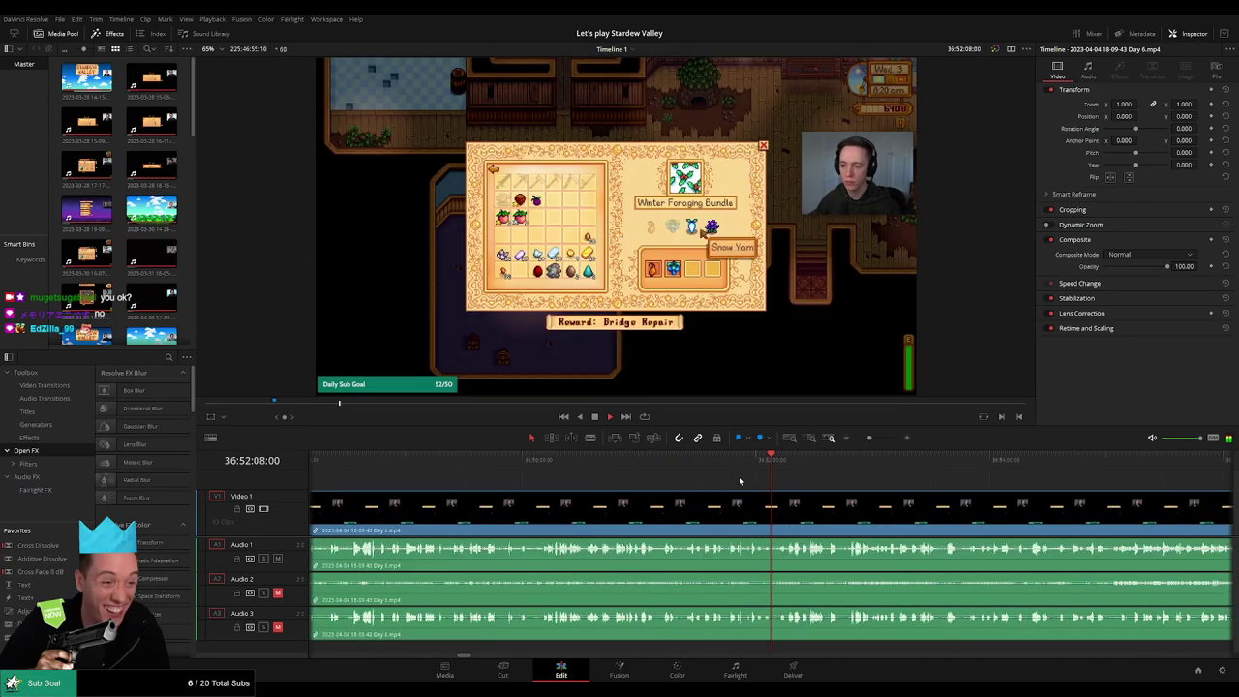
pyautogui.scroll(5, 785, 497)
pyautogui.click(741, 464)
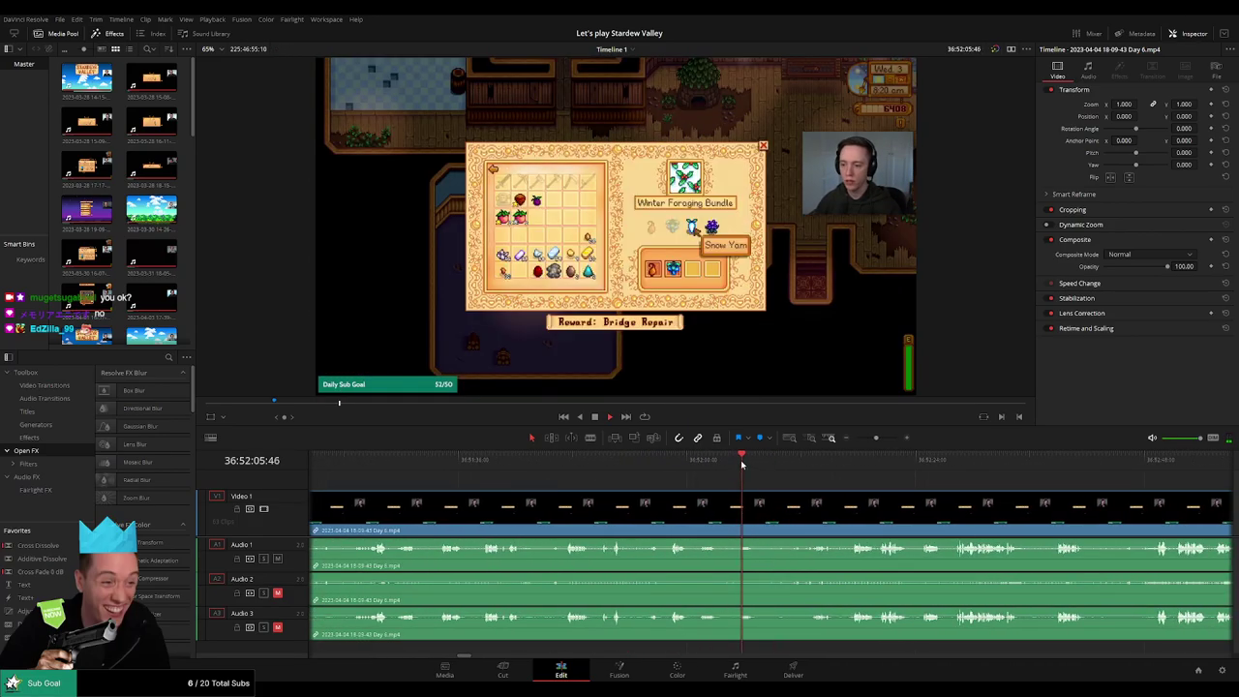
pyautogui.moveTo(741, 460); pyautogui.dragTo(701, 468)
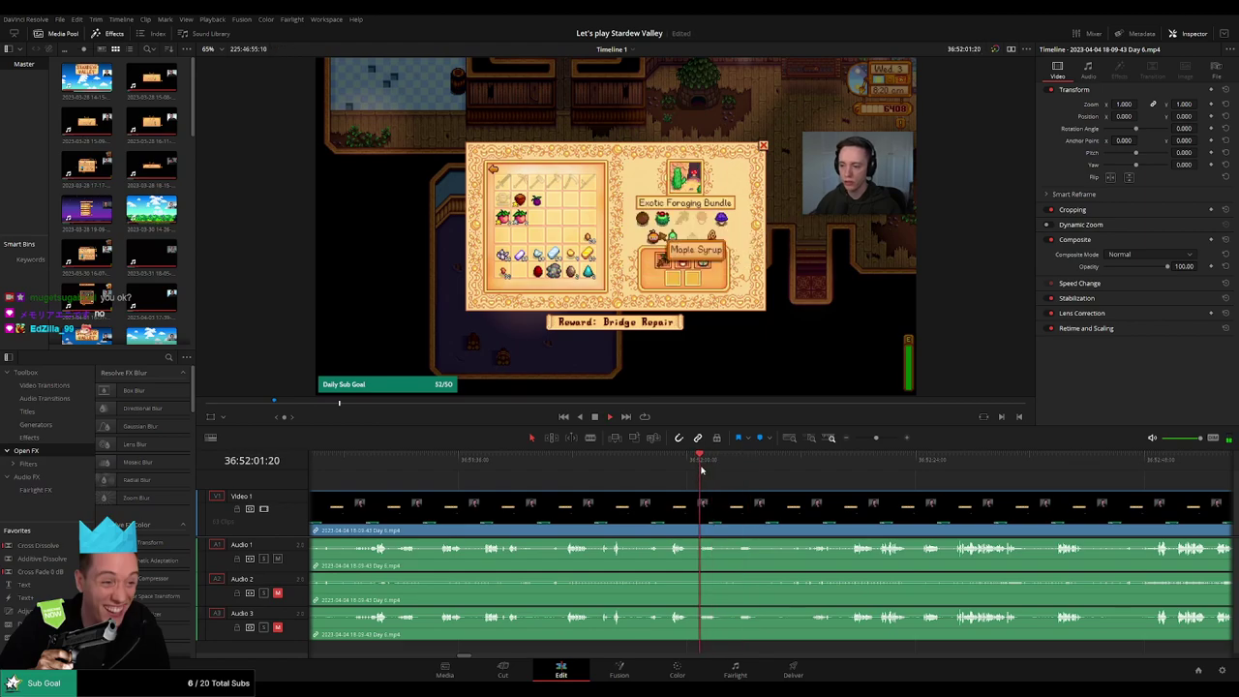
pyautogui.scroll(5, 703, 489)
pyautogui.click(532, 464)
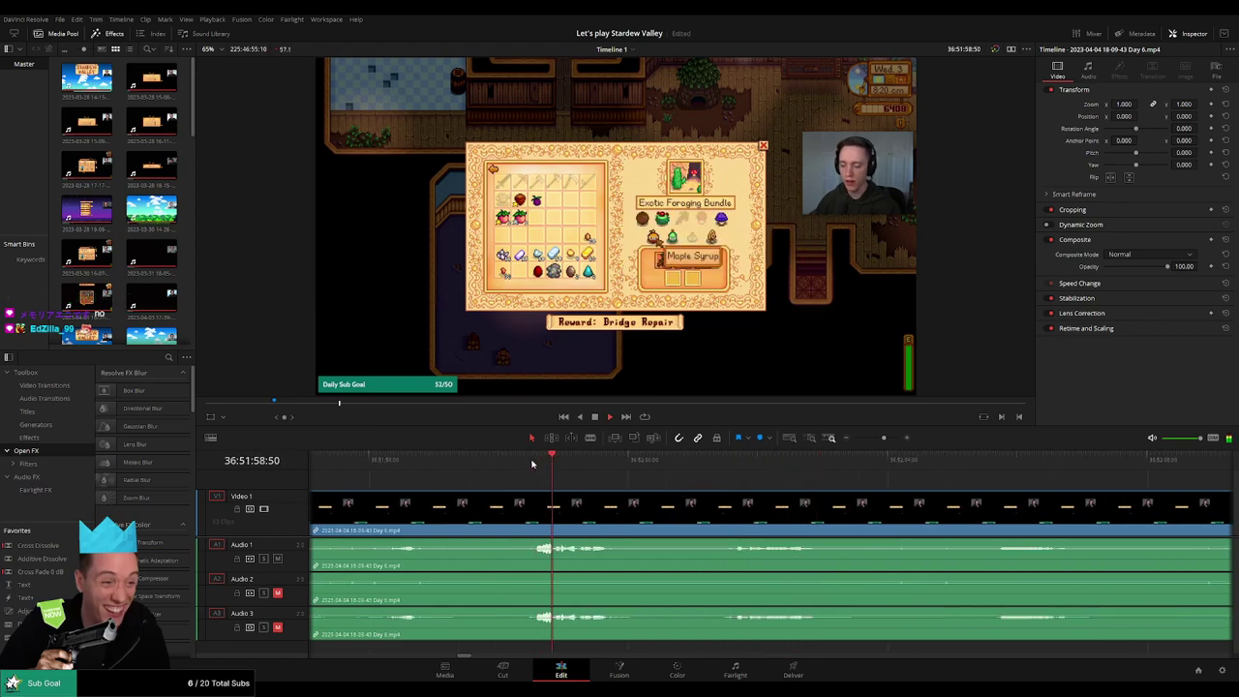
# - Split the Day 6 clip at 36:52:12:30, during the Fall Foraging Bundle view
pyautogui.moveTo(882, 440); pyautogui.dragTo(640, 497)
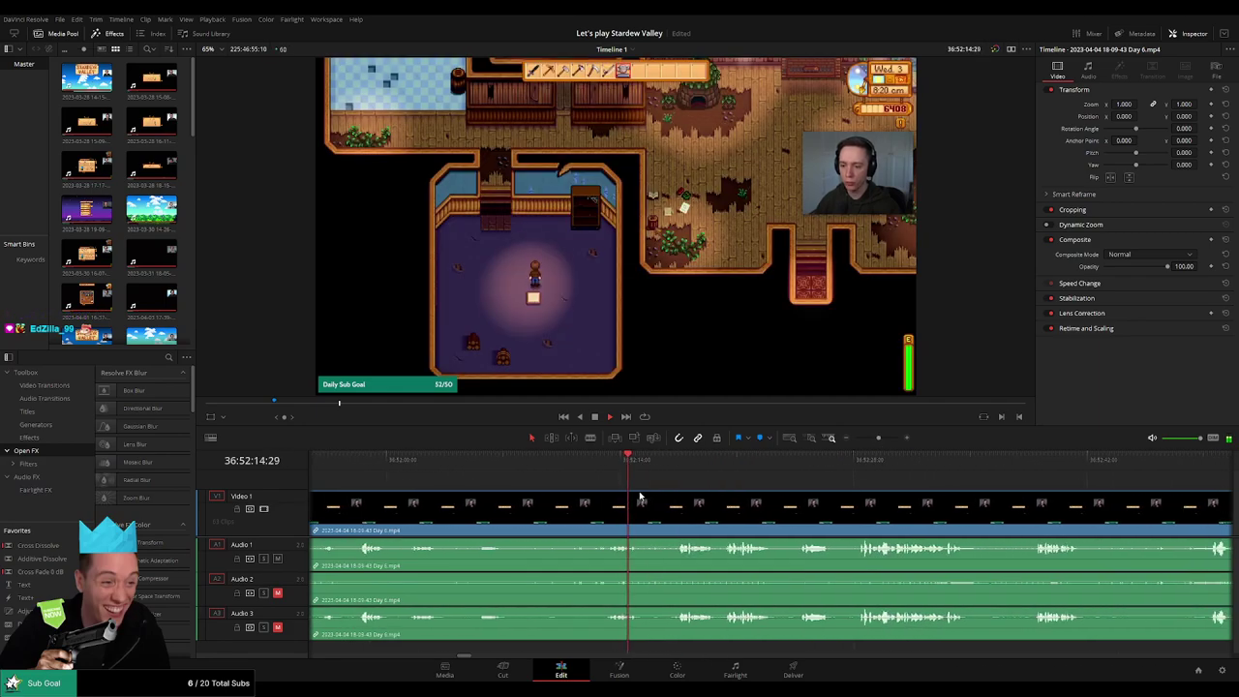
pyautogui.click(607, 466)
pyautogui.press('space')
pyautogui.moveTo(879, 438); pyautogui.dragTo(885, 439)
pyautogui.moveTo(802, 467); pyautogui.dragTo(698, 479)
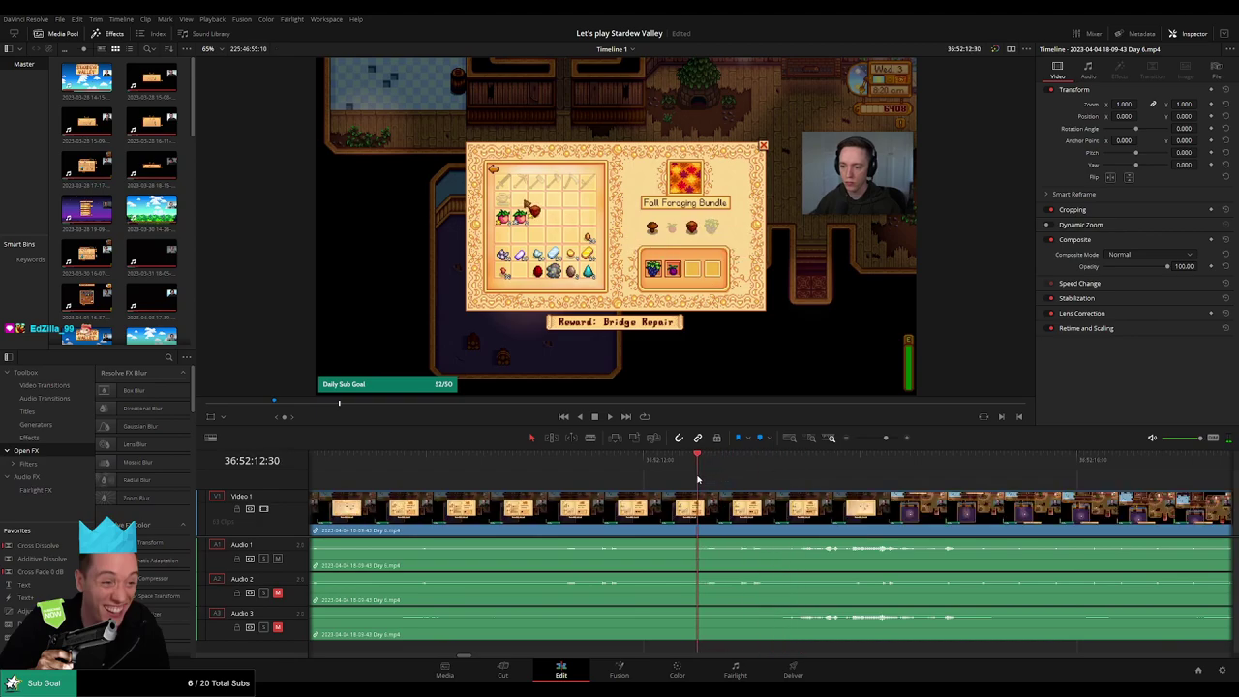
pyautogui.click(700, 516)
pyautogui.press('a')
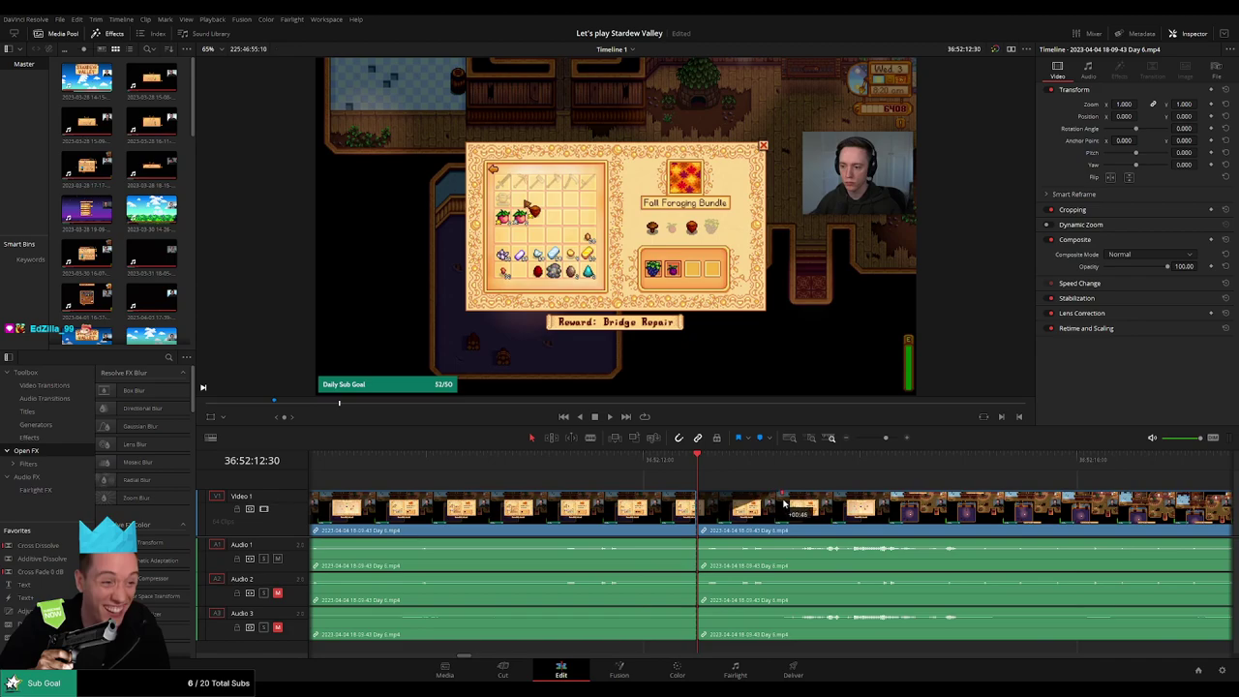
# - Add fades of about one second on both sides of the 36:52:12:30 cut on the video and all audio tracks
pyautogui.moveTo(809, 503); pyautogui.dragTo(808, 502)
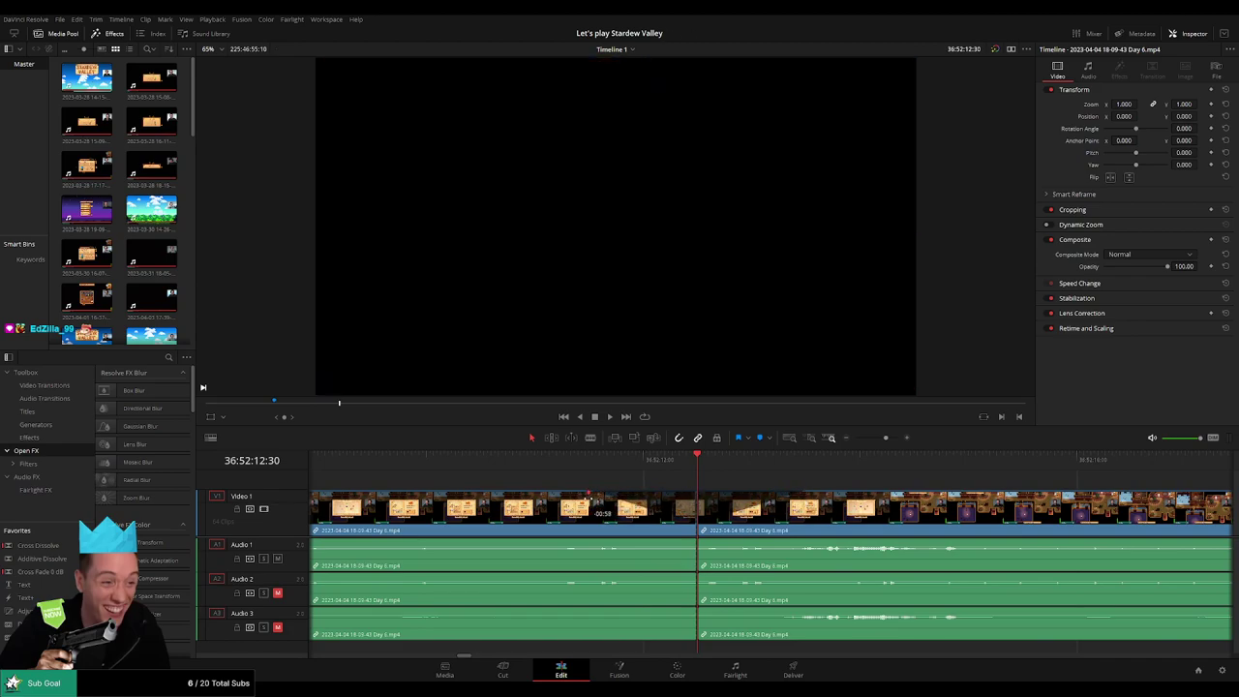
pyautogui.moveTo(694, 540); pyautogui.dragTo(594, 540)
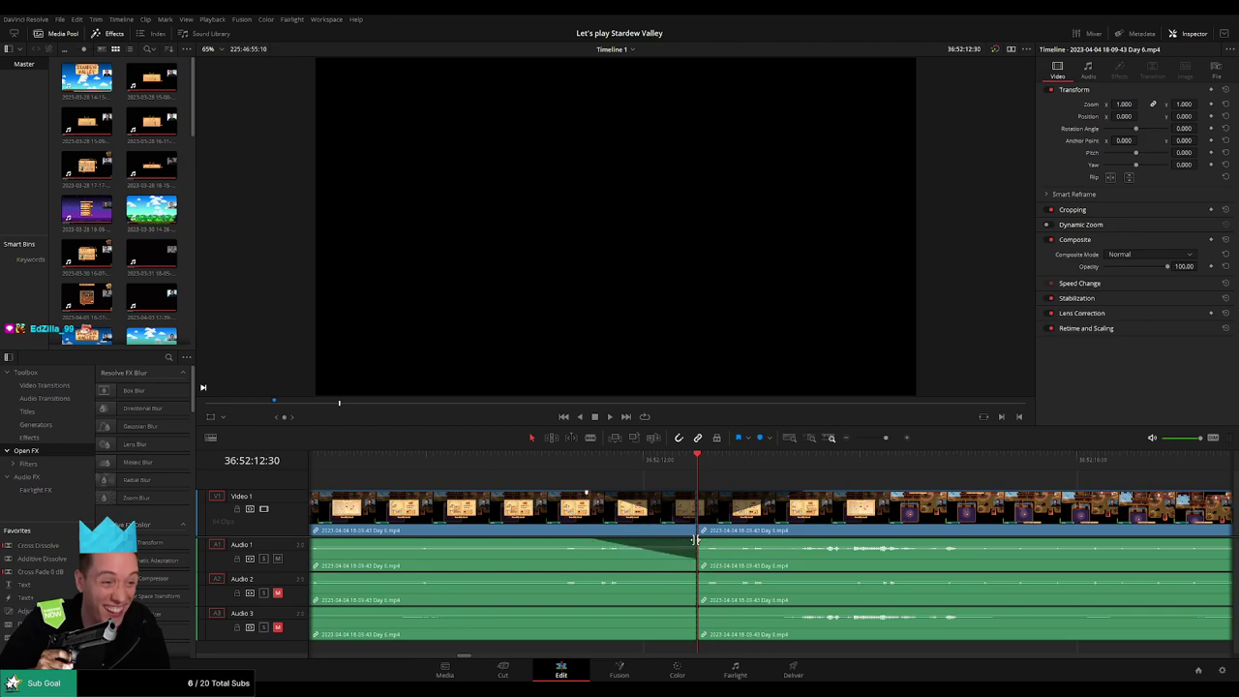
pyautogui.moveTo(699, 541); pyautogui.dragTo(792, 543)
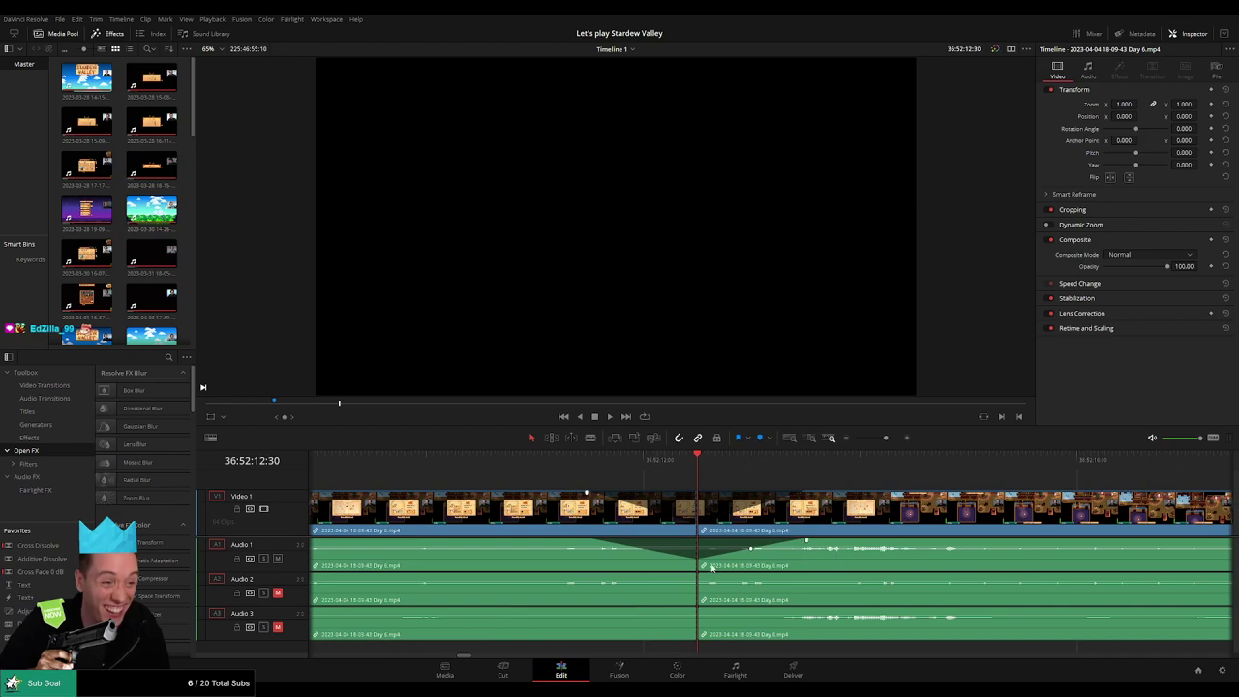
pyautogui.moveTo(694, 576); pyautogui.dragTo(593, 578)
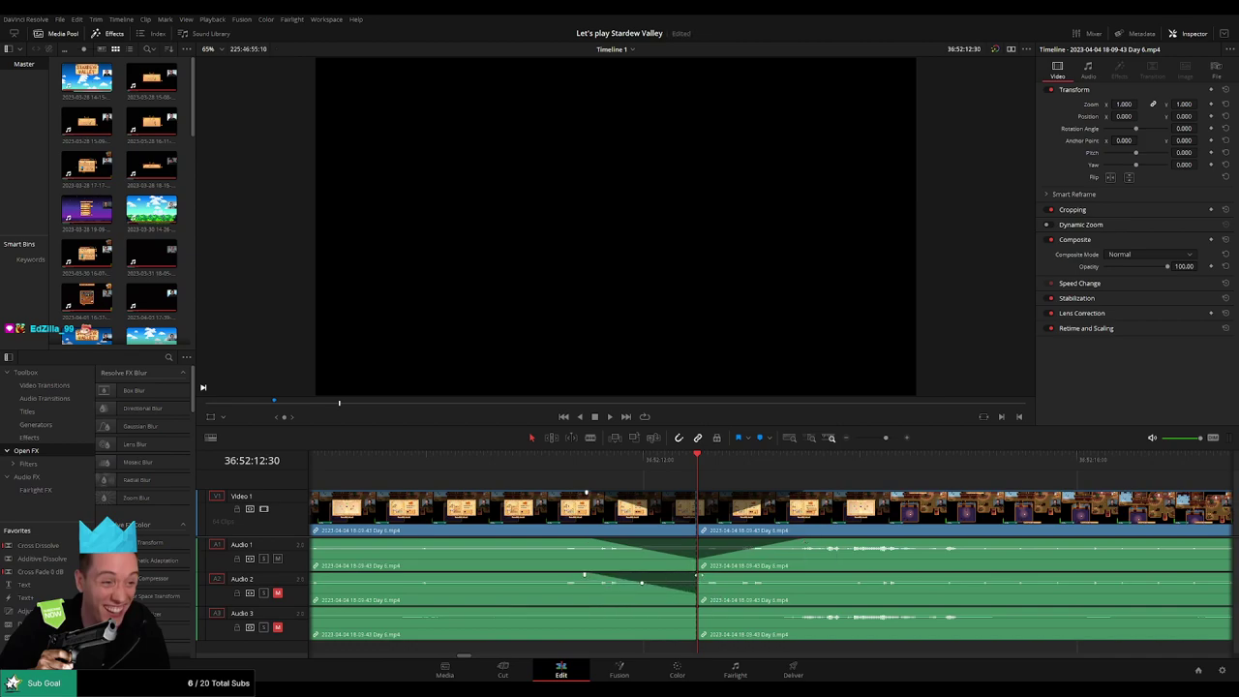
pyautogui.moveTo(704, 576); pyautogui.dragTo(805, 576)
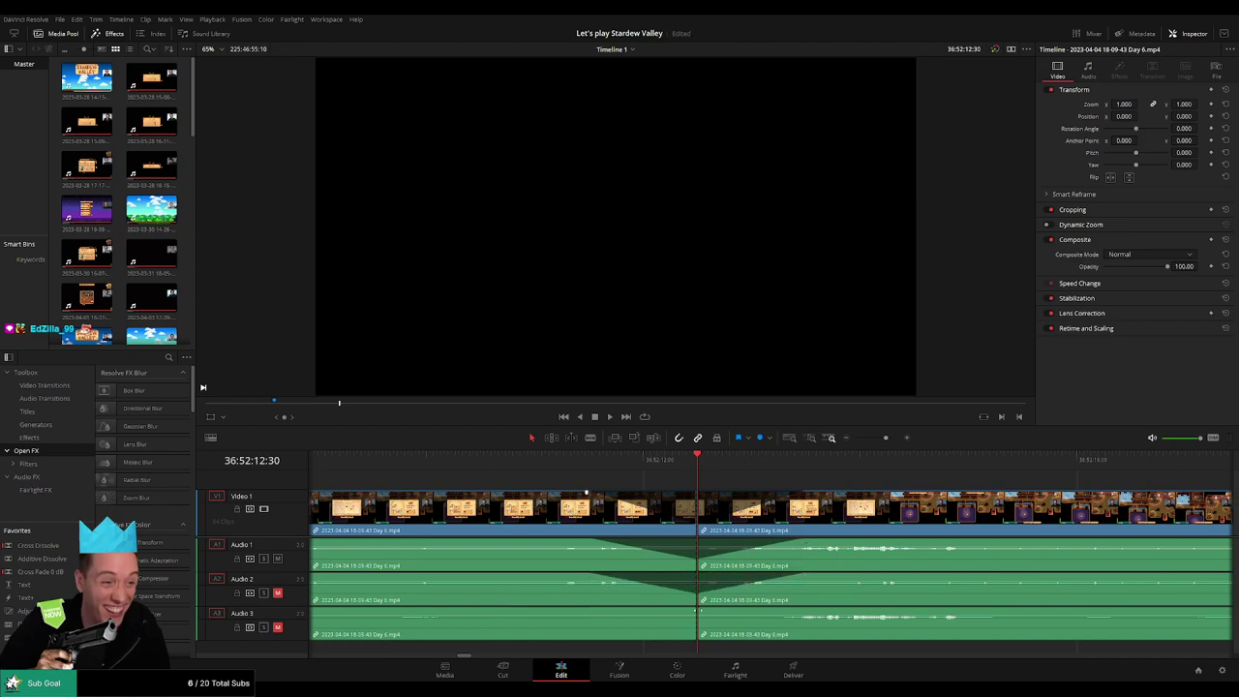
pyautogui.moveTo(693, 611); pyautogui.dragTo(596, 610)
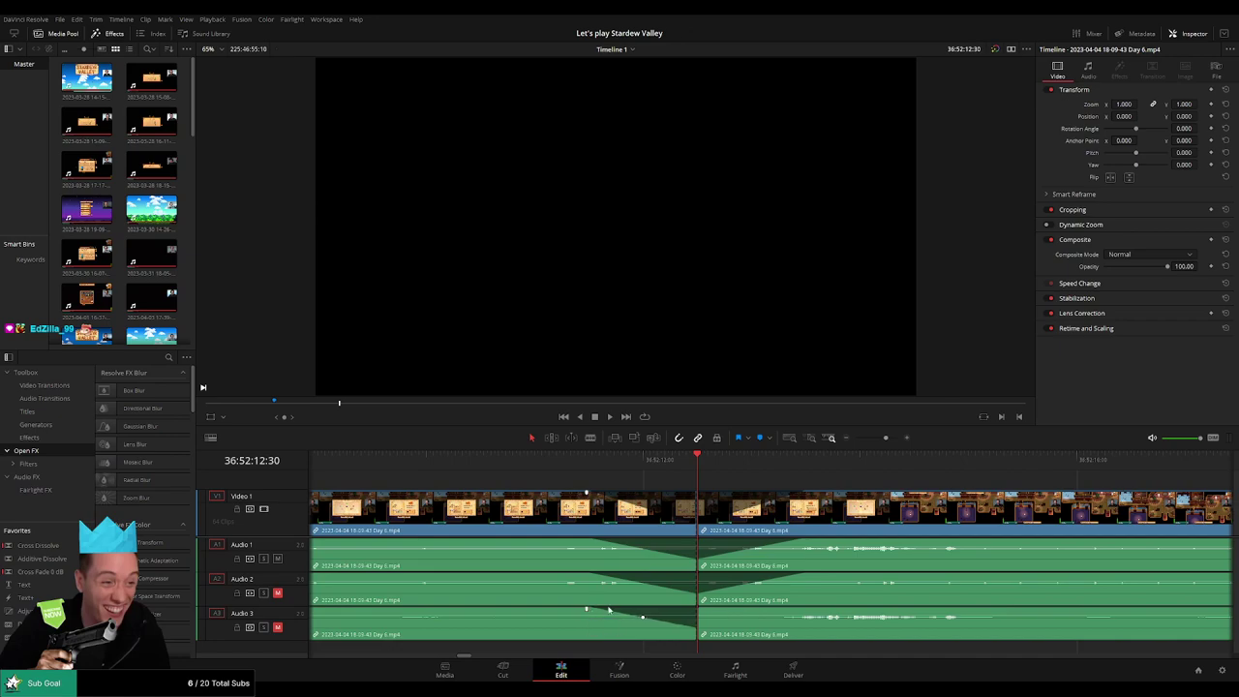
pyautogui.moveTo(698, 611); pyautogui.dragTo(784, 610)
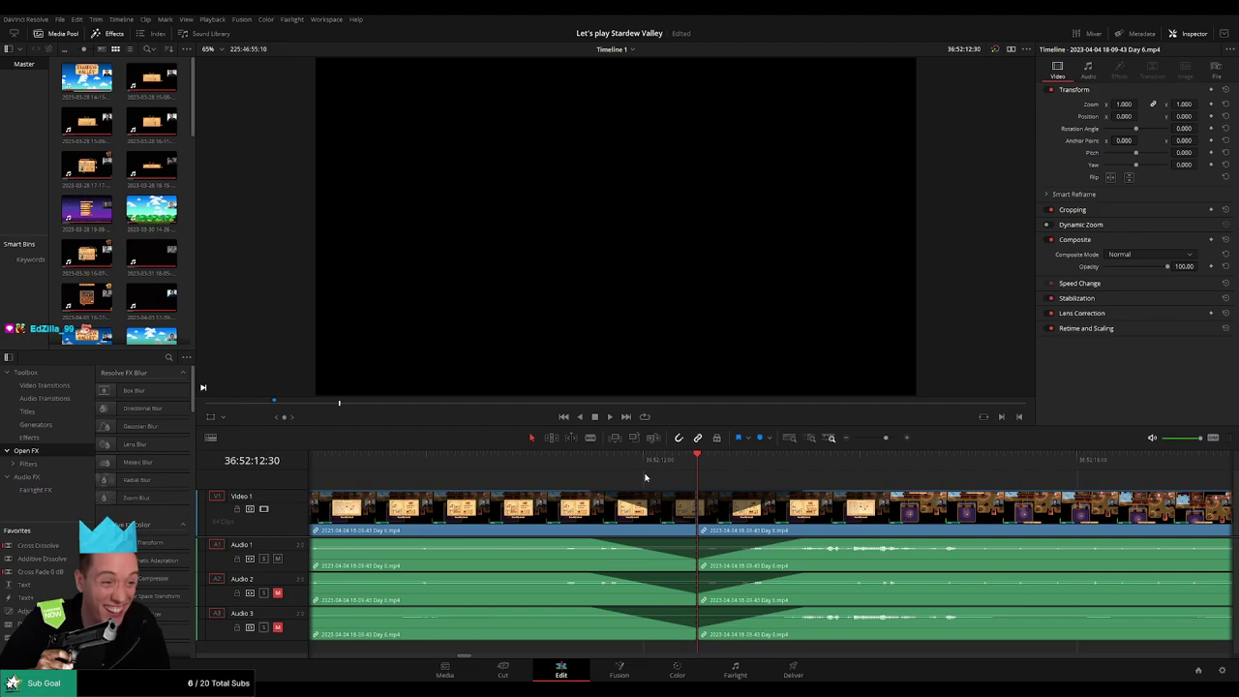
# - Move the Day 6 segment after the 36:52:12:30 cut further along the timeline, leaving a wide gap before the Day 7 clip
pyautogui.click(789, 439)
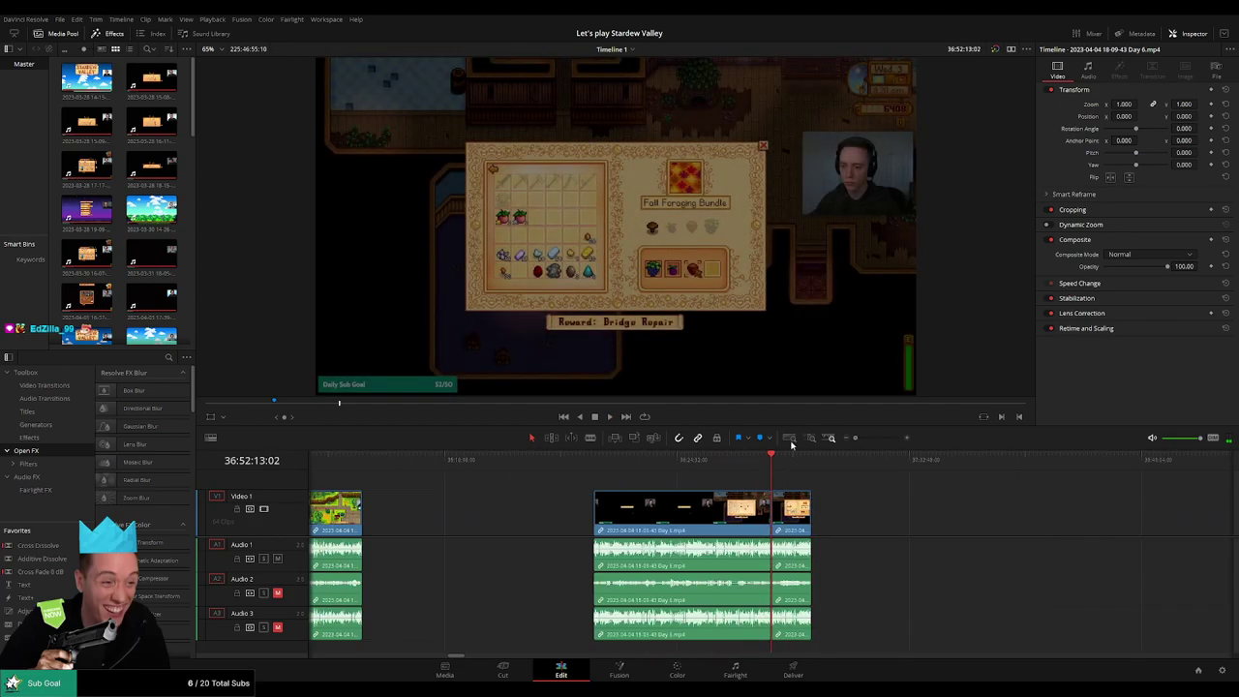
pyautogui.moveTo(856, 508); pyautogui.dragTo(667, 485)
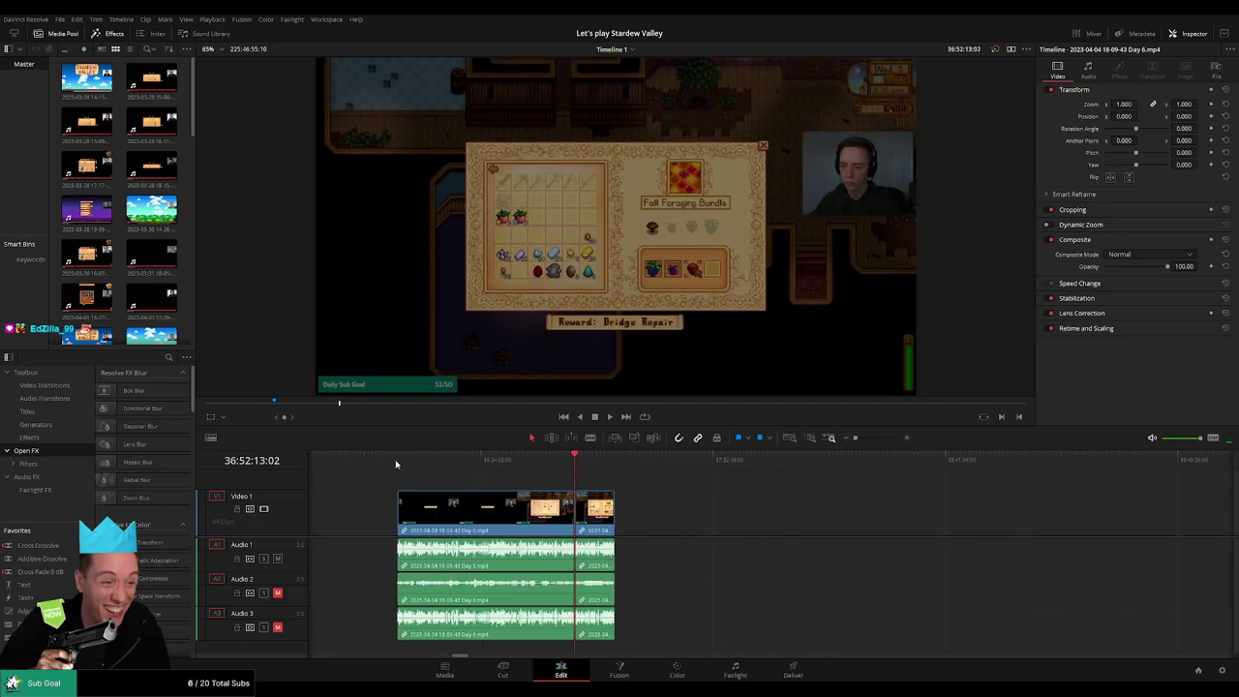
pyautogui.click(575, 464)
pyautogui.moveTo(696, 503); pyautogui.dragTo(565, 505)
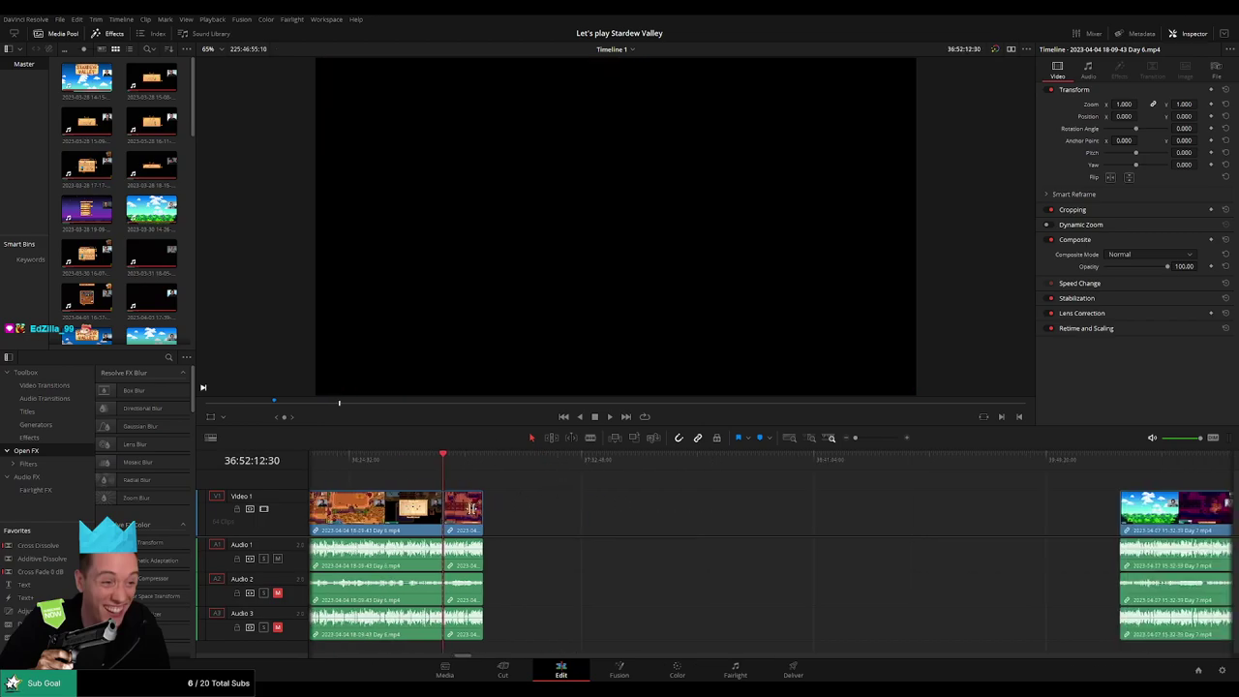
pyautogui.click(471, 510)
pyautogui.moveTo(689, 517); pyautogui.dragTo(740, 519)
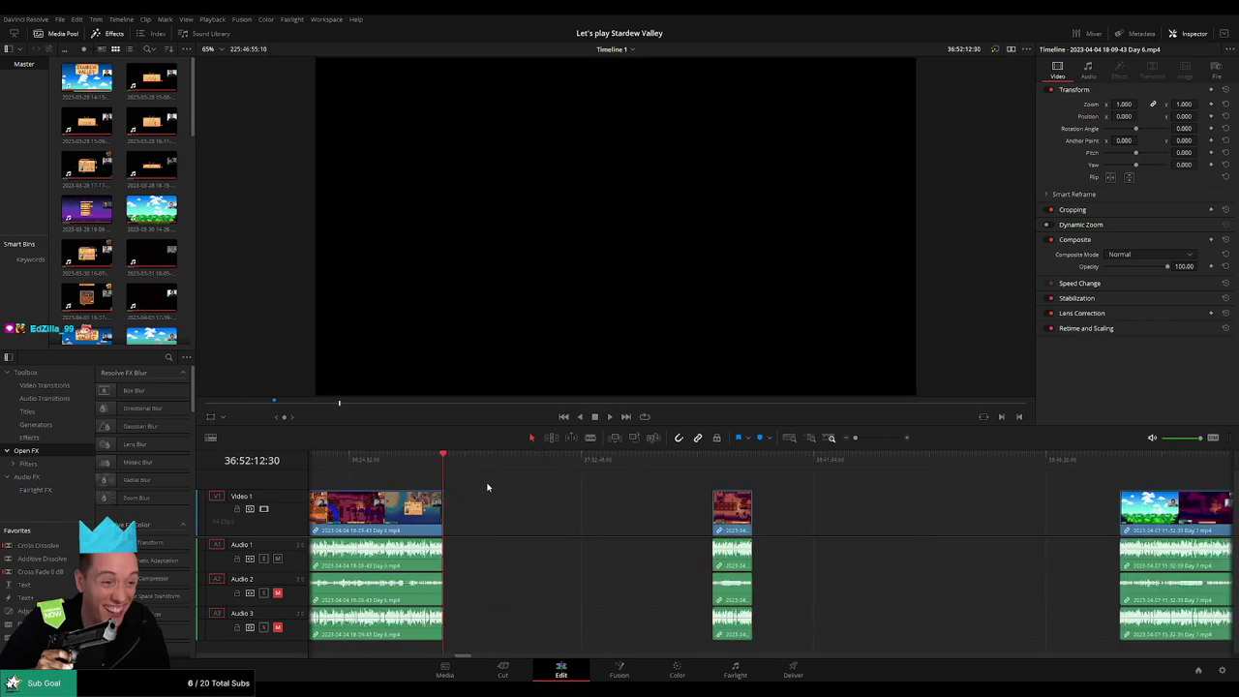
# - Set the playhead to 38:00:00:00 and align the start of the last Day 6 segment with it
pyautogui.moveTo(445, 467); pyautogui.dragTo(658, 481)
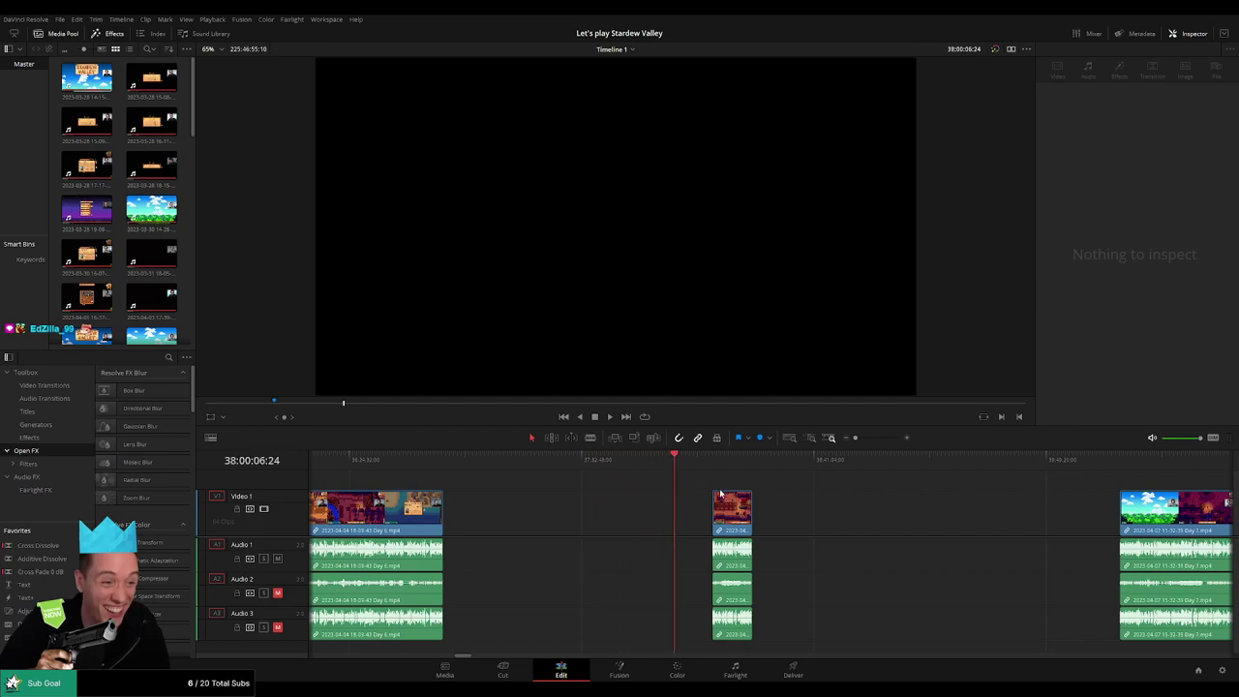
pyautogui.scroll(3, 792, 474)
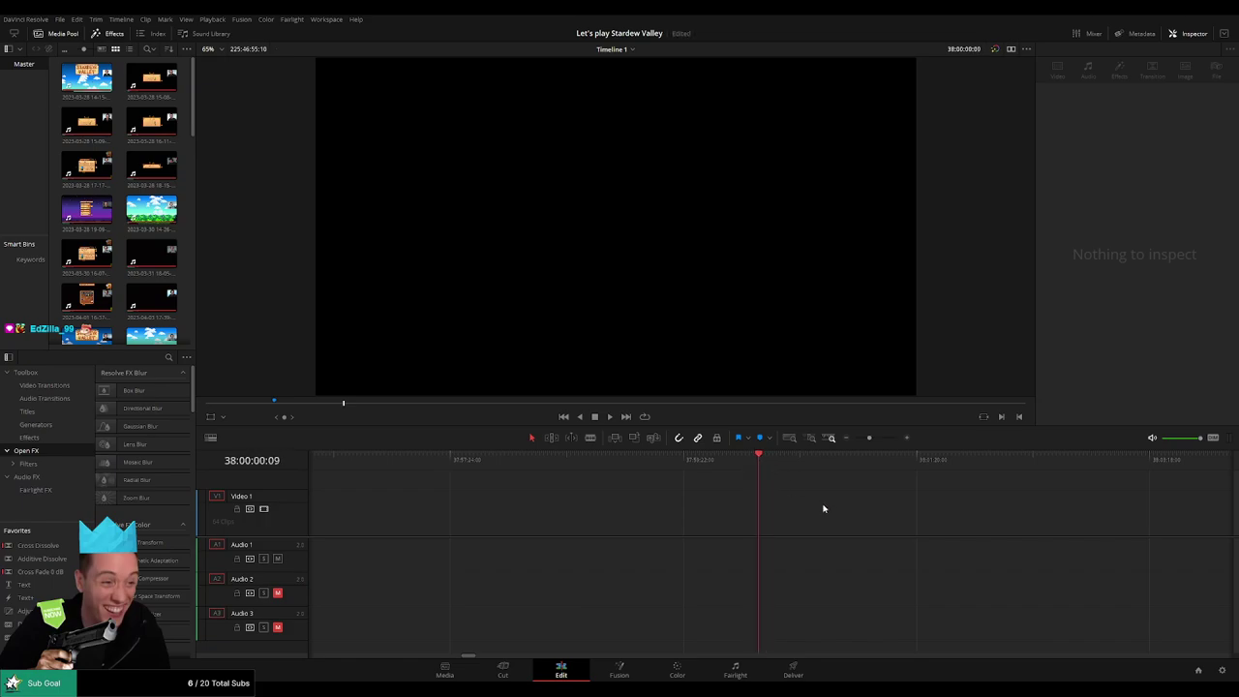
pyautogui.moveTo(866, 437); pyautogui.dragTo(851, 437)
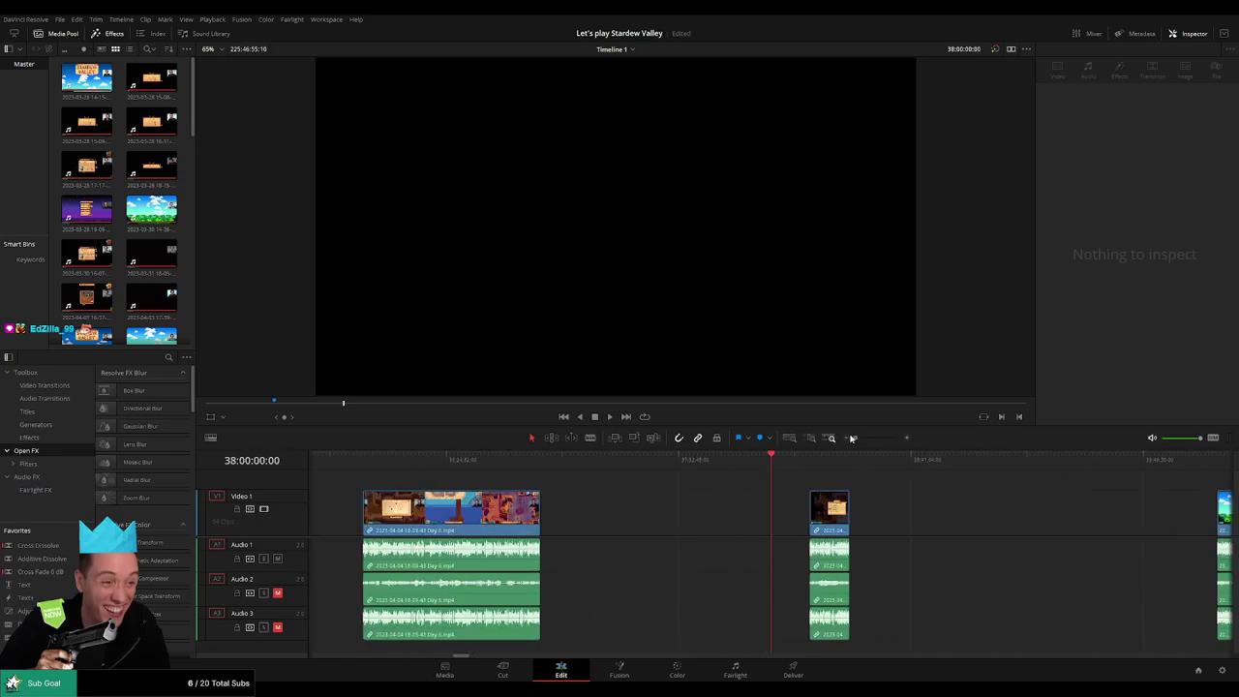
pyautogui.moveTo(834, 513); pyautogui.dragTo(793, 513)
# - Move the Day 7 clip directly against the end of the last Day 6 segment, and play from 38:00:00:00
pyautogui.hscroll(3, 968, 499)
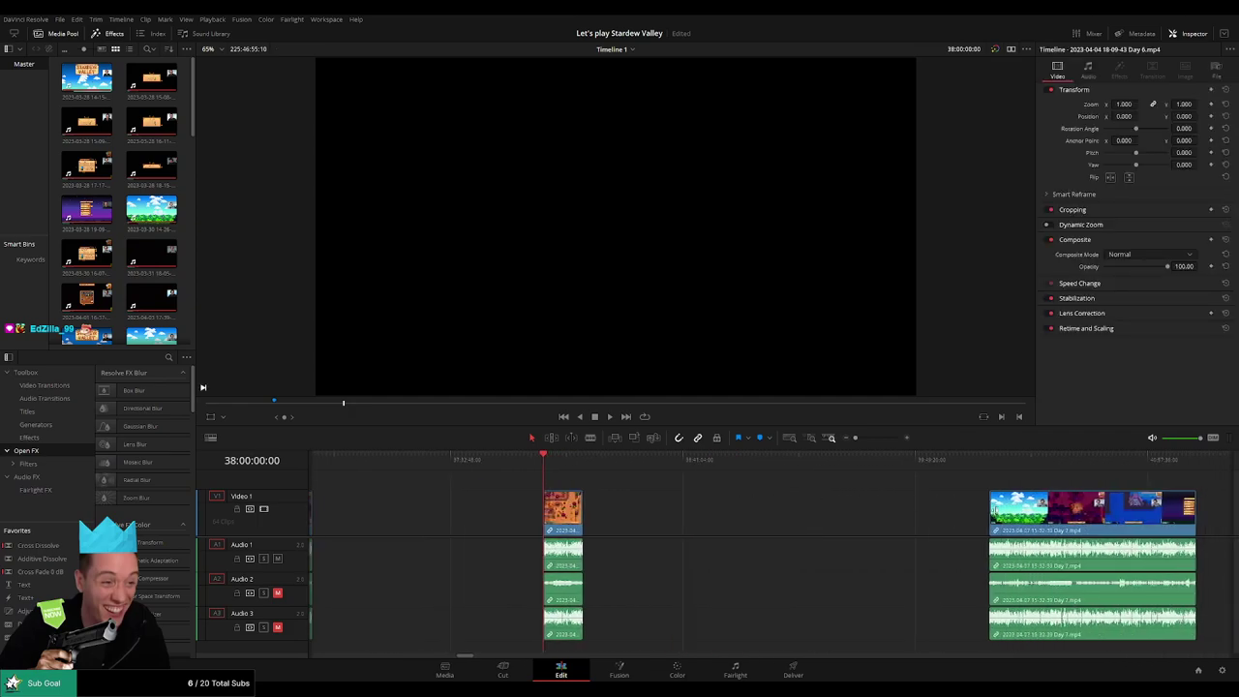
pyautogui.moveTo(1001, 520); pyautogui.dragTo(595, 520)
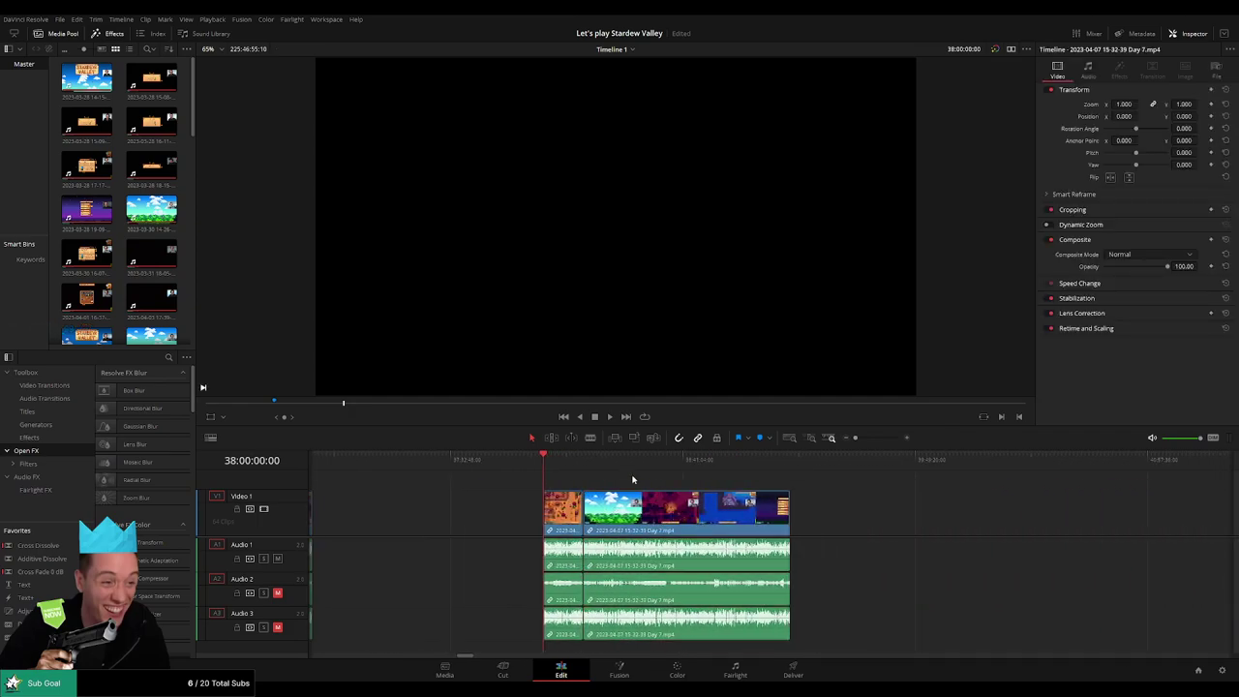
pyautogui.press('space')
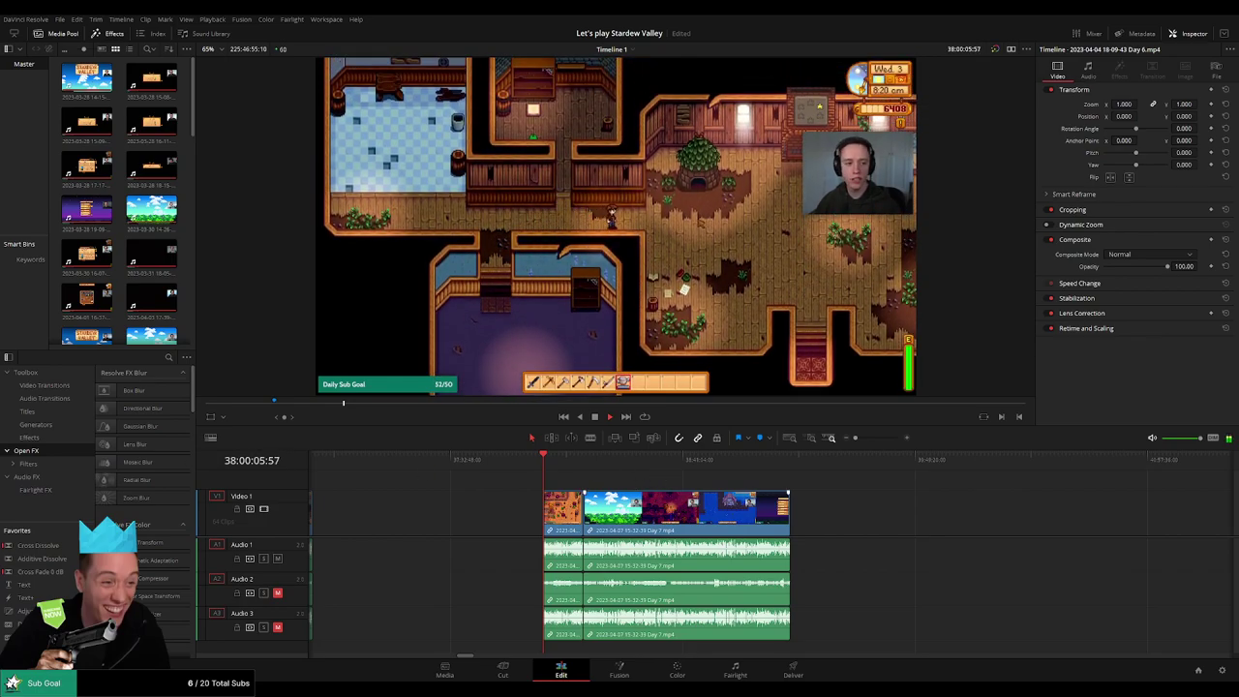
# - Add transitions on the video and all audio tracks where Day 6 meets Day 7, and play across the join
pyautogui.moveTo(856, 438); pyautogui.dragTo(860, 438)
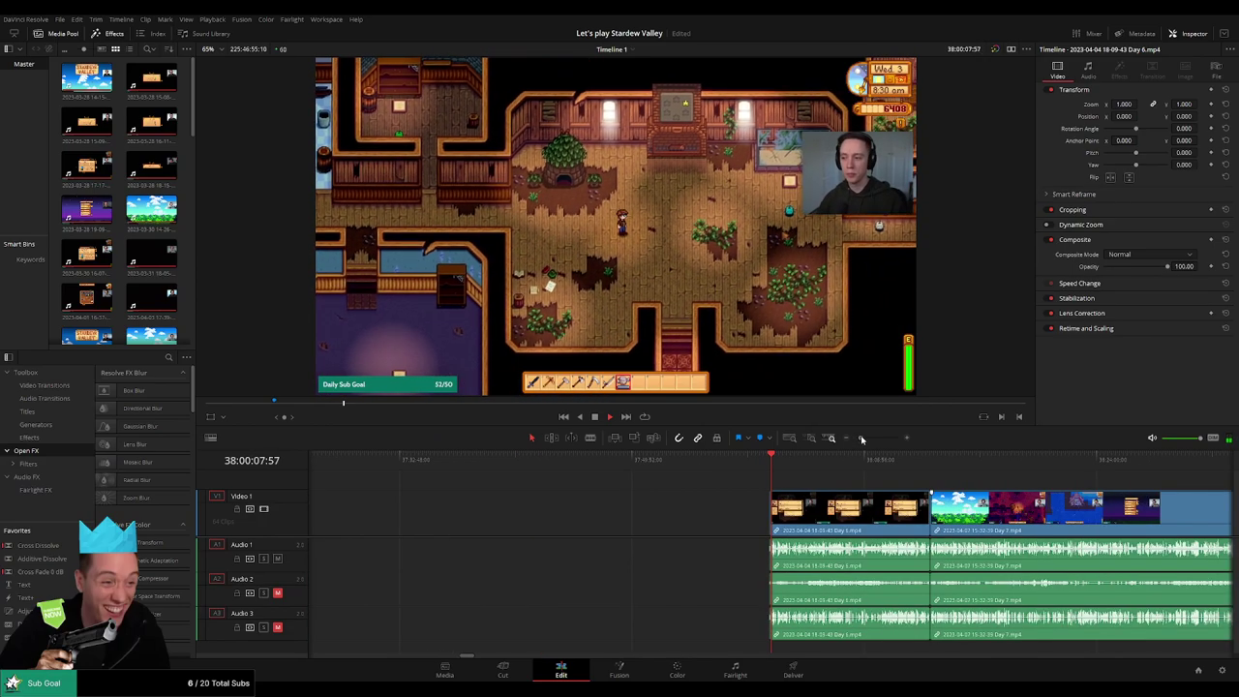
pyautogui.hscroll(2, 754, 486)
pyautogui.moveTo(755, 486); pyautogui.dragTo(675, 478)
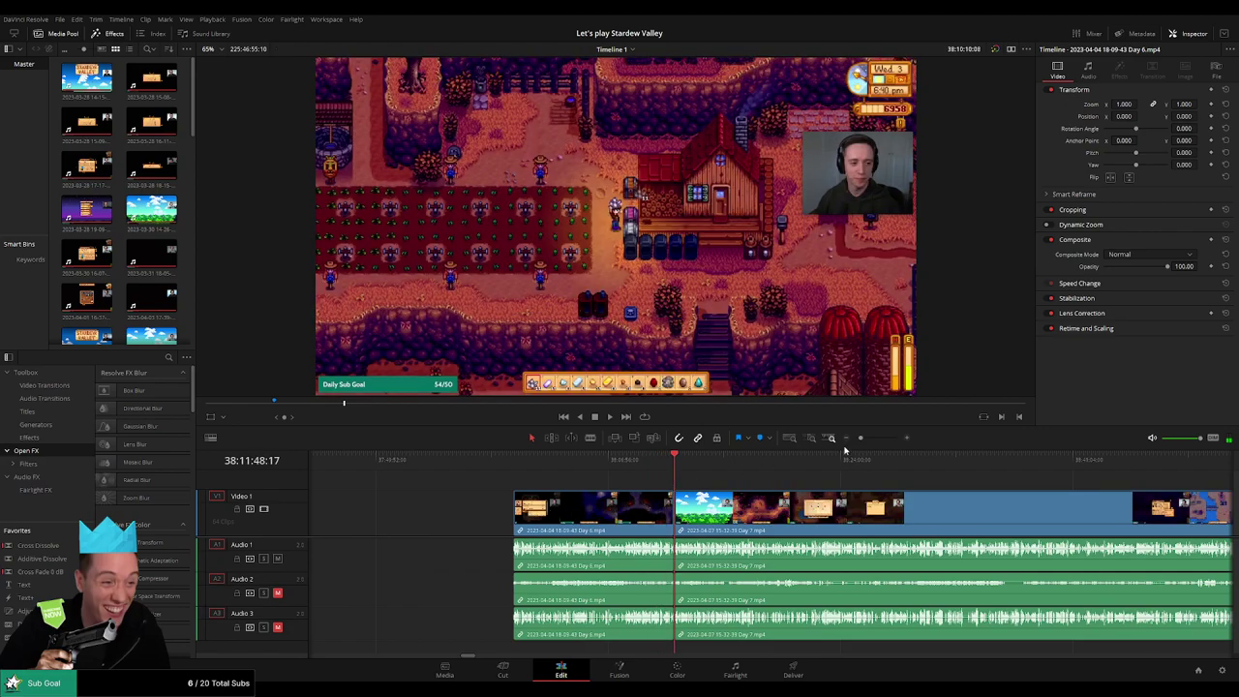
pyautogui.moveTo(868, 442); pyautogui.dragTo(879, 442)
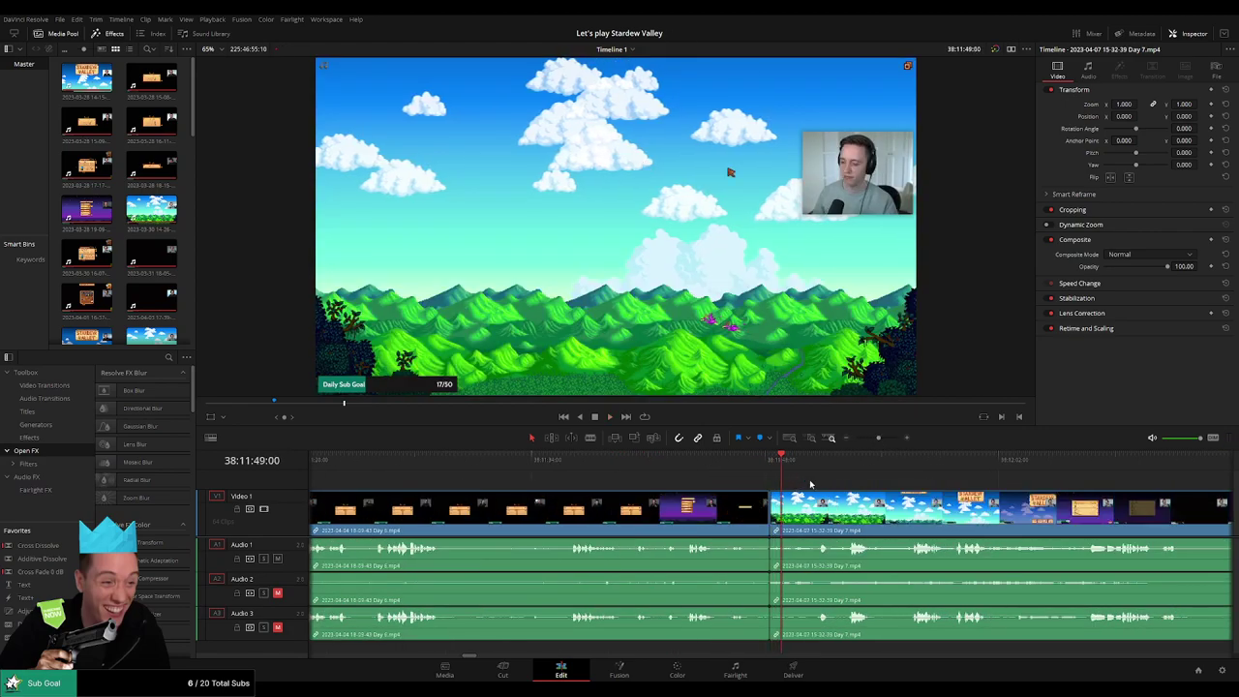
pyautogui.hscroll(3, 811, 484)
pyautogui.click(629, 521)
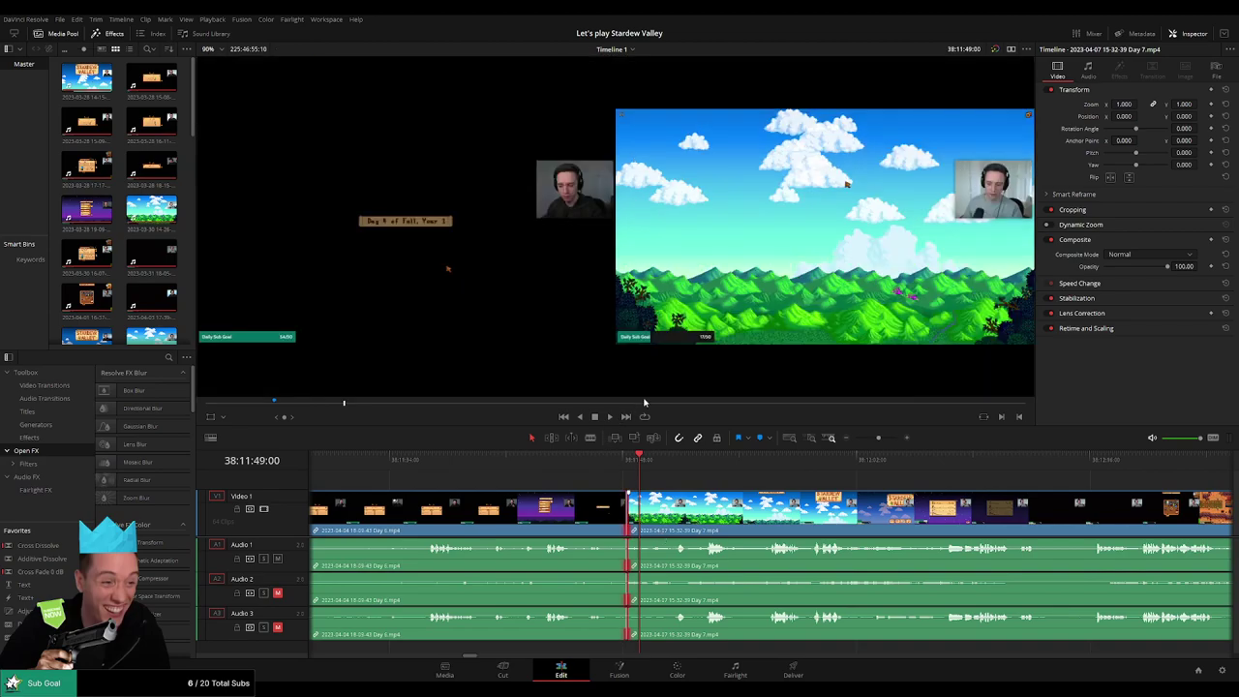
pyautogui.click(646, 403)
pyautogui.click(605, 461)
pyautogui.press('space')
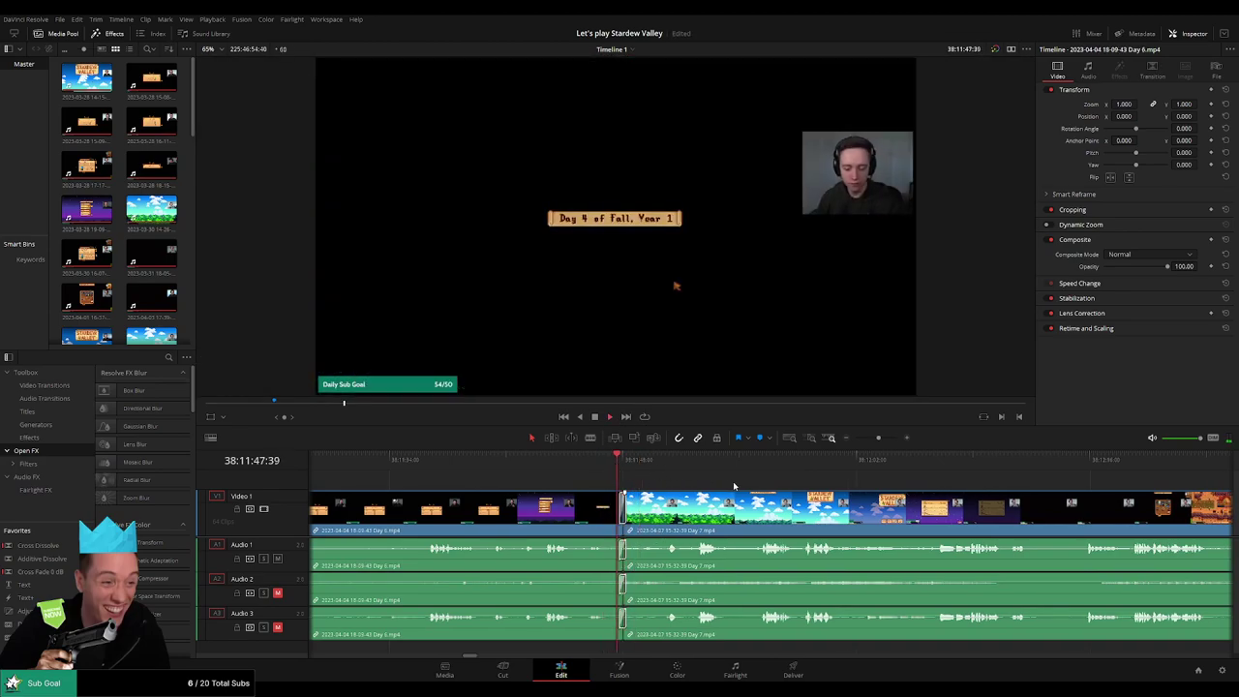
# - Play through the Day 7 clip around 38:52:00:00 to find a quiet point for ending the episode
pyautogui.click(664, 465)
pyautogui.moveTo(877, 438); pyautogui.dragTo(855, 440)
pyautogui.click(676, 475)
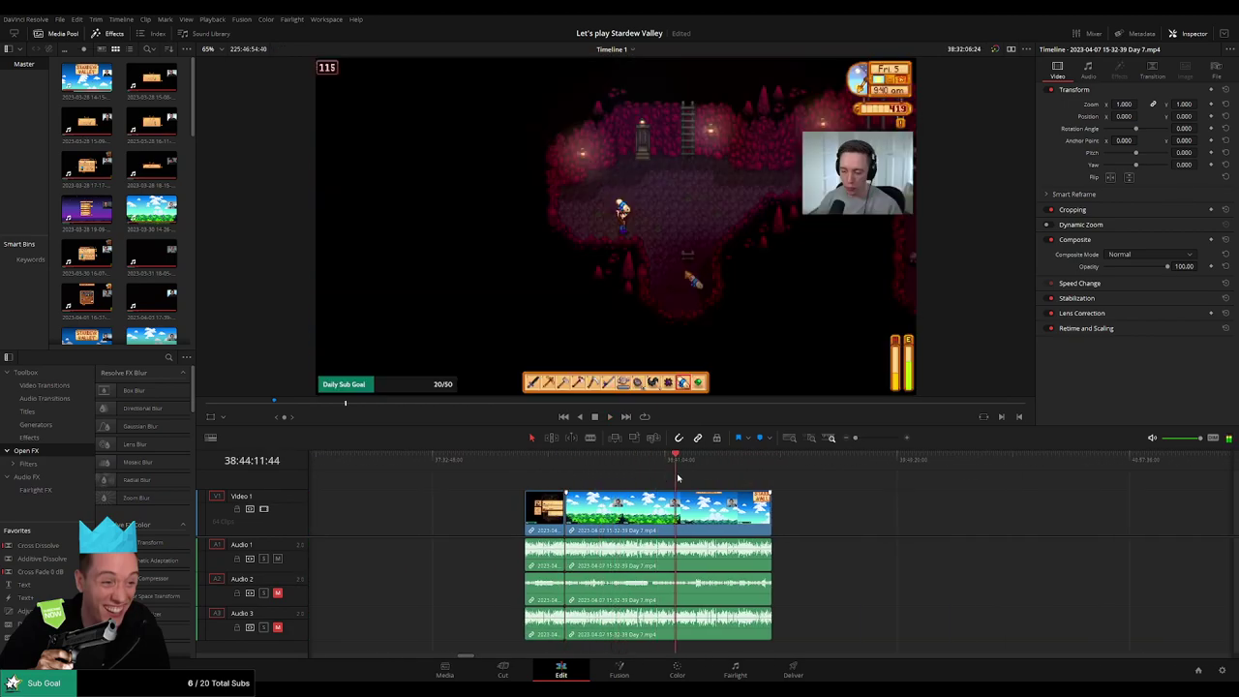
pyautogui.moveTo(677, 478); pyautogui.dragTo(702, 478)
pyautogui.moveTo(854, 438); pyautogui.dragTo(868, 438)
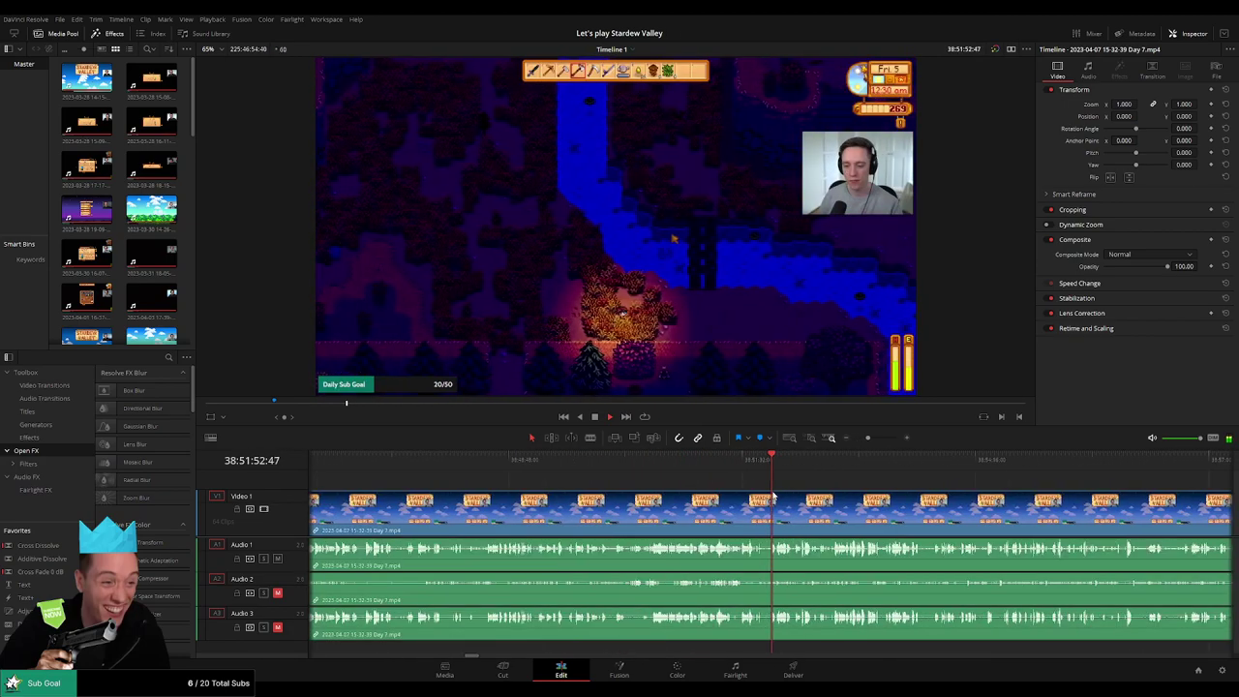
pyautogui.scroll(2, 771, 496)
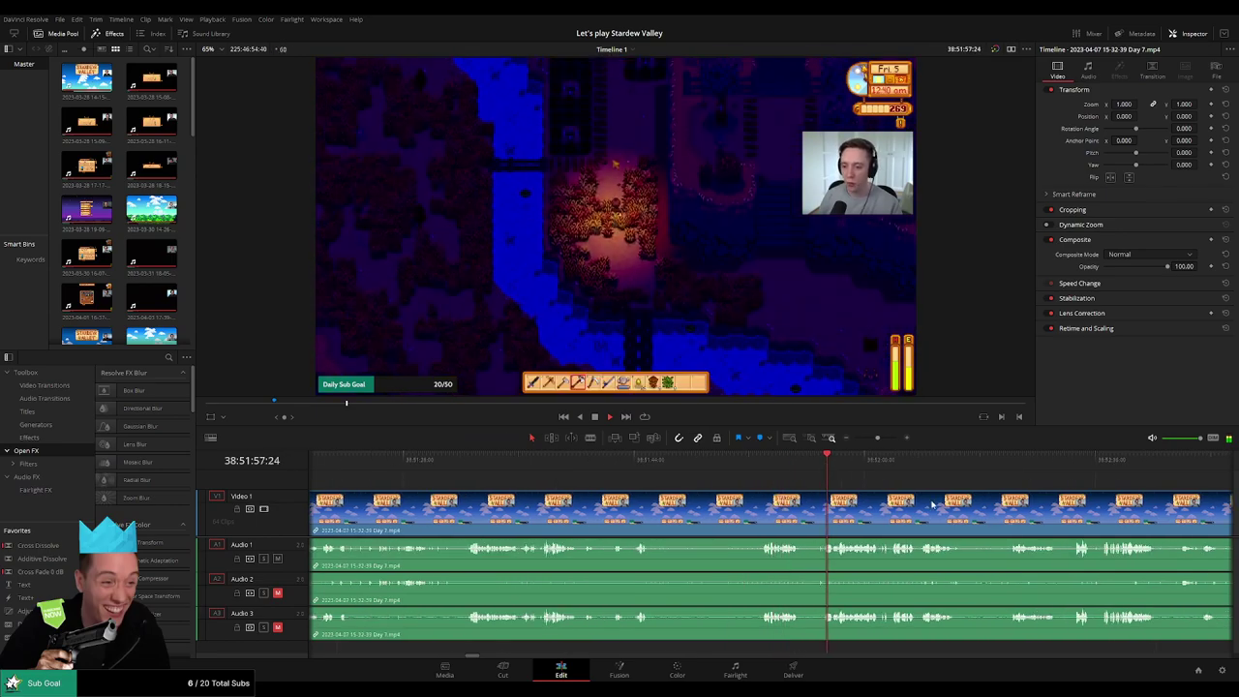
pyautogui.moveTo(932, 504); pyautogui.dragTo(600, 485)
pyautogui.click(595, 468)
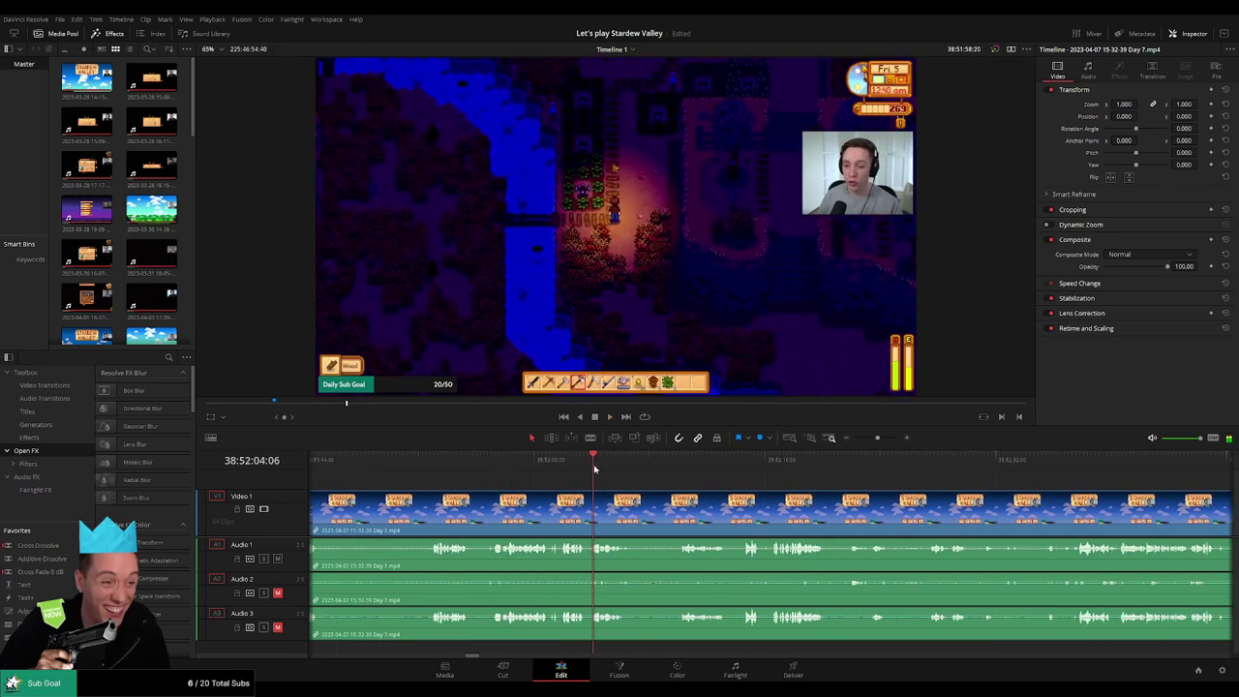
pyautogui.click(685, 465)
pyautogui.click(740, 464)
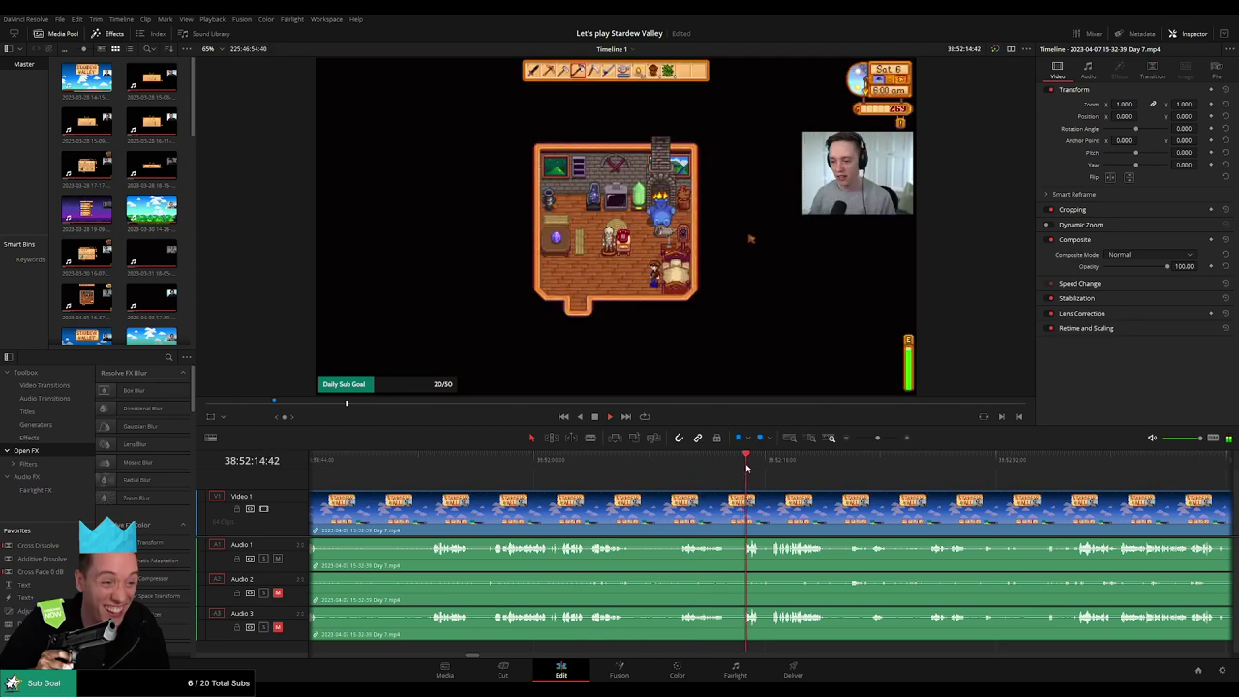
pyautogui.scroll(2, 765, 502)
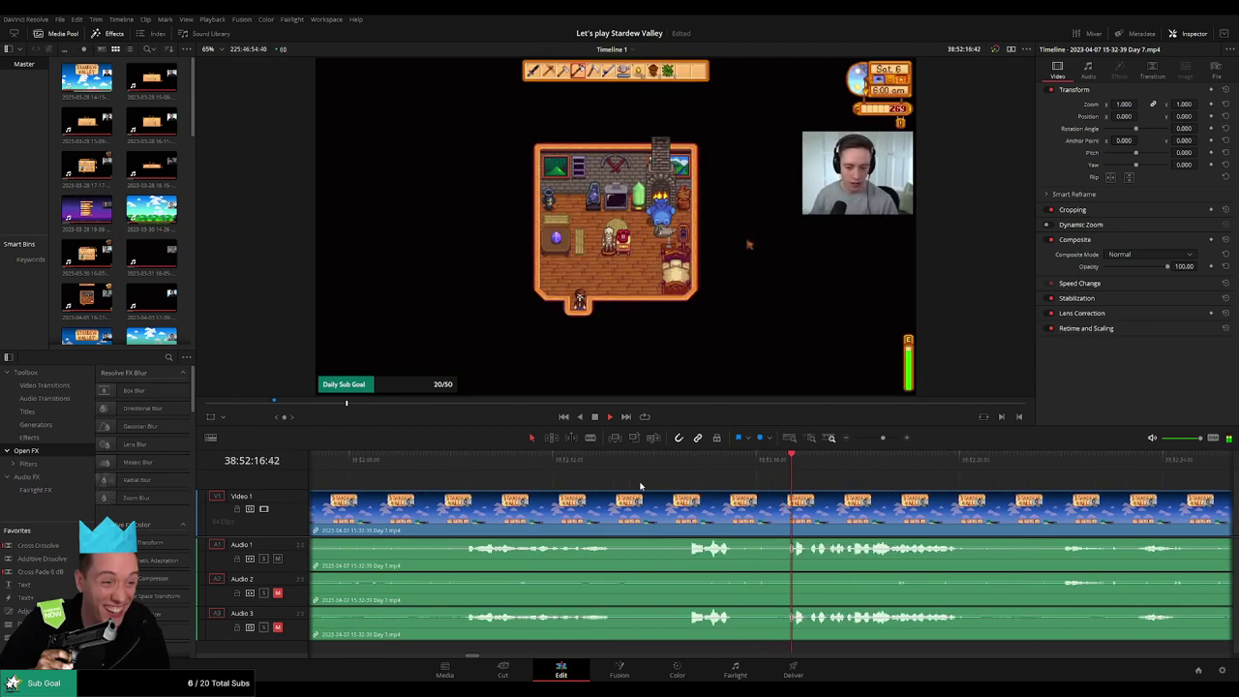
# - Split the Day 7 clip on all tracks at 38:52:14:00 and fade out the video before the cut over one second
pyautogui.scroll(-1, 764, 503)
pyautogui.click(673, 468)
pyautogui.moveTo(673, 468); pyautogui.dragTo(619, 500)
pyautogui.click(658, 506)
pyautogui.press('a')
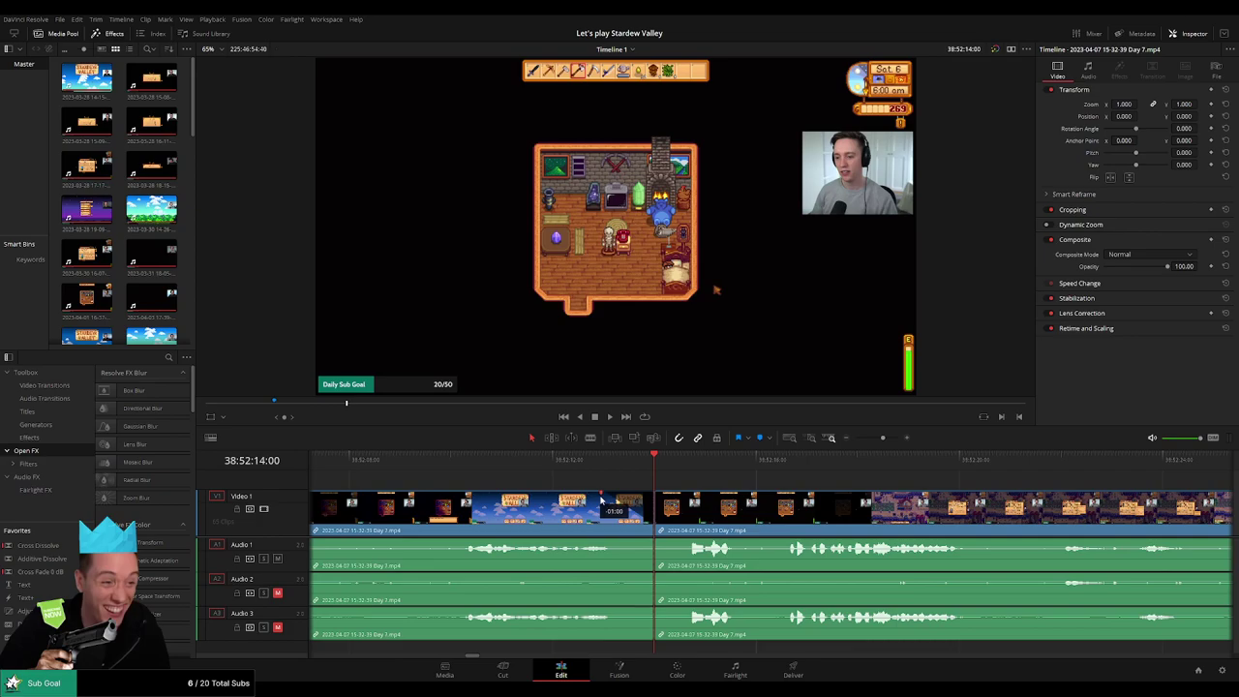
# - Fade out the audio before the 38:52:14:00 cut, fade in video and audio after it over about one second each, and play the join
pyautogui.moveTo(652, 538)
pyautogui.mouseDown()
pyautogui.moveTo(623, 541)
pyautogui.moveTo(656, 541)
pyautogui.mouseUp()
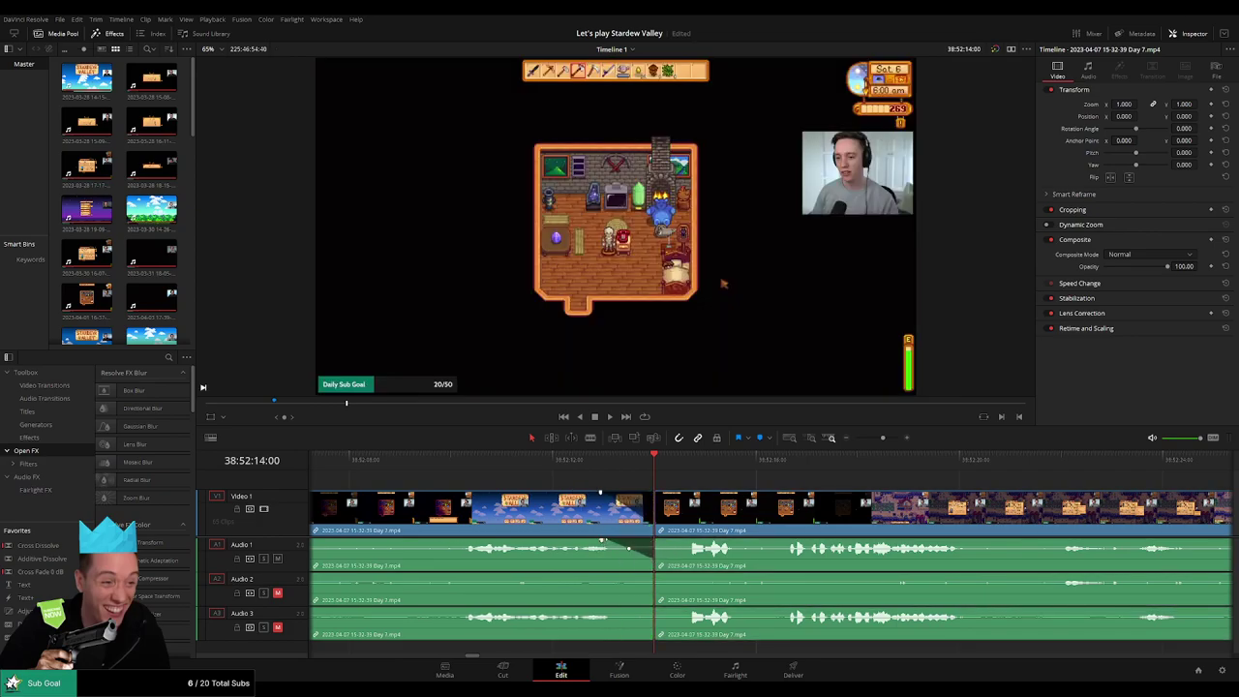
pyautogui.moveTo(651, 573); pyautogui.dragTo(600, 575)
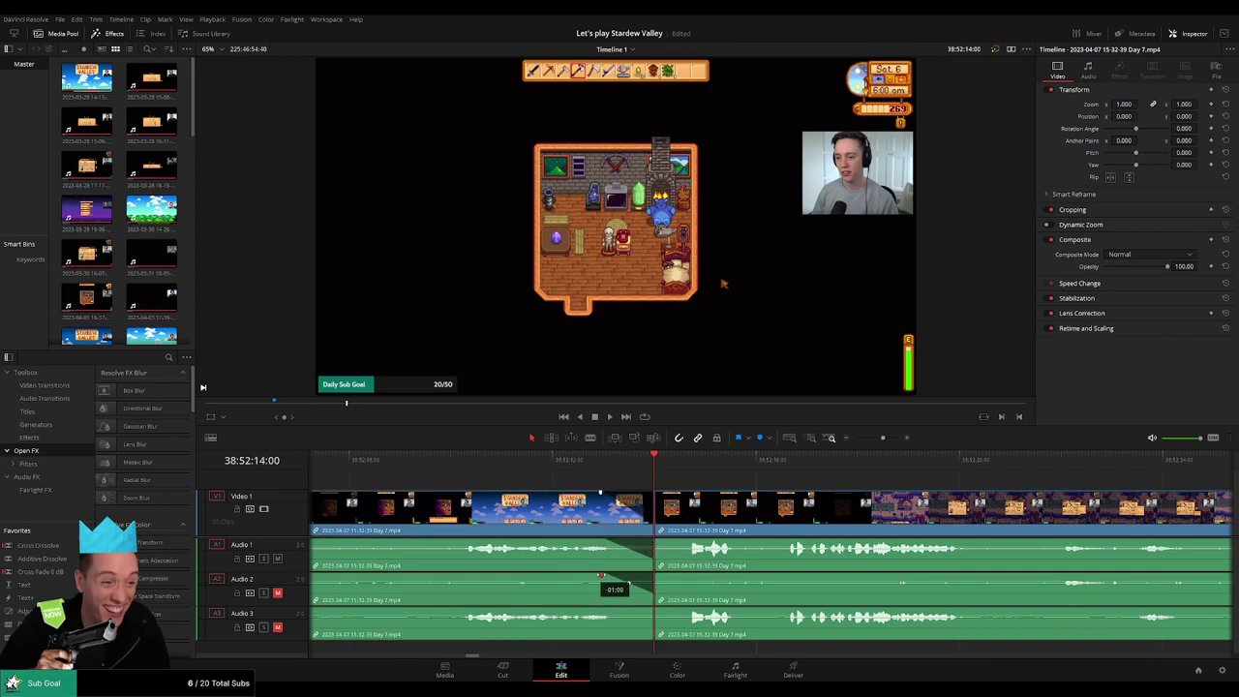
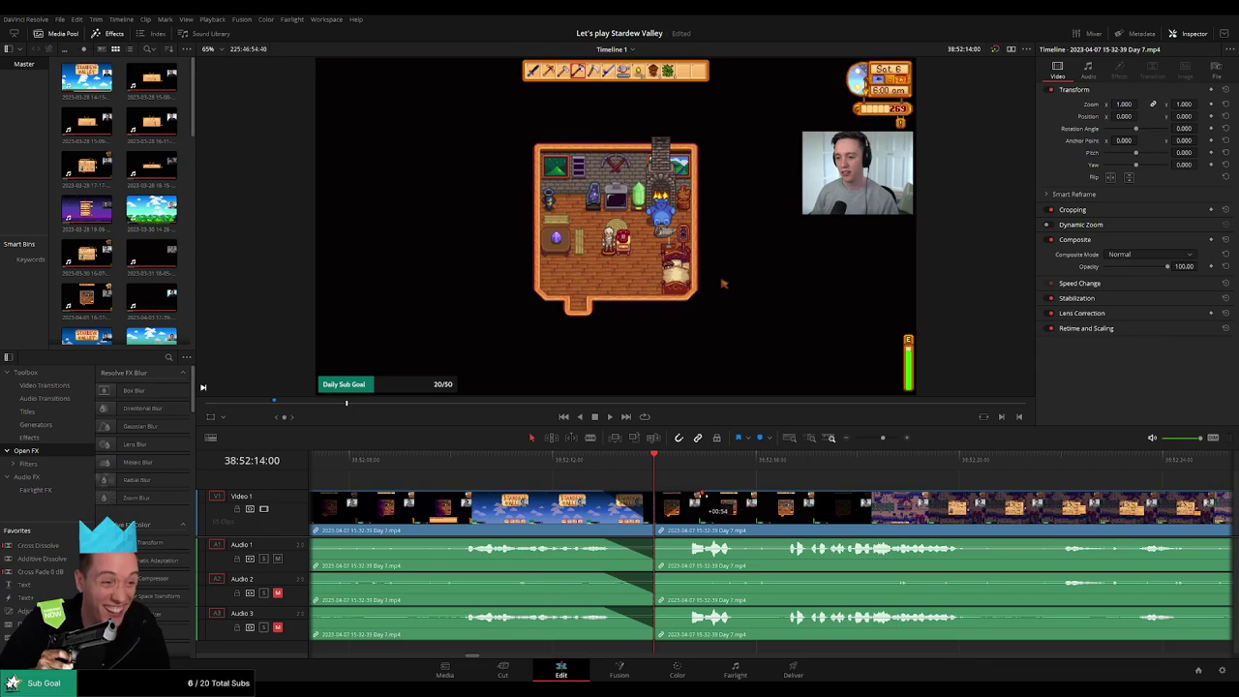
pyautogui.moveTo(706, 493); pyautogui.dragTo(708, 494)
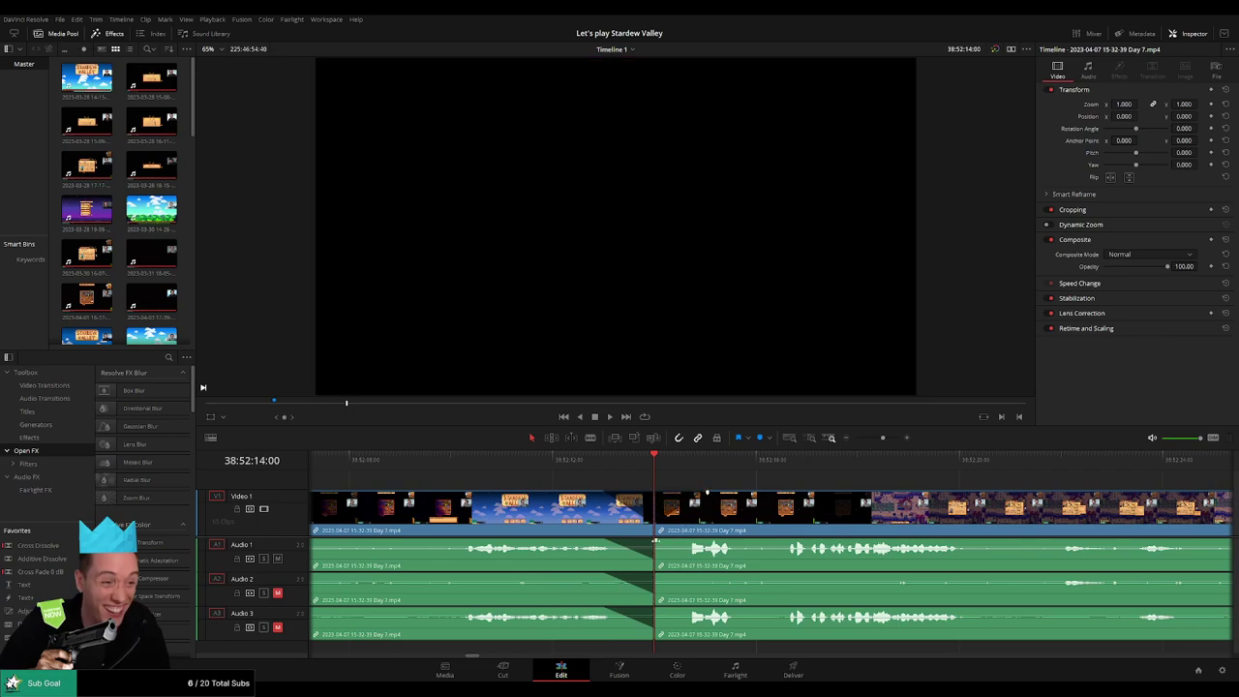
pyautogui.moveTo(655, 540); pyautogui.dragTo(700, 540)
pyautogui.moveTo(658, 575); pyautogui.dragTo(702, 607)
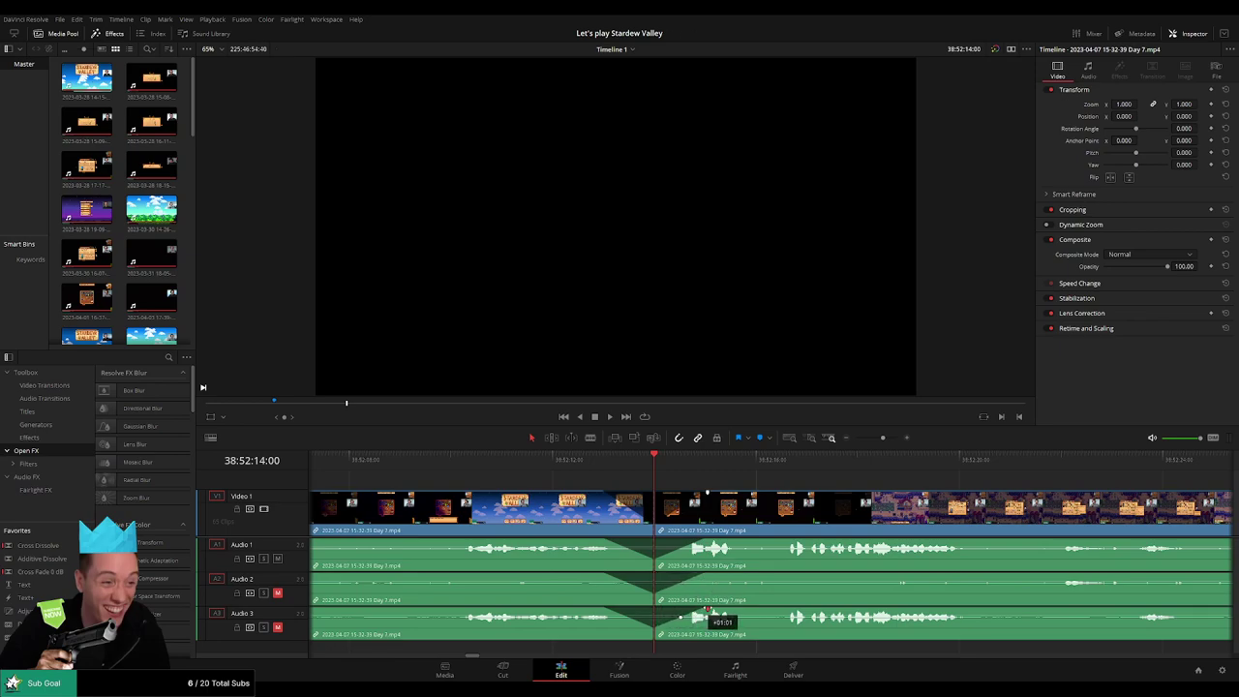
pyautogui.press('space')
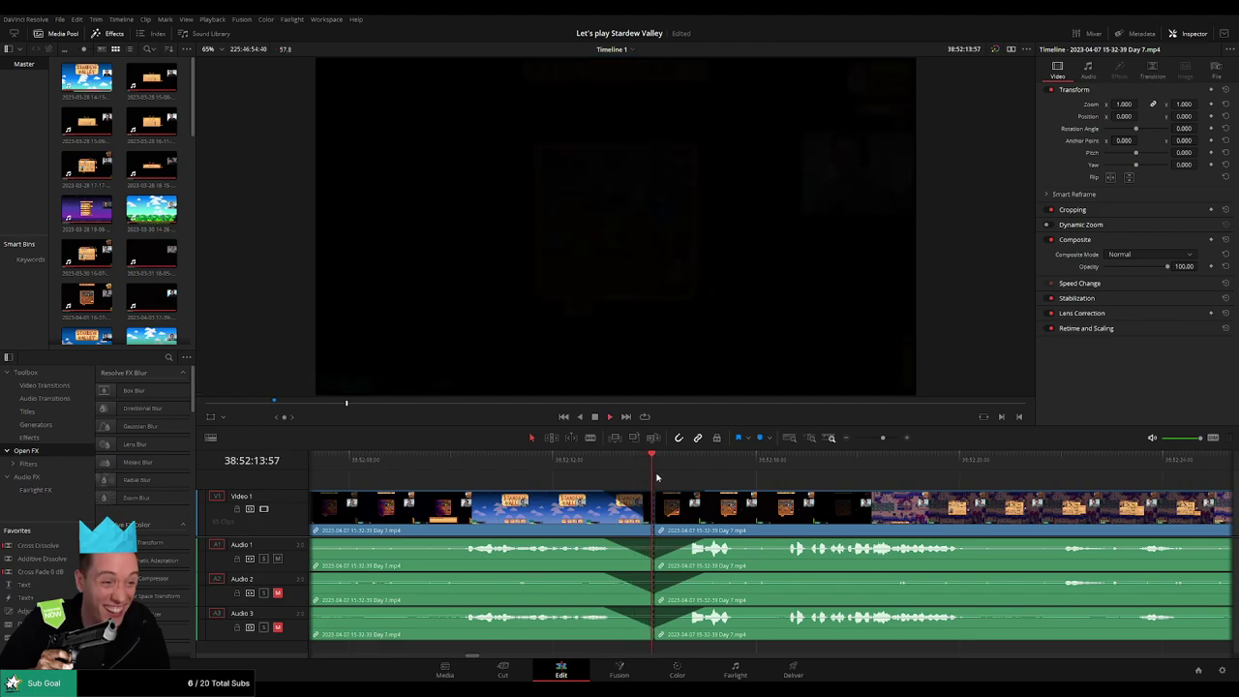
# - Move the Day 7 segment after the 38:52:14:00 cut further along the timeline, leaving a wide gap behind the finished episode
pyautogui.moveTo(883, 441); pyautogui.dragTo(854, 437)
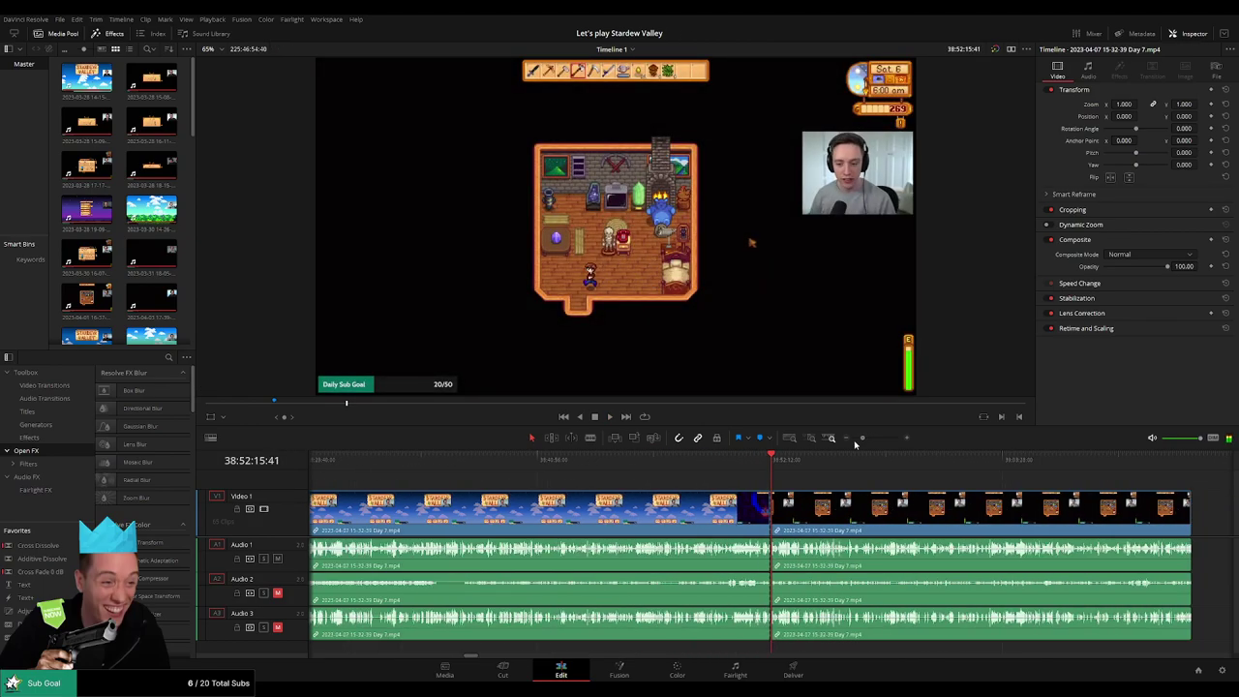
pyautogui.press('Home')
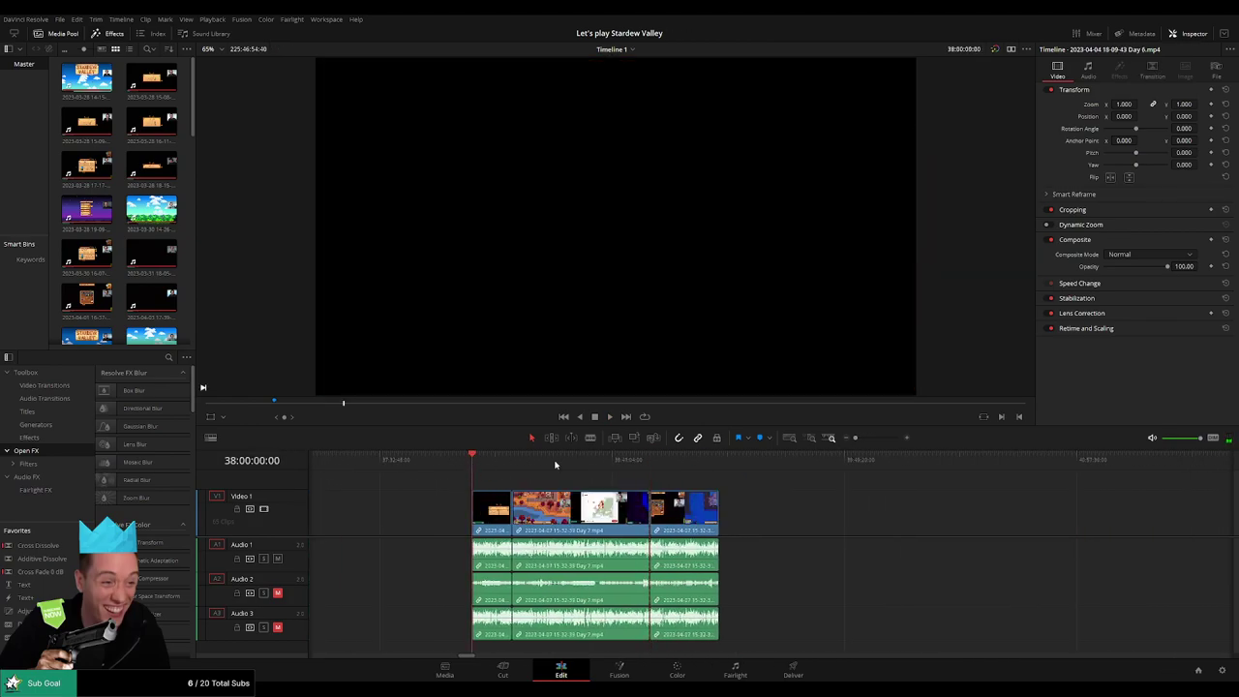
pyautogui.click(650, 462)
pyautogui.moveTo(772, 496); pyautogui.dragTo(490, 480)
pyautogui.moveTo(399, 510); pyautogui.dragTo(743, 513)
pyautogui.click(529, 494)
pyautogui.scroll(4, 648, 497)
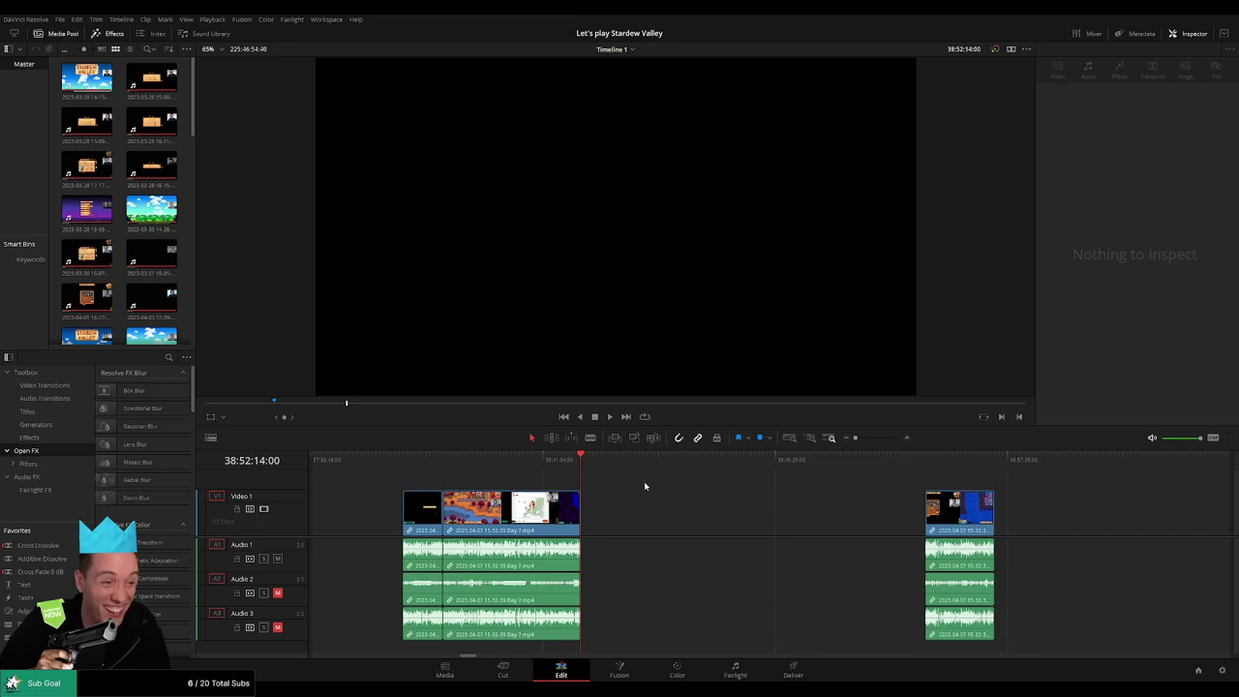
# - Add a timeline marker named "20 episodes" at 38:52:14:00
pyautogui.press('m')
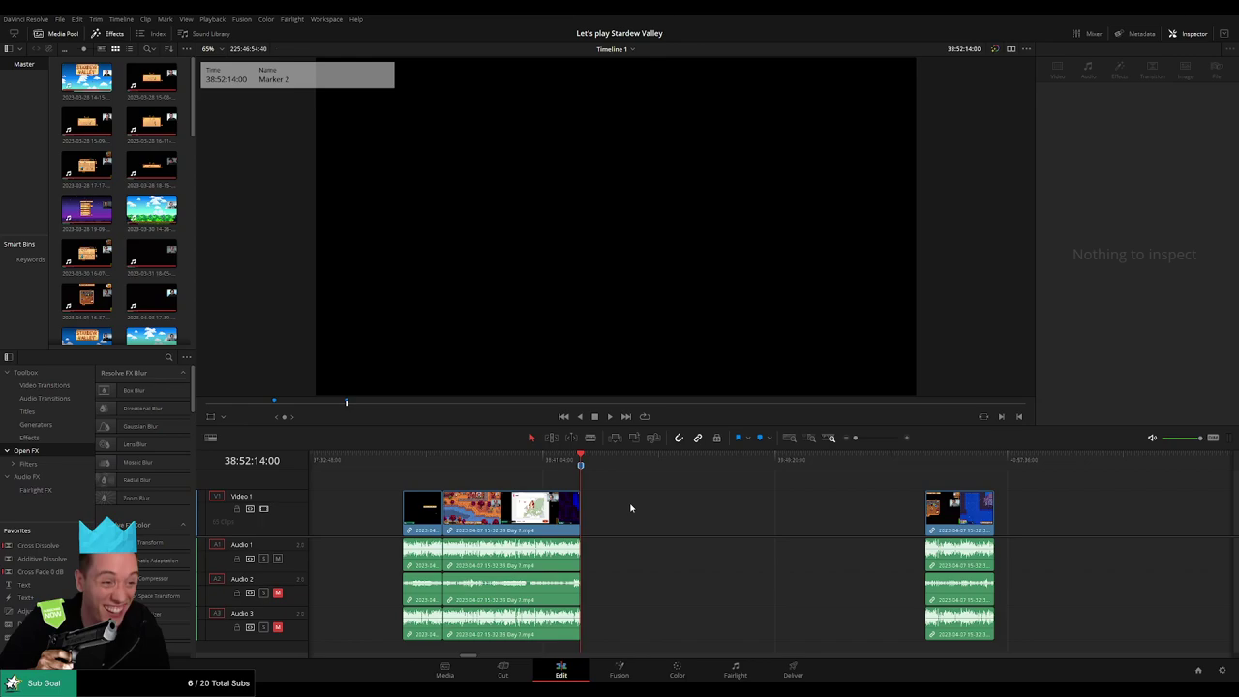
pyautogui.click(649, 494)
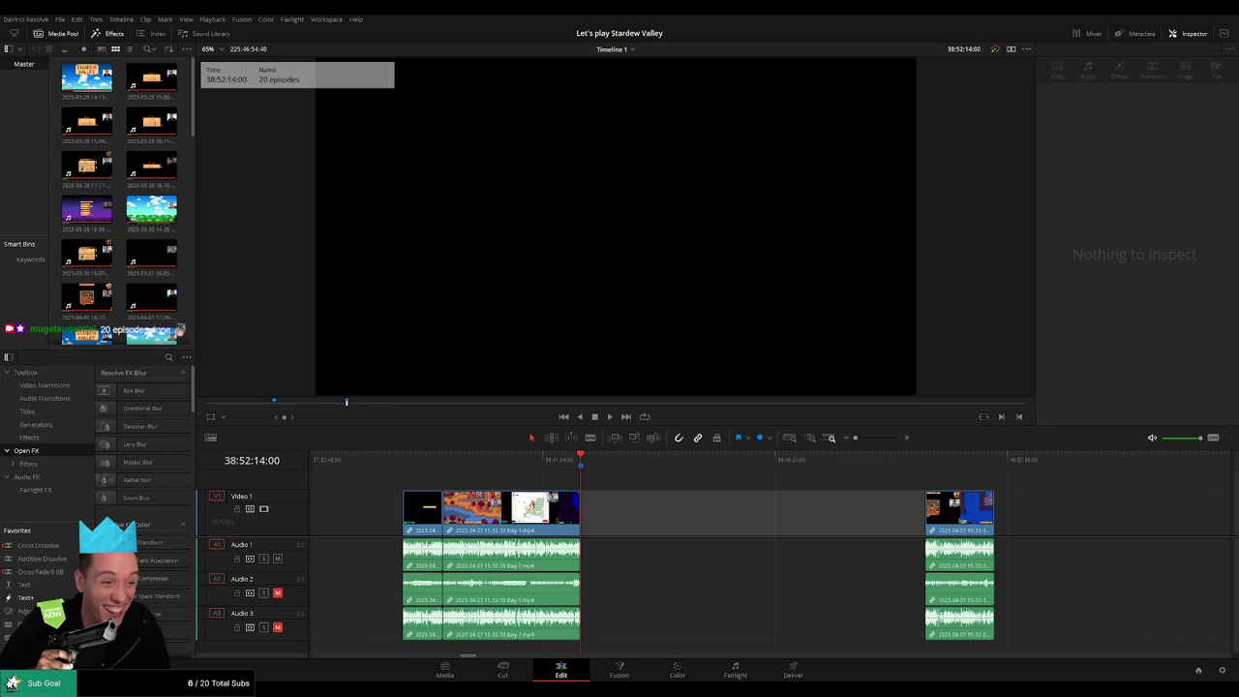
pyautogui.click(721, 511)
# - Set the playhead to 40:00:00:00 and align the start of the remaining Day 7 segment with it
pyautogui.moveTo(721, 510); pyautogui.dragTo(592, 509)
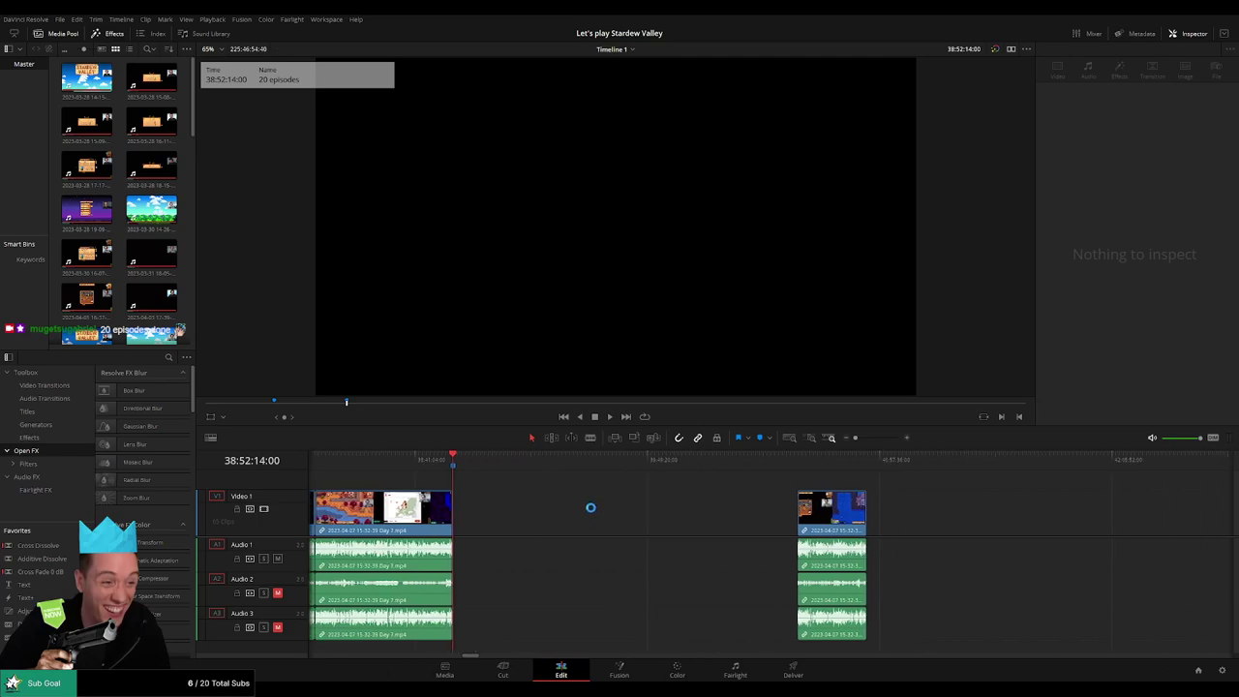
pyautogui.moveTo(462, 470)
pyautogui.mouseDown()
pyautogui.moveTo(683, 486)
pyautogui.moveTo(684, 466)
pyautogui.mouseUp()
pyautogui.moveTo(830, 515); pyautogui.dragTo(716, 514)
pyautogui.moveTo(1035, 506); pyautogui.dragTo(606, 501)
pyautogui.moveTo(874, 513); pyautogui.dragTo(743, 514)
# - Move the Day 7 part 2 clip directly against the end of the Day 7 segment that starts at 40:00:00:00
pyautogui.hscroll(2, 983, 521)
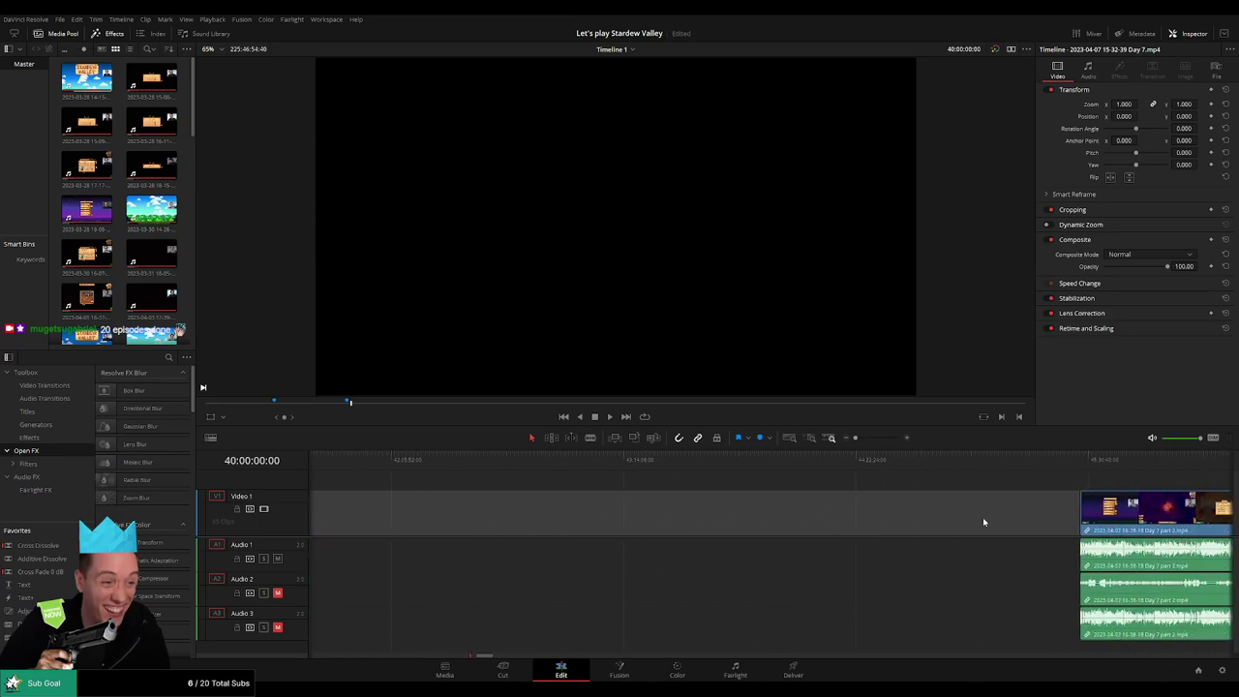
pyautogui.moveTo(1164, 521); pyautogui.dragTo(464, 530)
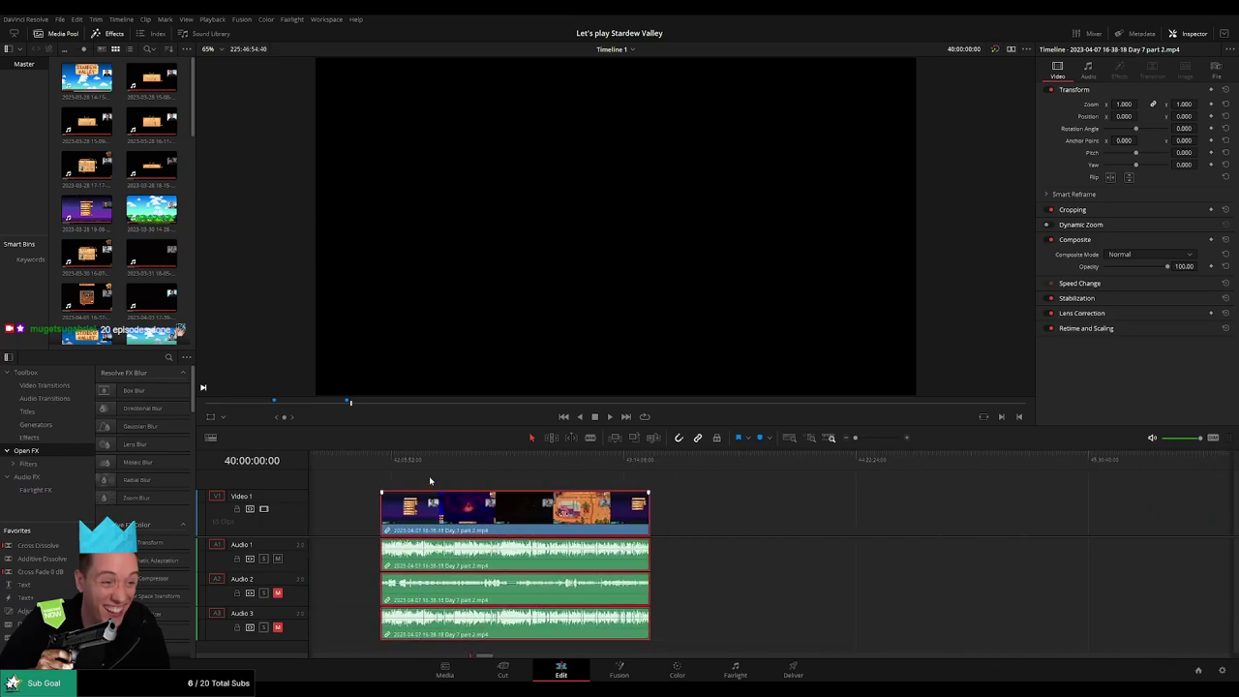
pyautogui.moveTo(392, 480); pyautogui.dragTo(575, 487)
pyautogui.press('space')
pyautogui.moveTo(856, 438); pyautogui.dragTo(887, 486)
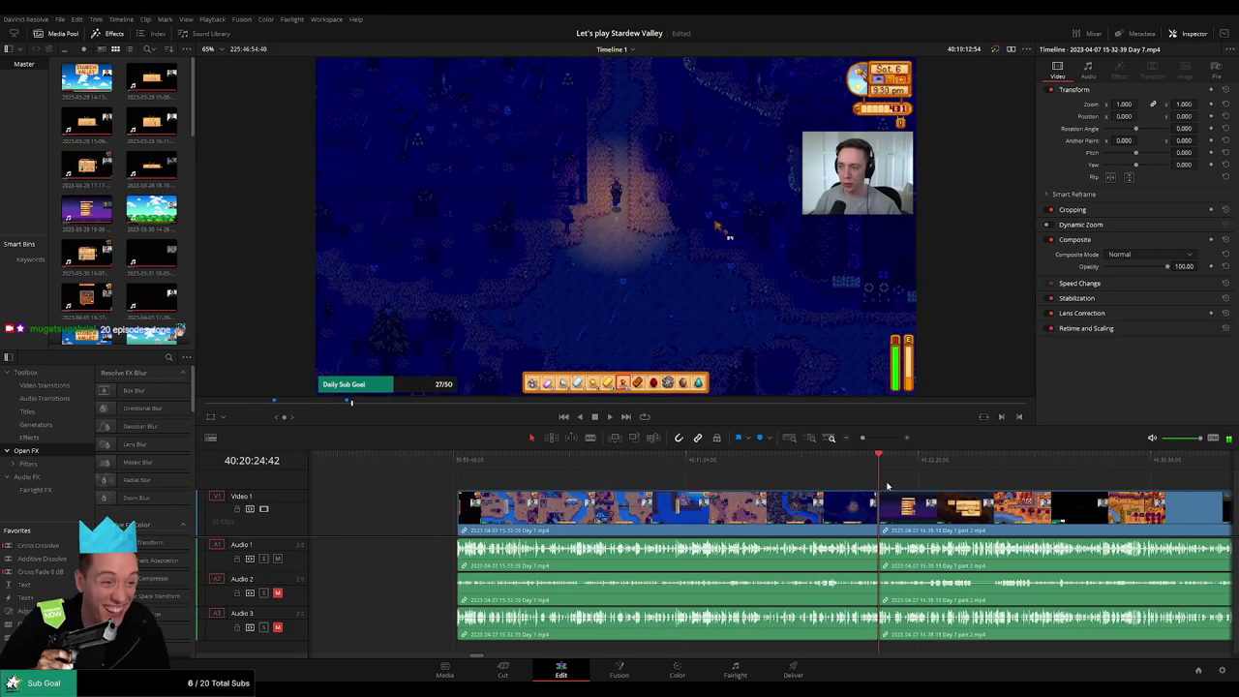
# - Add transitions on the video and all audio tracks where Day 7 meets Day 7 part 2, and play from the join
pyautogui.moveTo(862, 438); pyautogui.dragTo(876, 438)
pyautogui.press('space')
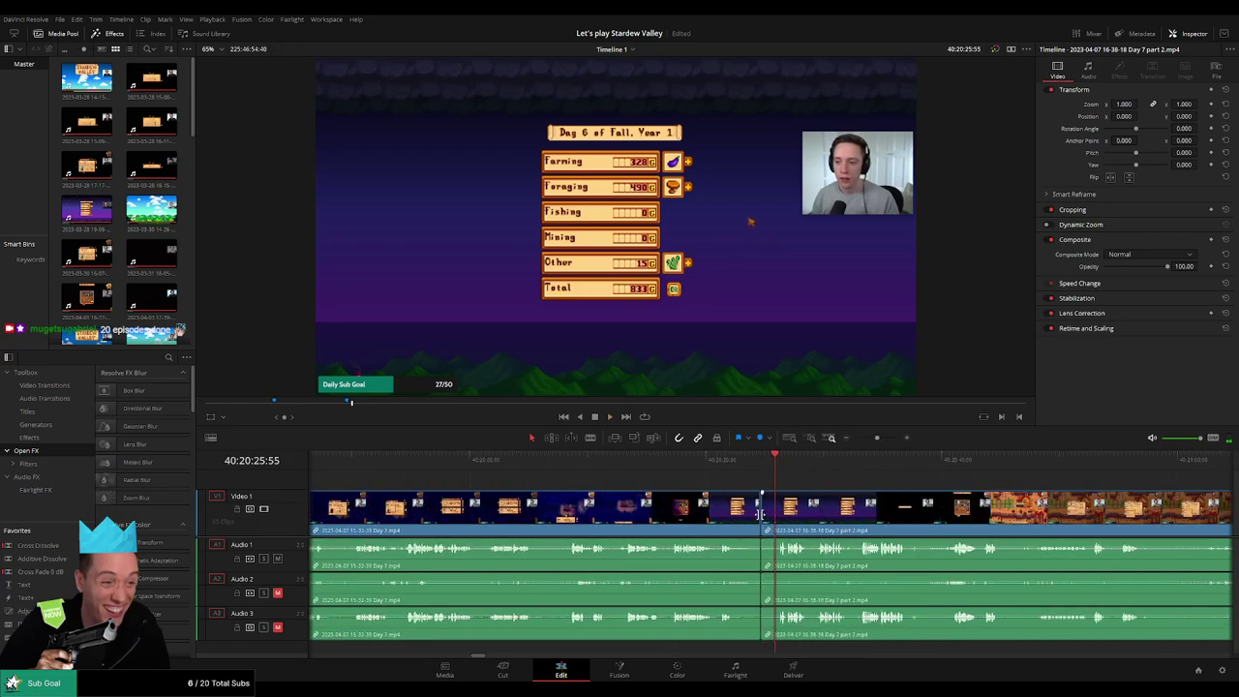
pyautogui.click(761, 517)
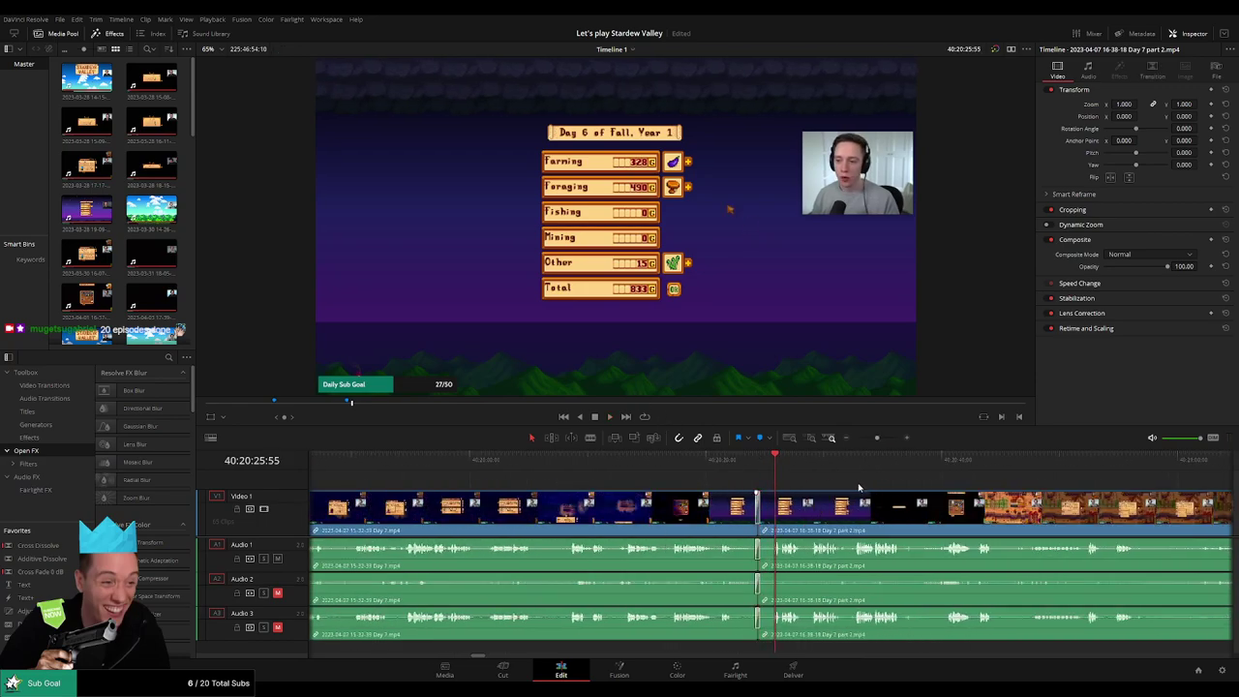
pyautogui.press('space')
# - Play through the Day 7 part 2 clip around 40:52:00:00 to find a pause suitable for ending the episode
pyautogui.moveTo(877, 439); pyautogui.dragTo(857, 439)
pyautogui.moveTo(841, 480); pyautogui.dragTo(679, 483)
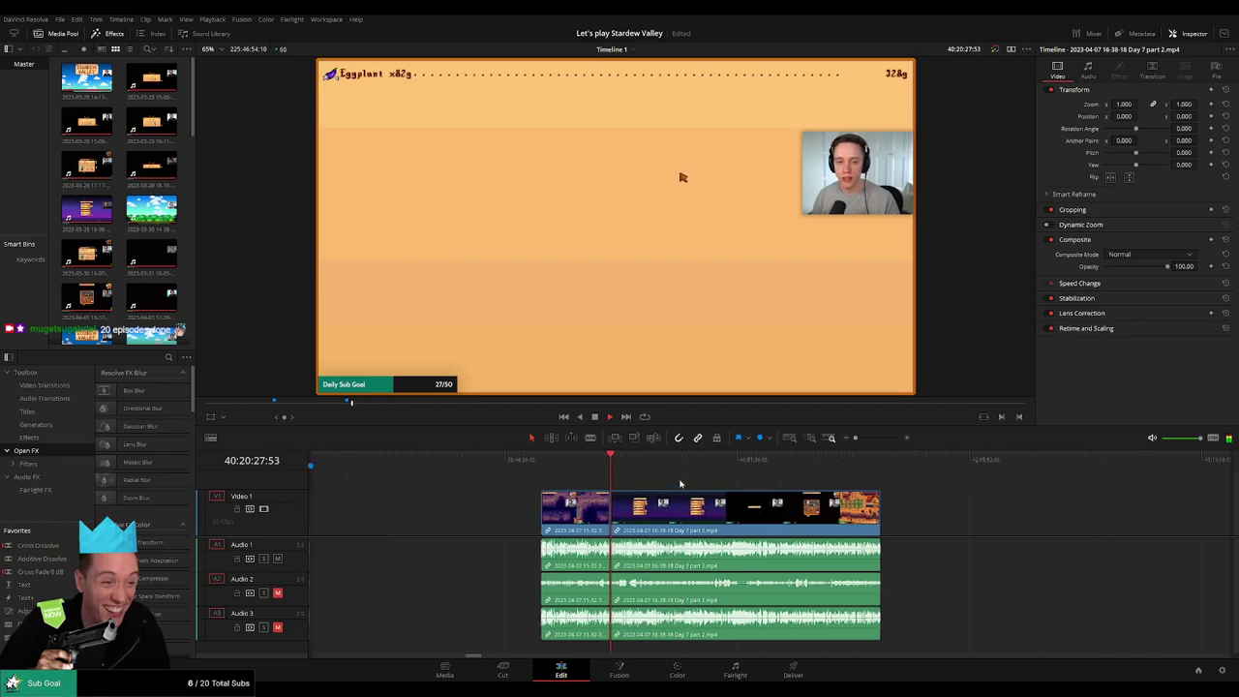
pyautogui.hscroll(2, 585, 475)
pyautogui.moveTo(543, 464); pyautogui.dragTo(652, 466)
pyautogui.moveTo(855, 438); pyautogui.dragTo(876, 438)
pyautogui.click(693, 459)
pyautogui.scroll(1, 697, 489)
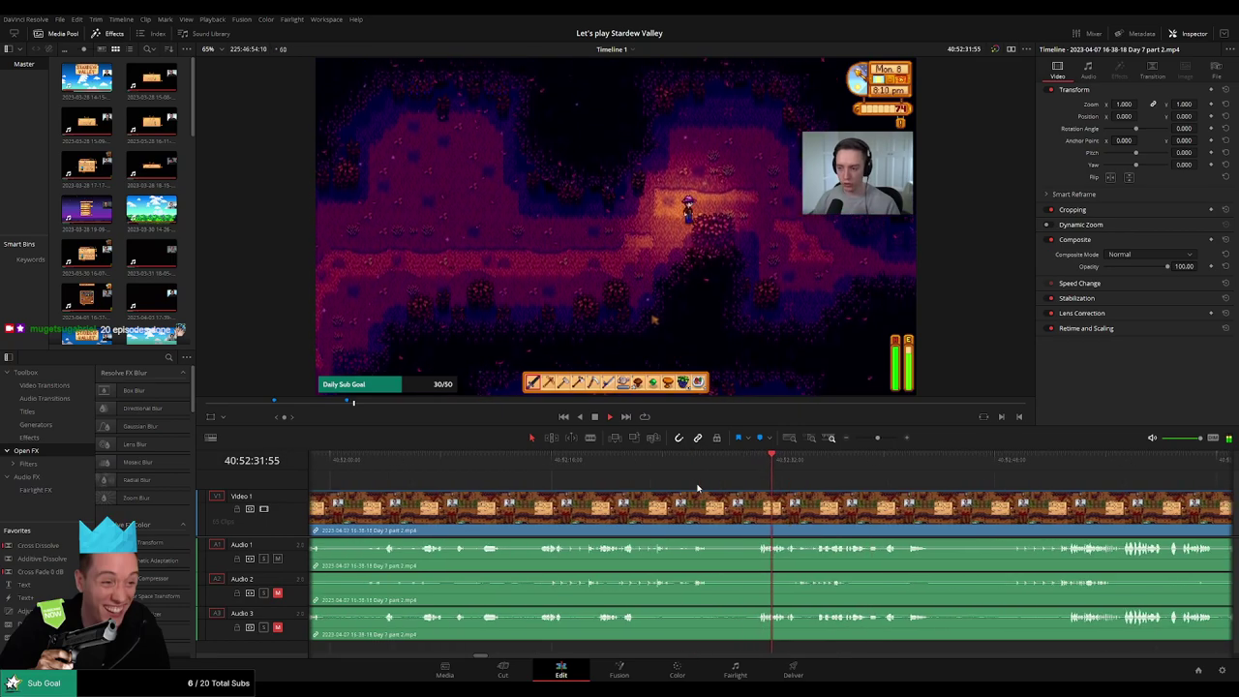
pyautogui.click(540, 470)
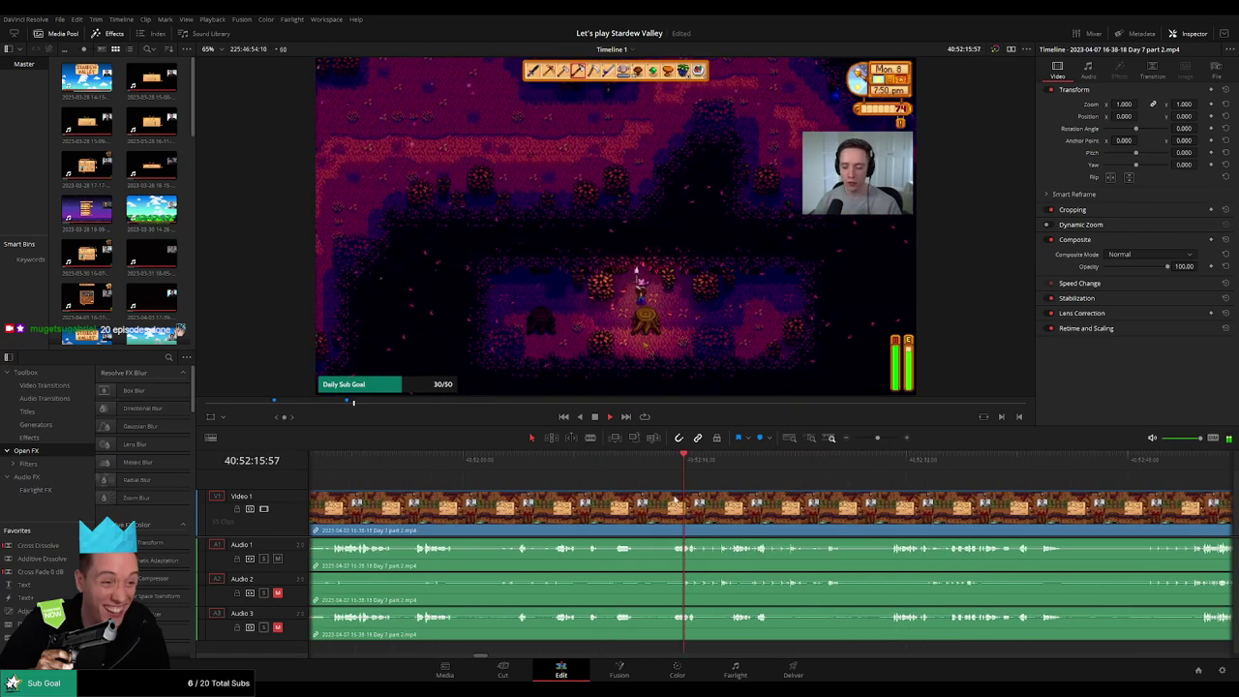
pyautogui.click(611, 474)
pyautogui.scroll(2, 614, 473)
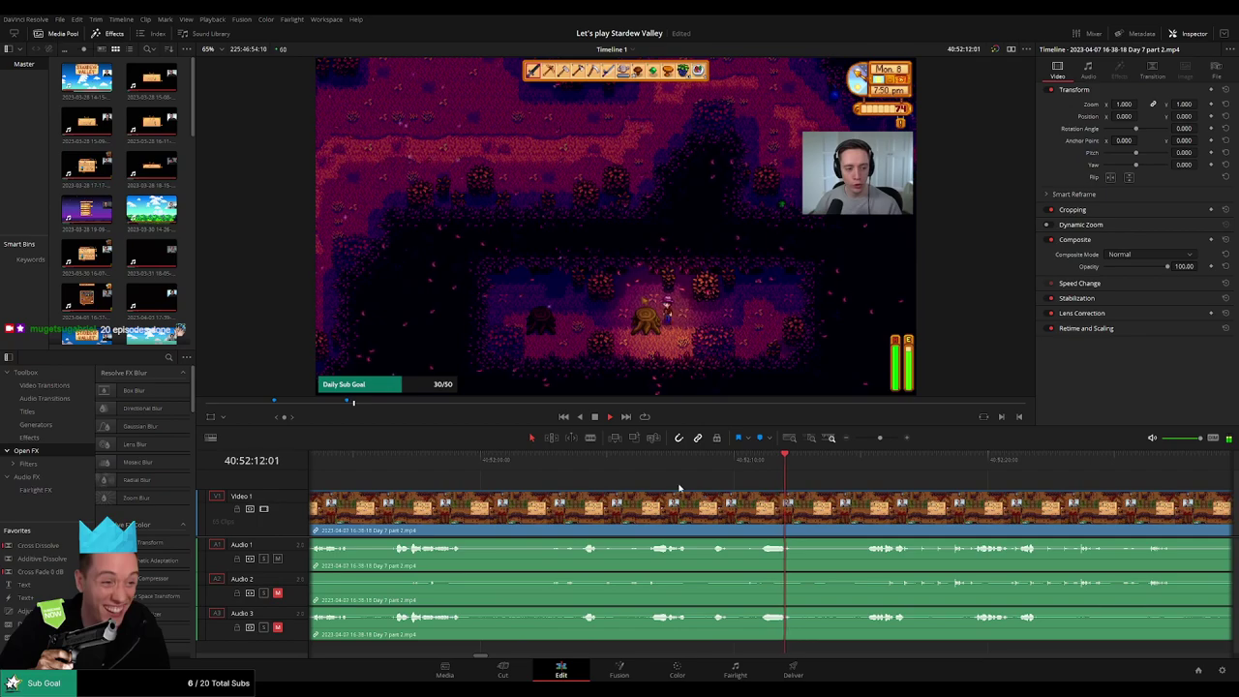
pyautogui.click(647, 471)
pyautogui.click(584, 472)
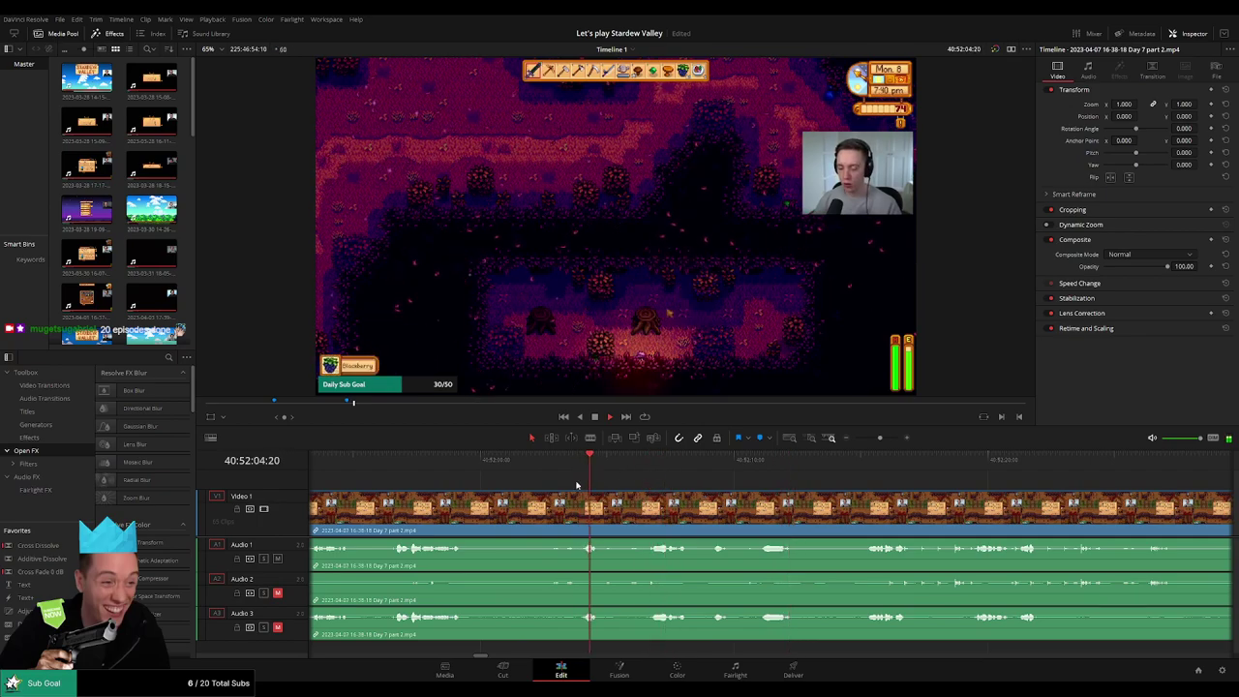
pyautogui.click(724, 472)
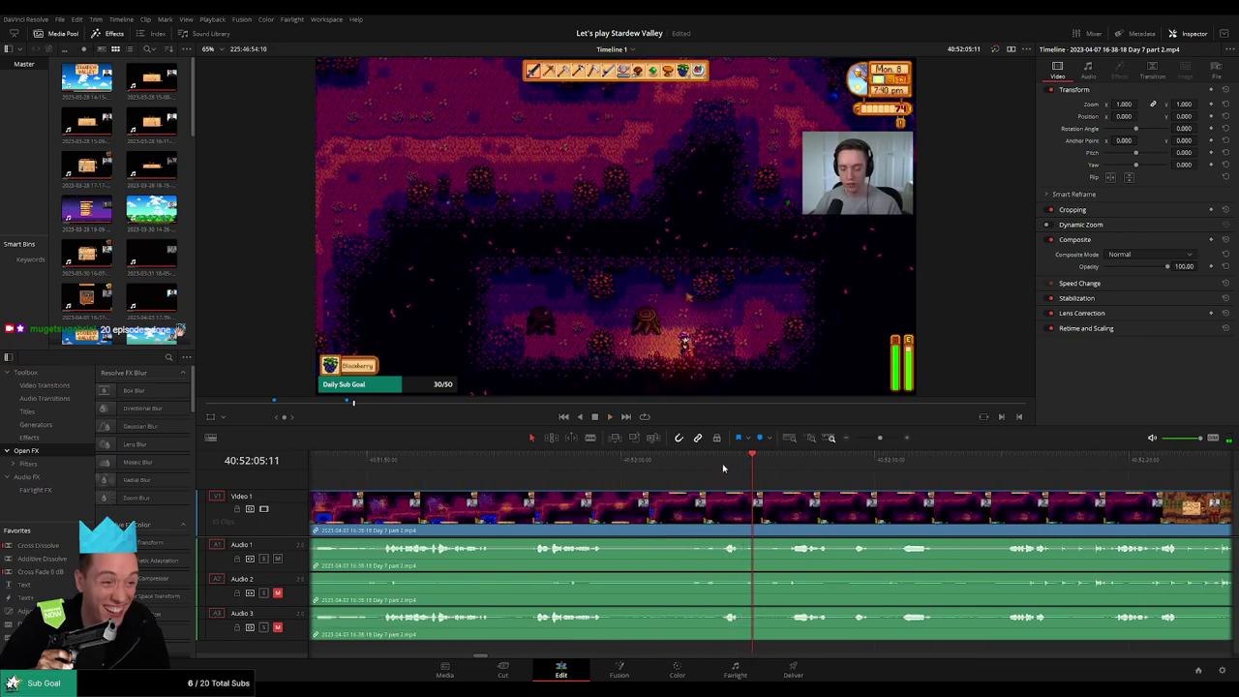
# - Set the playhead to 40:52:02:30 and split the Day 7 part 2 clip there on all tracks
pyautogui.moveTo(726, 468); pyautogui.dragTo(691, 471)
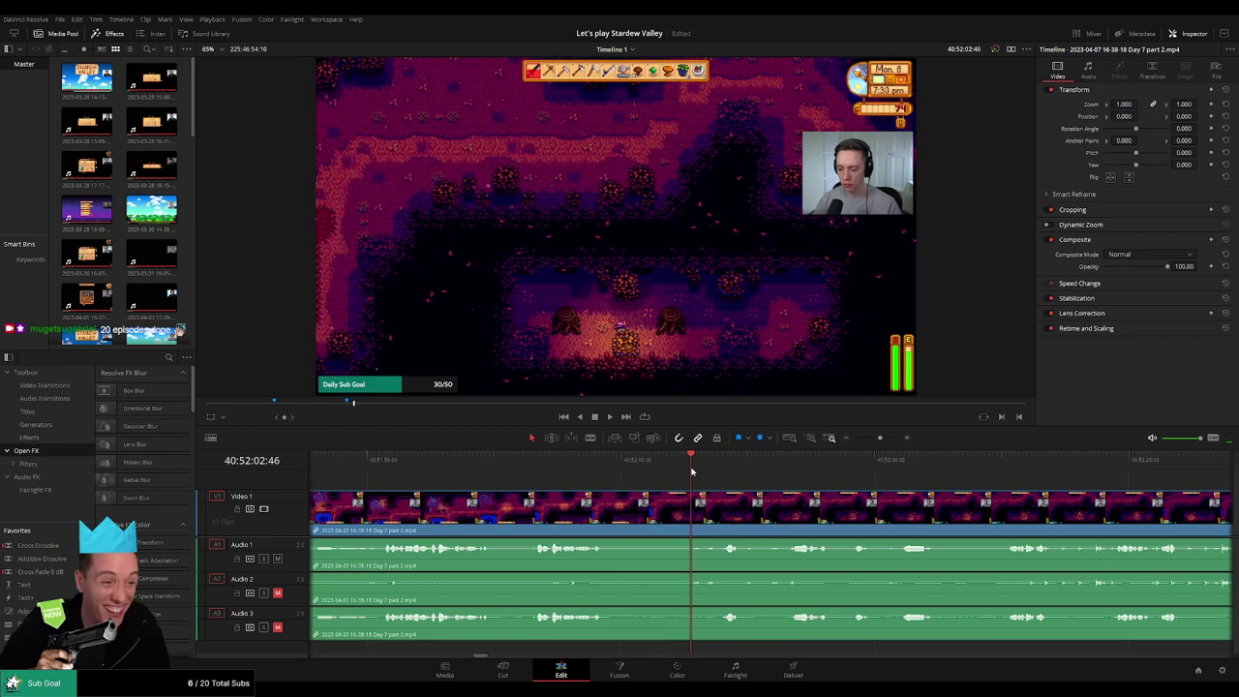
pyautogui.press('Left')
pyautogui.press('Left')
pyautogui.press('Left')
pyautogui.press('Left')
pyautogui.press('Left')
pyautogui.press('Left')
pyautogui.press('Left')
pyautogui.press('Left')
pyautogui.press('Left')
pyautogui.press('Left')
pyautogui.press('Left')
pyautogui.press('Left')
pyautogui.press('Left')
pyautogui.press('Left')
pyautogui.press('Left')
pyautogui.press('Left')
pyautogui.press('Left')
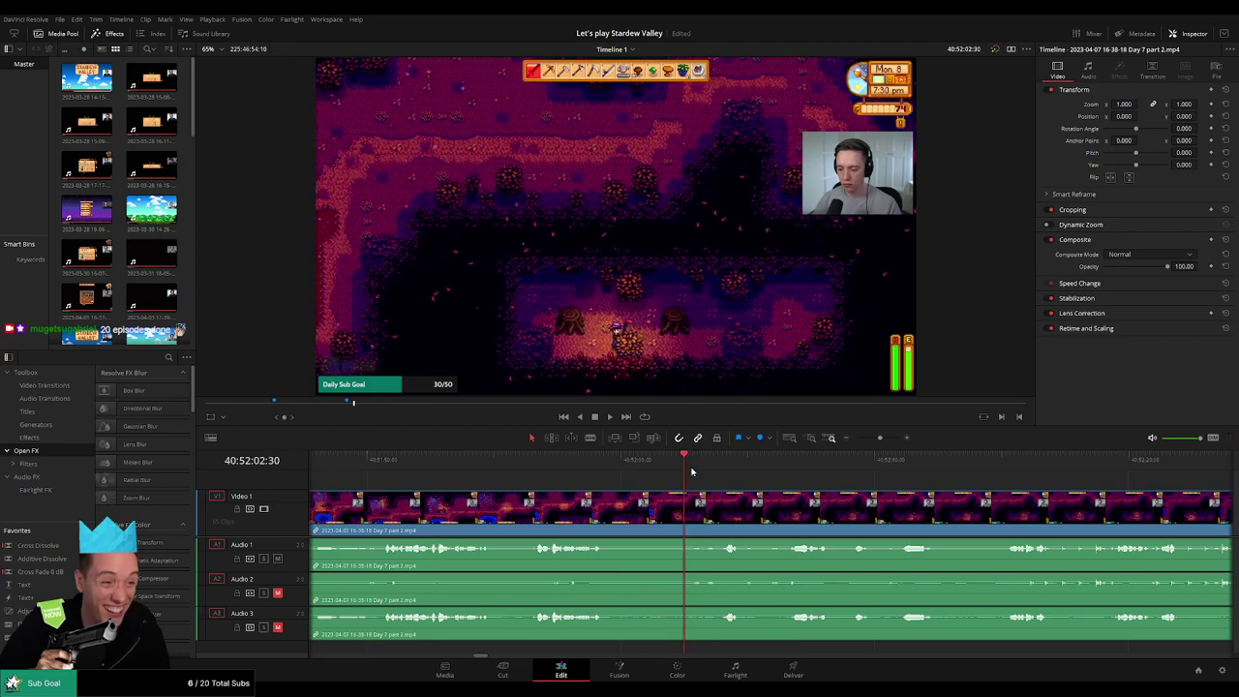
pyautogui.hotkey('ctrl', 'b')
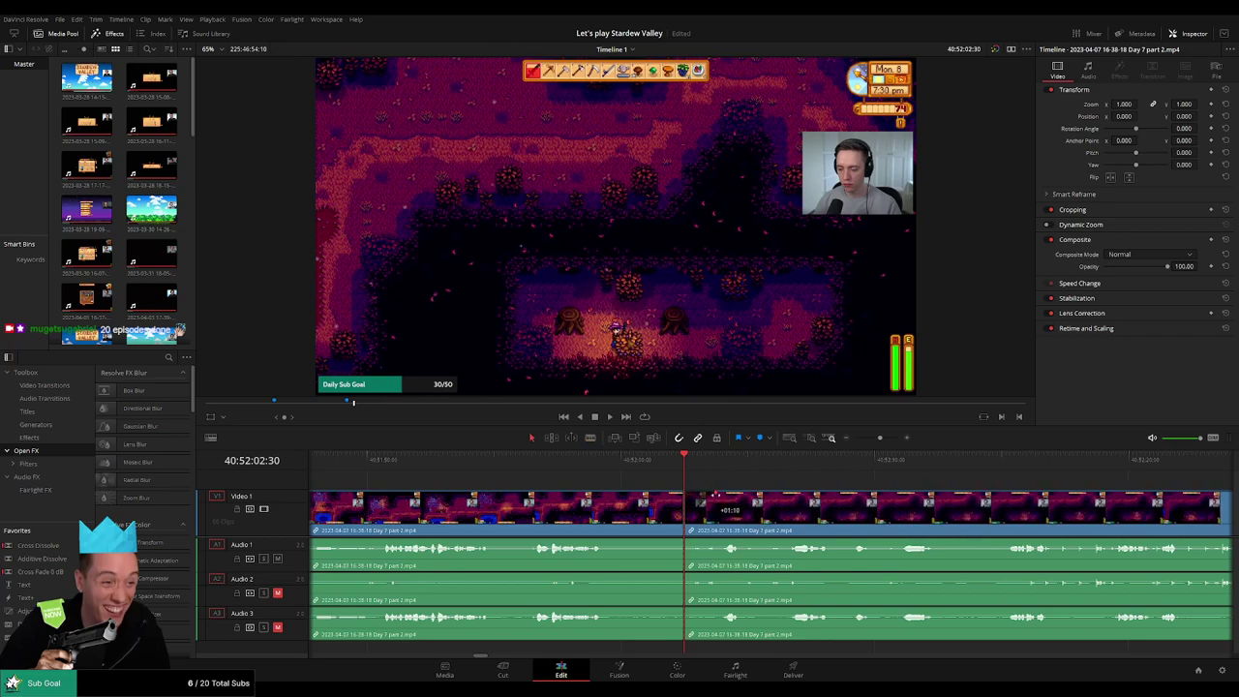
# - Fade the picture out before and in after the Day 7 part 2 cut at 40:52:02:30
pyautogui.moveTo(714, 495); pyautogui.dragTo(714, 494)
pyautogui.moveTo(879, 439)
pyautogui.mouseDown()
pyautogui.moveTo(865, 441)
pyautogui.moveTo(881, 469)
pyautogui.moveTo(877, 442)
pyautogui.moveTo(885, 458)
pyautogui.mouseUp()
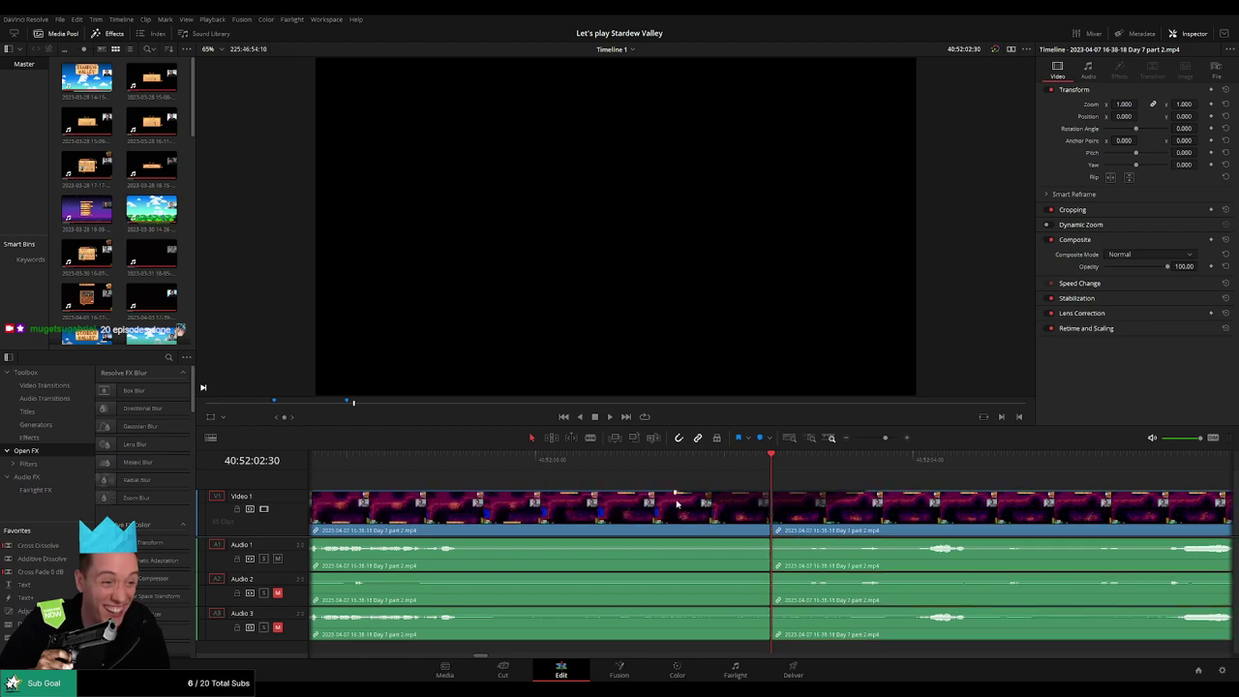
pyautogui.press('space')
pyautogui.click(771, 469)
# - Add fade-outs and fade-ins of about 55 frames on all three audio tracks at the 40:52:02:30 cut
pyautogui.moveTo(769, 540); pyautogui.dragTo(672, 541)
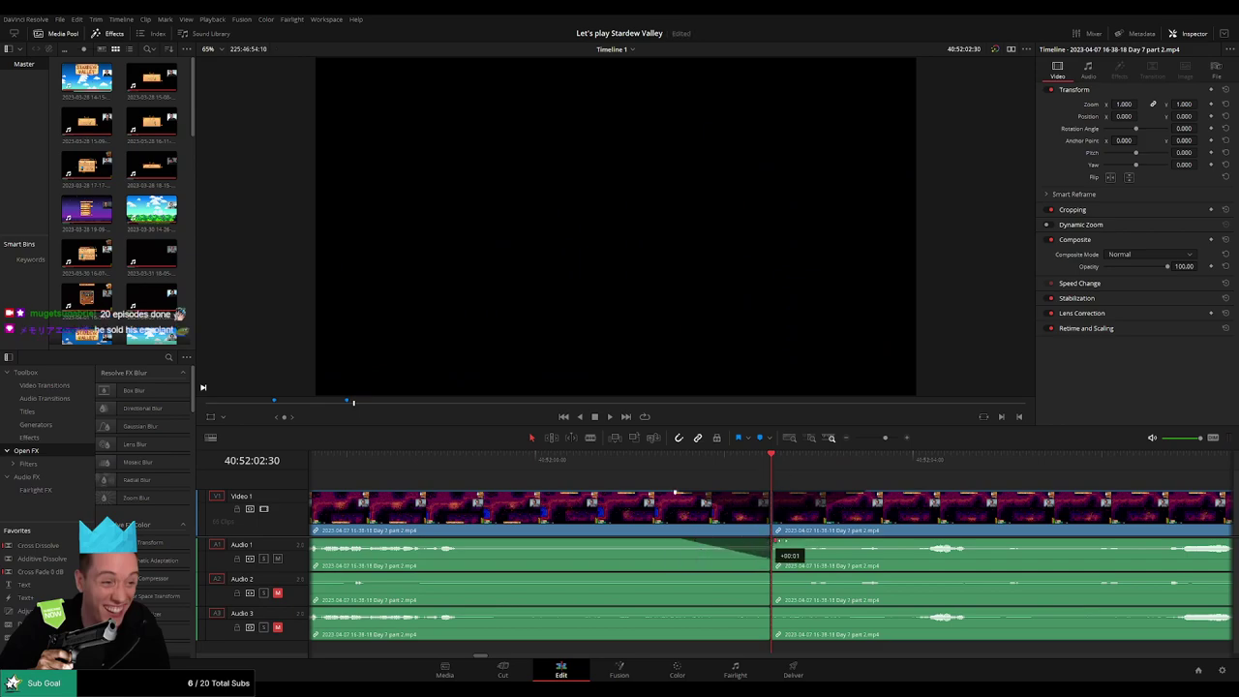
pyautogui.moveTo(776, 548); pyautogui.dragTo(867, 548)
pyautogui.moveTo(772, 575); pyautogui.dragTo(681, 576)
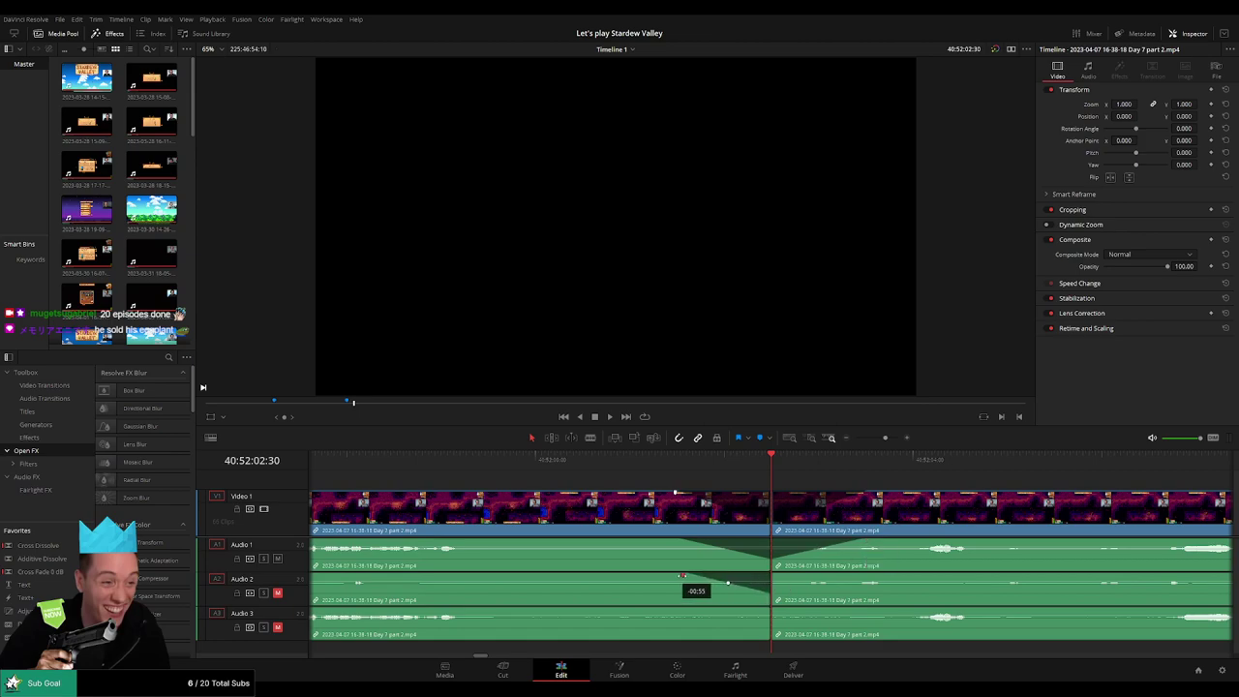
pyautogui.moveTo(772, 576); pyautogui.dragTo(858, 577)
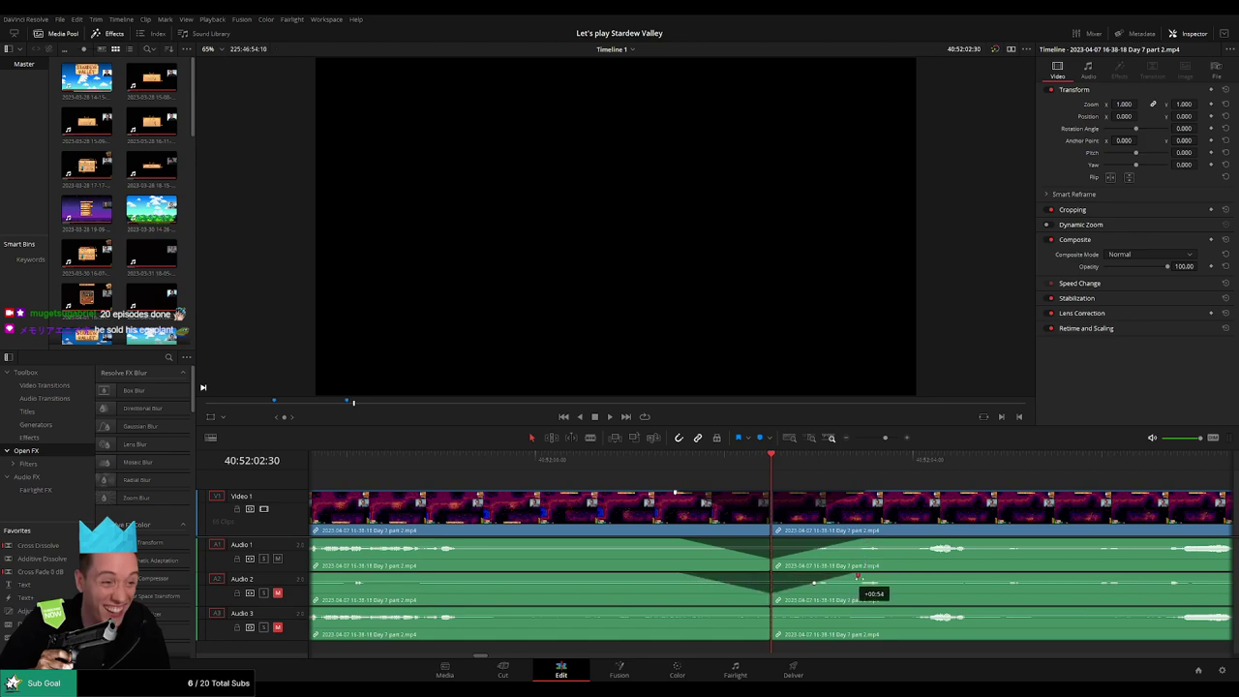
pyautogui.moveTo(766, 608); pyautogui.dragTo(686, 610)
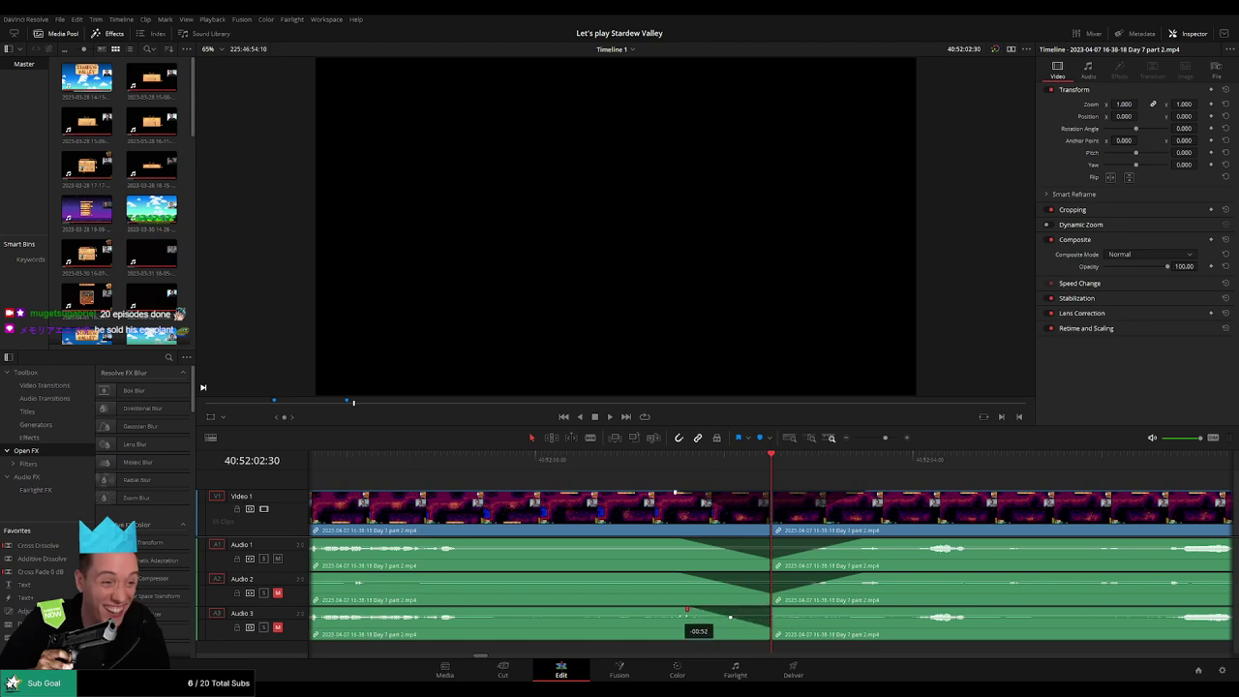
pyautogui.moveTo(774, 610); pyautogui.dragTo(862, 609)
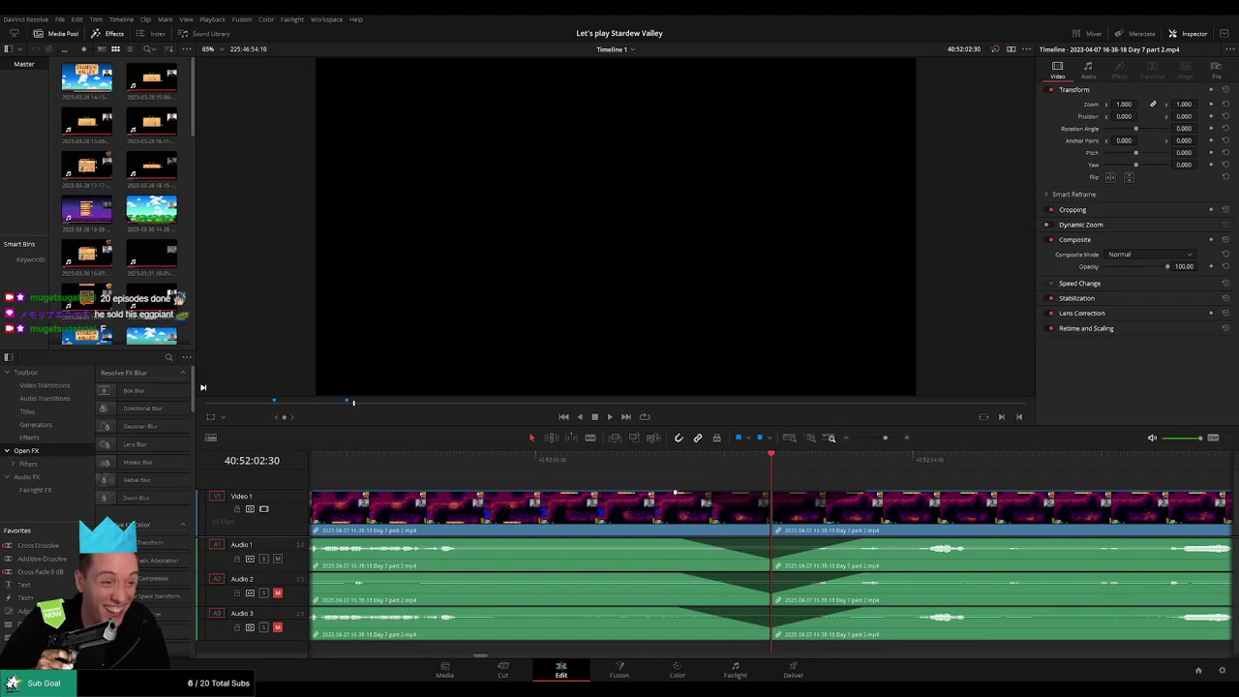
# - Move the rest of the Day 7 part 2 clip to start at 42:00:00:00 and play from its beginning
pyautogui.moveTo(885, 439); pyautogui.dragTo(851, 443)
pyautogui.hscroll(2, 716, 490)
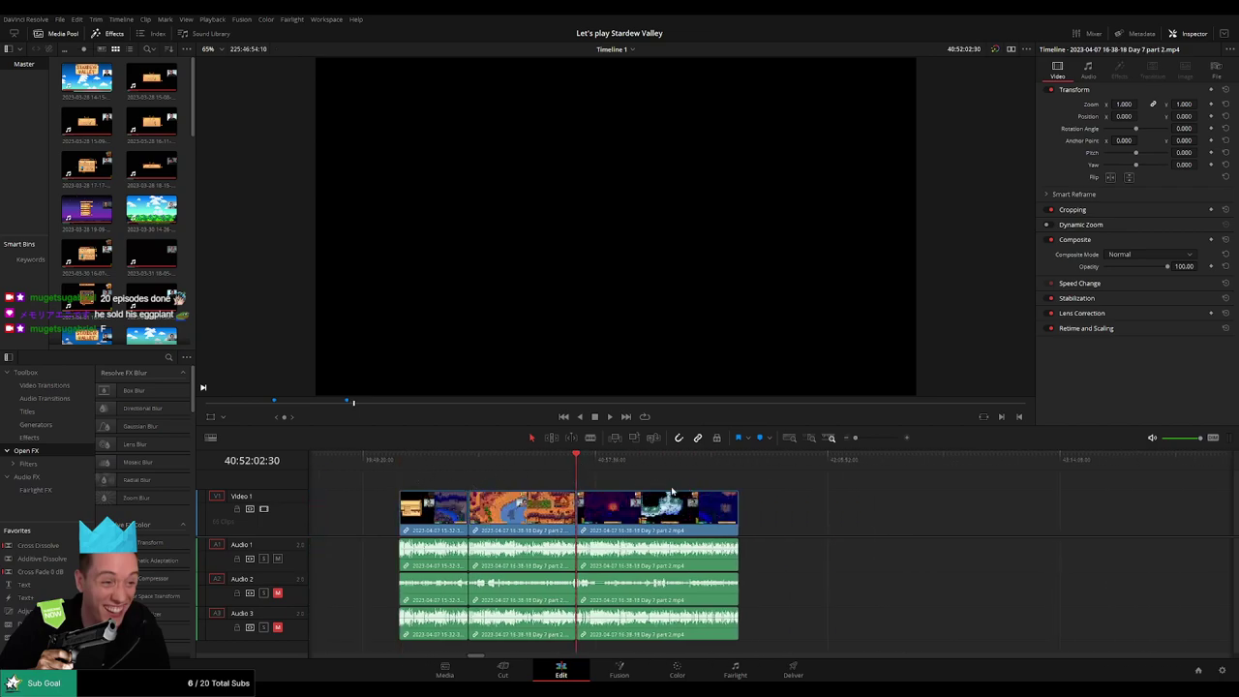
pyautogui.hscroll(5, 446, 480)
pyautogui.hscroll(-10, 446, 480)
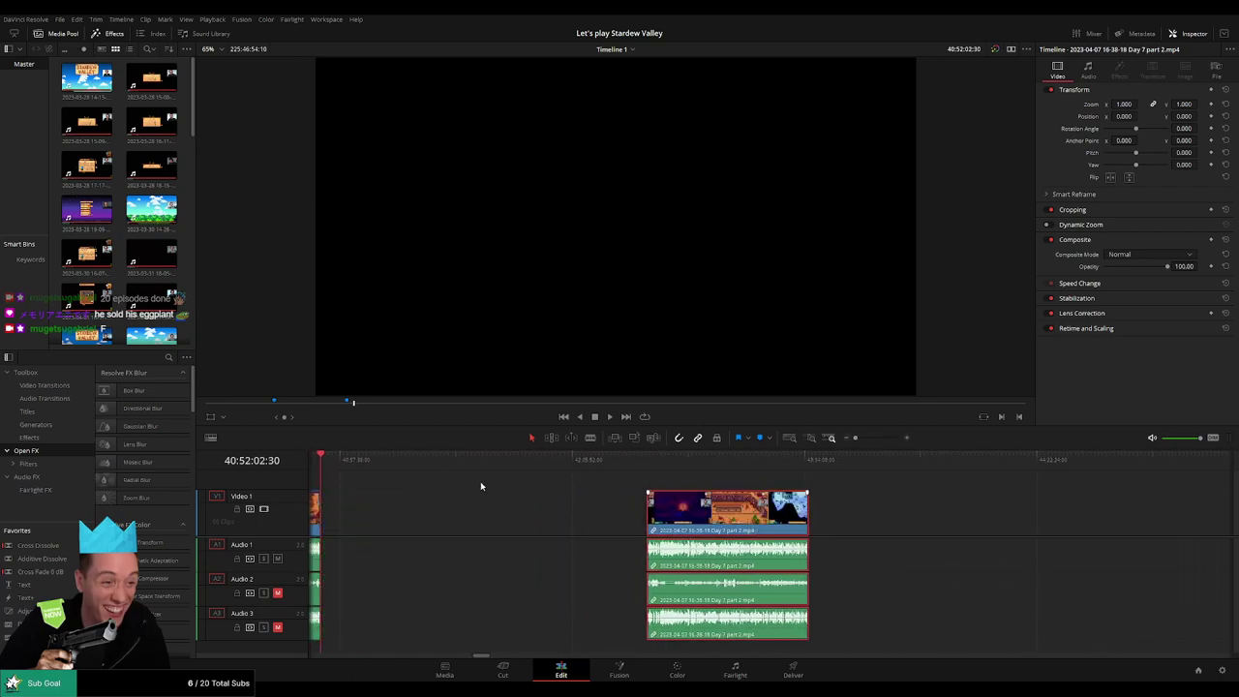
pyautogui.moveTo(491, 461); pyautogui.dragTo(762, 467)
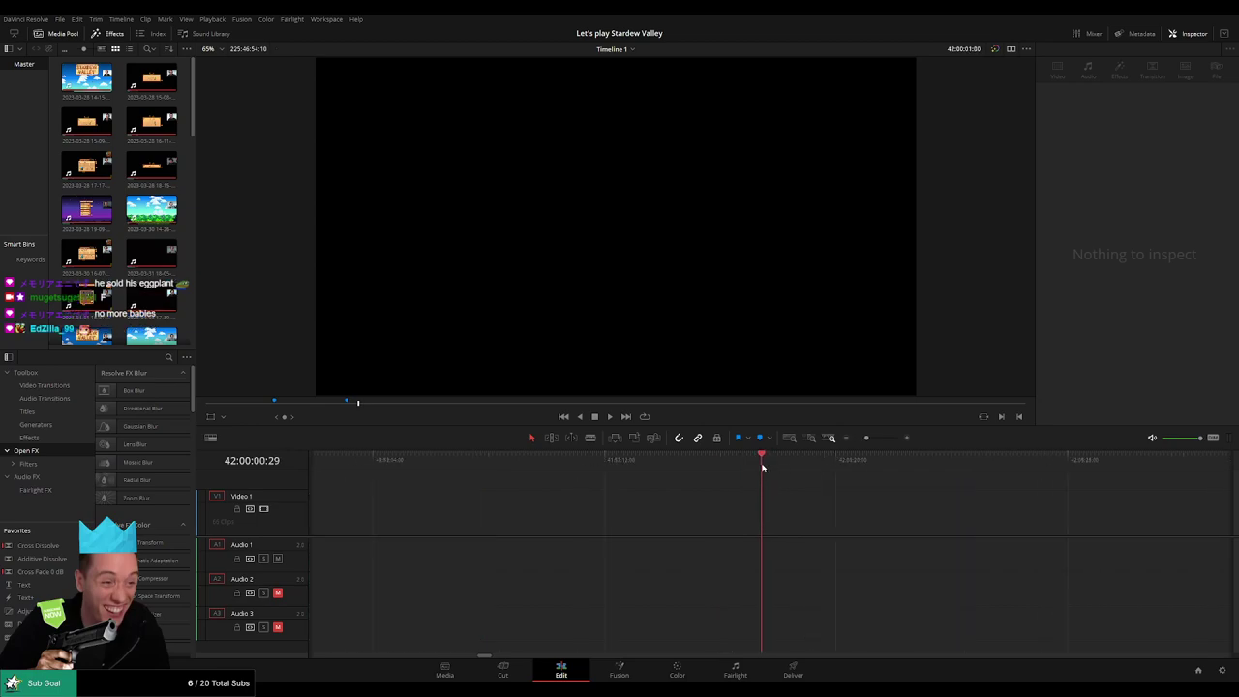
pyautogui.moveTo(867, 437); pyautogui.dragTo(855, 439)
pyautogui.moveTo(894, 505); pyautogui.dragTo(807, 505)
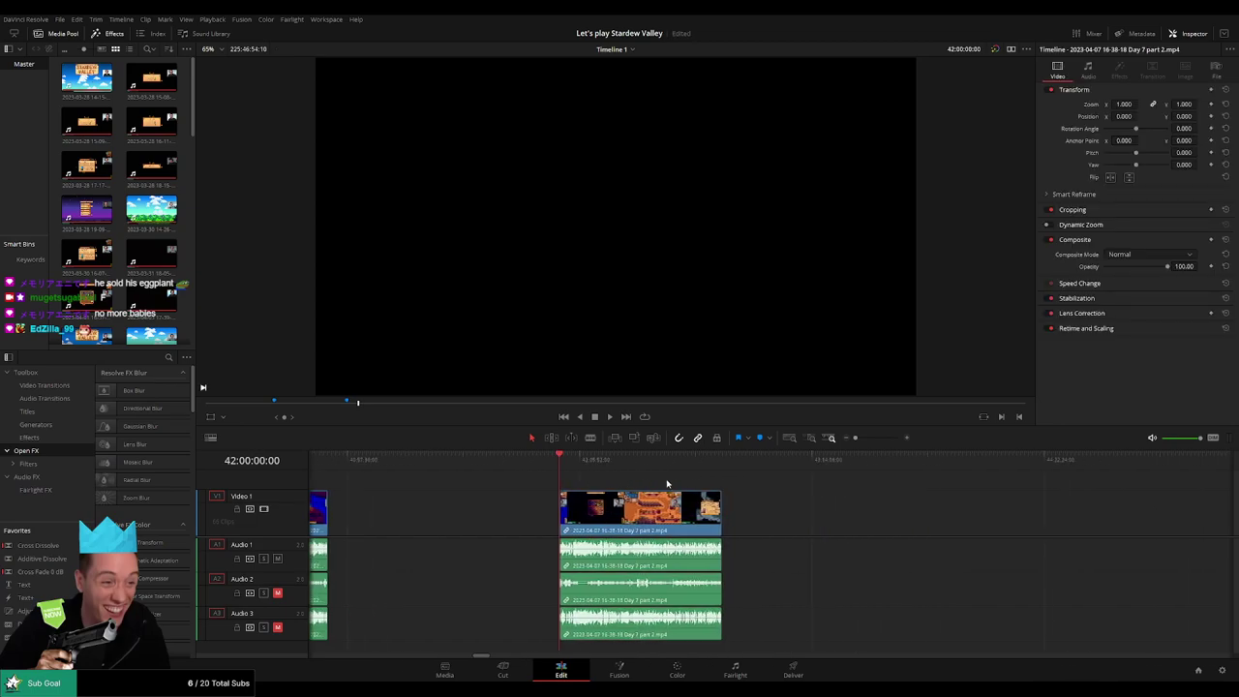
pyautogui.press('space')
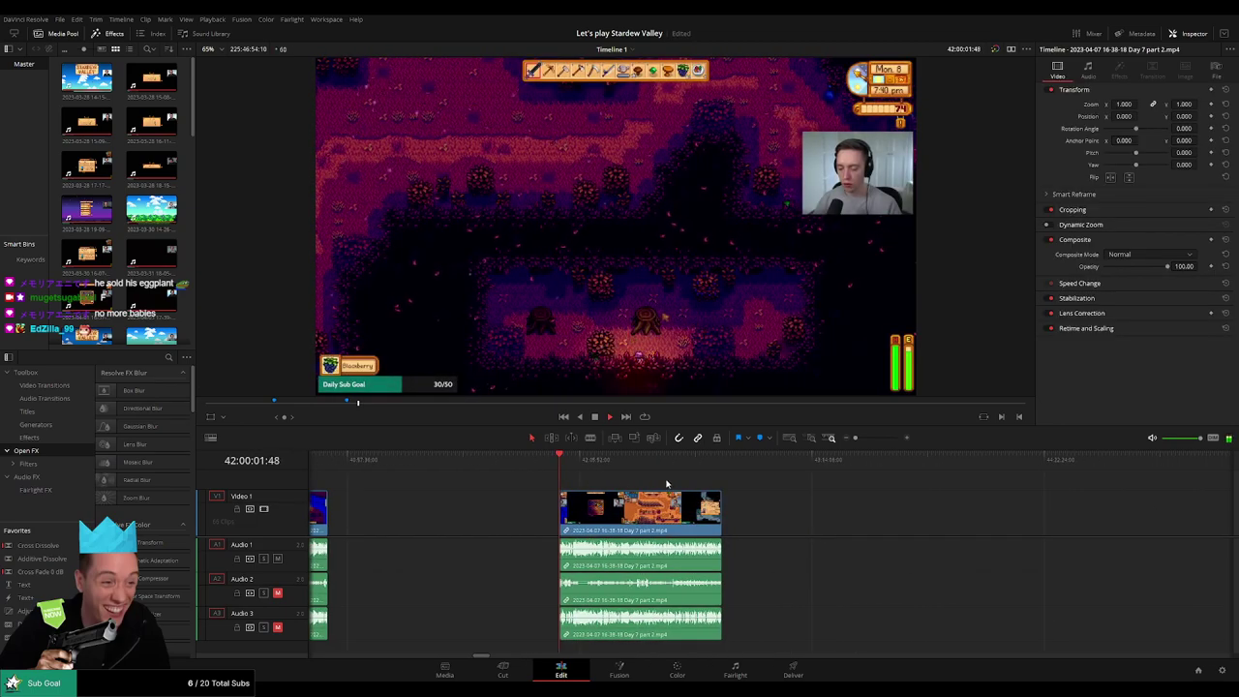
# - Place the Day 8 clip directly against the end of the Day 7 part 2 segment that starts at 42:00:00:00
pyautogui.click(629, 469)
pyautogui.moveTo(635, 470); pyautogui.dragTo(717, 473)
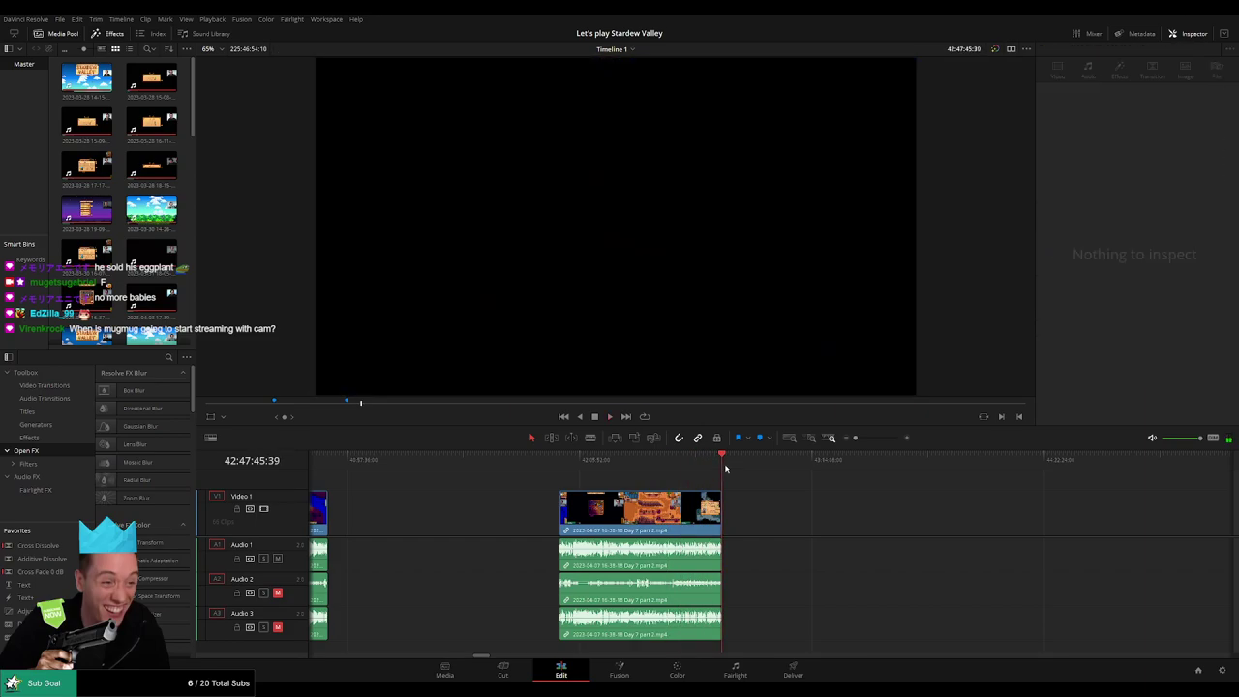
pyautogui.moveTo(849, 478); pyautogui.dragTo(548, 488)
pyautogui.moveTo(1101, 515); pyautogui.dragTo(565, 490)
pyautogui.moveTo(455, 492); pyautogui.dragTo(756, 514)
pyautogui.click(528, 516)
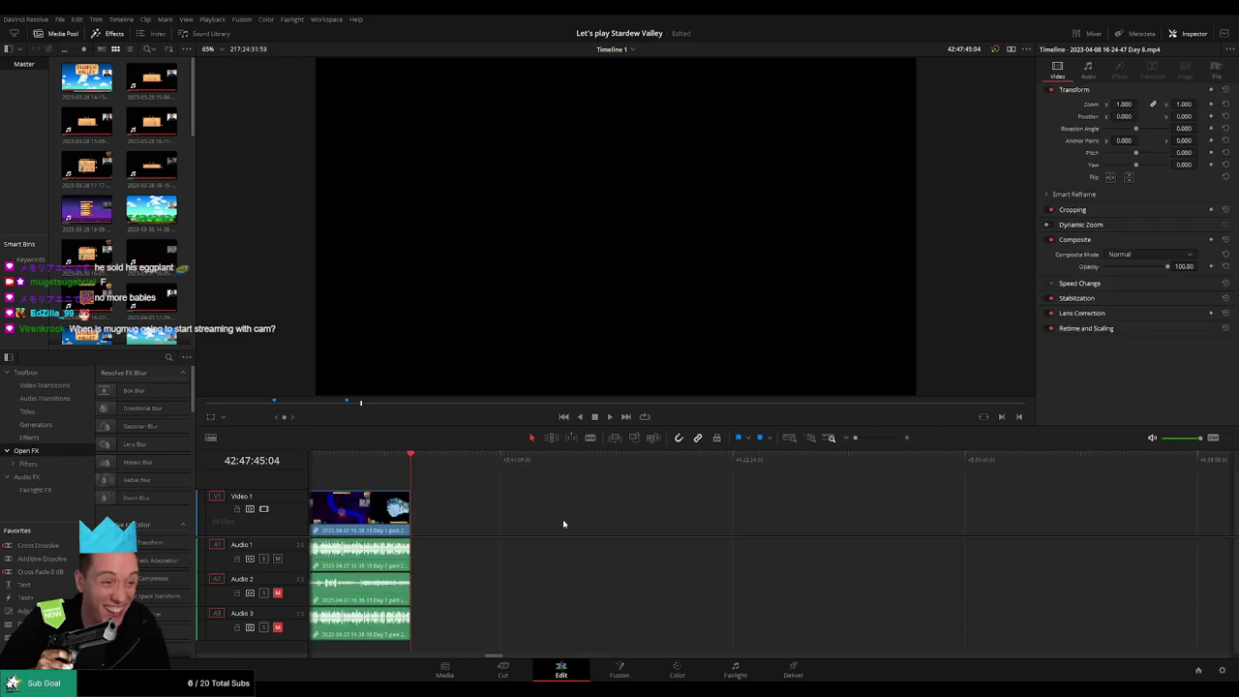
pyautogui.press('Delete')
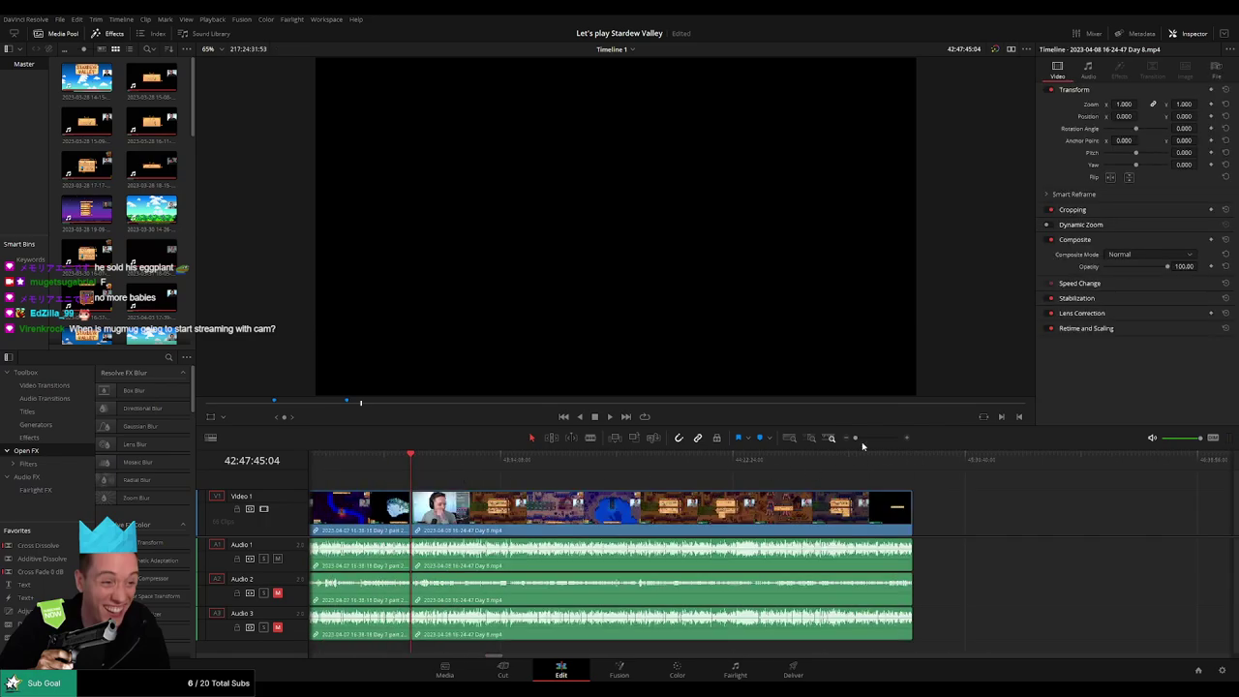
# - Add transitions on the video and all audio tracks where Day 7 part 2 meets Day 8, and play across the join
pyautogui.moveTo(862, 444); pyautogui.dragTo(883, 444)
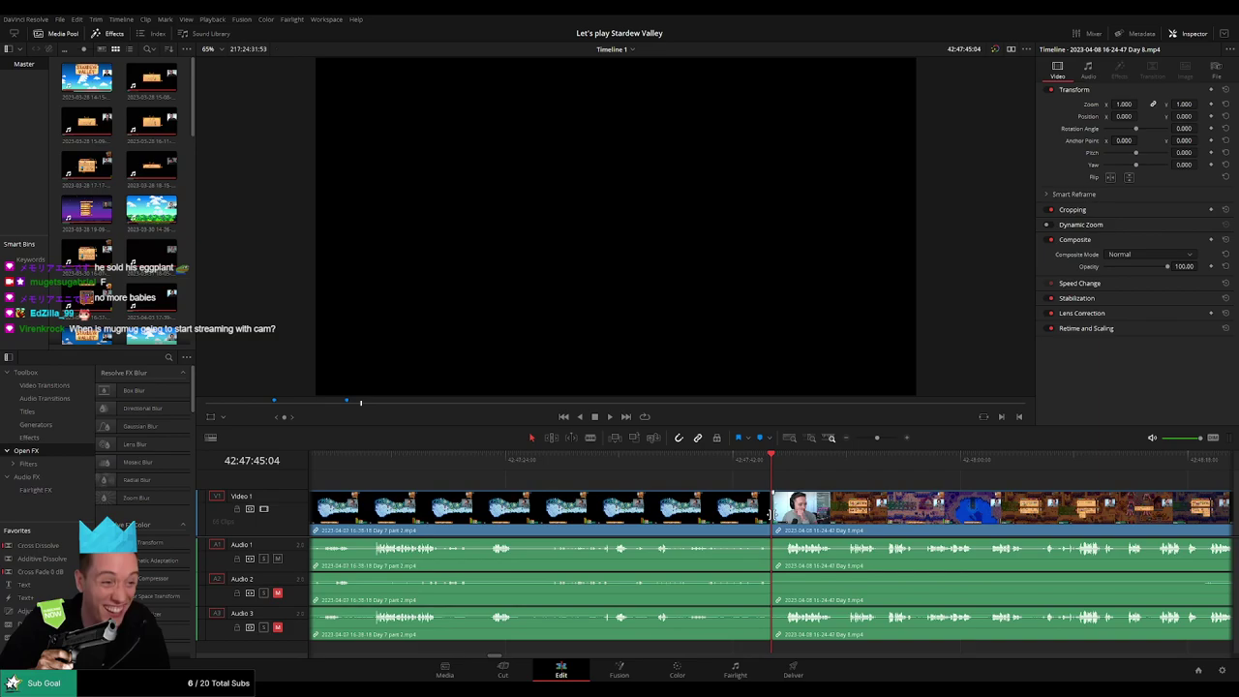
pyautogui.click(761, 469)
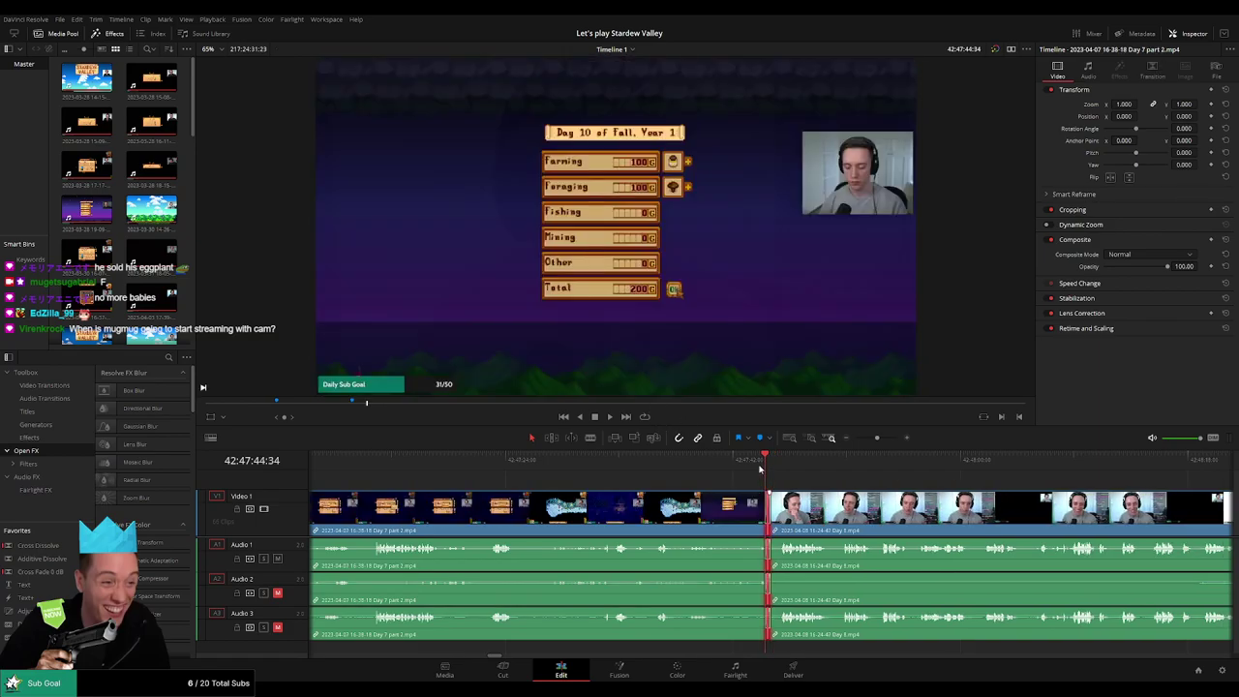
pyautogui.press('space')
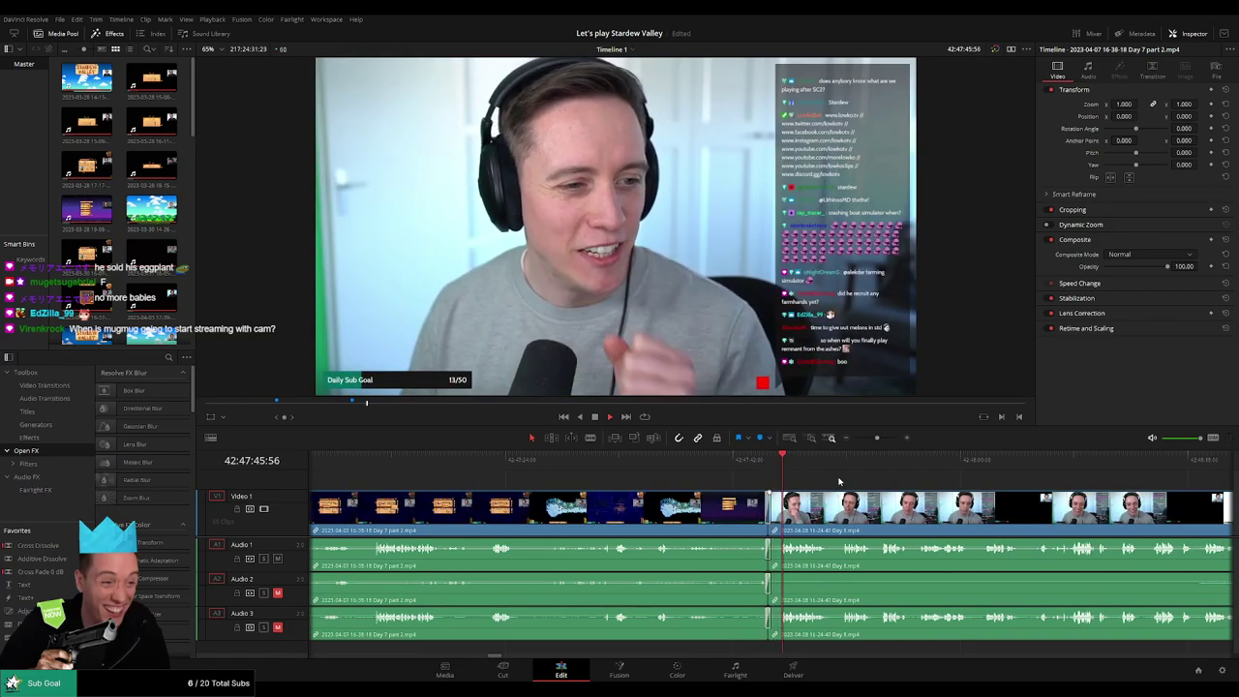
# - Play through the Day 8 clip around 42:52:00:00 to find a pause suitable for ending the episode
pyautogui.moveTo(877, 438)
pyautogui.mouseDown()
pyautogui.moveTo(855, 438)
pyautogui.moveTo(870, 438)
pyautogui.mouseUp()
pyautogui.click(622, 463)
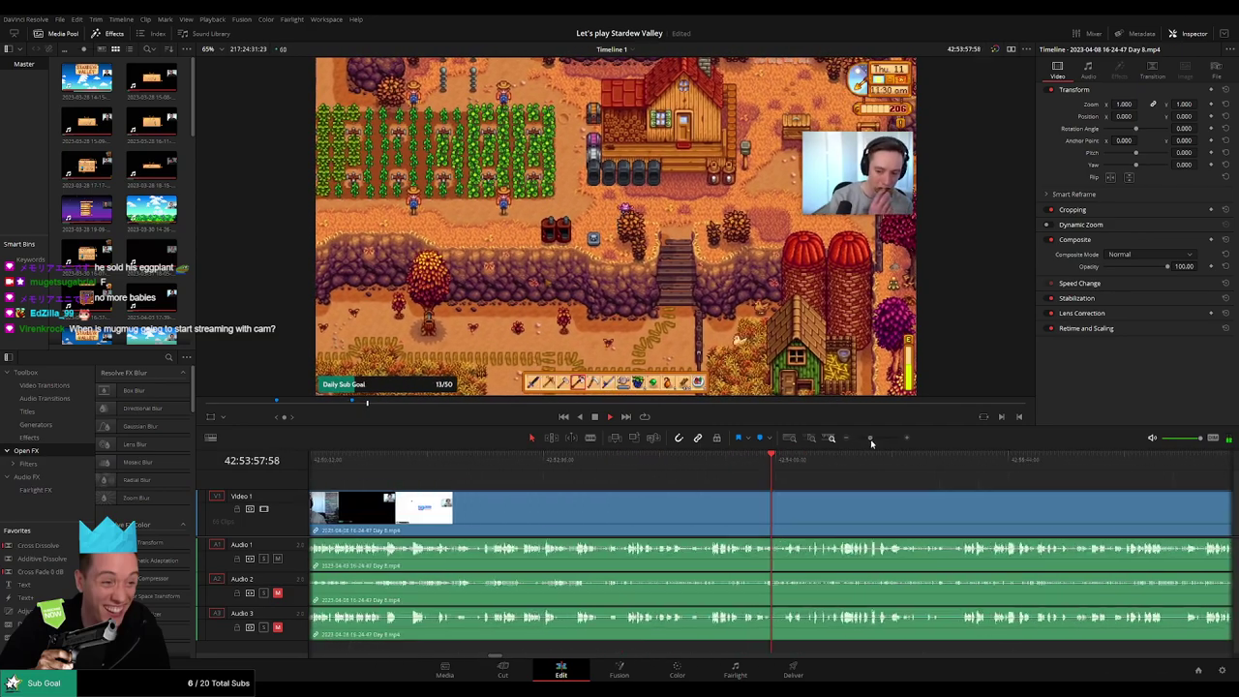
pyautogui.moveTo(684, 467); pyautogui.dragTo(531, 465)
pyautogui.click(484, 467)
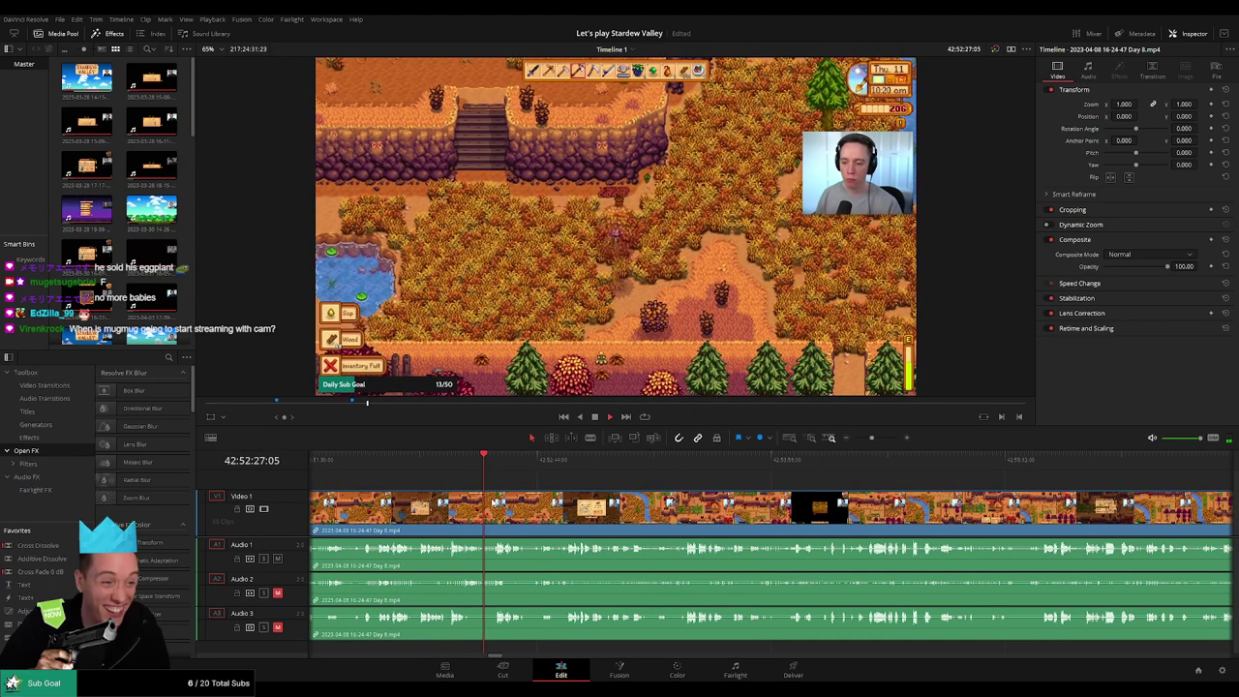
pyautogui.hscroll(-3, 608, 490)
pyautogui.click(611, 466)
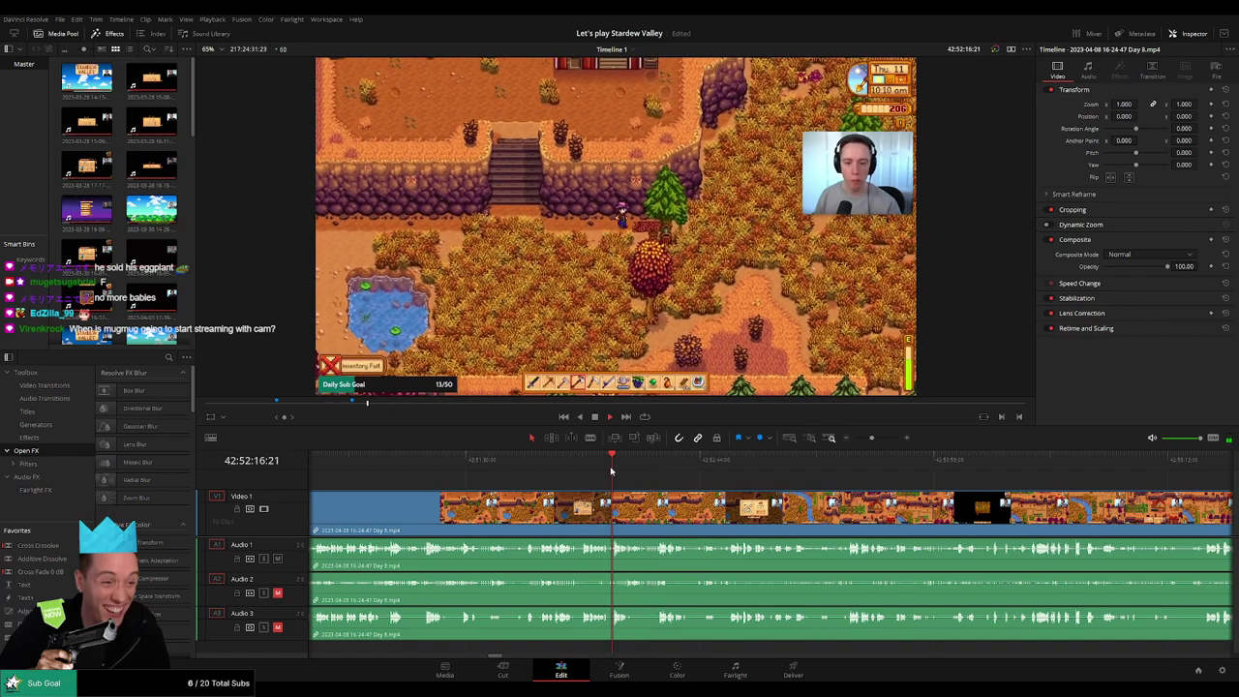
pyautogui.scroll(2, 668, 494)
pyautogui.scroll(3, 669, 494)
pyautogui.click(630, 468)
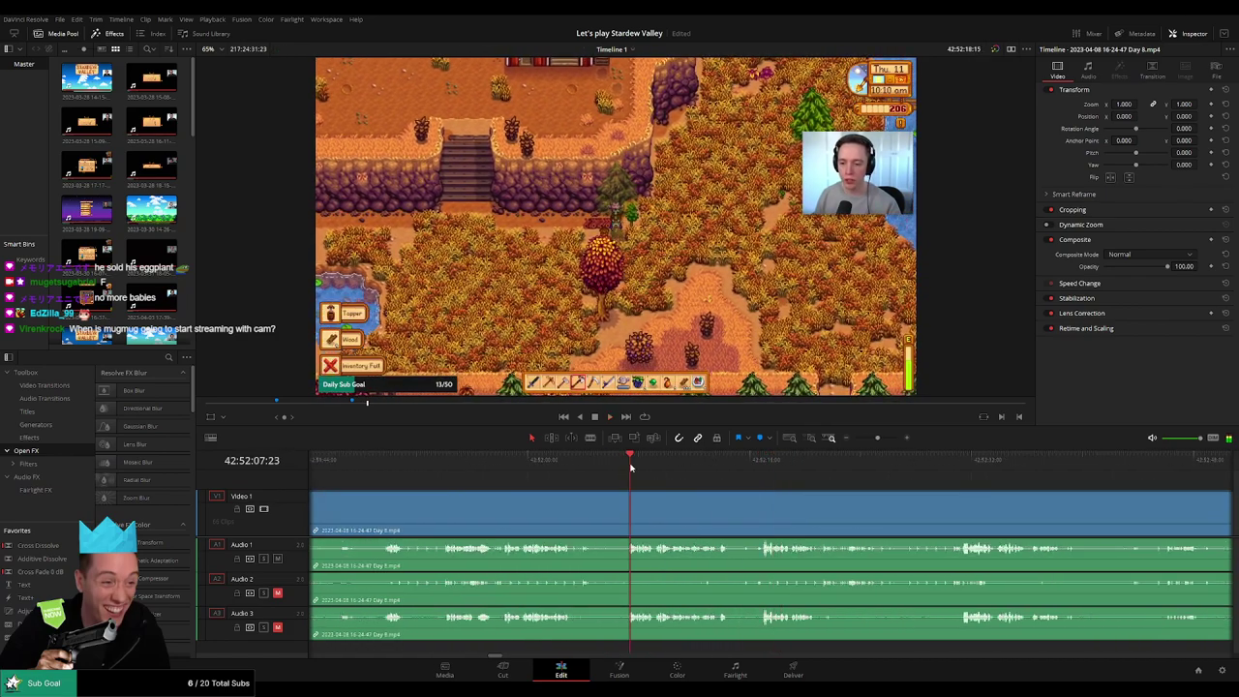
pyautogui.click(587, 470)
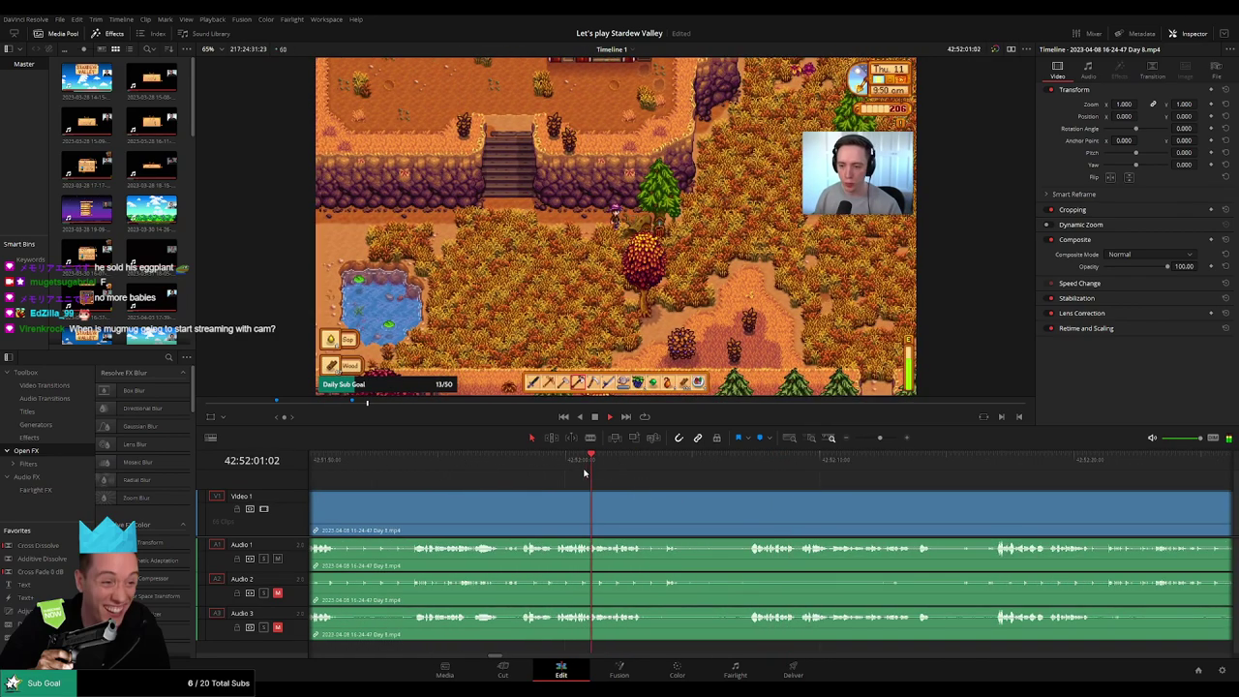
pyautogui.click(519, 471)
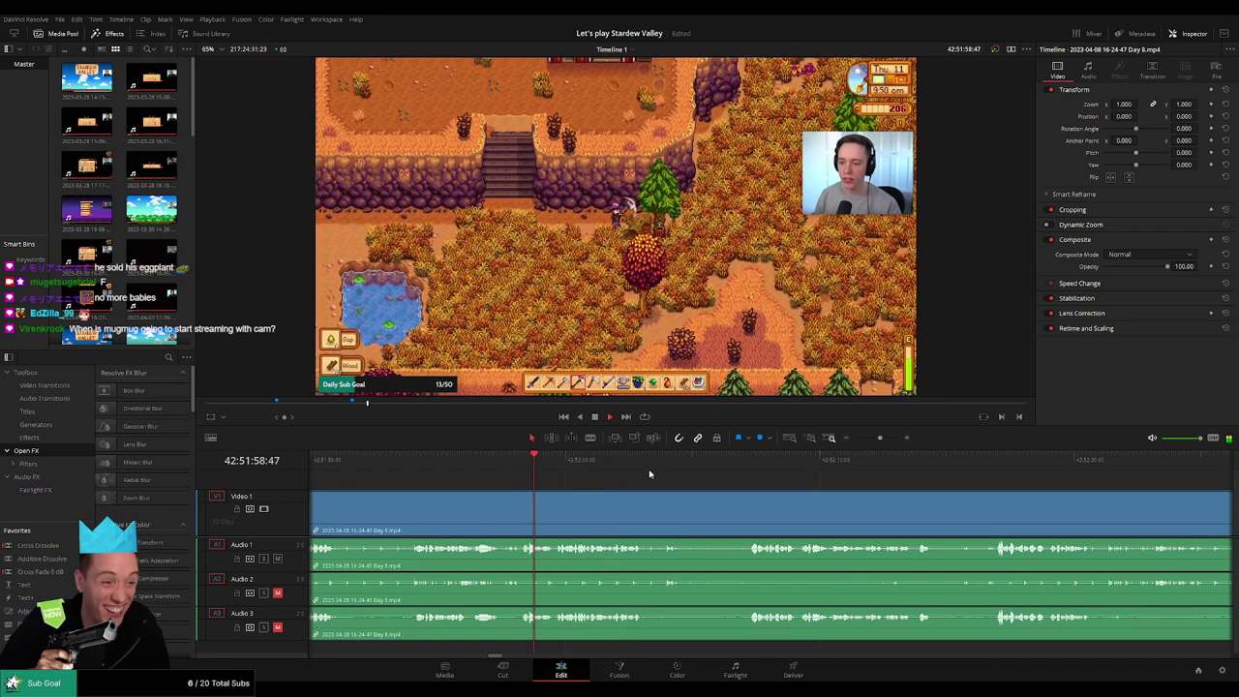
pyautogui.click(749, 470)
pyautogui.moveTo(857, 503); pyautogui.dragTo(703, 490)
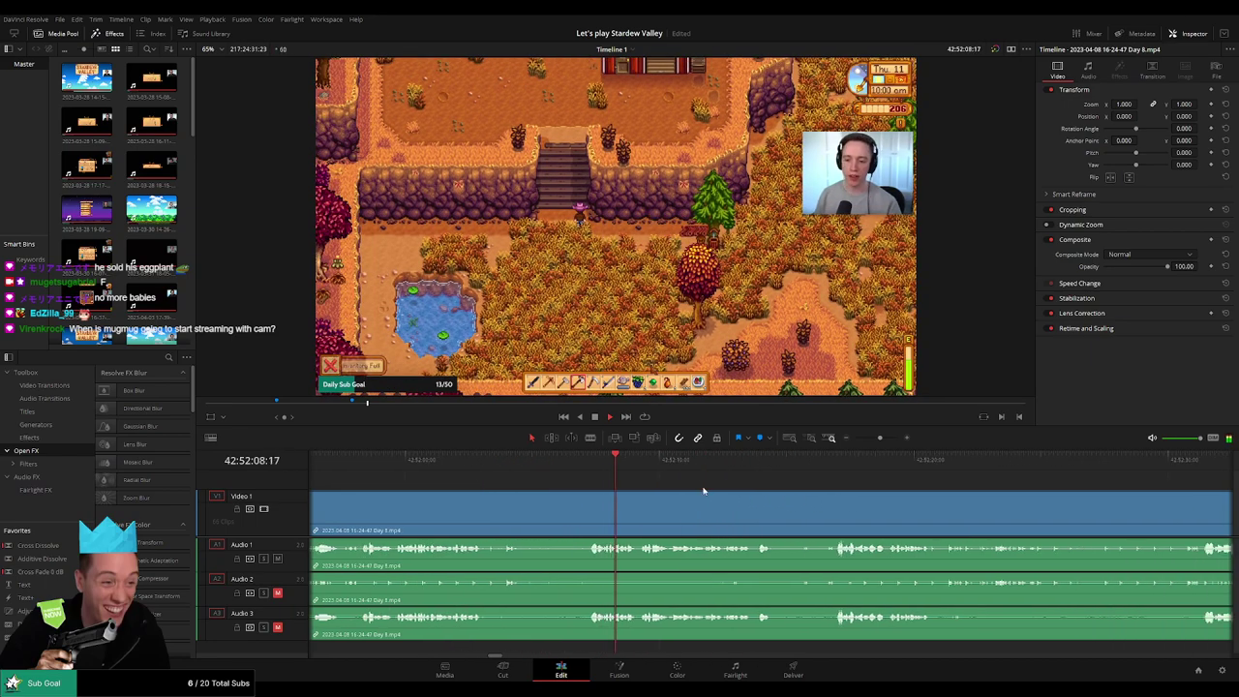
pyautogui.click(815, 468)
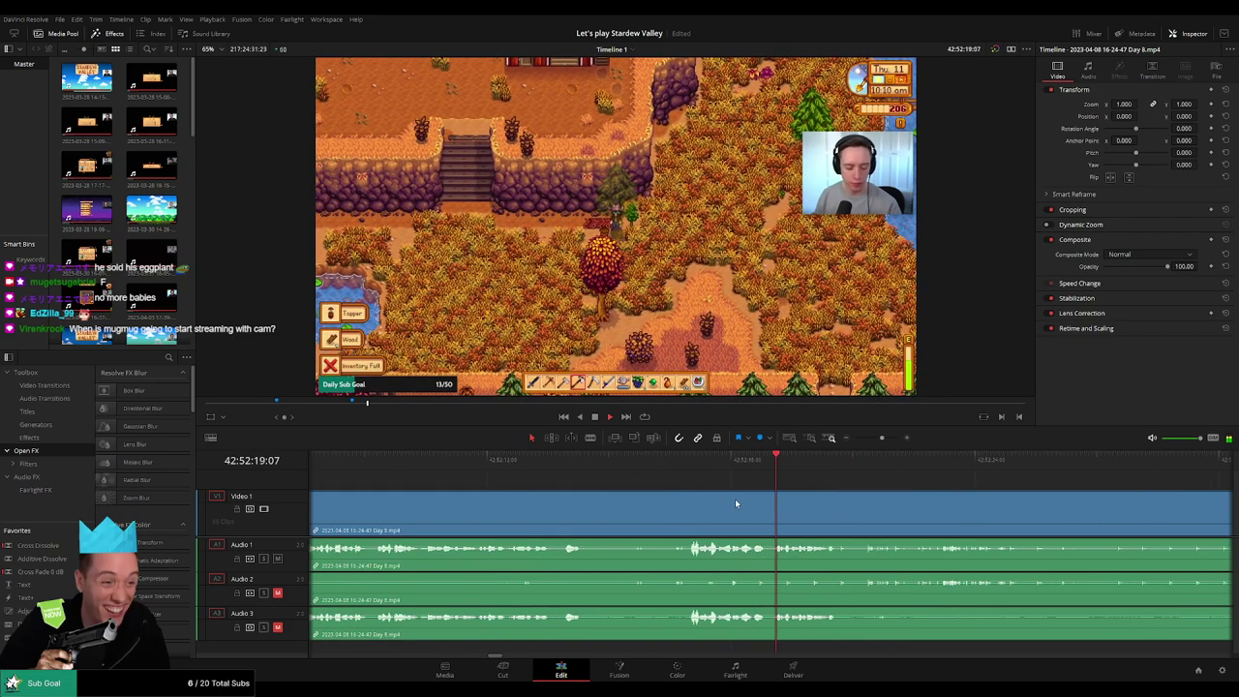
pyautogui.click(690, 468)
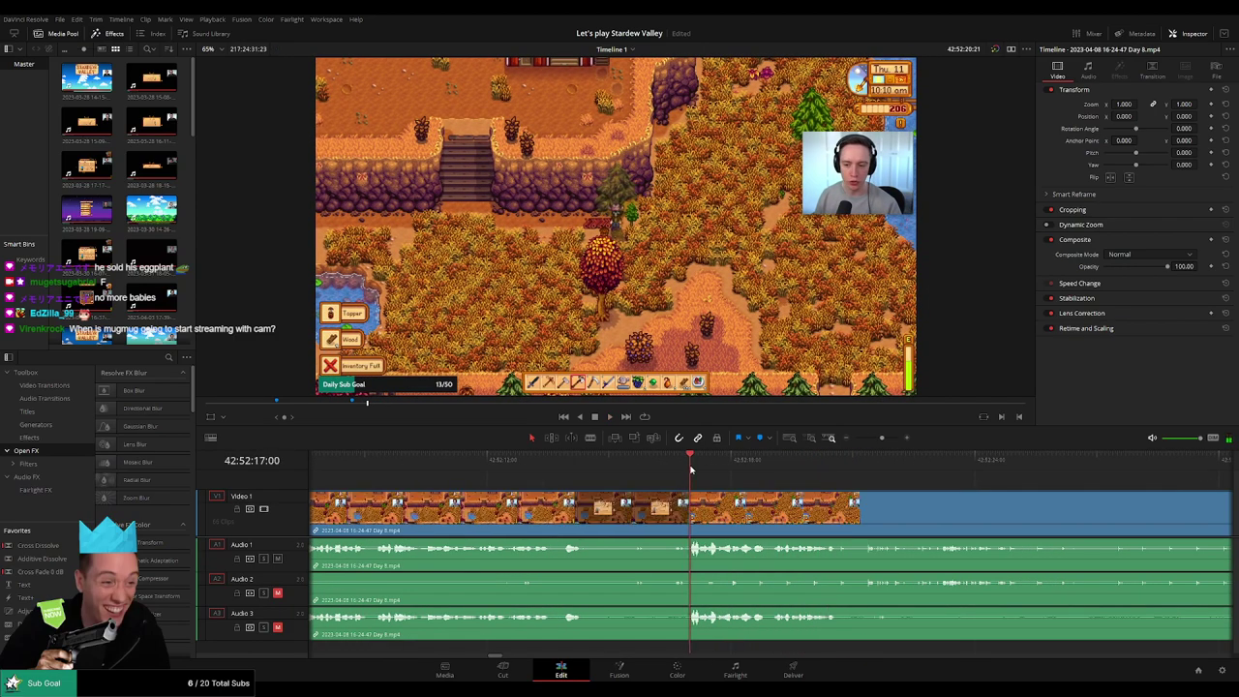
# - Set the playhead to 42:52:16:00 and split the Day 8 clip there on all tracks
pyautogui.moveTo(690, 468); pyautogui.dragTo(649, 472)
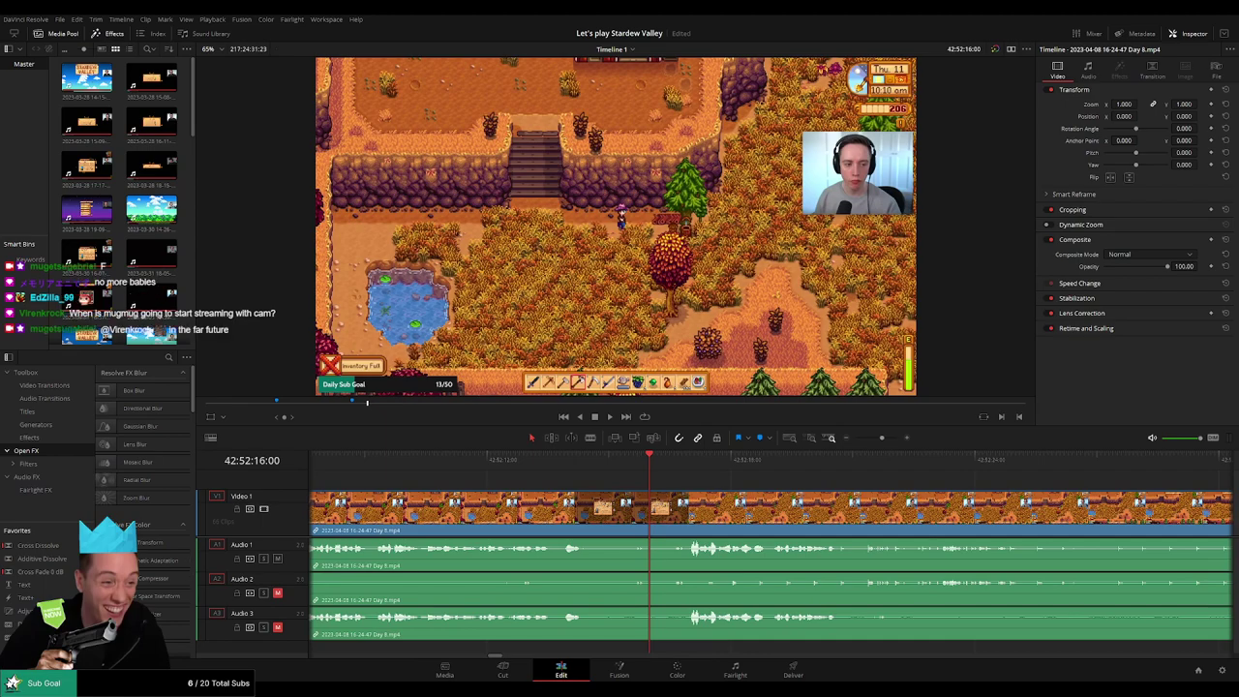
pyautogui.press('b')
pyautogui.click(650, 502)
pyautogui.press('a')
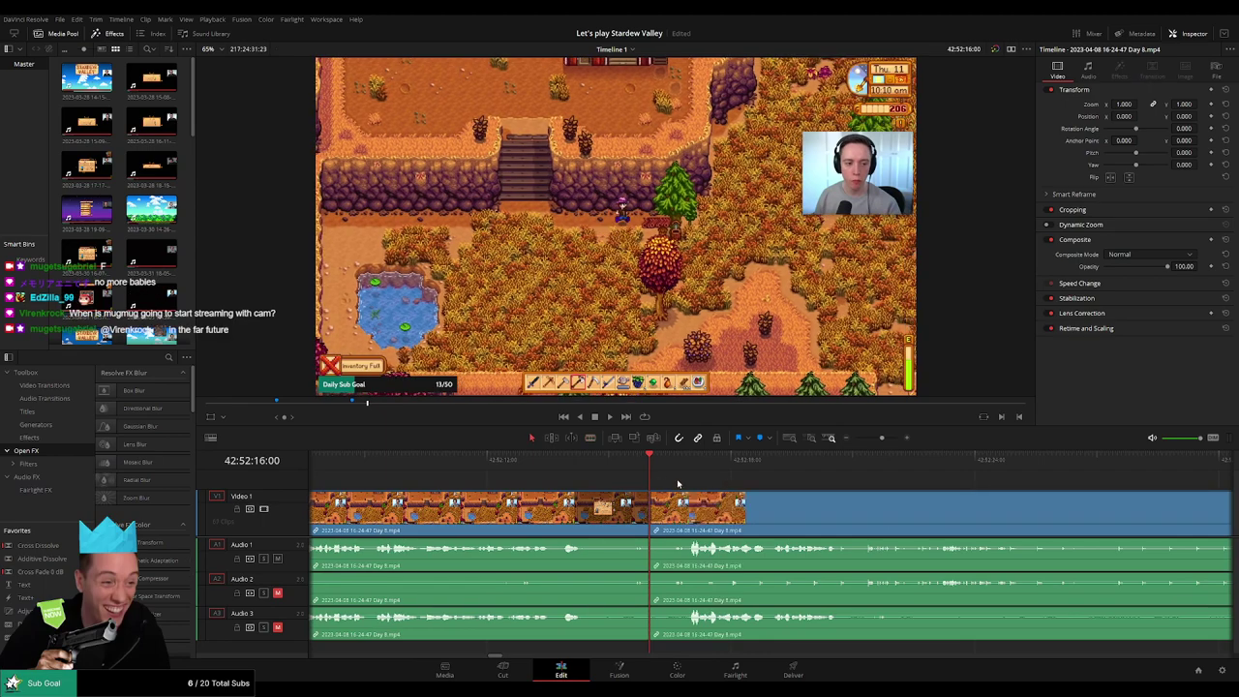
# - Add fade-outs and fade-ins on the video and all three audio tracks at the 42:52:16:00 cut
pyautogui.moveTo(652, 495); pyautogui.dragTo(607, 497)
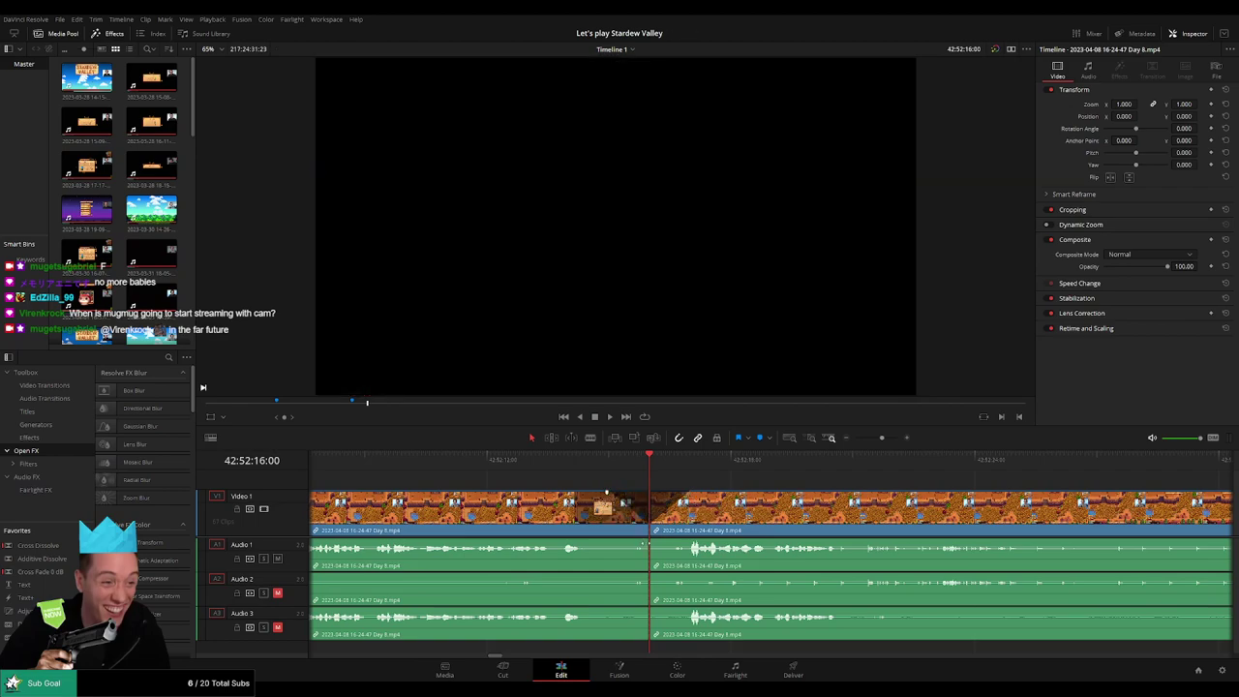
pyautogui.moveTo(645, 545); pyautogui.dragTo(693, 611)
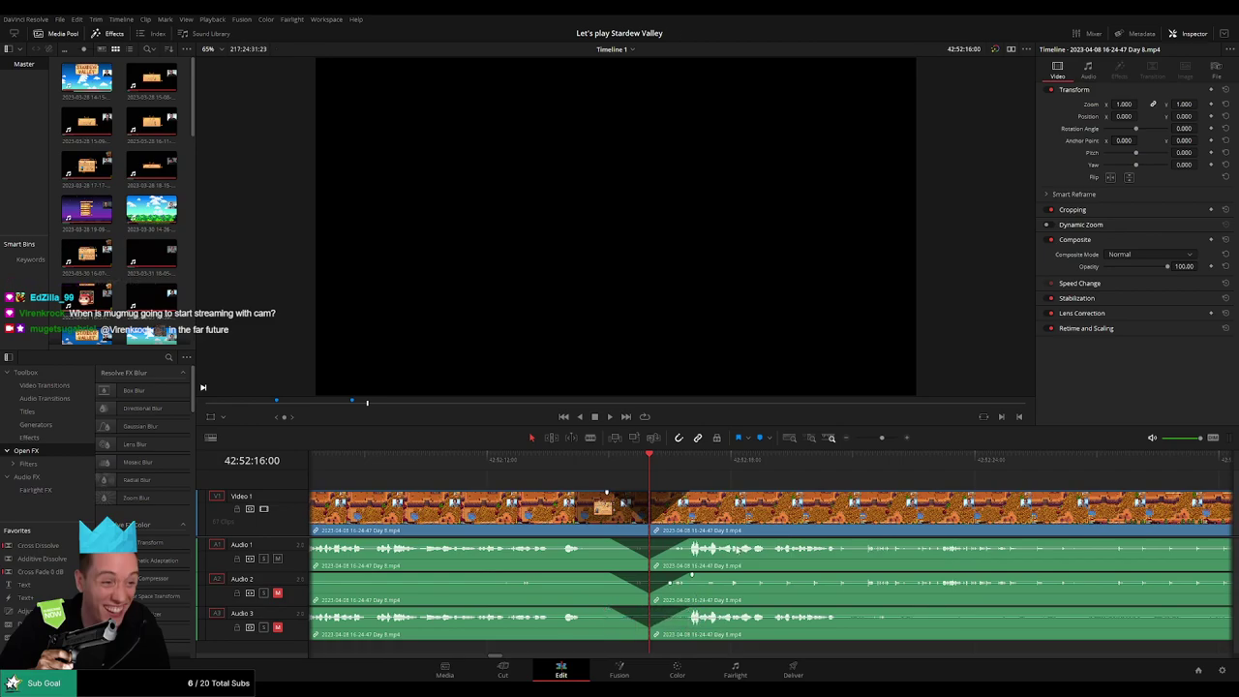
# - Move the rest of the Day 8 clip well clear of the cut at 42:52:16:00, leaving a gap on all tracks
pyautogui.moveTo(869, 442); pyautogui.dragTo(824, 445)
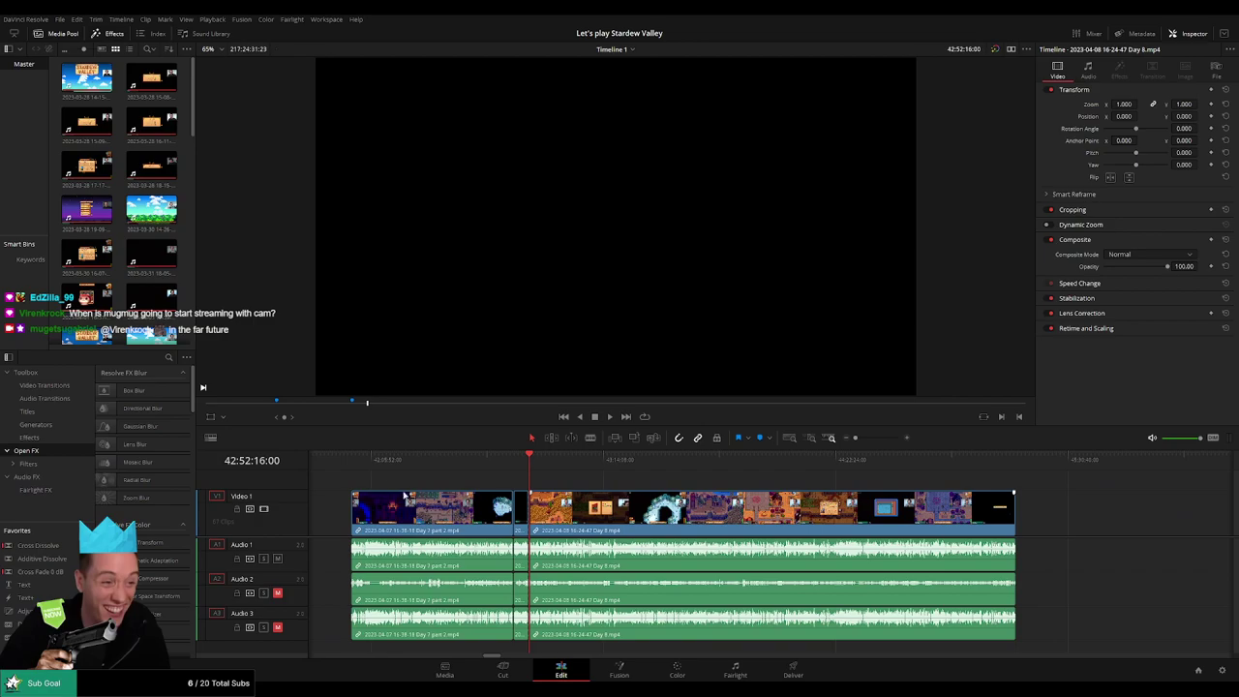
pyautogui.click(351, 460)
pyautogui.moveTo(536, 467); pyautogui.dragTo(530, 470)
pyautogui.hscroll(5, 531, 483)
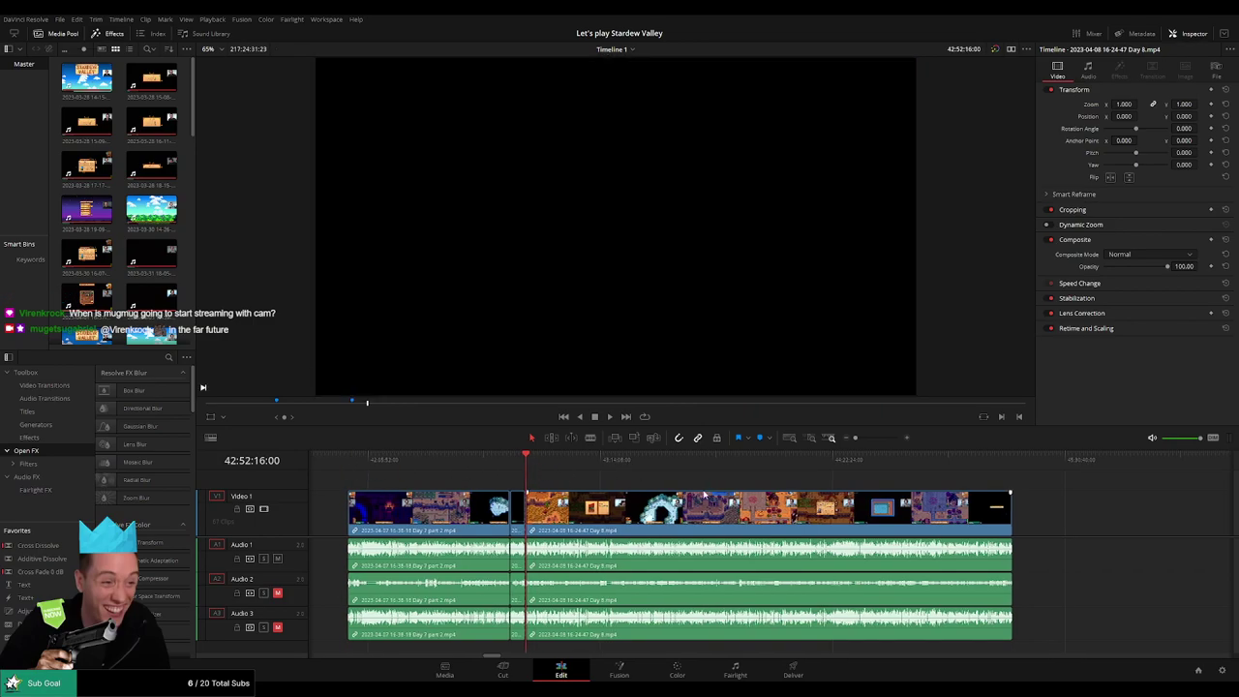
pyautogui.hscroll(1, 532, 489)
pyautogui.moveTo(616, 509); pyautogui.dragTo(889, 509)
pyautogui.click(495, 483)
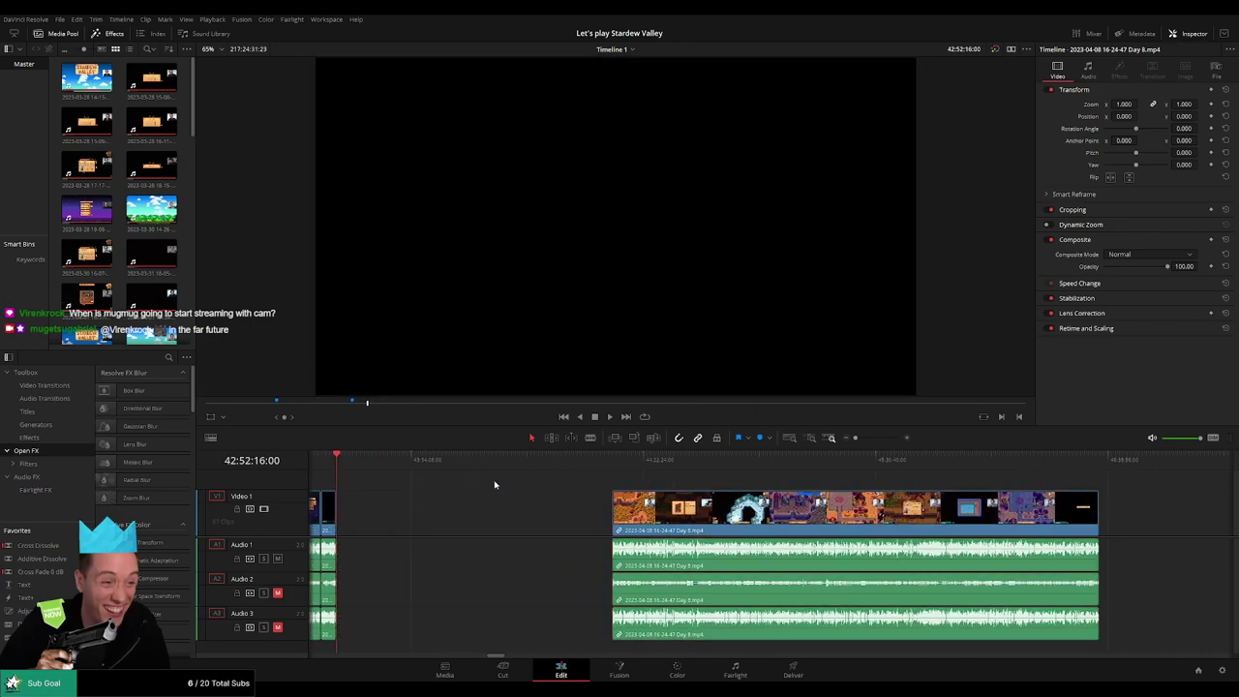
# - Set the playhead to 44:00:00:00 and move the remaining Day 8 clip so it starts there on all tracks
pyautogui.hscroll(-5, 542, 489)
pyautogui.moveTo(476, 468); pyautogui.dragTo(675, 486)
pyautogui.moveTo(447, 466); pyautogui.dragTo(678, 469)
pyautogui.scroll(5, 688, 471)
pyautogui.moveTo(768, 464); pyautogui.dragTo(734, 461)
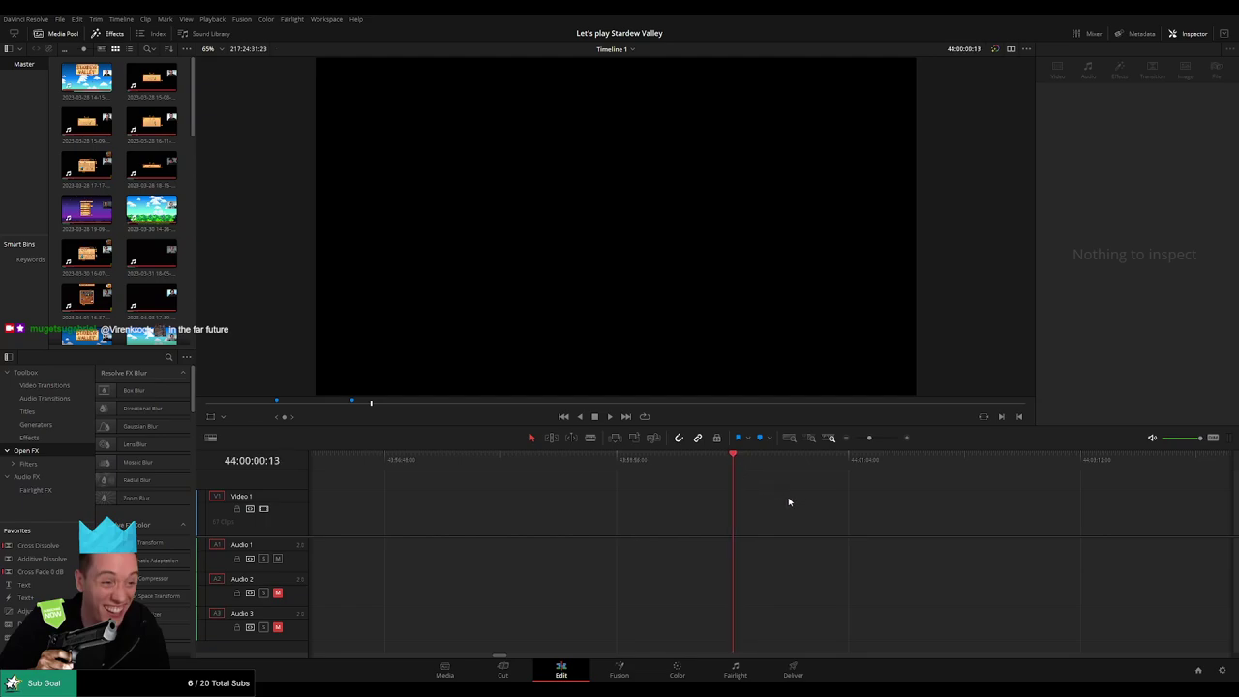
pyautogui.press('Left')
pyautogui.press('Left')
pyautogui.moveTo(867, 438); pyautogui.dragTo(848, 438)
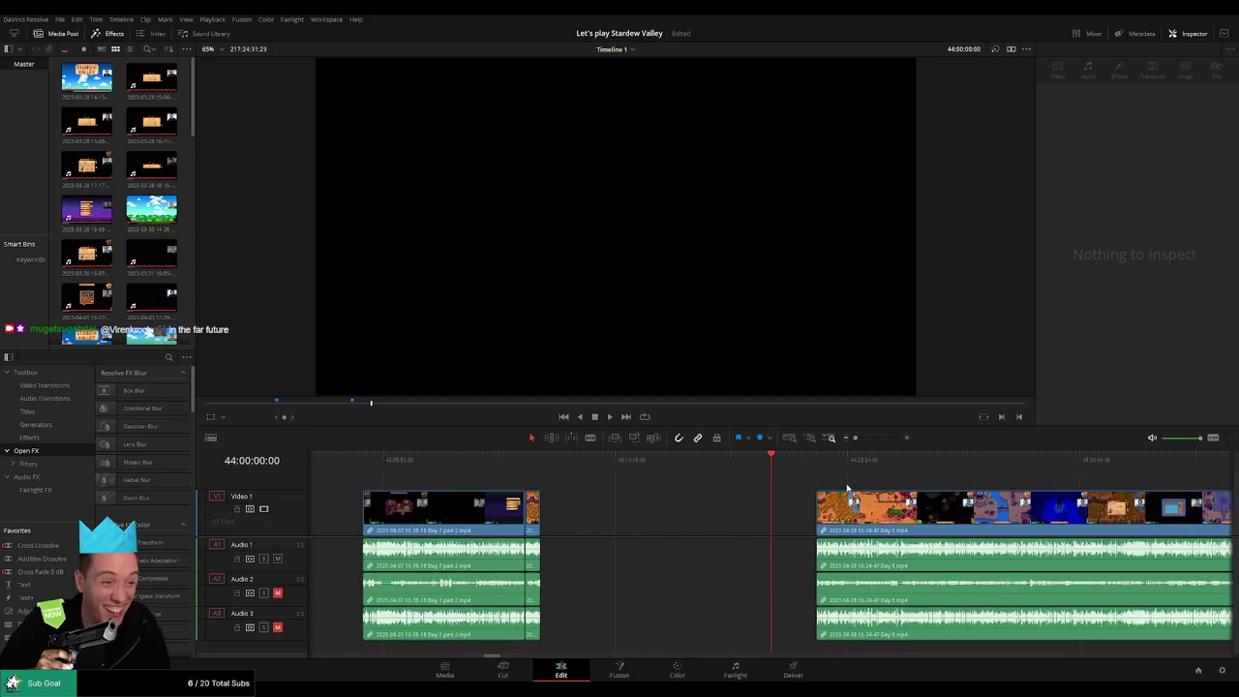
pyautogui.moveTo(849, 488); pyautogui.dragTo(503, 485)
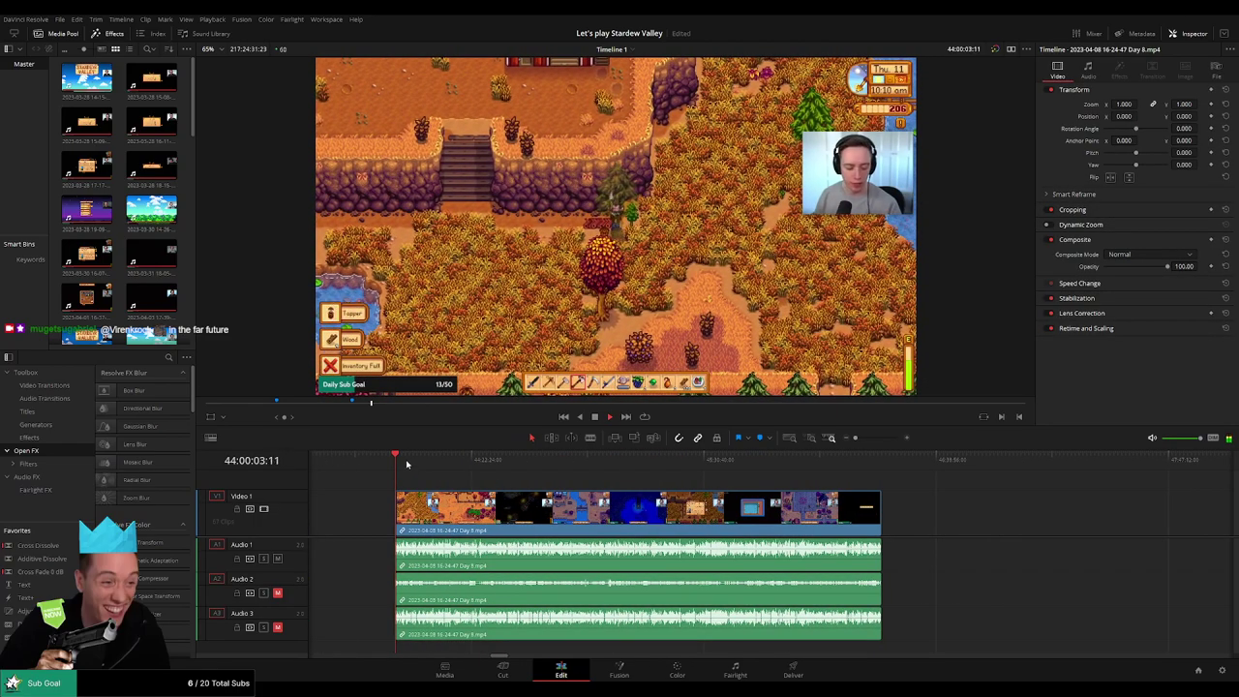
# - Find a pause in the Day 8 clip around 44:52 and split it on all tracks at 44:52:13:00
pyautogui.moveTo(406, 468); pyautogui.dragTo(577, 474)
pyautogui.scroll(3, 677, 472)
pyautogui.press('space')
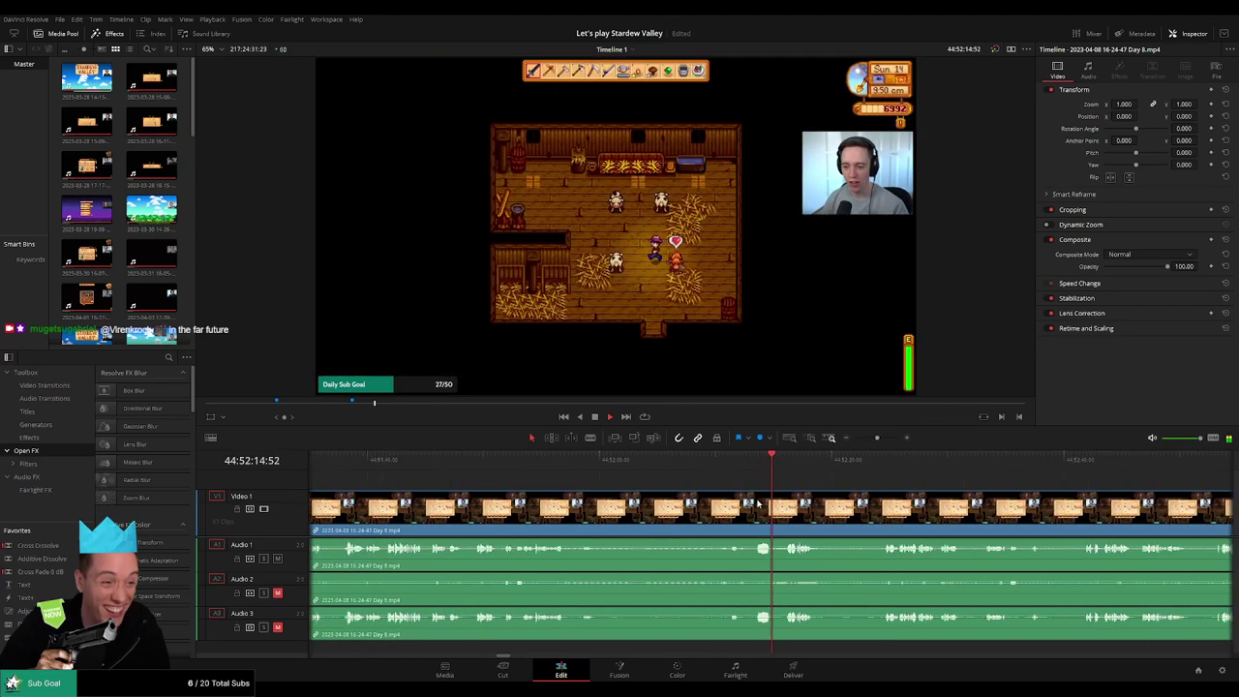
pyautogui.click(718, 465)
pyautogui.scroll(3, 722, 468)
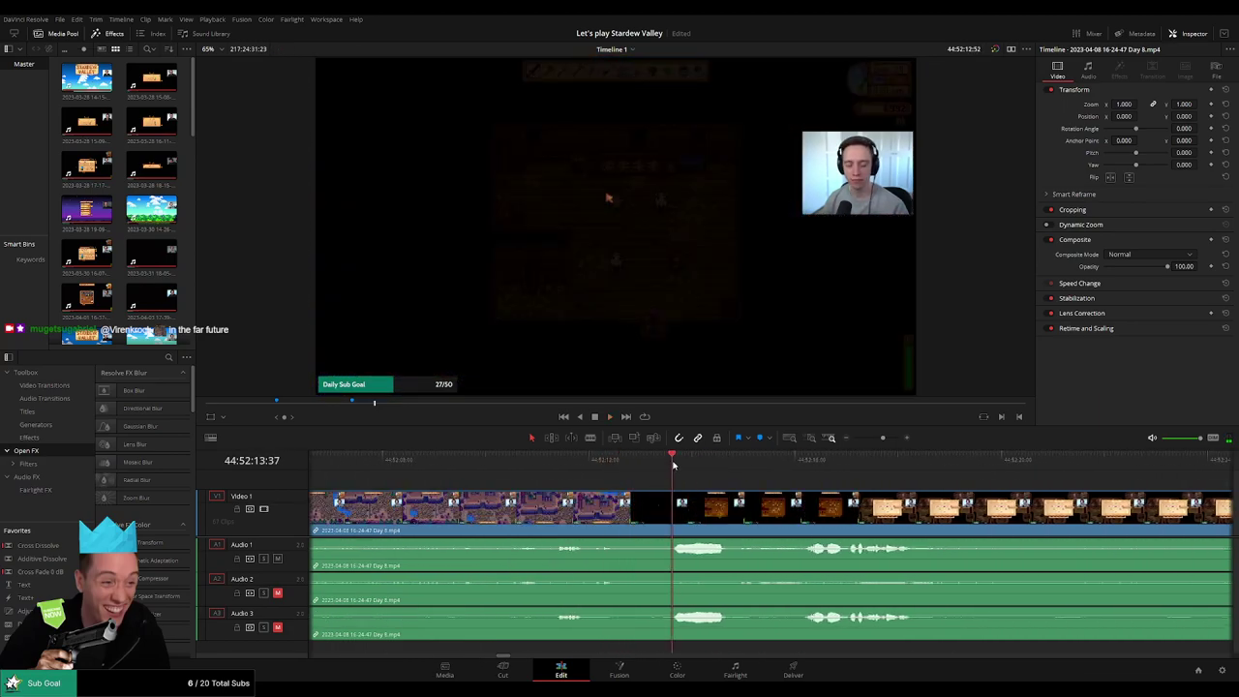
pyautogui.moveTo(675, 466); pyautogui.dragTo(640, 468)
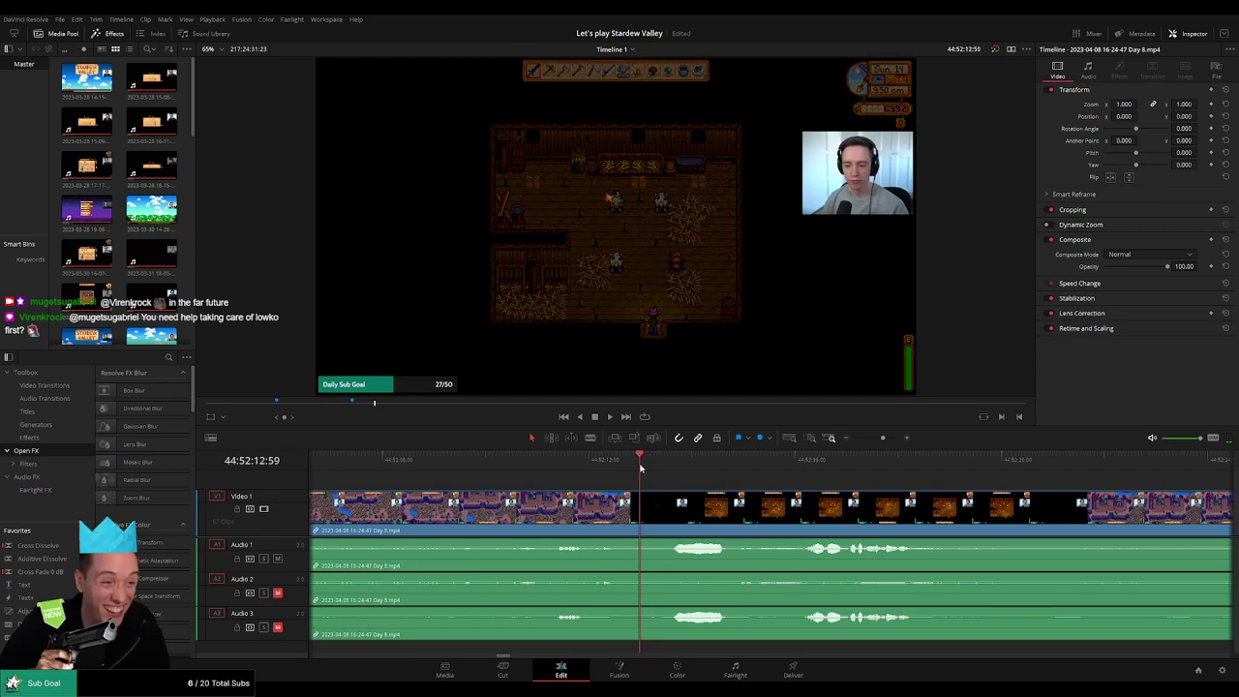
pyautogui.hotkey('ctrl', 'b')
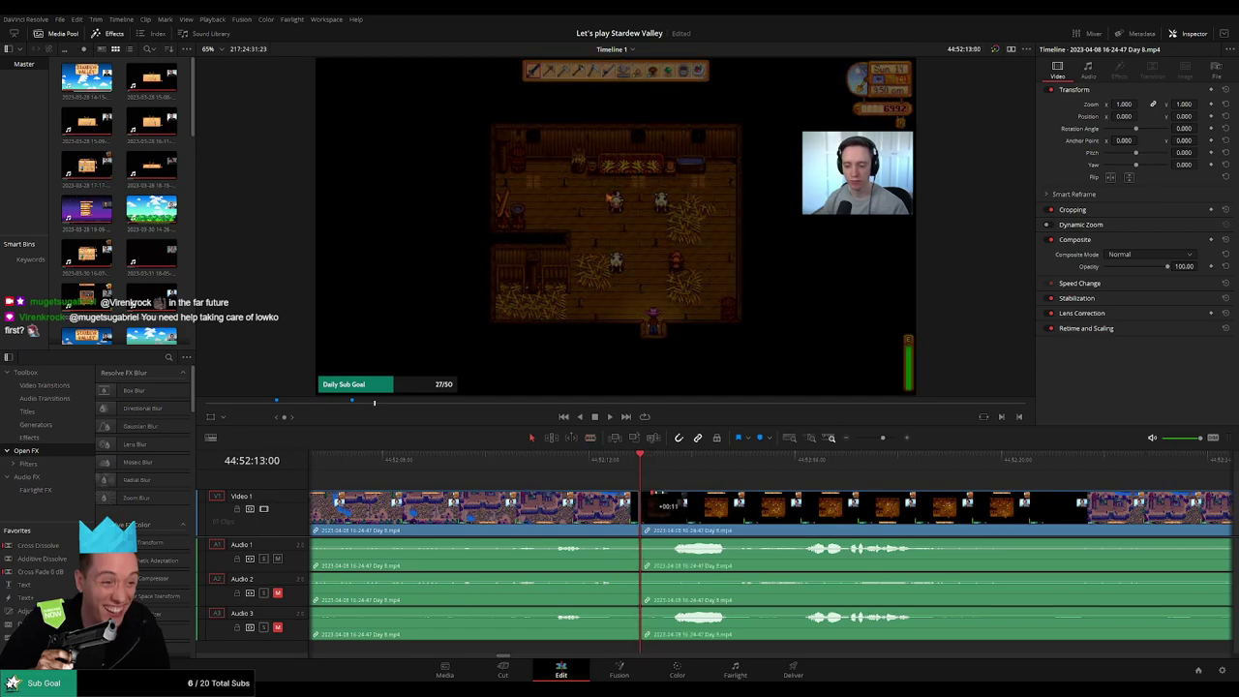
# - Add fade-outs and fade-ins on the video and all three audio tracks at the 44:52:13:00 cut
pyautogui.moveTo(693, 495); pyautogui.dragTo(596, 496)
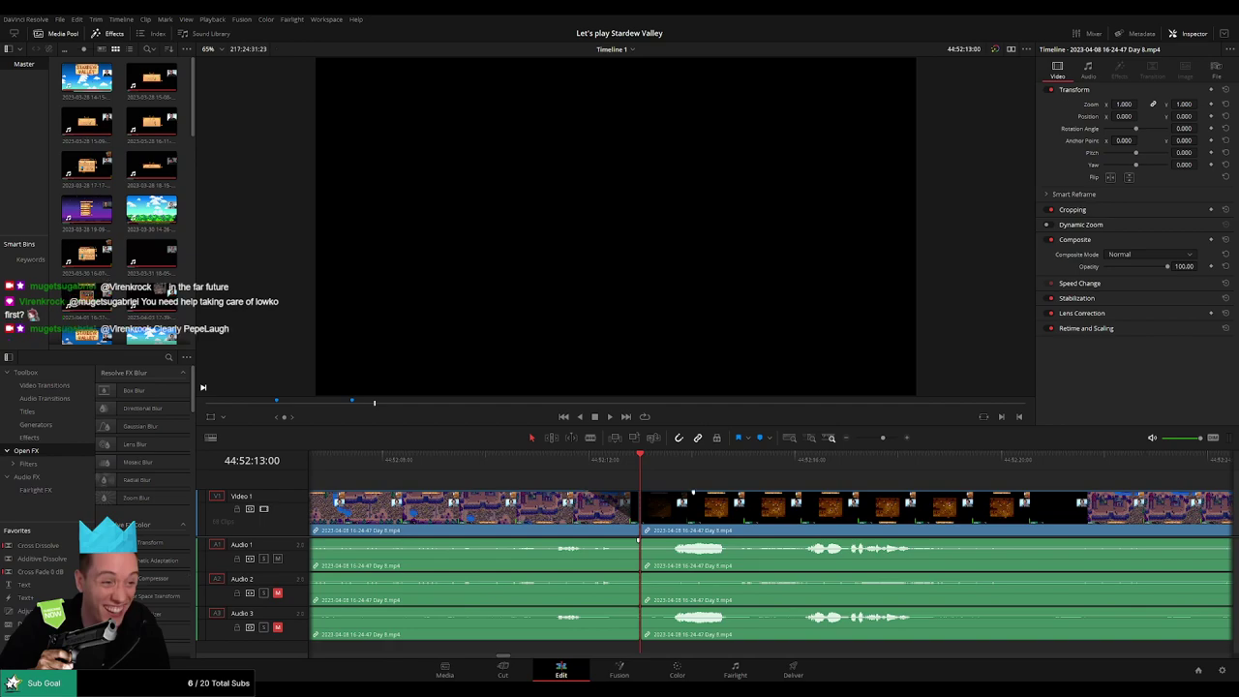
pyautogui.moveTo(638, 542); pyautogui.dragTo(598, 542)
pyautogui.moveTo(639, 542); pyautogui.dragTo(694, 575)
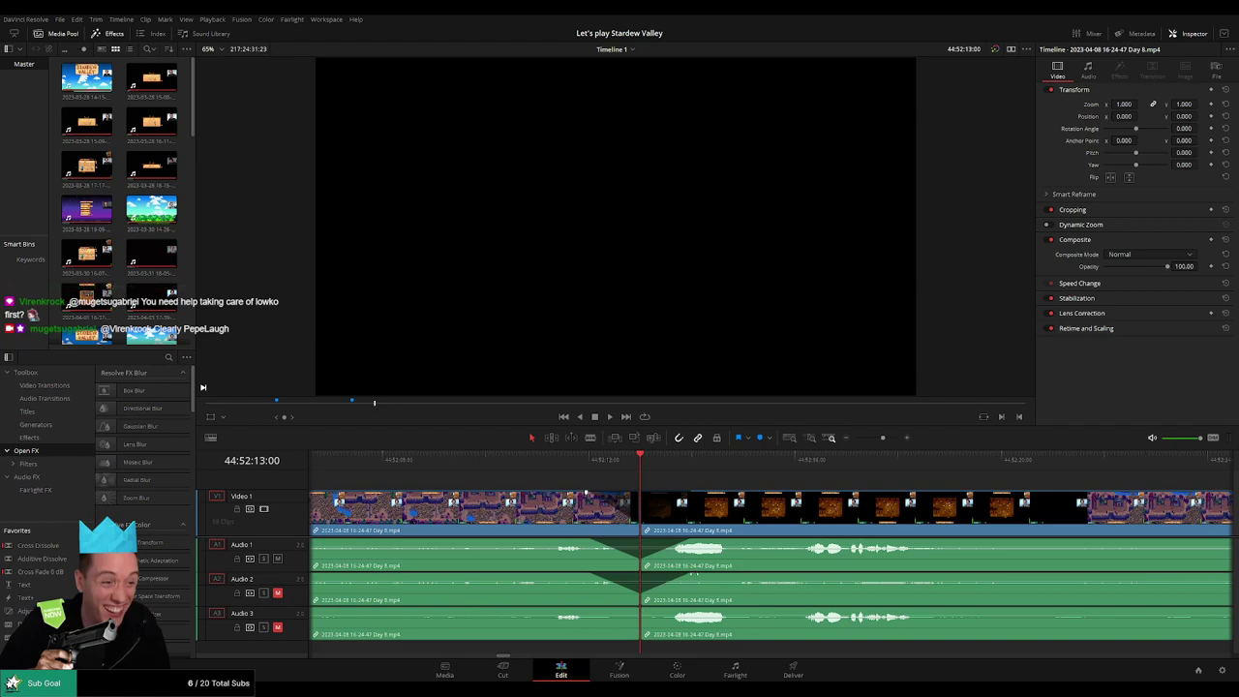
pyautogui.moveTo(638, 611); pyautogui.dragTo(692, 609)
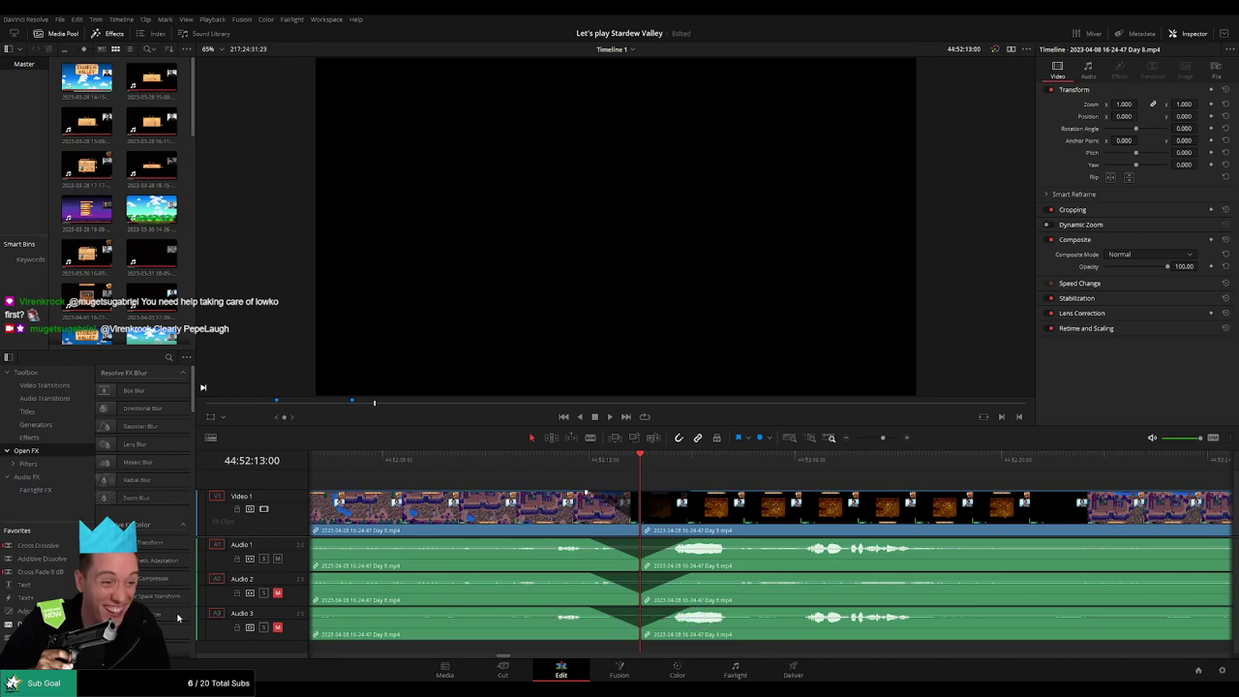
# - Move the Day 8 section after the 44:52:13:00 cut well clear of it, leaving a gap on all tracks
pyautogui.moveTo(882, 439); pyautogui.dragTo(854, 441)
pyautogui.moveTo(870, 478); pyautogui.dragTo(619, 480)
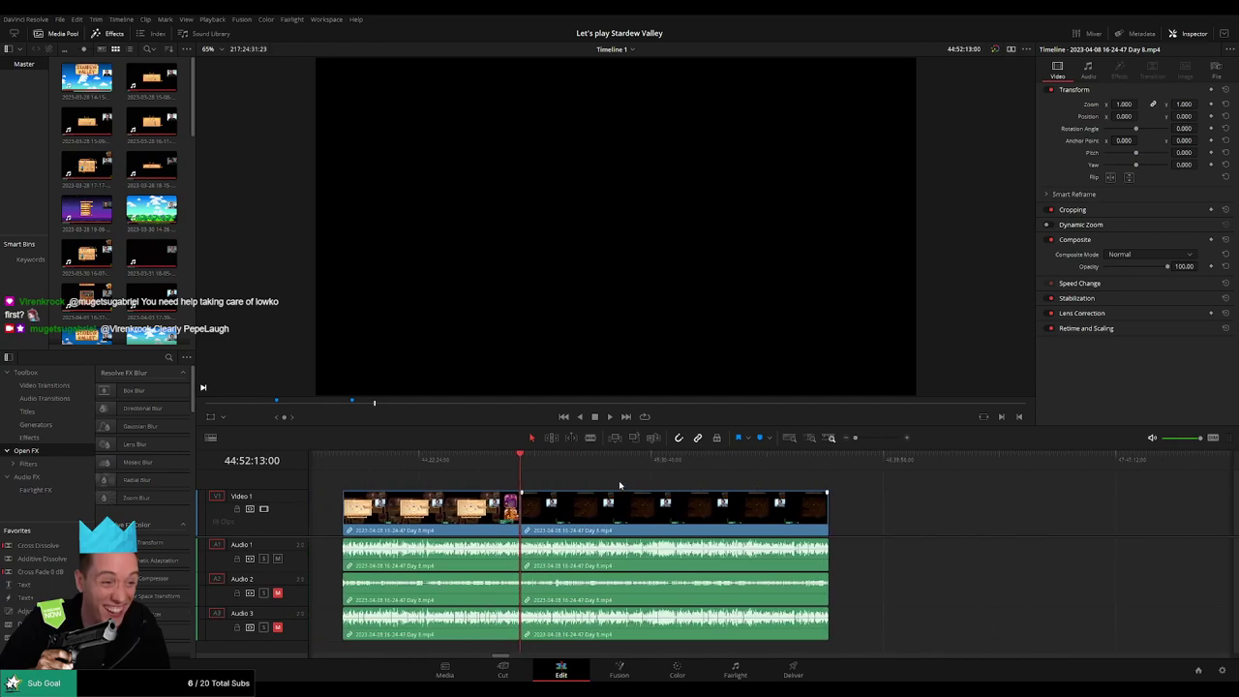
pyautogui.hotkey('ctrl', 's')
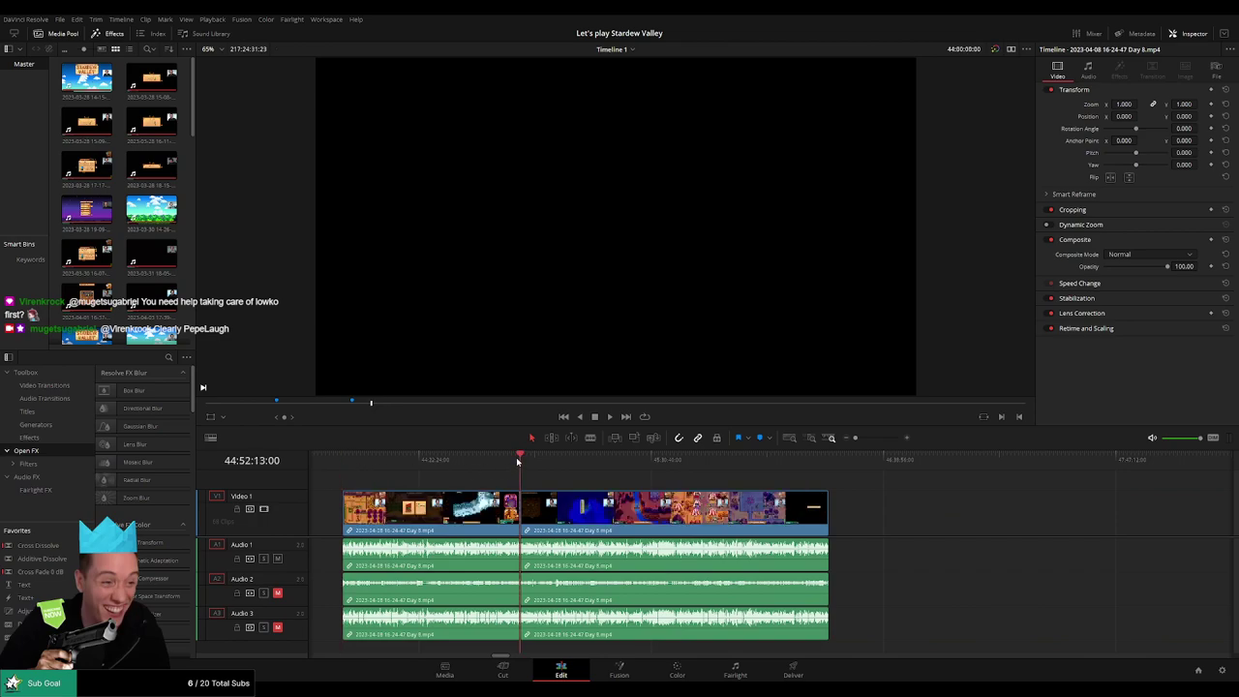
pyautogui.scroll(-1, 575, 492)
pyautogui.moveTo(596, 492); pyautogui.dragTo(774, 518)
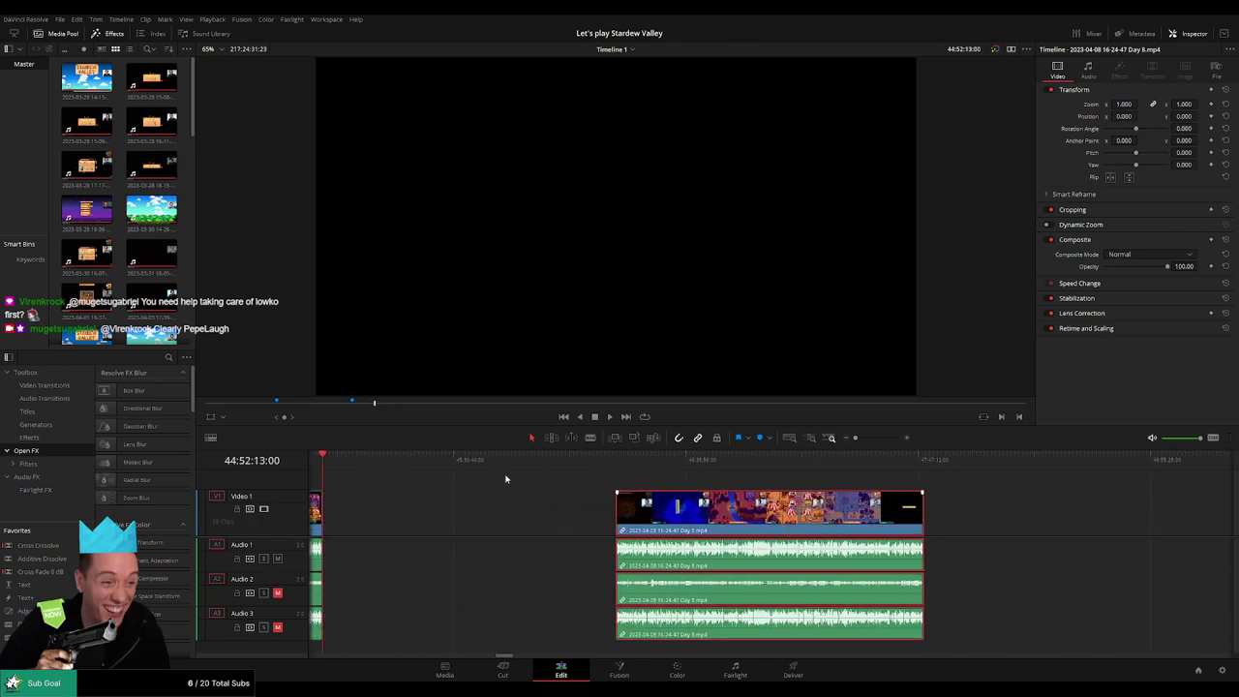
pyautogui.click(506, 478)
# - Set the playhead to 46:00:00:00 and align the start of the remaining Day 8 clip with it on all tracks
pyautogui.moveTo(422, 490); pyautogui.dragTo(514, 492)
pyautogui.moveTo(437, 472); pyautogui.dragTo(646, 488)
pyautogui.scroll(5, 646, 489)
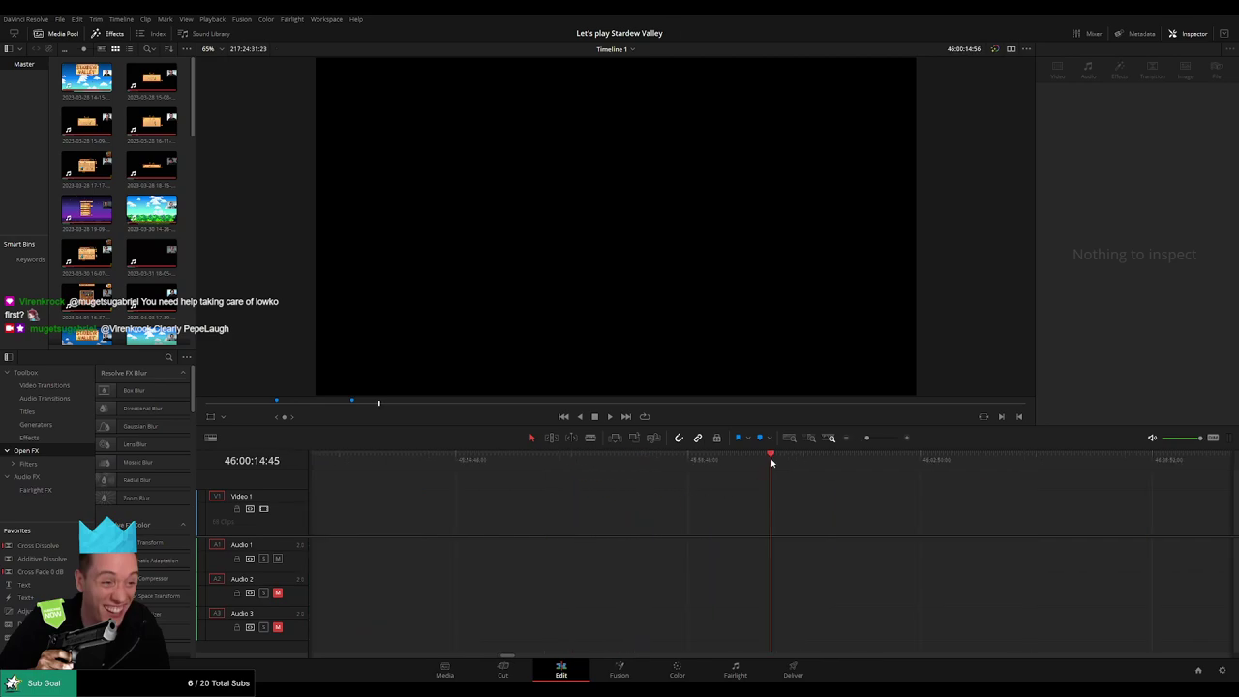
pyautogui.moveTo(771, 462); pyautogui.dragTo(757, 465)
pyautogui.press('Left')
pyautogui.press('Left')
pyautogui.moveTo(866, 439); pyautogui.dragTo(604, 509)
# - Play through the Day 8 clip around 46:52:00:00 to find a pause suitable for ending the episode
pyautogui.press('space')
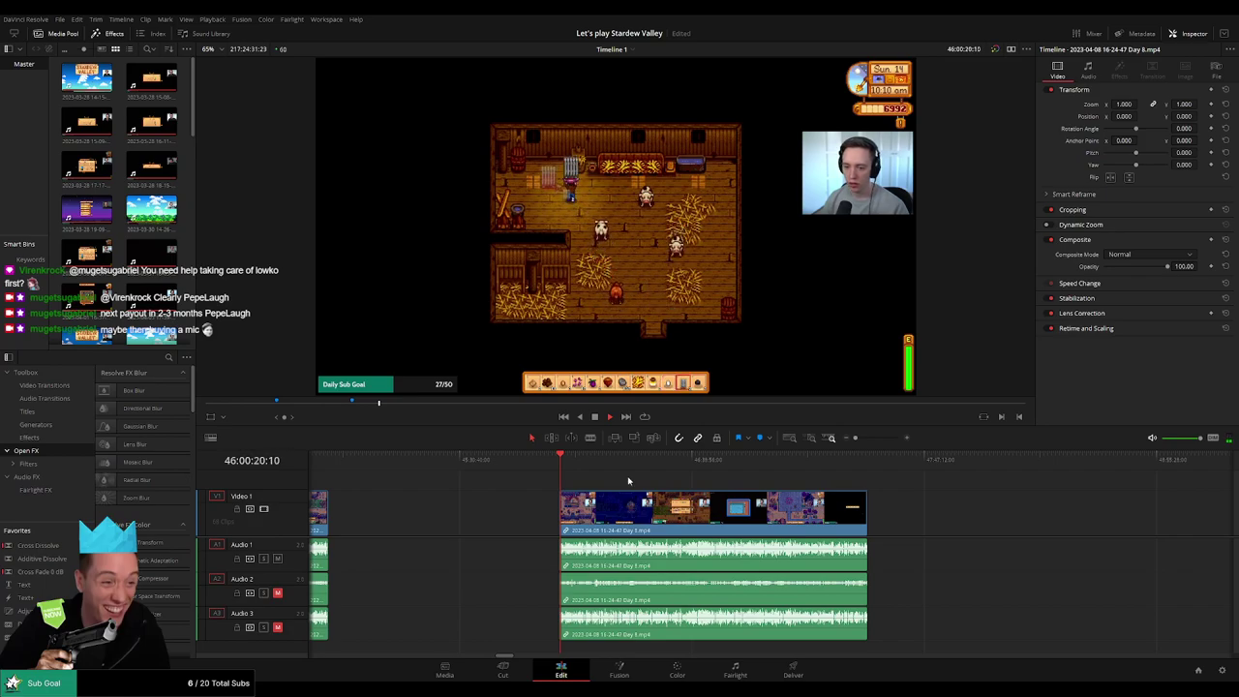
pyautogui.hscroll(5, 476, 486)
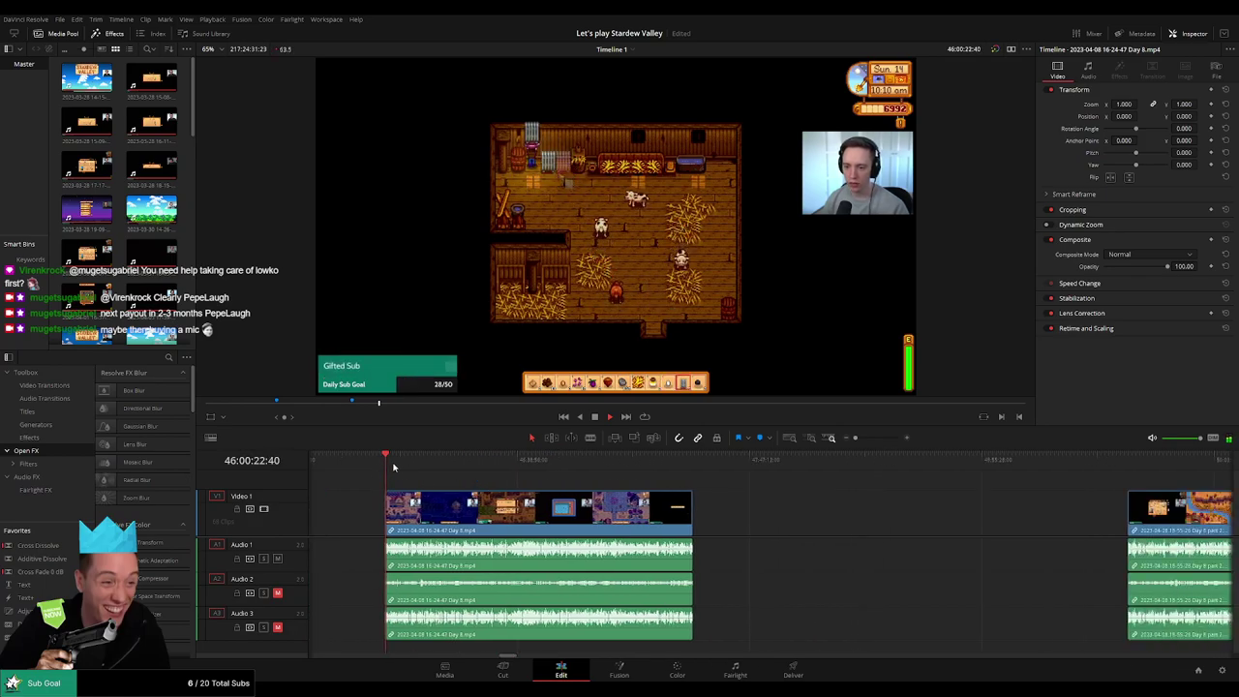
pyautogui.moveTo(388, 469); pyautogui.dragTo(559, 489)
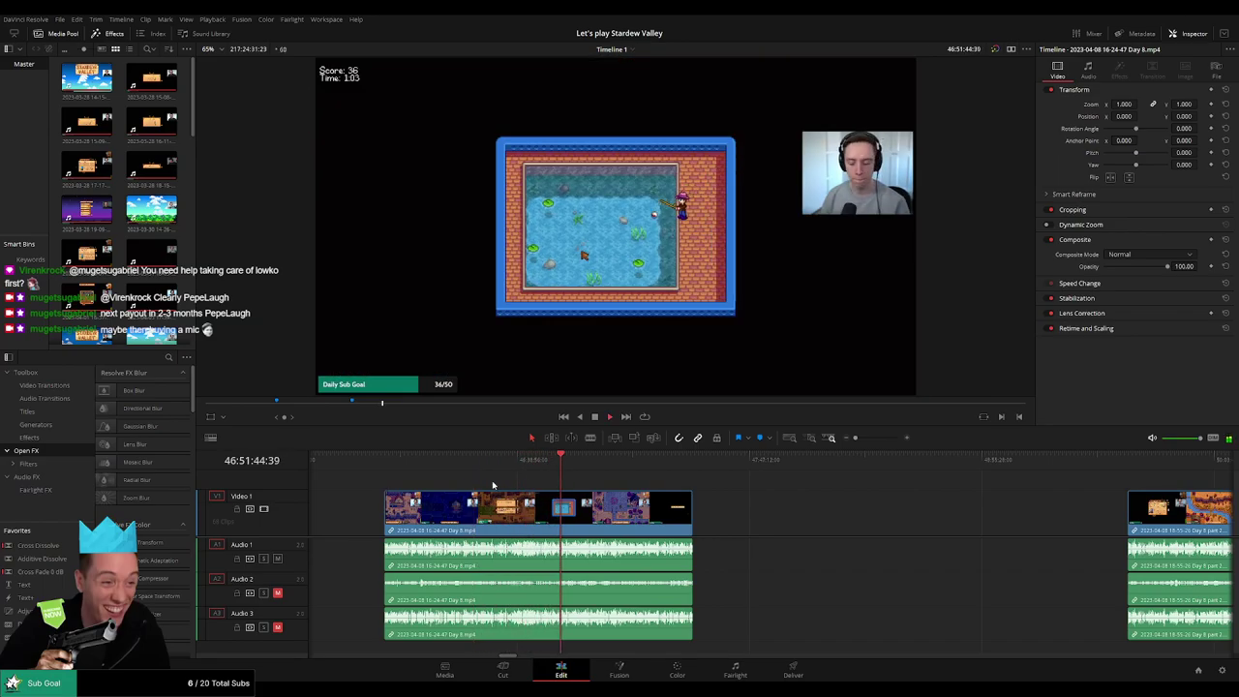
pyautogui.moveTo(397, 466); pyautogui.dragTo(563, 476)
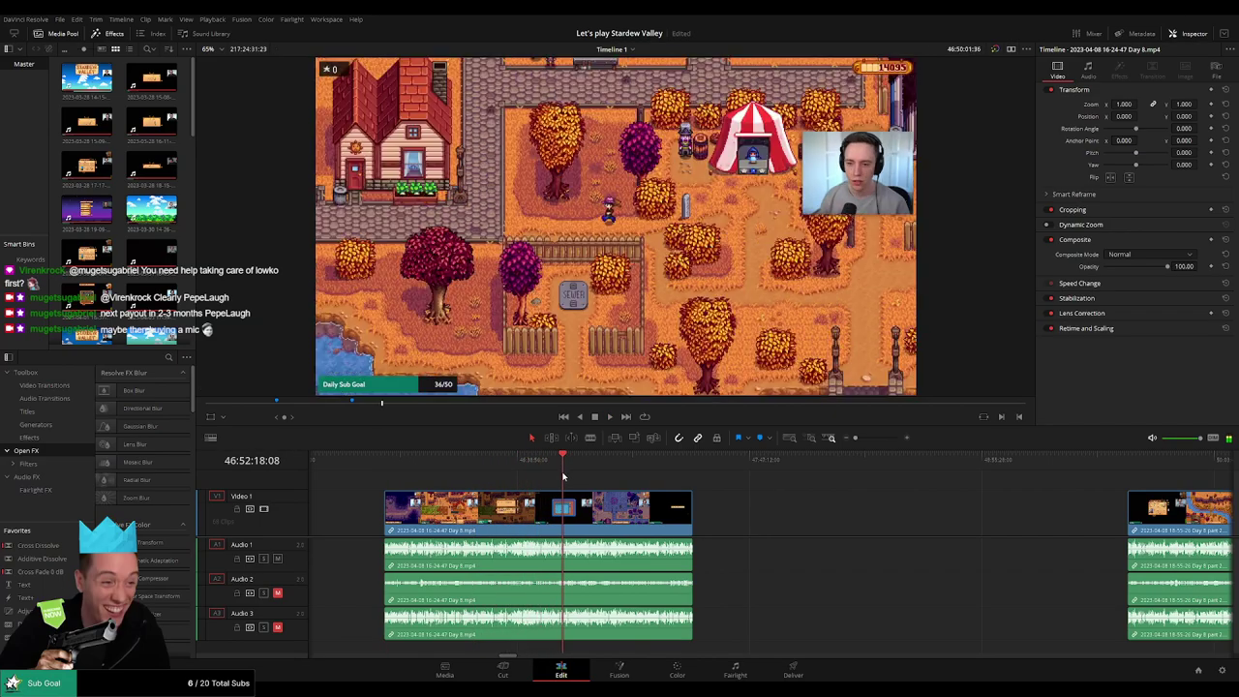
pyautogui.scroll(10, 565, 478)
pyautogui.moveTo(769, 479); pyautogui.dragTo(737, 473)
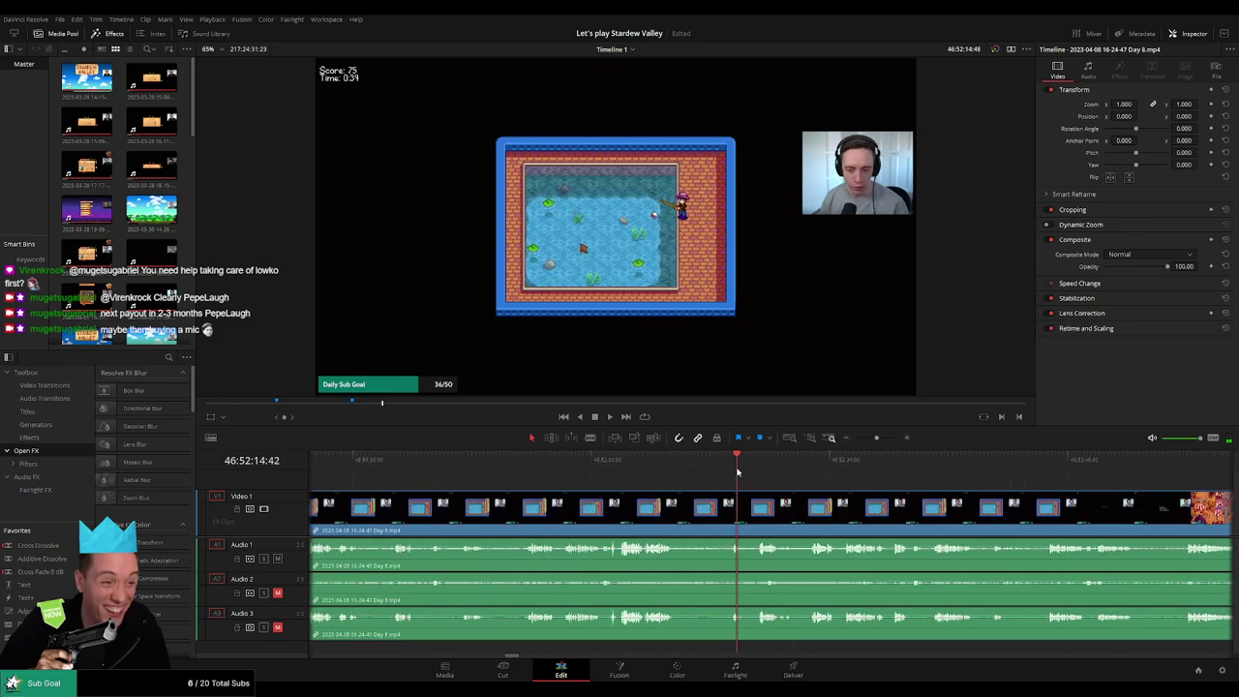
pyautogui.press('space')
pyautogui.click(651, 473)
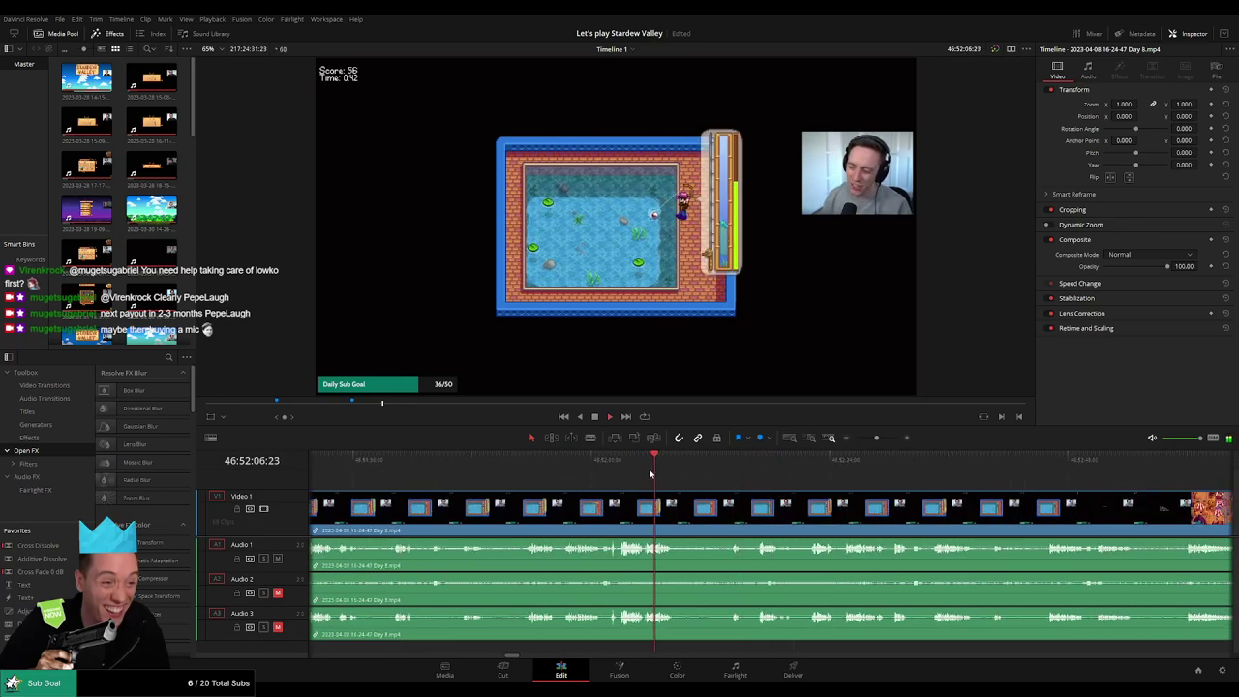
pyautogui.click(619, 468)
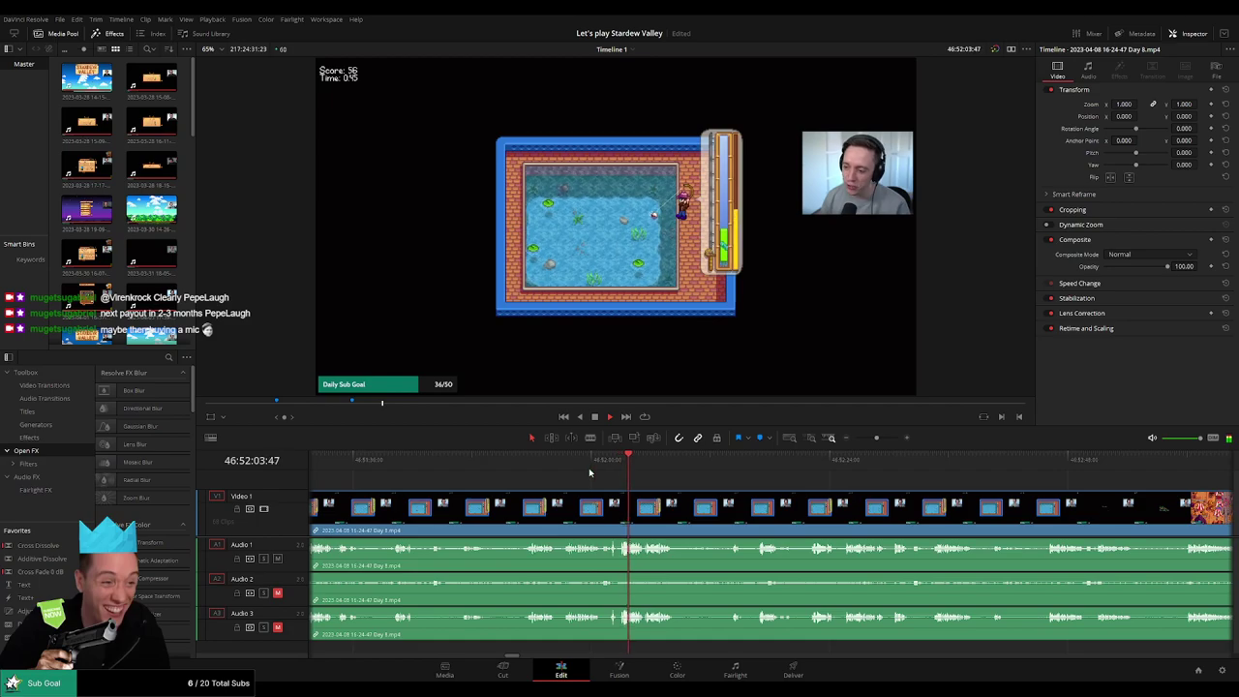
pyautogui.click(588, 468)
pyautogui.click(746, 474)
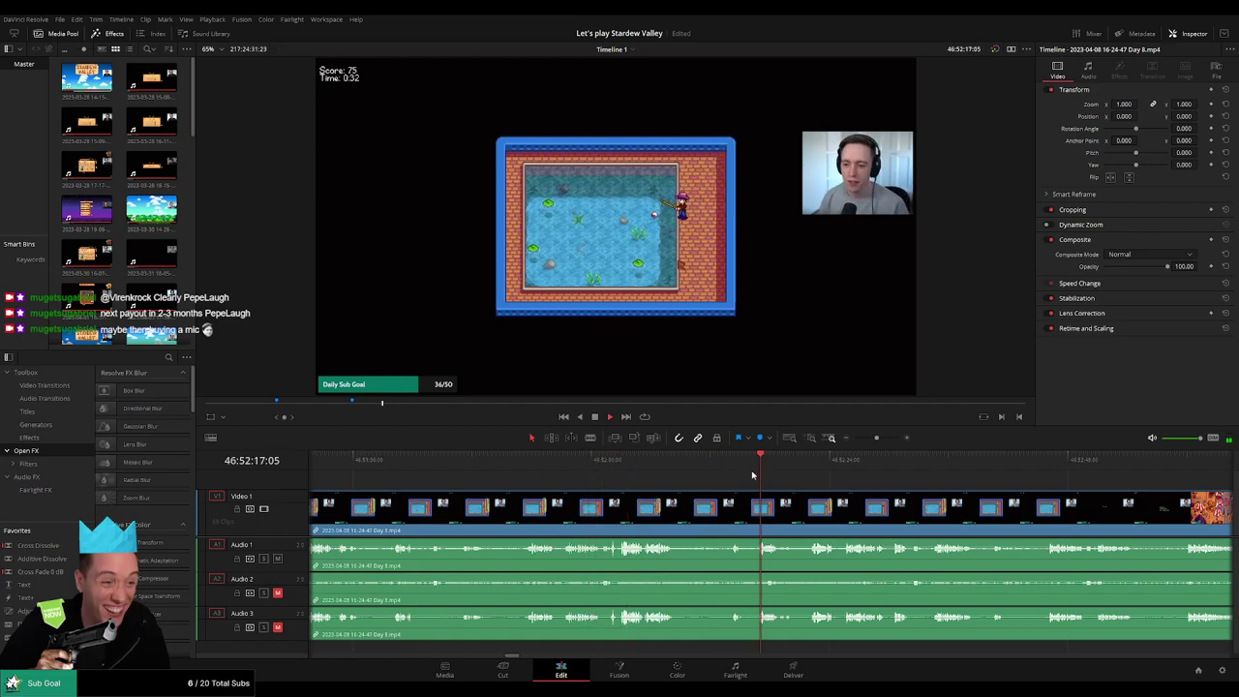
pyautogui.hotkey('ctrl', '=')
pyautogui.hotkey('ctrl', '=')
pyautogui.click(841, 462)
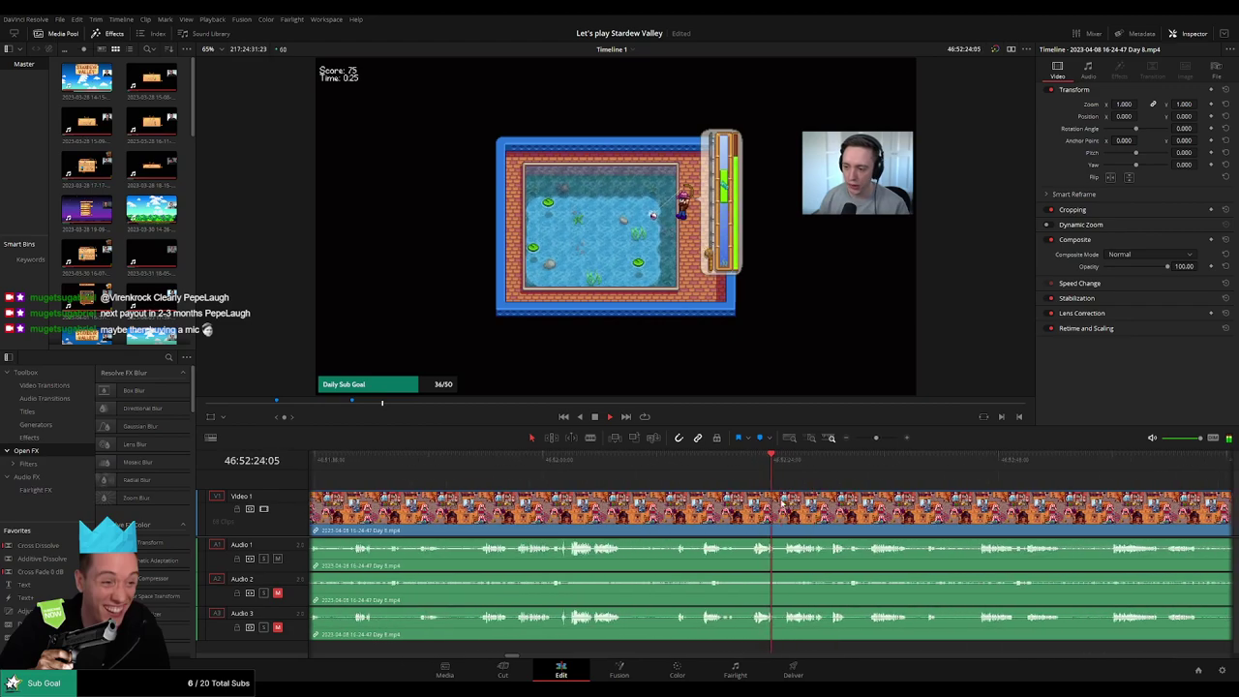
# - Set the playhead to 46:52:21:00 and split the Day 8 clip there on all tracks
pyautogui.scroll(1, 782, 502)
pyautogui.click(743, 468)
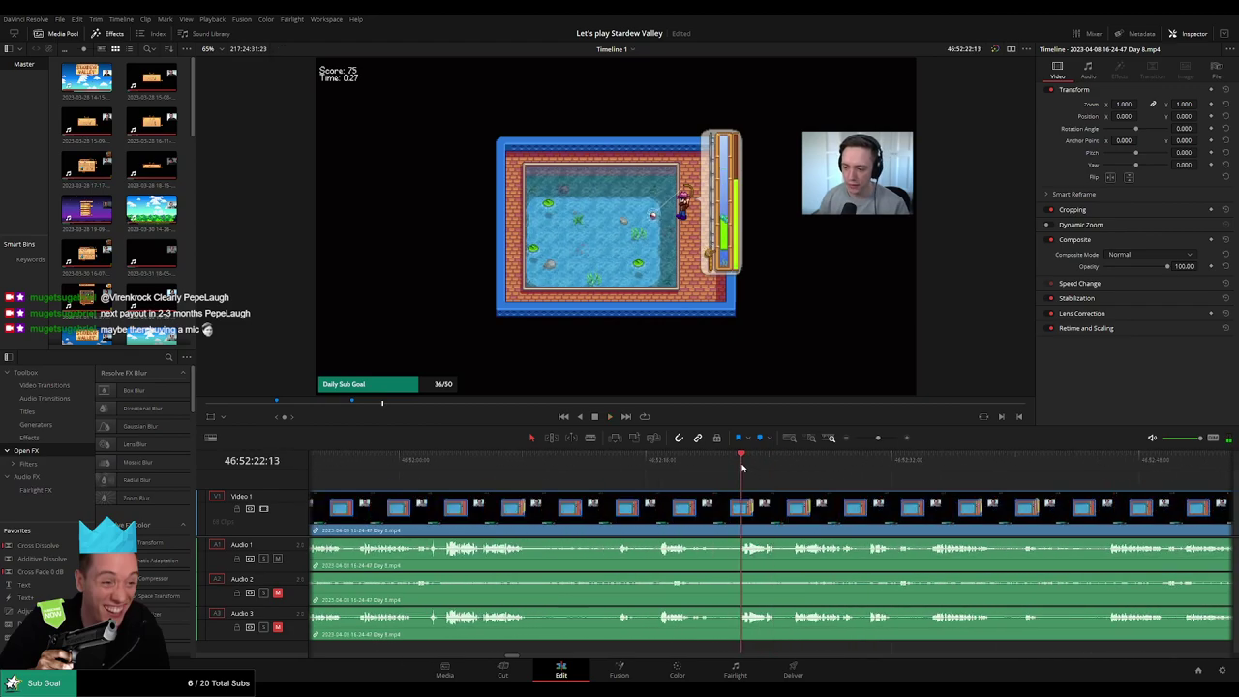
pyautogui.moveTo(742, 469); pyautogui.dragTo(723, 468)
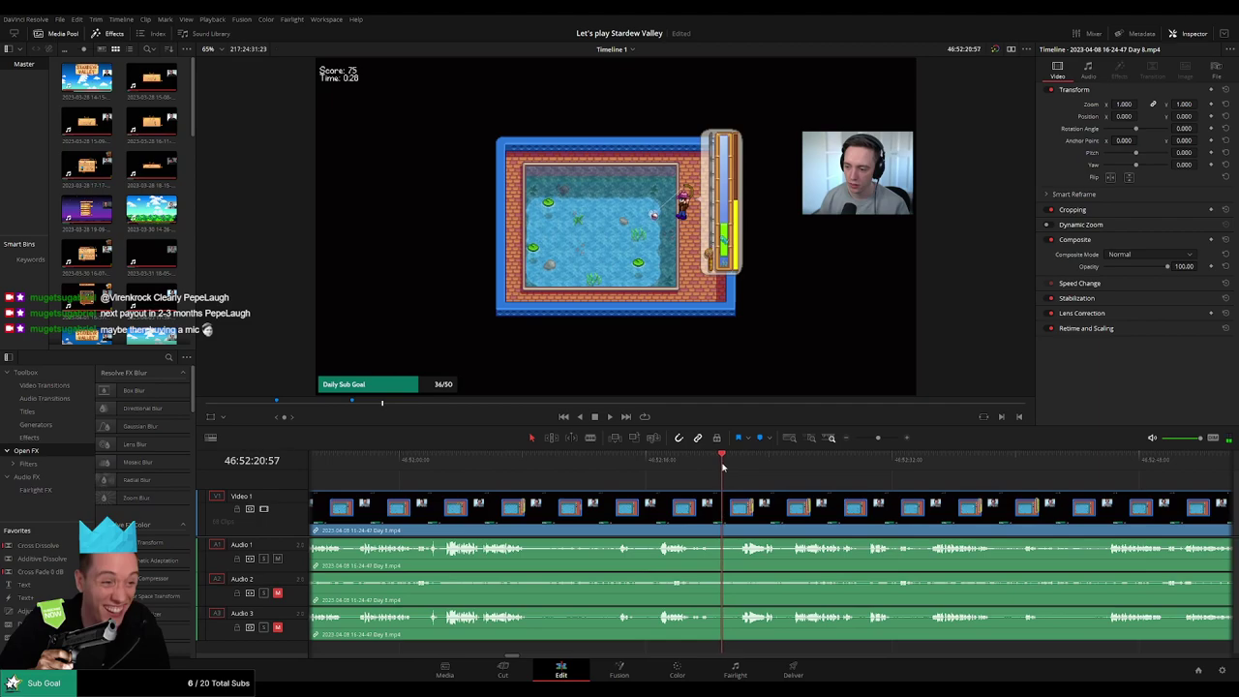
pyautogui.press('space')
pyautogui.hotkey('ctrl', 'b')
pyautogui.moveTo(877, 438); pyautogui.dragTo(881, 439)
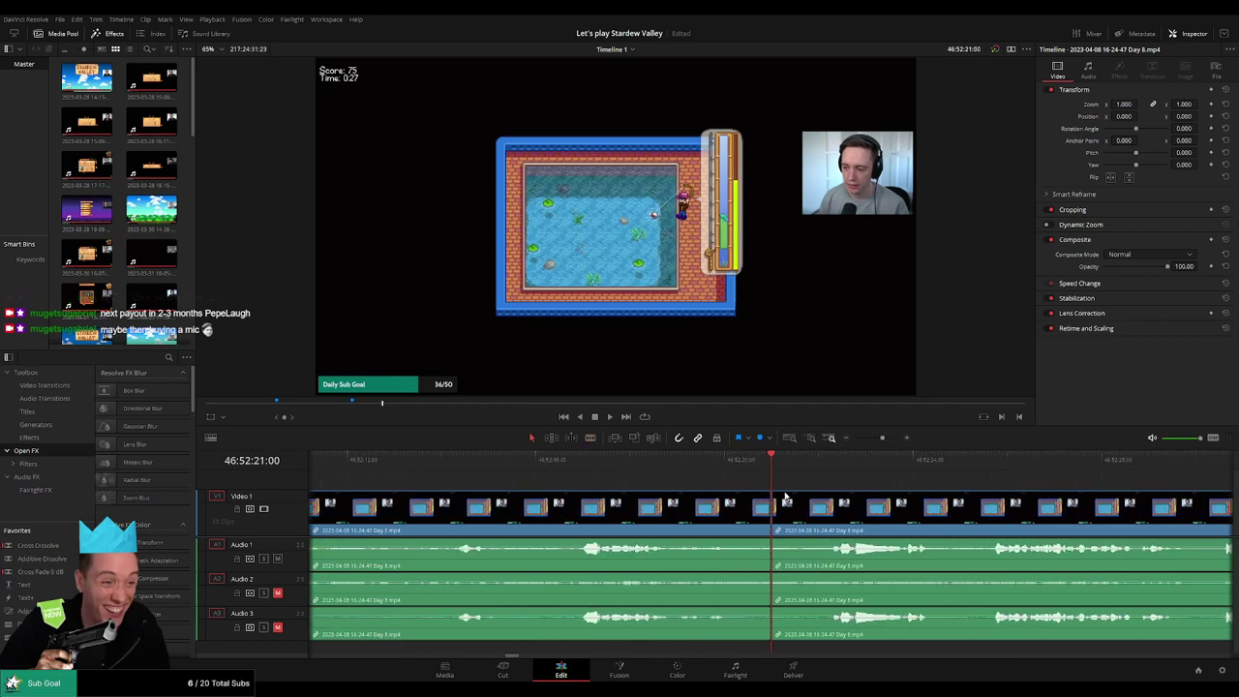
# - Add fade-outs and fade-ins on the video and three audio tracks at the 46:52:21:00 cut, and play the join briefly
pyautogui.moveTo(771, 494); pyautogui.dragTo(716, 498)
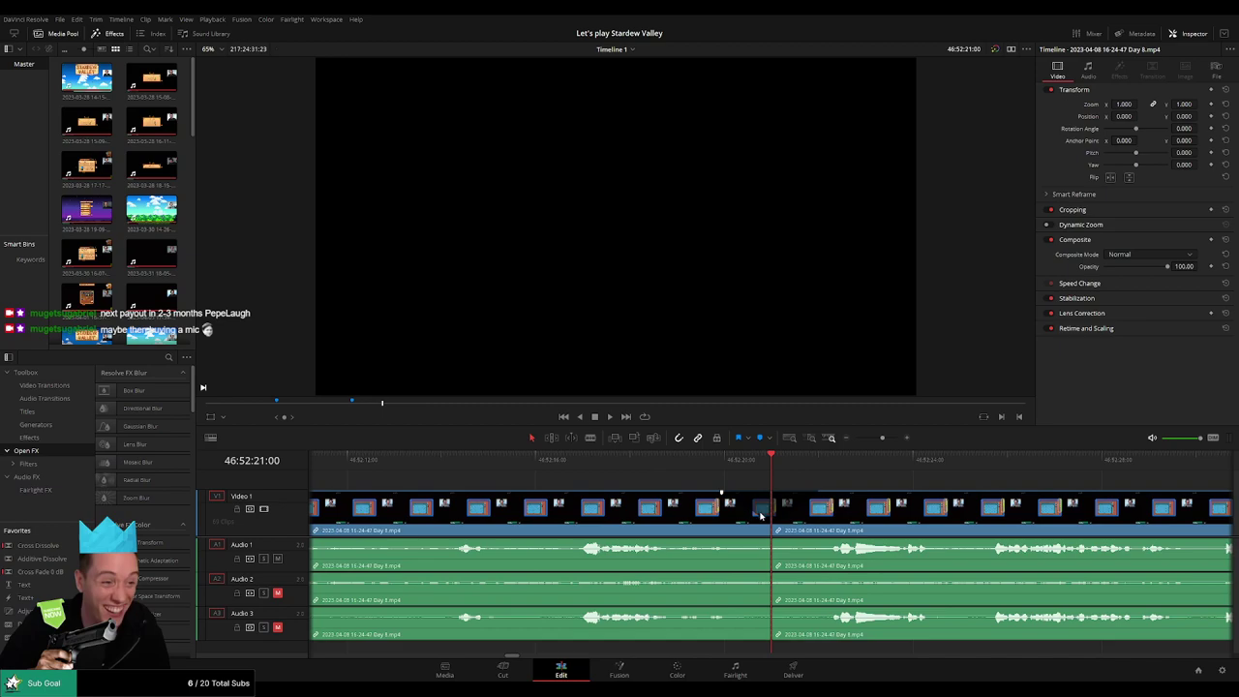
pyautogui.moveTo(768, 539); pyautogui.dragTo(814, 574)
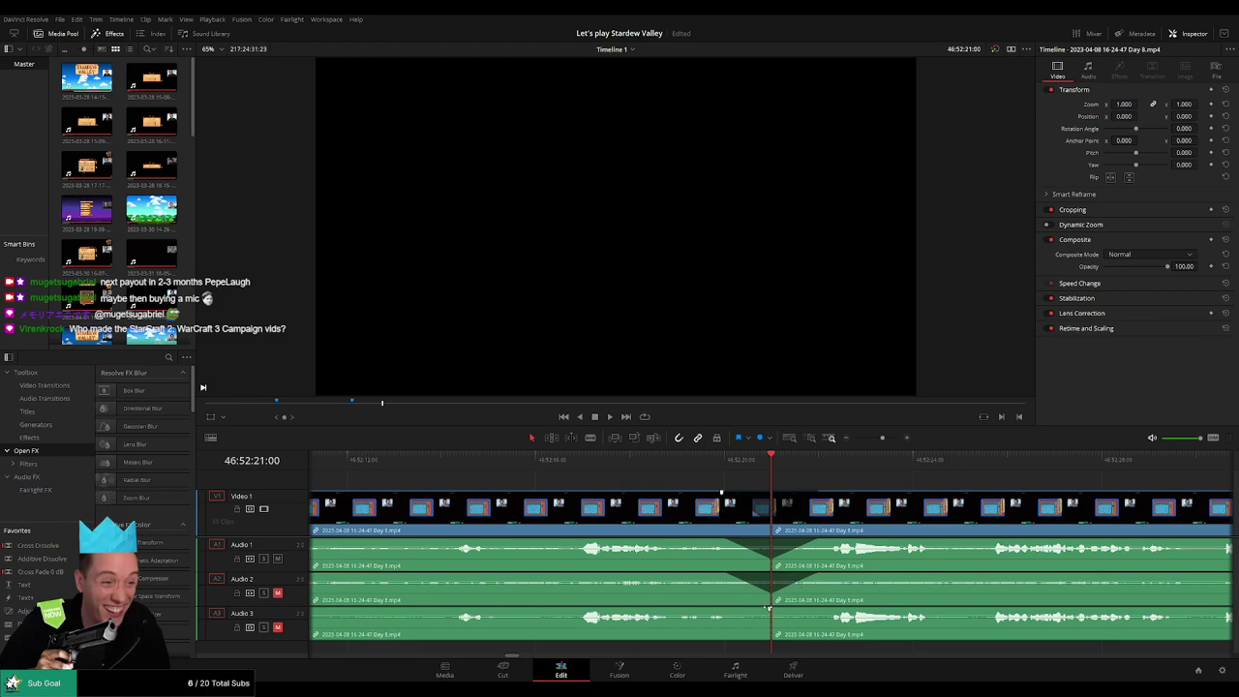
pyautogui.moveTo(766, 610); pyautogui.dragTo(736, 611)
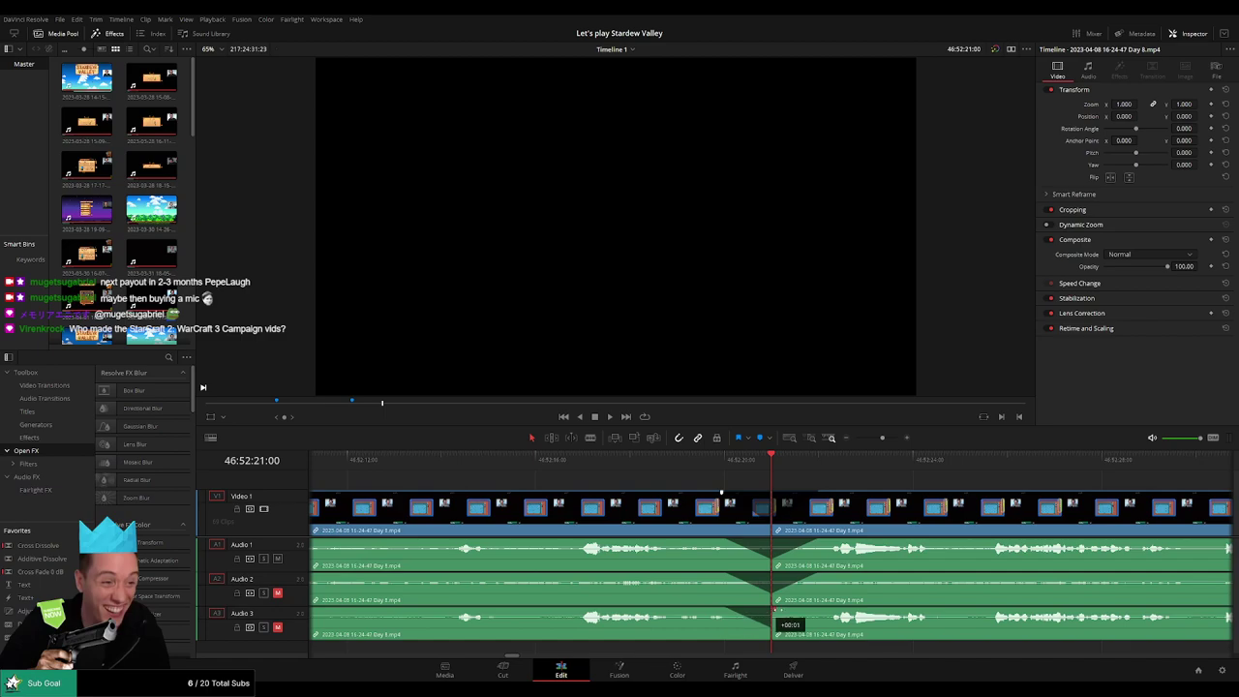
pyautogui.moveTo(775, 609); pyautogui.dragTo(809, 610)
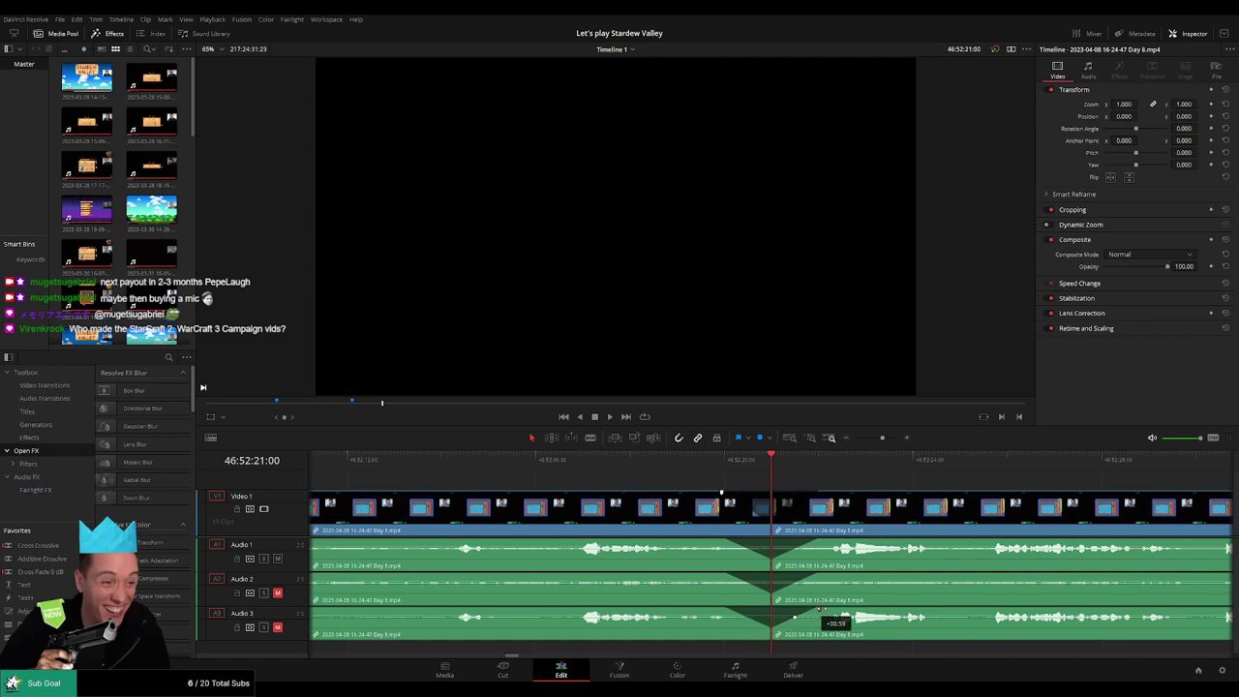
pyautogui.press('space')
pyautogui.press('space')
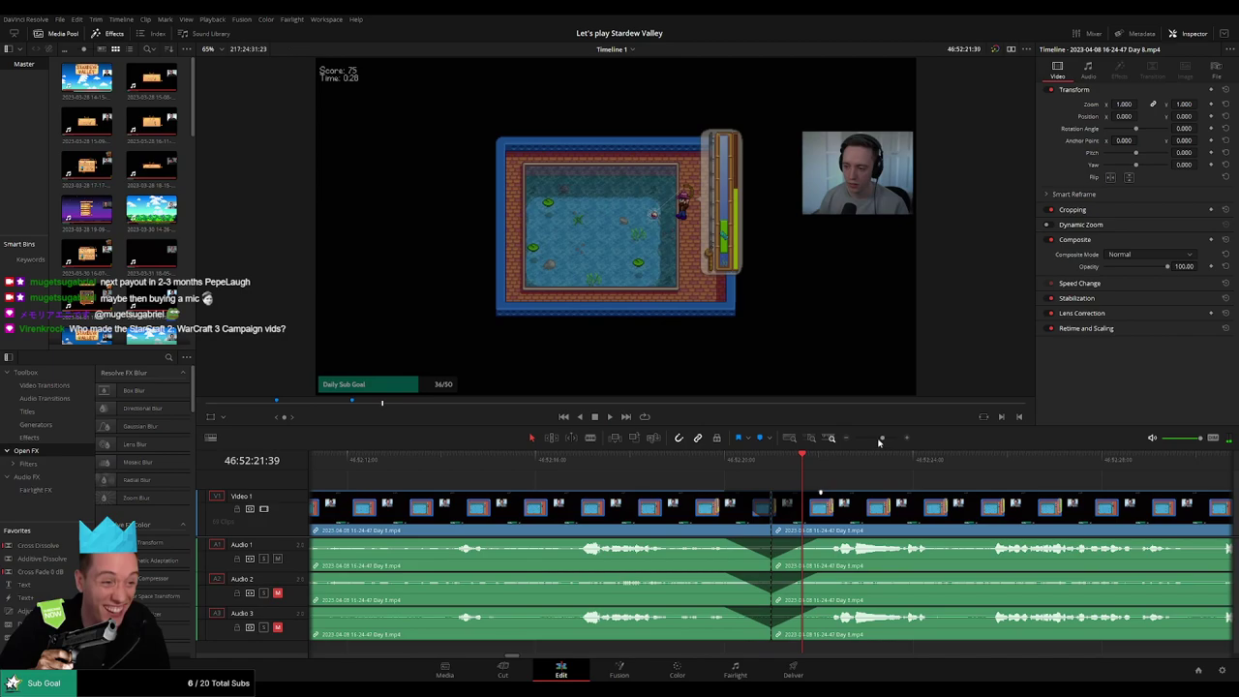
# - Move the Day 8 section after the 46:52:21:00 cut away from it, leaving a gap before the Day 8 part 2 clip
pyautogui.moveTo(882, 438); pyautogui.dragTo(756, 486)
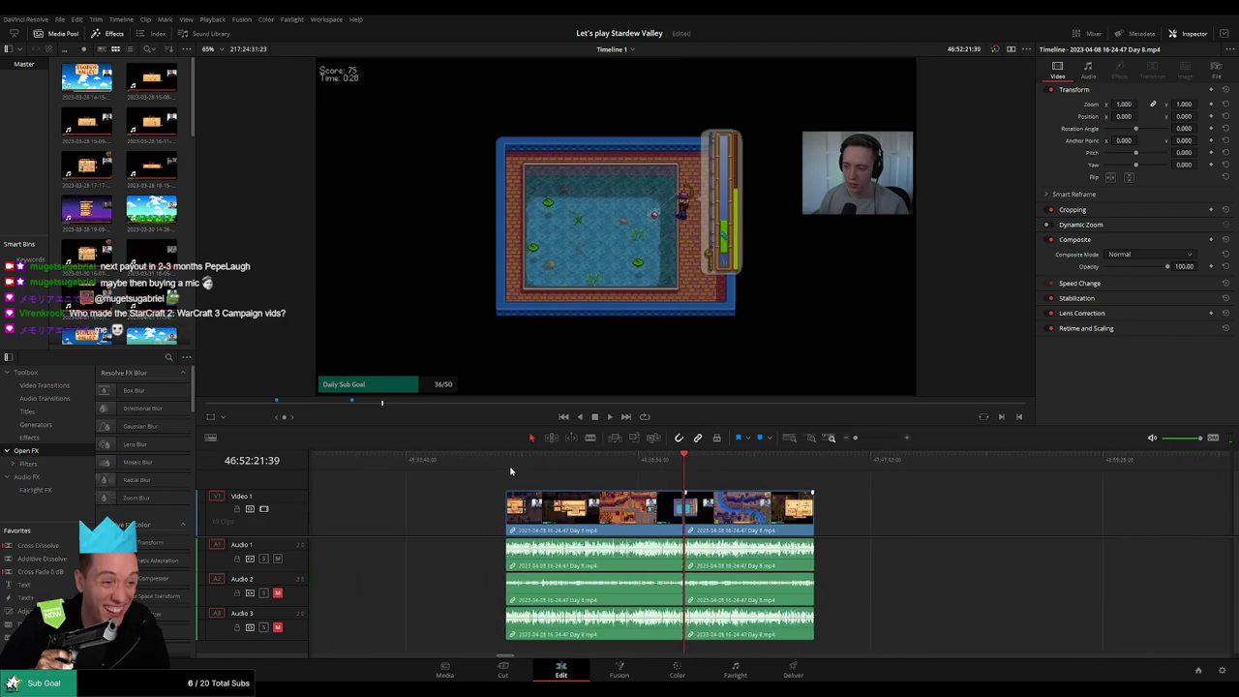
pyautogui.press('Home')
pyautogui.click(685, 470)
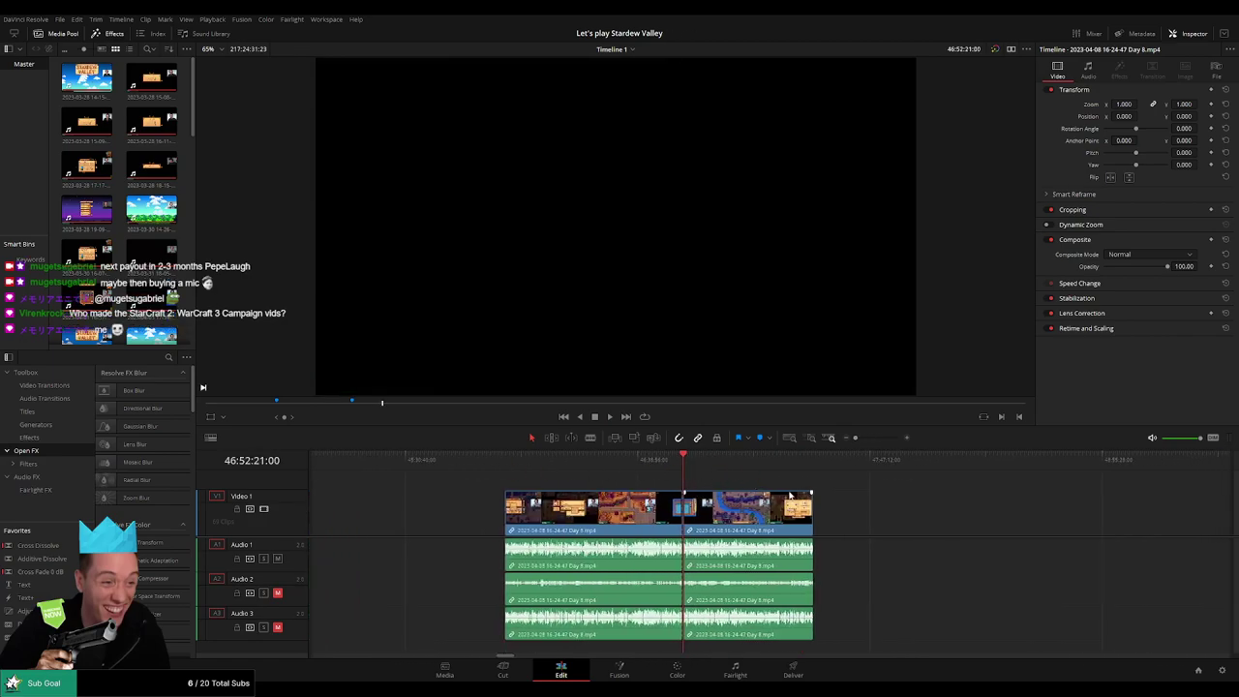
pyautogui.moveTo(794, 483); pyautogui.dragTo(758, 510)
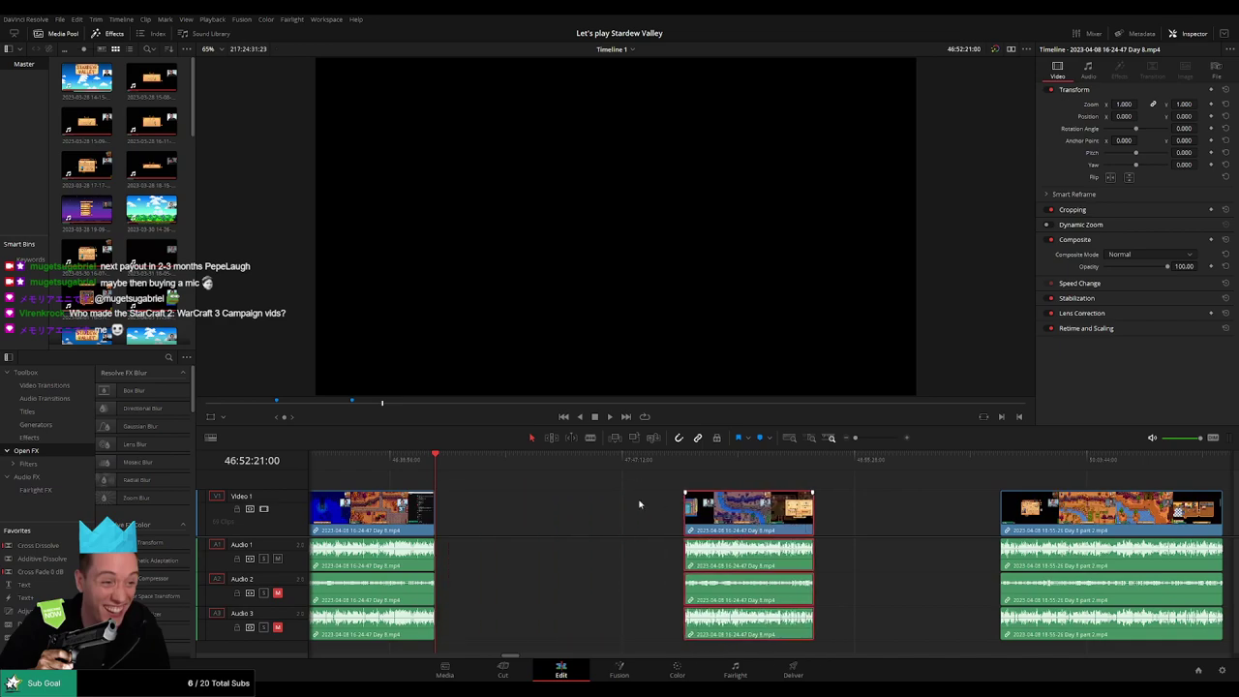
pyautogui.click(557, 486)
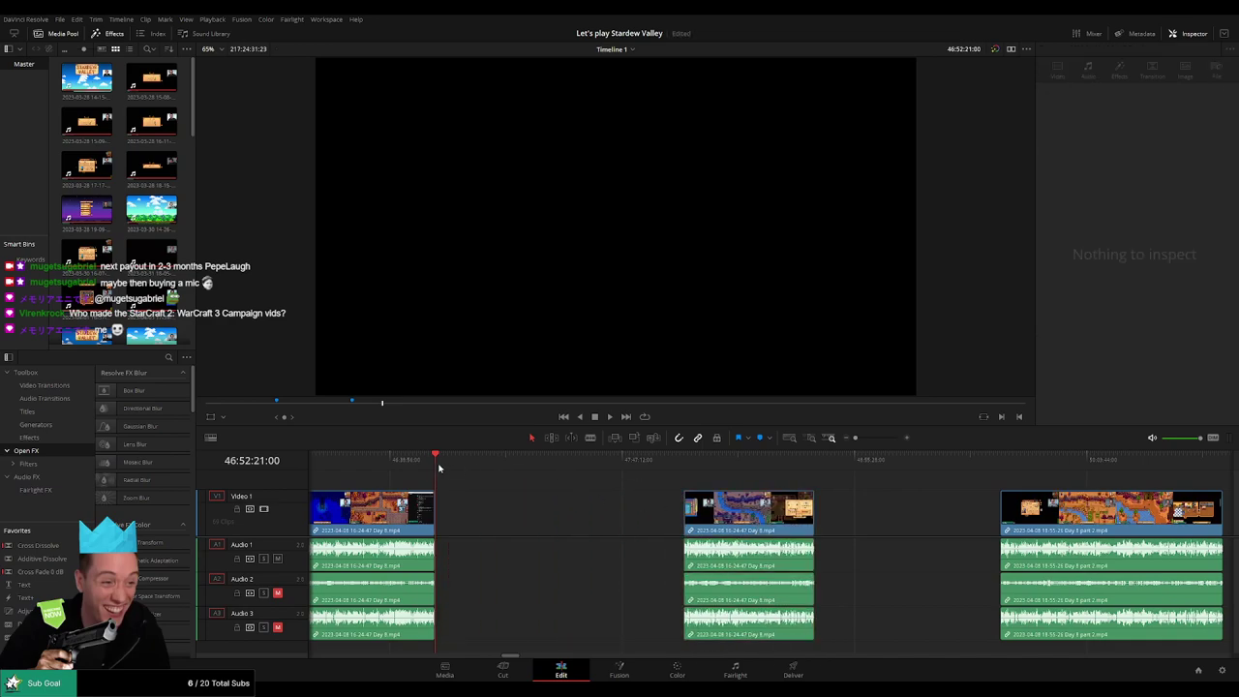
# - Move the remaining Day 8 section to start at 48:00:00:00 and play its opening
pyautogui.moveTo(441, 468); pyautogui.dragTo(666, 489)
pyautogui.scroll(4, 746, 477)
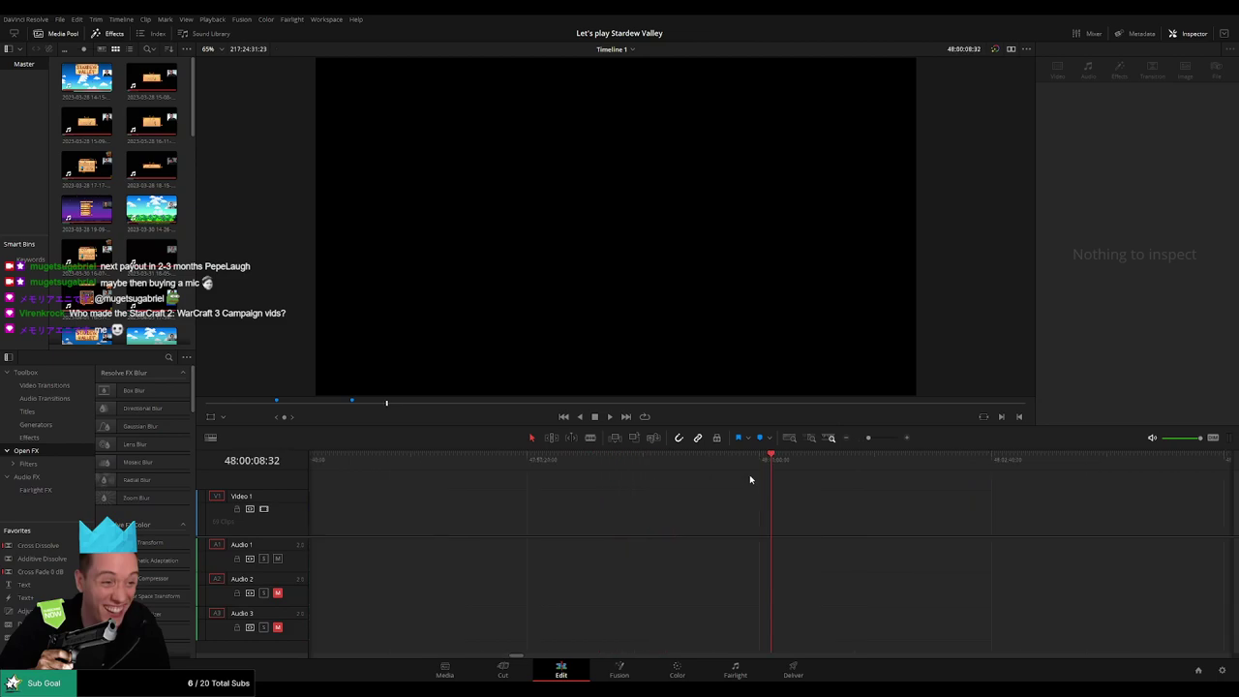
pyautogui.moveTo(769, 464); pyautogui.dragTo(759, 464)
pyautogui.moveTo(867, 440); pyautogui.dragTo(855, 441)
pyautogui.moveTo(844, 513); pyautogui.dragTo(827, 512)
pyautogui.click(832, 477)
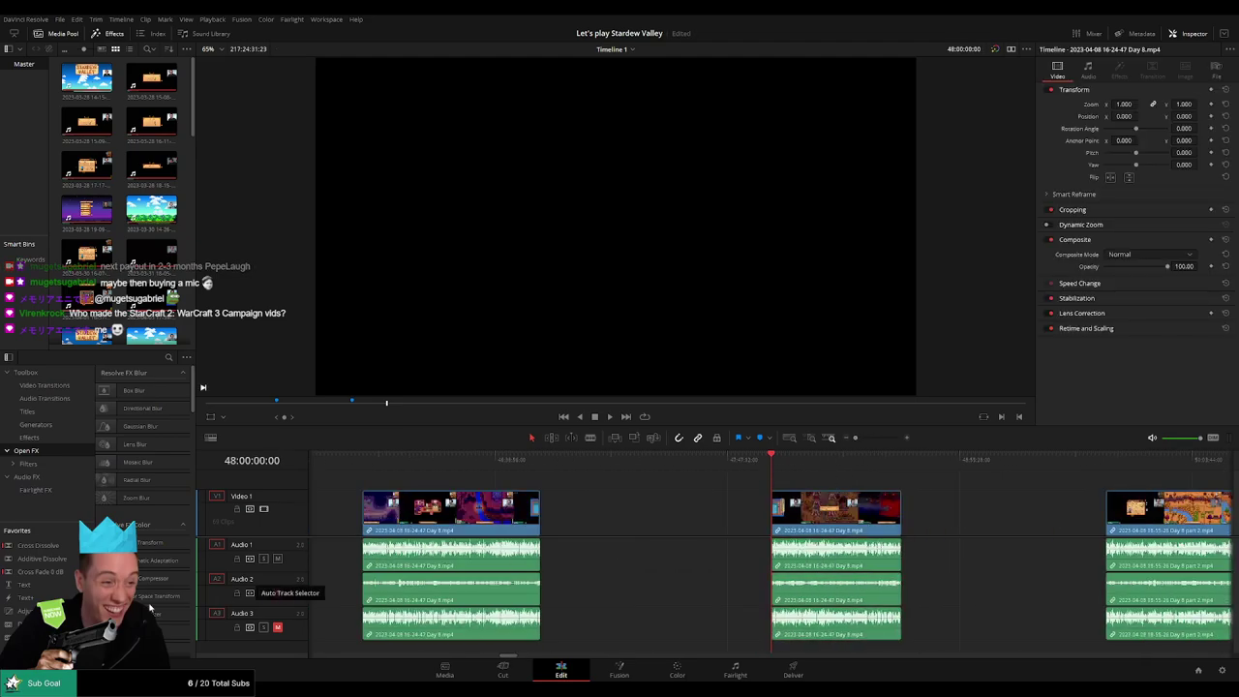
pyautogui.click(277, 592)
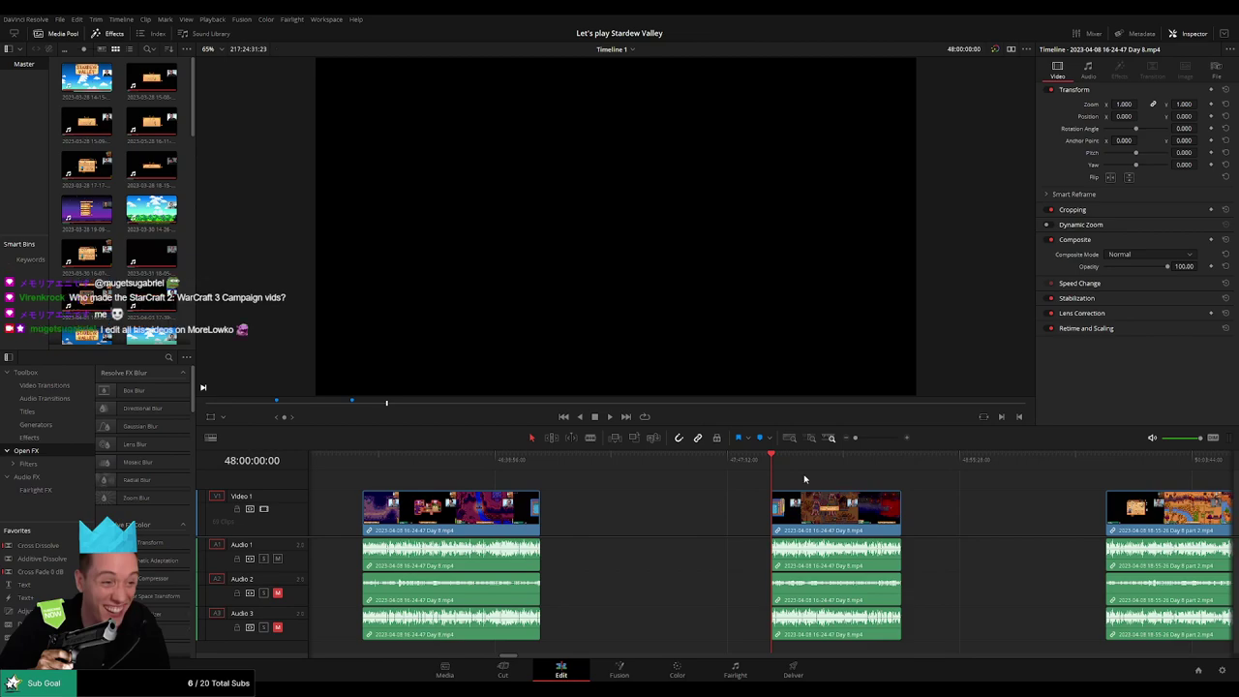
pyautogui.press('space')
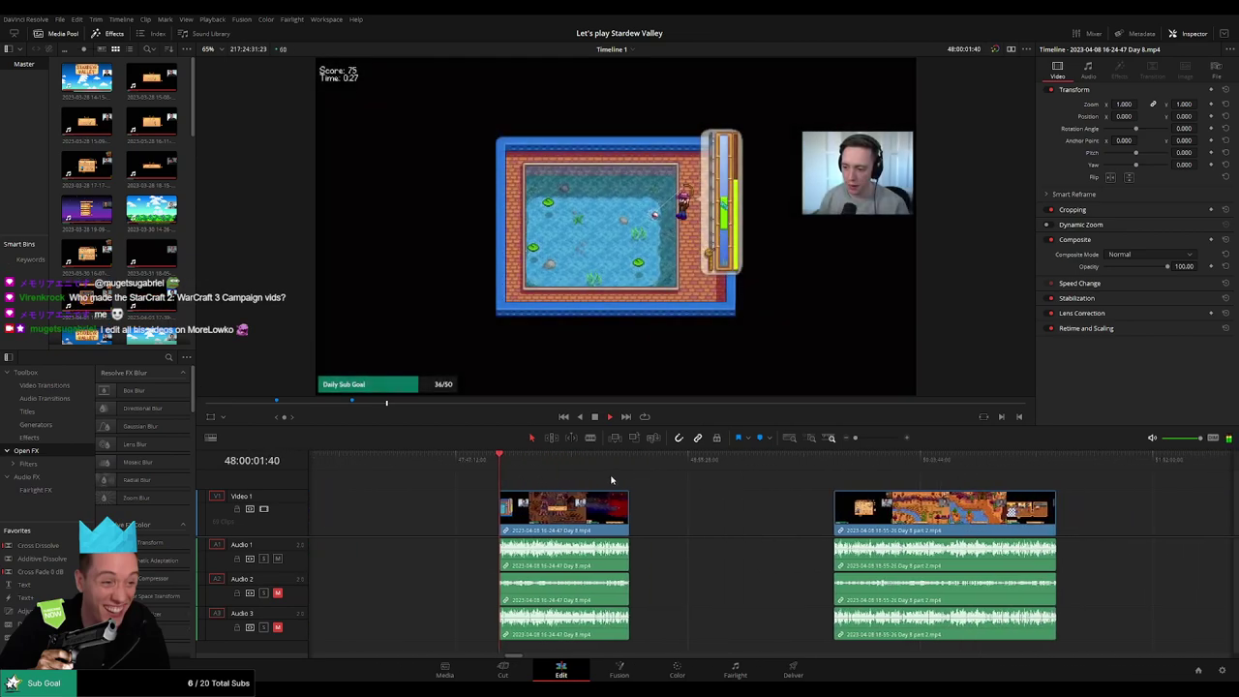
pyautogui.moveTo(611, 480); pyautogui.dragTo(507, 476)
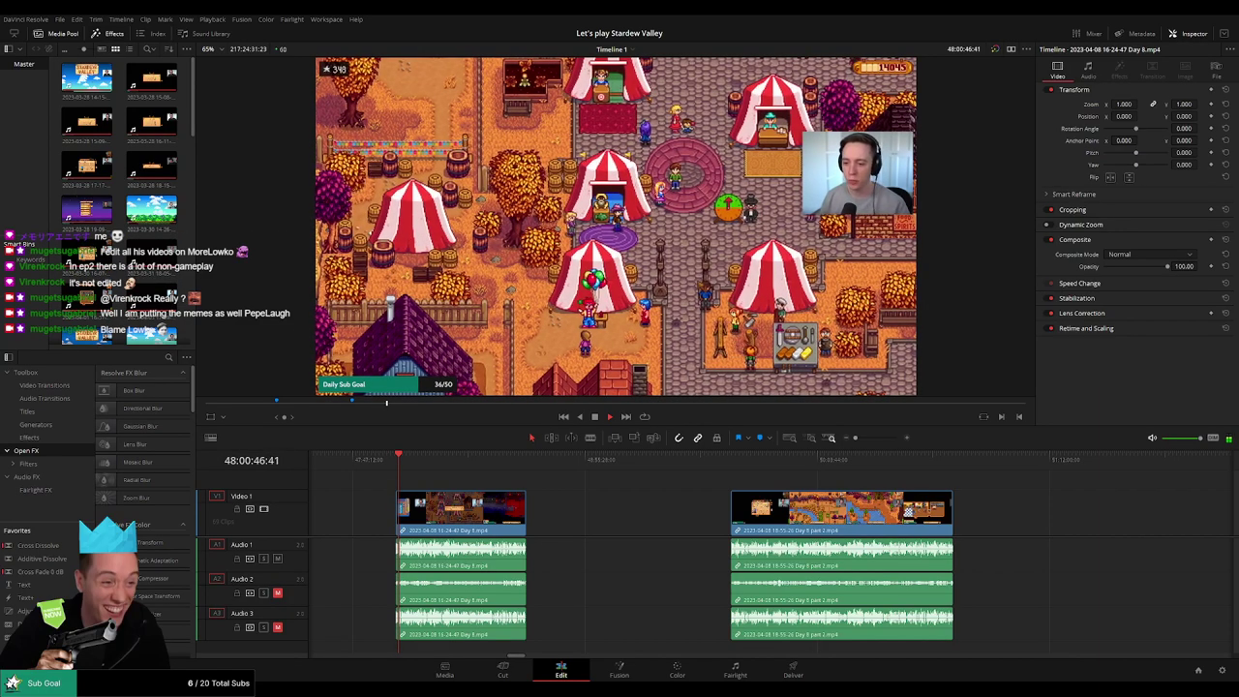
# - Move the Day 8 part 2 clip directly against the end of the Day 8 section
pyautogui.moveTo(398, 474); pyautogui.dragTo(524, 478)
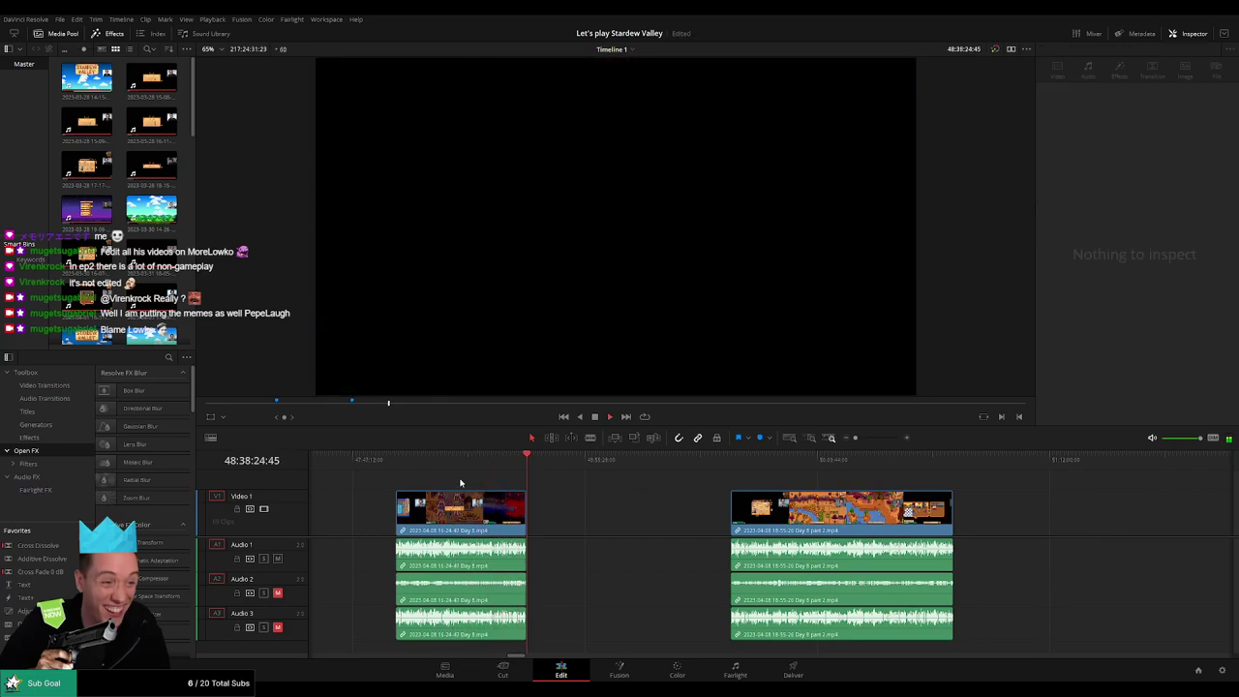
pyautogui.click(401, 465)
pyautogui.moveTo(811, 507); pyautogui.dragTo(607, 505)
pyautogui.click(556, 480)
pyautogui.press('space')
pyautogui.moveTo(516, 464); pyautogui.dragTo(528, 464)
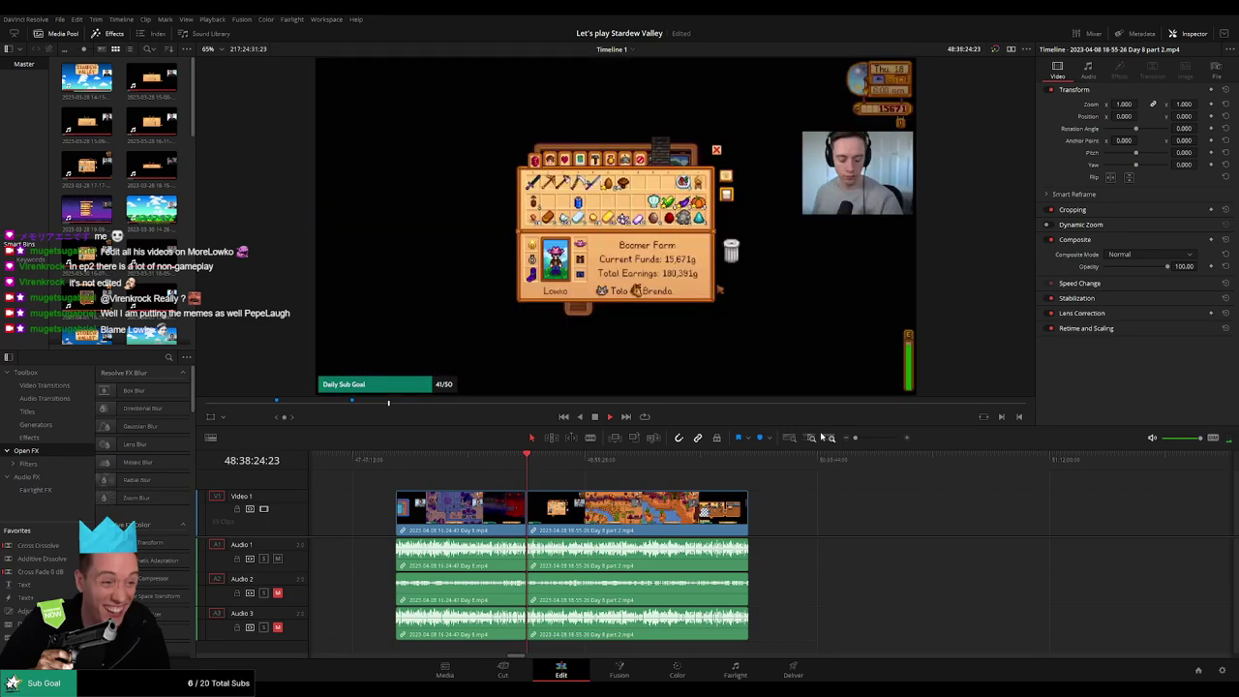
# - Add transitions on the video and three audio tracks where Day 8 meets Day 8 part 2, and play the join
pyautogui.moveTo(855, 438); pyautogui.dragTo(878, 441)
pyautogui.click(688, 463)
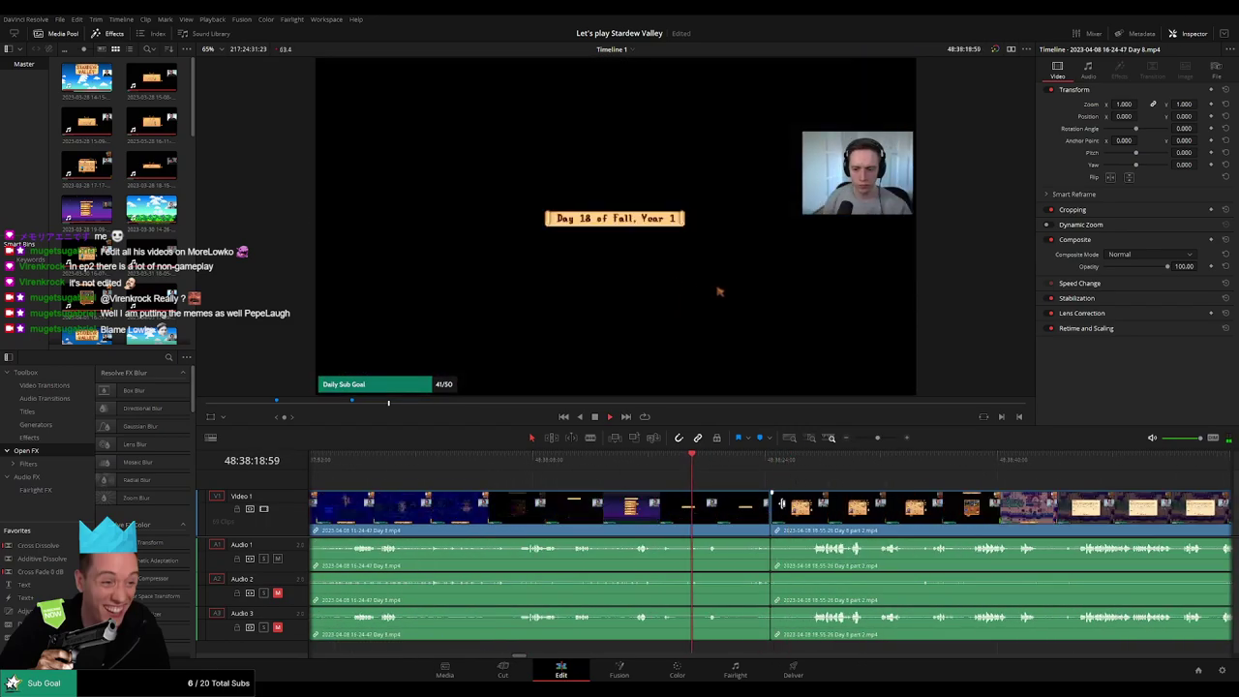
pyautogui.rightClick(771, 513)
pyautogui.click(800, 529)
pyautogui.click(666, 416)
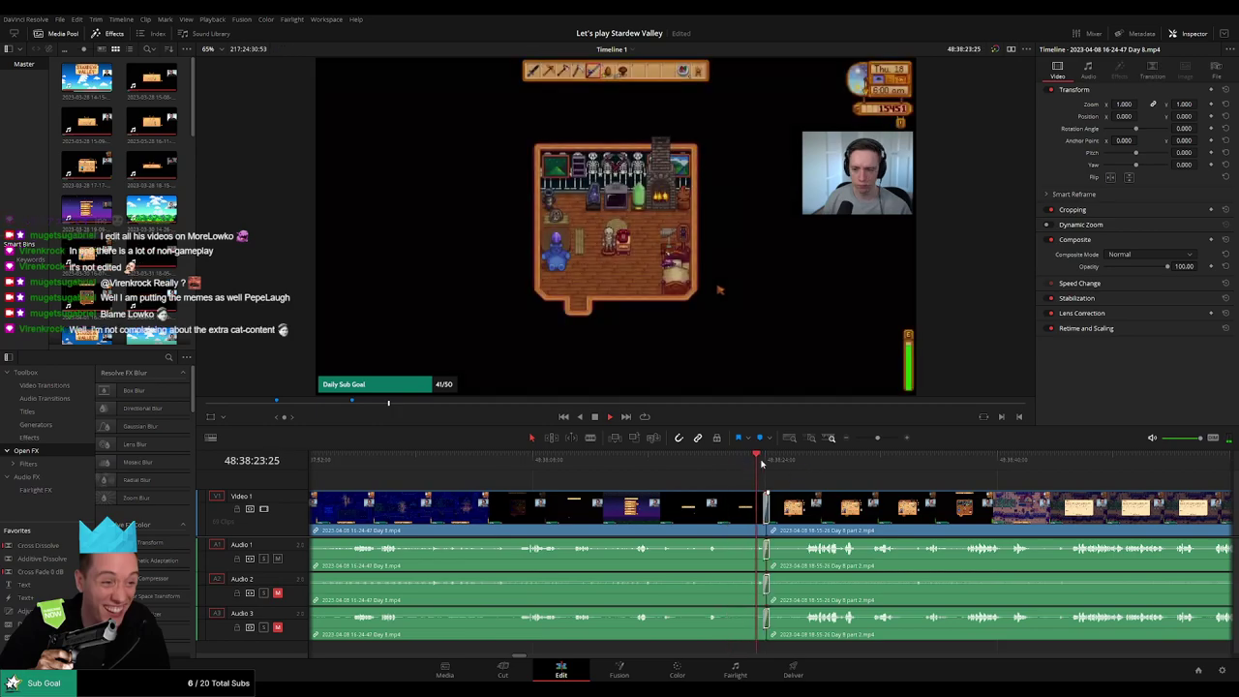
pyautogui.moveTo(872, 478); pyautogui.dragTo(589, 475)
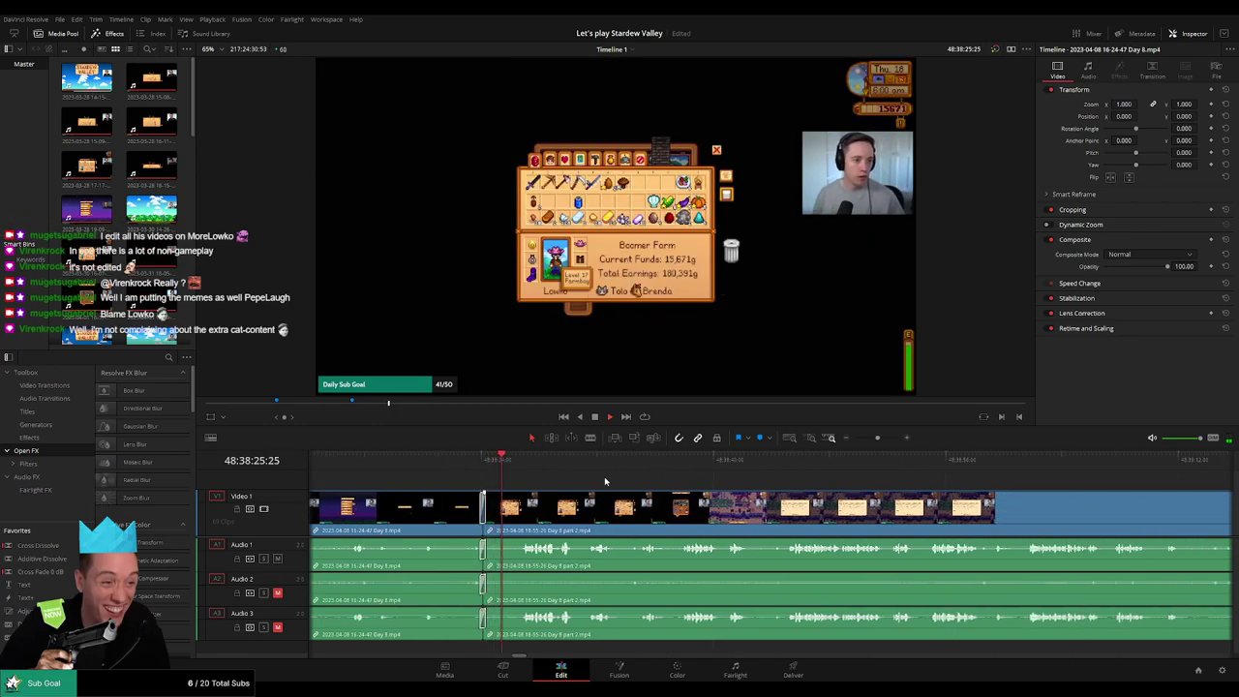
# - Find a pause in the Day 8 part 2 clip near 48:52:00:00 and split all tracks at 48:52:01:00
pyautogui.moveTo(878, 438); pyautogui.dragTo(856, 439)
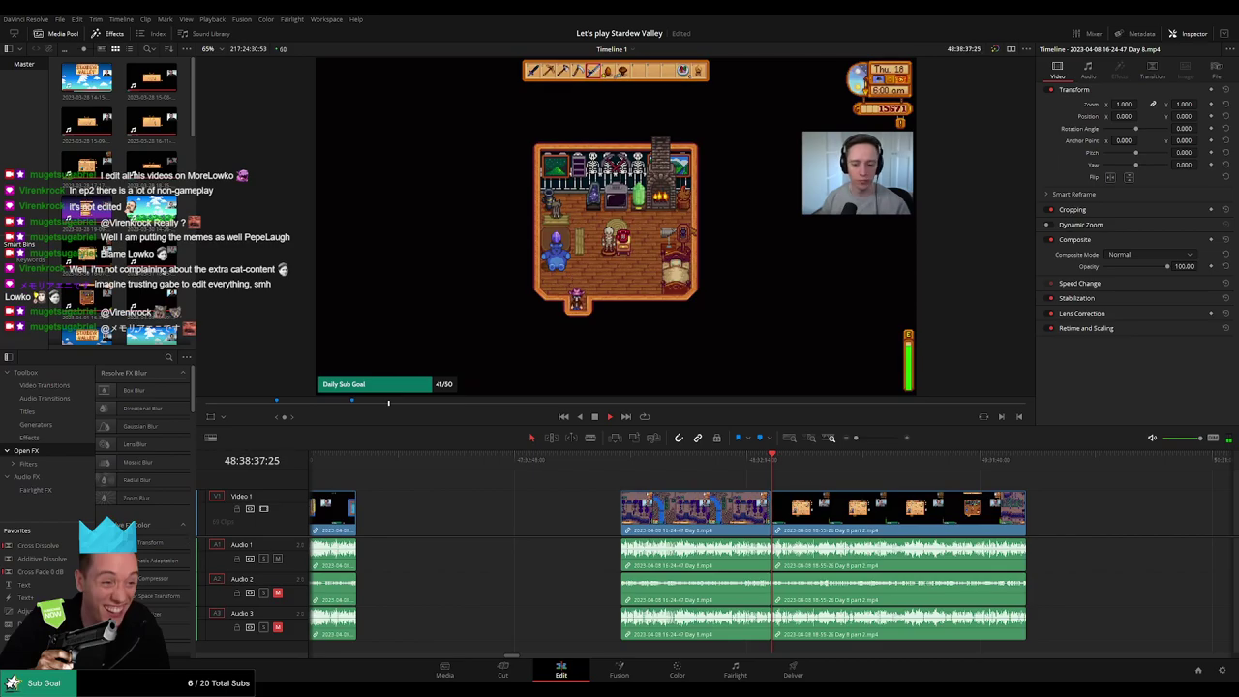
pyautogui.moveTo(831, 490); pyautogui.dragTo(500, 469)
pyautogui.press('space')
pyautogui.scroll(5, 698, 478)
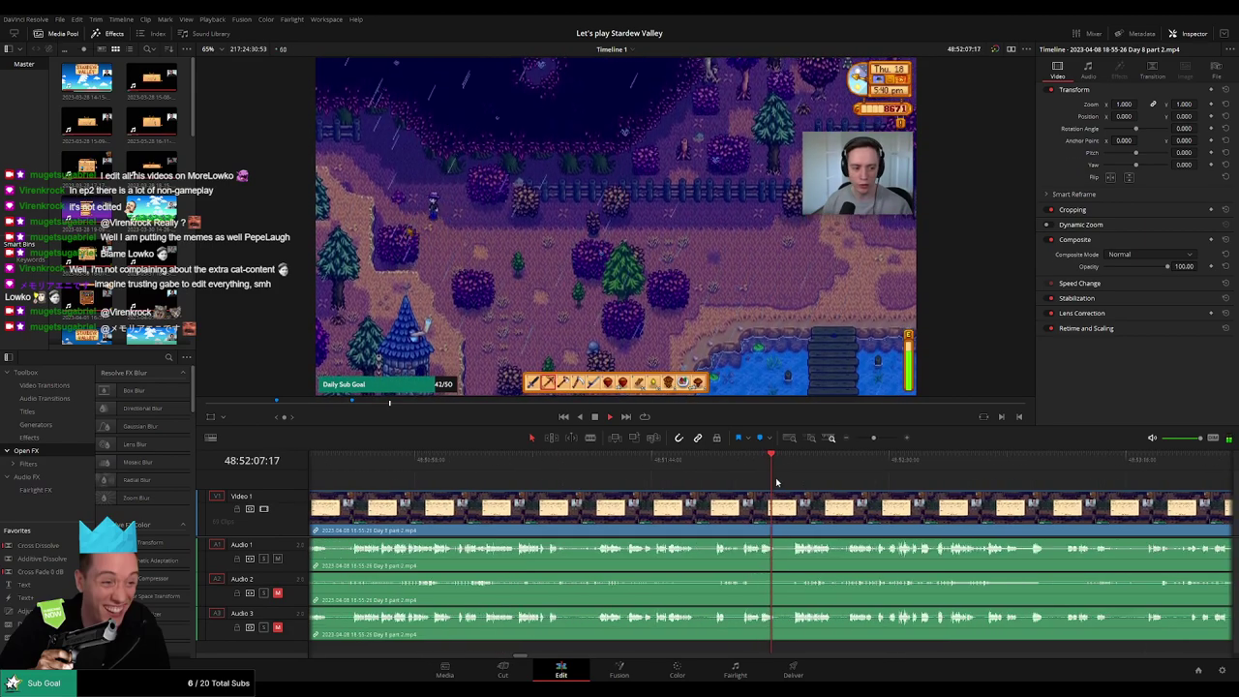
pyautogui.click(681, 472)
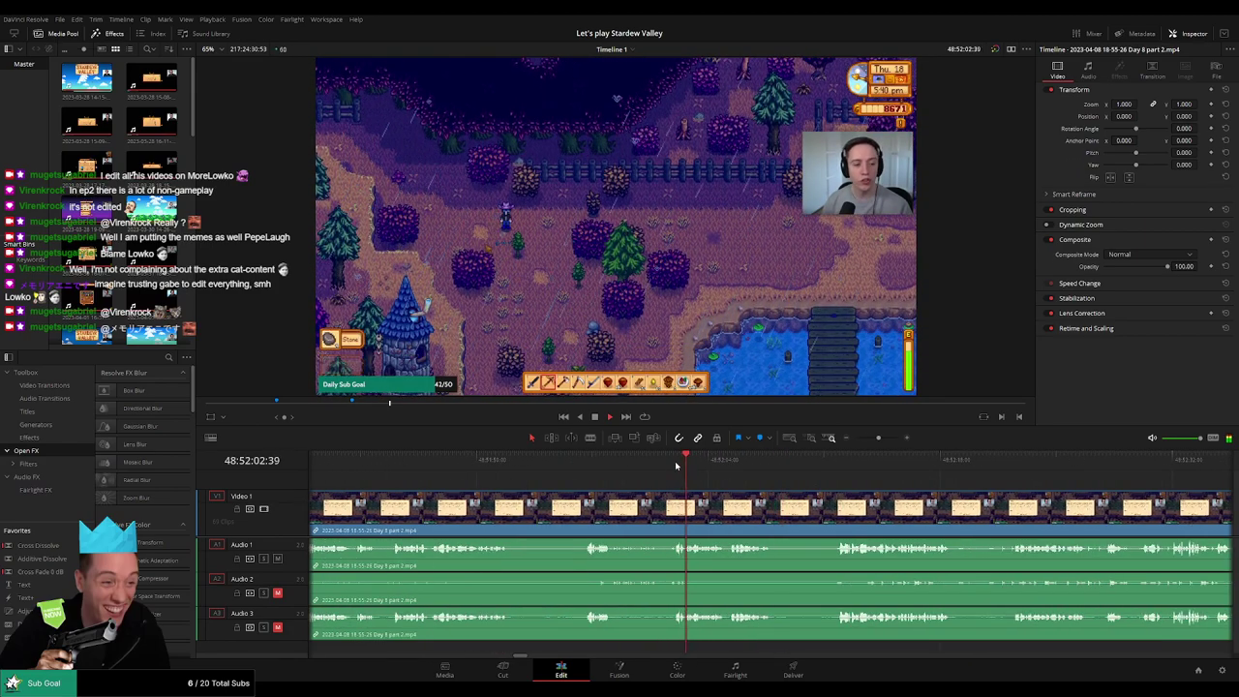
pyautogui.click(588, 467)
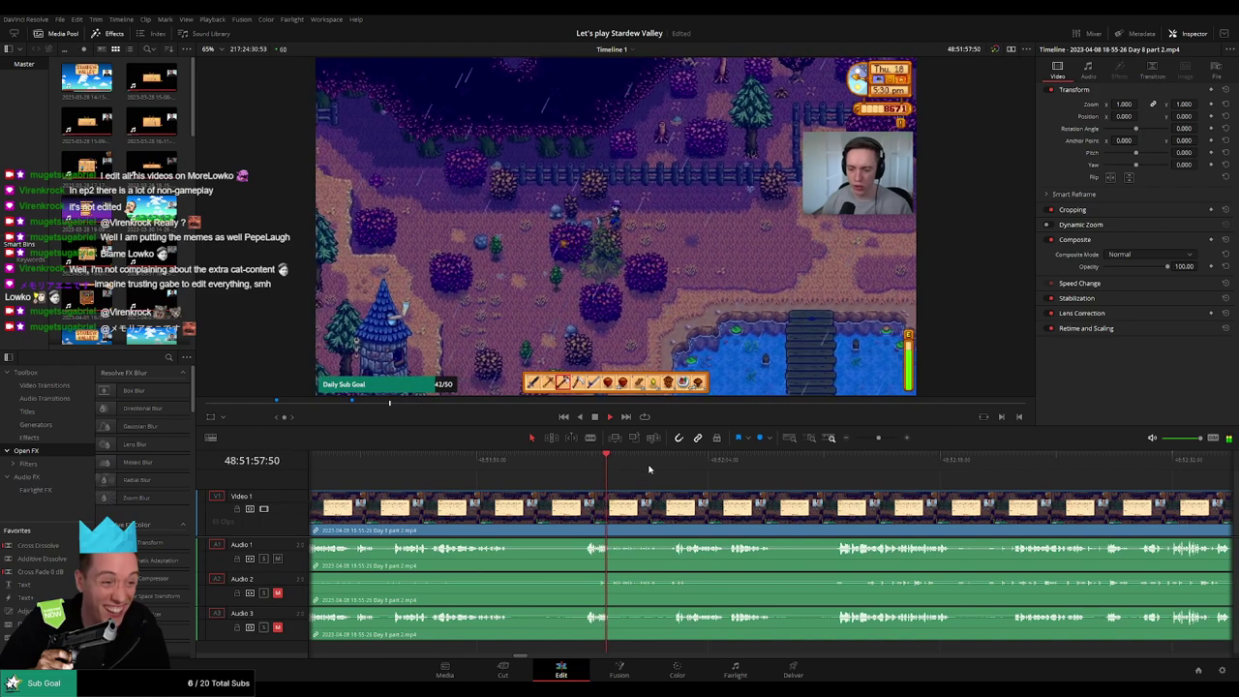
pyautogui.click(667, 466)
pyautogui.scroll(3, 683, 482)
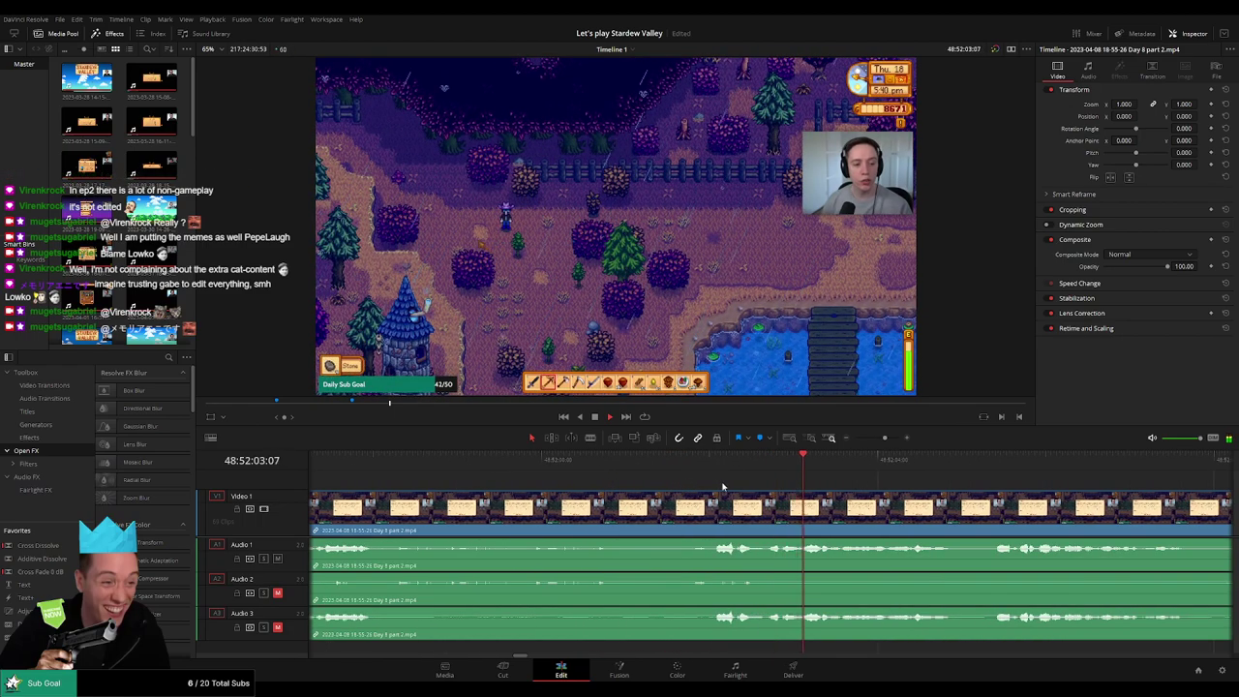
pyautogui.press('space')
pyautogui.moveTo(714, 464); pyautogui.dragTo(625, 476)
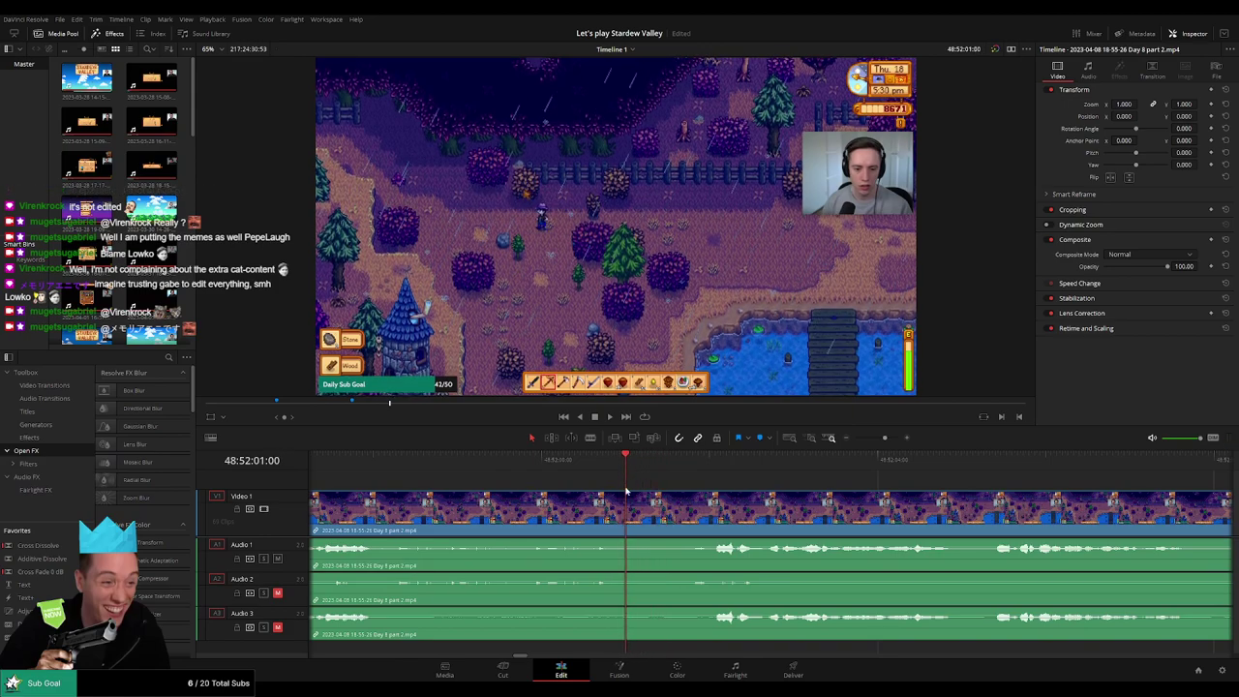
pyautogui.hotkey('ctrl', 'b')
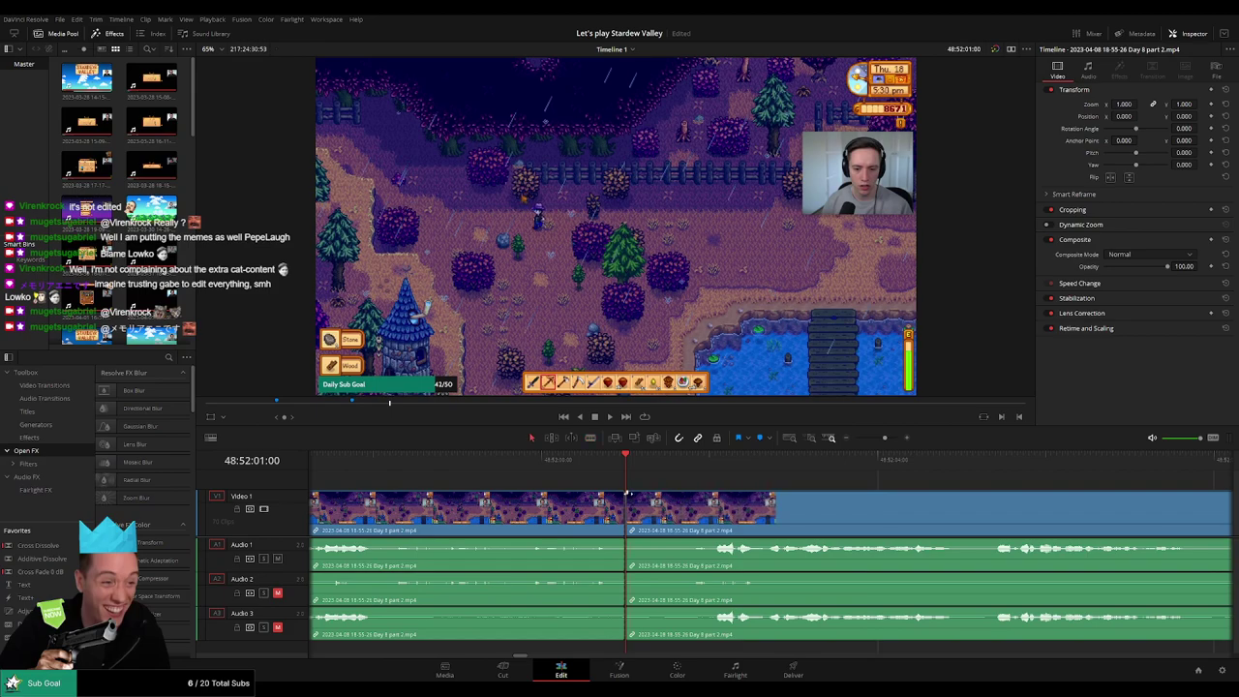
# - Add fade-outs and fade-ins of about one second on the video and three audio tracks at the 48:52:01:00 cut
pyautogui.moveTo(628, 494); pyautogui.dragTo(541, 498)
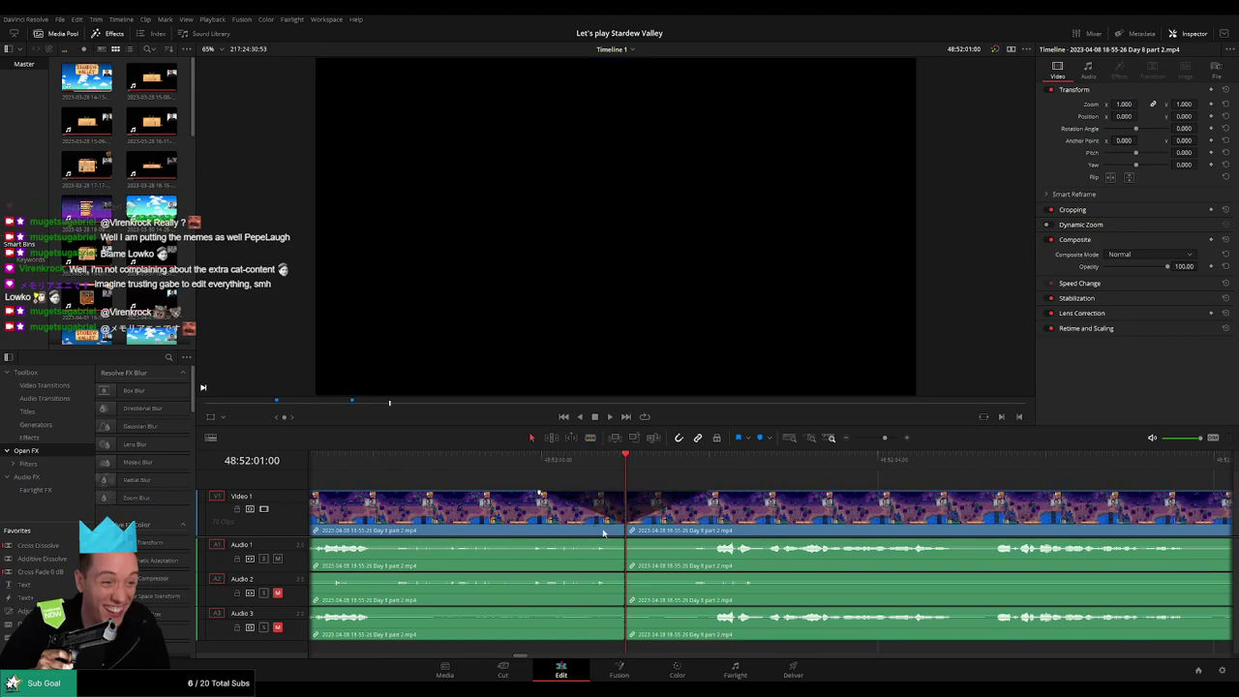
pyautogui.moveTo(622, 540); pyautogui.dragTo(540, 542)
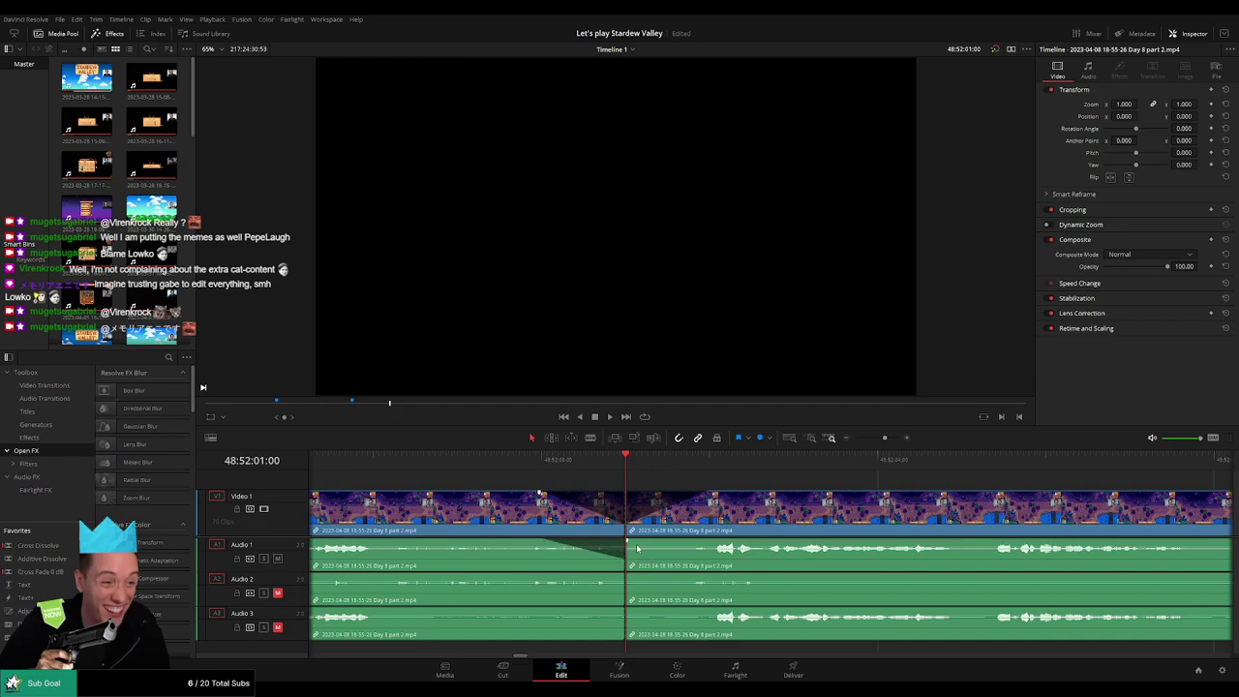
pyautogui.moveTo(626, 540); pyautogui.dragTo(713, 547)
pyautogui.moveTo(625, 574); pyautogui.dragTo(538, 576)
pyautogui.moveTo(627, 574); pyautogui.dragTo(709, 575)
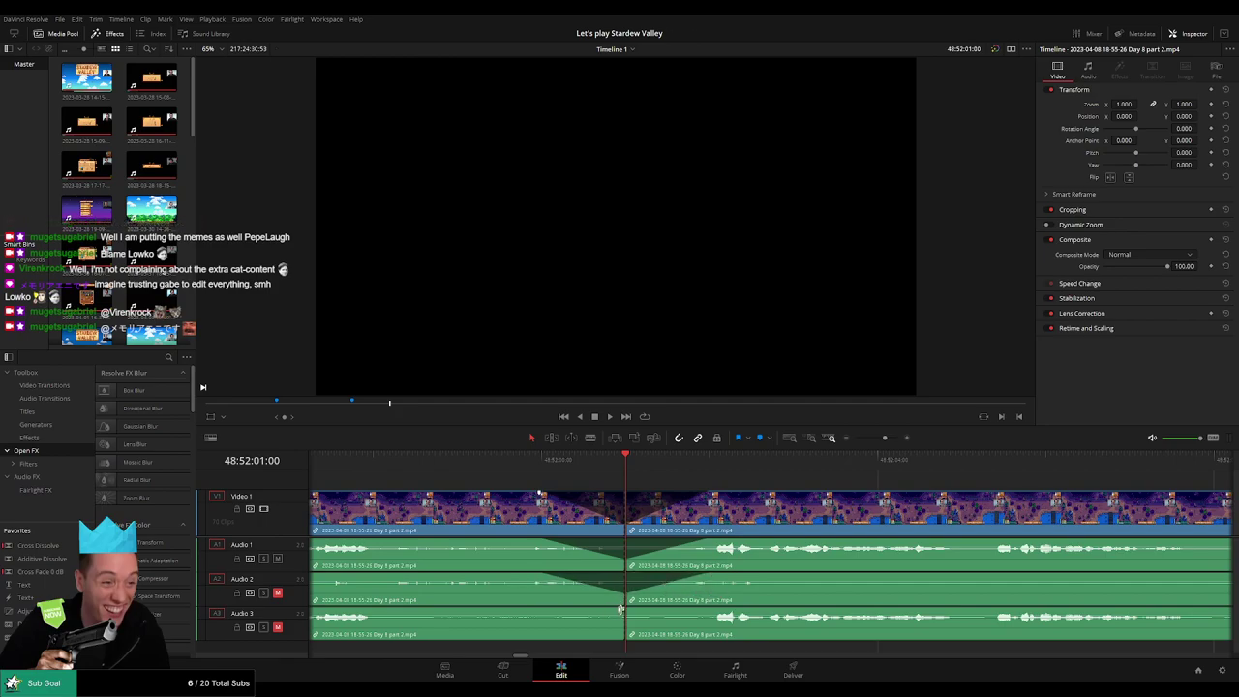
pyautogui.moveTo(620, 609); pyautogui.dragTo(539, 610)
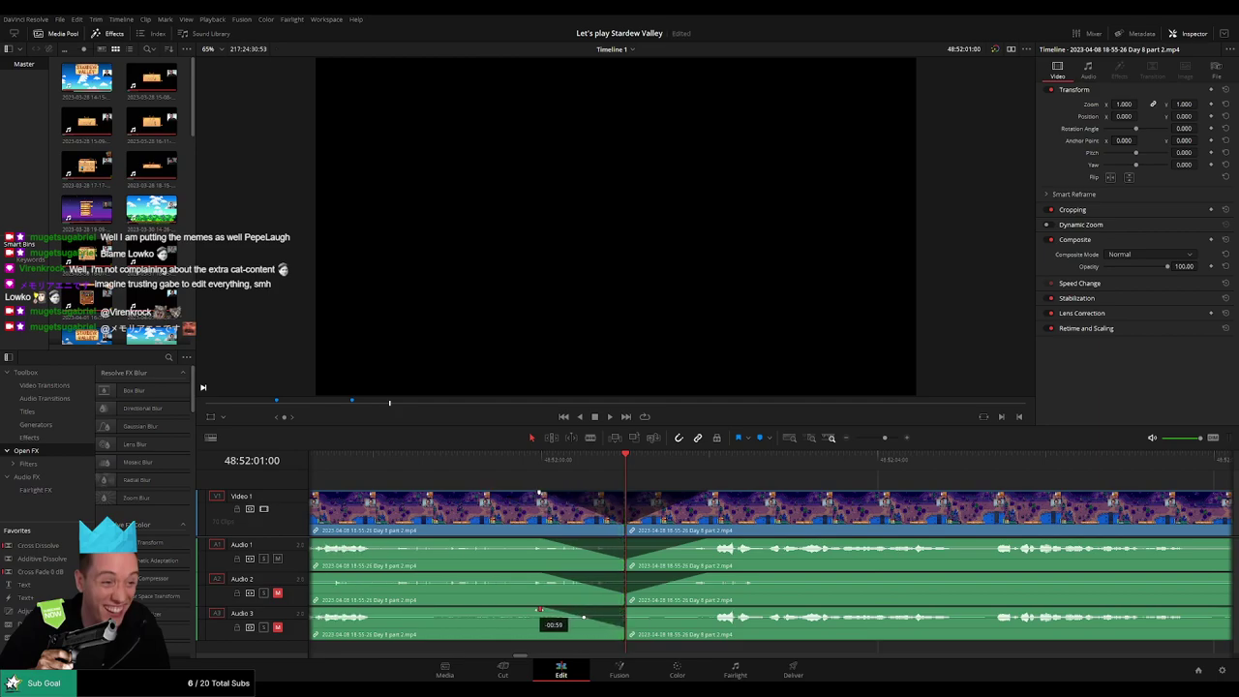
pyautogui.moveTo(627, 610); pyautogui.dragTo(711, 610)
# - Move the Day 8 part 2 section after the 48:52:01:00 cut further along the timeline, leaving a gap
pyautogui.scroll(-6, 872, 472)
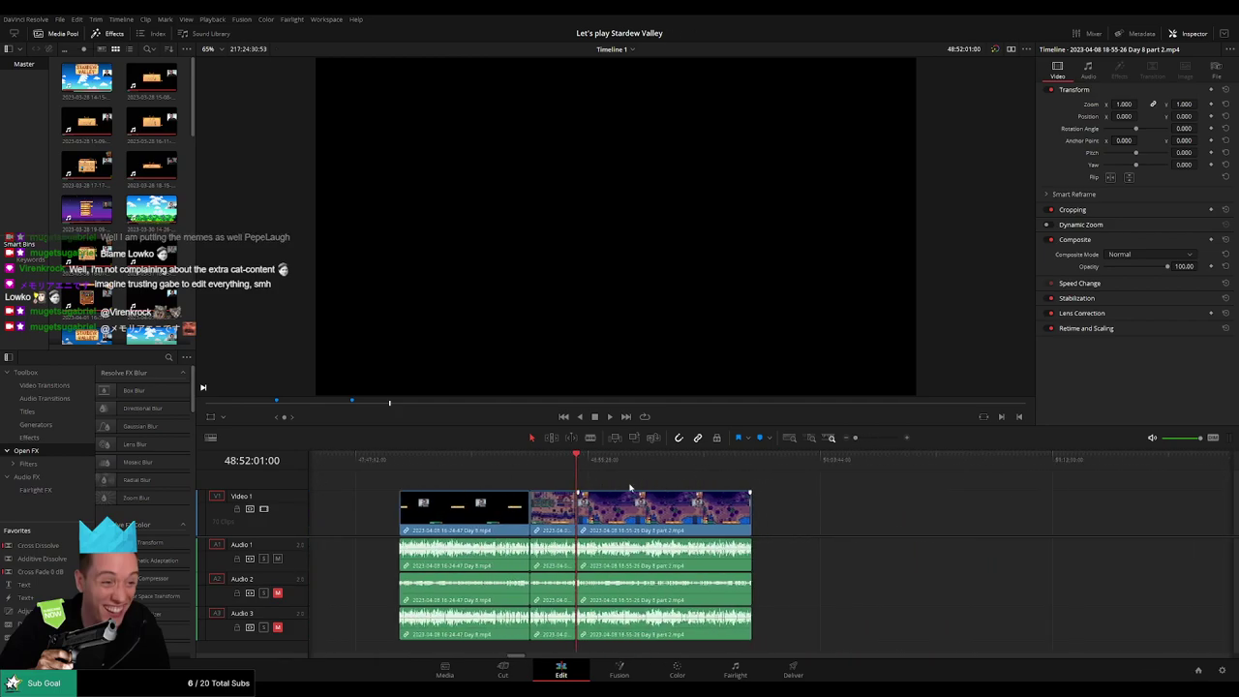
pyautogui.press('Home')
pyautogui.click(575, 465)
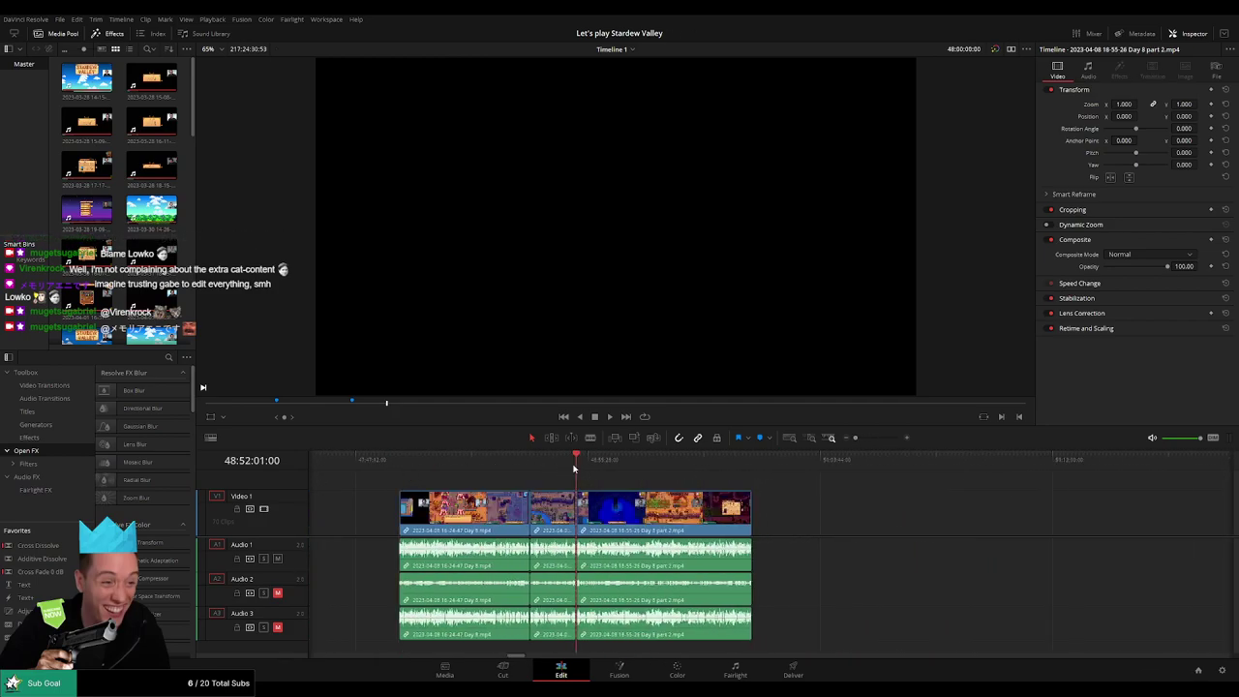
pyautogui.hscroll(5, 574, 474)
pyautogui.moveTo(436, 514); pyautogui.dragTo(759, 514)
pyautogui.click(494, 500)
pyautogui.hscroll(-2, 561, 488)
# - Set the playhead to 50:00:00:00, move the remaining Day 8 part 2 section to start there, and play its opening
pyautogui.click(578, 483)
pyautogui.moveTo(440, 470); pyautogui.dragTo(662, 491)
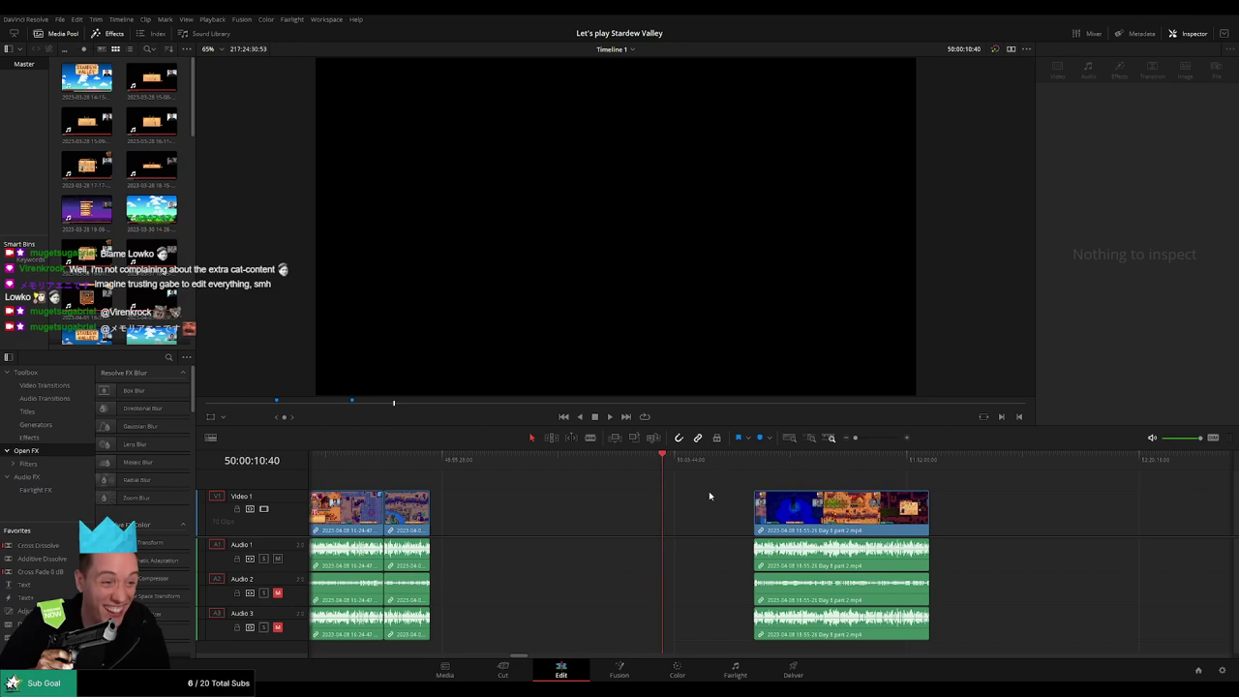
pyautogui.hscroll(-1, 774, 479)
pyautogui.scroll(3, 777, 483)
pyautogui.moveTo(770, 466); pyautogui.dragTo(761, 466)
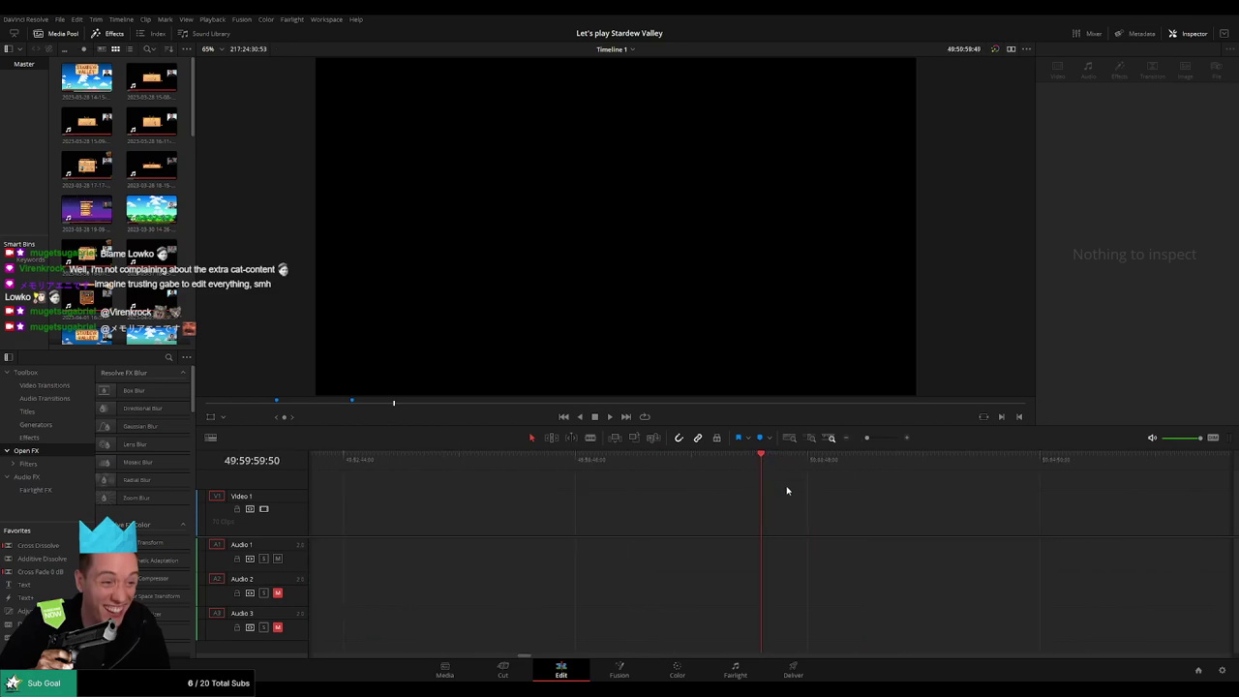
pyautogui.moveTo(866, 438); pyautogui.dragTo(855, 440)
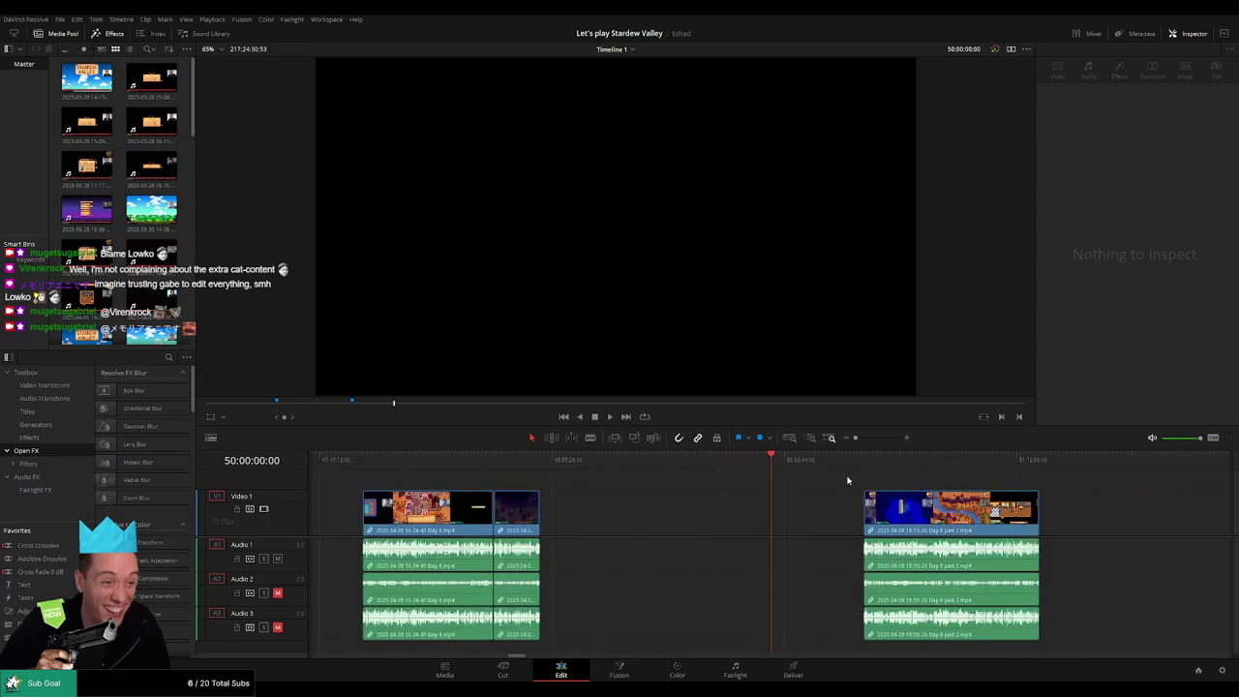
pyautogui.hscroll(1, 843, 484)
pyautogui.moveTo(660, 510); pyautogui.dragTo(568, 511)
pyautogui.click(583, 484)
pyautogui.press('space')
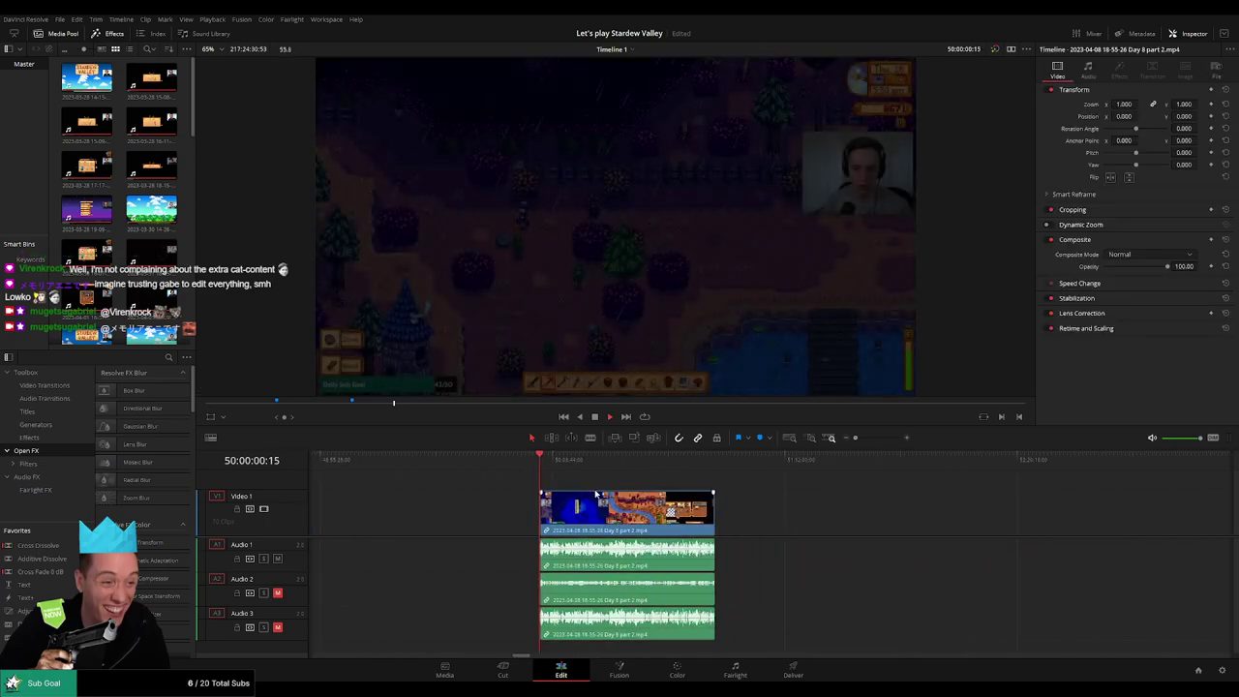
# - Move the Day 9 clip directly against the end of the remaining Day 8 part 2 section
pyautogui.hscroll(2, 464, 477)
pyautogui.press('Down')
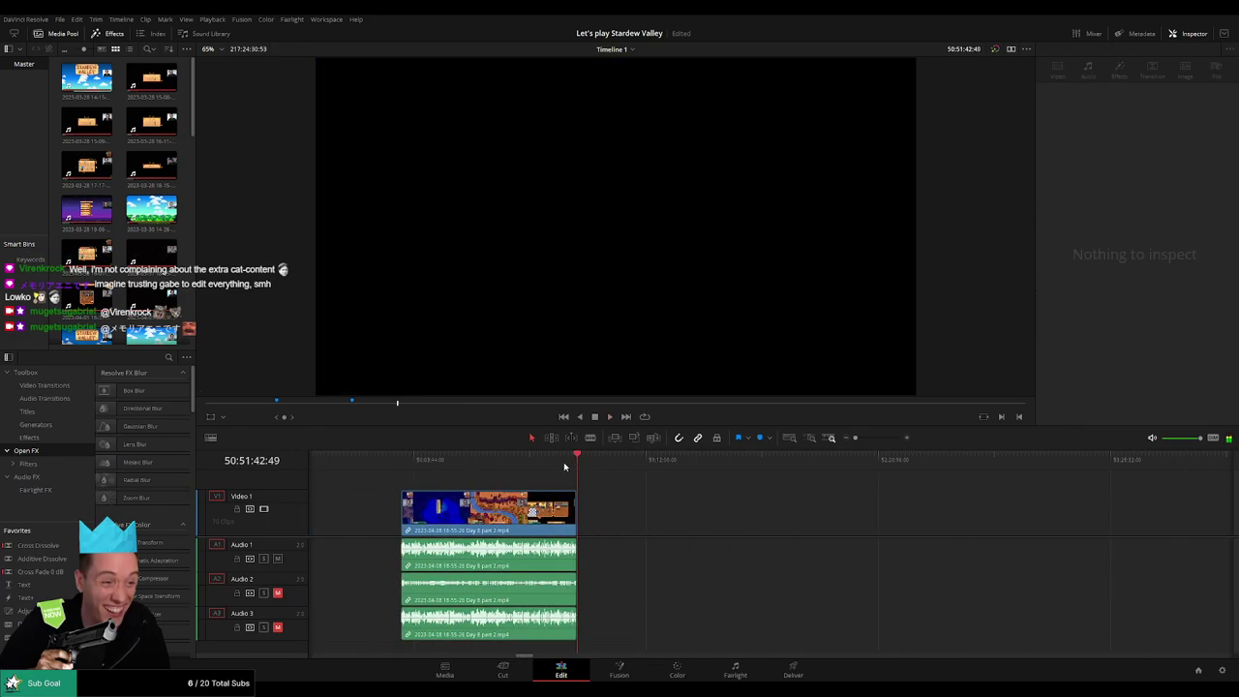
pyautogui.click(410, 465)
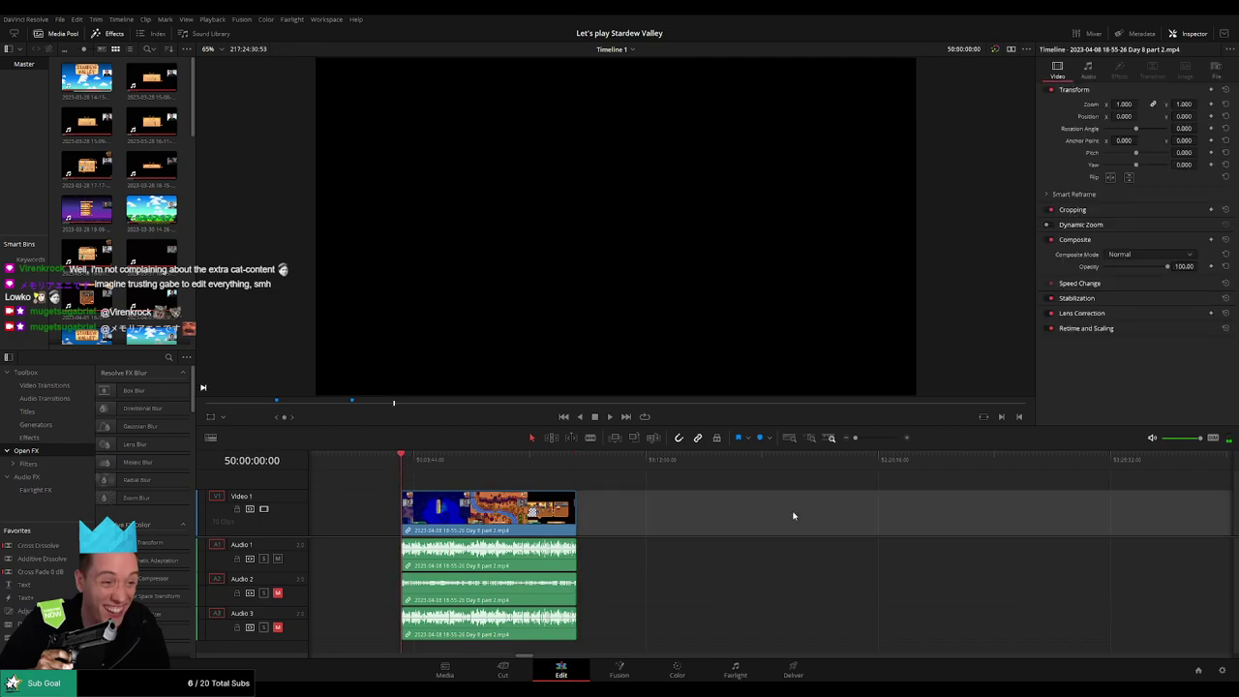
pyautogui.click(583, 478)
pyautogui.hscroll(4, 583, 478)
pyautogui.moveTo(1089, 511); pyautogui.dragTo(571, 511)
pyautogui.click(490, 478)
pyautogui.hscroll(-4, 811, 488)
pyautogui.moveTo(900, 516); pyautogui.dragTo(557, 476)
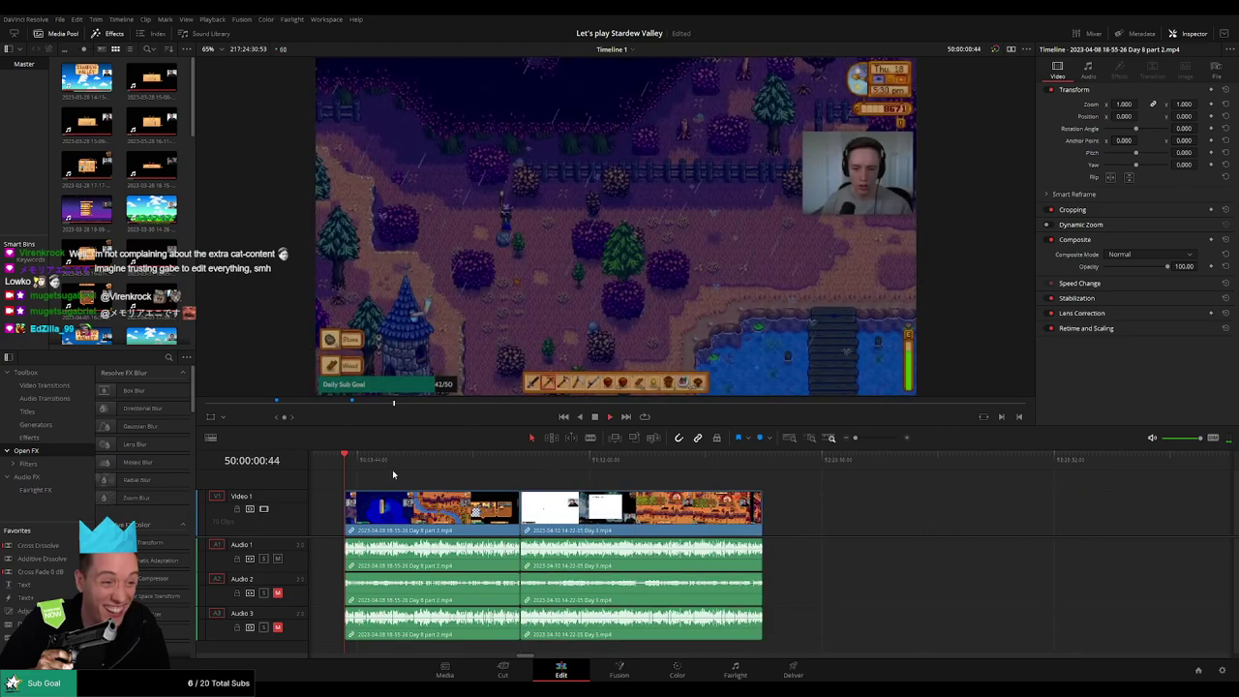
# - Add transitions on the video and three audio tracks where Day 8 part 2 meets Day 9, and play the join
pyautogui.moveTo(393, 474); pyautogui.dragTo(527, 478)
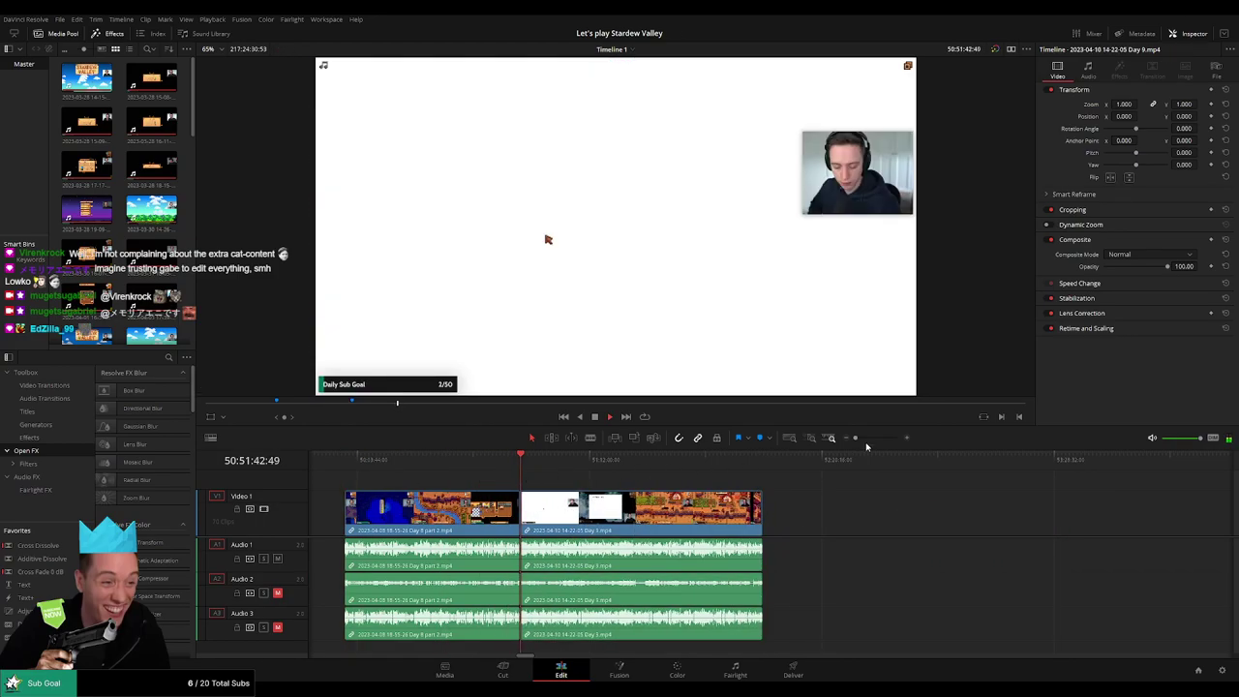
pyautogui.click(877, 437)
pyautogui.press('space')
pyautogui.click(768, 510)
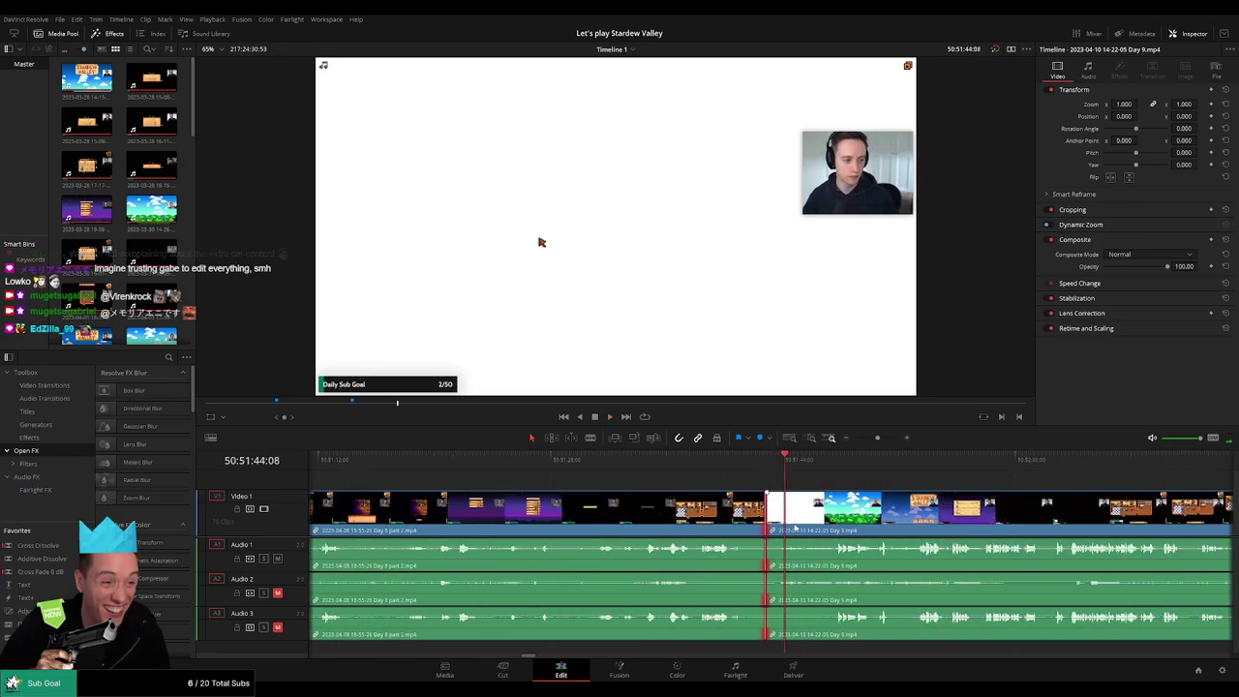
pyautogui.hotkey('ctrl', 't')
pyautogui.press('space')
pyautogui.click(859, 467)
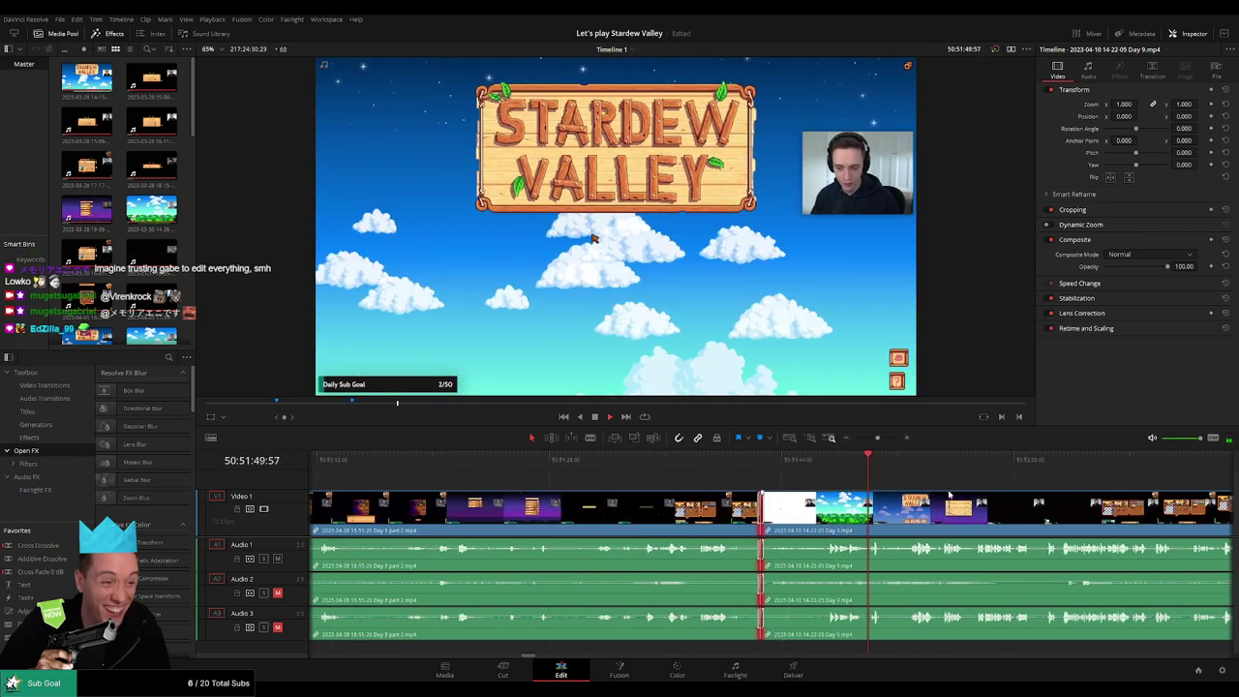
# - Examine the start of the Day 9 clip around 50:52:00:00 for a natural pause to end the episode
pyautogui.hscroll(5, 616, 482)
pyautogui.click(591, 466)
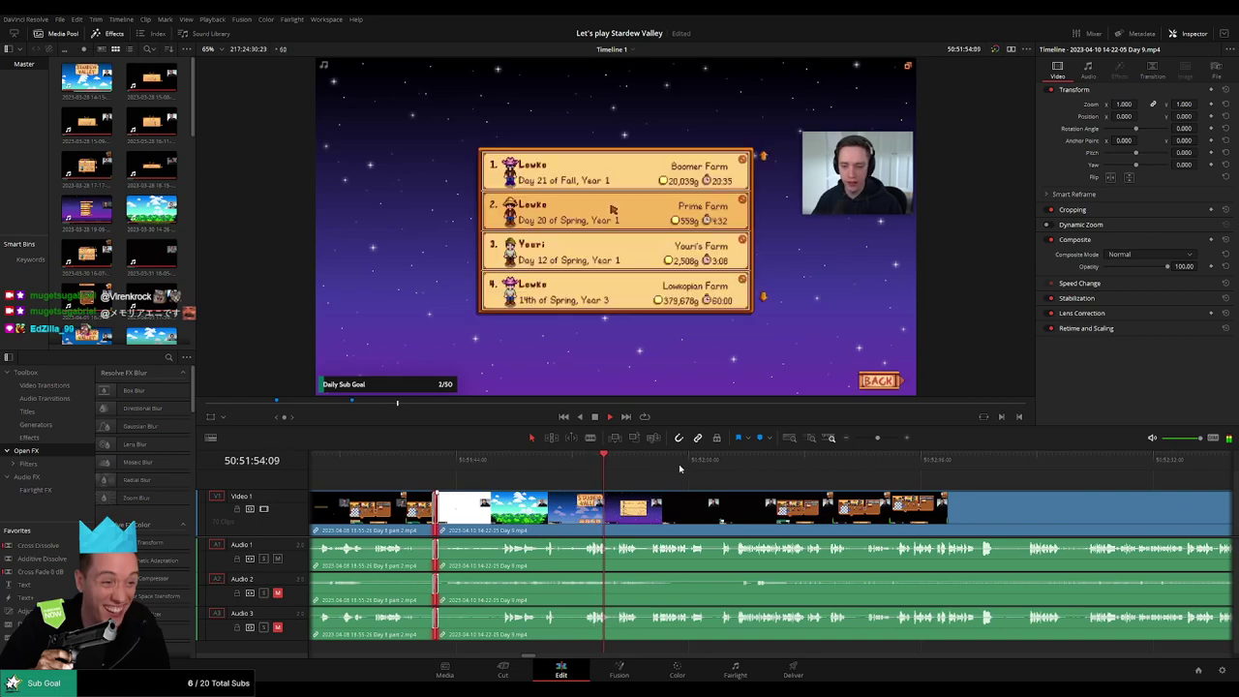
pyautogui.moveTo(711, 467); pyautogui.dragTo(860, 470)
pyautogui.moveTo(948, 486); pyautogui.dragTo(597, 484)
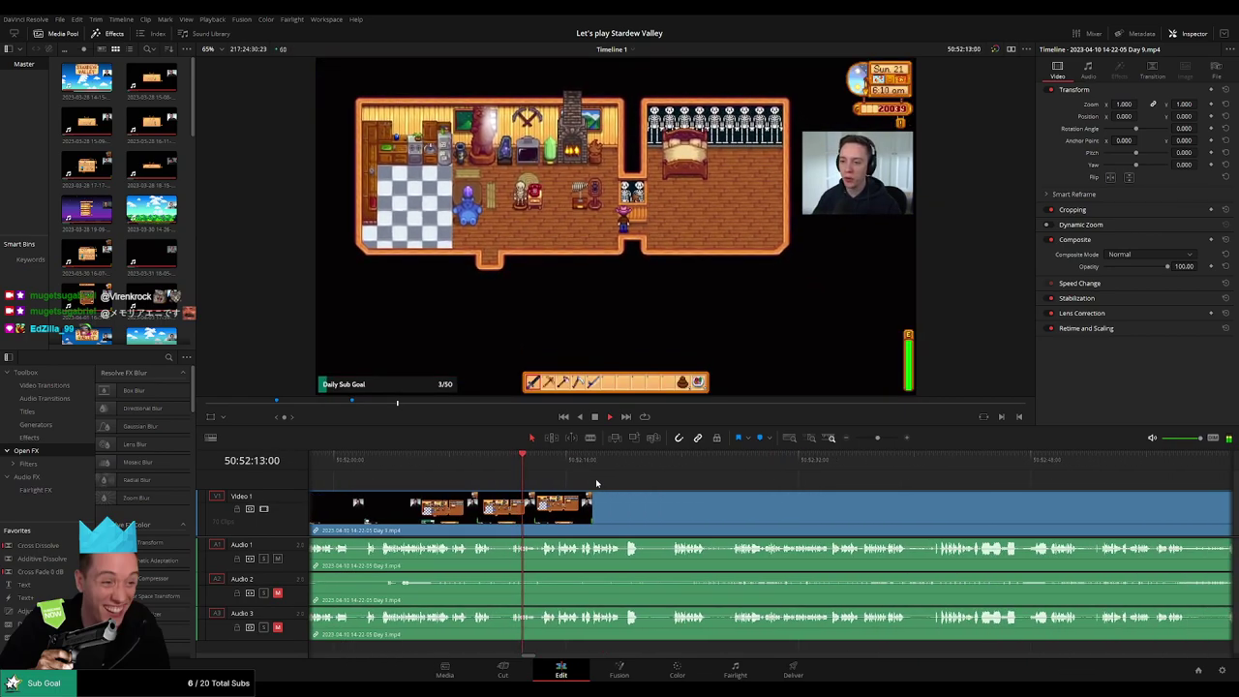
pyautogui.click(478, 468)
pyautogui.click(474, 471)
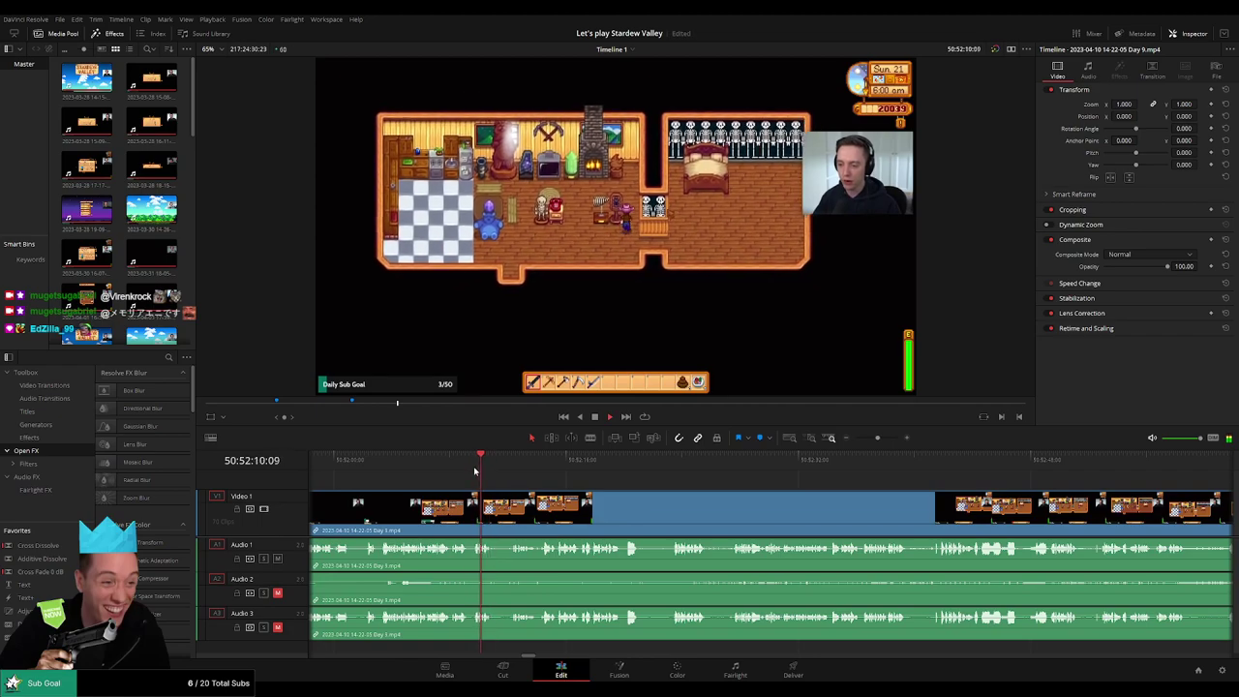
pyautogui.scroll(-3, 571, 489)
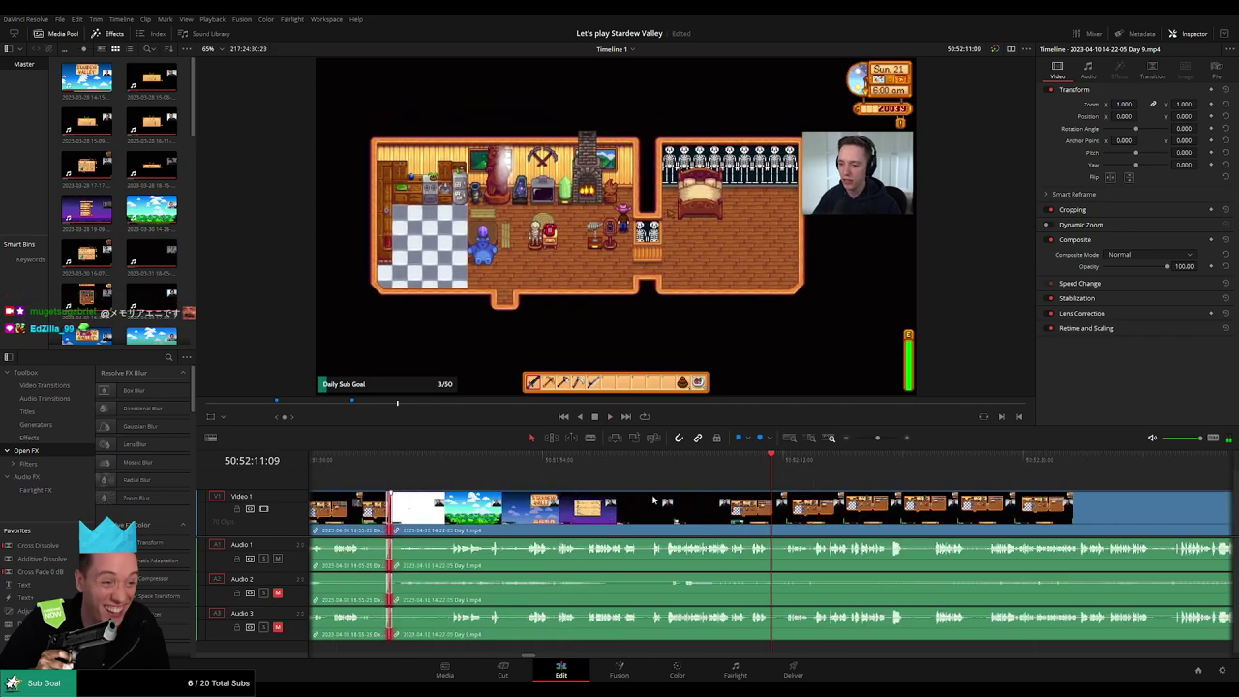
pyautogui.scroll(6, 802, 489)
pyautogui.moveTo(791, 469); pyautogui.dragTo(1094, 469)
pyautogui.moveTo(884, 439); pyautogui.dragTo(869, 439)
# - Split the Day 9 clip across the video and audio tracks at the pause in speech at 50:52:22:30
pyautogui.click(781, 470)
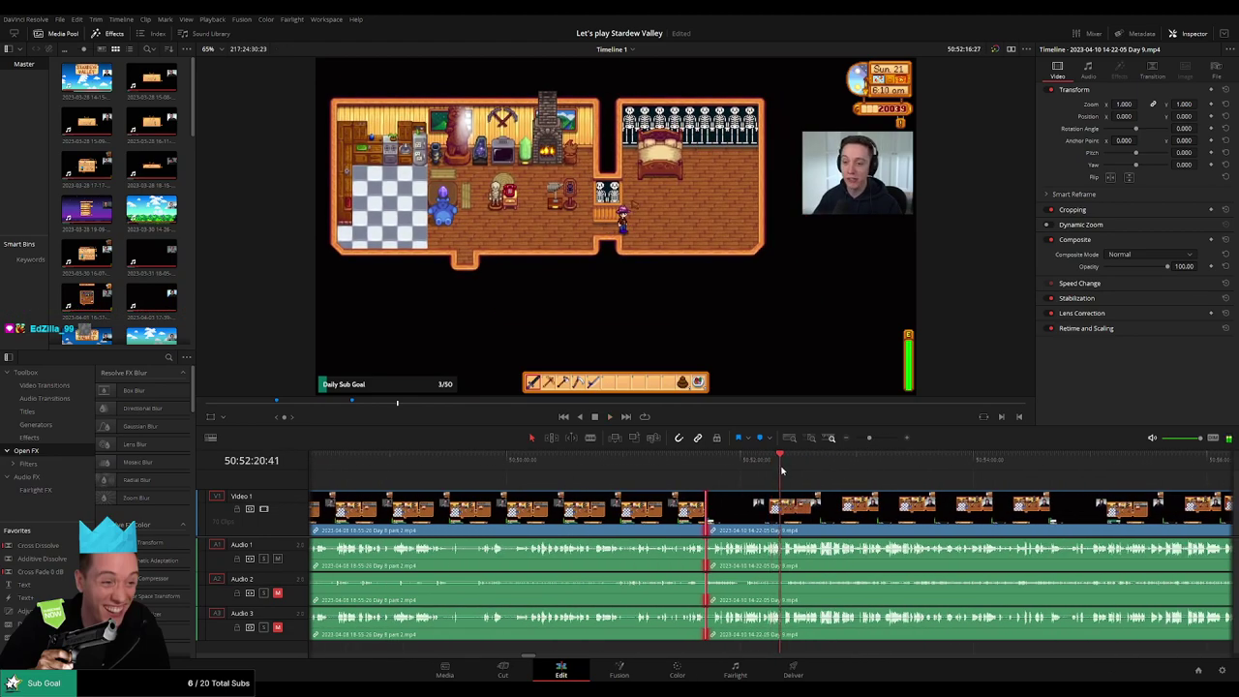
pyautogui.press('space')
pyautogui.scroll(5, 761, 492)
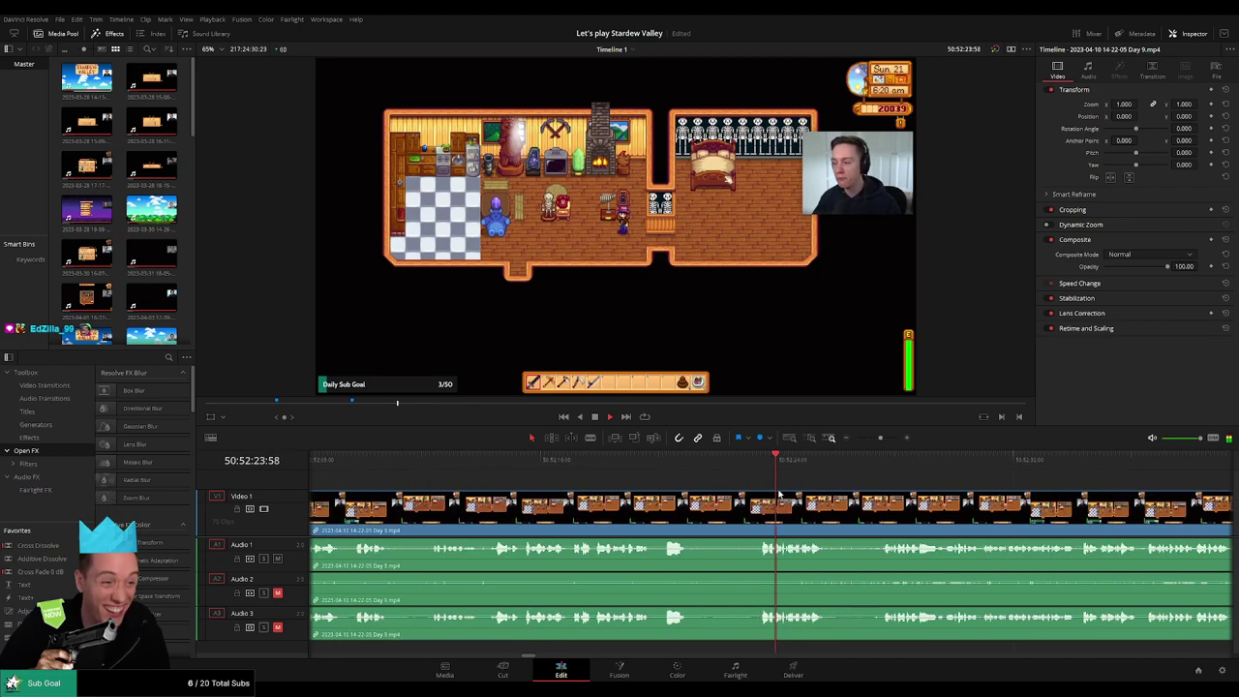
pyautogui.click(760, 463)
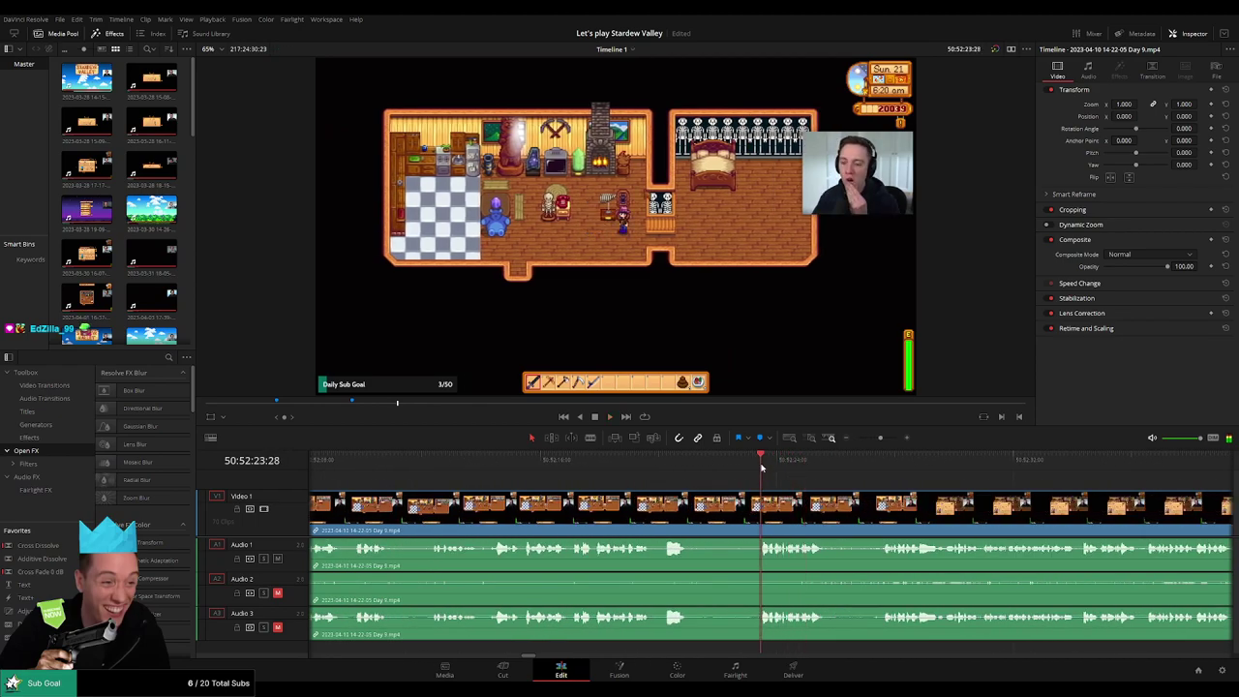
pyautogui.click(733, 471)
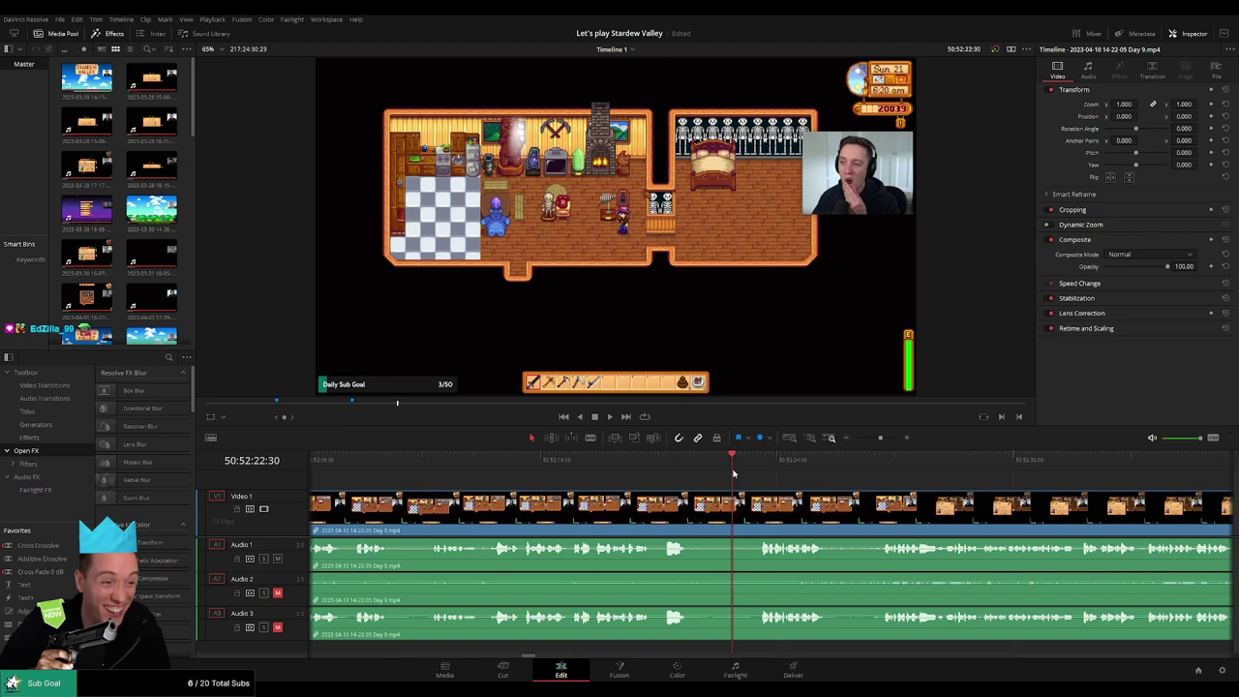
pyautogui.hotkey('ctrl', 'b')
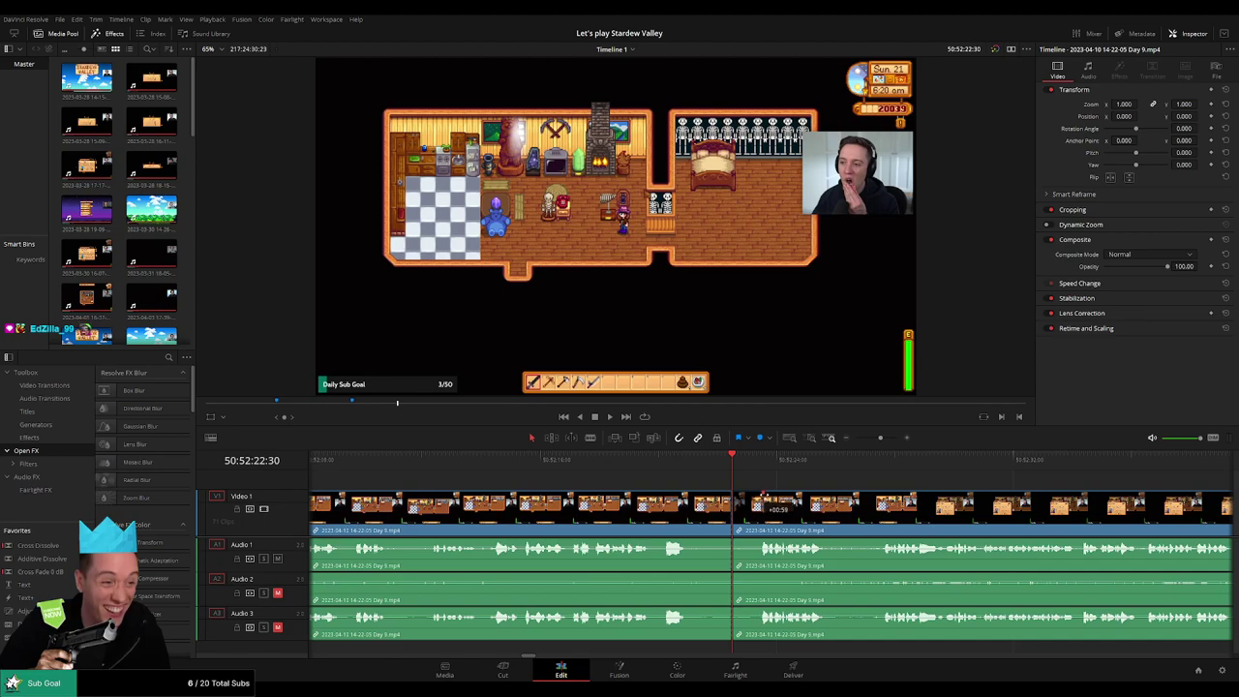
# - Add fade-outs and fade-ins of about one second on the video and three audio tracks at the 50:52:22:30 cut
pyautogui.moveTo(763, 494); pyautogui.dragTo(706, 500)
pyautogui.hotkey('ctrl', '=')
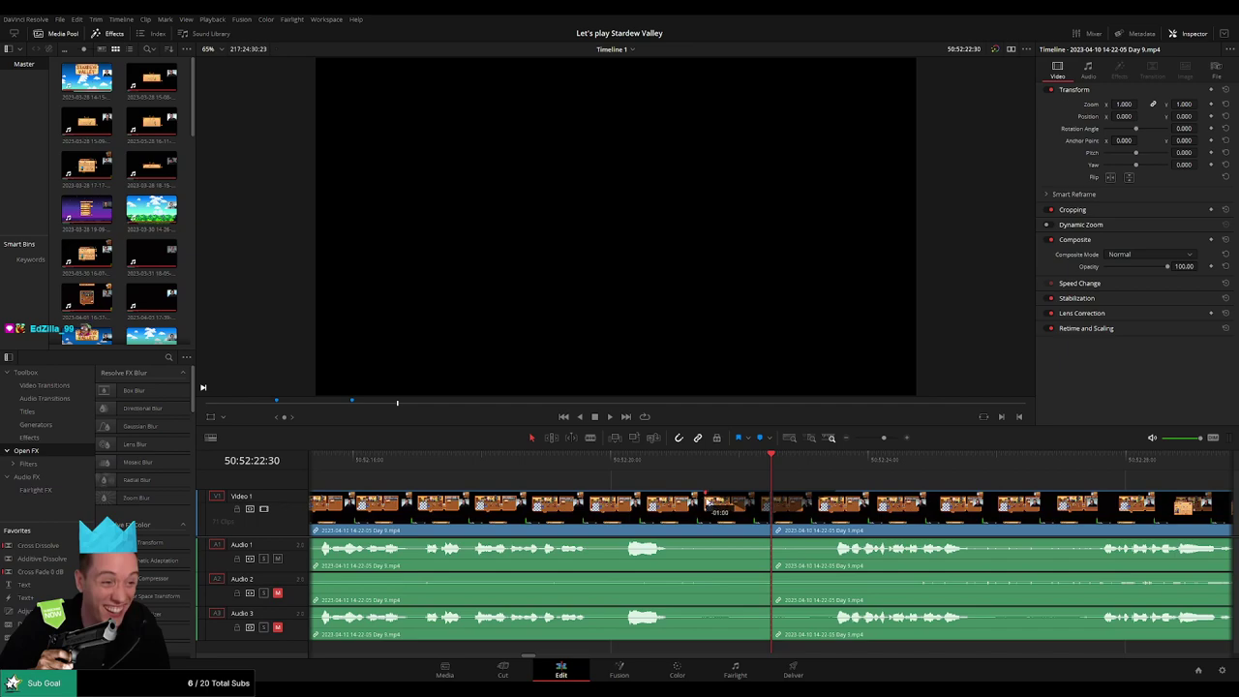
pyautogui.moveTo(766, 542); pyautogui.dragTo(695, 543)
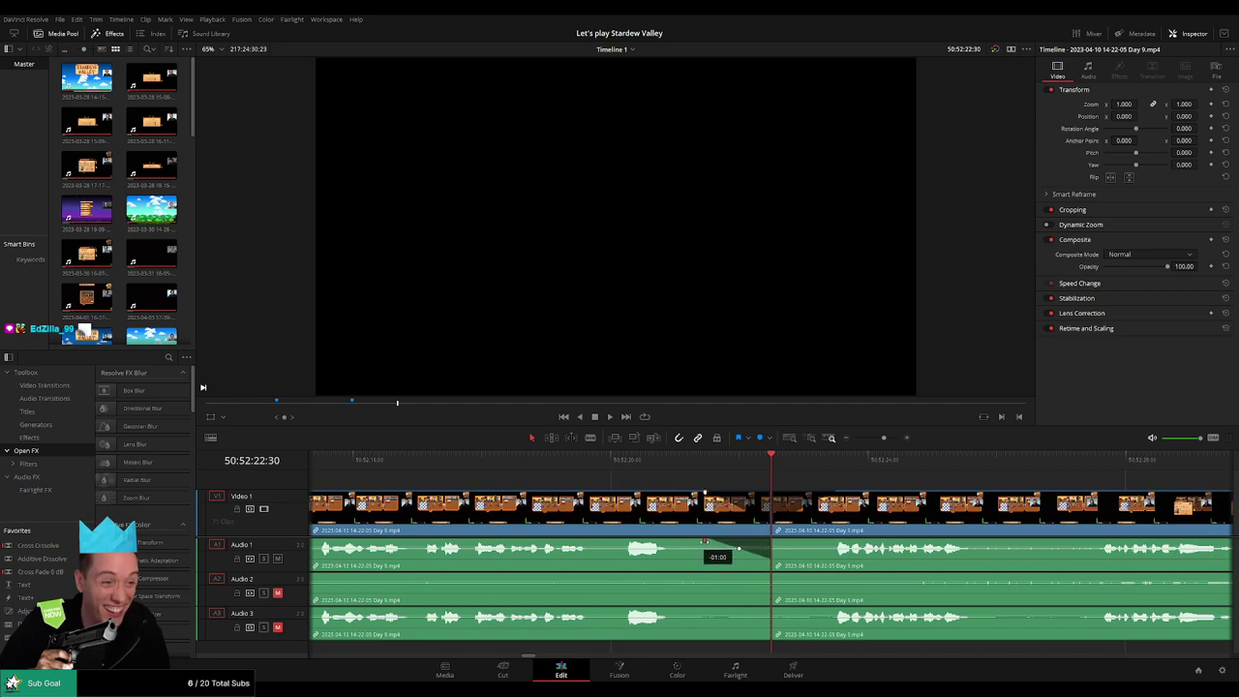
pyautogui.moveTo(772, 539); pyautogui.dragTo(807, 540)
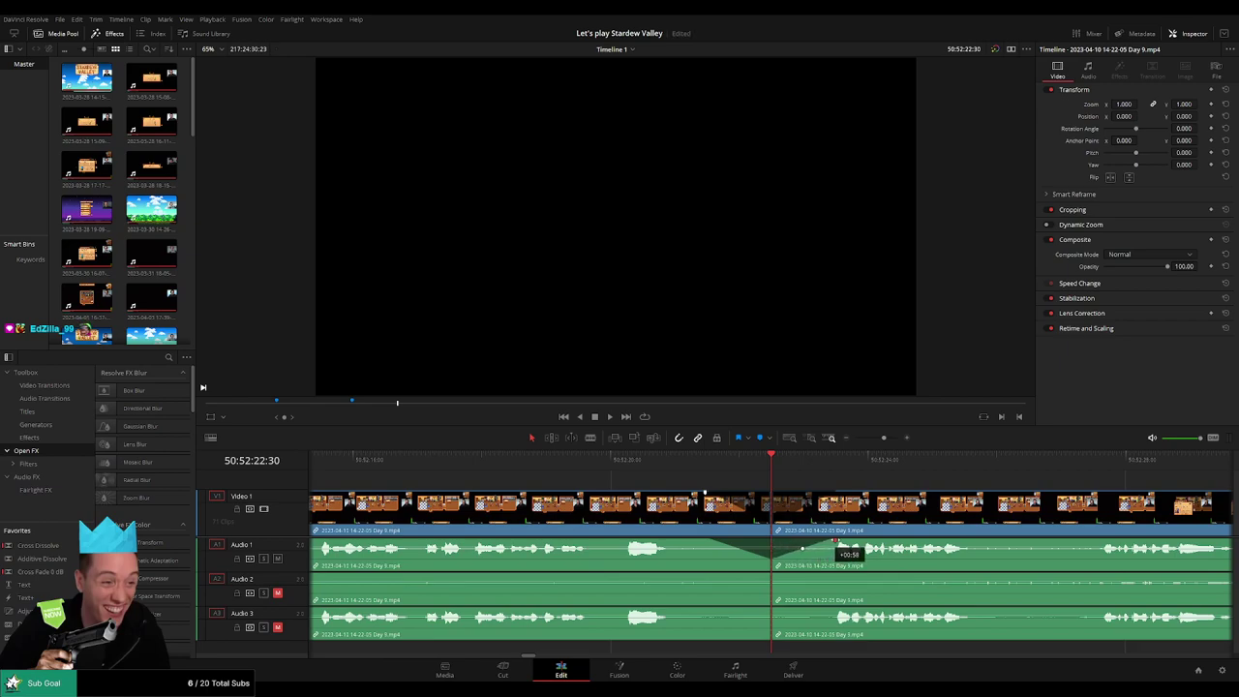
pyautogui.moveTo(767, 577); pyautogui.dragTo(818, 574)
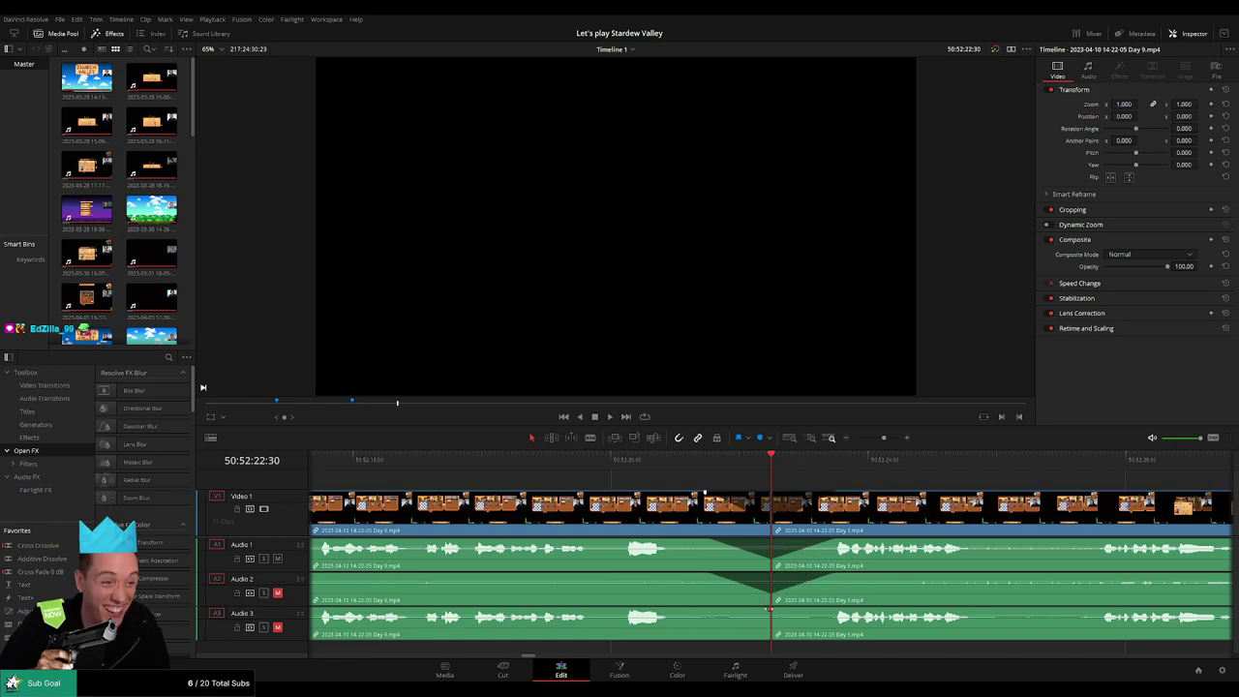
pyautogui.moveTo(769, 608); pyautogui.dragTo(826, 611)
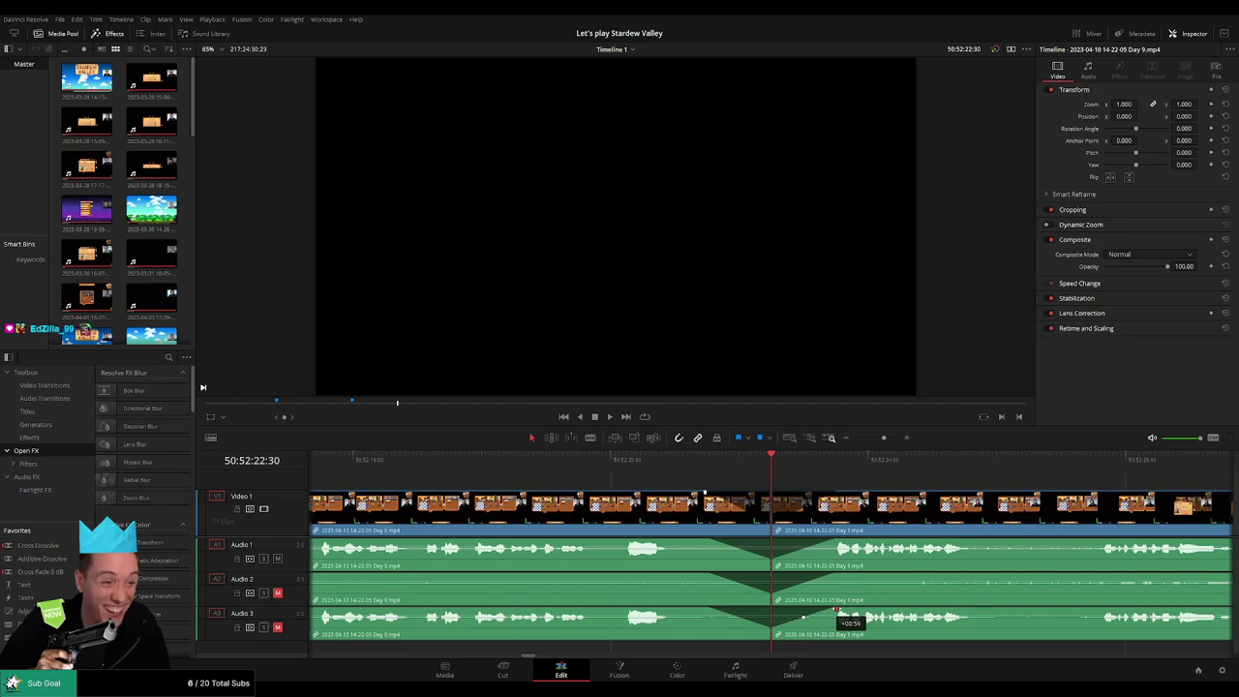
# - Move the Day 9 section after the 50:52:22:30 cut further along the timeline, leaving a gap
pyautogui.moveTo(883, 436); pyautogui.dragTo(855, 436)
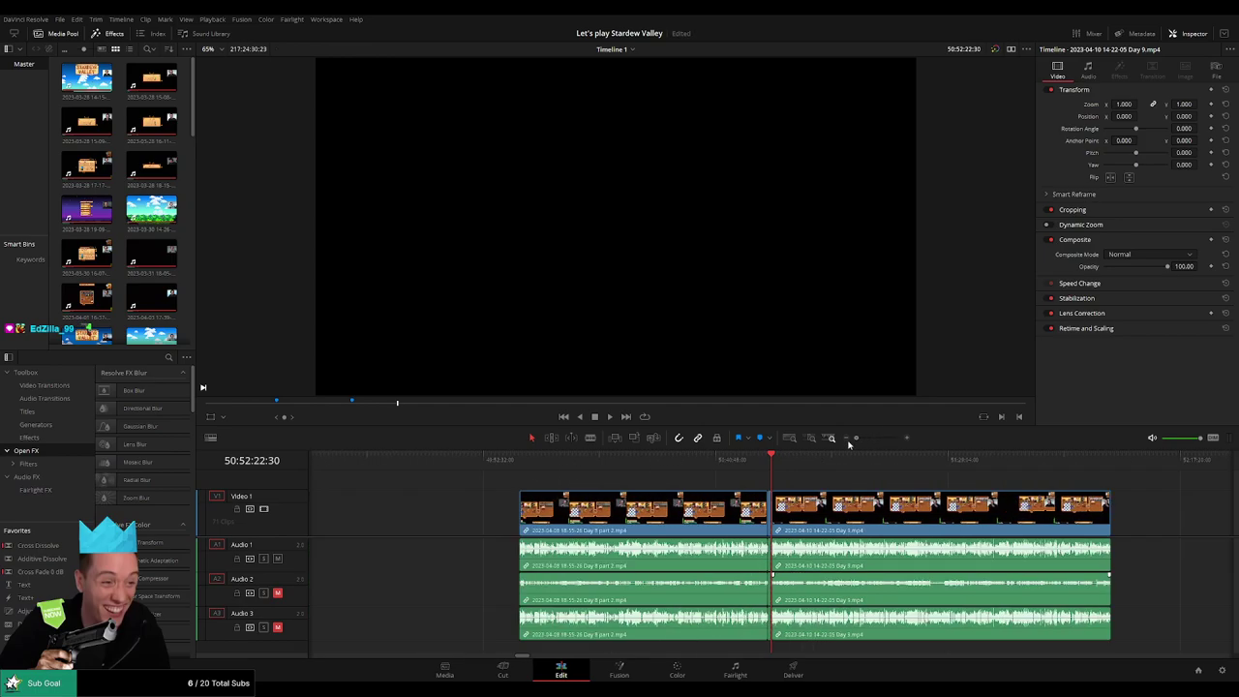
pyautogui.click(405, 466)
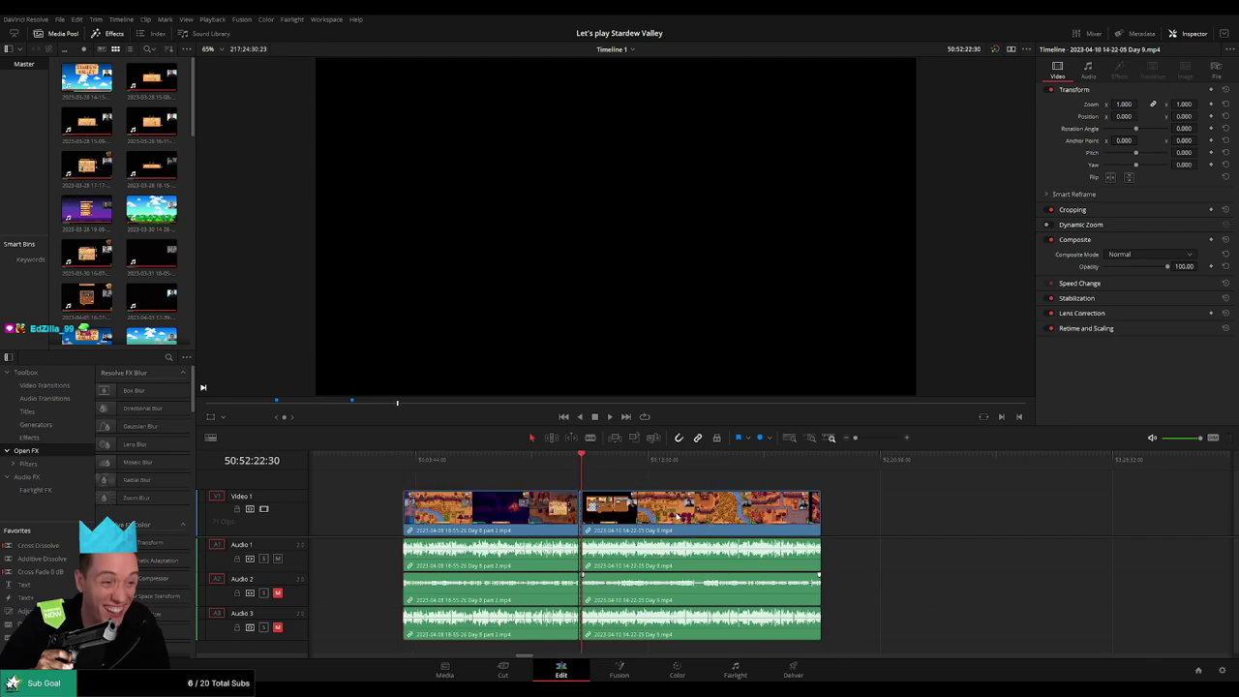
pyautogui.moveTo(678, 515); pyautogui.dragTo(915, 515)
pyautogui.click(659, 486)
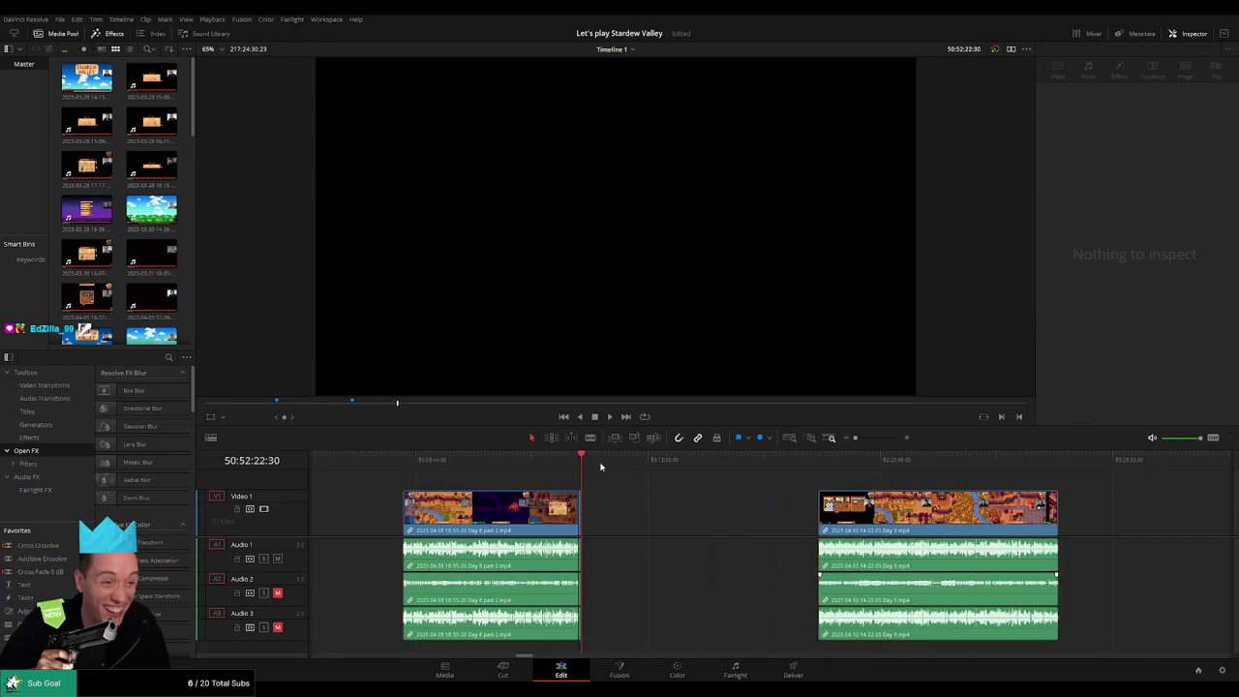
# - Set the playhead to 52:00:00:00, move the remaining Day 9 section to start there, and play its opening
pyautogui.moveTo(599, 467); pyautogui.dragTo(402, 494)
pyautogui.scroll(5, 820, 487)
pyautogui.click(756, 471)
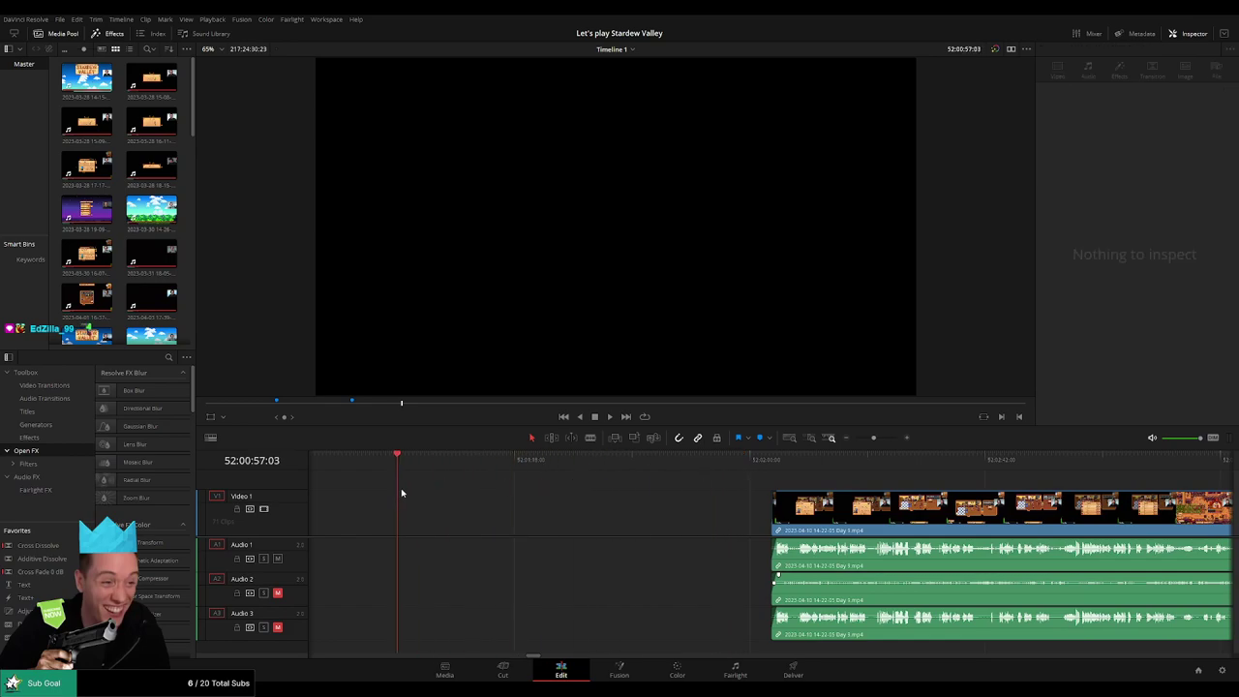
pyautogui.click(873, 437)
pyautogui.moveTo(759, 464); pyautogui.dragTo(520, 477)
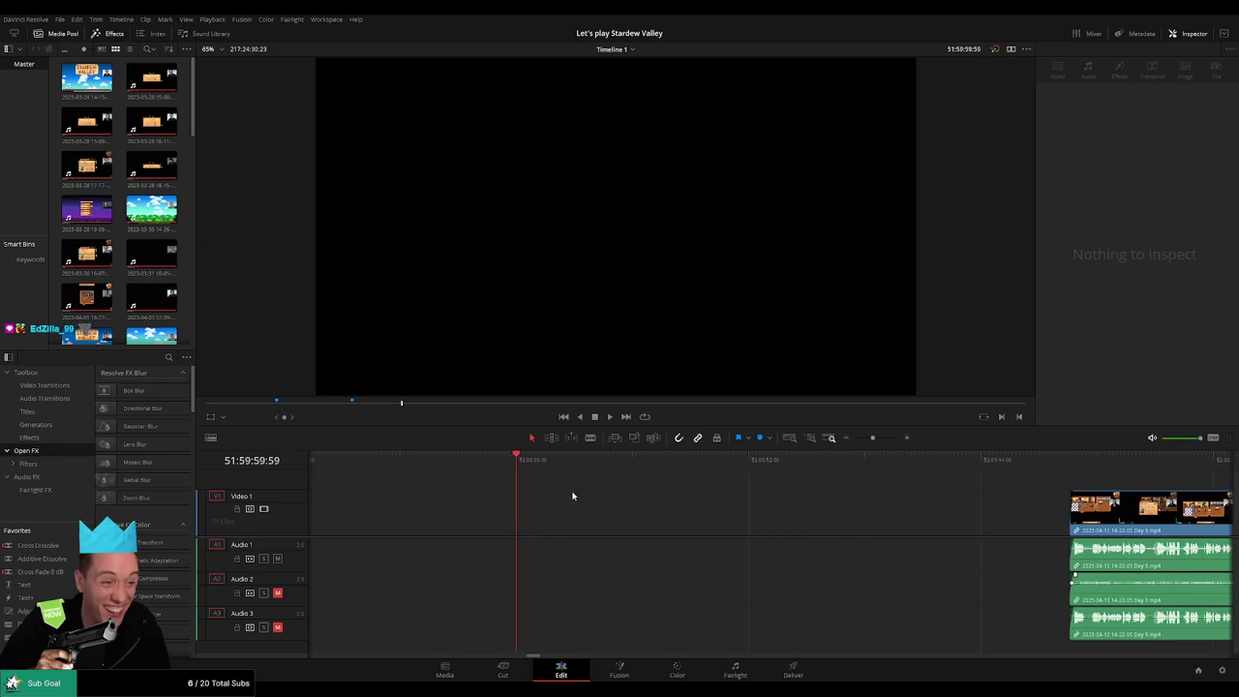
pyautogui.moveTo(872, 438); pyautogui.dragTo(854, 438)
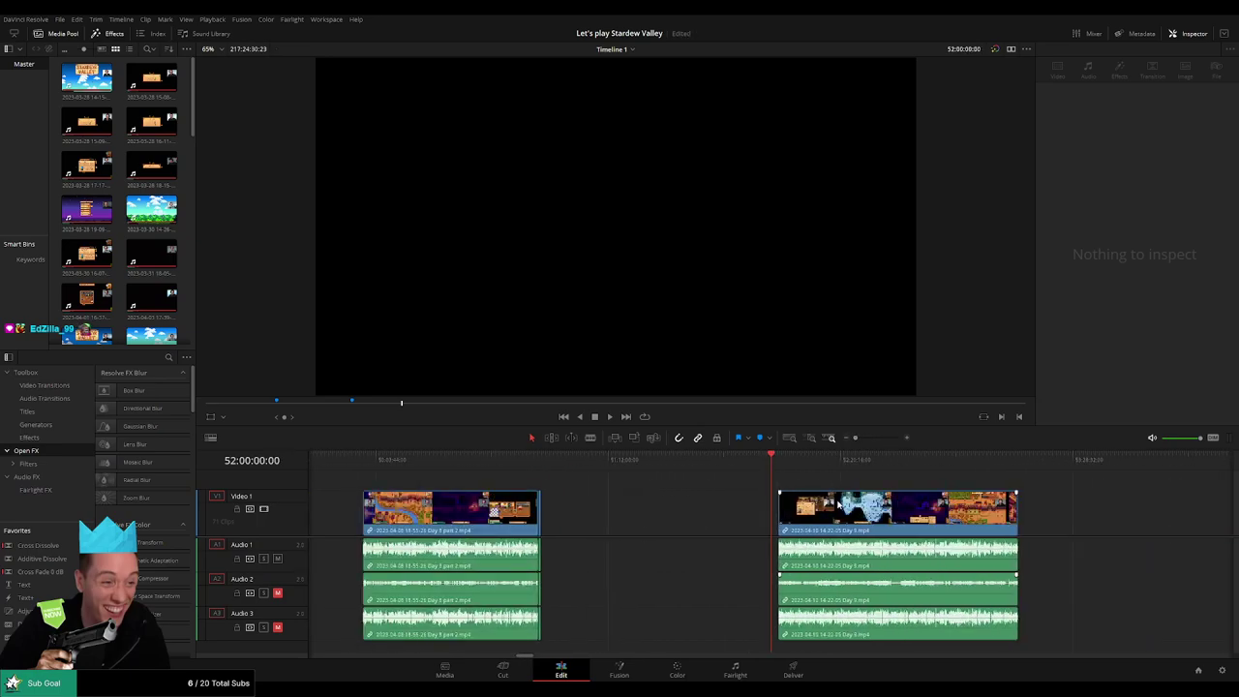
pyautogui.moveTo(825, 502); pyautogui.dragTo(819, 501)
pyautogui.click(834, 481)
pyautogui.press('space')
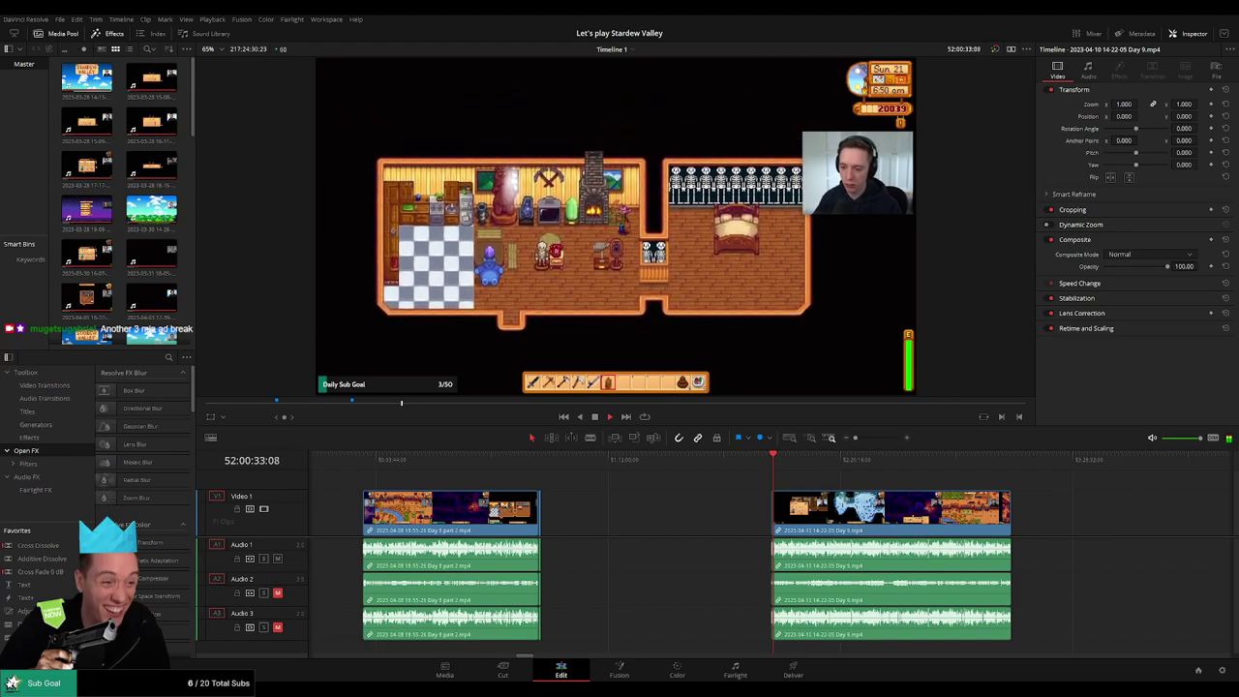
# - Examine the Day 9 footage between about 52:51:57:00 and 52:52:33:00 for a suitable episode break
pyautogui.hscroll(5, 537, 462)
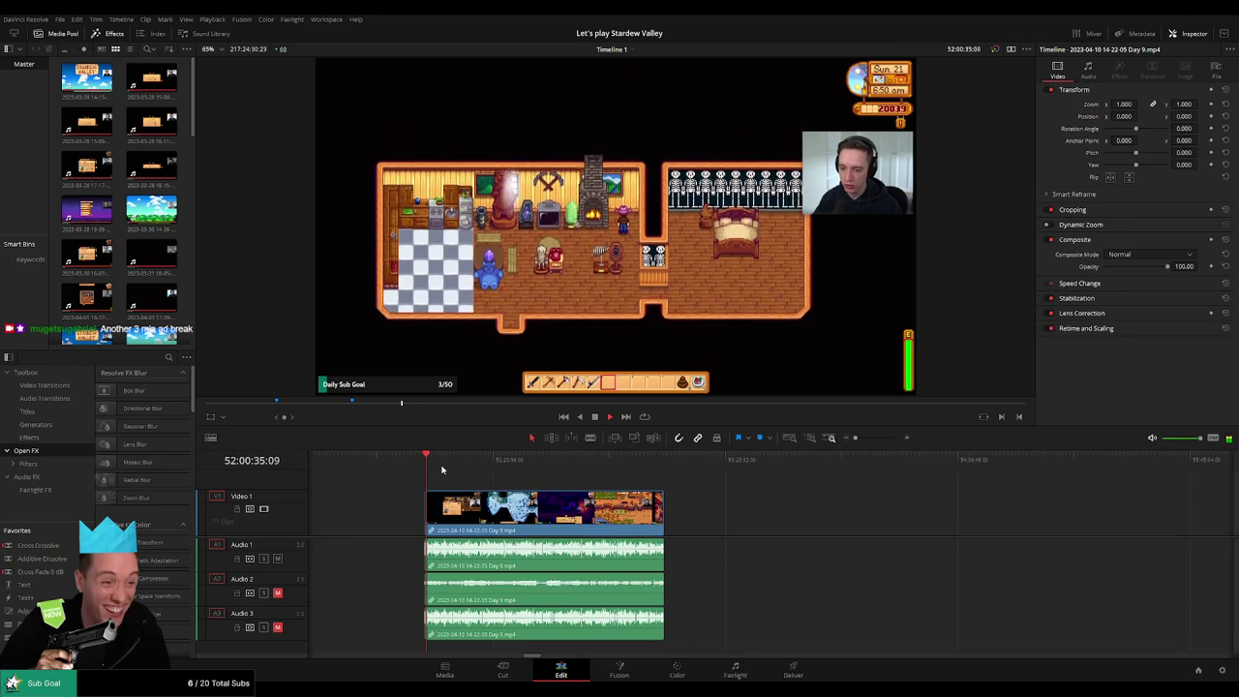
pyautogui.moveTo(448, 472); pyautogui.dragTo(604, 475)
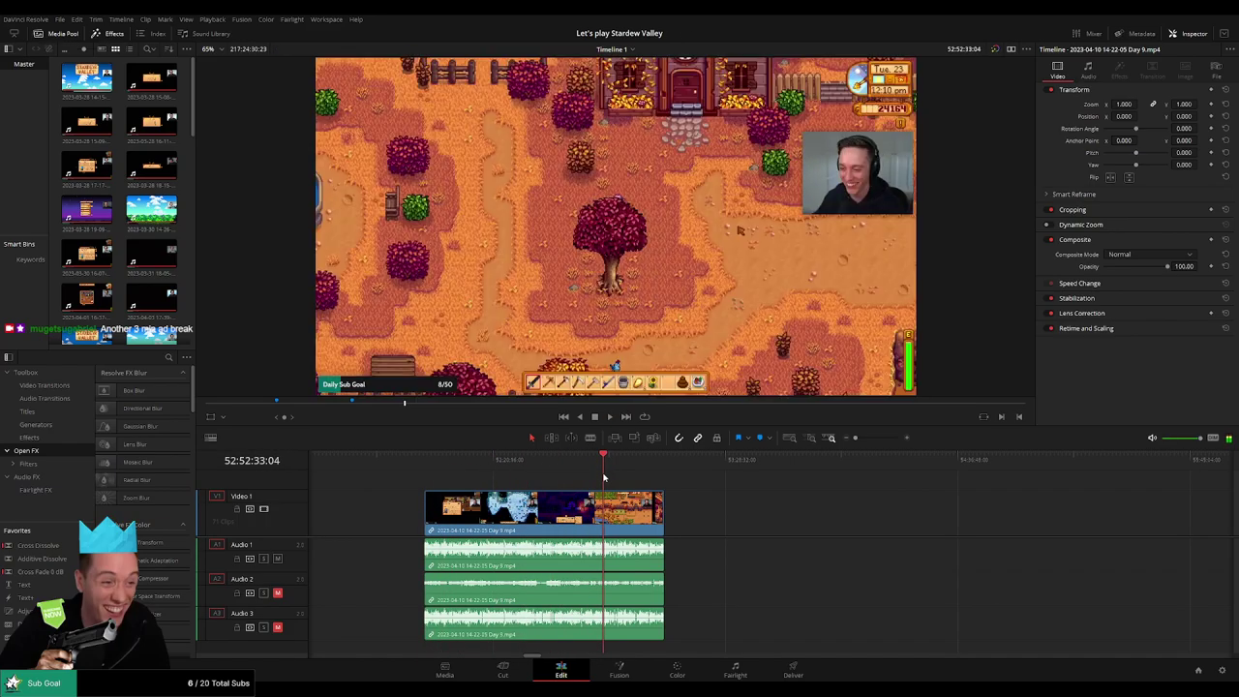
pyautogui.scroll(5, 606, 475)
pyautogui.click(730, 469)
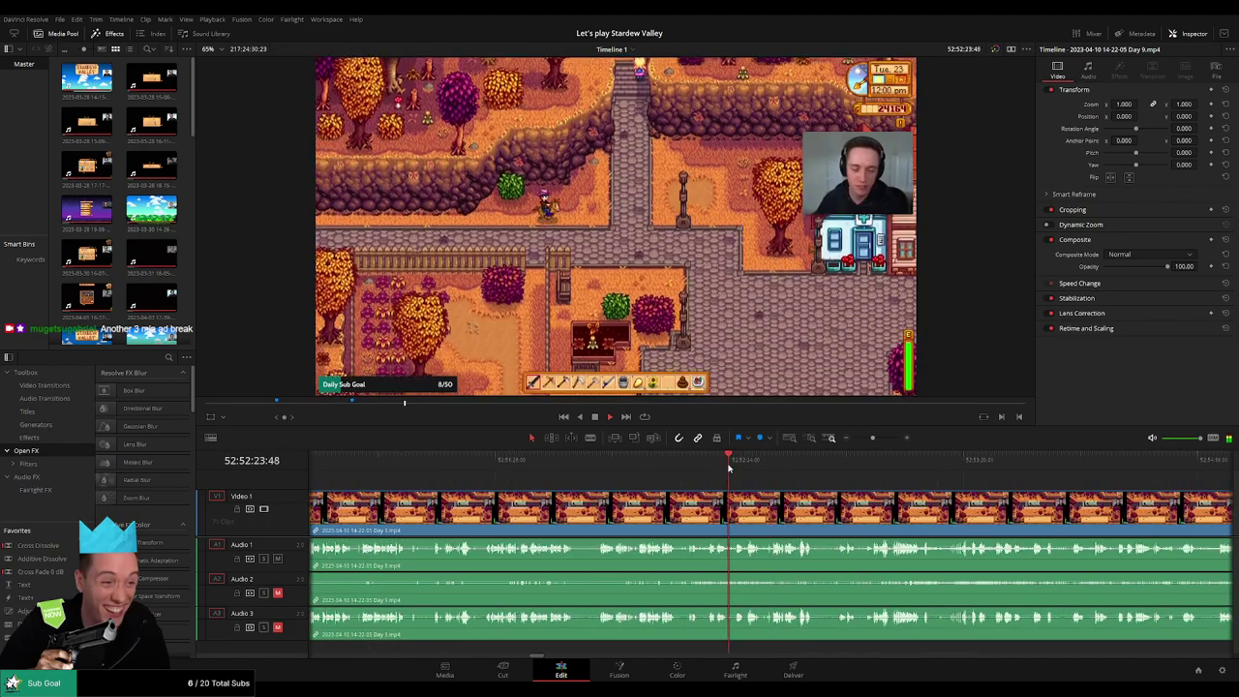
pyautogui.scroll(2, 756, 486)
pyautogui.click(732, 470)
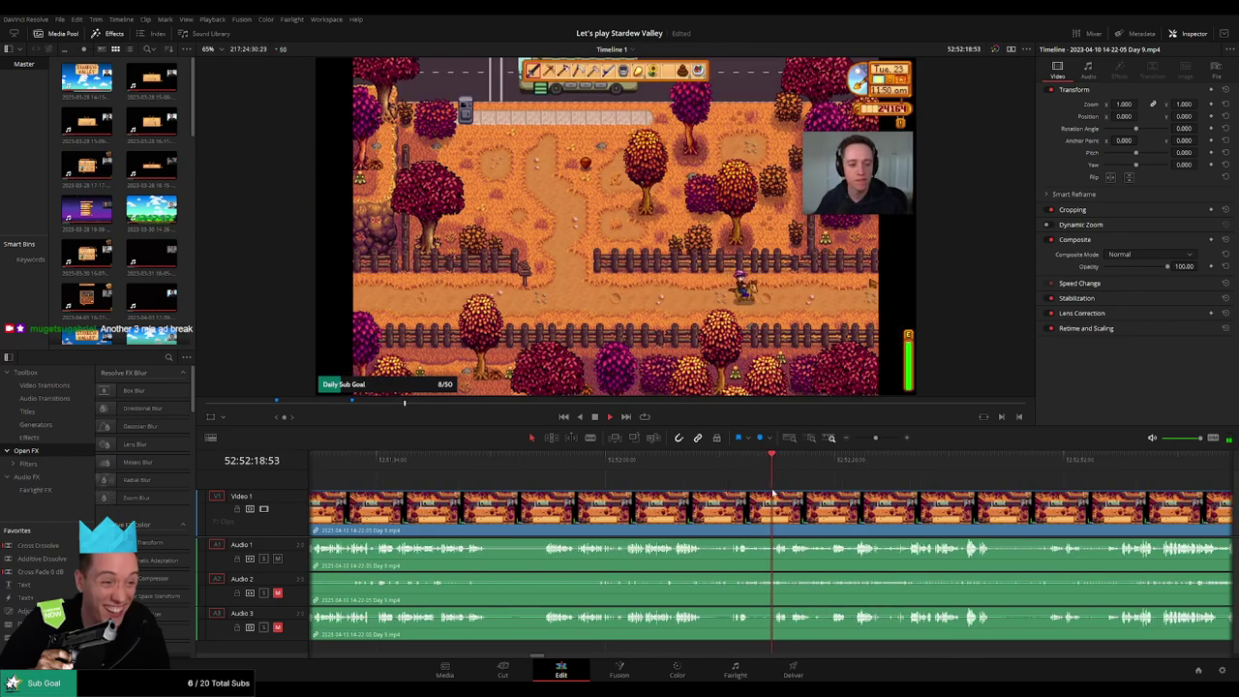
pyautogui.click(626, 466)
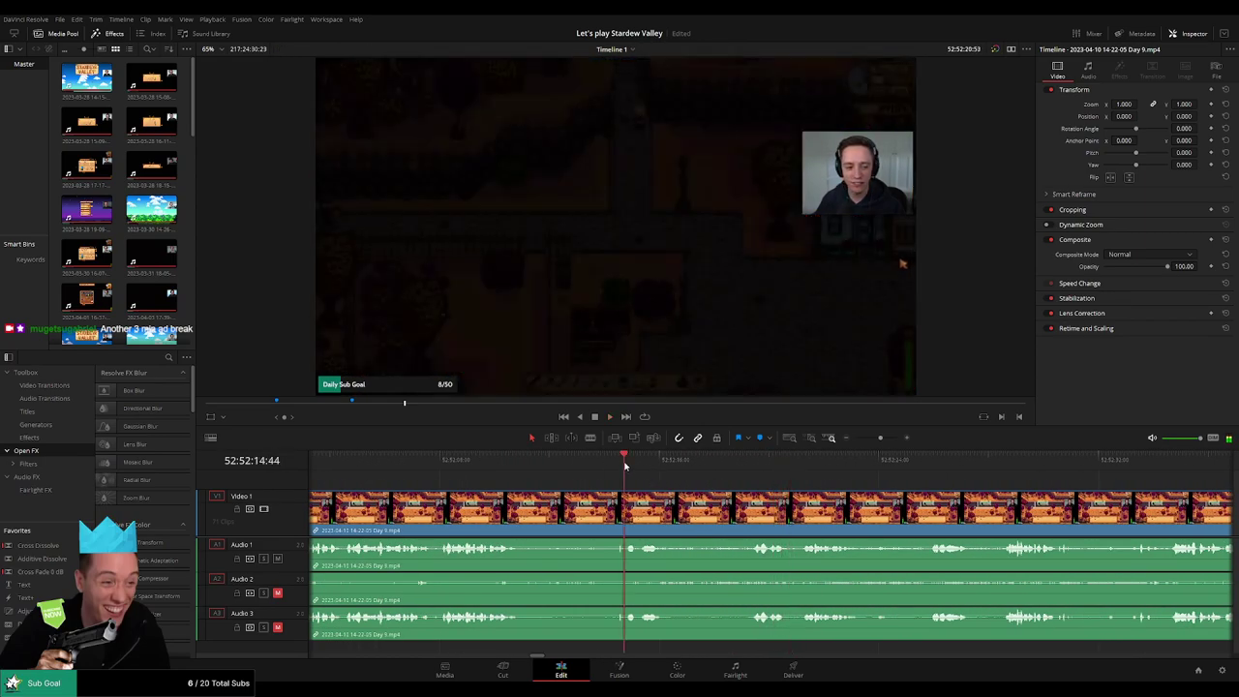
pyautogui.hscroll(-1, 664, 486)
pyautogui.click(575, 475)
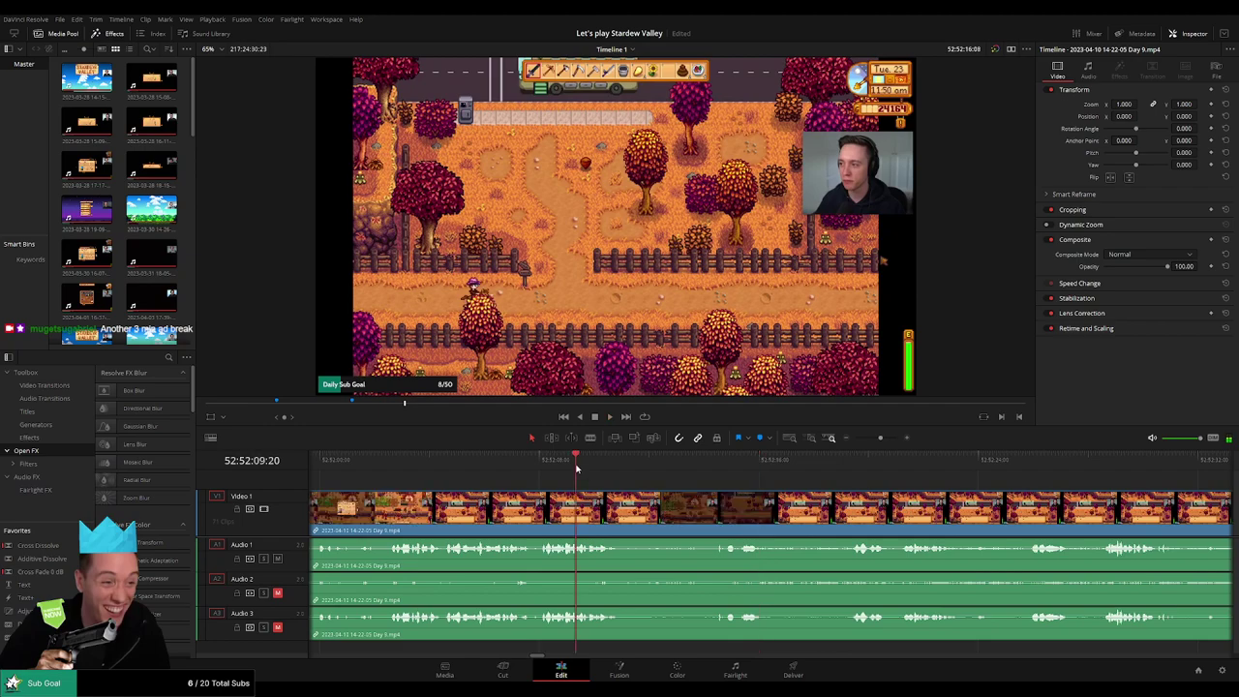
pyautogui.click(387, 475)
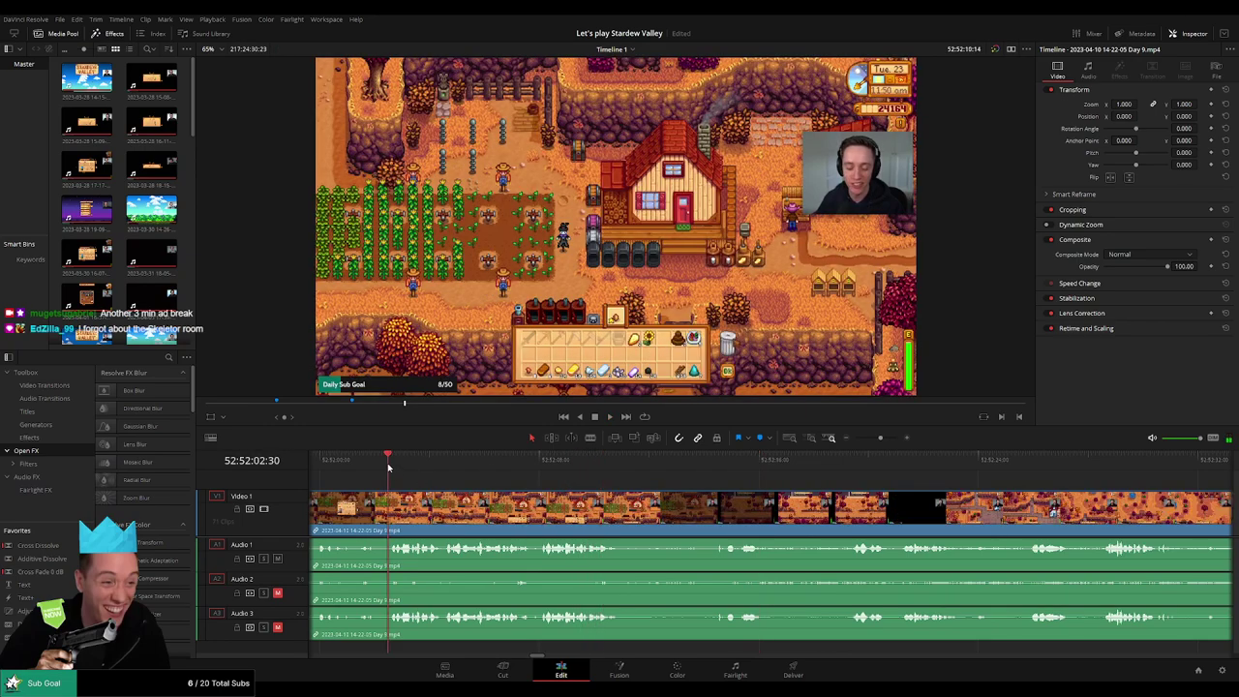
pyautogui.click(491, 474)
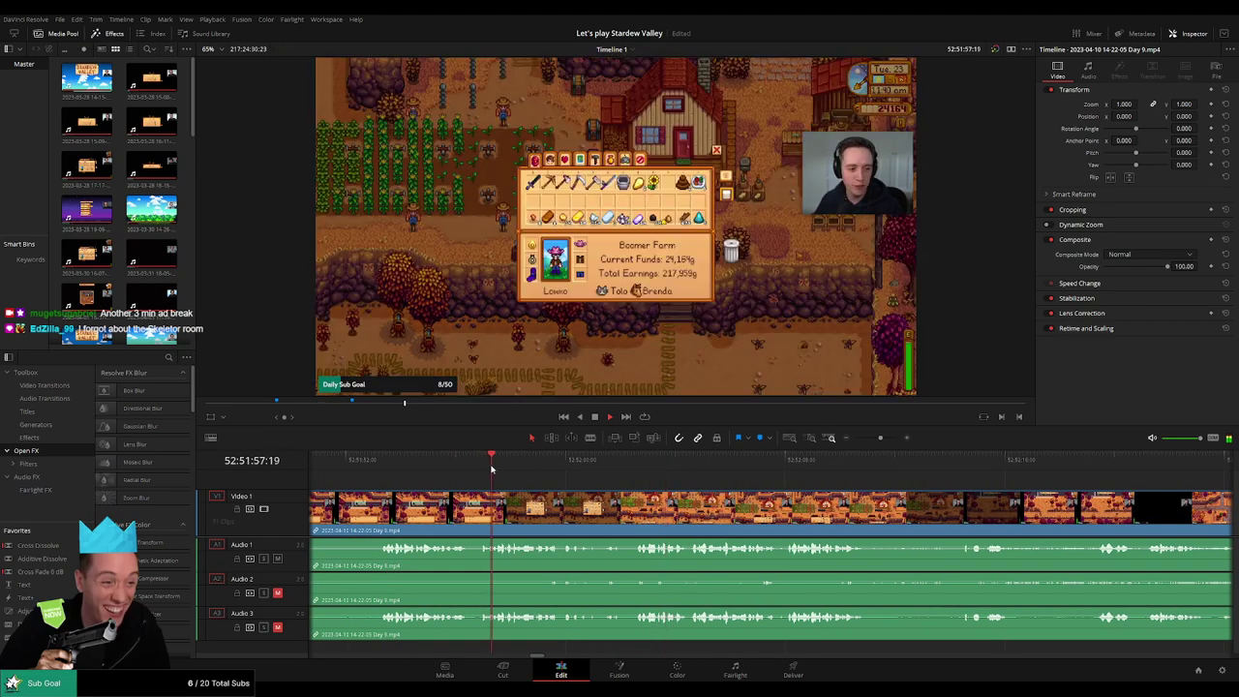
pyautogui.click(975, 474)
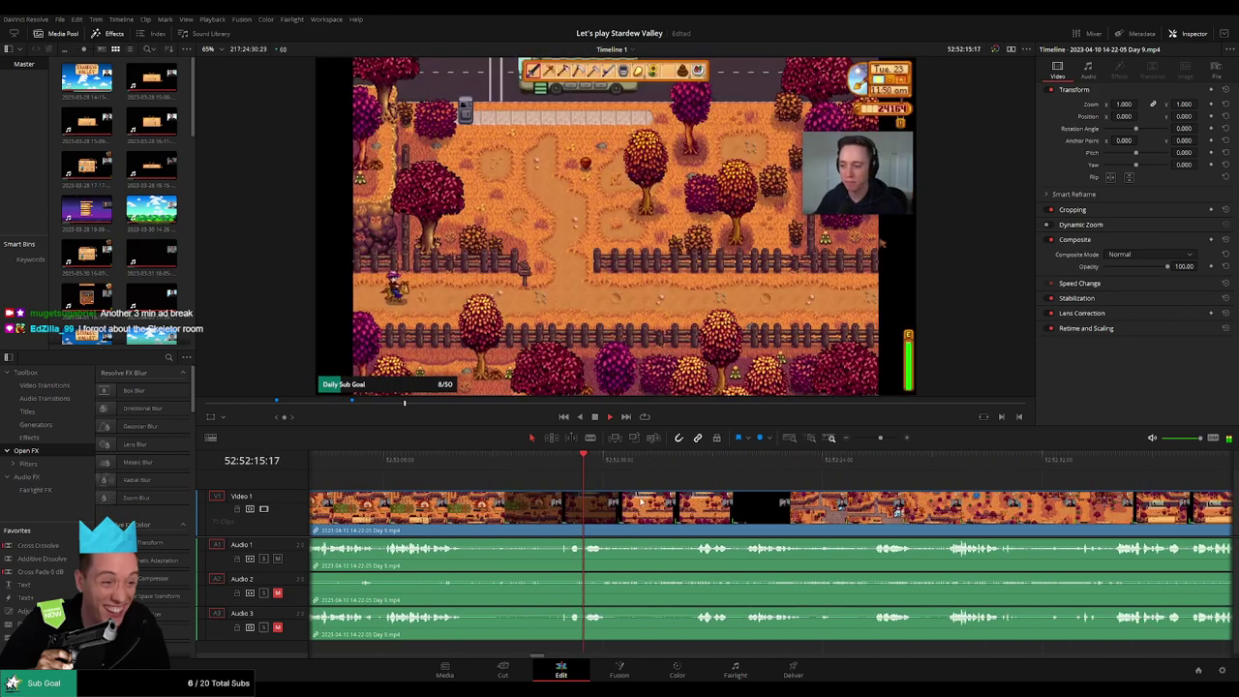
pyautogui.click(688, 470)
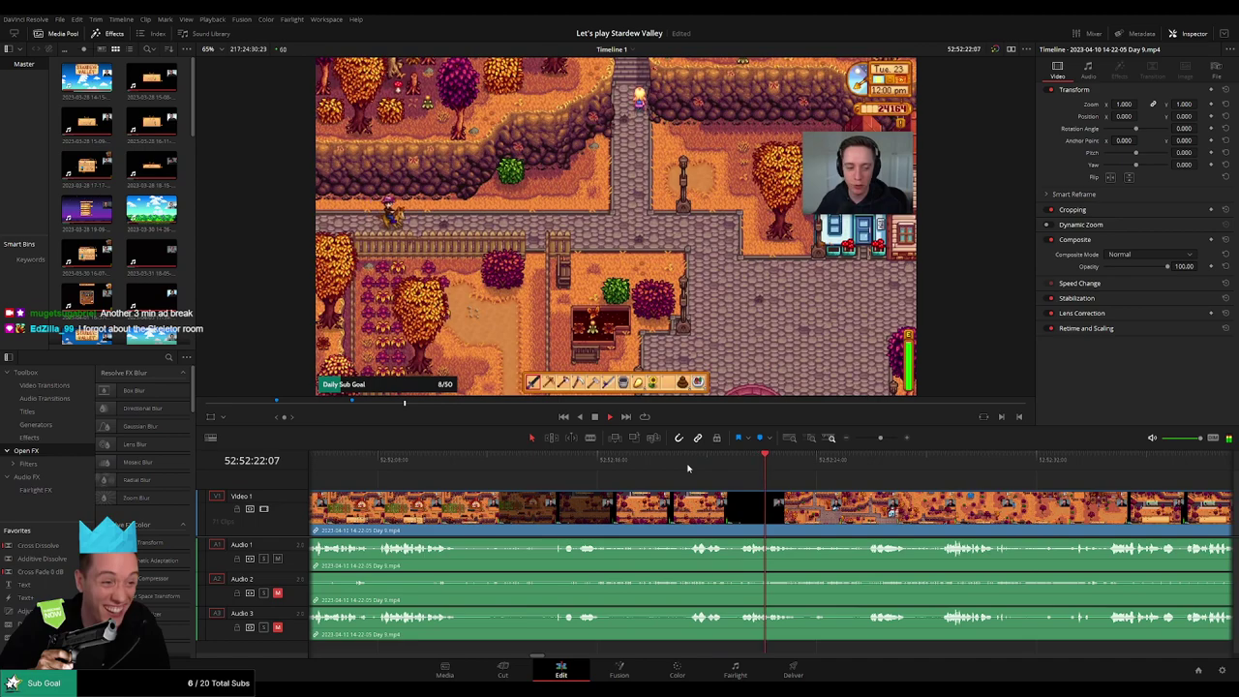
# - Split the Day 9 video and its three audio tracks at 52:52:14:00
pyautogui.click(561, 466)
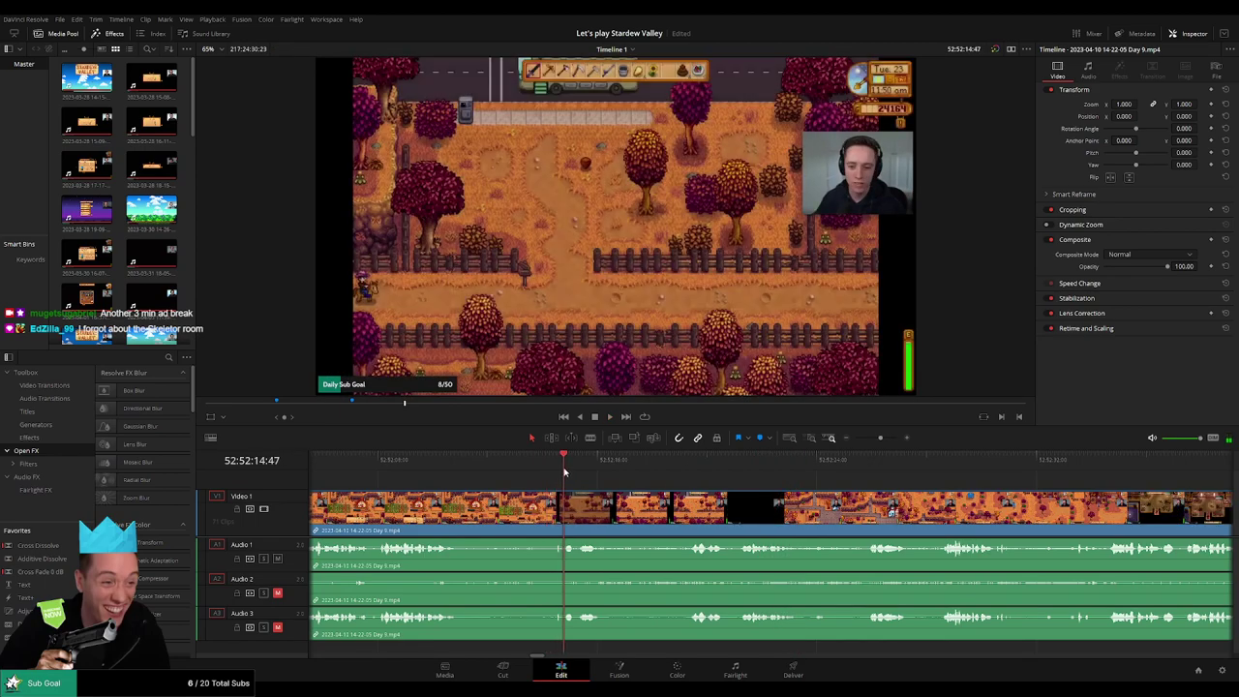
pyautogui.click(541, 472)
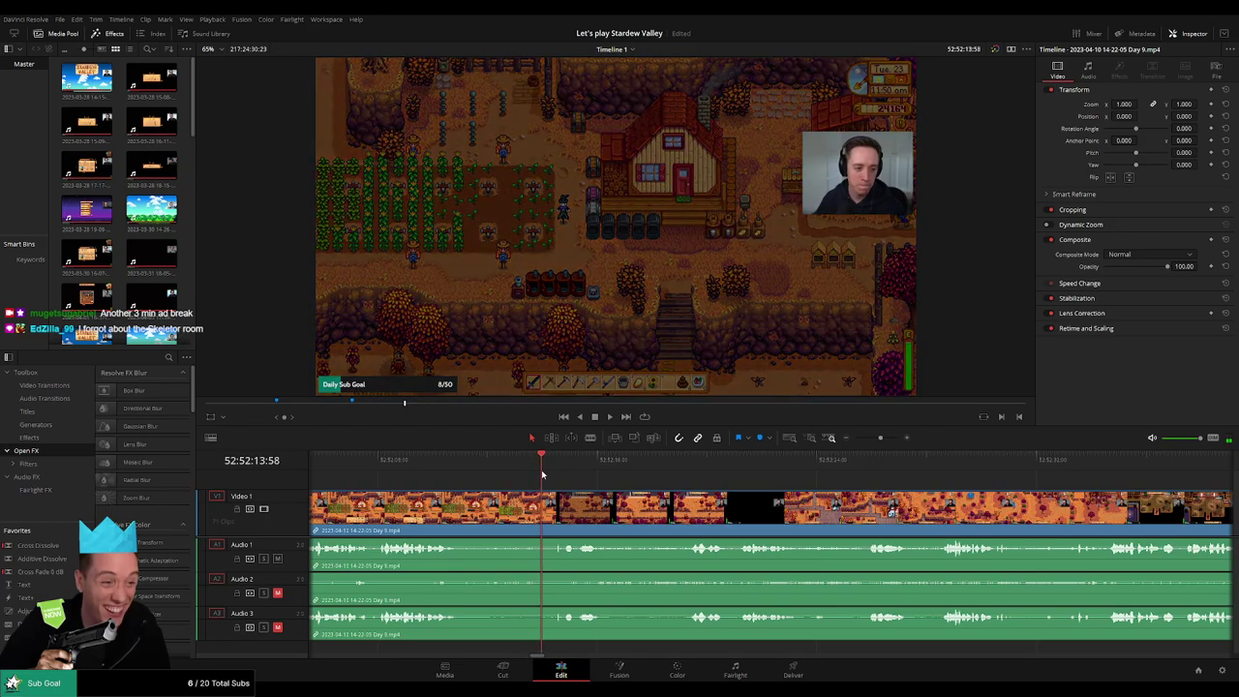
pyautogui.moveTo(541, 474)
pyautogui.mouseDown()
pyautogui.moveTo(555, 472)
pyautogui.moveTo(538, 470)
pyautogui.mouseUp()
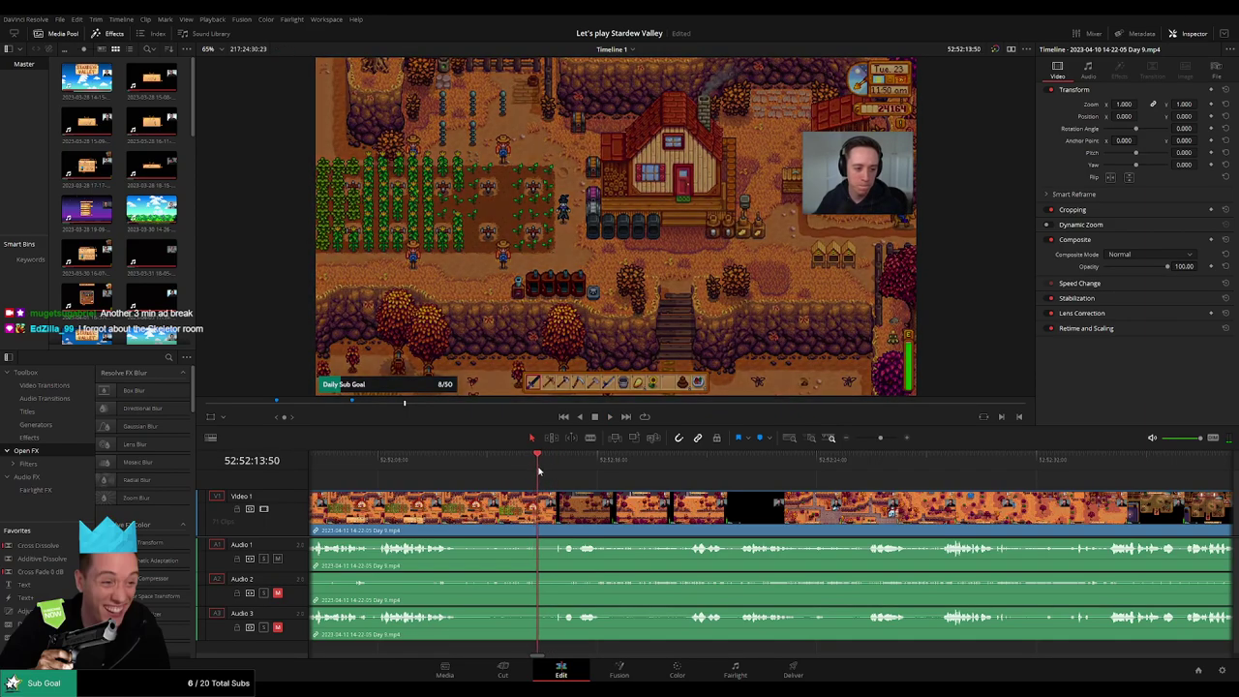
pyautogui.press('Right')
pyautogui.press('Right')
pyautogui.press('Right')
pyautogui.press('Right')
pyautogui.press('Right')
pyautogui.press('Right')
pyautogui.press('Right')
pyautogui.press('Right')
pyautogui.press('Right')
pyautogui.press('Right')
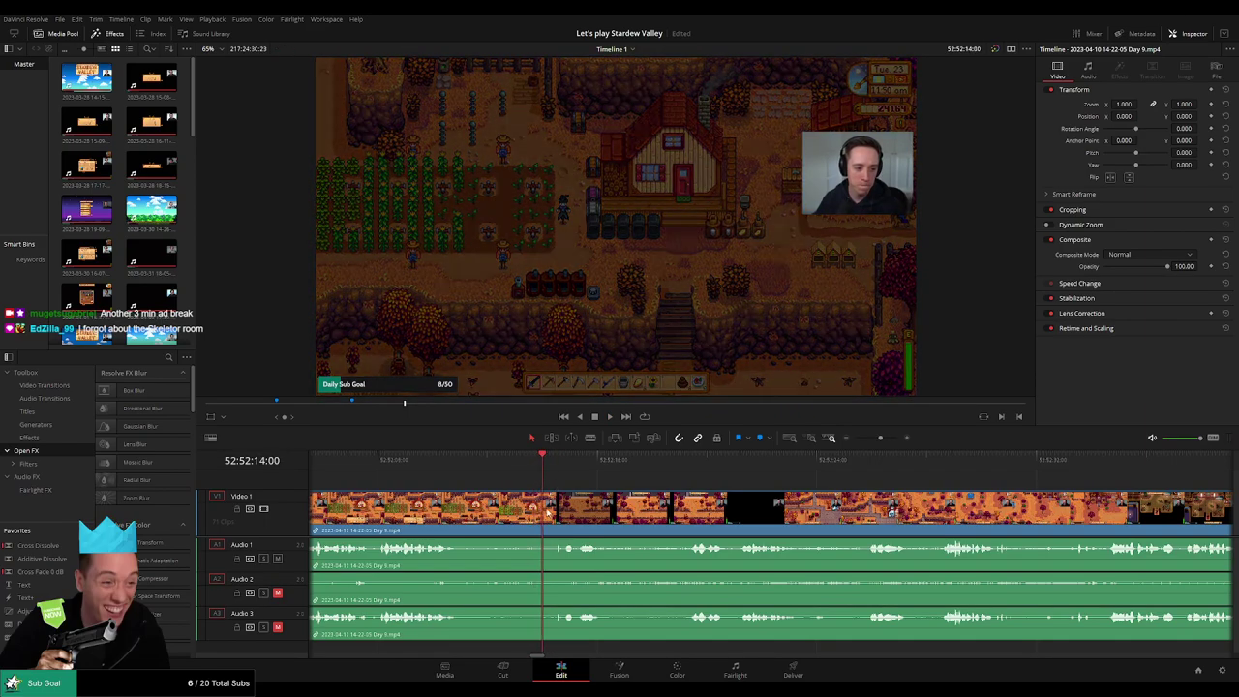
pyautogui.moveTo(548, 513); pyautogui.dragTo(514, 495)
# - Add fade-outs and fade-ins of about one second on the video and three audio tracks at the 52:52:14:00 cut
pyautogui.scroll(3, 590, 513)
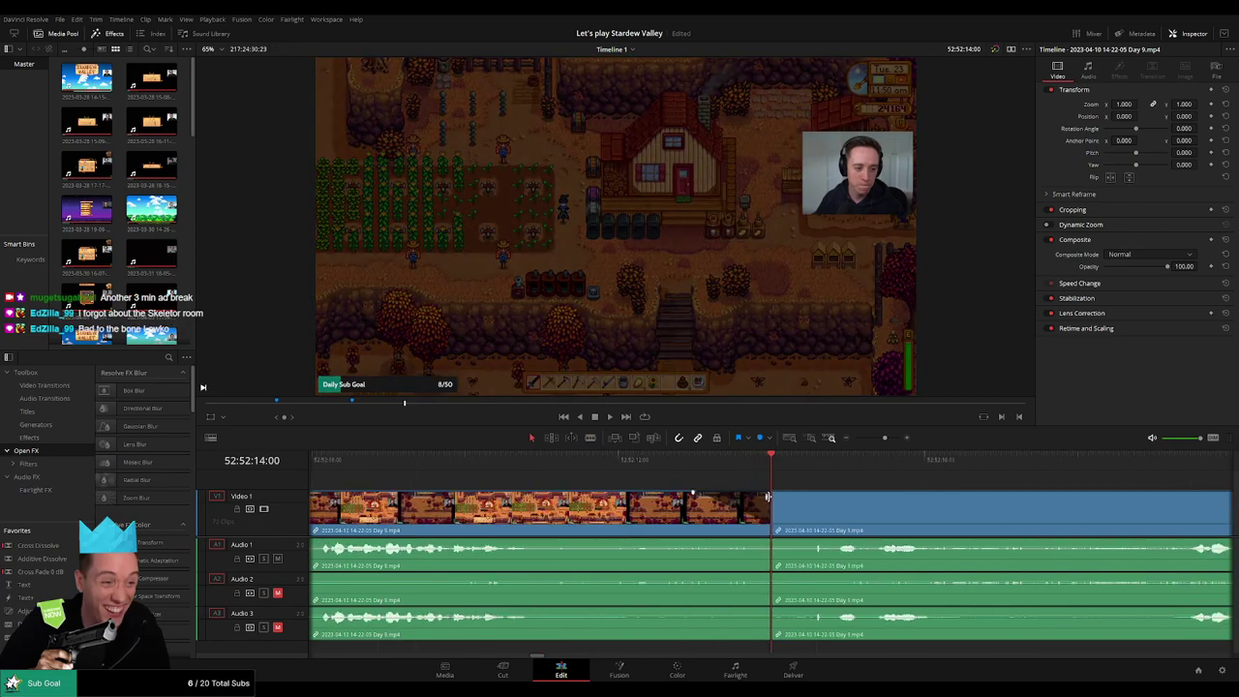
pyautogui.moveTo(775, 492); pyautogui.dragTo(849, 500)
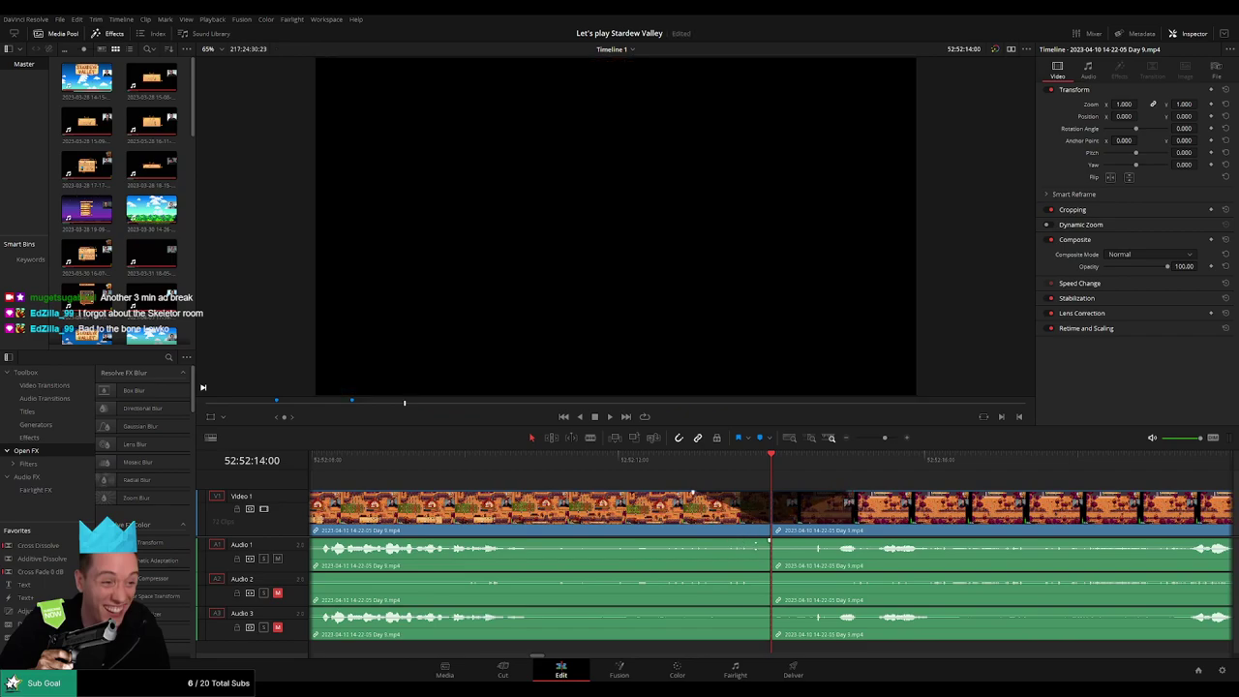
pyautogui.moveTo(769, 539); pyautogui.dragTo(694, 540)
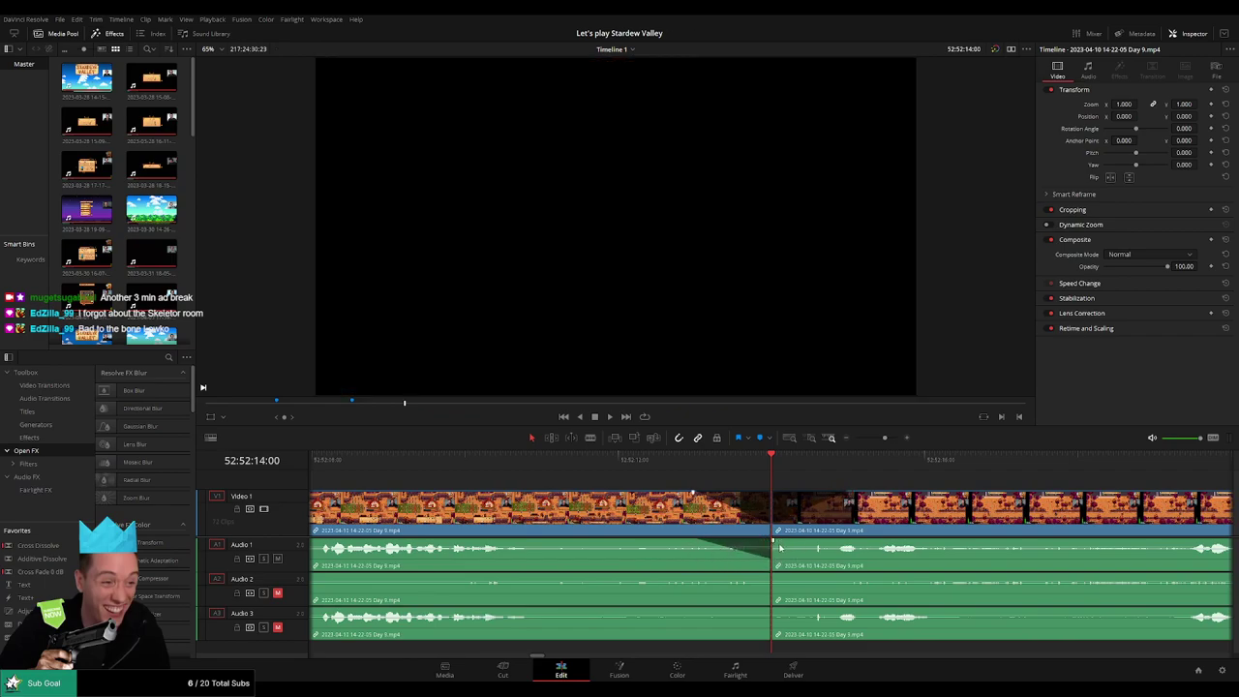
pyautogui.moveTo(795, 545); pyautogui.dragTo(837, 544)
pyautogui.moveTo(764, 573); pyautogui.dragTo(708, 577)
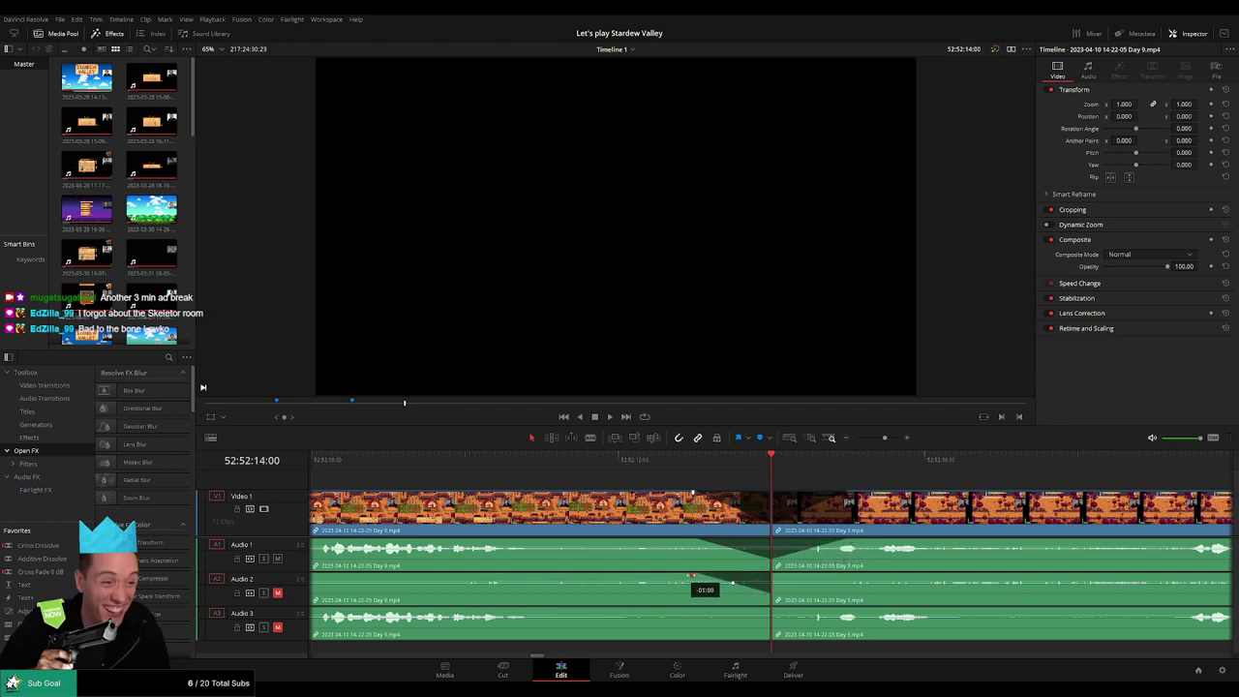
pyautogui.moveTo(790, 581); pyautogui.dragTo(846, 573)
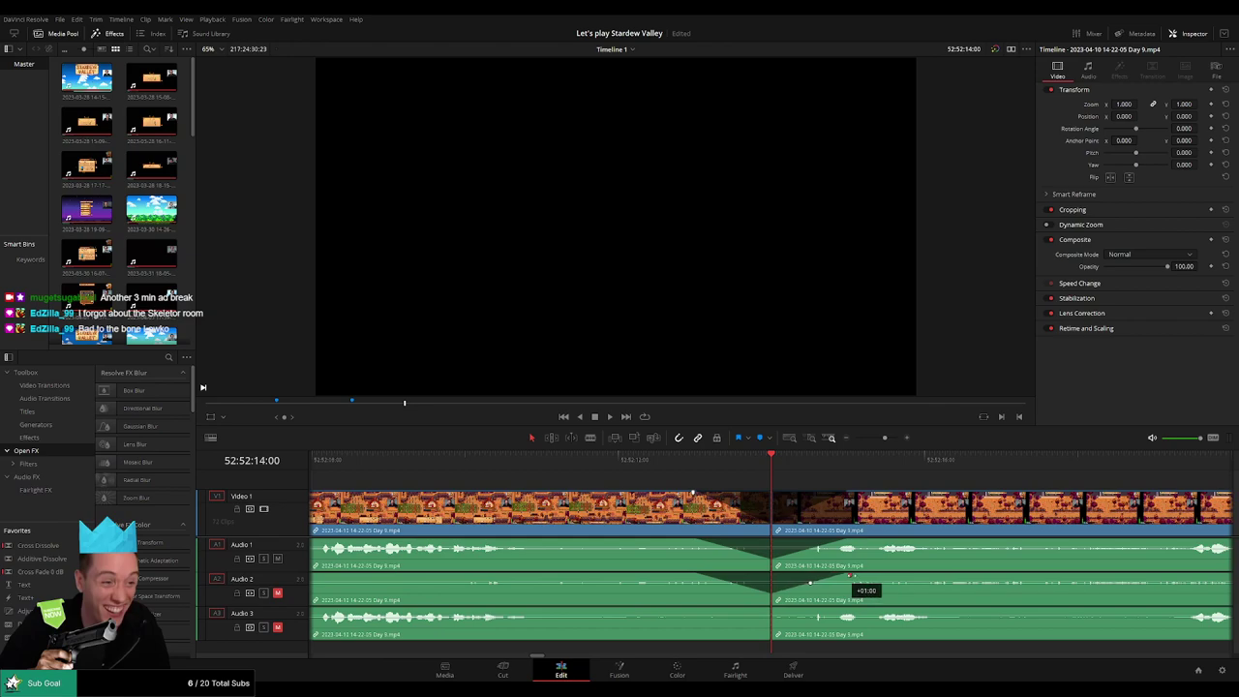
pyautogui.moveTo(767, 609); pyautogui.dragTo(840, 607)
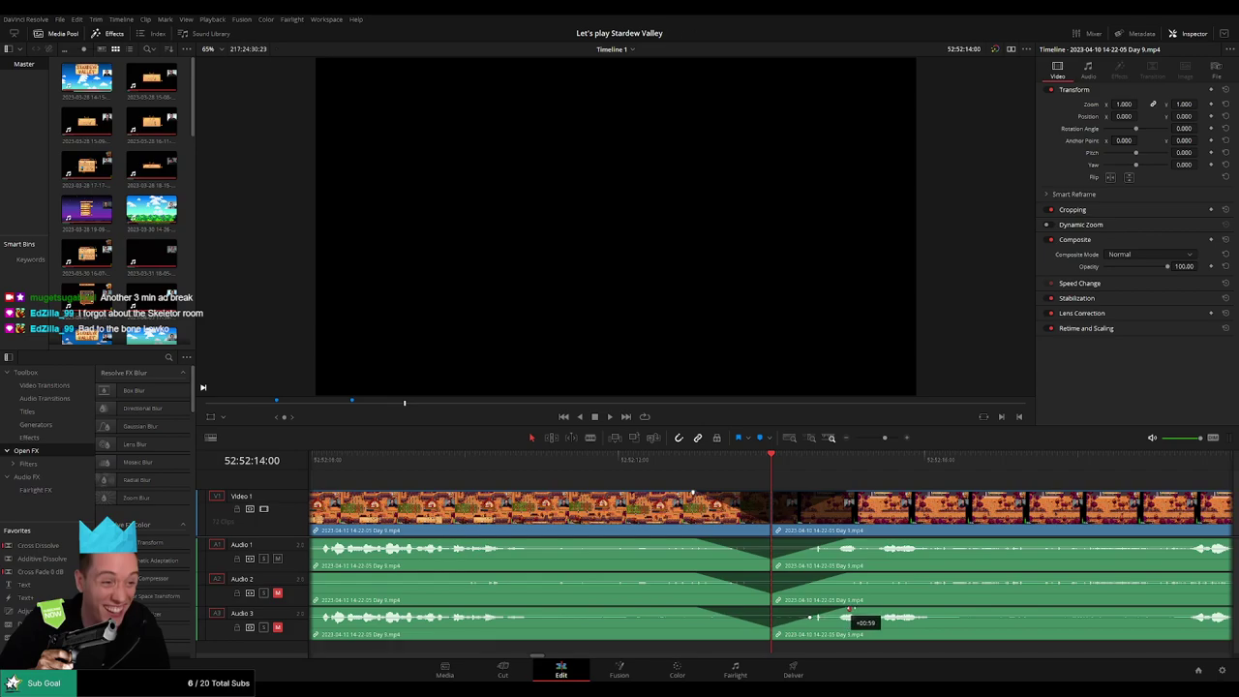
# - Move the Day 9 section after the 52:52:14:00 cut further along the timeline, leaving a gap
pyautogui.moveTo(883, 437); pyautogui.dragTo(854, 438)
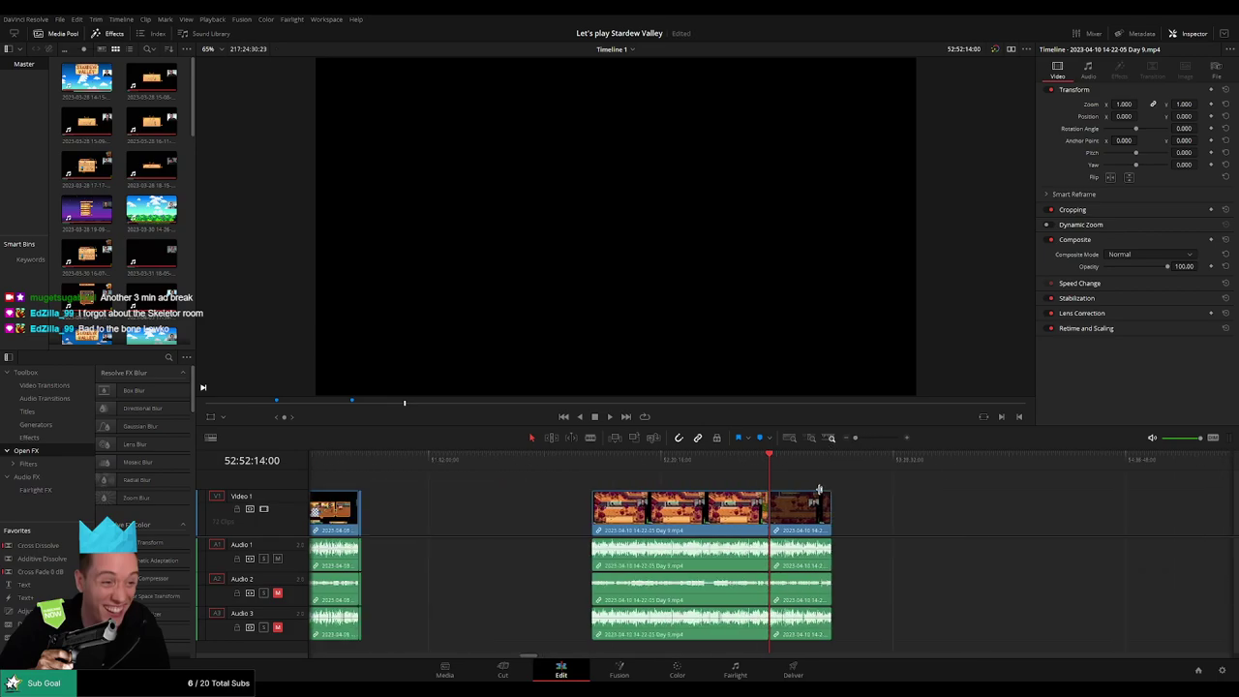
pyautogui.click(442, 465)
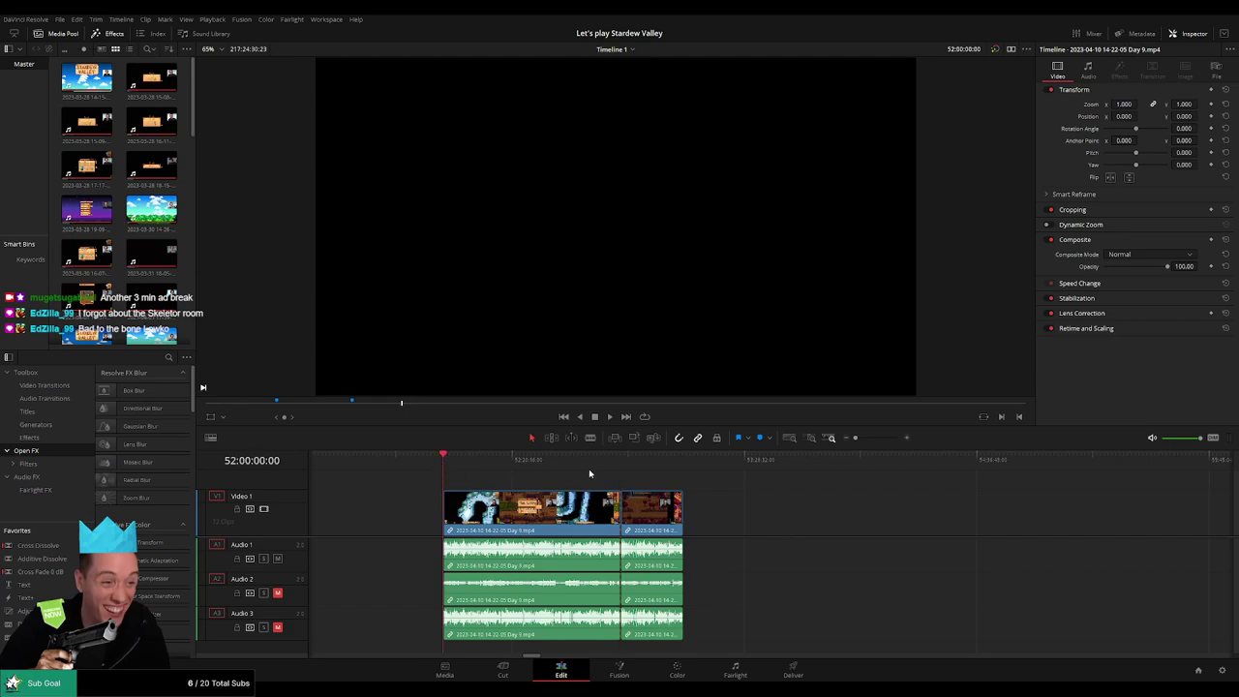
pyautogui.click(622, 468)
pyautogui.hscroll(5, 571, 494)
pyautogui.moveTo(378, 508); pyautogui.dragTo(724, 508)
pyautogui.click(472, 483)
# - Set the playhead to 54:00:00:00 and move the remaining Day 9 section to start there
pyautogui.moveTo(481, 479); pyautogui.dragTo(569, 490)
pyautogui.scroll(3, 664, 504)
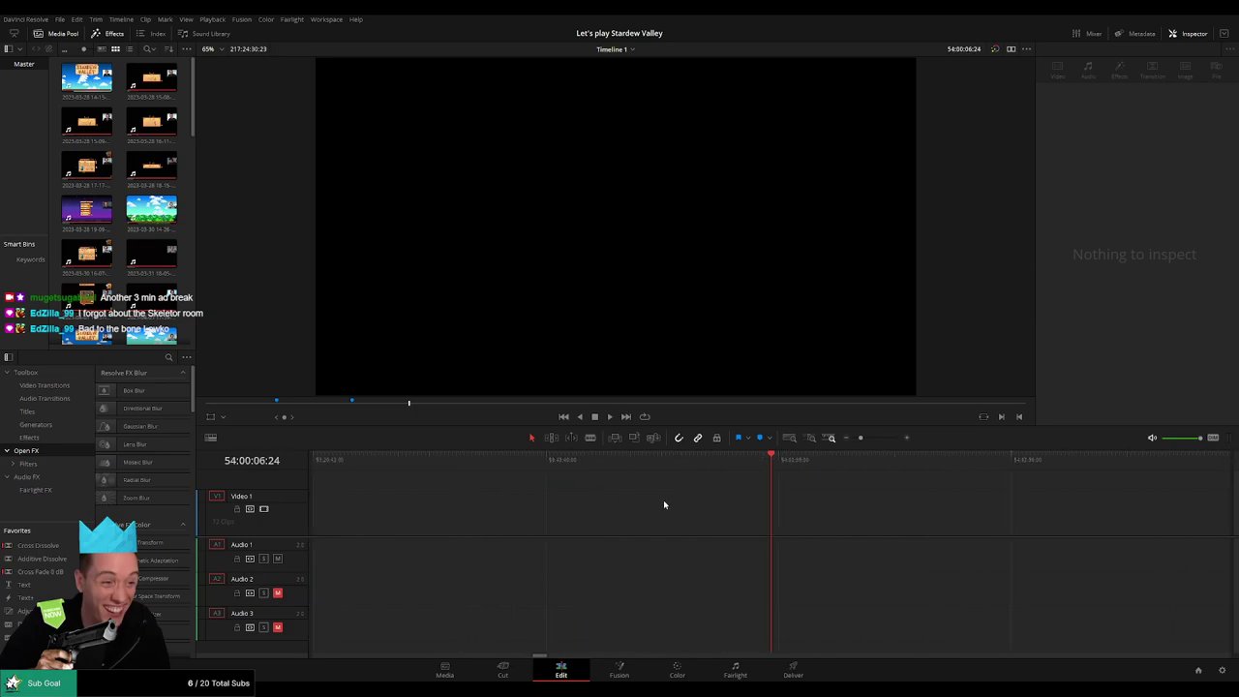
pyautogui.moveTo(770, 468); pyautogui.dragTo(770, 468)
pyautogui.scroll(-3, 852, 484)
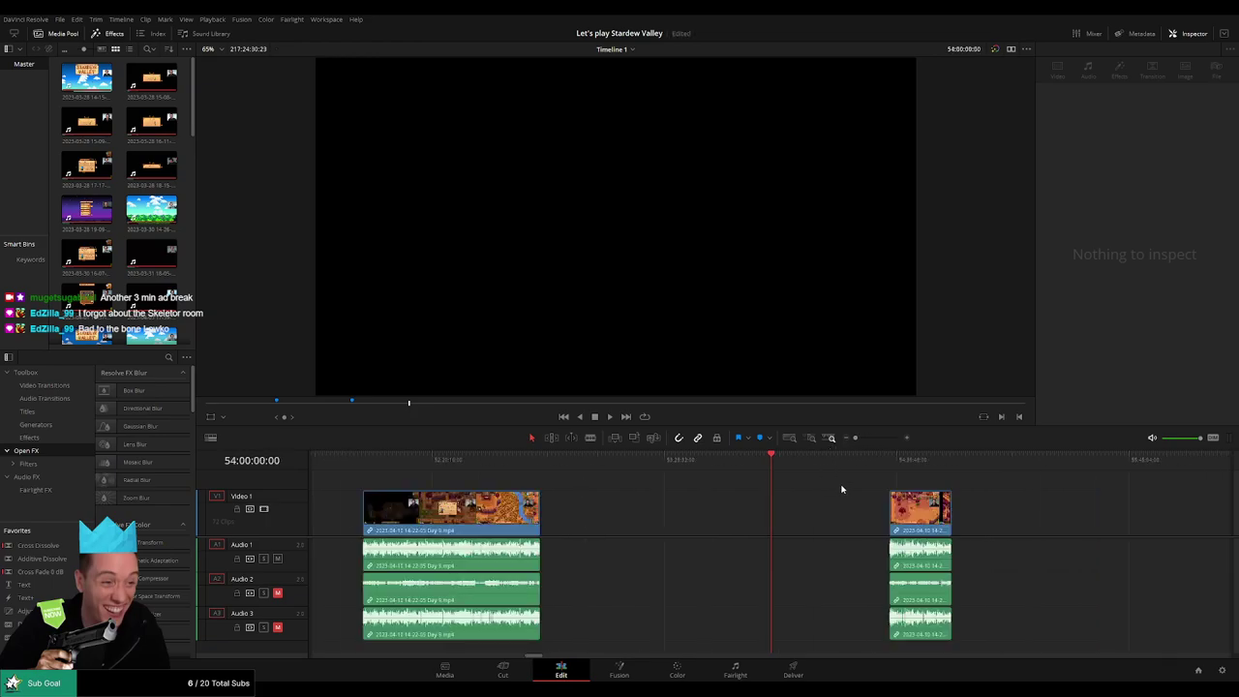
pyautogui.hscroll(4, 834, 489)
pyautogui.moveTo(673, 506); pyautogui.dragTo(555, 511)
pyautogui.hscroll(5, 657, 497)
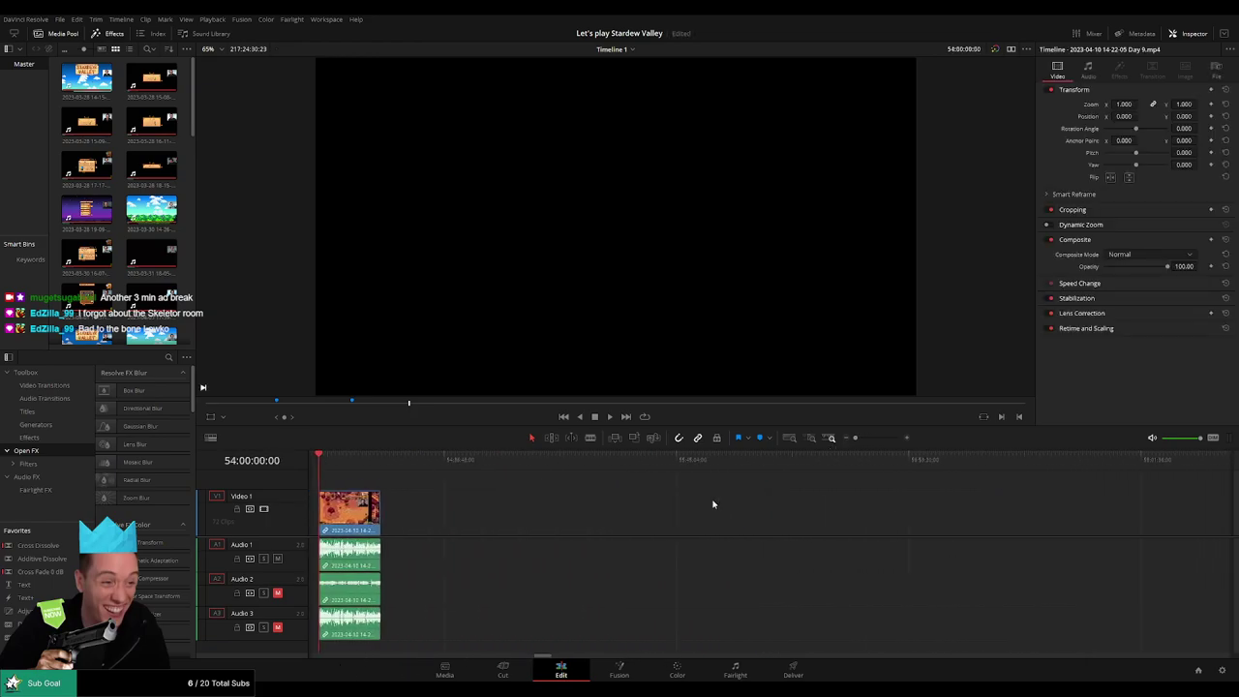
# - Move the Day 9 part 2 clip directly behind the Day 9 section and play the opening from 54:00:00:00
pyautogui.moveTo(1143, 525); pyautogui.dragTo(441, 525)
pyautogui.hscroll(-5, 440, 491)
pyautogui.moveTo(1053, 526); pyautogui.dragTo(471, 483)
pyautogui.press('space')
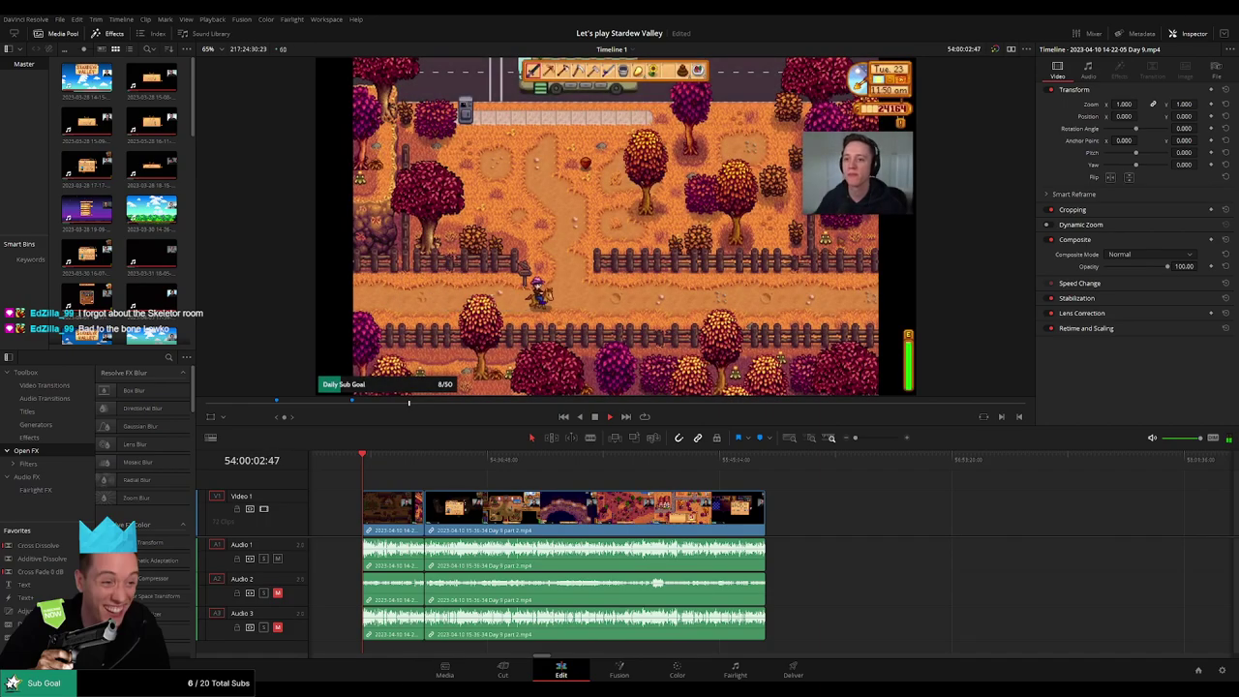
# - Smooth the join between the Day 9 and Day 9 part 2 clips with a transition
pyautogui.click(379, 465)
pyautogui.moveTo(383, 469); pyautogui.dragTo(719, 454)
pyautogui.moveTo(863, 438); pyautogui.dragTo(884, 437)
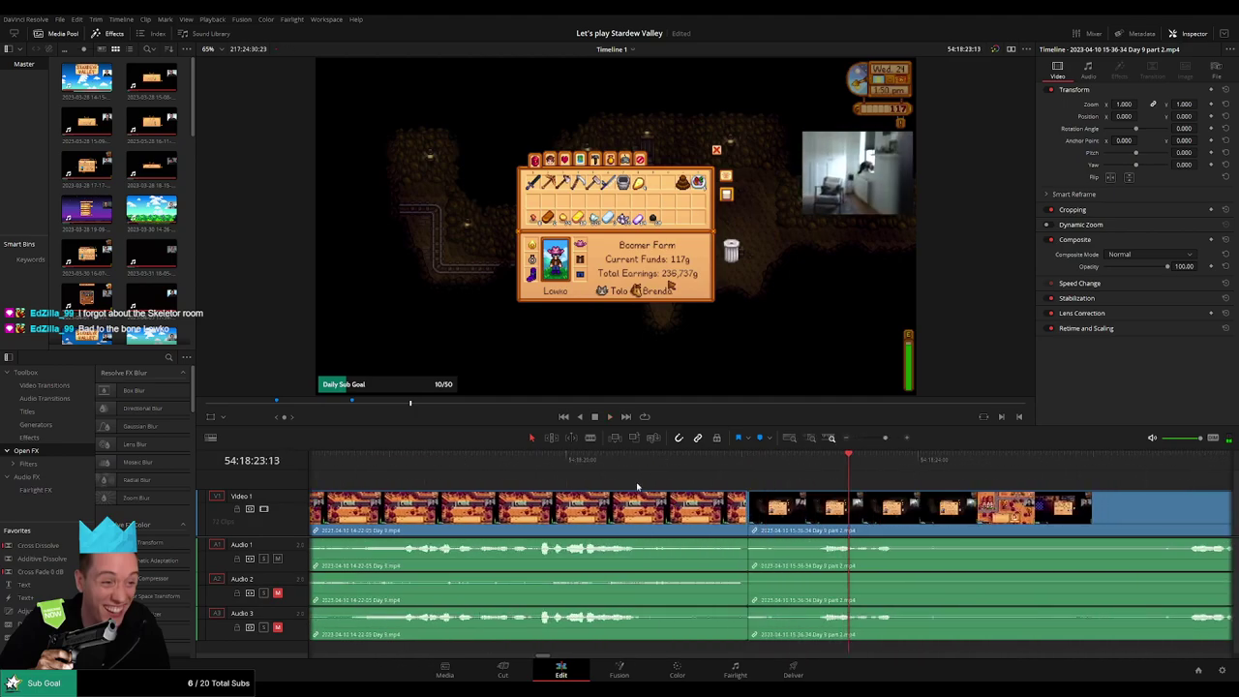
pyautogui.press('space')
pyautogui.click(744, 515)
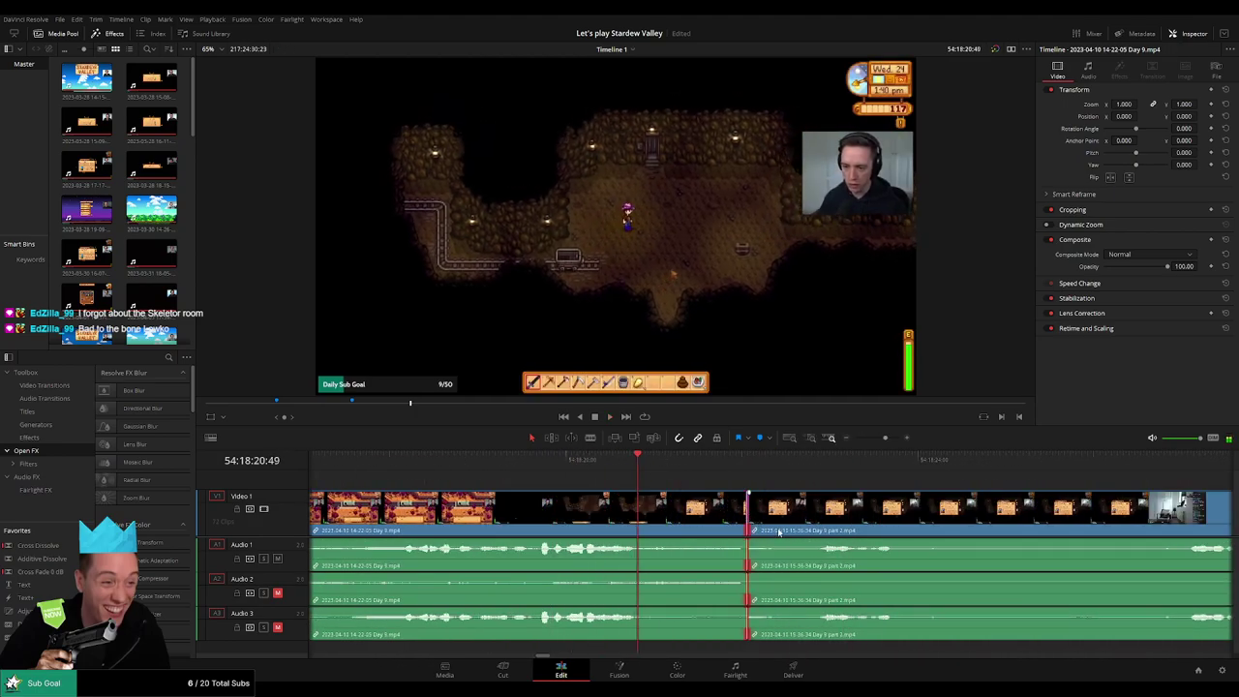
pyautogui.moveTo(885, 437); pyautogui.dragTo(871, 440)
# - Find an episode break in the Day 9 part 2 footage and split all tracks at 54:52:04:00
pyautogui.moveTo(787, 464); pyautogui.dragTo(592, 479)
pyautogui.click(908, 479)
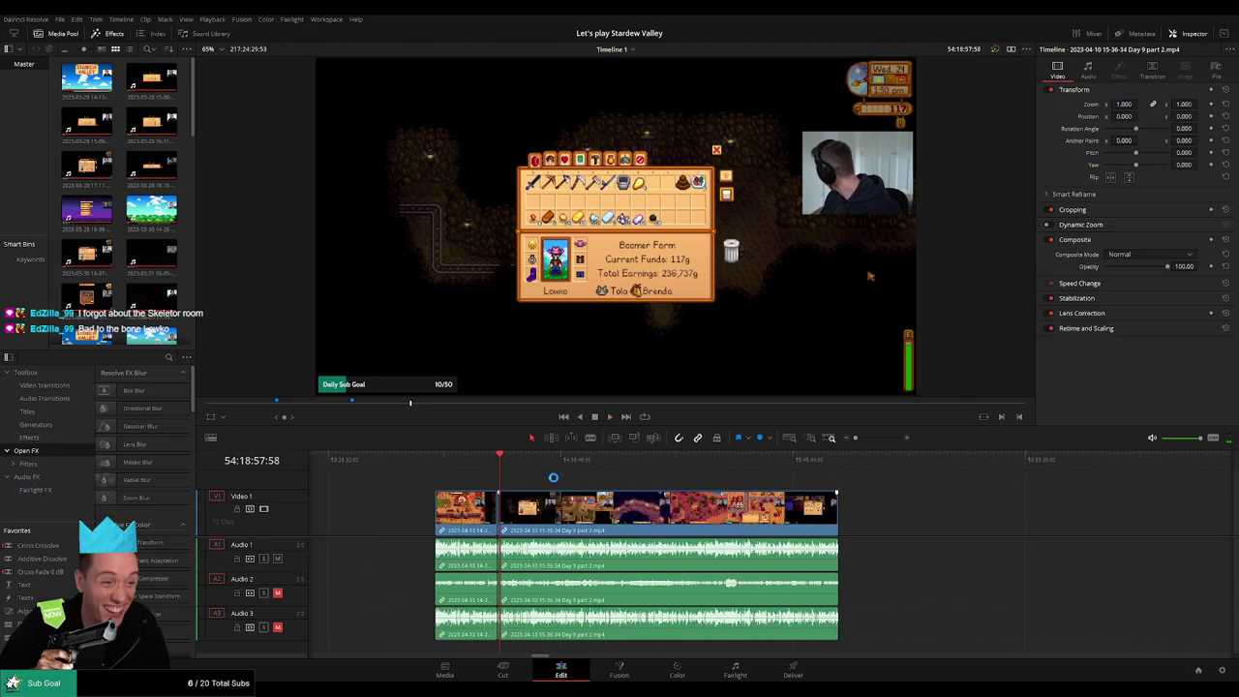
pyautogui.moveTo(504, 463); pyautogui.dragTo(615, 475)
pyautogui.moveTo(855, 438); pyautogui.dragTo(877, 438)
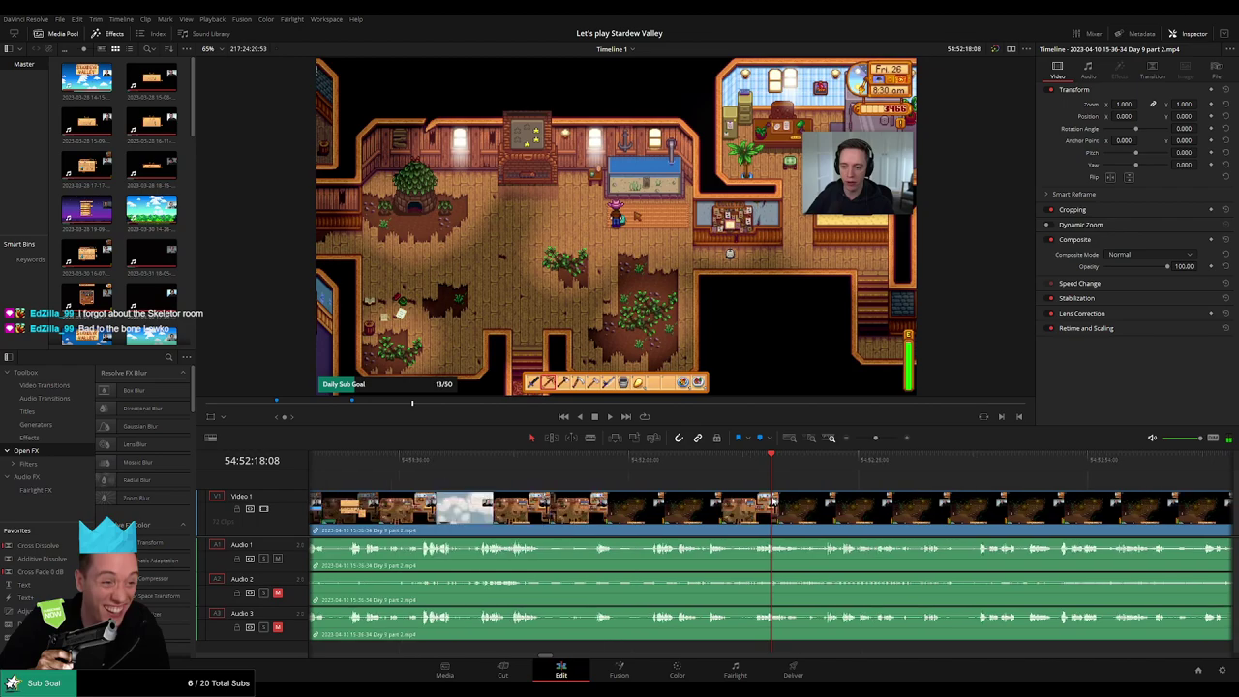
pyautogui.press('space')
pyautogui.click(653, 467)
pyautogui.scroll(1, 669, 491)
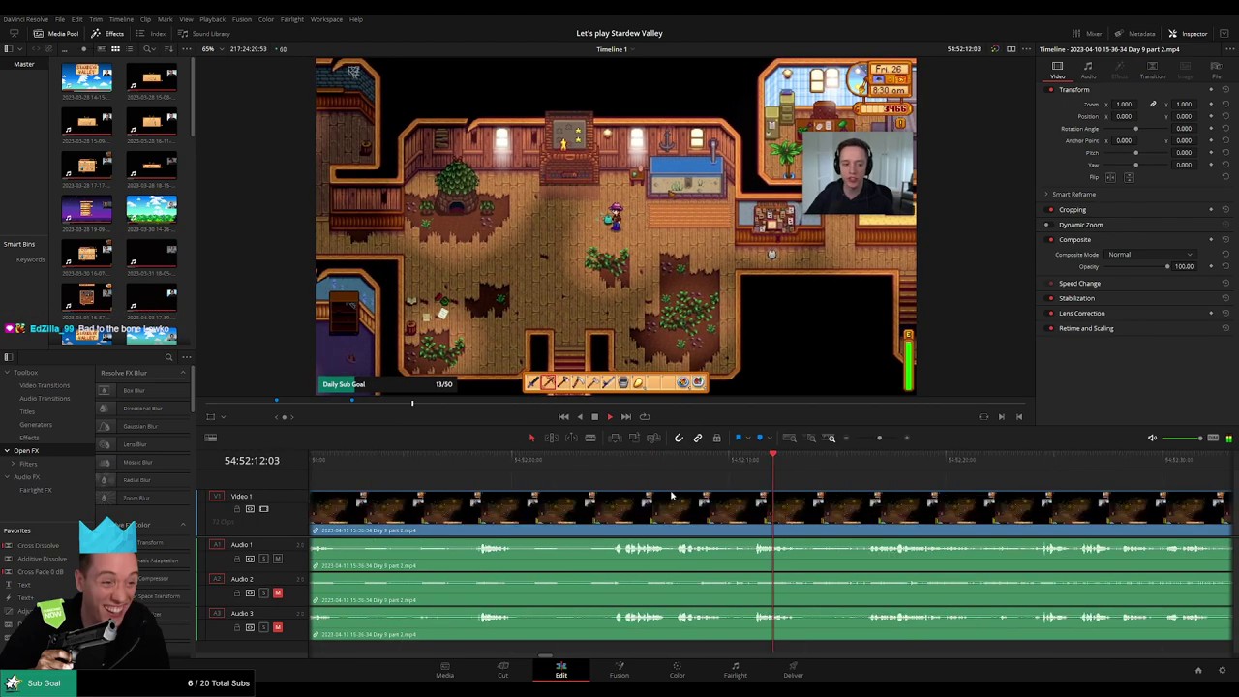
pyautogui.click(561, 470)
pyautogui.moveTo(570, 487); pyautogui.dragTo(673, 481)
pyautogui.click(690, 473)
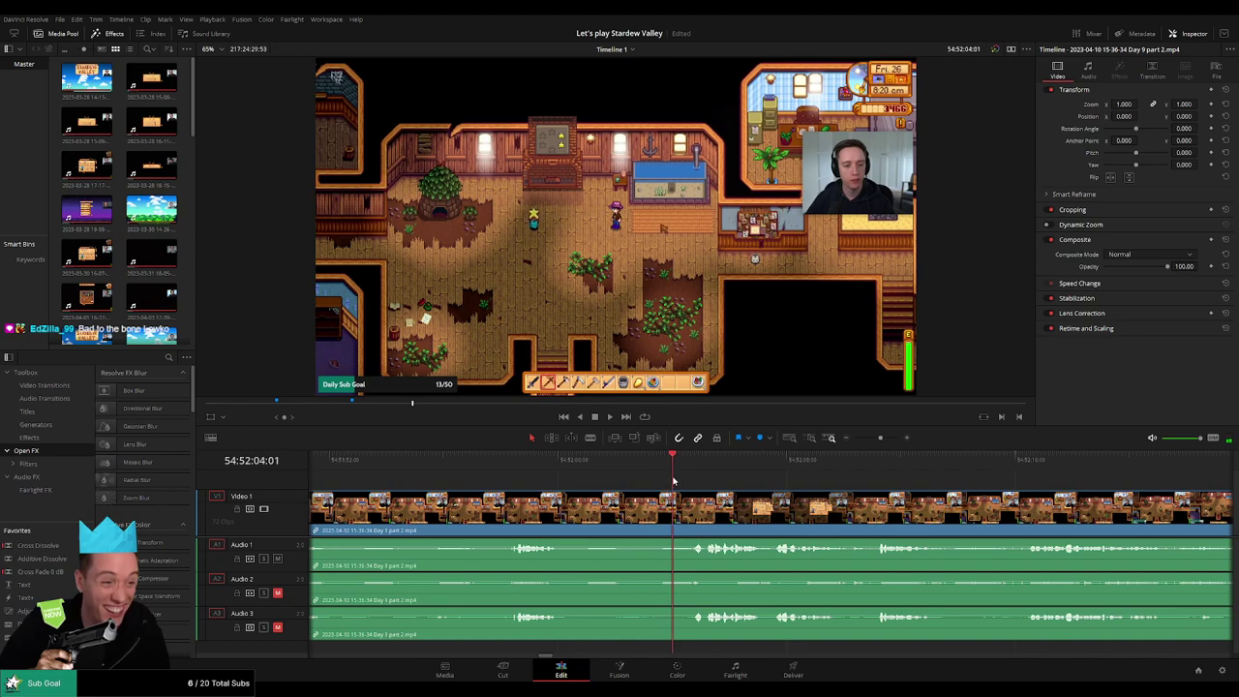
pyautogui.hotkey('ctrl', 'b')
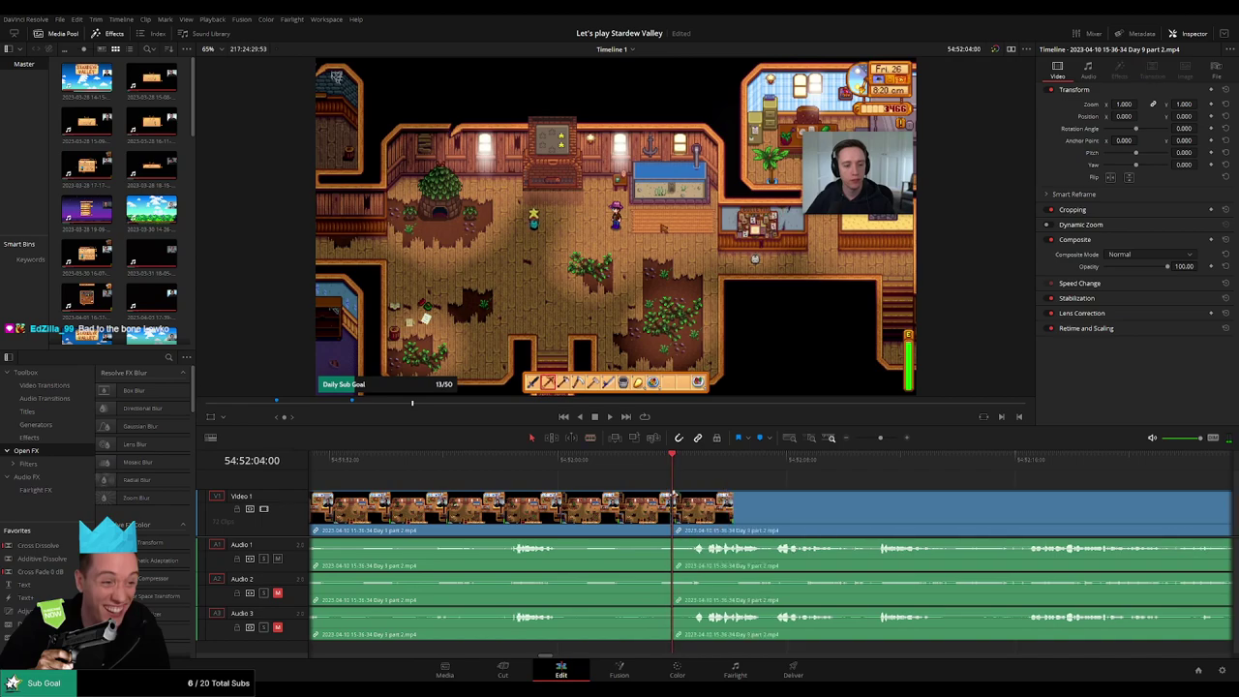
# - Add fade-outs and fade-ins of about one second on the video and three audio tracks at the 54:52:04:00 cut
pyautogui.moveTo(699, 495); pyautogui.dragTo(702, 494)
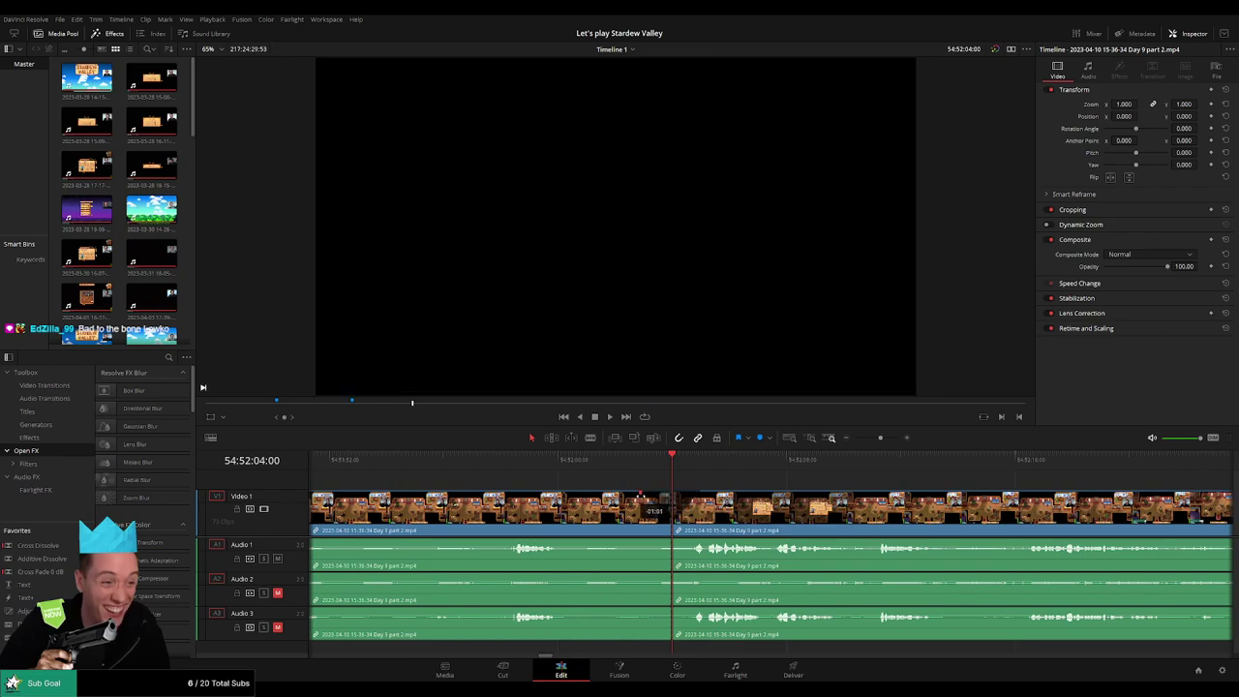
pyautogui.moveTo(667, 543)
pyautogui.mouseDown()
pyautogui.moveTo(641, 543)
pyautogui.moveTo(684, 543)
pyautogui.mouseUp()
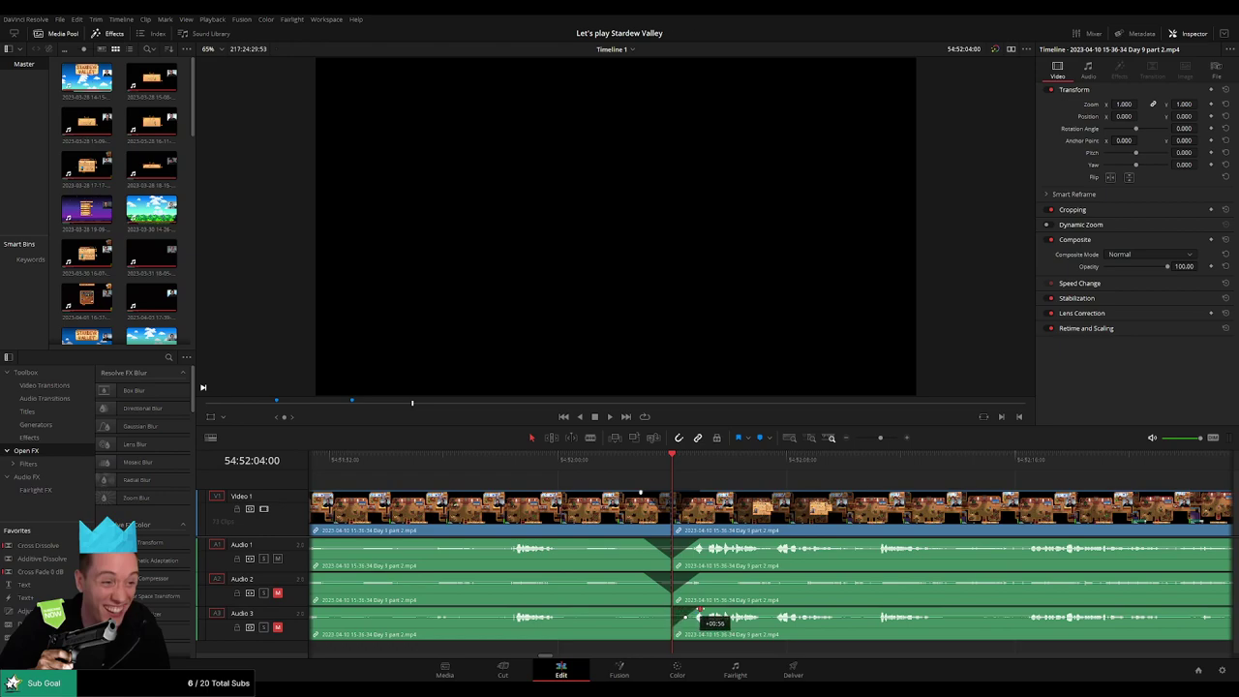
pyautogui.moveTo(670, 608); pyautogui.dragTo(642, 610)
# - Move the Day 9 part 2 section after the 54:52:04:00 cut further along the timeline, leaving a gap
pyautogui.moveTo(879, 439); pyautogui.dragTo(818, 445)
pyautogui.hscroll(2, 704, 491)
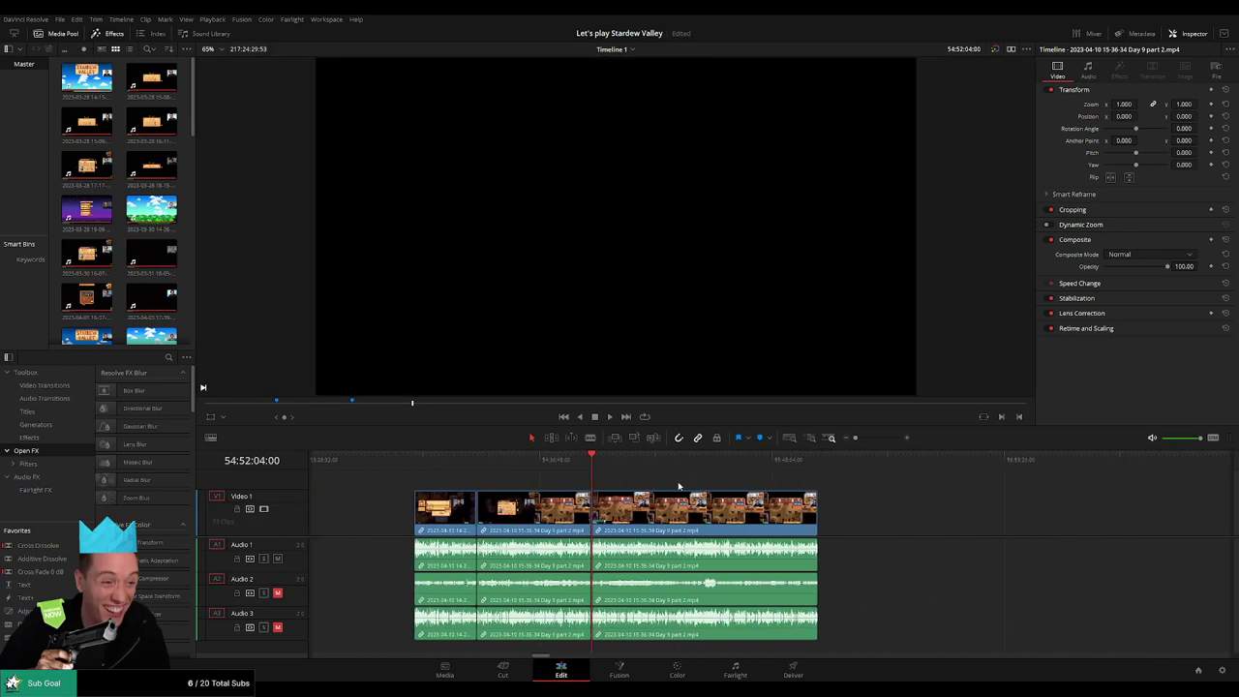
pyautogui.press('space')
pyautogui.click(419, 467)
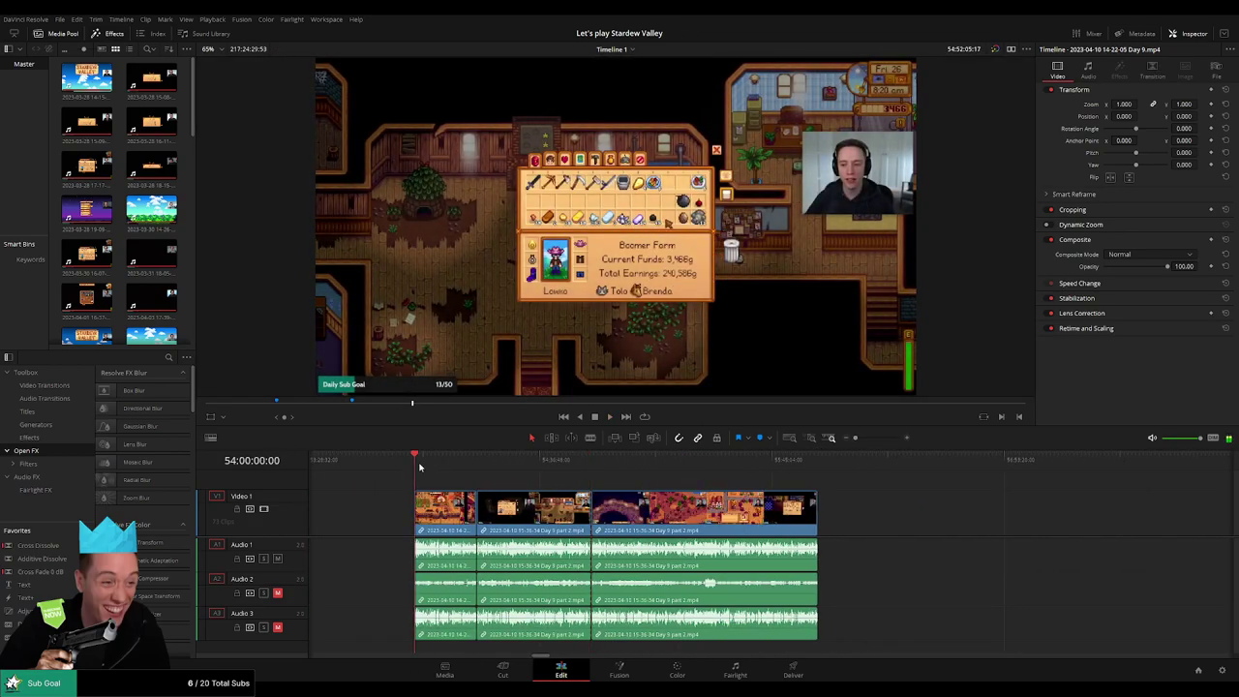
pyautogui.click(590, 471)
pyautogui.click(854, 440)
pyautogui.hscroll(2, 715, 494)
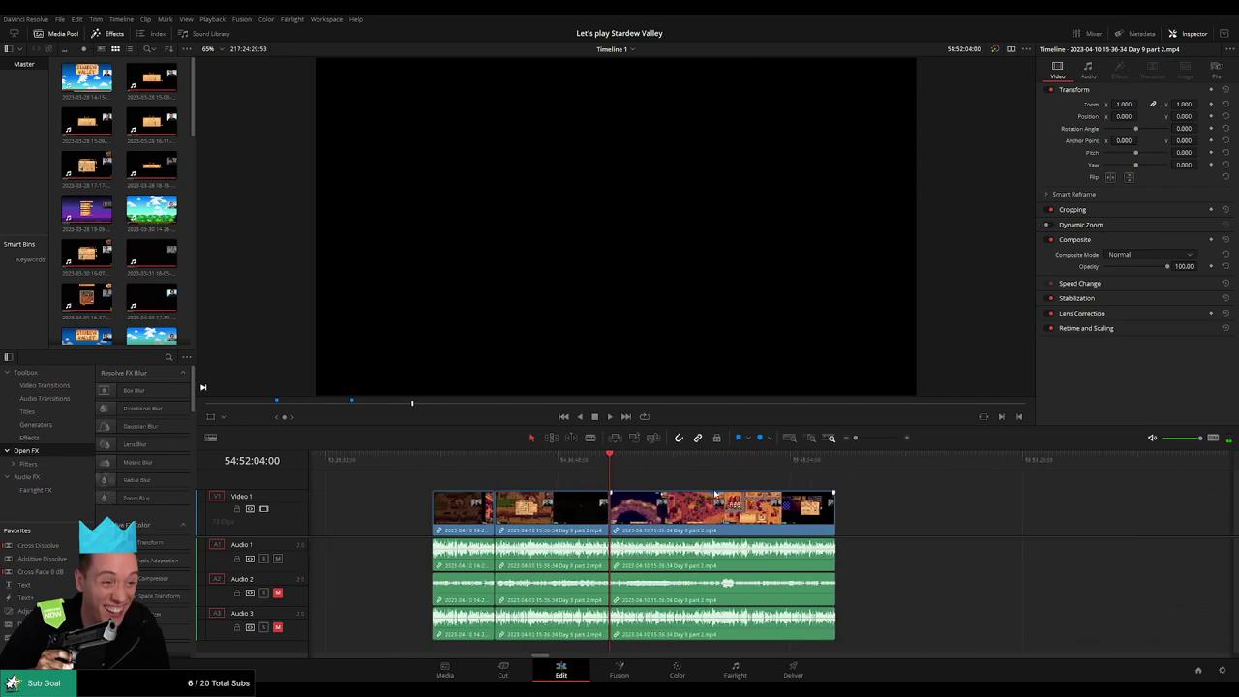
pyautogui.hscroll(2, 716, 494)
pyautogui.moveTo(485, 501); pyautogui.dragTo(833, 503)
pyautogui.click(477, 481)
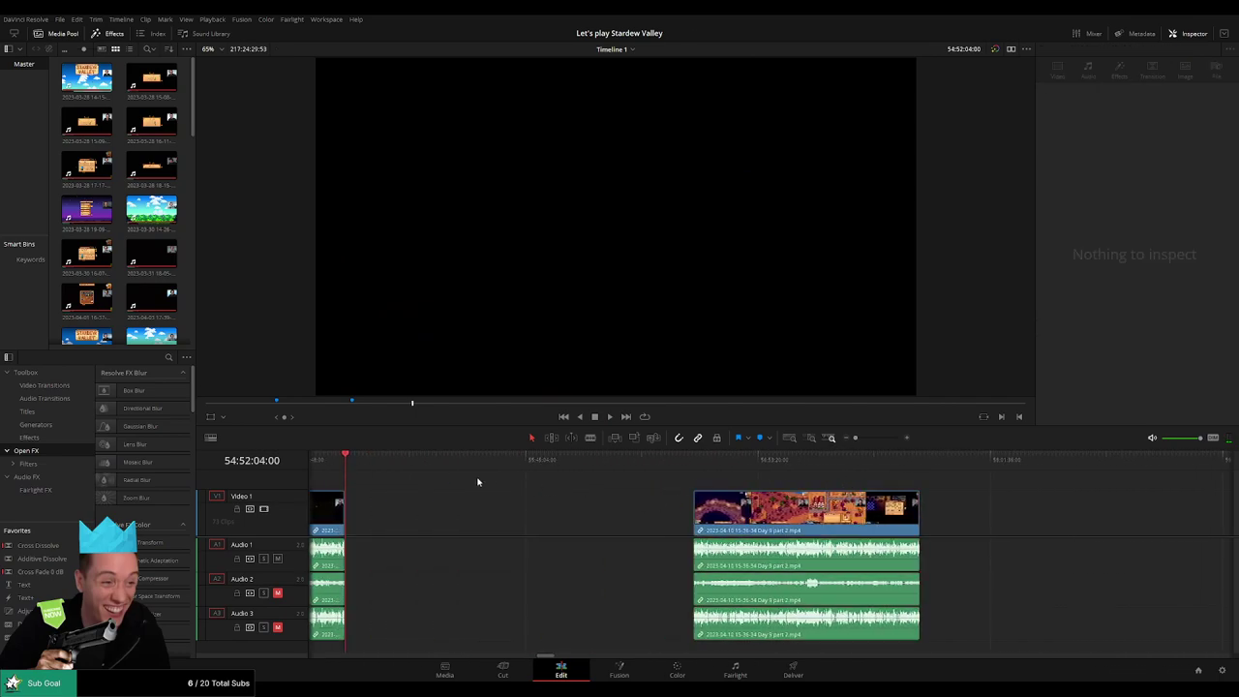
# - Set the playhead to 56:00:00:00, move the remaining Day 9 part 2 section to start there, and play its opening
pyautogui.moveTo(367, 467); pyautogui.dragTo(576, 486)
pyautogui.moveTo(721, 511); pyautogui.dragTo(605, 511)
pyautogui.press('space')
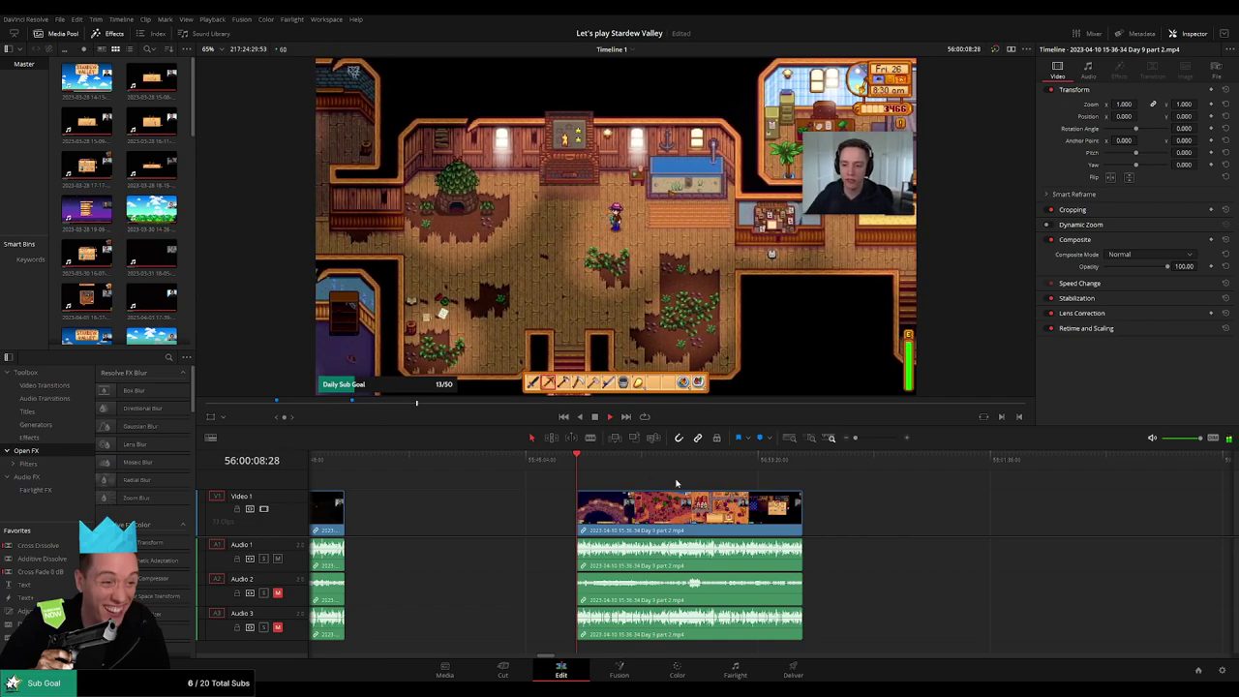
# - Find an episode break in the Day 9 part 2 footage and split all tracks at 56:52:11:00
pyautogui.moveTo(676, 482); pyautogui.dragTo(510, 483)
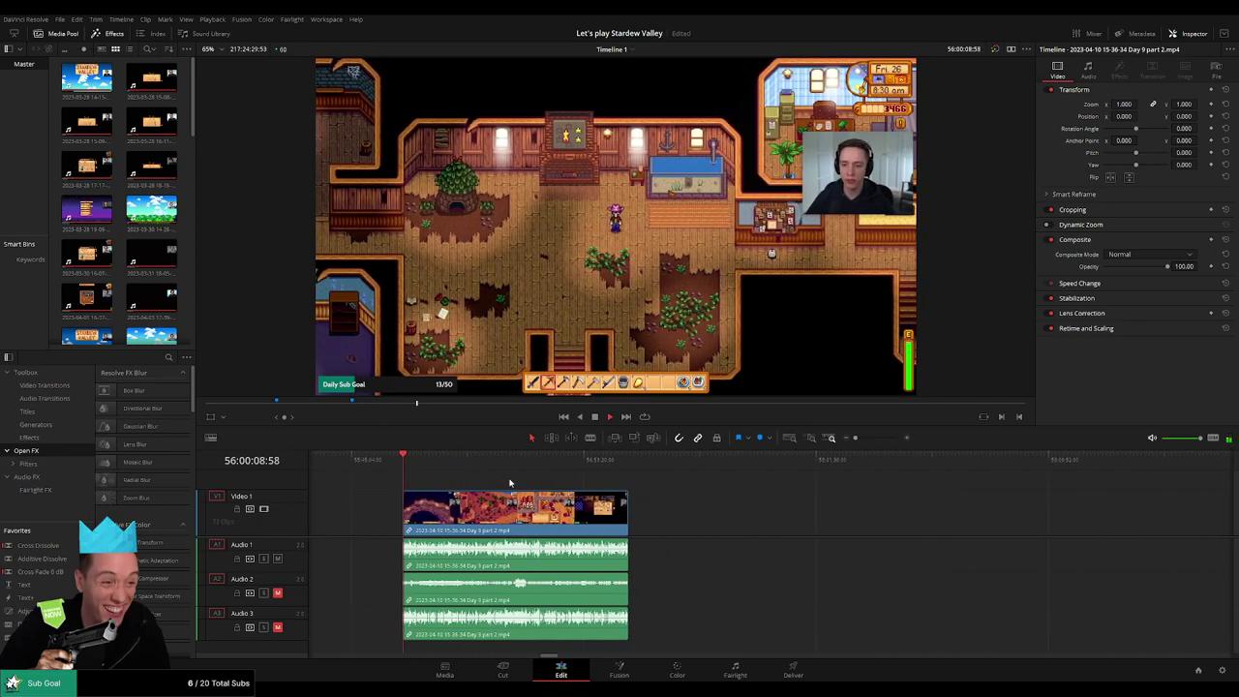
pyautogui.moveTo(426, 474); pyautogui.dragTo(582, 480)
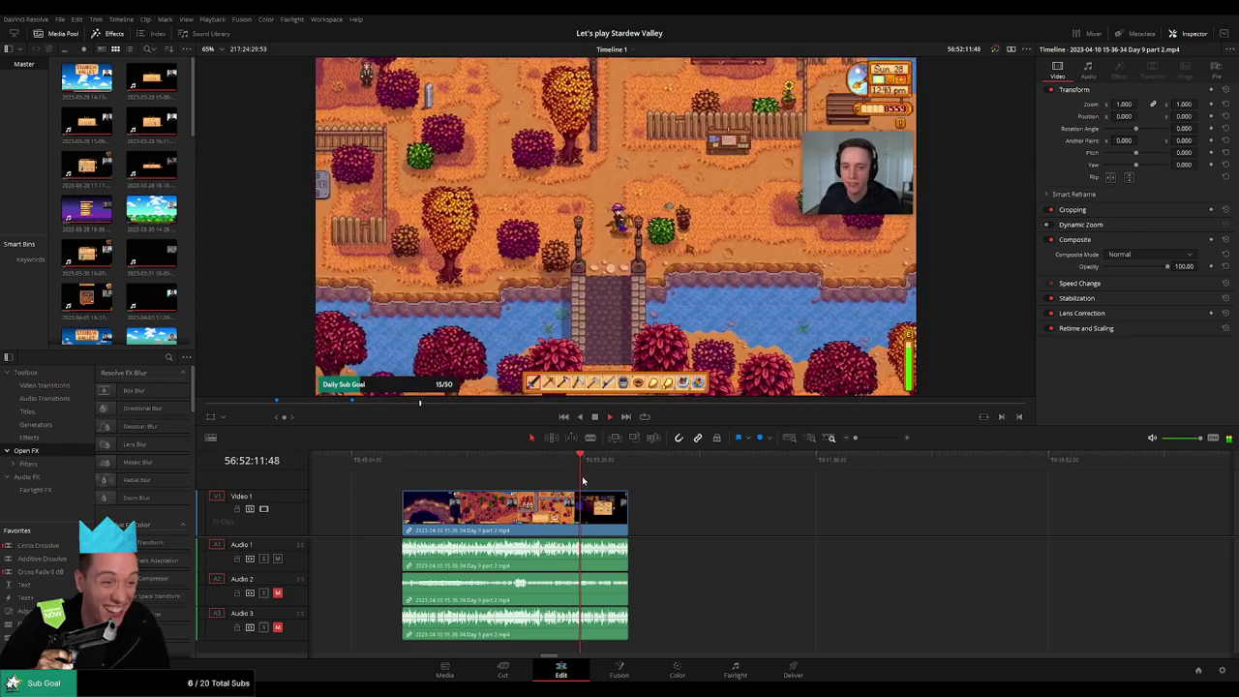
pyautogui.scroll(6, 792, 505)
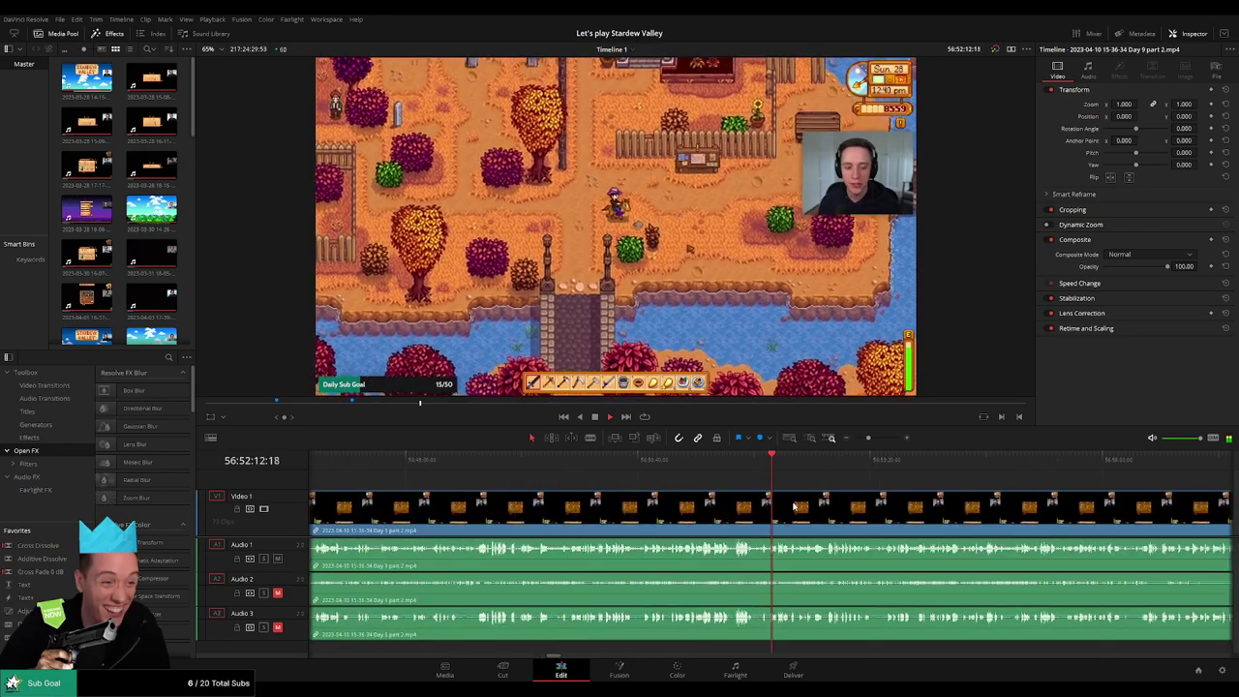
pyautogui.click(707, 465)
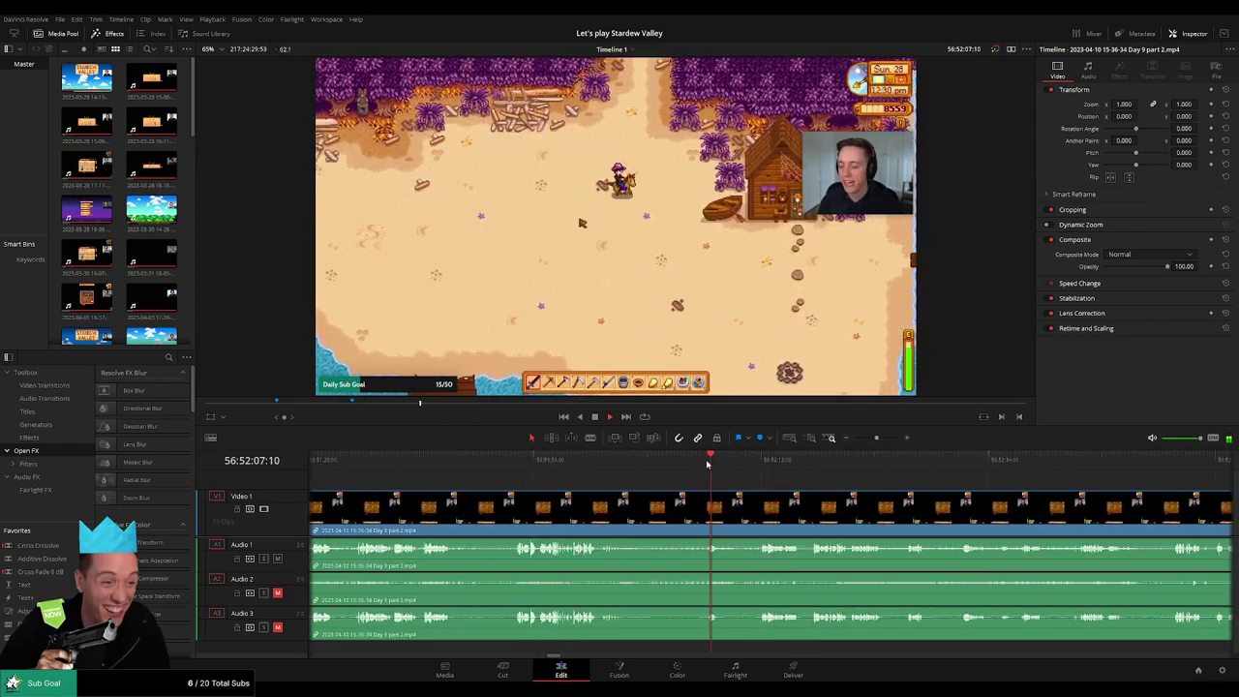
pyautogui.scroll(4, 741, 492)
pyautogui.moveTo(886, 437); pyautogui.dragTo(880, 438)
pyautogui.click(656, 463)
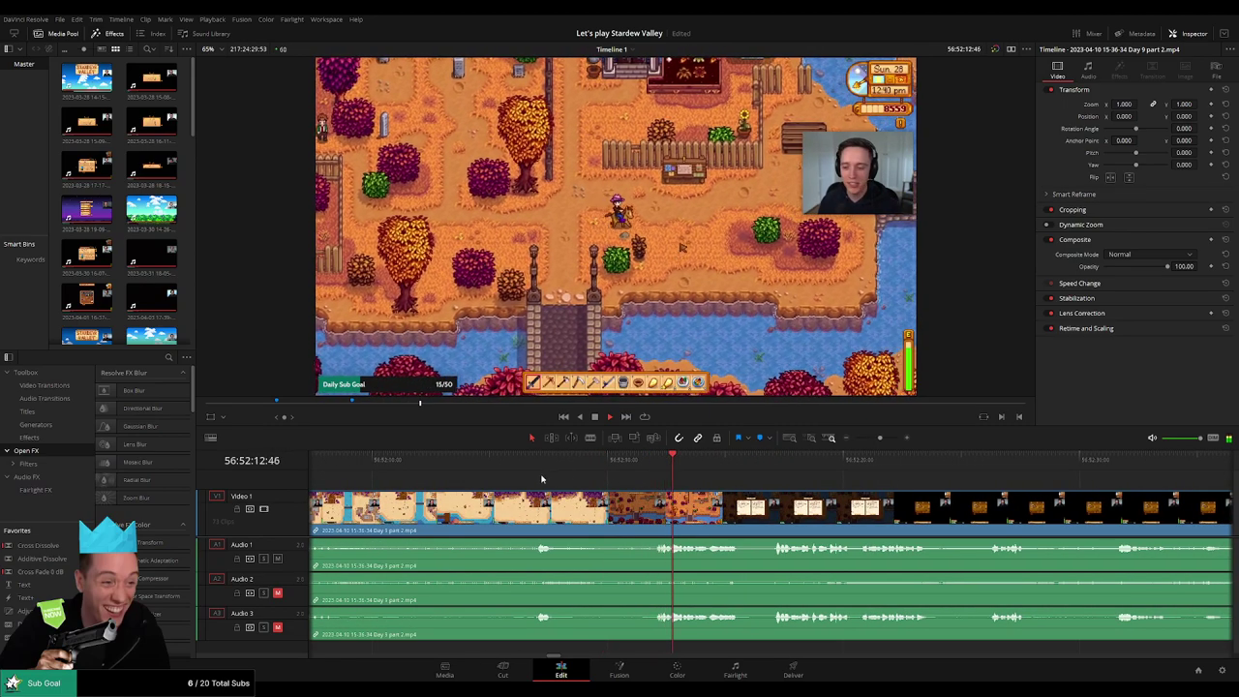
pyautogui.moveTo(658, 467); pyautogui.dragTo(631, 470)
pyautogui.click(634, 513)
pyautogui.press('a')
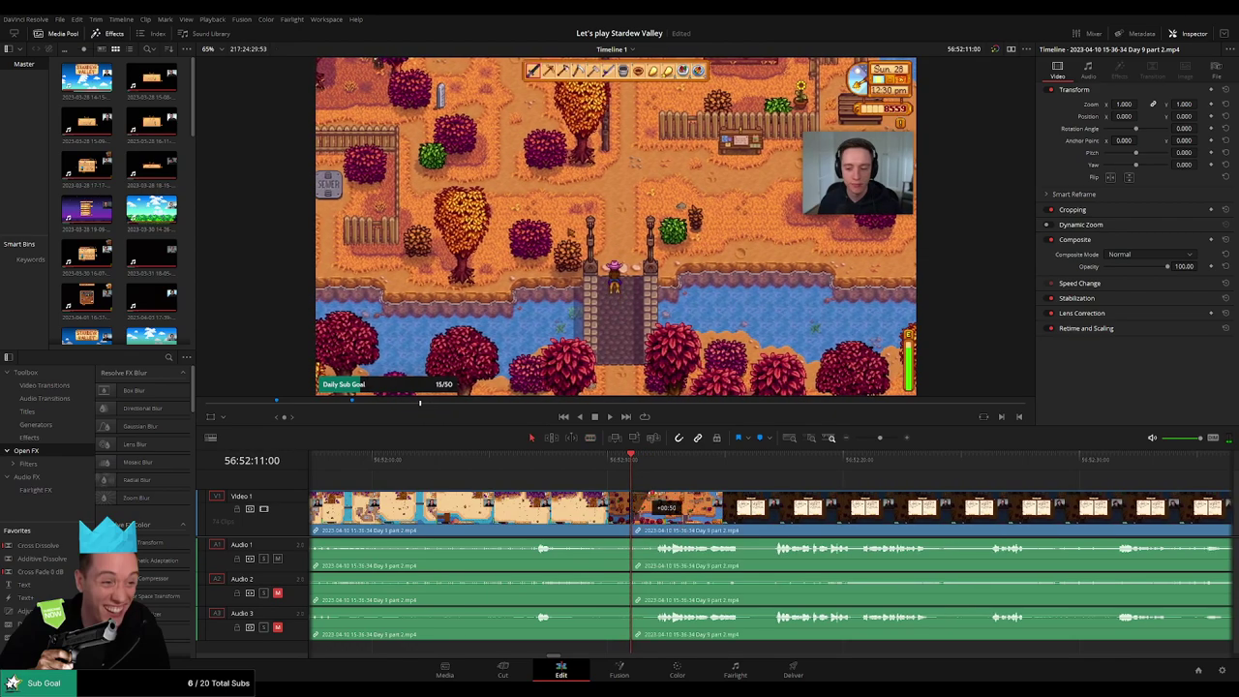
# - Add fade-outs and fade-ins of about one second on the video and three audio tracks at the 56:52:11:00 cut
pyautogui.moveTo(655, 495); pyautogui.dragTo(608, 501)
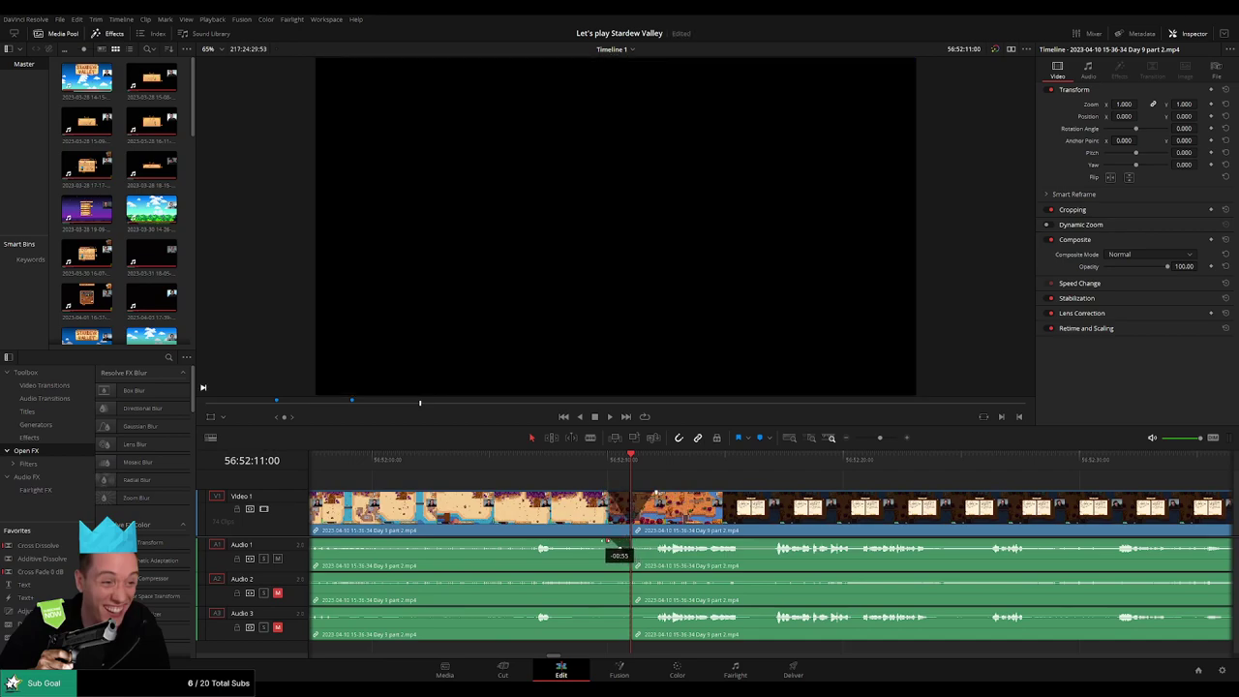
pyautogui.moveTo(630, 543); pyautogui.dragTo(644, 548)
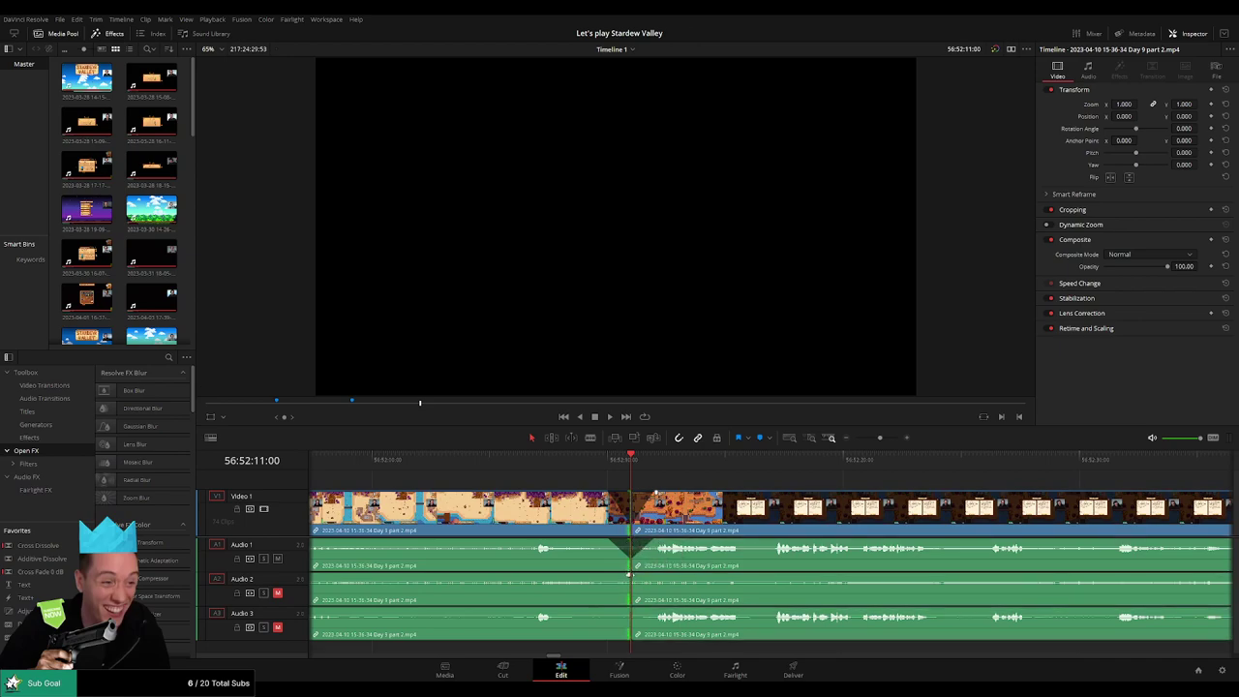
pyautogui.moveTo(626, 574)
pyautogui.mouseDown()
pyautogui.moveTo(607, 578)
pyautogui.moveTo(656, 576)
pyautogui.mouseUp()
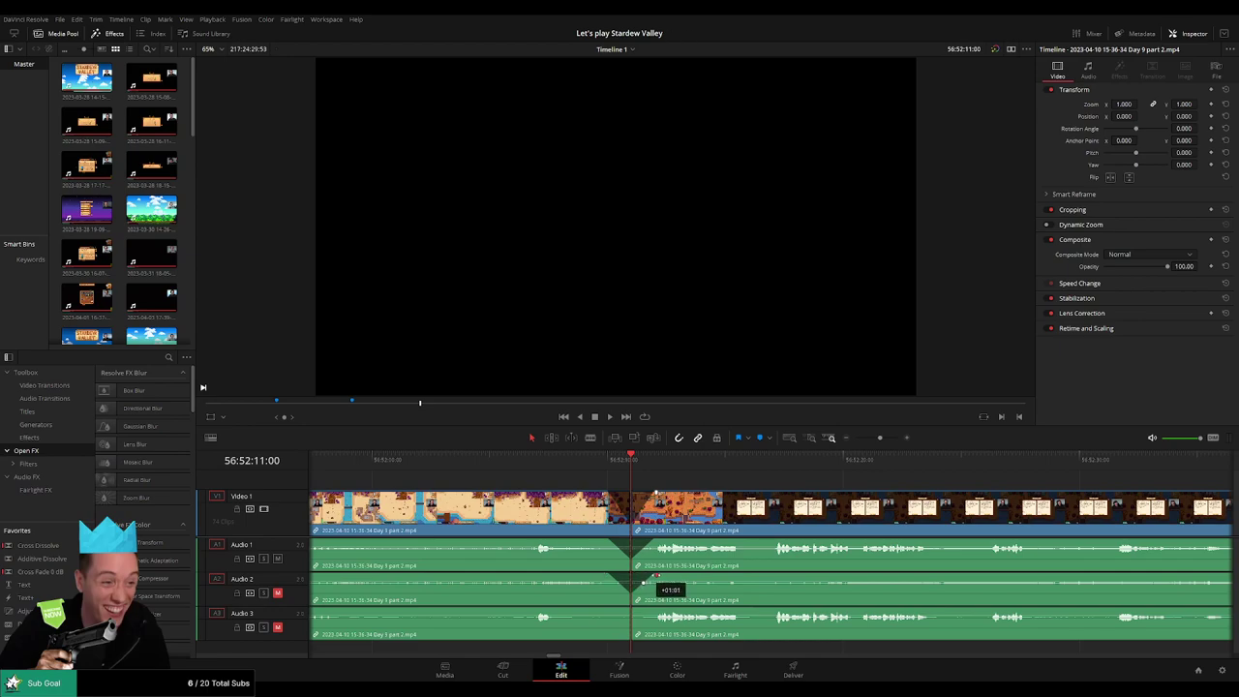
pyautogui.scroll(3, 662, 580)
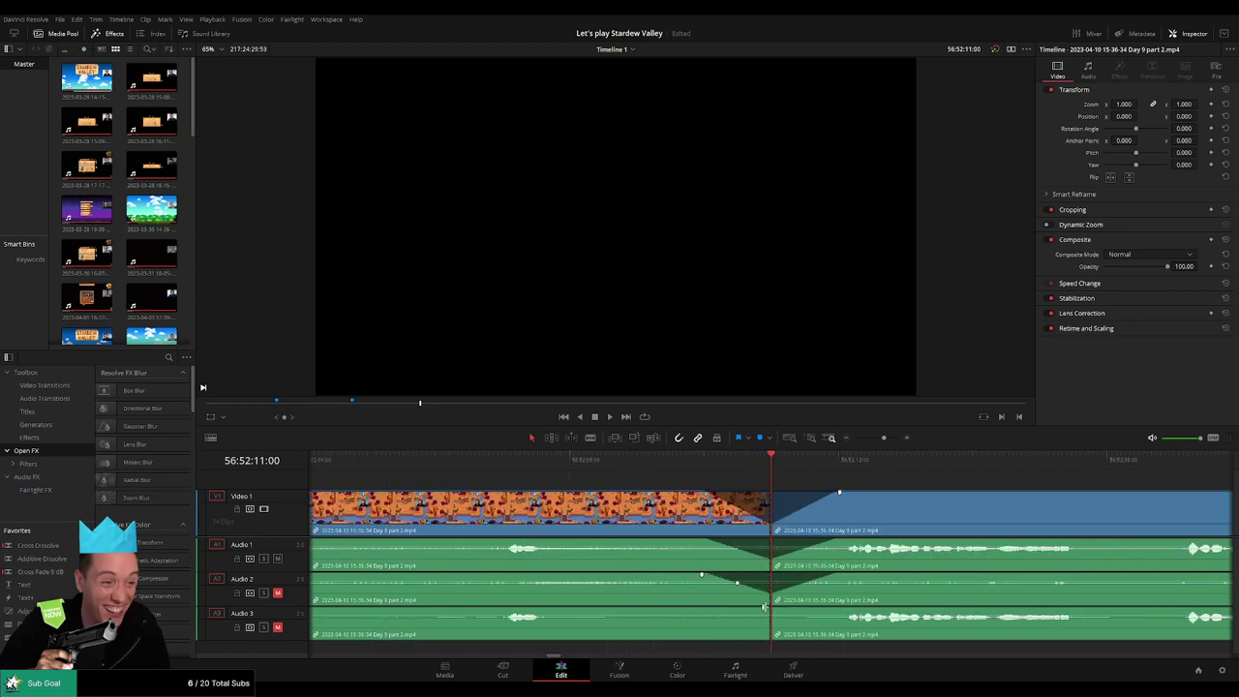
pyautogui.moveTo(766, 608); pyautogui.dragTo(828, 609)
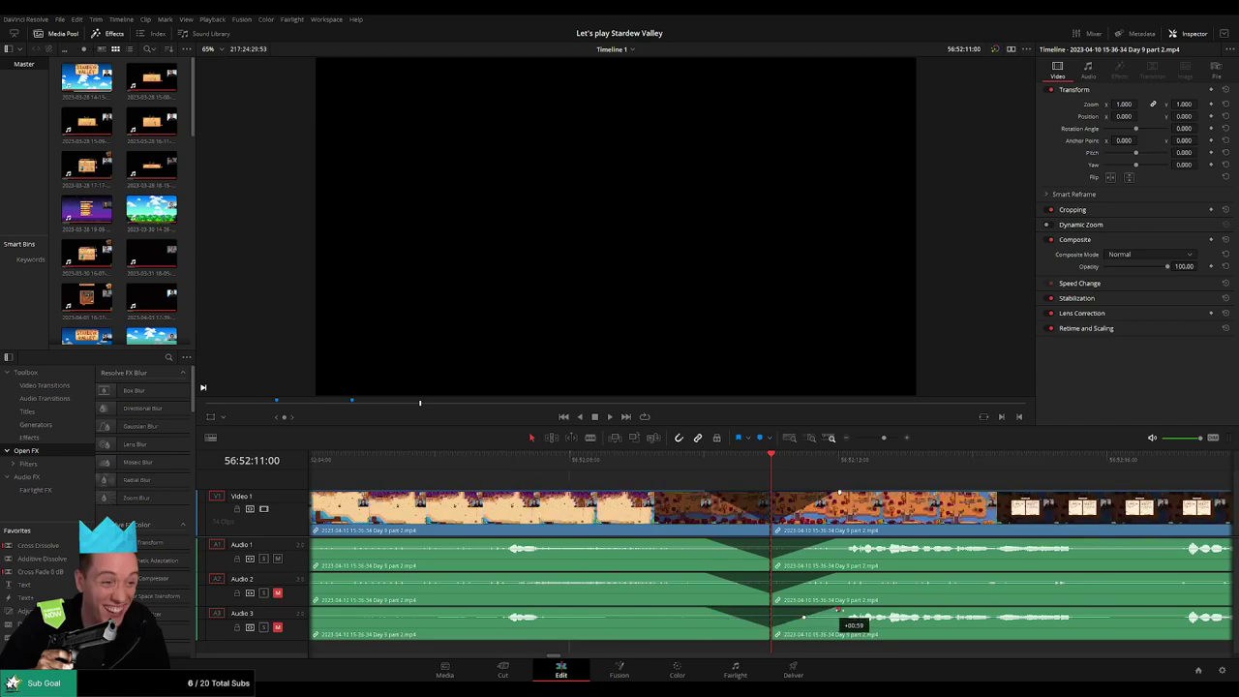
# - Move the Day 9 part 2 section after the 56:52:11:00 cut further along the timeline, leaving a gap
pyautogui.moveTo(882, 439); pyautogui.dragTo(855, 438)
pyautogui.moveTo(838, 482); pyautogui.dragTo(613, 476)
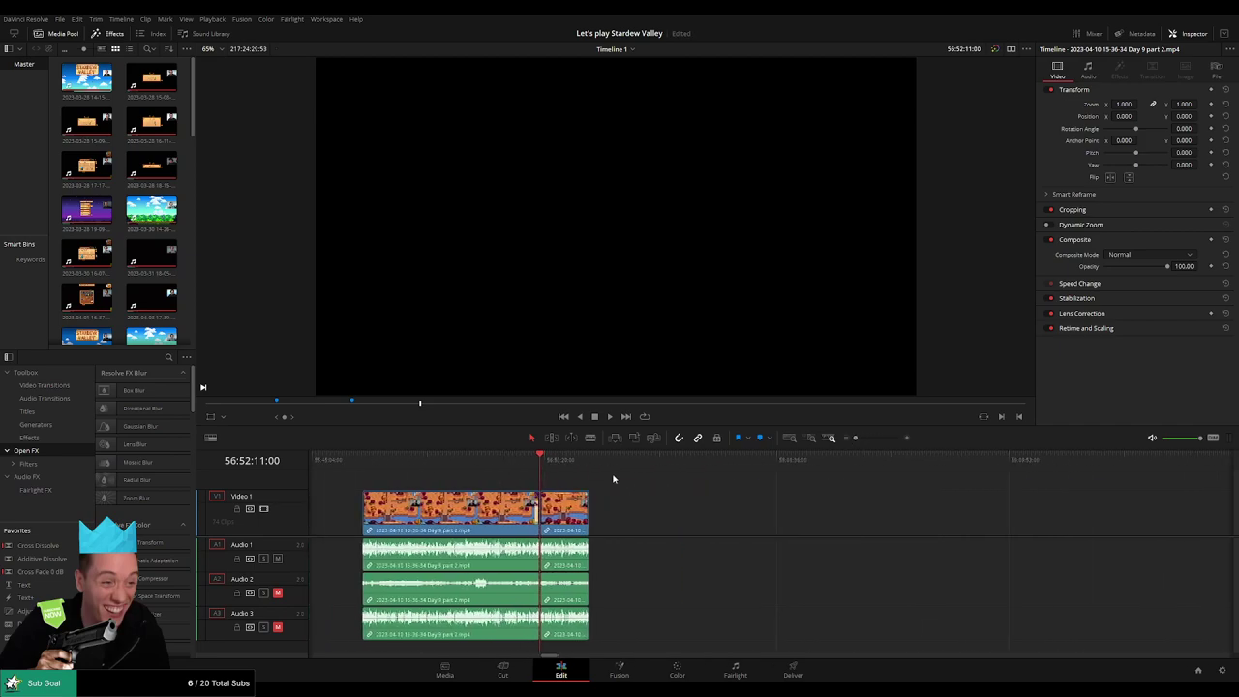
pyautogui.click(365, 456)
pyautogui.click(536, 466)
pyautogui.moveTo(719, 511); pyautogui.dragTo(546, 510)
pyautogui.moveTo(394, 515); pyautogui.dragTo(864, 517)
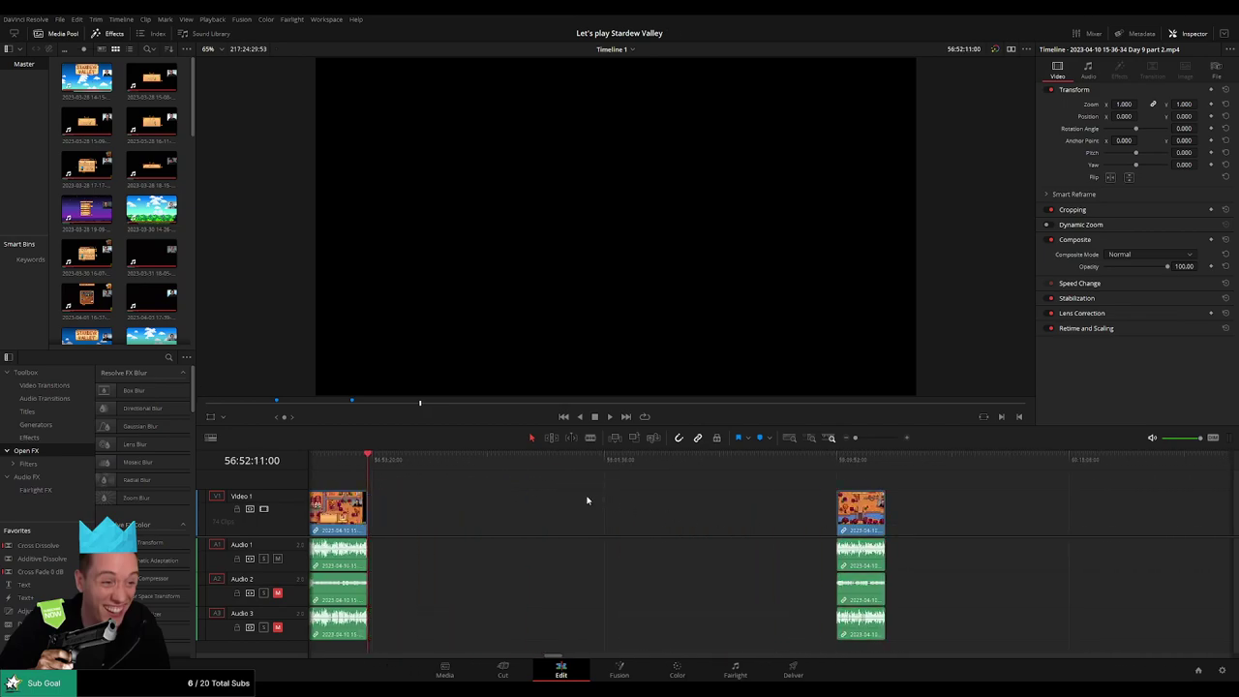
# - Set the playhead to 58:00:00:00 and move the remaining Day 9 part 2 section to start there
pyautogui.click(587, 501)
pyautogui.moveTo(387, 469); pyautogui.dragTo(599, 482)
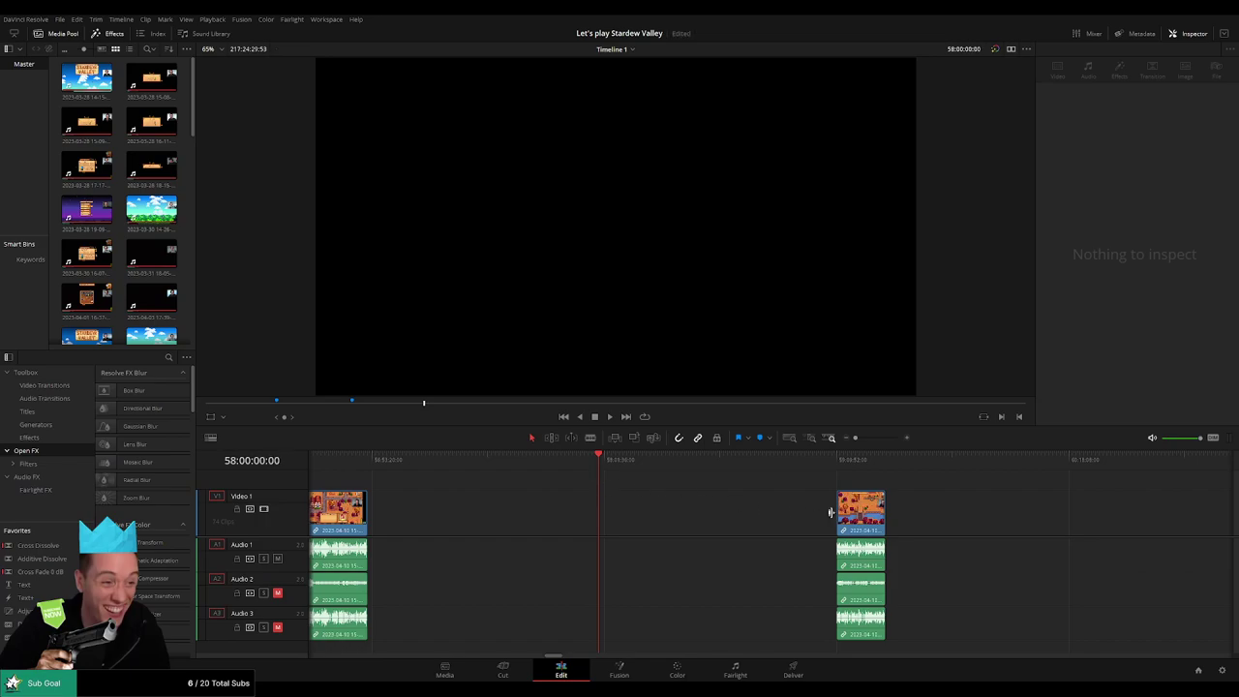
pyautogui.moveTo(851, 513); pyautogui.dragTo(629, 522)
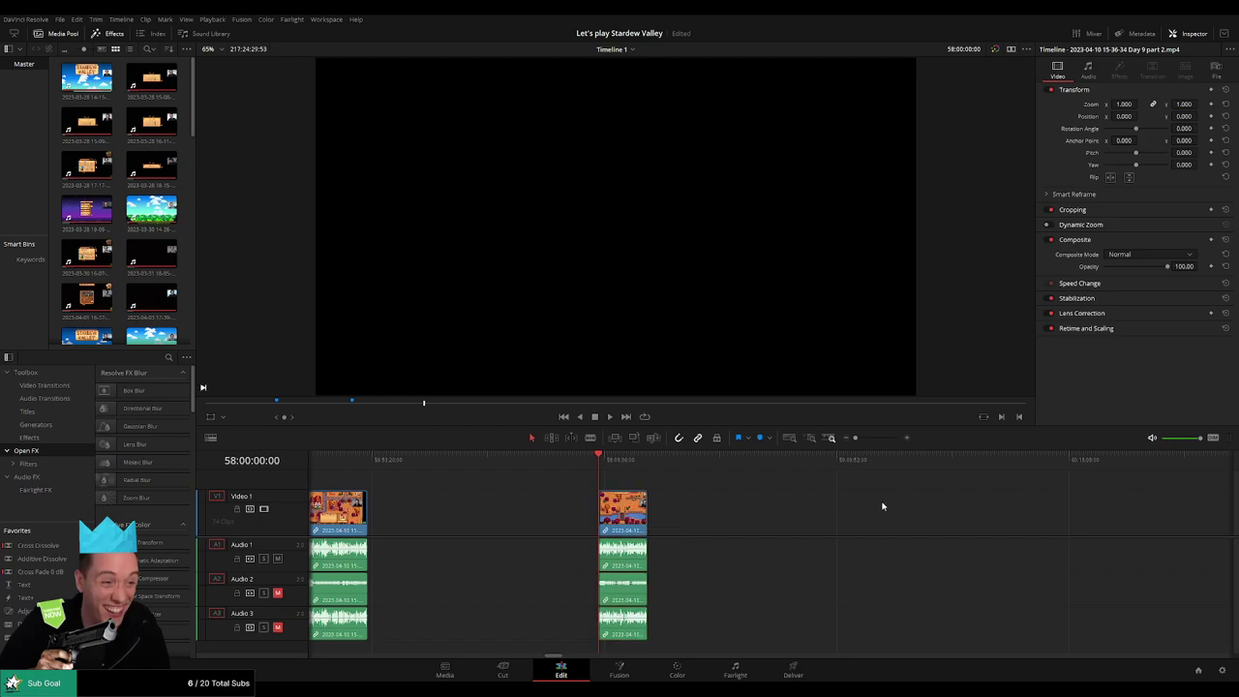
# - Delete the empty gap before the Day 9 part 3 clip and play the episode's opening from 58:00:00:00
pyautogui.moveTo(974, 530); pyautogui.dragTo(742, 533)
pyautogui.hscroll(-3, 739, 532)
pyautogui.click(665, 515)
pyautogui.press('Delete')
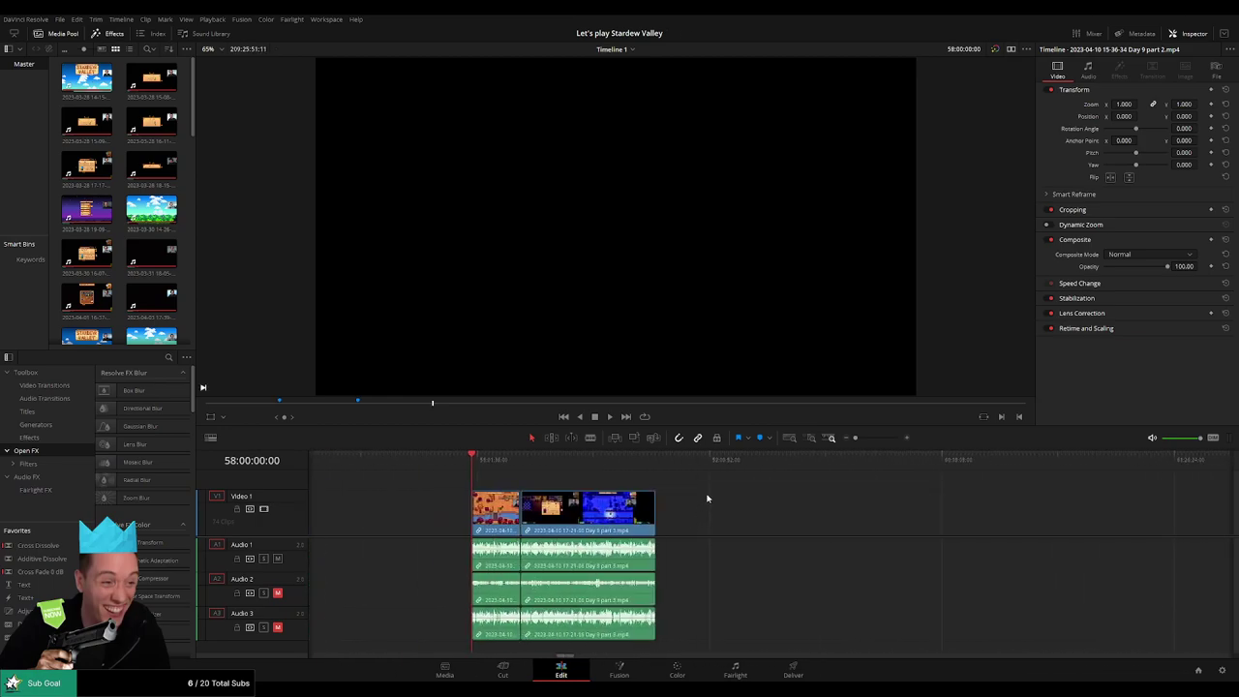
pyautogui.press('space')
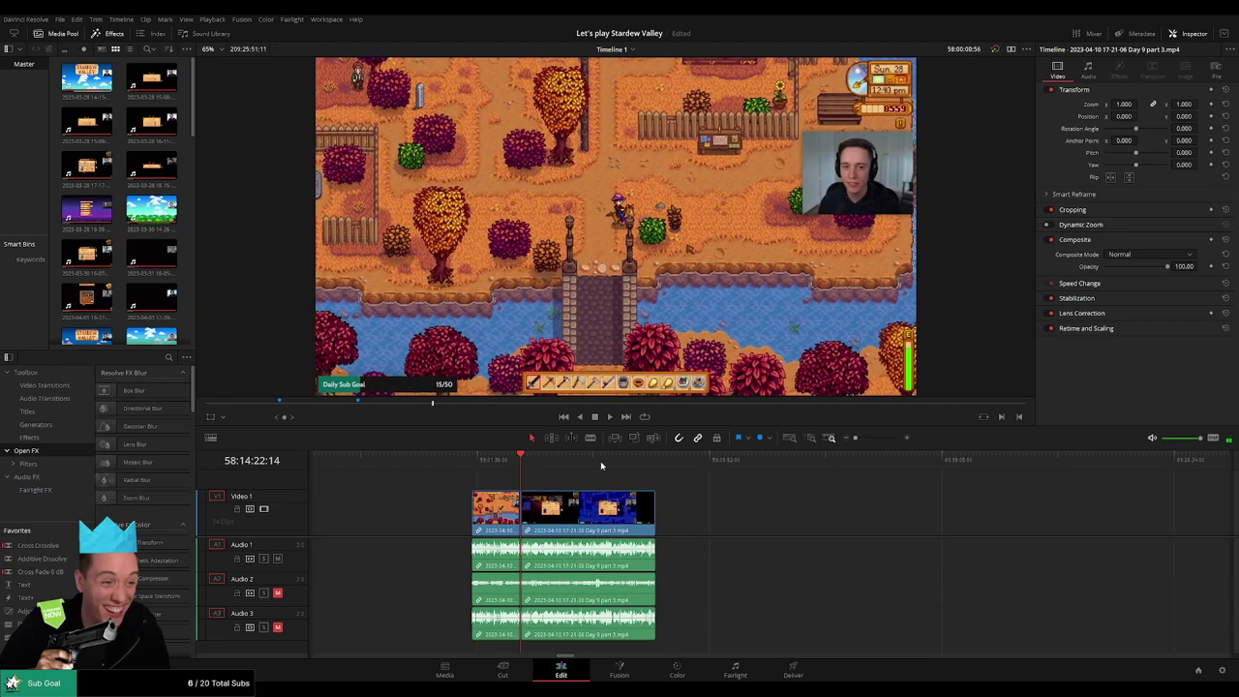
# - Add transitions on the video and audio tracks at the join between Day 9 part 2 and part 3, and play across it
pyautogui.moveTo(860, 437); pyautogui.dragTo(880, 438)
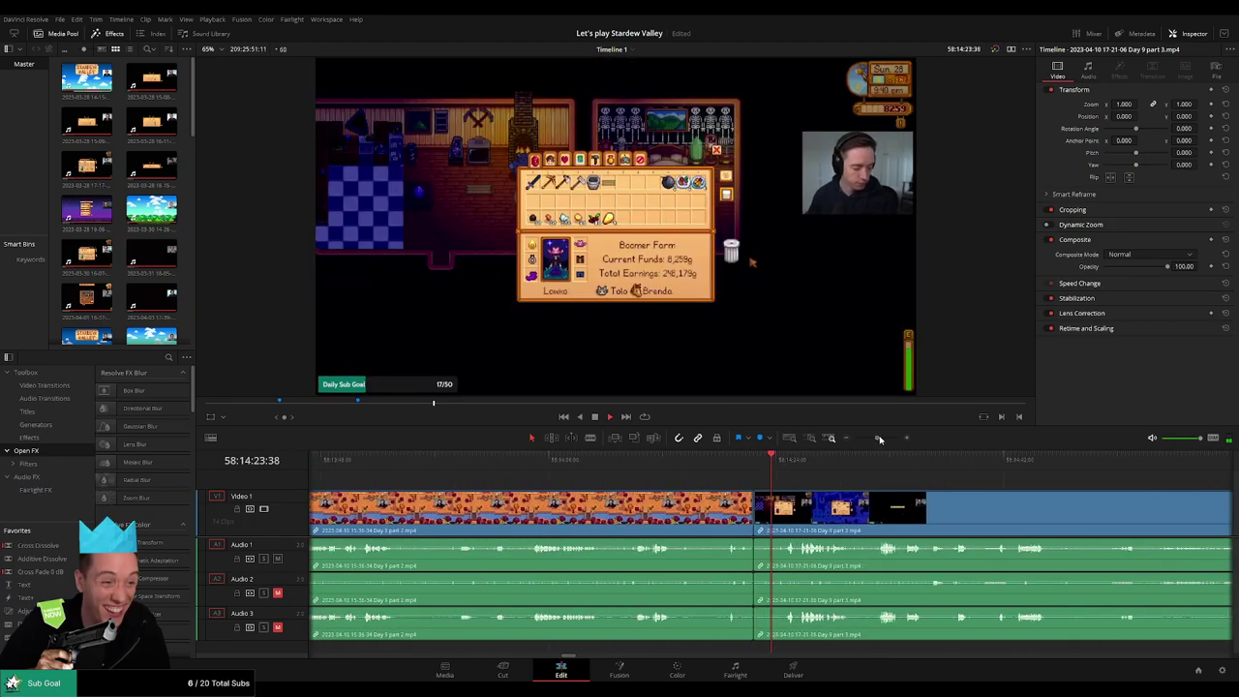
pyautogui.click(691, 467)
pyautogui.click(727, 518)
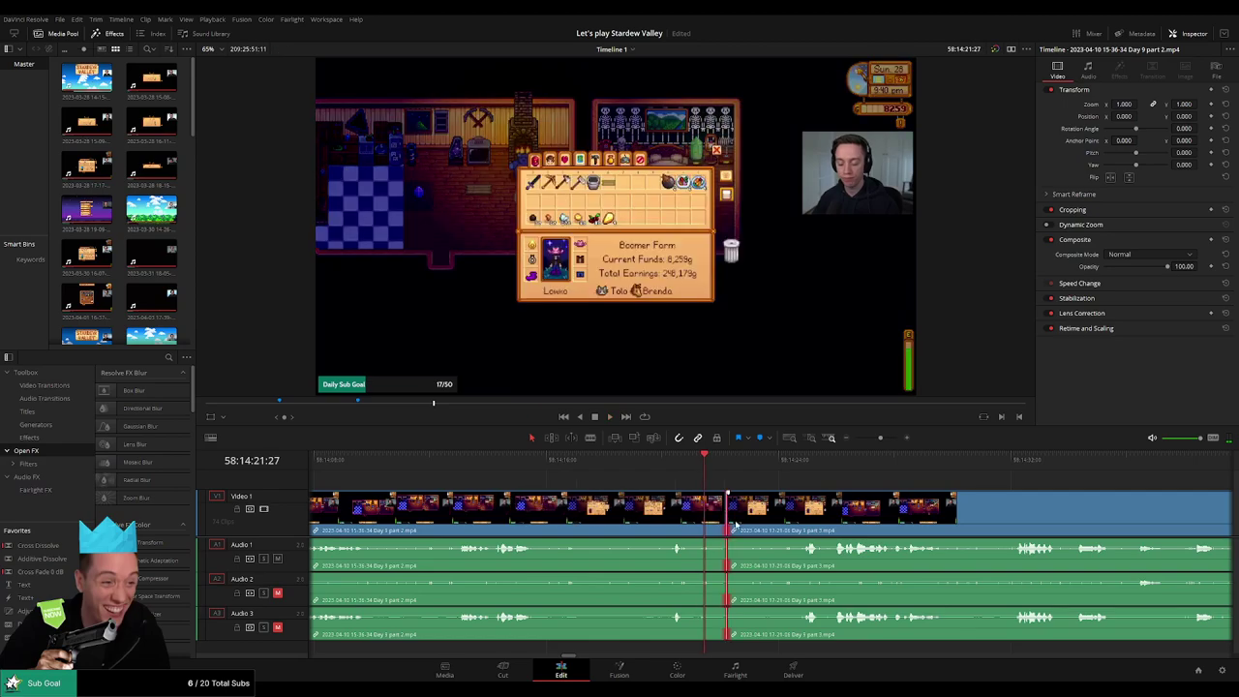
pyautogui.hotkey('ctrl', 't')
pyautogui.press('space')
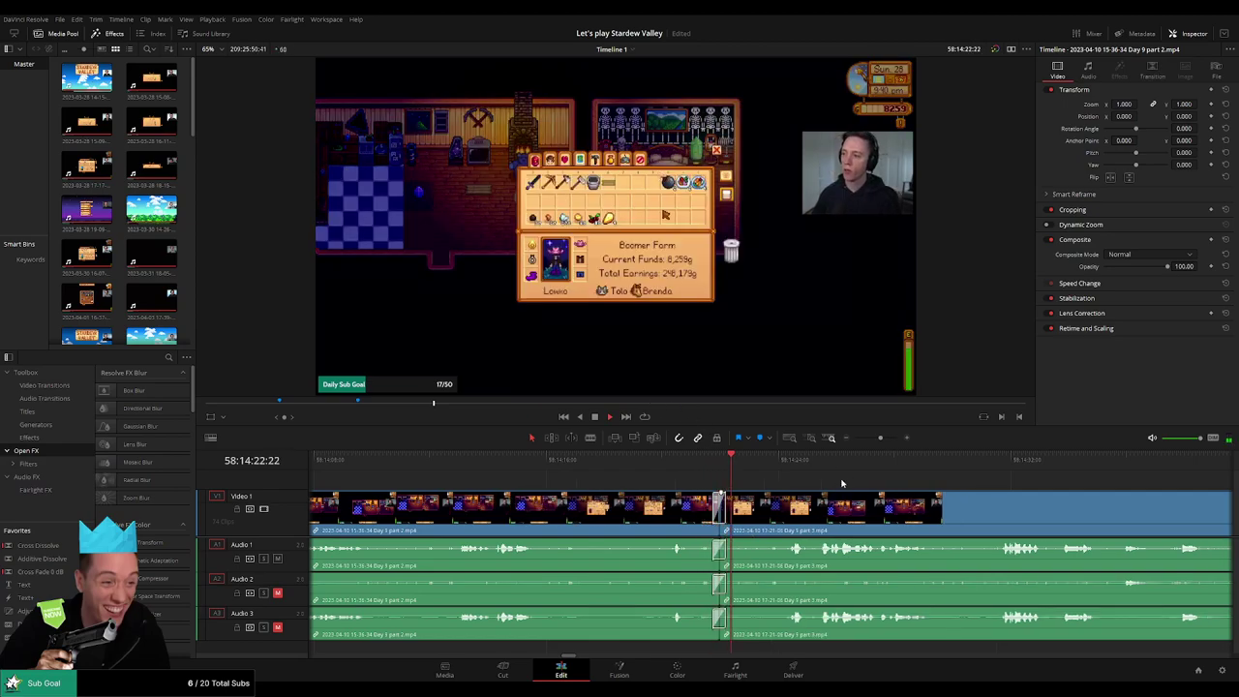
pyautogui.press('space')
# - Scrub through the Day 9 part 3 clip and examine where its footage ends
pyautogui.moveTo(880, 439); pyautogui.dragTo(855, 439)
pyautogui.hscroll(2, 620, 467)
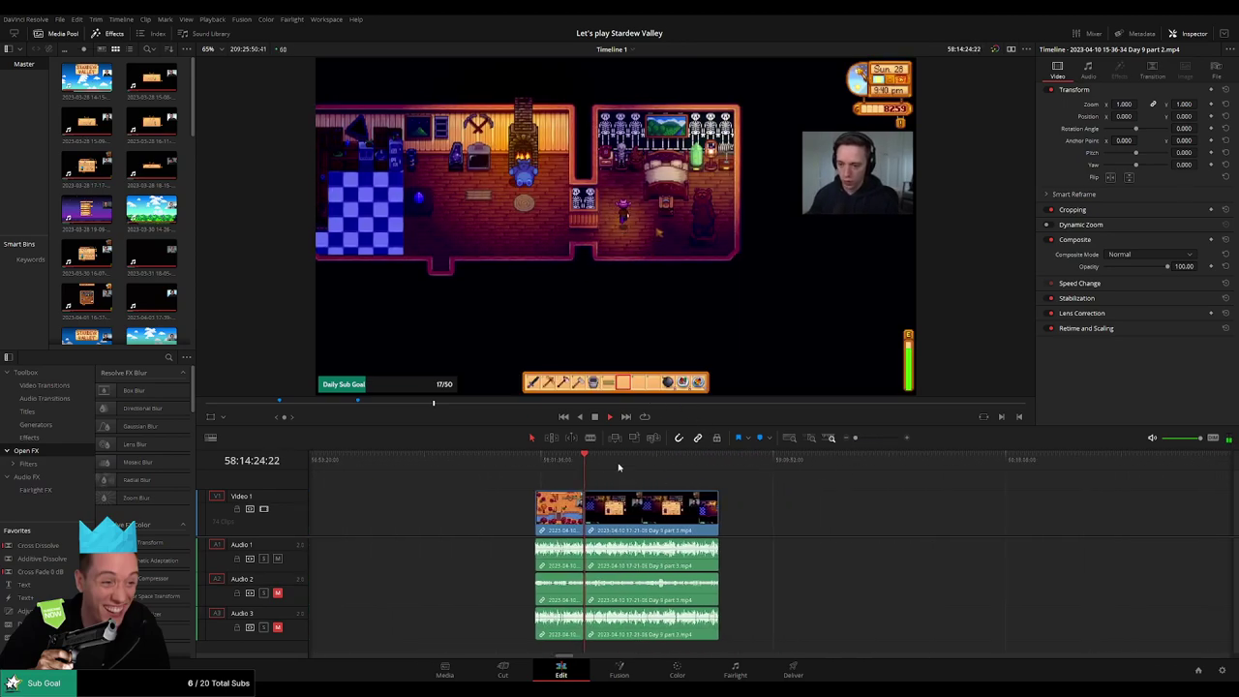
pyautogui.click(657, 471)
pyautogui.moveTo(658, 472); pyautogui.dragTo(712, 474)
pyautogui.press('space')
pyautogui.moveTo(864, 440); pyautogui.dragTo(871, 437)
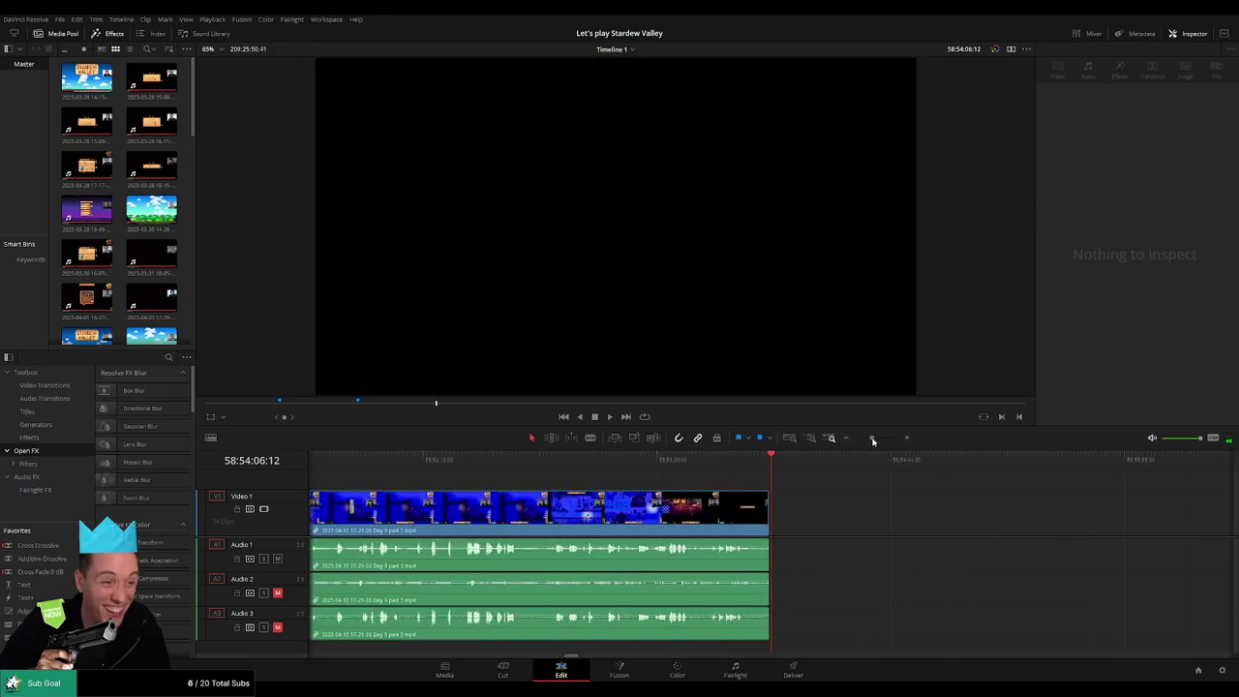
# - Find a quiet moment near the end of the Day 9 part 3 clip and split it at 58:52:02:00
pyautogui.click(526, 474)
pyautogui.hscroll(-5, 529, 513)
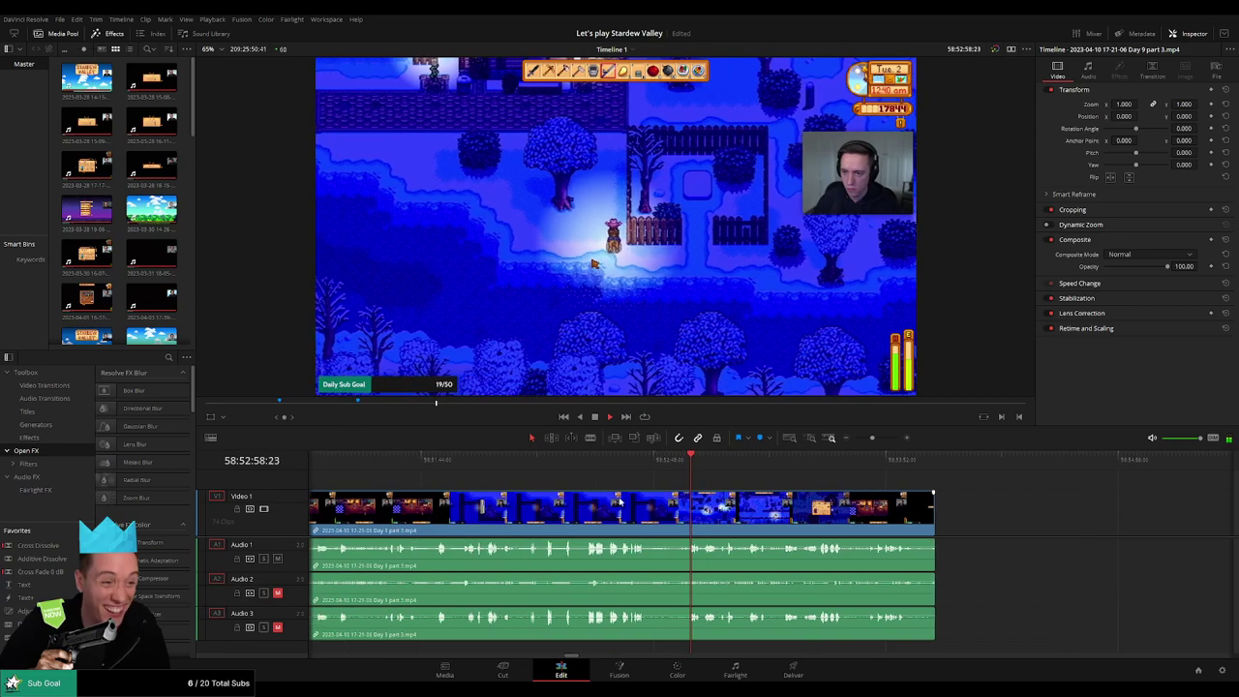
pyautogui.click(548, 471)
pyautogui.hscroll(-2, 719, 514)
pyautogui.hscroll(-2, 719, 514)
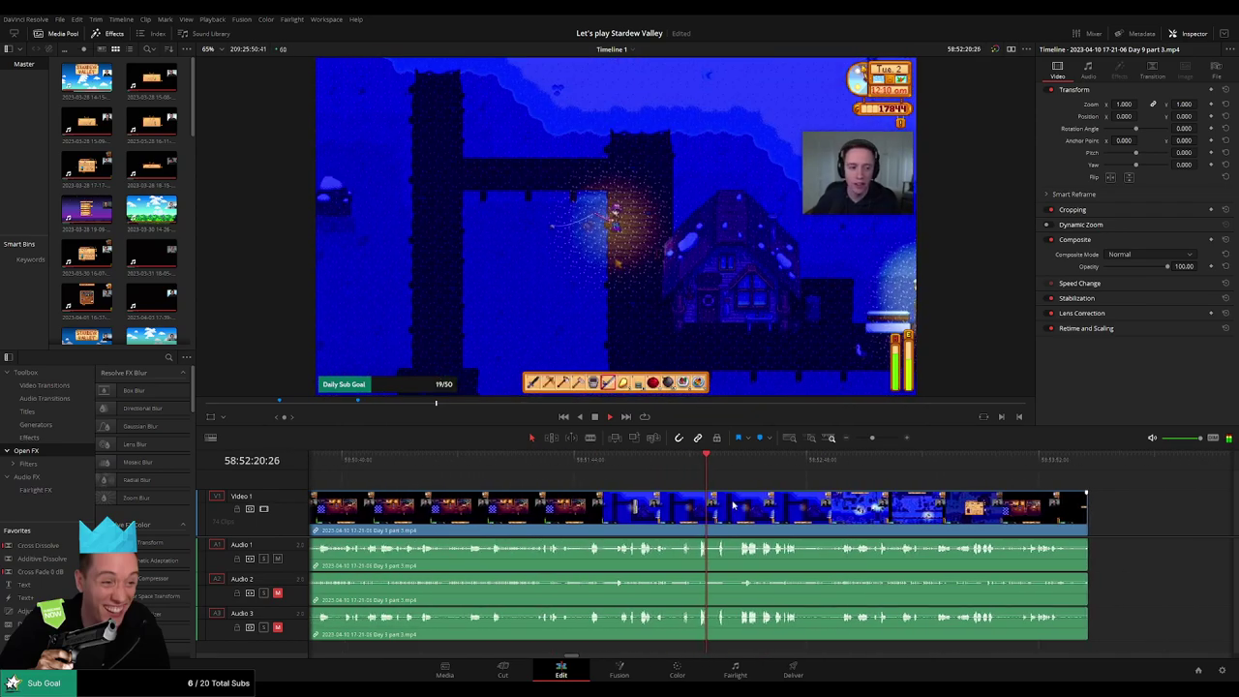
pyautogui.click(639, 471)
pyautogui.press('space')
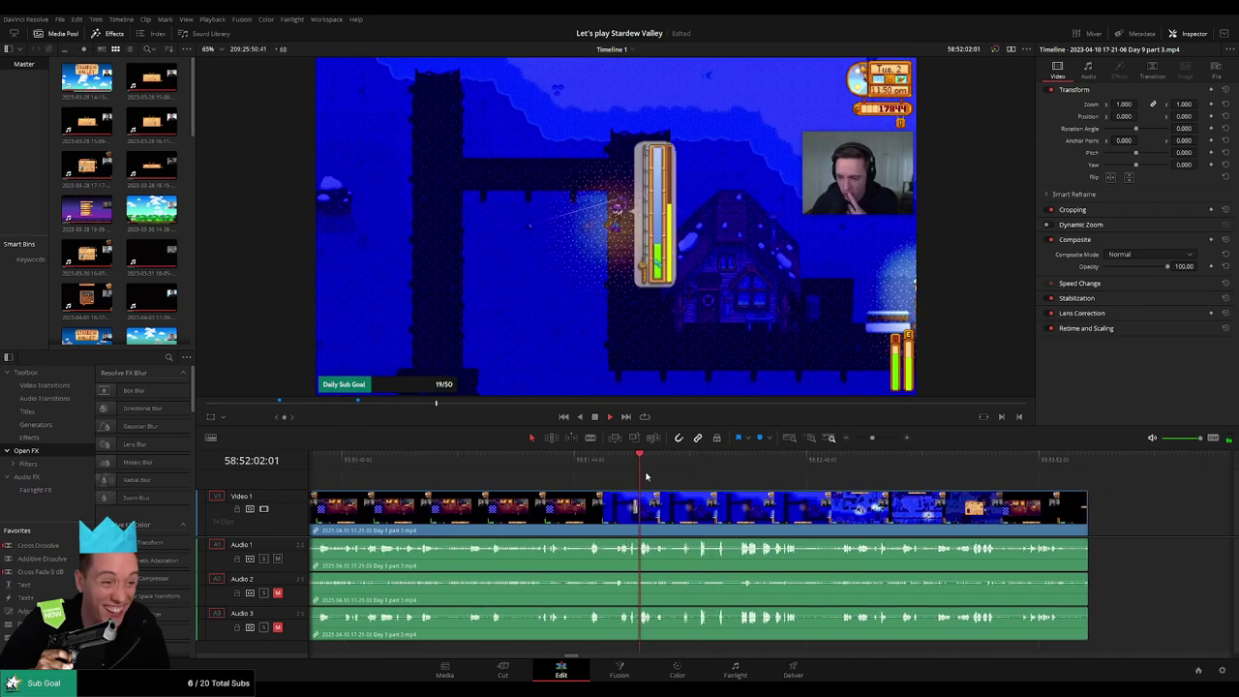
pyautogui.scroll(3, 724, 506)
pyautogui.scroll(1, 774, 503)
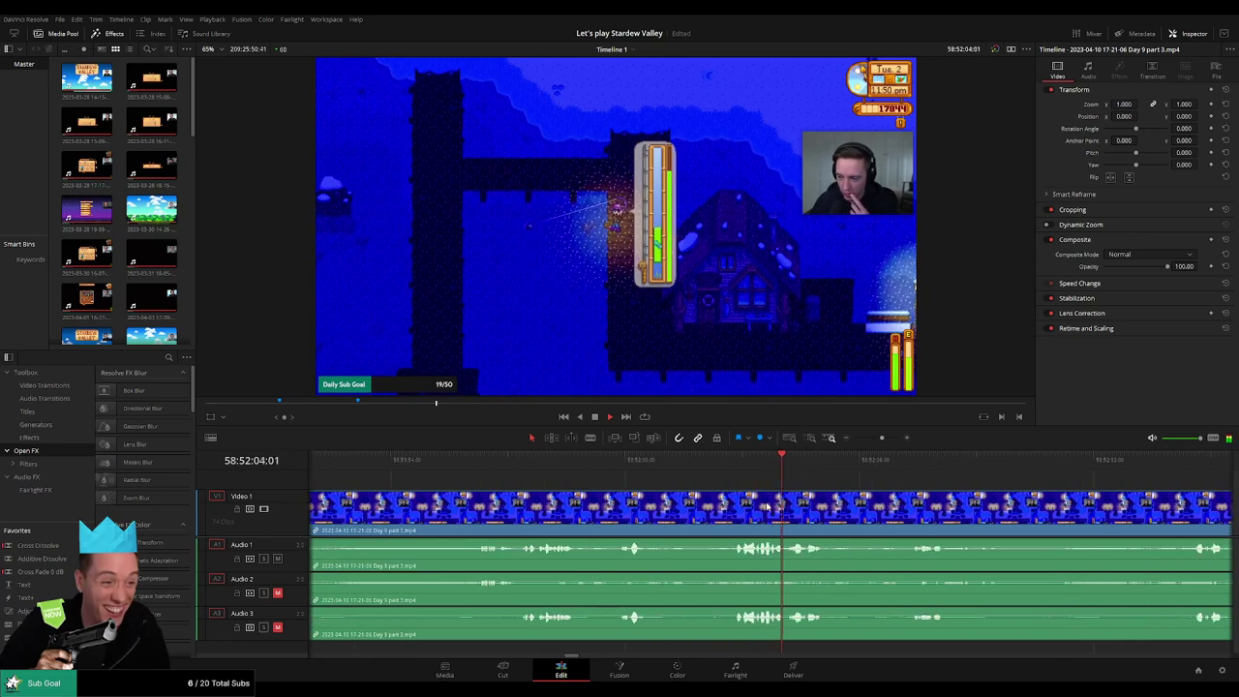
pyautogui.click(626, 464)
pyautogui.click(603, 468)
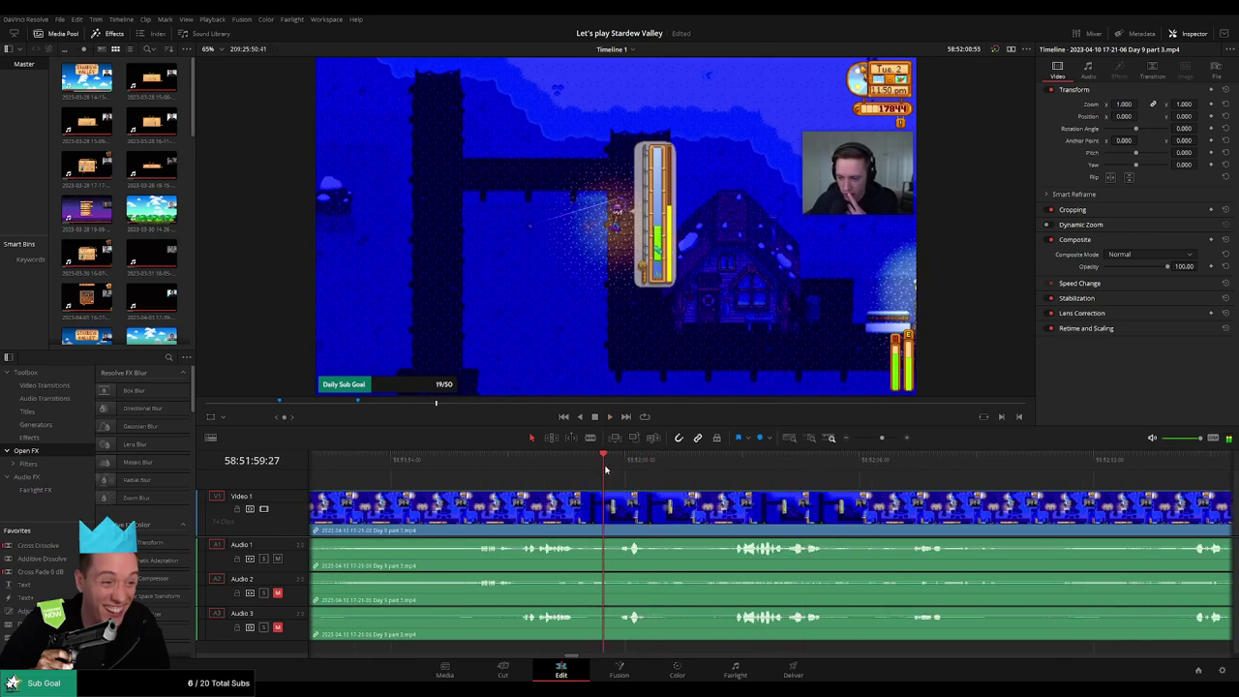
pyautogui.hscroll(3, 571, 494)
pyautogui.moveTo(582, 469)
pyautogui.mouseDown()
pyautogui.moveTo(603, 468)
pyautogui.moveTo(568, 469)
pyautogui.mouseUp()
pyautogui.hotkey('ctrl', 'b')
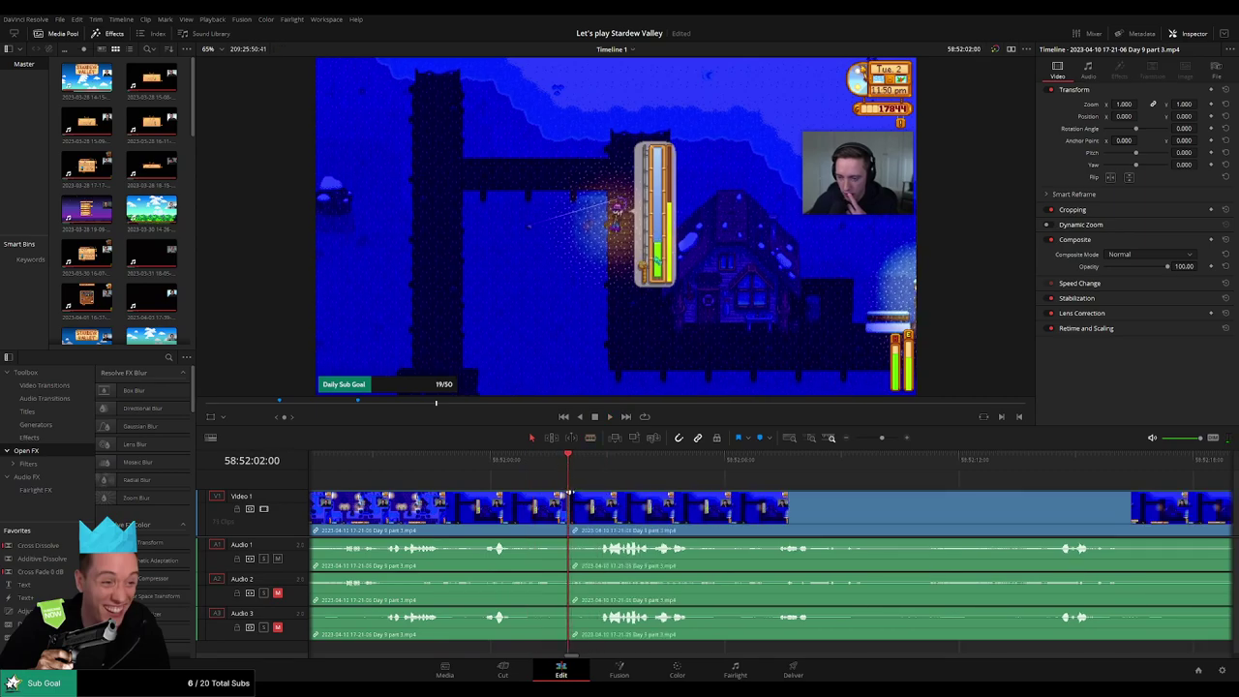
# - Add fade-outs and fade-ins of about one second on both sides of the 58:52:02:00 cut, on the video and all three audio tracks
pyautogui.moveTo(605, 494); pyautogui.dragTo(607, 492)
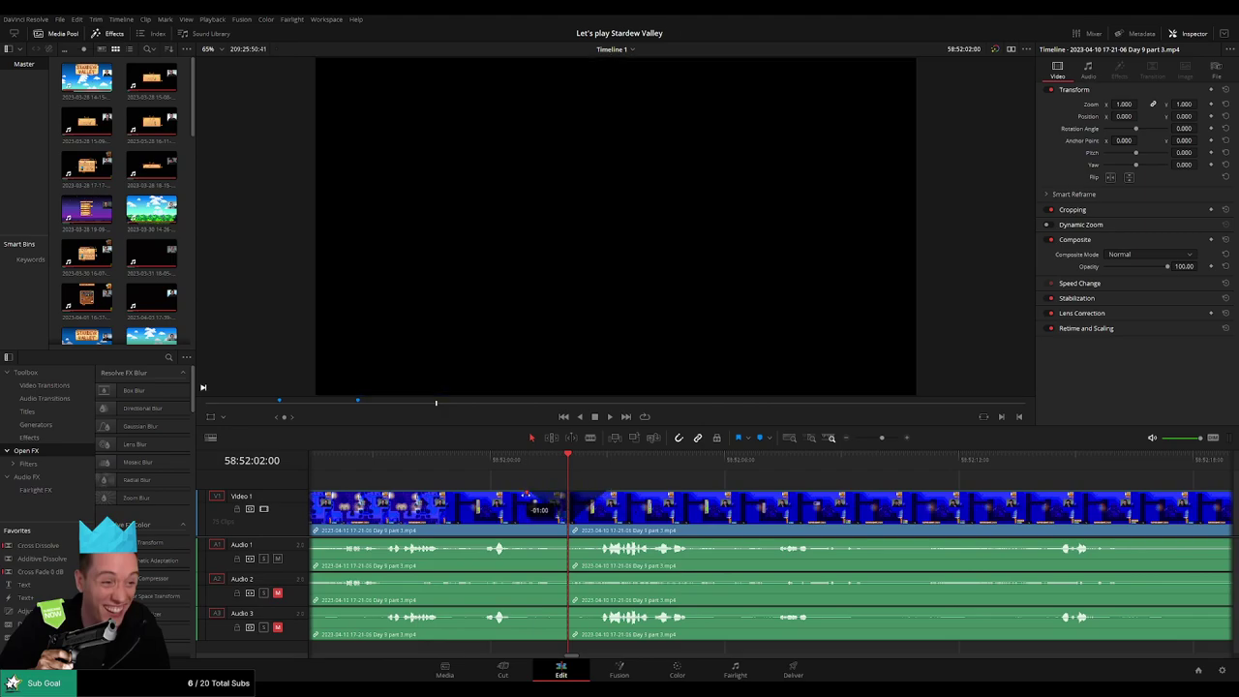
pyautogui.moveTo(566, 540); pyautogui.dragTo(591, 542)
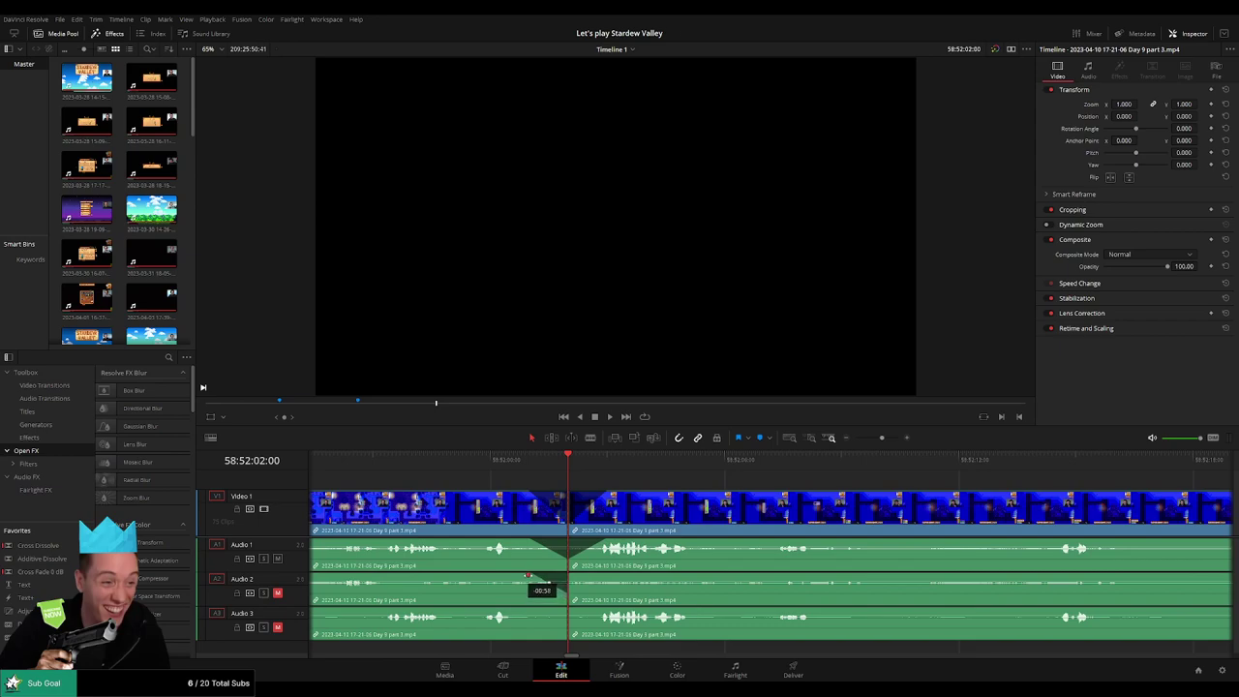
pyautogui.moveTo(571, 575); pyautogui.dragTo(590, 575)
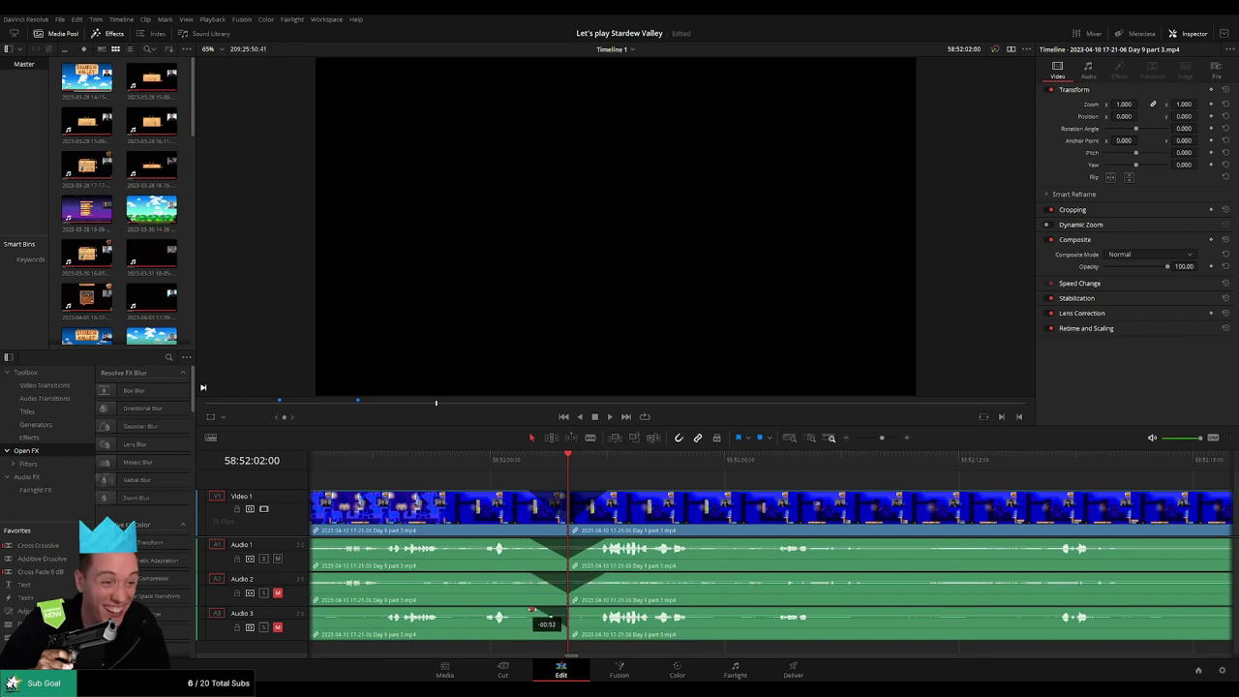
pyautogui.moveTo(567, 608); pyautogui.dragTo(592, 612)
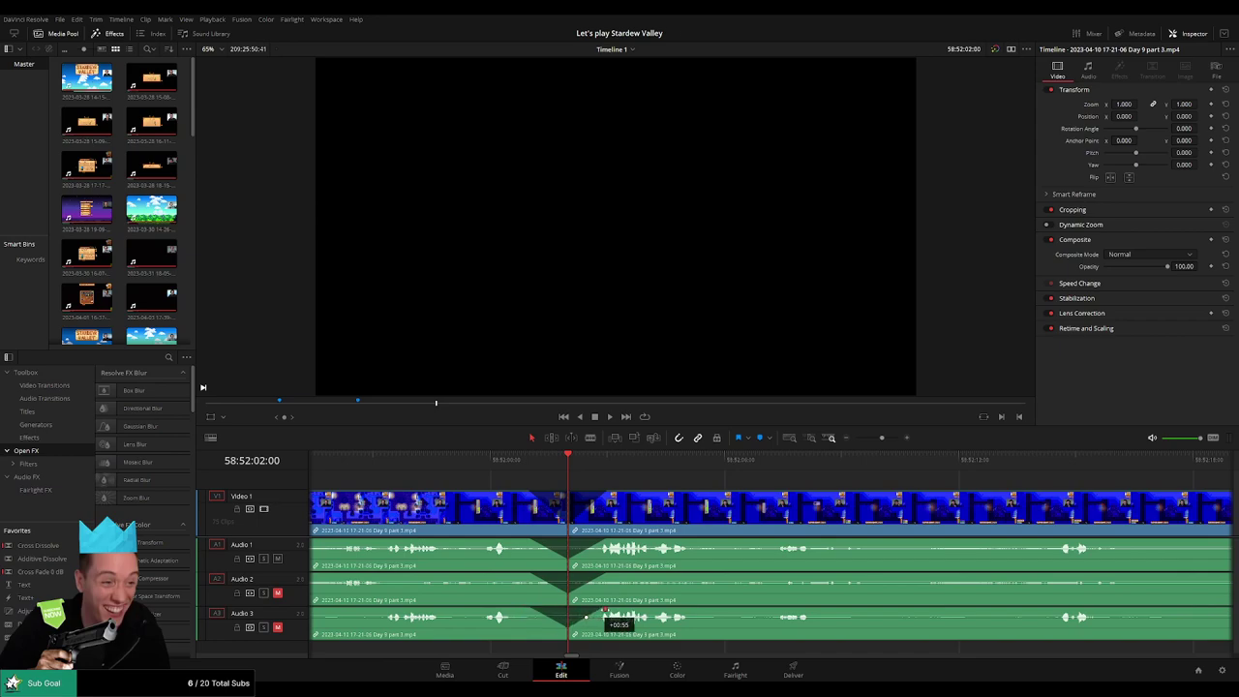
# - Move the leftover Day 9 part 3 piece well past the 58:52:02:00 cut, leaving a large gap after the episode
pyautogui.moveTo(879, 439); pyautogui.dragTo(854, 438)
pyautogui.click(871, 437)
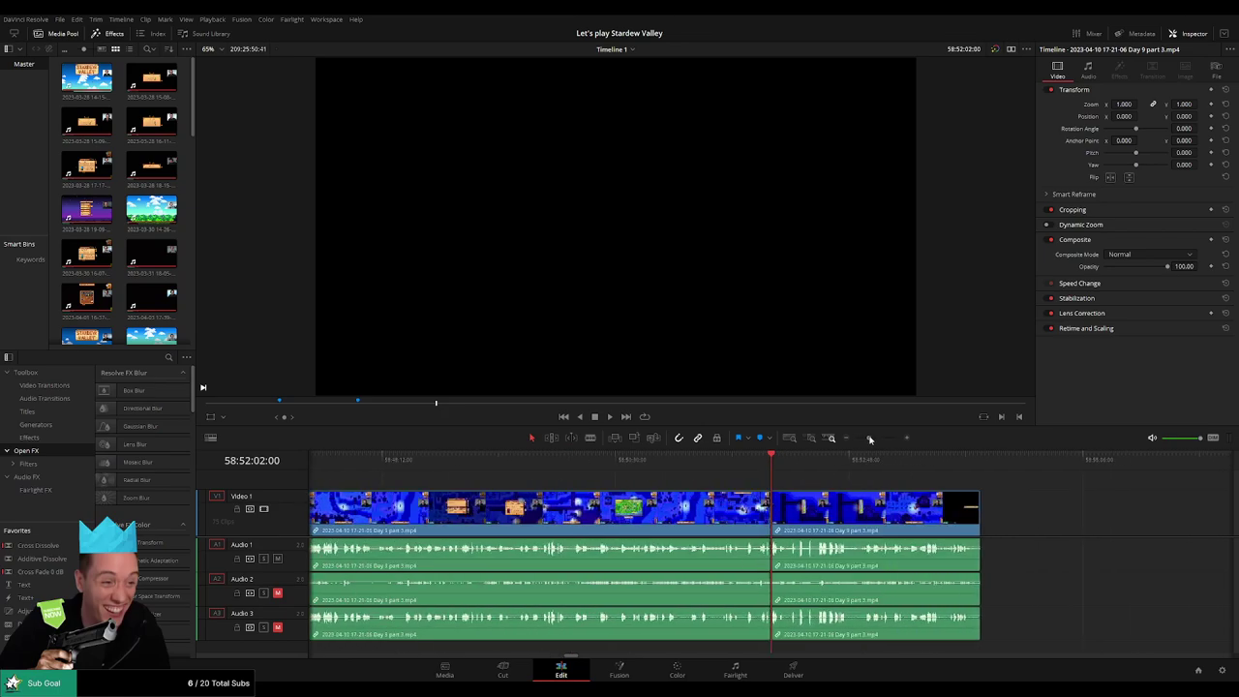
pyautogui.moveTo(871, 440); pyautogui.dragTo(859, 438)
pyautogui.hscroll(5, 680, 504)
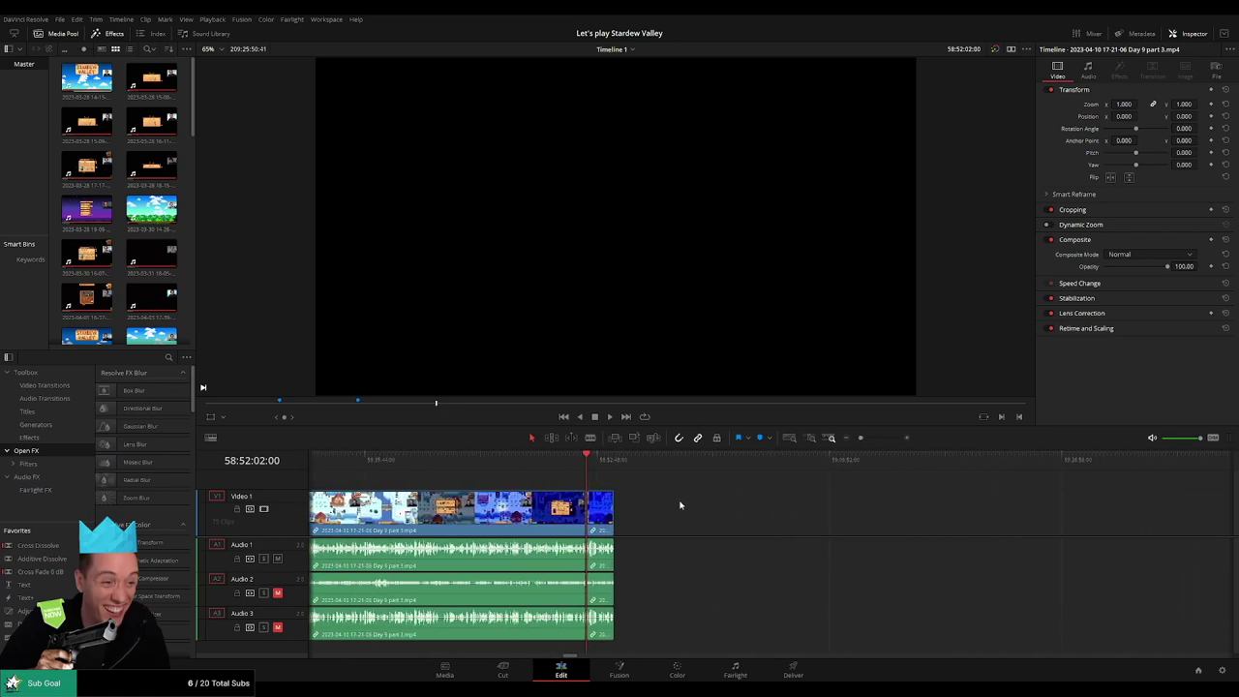
pyautogui.moveTo(495, 514); pyautogui.dragTo(1028, 522)
pyautogui.moveTo(860, 439); pyautogui.dragTo(853, 440)
pyautogui.click(854, 503)
pyautogui.hscroll(3, 594, 481)
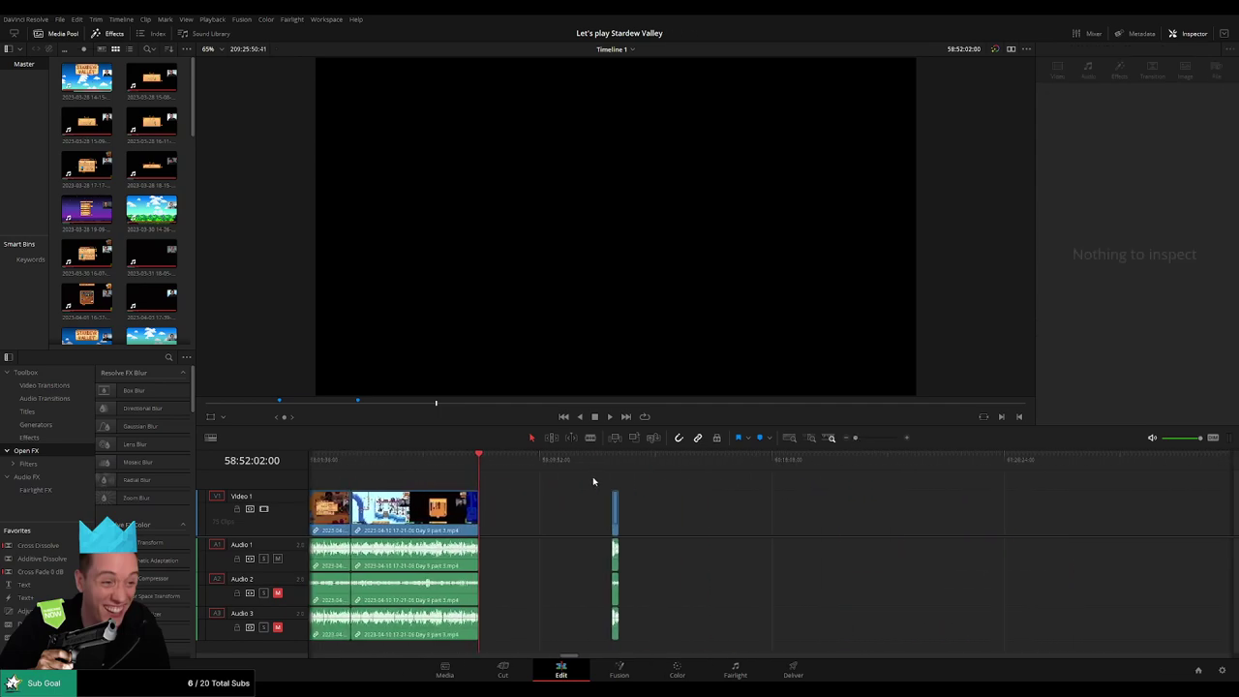
pyautogui.moveTo(616, 516); pyautogui.dragTo(862, 515)
pyautogui.click(606, 481)
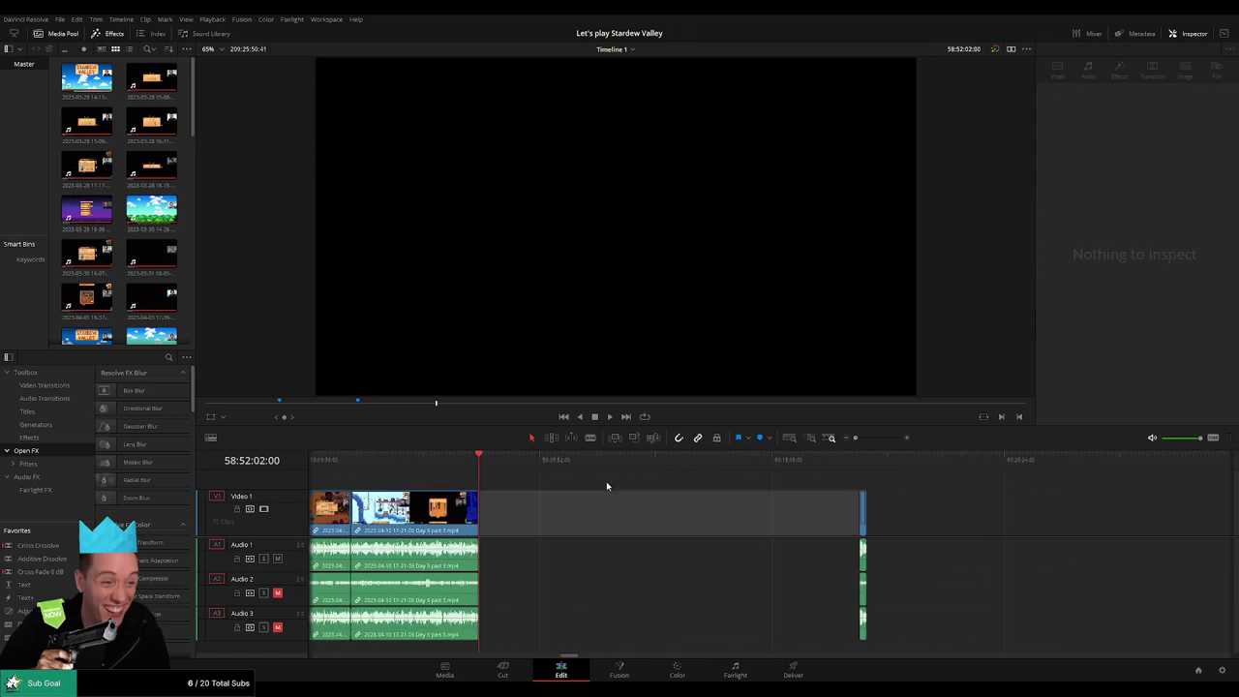
# - Reposition the leftover Day 9 part 3 piece so it starts at 60:00:00:00
pyautogui.moveTo(505, 467); pyautogui.dragTo(769, 465)
pyautogui.click(876, 439)
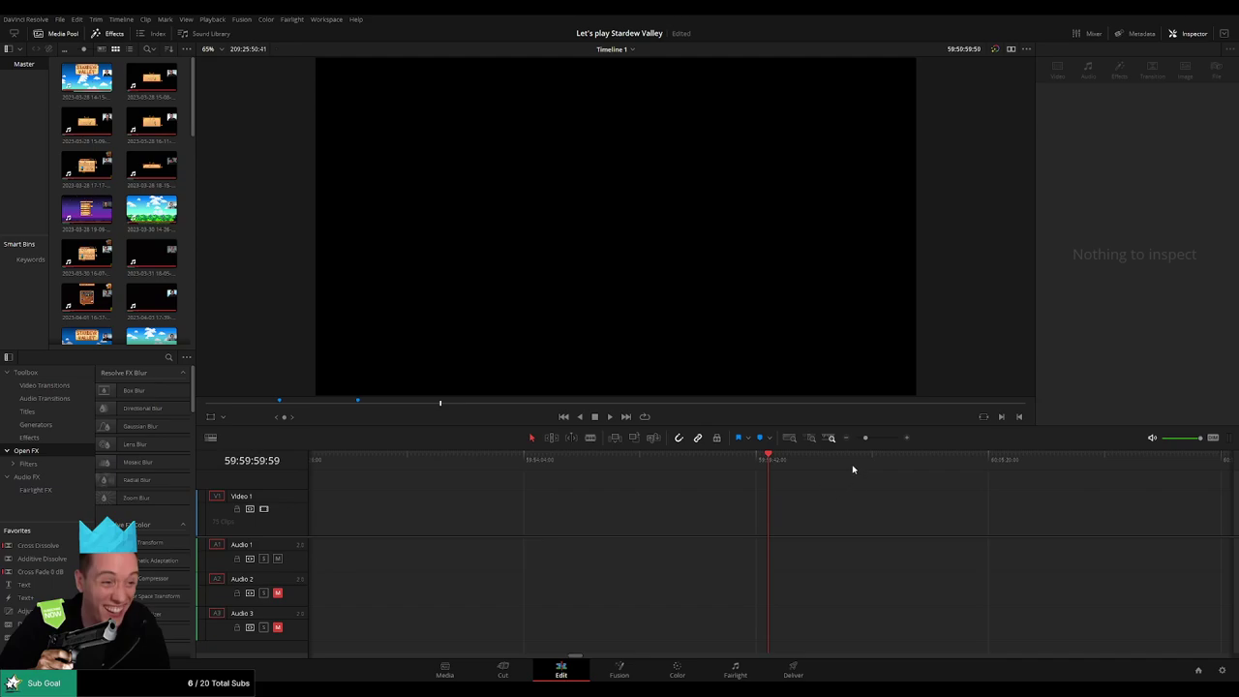
pyautogui.click(856, 437)
pyautogui.moveTo(924, 516); pyautogui.dragTo(777, 514)
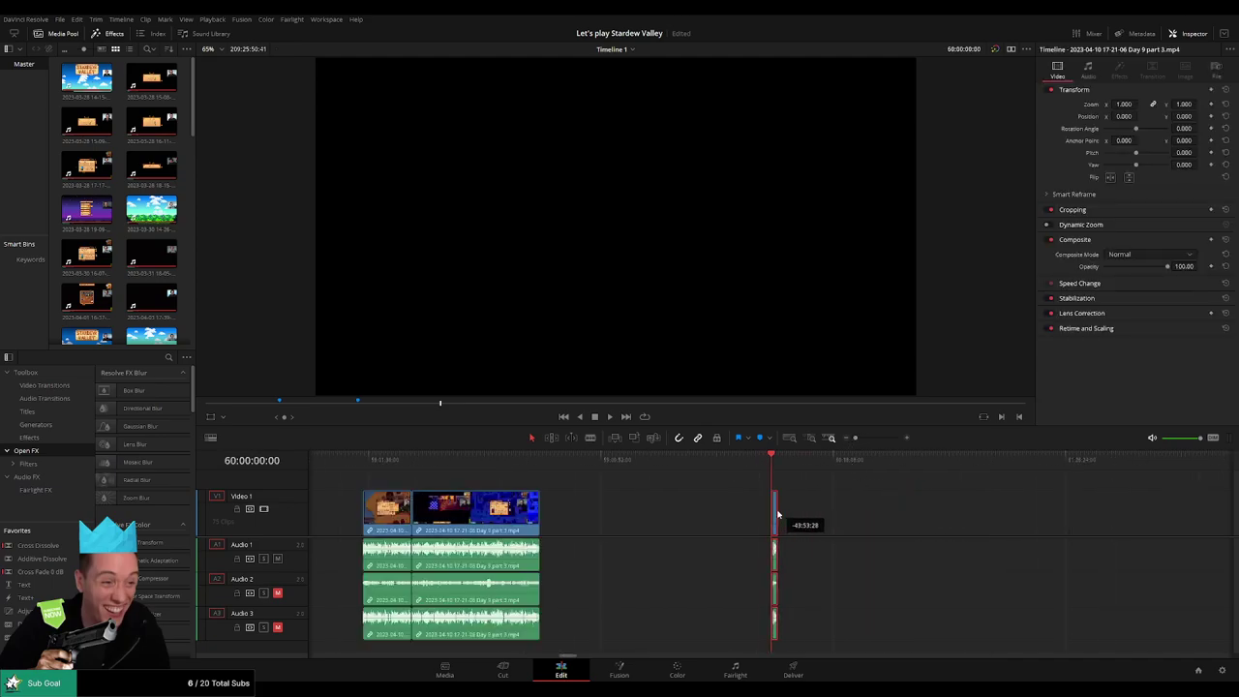
pyautogui.click(724, 485)
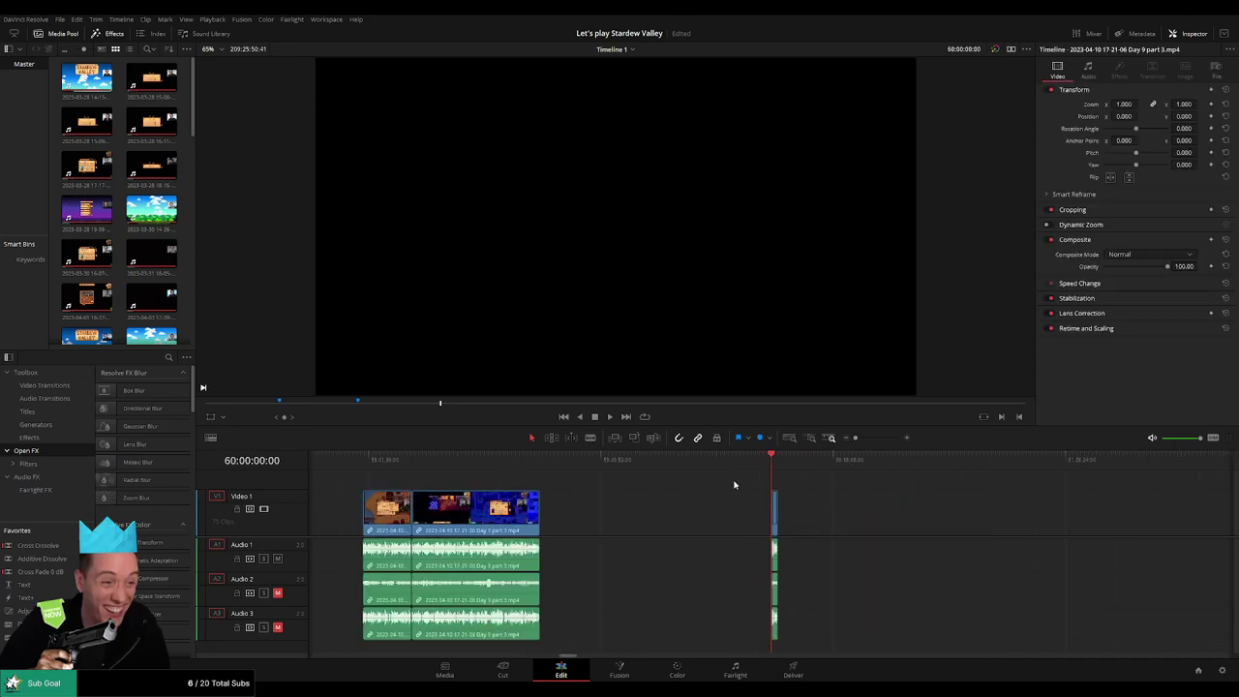
# - Add a timeline marker named "30 episodes" at the episode's end at 58:52:02:00
pyautogui.click(585, 484)
pyautogui.press('m')
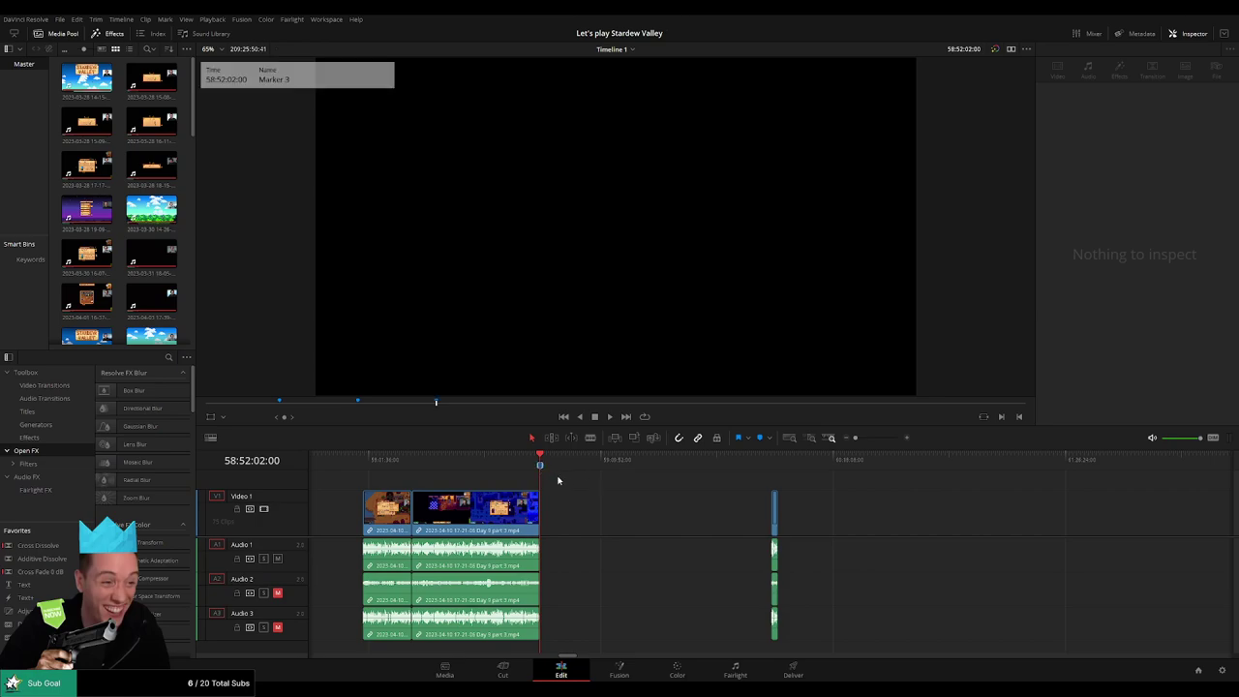
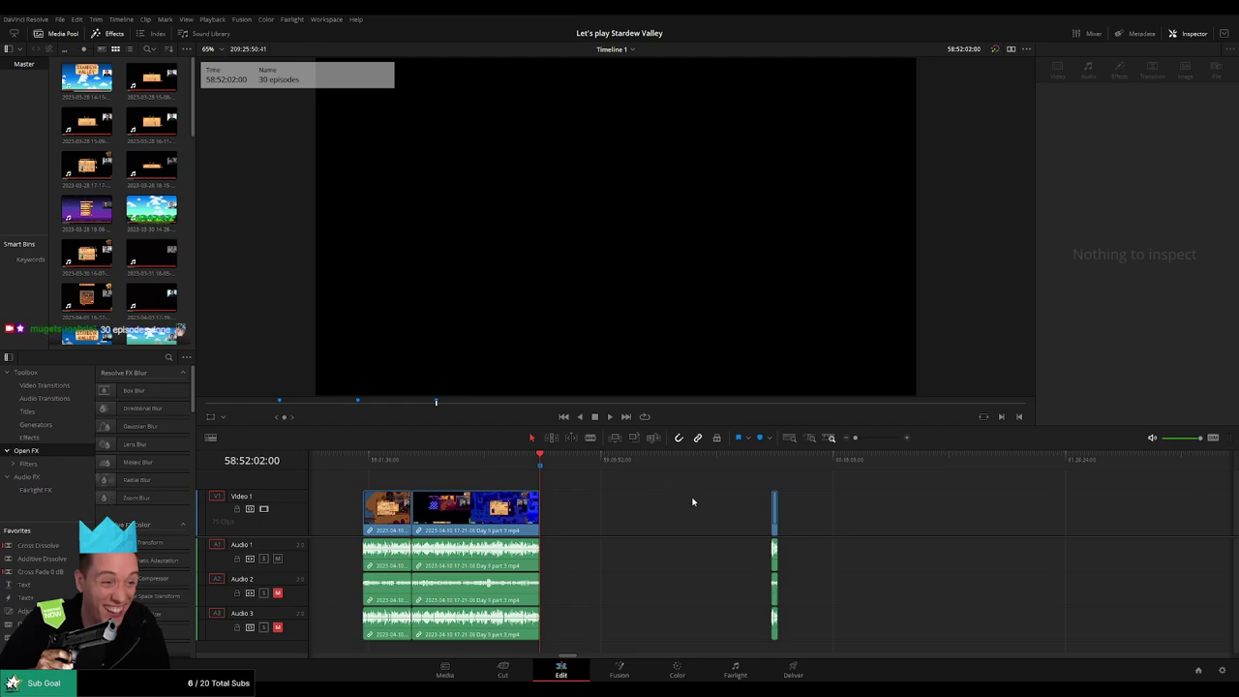
# - Place the Day 10 clip directly after the leftover Day 9 part 3 piece and play through the join
pyautogui.click(779, 462)
pyautogui.moveTo(965, 517); pyautogui.dragTo(898, 509)
pyautogui.moveTo(1084, 504); pyautogui.dragTo(467, 483)
pyautogui.click(875, 437)
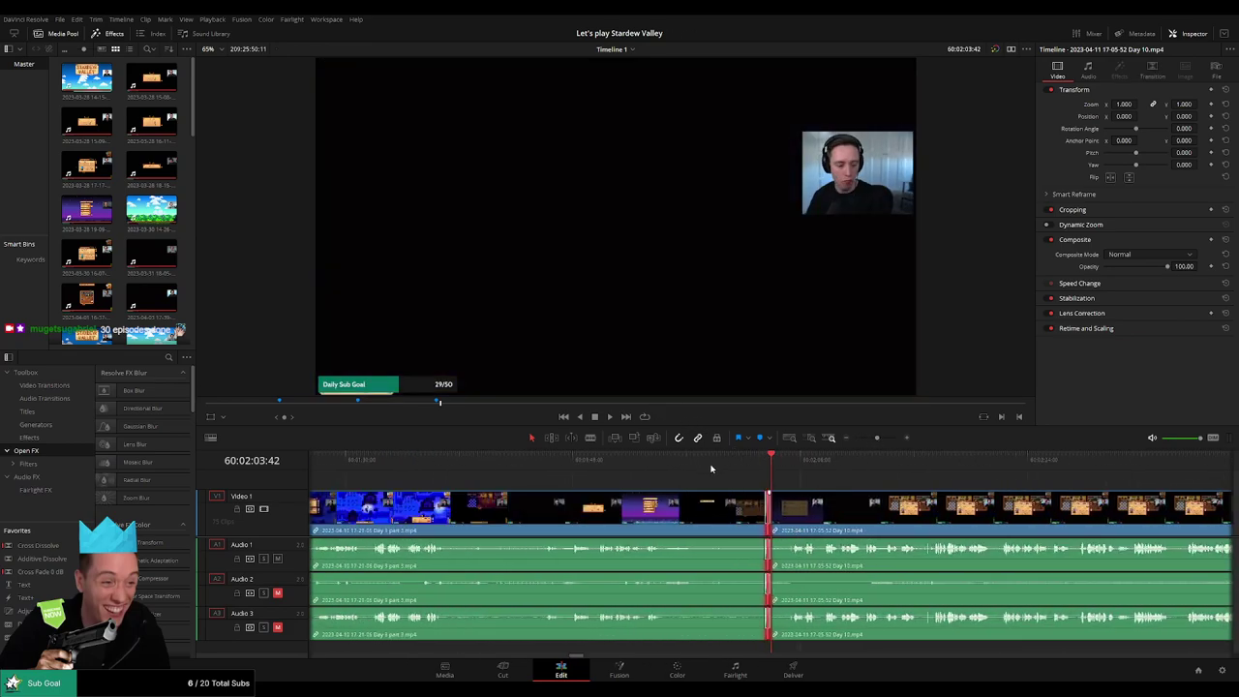
pyautogui.click(742, 466)
pyautogui.press('space')
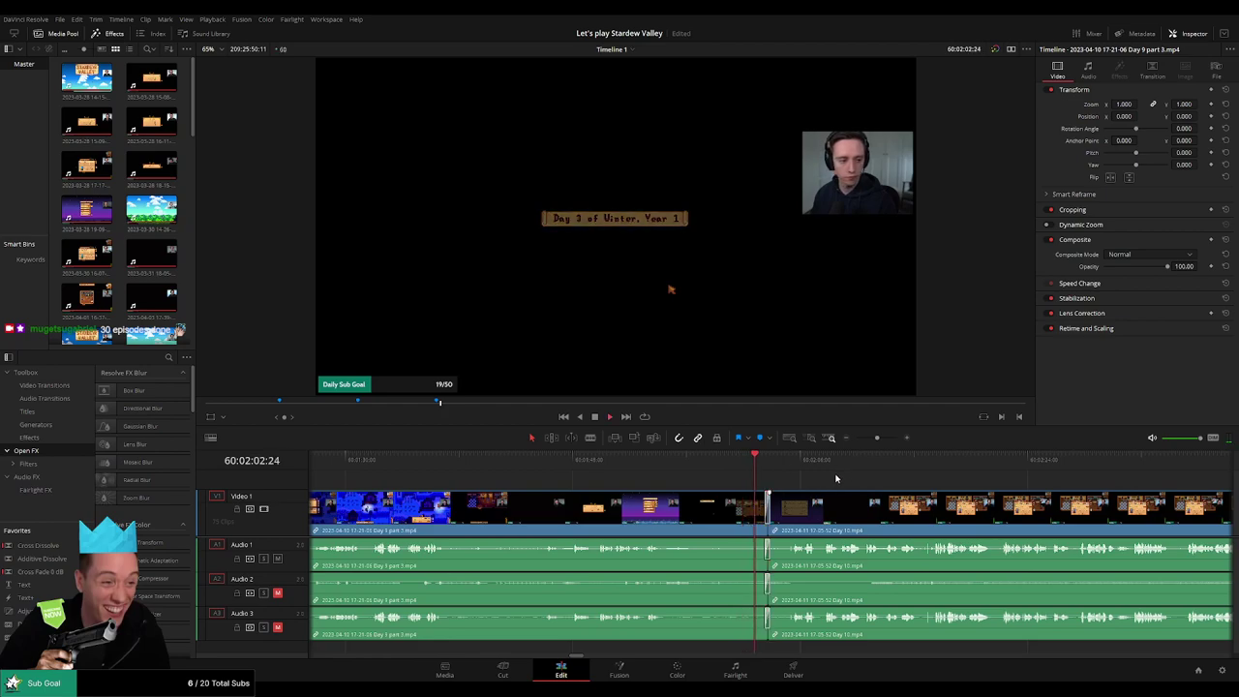
pyautogui.hscroll(3, 739, 479)
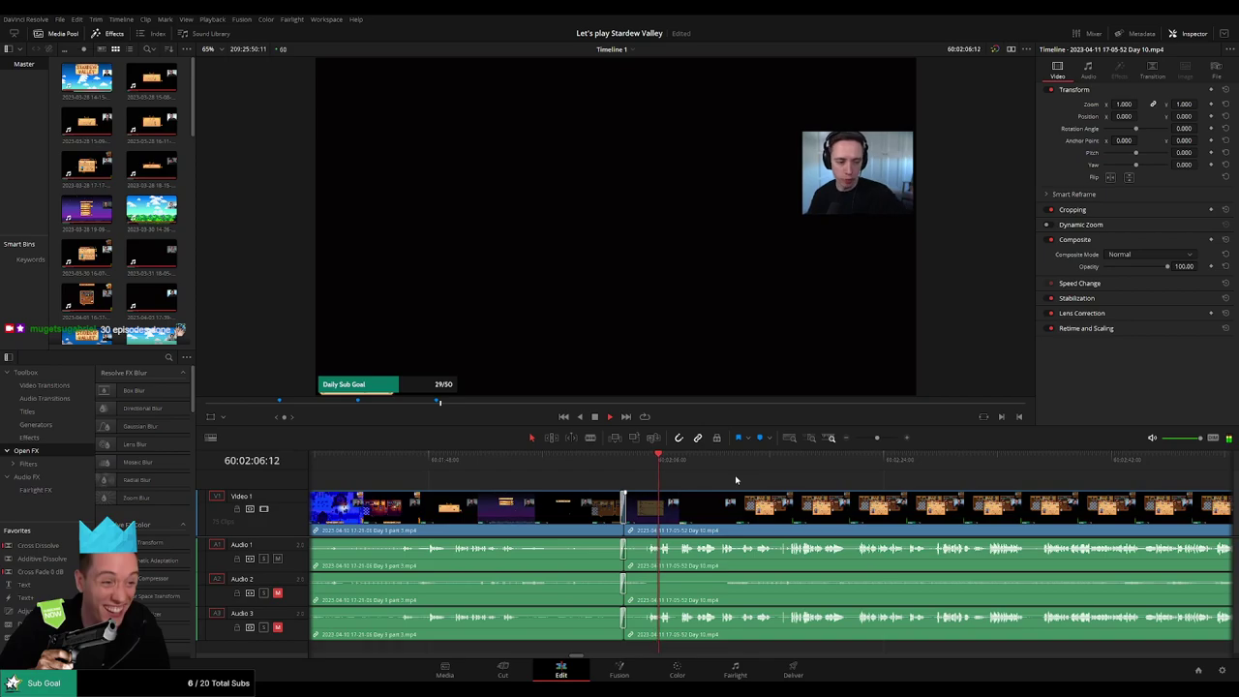
pyautogui.click(828, 475)
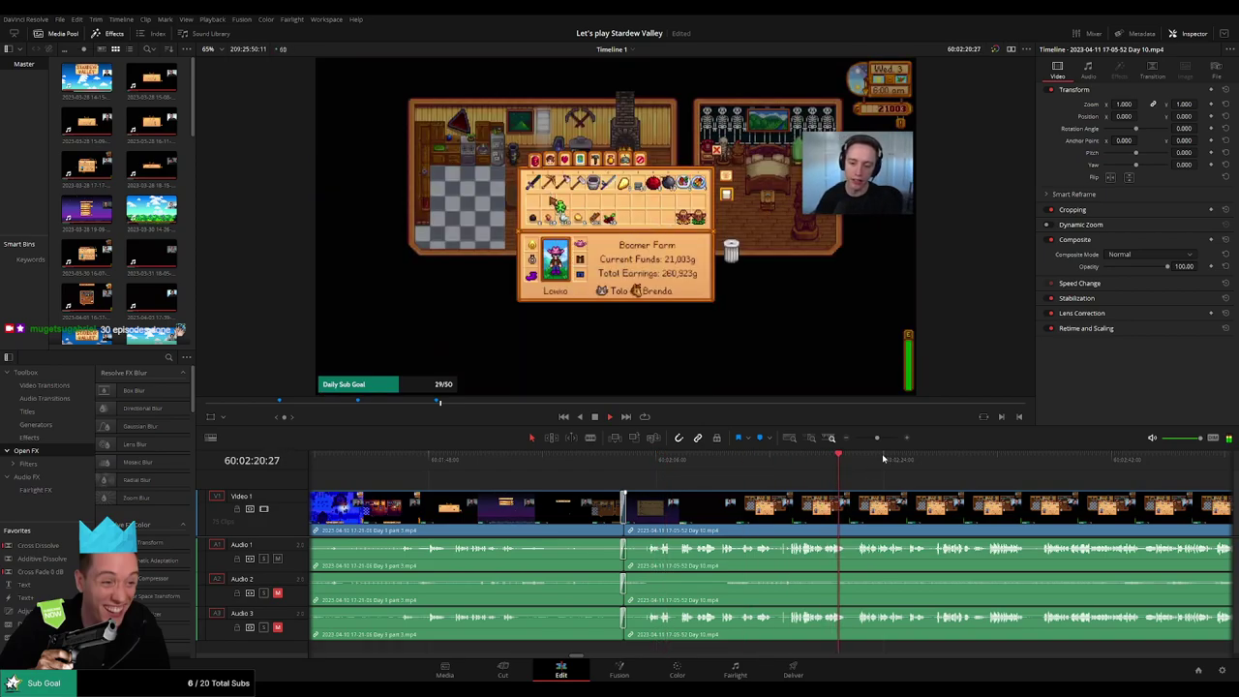
# - Find a quiet moment about 52 minutes into the new episode and split the Day 10 clip at 60:52:14:00
pyautogui.moveTo(877, 438); pyautogui.dragTo(855, 438)
pyautogui.hscroll(5, 638, 482)
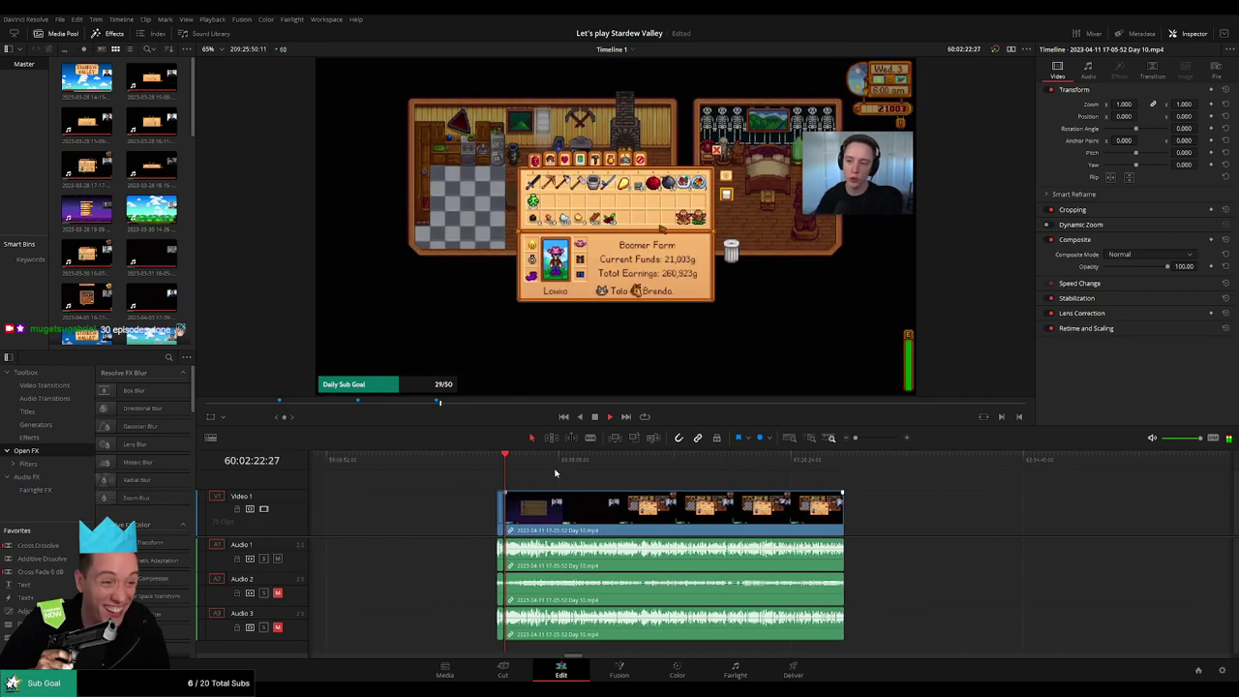
pyautogui.moveTo(516, 466); pyautogui.dragTo(623, 474)
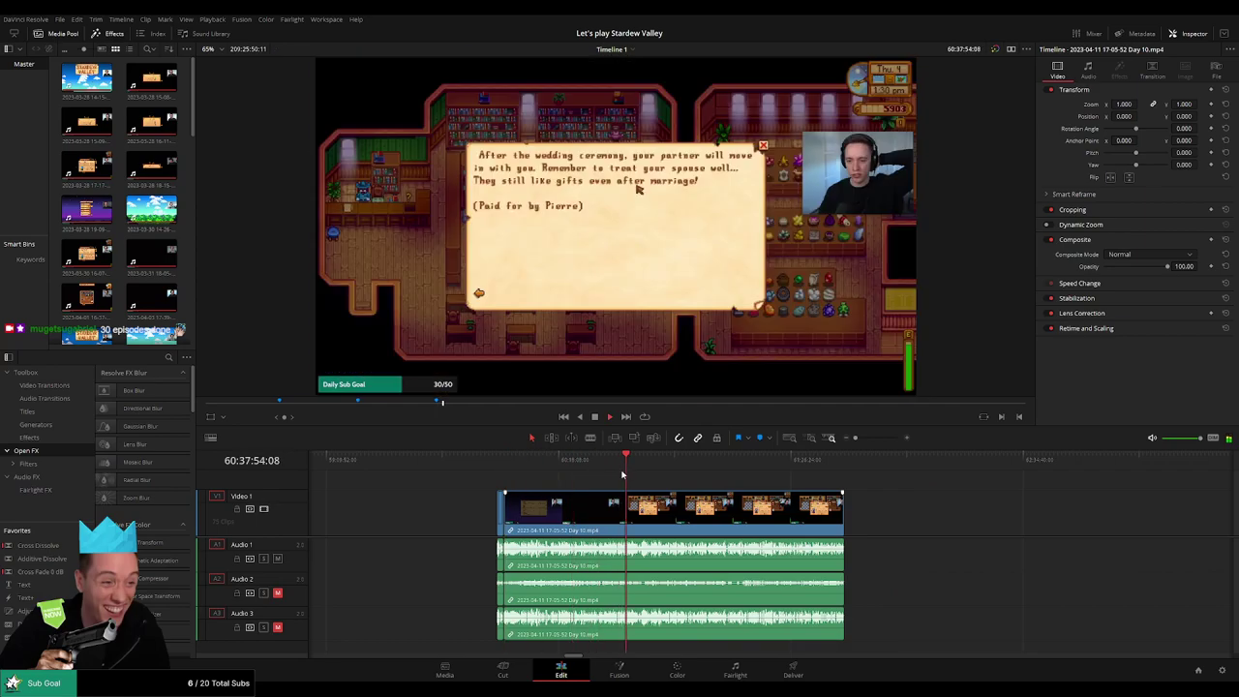
pyautogui.click(677, 463)
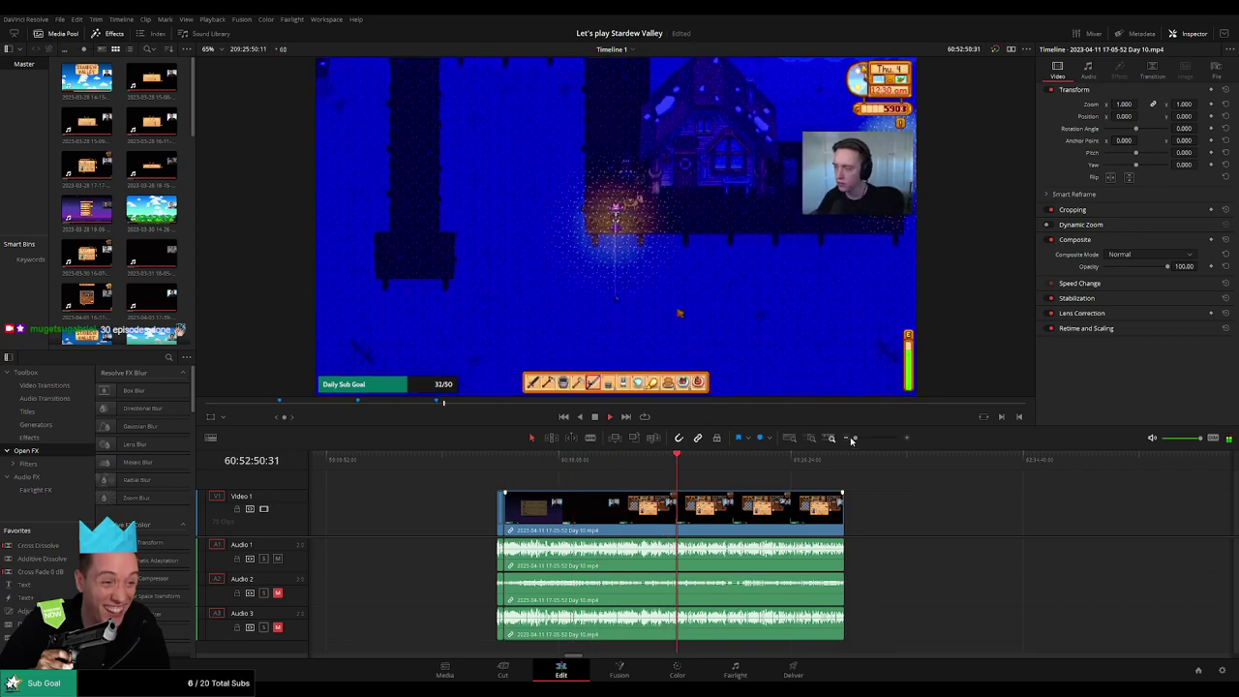
pyautogui.moveTo(849, 438); pyautogui.dragTo(874, 437)
pyautogui.click(544, 462)
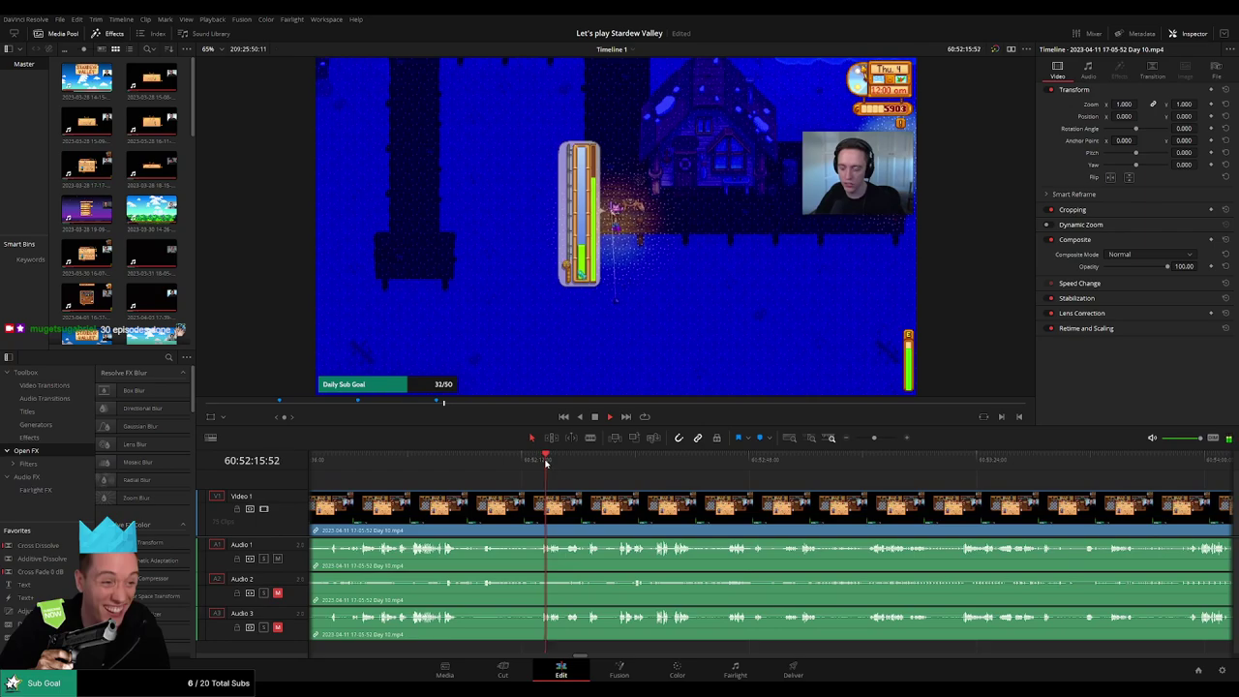
pyautogui.click(540, 463)
pyautogui.scroll(5, 639, 490)
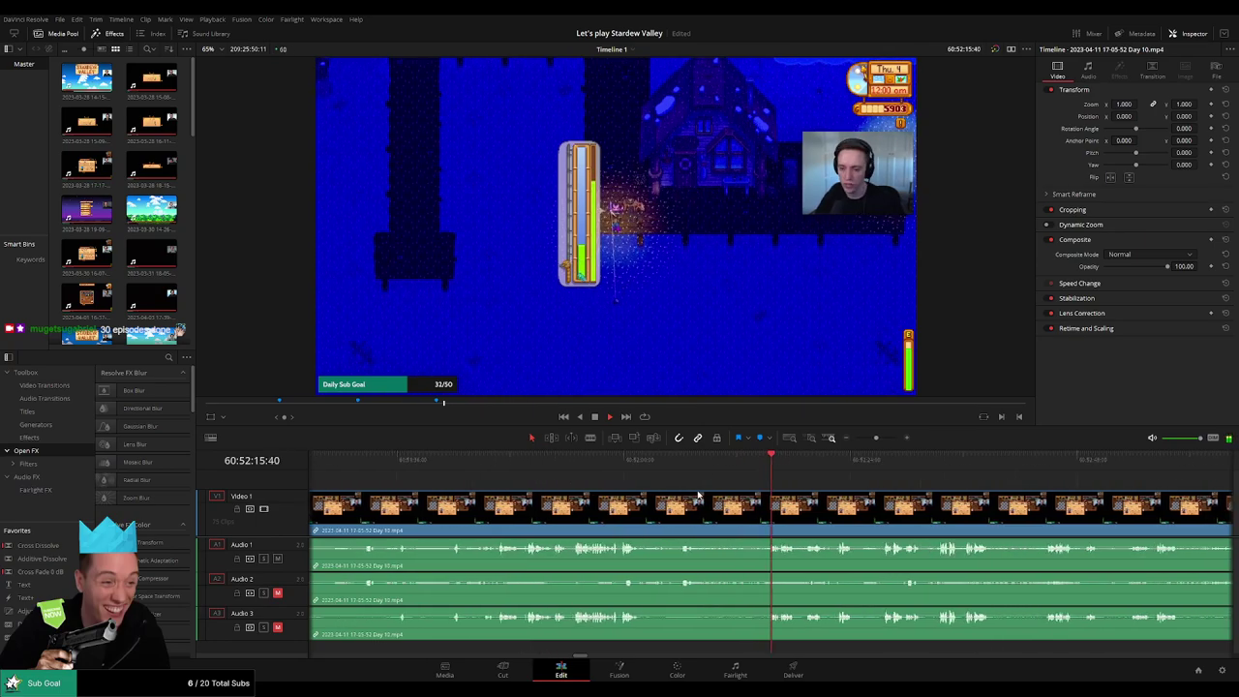
pyautogui.click(741, 464)
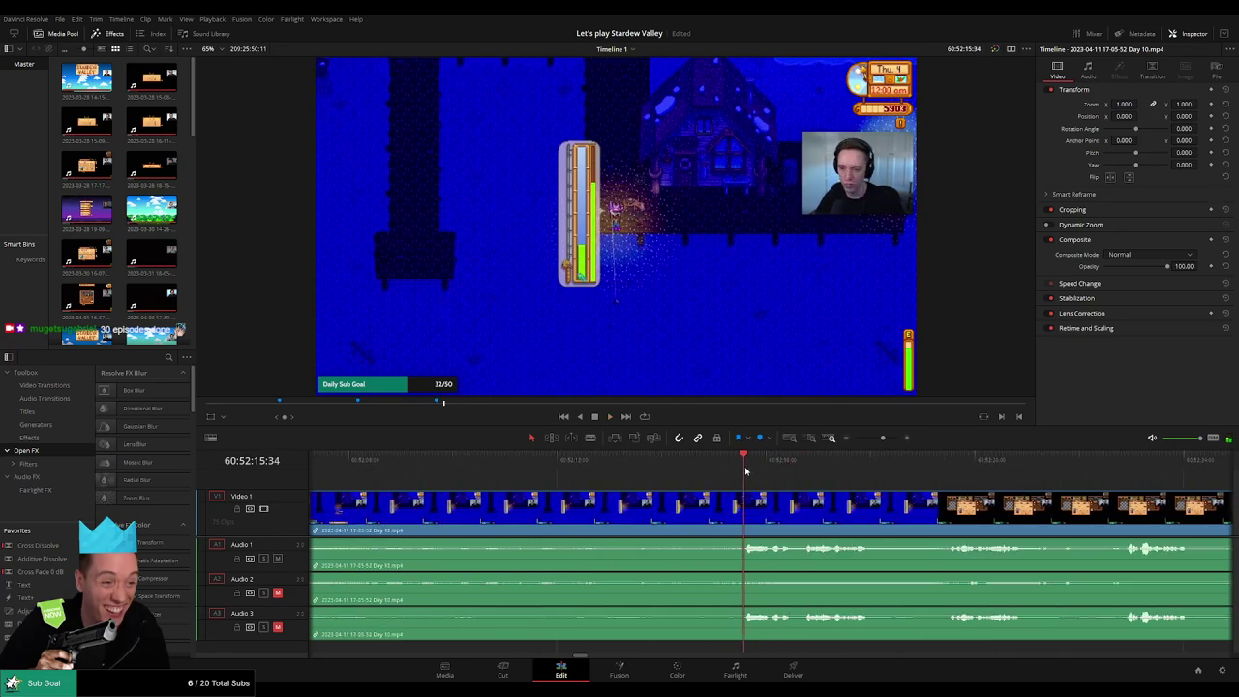
pyautogui.click(651, 479)
# - Add fade-outs and fade-ins of about one second around the 60:52:14:00 cut, on the video and all three audio tracks
pyautogui.moveTo(656, 479); pyautogui.dragTo(715, 494)
pyautogui.click(665, 507)
pyautogui.press('a')
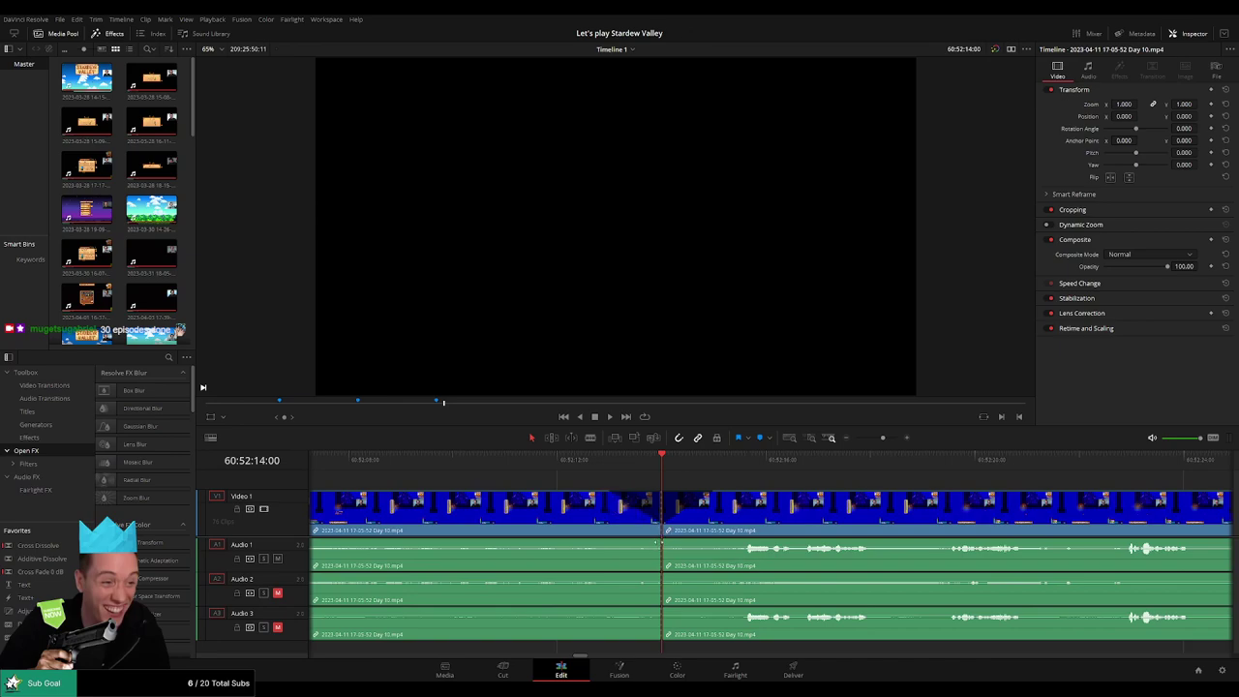
pyautogui.moveTo(657, 544); pyautogui.dragTo(718, 542)
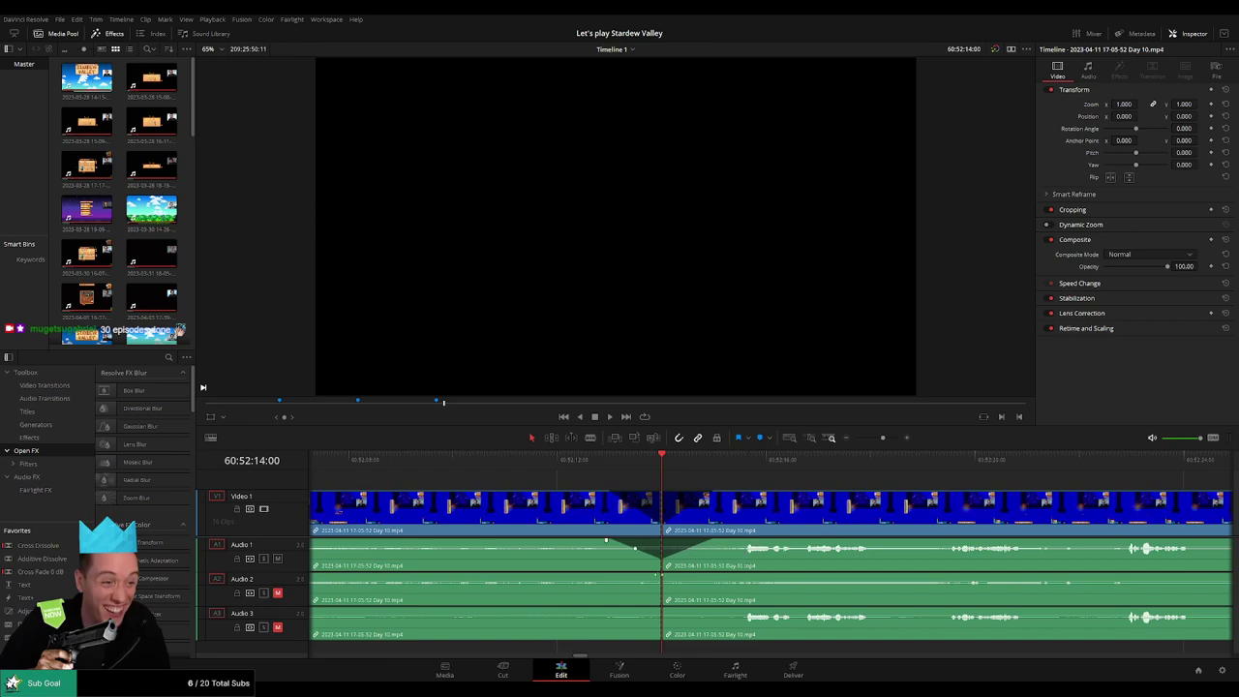
pyautogui.moveTo(655, 573); pyautogui.dragTo(721, 576)
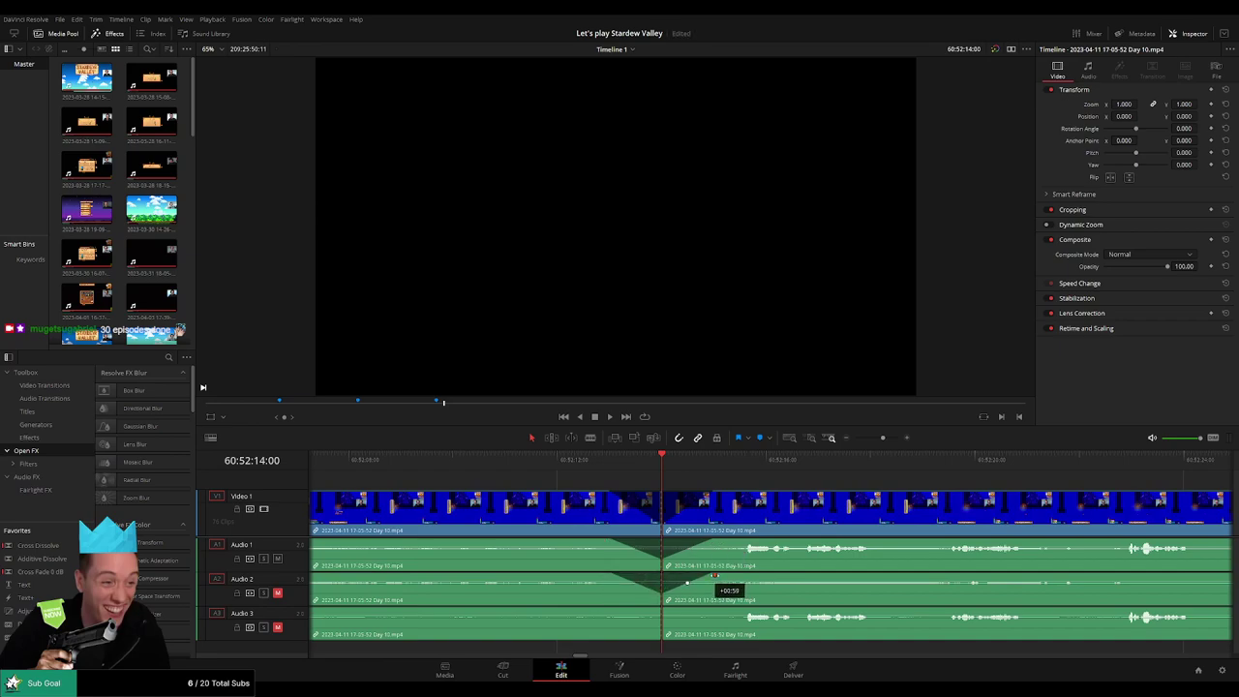
pyautogui.moveTo(658, 609); pyautogui.dragTo(703, 609)
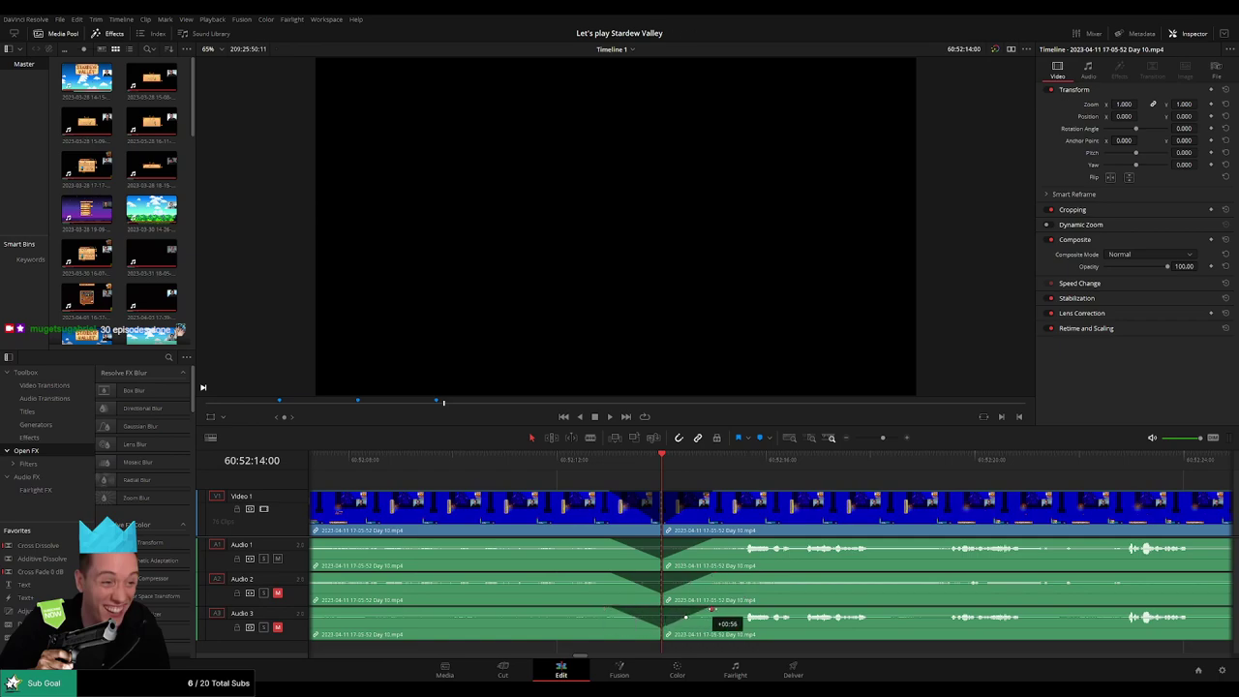
# - Move the remaining Day 10 piece well past the 60:52:14:00 cut, leaving a large gap after the episode
pyautogui.moveTo(882, 439); pyautogui.dragTo(855, 439)
pyautogui.click(338, 460)
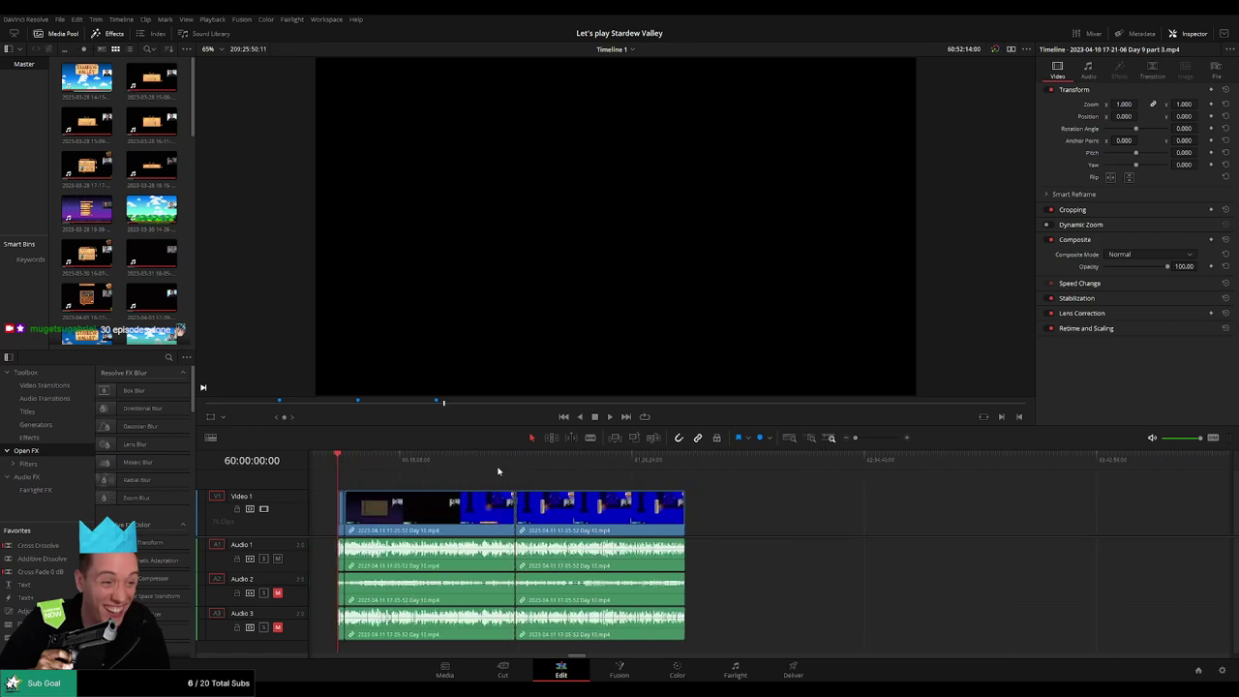
pyautogui.click(514, 461)
pyautogui.hscroll(5, 513, 479)
pyautogui.moveTo(500, 511); pyautogui.dragTo(856, 513)
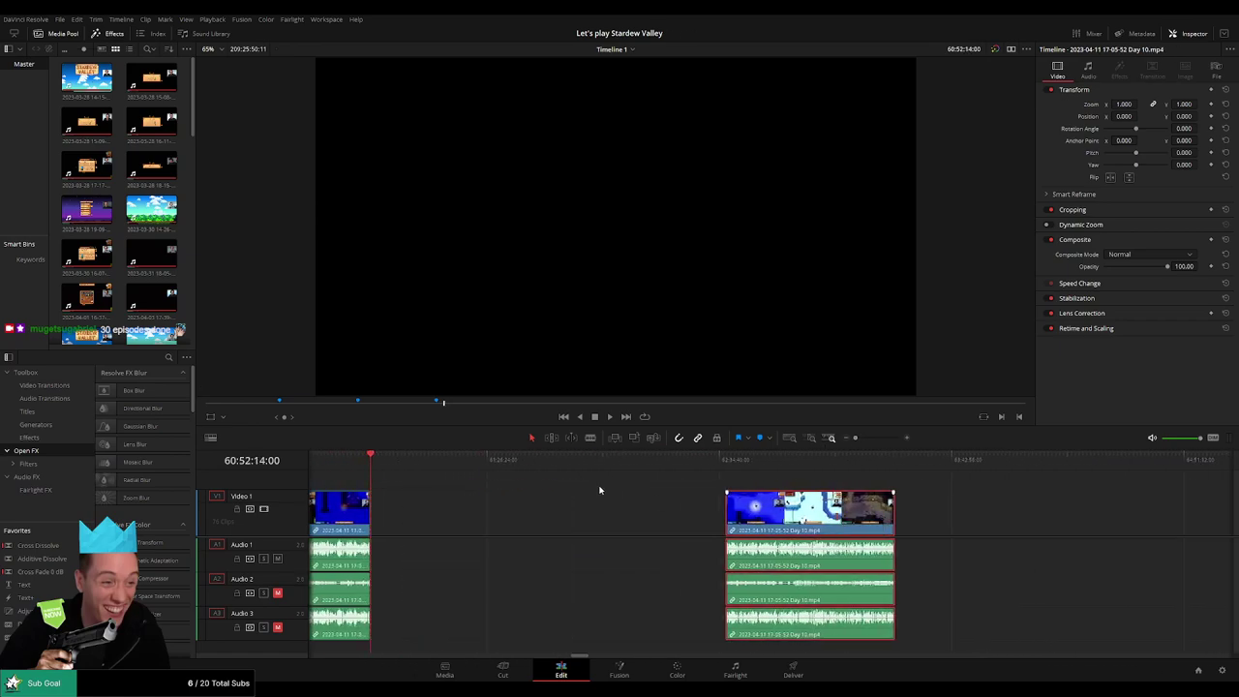
# - Reposition the remaining Day 10 piece on the timeline so that it starts exactly at 62:00:00:00
pyautogui.click(599, 489)
pyautogui.moveTo(381, 468); pyautogui.dragTo(767, 467)
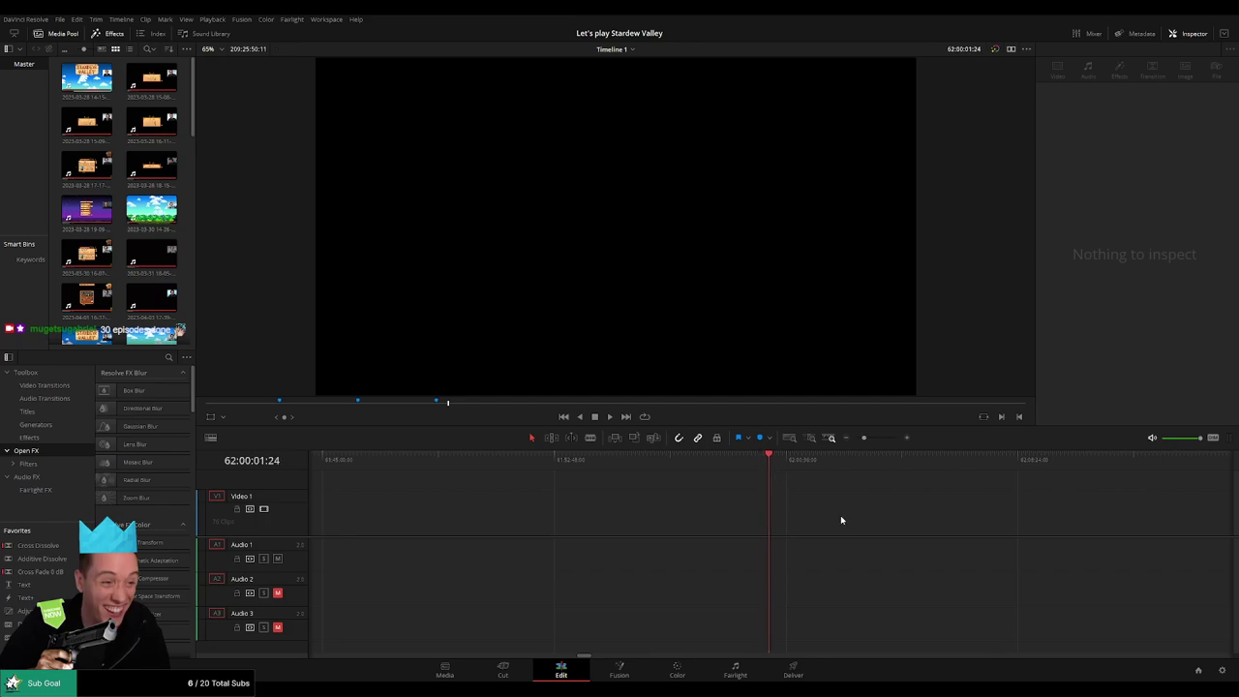
pyautogui.press('Left')
pyautogui.press('Left')
pyautogui.press('Left')
pyautogui.press('Left')
pyautogui.press('Left')
pyautogui.press('Left')
pyautogui.press('Left')
pyautogui.press('Left')
pyautogui.press('Left')
pyautogui.press('Left')
pyautogui.press('Left')
pyautogui.press('Left')
pyautogui.press('Left')
pyautogui.press('Left')
pyautogui.press('Left')
pyautogui.press('Left')
pyautogui.press('Left')
pyautogui.press('Left')
pyautogui.press('Left')
pyautogui.press('Left')
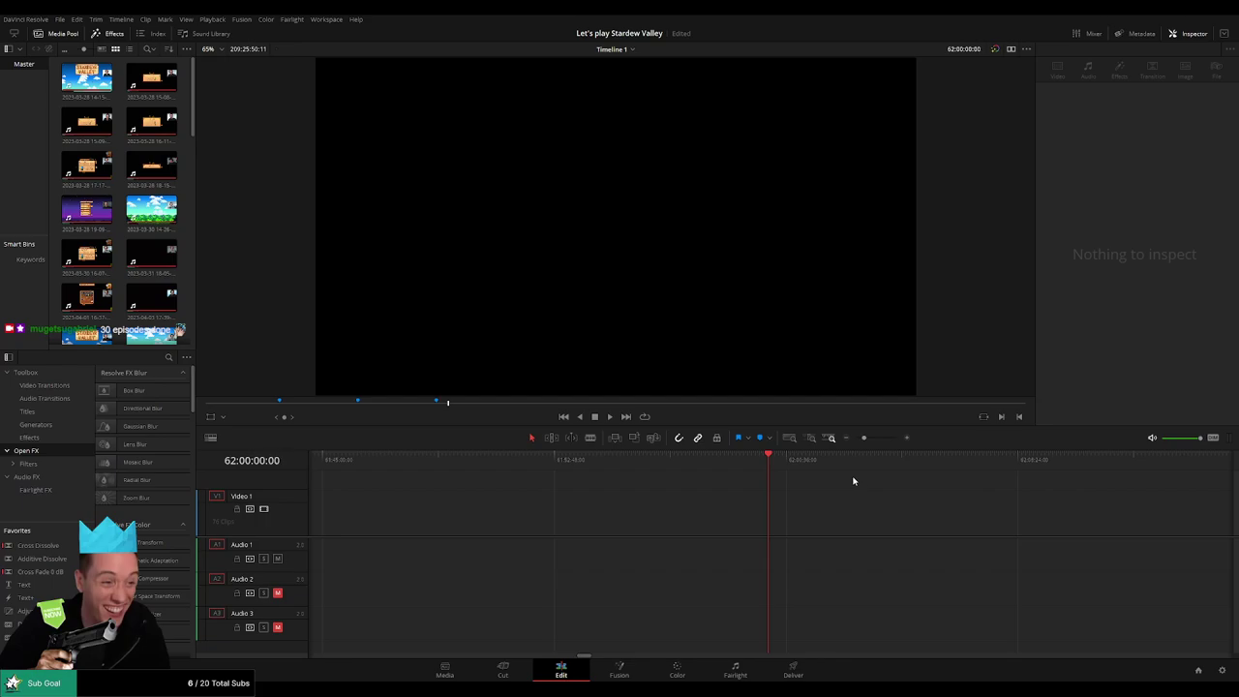
pyautogui.moveTo(864, 438); pyautogui.dragTo(855, 443)
pyautogui.hscroll(7, 666, 497)
pyautogui.moveTo(694, 504); pyautogui.dragTo(685, 467)
pyautogui.click(578, 462)
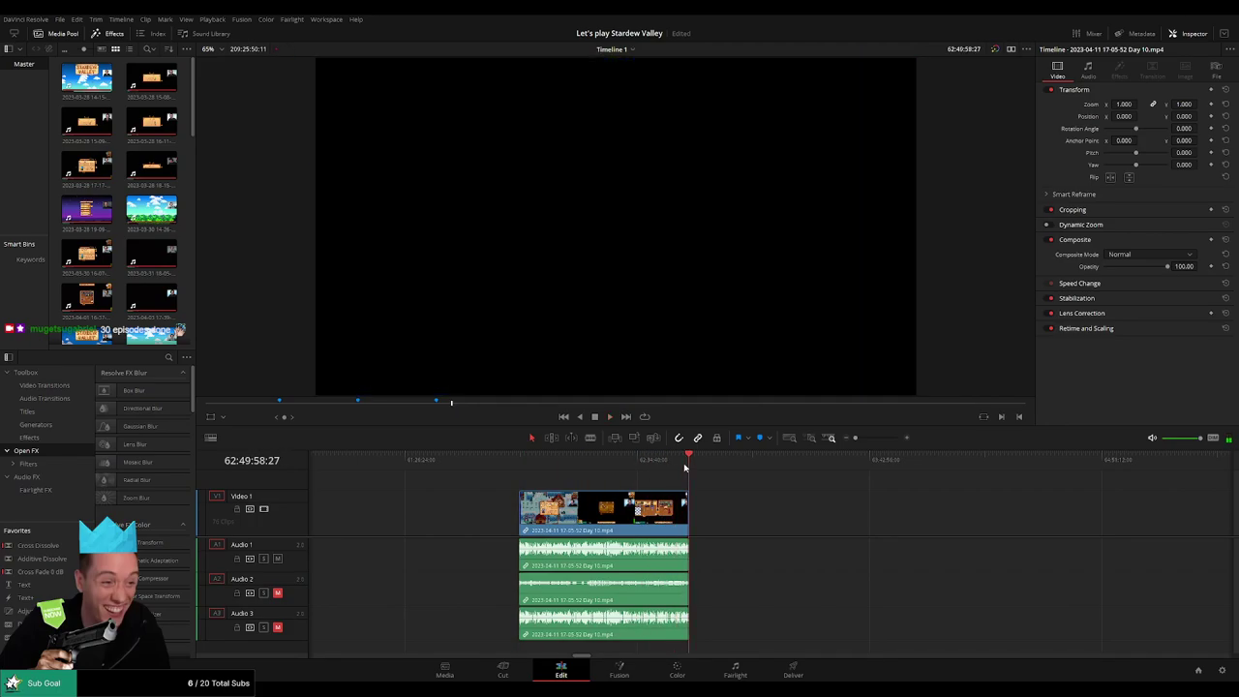
# - Move the Day 10 part 2 clip directly against the end of the Day 10 piece at 62:49:58:27
pyautogui.hscroll(8, 642, 498)
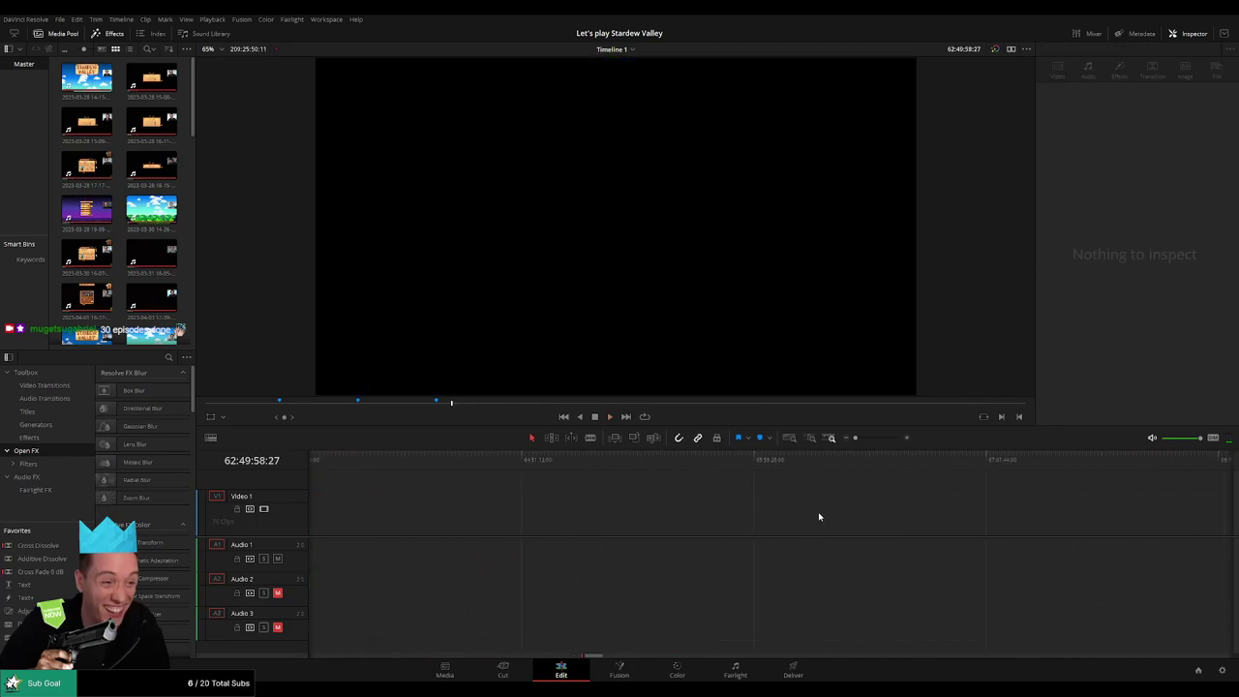
pyautogui.hscroll(2, 819, 517)
pyautogui.moveTo(1139, 523); pyautogui.dragTo(400, 515)
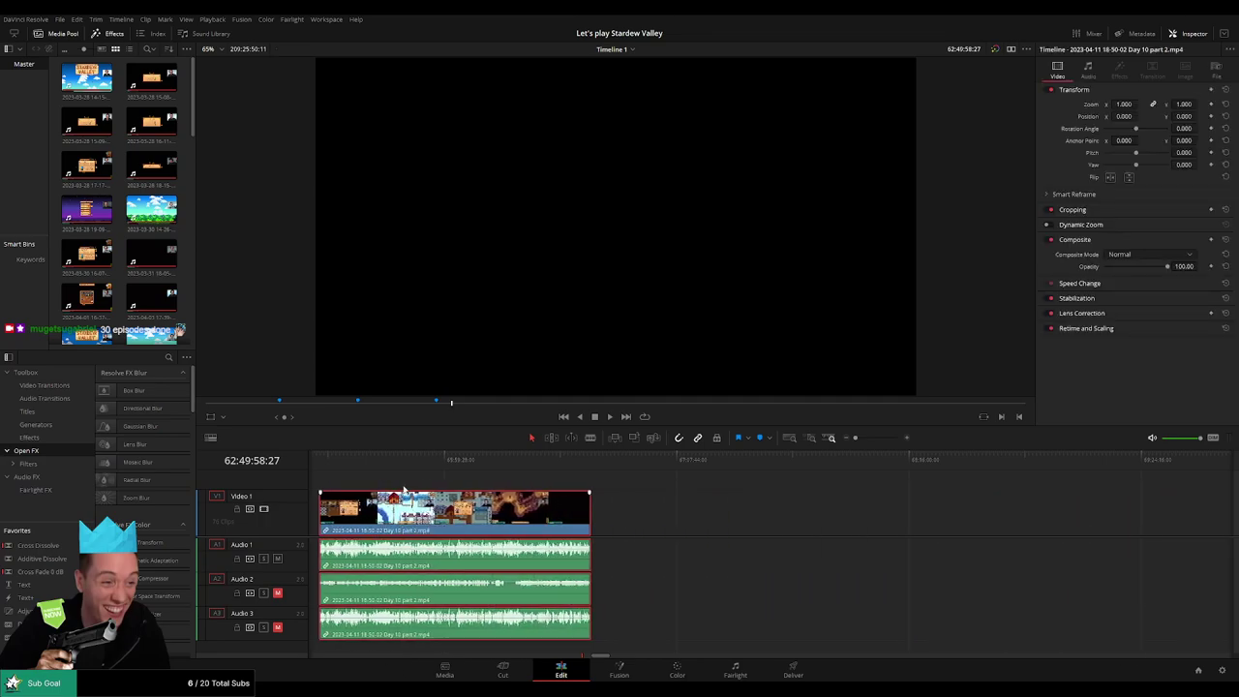
pyautogui.click(404, 489)
pyautogui.hscroll(-6, 619, 487)
pyautogui.moveTo(986, 483); pyautogui.dragTo(549, 484)
# - Add transitions on the video and all three audio tracks at the Day 10 and Day 10 part 2 join and play through it
pyautogui.click(884, 438)
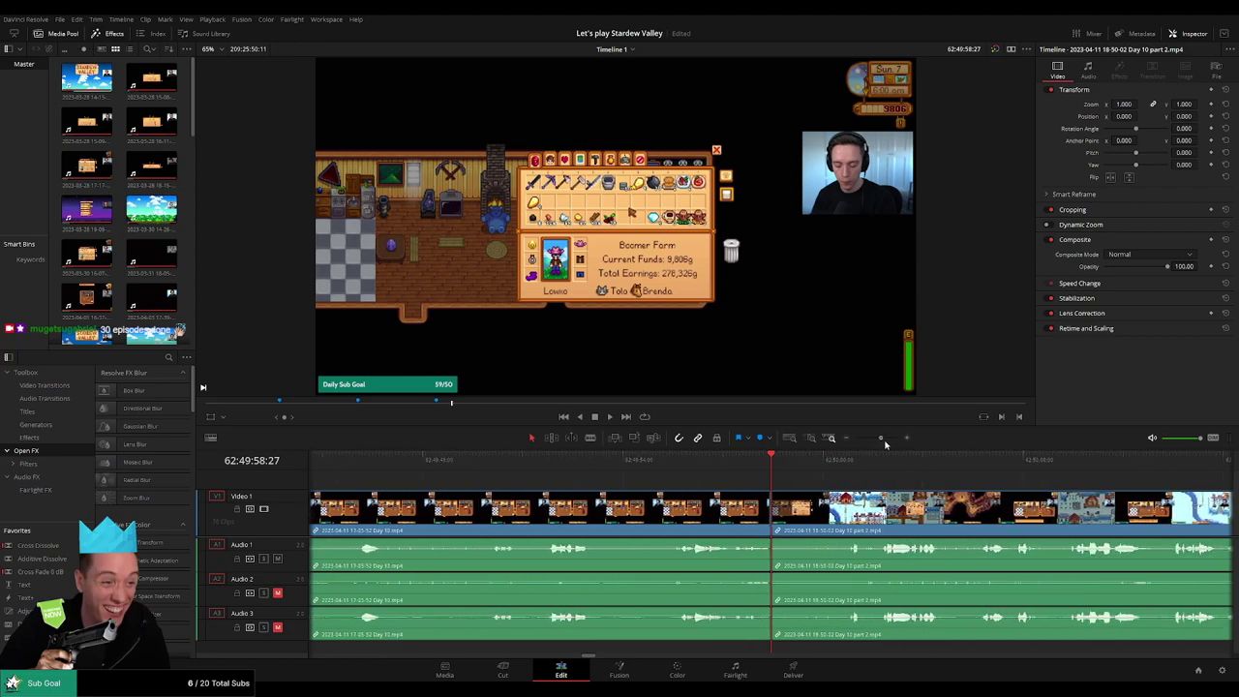
pyautogui.click(771, 519)
pyautogui.hotkey('ctrl', 't')
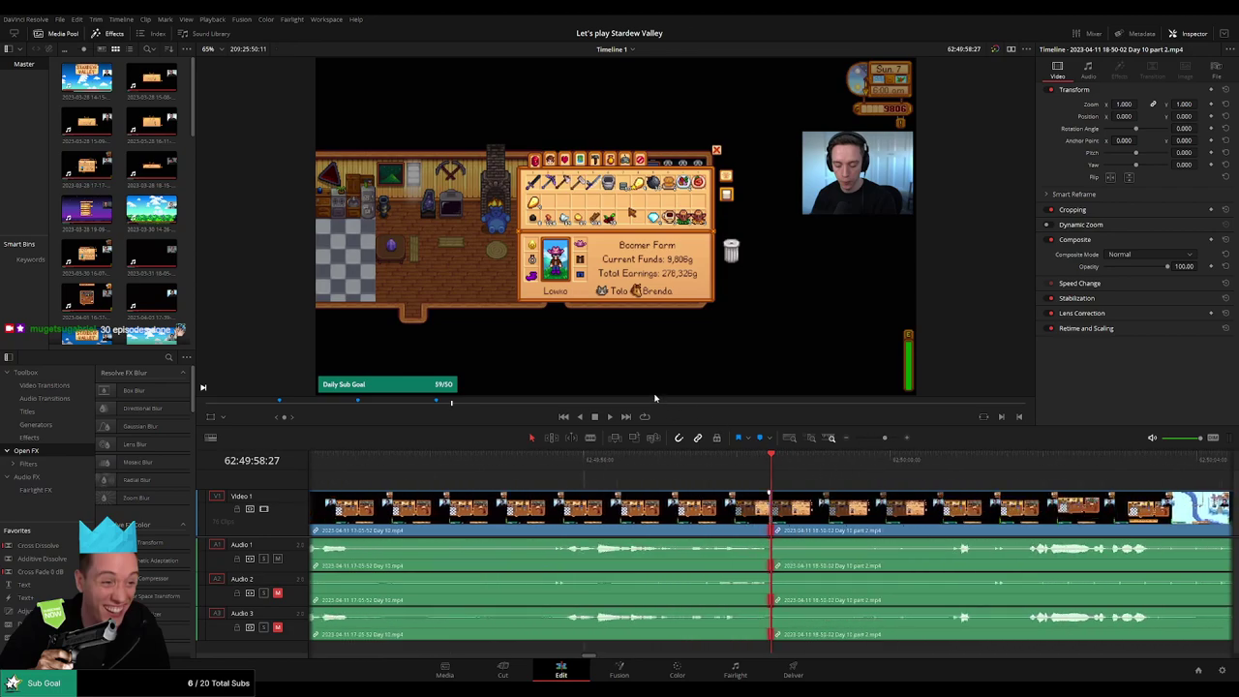
pyautogui.click(655, 395)
pyautogui.click(572, 467)
pyautogui.press('space')
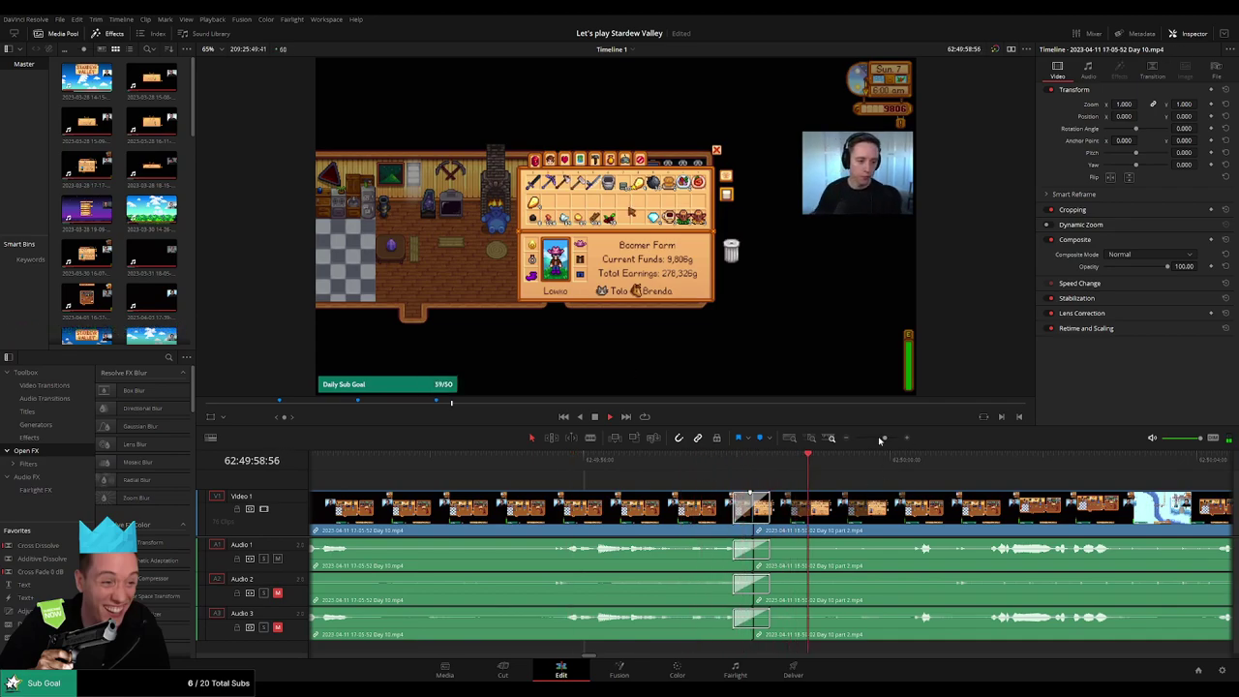
# - Find a quiet moment about 52 minutes into the episode and split the Day 10 part 2 clip at 62:52:08:00
pyautogui.moveTo(884, 439)
pyautogui.mouseDown()
pyautogui.moveTo(860, 438)
pyautogui.moveTo(871, 441)
pyautogui.mouseUp()
pyautogui.click(793, 471)
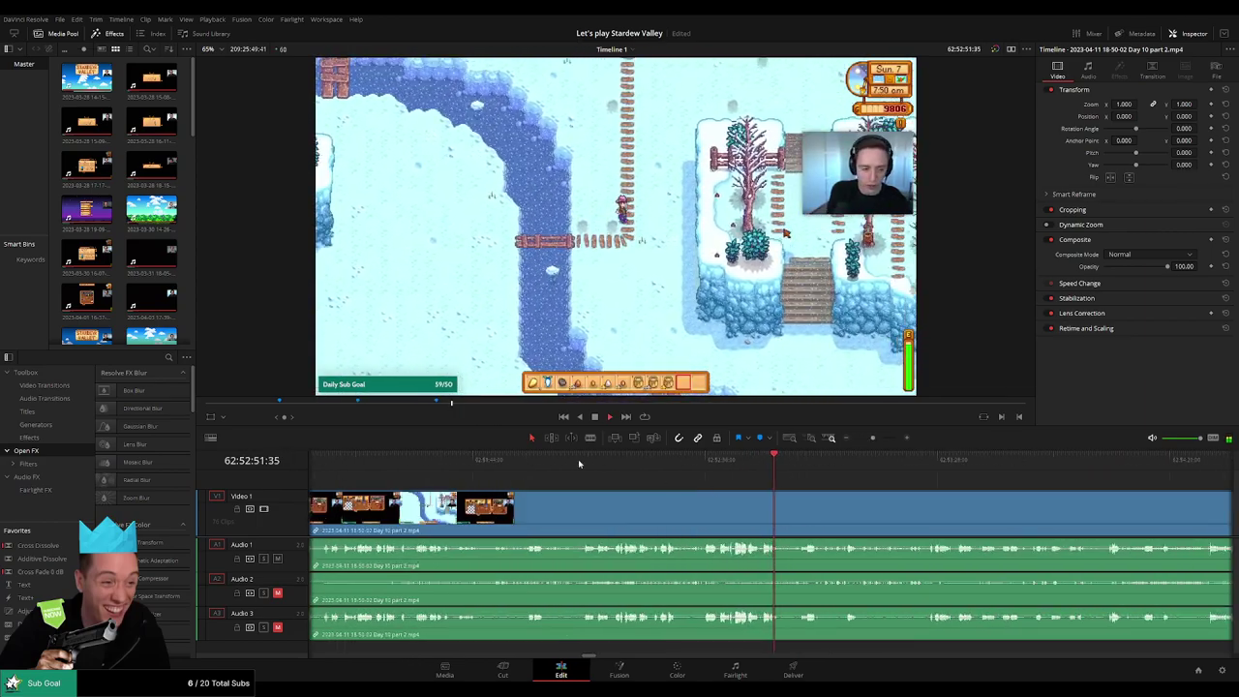
pyautogui.click(578, 458)
pyautogui.scroll(3, 677, 499)
pyautogui.scroll(4, 782, 498)
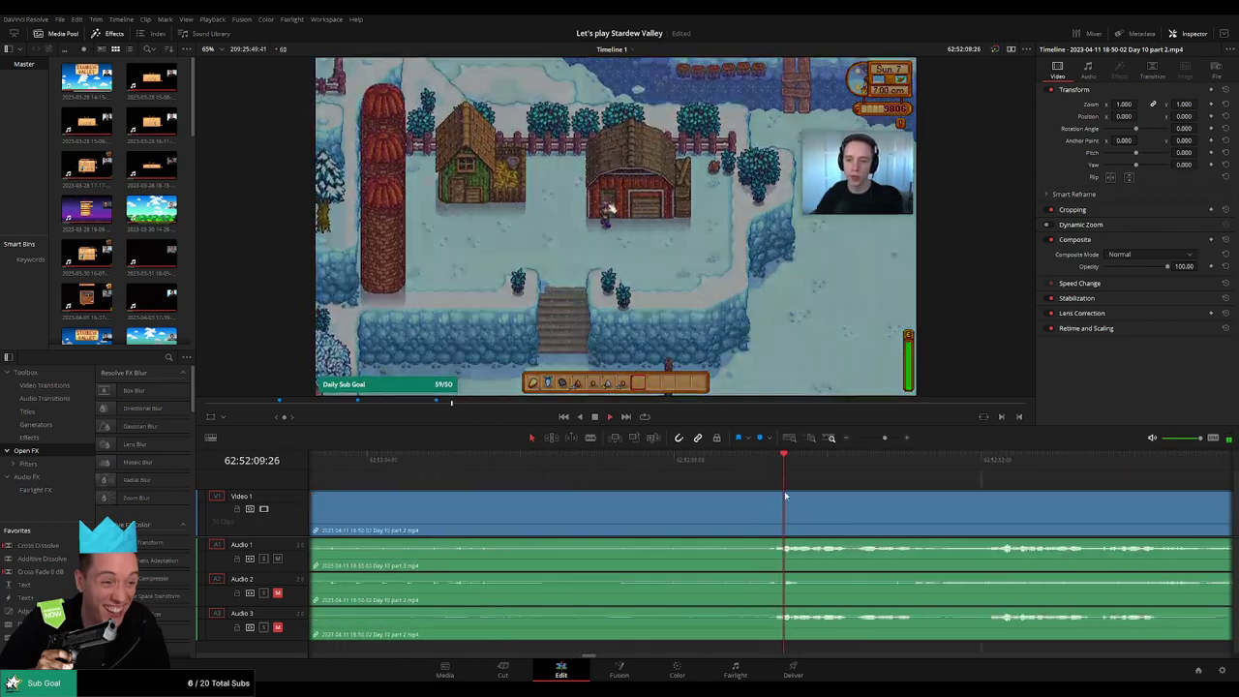
pyautogui.click(769, 467)
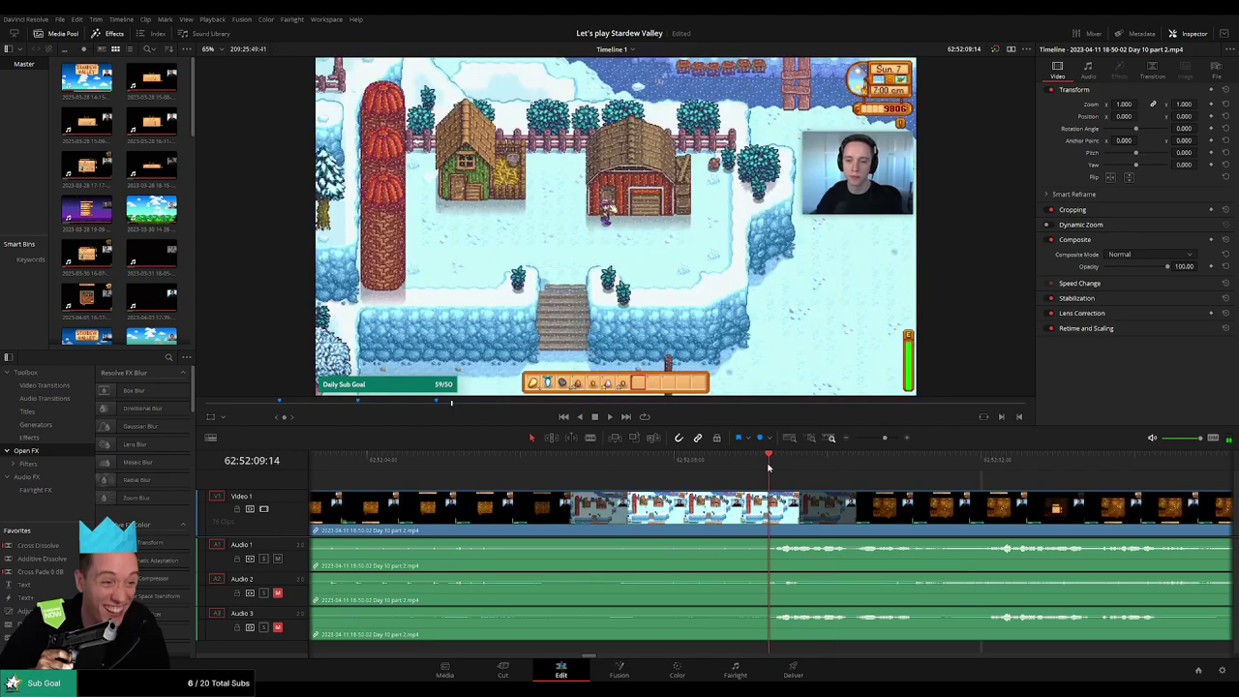
pyautogui.moveTo(769, 469); pyautogui.dragTo(675, 469)
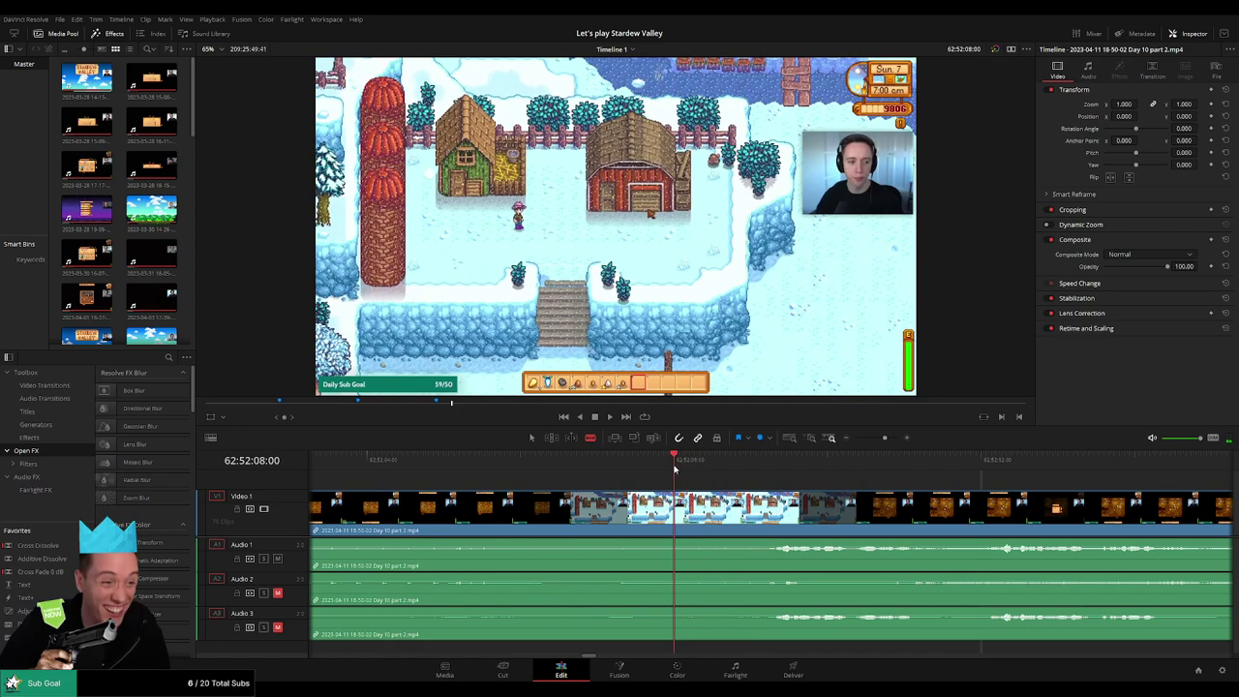
pyautogui.click(675, 508)
pyautogui.press('a')
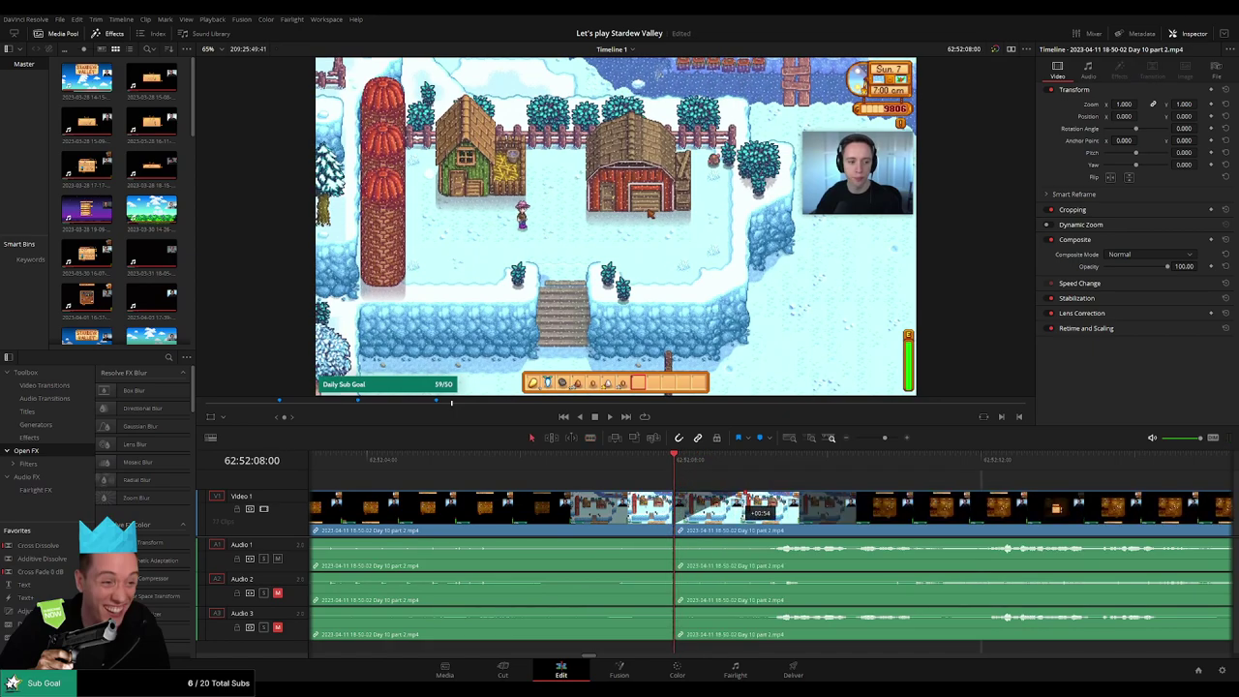
# - Add fade-outs and fade-ins of about one second around the 62:52:08:00 cut, on the video and all three audio tracks
pyautogui.moveTo(750, 497); pyautogui.dragTo(750, 496)
pyautogui.moveTo(672, 495); pyautogui.dragTo(637, 496)
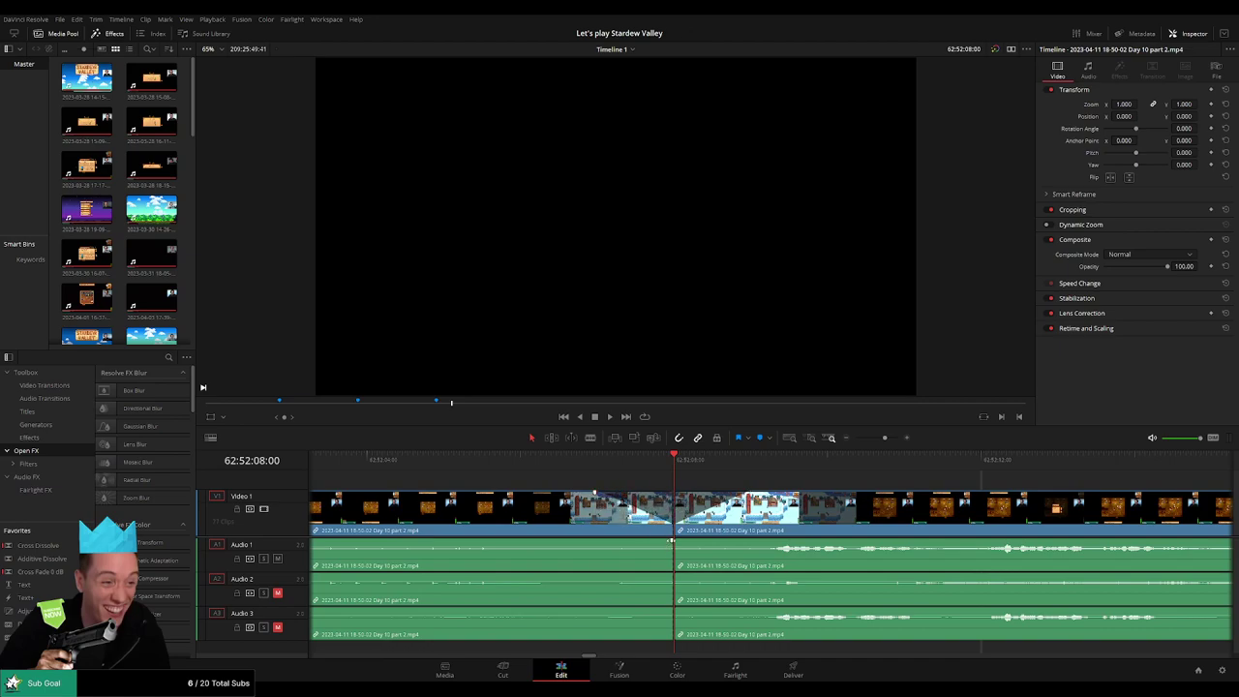
pyautogui.moveTo(671, 539); pyautogui.dragTo(755, 546)
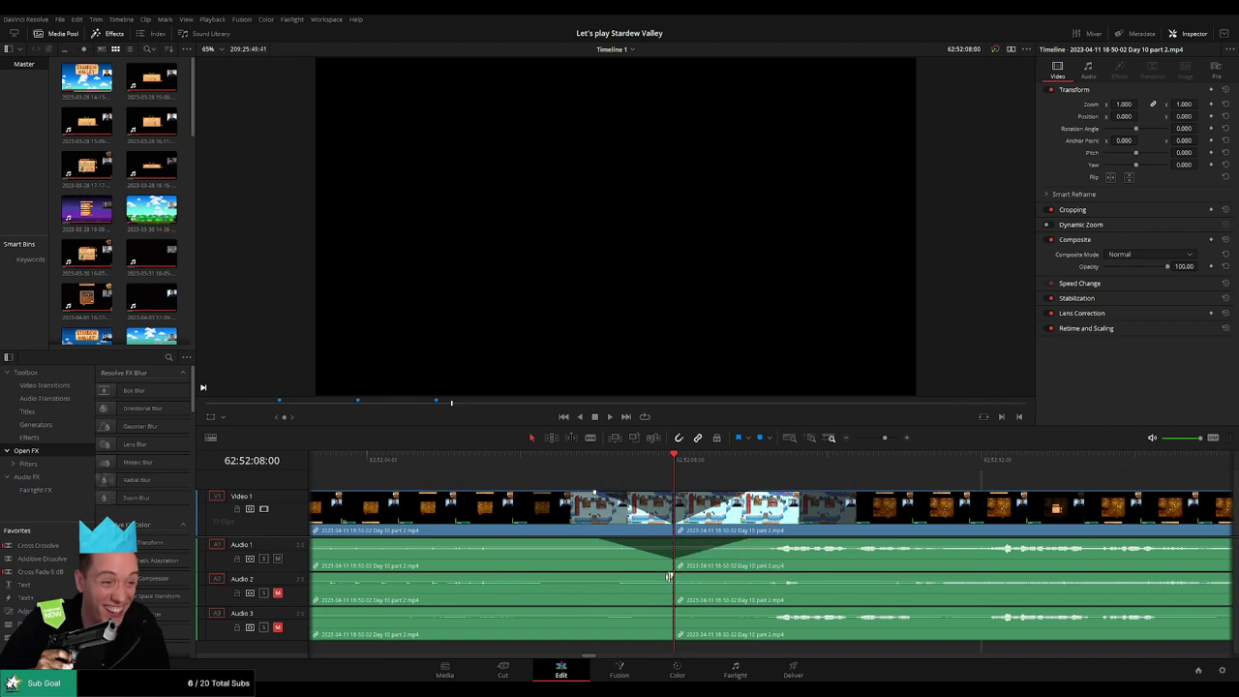
pyautogui.moveTo(666, 575); pyautogui.dragTo(595, 573)
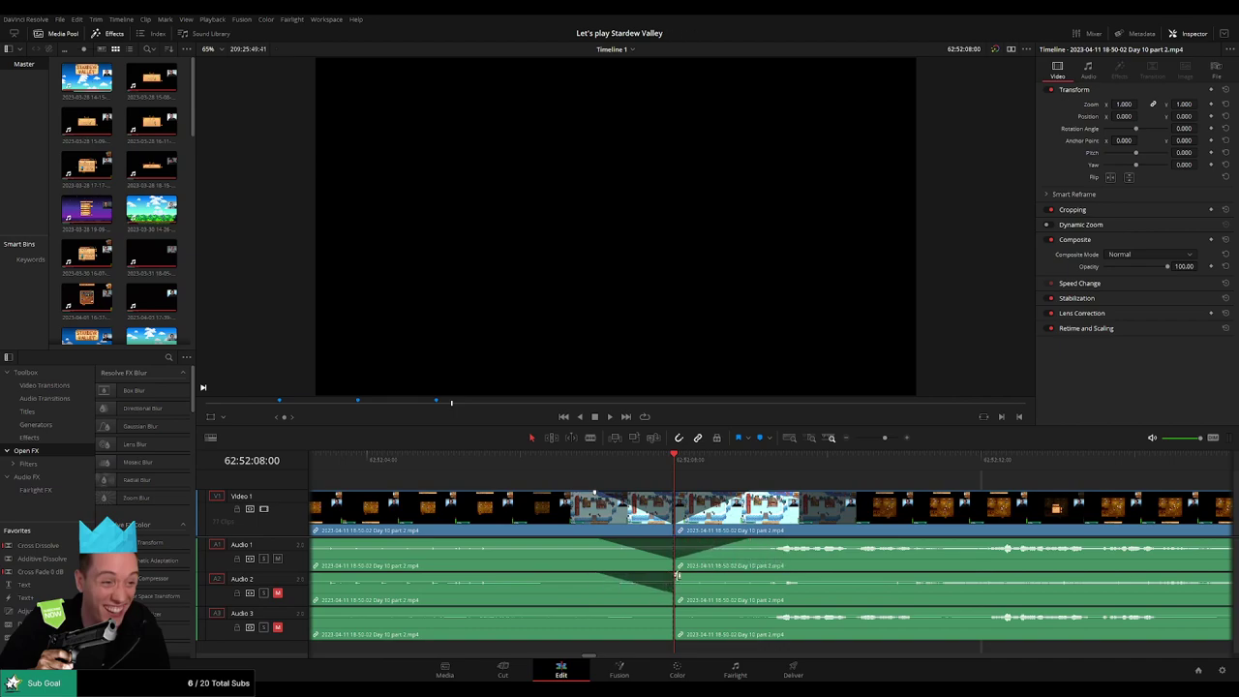
pyautogui.moveTo(677, 575); pyautogui.dragTo(750, 576)
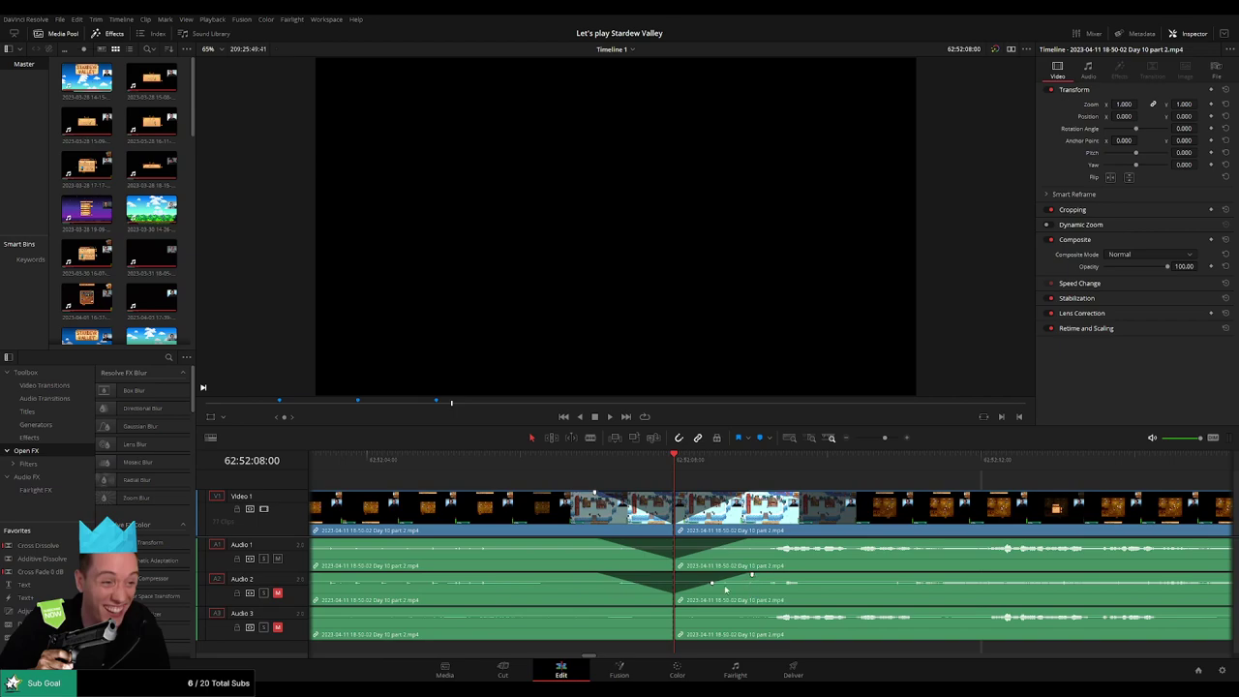
pyautogui.moveTo(671, 609); pyautogui.dragTo(602, 610)
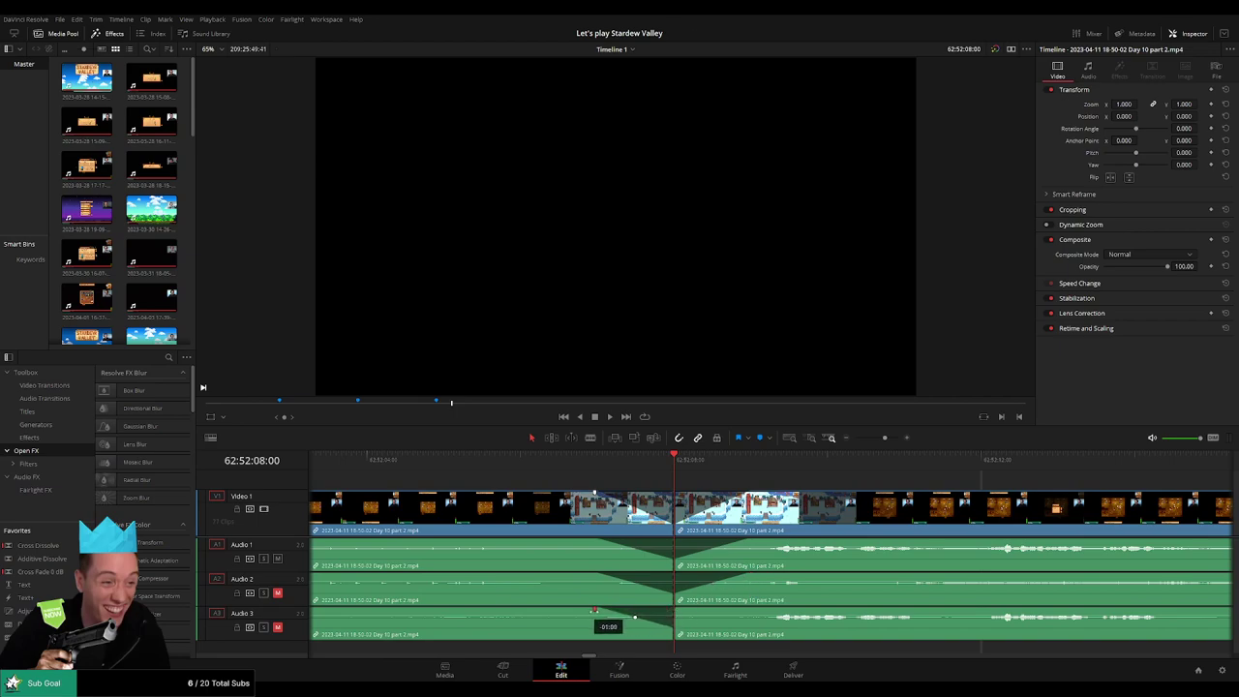
pyautogui.moveTo(677, 612); pyautogui.dragTo(751, 611)
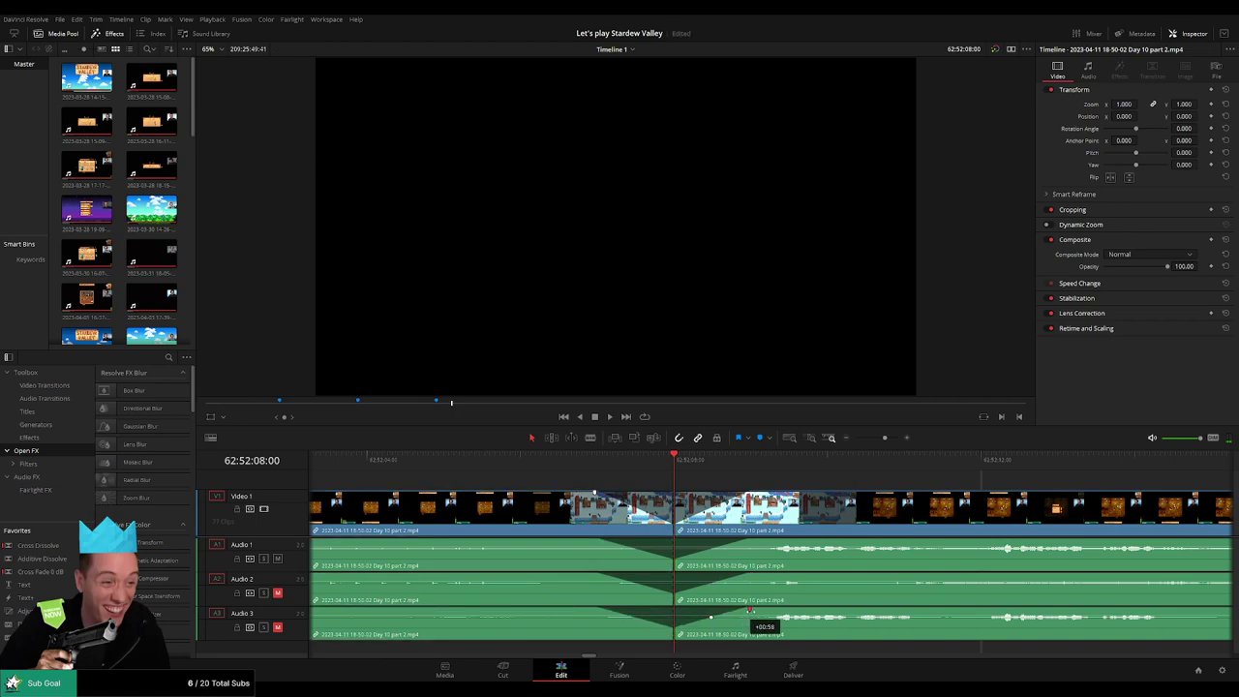
# - Move the remaining Day 10 part 2 piece well past the 62:52:08:00 cut, leaving a large gap after the episode
pyautogui.moveTo(884, 437); pyautogui.dragTo(822, 448)
pyautogui.hscroll(3, 670, 494)
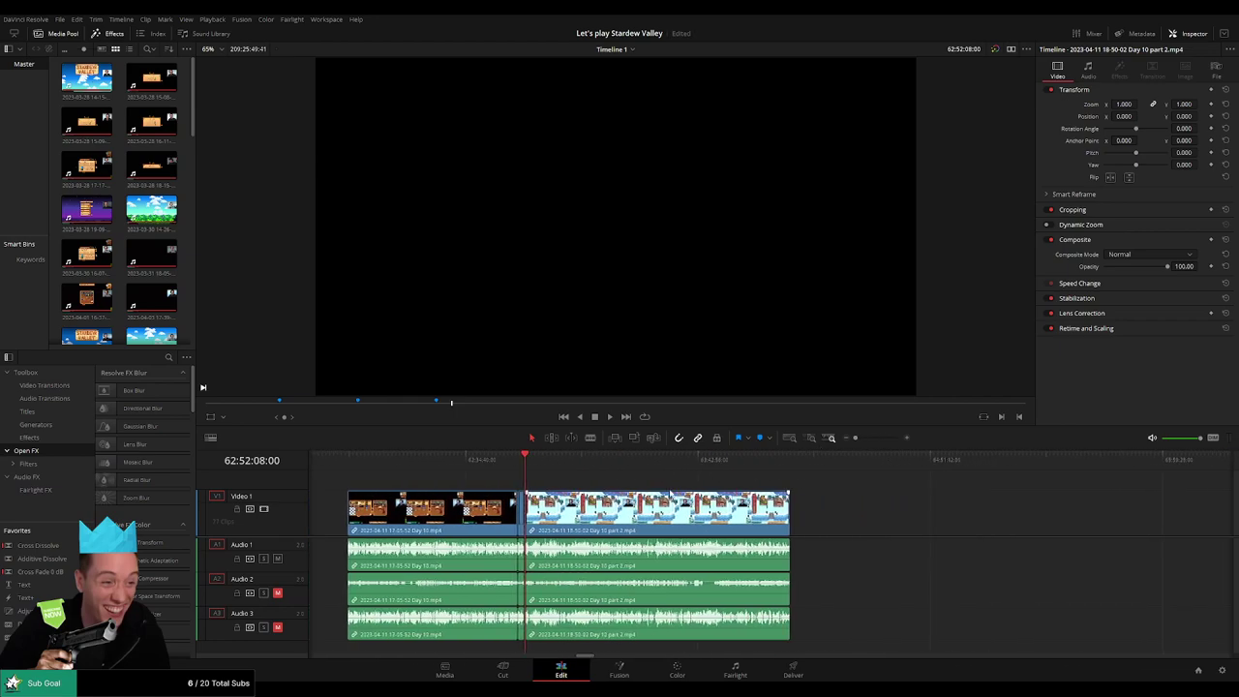
pyautogui.click(527, 465)
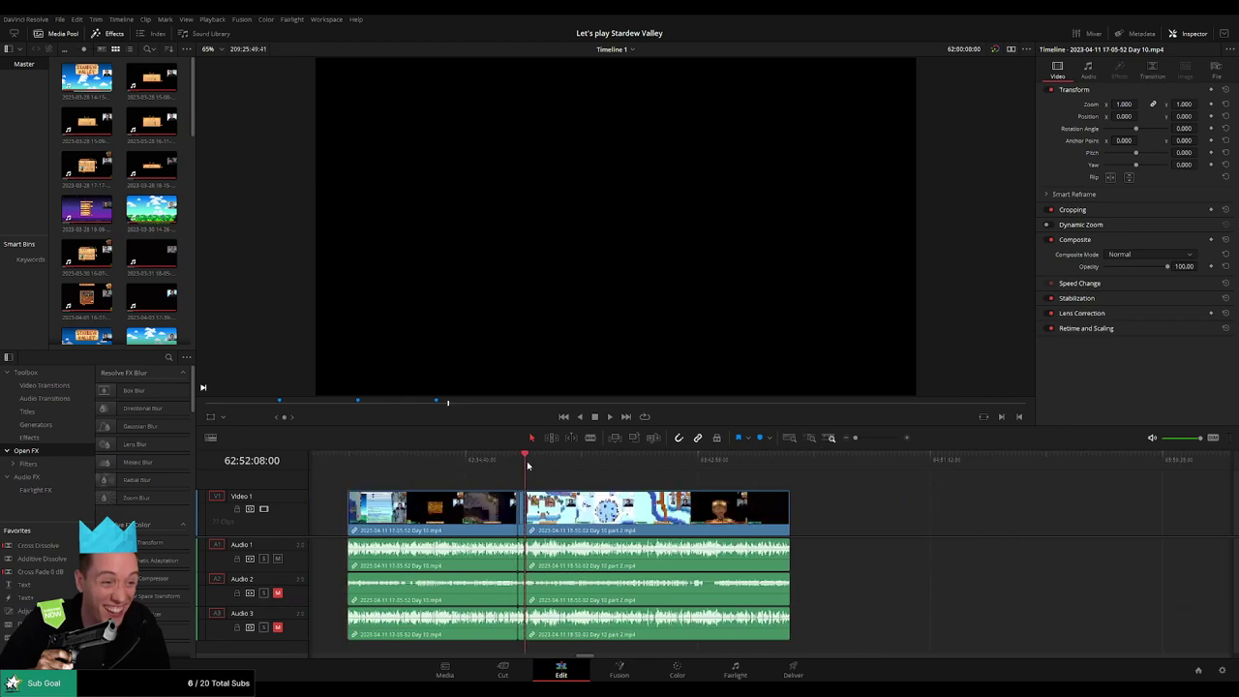
pyautogui.hscroll(4, 529, 466)
pyautogui.moveTo(513, 512); pyautogui.dragTo(905, 513)
pyautogui.click(549, 490)
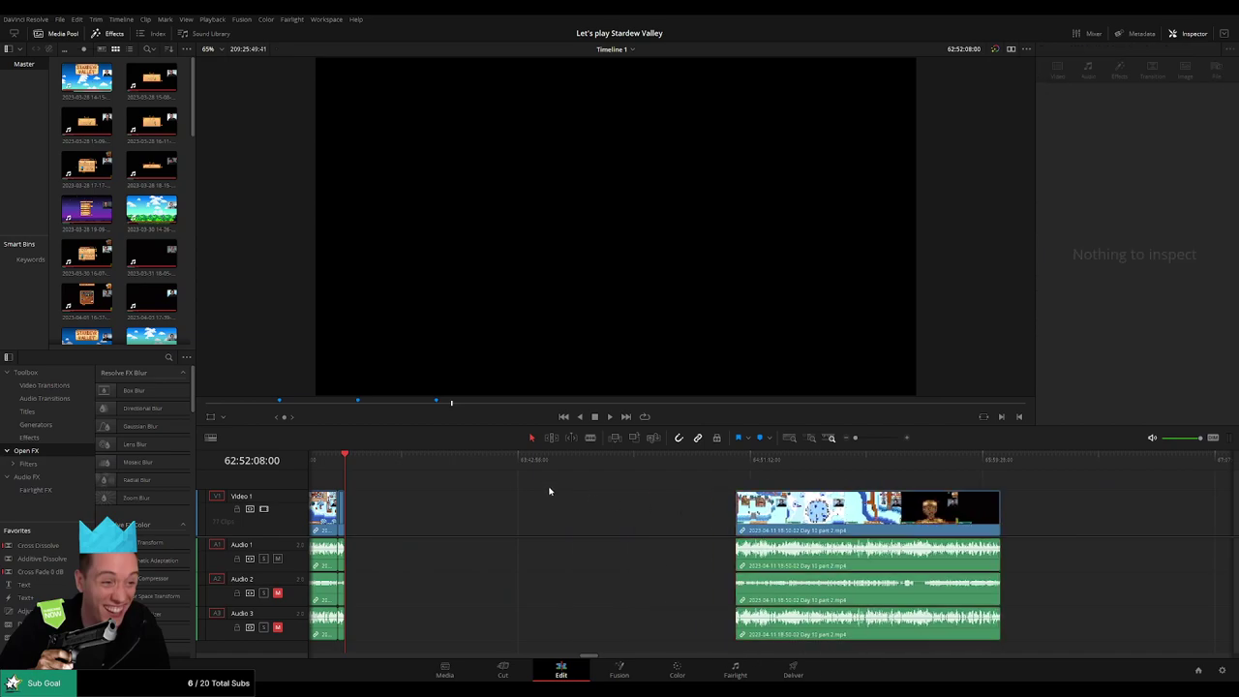
# - Place the remaining Day 10 part 2 piece so that it starts at 64:00:00:00 and play its beginning
pyautogui.moveTo(363, 469); pyautogui.dragTo(574, 488)
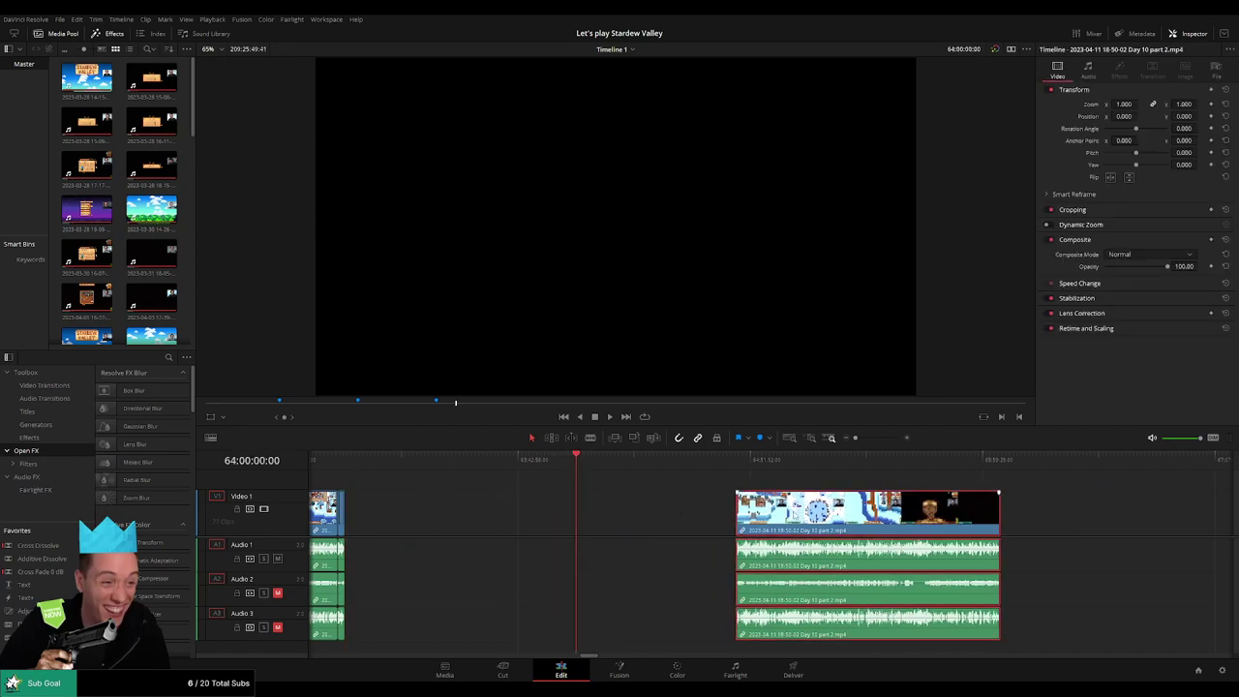
pyautogui.moveTo(821, 492); pyautogui.dragTo(624, 490)
pyautogui.press('space')
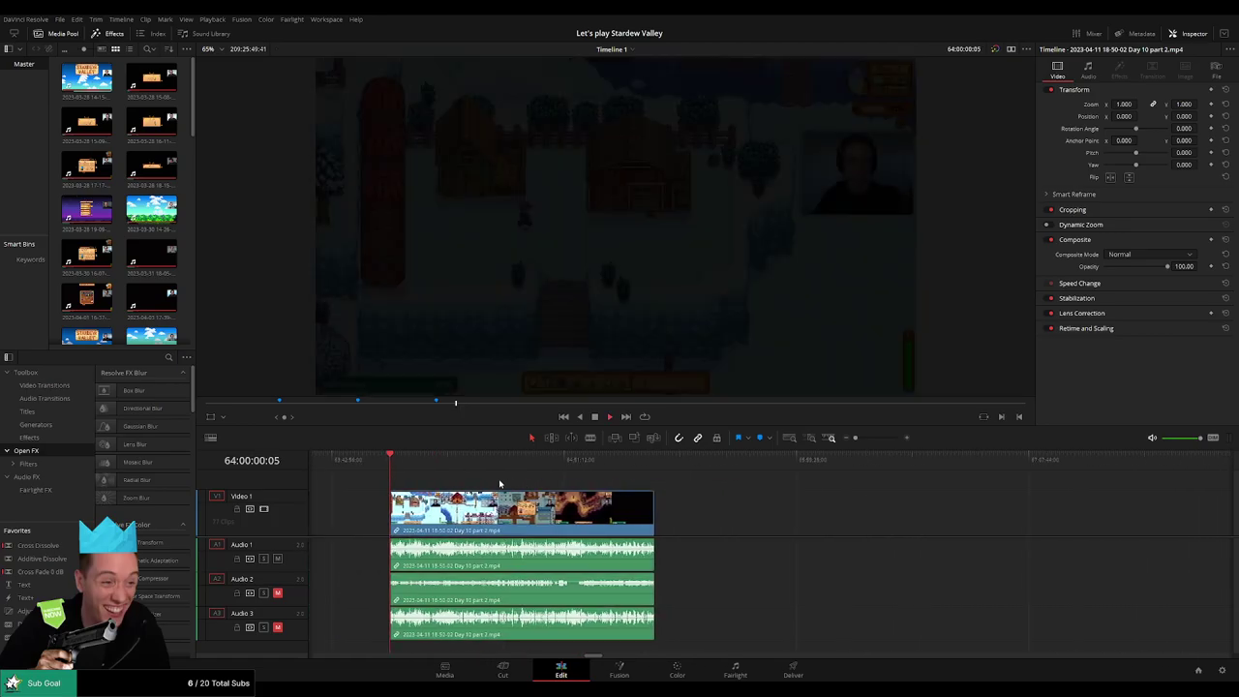
# - Find a quiet moment about 52 minutes into this episode and split the Day 10 part 2 clip at 64:52:01:00
pyautogui.moveTo(407, 467); pyautogui.dragTo(567, 469)
pyautogui.scroll(10, 571, 470)
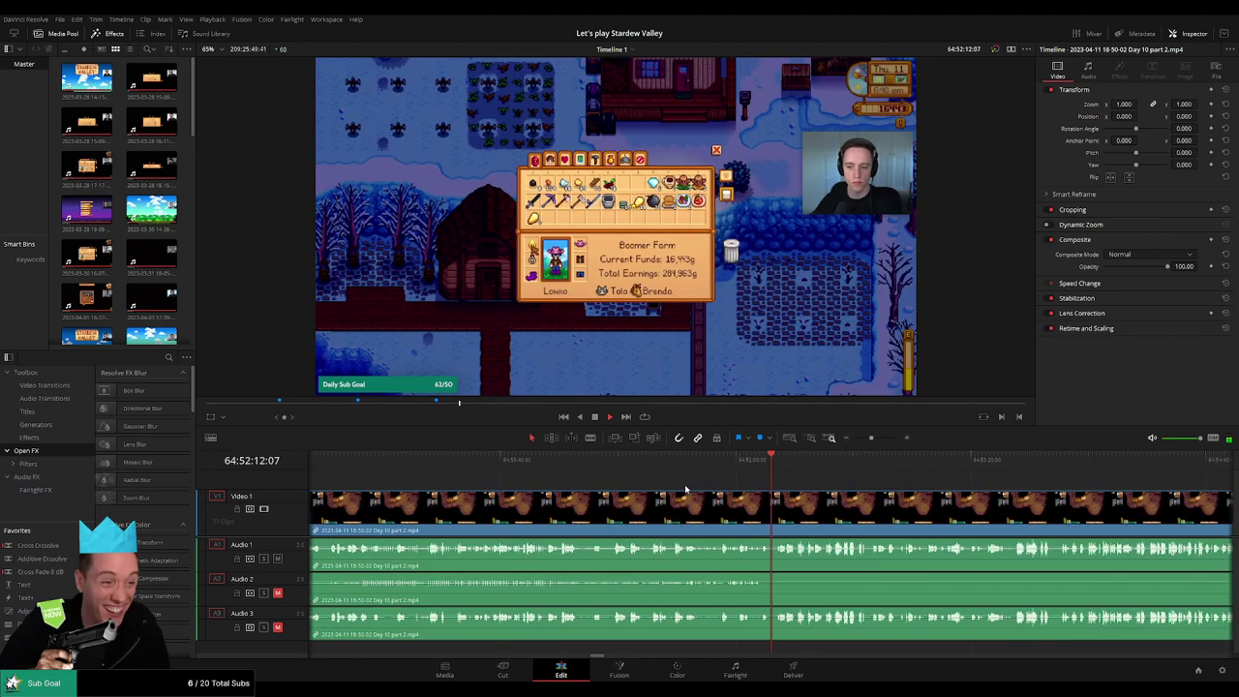
pyautogui.click(720, 468)
pyautogui.press('space')
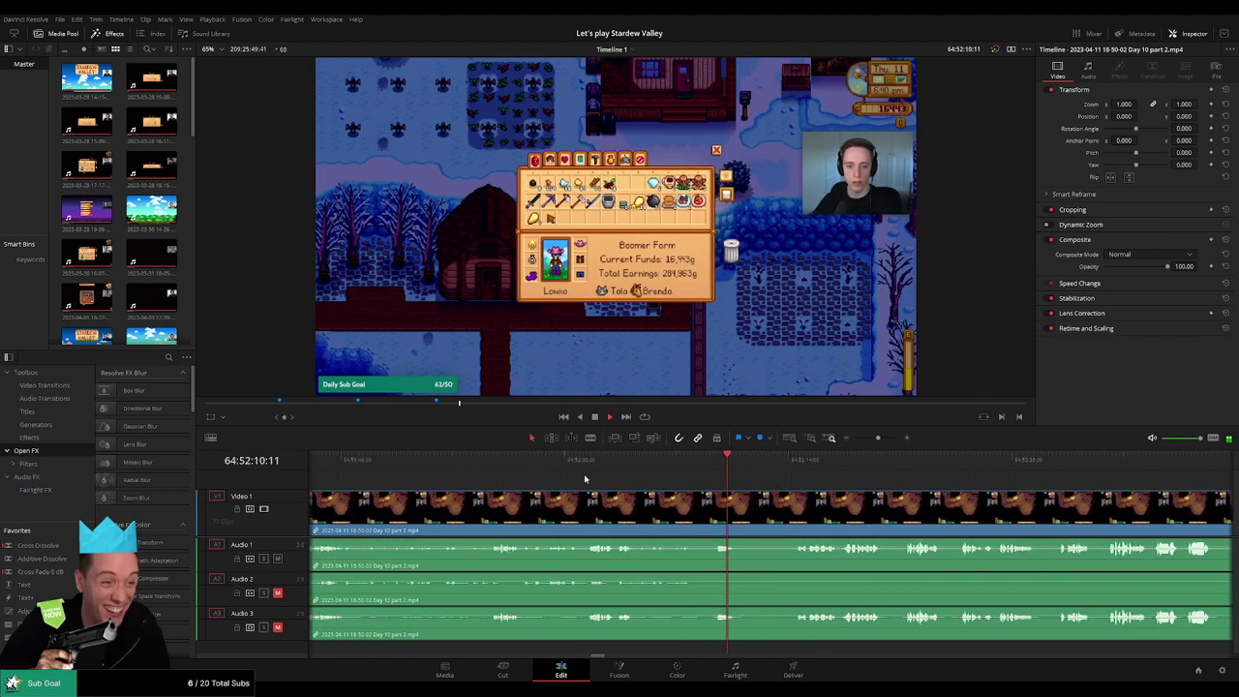
pyautogui.click(584, 469)
pyautogui.click(501, 469)
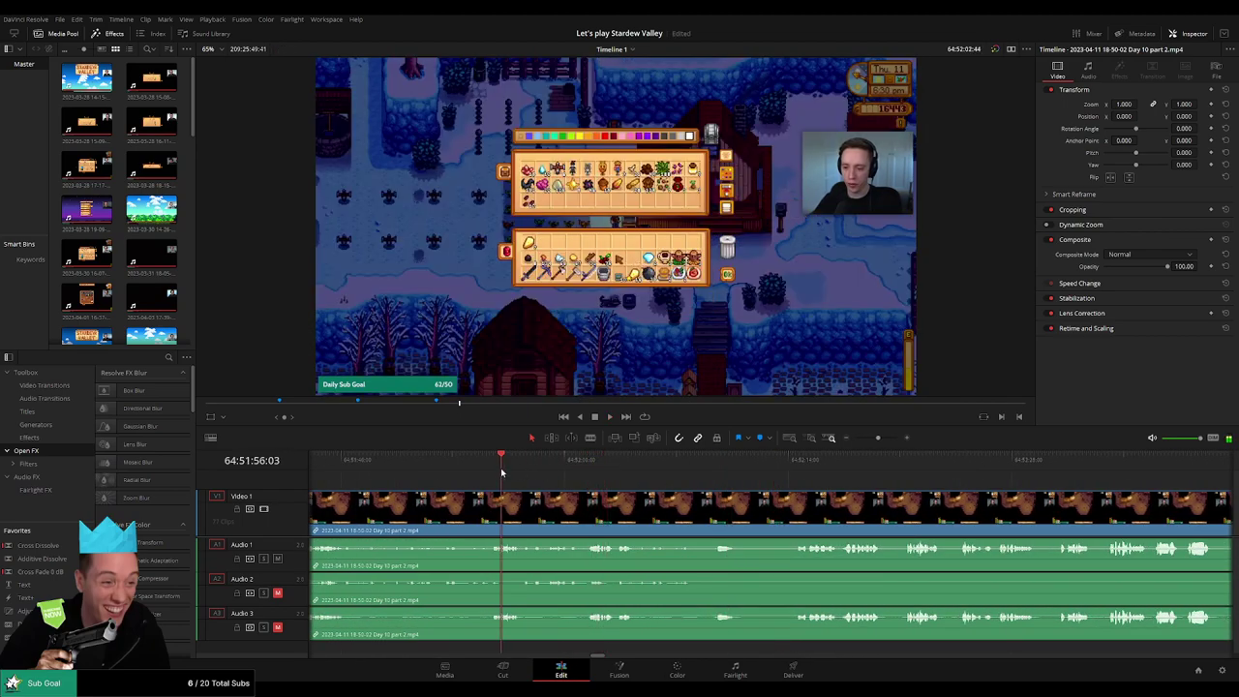
pyautogui.press('space')
pyautogui.click(795, 469)
pyautogui.scroll(2, 796, 469)
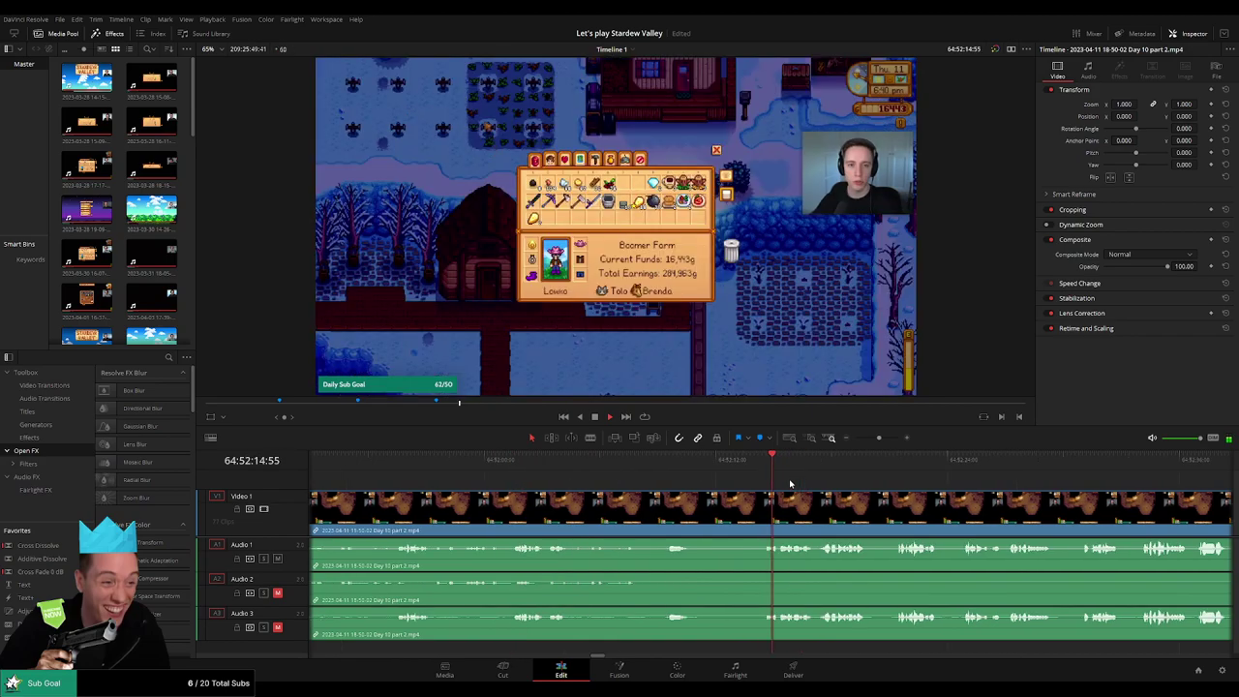
pyautogui.press('space')
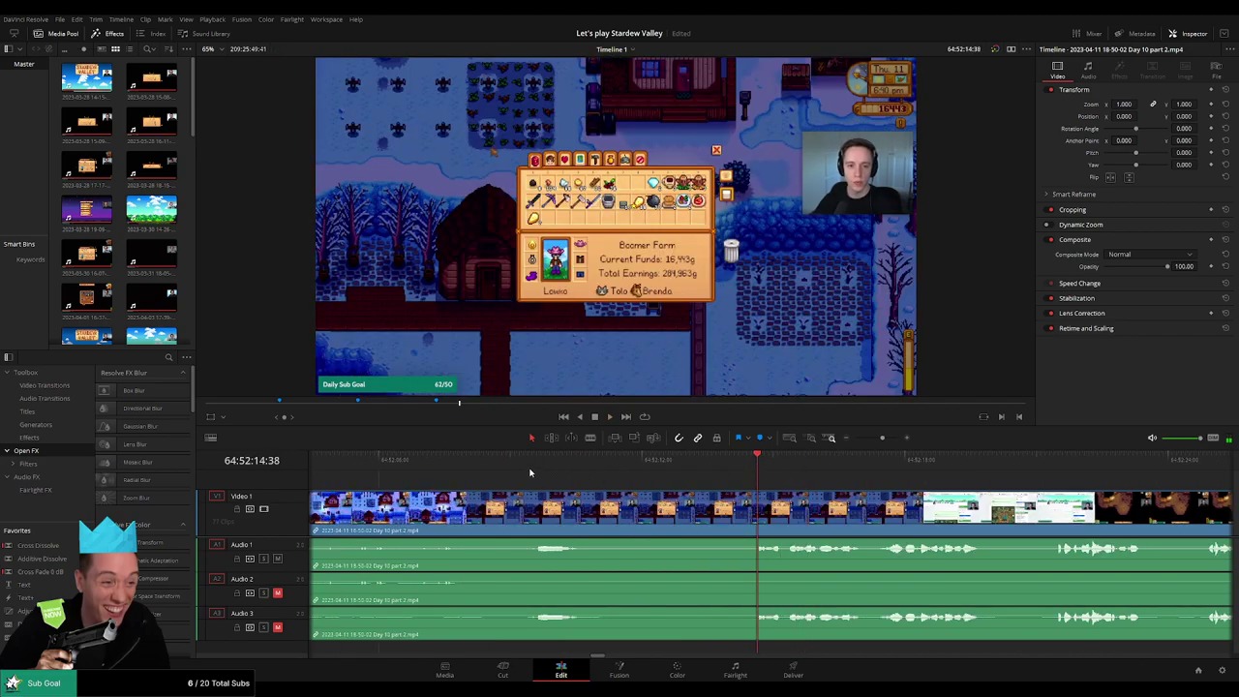
pyautogui.click(525, 472)
pyautogui.press('space')
pyautogui.hscroll(-3, 517, 474)
pyautogui.click(555, 467)
pyautogui.press('space')
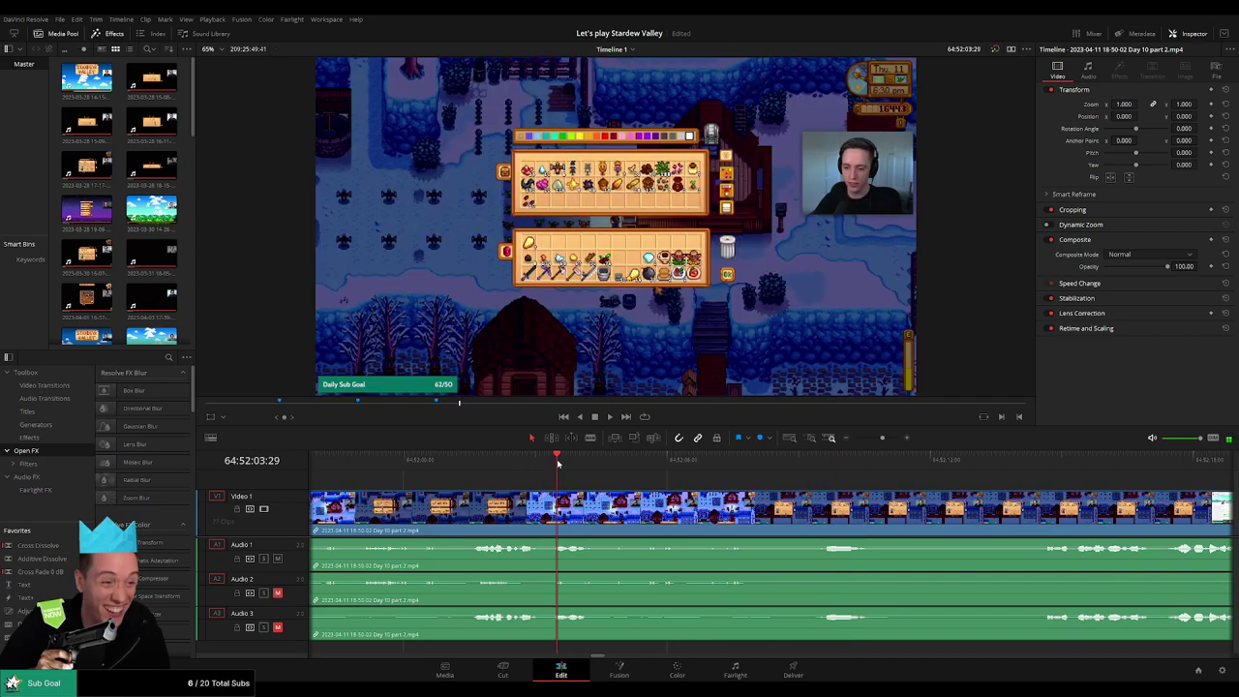
pyautogui.click(473, 465)
pyautogui.press('space')
pyautogui.hscroll(-2, 707, 499)
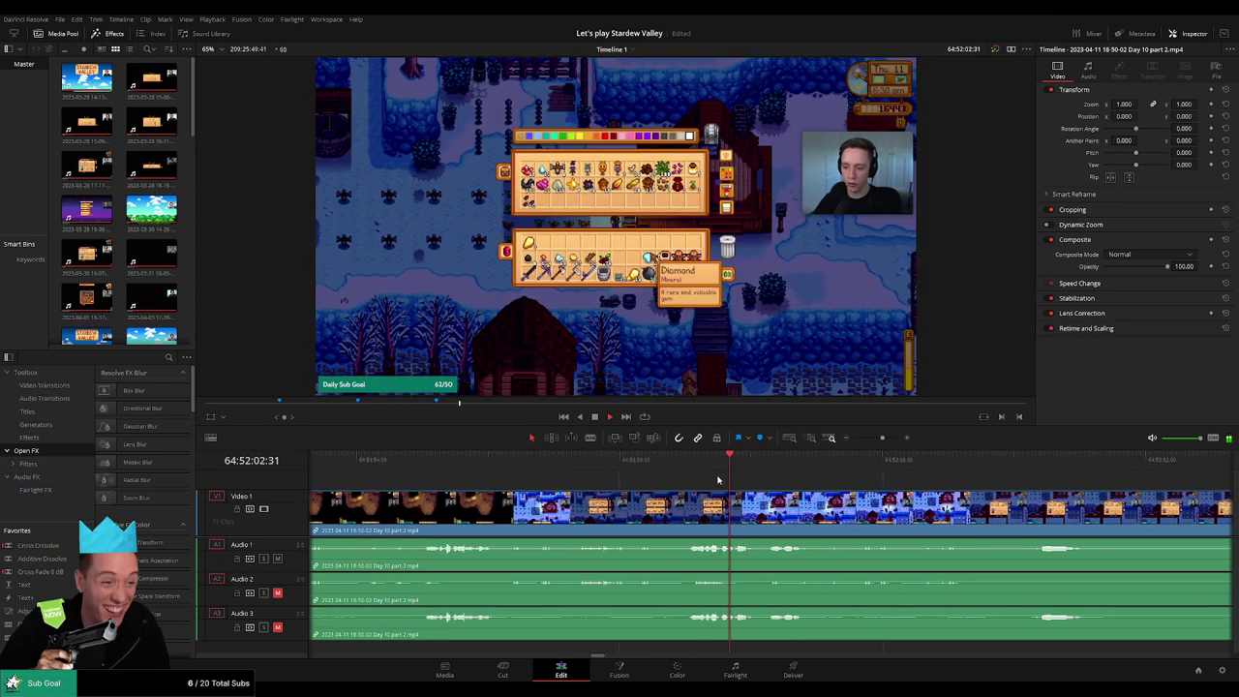
pyautogui.click(691, 470)
pyautogui.press('space')
pyautogui.moveTo(691, 470); pyautogui.dragTo(661, 469)
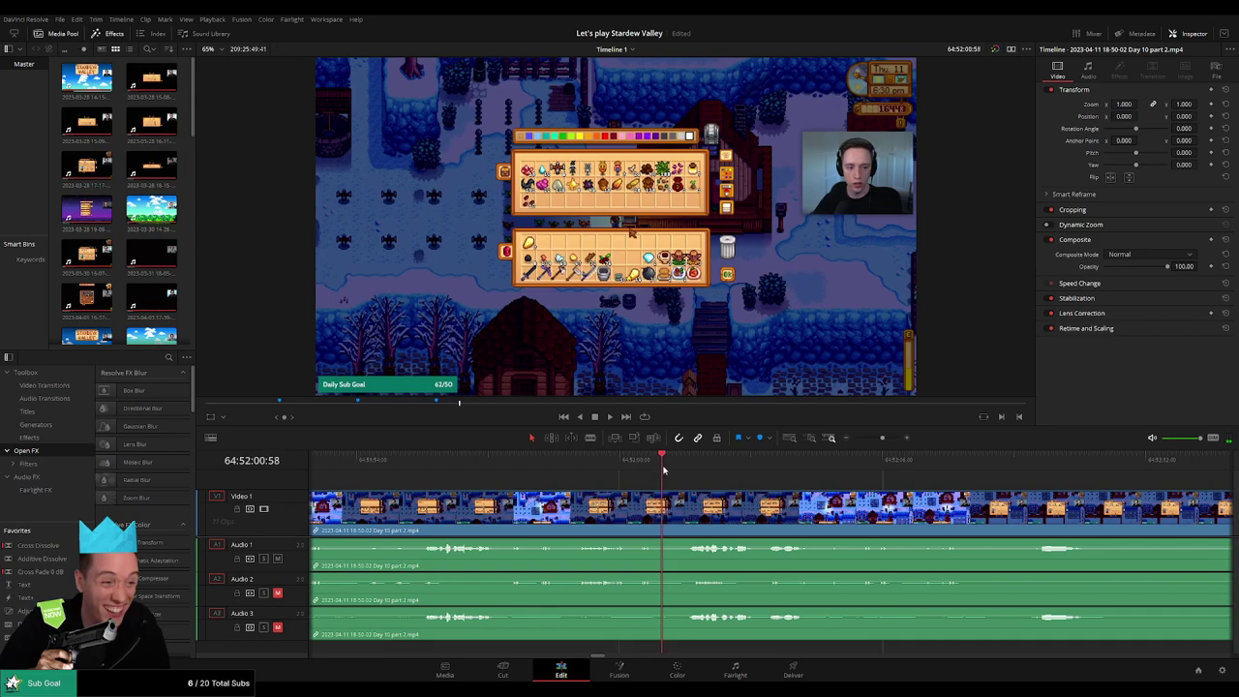
pyautogui.hotkey('ctrl', 'b')
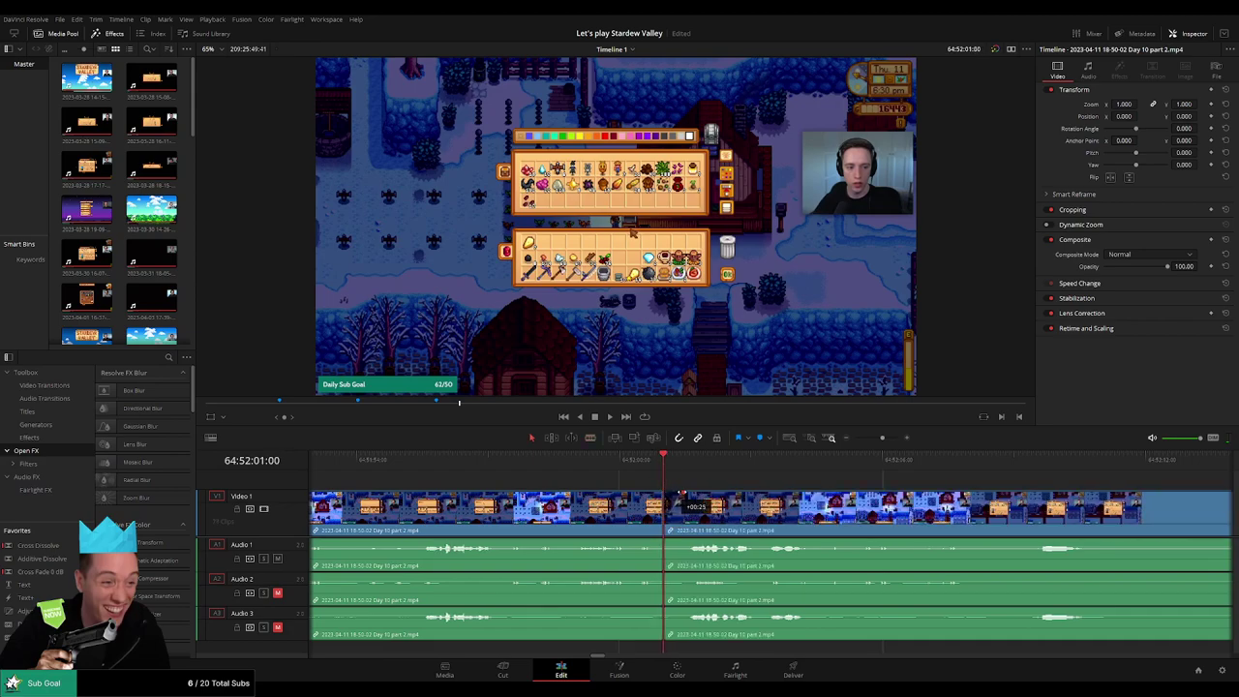
# - Add fade-outs and fade-ins of about one second around the 64:52:01:00 cut, on the video and all three audio tracks
pyautogui.moveTo(681, 495); pyautogui.dragTo(707, 493)
pyautogui.click(616, 461)
pyautogui.press('space')
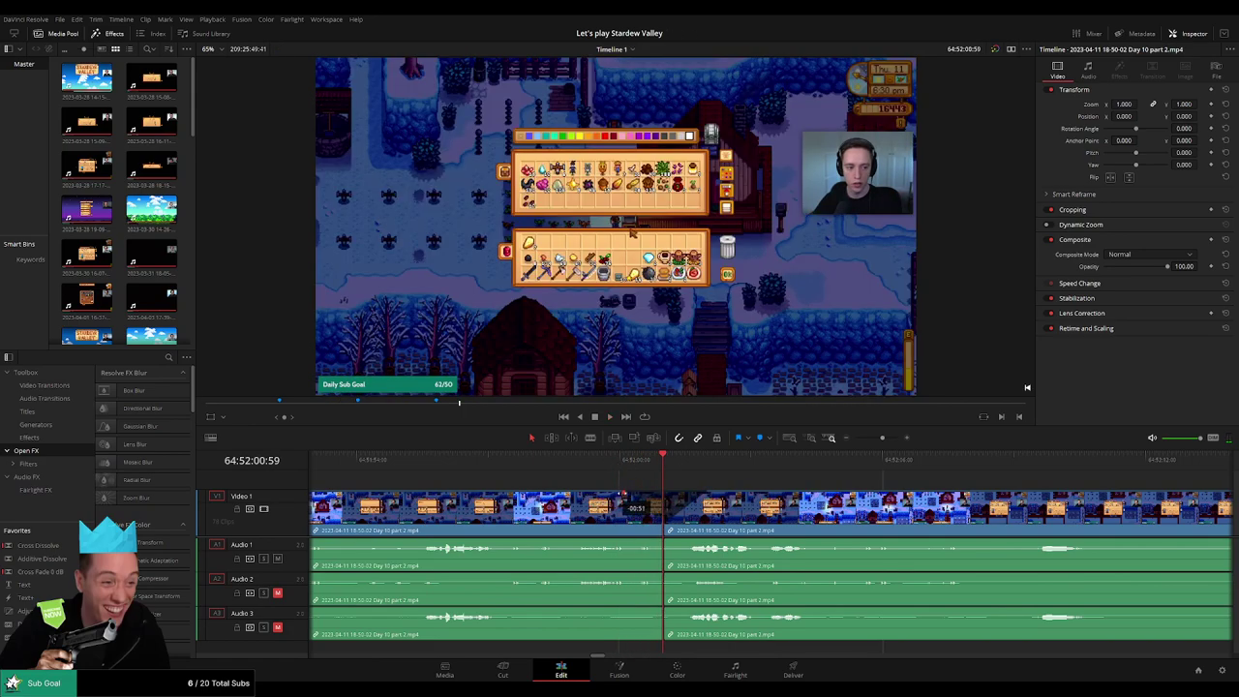
pyautogui.moveTo(619, 493); pyautogui.dragTo(617, 494)
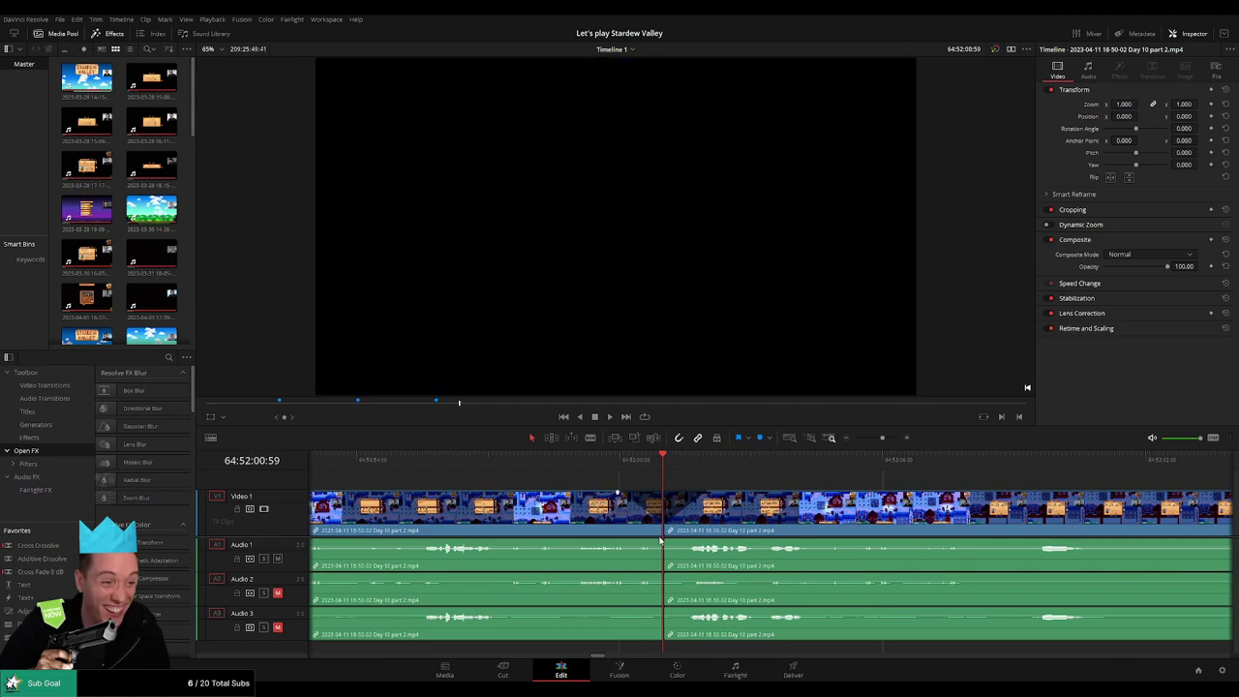
pyautogui.moveTo(647, 541); pyautogui.dragTo(628, 541)
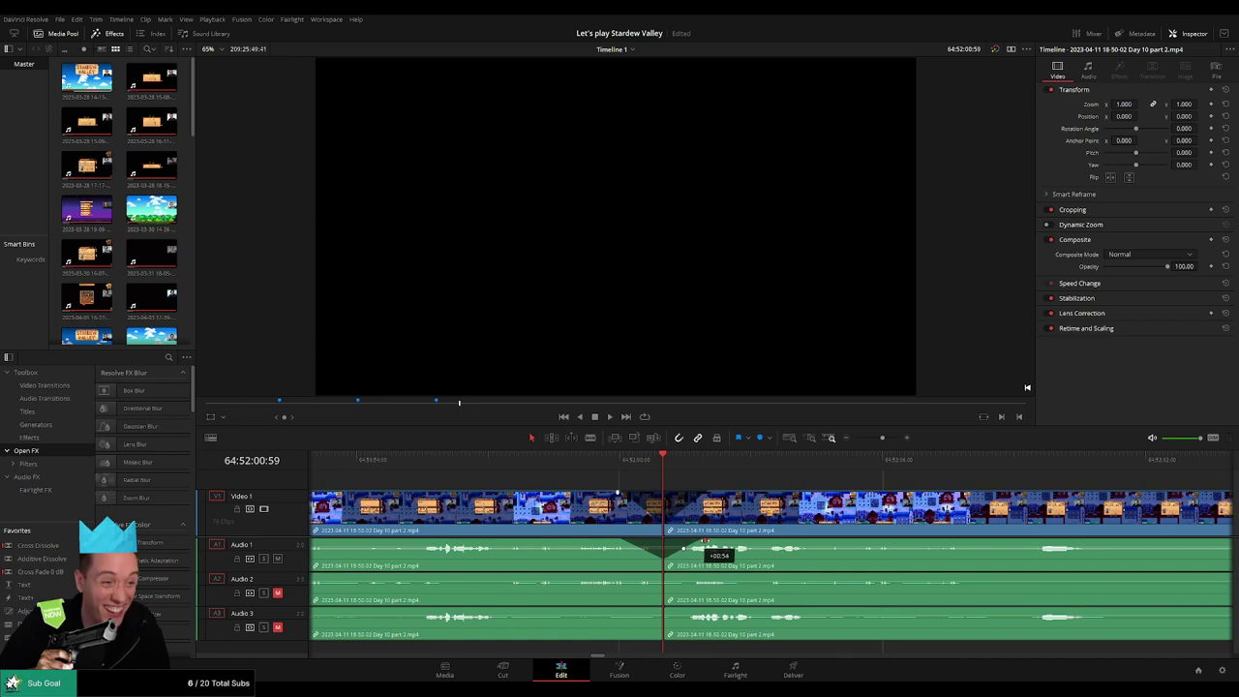
pyautogui.moveTo(663, 575); pyautogui.dragTo(631, 575)
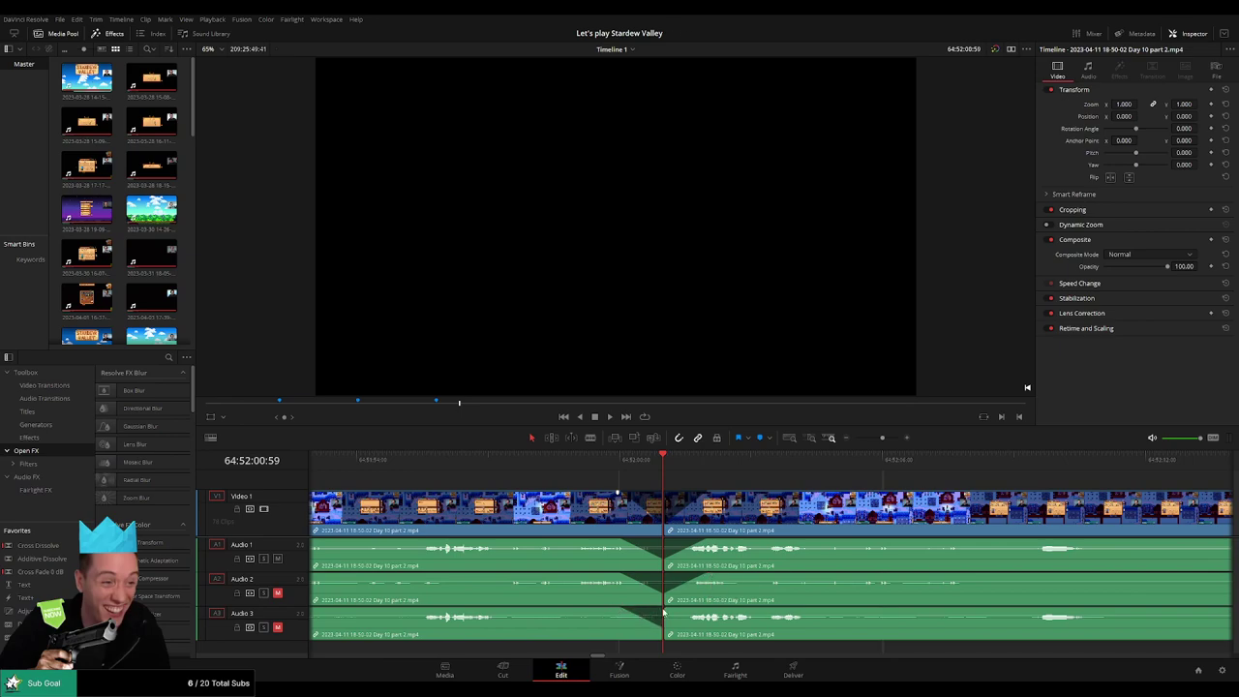
pyautogui.moveTo(663, 612); pyautogui.dragTo(711, 616)
pyautogui.press('space')
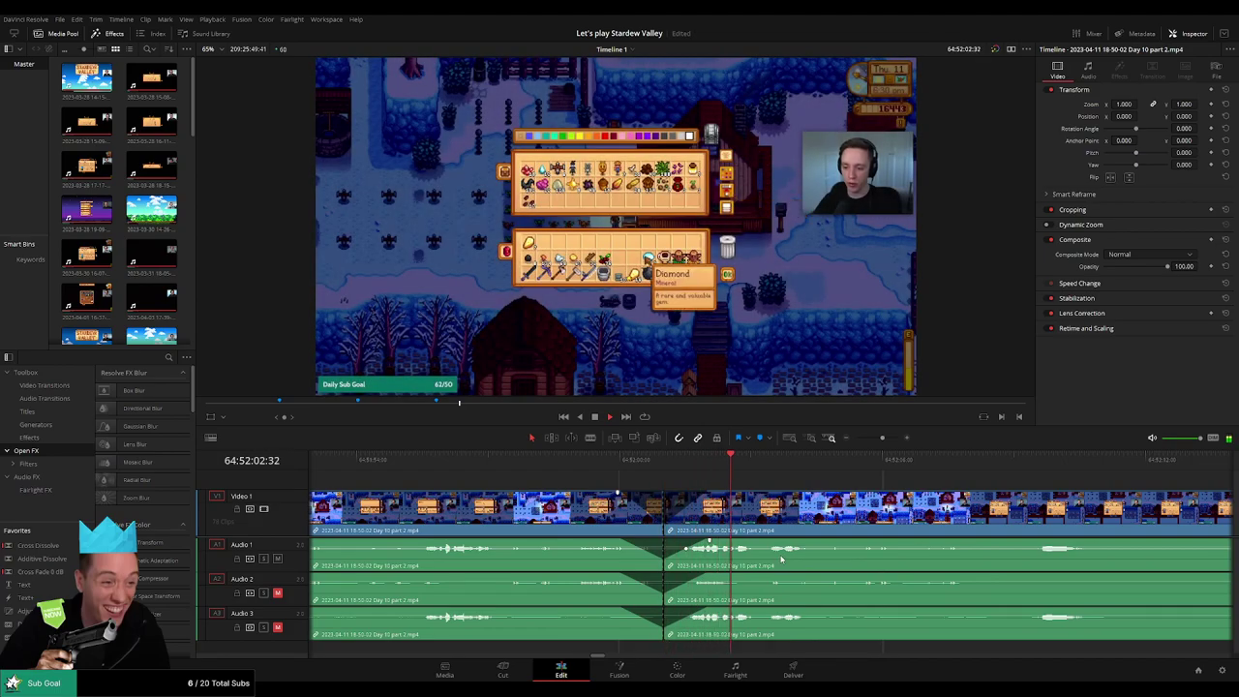
# - Move the remaining Day 10 part 2 piece well past the 64:52:01:00 cut, leaving a large gap after the episode
pyautogui.click(830, 438)
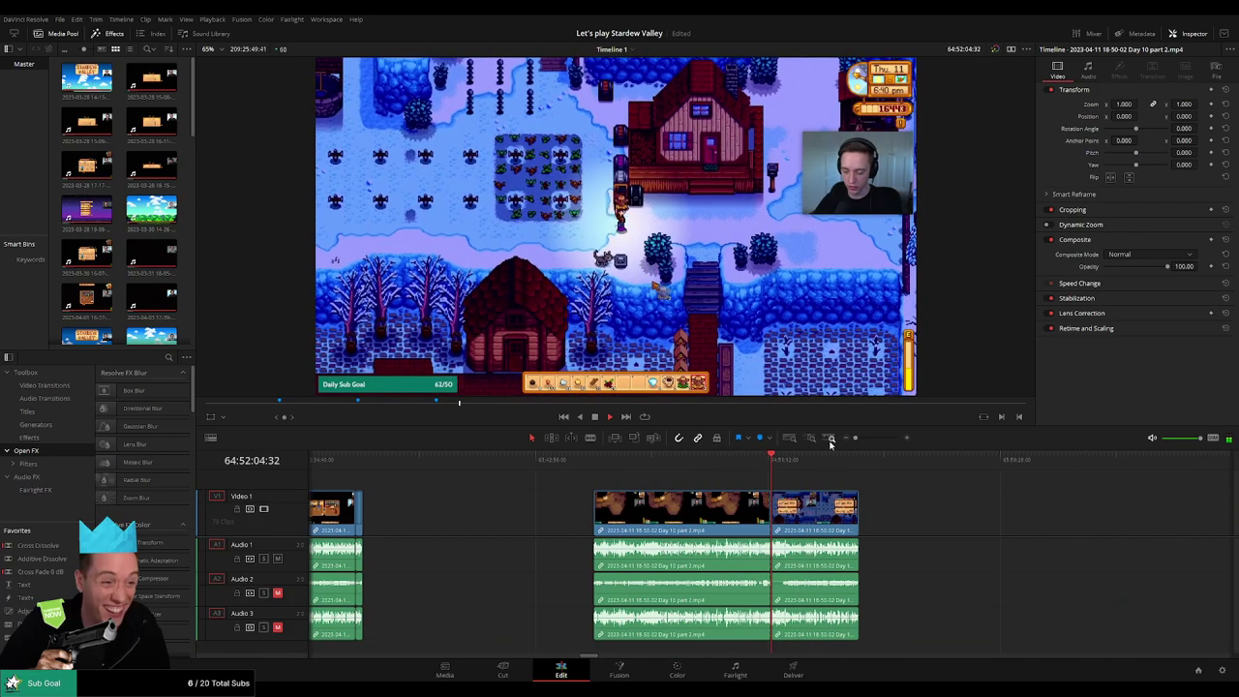
pyautogui.hscroll(3, 683, 484)
pyautogui.press('space')
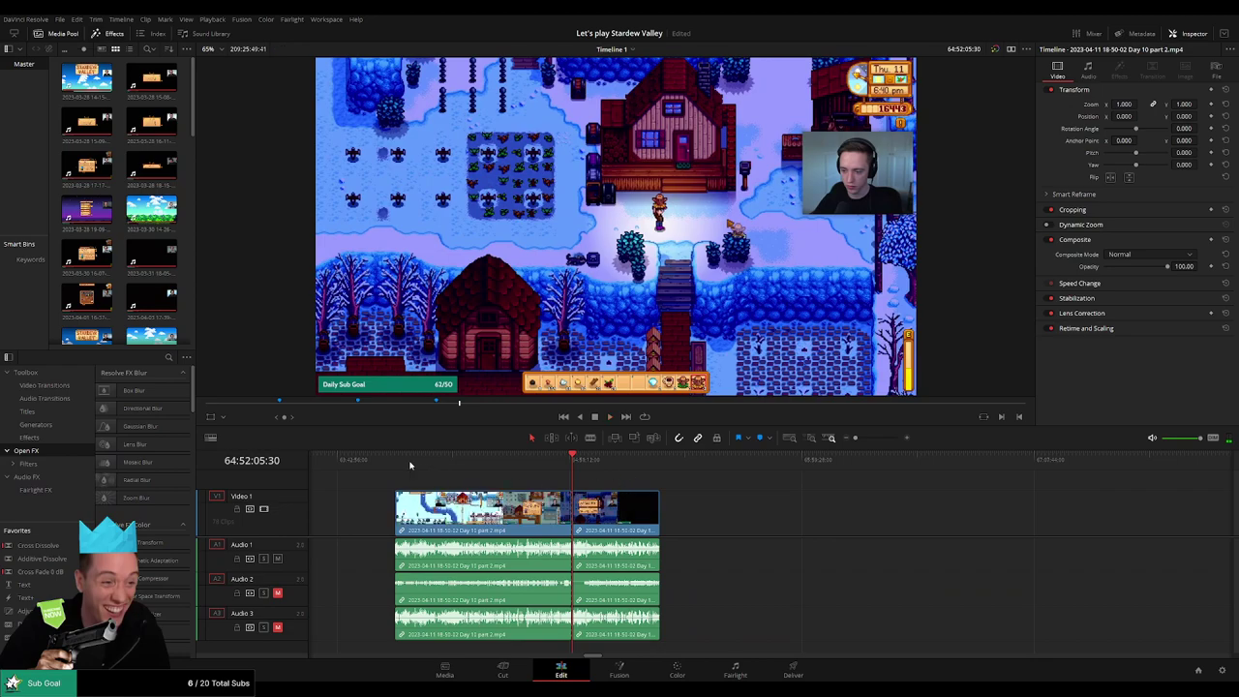
pyautogui.hscroll(6, 539, 490)
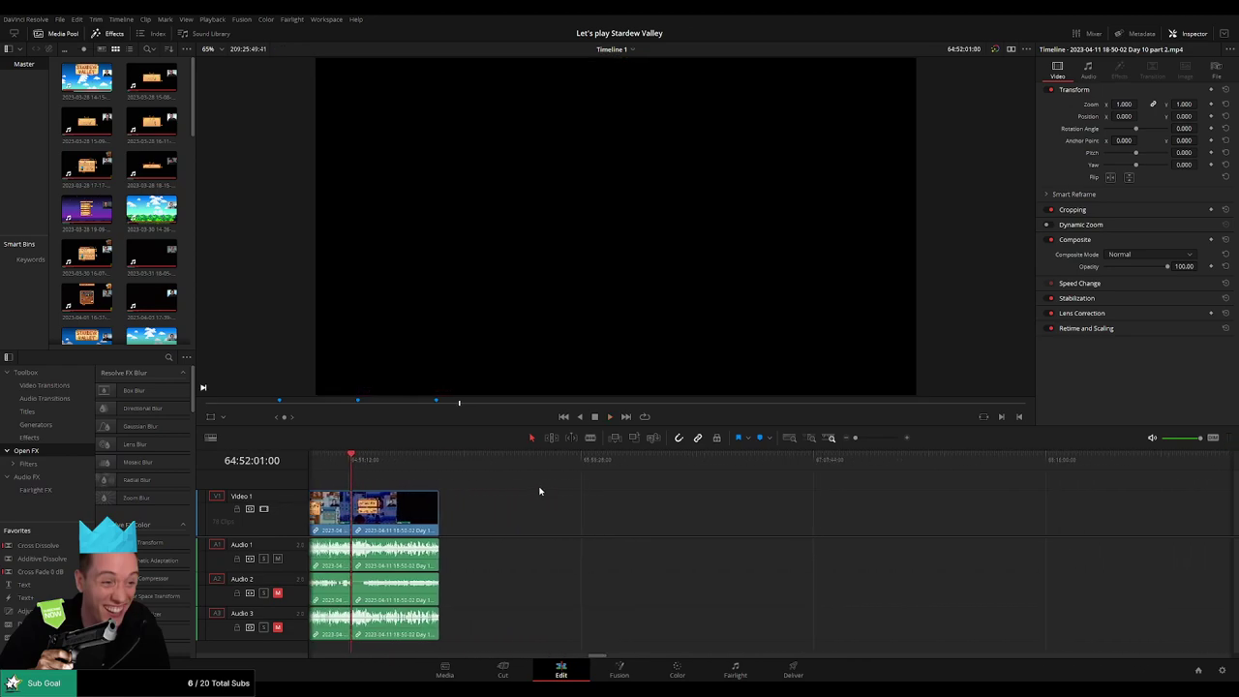
pyautogui.moveTo(391, 513); pyautogui.dragTo(778, 513)
pyautogui.click(481, 486)
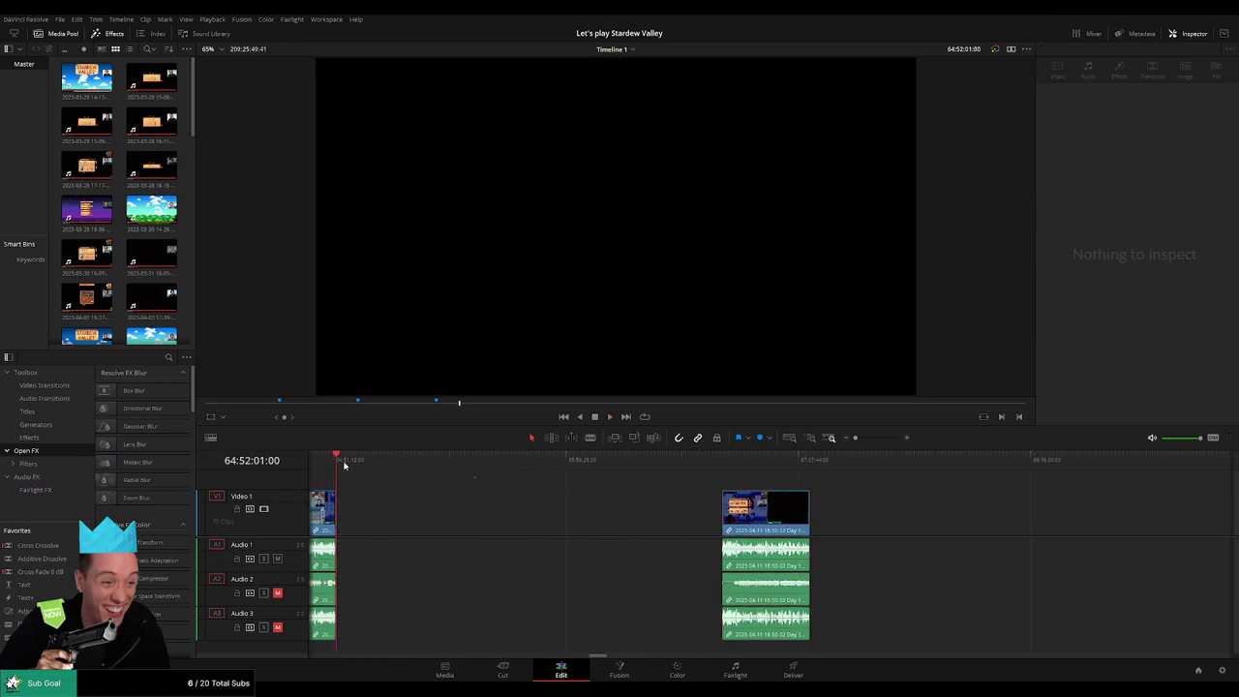
# - Place the remaining Day 10 part 2 piece so that it starts at 66:00:00:00
pyautogui.moveTo(354, 465); pyautogui.dragTo(568, 480)
pyautogui.scroll(5, 569, 480)
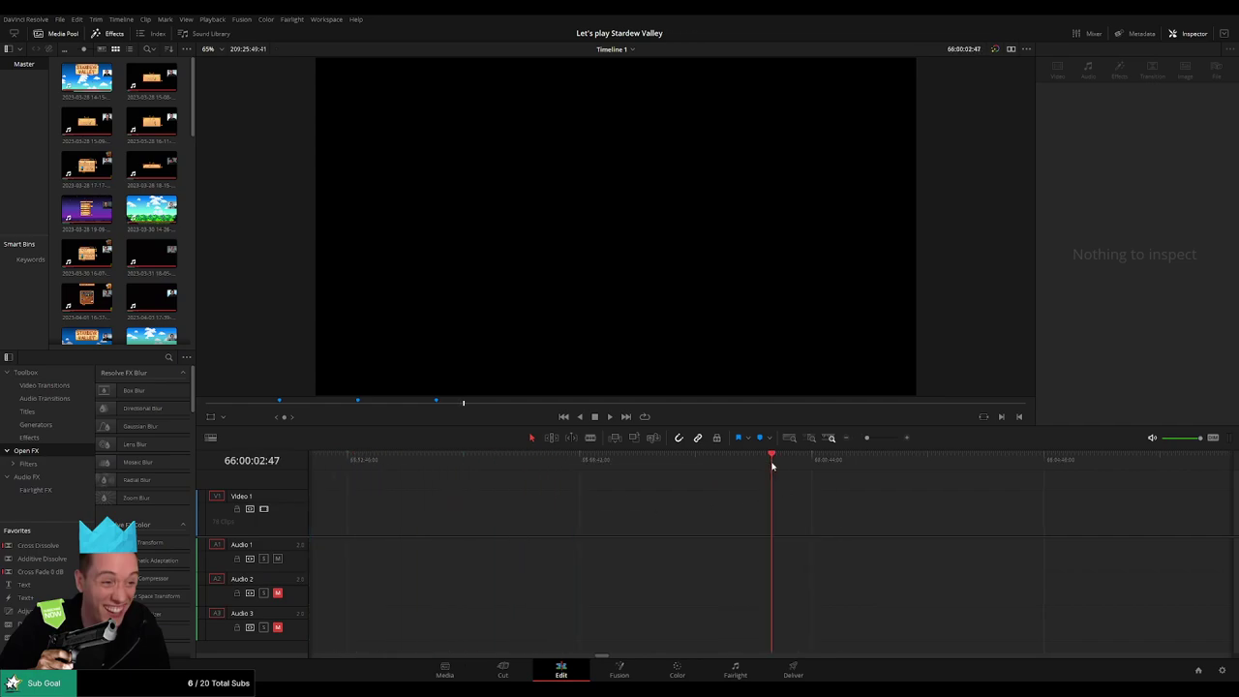
pyautogui.moveTo(771, 466); pyautogui.dragTo(768, 466)
pyautogui.moveTo(864, 442); pyautogui.dragTo(854, 442)
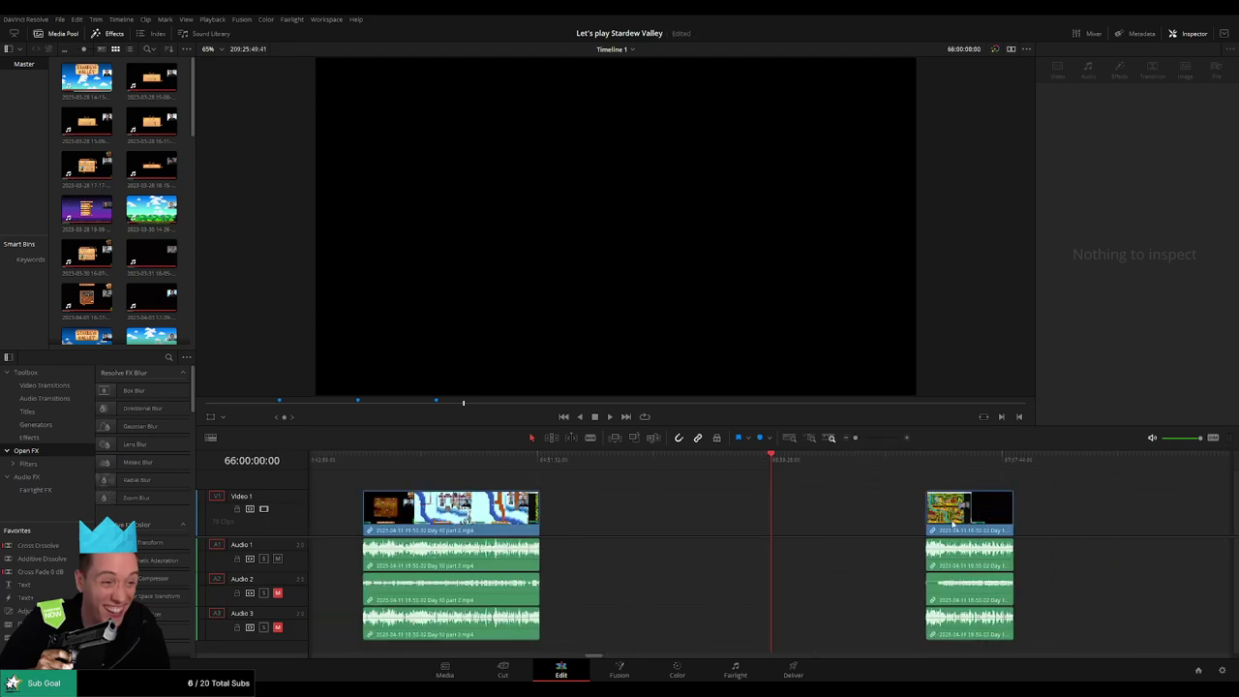
pyautogui.moveTo(971, 523); pyautogui.dragTo(901, 518)
# - Close the gap so the Day 11 clip joins the end of the Day 10 part 2 piece, and add transitions at the join
pyautogui.click(581, 513)
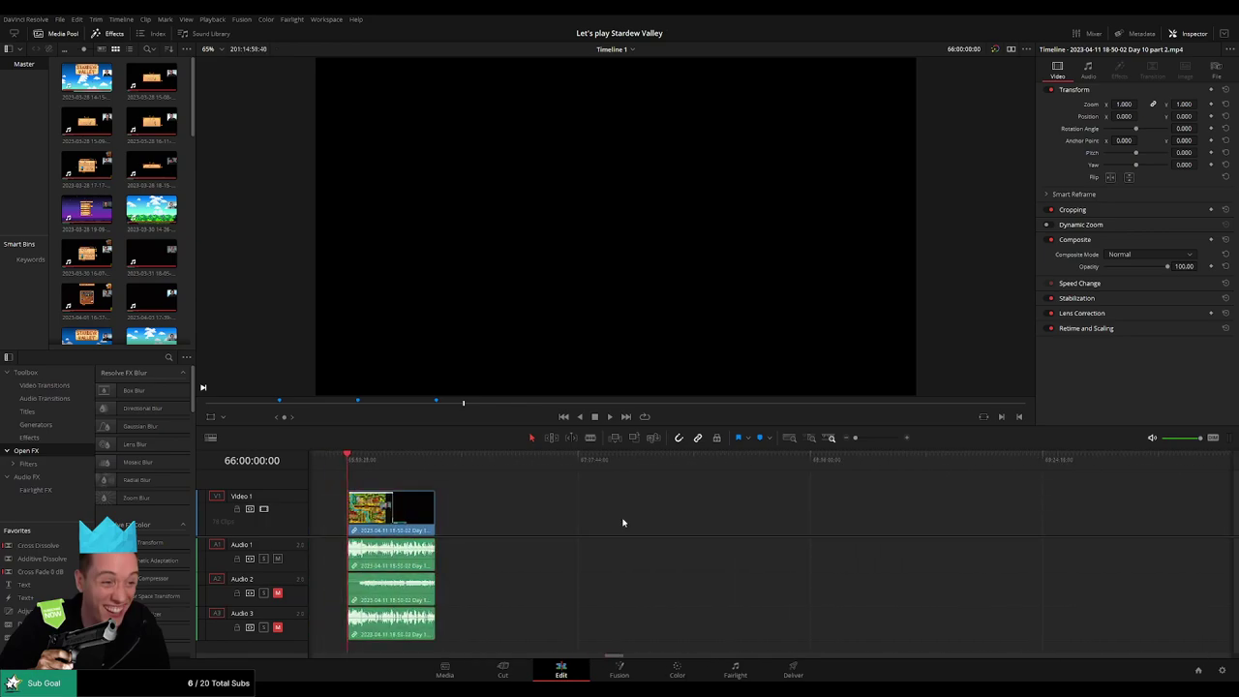
pyautogui.press('Delete')
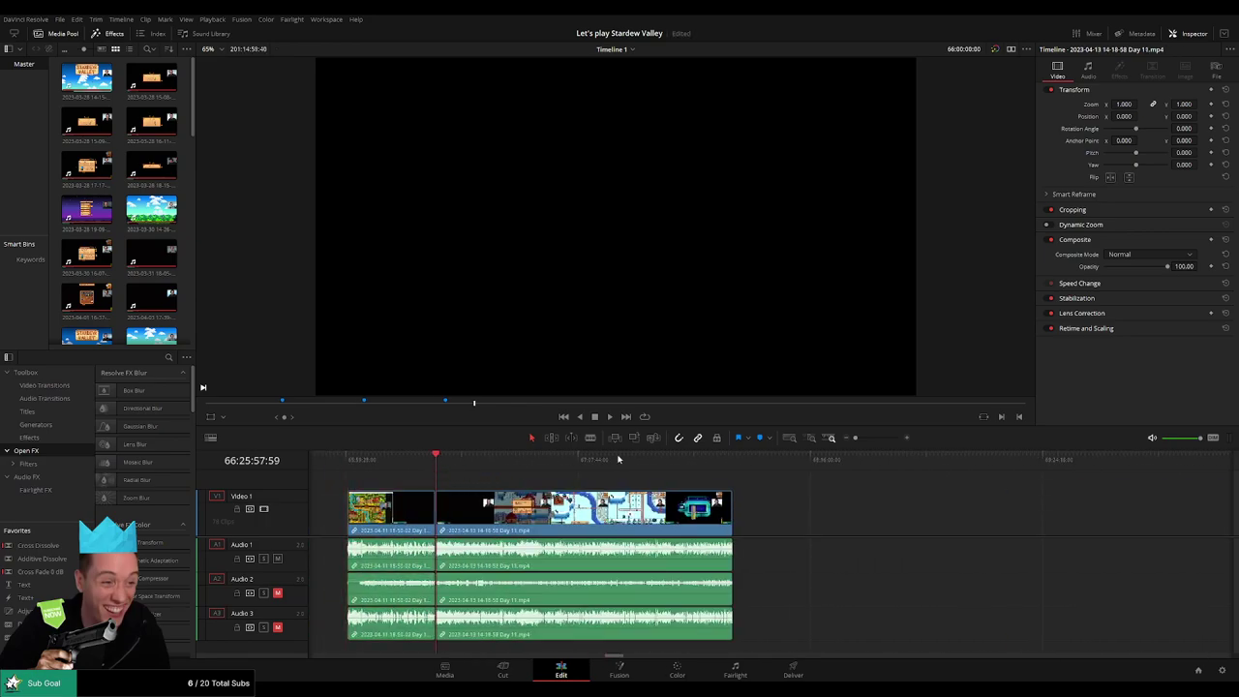
pyautogui.moveTo(852, 439); pyautogui.dragTo(871, 438)
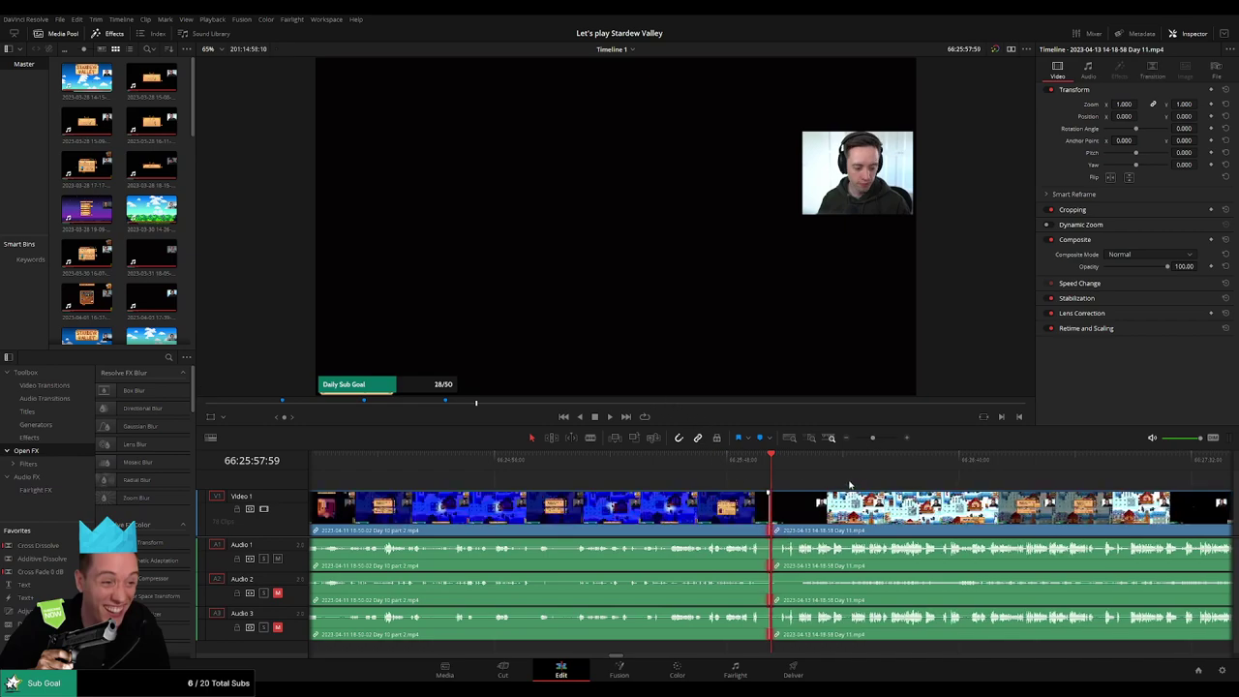
# - Examine the Day 11 footage around 66:52:00:00, about 52 minutes into the episode, for a quiet moment to end on
pyautogui.moveTo(871, 438); pyautogui.dragTo(852, 440)
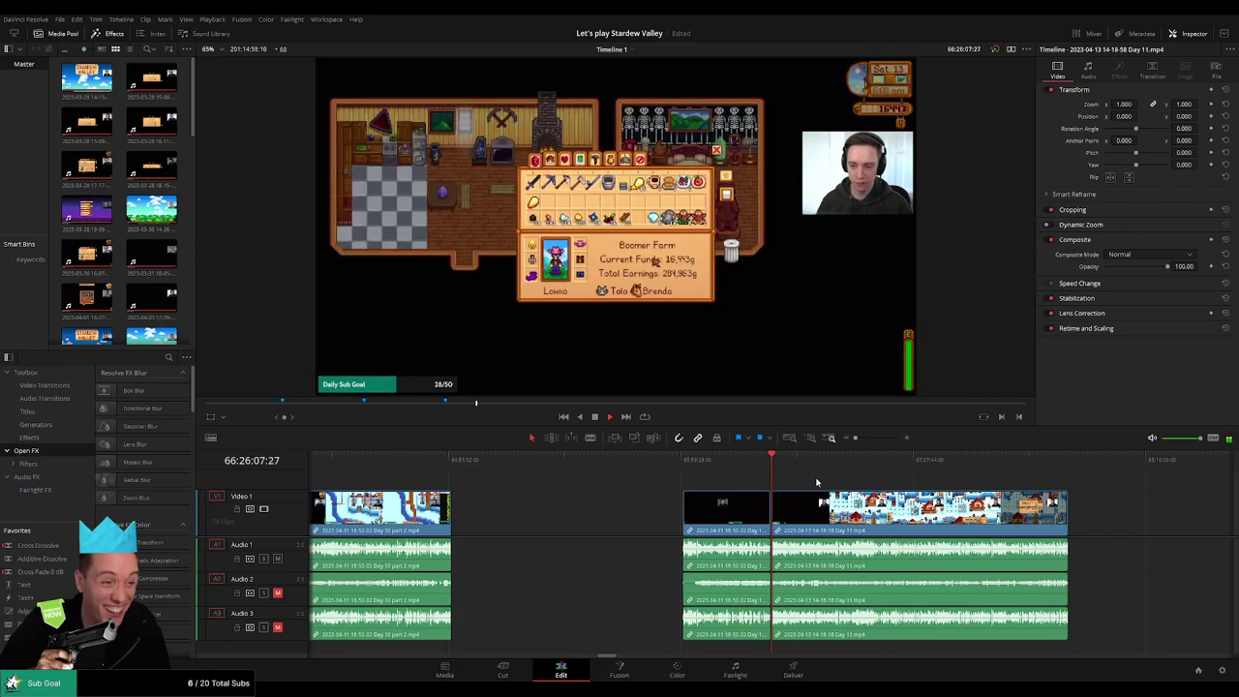
pyautogui.moveTo(826, 484); pyautogui.dragTo(655, 466)
pyautogui.scroll(5, 662, 467)
pyautogui.click(790, 465)
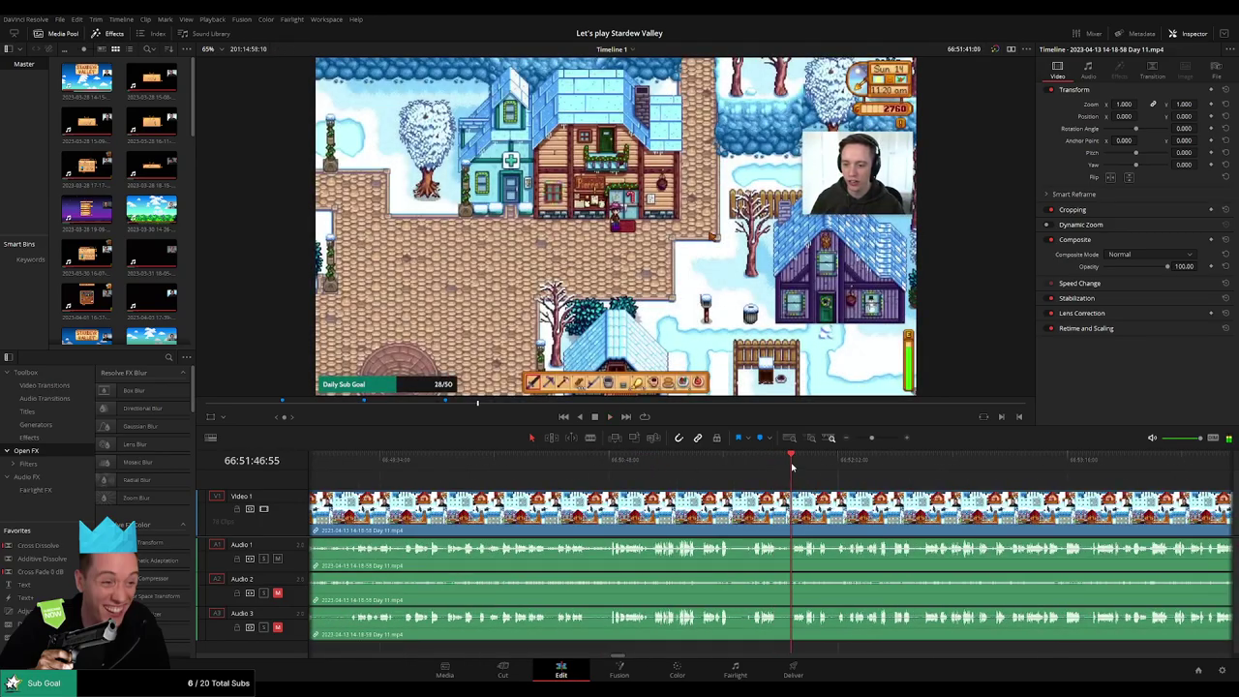
pyautogui.scroll(-1, 816, 486)
pyautogui.scroll(-3, 815, 486)
pyautogui.click(791, 467)
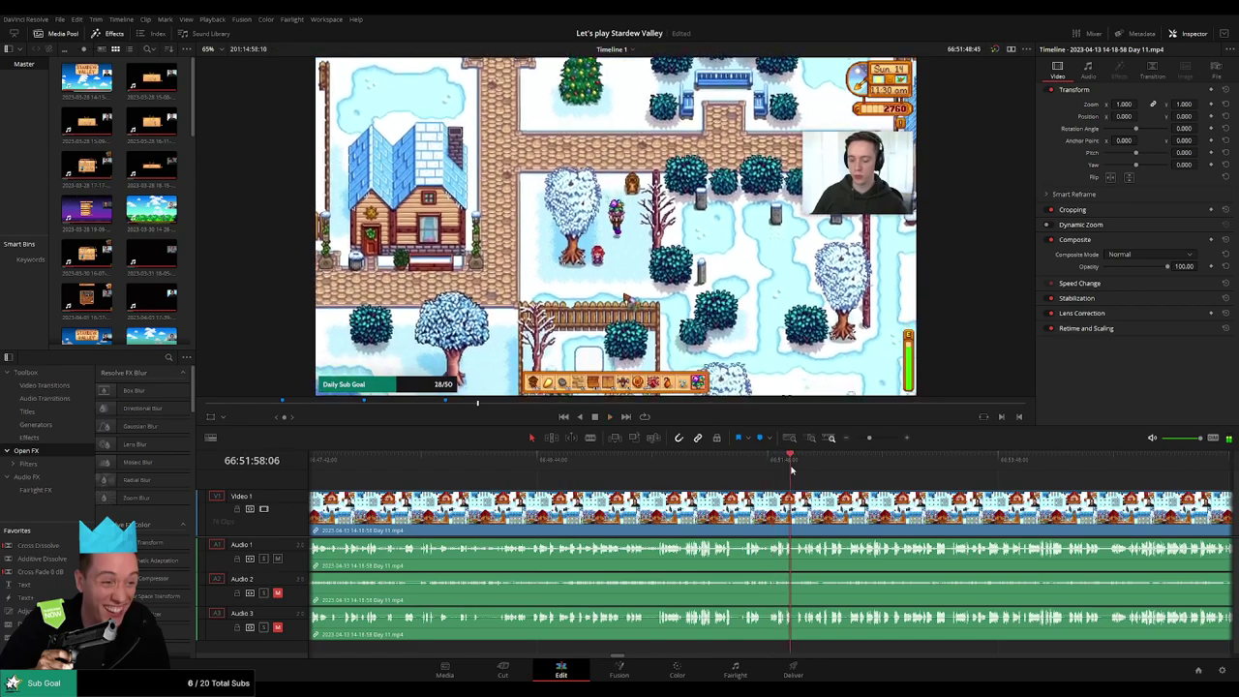
pyautogui.scroll(2, 844, 450)
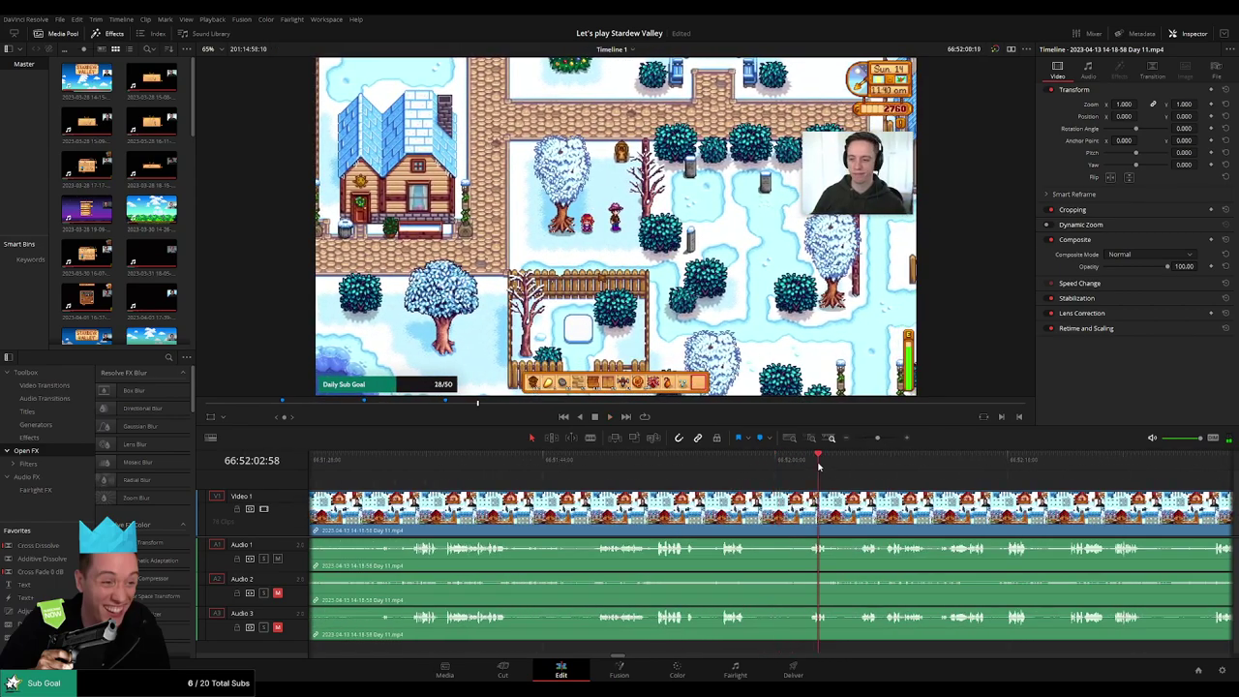
pyautogui.scroll(-3, 832, 474)
pyautogui.click(576, 464)
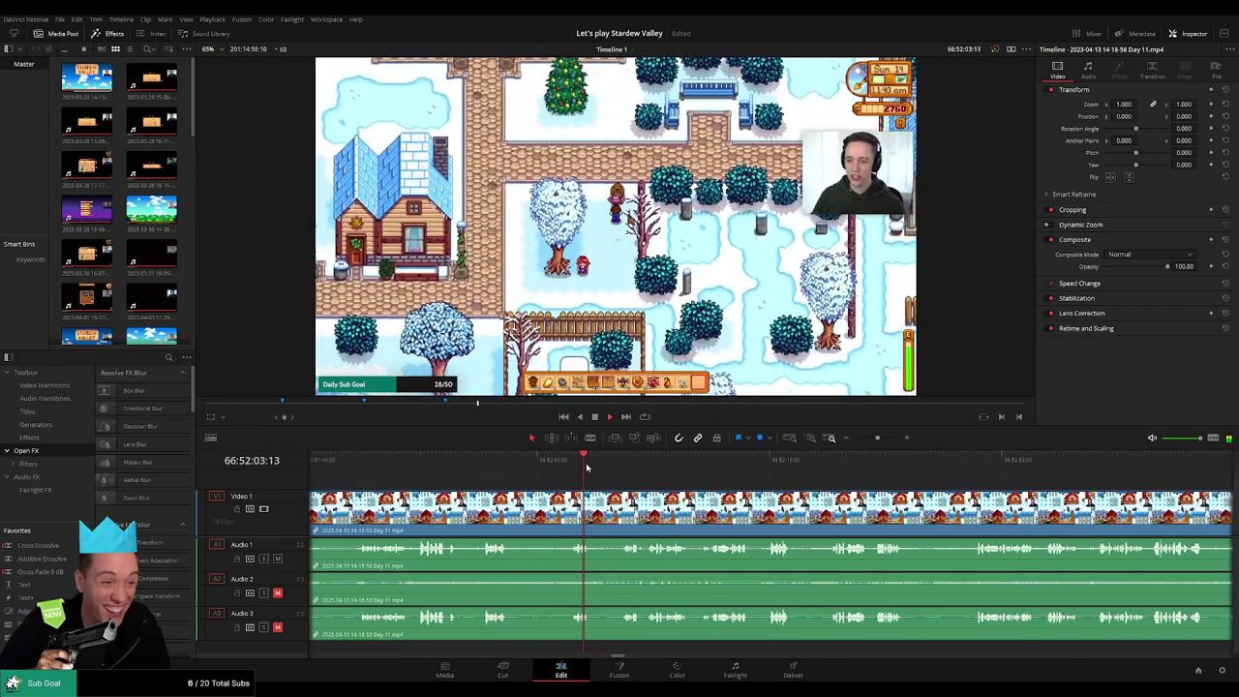
pyautogui.click(619, 467)
pyautogui.scroll(3, 629, 485)
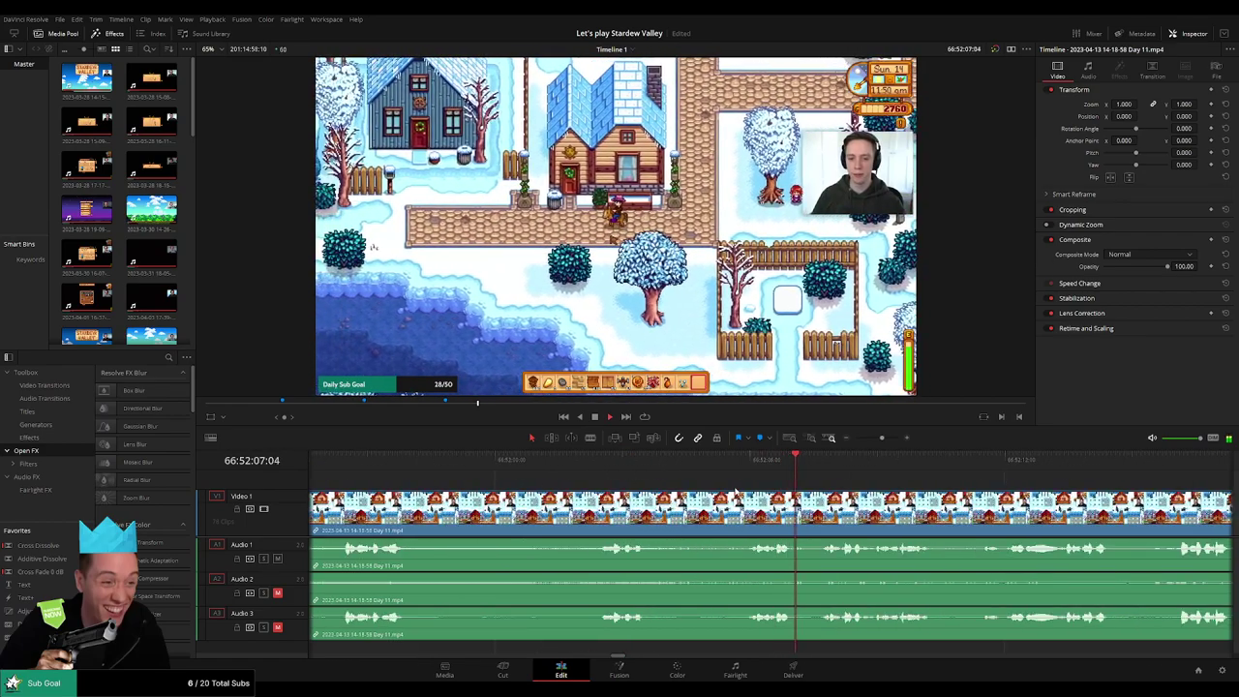
pyautogui.click(605, 468)
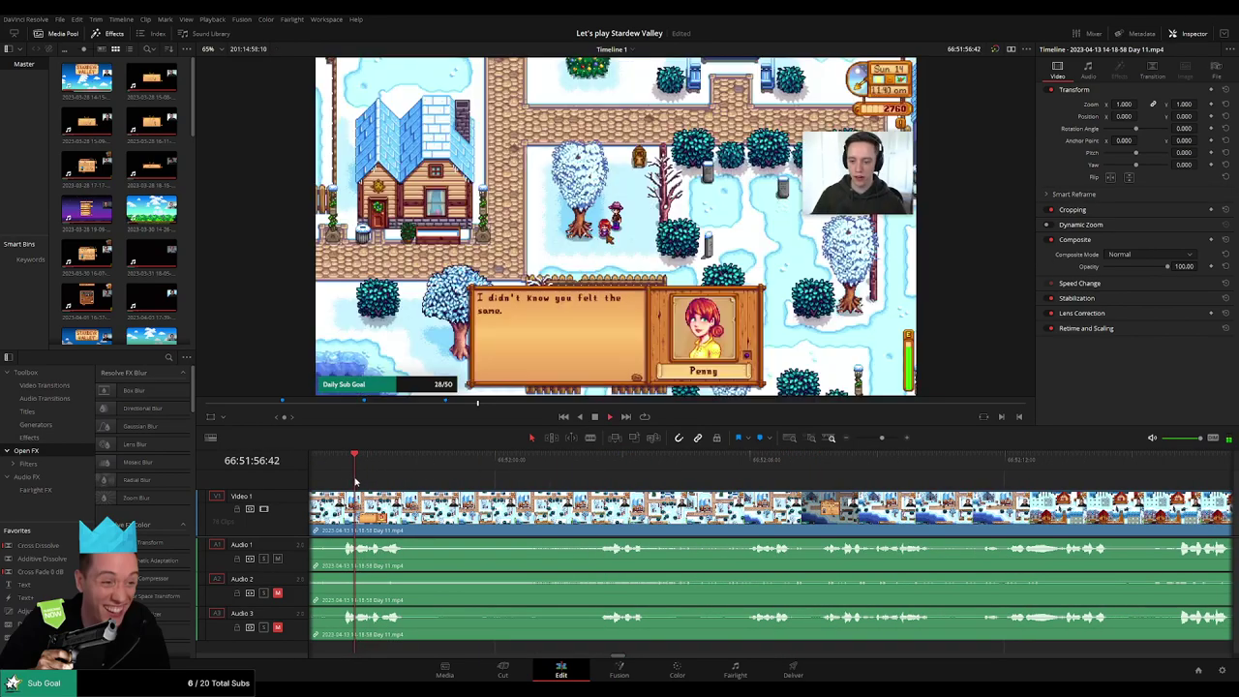
pyautogui.click(600, 469)
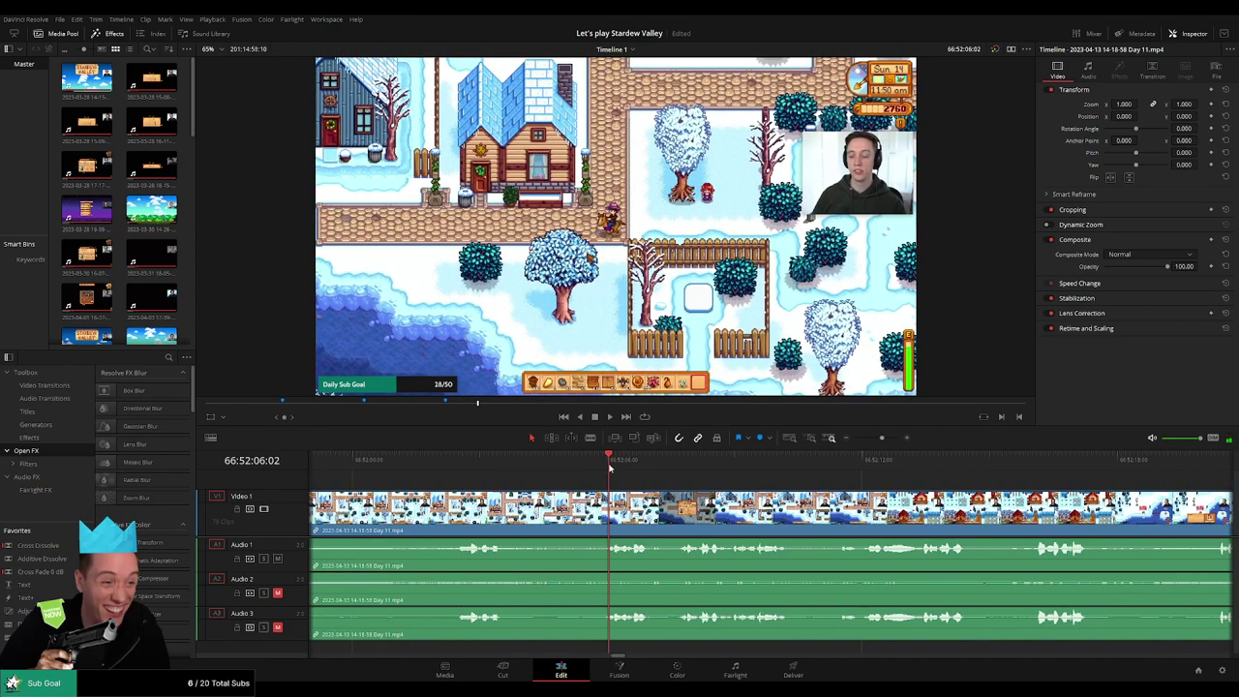
# - Split the Day 11 clip at 66:52:05:00 and add fades of about one second around the cut, on the video and all three audio tracks
pyautogui.moveTo(609, 468); pyautogui.dragTo(520, 540)
pyautogui.hotkey('ctrl', 'b')
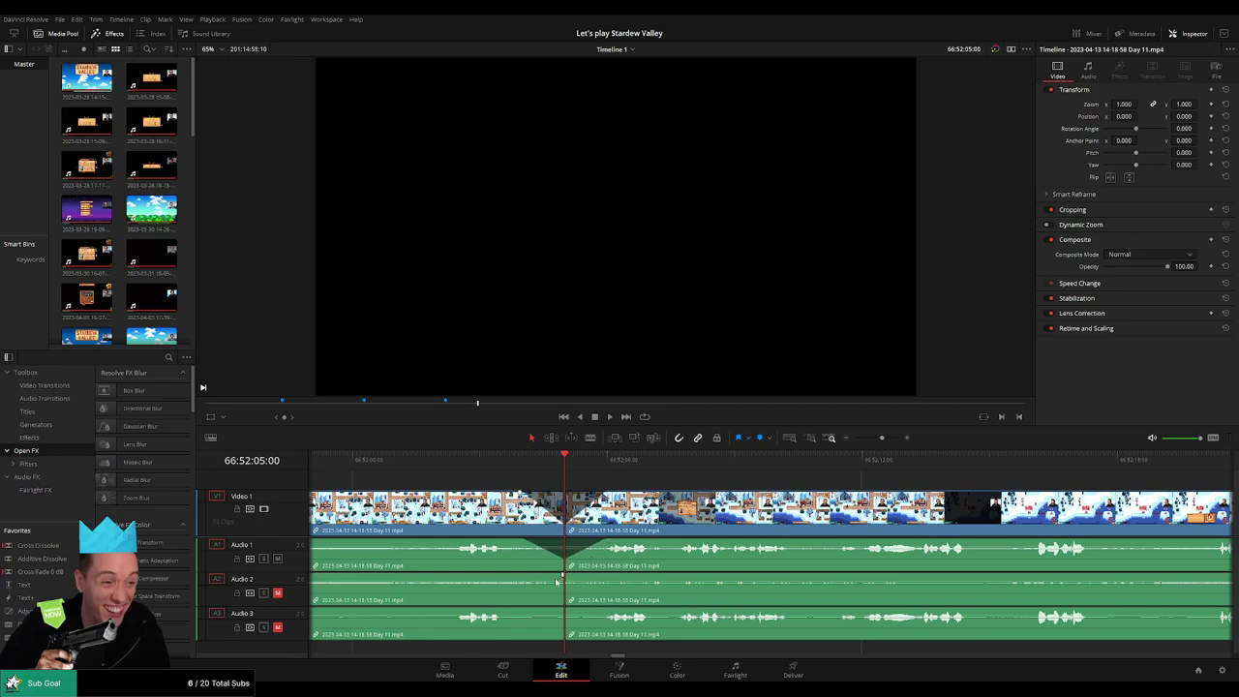
pyautogui.moveTo(560, 575); pyautogui.dragTo(524, 610)
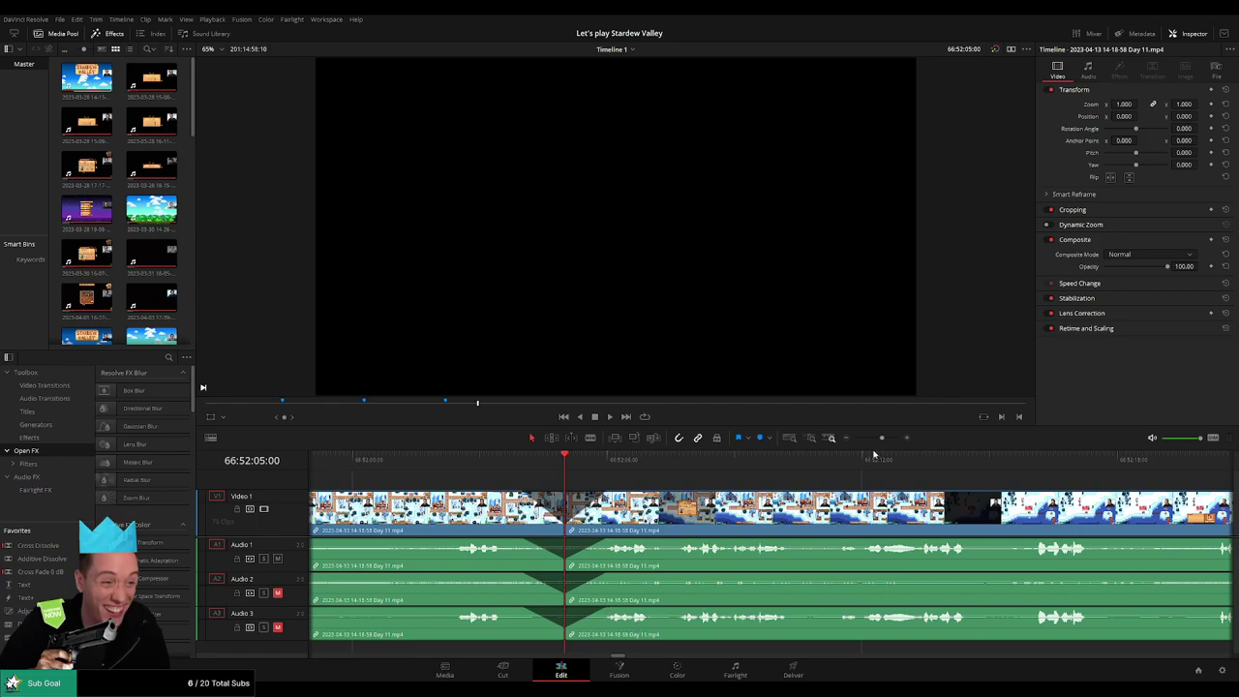
# - Move the remaining Day 11 piece well past the 66:52:05:00 cut, leaving a large gap after the episode
pyautogui.moveTo(880, 437); pyautogui.dragTo(847, 443)
pyautogui.moveTo(897, 487); pyautogui.dragTo(665, 485)
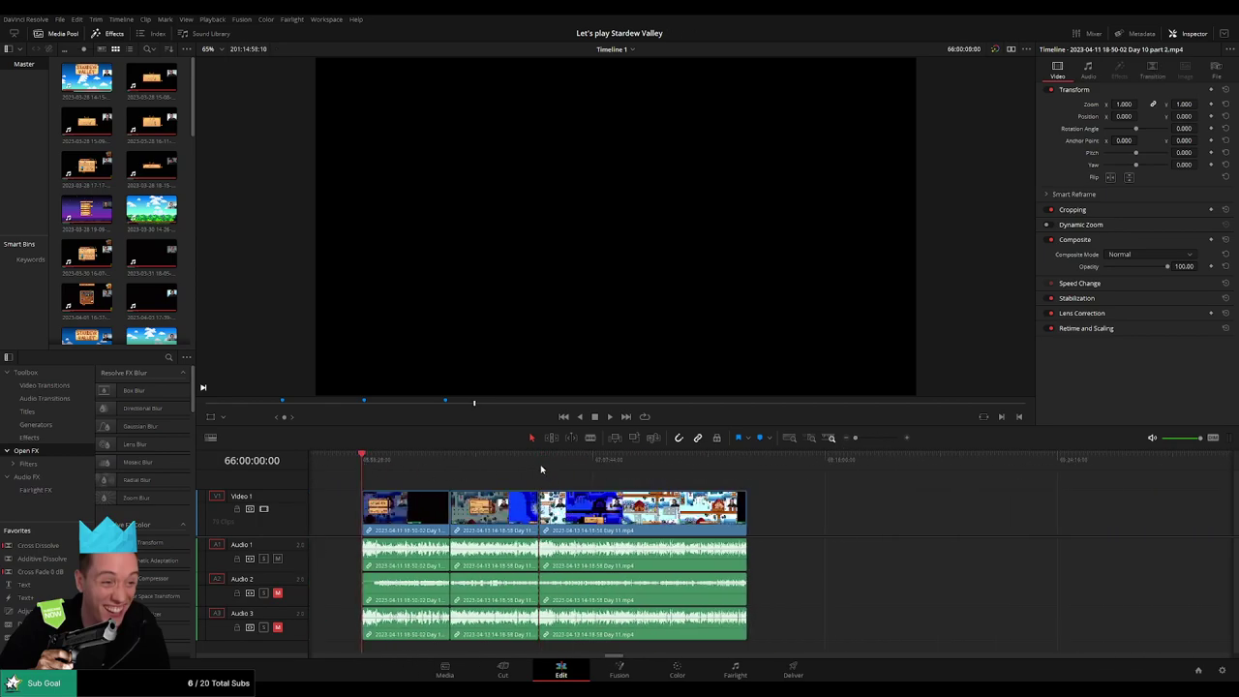
pyautogui.hscroll(2, 392, 463)
pyautogui.hscroll(5, 464, 507)
pyautogui.moveTo(464, 508); pyautogui.dragTo(833, 508)
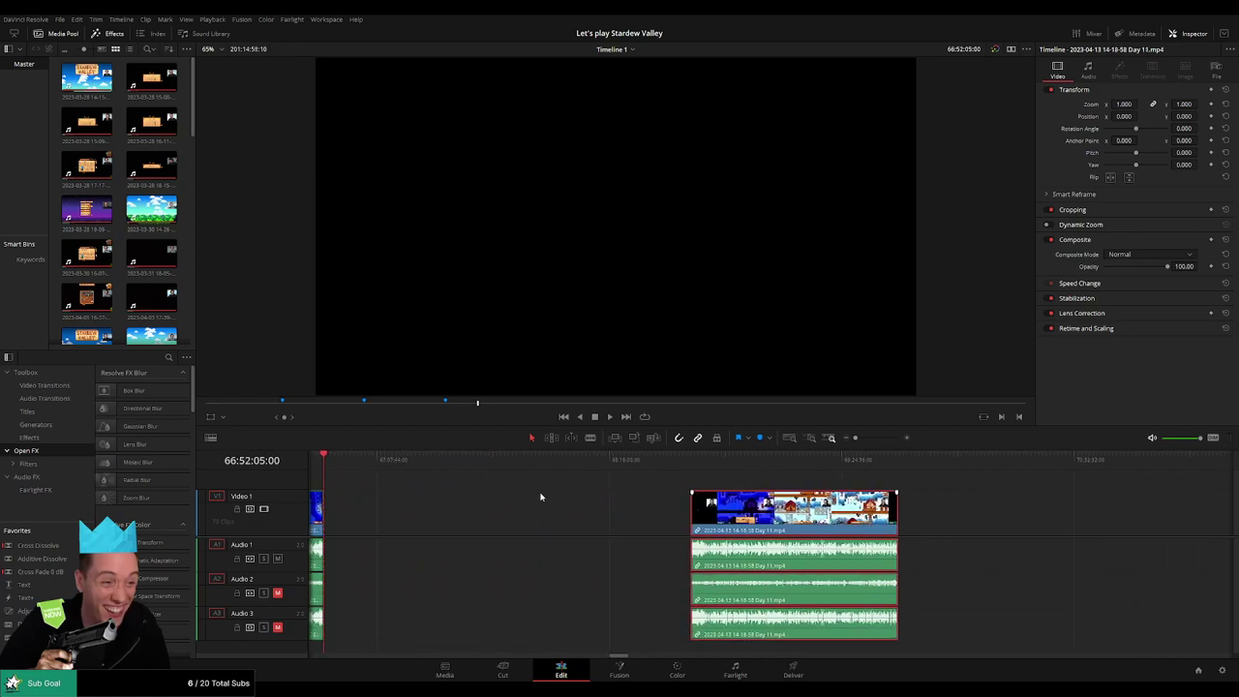
# - Place the remaining Day 11 piece so that it starts at 68:00:00:00 and play its beginning
pyautogui.click(532, 499)
pyautogui.hscroll(-5, 641, 506)
pyautogui.press('Delete')
pyautogui.moveTo(493, 470); pyautogui.dragTo(773, 465)
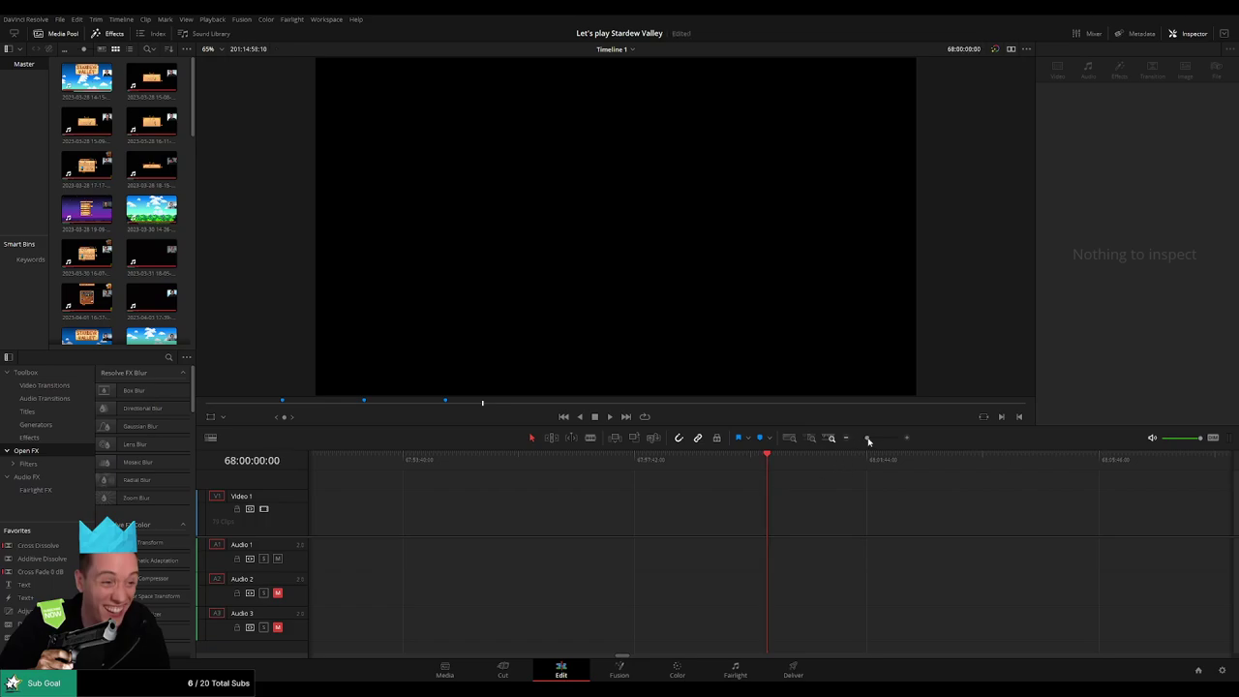
pyautogui.moveTo(866, 438); pyautogui.dragTo(842, 438)
pyautogui.moveTo(693, 507); pyautogui.dragTo(570, 504)
pyautogui.click(569, 481)
pyautogui.press('space')
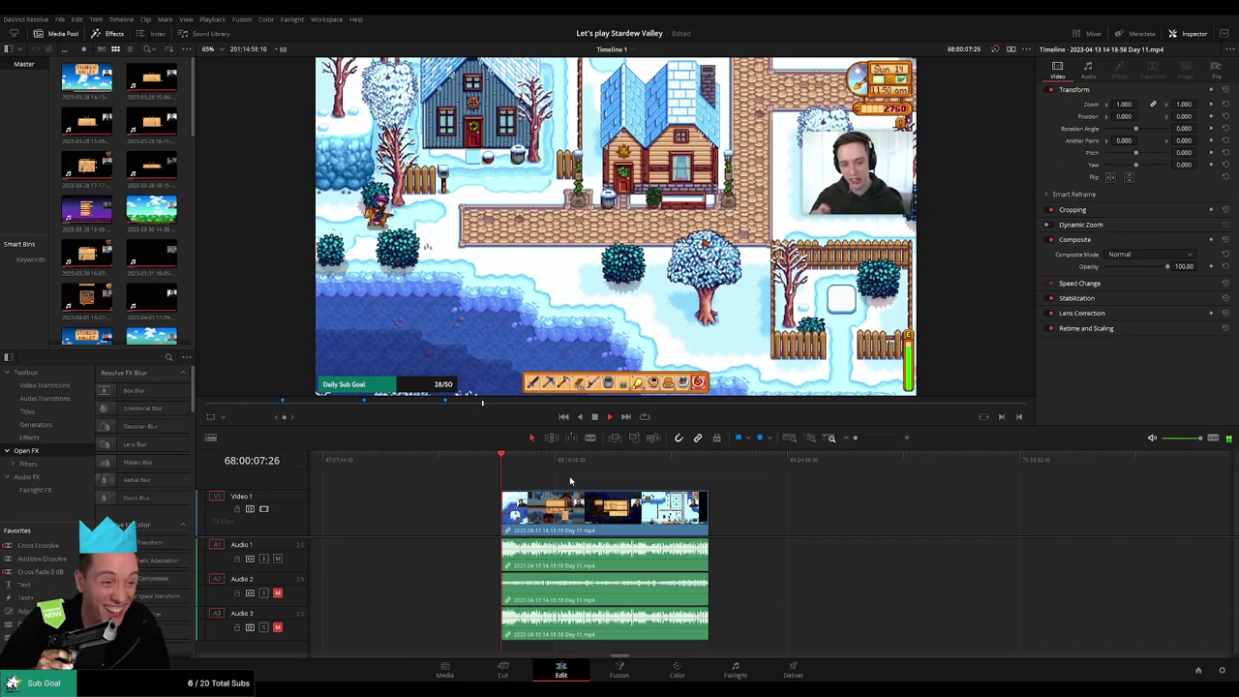
# - Find a quiet moment about 52 minutes into this episode and split the Day 11 clip at 68:52:00:00
pyautogui.hscroll(3, 514, 481)
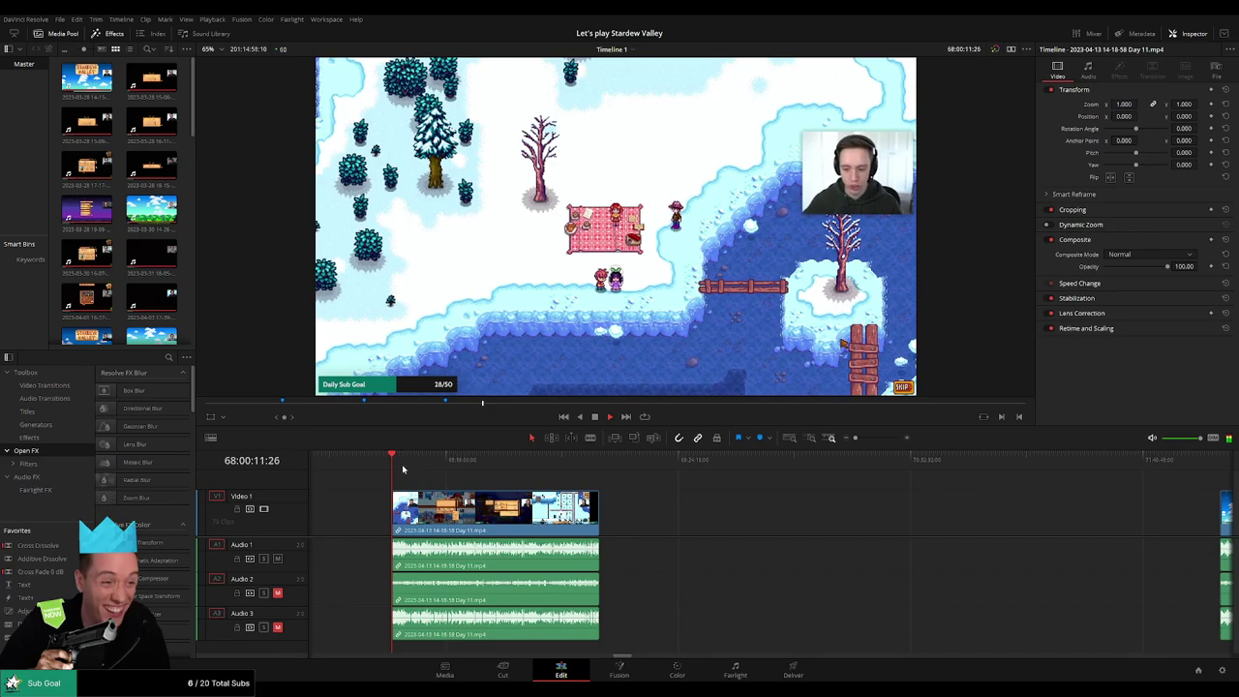
pyautogui.moveTo(397, 464); pyautogui.dragTo(569, 471)
pyautogui.scroll(3, 614, 491)
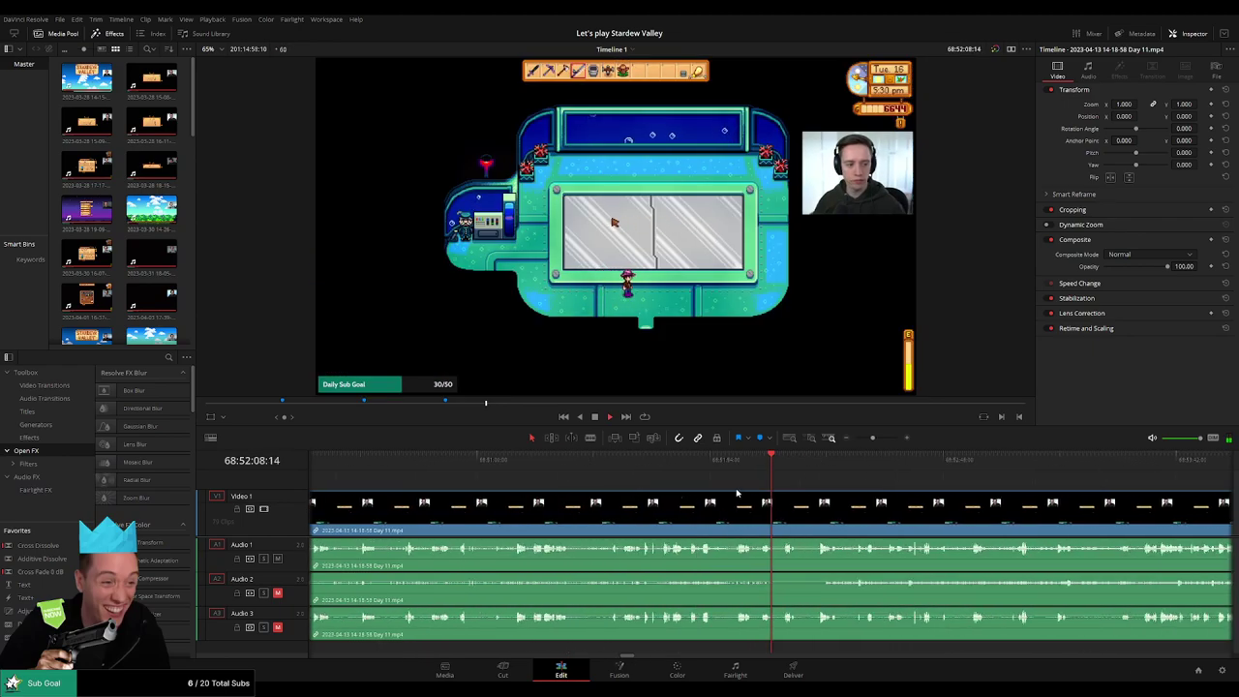
pyautogui.scroll(4, 740, 495)
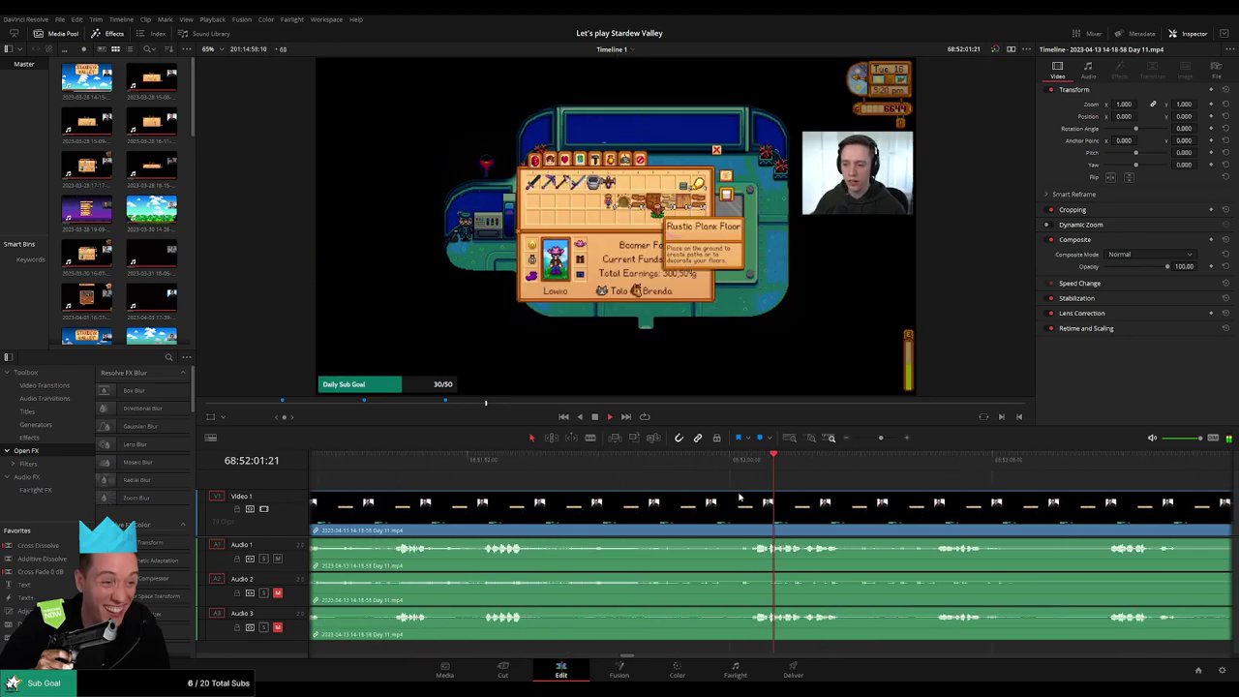
pyautogui.moveTo(693, 472); pyautogui.dragTo(714, 496)
pyautogui.click(630, 510)
pyautogui.press('a')
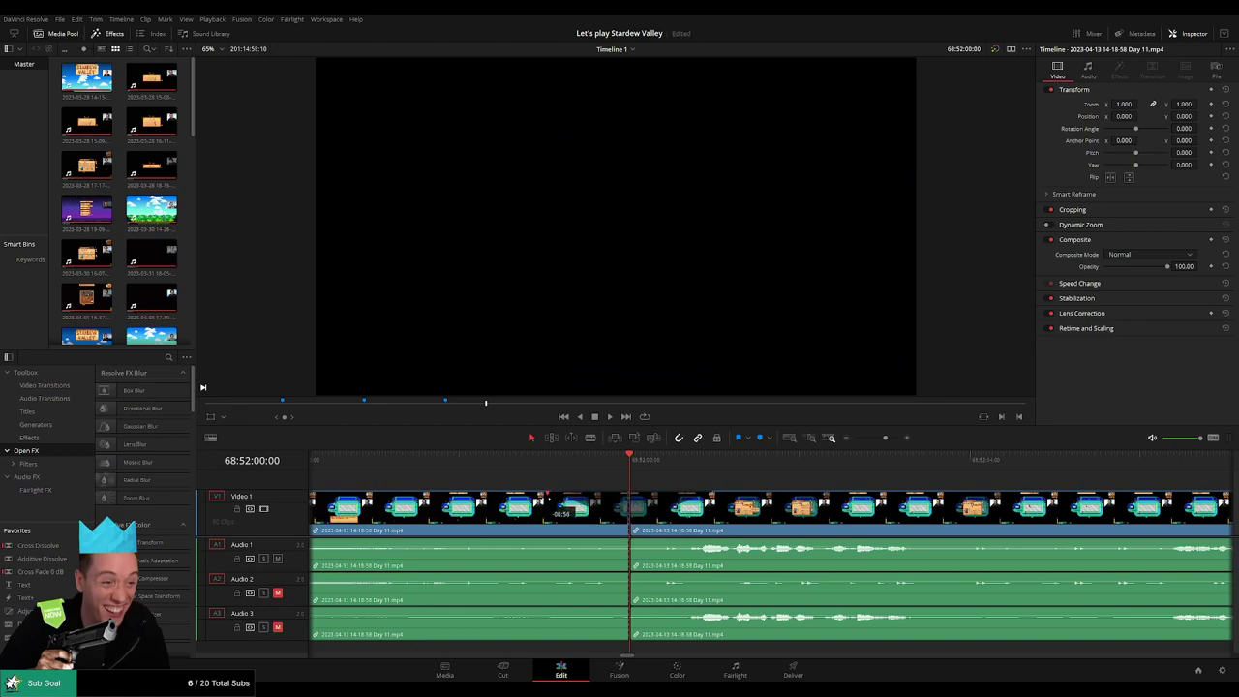
# - Add fades of about one second on both sides of the 68:52:00:00 cut on all three audio tracks
pyautogui.moveTo(629, 544)
pyautogui.mouseDown()
pyautogui.moveTo(588, 548)
pyautogui.moveTo(707, 542)
pyautogui.mouseUp()
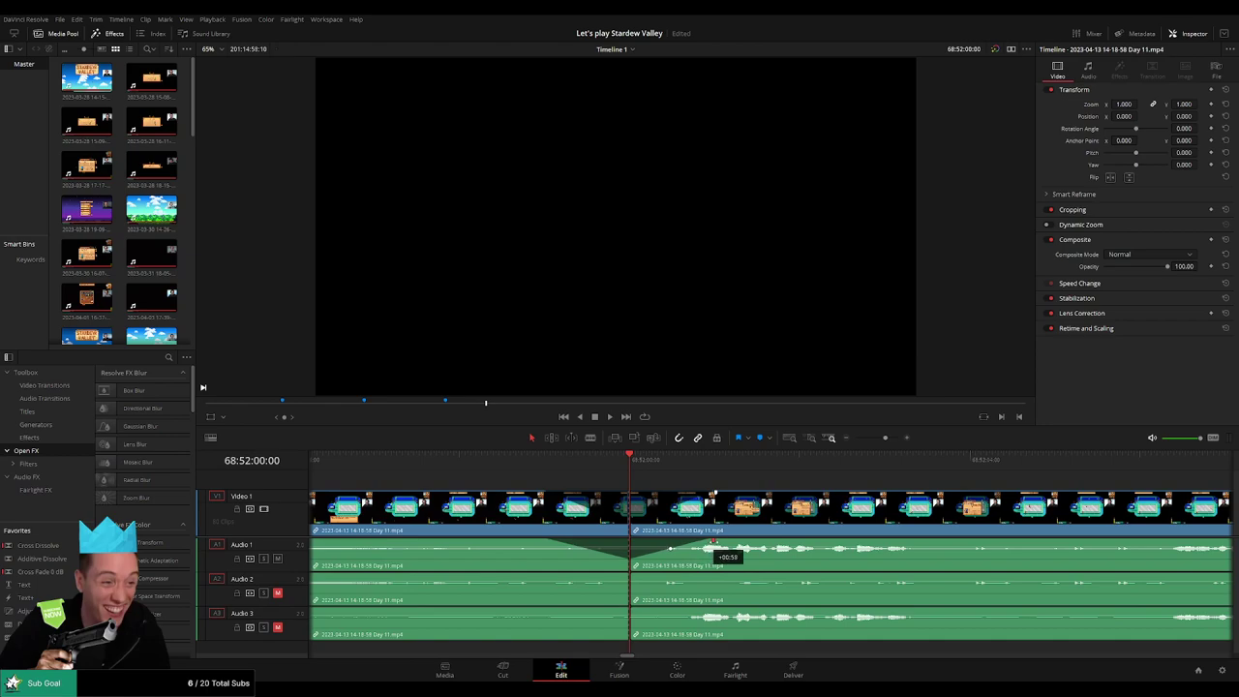
pyautogui.moveTo(631, 579); pyautogui.dragTo(538, 578)
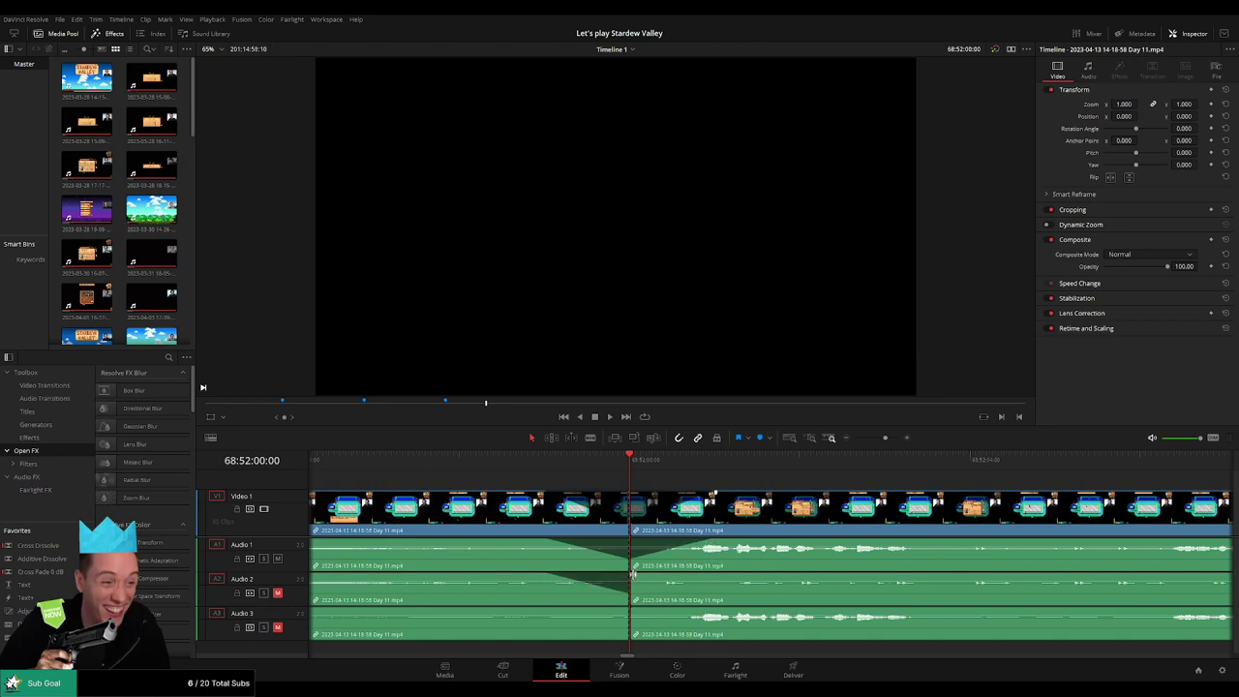
pyautogui.moveTo(633, 573); pyautogui.dragTo(694, 576)
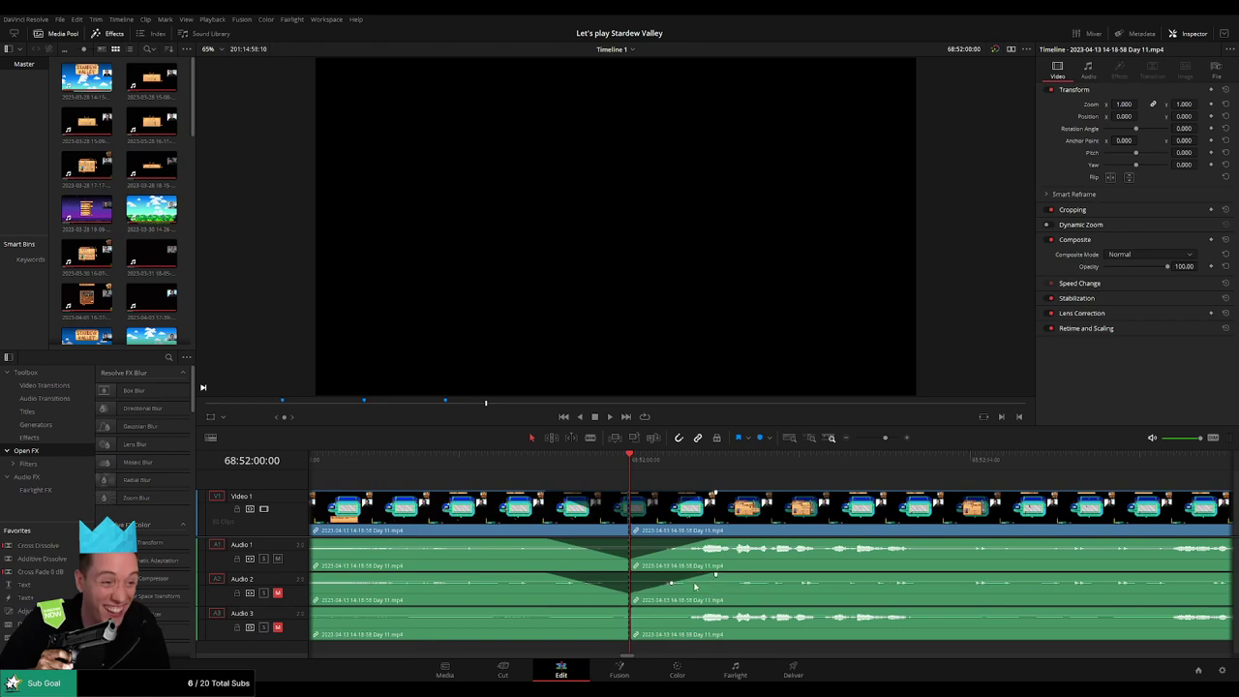
pyautogui.moveTo(627, 608); pyautogui.dragTo(542, 609)
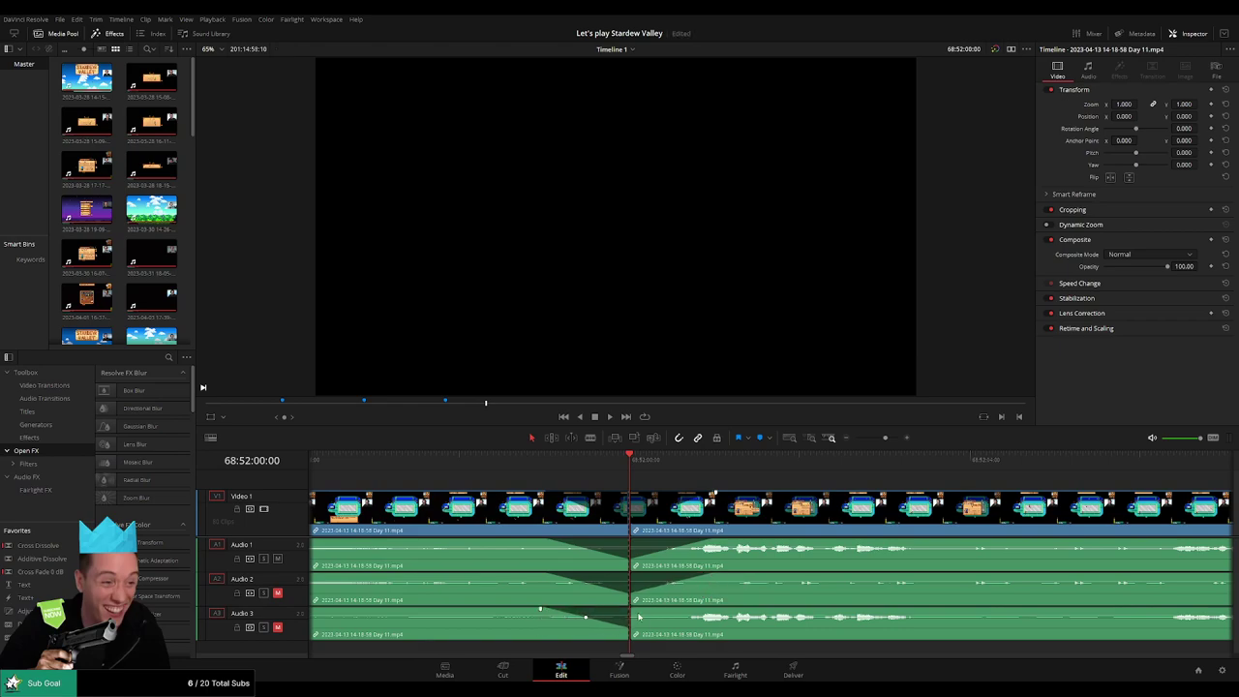
pyautogui.moveTo(630, 613); pyautogui.dragTo(706, 608)
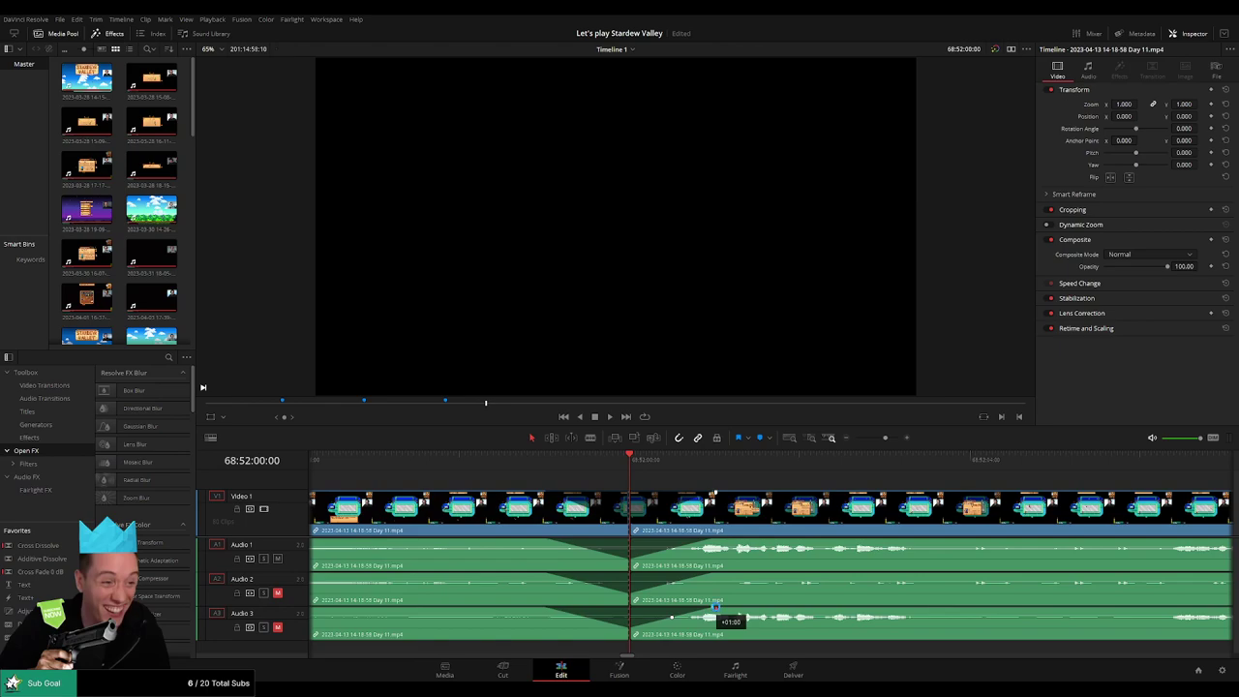
# - Move the remaining Day 11 piece after the 68:52:00:00 cut so that it sits directly against the start of the Day 12 clip
pyautogui.scroll(-10, 864, 474)
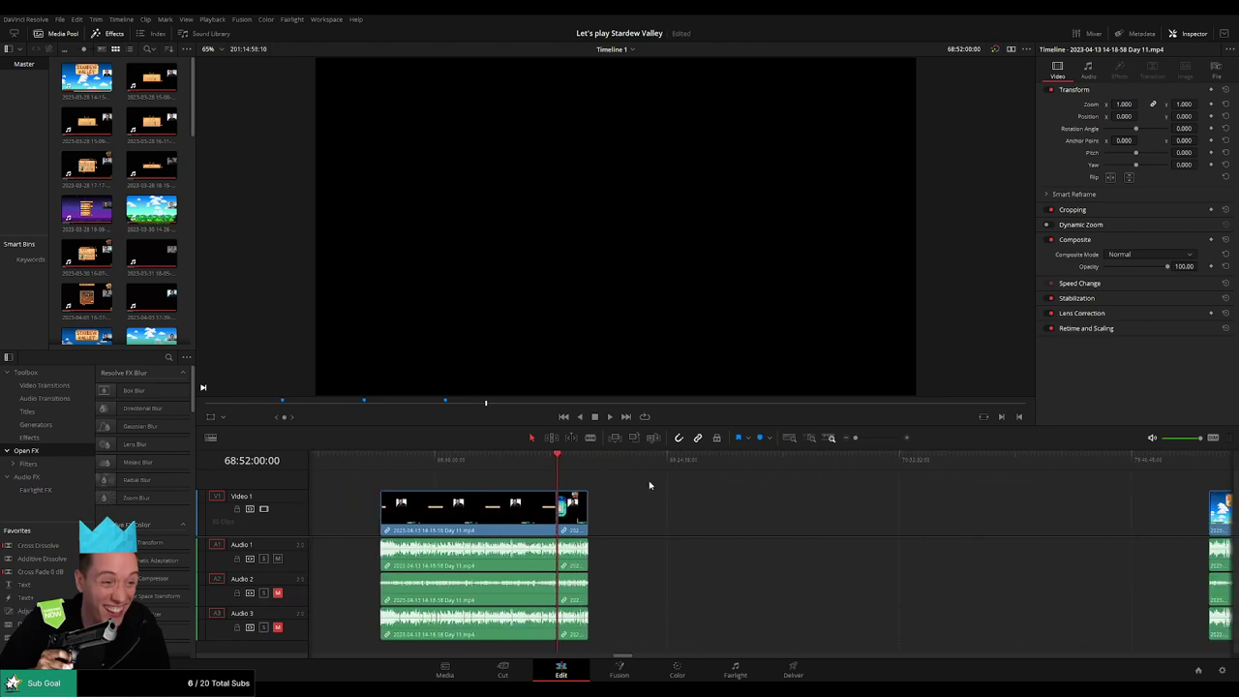
pyautogui.click(556, 469)
pyautogui.hscroll(2, 535, 487)
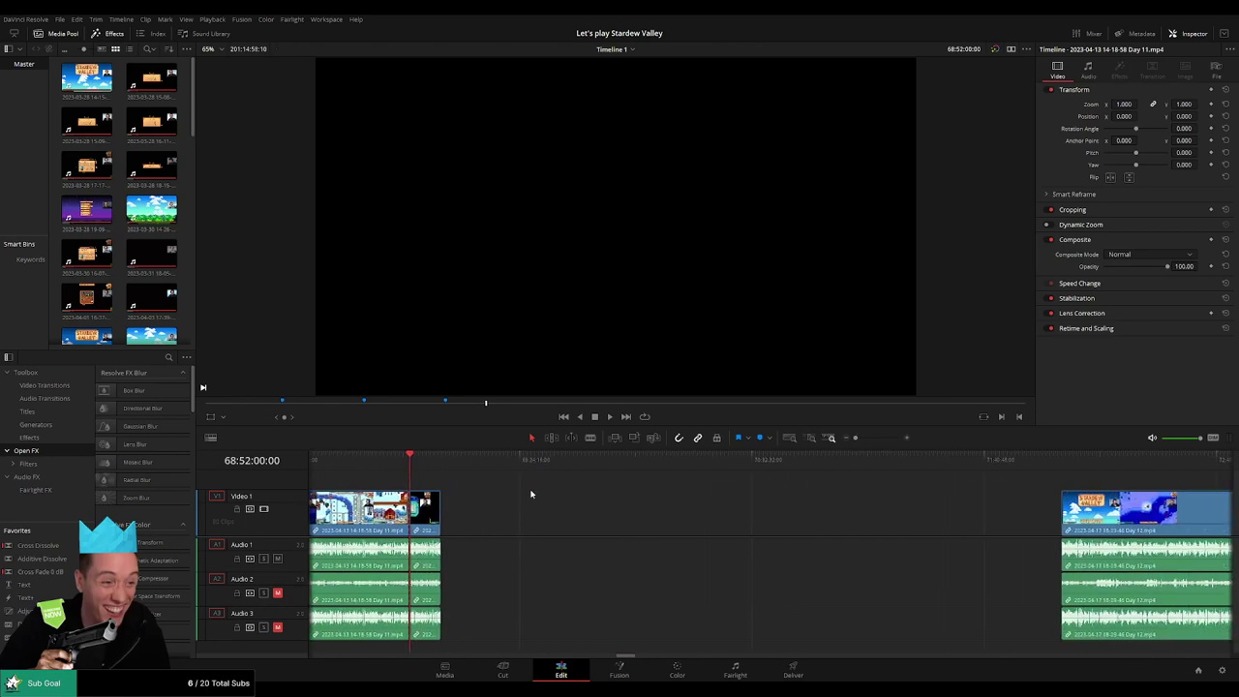
pyautogui.moveTo(428, 513); pyautogui.dragTo(1123, 523)
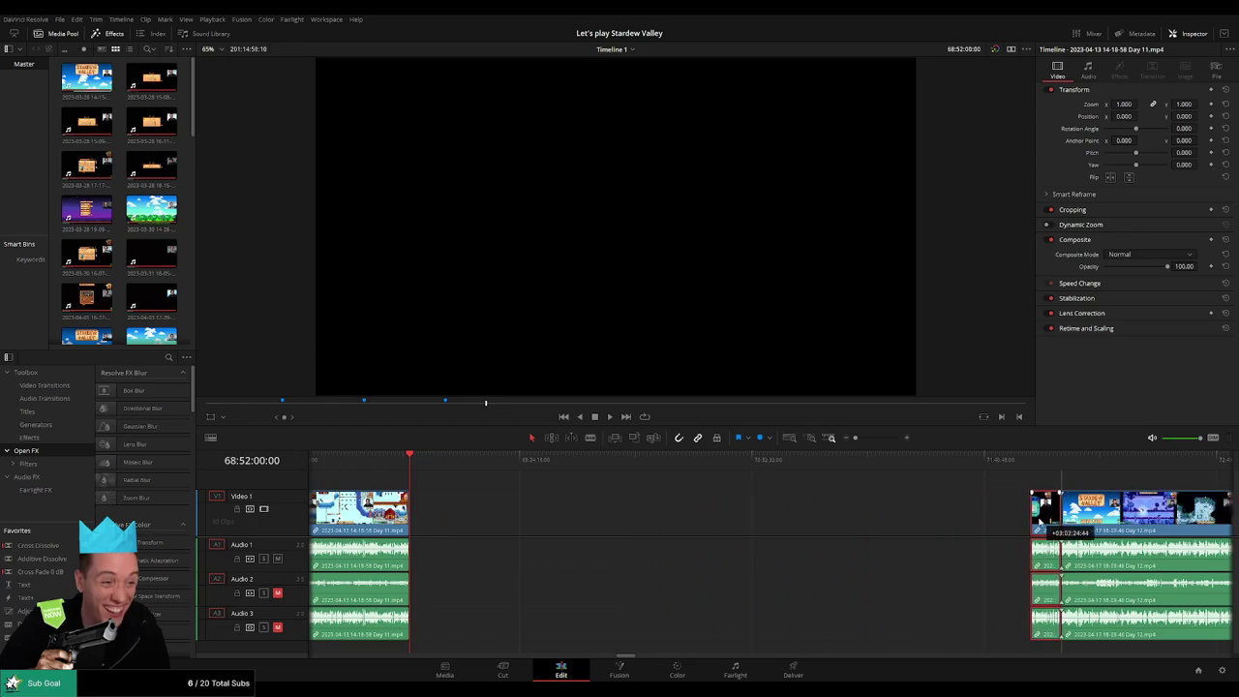
pyautogui.click(538, 515)
# - Place the joined Day 11 piece and Day 12 clip so that they start at 70:00:00:00, and play the beginning
pyautogui.moveTo(423, 464); pyautogui.dragTo(641, 488)
pyautogui.scroll(5, 663, 491)
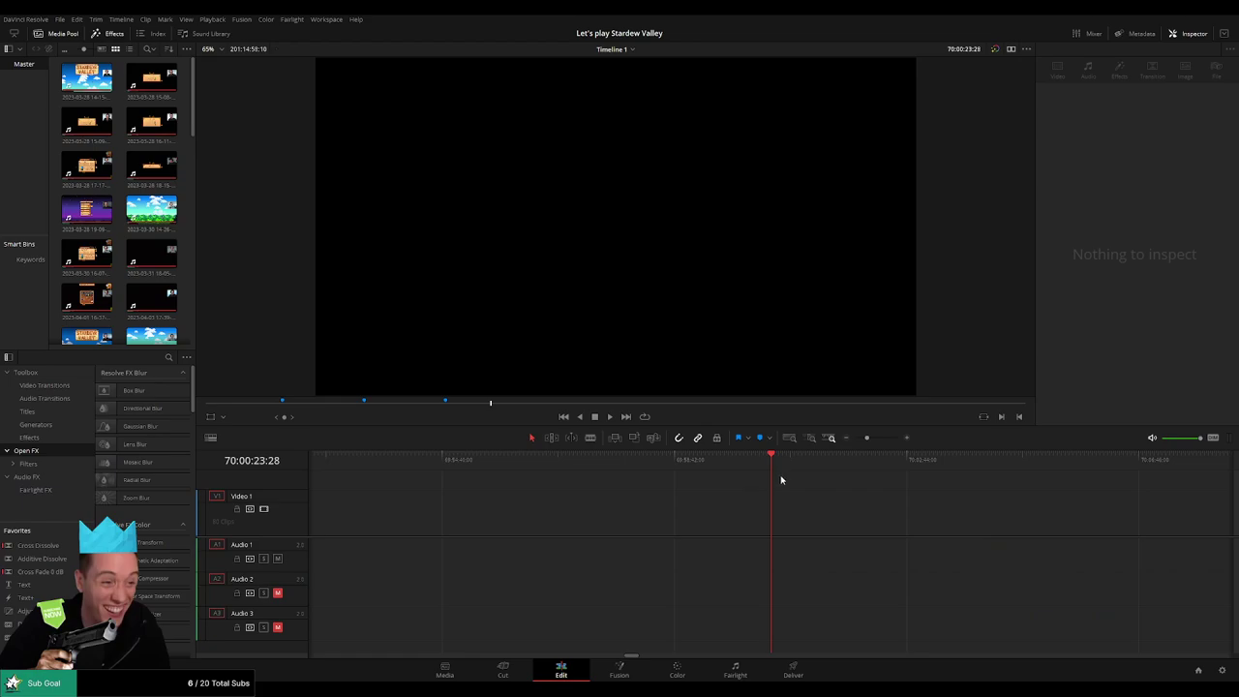
pyautogui.moveTo(768, 464); pyautogui.dragTo(748, 464)
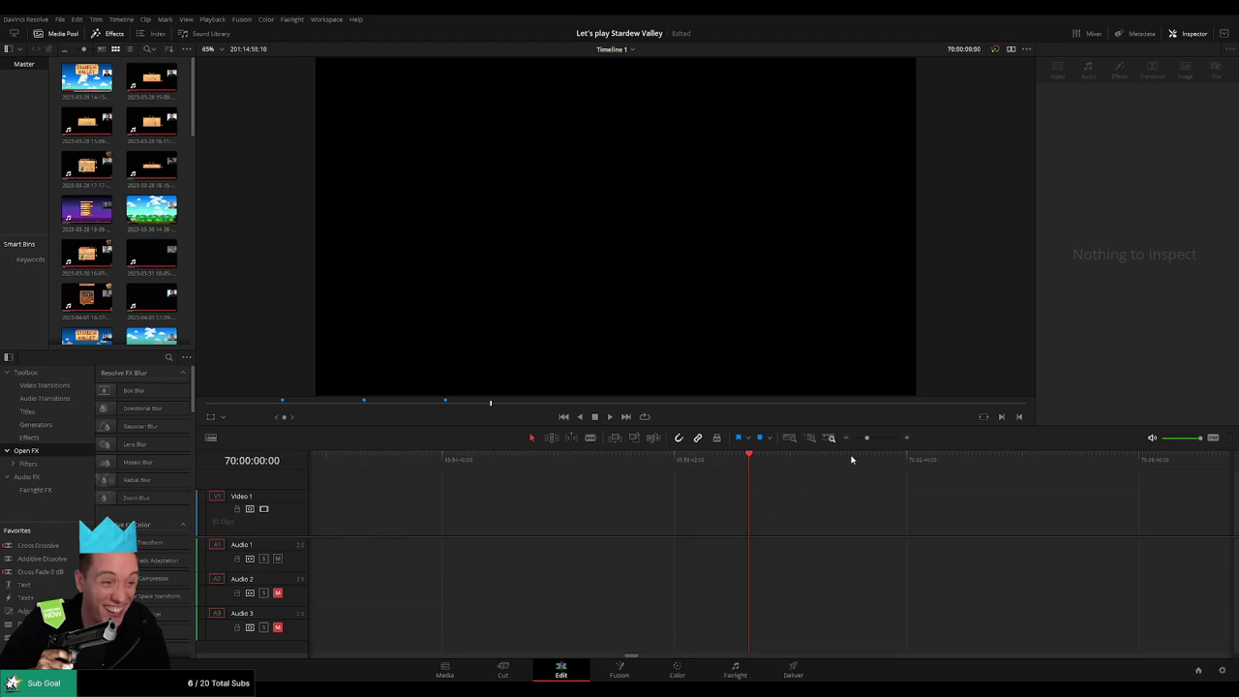
pyautogui.moveTo(867, 439); pyautogui.dragTo(854, 439)
pyautogui.hscroll(3, 861, 508)
pyautogui.moveTo(718, 507); pyautogui.dragTo(619, 532)
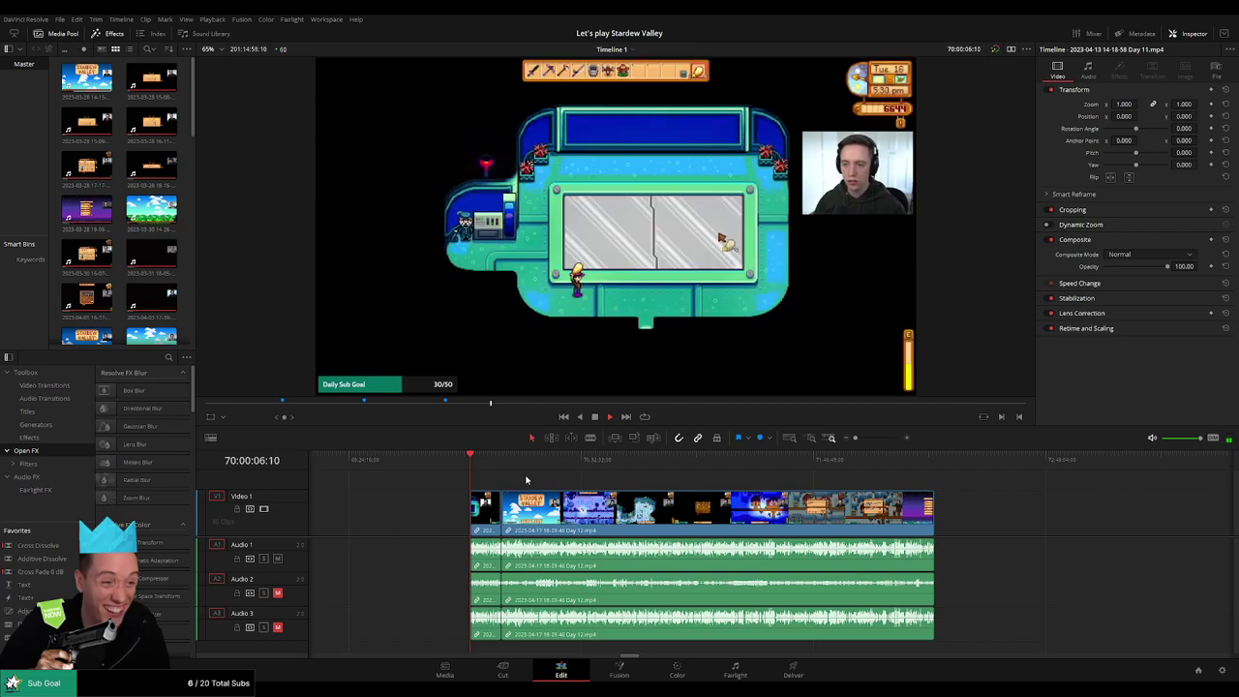
# - Add a transition at the join between the Day 11 piece and the Day 12 clip, trimming the clips to make room for it
pyautogui.moveTo(855, 438); pyautogui.dragTo(887, 469)
pyautogui.press('space')
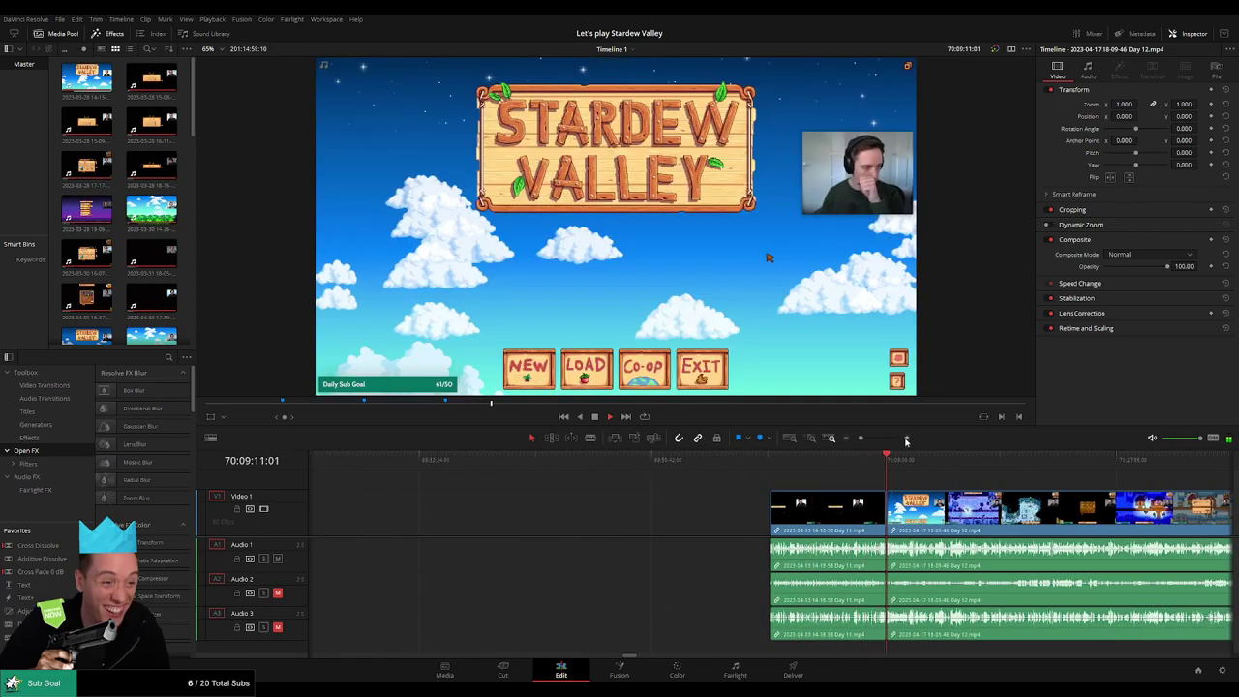
pyautogui.click(877, 441)
pyautogui.press('space')
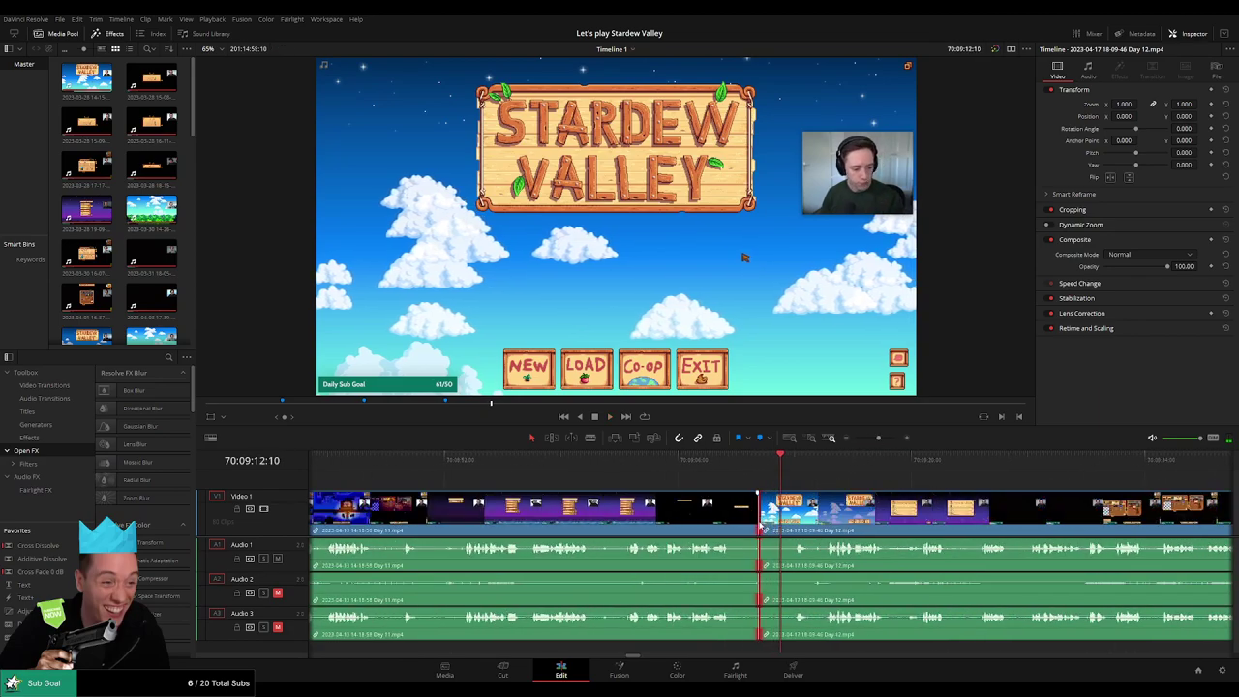
pyautogui.click(655, 405)
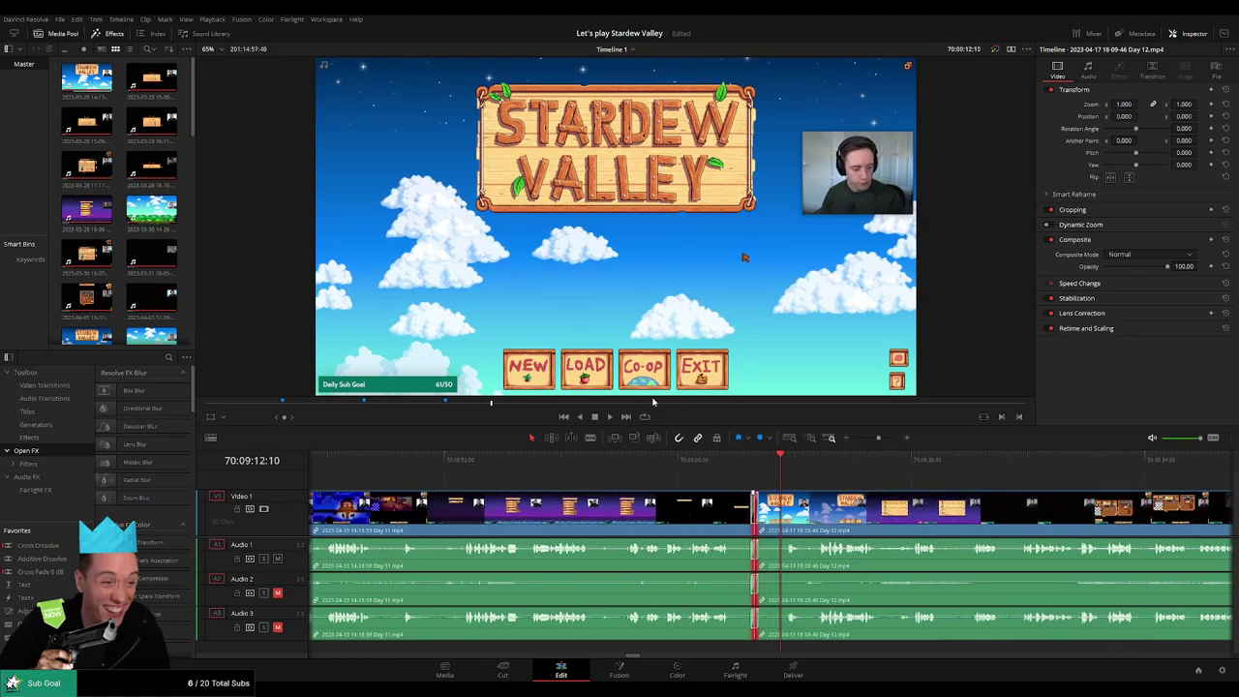
# - Find a quiet moment about 52 minutes into this episode and split the Day 12 clip at 70:52:13:00
pyautogui.moveTo(878, 438); pyautogui.dragTo(609, 469)
pyautogui.moveTo(515, 468); pyautogui.dragTo(658, 480)
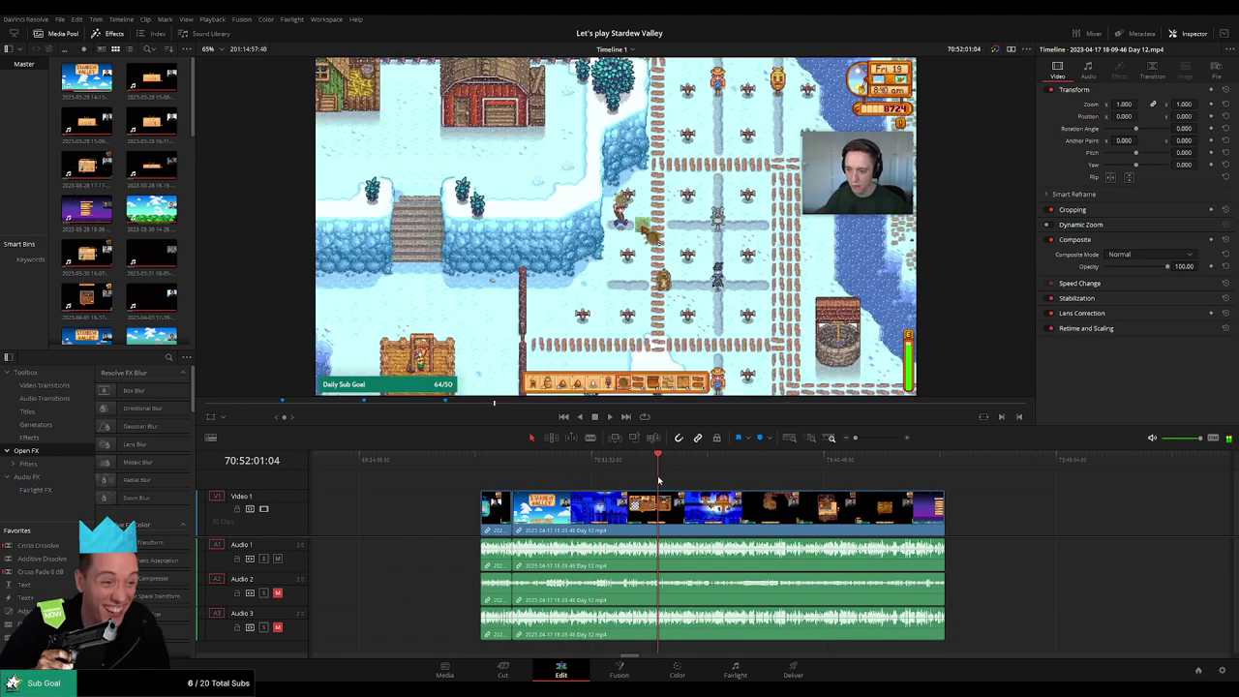
pyautogui.moveTo(854, 438); pyautogui.dragTo(874, 439)
pyautogui.scroll(2, 802, 498)
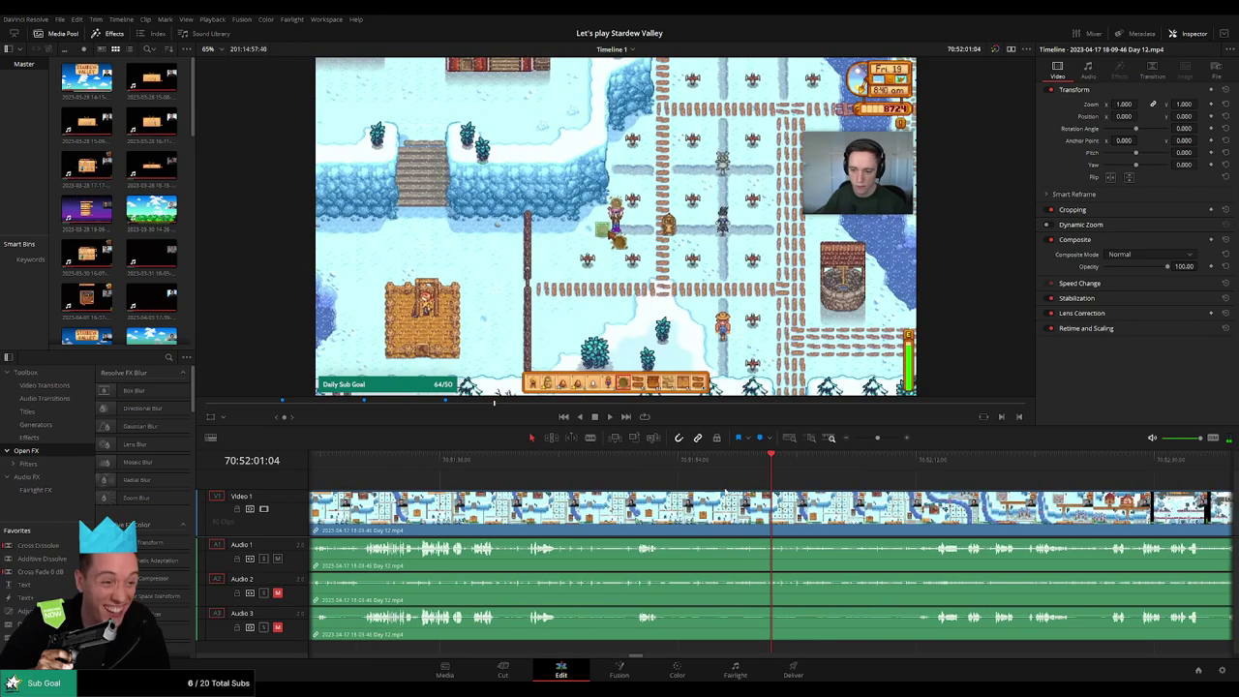
pyautogui.moveTo(638, 468); pyautogui.dragTo(936, 472)
pyautogui.press('space')
pyautogui.scroll(2, 936, 472)
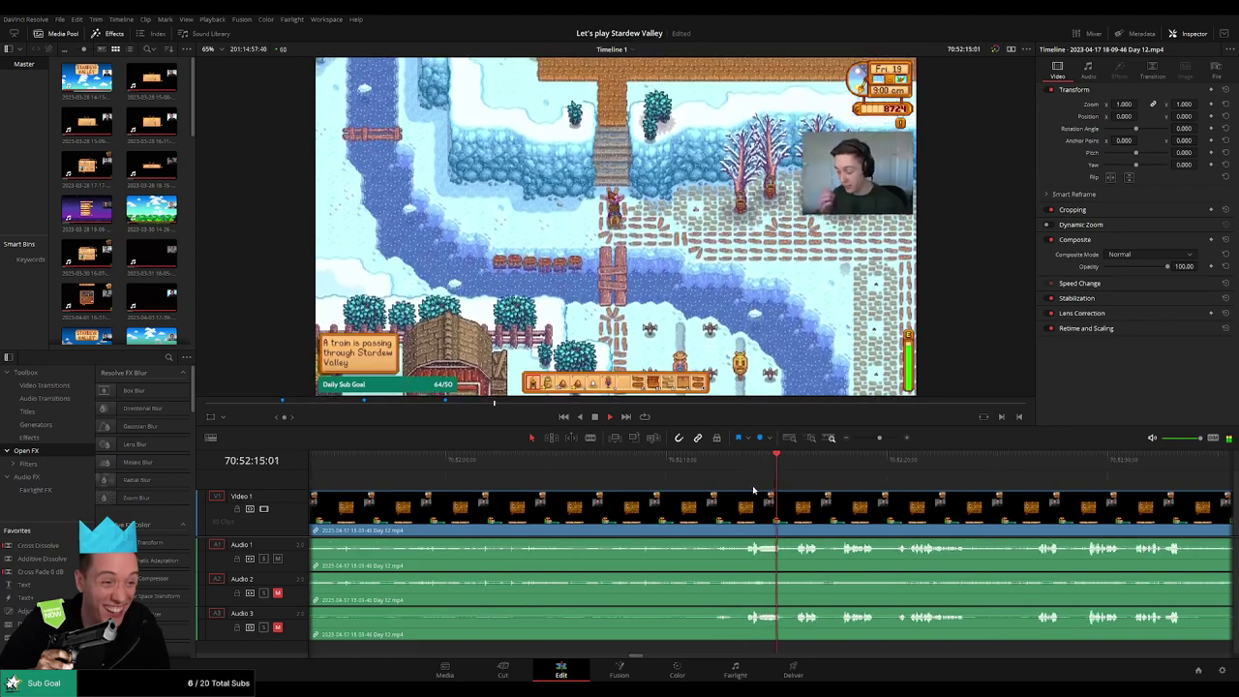
pyautogui.moveTo(698, 478); pyautogui.dragTo(598, 474)
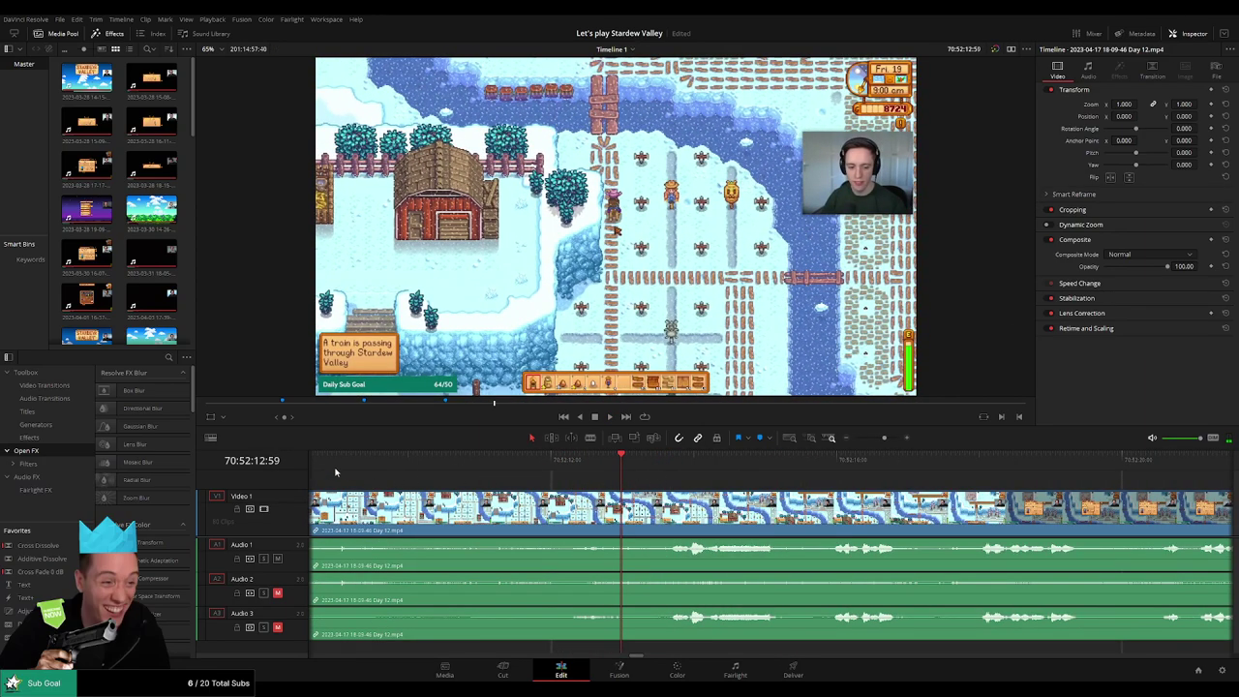
pyautogui.click(335, 471)
pyautogui.click(669, 471)
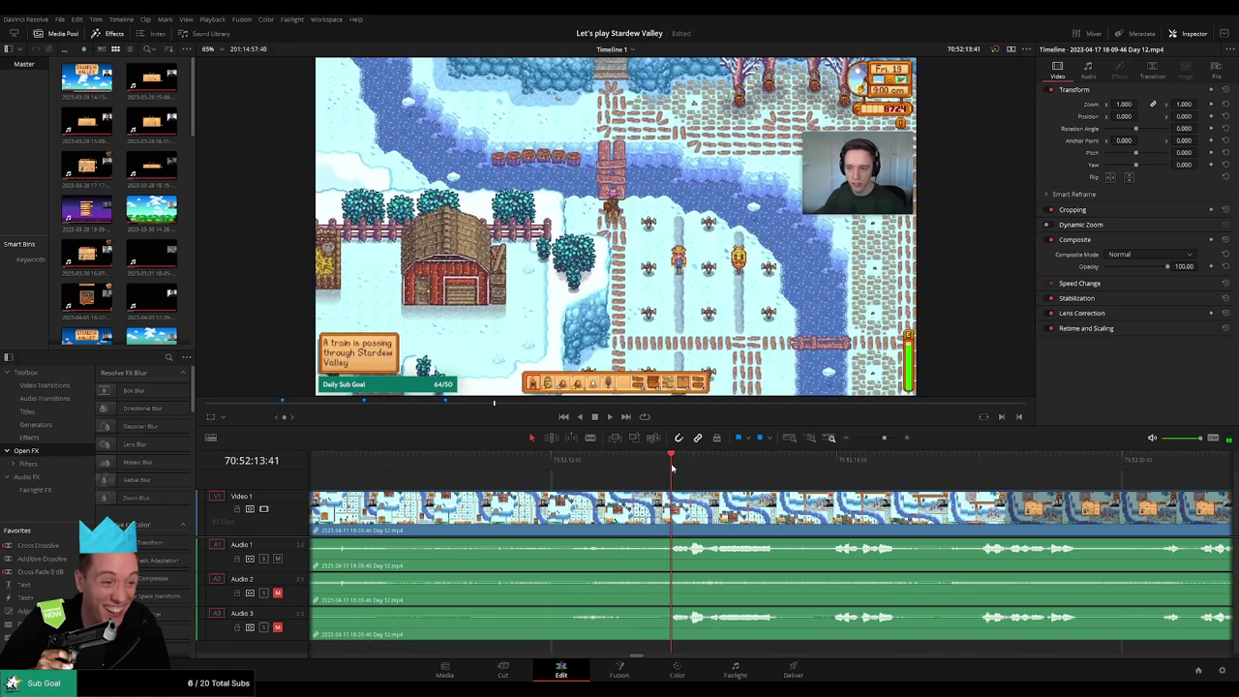
pyautogui.moveTo(671, 468); pyautogui.dragTo(623, 471)
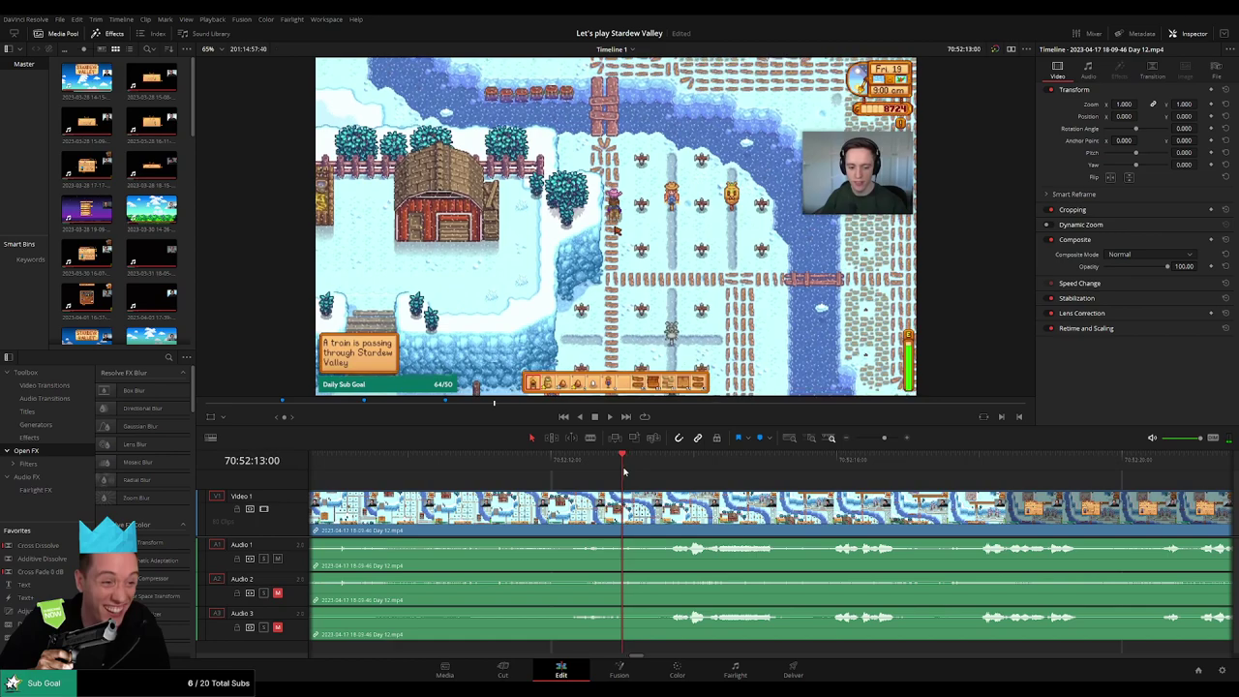
pyautogui.click(622, 513)
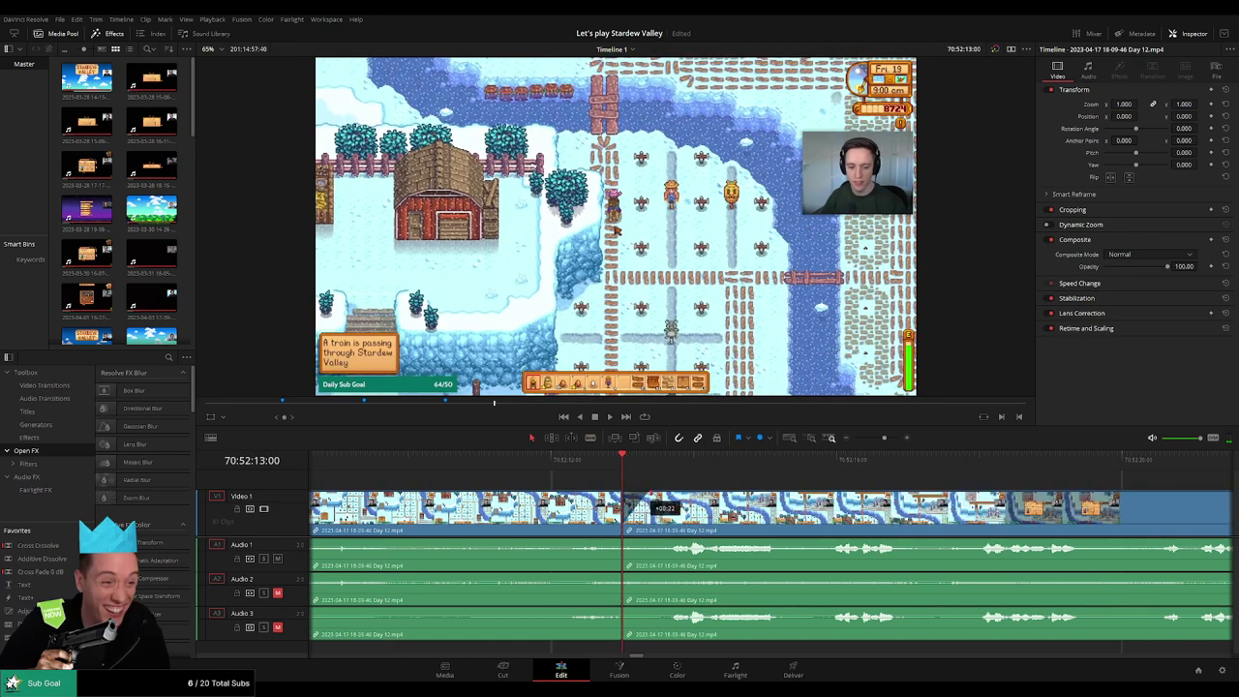
# - Add fades of about one second around the 70:52:13:00 cut, on the video and all three audio tracks
pyautogui.press('a')
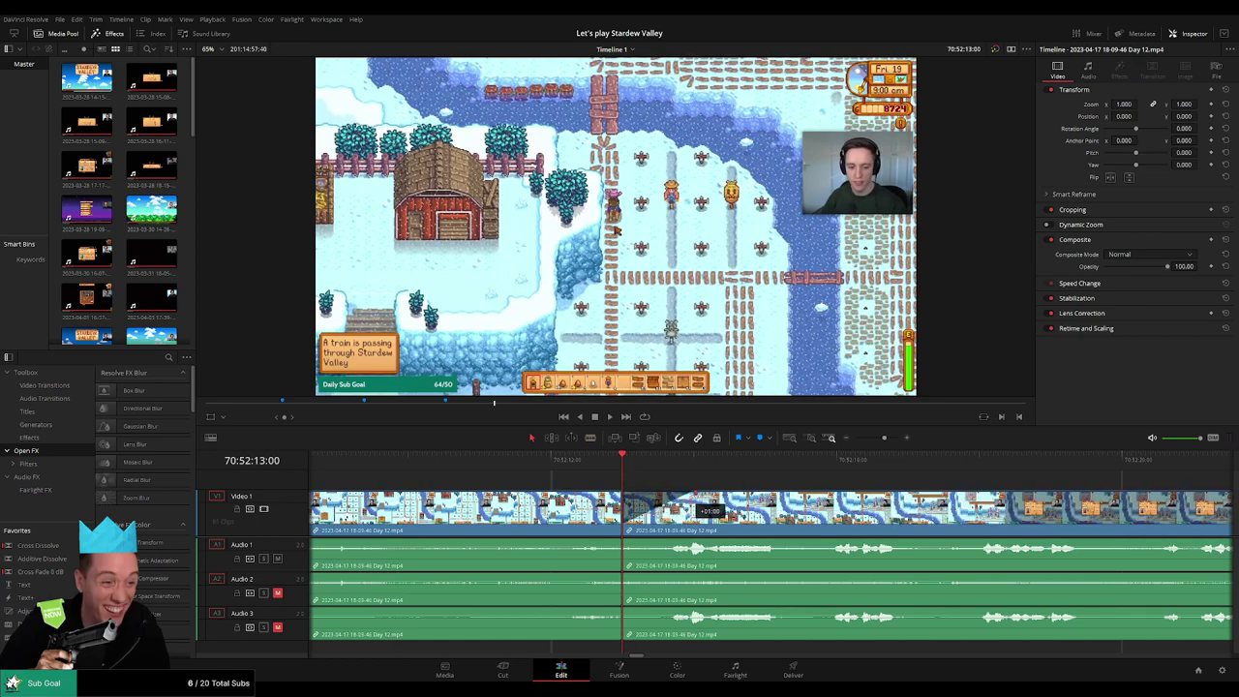
pyautogui.moveTo(695, 494); pyautogui.dragTo(694, 493)
pyautogui.moveTo(611, 504); pyautogui.dragTo(589, 505)
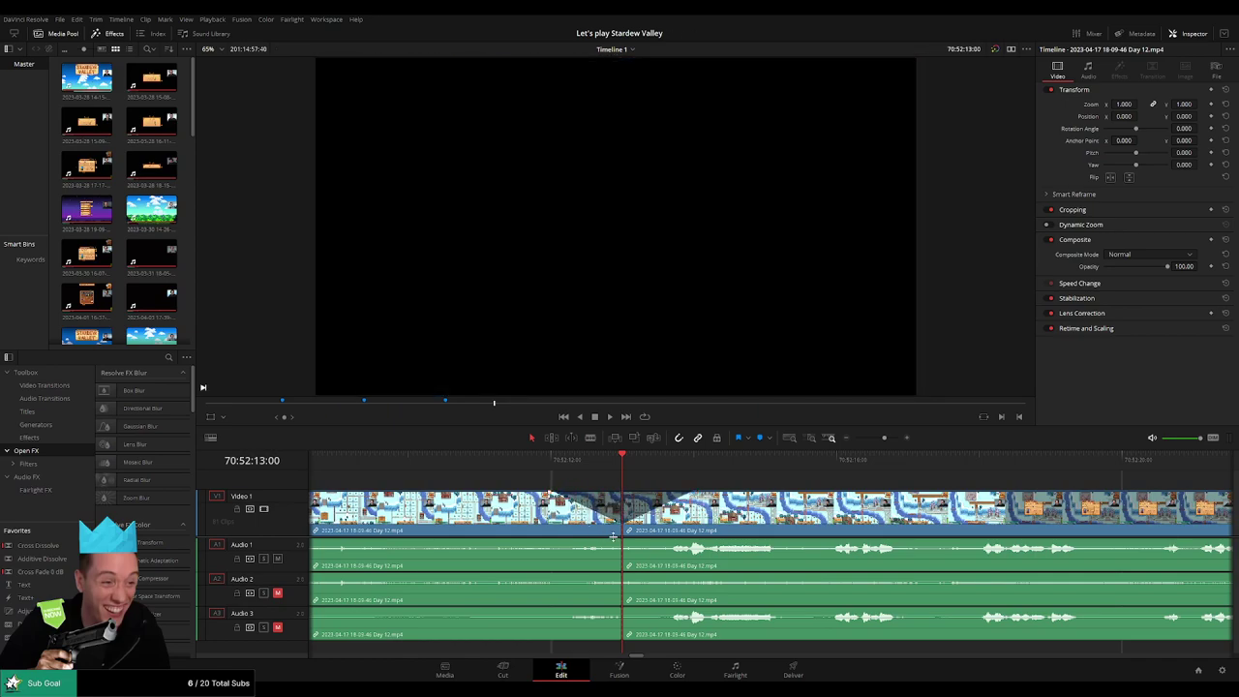
pyautogui.moveTo(619, 548); pyautogui.dragTo(547, 543)
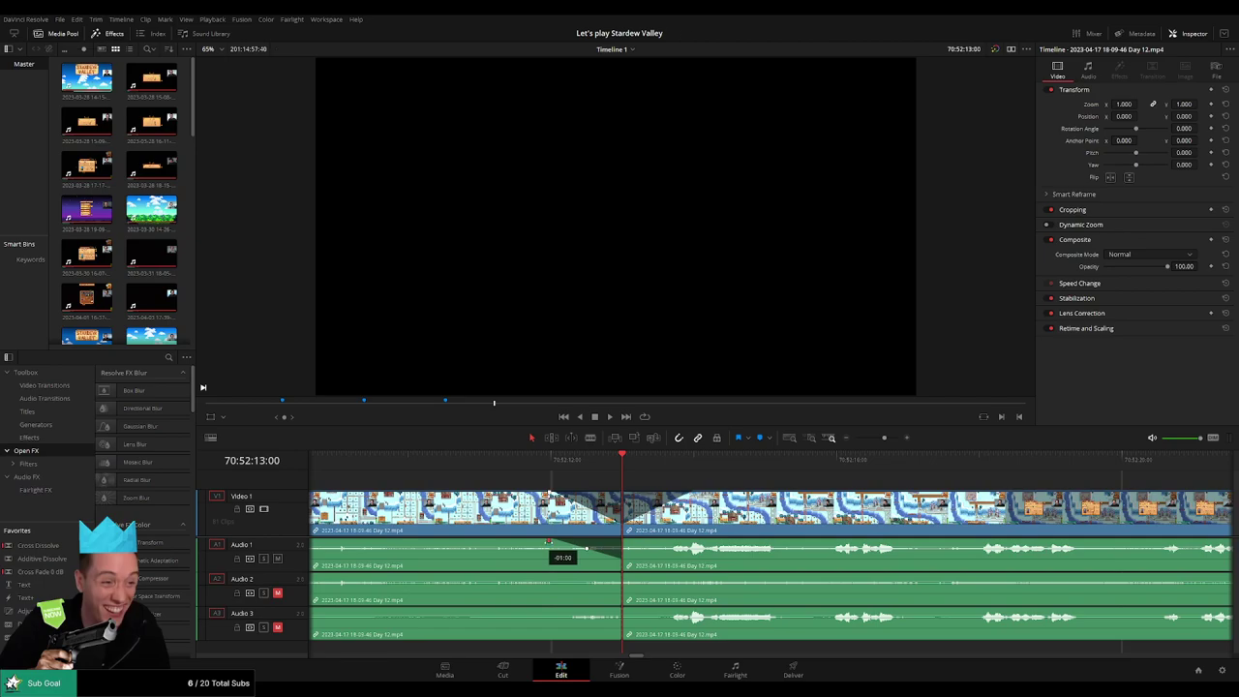
pyautogui.moveTo(663, 544); pyautogui.dragTo(689, 544)
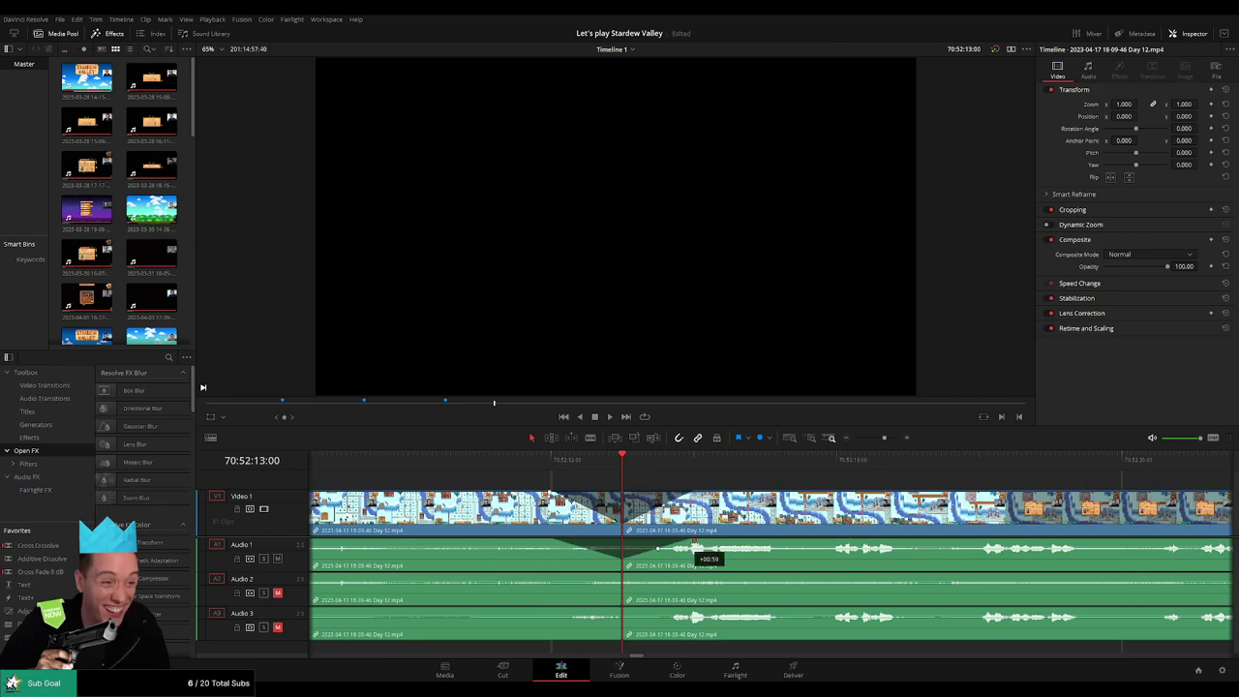
pyautogui.moveTo(608, 577); pyautogui.dragTo(557, 575)
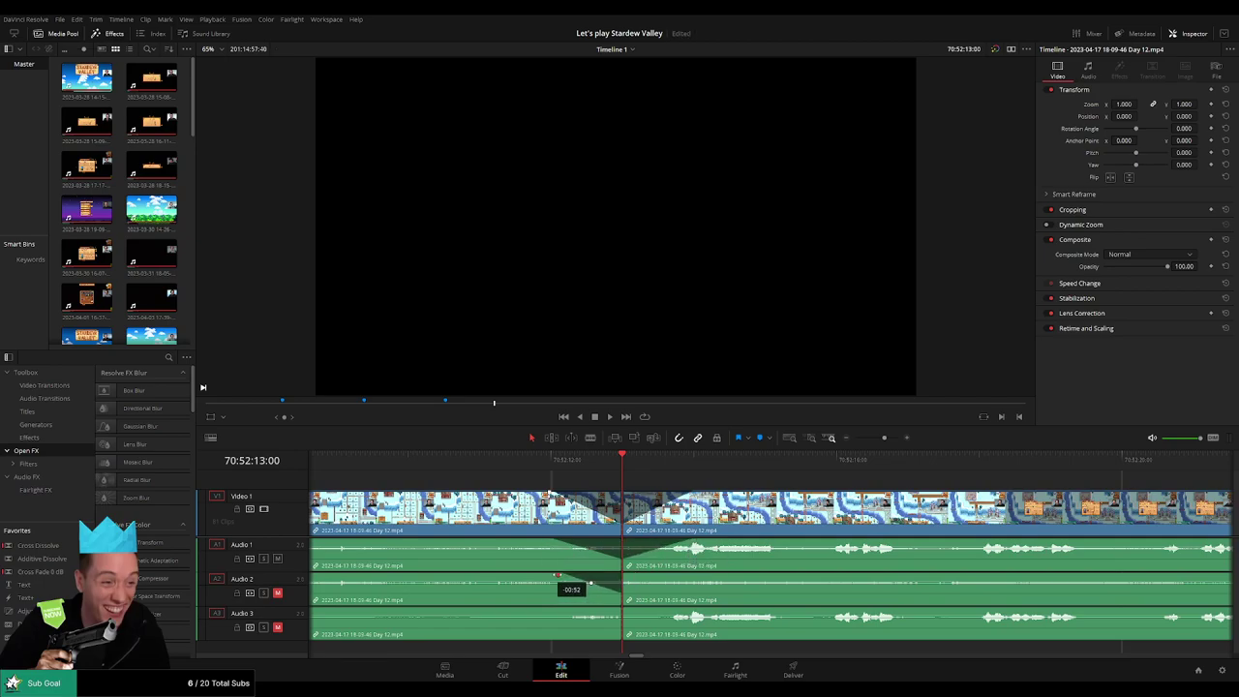
pyautogui.moveTo(648, 576); pyautogui.dragTo(693, 576)
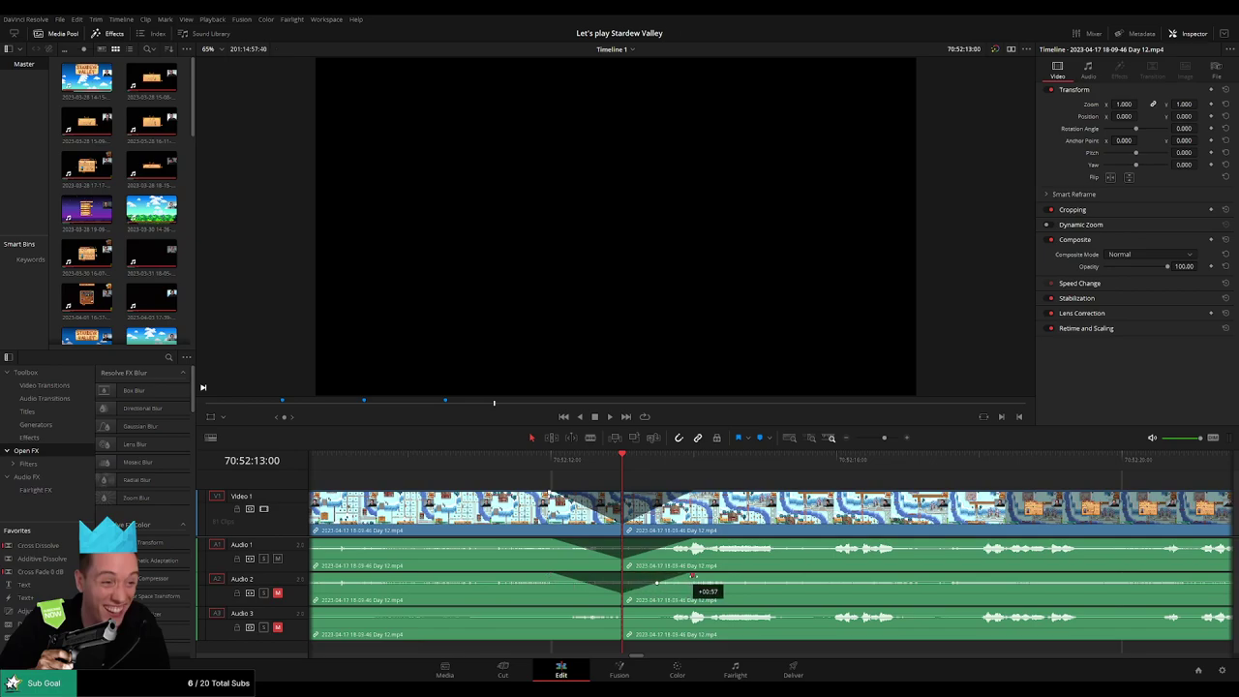
pyautogui.moveTo(624, 609); pyautogui.dragTo(571, 609)
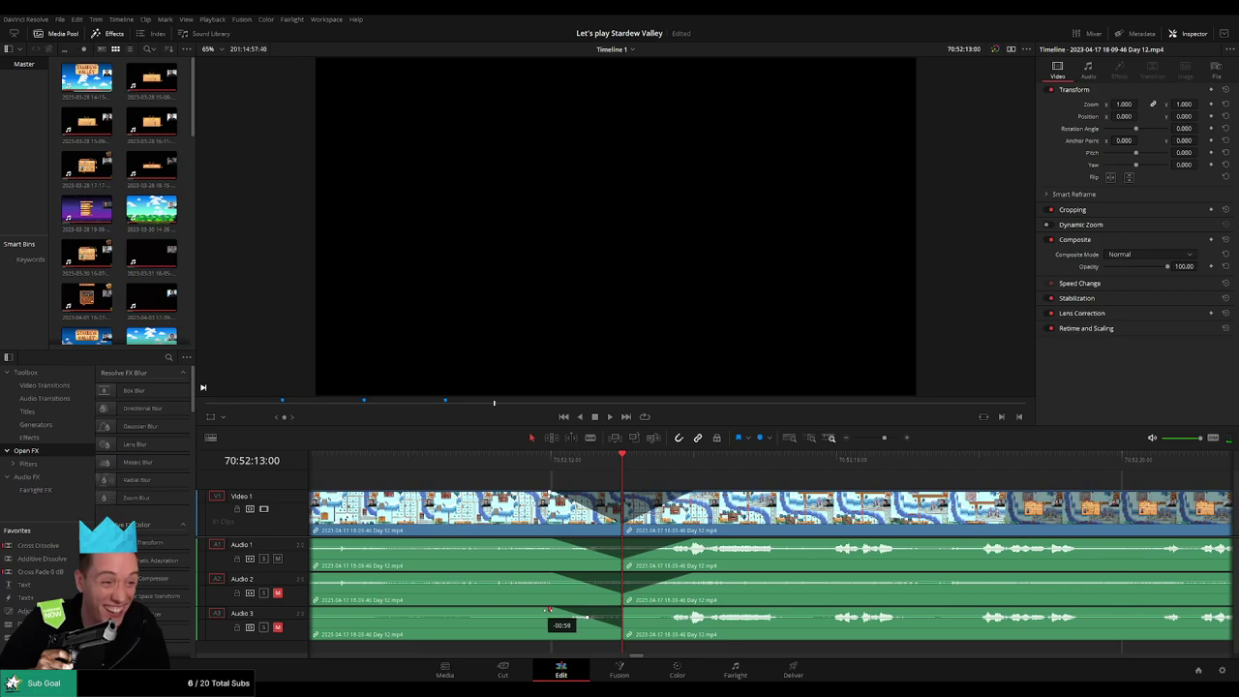
pyautogui.moveTo(622, 612); pyautogui.dragTo(681, 609)
pyautogui.hotkey('ctrl', 'z')
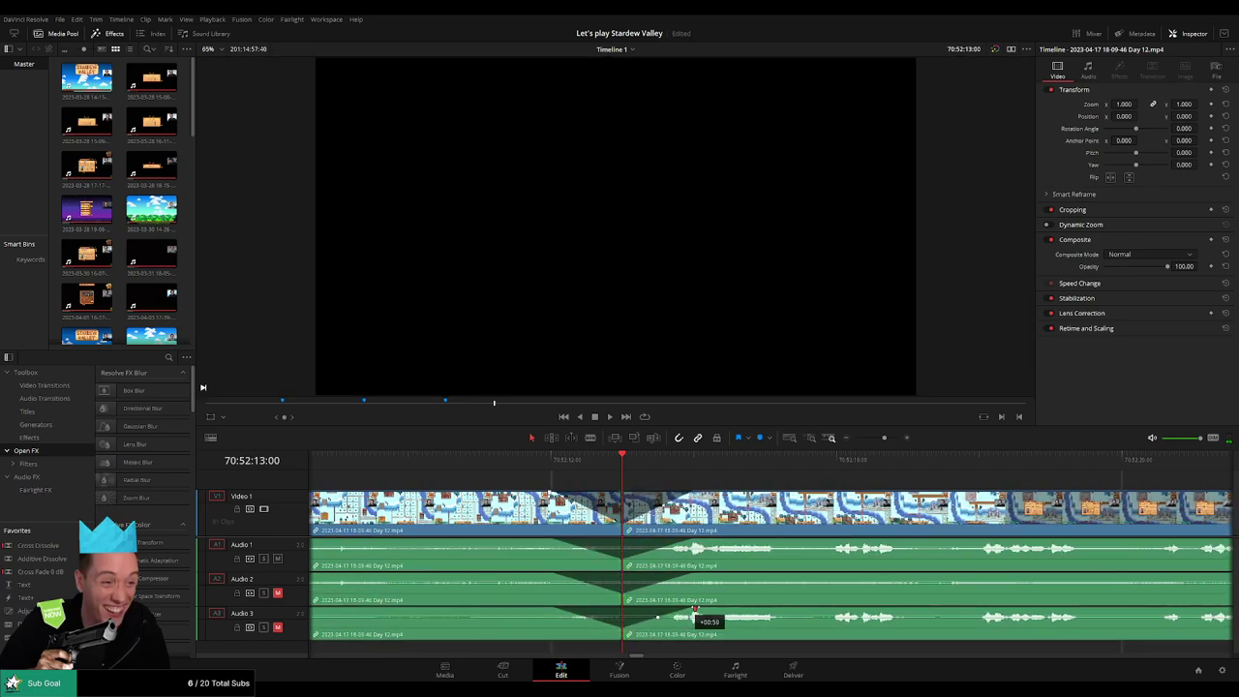
# - Place the remaining Day 12 piece so that it starts at 72:00:00:00 and play its beginning
pyautogui.moveTo(887, 441); pyautogui.dragTo(855, 440)
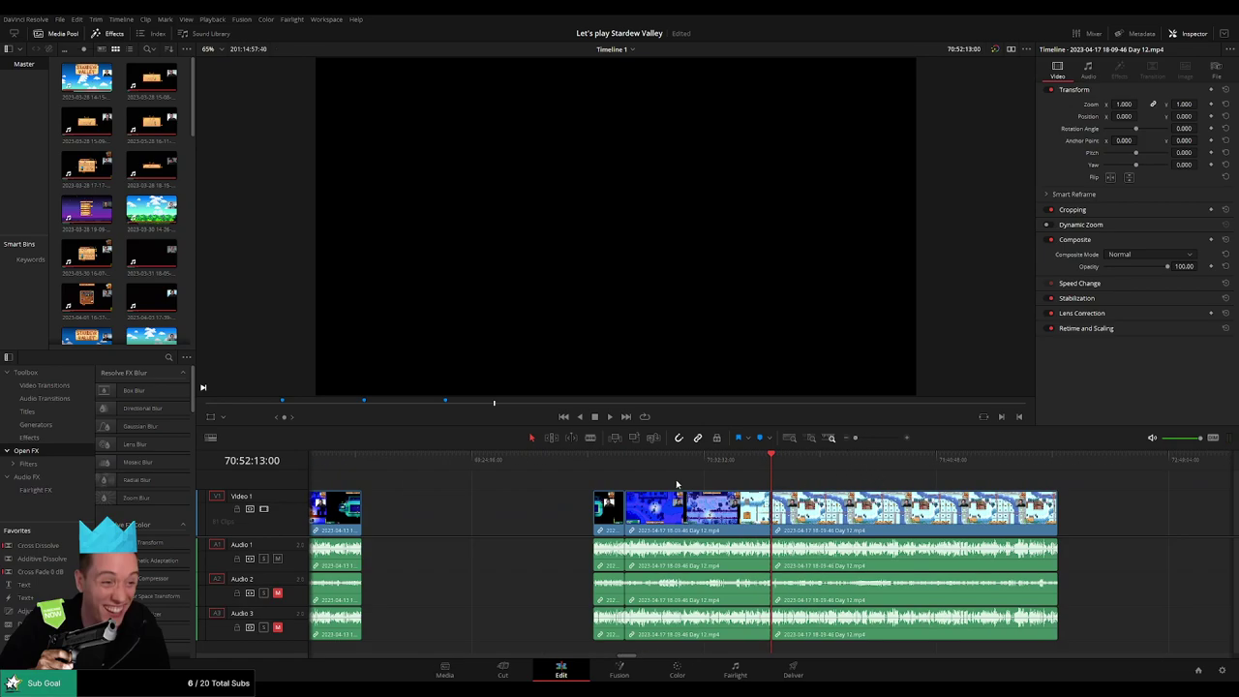
pyautogui.hscroll(2, 668, 486)
pyautogui.click(432, 461)
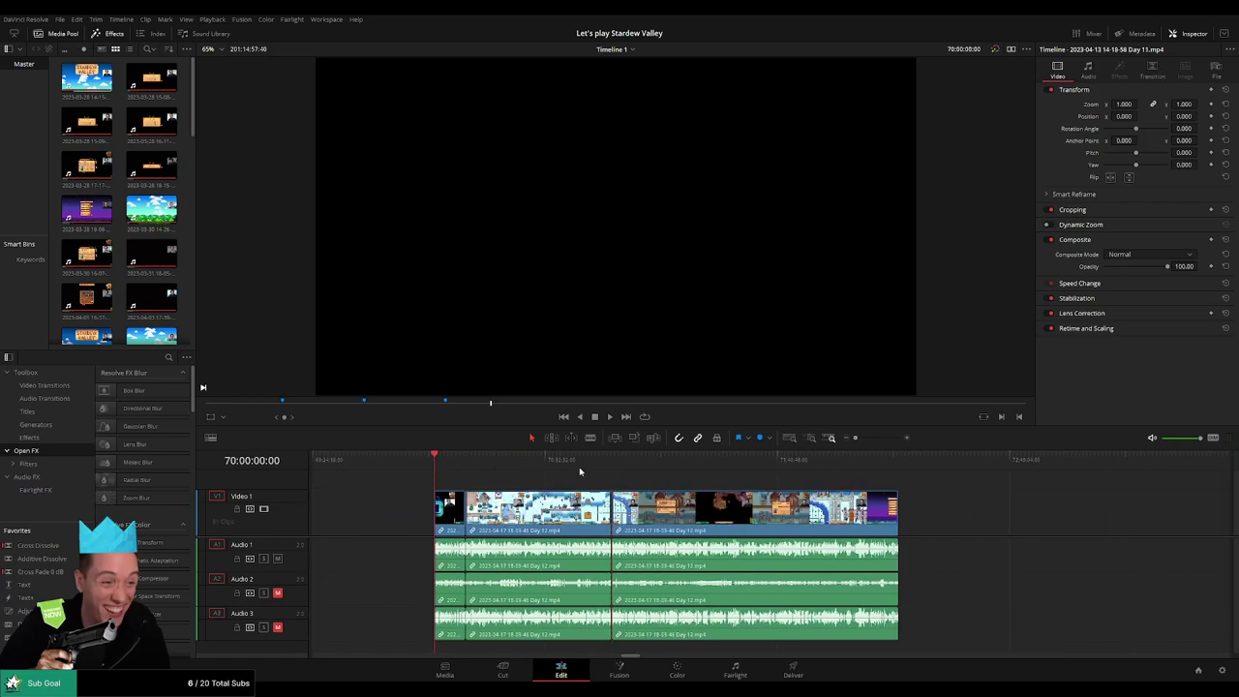
pyautogui.click(611, 462)
pyautogui.hscroll(4, 595, 480)
pyautogui.moveTo(493, 506); pyautogui.dragTo(798, 507)
pyautogui.click(515, 477)
pyautogui.moveTo(354, 465); pyautogui.dragTo(563, 487)
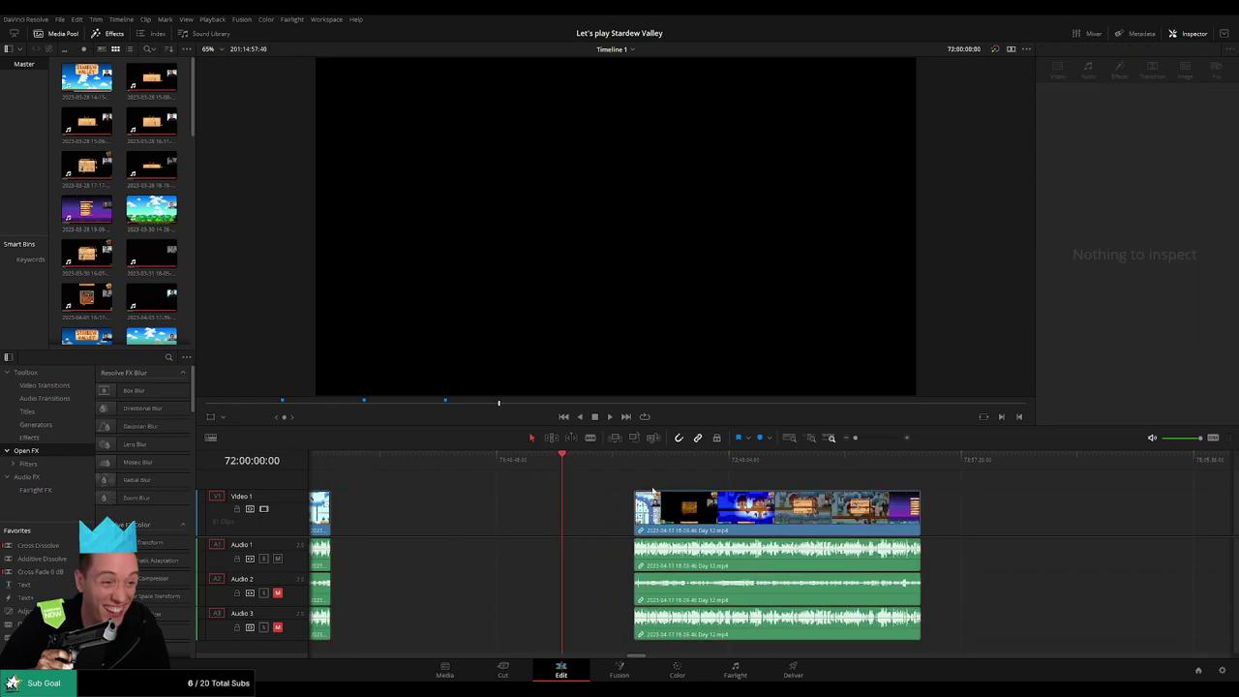
pyautogui.moveTo(731, 505); pyautogui.dragTo(509, 481)
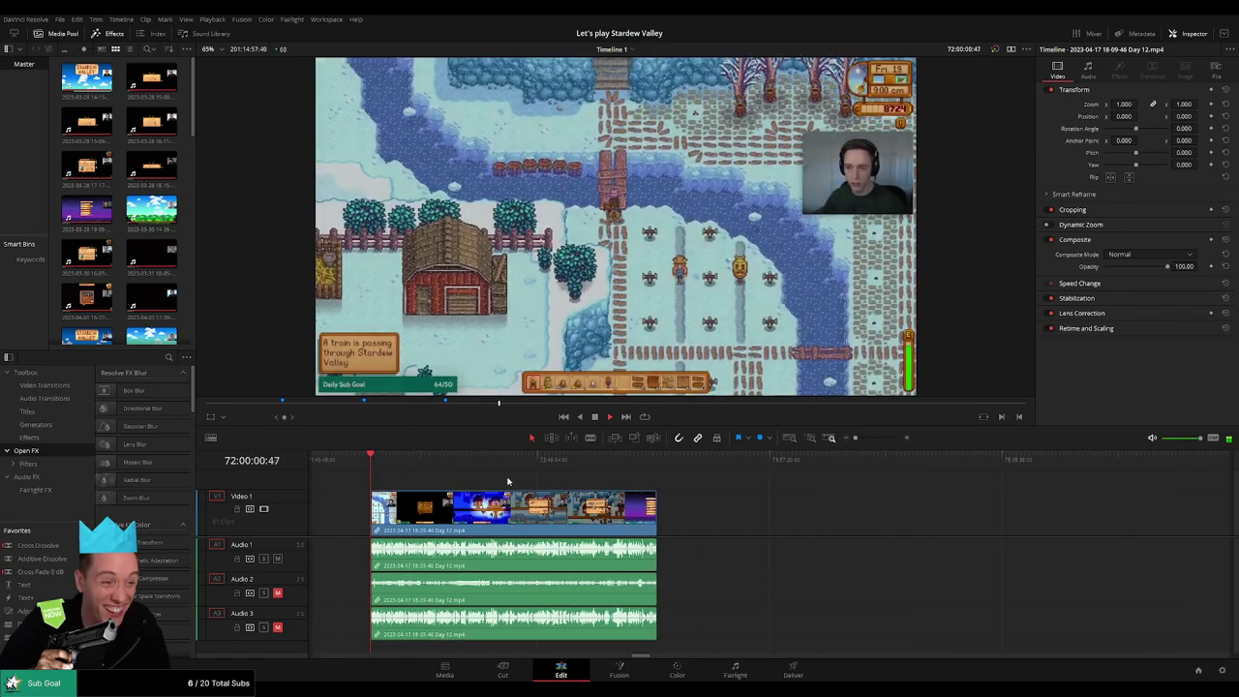
# - Examine the Day 12 clip around 72:52:00:00 for a quiet moment where this episode can end
pyautogui.moveTo(384, 469); pyautogui.dragTo(551, 475)
pyautogui.scroll(5, 716, 494)
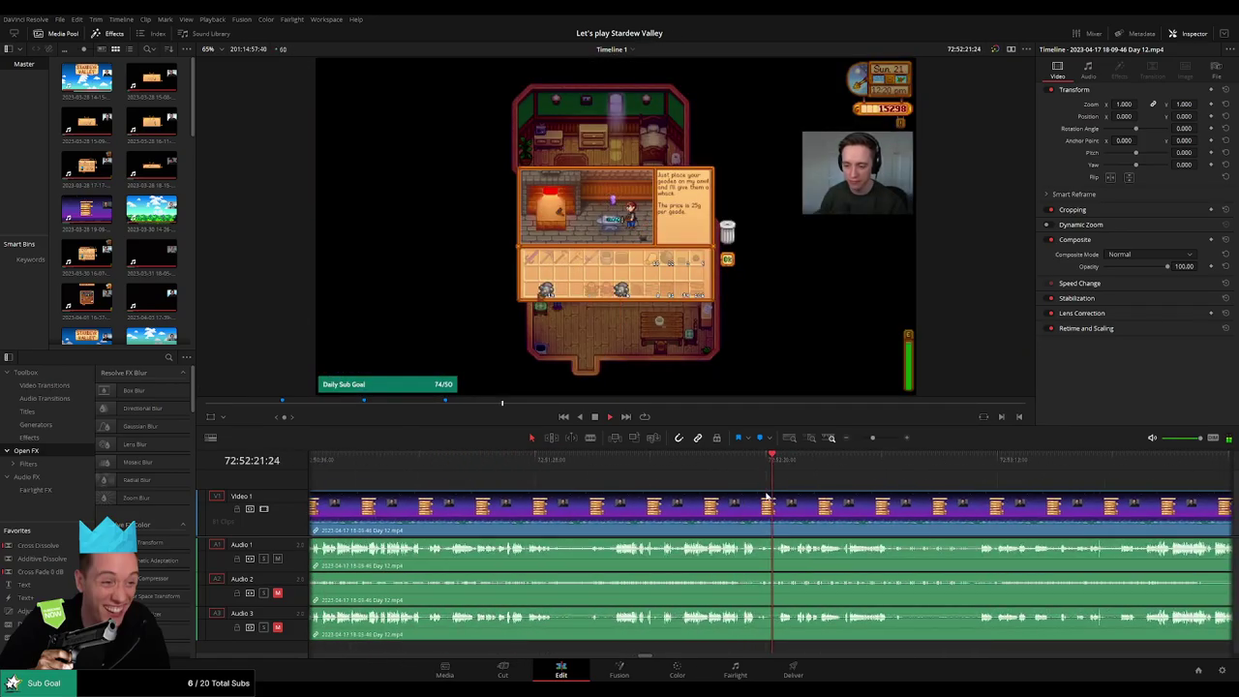
pyautogui.moveTo(527, 471); pyautogui.dragTo(785, 470)
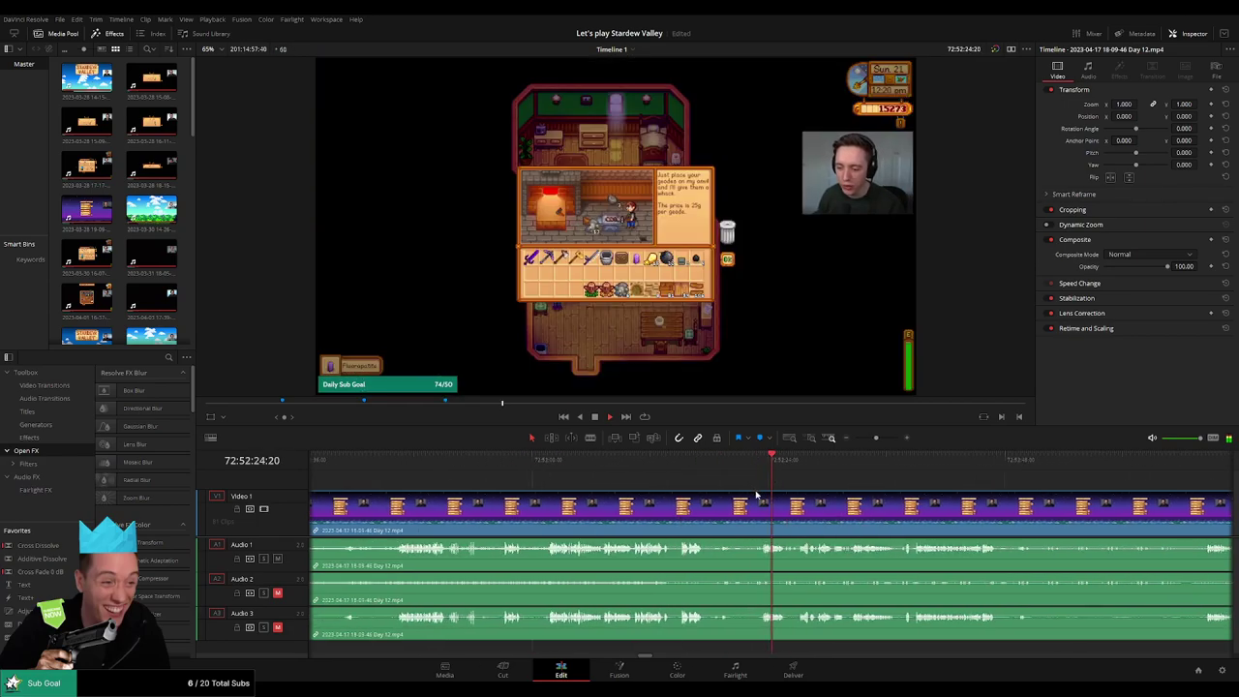
pyautogui.click(674, 471)
pyautogui.scroll(3, 707, 491)
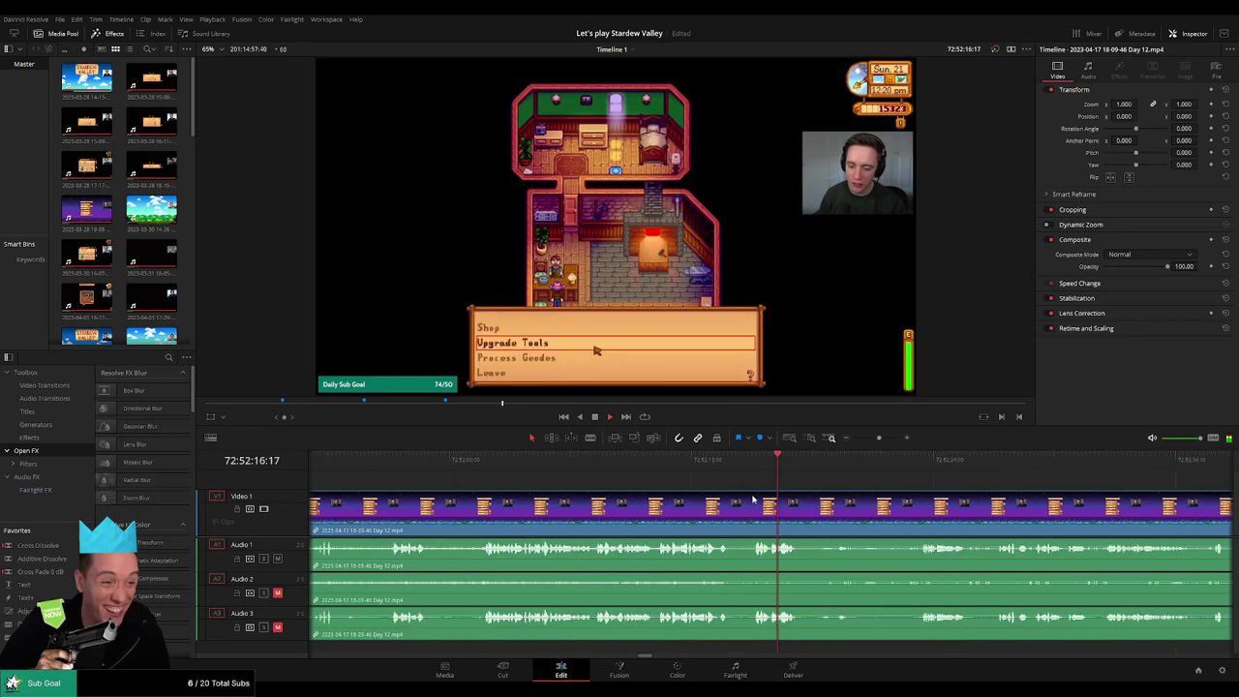
pyautogui.click(474, 470)
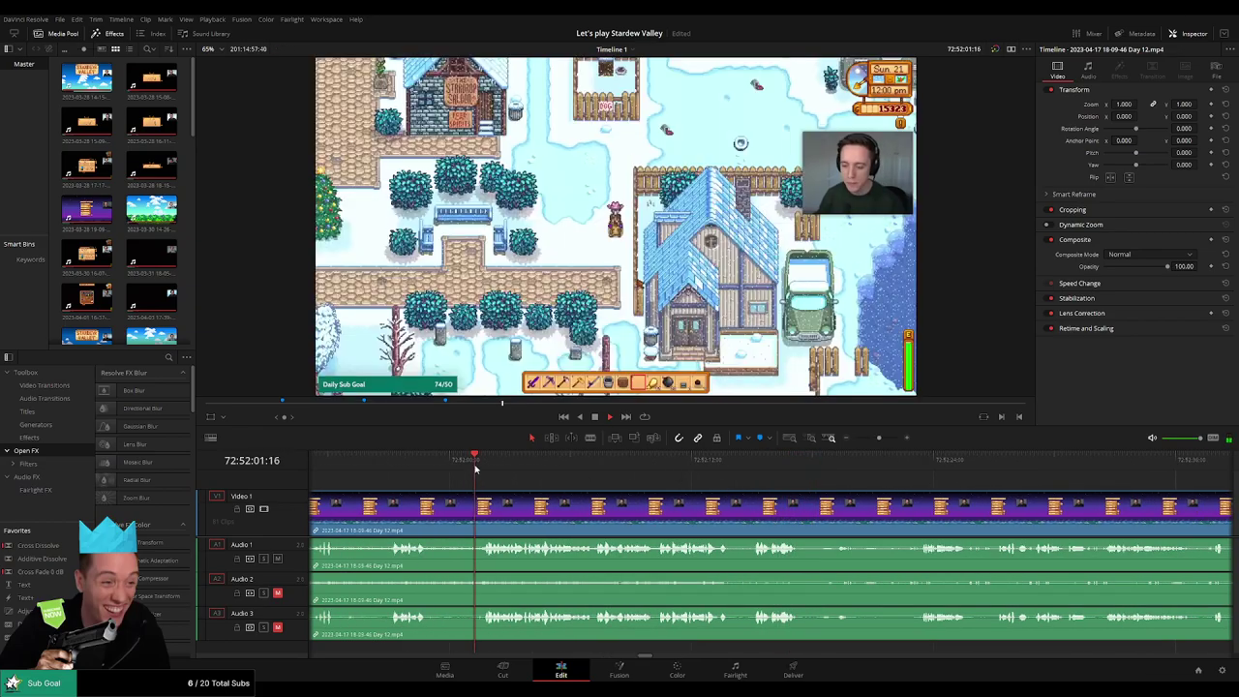
pyautogui.hscroll(-2, 472, 499)
pyautogui.click(561, 471)
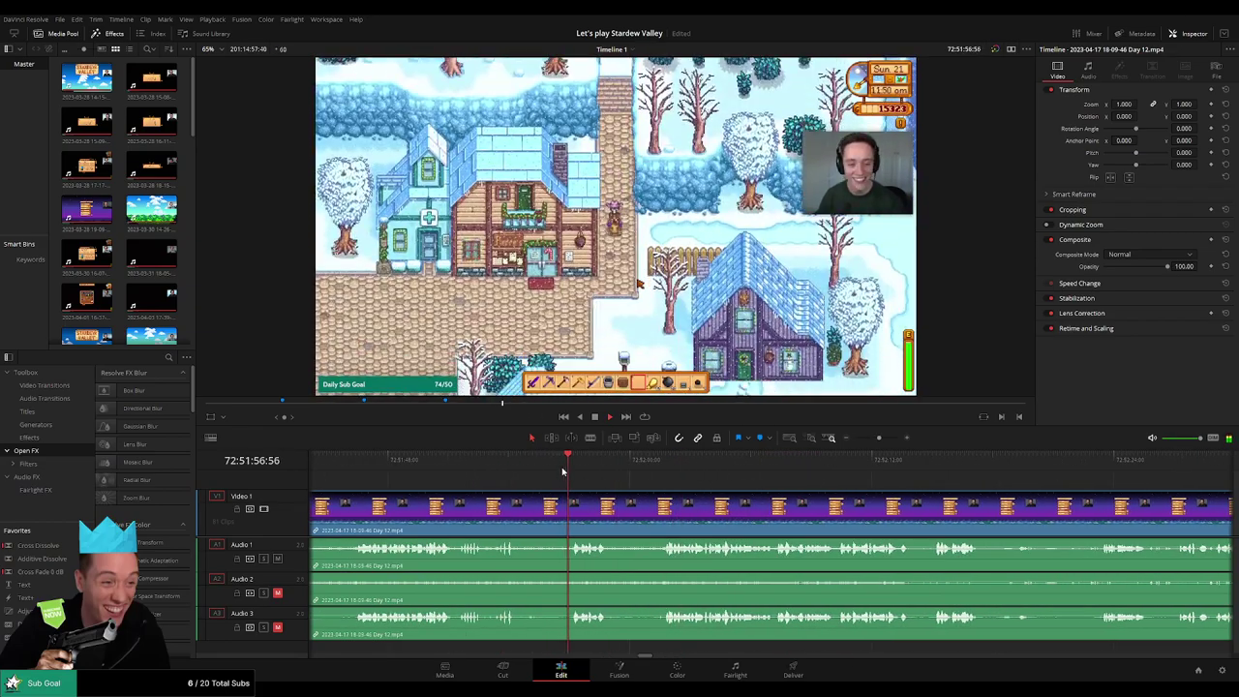
pyautogui.hscroll(3, 680, 500)
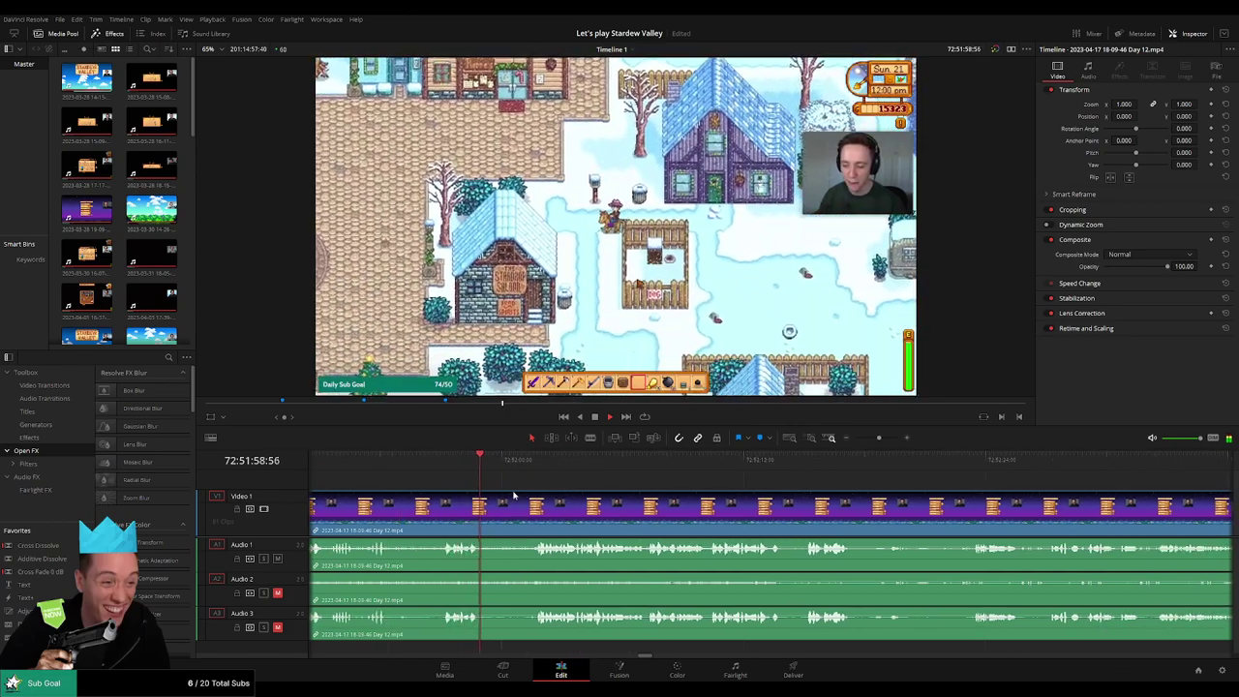
pyautogui.click(532, 471)
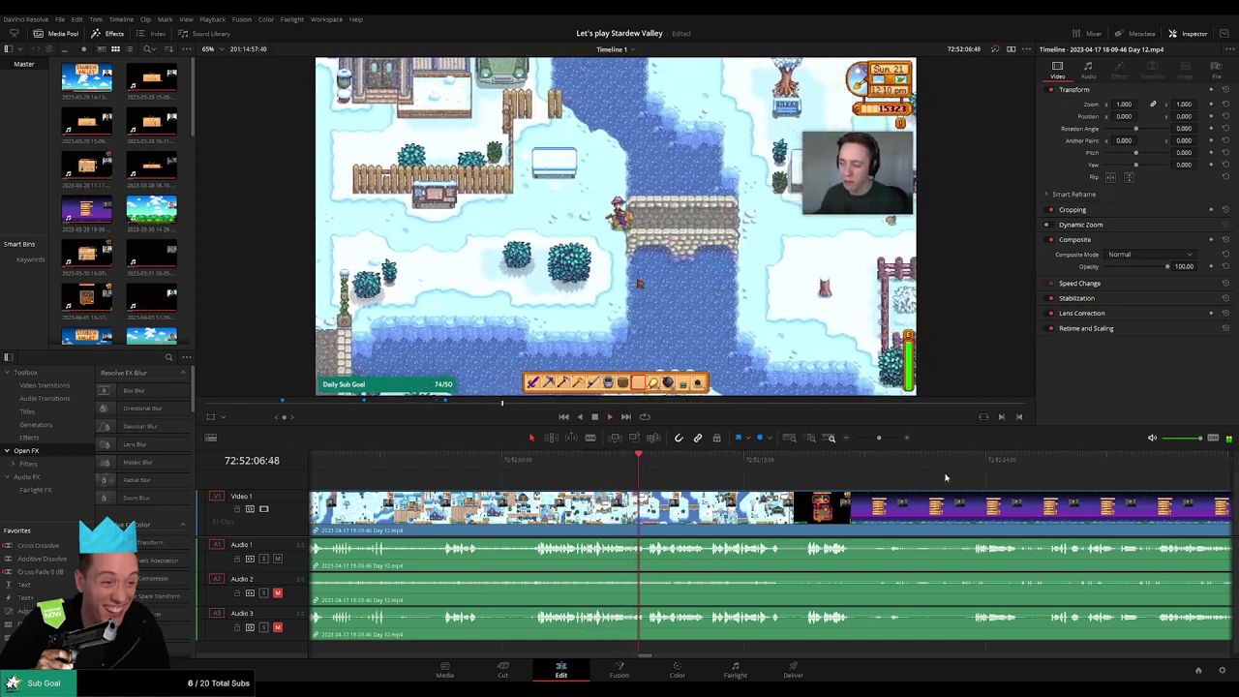
# - Locate the silent gap between sentences in the geode-processing scene and split the Day 12 clip at 72:52:22:30
pyautogui.click(976, 465)
pyautogui.moveTo(979, 476); pyautogui.dragTo(634, 490)
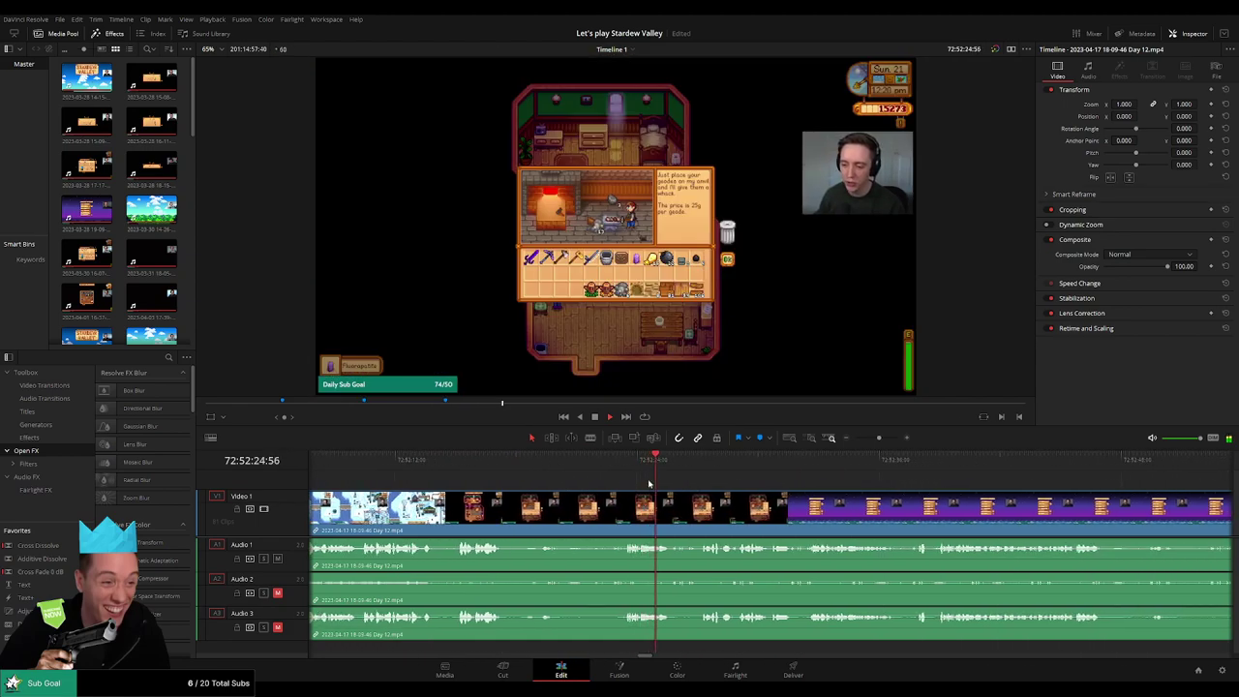
pyautogui.click(626, 457)
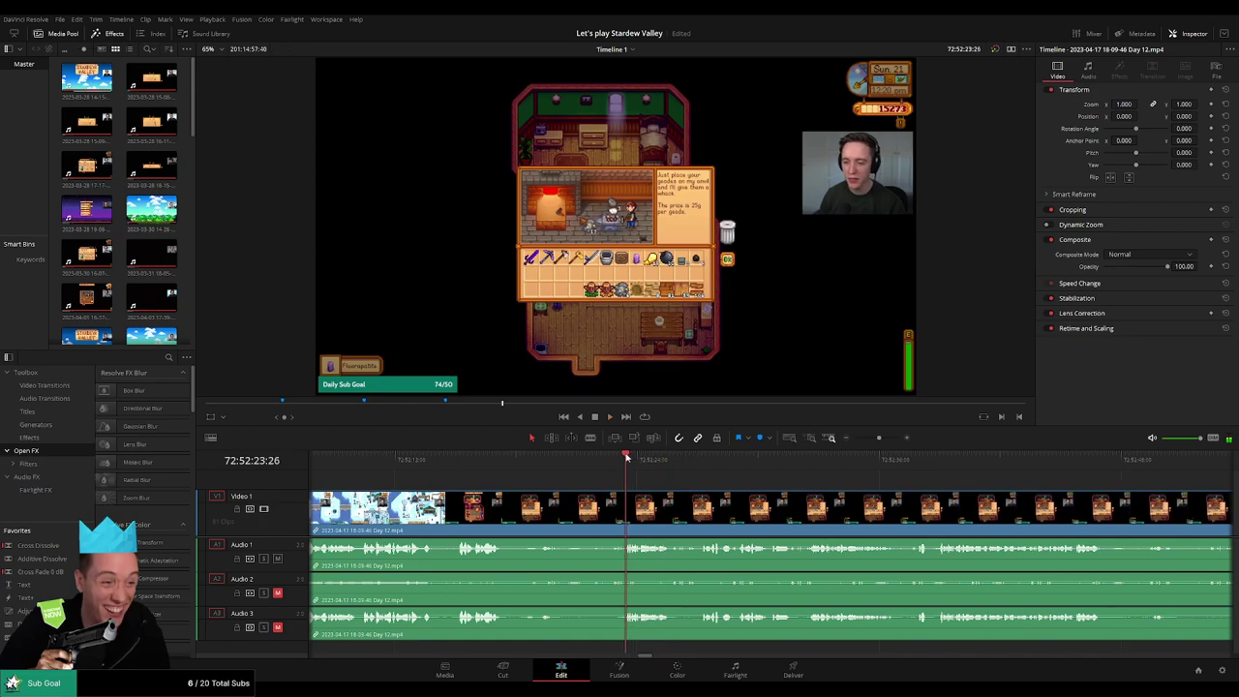
pyautogui.moveTo(626, 457); pyautogui.dragTo(603, 459)
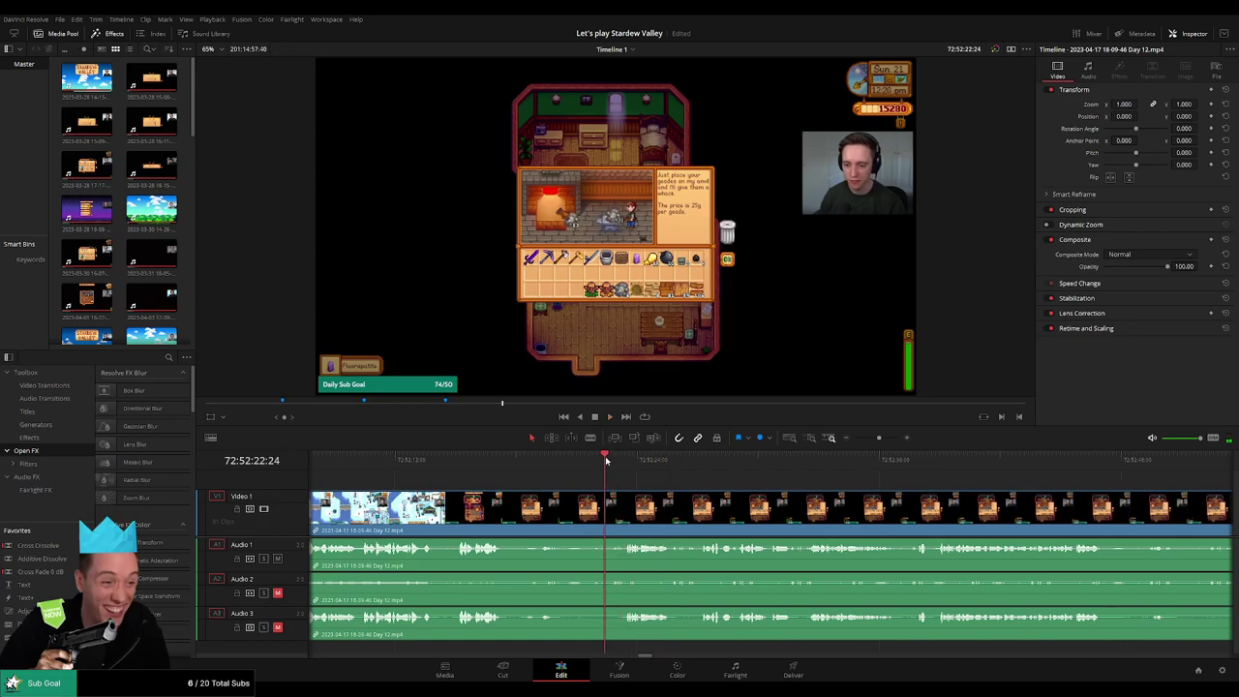
pyautogui.scroll(1, 648, 474)
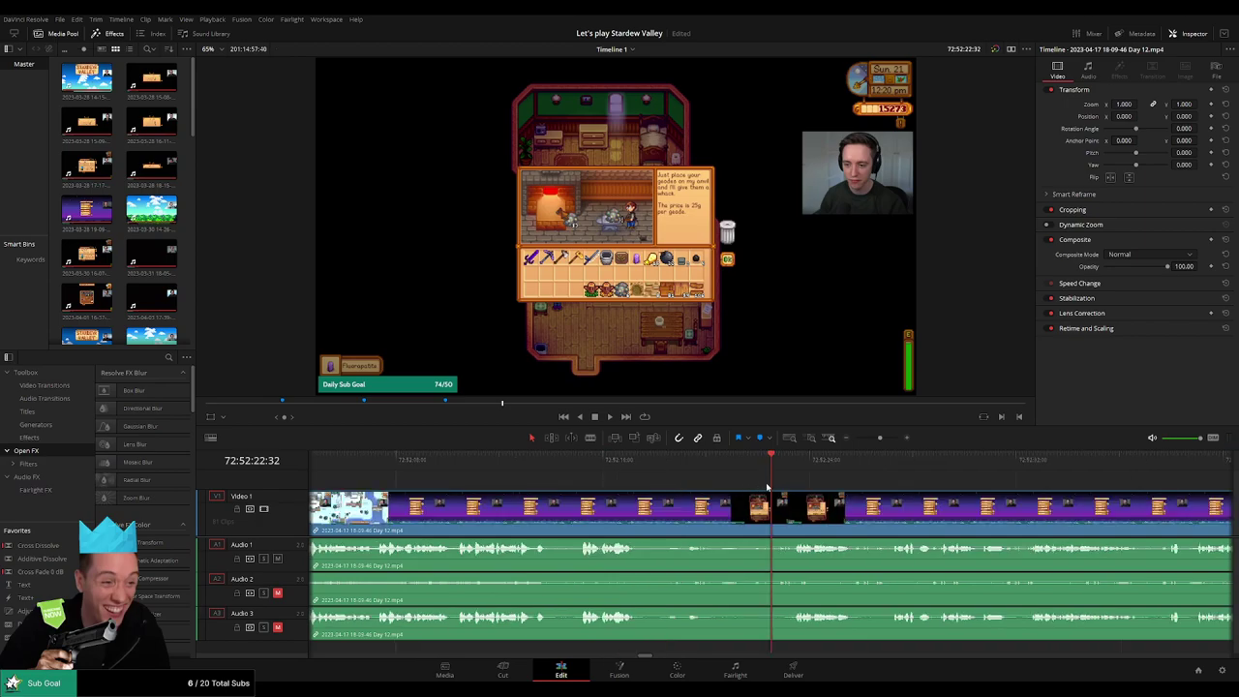
pyautogui.press('Left')
pyautogui.press('Left')
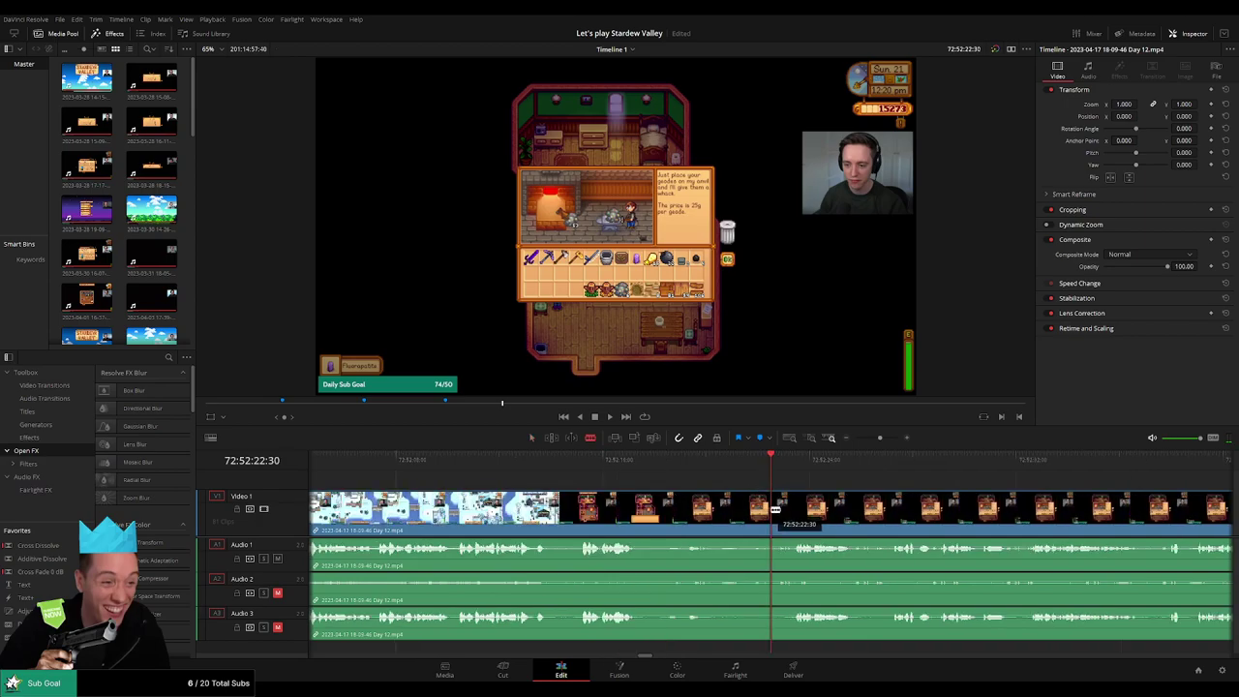
pyautogui.click(774, 510)
pyautogui.press('a')
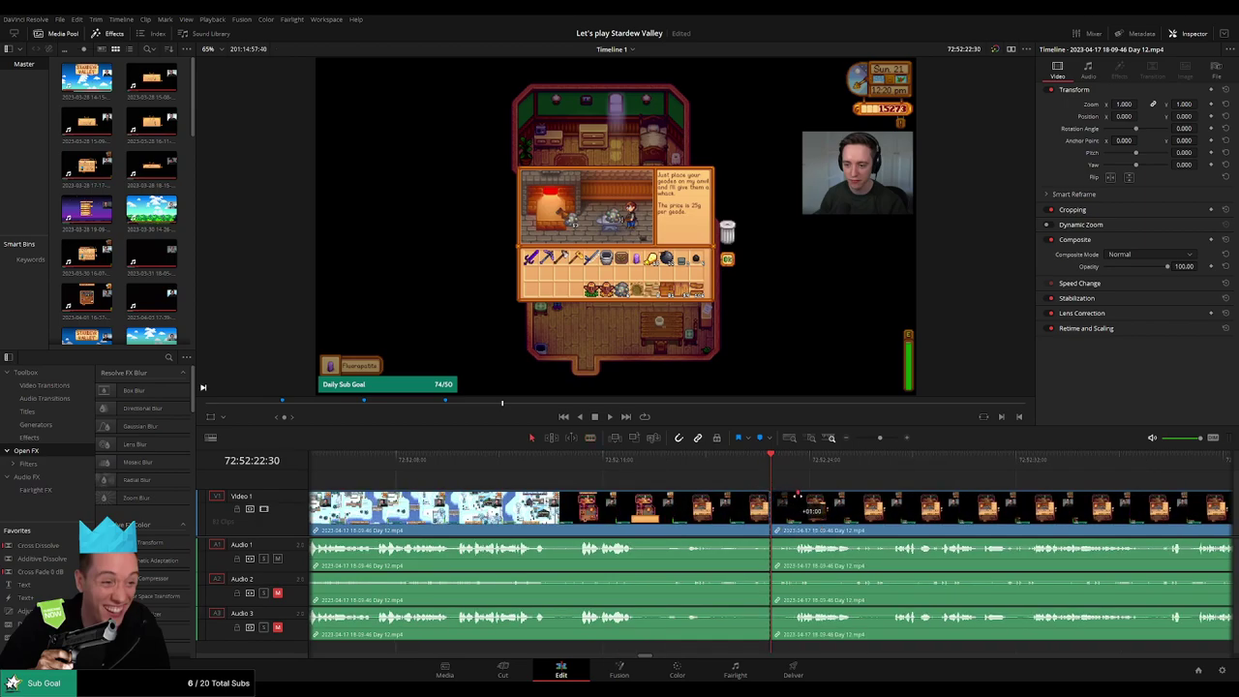
# - Add fades of about one second around the 72:52:22:30 cut, on the video and all three audio tracks
pyautogui.moveTo(797, 495); pyautogui.dragTo(847, 492)
pyautogui.scroll(3, 801, 493)
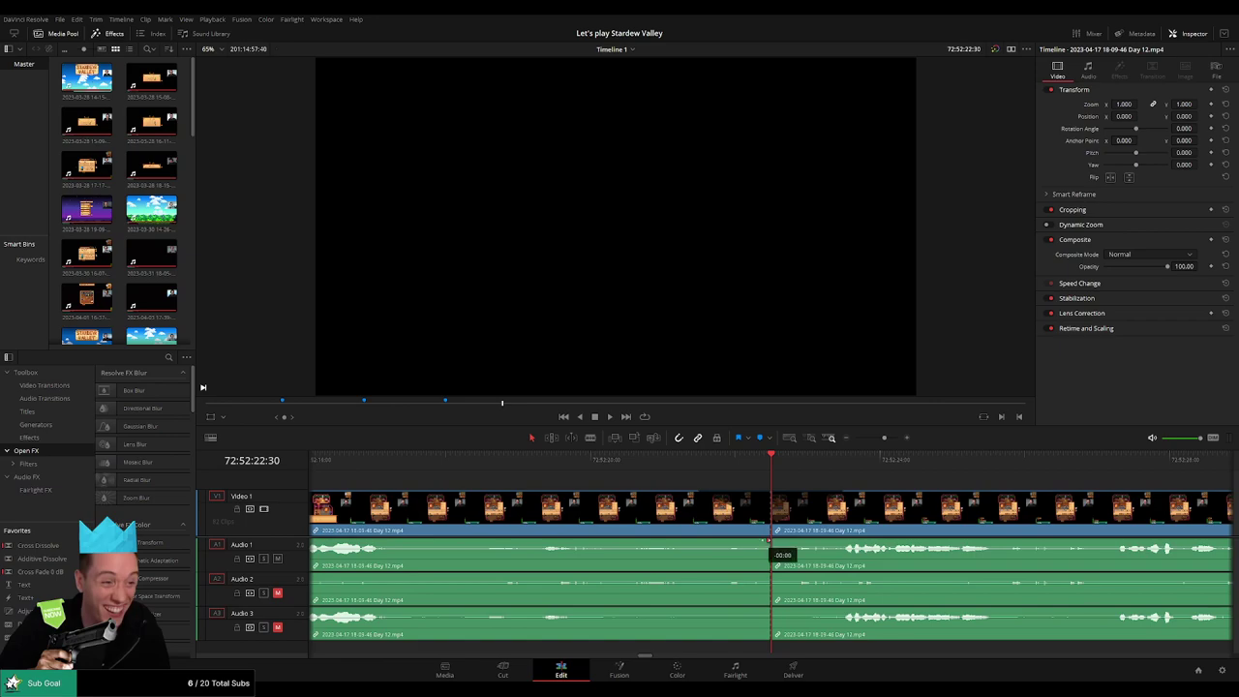
pyautogui.moveTo(770, 541); pyautogui.dragTo(690, 540)
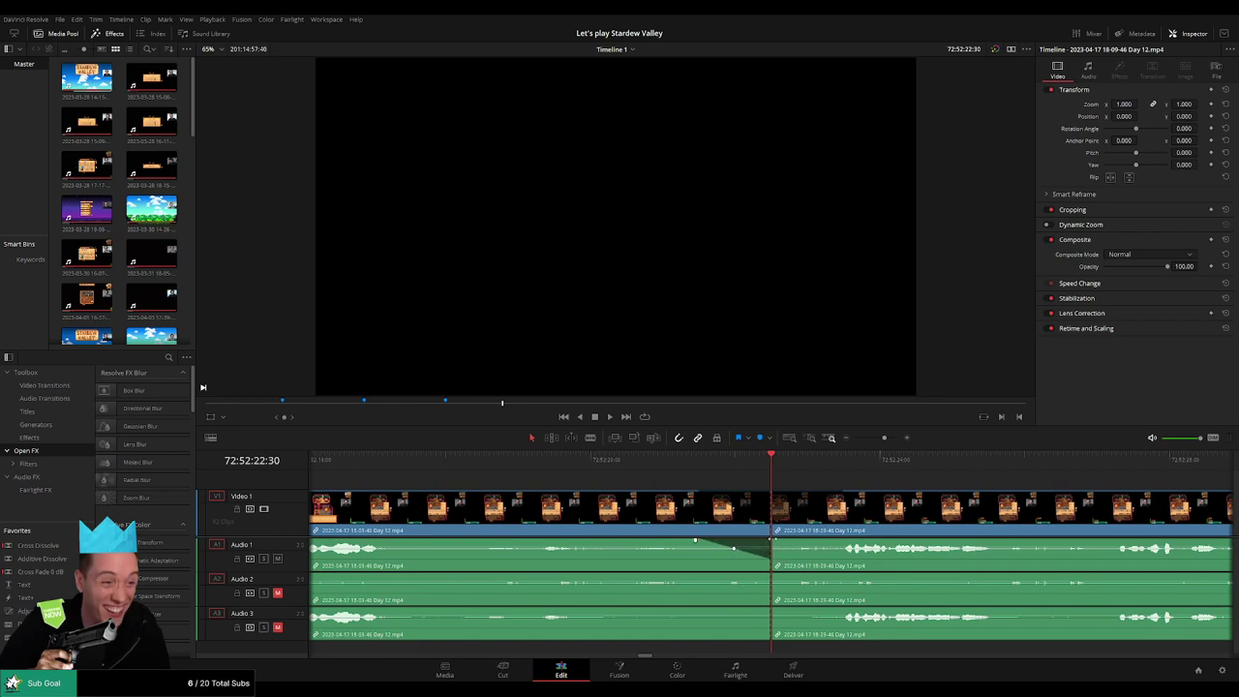
pyautogui.moveTo(773, 539); pyautogui.dragTo(827, 539)
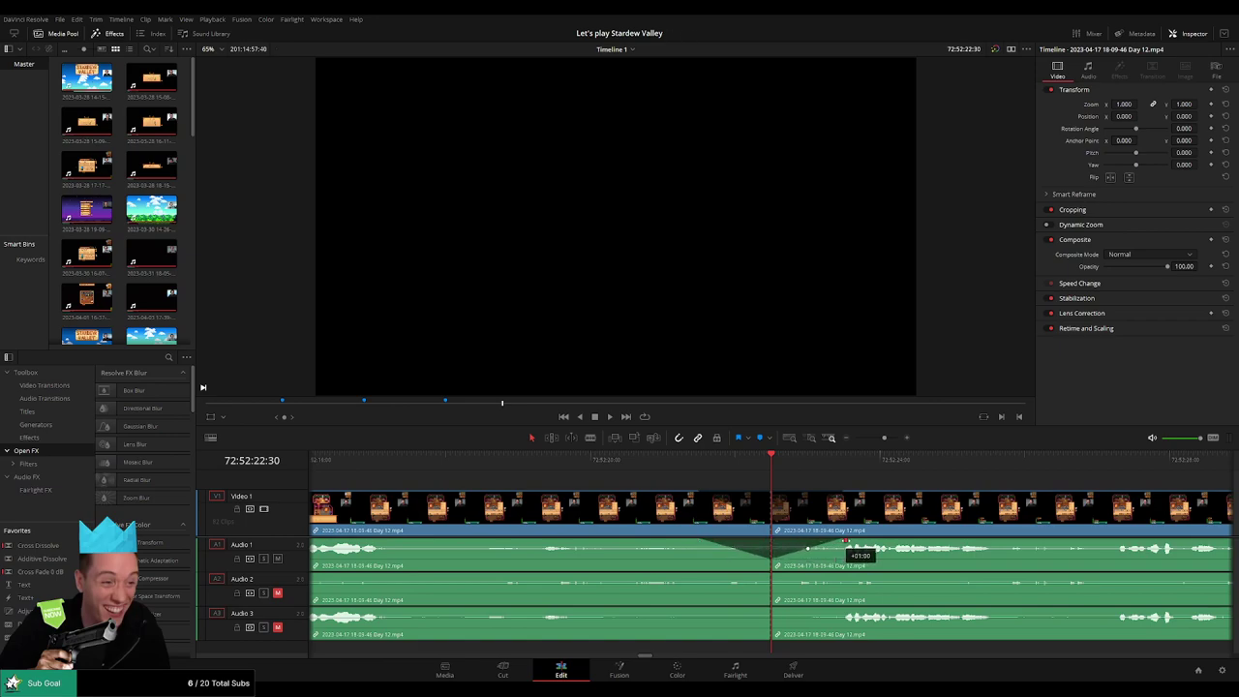
pyautogui.moveTo(741, 577); pyautogui.dragTo(696, 575)
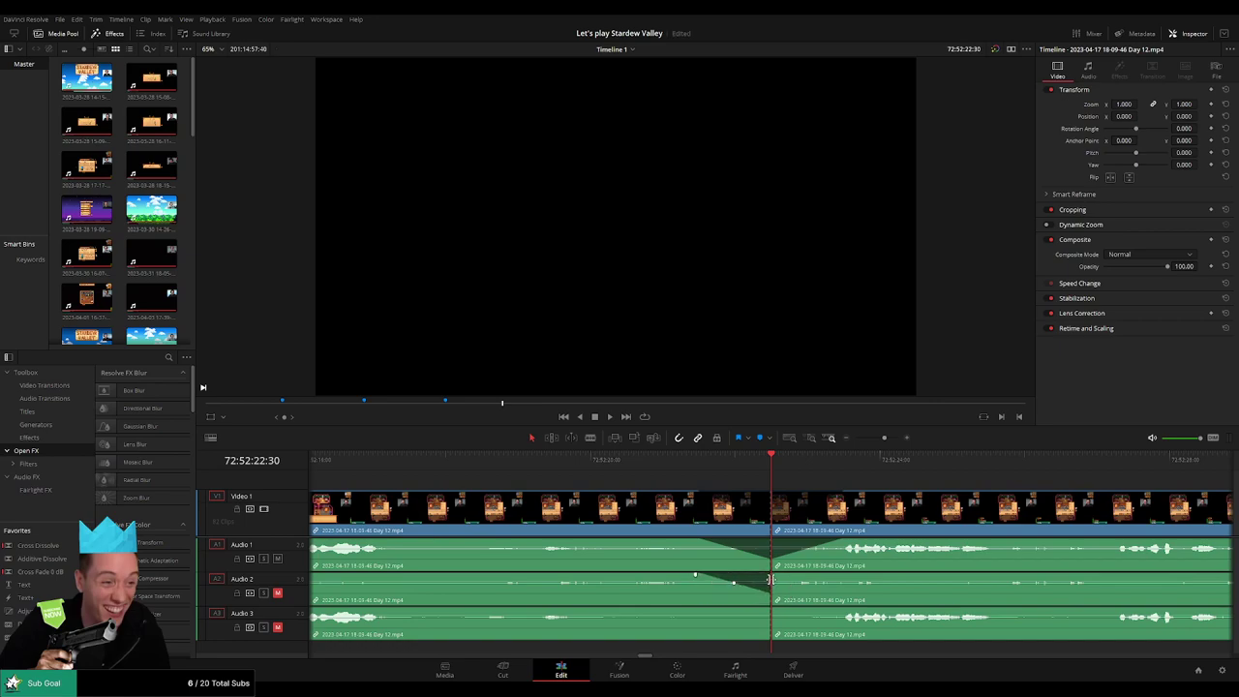
pyautogui.moveTo(772, 575); pyautogui.dragTo(833, 575)
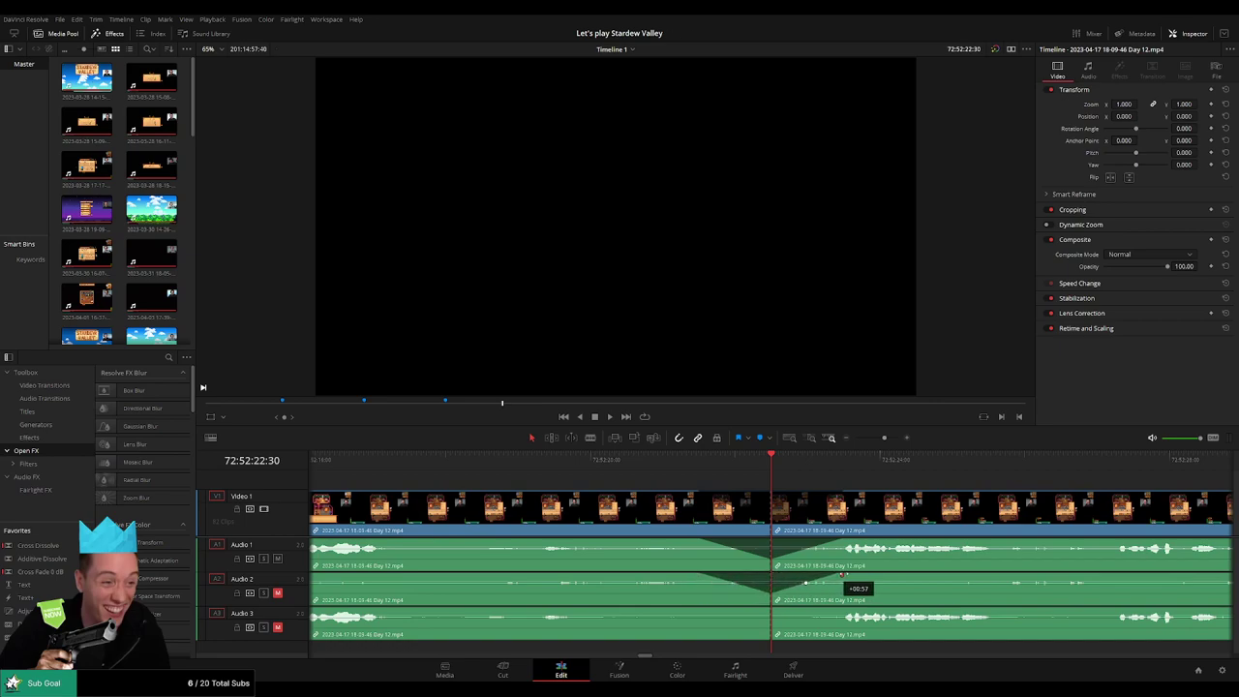
pyautogui.moveTo(764, 608); pyautogui.dragTo(824, 609)
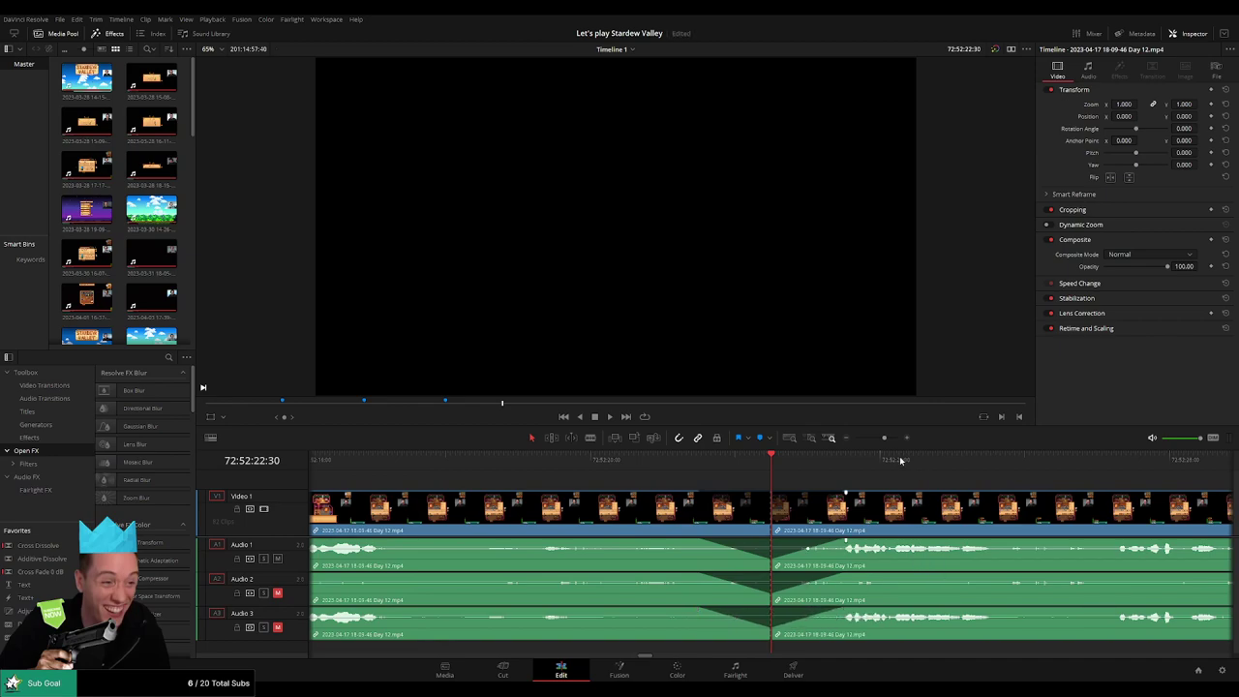
# - Separate the remaining Day 12 piece from the cut and place it so that it starts at 74:00:00:00
pyautogui.click(830, 439)
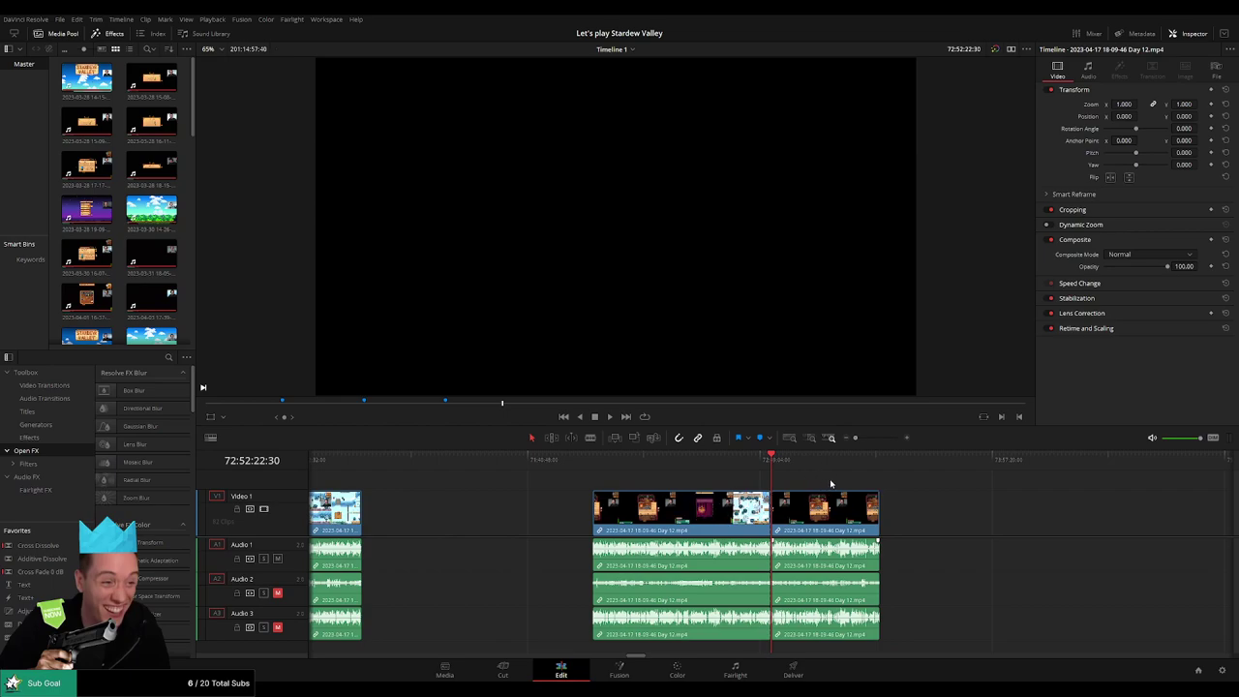
pyautogui.hscroll(5, 658, 484)
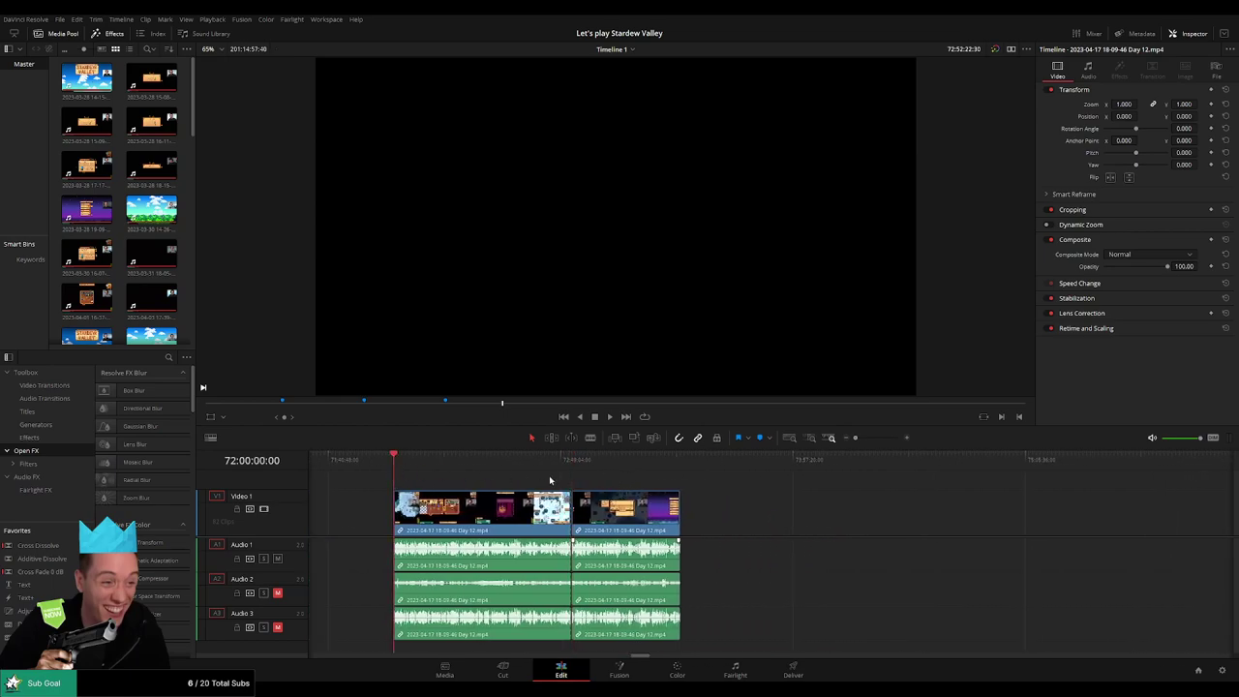
pyautogui.hscroll(5, 717, 488)
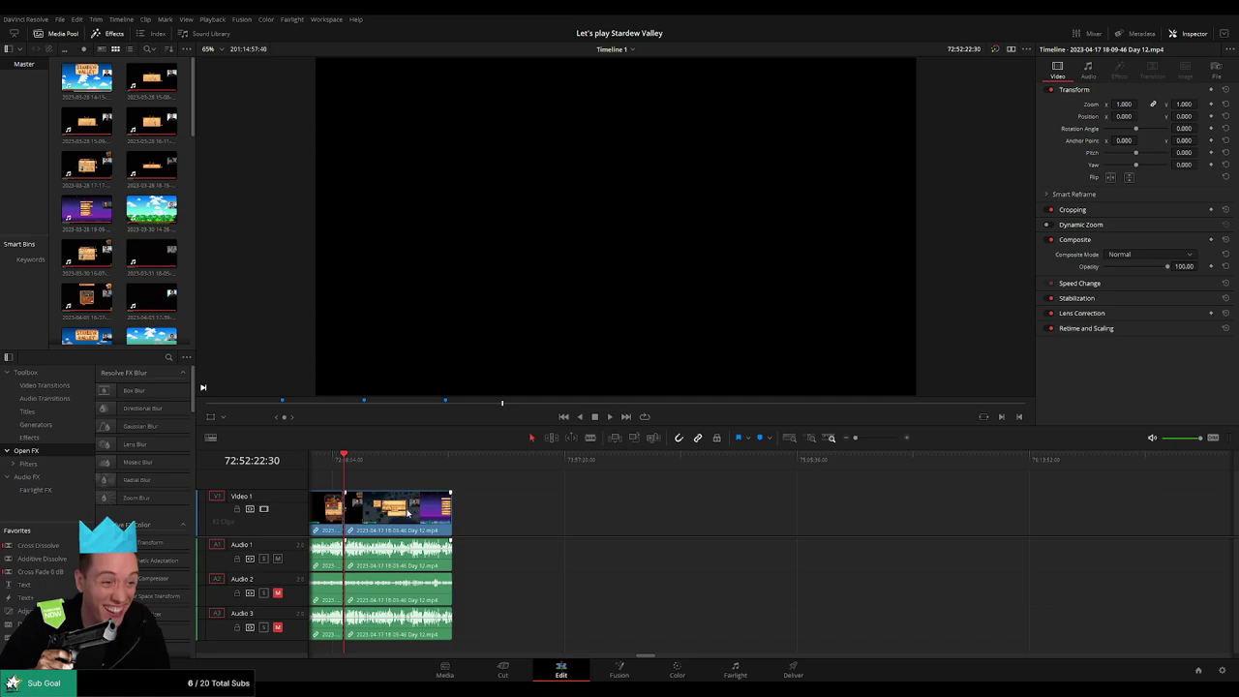
pyautogui.moveTo(382, 511); pyautogui.dragTo(712, 513)
pyautogui.click(495, 498)
pyautogui.click(495, 498)
pyautogui.moveTo(353, 467); pyautogui.dragTo(573, 488)
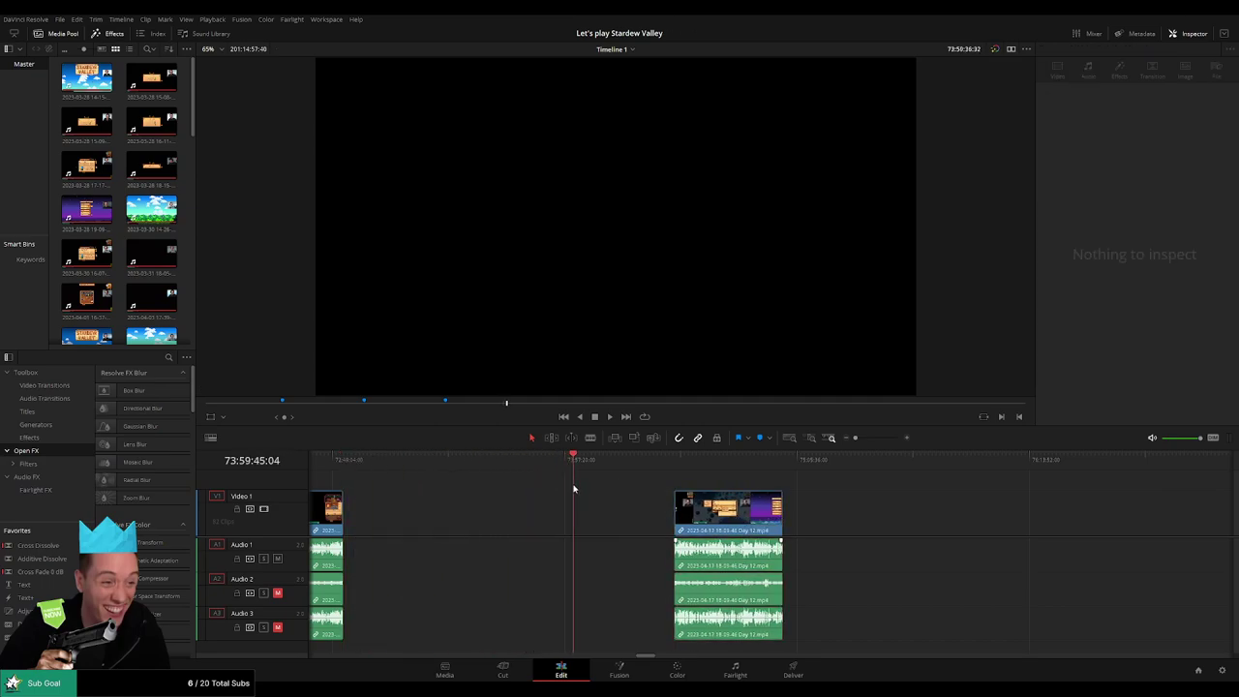
pyautogui.scroll(4, 669, 500)
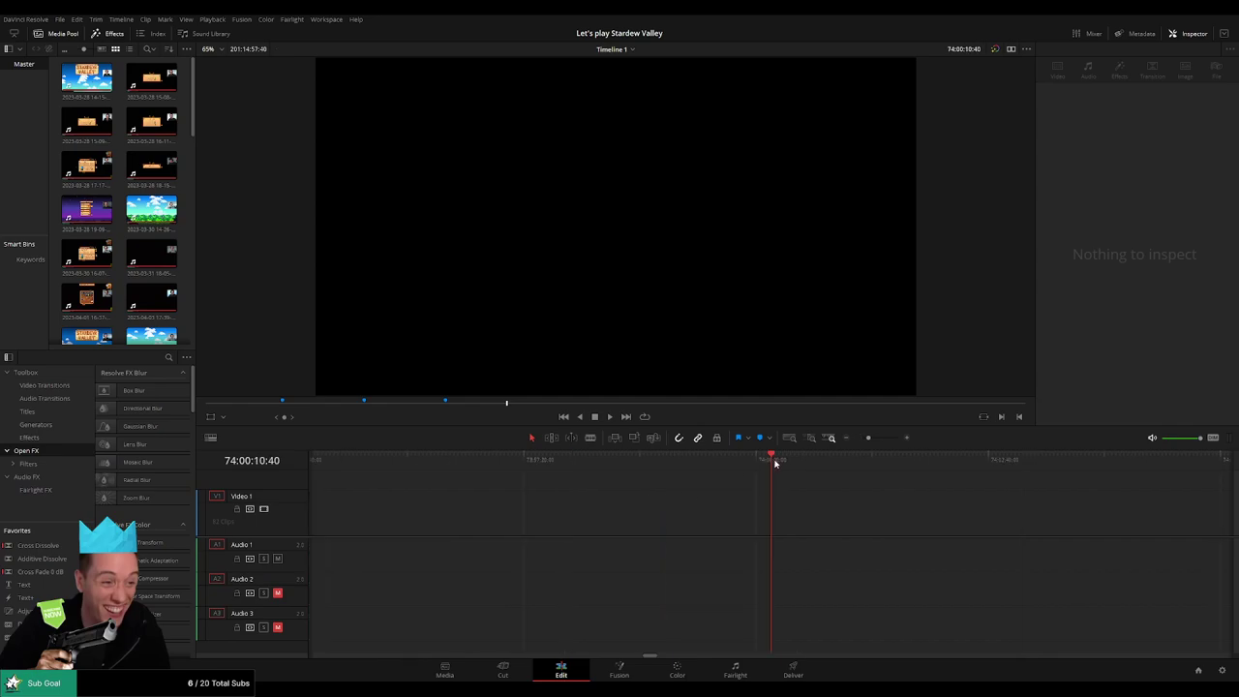
pyautogui.moveTo(774, 463); pyautogui.dragTo(757, 465)
pyautogui.click(845, 439)
pyautogui.hscroll(3, 530, 479)
pyautogui.moveTo(620, 515); pyautogui.dragTo(522, 515)
pyautogui.click(918, 500)
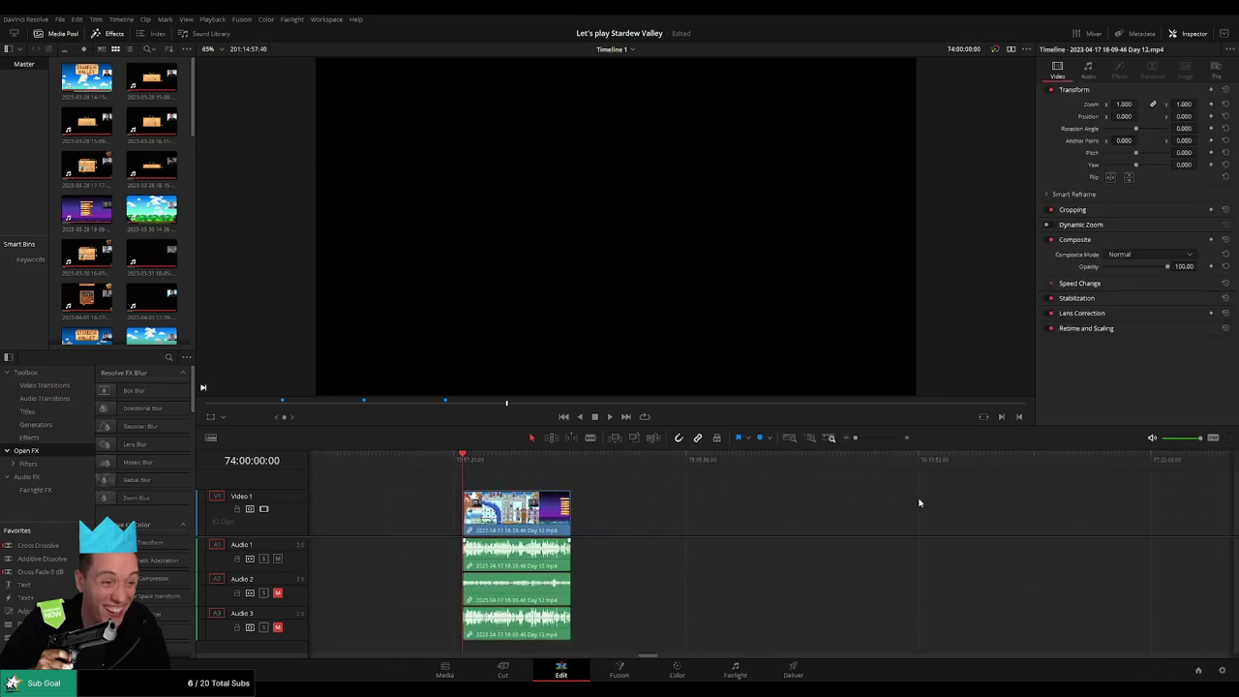
# - Move the Day 13 clip directly against the end of the remaining Day 12 piece
pyautogui.moveTo(919, 501); pyautogui.dragTo(617, 499)
pyautogui.moveTo(1115, 521); pyautogui.dragTo(479, 523)
pyautogui.click(425, 475)
pyautogui.moveTo(425, 475); pyautogui.dragTo(667, 518)
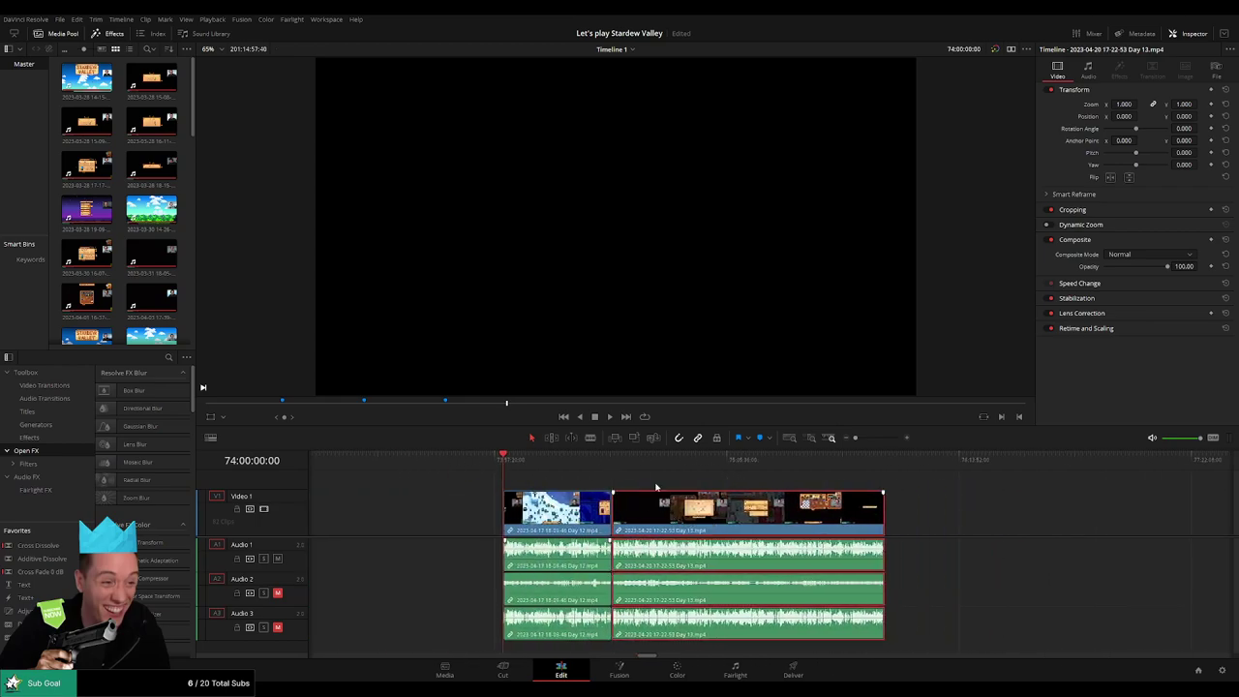
# - Add a transition at the join between the Day 12 piece and the Day 13 clip, trimming the clips to fit, and play the footage around it
pyautogui.press('space')
pyautogui.moveTo(536, 465); pyautogui.dragTo(613, 469)
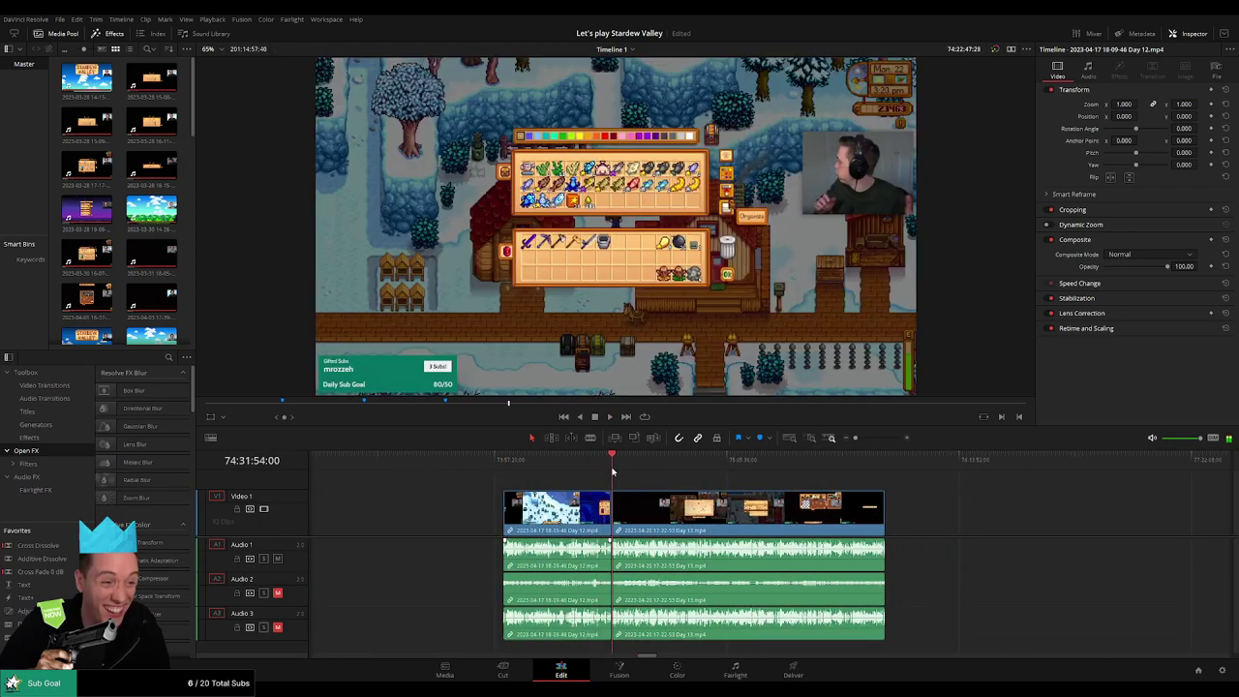
pyautogui.moveTo(855, 439); pyautogui.dragTo(879, 440)
pyautogui.press('space')
pyautogui.click(769, 515)
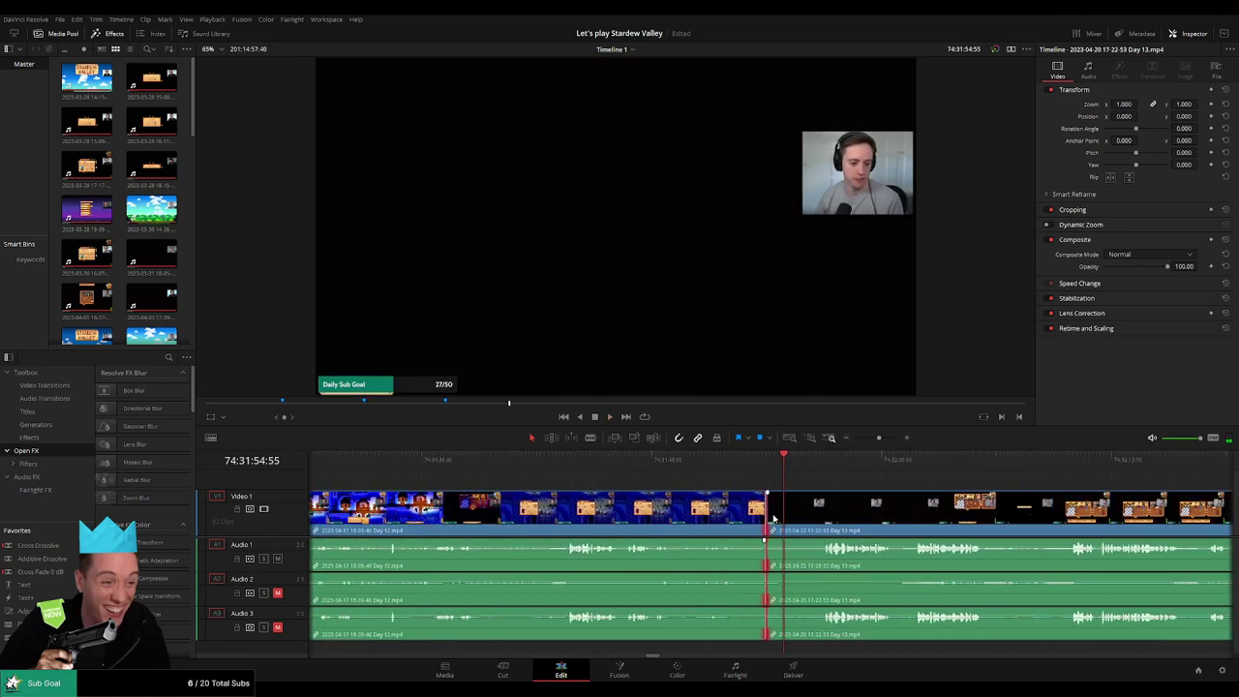
pyautogui.hotkey('ctrl', 't')
pyautogui.click(652, 395)
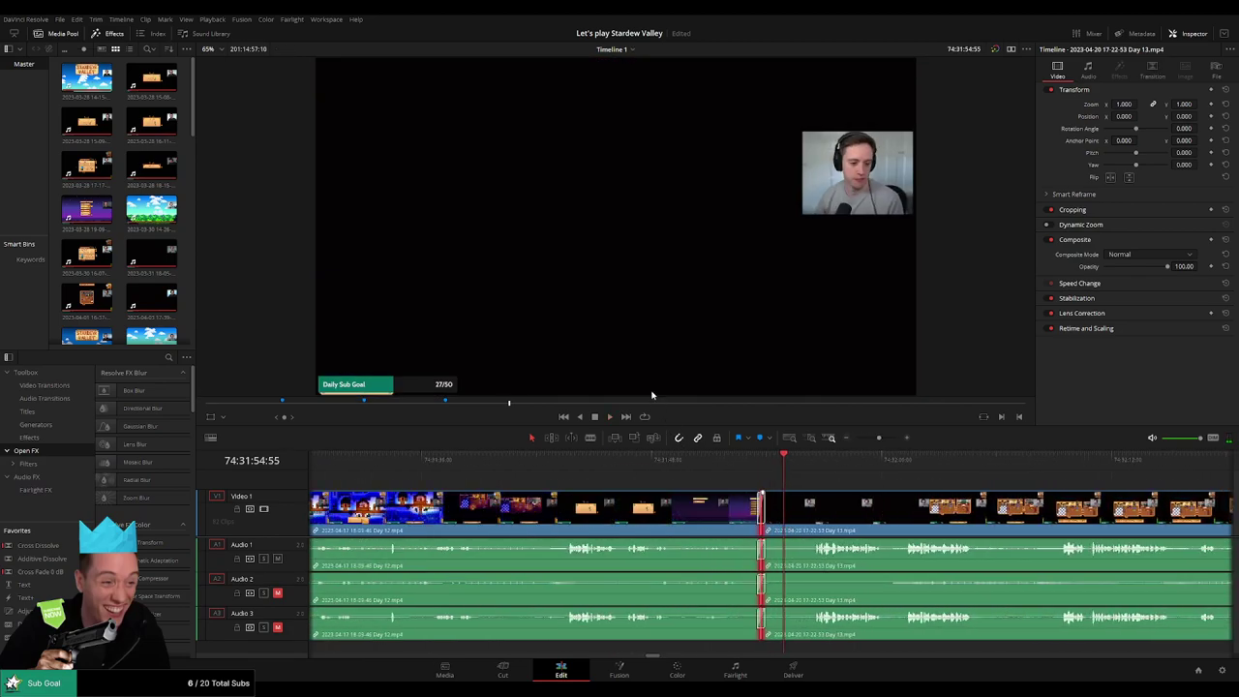
pyautogui.click(568, 459)
pyautogui.press('space')
pyautogui.click(666, 464)
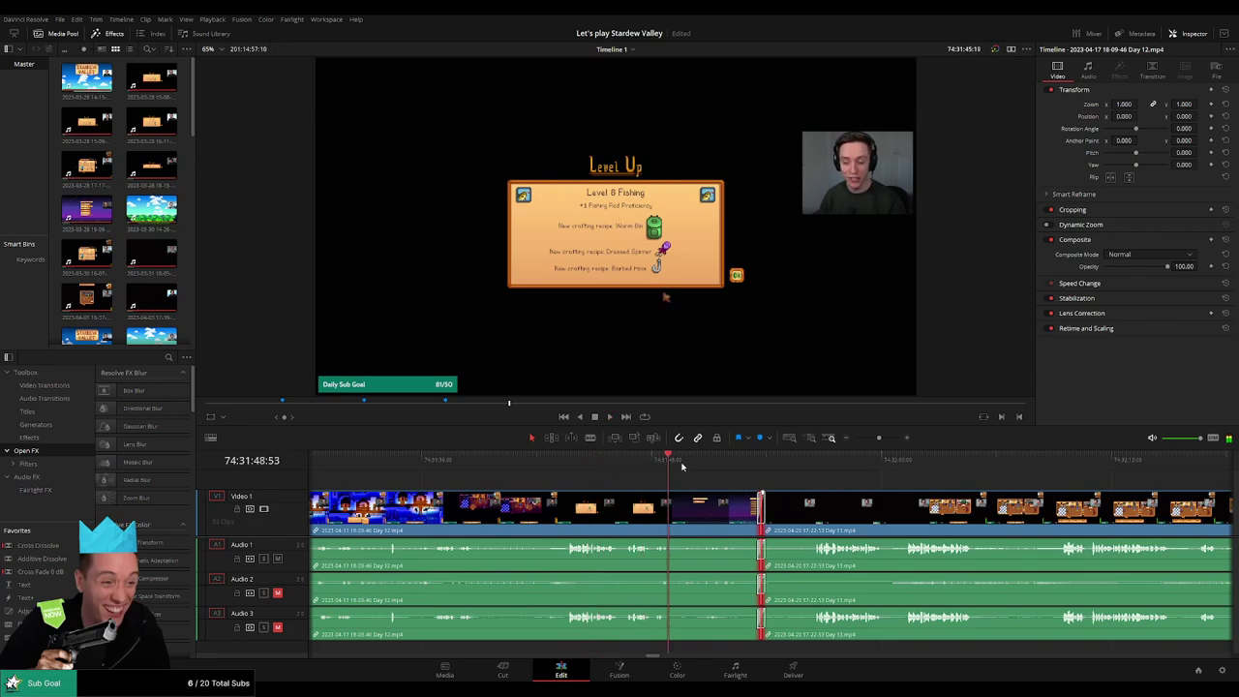
pyautogui.click(741, 465)
# - Review the Day 13 footage around 74:51:48 for a suitable moment to end the episode
pyautogui.moveTo(878, 438); pyautogui.dragTo(852, 441)
pyautogui.hscroll(3, 580, 476)
pyautogui.hscroll(2, 581, 476)
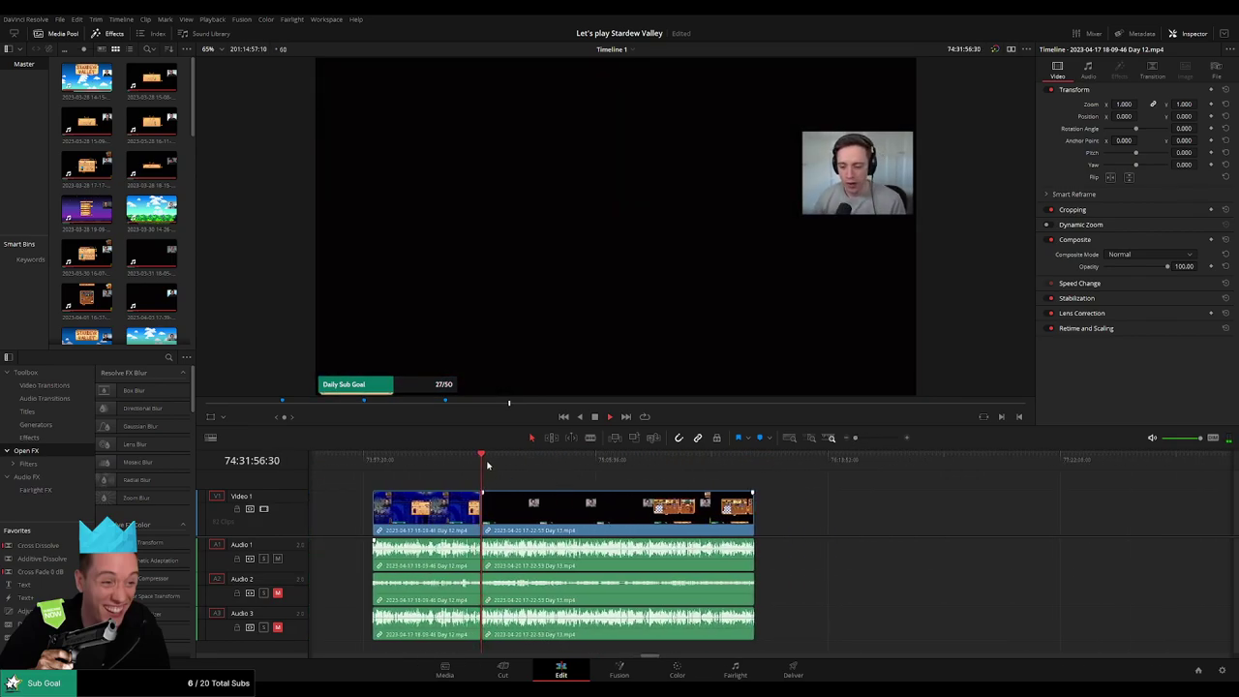
pyautogui.click(520, 468)
pyautogui.click(549, 473)
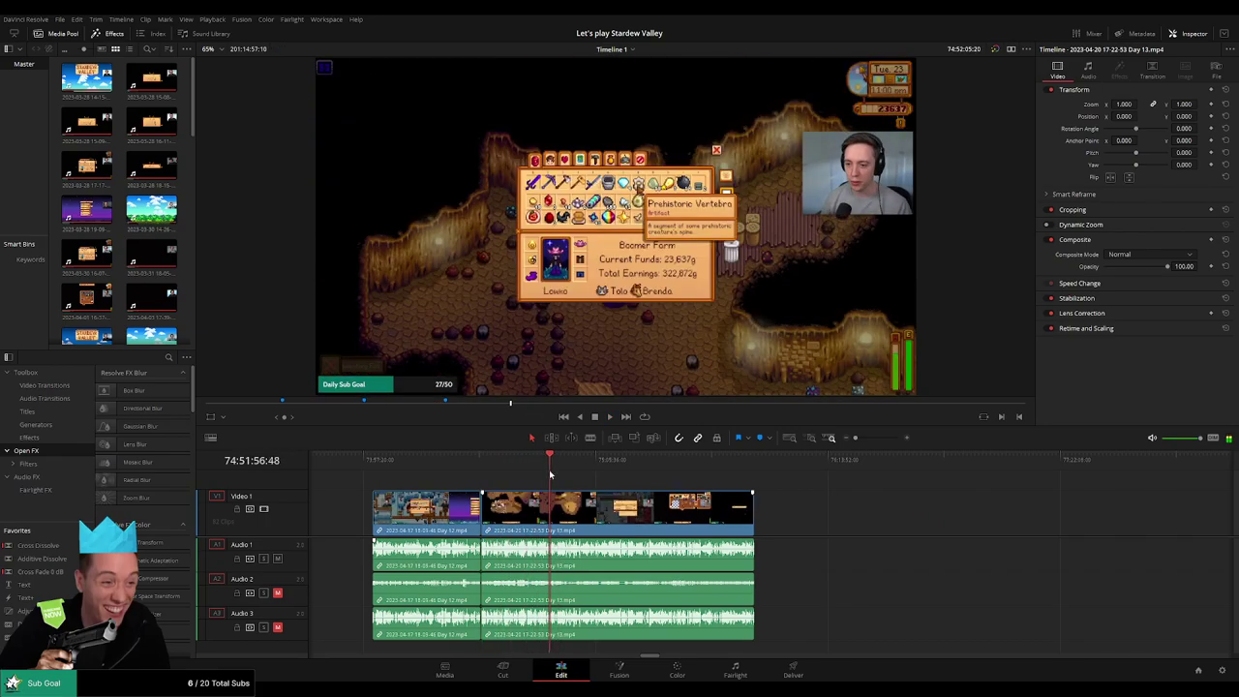
pyautogui.moveTo(550, 474); pyautogui.dragTo(549, 475)
pyautogui.click(872, 439)
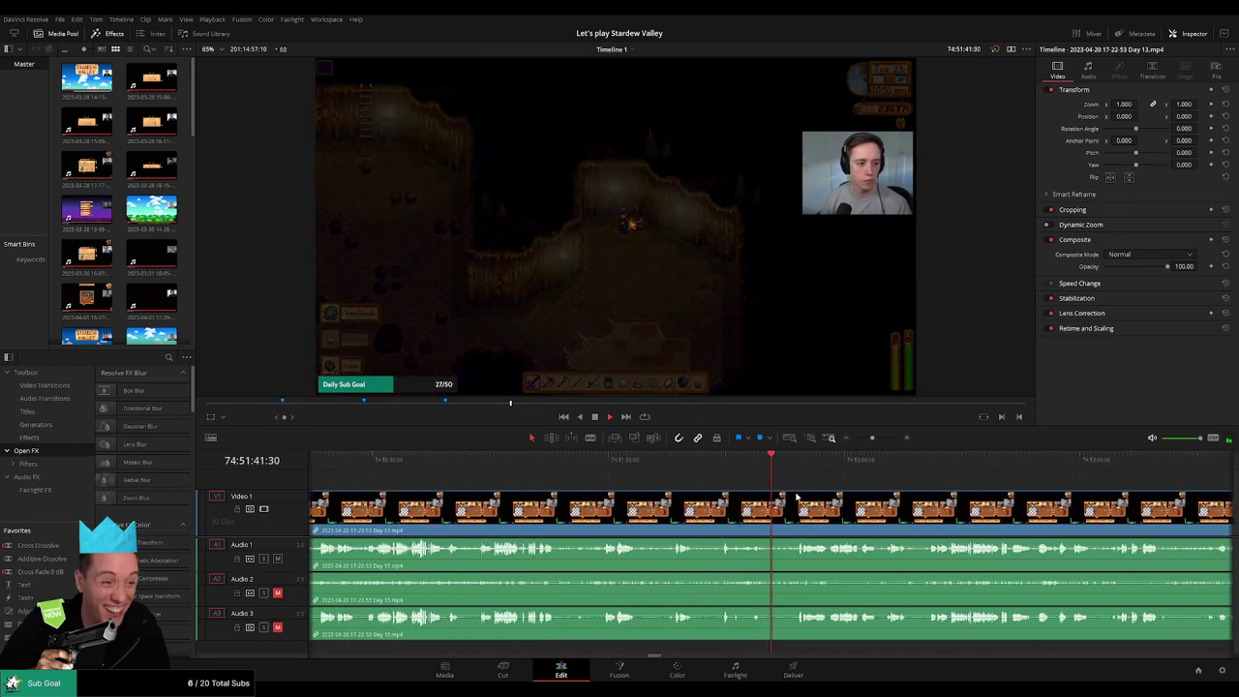
pyautogui.click(796, 465)
pyautogui.moveTo(872, 438); pyautogui.dragTo(883, 441)
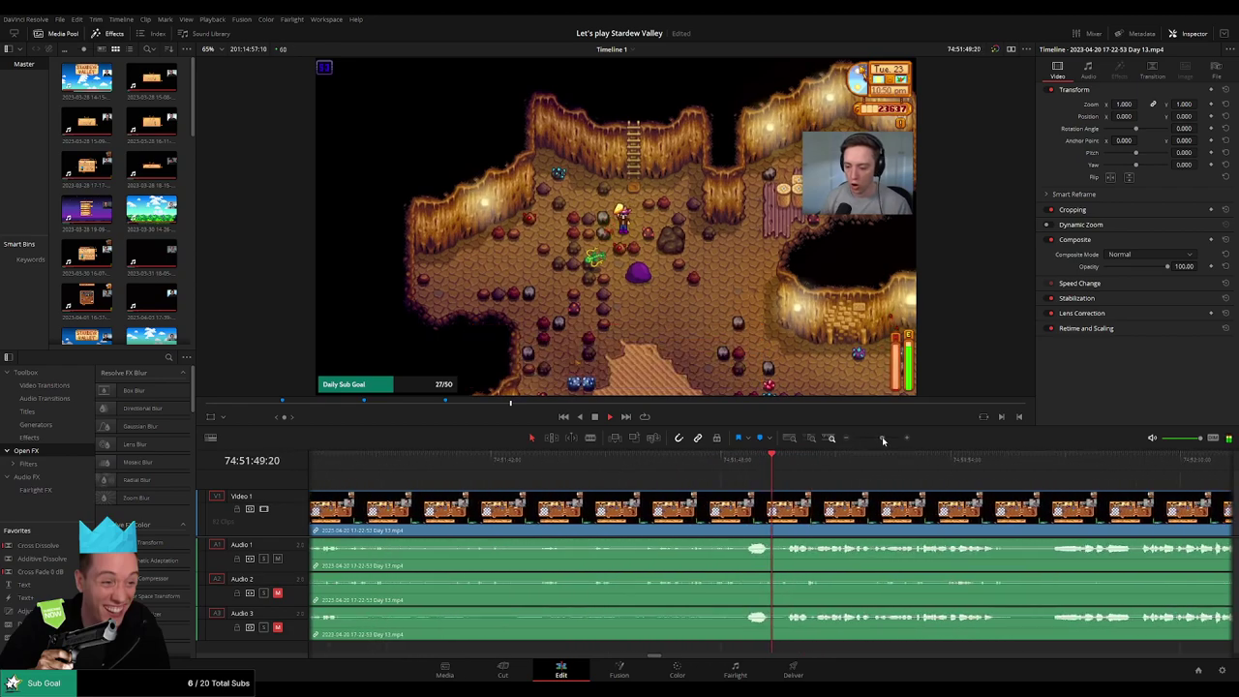
pyautogui.click(744, 469)
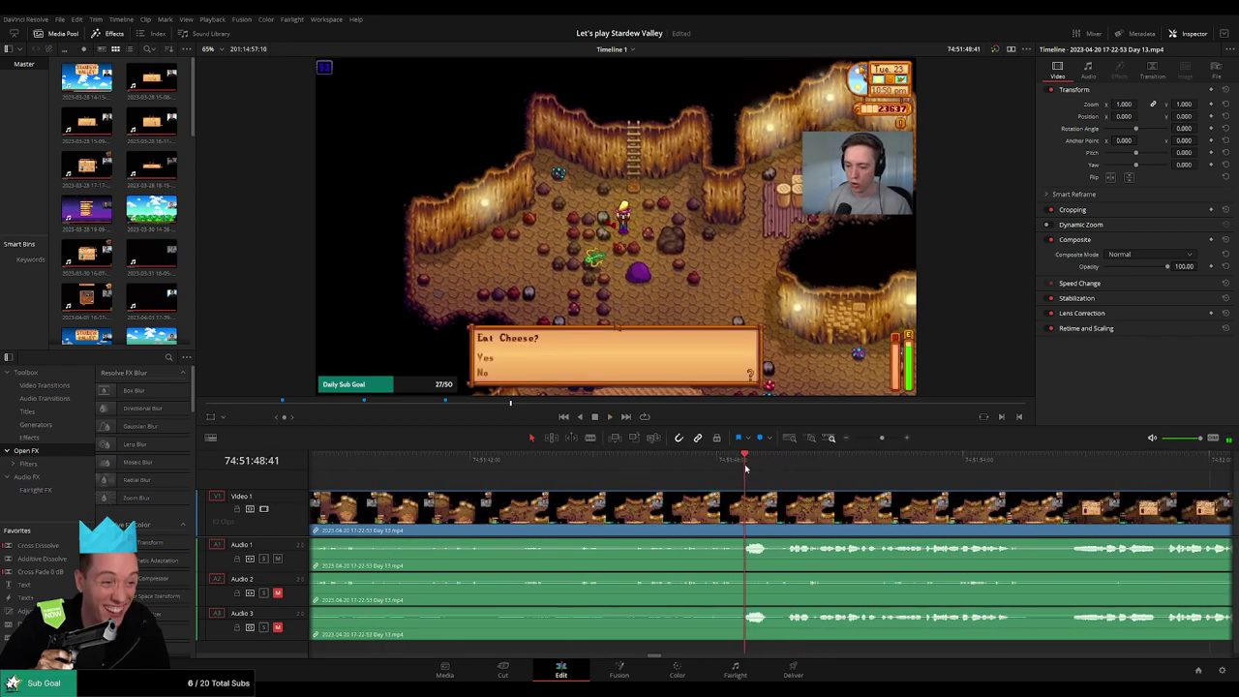
pyautogui.moveTo(745, 468); pyautogui.dragTo(805, 467)
# - Cut the Day 13 clip on the video and all three audio tracks at 74:52:20:30
pyautogui.moveTo(882, 438); pyautogui.dragTo(868, 440)
pyautogui.press('space')
pyautogui.hscroll(1, 691, 465)
pyautogui.click(690, 465)
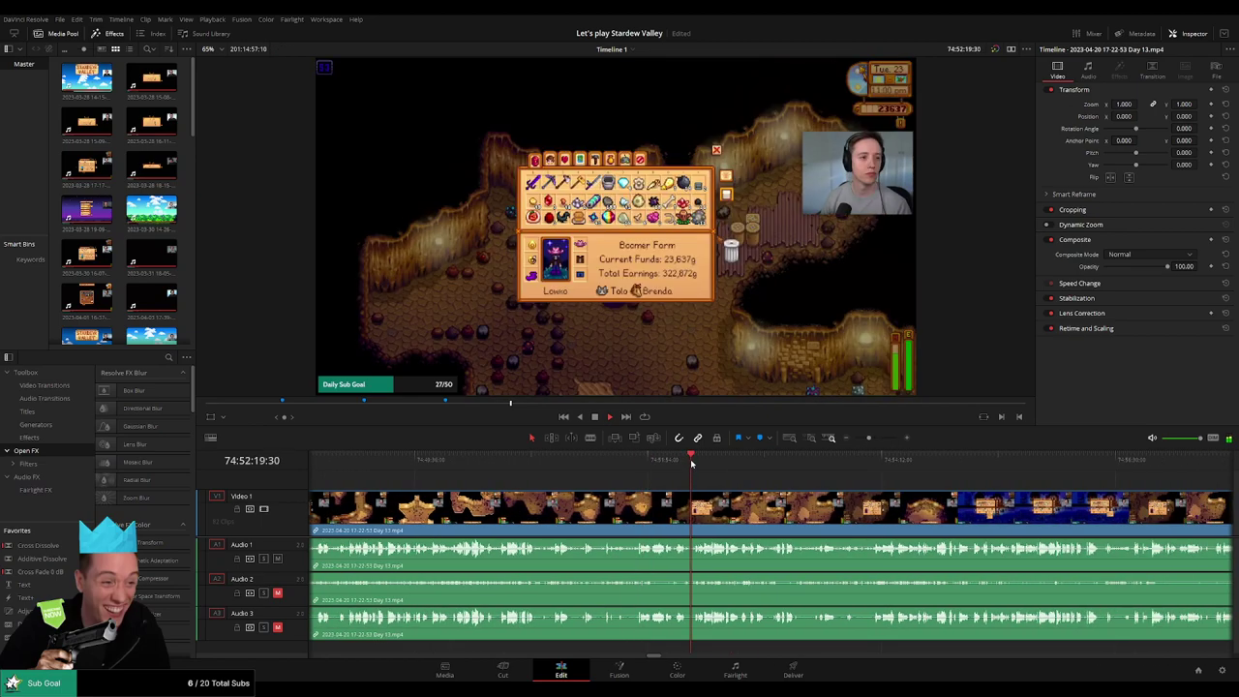
pyautogui.scroll(4, 719, 487)
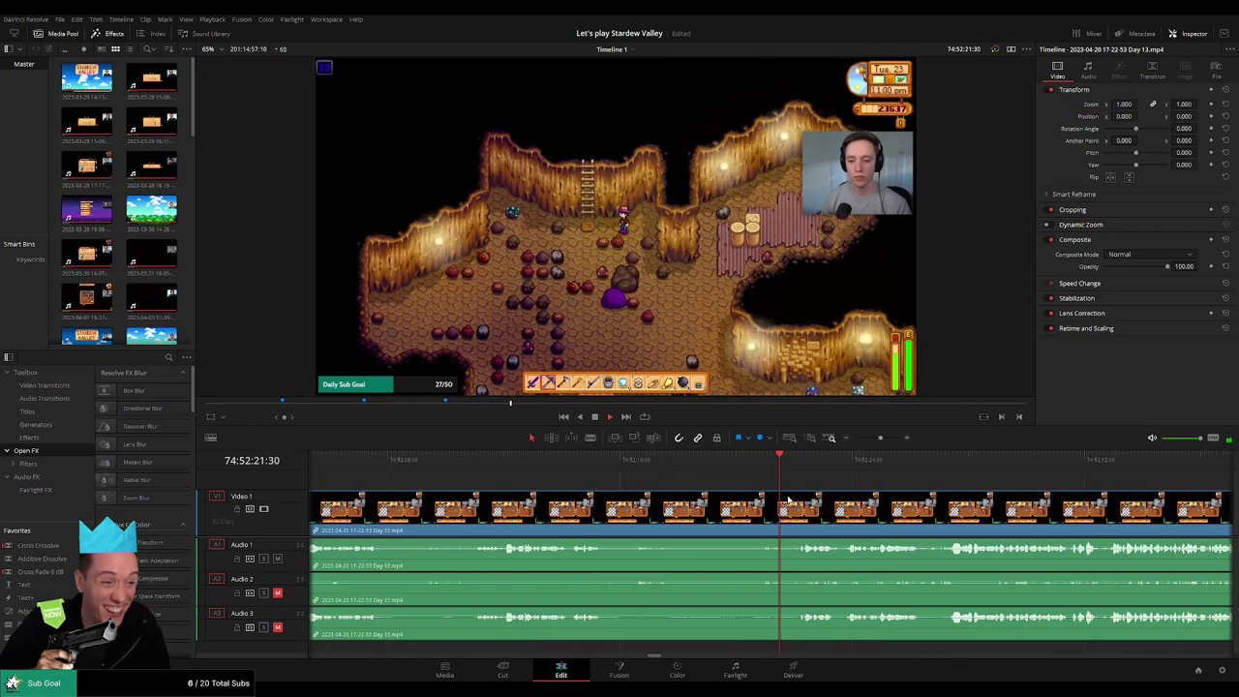
pyautogui.click(800, 462)
pyautogui.press('space')
pyautogui.moveTo(803, 462); pyautogui.dragTo(783, 498)
pyautogui.press('b')
pyautogui.click(753, 504)
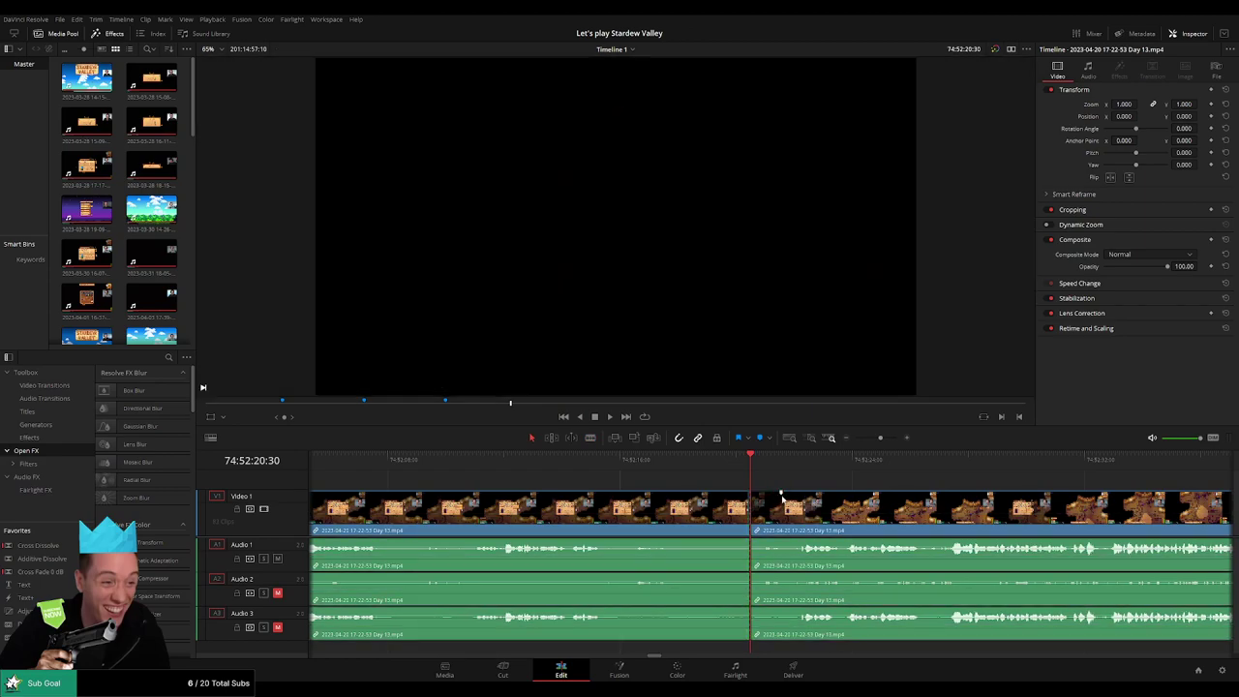
# - Add fades of about one second on both sides of the 74:52:20:30 cut, on the video and all three audio tracks
pyautogui.moveTo(878, 438); pyautogui.dragTo(881, 437)
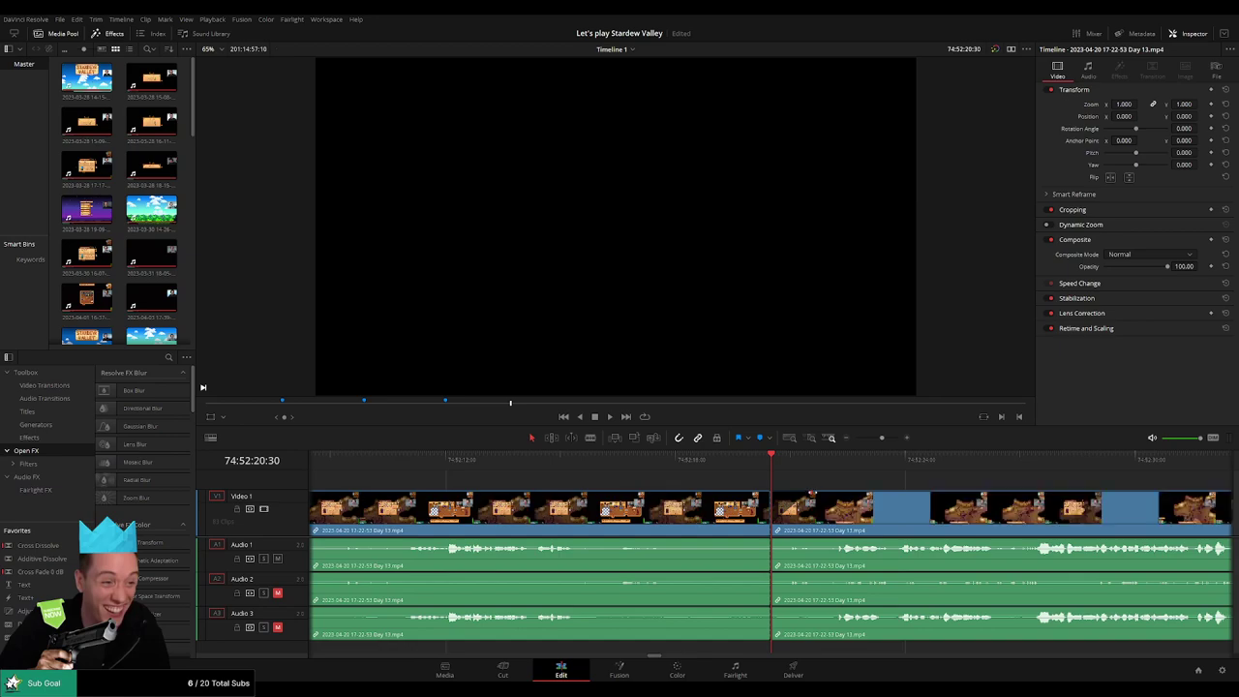
pyautogui.moveTo(813, 493); pyautogui.dragTo(810, 495)
pyautogui.press('space')
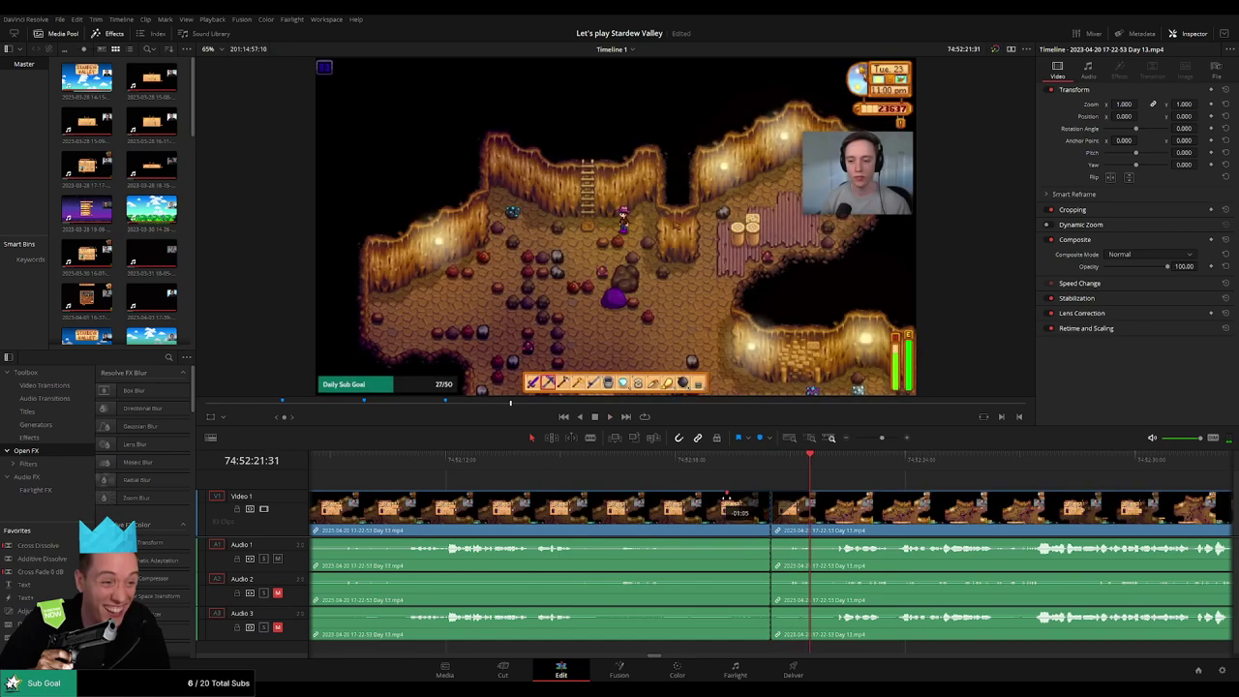
pyautogui.moveTo(769, 540); pyautogui.dragTo(728, 541)
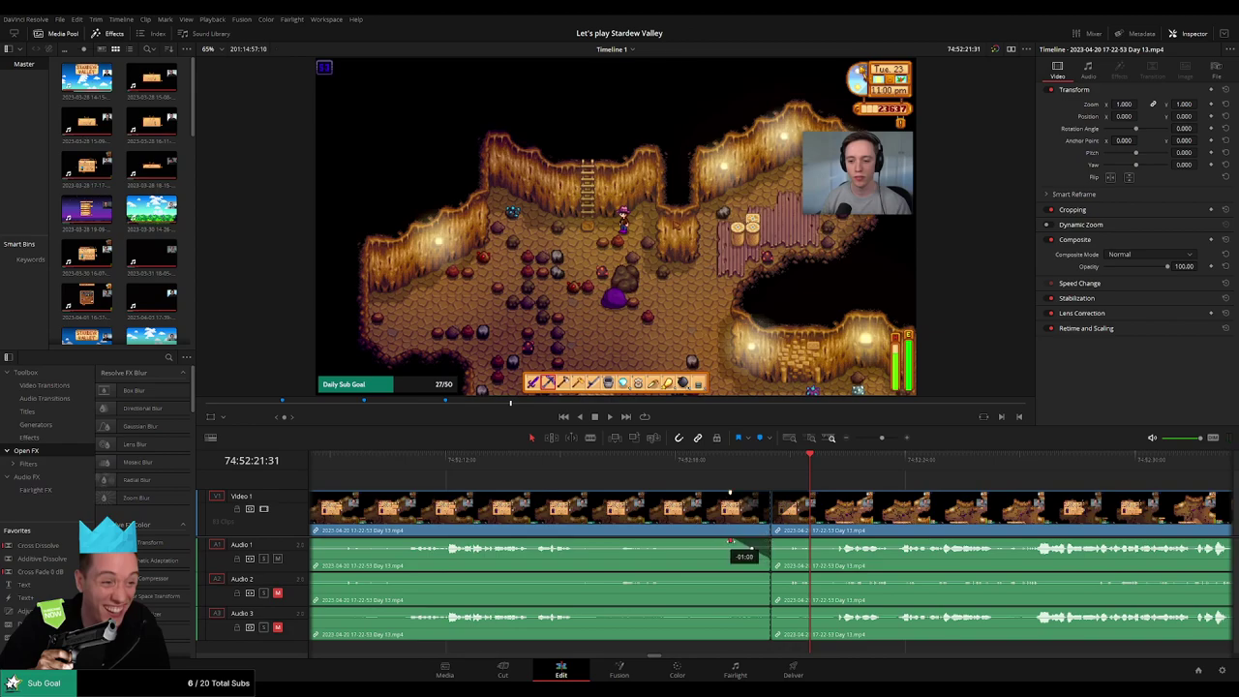
pyautogui.moveTo(773, 540); pyautogui.dragTo(809, 540)
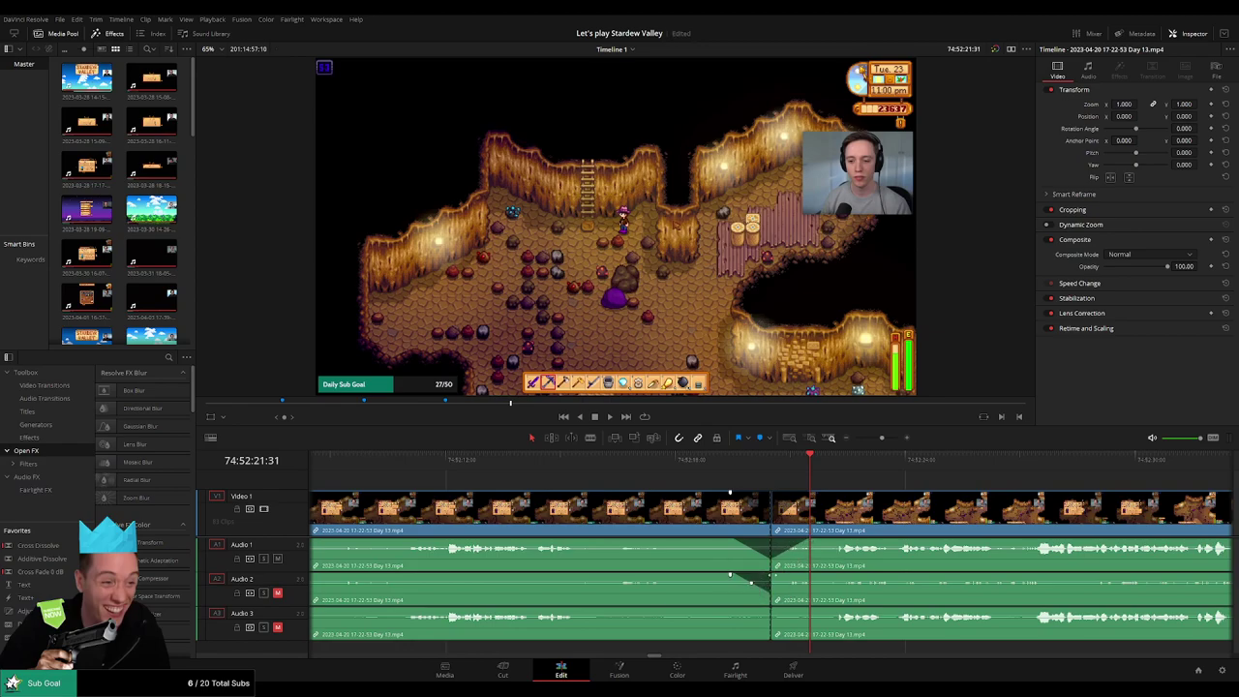
pyautogui.moveTo(772, 575); pyautogui.dragTo(797, 577)
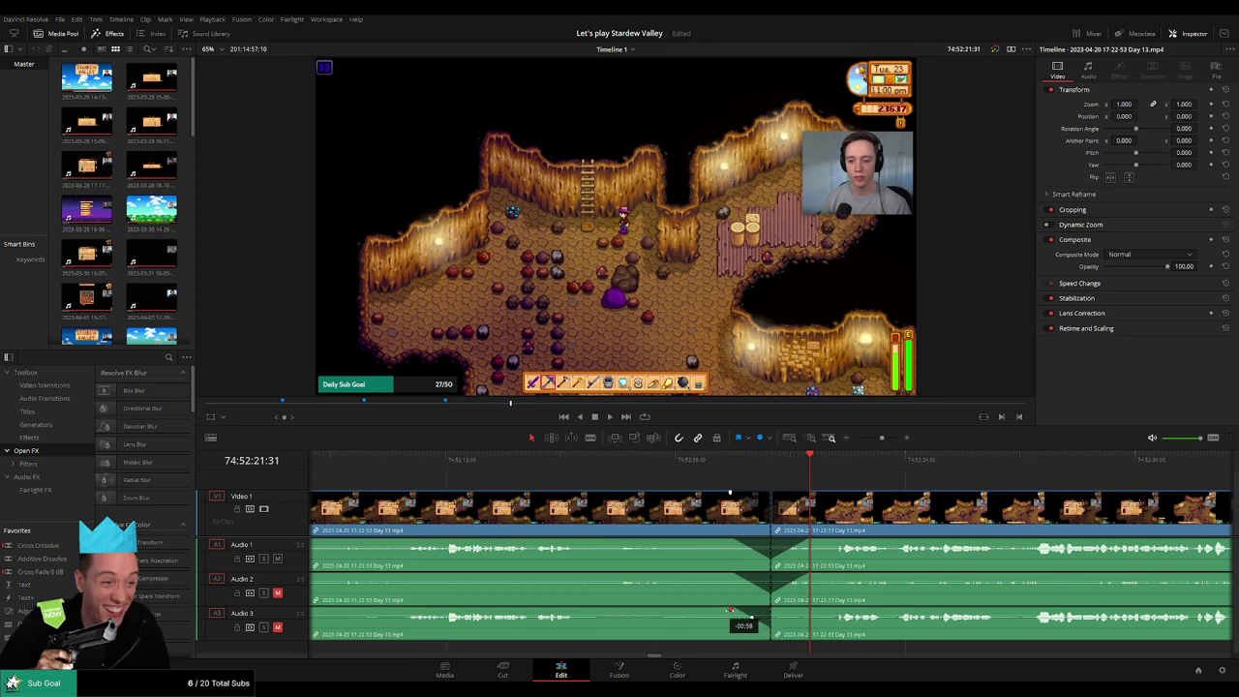
pyautogui.moveTo(771, 609); pyautogui.dragTo(809, 610)
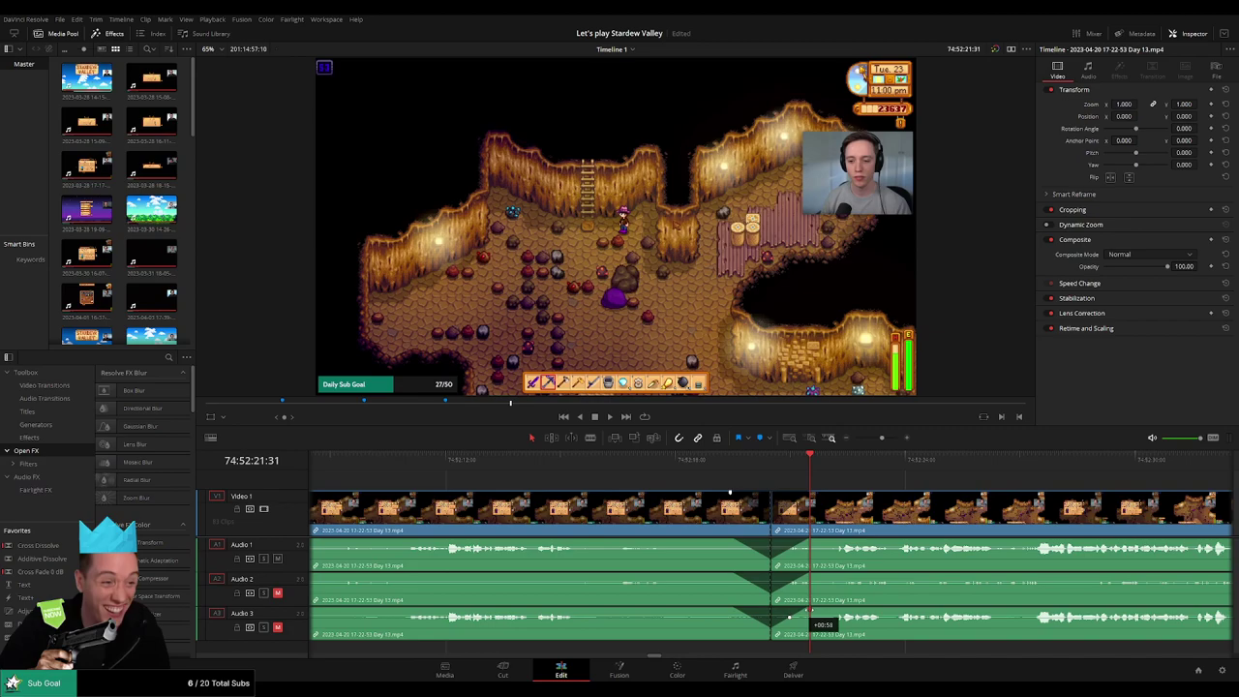
# - Separate the remaining Day 13 piece from the cut and place it so that it starts at 76:00:00:00
pyautogui.moveTo(882, 438); pyautogui.dragTo(854, 442)
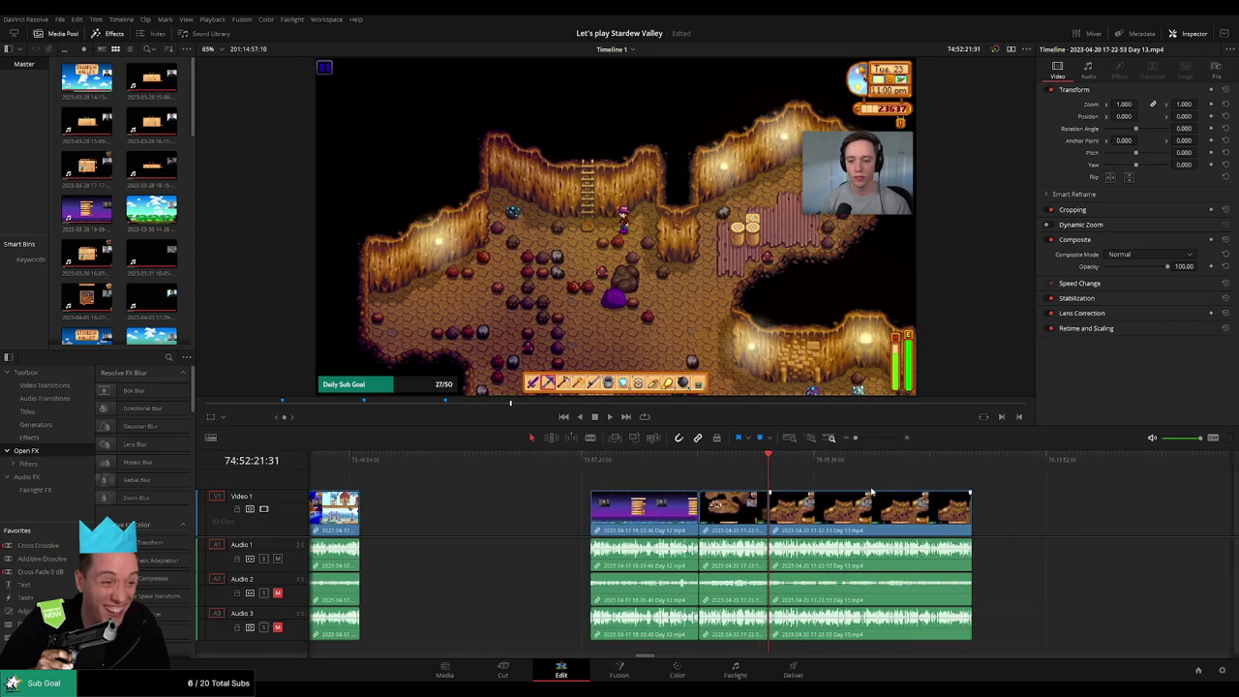
pyautogui.hscroll(3, 724, 487)
pyautogui.click(418, 464)
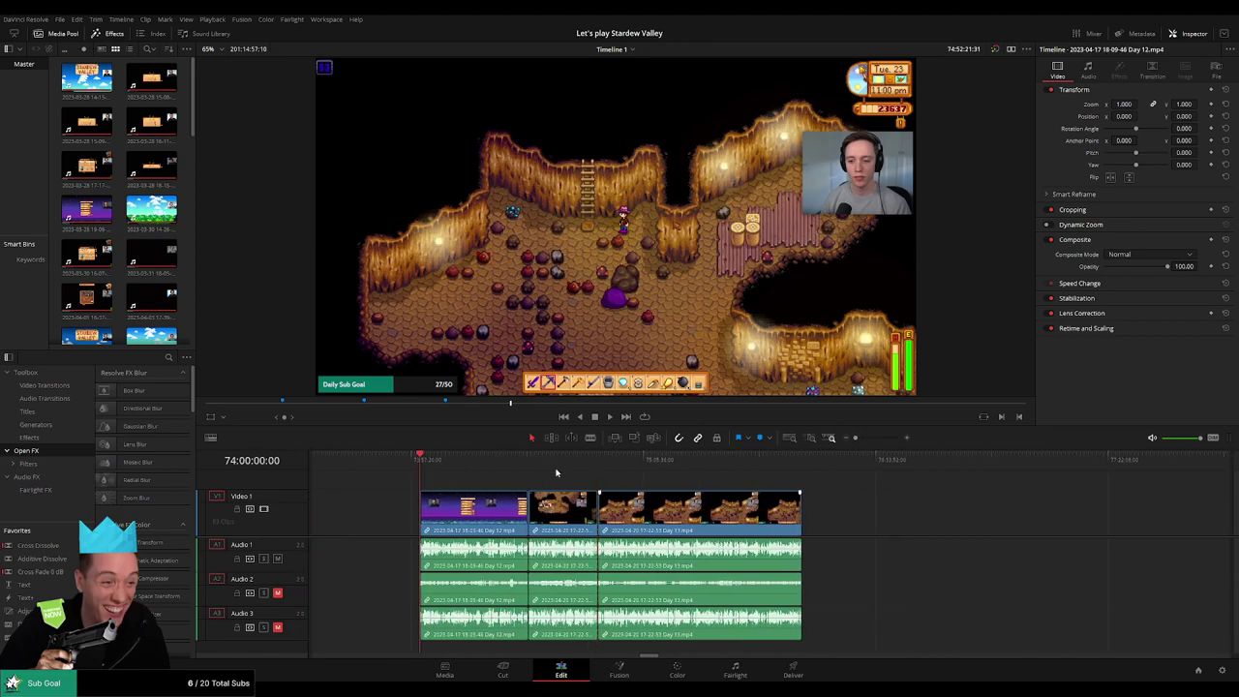
pyautogui.click(597, 464)
pyautogui.hscroll(4, 597, 465)
pyautogui.moveTo(521, 515); pyautogui.dragTo(860, 514)
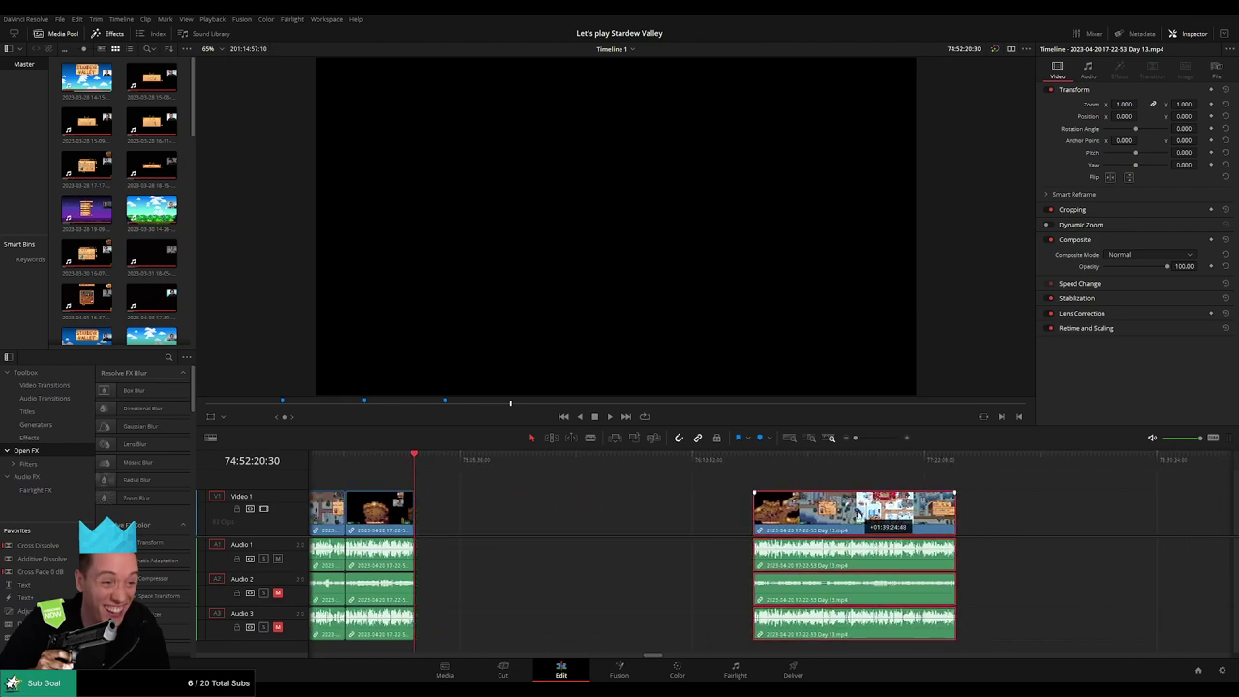
pyautogui.click(564, 484)
pyautogui.moveTo(425, 467); pyautogui.dragTo(645, 492)
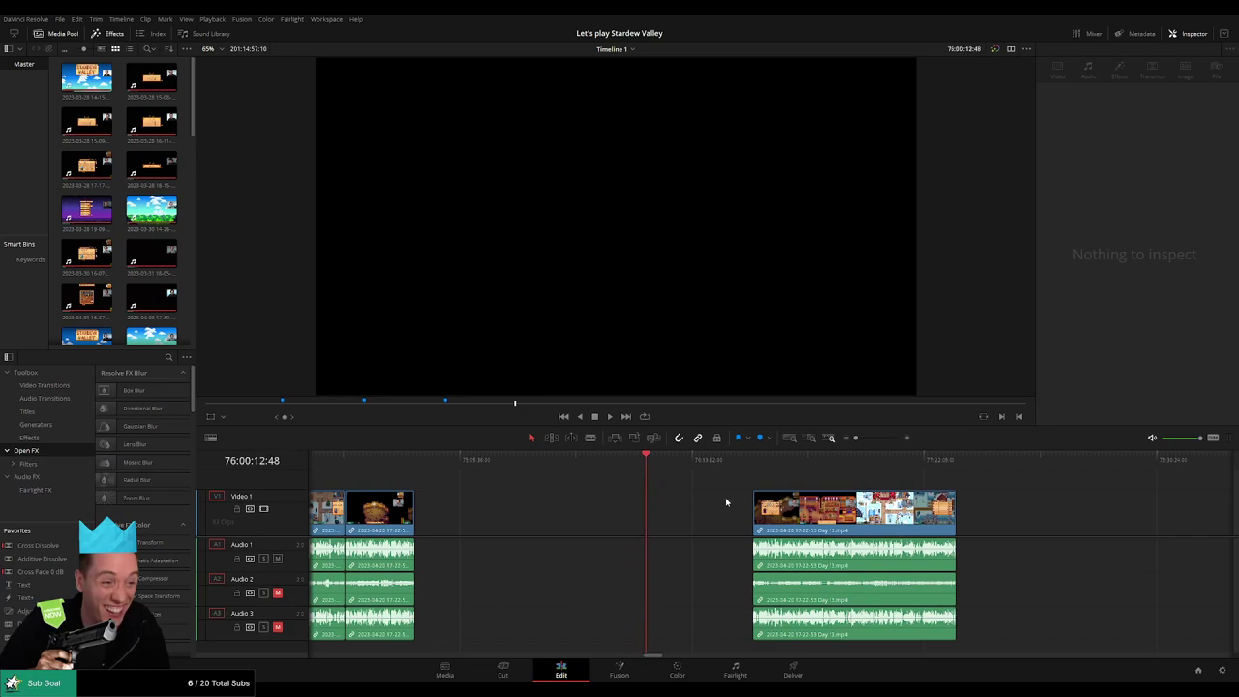
pyautogui.scroll(5, 734, 502)
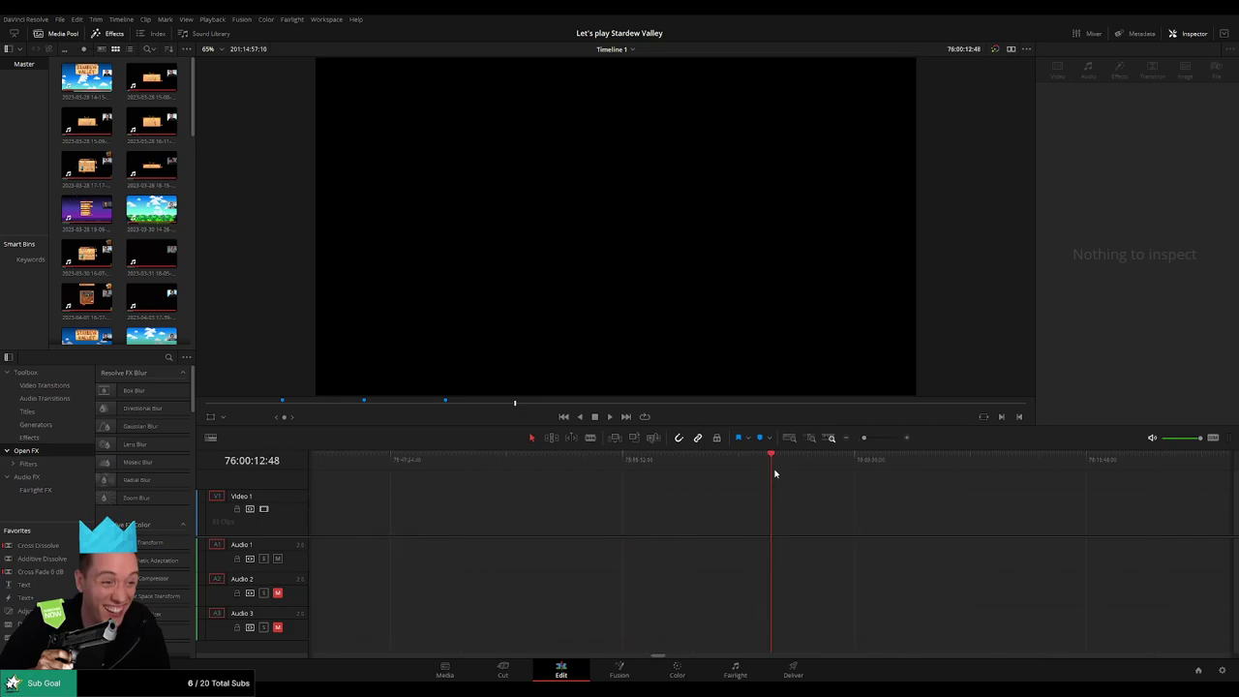
pyautogui.moveTo(773, 465); pyautogui.dragTo(763, 463)
pyautogui.moveTo(865, 438); pyautogui.dragTo(554, 475)
pyautogui.moveTo(714, 510); pyautogui.dragTo(606, 510)
# - Play the start of the moved Day 13 piece and review its footage around 76:52:08 for an episode ending
pyautogui.press('space')
pyautogui.click(586, 481)
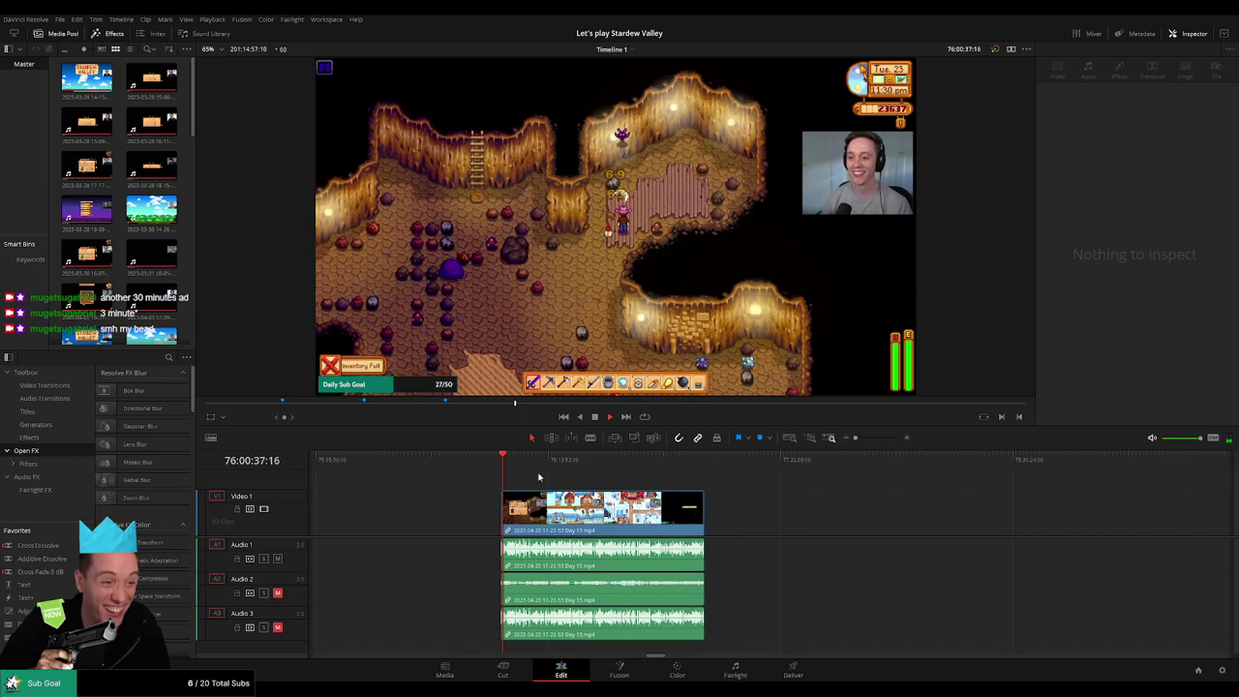
pyautogui.hscroll(3, 539, 477)
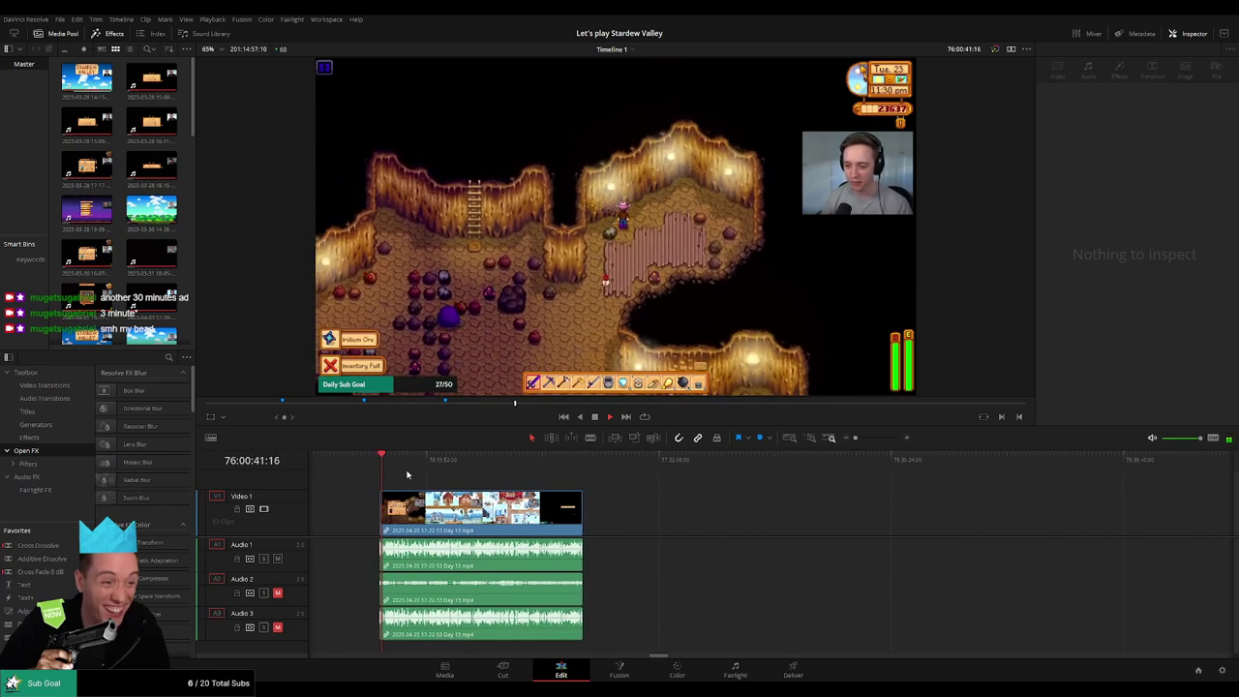
pyautogui.moveTo(393, 467); pyautogui.dragTo(559, 475)
pyautogui.press('space')
pyautogui.scroll(5, 700, 501)
pyautogui.scroll(4, 700, 501)
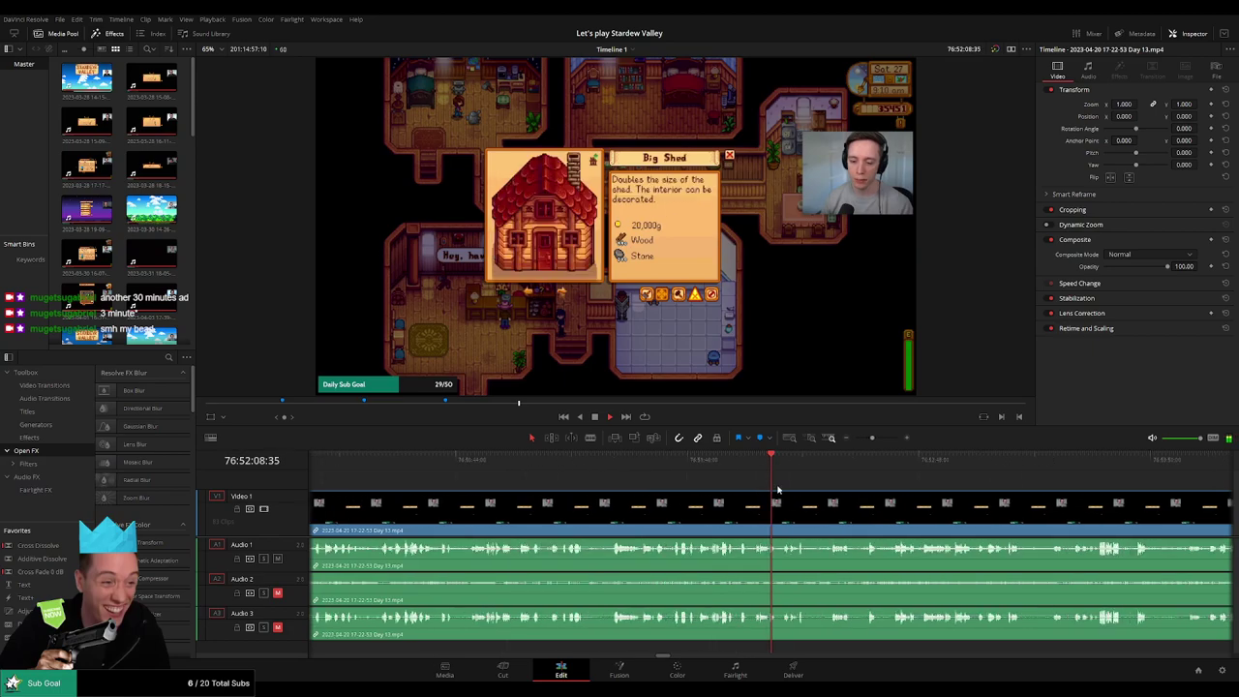
pyautogui.click(753, 466)
pyautogui.moveTo(774, 487); pyautogui.dragTo(594, 491)
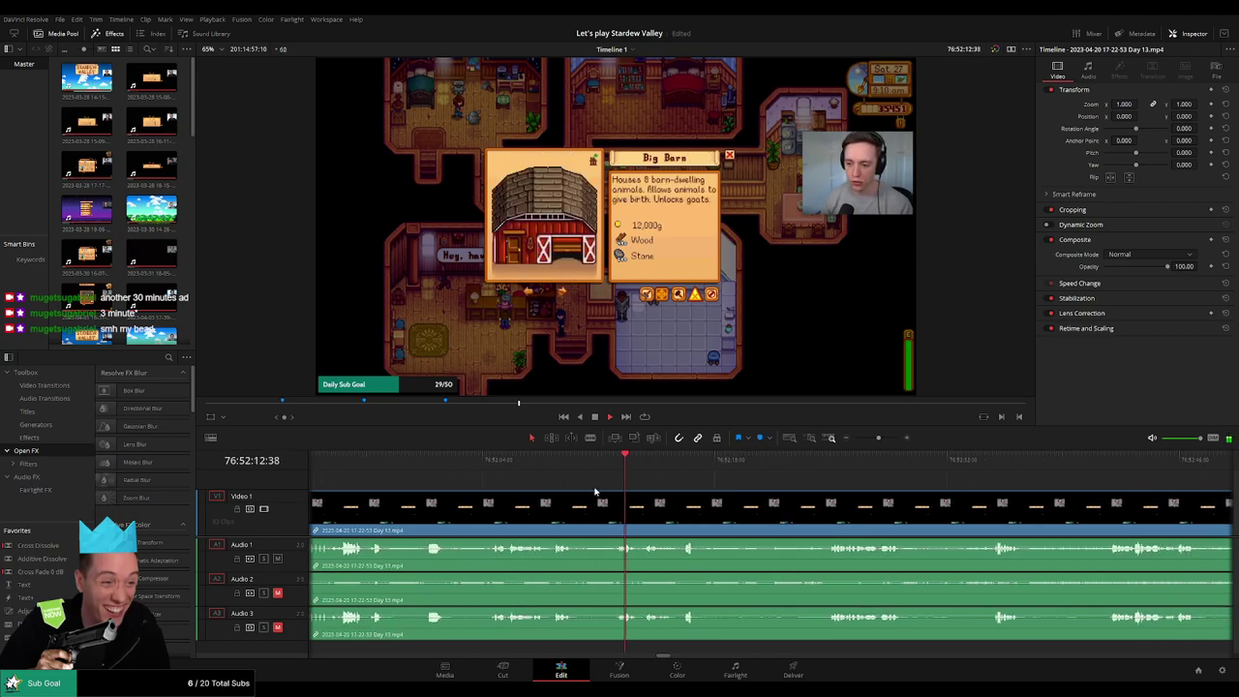
# - Cut the Day 13 piece on all tracks at 76:52:24:00, where the dialogue box begins to open on the black screen
pyautogui.click(683, 466)
pyautogui.moveTo(683, 466); pyautogui.dragTo(822, 469)
pyautogui.scroll(2, 810, 478)
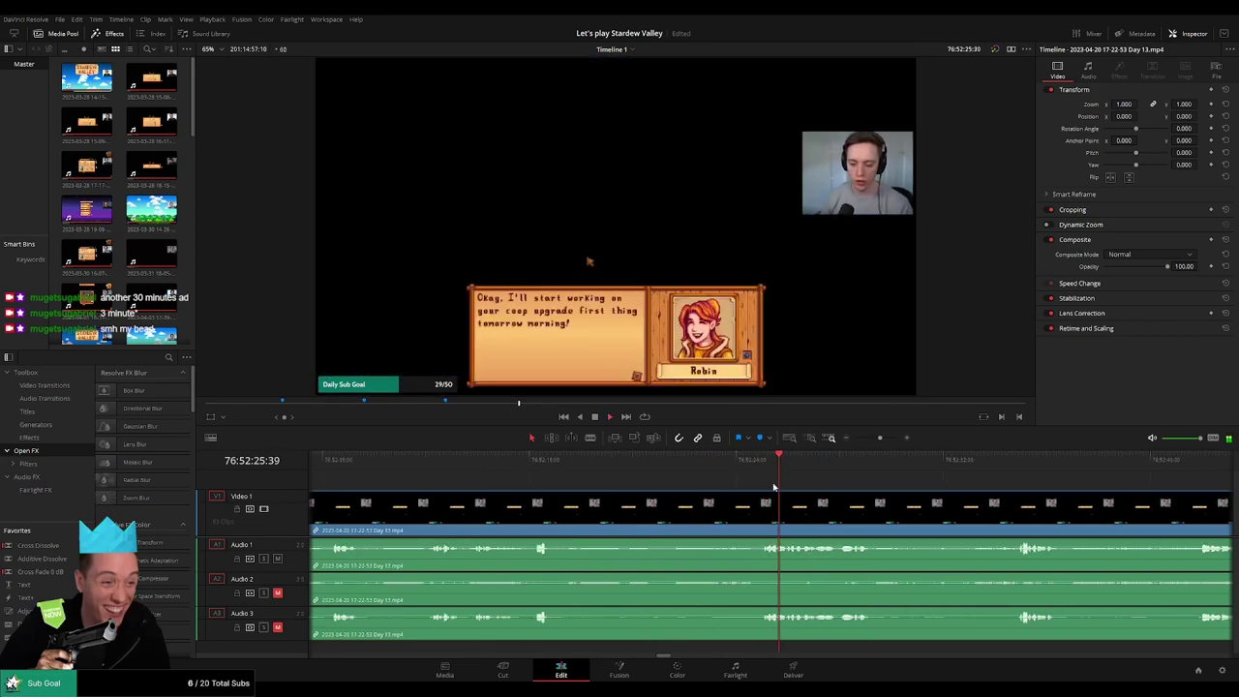
pyautogui.click(682, 469)
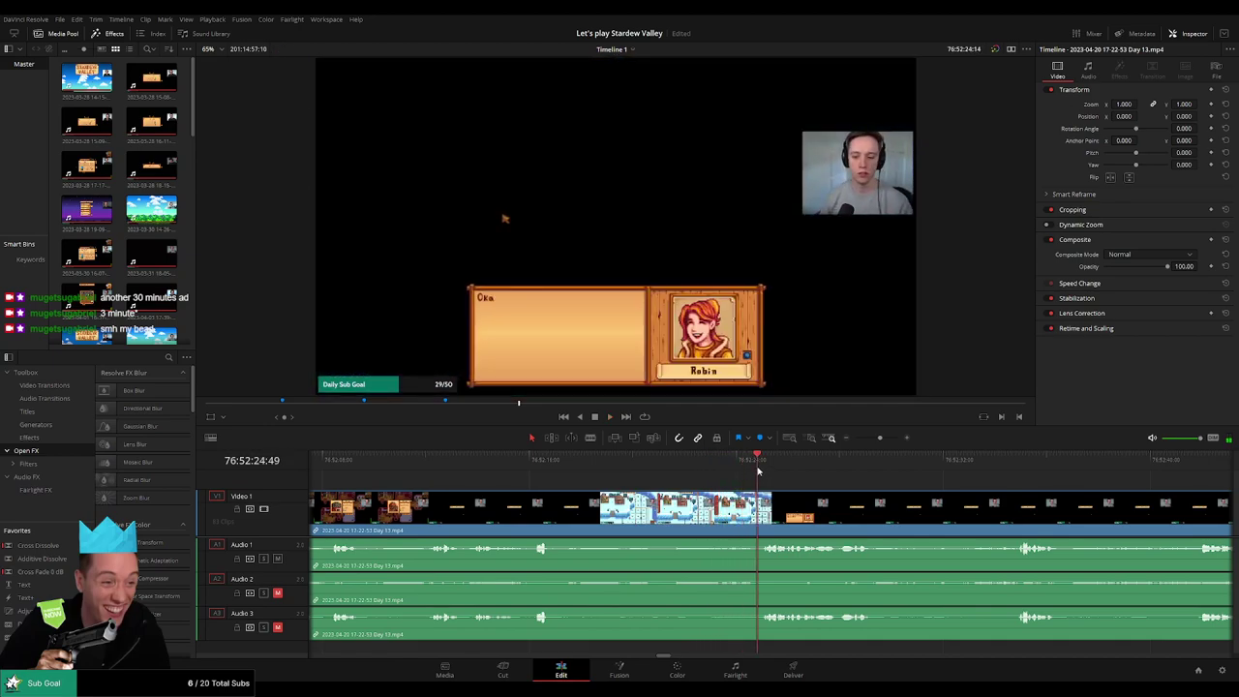
pyautogui.moveTo(764, 471); pyautogui.dragTo(735, 475)
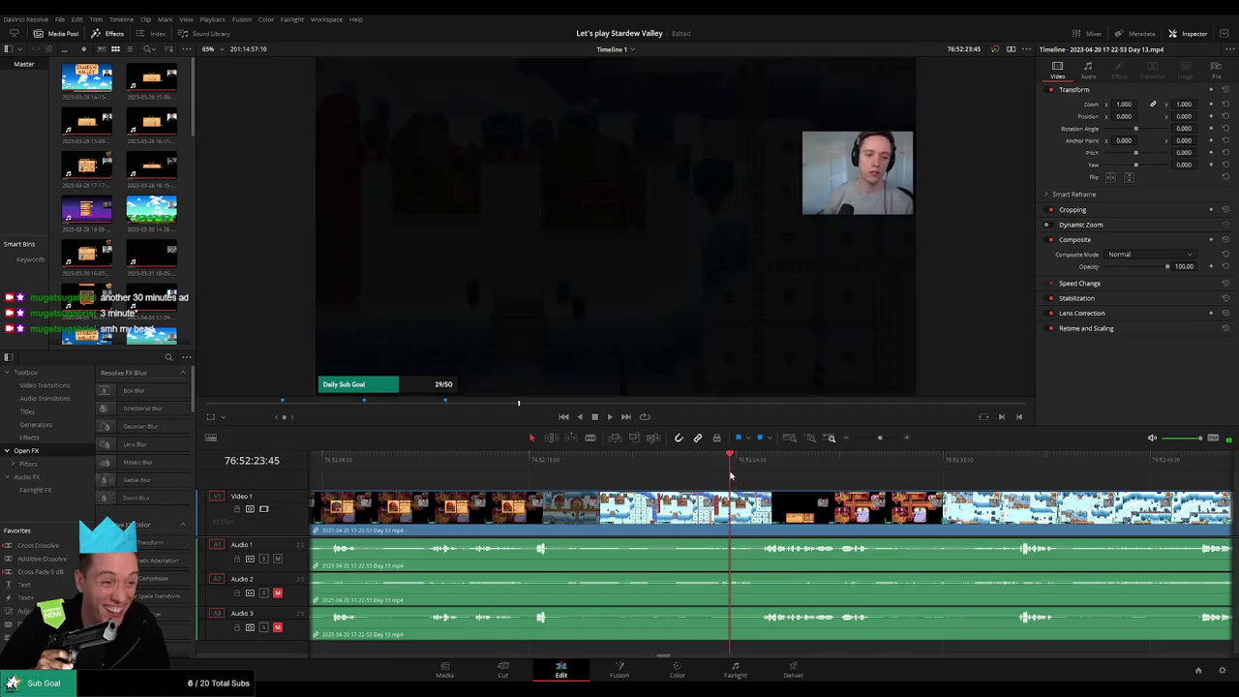
pyautogui.moveTo(732, 474); pyautogui.dragTo(737, 474)
pyautogui.hotkey('ctrl', 'b')
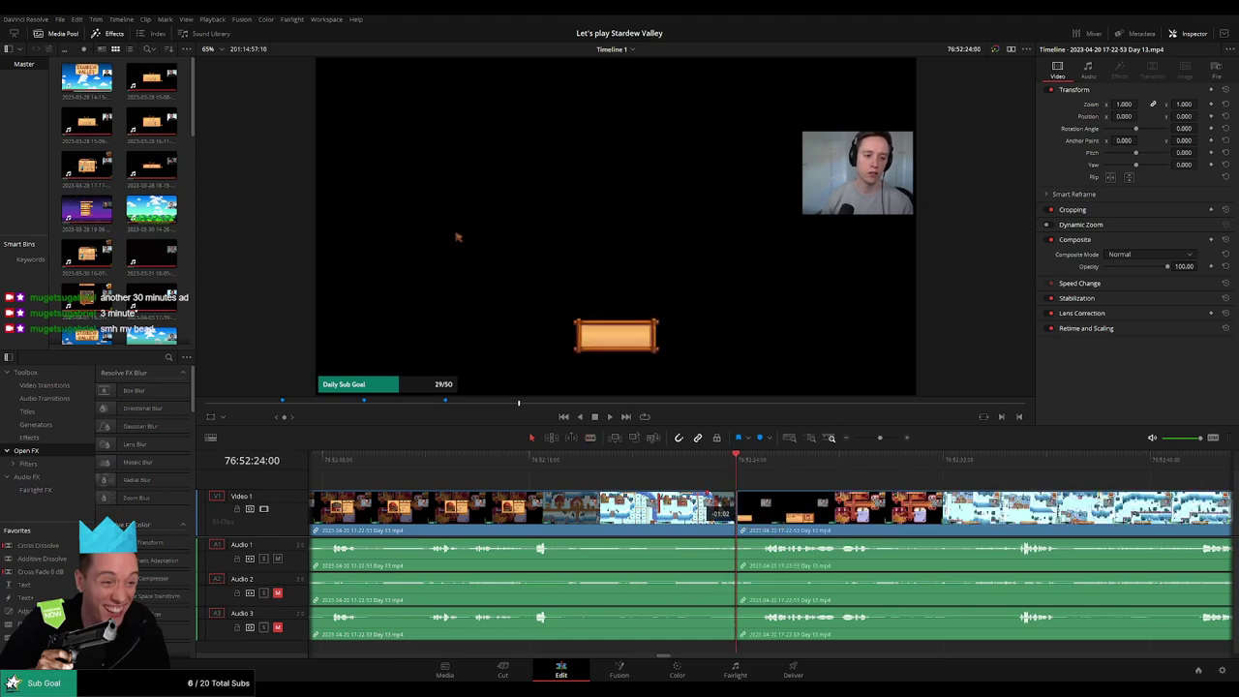
# - Add fades of about one second on both sides of the 76:52:24:00 cut, on the video and all three audio tracks
pyautogui.scroll(3, 718, 514)
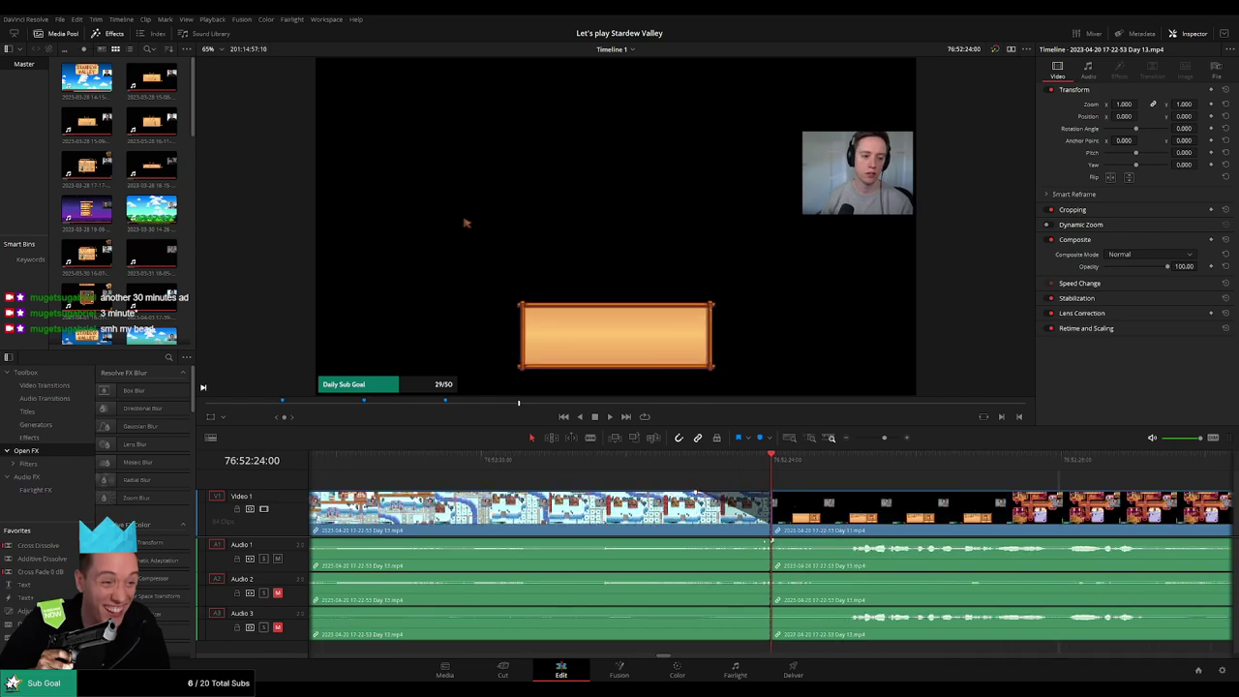
pyautogui.moveTo(770, 540); pyautogui.dragTo(694, 540)
pyautogui.moveTo(764, 577); pyautogui.dragTo(696, 578)
pyautogui.moveTo(766, 612); pyautogui.dragTo(699, 608)
pyautogui.moveTo(772, 495); pyautogui.dragTo(846, 495)
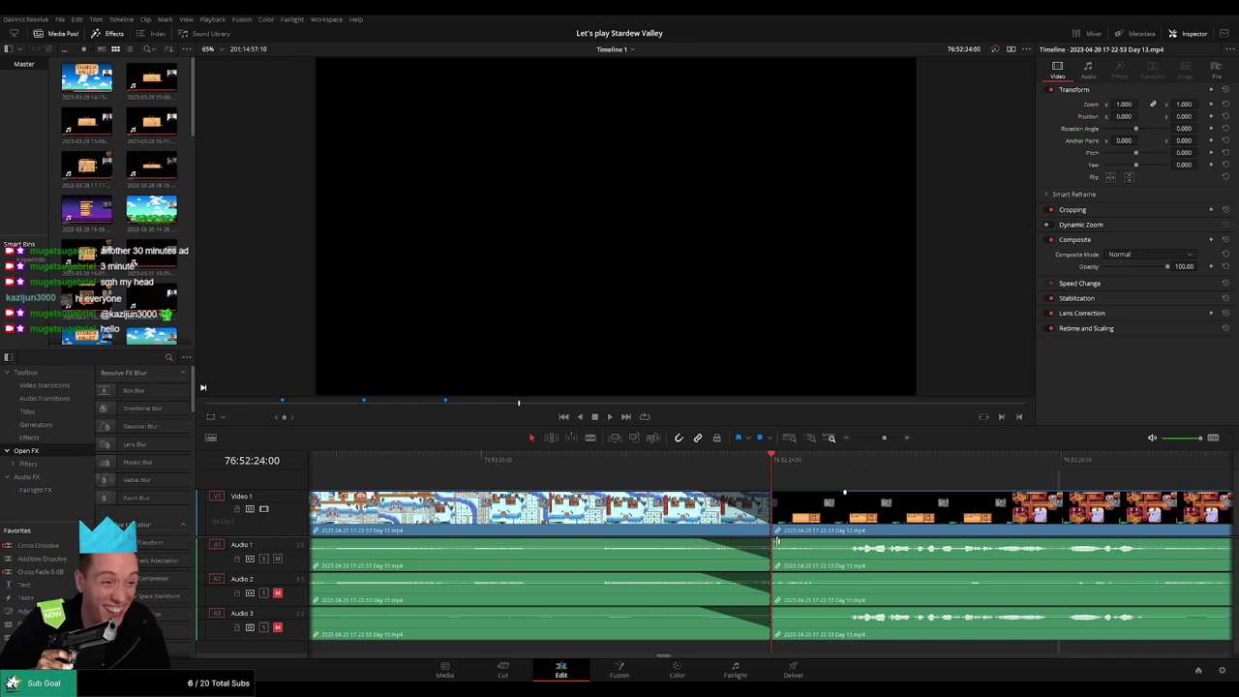
pyautogui.moveTo(776, 542); pyautogui.dragTo(844, 544)
pyautogui.moveTo(775, 573); pyautogui.dragTo(844, 577)
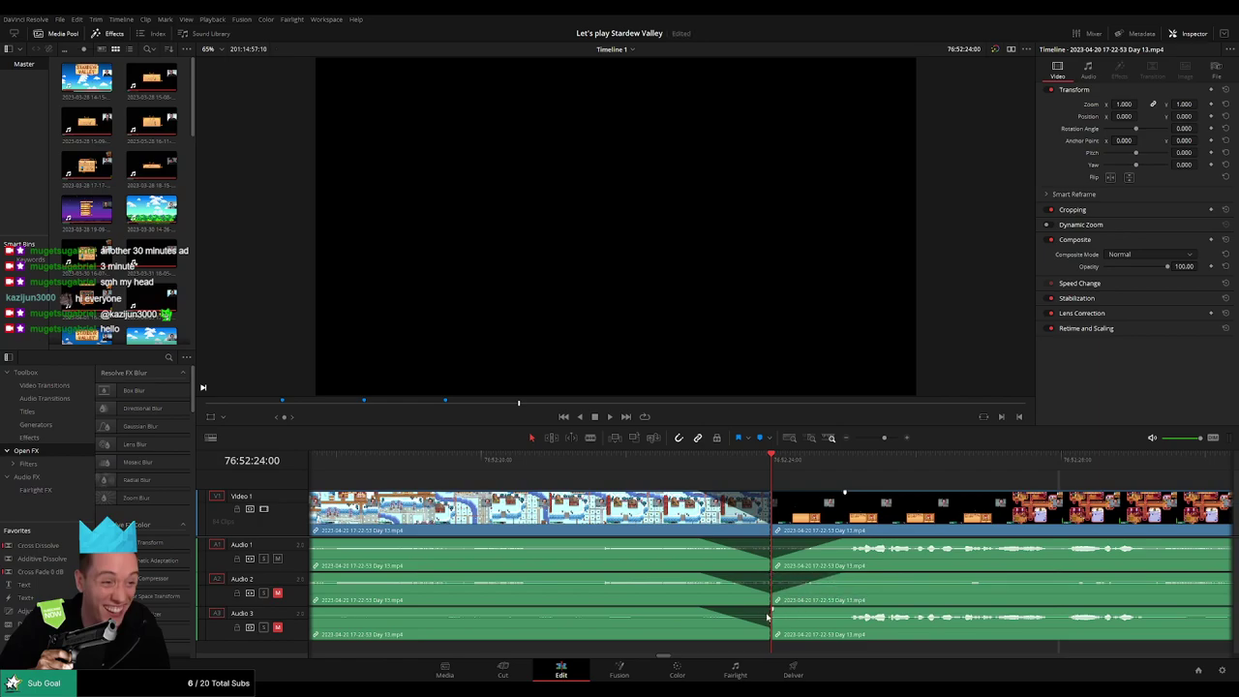
pyautogui.moveTo(774, 610); pyautogui.dragTo(844, 611)
# - Separate the short remaining Day 13 piece from the cut and place it so that it starts at 78:00:00:00
pyautogui.moveTo(883, 440); pyautogui.dragTo(854, 442)
pyautogui.click(432, 464)
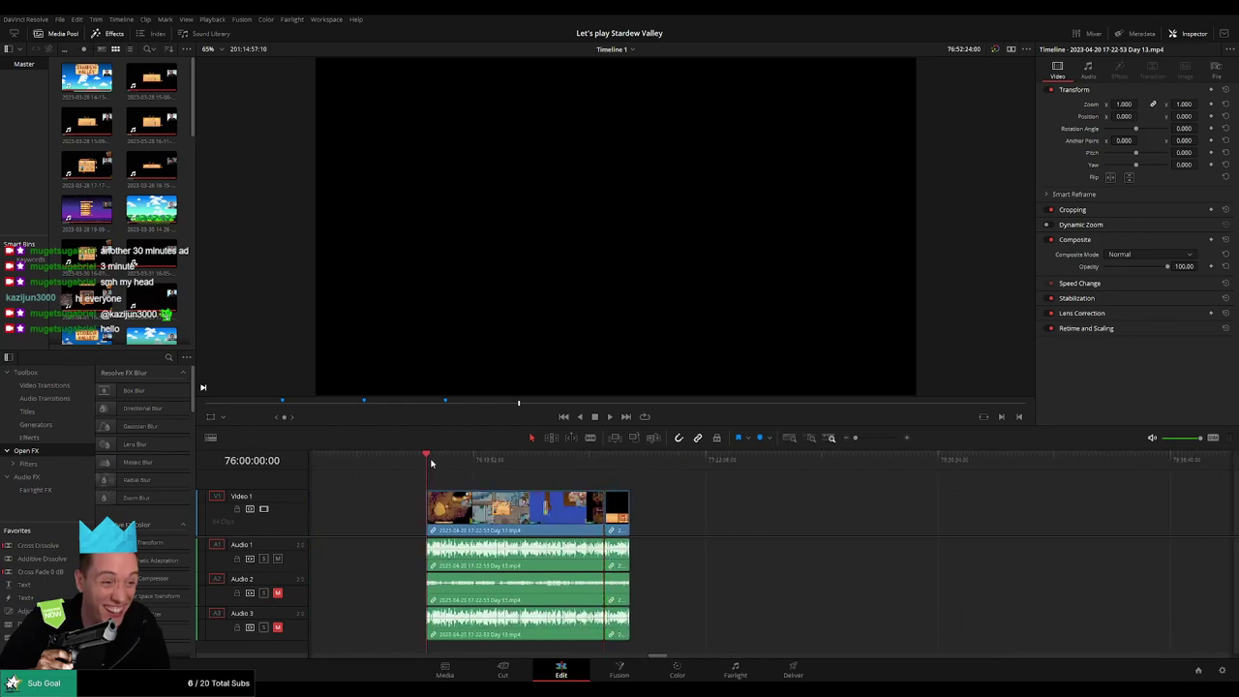
pyautogui.click(603, 463)
pyautogui.moveTo(673, 500); pyautogui.dragTo(732, 510)
pyautogui.click(454, 464)
pyautogui.moveTo(454, 465); pyautogui.dragTo(767, 469)
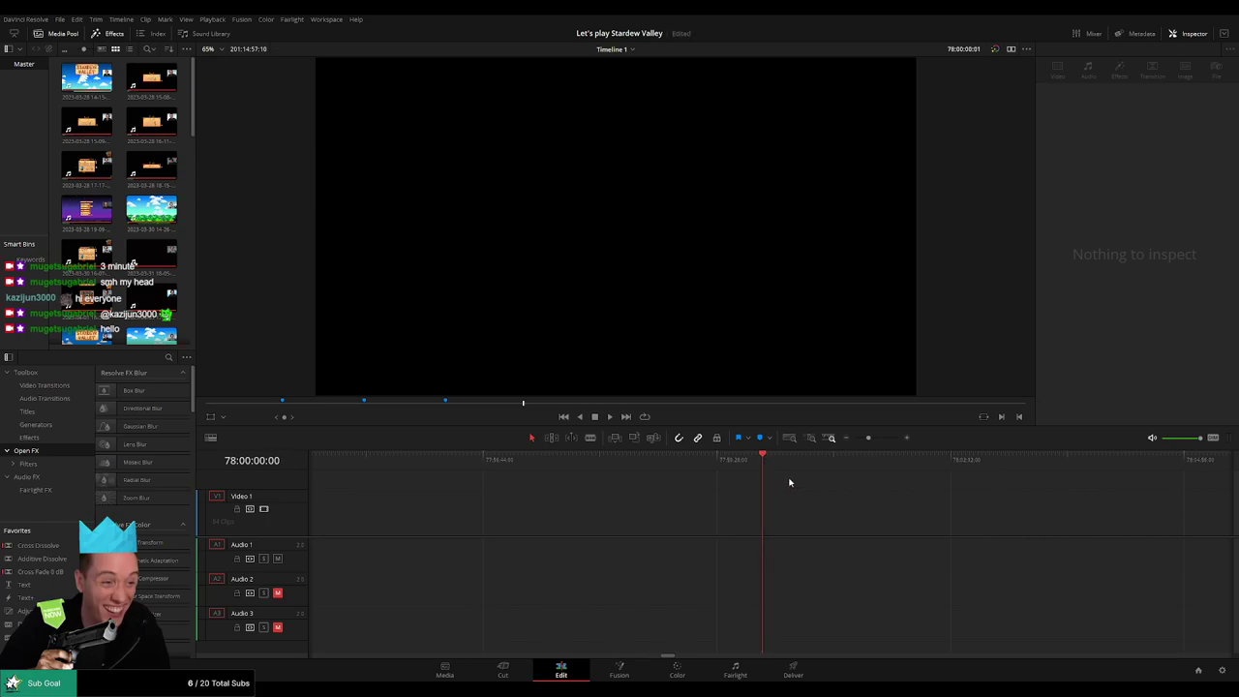
pyautogui.moveTo(867, 439); pyautogui.dragTo(853, 441)
pyautogui.hscroll(4, 579, 481)
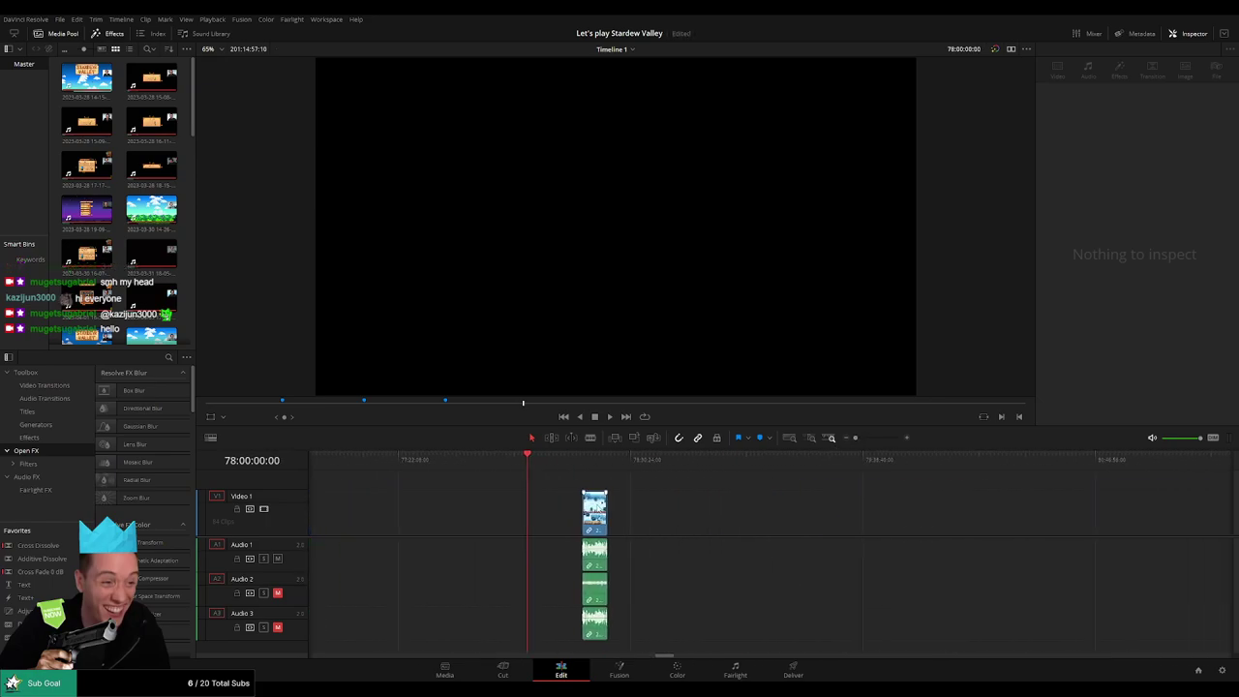
pyautogui.moveTo(595, 508); pyautogui.dragTo(540, 508)
# - Close the gap after the short Day 13 piece so that the Day 13 part 2 clip sits directly against it
pyautogui.hscroll(5, 696, 505)
pyautogui.hscroll(-4, 833, 502)
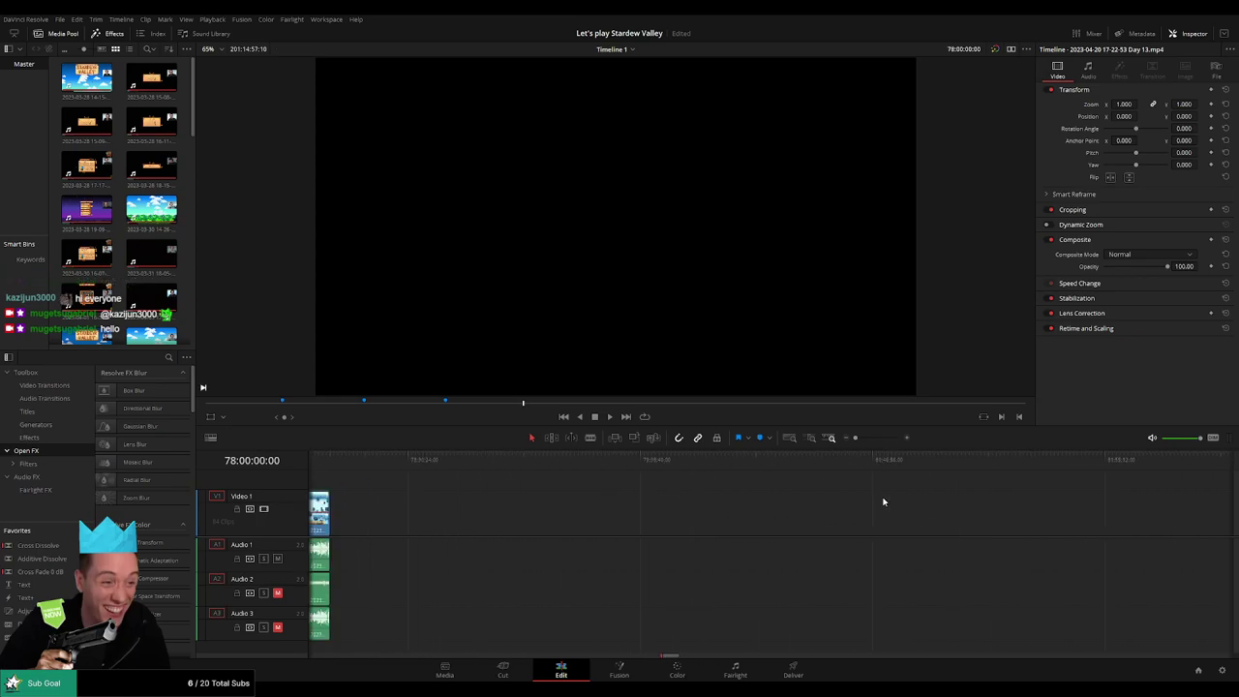
pyautogui.click(638, 513)
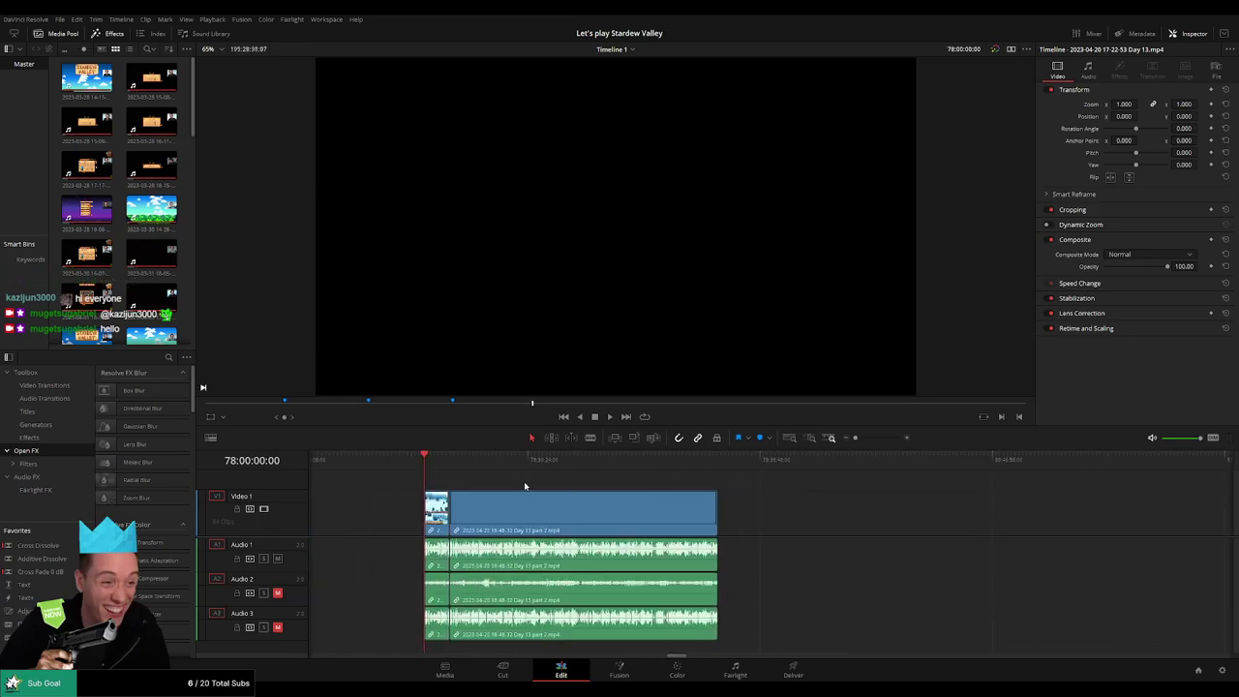
# - Add the default transition on the video and all three audio tracks at the join between Day 13 and Day 13 part 2, then play it back
pyautogui.press('space')
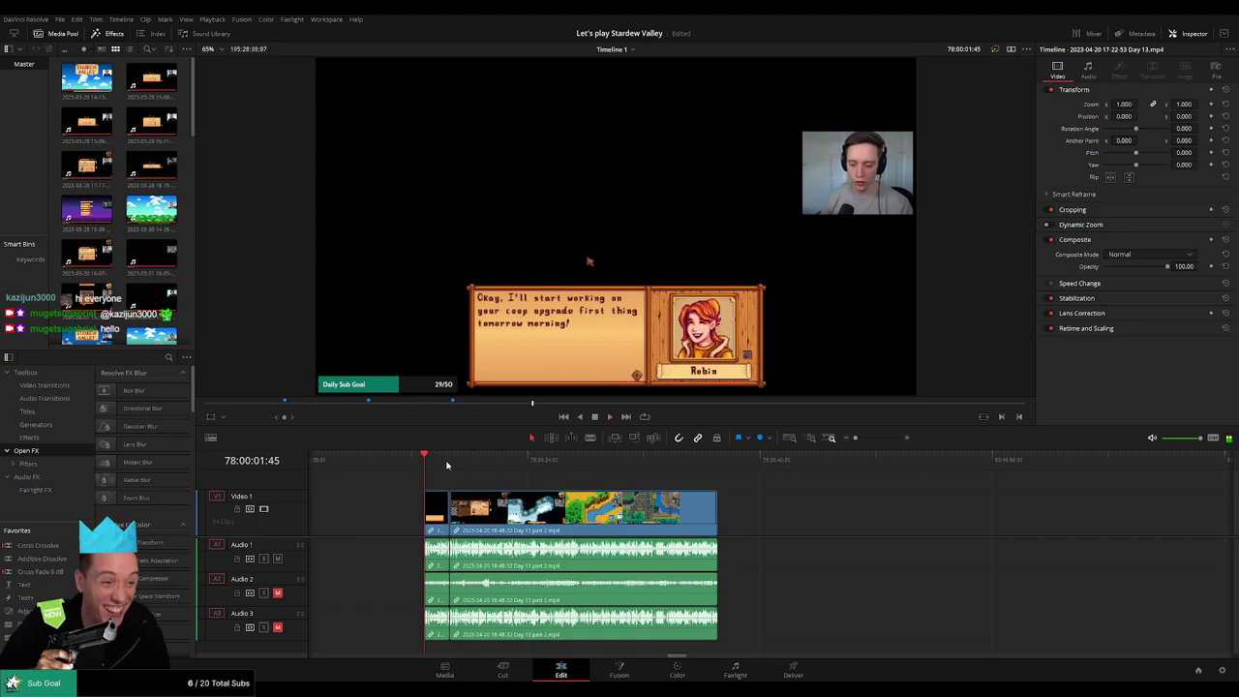
pyautogui.click(448, 463)
pyautogui.moveTo(855, 438); pyautogui.dragTo(878, 437)
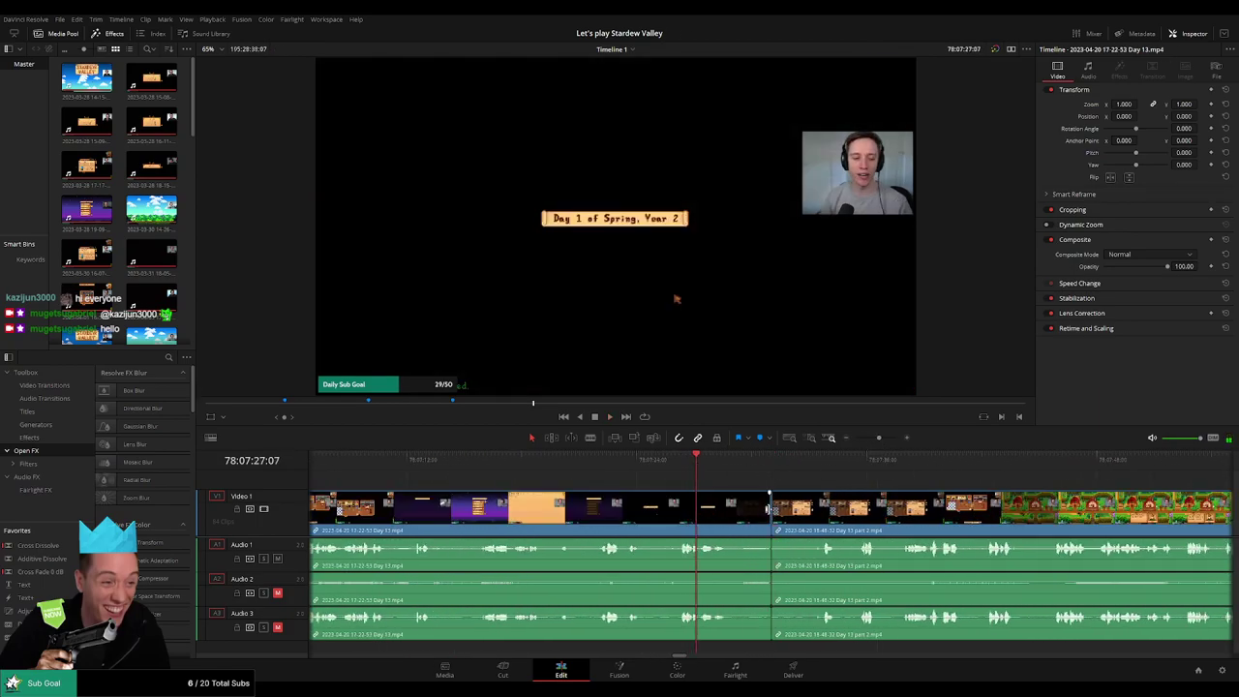
pyautogui.click(770, 510)
pyautogui.click(651, 401)
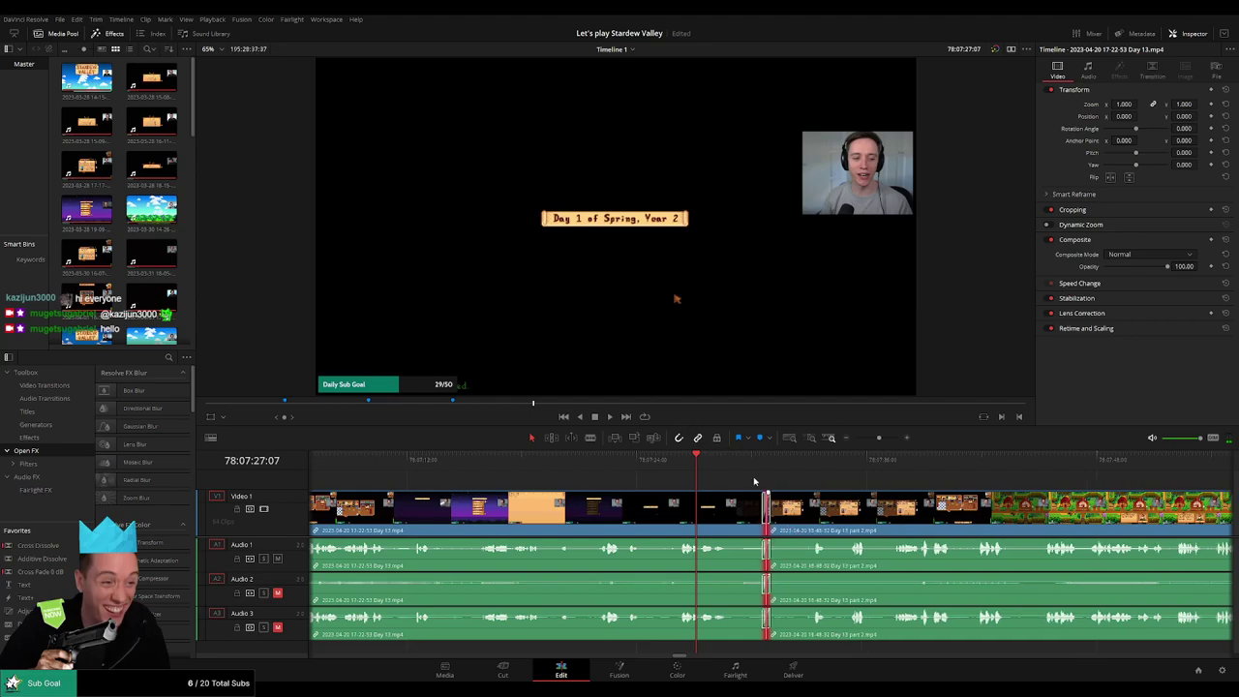
pyautogui.click(746, 464)
pyautogui.press('space')
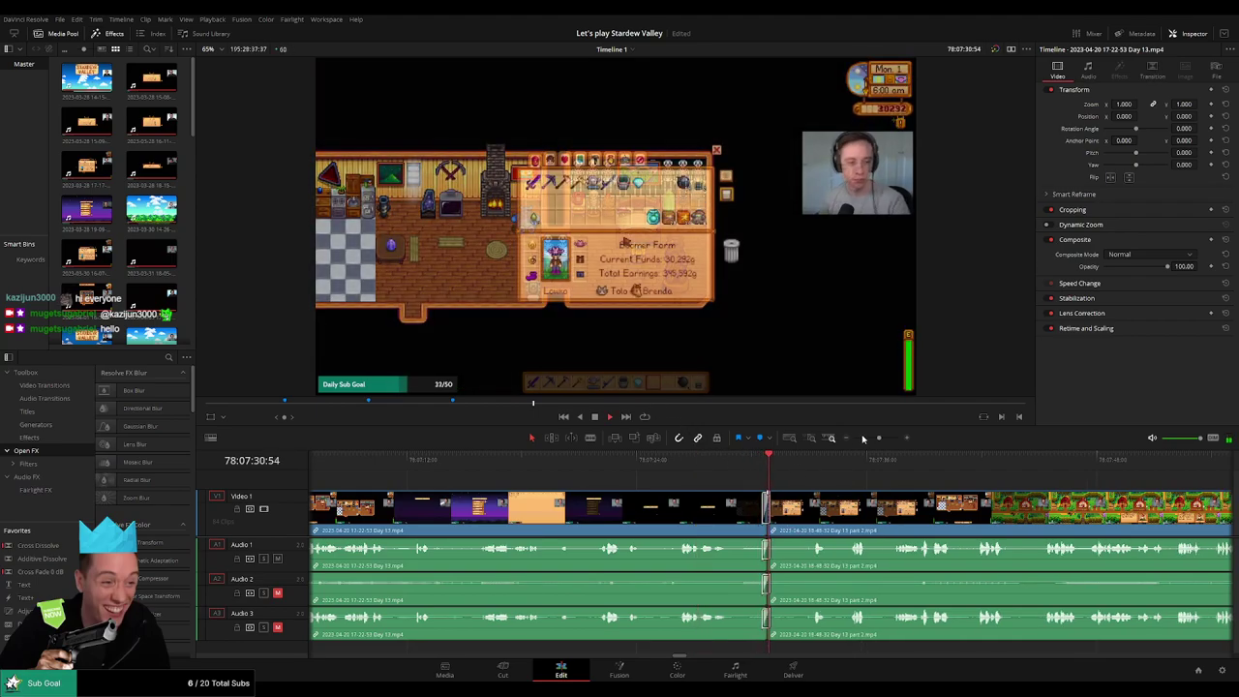
# - Cut the Day 13 part 2 clip on all tracks at 78:52:01:00, just after the character enters the bus stop area
pyautogui.moveTo(863, 438); pyautogui.dragTo(853, 439)
pyautogui.hscroll(3, 567, 465)
pyautogui.moveTo(496, 466); pyautogui.dragTo(634, 484)
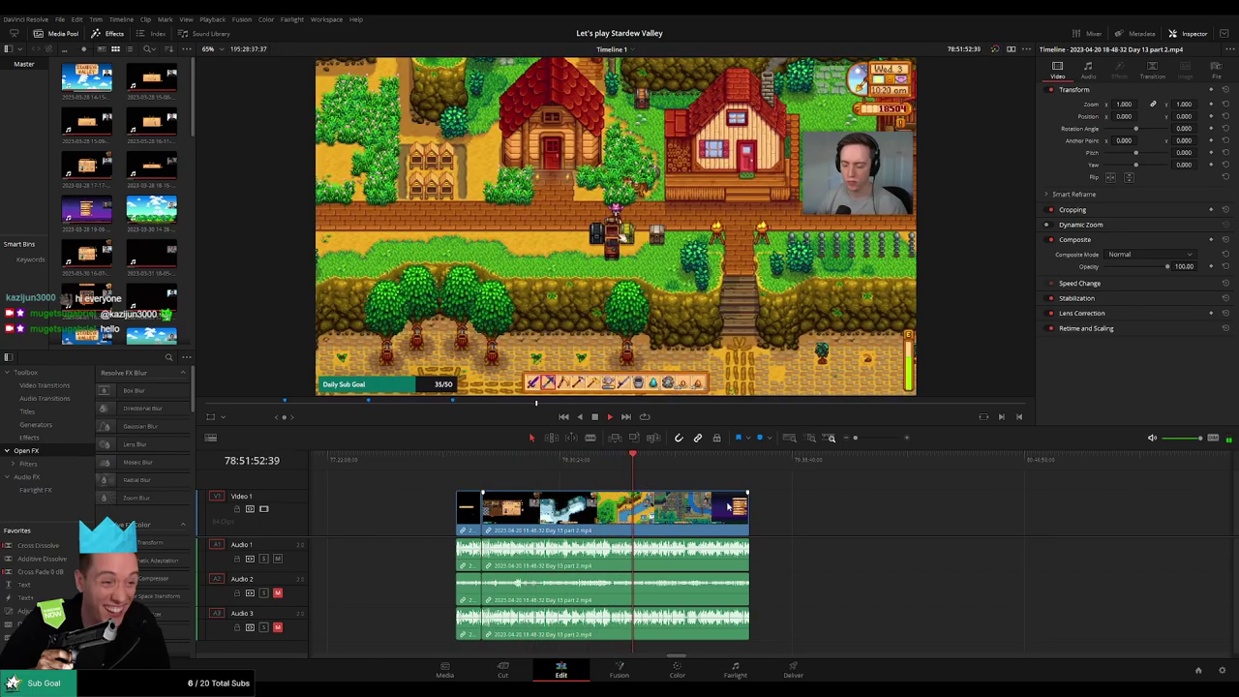
pyautogui.moveTo(855, 439); pyautogui.dragTo(873, 438)
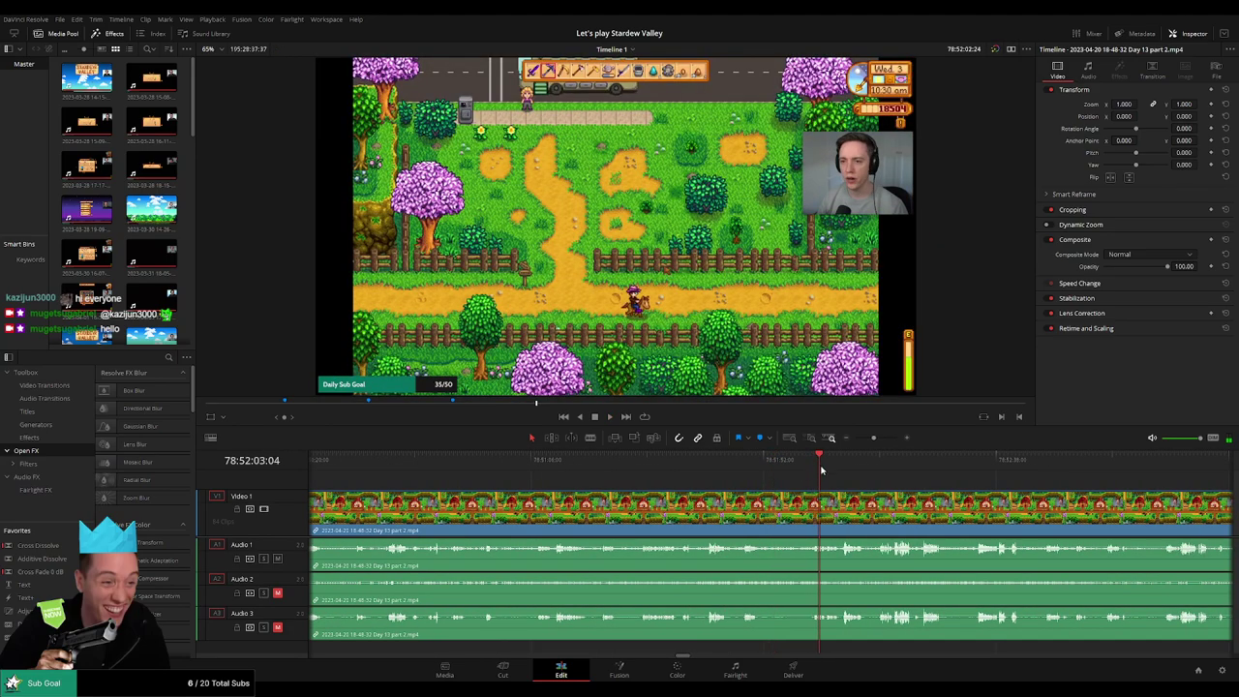
pyautogui.click(685, 466)
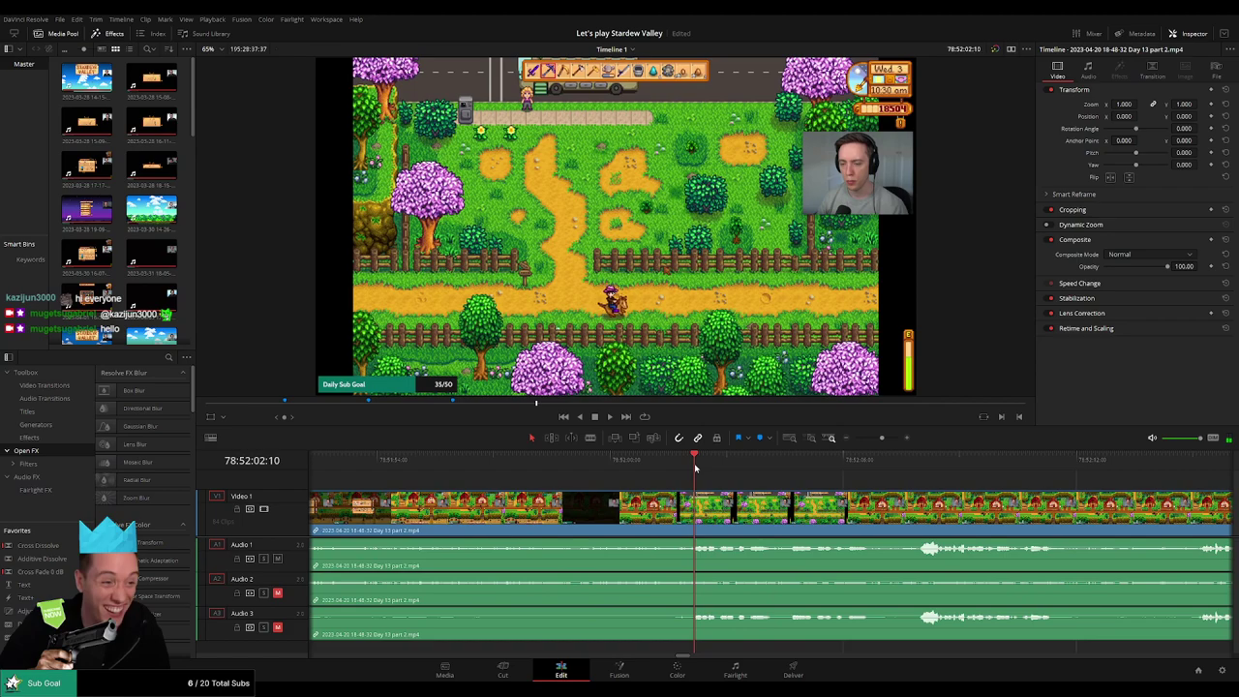
pyautogui.moveTo(694, 467); pyautogui.dragTo(648, 472)
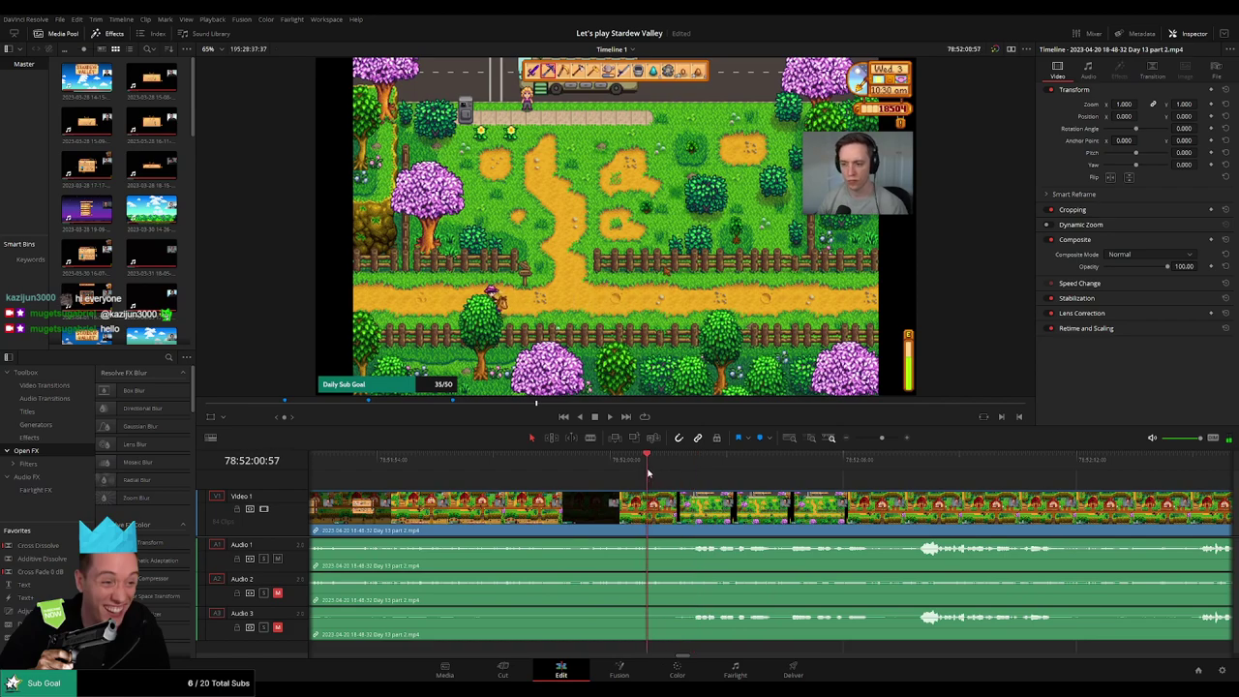
pyautogui.hotkey('ctrl', 'b')
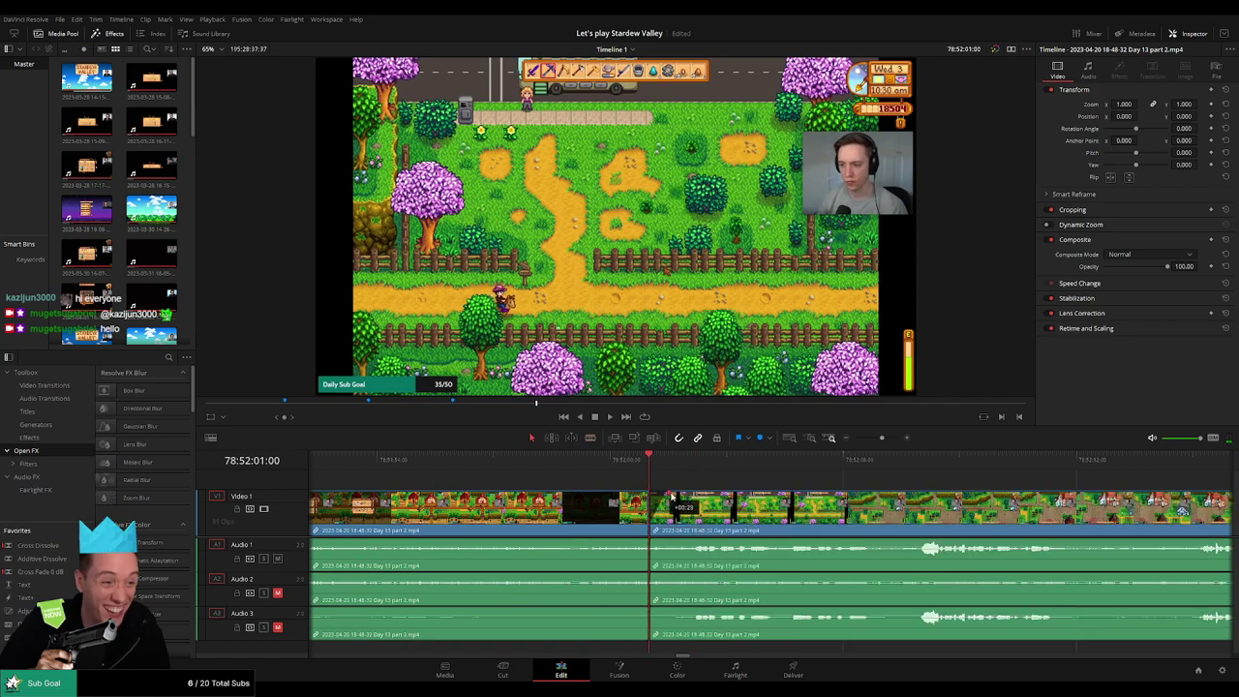
# - Add fades of about one second on both sides of the 78:52:01:00 cut, on video and all audio tracks, and play them back
pyautogui.moveTo(690, 495); pyautogui.dragTo(612, 496)
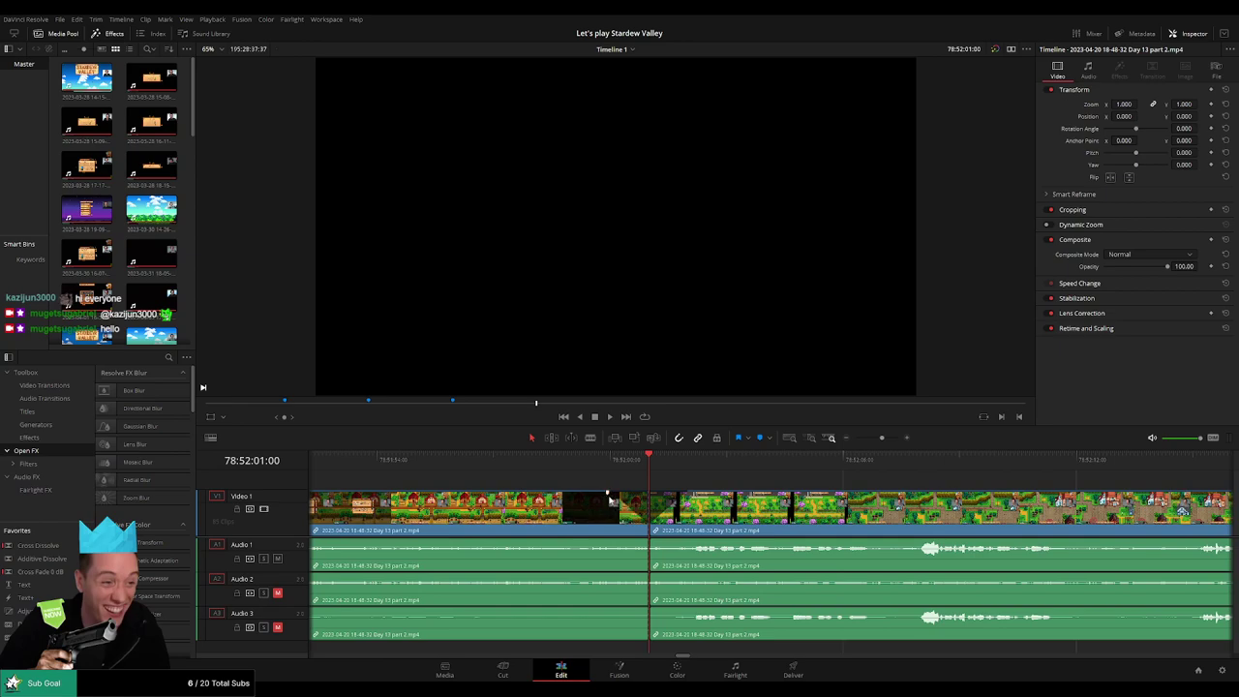
pyautogui.moveTo(647, 539)
pyautogui.mouseDown()
pyautogui.moveTo(605, 539)
pyautogui.moveTo(686, 540)
pyautogui.mouseUp()
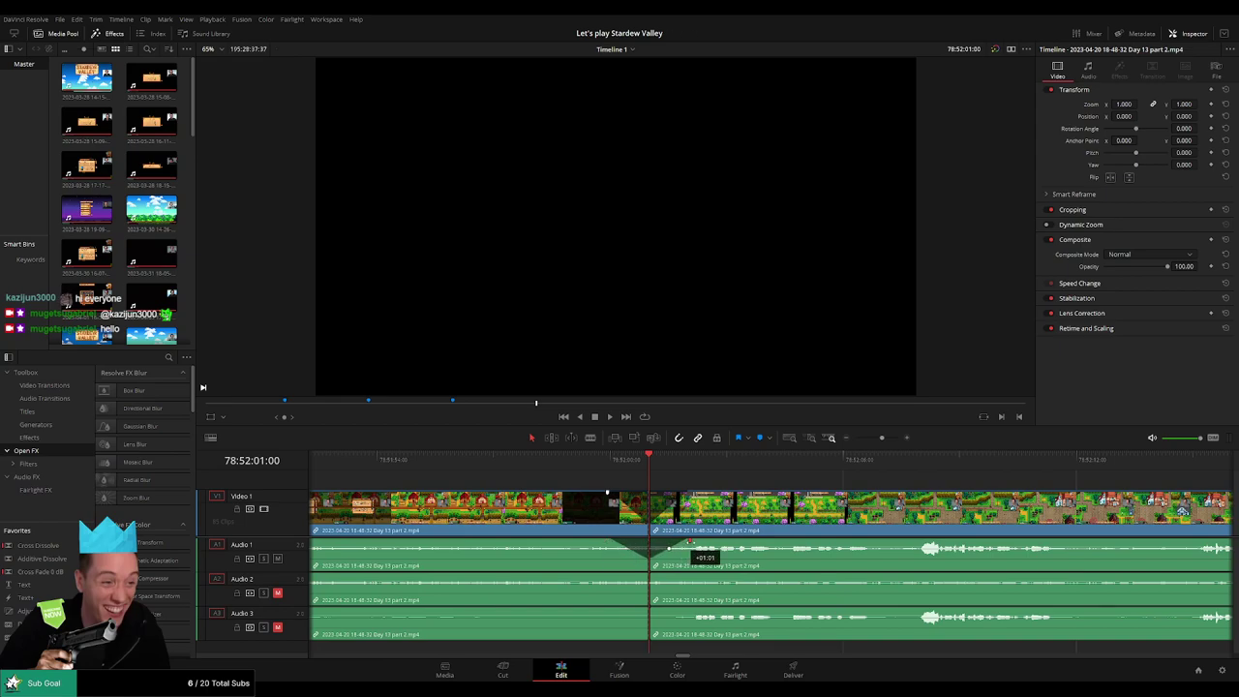
pyautogui.moveTo(690, 540)
pyautogui.mouseDown()
pyautogui.moveTo(613, 577)
pyautogui.moveTo(689, 578)
pyautogui.moveTo(642, 610)
pyautogui.moveTo(610, 609)
pyautogui.moveTo(689, 610)
pyautogui.mouseUp()
pyautogui.click(619, 466)
pyautogui.press('space')
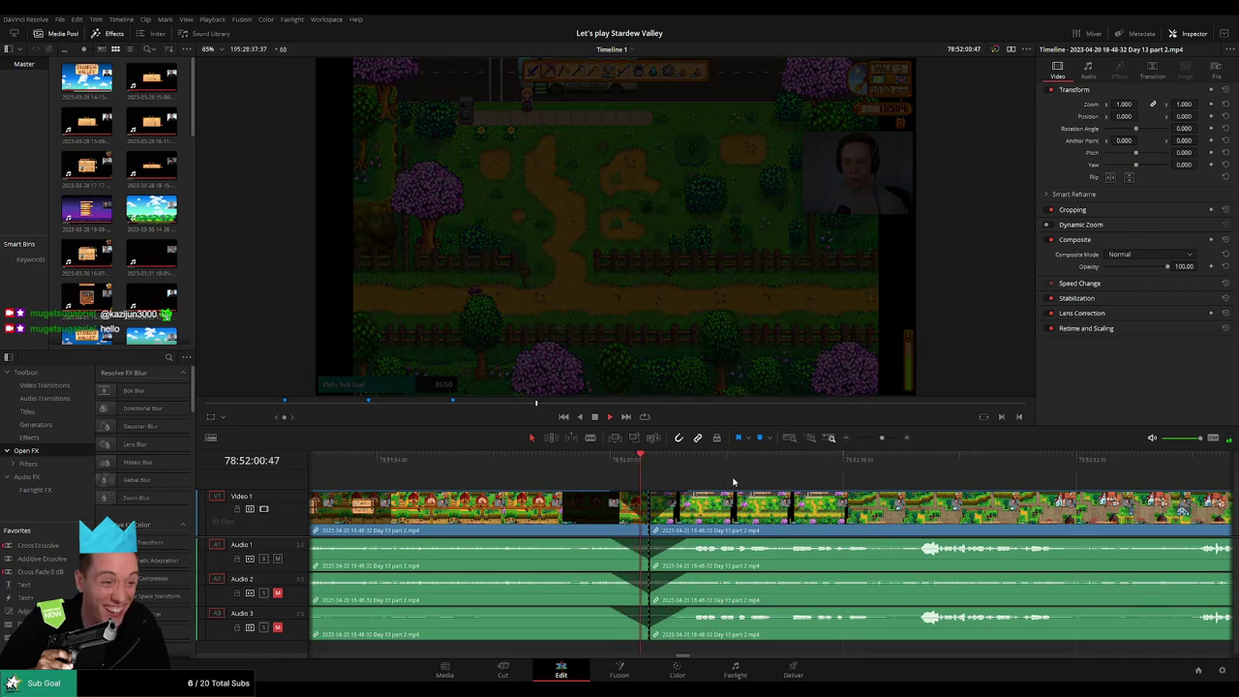
pyautogui.press('space')
# - Separate the remaining Day 13 part 2 piece from the 78:52:01:00 cut, leaving a wide gap on all tracks
pyautogui.moveTo(881, 437); pyautogui.dragTo(613, 482)
pyautogui.click(359, 462)
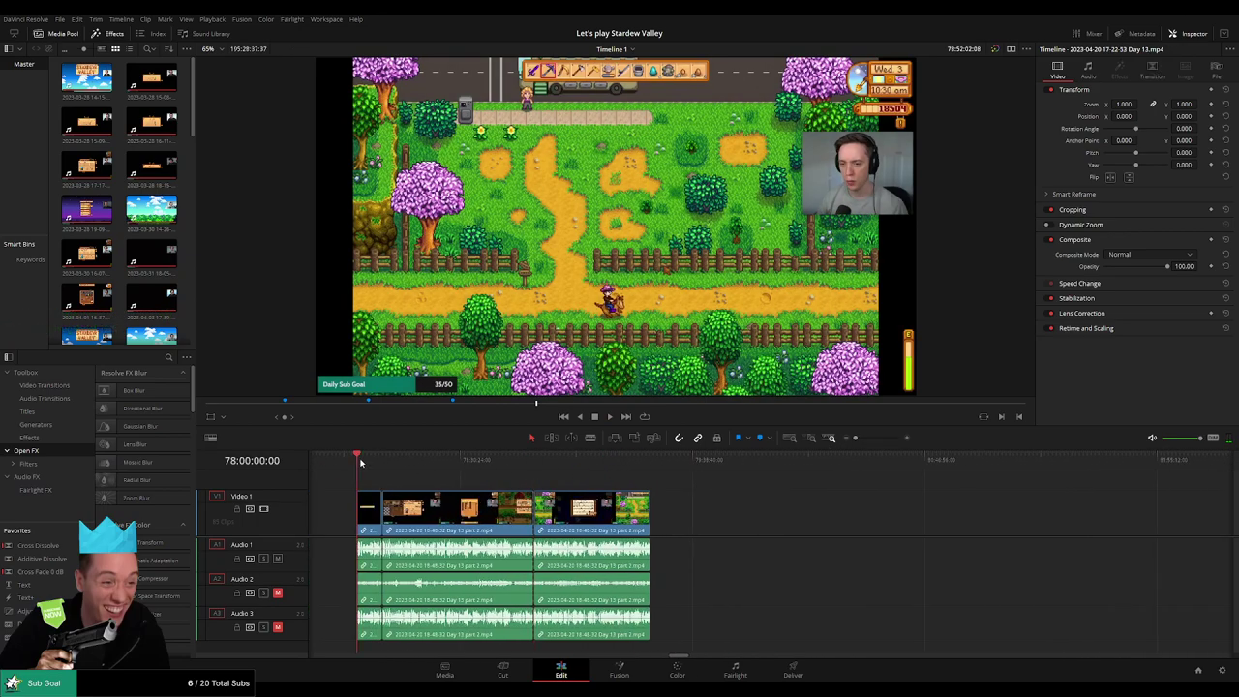
pyautogui.click(535, 466)
pyautogui.moveTo(712, 487); pyautogui.dragTo(510, 493)
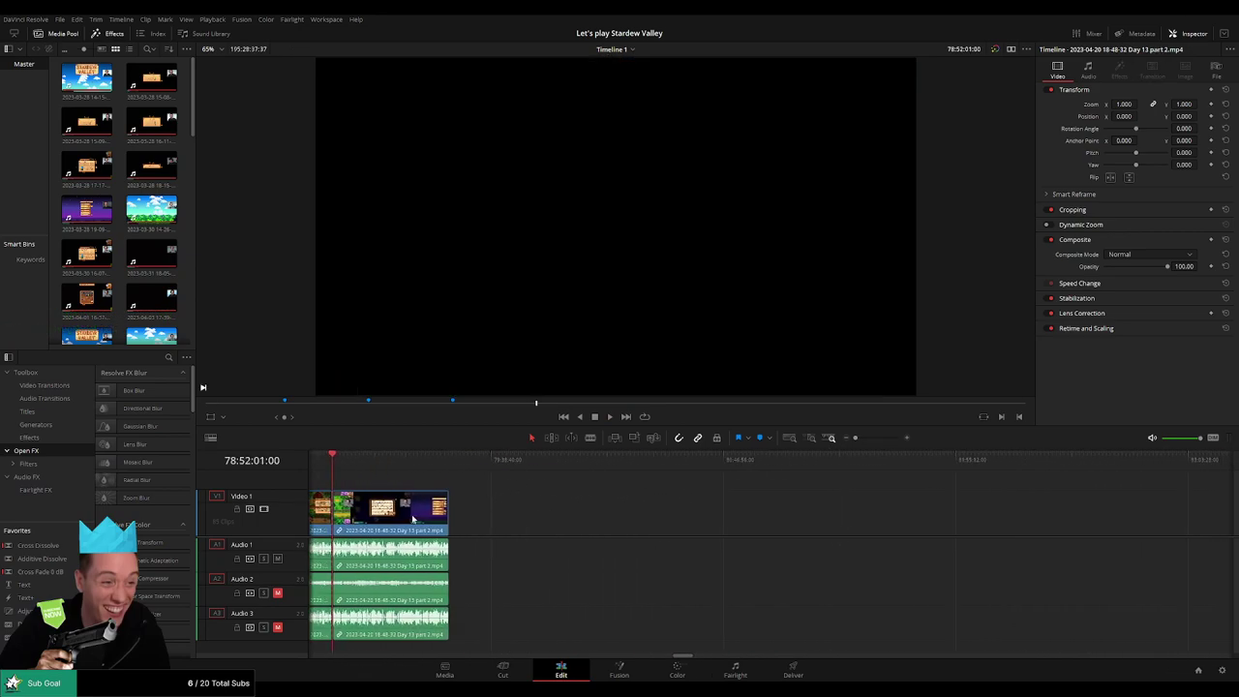
pyautogui.moveTo(415, 517); pyautogui.dragTo(800, 520)
# - Add a timeline marker named "40 episodes" at 78:52:01:00, at the end of the finished episode
pyautogui.click(552, 495)
pyautogui.moveTo(446, 494); pyautogui.dragTo(614, 492)
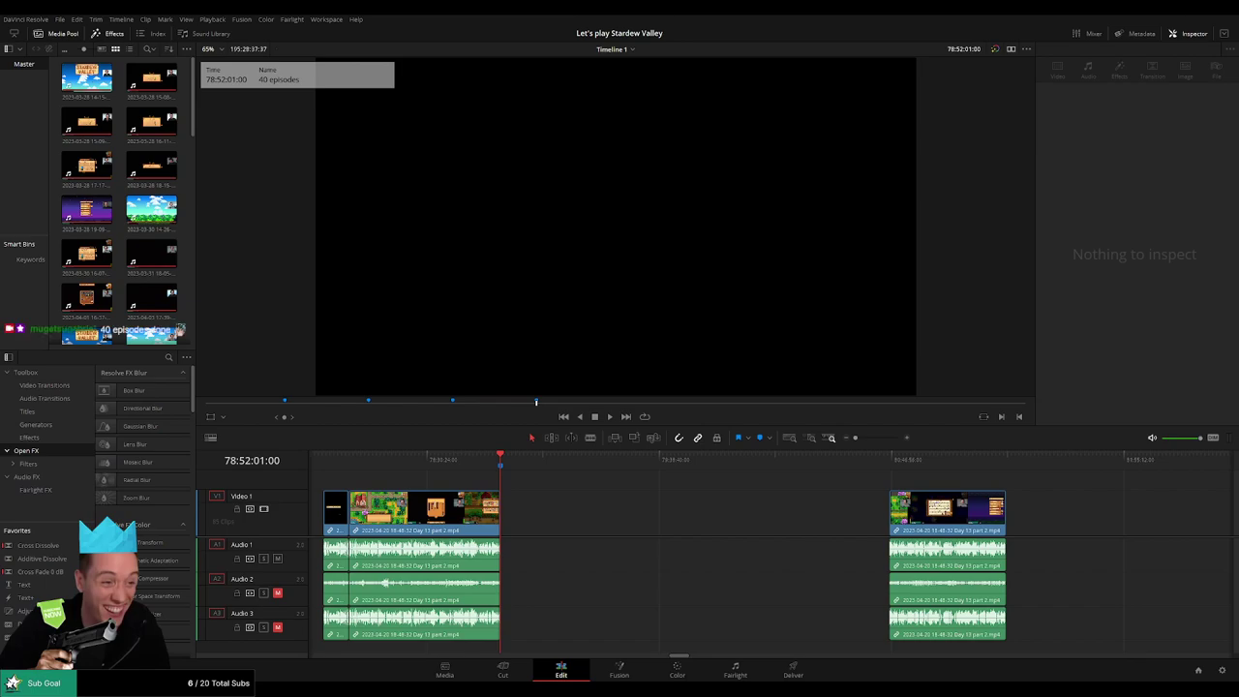
pyautogui.click(583, 521)
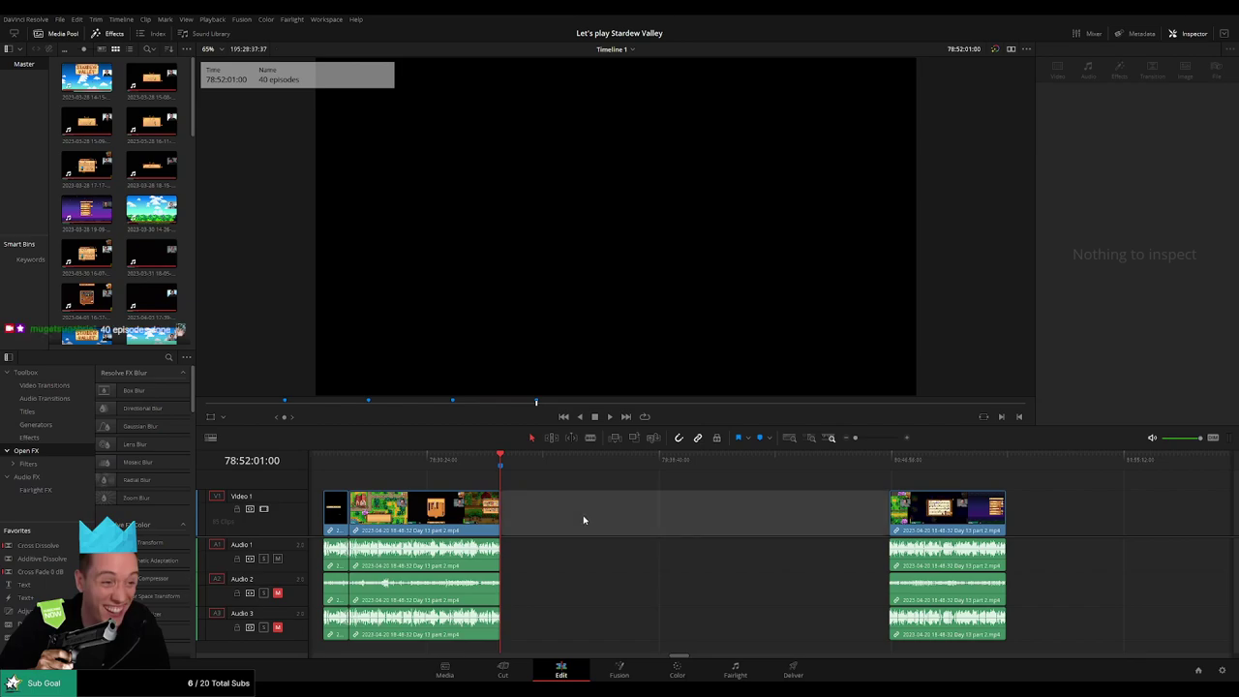
pyautogui.click(597, 511)
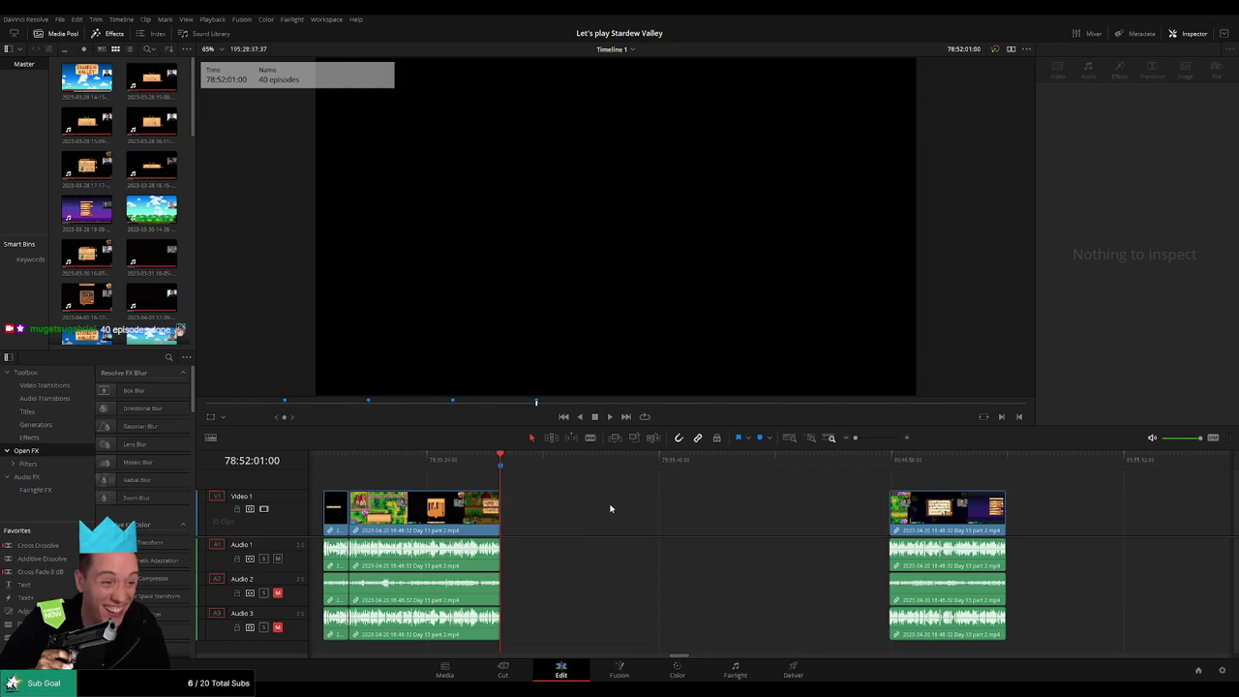
# - Place the remaining Day 13 part 2 piece so that it starts at 80:00:00:00
pyautogui.moveTo(544, 464); pyautogui.dragTo(732, 477)
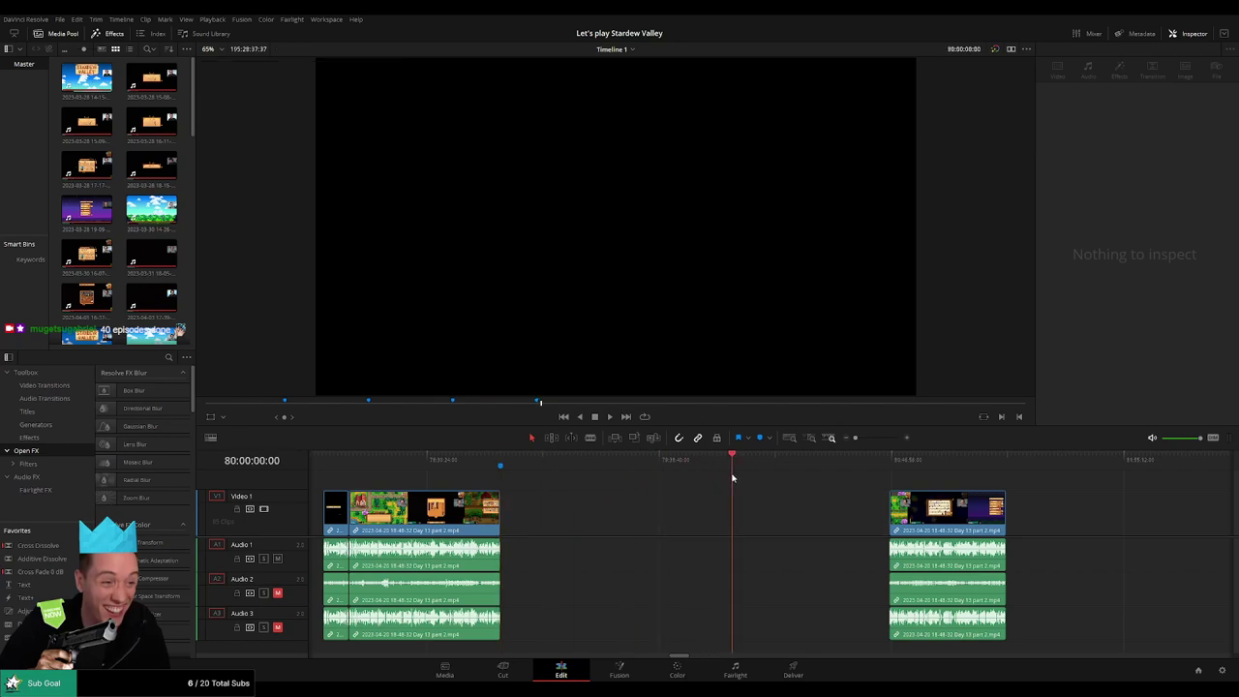
pyautogui.hscroll(3, 806, 504)
pyautogui.moveTo(645, 517); pyautogui.dragTo(504, 523)
pyautogui.hscroll(2, 763, 512)
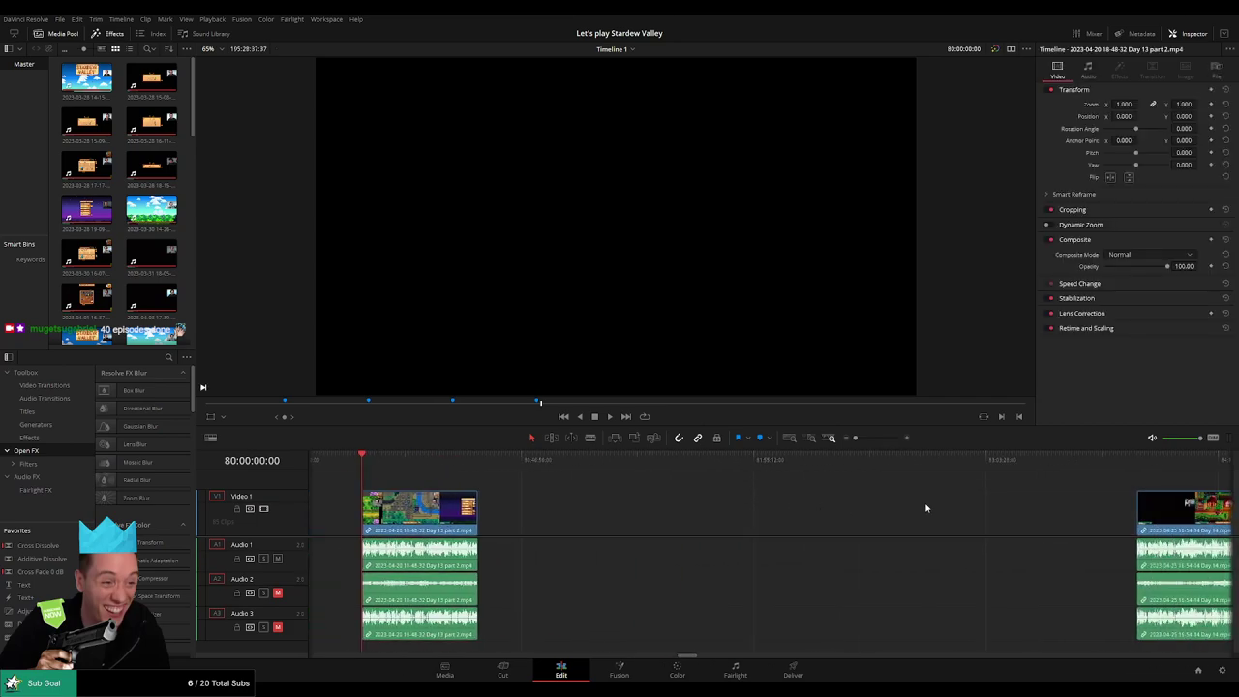
# - Move the Day 14 clip directly against the end of the Day 13 part 2 piece and play the episode's opening
pyautogui.moveTo(1178, 514); pyautogui.dragTo(507, 490)
pyautogui.click(507, 484)
pyautogui.press('space')
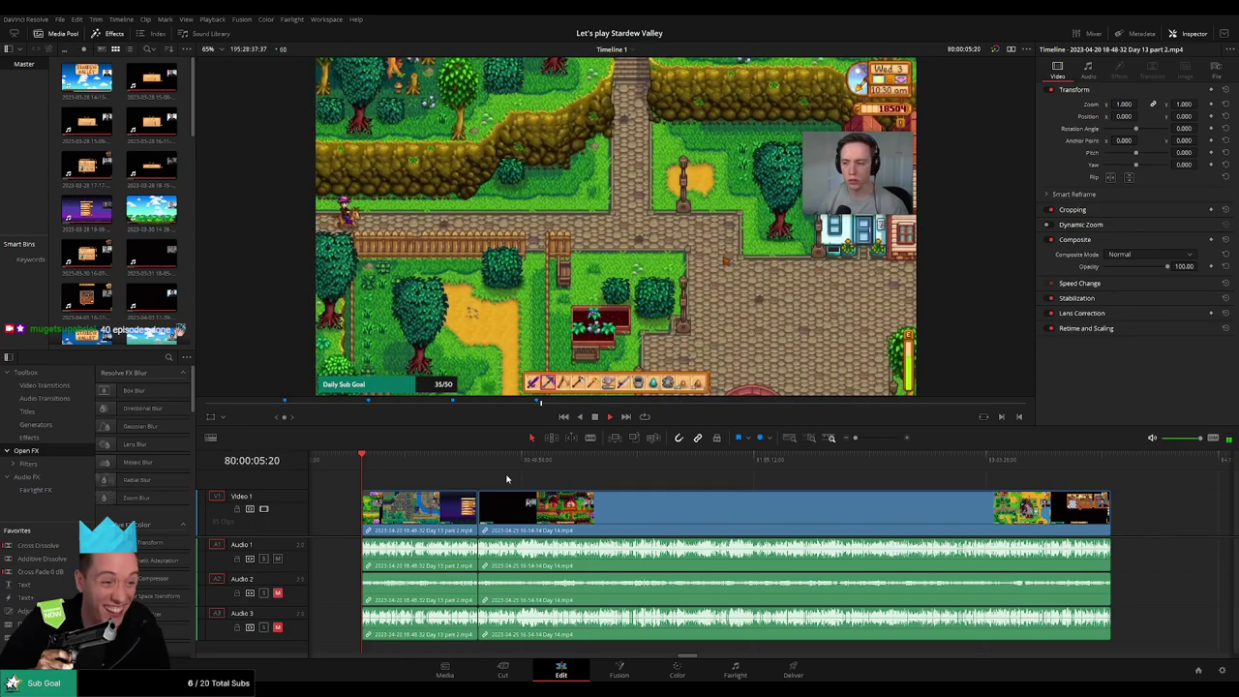
# - Add the default transition on the video and all three audio tracks where Day 13 part 2 meets Day 14, and check the following footage
pyautogui.moveTo(396, 465); pyautogui.dragTo(479, 483)
pyautogui.moveTo(851, 439); pyautogui.dragTo(874, 437)
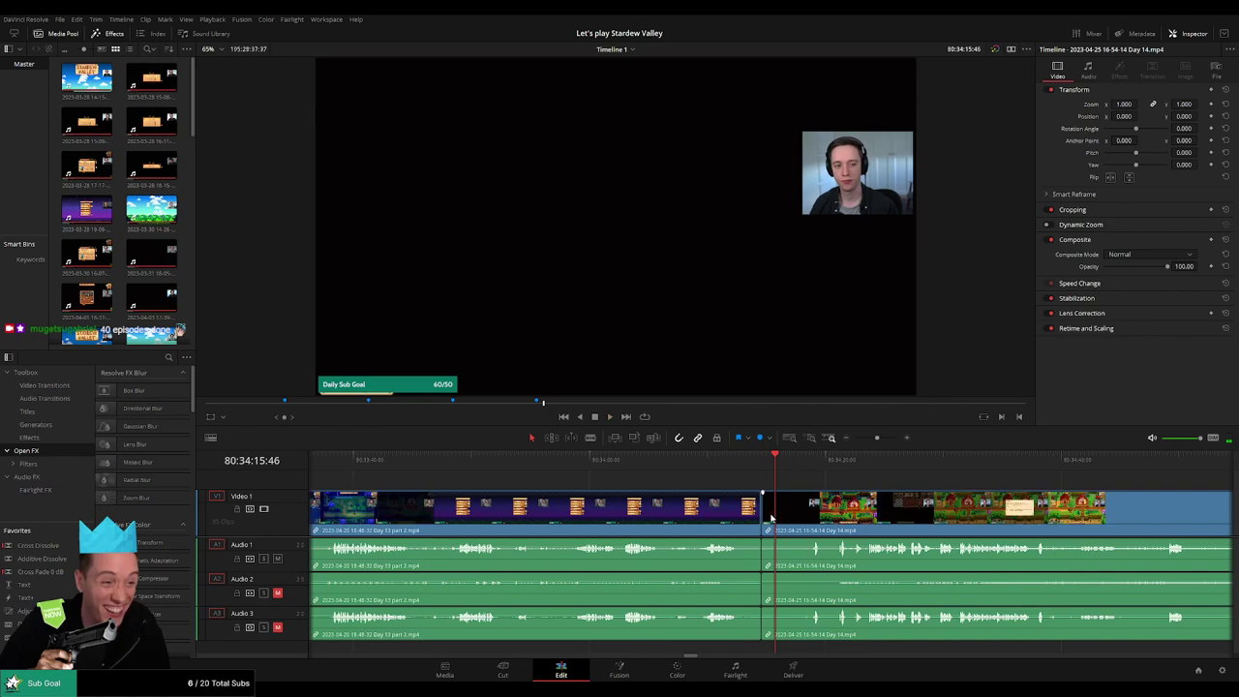
pyautogui.moveTo(758, 462); pyautogui.dragTo(945, 469)
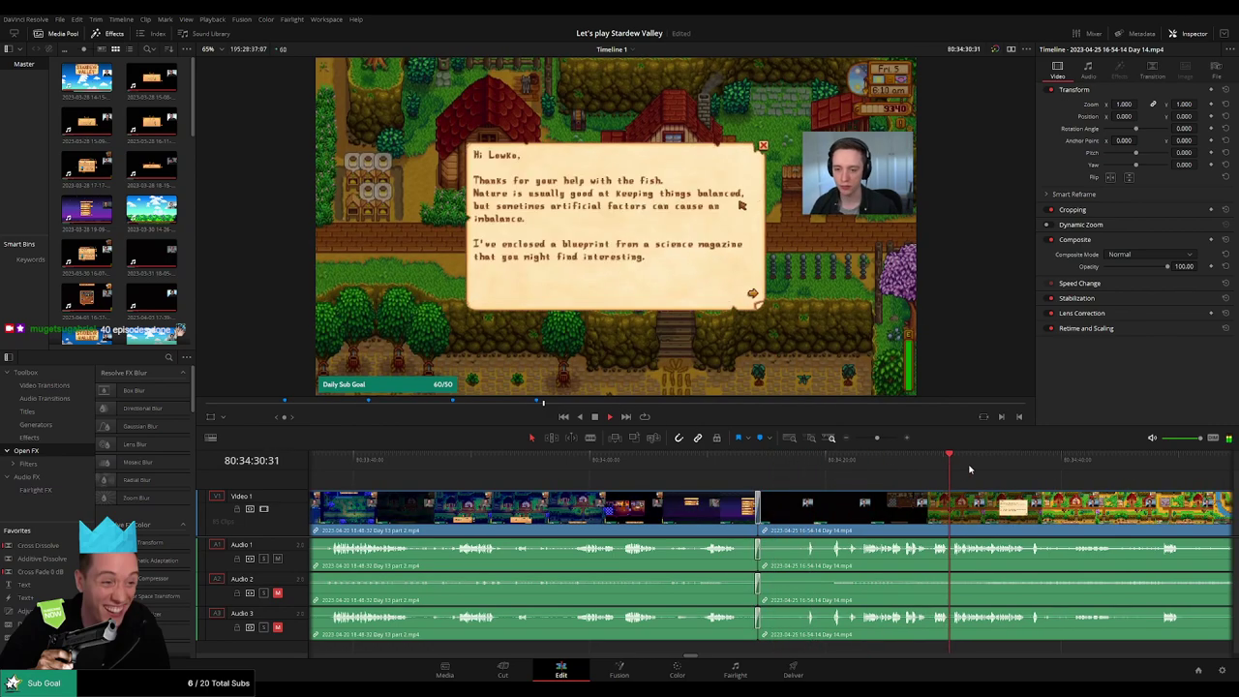
pyautogui.click(977, 471)
pyautogui.moveTo(1054, 482); pyautogui.dragTo(644, 483)
# - Cut the Day 14 clip on all tracks at 80:52:11:20, where the letter begins to open outside the farmhouse
pyautogui.moveTo(873, 441); pyautogui.dragTo(849, 444)
pyautogui.moveTo(884, 483); pyautogui.dragTo(658, 486)
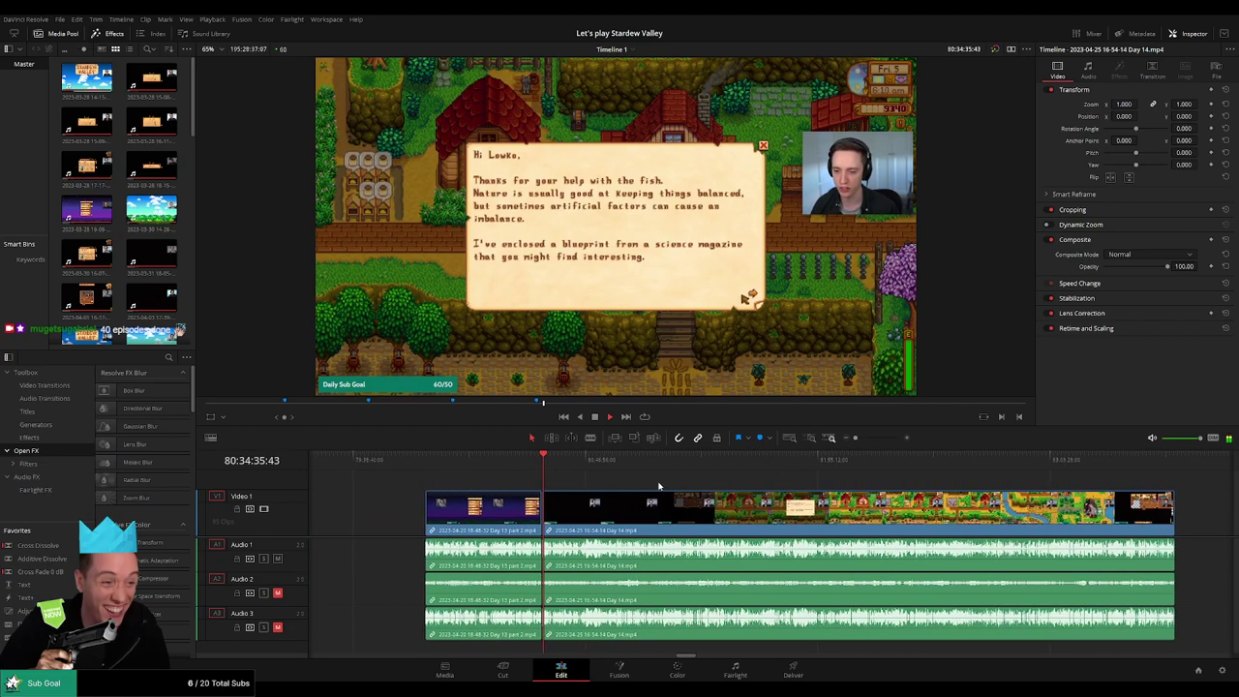
pyautogui.click(602, 470)
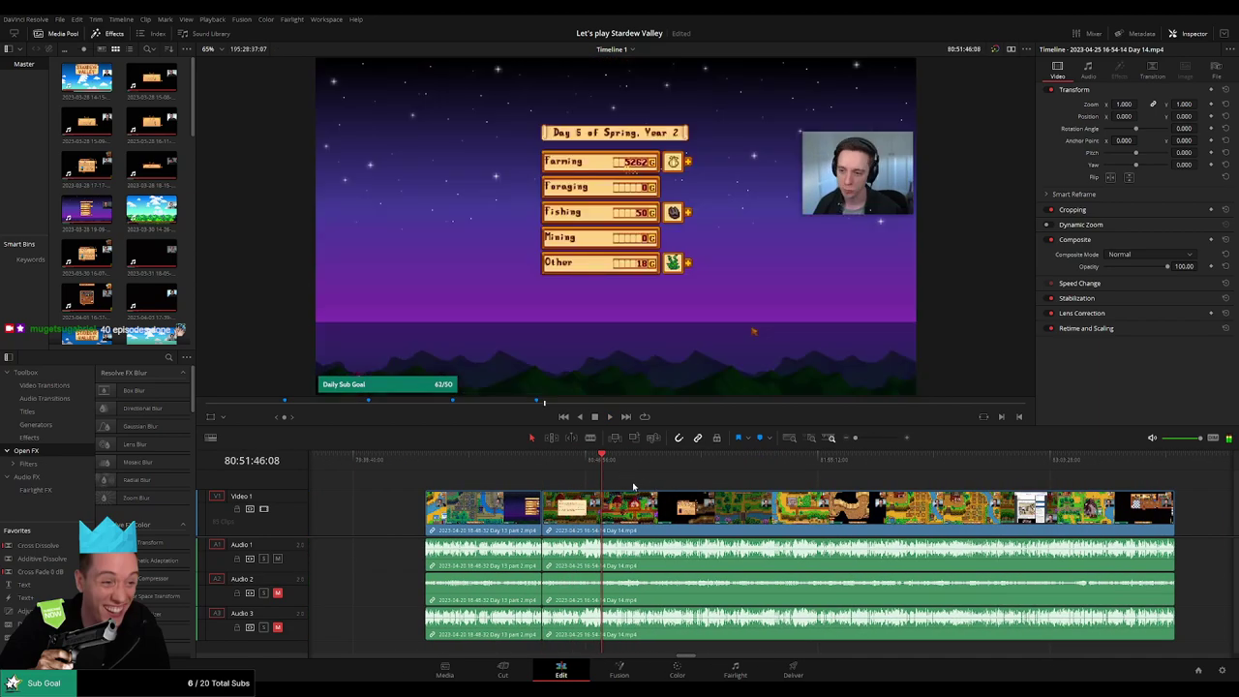
pyautogui.moveTo(855, 438); pyautogui.dragTo(868, 439)
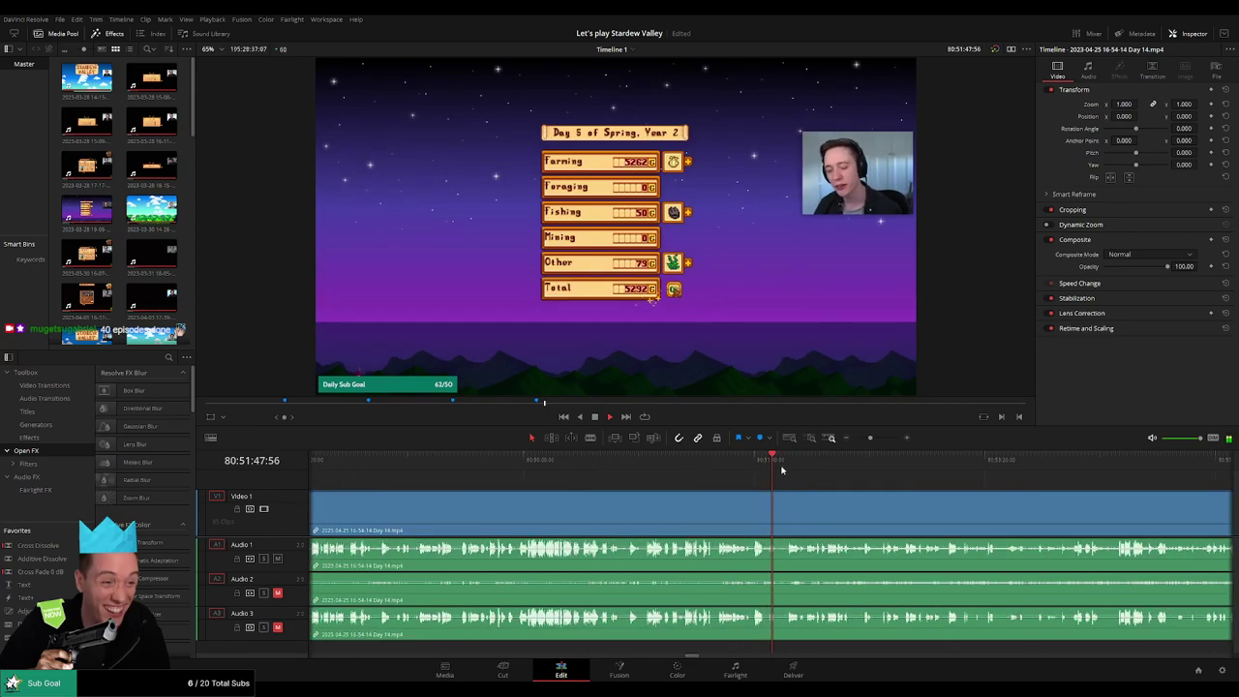
pyautogui.click(802, 461)
pyautogui.scroll(3, 805, 484)
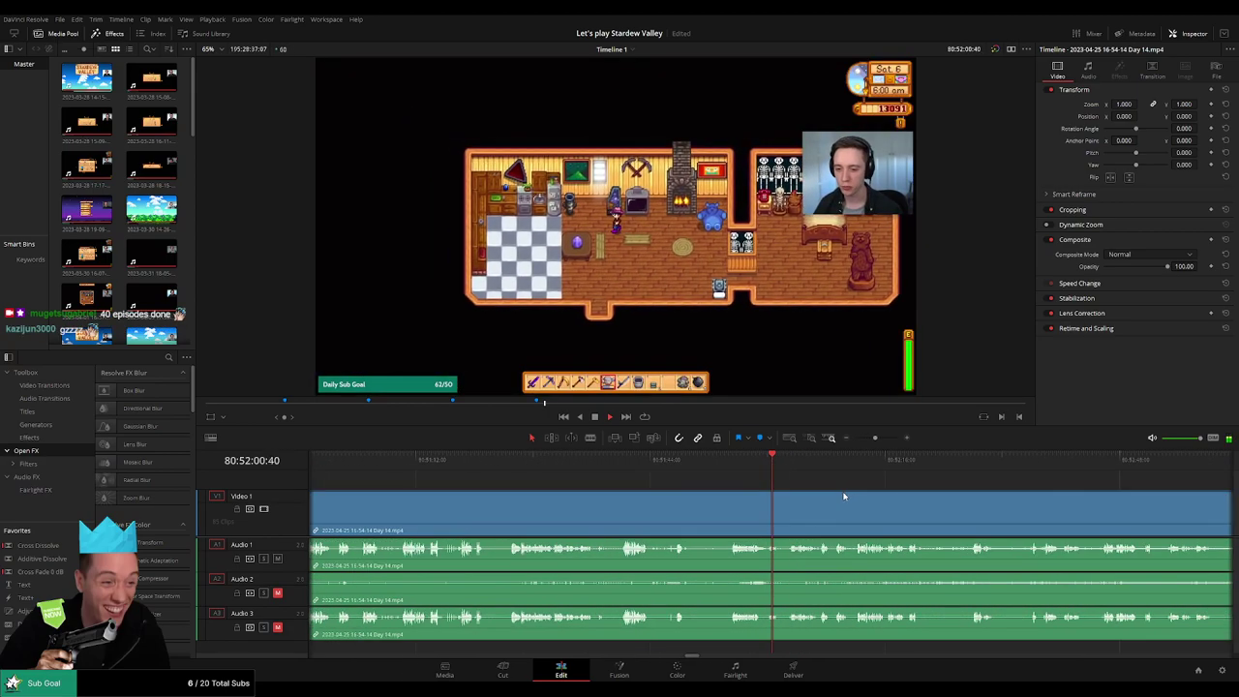
pyautogui.moveTo(910, 497); pyautogui.dragTo(664, 488)
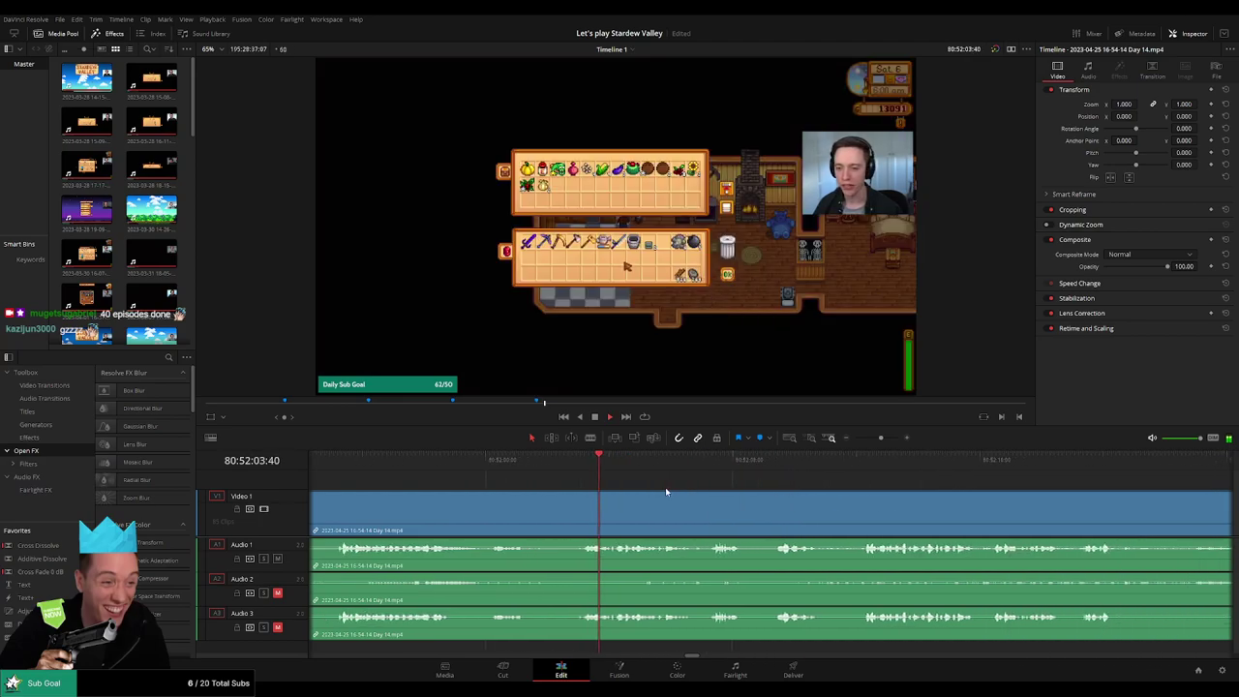
pyautogui.click(709, 464)
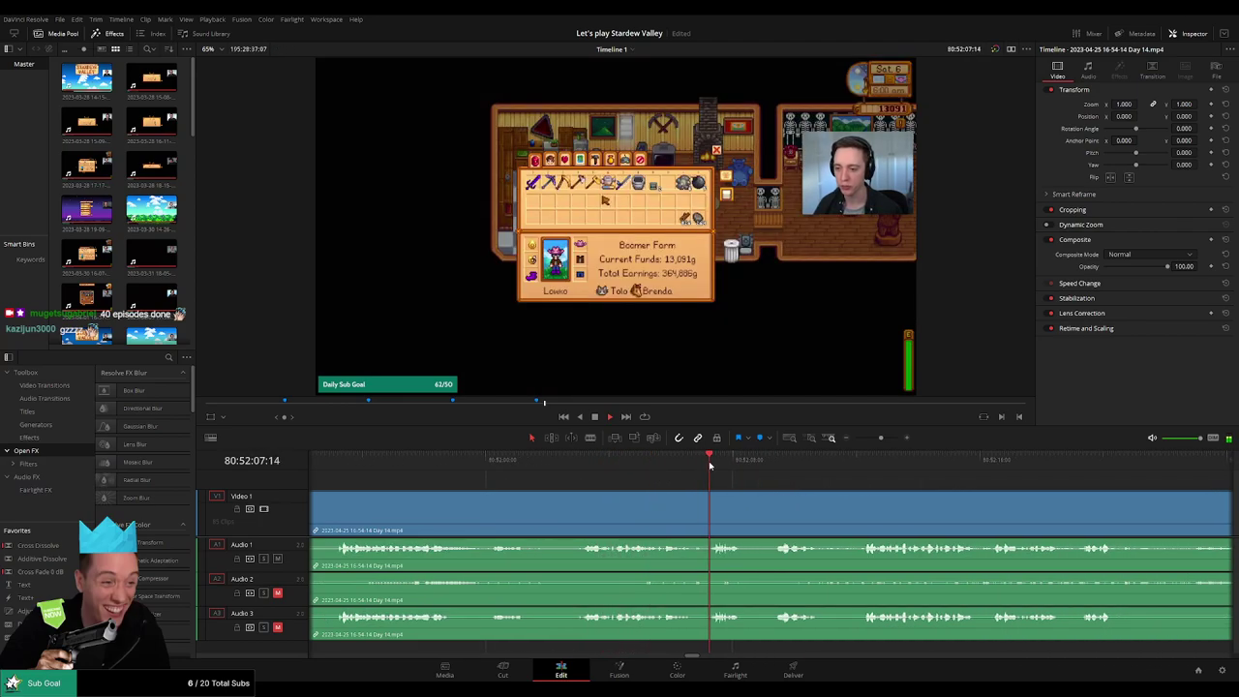
pyautogui.moveTo(786, 490); pyautogui.dragTo(619, 491)
pyautogui.click(609, 465)
pyautogui.click(686, 465)
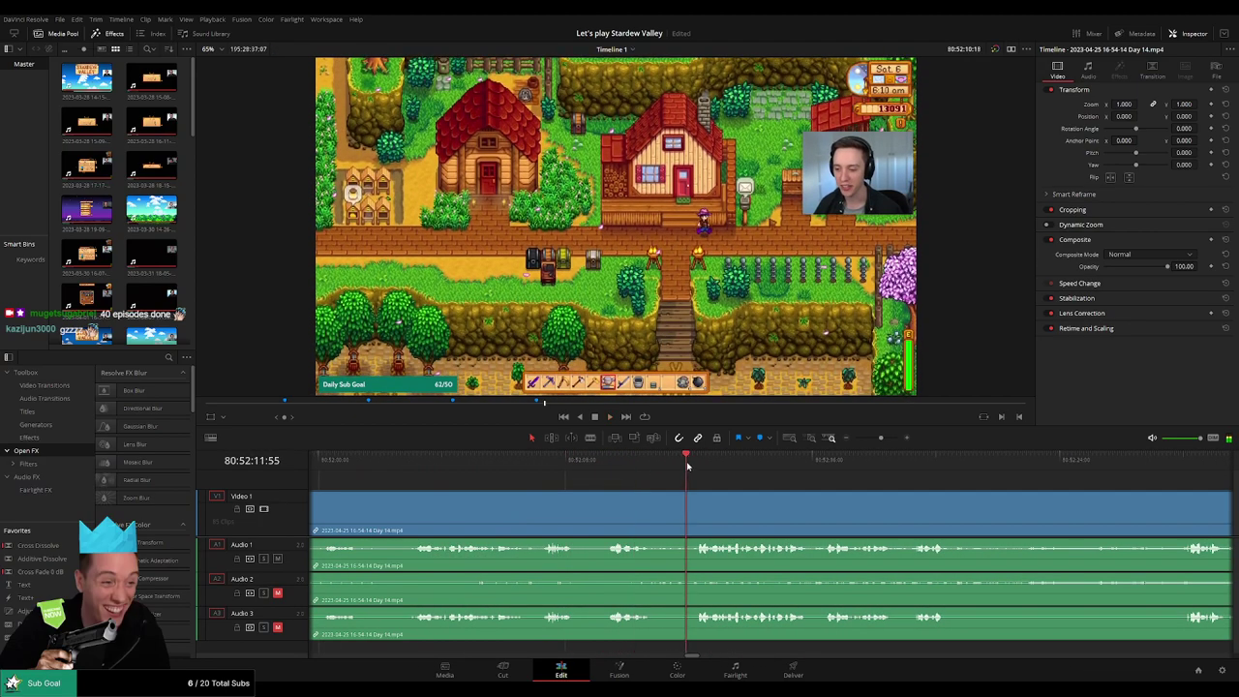
pyautogui.moveTo(746, 493); pyautogui.dragTo(529, 472)
pyautogui.click(559, 469)
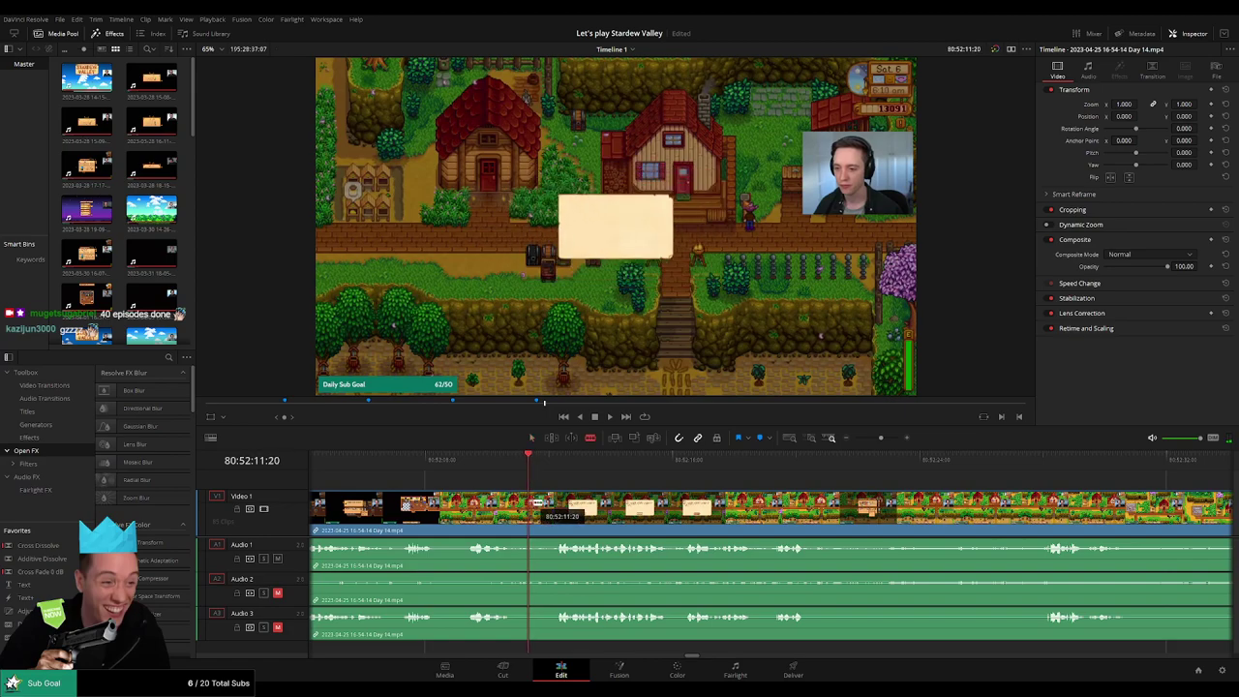
pyautogui.hotkey('ctrl', 'b')
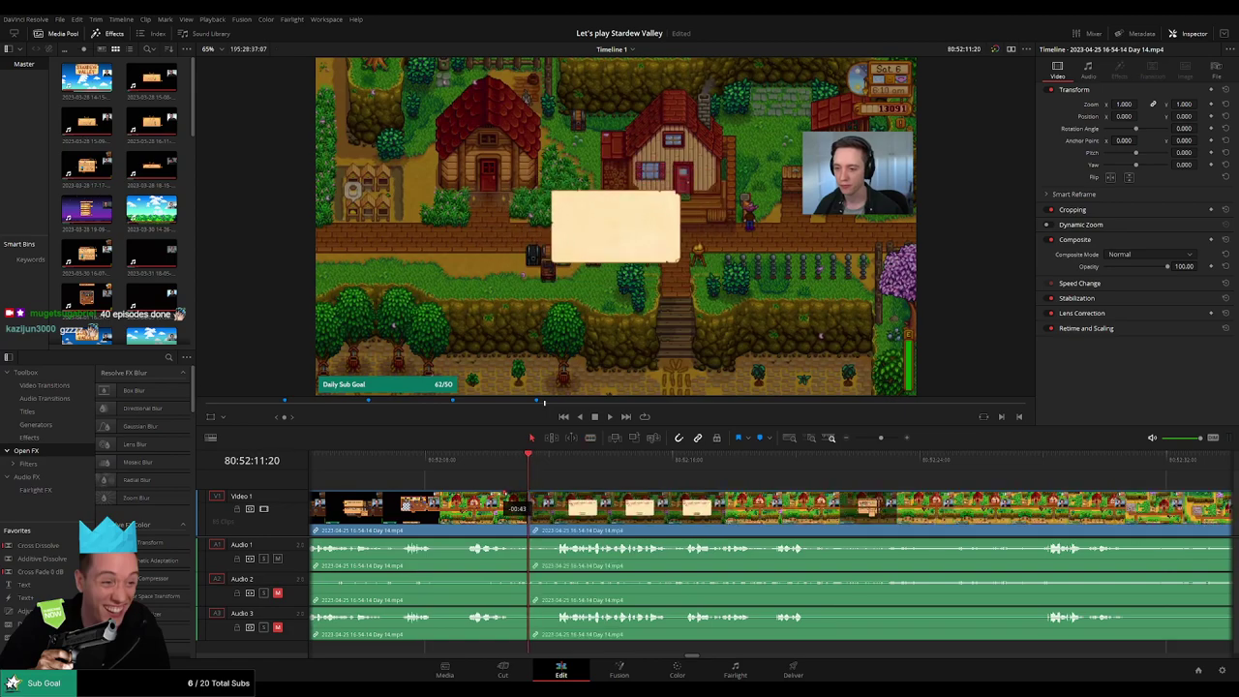
# - Add fades of about one second on both sides of the 80:52:11:20 cut, on video and all audio tracks, and play them back
pyautogui.moveTo(495, 494); pyautogui.dragTo(496, 493)
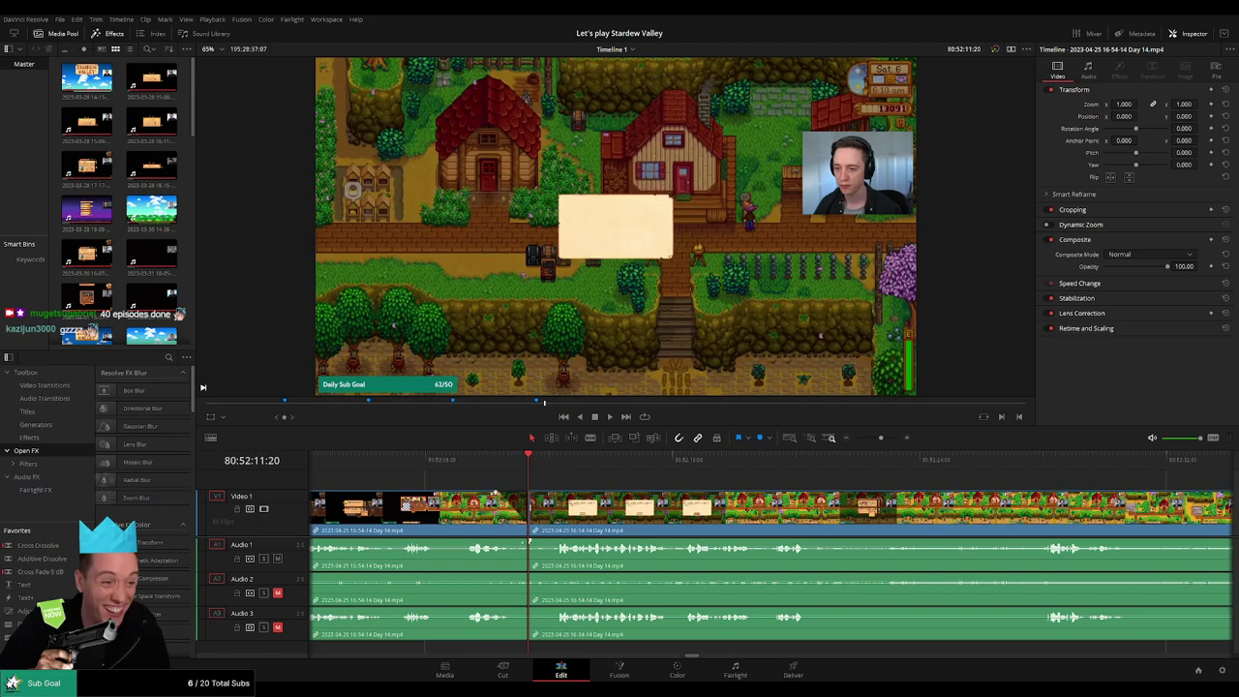
pyautogui.moveTo(527, 541); pyautogui.dragTo(495, 610)
pyautogui.moveTo(530, 494); pyautogui.dragTo(561, 495)
pyautogui.moveTo(530, 540); pyautogui.dragTo(554, 576)
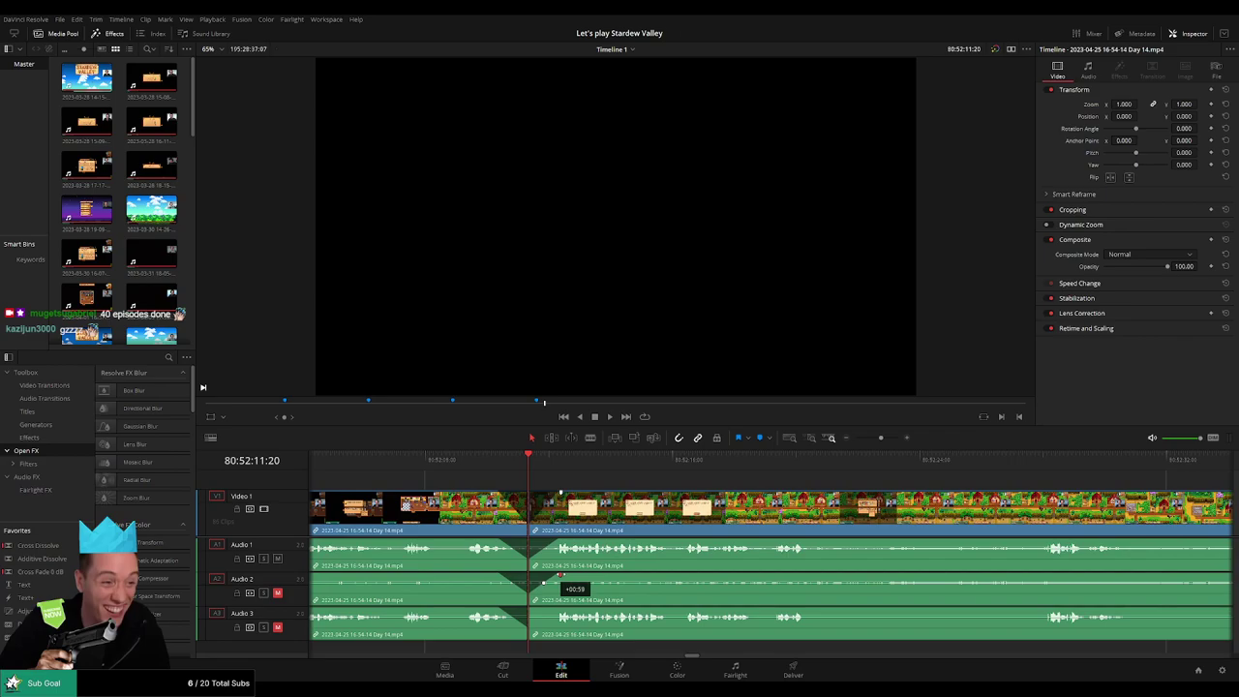
pyautogui.moveTo(529, 608); pyautogui.dragTo(559, 609)
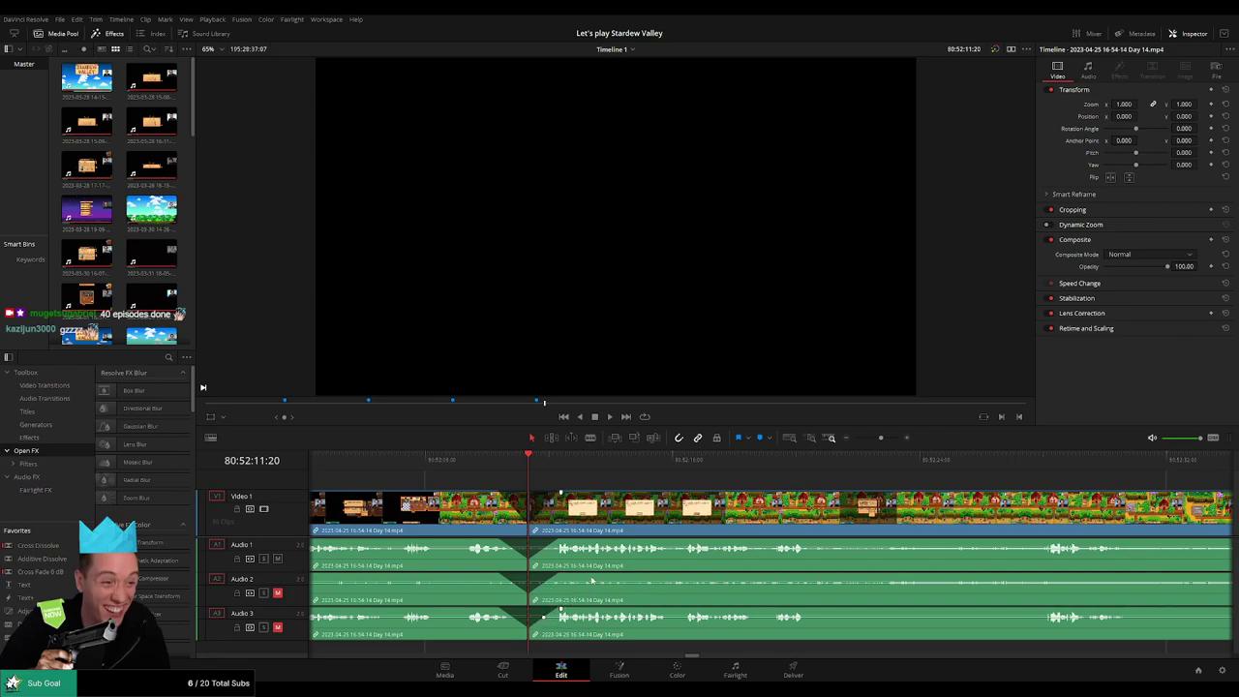
pyautogui.press('space')
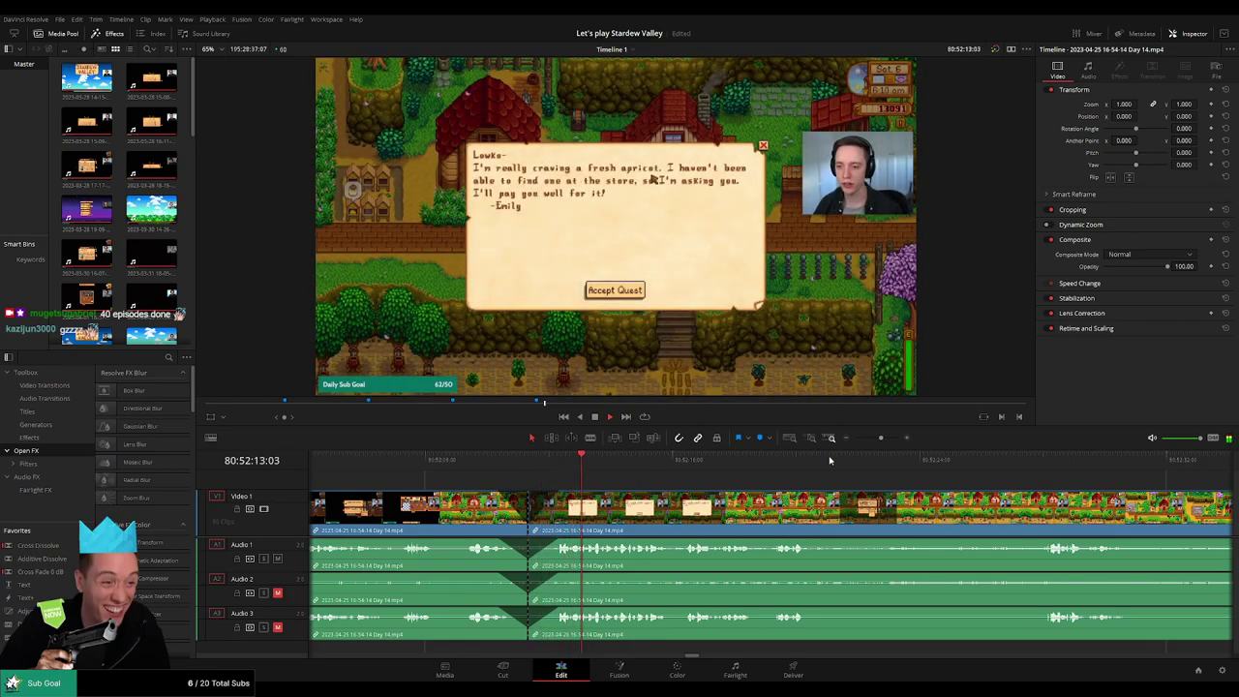
# - Check the finished episode's extent from 80:00:00:00, and move the rest of Day 14 well away from the 80:52:11:20 cut, leaving an empty gap
pyautogui.moveTo(882, 438); pyautogui.dragTo(855, 438)
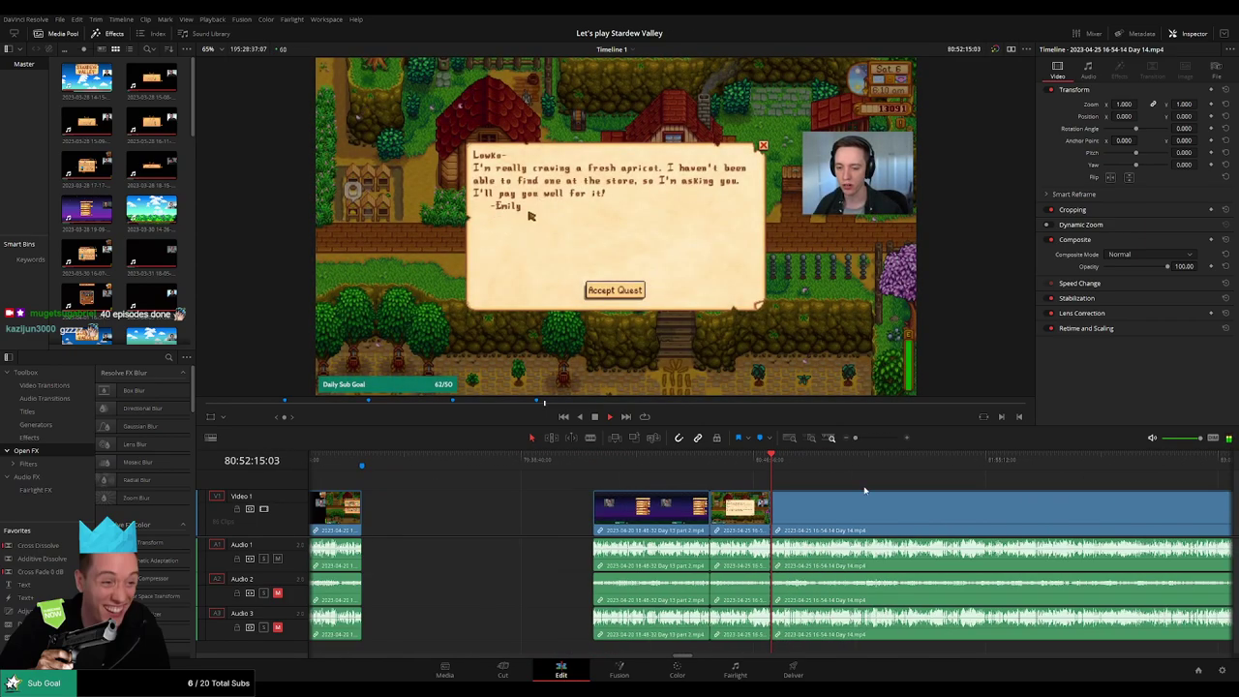
pyautogui.moveTo(900, 490); pyautogui.dragTo(603, 487)
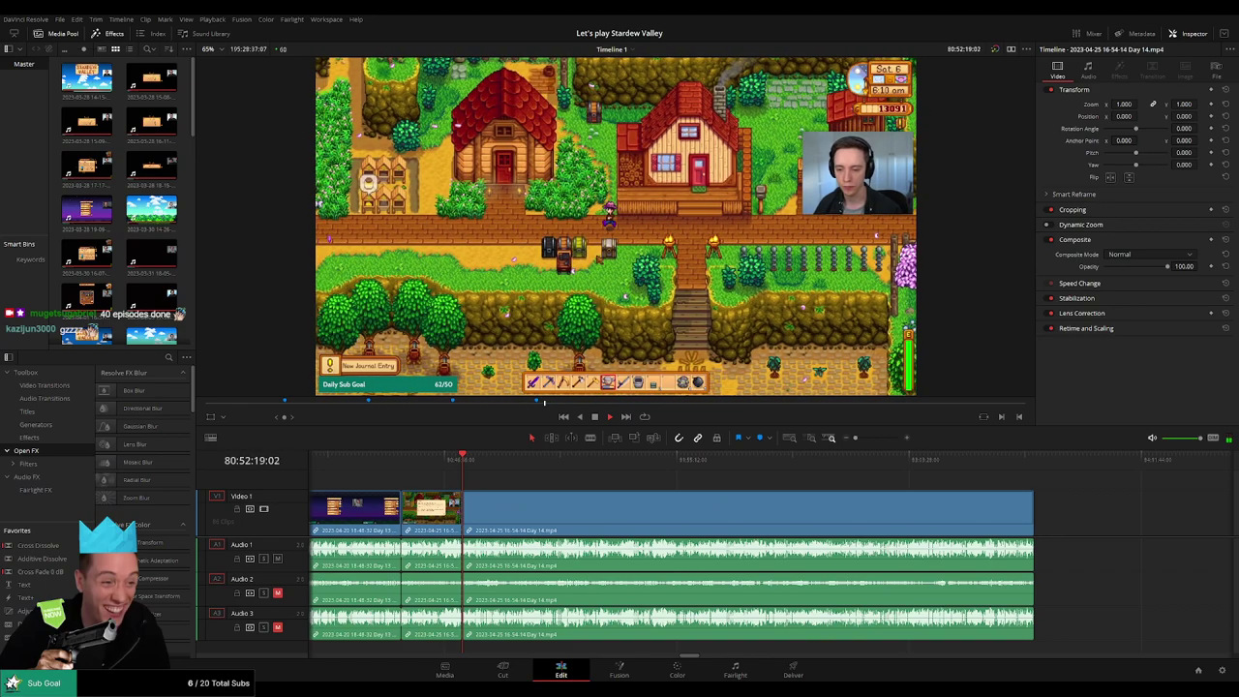
pyautogui.hscroll(-2, 631, 482)
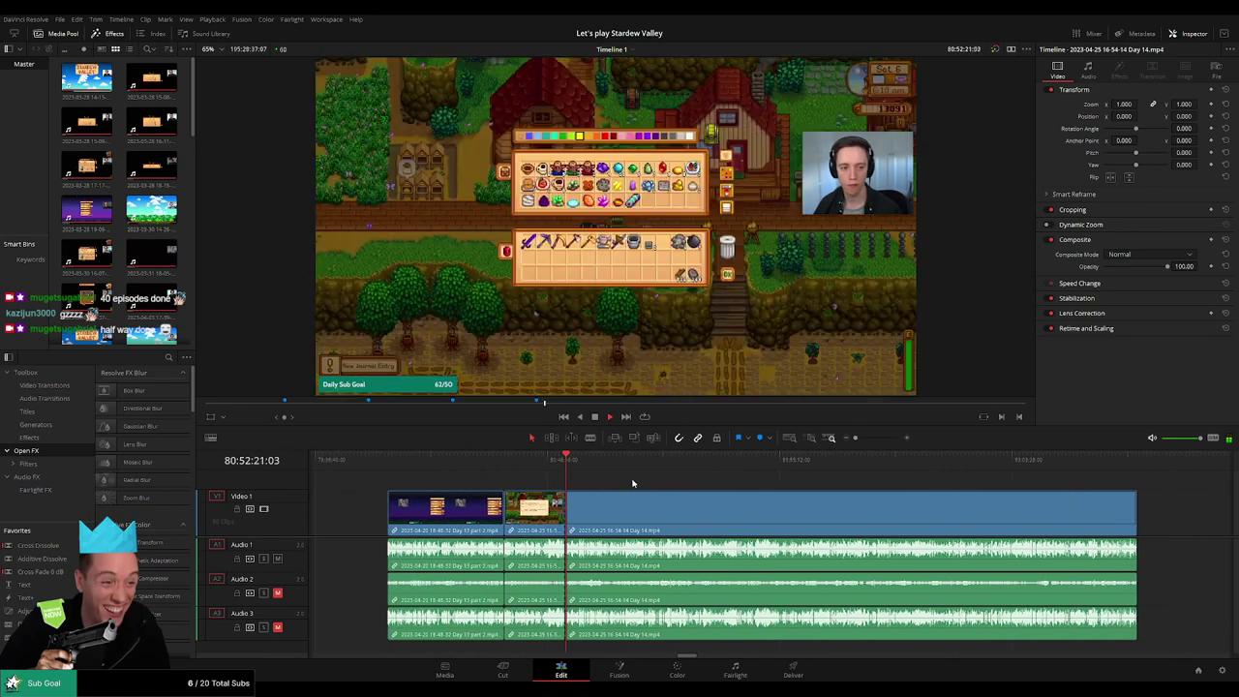
pyautogui.click(389, 468)
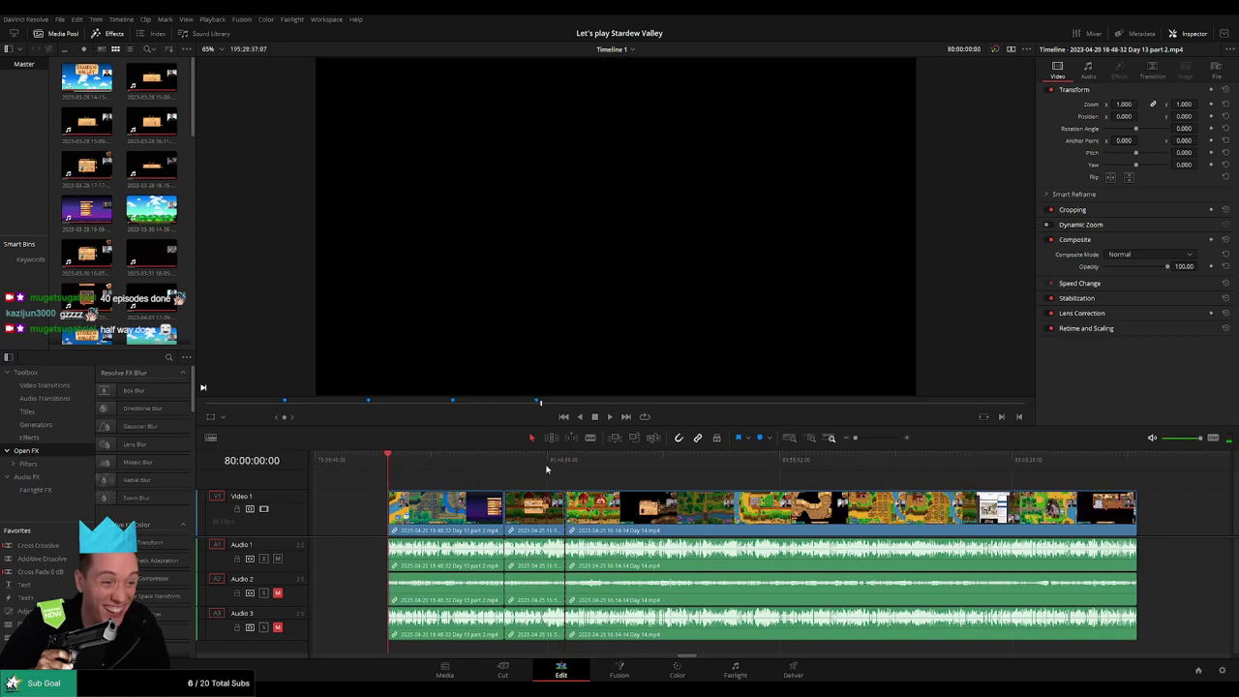
pyautogui.click(567, 464)
pyautogui.moveTo(753, 489); pyautogui.dragTo(523, 483)
pyautogui.moveTo(589, 509); pyautogui.dragTo(872, 512)
pyautogui.click(547, 482)
pyautogui.hscroll(-2, 532, 485)
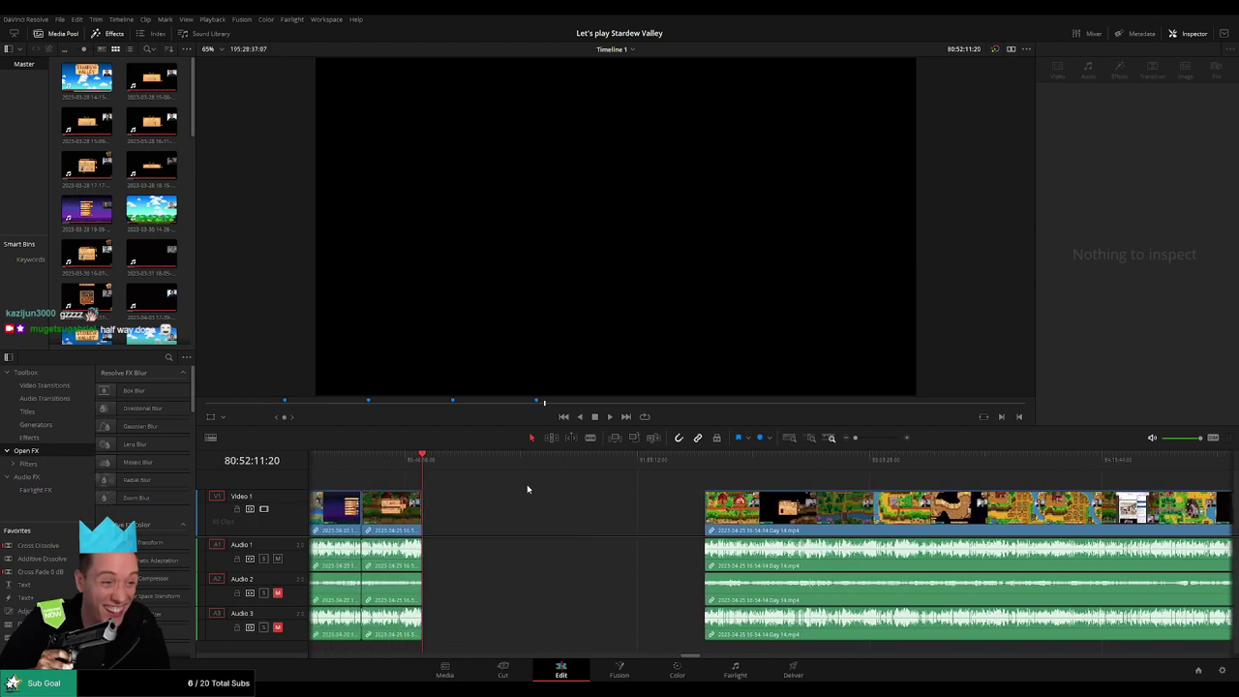
# - Move the remaining Day 14 clip so it starts at 82:00:00:00, and play the faded opening
pyautogui.moveTo(435, 465); pyautogui.dragTo(655, 488)
pyautogui.scroll(3, 678, 488)
pyautogui.moveTo(769, 471); pyautogui.dragTo(762, 470)
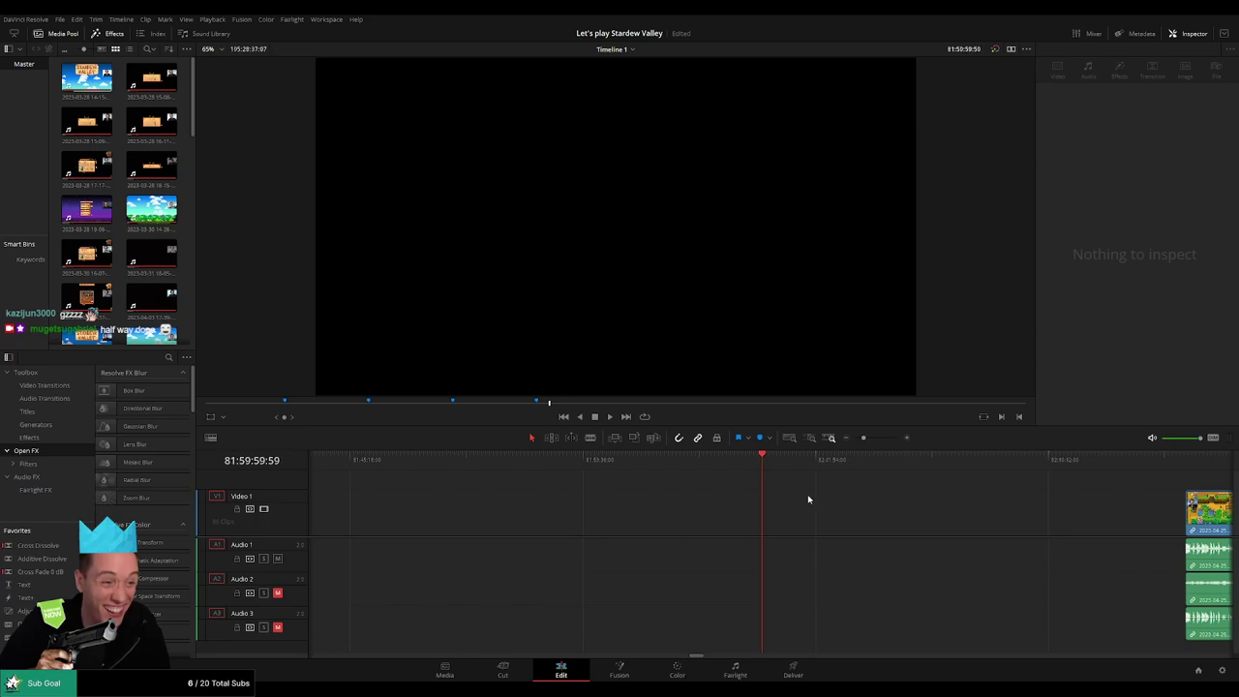
pyautogui.moveTo(863, 438); pyautogui.dragTo(855, 441)
pyautogui.hscroll(9, 732, 475)
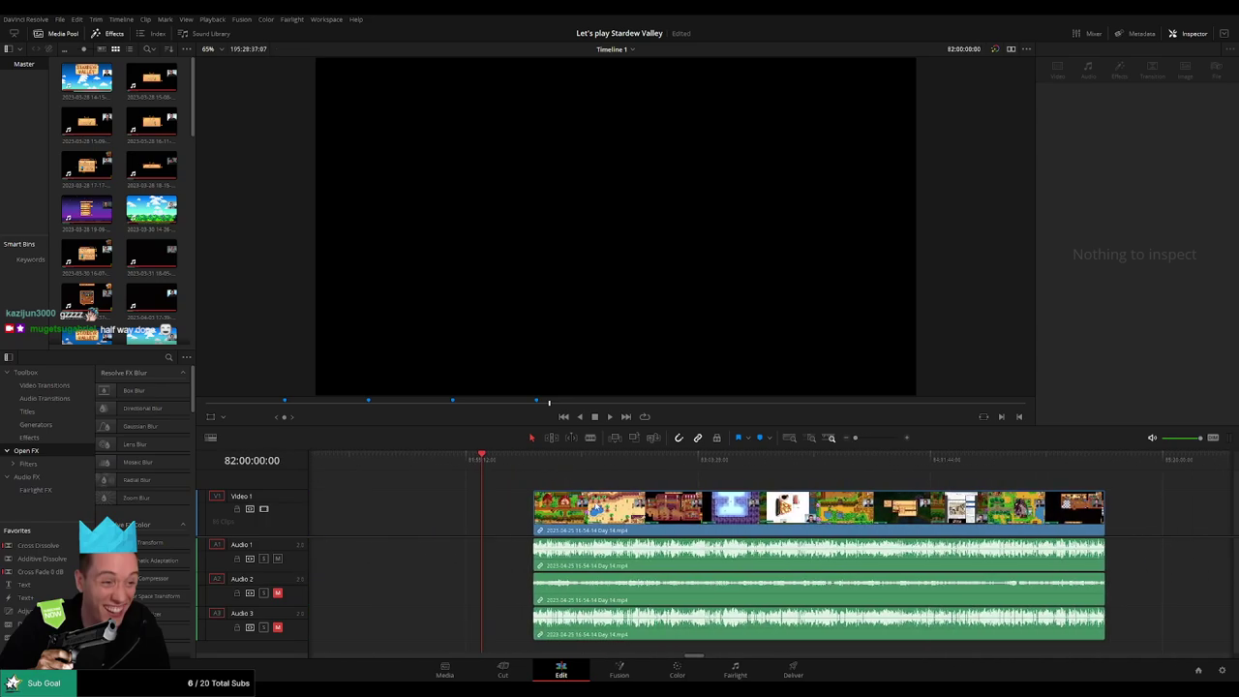
pyautogui.moveTo(596, 506); pyautogui.dragTo(556, 473)
pyautogui.press('space')
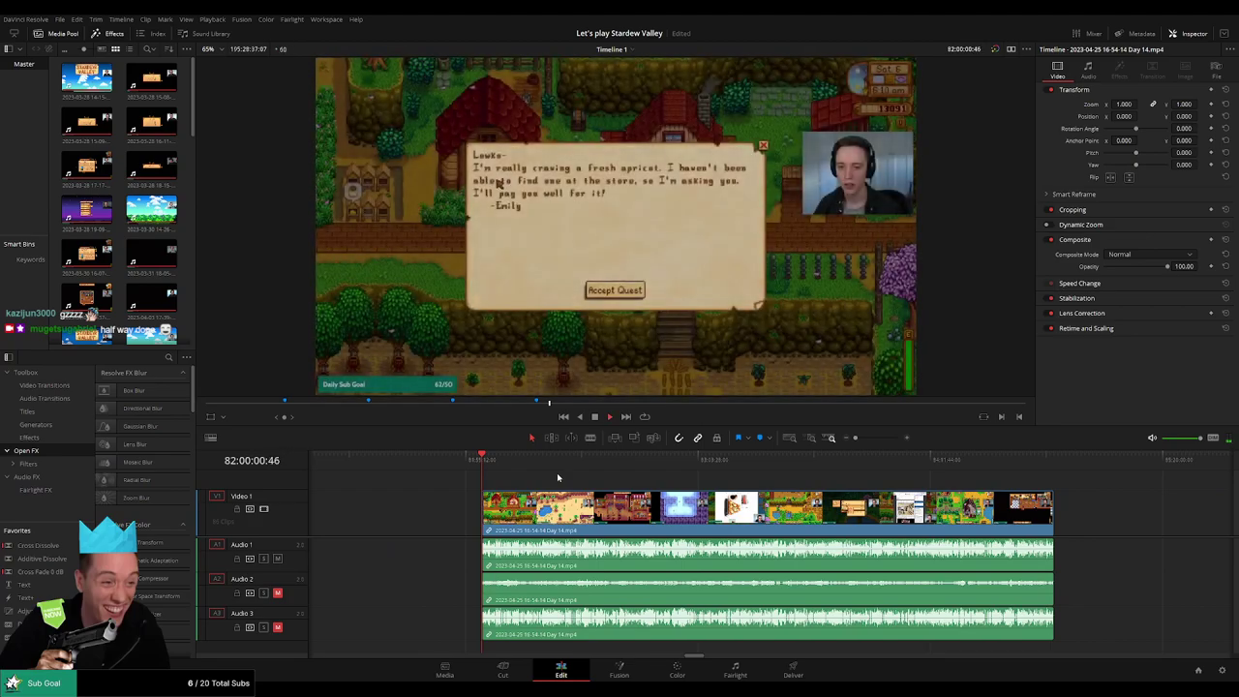
# - Find a quiet moment about 52 minutes into the episode and cut Day 14 on all tracks at 82:52:14:30, on the bridge
pyautogui.hscroll(4, 513, 474)
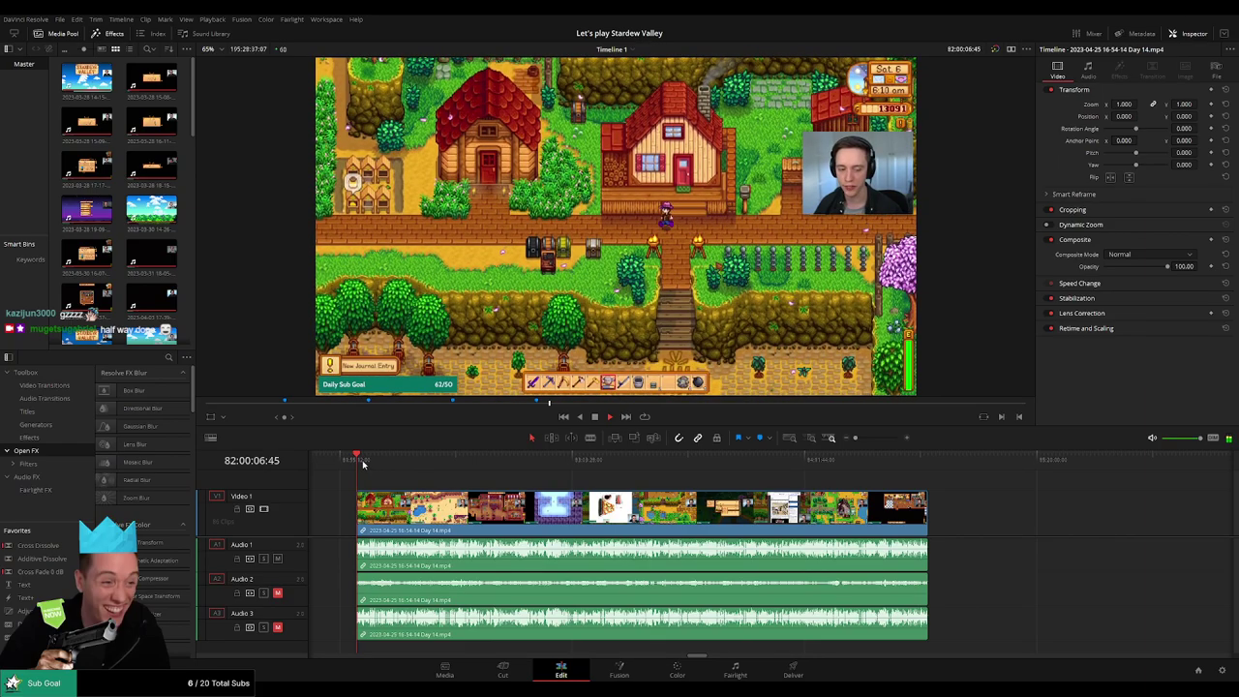
pyautogui.moveTo(363, 465); pyautogui.dragTo(537, 473)
pyautogui.press('space')
pyautogui.scroll(5, 558, 484)
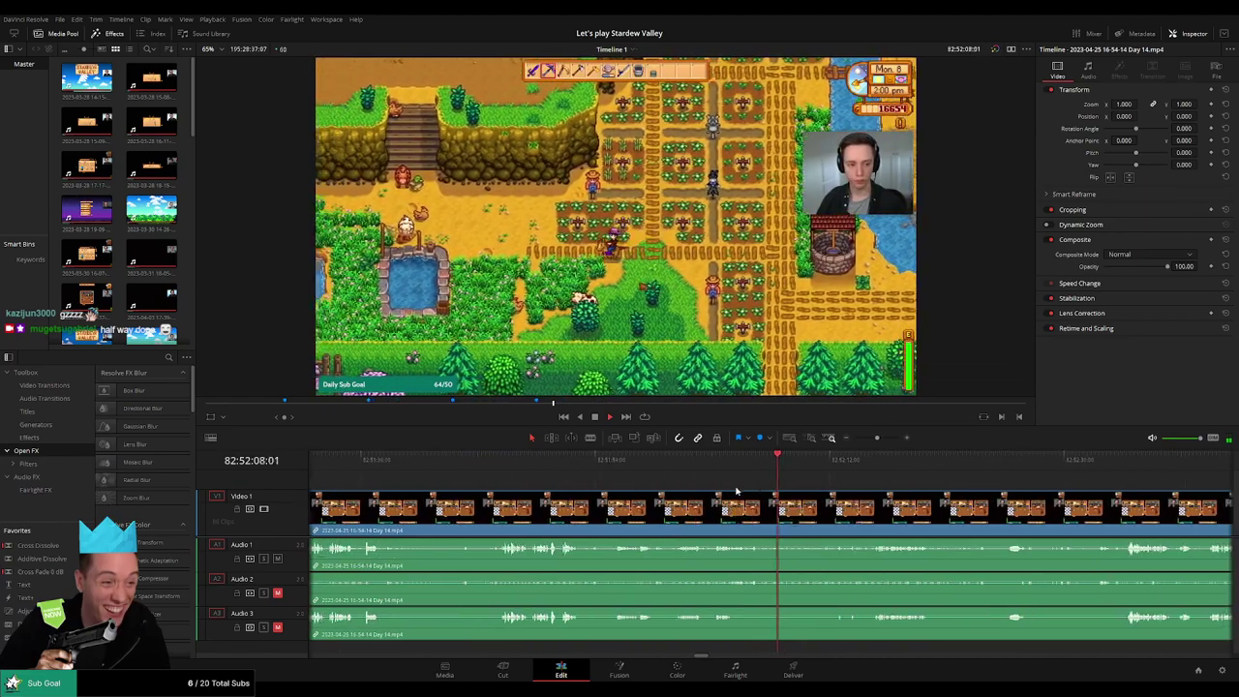
pyautogui.hscroll(2, 737, 490)
pyautogui.click(674, 466)
pyautogui.scroll(1, 786, 489)
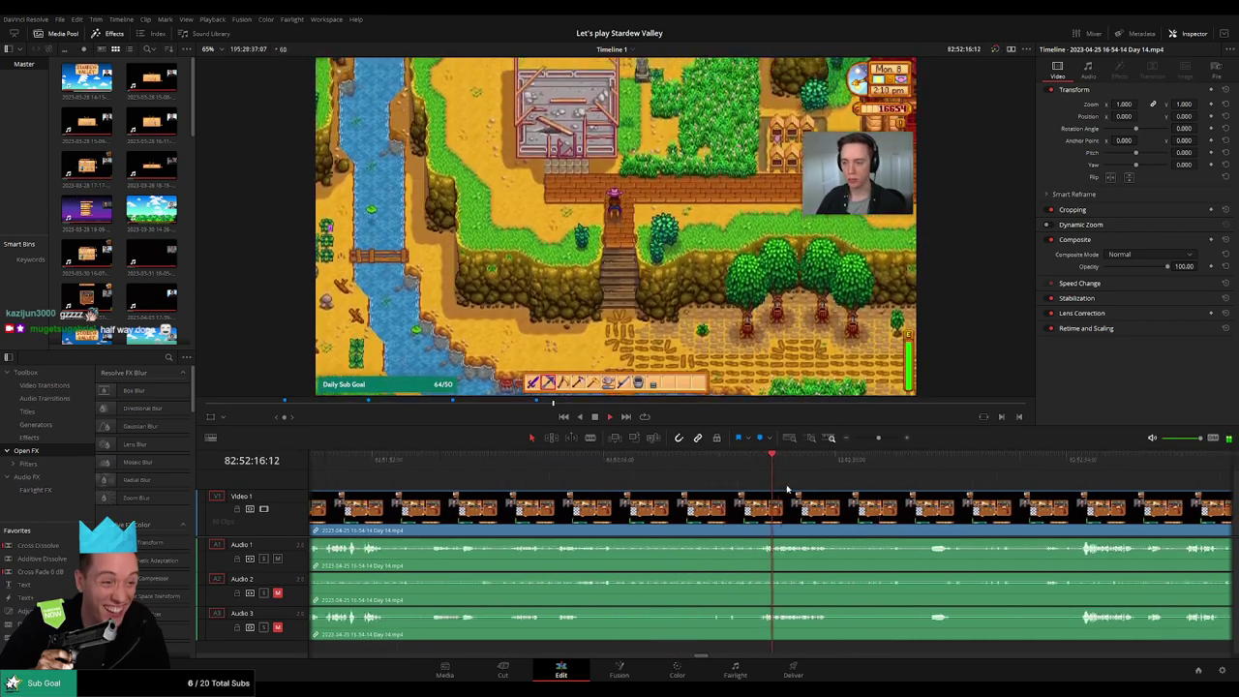
pyautogui.scroll(3, 787, 489)
pyautogui.click(738, 459)
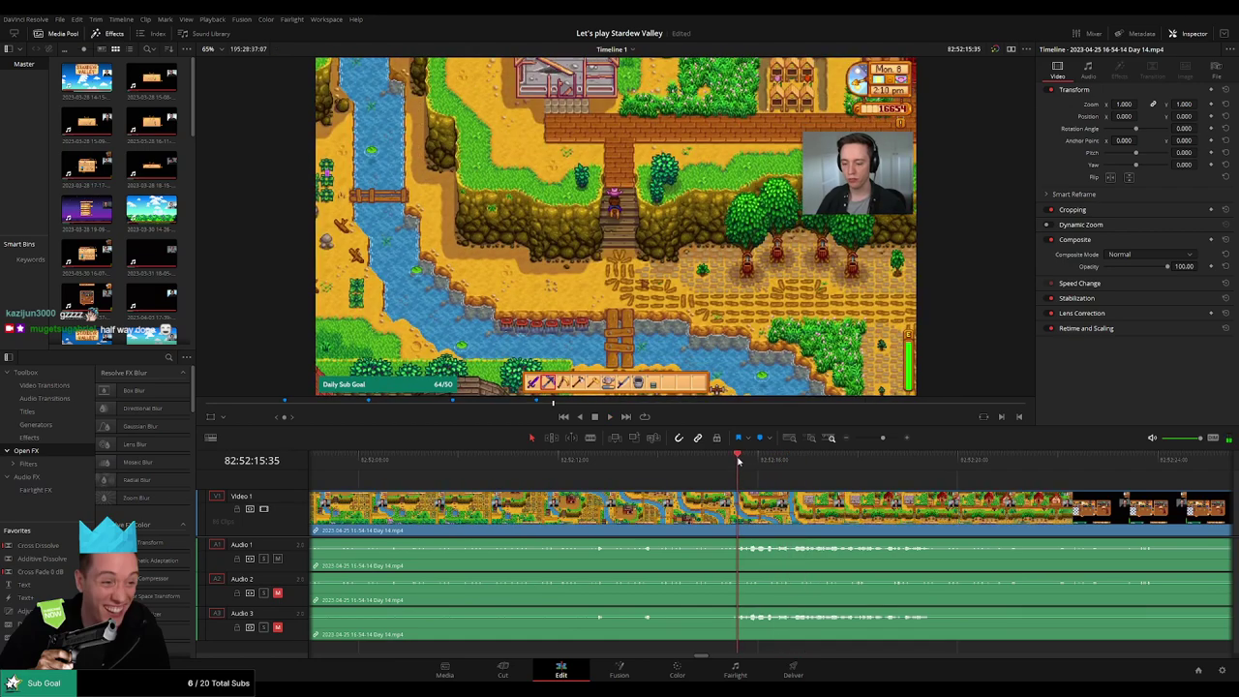
pyautogui.click(683, 465)
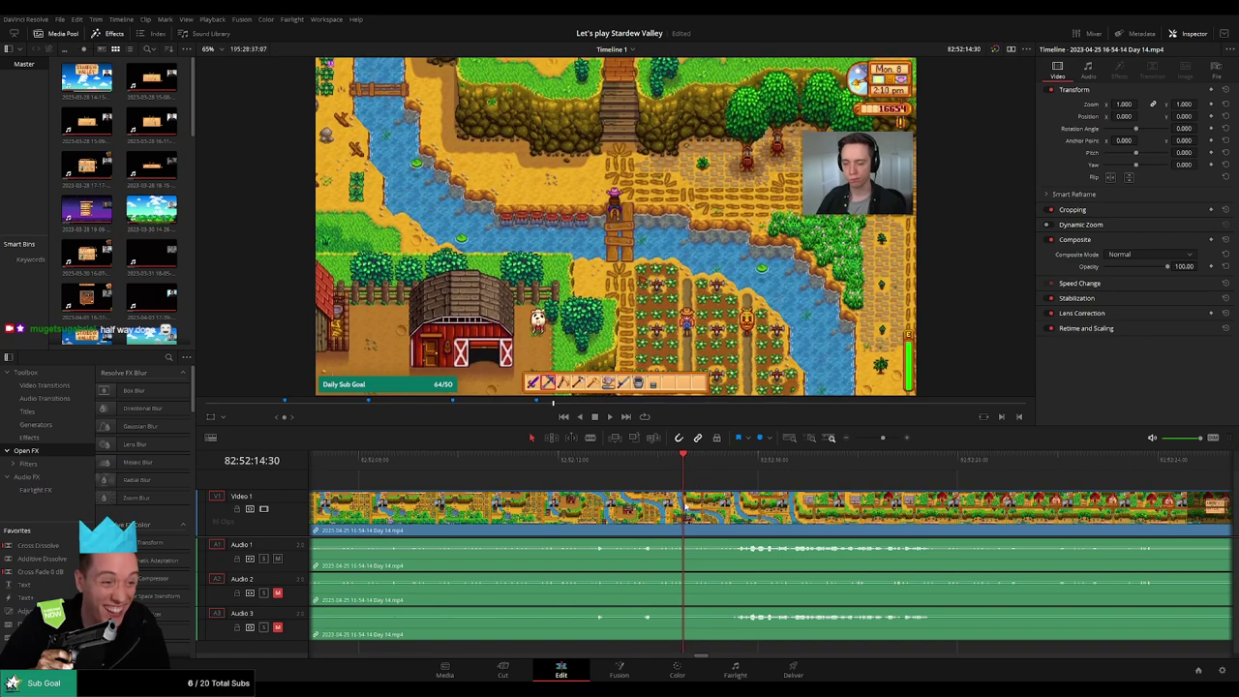
pyautogui.hotkey('ctrl', 'b')
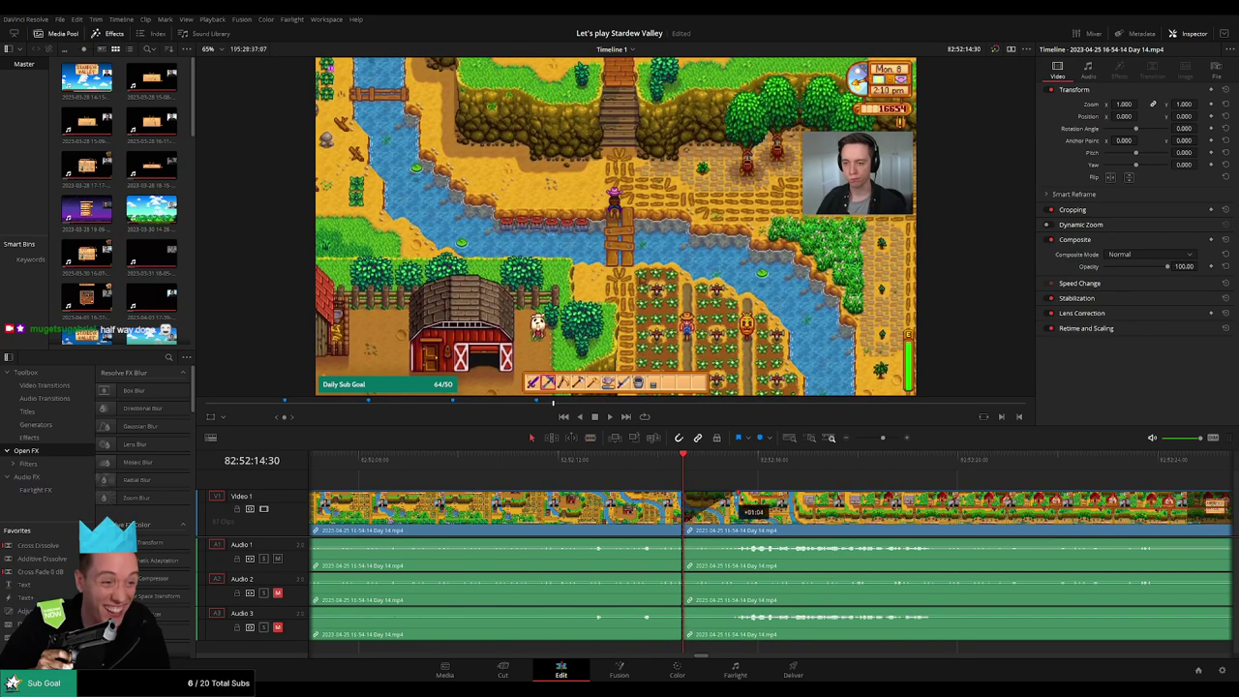
# - Add fades of about one second on both sides of the 82:52:14:30 cut, on video and all three audio tracks
pyautogui.moveTo(736, 494); pyautogui.dragTo(683, 493)
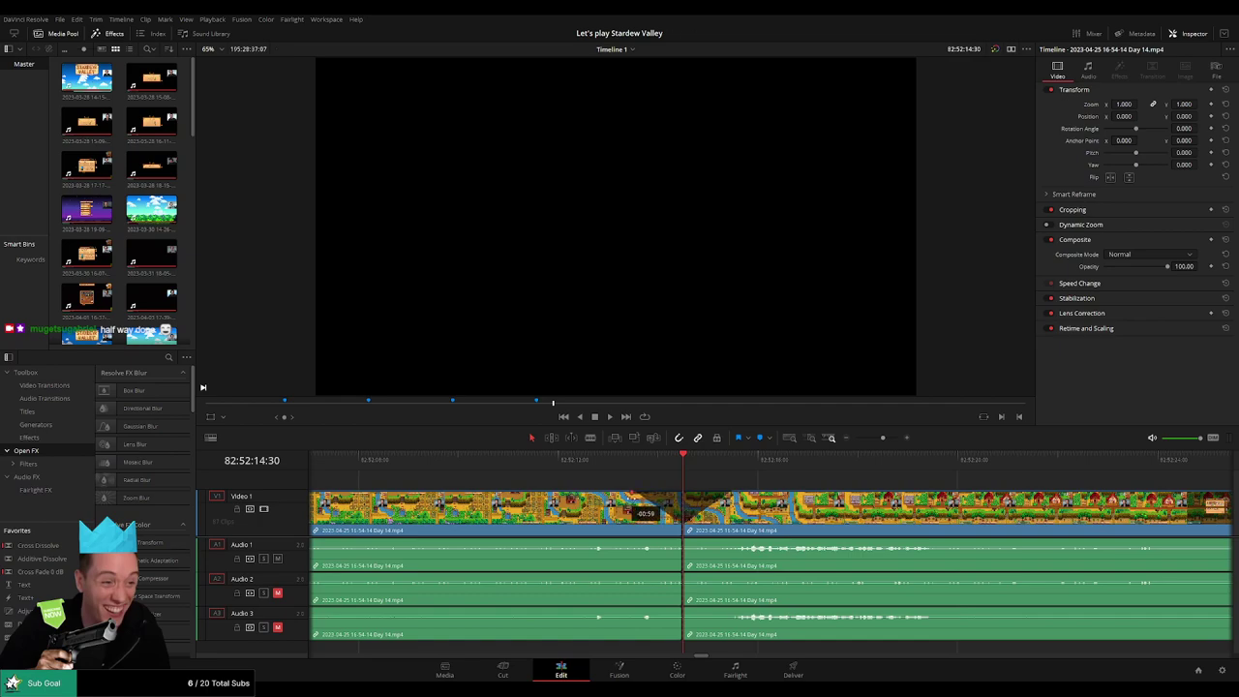
pyautogui.moveTo(679, 539); pyautogui.dragTo(727, 540)
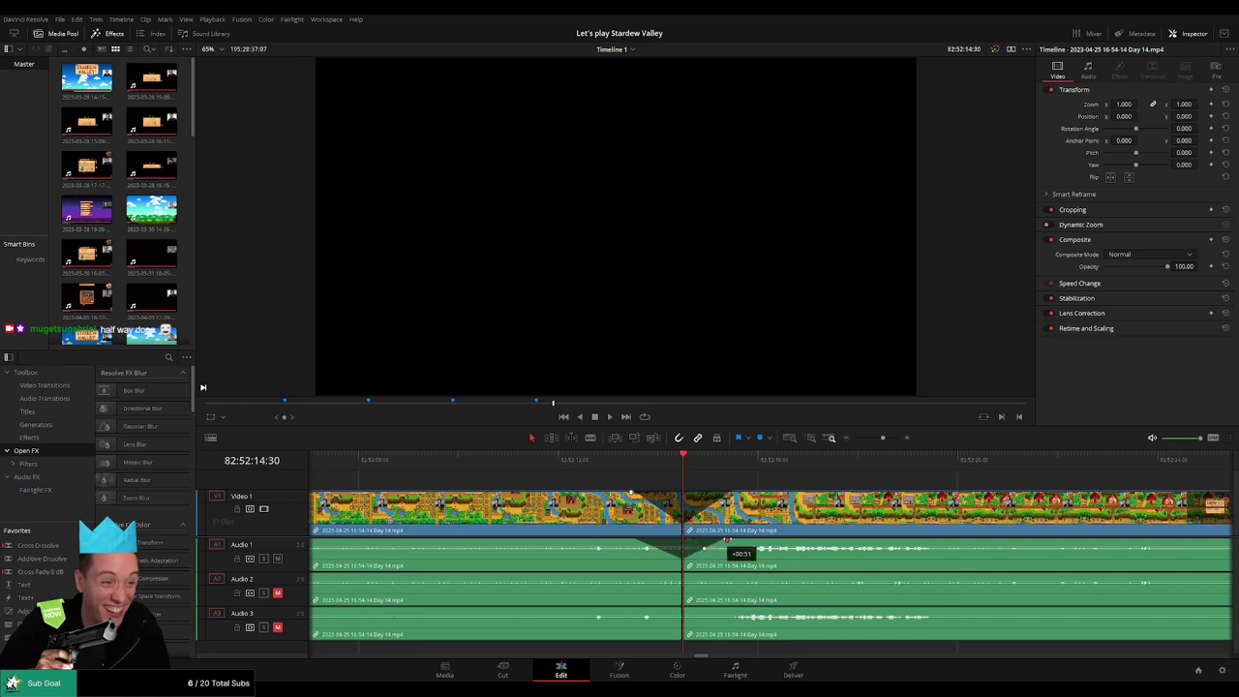
pyautogui.moveTo(678, 578); pyautogui.dragTo(732, 575)
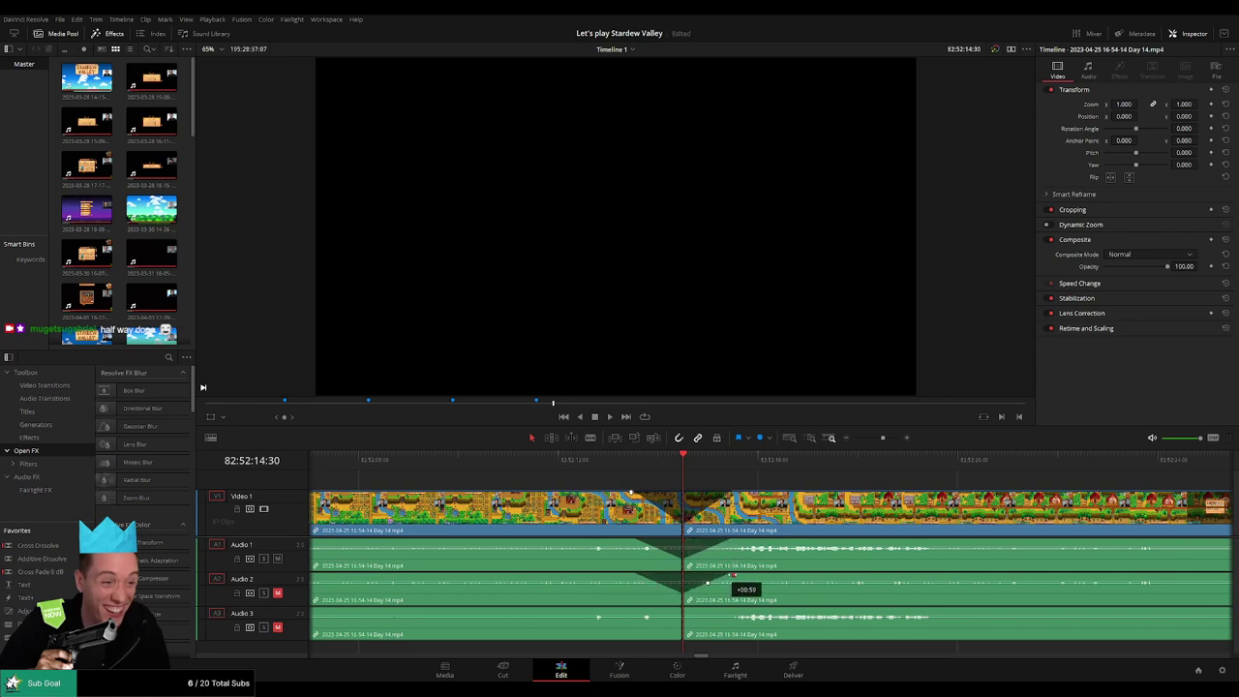
pyautogui.moveTo(682, 608); pyautogui.dragTo(642, 609)
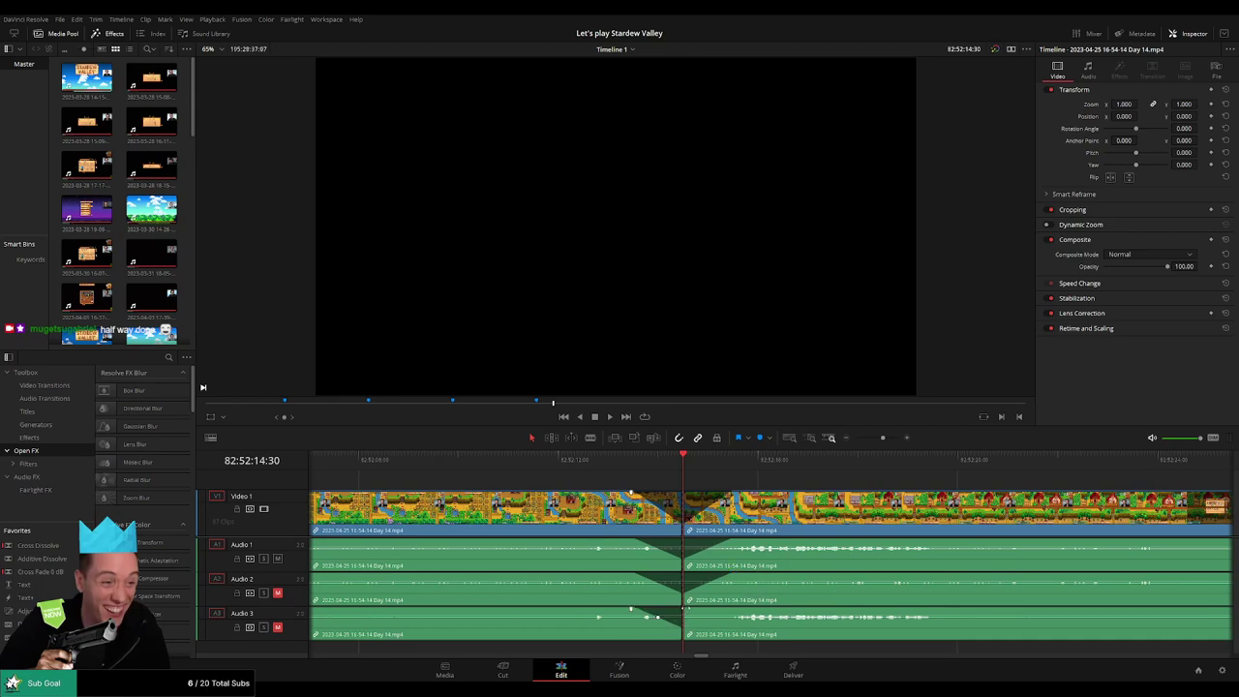
pyautogui.moveTo(684, 608); pyautogui.dragTo(731, 608)
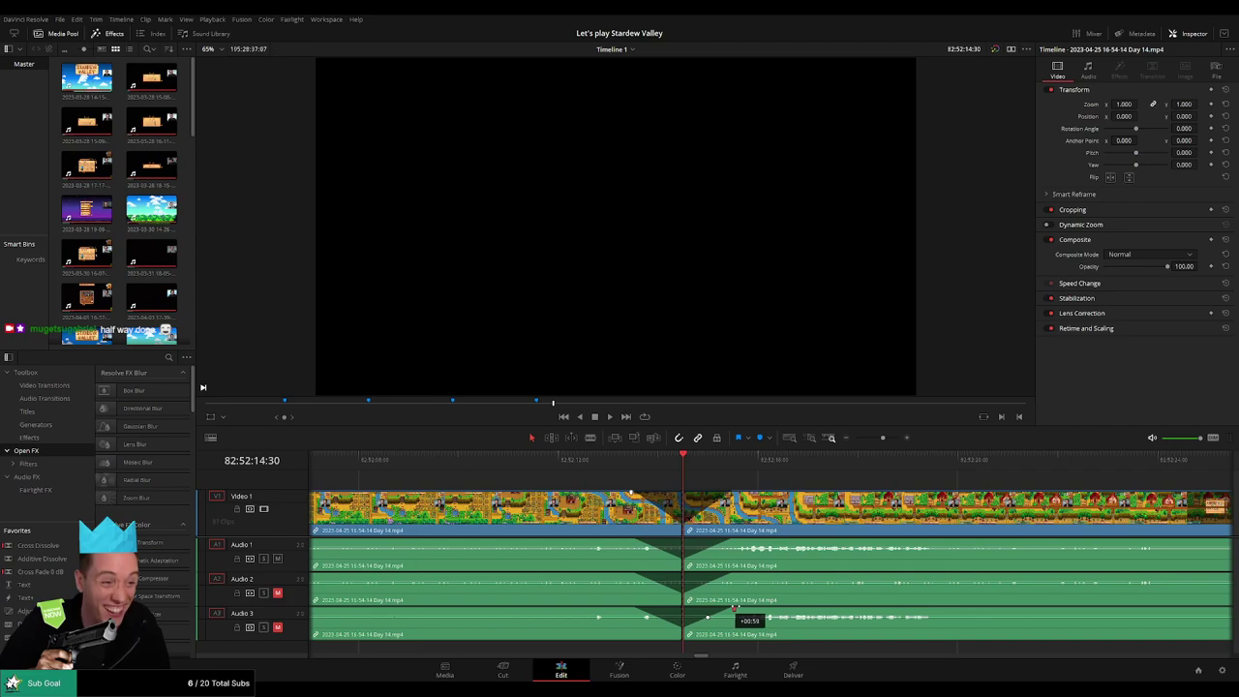
# - Move the rest of Day 14 well away from the 82:52:14:30 cut, leaving an empty gap after the episode
pyautogui.moveTo(881, 438); pyautogui.dragTo(810, 438)
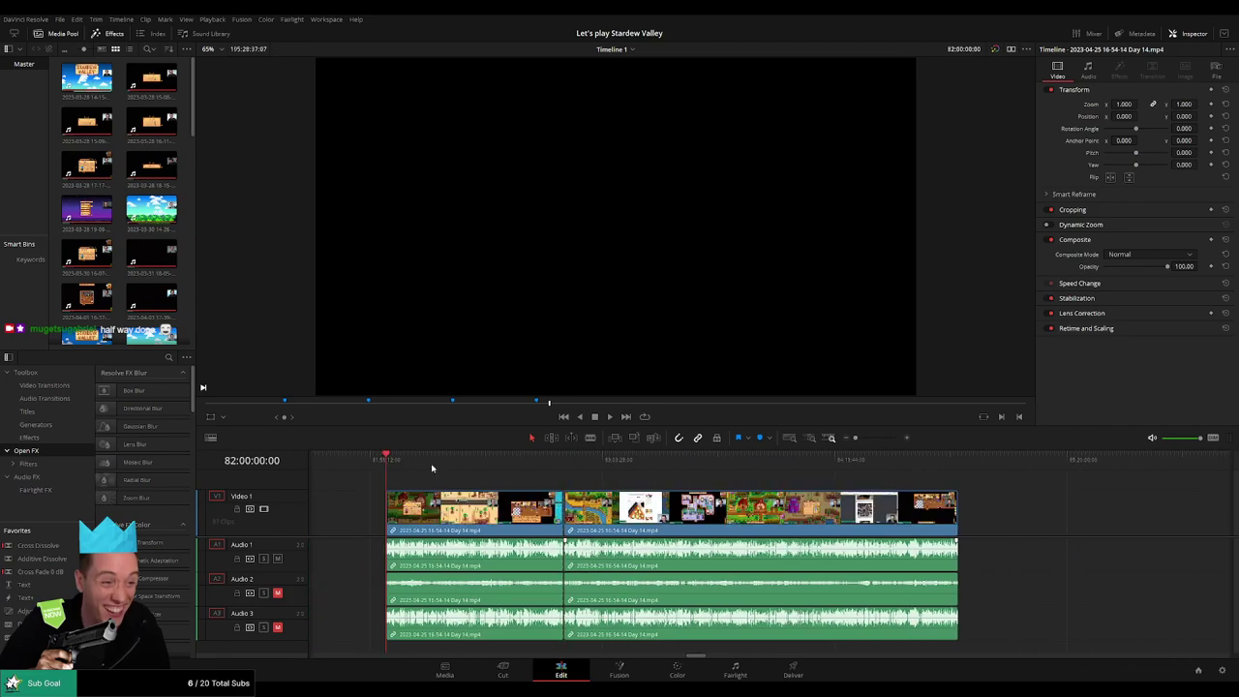
pyautogui.moveTo(741, 488); pyautogui.dragTo(495, 480)
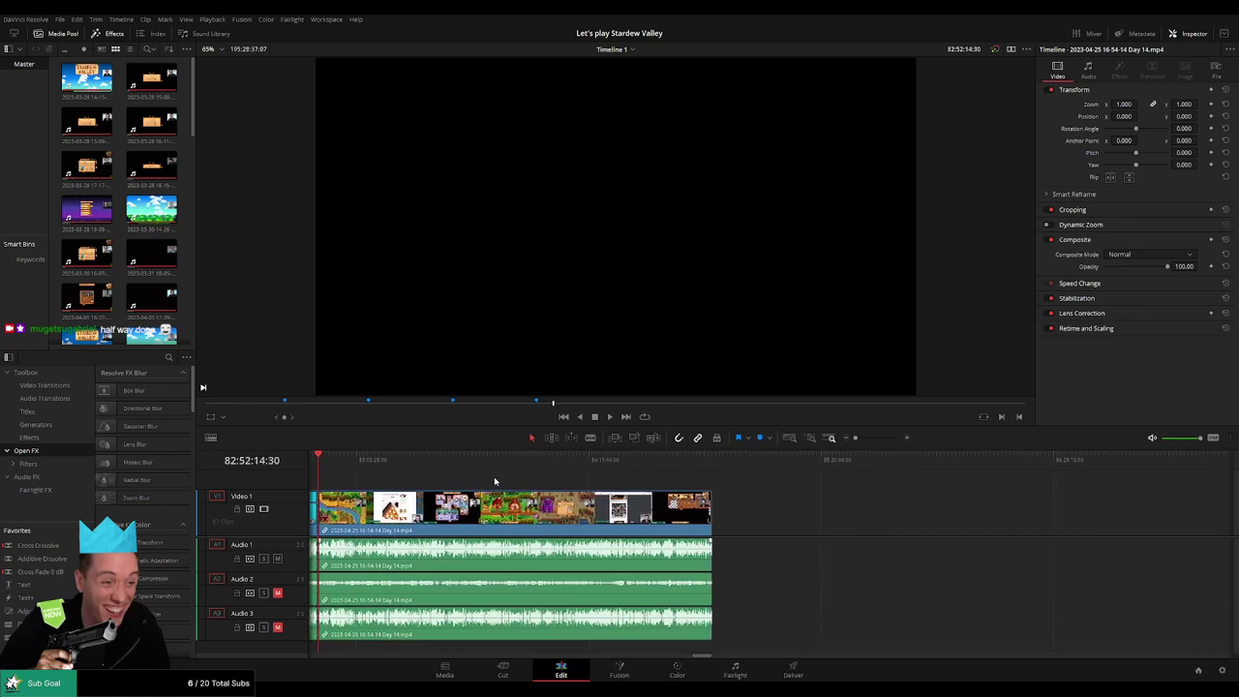
pyautogui.moveTo(567, 510); pyautogui.dragTo(894, 510)
pyautogui.click(590, 493)
pyautogui.moveTo(531, 488); pyautogui.dragTo(653, 489)
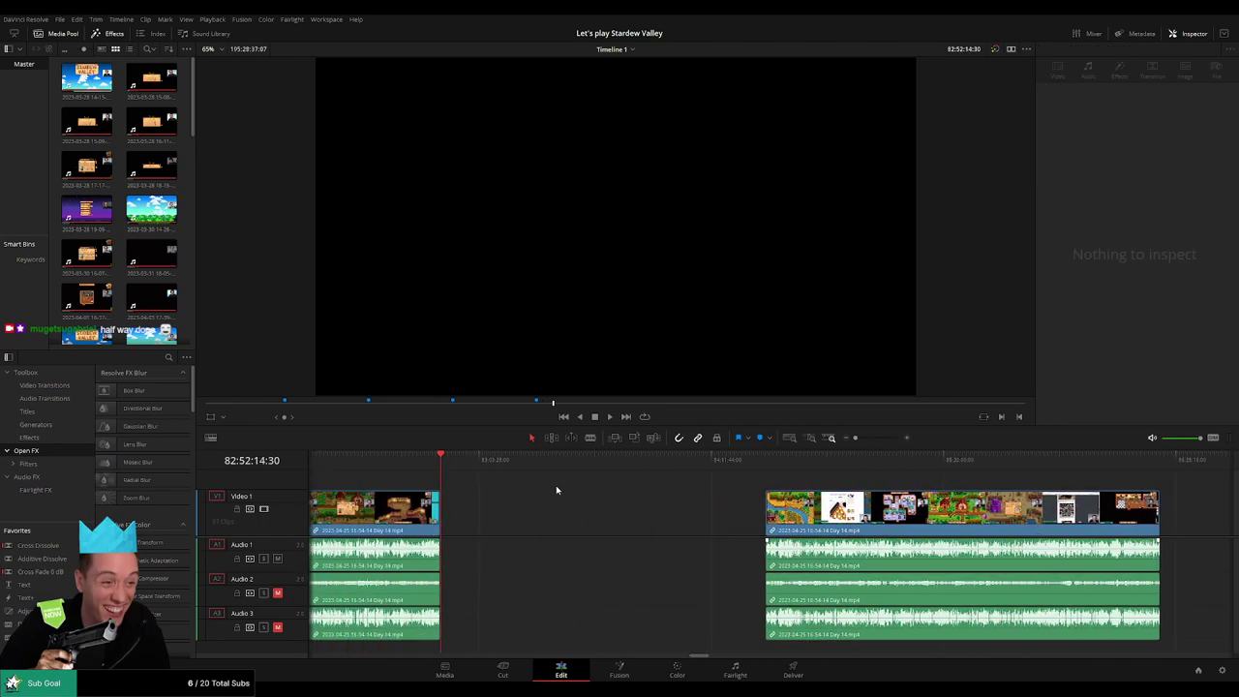
# - Move the remaining Day 14 clip so it starts at 84:00:00:00, and play the episode's opening
pyautogui.moveTo(458, 470); pyautogui.dragTo(669, 484)
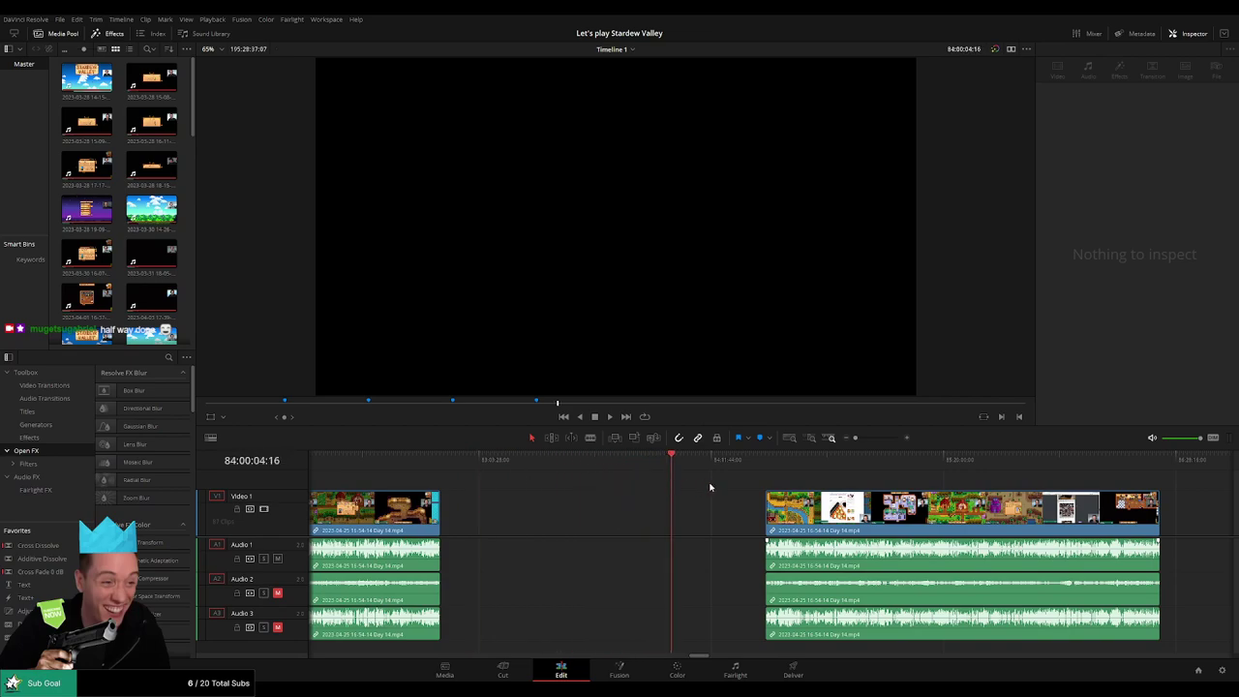
pyautogui.scroll(5, 710, 485)
pyautogui.moveTo(771, 468); pyautogui.dragTo(768, 464)
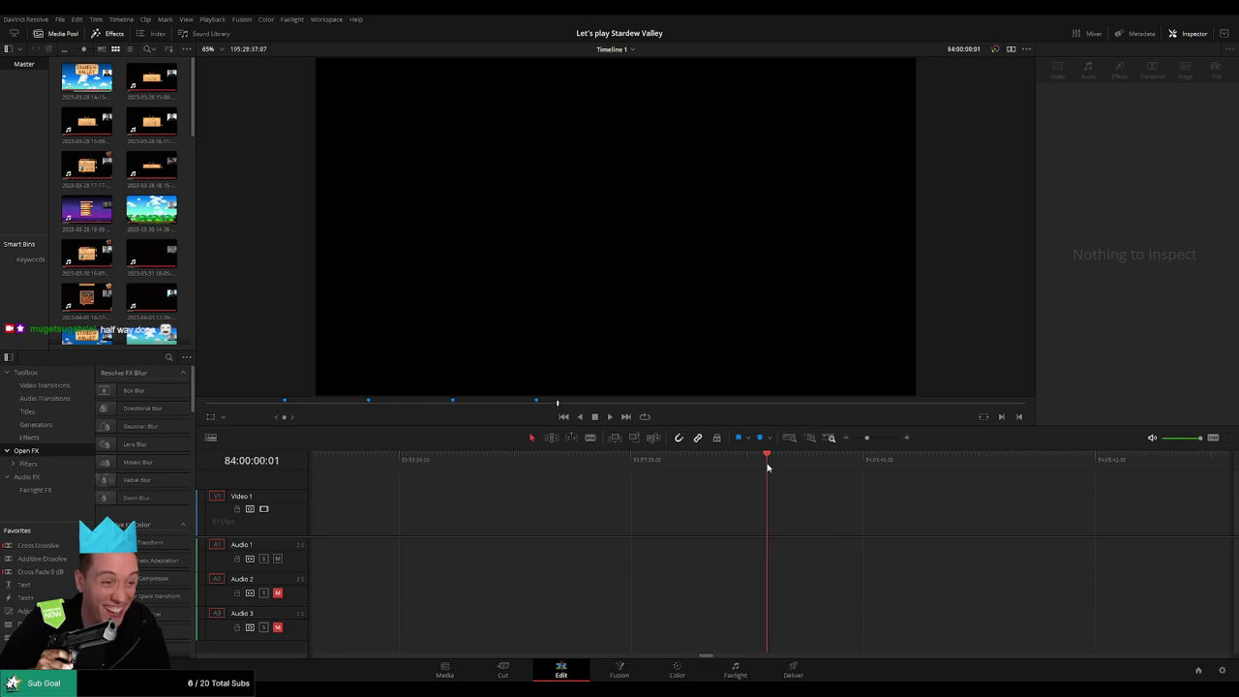
pyautogui.press('Left')
pyautogui.moveTo(868, 438); pyautogui.dragTo(854, 442)
pyautogui.hscroll(4, 848, 492)
pyautogui.moveTo(606, 505); pyautogui.dragTo(513, 502)
pyautogui.press('space')
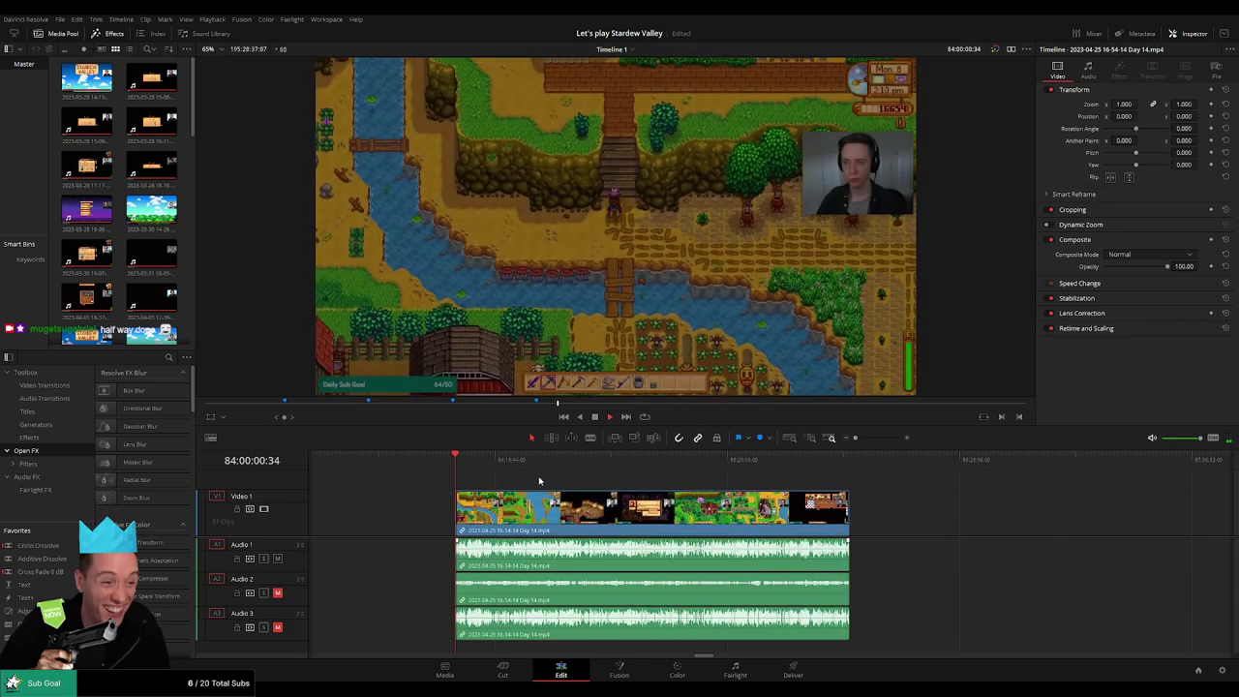
# - Find a pause in the speech about 52 minutes in and cut Day 14 on all tracks at about 84:52:00:00, near the trailer
pyautogui.moveTo(462, 459); pyautogui.dragTo(633, 475)
pyautogui.press('space')
pyautogui.scroll(8, 705, 496)
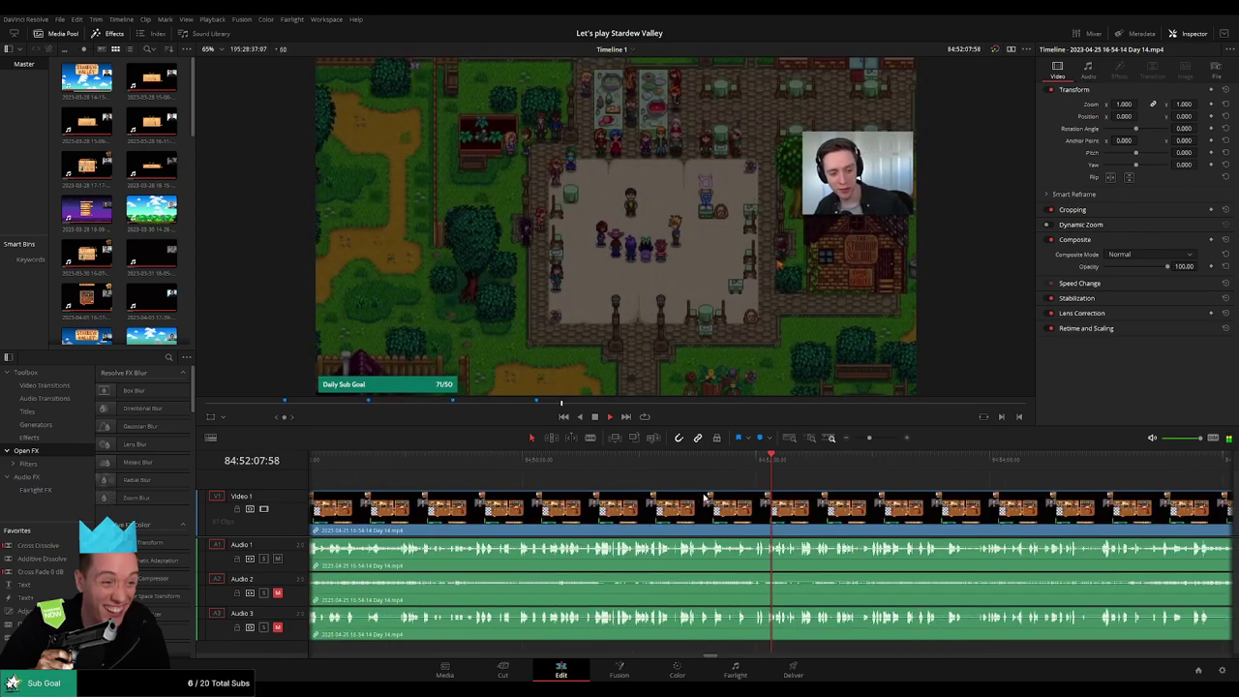
pyautogui.scroll(4, 789, 495)
pyautogui.click(678, 463)
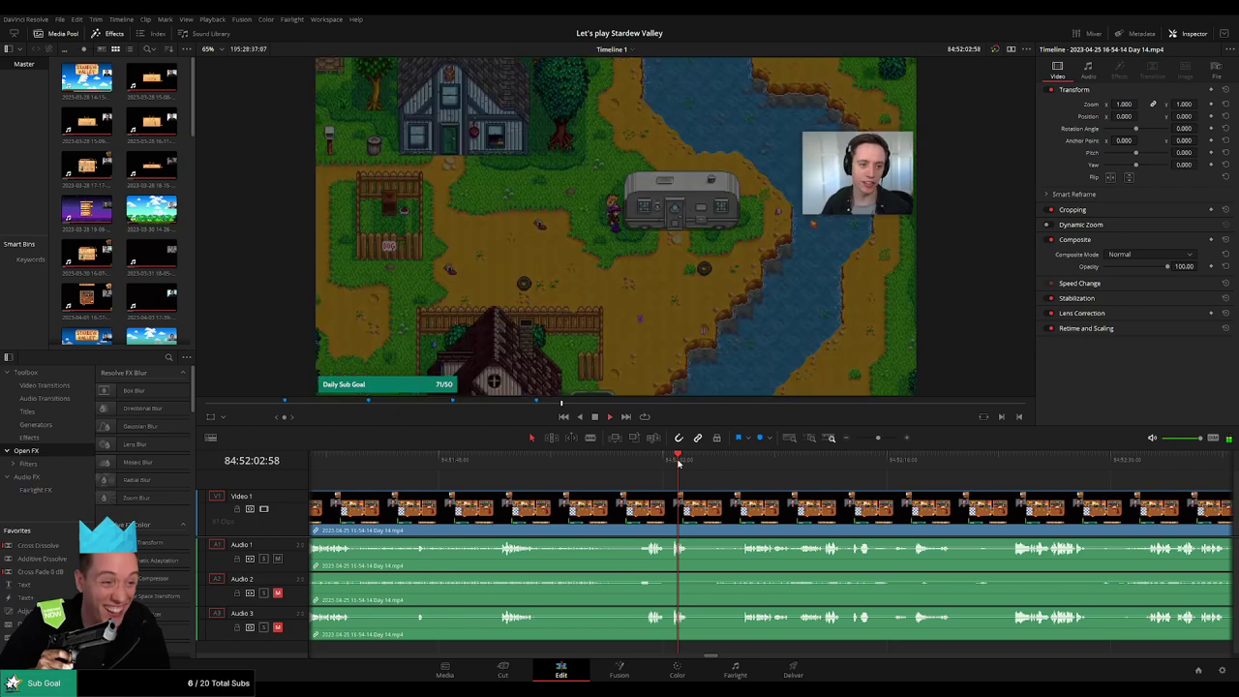
pyautogui.scroll(-2, 737, 496)
pyautogui.click(547, 467)
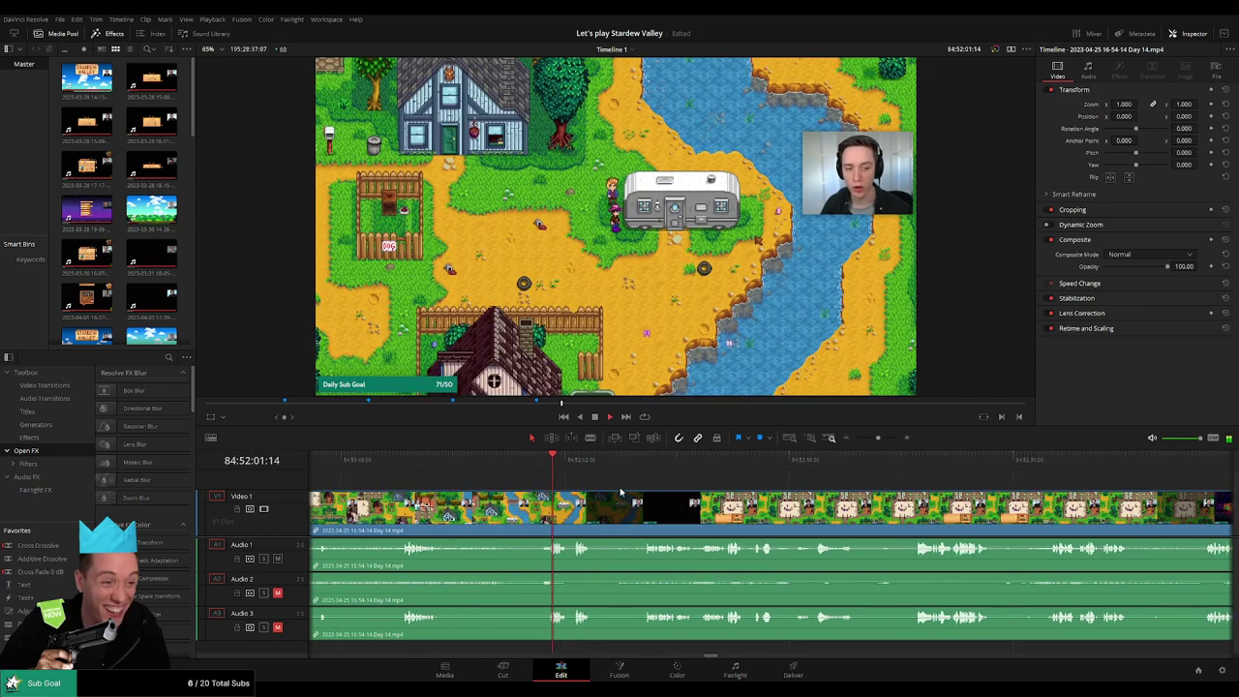
pyautogui.scroll(3, 737, 494)
pyautogui.click(712, 462)
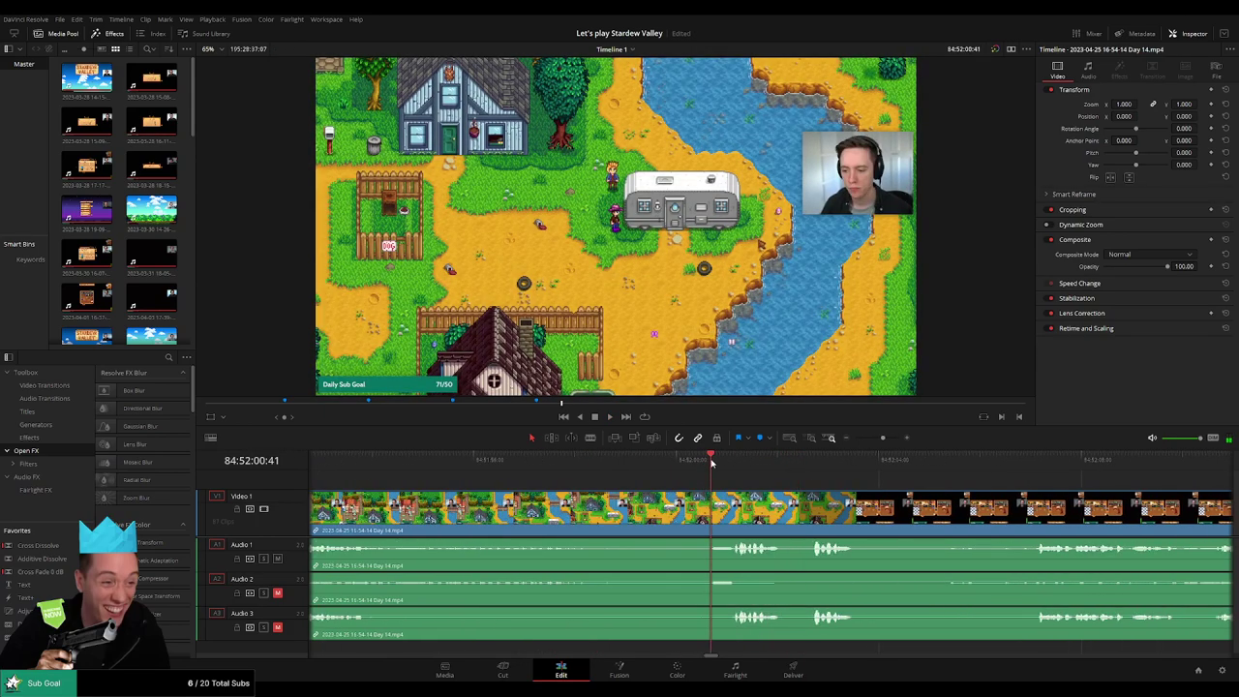
pyautogui.moveTo(711, 463); pyautogui.dragTo(730, 496)
pyautogui.press('b')
pyautogui.click(677, 497)
pyautogui.press('a')
# - Play up to the cut near 84:52:00:00 and add fades of about one second on both sides, on video and all audio tracks
pyautogui.click(555, 463)
pyautogui.press('space')
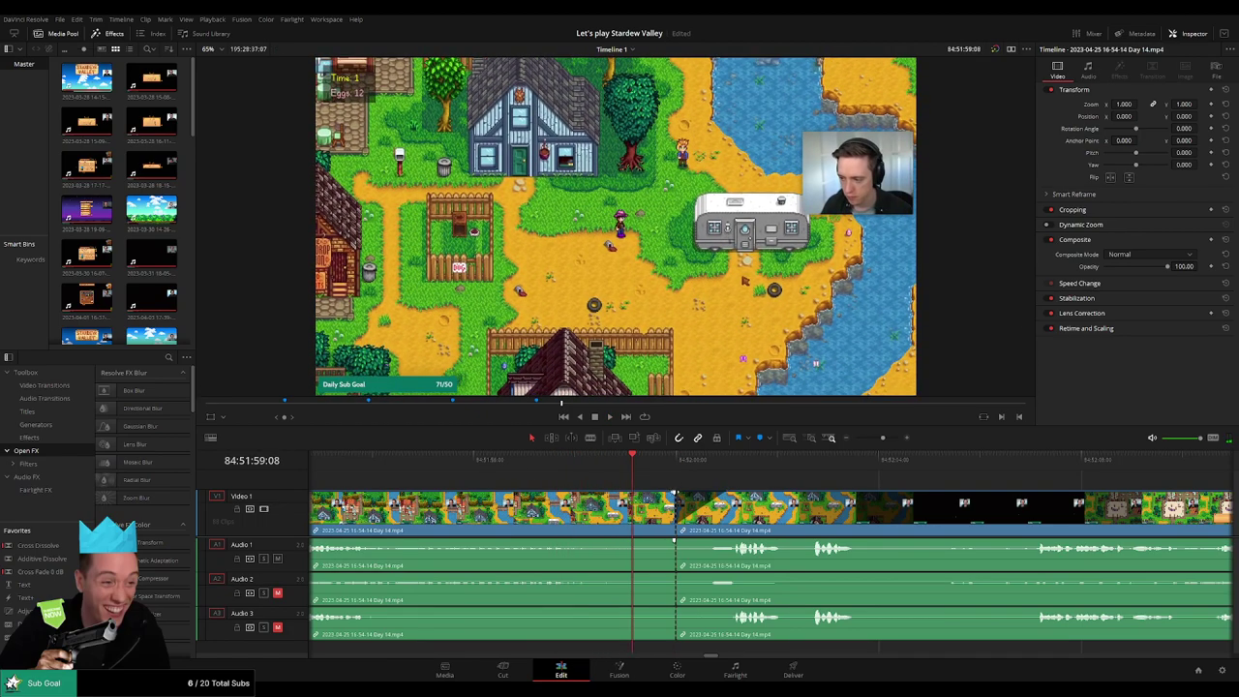
pyautogui.moveTo(674, 493); pyautogui.dragTo(623, 495)
pyautogui.moveTo(674, 541); pyautogui.dragTo(725, 572)
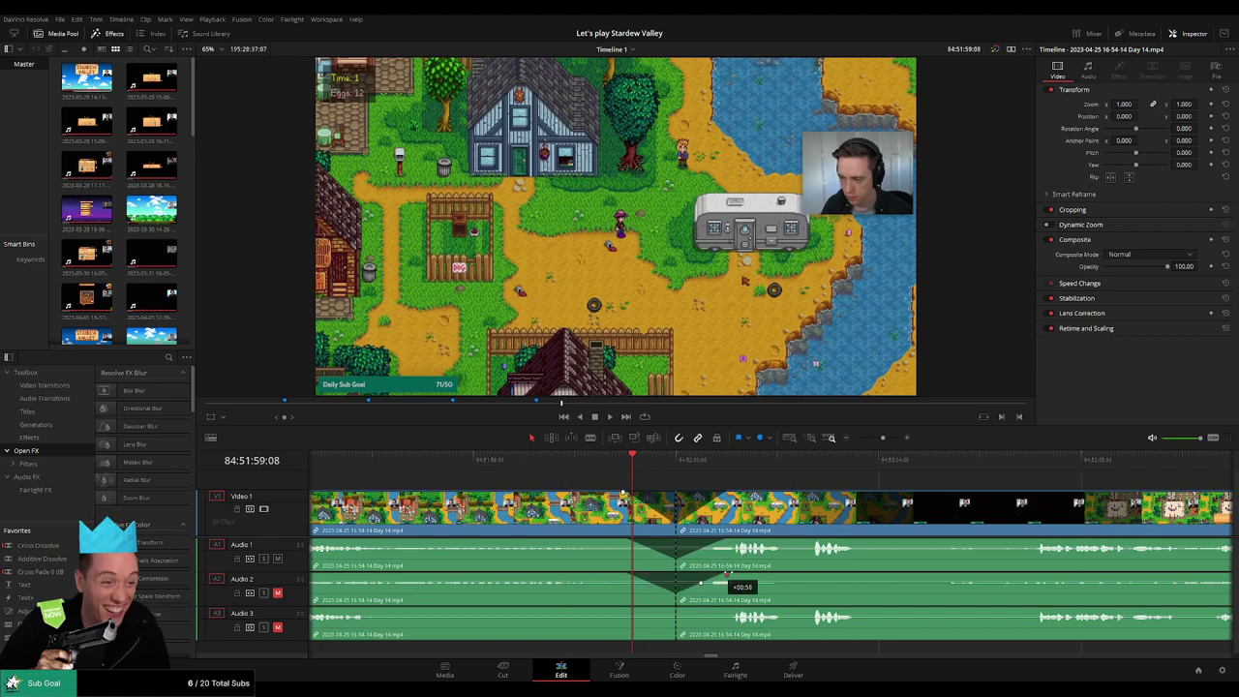
pyautogui.moveTo(674, 608); pyautogui.dragTo(743, 616)
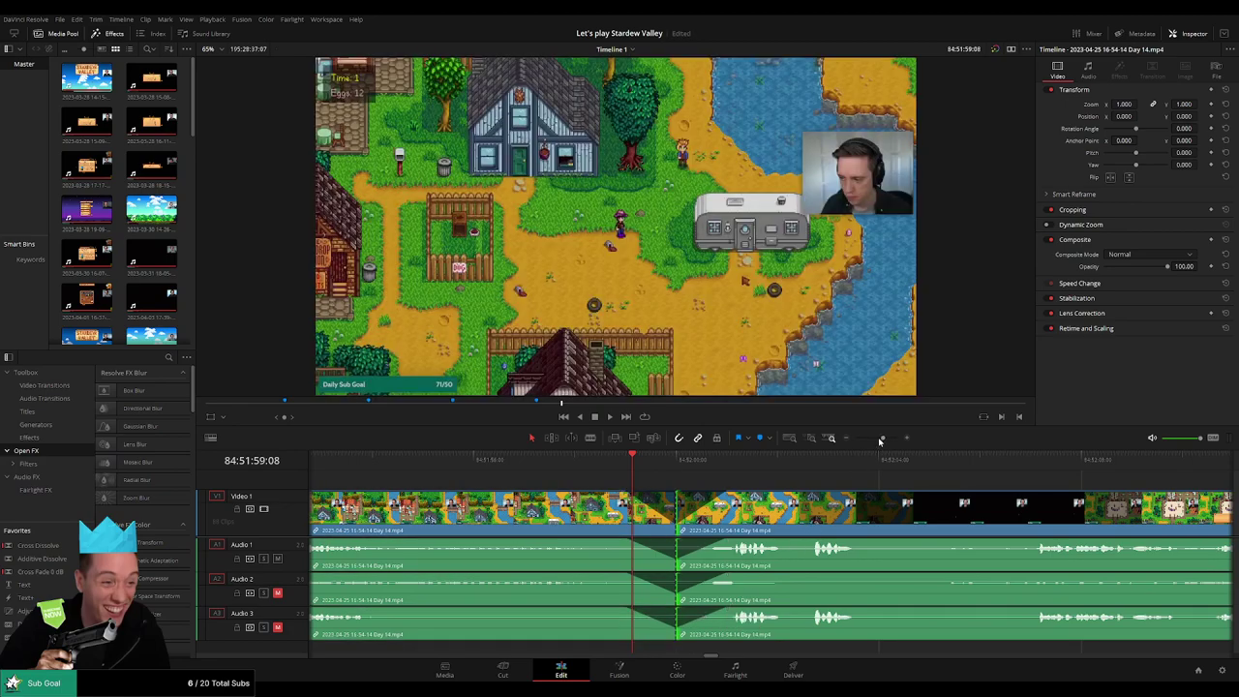
# - Check the episode from 84:00:00:00 and move the rest of Day 14 well away from its end cut, leaving an empty gap
pyautogui.moveTo(880, 441); pyautogui.dragTo(854, 438)
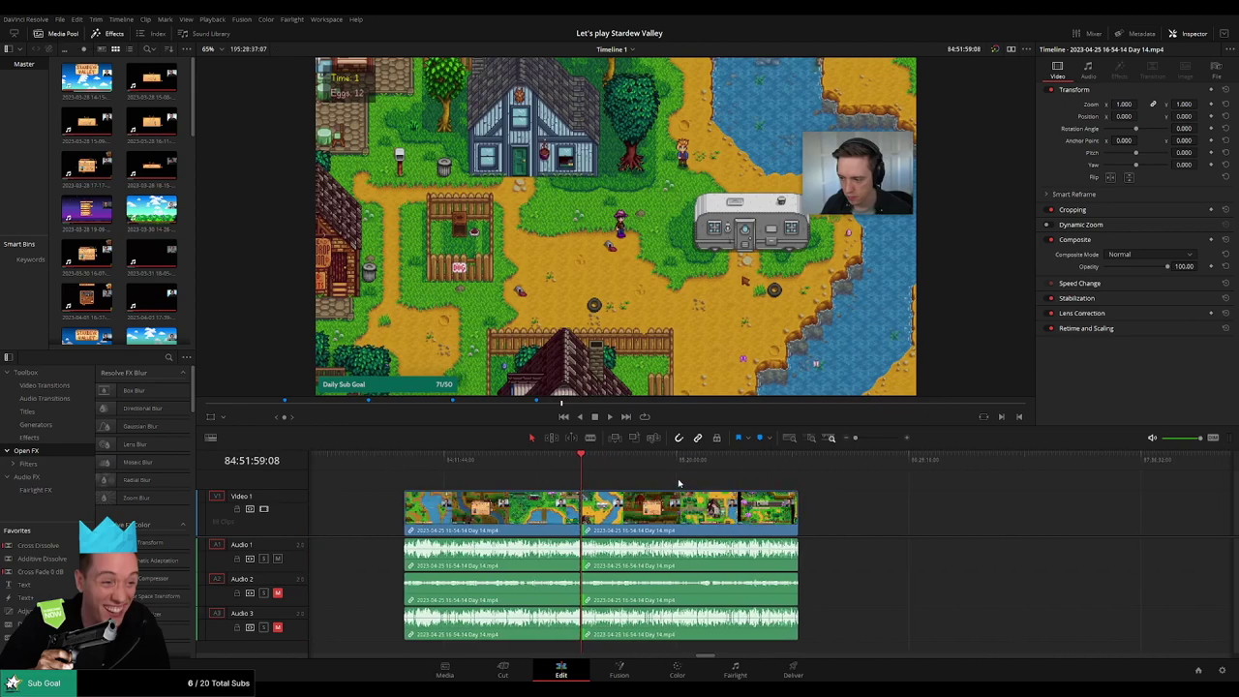
pyautogui.click(406, 467)
pyautogui.click(582, 469)
pyautogui.moveTo(743, 490); pyautogui.dragTo(500, 482)
pyautogui.moveTo(530, 507); pyautogui.dragTo(871, 509)
# - Move the remaining Day 14 clip so it starts at 86:00:00:00, and play the episode's opening
pyautogui.moveTo(361, 465); pyautogui.dragTo(576, 481)
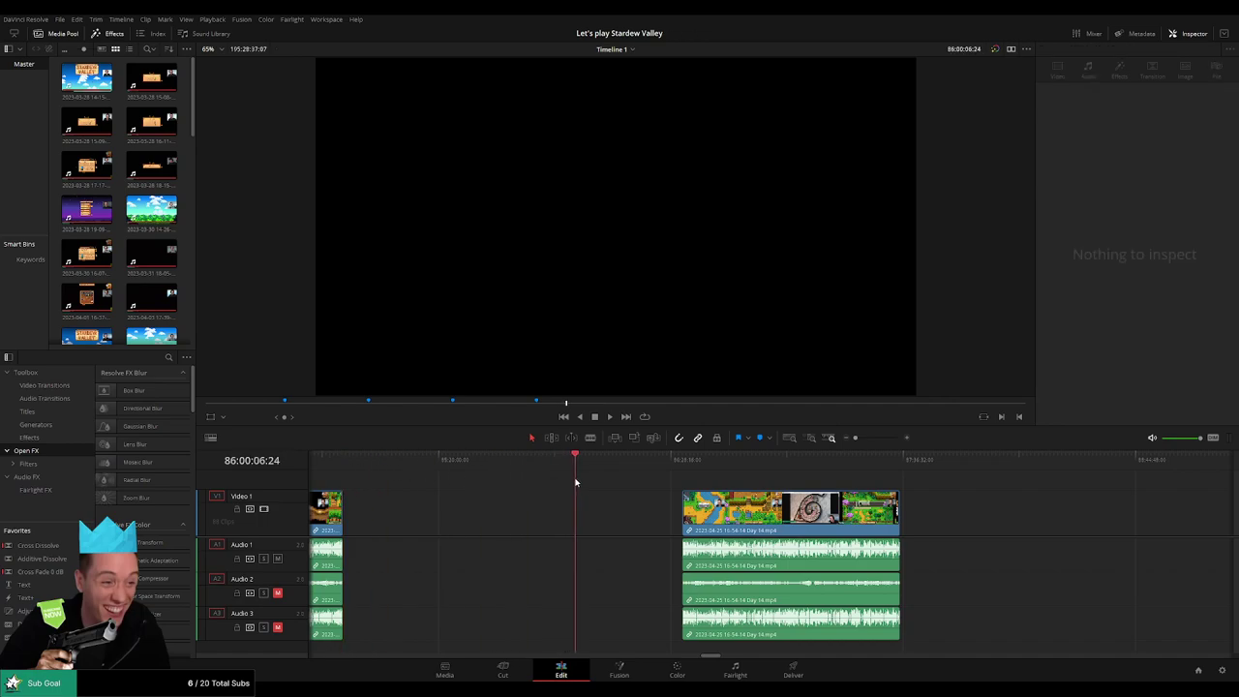
pyautogui.scroll(5, 576, 481)
pyautogui.click(771, 464)
pyautogui.moveTo(769, 464); pyautogui.dragTo(765, 464)
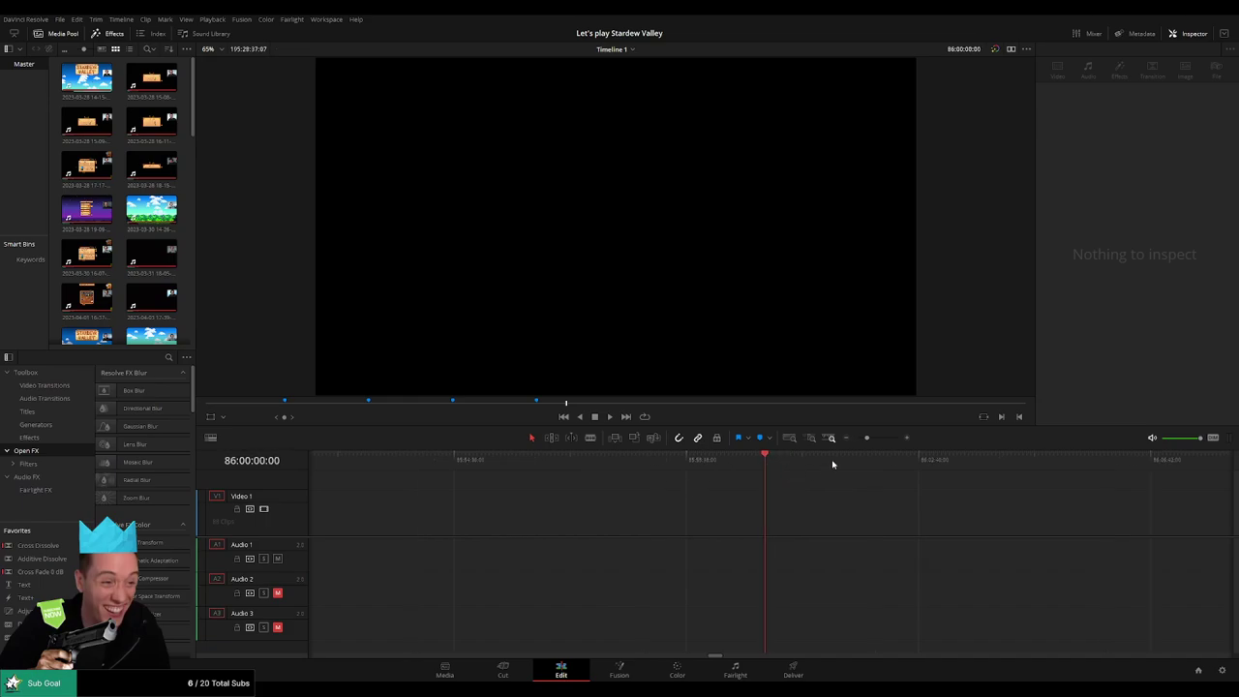
pyautogui.moveTo(866, 437); pyautogui.dragTo(854, 437)
pyautogui.hscroll(4, 832, 493)
pyautogui.moveTo(659, 509); pyautogui.dragTo(552, 508)
pyautogui.click(574, 473)
pyautogui.press('space')
# - Find a pause in the speech about 52 minutes in and cut Day 14 on all tracks at 86:52:31:30
pyautogui.moveTo(508, 467); pyautogui.dragTo(675, 472)
pyautogui.press('space')
pyautogui.click(873, 437)
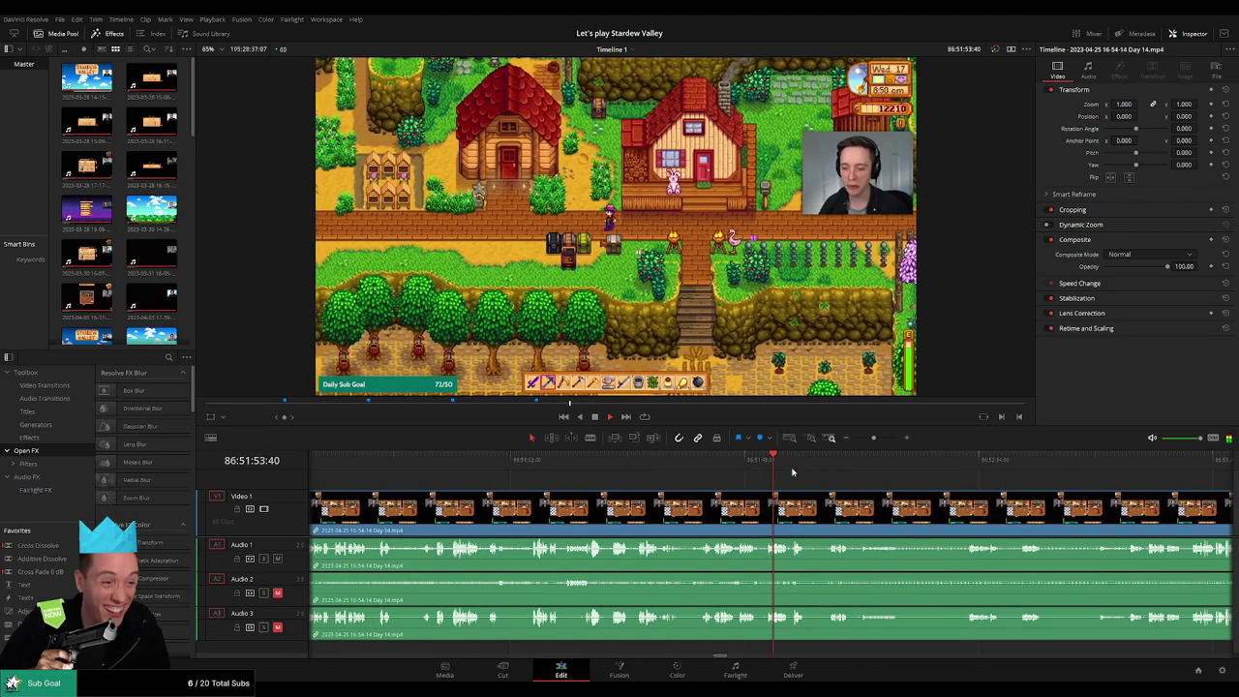
pyautogui.moveTo(791, 472); pyautogui.dragTo(826, 472)
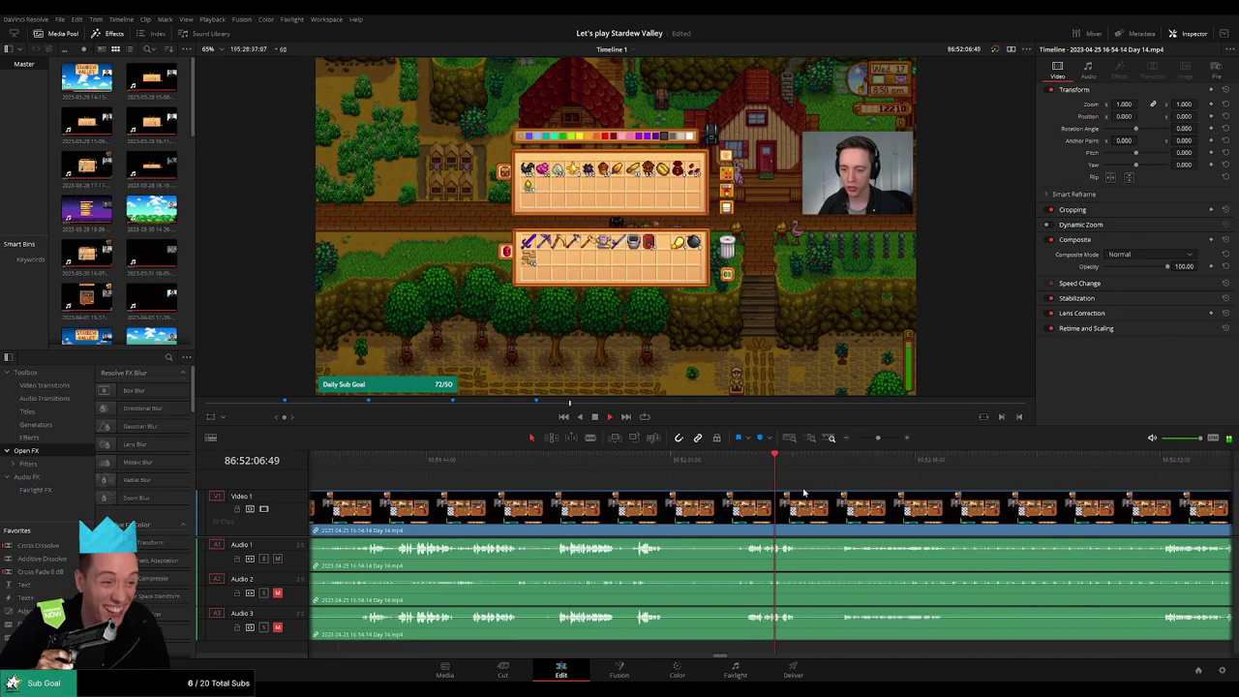
pyautogui.click(636, 460)
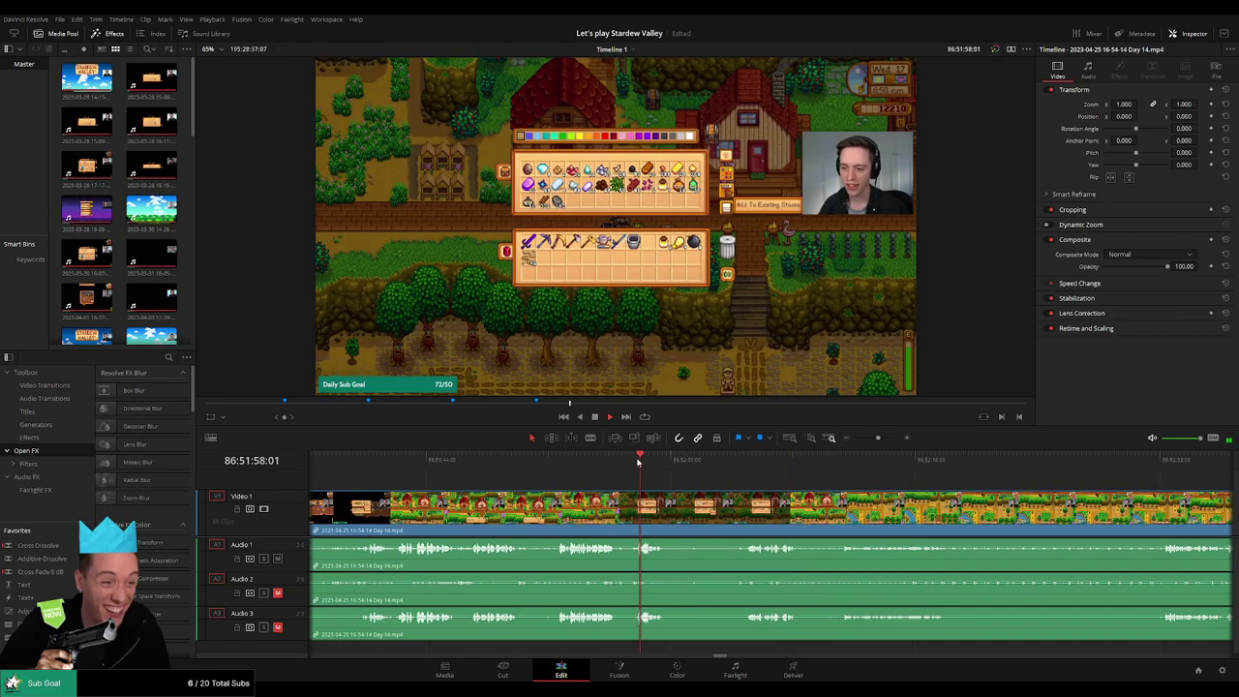
pyautogui.click(760, 459)
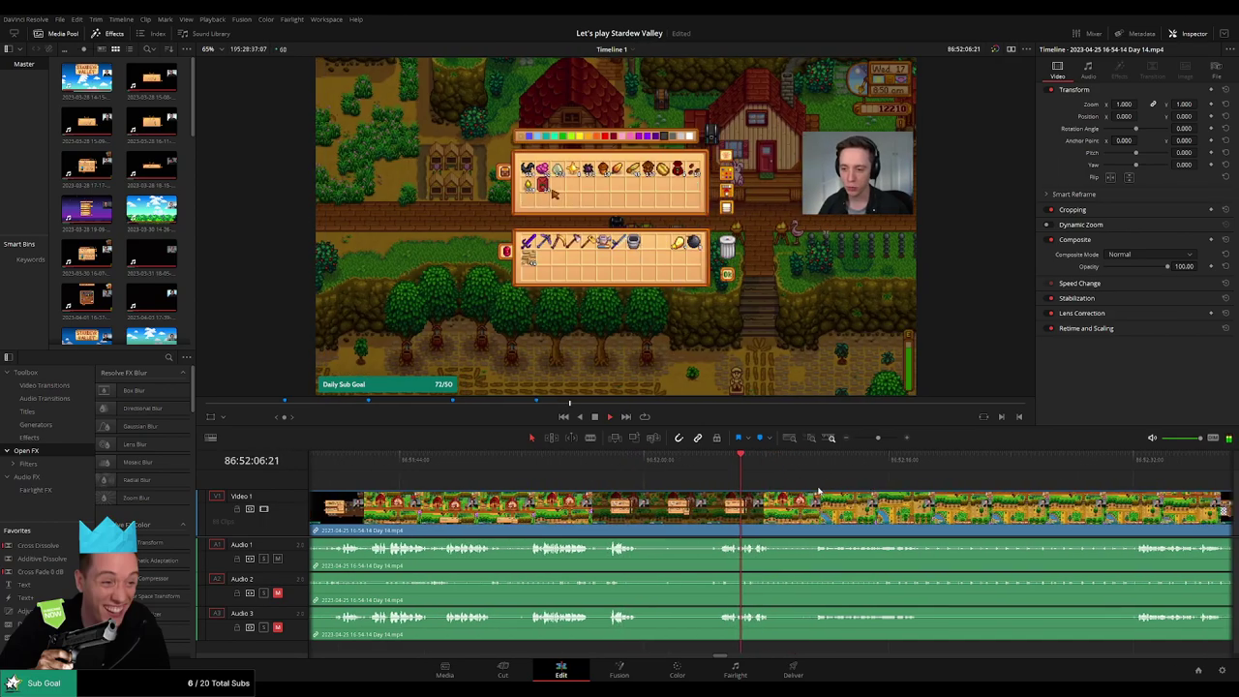
pyautogui.click(589, 466)
pyautogui.click(651, 469)
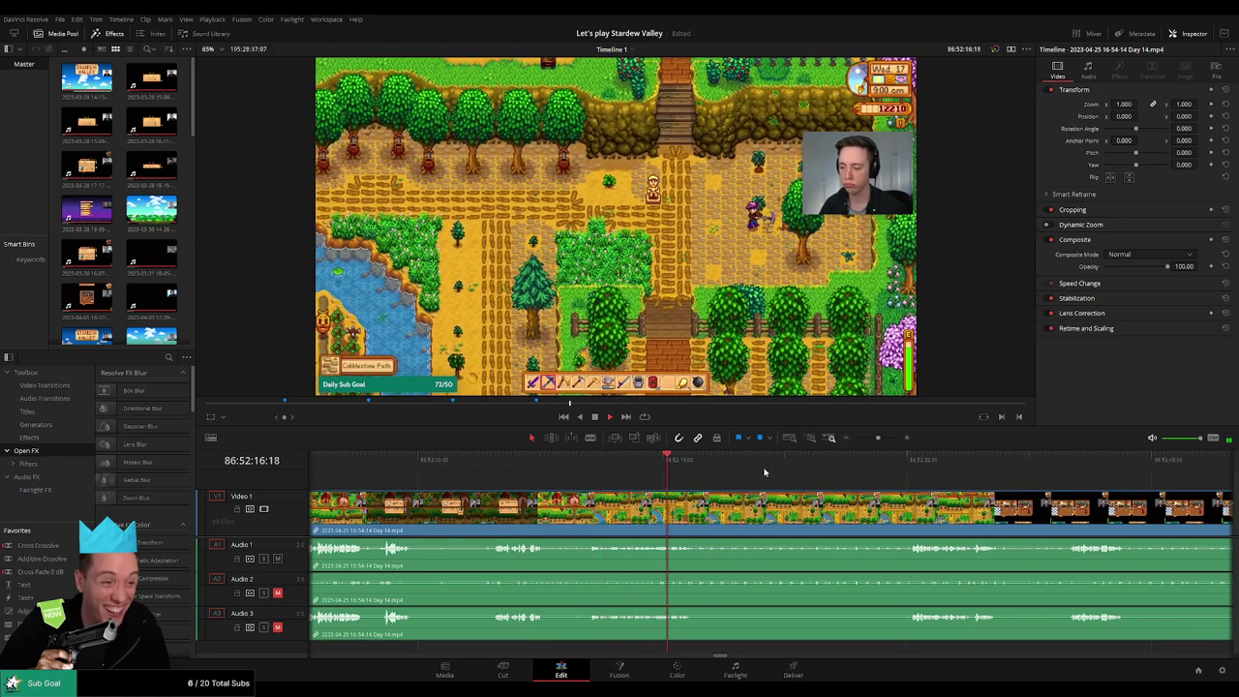
pyautogui.click(899, 460)
pyautogui.scroll(3, 915, 478)
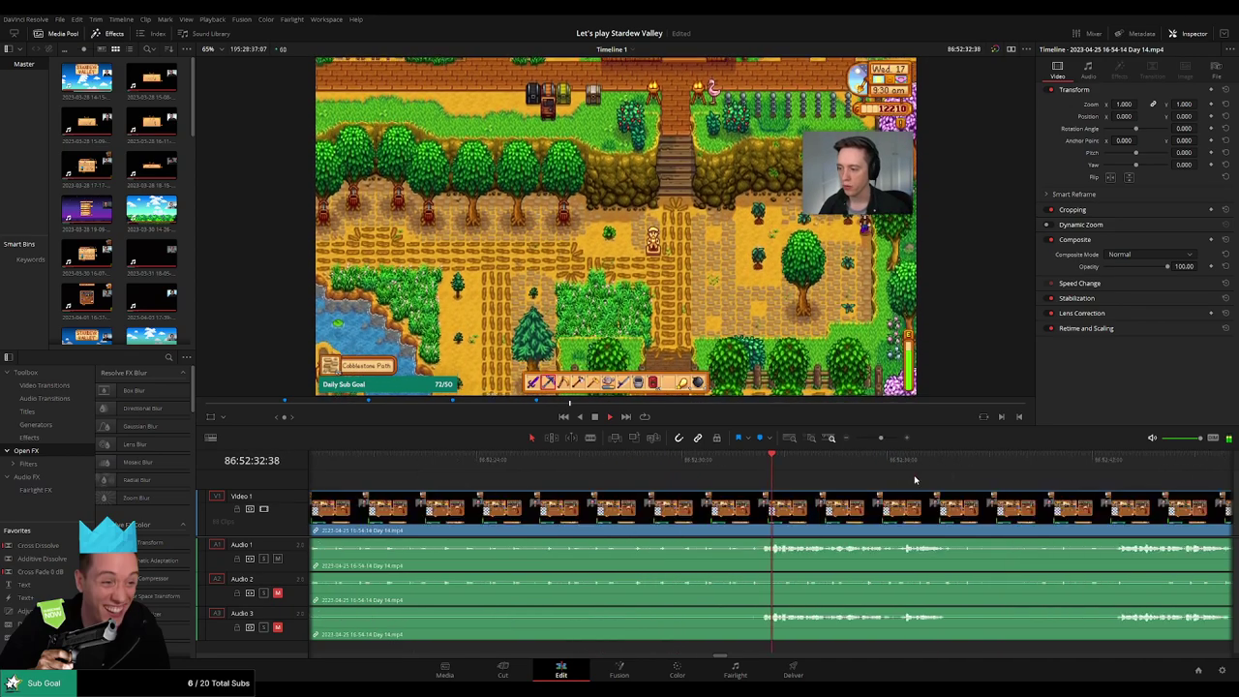
pyautogui.click(758, 462)
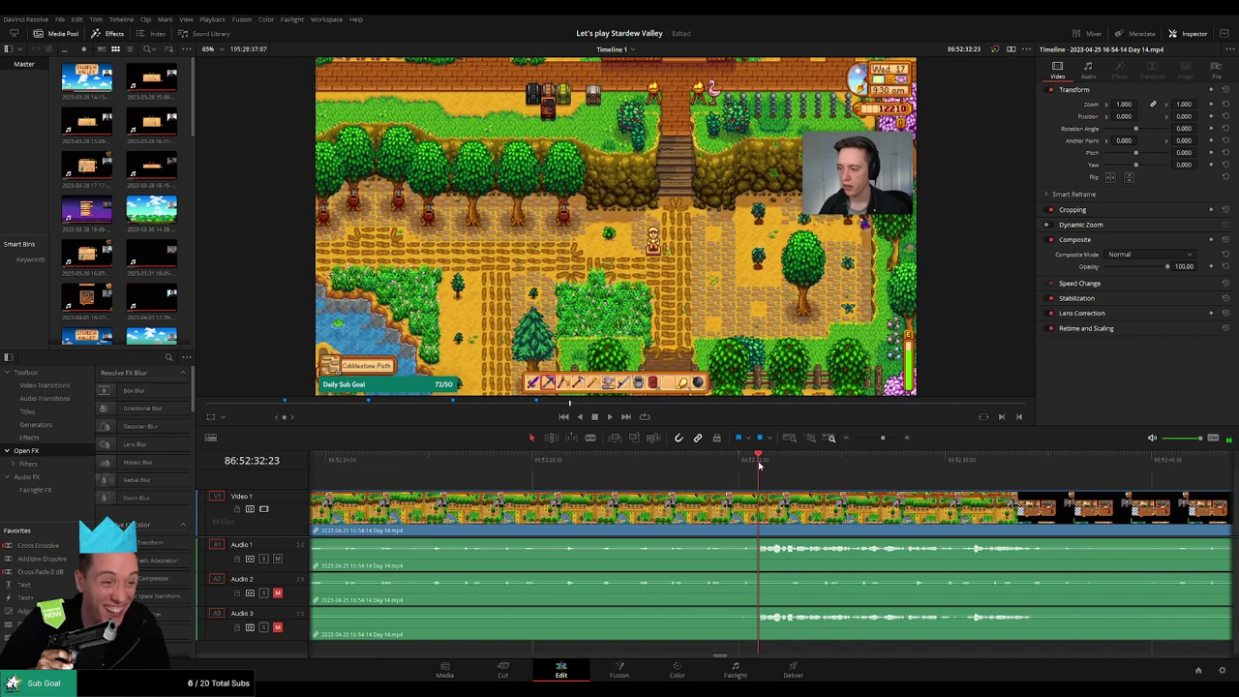
pyautogui.moveTo(759, 464); pyautogui.dragTo(672, 499)
pyautogui.hotkey('ctrl', 'b')
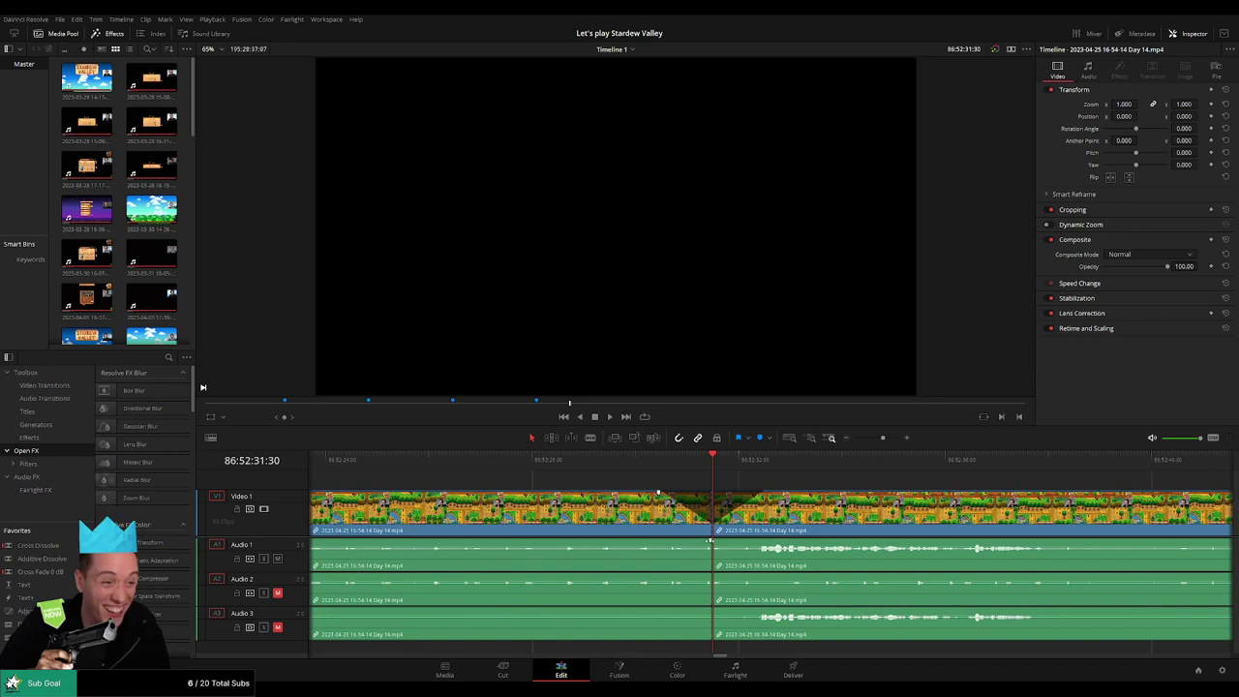
# - Add fades of about one second on both sides of the 86:52:31:30 cut on every track, and move the rest of Day 14 well away
pyautogui.moveTo(710, 541); pyautogui.dragTo(765, 575)
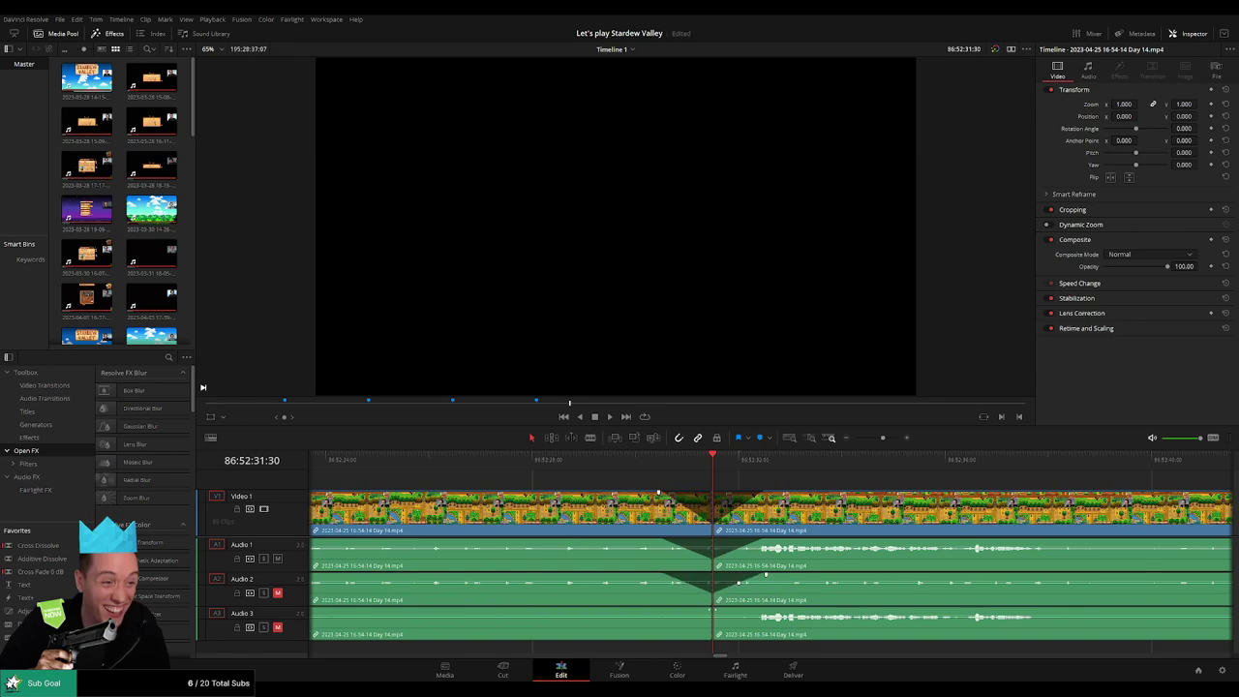
pyautogui.moveTo(714, 610); pyautogui.dragTo(674, 609)
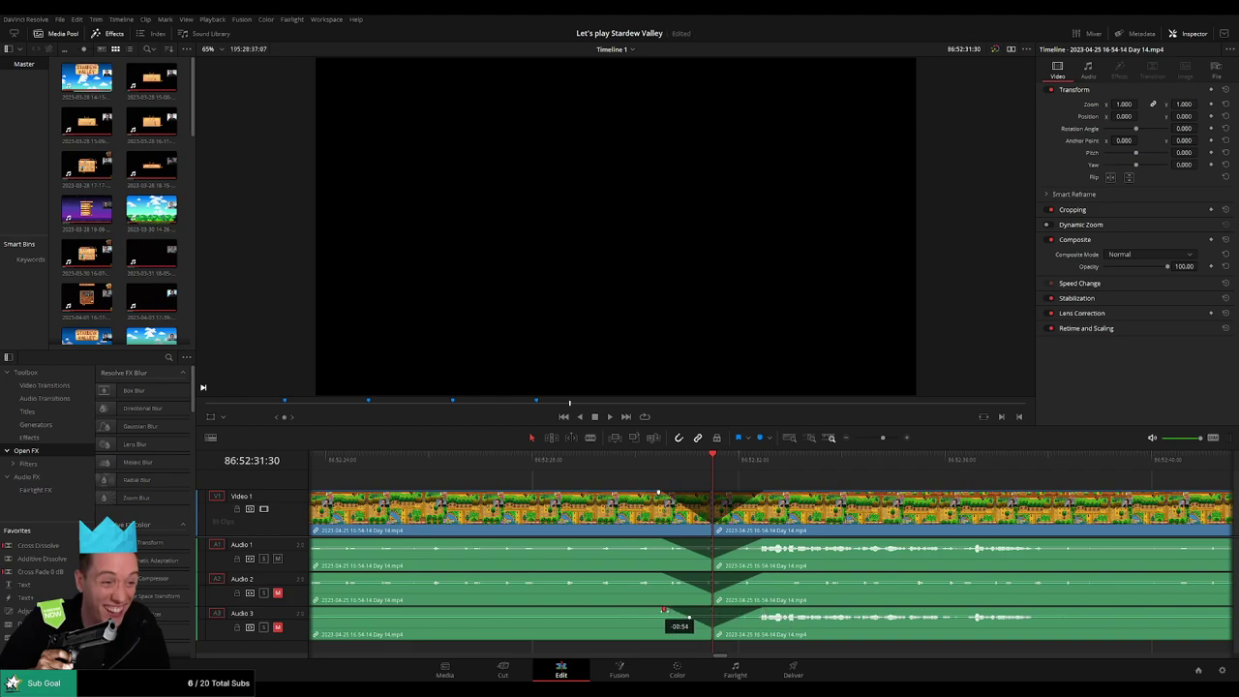
pyautogui.moveTo(882, 438); pyautogui.dragTo(854, 438)
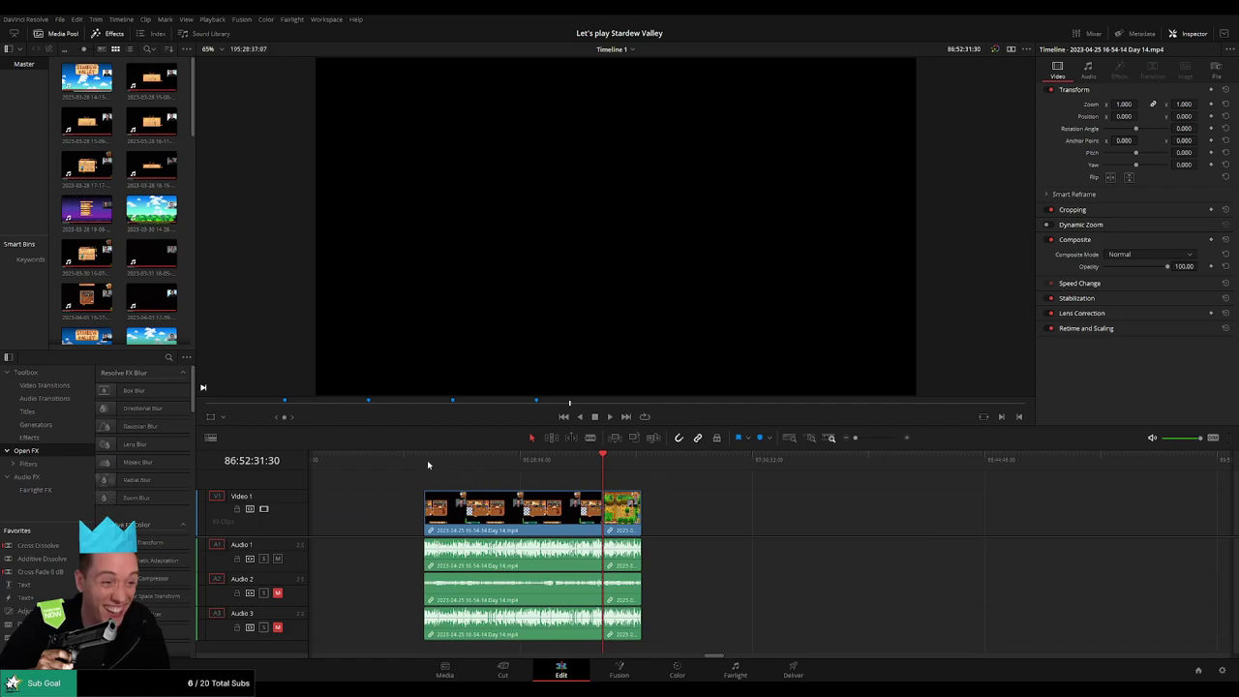
pyautogui.click(602, 471)
pyautogui.hscroll(1, 549, 484)
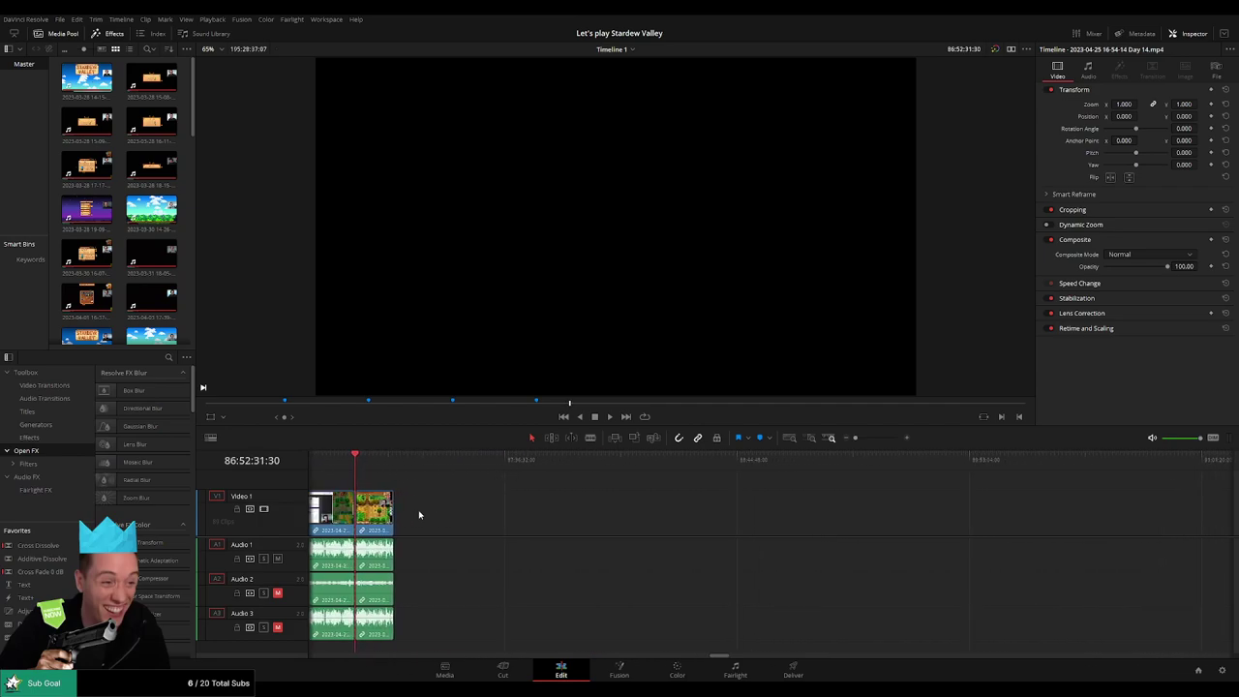
pyautogui.moveTo(376, 509); pyautogui.dragTo(714, 510)
pyautogui.click(532, 480)
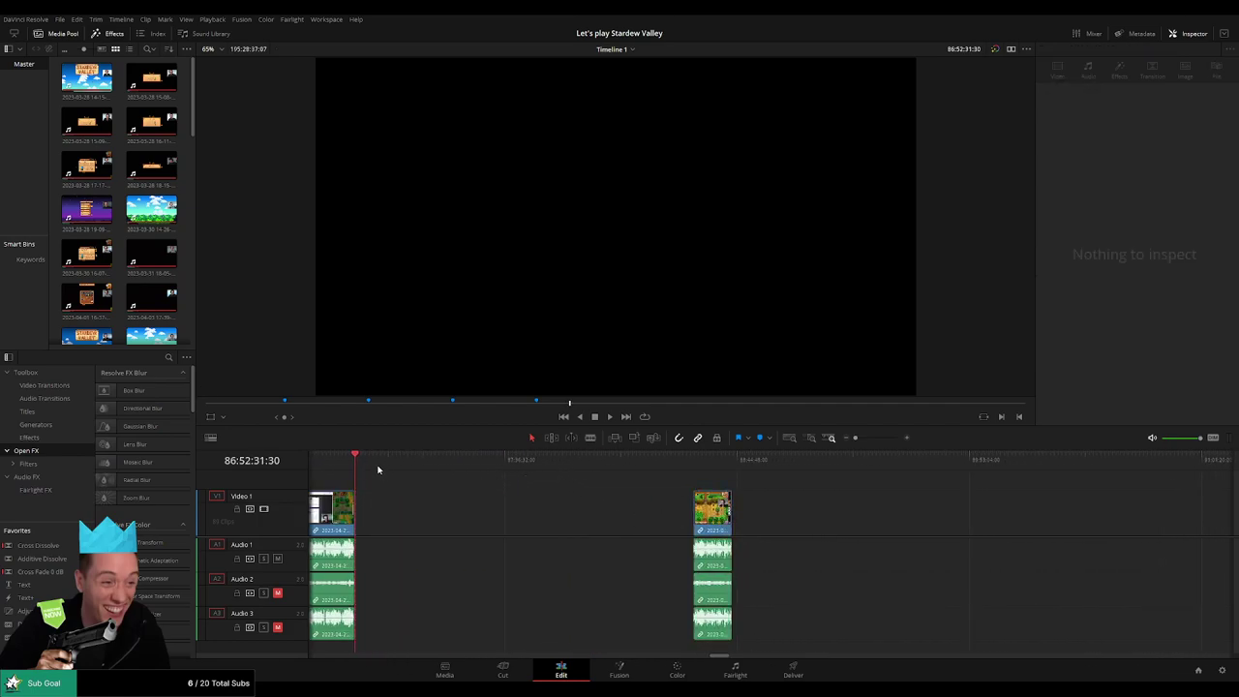
# - Move the short remaining Day 14 clip so it starts at 88:00:00:00
pyautogui.moveTo(377, 469); pyautogui.dragTo(587, 477)
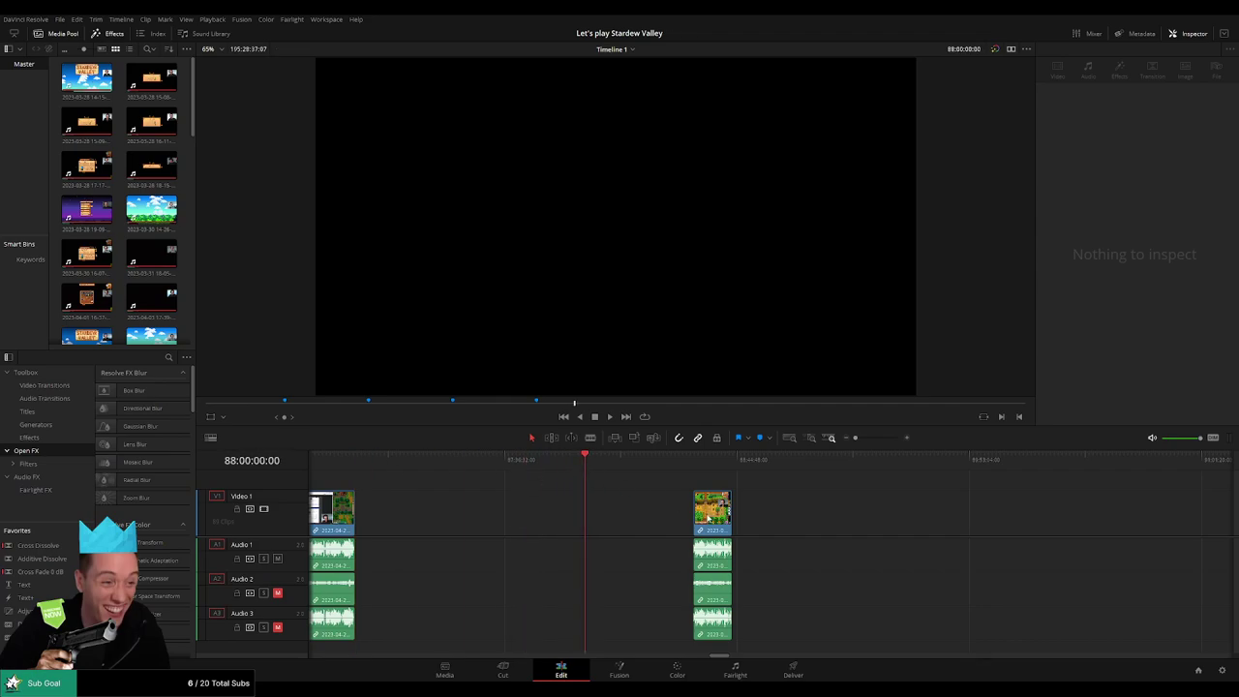
pyautogui.moveTo(708, 517); pyautogui.dragTo(602, 520)
pyautogui.click(697, 497)
pyautogui.hscroll(4, 693, 496)
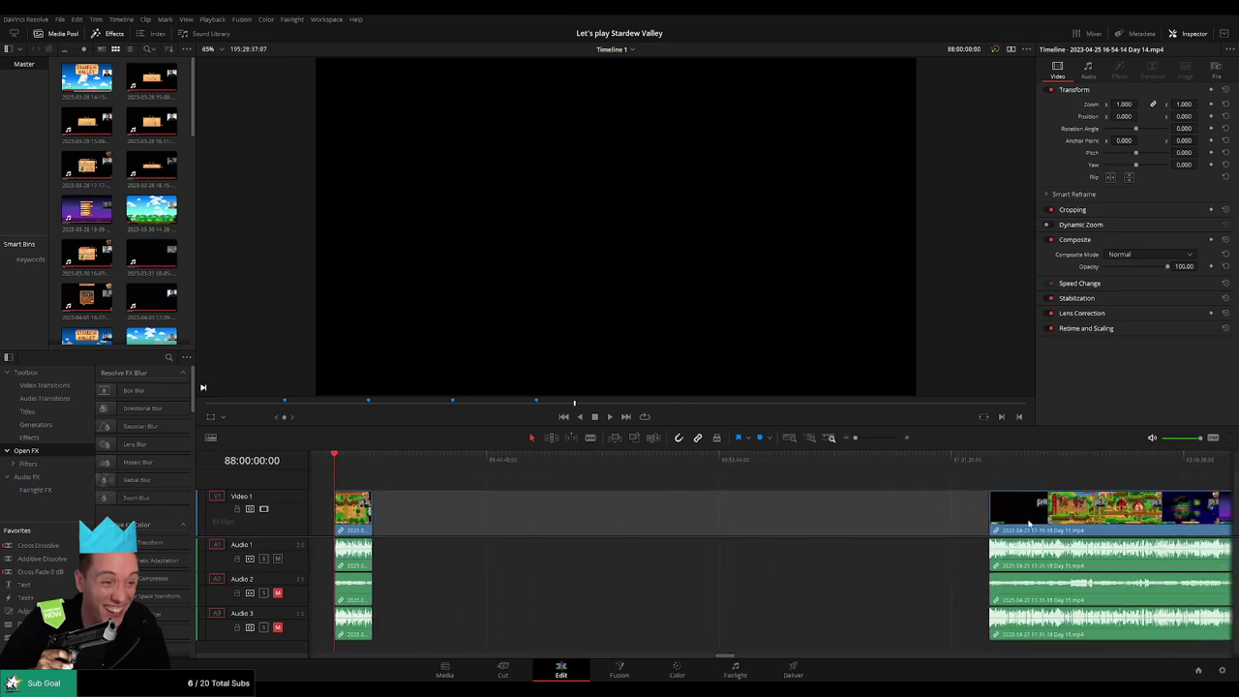
pyautogui.moveTo(1029, 522); pyautogui.dragTo(542, 495)
pyautogui.click(441, 475)
pyautogui.click(542, 474)
pyautogui.hotkey('ctrl', 'z')
pyautogui.hotkey('ctrl', 'z')
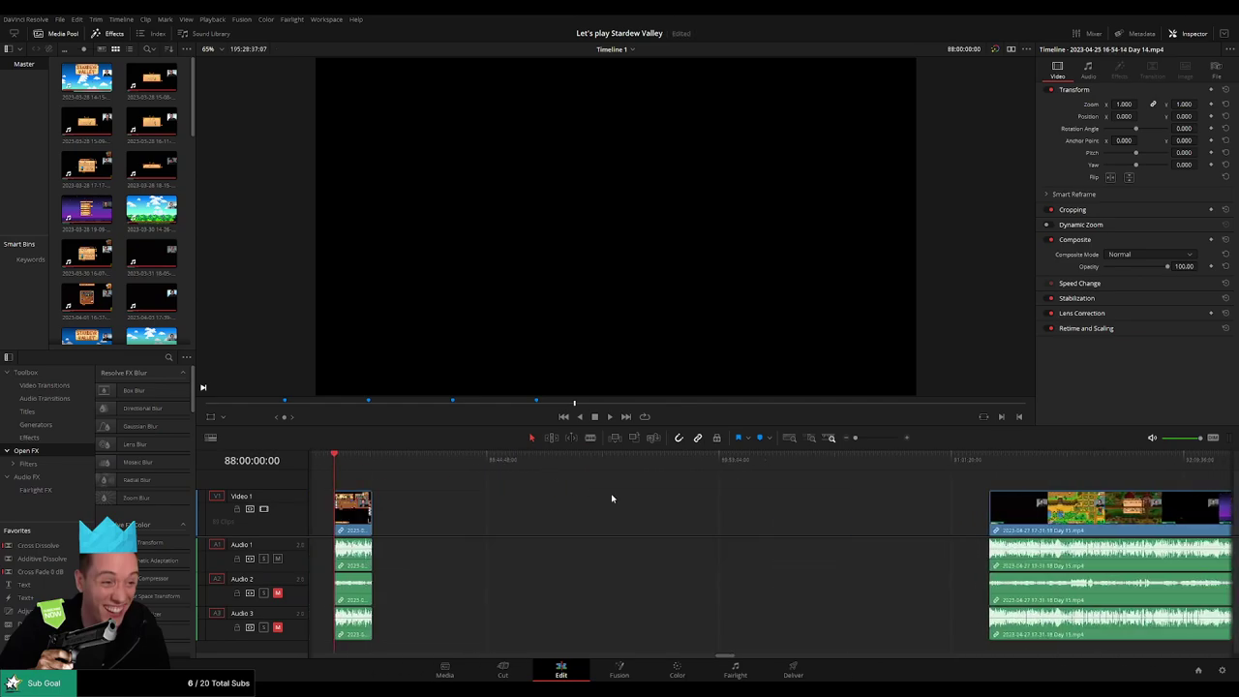
# - Bring the Day 15 clip closer to the short Day 14 clip and play the episode's opening from 88:00:00:00
pyautogui.moveTo(1059, 517); pyautogui.dragTo(443, 481)
pyautogui.press('space')
pyautogui.click(868, 440)
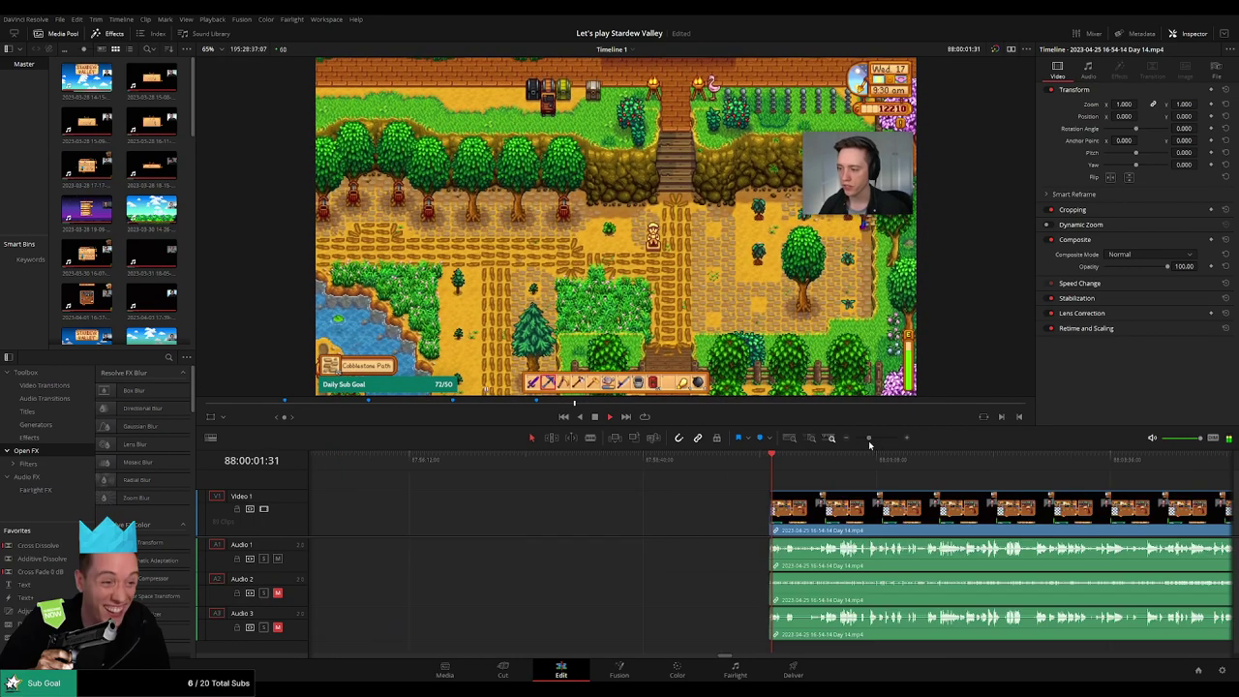
pyautogui.moveTo(867, 442); pyautogui.dragTo(865, 442)
# - Join Day 15 to the end of the short Day 14 clip and add transitions over the join on video and all audio tracks
pyautogui.moveTo(1003, 492); pyautogui.dragTo(680, 481)
pyautogui.moveTo(921, 474); pyautogui.dragTo(987, 473)
pyautogui.moveTo(866, 439); pyautogui.dragTo(879, 438)
pyautogui.press('space')
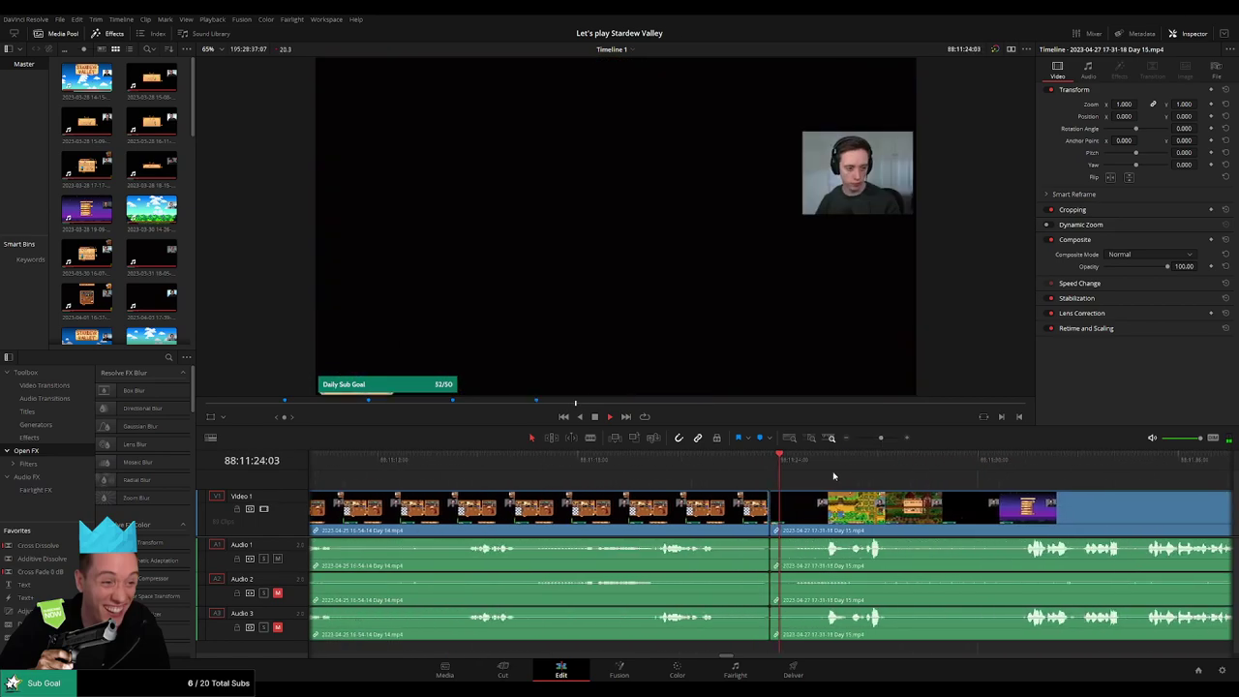
pyautogui.click(769, 516)
pyautogui.hotkey('ctrl', 't')
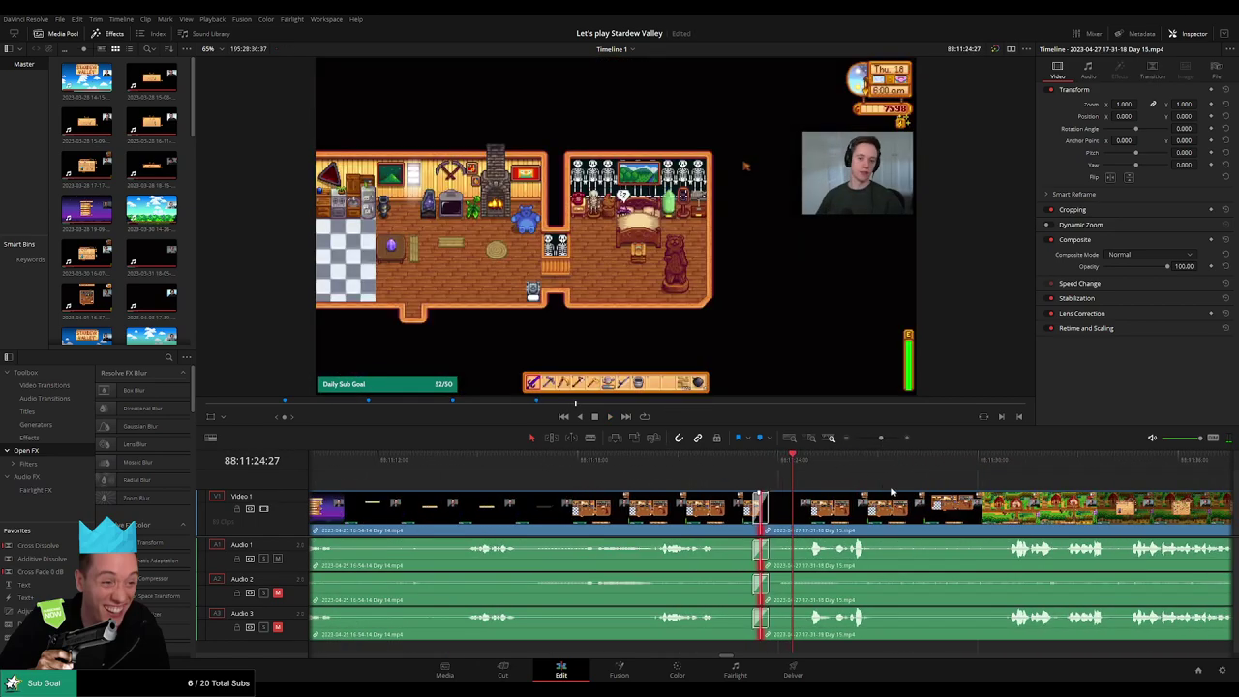
# - Play past the join, and check the episode from its start at 88:00:00:00 to the speech around 88:52:00:00
pyautogui.moveTo(880, 439); pyautogui.dragTo(843, 443)
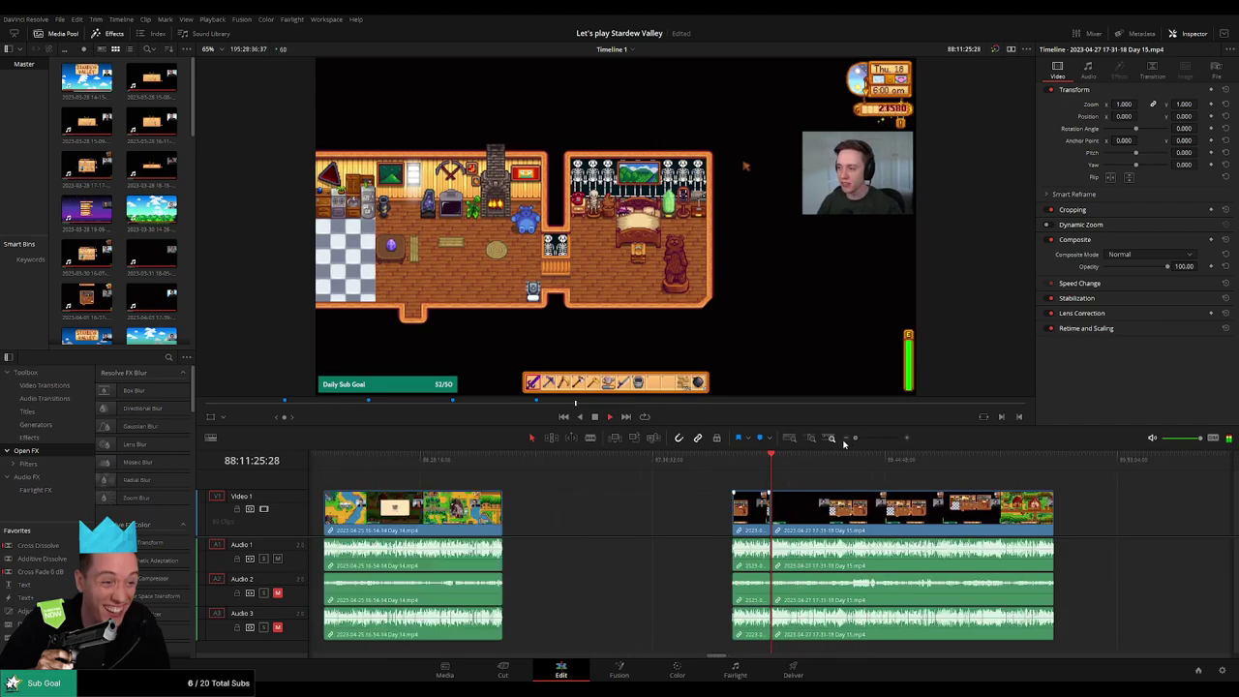
pyautogui.moveTo(871, 486); pyautogui.dragTo(630, 475)
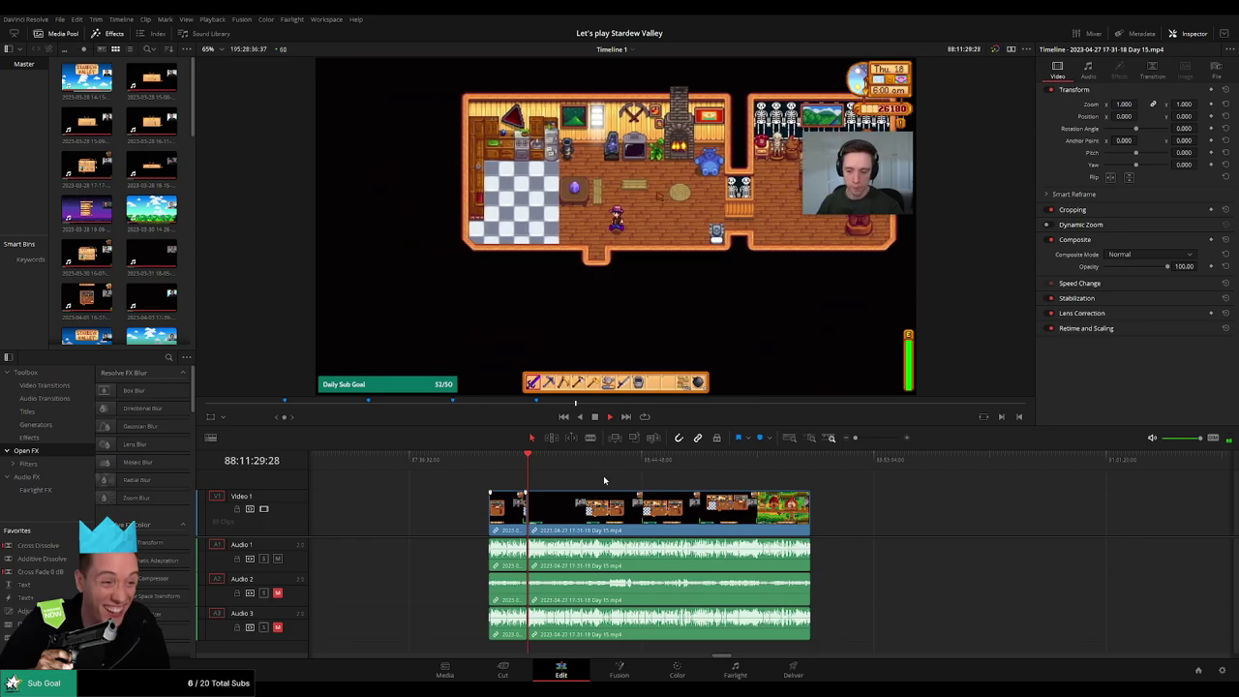
pyautogui.moveTo(553, 468); pyautogui.dragTo(488, 476)
pyautogui.moveTo(566, 466); pyautogui.dragTo(666, 470)
pyautogui.scroll(3, 750, 496)
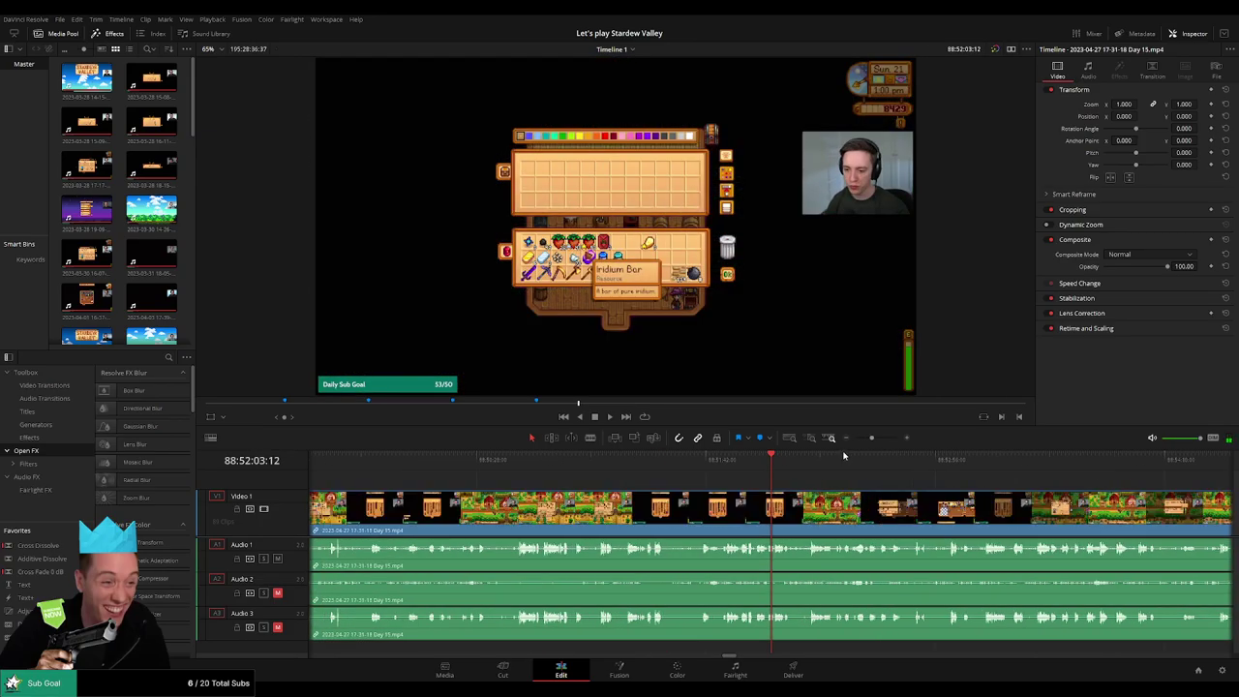
pyautogui.press('space')
pyautogui.moveTo(872, 438); pyautogui.dragTo(853, 443)
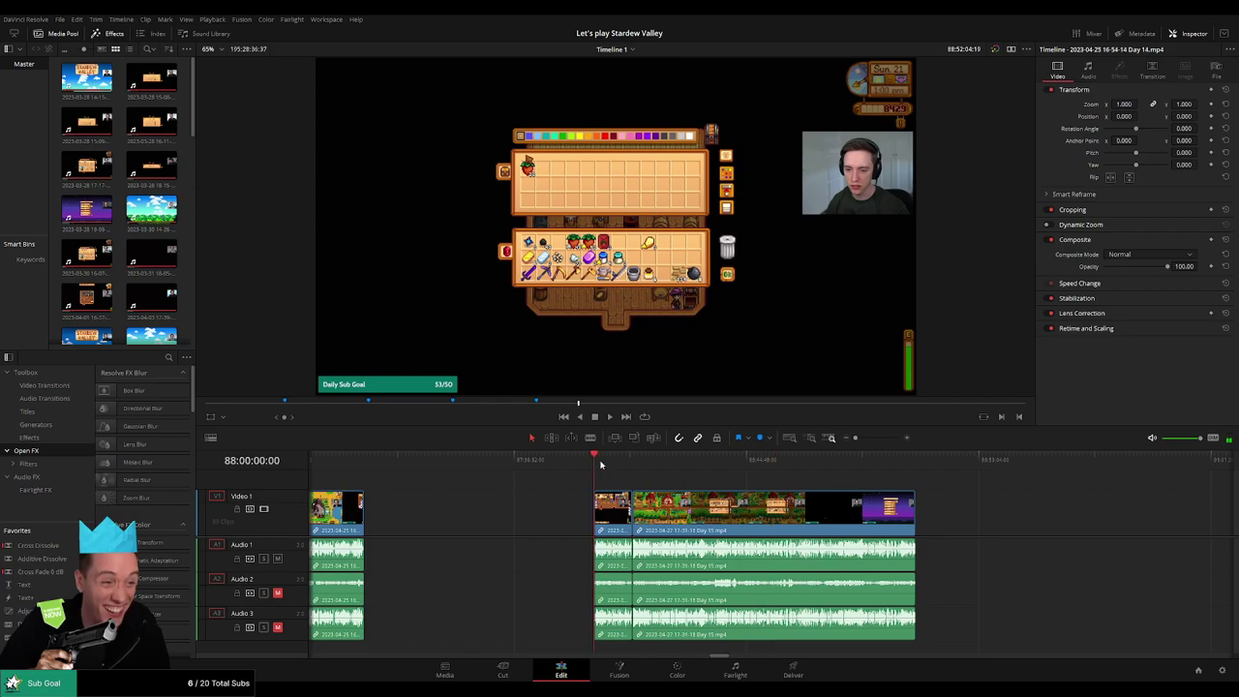
# - Find a pause in the speech about 52 minutes into the episode and cut Day 15 on all tracks at 88:52:15:00
pyautogui.moveTo(599, 464); pyautogui.dragTo(773, 465)
pyautogui.scroll(3, 780, 485)
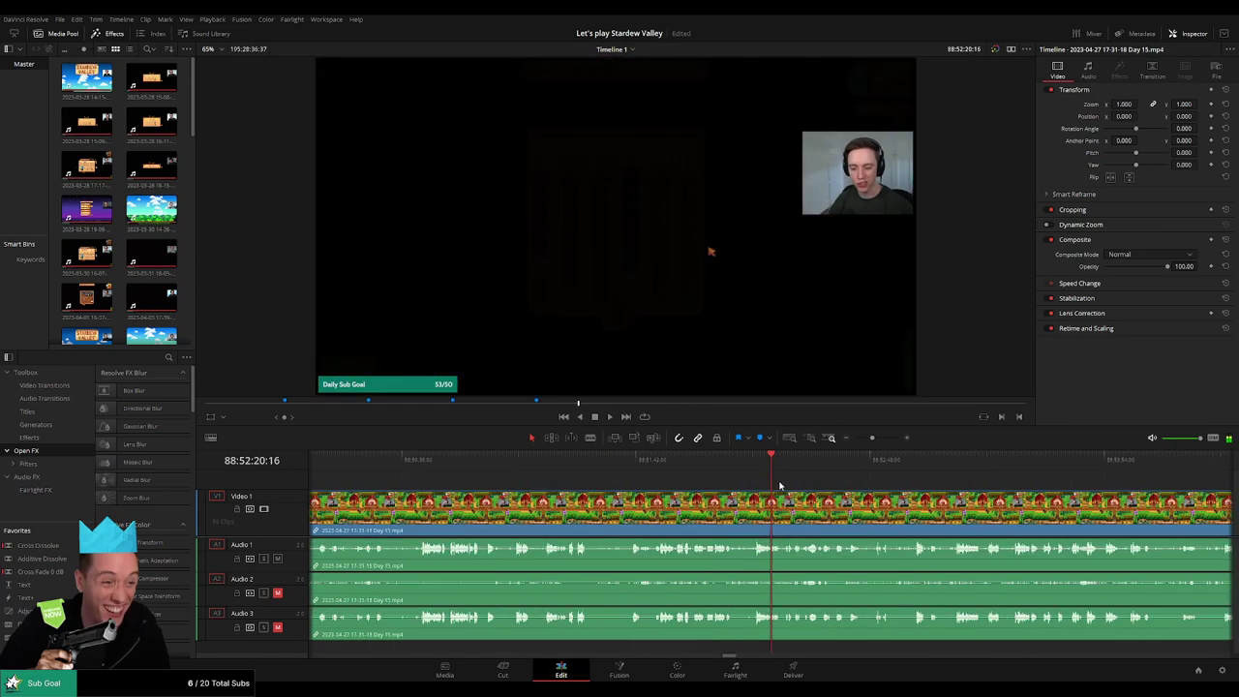
pyautogui.scroll(2, 779, 484)
pyautogui.moveTo(541, 473); pyautogui.dragTo(677, 476)
pyautogui.press('space')
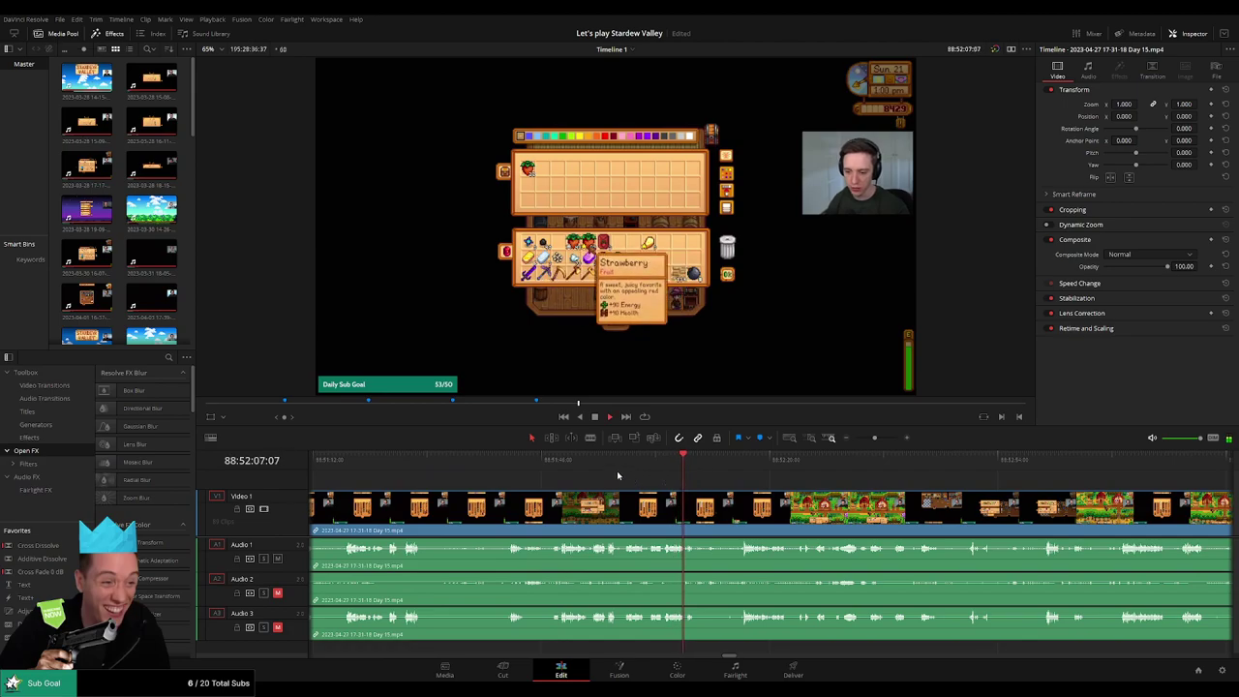
pyautogui.click(626, 472)
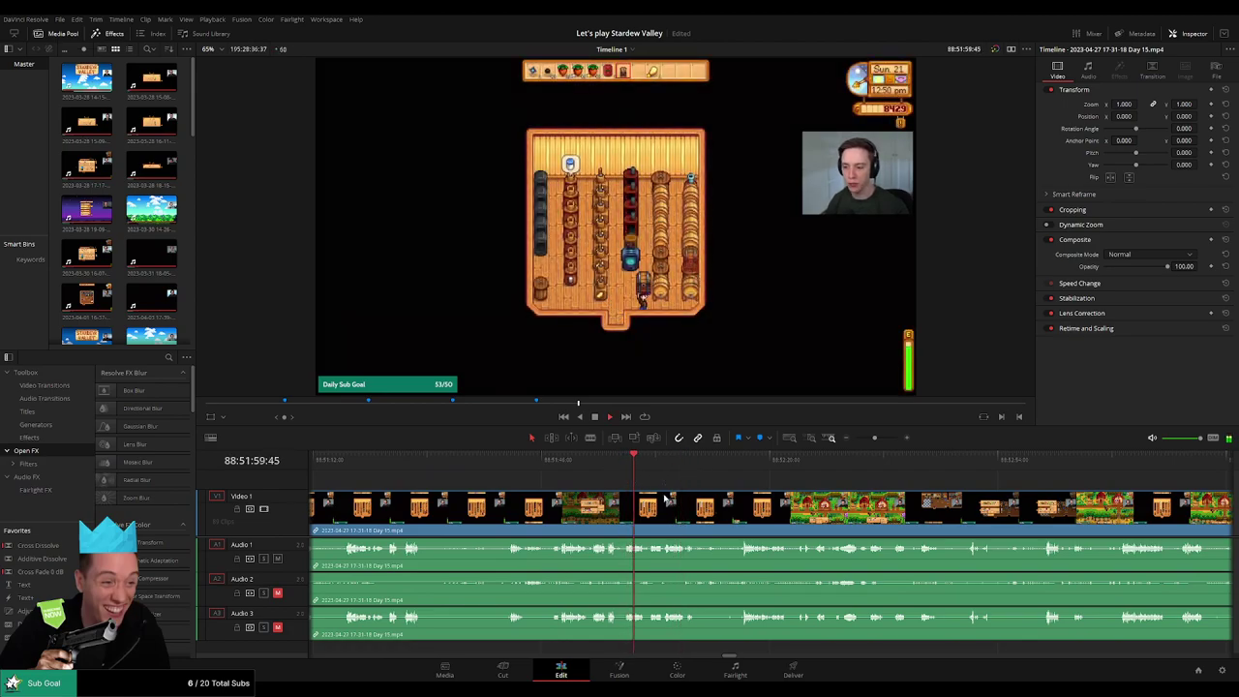
pyautogui.scroll(3, 870, 506)
pyautogui.hscroll(3, 892, 507)
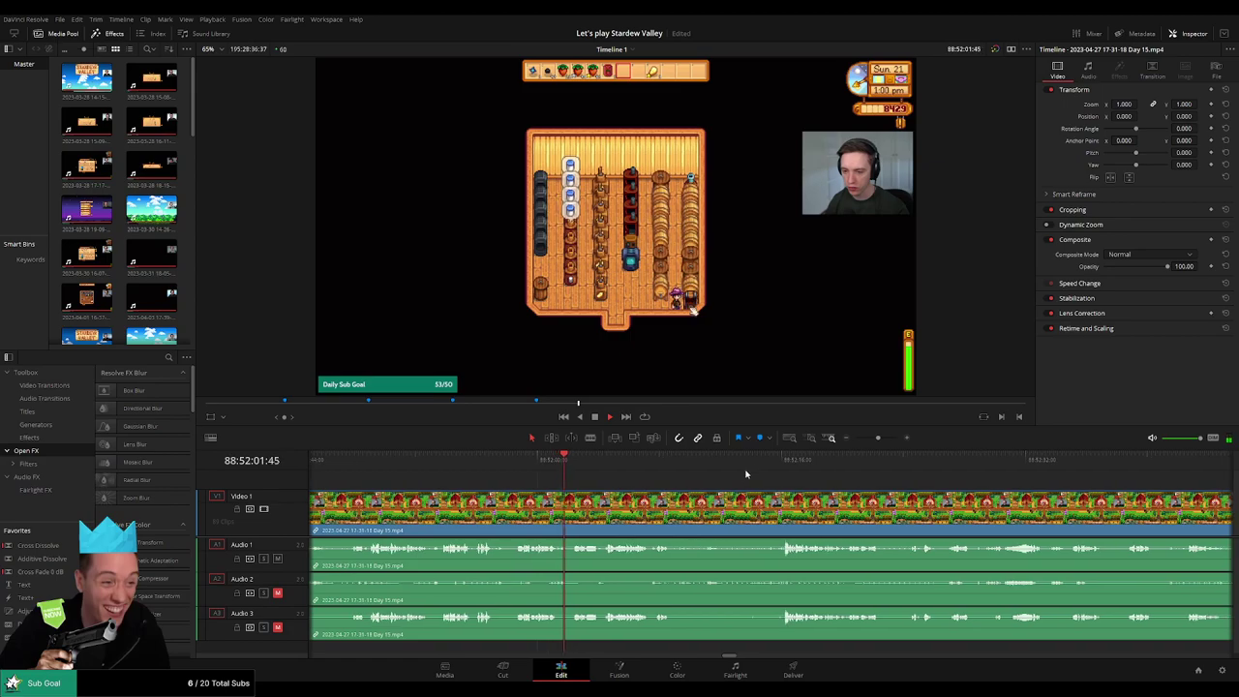
pyautogui.click(777, 468)
pyautogui.click(785, 465)
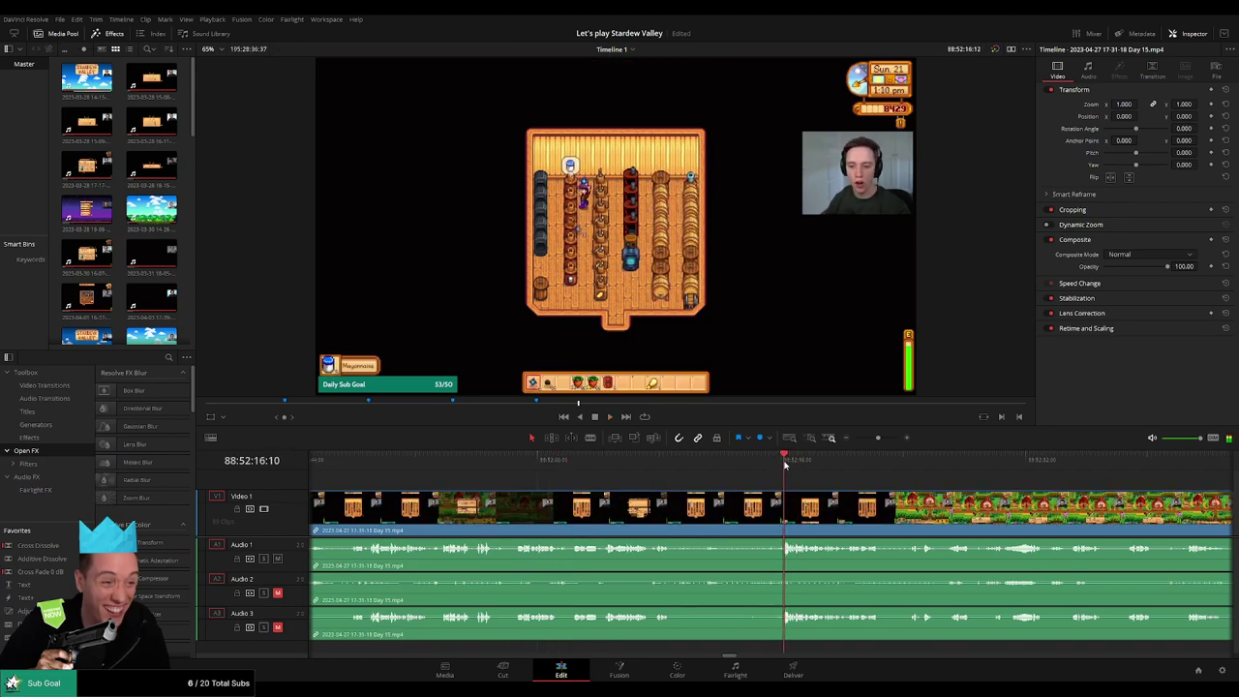
pyautogui.moveTo(783, 463); pyautogui.dragTo(720, 477)
pyautogui.scroll(-1, 782, 466)
pyautogui.scroll(5, 781, 467)
pyautogui.hotkey('ctrl', 'b')
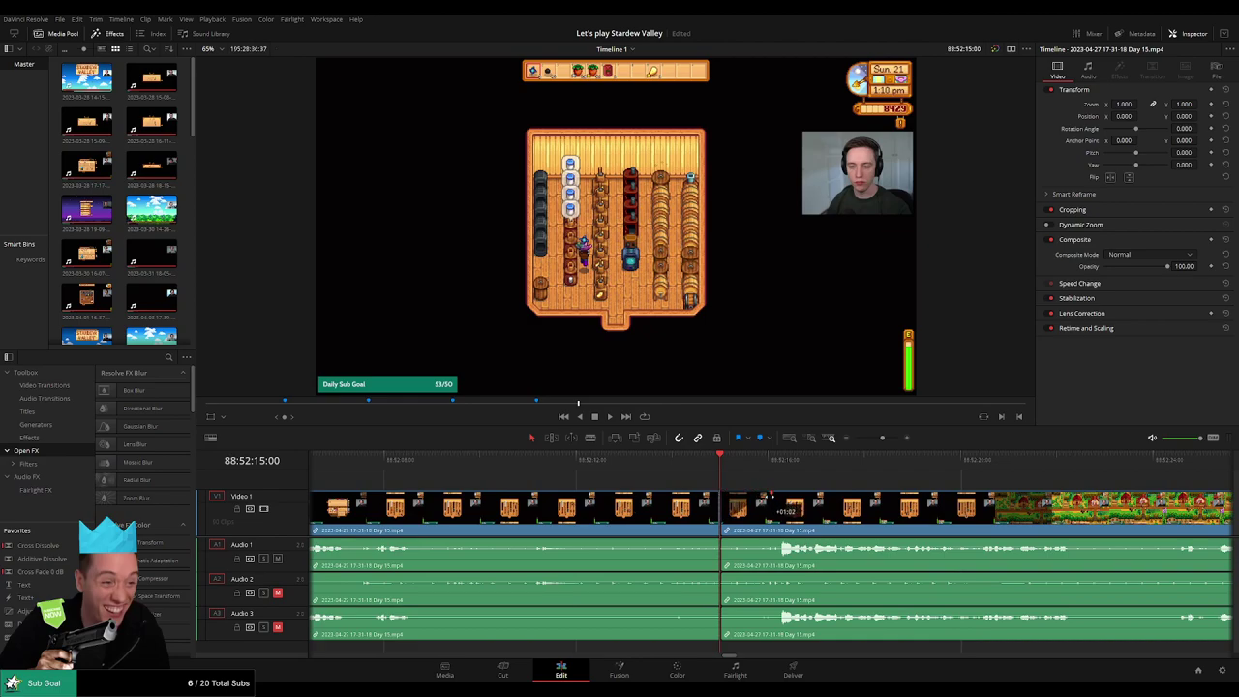
# - Add fades of about one second on both sides of the 88:52:15:00 cut, on video and all audio tracks
pyautogui.moveTo(771, 496); pyautogui.dragTo(770, 494)
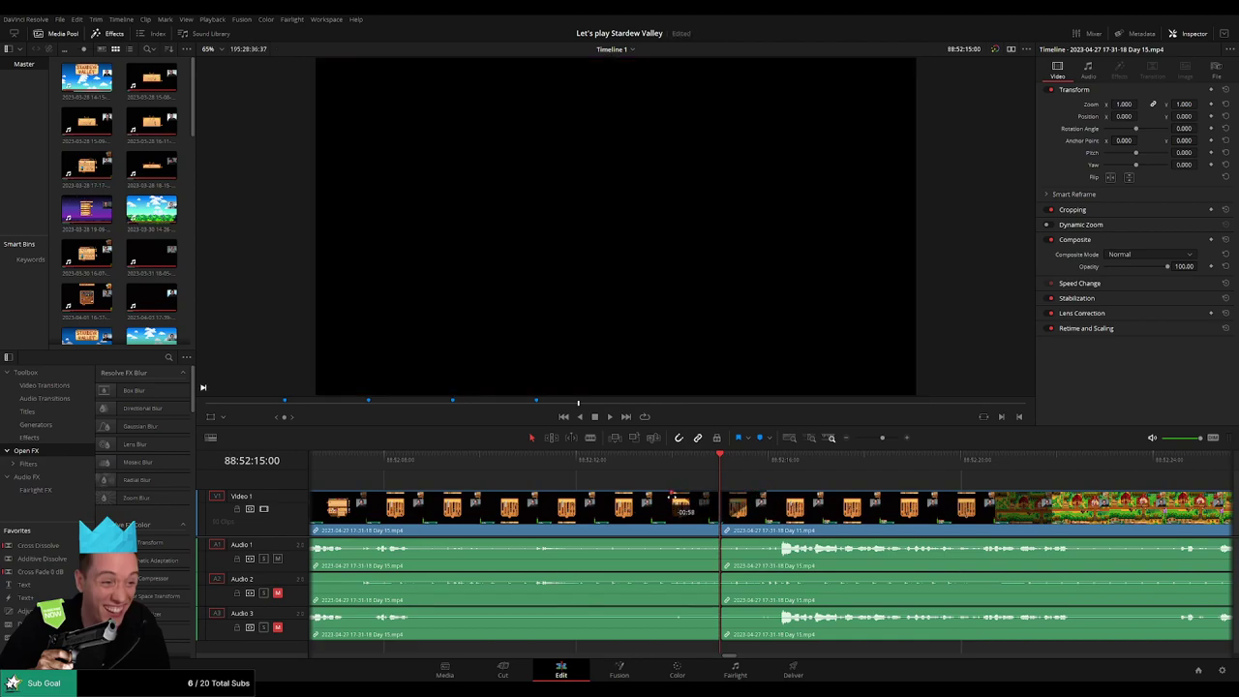
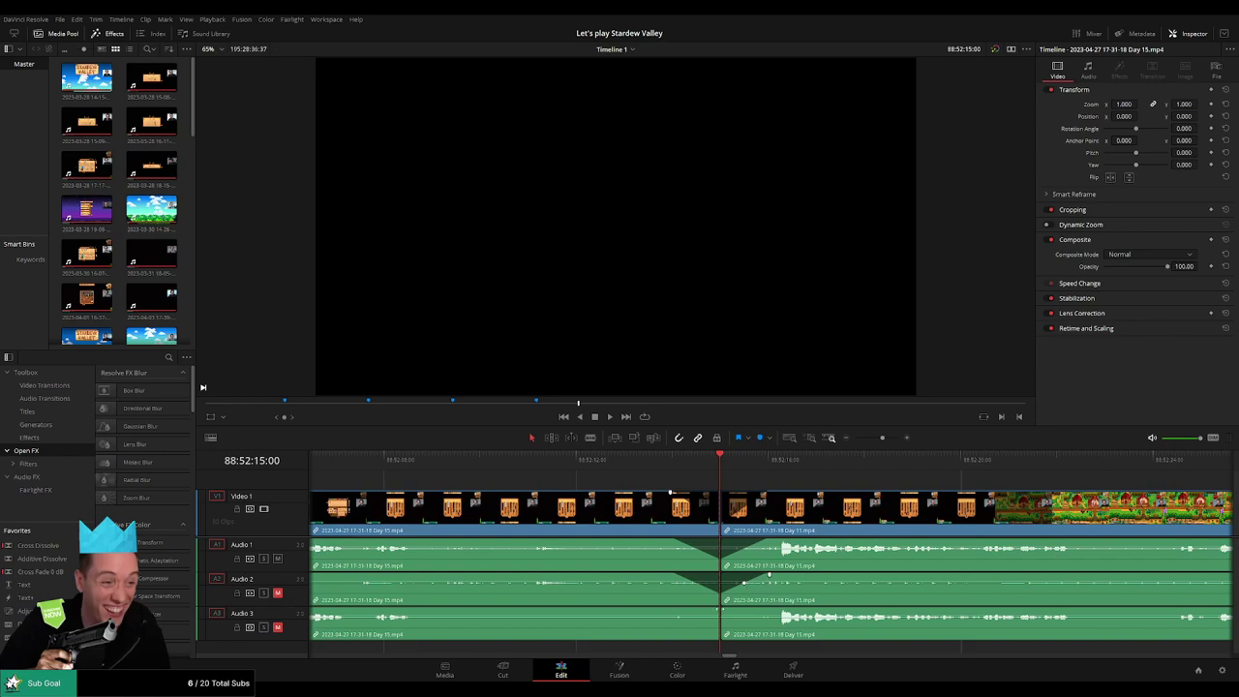
pyautogui.moveTo(698, 610); pyautogui.dragTo(671, 611)
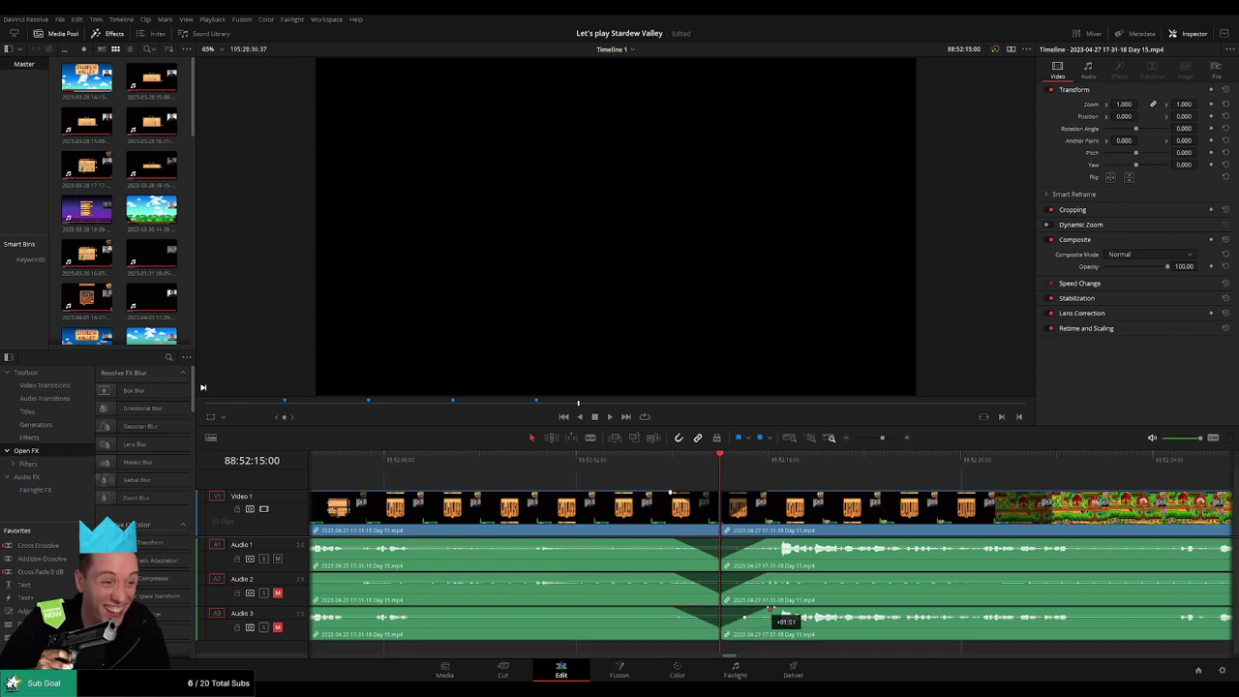
pyautogui.moveTo(881, 438); pyautogui.dragTo(854, 438)
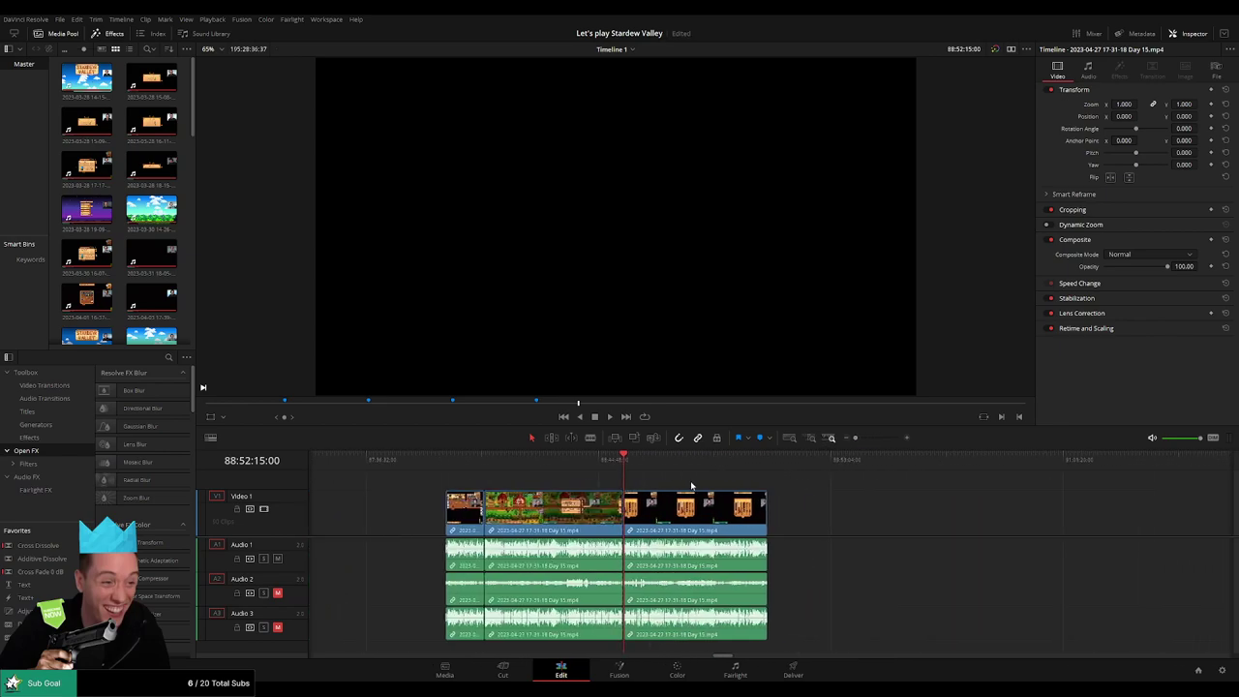
# - Move the rest of Day 15 after the 88:52:15:00 cut so that it starts at 90:00:00:00
pyautogui.click(624, 468)
pyautogui.moveTo(765, 496); pyautogui.dragTo(708, 517)
pyautogui.click(539, 481)
pyautogui.moveTo(481, 491); pyautogui.dragTo(595, 500)
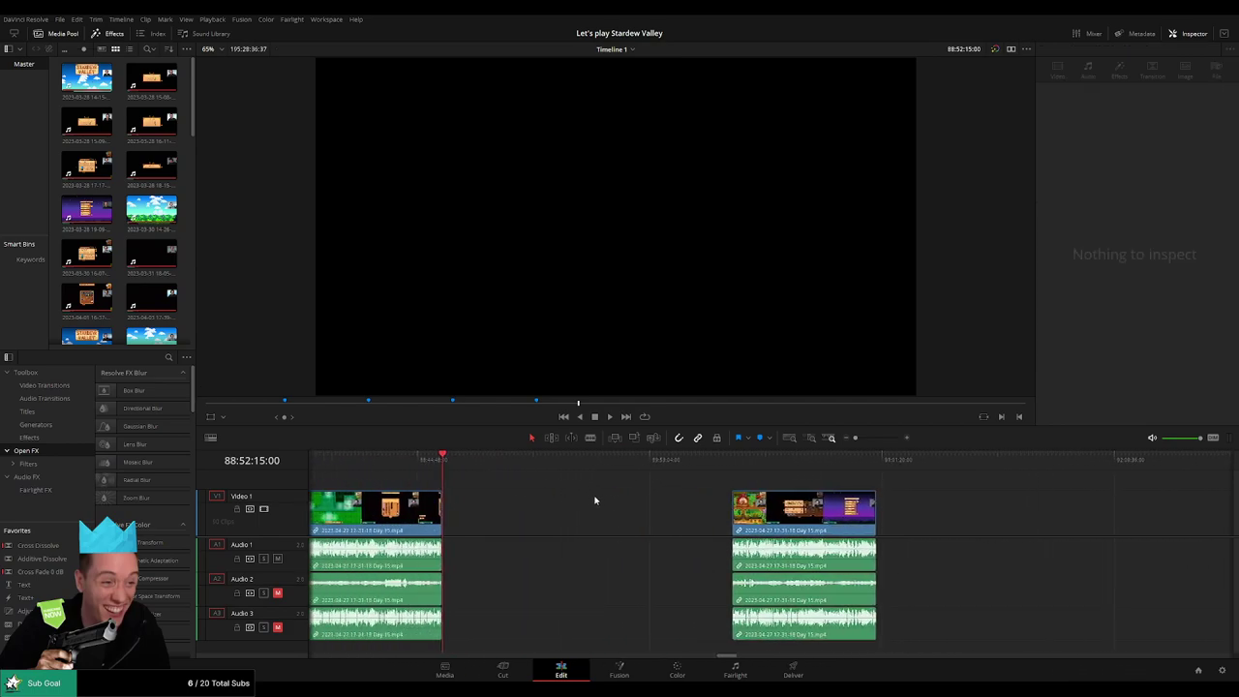
pyautogui.moveTo(456, 470); pyautogui.dragTo(528, 474)
pyautogui.moveTo(621, 485); pyautogui.dragTo(653, 488)
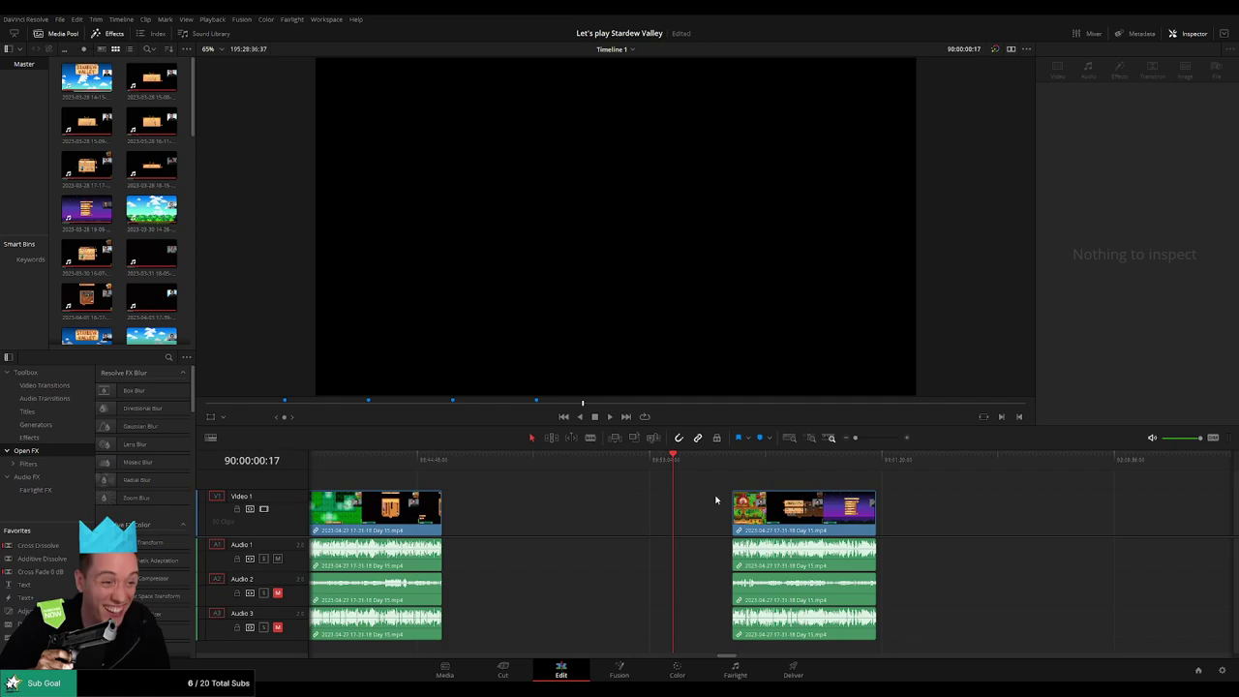
pyautogui.moveTo(803, 524); pyautogui.dragTo(741, 523)
pyautogui.hscroll(9, 931, 506)
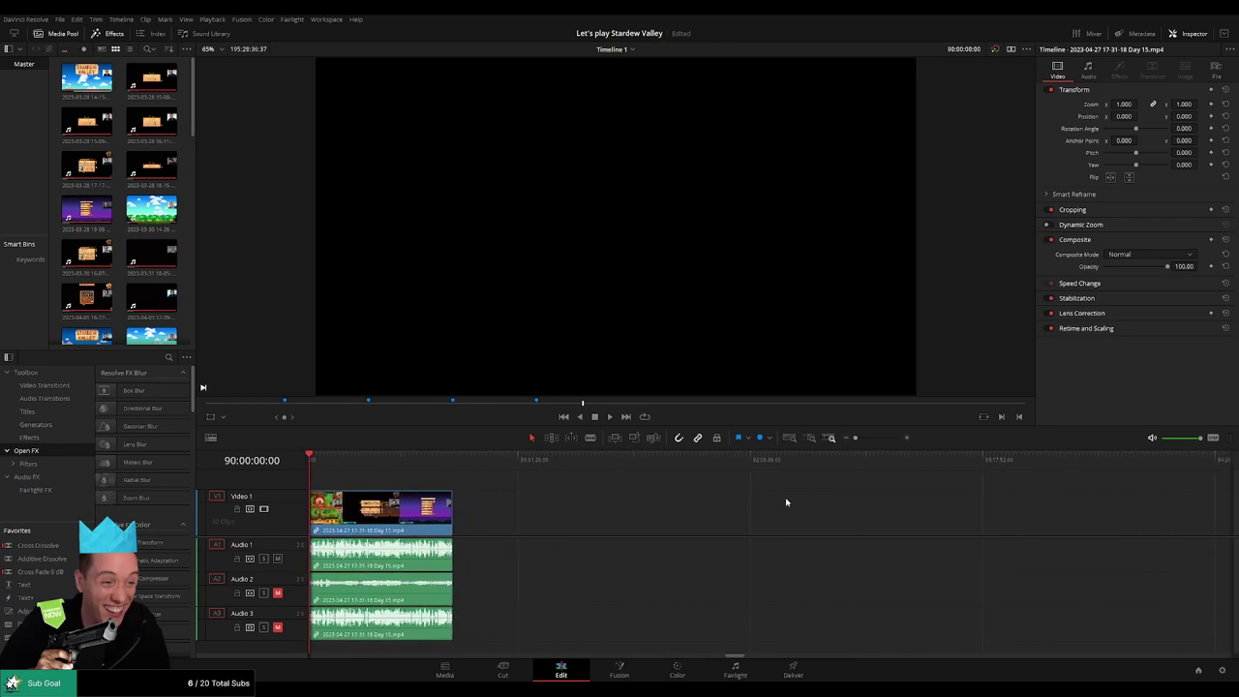
# - Join Day 15 part 2 to the end of Day 15, add transitions over the join on all tracks, and play past it
pyautogui.hscroll(-4, 495, 495)
pyautogui.hscroll(-10, 637, 514)
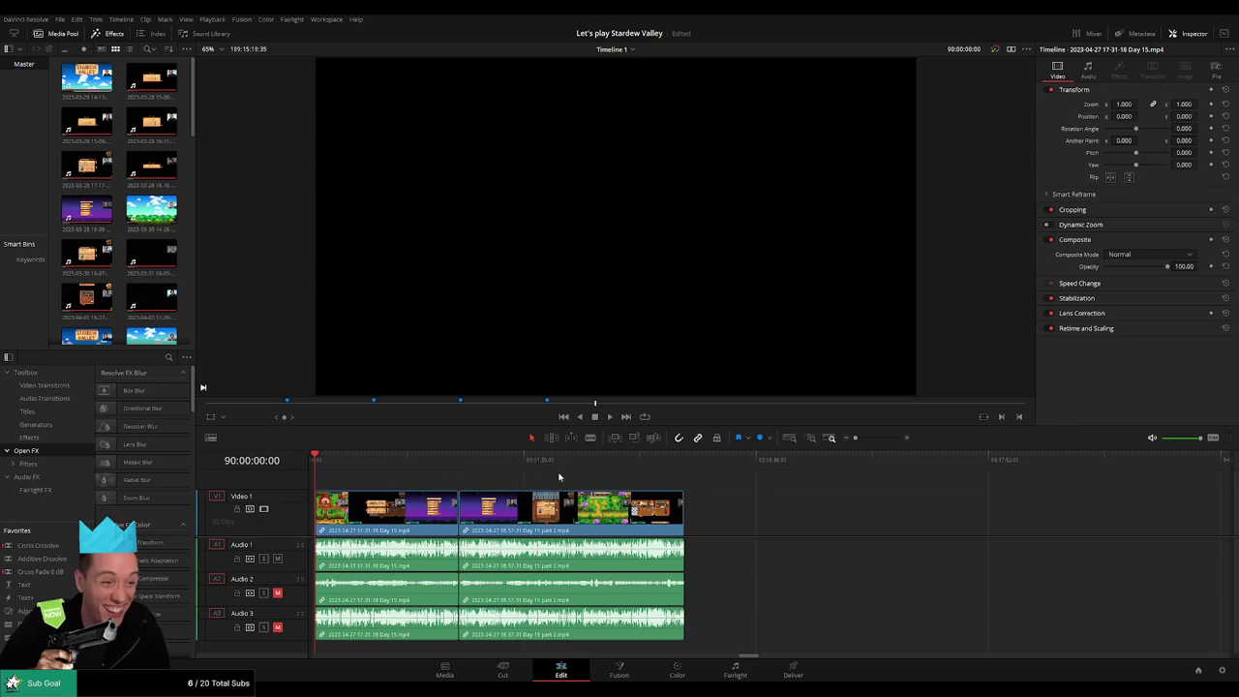
pyautogui.hscroll(-3, 580, 479)
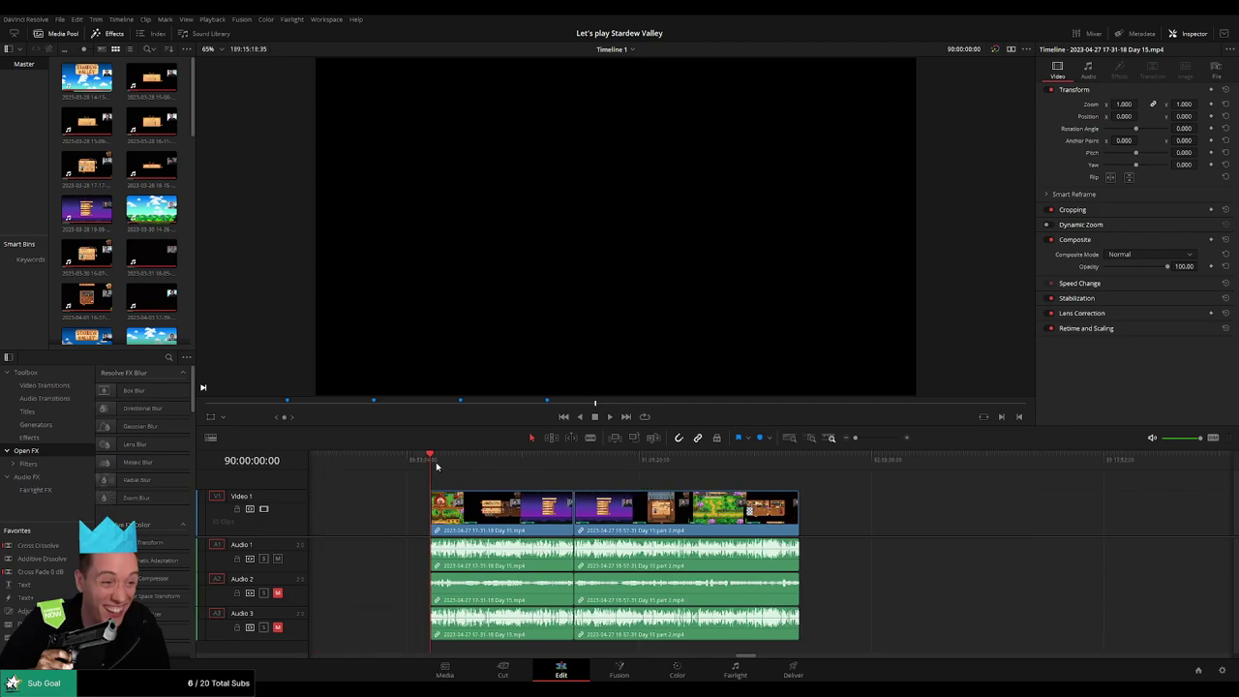
pyautogui.moveTo(458, 466); pyautogui.dragTo(573, 466)
pyautogui.click(870, 438)
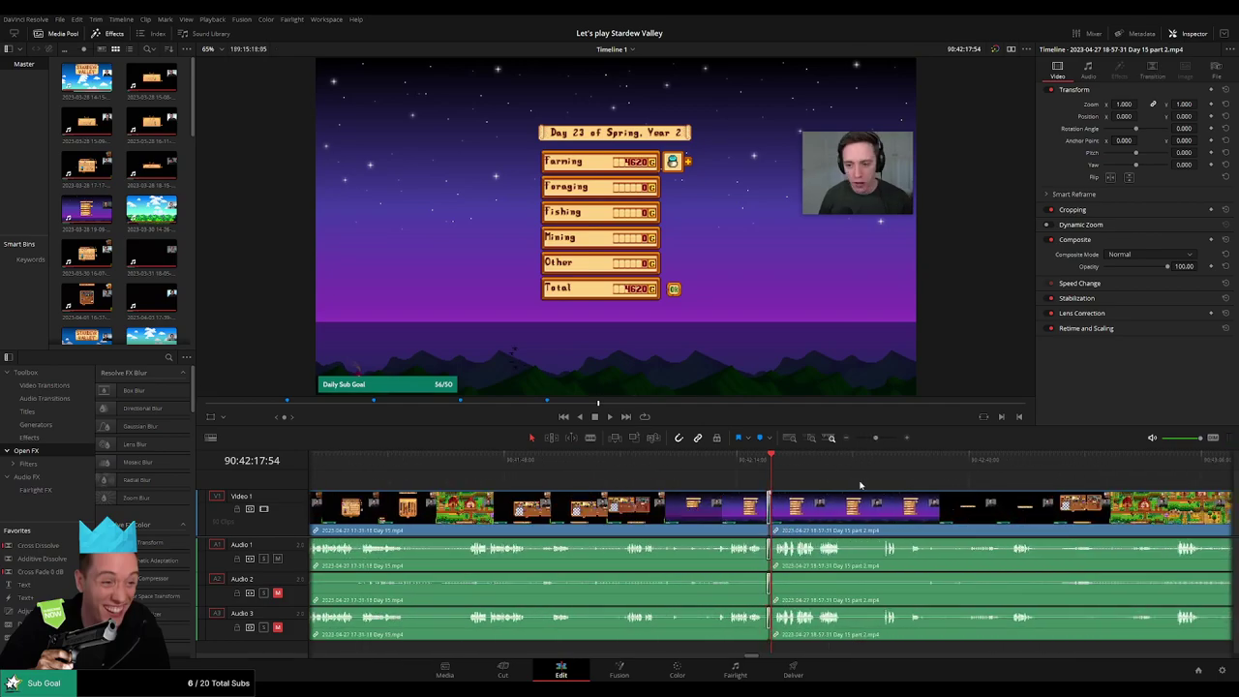
pyautogui.press('space')
pyautogui.scroll(-4, 847, 489)
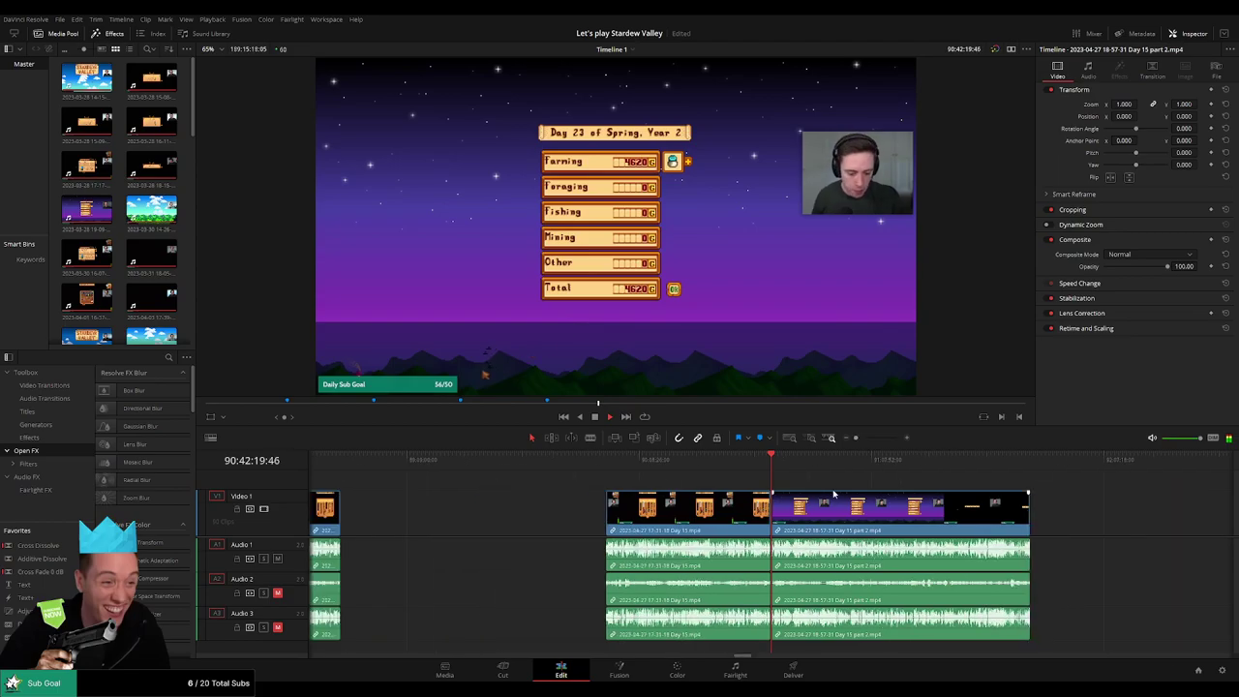
# - Find a pause in the speech about 52 minutes into the episode and cut Day 15 part 2 on all tracks at 90:52:12:00
pyautogui.moveTo(834, 494); pyautogui.dragTo(619, 469)
pyautogui.press('space')
pyautogui.scroll(5, 807, 509)
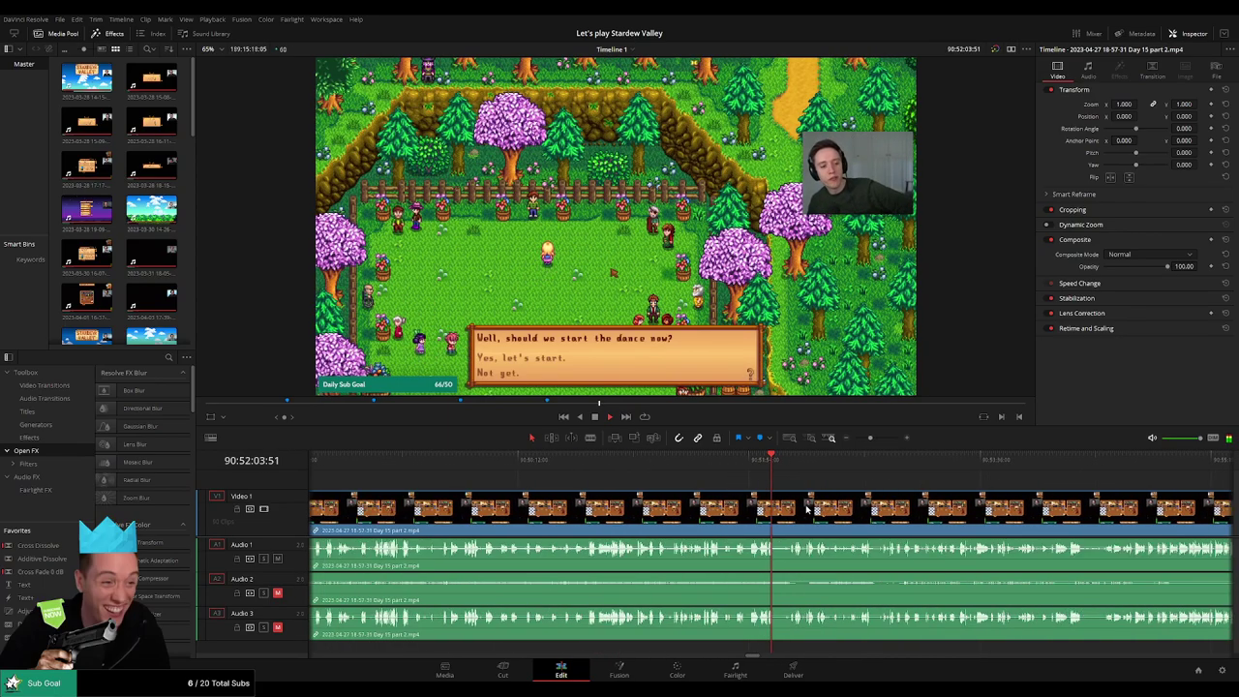
pyautogui.scroll(8, 807, 509)
pyautogui.moveTo(700, 497); pyautogui.dragTo(660, 495)
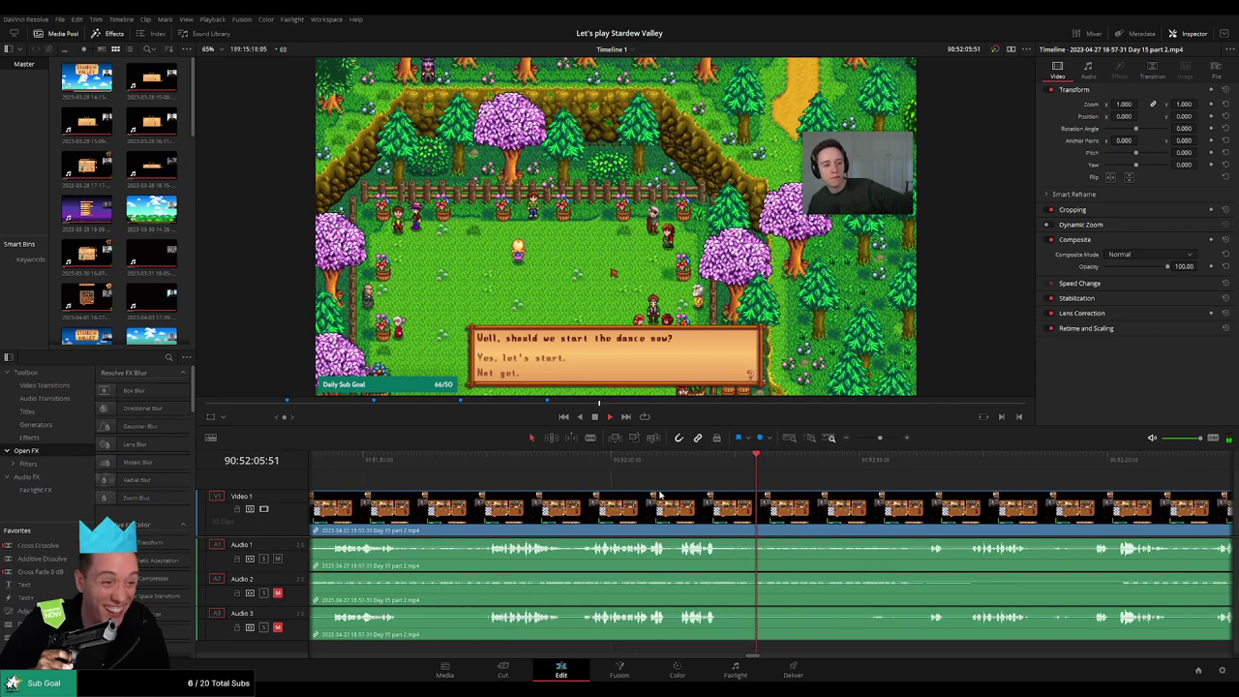
pyautogui.scroll(-1, 658, 494)
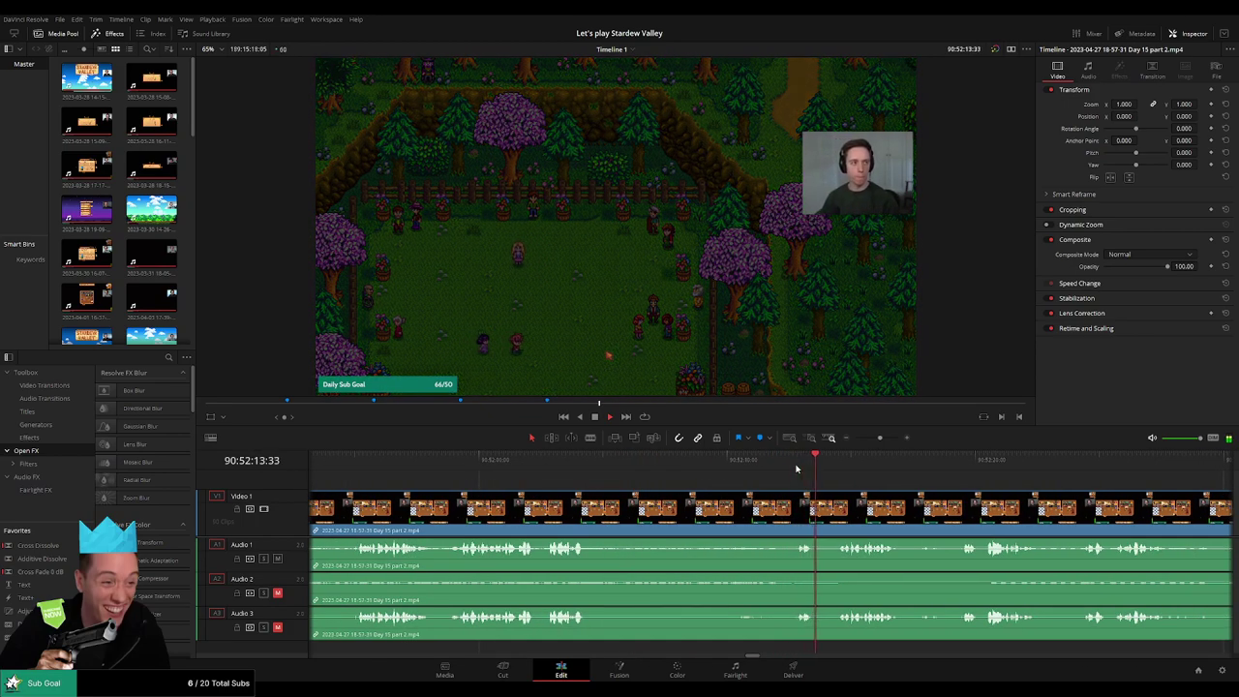
pyautogui.click(797, 469)
pyautogui.scroll(6, 799, 469)
pyautogui.click(794, 465)
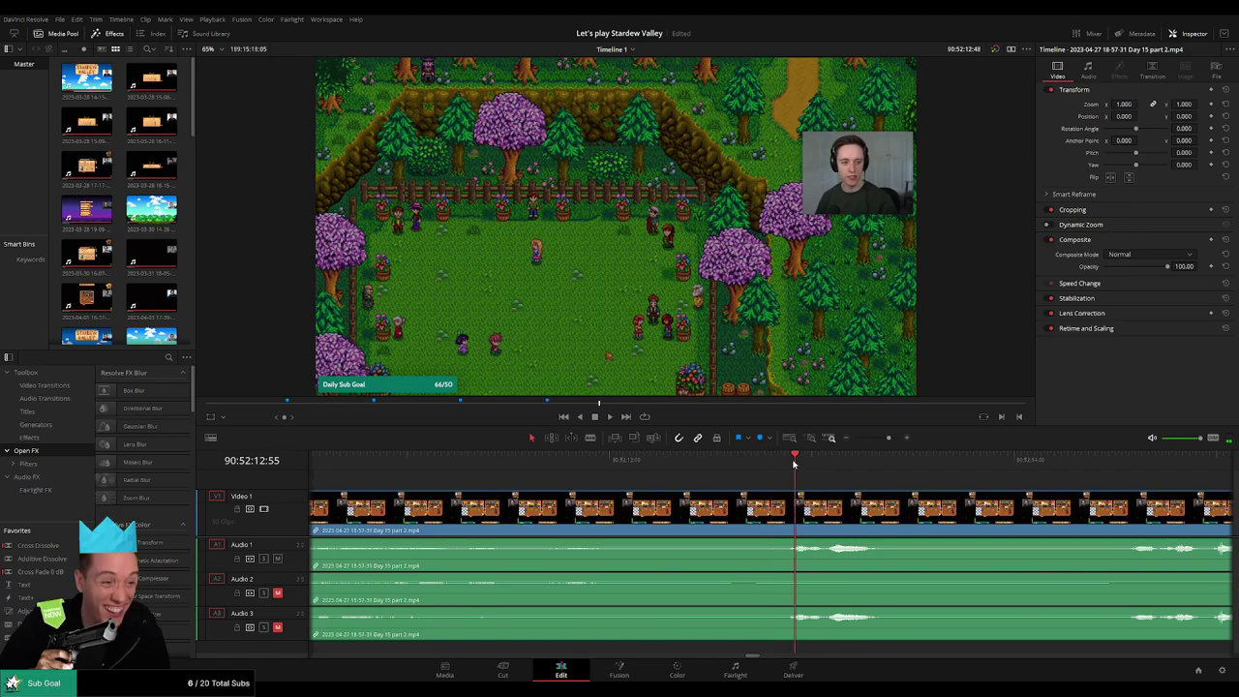
pyautogui.click(792, 462)
pyautogui.moveTo(793, 463); pyautogui.dragTo(734, 501)
pyautogui.hotkey('ctrl', 'b')
pyautogui.press('space')
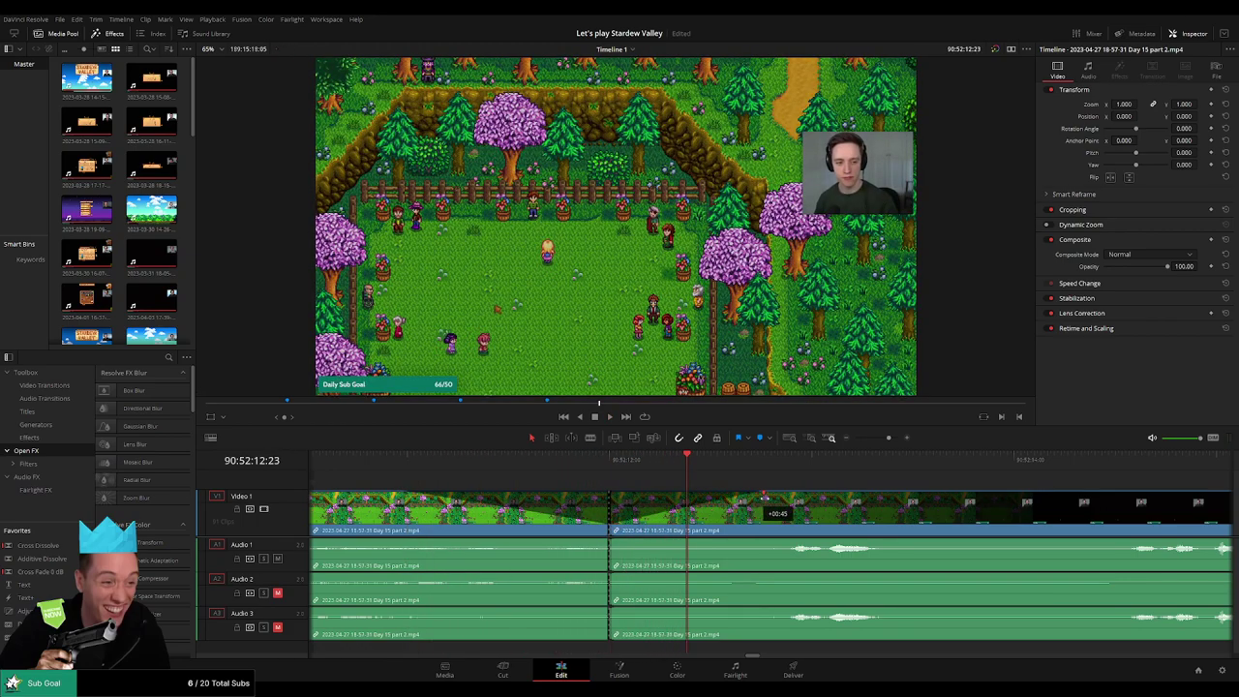
# - Add fades of about one second on both sides of the 90:52:12:00 cut, on video, Audio 1 and Audio 2
pyautogui.moveTo(809, 499); pyautogui.dragTo(813, 501)
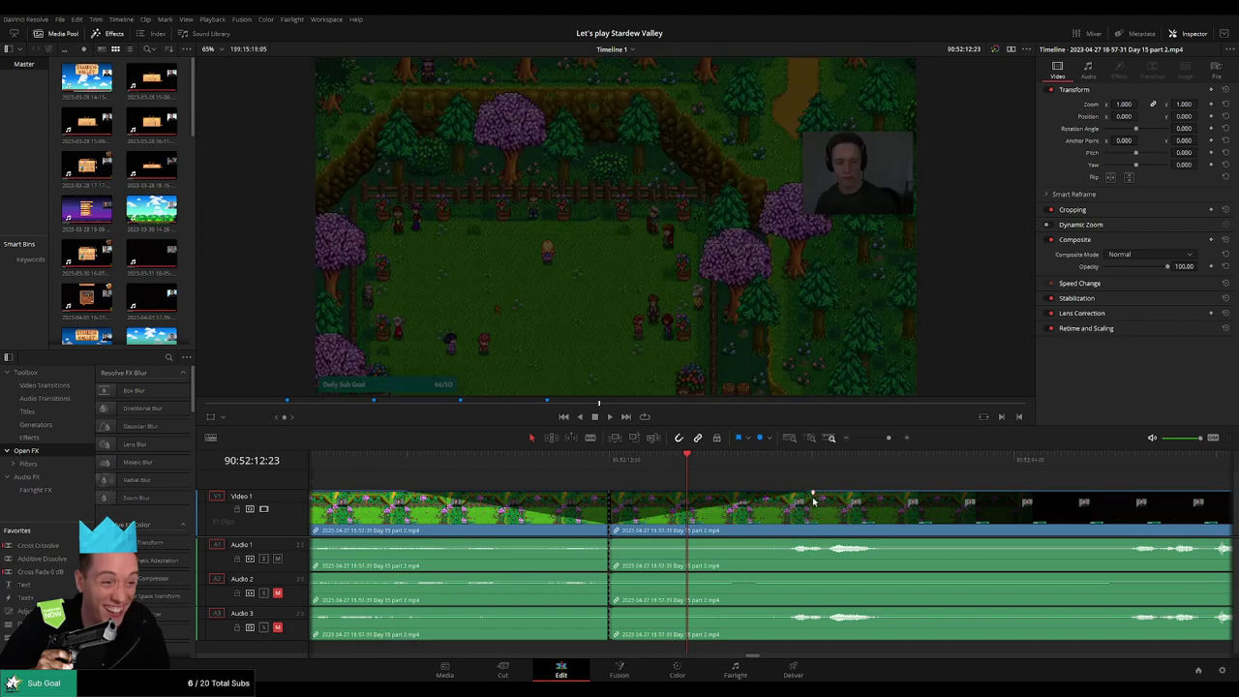
pyautogui.moveTo(609, 539); pyautogui.dragTo(809, 542)
pyautogui.moveTo(607, 539); pyautogui.dragTo(435, 542)
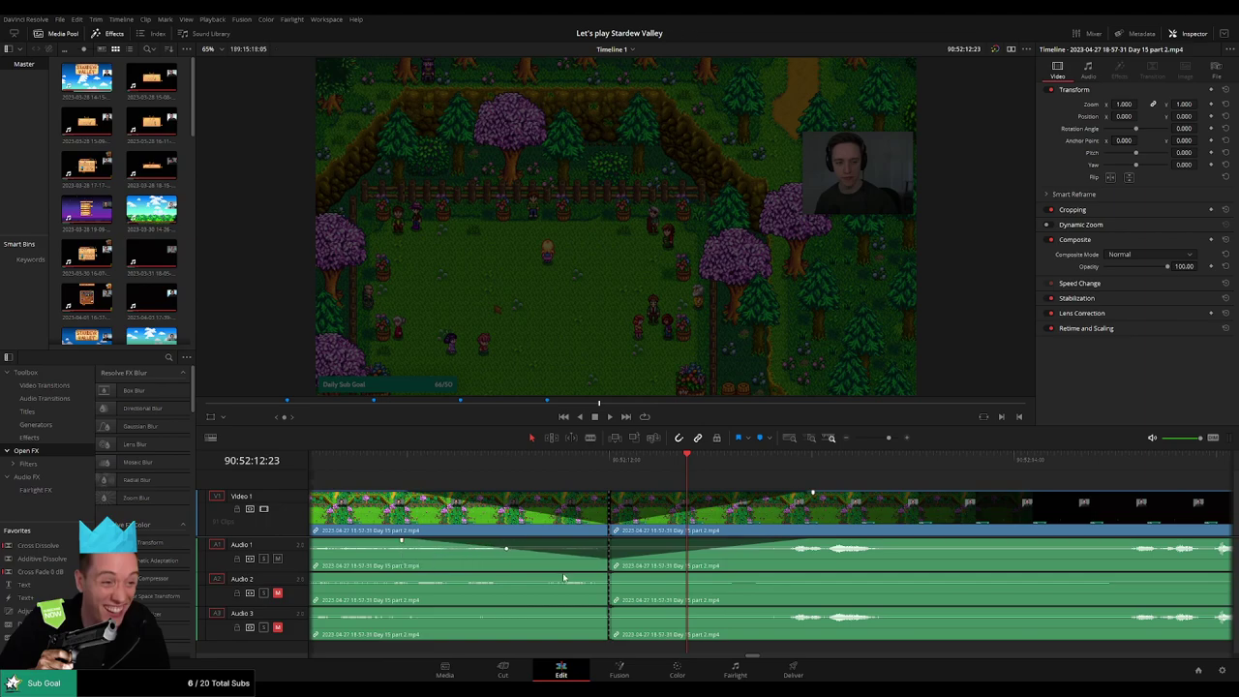
pyautogui.moveTo(608, 575); pyautogui.dragTo(407, 578)
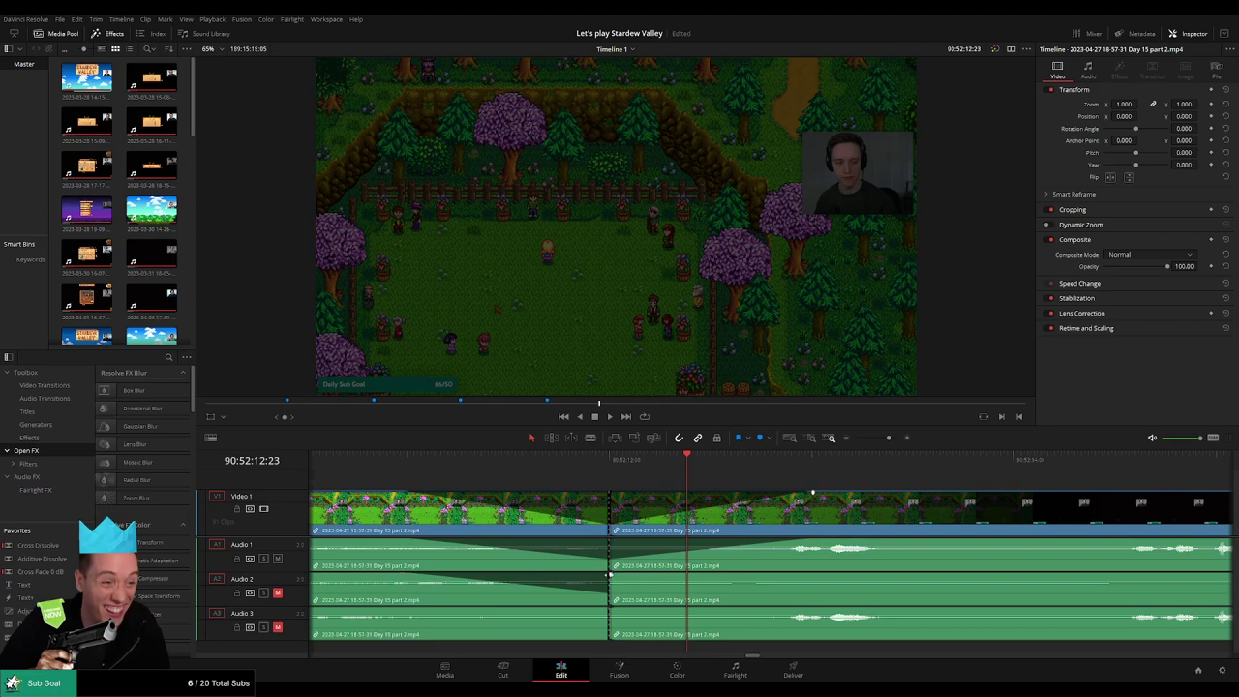
pyautogui.moveTo(609, 574); pyautogui.dragTo(755, 576)
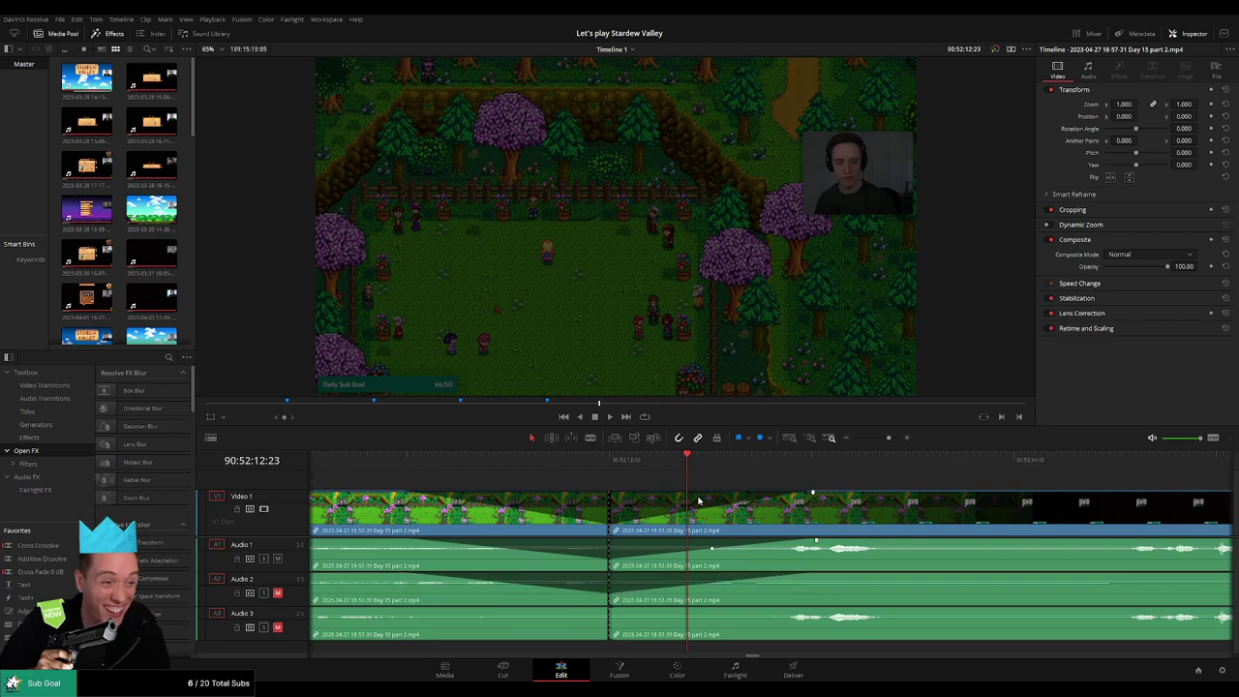
# - Shift the cut to 90:52:12:30 and add fades of about one second on both sides of it on Audio 3
pyautogui.press('space')
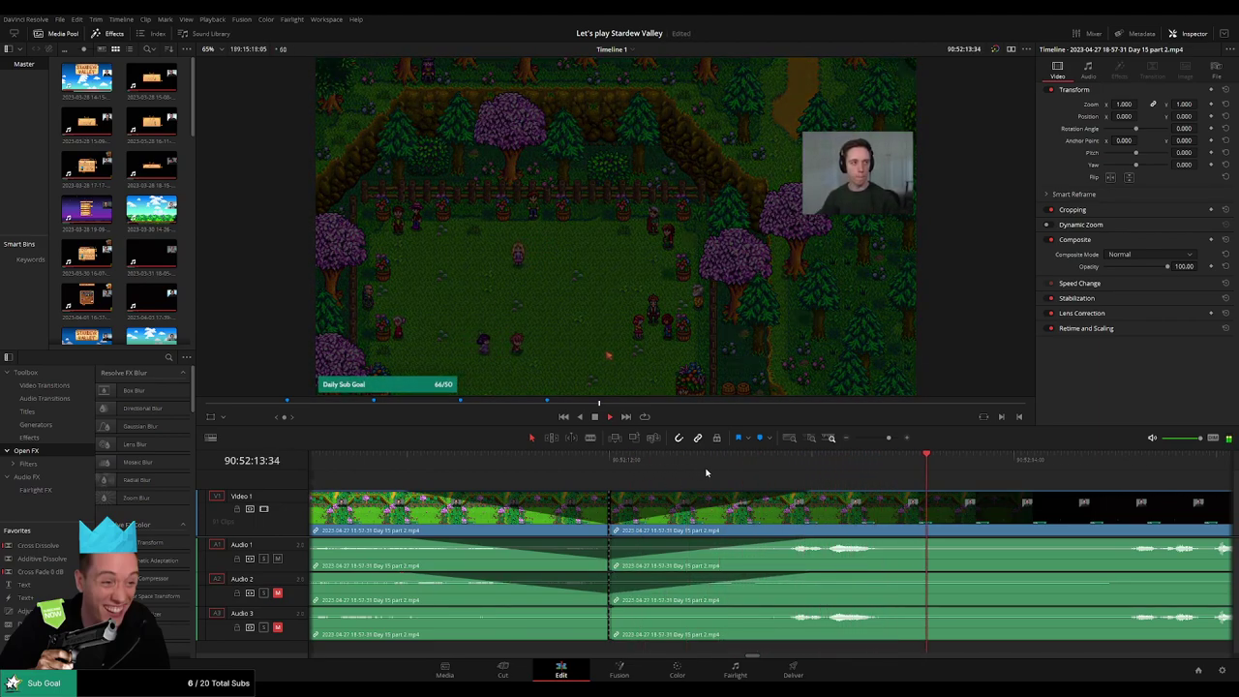
pyautogui.moveTo(768, 469); pyautogui.dragTo(710, 469)
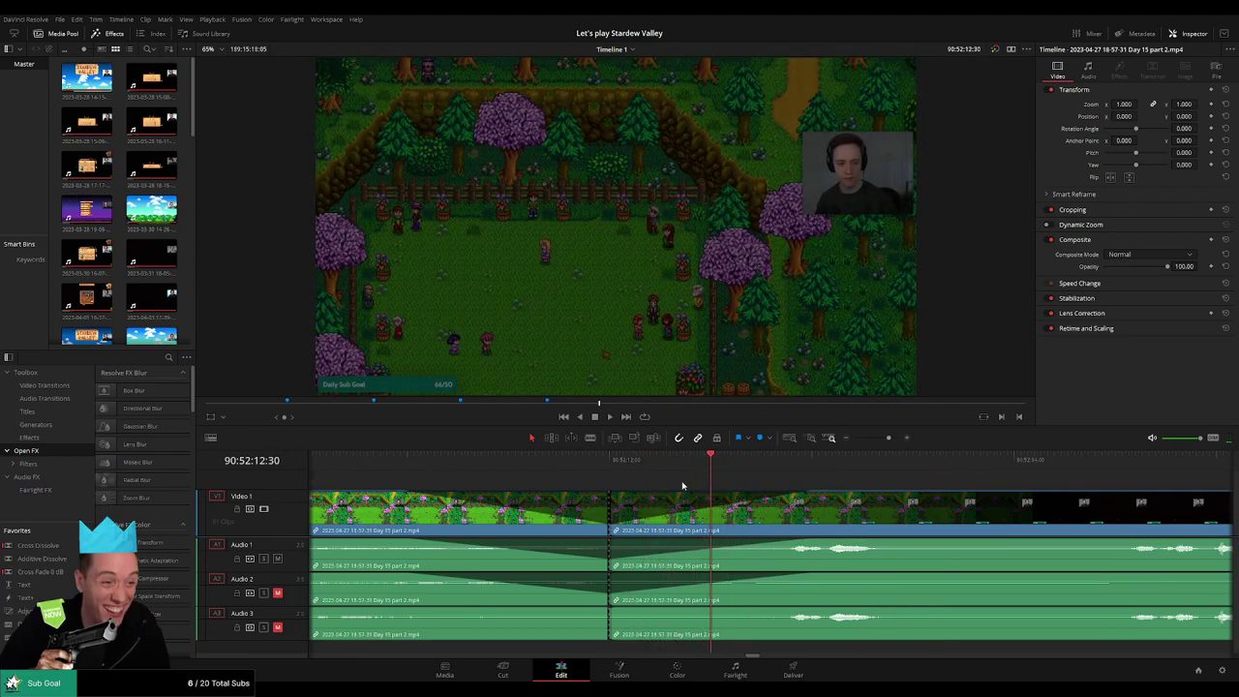
pyautogui.moveTo(613, 507); pyautogui.dragTo(538, 610)
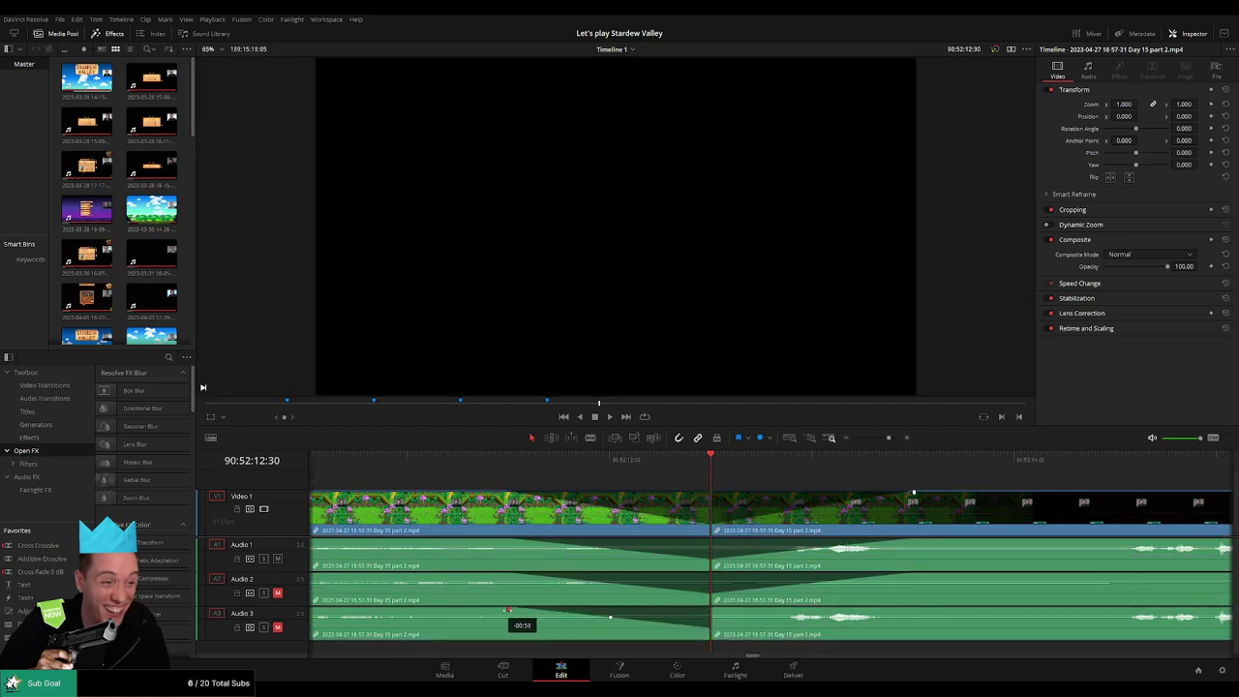
pyautogui.moveTo(714, 612); pyautogui.dragTo(893, 611)
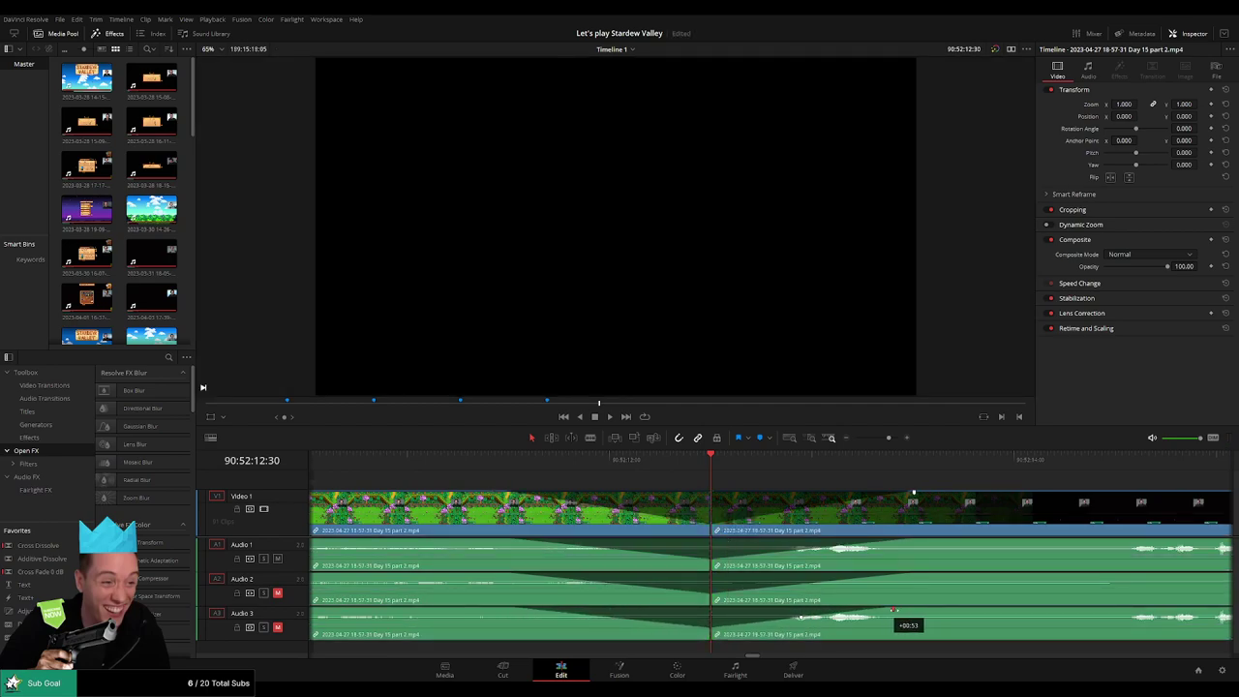
# - Play from the shifted cut, and roll the cut back to 90:52:12:00 on all tracks
pyautogui.press('space')
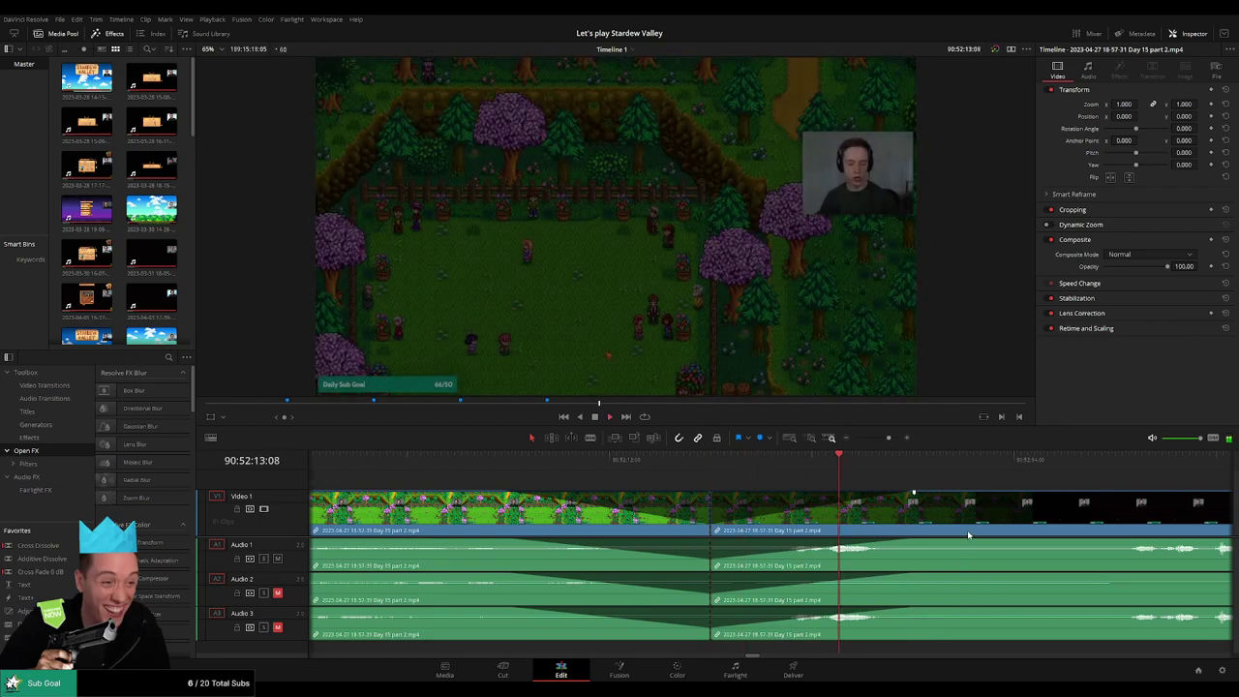
pyautogui.press('space')
pyautogui.click(710, 467)
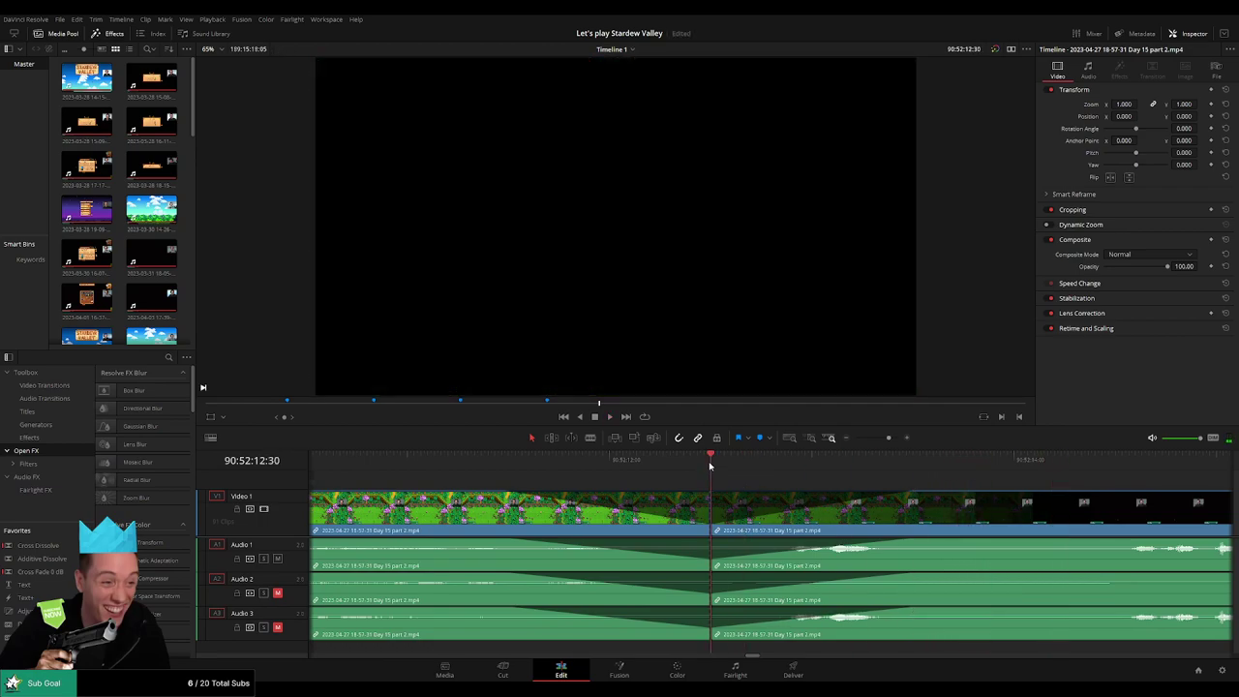
pyautogui.press('Left')
pyautogui.press('Left')
pyautogui.press('Left')
pyautogui.press('Left')
pyautogui.press('Left')
pyautogui.press('Left')
pyautogui.press('Left')
pyautogui.press('Left')
pyautogui.press('Left')
pyautogui.press('Left')
pyautogui.press('Left')
pyautogui.press('Left')
pyautogui.press('Left')
pyautogui.press('Left')
pyautogui.press('Left')
pyautogui.press('Left')
pyautogui.press('Left')
pyautogui.press('Left')
pyautogui.press('Left')
pyautogui.press('Left')
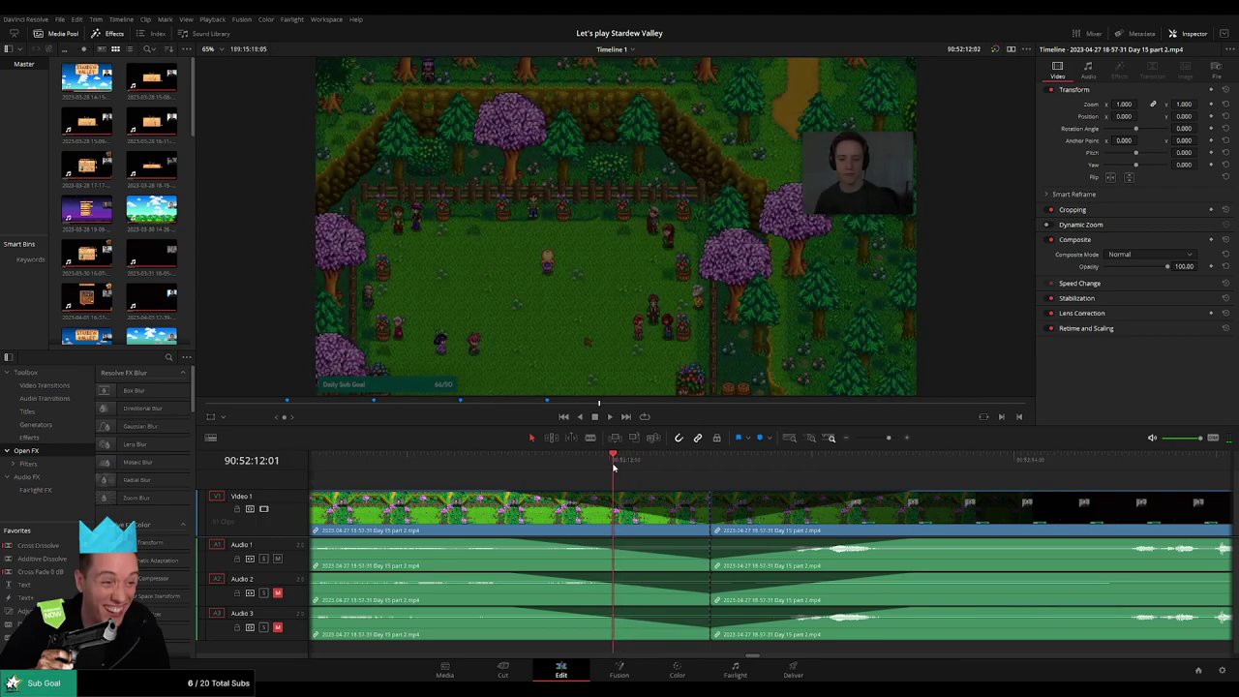
pyautogui.moveTo(709, 507); pyautogui.dragTo(609, 506)
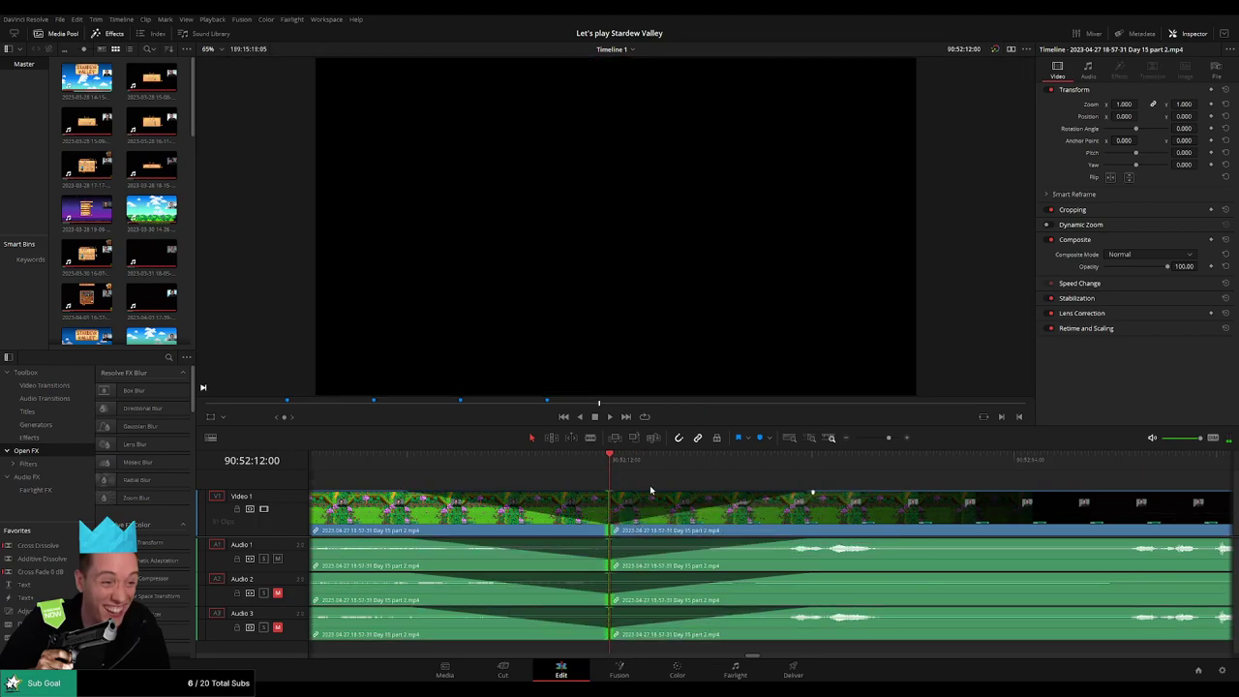
# - Move the rest of Day 15 part 2 after the 90:52:12:00 cut so that it starts at 92:00:00:00
pyautogui.moveTo(890, 440); pyautogui.dragTo(855, 441)
pyautogui.hscroll(4, 700, 487)
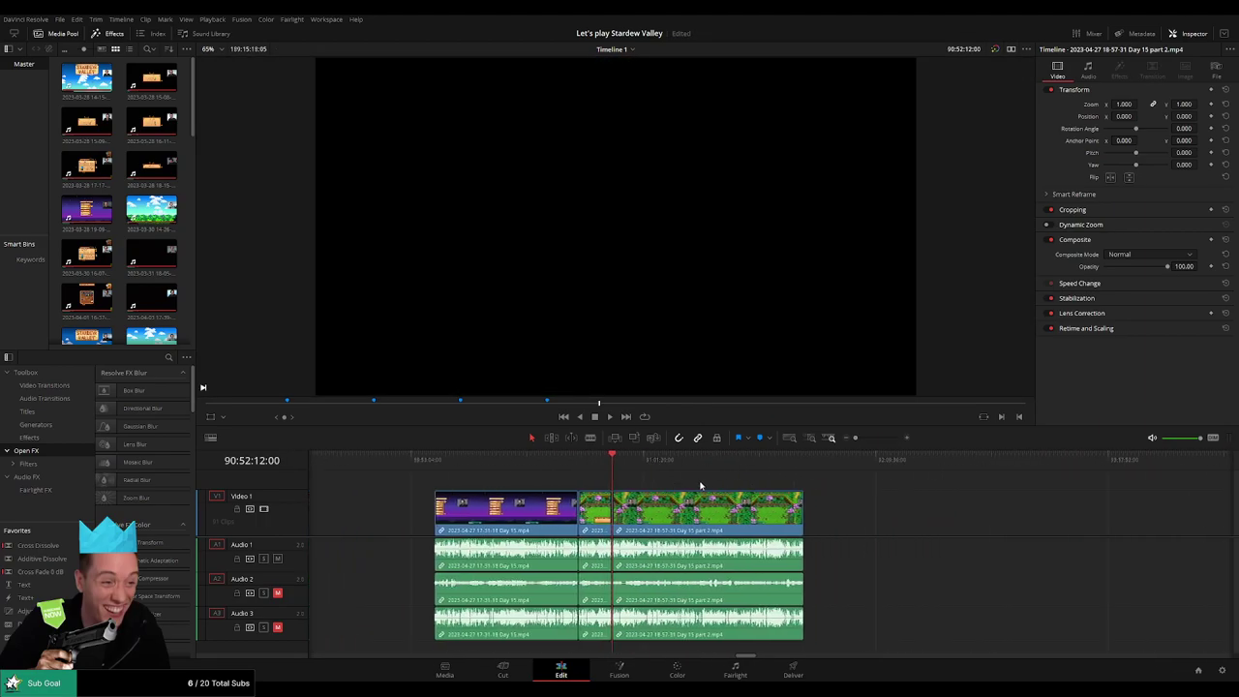
pyautogui.press('Home')
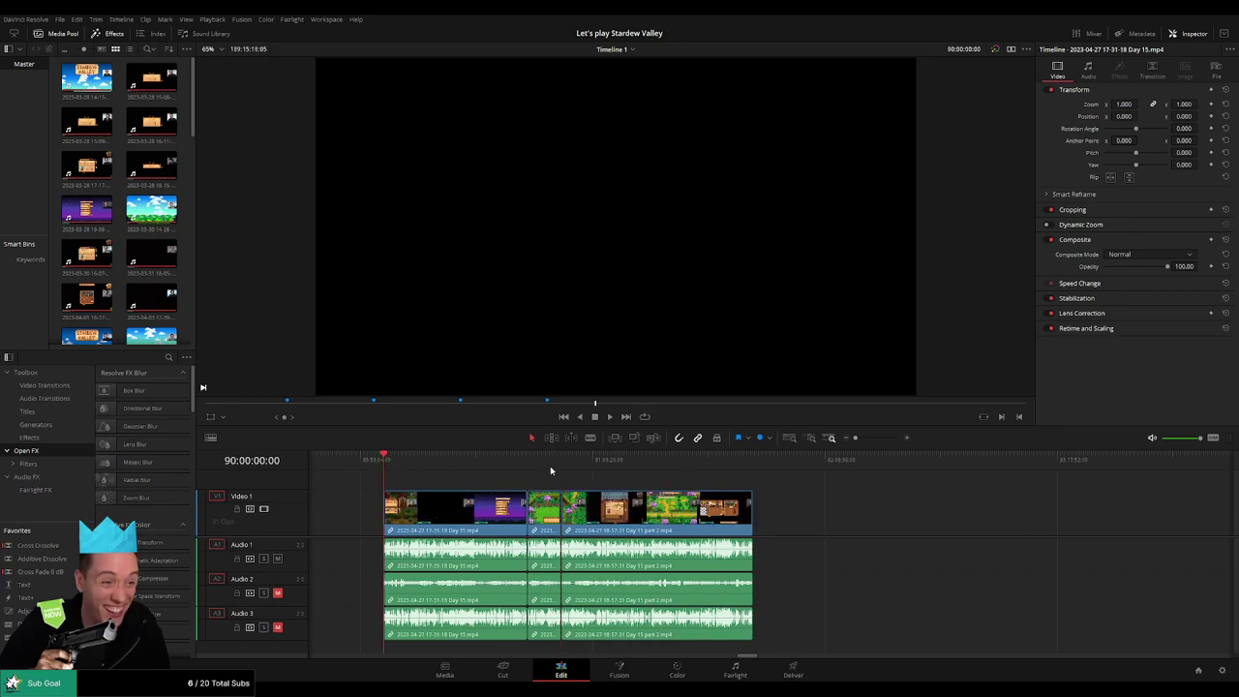
pyautogui.hscroll(8, 567, 477)
pyautogui.moveTo(528, 509); pyautogui.dragTo(969, 511)
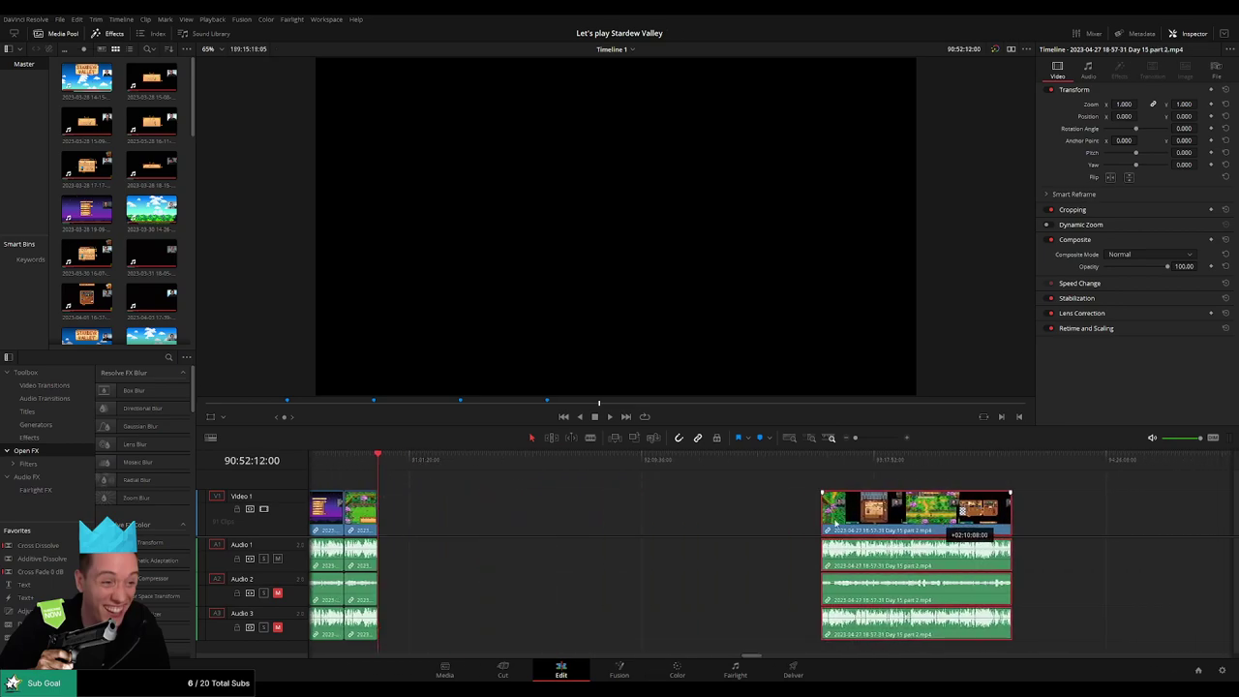
pyautogui.click(575, 495)
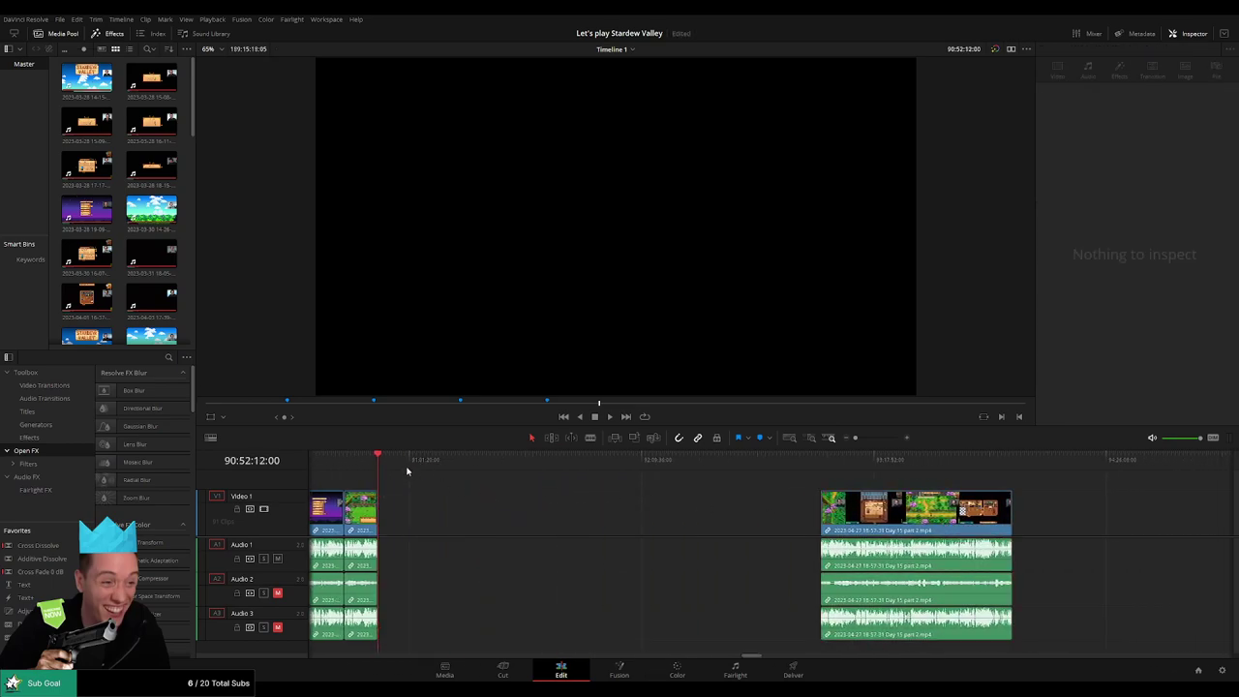
pyautogui.moveTo(406, 471); pyautogui.dragTo(609, 487)
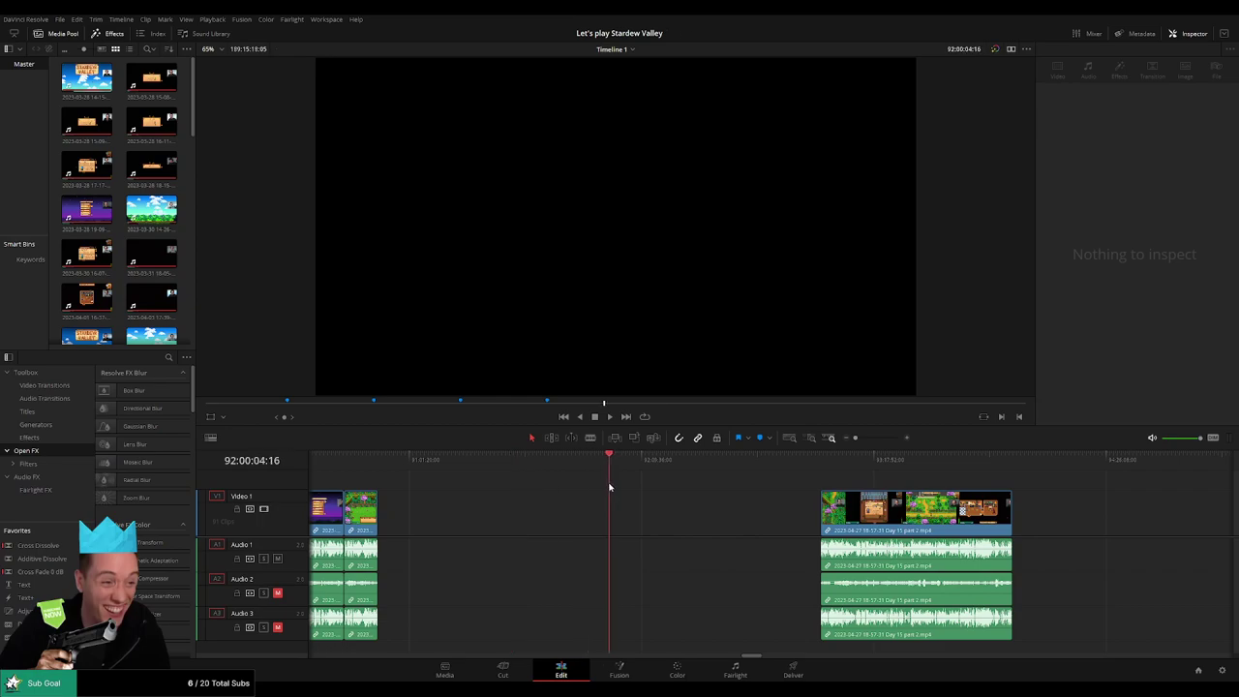
pyautogui.hscroll(-3, 696, 488)
pyautogui.scroll(3, 793, 491)
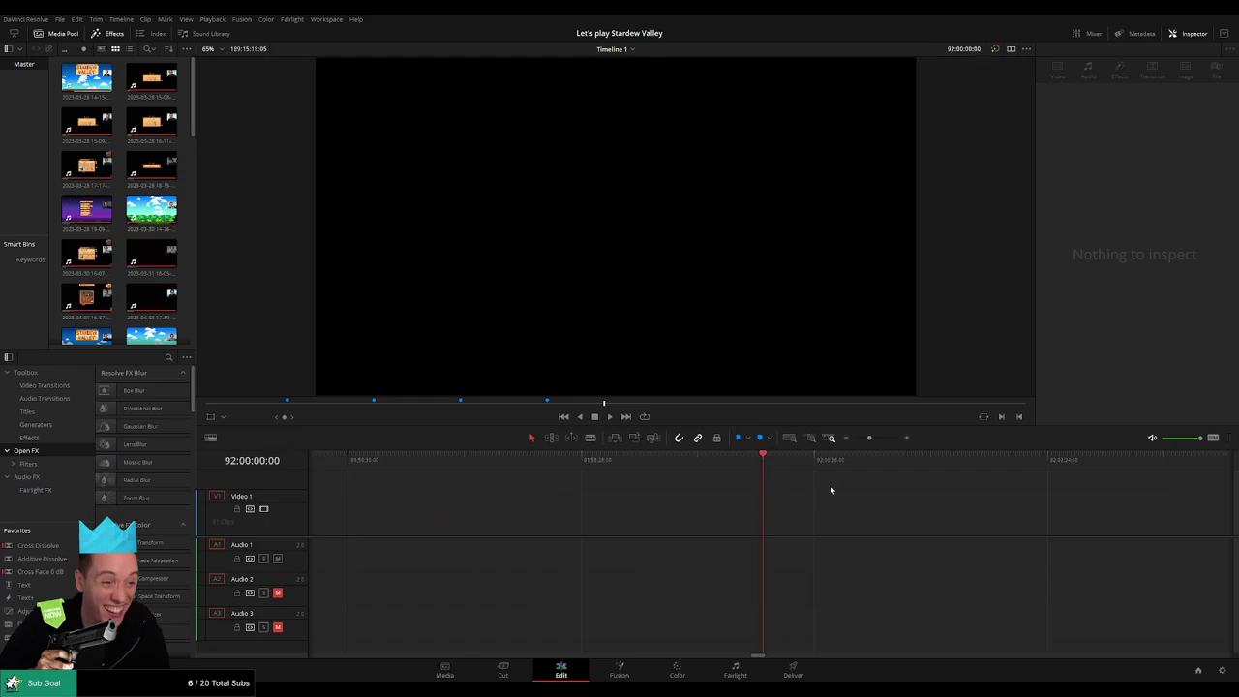
pyautogui.moveTo(869, 439); pyautogui.dragTo(855, 441)
pyautogui.moveTo(882, 482); pyautogui.dragTo(588, 490)
pyautogui.moveTo(751, 514); pyautogui.dragTo(546, 518)
# - Find a pause in the speech about 52 minutes into the episode and cut Day 15 part 2 on all tracks at 92:52:08:30
pyautogui.press('space')
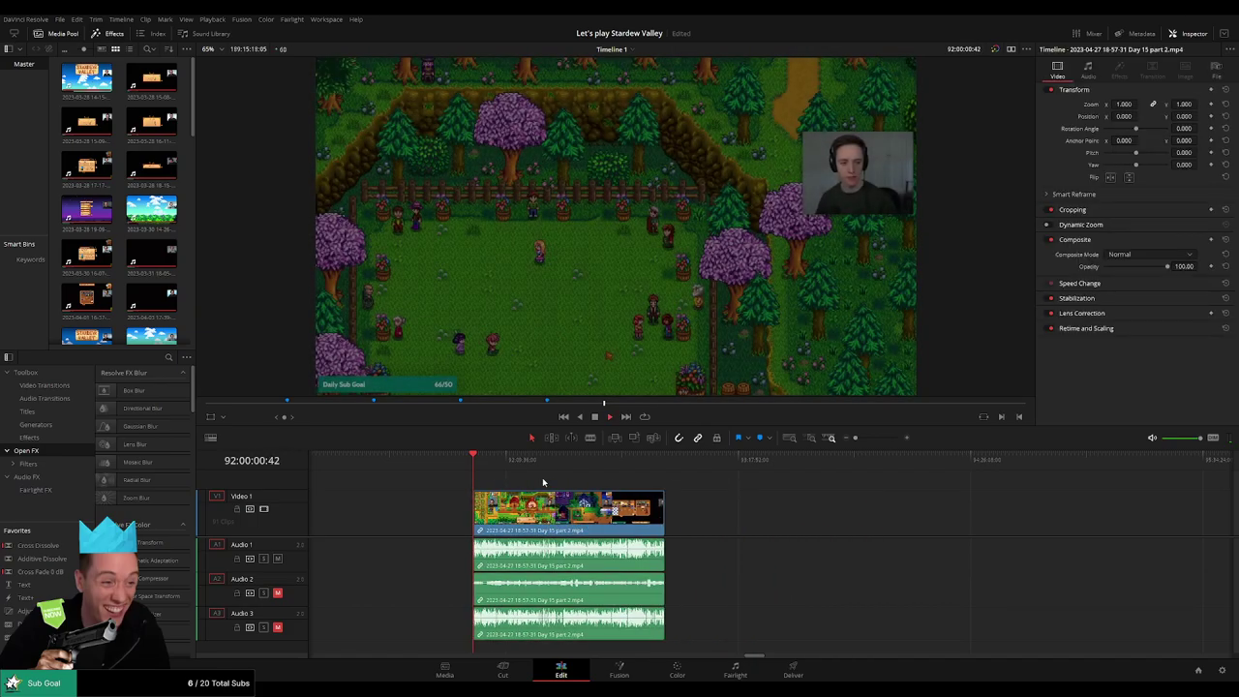
pyautogui.moveTo(542, 477); pyautogui.dragTo(652, 484)
pyautogui.scroll(10, 655, 485)
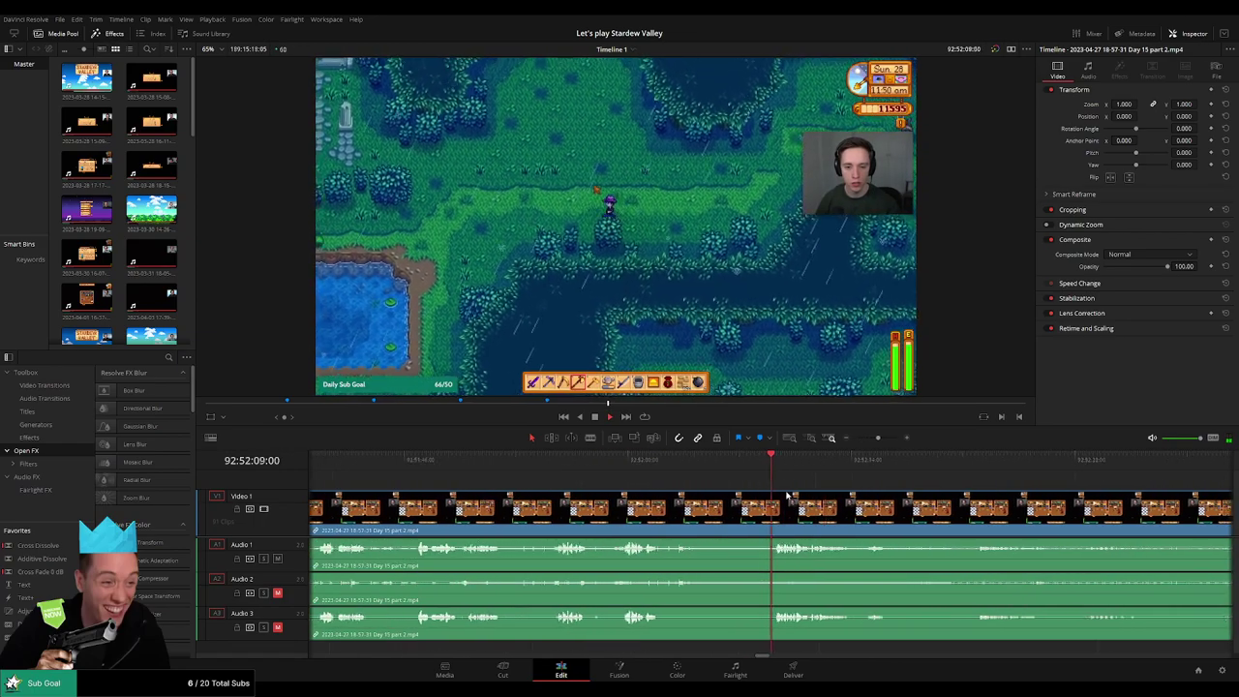
pyautogui.scroll(3, 787, 496)
pyautogui.moveTo(779, 465); pyautogui.dragTo(703, 495)
pyautogui.hotkey('ctrl', 'b')
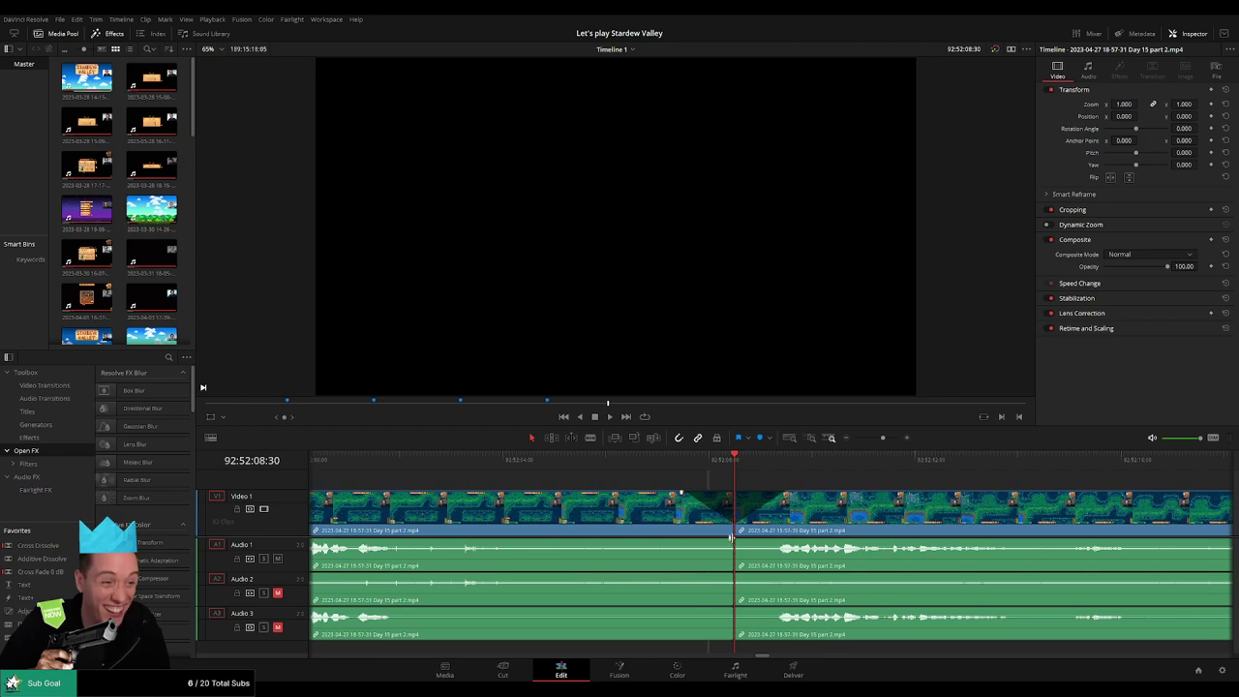
# - Add fades of about one second on both sides of the 92:52:08:30 cut on Audio 1, Audio 2 and Audio 3
pyautogui.moveTo(732, 540); pyautogui.dragTo(771, 542)
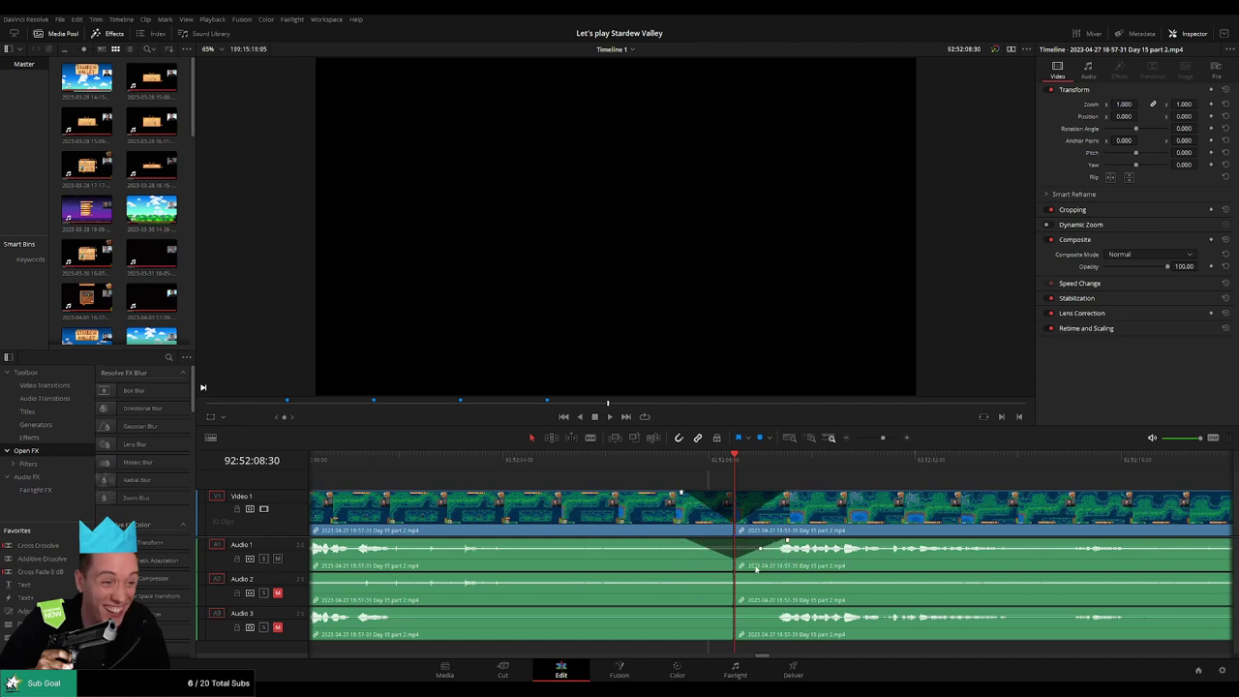
pyautogui.moveTo(734, 575)
pyautogui.mouseDown()
pyautogui.moveTo(686, 577)
pyautogui.moveTo(788, 575)
pyautogui.mouseUp()
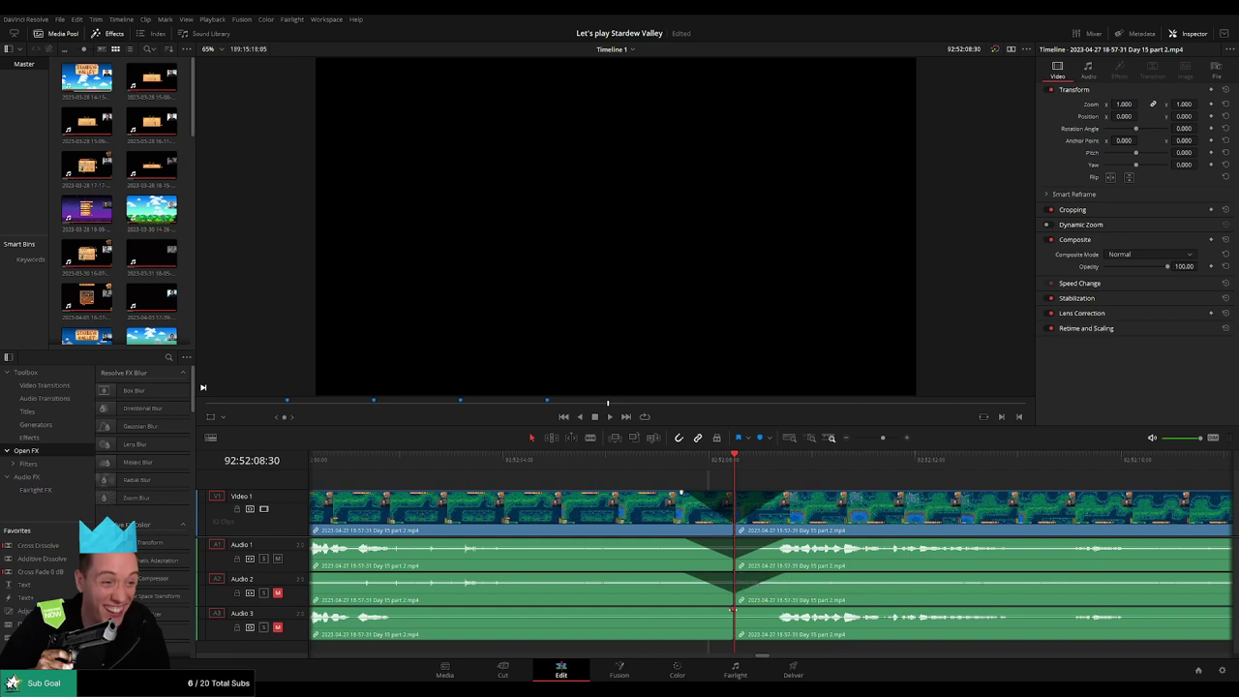
pyautogui.moveTo(733, 610)
pyautogui.mouseDown()
pyautogui.moveTo(686, 610)
pyautogui.moveTo(785, 610)
pyautogui.mouseUp()
# - Move the rest of Day 15 part 2 after the 92:52:08:30 cut so that it starts at 94:00:00:00
pyautogui.moveTo(882, 437); pyautogui.dragTo(855, 437)
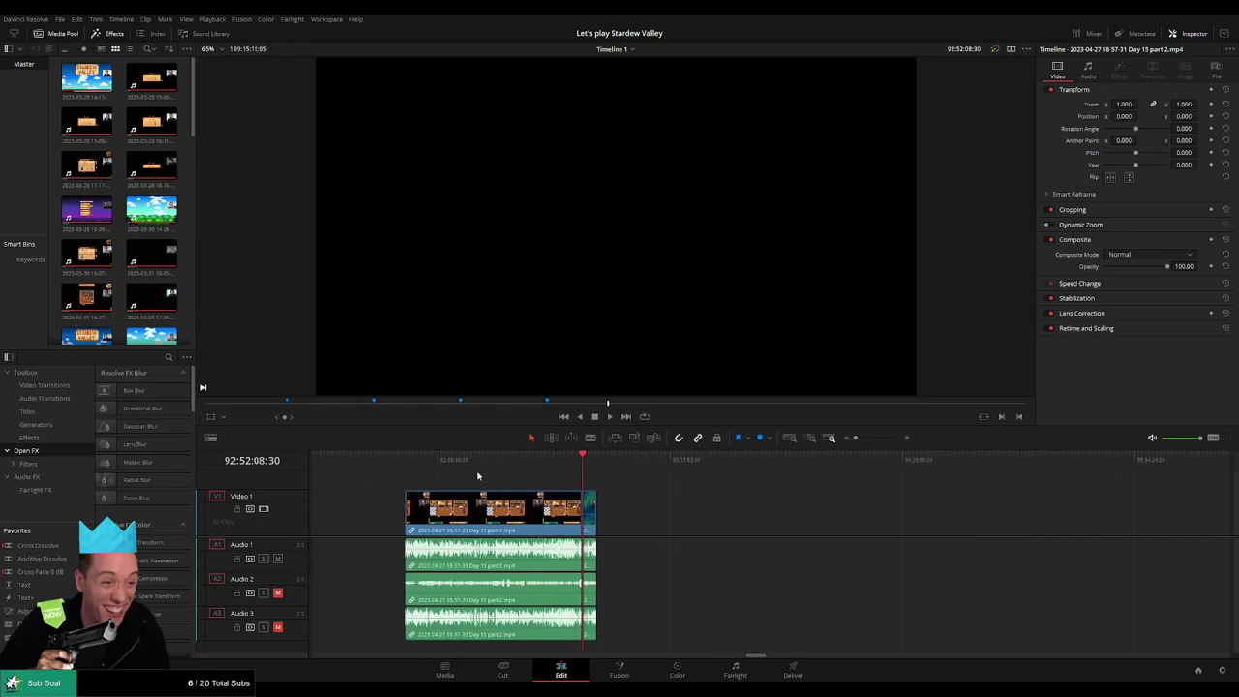
pyautogui.click(407, 460)
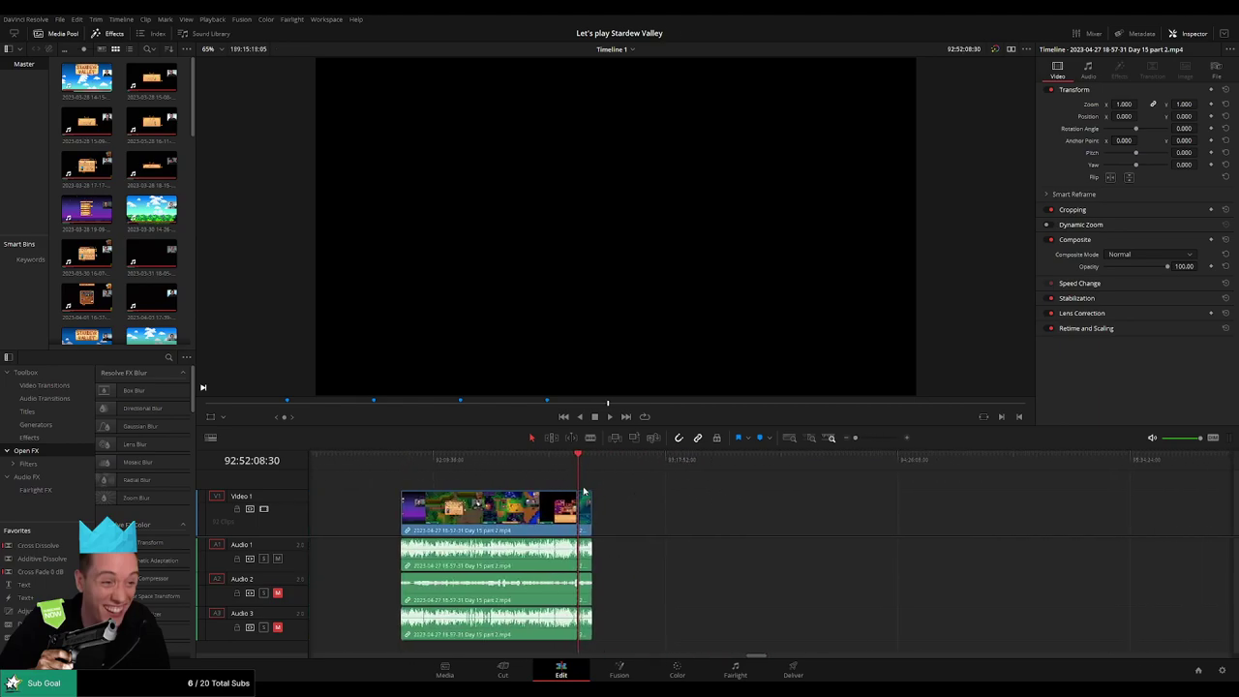
pyautogui.hscroll(3, 530, 490)
pyautogui.moveTo(403, 512); pyautogui.dragTo(666, 513)
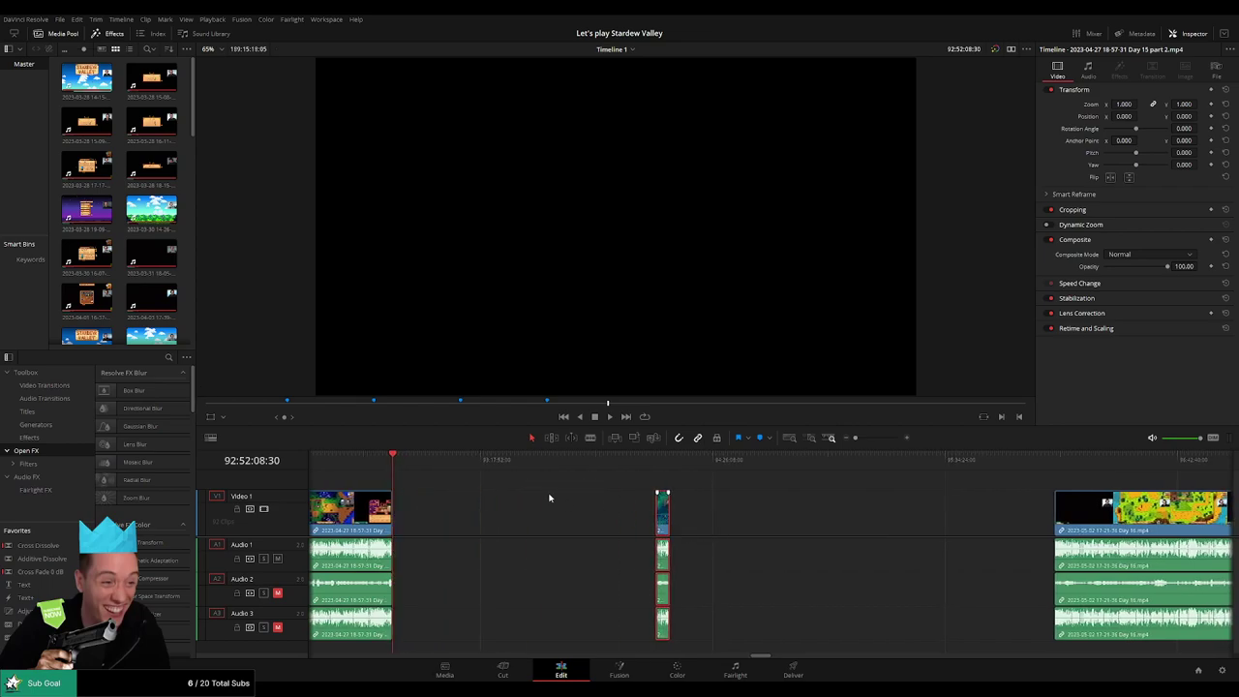
pyautogui.click(468, 482)
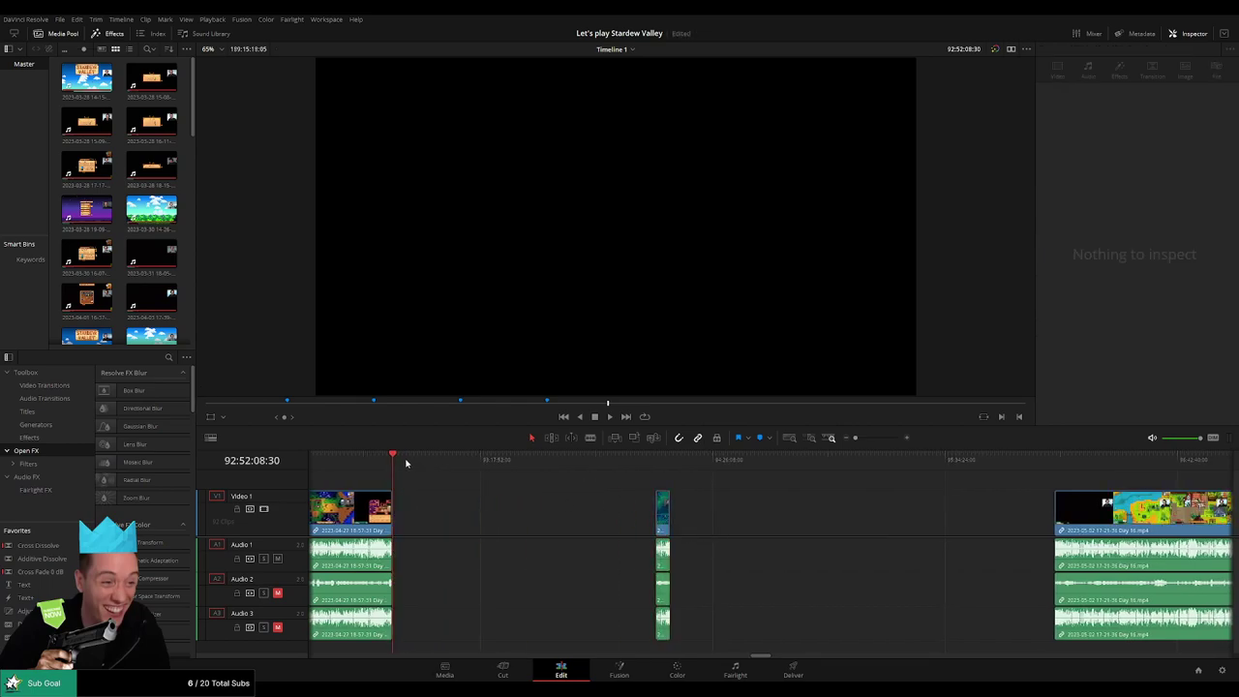
pyautogui.moveTo(406, 463); pyautogui.dragTo(624, 487)
pyautogui.scroll(5, 626, 486)
pyautogui.moveTo(775, 465); pyautogui.dragTo(768, 462)
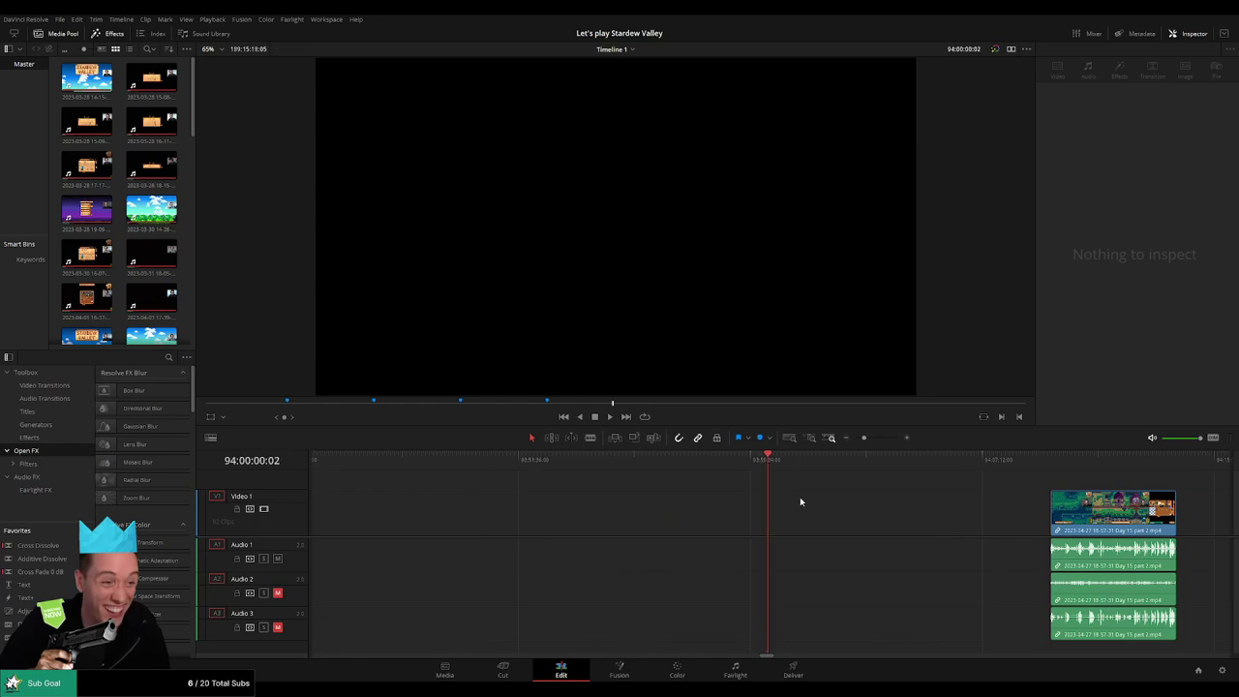
pyautogui.press('Left')
pyautogui.press('Left')
pyautogui.moveTo(864, 438); pyautogui.dragTo(856, 438)
pyautogui.moveTo(813, 491); pyautogui.dragTo(578, 510)
pyautogui.click(613, 510)
# - Move the Day 16 clip back on all tracks so that it joins the end of the Day 15 part 2 remainder
pyautogui.hscroll(3, 784, 504)
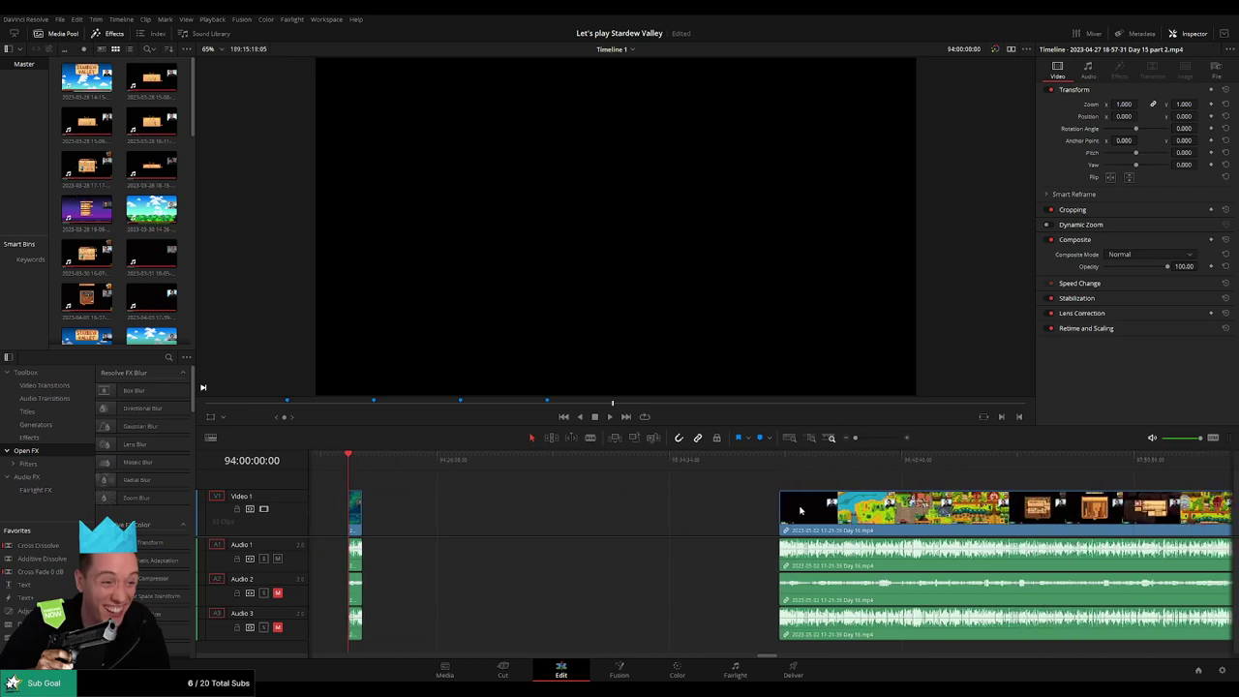
pyautogui.moveTo(800, 510); pyautogui.dragTo(422, 489)
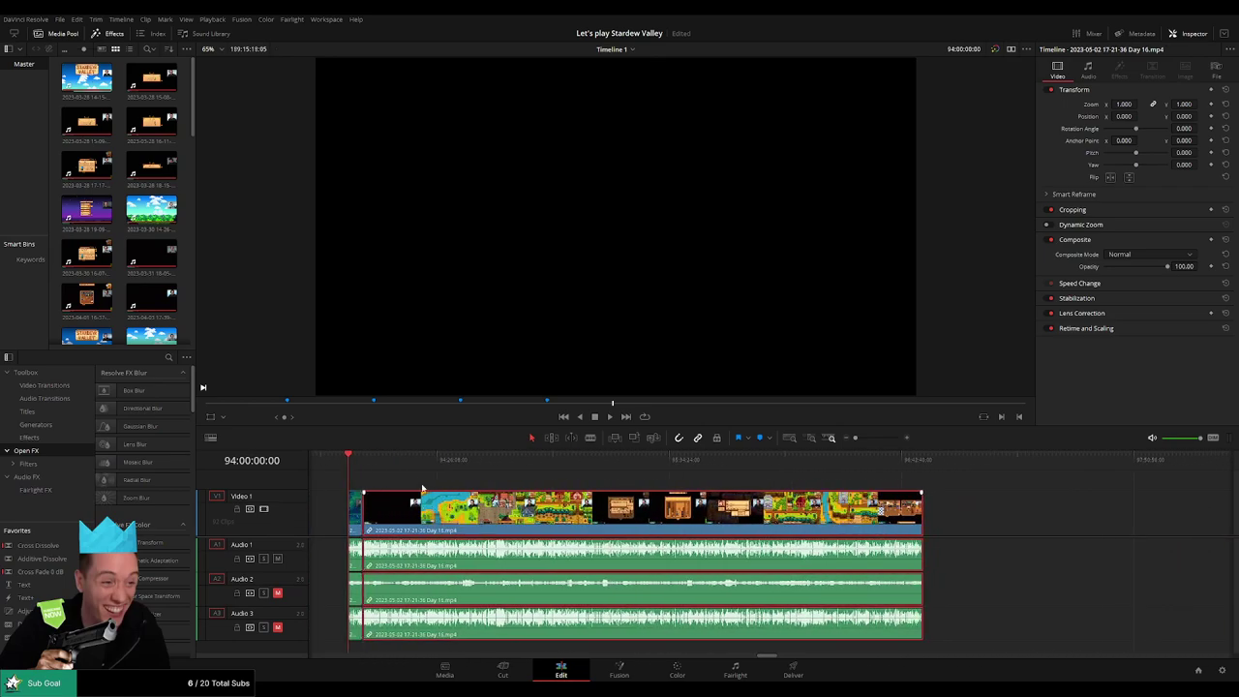
pyautogui.click(419, 476)
pyautogui.moveTo(520, 510)
pyautogui.mouseDown()
pyautogui.moveTo(954, 510)
pyautogui.moveTo(521, 510)
pyautogui.mouseUp()
pyautogui.moveTo(434, 522); pyautogui.dragTo(434, 522)
pyautogui.click(427, 481)
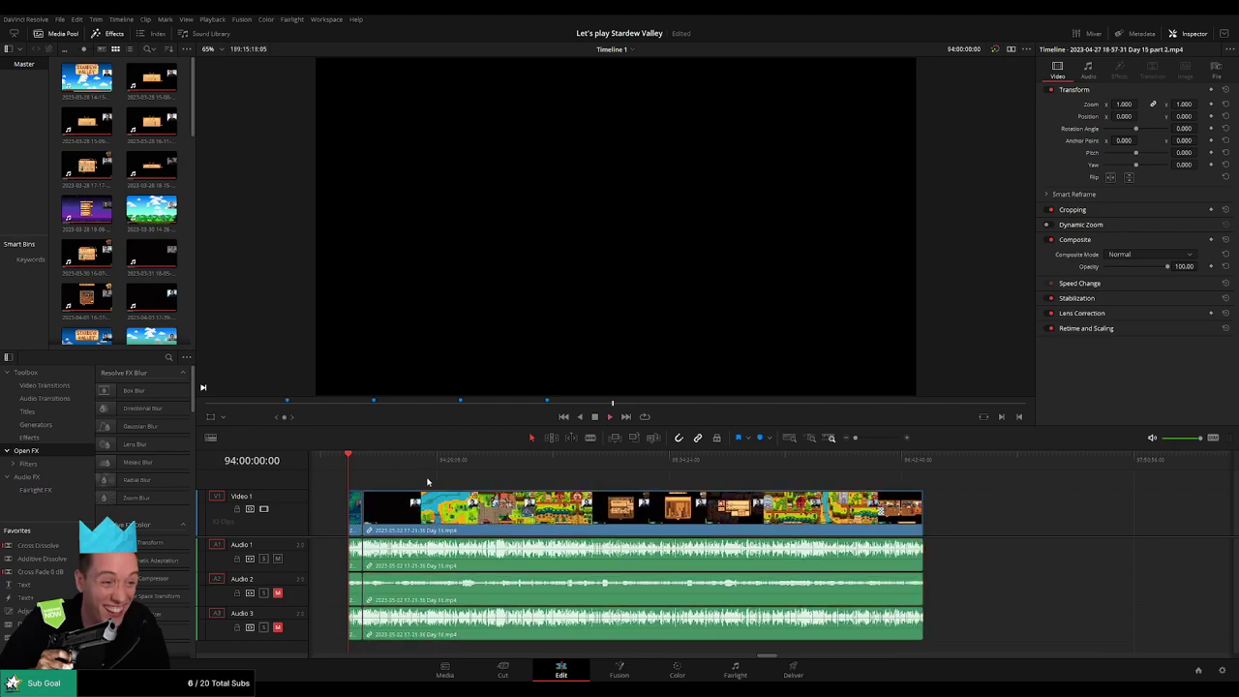
# - Play the opening of the episode at 94:00:00:00, and examine the end of Day 15 part 2 near its join with Day 16
pyautogui.press('space')
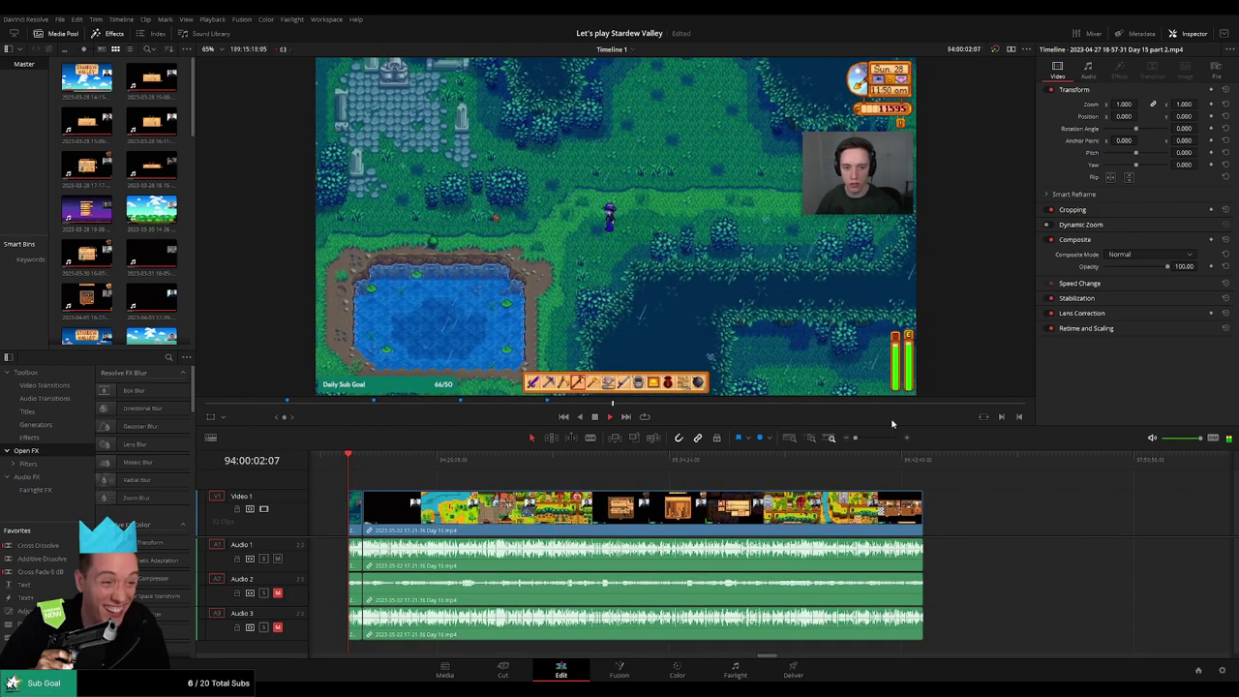
pyautogui.moveTo(856, 437); pyautogui.dragTo(913, 469)
pyautogui.moveTo(864, 437); pyautogui.dragTo(873, 439)
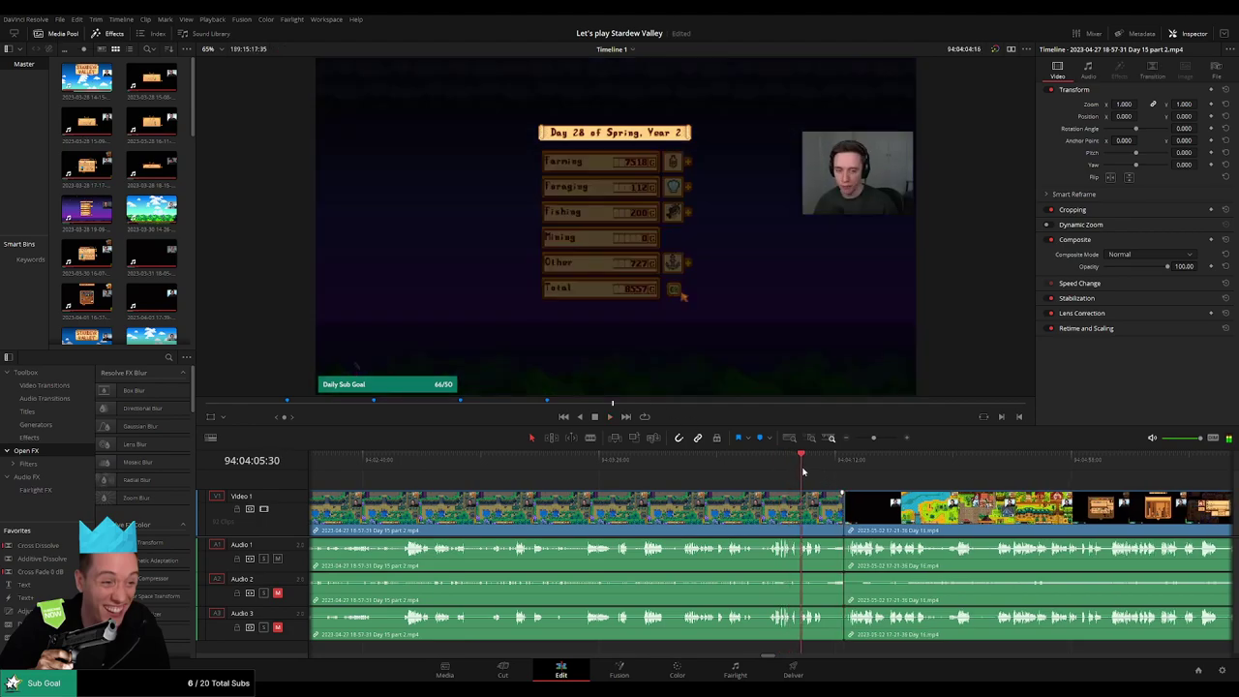
# - Examine where the Day 16 clip begins after Day 15 part 2 and check its gameplay around 94:49 for a cut point
pyautogui.click(809, 467)
pyautogui.moveTo(810, 470); pyautogui.dragTo(854, 440)
pyautogui.hscroll(4, 749, 488)
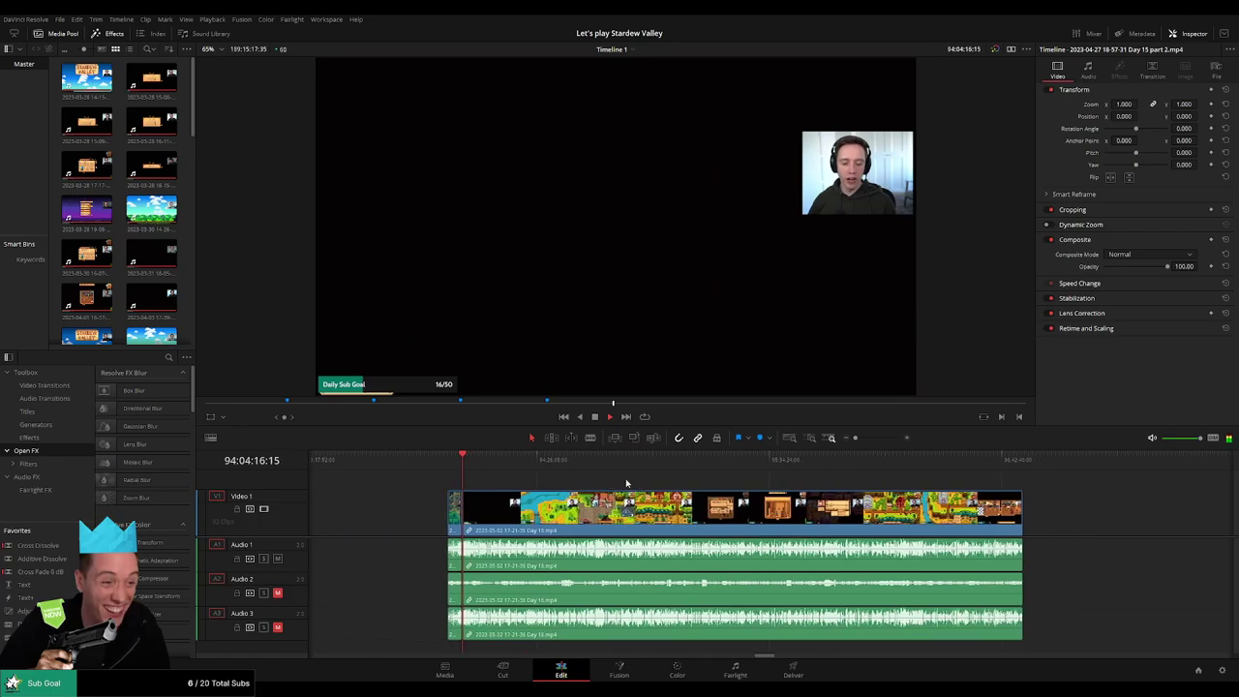
pyautogui.moveTo(488, 469); pyautogui.dragTo(615, 476)
pyautogui.scroll(5, 581, 493)
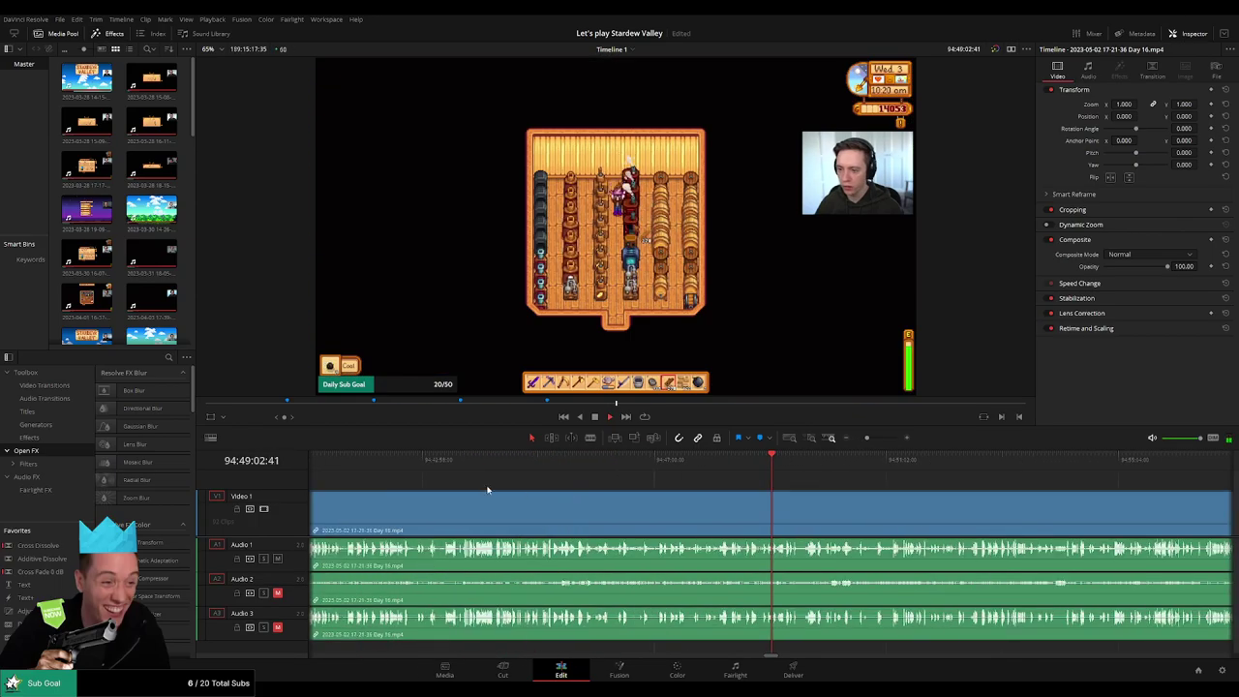
pyautogui.hscroll(-10, 544, 489)
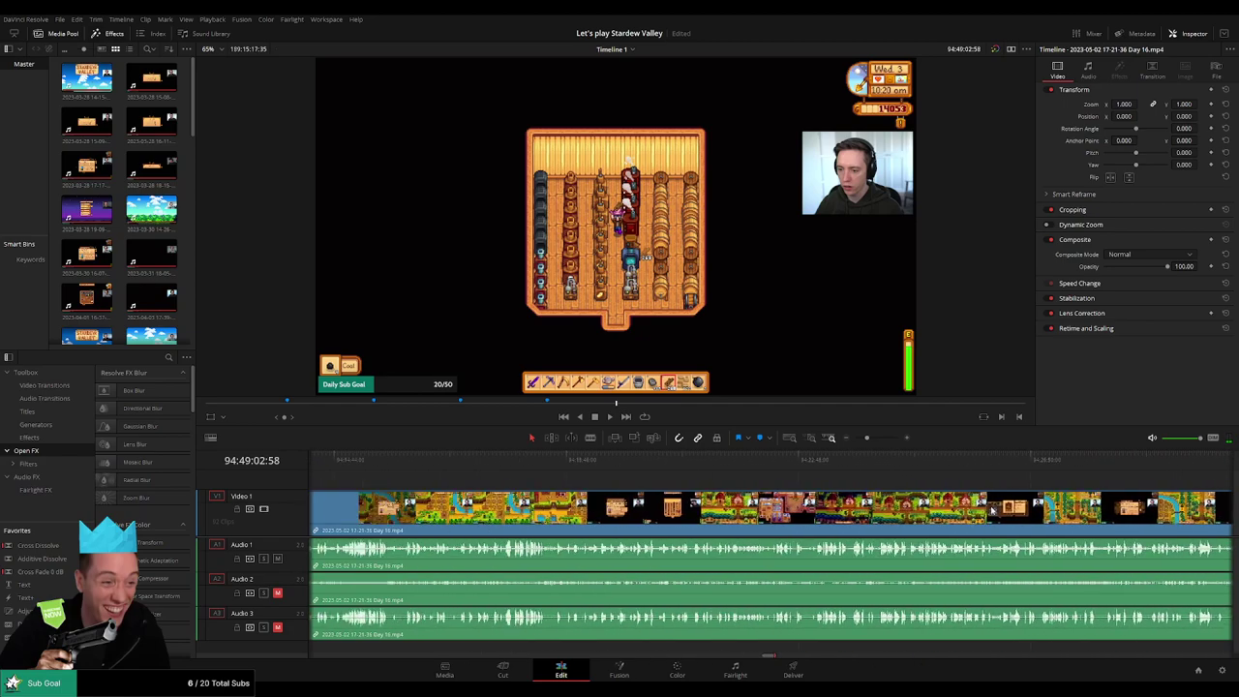
pyautogui.moveTo(866, 438); pyautogui.dragTo(879, 442)
pyautogui.click(423, 477)
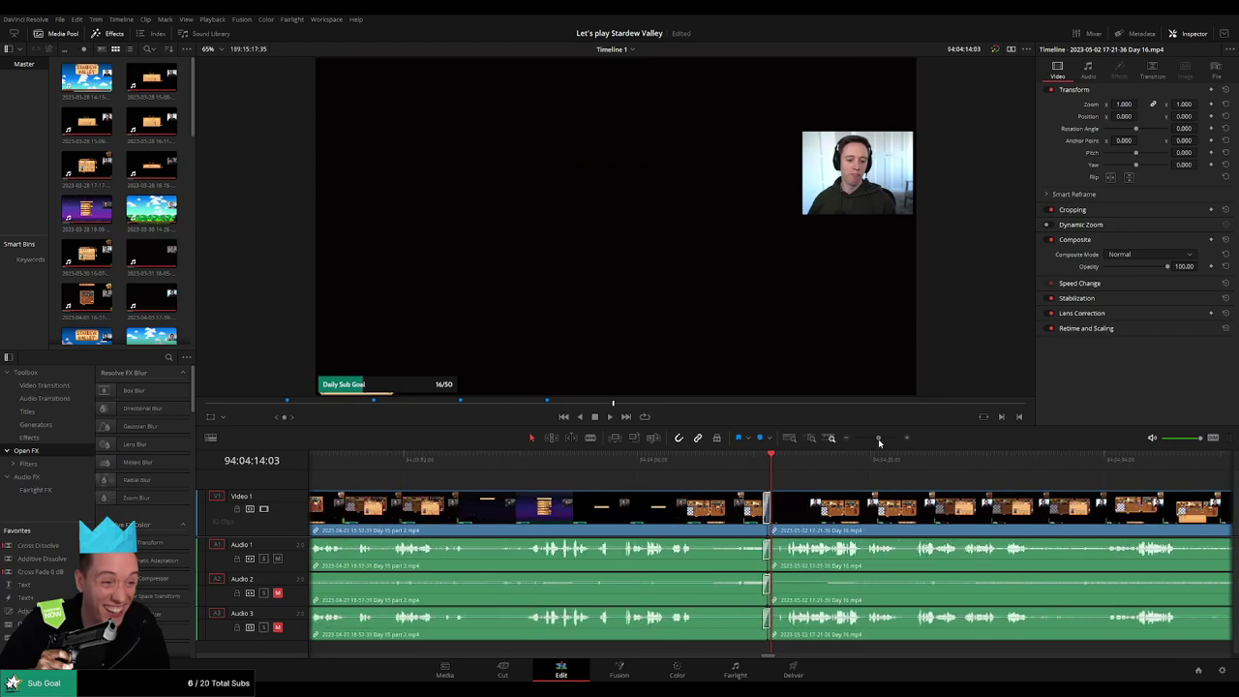
pyautogui.moveTo(879, 442); pyautogui.dragTo(855, 437)
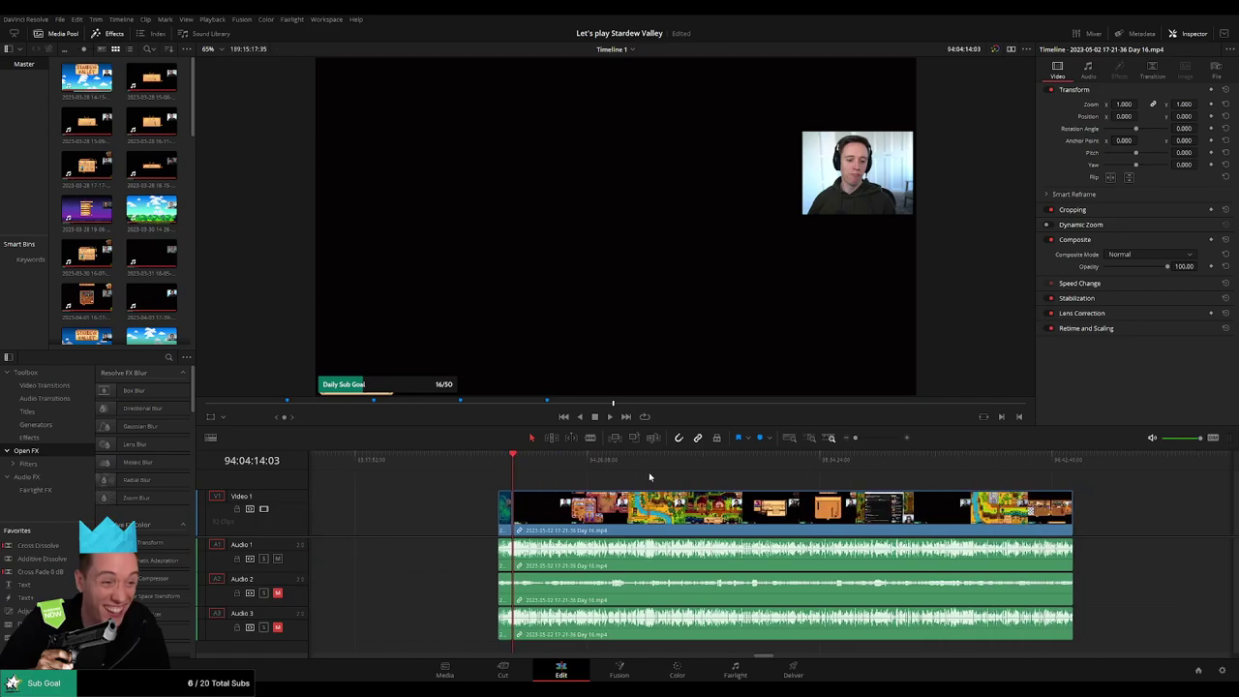
# - Split the Day 16 clip on all tracks at 94:52:03:30, in the beach scene, and fade the video about one second on both sides
pyautogui.moveTo(550, 464); pyautogui.dragTo(676, 474)
pyautogui.scroll(4, 803, 508)
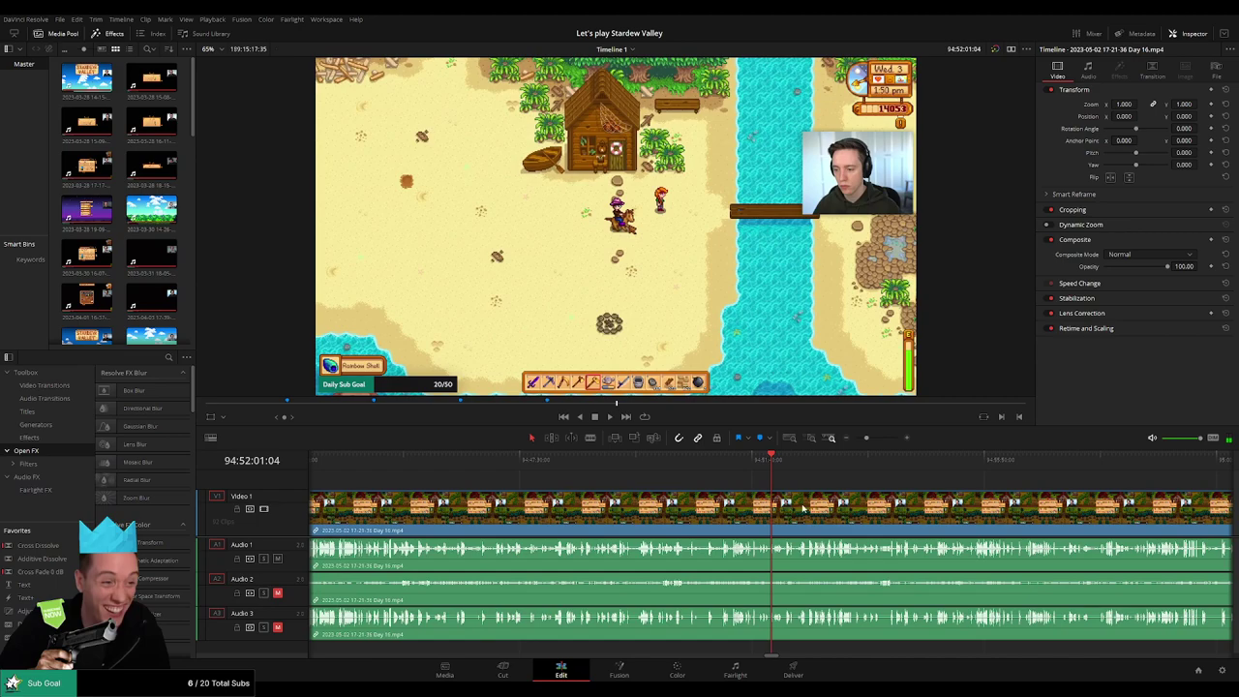
pyautogui.scroll(5, 802, 508)
pyautogui.press('space')
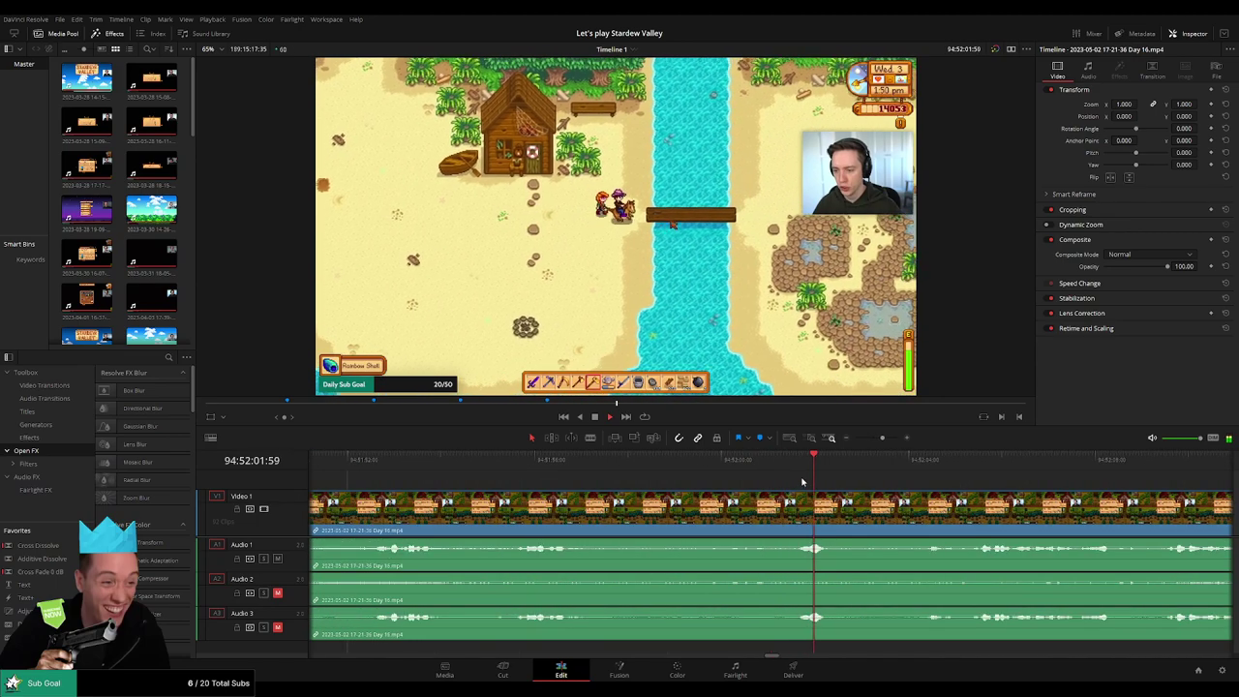
pyautogui.click(559, 479)
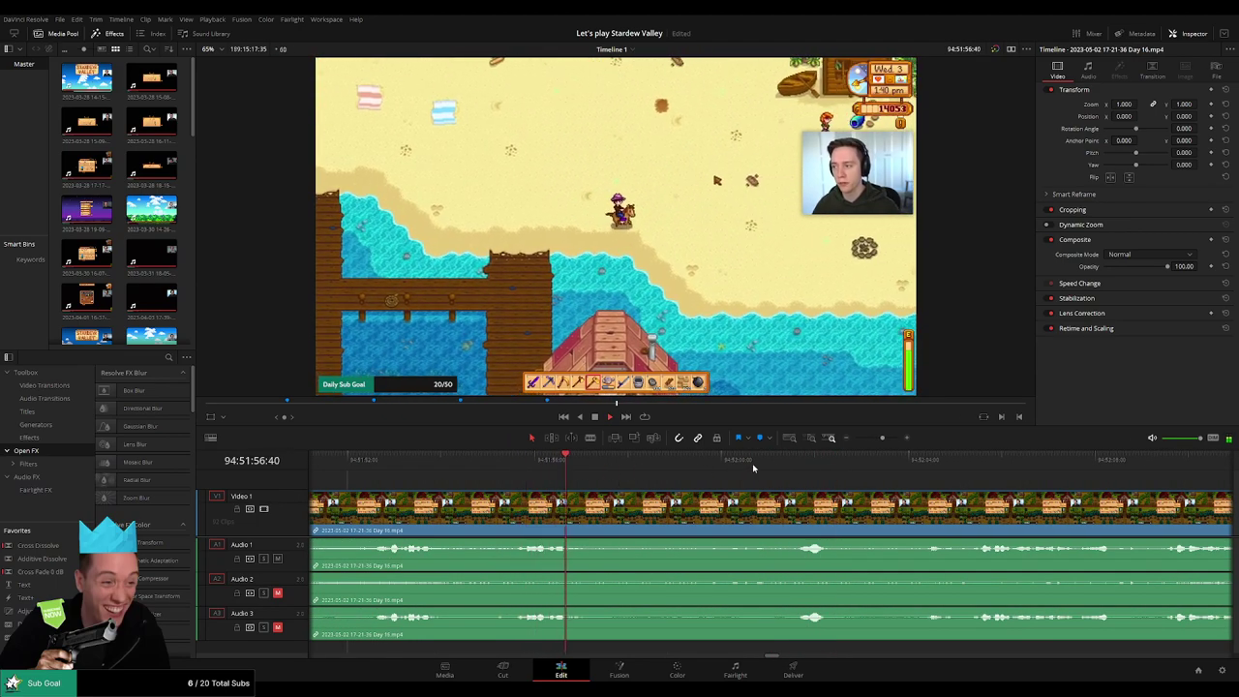
pyautogui.click(795, 472)
pyautogui.click(923, 469)
pyautogui.moveTo(941, 469); pyautogui.dragTo(553, 495)
pyautogui.hotkey('ctrl', 'b')
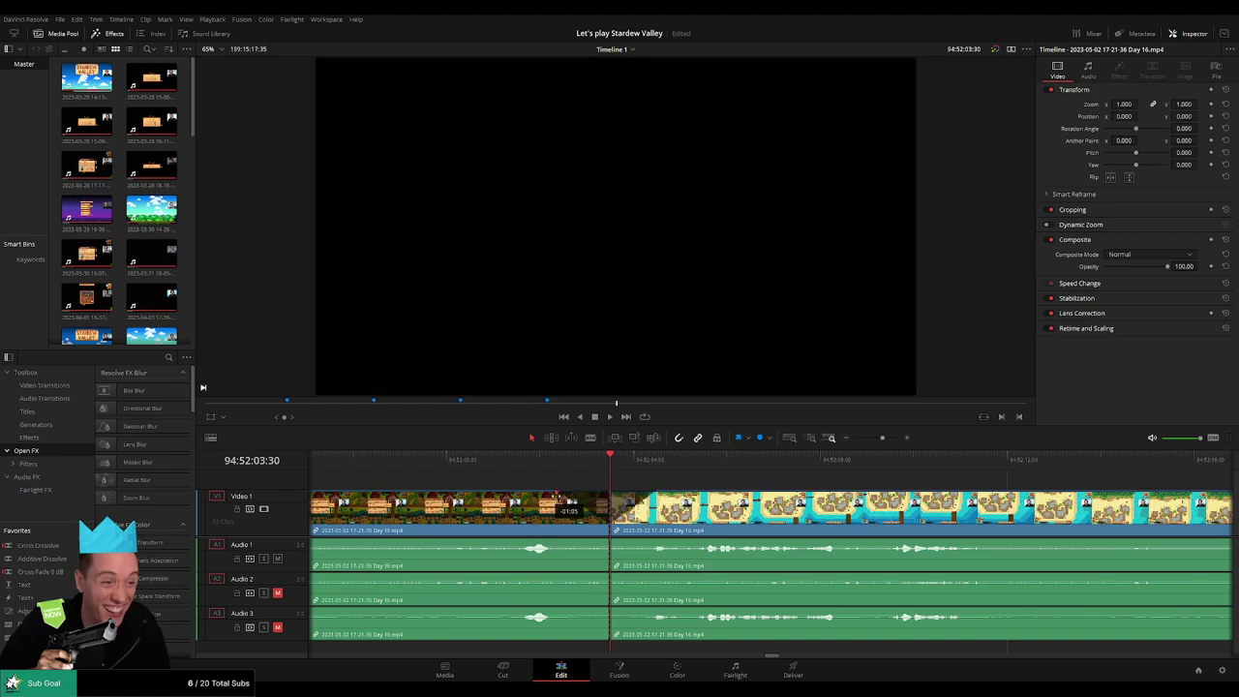
# - Add fades of about one second on both sides of the 94:52:03:30 cut on all three audio tracks and play back the transition
pyautogui.moveTo(604, 539); pyautogui.dragTo(645, 542)
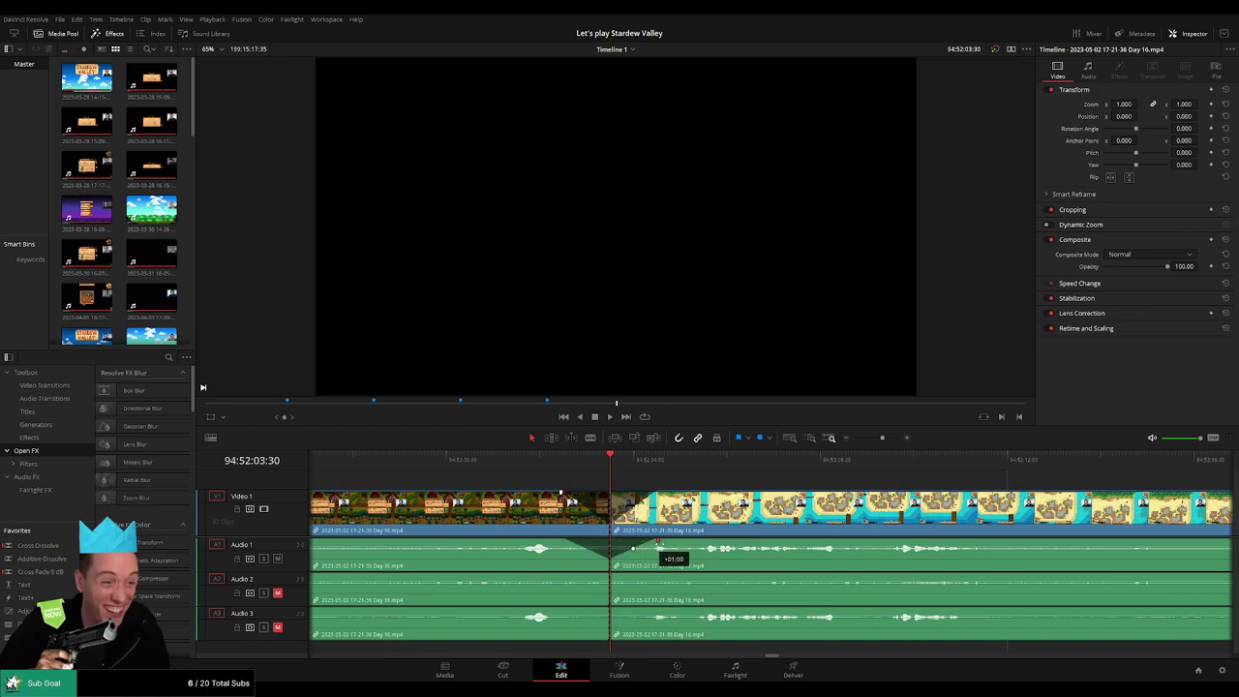
pyautogui.moveTo(604, 575); pyautogui.dragTo(645, 577)
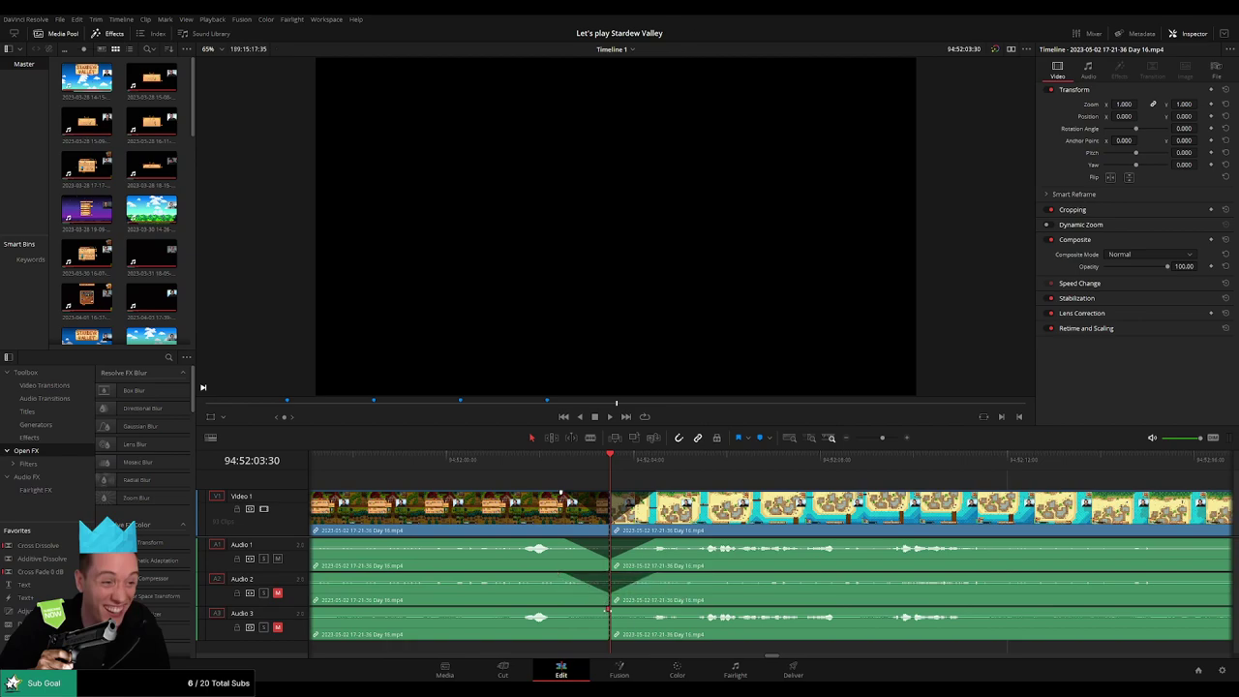
pyautogui.moveTo(607, 610); pyautogui.dragTo(645, 611)
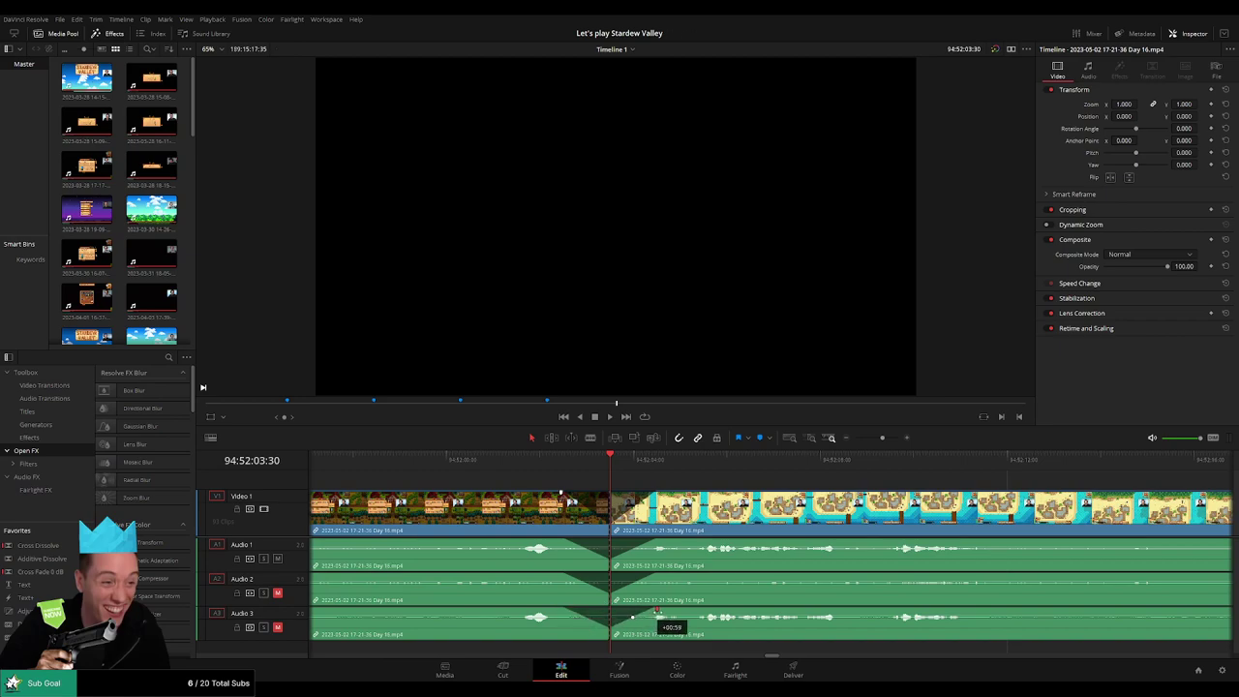
pyautogui.moveTo(566, 465); pyautogui.dragTo(541, 464)
pyautogui.press('space')
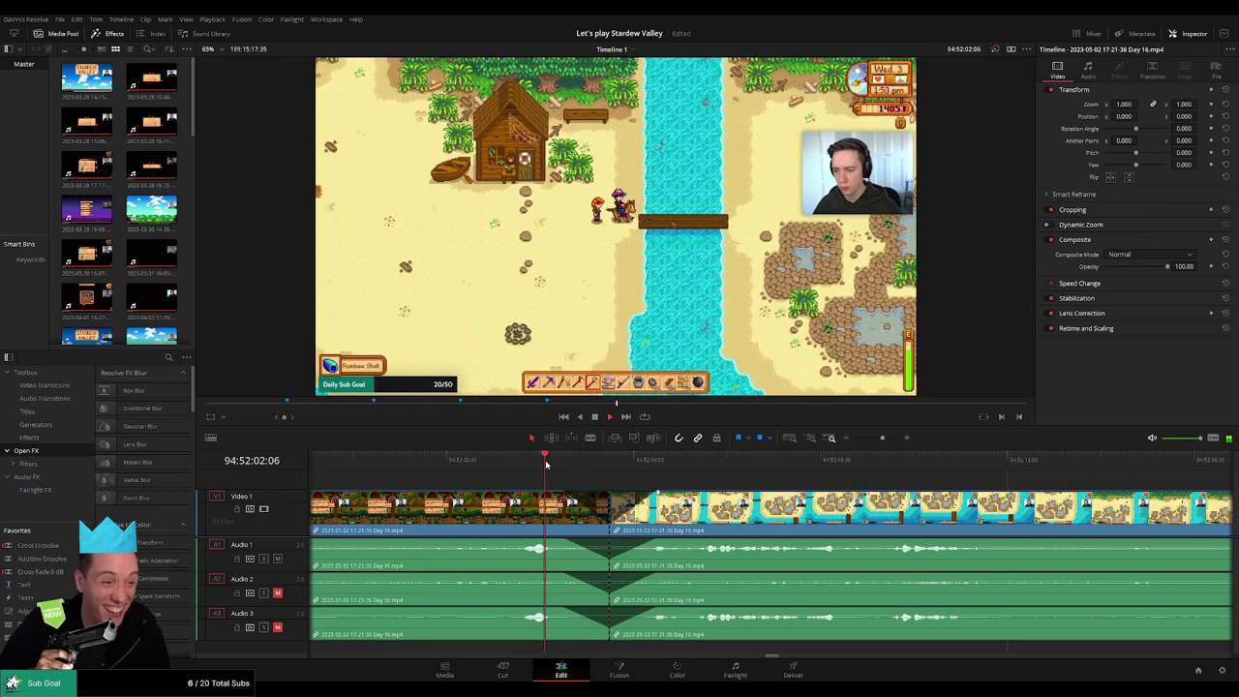
pyautogui.click(607, 465)
pyautogui.press('space')
# - Move the Day 16 section after the 94:52:03:30 cut farther along the timeline, leaving a gap behind the first section
pyautogui.moveTo(881, 438); pyautogui.dragTo(804, 448)
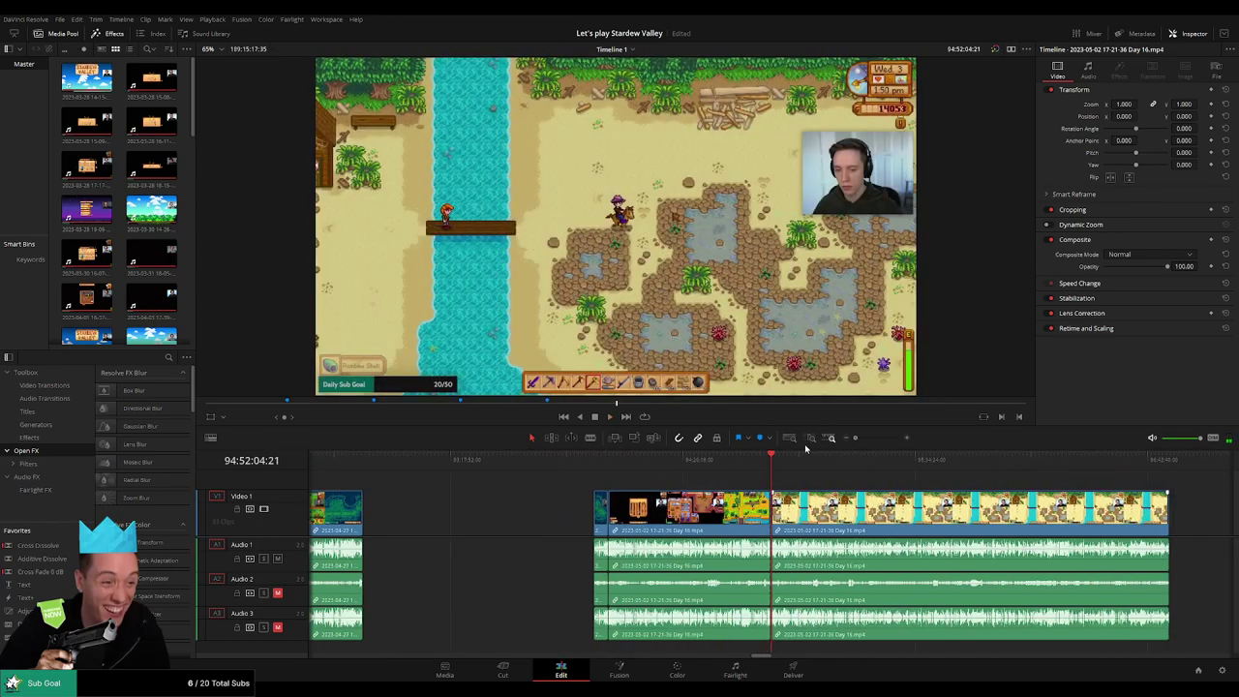
pyautogui.moveTo(840, 488); pyautogui.dragTo(597, 477)
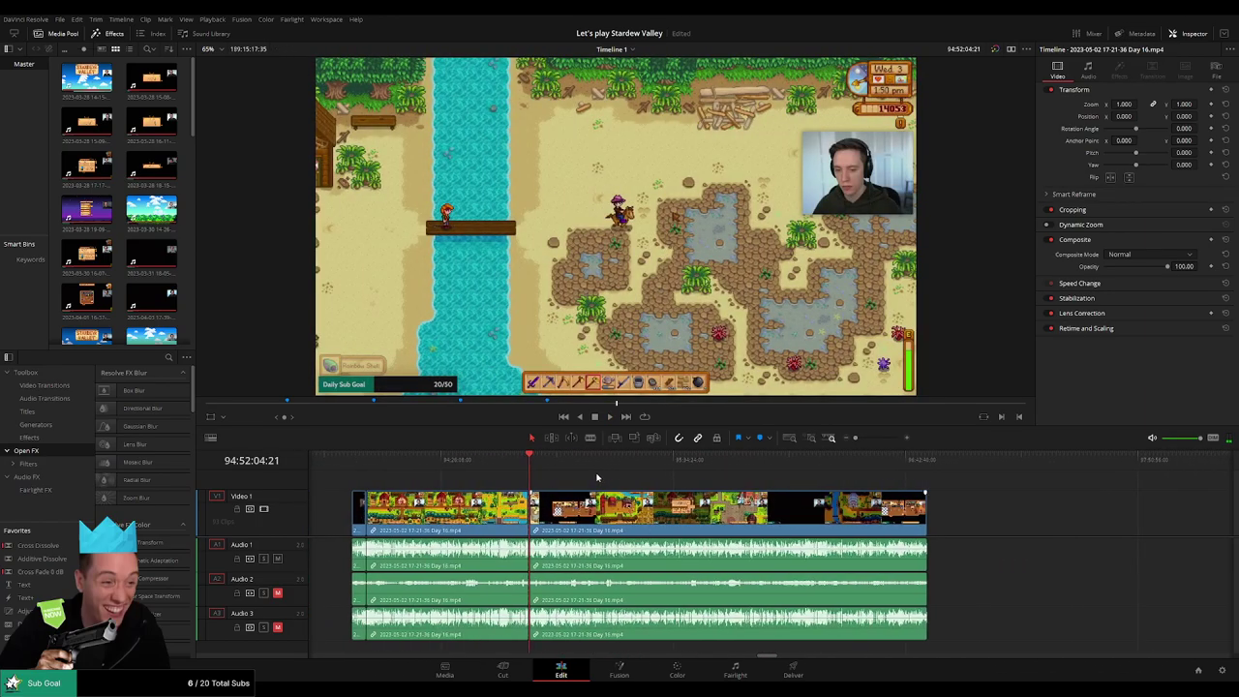
pyautogui.click(350, 461)
pyautogui.press('Down')
pyautogui.press('Down')
pyautogui.moveTo(661, 482); pyautogui.dragTo(464, 490)
pyautogui.moveTo(538, 511); pyautogui.dragTo(859, 512)
pyautogui.moveTo(457, 488); pyautogui.dragTo(563, 490)
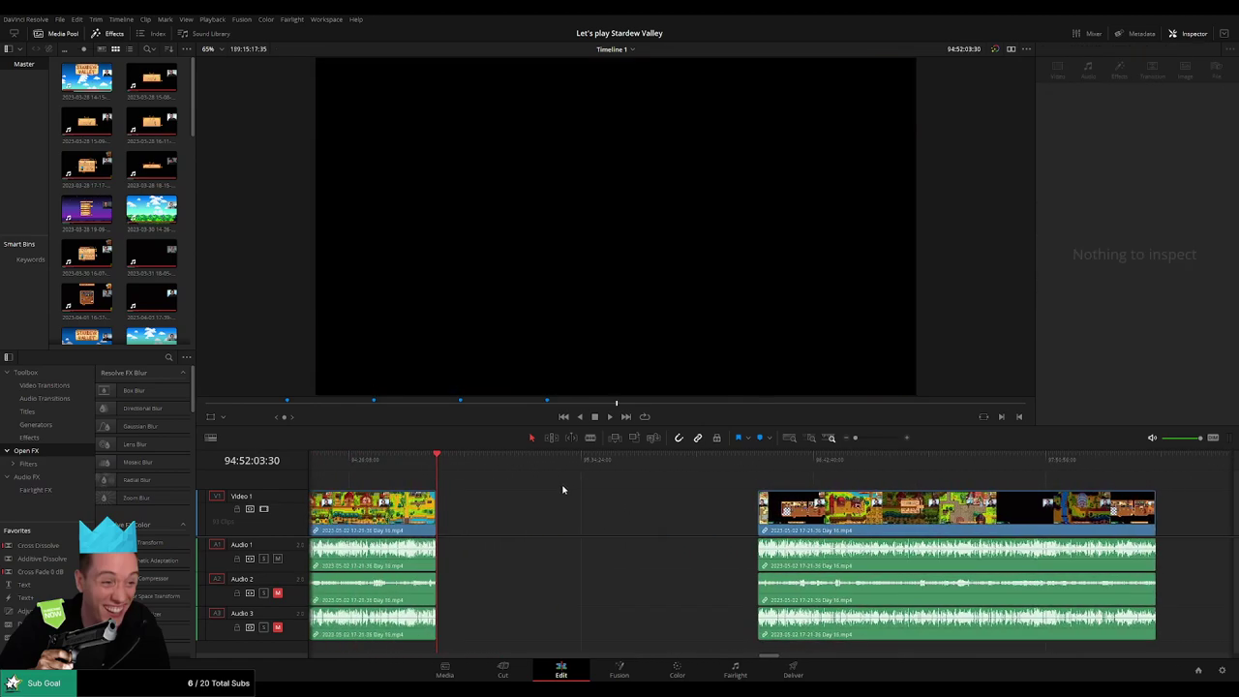
# - Place the playhead at 96:00:00:00, align the start of the separated Day 16 section to it, and play its opening
pyautogui.moveTo(443, 467); pyautogui.dragTo(669, 489)
pyautogui.hscroll(5, 682, 493)
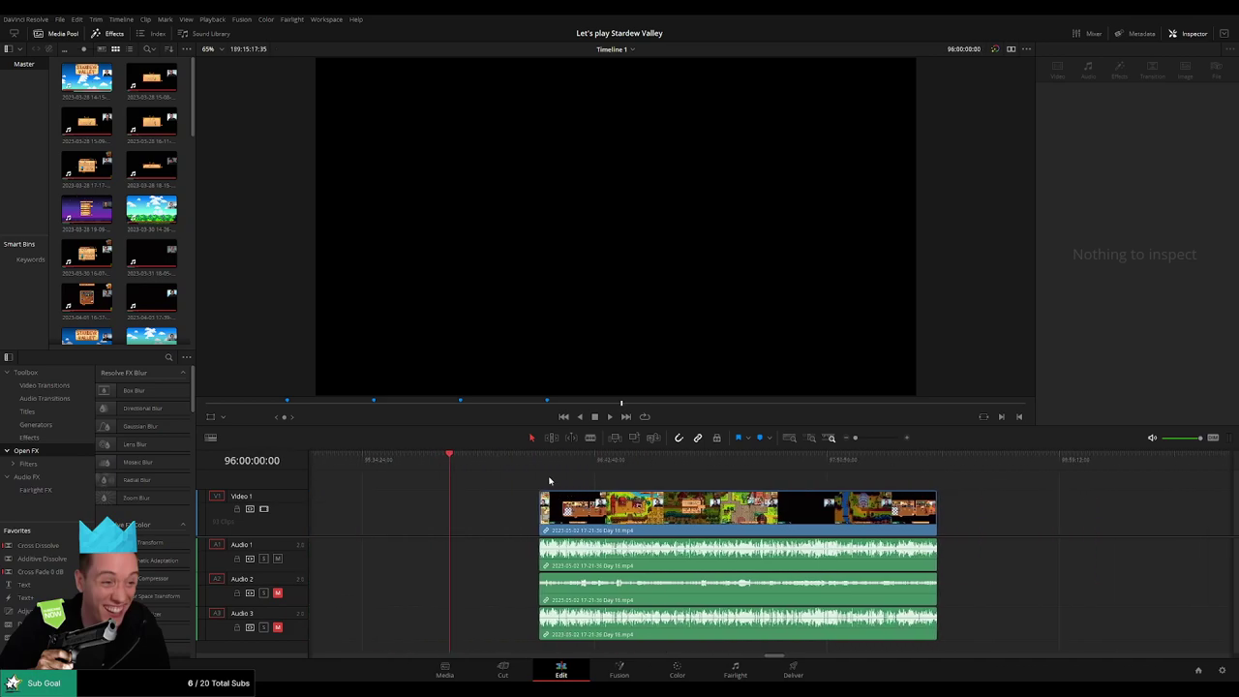
pyautogui.moveTo(593, 509); pyautogui.dragTo(502, 509)
pyautogui.click(514, 482)
pyautogui.press('space')
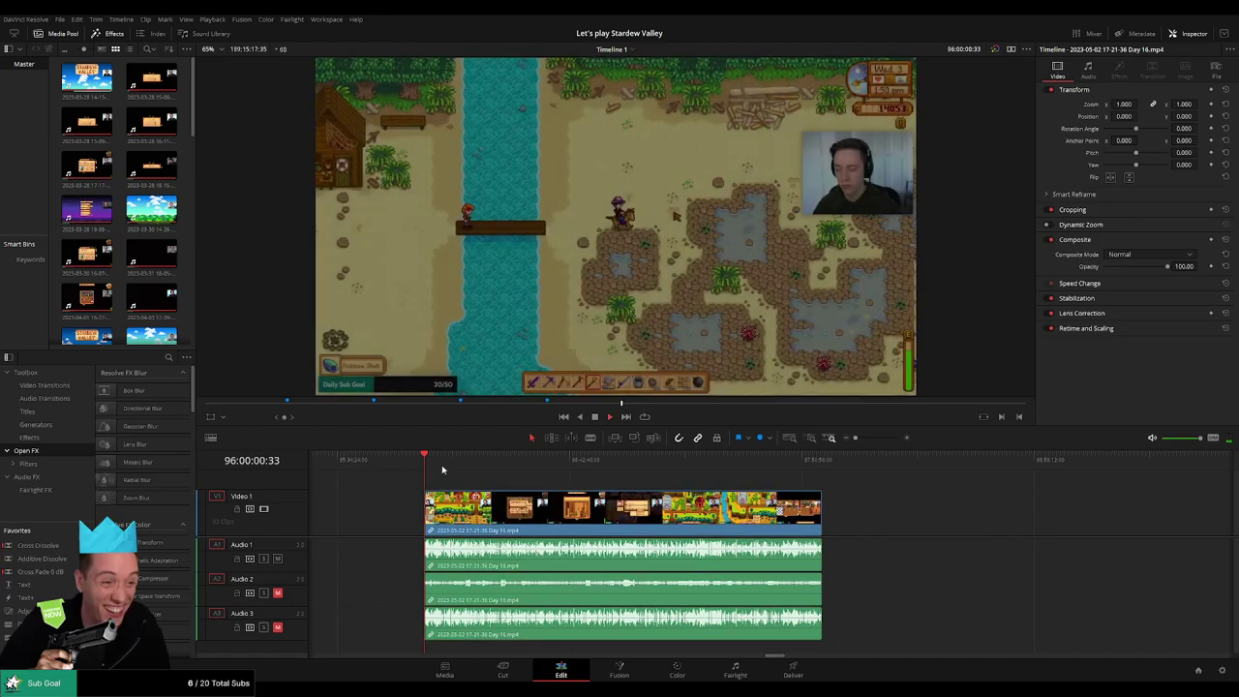
# - Find a pause in the Day 16 gameplay around 96:52 and split the clip on all tracks at 96:52:05:00
pyautogui.moveTo(429, 463); pyautogui.dragTo(602, 474)
pyautogui.scroll(10, 601, 475)
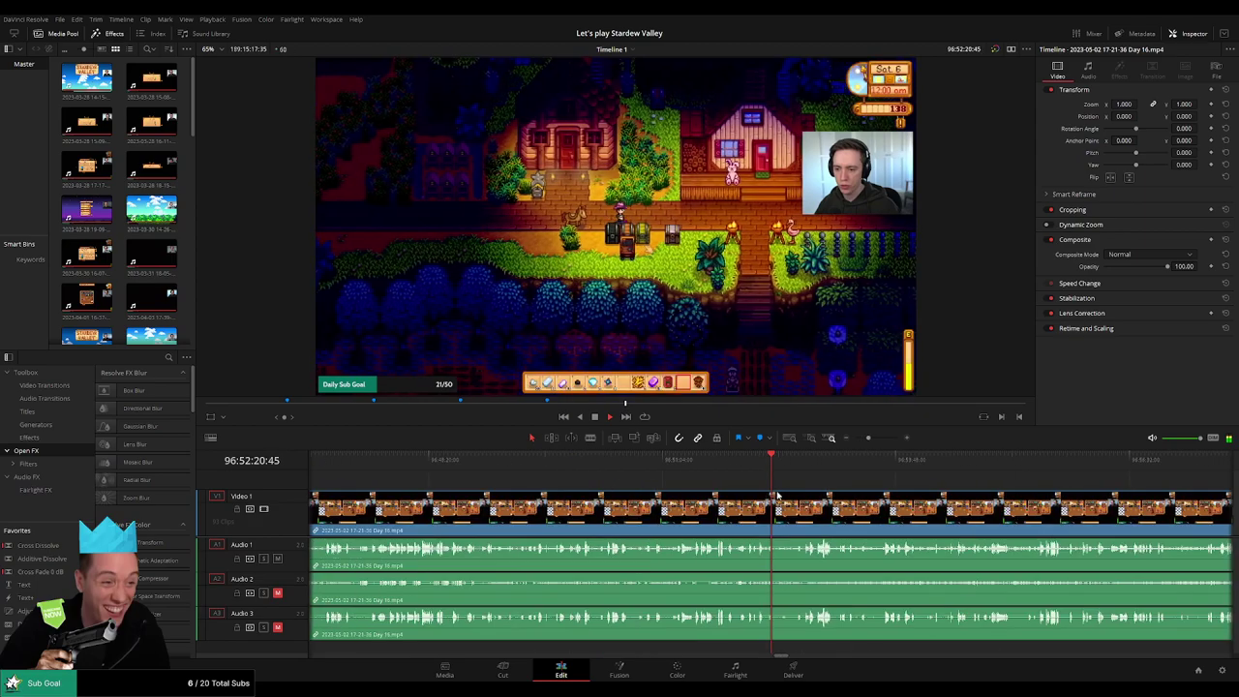
pyautogui.scroll(2, 774, 493)
pyautogui.moveTo(774, 494); pyautogui.dragTo(583, 471)
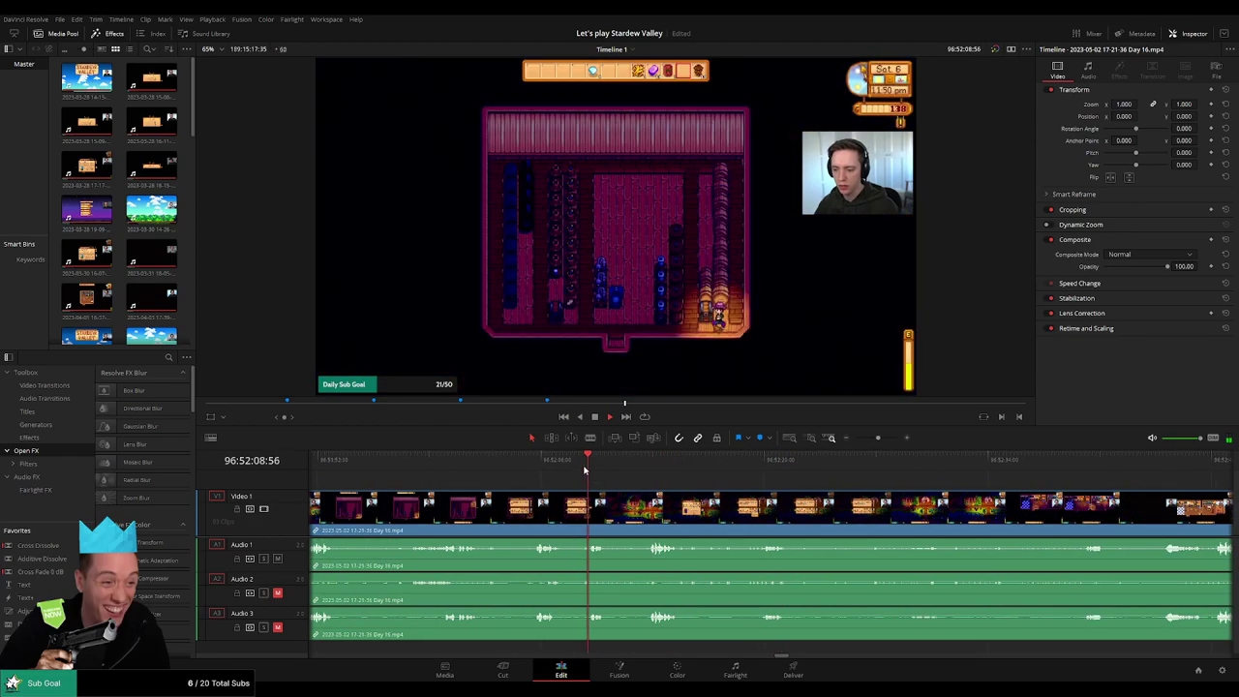
pyautogui.click(540, 466)
pyautogui.hscroll(-2, 614, 495)
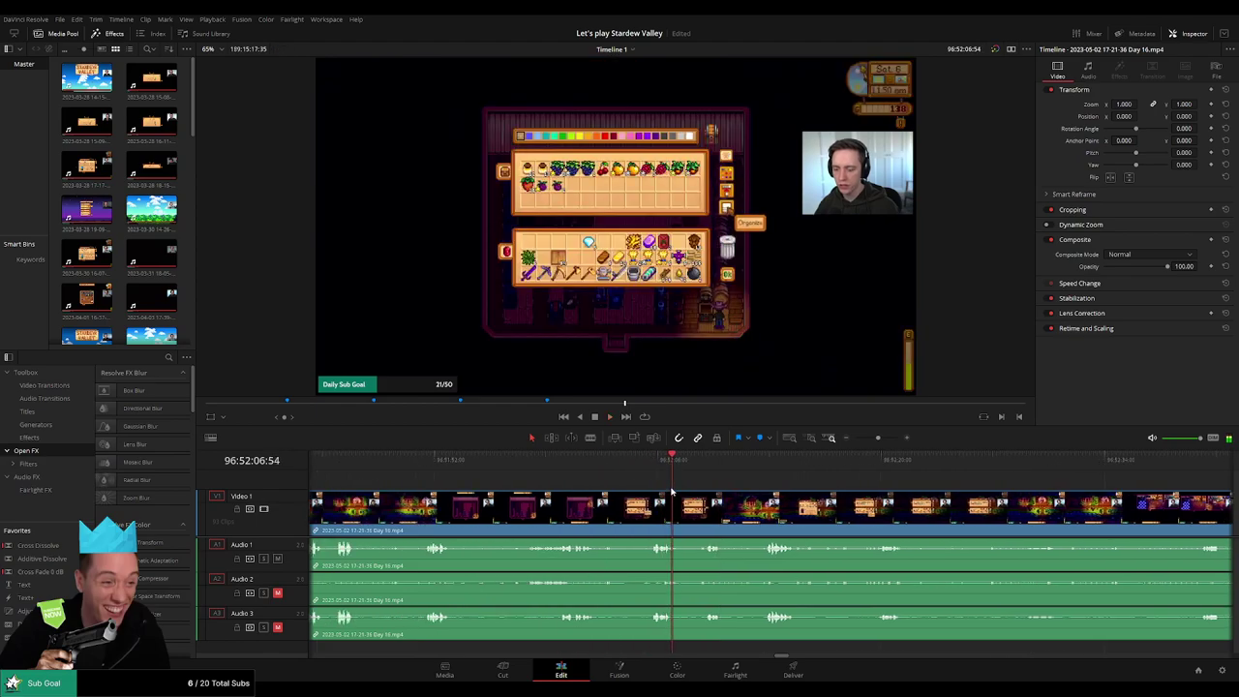
pyautogui.click(651, 466)
pyautogui.click(547, 468)
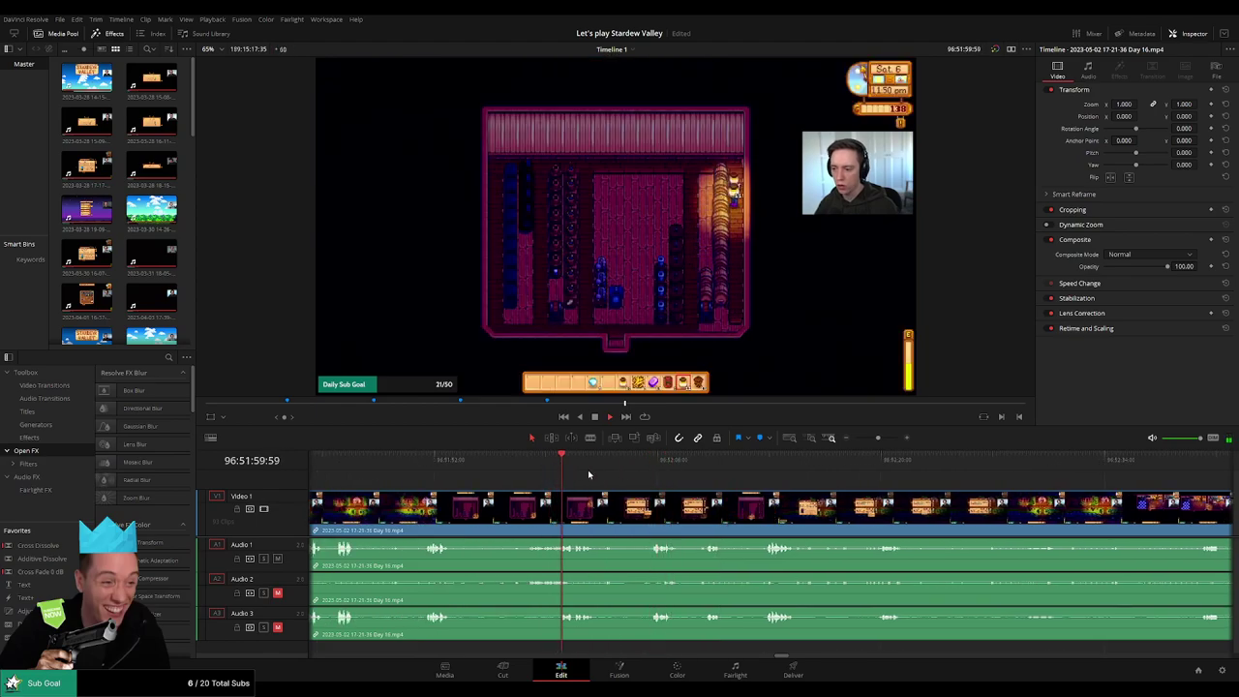
pyautogui.click(651, 469)
pyautogui.moveTo(653, 470); pyautogui.dragTo(661, 494)
pyautogui.hotkey('ctrl', 'b')
# - Fade the video and all three audio tracks about one second out and in around the 96:52:05:00 cut
pyautogui.scroll(3, 716, 518)
pyautogui.moveTo(767, 494); pyautogui.dragTo(802, 548)
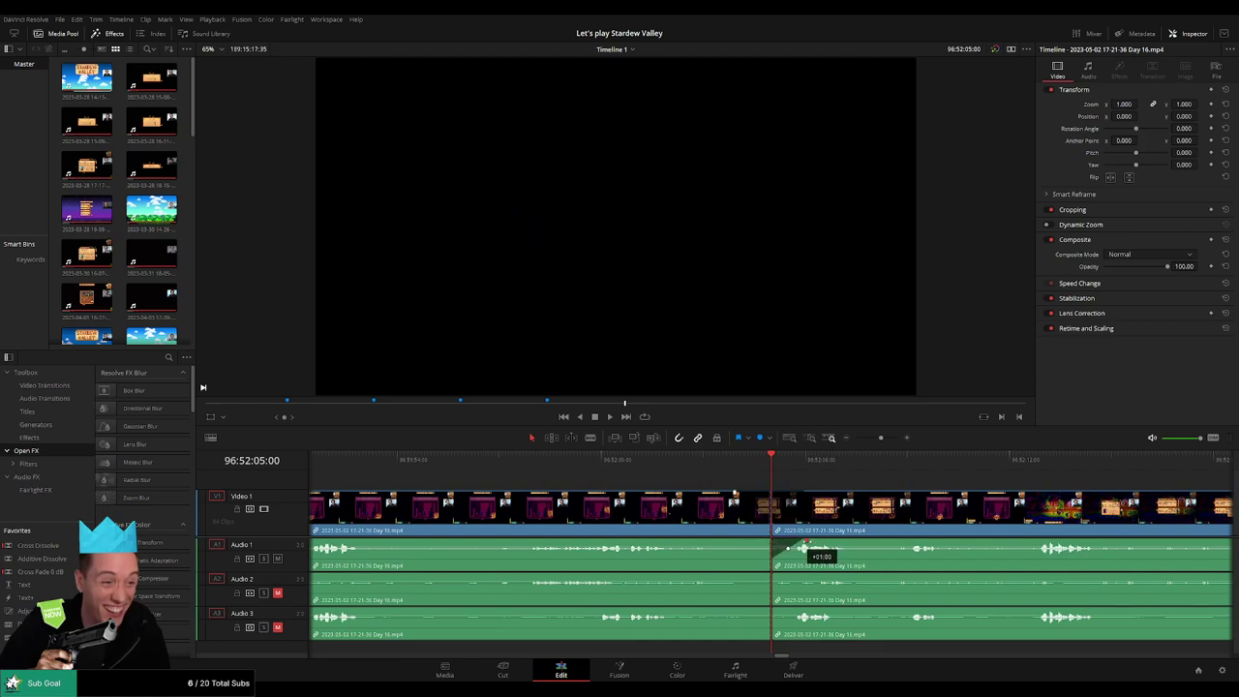
pyautogui.moveTo(767, 540); pyautogui.dragTo(744, 609)
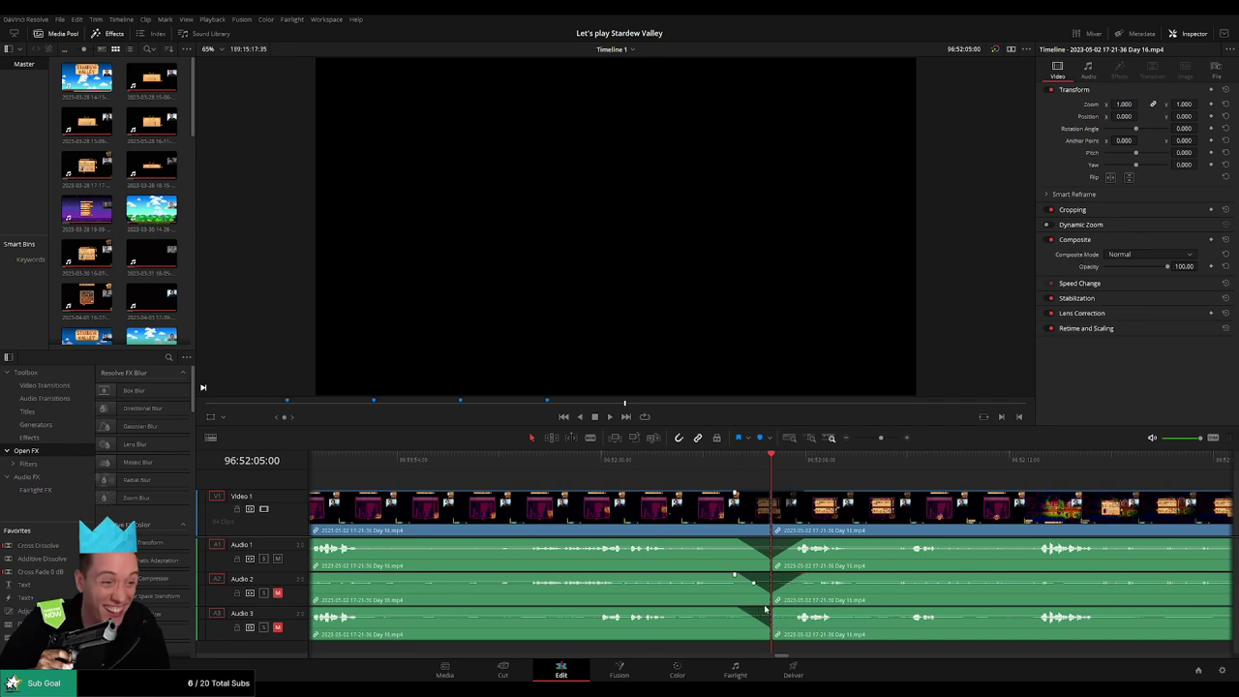
pyautogui.moveTo(772, 608); pyautogui.dragTo(801, 613)
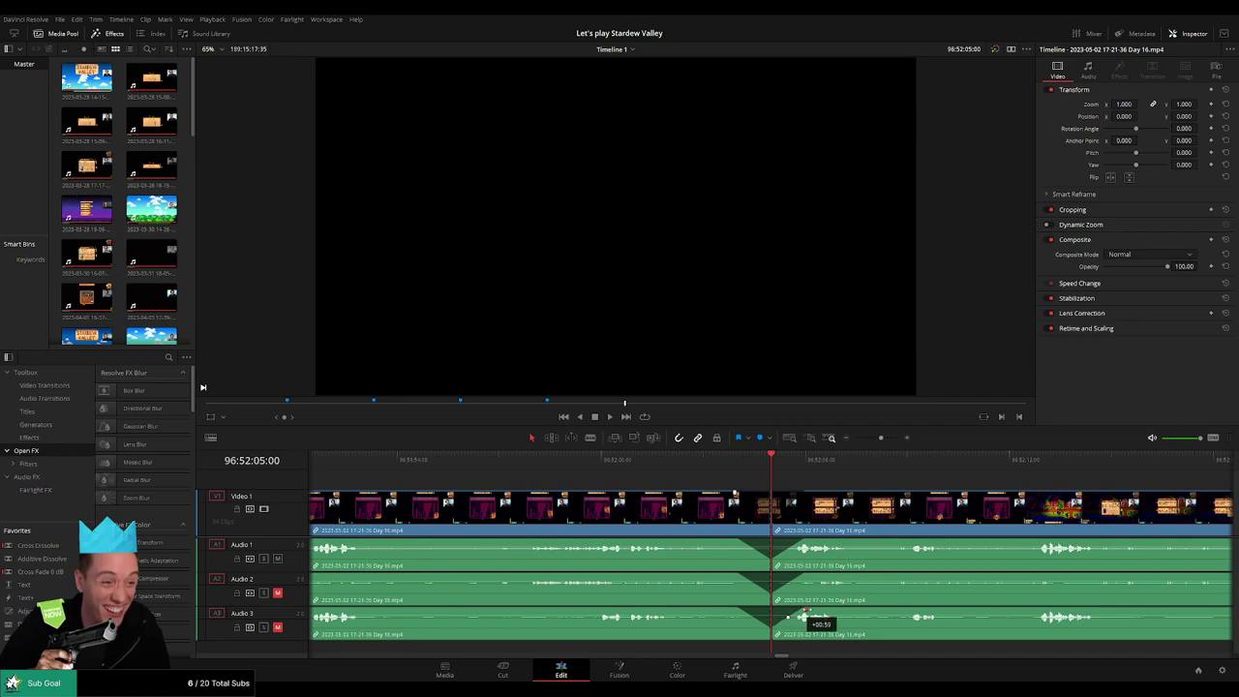
# - Move the Day 16 section after the 96:52:05:00 cut farther along the timeline to separate it from the preceding episode section
pyautogui.scroll(-5, 892, 497)
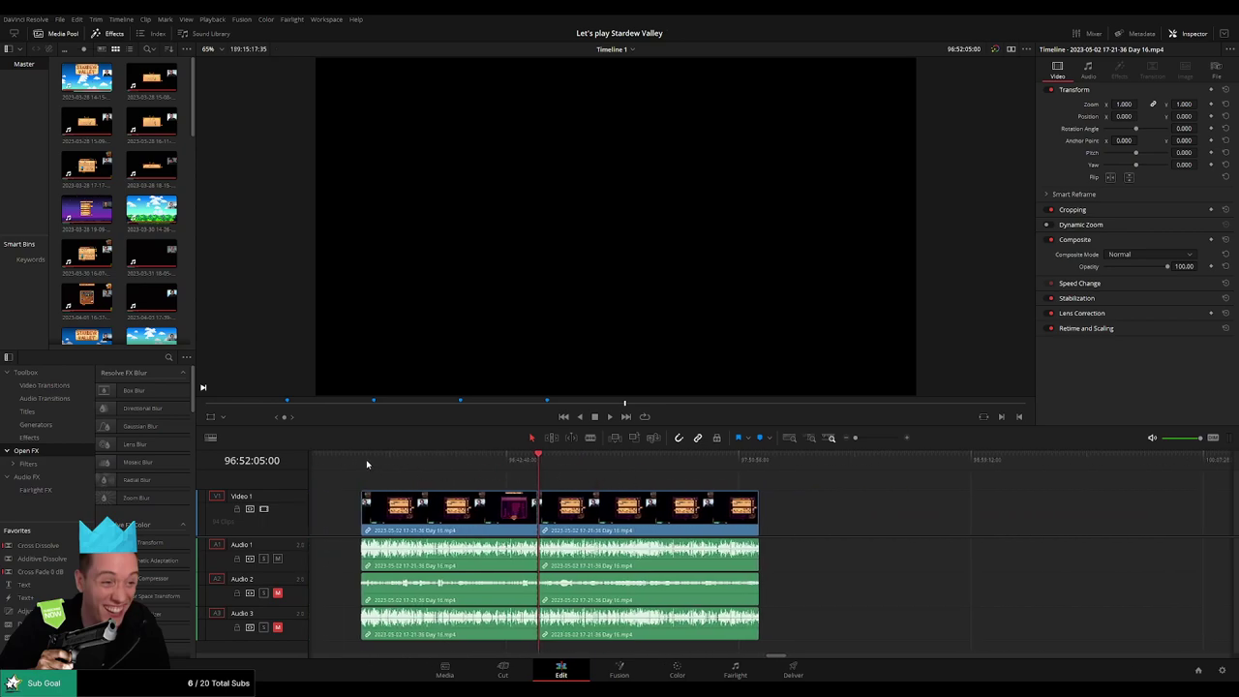
pyautogui.press('Home')
pyautogui.press('Down')
pyautogui.hscroll(4, 597, 487)
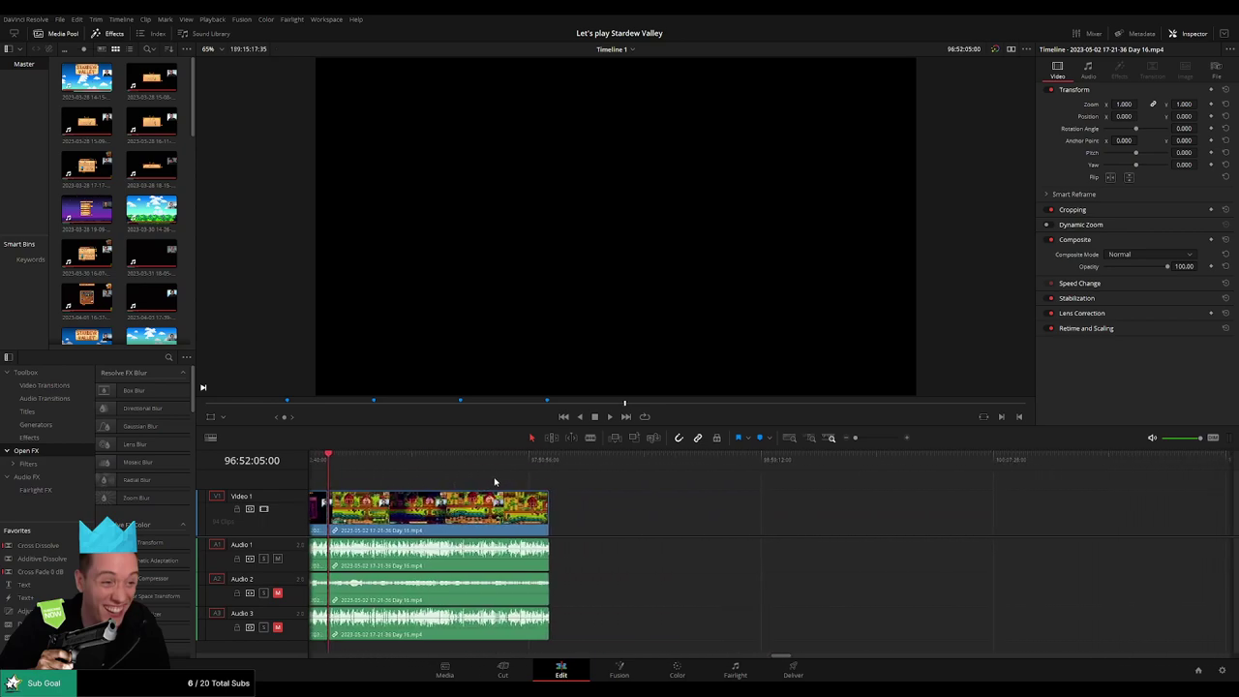
pyautogui.moveTo(436, 513); pyautogui.dragTo(771, 515)
pyautogui.click(511, 487)
# - Place the playhead at 98:00:00:01, align the start of the last Day 16 section to it, and play its opening
pyautogui.moveTo(331, 460); pyautogui.dragTo(565, 483)
pyautogui.hscroll(-3, 566, 483)
pyautogui.moveTo(772, 467)
pyautogui.mouseDown()
pyautogui.moveTo(804, 464)
pyautogui.moveTo(786, 465)
pyautogui.mouseUp()
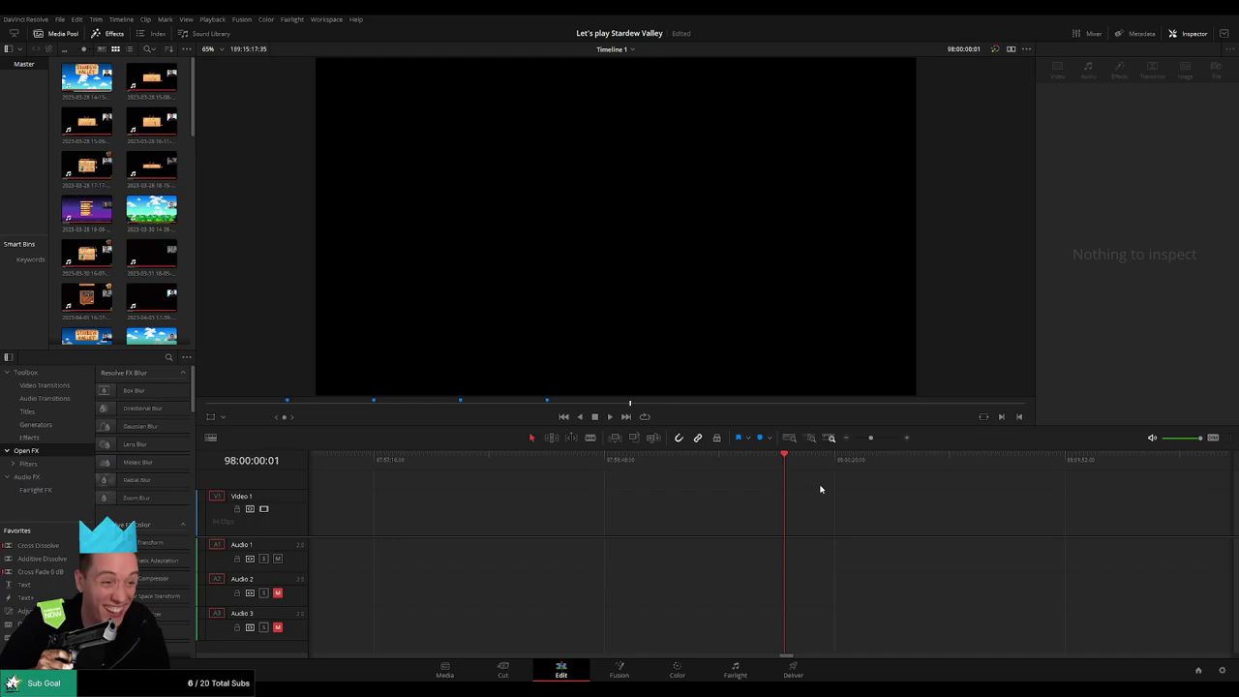
pyautogui.moveTo(876, 439); pyautogui.dragTo(841, 448)
pyautogui.hscroll(1, 534, 478)
pyautogui.moveTo(616, 504); pyautogui.dragTo(514, 503)
pyautogui.click(516, 481)
pyautogui.press('space')
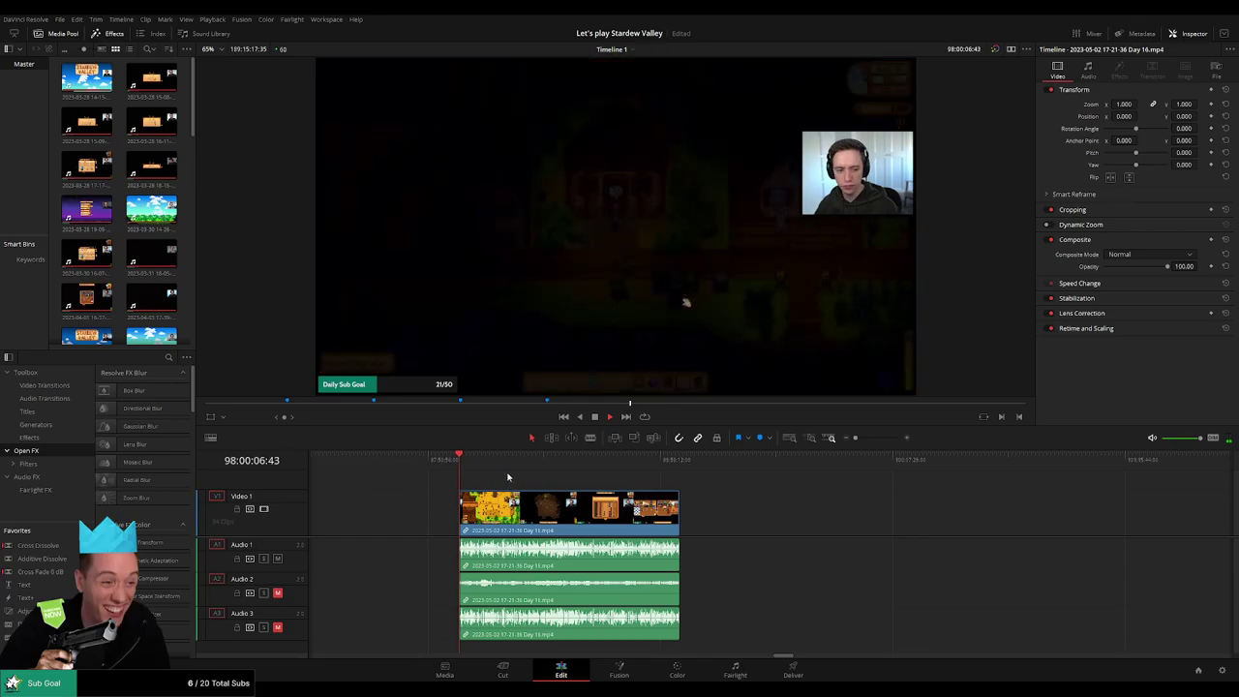
# - Split the last Day 16 section on all tracks at 98:52:05:30, near the greenhouse scene, and fade the video on both sides
pyautogui.moveTo(414, 459); pyautogui.dragTo(588, 481)
pyautogui.scroll(6, 589, 481)
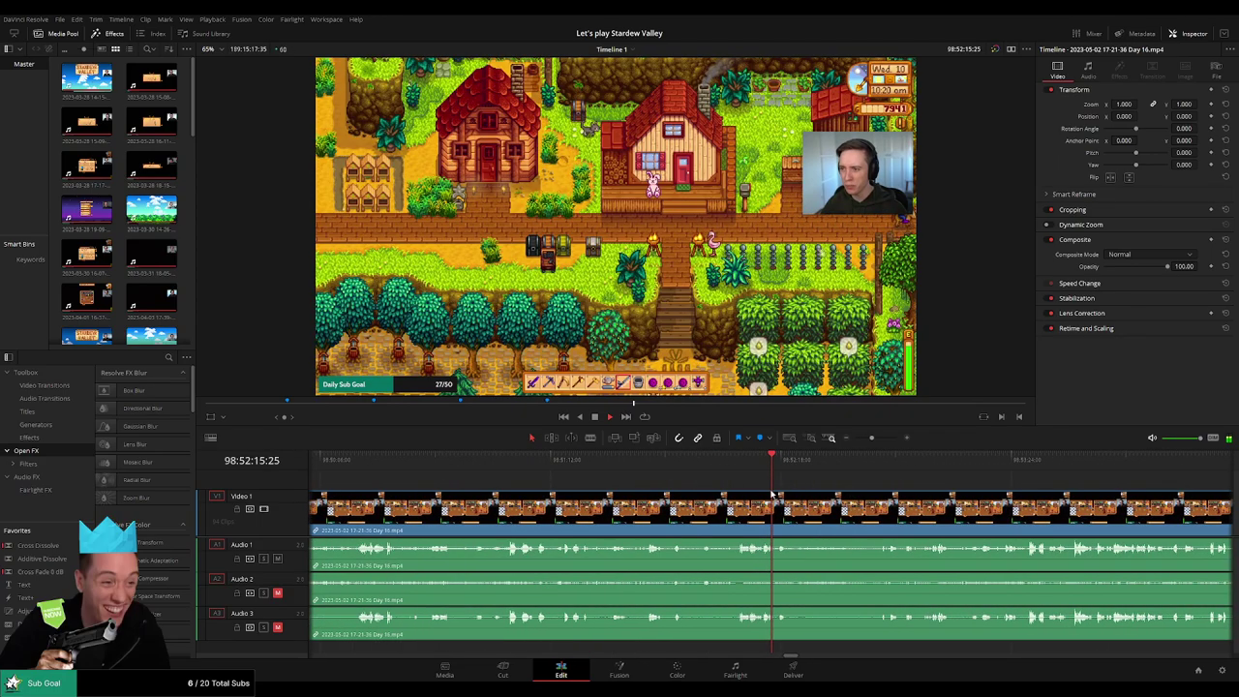
pyautogui.click(743, 462)
pyautogui.press('space')
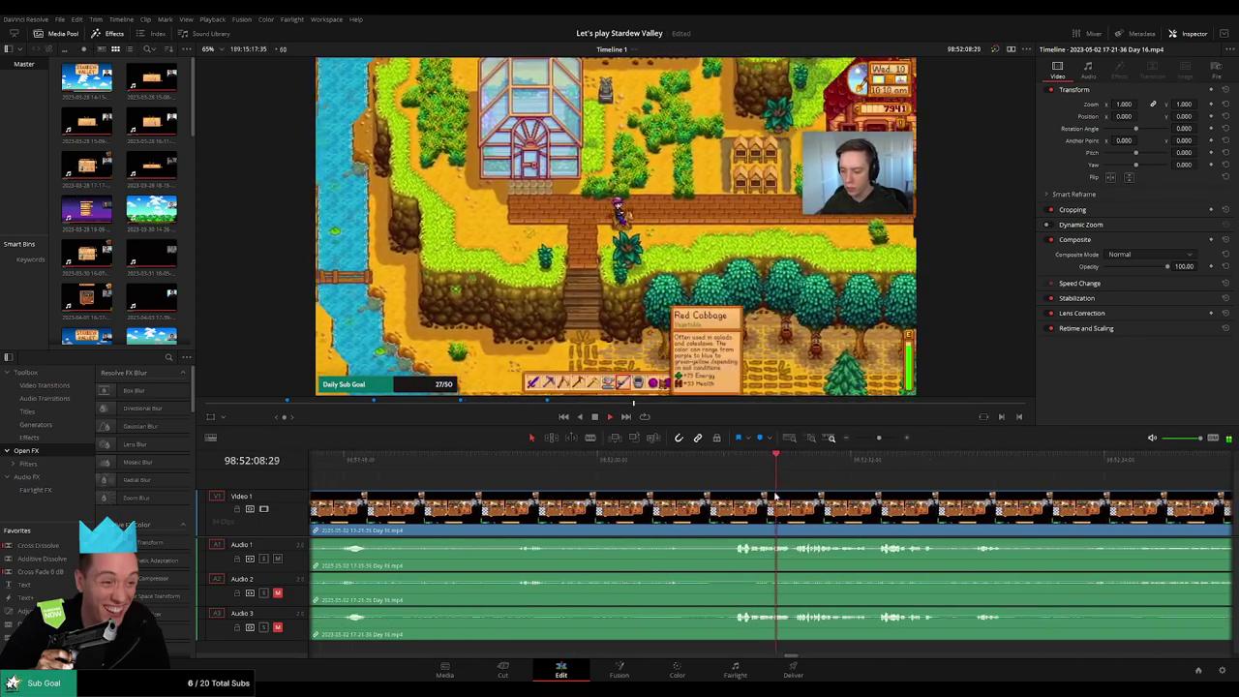
pyautogui.click(730, 461)
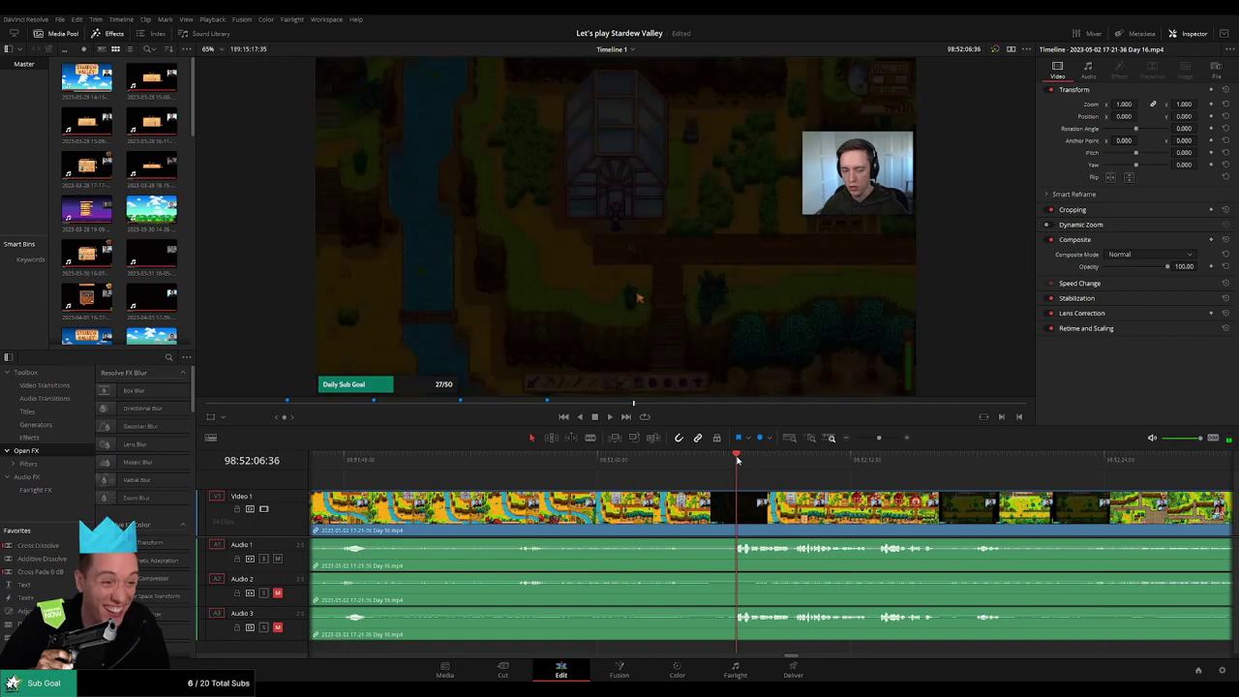
pyautogui.moveTo(730, 461); pyautogui.dragTo(694, 492)
pyautogui.click(719, 499)
pyautogui.press('a')
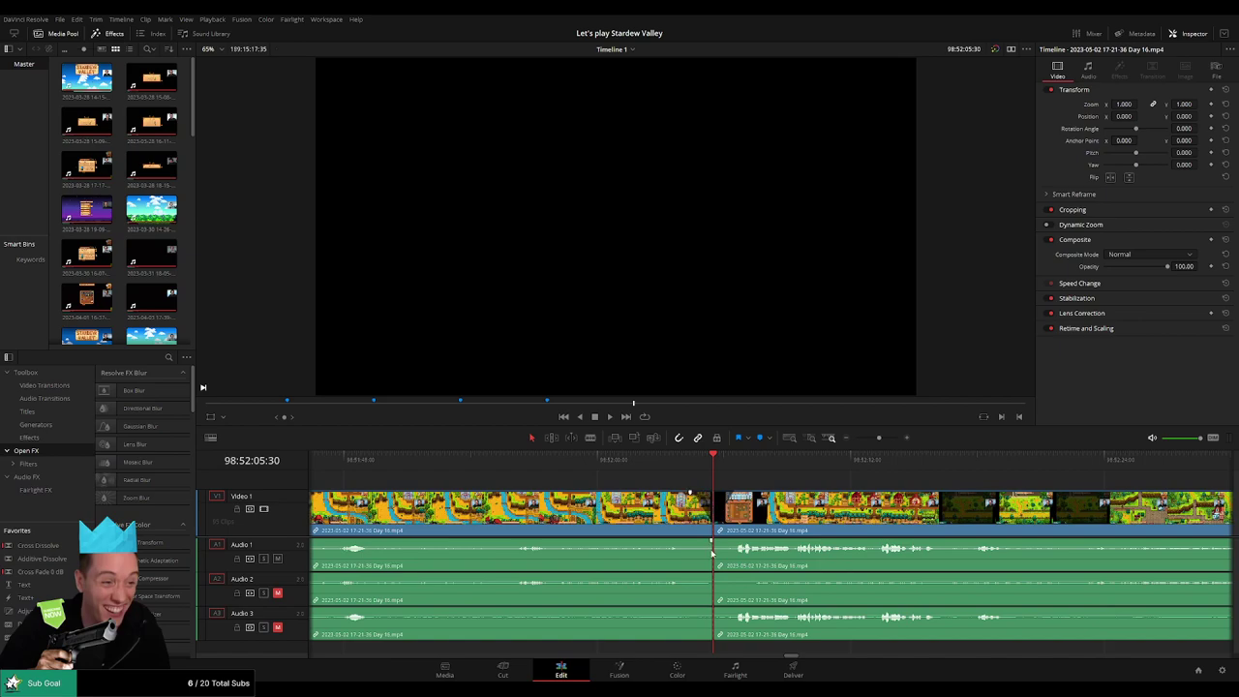
# - Add short audio fades on both sides of the 98:52:05:30 cut on all three audio tracks and play back the transition
pyautogui.moveTo(712, 554); pyautogui.dragTo(689, 543)
pyautogui.moveTo(713, 542); pyautogui.dragTo(714, 612)
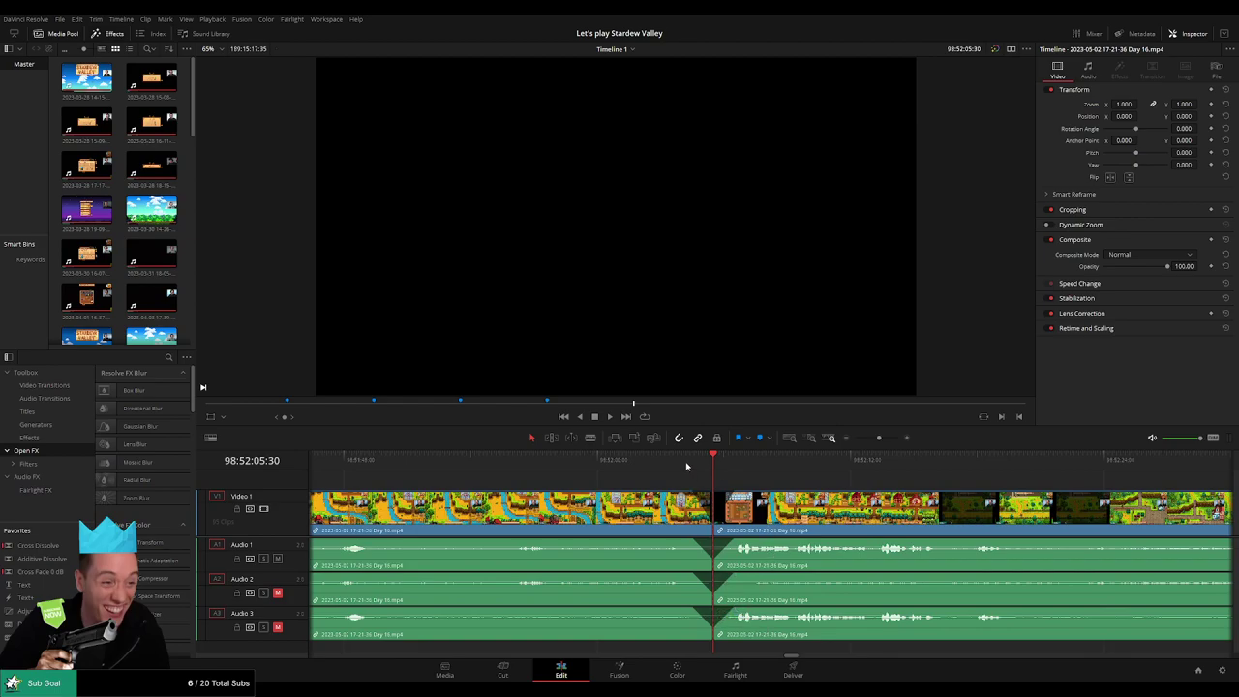
pyautogui.press('/')
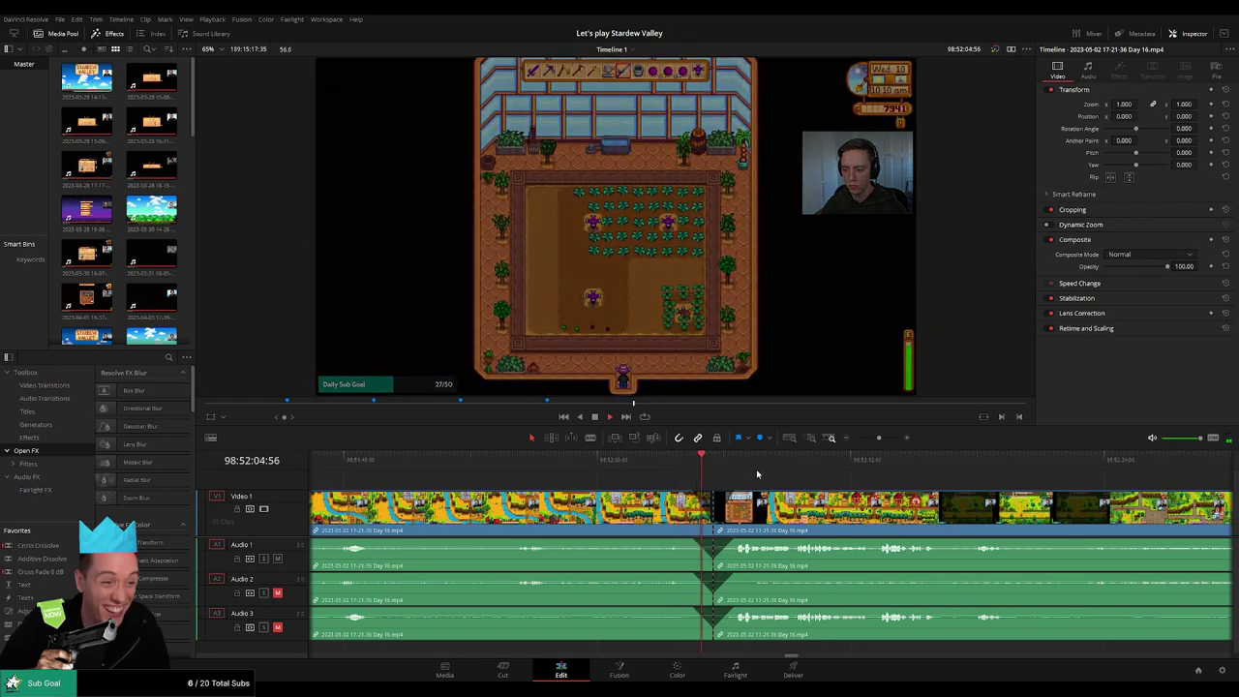
# - Stop playback, check both ends of the episode starting at 98:00:00:00, and move the remaining Day 16 section farther along the timeline
pyautogui.press('space')
pyautogui.moveTo(879, 439); pyautogui.dragTo(855, 441)
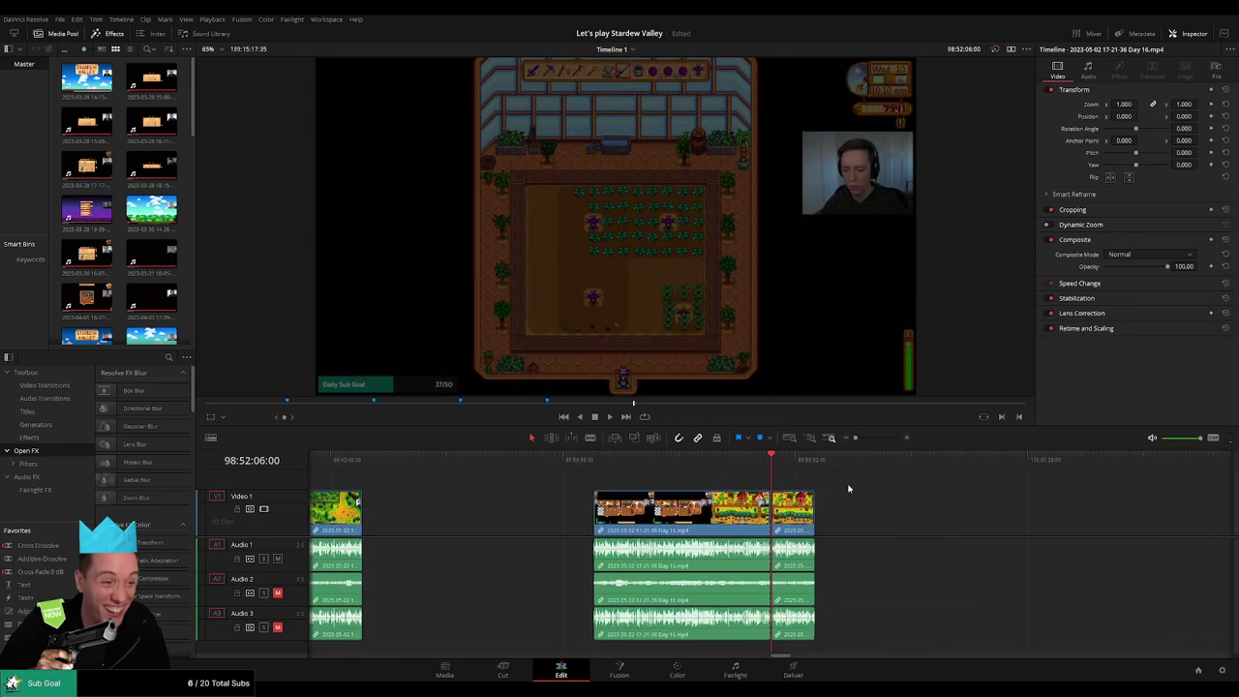
pyautogui.moveTo(847, 487); pyautogui.dragTo(685, 484)
pyautogui.click(436, 469)
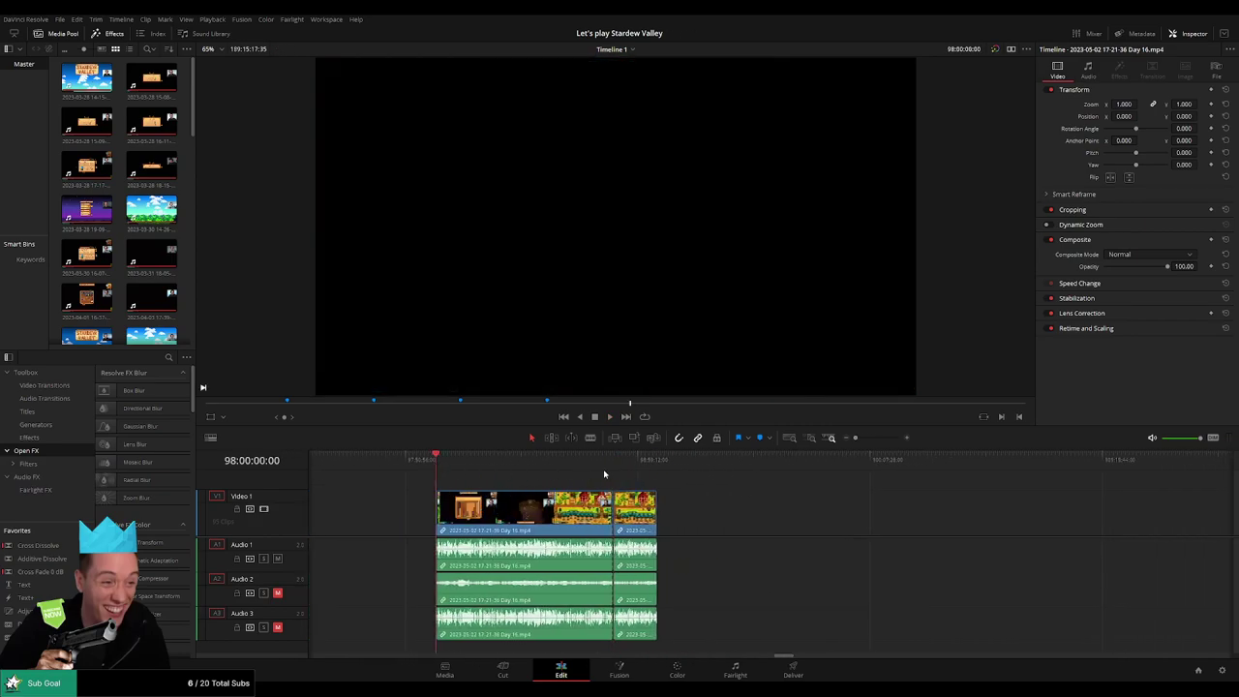
pyautogui.click(615, 468)
pyautogui.moveTo(760, 490); pyautogui.dragTo(532, 483)
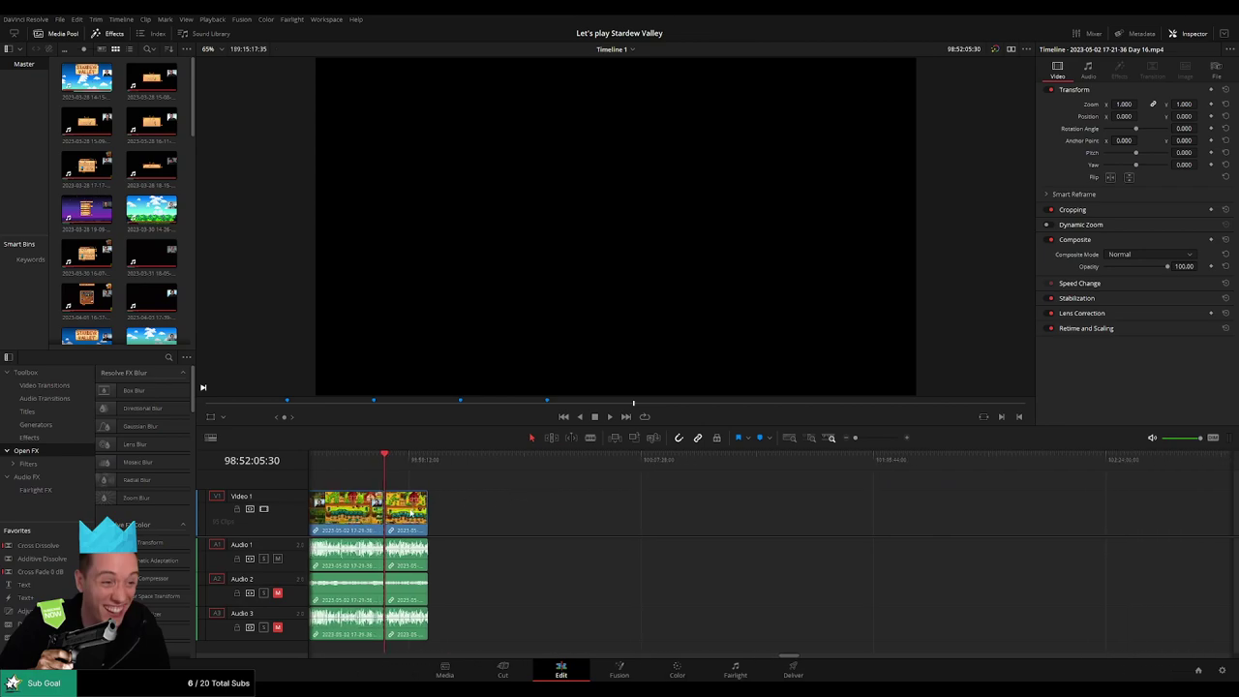
pyautogui.moveTo(415, 516); pyautogui.dragTo(671, 520)
pyautogui.click(504, 477)
# - Place the playhead at 100:00:00:01 and align the start of the remaining Day 16 section to it
pyautogui.moveTo(394, 468); pyautogui.dragTo(617, 489)
pyautogui.scroll(2, 726, 487)
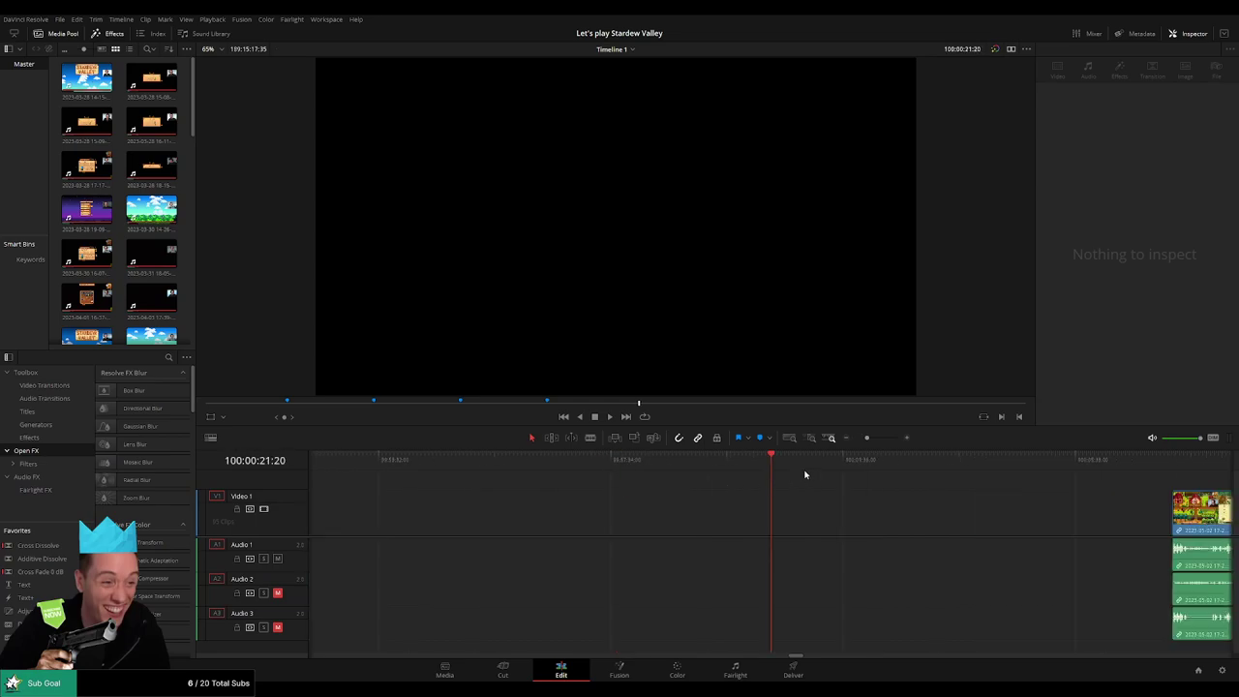
pyautogui.moveTo(769, 466); pyautogui.dragTo(753, 467)
pyautogui.press('Left')
pyautogui.press('Left')
pyautogui.press('Left')
pyautogui.press('Left')
pyautogui.press('Left')
pyautogui.press('Left')
pyautogui.press('Left')
pyautogui.press('Left')
pyautogui.press('Left')
pyautogui.press('Left')
pyautogui.press('Left')
pyautogui.press('Left')
pyautogui.press('Left')
pyautogui.press('Left')
pyautogui.press('Left')
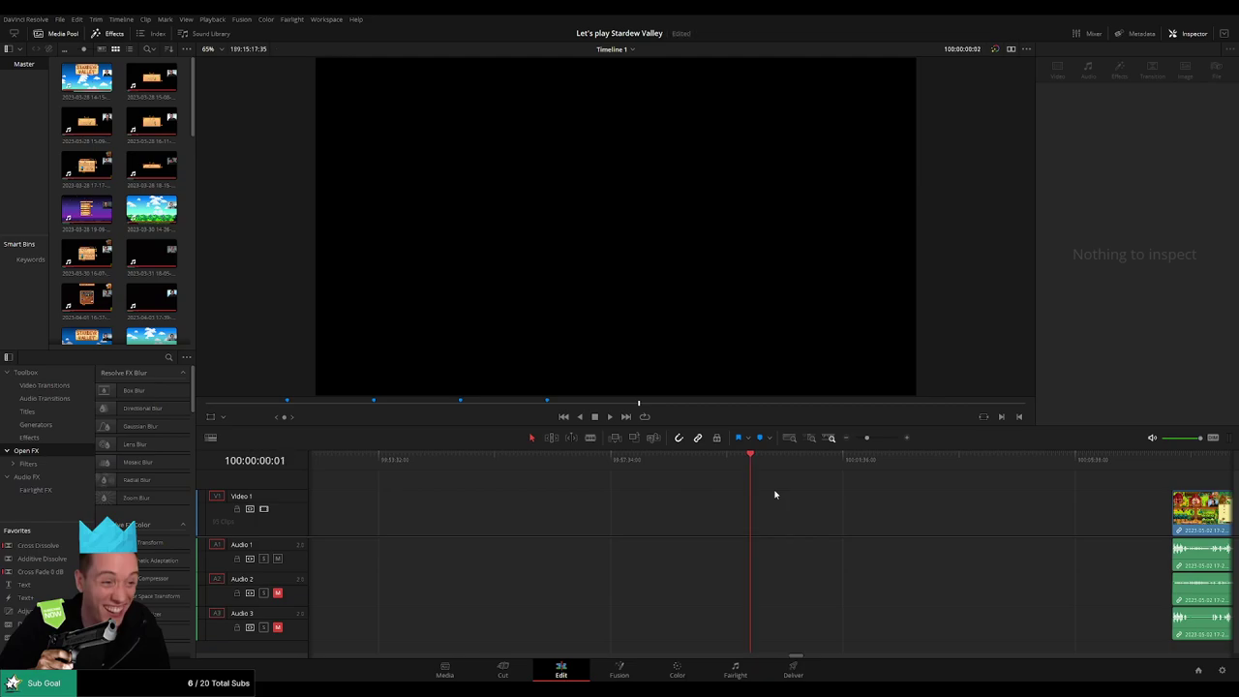
pyautogui.moveTo(866, 438); pyautogui.dragTo(855, 438)
pyautogui.moveTo(819, 509); pyautogui.dragTo(796, 509)
pyautogui.click(798, 481)
# - Add a marker named "50 episodes" at the episode's end at 98:52:05:30
pyautogui.press('Up')
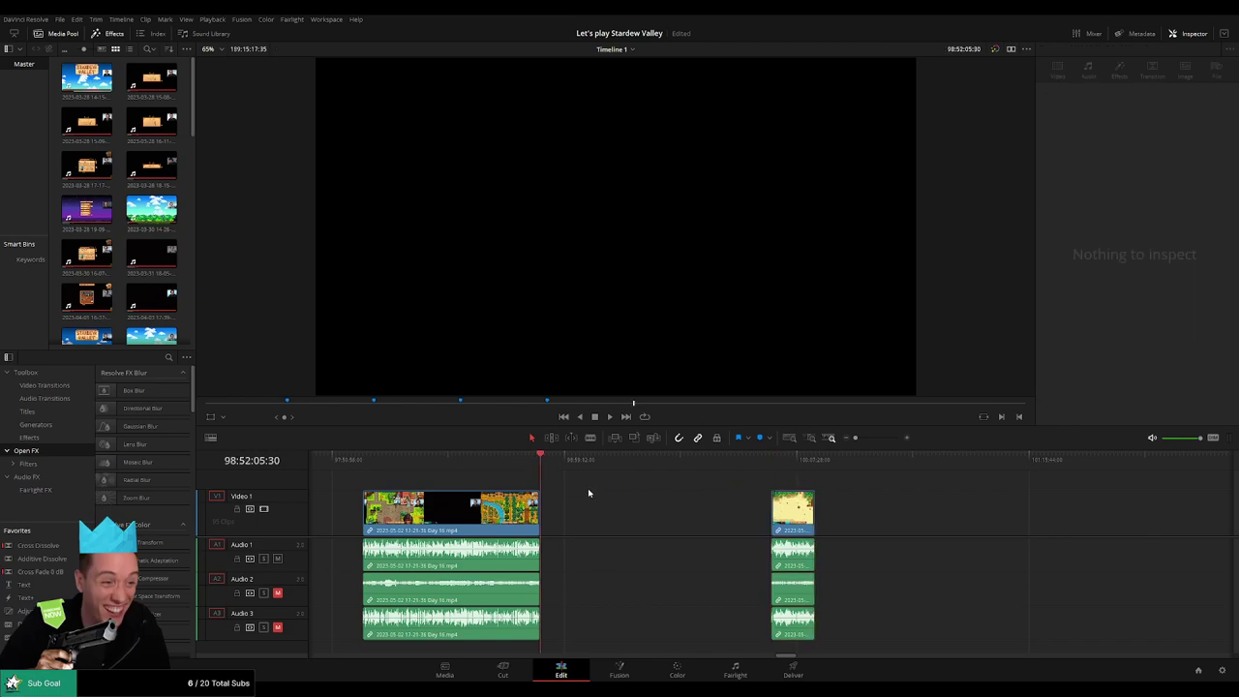
pyautogui.press('m')
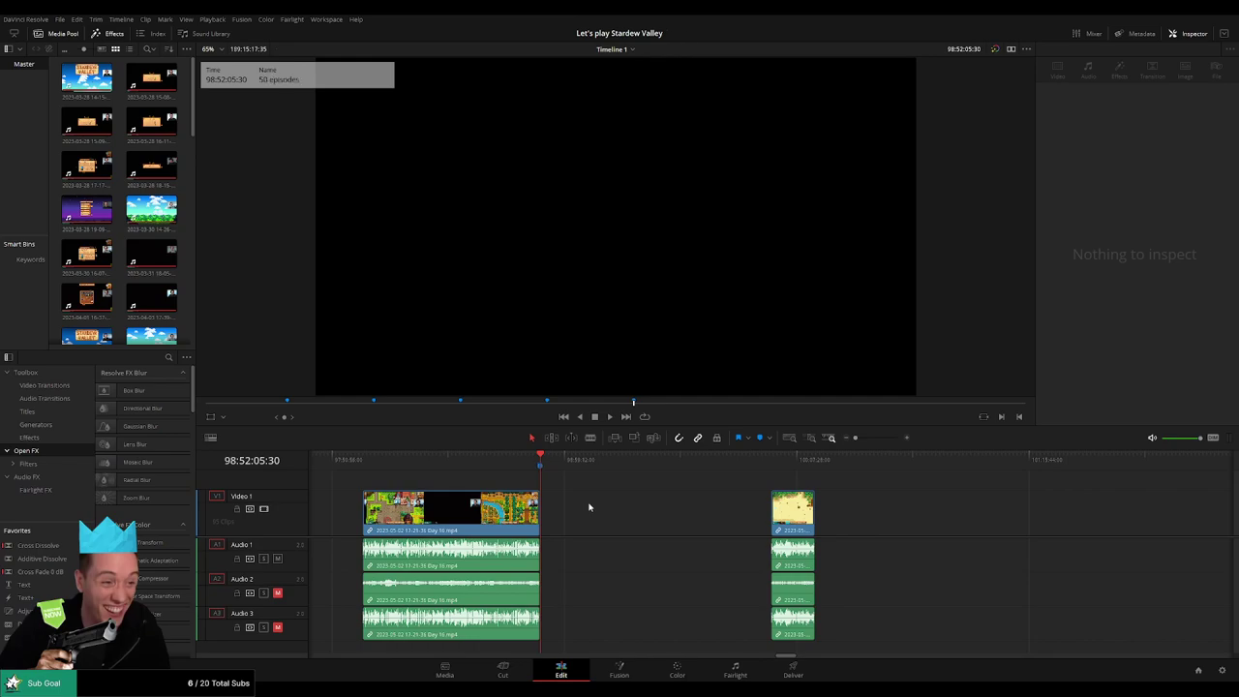
pyautogui.click(588, 506)
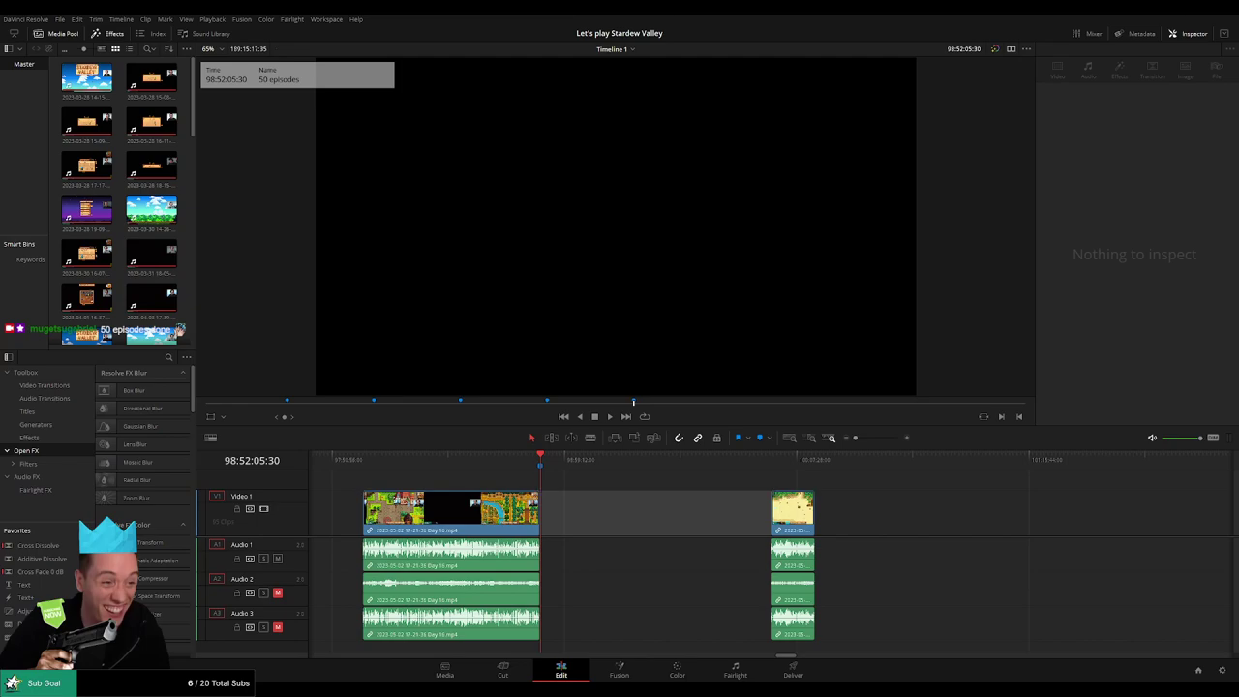
# - Play the opening of the section at 100:00:00:00 and move the Day 17 clip directly against the end of the Day 16 section
pyautogui.moveTo(742, 463); pyautogui.dragTo(767, 465)
pyautogui.press('space')
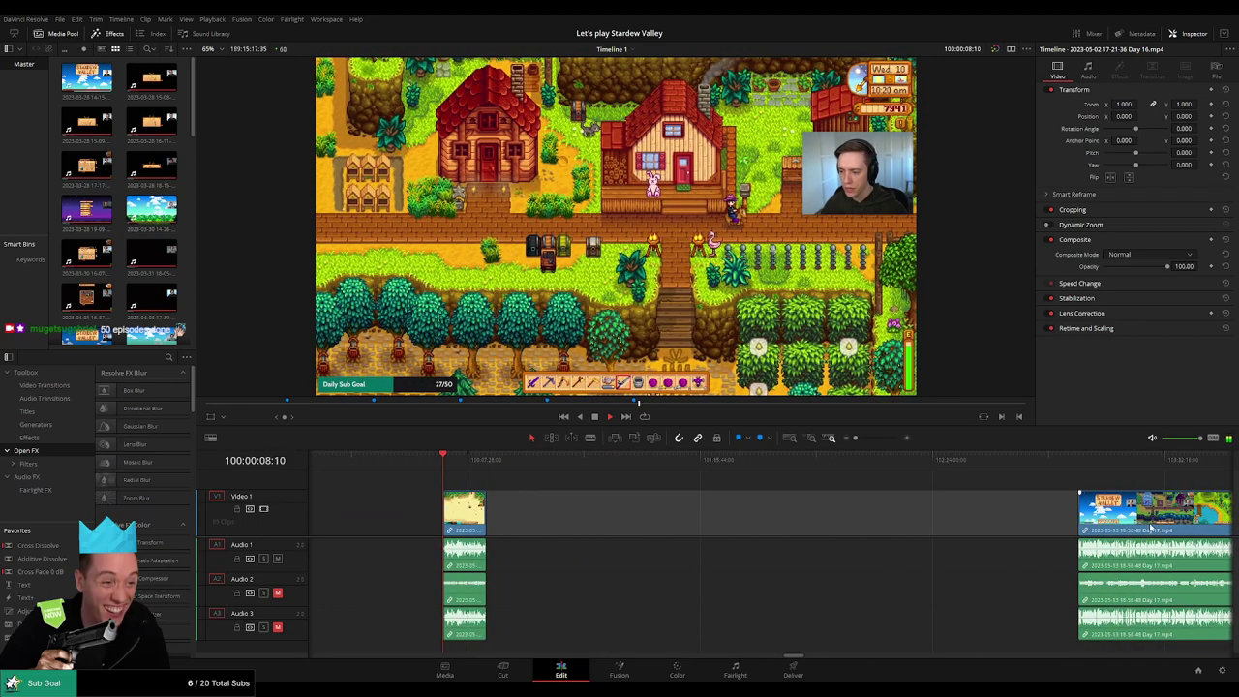
pyautogui.moveTo(1159, 526); pyautogui.dragTo(575, 520)
pyautogui.click(520, 481)
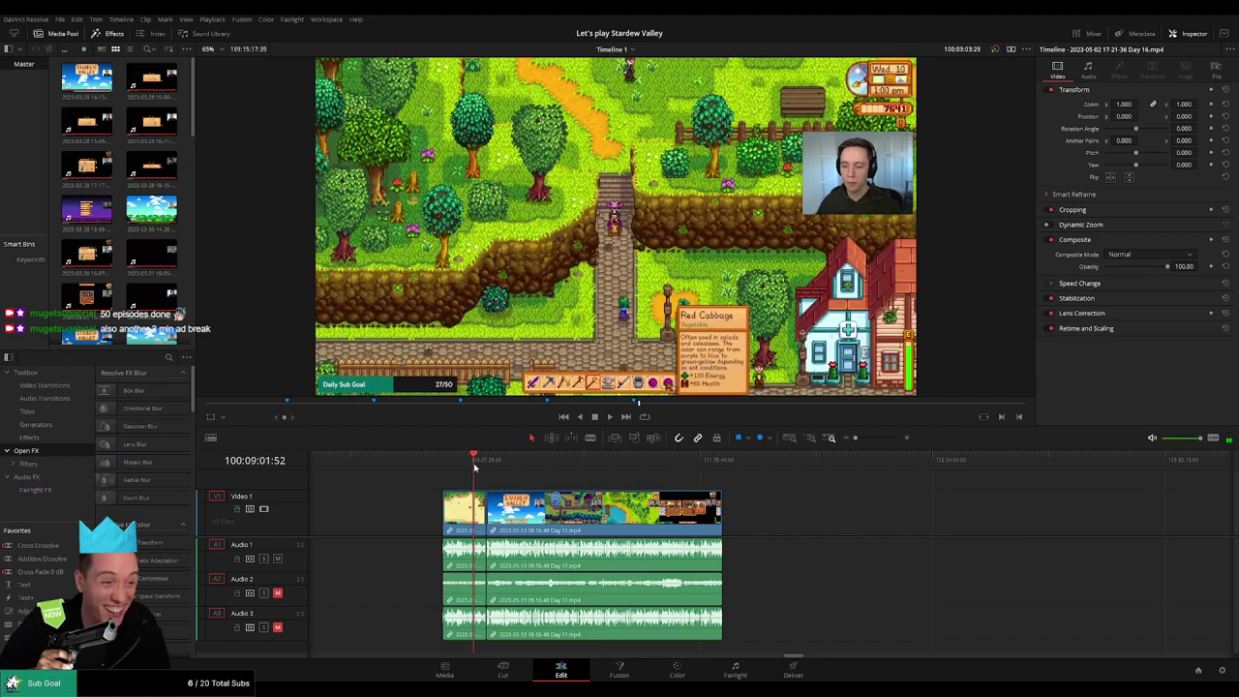
# - Add a transition on video and audio at the join between the Day 16 and Day 17 clips and play across it
pyautogui.moveTo(861, 438); pyautogui.dragTo(874, 440)
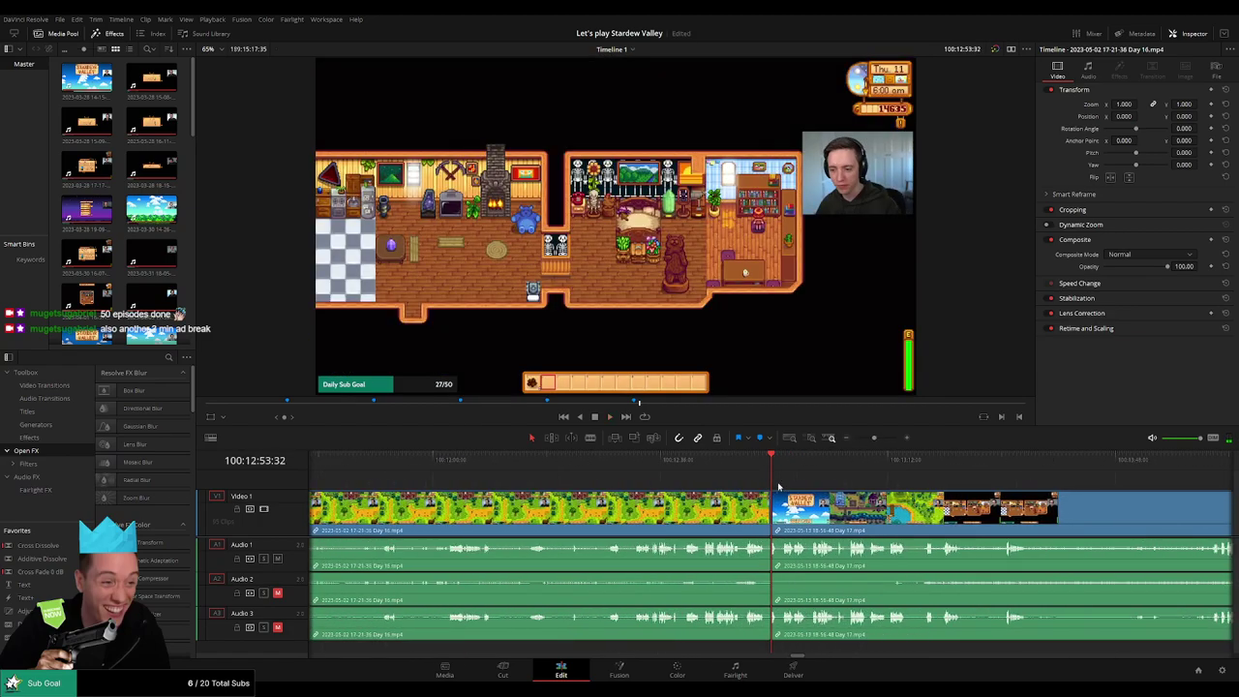
pyautogui.click(750, 457)
pyautogui.press('space')
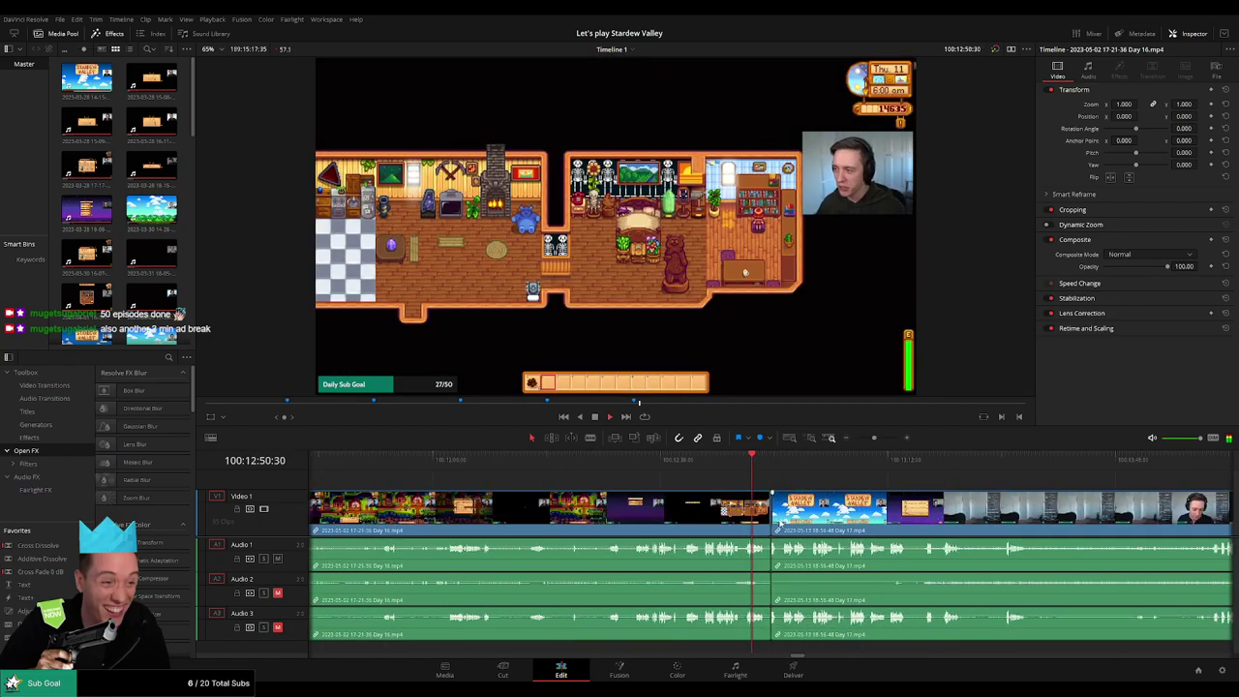
pyautogui.click(771, 510)
pyautogui.hotkey('ctrl', 't')
pyautogui.click(654, 397)
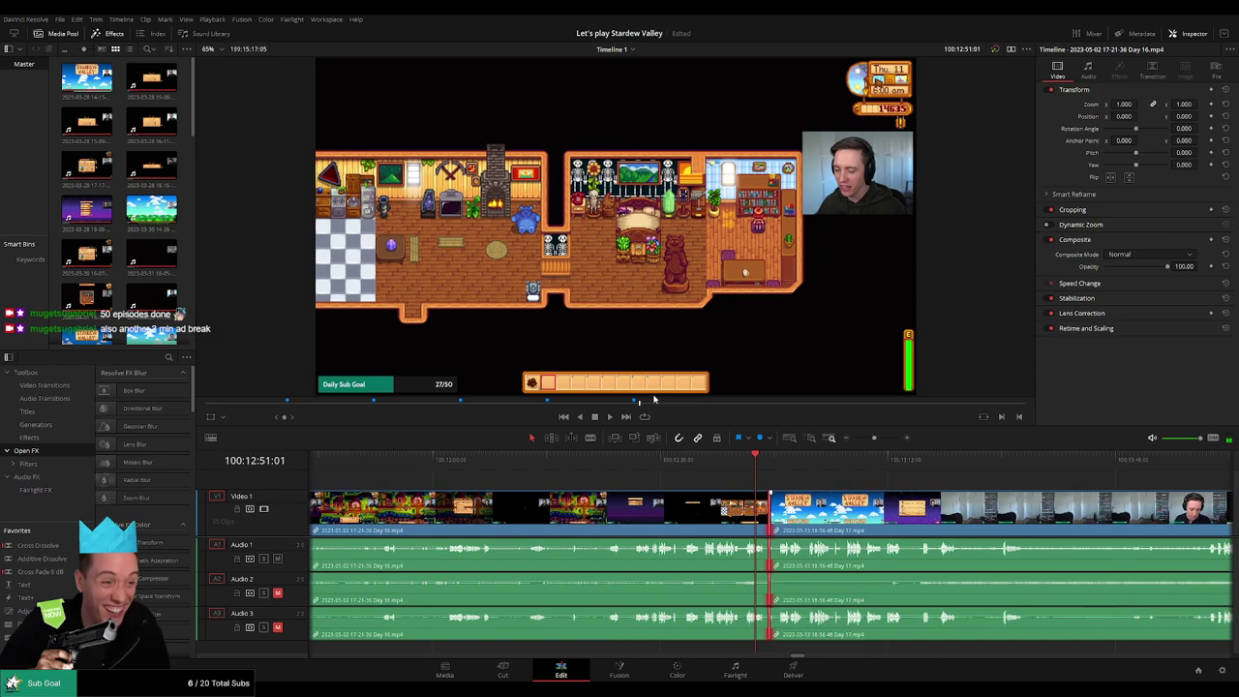
pyautogui.press('space')
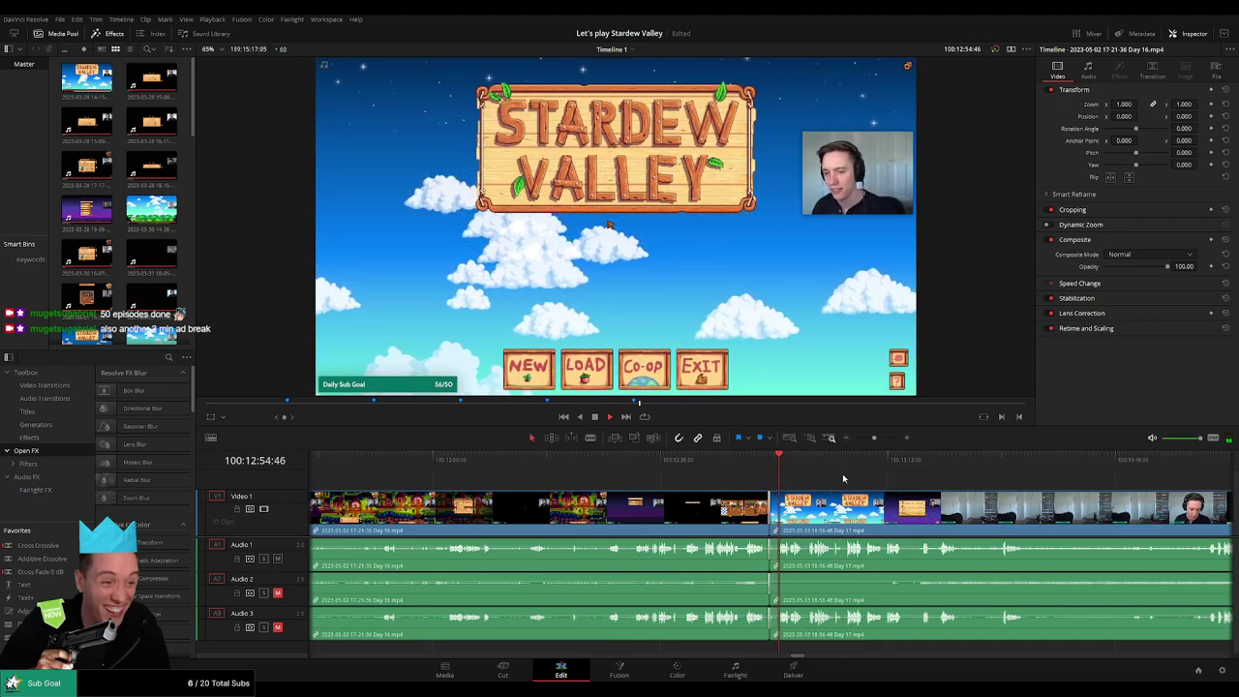
# - Look for a cut point in the Day 17 clip about 52 minutes after the section's start at 100:00:00:00
pyautogui.click(846, 438)
pyautogui.hscroll(3, 663, 475)
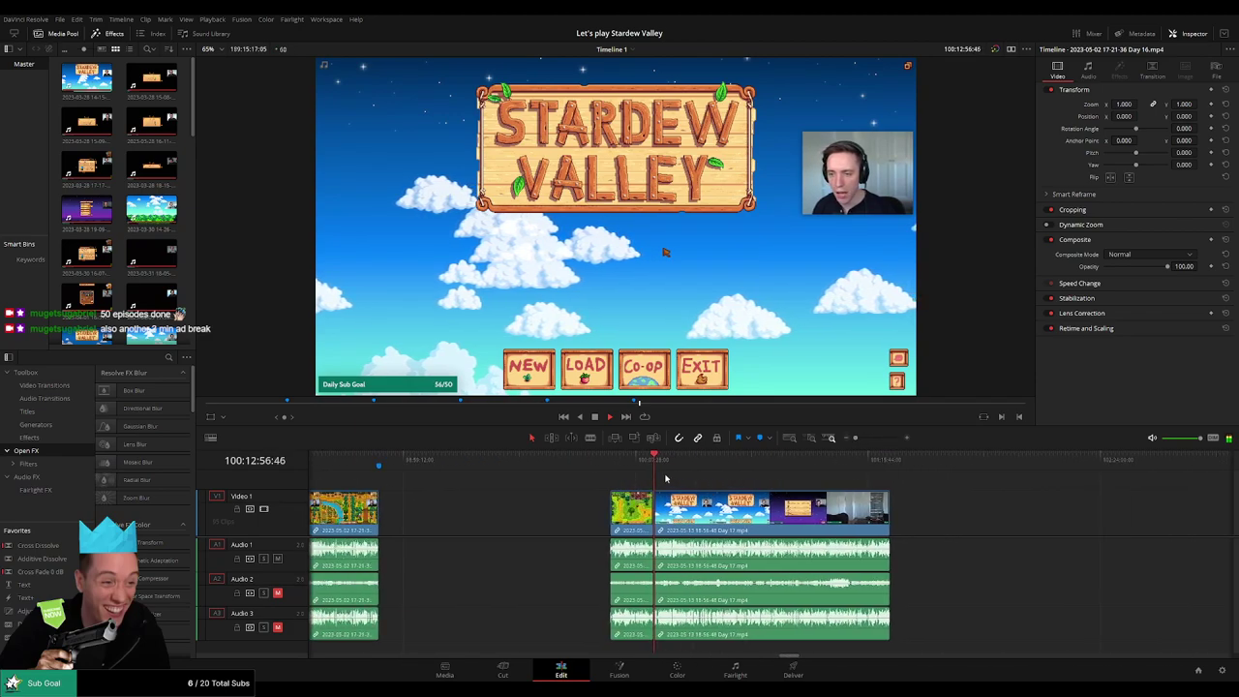
pyautogui.moveTo(855, 437)
pyautogui.mouseDown()
pyautogui.moveTo(866, 441)
pyautogui.moveTo(852, 445)
pyautogui.mouseUp()
pyautogui.hscroll(5, 706, 478)
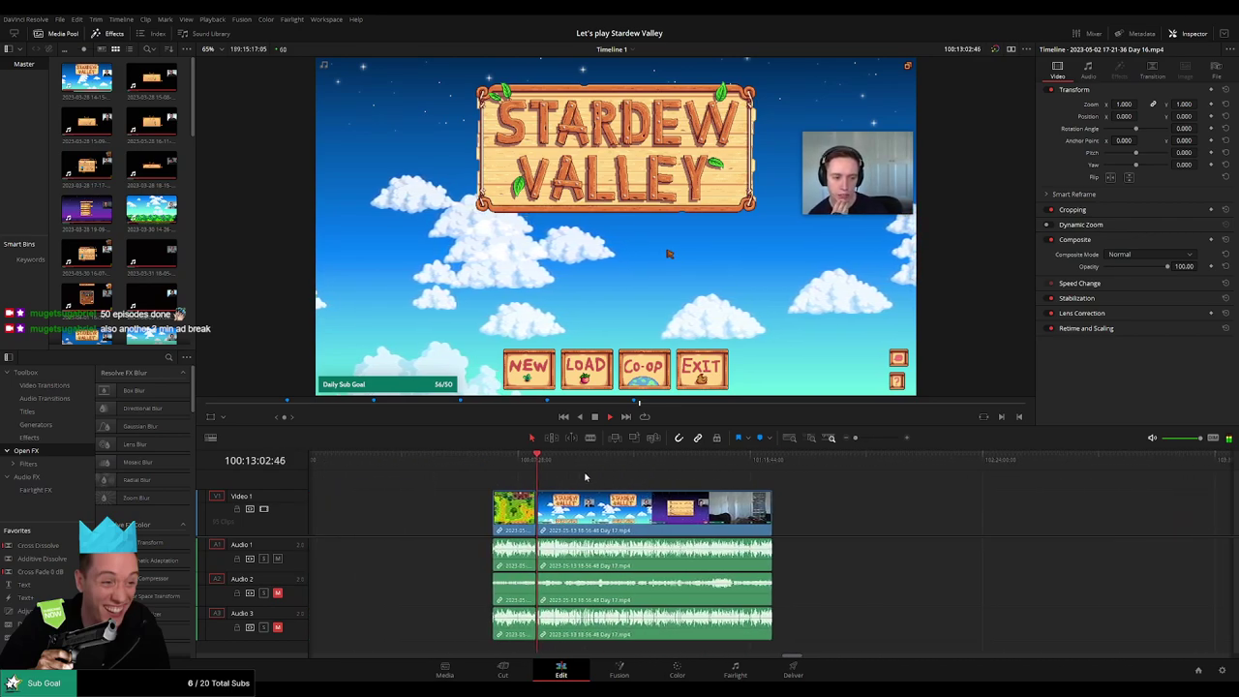
pyautogui.moveTo(544, 467); pyautogui.dragTo(671, 475)
pyautogui.press('space')
pyautogui.scroll(5, 746, 501)
pyautogui.scroll(3, 746, 501)
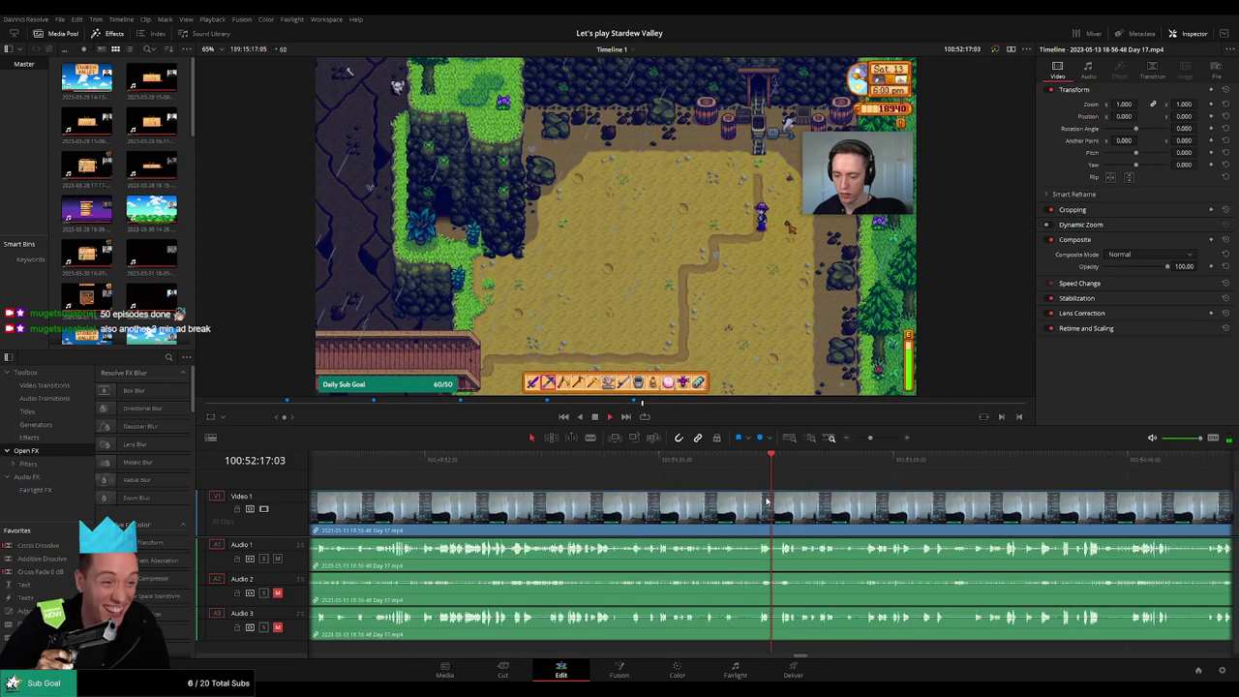
# - Split the Day 17 clip on all tracks at 100:52:12:00, before the speech resumes, and fade the video on both sides
pyautogui.click(726, 462)
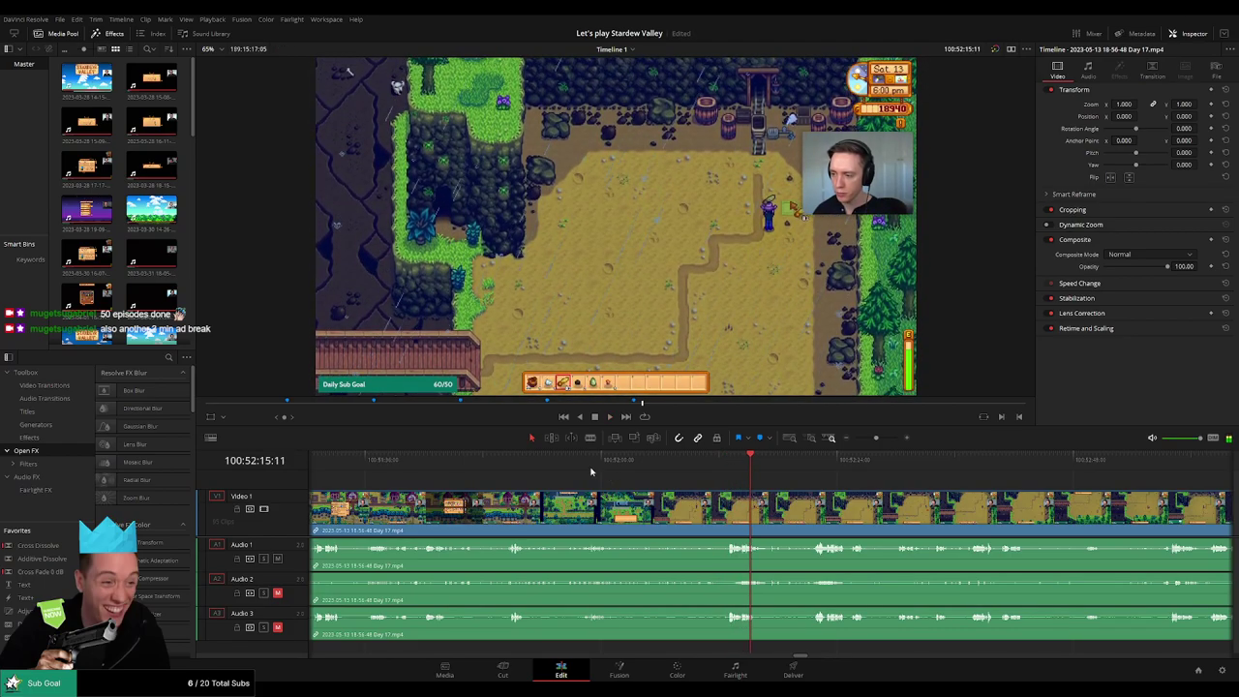
pyautogui.click(586, 474)
pyautogui.click(725, 474)
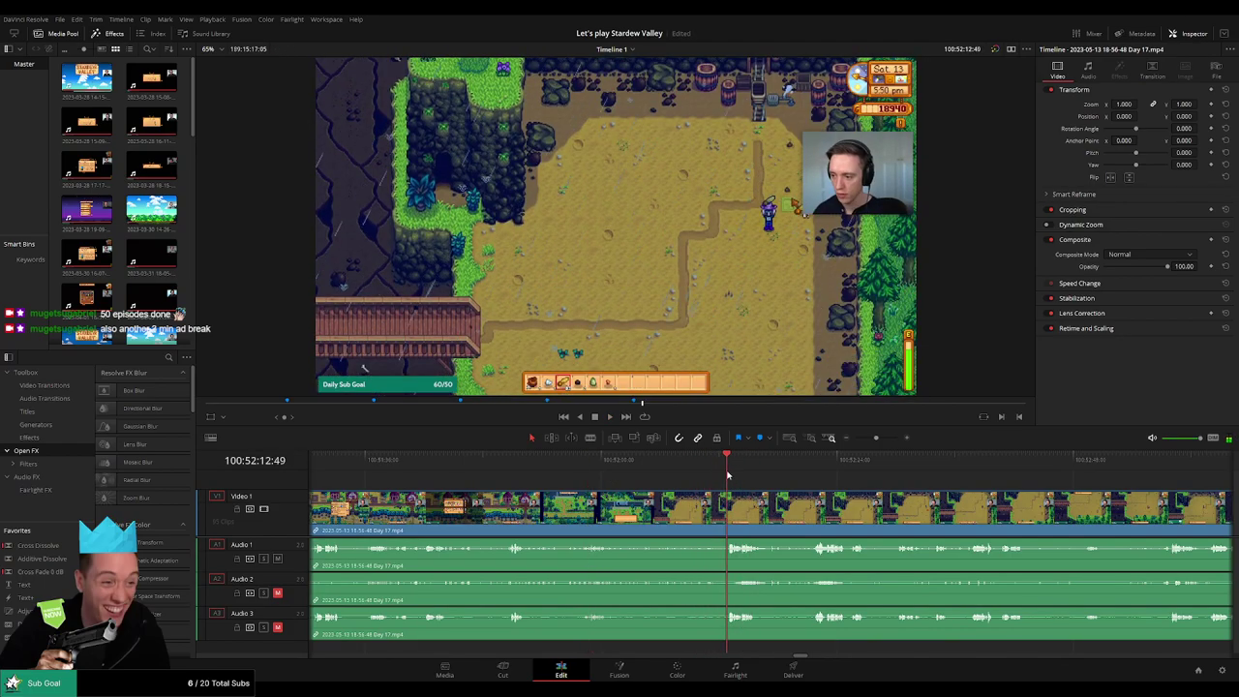
pyautogui.click(717, 474)
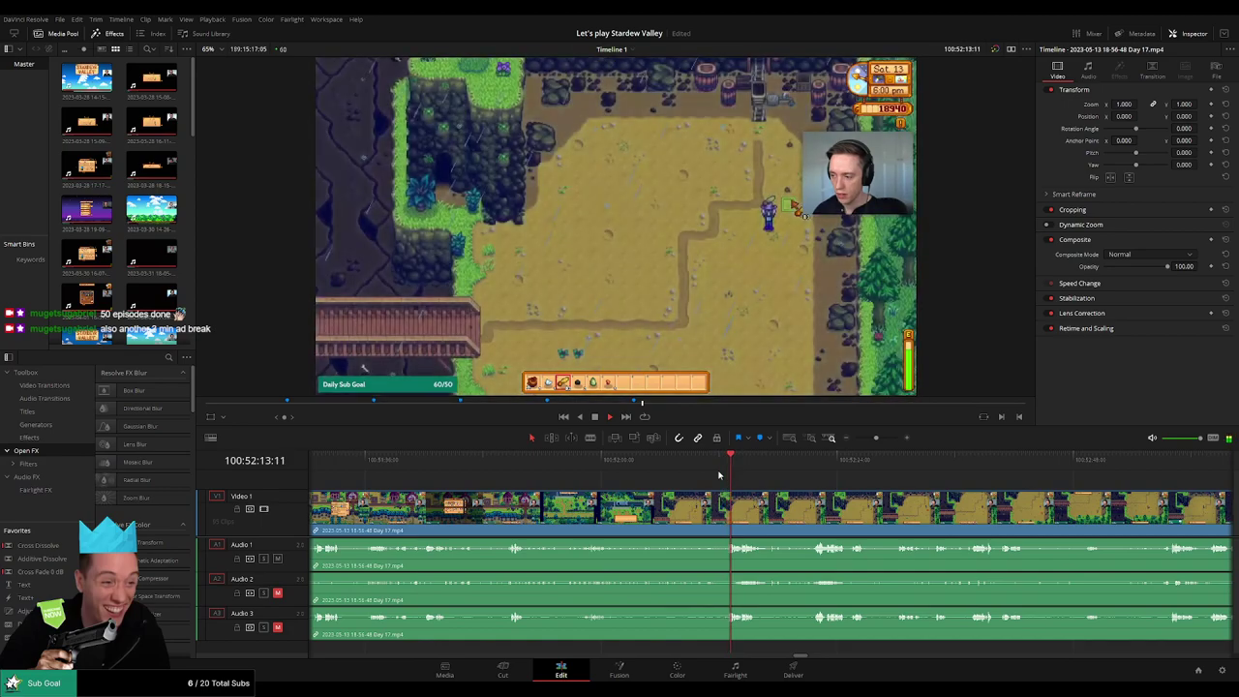
pyautogui.scroll(3, 830, 471)
pyautogui.click(741, 460)
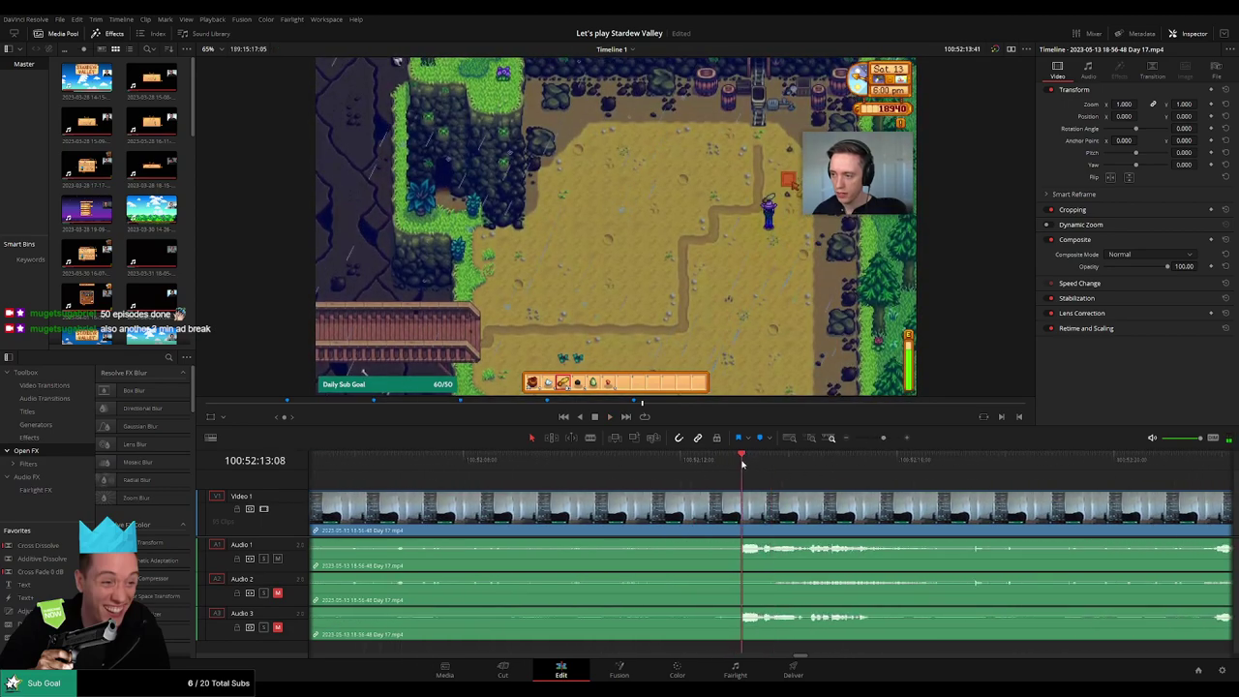
pyautogui.moveTo(741, 465); pyautogui.dragTo(625, 494)
pyautogui.hotkey('ctrl', 'b')
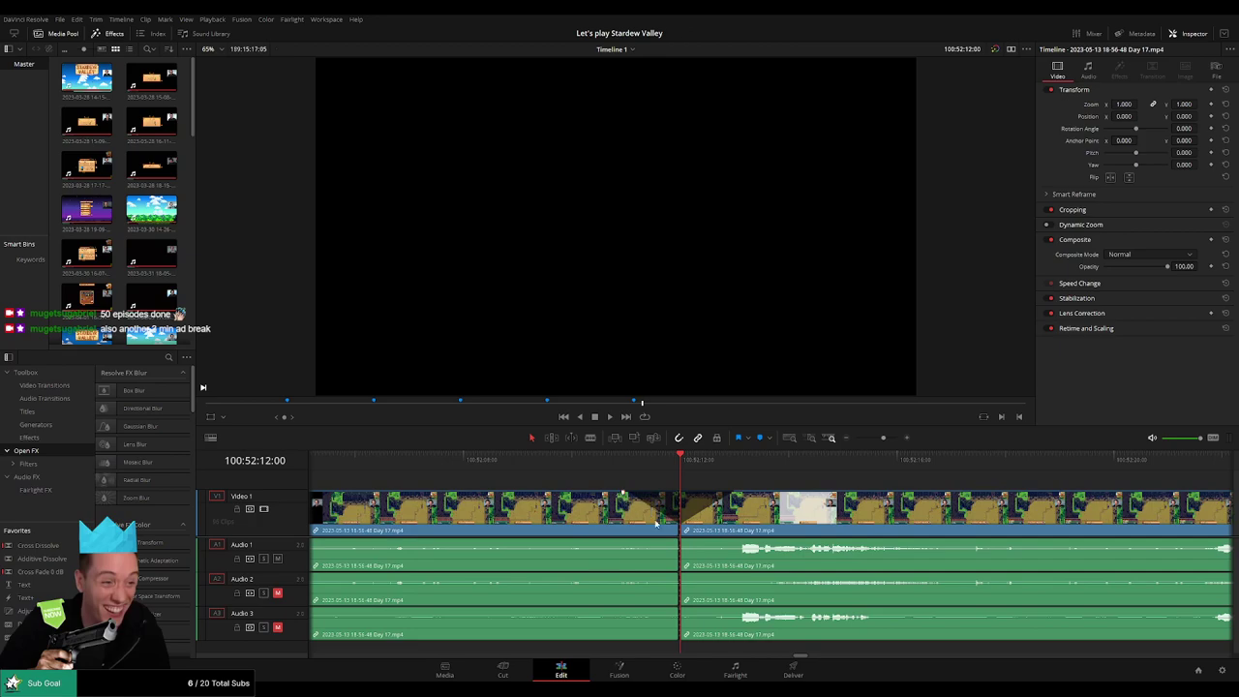
# - Add short audio fades on both sides of the 100:52:12:00 cut on all three audio tracks
pyautogui.moveTo(677, 542); pyautogui.dragTo(702, 547)
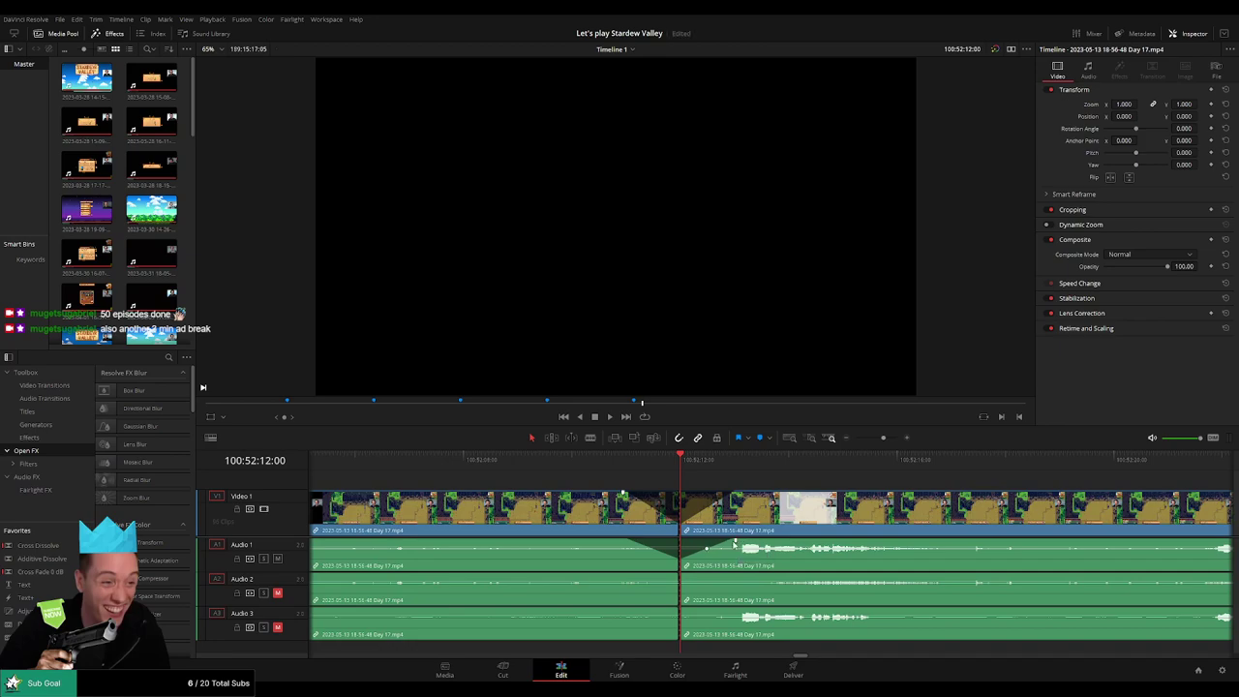
pyautogui.moveTo(678, 576); pyautogui.dragTo(627, 576)
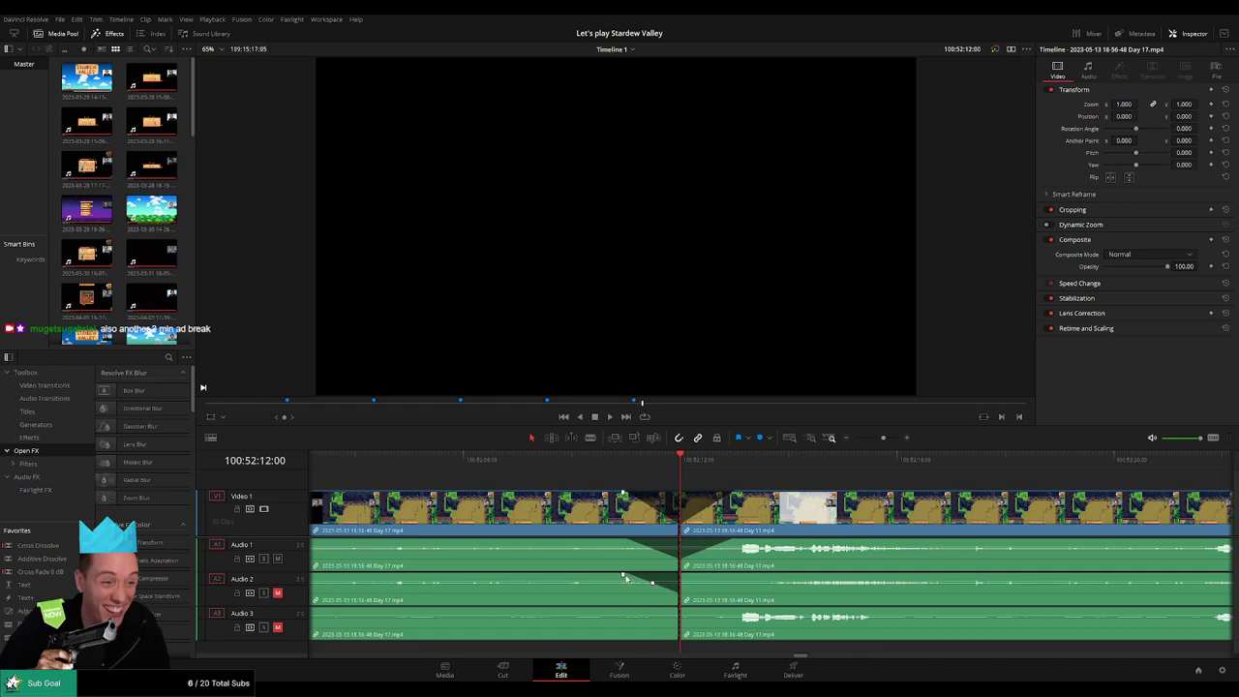
pyautogui.moveTo(683, 574); pyautogui.dragTo(733, 577)
pyautogui.moveTo(678, 611); pyautogui.dragTo(733, 610)
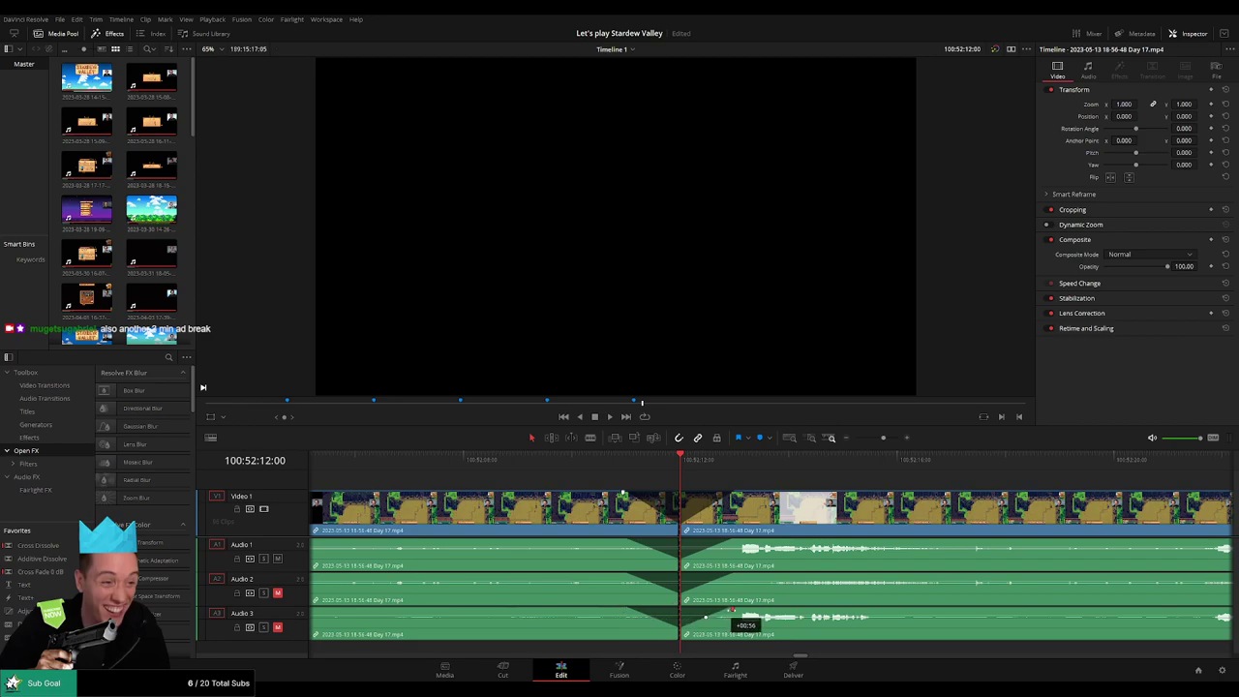
# - Check both ends of the episode starting at 100:00:00:00 and move the Day 17 section after its final cut farther along the timeline
pyautogui.moveTo(879, 438); pyautogui.dragTo(855, 438)
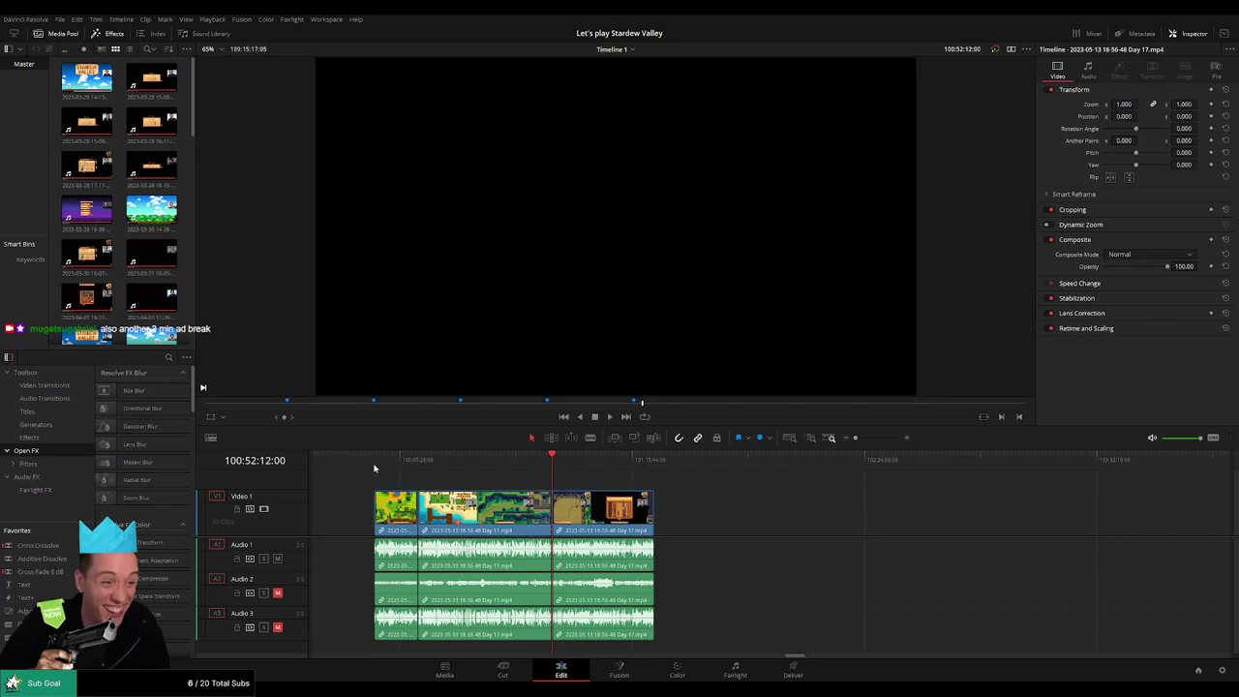
pyautogui.click(374, 464)
pyautogui.click(550, 462)
pyautogui.hscroll(4, 571, 488)
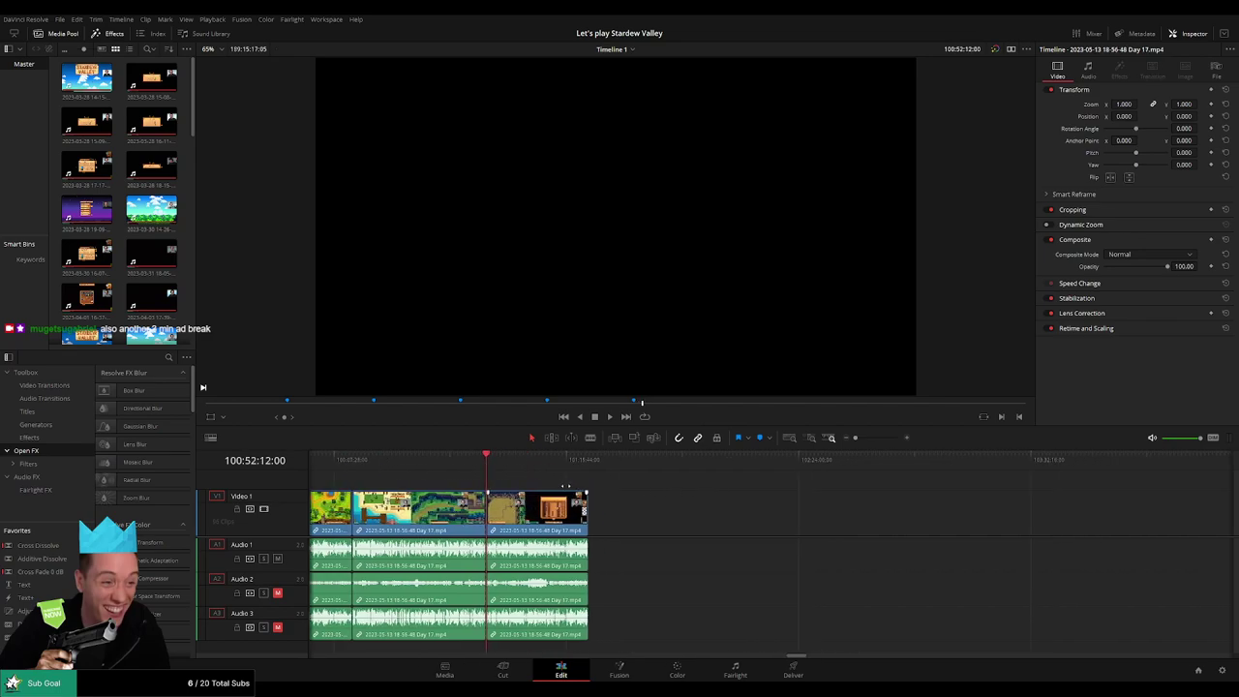
pyautogui.moveTo(363, 512); pyautogui.dragTo(690, 515)
pyautogui.click(489, 475)
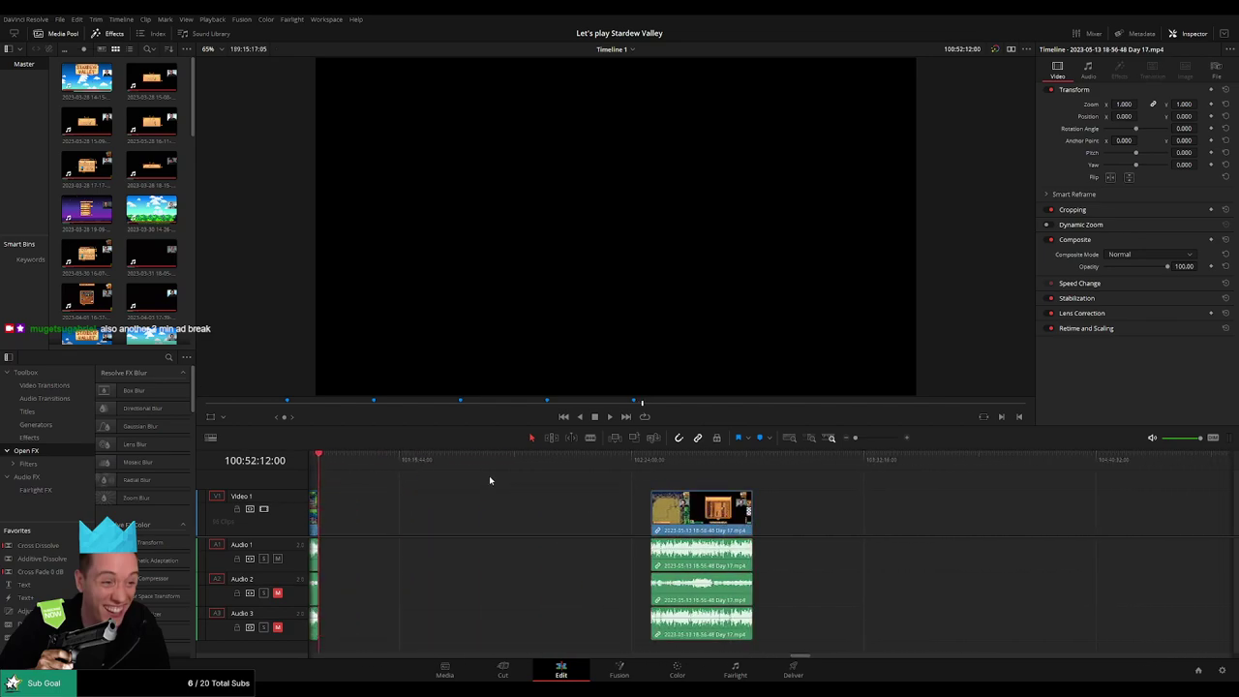
# - Place the playhead at 102:00:00:00 and align the start of the remaining Day 17 section to it
pyautogui.hscroll(-2, 541, 481)
pyautogui.moveTo(455, 463); pyautogui.dragTo(665, 482)
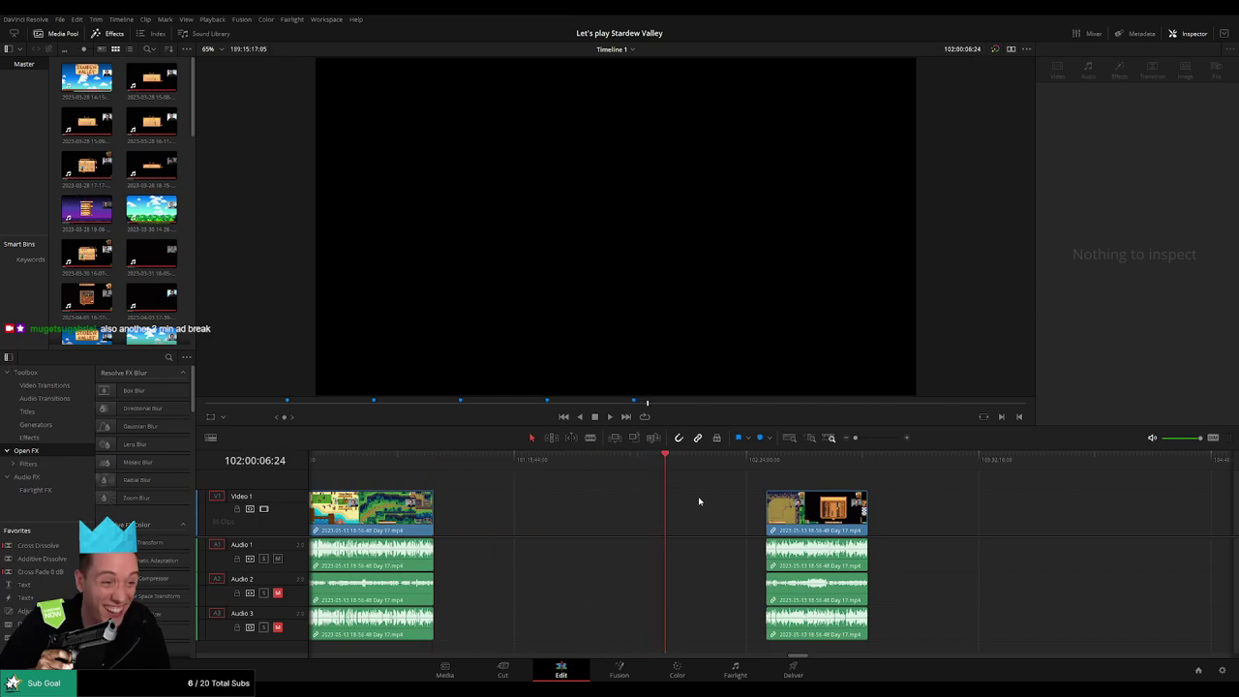
pyautogui.scroll(4, 738, 503)
pyautogui.moveTo(772, 465); pyautogui.dragTo(767, 465)
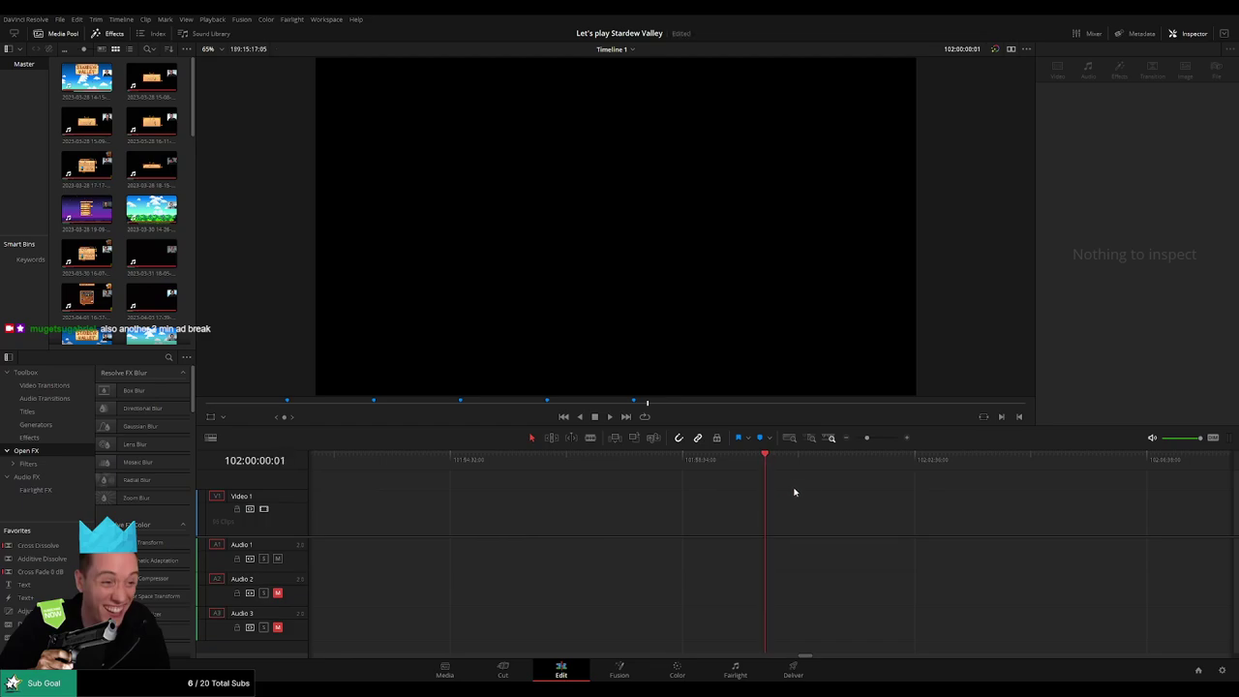
pyautogui.moveTo(866, 439); pyautogui.dragTo(843, 442)
pyautogui.hscroll(2, 594, 484)
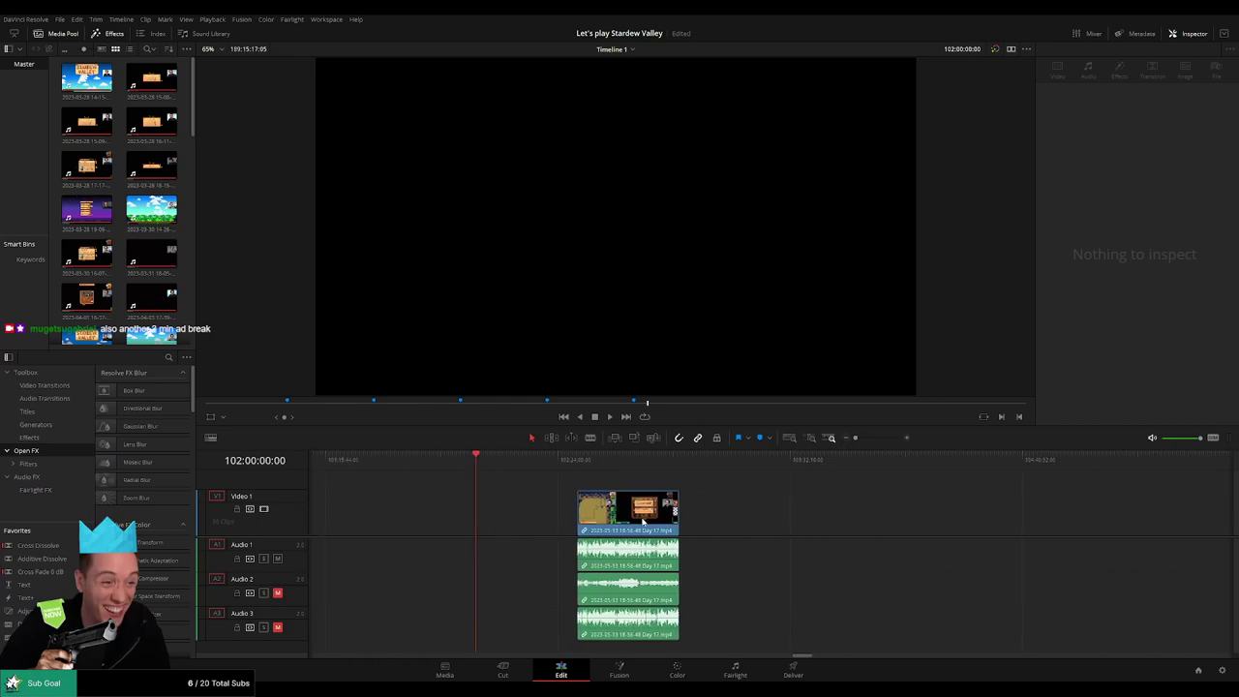
pyautogui.moveTo(643, 518); pyautogui.dragTo(536, 516)
pyautogui.click(668, 496)
# - Move the Day 18 clip directly against the end of the Day 17 section and bring the playhead to their join
pyautogui.hscroll(3, 822, 515)
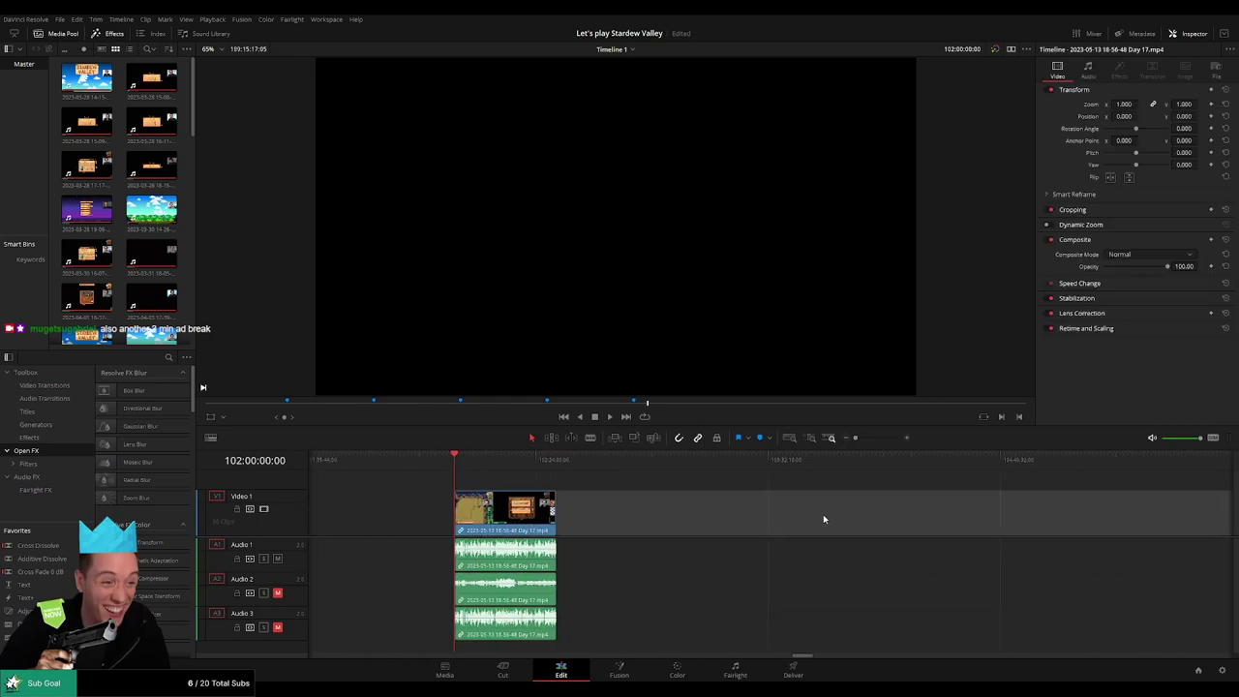
pyautogui.hscroll(3, 580, 515)
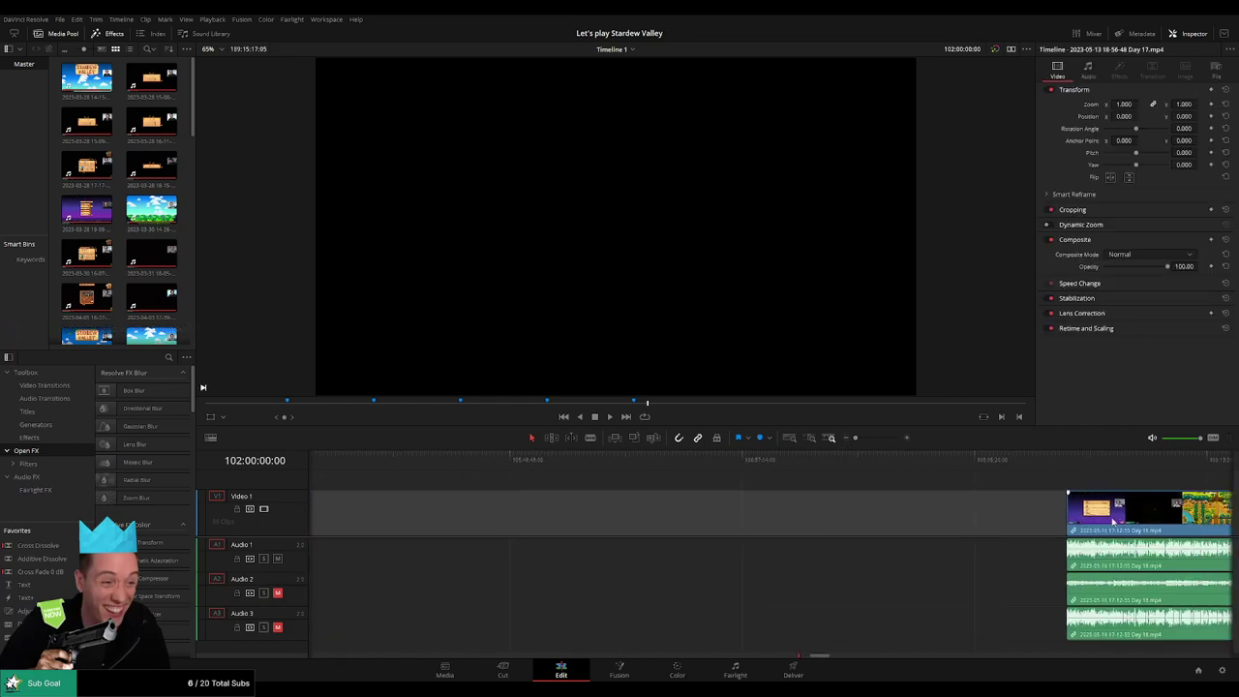
pyautogui.moveTo(1149, 525); pyautogui.dragTo(591, 481)
pyautogui.click(592, 481)
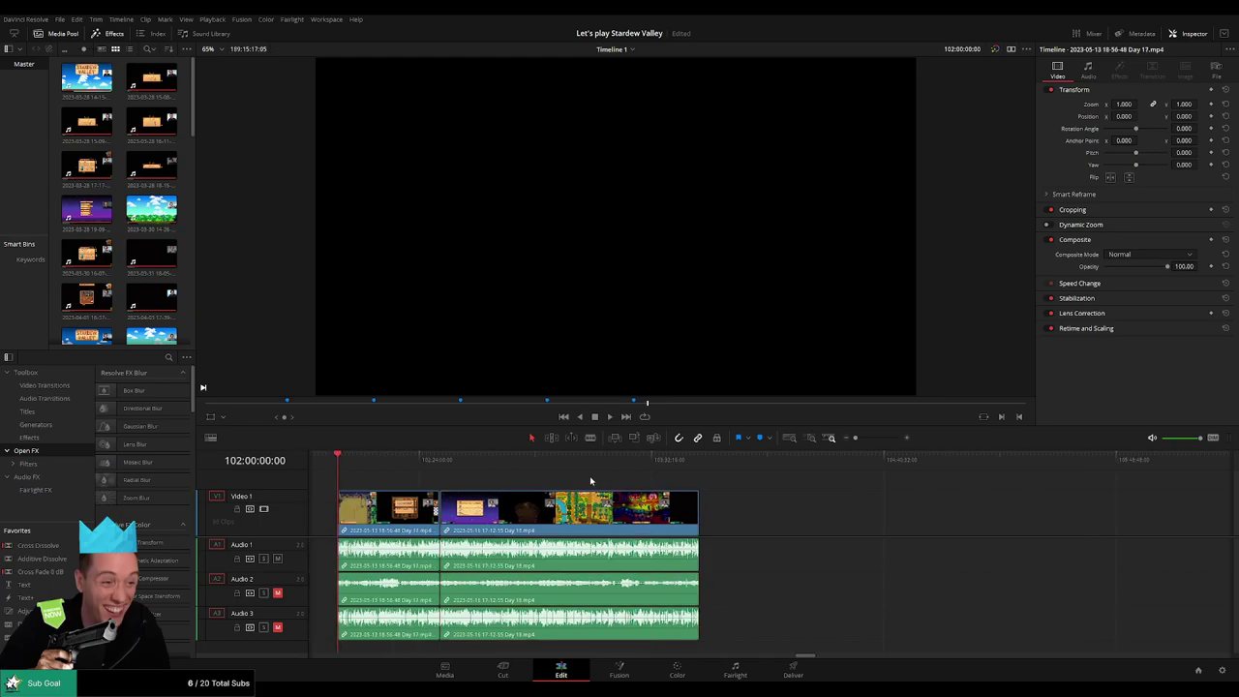
pyautogui.press('space')
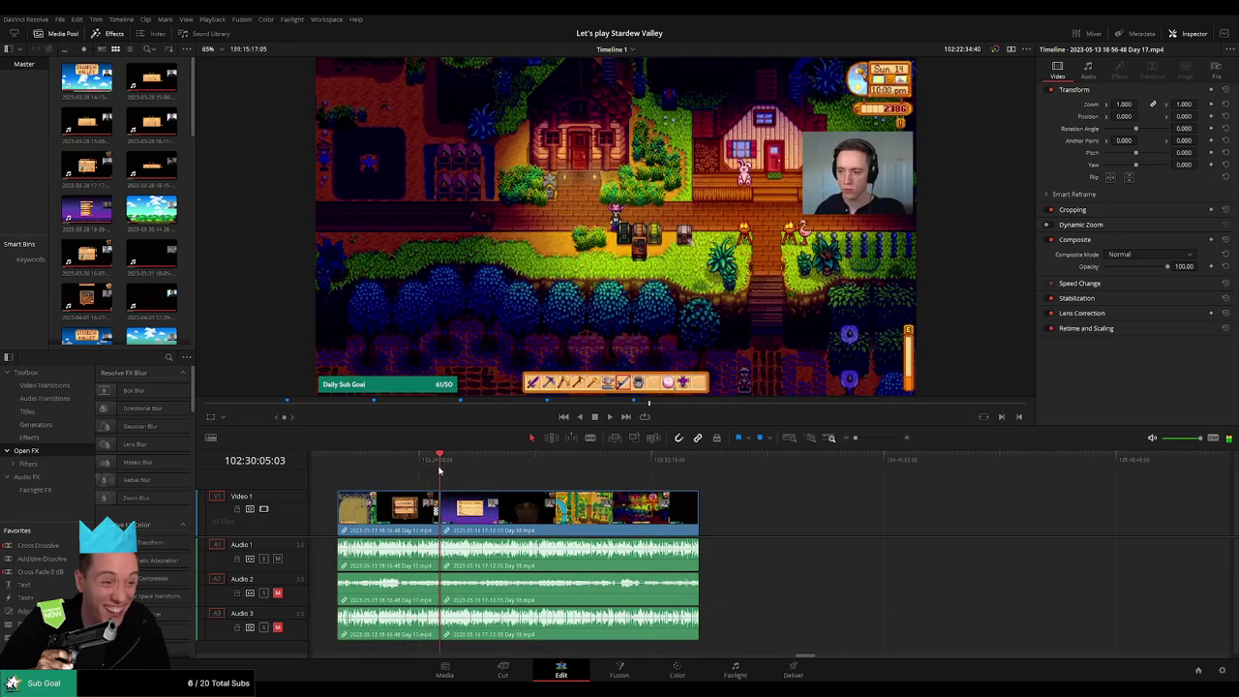
# - Add cross fades on the video and all three audio tracks at the Day 17 and Day 18 join and play across it
pyautogui.moveTo(873, 438); pyautogui.dragTo(884, 438)
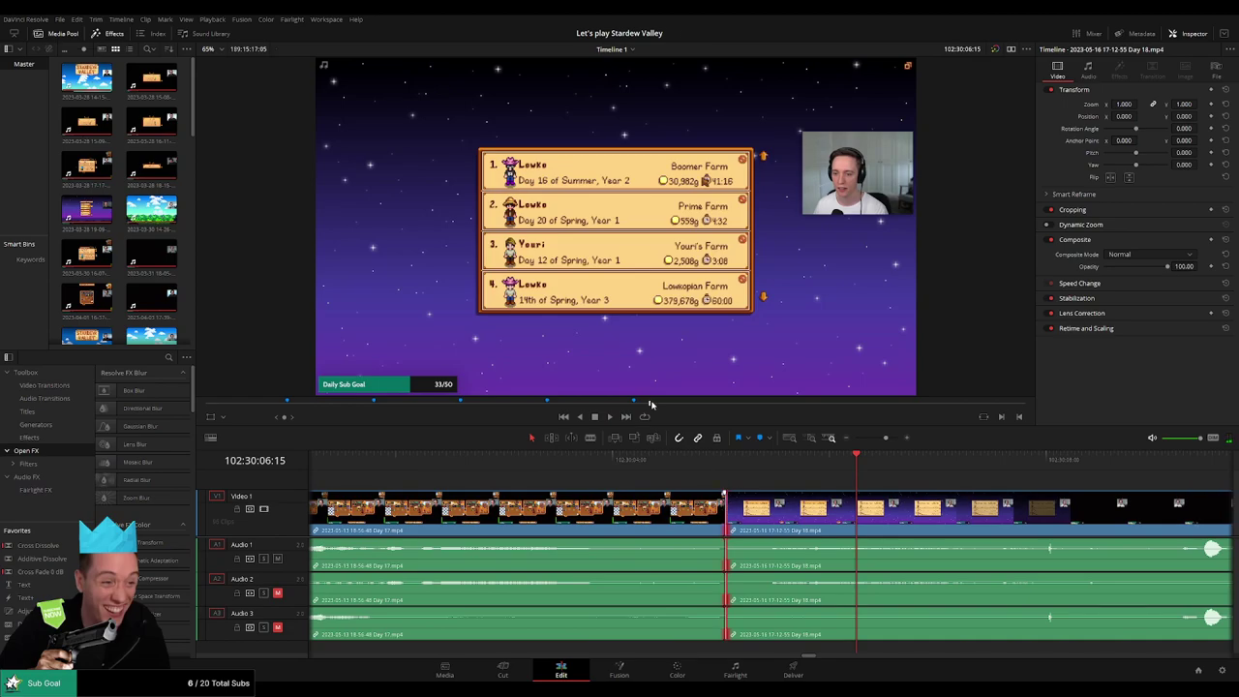
pyautogui.click(497, 461)
pyautogui.press('space')
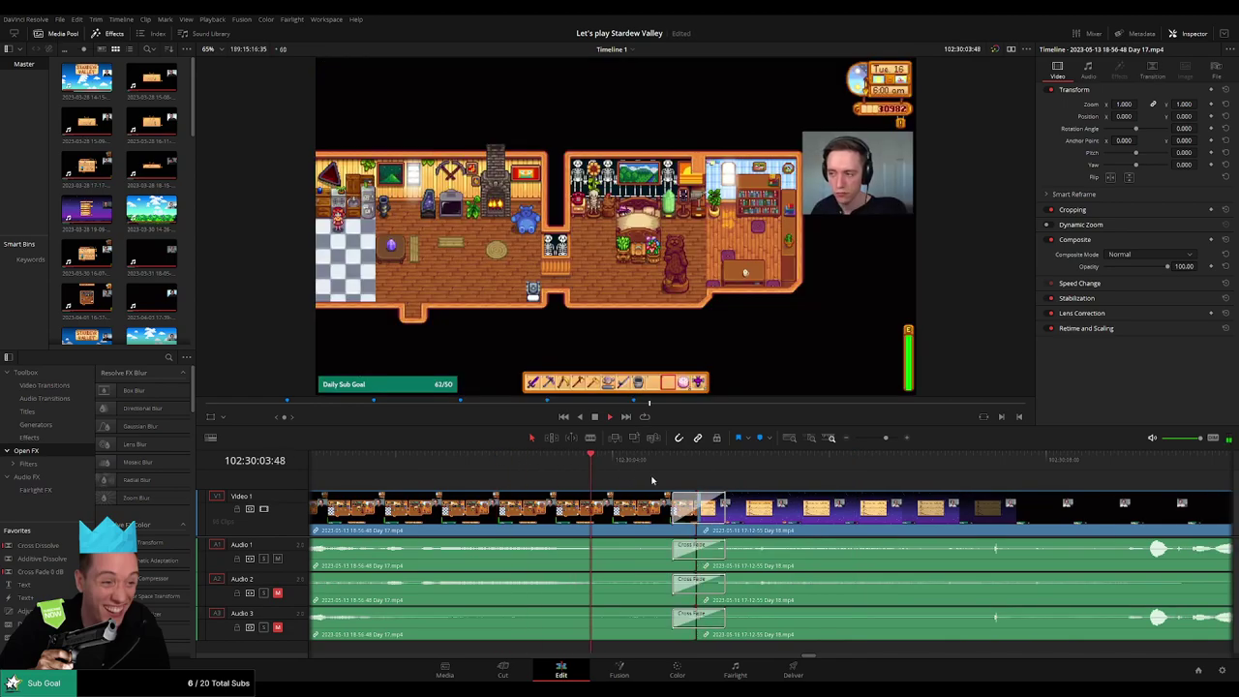
pyautogui.moveTo(884, 437); pyautogui.dragTo(852, 436)
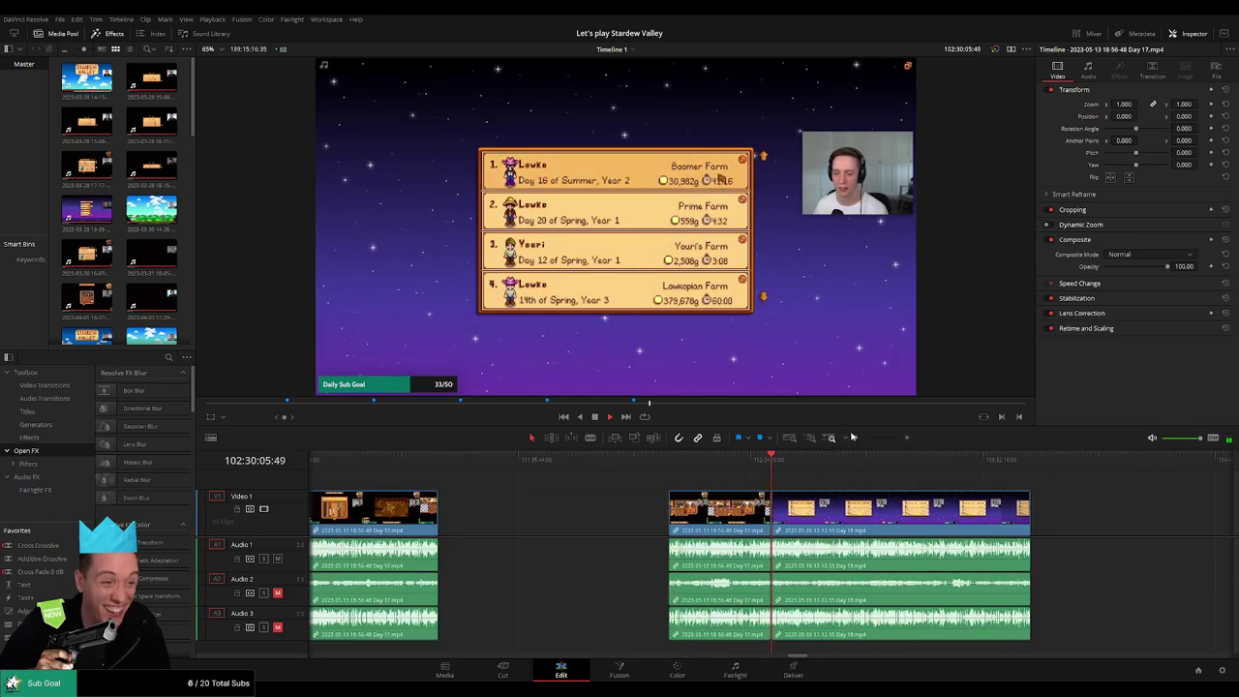
# - Play the Day 18 footage around 102:52 to find a suitable break and split it on all tracks at 102:52:05:00
pyautogui.moveTo(799, 487); pyautogui.dragTo(634, 471)
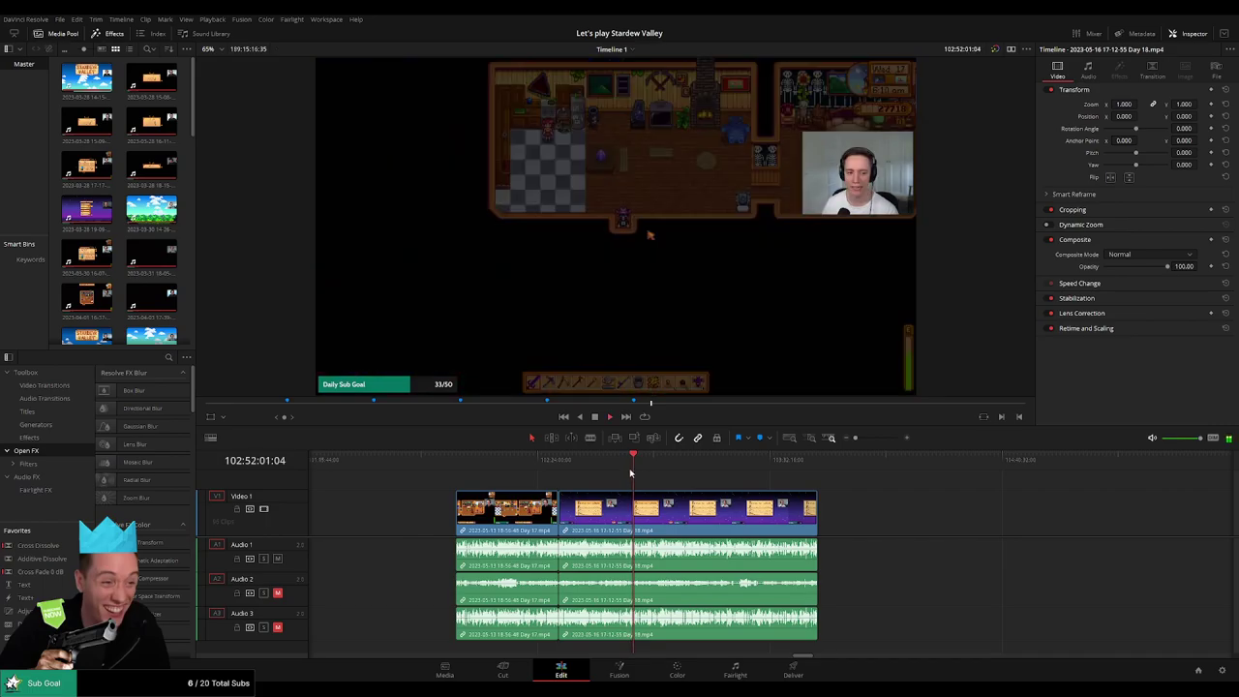
pyautogui.press('space')
pyautogui.moveTo(856, 438); pyautogui.dragTo(872, 437)
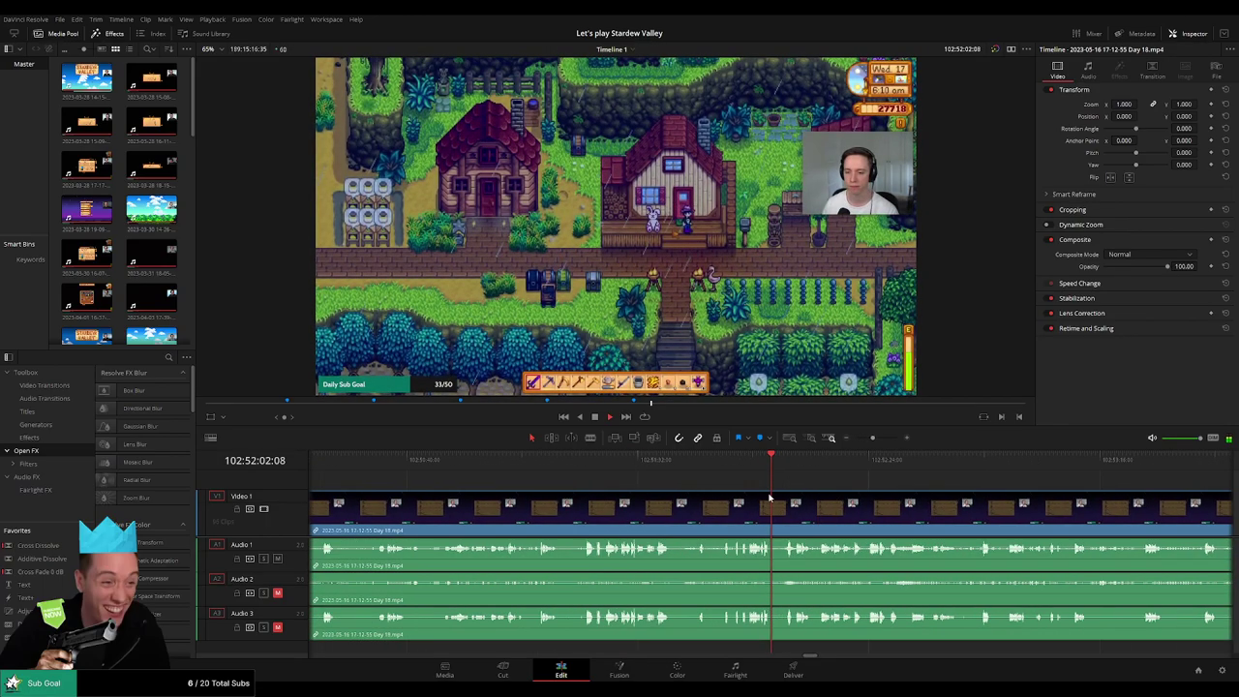
pyautogui.scroll(3, 770, 499)
pyautogui.click(742, 468)
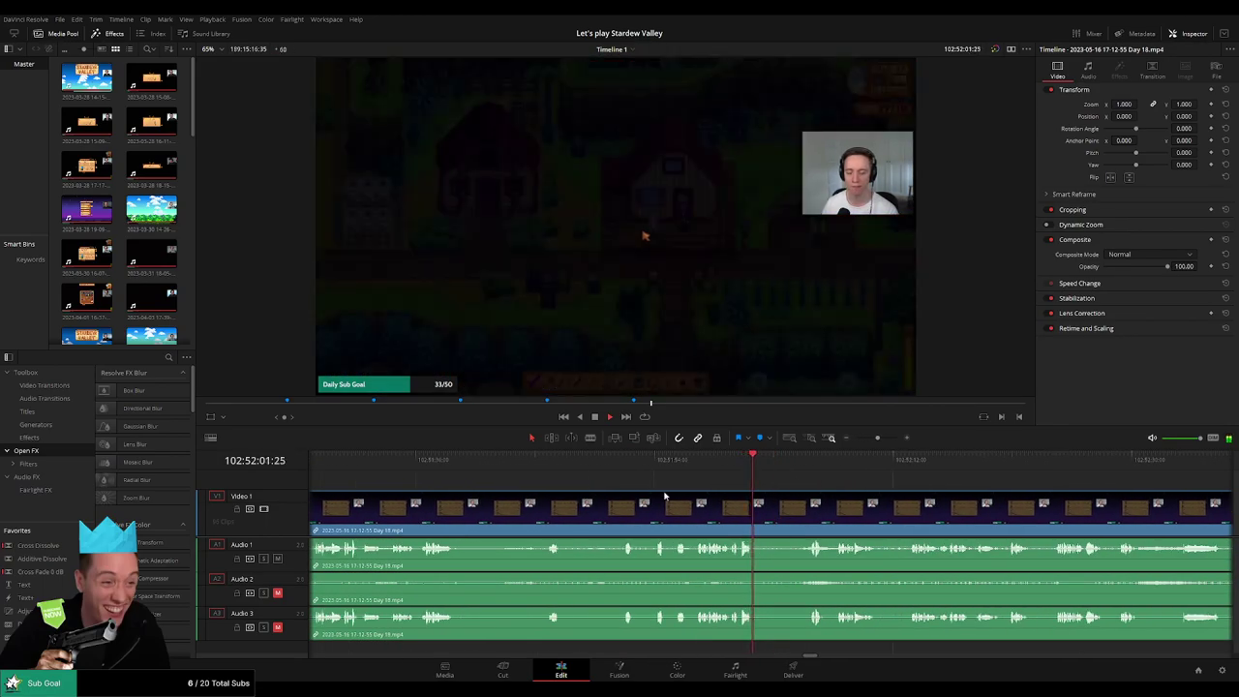
pyautogui.click(727, 466)
pyautogui.hscroll(3, 648, 489)
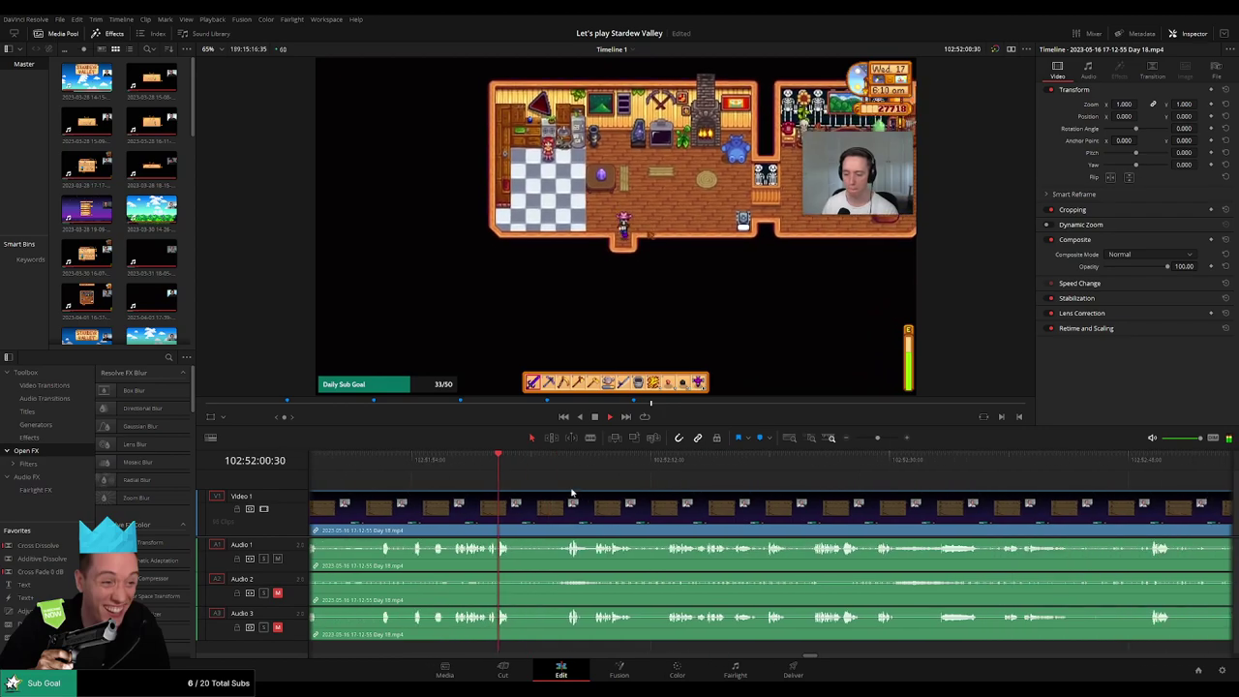
pyautogui.click(562, 464)
pyautogui.scroll(3, 578, 479)
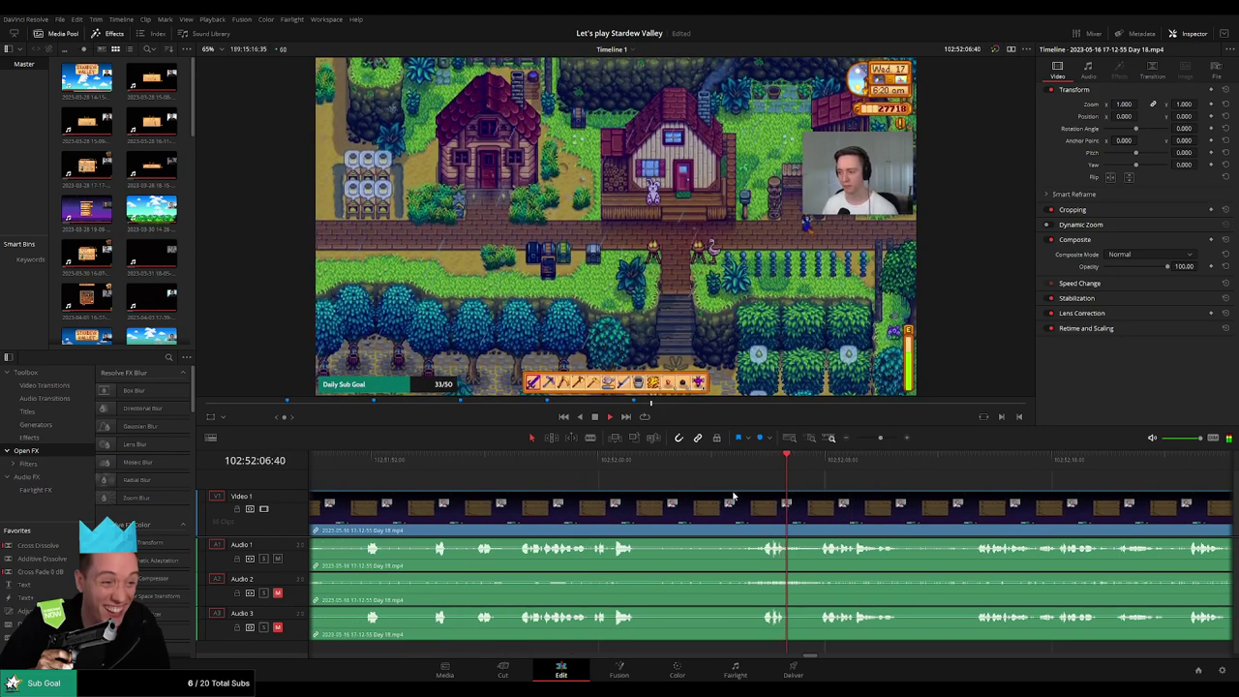
pyautogui.moveTo(764, 466); pyautogui.dragTo(737, 462)
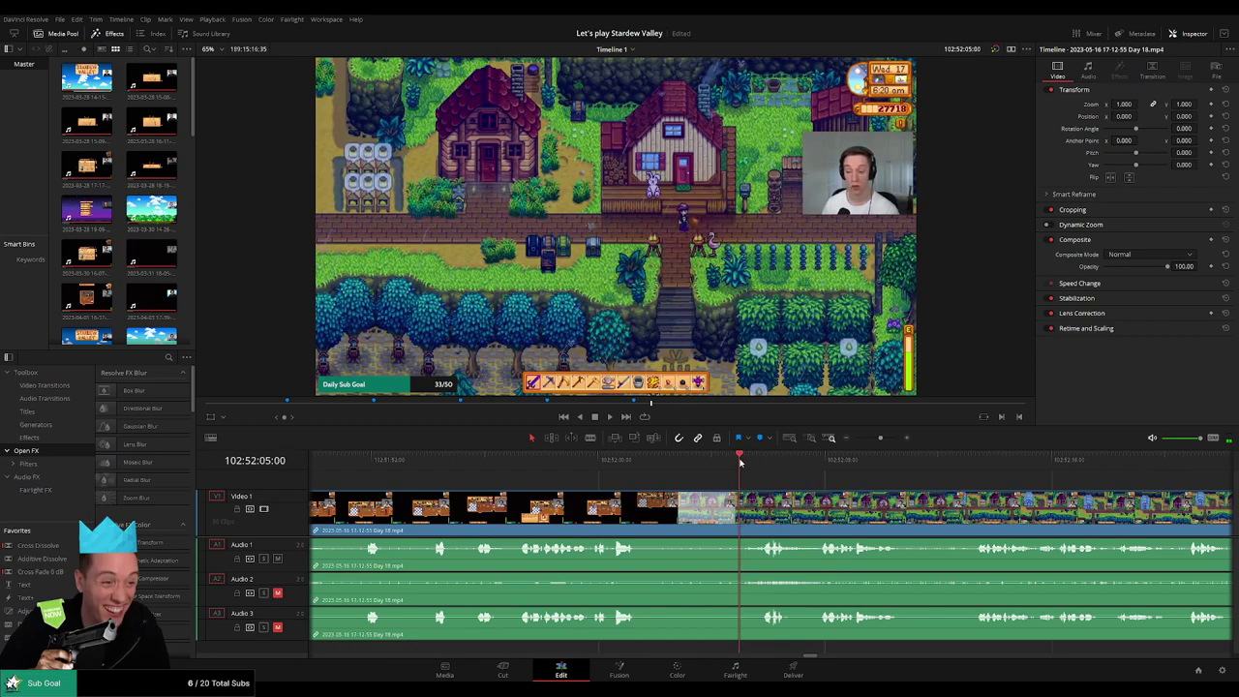
pyautogui.hotkey('ctrl', 'b')
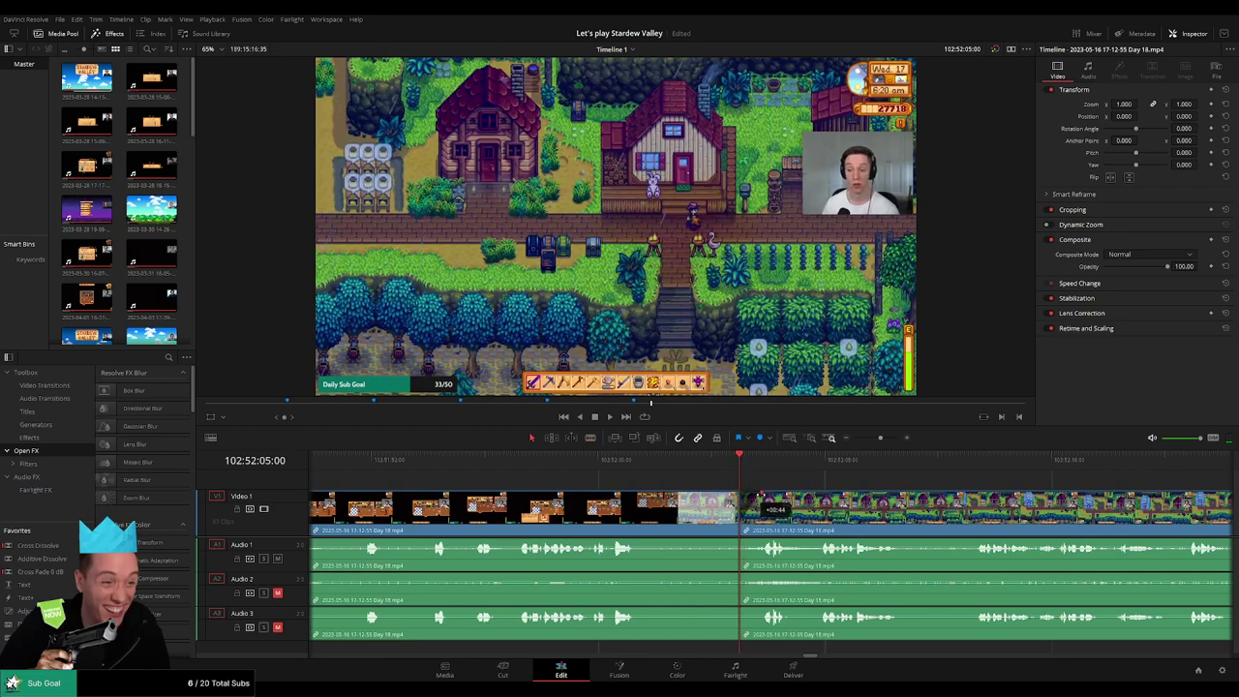
# - Add fades of about one second on both sides of the 102:52:05:00 cut on the video and all three audio tracks
pyautogui.moveTo(768, 495); pyautogui.dragTo(769, 494)
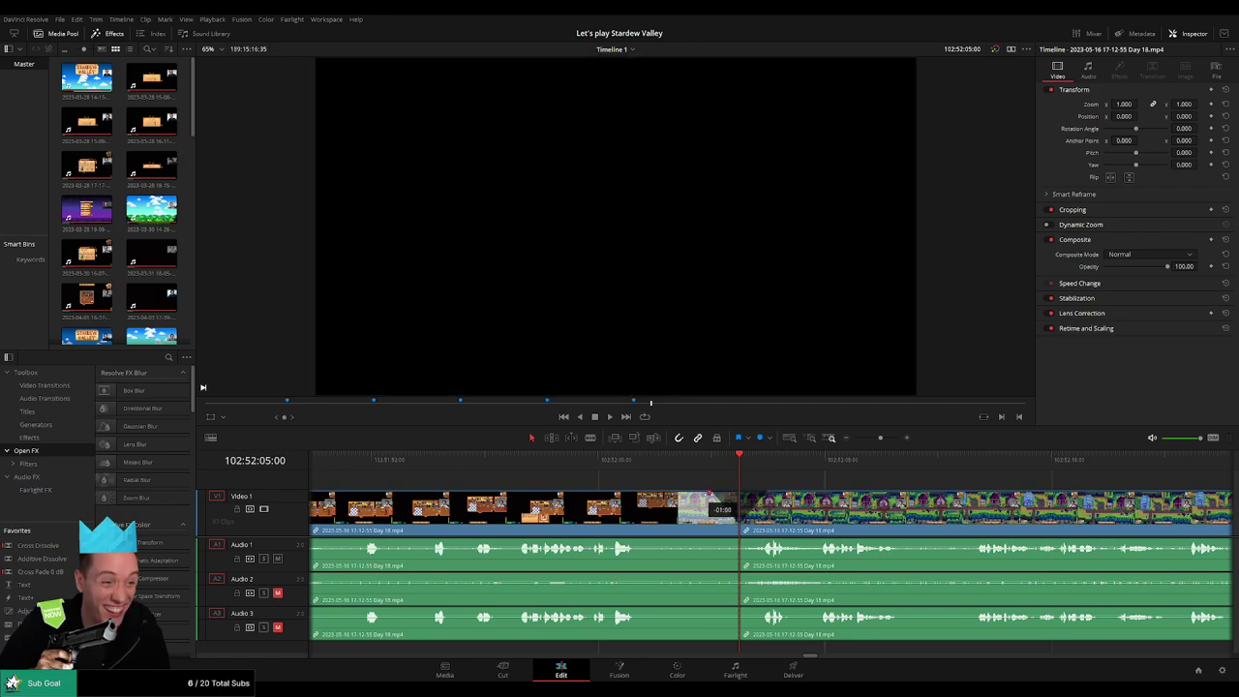
pyautogui.click(742, 542)
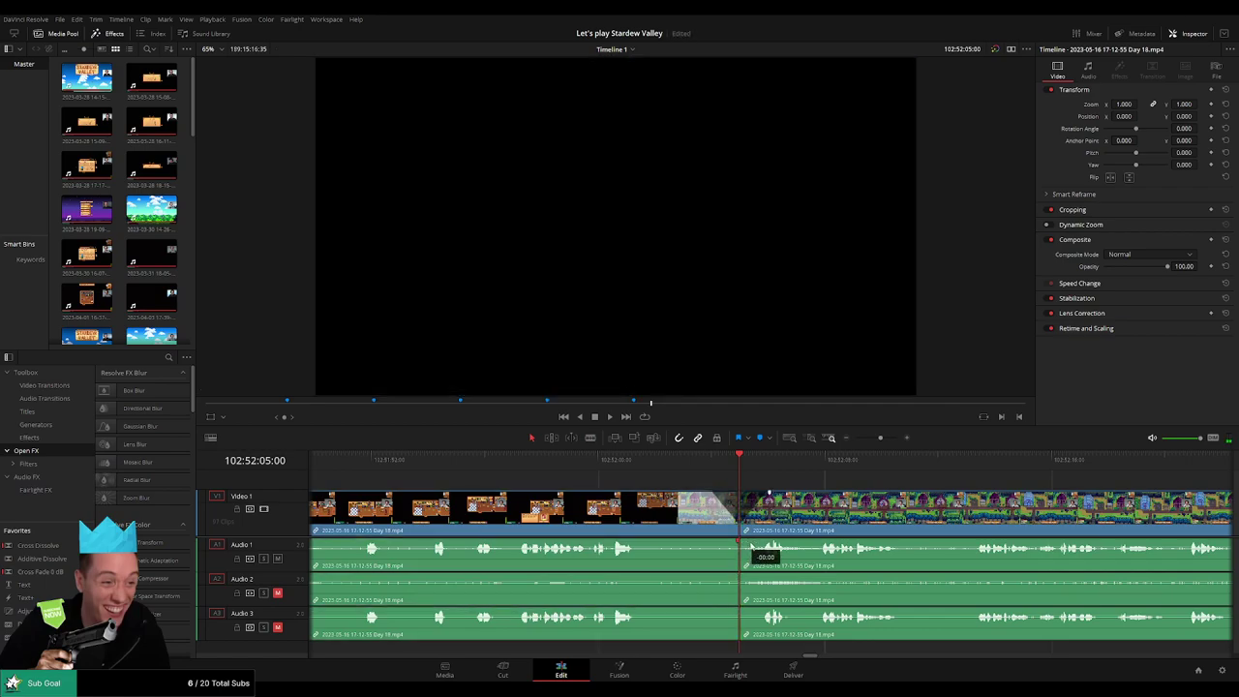
pyautogui.moveTo(751, 545); pyautogui.dragTo(743, 543)
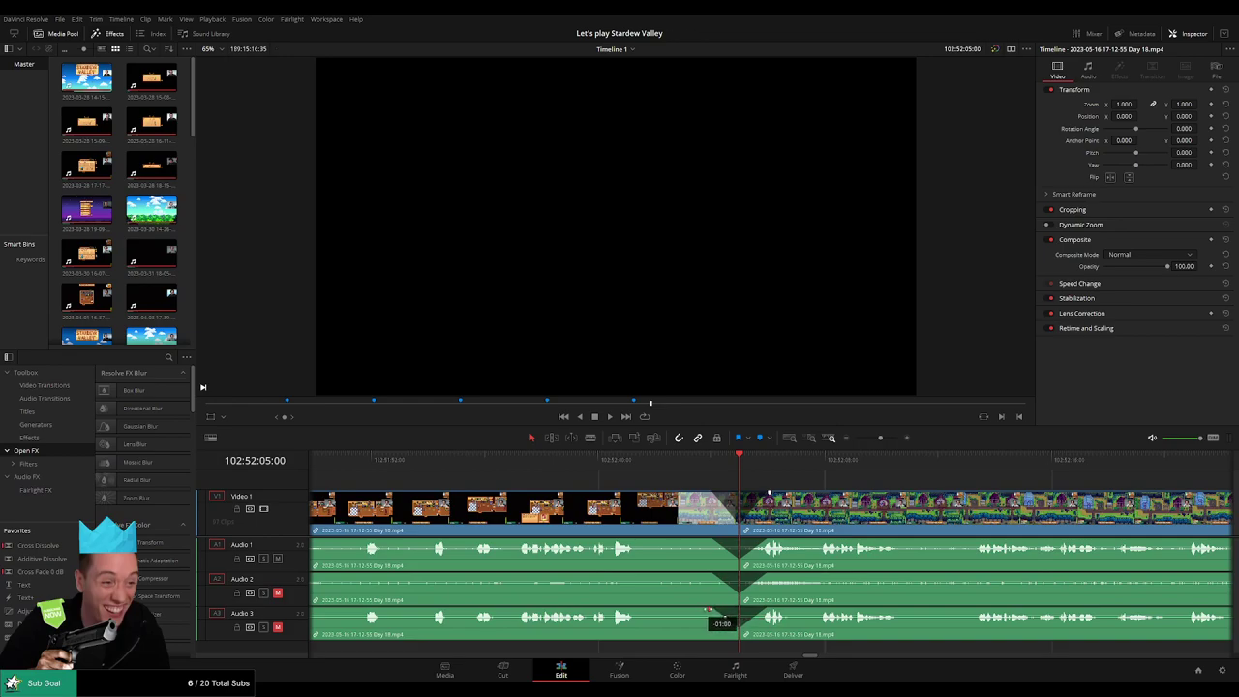
# - Move the Day 18 section after the cut farther along the timeline and align its start to the playhead placed at 104:00:00:00
pyautogui.moveTo(877, 438); pyautogui.dragTo(855, 438)
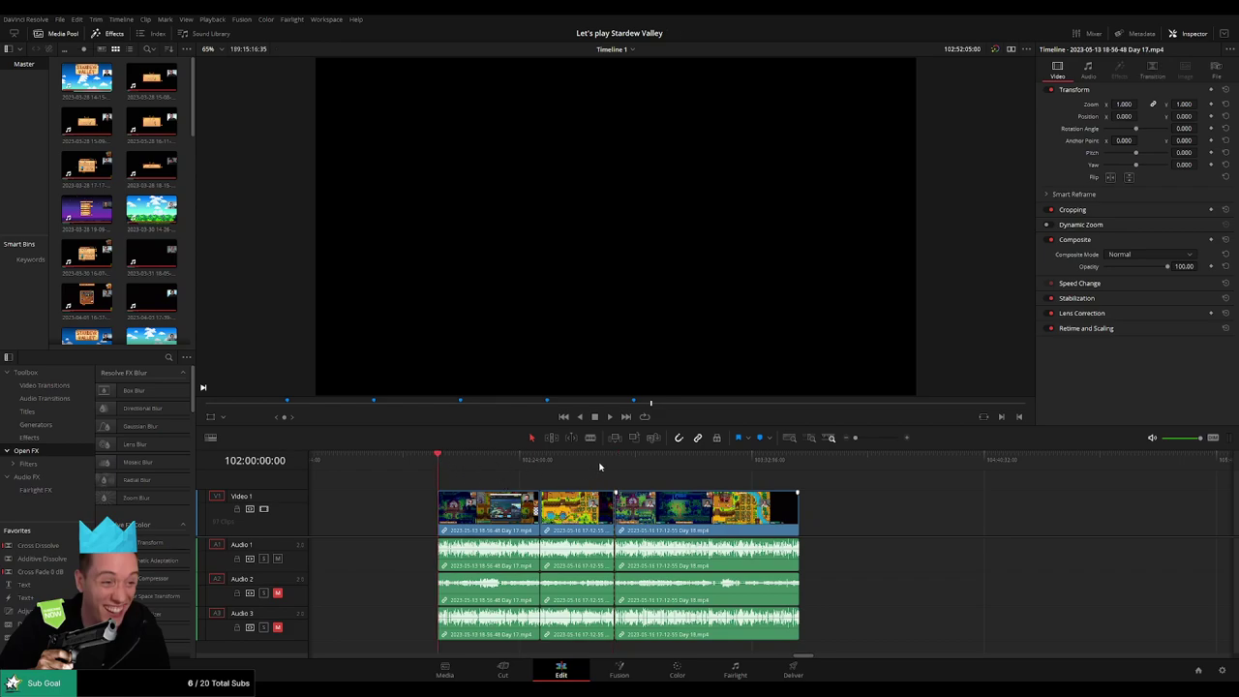
pyautogui.moveTo(786, 490); pyautogui.dragTo(837, 507)
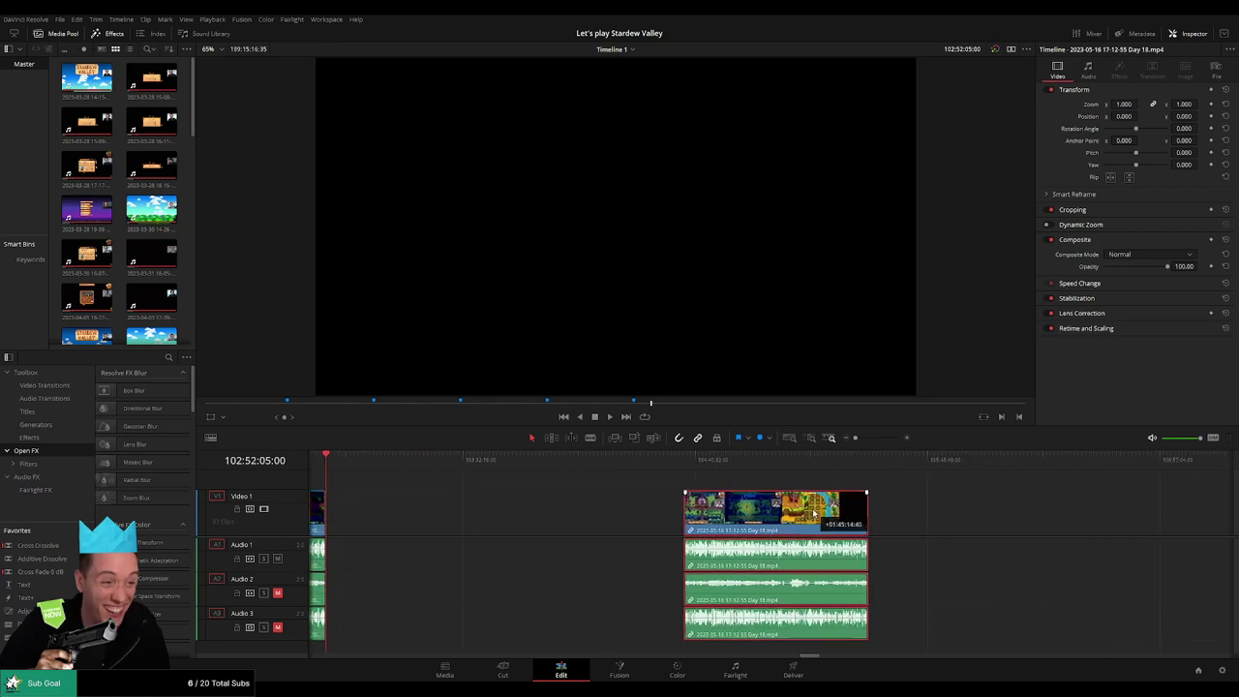
pyautogui.click(553, 484)
pyautogui.click(552, 479)
pyautogui.moveTo(355, 467); pyautogui.dragTo(546, 477)
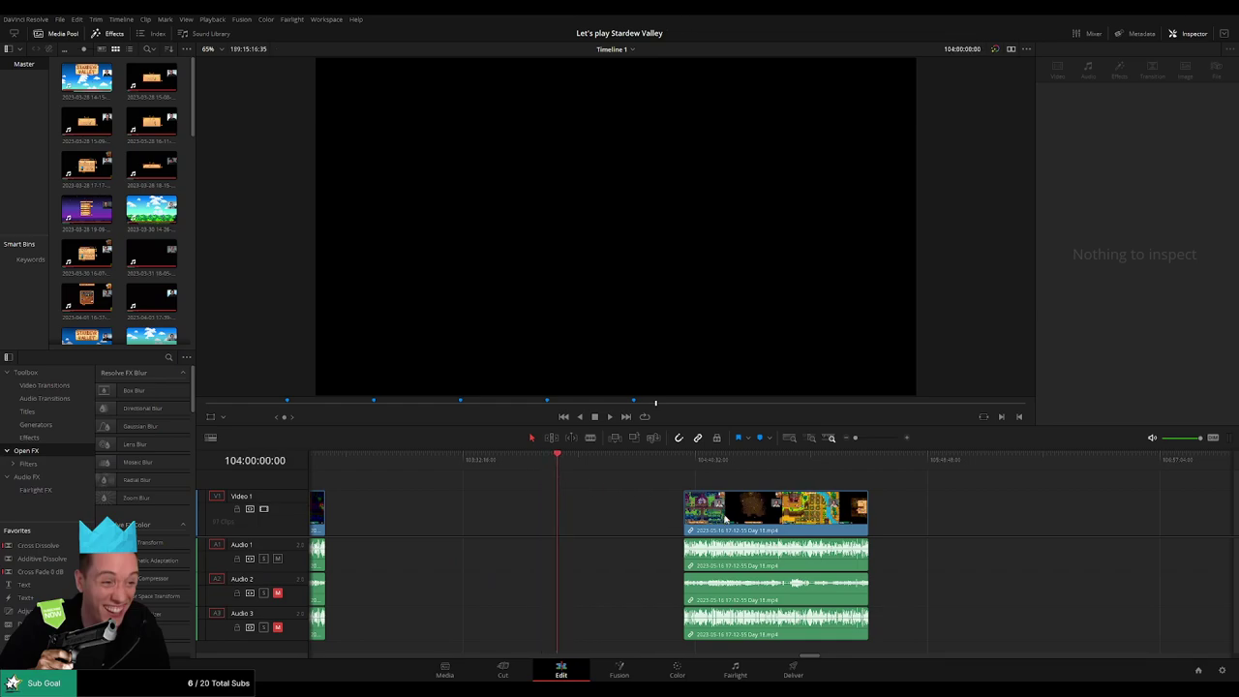
pyautogui.moveTo(724, 518); pyautogui.dragTo(595, 517)
# - Check the start and end of the Day 18 section at 104:00:00:00 and return the playhead to about 104:52:13
pyautogui.press('space')
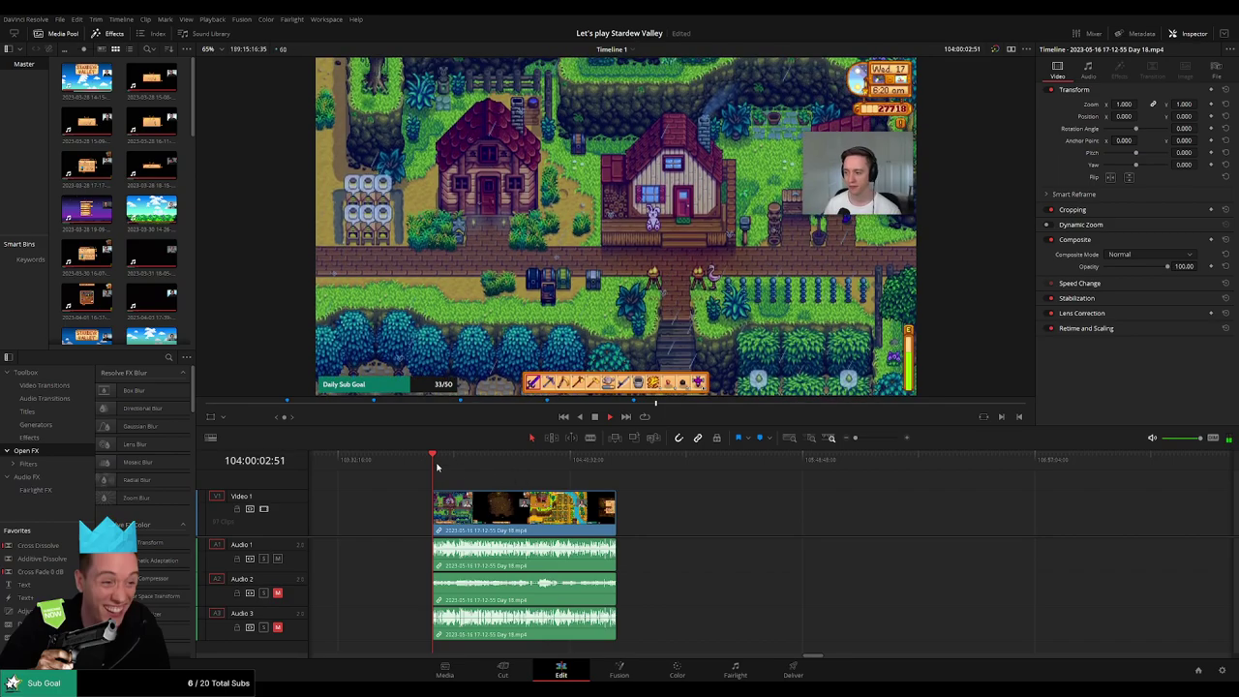
pyautogui.moveTo(437, 467); pyautogui.dragTo(613, 481)
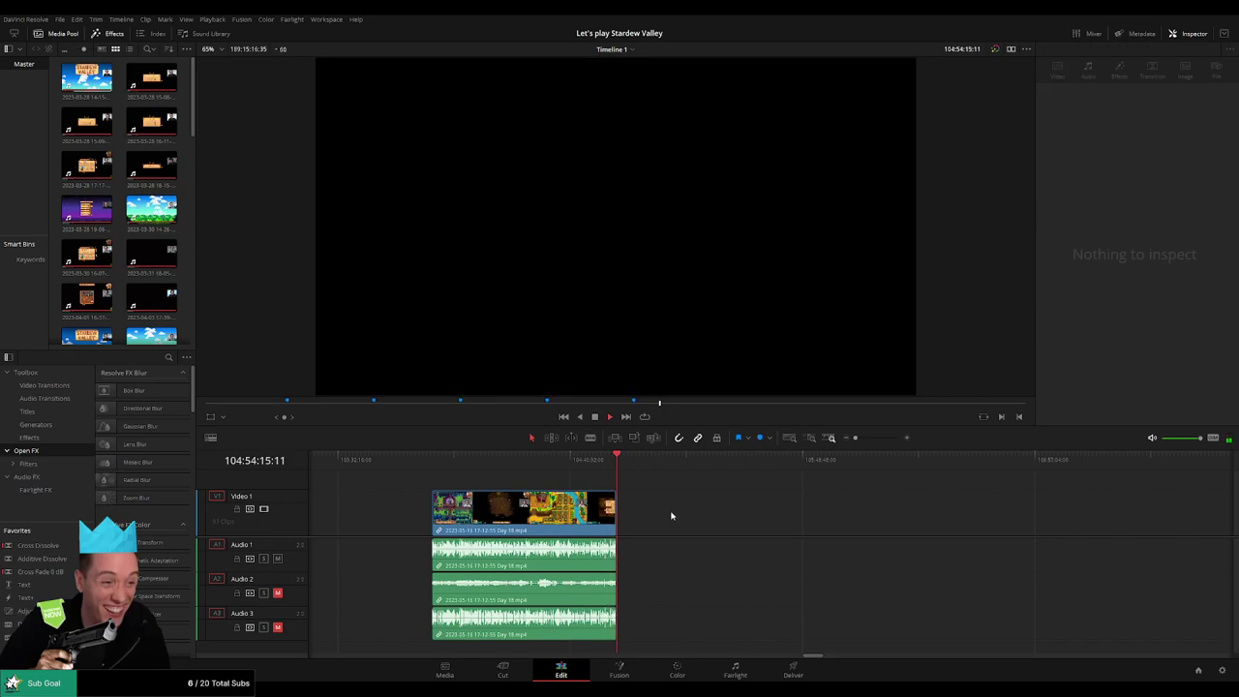
pyautogui.hotkey('shift', 'z')
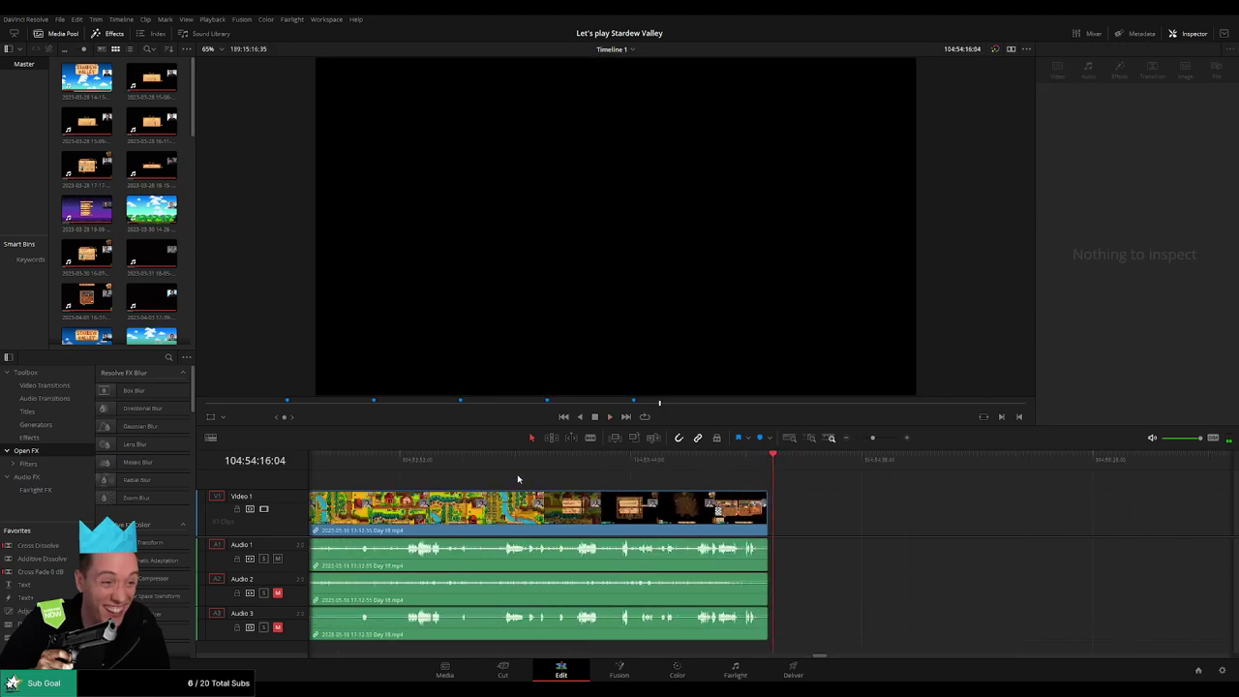
pyautogui.click(514, 468)
pyautogui.hscroll(-5, 573, 493)
pyautogui.click(471, 466)
pyautogui.hscroll(-4, 581, 498)
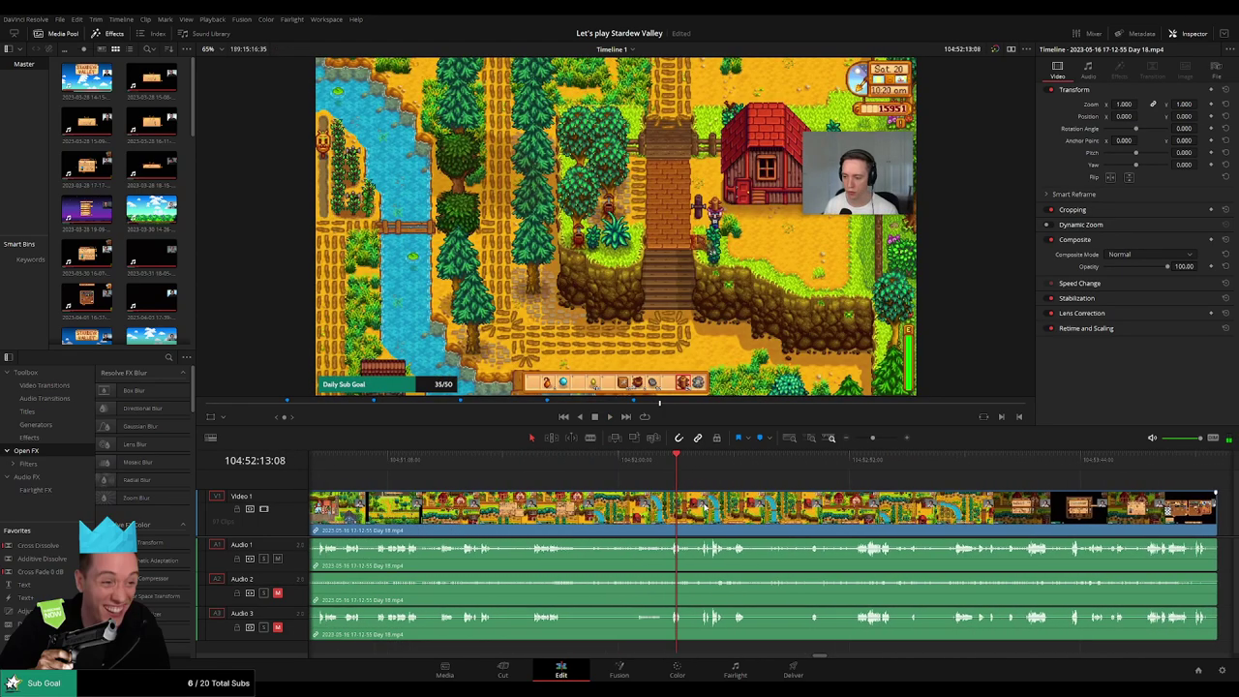
# - Play the footage around 104:52 to find a suitable break and split Day 18 on all tracks at 104:52:11:00
pyautogui.press('space')
pyautogui.click(668, 470)
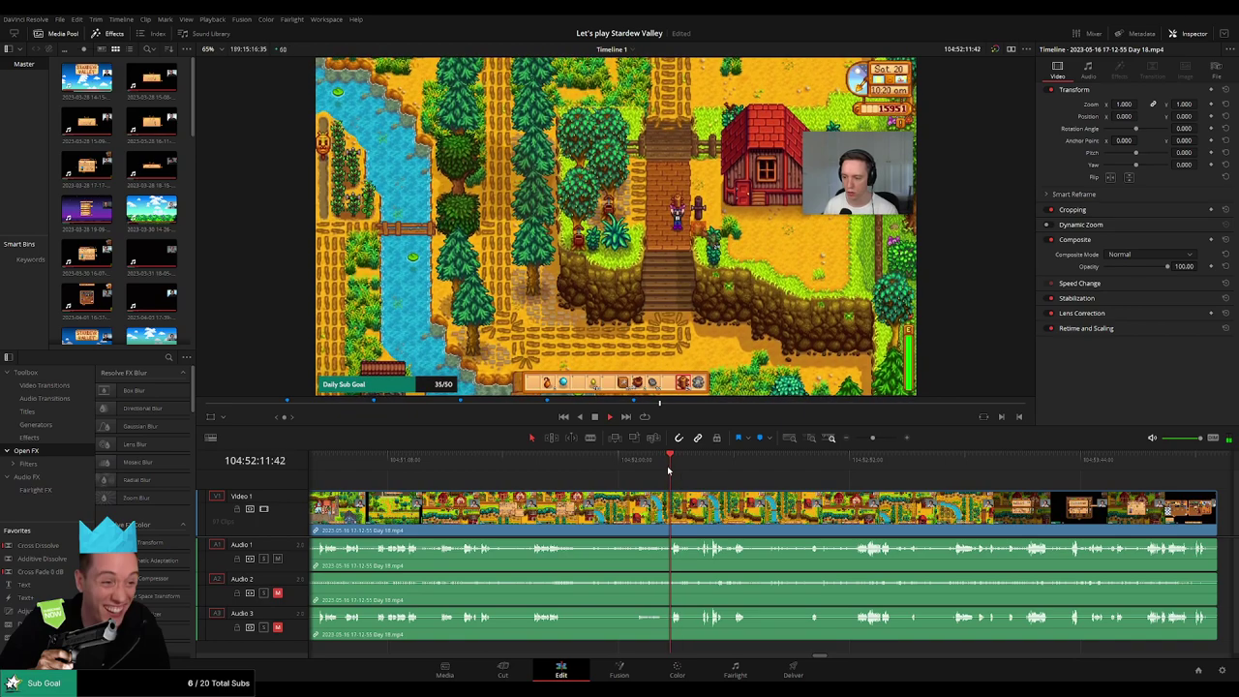
pyautogui.scroll(-3, 764, 492)
pyautogui.scroll(7, 785, 495)
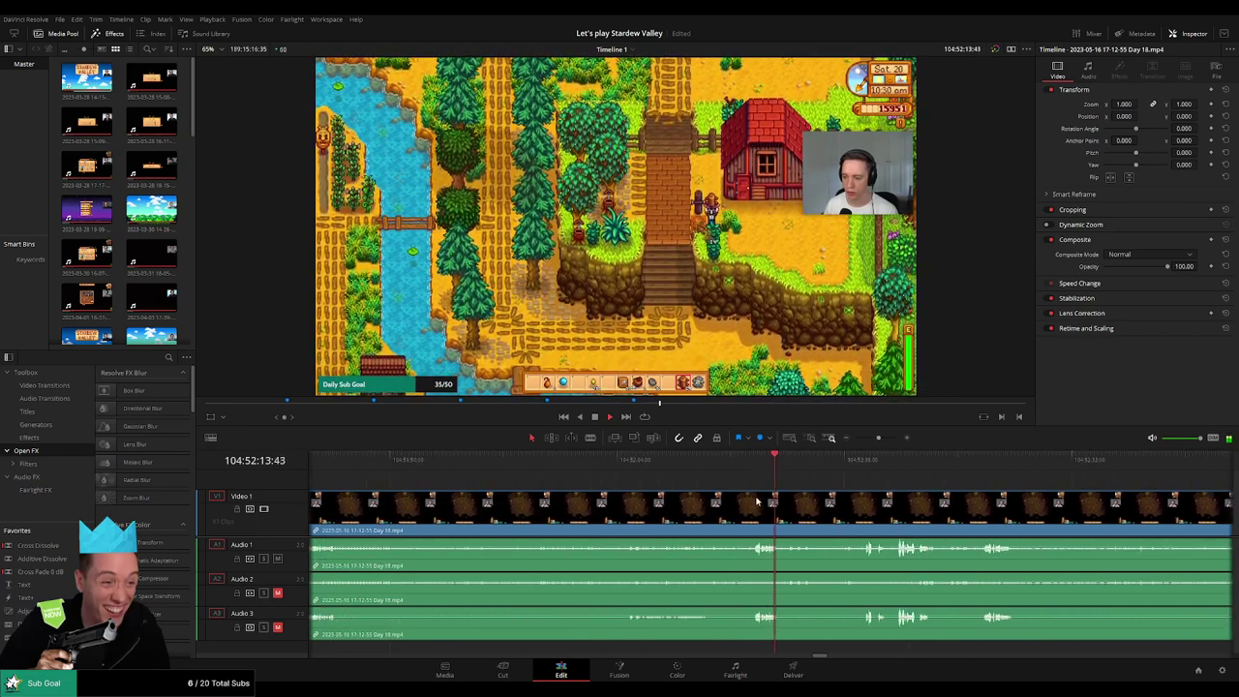
pyautogui.moveTo(741, 472)
pyautogui.mouseDown()
pyautogui.moveTo(755, 468)
pyautogui.moveTo(731, 465)
pyautogui.mouseUp()
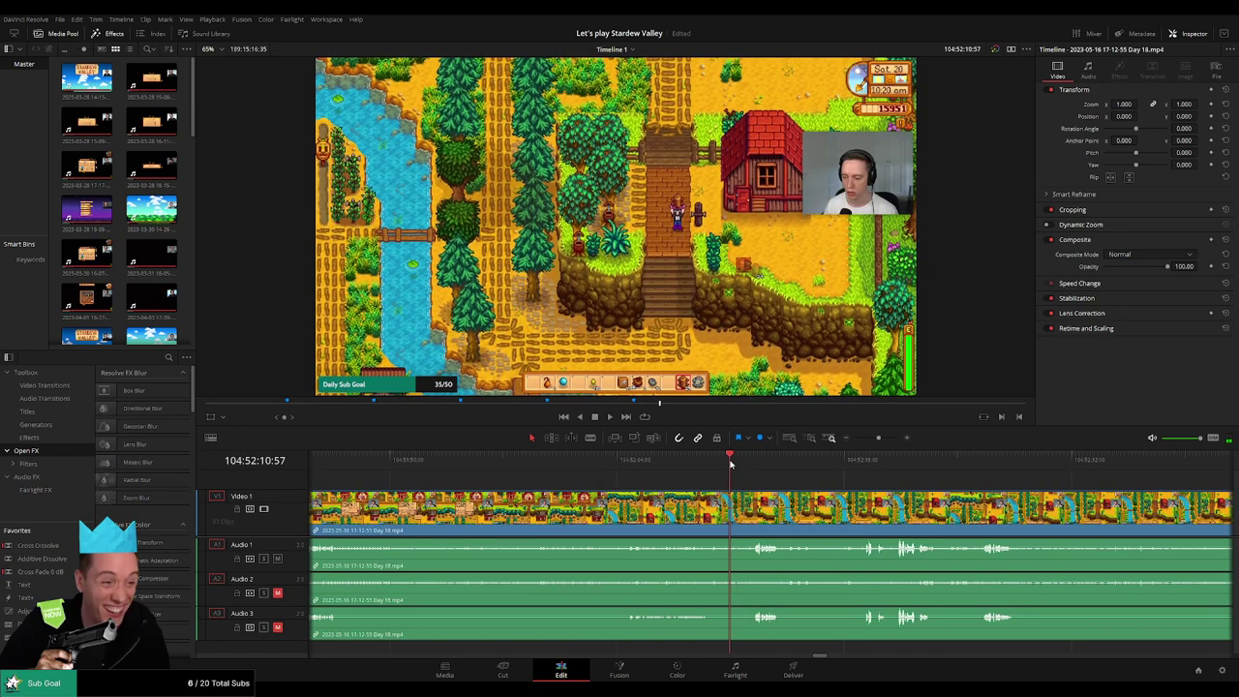
pyautogui.press('Right')
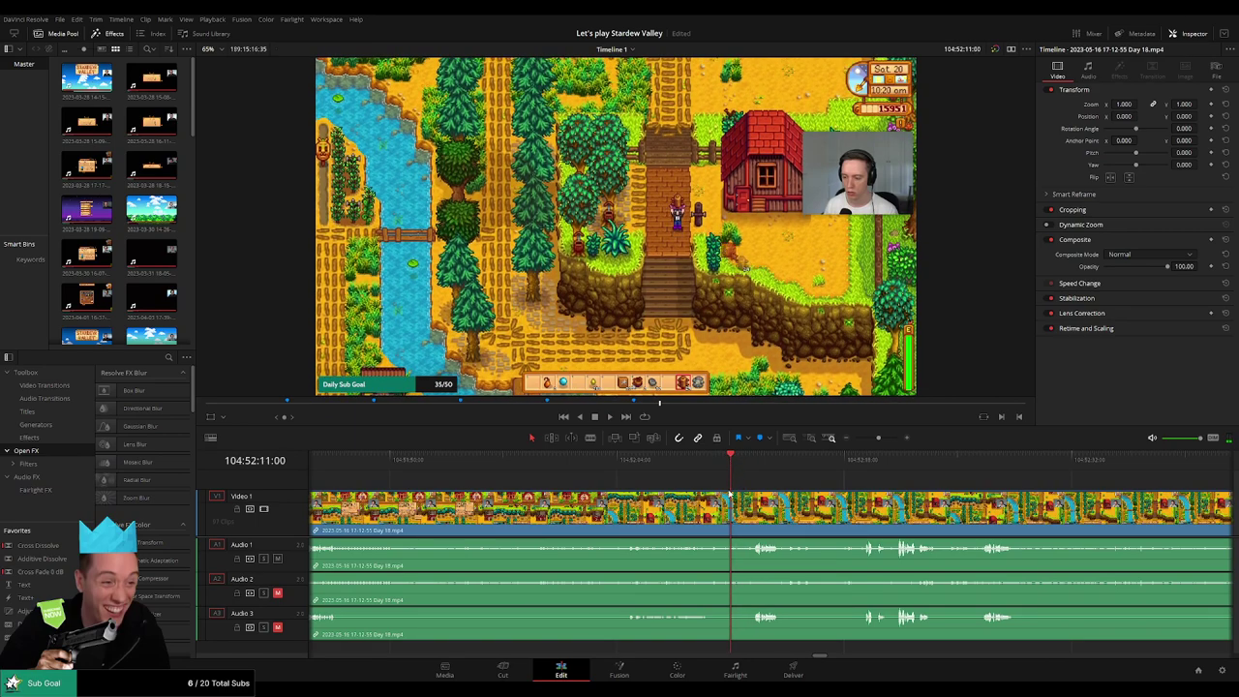
pyautogui.hotkey('ctrl', 'b')
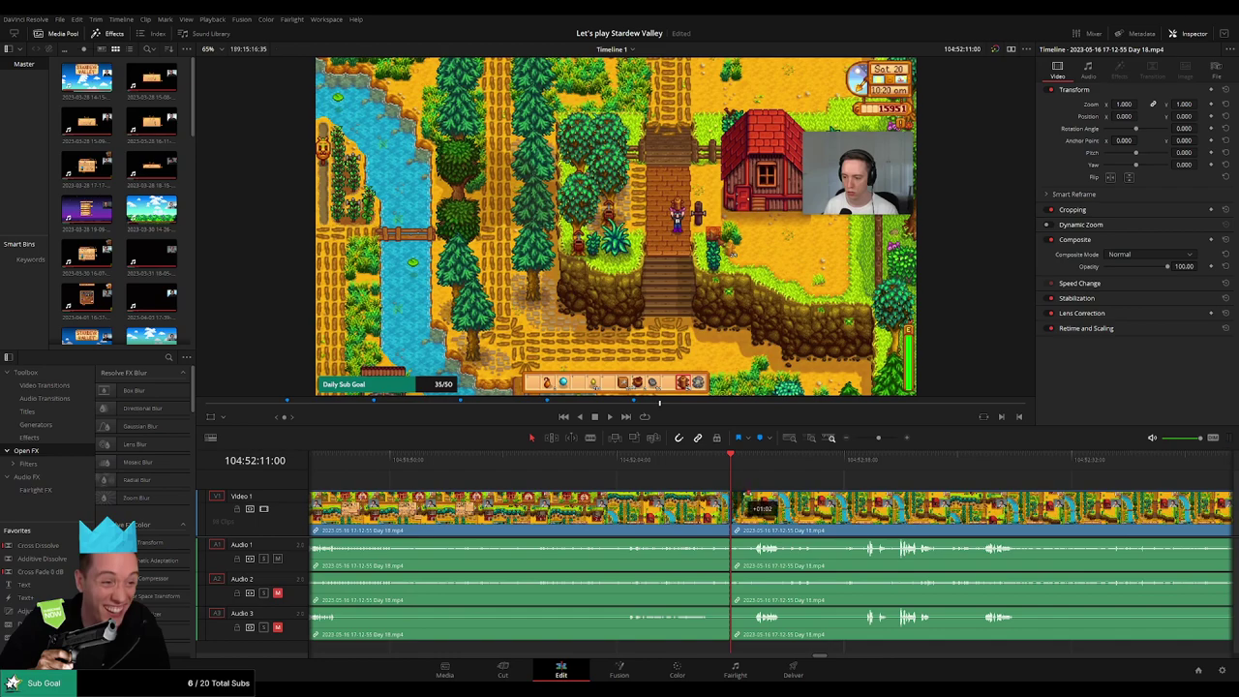
# - Add fades of about one second on both sides of the 104:52:11:00 cut on the video and all three audio tracks
pyautogui.moveTo(747, 494); pyautogui.dragTo(803, 495)
pyautogui.hotkey('ctrl', '=')
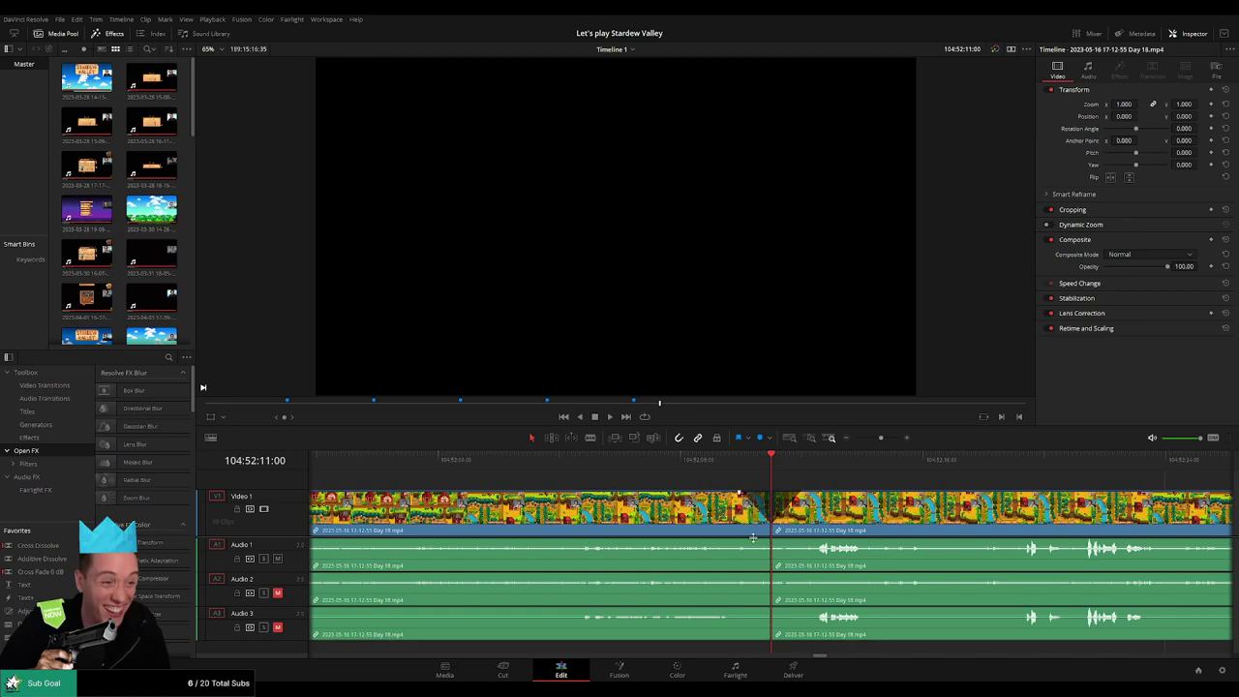
pyautogui.moveTo(769, 543); pyautogui.dragTo(739, 542)
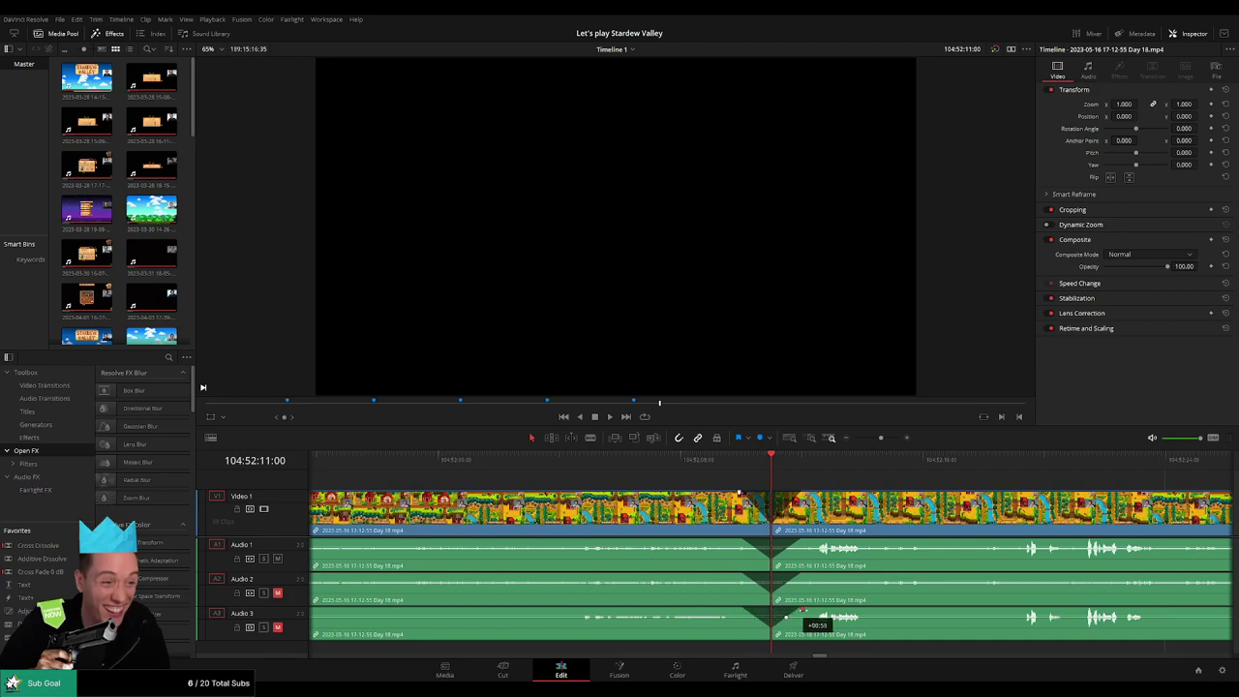
# - Move the short Day 18 remainder after the 104:52:11:00 cut farther along the timeline, away from the finished episode
pyautogui.moveTo(876, 437); pyautogui.dragTo(854, 438)
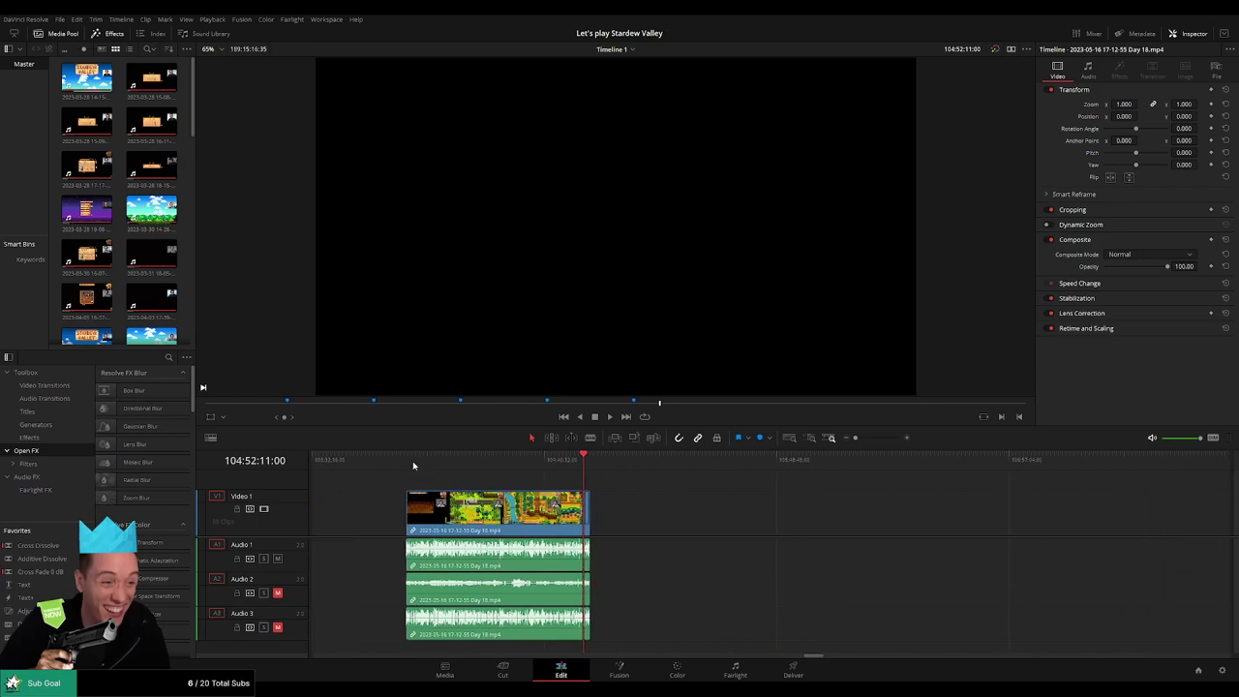
pyautogui.click(581, 465)
pyautogui.moveTo(696, 505); pyautogui.dragTo(538, 498)
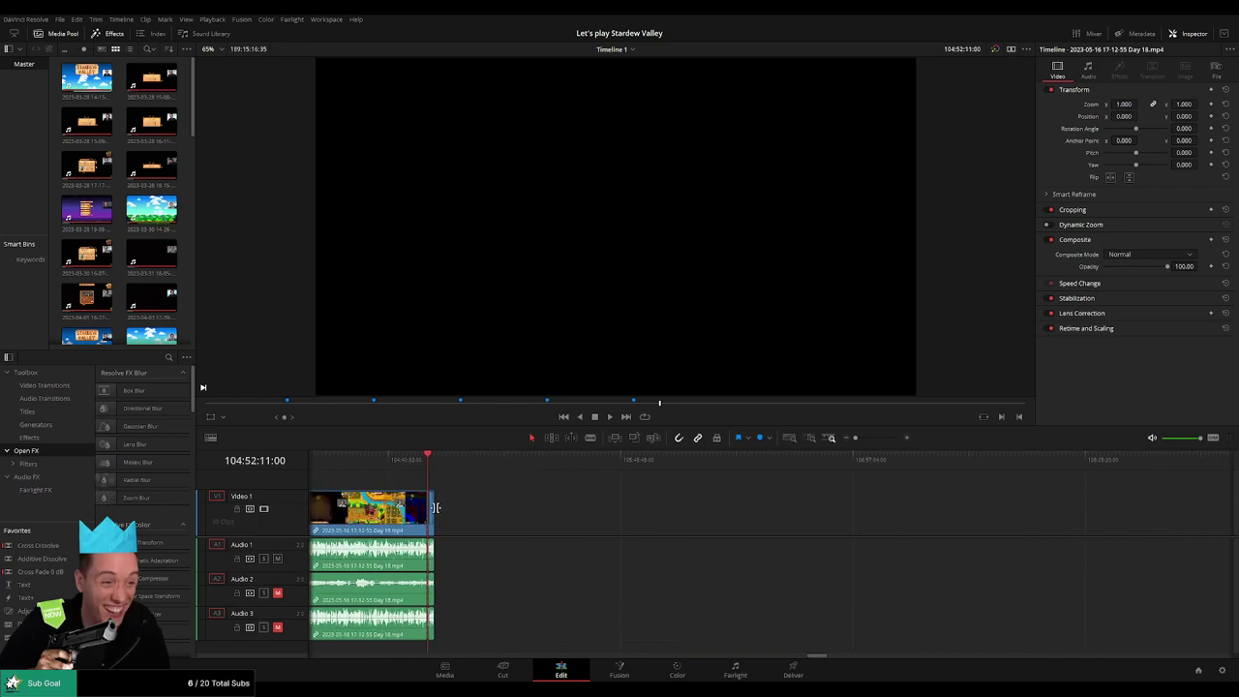
pyautogui.moveTo(432, 510); pyautogui.dragTo(722, 513)
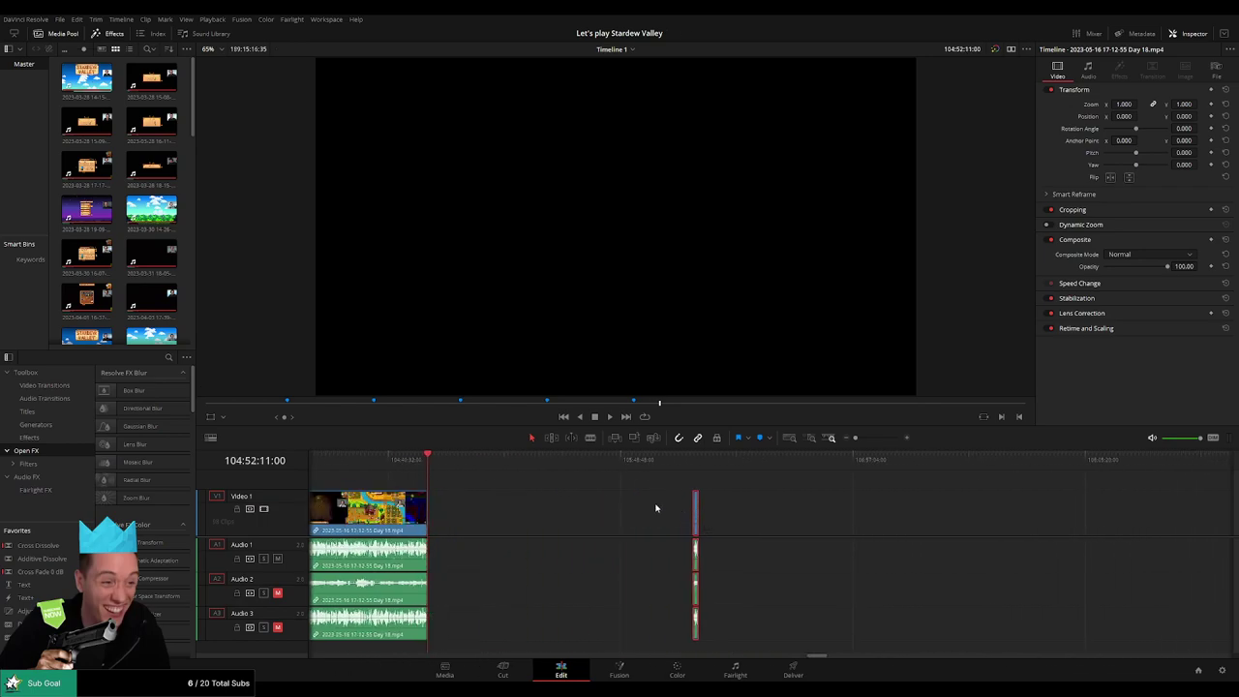
# - Place the playhead at 106:00:00:00 and align the start of the short Day 18 remainder to it
pyautogui.click(534, 481)
pyautogui.moveTo(442, 461); pyautogui.dragTo(648, 476)
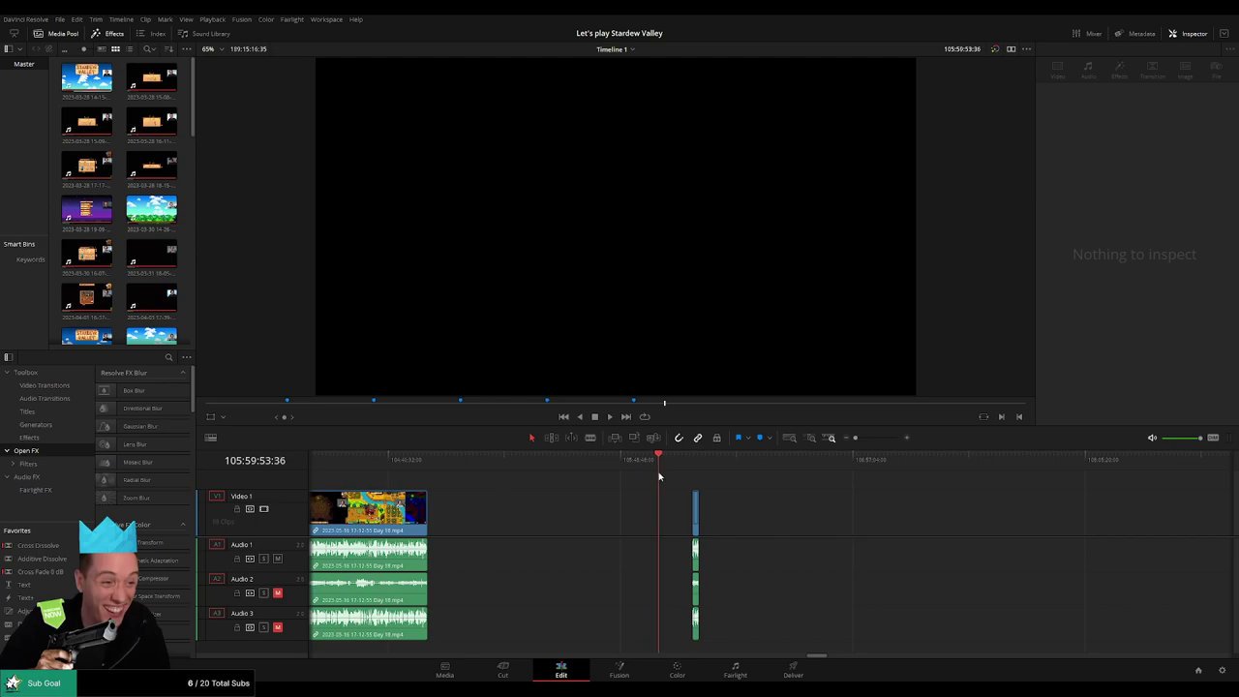
pyautogui.scroll(3, 774, 494)
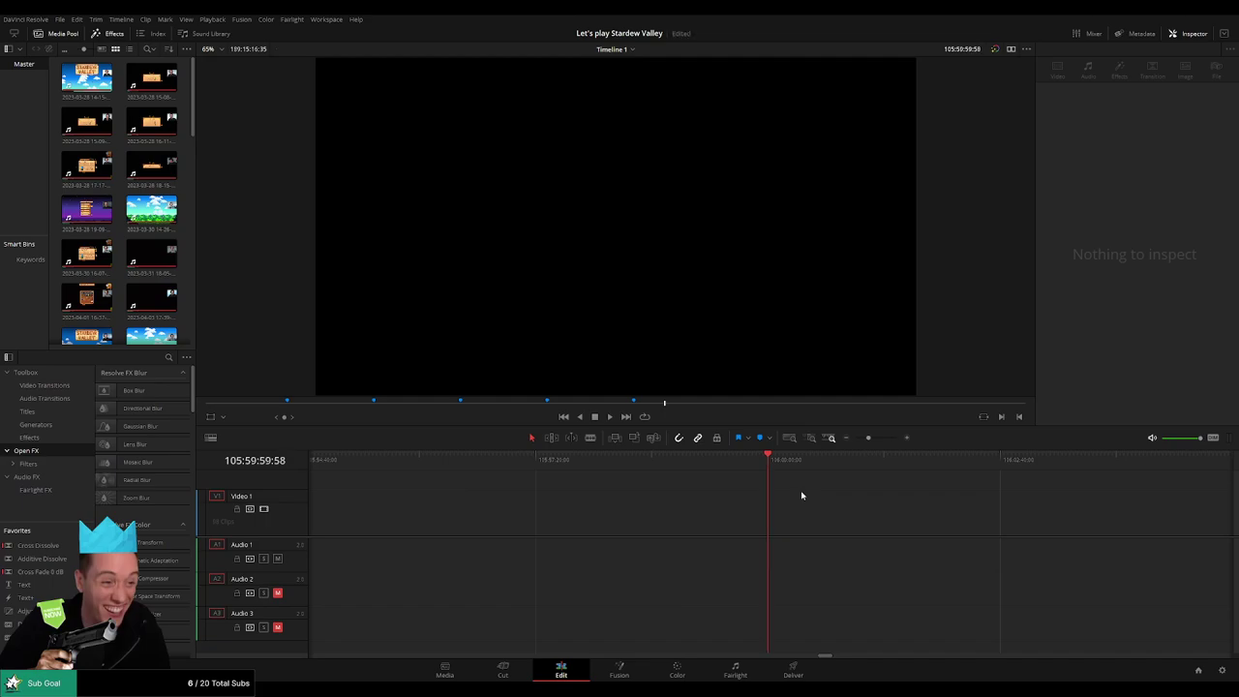
pyautogui.moveTo(868, 441); pyautogui.dragTo(837, 447)
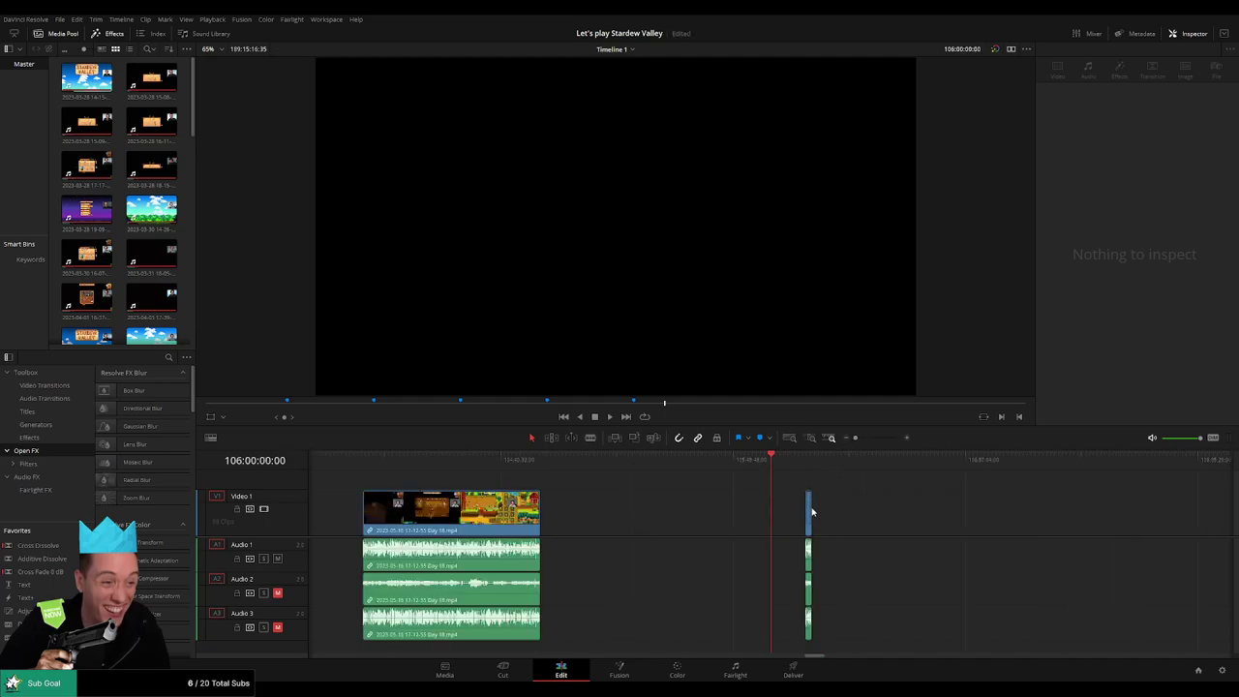
pyautogui.moveTo(809, 511); pyautogui.dragTo(779, 509)
# - Delete the gap after the short Day 18 remainder so that the Day 19 recording follows it directly
pyautogui.click(895, 509)
pyautogui.hscroll(8, 895, 509)
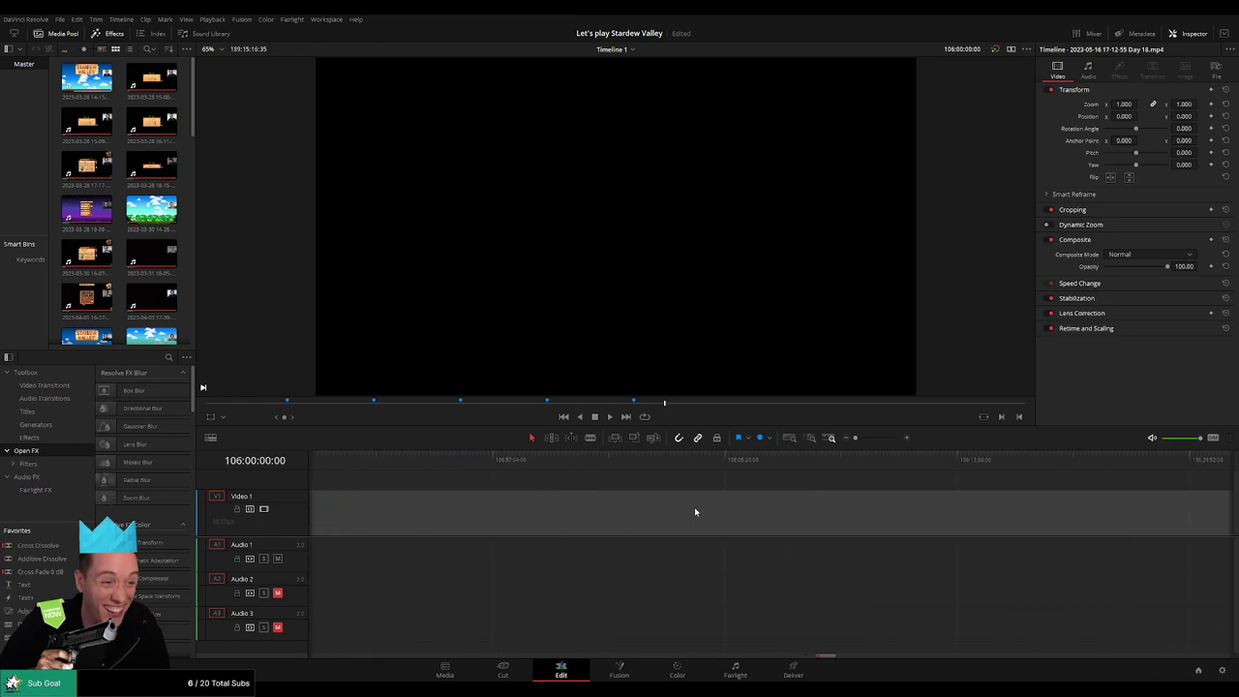
pyautogui.hscroll(-8, 629, 522)
pyautogui.click(614, 516)
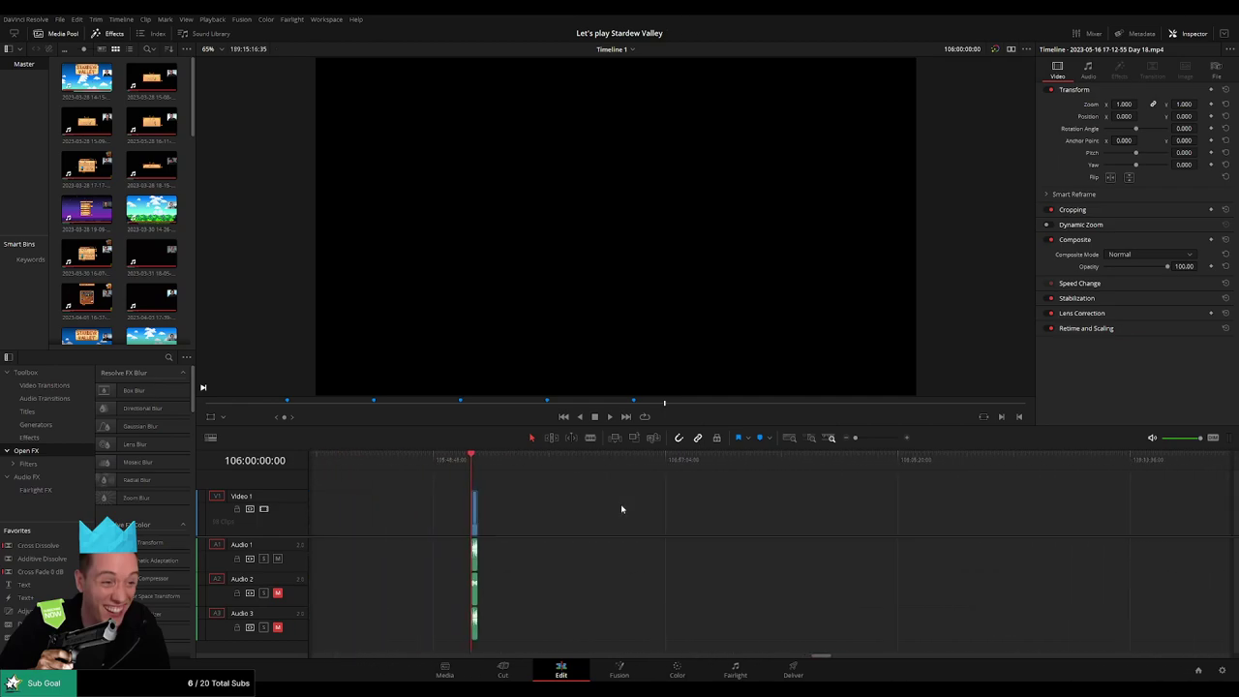
pyautogui.click(634, 511)
pyautogui.press('Delete')
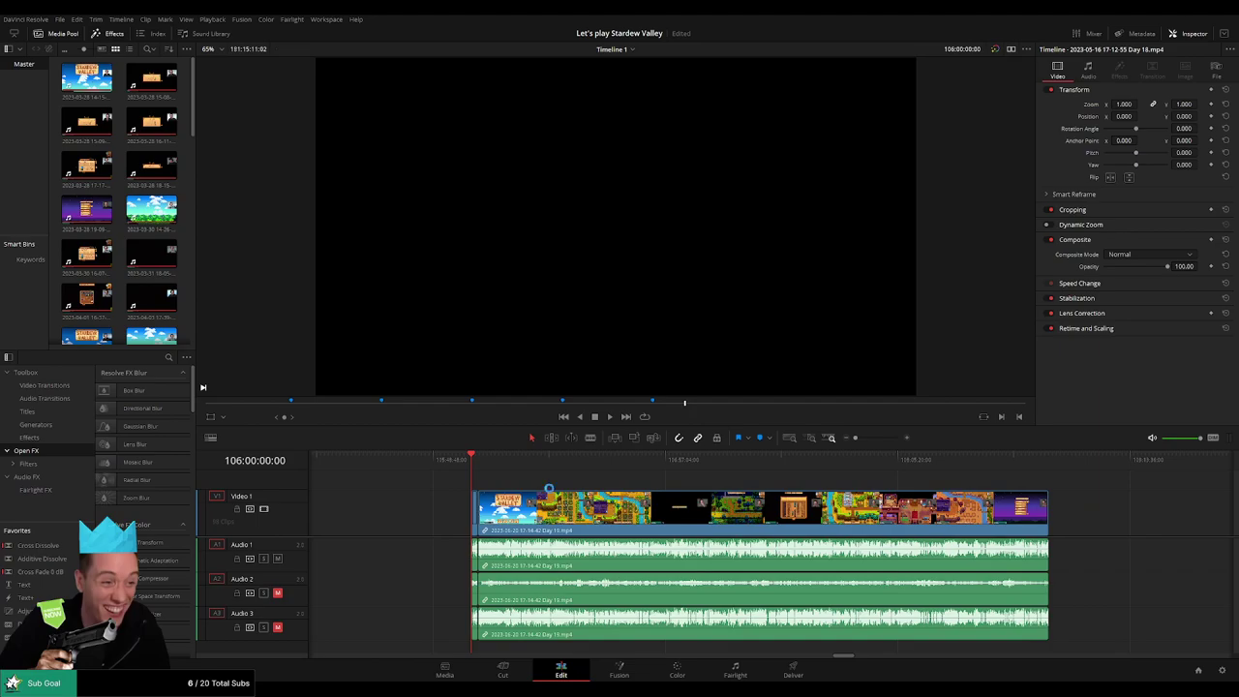
# - Add a short transition at the join between Day 18 and Day 19 on all tracks and play across it to check
pyautogui.moveTo(856, 438); pyautogui.dragTo(866, 438)
pyautogui.hscroll(2, 679, 487)
pyautogui.moveTo(706, 466); pyautogui.dragTo(717, 466)
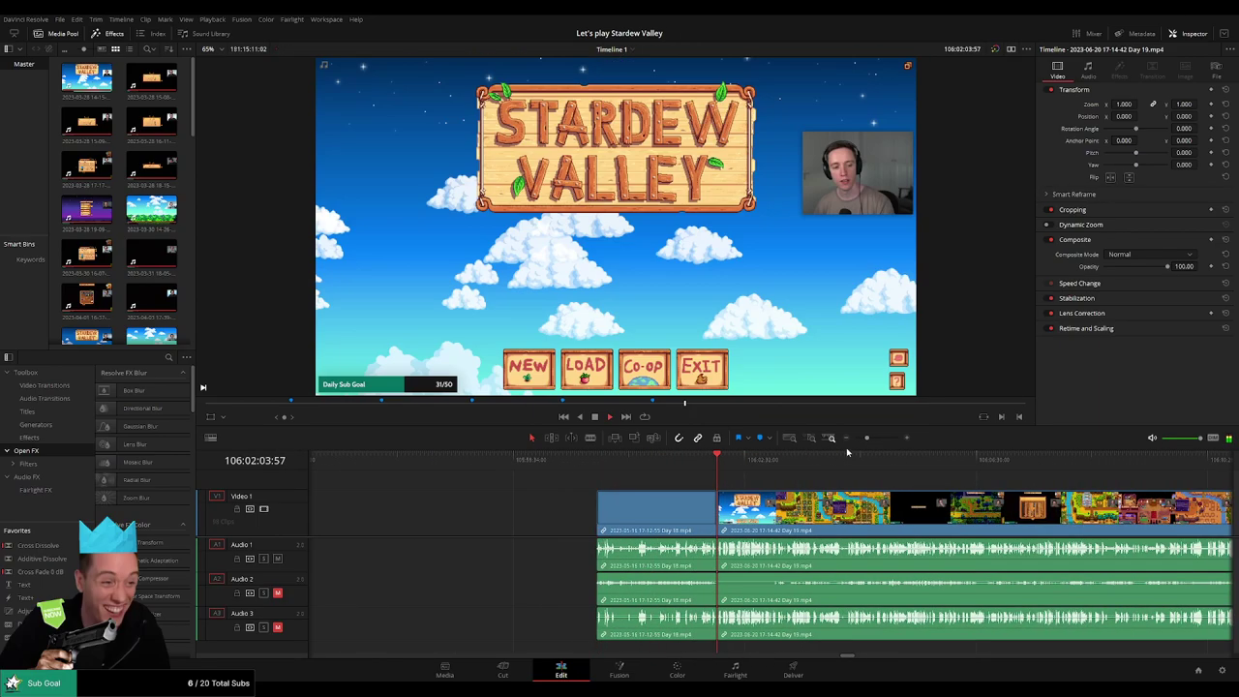
pyautogui.moveTo(866, 439); pyautogui.dragTo(883, 439)
pyautogui.click(539, 460)
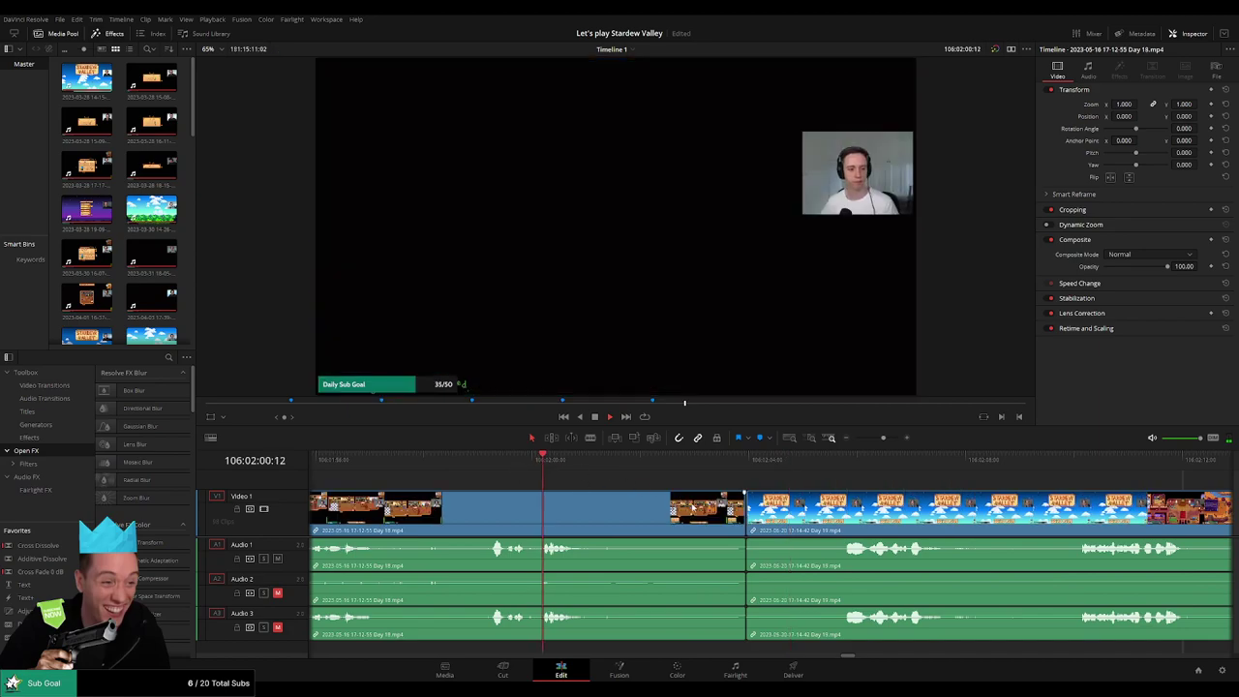
pyautogui.click(743, 513)
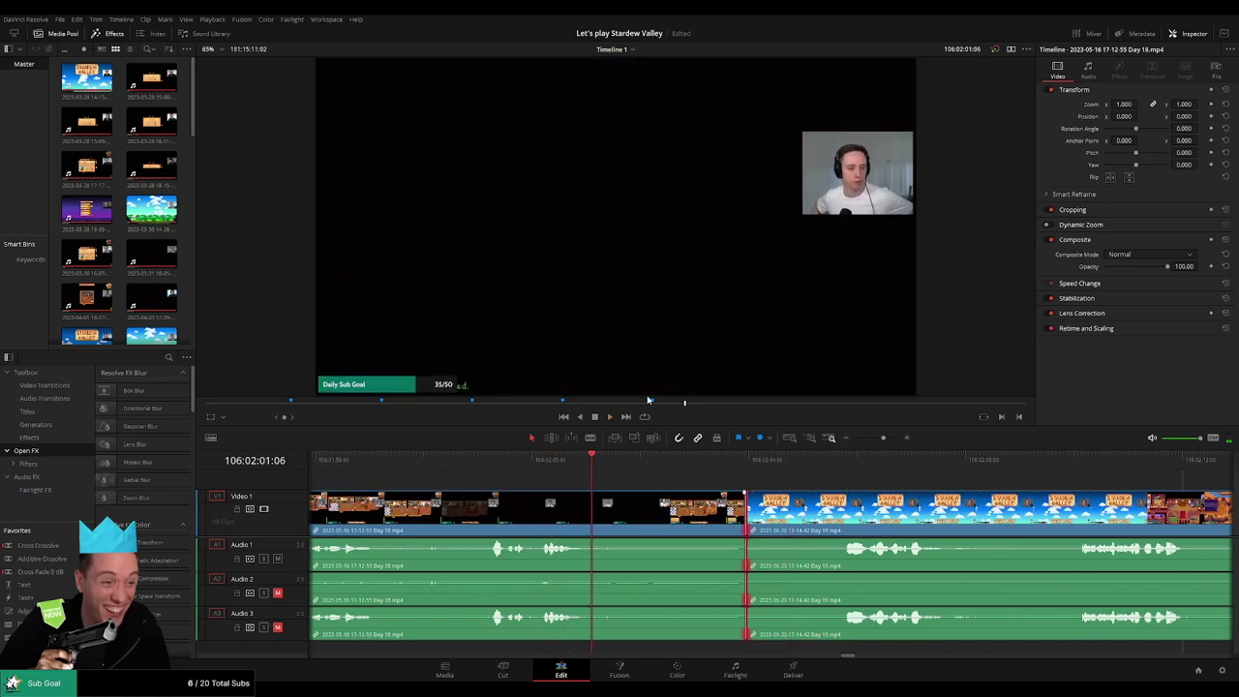
pyautogui.press('space')
pyautogui.click(675, 464)
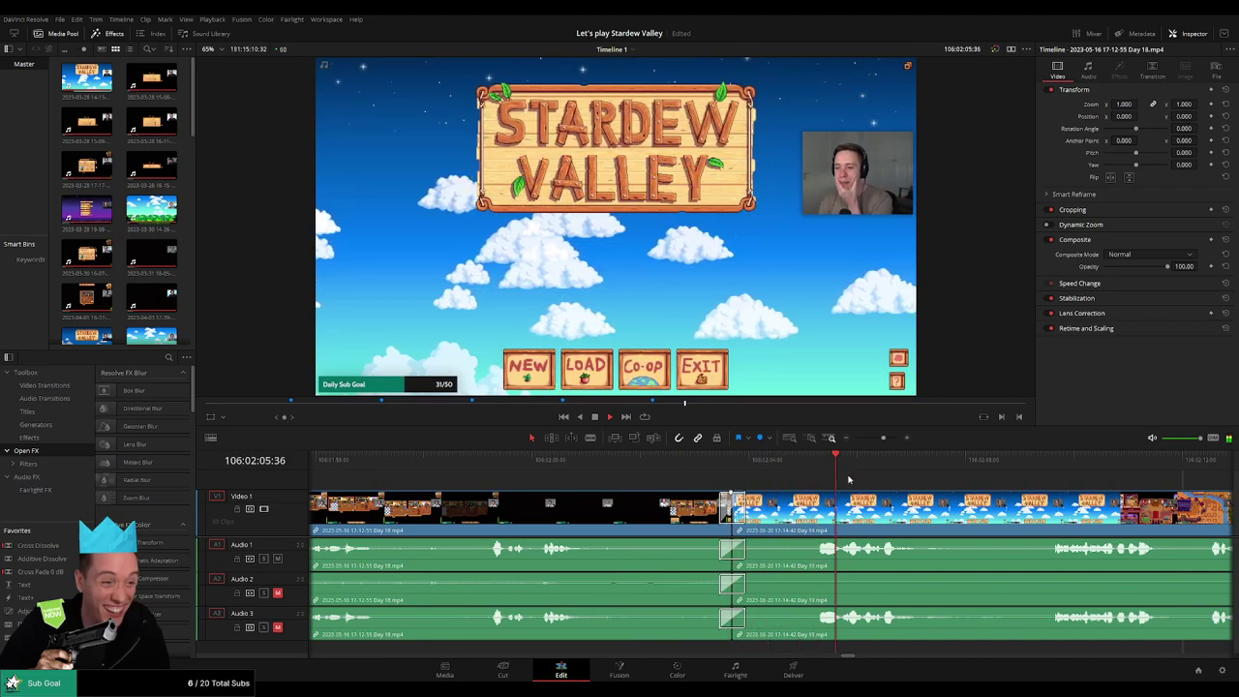
pyautogui.moveTo(883, 438); pyautogui.dragTo(880, 438)
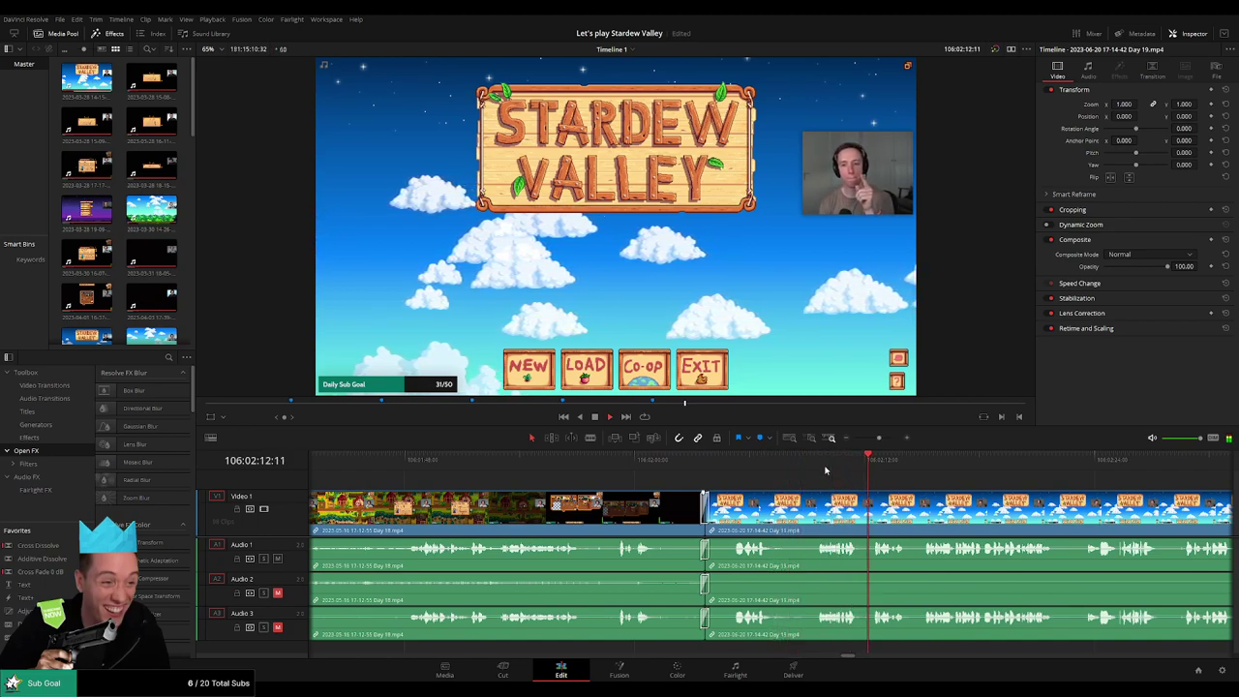
pyautogui.click(821, 470)
pyautogui.click(814, 472)
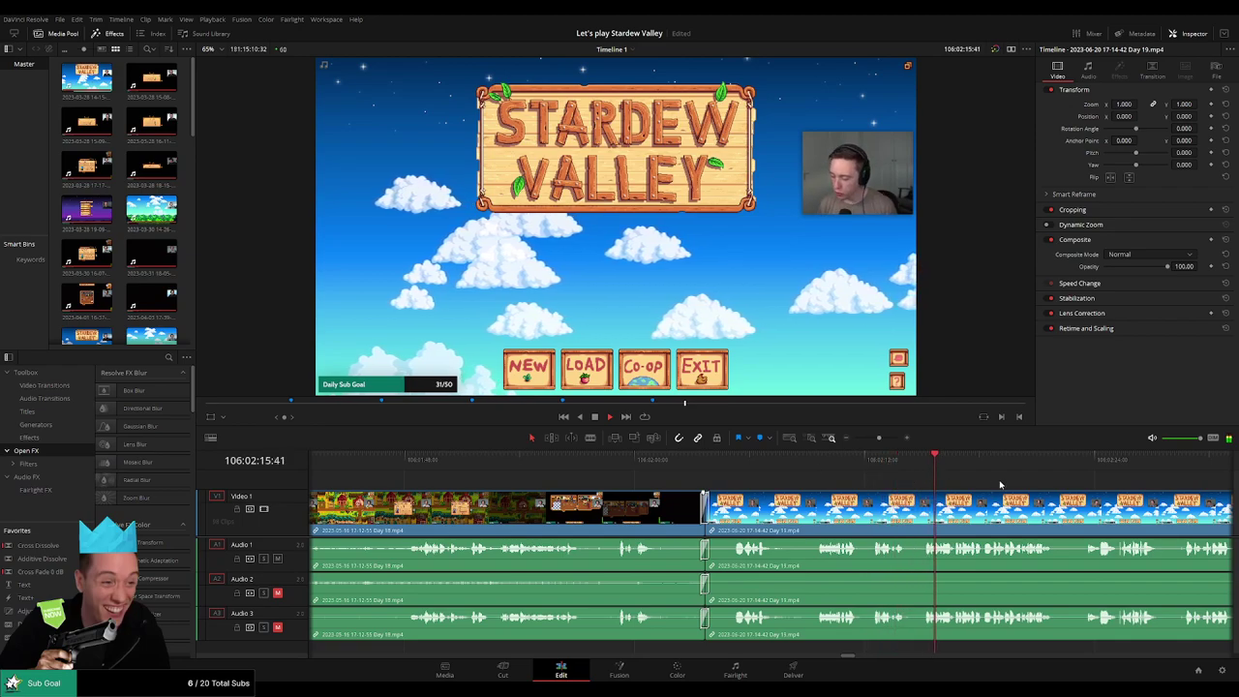
# - Play the footage around 106:52 to find a suitable break and split Day 19 on all tracks at 106:52:13:00
pyautogui.moveTo(880, 438); pyautogui.dragTo(854, 439)
pyautogui.moveTo(897, 483); pyautogui.dragTo(605, 481)
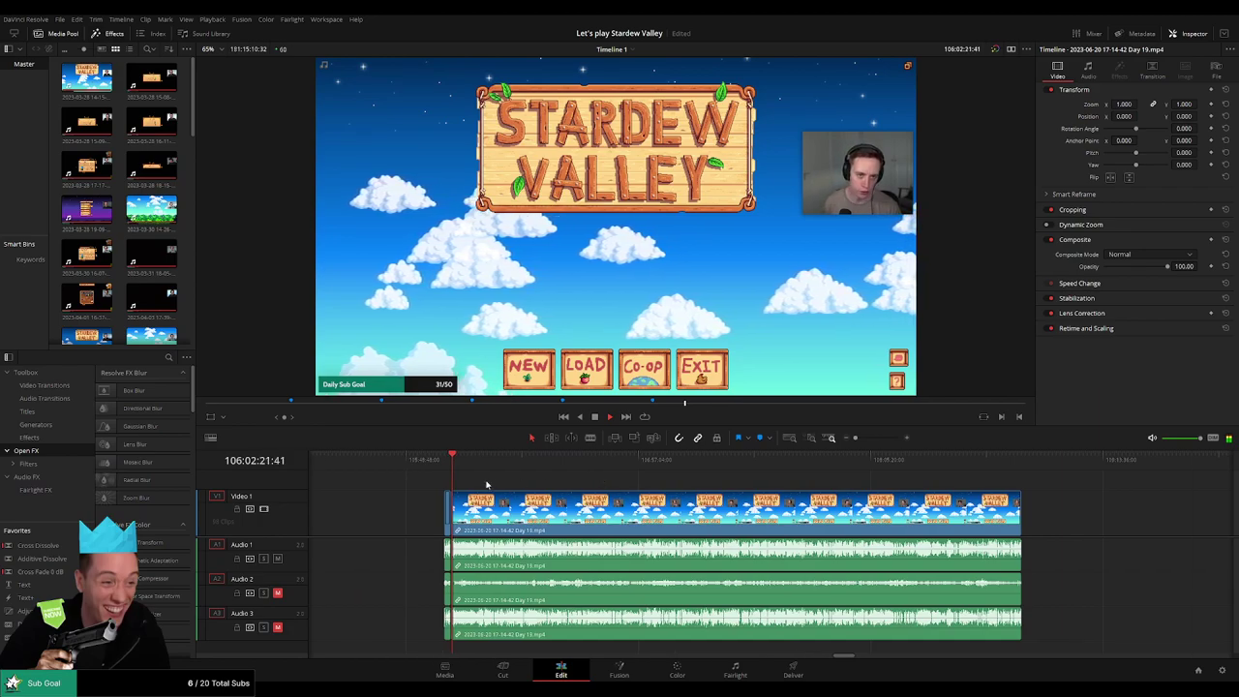
pyautogui.moveTo(487, 480); pyautogui.dragTo(622, 477)
pyautogui.scroll(7, 624, 479)
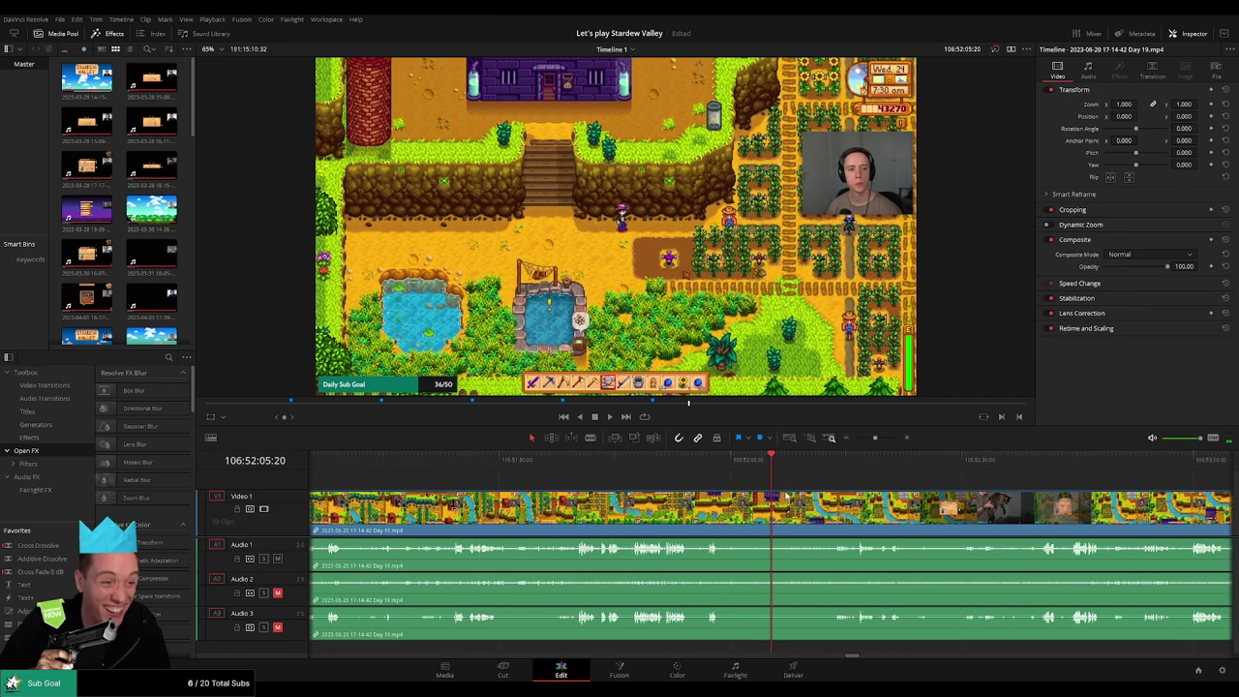
pyautogui.moveTo(721, 476); pyautogui.dragTo(661, 464)
pyautogui.press('space')
pyautogui.scroll(4, 703, 491)
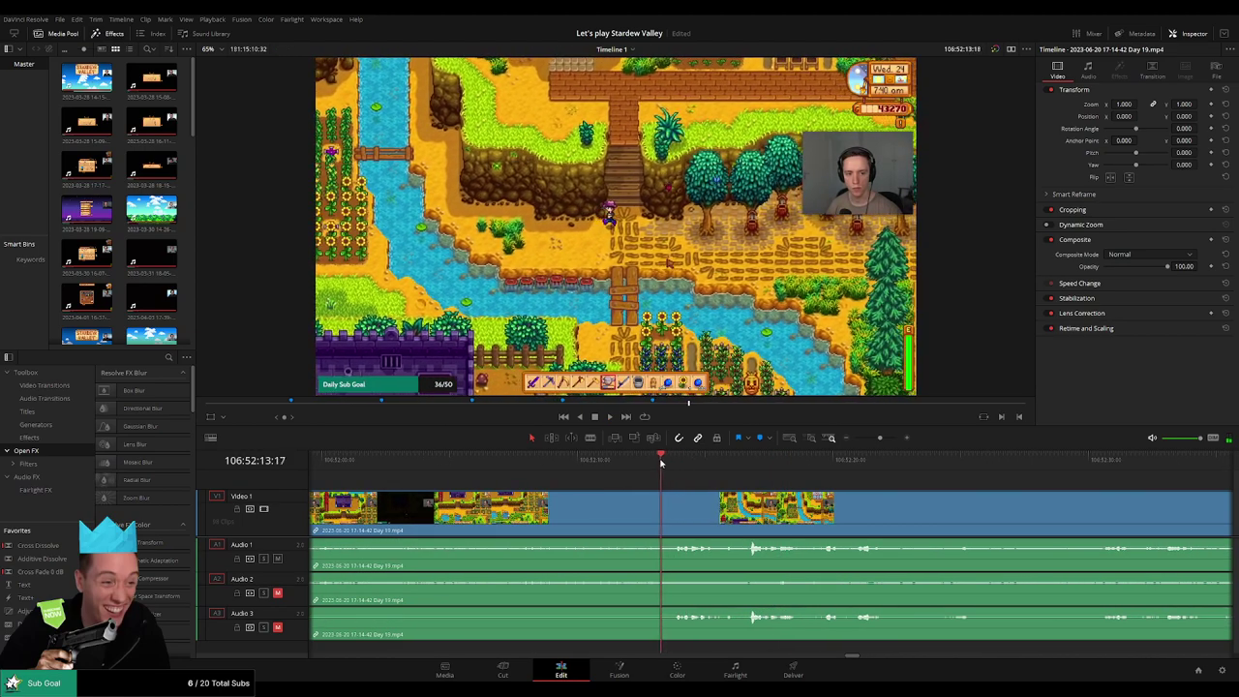
pyautogui.hotkey('ctrl', 'b')
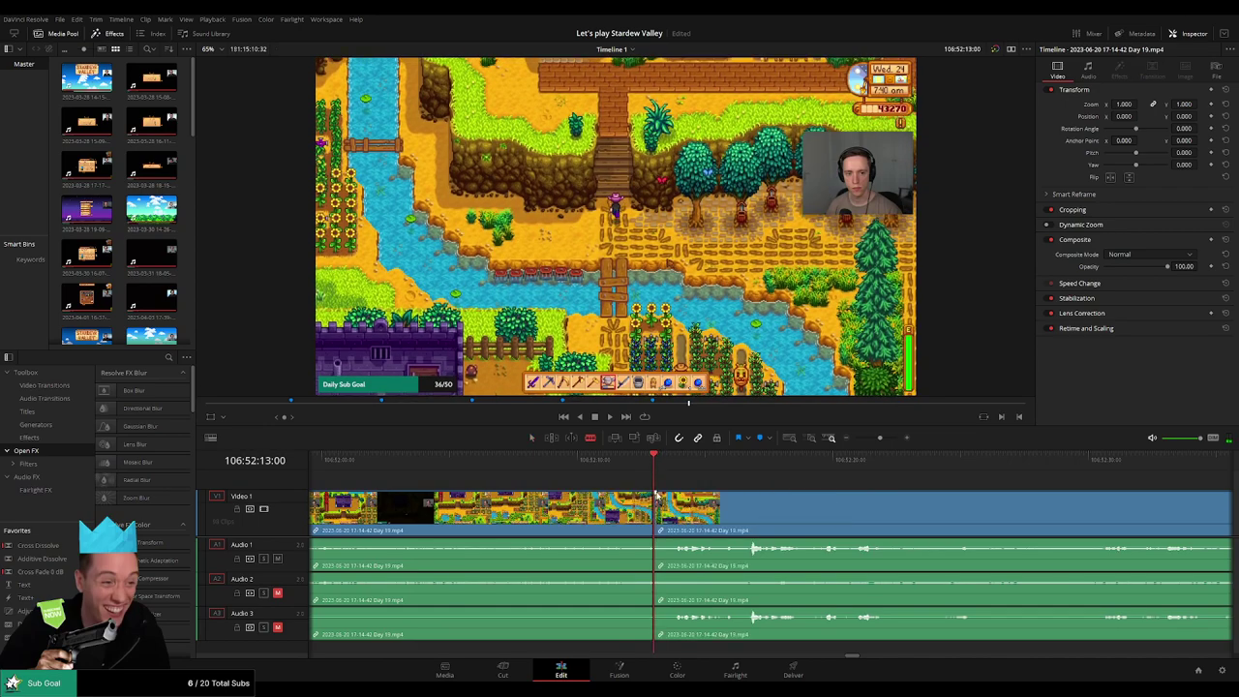
# - Add fades of about one second on both sides of the 106:52:13:00 cut on the video and all three audio tracks
pyautogui.click(658, 494)
pyautogui.moveTo(658, 495); pyautogui.dragTo(682, 496)
pyautogui.scroll(3, 684, 499)
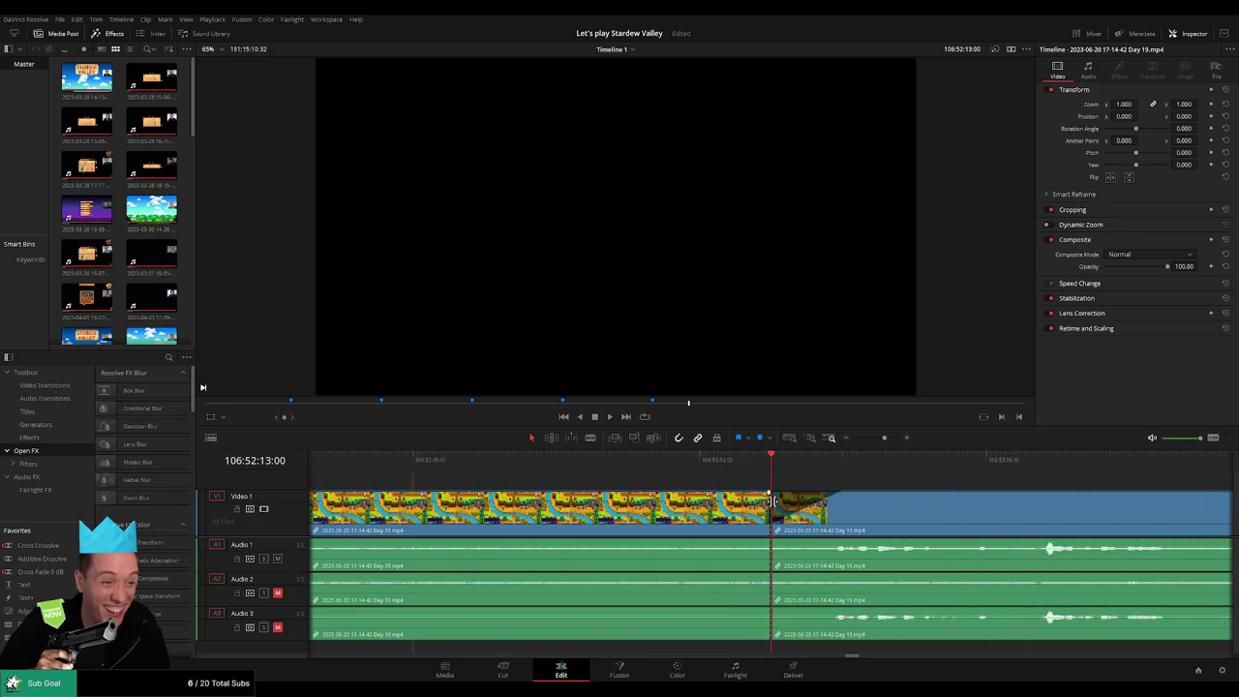
pyautogui.moveTo(765, 493); pyautogui.dragTo(717, 494)
pyautogui.moveTo(767, 493); pyautogui.dragTo(700, 495)
pyautogui.moveTo(768, 548); pyautogui.dragTo(695, 544)
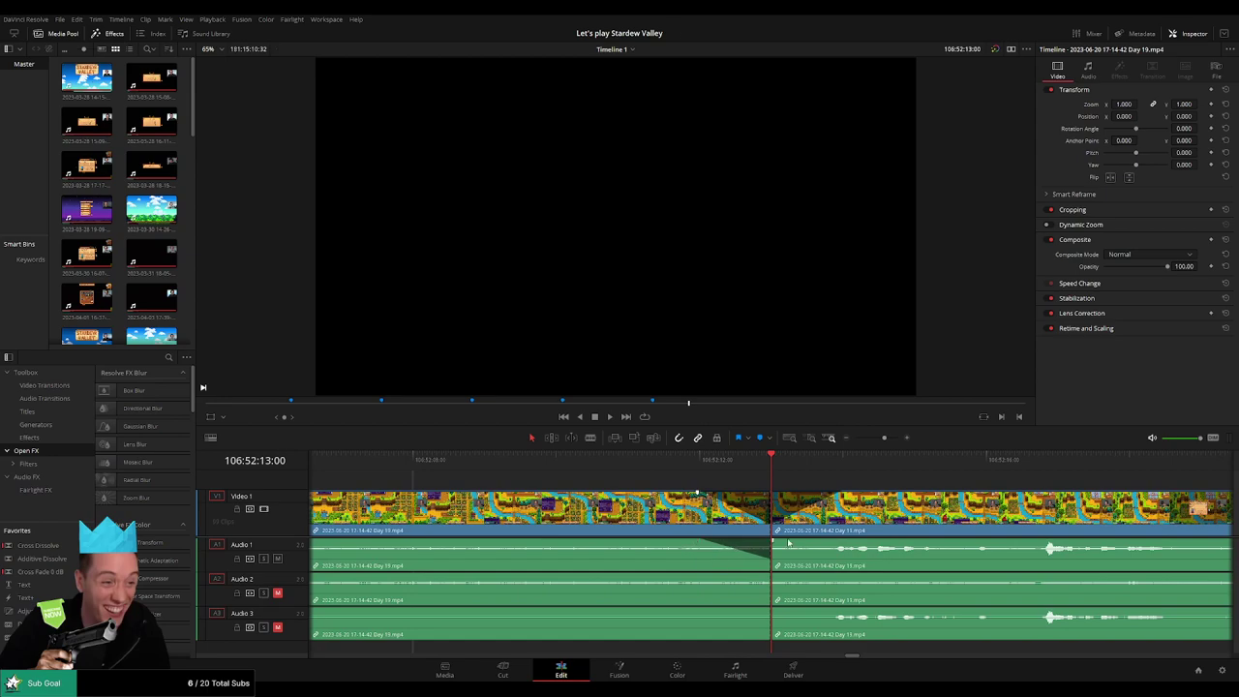
pyautogui.moveTo(772, 540); pyautogui.dragTo(822, 542)
pyautogui.moveTo(770, 574); pyautogui.dragTo(721, 575)
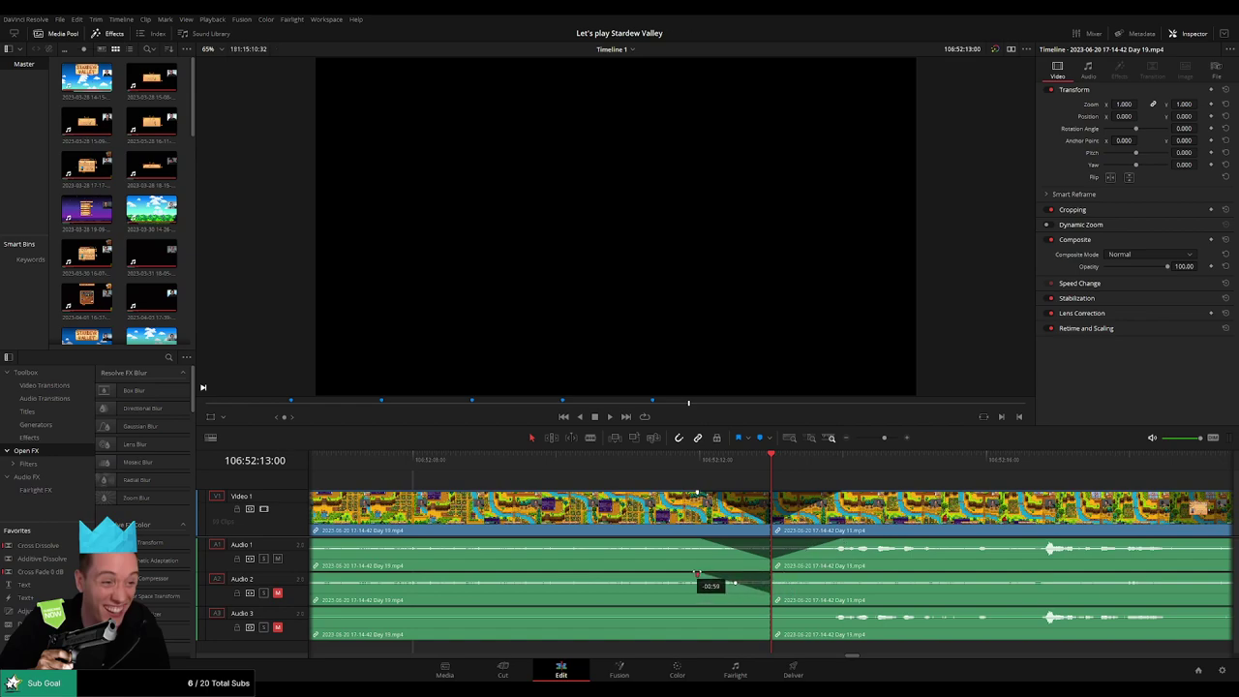
pyautogui.moveTo(772, 573); pyautogui.dragTo(821, 575)
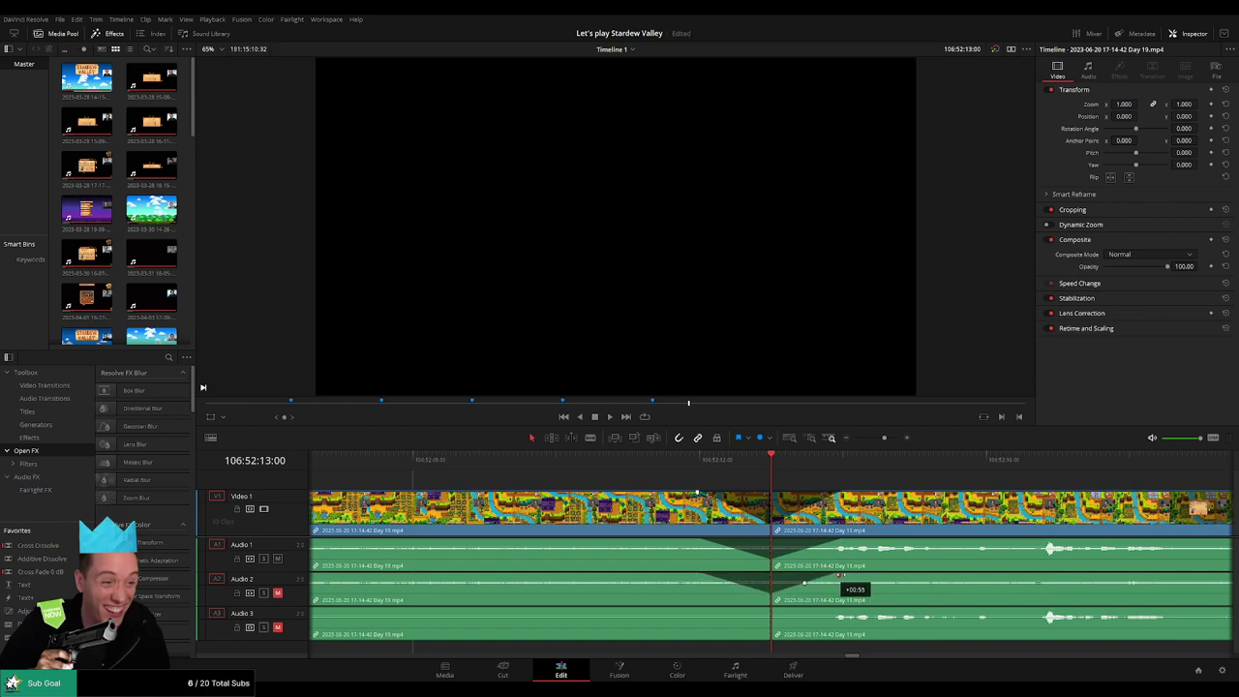
pyautogui.moveTo(771, 607); pyautogui.dragTo(706, 609)
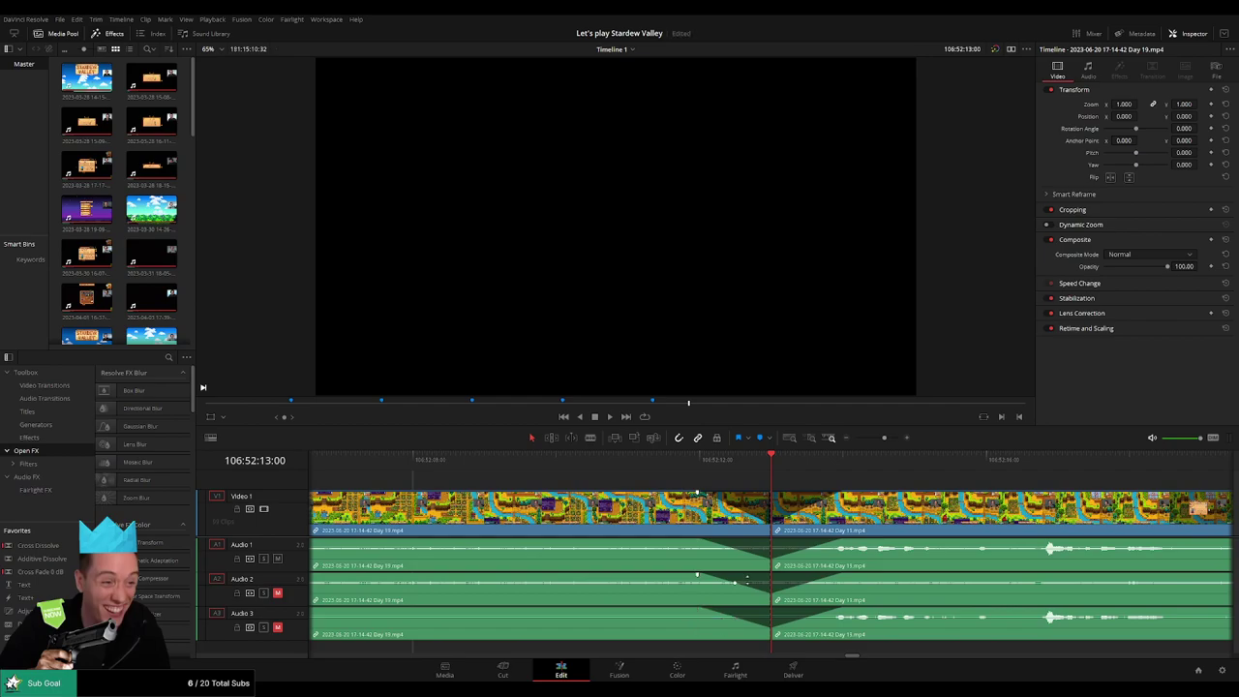
# - Move the Day 19 remainder after the 106:52:13:00 cut farther along the timeline, away from the finished episode
pyautogui.moveTo(884, 438); pyautogui.dragTo(640, 485)
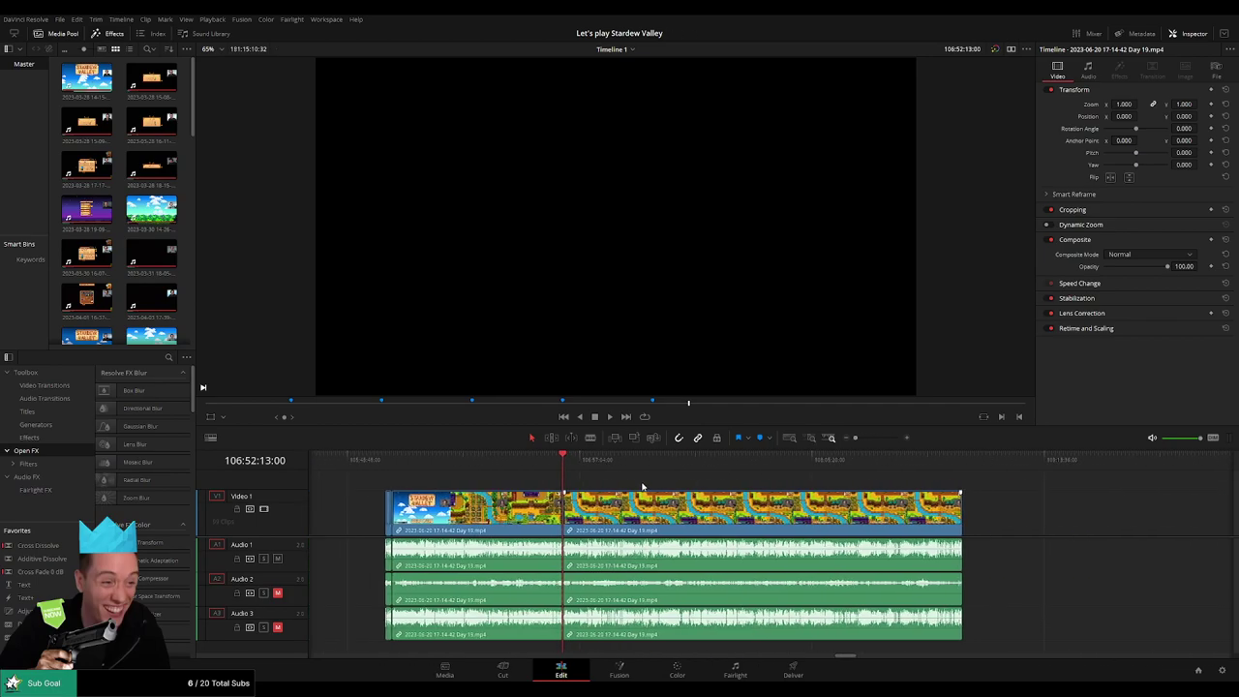
pyautogui.click(644, 462)
pyautogui.click(569, 463)
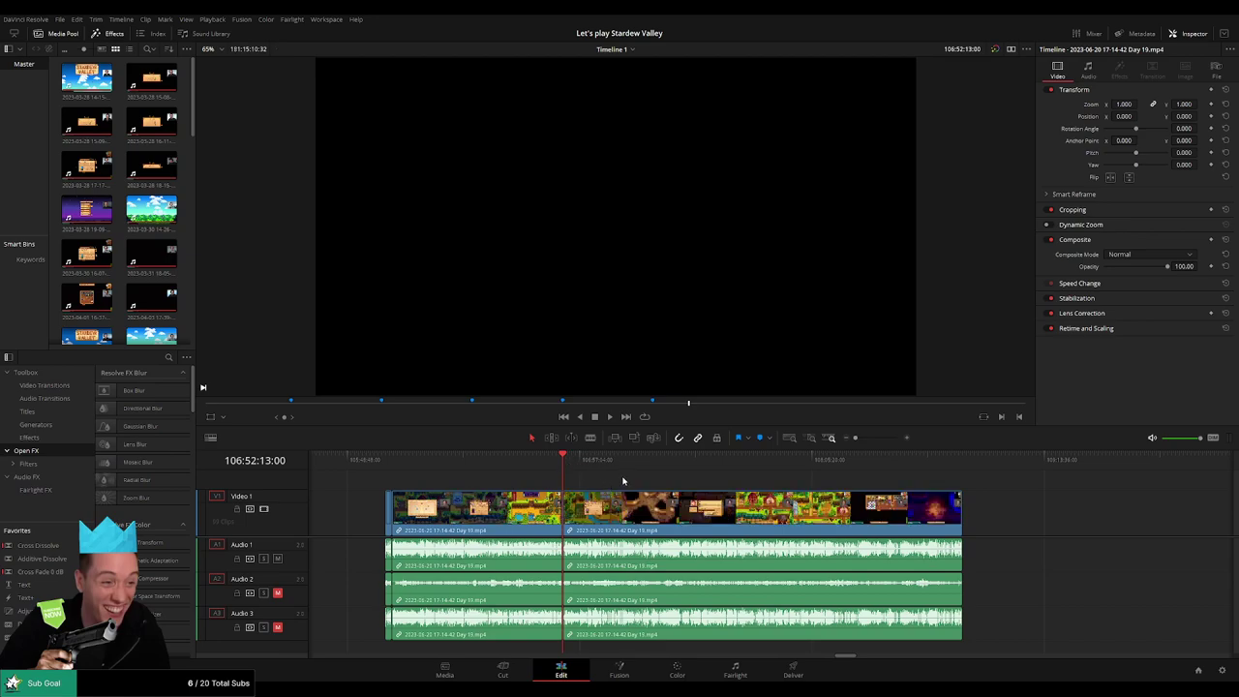
pyautogui.press('Home')
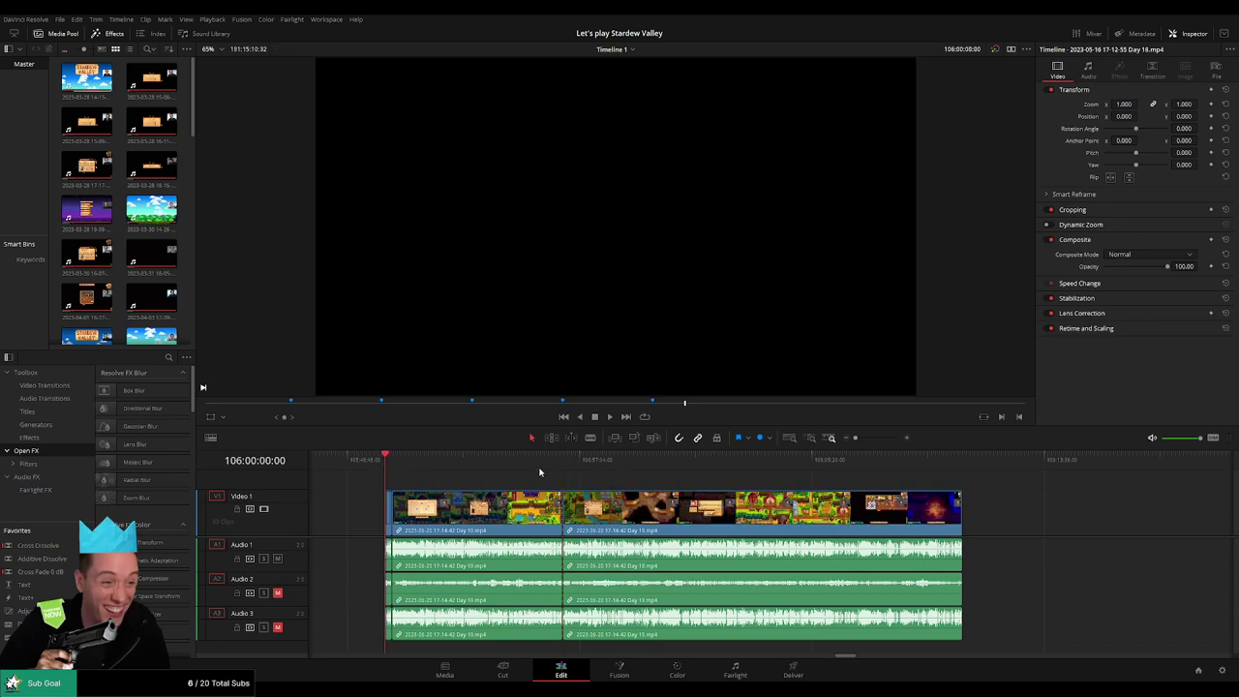
pyautogui.click(573, 466)
pyautogui.moveTo(679, 476); pyautogui.dragTo(758, 505)
# - Place the playhead at about 108:00:00:00 and align the start of the Day 19 remainder to it
pyautogui.click(438, 479)
pyautogui.moveTo(402, 480); pyautogui.dragTo(715, 481)
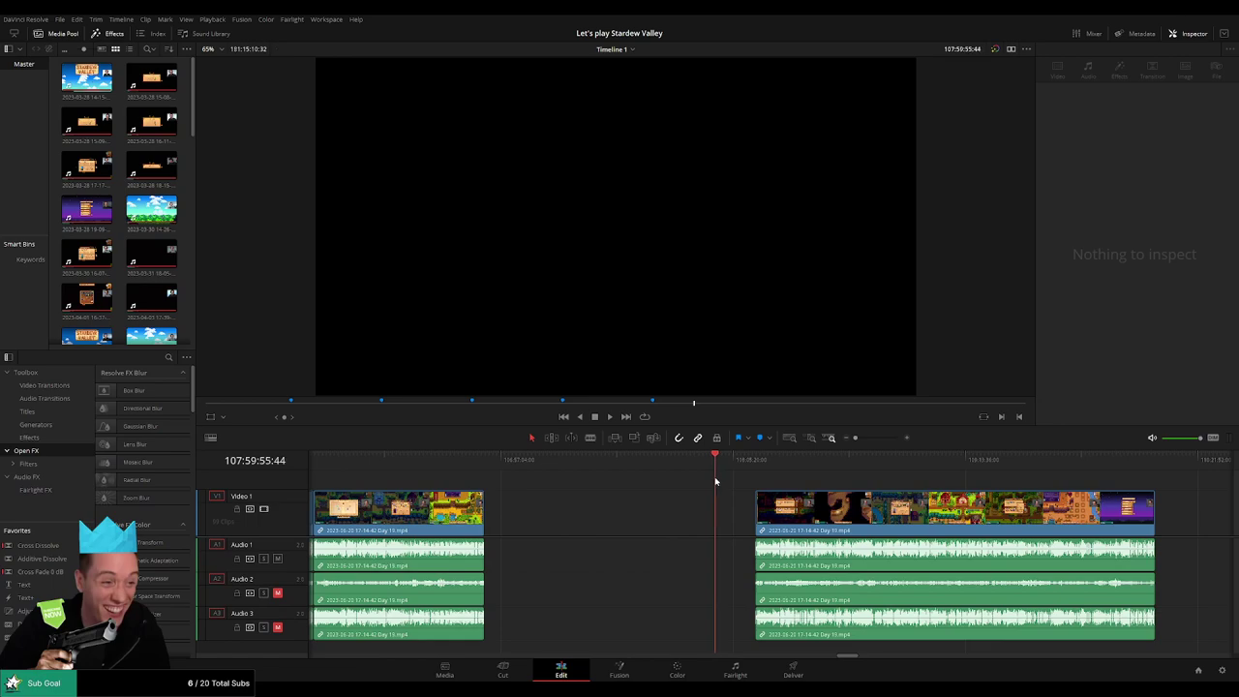
pyautogui.scroll(2, 717, 481)
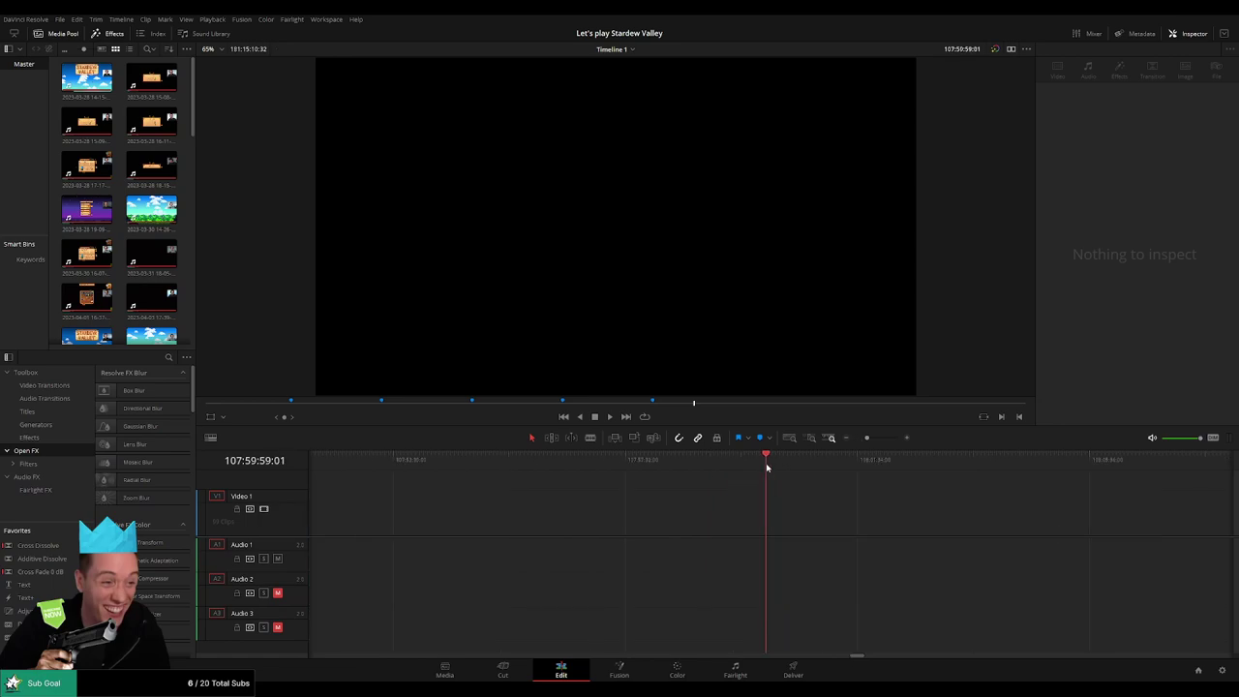
pyautogui.click(767, 468)
pyautogui.moveTo(867, 439); pyautogui.dragTo(581, 497)
# - Play the footage around 108:52 to find a suitable break and split Day 19 on all tracks at 108:52:02:30
pyautogui.press('space')
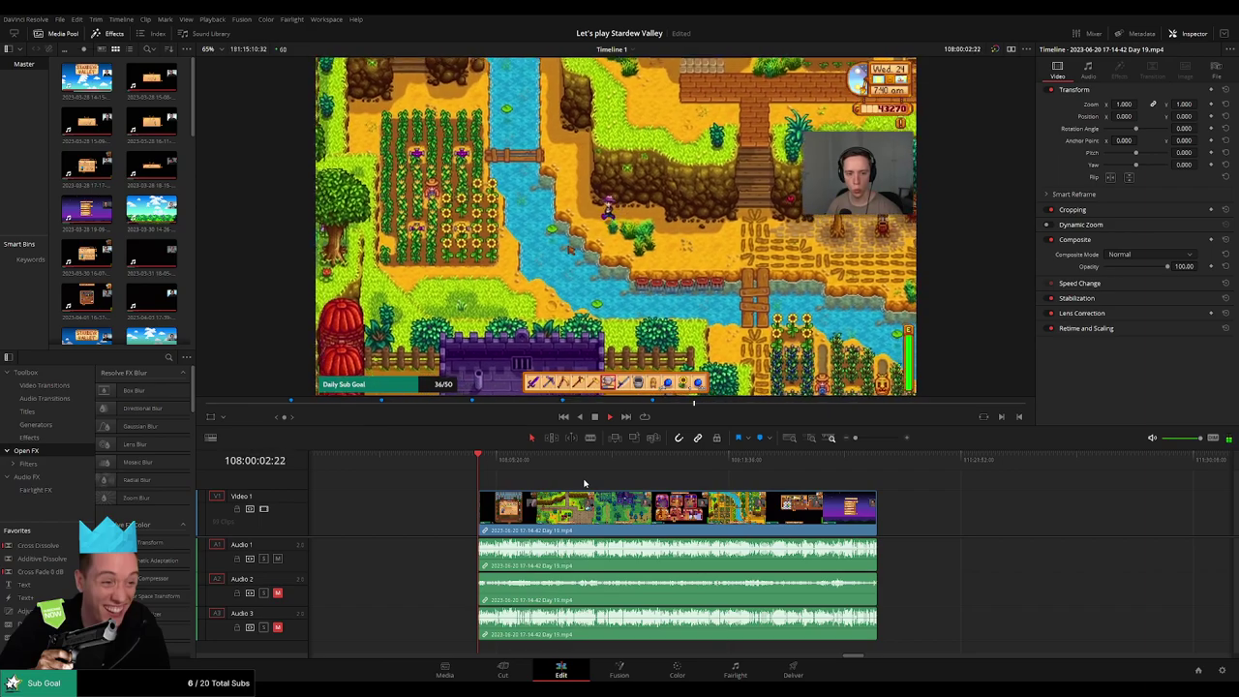
pyautogui.moveTo(583, 479); pyautogui.dragTo(473, 481)
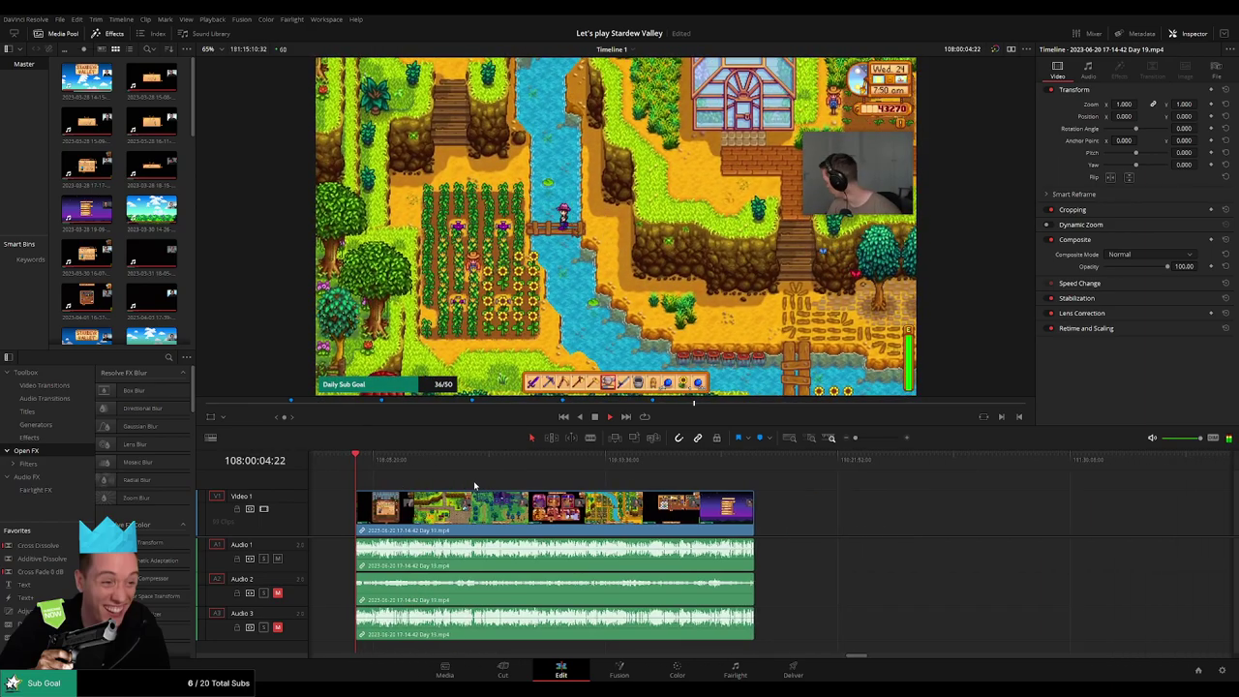
pyautogui.moveTo(365, 465); pyautogui.dragTo(532, 476)
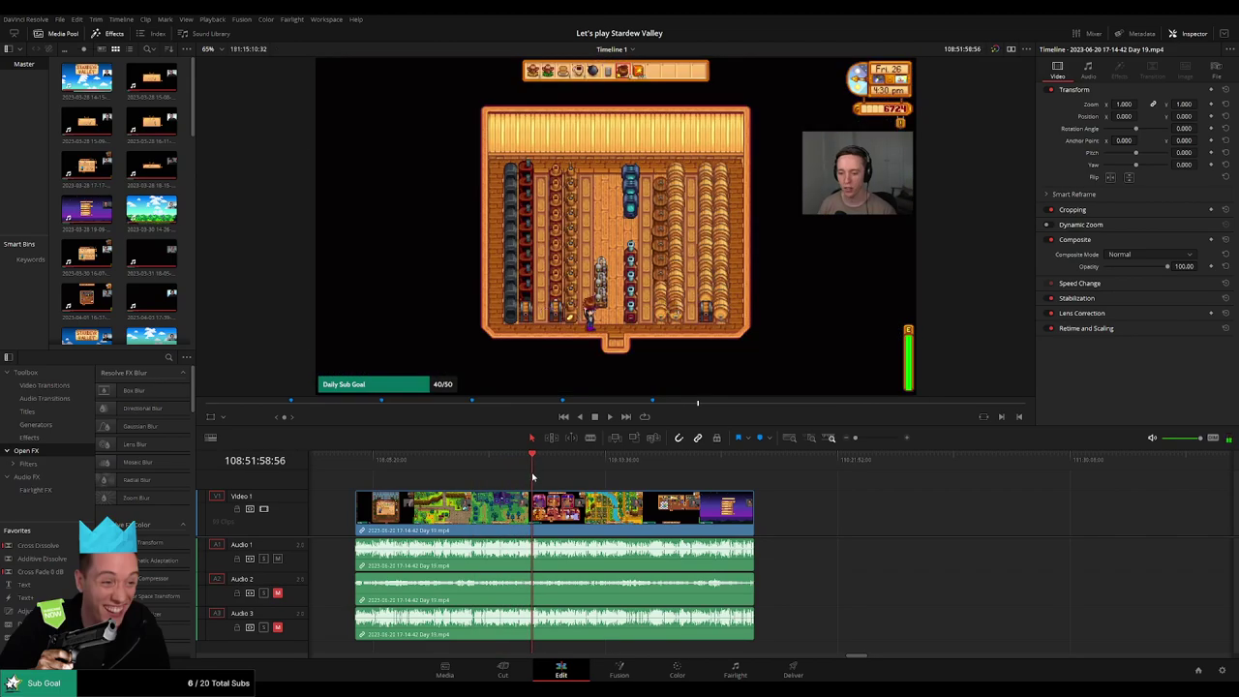
pyautogui.press('space')
pyautogui.scroll(8, 805, 497)
pyautogui.scroll(6, 801, 495)
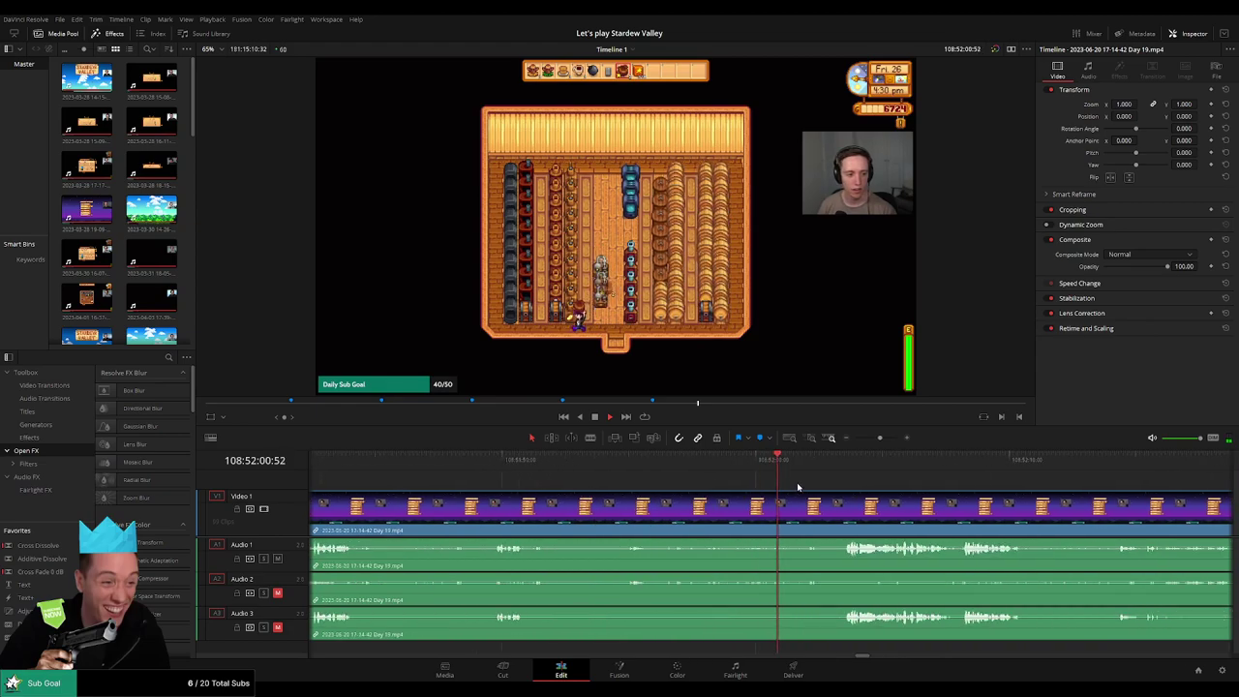
pyautogui.click(844, 461)
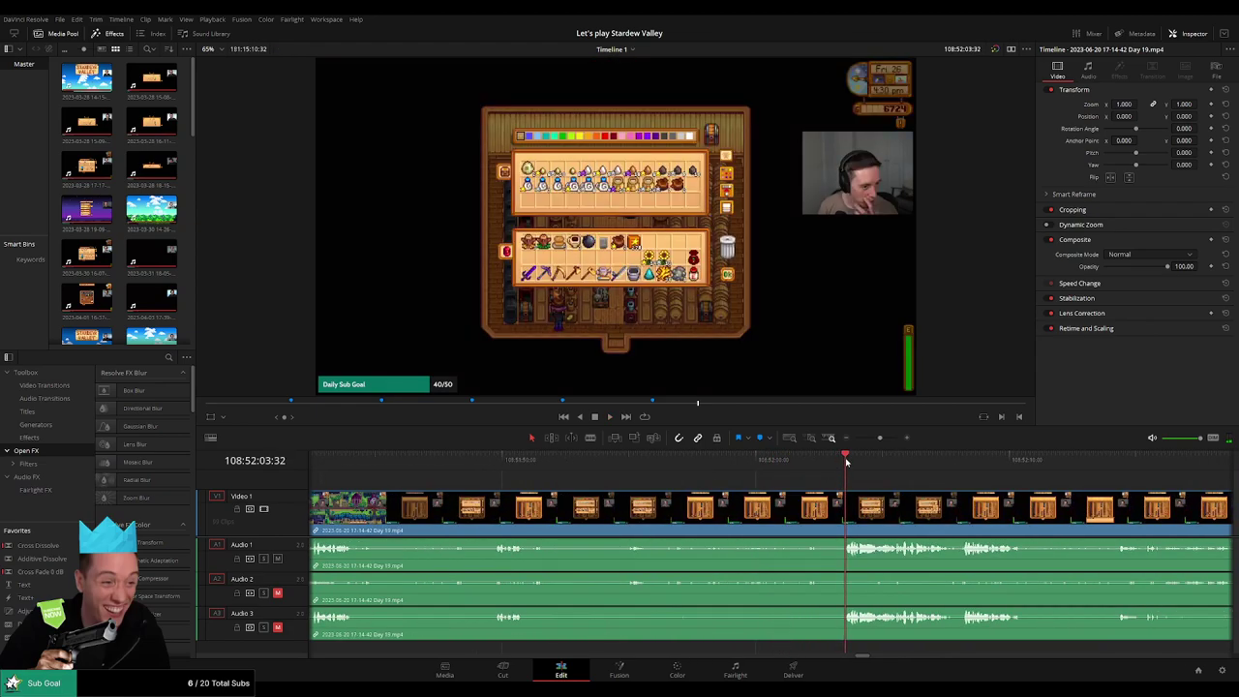
pyautogui.moveTo(844, 463); pyautogui.dragTo(818, 462)
pyautogui.press('space')
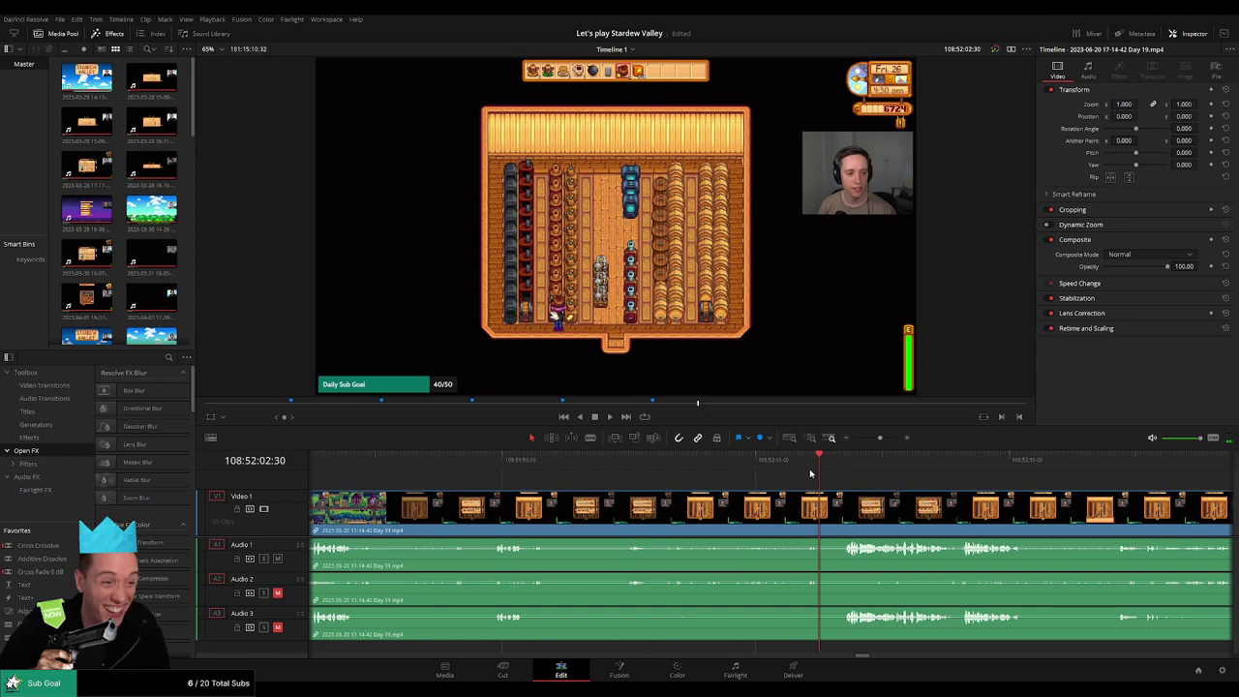
pyautogui.click(825, 510)
pyautogui.press('a')
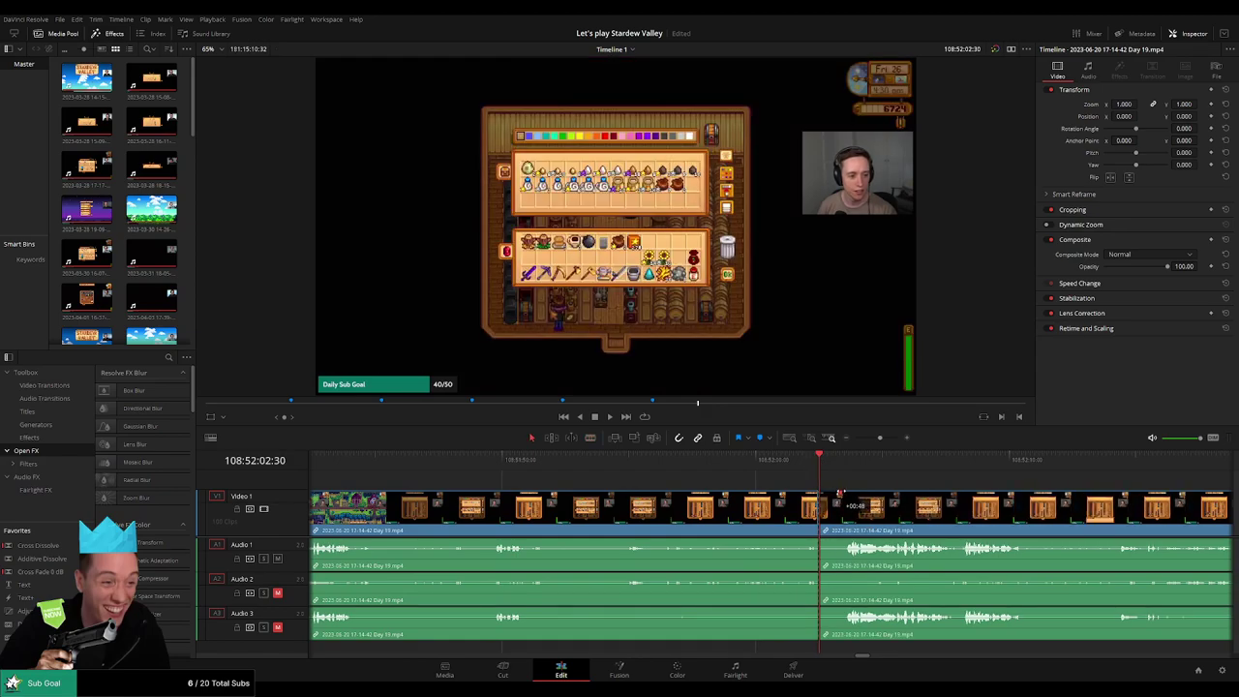
# - Add fades of about one second on both sides of the 108:52:02:30 cut on the video and all three audio tracks
pyautogui.moveTo(845, 492); pyautogui.dragTo(845, 493)
pyautogui.scroll(2, 844, 493)
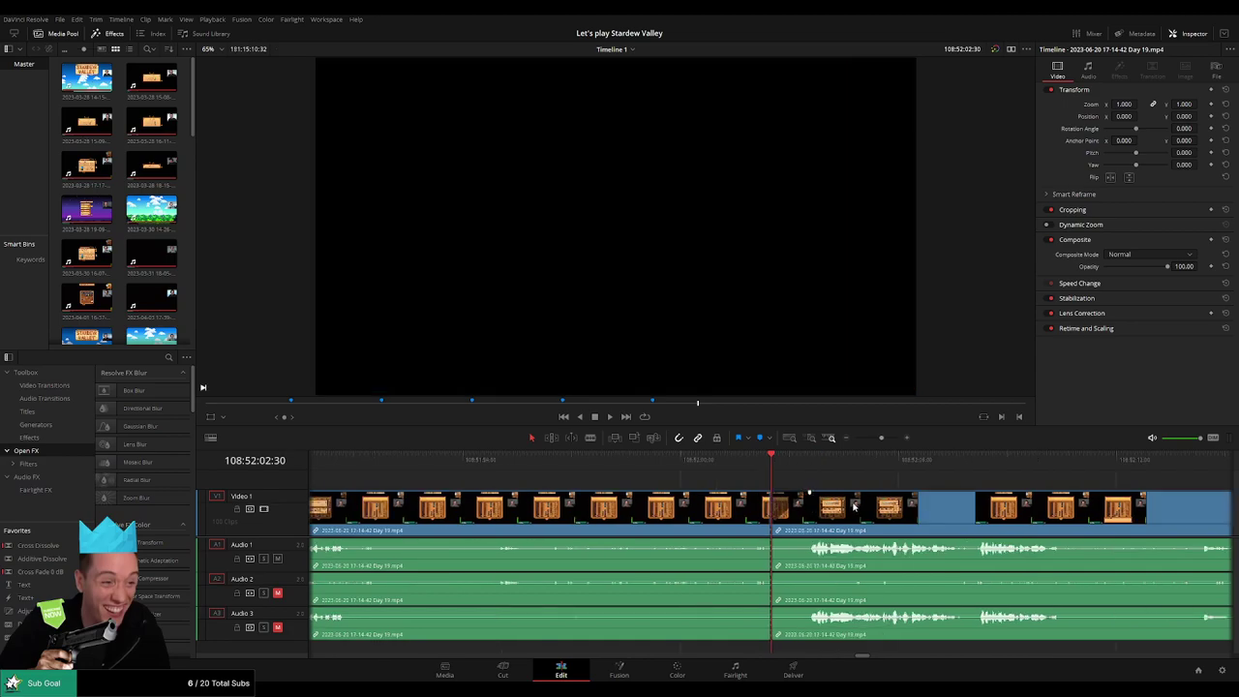
pyautogui.moveTo(749, 495); pyautogui.dragTo(724, 494)
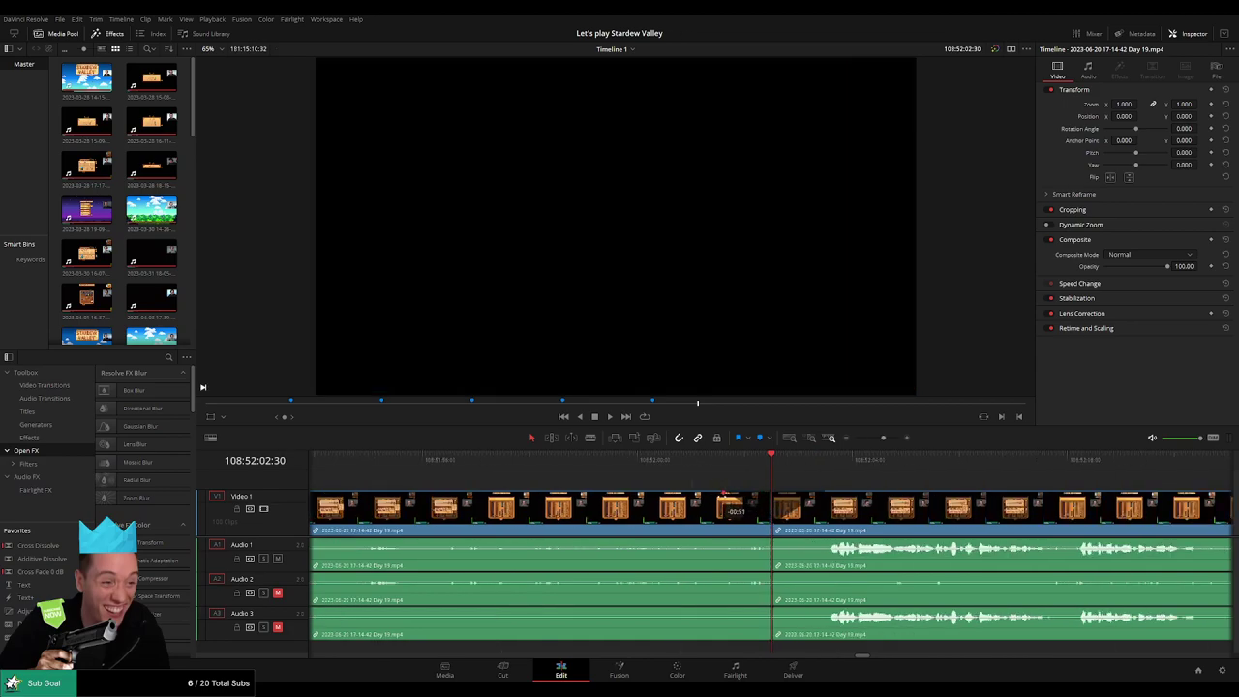
pyautogui.moveTo(770, 539); pyautogui.dragTo(716, 541)
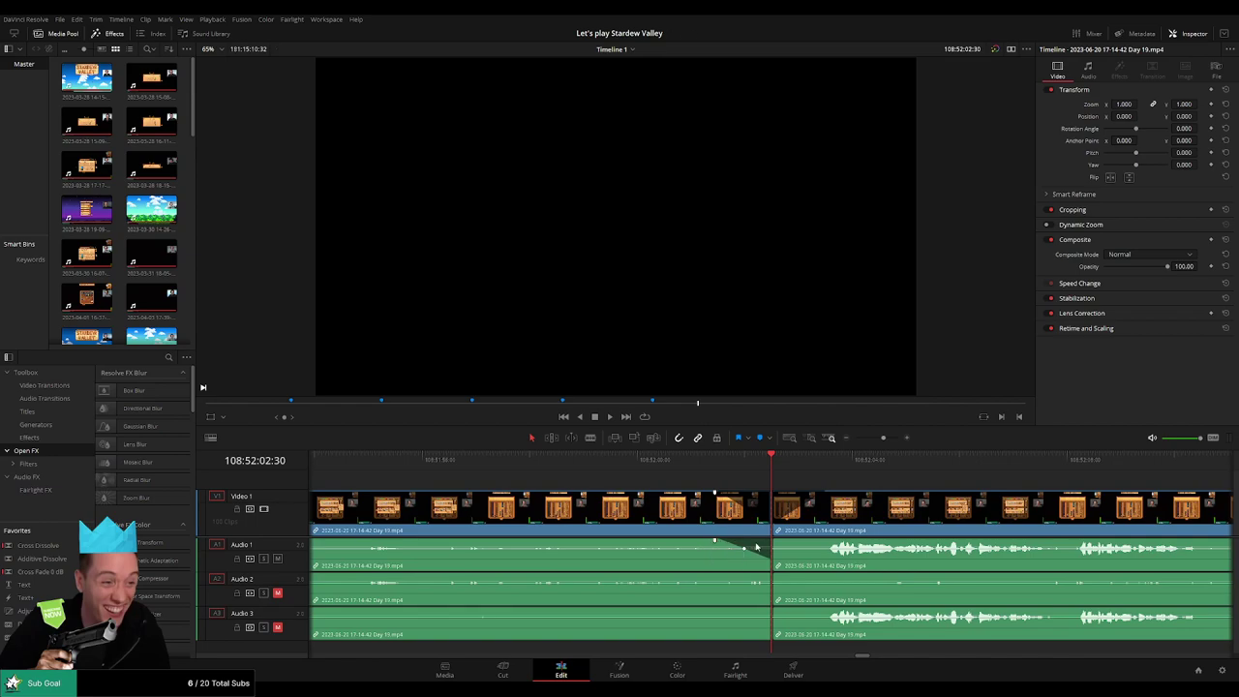
pyautogui.moveTo(774, 541); pyautogui.dragTo(815, 540)
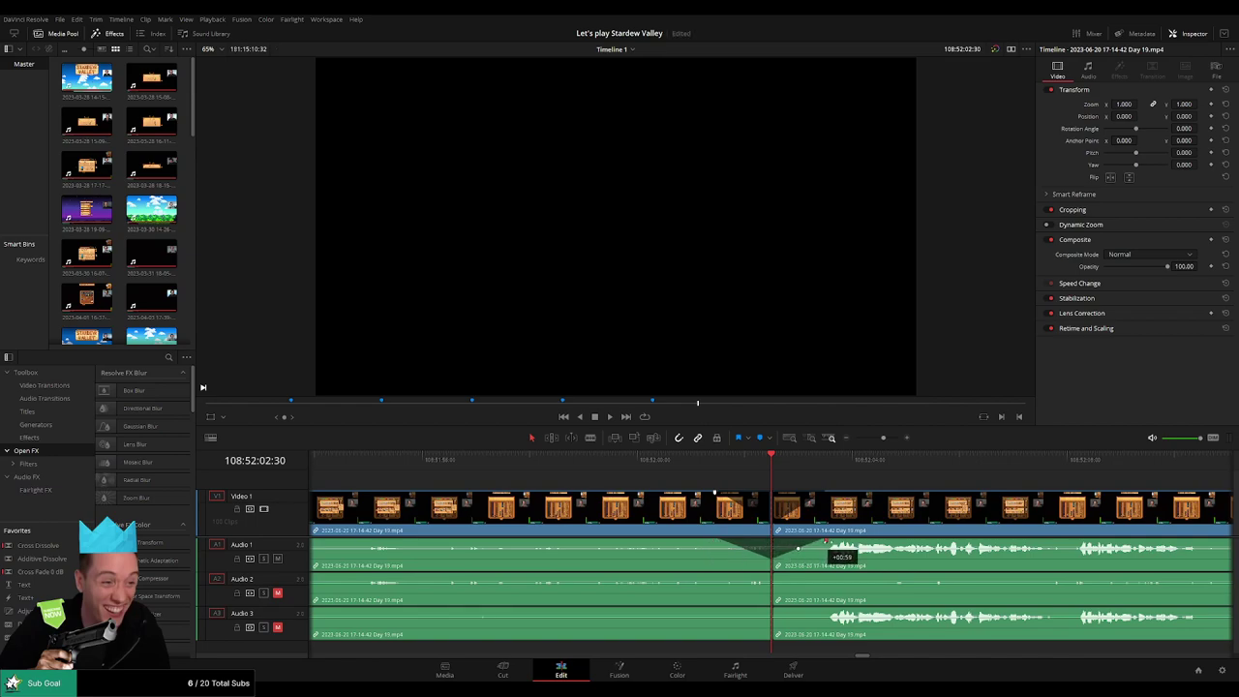
pyautogui.moveTo(765, 576); pyautogui.dragTo(724, 577)
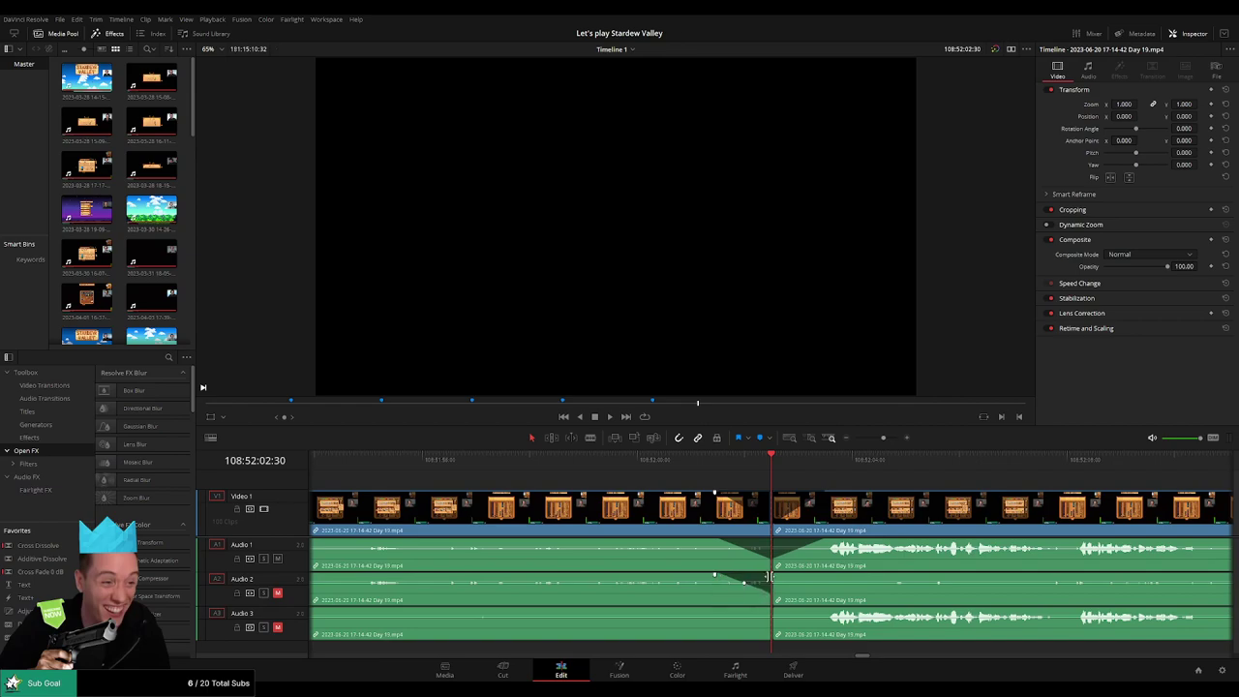
pyautogui.moveTo(772, 573); pyautogui.dragTo(806, 574)
pyautogui.moveTo(769, 608); pyautogui.dragTo(824, 609)
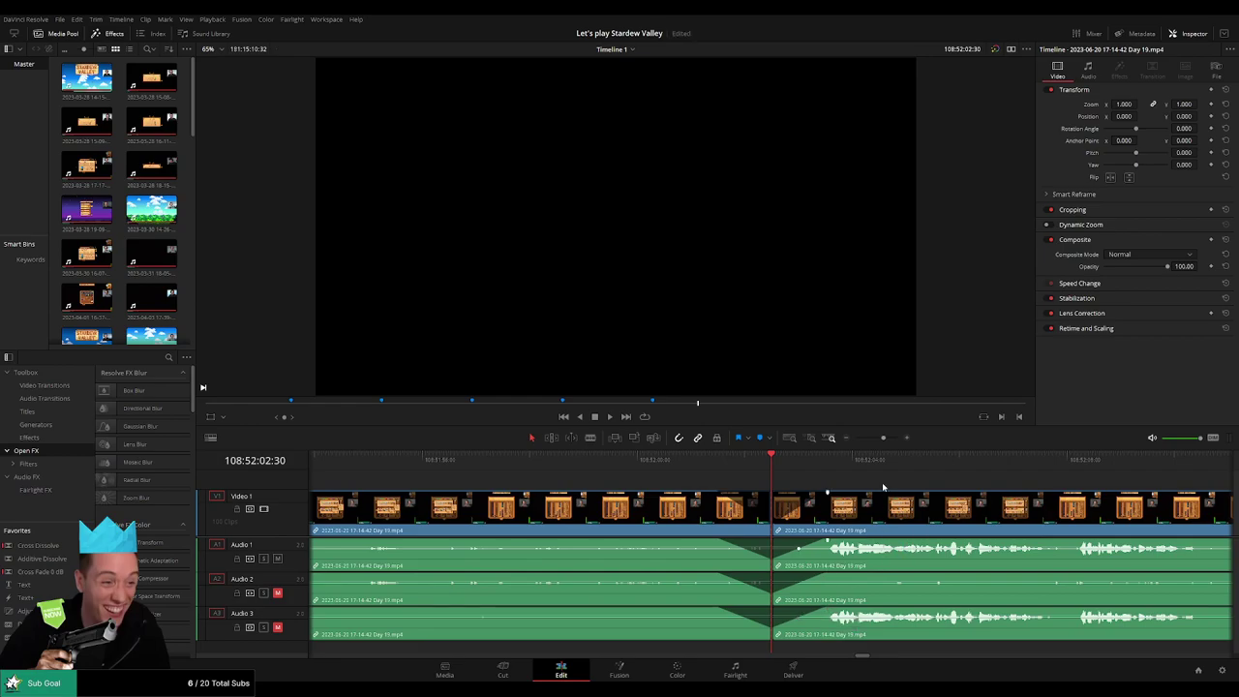
# - Move the Day 19 remainder after the 108:52:02:30 cut farther along the timeline, leaving a gap behind the finished episode
pyautogui.click(831, 439)
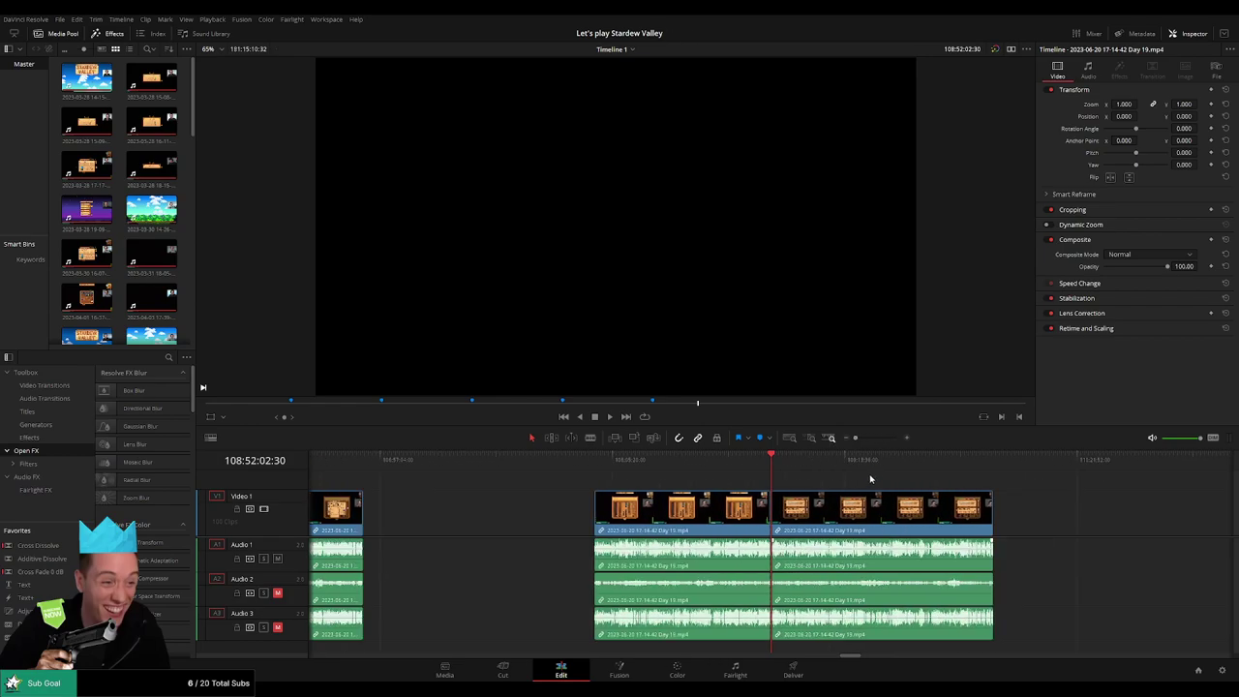
pyautogui.hscroll(5, 869, 478)
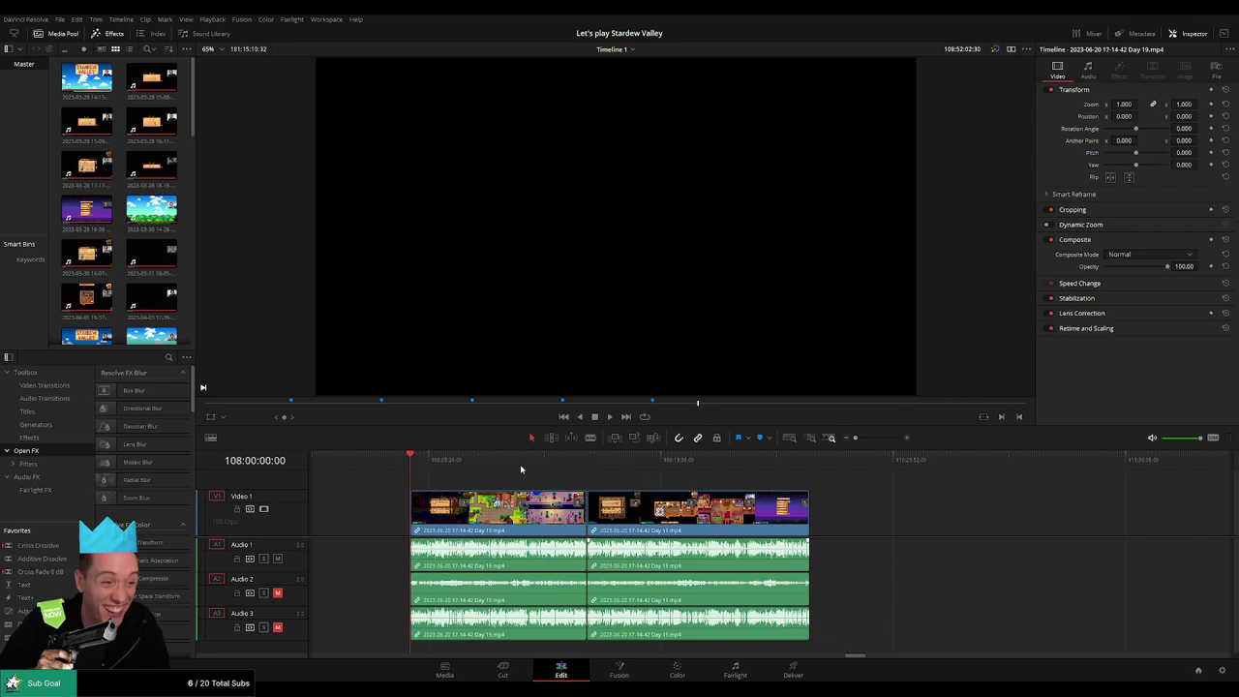
pyautogui.hscroll(7, 555, 475)
pyautogui.hscroll(-1, 475, 484)
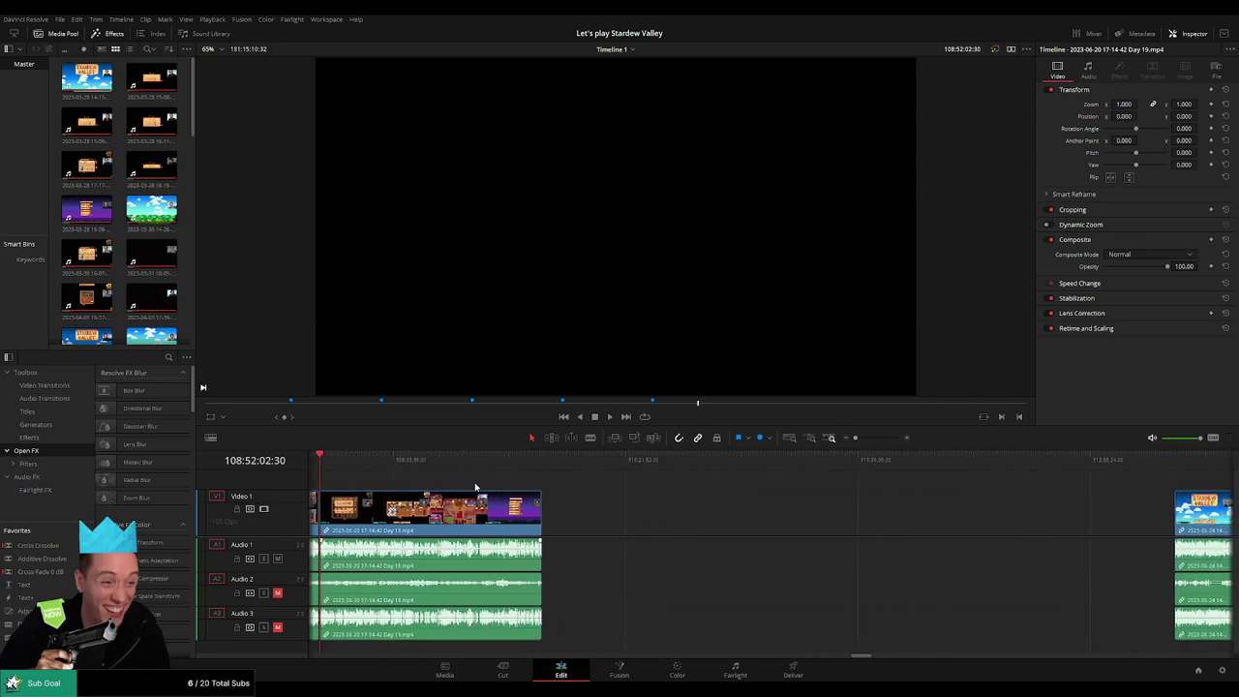
pyautogui.moveTo(464, 509); pyautogui.dragTo(695, 507)
pyautogui.click(445, 476)
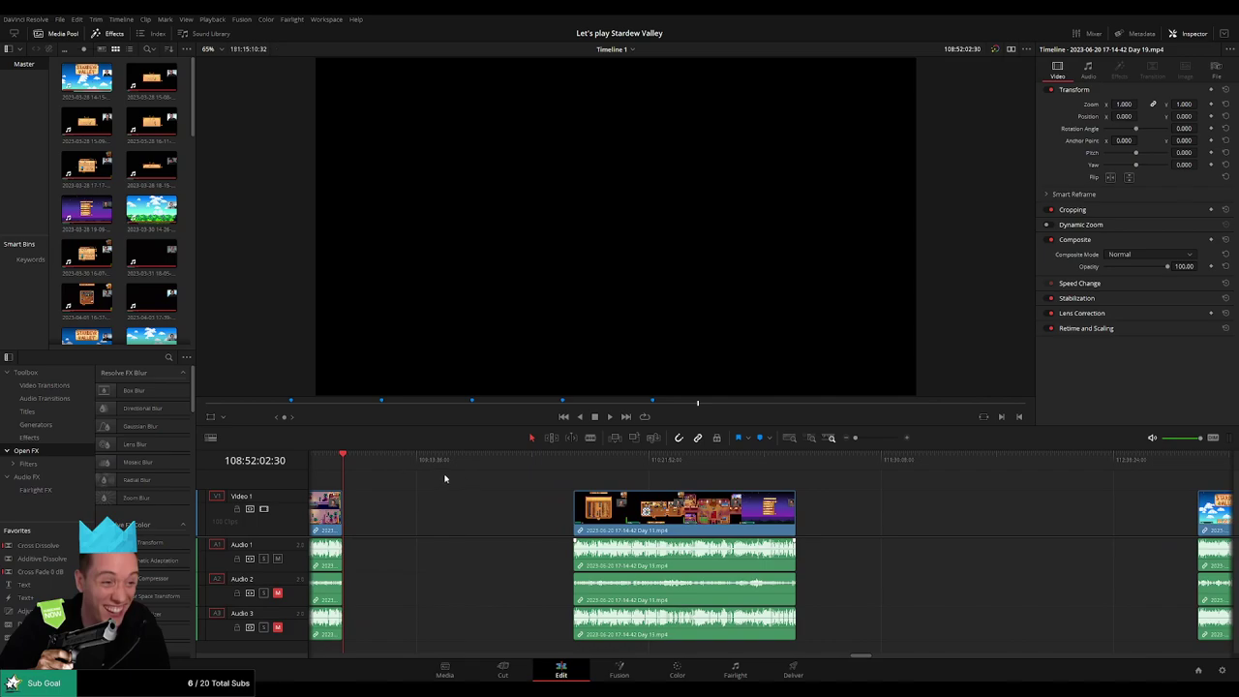
# - Place the playhead at 110:00:00:00 and align the start of the Day 19 remainder to it
pyautogui.moveTo(354, 465); pyautogui.dragTo(565, 479)
pyautogui.moveTo(633, 508); pyautogui.dragTo(653, 508)
pyautogui.moveTo(855, 437); pyautogui.dragTo(866, 439)
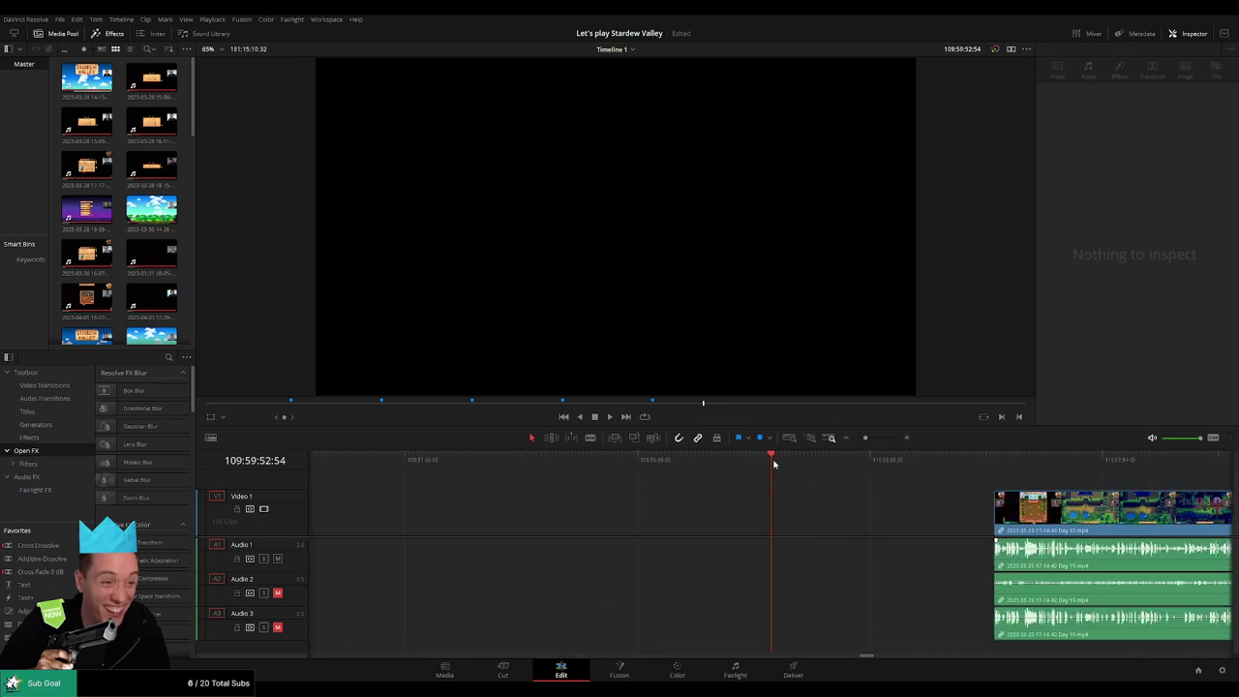
pyautogui.moveTo(773, 463); pyautogui.dragTo(776, 464)
pyautogui.moveTo(865, 438); pyautogui.dragTo(855, 440)
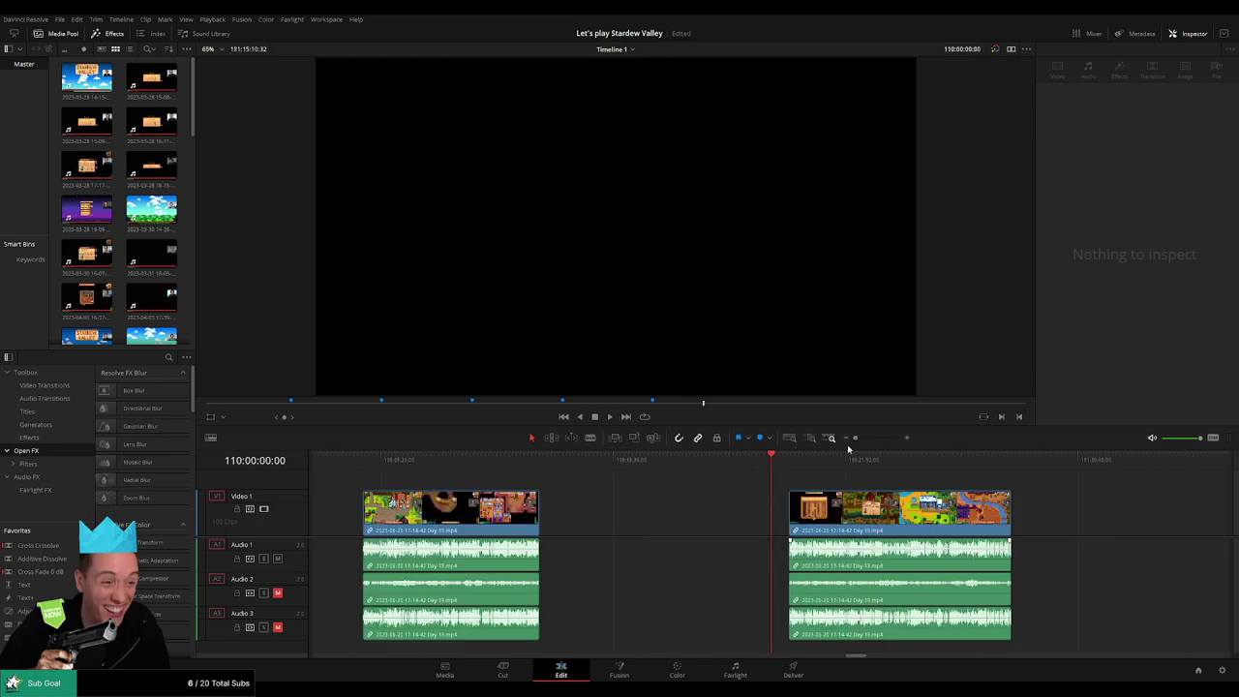
pyautogui.hscroll(6, 784, 490)
pyautogui.moveTo(660, 511); pyautogui.dragTo(643, 511)
# - Play the footage around 110:52 to find a quiet break and split Day 19 on all tracks at 110:52:04:00
pyautogui.press('space')
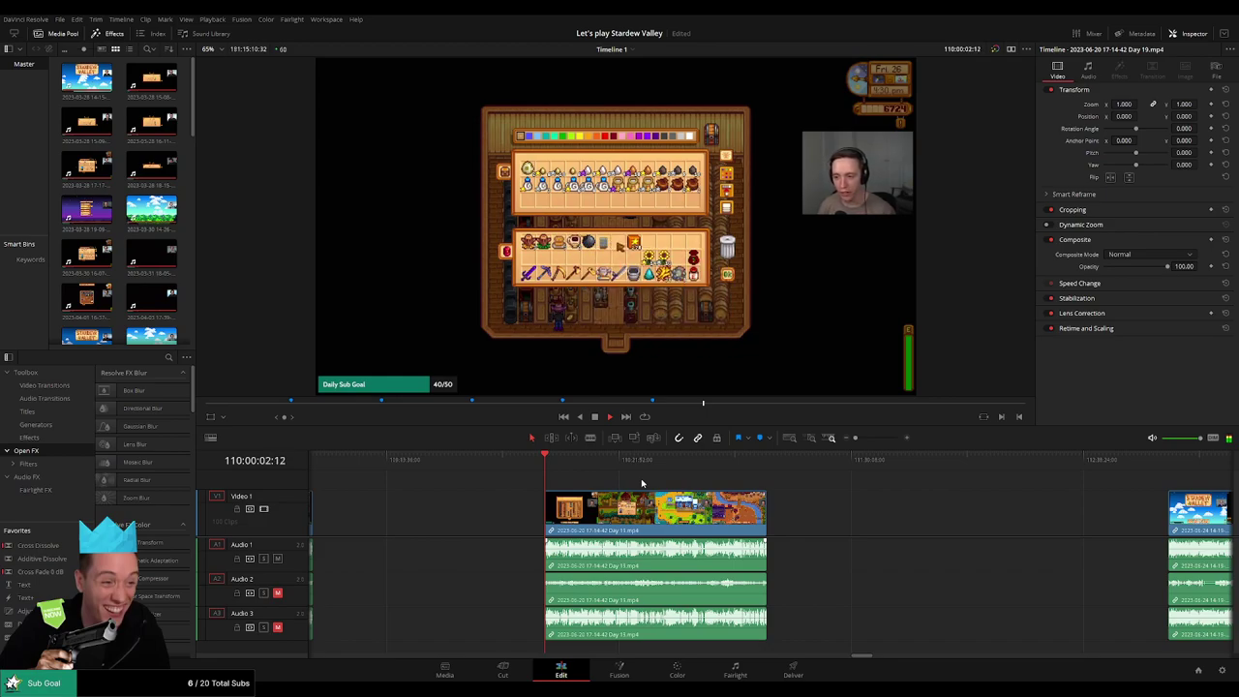
pyautogui.moveTo(641, 483)
pyautogui.mouseDown()
pyautogui.moveTo(519, 468)
pyautogui.moveTo(624, 474)
pyautogui.mouseUp()
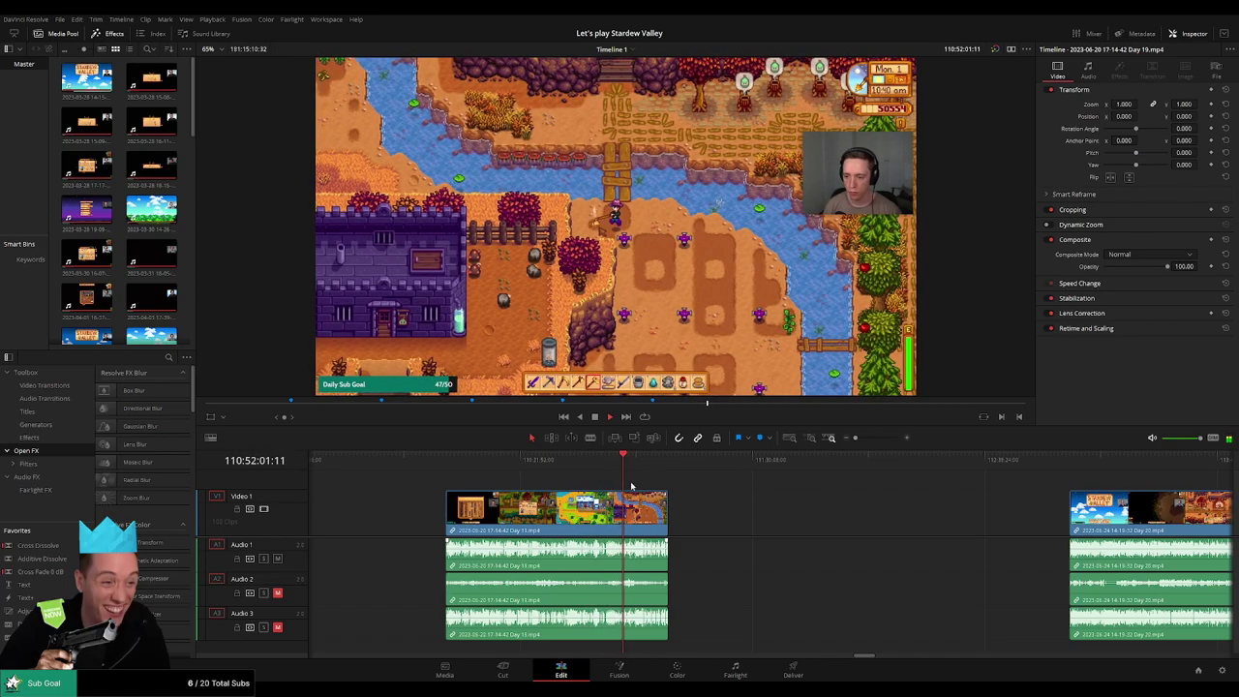
pyautogui.scroll(10, 630, 487)
pyautogui.click(756, 461)
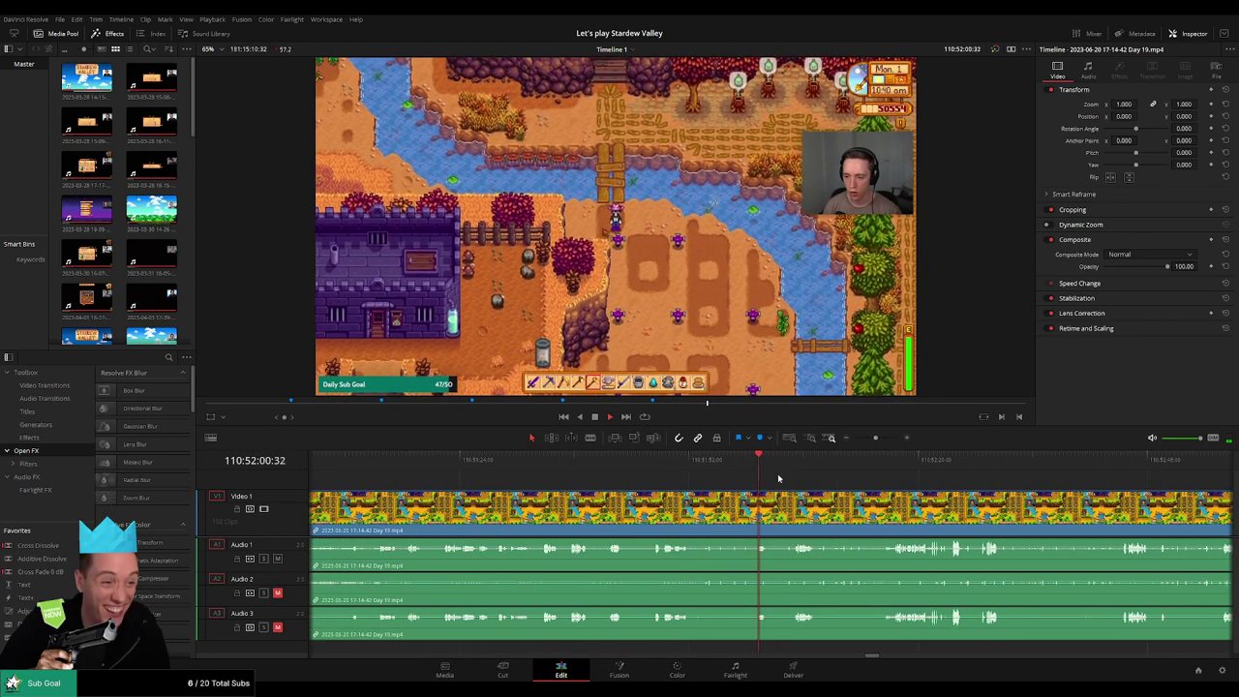
pyautogui.scroll(3, 777, 475)
pyautogui.click(846, 463)
pyautogui.scroll(4, 846, 484)
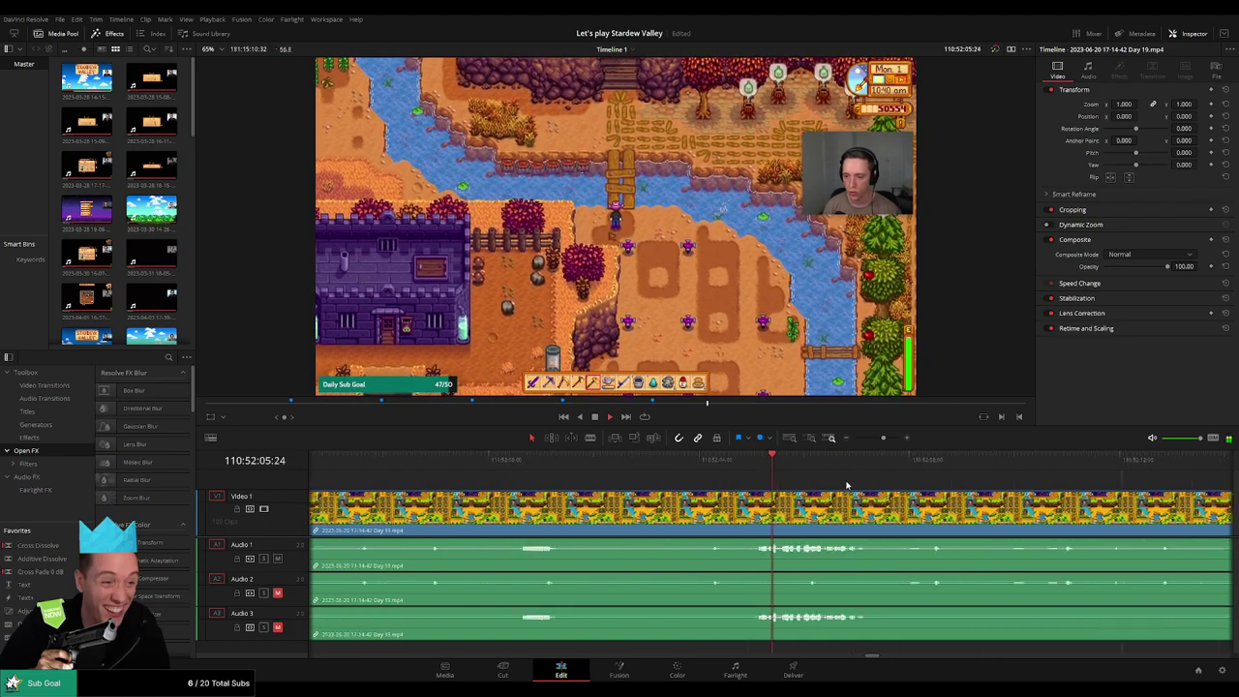
pyautogui.click(752, 462)
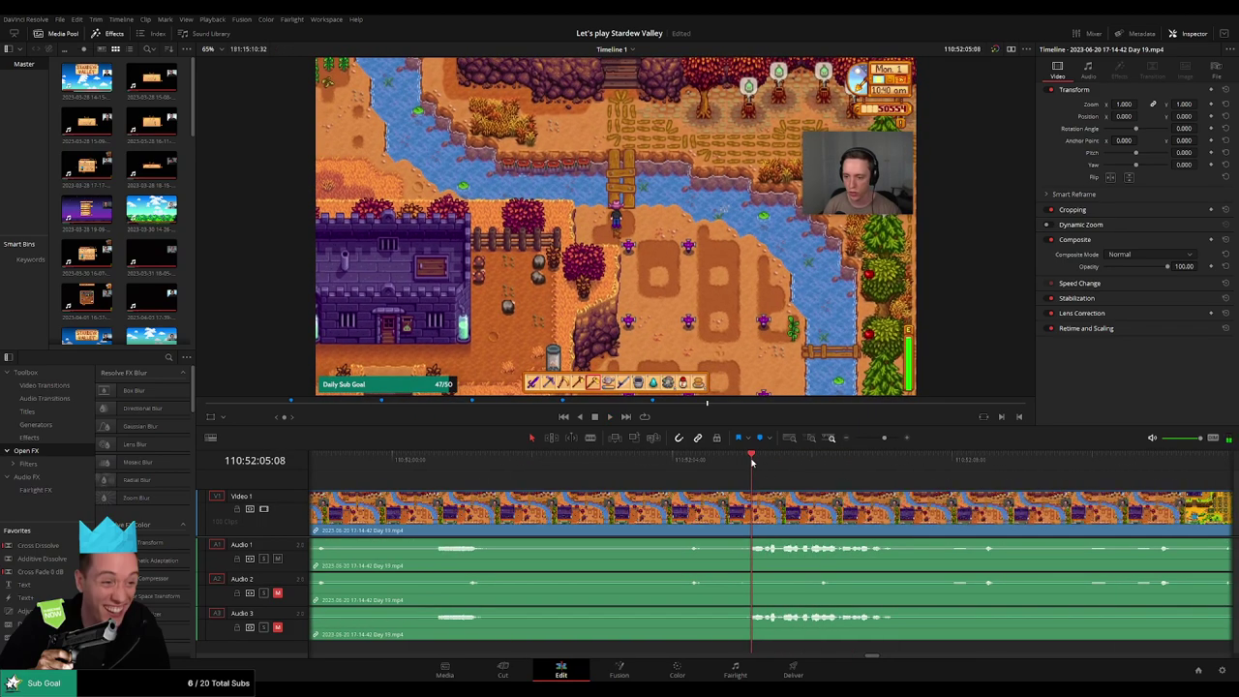
pyautogui.moveTo(752, 462); pyautogui.dragTo(608, 504)
pyautogui.press('b')
pyautogui.click(675, 505)
pyautogui.press('a')
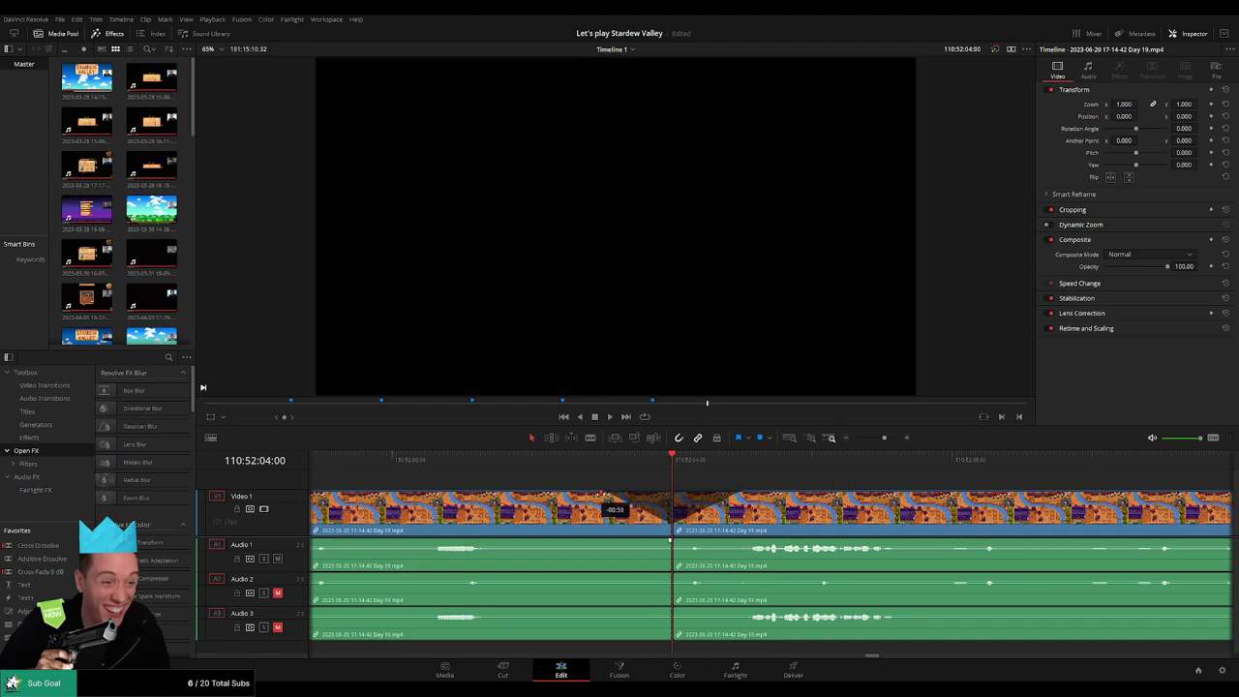
# - Fade both sides of the 110:52:04:00 cut by about one second on the video and all three audio tracks, and preview it
pyautogui.moveTo(670, 540); pyautogui.dragTo(729, 542)
pyautogui.hotkey('ctrl', 'z')
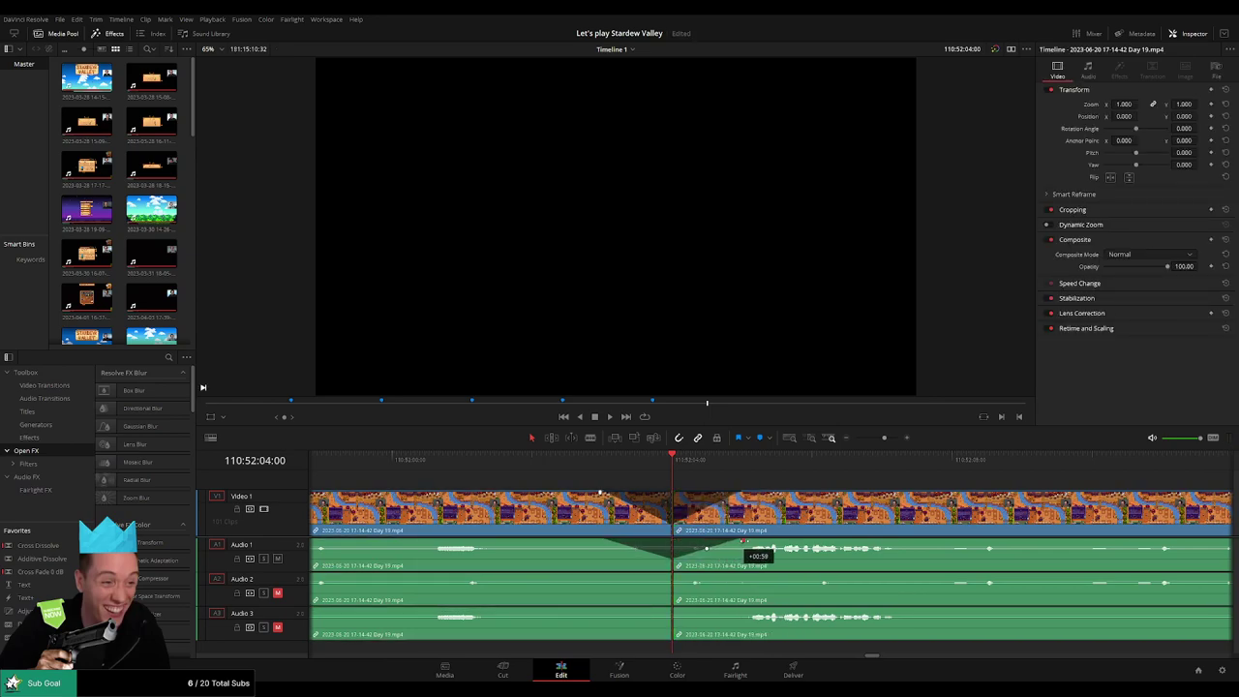
pyautogui.moveTo(671, 573); pyautogui.dragTo(624, 576)
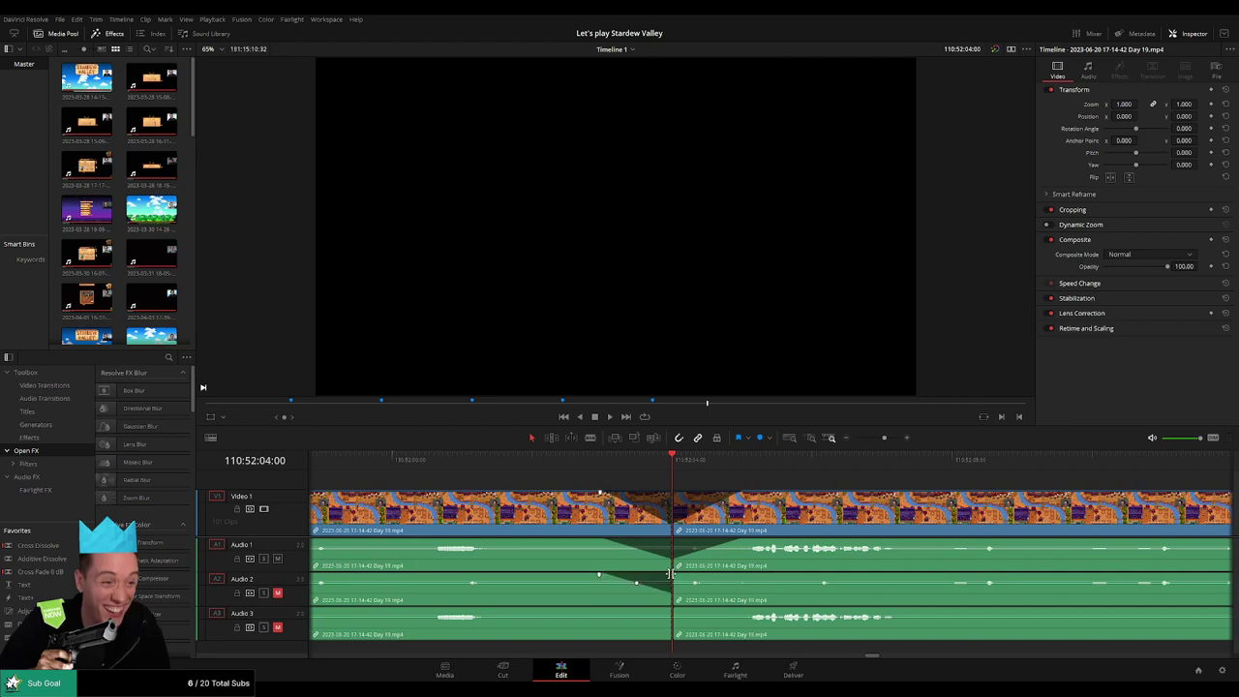
pyautogui.moveTo(688, 575); pyautogui.dragTo(750, 576)
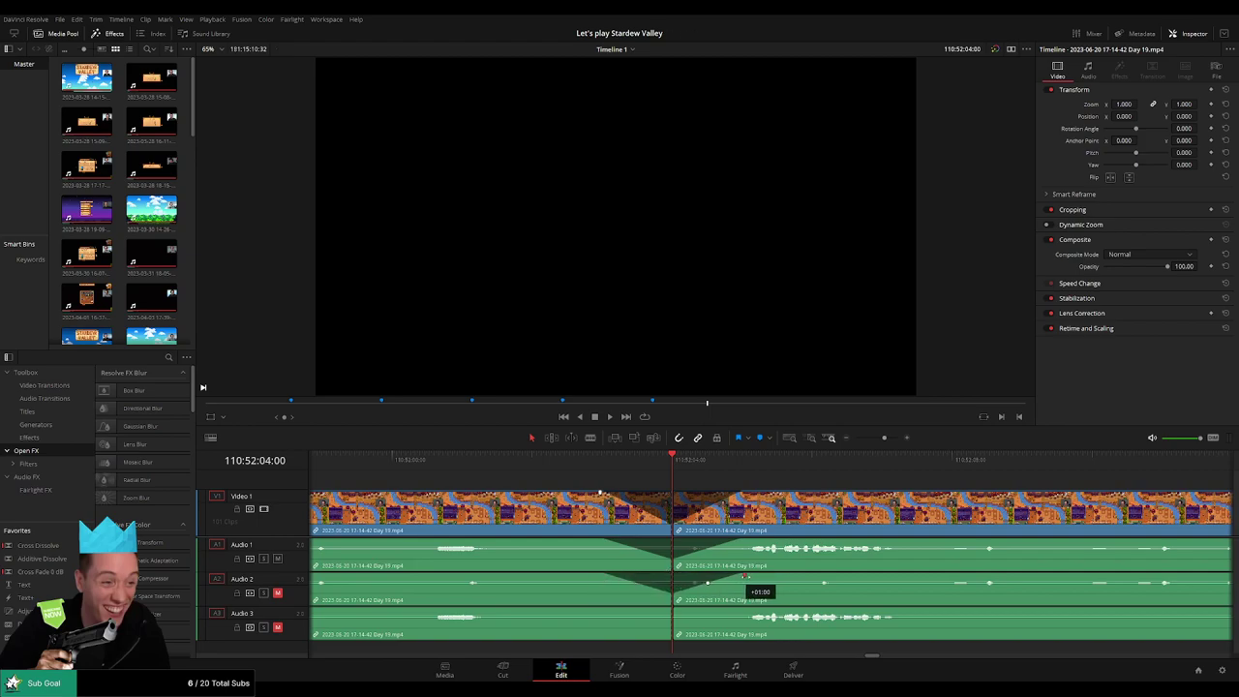
pyautogui.moveTo(666, 609); pyautogui.dragTo(600, 610)
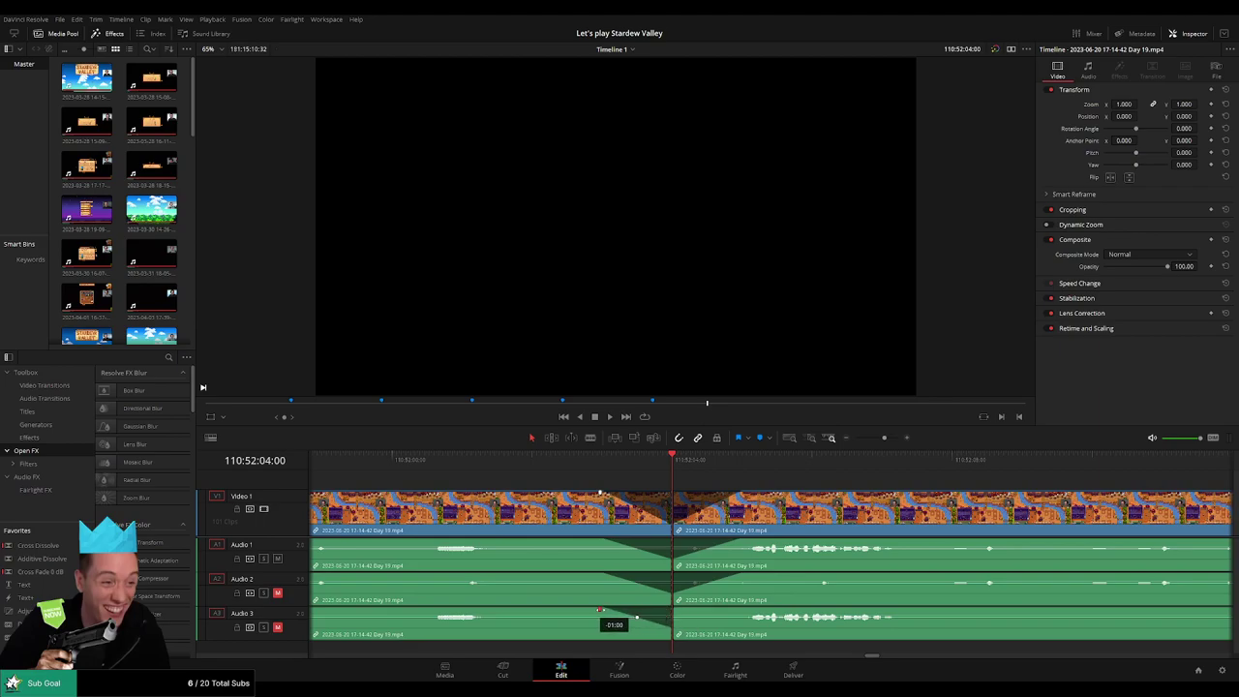
pyautogui.moveTo(677, 613); pyautogui.dragTo(744, 609)
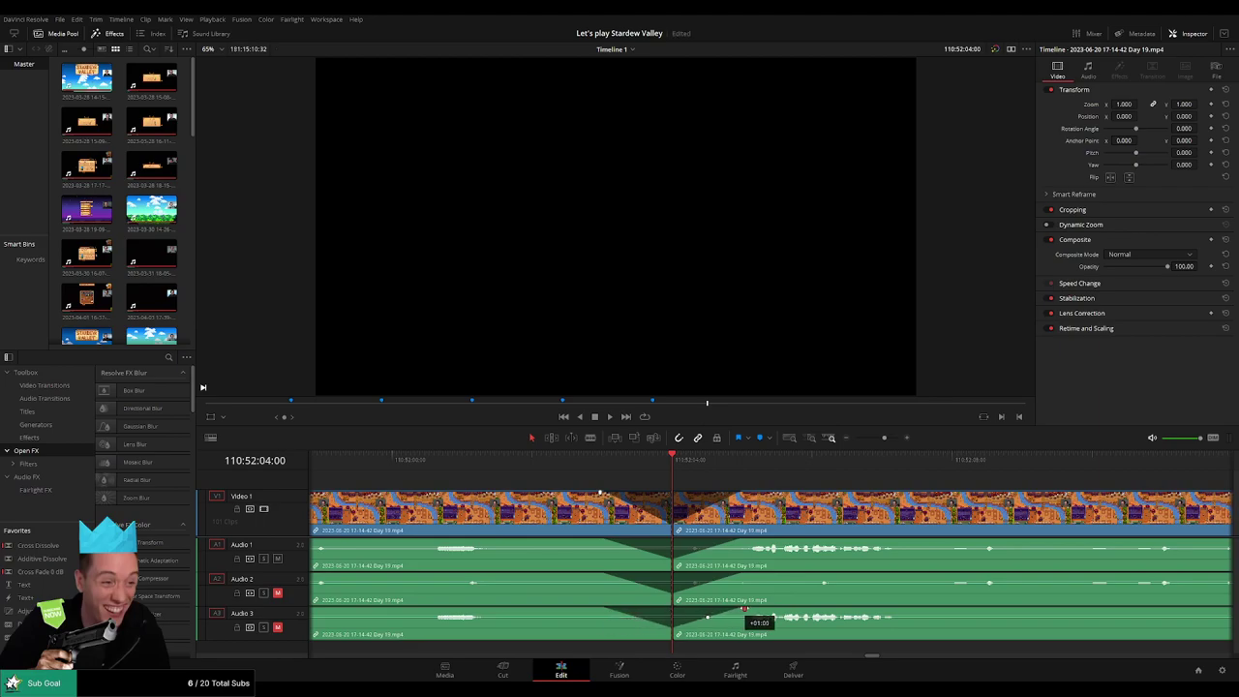
pyautogui.click(602, 467)
pyautogui.press('space')
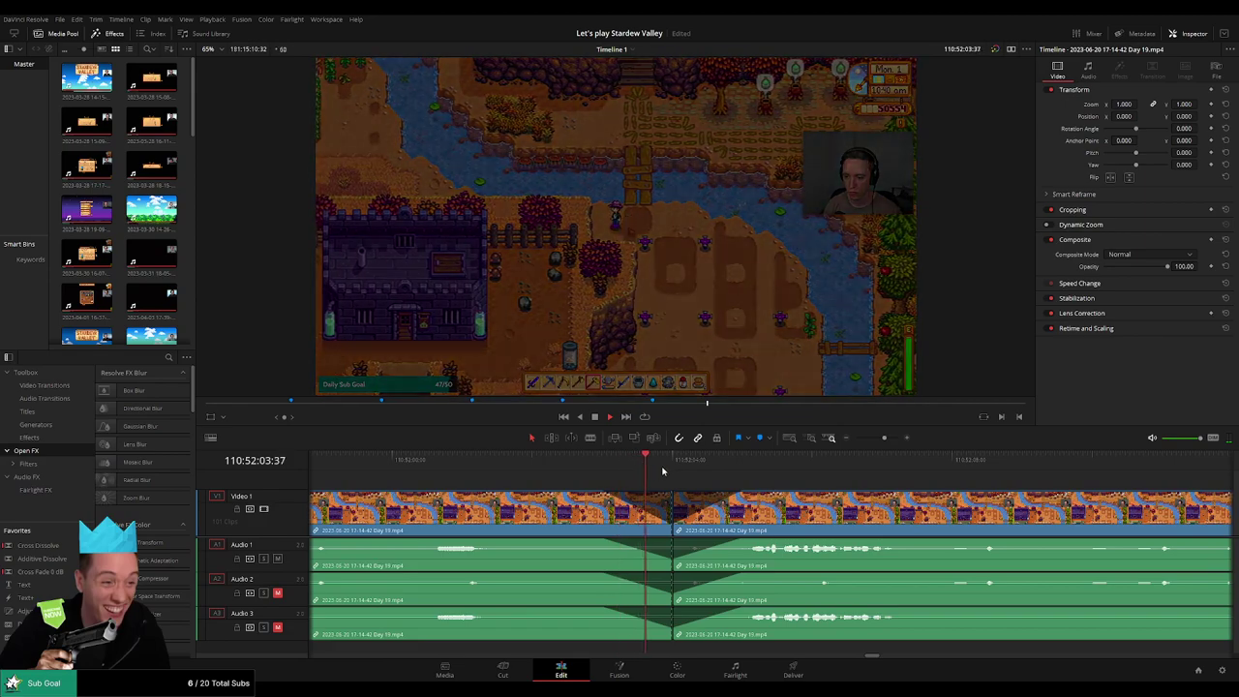
# - Move the short Day 19 remainder after the 110:52:04:00 cut directly against the start of the Day 20 clip
pyautogui.moveTo(884, 440); pyautogui.dragTo(832, 444)
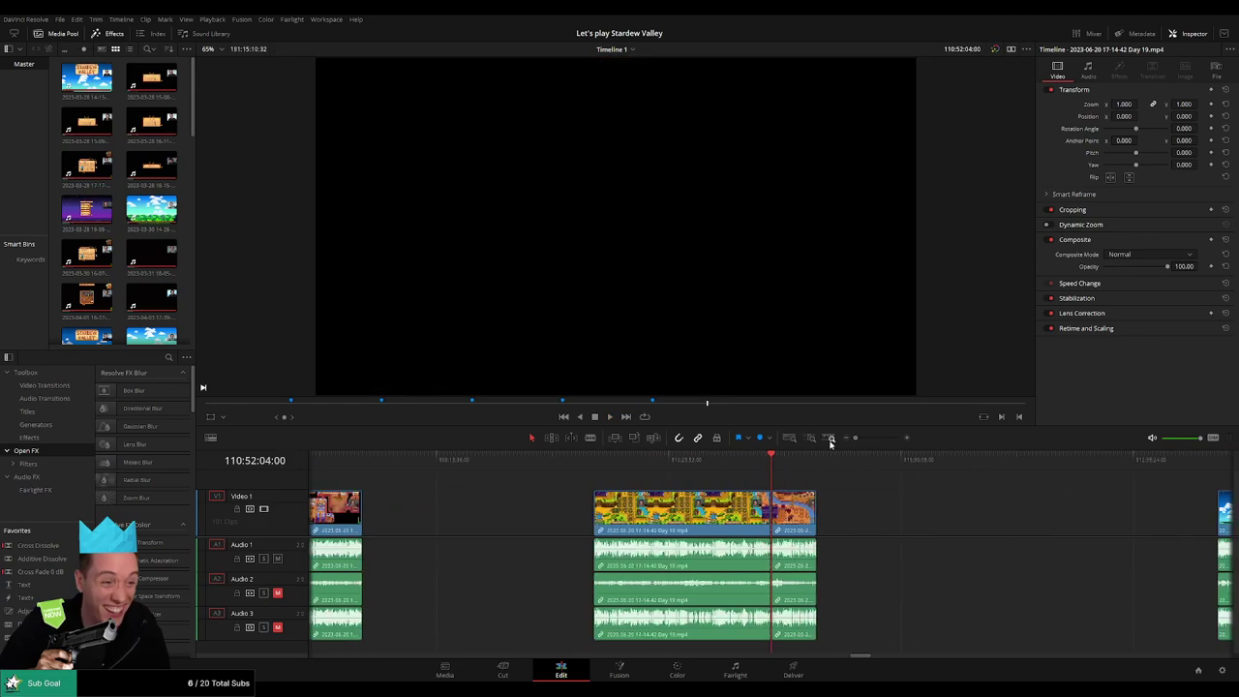
pyautogui.moveTo(842, 488); pyautogui.dragTo(633, 481)
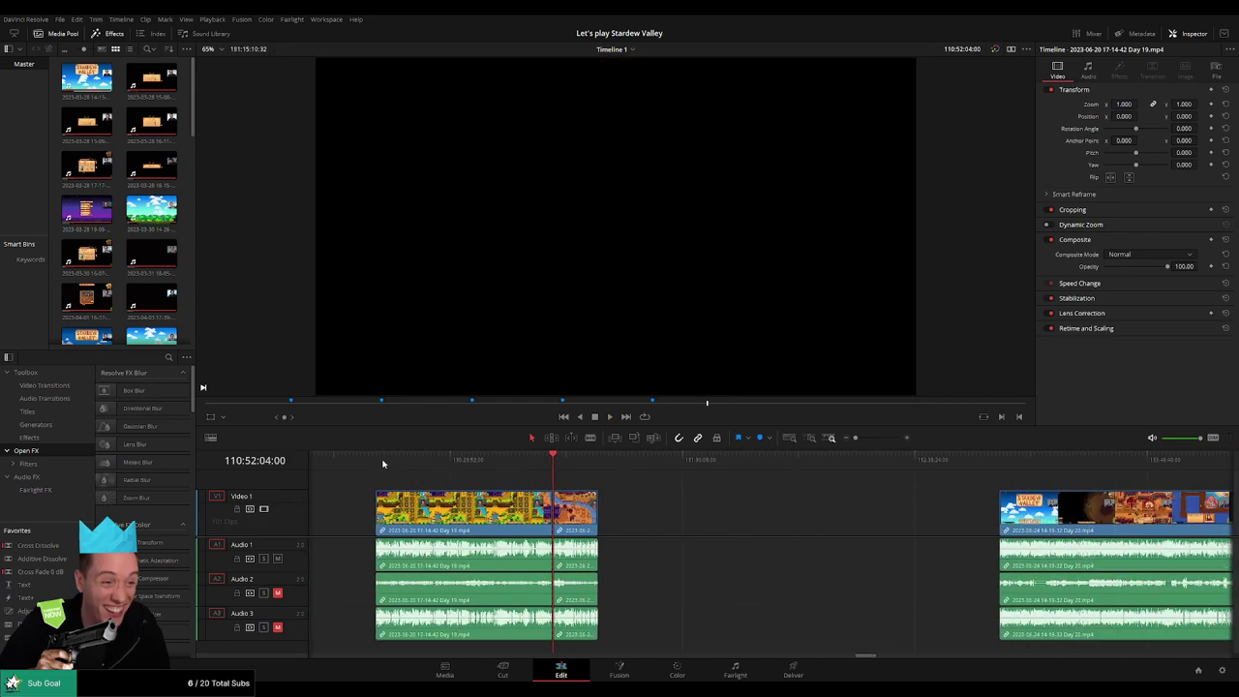
pyautogui.hscroll(5, 580, 484)
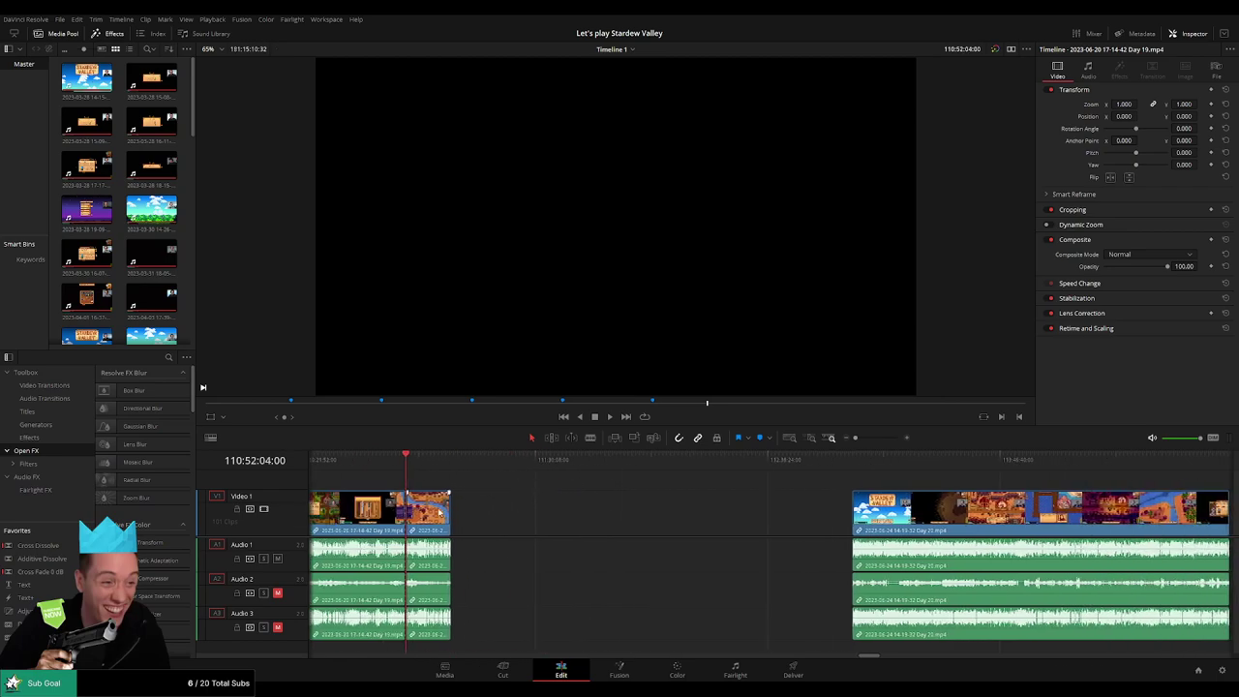
pyautogui.moveTo(437, 513); pyautogui.dragTo(839, 512)
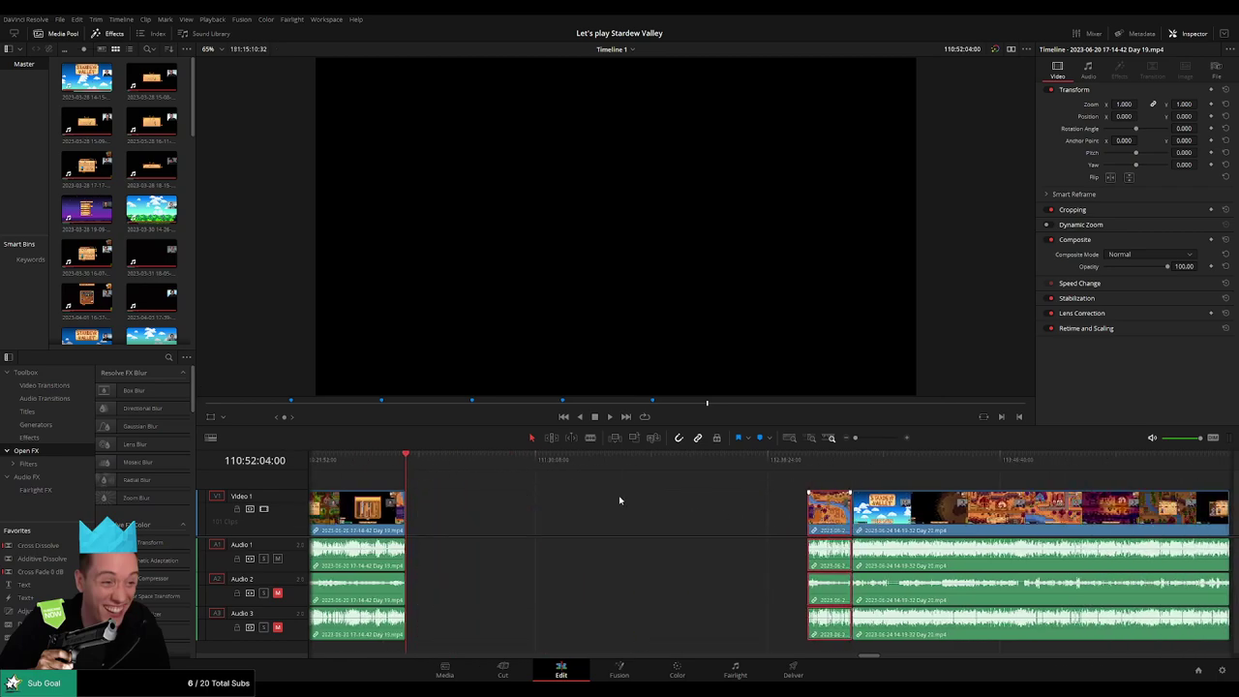
pyautogui.hotkey('ctrl', 'z')
pyautogui.moveTo(436, 511); pyautogui.dragTo(834, 518)
pyautogui.click(507, 479)
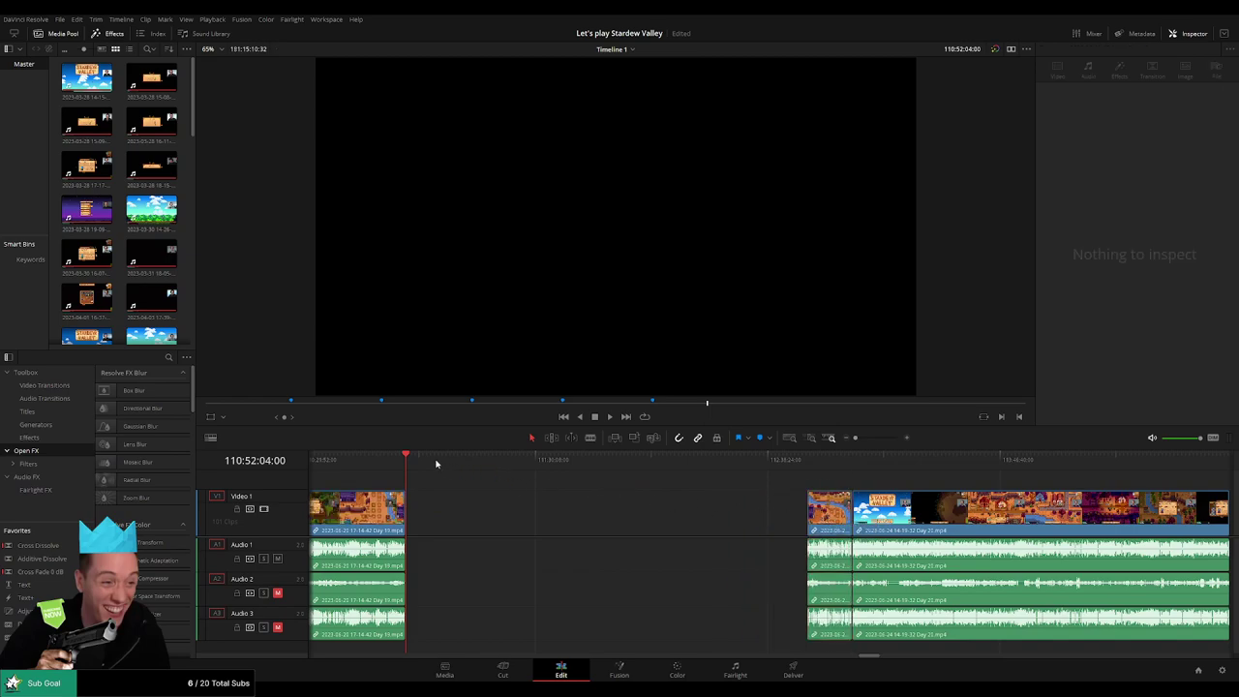
# - Place the playhead at 112:00:00:00 and align the start of the joined Day 19 remainder and Day 20 clips to it
pyautogui.moveTo(438, 462); pyautogui.dragTo(639, 474)
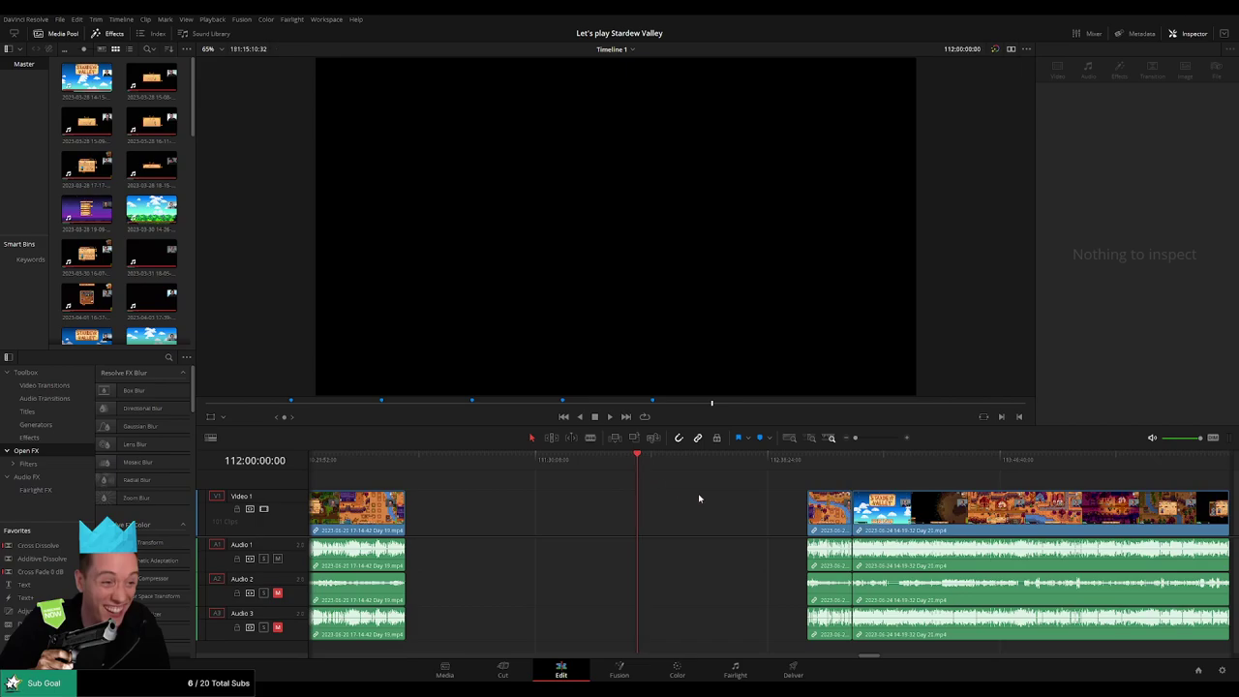
pyautogui.hscroll(3, 716, 500)
pyautogui.moveTo(556, 507); pyautogui.dragTo(685, 519)
pyautogui.moveTo(779, 518); pyautogui.dragTo(608, 518)
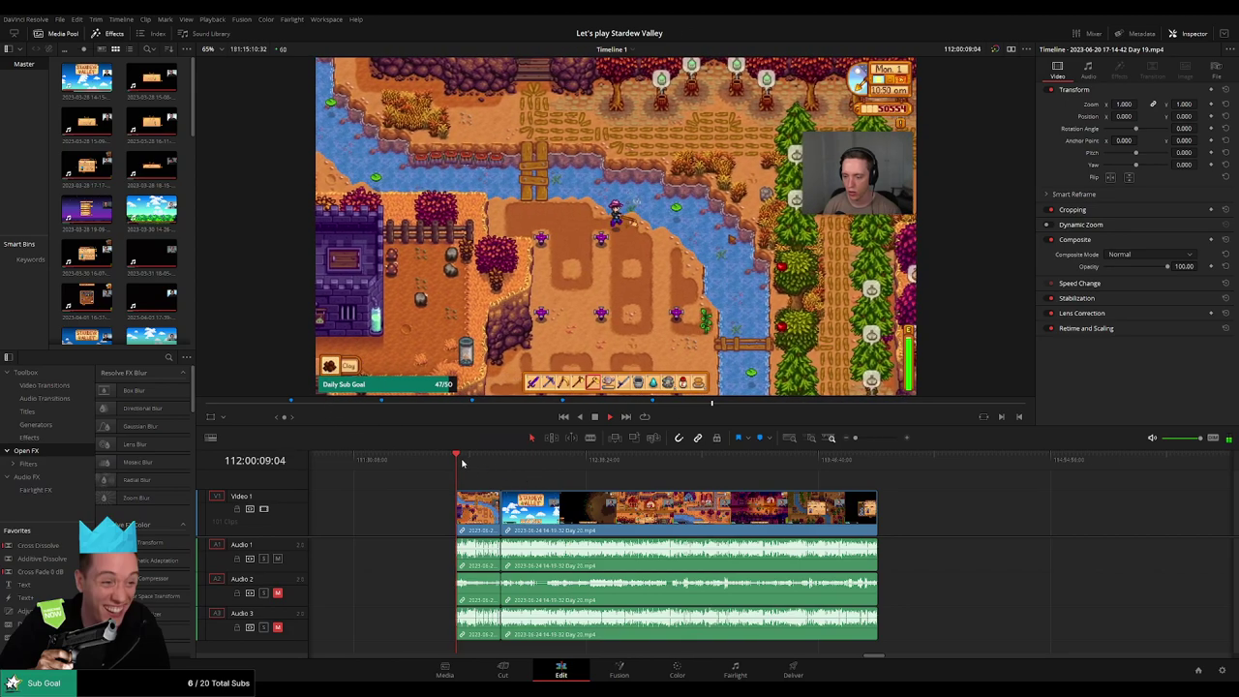
# - Add transitions on the video and audio tracks at the join between Day 19 and Day 20 near 112:13:18, and play it back
pyautogui.moveTo(461, 464); pyautogui.dragTo(497, 466)
pyautogui.moveTo(854, 439); pyautogui.dragTo(882, 440)
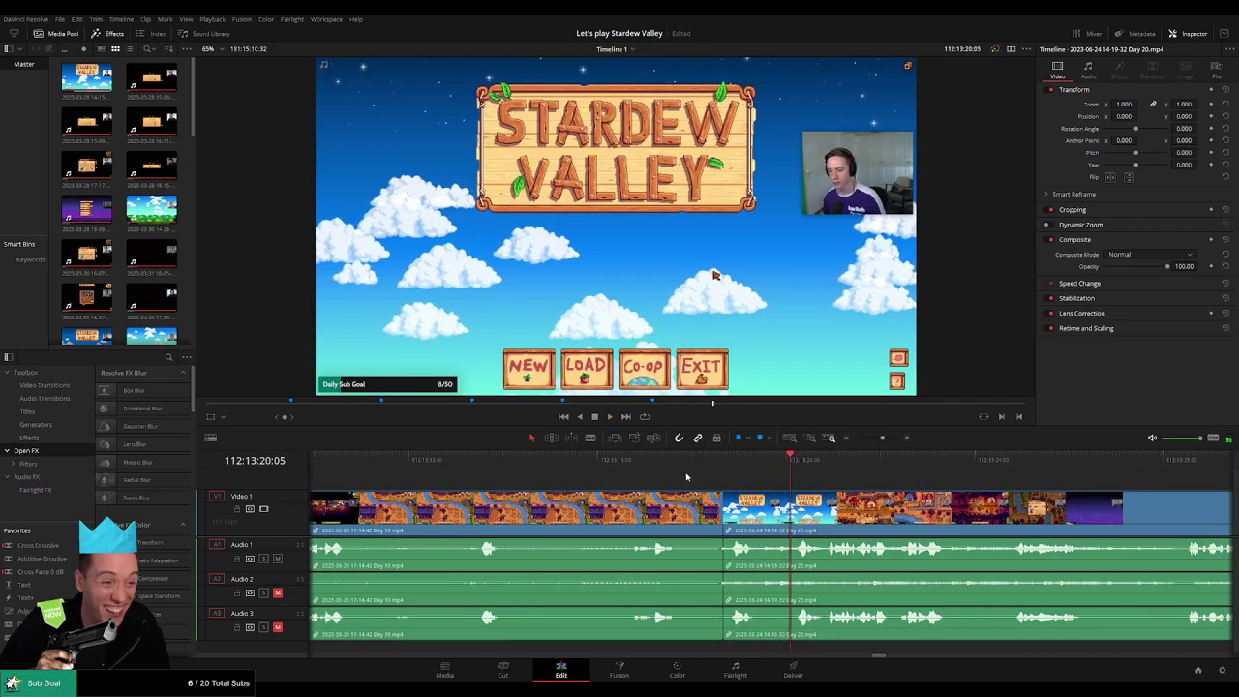
pyautogui.click(649, 464)
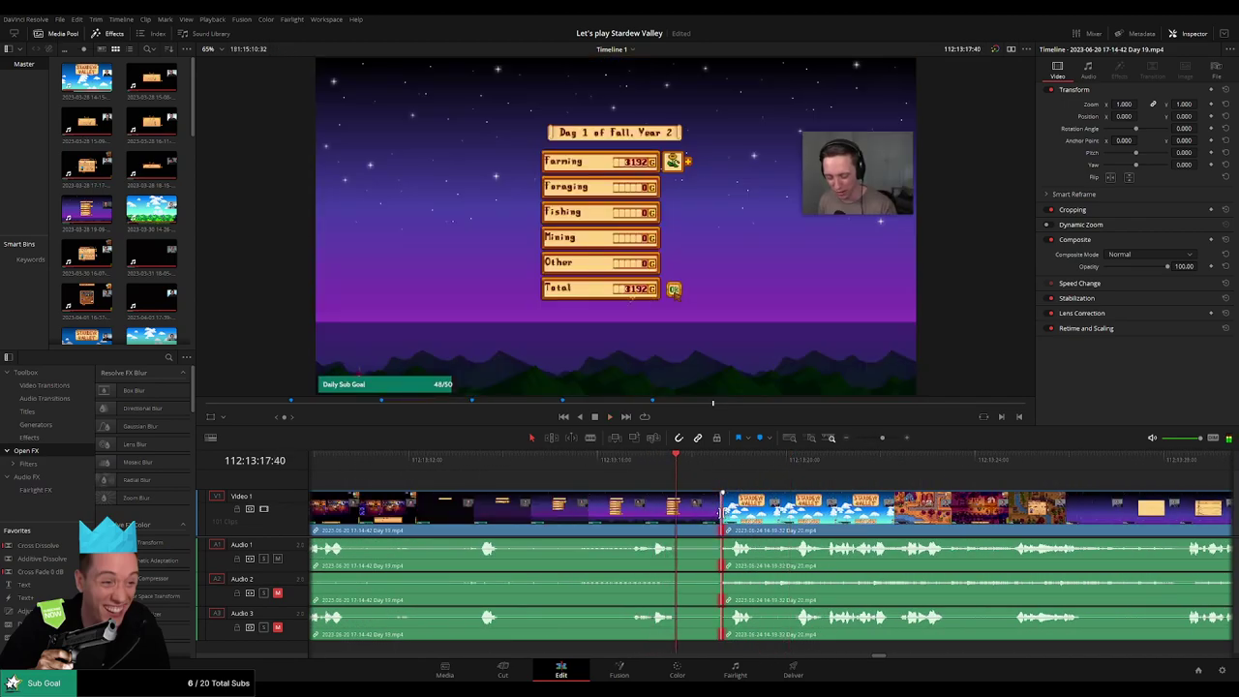
pyautogui.hotkey('ctrl', 't')
pyautogui.press('space')
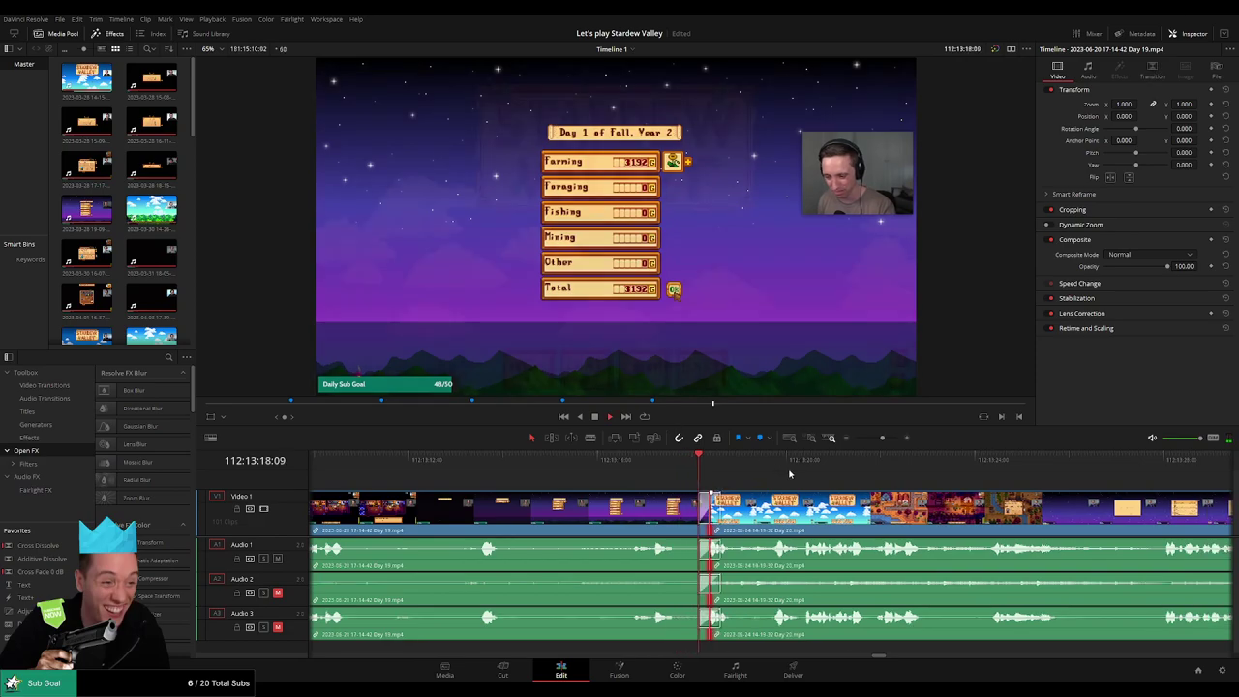
pyautogui.moveTo(882, 438); pyautogui.dragTo(852, 441)
pyautogui.moveTo(865, 485); pyautogui.dragTo(590, 484)
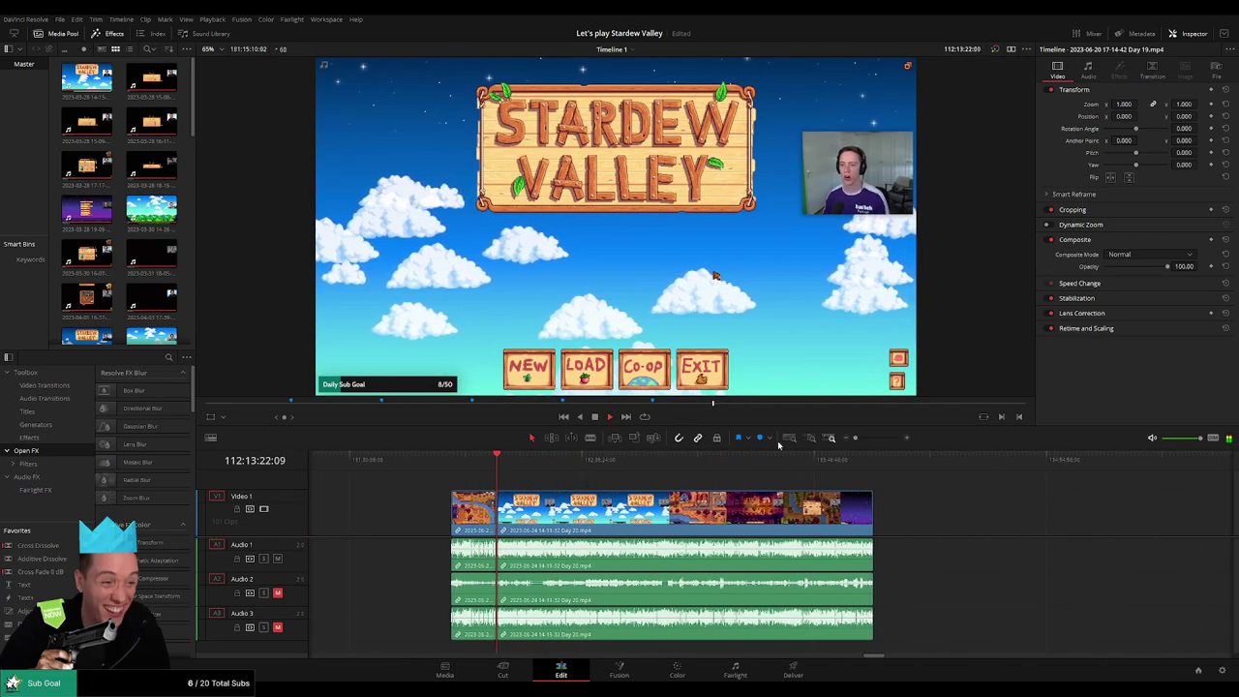
# - Split the Day 20 clip on the video and all audio tracks at 112:52:10:00
pyautogui.moveTo(854, 437); pyautogui.dragTo(855, 440)
pyautogui.moveTo(782, 479); pyautogui.dragTo(655, 475)
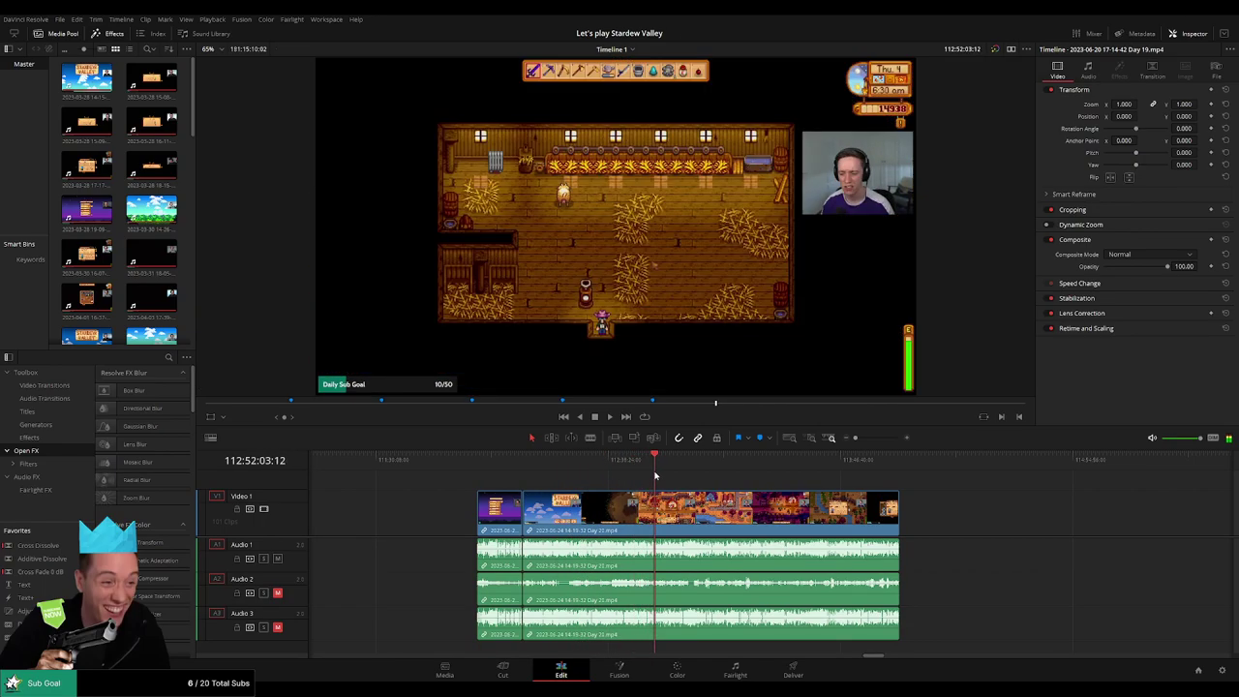
pyautogui.moveTo(856, 439); pyautogui.dragTo(873, 438)
pyautogui.press('space')
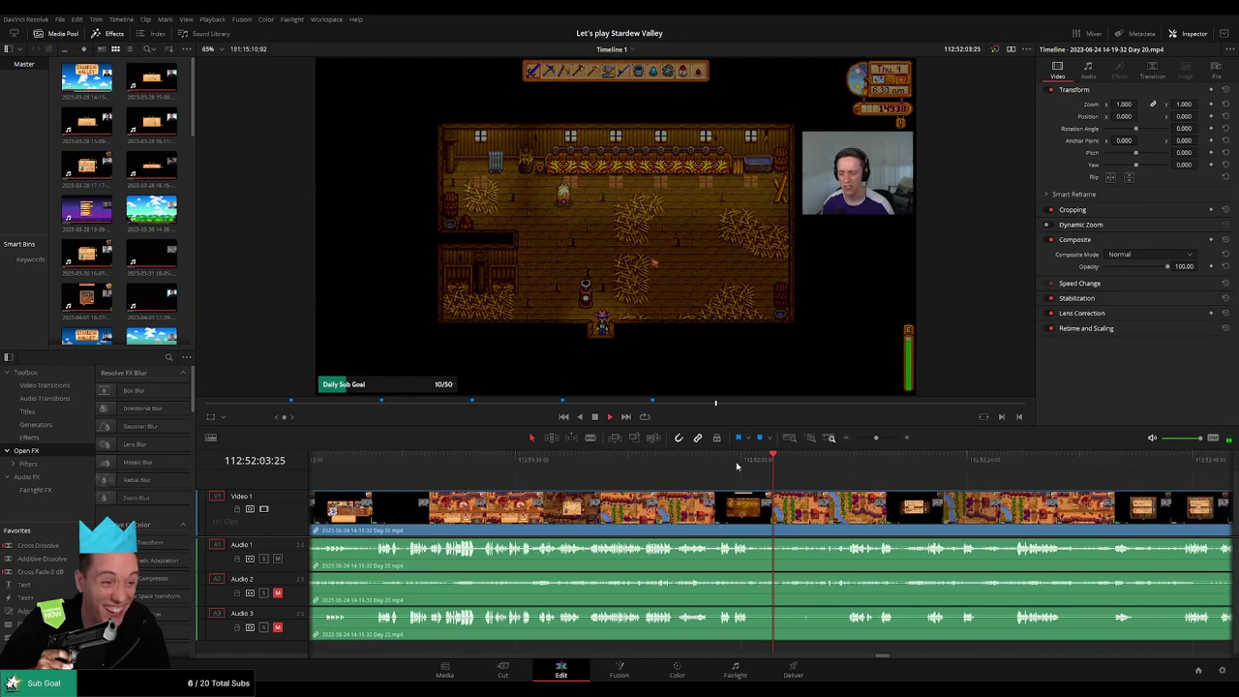
pyautogui.click(719, 462)
pyautogui.moveTo(728, 462); pyautogui.dragTo(840, 462)
pyautogui.scroll(2, 838, 503)
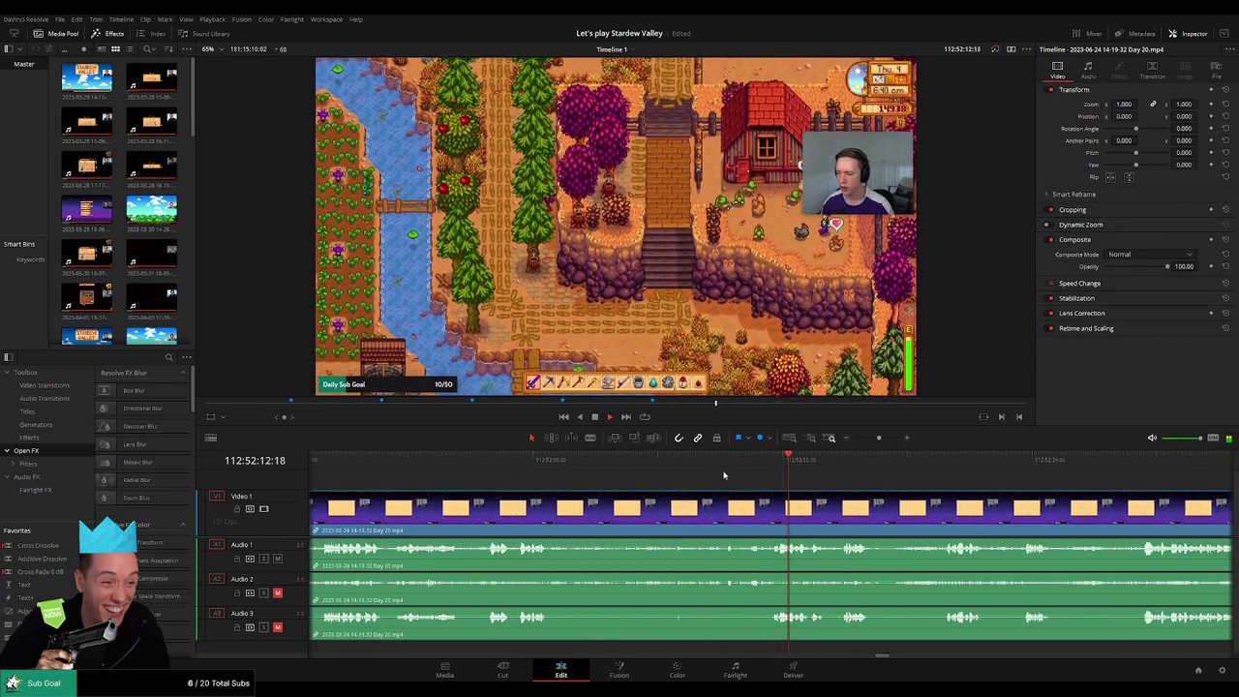
pyautogui.click(708, 462)
pyautogui.scroll(1, 794, 499)
pyautogui.moveTo(800, 497); pyautogui.dragTo(615, 492)
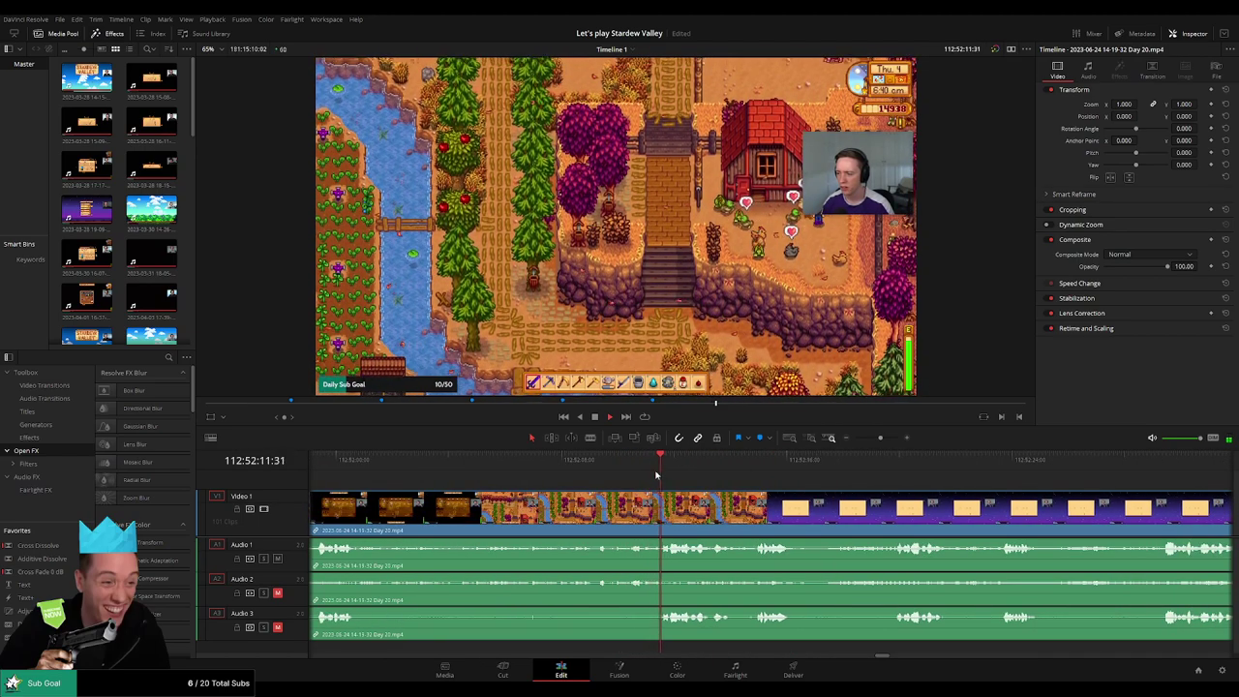
pyautogui.moveTo(662, 473); pyautogui.dragTo(618, 474)
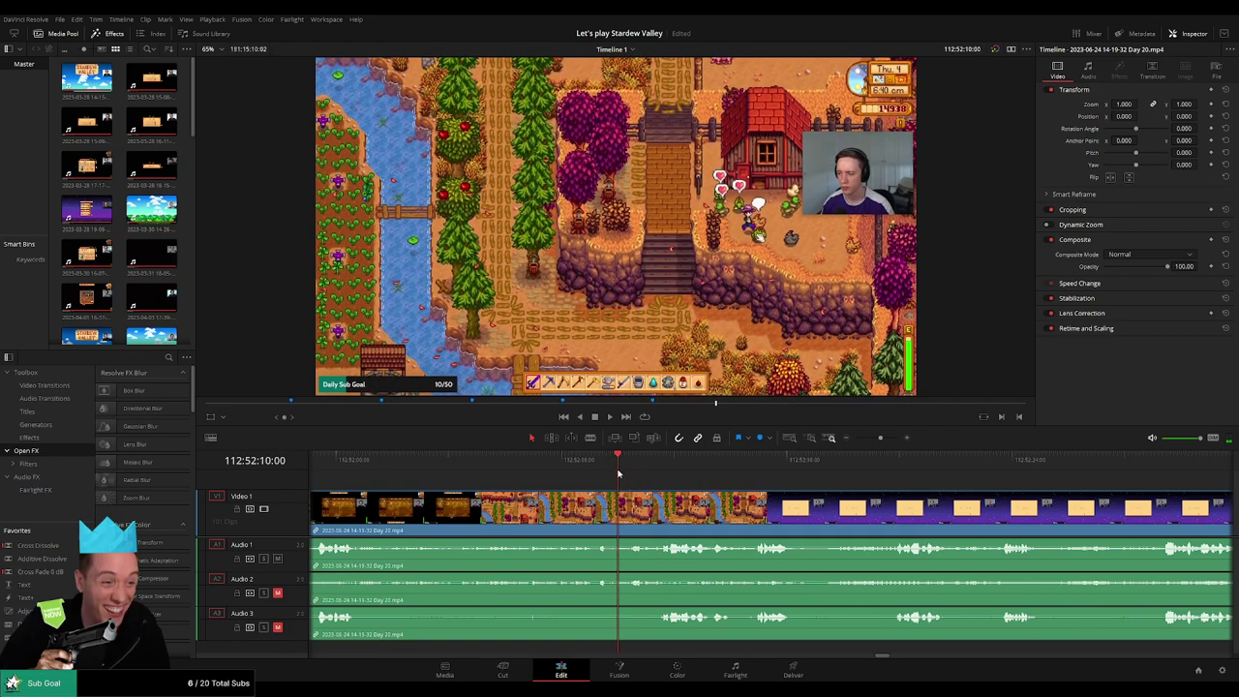
pyautogui.hotkey('ctrl', 'b')
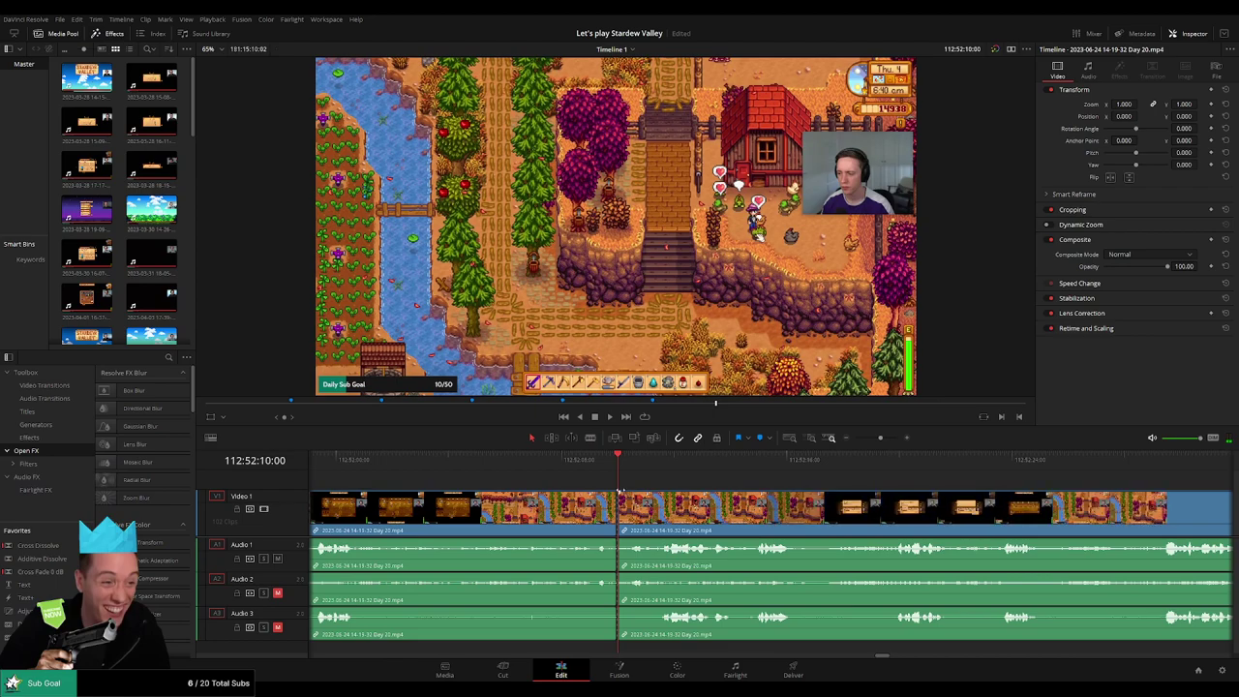
# - Fade both sides of the 112:52:10:00 cut by about one second on the video and all three audio tracks
pyautogui.moveTo(649, 495); pyautogui.dragTo(610, 496)
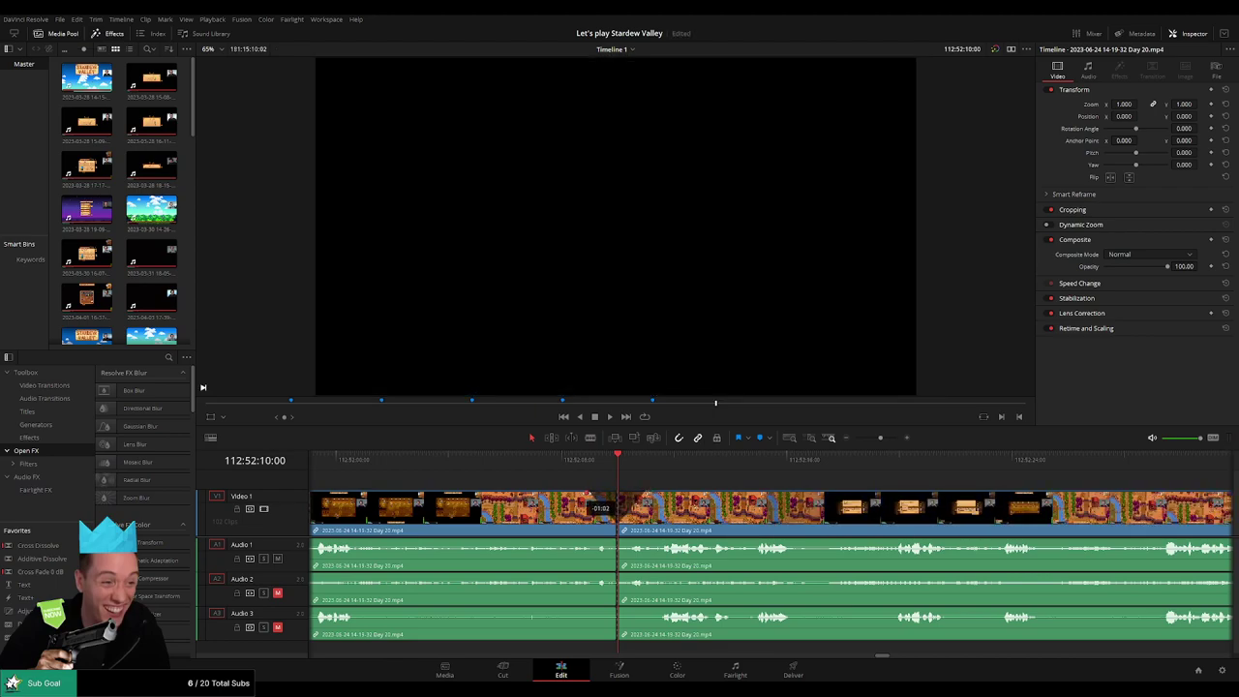
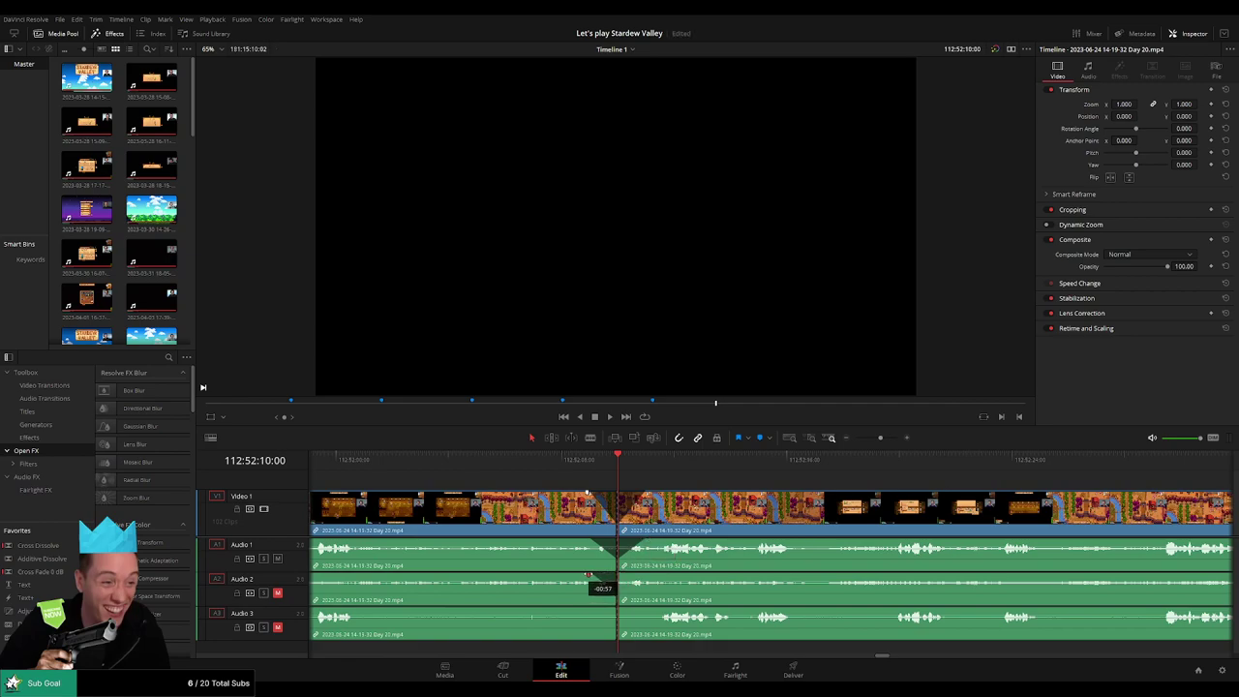
pyautogui.moveTo(617, 578); pyautogui.dragTo(642, 574)
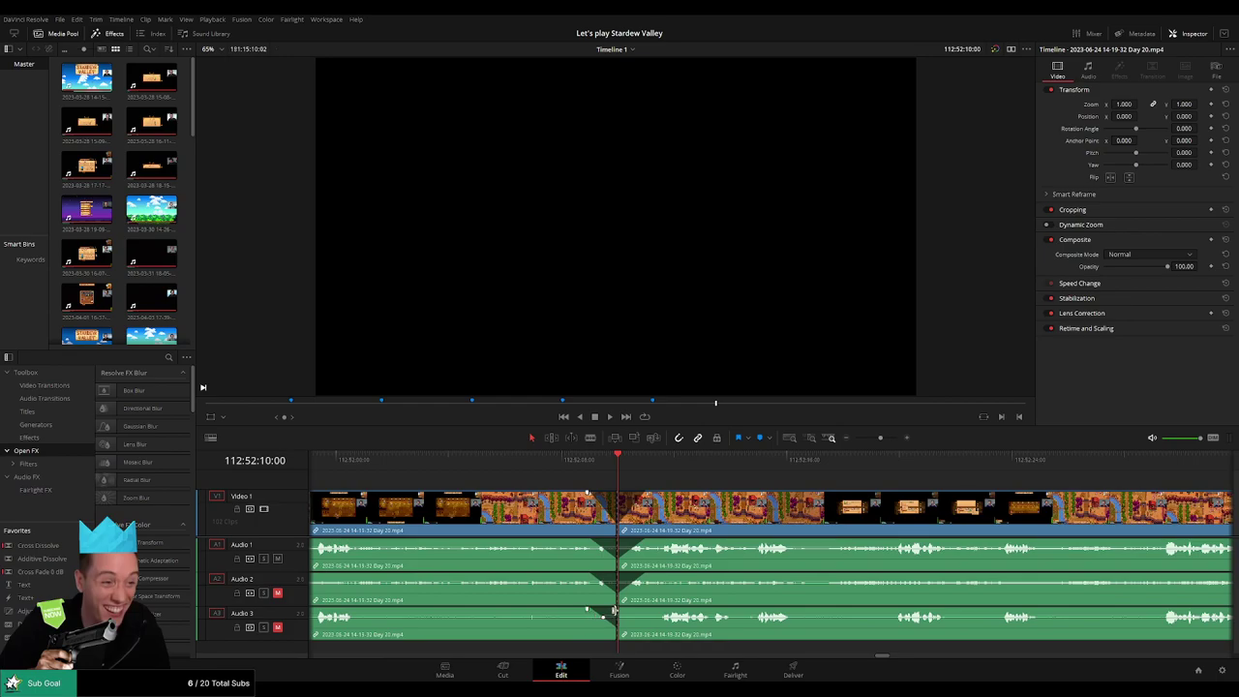
pyautogui.moveTo(620, 610); pyautogui.dragTo(643, 609)
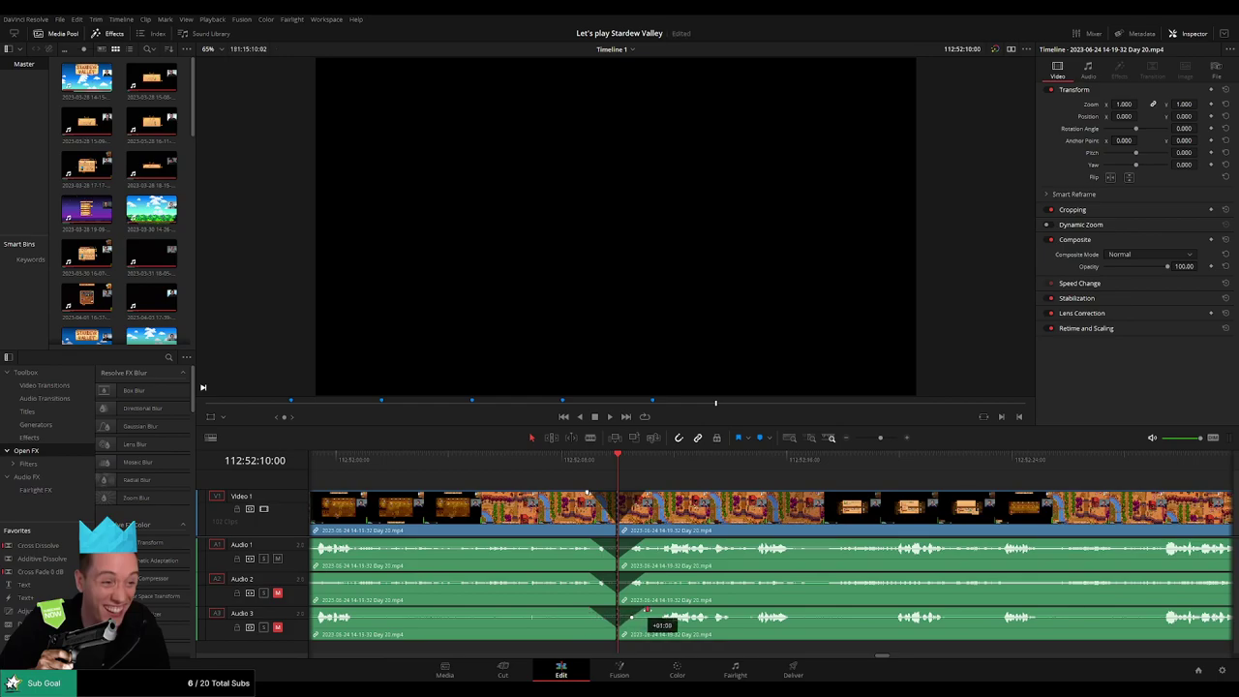
# - Move the Day 20 remainder after the 112:52:10:00 cut further along the timeline, past the two-hour mark at 114:00:00:00
pyautogui.moveTo(880, 439); pyautogui.dragTo(630, 481)
pyautogui.click(379, 462)
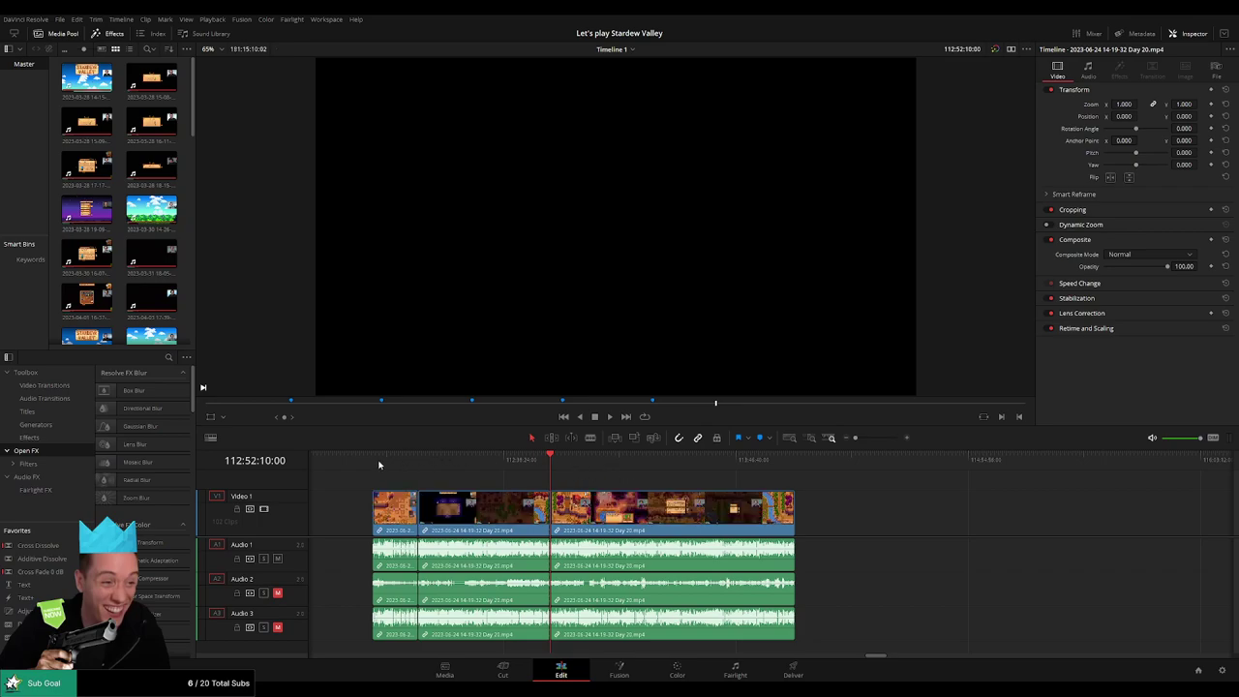
pyautogui.click(551, 466)
pyautogui.moveTo(729, 482); pyautogui.dragTo(765, 501)
# - Place the playhead at 114:00:00:00, align the start of the Day 20 remainder to it, and play its beginning
pyautogui.click(500, 478)
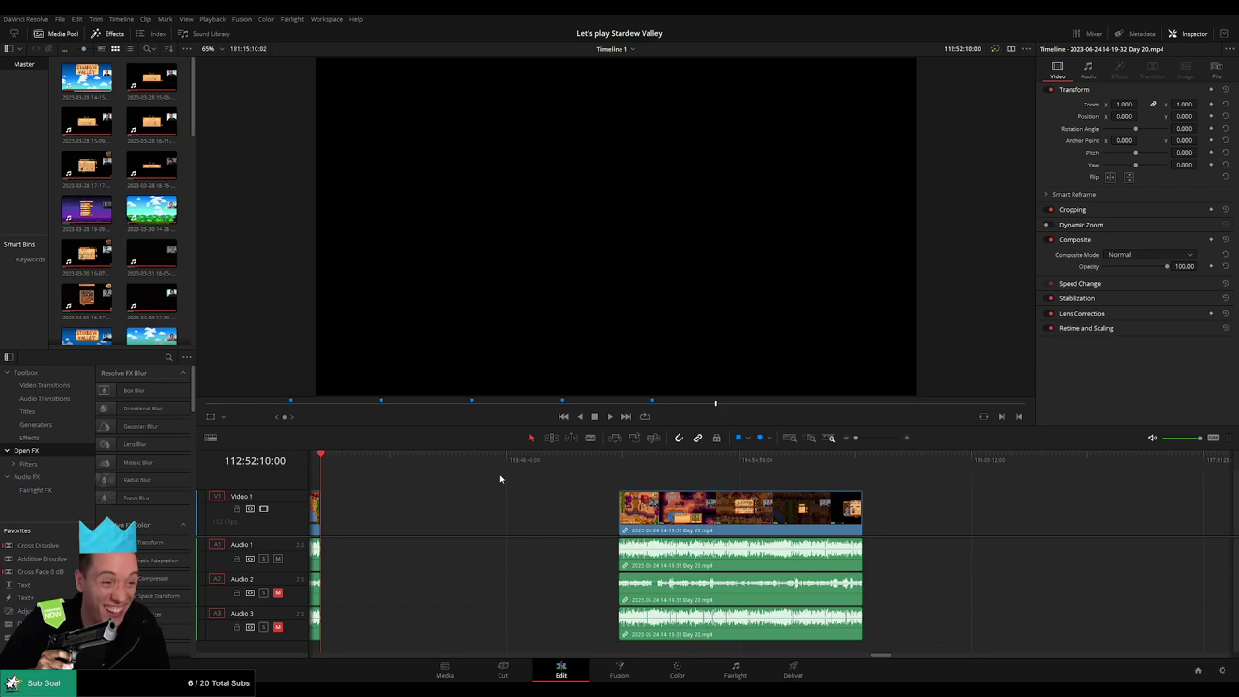
pyautogui.moveTo(494, 477); pyautogui.dragTo(538, 477)
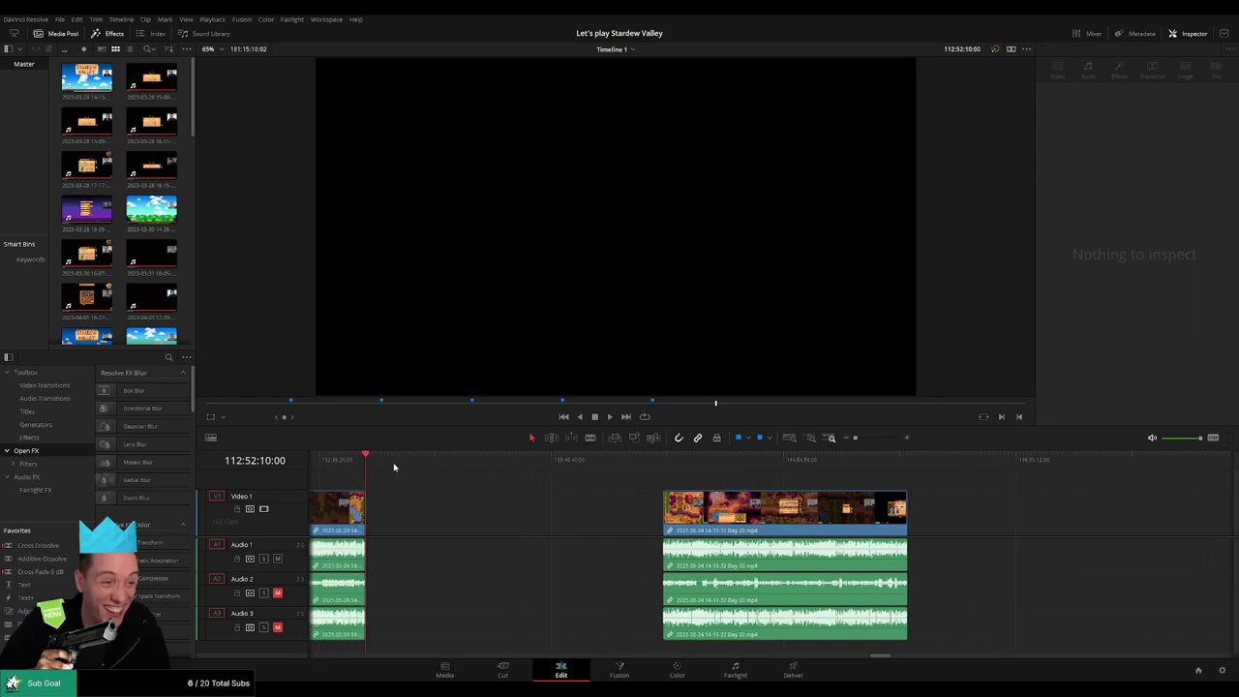
pyautogui.moveTo(405, 466); pyautogui.dragTo(597, 472)
pyautogui.scroll(4, 718, 483)
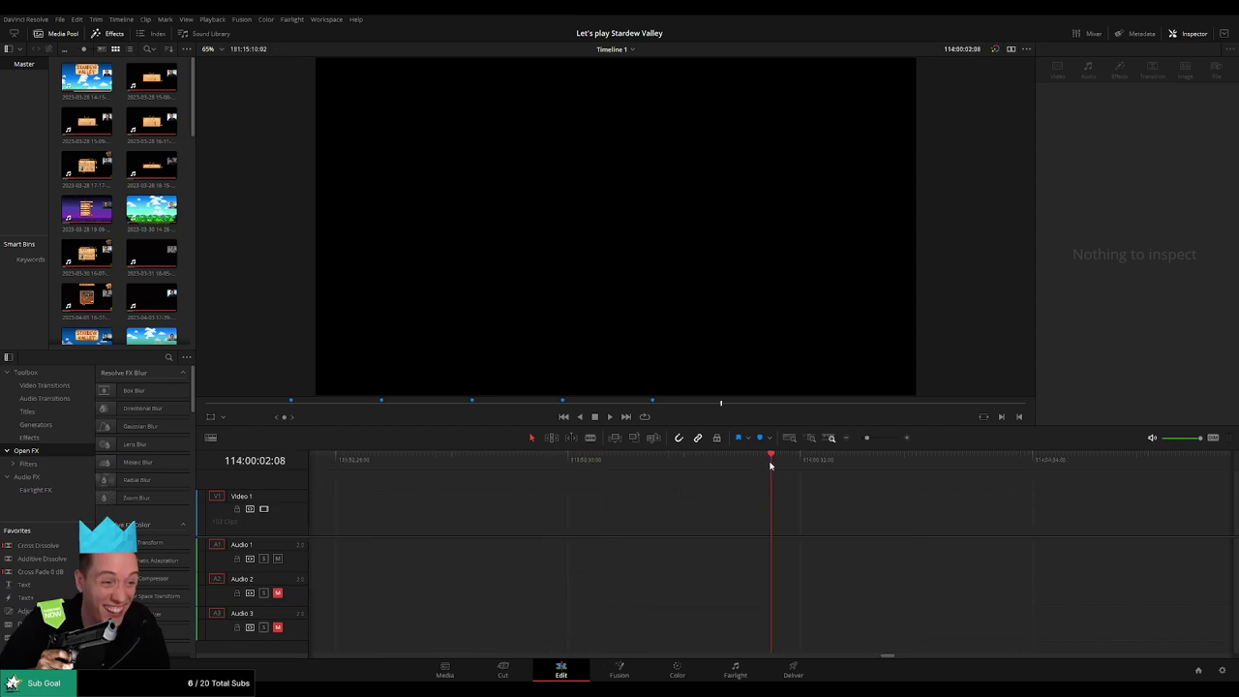
pyautogui.moveTo(770, 465); pyautogui.dragTo(769, 466)
pyautogui.moveTo(865, 440); pyautogui.dragTo(842, 441)
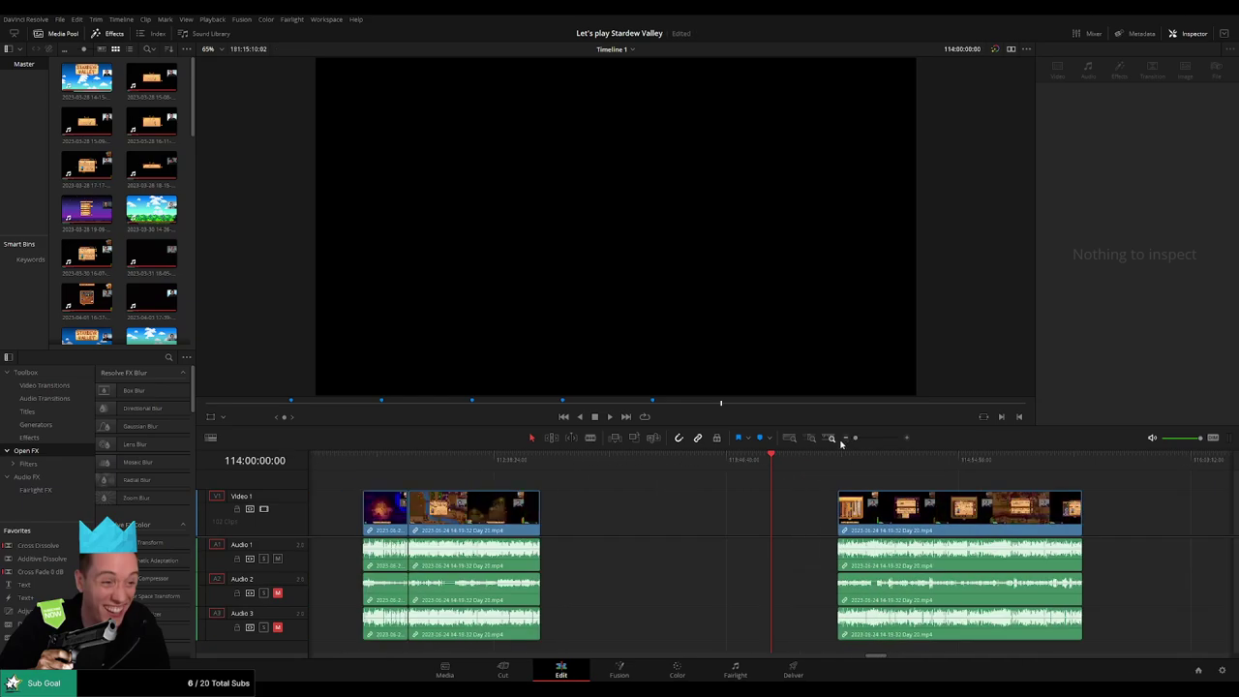
pyautogui.hscroll(3, 552, 492)
pyautogui.moveTo(639, 513); pyautogui.dragTo(573, 517)
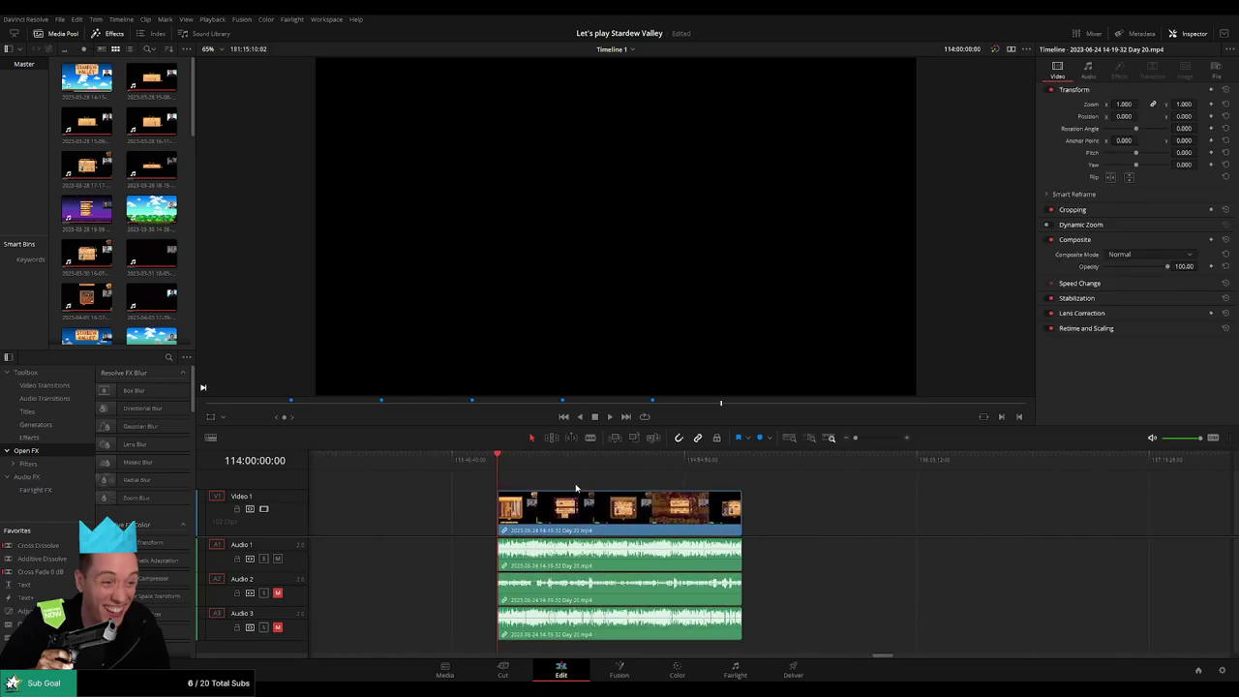
pyautogui.press('space')
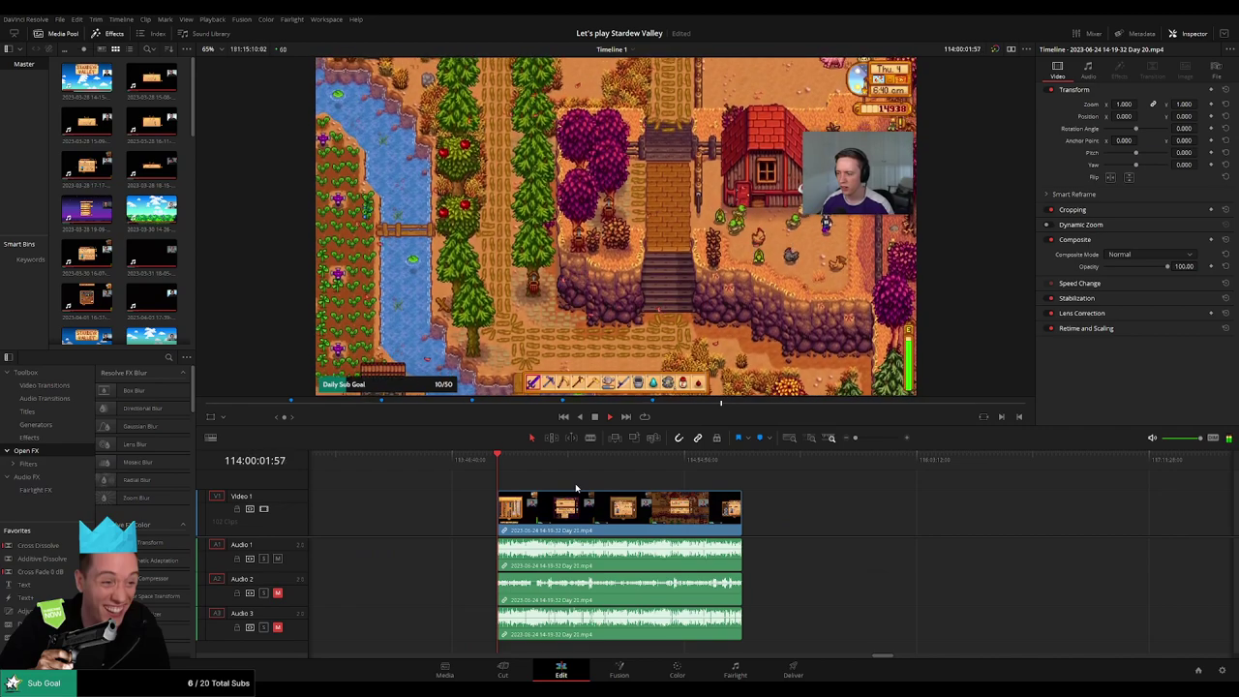
# - Review the Day 20 footage around 114:52 and split the clip on all tracks at 114:52:16:00
pyautogui.click(566, 473)
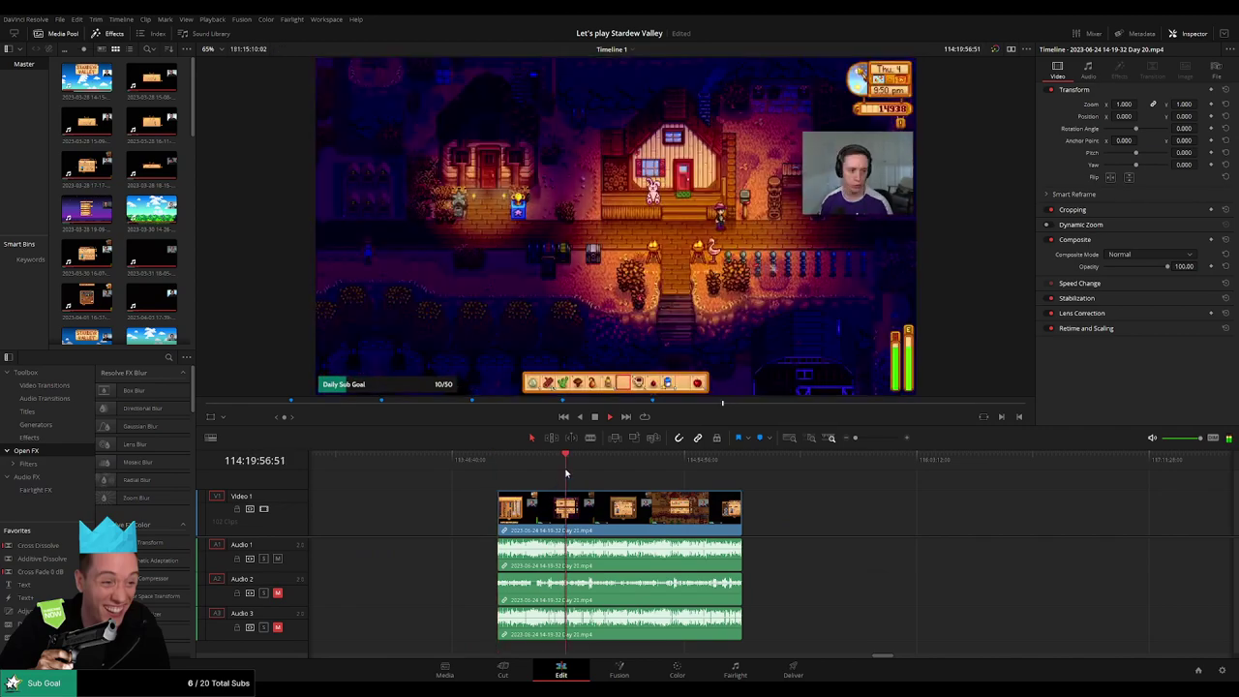
pyautogui.moveTo(499, 469); pyautogui.dragTo(675, 479)
pyautogui.press('space')
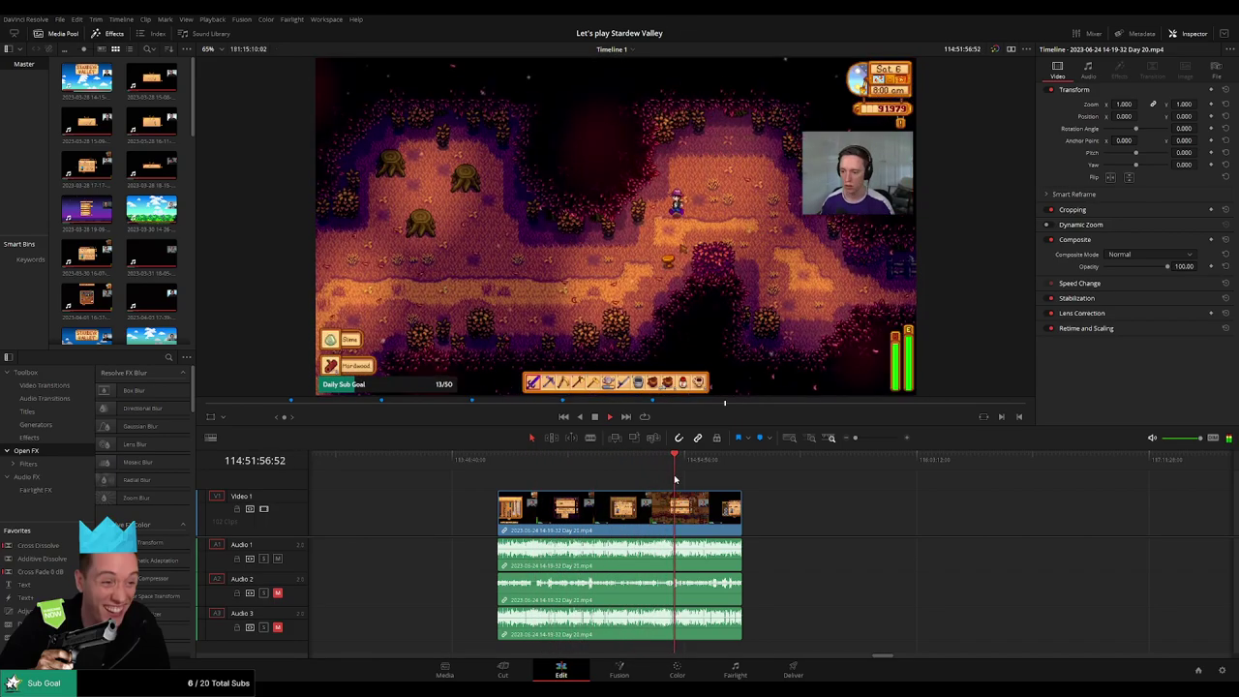
pyautogui.scroll(8, 755, 492)
pyautogui.scroll(1, 811, 488)
pyautogui.moveTo(809, 492); pyautogui.dragTo(628, 495)
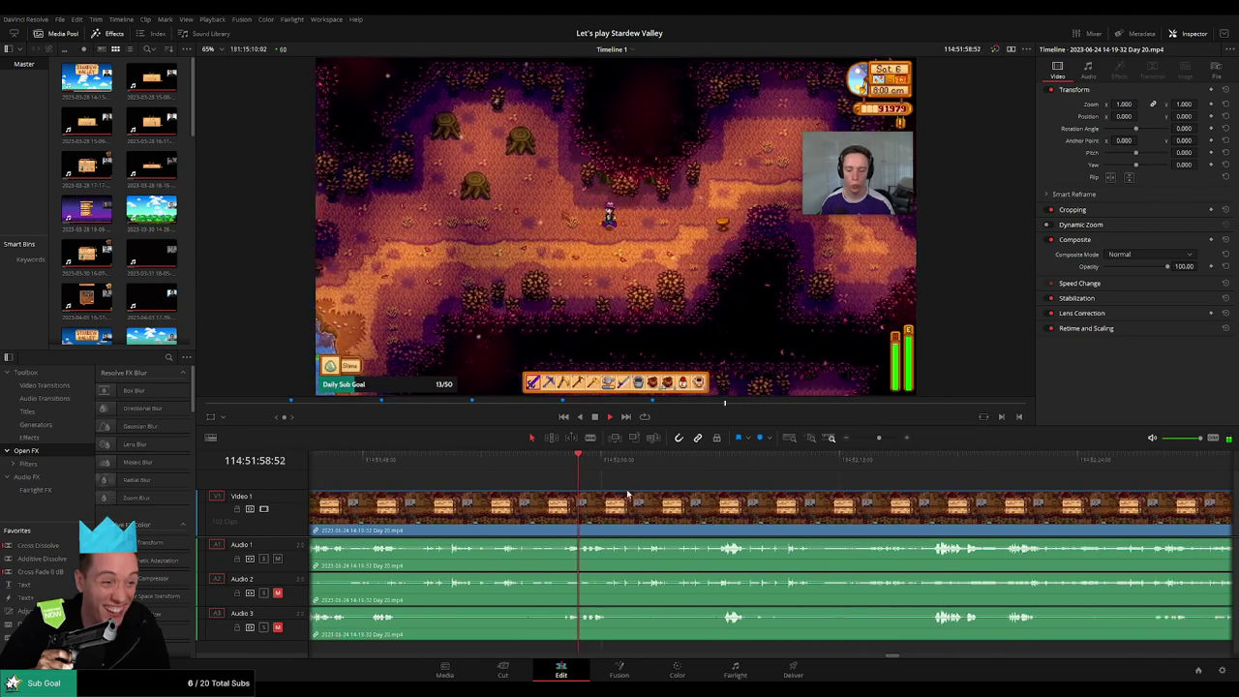
pyautogui.moveTo(685, 464); pyautogui.dragTo(714, 462)
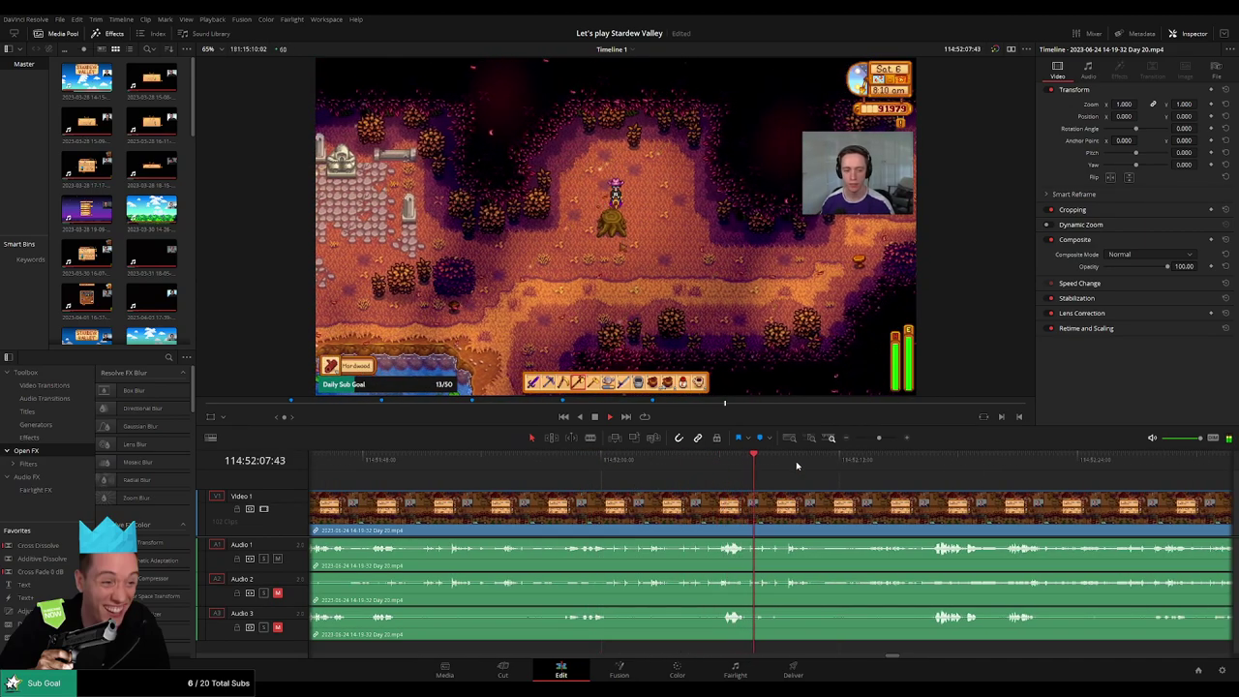
pyautogui.moveTo(874, 461); pyautogui.dragTo(929, 462)
pyautogui.moveTo(884, 498); pyautogui.dragTo(606, 495)
pyautogui.click(602, 467)
pyautogui.click(590, 505)
pyautogui.press('a')
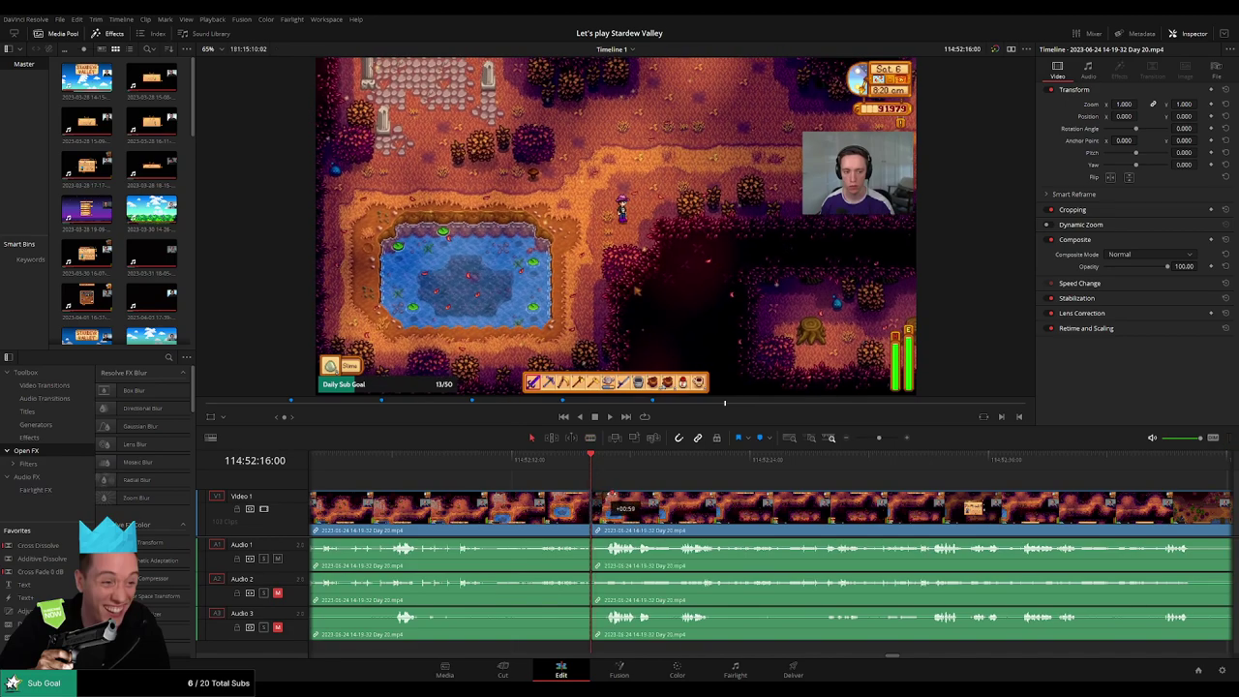
# - Fade both sides of the 114:52:16:00 cut by about one second on the video and all three audio tracks
pyautogui.moveTo(611, 494); pyautogui.dragTo(611, 495)
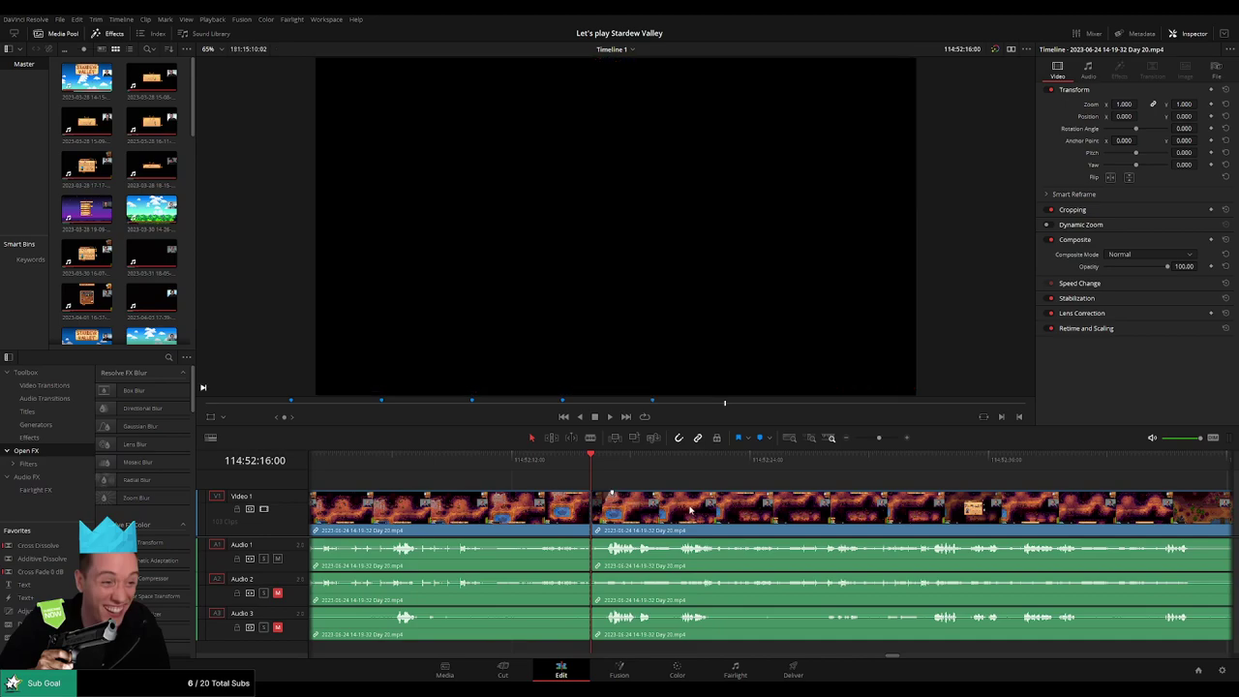
pyautogui.scroll(4, 693, 511)
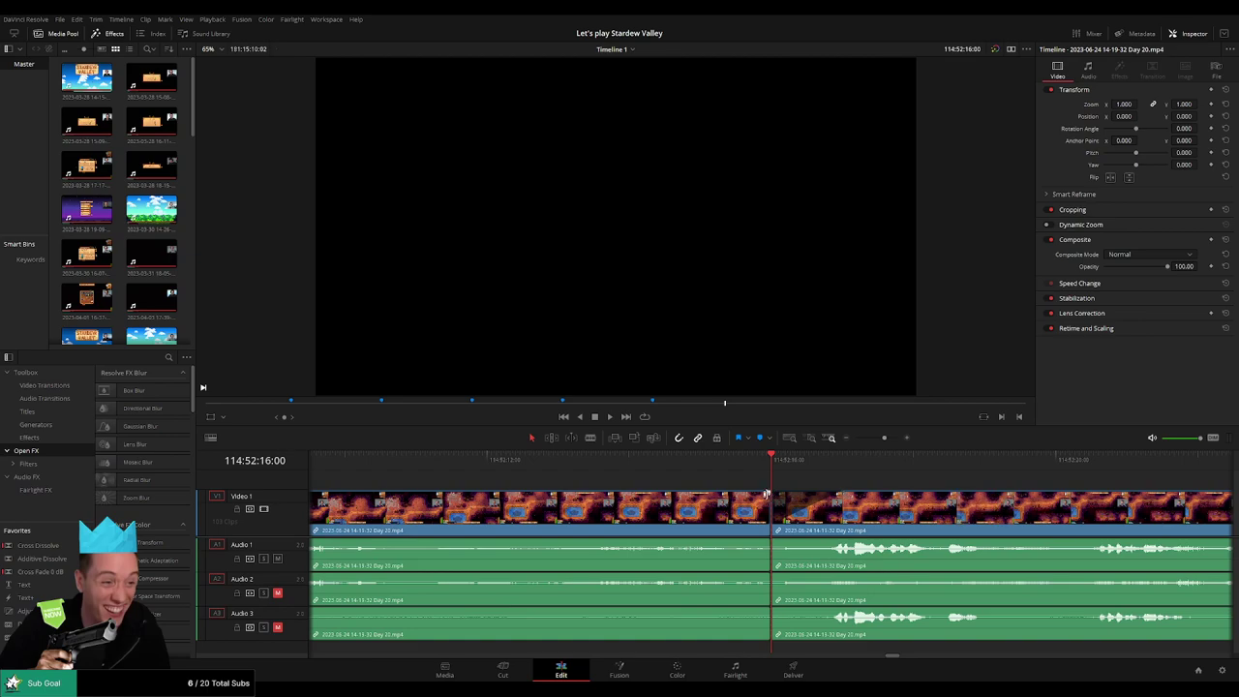
pyautogui.moveTo(769, 495); pyautogui.dragTo(677, 494)
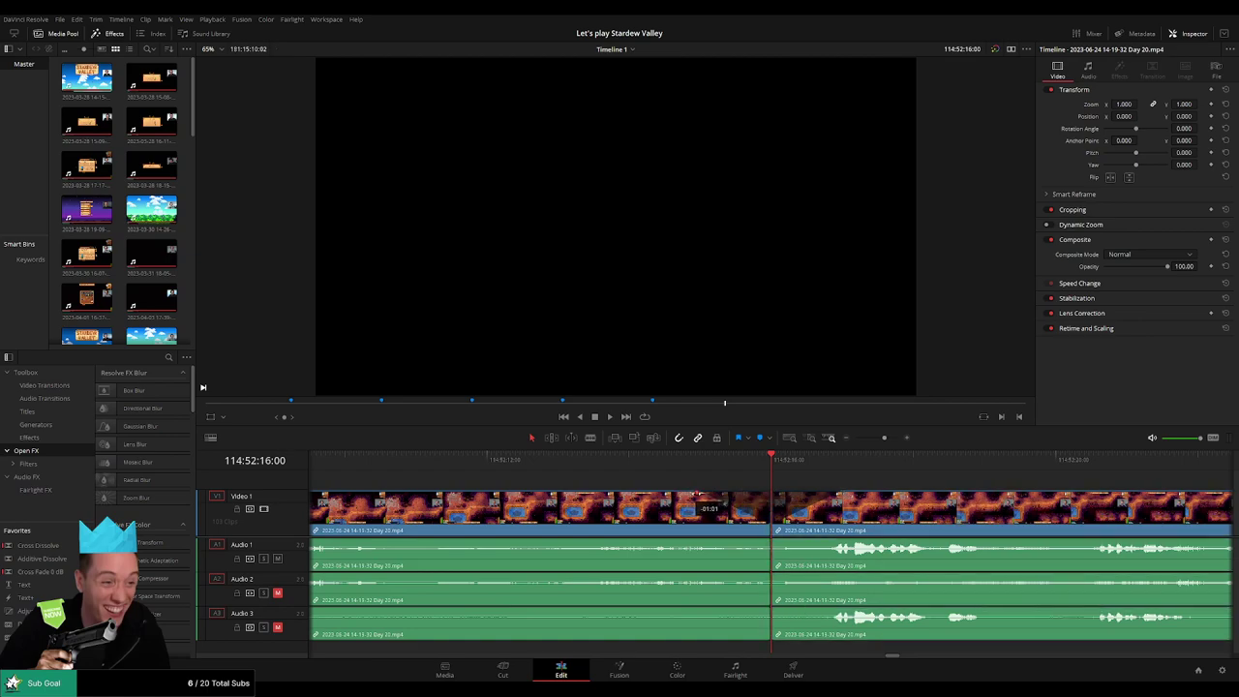
pyautogui.moveTo(765, 540); pyautogui.dragTo(692, 540)
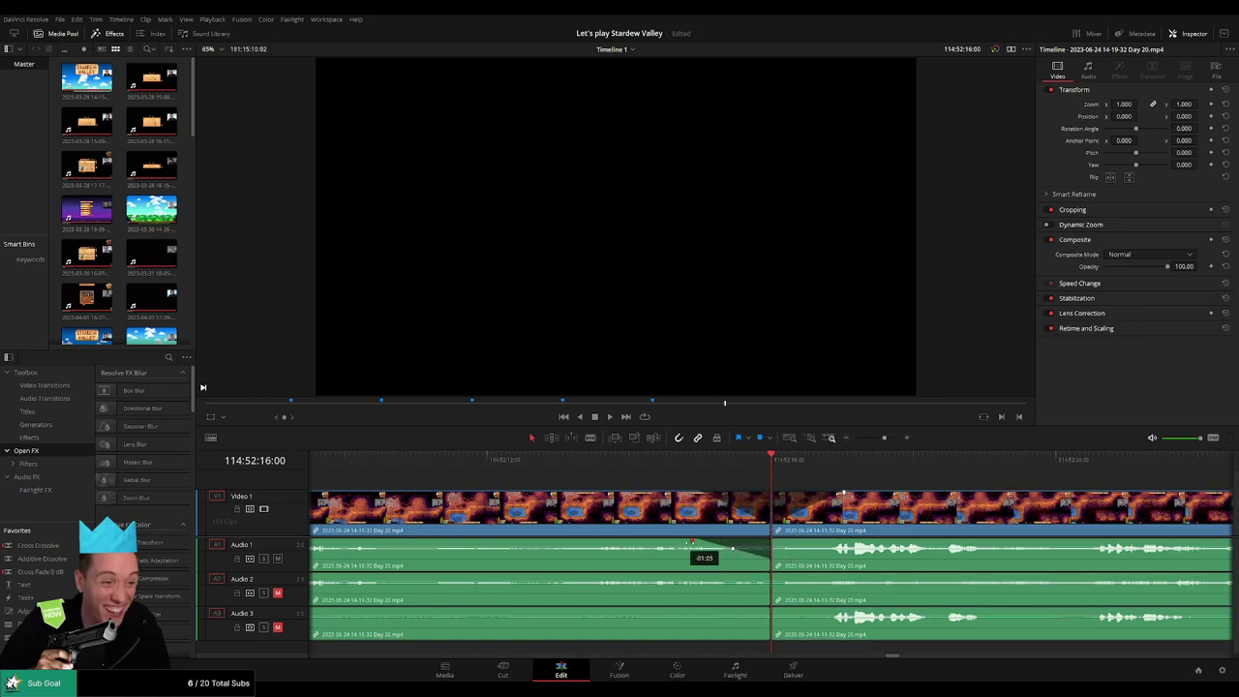
pyautogui.click(631, 463)
pyautogui.press('space')
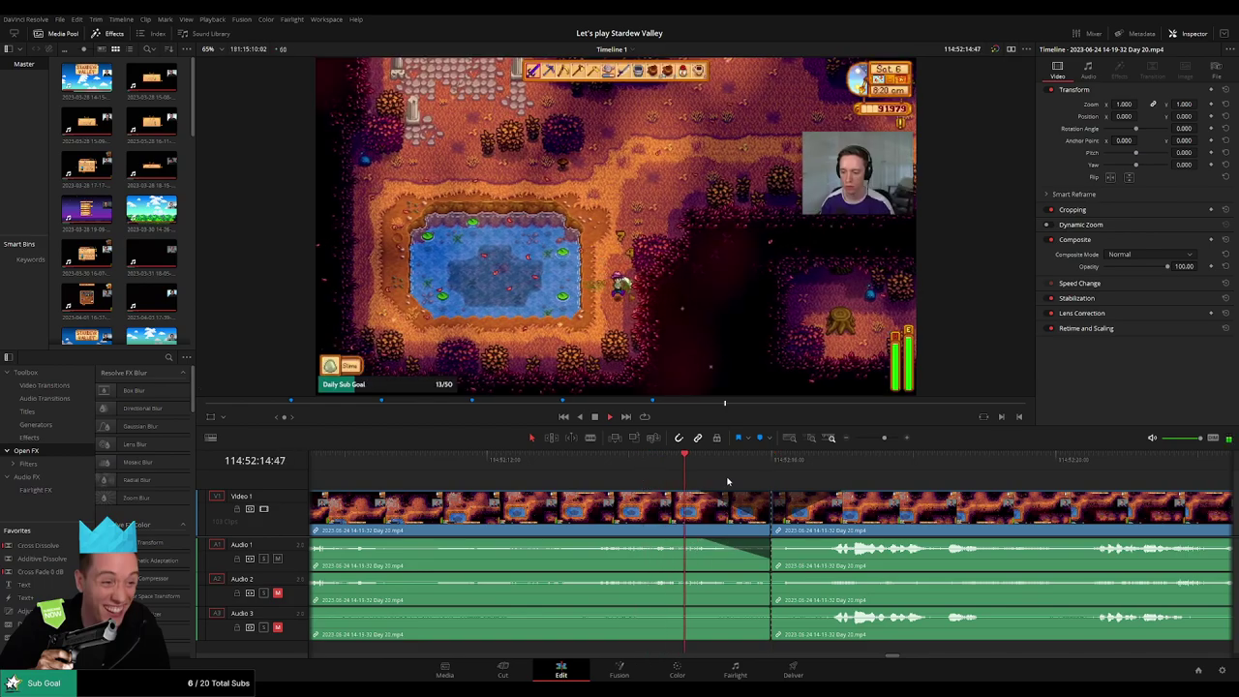
pyautogui.moveTo(772, 539); pyautogui.dragTo(828, 543)
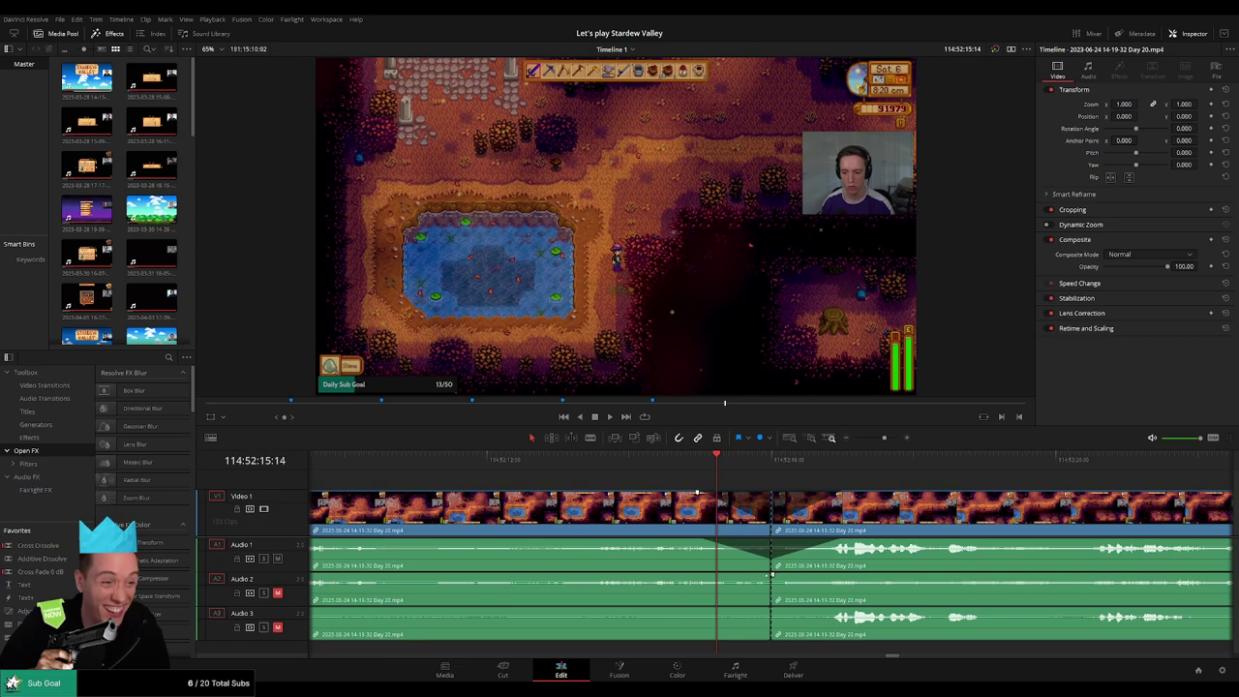
pyautogui.moveTo(772, 573); pyautogui.dragTo(838, 578)
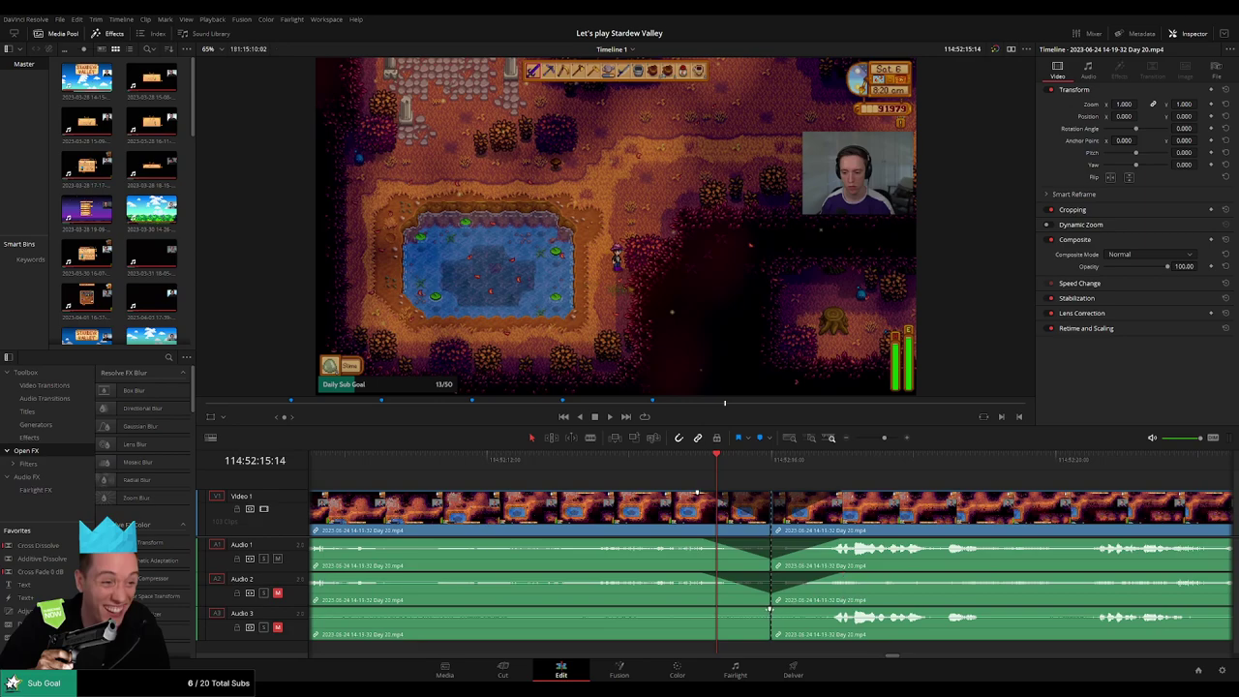
pyautogui.moveTo(770, 608); pyautogui.dragTo(847, 612)
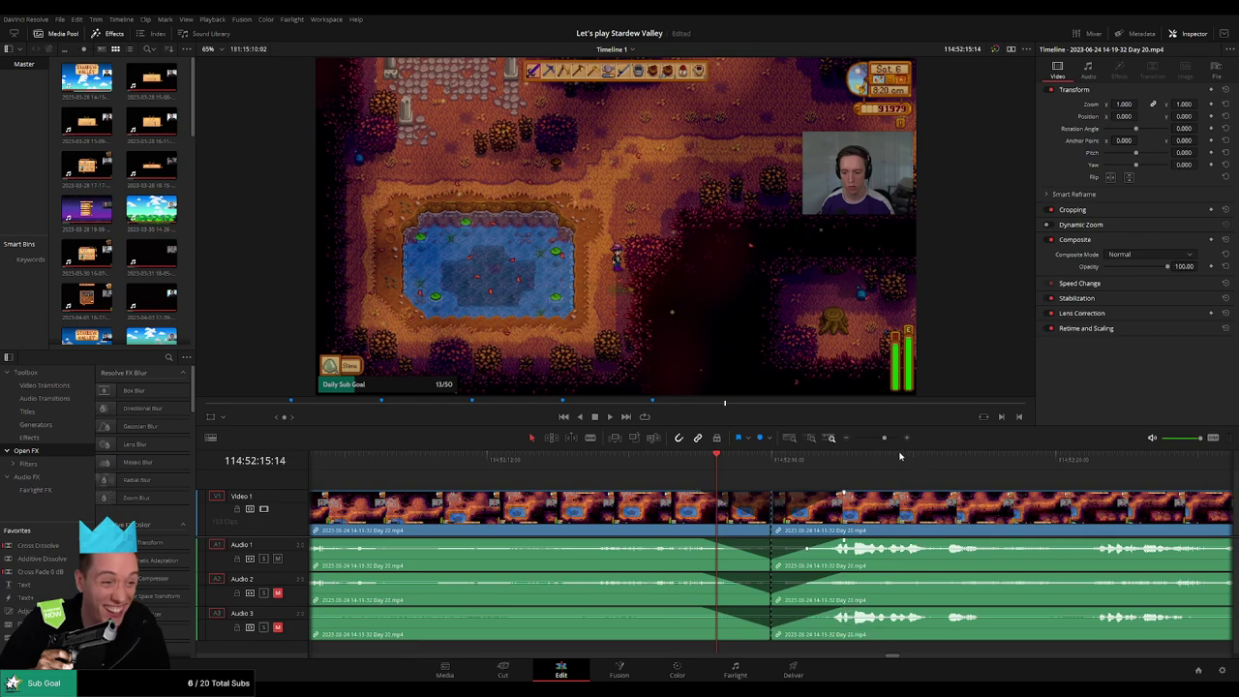
# - Move the short Day 20 remainder after the 114:52:16:00 cut further along the timeline, past 116:00:00:00
pyautogui.moveTo(883, 438); pyautogui.dragTo(855, 440)
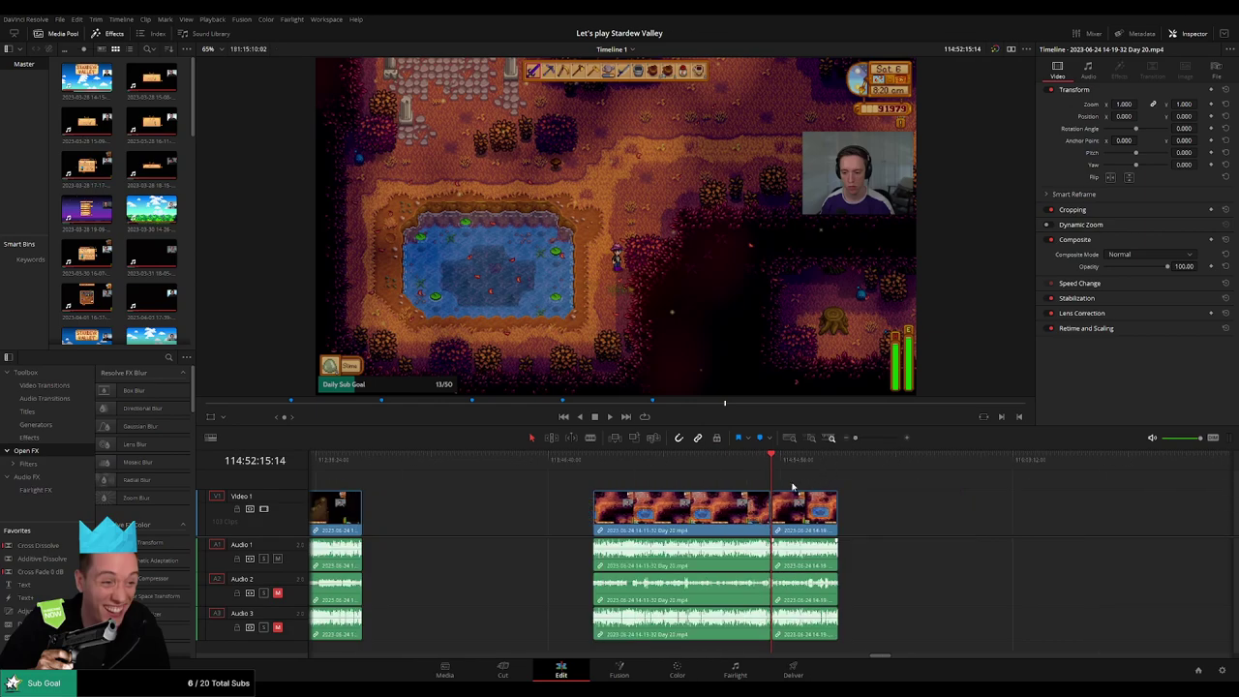
pyautogui.hscroll(5, 792, 486)
pyautogui.click(417, 466)
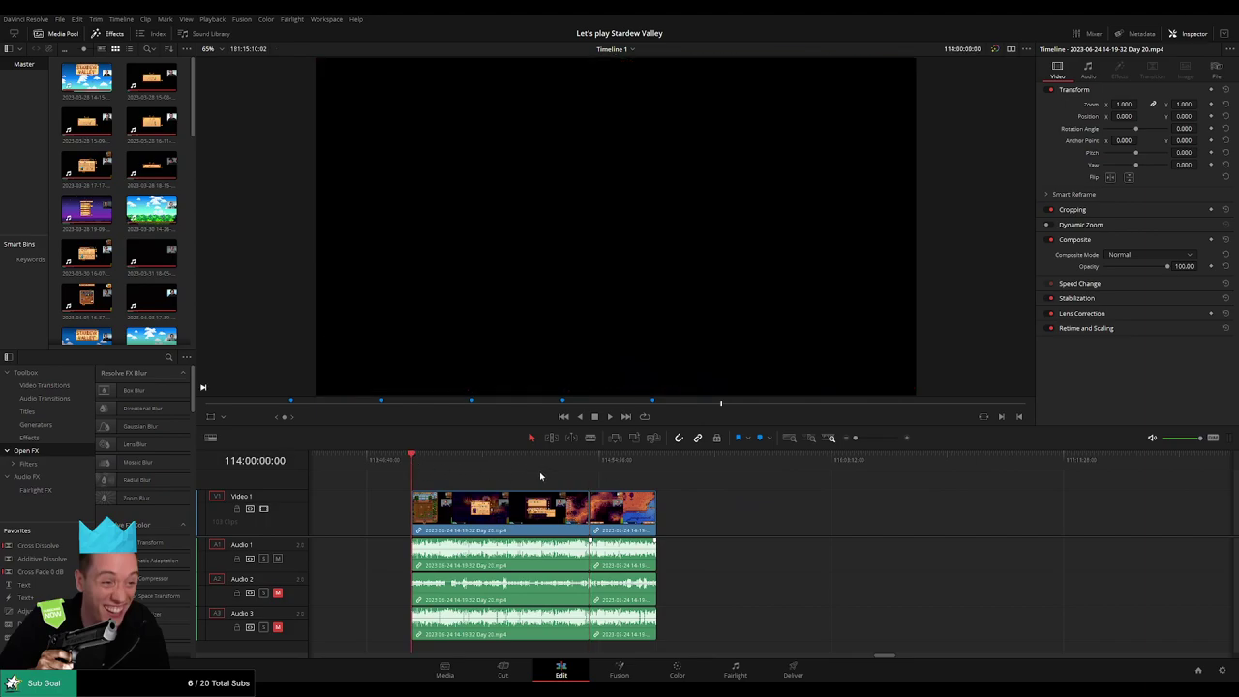
pyautogui.click(587, 471)
pyautogui.hscroll(7, 542, 487)
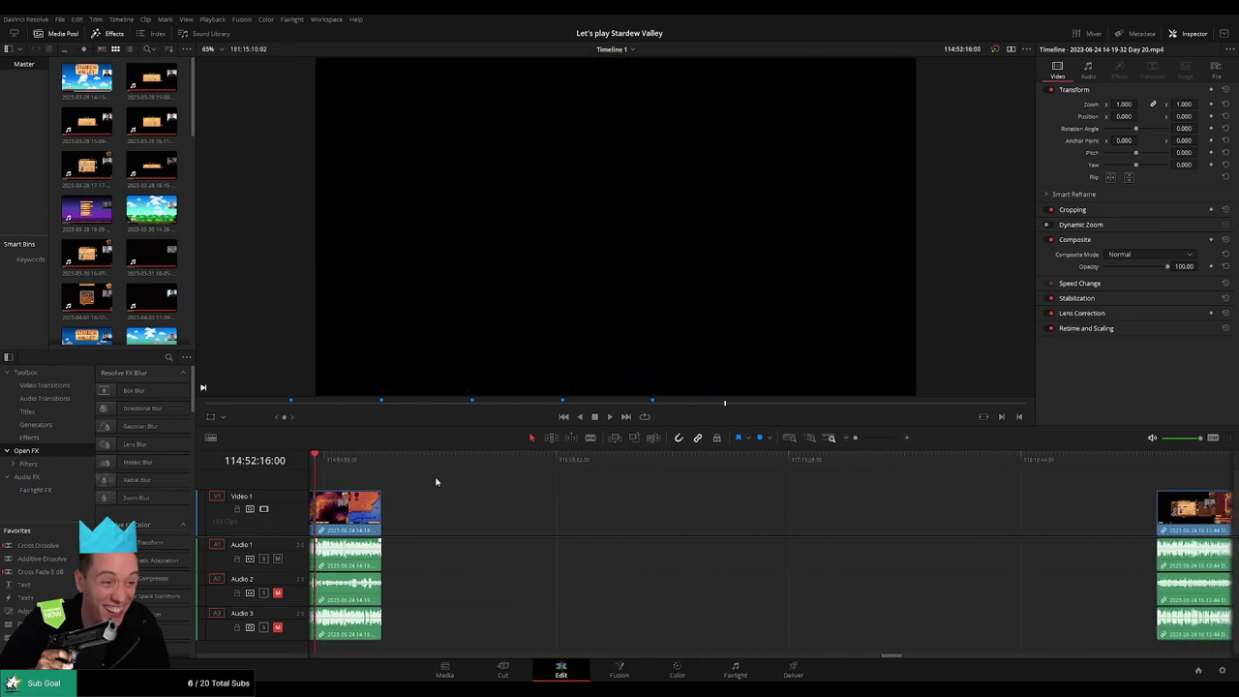
pyautogui.moveTo(363, 513); pyautogui.dragTo(701, 515)
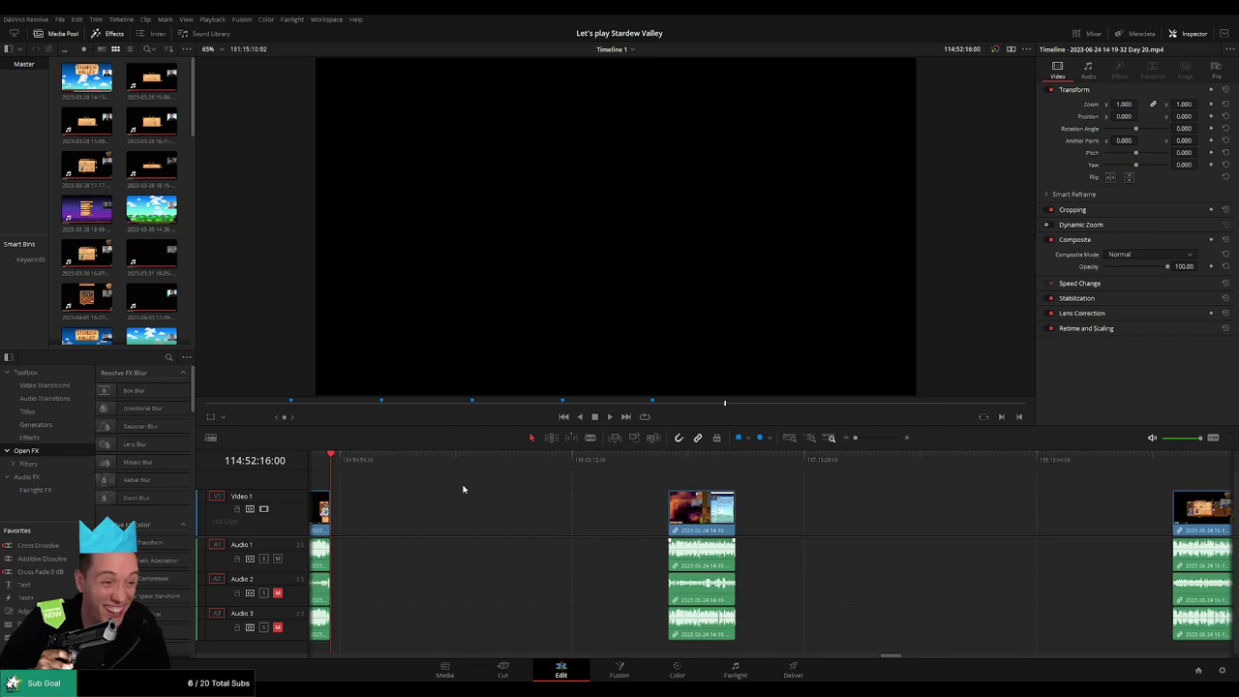
# - Place the playhead at 116:00:00:00 and align the start of the short Day 20 remainder to it on all tracks
pyautogui.moveTo(342, 467); pyautogui.dragTo(564, 485)
pyautogui.scroll(5, 634, 495)
pyautogui.moveTo(770, 467); pyautogui.dragTo(770, 465)
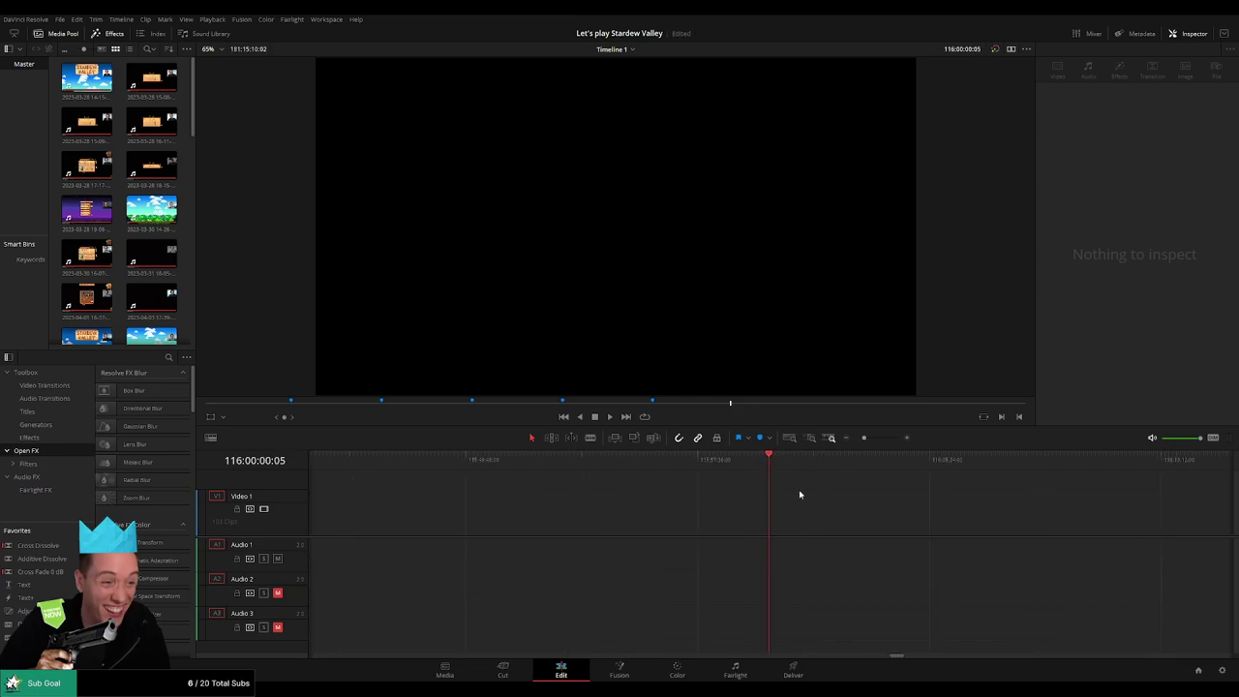
pyautogui.moveTo(863, 438); pyautogui.dragTo(854, 446)
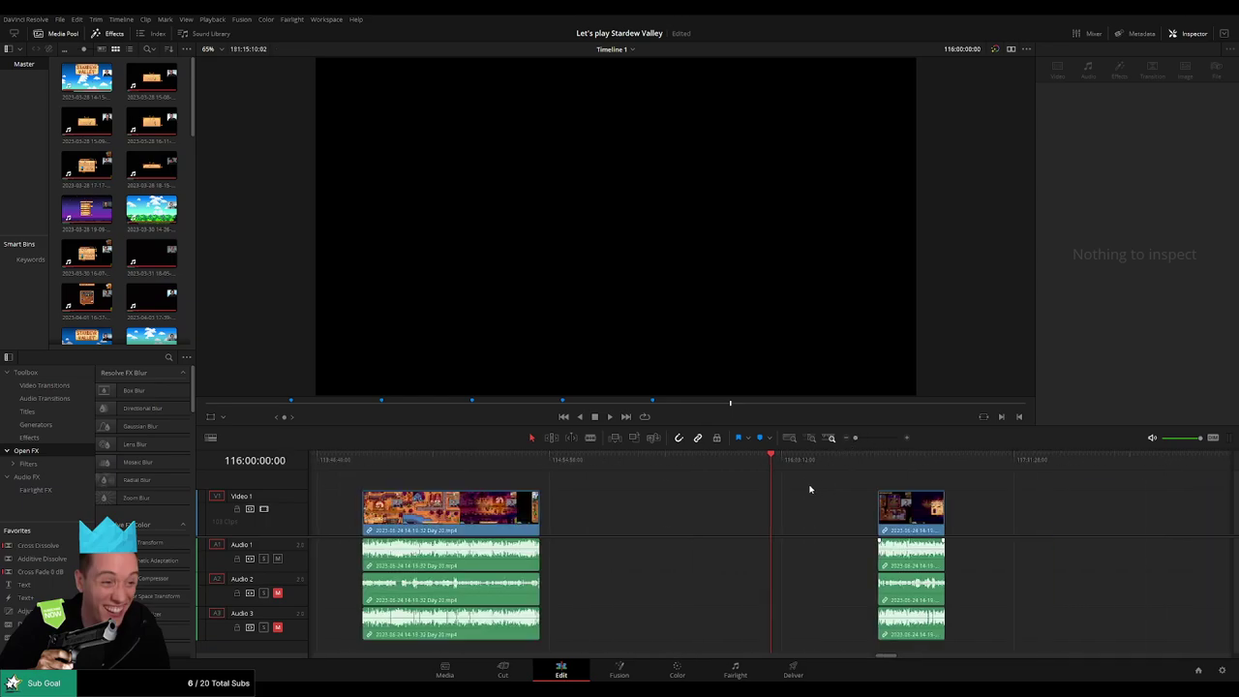
pyautogui.hscroll(3, 807, 491)
pyautogui.moveTo(592, 509); pyautogui.dragTo(487, 509)
pyautogui.click(560, 482)
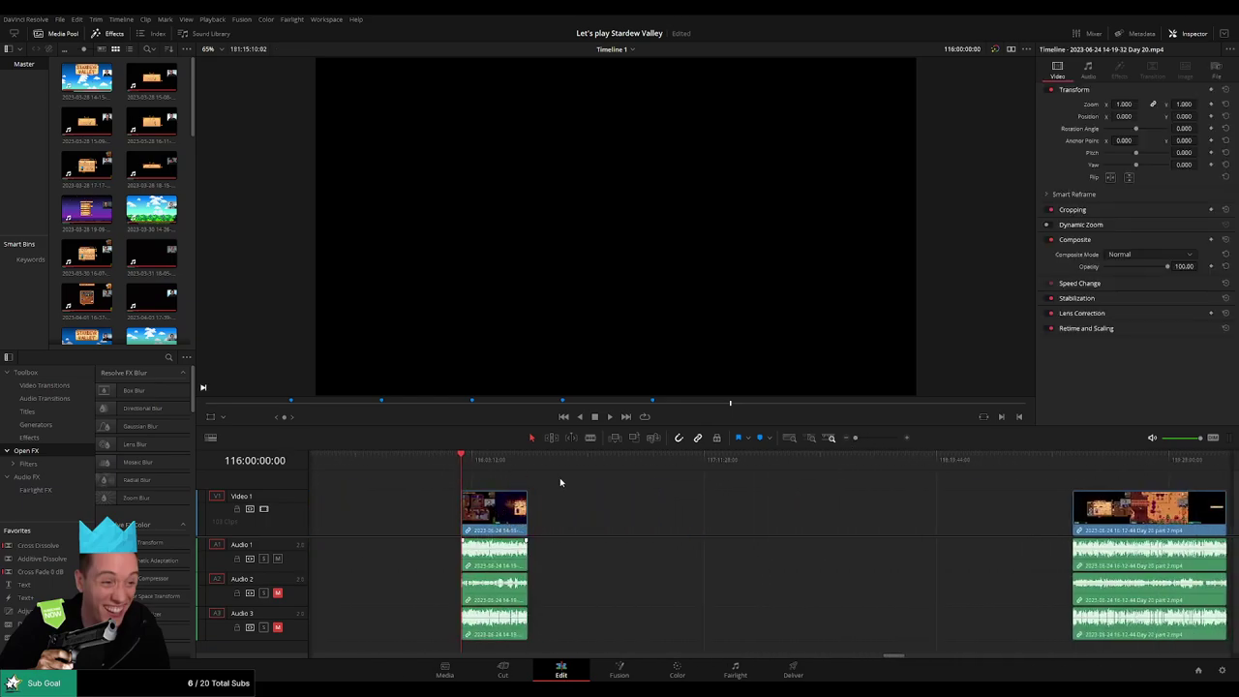
# - Join the Day 20 part 2 clip directly to the end of the Day 20 remainder and play across the join
pyautogui.moveTo(1157, 515); pyautogui.dragTo(612, 473)
pyautogui.press('space')
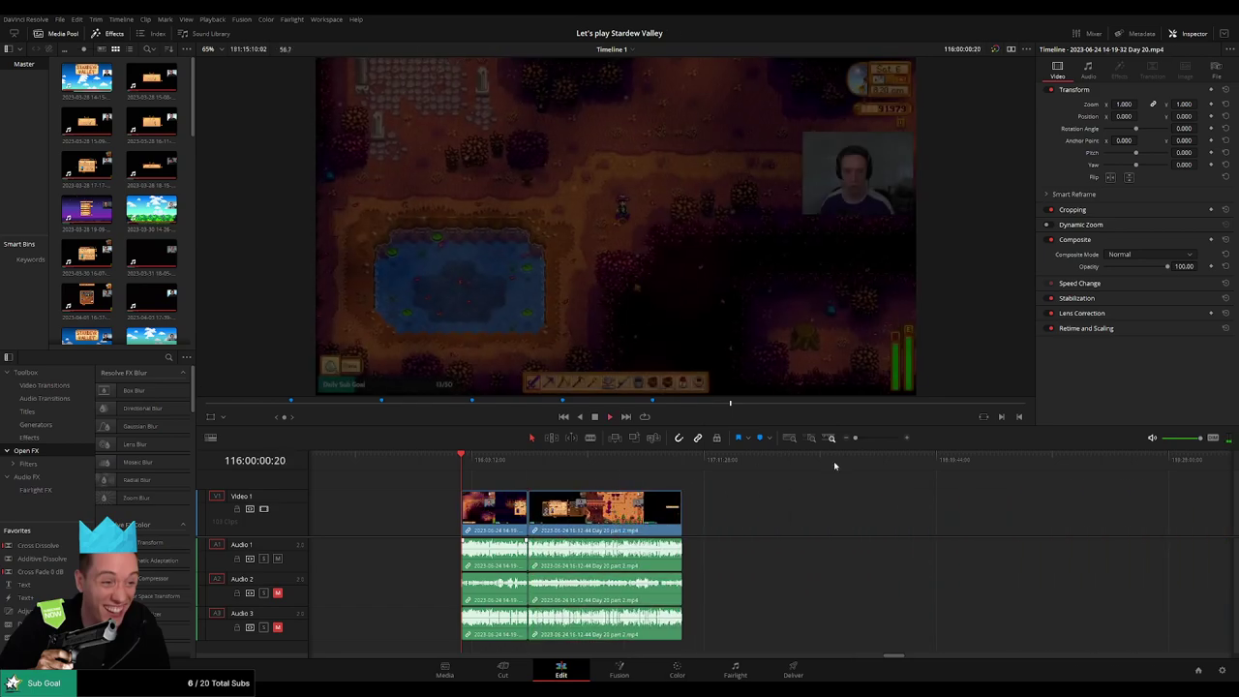
pyautogui.moveTo(856, 438); pyautogui.dragTo(863, 438)
pyautogui.hscroll(3, 627, 486)
pyautogui.hscroll(1, 627, 484)
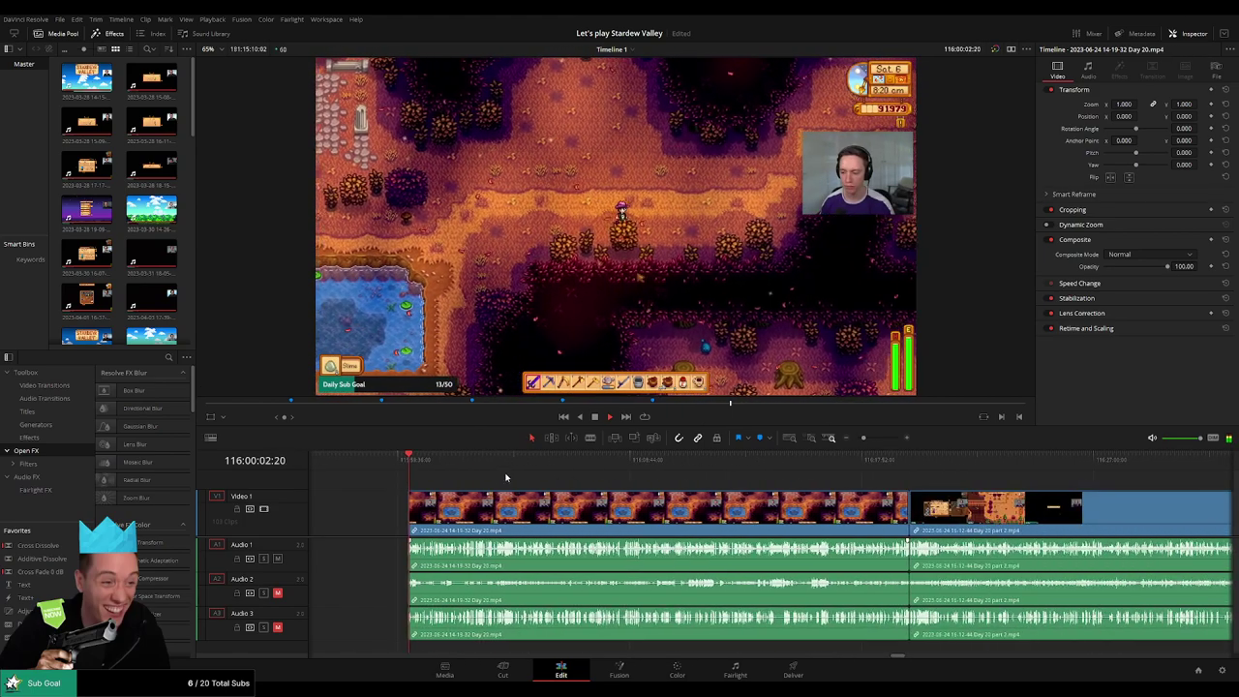
pyautogui.moveTo(429, 465); pyautogui.dragTo(876, 438)
pyautogui.press('space')
pyautogui.press('space')
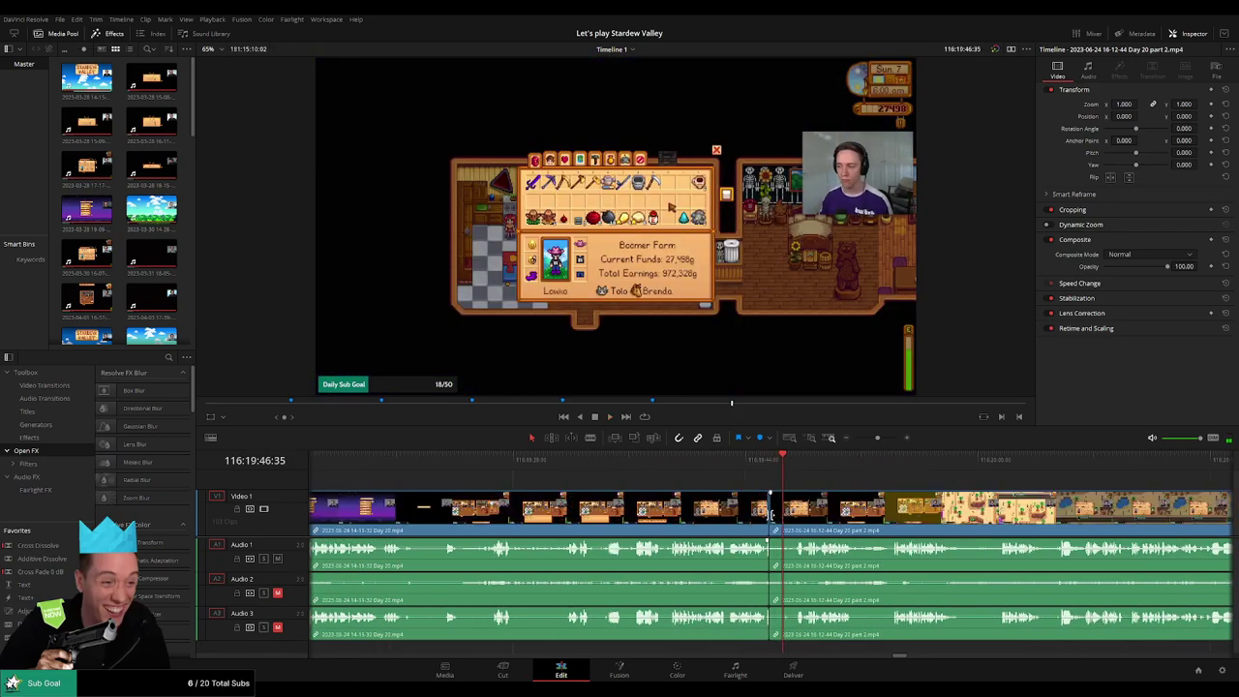
# - Add a transition on all tracks at the join between Day 20 and Day 20 part 2, and play through it
pyautogui.click(771, 520)
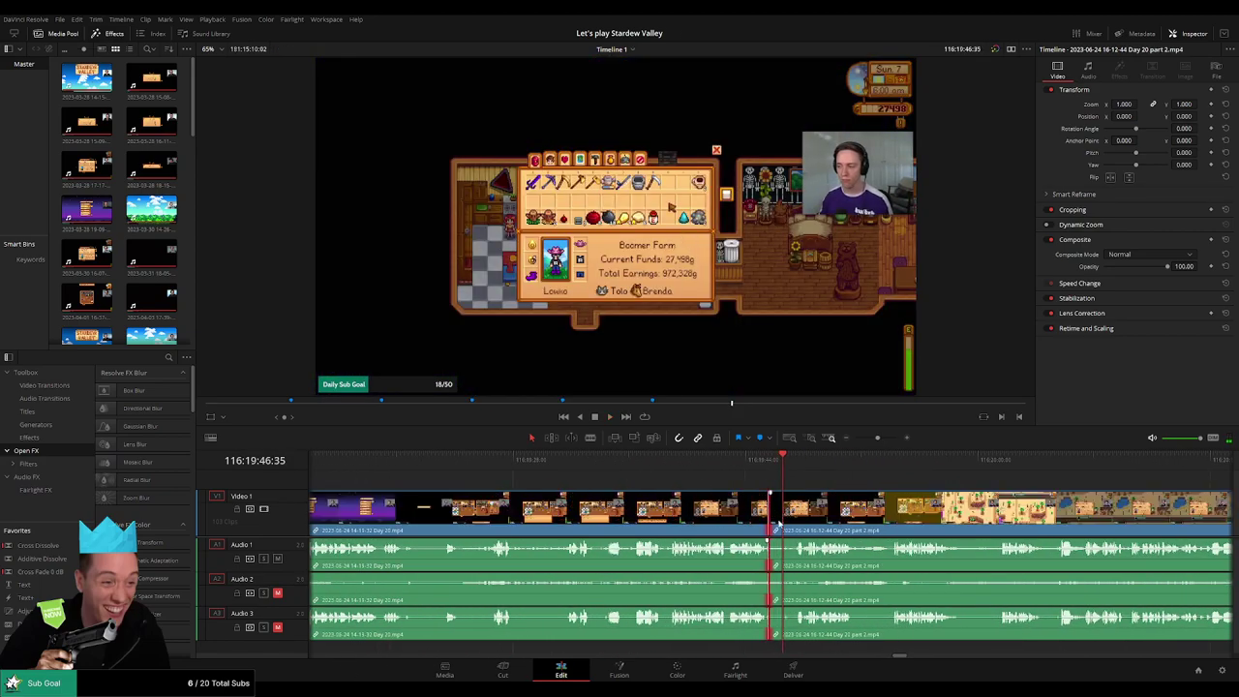
pyautogui.click(761, 466)
pyautogui.press('space')
pyautogui.click(754, 467)
pyautogui.press('space')
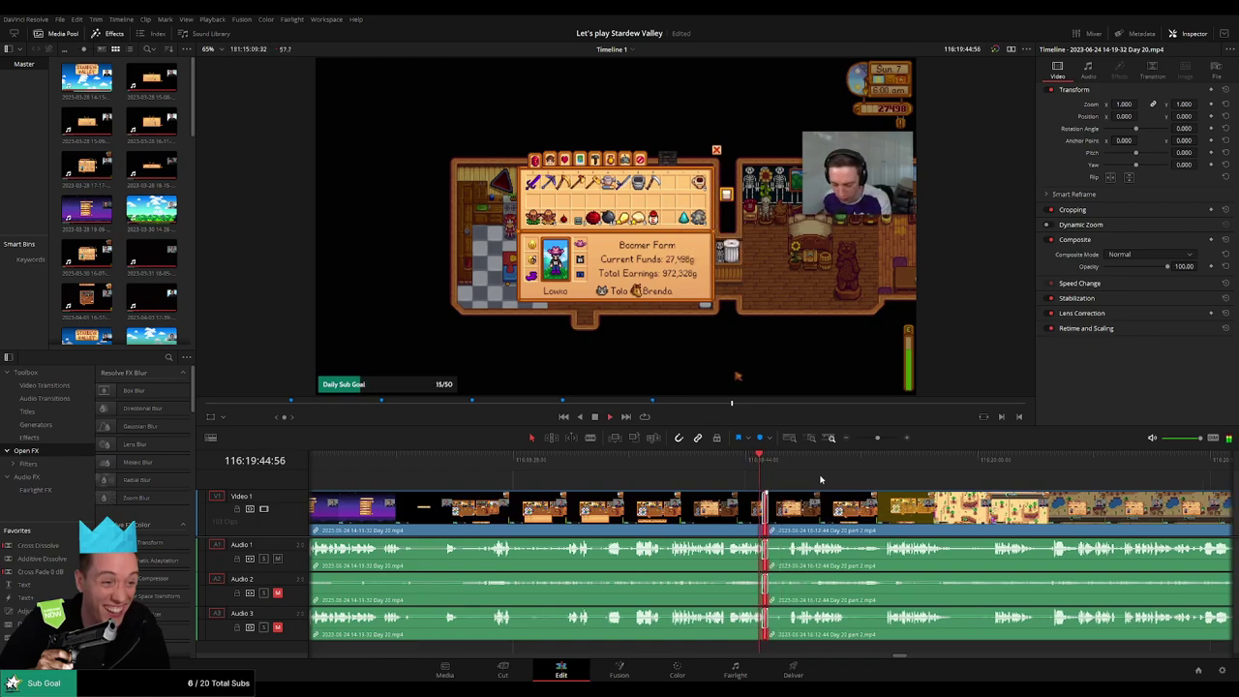
pyautogui.click(818, 463)
pyautogui.click(949, 465)
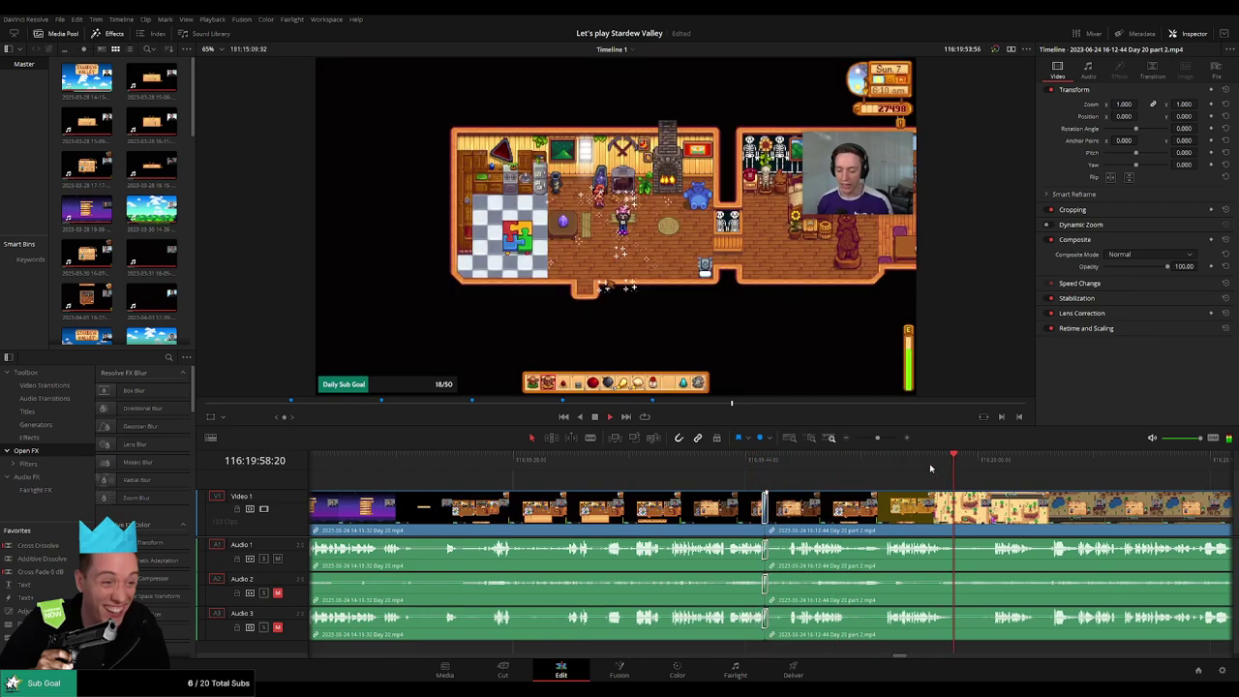
# - Go about 52 minutes into the episode starting at 116:00:00:00 and inspect the footage and audio around 116:52:31
pyautogui.moveTo(876, 438); pyautogui.dragTo(852, 444)
pyautogui.hscroll(7, 635, 475)
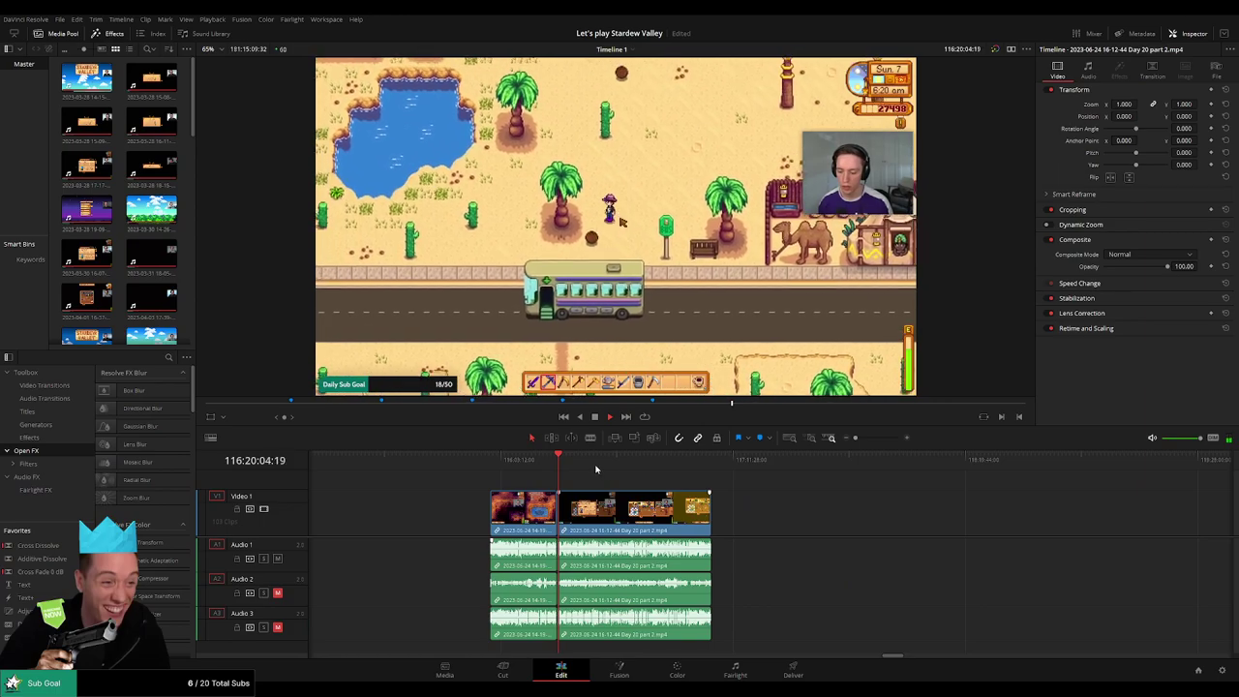
pyautogui.hscroll(2, 585, 477)
pyautogui.moveTo(508, 466); pyautogui.dragTo(619, 477)
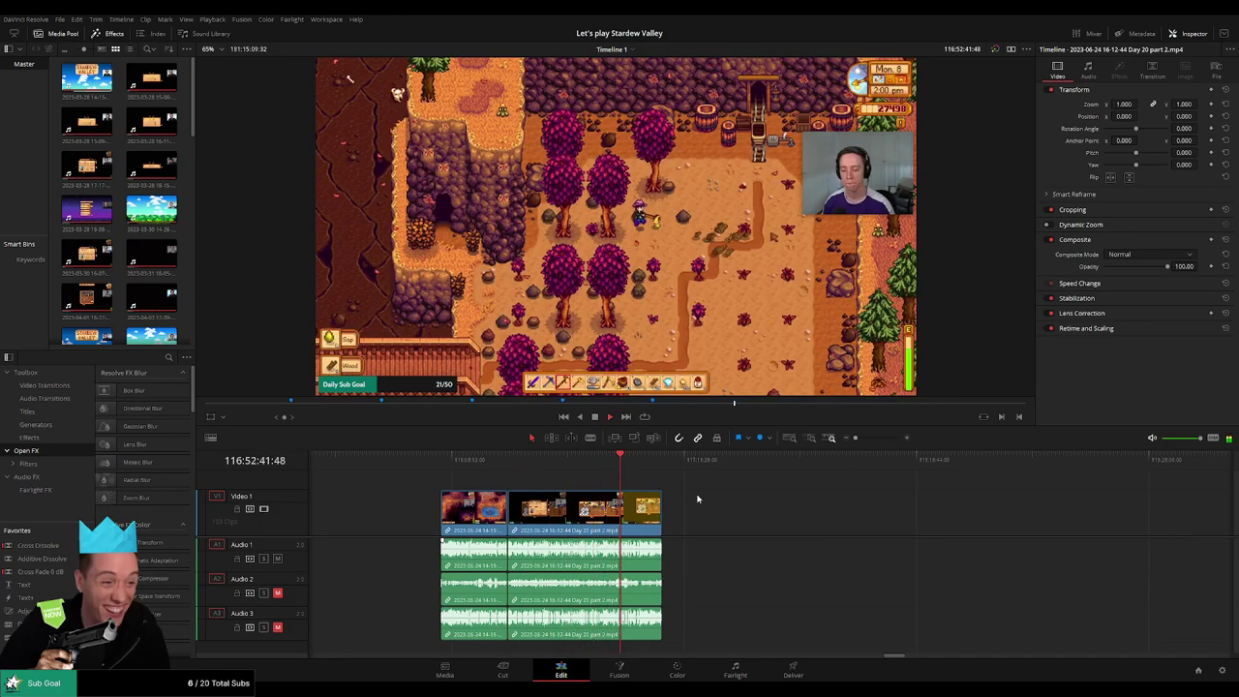
pyautogui.scroll(10, 699, 497)
pyautogui.click(681, 467)
pyautogui.scroll(2, 682, 468)
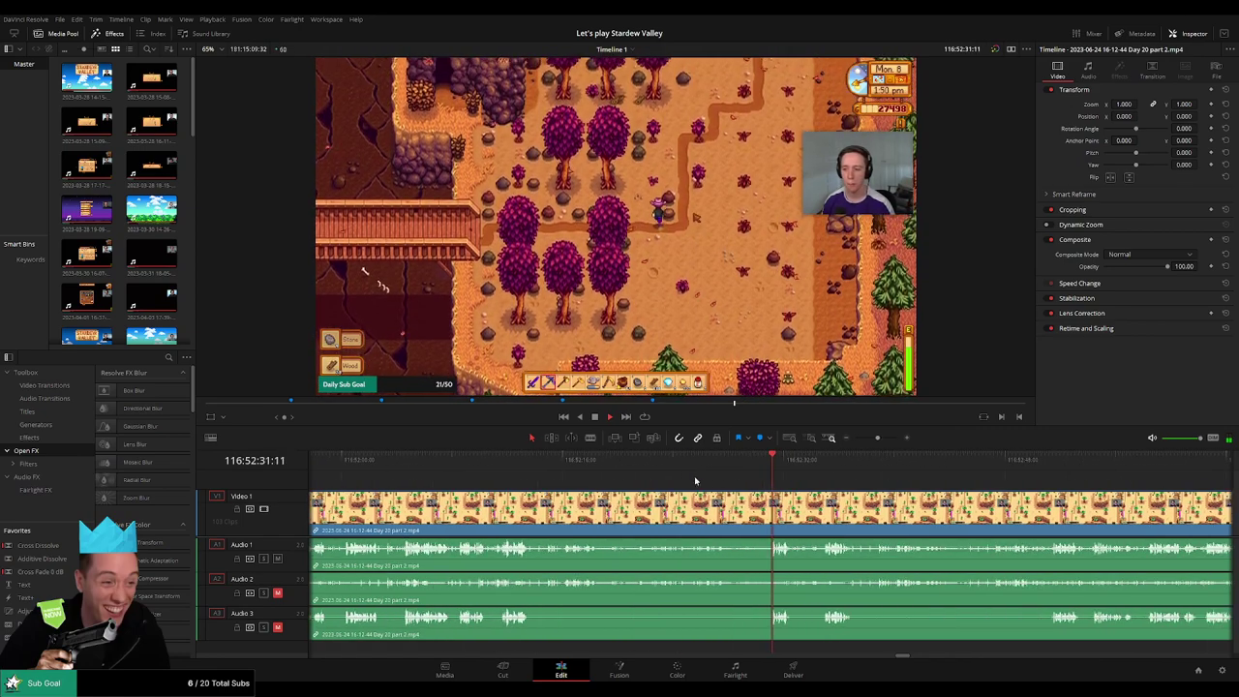
# - Review the footage between 116:52:12 and 116:52:31 and split the Day 20 part 2 clip on all tracks at 116:52:30:00
pyautogui.click(561, 472)
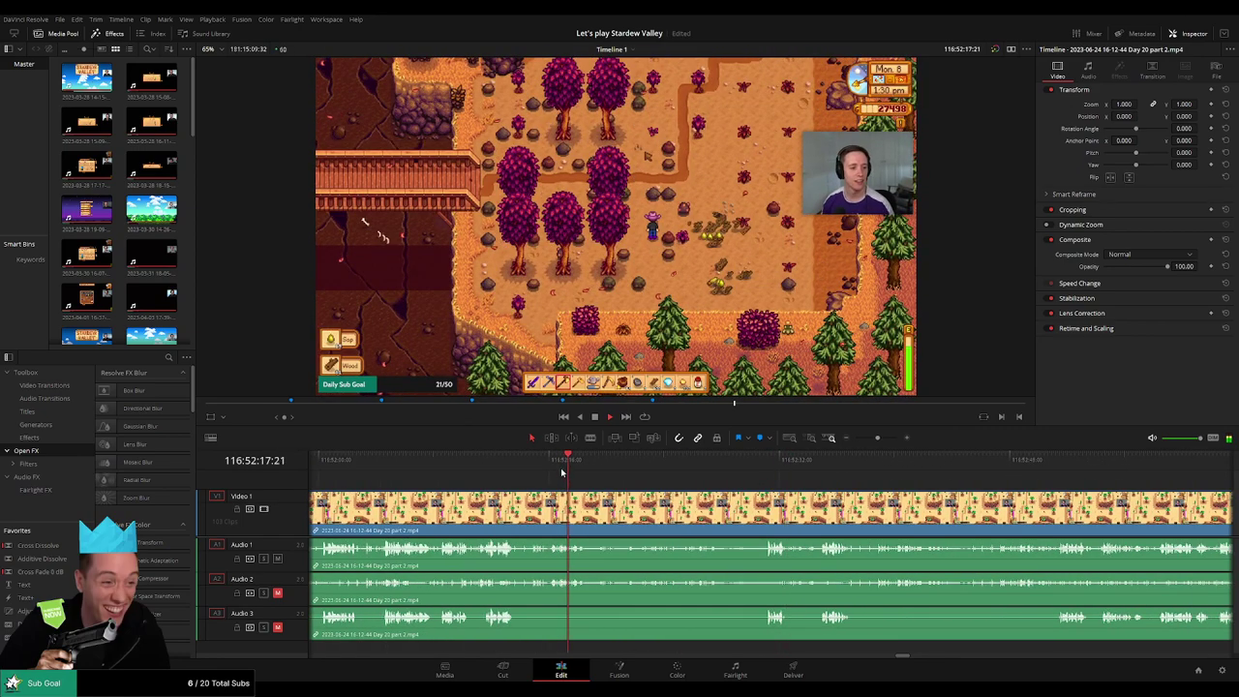
pyautogui.click(533, 471)
pyautogui.click(496, 470)
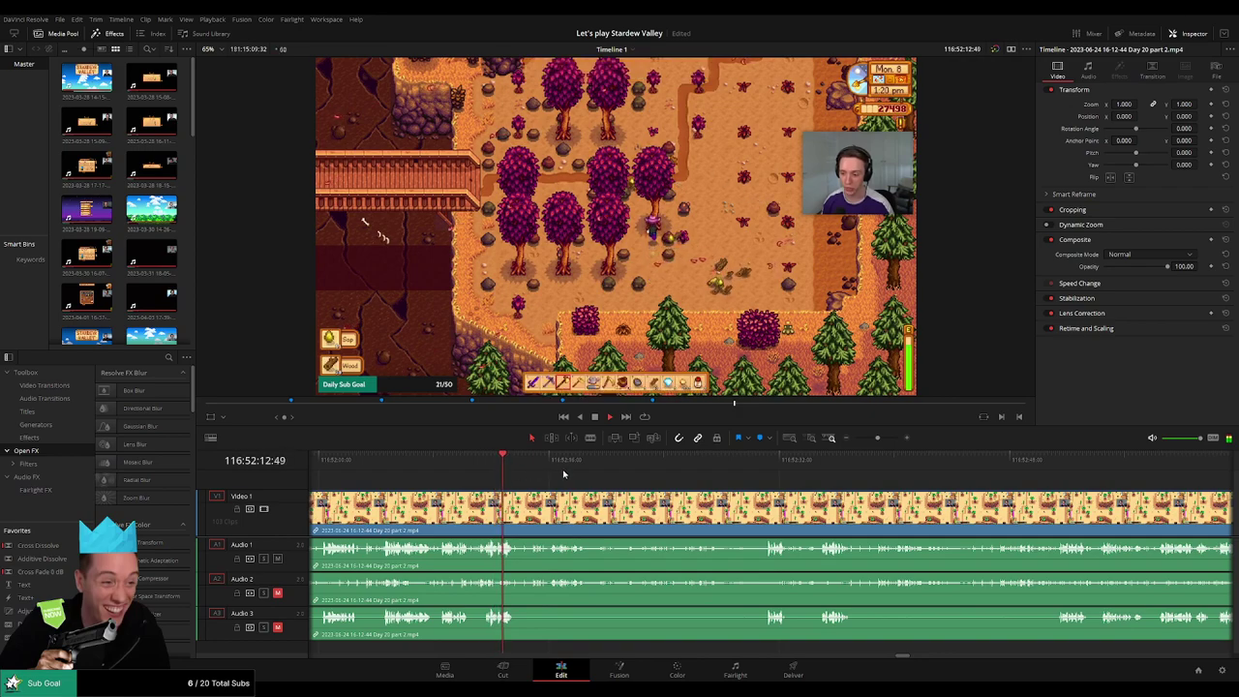
pyautogui.click(758, 462)
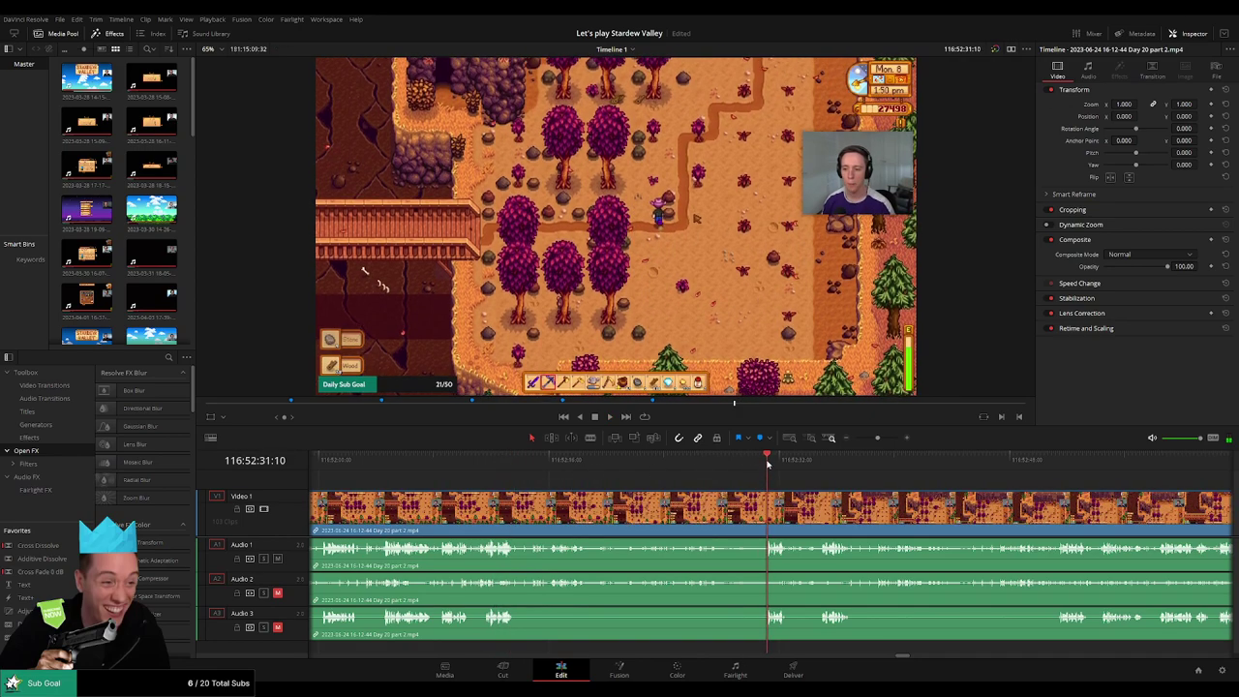
pyautogui.click(759, 463)
pyautogui.moveTo(759, 464); pyautogui.dragTo(752, 465)
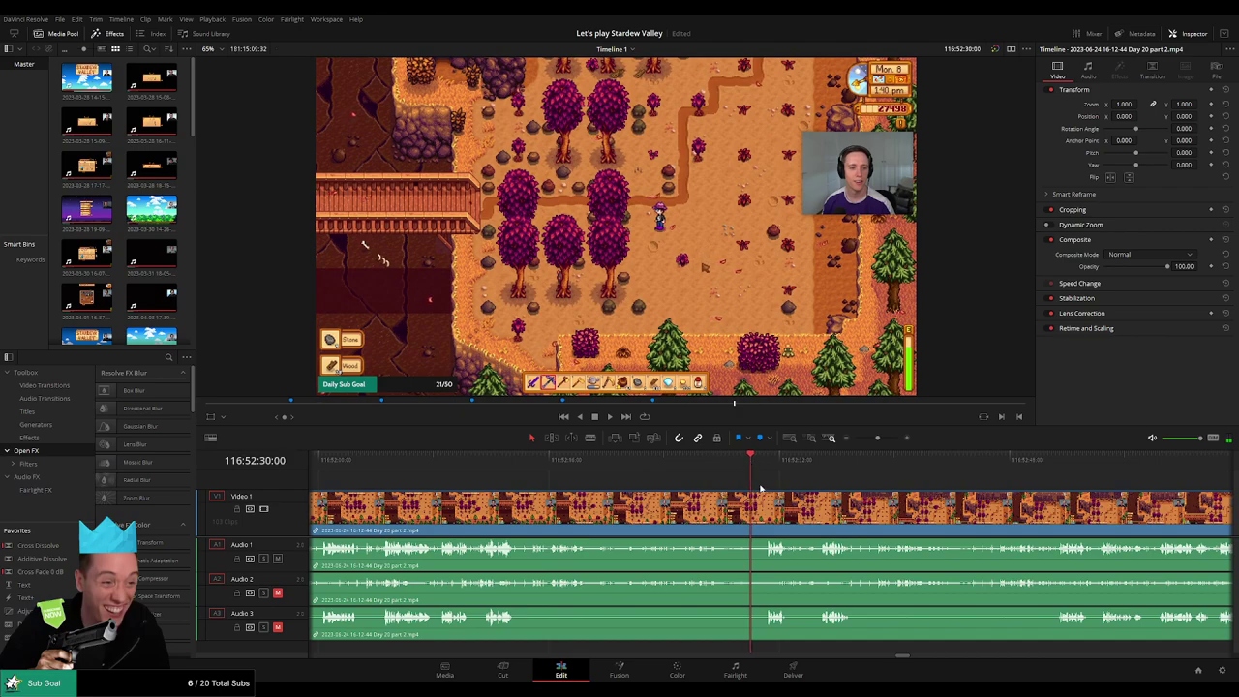
pyautogui.hotkey('ctrl', 'b')
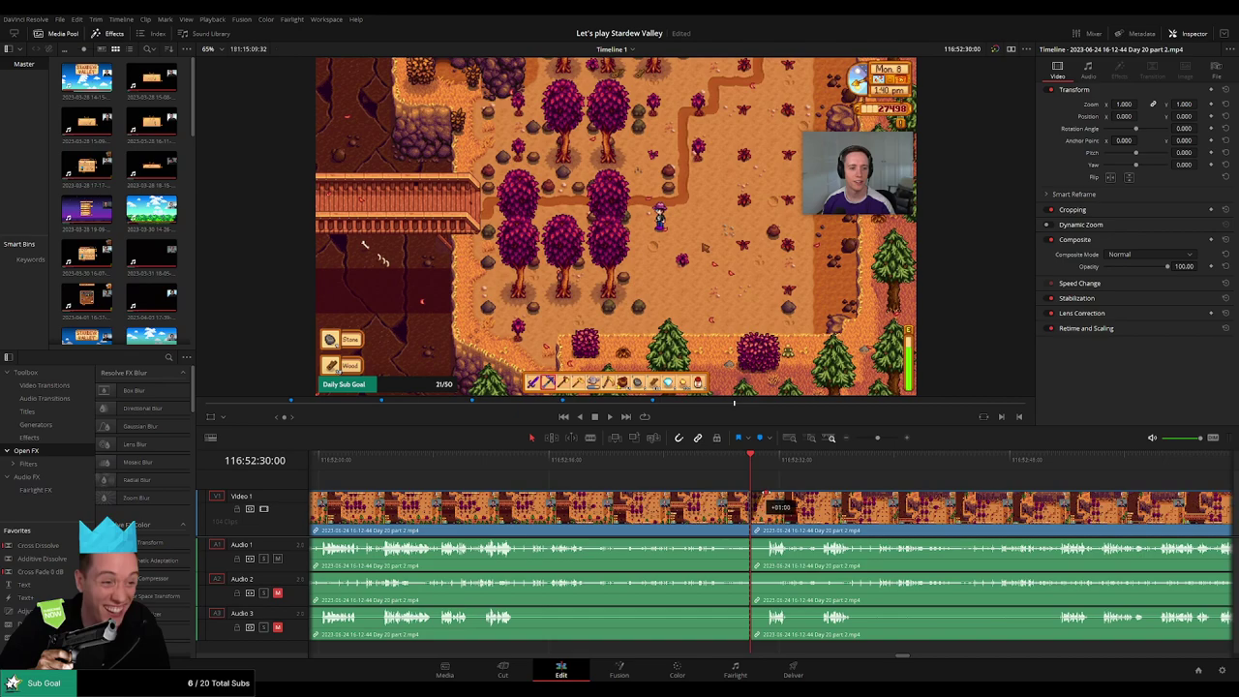
# - Fade both sides of the 116:52:30:00 cut by about one second on the video and all three audio tracks
pyautogui.moveTo(765, 493); pyautogui.dragTo(766, 495)
pyautogui.scroll(1, 770, 508)
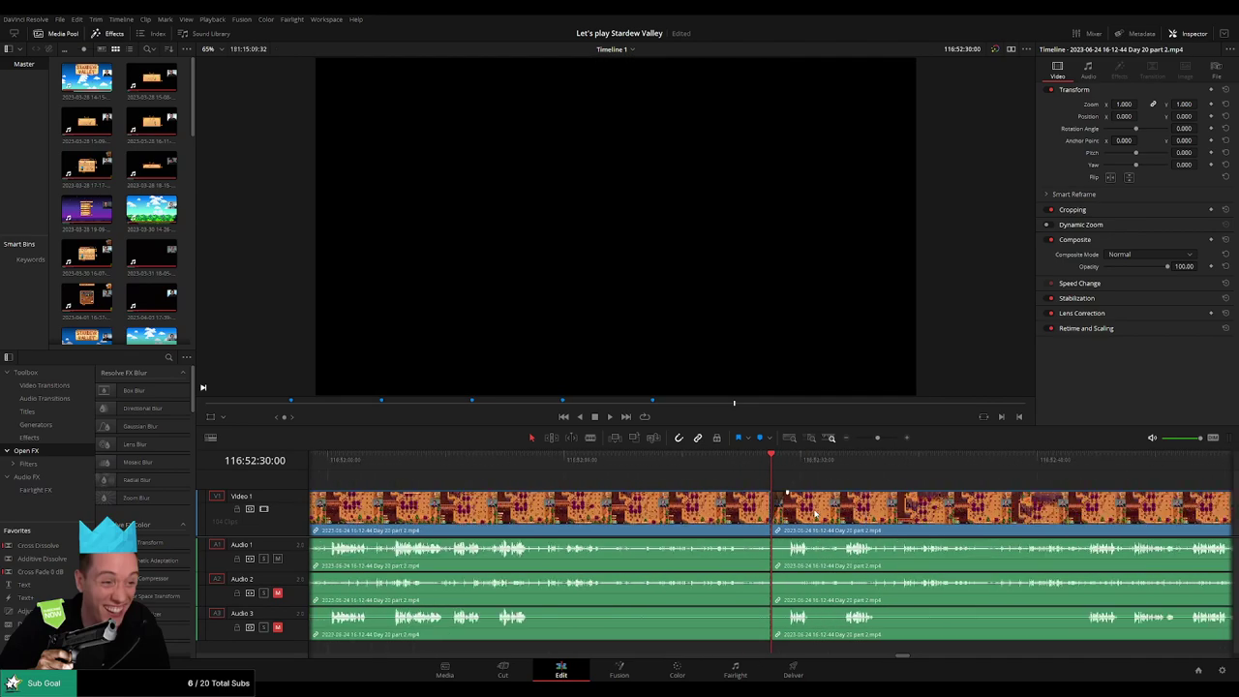
pyautogui.scroll(1, 816, 516)
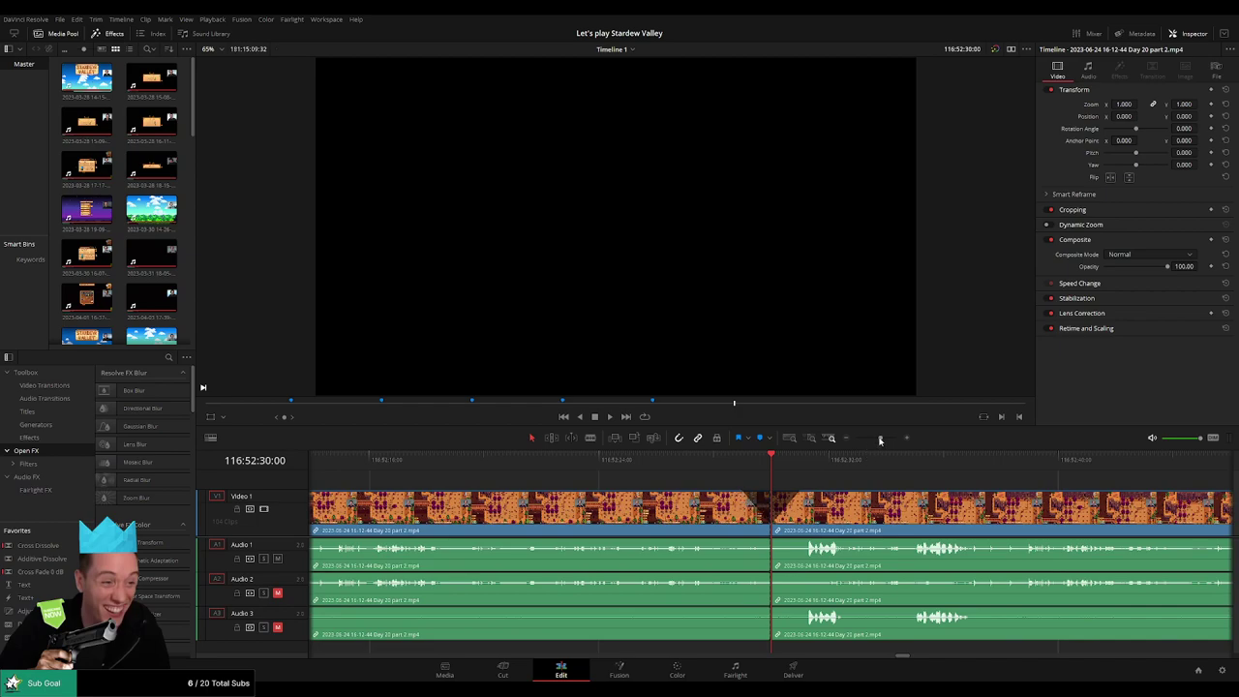
pyautogui.moveTo(879, 439); pyautogui.dragTo(883, 438)
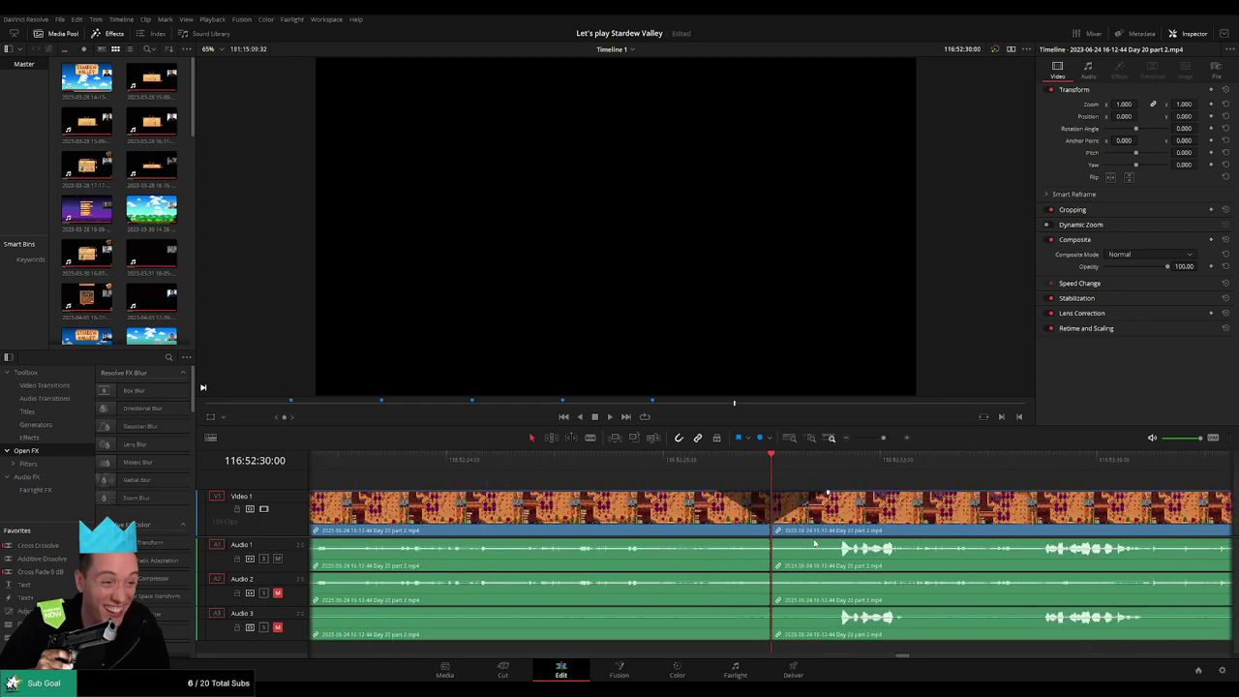
pyautogui.moveTo(773, 544)
pyautogui.mouseDown()
pyautogui.moveTo(821, 547)
pyautogui.moveTo(725, 542)
pyautogui.moveTo(720, 577)
pyautogui.moveTo(823, 577)
pyautogui.mouseUp()
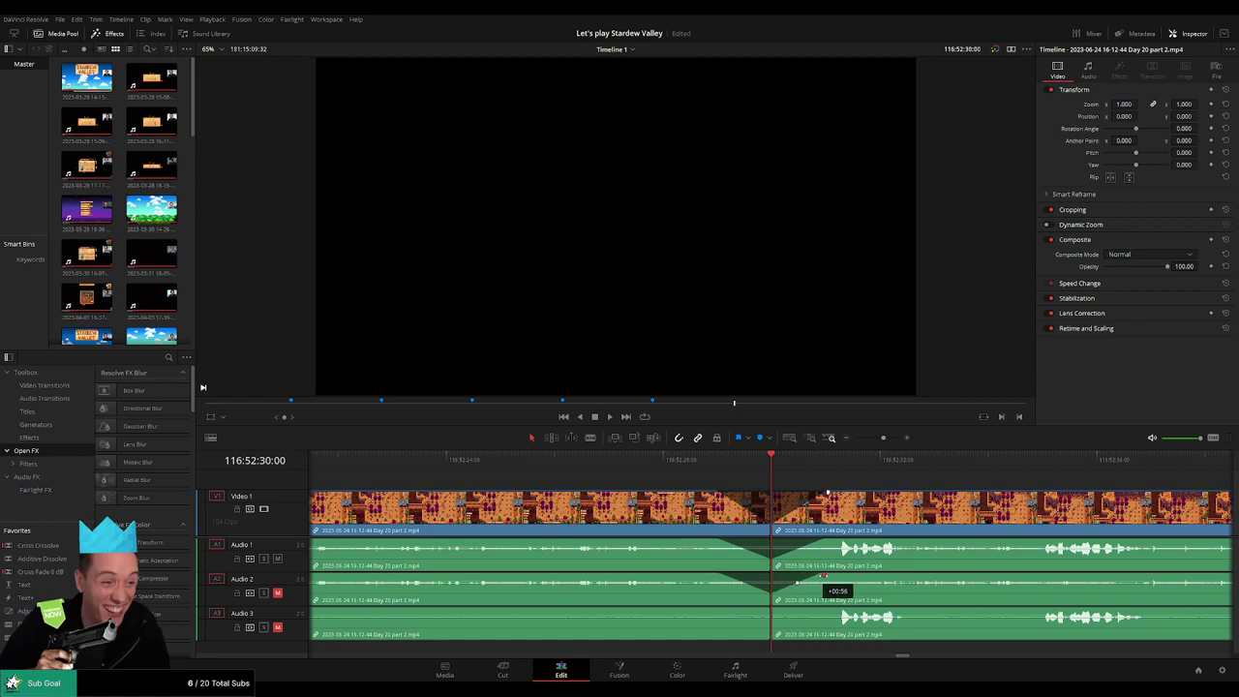
pyautogui.moveTo(768, 608)
pyautogui.mouseDown()
pyautogui.moveTo(721, 609)
pyautogui.moveTo(825, 609)
pyautogui.mouseUp()
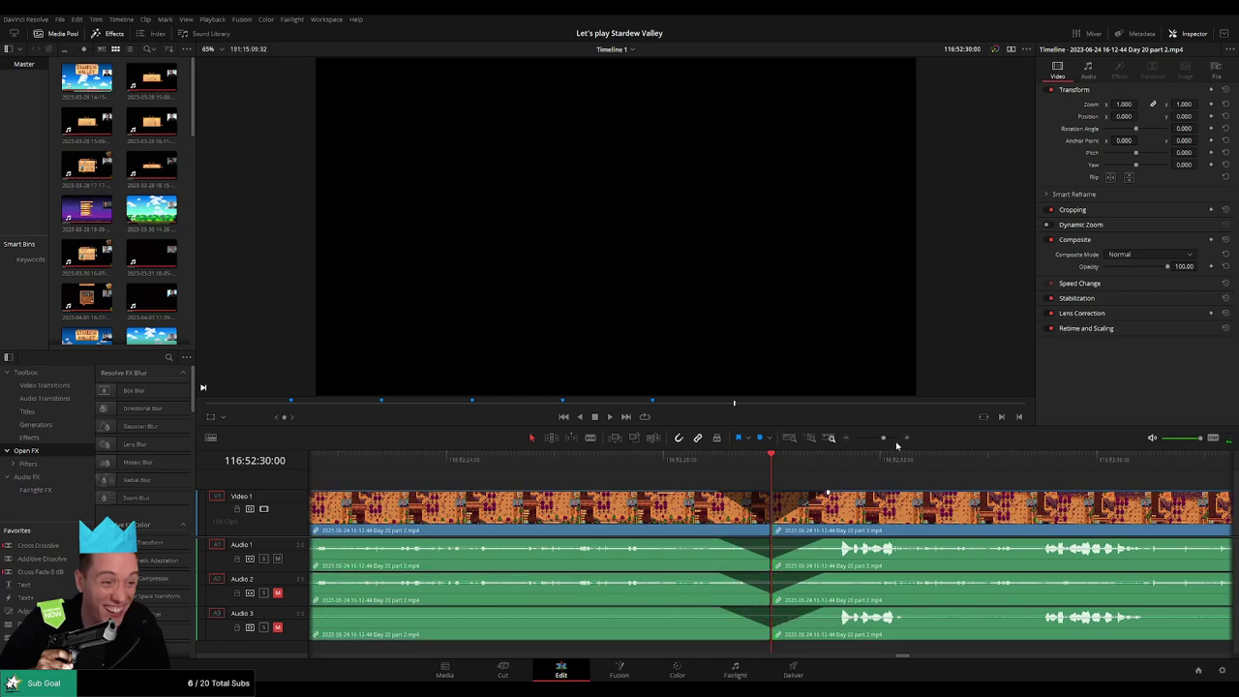
# - Check the episode's start and end, and move the Day 20 part 2 remainder after the cut past 118:00:00:00
pyautogui.click(855, 438)
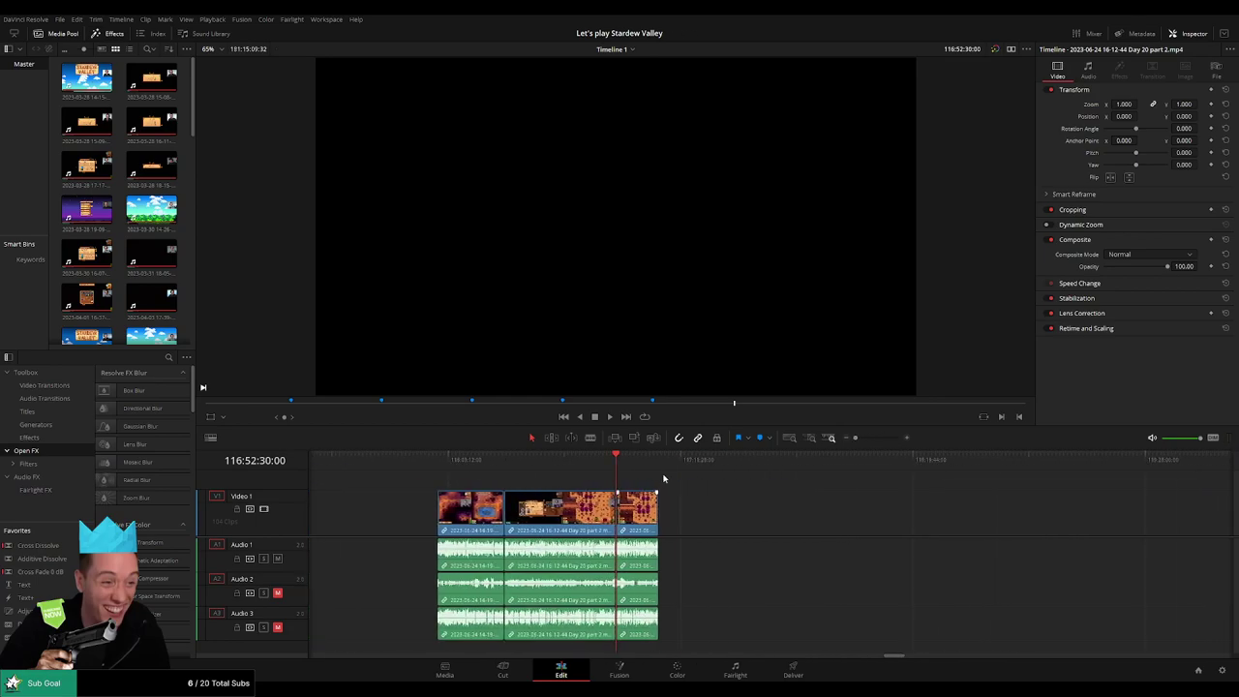
pyautogui.click(439, 462)
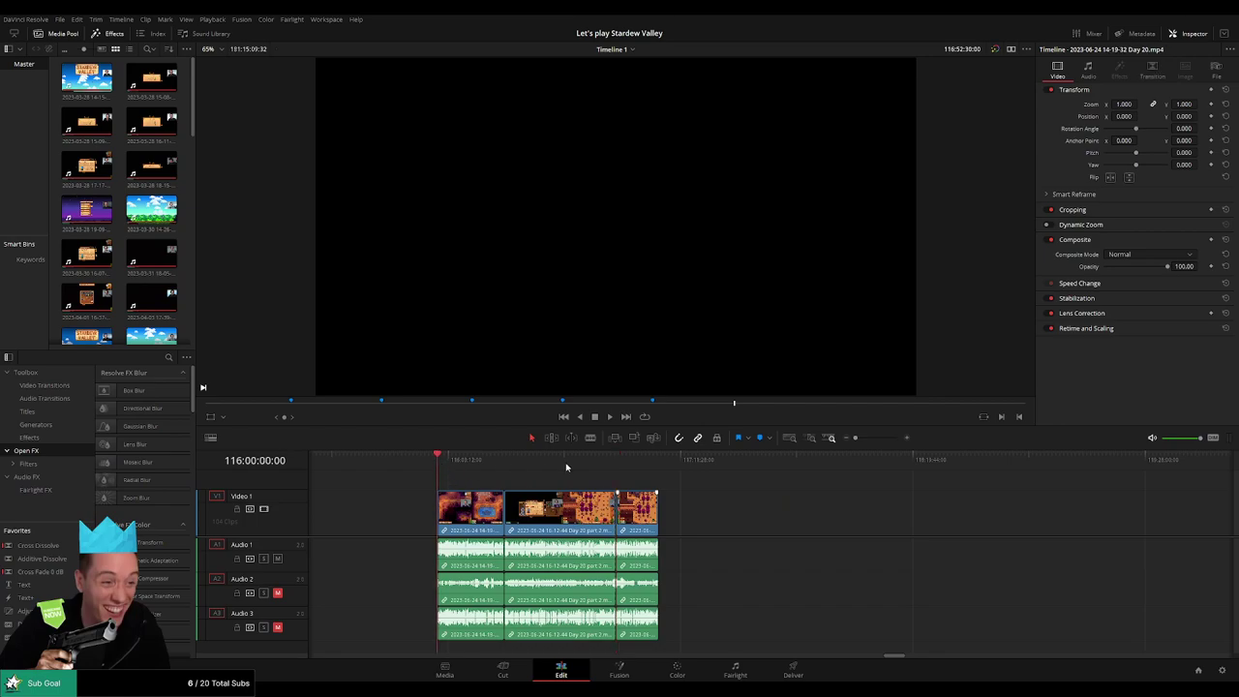
pyautogui.click(614, 459)
pyautogui.moveTo(716, 491); pyautogui.dragTo(462, 483)
pyautogui.moveTo(358, 511); pyautogui.dragTo(707, 508)
pyautogui.click(523, 484)
# - Place the playhead at 118:00:00:00 and align the start of the Day 20 part 2 remainder to it
pyautogui.moveTo(385, 473); pyautogui.dragTo(566, 481)
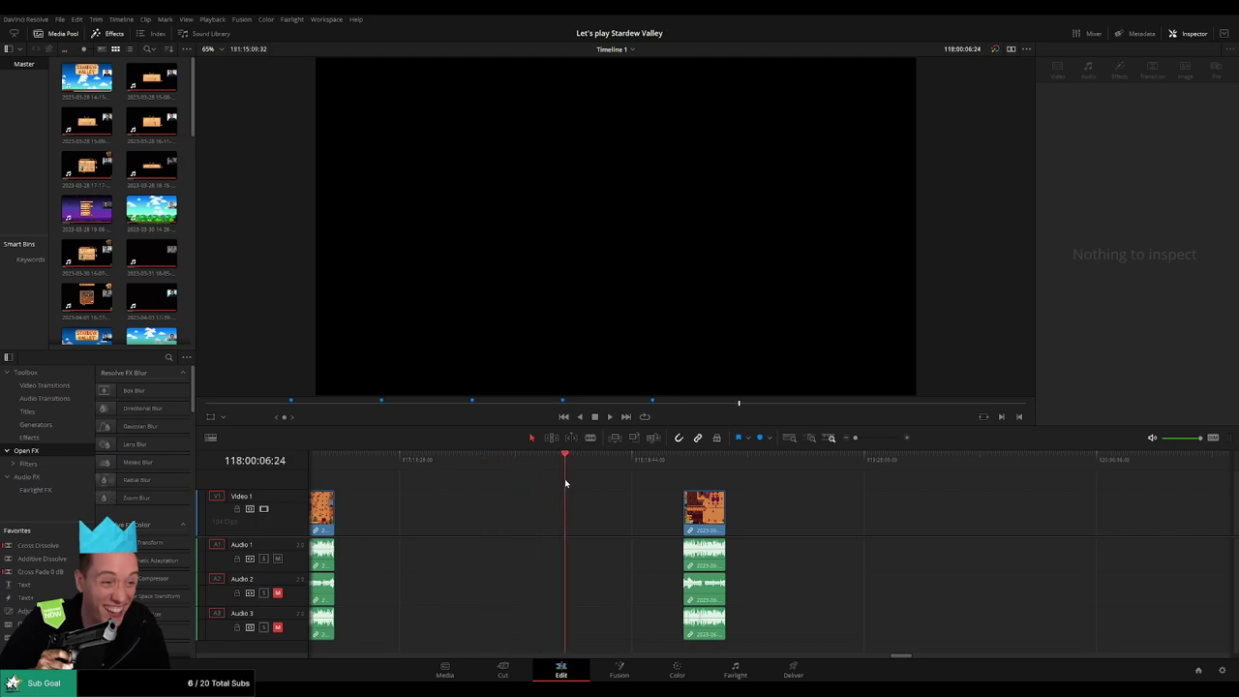
pyautogui.scroll(3, 565, 480)
pyautogui.moveTo(772, 465); pyautogui.dragTo(767, 465)
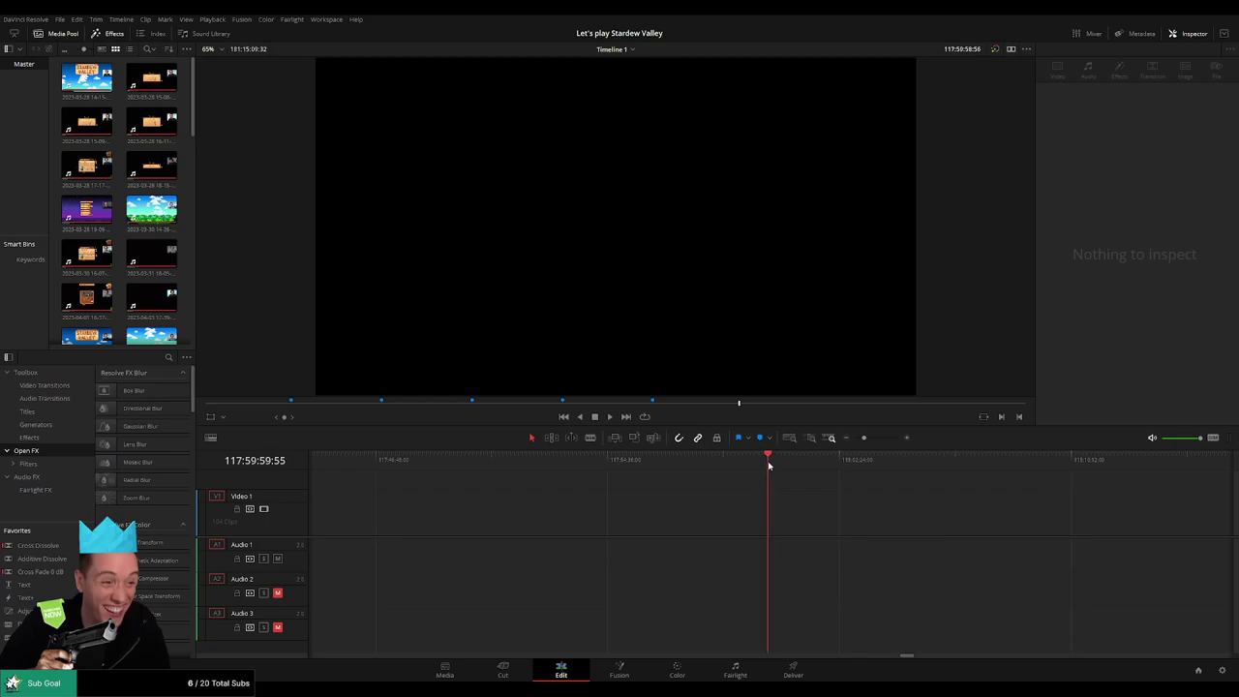
pyautogui.moveTo(865, 439); pyautogui.dragTo(855, 438)
pyautogui.moveTo(909, 502); pyautogui.dragTo(802, 502)
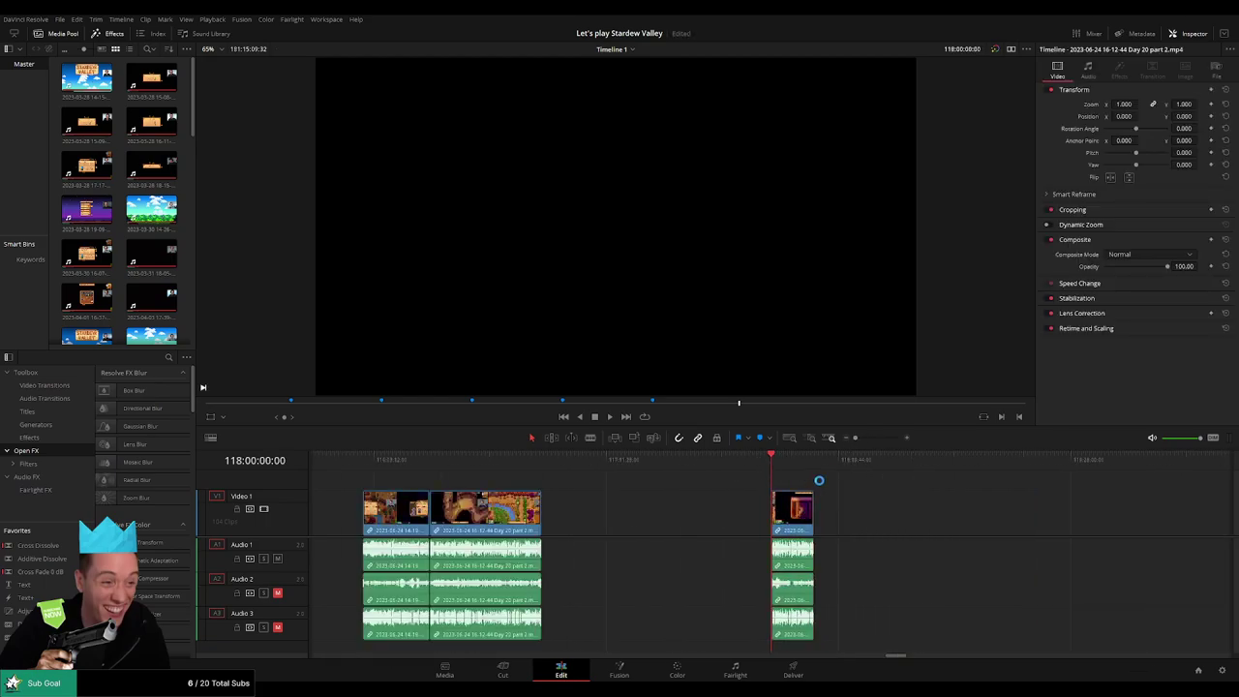
# - Move the Day 21 clip back along the timeline so it directly follows the Day 20 part 2 remainder
pyautogui.hscroll(10, 807, 496)
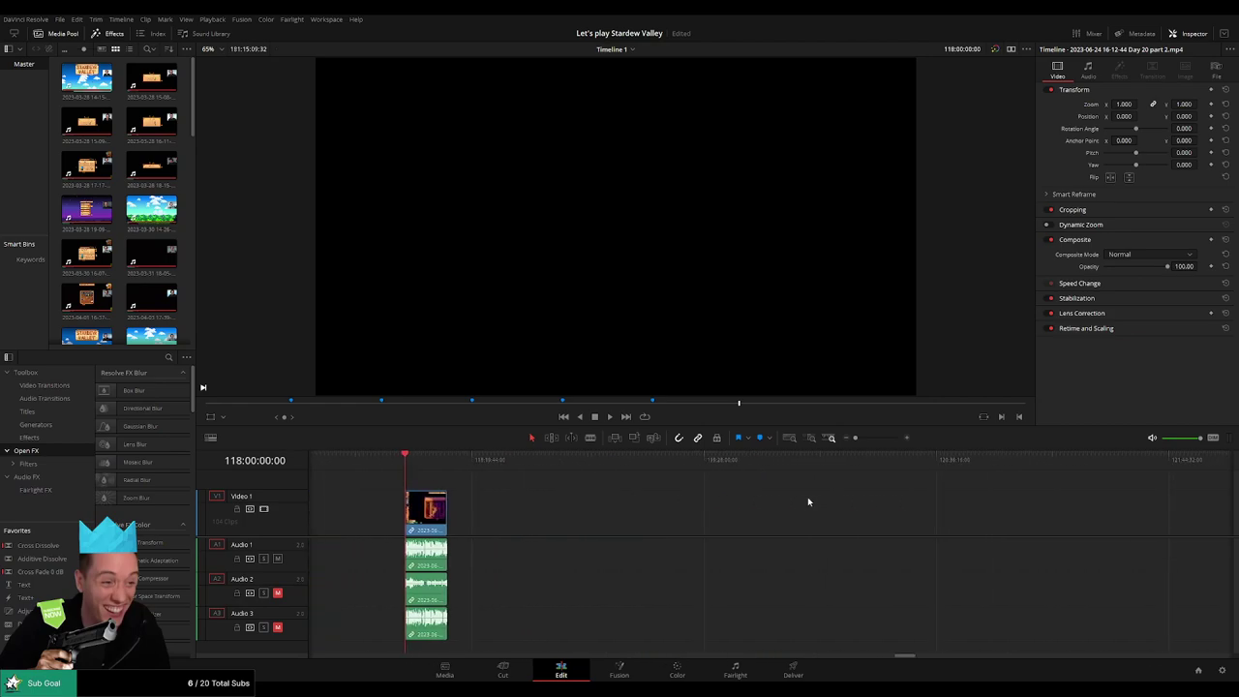
pyautogui.hscroll(5, 831, 505)
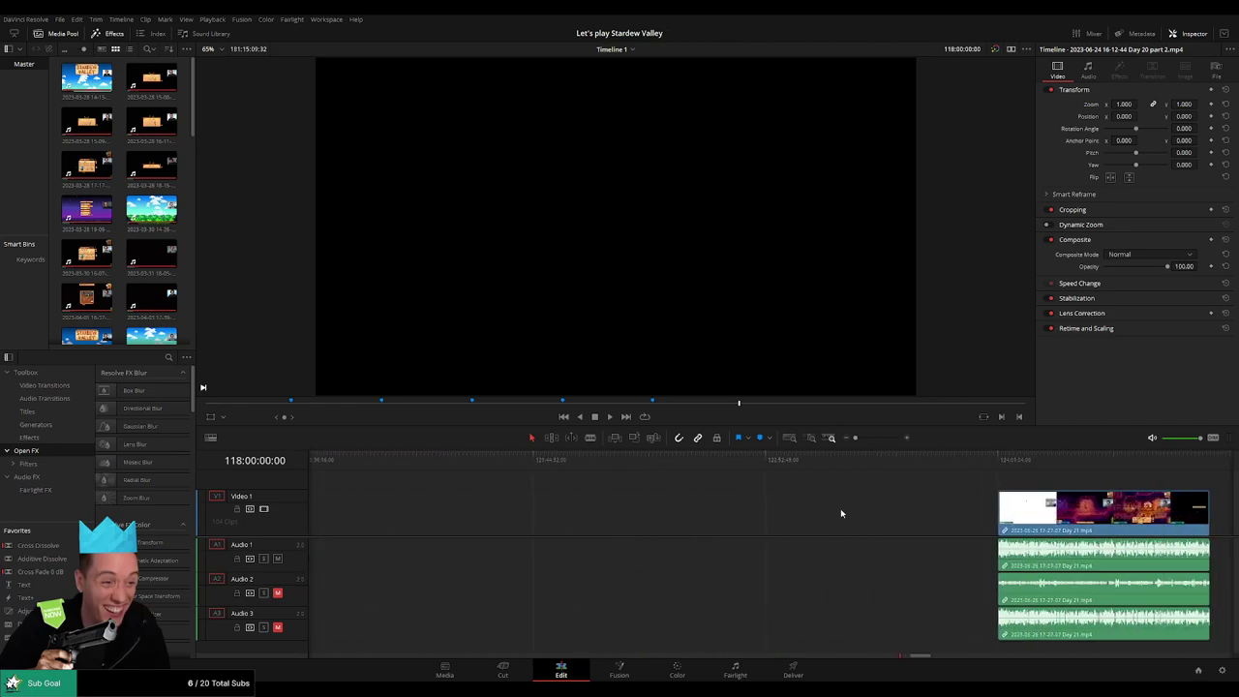
pyautogui.moveTo(1106, 531); pyautogui.dragTo(419, 530)
pyautogui.click(320, 478)
pyautogui.moveTo(321, 478); pyautogui.dragTo(558, 516)
pyautogui.click(558, 482)
# - Play samples of the Day 20 part 2 remainder and the start of Day 21 to review their join near 118:12:35
pyautogui.press('space')
pyautogui.click(459, 465)
pyautogui.click(464, 465)
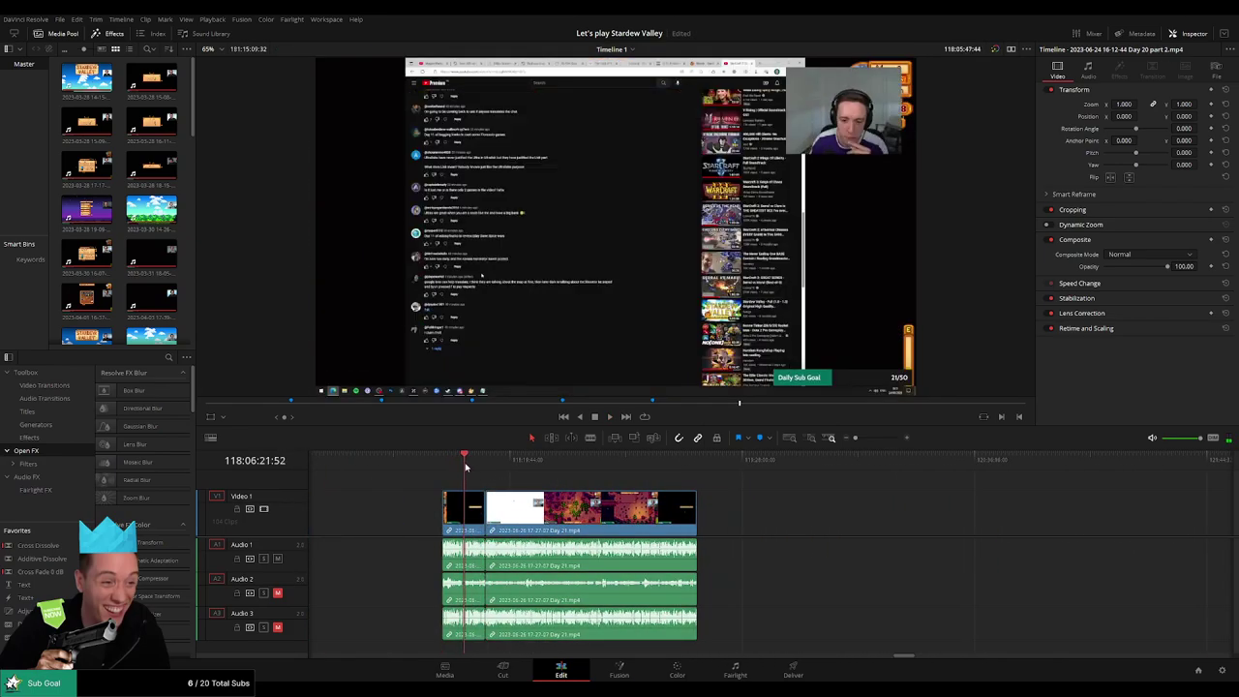
pyautogui.click(470, 464)
pyautogui.click(485, 466)
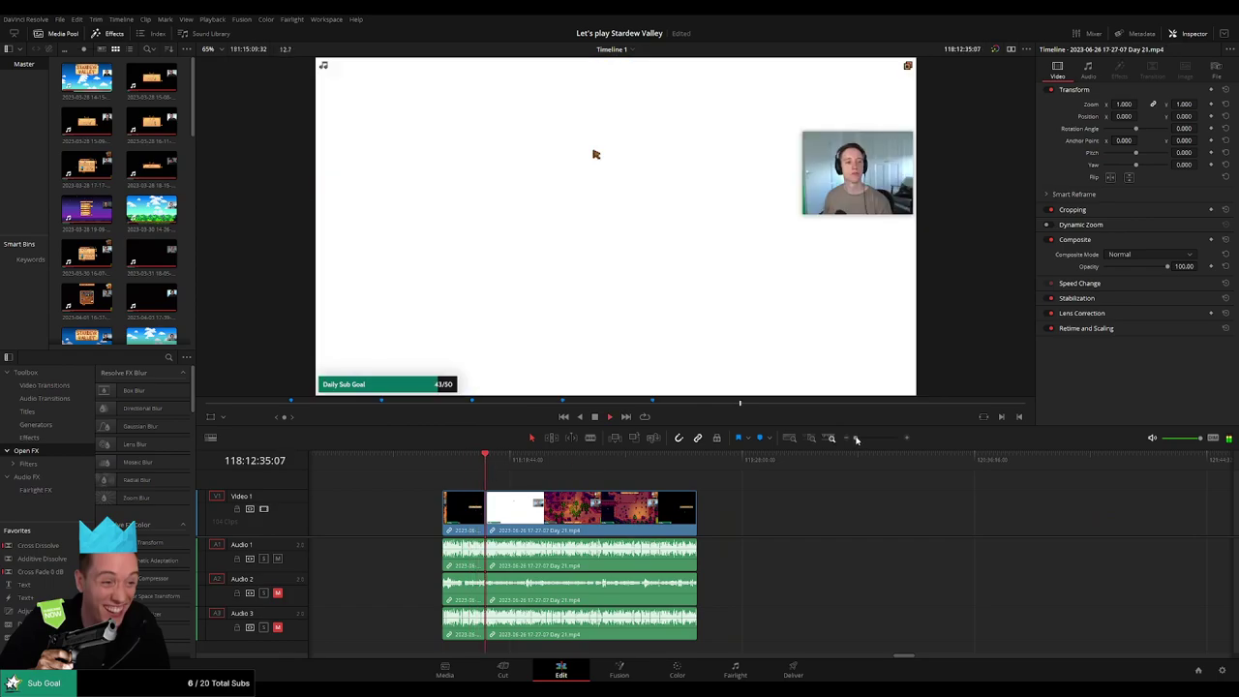
pyautogui.moveTo(855, 438); pyautogui.dragTo(880, 442)
pyautogui.press('space')
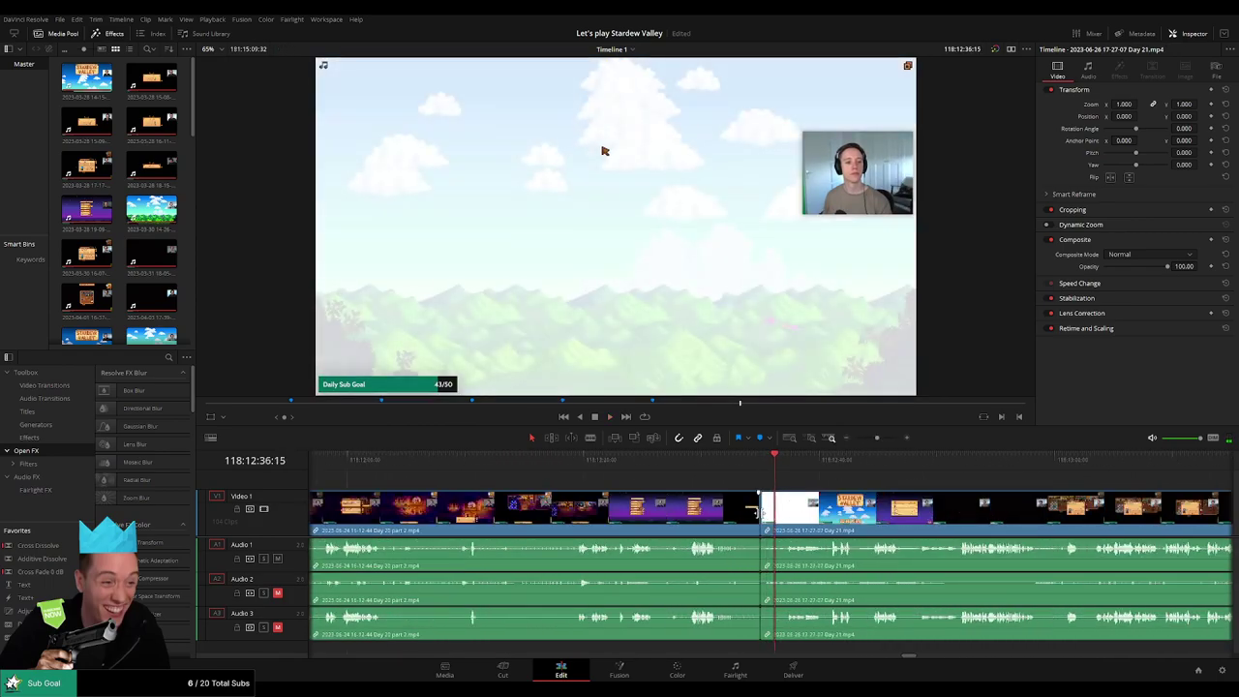
# - Add a transition on all tracks at the join between Day 20 part 2 and Day 21, and play through it
pyautogui.click(761, 512)
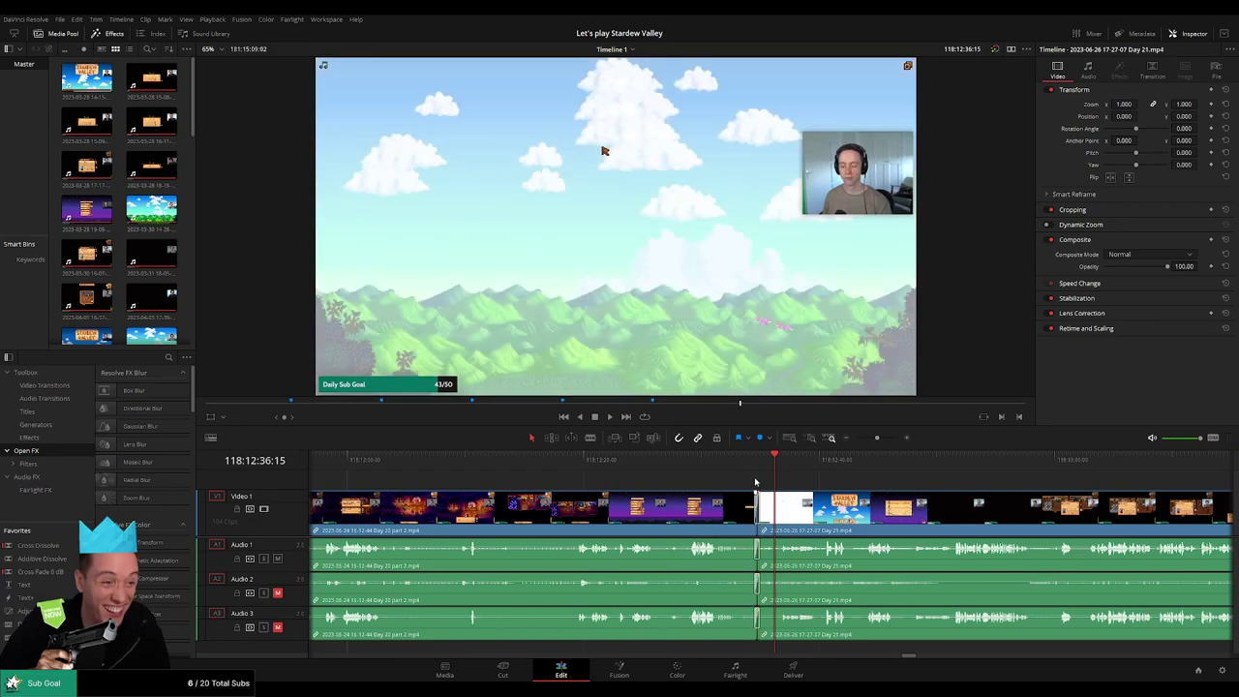
pyautogui.click(740, 465)
pyautogui.press('space')
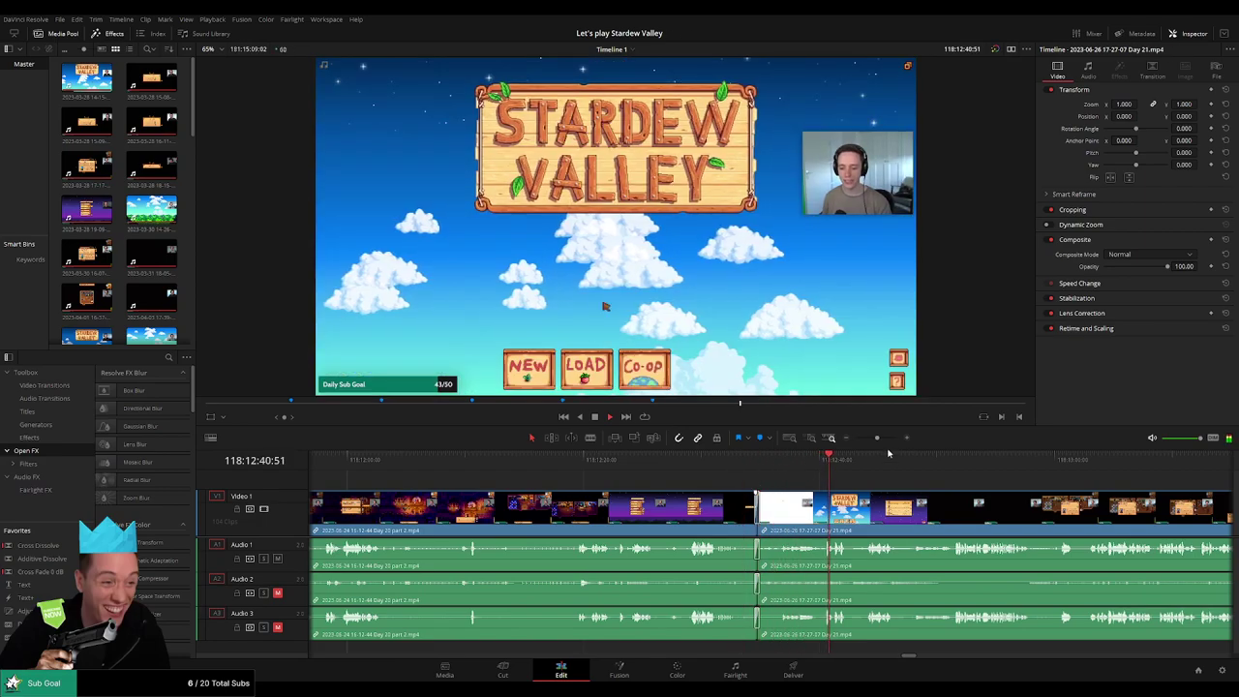
pyautogui.moveTo(878, 437); pyautogui.dragTo(855, 440)
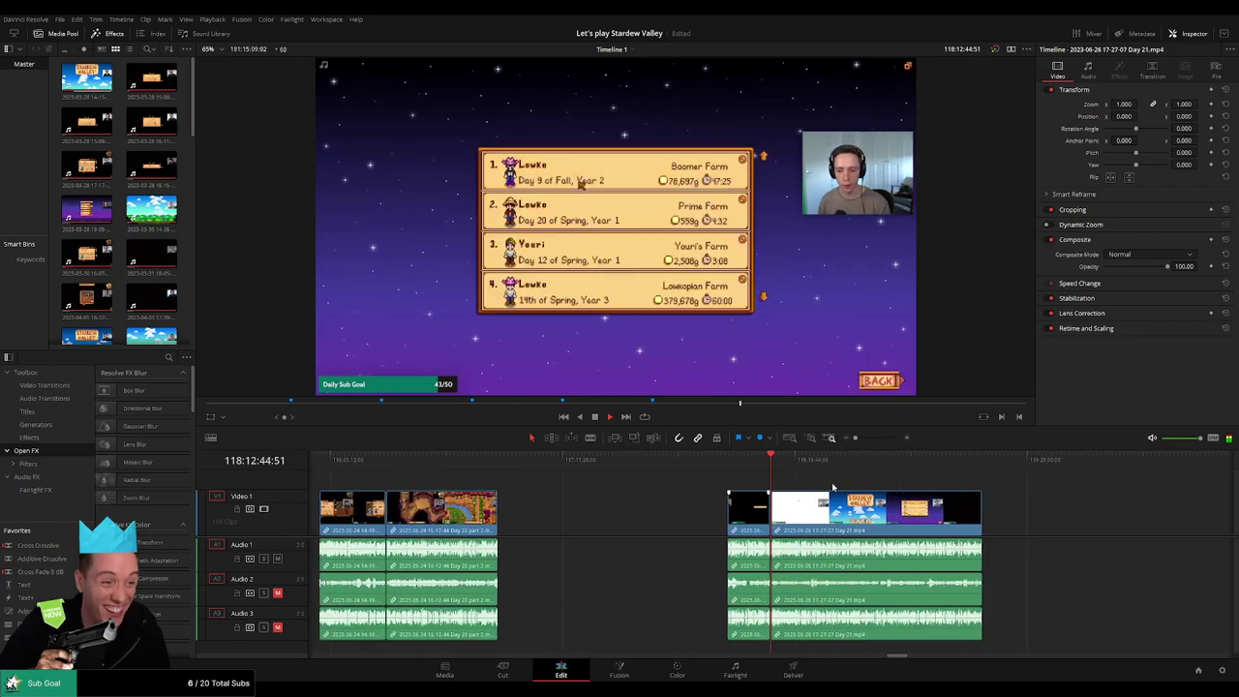
# - Play samples of the Day 21 recording around 118:52 to find a pause in speech where the episode can end
pyautogui.moveTo(840, 486); pyautogui.dragTo(626, 483)
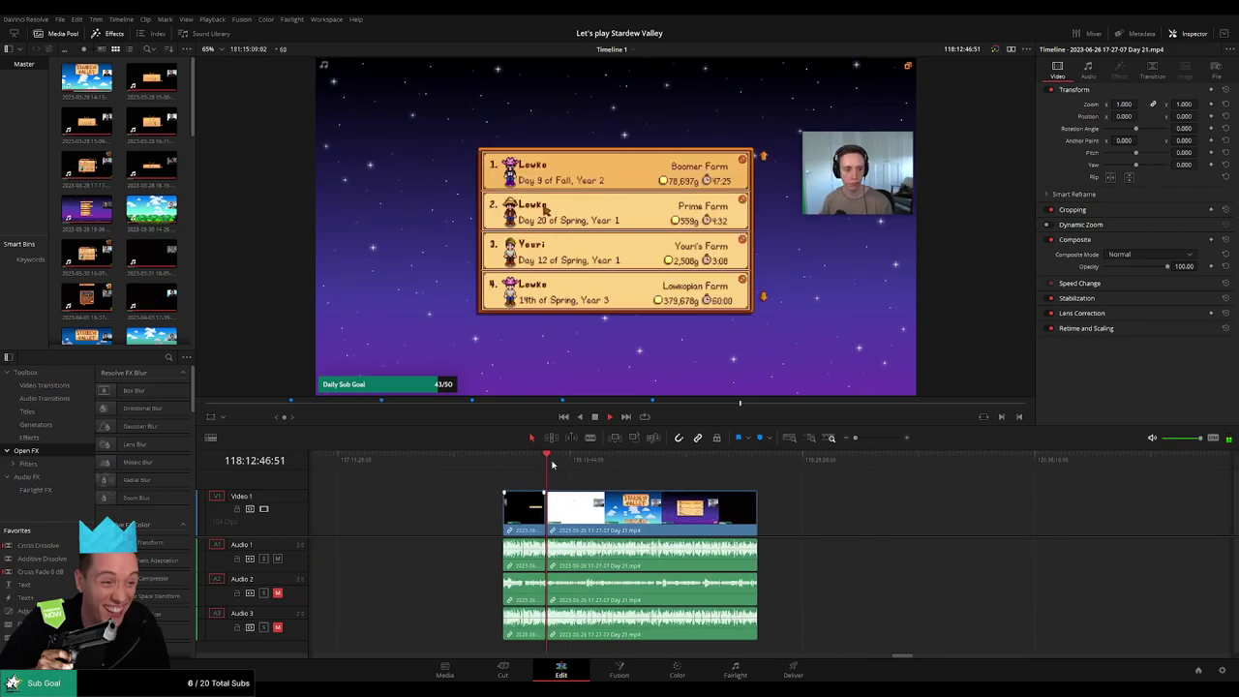
pyautogui.moveTo(551, 464); pyautogui.dragTo(681, 480)
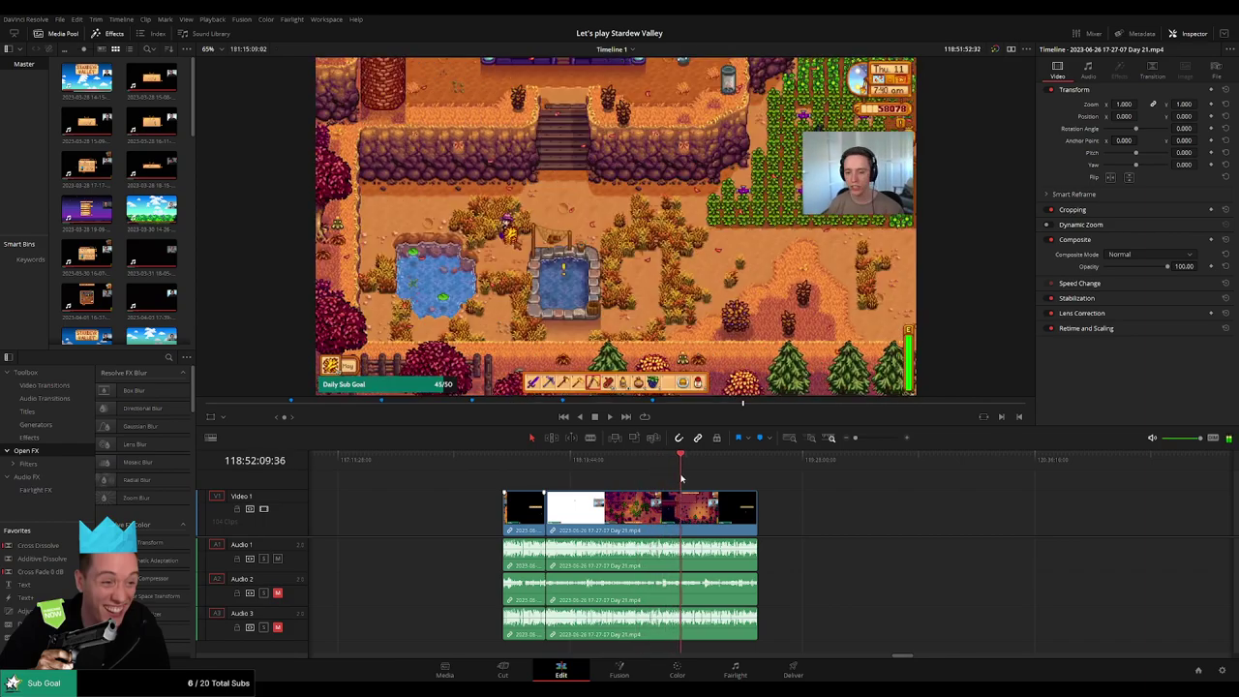
pyautogui.moveTo(855, 439); pyautogui.dragTo(873, 438)
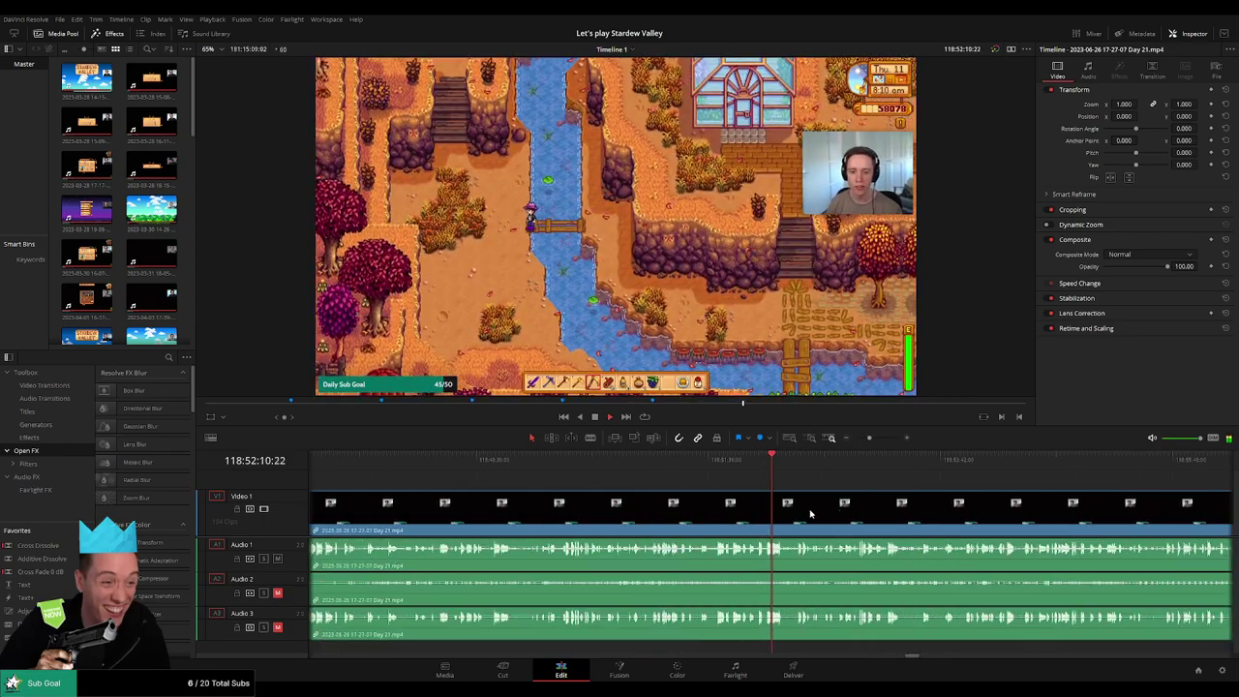
pyautogui.click(730, 467)
pyautogui.scroll(3, 824, 506)
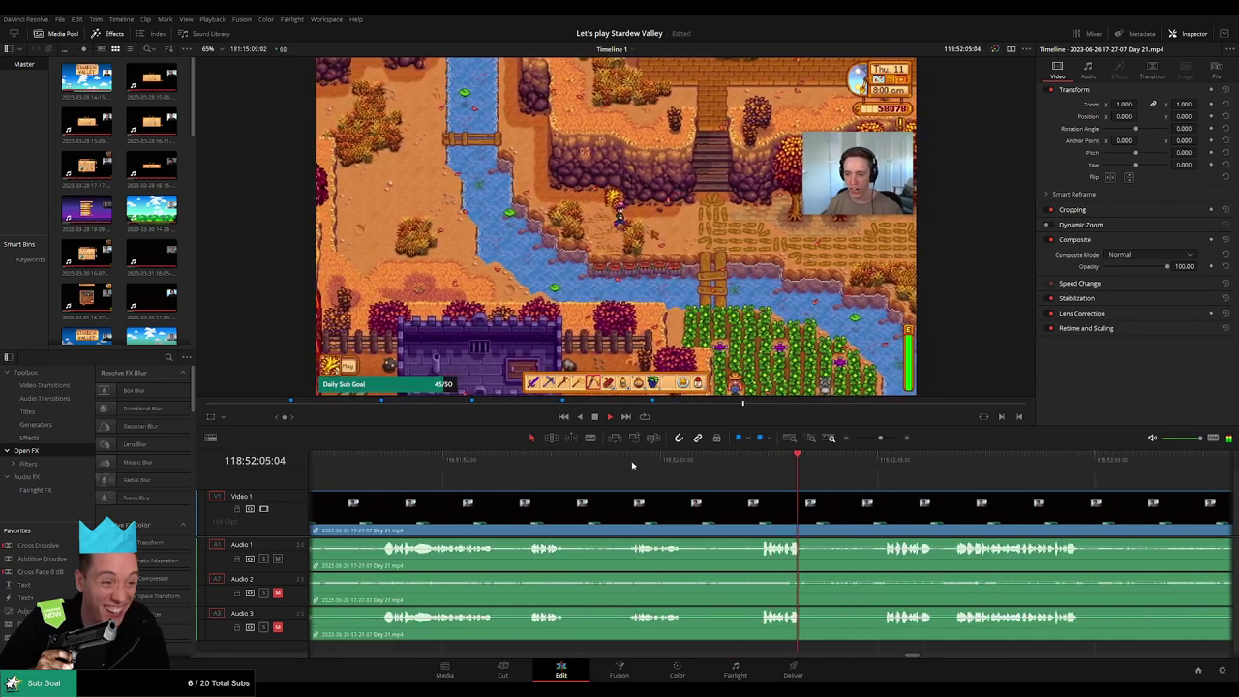
pyautogui.moveTo(632, 465); pyautogui.dragTo(384, 471)
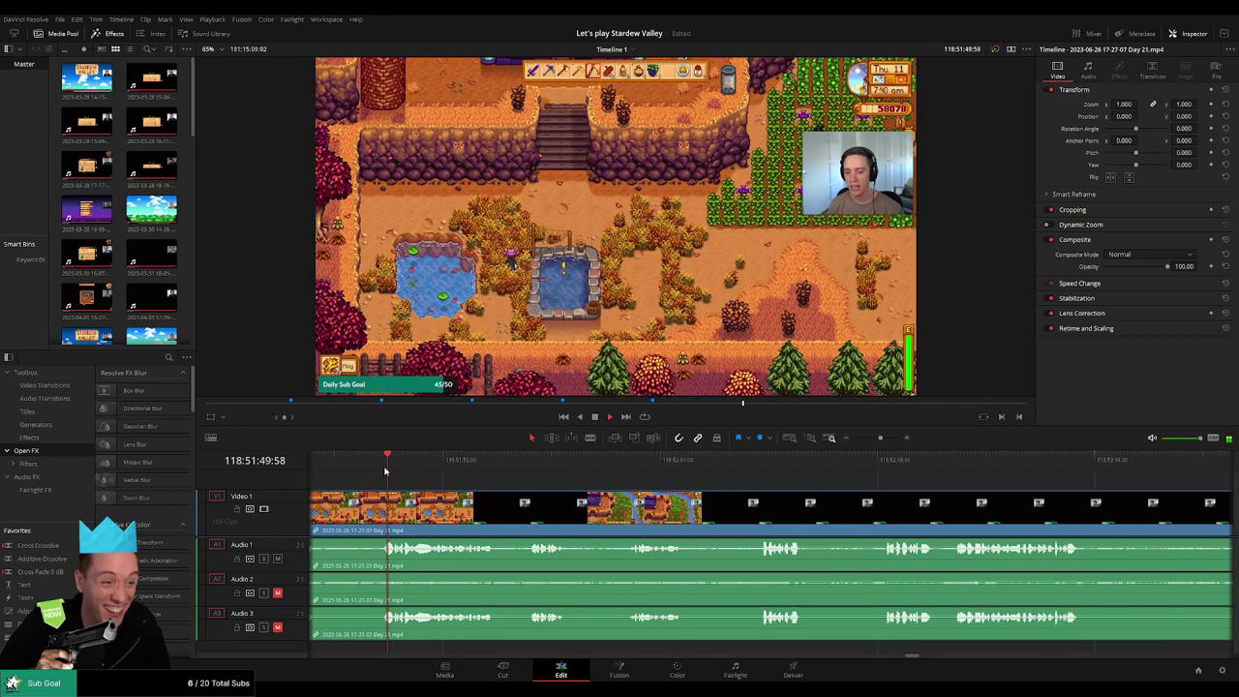
pyautogui.click(761, 475)
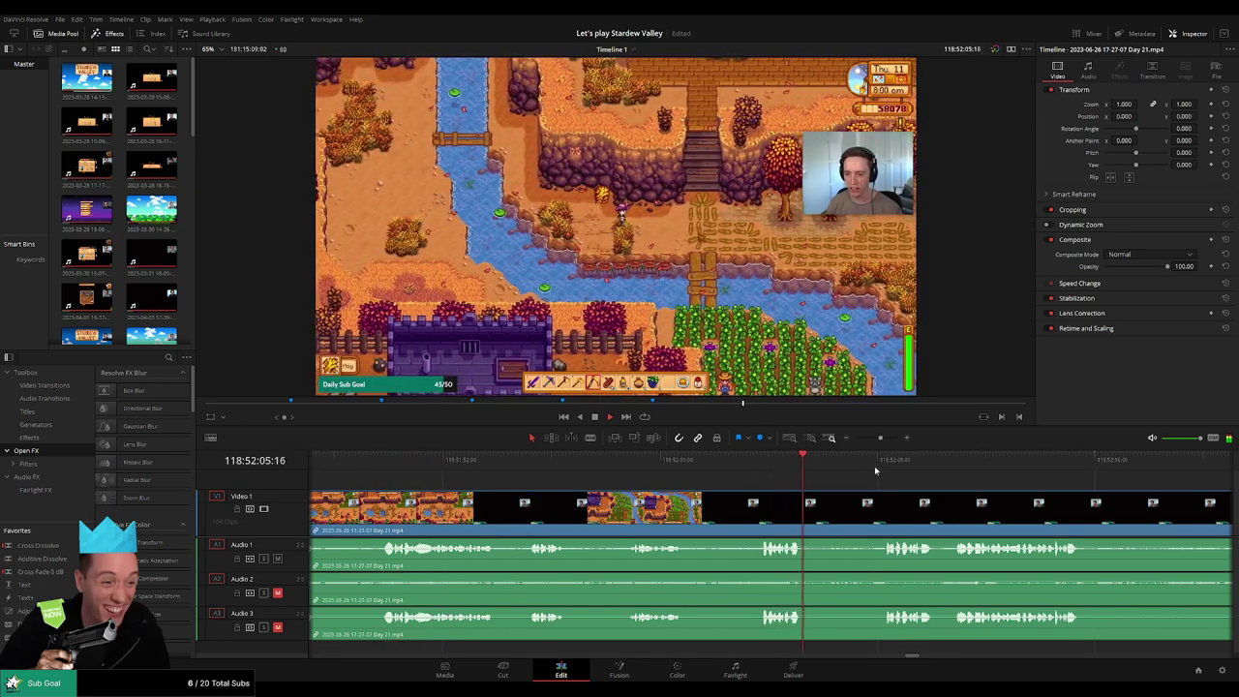
pyautogui.click(763, 469)
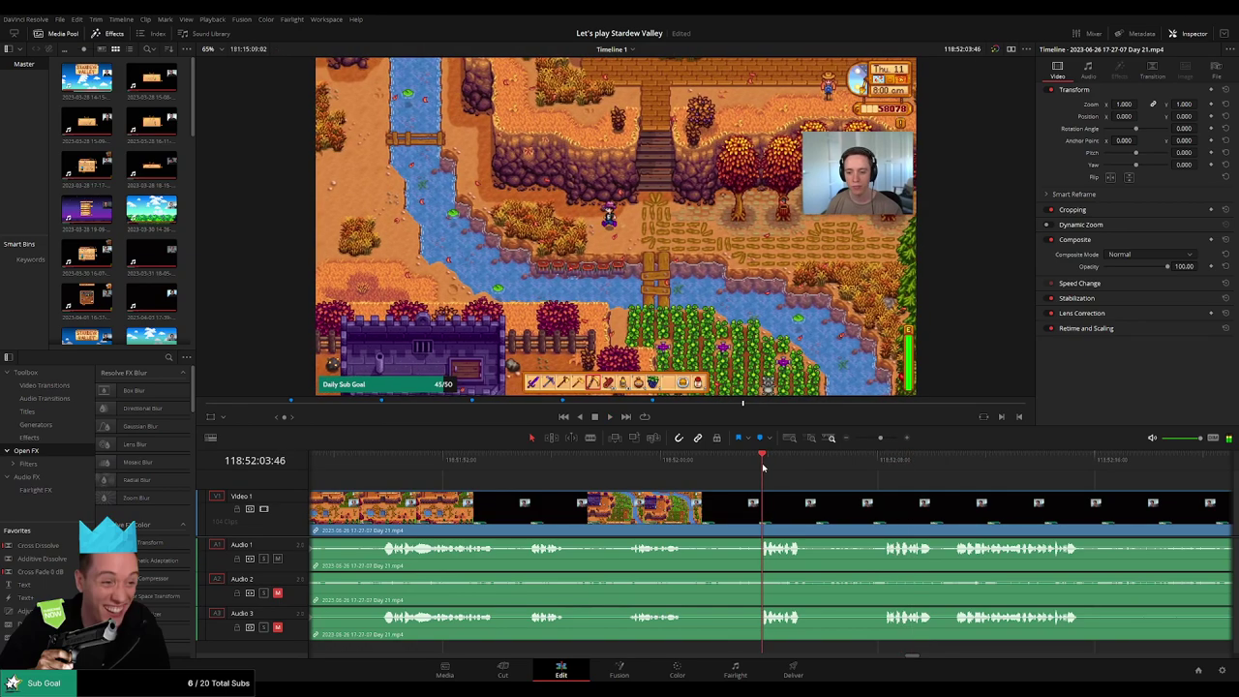
# - Split the Day 21 clip on all tracks at 118:52:03:00, in the quiet stretch before the speech
pyautogui.moveTo(763, 470); pyautogui.dragTo(696, 496)
pyautogui.press('Left')
pyautogui.press('Left')
pyautogui.press('b')
pyautogui.click(746, 507)
pyautogui.press('a')
# - Add fades of about one second on both sides of the 118:52:03:00 cut on every track, and save the project
pyautogui.hotkey('ctrl', '=')
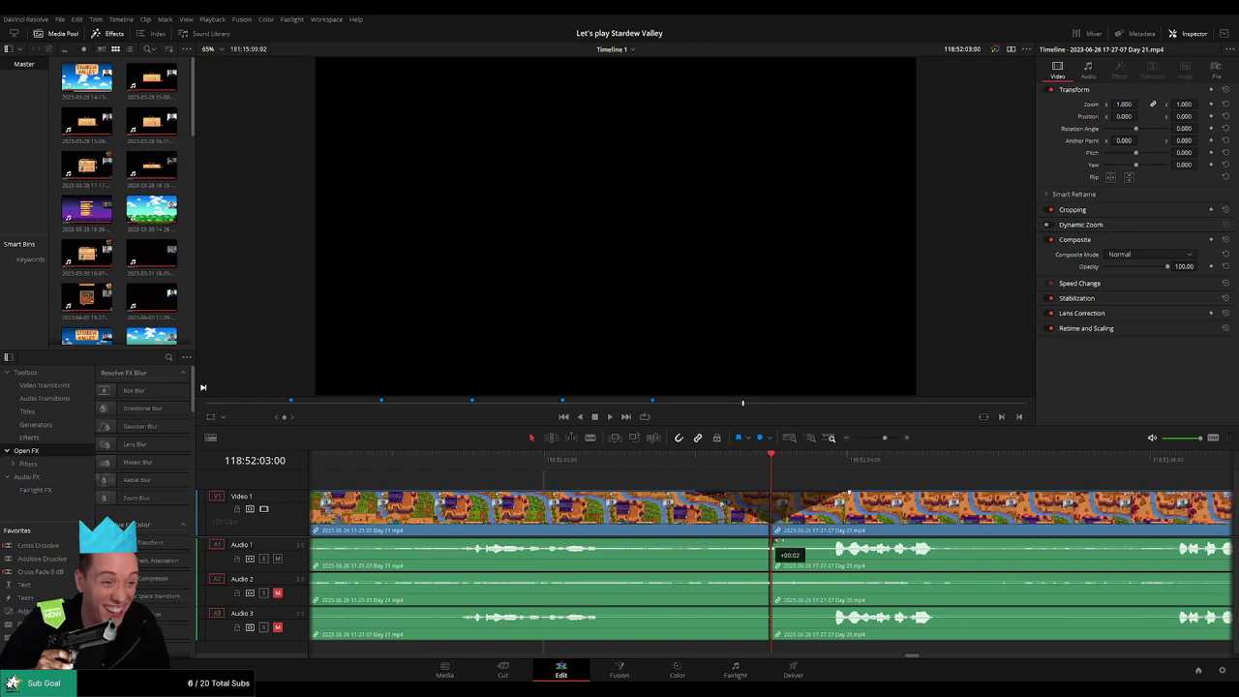
pyautogui.moveTo(774, 543); pyautogui.dragTo(844, 544)
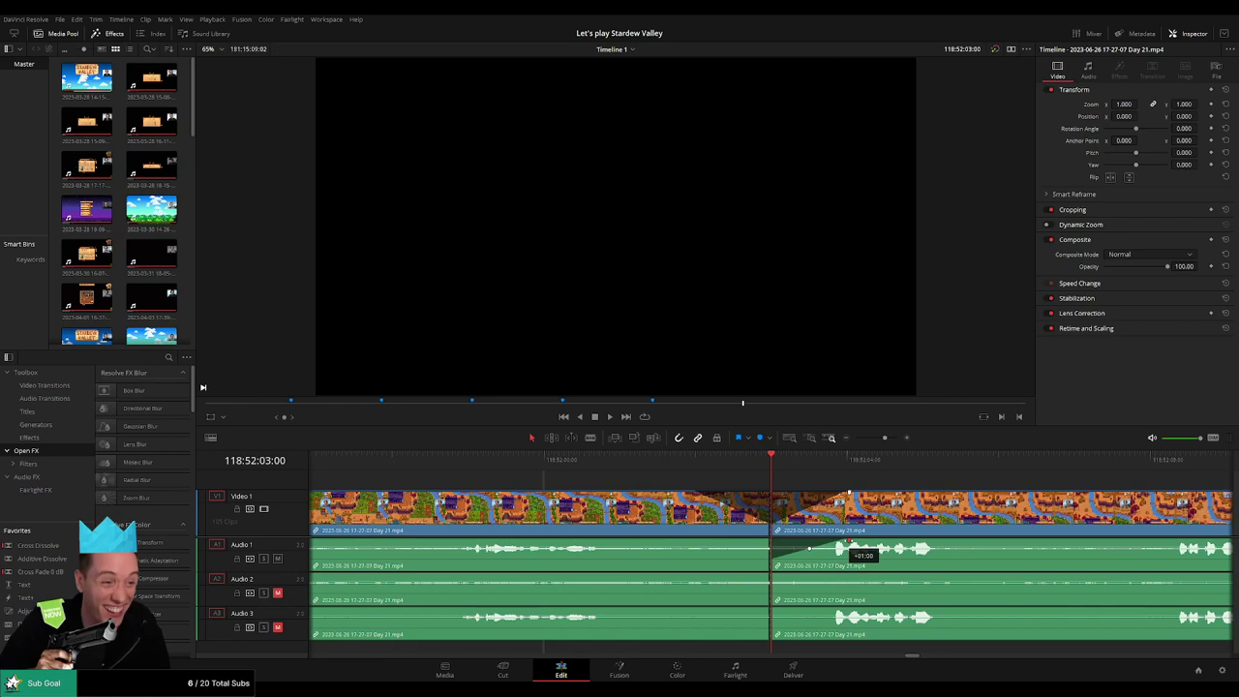
pyautogui.moveTo(769, 544); pyautogui.dragTo(691, 541)
pyautogui.moveTo(765, 576); pyautogui.dragTo(849, 577)
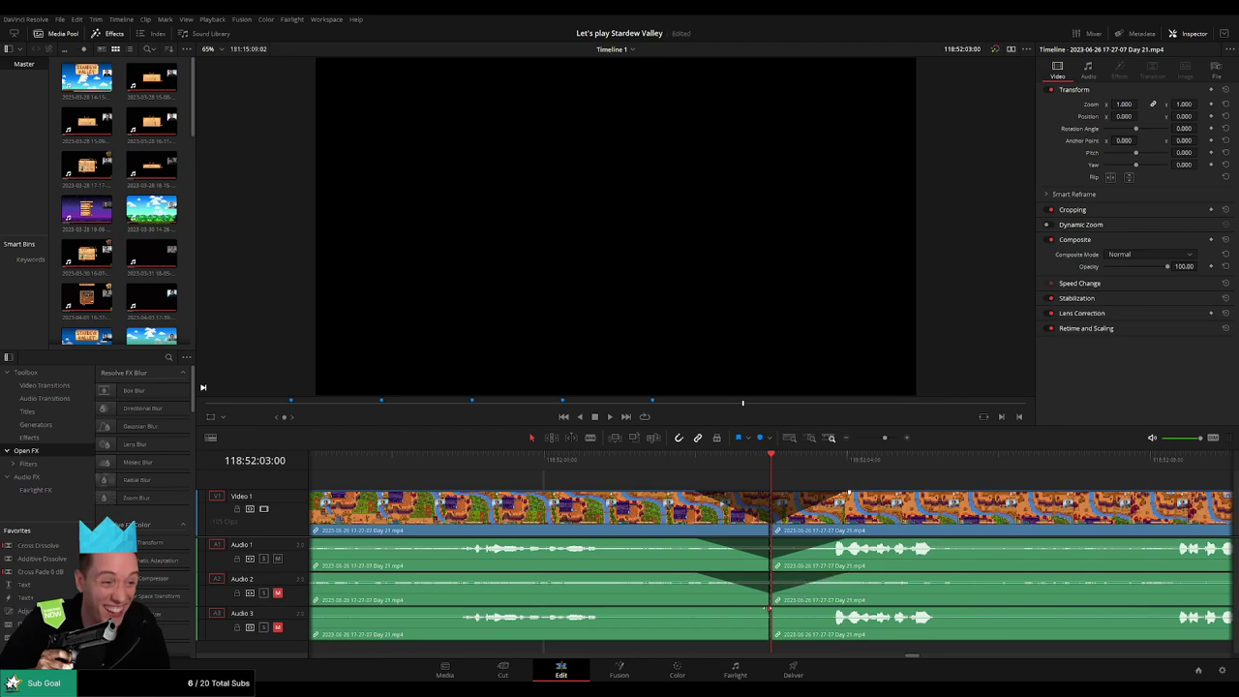
pyautogui.moveTo(767, 608); pyautogui.dragTo(697, 610)
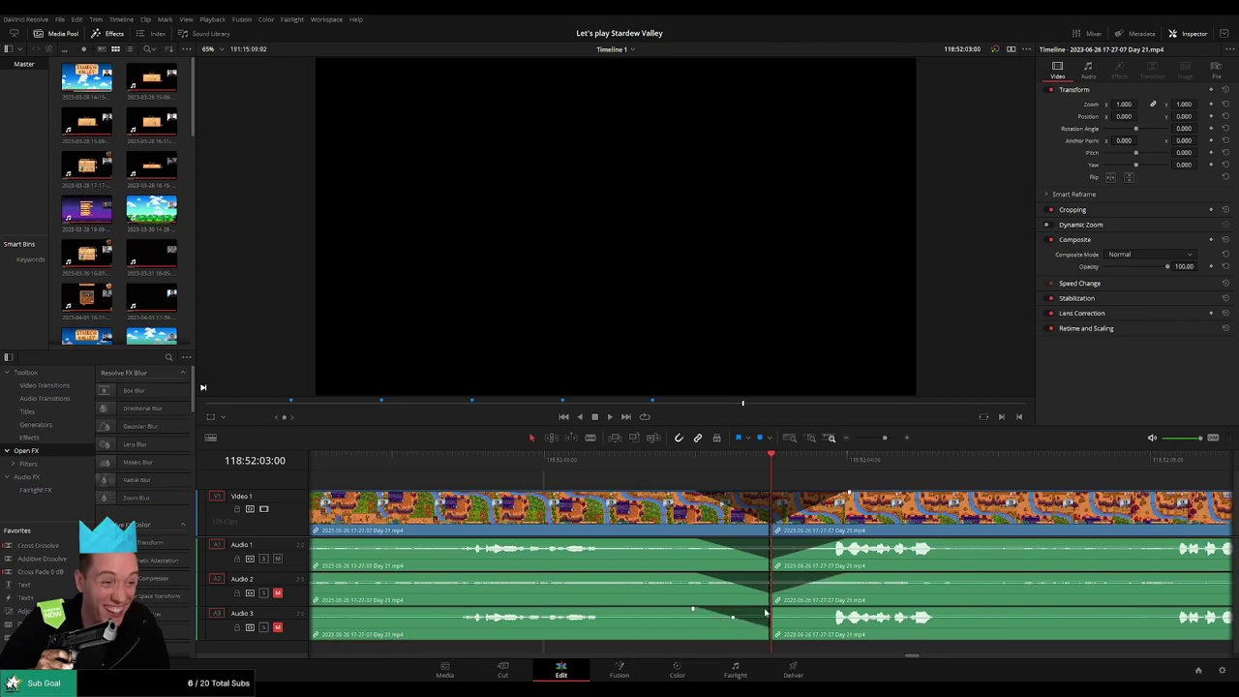
pyautogui.moveTo(771, 608); pyautogui.dragTo(849, 612)
pyautogui.moveTo(884, 441); pyautogui.dragTo(704, 476)
pyautogui.hotkey('ctrl', 's')
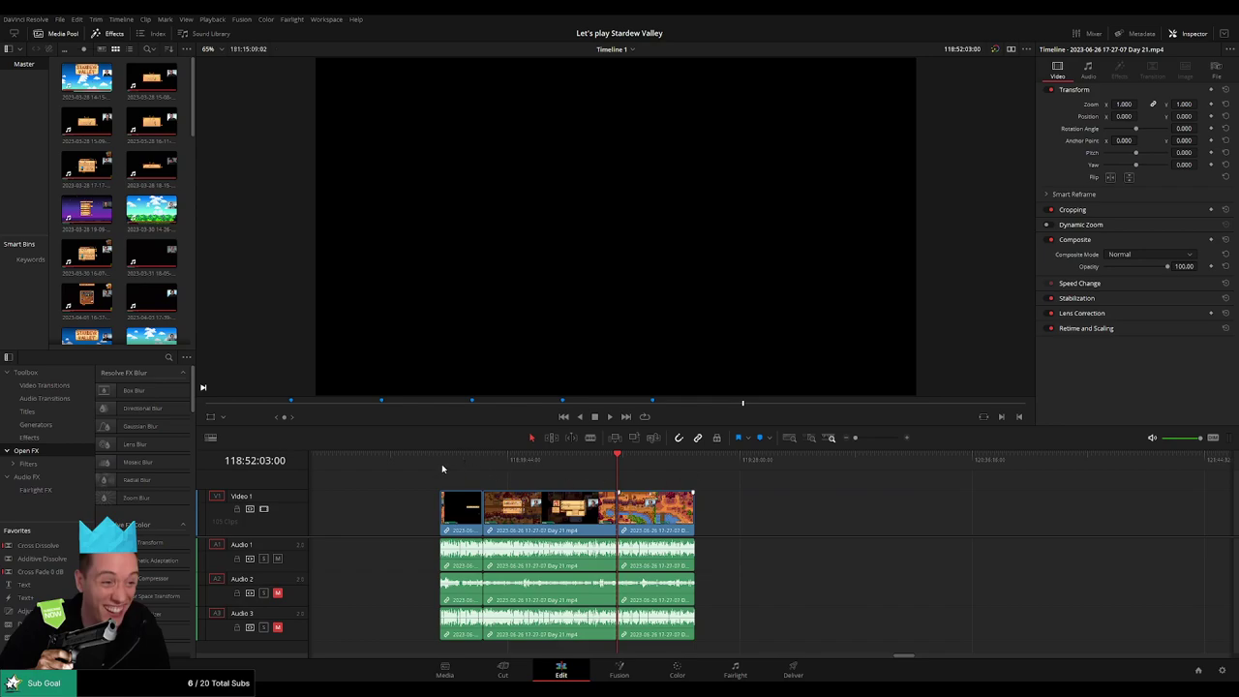
# - Move the Day 21 remainder forward along the timeline, leaving a wide gap behind the episode's end
pyautogui.click(443, 468)
pyautogui.click(618, 467)
pyautogui.moveTo(769, 488); pyautogui.dragTo(511, 487)
pyautogui.moveTo(428, 515); pyautogui.dragTo(776, 523)
pyautogui.click(534, 485)
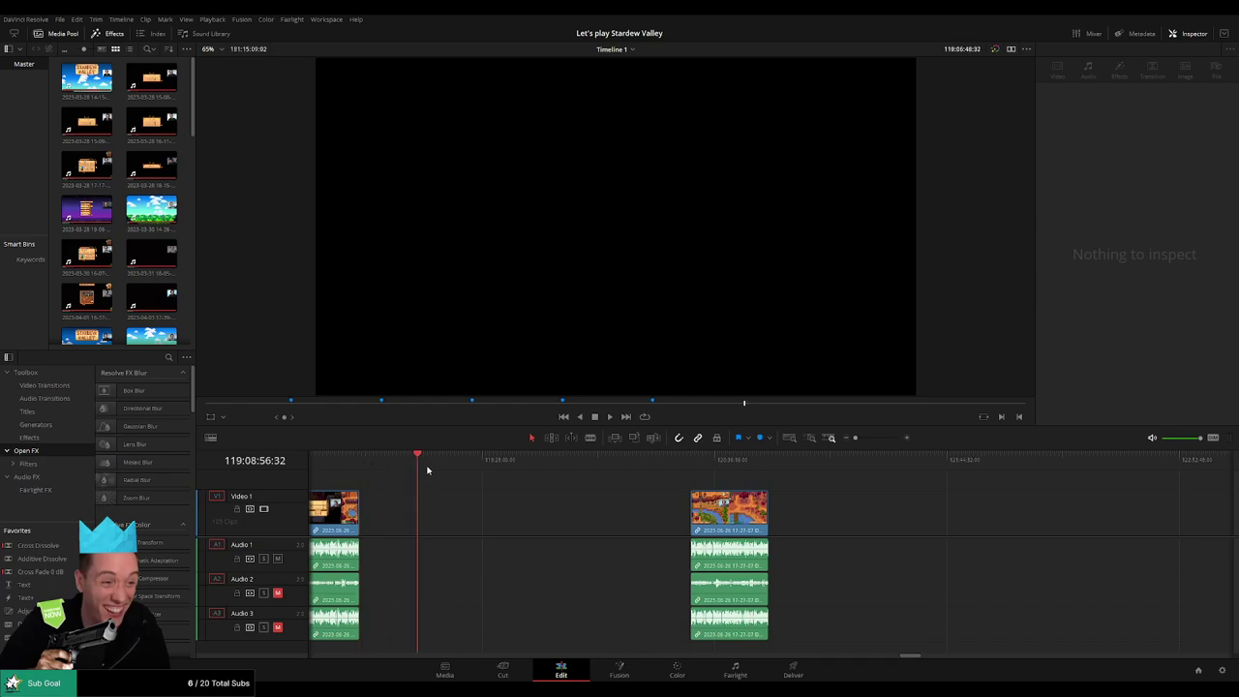
# - Add a timeline marker named "60 episodes" at 118:52:03:00, the end of the episode
pyautogui.hscroll(-3, 417, 490)
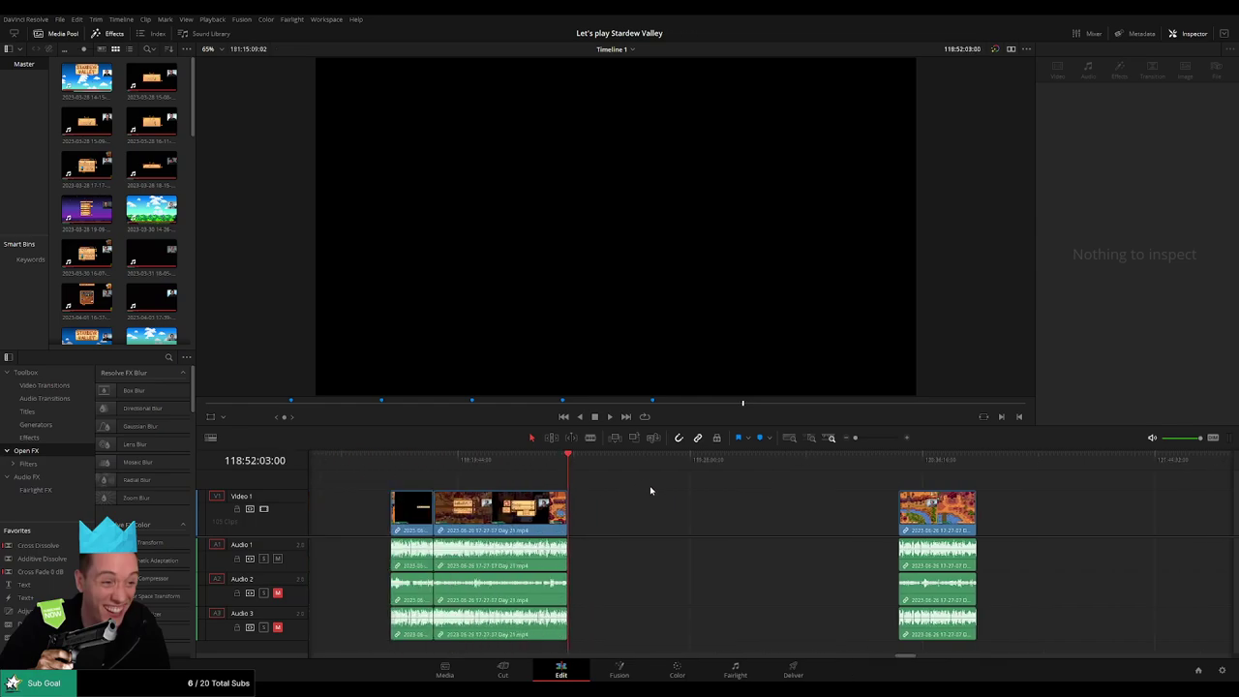
pyautogui.press('m')
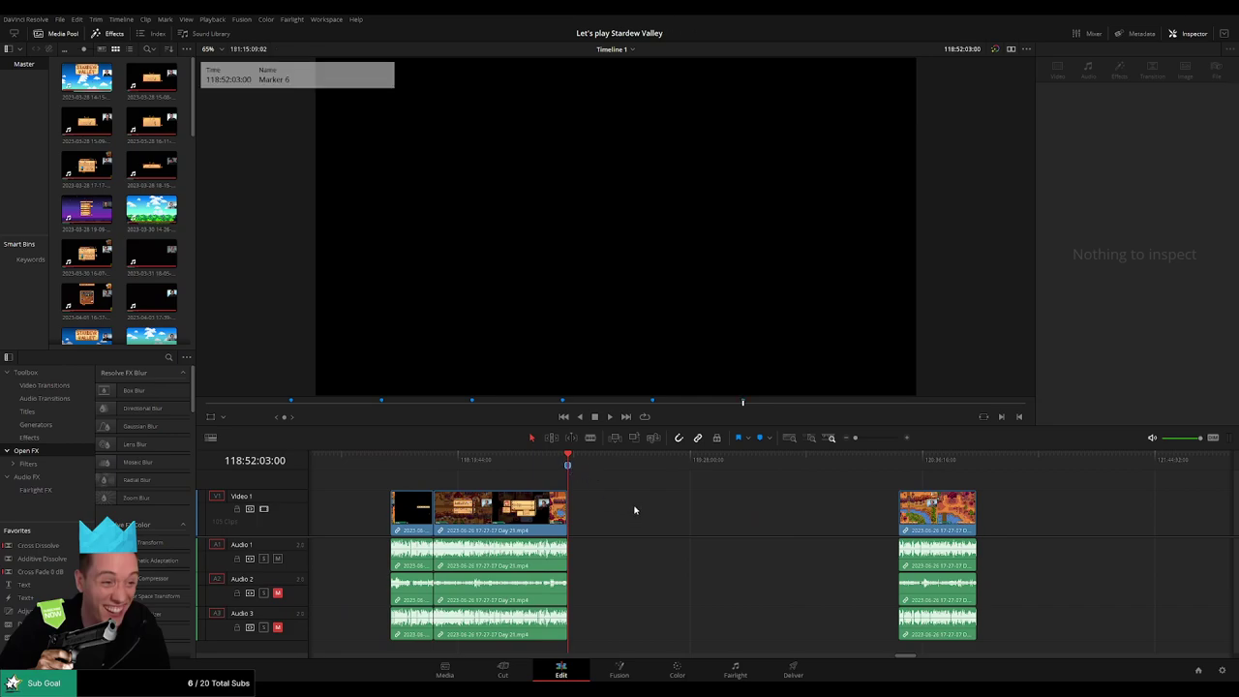
pyautogui.click(636, 505)
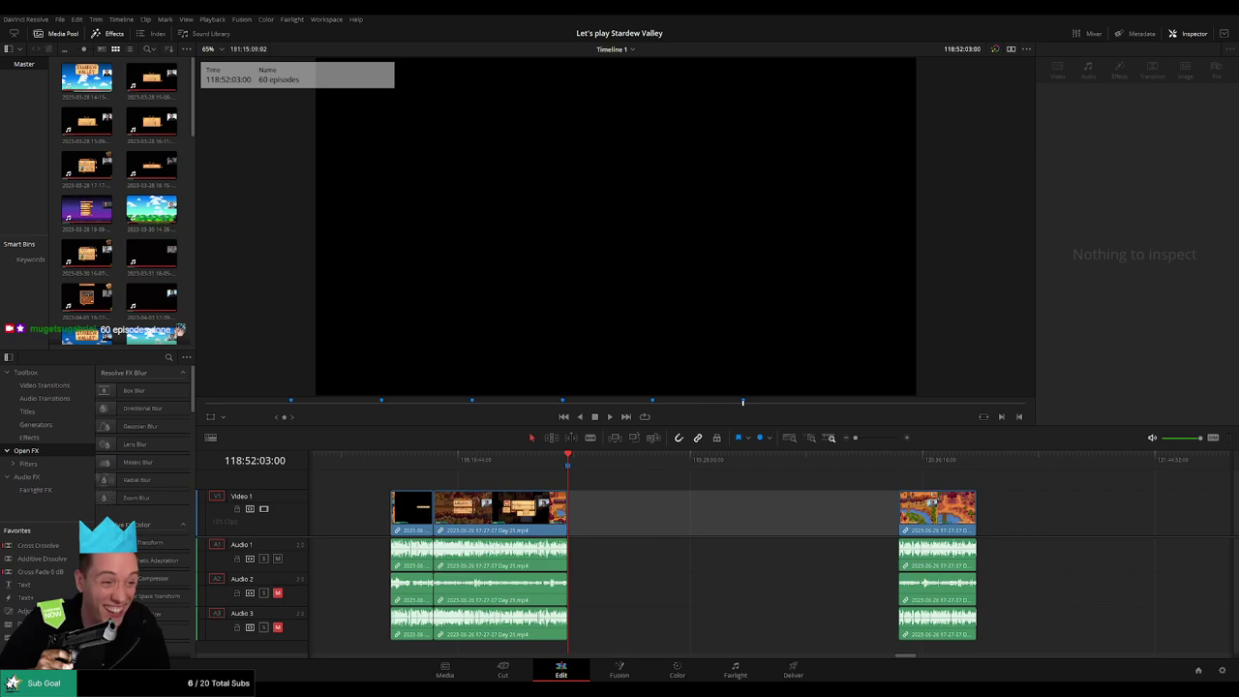
pyautogui.click(651, 503)
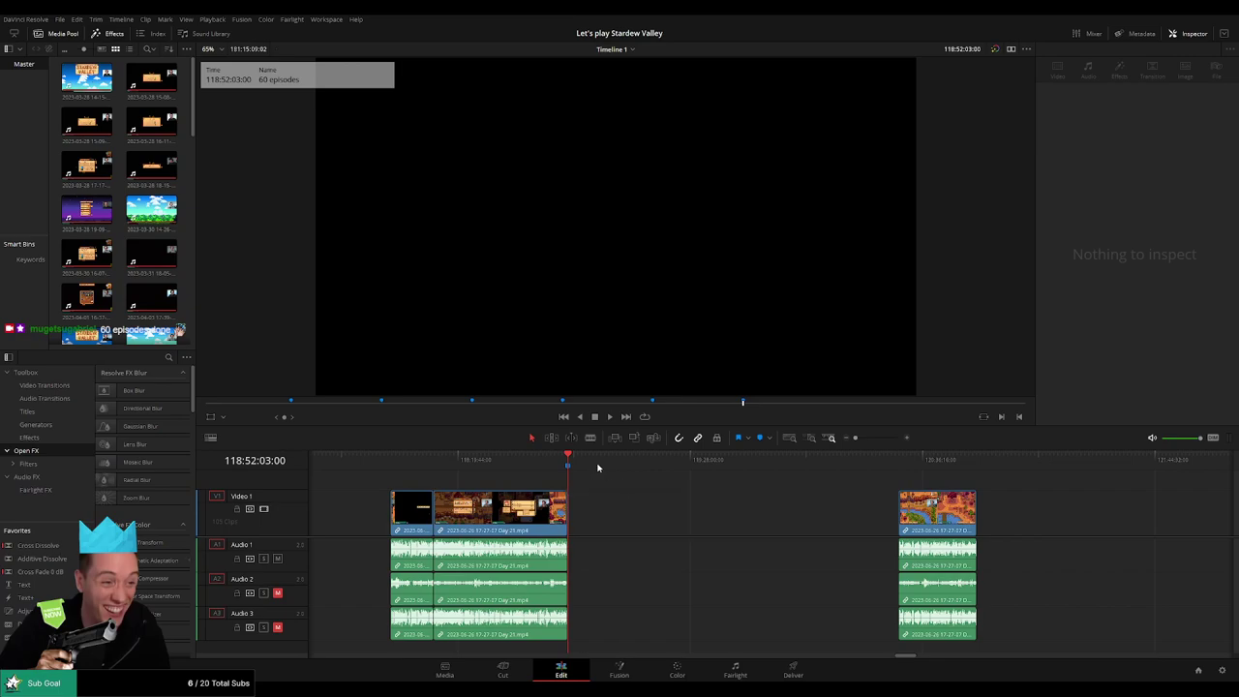
# - Place the playhead at 120:00:00:00, align the start of the Day 21 remainder to it, and play its opening
pyautogui.moveTo(597, 468); pyautogui.dragTo(798, 480)
pyautogui.click(931, 523)
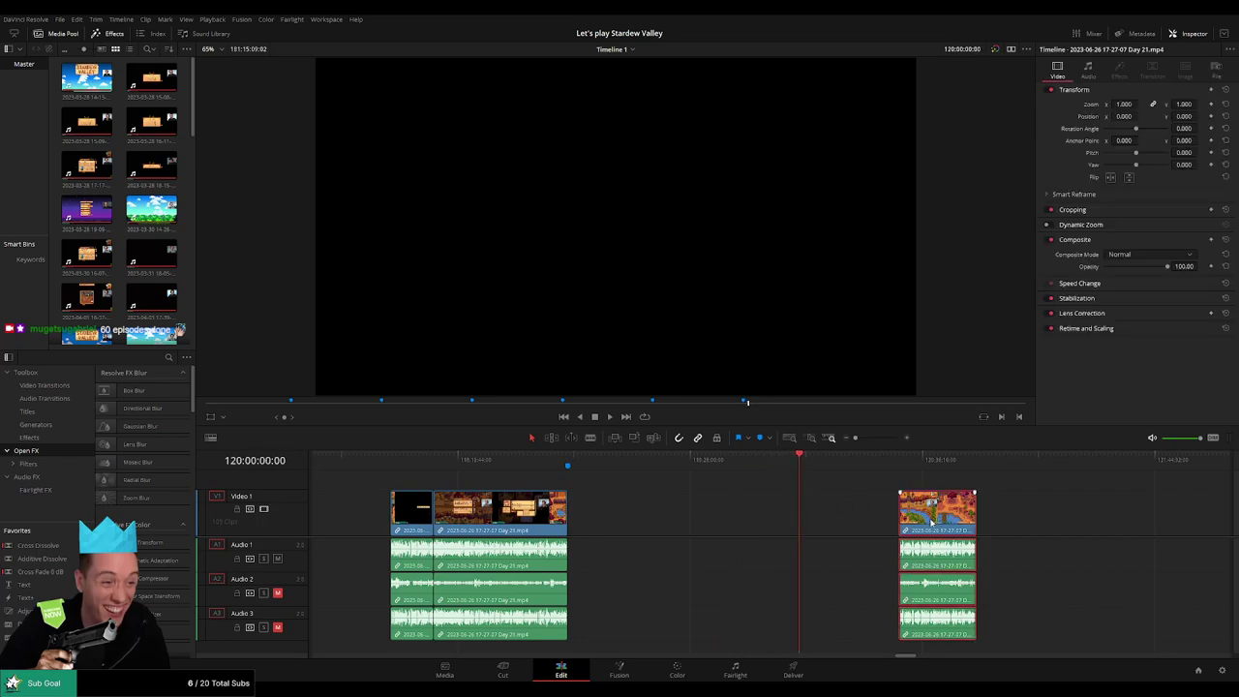
pyautogui.moveTo(931, 523); pyautogui.dragTo(831, 521)
pyautogui.press('space')
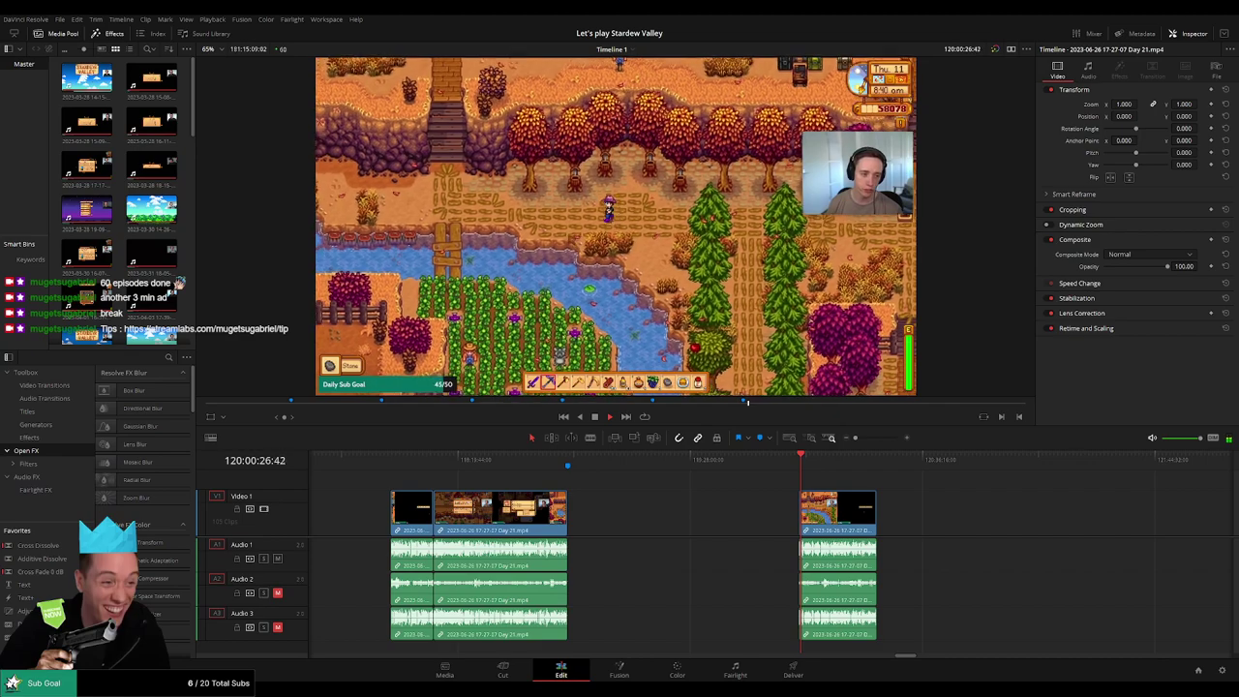
# - Move the Day 22 clip back along the timeline so it directly follows the Day 21 remainder
pyautogui.click(731, 506)
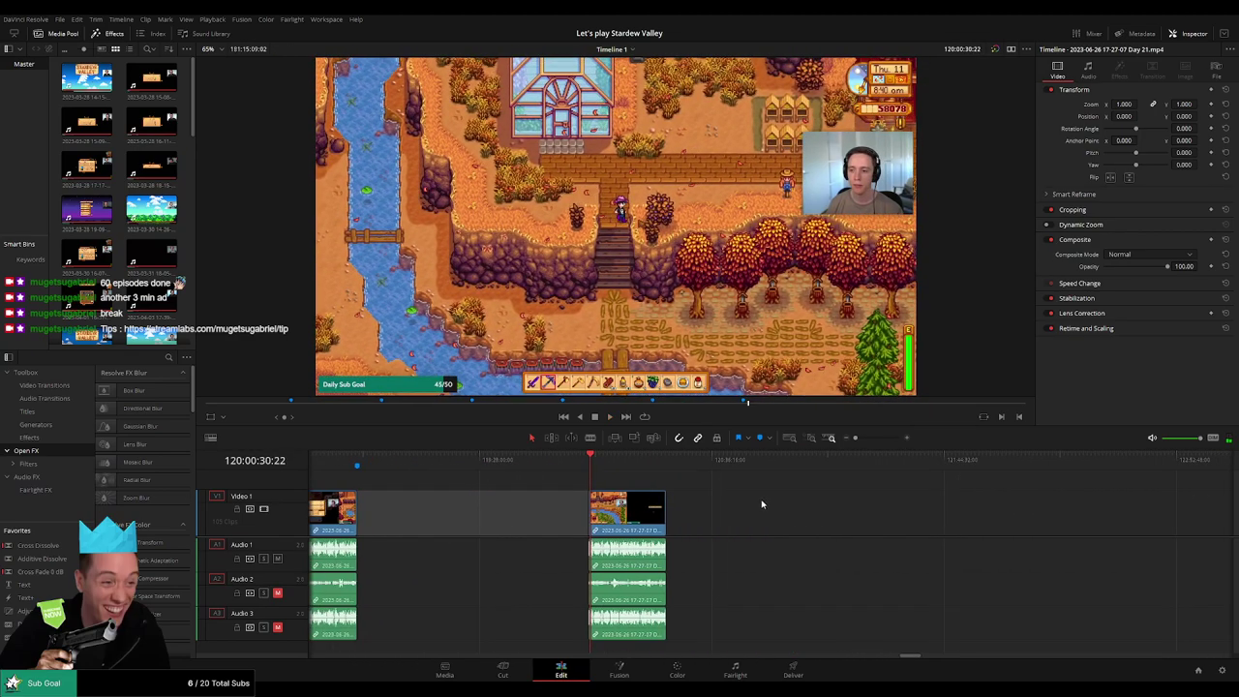
pyautogui.press('Delete')
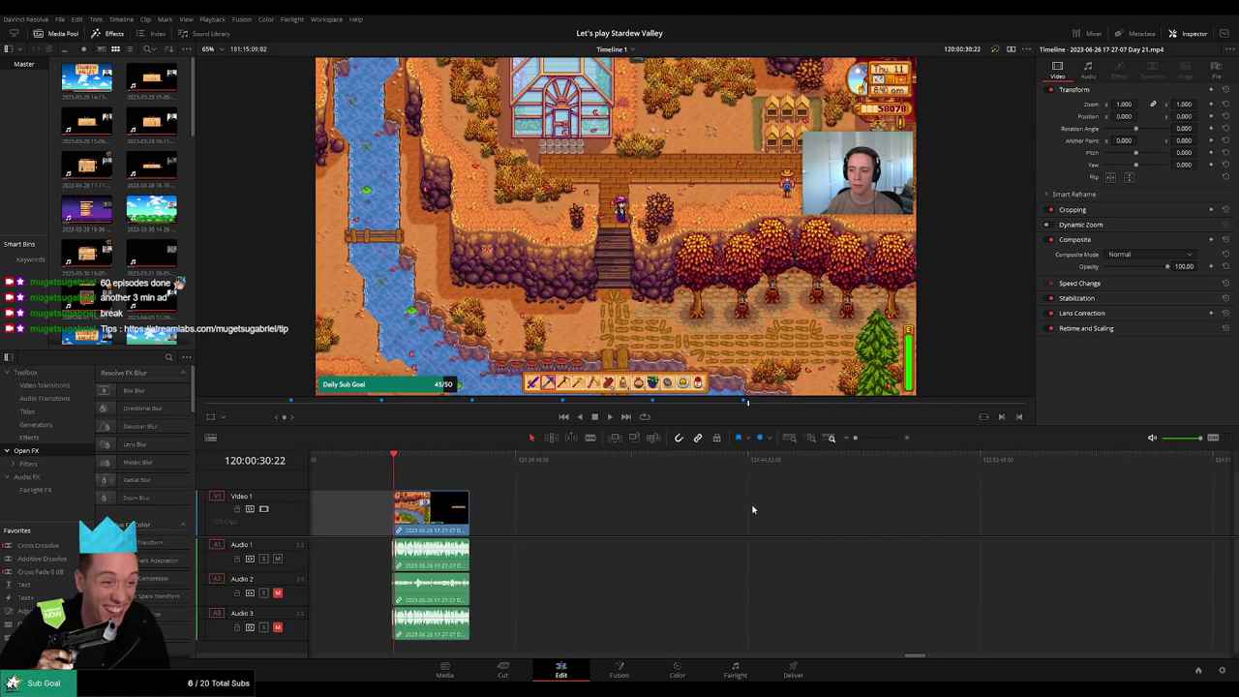
pyautogui.moveTo(989, 525); pyautogui.dragTo(913, 521)
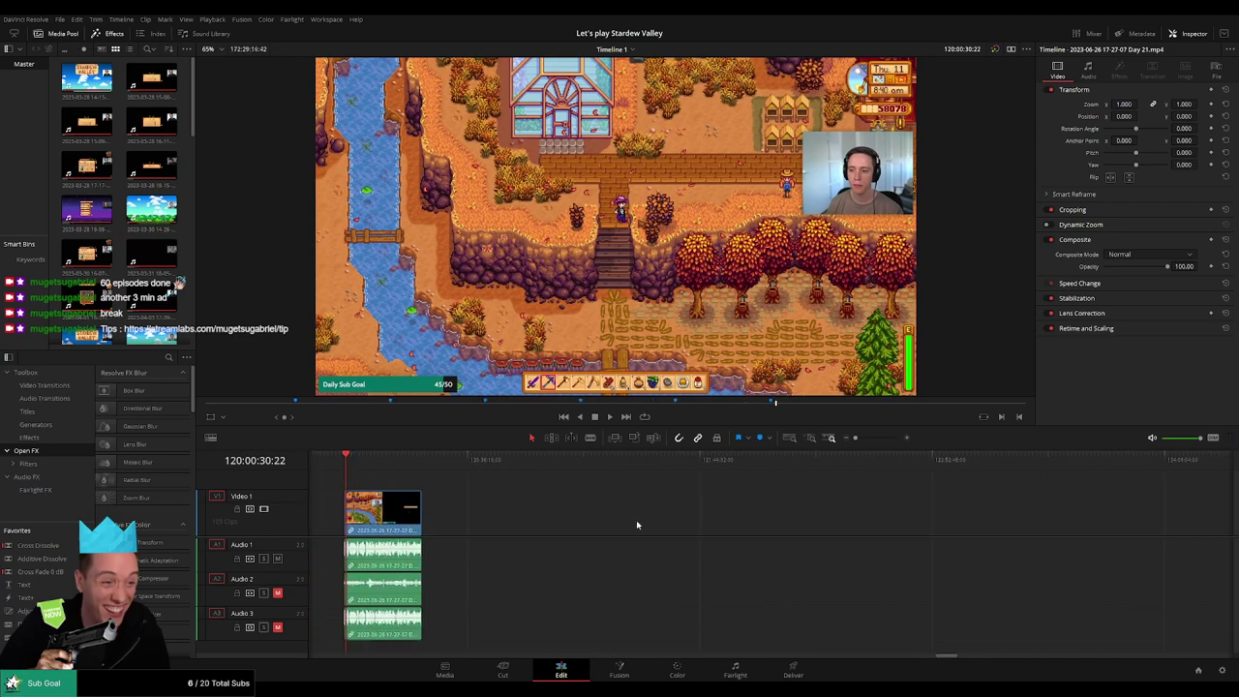
pyautogui.press('space')
pyautogui.moveTo(495, 485); pyautogui.dragTo(555, 484)
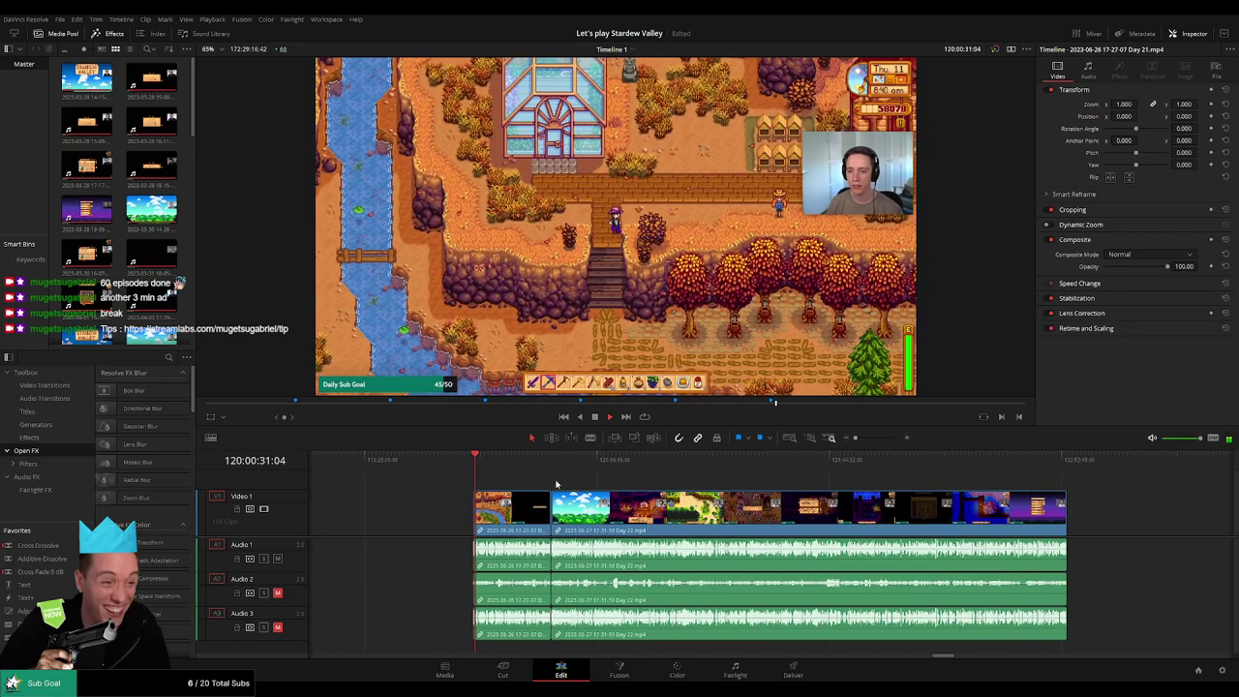
# - Add a transition on all tracks at the join between Day 21 and Day 22, and play through it
pyautogui.scroll(5, 522, 473)
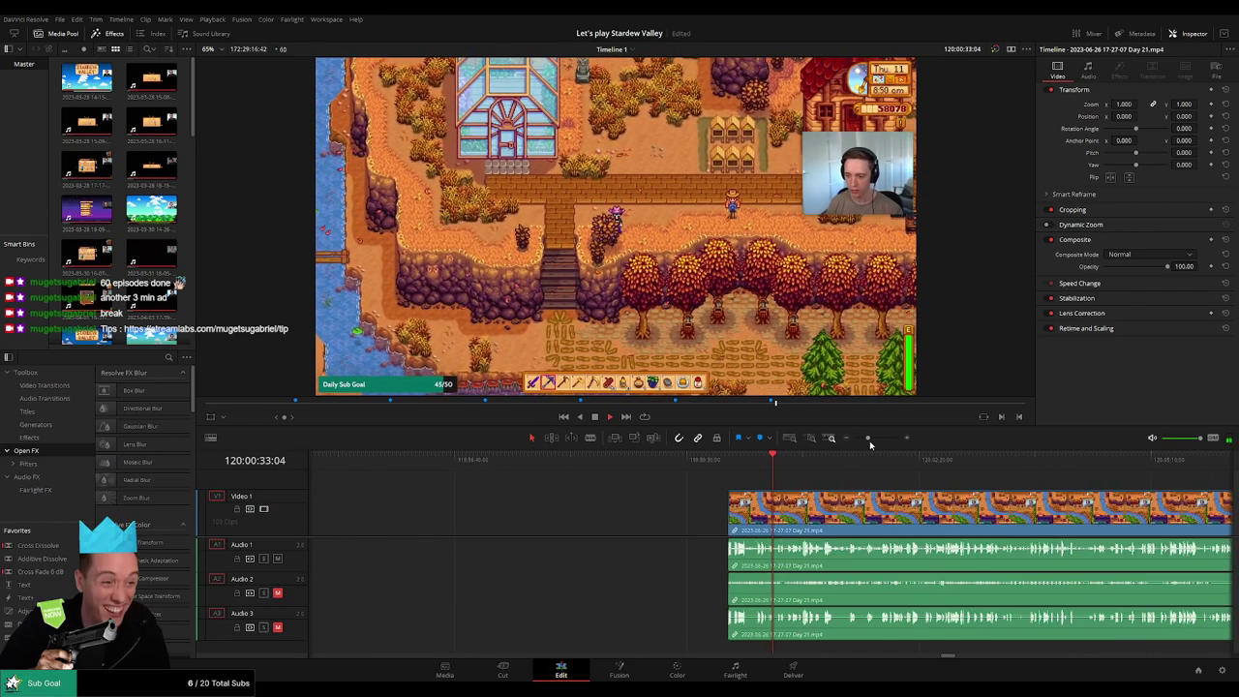
pyautogui.moveTo(868, 438); pyautogui.dragTo(855, 438)
pyautogui.moveTo(789, 470); pyautogui.dragTo(878, 441)
pyautogui.click(722, 470)
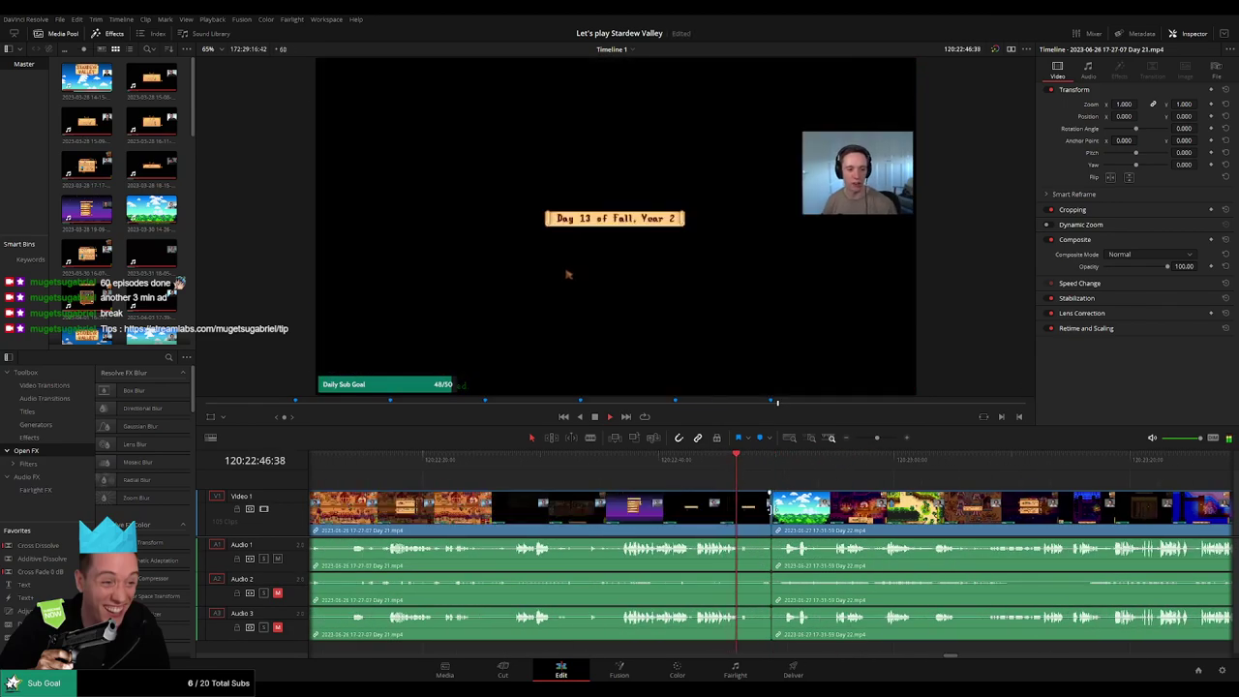
pyautogui.click(769, 509)
pyautogui.press('space')
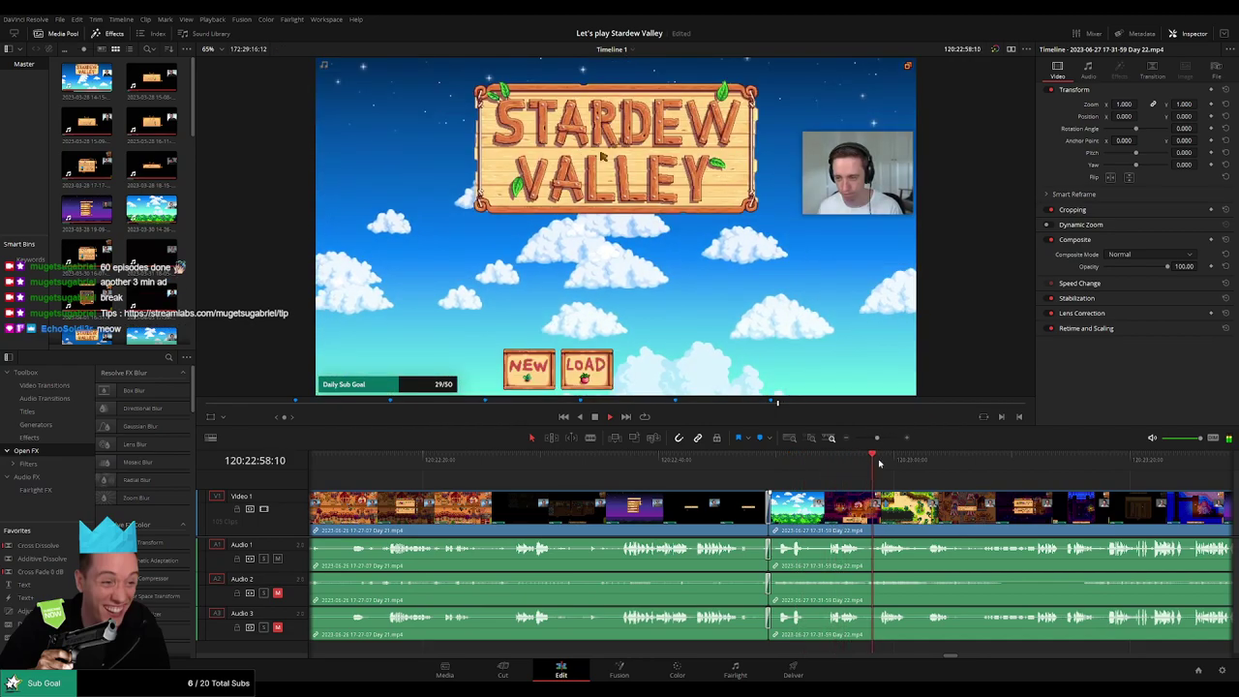
# - Play samples of the Day 22 recording around 120:52 to find a suitable point to end the episode
pyautogui.moveTo(877, 438); pyautogui.dragTo(855, 439)
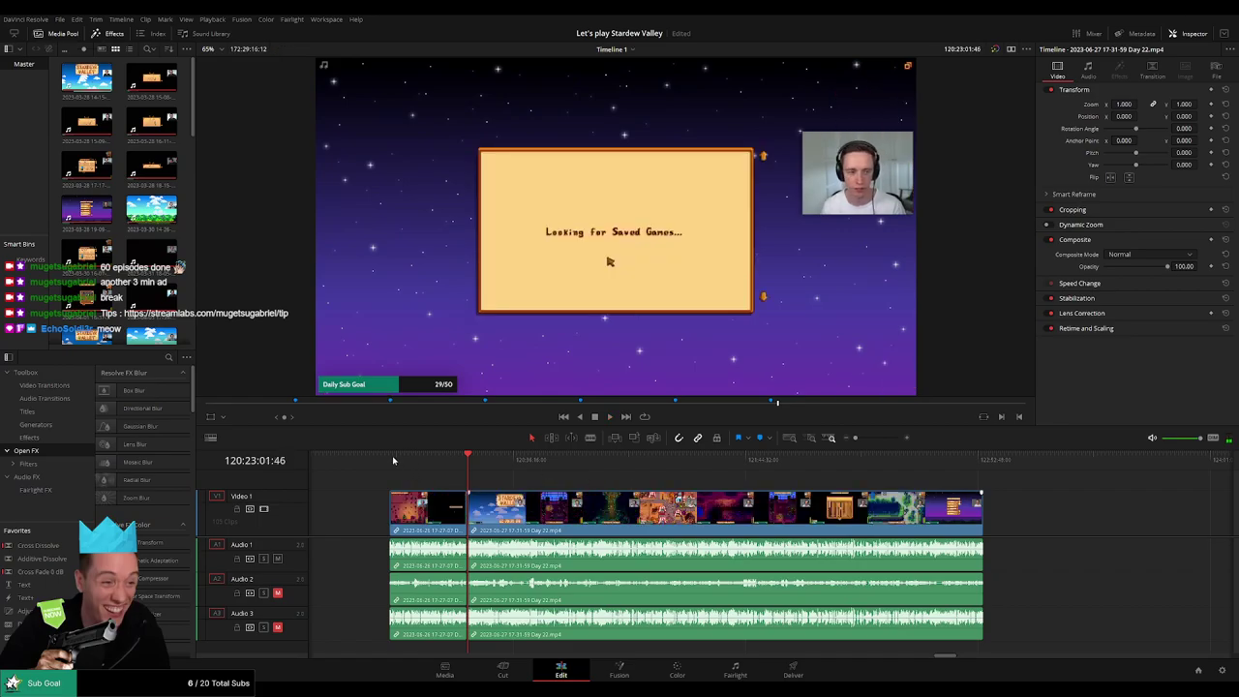
pyautogui.moveTo(416, 465); pyautogui.dragTo(567, 471)
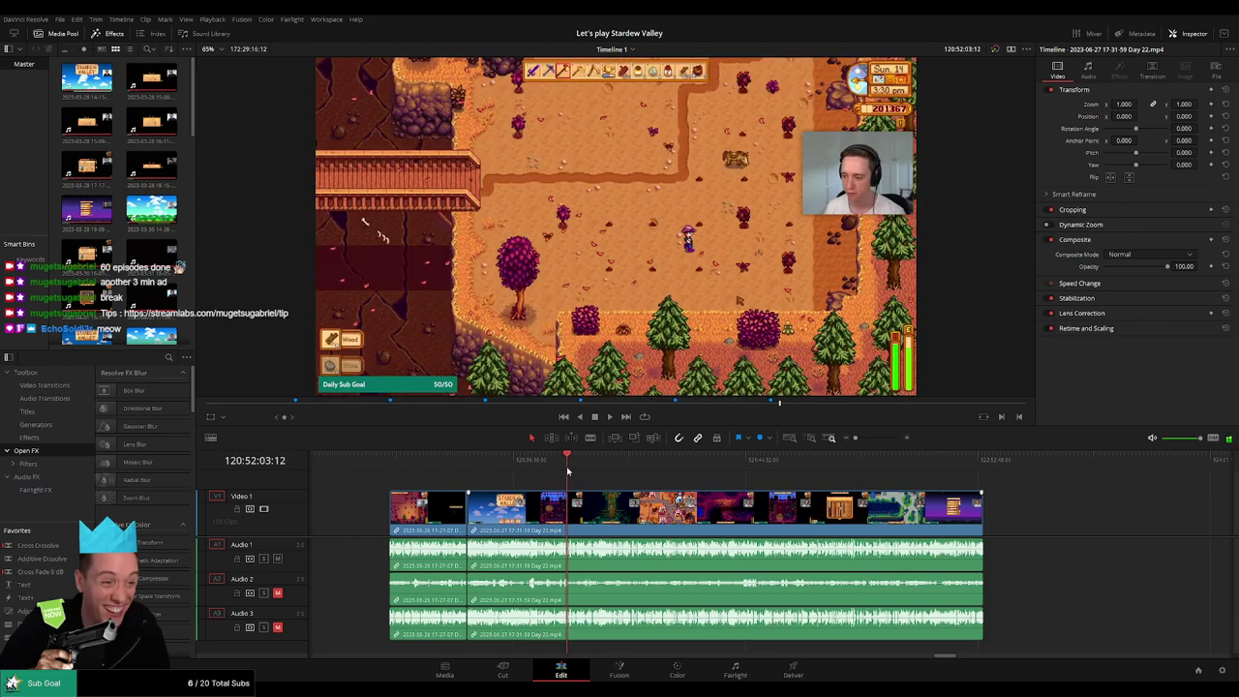
pyautogui.scroll(15, 806, 497)
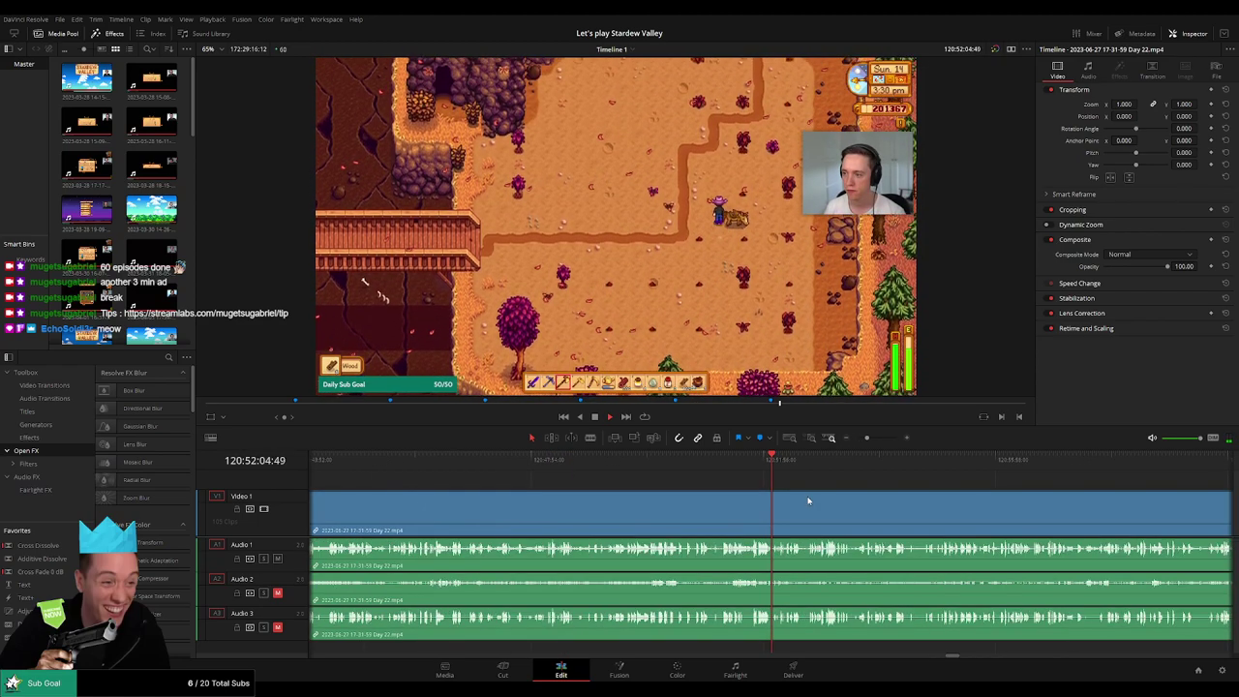
pyautogui.click(789, 468)
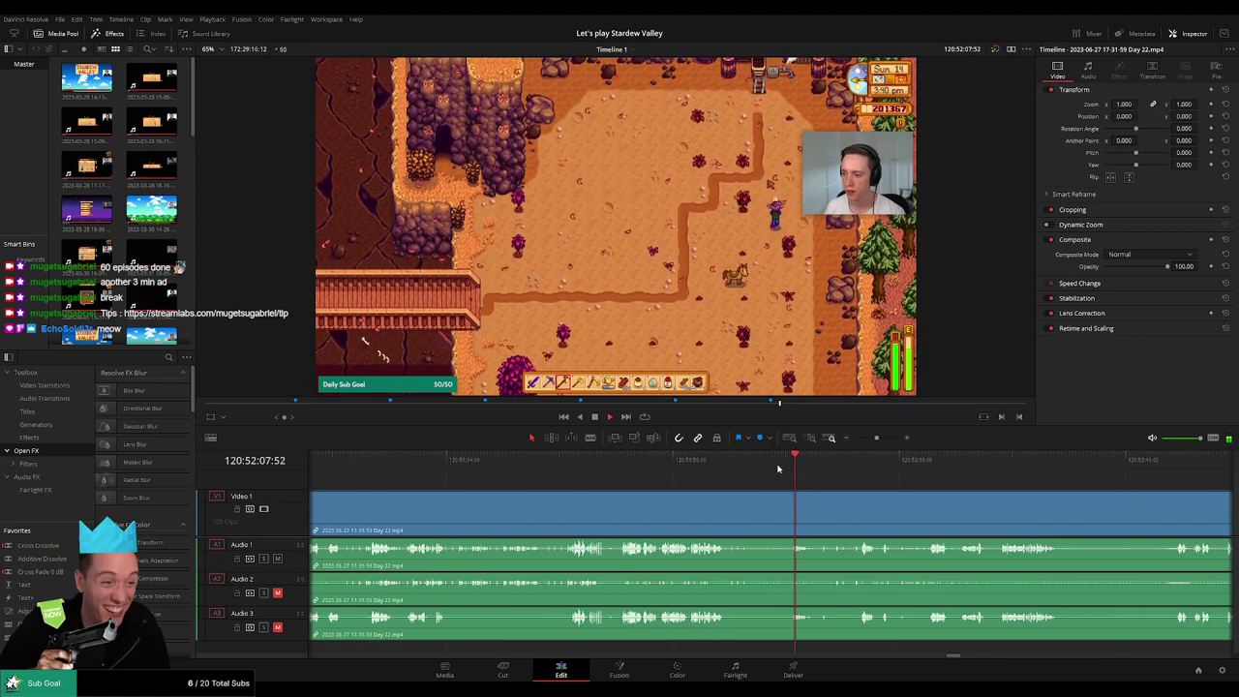
pyautogui.click(635, 467)
pyautogui.hscroll(2, 643, 498)
pyautogui.click(670, 468)
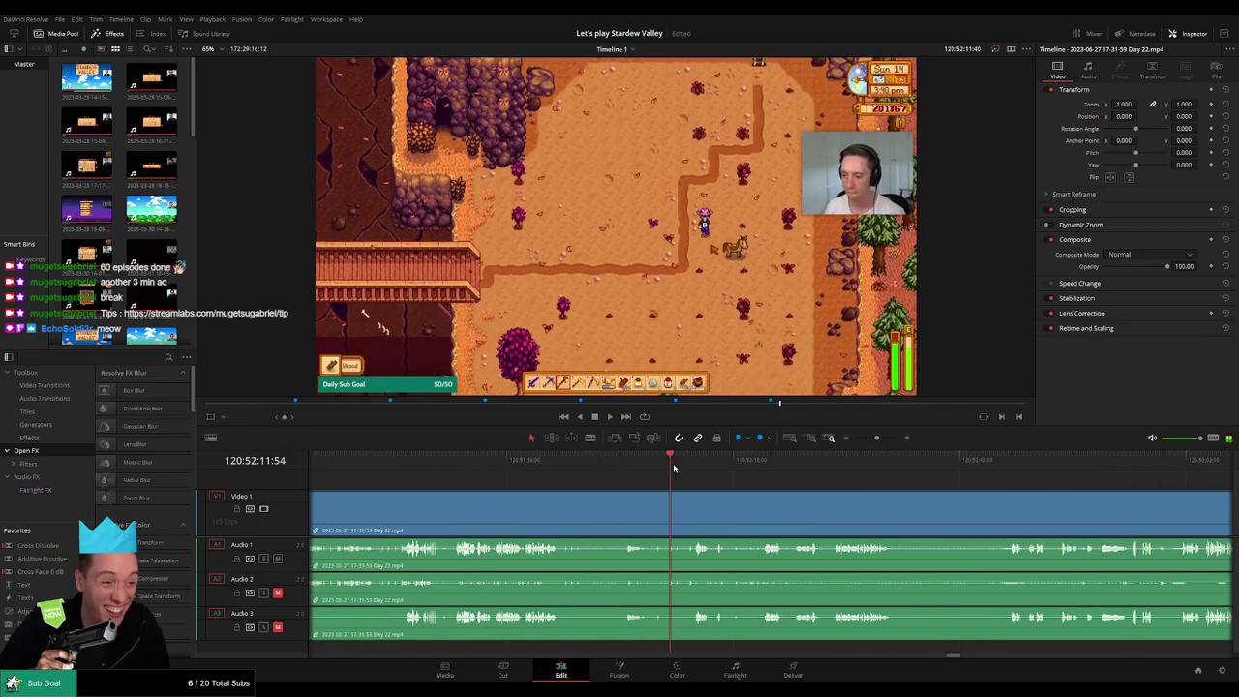
pyautogui.click(630, 467)
pyautogui.scroll(1, 659, 482)
pyautogui.scroll(-2, 659, 482)
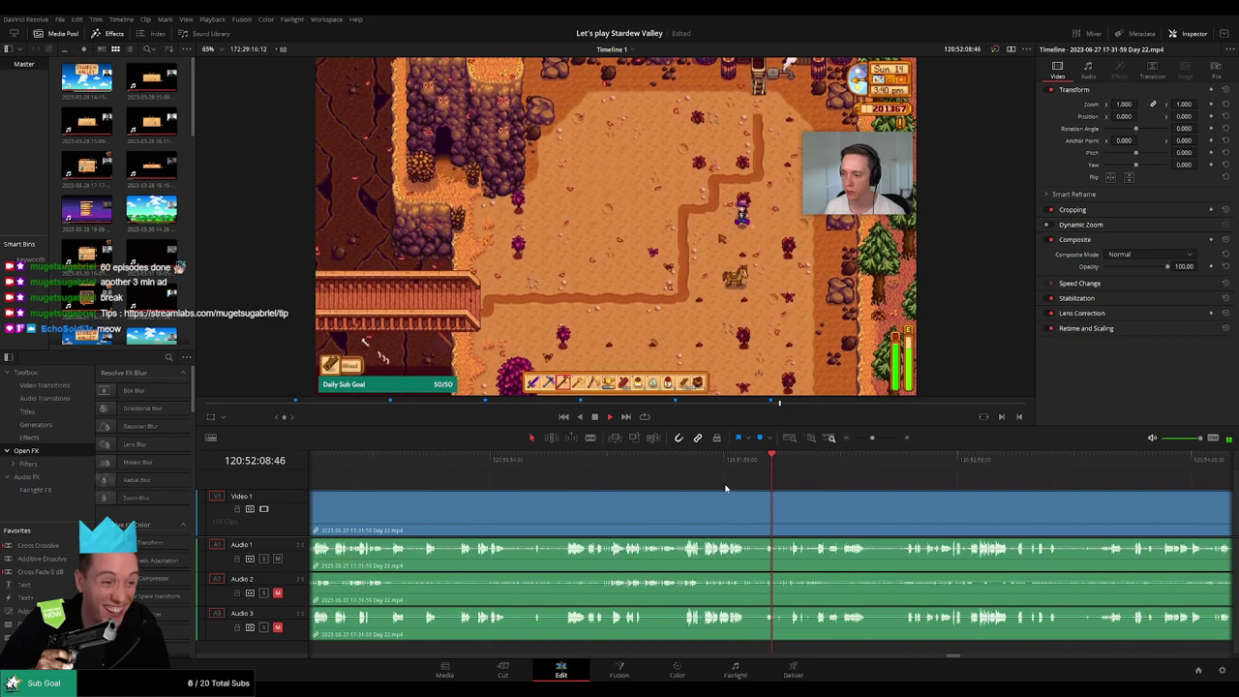
# - Split the Day 22 clip on all tracks at 120:52:06:30, in the silence before the speech
pyautogui.press('space')
pyautogui.moveTo(878, 438); pyautogui.dragTo(884, 442)
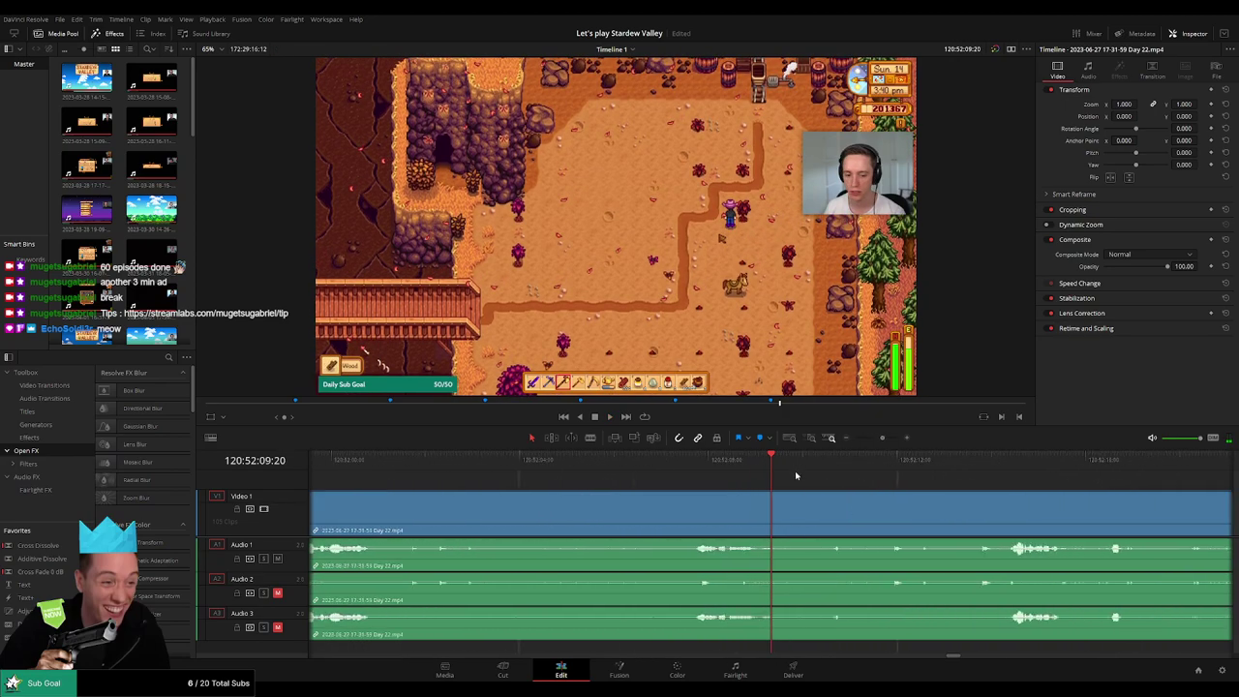
pyautogui.click(694, 465)
pyautogui.moveTo(695, 465); pyautogui.dragTo(638, 468)
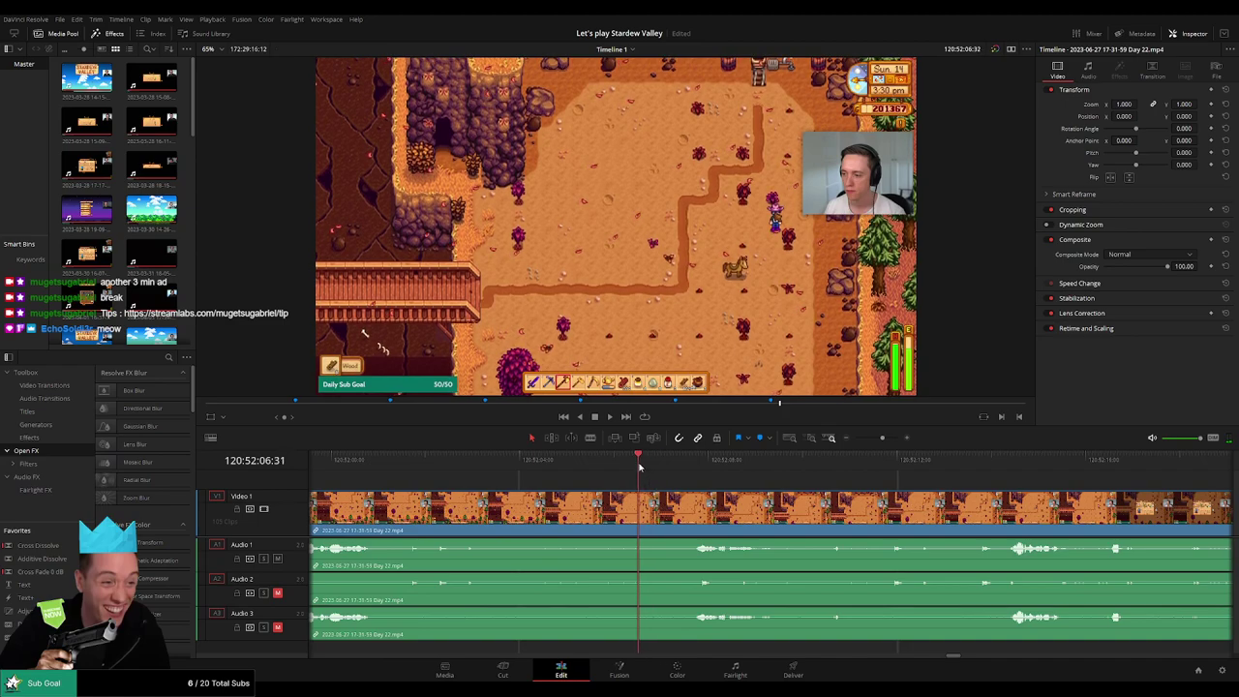
pyautogui.press('b')
pyautogui.click(640, 515)
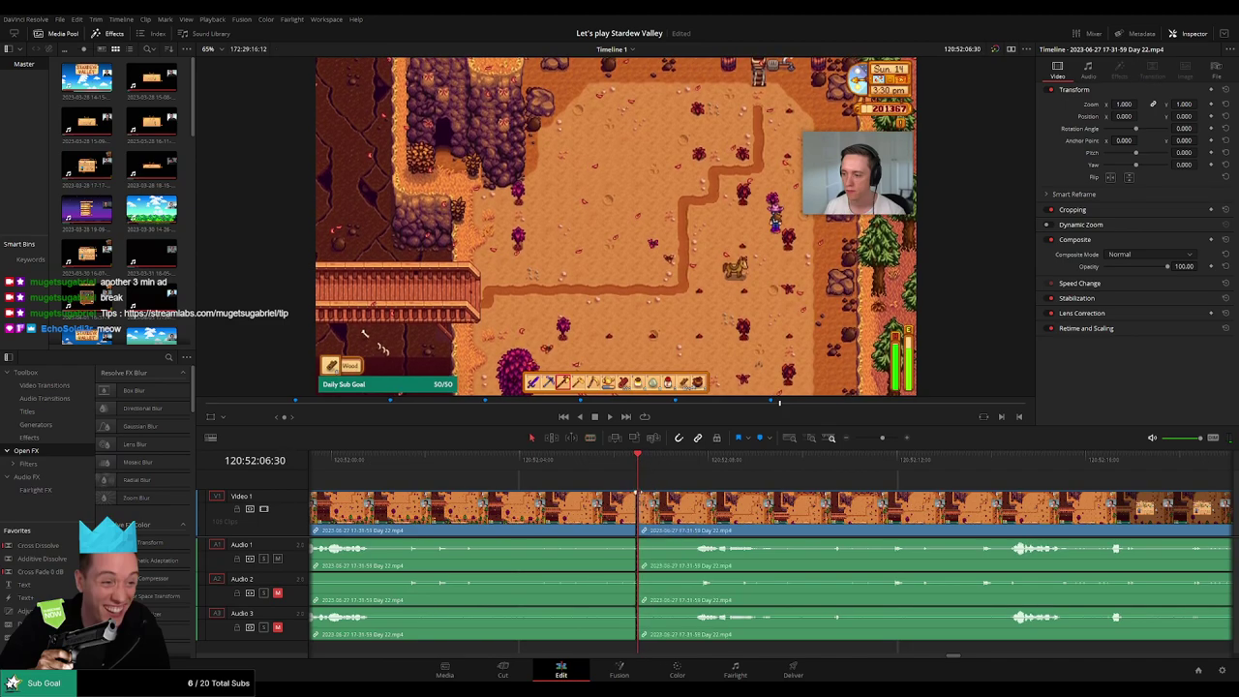
# - Fade the video and all three audio tracks out and back in at the 120:52:06:30 cut
pyautogui.press('a')
pyautogui.moveTo(684, 497); pyautogui.dragTo(611, 497)
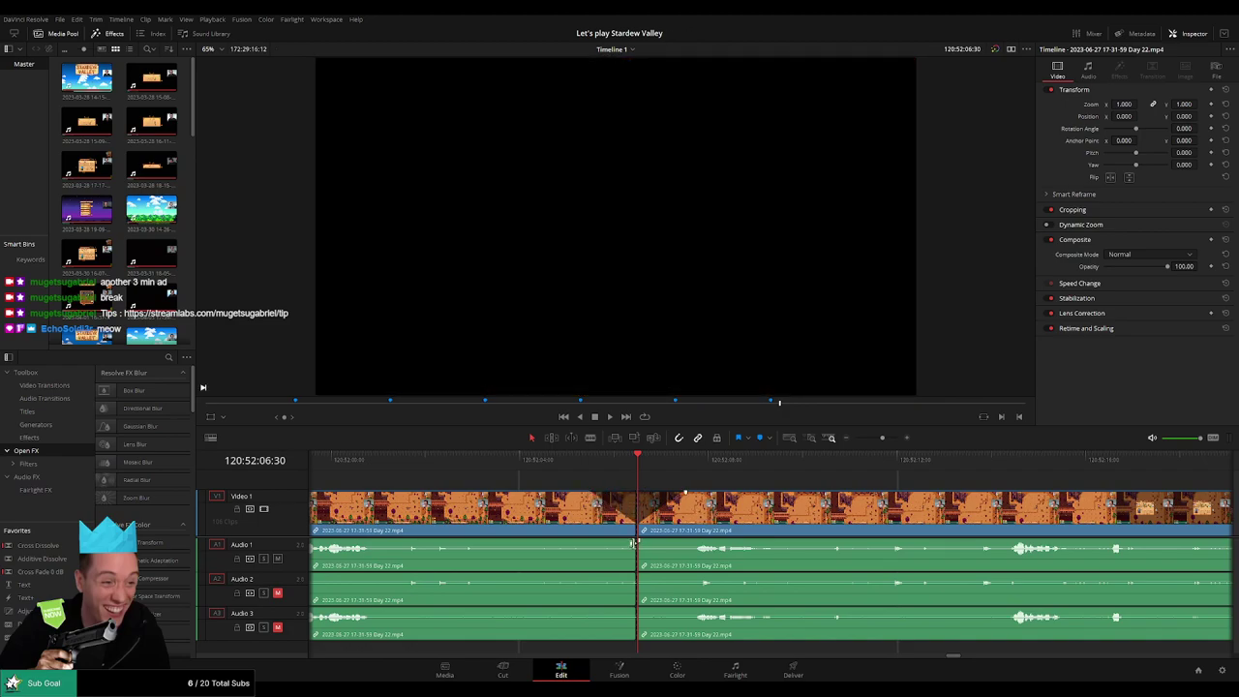
pyautogui.moveTo(635, 542)
pyautogui.mouseDown()
pyautogui.moveTo(582, 542)
pyautogui.moveTo(678, 542)
pyautogui.moveTo(594, 578)
pyautogui.moveTo(689, 578)
pyautogui.mouseUp()
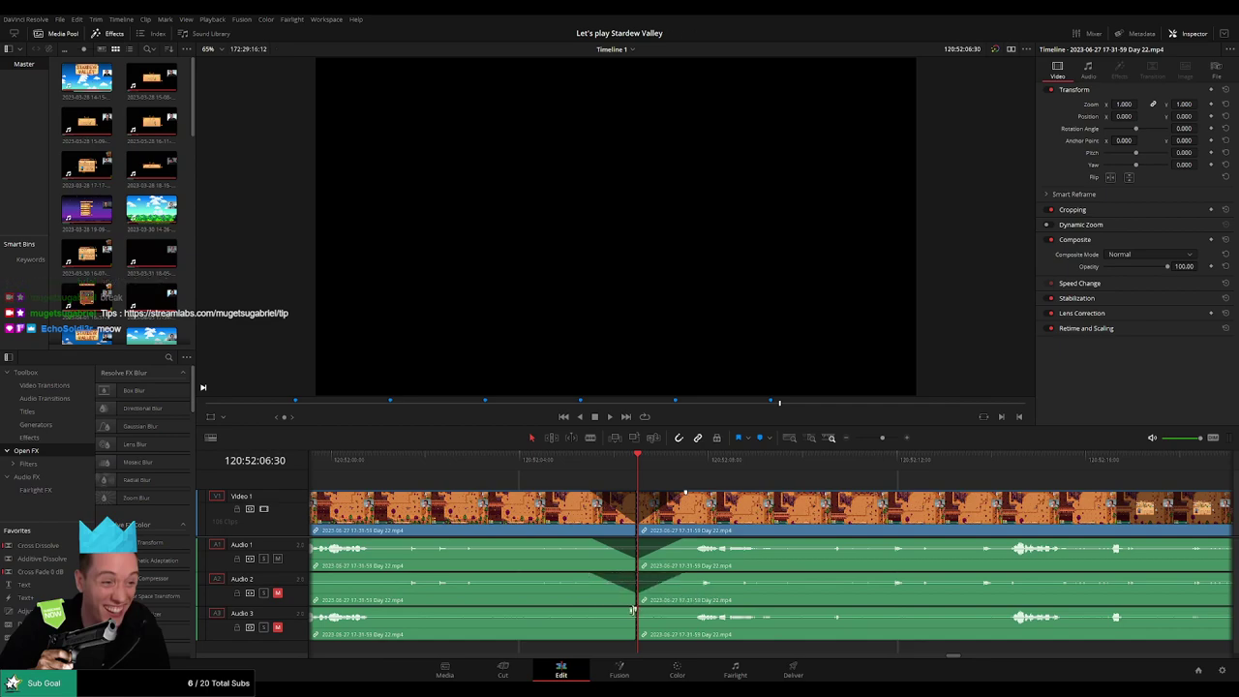
pyautogui.moveTo(635, 608)
pyautogui.mouseDown()
pyautogui.moveTo(590, 611)
pyautogui.moveTo(682, 609)
pyautogui.mouseUp()
pyautogui.hotkey('ctrl', 'z')
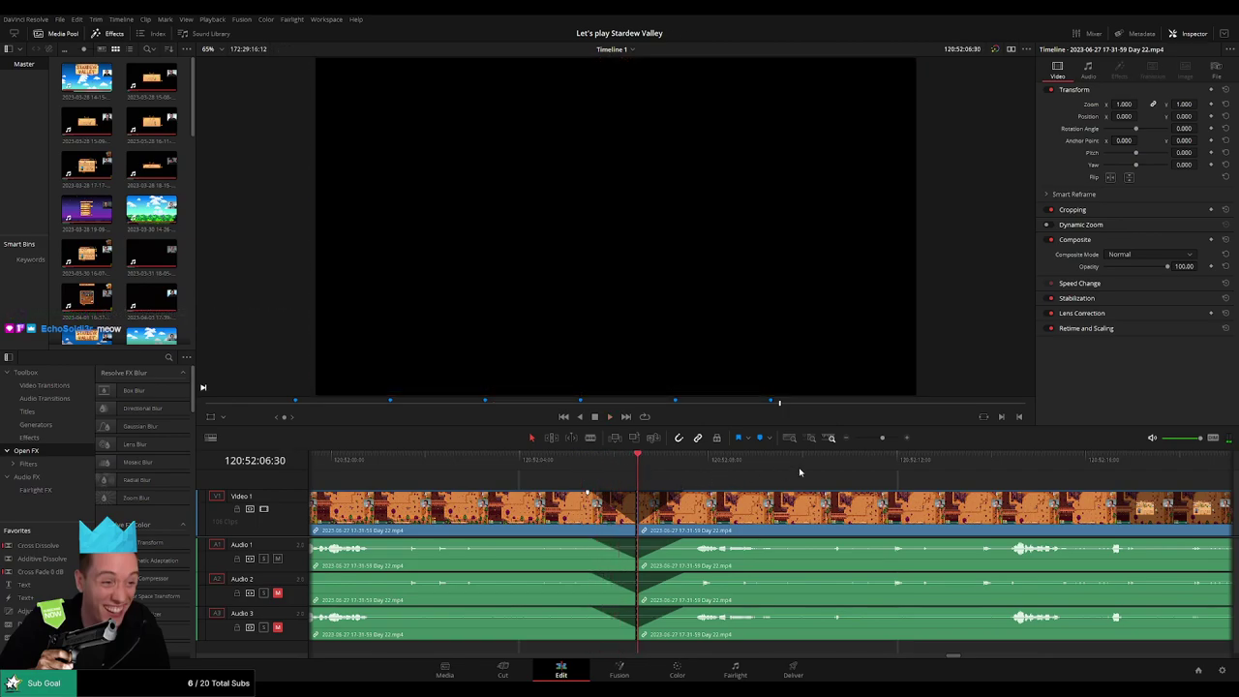
# - Move the Day 22 remainder on all tracks further along the timeline, leaving a gap after the finished episode
pyautogui.moveTo(883, 439); pyautogui.dragTo(855, 438)
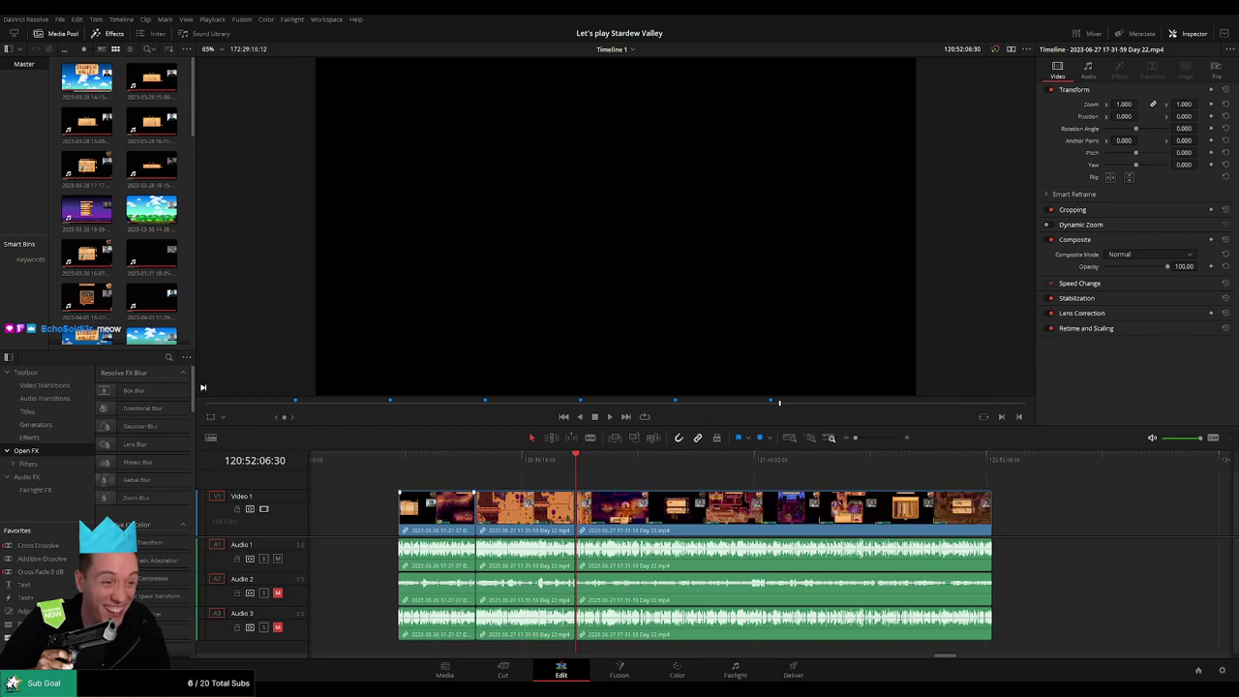
pyautogui.click(394, 466)
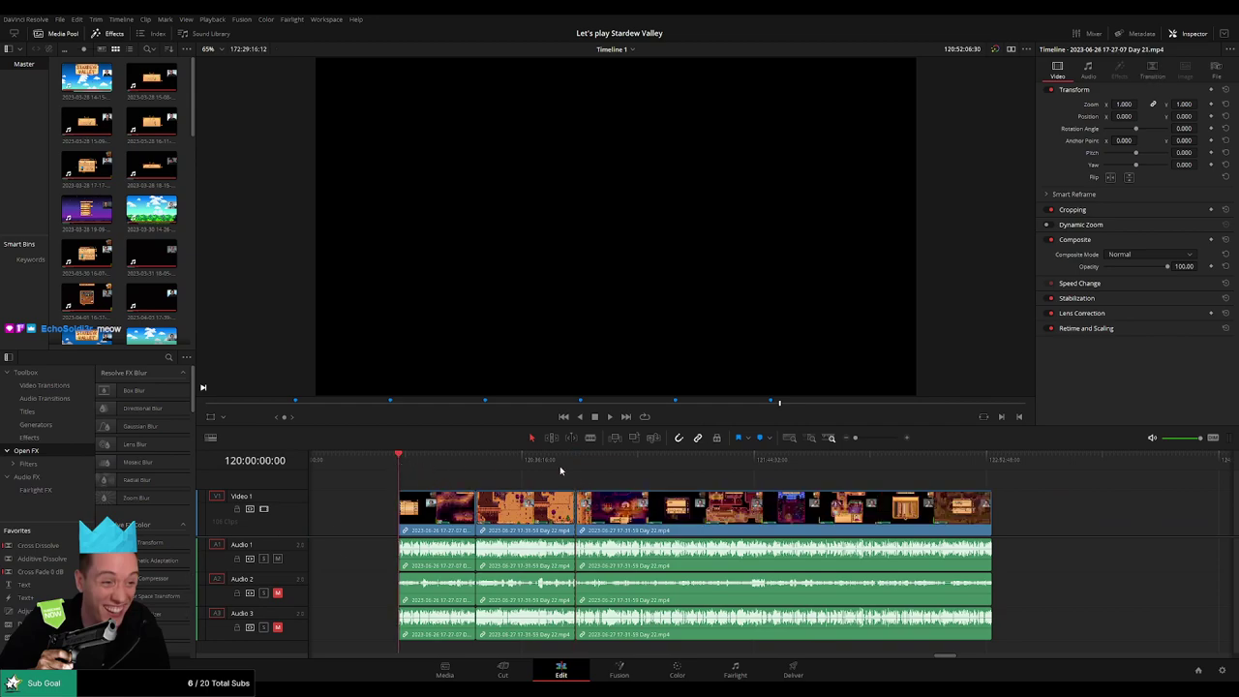
pyautogui.click(573, 467)
pyautogui.moveTo(708, 484); pyautogui.dragTo(543, 481)
pyautogui.moveTo(620, 486); pyautogui.dragTo(533, 487)
pyautogui.moveTo(592, 513); pyautogui.dragTo(939, 516)
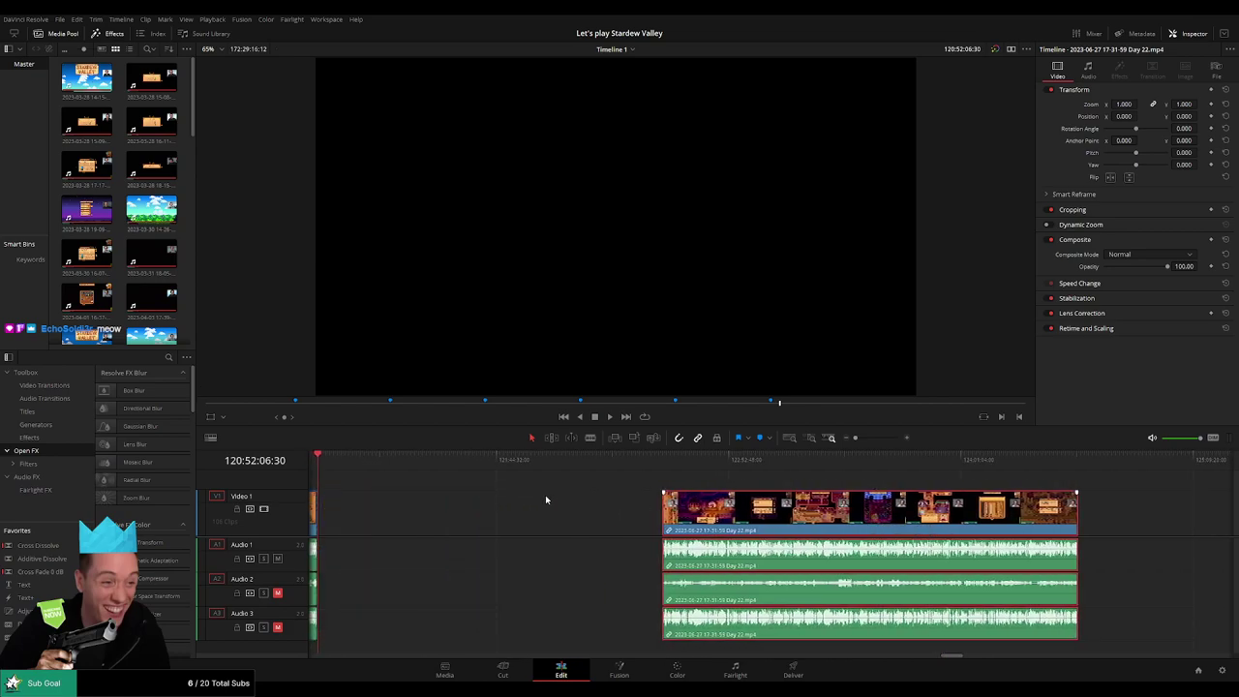
# - Align the start of the Day 22 remainder with 122:00:00:00 on all tracks
pyautogui.click(517, 494)
pyautogui.moveTo(462, 494); pyautogui.dragTo(576, 495)
pyautogui.click(442, 474)
pyautogui.moveTo(441, 473); pyautogui.dragTo(662, 492)
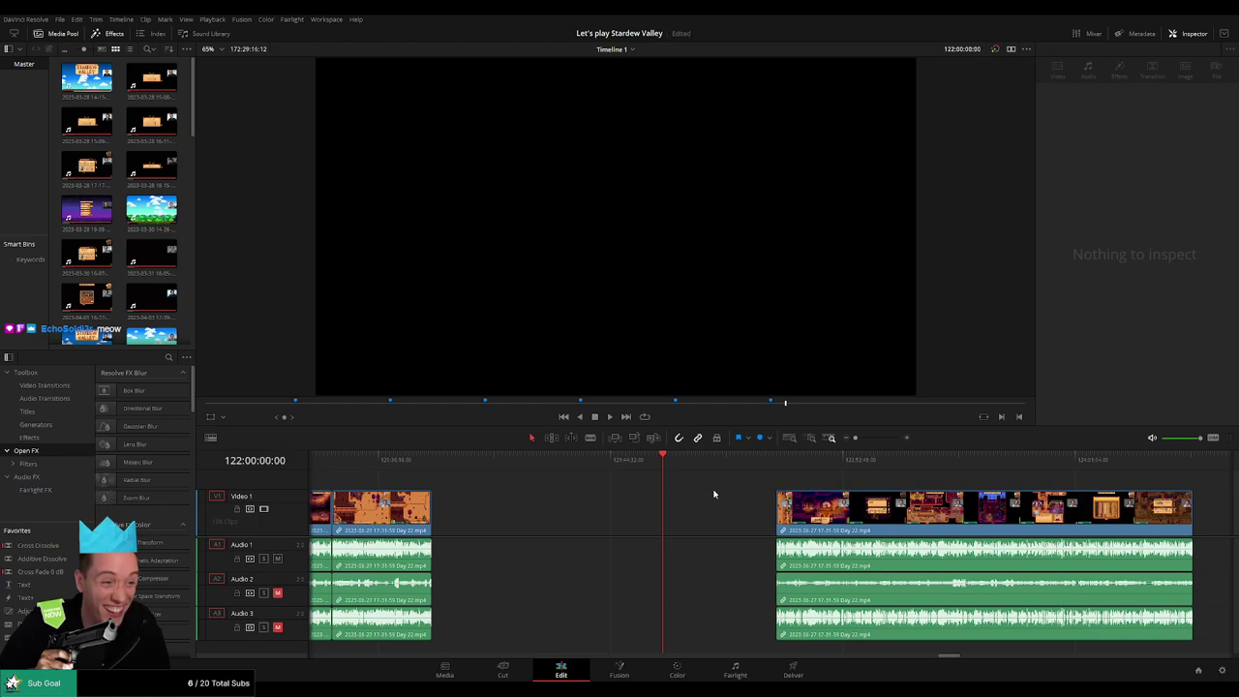
pyautogui.moveTo(714, 493); pyautogui.dragTo(500, 498)
pyautogui.moveTo(616, 513); pyautogui.dragTo(514, 502)
pyautogui.click(532, 480)
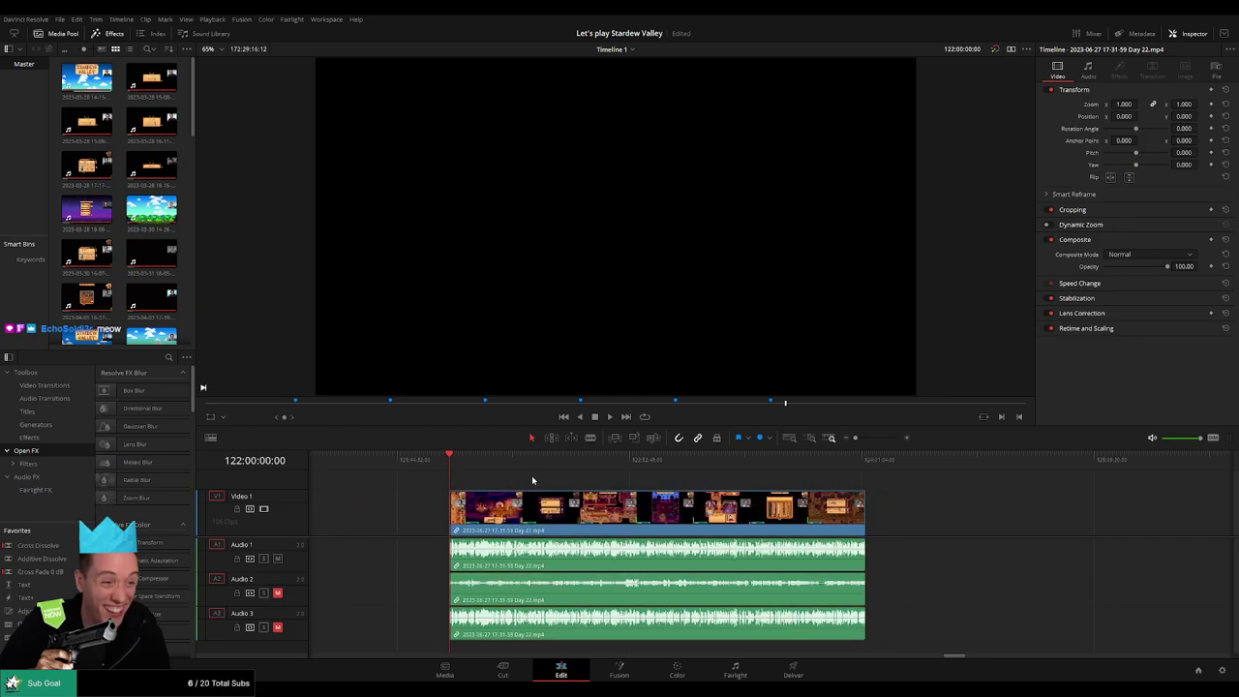
# - Play and scrub through the Day 22 recording between about 122:51:48 and 122:52:12 for a suitable episode end
pyautogui.hscroll(1, 532, 480)
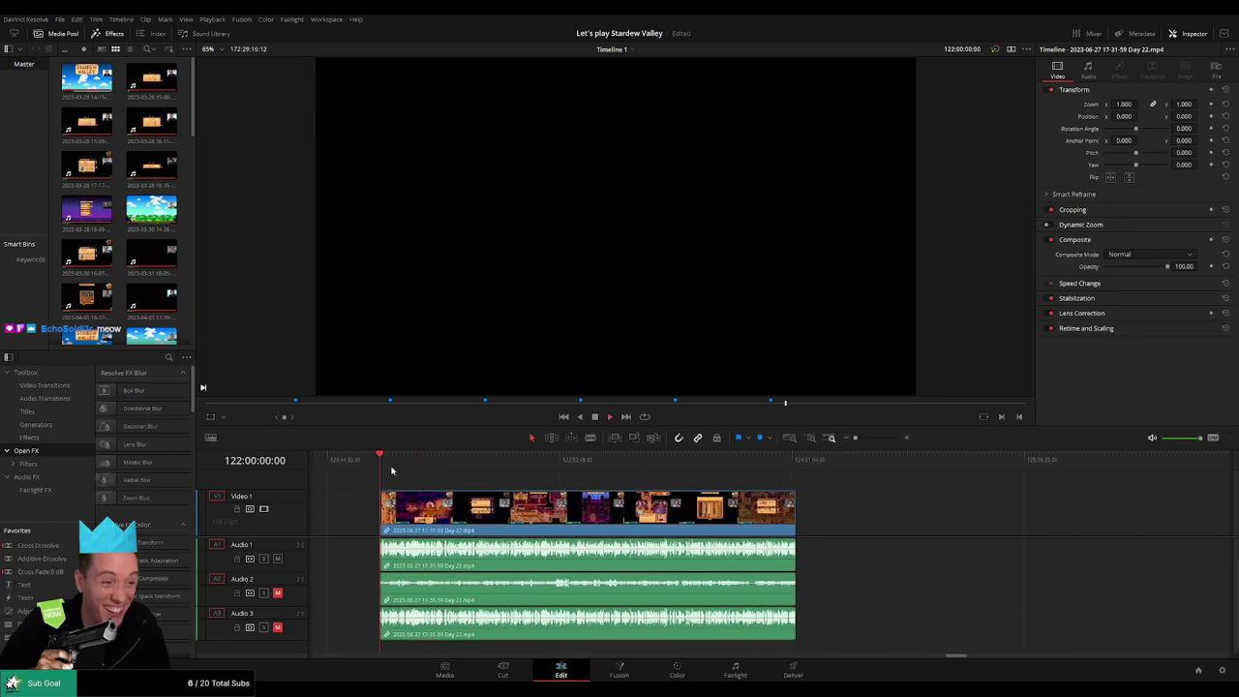
pyautogui.moveTo(392, 471); pyautogui.dragTo(557, 481)
pyautogui.press('space')
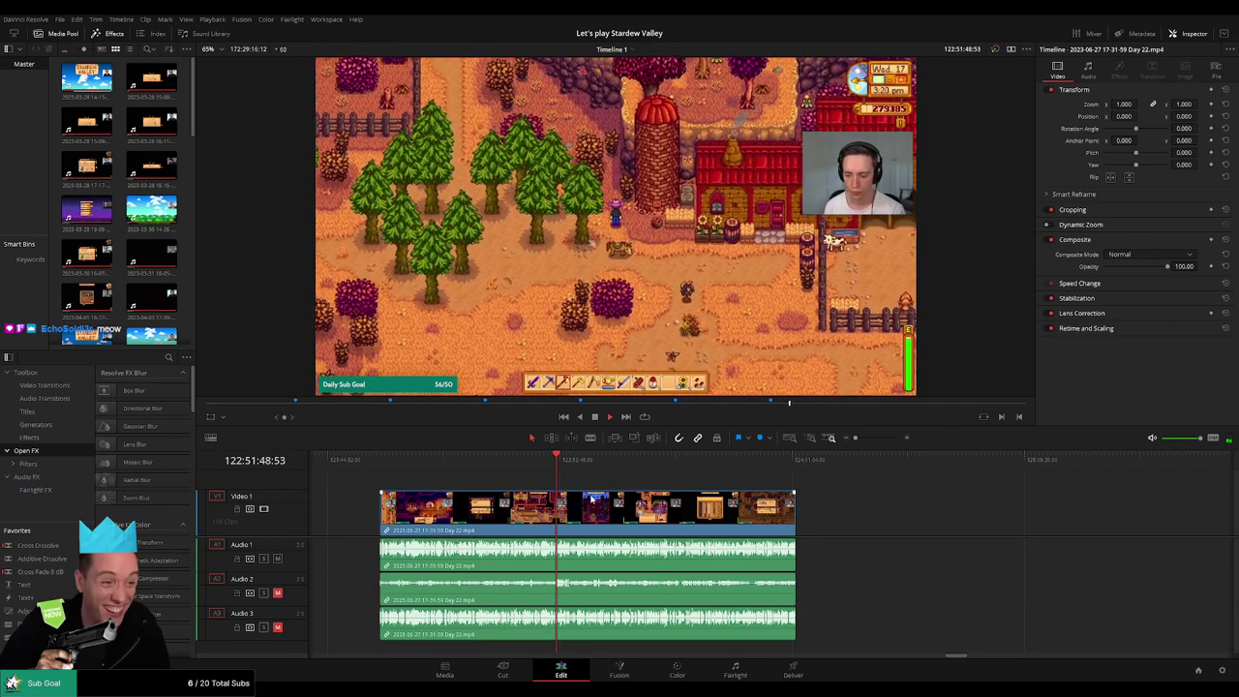
pyautogui.scroll(10, 591, 499)
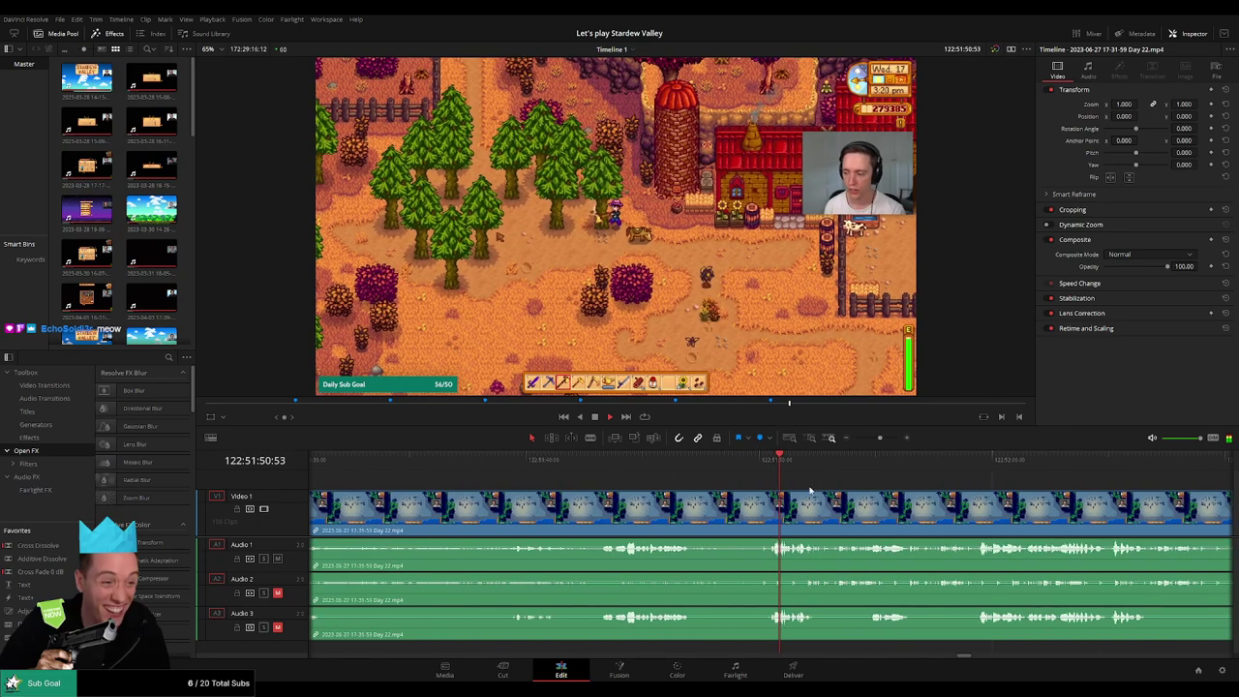
pyautogui.hscroll(5, 811, 491)
pyautogui.click(596, 462)
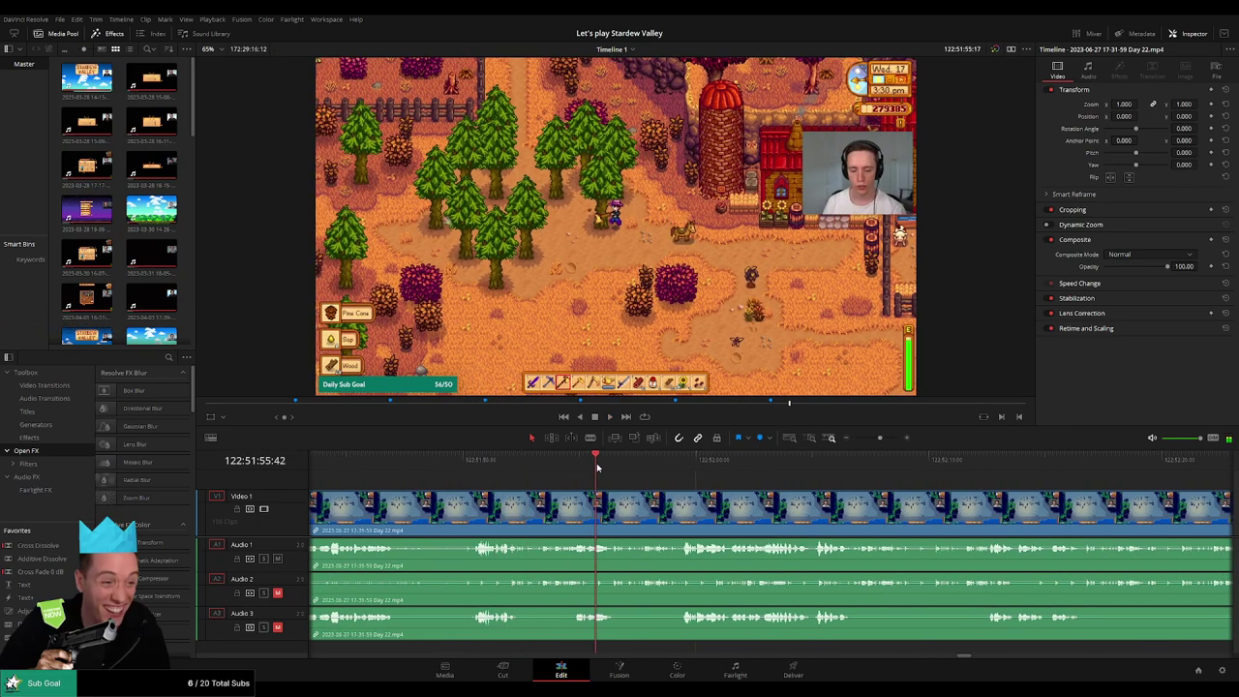
pyautogui.moveTo(596, 462); pyautogui.dragTo(684, 472)
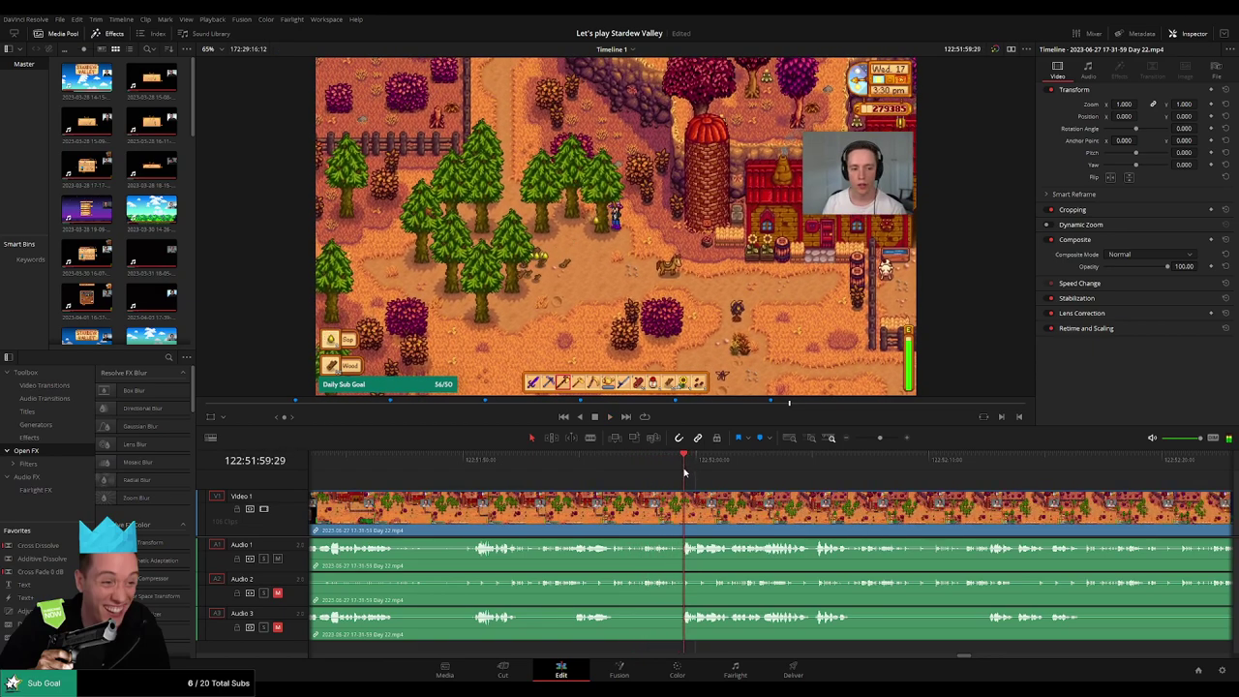
pyautogui.press('space')
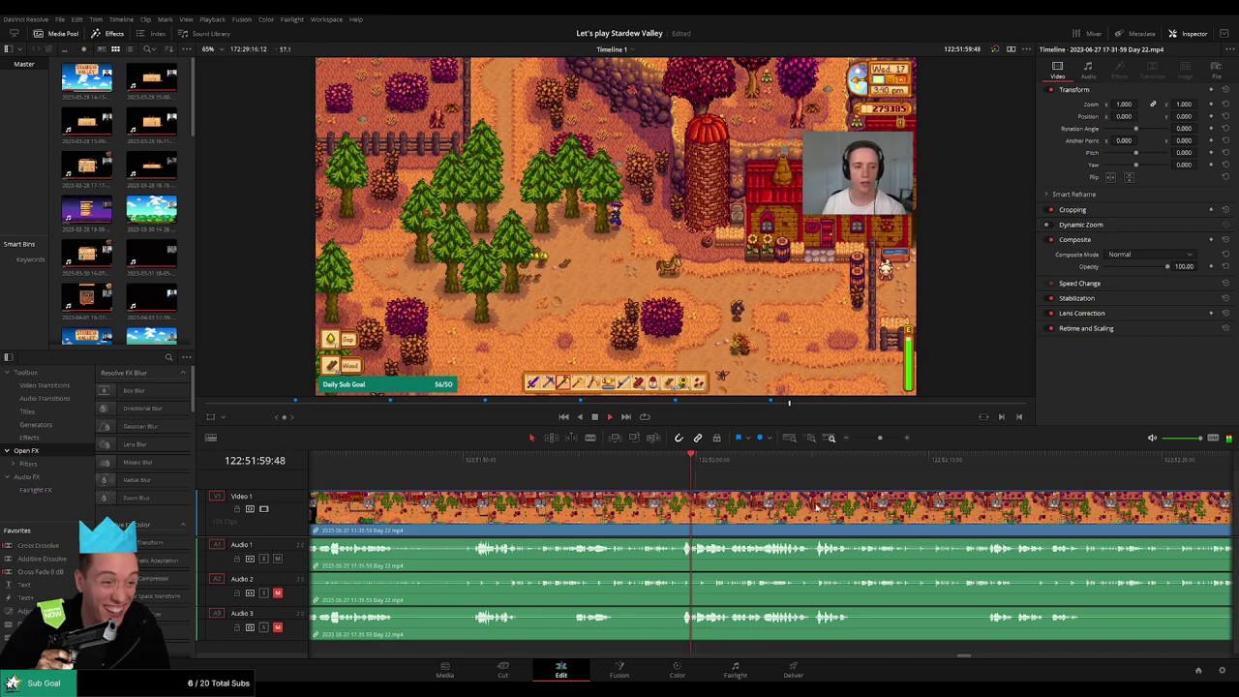
pyautogui.hscroll(3, 684, 472)
pyautogui.moveTo(619, 473); pyautogui.dragTo(762, 475)
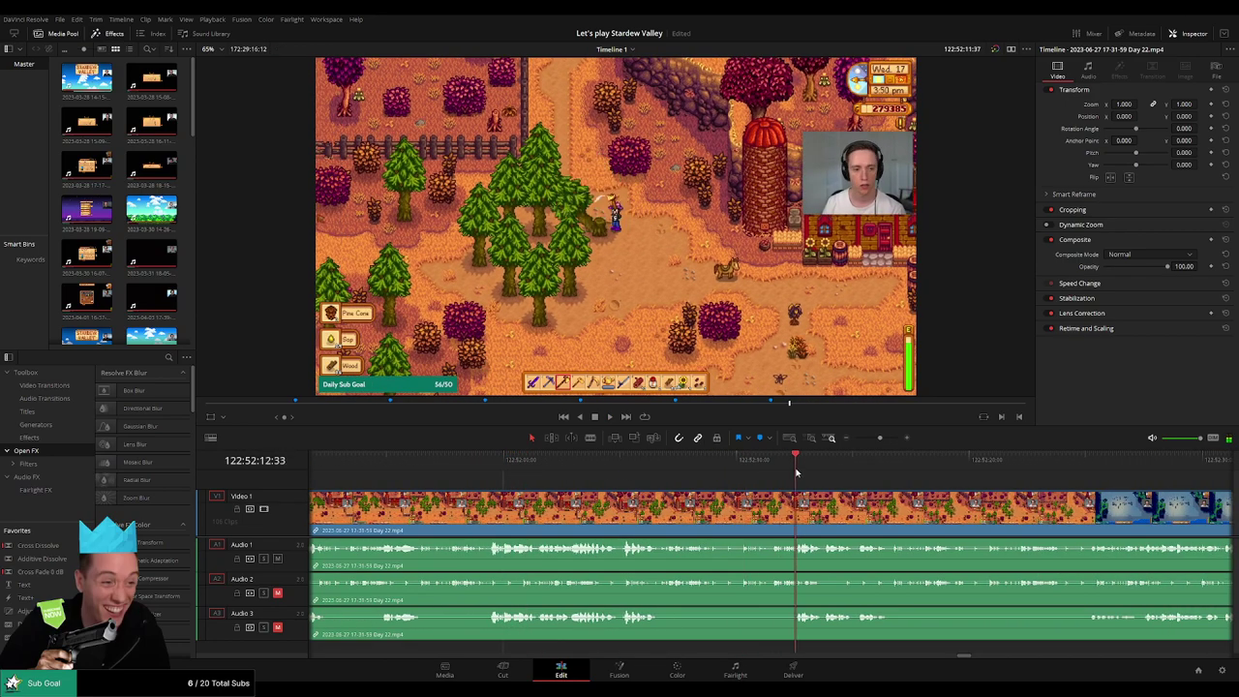
# - Split the Day 22 clip on all tracks at 122:52:11:30
pyautogui.moveTo(574, 469); pyautogui.dragTo(545, 468)
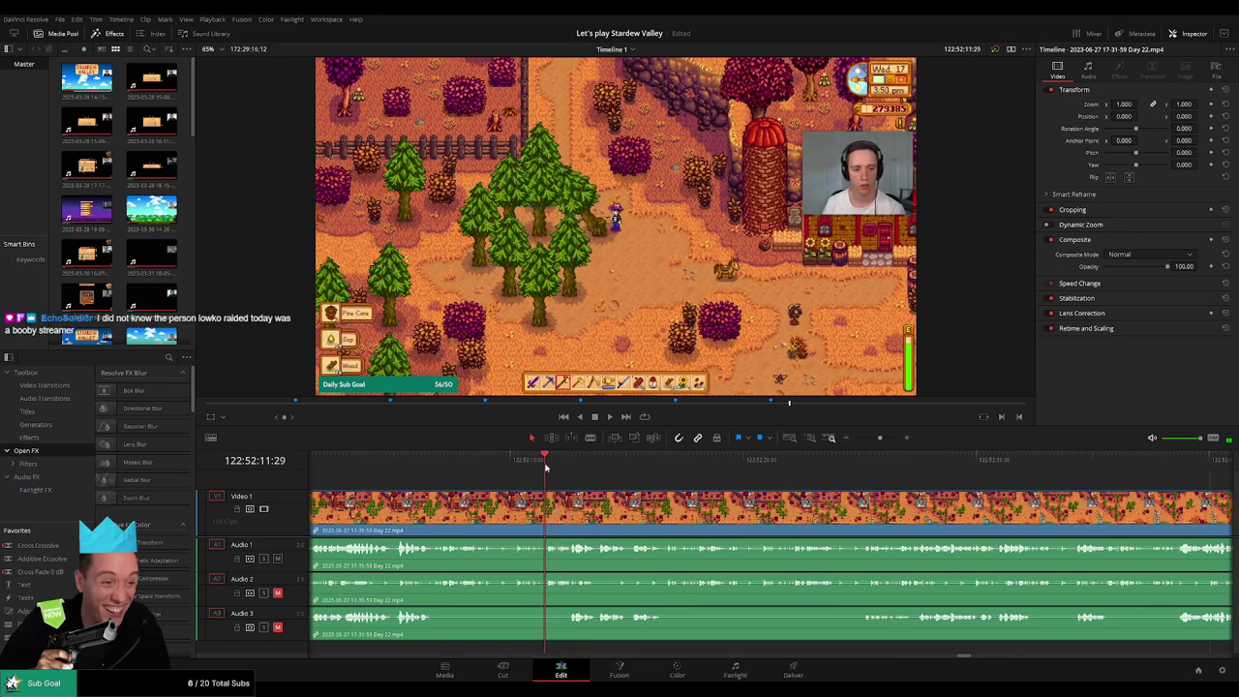
pyautogui.press('Right')
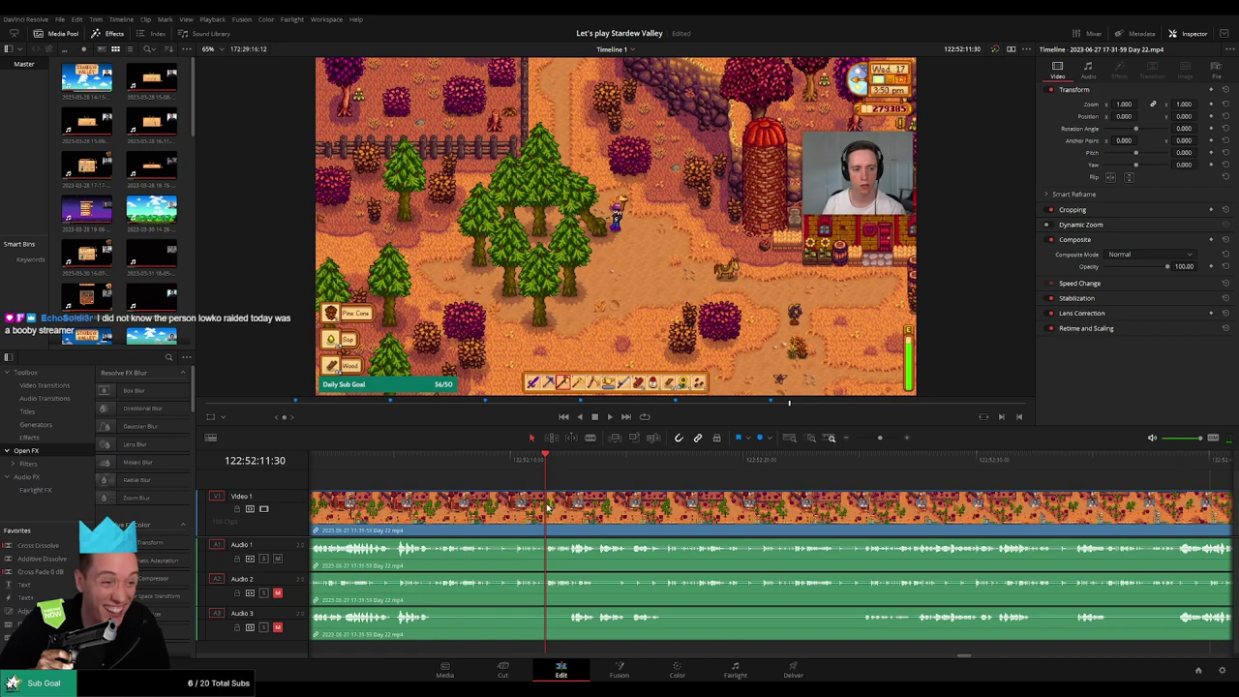
pyautogui.hotkey('ctrl', 'b')
# - Add video fades of about one second on both sides of the 122:52:11:30 cut
pyautogui.moveTo(880, 438); pyautogui.dragTo(889, 442)
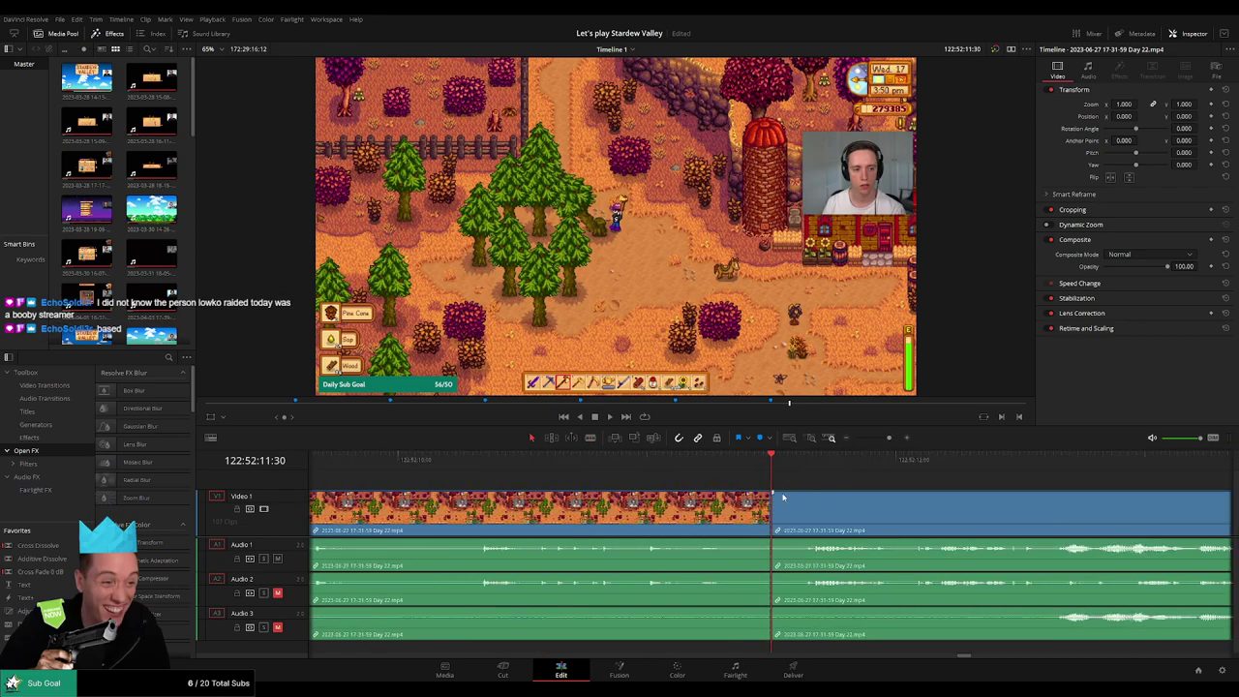
pyautogui.moveTo(773, 492); pyautogui.dragTo(1024, 497)
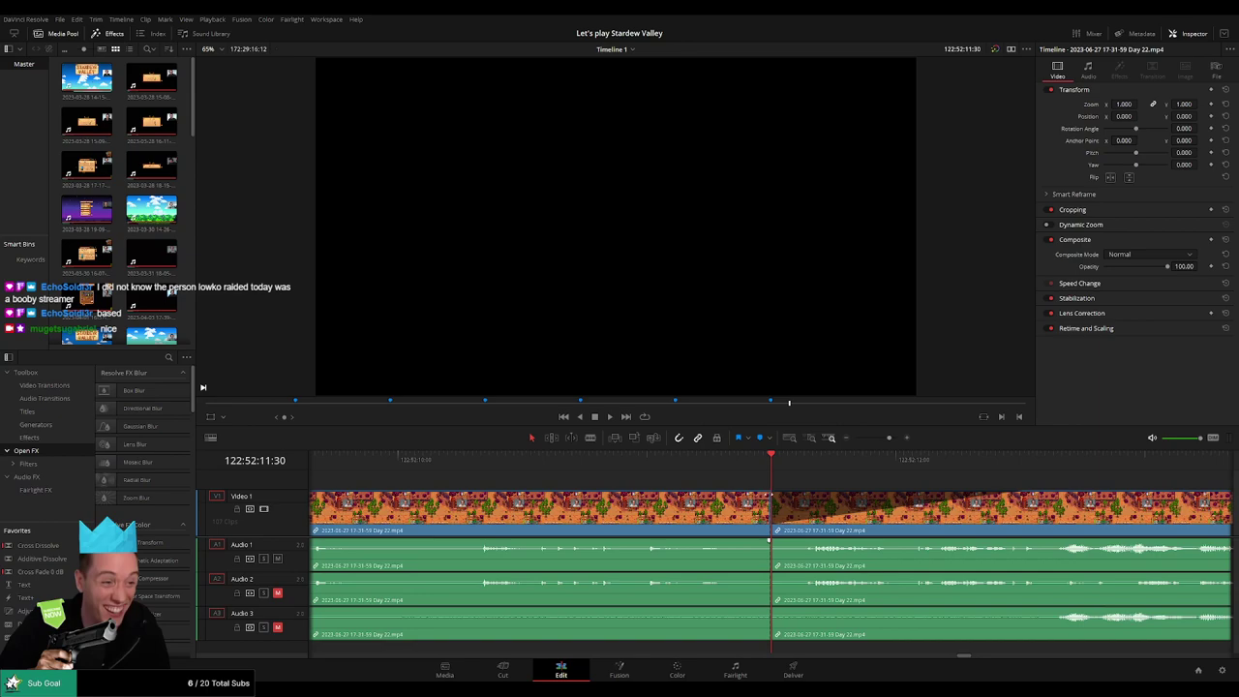
pyautogui.moveTo(771, 507); pyautogui.dragTo(535, 509)
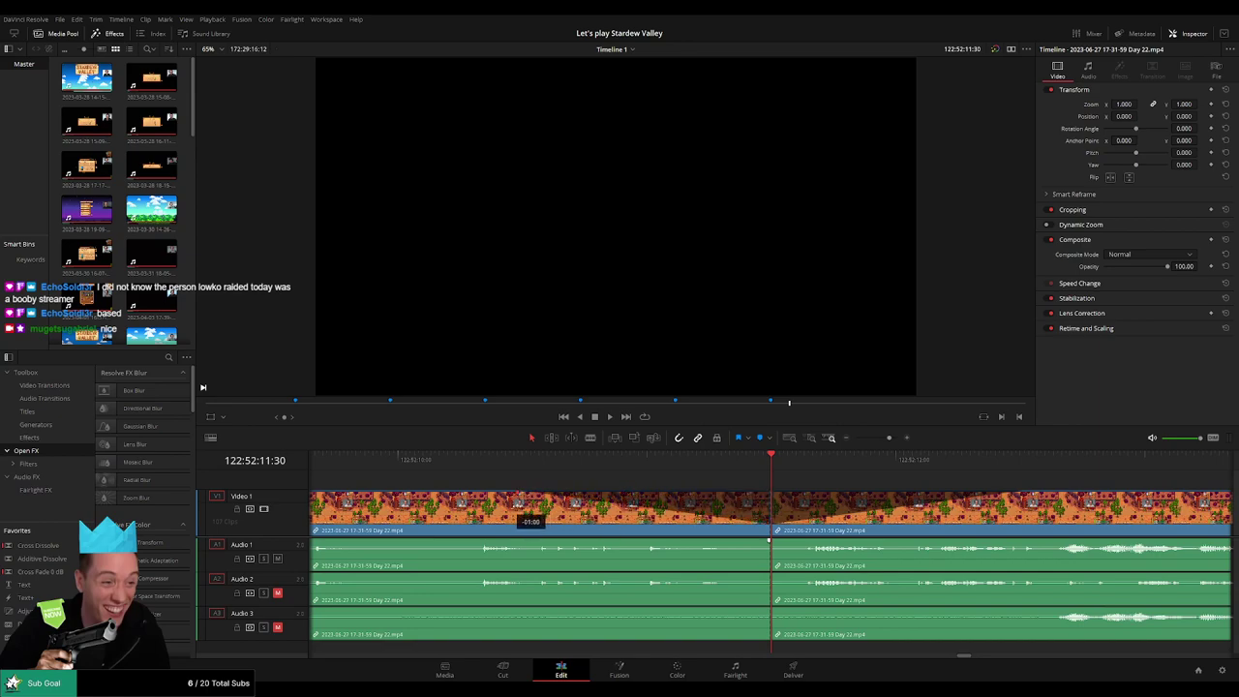
# - Add fades of about one second on both sides of the 122:52:11:30 cut on all three audio tracks
pyautogui.moveTo(769, 540); pyautogui.dragTo(516, 540)
pyautogui.moveTo(769, 540); pyautogui.dragTo(1020, 542)
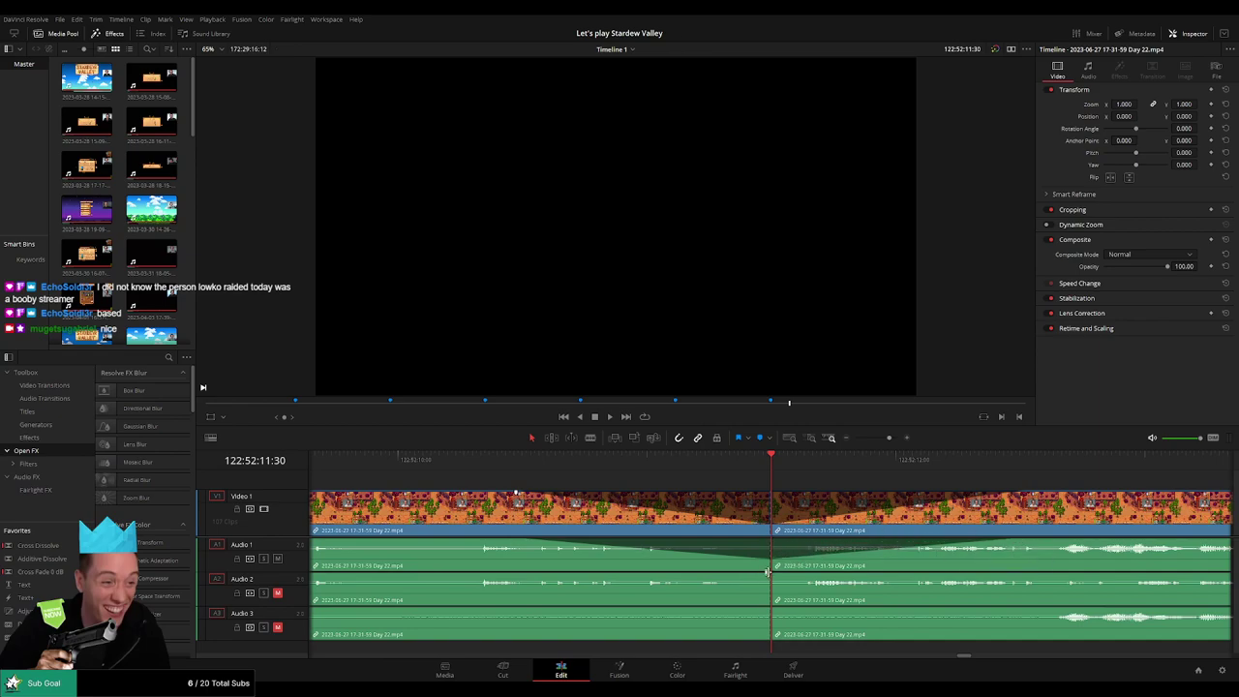
pyautogui.moveTo(766, 572); pyautogui.dragTo(517, 577)
pyautogui.moveTo(772, 575); pyautogui.dragTo(1026, 574)
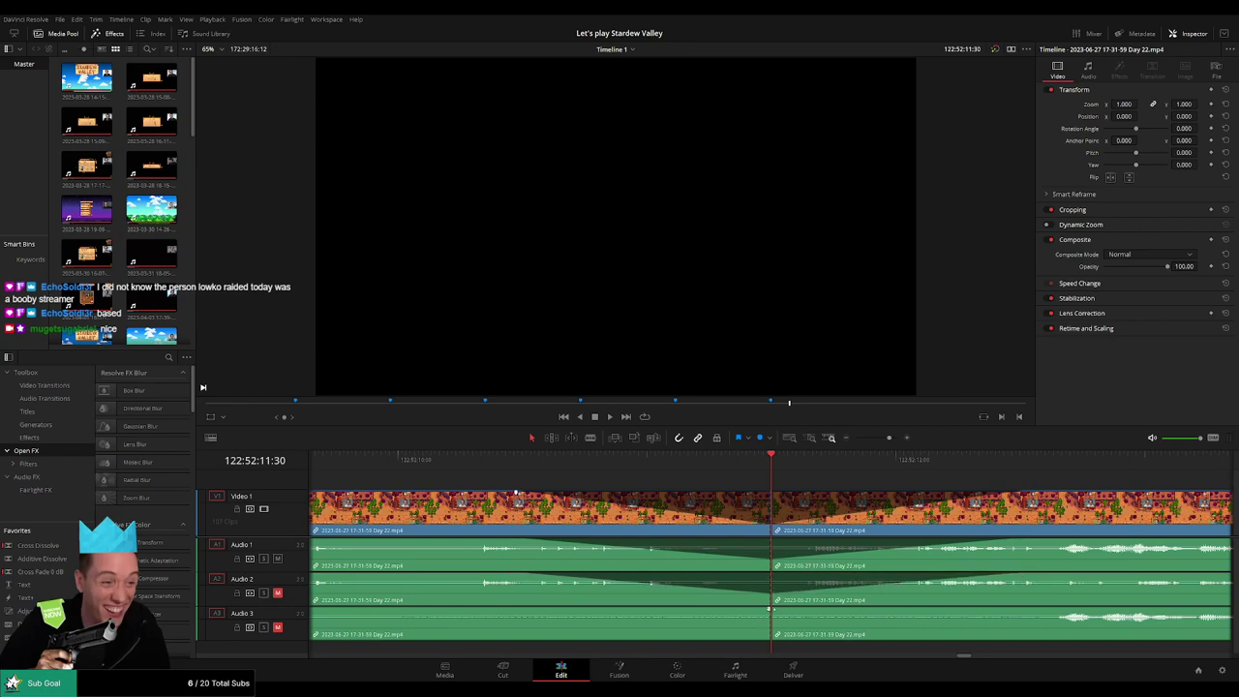
pyautogui.moveTo(768, 607); pyautogui.dragTo(518, 610)
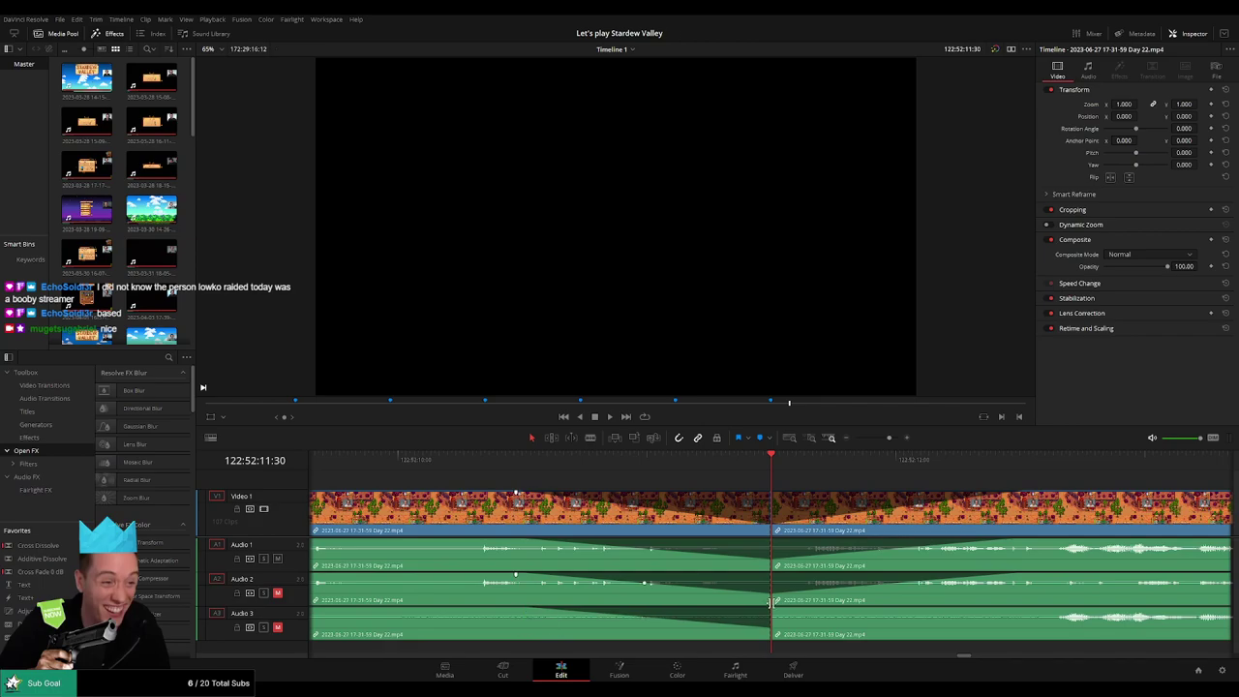
pyautogui.moveTo(771, 609); pyautogui.dragTo(1037, 610)
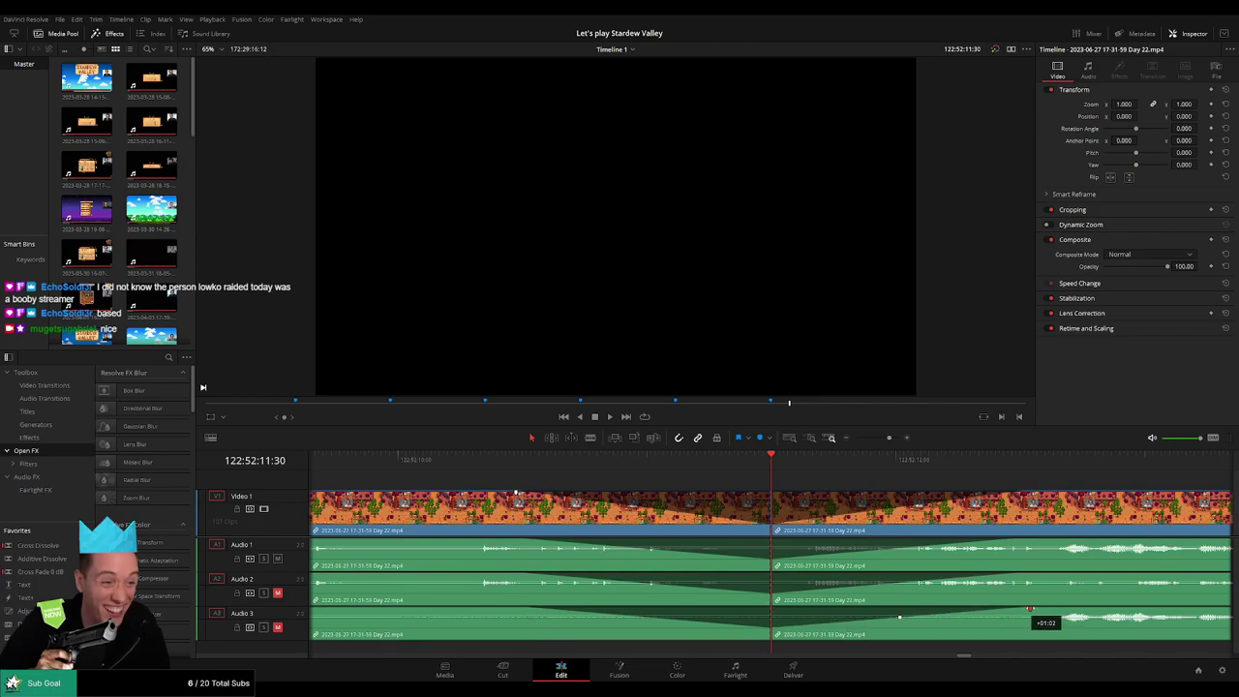
# - Move the Day 22 part after the 122:52:11:30 cut further along the timeline, separating it from the episode
pyautogui.moveTo(888, 438); pyautogui.dragTo(821, 447)
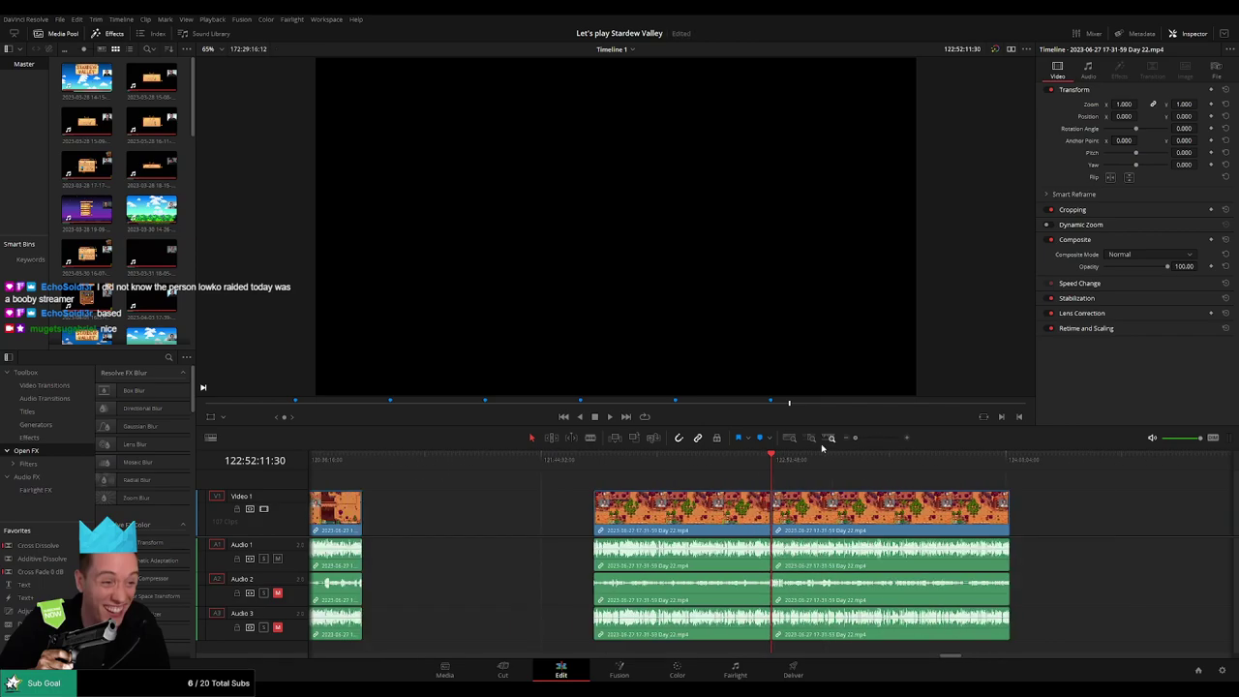
pyautogui.moveTo(877, 487); pyautogui.dragTo(716, 480)
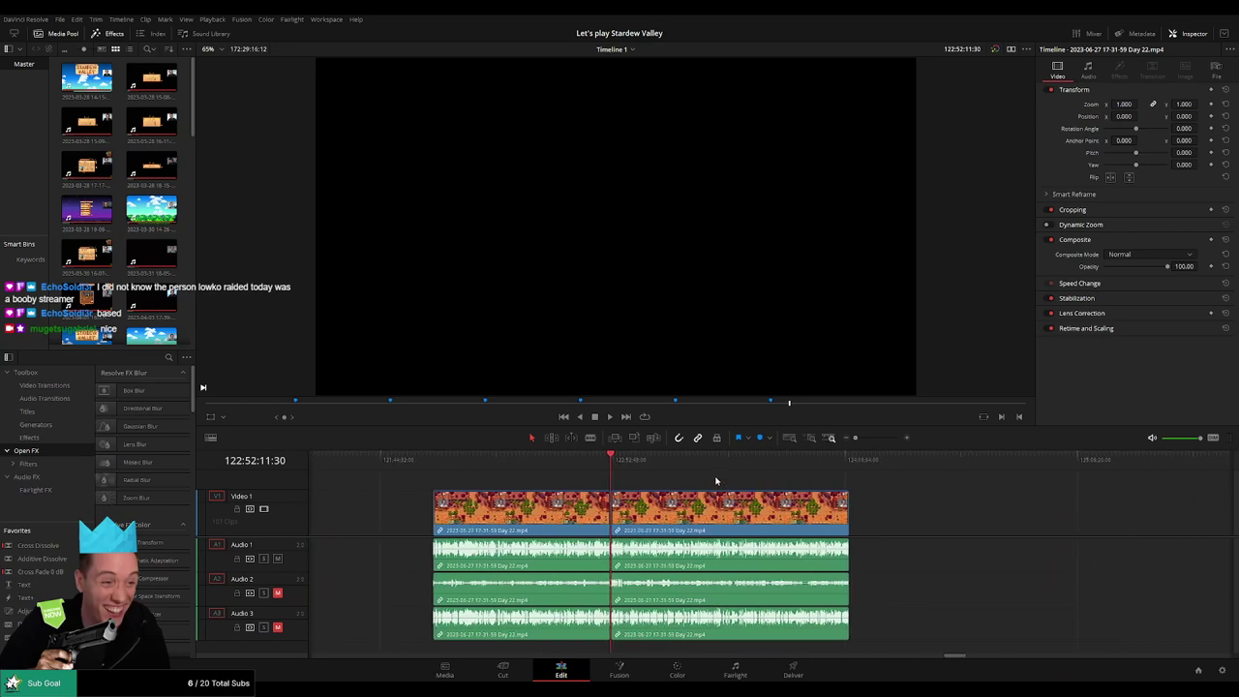
pyautogui.click(434, 464)
pyautogui.press('Down')
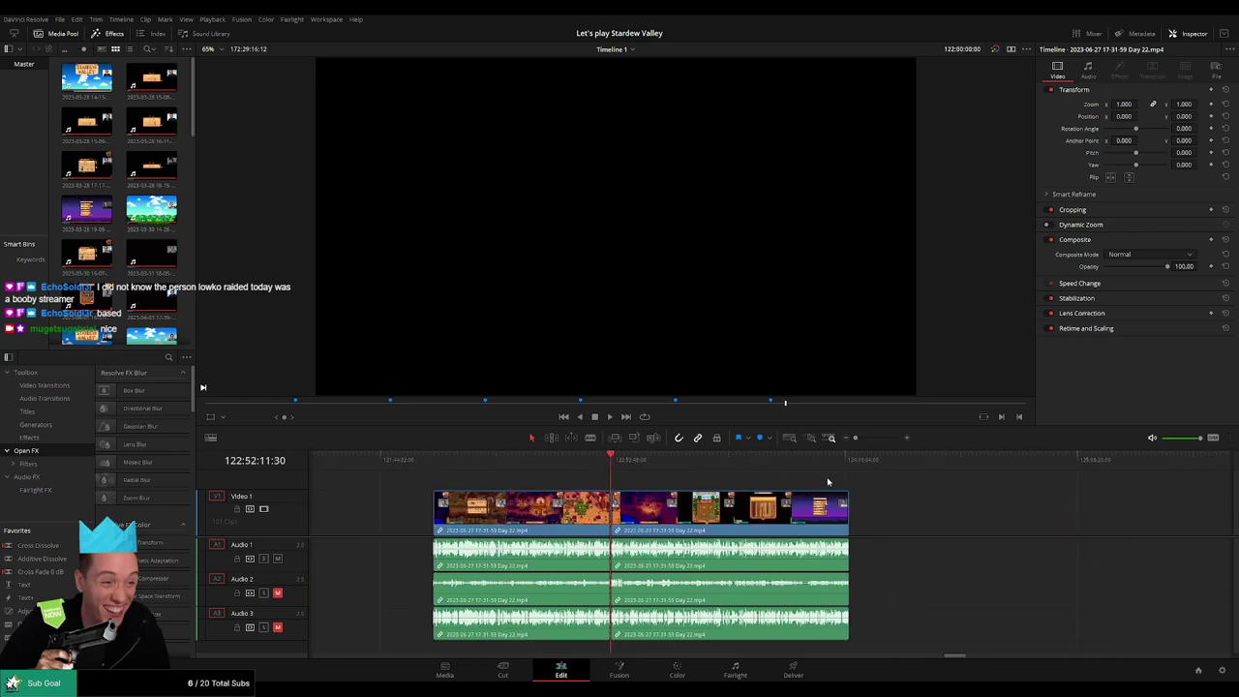
pyautogui.hscroll(5, 588, 484)
pyautogui.moveTo(446, 503); pyautogui.dragTo(710, 498)
# - Align the start of the remaining Day 22 clip with 124:00:00:00 on all tracks
pyautogui.click(456, 483)
pyautogui.moveTo(406, 480); pyautogui.dragTo(487, 474)
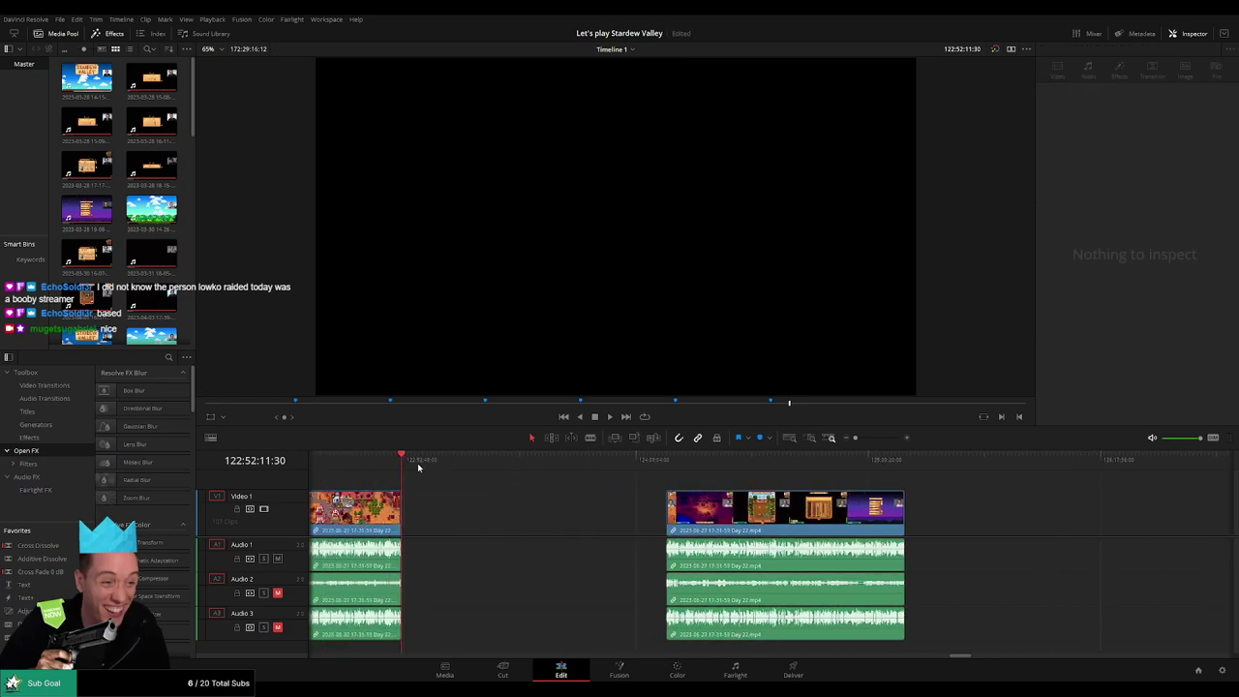
pyautogui.moveTo(409, 465); pyautogui.dragTo(532, 467)
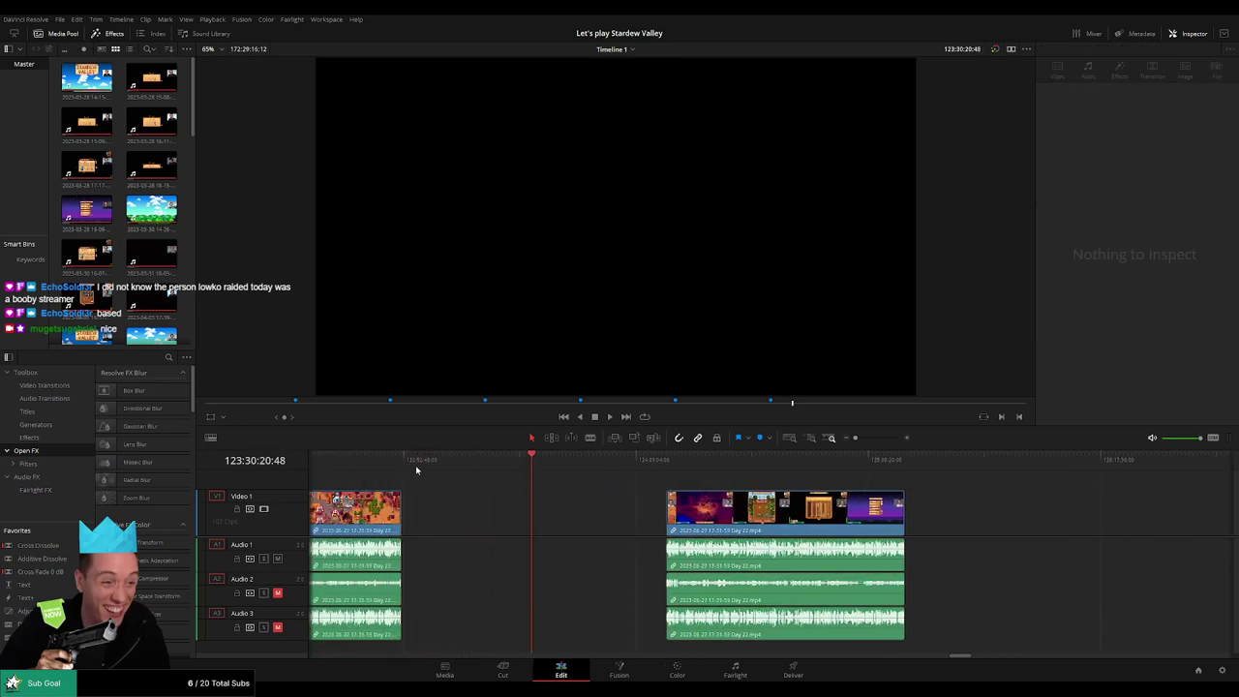
pyautogui.click(405, 464)
pyautogui.moveTo(439, 464); pyautogui.dragTo(633, 474)
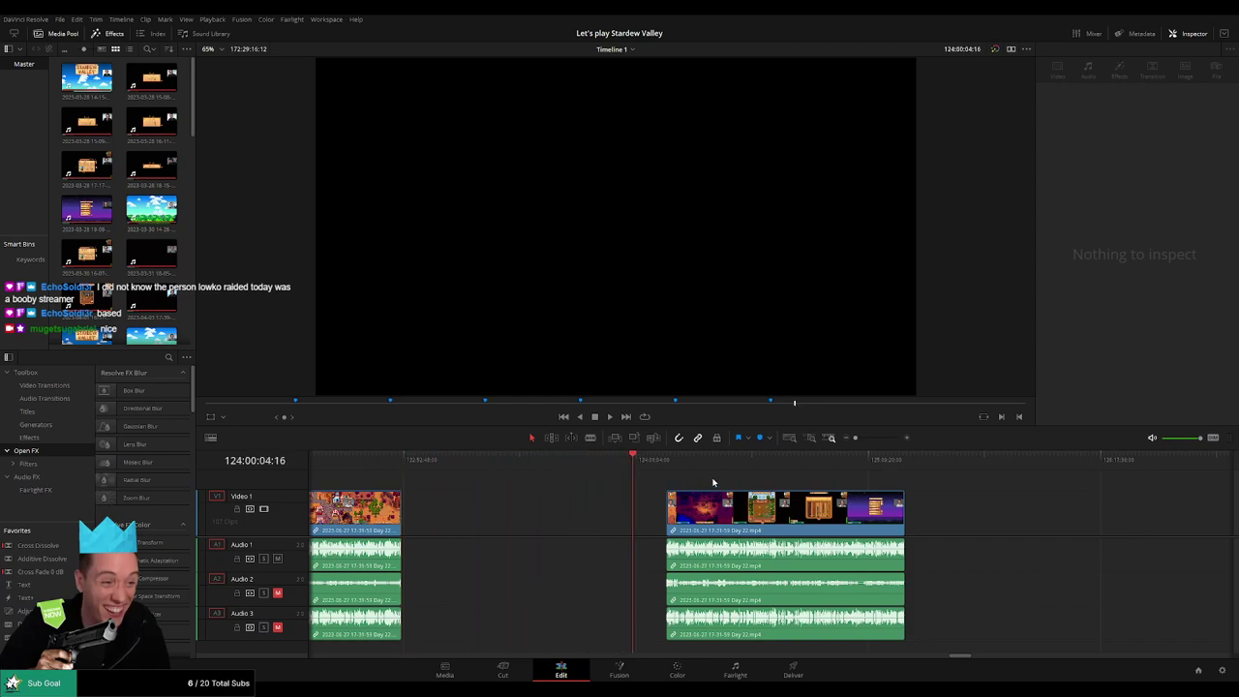
pyautogui.scroll(5, 713, 482)
pyautogui.moveTo(768, 466); pyautogui.dragTo(761, 465)
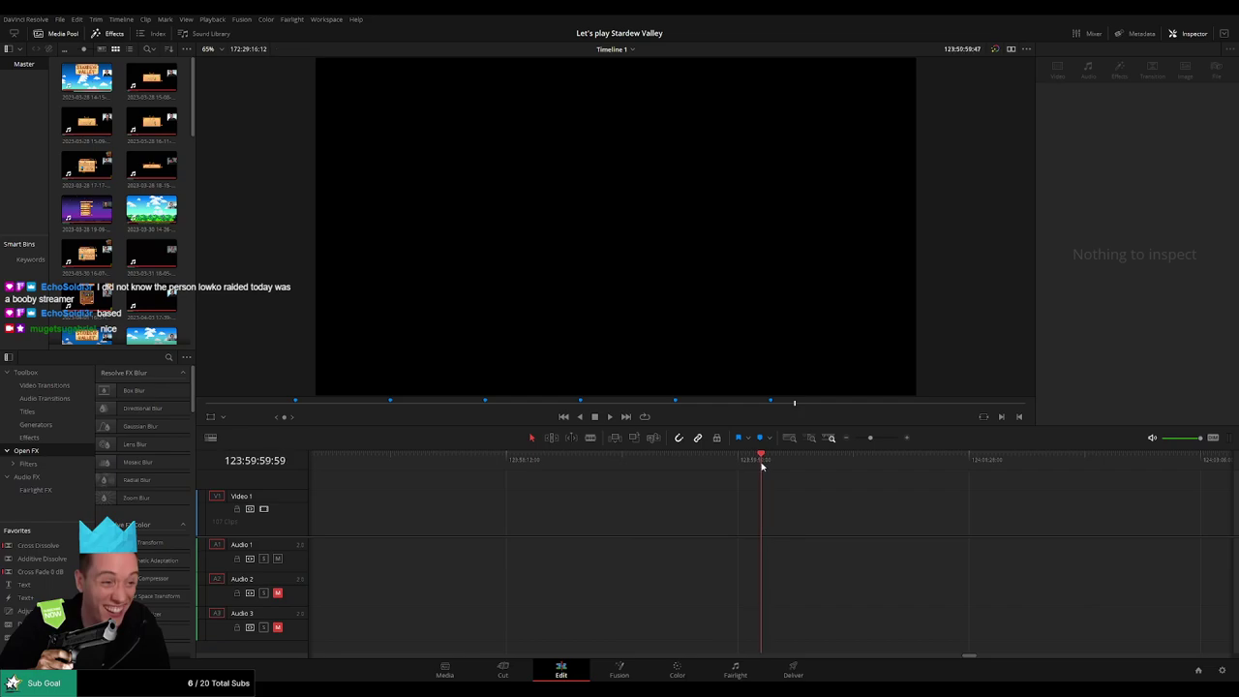
pyautogui.moveTo(870, 440); pyautogui.dragTo(855, 441)
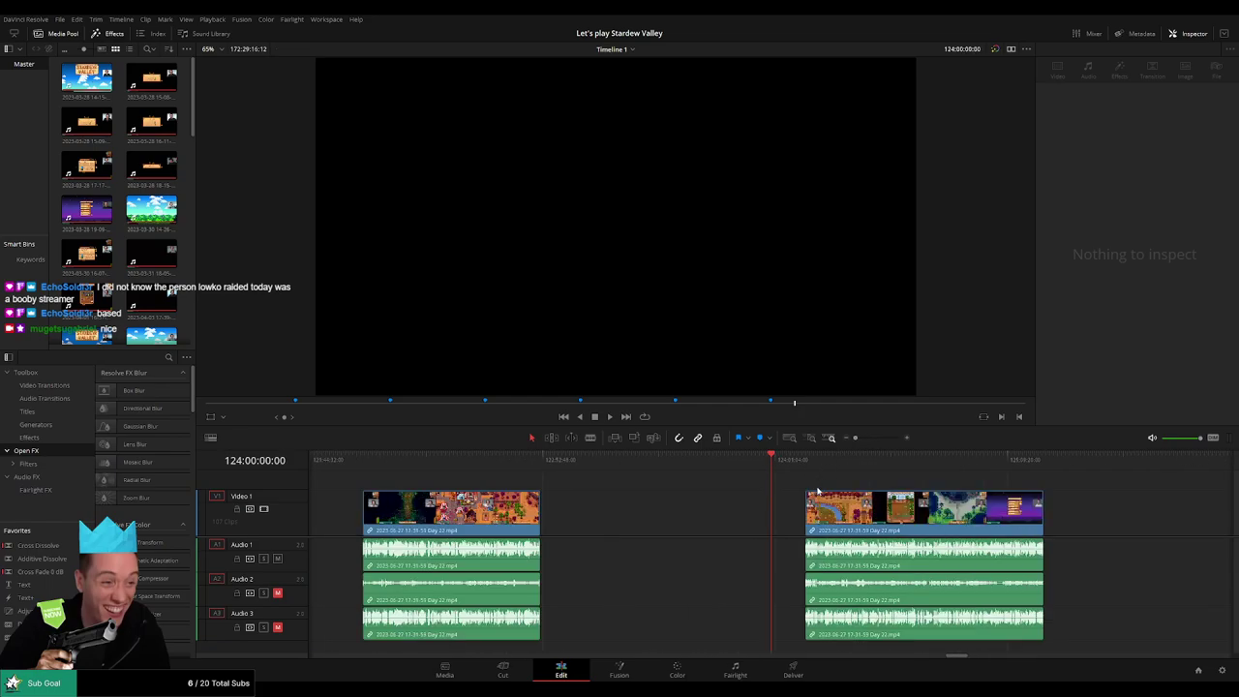
pyautogui.hscroll(3, 726, 496)
pyautogui.moveTo(582, 500); pyautogui.dragTo(549, 502)
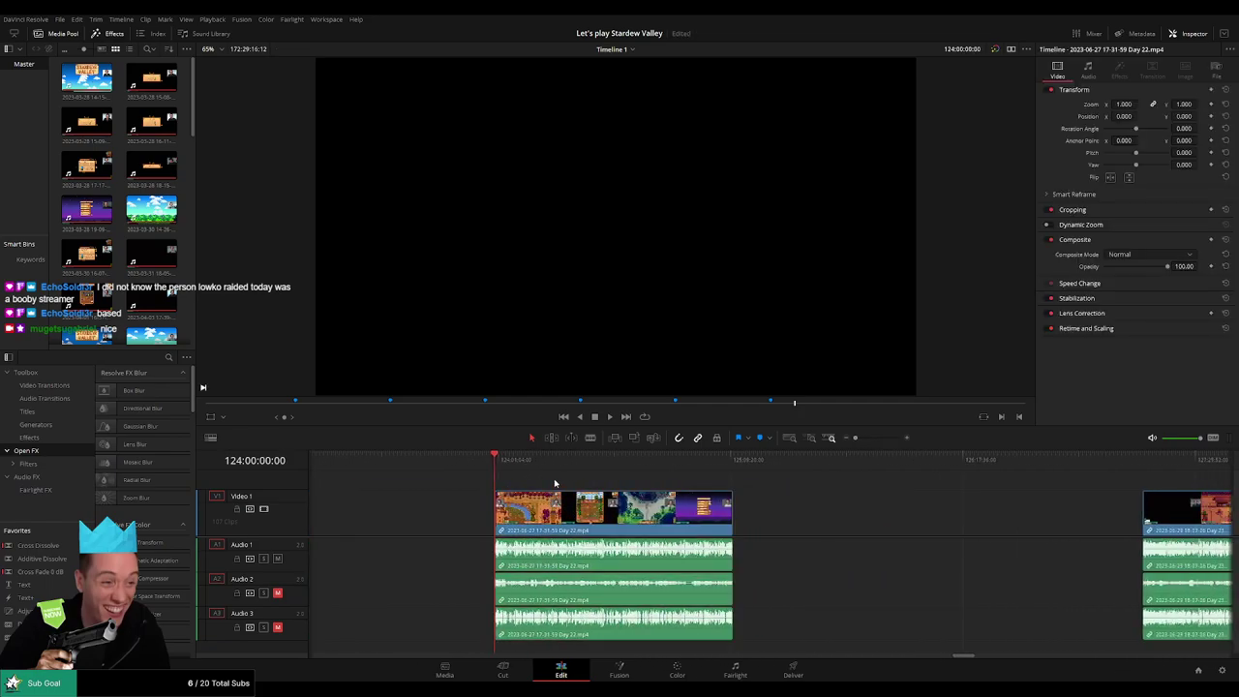
# - Split the remaining Day 22 clip at 124:52:23:00 on the video and all three audio tracks
pyautogui.press('space')
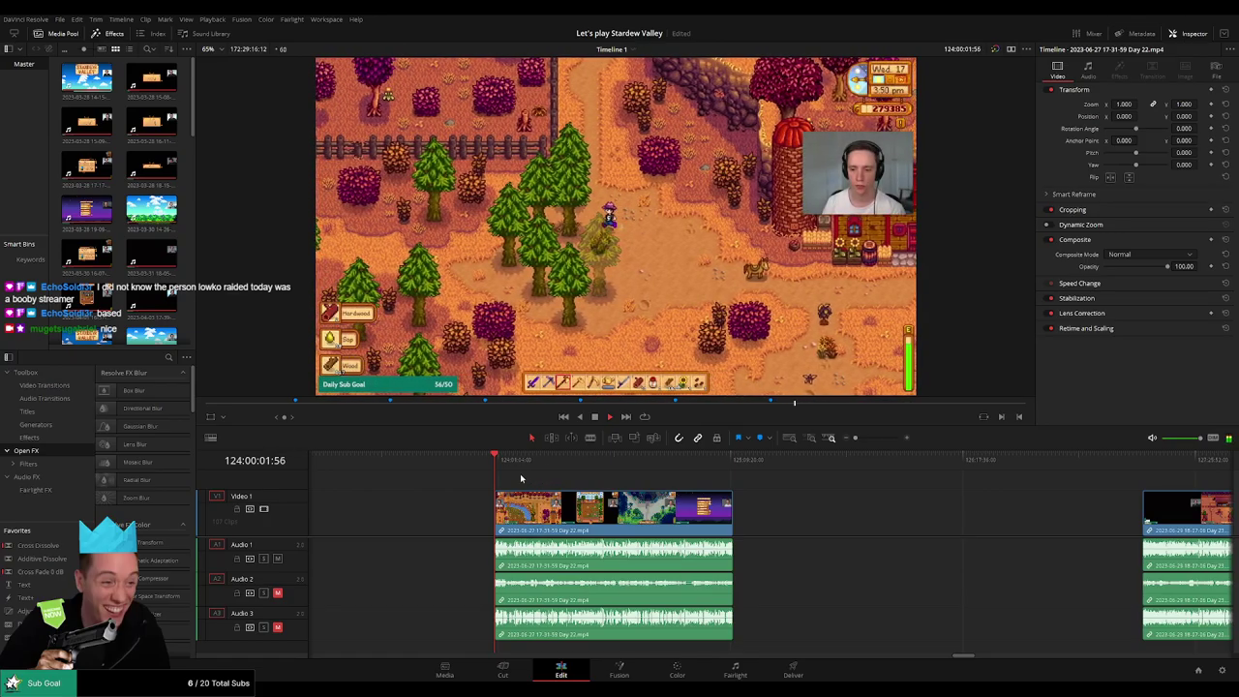
pyautogui.click(526, 469)
pyautogui.moveTo(527, 468); pyautogui.dragTo(671, 475)
pyautogui.press('space')
pyautogui.moveTo(855, 438); pyautogui.dragTo(877, 439)
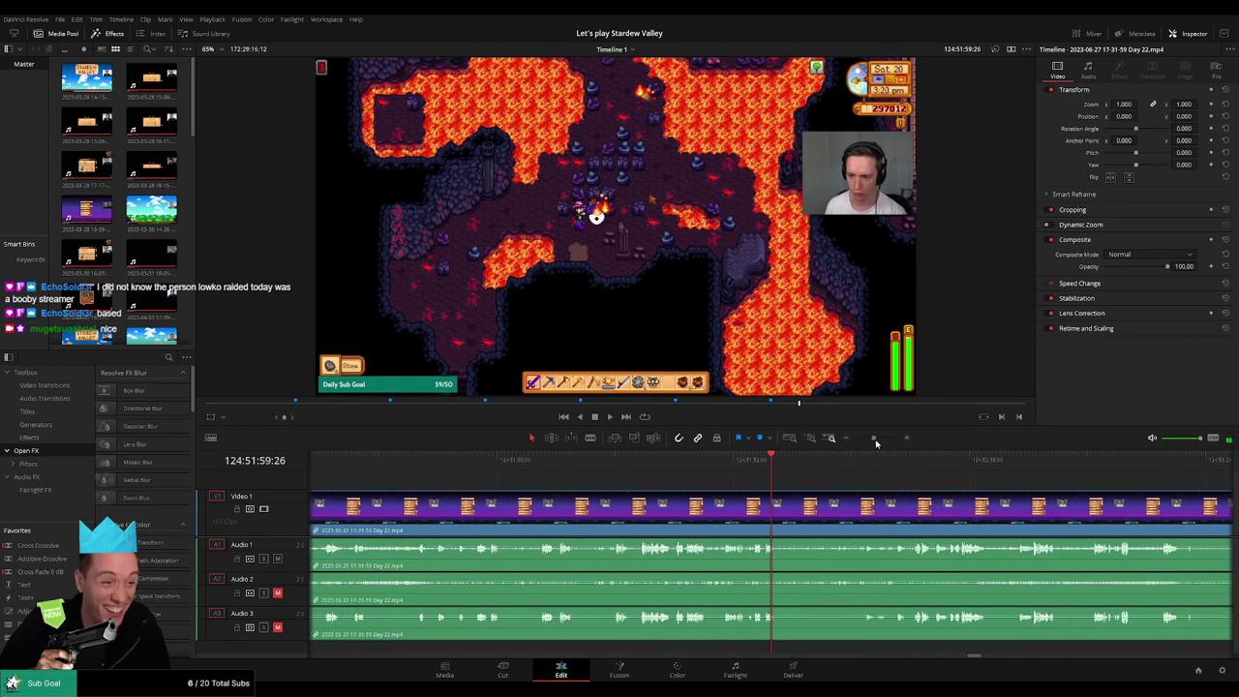
pyautogui.click(740, 471)
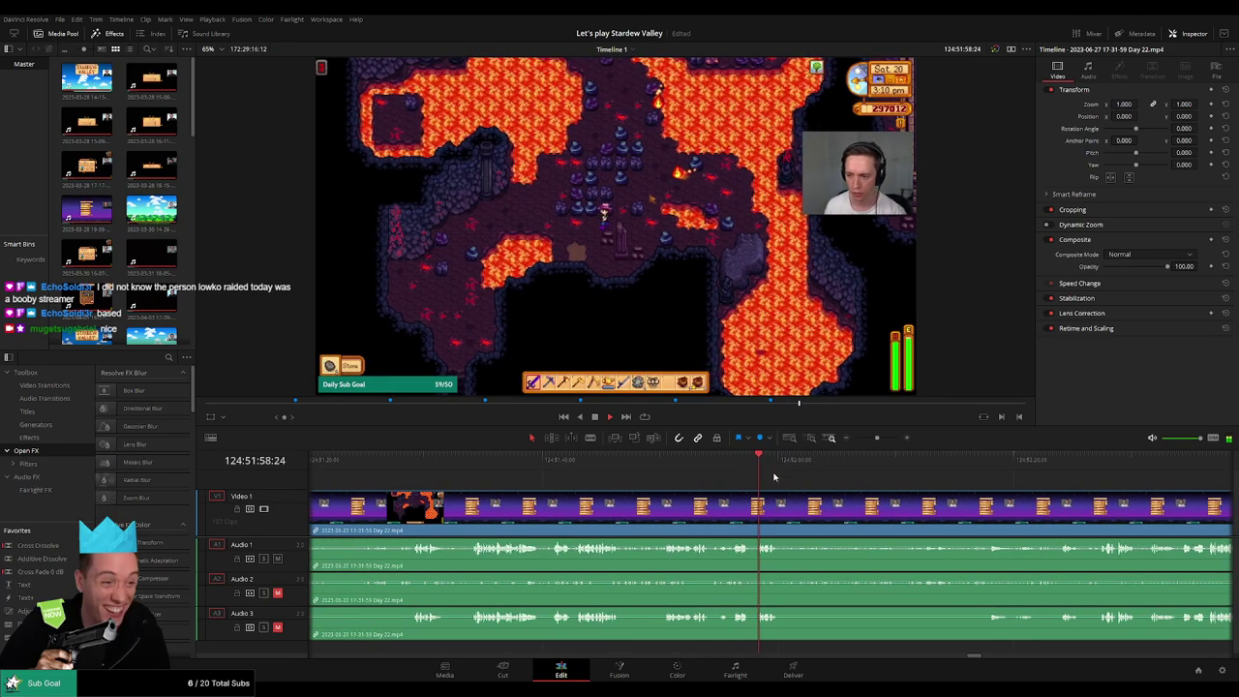
pyautogui.click(757, 477)
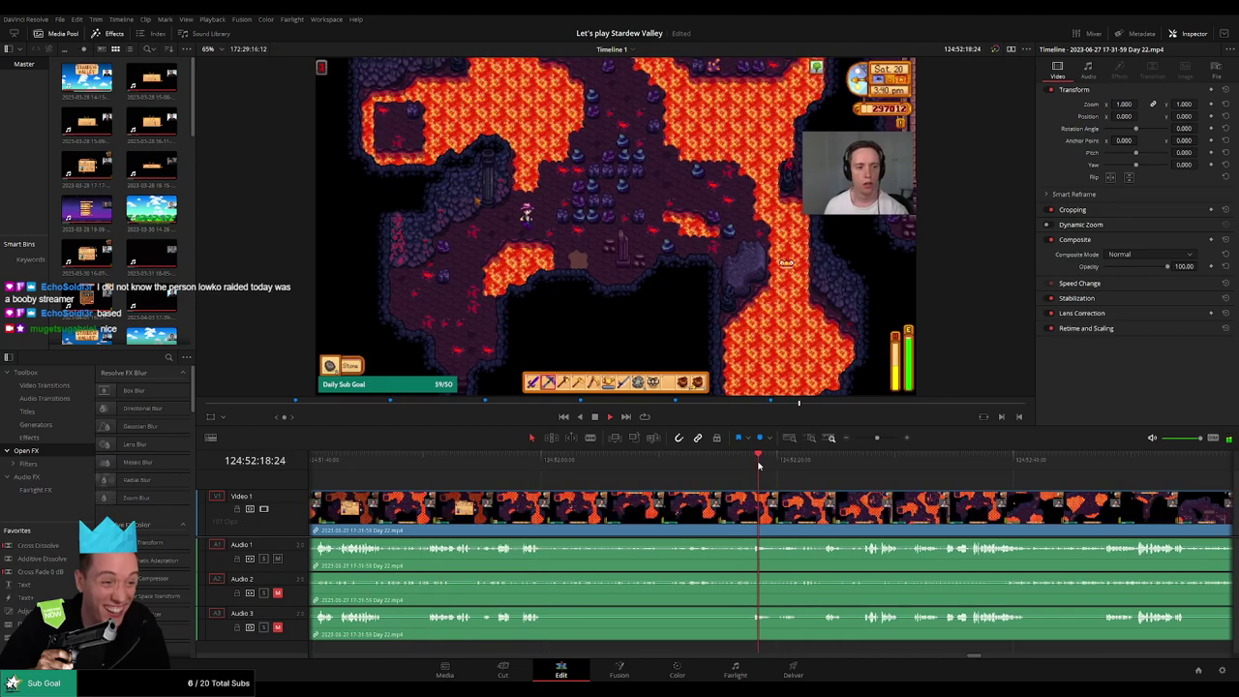
pyautogui.click(824, 471)
pyautogui.moveTo(824, 472); pyautogui.dragTo(728, 465)
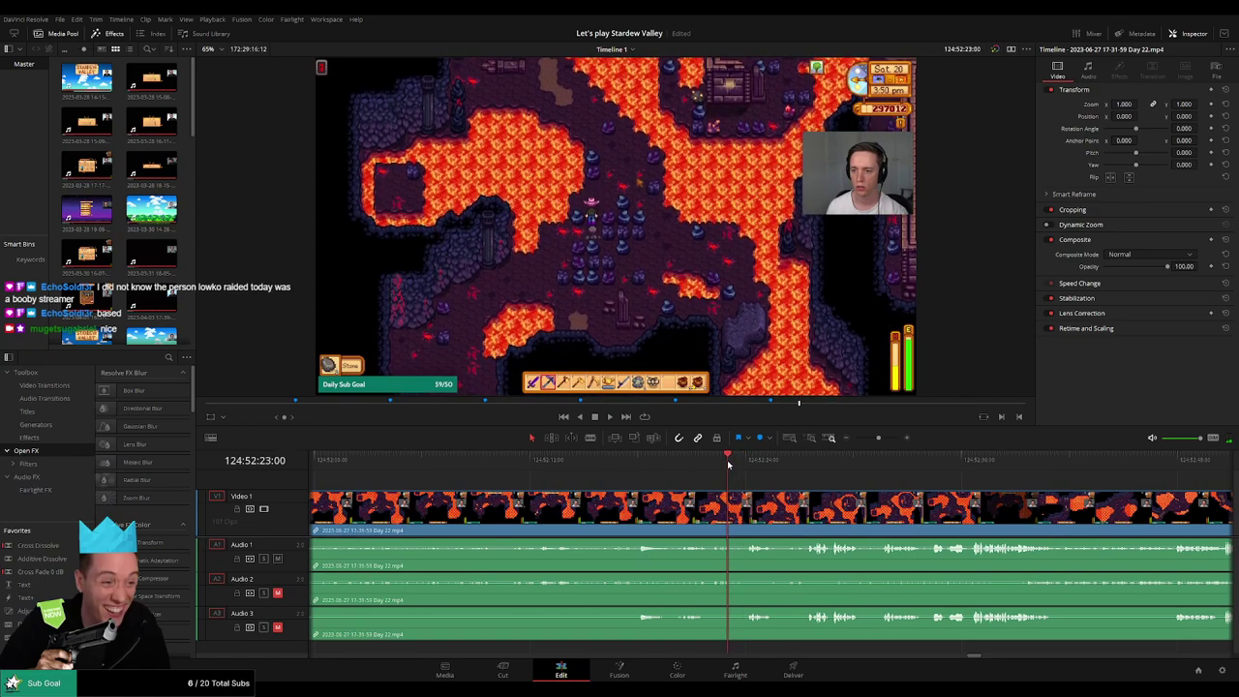
pyautogui.hotkey('ctrl', 'b')
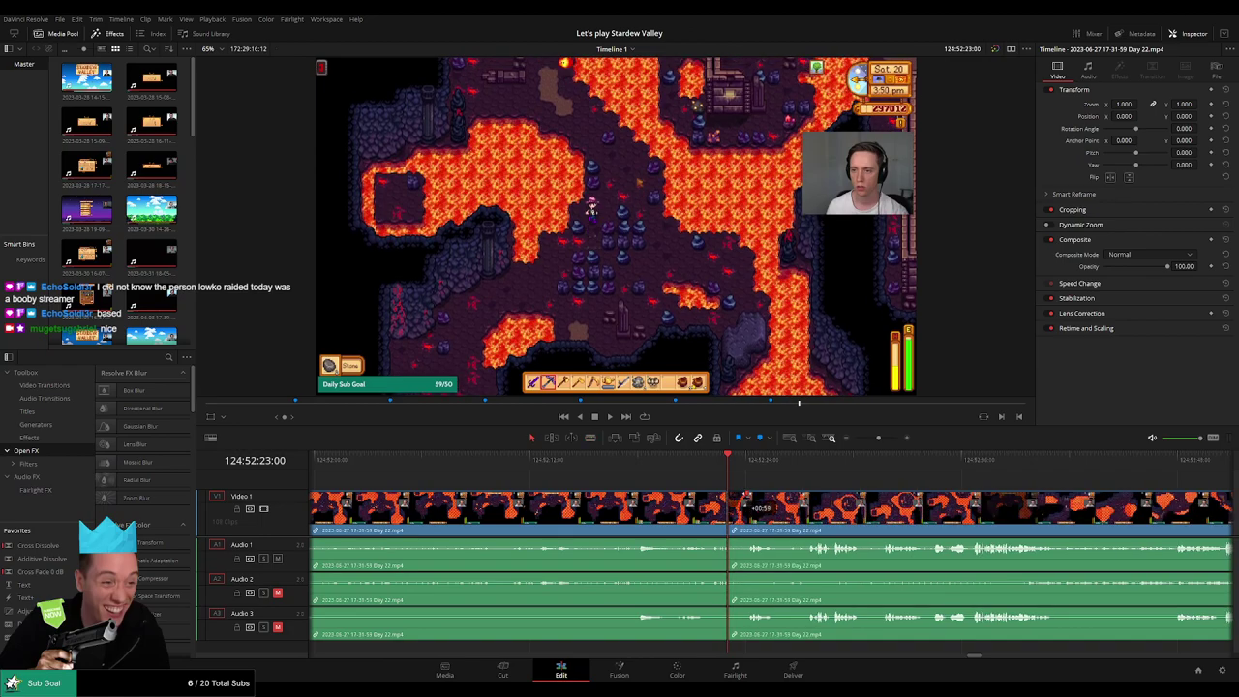
# - Add video fades of about one second on both sides of the 124:52:23:00 cut
pyautogui.moveTo(745, 497); pyautogui.dragTo(730, 498)
pyautogui.moveTo(878, 438); pyautogui.dragTo(882, 441)
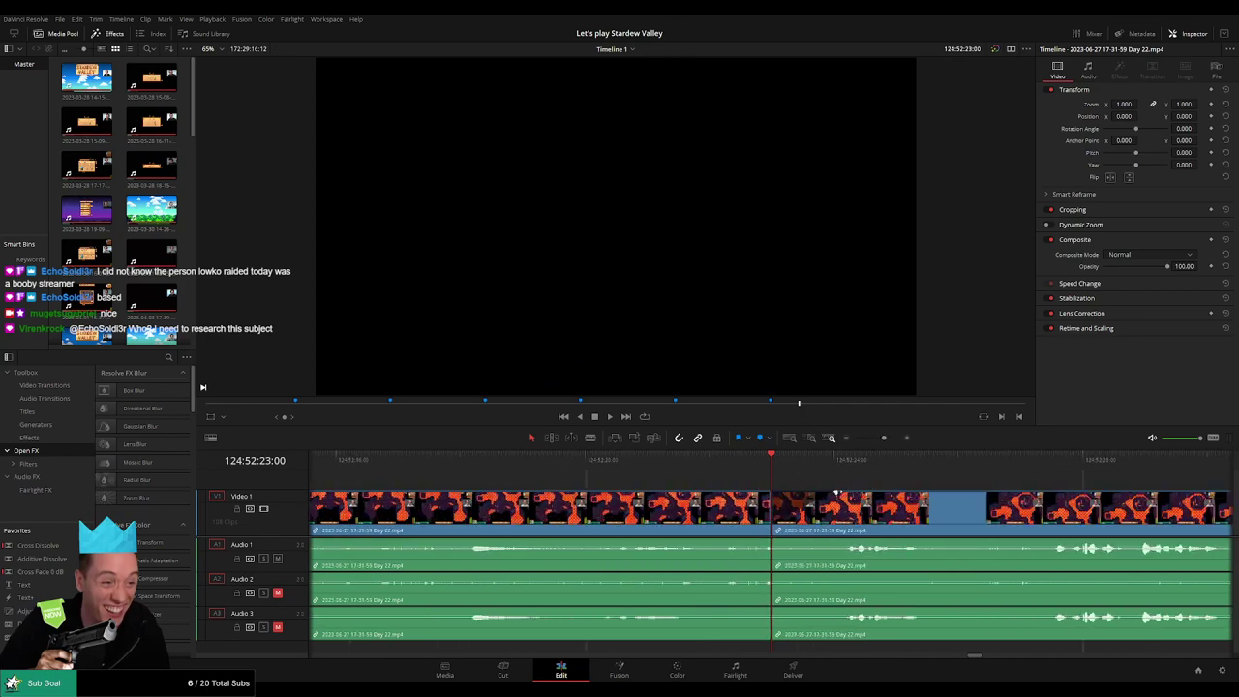
pyautogui.moveTo(770, 494); pyautogui.dragTo(741, 495)
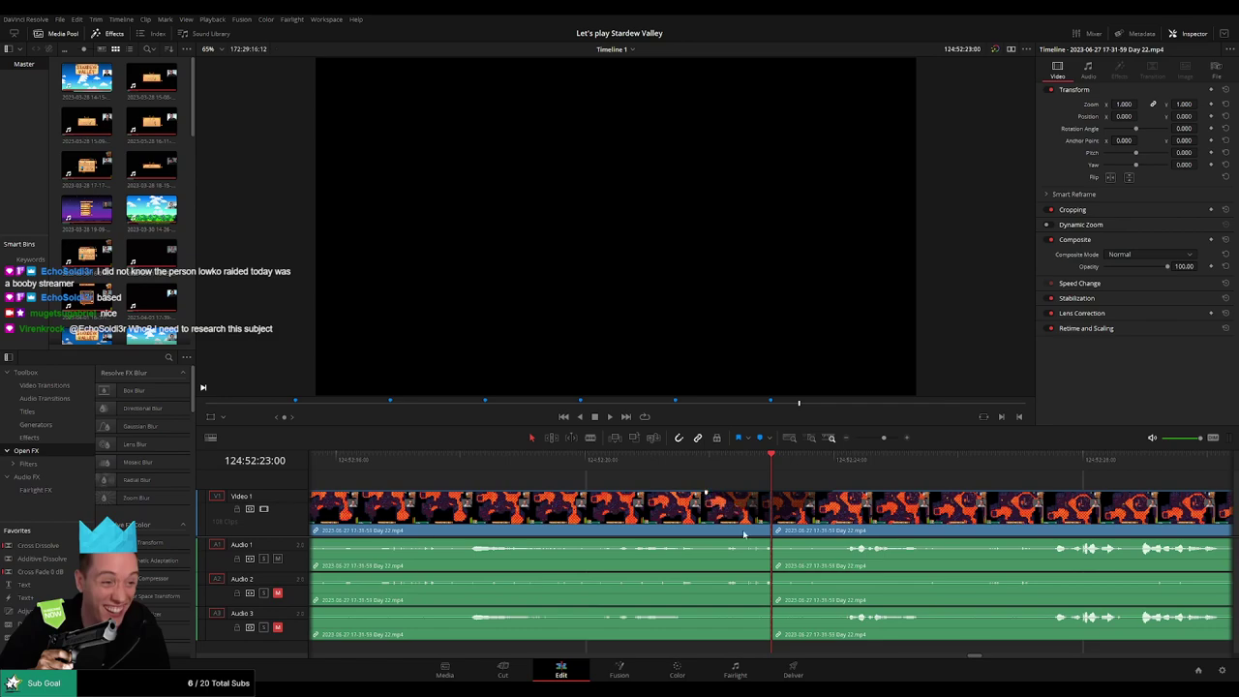
# - Add fades of about one second on both sides of the 124:52:23:00 cut on all three audio tracks
pyautogui.moveTo(764, 542)
pyautogui.mouseDown()
pyautogui.moveTo(698, 542)
pyautogui.moveTo(838, 541)
pyautogui.mouseUp()
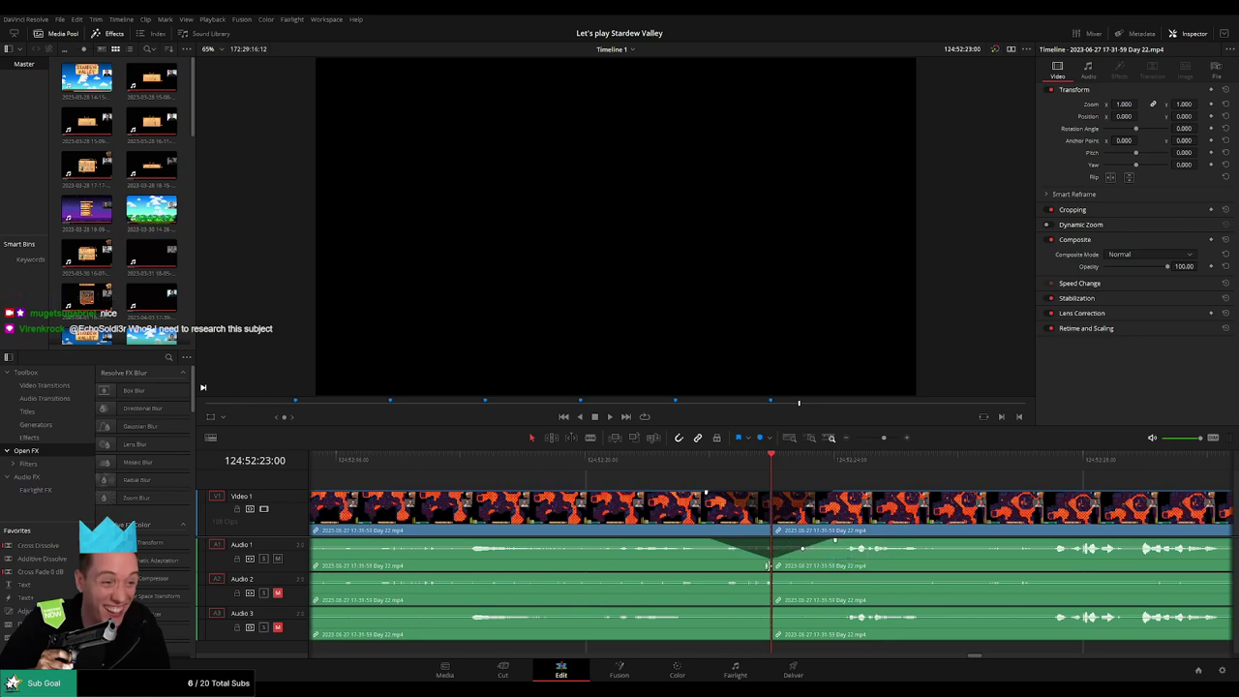
pyautogui.moveTo(770, 582); pyautogui.dragTo(721, 577)
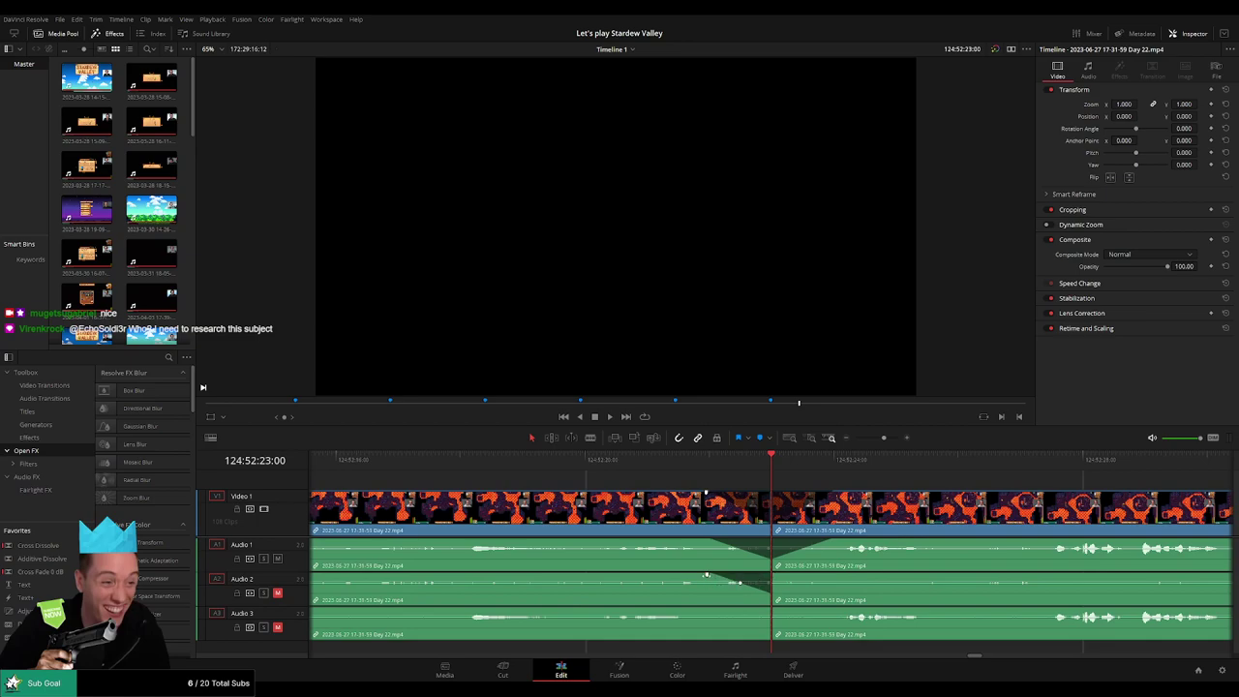
pyautogui.moveTo(773, 574); pyautogui.dragTo(835, 577)
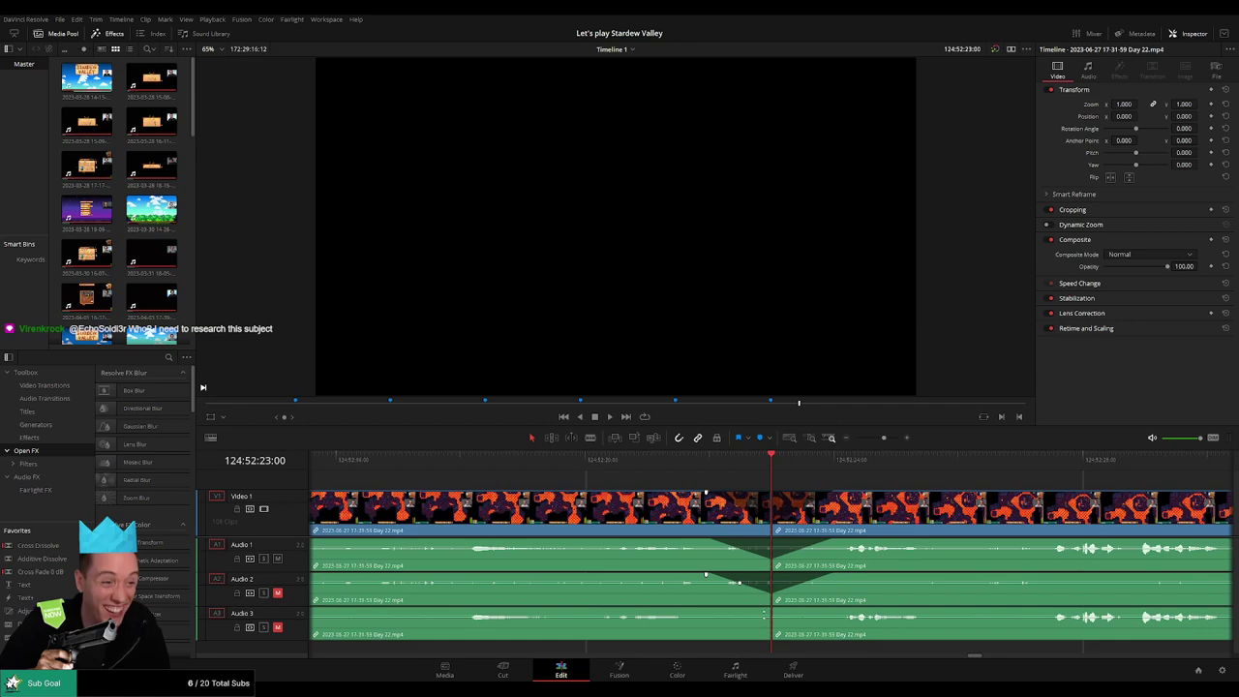
pyautogui.moveTo(772, 607); pyautogui.dragTo(711, 609)
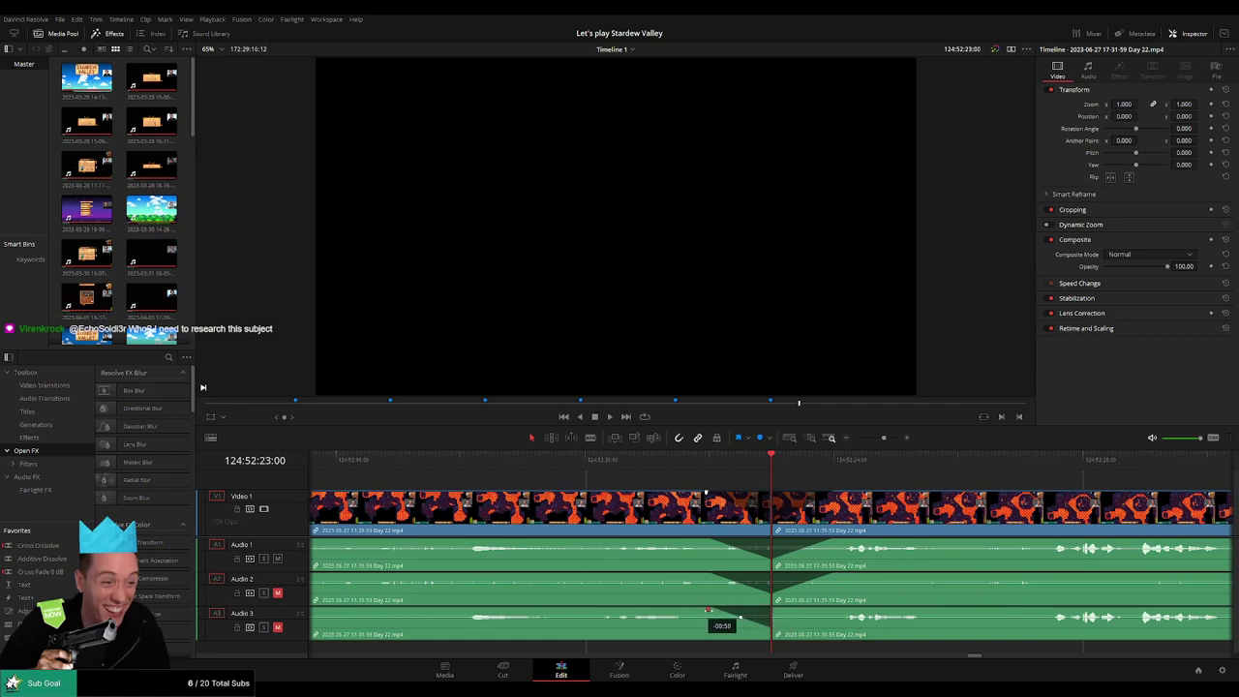
pyautogui.moveTo(771, 607); pyautogui.dragTo(828, 609)
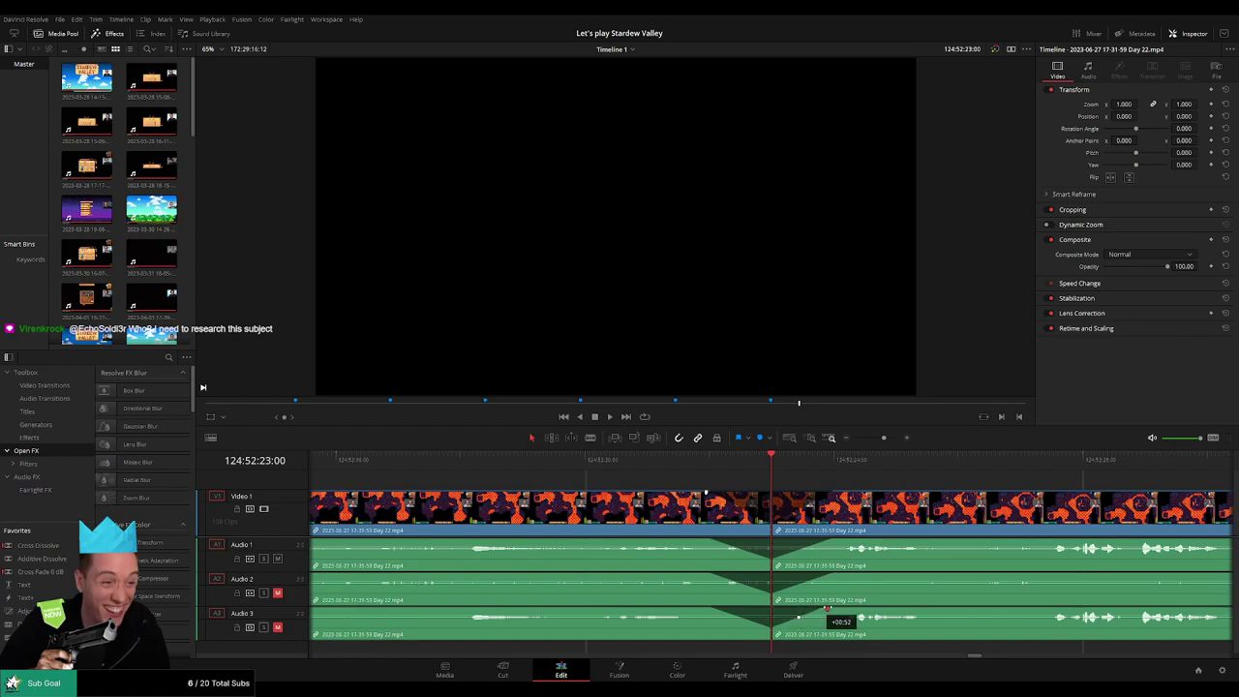
# - Move the Day 22 part after the 124:52:23:00 cut directly against the start of the Day 23 clip
pyautogui.moveTo(883, 445); pyautogui.dragTo(662, 481)
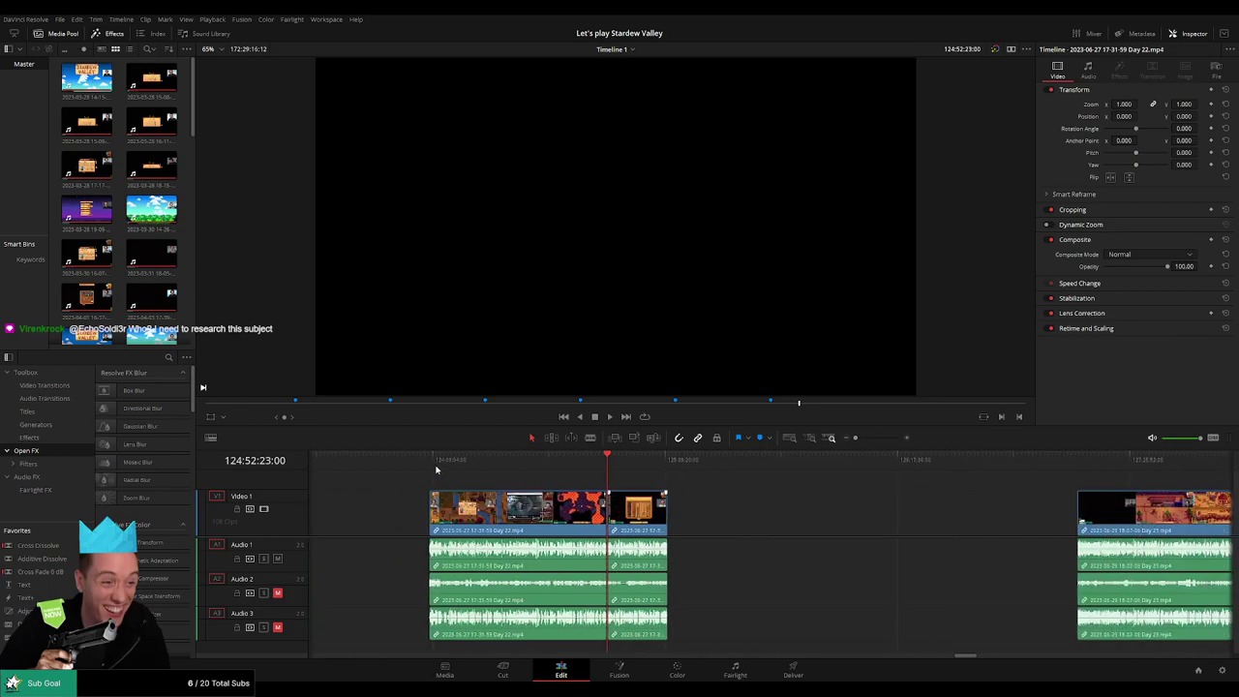
pyautogui.hscroll(3, 581, 499)
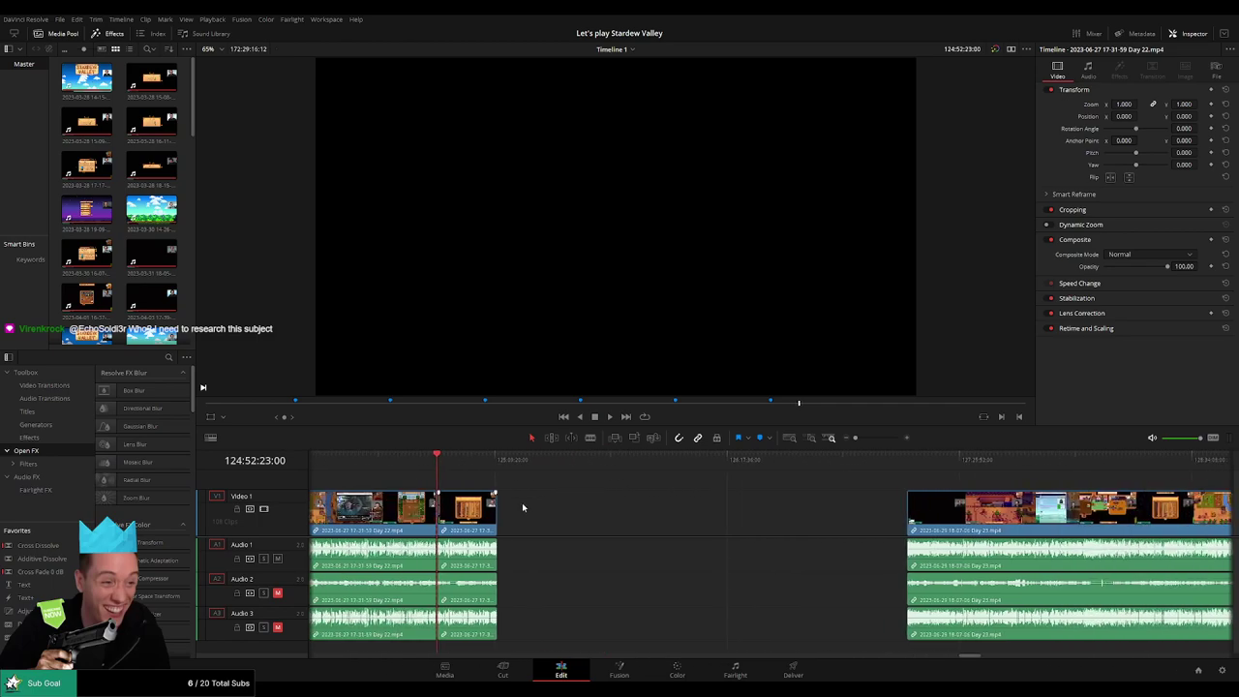
pyautogui.moveTo(468, 518); pyautogui.dragTo(877, 517)
pyautogui.click(657, 506)
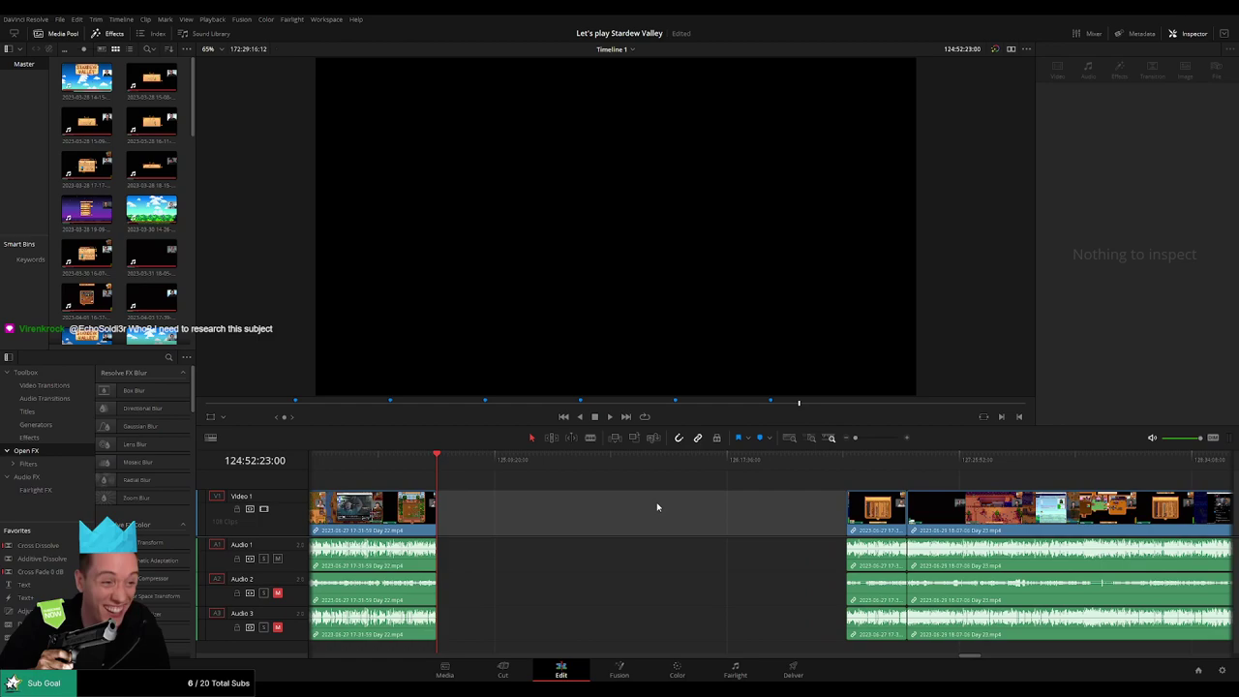
pyautogui.press('Delete')
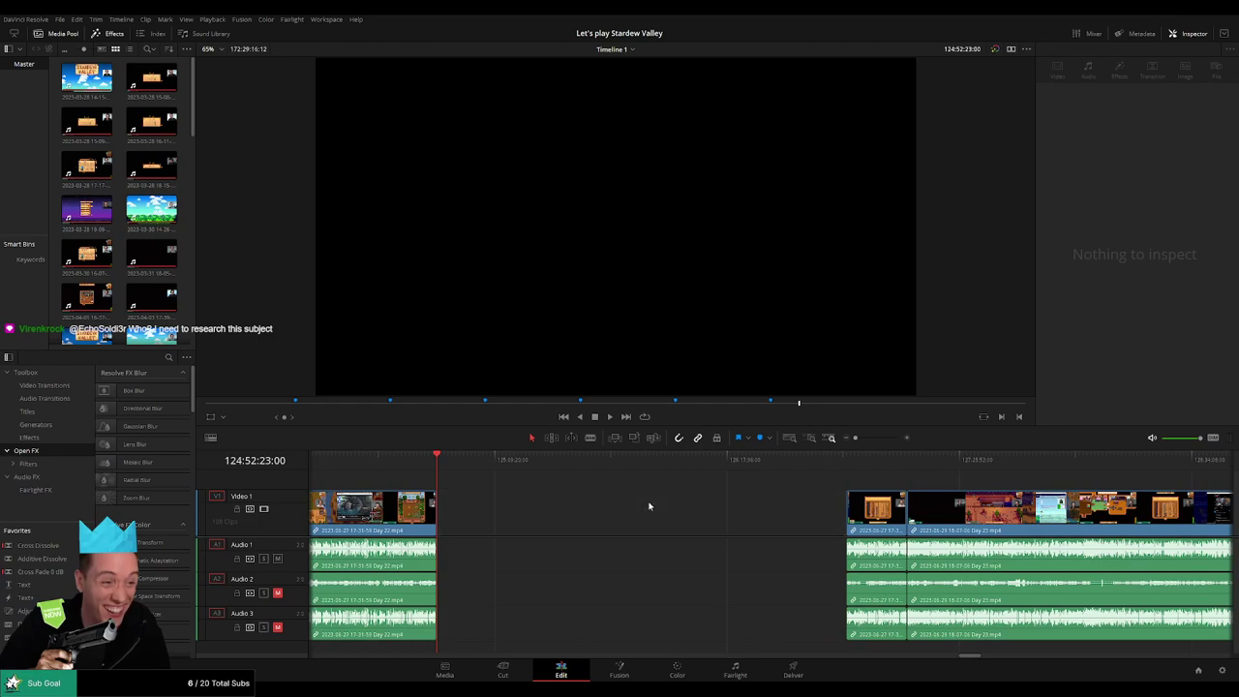
# - Align the start of the joined Day 22 and Day 23 clips with 126:00:00:00 on all tracks
pyautogui.moveTo(442, 472); pyautogui.dragTo(611, 479)
pyautogui.moveTo(451, 470); pyautogui.dragTo(666, 478)
pyautogui.scroll(5, 738, 498)
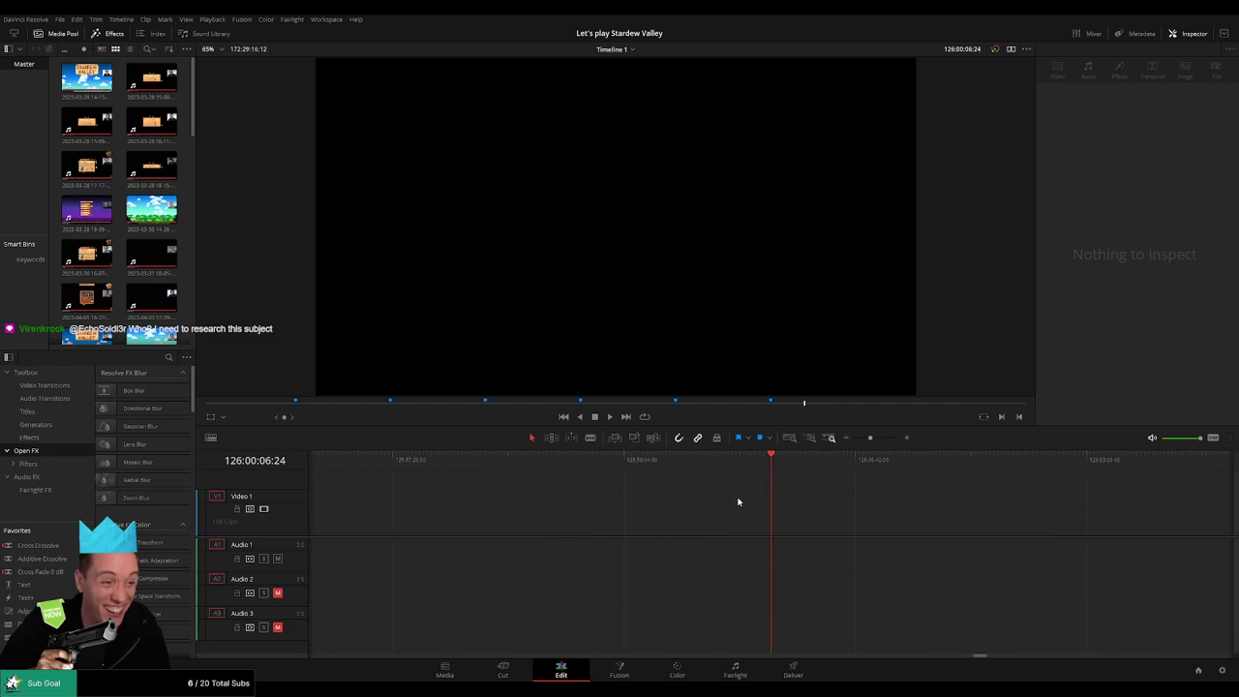
pyautogui.moveTo(737, 473); pyautogui.dragTo(753, 474)
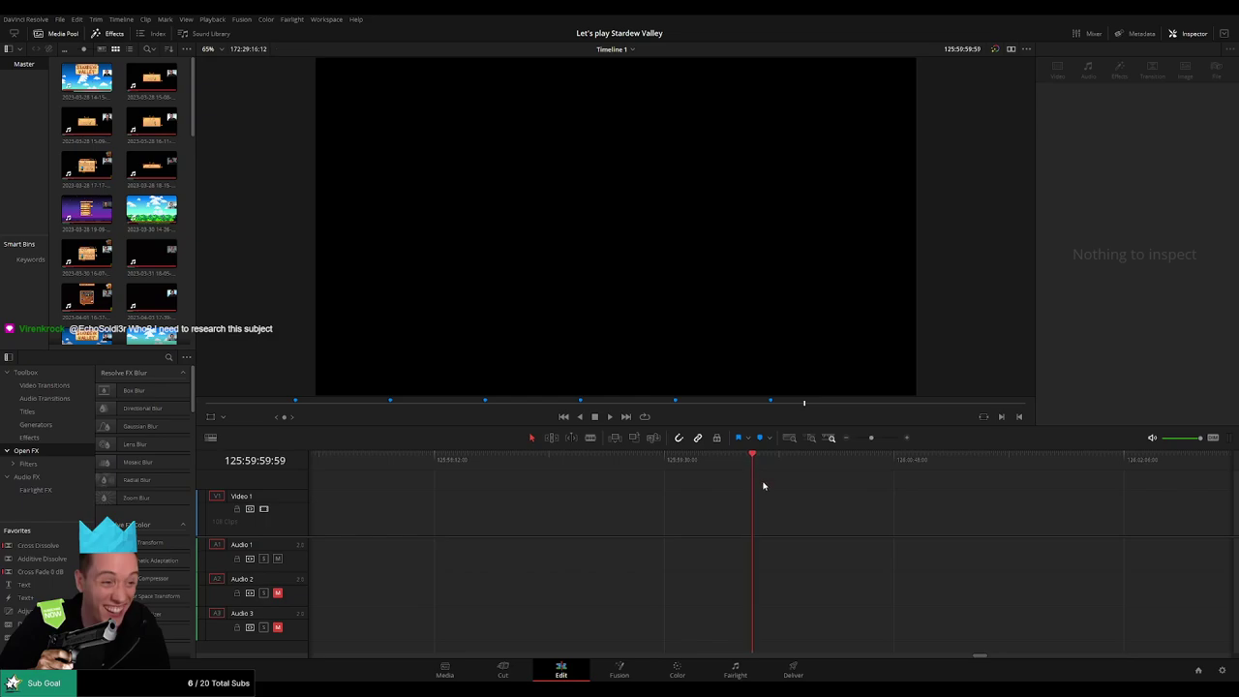
pyautogui.moveTo(871, 438); pyautogui.dragTo(490, 482)
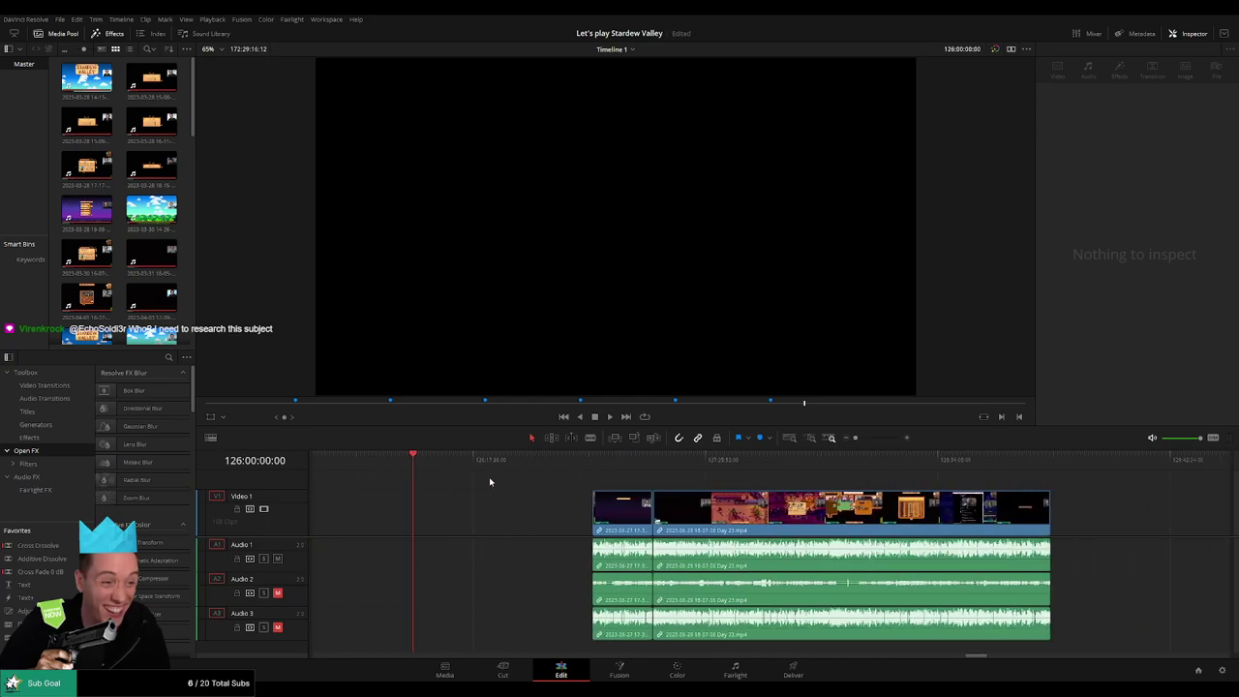
pyautogui.moveTo(569, 499); pyautogui.dragTo(599, 514)
pyautogui.click(561, 482)
# - Add cross dissolves between the Day 22 and Day 23 clips on the video and all audio tracks, and play through the join
pyautogui.press('space')
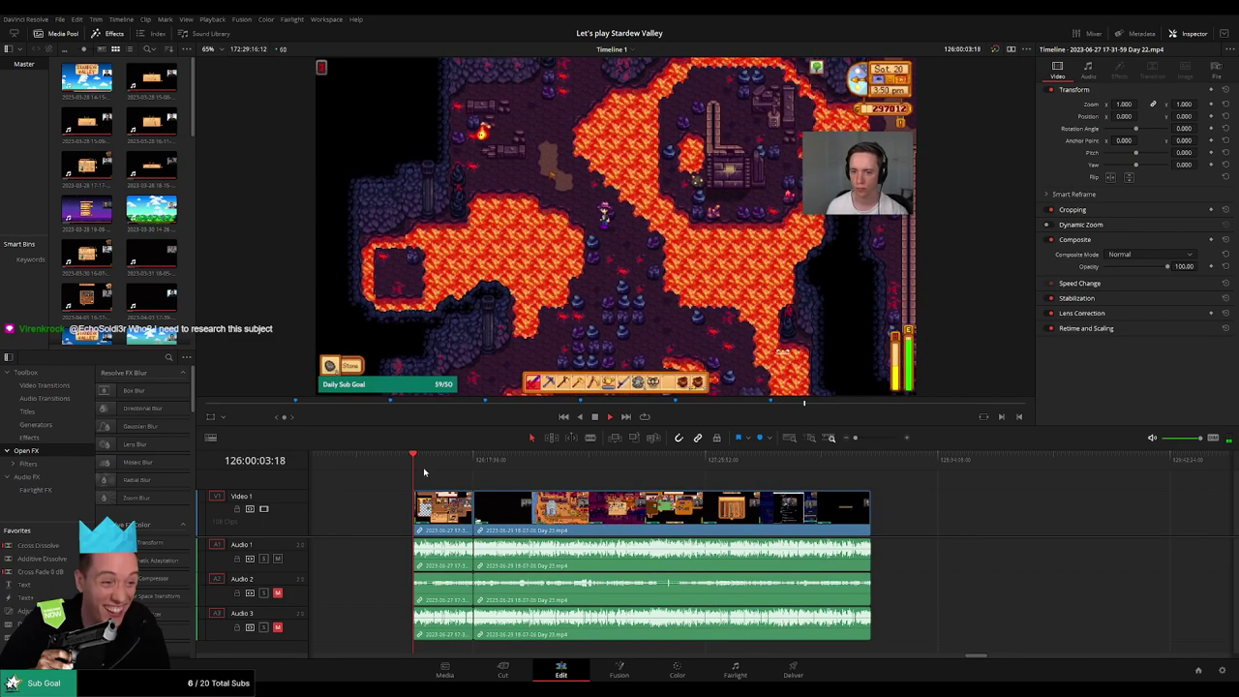
pyautogui.moveTo(418, 467); pyautogui.dragTo(466, 470)
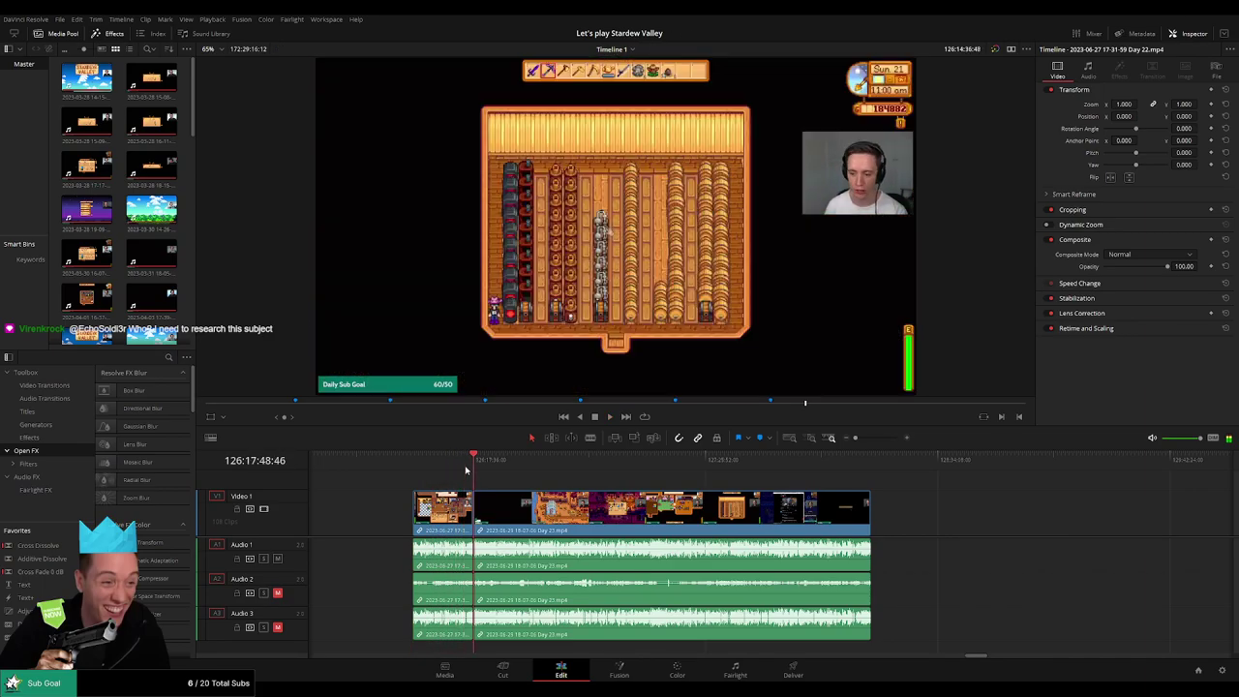
pyautogui.moveTo(856, 439); pyautogui.dragTo(882, 438)
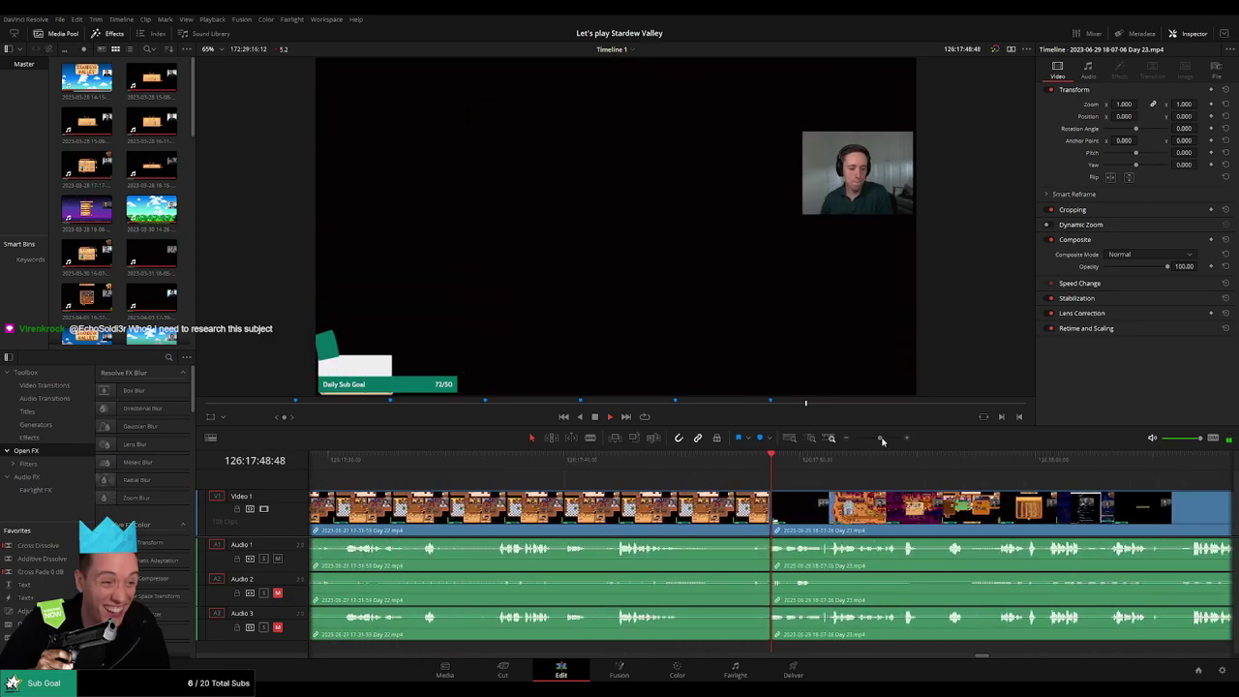
pyautogui.click(572, 466)
pyautogui.press('space')
pyautogui.press('space')
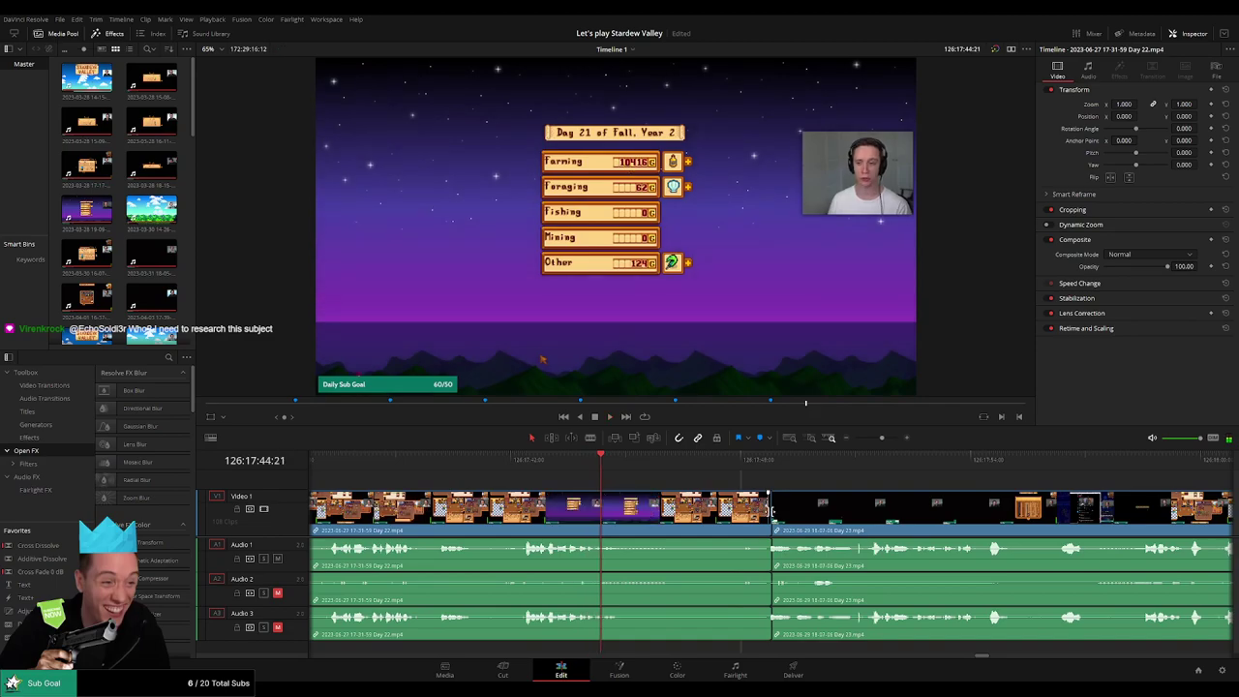
pyautogui.click(771, 517)
pyautogui.hotkey('ctrl', 't')
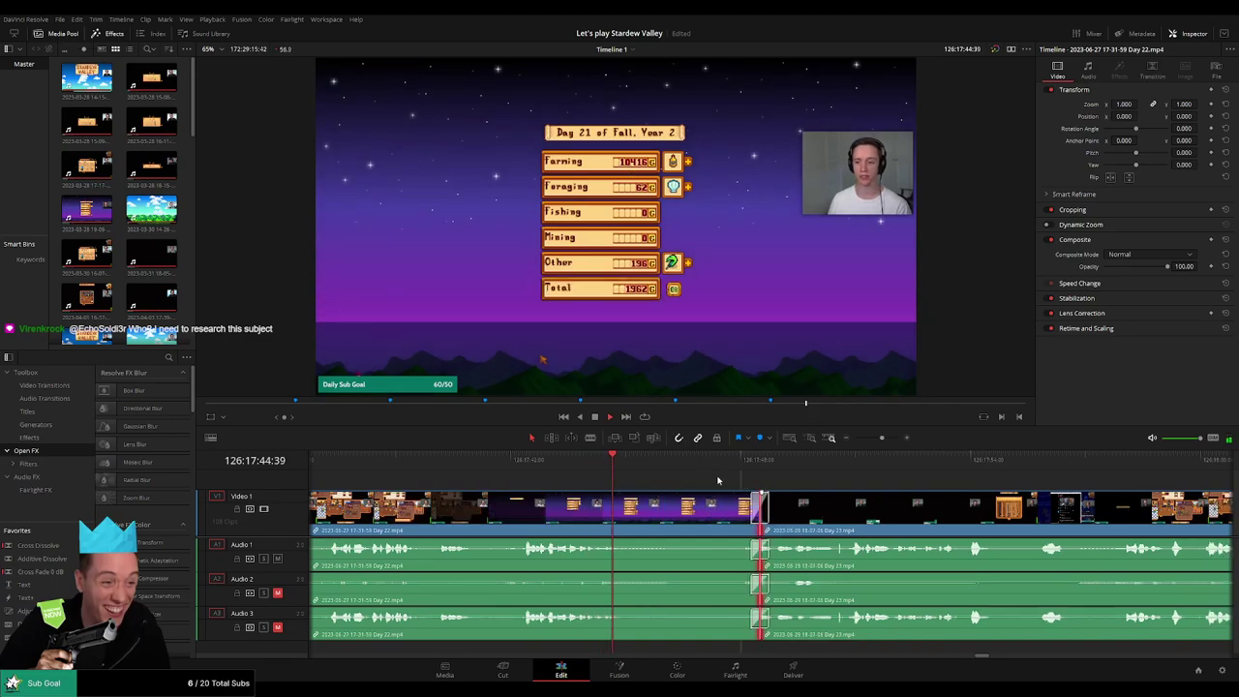
pyautogui.moveTo(911, 486); pyautogui.dragTo(754, 478)
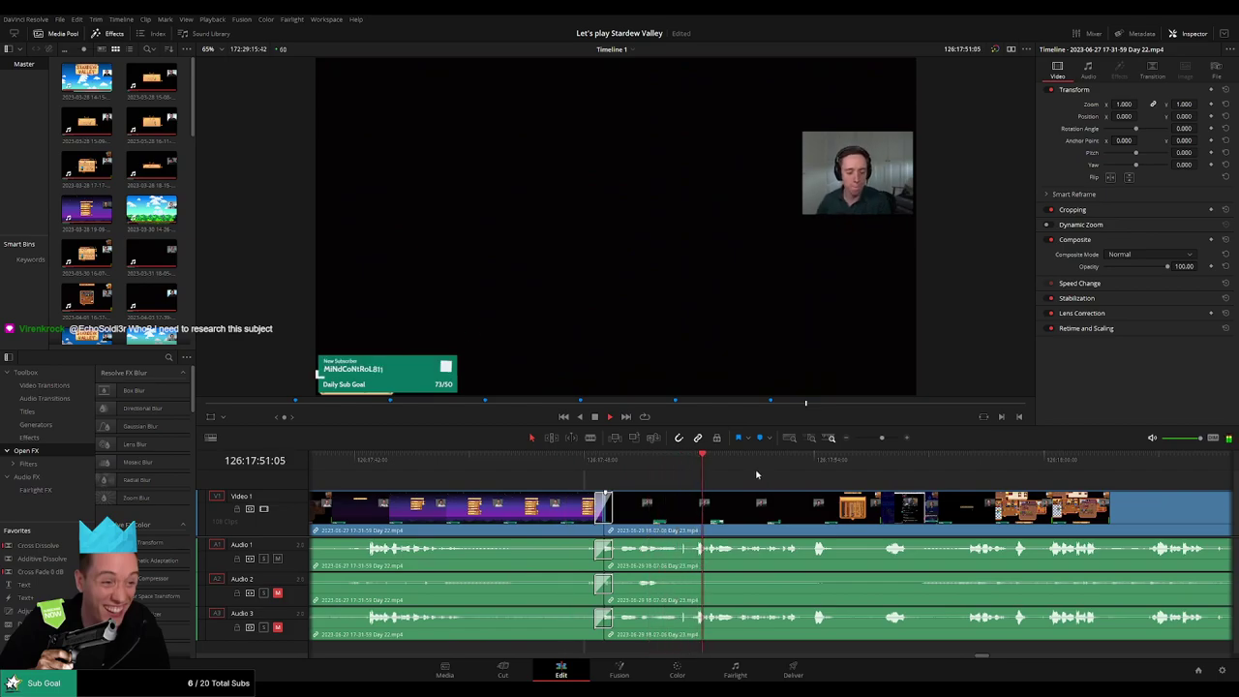
pyautogui.click(886, 469)
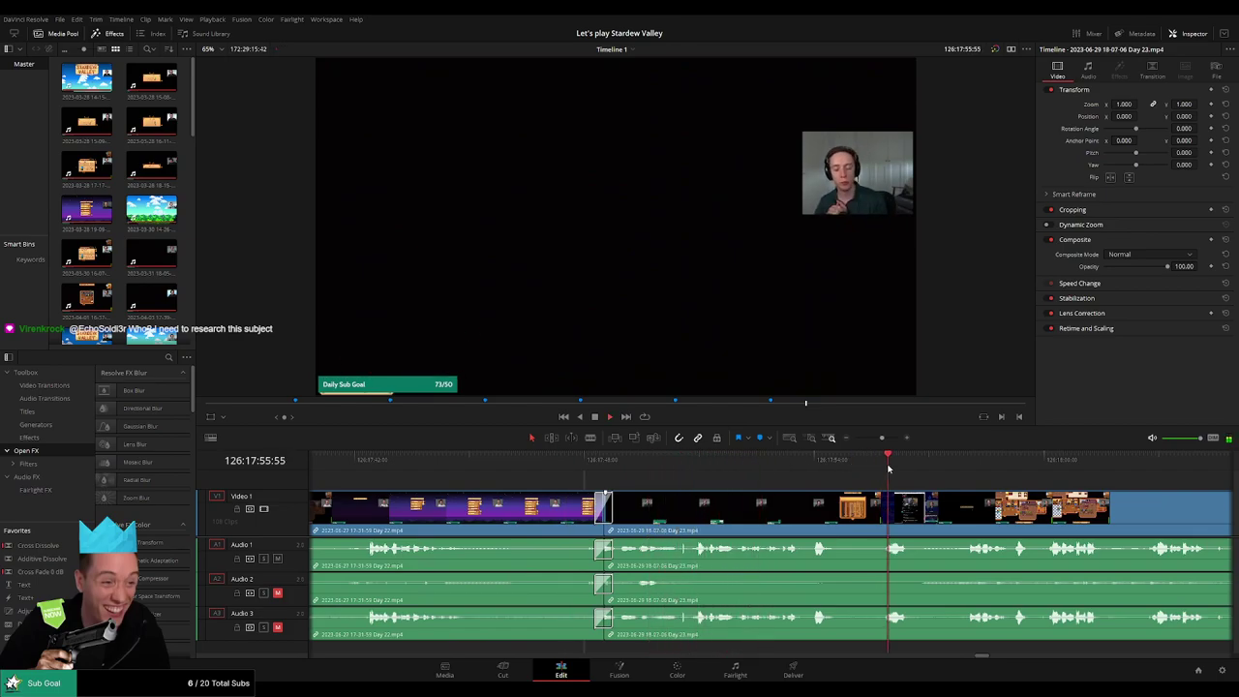
pyautogui.click(1016, 470)
pyautogui.click(1083, 473)
# - Split the Day 23 clip at 126:52:21:00 on the video and all three audio tracks
pyautogui.moveTo(881, 438); pyautogui.dragTo(584, 473)
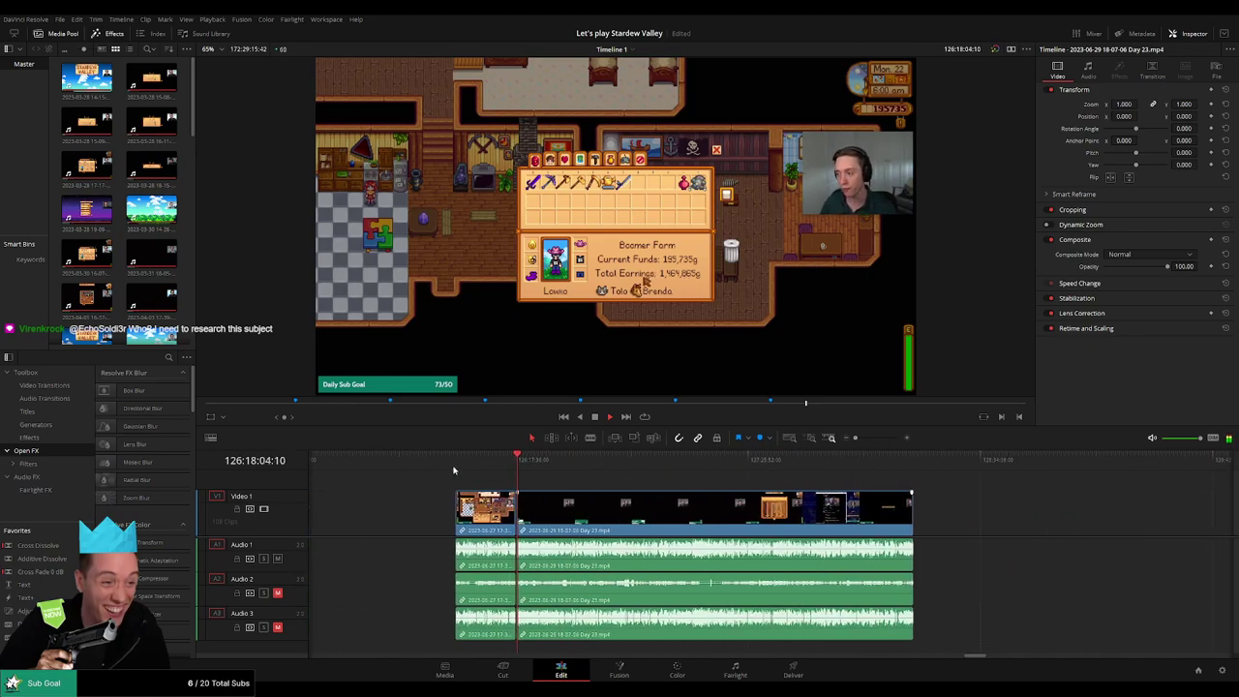
pyautogui.click(524, 462)
pyautogui.click(565, 463)
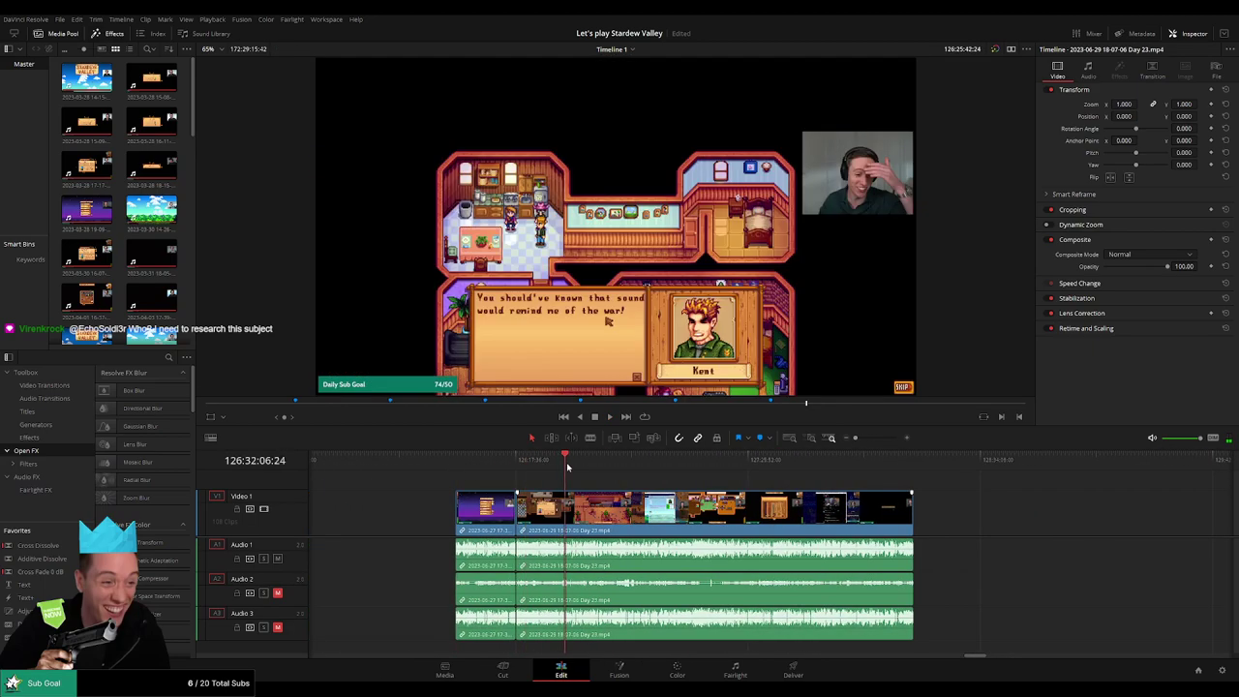
pyautogui.moveTo(568, 467); pyautogui.dragTo(635, 472)
pyautogui.scroll(4, 782, 506)
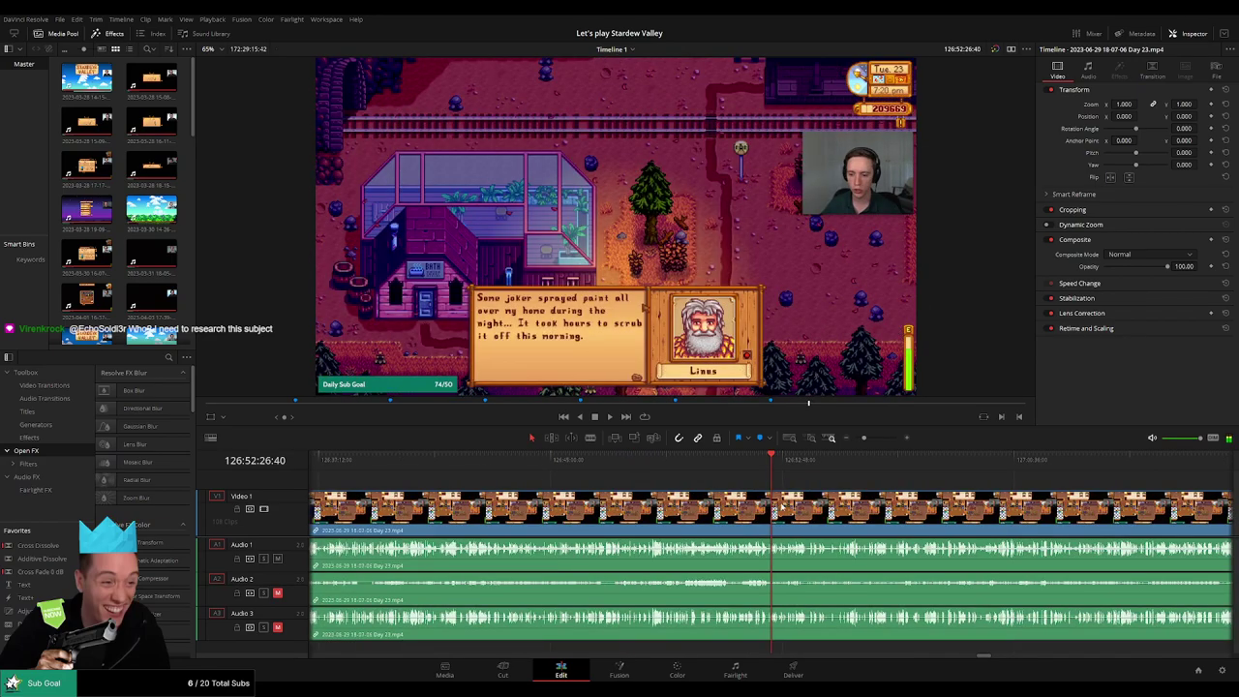
pyautogui.scroll(4, 782, 506)
pyautogui.click(754, 464)
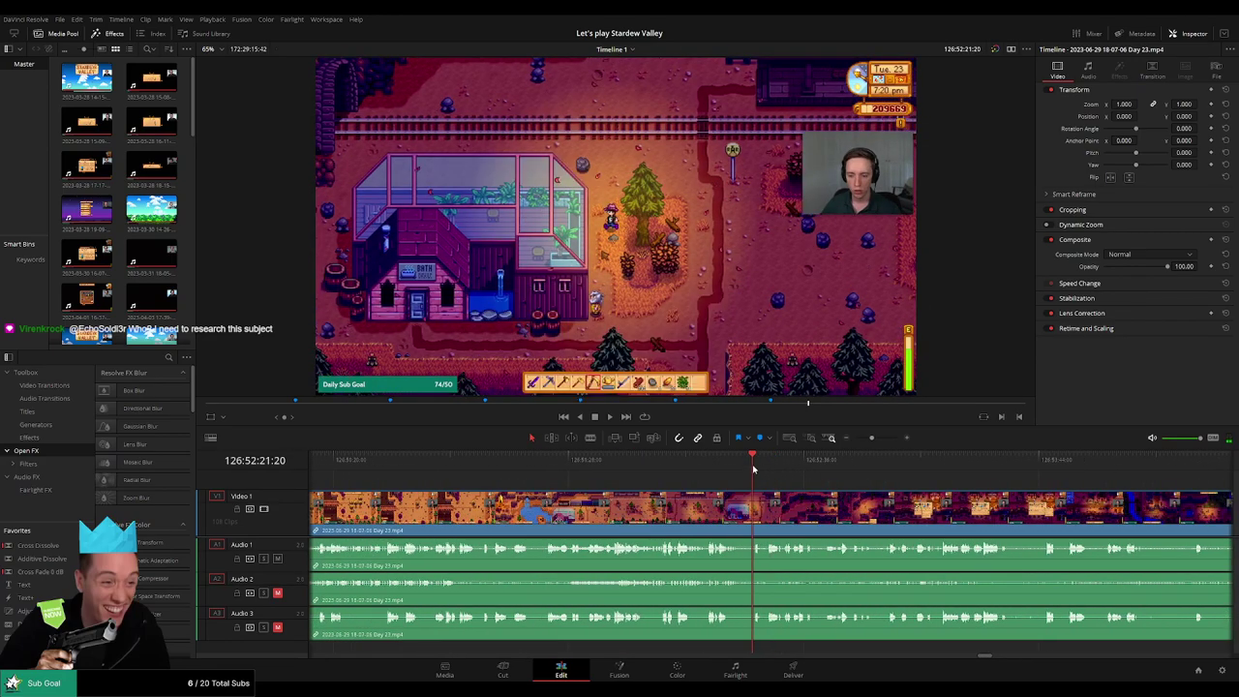
pyautogui.press('space')
pyautogui.scroll(3, 782, 479)
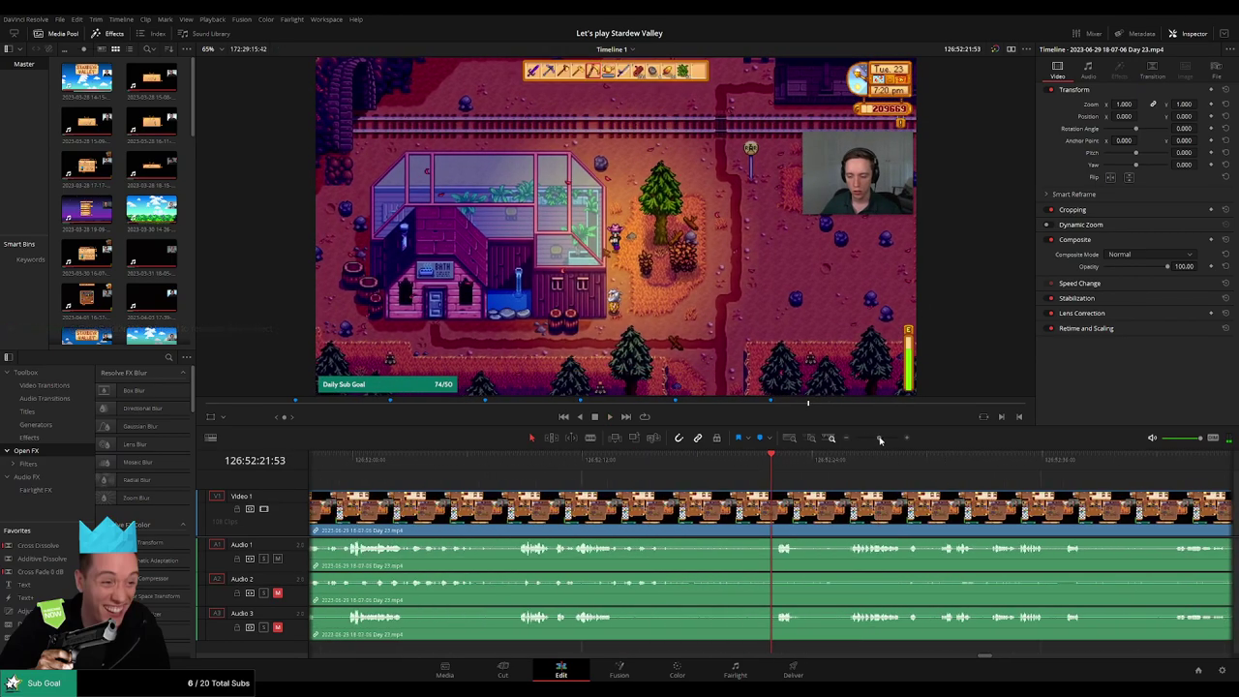
pyautogui.click(782, 465)
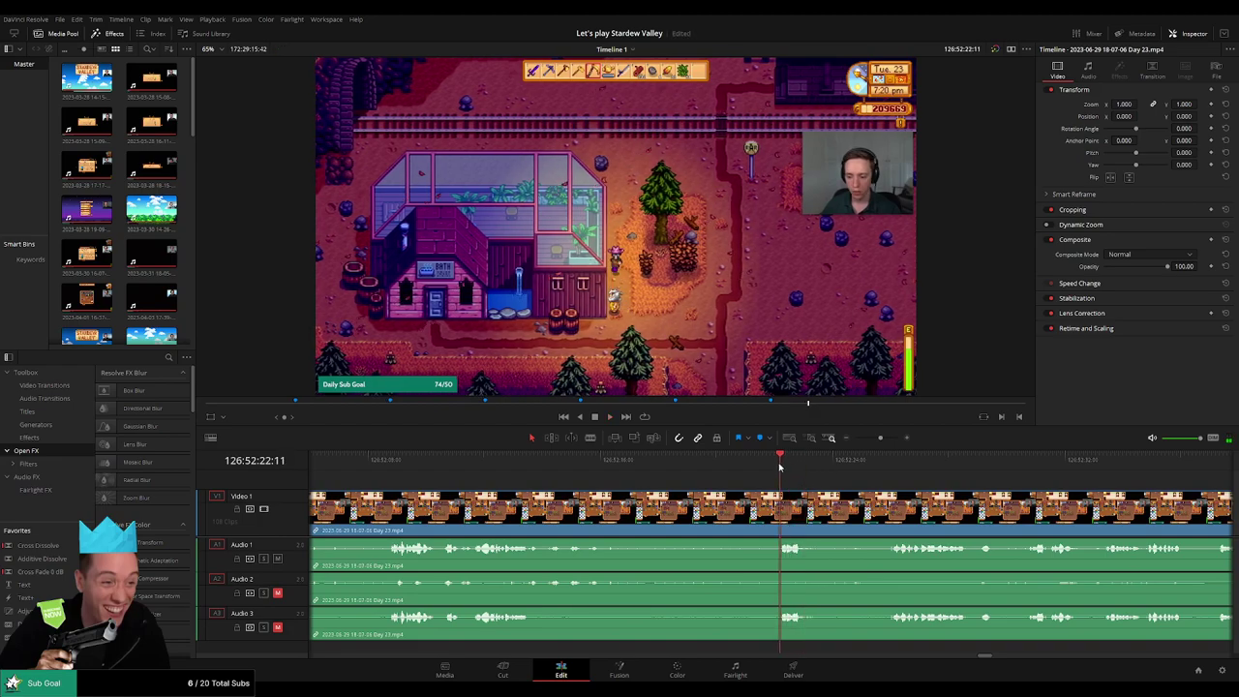
pyautogui.moveTo(782, 466); pyautogui.dragTo(761, 496)
pyautogui.press('b')
pyautogui.click(749, 502)
pyautogui.press('a')
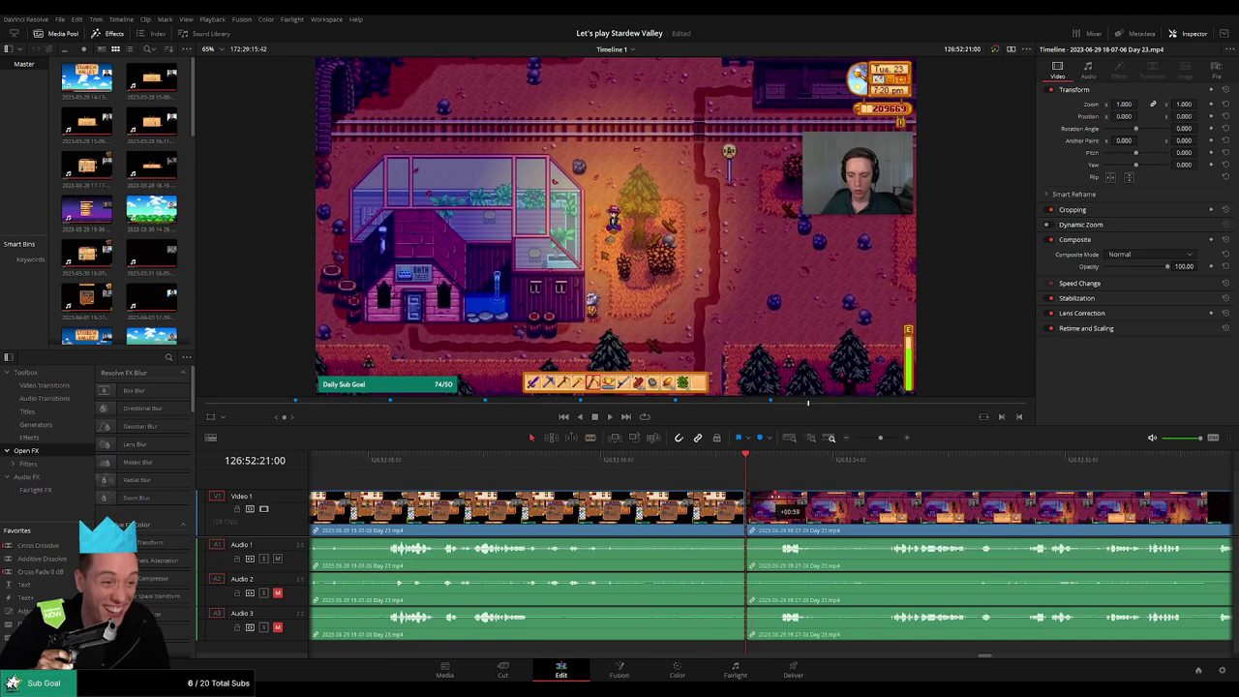
# - Fade in the video after the 126:52:21:00 cut over 00:59 and play the footage from about 126:52:00 for an earlier cut point
pyautogui.moveTo(775, 495); pyautogui.dragTo(776, 495)
pyautogui.click(393, 470)
pyautogui.press('space')
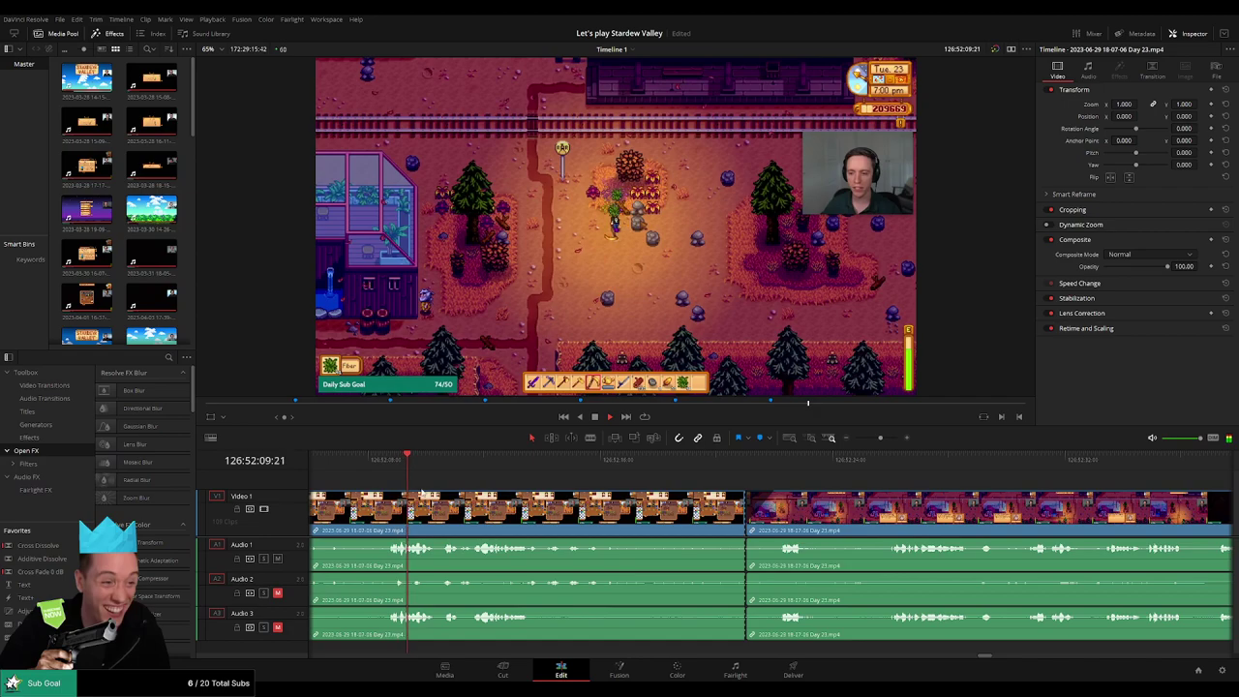
pyautogui.press('space')
pyautogui.hscroll(-3, 684, 497)
pyautogui.click(608, 467)
pyautogui.press('space')
pyautogui.click(382, 470)
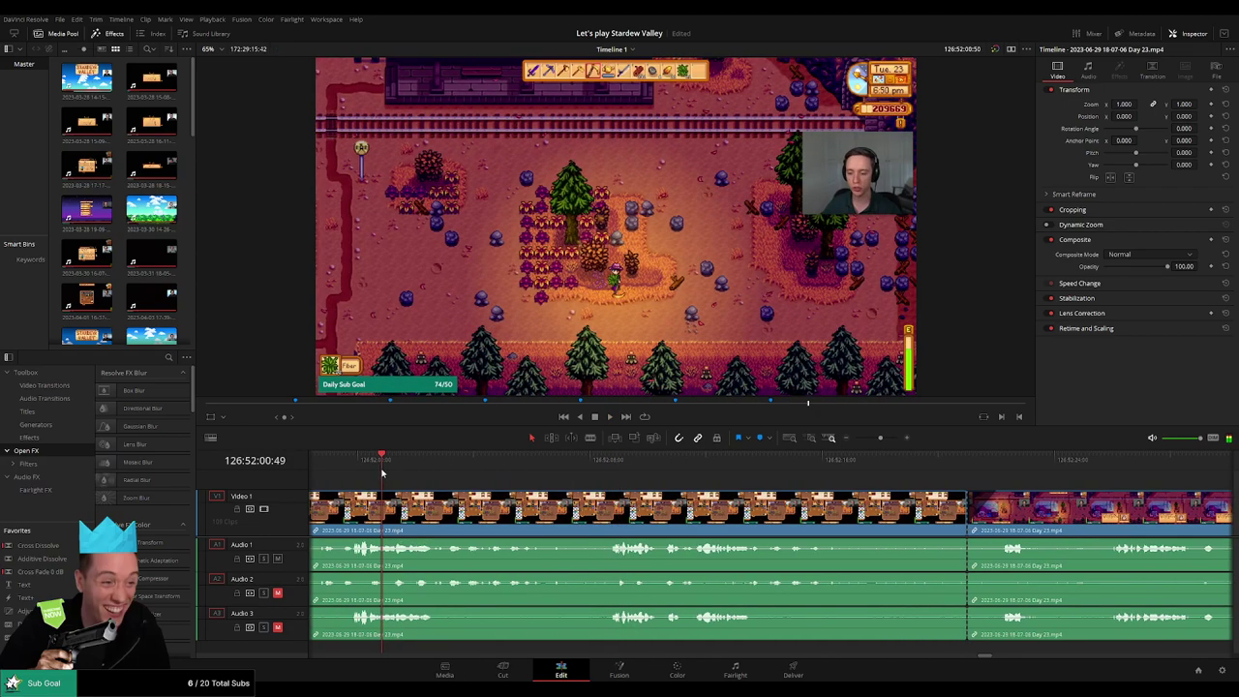
pyautogui.hscroll(-3, 440, 495)
pyautogui.hscroll(5, 520, 490)
pyautogui.press('space')
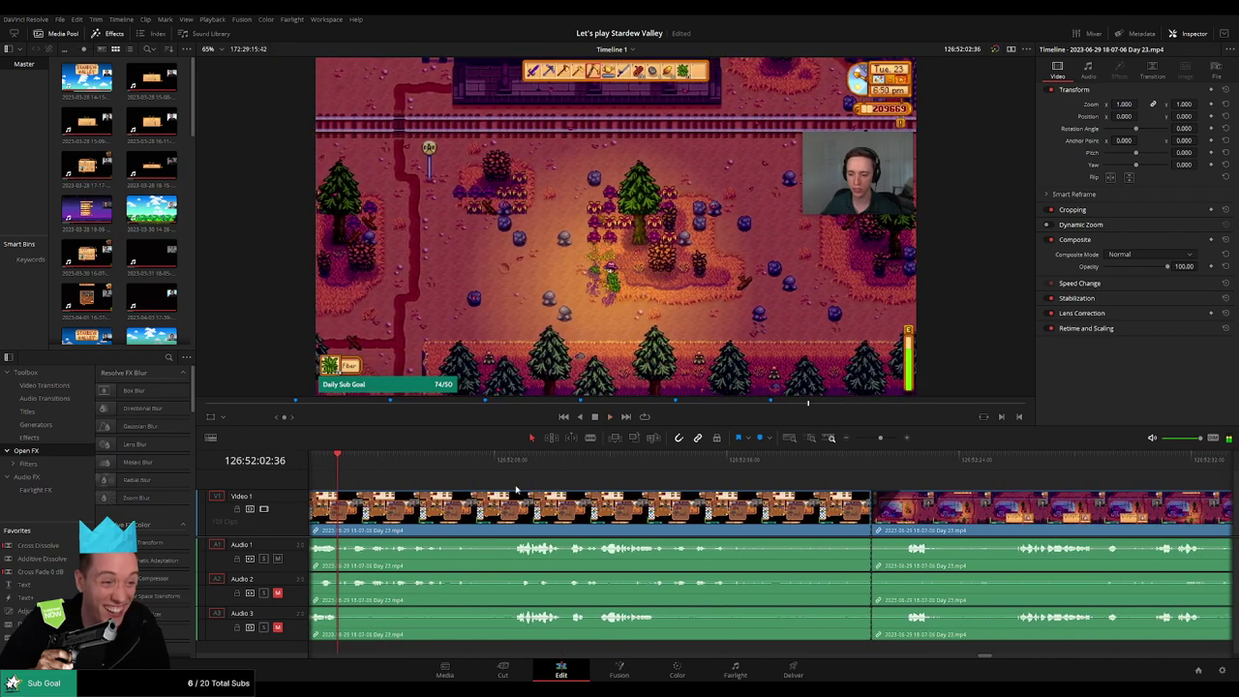
# - Move the cut between the two Day 23 clips to 126:52:08:00 on the video and all three audio tracks
pyautogui.click(518, 469)
pyautogui.click(516, 463)
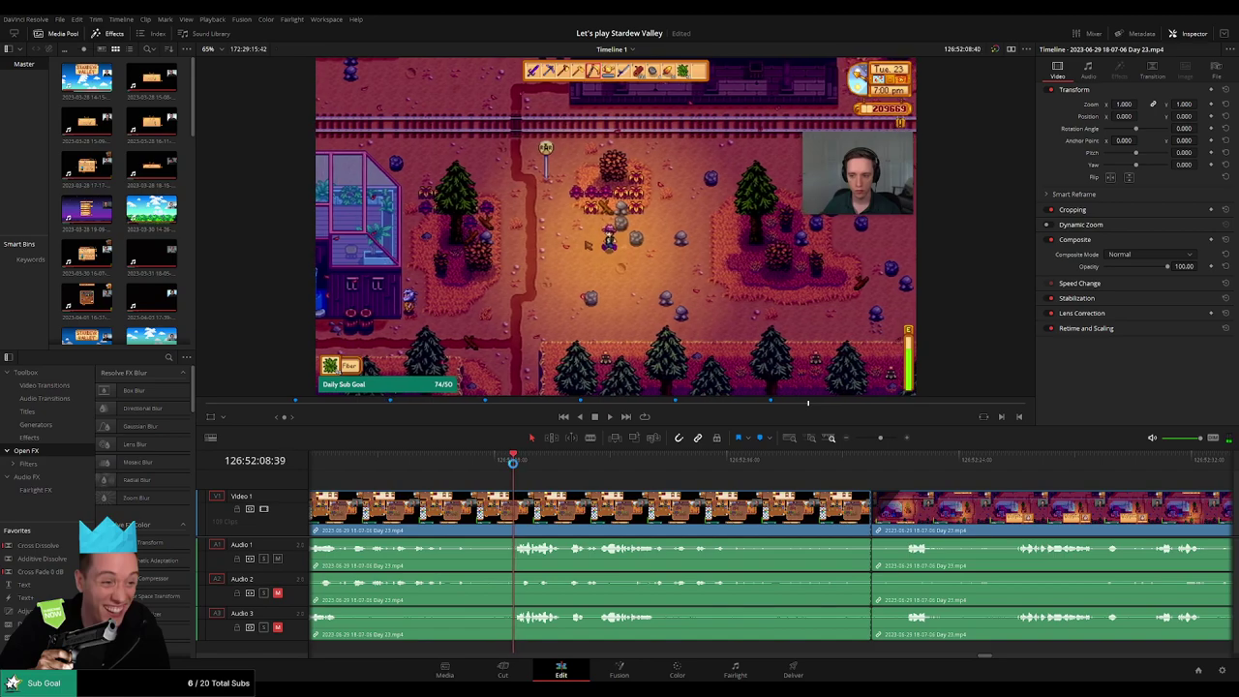
pyautogui.moveTo(516, 468); pyautogui.dragTo(495, 467)
pyautogui.press('Left')
pyautogui.press('Left')
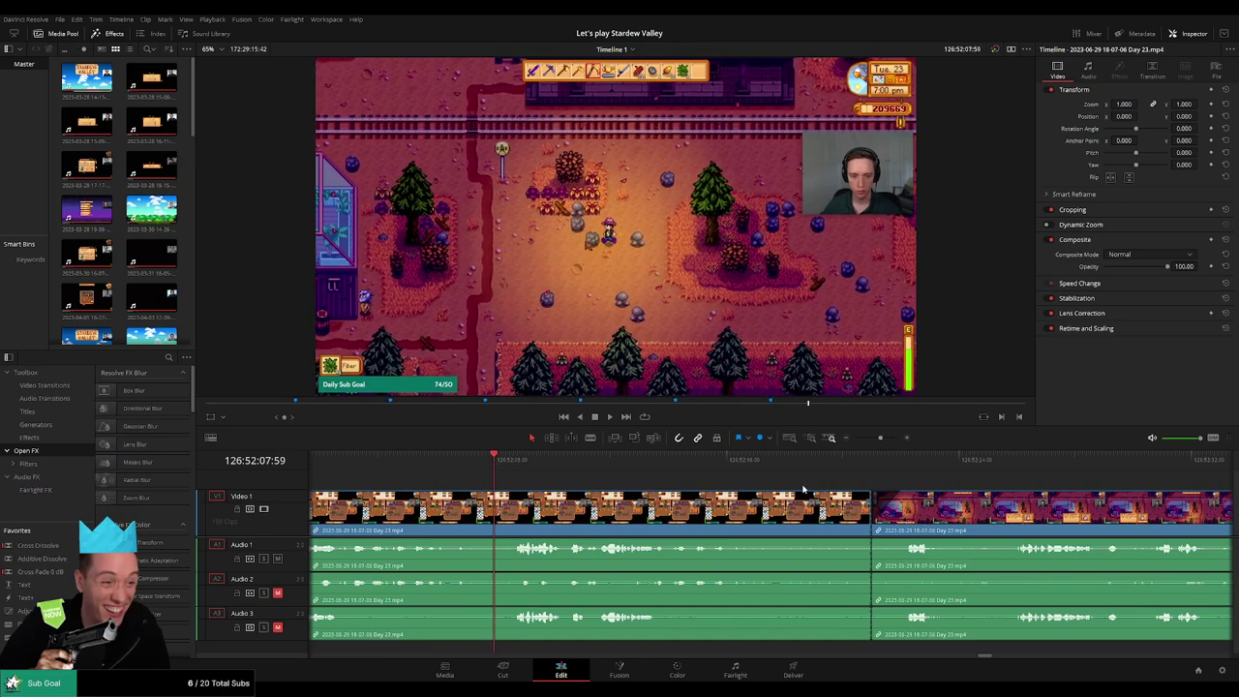
pyautogui.moveTo(870, 508); pyautogui.dragTo(463, 493)
# - Fade the video, Audio 1 and Audio 2 out and back in around the 126:52:08:00 cut, about one second on each side
pyautogui.hotkey('ctrl', '=')
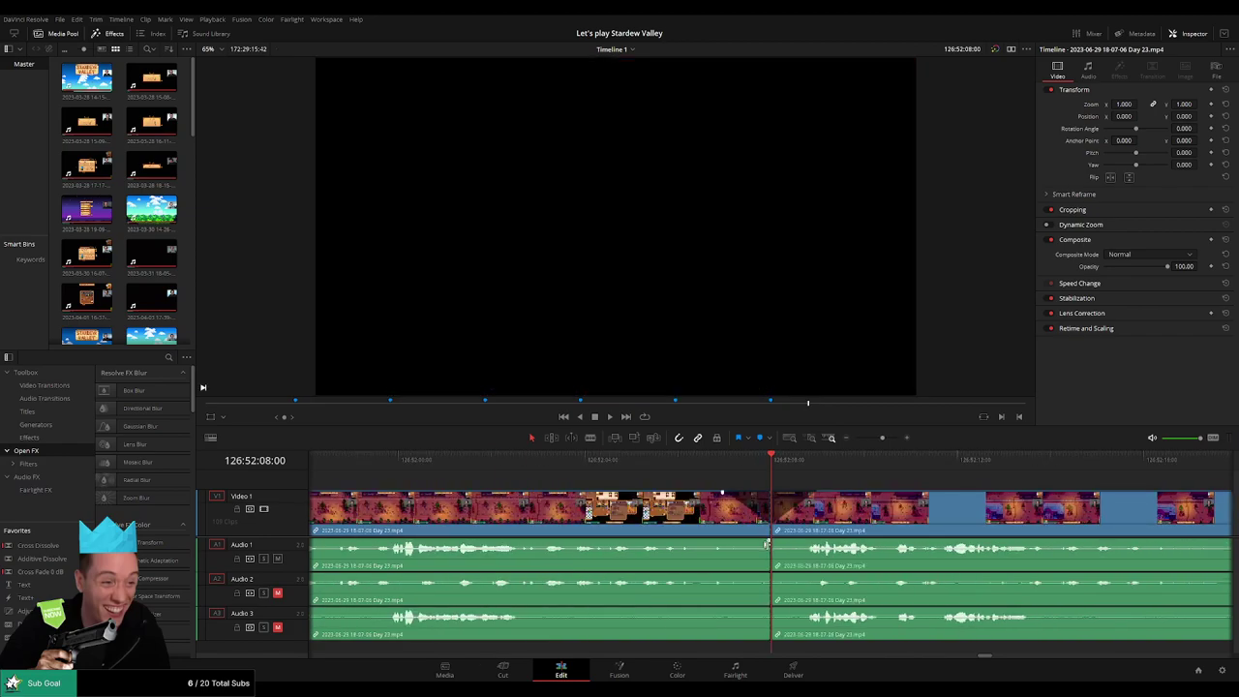
pyautogui.moveTo(766, 543); pyautogui.dragTo(738, 576)
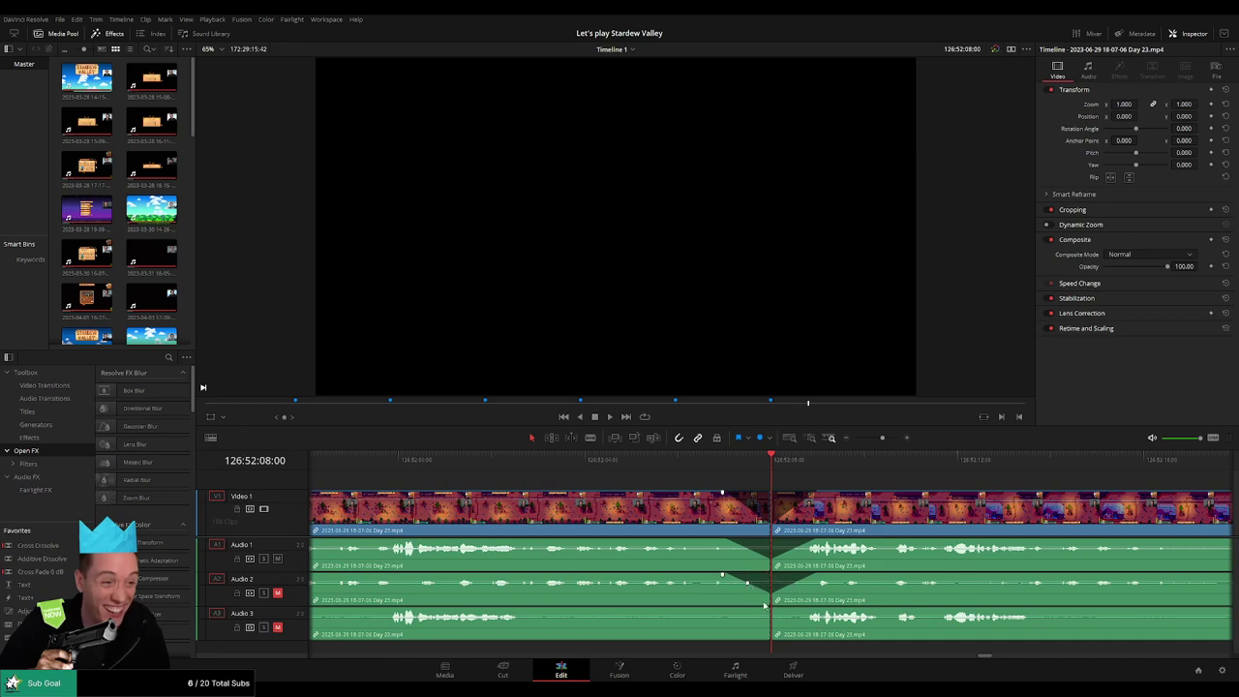
# - Fade in Audio 3 at the 126:52:08:00 cut and move the Day 23 clip after it later on the timeline, leaving a gap
pyautogui.moveTo(769, 608); pyautogui.dragTo(807, 610)
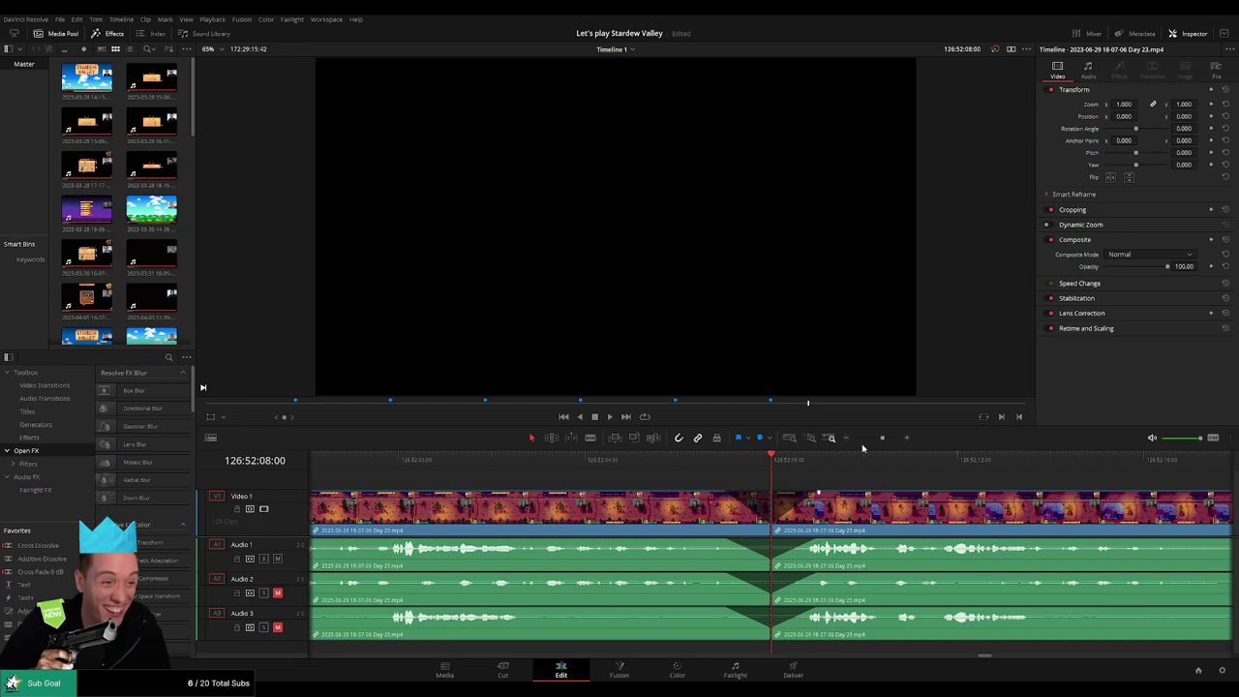
pyautogui.moveTo(874, 440); pyautogui.dragTo(848, 440)
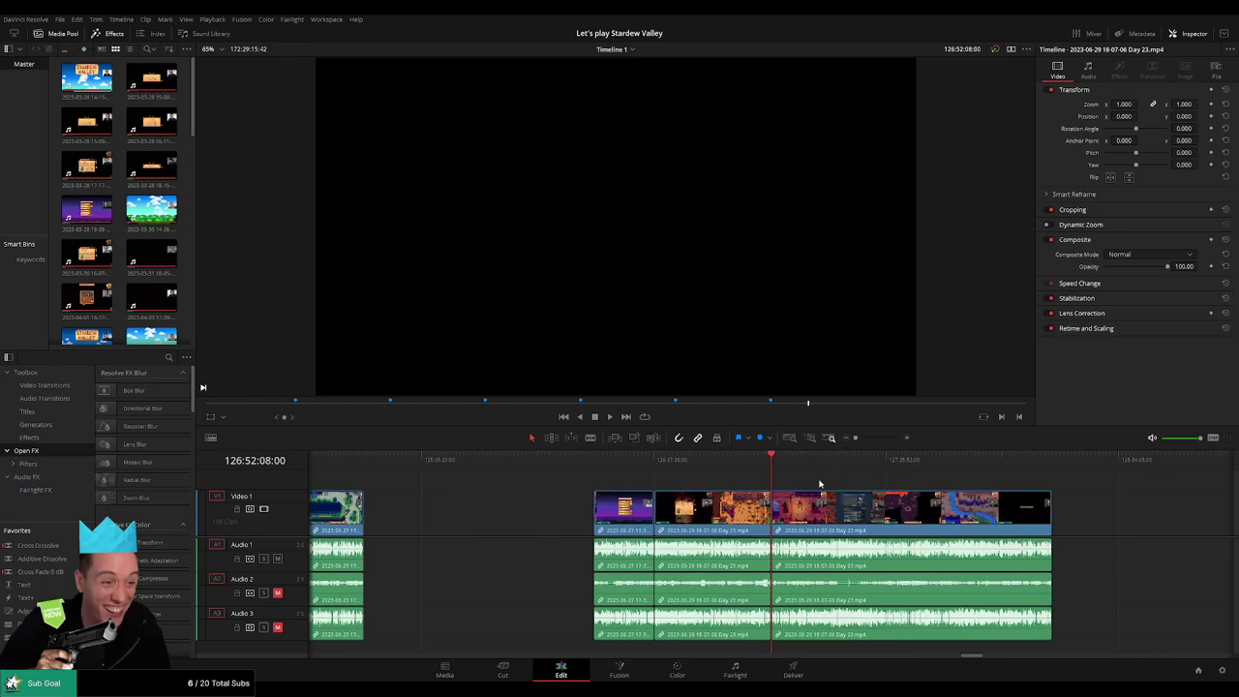
pyautogui.hscroll(4, 819, 484)
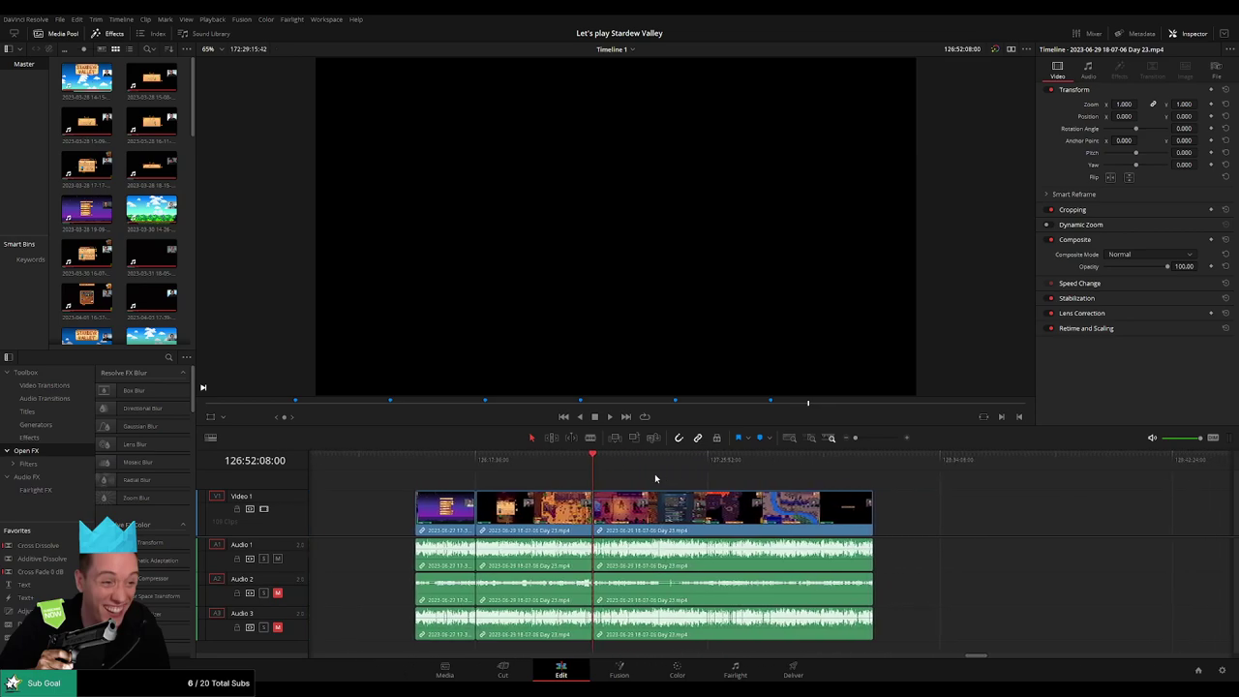
pyautogui.press('Home')
pyautogui.click(595, 466)
pyautogui.moveTo(760, 488); pyautogui.dragTo(497, 490)
pyautogui.moveTo(563, 515); pyautogui.dragTo(938, 515)
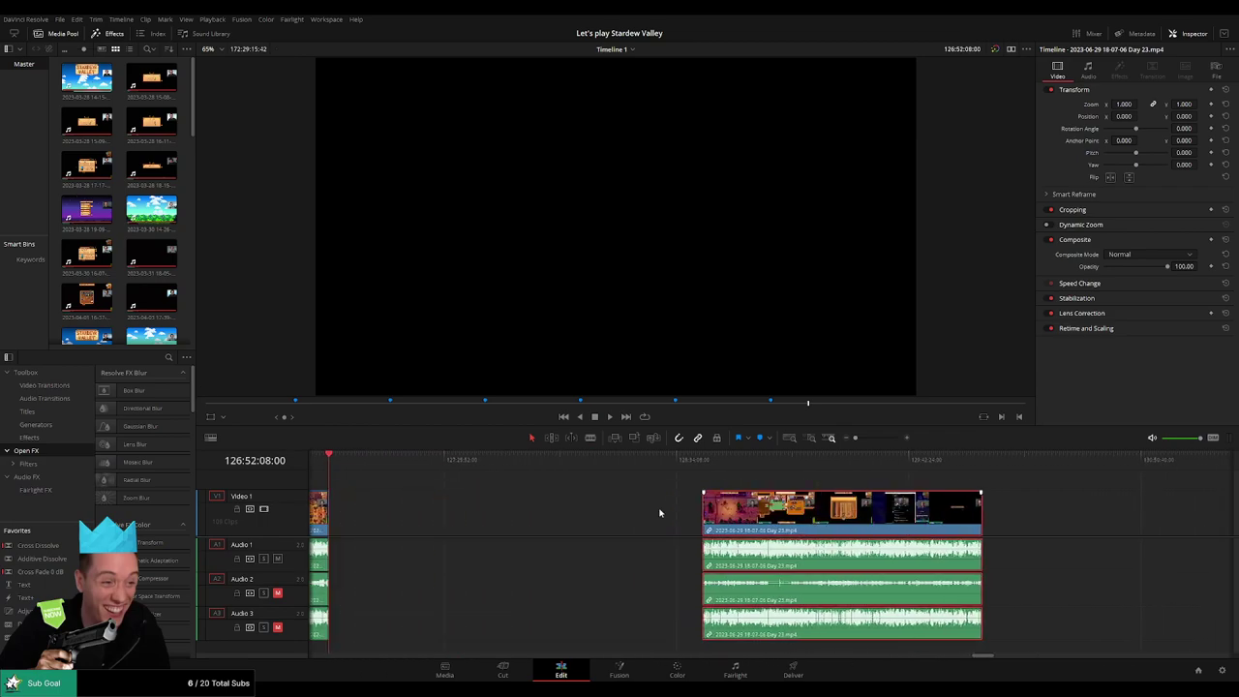
# - Reposition the separated Day 23 clip with its linked audio so that it starts at 128:00:00:00
pyautogui.click(539, 495)
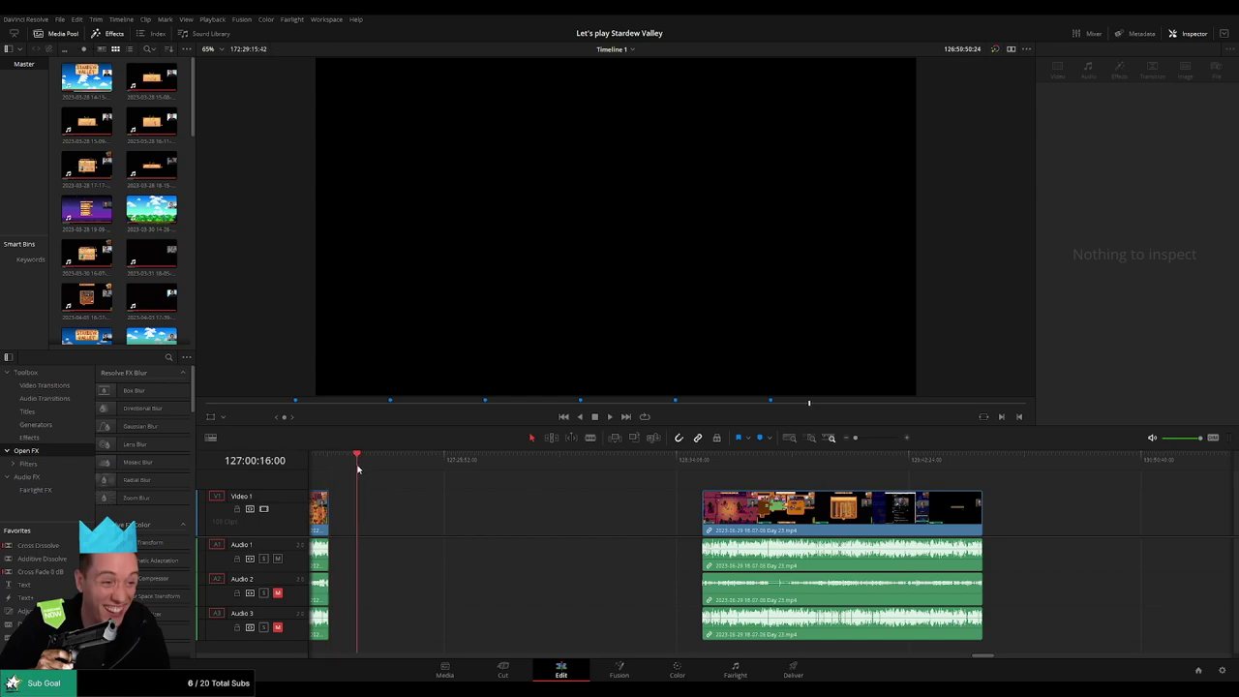
pyautogui.moveTo(346, 462); pyautogui.dragTo(559, 477)
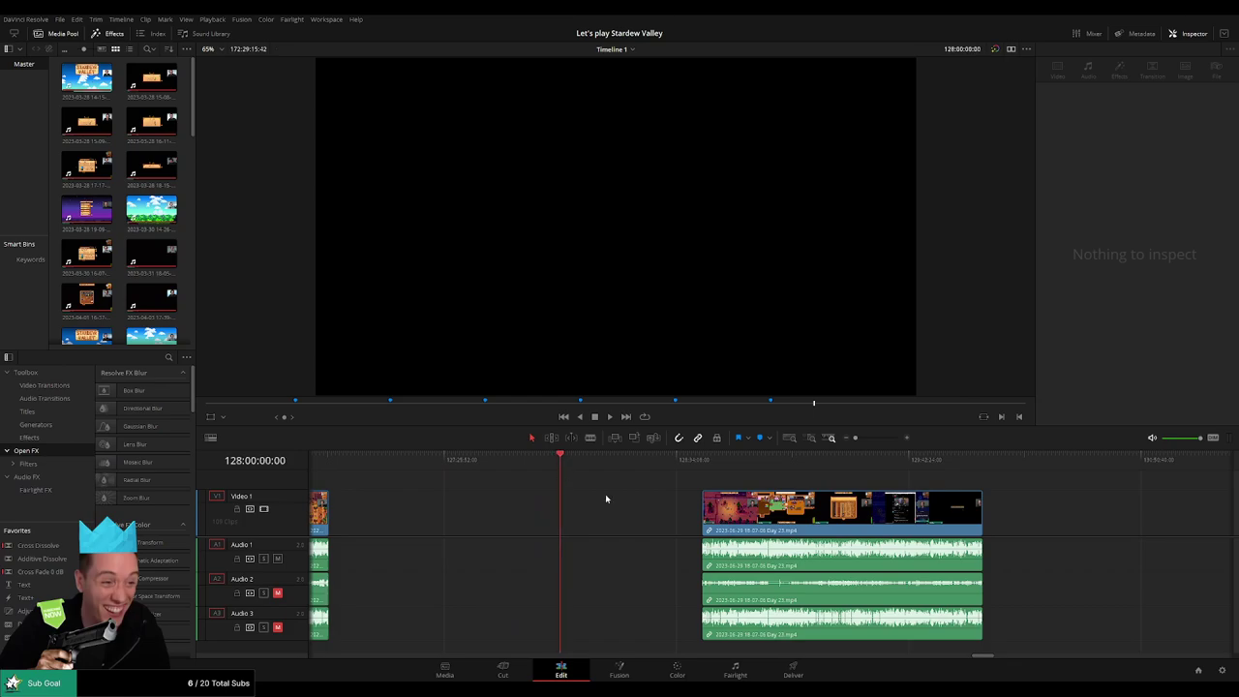
pyautogui.moveTo(776, 503); pyautogui.dragTo(637, 504)
pyautogui.click(634, 482)
pyautogui.moveTo(702, 481); pyautogui.dragTo(518, 480)
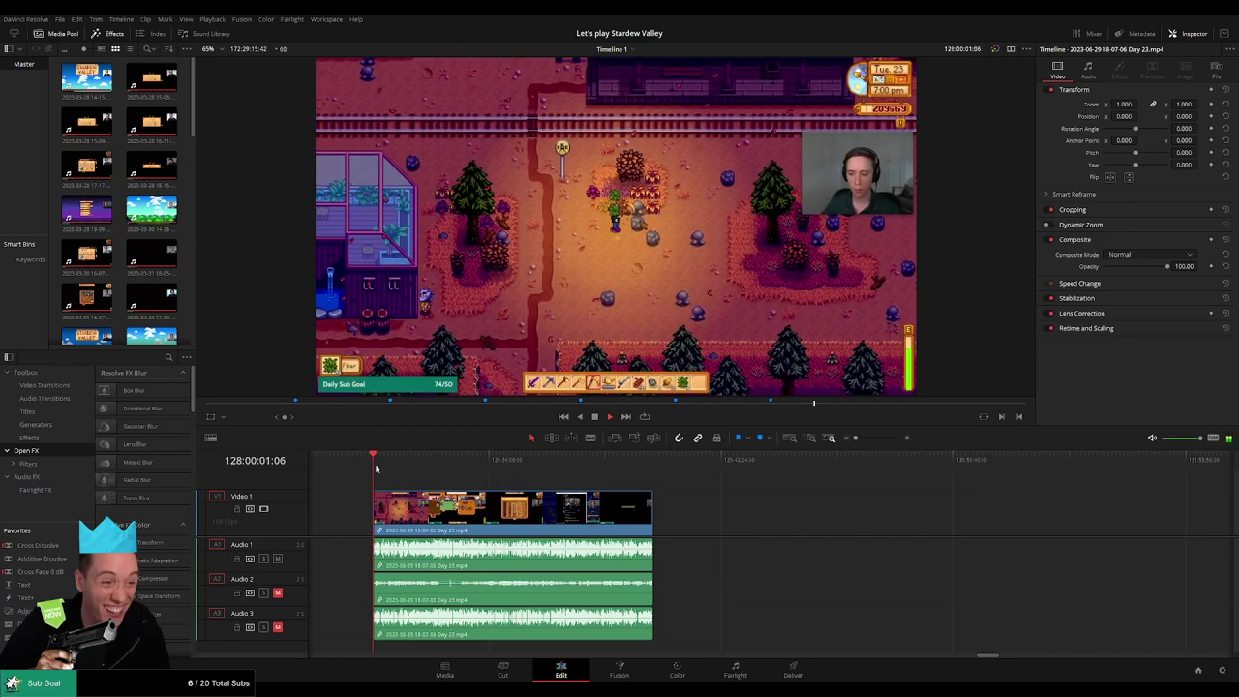
# - Find a quiet moment around 128:52 in the Day 23 clip and split all tracks at 128:52:20:00
pyautogui.click(391, 468)
pyautogui.moveTo(391, 468); pyautogui.dragTo(551, 479)
pyautogui.press('space')
pyautogui.scroll(3, 658, 513)
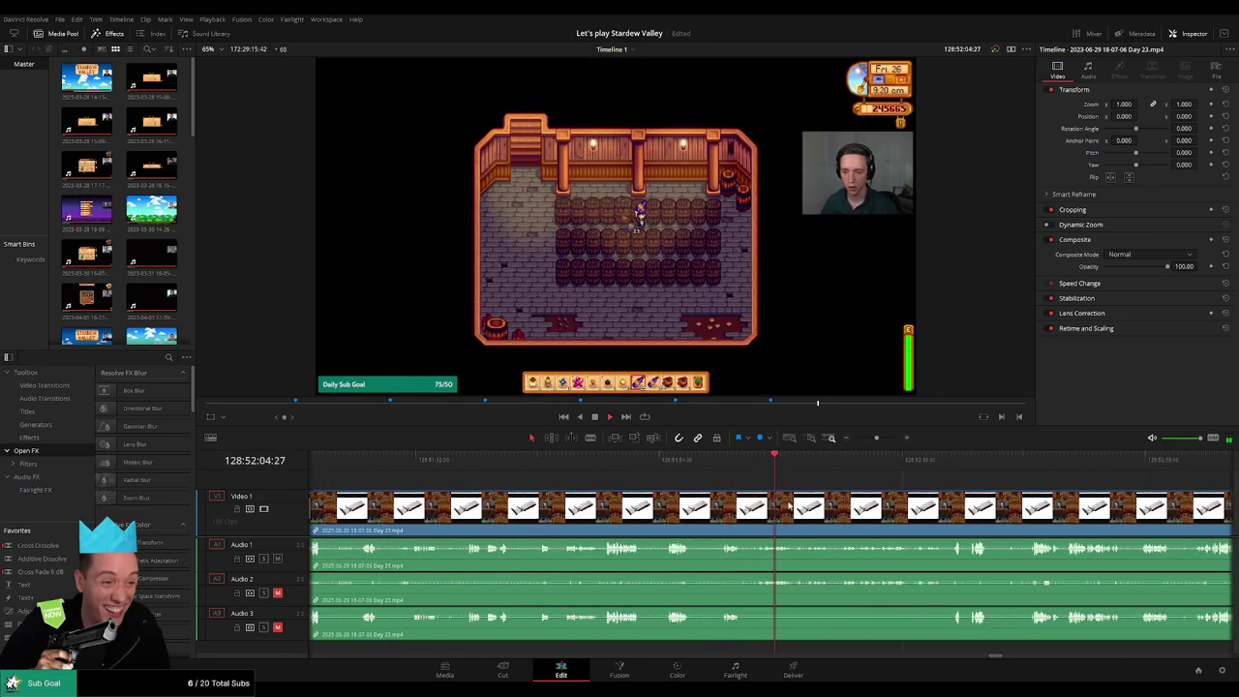
pyautogui.hscroll(3, 677, 492)
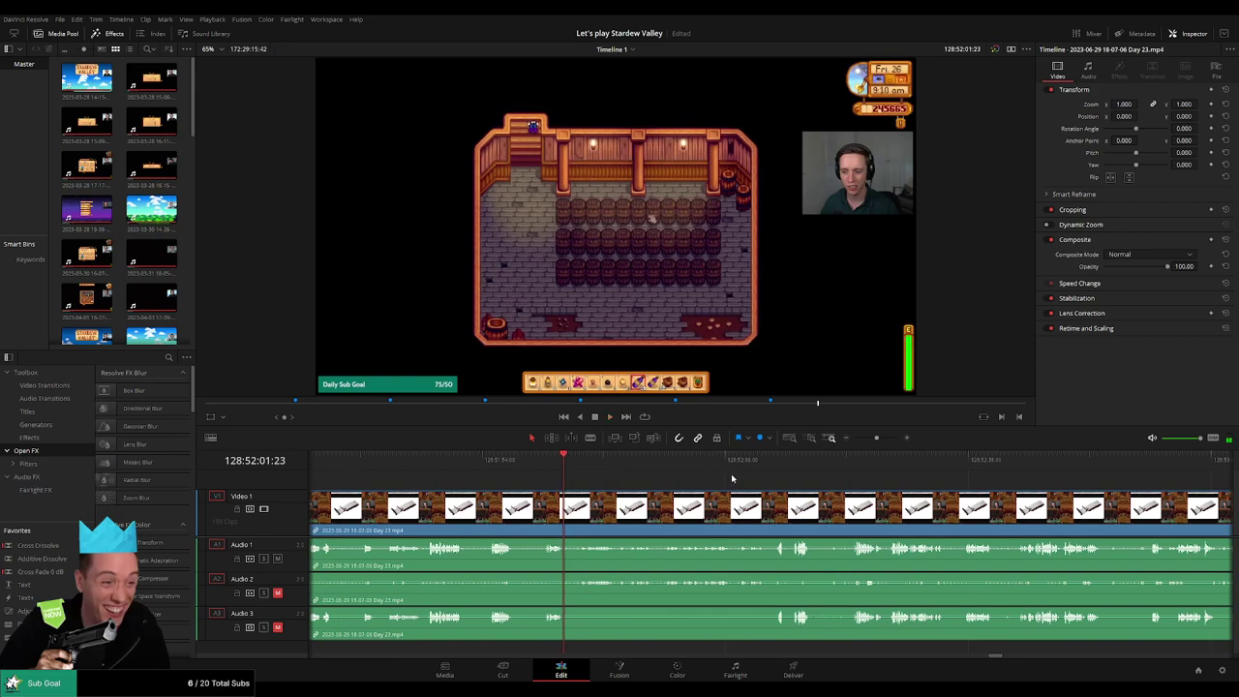
pyautogui.moveTo(753, 468)
pyautogui.mouseDown()
pyautogui.moveTo(775, 466)
pyautogui.moveTo(753, 464)
pyautogui.mouseUp()
pyautogui.scroll(2, 785, 478)
pyautogui.press('space')
pyautogui.click(762, 464)
pyautogui.hotkey('ctrl', 'b')
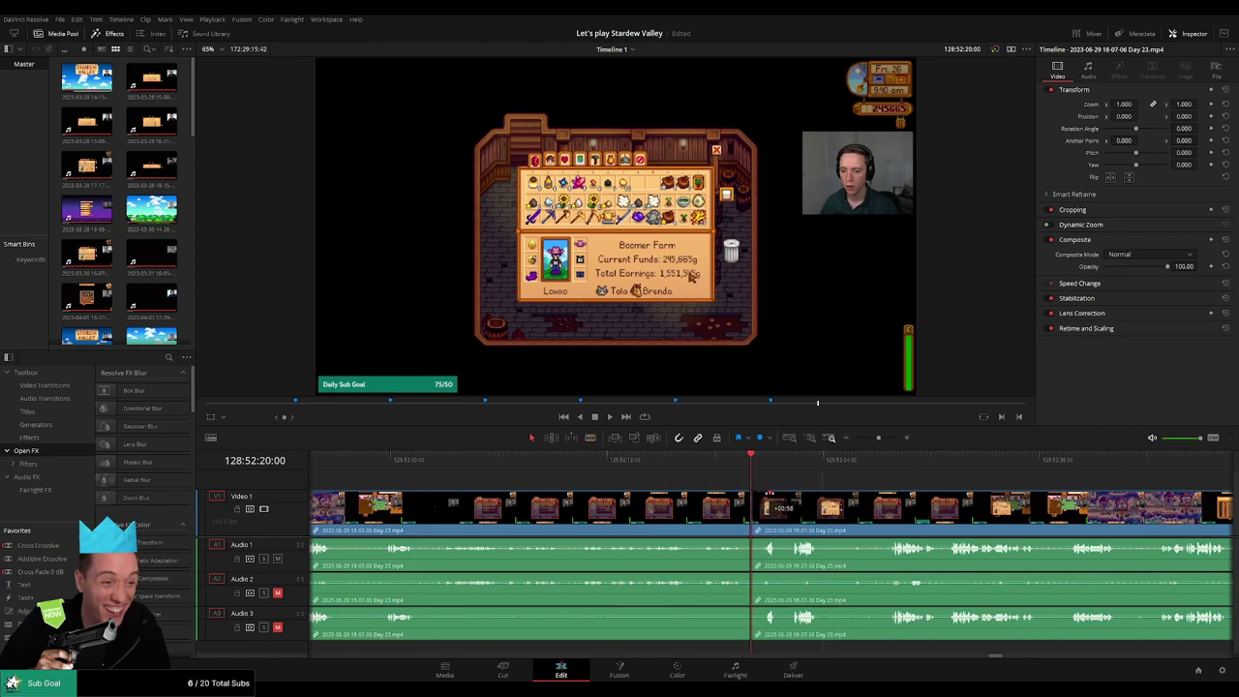
# - Add short fade-outs and fade-ins on the video and all three audio tracks at the 128:52:20:00 cut
pyautogui.moveTo(771, 492); pyautogui.dragTo(771, 493)
pyautogui.scroll(-2, 787, 508)
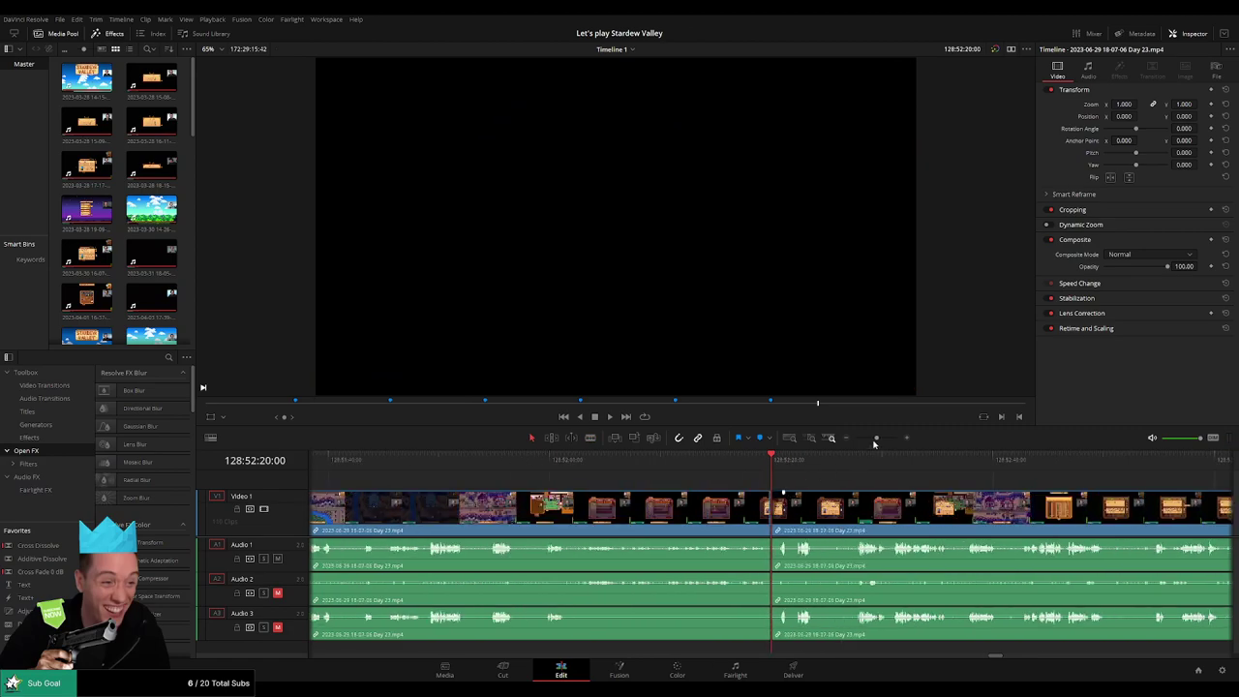
pyautogui.moveTo(875, 437); pyautogui.dragTo(883, 441)
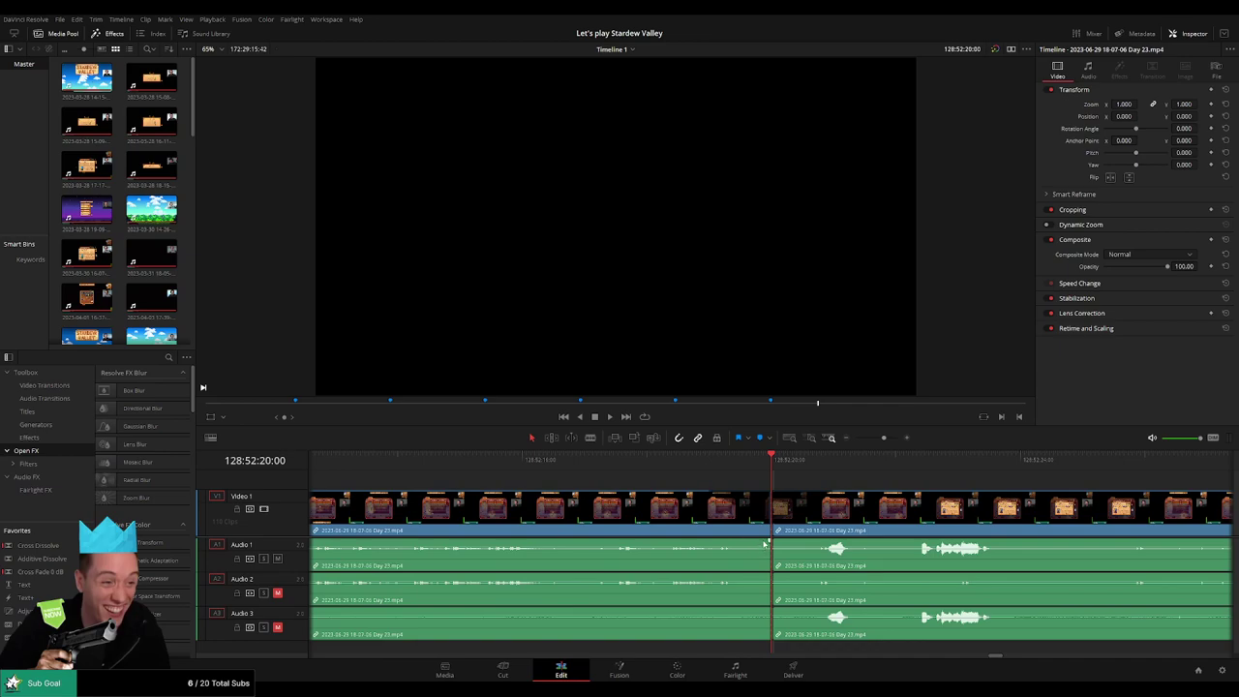
pyautogui.moveTo(766, 542); pyautogui.dragTo(710, 575)
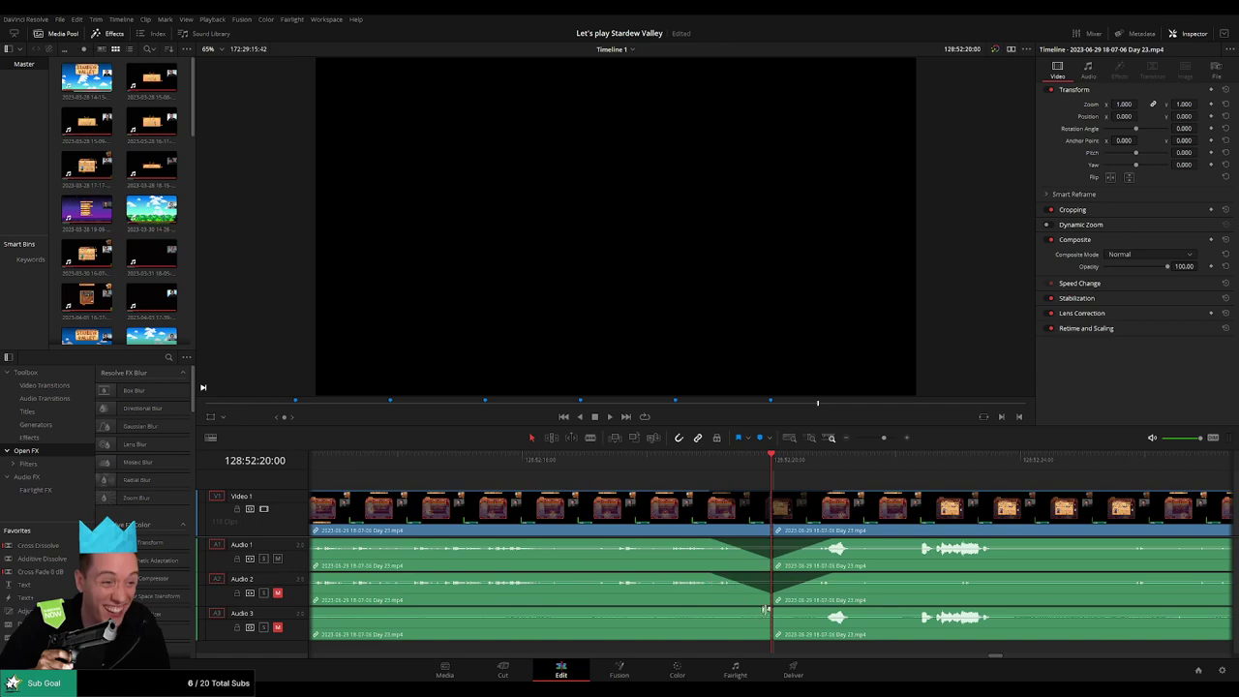
pyautogui.moveTo(769, 608); pyautogui.dragTo(835, 613)
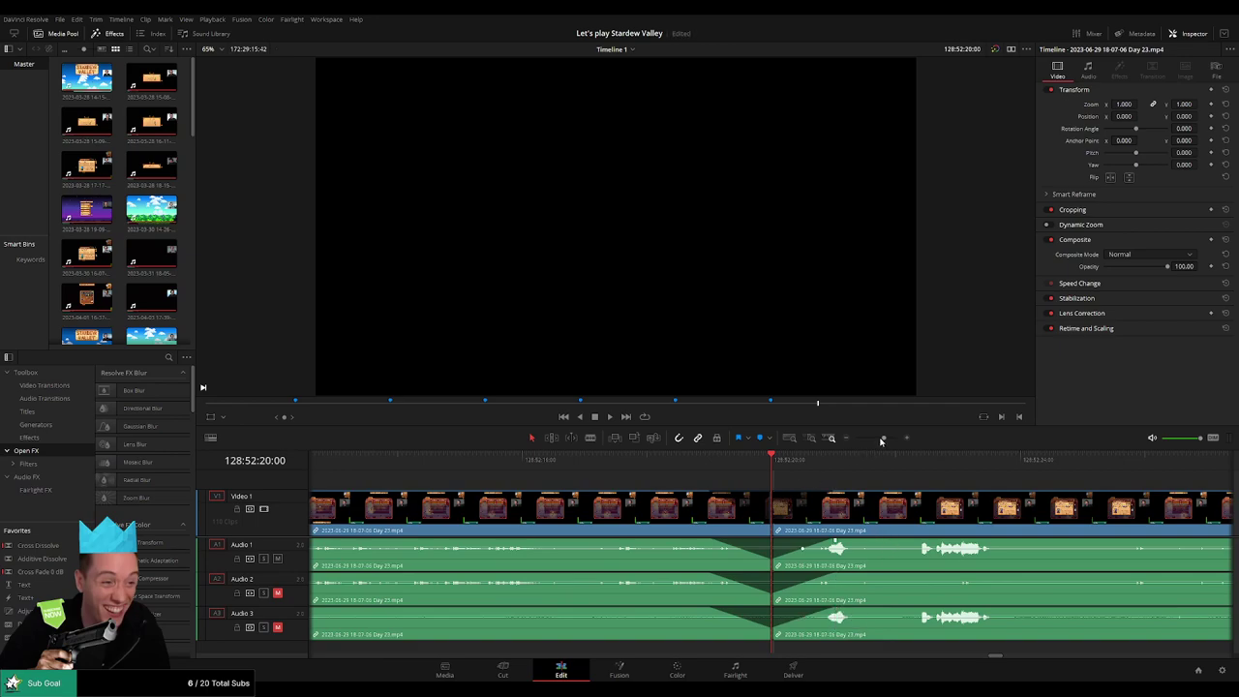
# - Separate the last Day 23 clip from the 128:52:20:00 cut by moving it later on the timeline with a wide gap
pyautogui.moveTo(881, 438); pyautogui.dragTo(855, 438)
pyautogui.moveTo(819, 487); pyautogui.dragTo(638, 486)
pyautogui.click(444, 465)
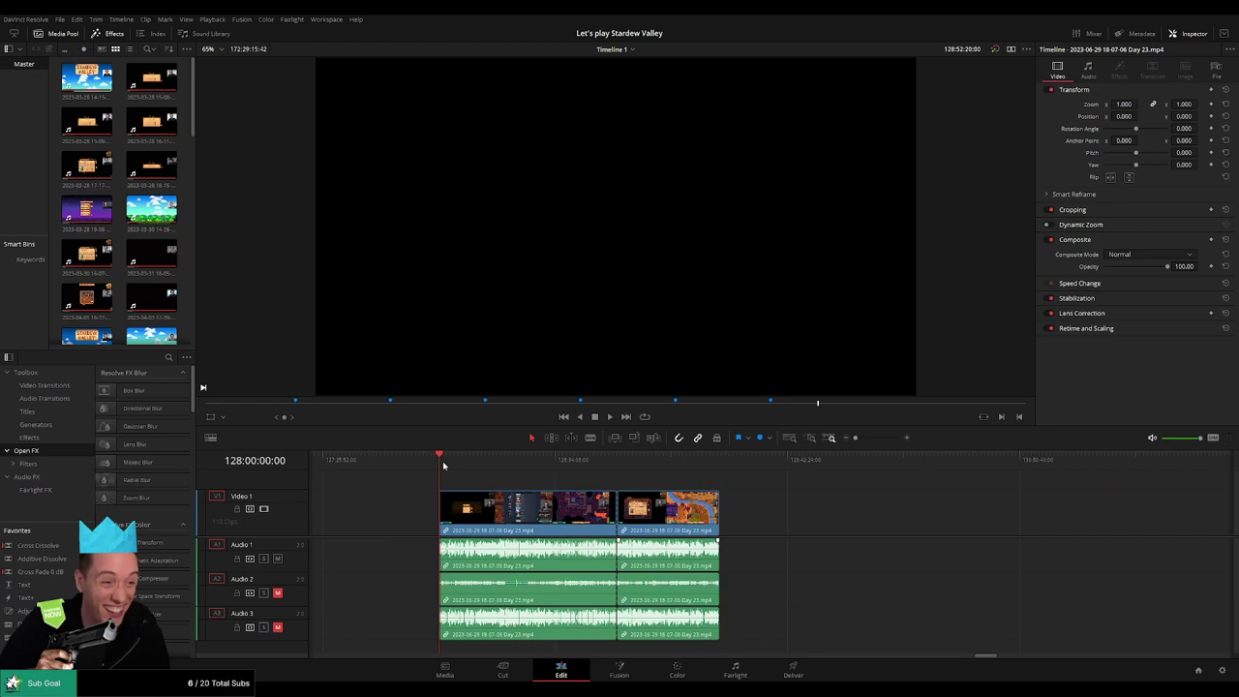
pyautogui.click(612, 471)
pyautogui.hscroll(5, 562, 486)
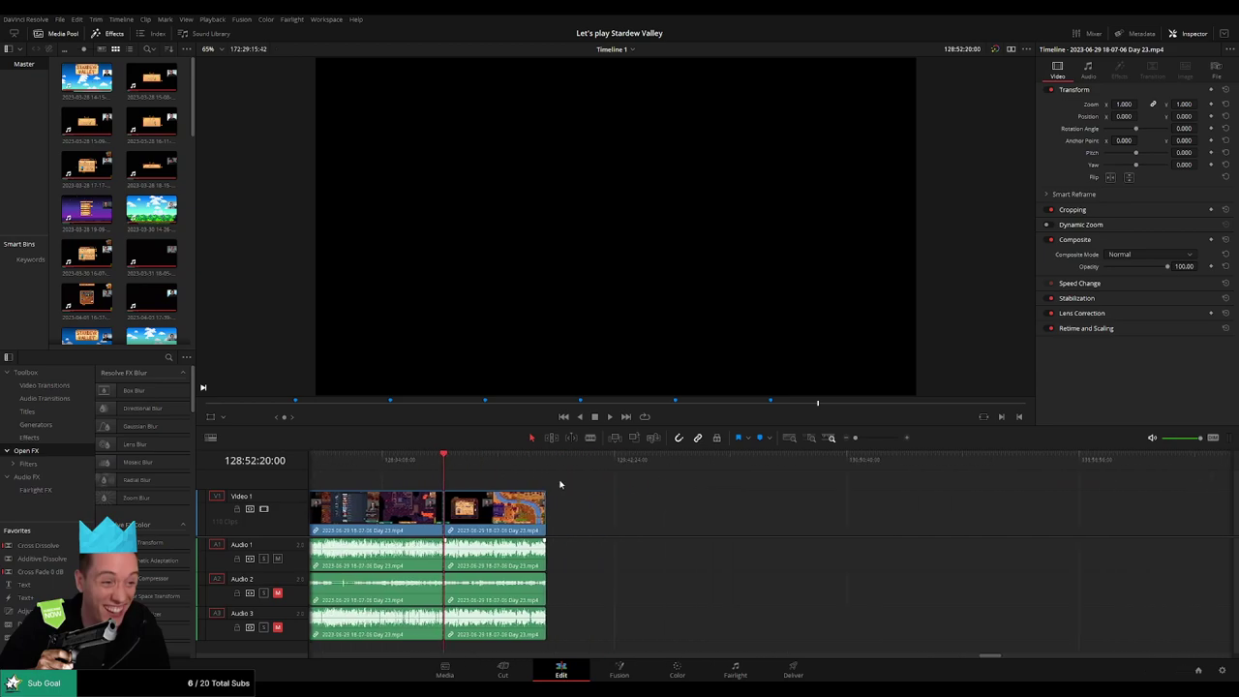
pyautogui.moveTo(407, 516); pyautogui.dragTo(739, 518)
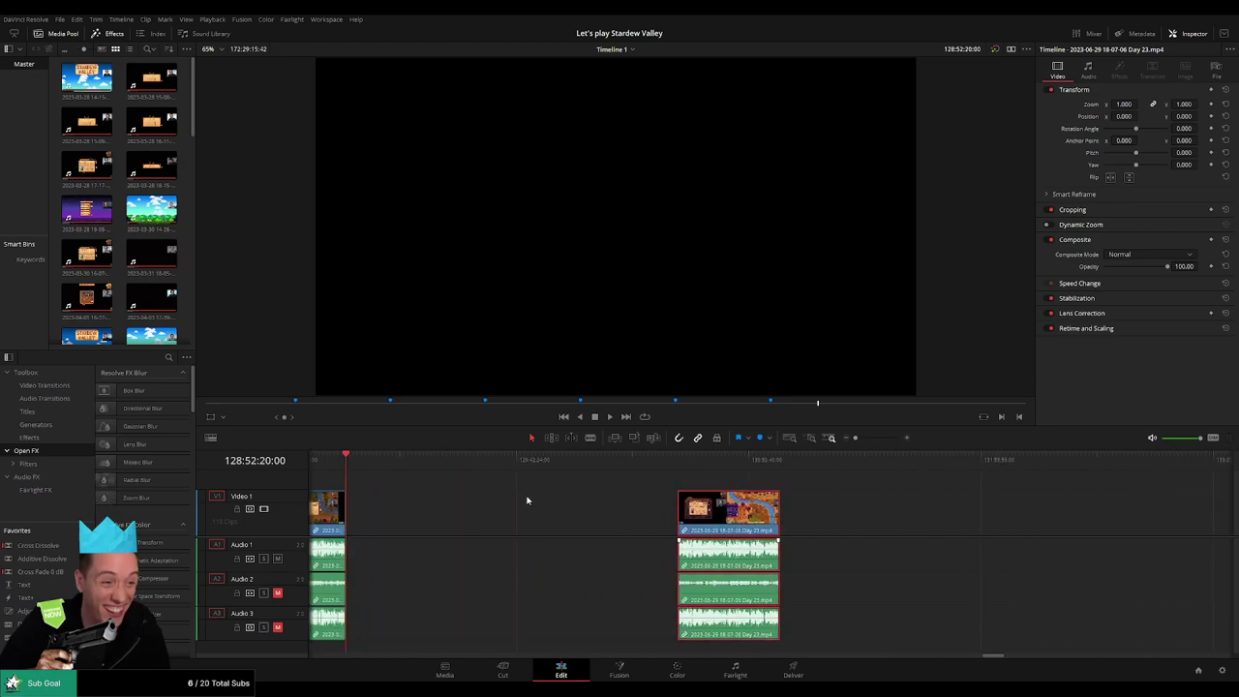
# - Reposition the last Day 23 clip with its linked audio so that it starts at 130:00:00:00
pyautogui.click(367, 469)
pyautogui.moveTo(368, 469); pyautogui.dragTo(539, 489)
pyautogui.moveTo(349, 470); pyautogui.dragTo(576, 480)
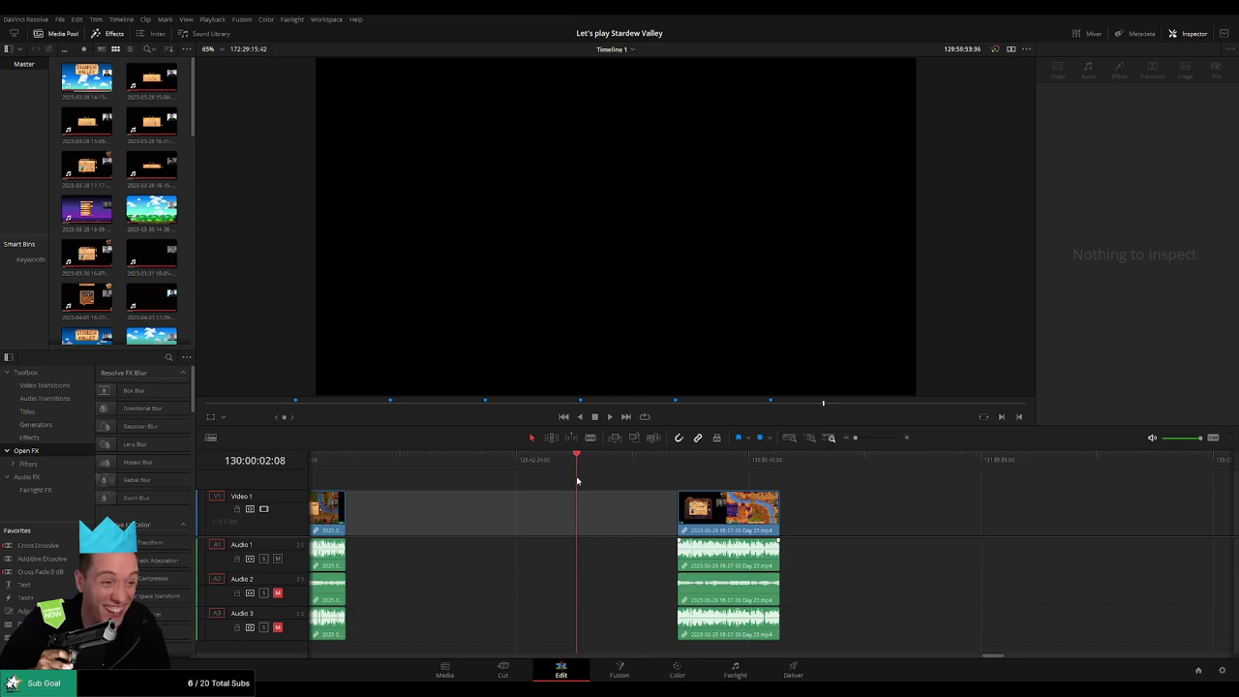
pyautogui.scroll(4, 668, 503)
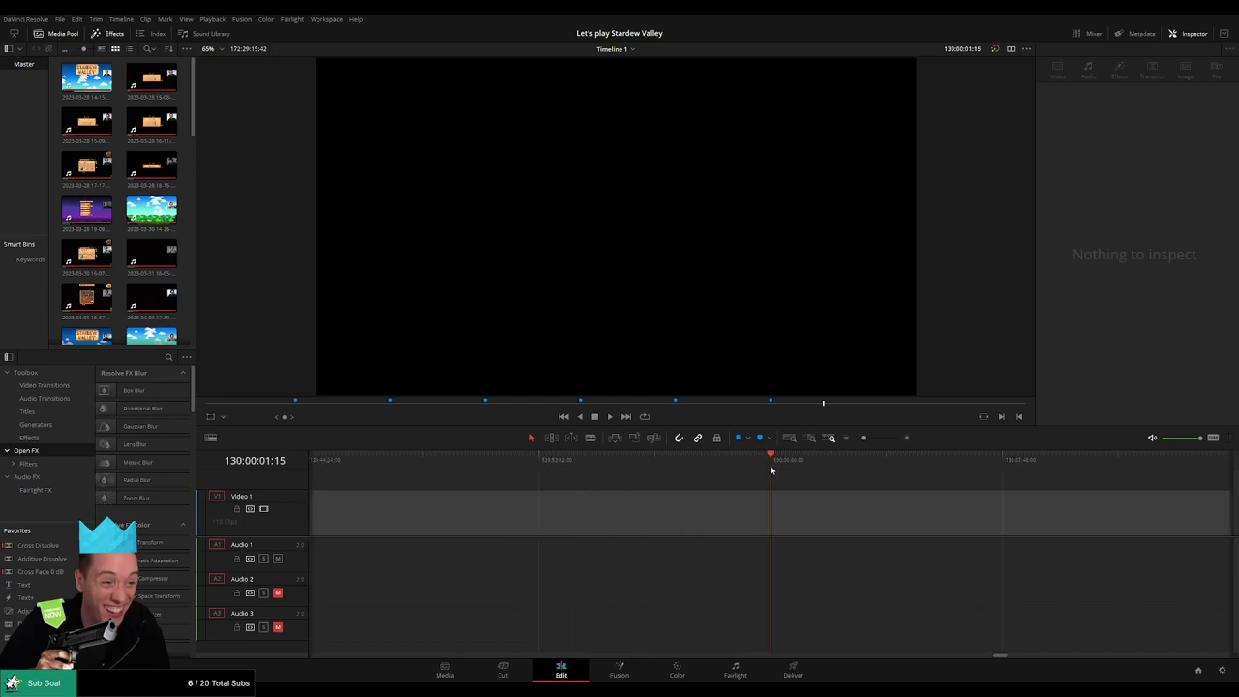
pyautogui.click(772, 470)
pyautogui.moveTo(864, 438); pyautogui.dragTo(544, 494)
pyautogui.moveTo(647, 513); pyautogui.dragTo(548, 512)
# - Place the Day 24 clip directly after the last Day 23 clip and add a transition between them on the video and audio tracks
pyautogui.hscroll(3, 745, 499)
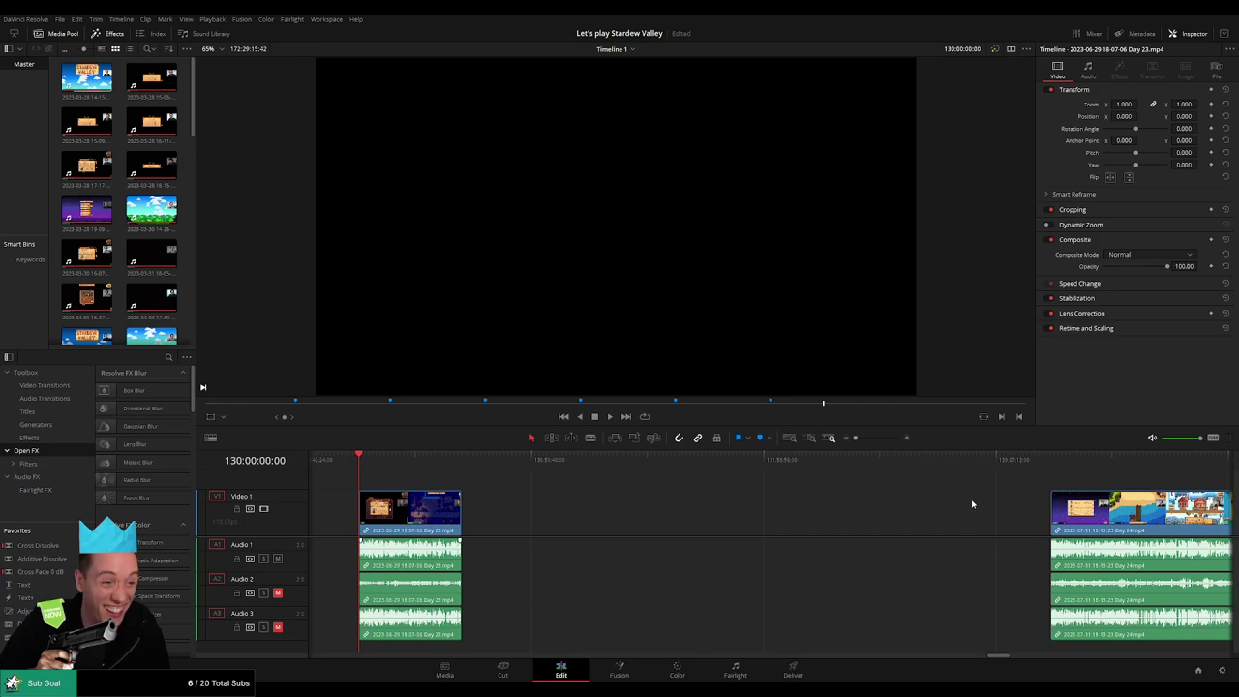
pyautogui.moveTo(1052, 518); pyautogui.dragTo(466, 521)
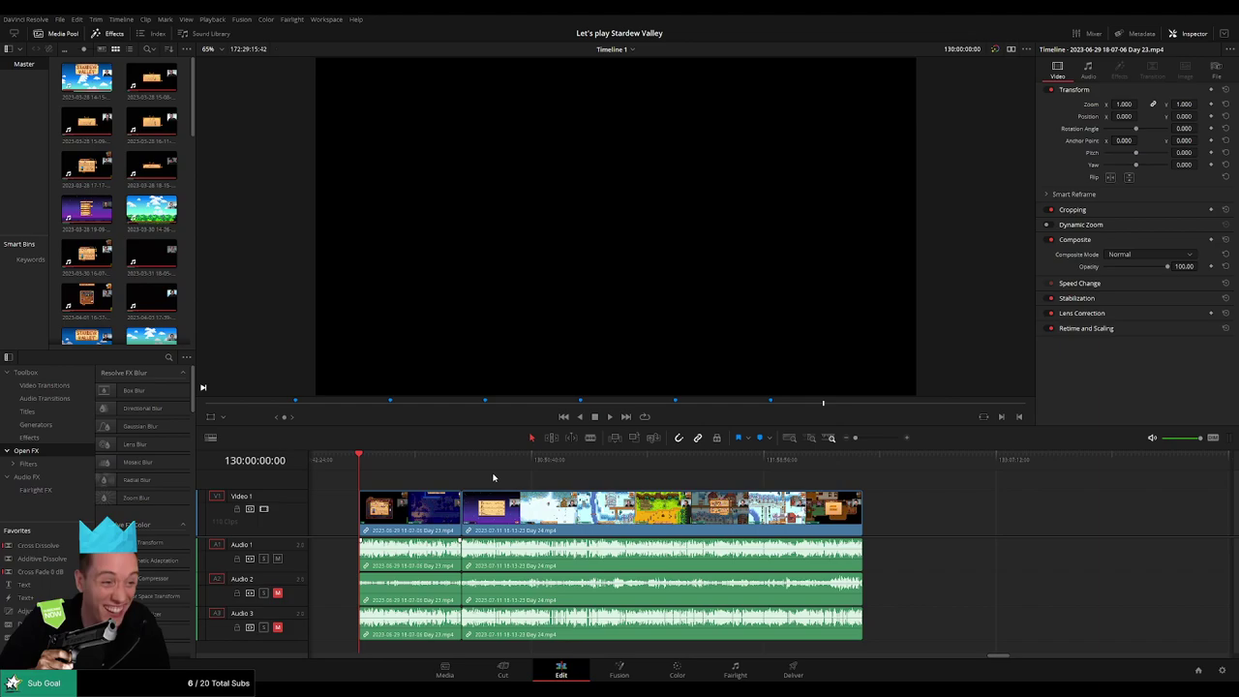
pyautogui.moveTo(370, 464); pyautogui.dragTo(452, 481)
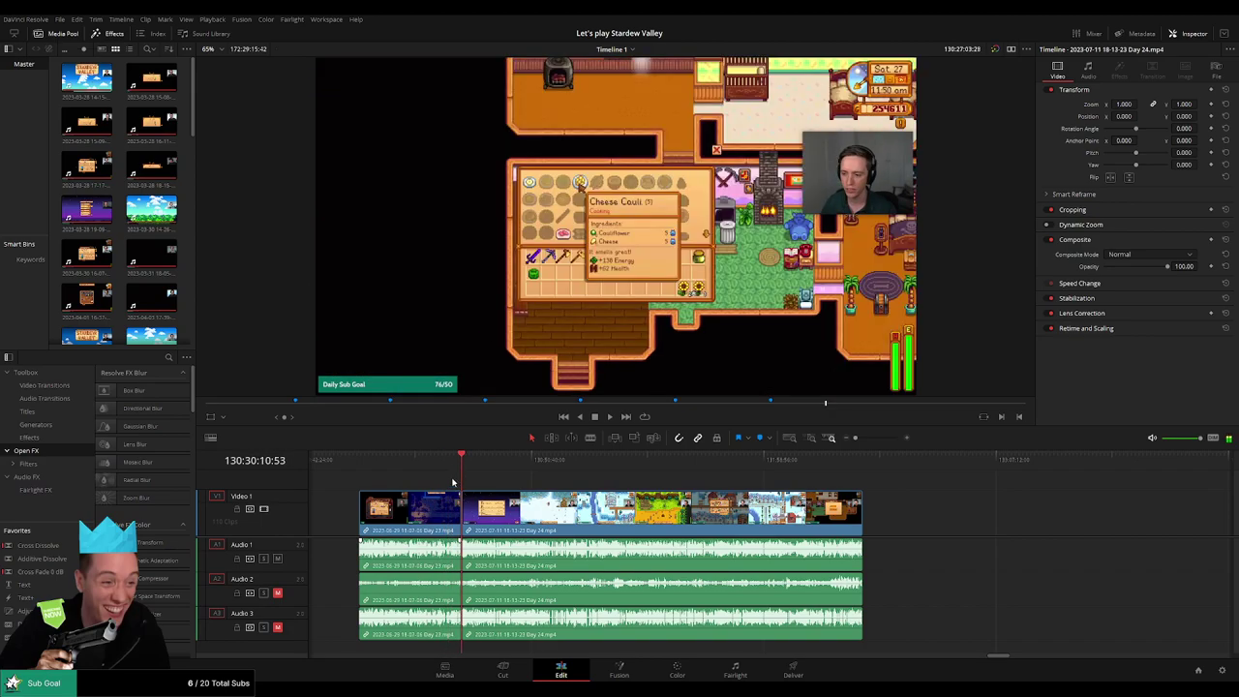
pyautogui.click(881, 438)
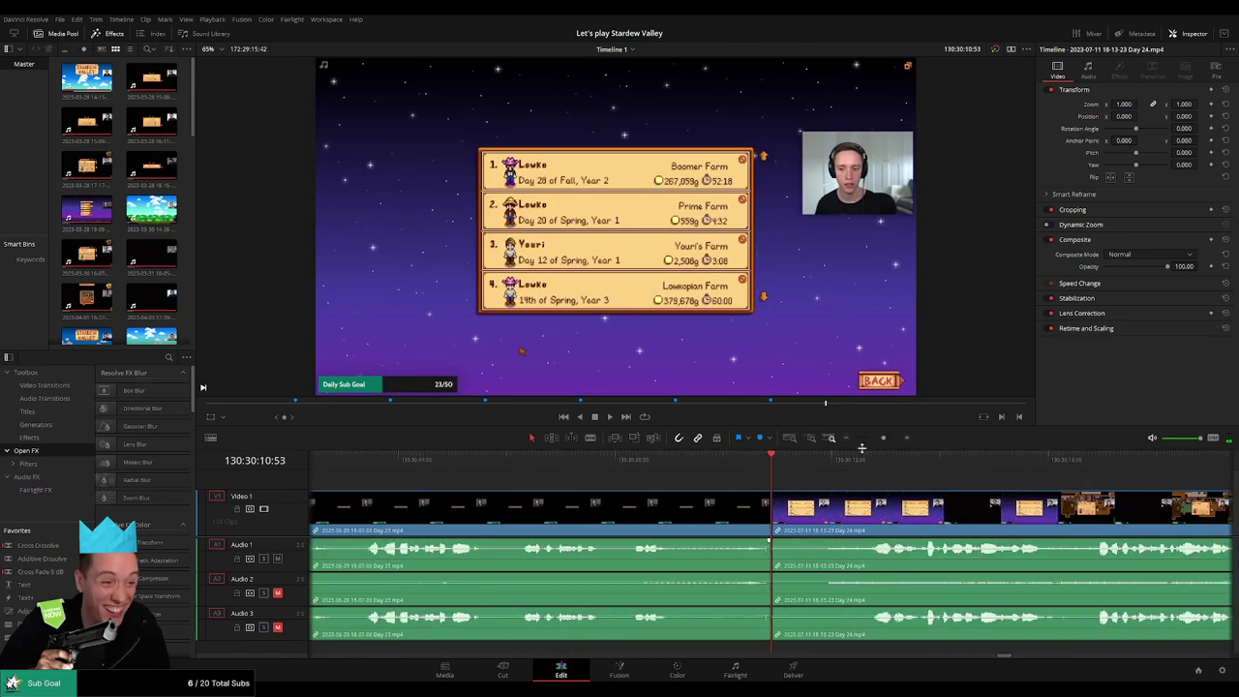
pyautogui.click(637, 466)
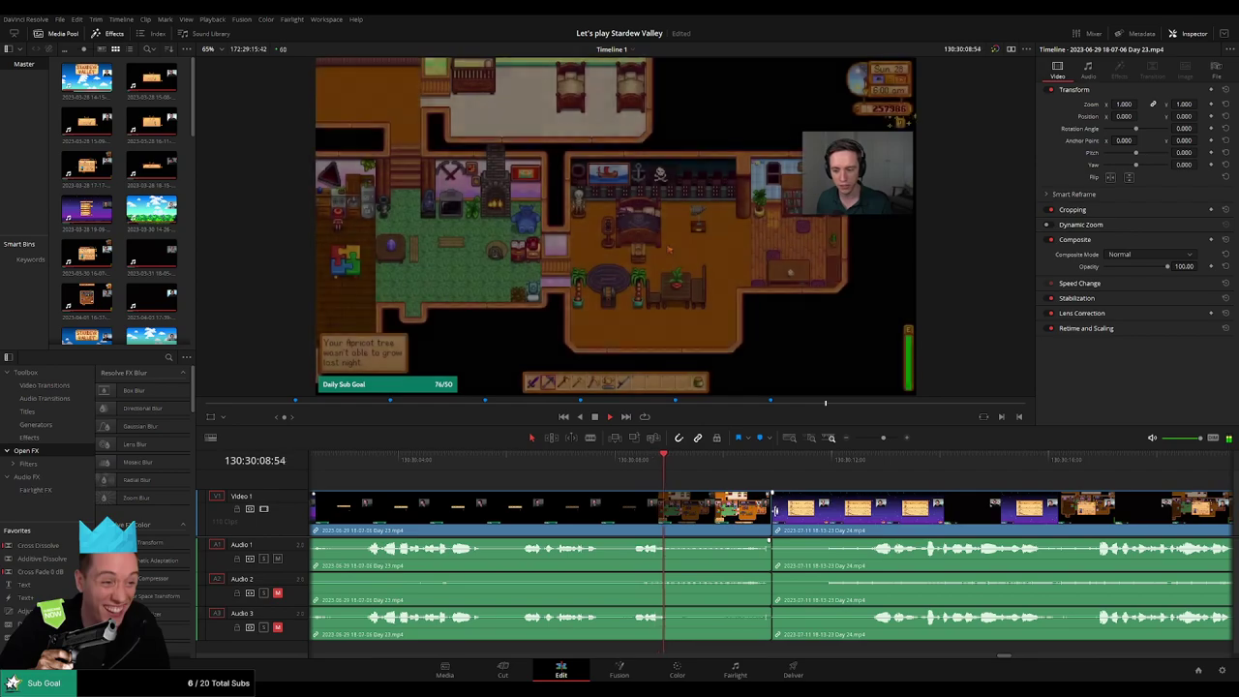
pyautogui.hotkey('ctrl', 't')
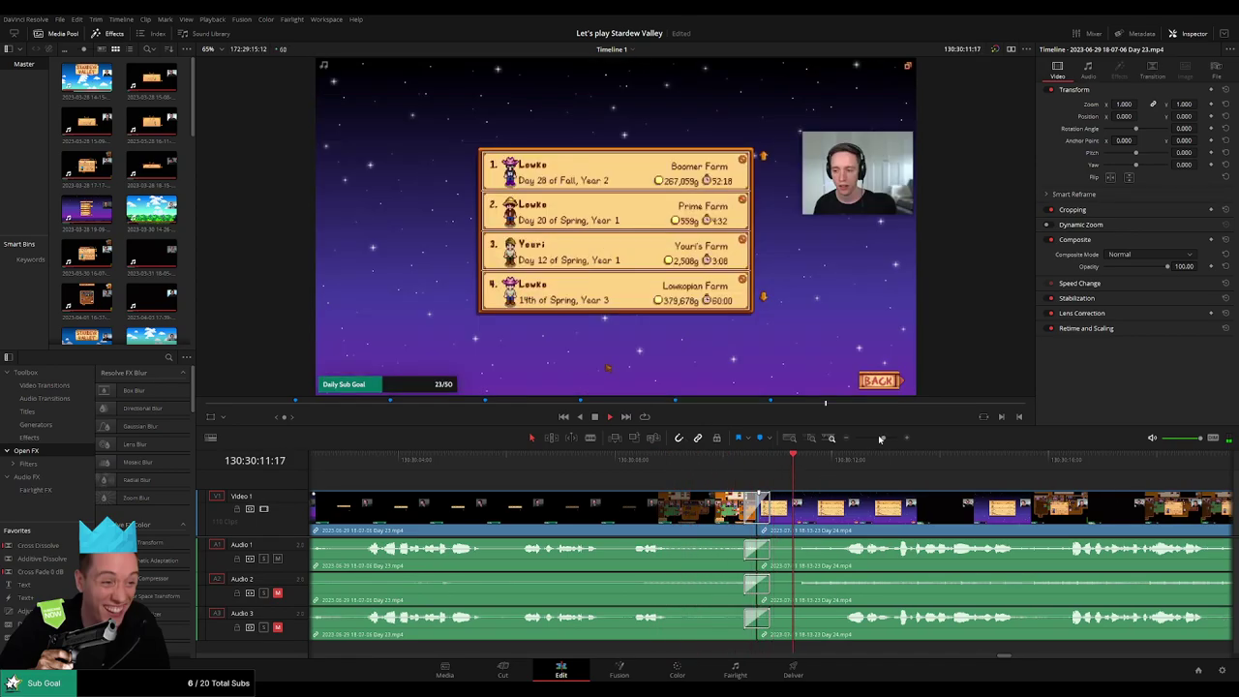
pyautogui.press('space')
# - Find a quiet moment around 130:52 in the Day 24 clip and split all tracks at 130:52:10:00
pyautogui.moveTo(883, 439); pyautogui.dragTo(856, 440)
pyautogui.moveTo(819, 487); pyautogui.dragTo(609, 472)
pyautogui.click(432, 457)
pyautogui.scroll(7, 685, 491)
pyautogui.click(729, 462)
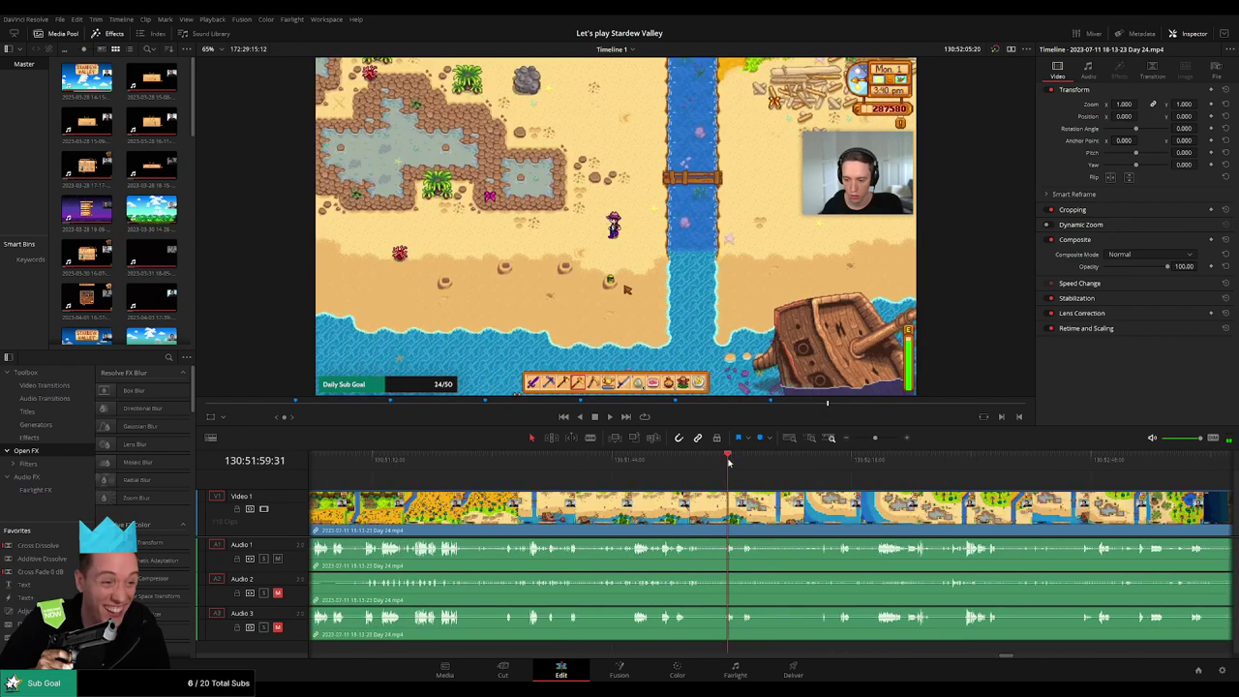
pyautogui.press('space')
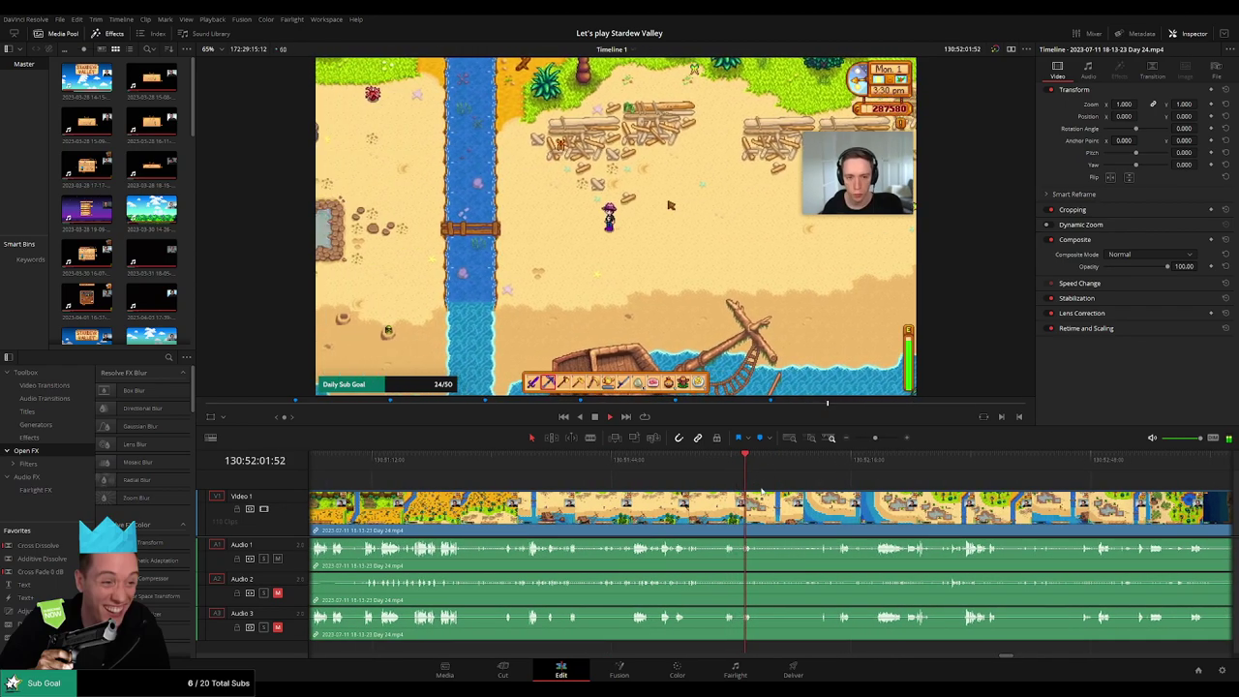
pyautogui.hscroll(3, 762, 490)
pyautogui.moveTo(677, 471); pyautogui.dragTo(694, 470)
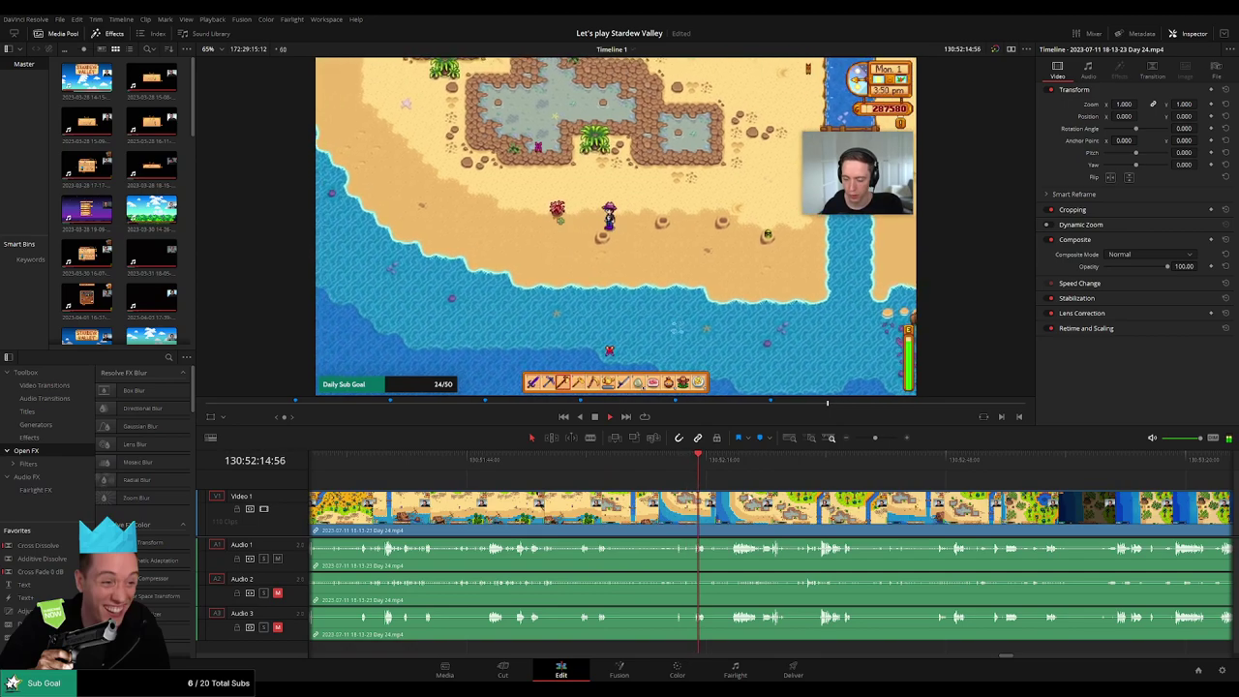
pyautogui.scroll(3, 846, 504)
pyautogui.click(678, 465)
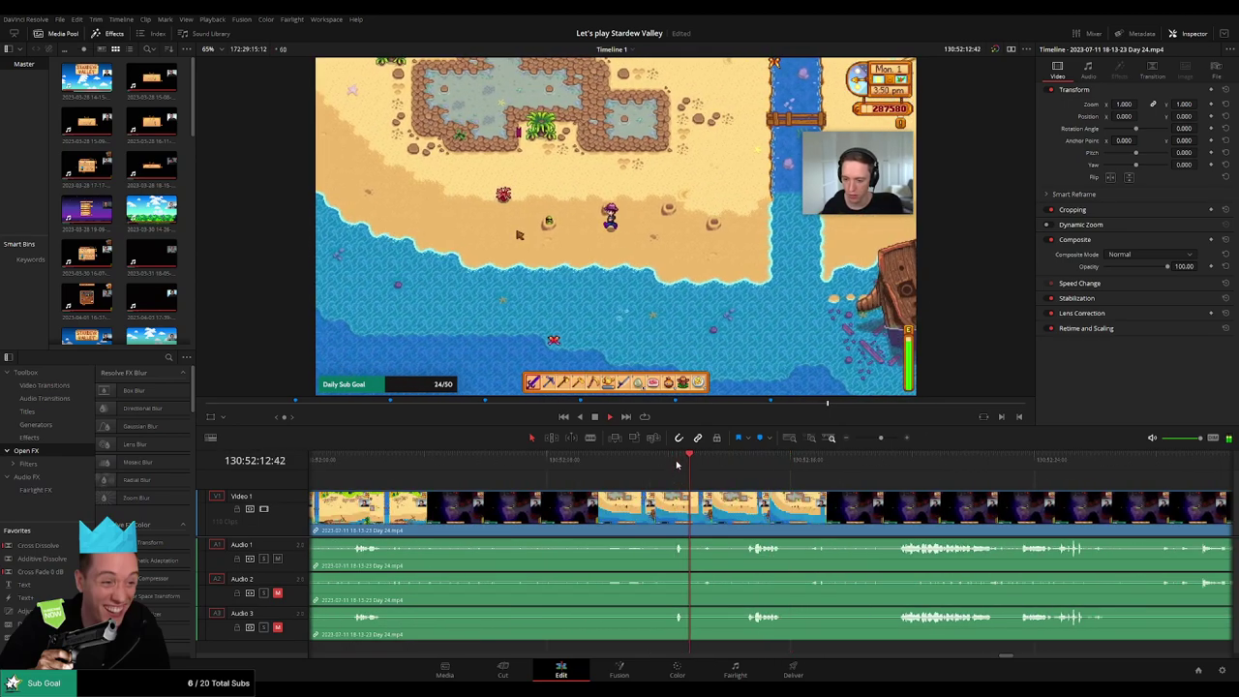
pyautogui.click(674, 464)
pyautogui.moveTo(676, 465); pyautogui.dragTo(608, 472)
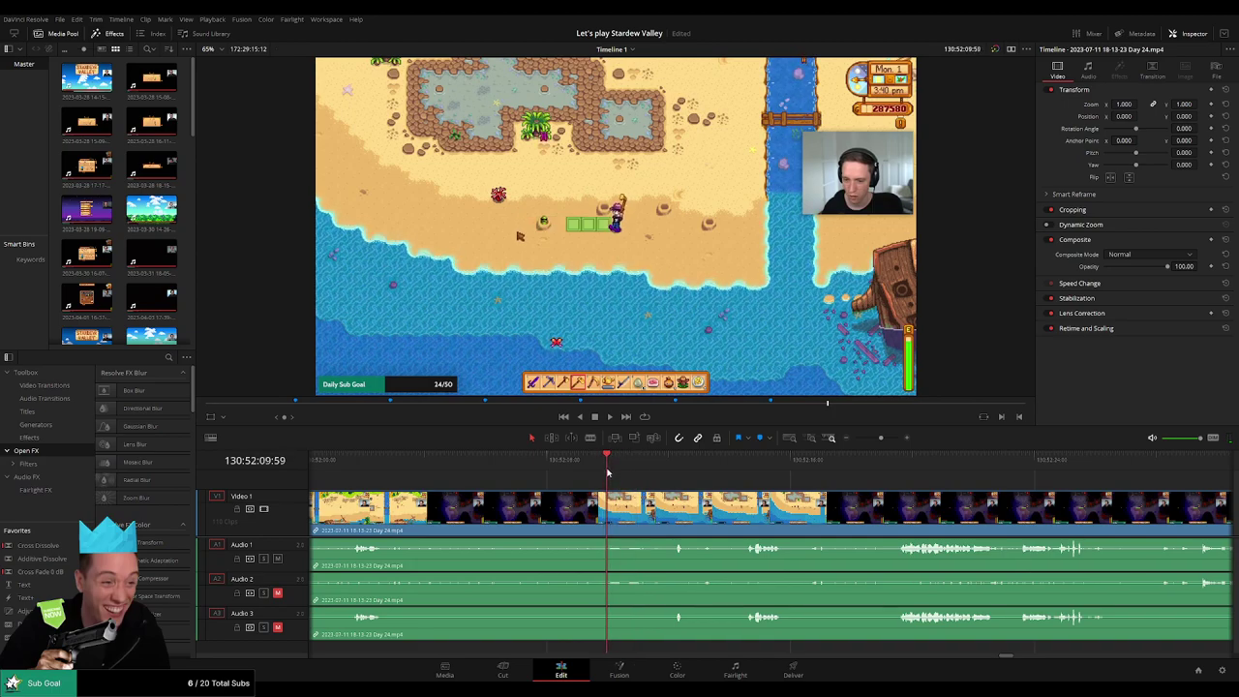
pyautogui.hotkey('ctrl', 'b')
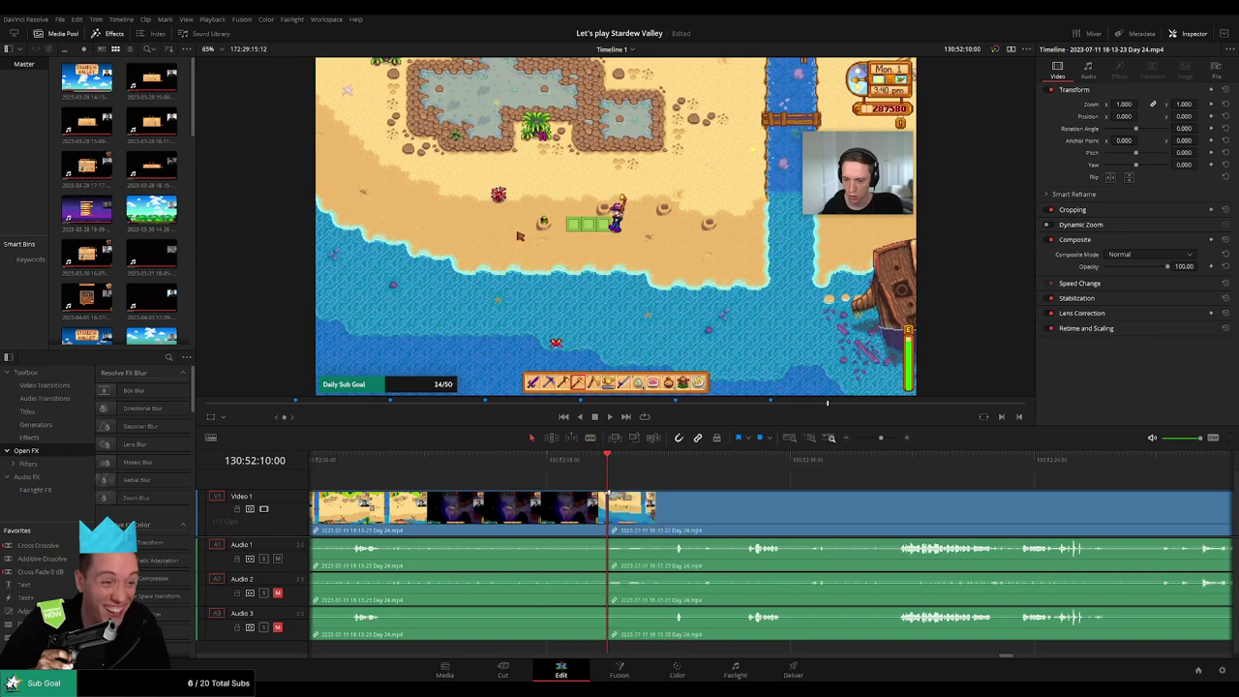
# - Add short fade-outs and fade-ins on the video and all three audio tracks at the 130:52:10:00 cut, and play it back
pyautogui.moveTo(640, 495); pyautogui.dragTo(584, 494)
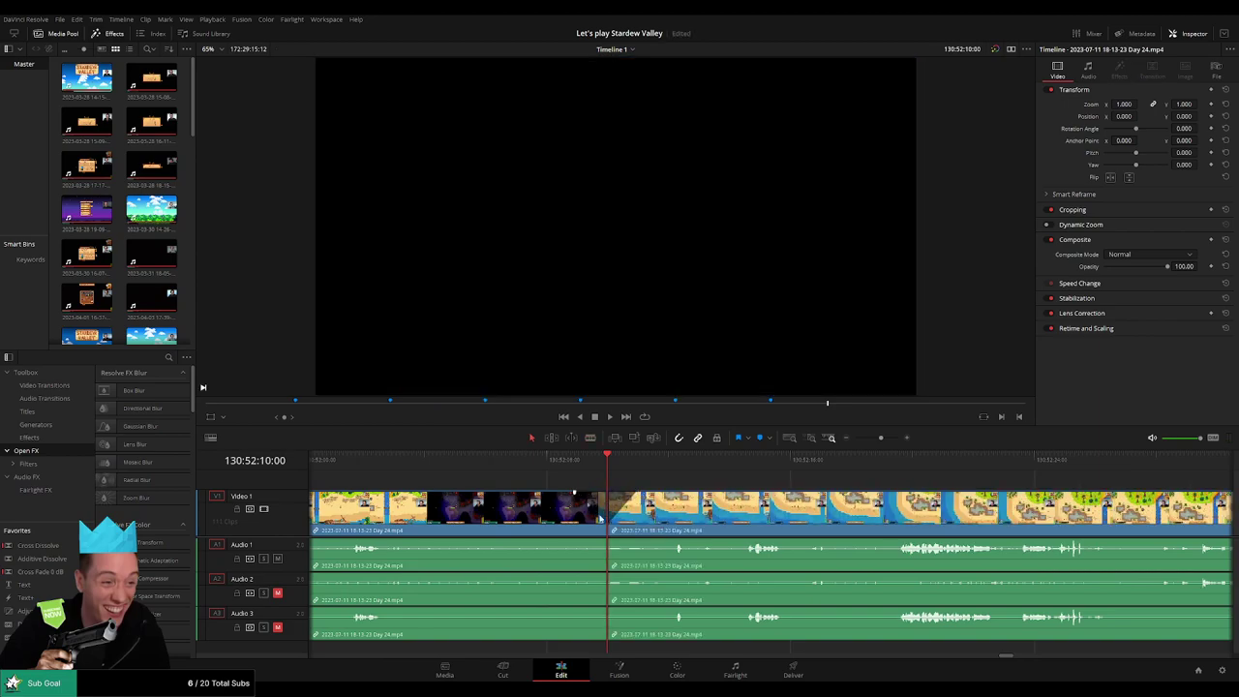
pyautogui.moveTo(605, 540); pyautogui.dragTo(578, 540)
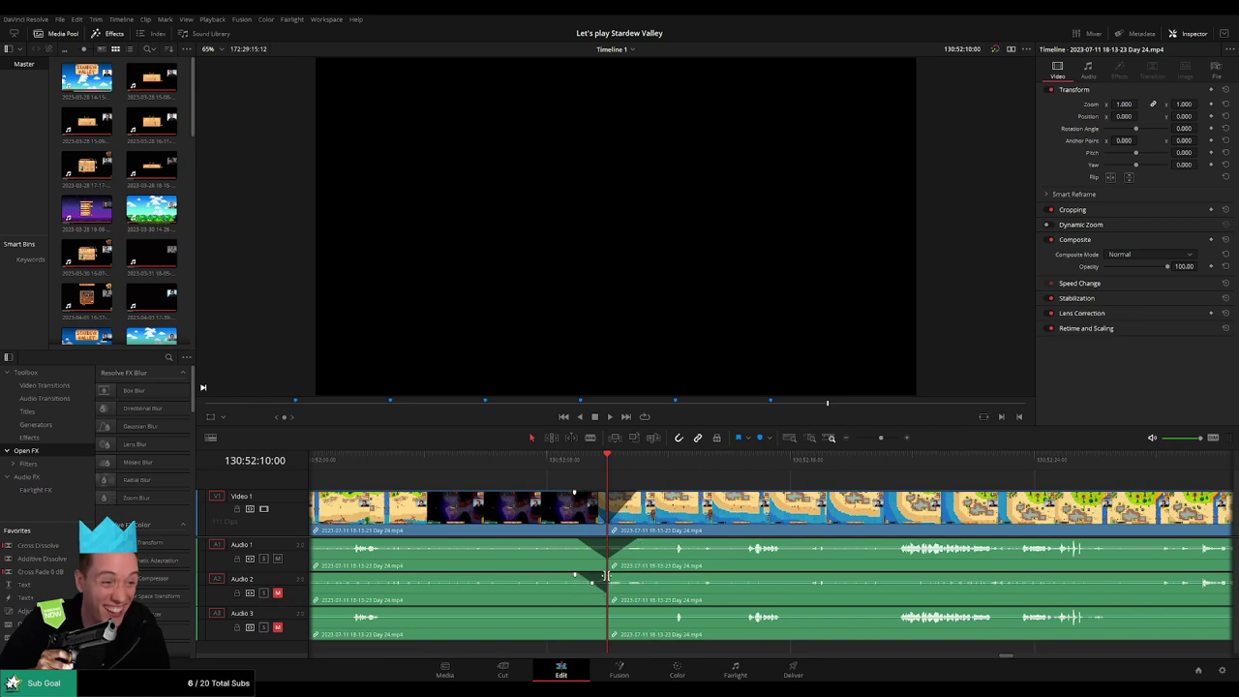
pyautogui.moveTo(613, 577); pyautogui.dragTo(570, 608)
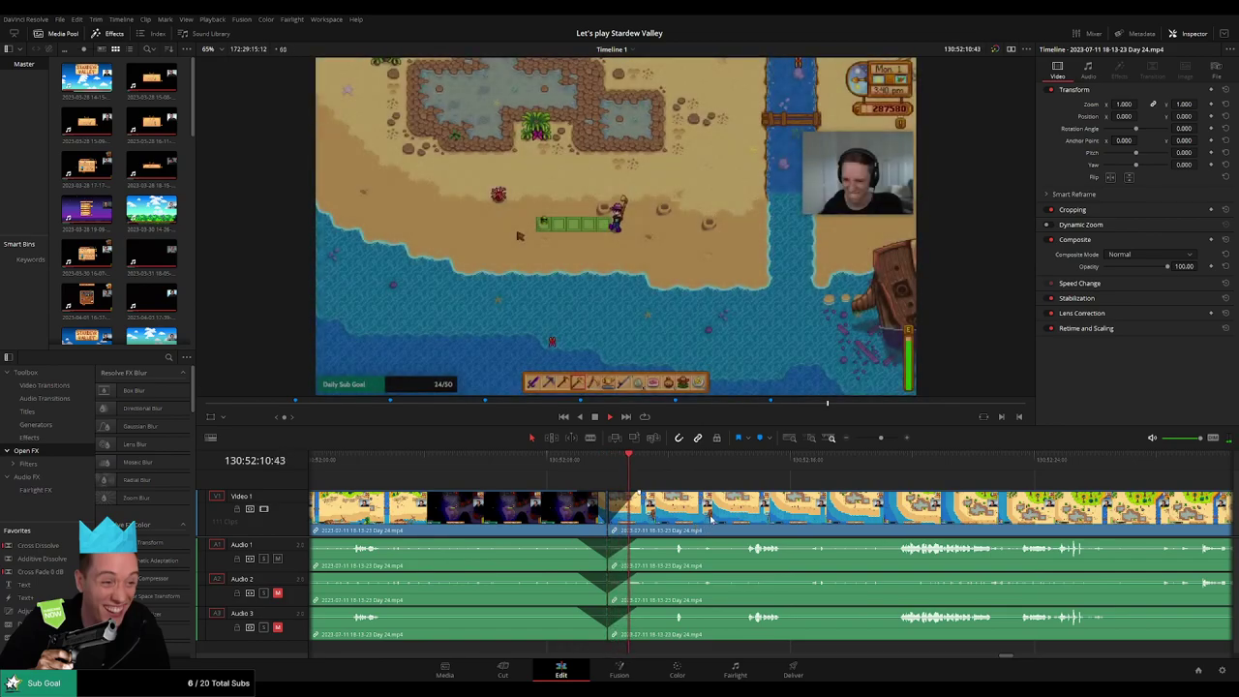
pyautogui.click(609, 458)
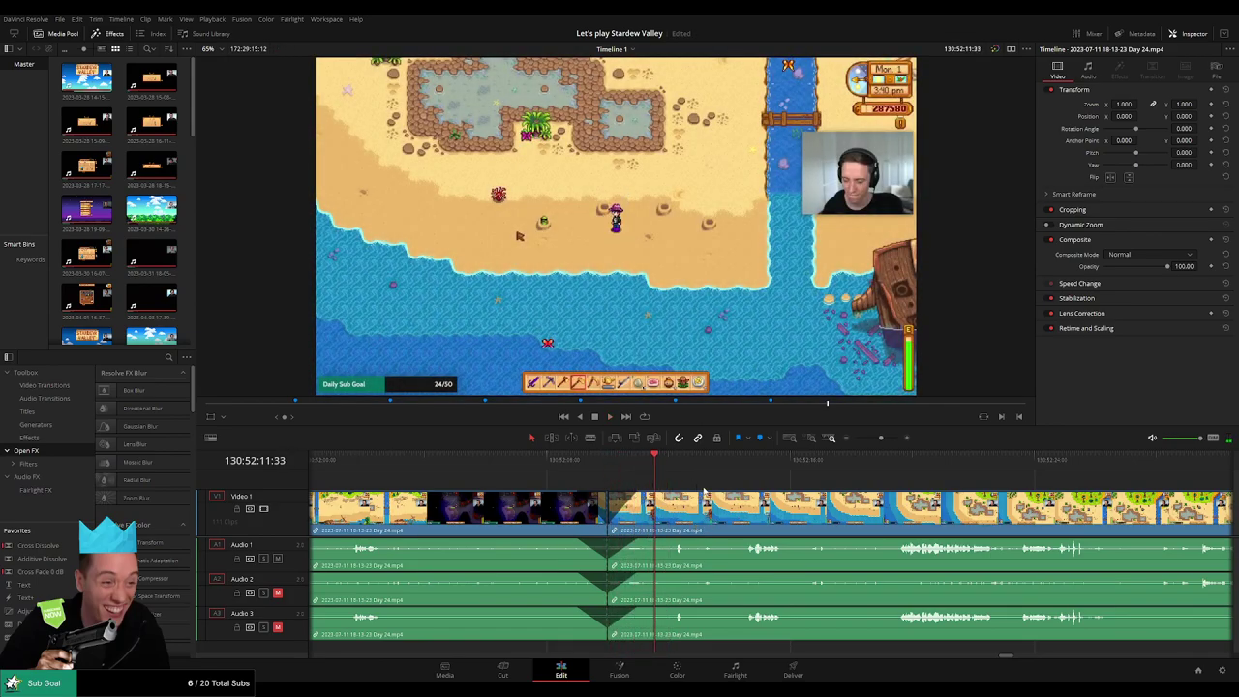
# - Check the episode's start at 130:00:00:00 and move the remaining Day 24 clip with its linked audio past the 132-hour mark
pyautogui.moveTo(881, 438); pyautogui.dragTo(620, 484)
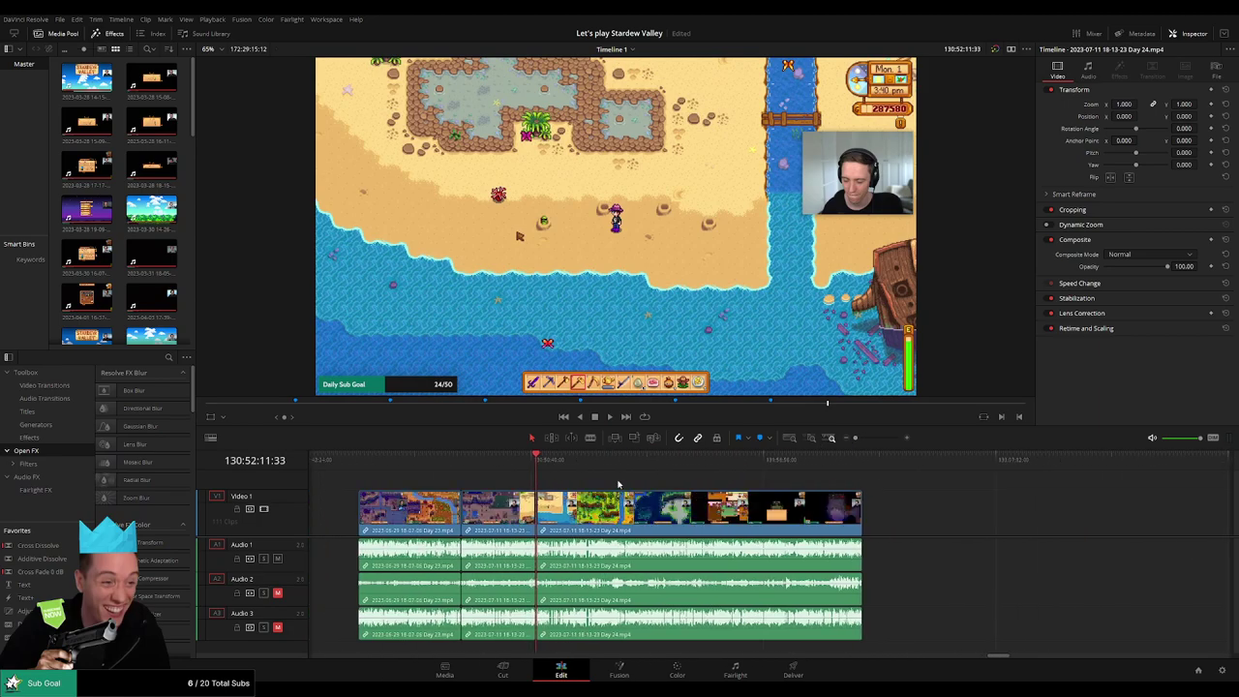
pyautogui.click(355, 462)
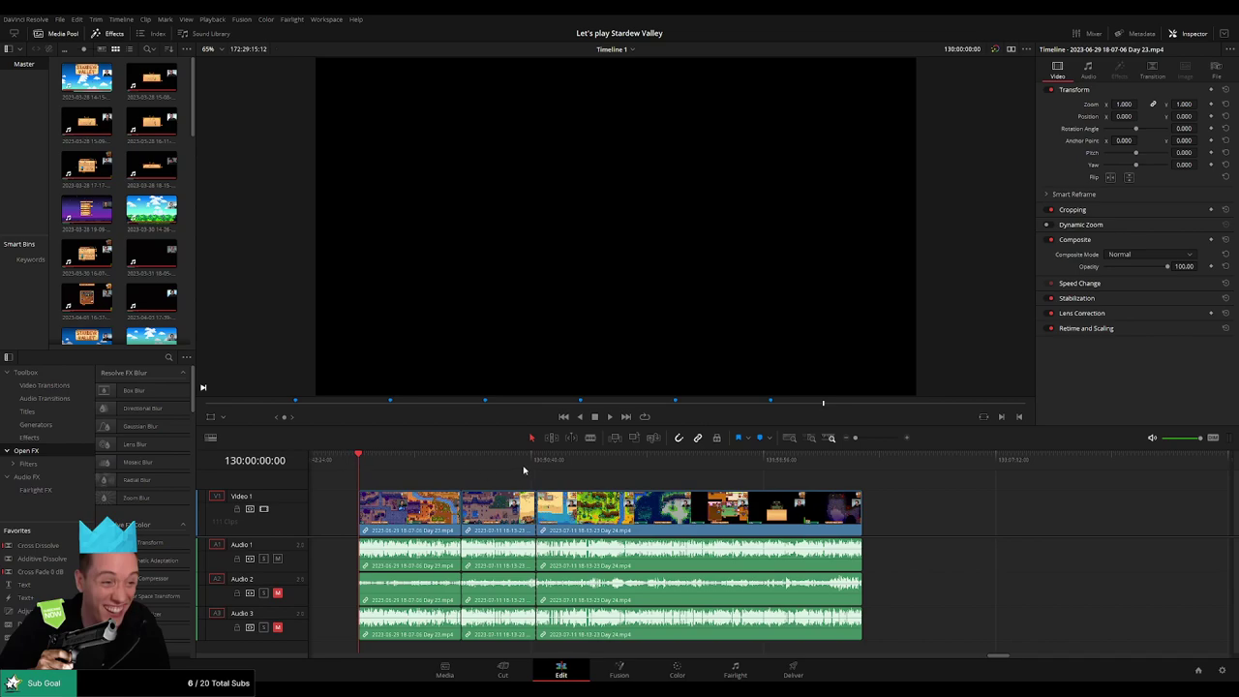
pyautogui.scroll(-4, 538, 474)
pyautogui.moveTo(447, 509); pyautogui.dragTo(723, 511)
pyautogui.click(520, 492)
# - Position the playhead at exactly 132:00:00:00, align the start of the remaining Day 24 clip with it, and play its opening
pyautogui.moveTo(341, 465); pyautogui.dragTo(558, 482)
pyautogui.scroll(5, 646, 490)
pyautogui.moveTo(776, 465); pyautogui.dragTo(765, 465)
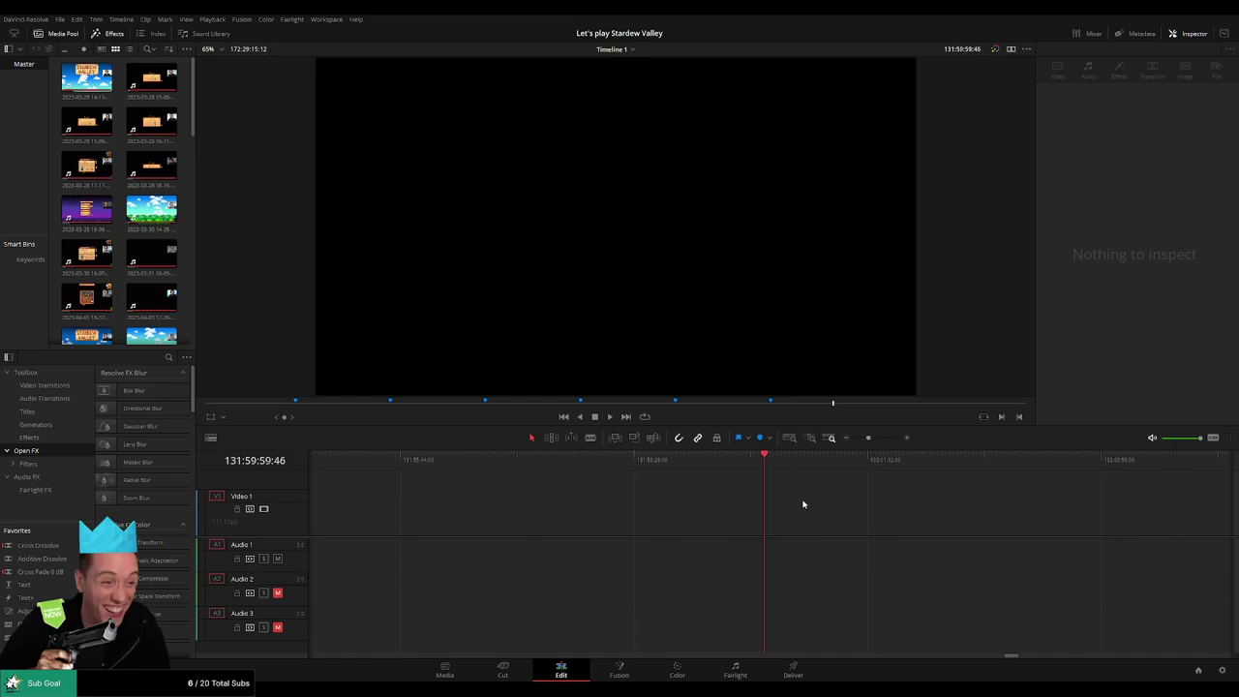
pyautogui.press('Right')
pyautogui.press('Right')
pyautogui.press('Right')
pyautogui.press('Right')
pyautogui.press('Right')
pyautogui.press('Right')
pyautogui.press('Right')
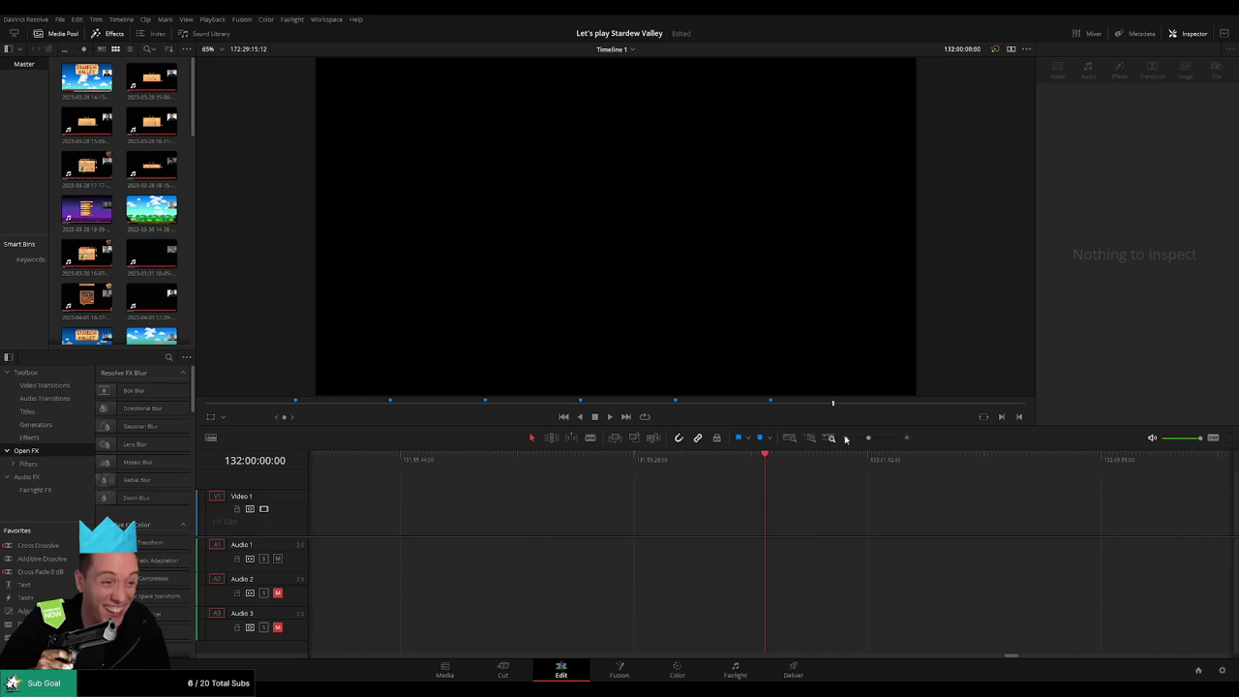
pyautogui.moveTo(867, 439); pyautogui.dragTo(856, 439)
pyautogui.moveTo(819, 476); pyautogui.dragTo(582, 493)
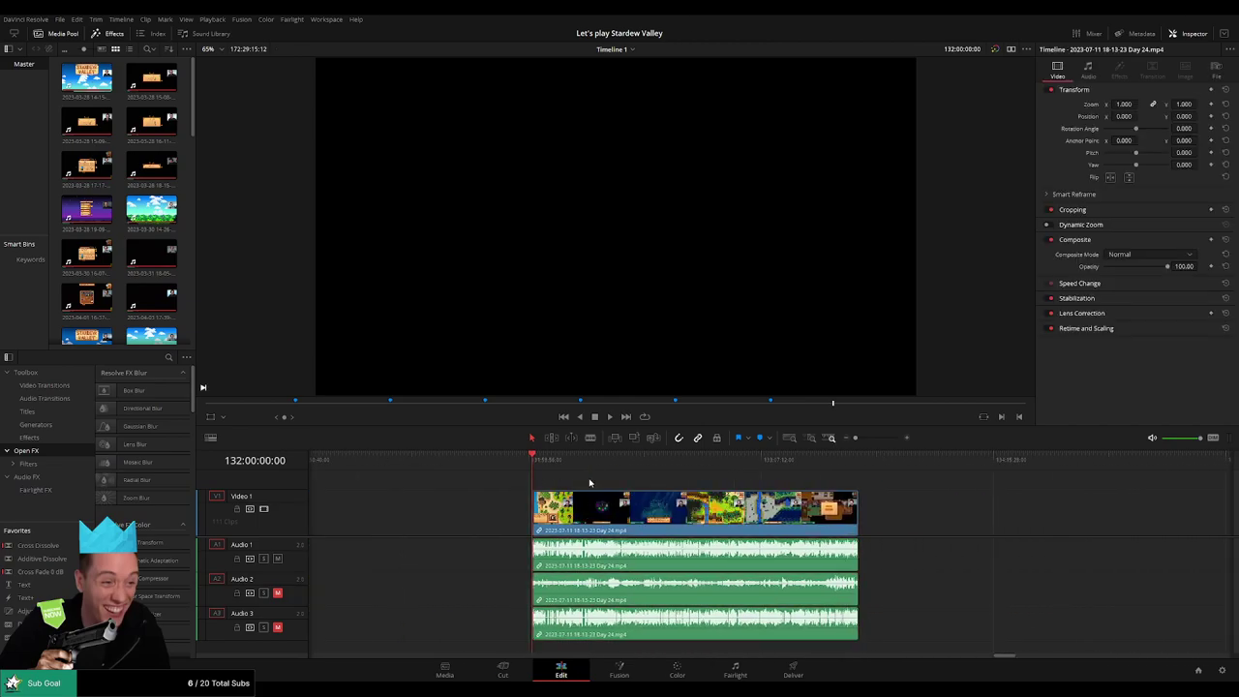
pyautogui.press('space')
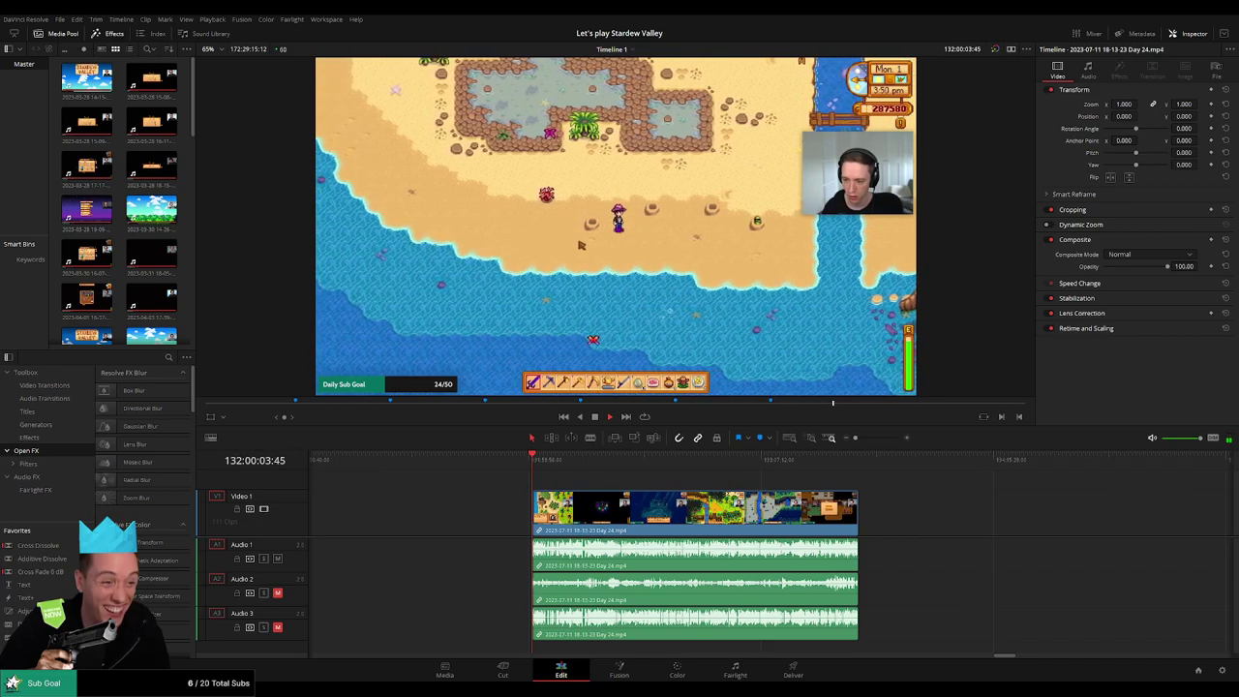
pyautogui.hscroll(4, 456, 481)
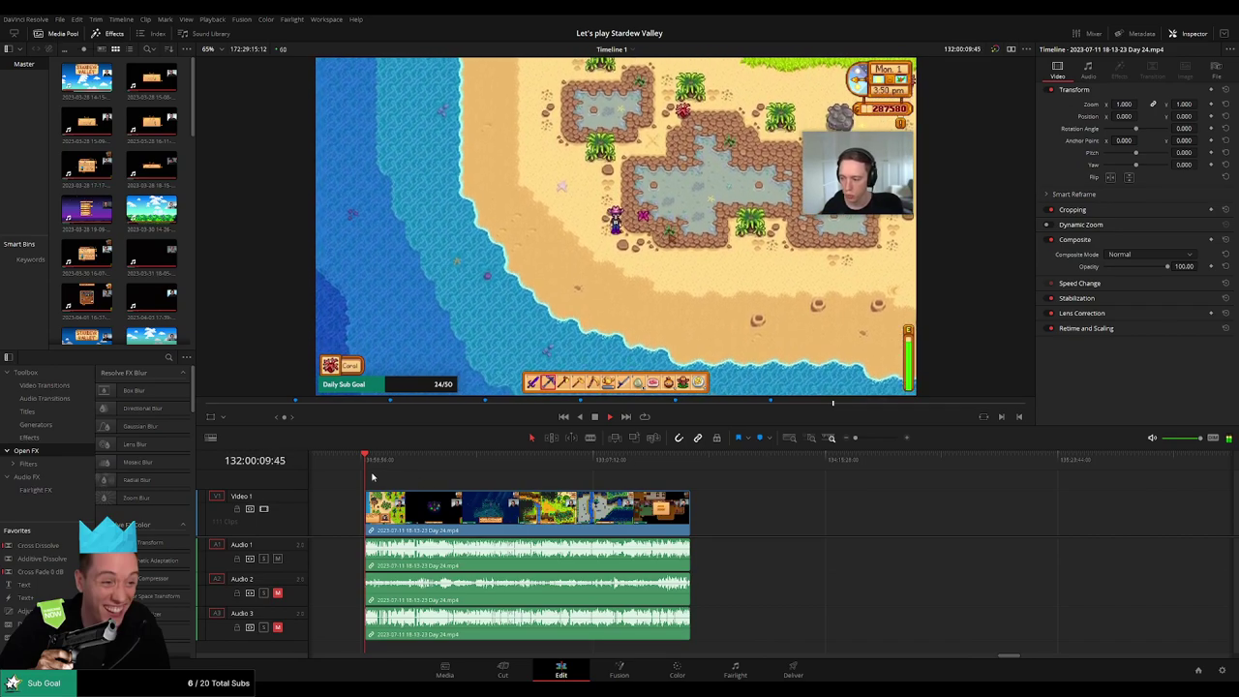
# - Audition the Day 24 clip around 132:52 and examine the audio waveforms for a quiet moment to end the episode
pyautogui.moveTo(368, 464); pyautogui.dragTo(545, 470)
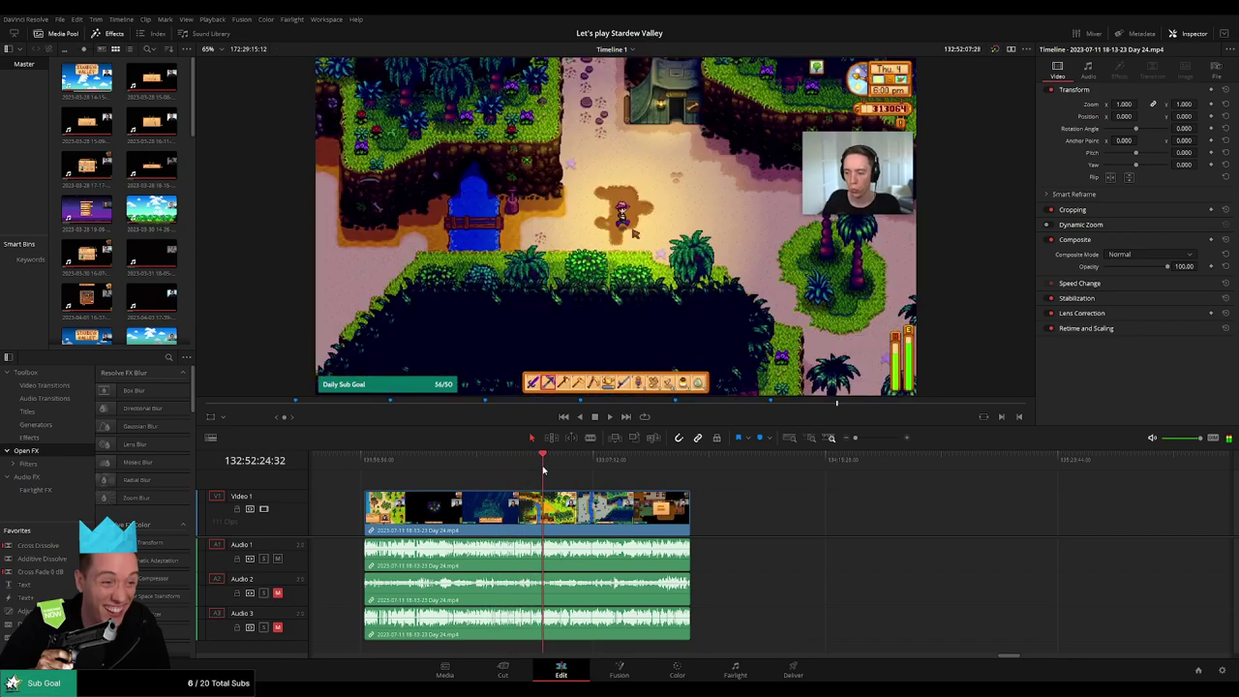
pyautogui.scroll(5, 651, 498)
pyautogui.scroll(5, 650, 499)
pyautogui.click(679, 462)
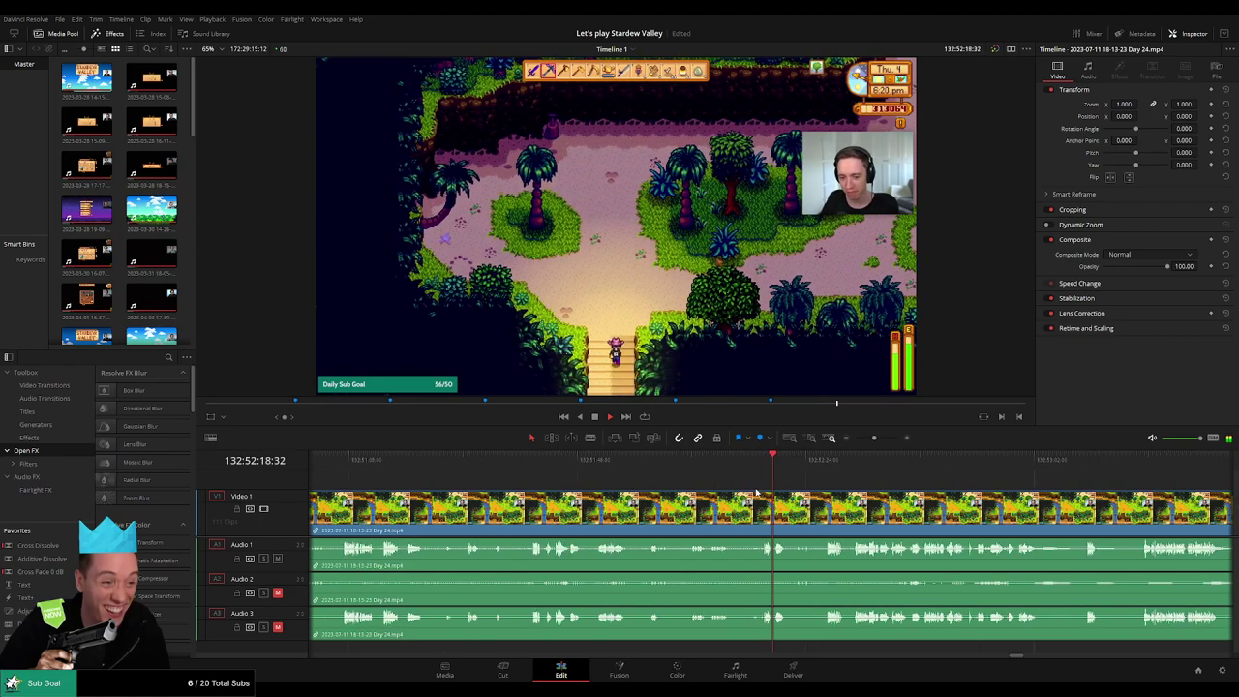
pyautogui.scroll(-1, 744, 492)
pyautogui.click(714, 469)
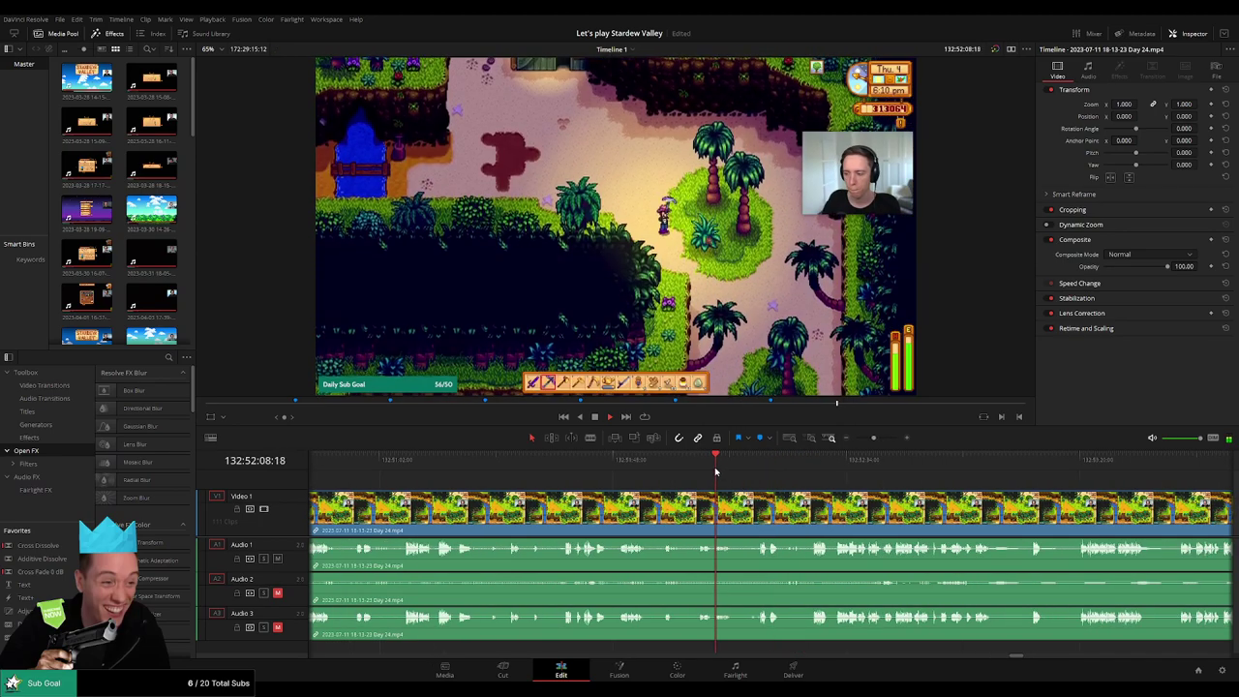
pyautogui.scroll(3, 747, 496)
pyautogui.scroll(2, 747, 497)
pyautogui.click(712, 465)
pyautogui.scroll(2, 740, 487)
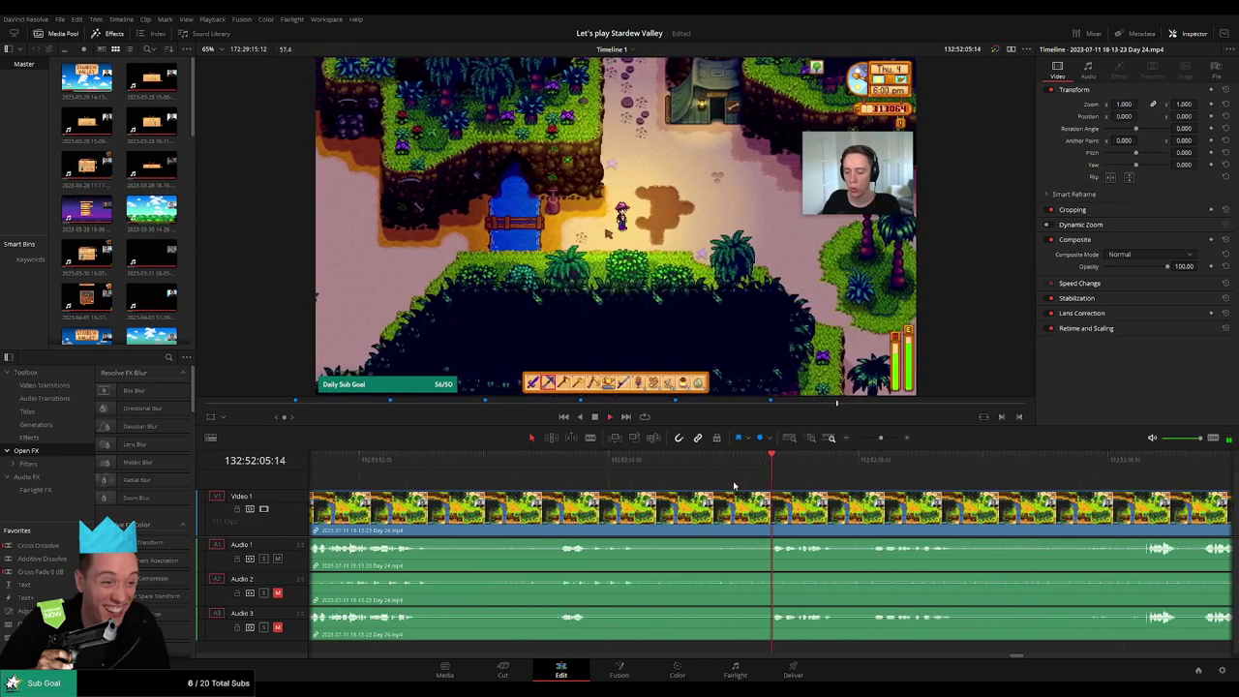
pyautogui.click(560, 463)
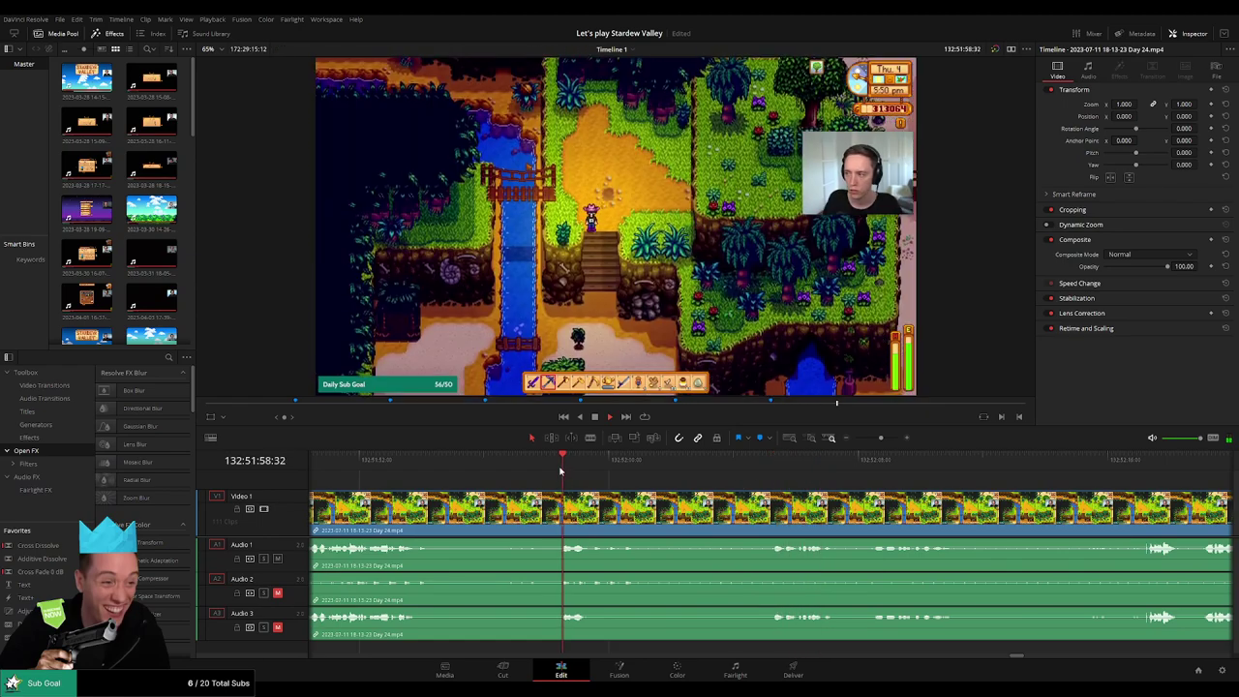
pyautogui.hscroll(-1, 547, 511)
pyautogui.click(948, 466)
pyautogui.hscroll(5, 582, 504)
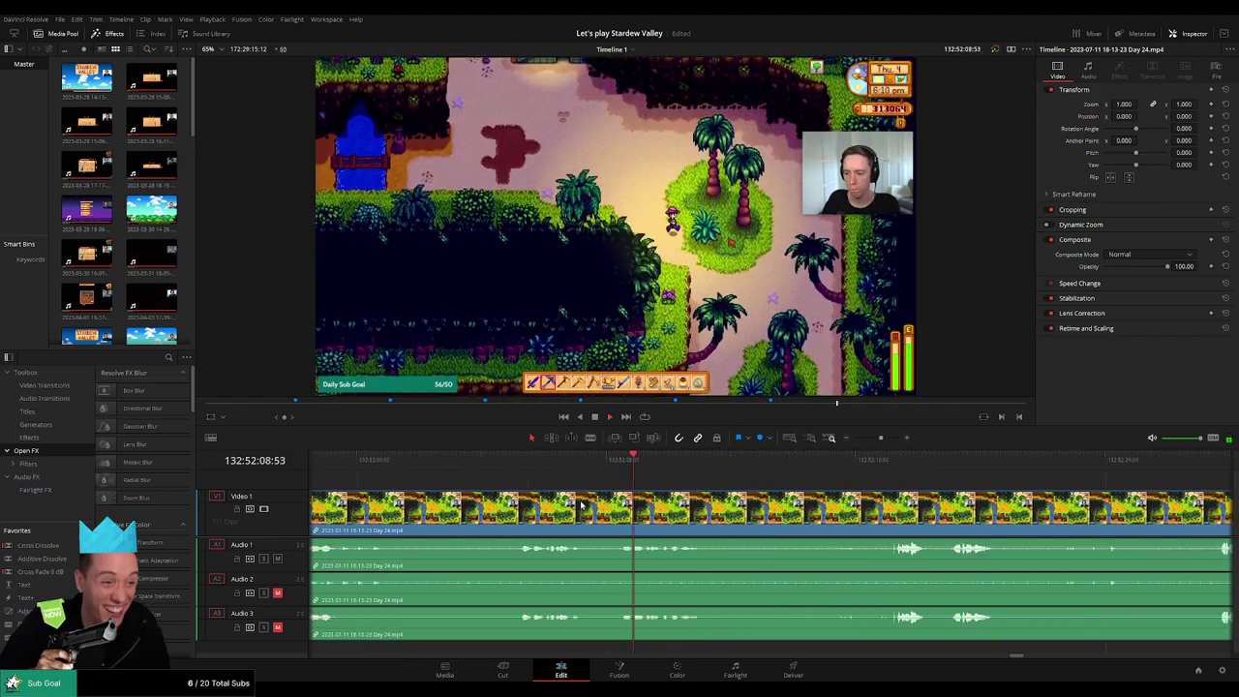
pyautogui.moveTo(706, 466); pyautogui.dragTo(777, 466)
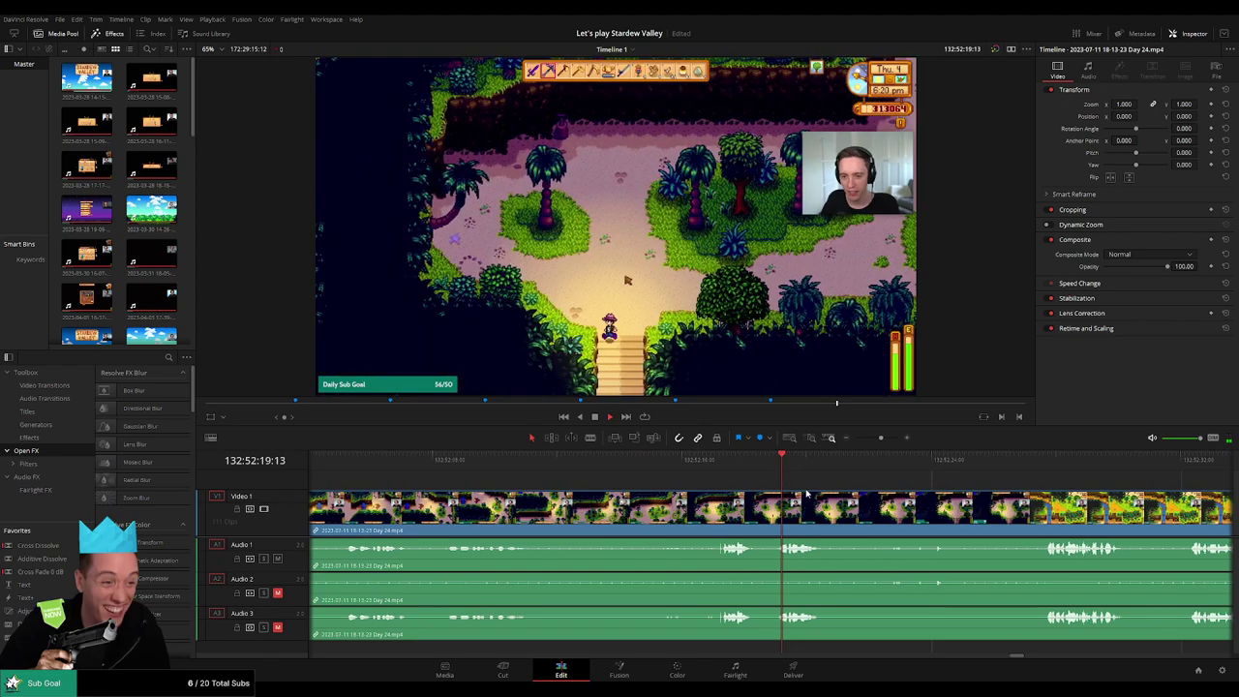
pyautogui.hscroll(5, 698, 482)
# - Narrow down the pause before the speech around 132:52:27 and split the video and all audio tracks at 132:52:27:00
pyautogui.click(712, 468)
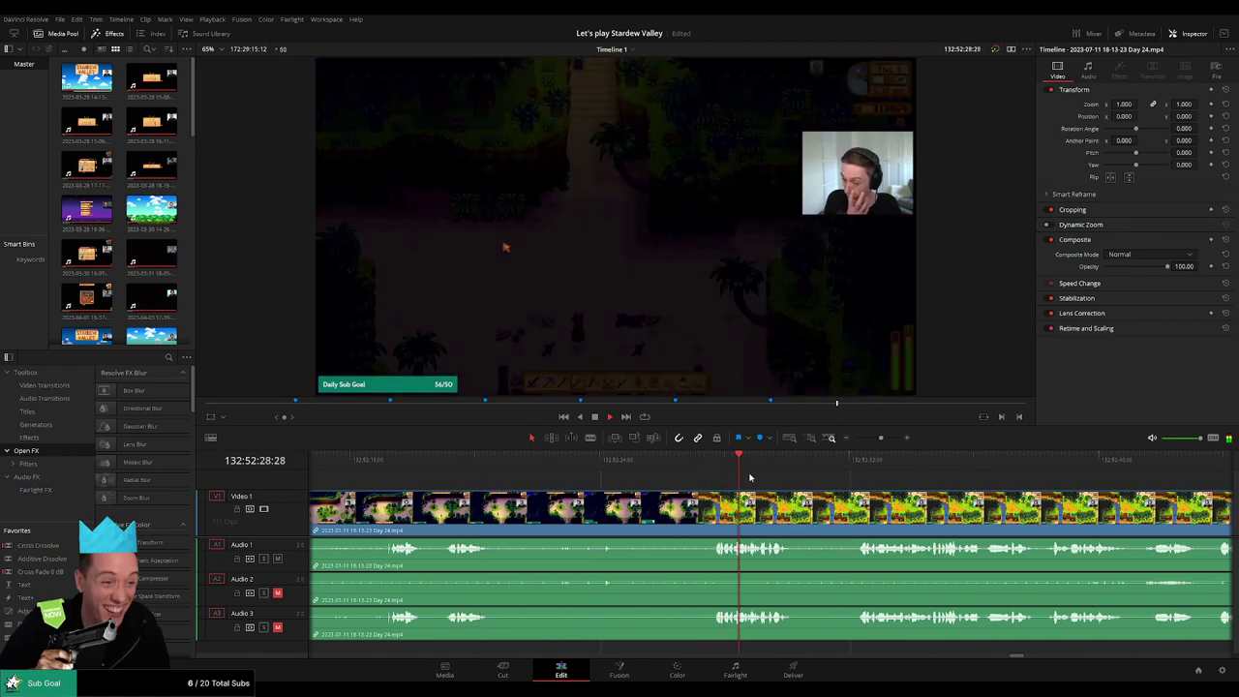
pyautogui.click(711, 469)
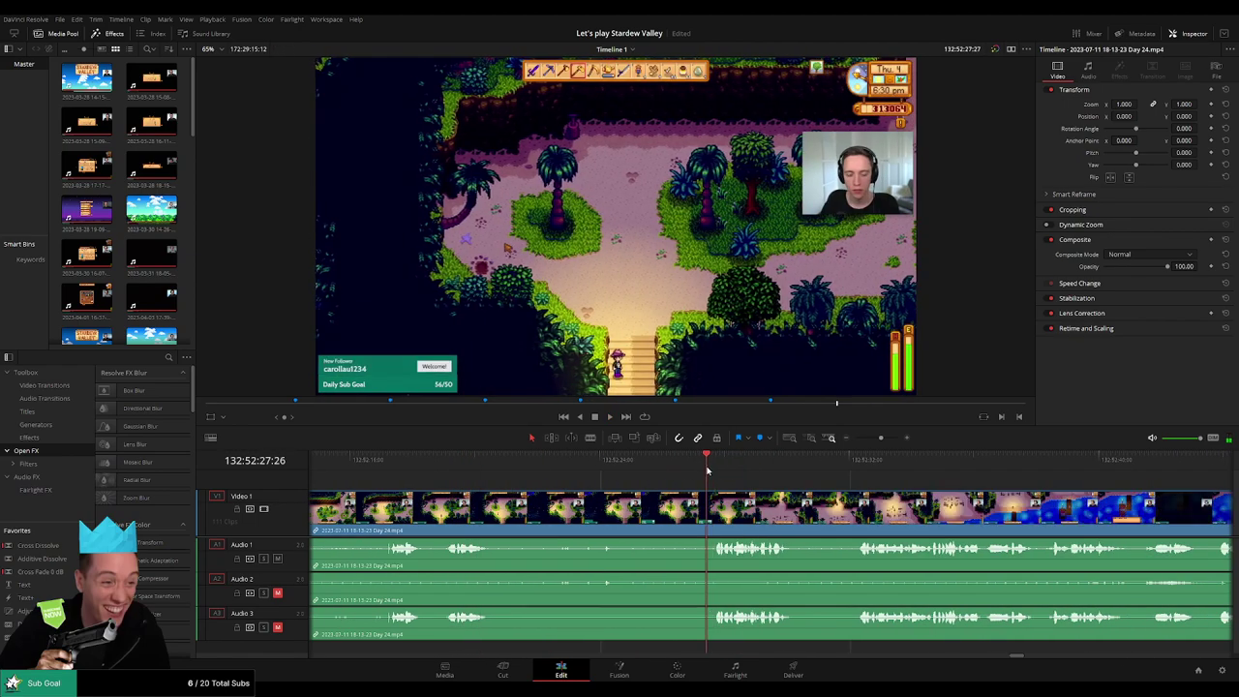
pyautogui.click(693, 471)
pyautogui.click(693, 472)
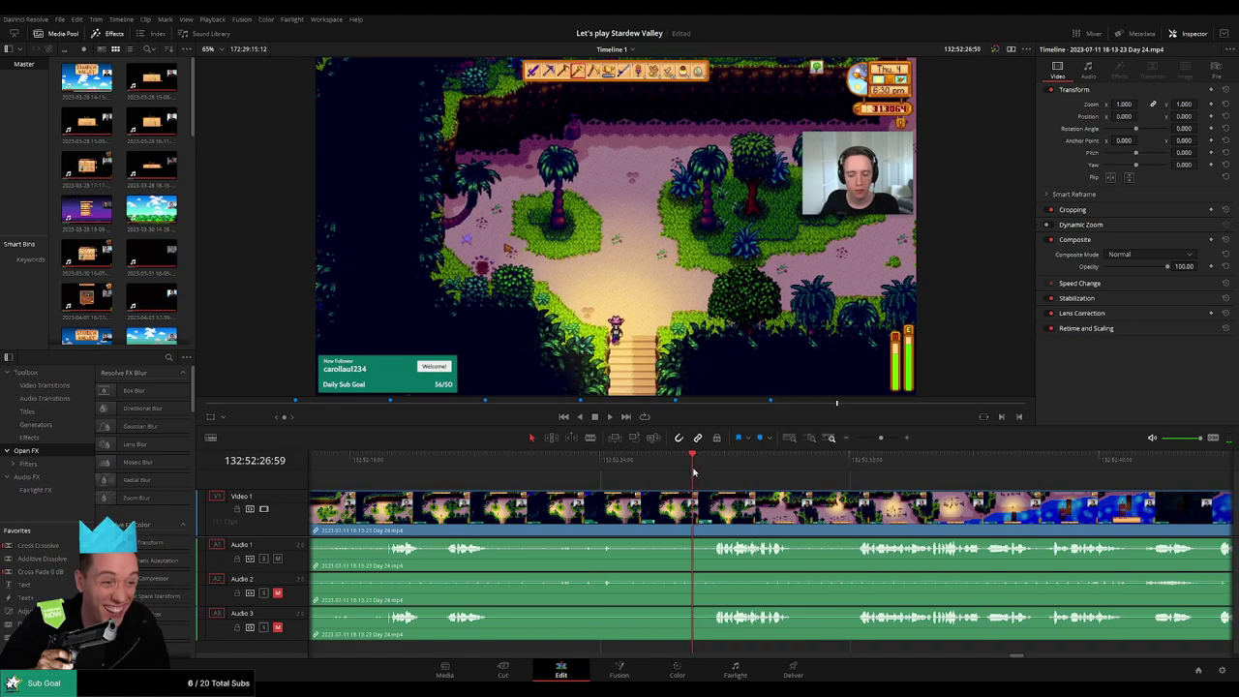
pyautogui.press('Right')
pyautogui.click(697, 502)
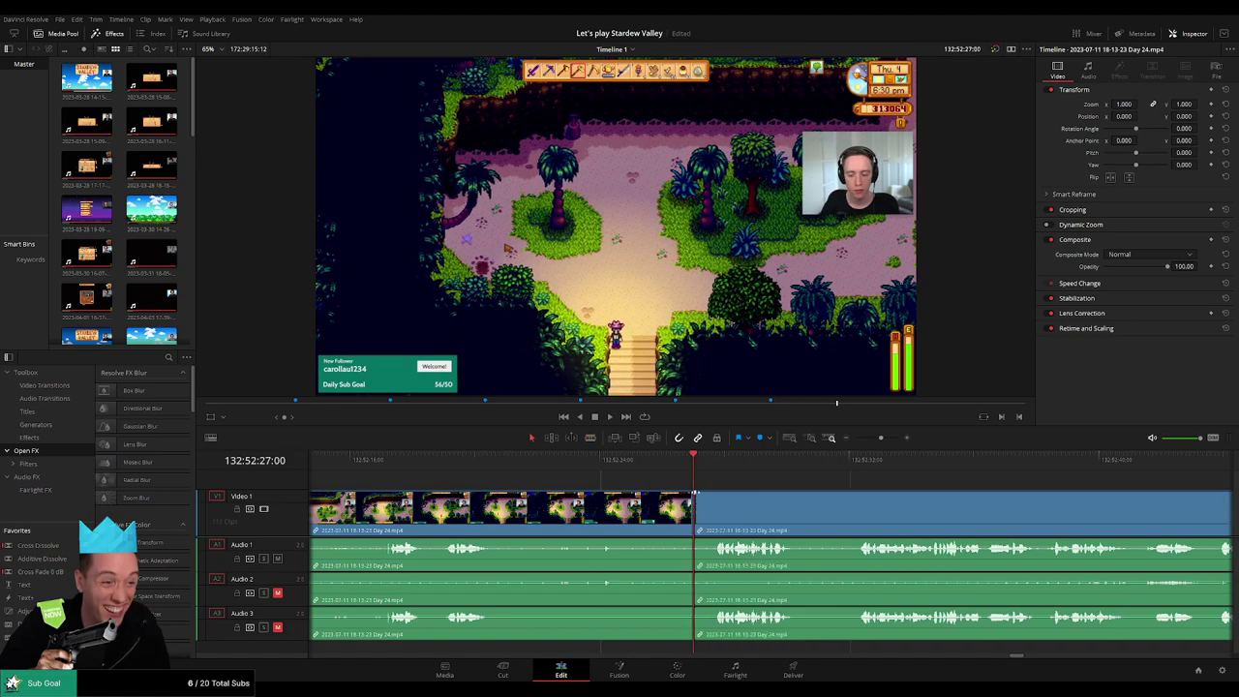
pyautogui.press('a')
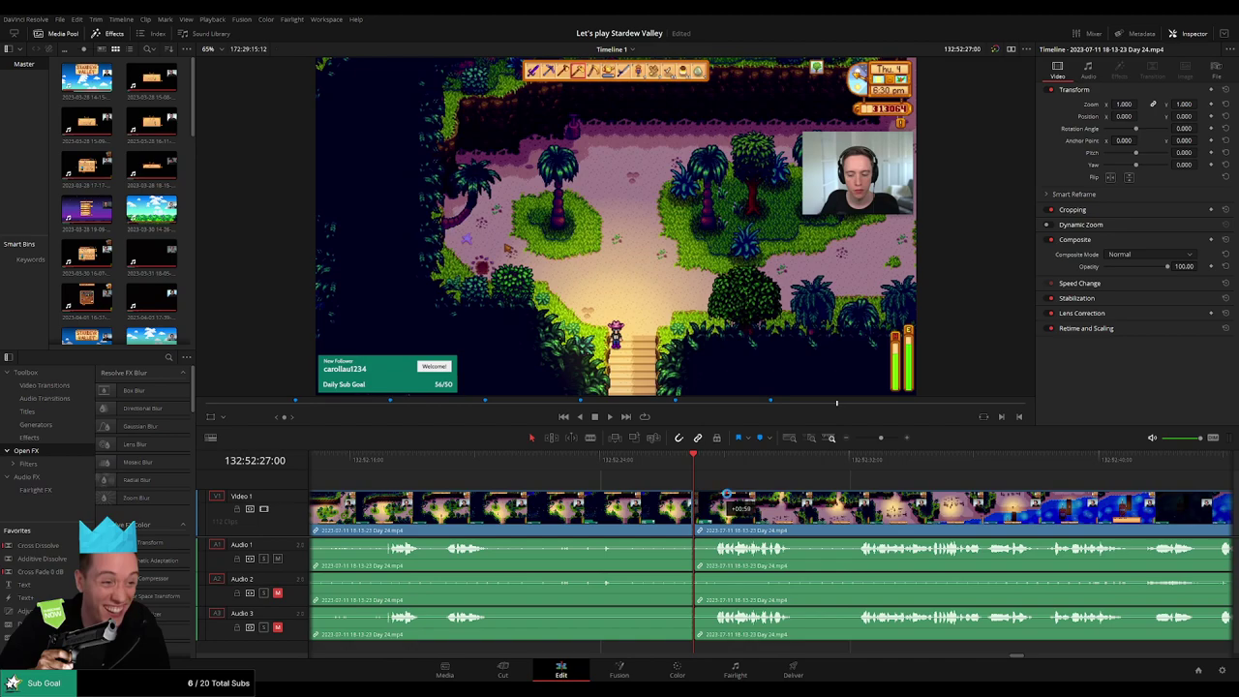
# - Add fade-outs and fade-ins of about one second on the video and all three audio tracks at the 132:52:27:00 cut
pyautogui.moveTo(726, 496); pyautogui.dragTo(666, 495)
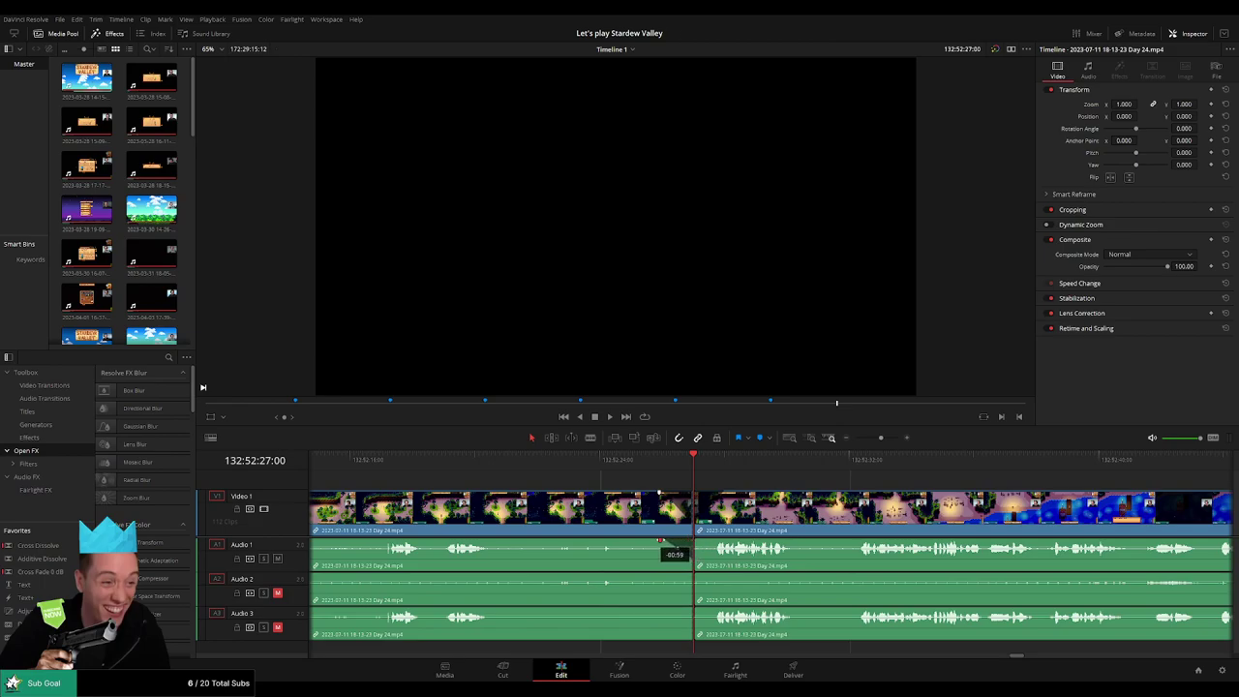
pyautogui.moveTo(881, 439); pyautogui.dragTo(886, 442)
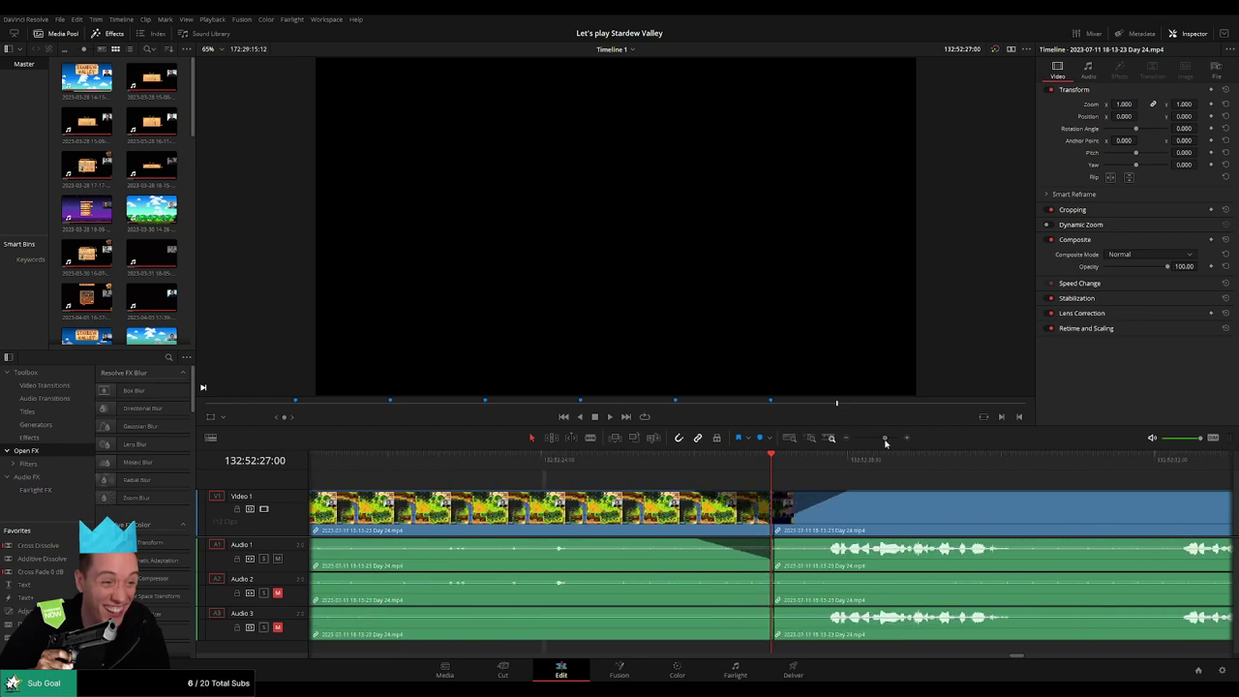
pyautogui.moveTo(775, 542); pyautogui.dragTo(849, 548)
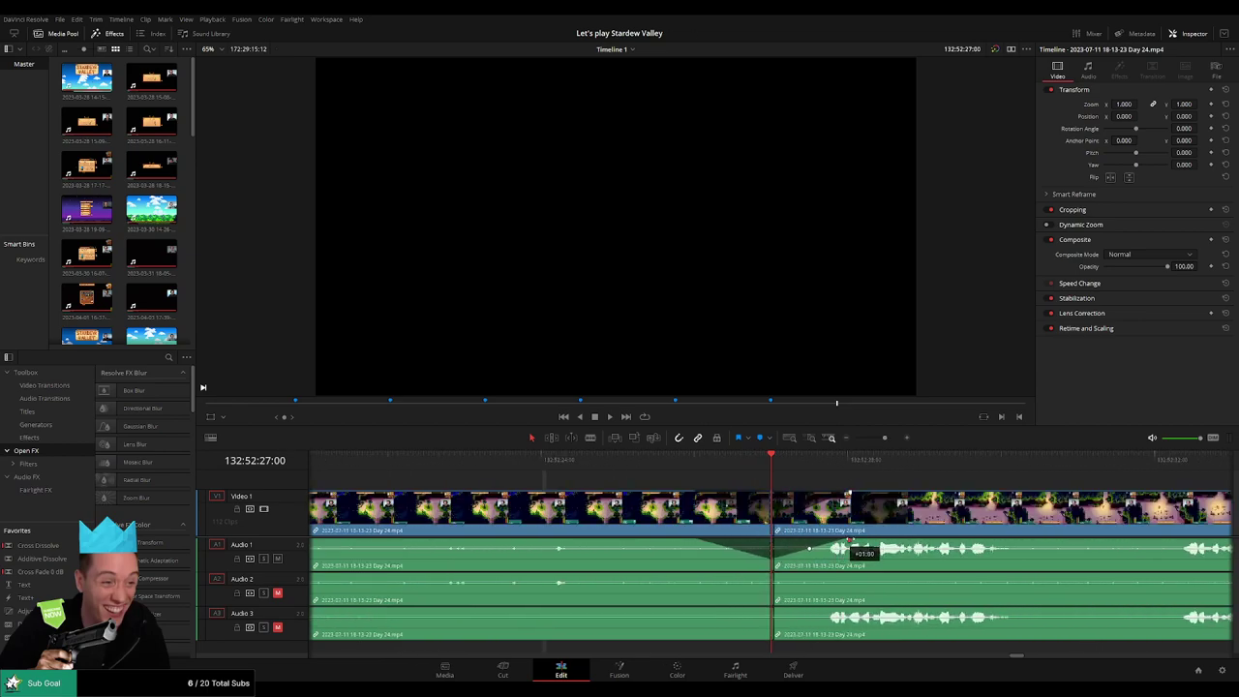
pyautogui.moveTo(771, 573); pyautogui.dragTo(689, 576)
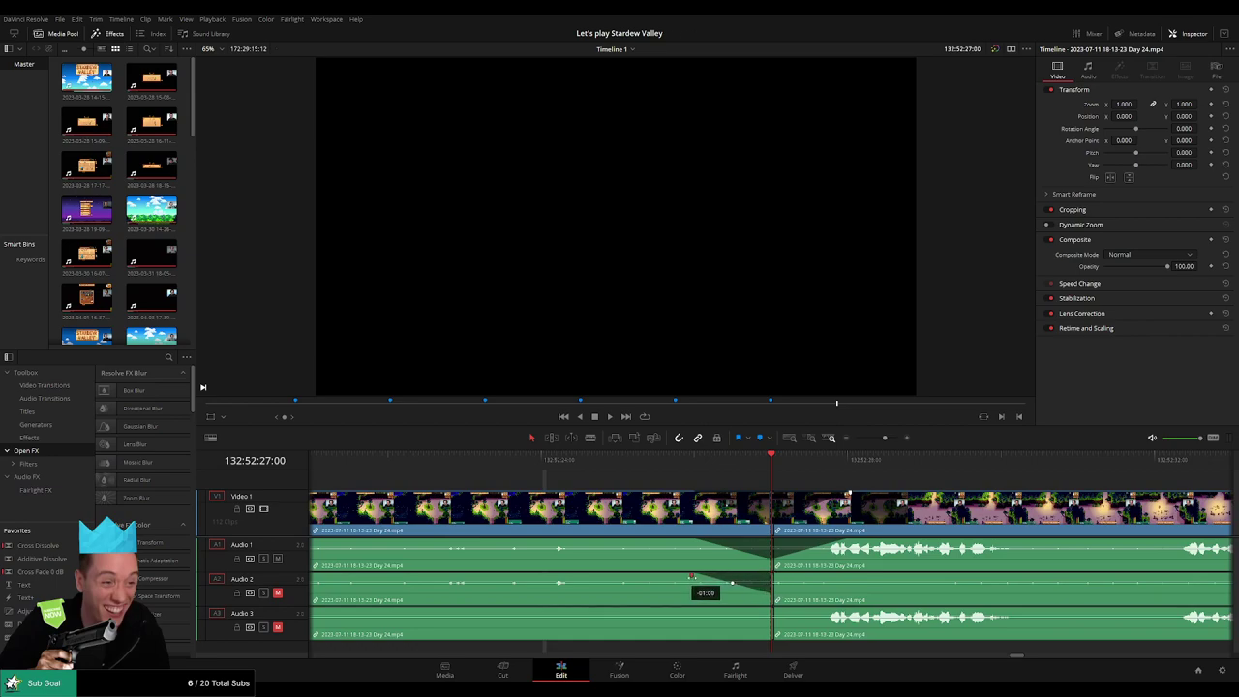
pyautogui.moveTo(766, 607); pyautogui.dragTo(716, 610)
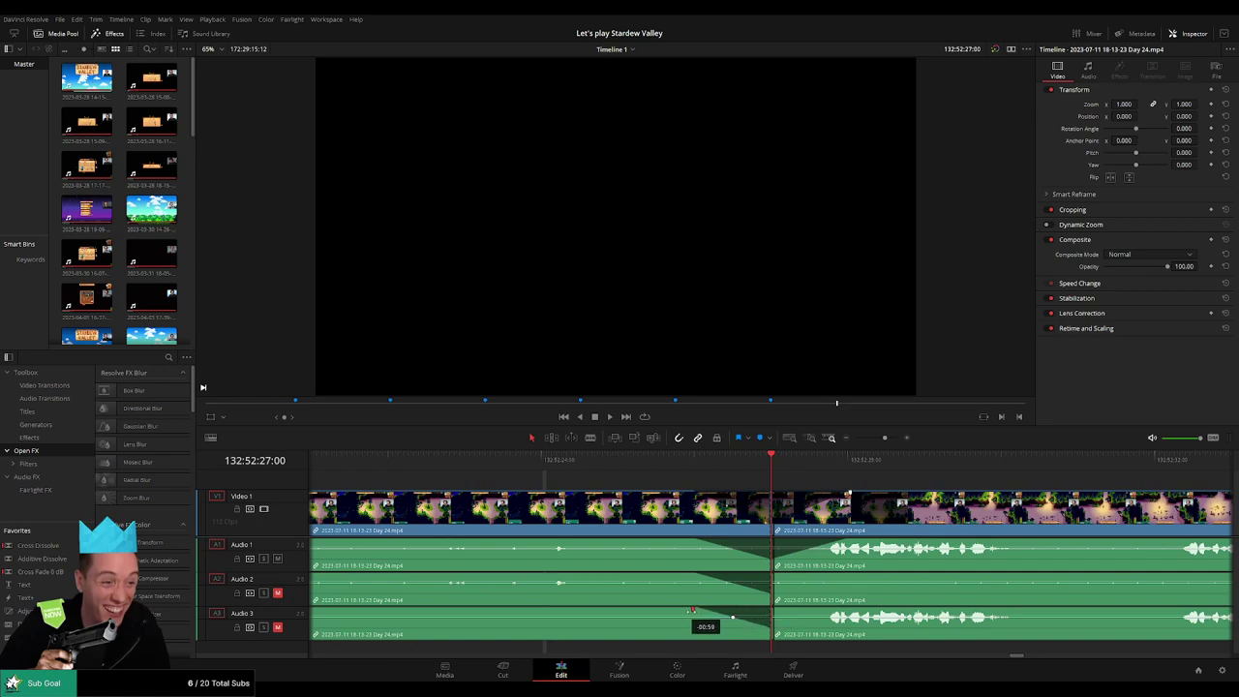
pyautogui.moveTo(774, 578); pyautogui.dragTo(840, 576)
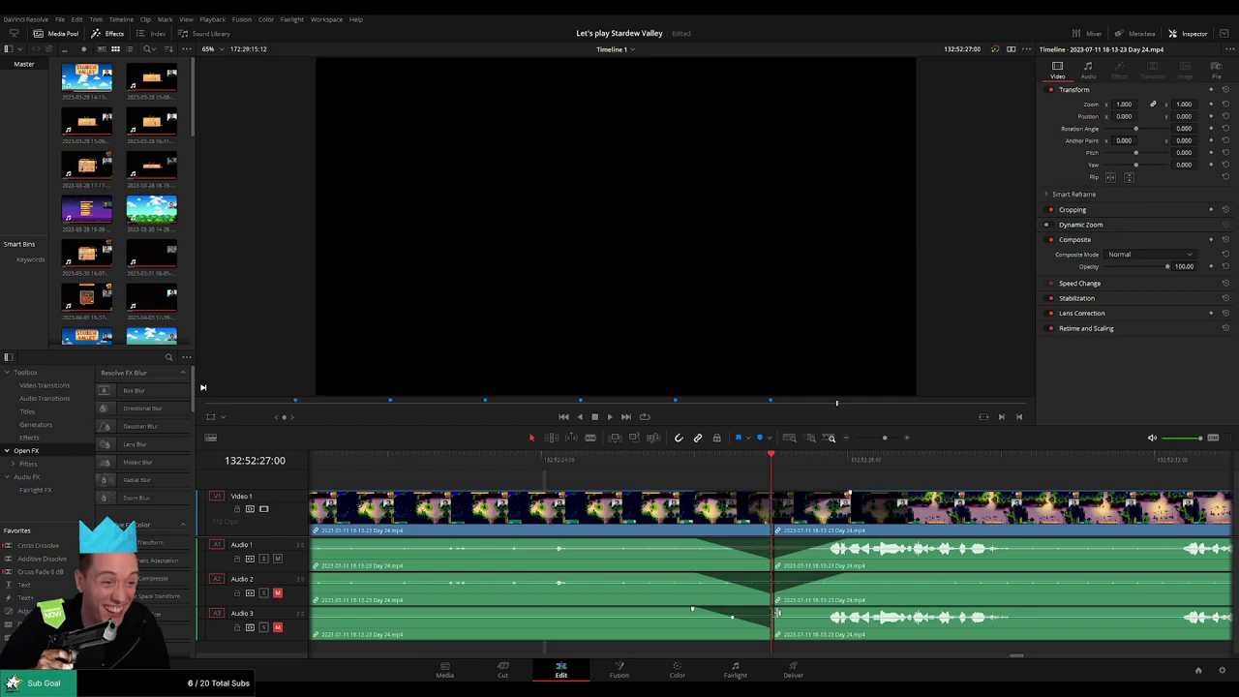
pyautogui.moveTo(771, 610); pyautogui.dragTo(836, 611)
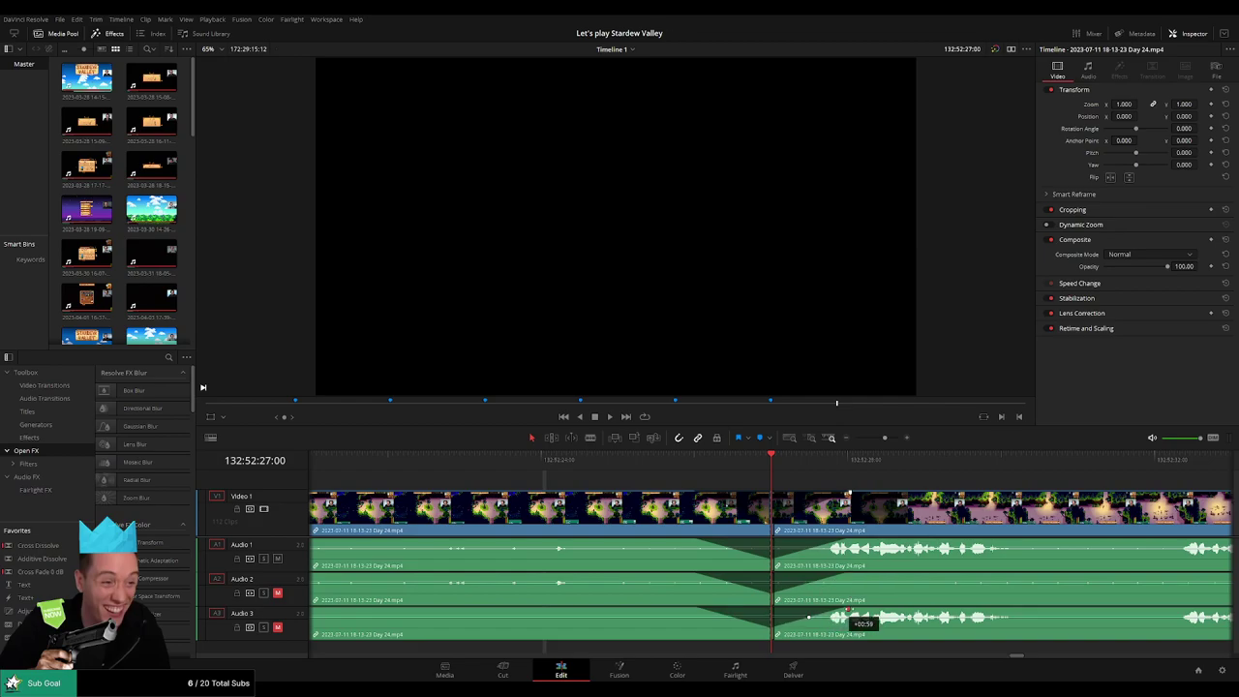
# - Check the episode's start and end points, and move the remaining Day 24 clip with its linked audio past the 134-hour mark
pyautogui.moveTo(885, 437); pyautogui.dragTo(854, 441)
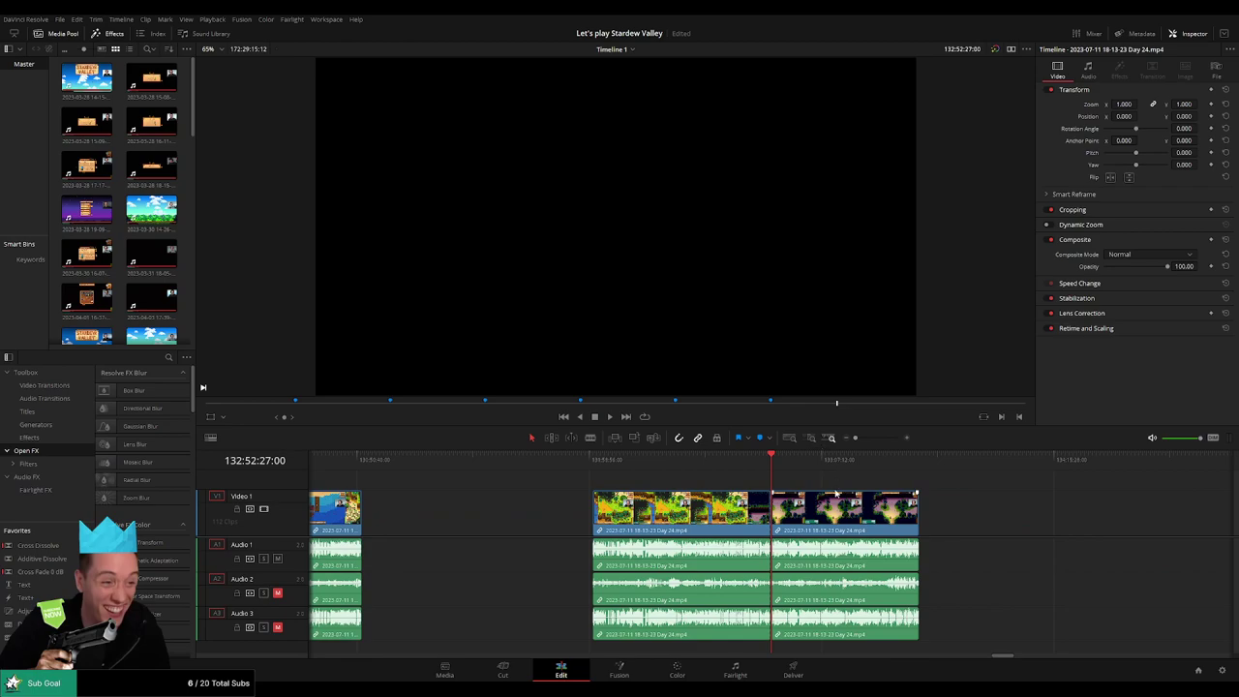
pyautogui.moveTo(783, 475); pyautogui.dragTo(628, 481)
pyautogui.click(436, 469)
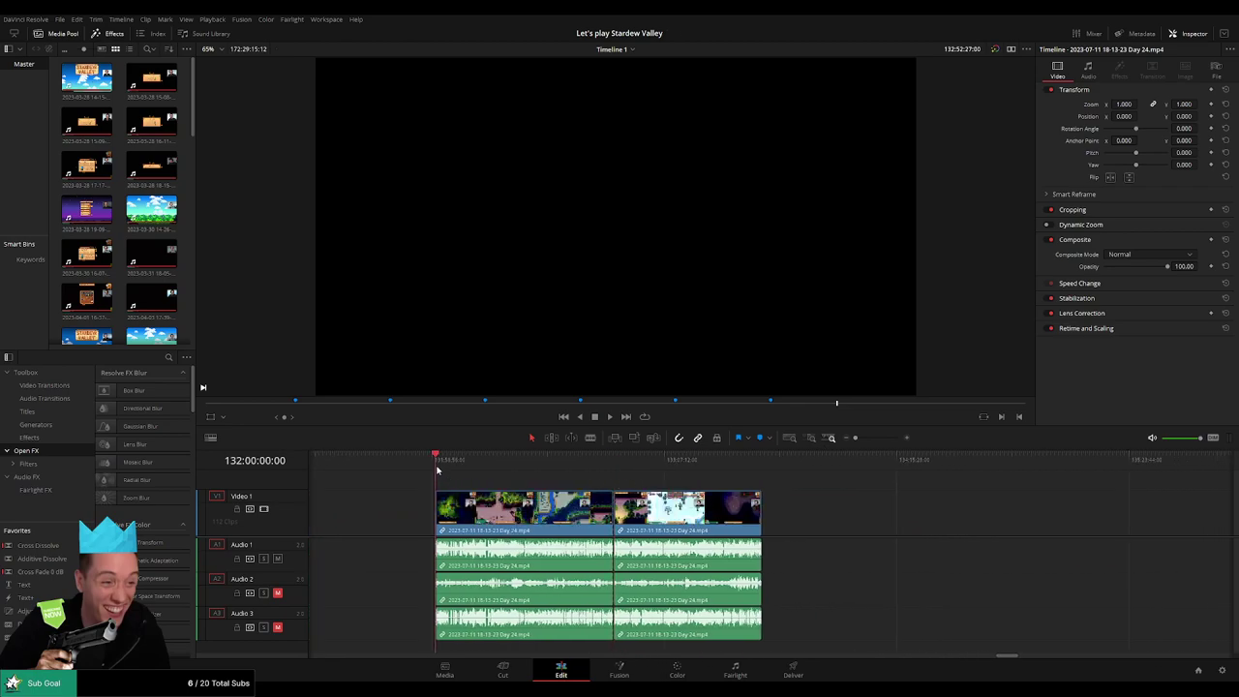
pyautogui.click(613, 468)
pyautogui.moveTo(772, 485); pyautogui.dragTo(489, 488)
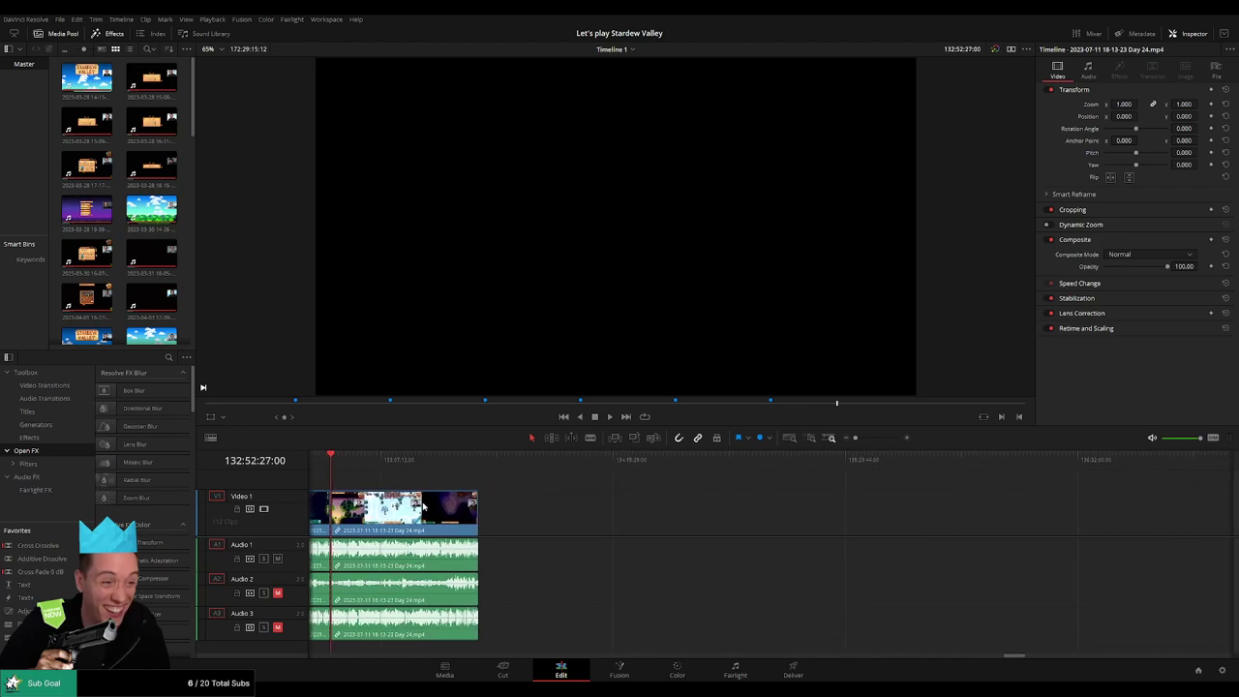
pyautogui.moveTo(414, 510); pyautogui.dragTo(760, 513)
pyautogui.click(509, 493)
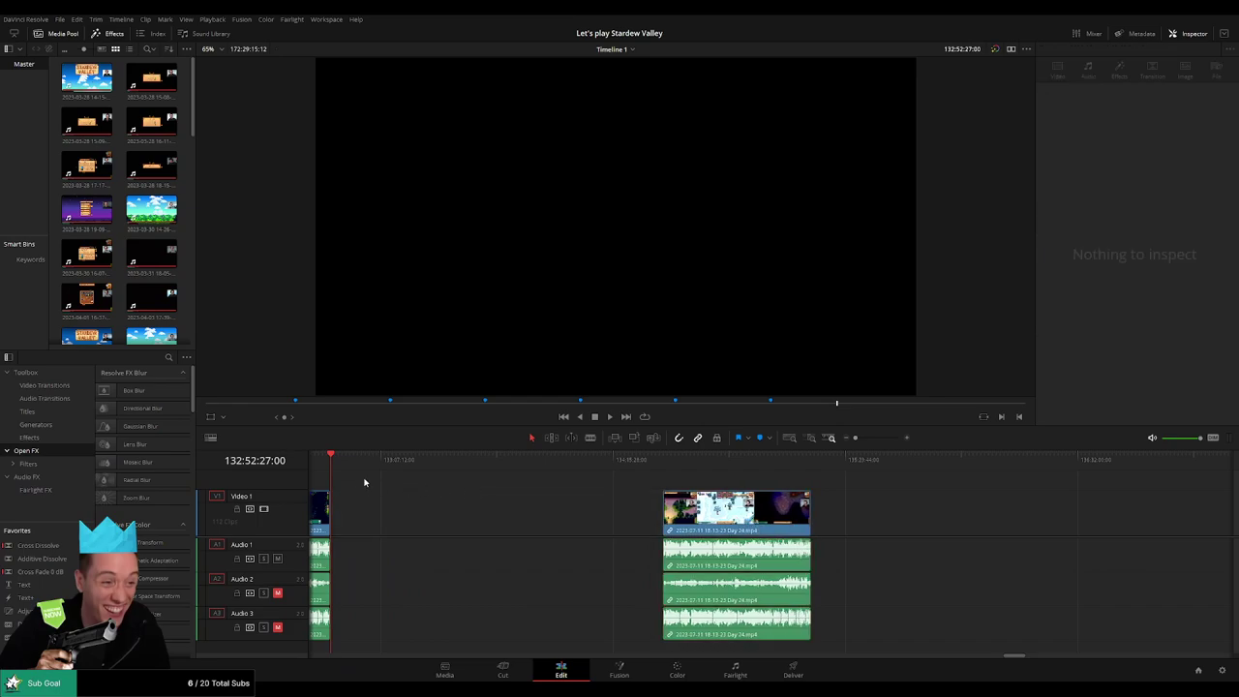
# - Position the playhead at 134:00:00:00, align the start of the remaining Day 24 clip with it, and check where the clip ends
pyautogui.moveTo(339, 468); pyautogui.dragTo(561, 486)
pyautogui.scroll(4, 735, 501)
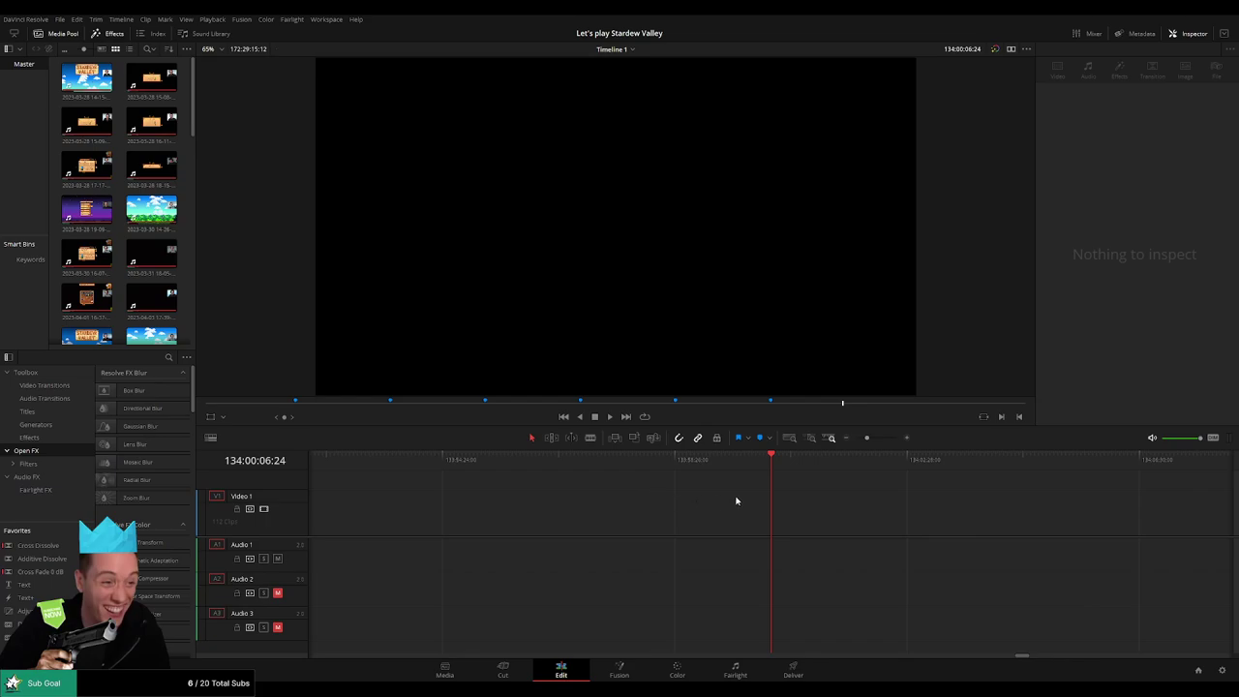
pyautogui.moveTo(769, 462); pyautogui.dragTo(764, 462)
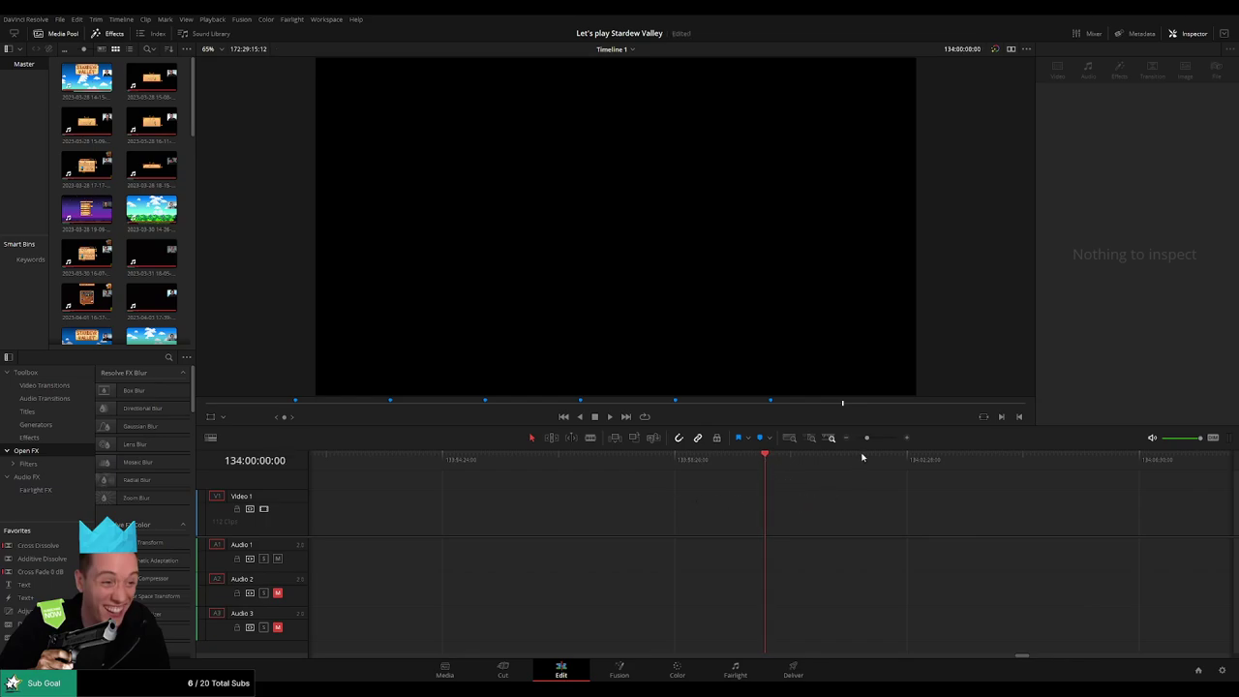
pyautogui.scroll(-3, 837, 488)
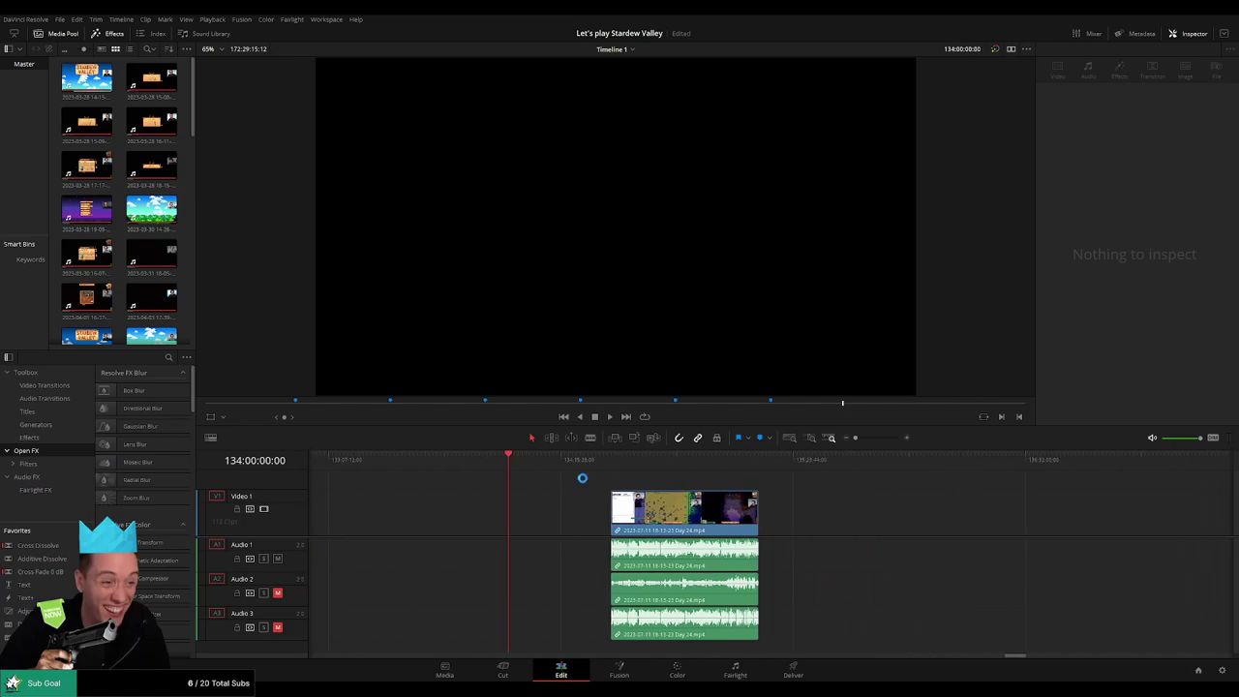
pyautogui.moveTo(682, 508); pyautogui.dragTo(581, 512)
pyautogui.click(577, 483)
pyautogui.hscroll(1, 590, 487)
pyautogui.click(593, 468)
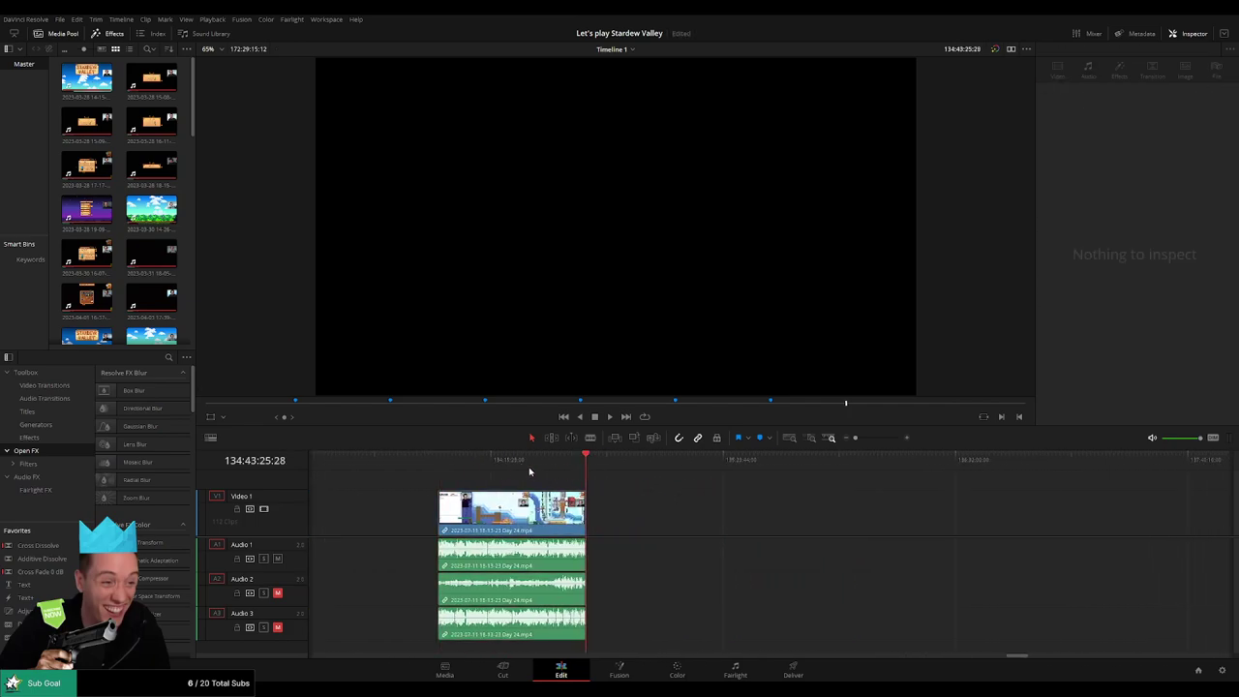
pyautogui.hscroll(3, 642, 509)
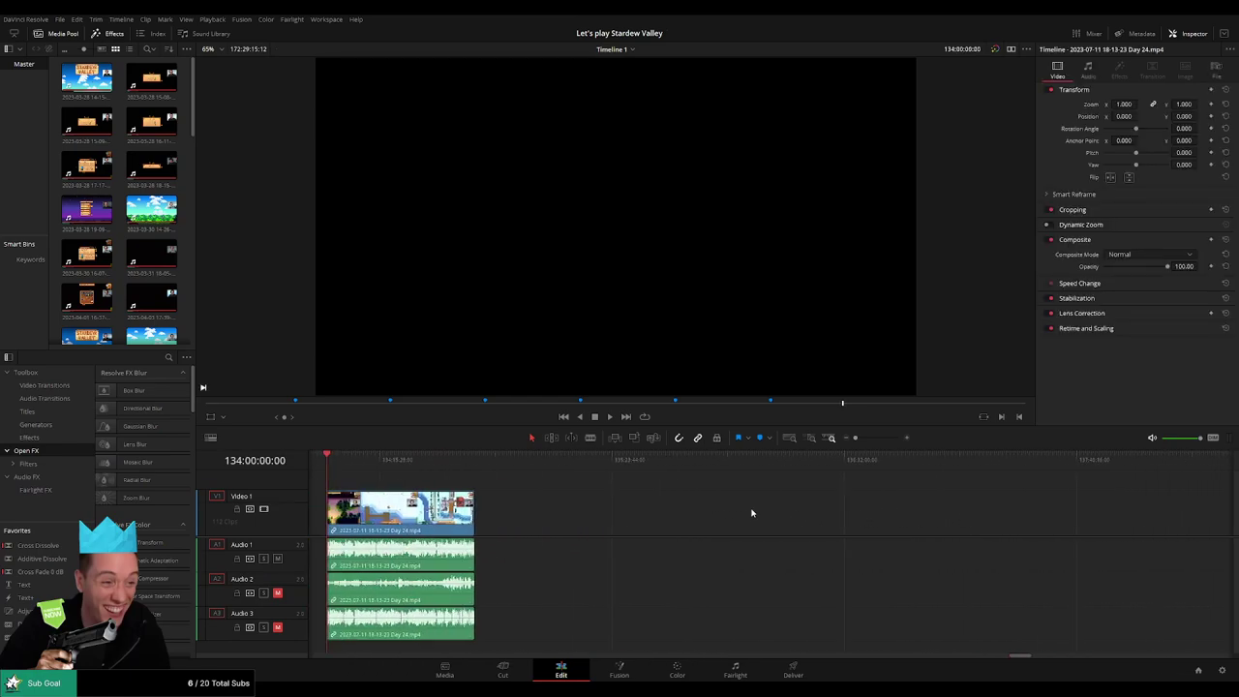
# - Close the gap between the Day 24 and Day 25 clips, and review the episode's start and the join between the clips
pyautogui.click(793, 520)
pyautogui.press('Delete')
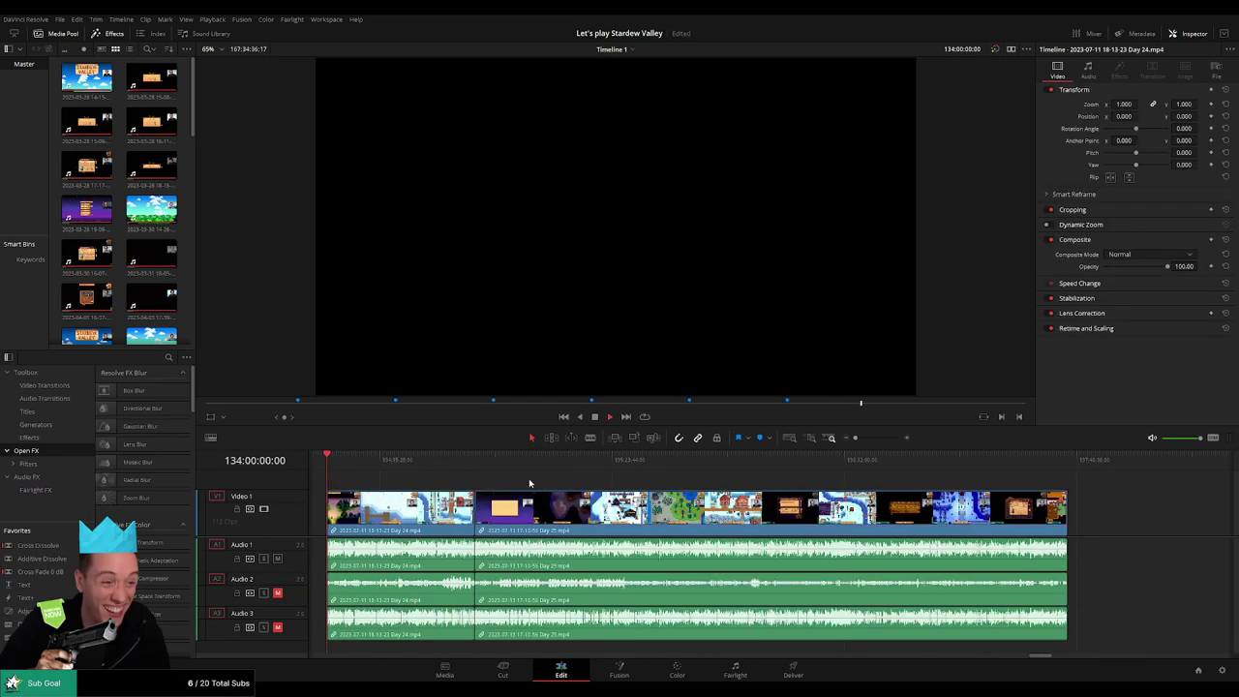
pyautogui.hscroll(-3, 529, 482)
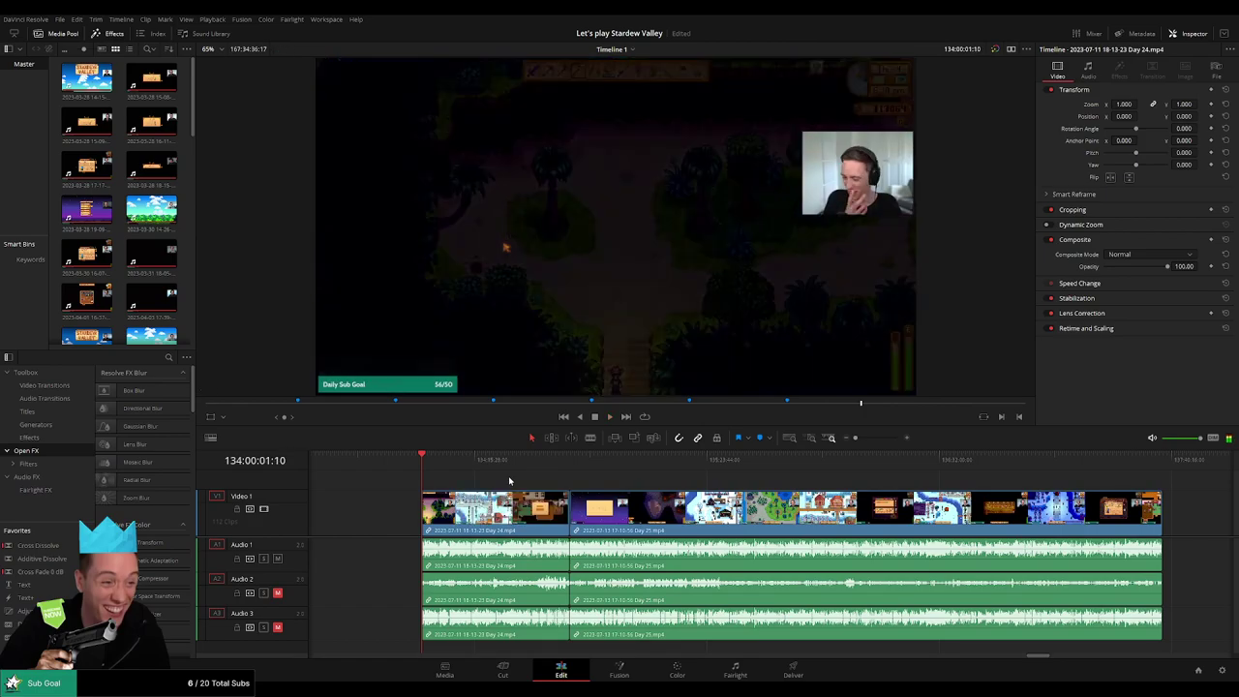
pyautogui.click(426, 466)
pyautogui.press('space')
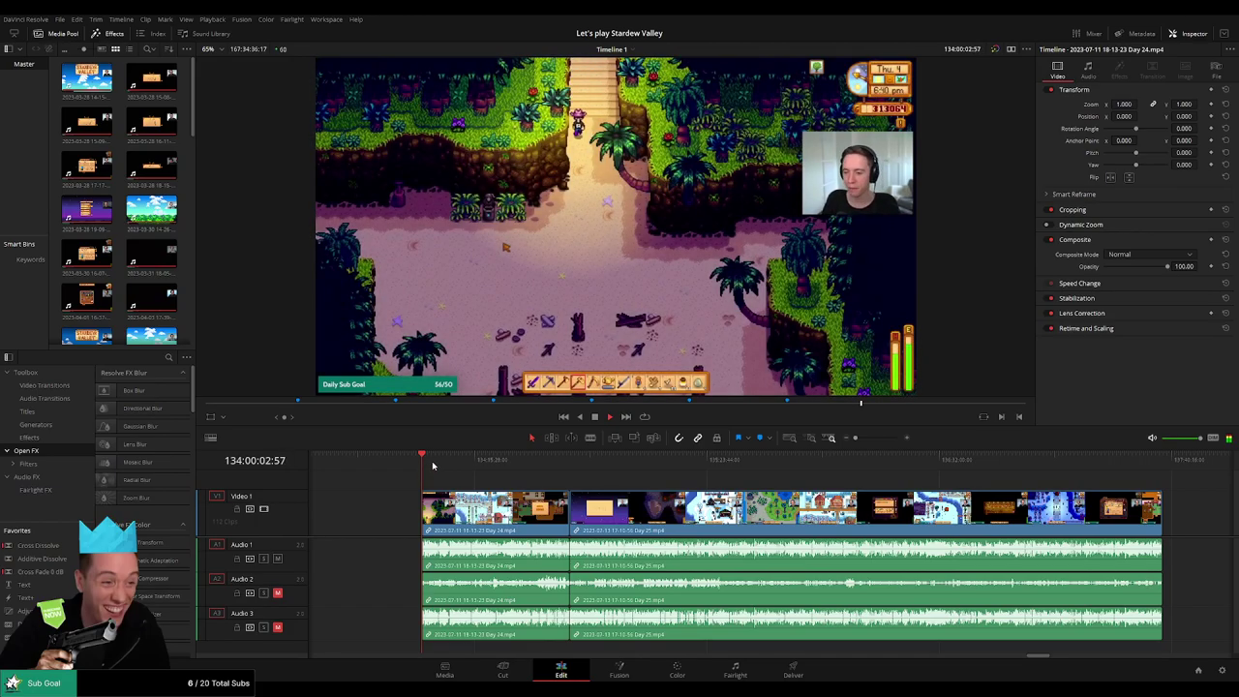
pyautogui.click(459, 463)
pyautogui.moveTo(459, 465); pyautogui.dragTo(572, 468)
pyautogui.press('space')
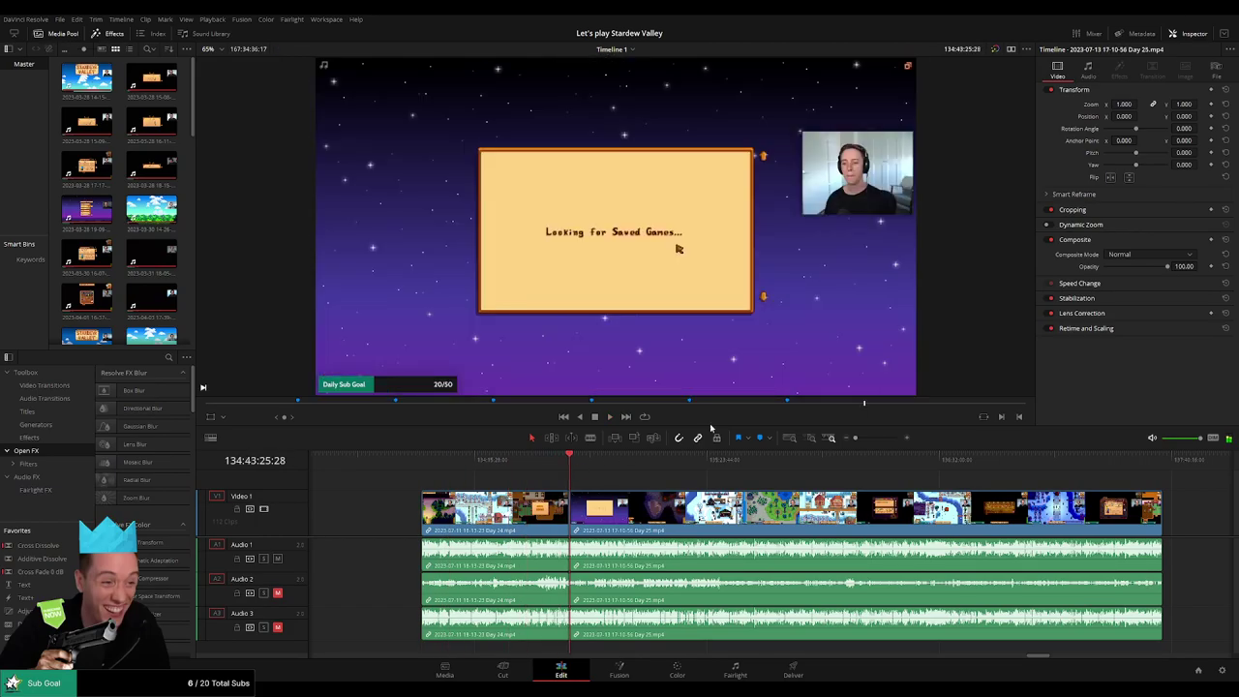
# - Add transitions to the video and all three audio tracks at the join of the Day 24 and Day 25 clips, and play through it
pyautogui.moveTo(857, 440); pyautogui.dragTo(879, 440)
pyautogui.click(681, 468)
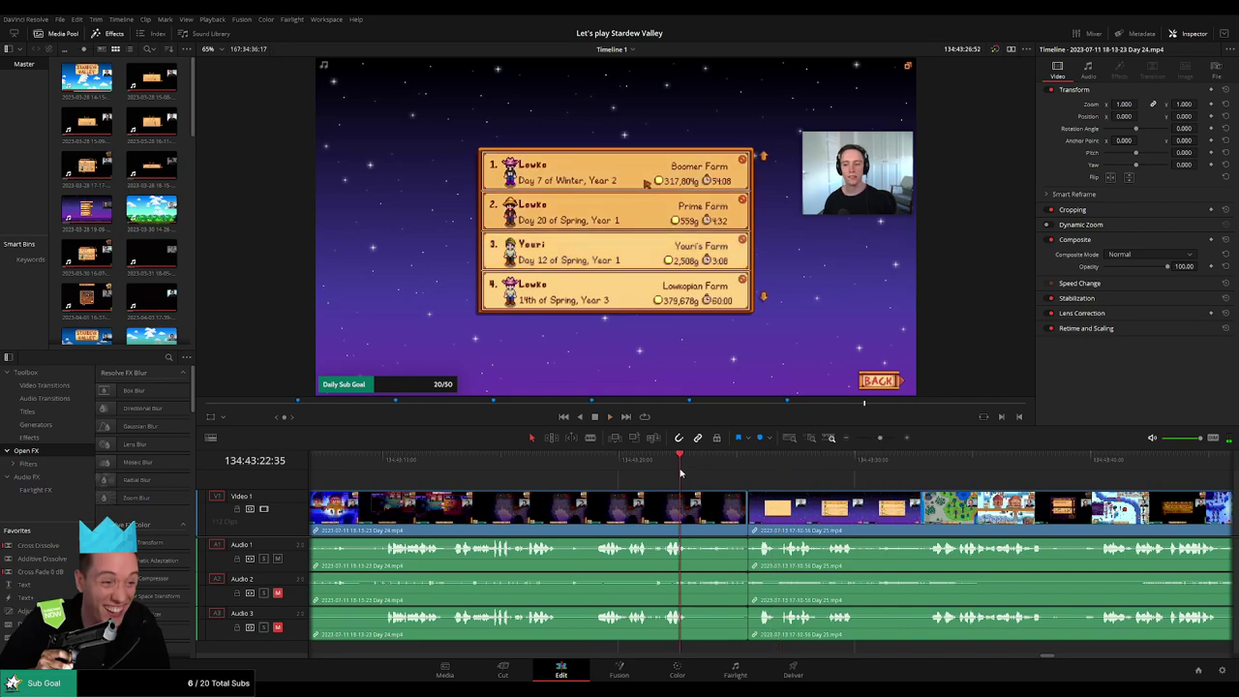
pyautogui.press('space')
pyautogui.click(747, 516)
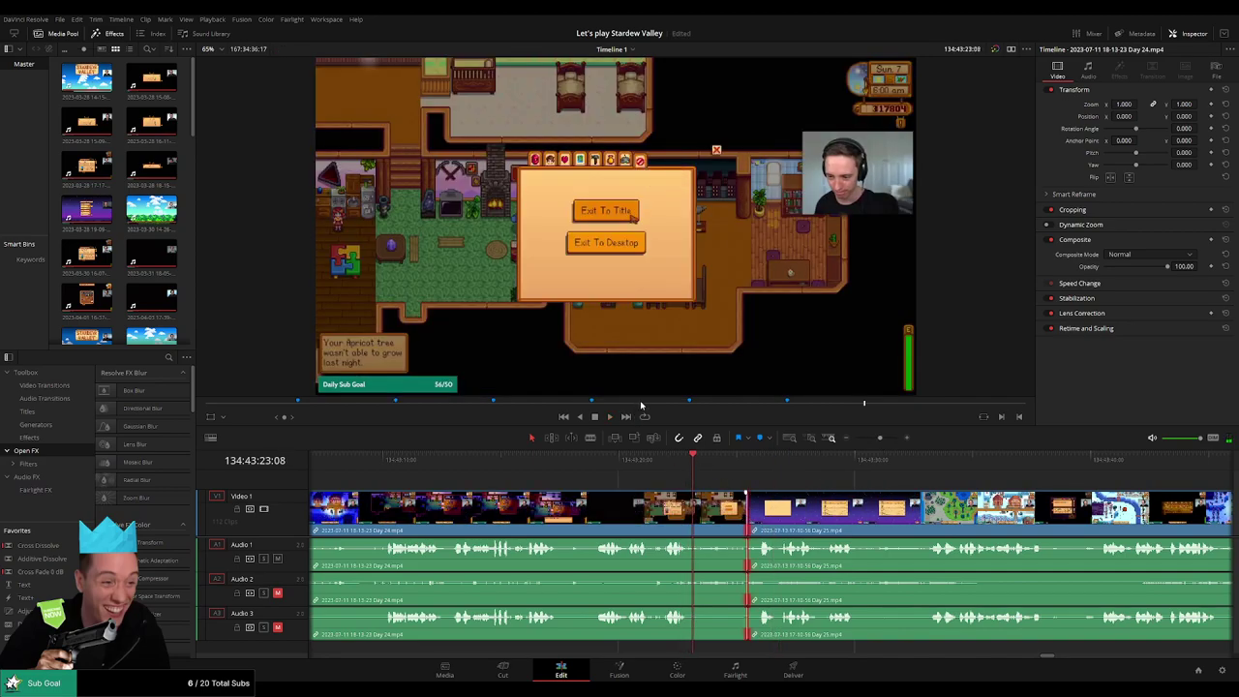
pyautogui.hotkey('ctrl', 't')
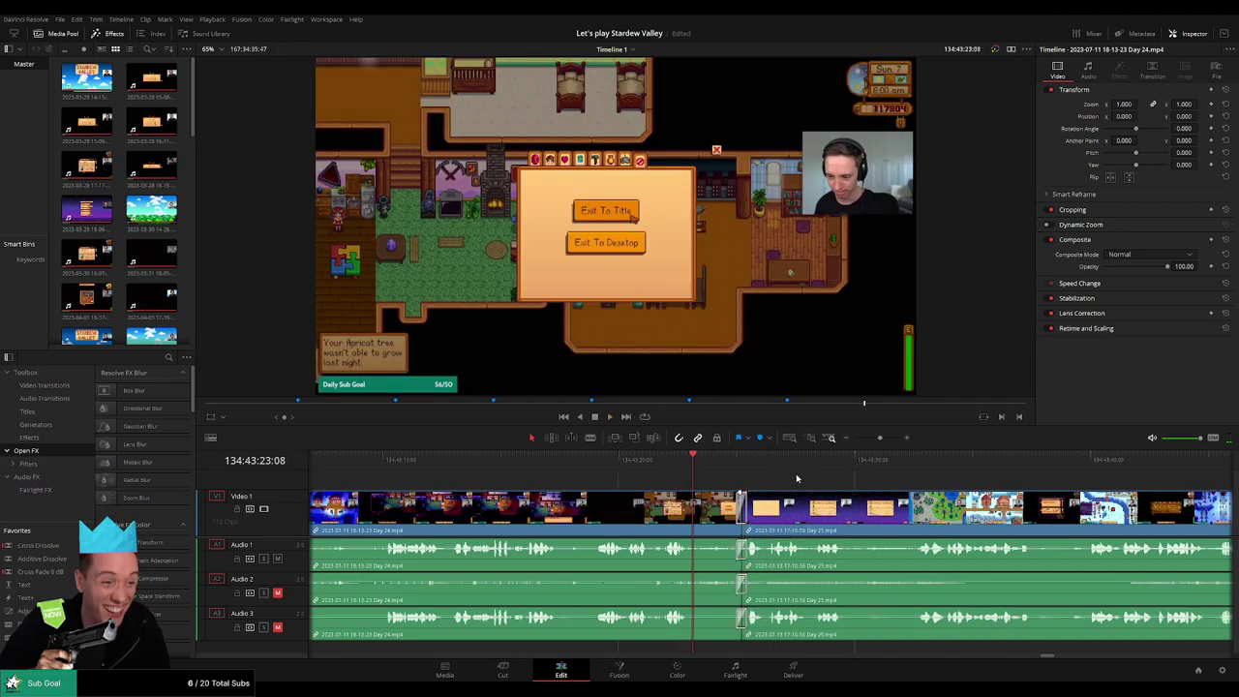
pyautogui.press('space')
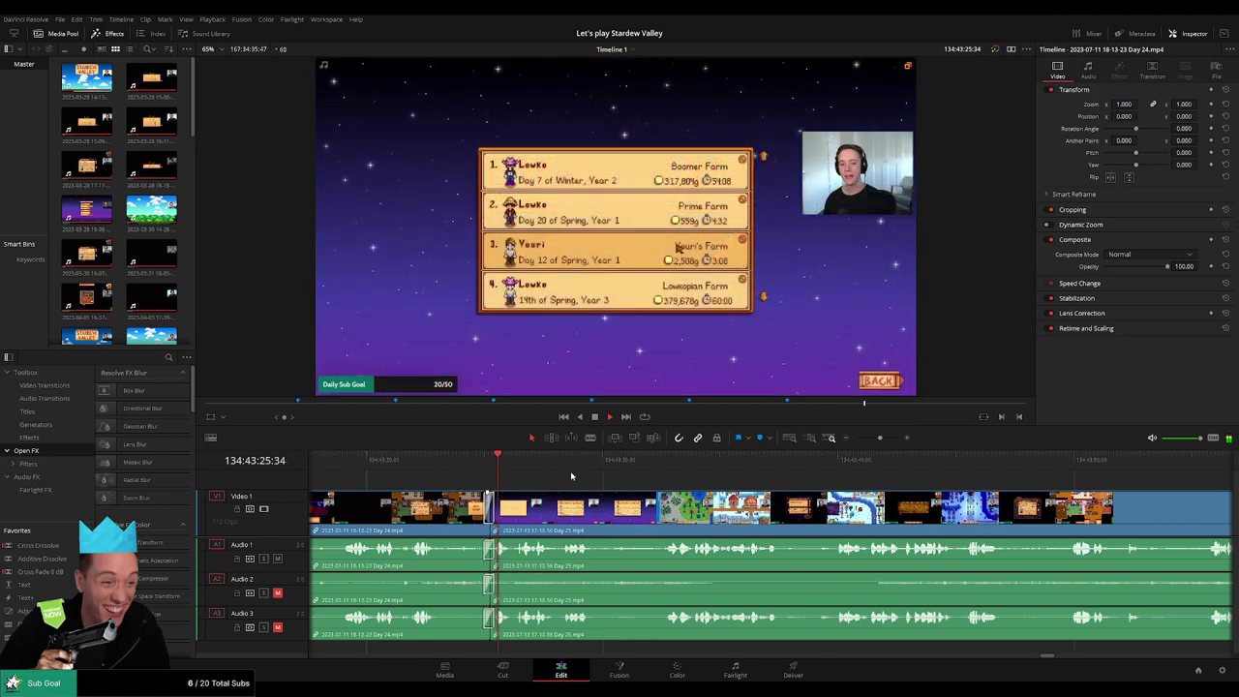
# - Recheck the join between the two clips and move the playhead to about 52 minutes into the episode, near 134:52:01
pyautogui.press('Down')
pyautogui.moveTo(879, 439); pyautogui.dragTo(856, 439)
pyautogui.hscroll(3, 618, 485)
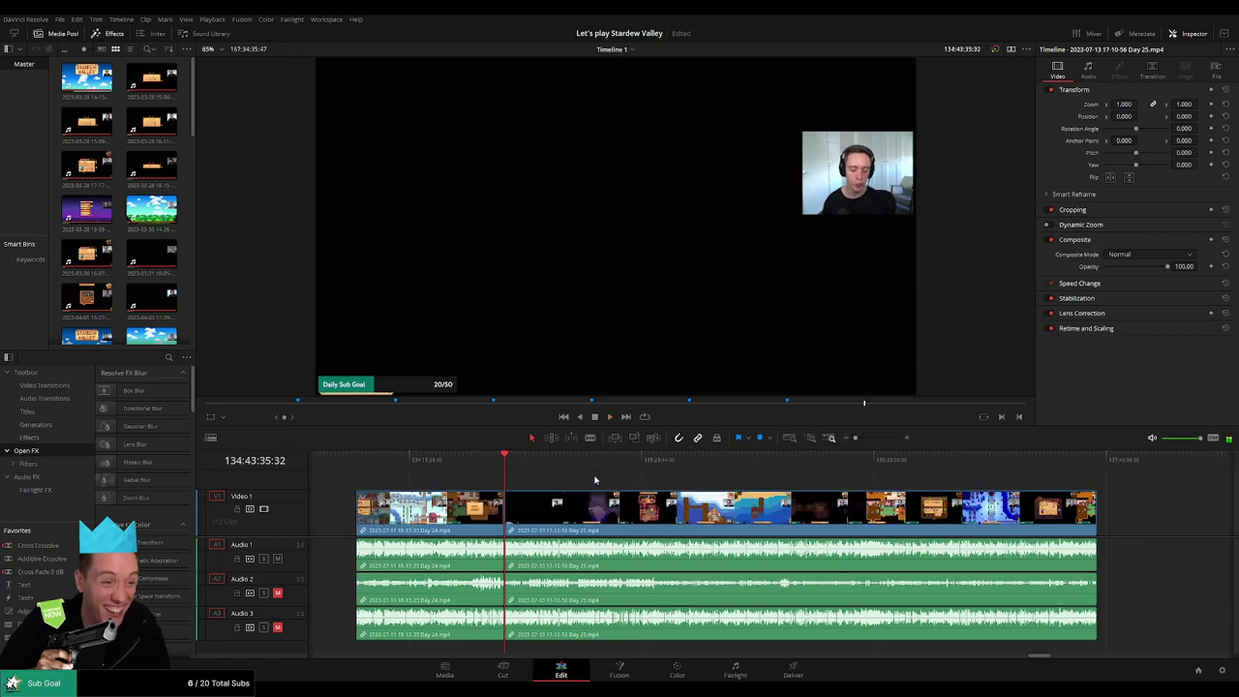
pyautogui.press('space')
pyautogui.press('Home')
pyautogui.click(504, 464)
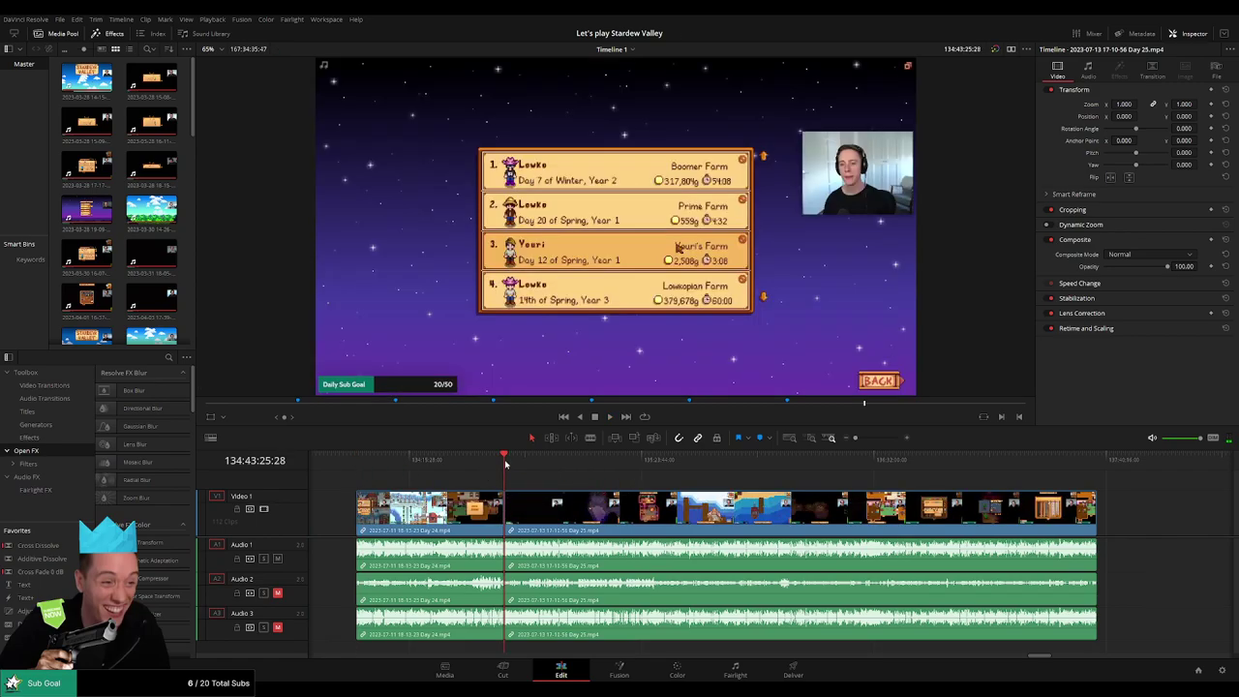
pyautogui.moveTo(513, 467); pyautogui.dragTo(534, 468)
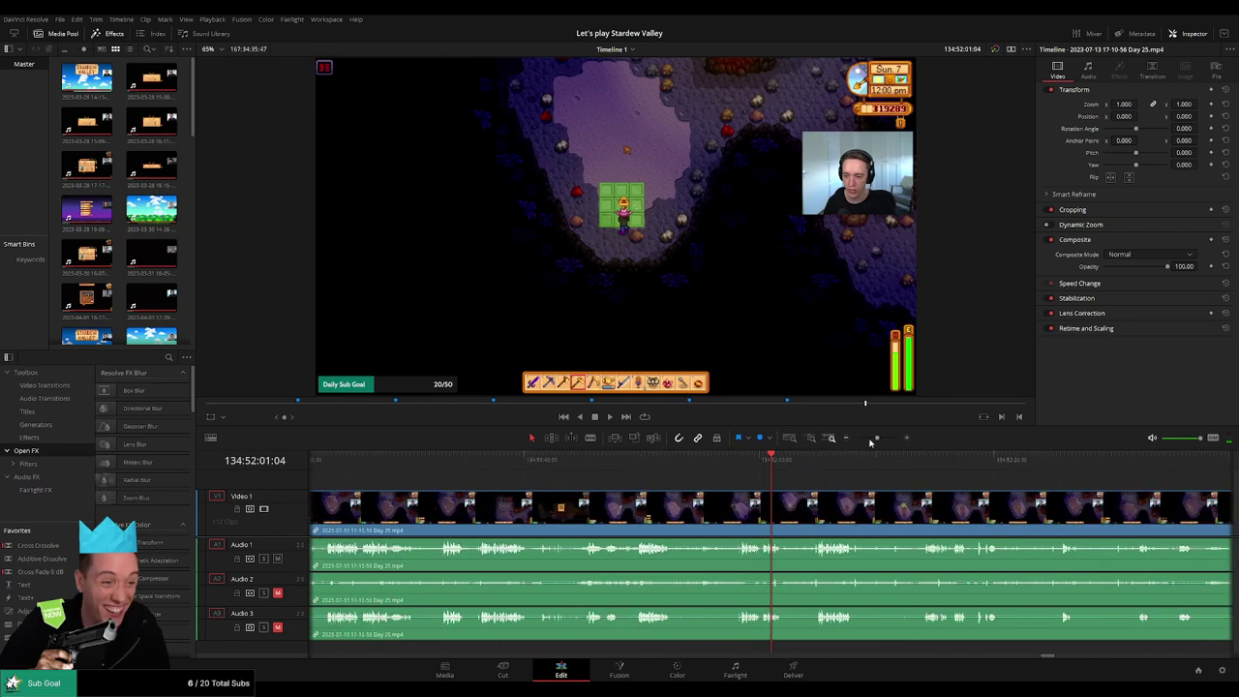
# - Find the pause in speech just after 134:52 and split the Day 25 video and all audio tracks at 134:52:04:00
pyautogui.moveTo(870, 439); pyautogui.dragTo(883, 439)
pyautogui.click(617, 469)
pyautogui.press('space')
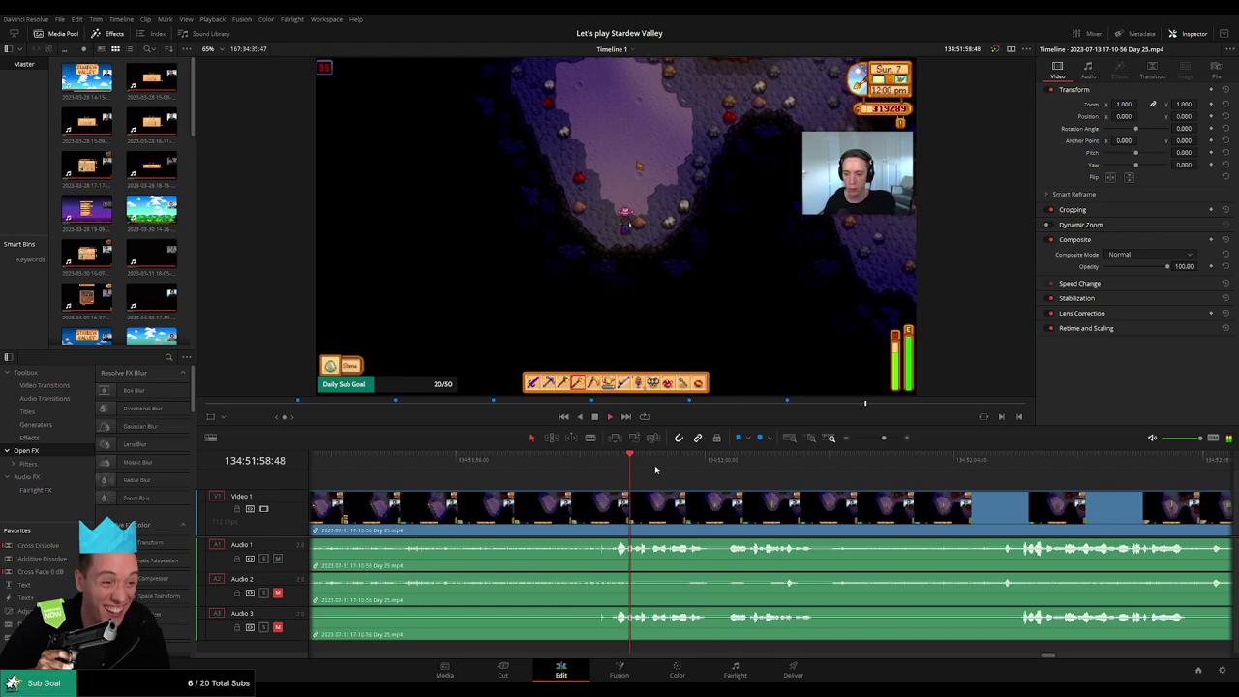
pyautogui.moveTo(1000, 490); pyautogui.dragTo(669, 472)
pyautogui.click(738, 466)
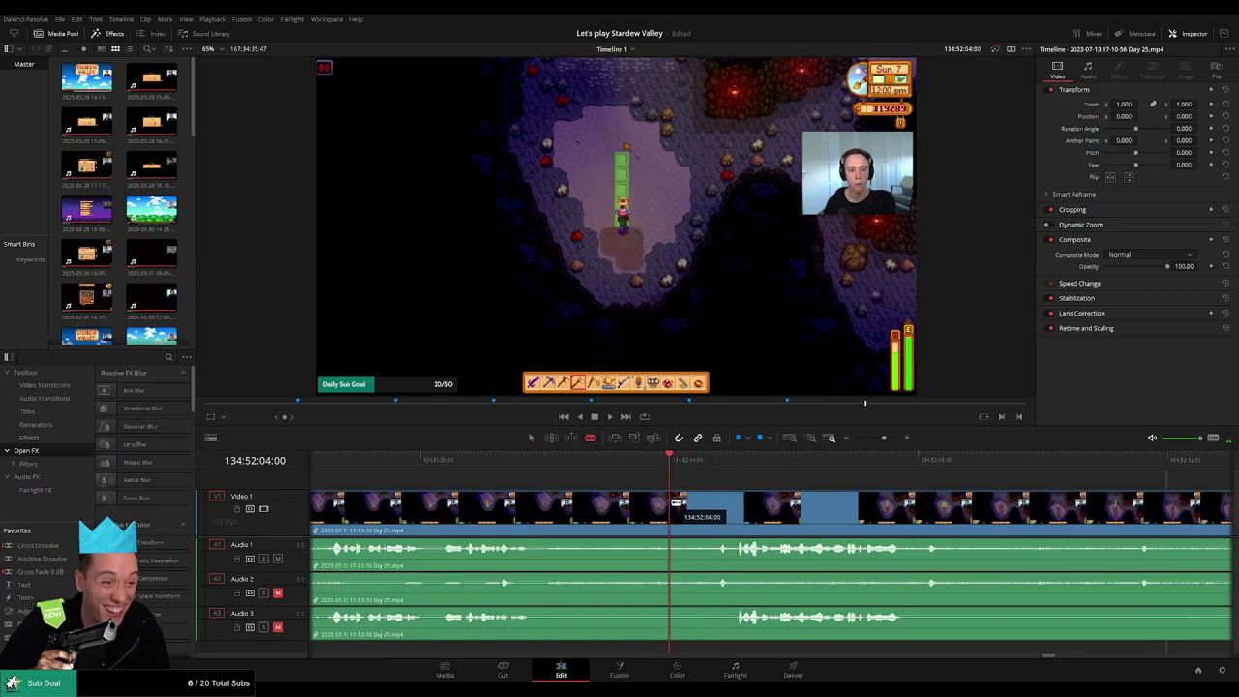
pyautogui.hotkey('ctrl', 'b')
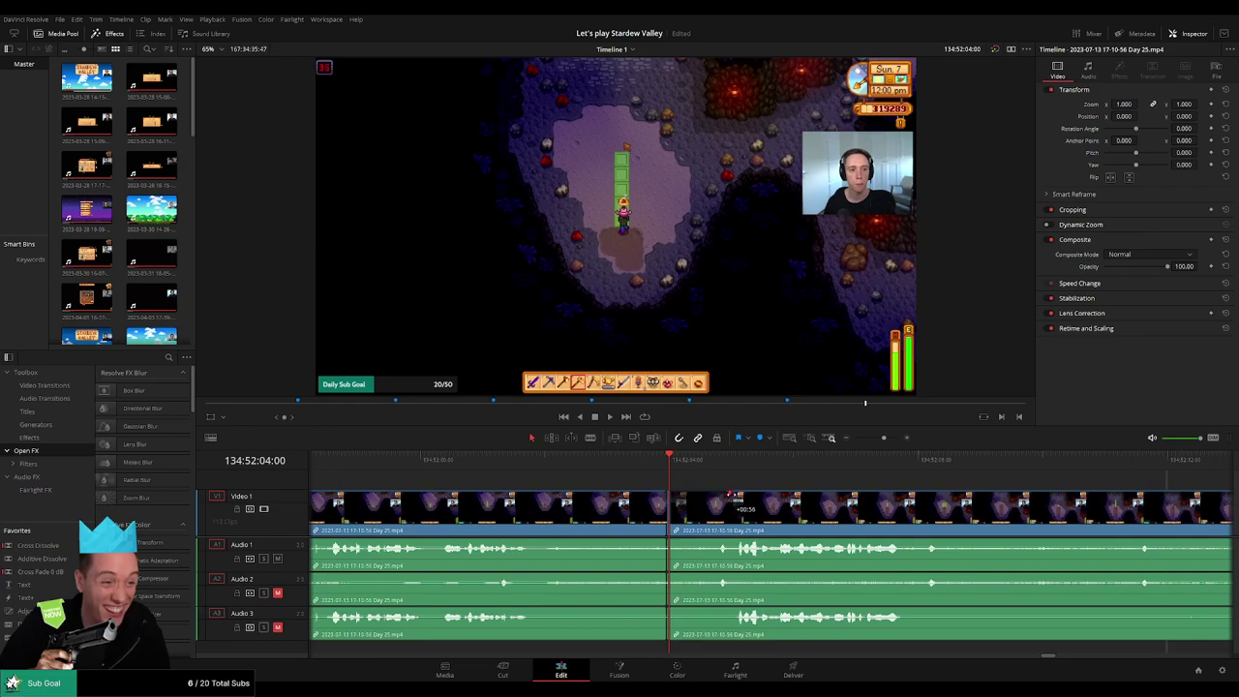
# - Add fade-outs and fade-ins of about one second on the video and all three audio tracks at the 134:52:04:00 cut
pyautogui.moveTo(733, 494); pyautogui.dragTo(610, 494)
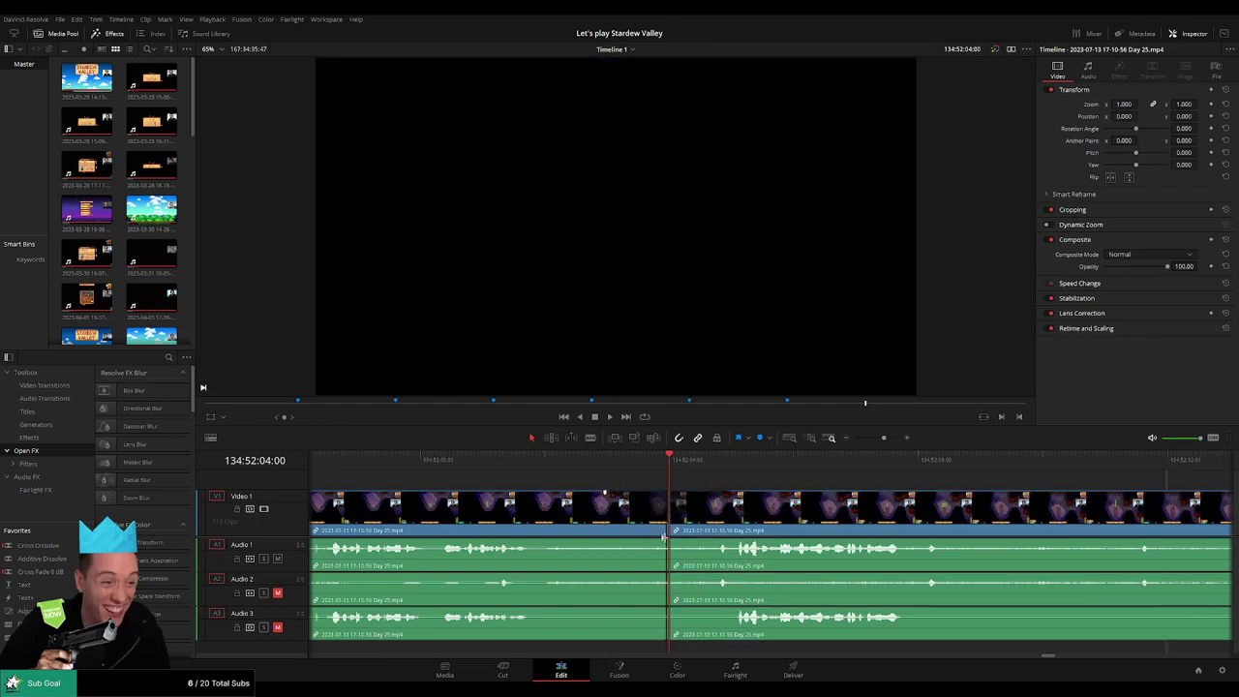
pyautogui.moveTo(664, 538); pyautogui.dragTo(714, 543)
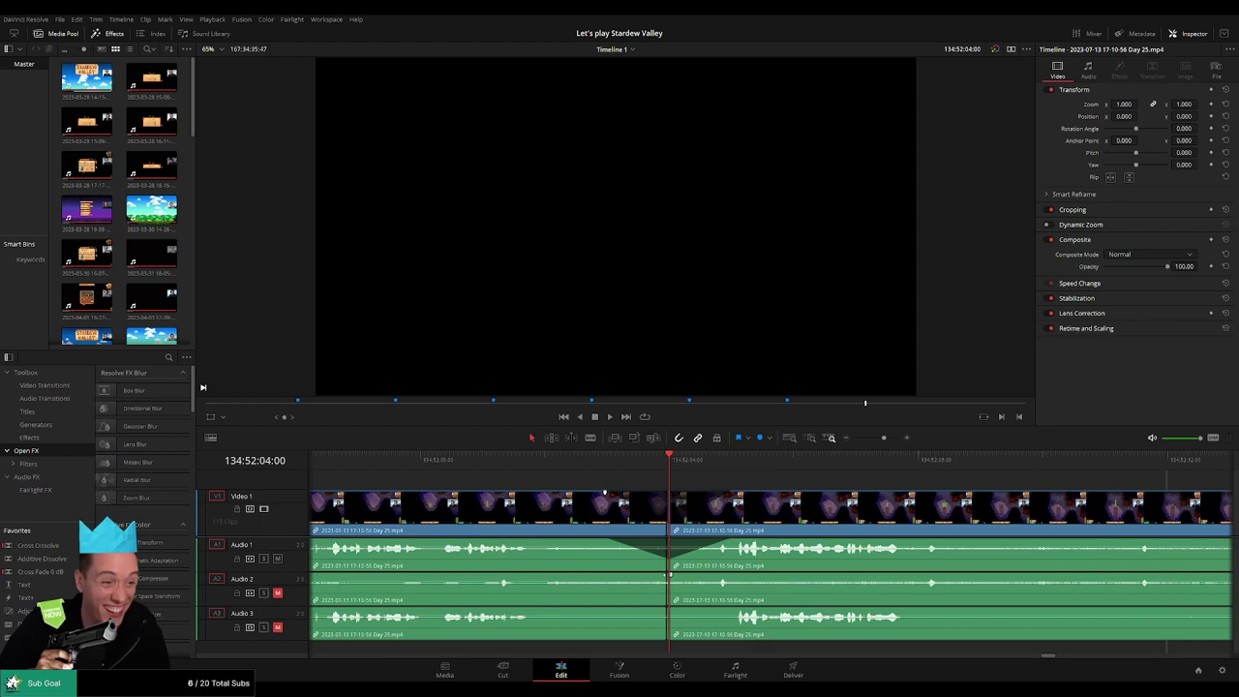
pyautogui.moveTo(668, 574); pyautogui.dragTo(732, 577)
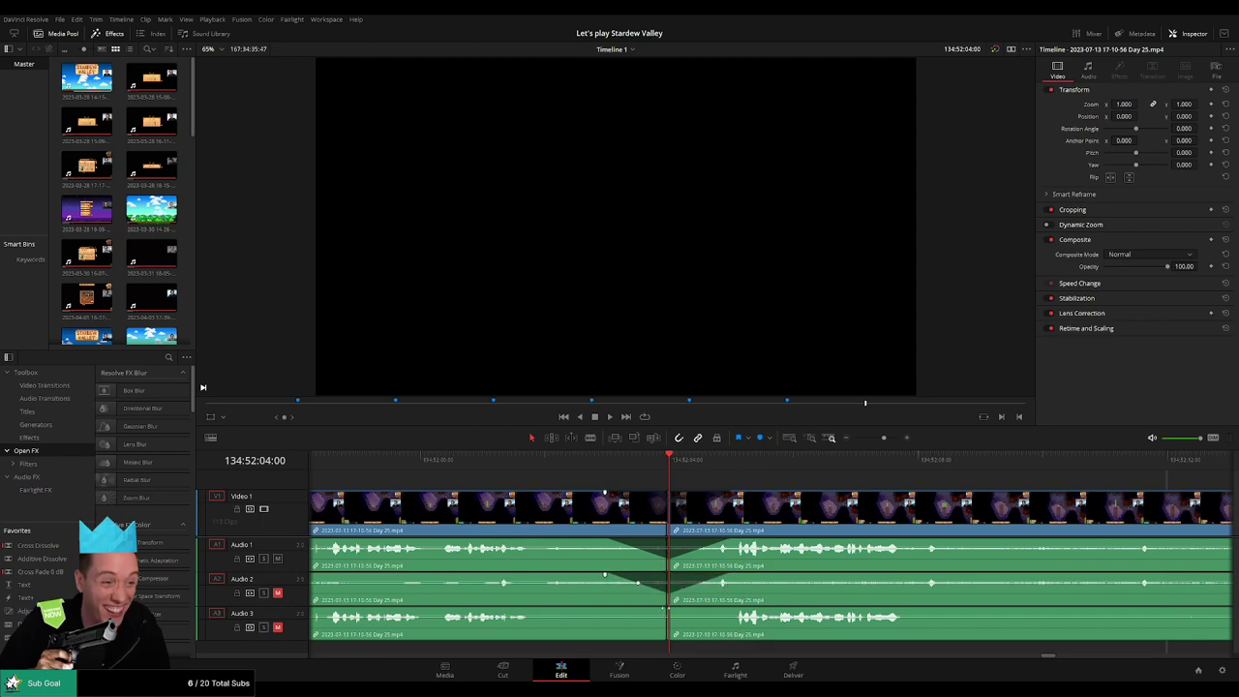
pyautogui.moveTo(647, 610); pyautogui.dragTo(733, 609)
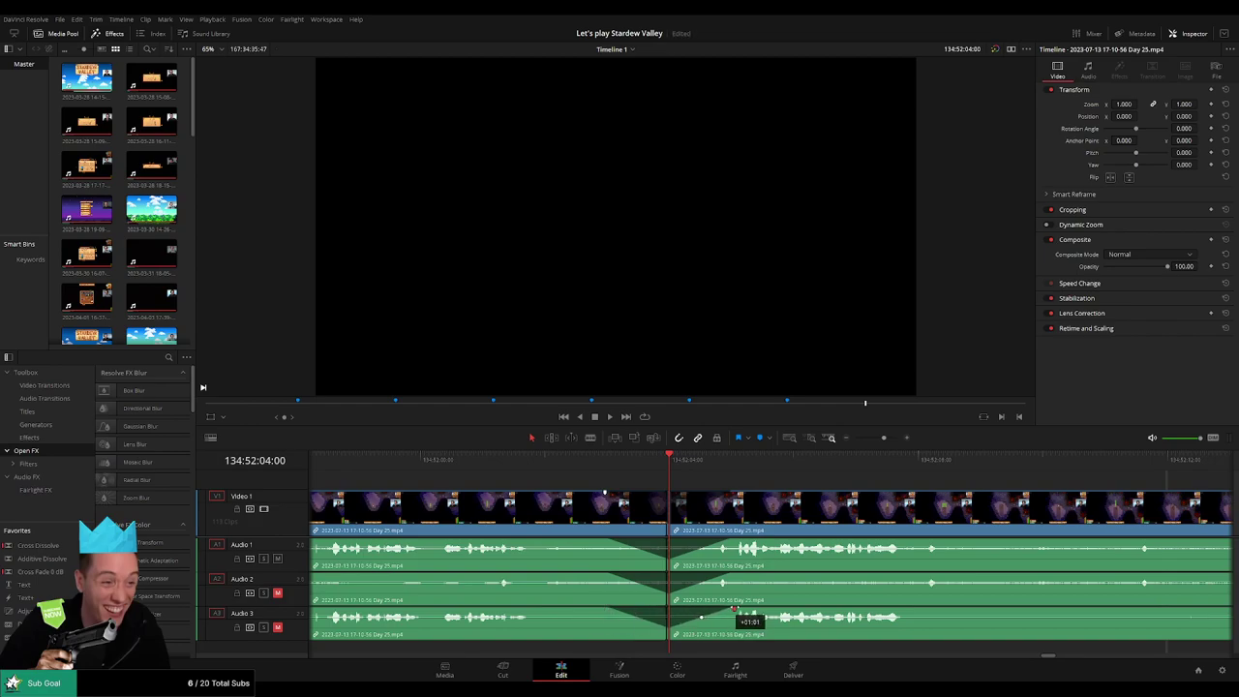
# - Check the episode's start and end points, and move the remaining Day 25 clip with its linked audio past the 136-hour mark
pyautogui.moveTo(885, 439); pyautogui.dragTo(836, 449)
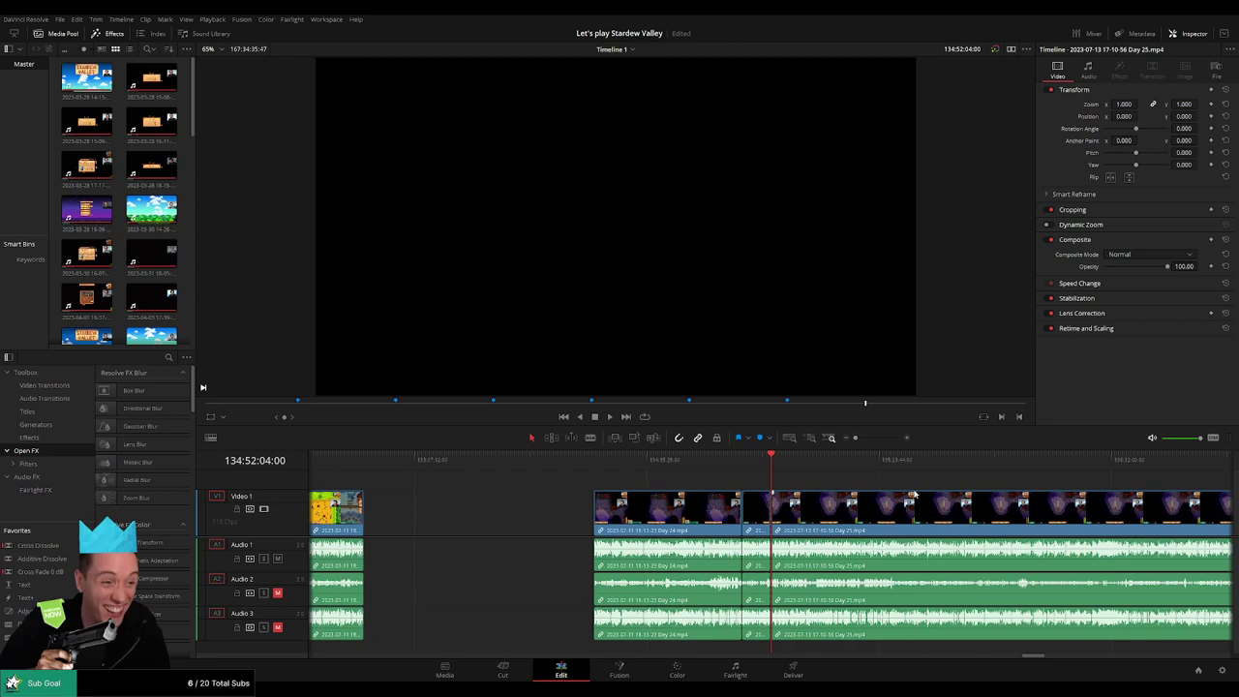
pyautogui.hscroll(3, 627, 490)
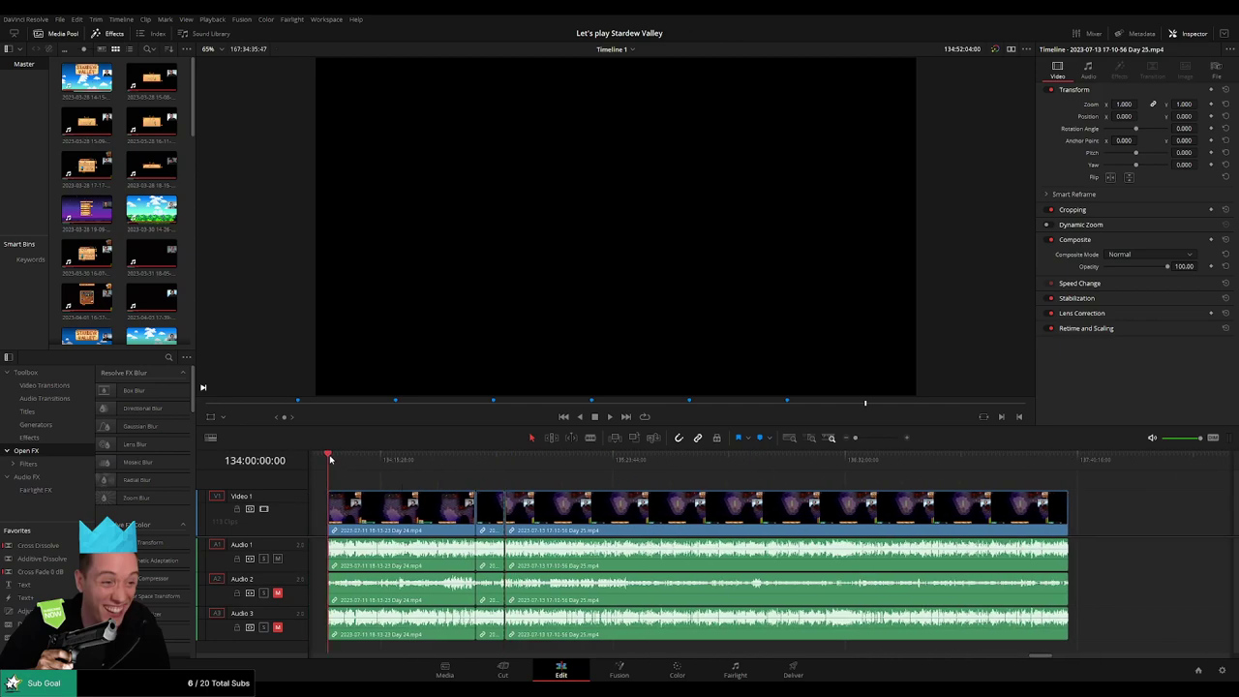
pyautogui.click(497, 462)
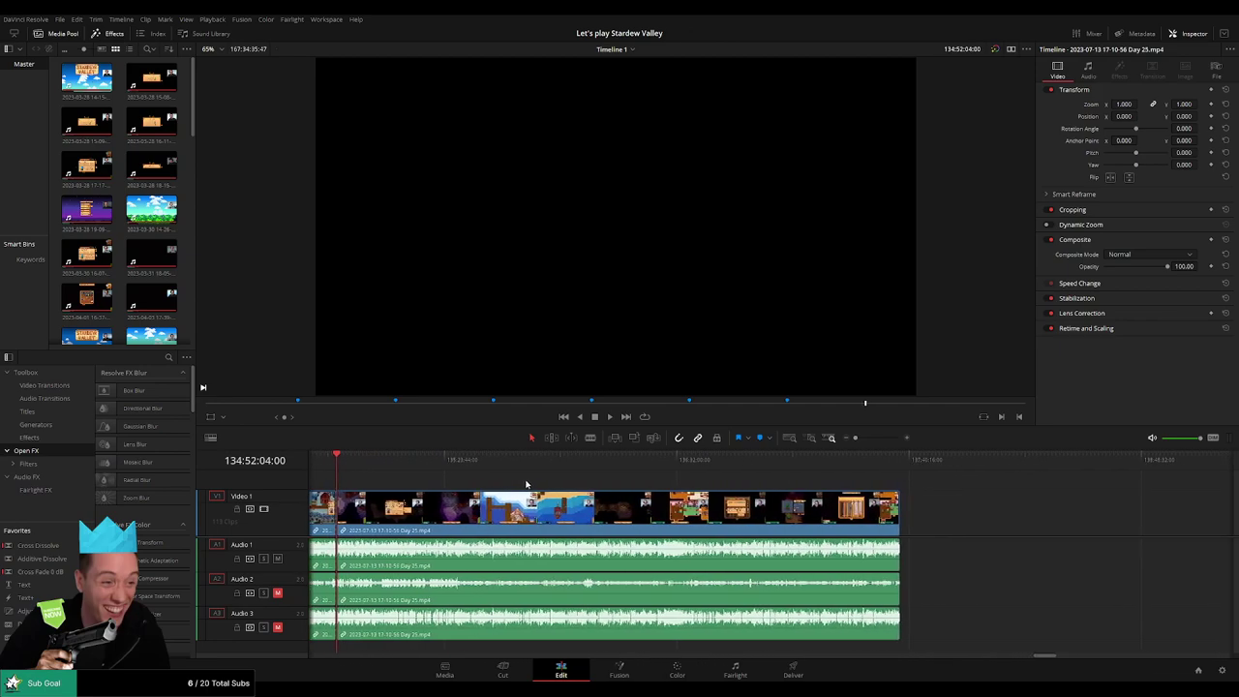
pyautogui.moveTo(551, 506); pyautogui.dragTo(792, 517)
pyautogui.click(482, 478)
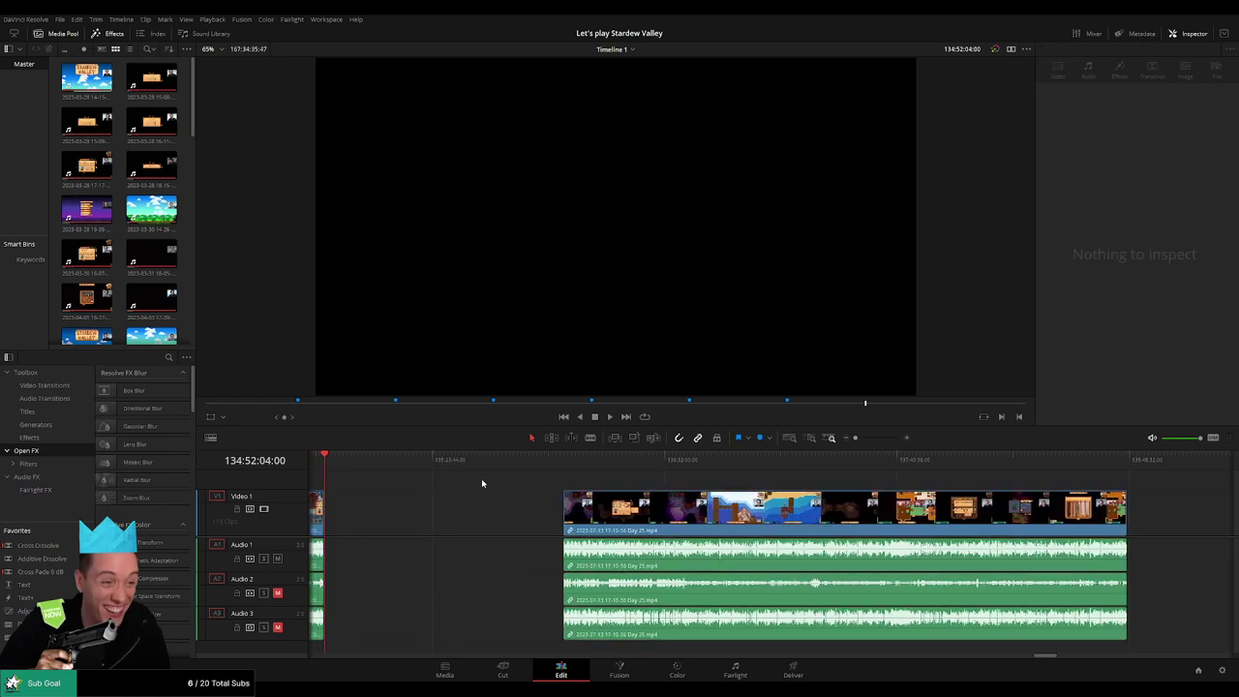
# - Position the playhead at 136:00:00:00 and align the start of the remaining Day 25 clip and its audio with it
pyautogui.hscroll(-2, 481, 474)
pyautogui.moveTo(456, 469); pyautogui.dragTo(653, 489)
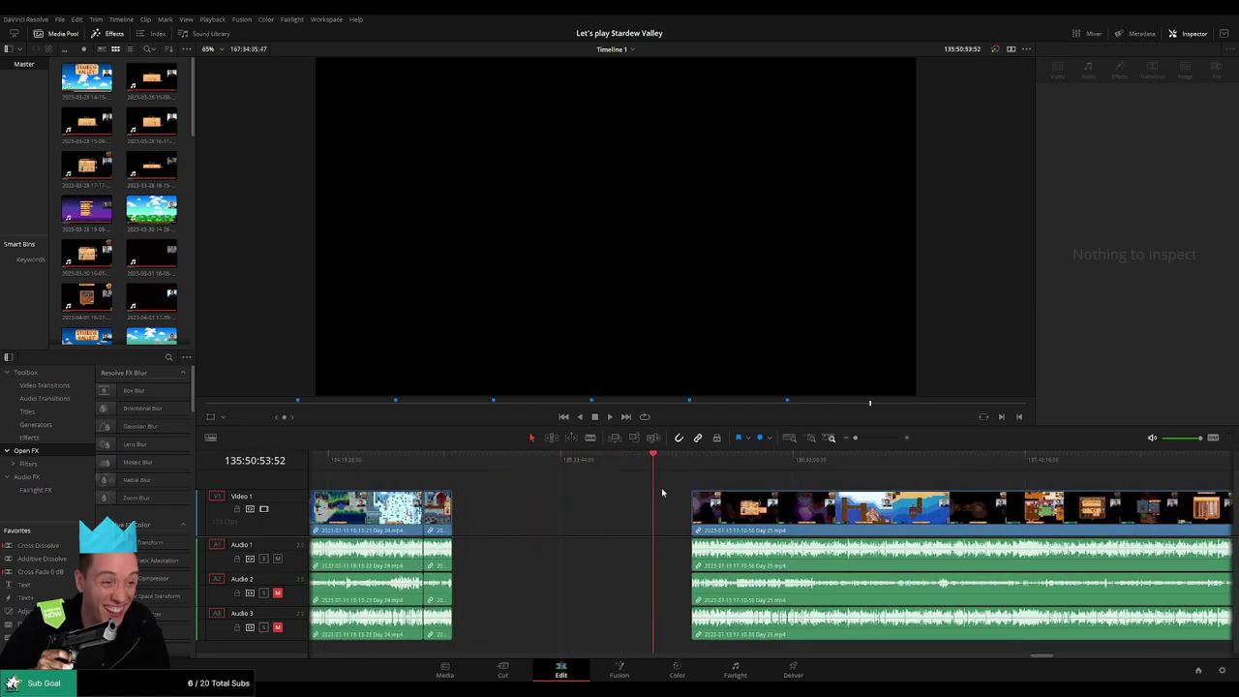
pyautogui.hscroll(2, 658, 492)
pyautogui.moveTo(478, 466); pyautogui.dragTo(499, 467)
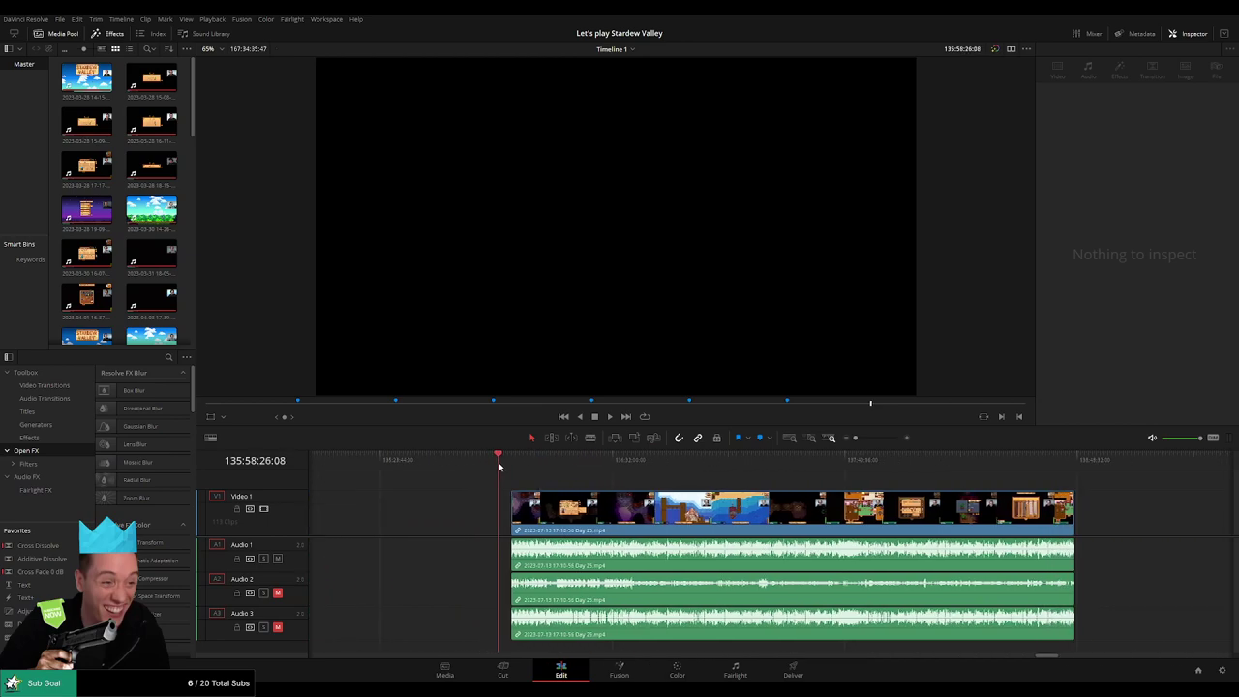
pyautogui.scroll(5, 639, 474)
pyautogui.moveTo(831, 469); pyautogui.dragTo(937, 468)
pyautogui.hscroll(10, 683, 484)
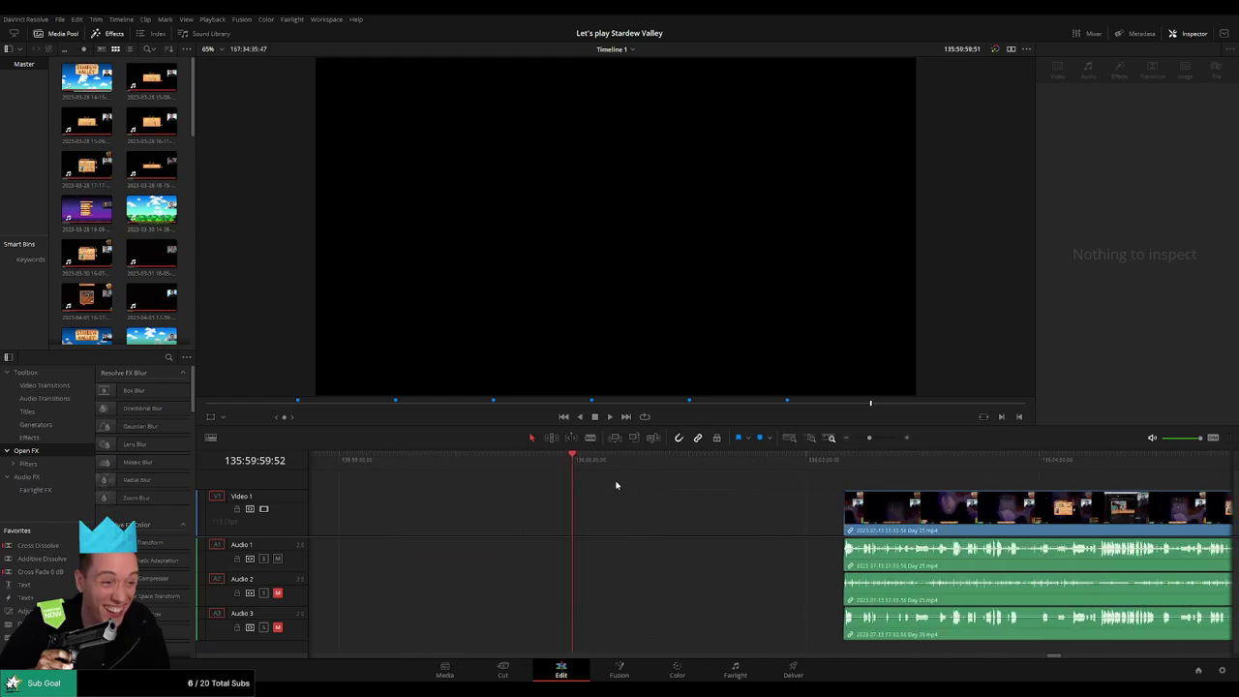
pyautogui.moveTo(883, 510); pyautogui.dragTo(629, 479)
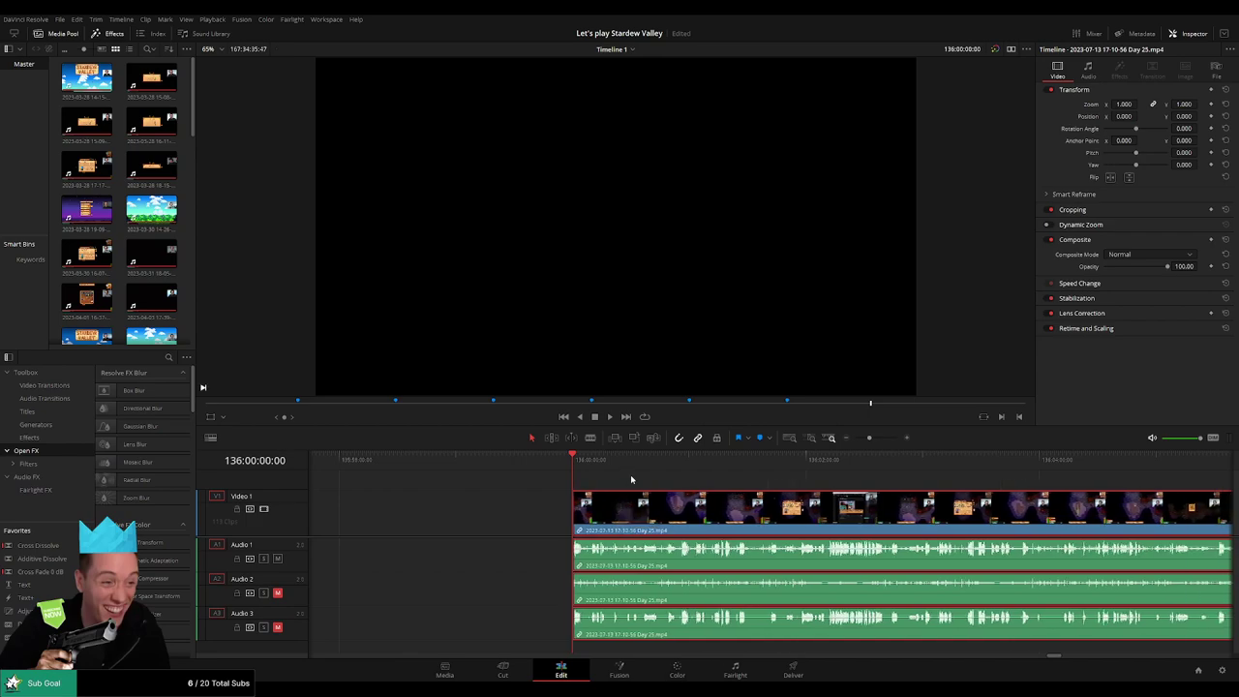
# - Play the opening fade-in of the new episode and move the playhead to about 136:51:54
pyautogui.click(856, 439)
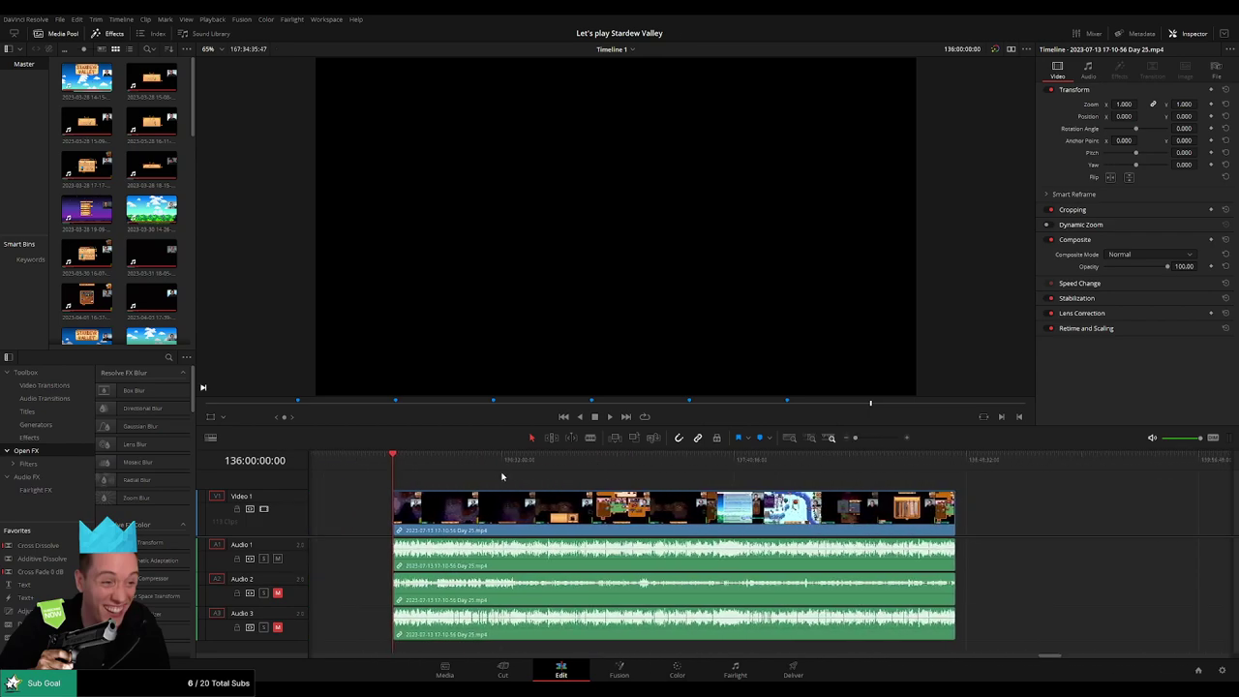
pyautogui.press('space')
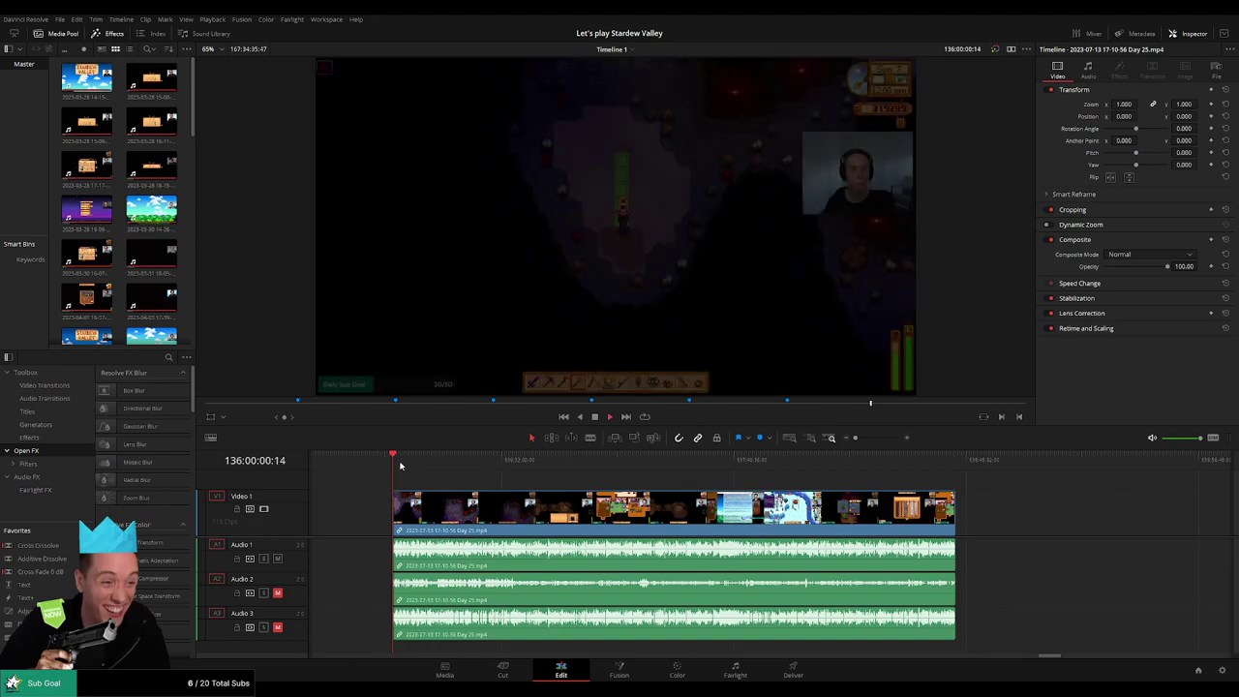
pyautogui.moveTo(401, 466); pyautogui.dragTo(569, 478)
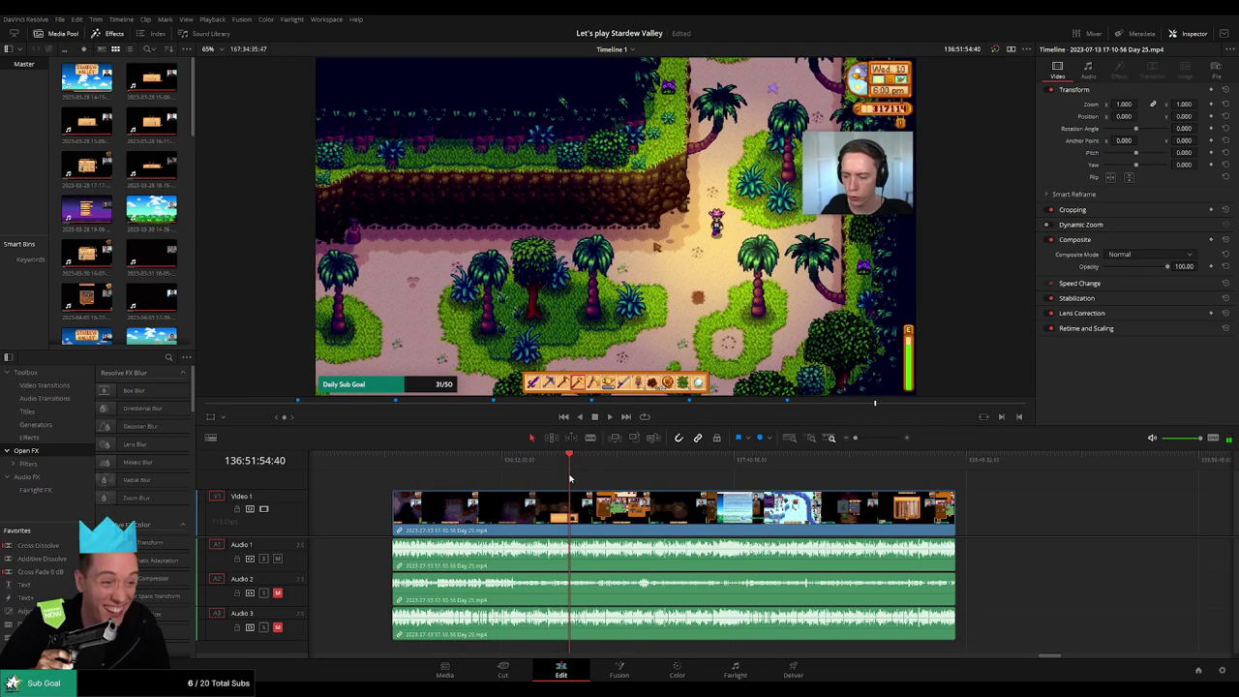
# - Play the footage around 136:52 to choose a natural break and split the Day 25 clip with its audio at 136:52:25:00
pyautogui.click(872, 439)
pyautogui.moveTo(873, 439); pyautogui.dragTo(879, 439)
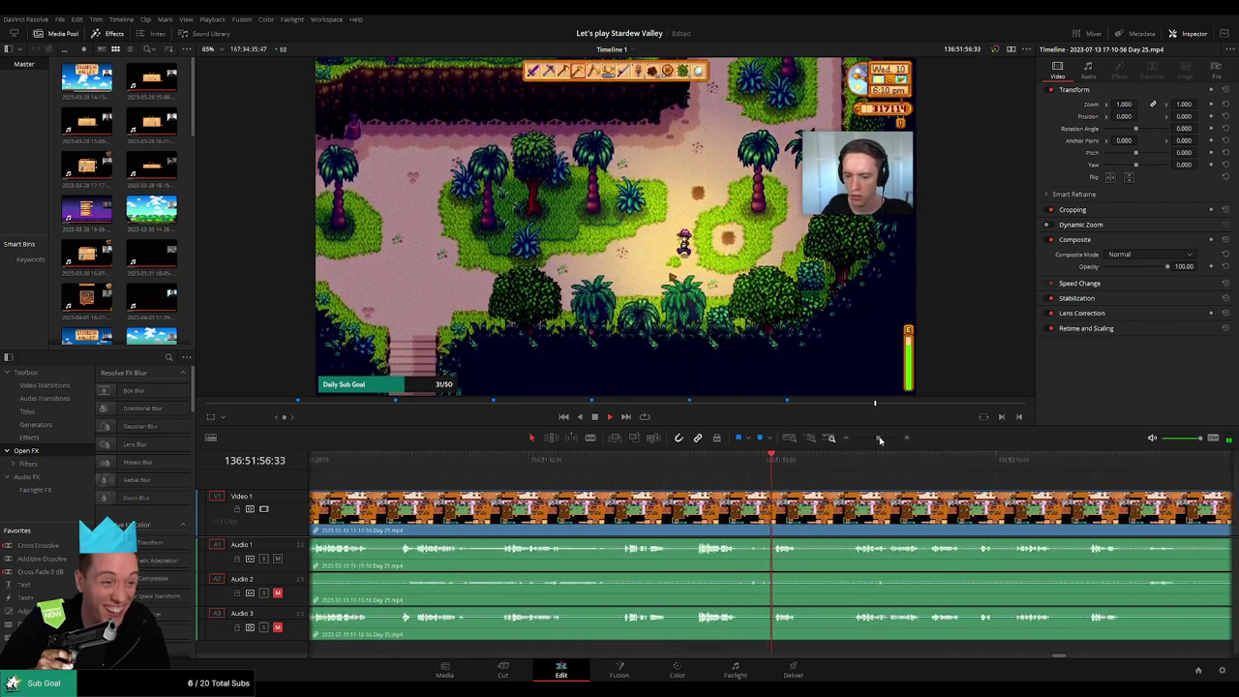
pyautogui.hscroll(3, 562, 474)
pyautogui.click(564, 462)
pyautogui.press('space')
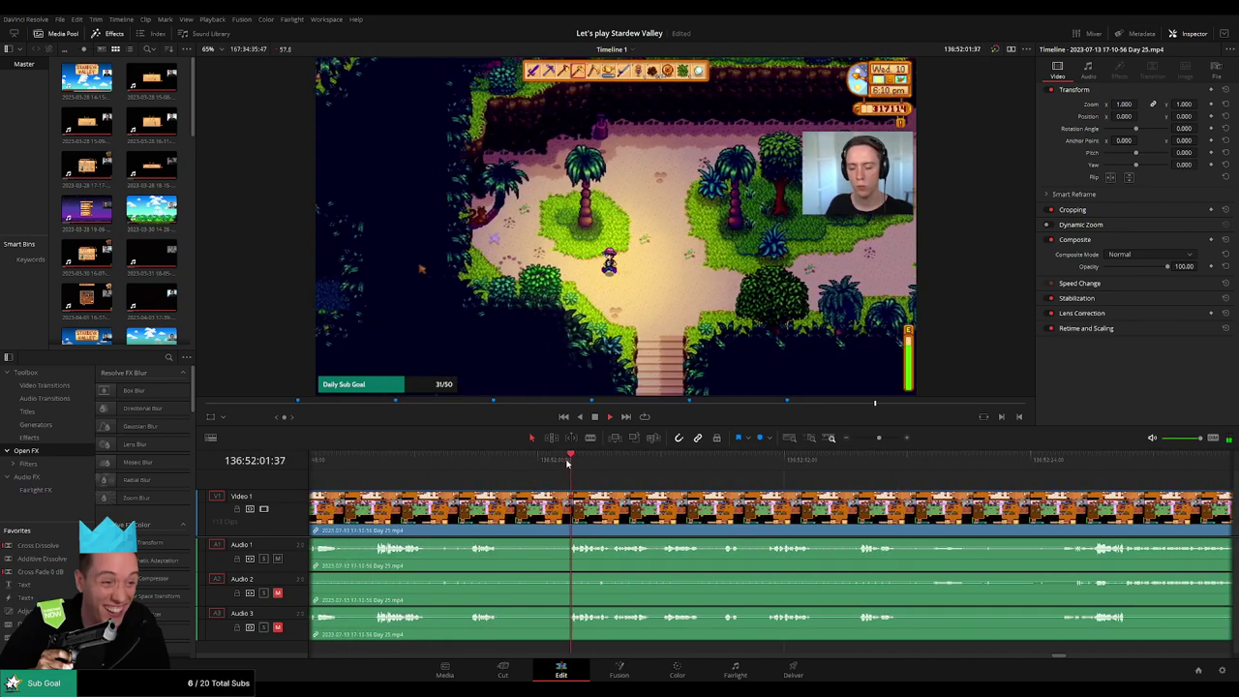
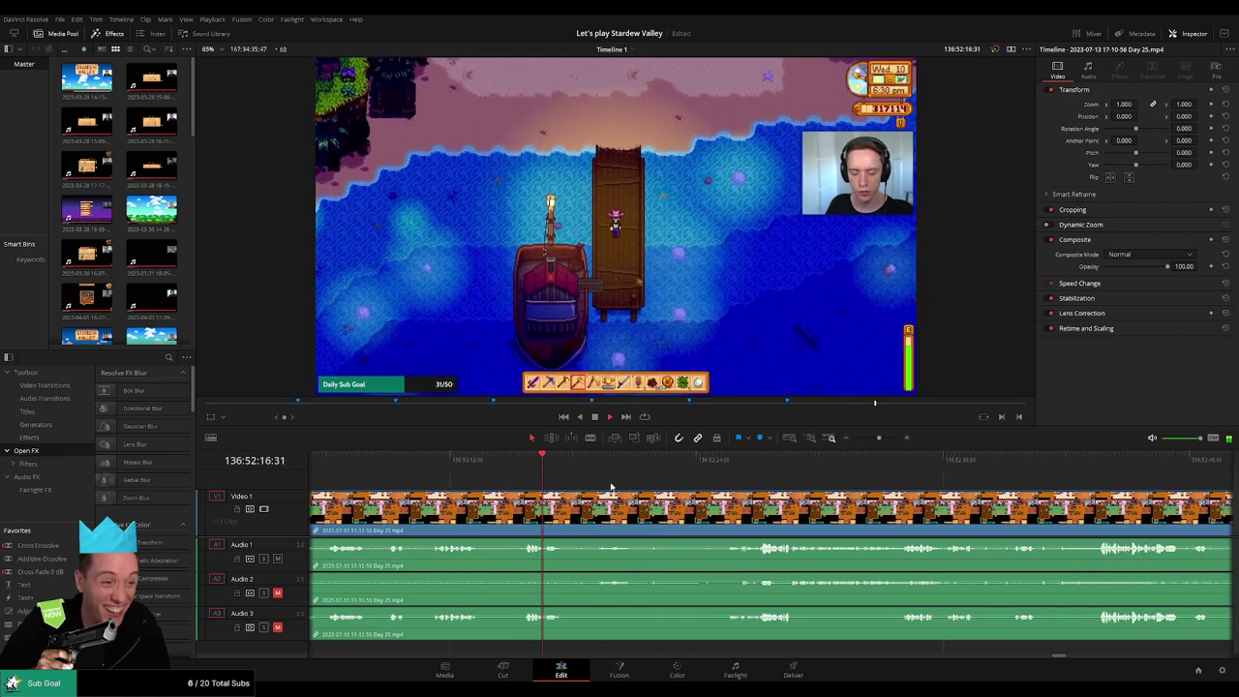
pyautogui.click(731, 472)
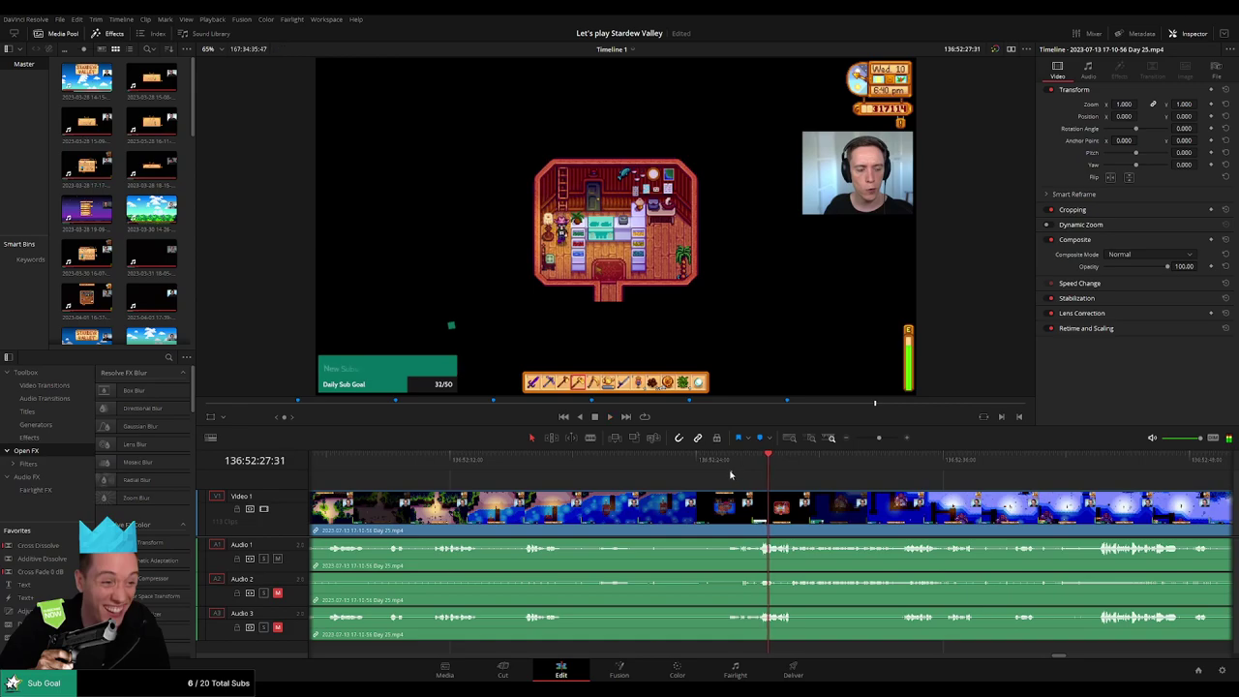
pyautogui.scroll(3, 769, 494)
pyautogui.click(639, 462)
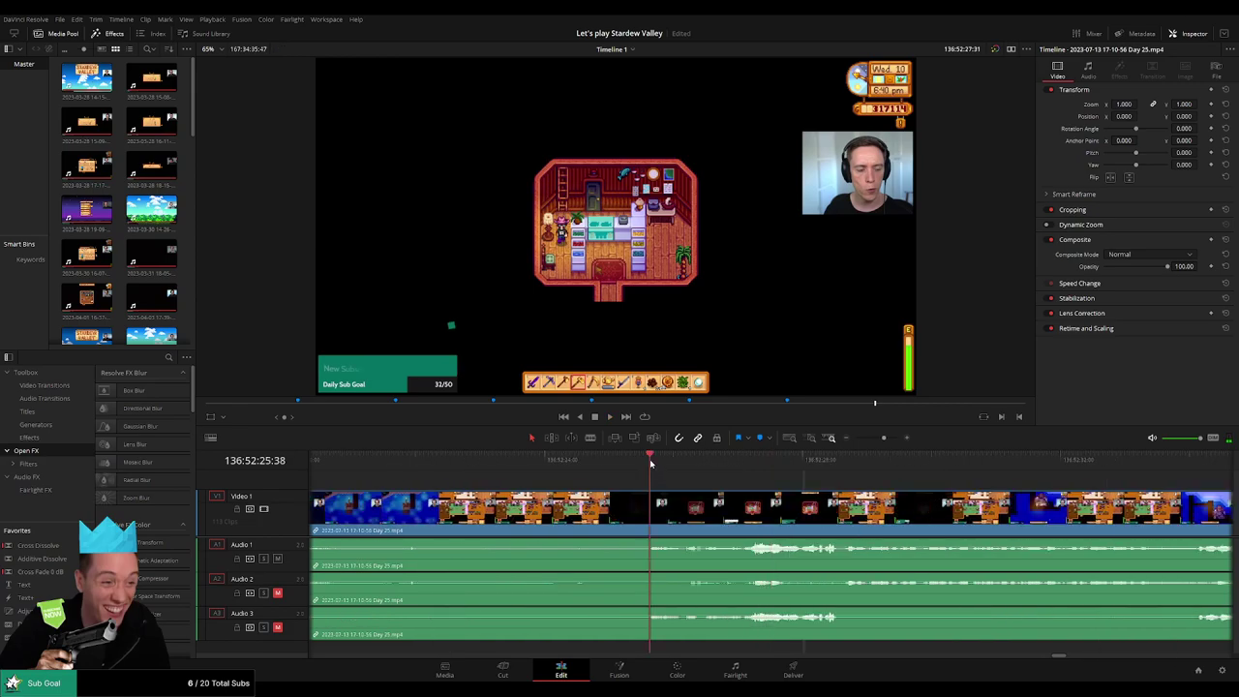
pyautogui.moveTo(639, 466); pyautogui.dragTo(610, 468)
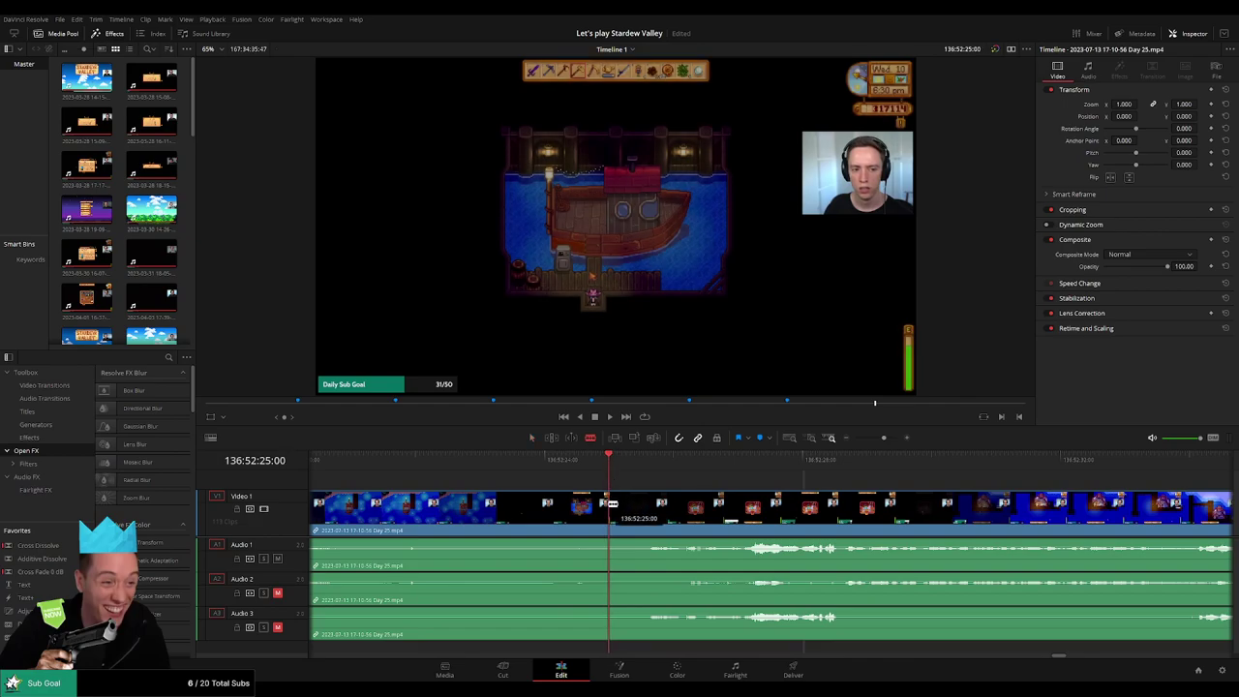
pyautogui.click(612, 503)
pyautogui.press('a')
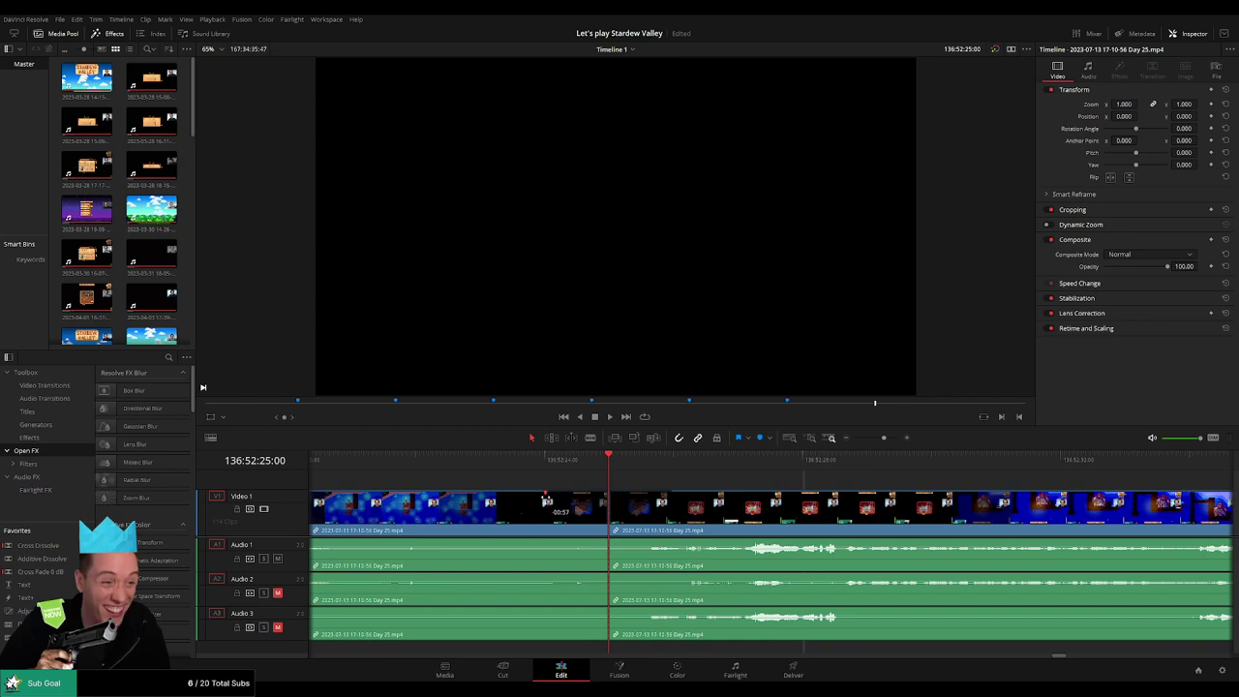
# - Add fade-outs and fade-ins of about one second on the video and all three audio tracks at the 136:52:25:00 cut
pyautogui.moveTo(607, 538); pyautogui.dragTo(664, 544)
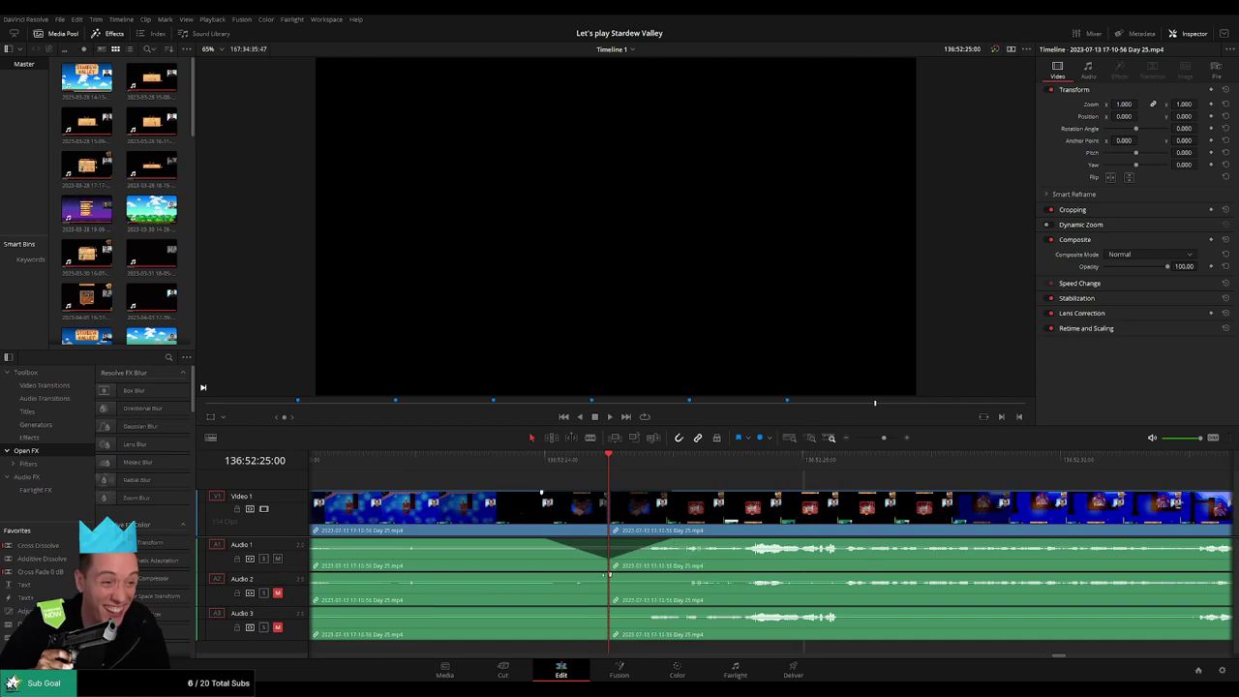
pyautogui.moveTo(608, 574); pyautogui.dragTo(555, 576)
pyautogui.moveTo(612, 574); pyautogui.dragTo(674, 575)
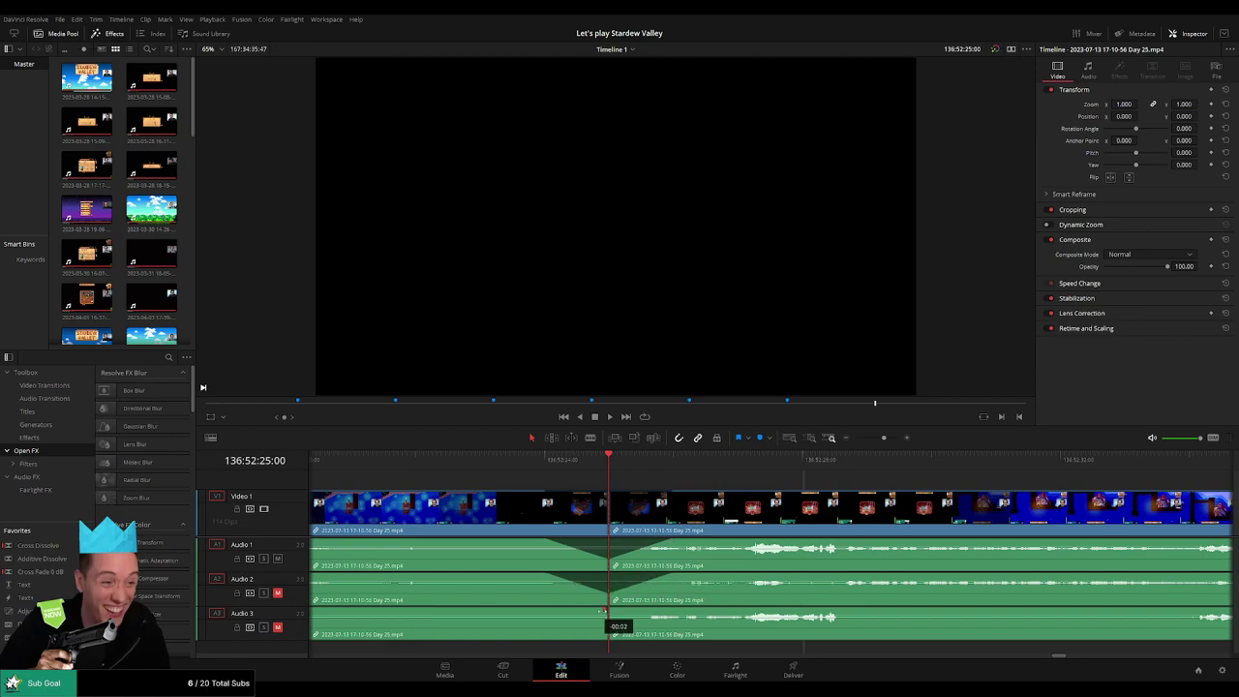
pyautogui.moveTo(602, 611); pyautogui.dragTo(673, 612)
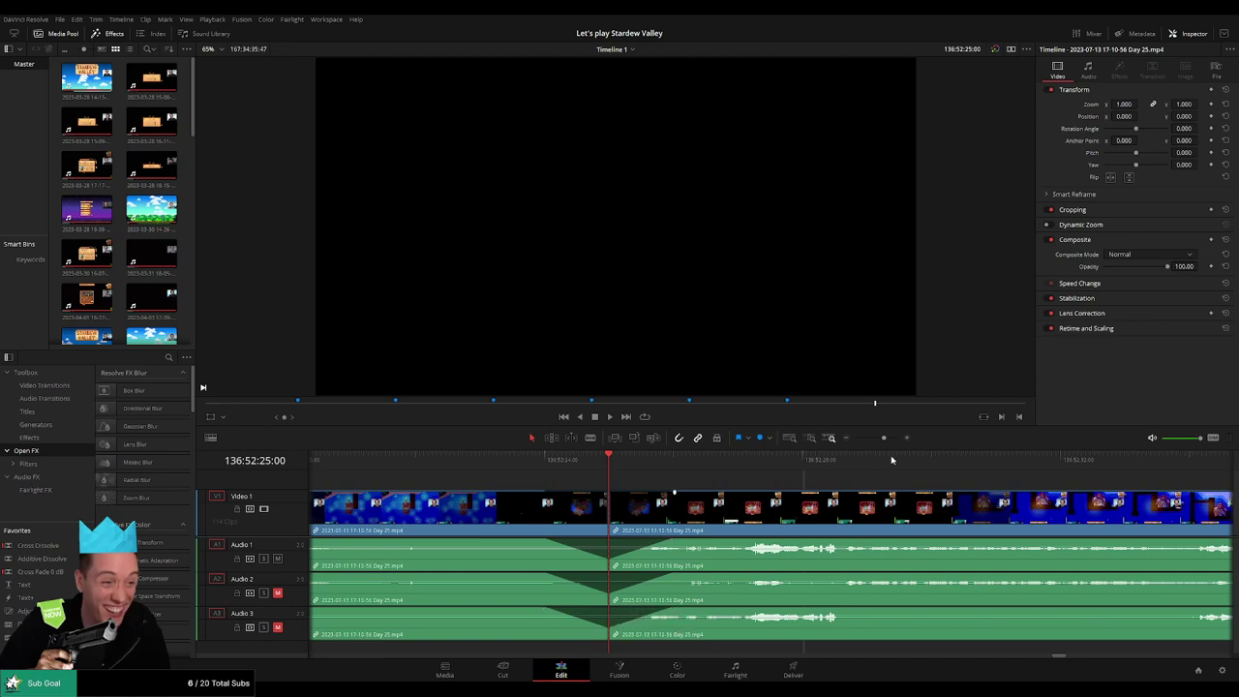
# - Check the episode's start and end points, and move the remaining Day 25 clip with its linked audio past the 138-hour mark
pyautogui.moveTo(883, 437); pyautogui.dragTo(854, 438)
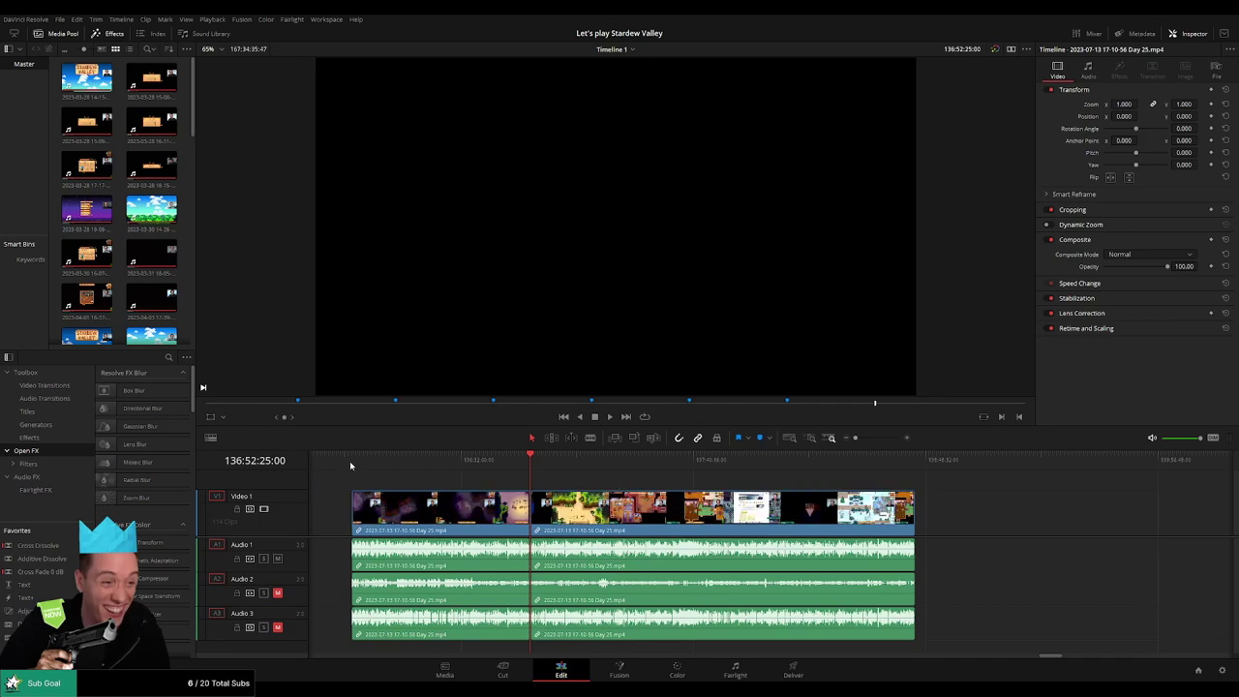
pyautogui.click(352, 465)
pyautogui.click(529, 465)
pyautogui.hscroll(5, 542, 484)
pyautogui.moveTo(503, 505); pyautogui.dragTo(798, 505)
# - Position the playhead at 138:00:00:00 and align the start of the remaining Day 25 clip and its audio with it
pyautogui.click(384, 482)
pyautogui.moveTo(351, 467); pyautogui.dragTo(576, 484)
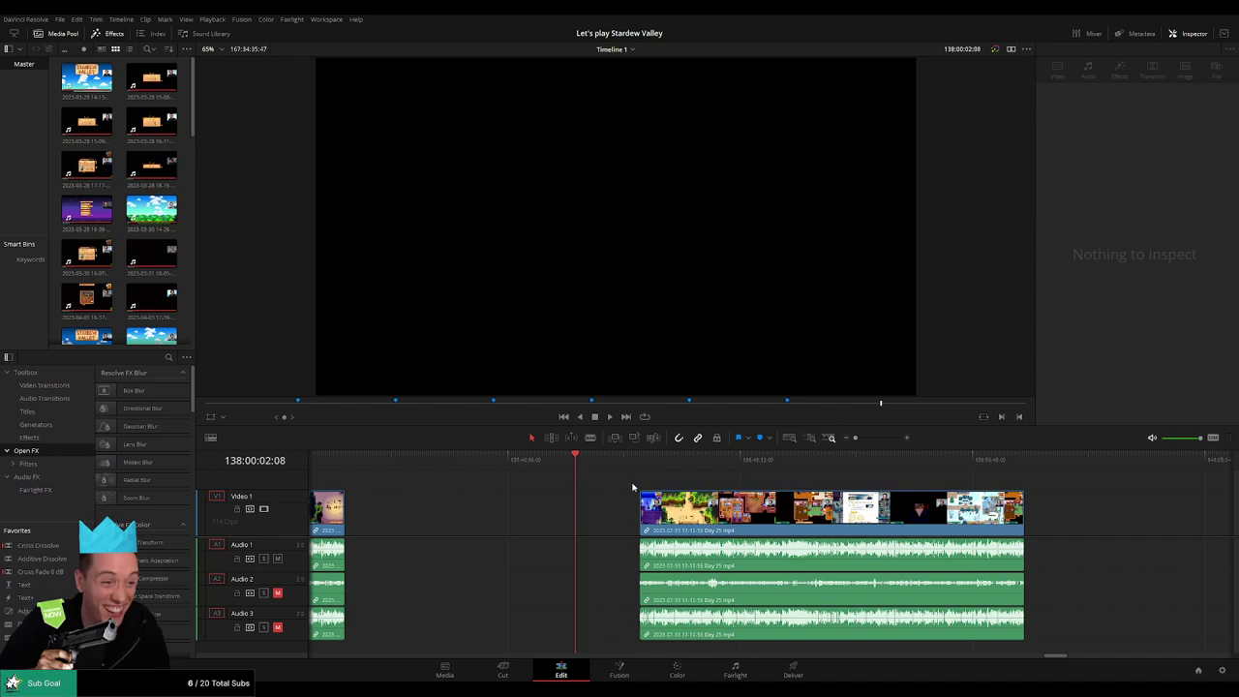
pyautogui.scroll(5, 634, 486)
pyautogui.moveTo(771, 467); pyautogui.dragTo(771, 466)
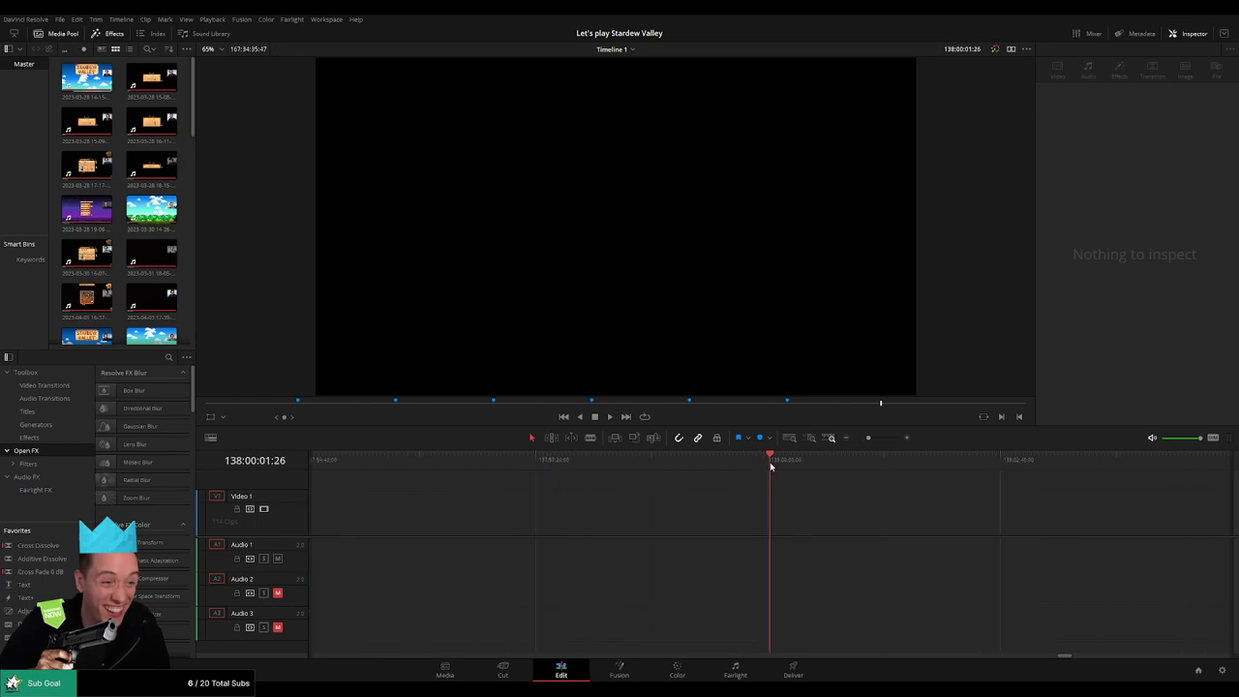
pyautogui.press('Left')
pyautogui.press('Left')
pyautogui.press('Left')
pyautogui.press('Left')
pyautogui.press('Left')
pyautogui.press('Left')
pyautogui.press('Left')
pyautogui.press('Left')
pyautogui.press('Left')
pyautogui.press('Left')
pyautogui.press('Left')
pyautogui.press('Left')
pyautogui.press('Left')
pyautogui.press('Left')
pyautogui.press('Left')
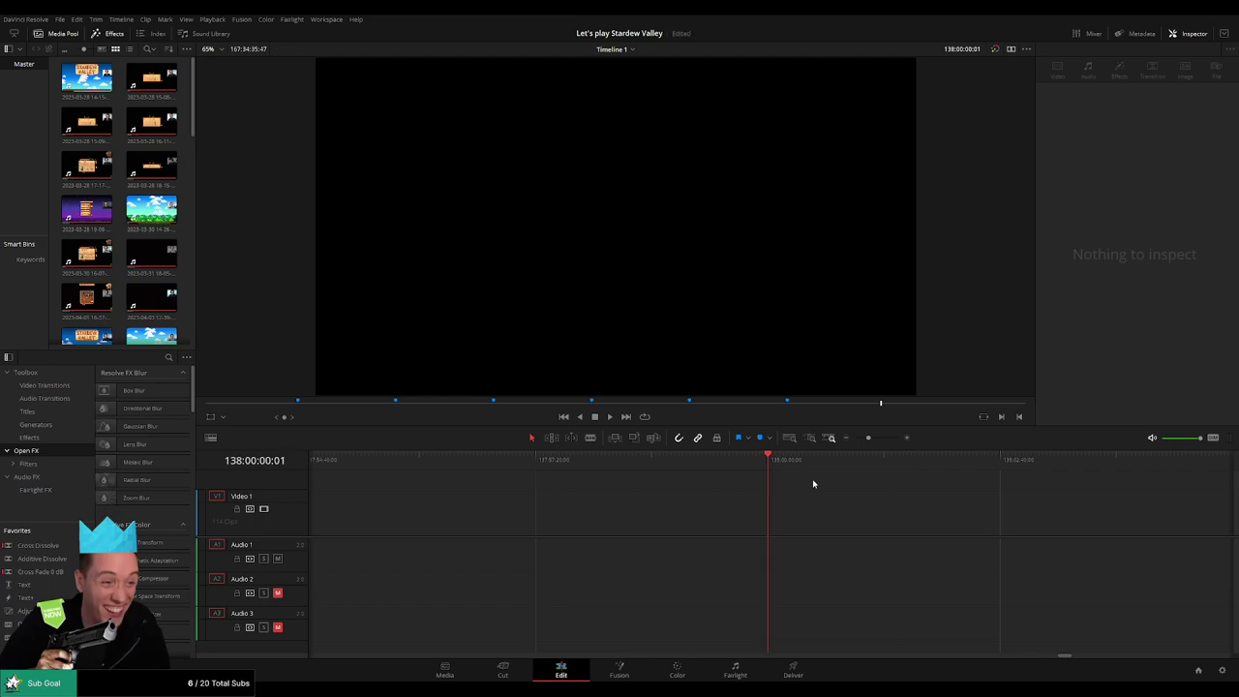
pyautogui.moveTo(869, 440); pyautogui.dragTo(856, 443)
pyautogui.moveTo(809, 485); pyautogui.dragTo(373, 489)
pyautogui.moveTo(478, 504); pyautogui.dragTo(408, 504)
# - Play the opening of the episode starting at 138:00:00:00 and move the playhead to about 138:52:06
pyautogui.click(430, 474)
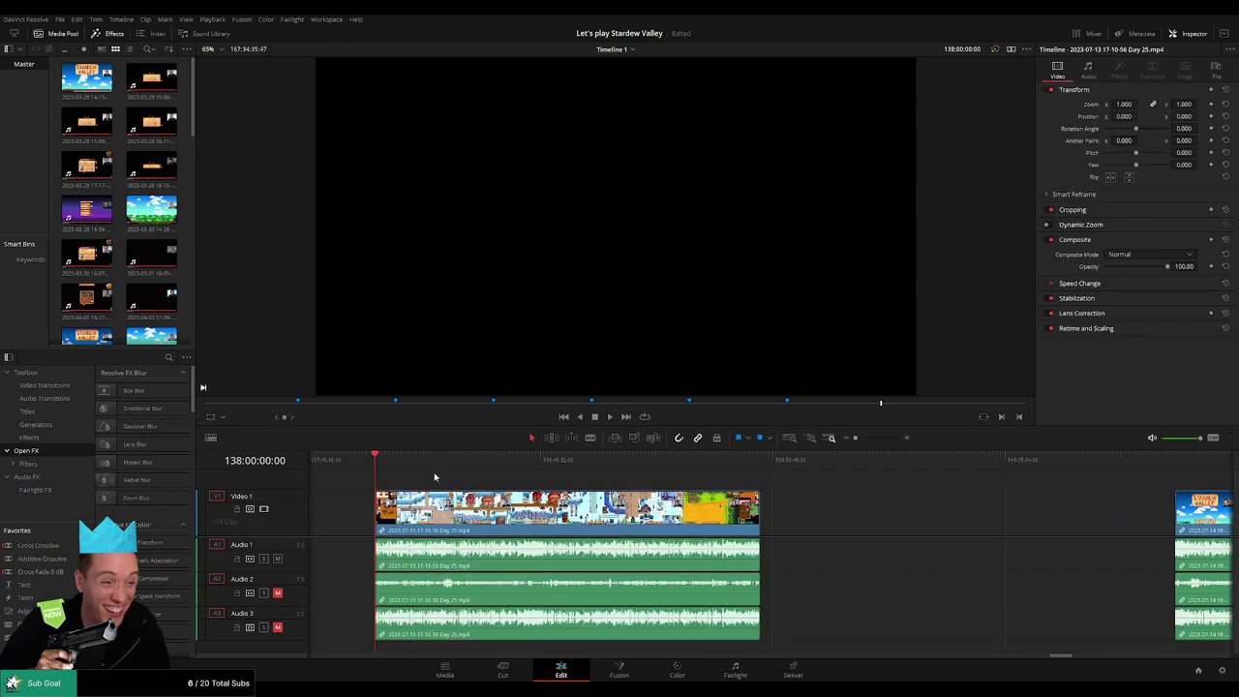
pyautogui.press('space')
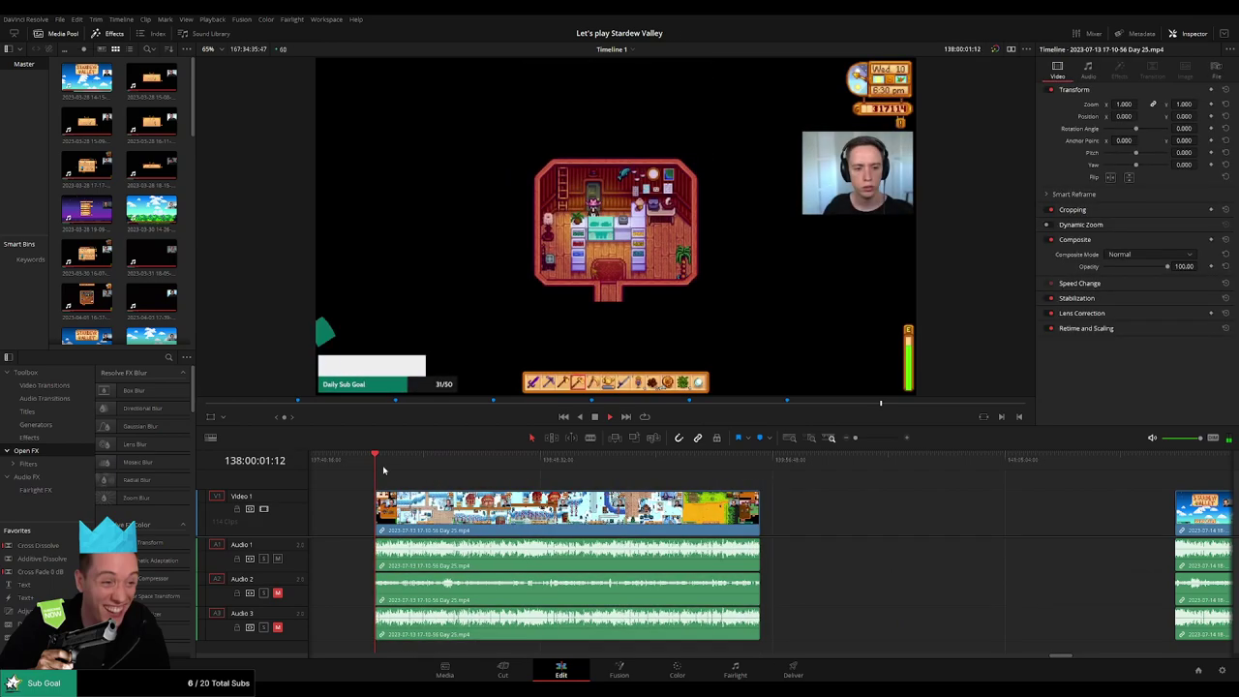
pyautogui.click(387, 460)
pyautogui.moveTo(389, 467); pyautogui.dragTo(554, 477)
pyautogui.scroll(5, 553, 478)
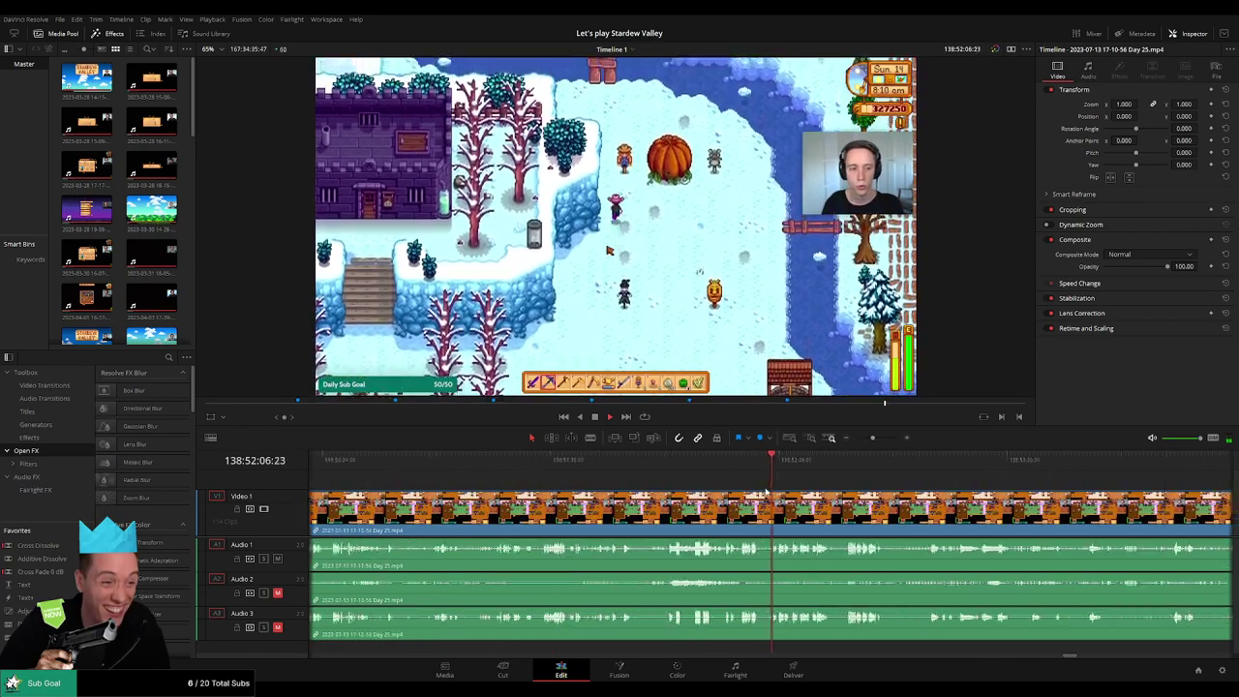
# - Play the footage between about 138:51:59 and 138:52:24 to look for a natural break for the episode cut
pyautogui.click(677, 469)
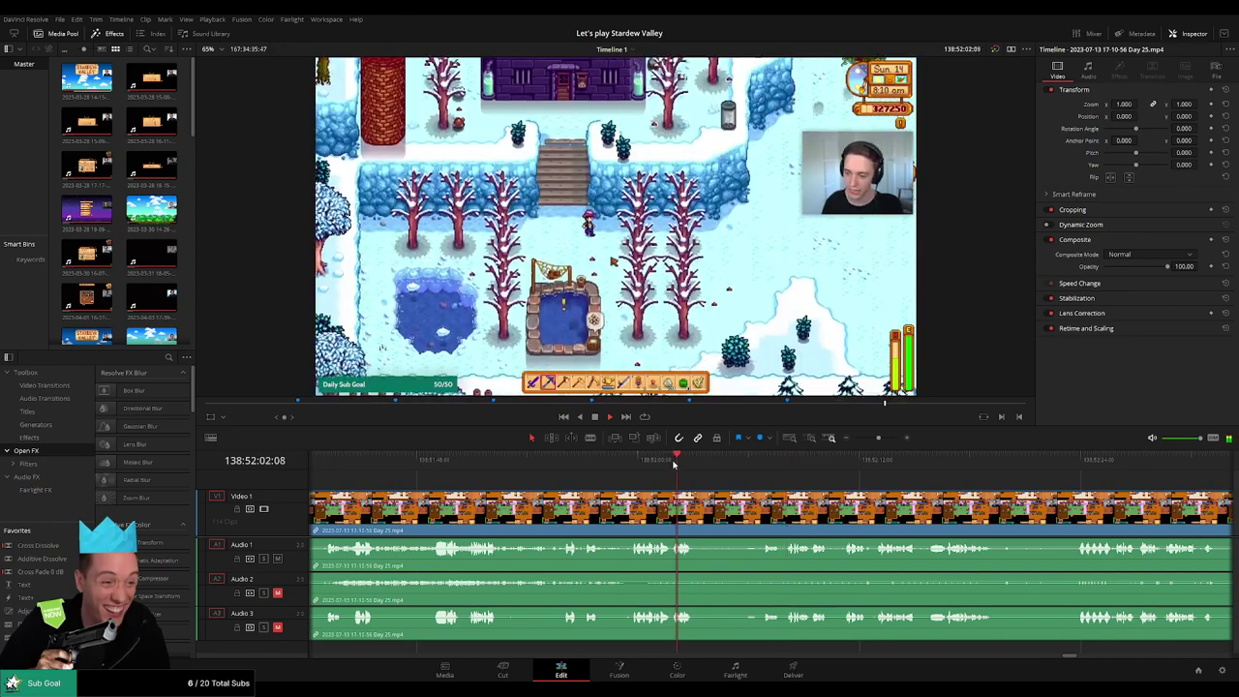
pyautogui.click(630, 466)
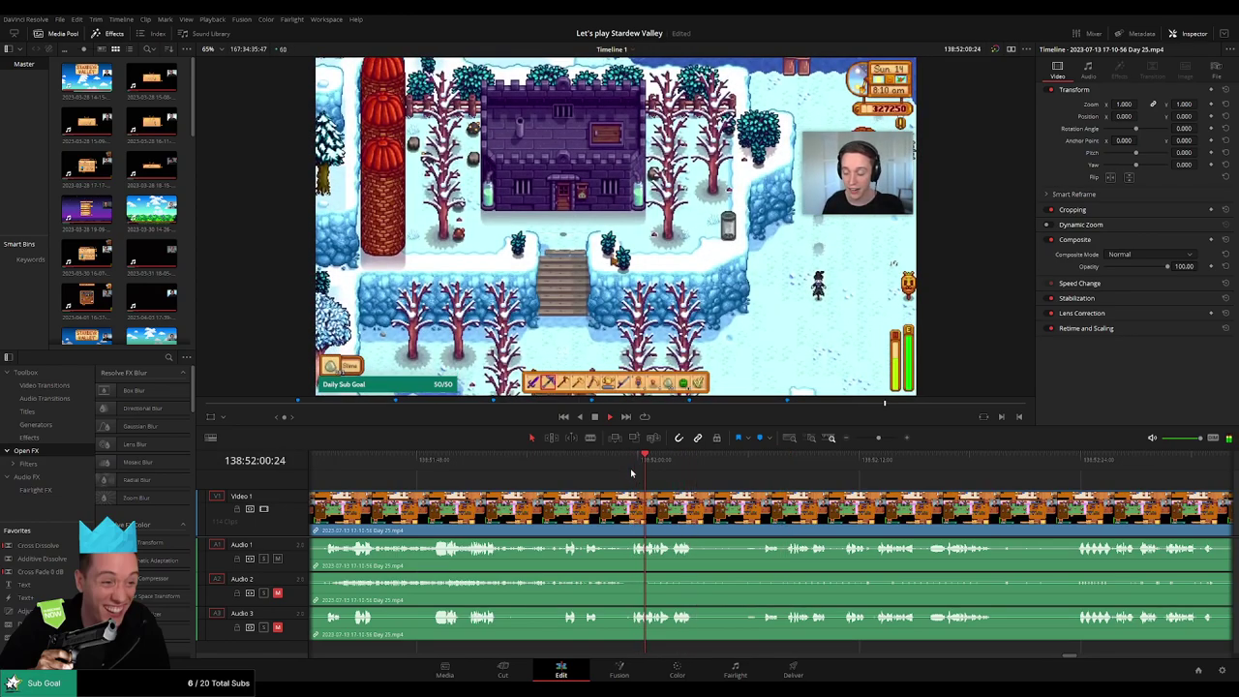
pyautogui.moveTo(631, 469); pyautogui.dragTo(633, 469)
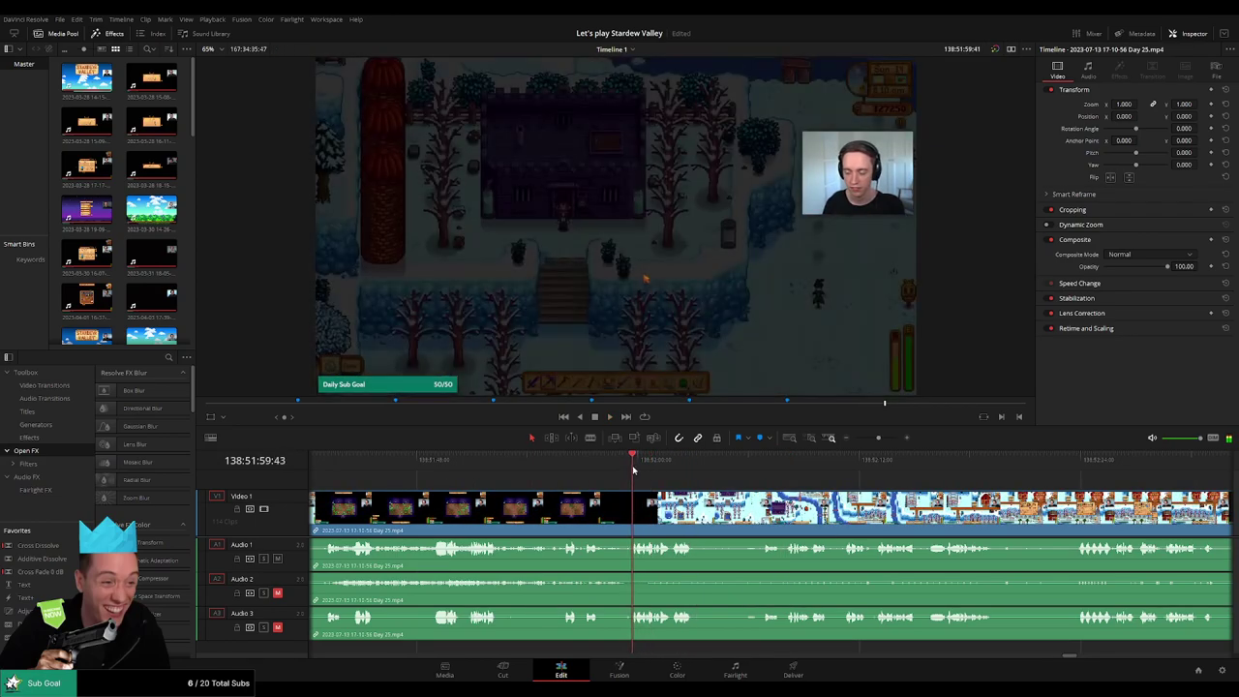
pyautogui.scroll(4, 634, 472)
pyautogui.scroll(2, 719, 496)
pyautogui.moveTo(775, 473); pyautogui.dragTo(784, 473)
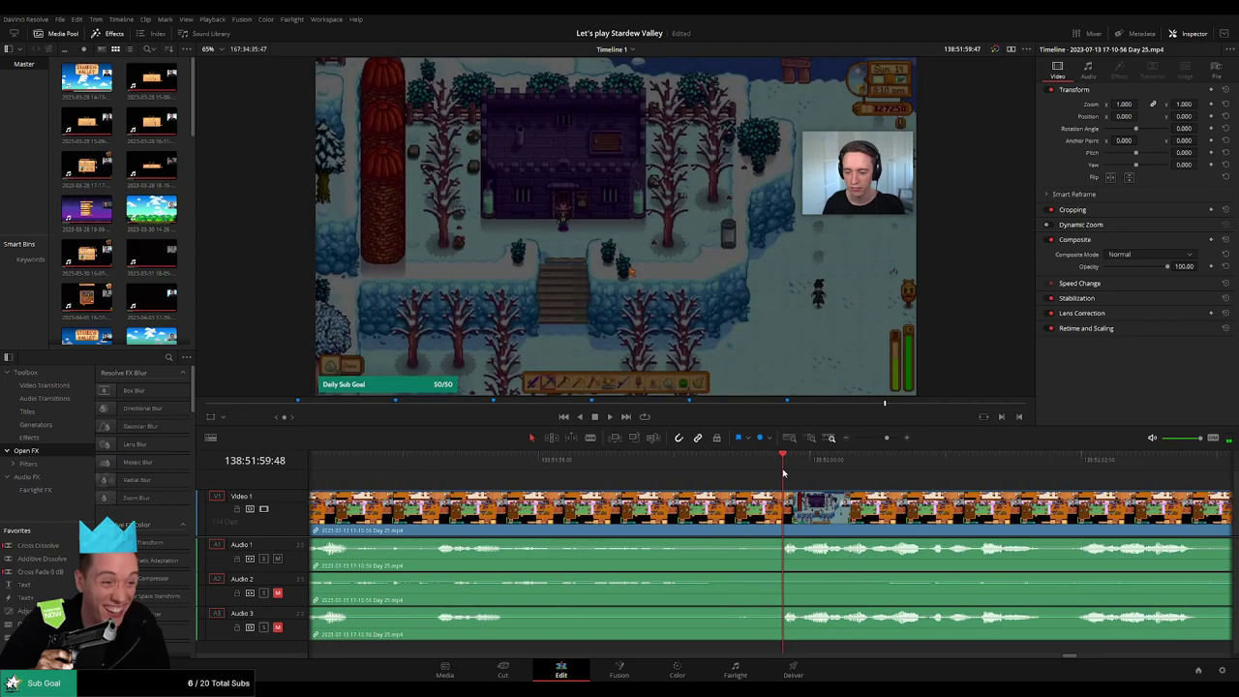
pyautogui.press('space')
pyautogui.click(878, 437)
pyautogui.click(885, 471)
pyautogui.moveTo(946, 484); pyautogui.dragTo(616, 491)
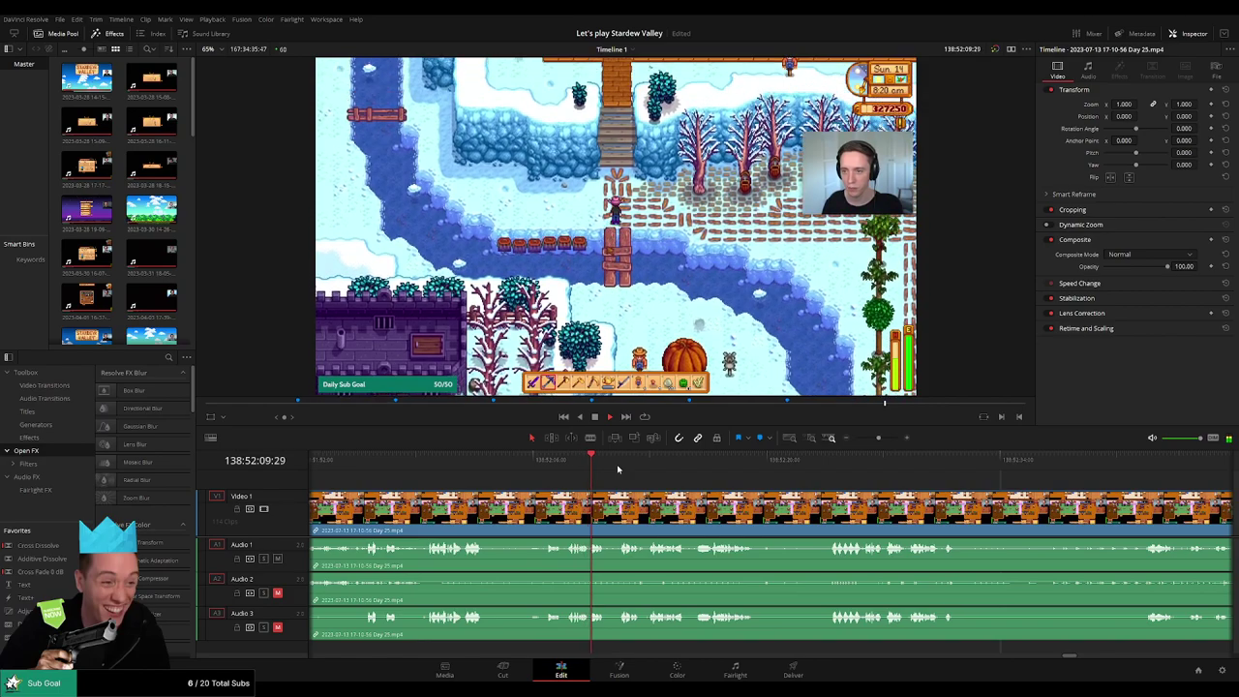
pyautogui.click(620, 464)
pyautogui.click(726, 464)
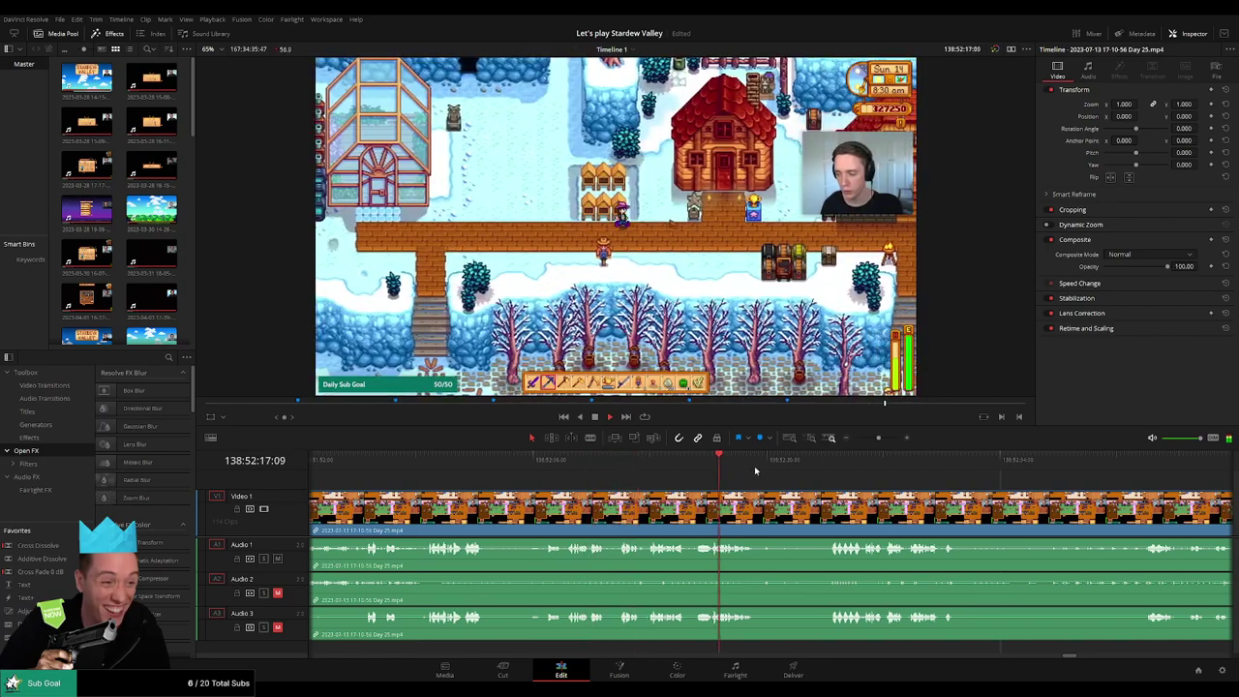
pyautogui.click(824, 467)
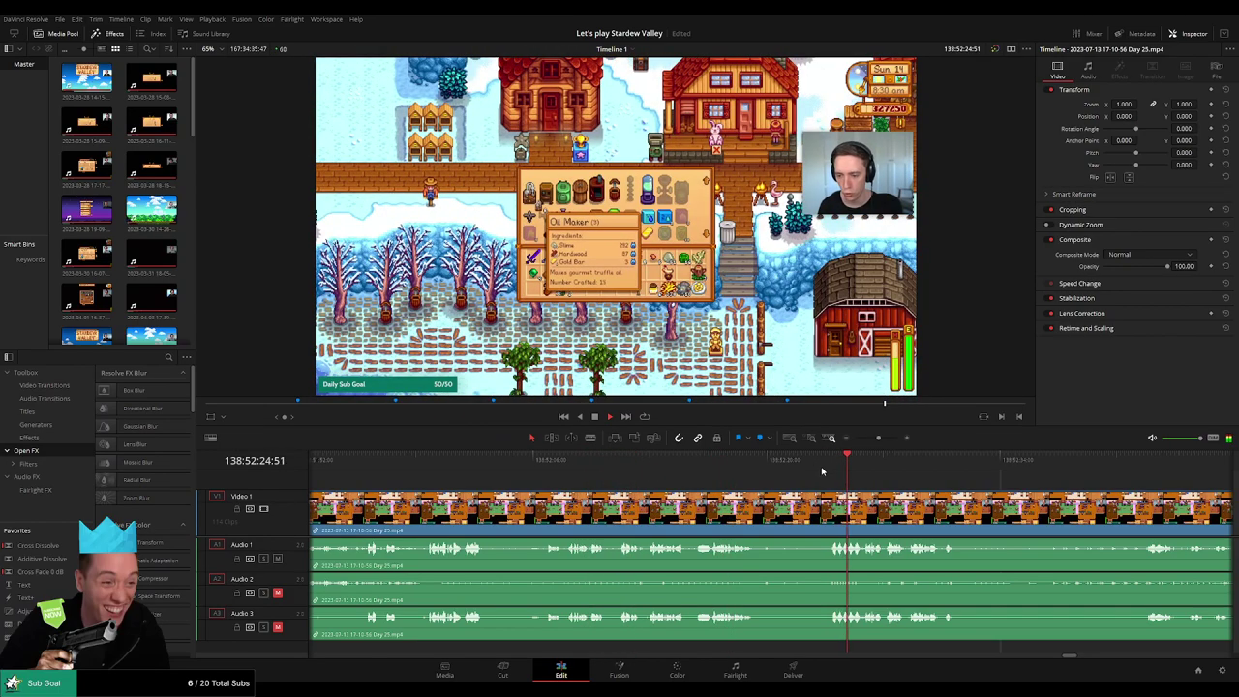
pyautogui.click(828, 470)
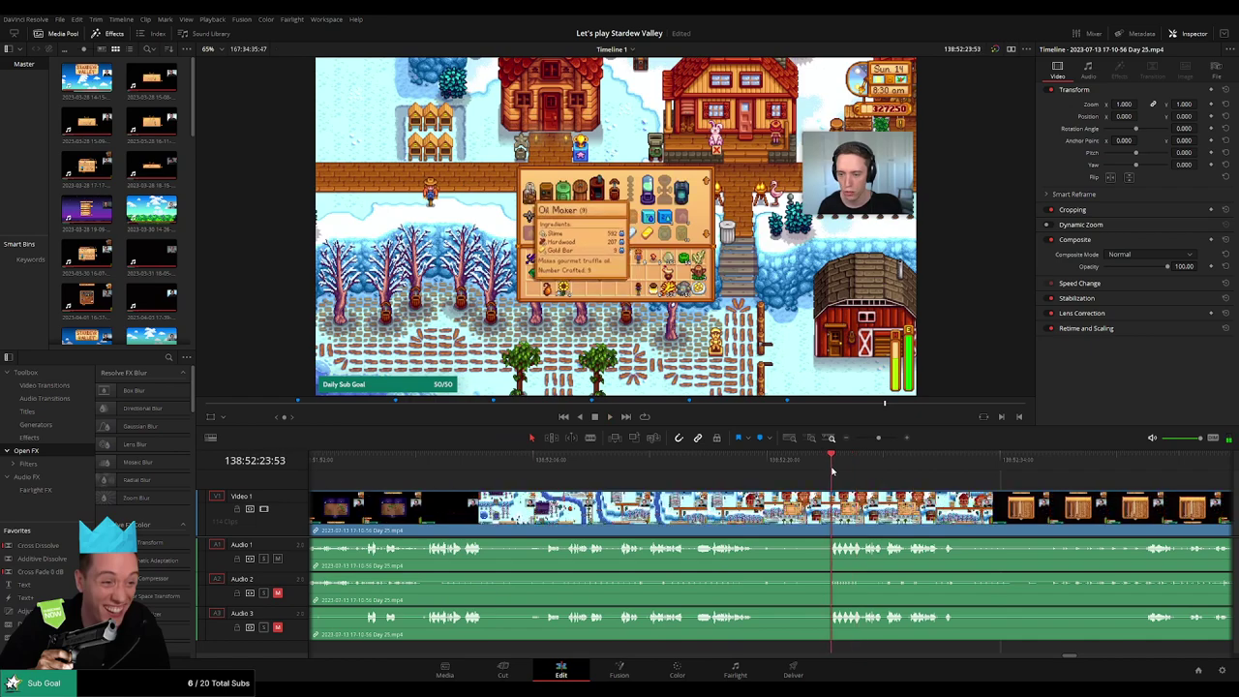
# - Split the Day 25 clip and its linked audio at 138:52:23:00
pyautogui.moveTo(831, 472); pyautogui.dragTo(816, 470)
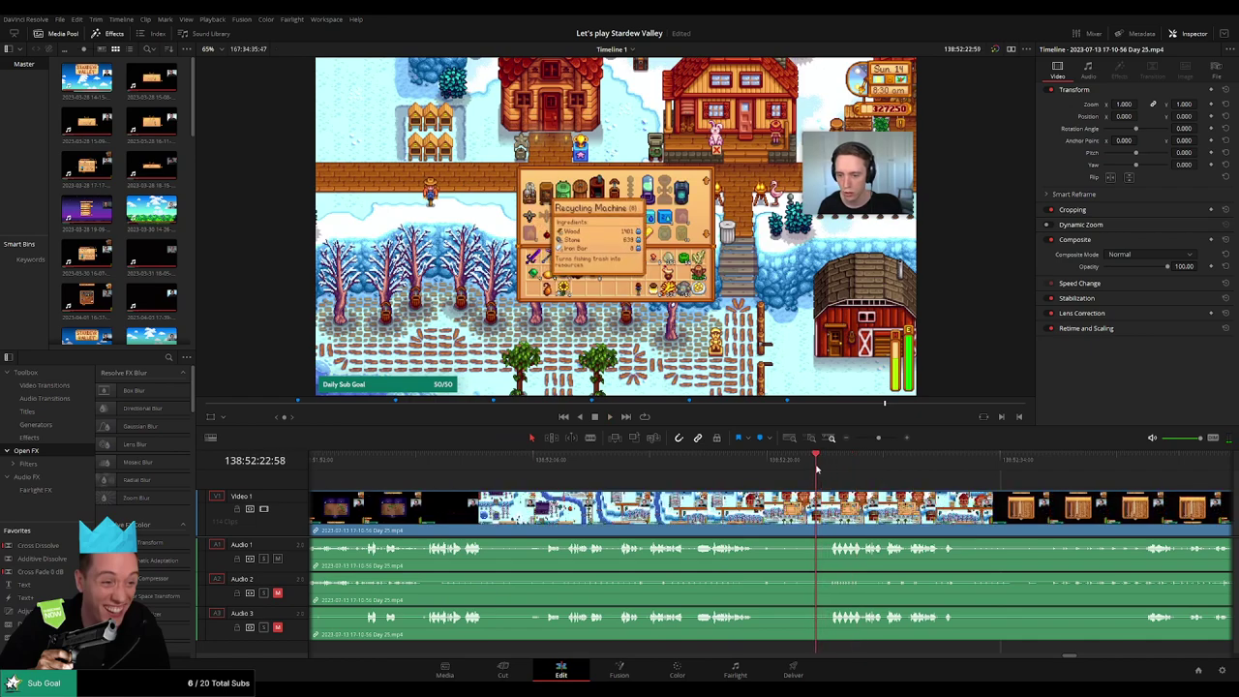
pyautogui.press('Right')
pyautogui.press('Right')
pyautogui.press('b')
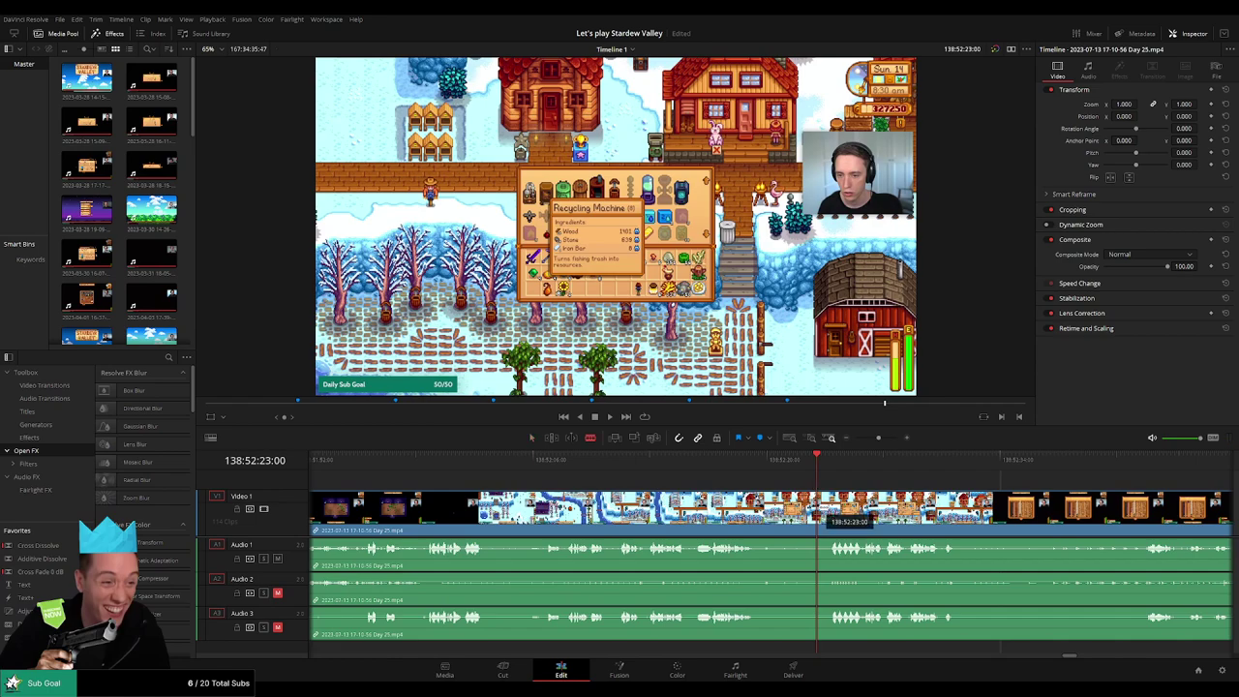
pyautogui.click(817, 508)
pyautogui.press('a')
# - Add fade-outs and fade-ins of about one second on the video and all three audio tracks at the 138:52:23:00 cut
pyautogui.moveTo(879, 439); pyautogui.dragTo(883, 438)
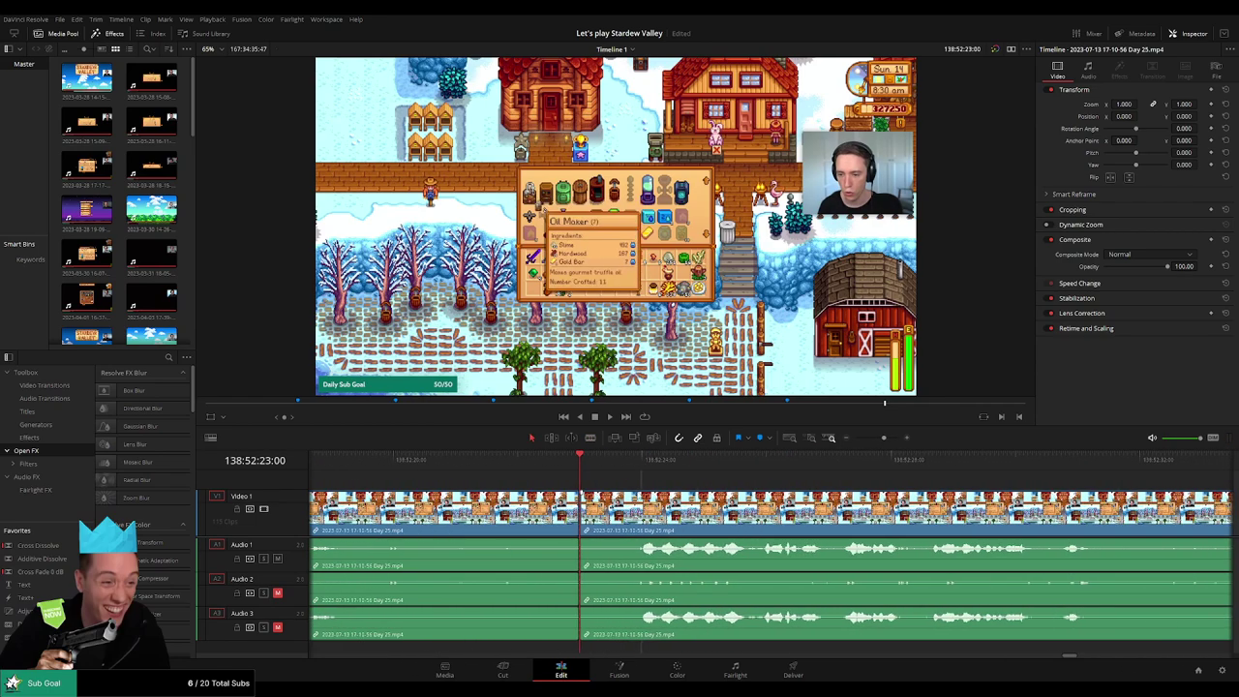
pyautogui.moveTo(579, 493); pyautogui.dragTo(511, 503)
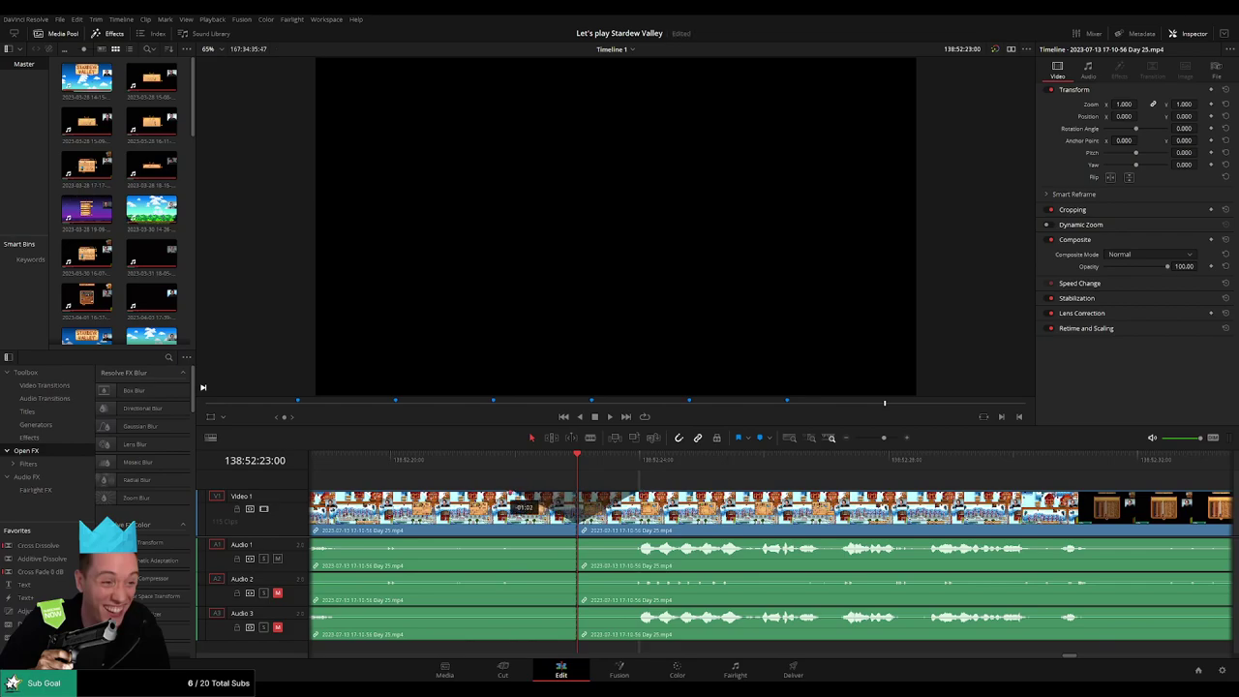
pyautogui.moveTo(568, 543); pyautogui.dragTo(637, 544)
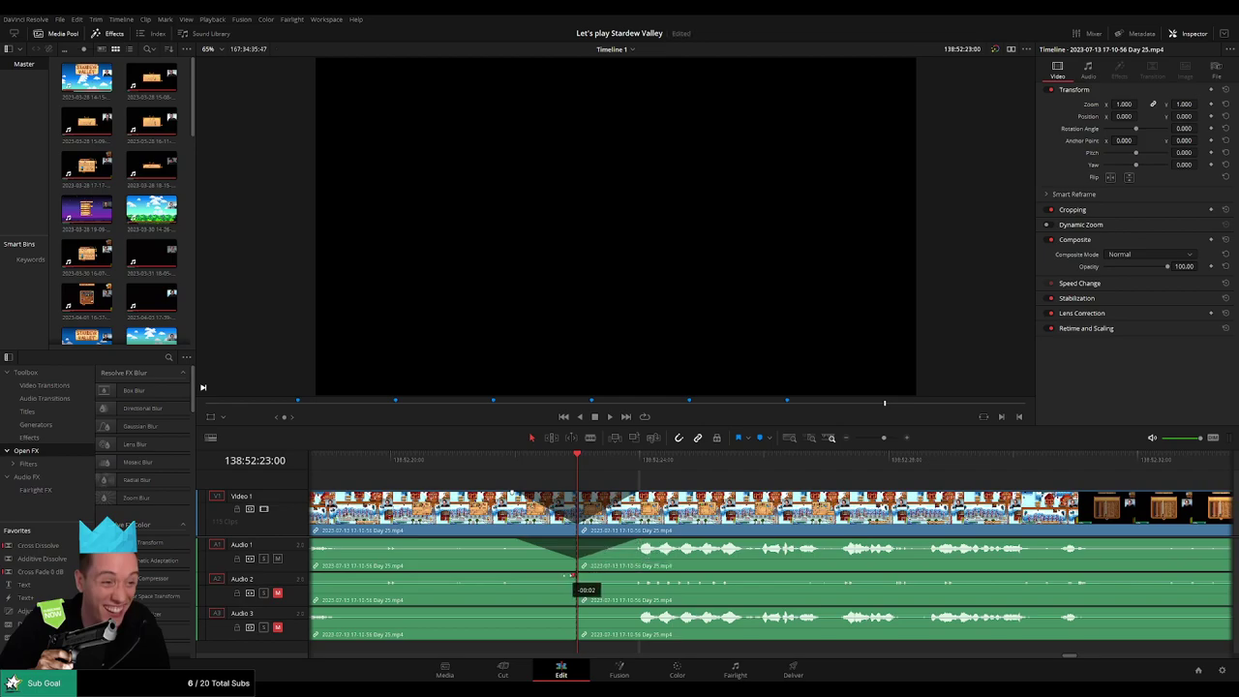
pyautogui.moveTo(571, 577); pyautogui.dragTo(635, 573)
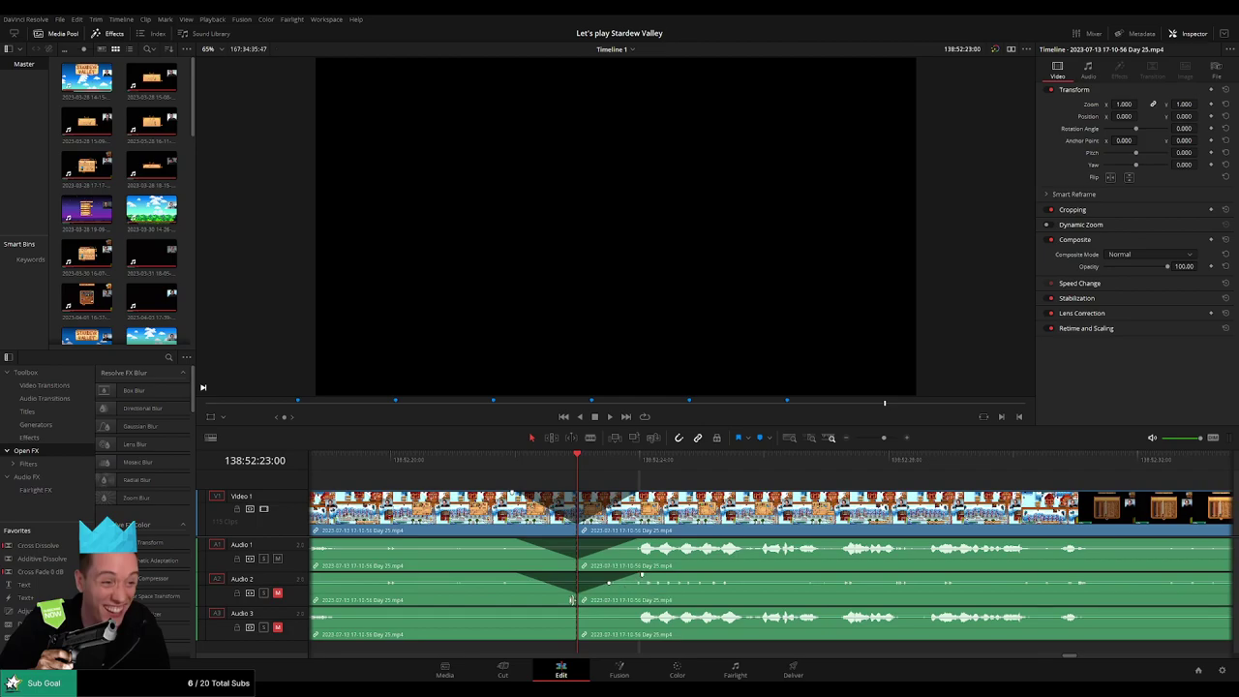
pyautogui.moveTo(573, 611); pyautogui.dragTo(643, 612)
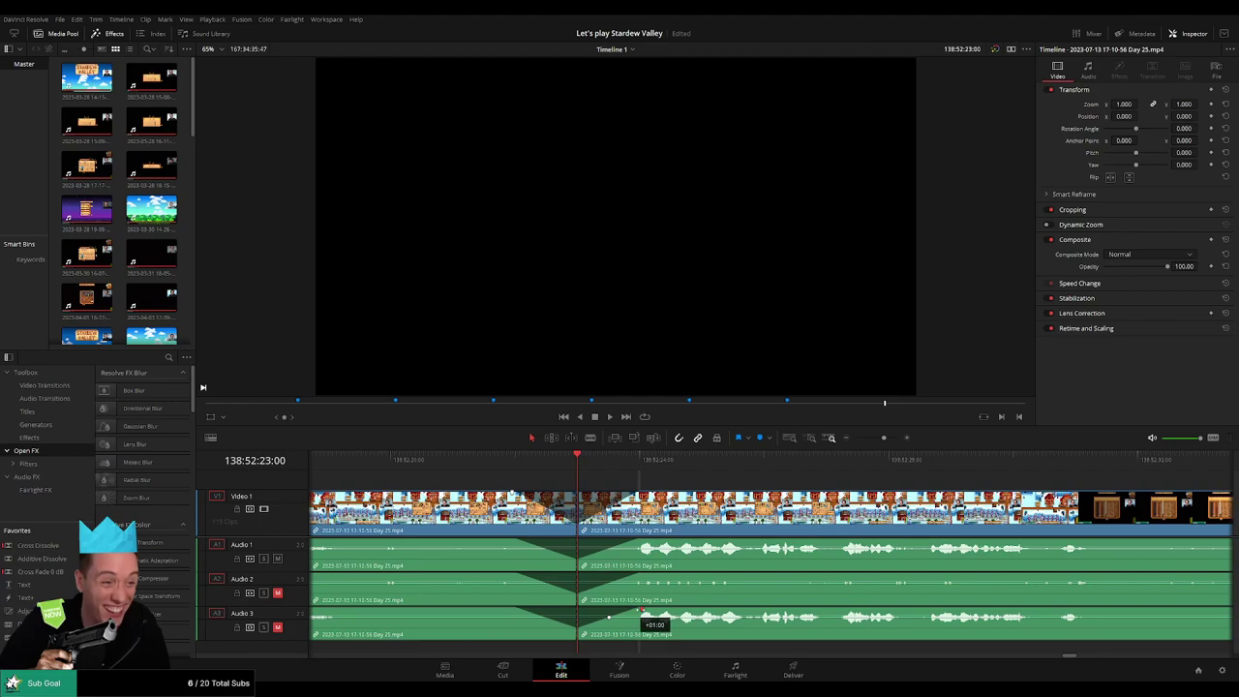
# - Check the episode's start and end points, and move the remaining Day 25 clip with its linked audio past the 140-hour mark
pyautogui.moveTo(884, 438); pyautogui.dragTo(856, 440)
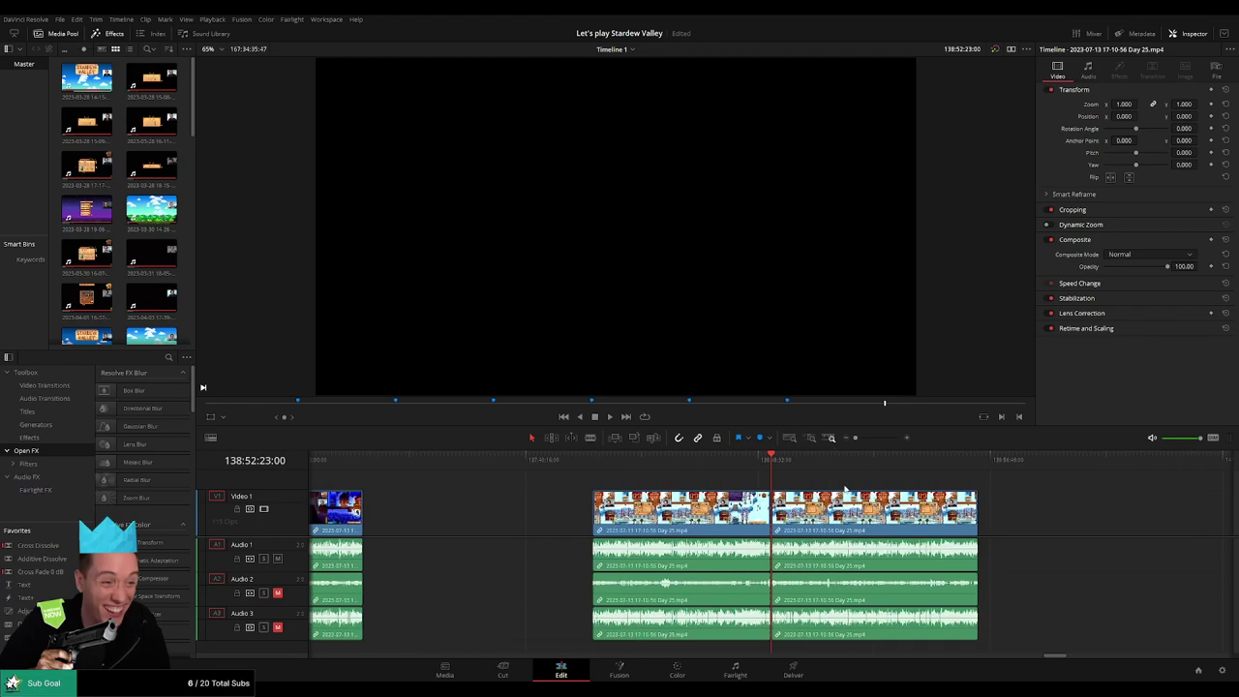
pyautogui.moveTo(845, 487); pyautogui.dragTo(646, 484)
pyautogui.click(396, 467)
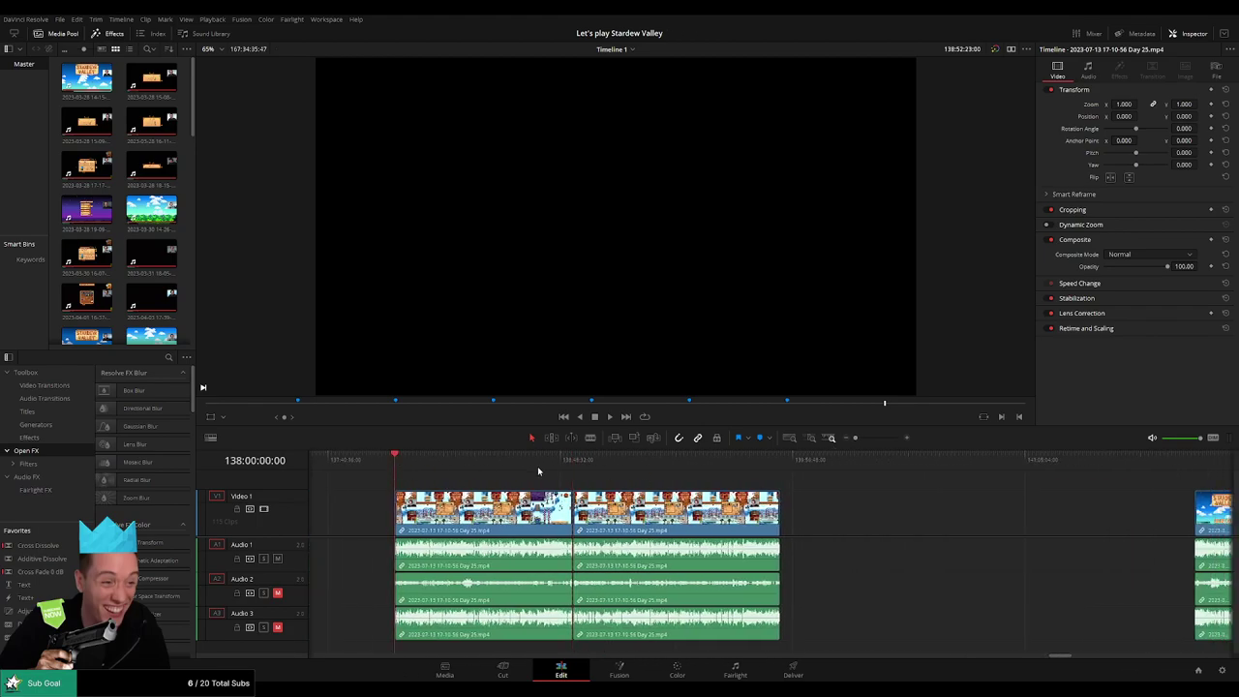
pyautogui.click(575, 466)
pyautogui.moveTo(722, 483); pyautogui.dragTo(765, 507)
pyautogui.click(492, 491)
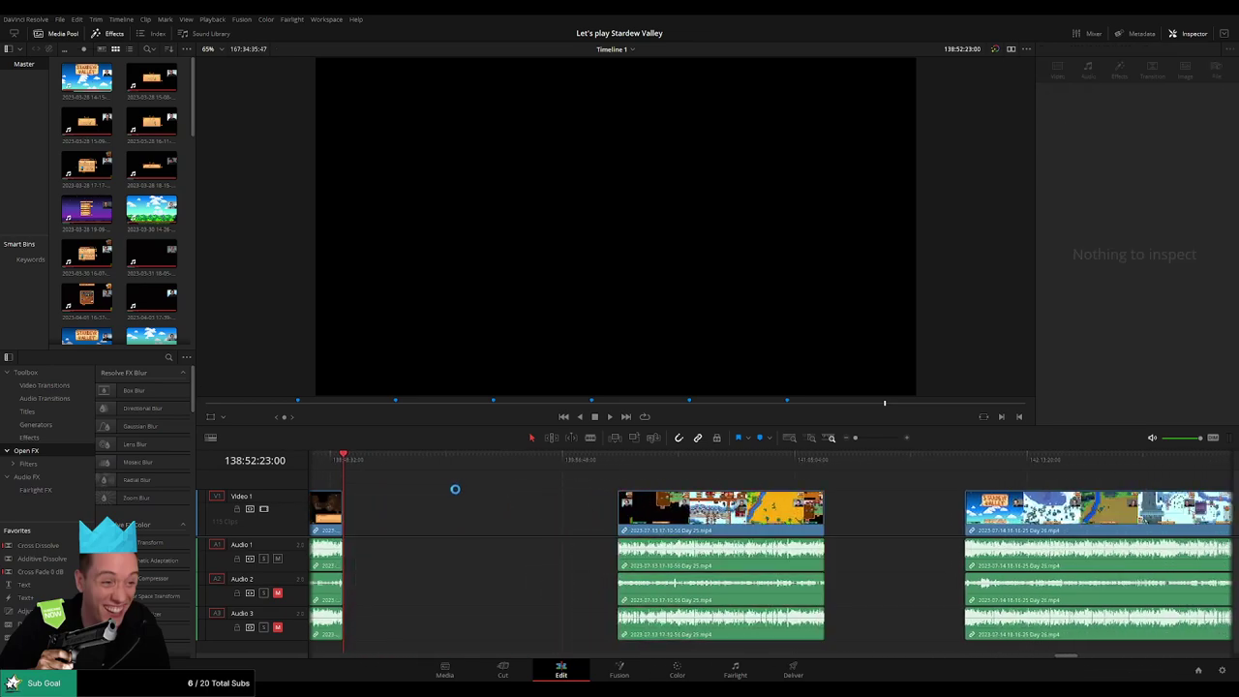
# - Add a timeline marker named "70 episodes" at the episode end at 138:52:23:00
pyautogui.hscroll(-3, 571, 492)
pyautogui.press('m')
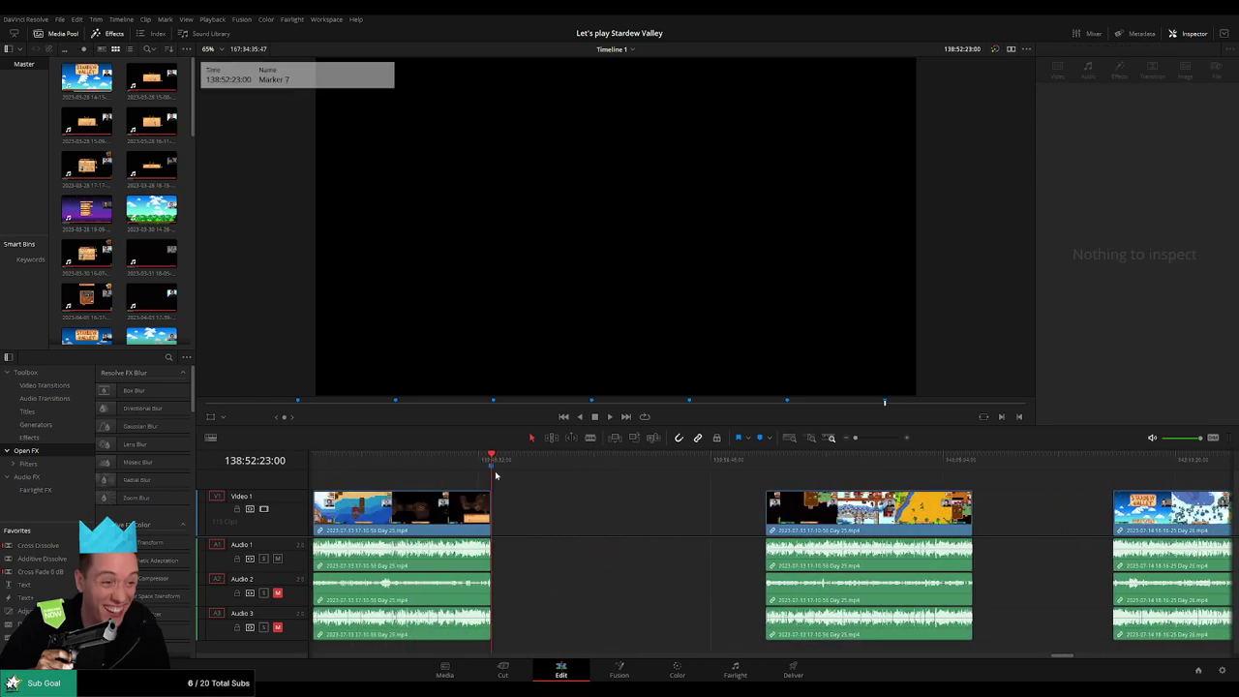
pyautogui.click(541, 502)
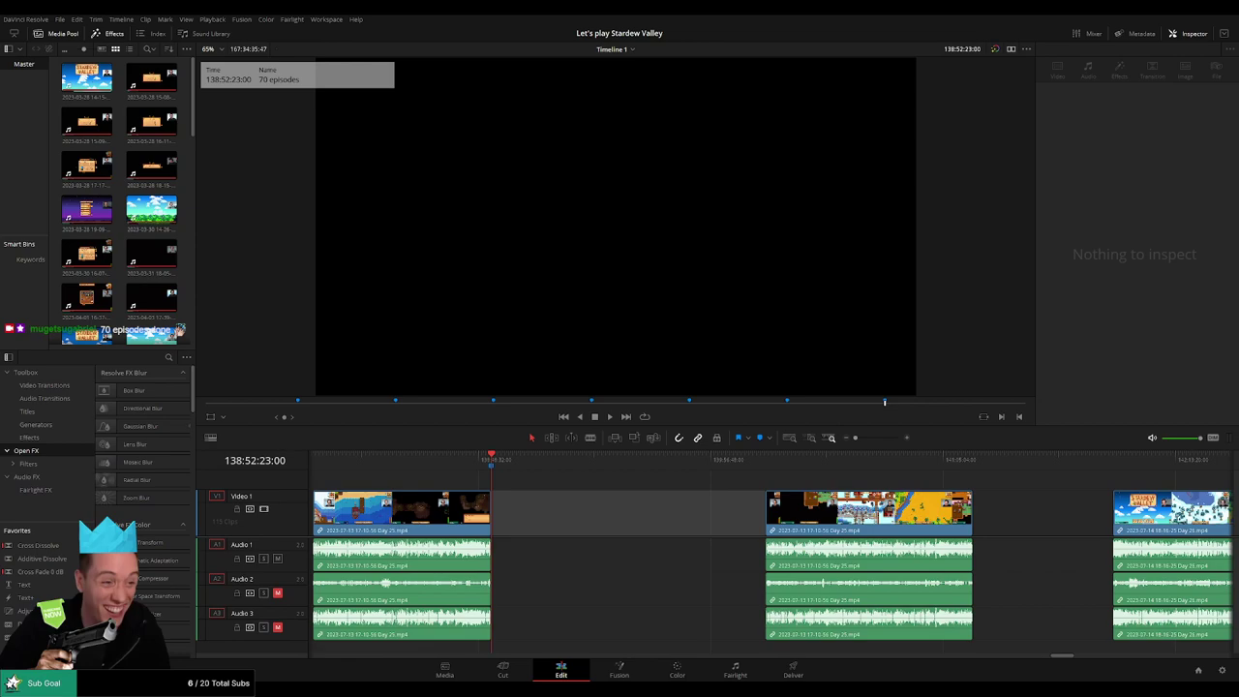
pyautogui.press('Delete')
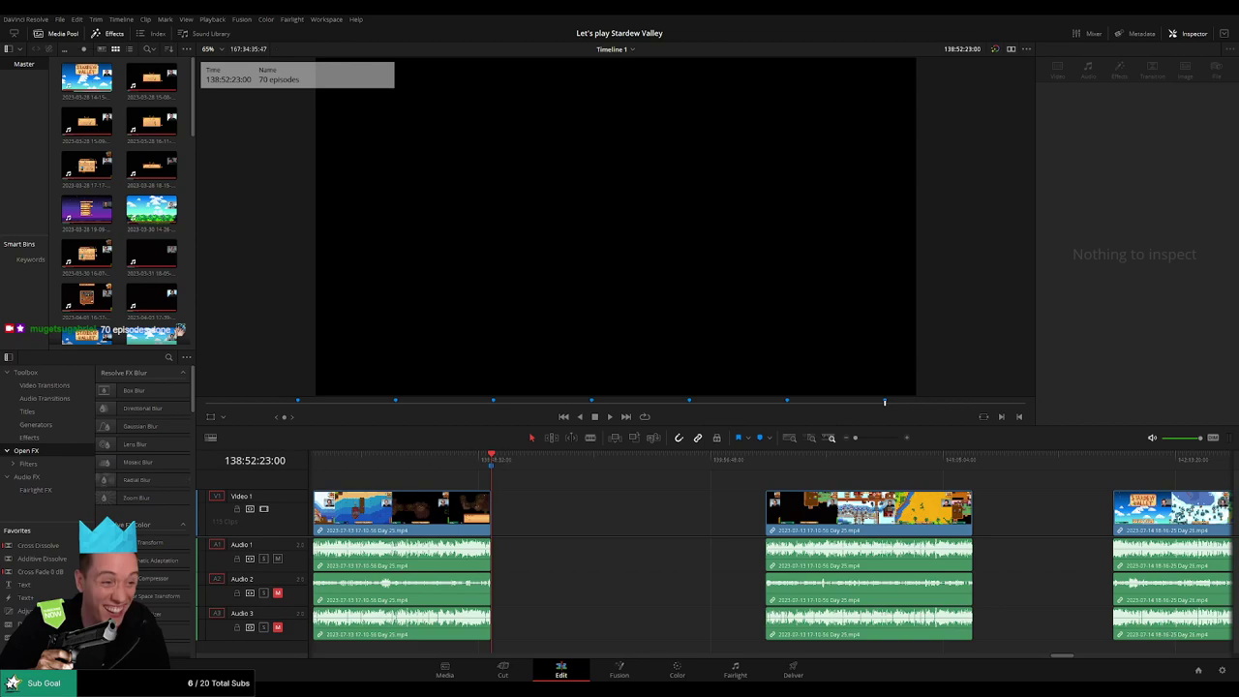
pyautogui.click(545, 502)
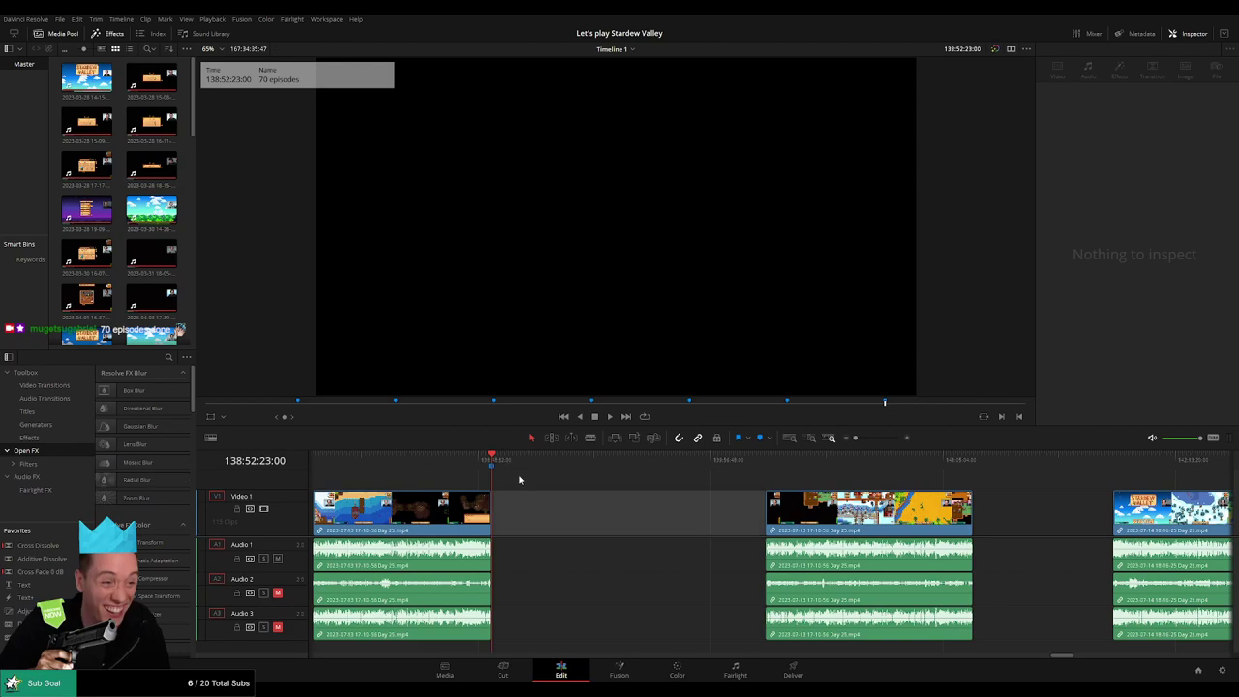
# - Move the remaining Day 25 clip with its linked audio so it starts at 140:00:00:00, and play its opening
pyautogui.moveTo(494, 455)
pyautogui.mouseDown()
pyautogui.moveTo(714, 494)
pyautogui.moveTo(766, 466)
pyautogui.mouseUp()
pyautogui.click(737, 516)
pyautogui.scroll(5, 748, 503)
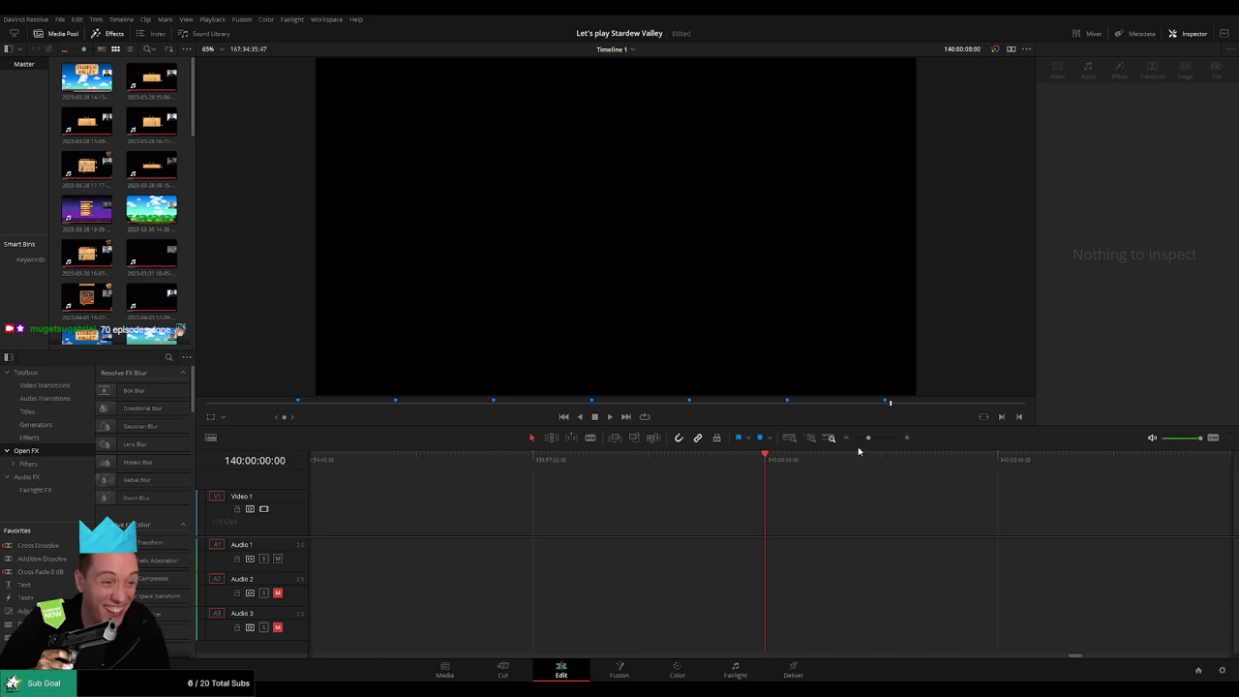
pyautogui.moveTo(867, 437); pyautogui.dragTo(853, 438)
pyautogui.hscroll(4, 706, 490)
pyautogui.moveTo(663, 514); pyautogui.dragTo(630, 484)
pyautogui.press('space')
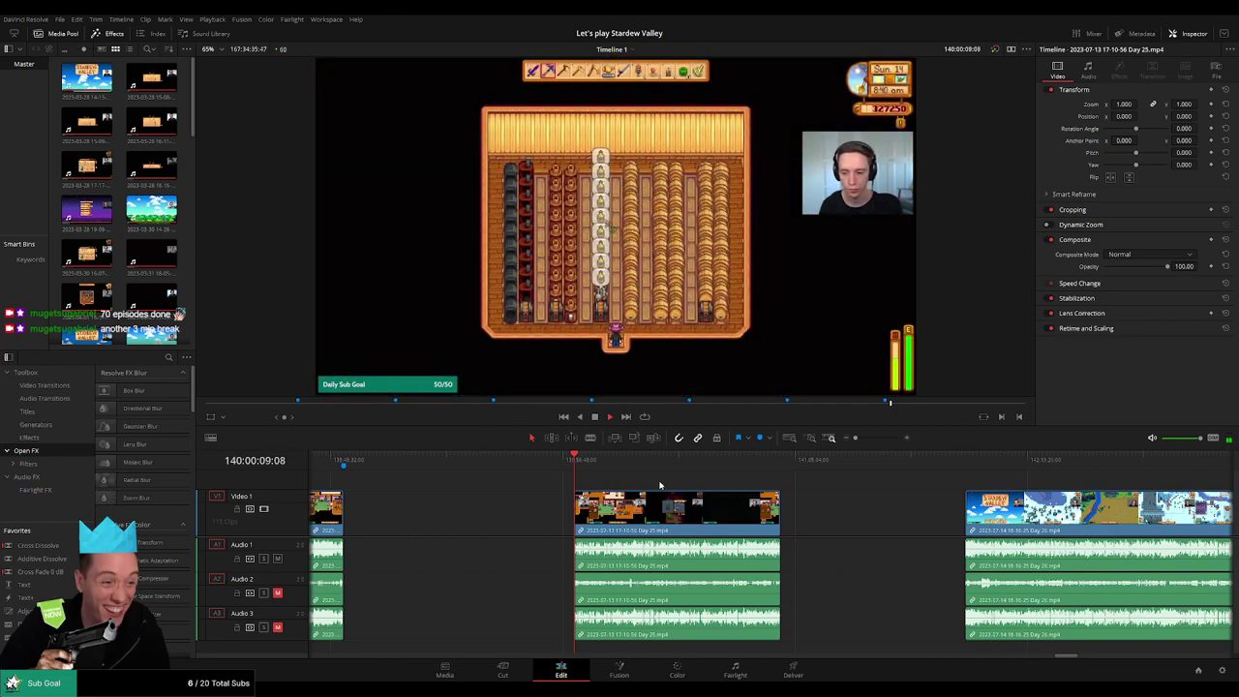
# - Skim the episode to about 140:52:42 and play the footage back to about 140:52:24 to look for a natural break
pyautogui.hscroll(3, 659, 484)
pyautogui.click(467, 476)
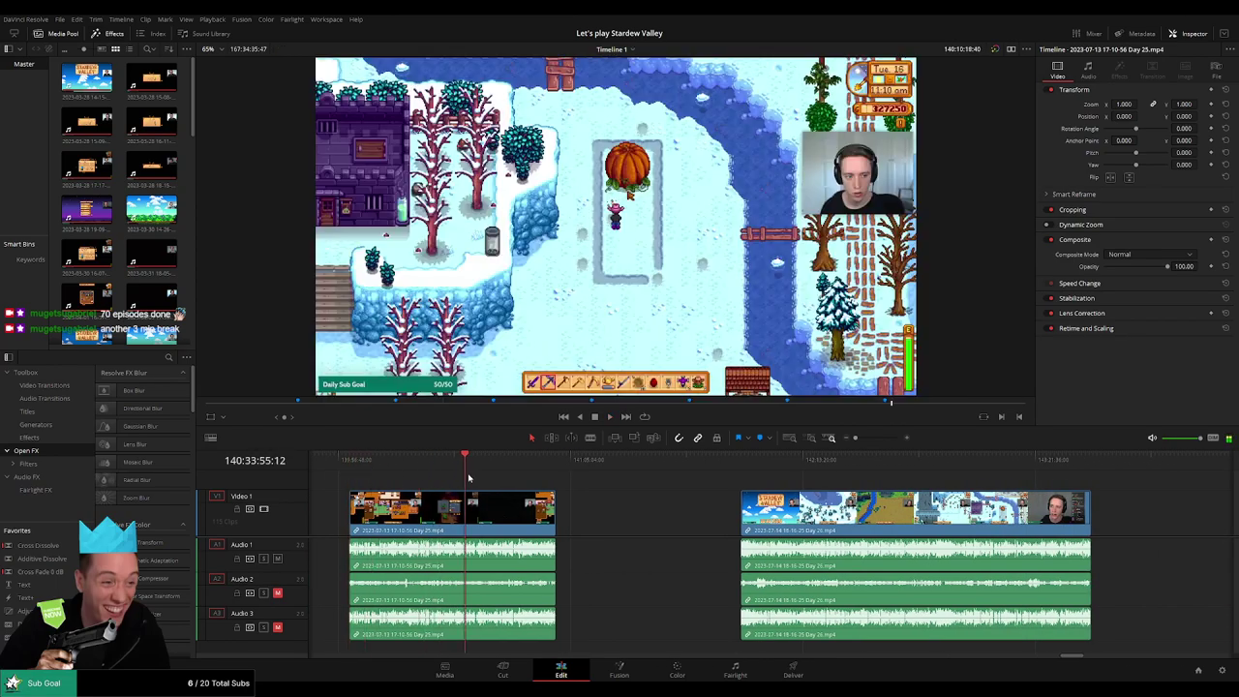
pyautogui.moveTo(470, 477); pyautogui.dragTo(531, 482)
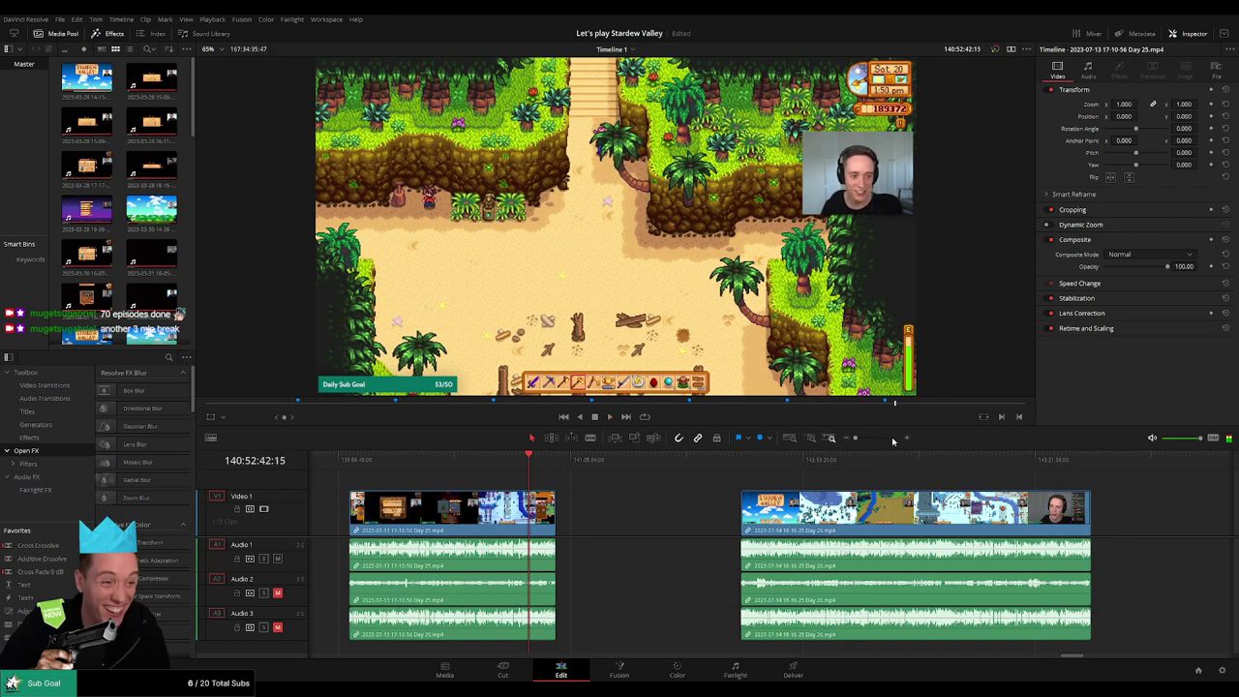
pyautogui.moveTo(855, 439); pyautogui.dragTo(880, 439)
pyautogui.press('space')
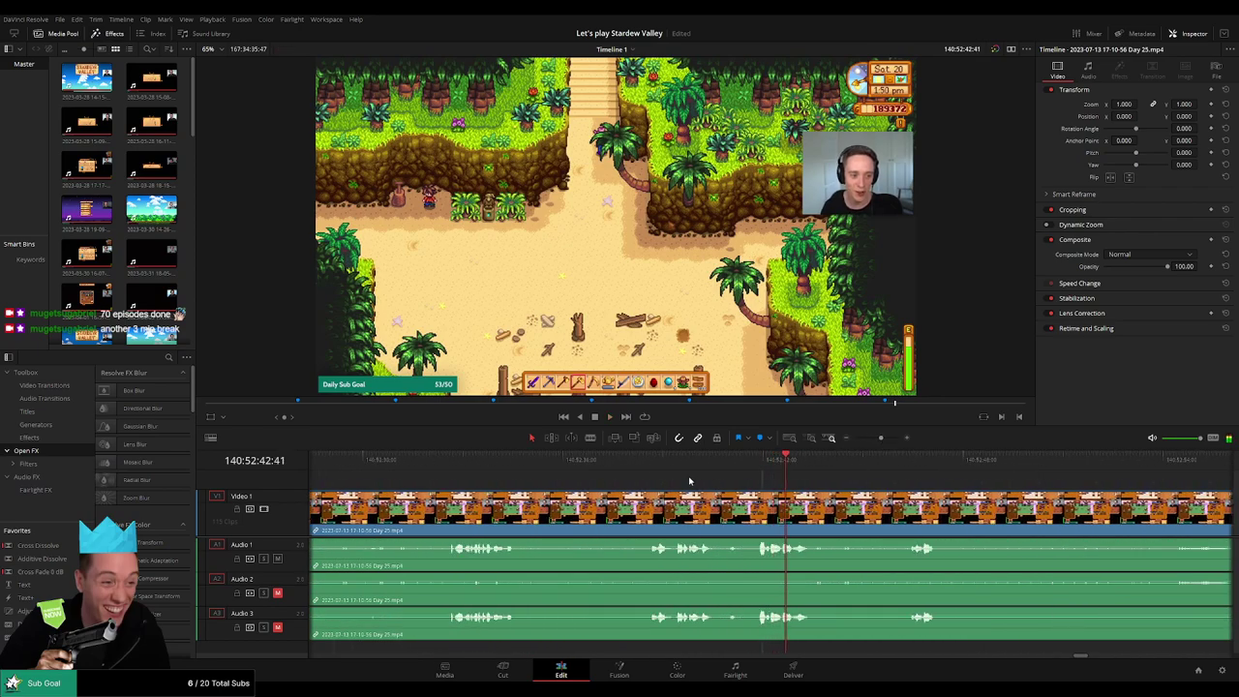
pyautogui.click(442, 475)
pyautogui.press('space')
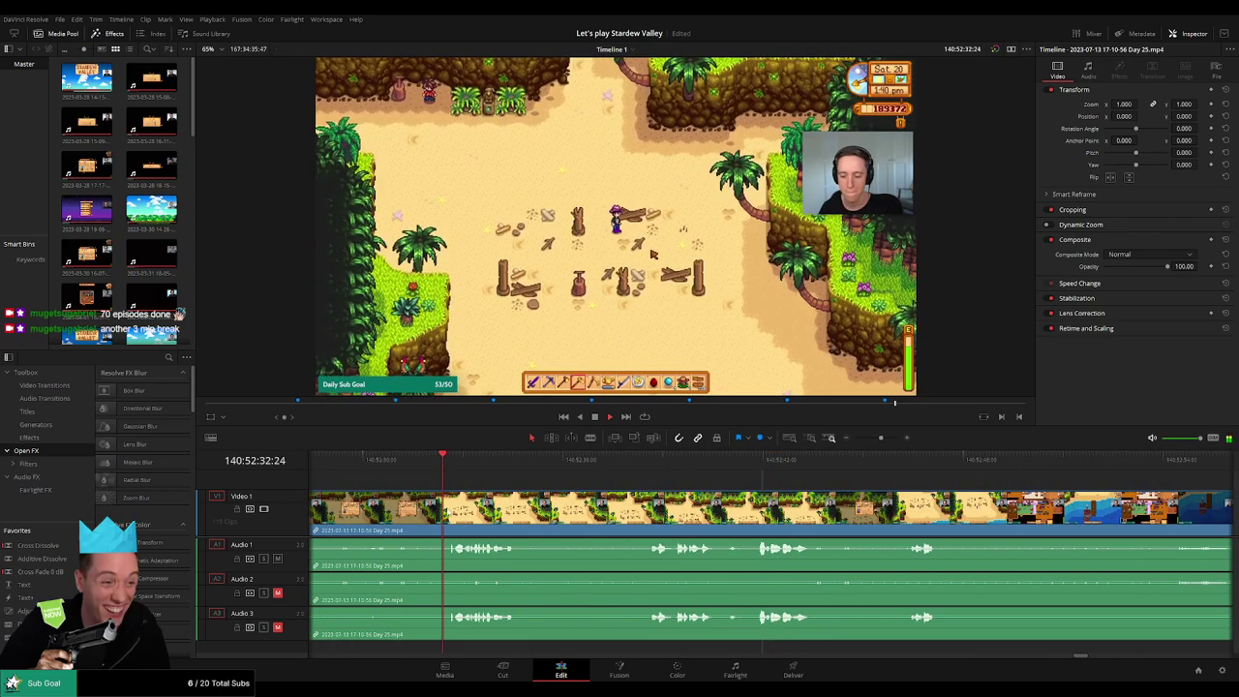
pyautogui.moveTo(446, 511); pyautogui.dragTo(738, 515)
pyautogui.click(427, 477)
pyautogui.moveTo(406, 513); pyautogui.dragTo(733, 517)
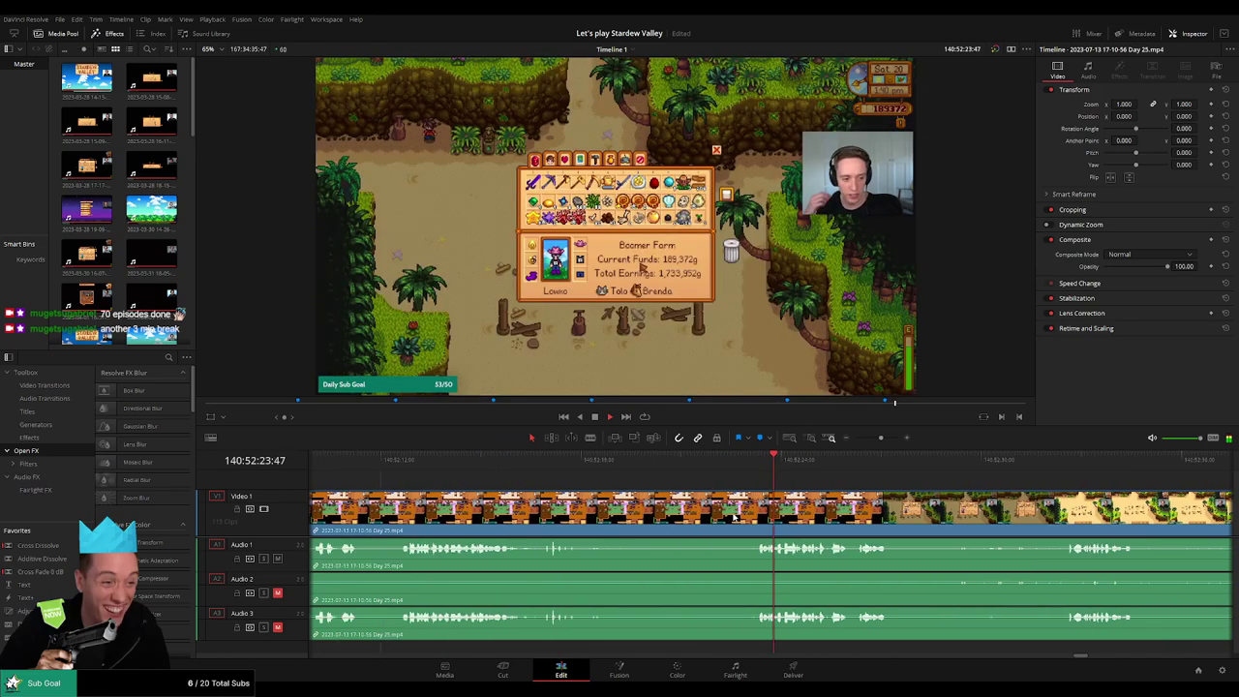
# - Play the footage between about 140:52:00 and 140:52:14 to find a pause in speech for the episode cut
pyautogui.click(417, 463)
pyautogui.hscroll(-2, 563, 476)
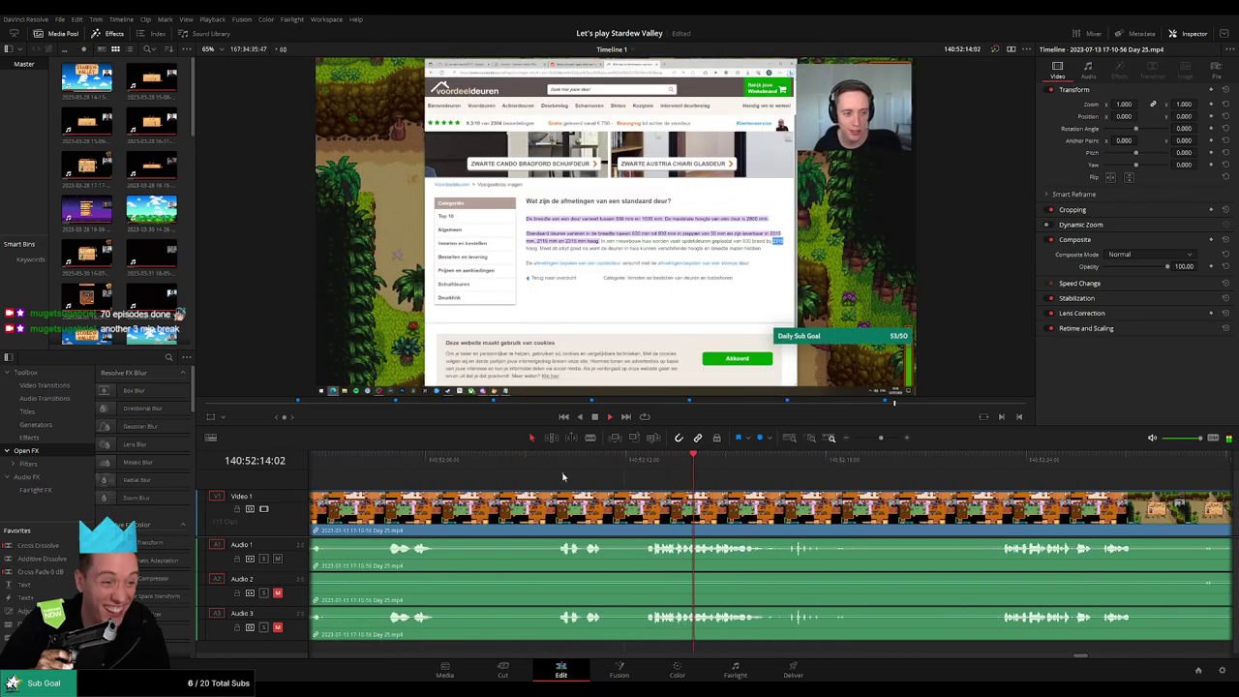
pyautogui.hscroll(-5, 556, 474)
pyautogui.click(527, 471)
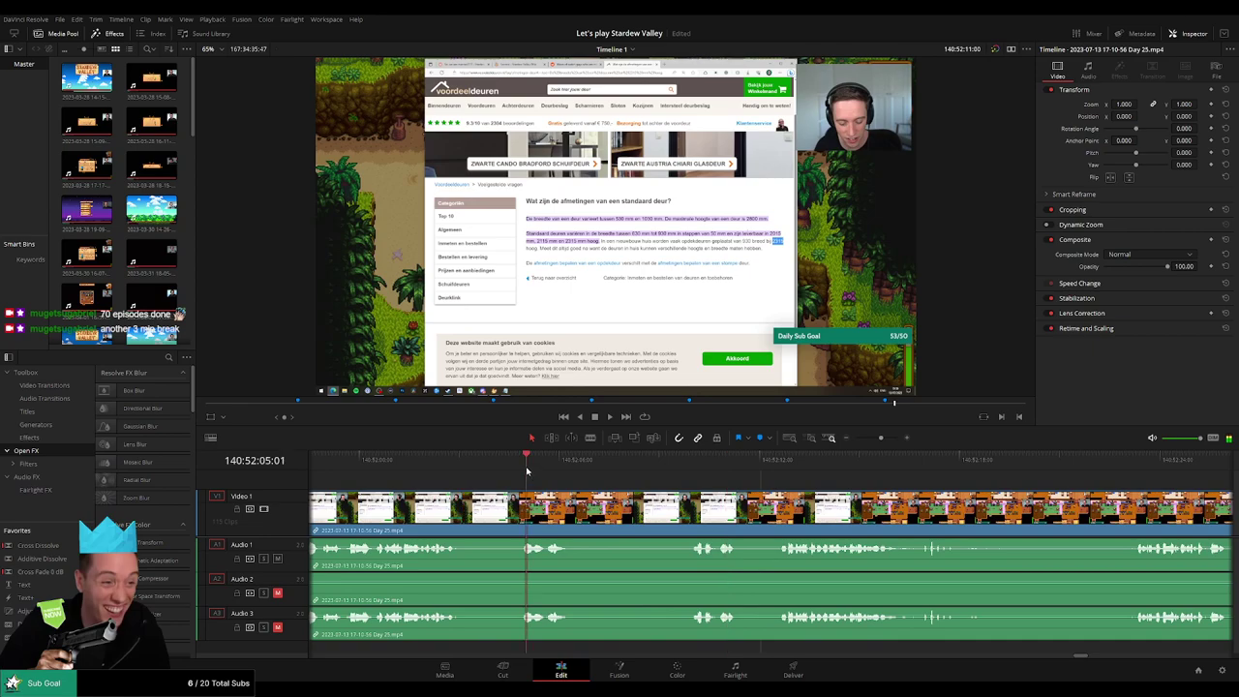
pyautogui.hscroll(-5, 542, 471)
pyautogui.click(516, 469)
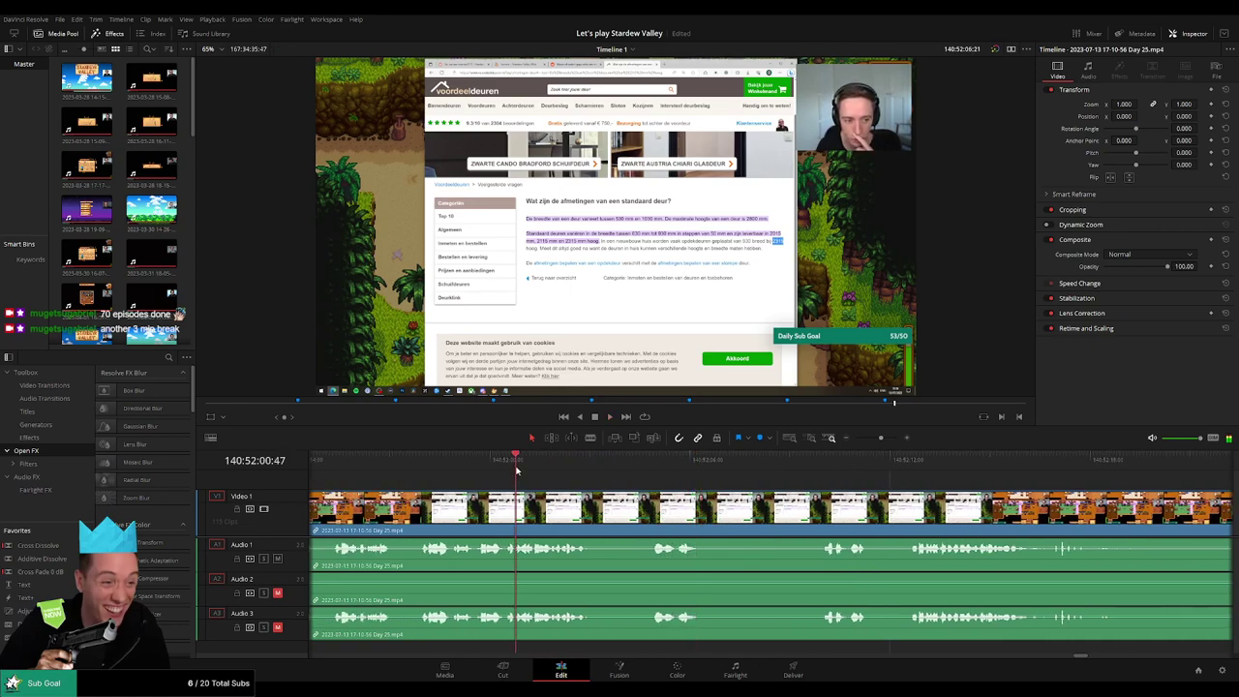
pyautogui.click(658, 462)
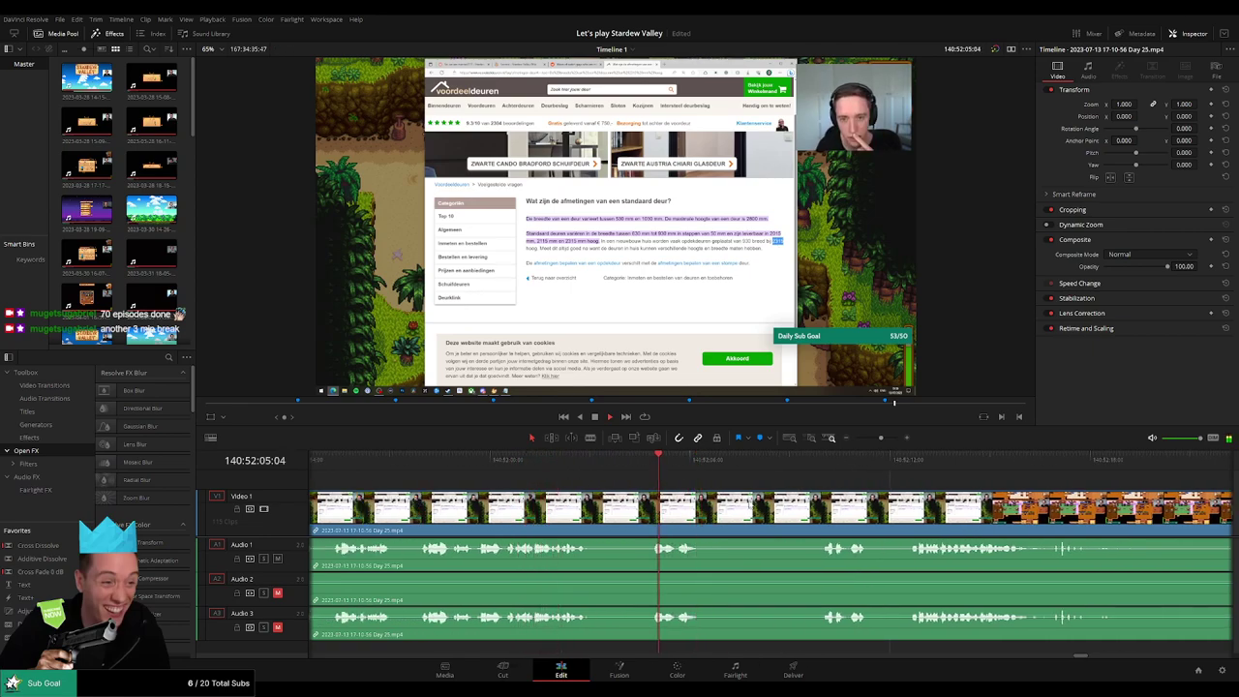
pyautogui.hscroll(5, 580, 469)
pyautogui.click(620, 468)
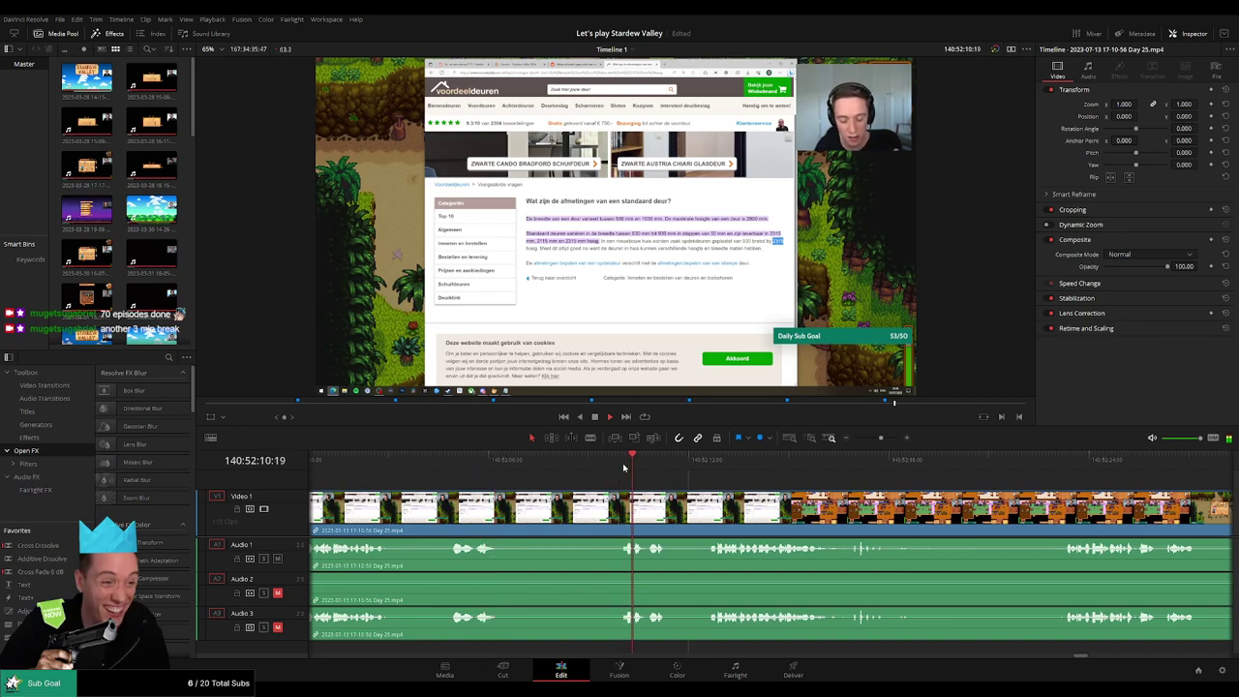
pyautogui.click(708, 464)
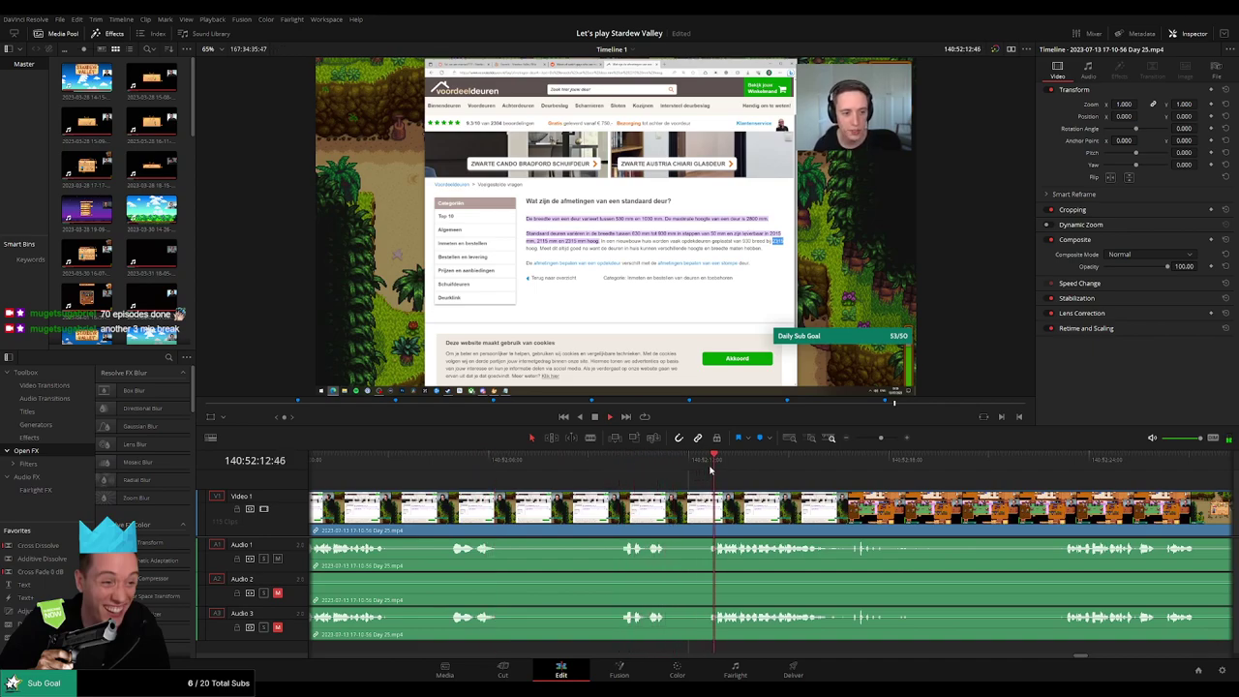
pyautogui.hscroll(5, 629, 467)
# - Split the Day 25 clip and its linked audio at 140:52:12:00
pyautogui.click(531, 463)
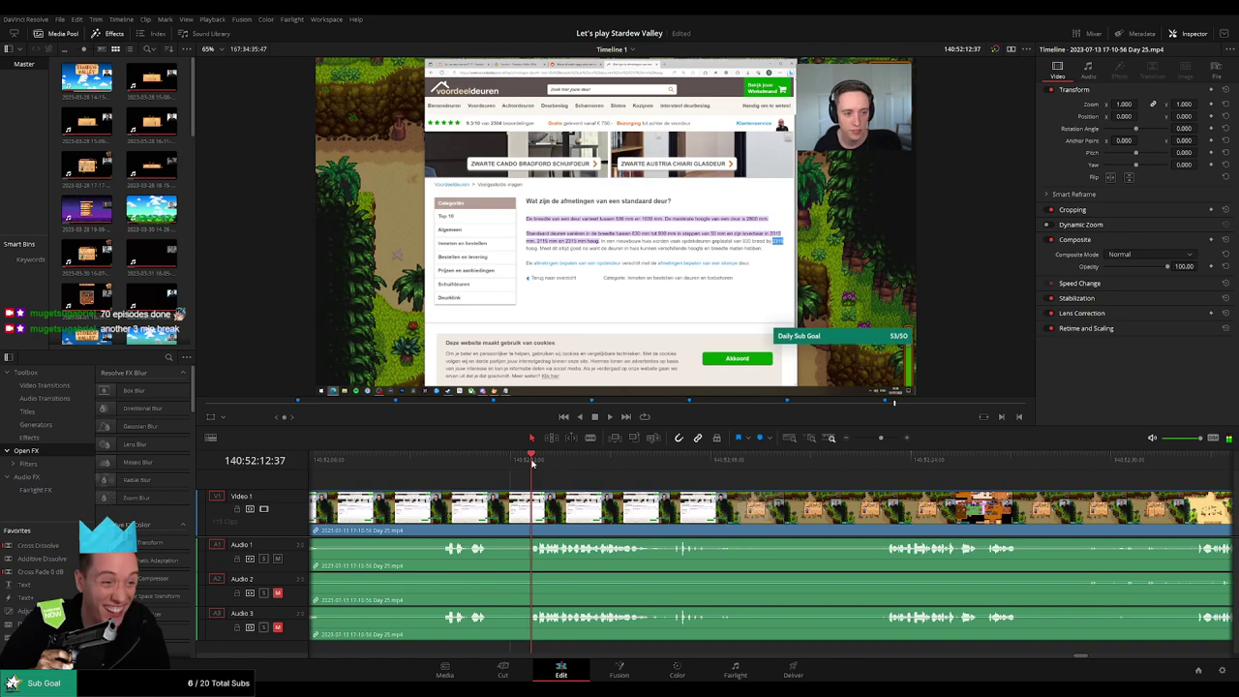
pyautogui.moveTo(531, 463)
pyautogui.mouseDown()
pyautogui.moveTo(501, 465)
pyautogui.moveTo(511, 465)
pyautogui.mouseUp()
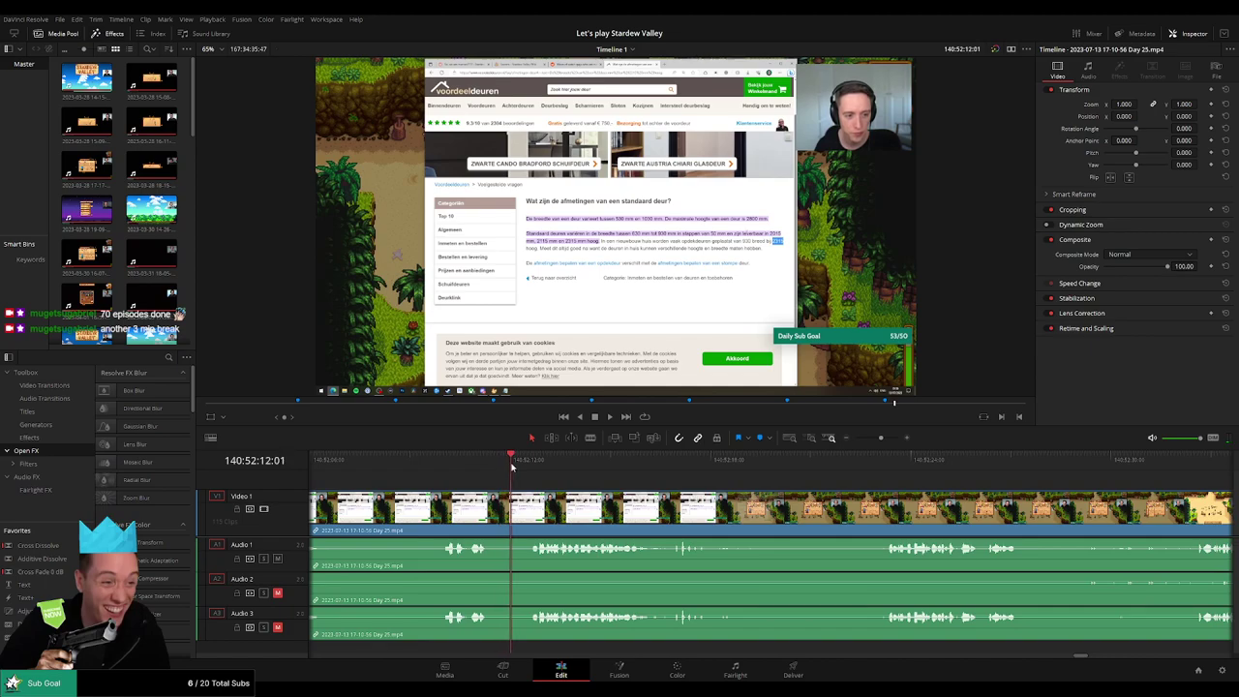
pyautogui.hotkey('ctrl', 'b')
# - Add fade-outs and fade-ins of about one second on the video and all three audio tracks at the 140:52:12:00 cut
pyautogui.moveTo(514, 493); pyautogui.dragTo(481, 492)
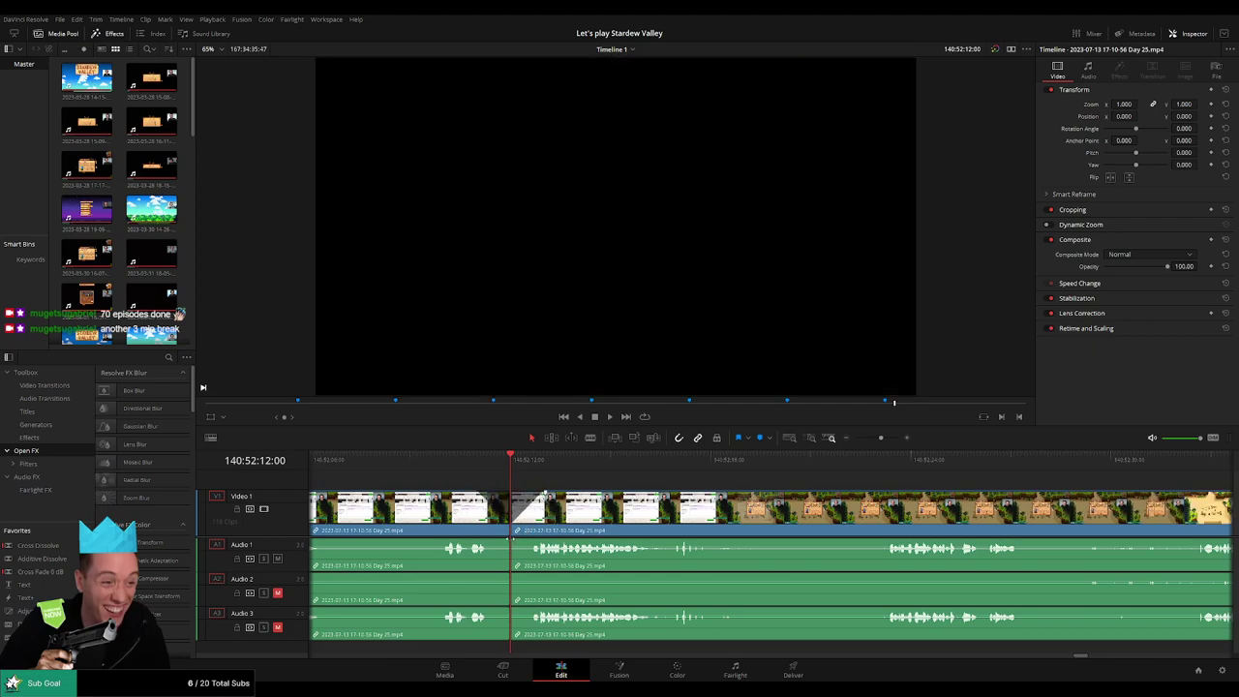
pyautogui.moveTo(507, 539); pyautogui.dragTo(485, 539)
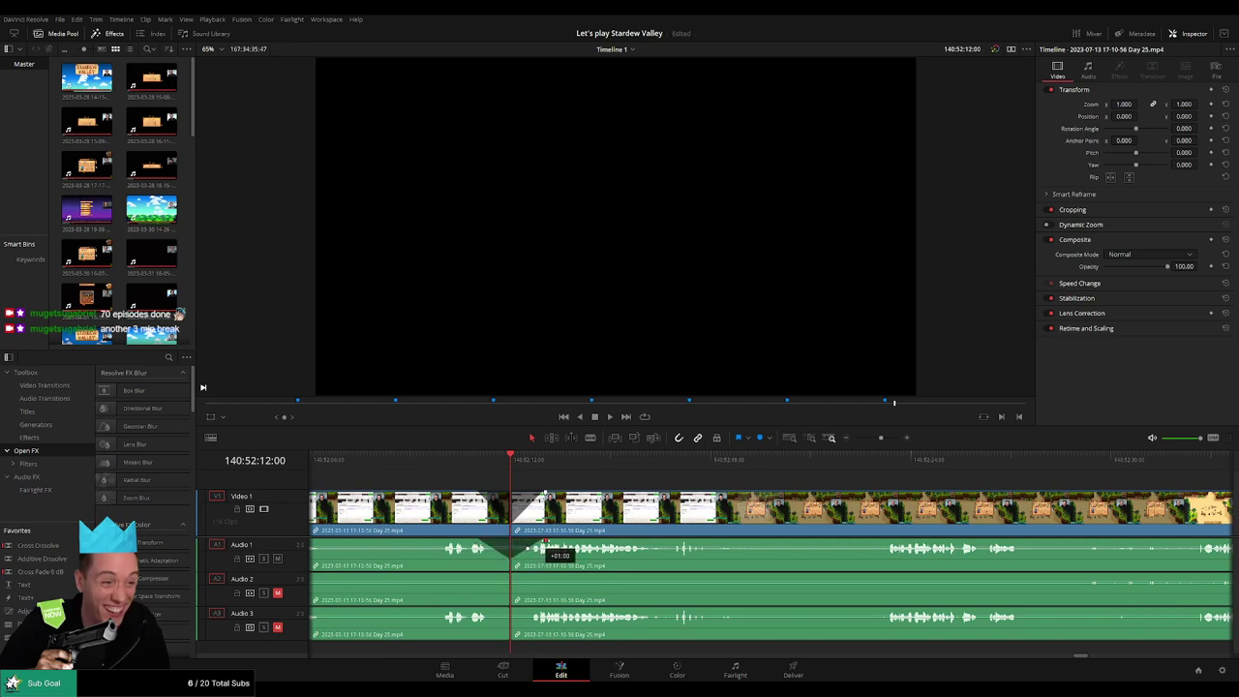
pyautogui.moveTo(510, 573)
pyautogui.mouseDown()
pyautogui.moveTo(482, 578)
pyautogui.moveTo(525, 577)
pyautogui.mouseUp()
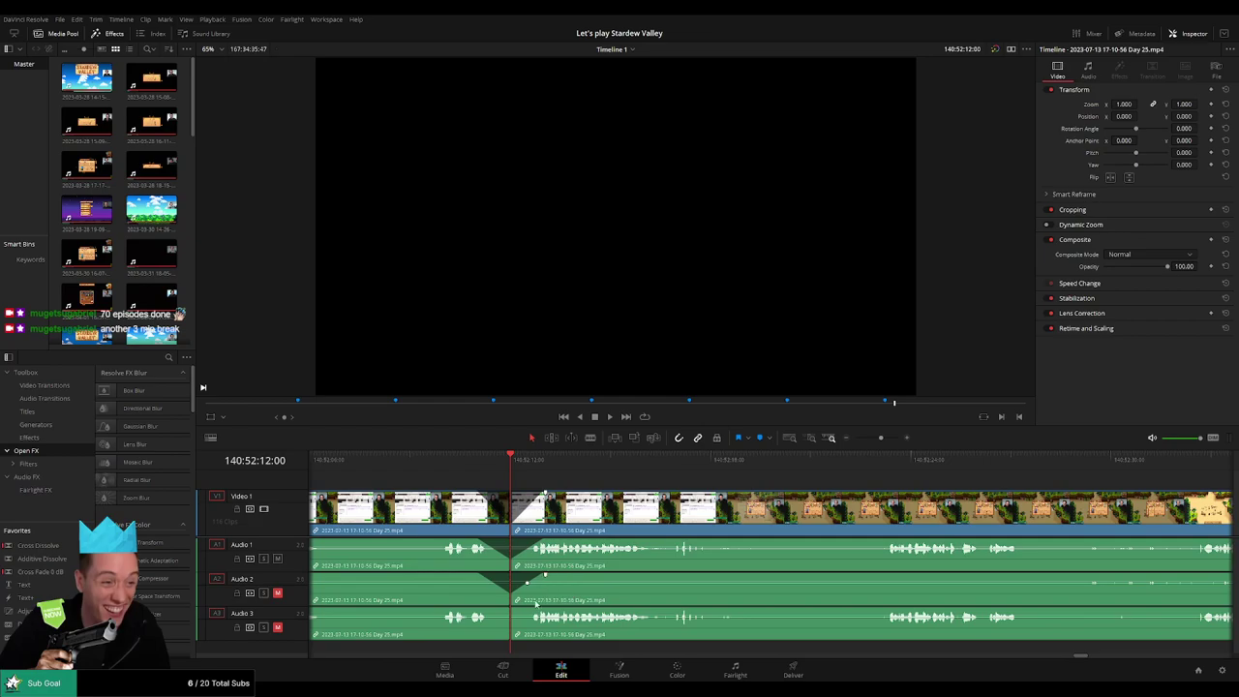
pyautogui.moveTo(510, 609); pyautogui.dragTo(544, 617)
# - Check the new episode's start and end points, and place the remaining Day 25 clip directly before the Day 26 clip
pyautogui.moveTo(881, 438); pyautogui.dragTo(853, 443)
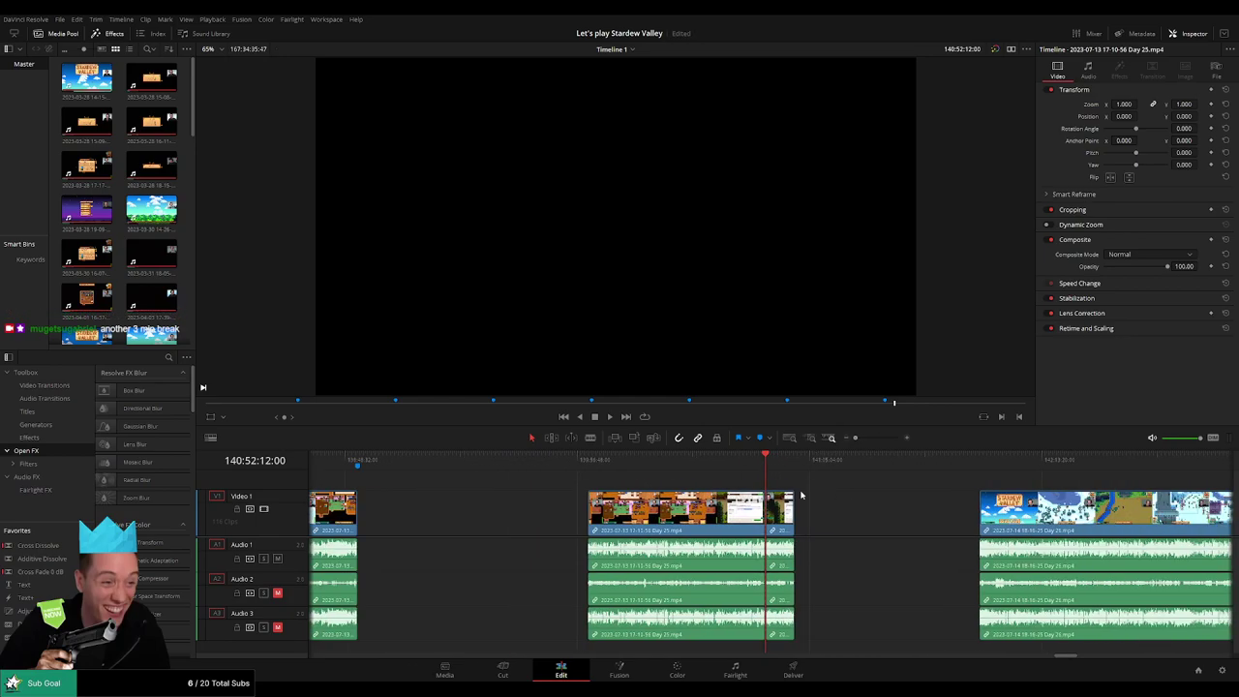
pyautogui.hscroll(3, 800, 496)
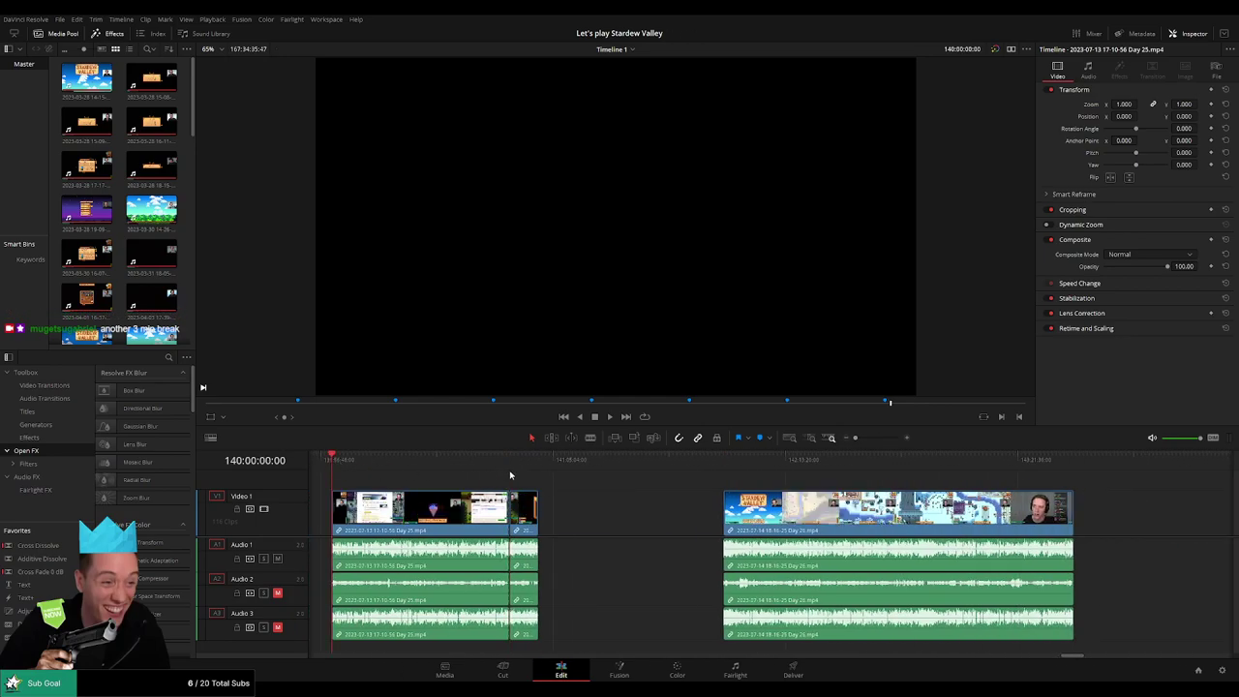
pyautogui.click(510, 470)
pyautogui.hscroll(3, 484, 482)
pyautogui.moveTo(359, 515); pyautogui.dragTo(546, 520)
# - Select the Day 25 remainder and the Day 26 clip with their linked audio and move them together past the 142-hour mark
pyautogui.click(474, 493)
pyautogui.moveTo(471, 490); pyautogui.dragTo(674, 550)
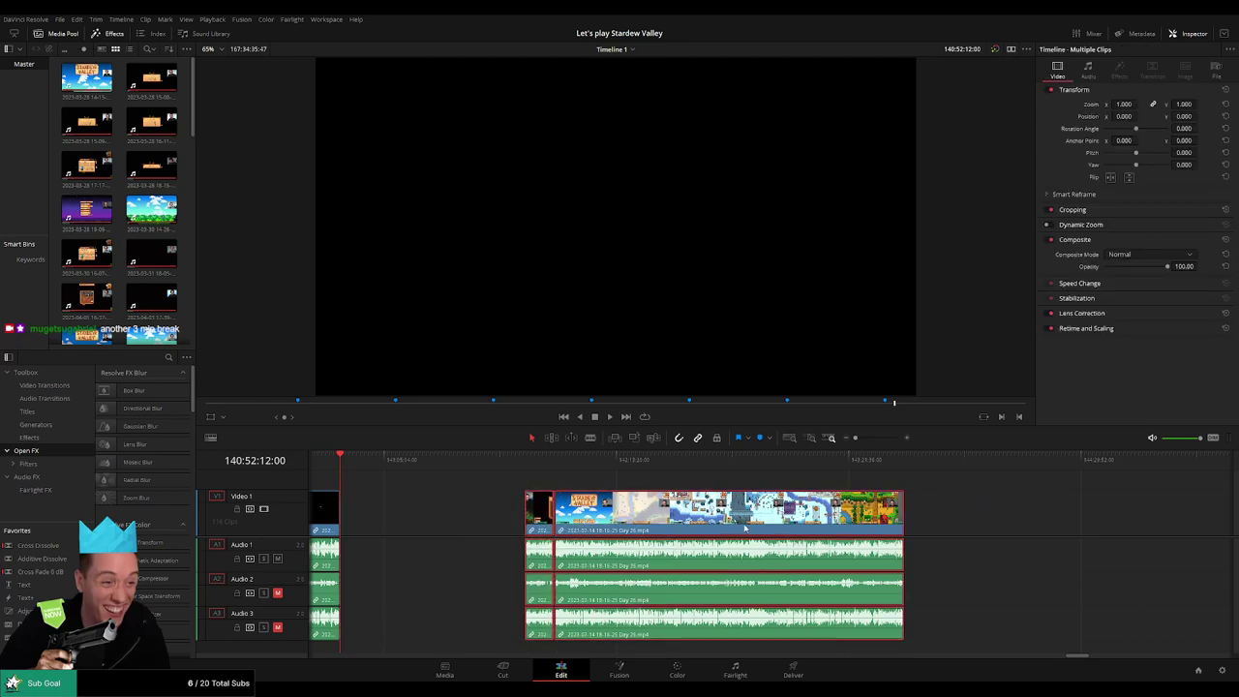
pyautogui.moveTo(745, 527); pyautogui.dragTo(965, 527)
pyautogui.click(522, 495)
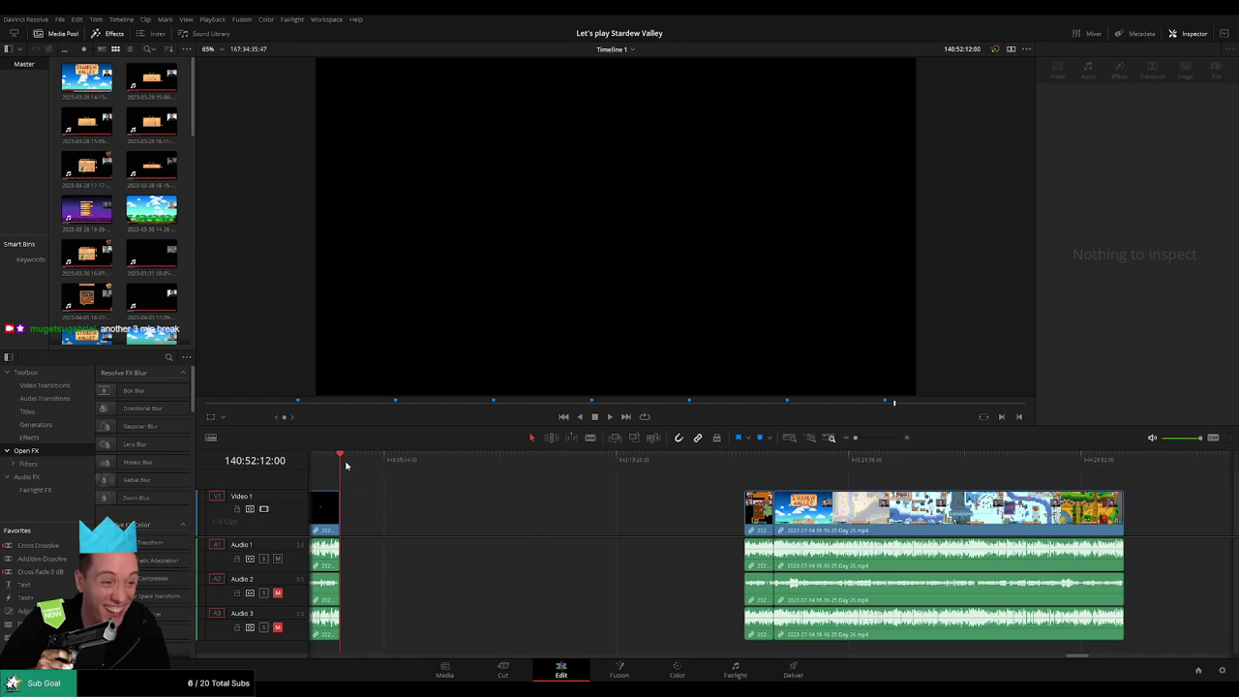
# - Snap the joined Day 25 and Day 26 clips with their audio to start at the 142-hour mark, and play the opening
pyautogui.moveTo(345, 465); pyautogui.dragTo(571, 486)
pyautogui.hotkey('ctrl', '=')
pyautogui.hotkey('ctrl', '=')
pyautogui.moveTo(772, 463); pyautogui.dragTo(774, 464)
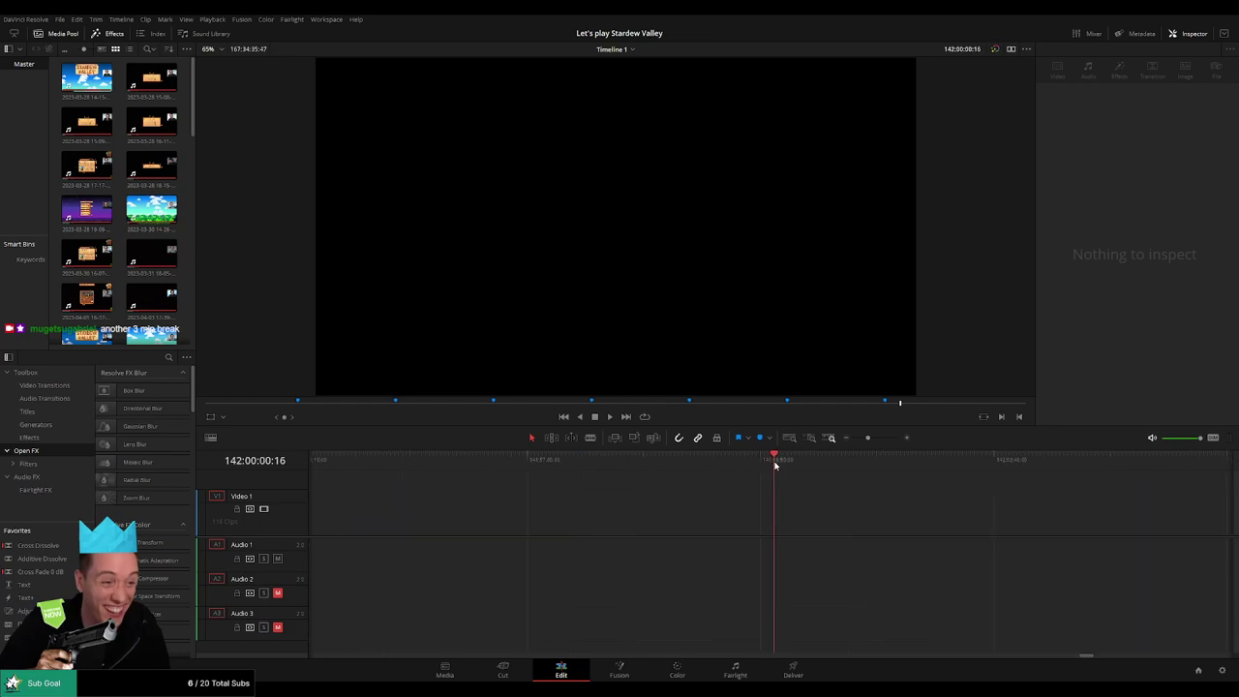
pyautogui.moveTo(867, 437); pyautogui.dragTo(855, 438)
pyautogui.hscroll(5, 845, 489)
pyautogui.moveTo(511, 494)
pyautogui.mouseDown()
pyautogui.moveTo(665, 533)
pyautogui.moveTo(658, 518)
pyautogui.moveTo(498, 478)
pyautogui.mouseUp()
pyautogui.press('space')
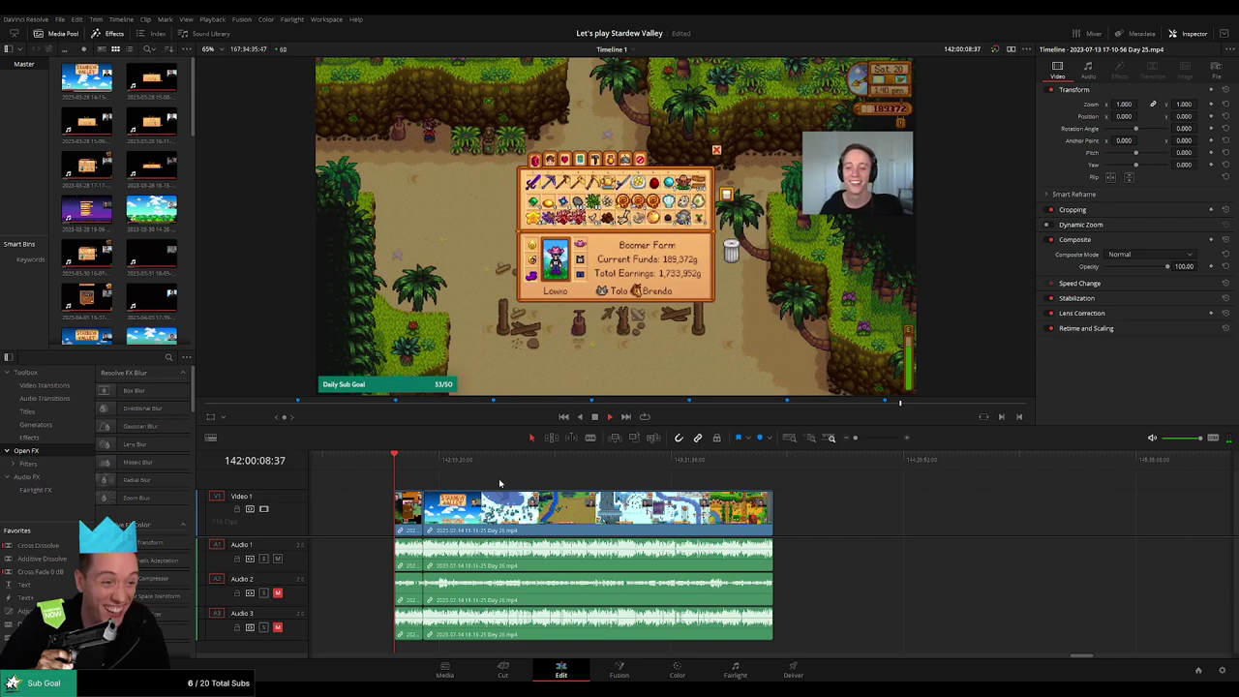
# - Add a video transition and audio cross fades where the Day 25 clip meets the Day 26 clip, and play through the join
pyautogui.click(871, 438)
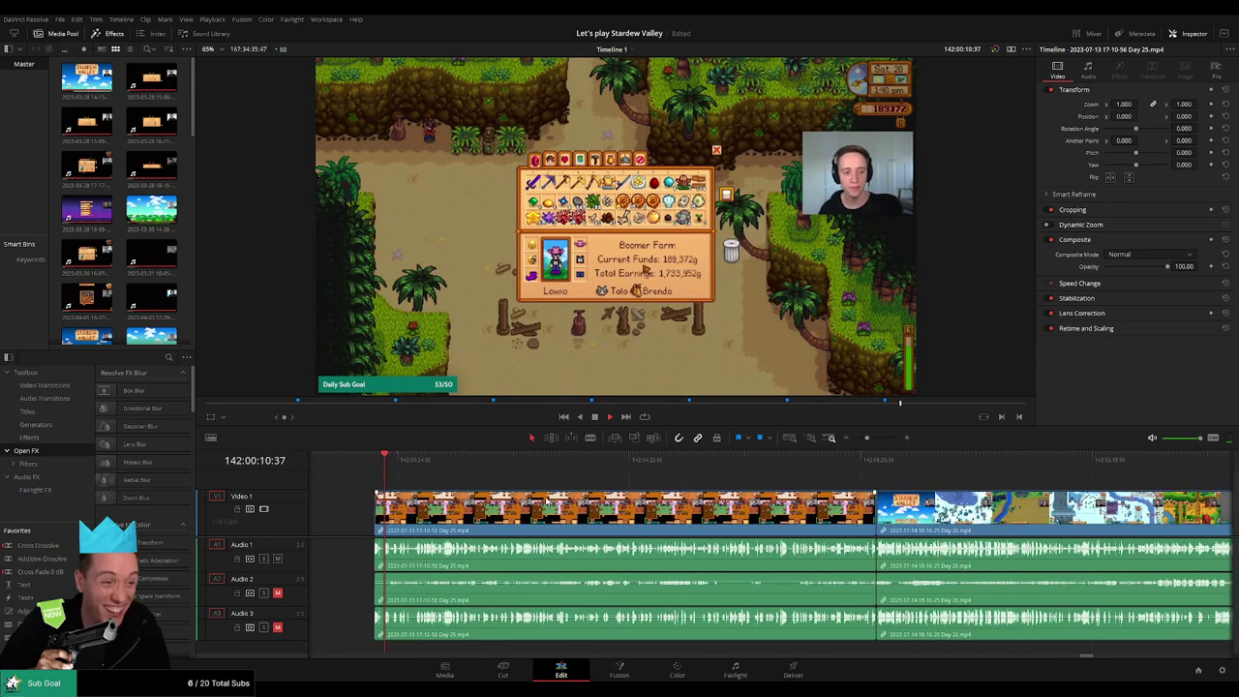
pyautogui.moveTo(404, 472); pyautogui.dragTo(886, 438)
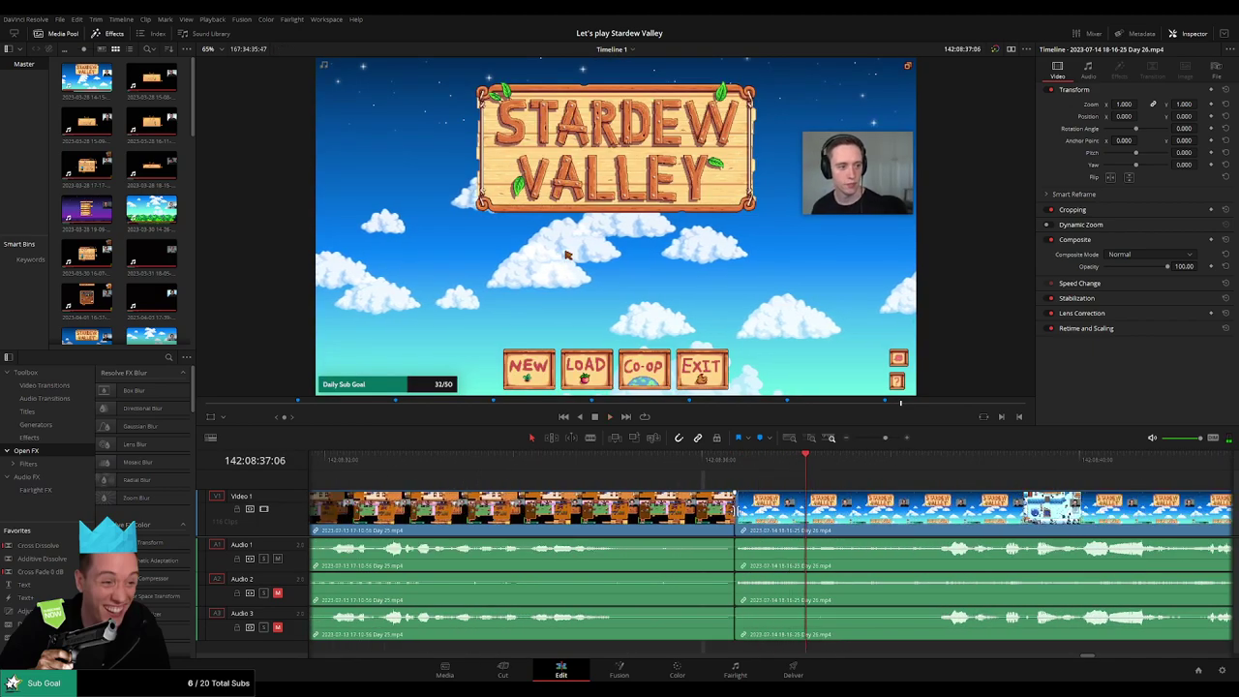
pyautogui.hotkey('ctrl', 't')
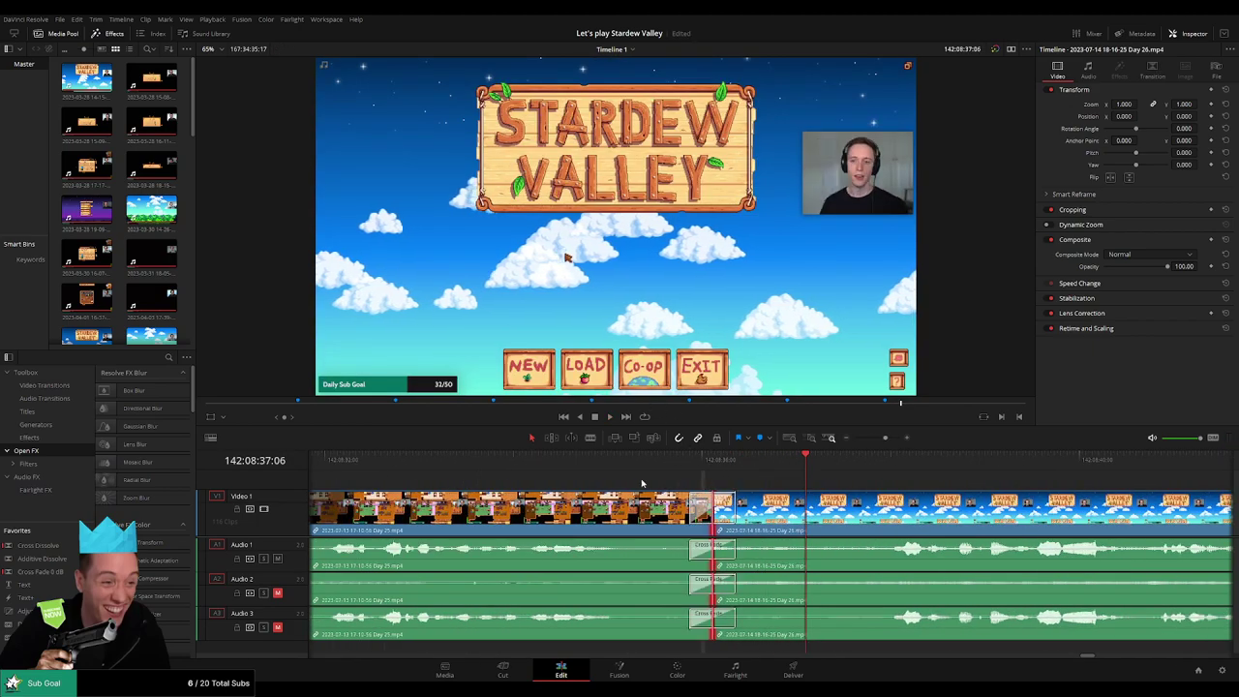
pyautogui.click(556, 469)
pyautogui.press('space')
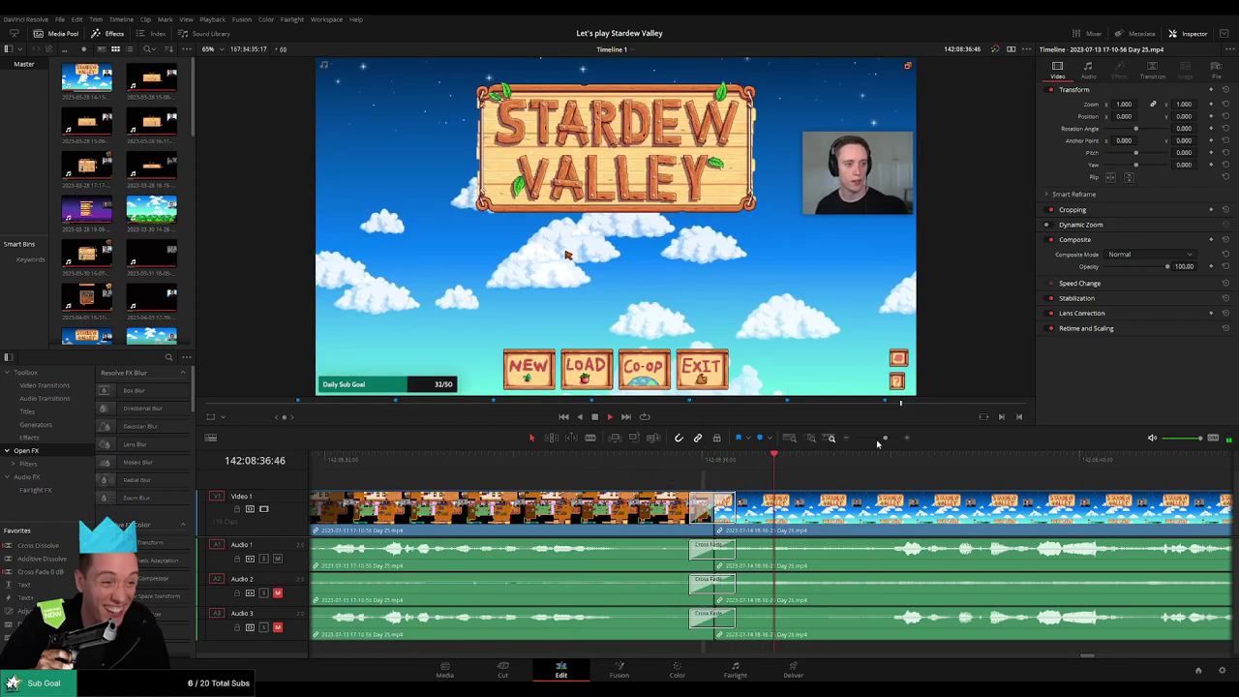
# - Find a pause near 142:52 in the Day 26 clip and split the video and linked audio at 142:52:02:00
pyautogui.moveTo(884, 437); pyautogui.dragTo(854, 437)
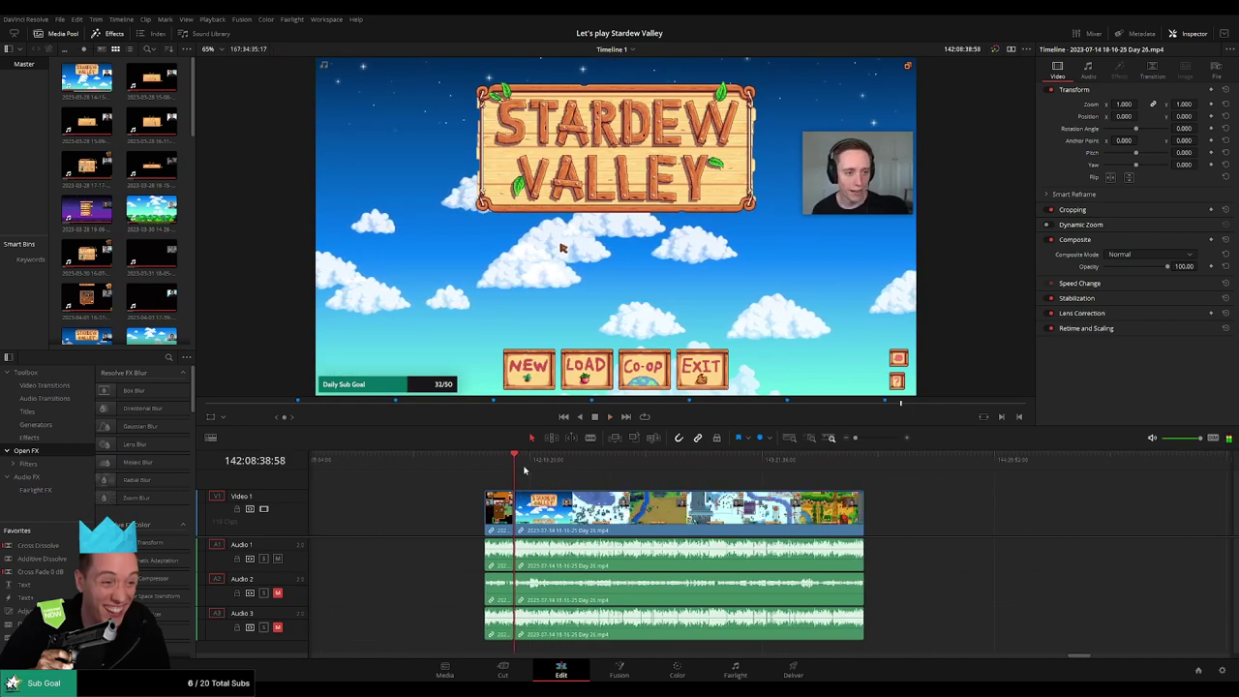
pyautogui.moveTo(524, 470); pyautogui.dragTo(656, 475)
pyautogui.moveTo(847, 442); pyautogui.dragTo(865, 437)
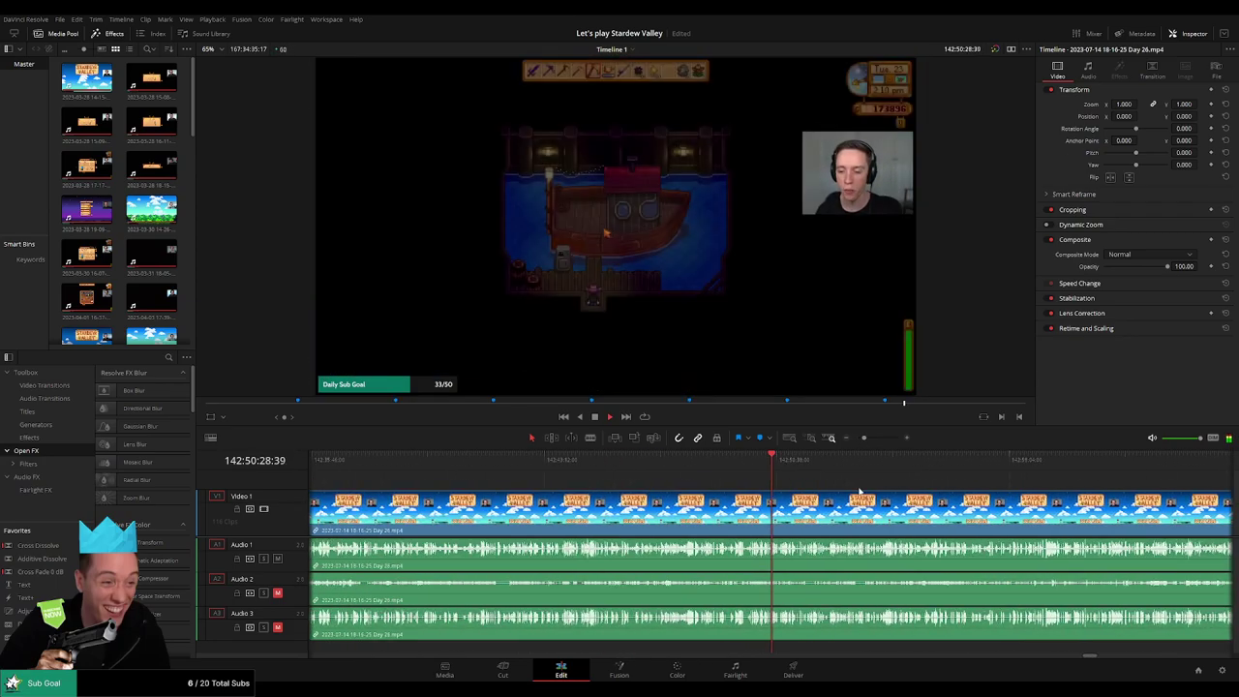
pyautogui.moveTo(619, 474); pyautogui.dragTo(689, 495)
pyautogui.scroll(1, 697, 491)
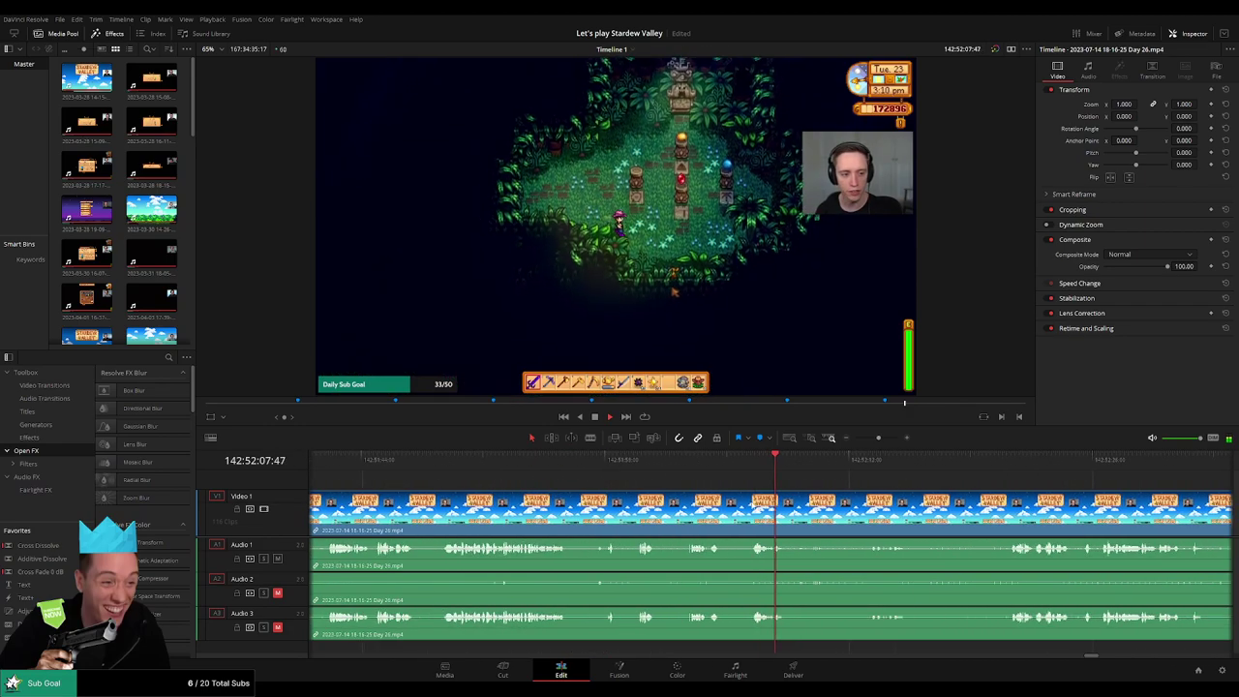
pyautogui.click(636, 463)
pyautogui.moveTo(674, 488); pyautogui.dragTo(469, 468)
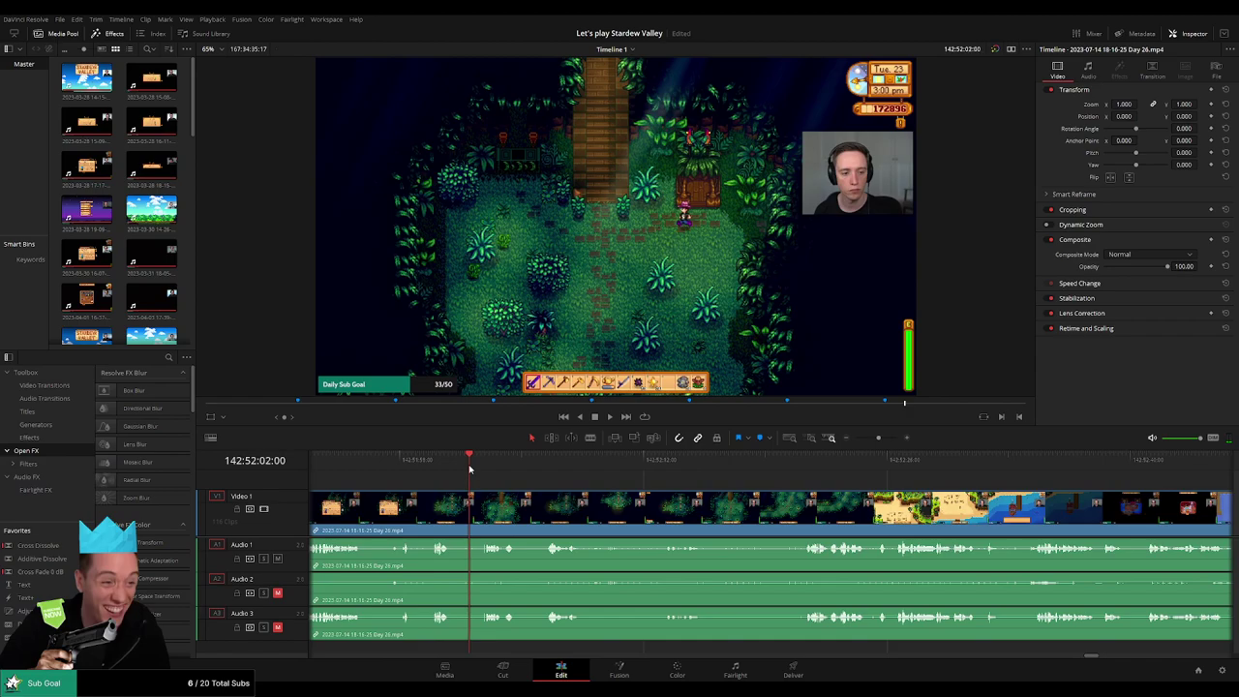
pyautogui.hotkey('ctrl', 'b')
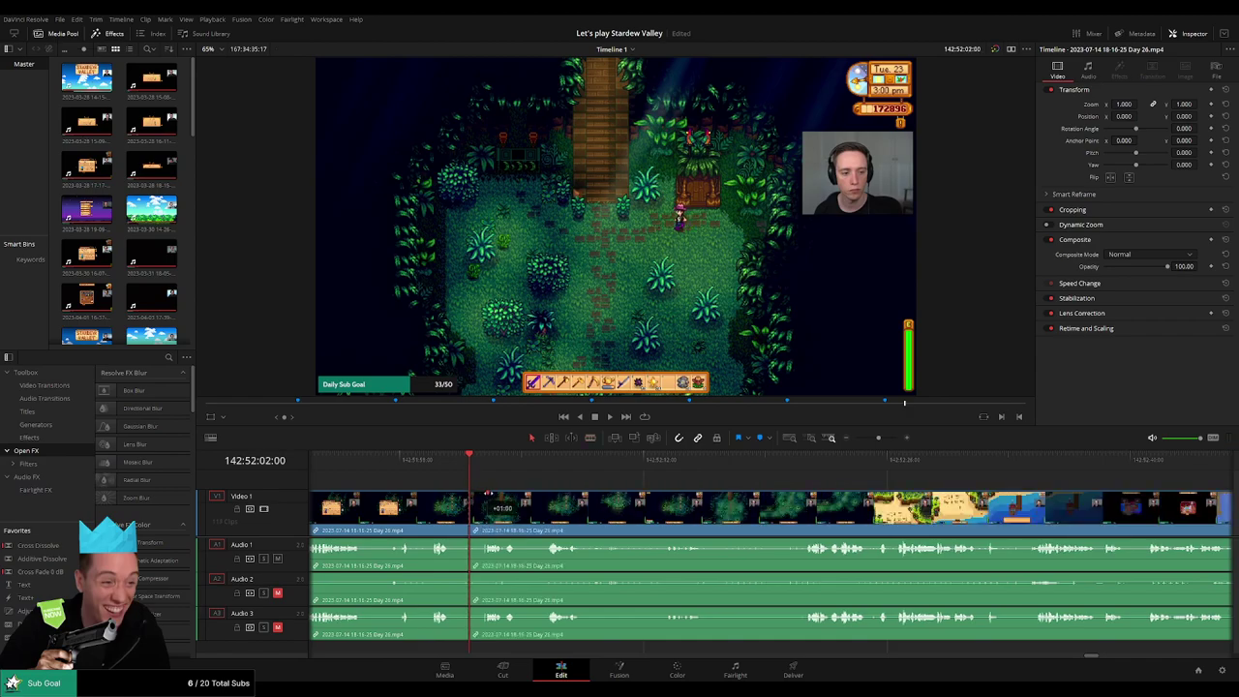
# - Add fades of about one second to the video and all three audio tracks on both sides of the 142:52:02:00 cut
pyautogui.moveTo(489, 494); pyautogui.dragTo(488, 494)
pyautogui.scroll(1, 545, 517)
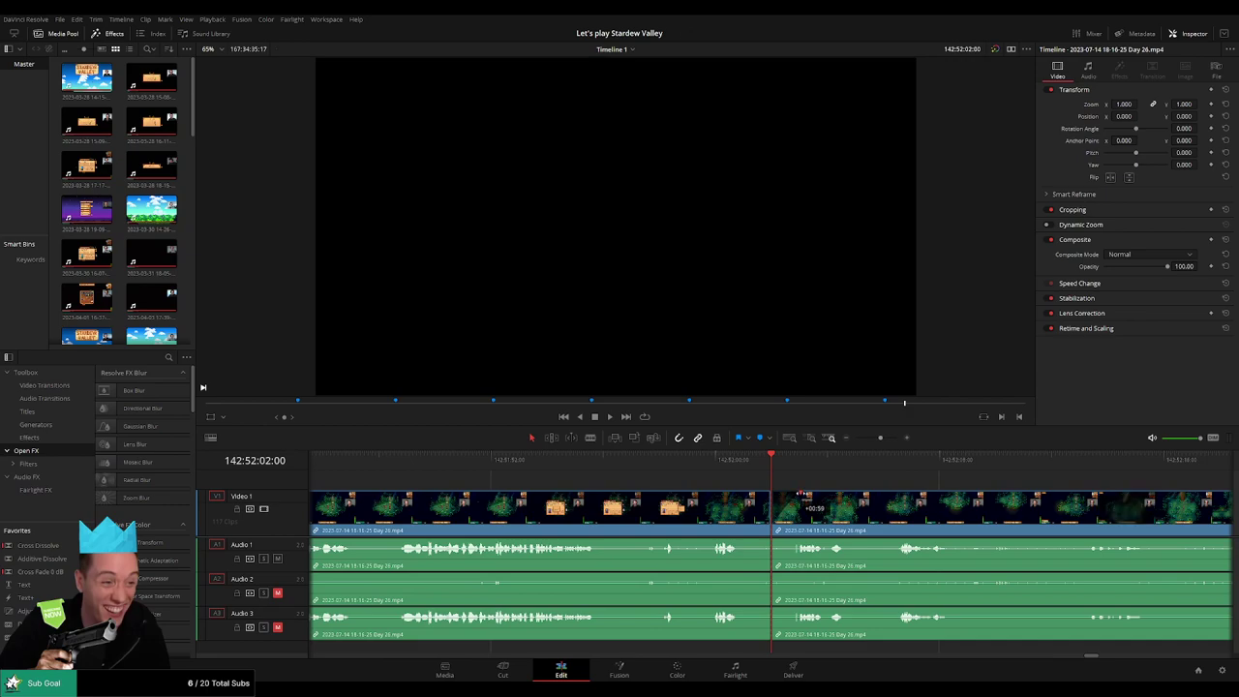
pyautogui.moveTo(765, 493); pyautogui.dragTo(745, 494)
pyautogui.moveTo(765, 542); pyautogui.dragTo(743, 540)
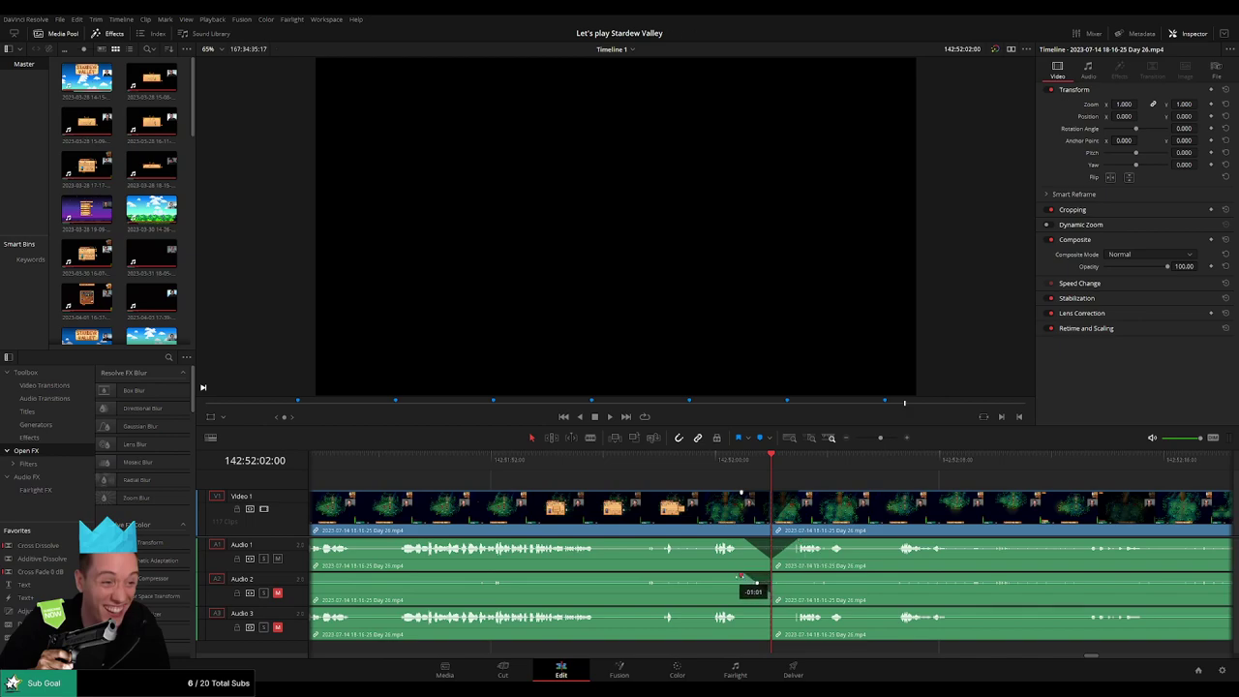
pyautogui.moveTo(771, 575); pyautogui.dragTo(788, 577)
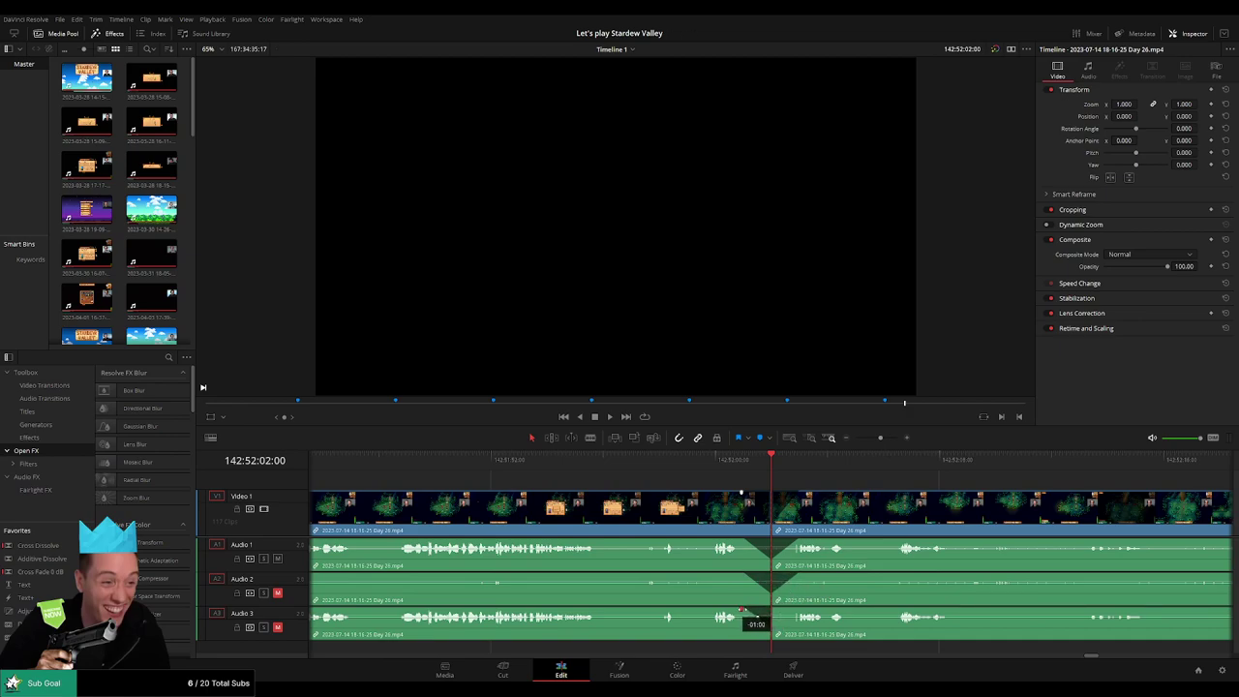
pyautogui.moveTo(773, 607); pyautogui.dragTo(789, 608)
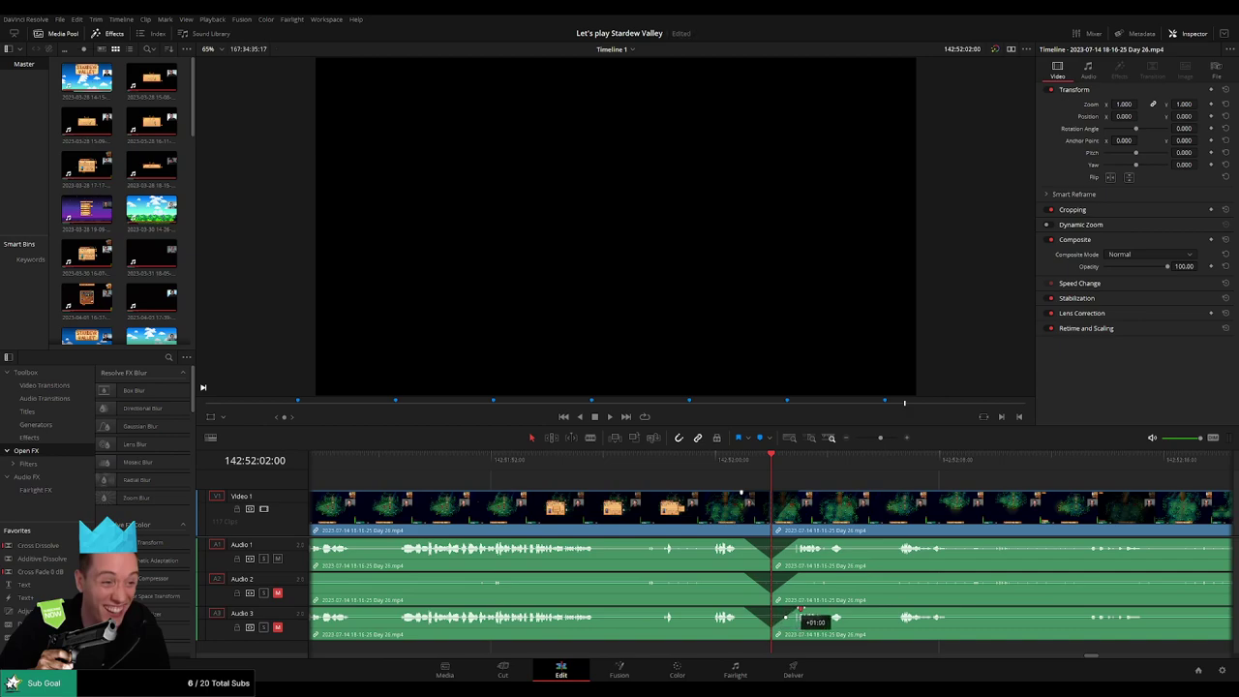
# - Check the episode's start and end points, and move the remaining Day 26 clip with its audio past the 144-hour mark
pyautogui.moveTo(880, 438); pyautogui.dragTo(855, 437)
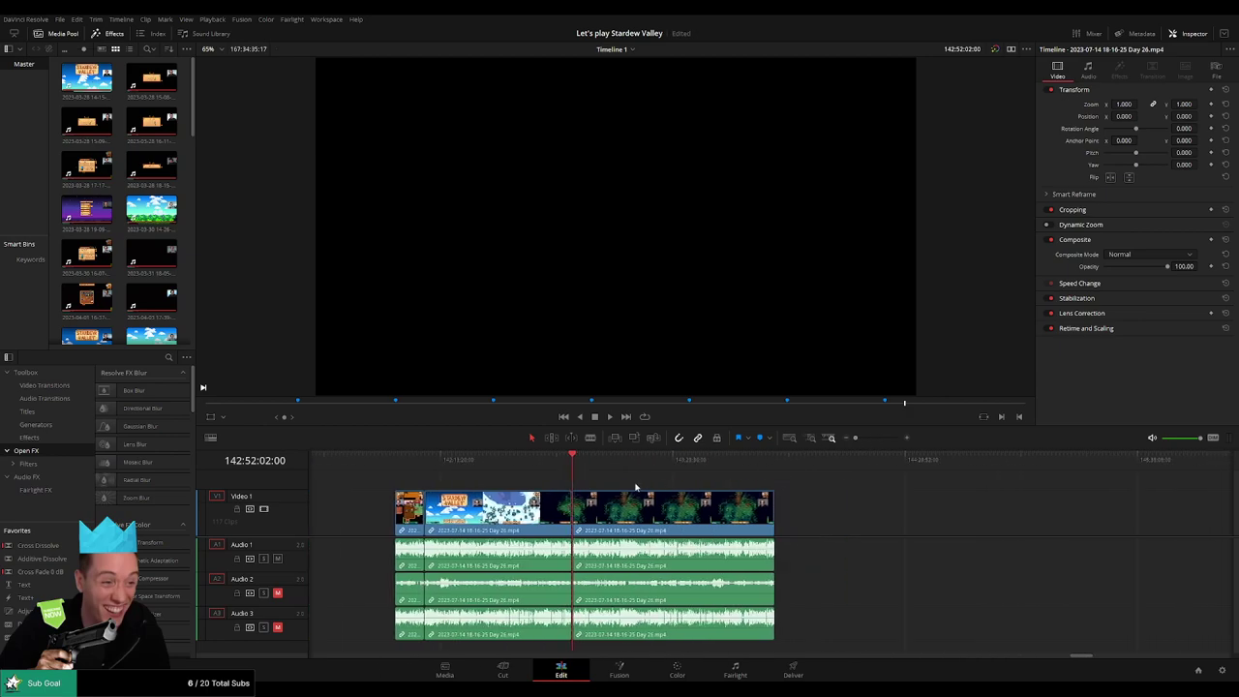
pyautogui.press('Home')
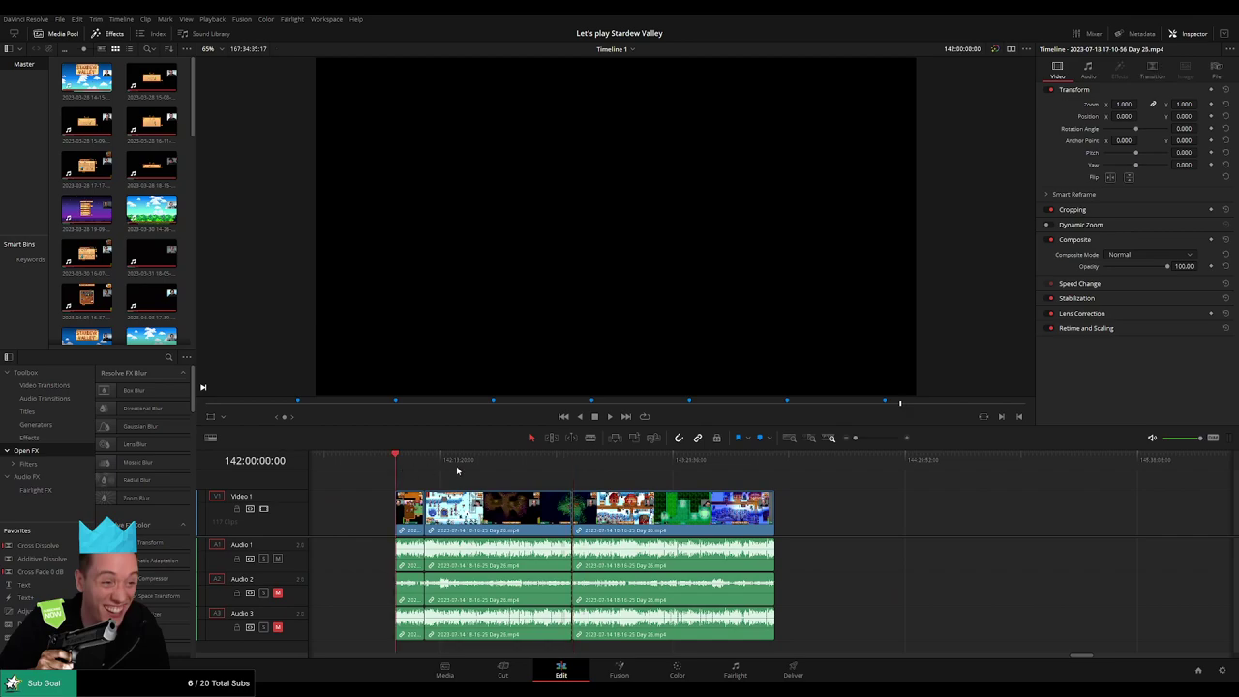
pyautogui.hscroll(2, 677, 477)
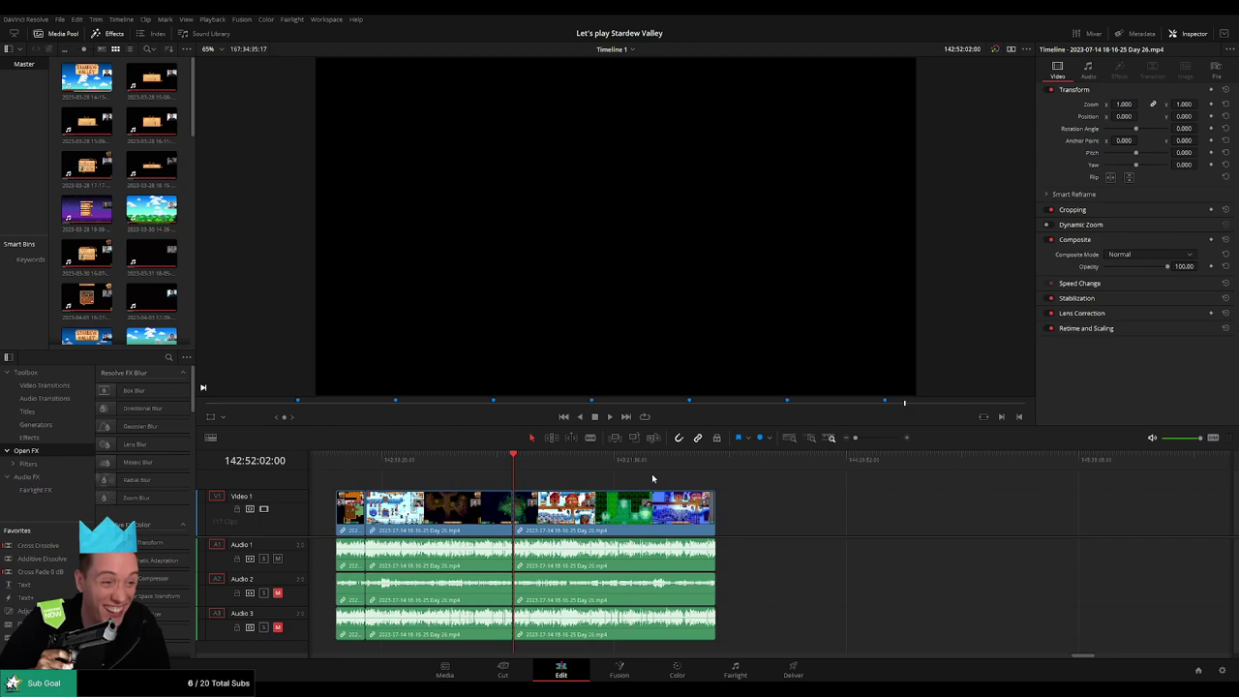
pyautogui.hscroll(3, 652, 478)
pyautogui.moveTo(461, 507); pyautogui.dragTo(734, 507)
pyautogui.click(484, 484)
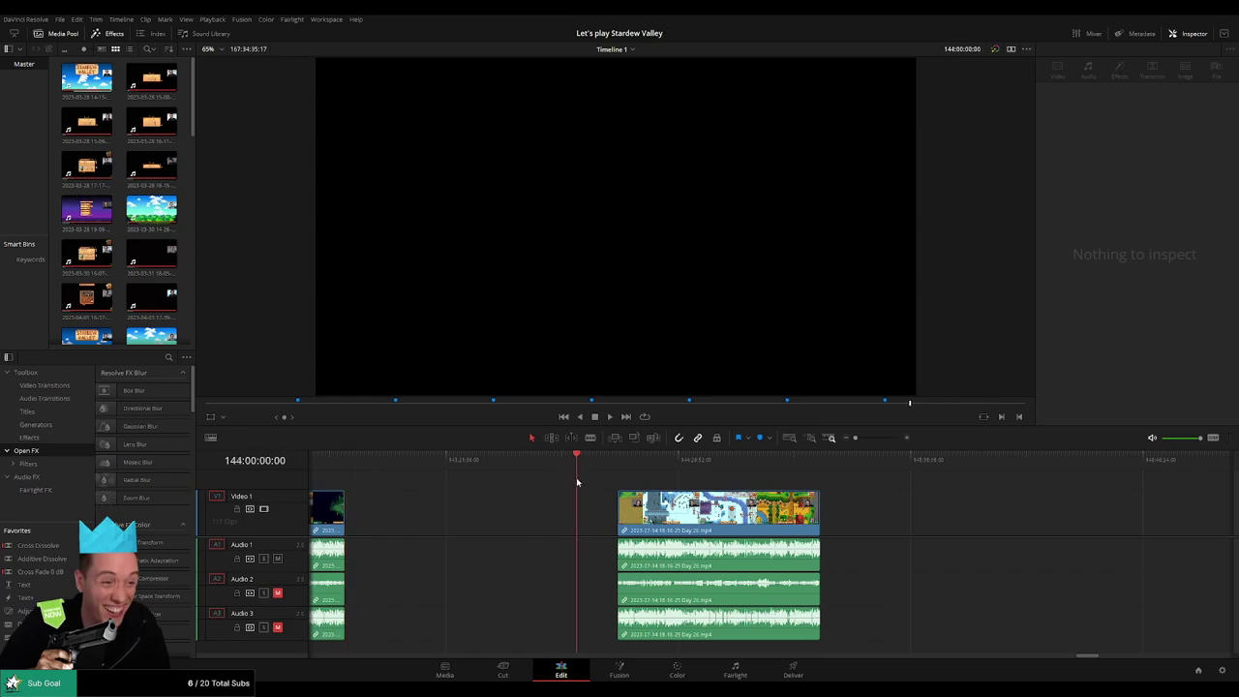
# - Snap the Day 26 remainder with its audio to start at the 144-hour mark, and play its opening
pyautogui.moveTo(706, 515); pyautogui.dragTo(667, 513)
pyautogui.click(664, 481)
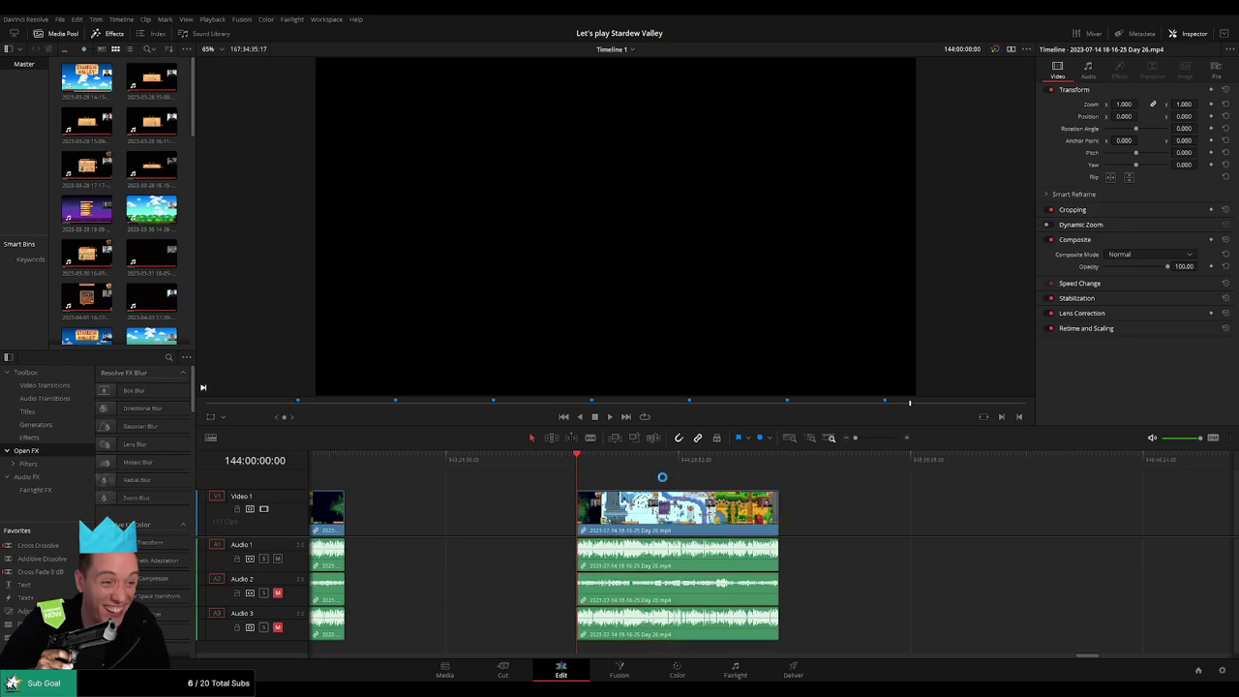
pyautogui.hscroll(4, 580, 476)
pyautogui.press('space')
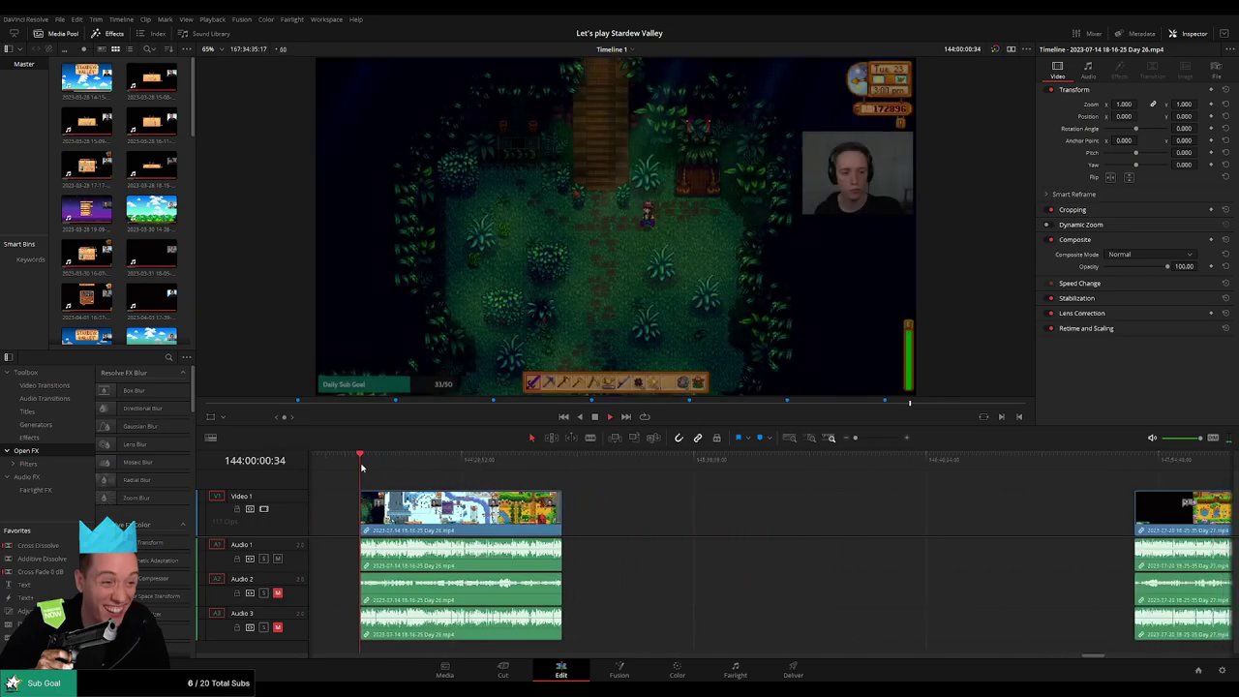
# - Play and compare moments around 144:52 in the Day 26 clip to find a quiet point for the next cut
pyautogui.moveTo(361, 468); pyautogui.dragTo(538, 480)
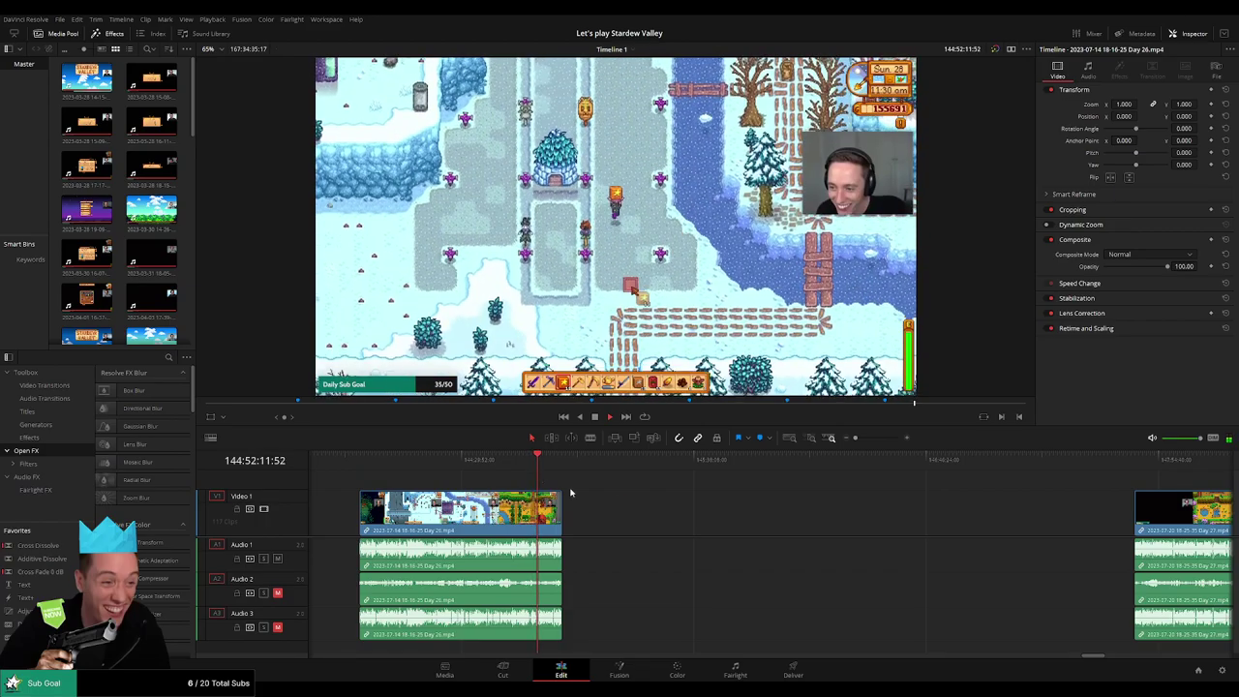
pyautogui.scroll(6, 580, 494)
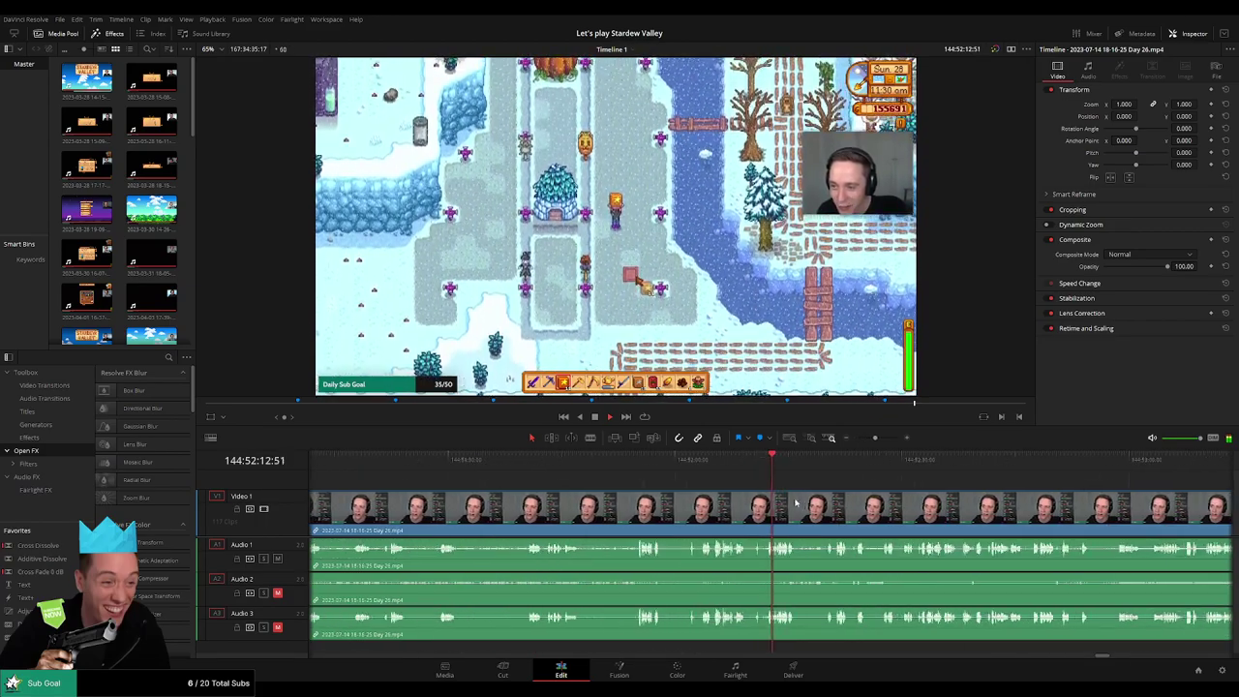
pyautogui.scroll(3, 795, 502)
pyautogui.click(690, 474)
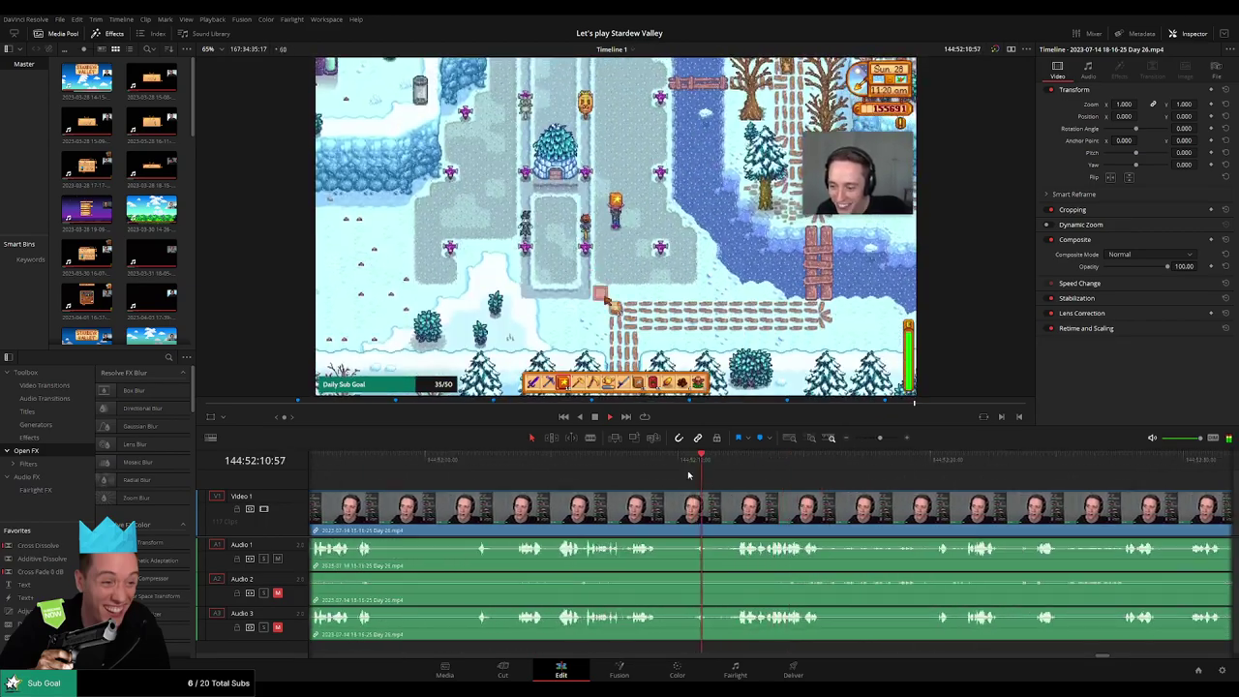
pyautogui.click(574, 467)
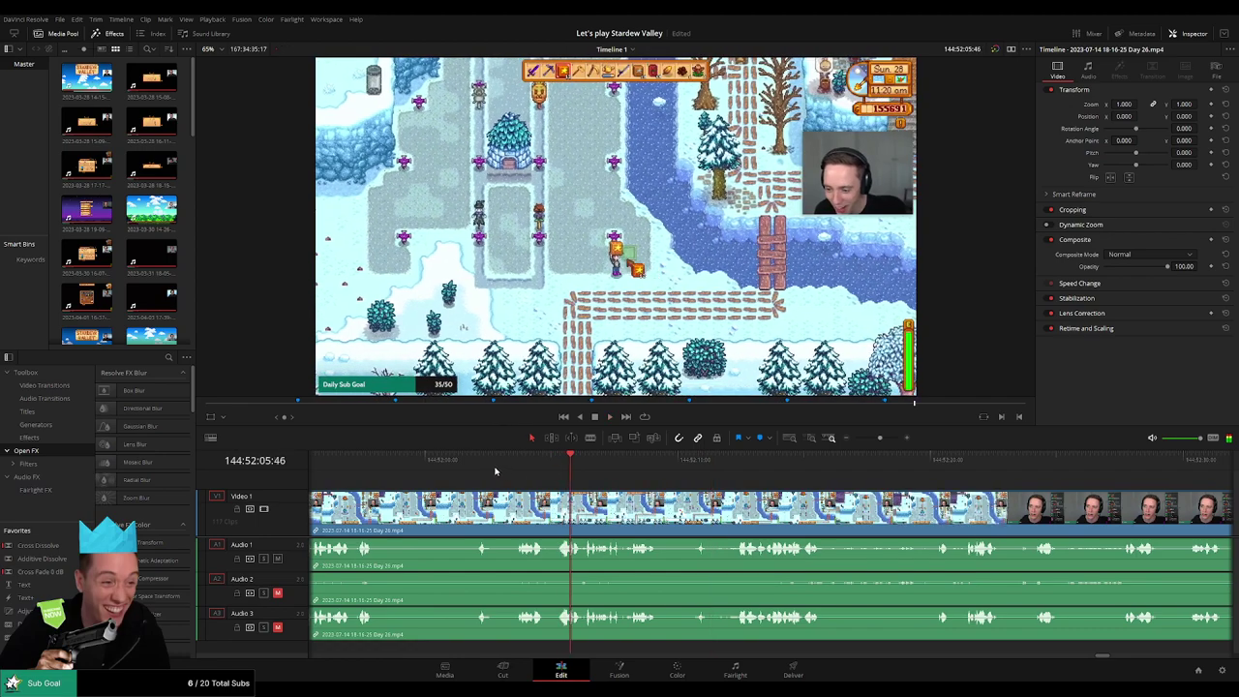
pyautogui.click(481, 472)
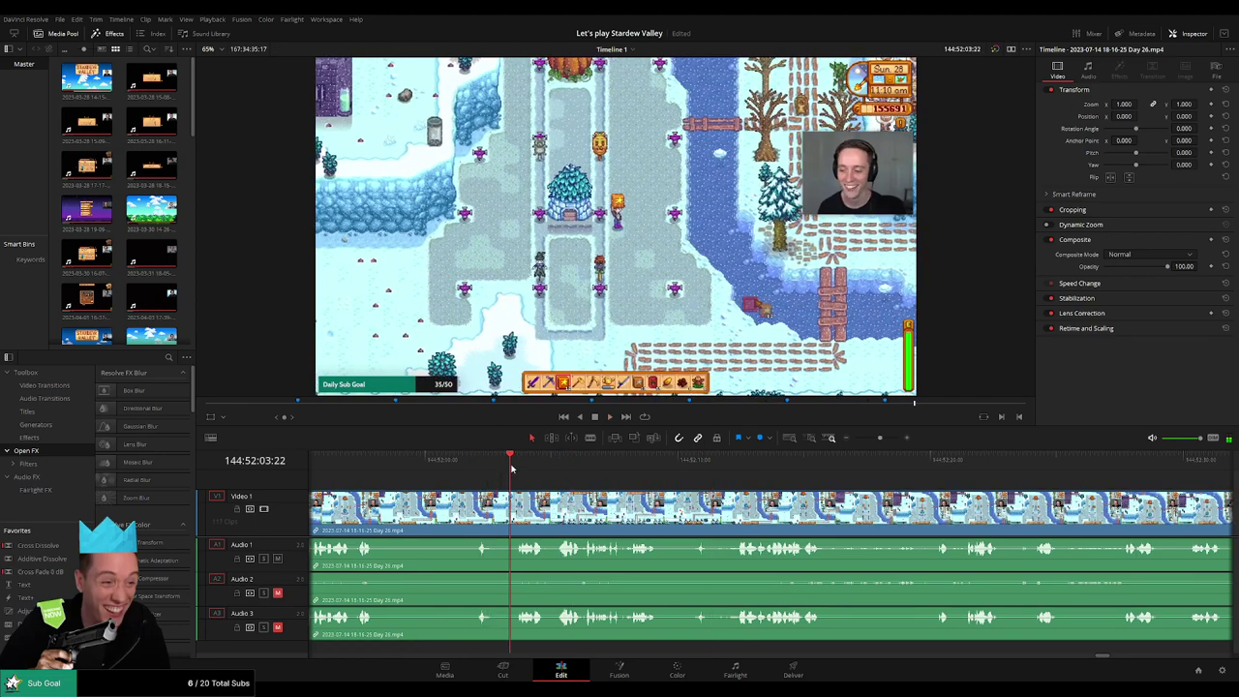
pyautogui.moveTo(495, 484); pyautogui.dragTo(646, 490)
pyautogui.click(453, 470)
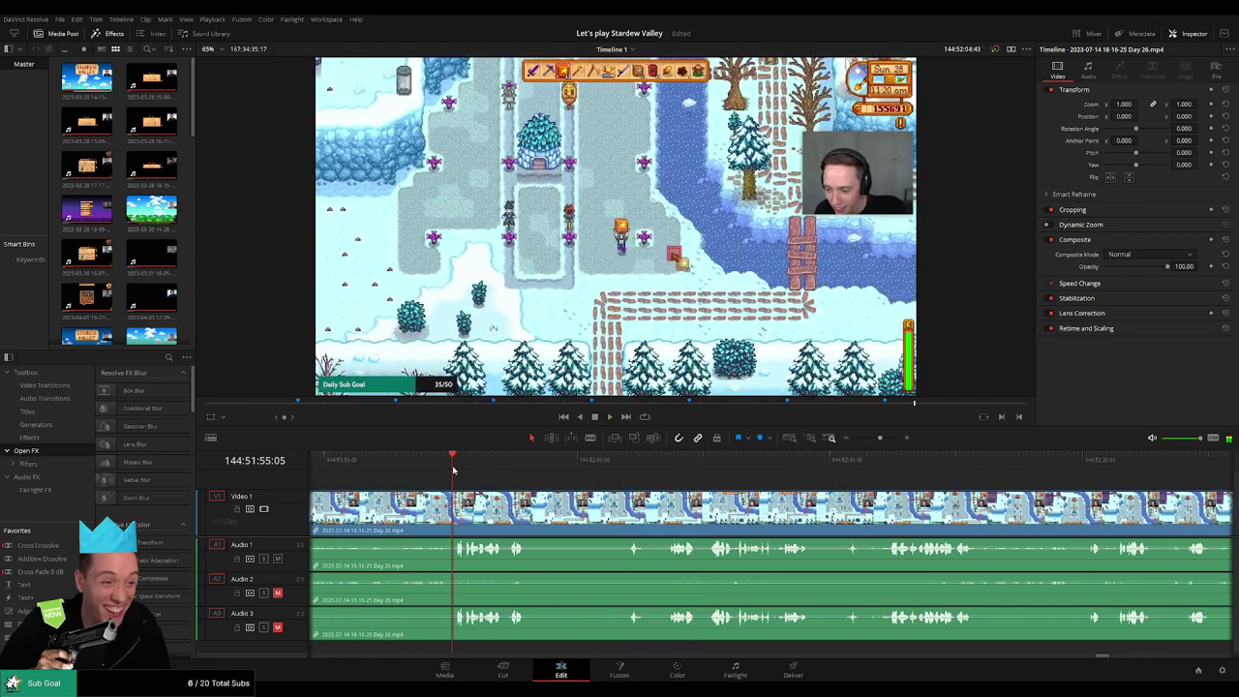
pyautogui.moveTo(539, 476); pyautogui.dragTo(455, 476)
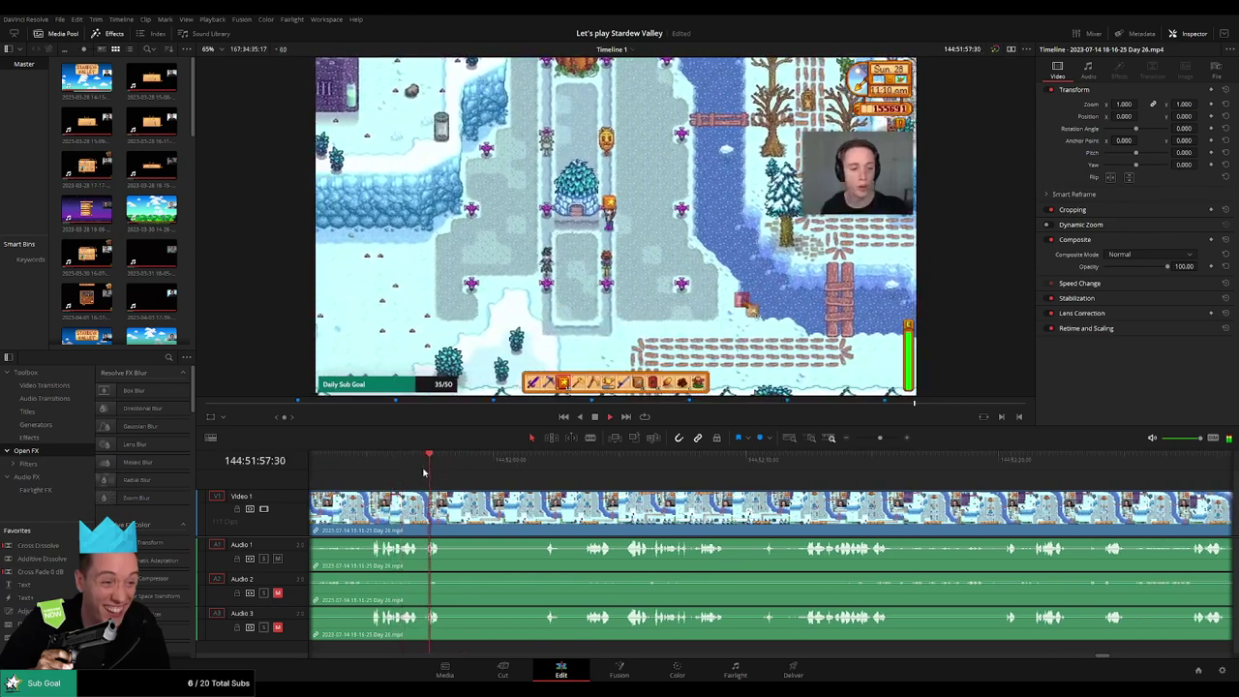
pyautogui.click(538, 469)
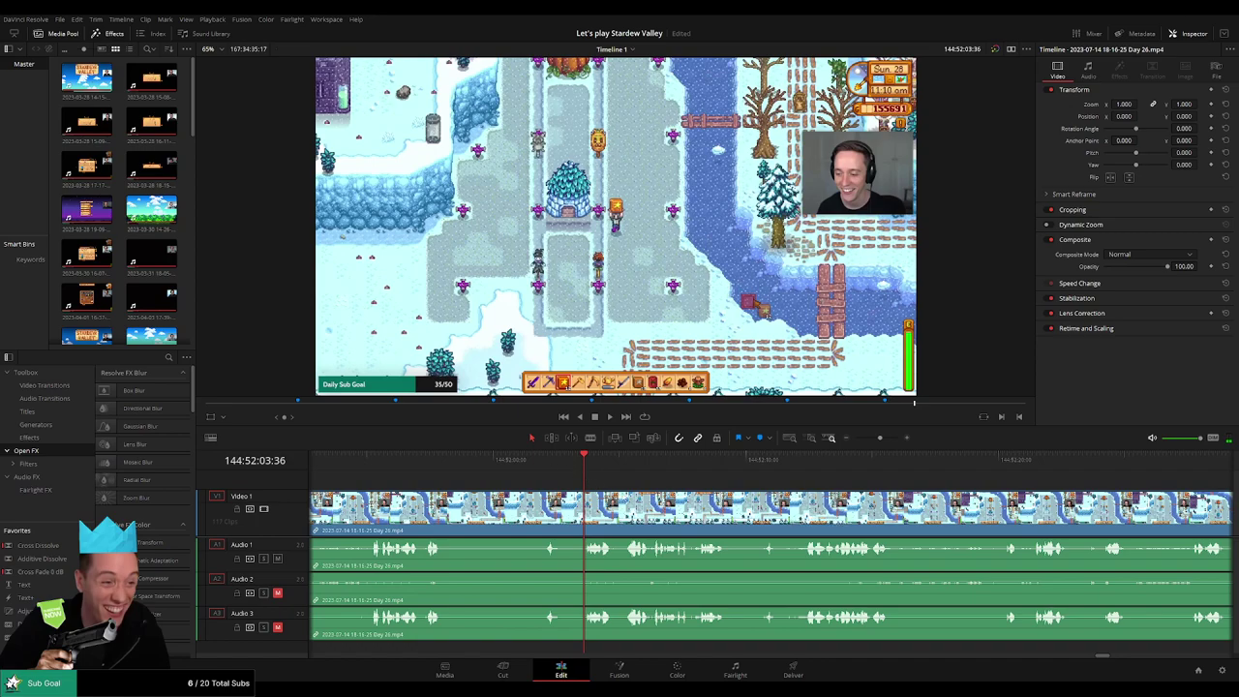
# - Split the Day 26 clip and its linked audio in the silence at 144:52:01:30
pyautogui.hotkey('ctrl', '=')
pyautogui.hotkey('ctrl', '=')
pyautogui.hotkey('ctrl', '=')
pyautogui.click(595, 466)
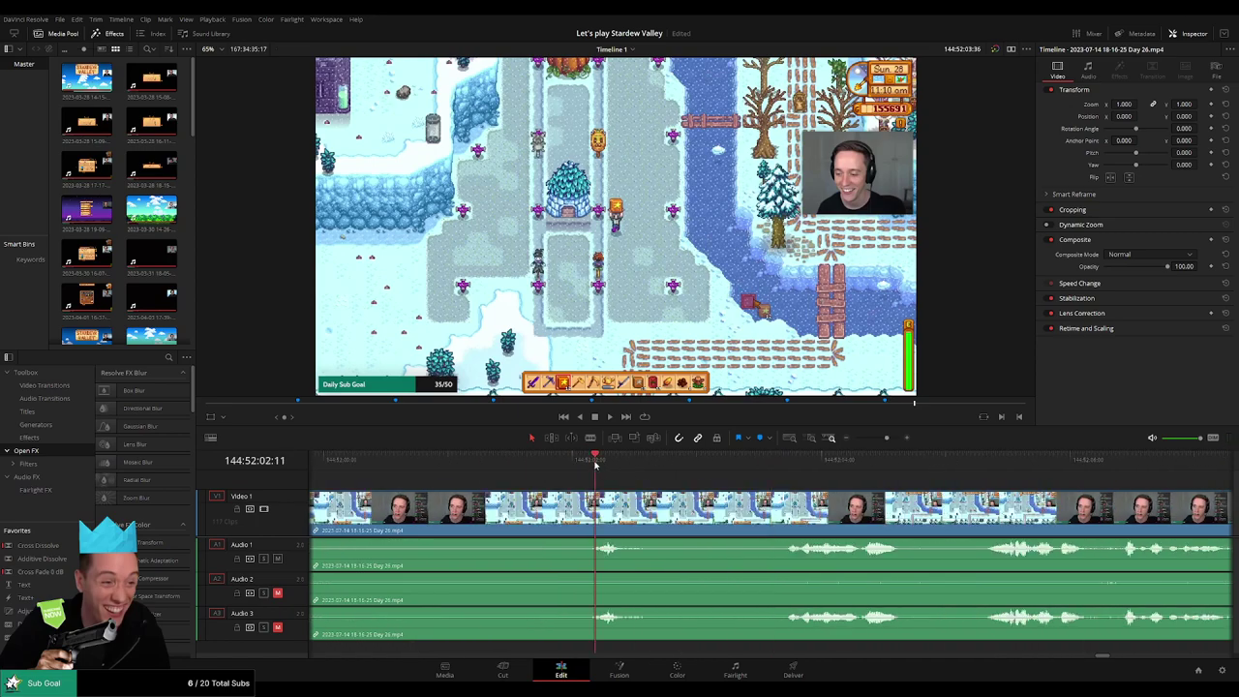
pyautogui.click(592, 465)
pyautogui.moveTo(592, 465); pyautogui.dragTo(640, 505)
pyautogui.hotkey('ctrl', 'b')
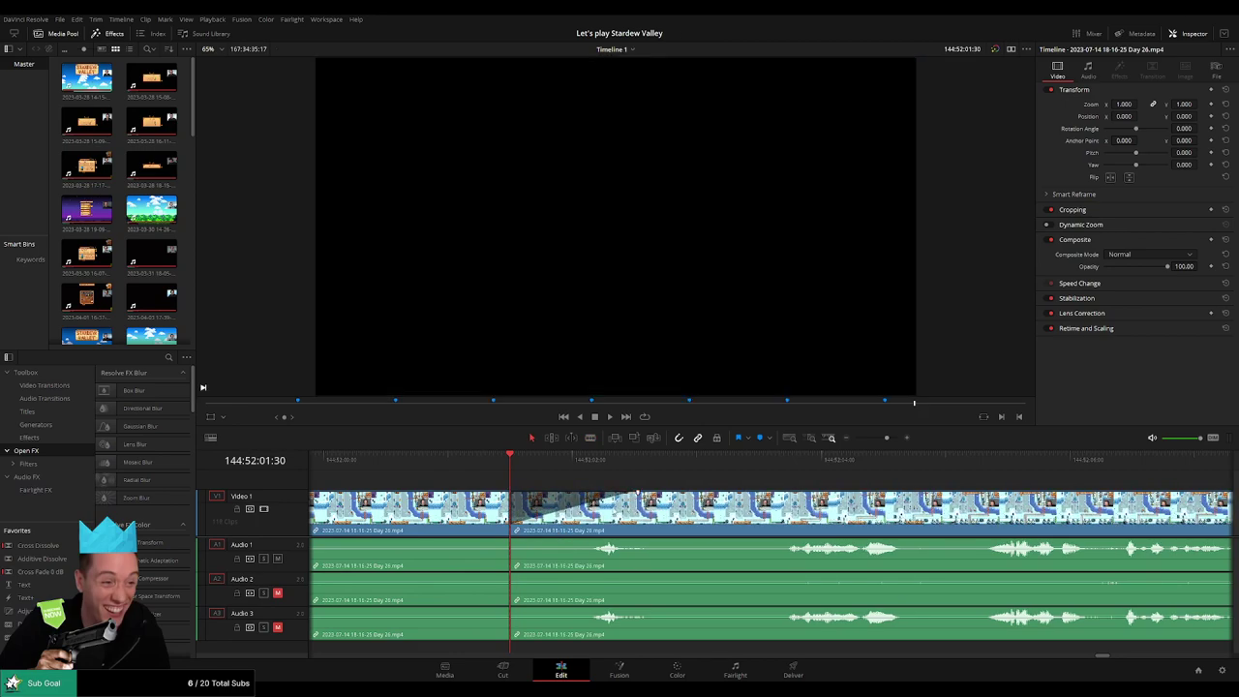
# - Add fades of about one second to the video and all three audio tracks on both sides of the 144:52:01:30 cut
pyautogui.moveTo(507, 492); pyautogui.dragTo(454, 491)
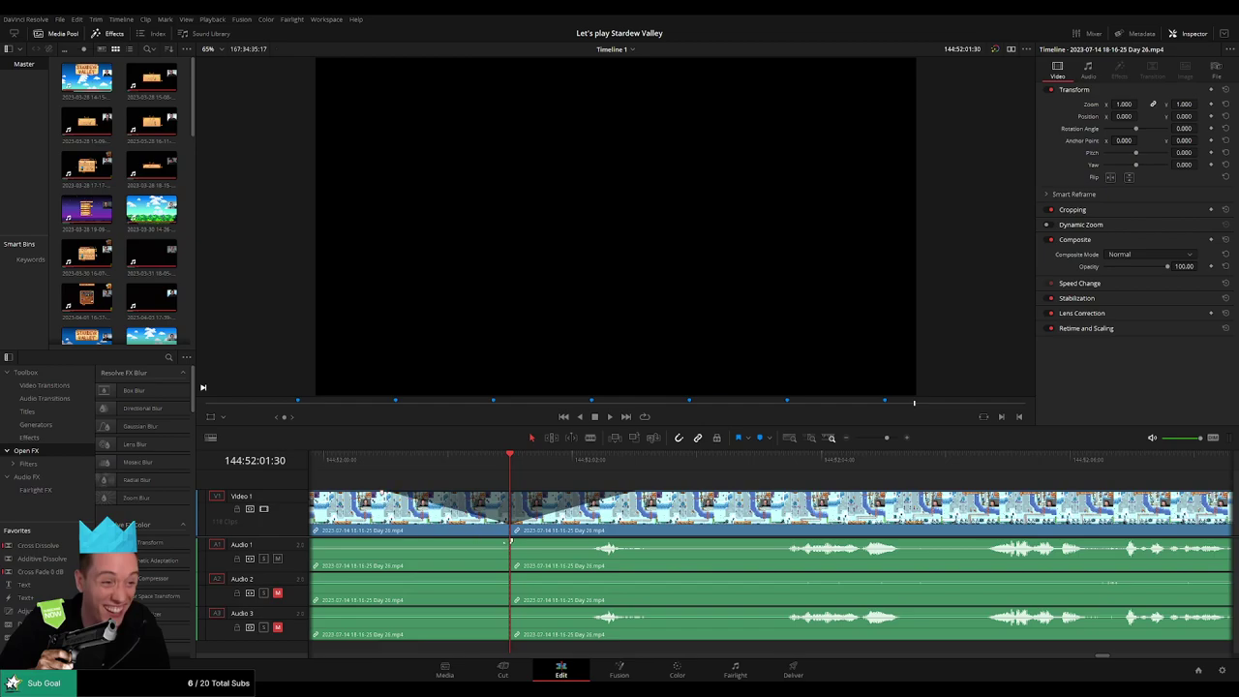
pyautogui.moveTo(505, 542); pyautogui.dragTo(381, 542)
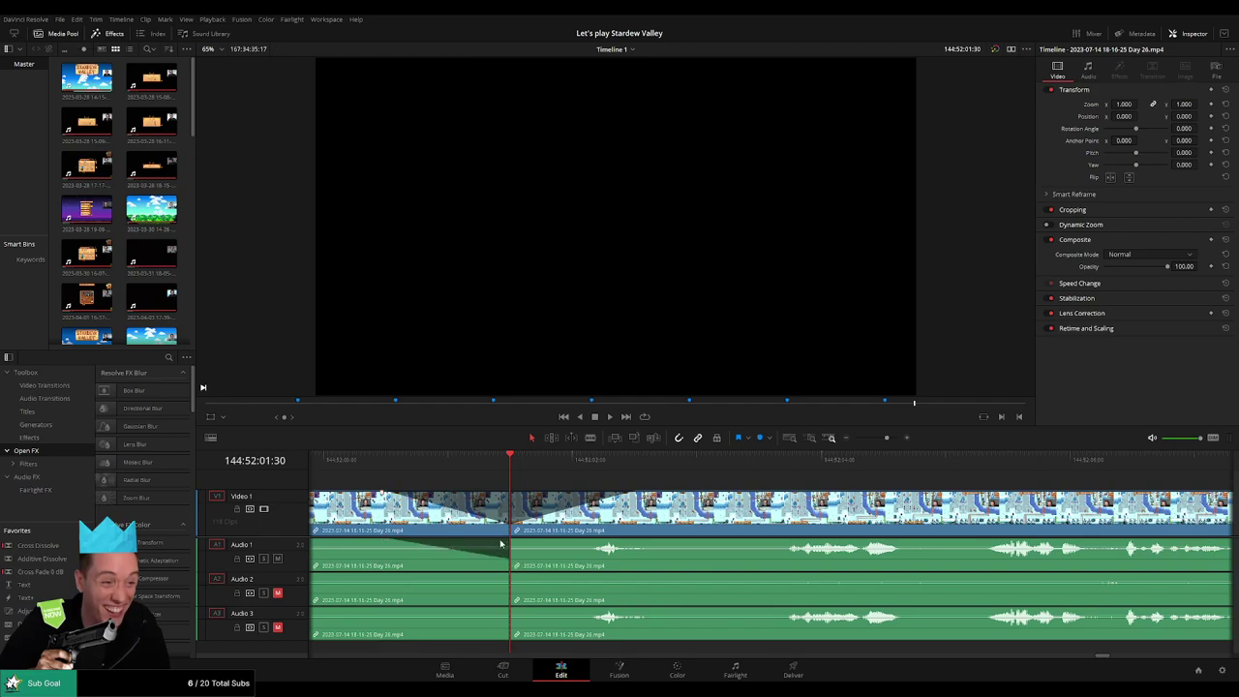
pyautogui.moveTo(510, 542); pyautogui.dragTo(602, 544)
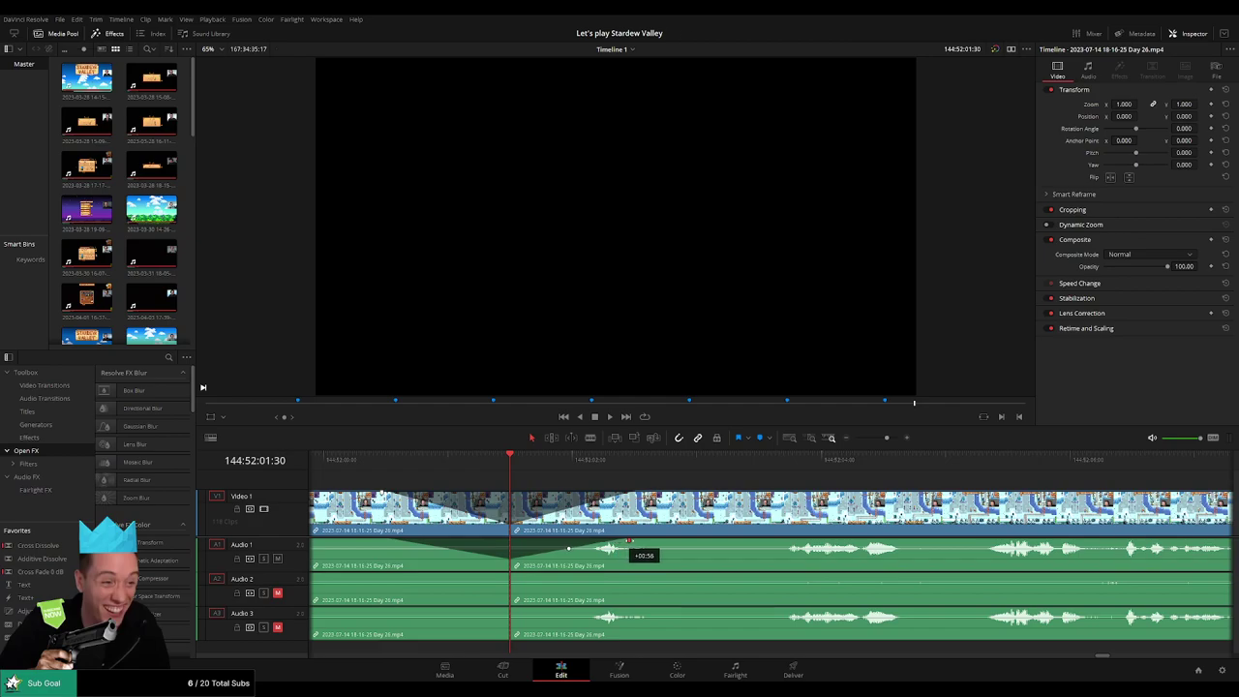
pyautogui.moveTo(510, 575); pyautogui.dragTo(413, 576)
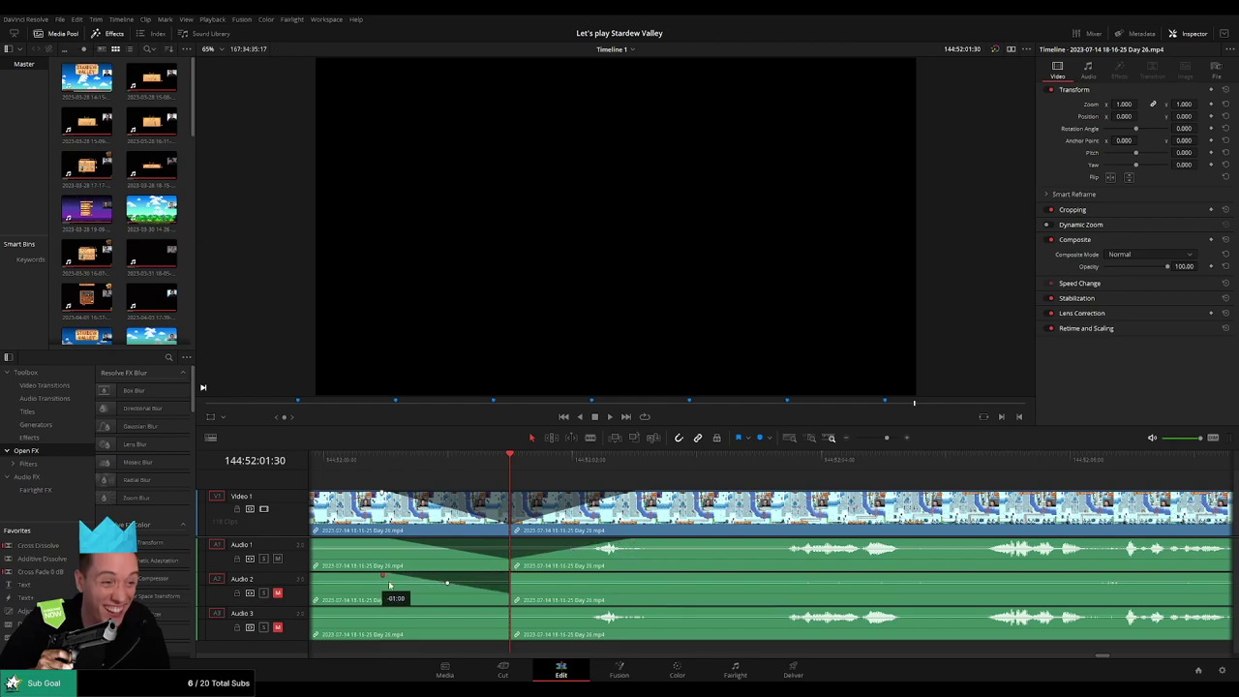
pyautogui.moveTo(510, 576); pyautogui.dragTo(595, 578)
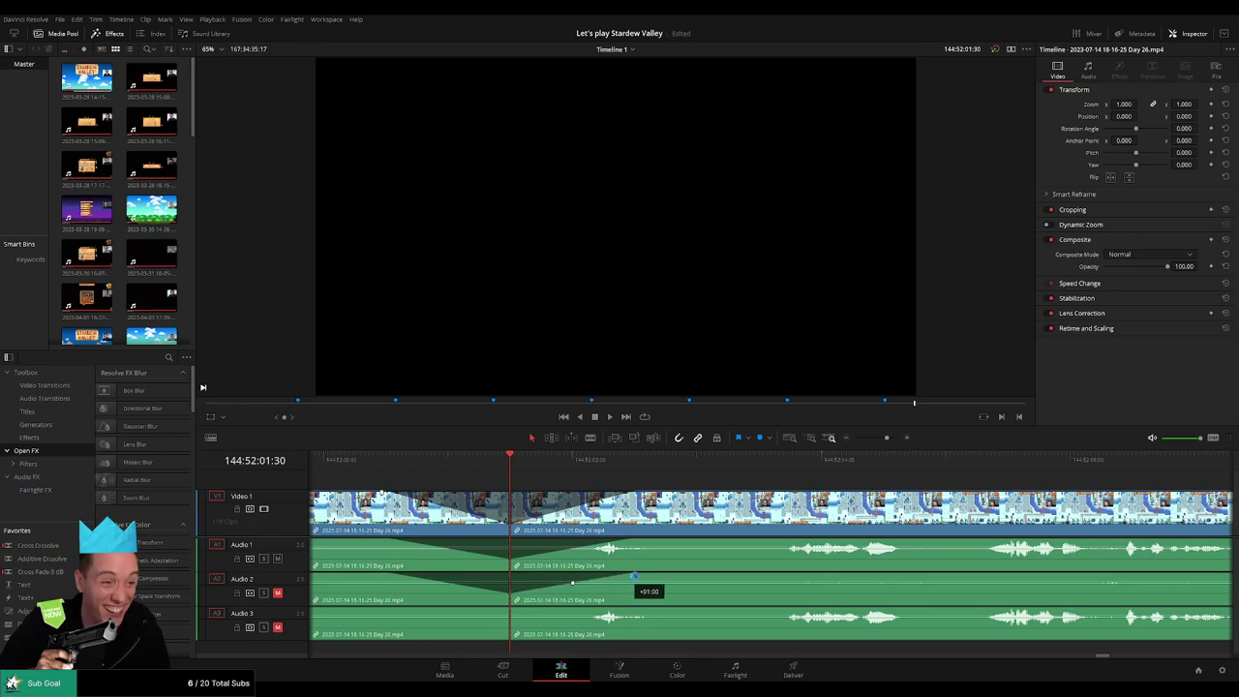
pyautogui.moveTo(508, 608); pyautogui.dragTo(385, 611)
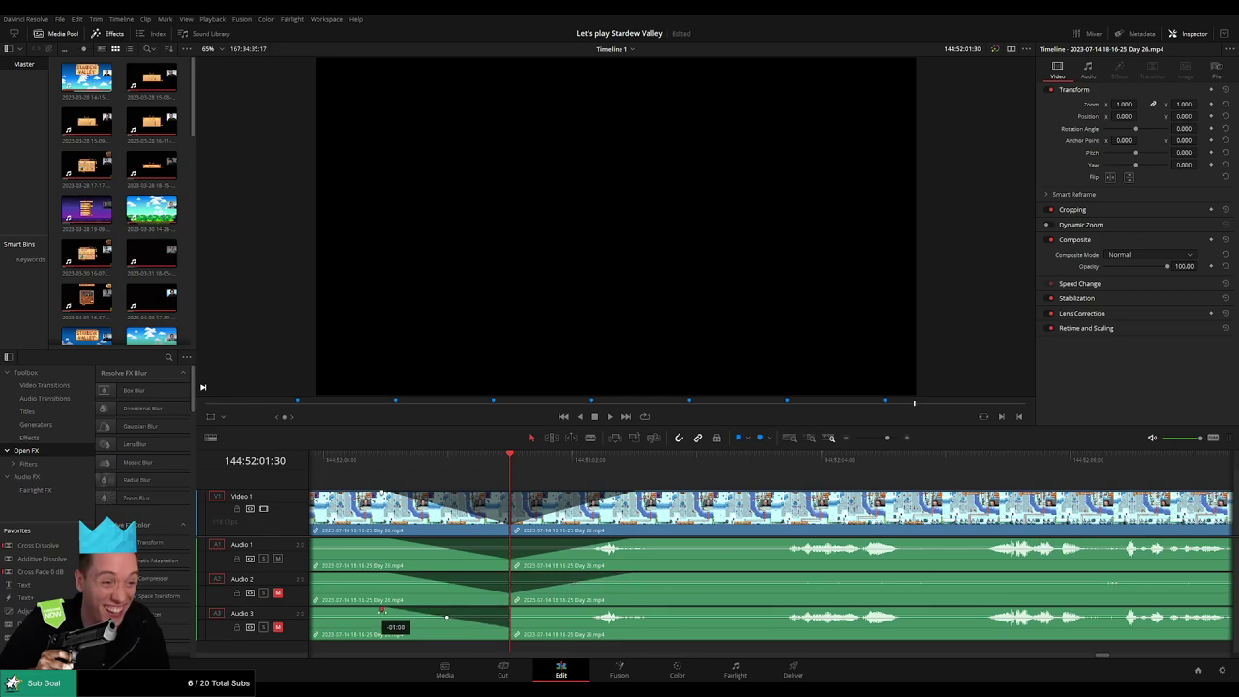
pyautogui.moveTo(513, 606); pyautogui.dragTo(628, 611)
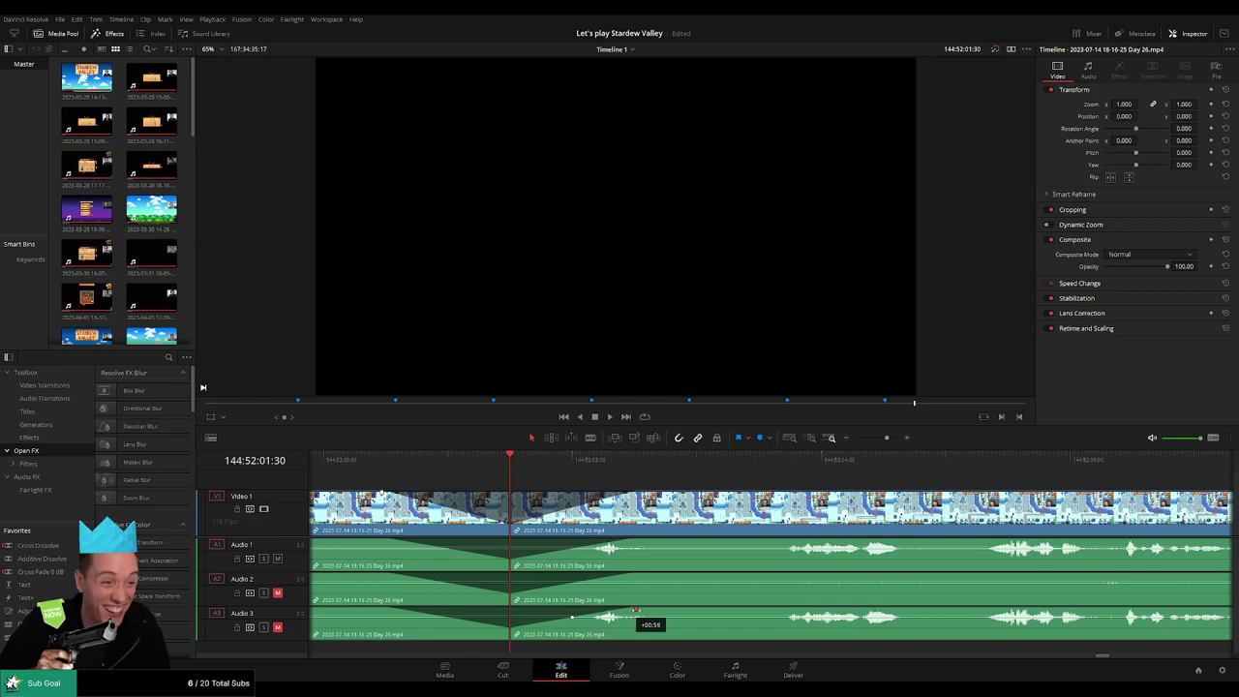
# - Roll the faded cut to 144:52:02:00 on all tracks, play through it and return to the episode's start
pyautogui.click(572, 469)
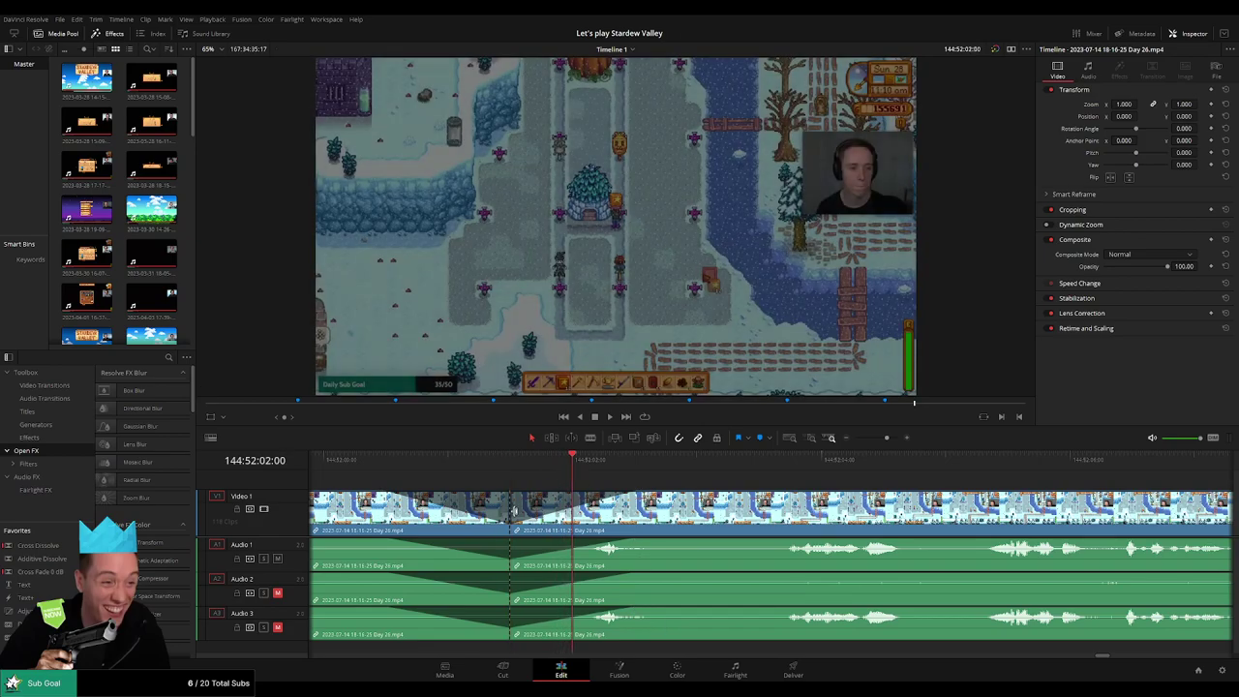
pyautogui.moveTo(514, 510); pyautogui.dragTo(572, 513)
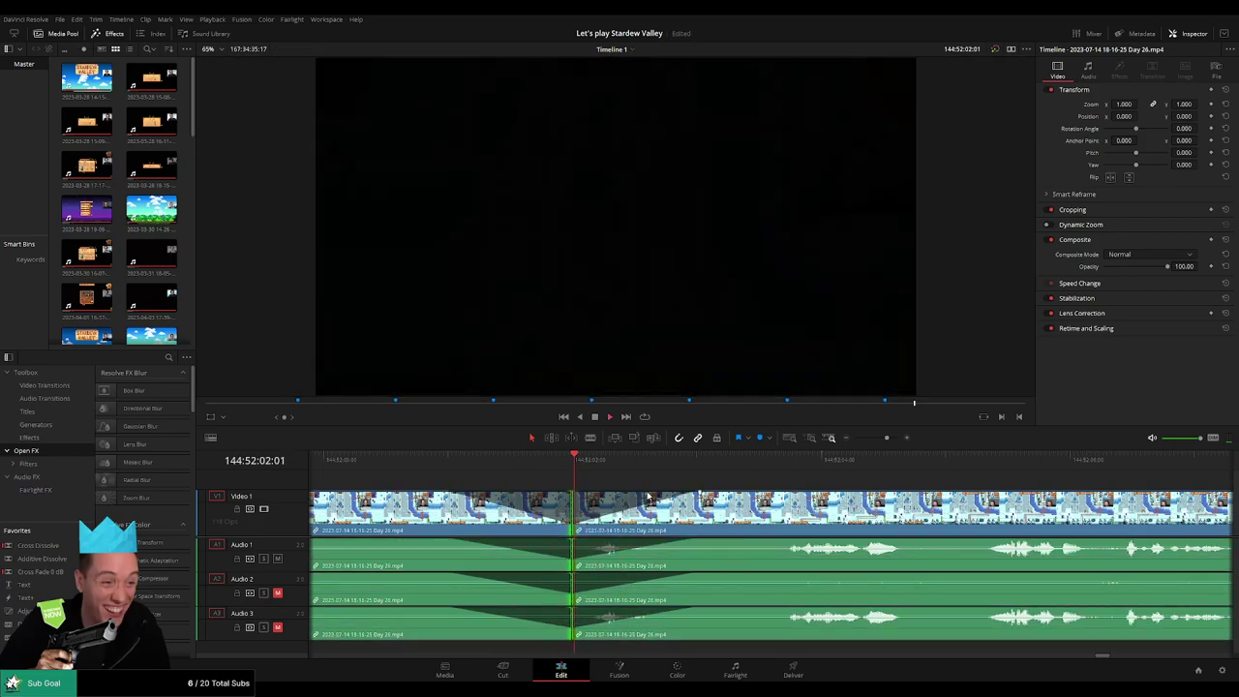
pyautogui.moveTo(885, 437); pyautogui.dragTo(856, 437)
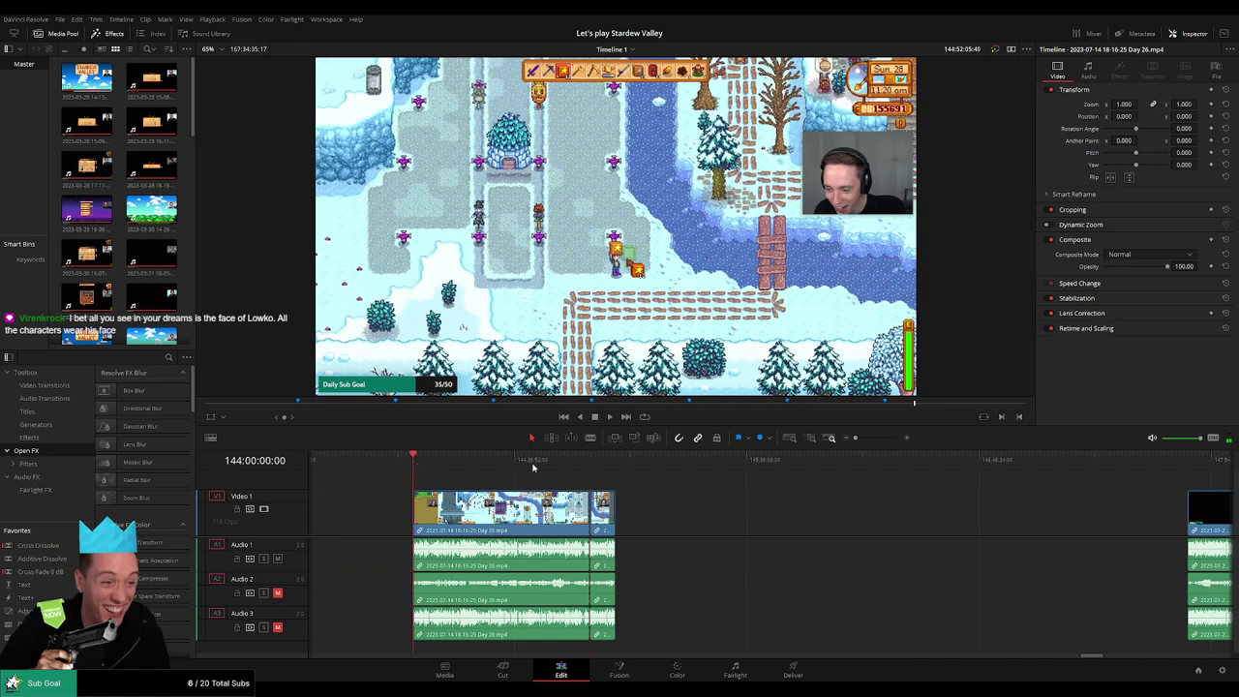
# - Move the remaining piece of the Day 26 clip and its audio directly in front of the Day 27 clip
pyautogui.press('Down')
pyautogui.moveTo(716, 488); pyautogui.dragTo(548, 486)
pyautogui.moveTo(441, 510); pyautogui.dragTo(1034, 510)
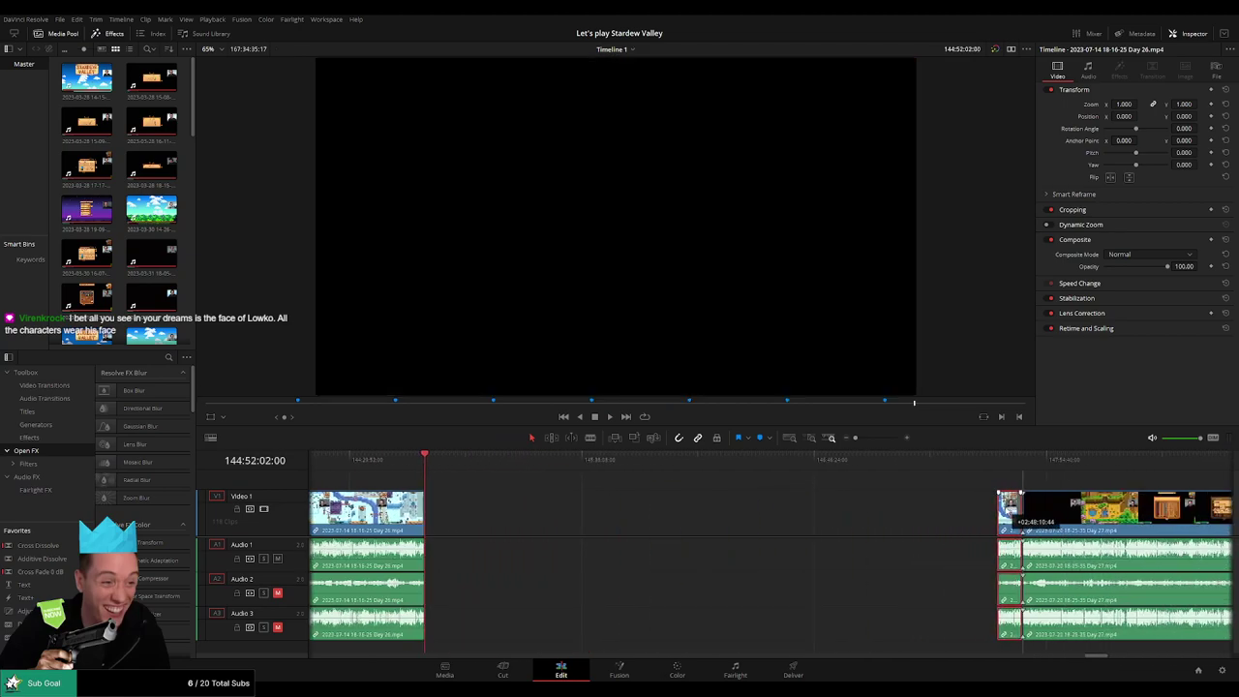
pyautogui.click(772, 498)
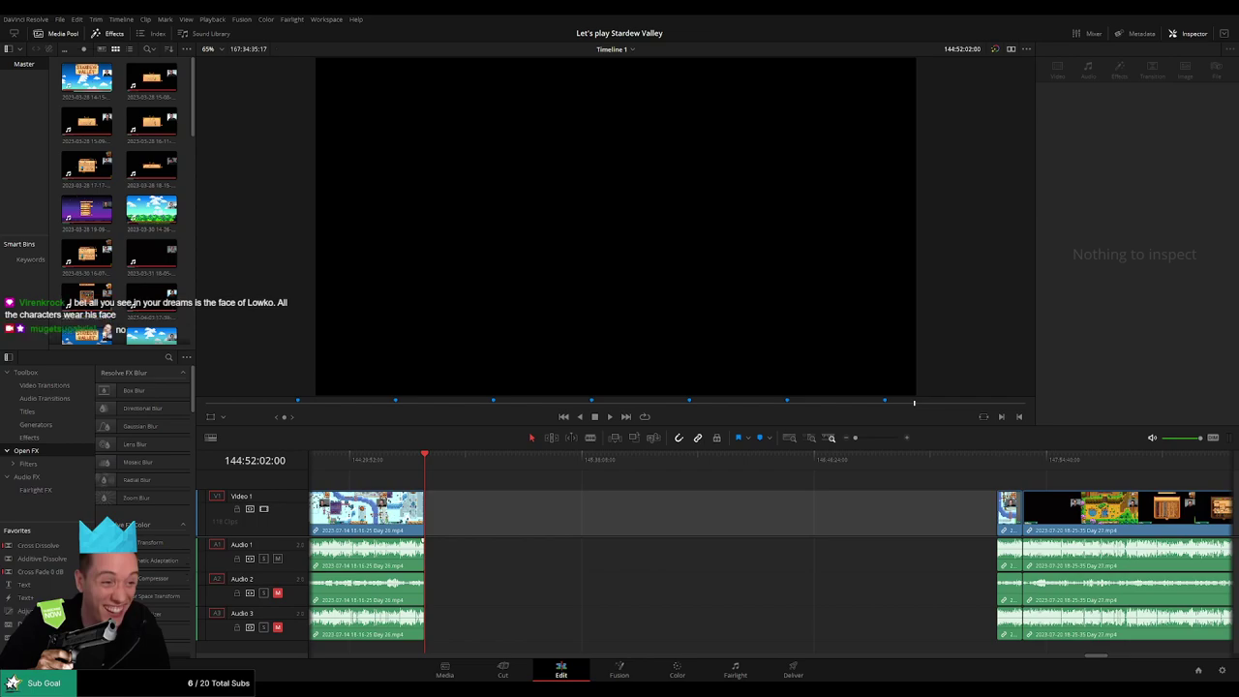
pyautogui.click(494, 513)
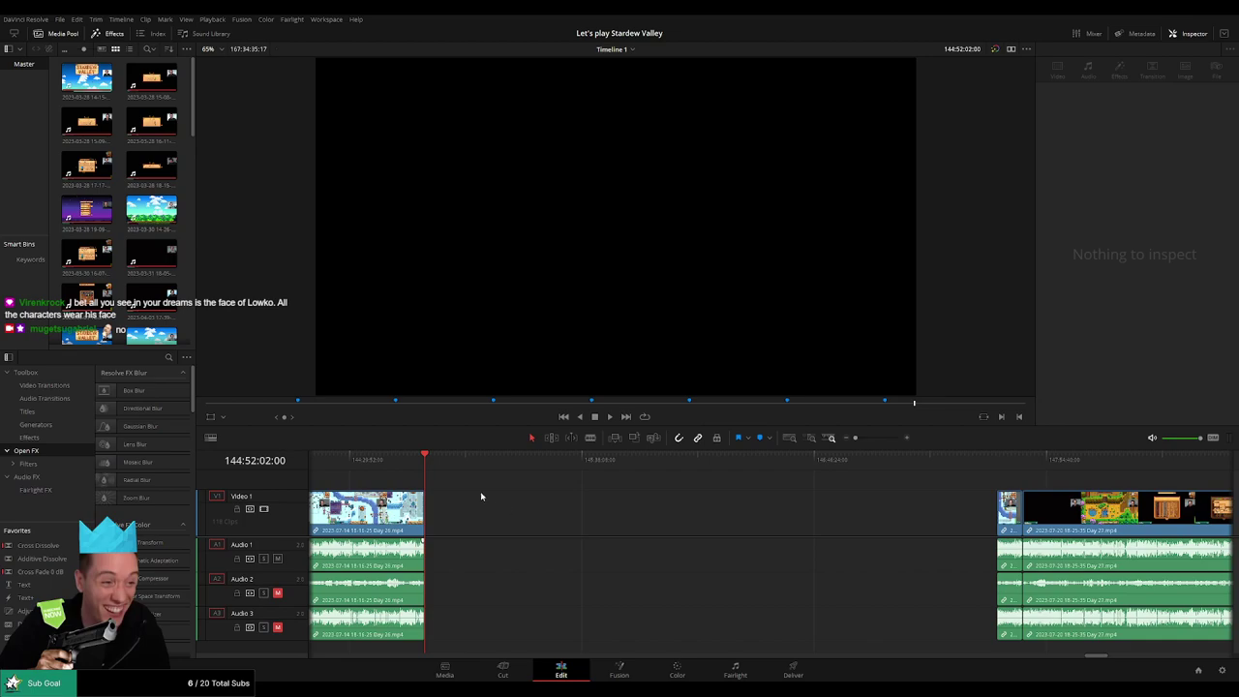
# - Move the Day 26 remainder and the Day 27 clip together to start at 146:00:00:00 and play from there
pyautogui.moveTo(433, 463); pyautogui.dragTo(661, 483)
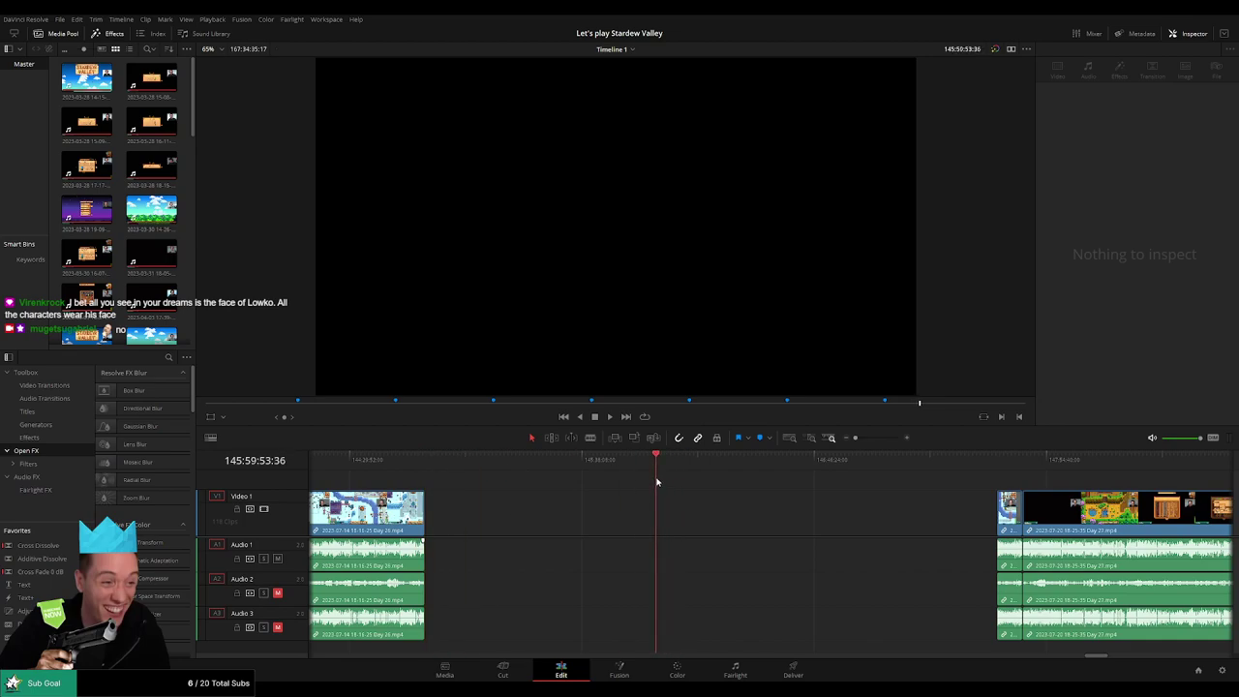
pyautogui.scroll(2, 764, 483)
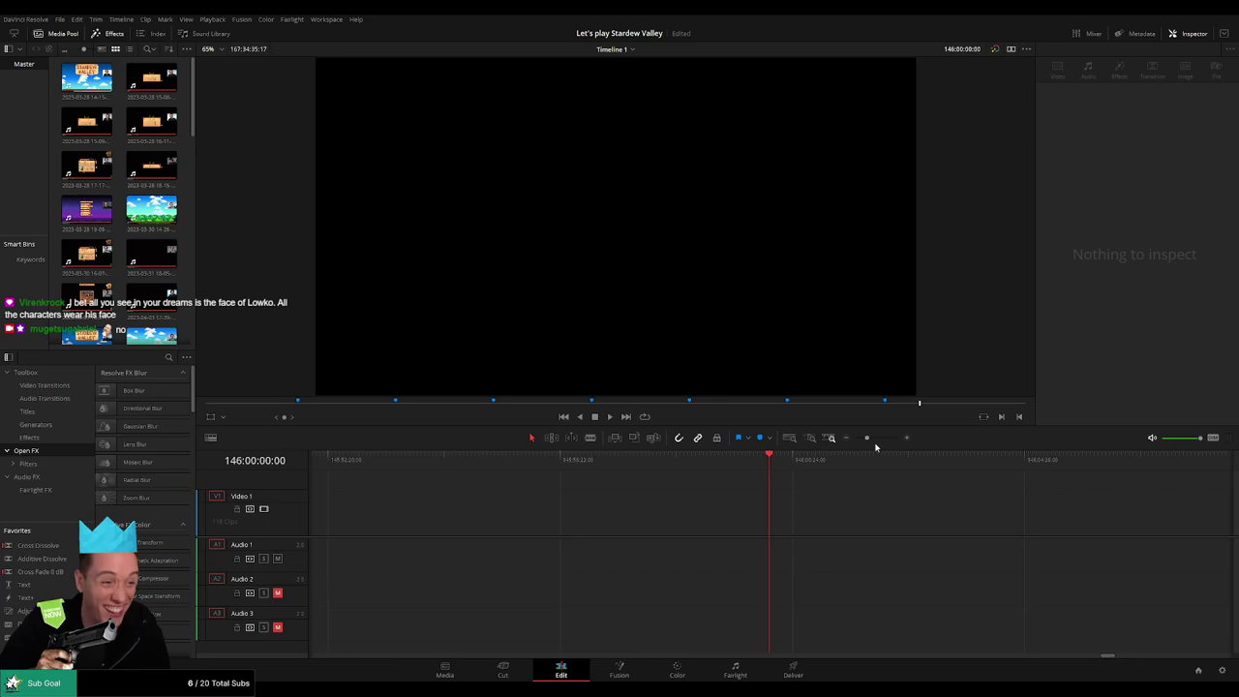
pyautogui.moveTo(867, 438); pyautogui.dragTo(837, 442)
pyautogui.hscroll(4, 516, 491)
pyautogui.moveTo(631, 494); pyautogui.dragTo(563, 532)
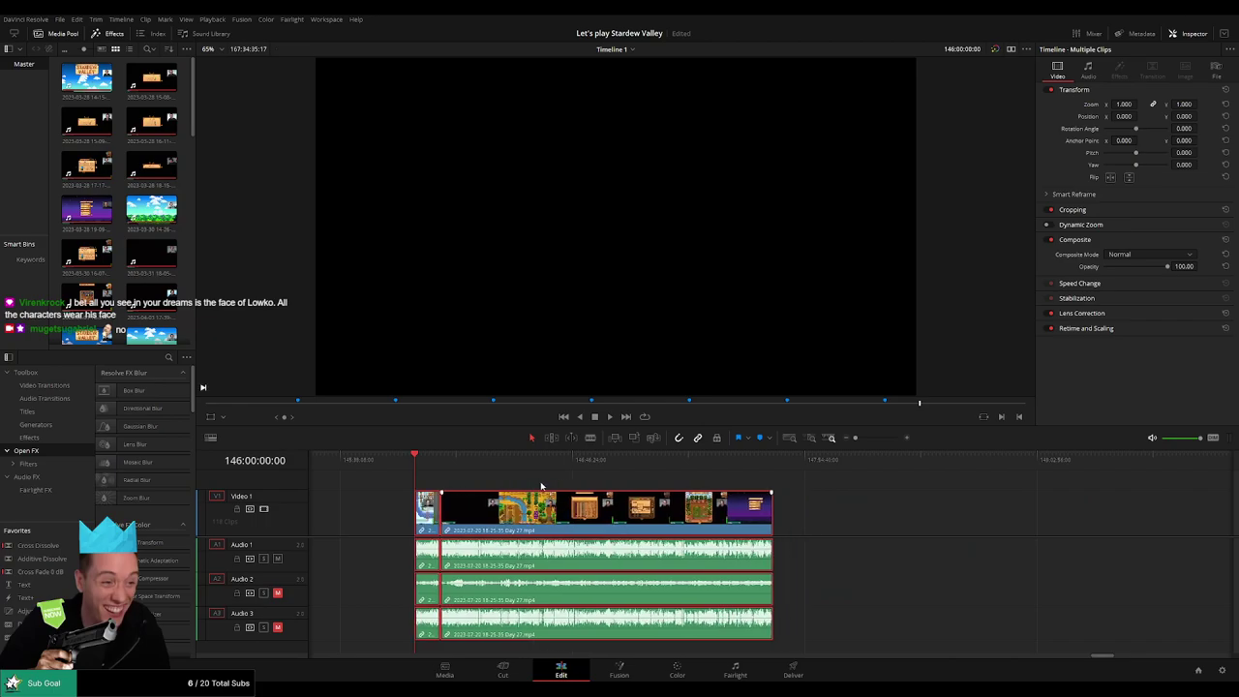
pyautogui.press('space')
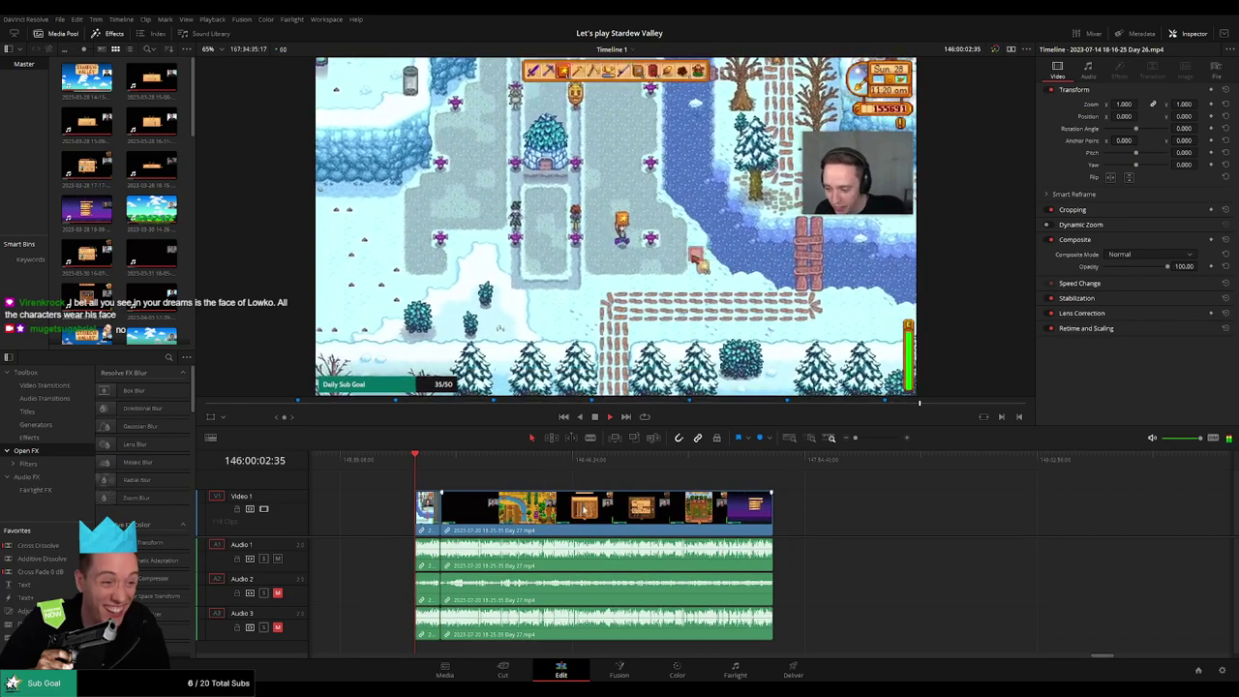
# - Add a short transition on video and audio at the join between the Day 26 remainder and the Day 27 clip, and play through it
pyautogui.moveTo(855, 438); pyautogui.dragTo(865, 439)
pyautogui.moveTo(784, 475); pyautogui.dragTo(737, 470)
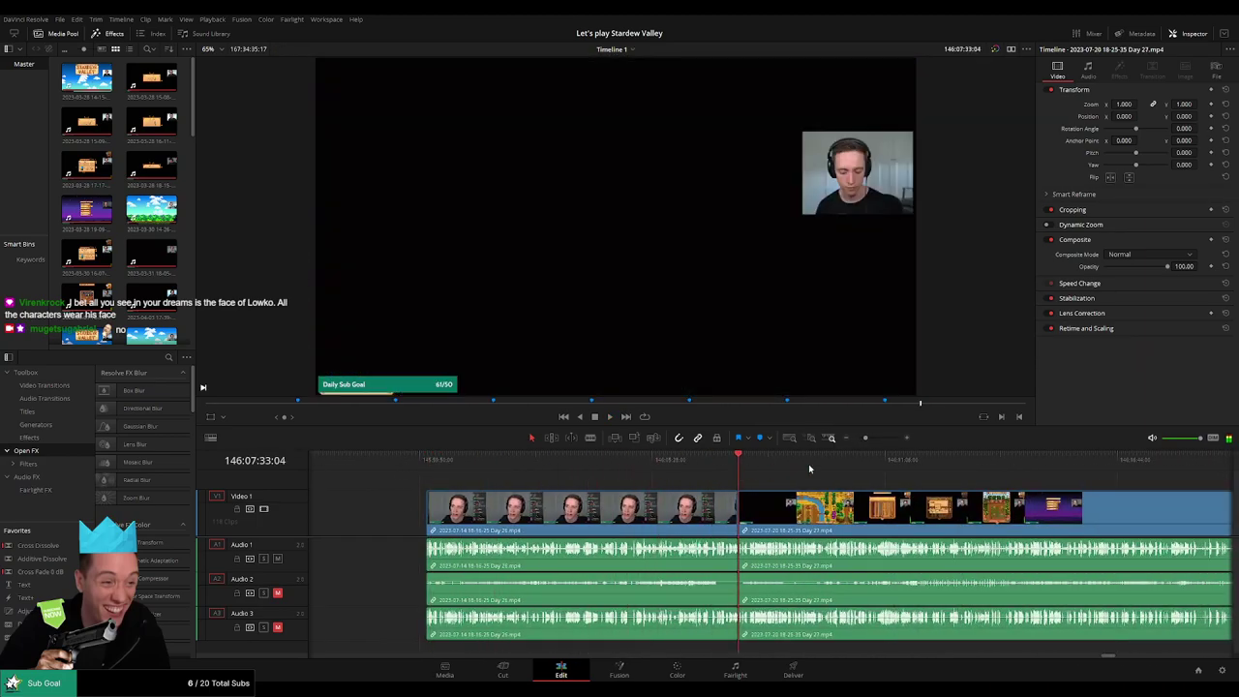
pyautogui.moveTo(865, 437); pyautogui.dragTo(877, 442)
pyautogui.click(758, 504)
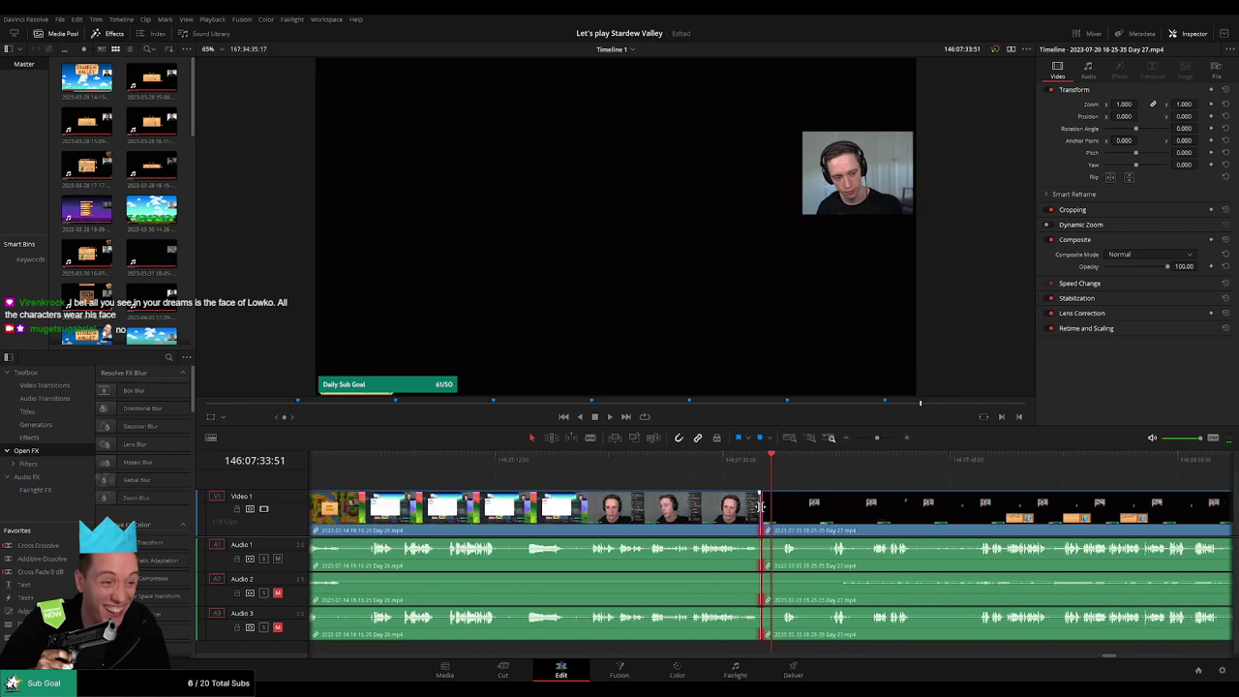
pyautogui.click(830, 472)
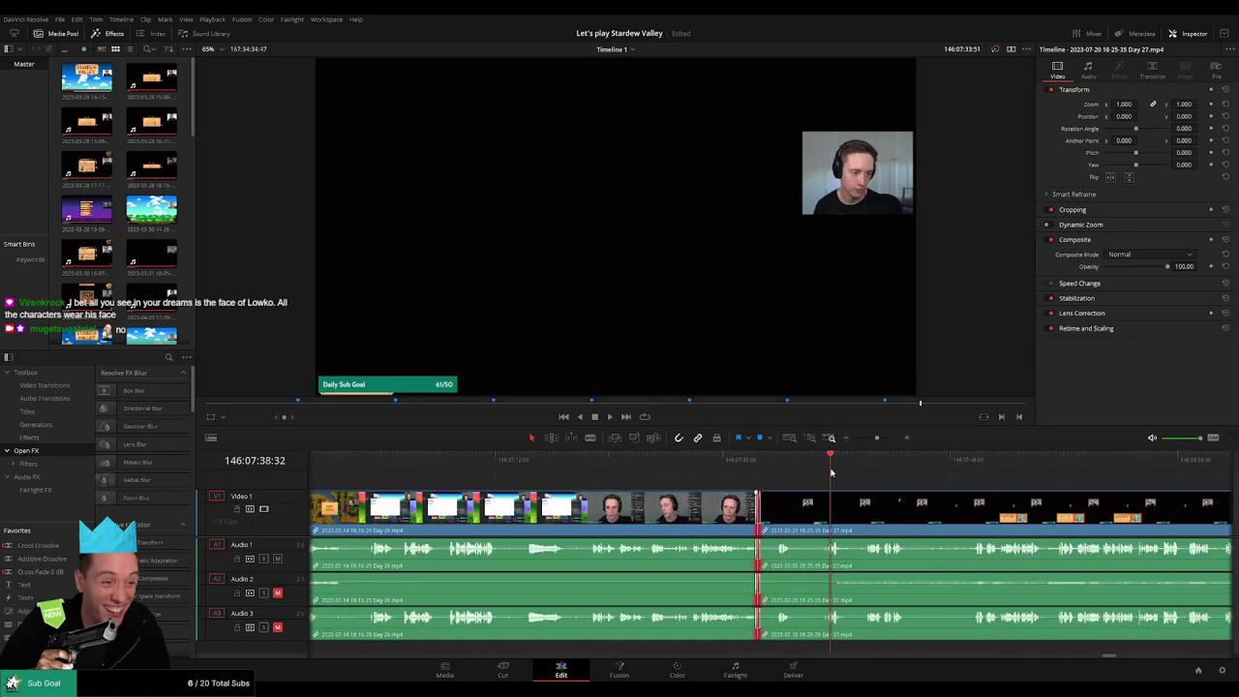
pyautogui.press('space')
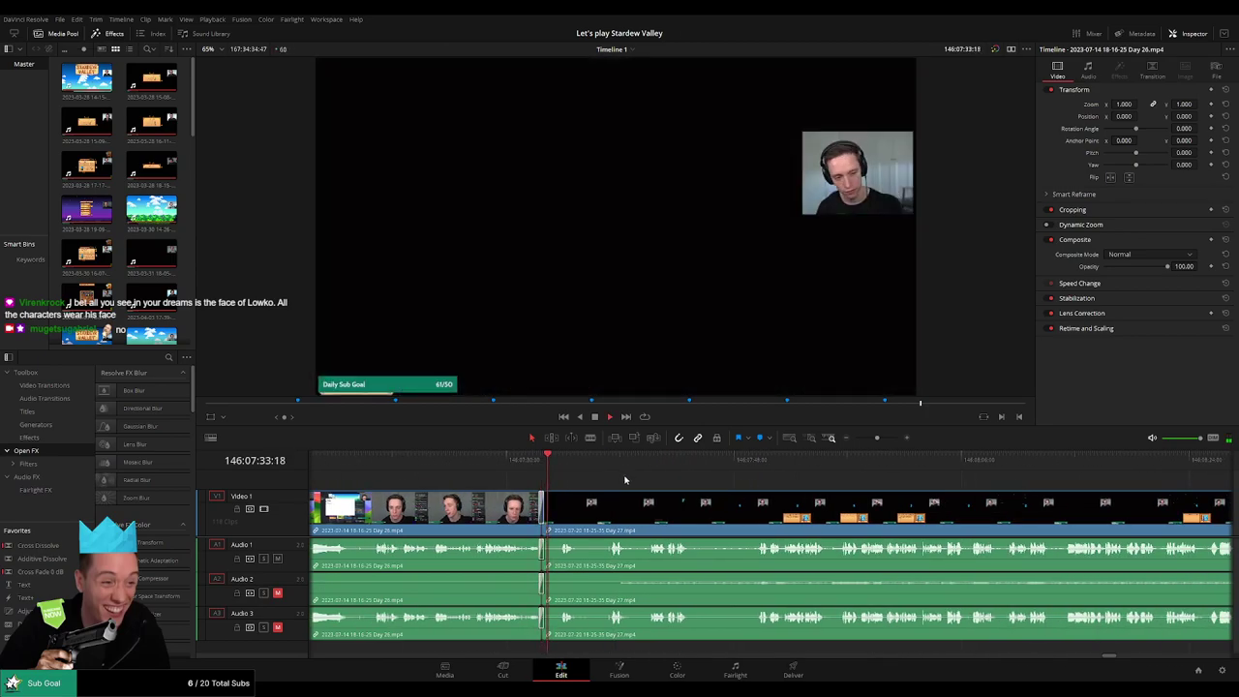
pyautogui.click(626, 469)
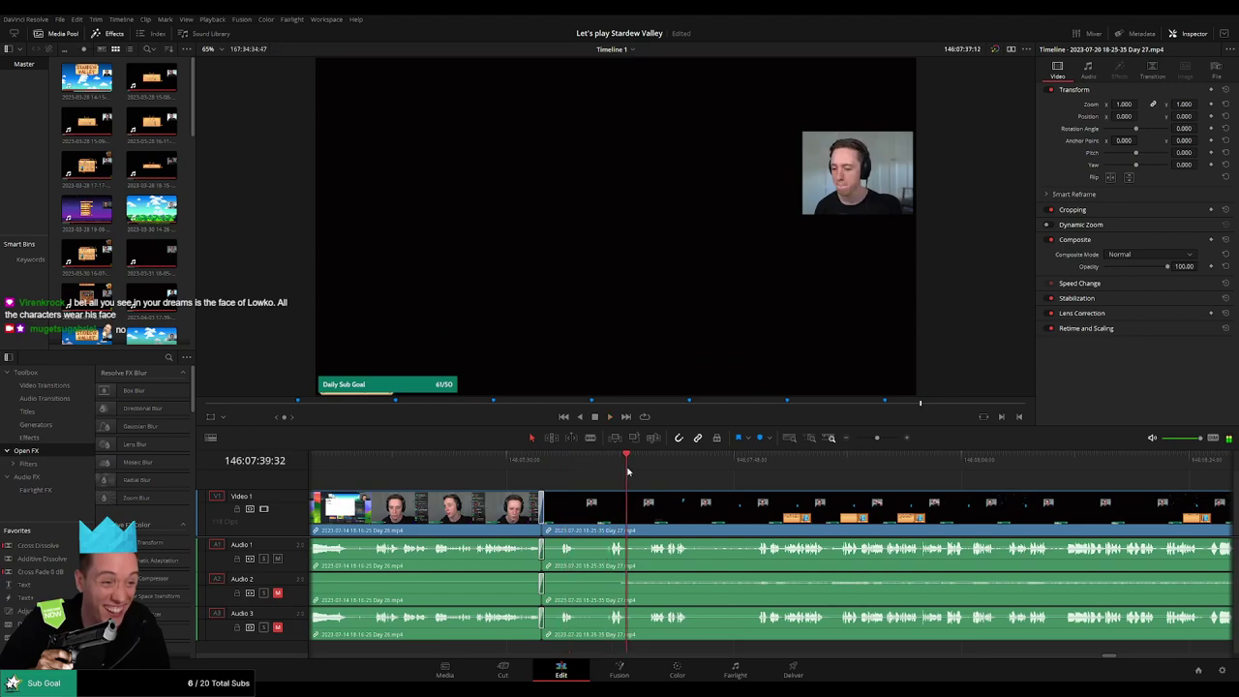
# - Play and scrub the footage on both sides of the join between the Day 26 and Day 27 clips to compare it
pyautogui.click(845, 471)
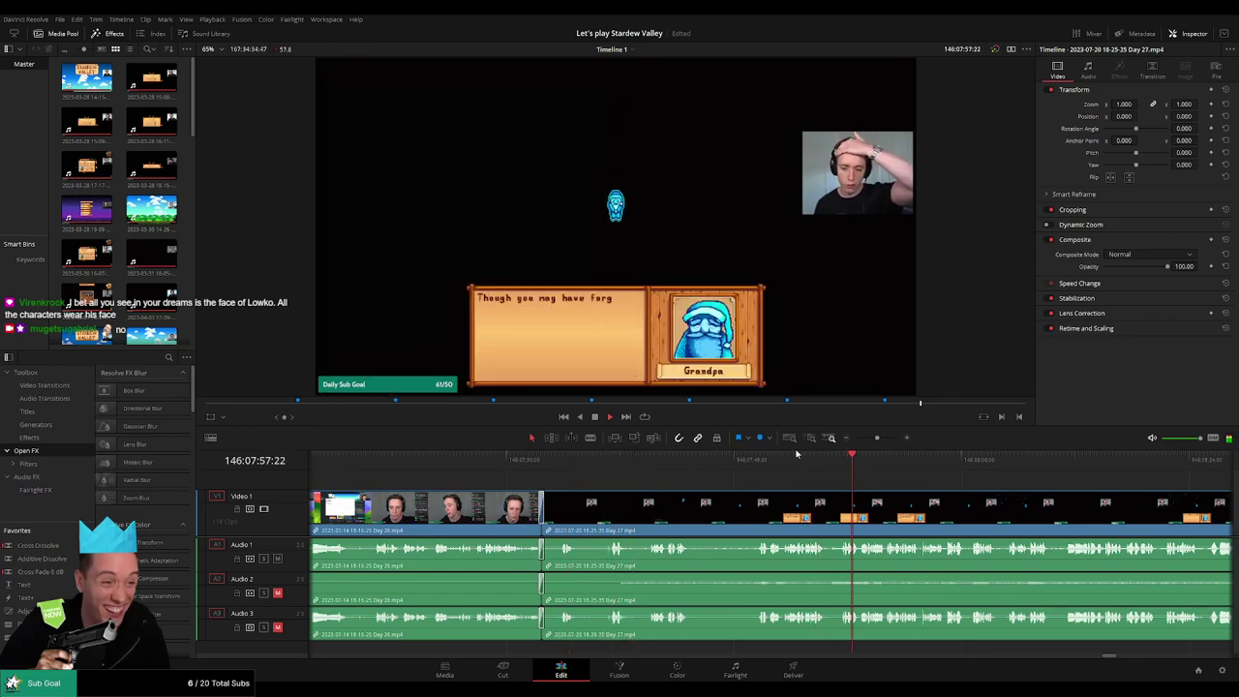
pyautogui.moveTo(875, 437); pyautogui.dragTo(855, 438)
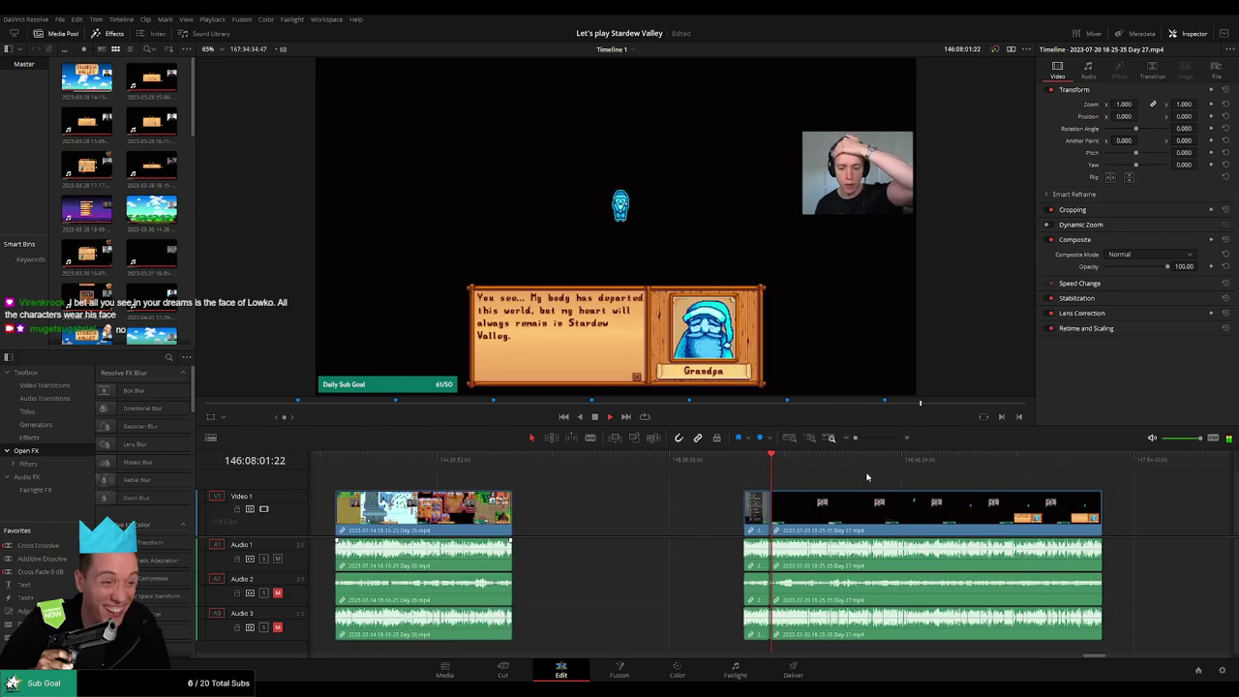
pyautogui.scroll(5, 790, 468)
pyautogui.click(595, 471)
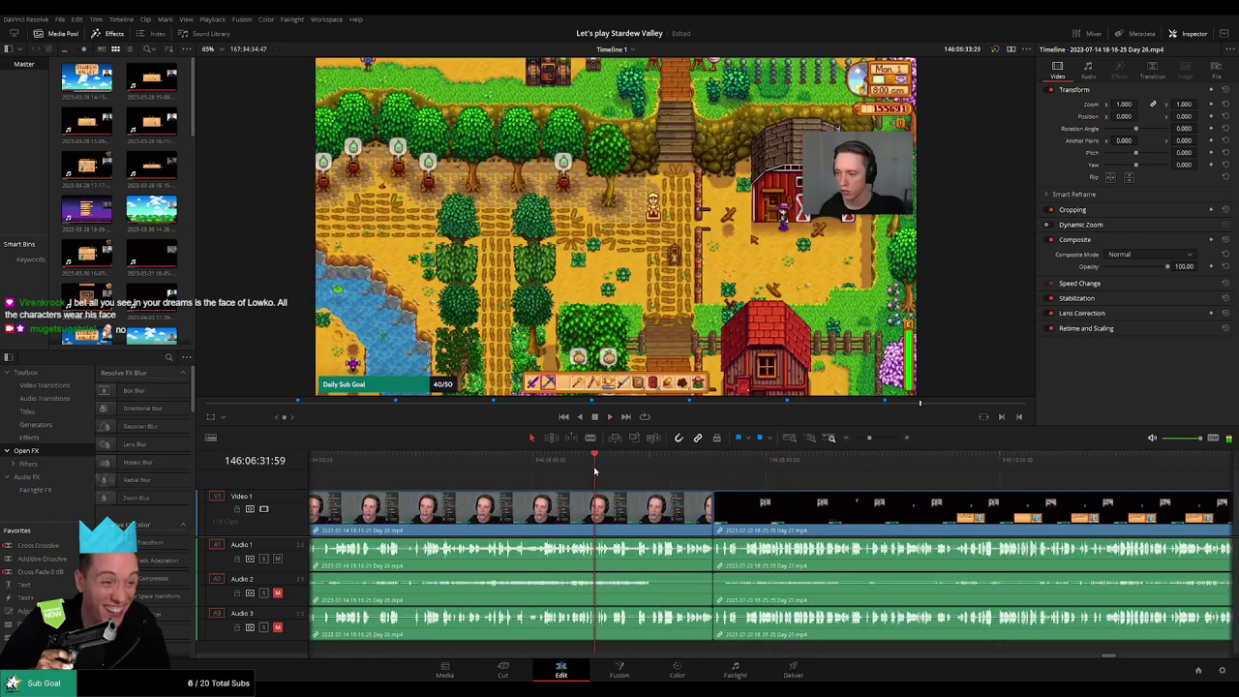
pyautogui.moveTo(549, 472); pyautogui.dragTo(675, 472)
pyautogui.hscroll(-5, 677, 473)
pyautogui.moveTo(480, 475); pyautogui.dragTo(944, 487)
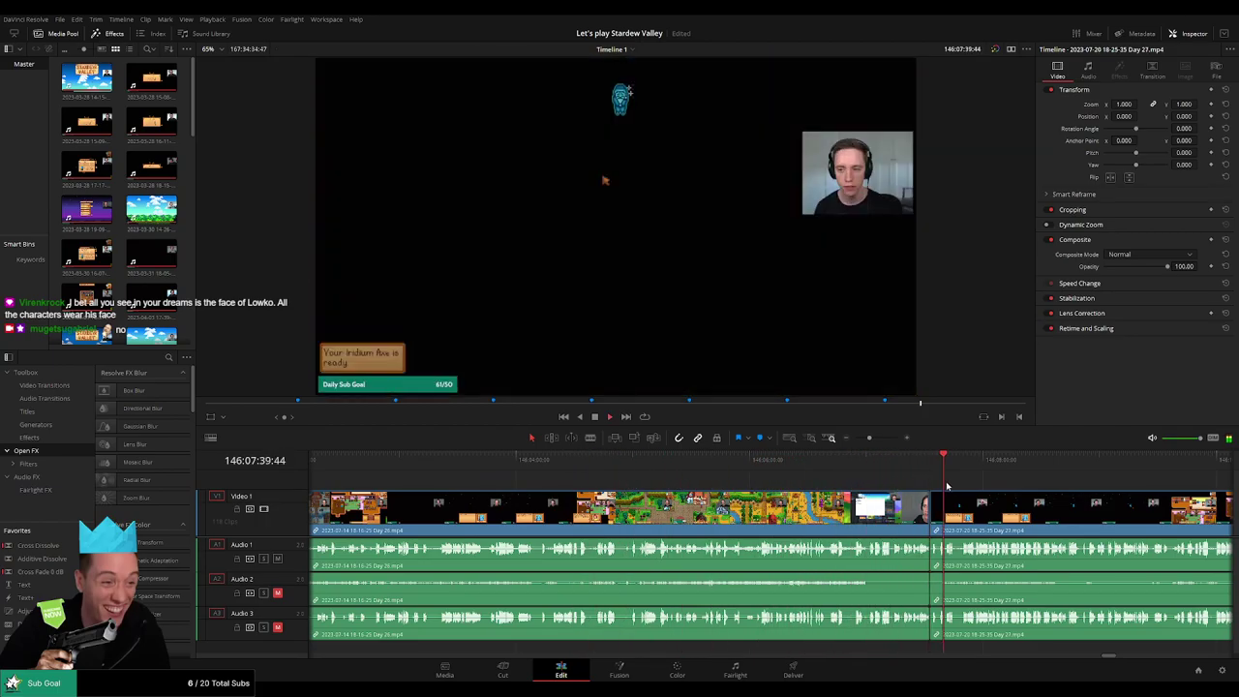
pyautogui.press('space')
pyautogui.hscroll(3, 756, 494)
pyautogui.scroll(-6, 757, 493)
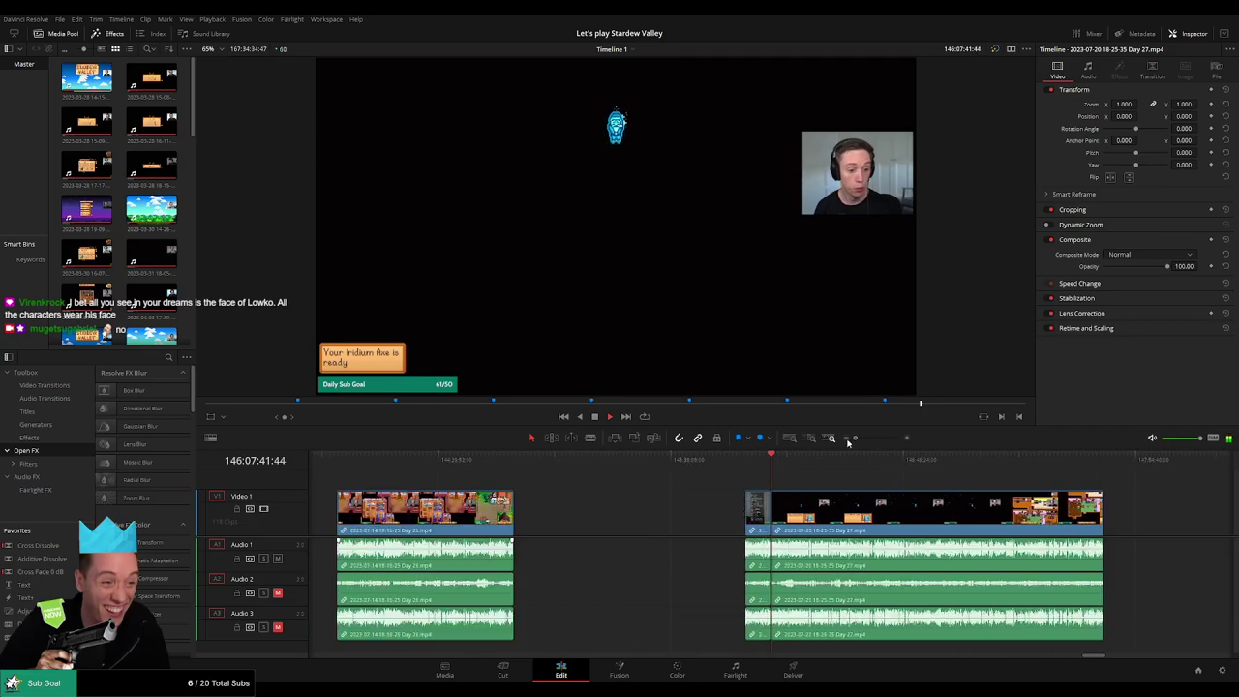
# - Play and compare moments around 146:52 in the Day 27 clip to look for a quiet cutting point
pyautogui.moveTo(757, 492)
pyautogui.mouseDown()
pyautogui.moveTo(545, 468)
pyautogui.moveTo(658, 473)
pyautogui.moveTo(766, 498)
pyautogui.mouseUp()
pyautogui.click(492, 471)
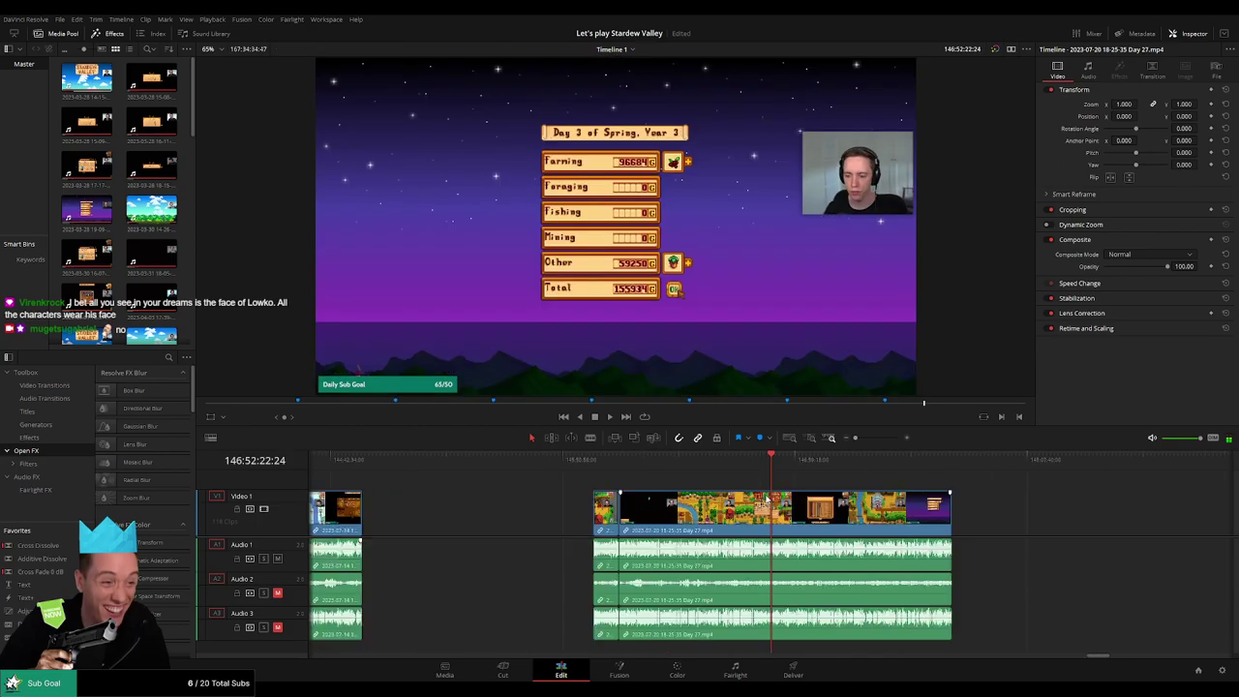
pyautogui.scroll(3, 764, 498)
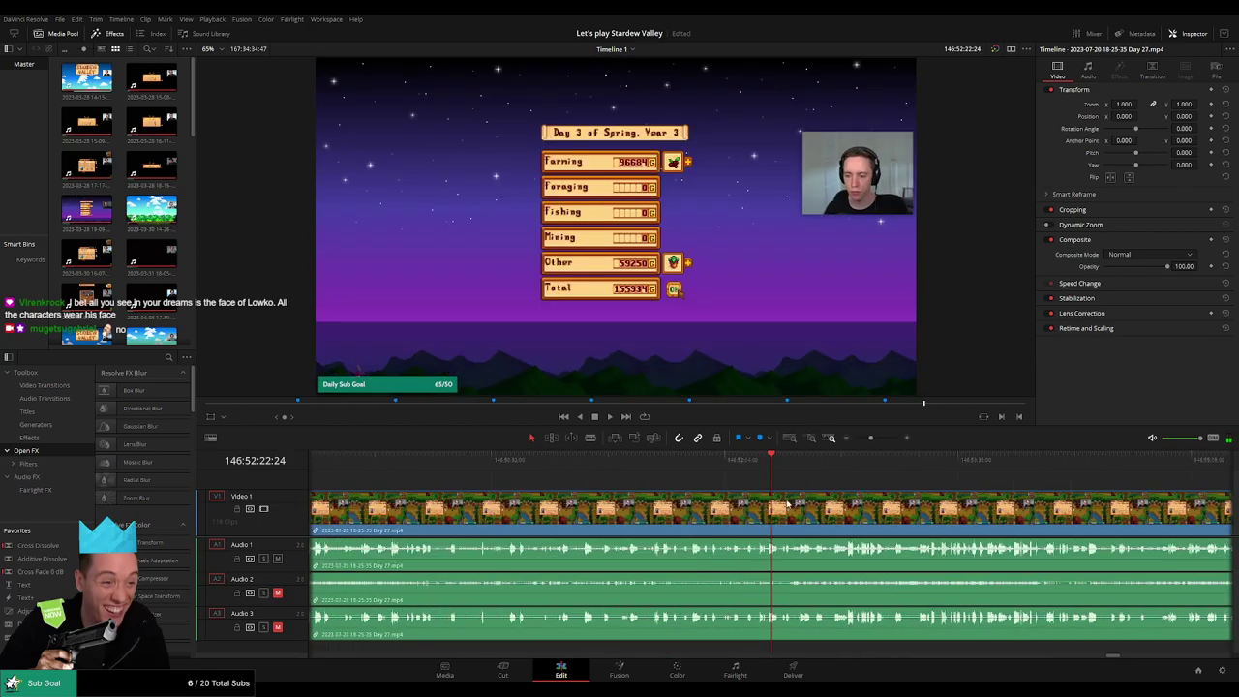
pyautogui.scroll(3, 786, 507)
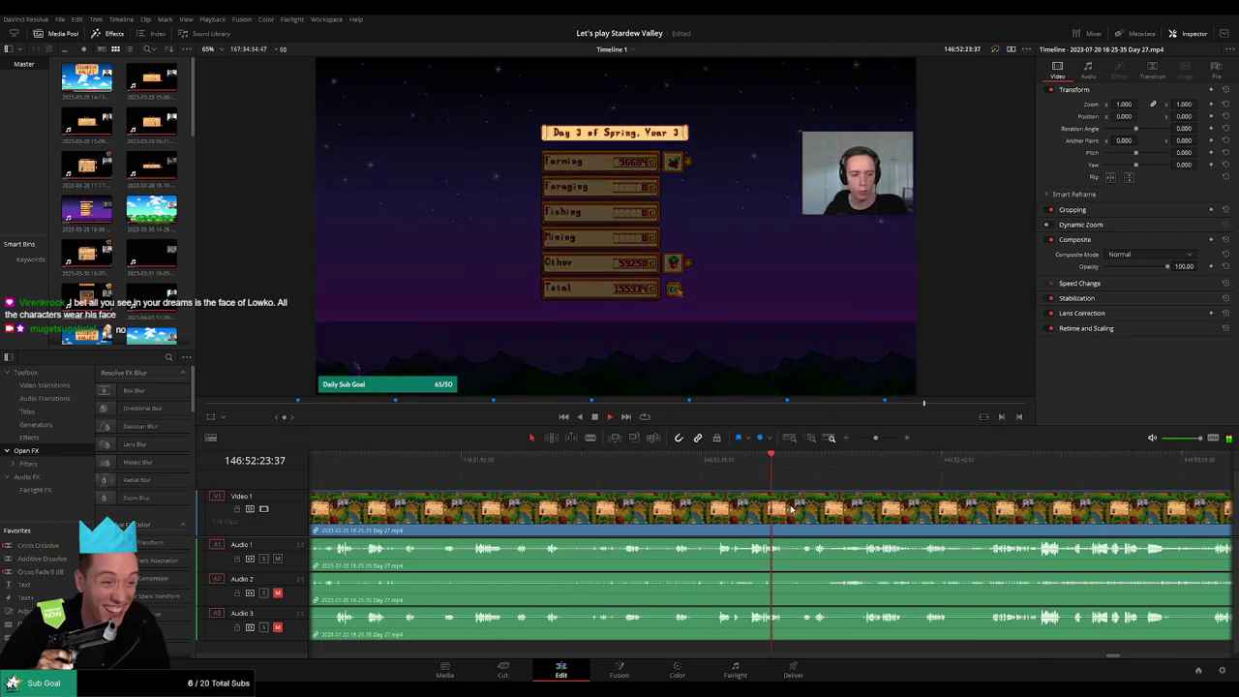
pyautogui.click(711, 459)
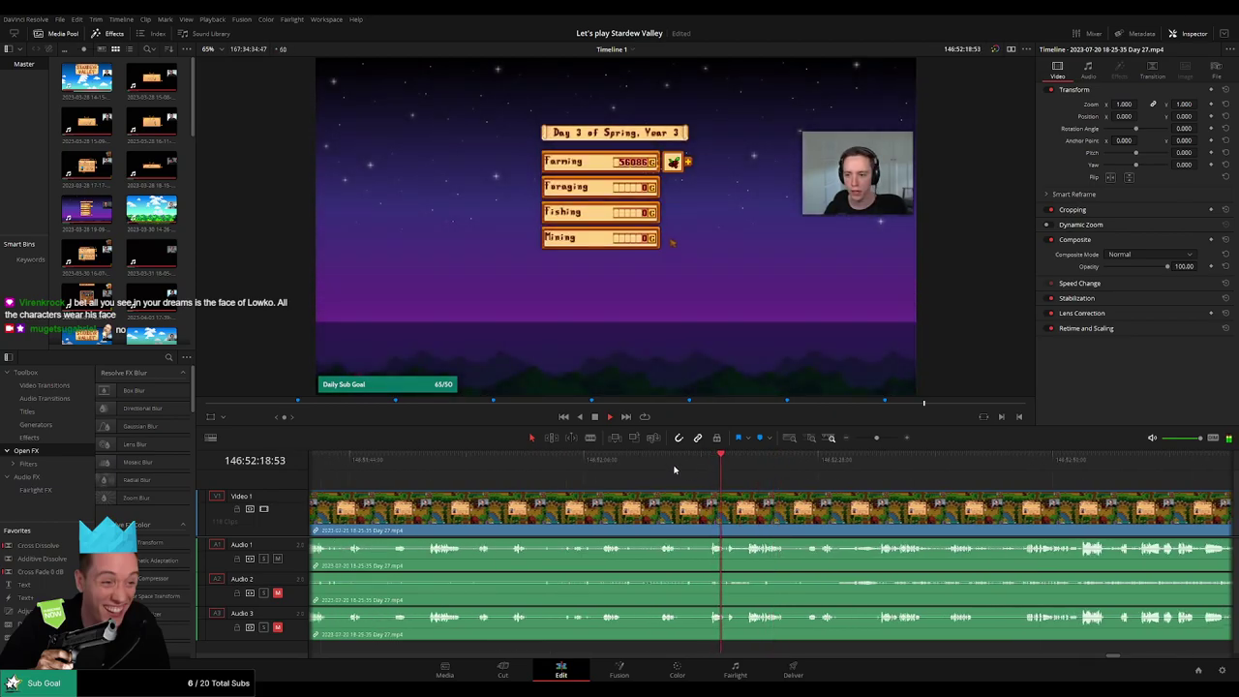
pyautogui.click(659, 459)
pyautogui.click(616, 469)
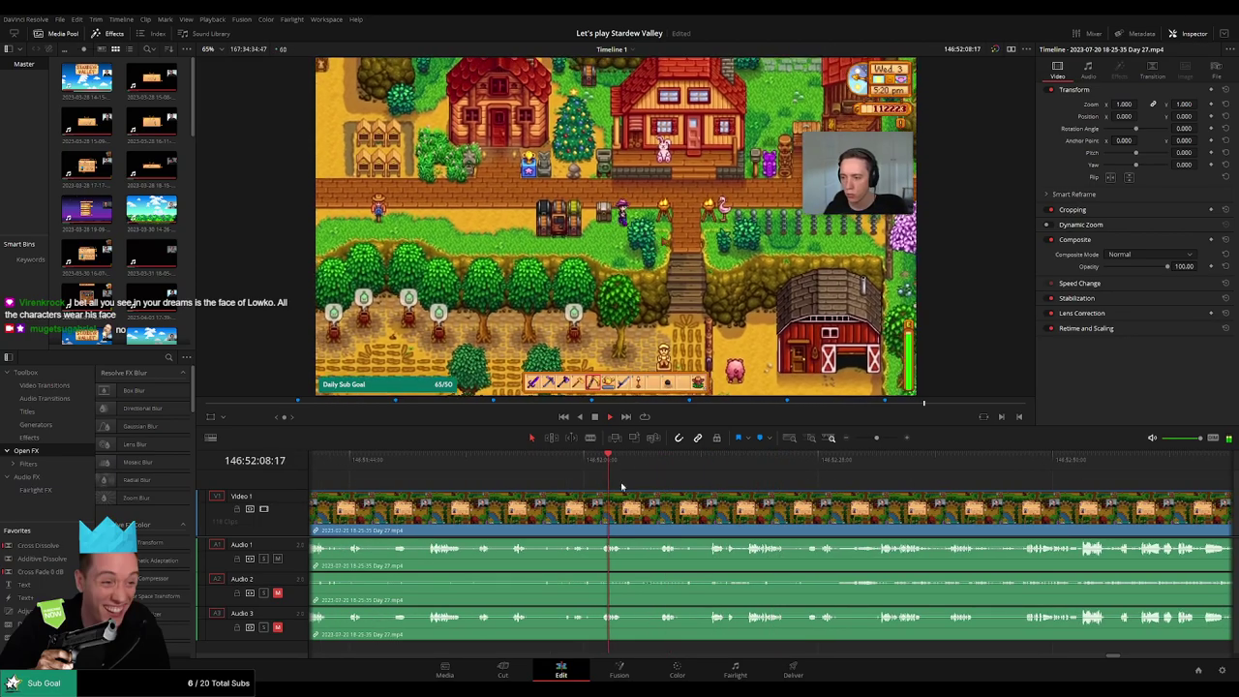
pyautogui.scroll(2, 758, 502)
# - Split the Day 27 clip and its linked audio in the silence at 146:52:03:30
pyautogui.click(673, 474)
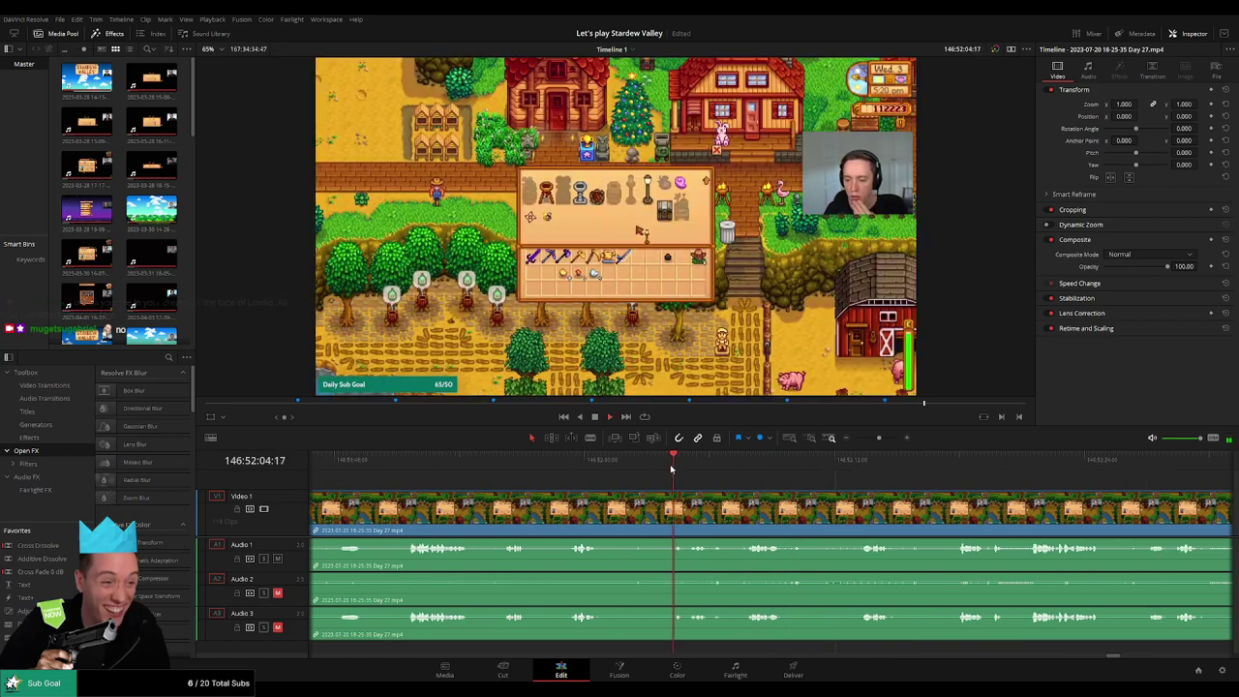
pyautogui.click(674, 464)
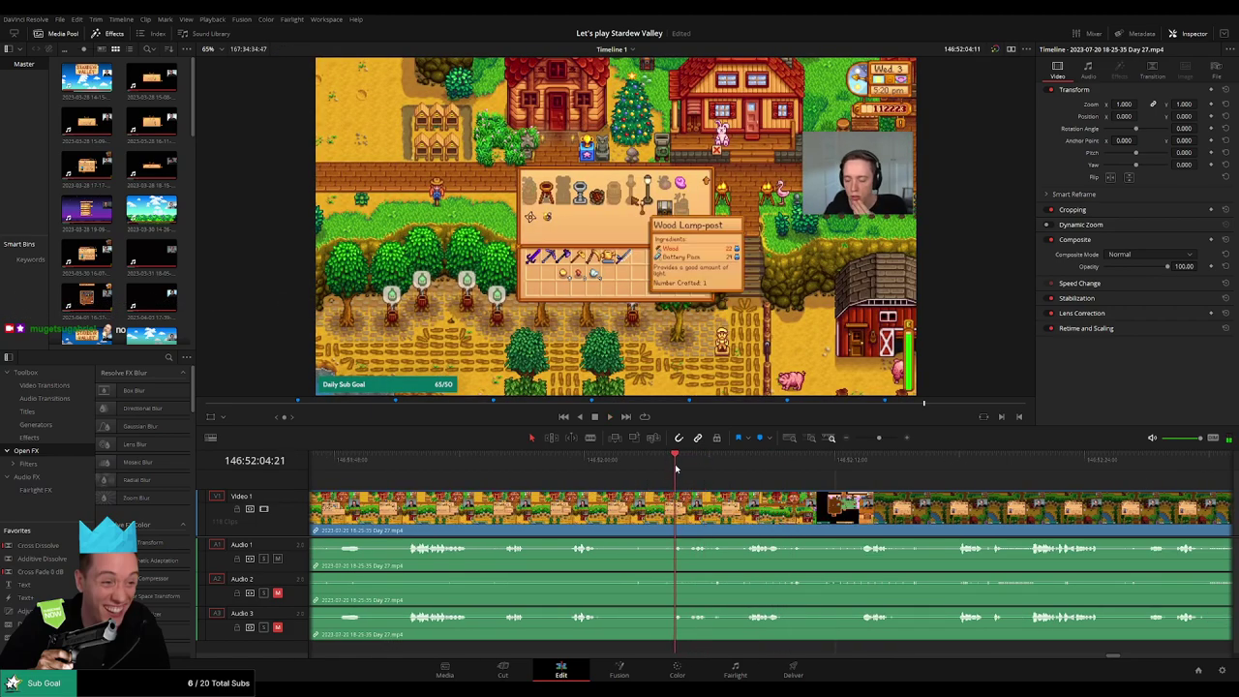
pyautogui.click(658, 464)
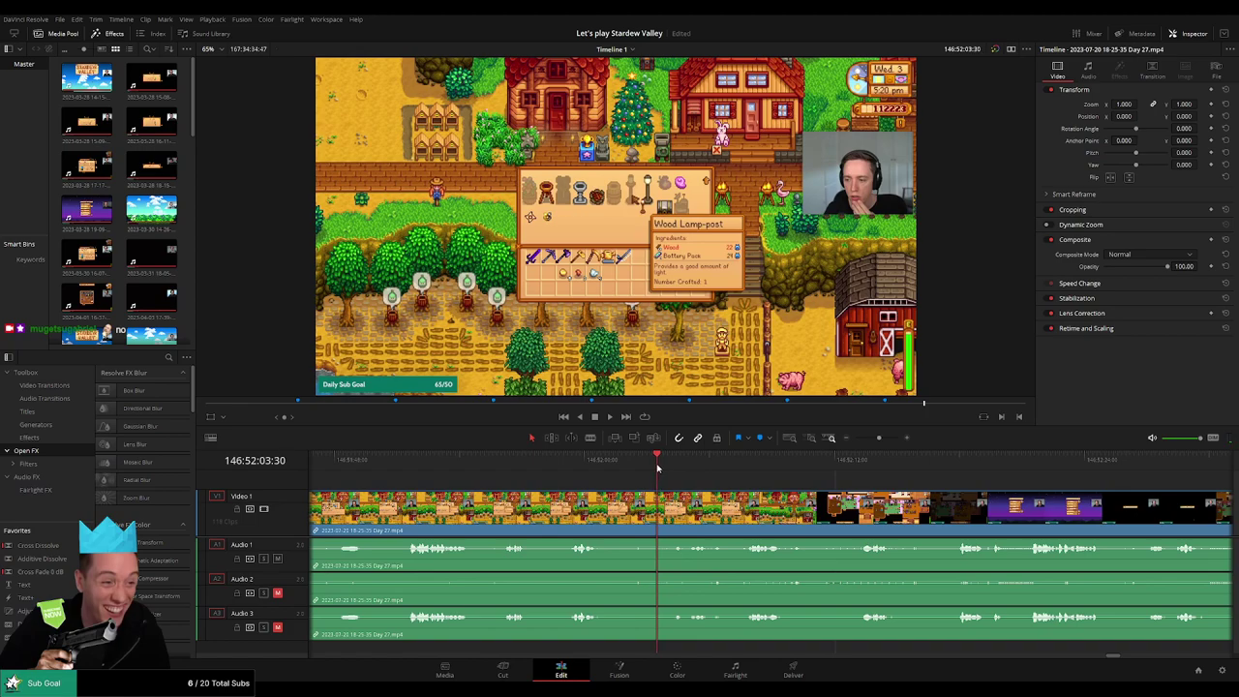
pyautogui.hotkey('ctrl', 'b')
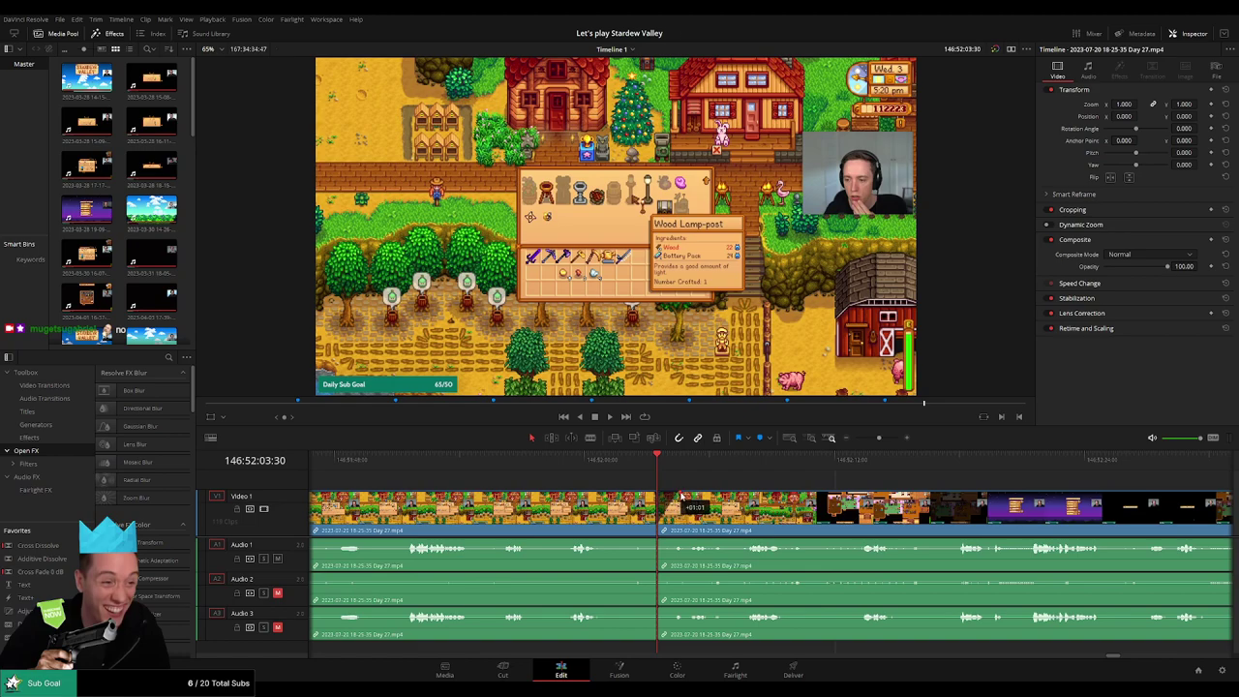
# - Add fades of about one second to the video and all three audio tracks on both sides of the 146:52:03:30 cut and play through it
pyautogui.moveTo(680, 496); pyautogui.dragTo(680, 496)
pyautogui.scroll(3, 680, 497)
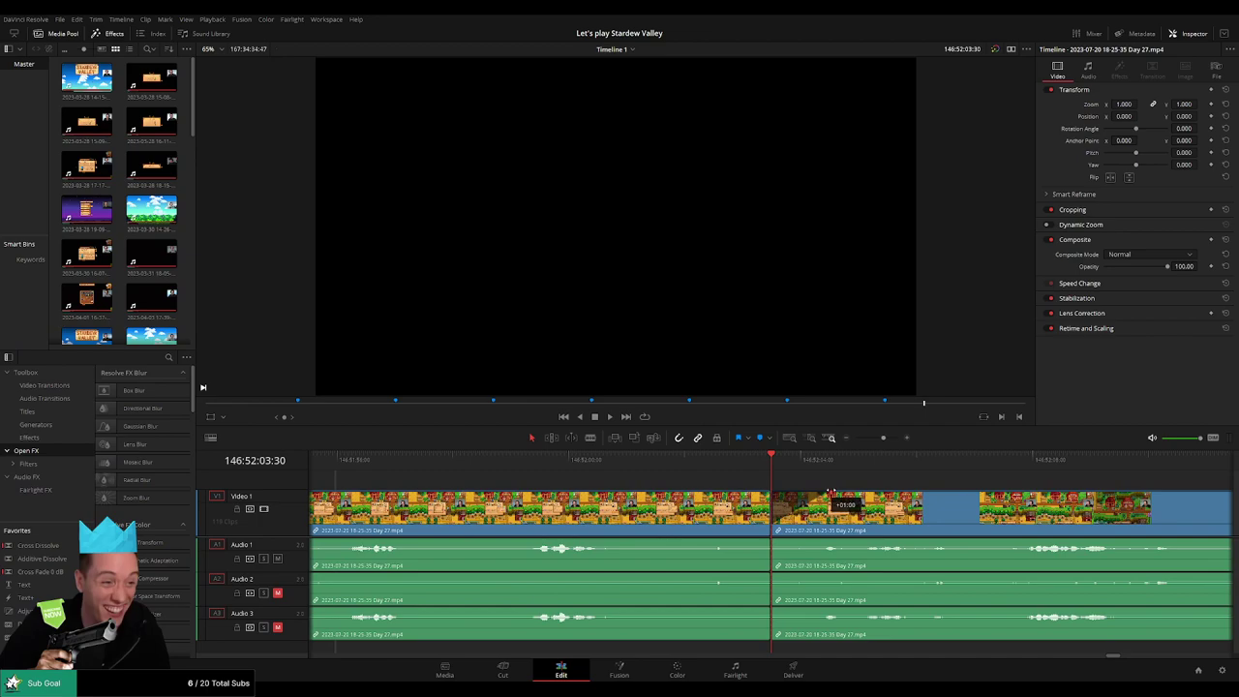
pyautogui.moveTo(830, 491); pyautogui.dragTo(711, 496)
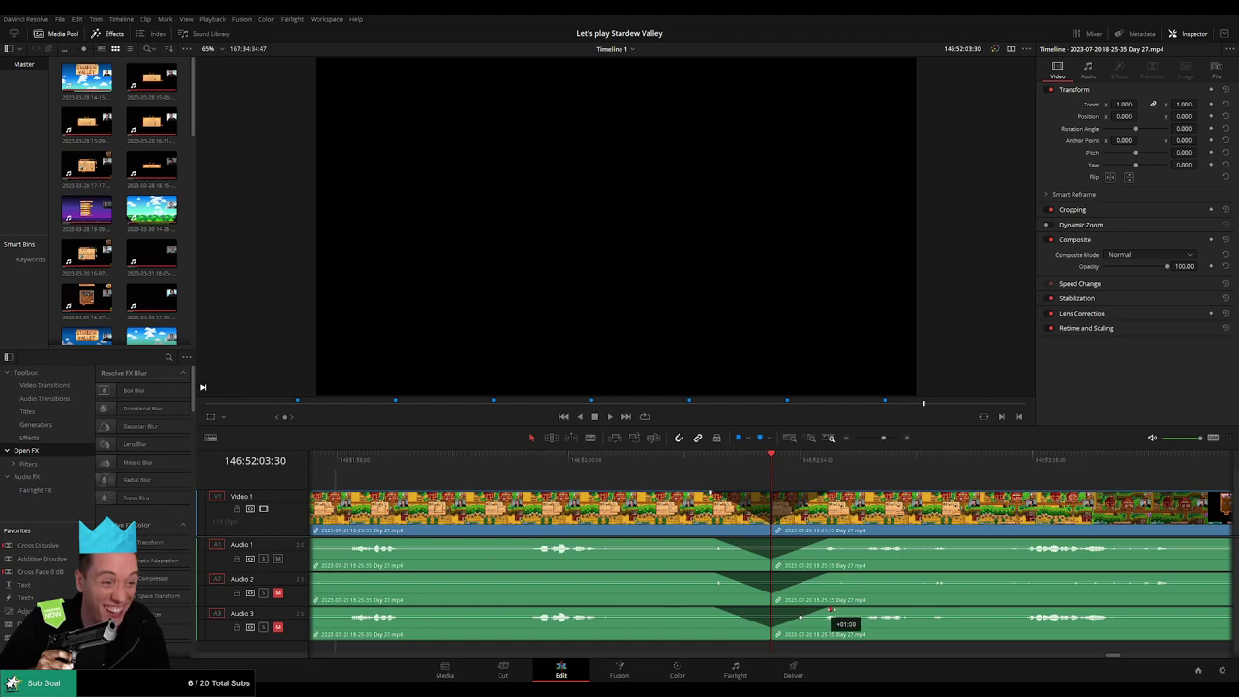
pyautogui.click(716, 466)
pyautogui.press('space')
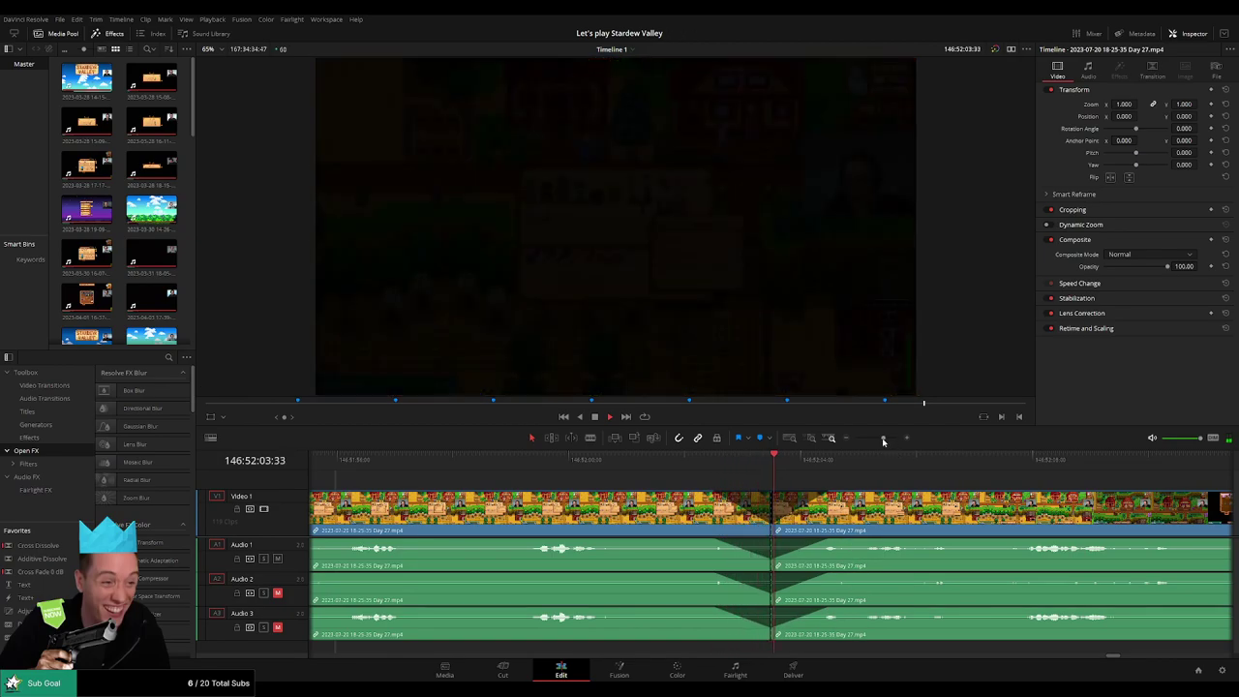
pyautogui.moveTo(882, 438); pyautogui.dragTo(797, 447)
pyautogui.hscroll(4, 703, 480)
pyautogui.press('space')
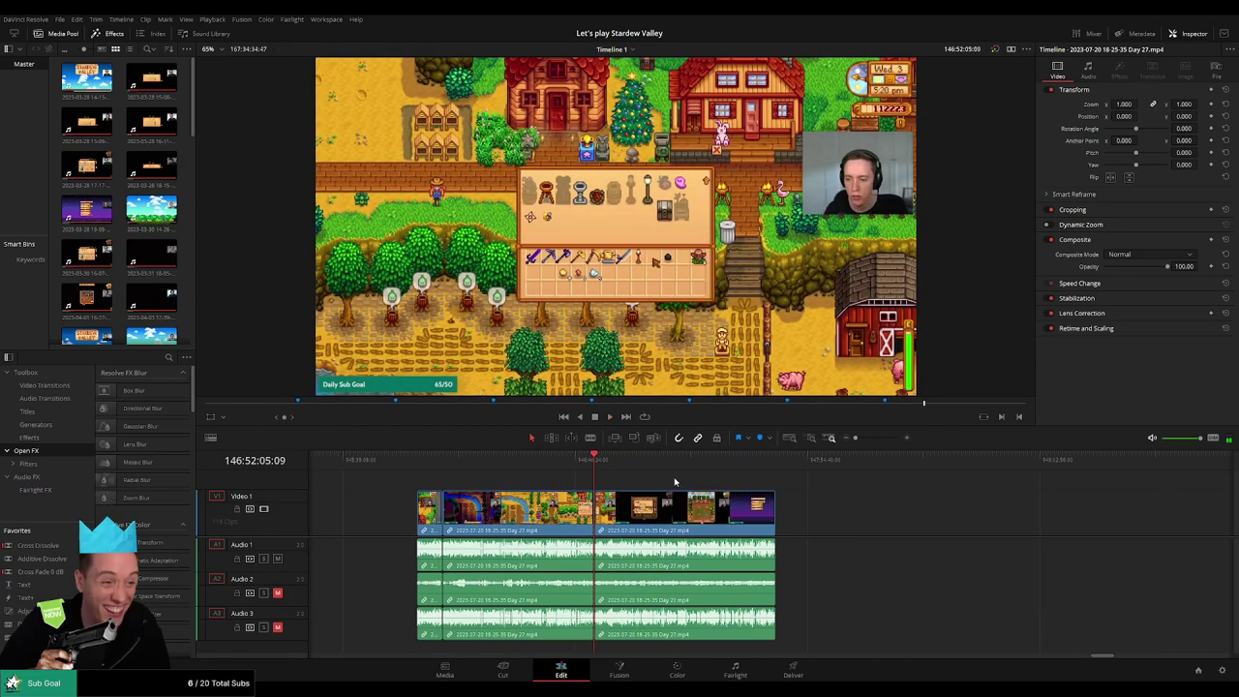
# - Move the rest of the Day 27 clip and its audio away from the 146:52:03:30 cut, past the 148-hour mark
pyautogui.press('Home')
pyautogui.hscroll(6, 678, 487)
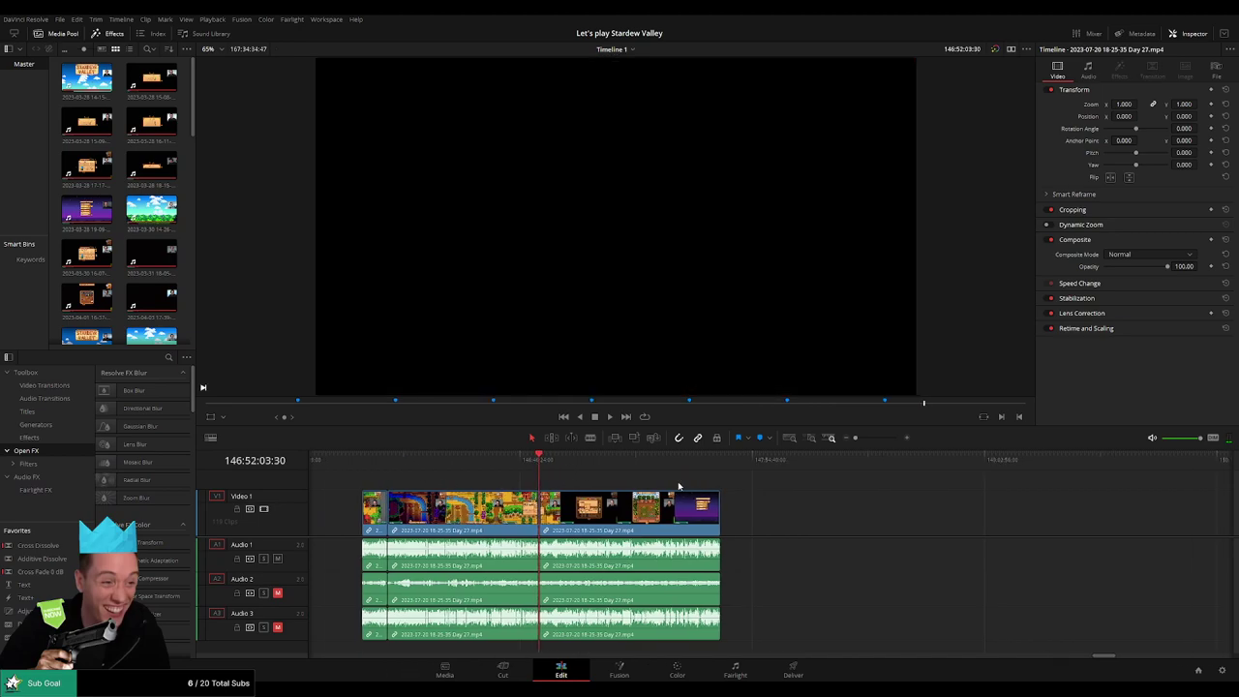
pyautogui.moveTo(446, 513); pyautogui.dragTo(737, 513)
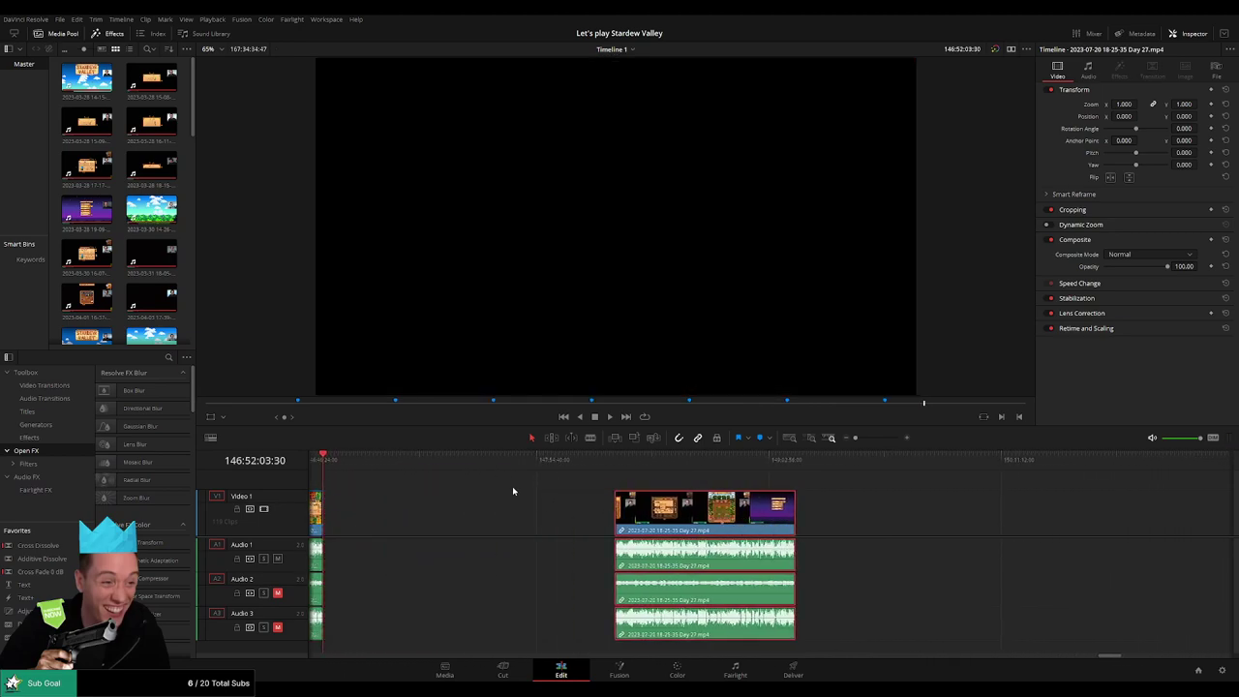
pyautogui.click(512, 488)
# - Place the playhead in the gap at exactly 148:00:00:00 as the next episode's start
pyautogui.hscroll(-5, 653, 499)
pyautogui.hotkey('shift', 'v')
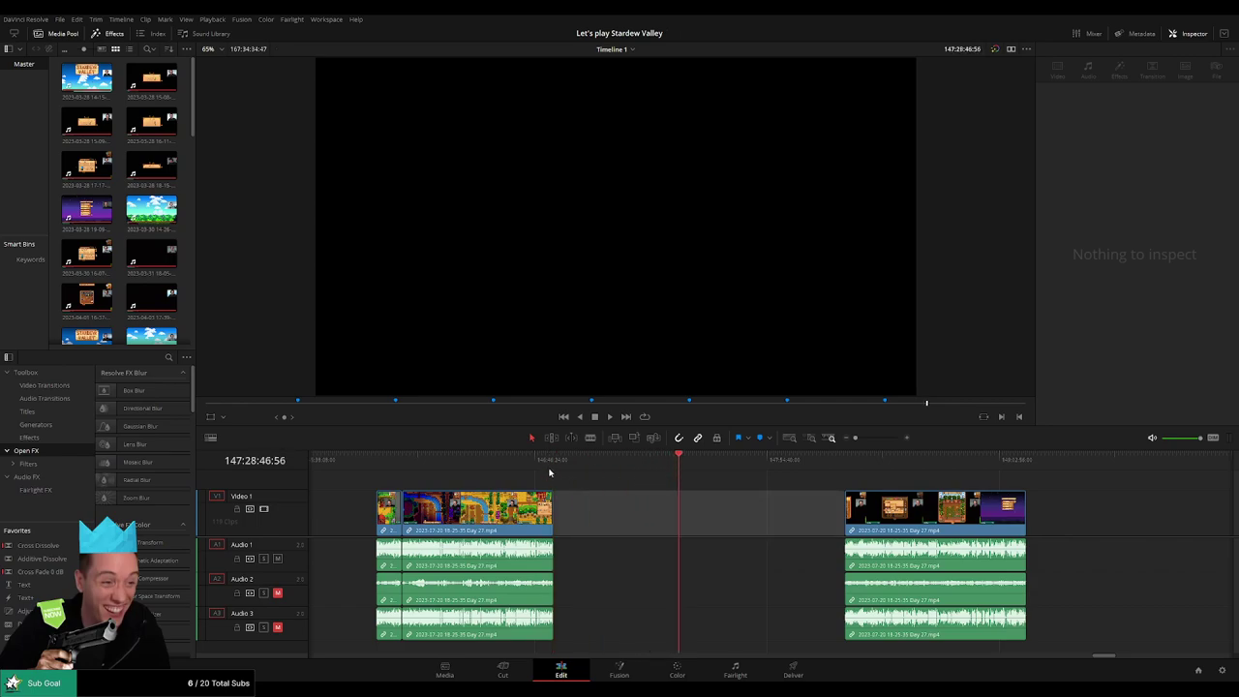
pyautogui.moveTo(645, 468); pyautogui.dragTo(770, 480)
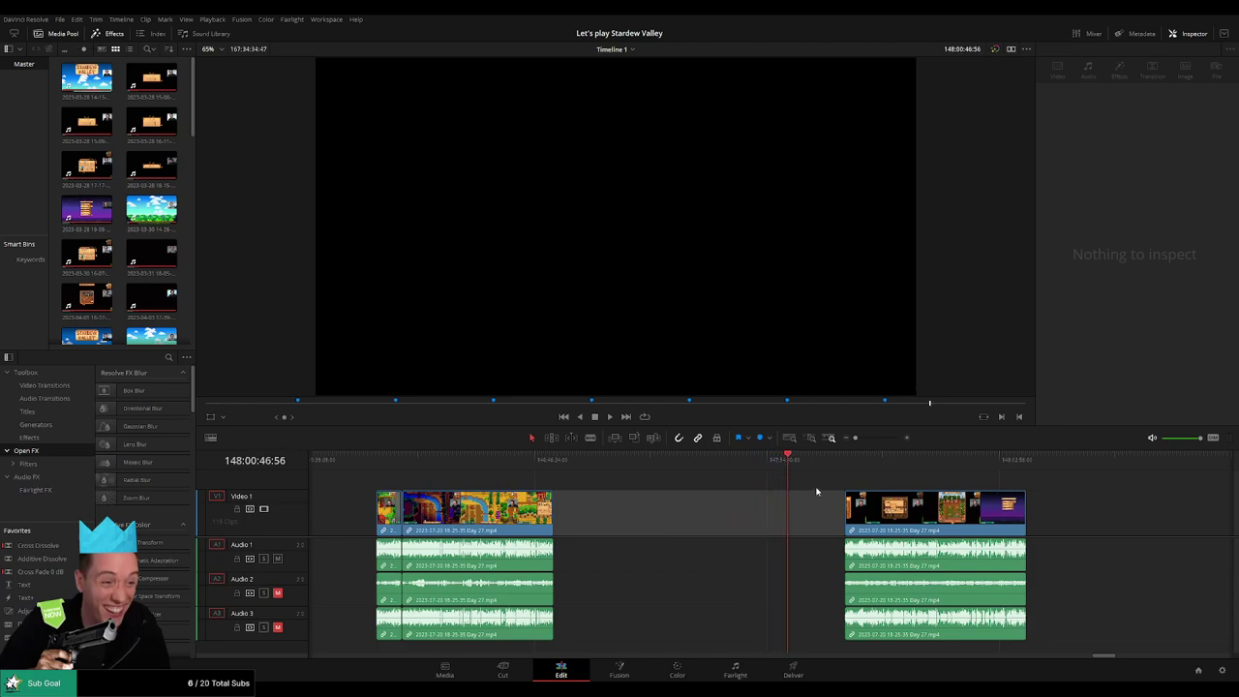
pyautogui.scroll(3, 782, 474)
pyautogui.moveTo(745, 468); pyautogui.dragTo(704, 468)
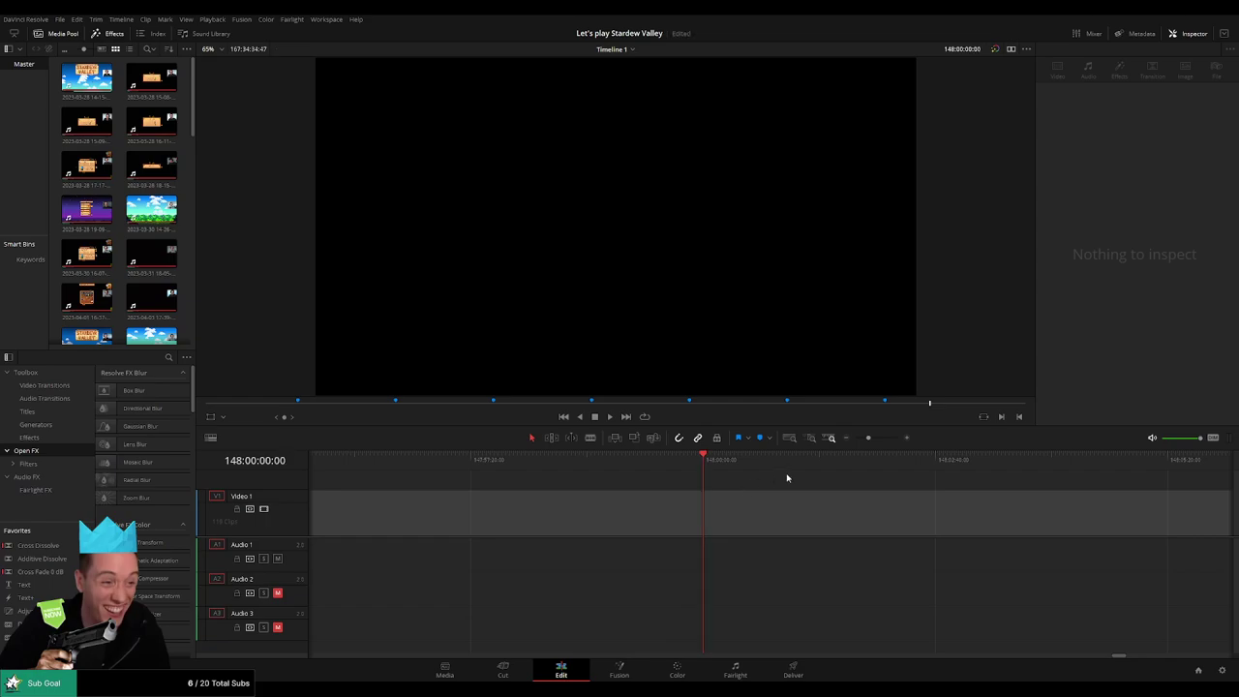
# - Move the rest of the Day 27 clip and its audio to start at 148:00:00:00 and play its opening
pyautogui.moveTo(868, 438); pyautogui.dragTo(854, 439)
pyautogui.click(722, 482)
pyautogui.moveTo(829, 487); pyautogui.dragTo(717, 506)
pyautogui.press('space')
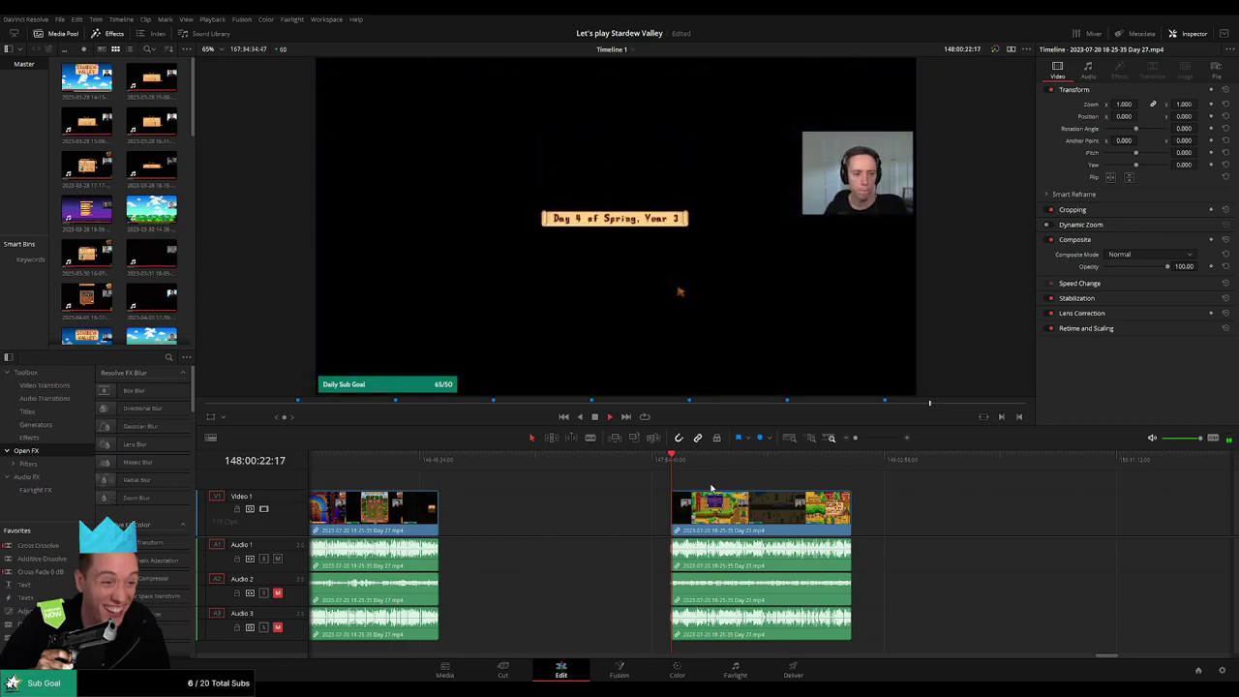
pyautogui.moveTo(730, 480); pyautogui.dragTo(550, 482)
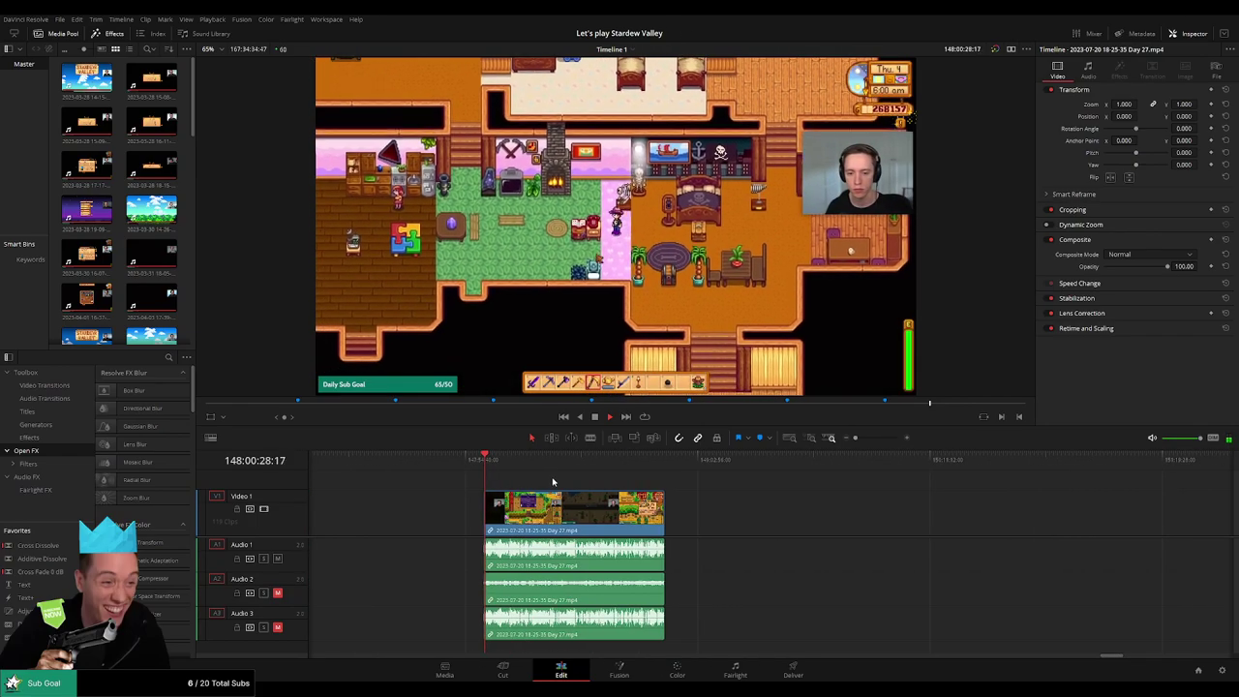
pyautogui.press('Home')
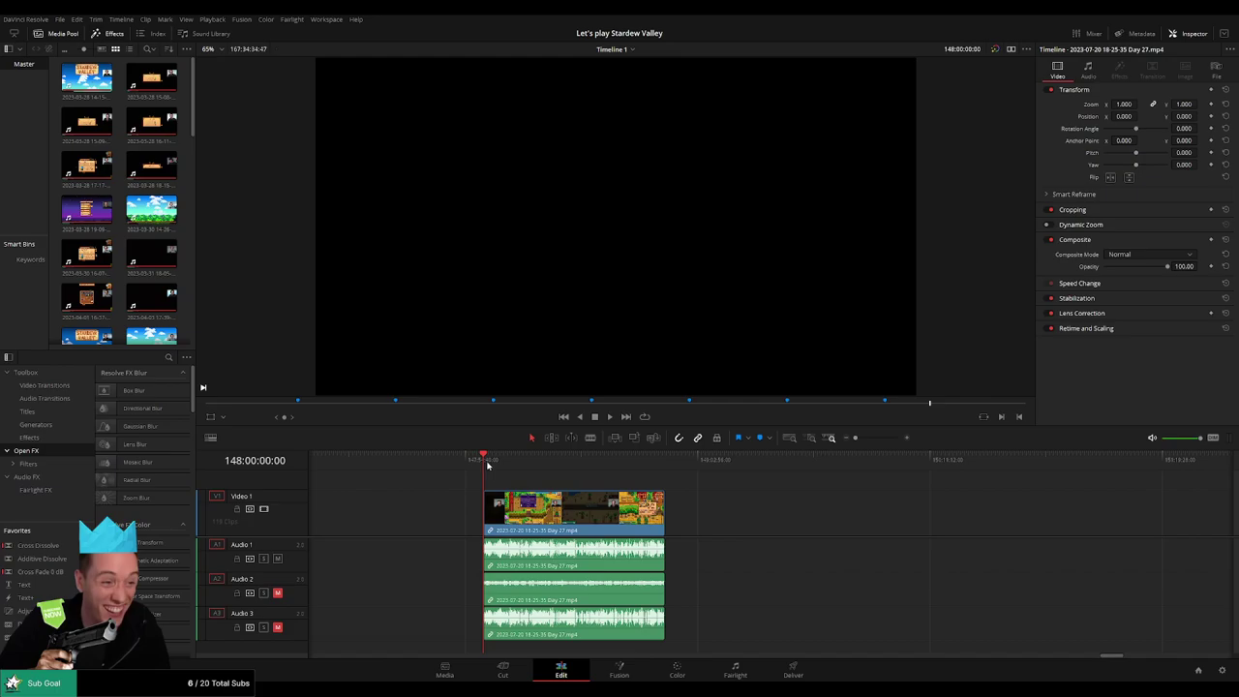
# - Play sections near the end of the Day 27 clip to find a quiet spot just past 148:52:00
pyautogui.moveTo(487, 465); pyautogui.dragTo(660, 475)
pyautogui.click(871, 439)
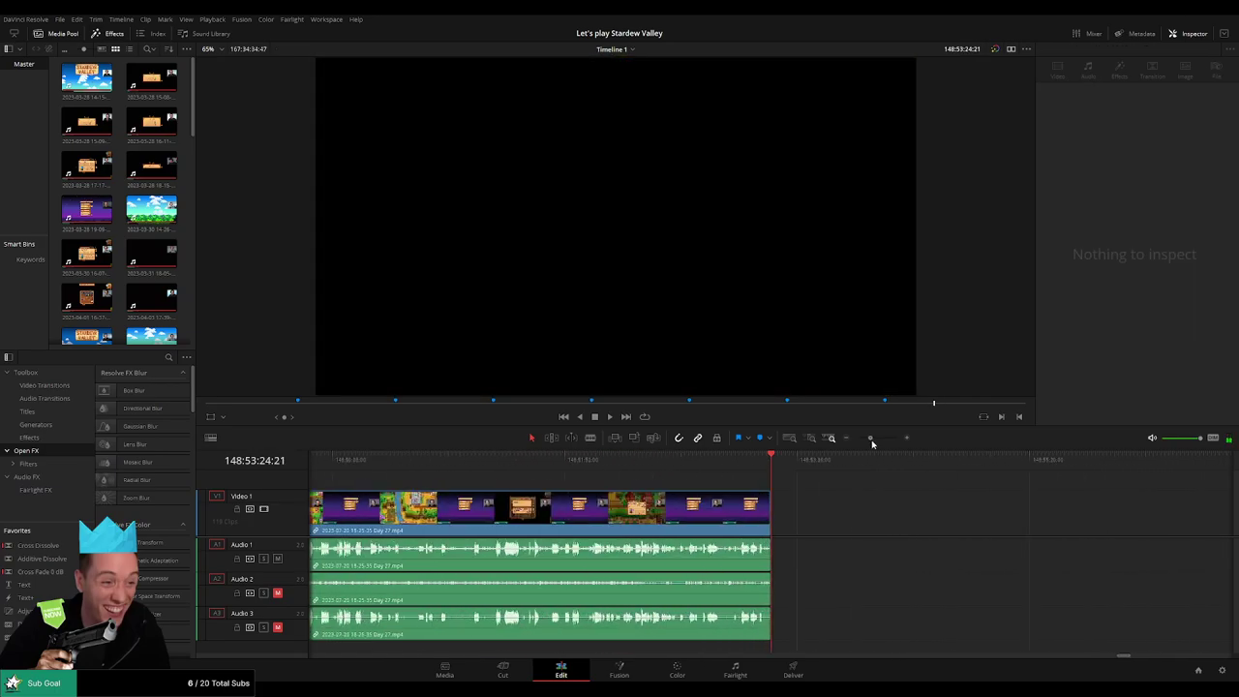
pyautogui.moveTo(871, 441); pyautogui.dragTo(877, 442)
pyautogui.click(644, 470)
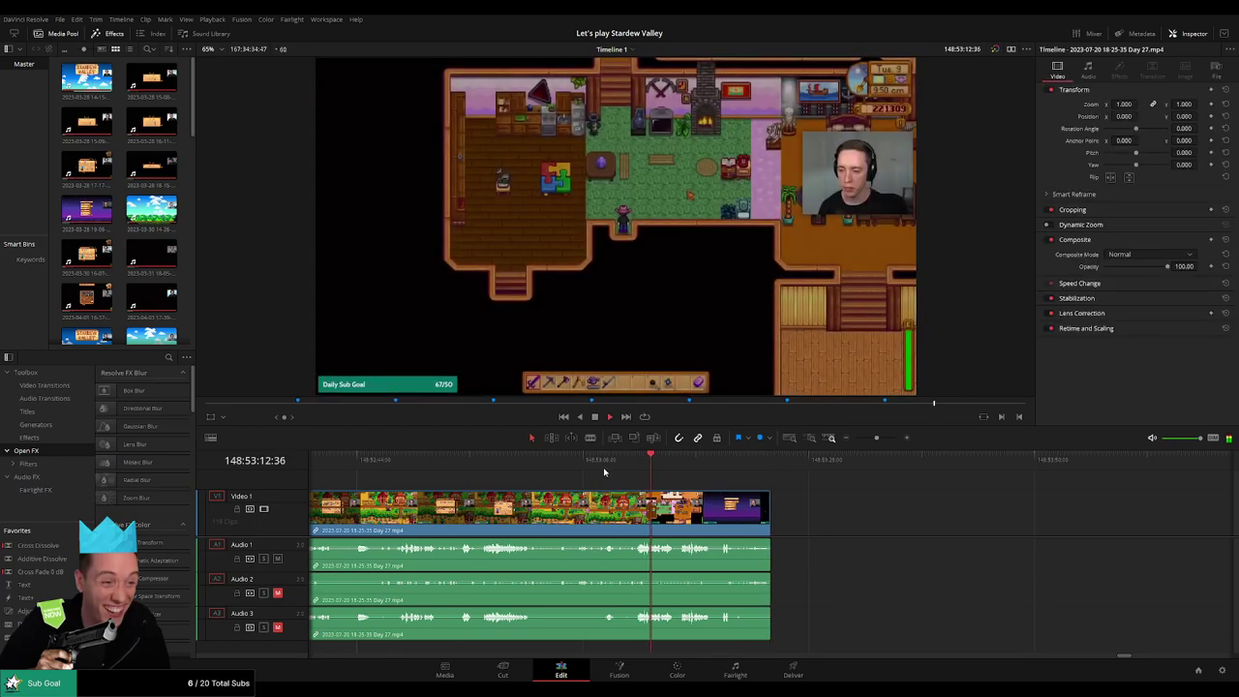
pyautogui.click(478, 471)
pyautogui.press('space')
pyautogui.hscroll(-2, 478, 470)
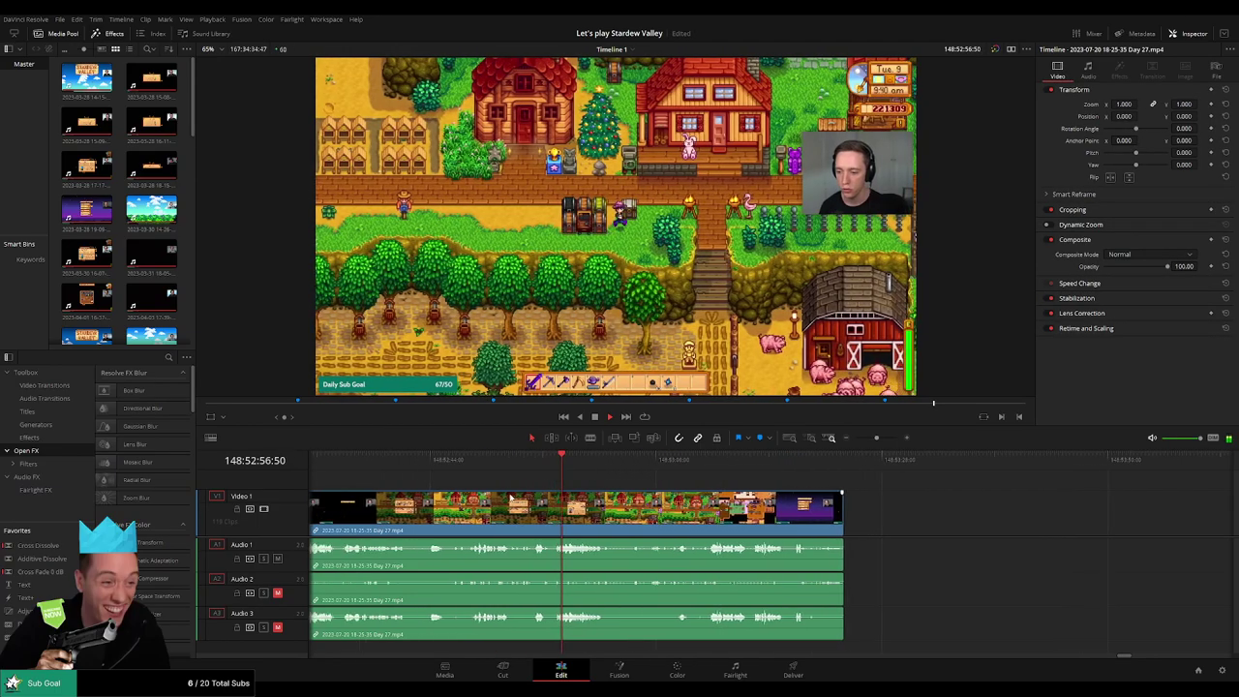
pyautogui.click(431, 472)
pyautogui.hscroll(-5, 431, 471)
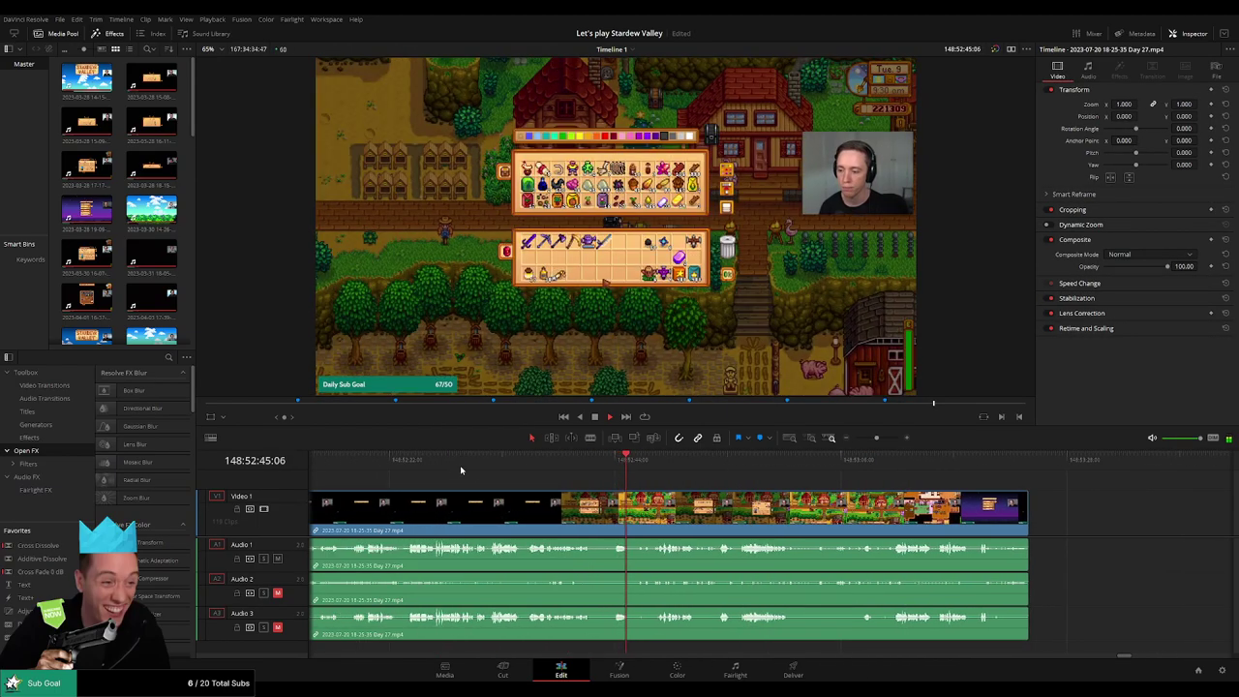
pyautogui.click(403, 472)
pyautogui.hscroll(-4, 653, 506)
pyautogui.hscroll(-3, 654, 506)
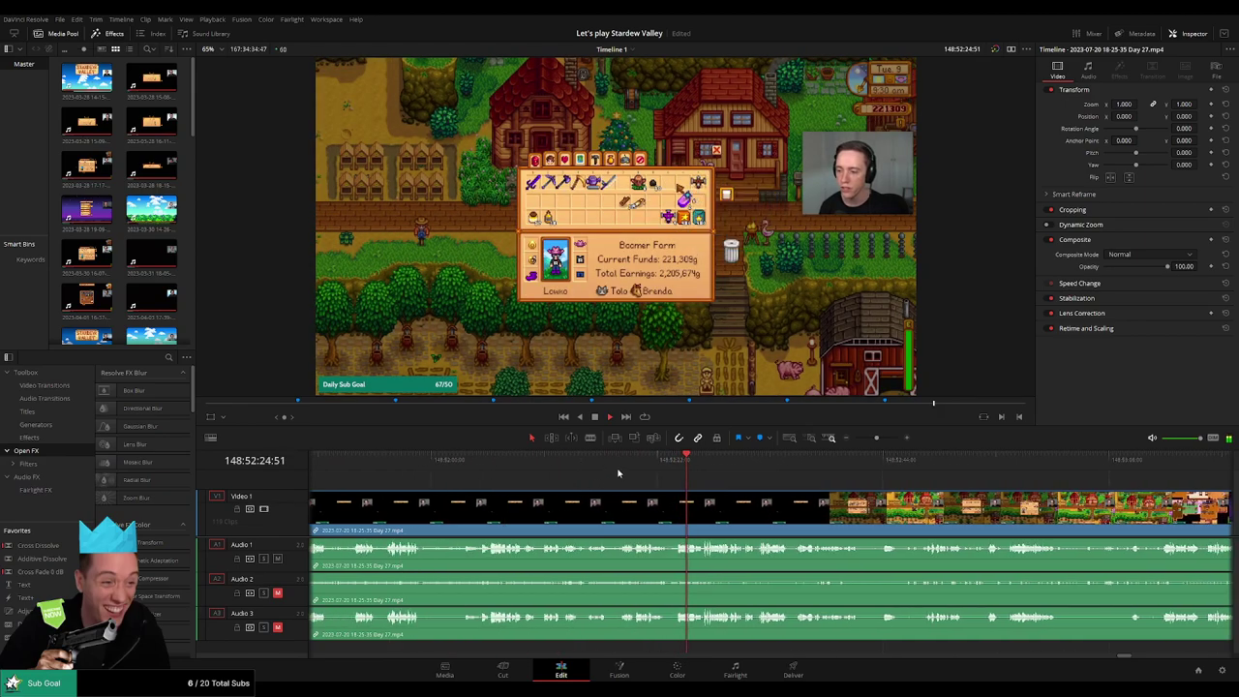
pyautogui.click(620, 471)
pyautogui.scroll(3, 653, 507)
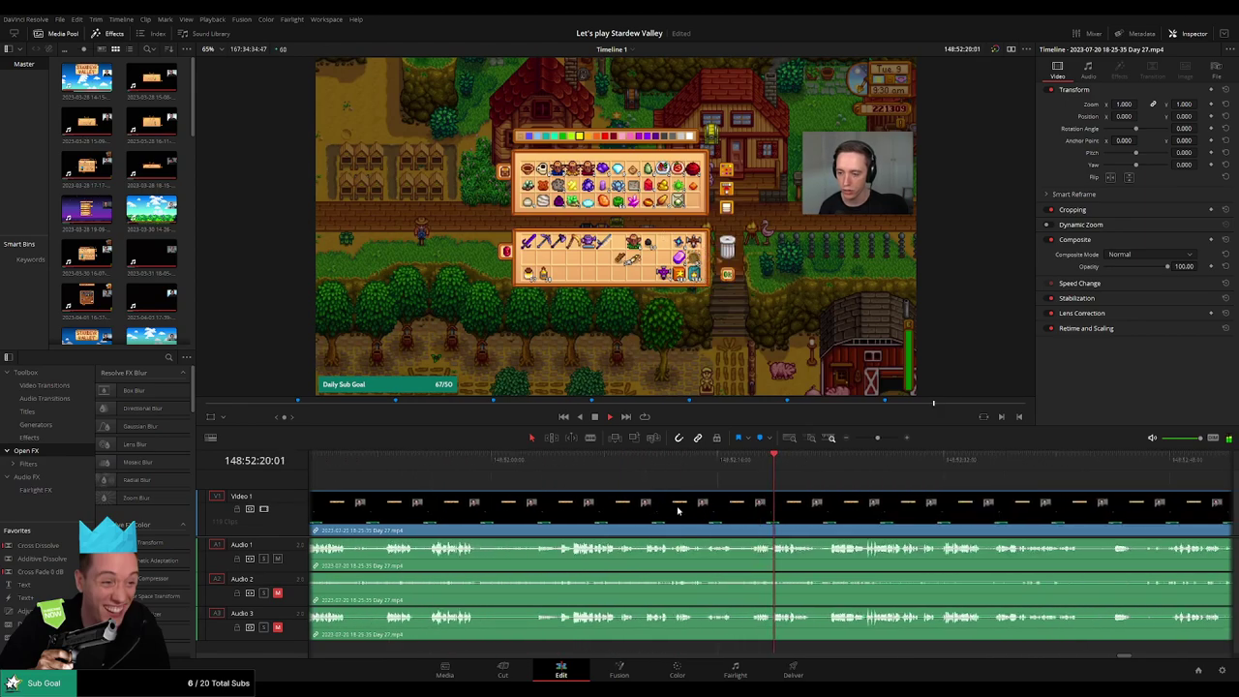
pyautogui.click(595, 465)
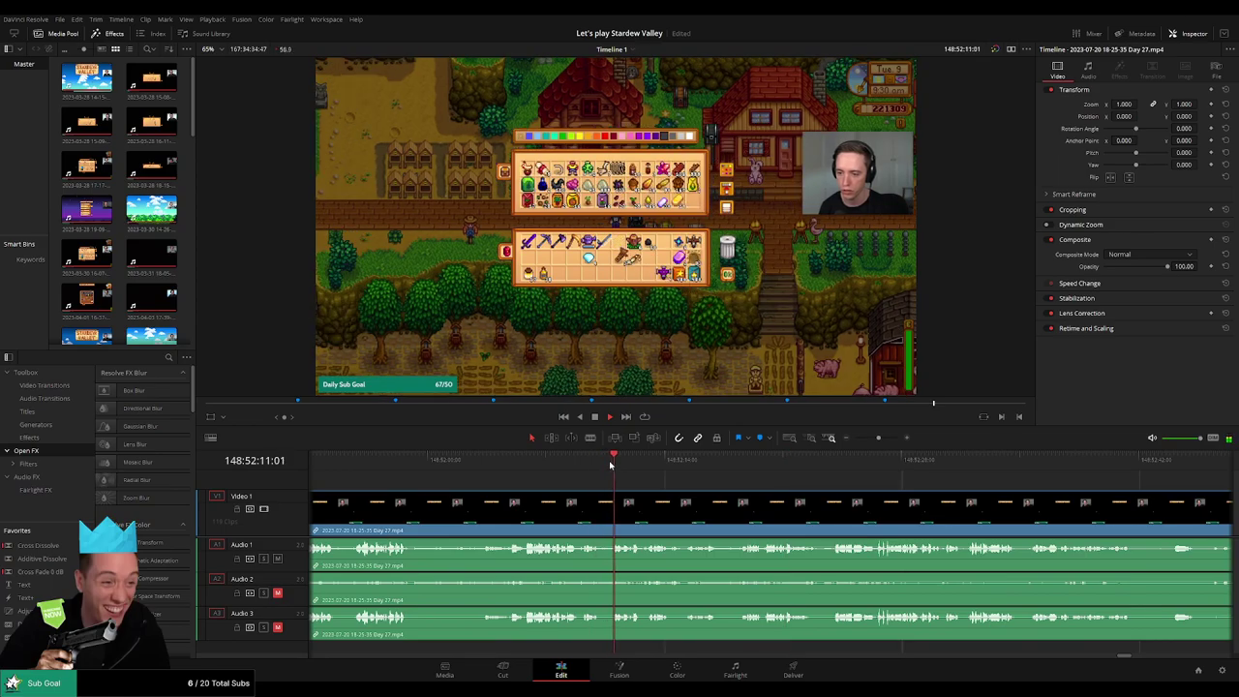
pyautogui.click(498, 464)
pyautogui.click(480, 463)
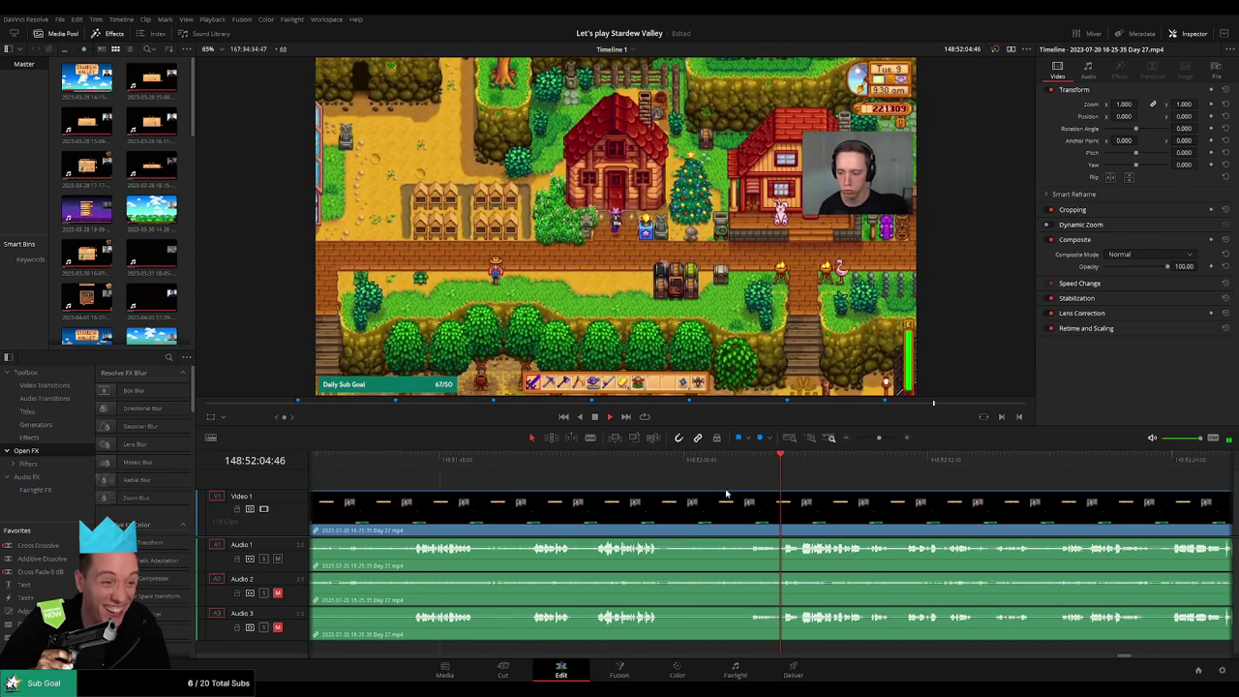
# - Split the Day 27 clip and its linked audio in the silence at 148:52:03:00
pyautogui.moveTo(879, 440); pyautogui.dragTo(886, 440)
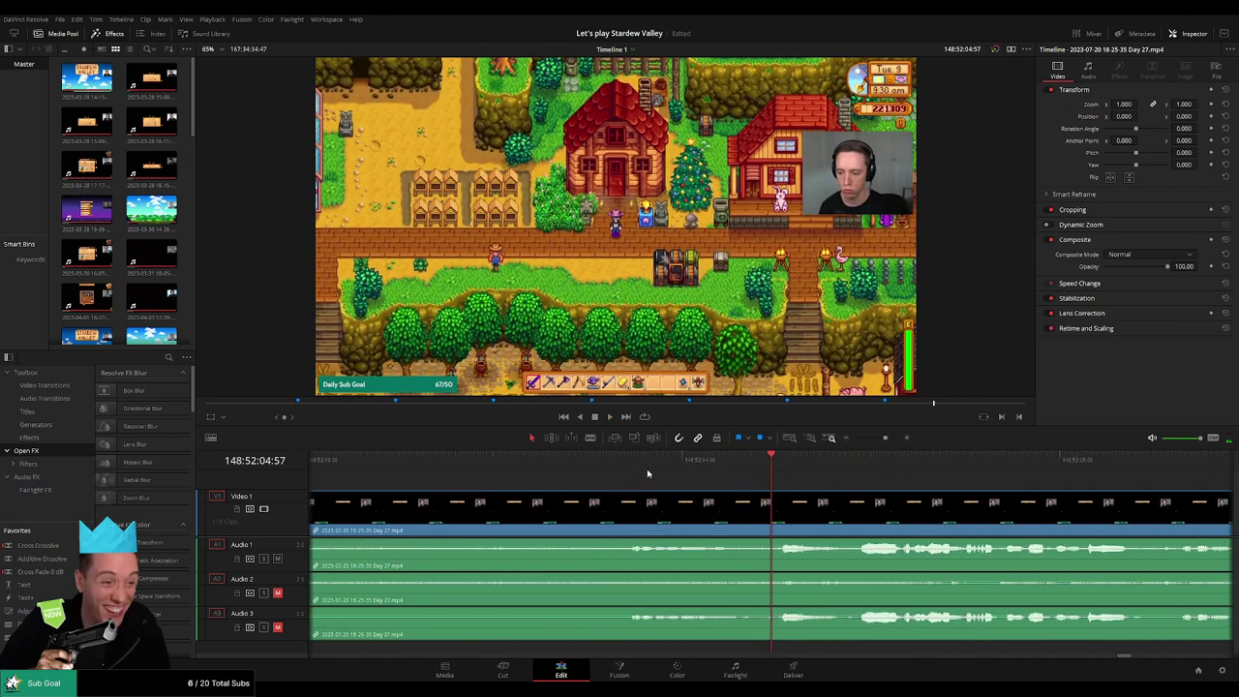
pyautogui.moveTo(647, 473); pyautogui.dragTo(587, 473)
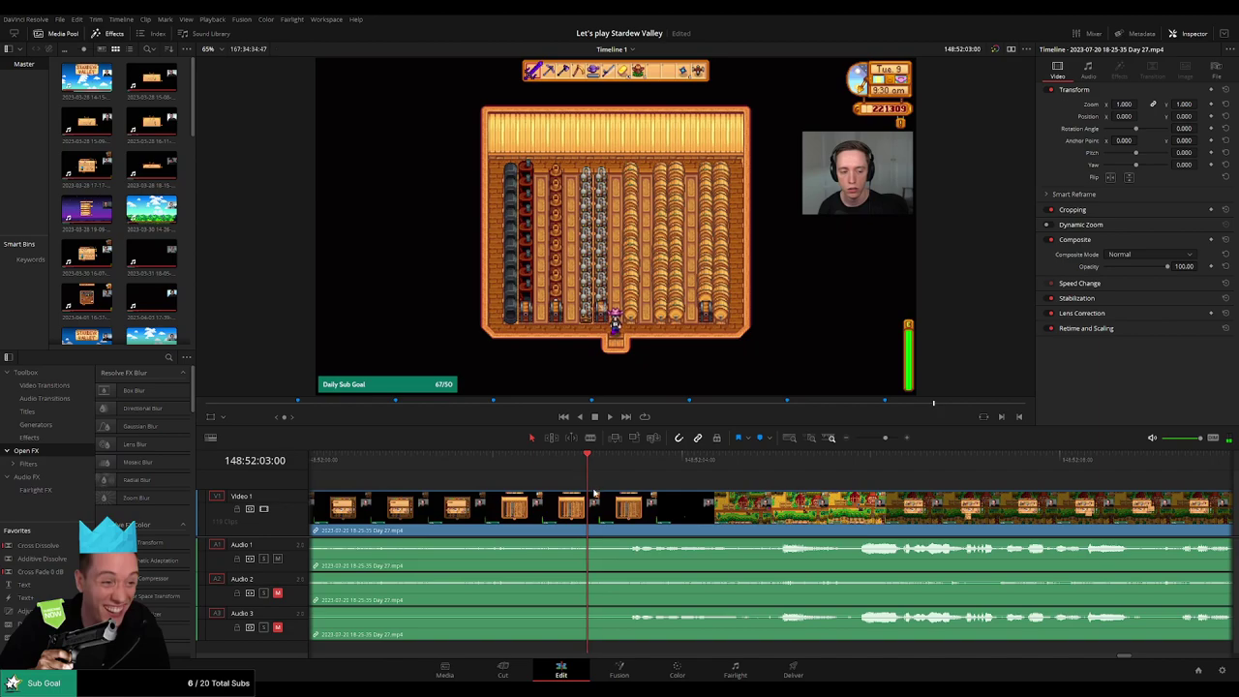
pyautogui.press('b')
pyautogui.click(593, 497)
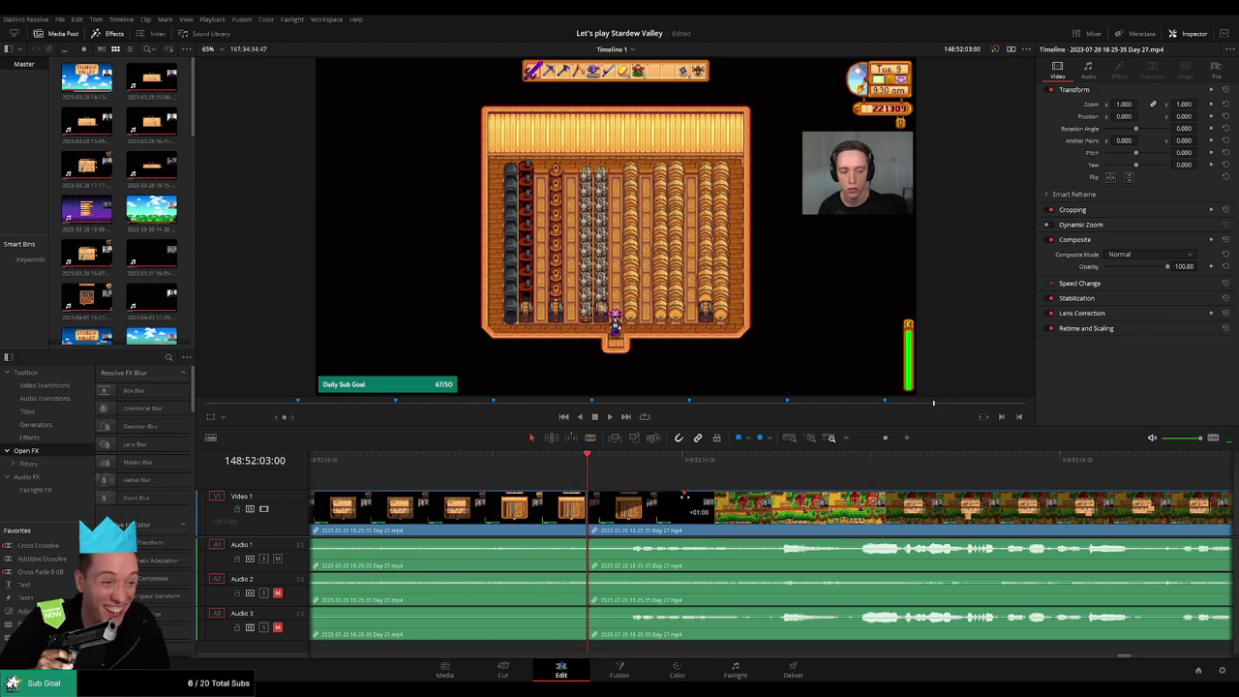
# - Add fades of about one second to the video and all three audio tracks on both sides of the 148:52:03:00 cut
pyautogui.moveTo(684, 497); pyautogui.dragTo(684, 497)
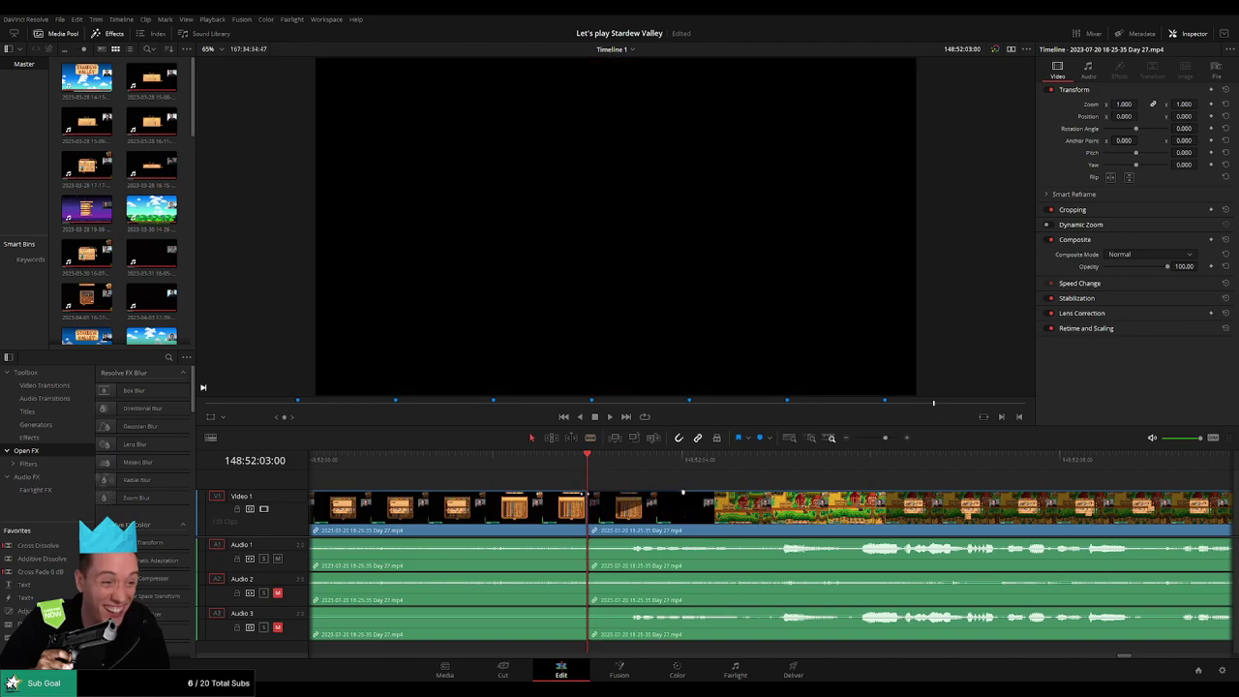
pyautogui.moveTo(585, 494); pyautogui.dragTo(534, 496)
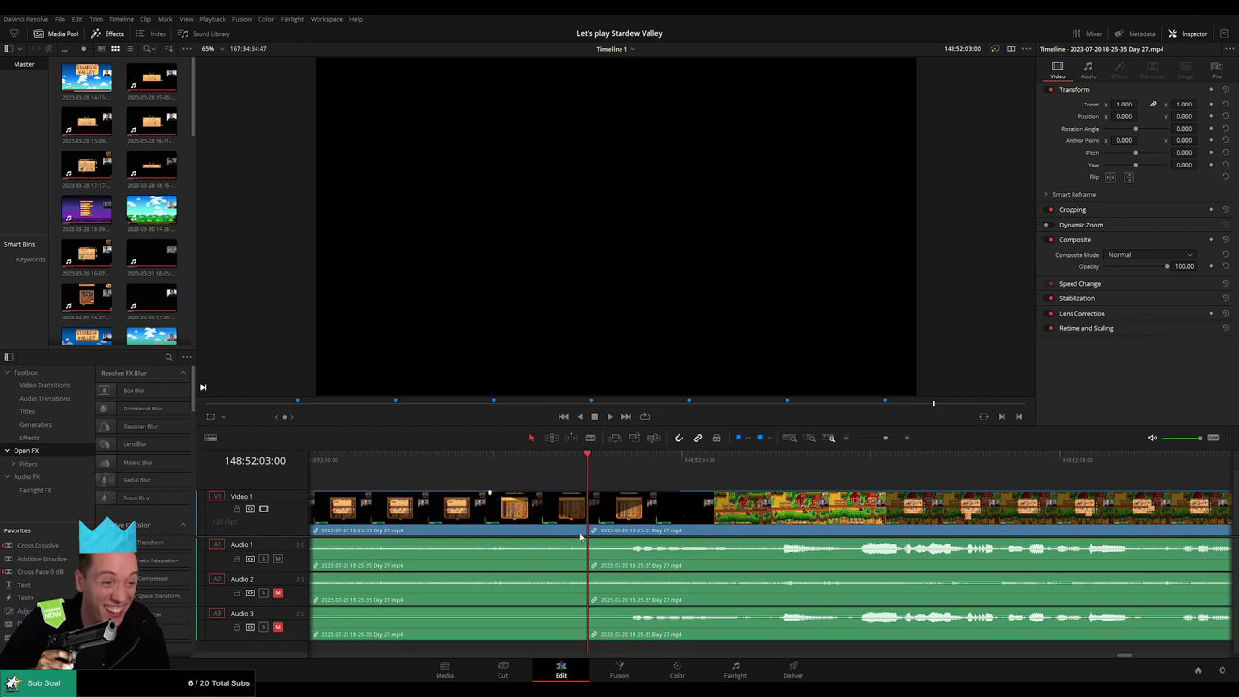
pyautogui.moveTo(585, 540); pyautogui.dragTo(490, 542)
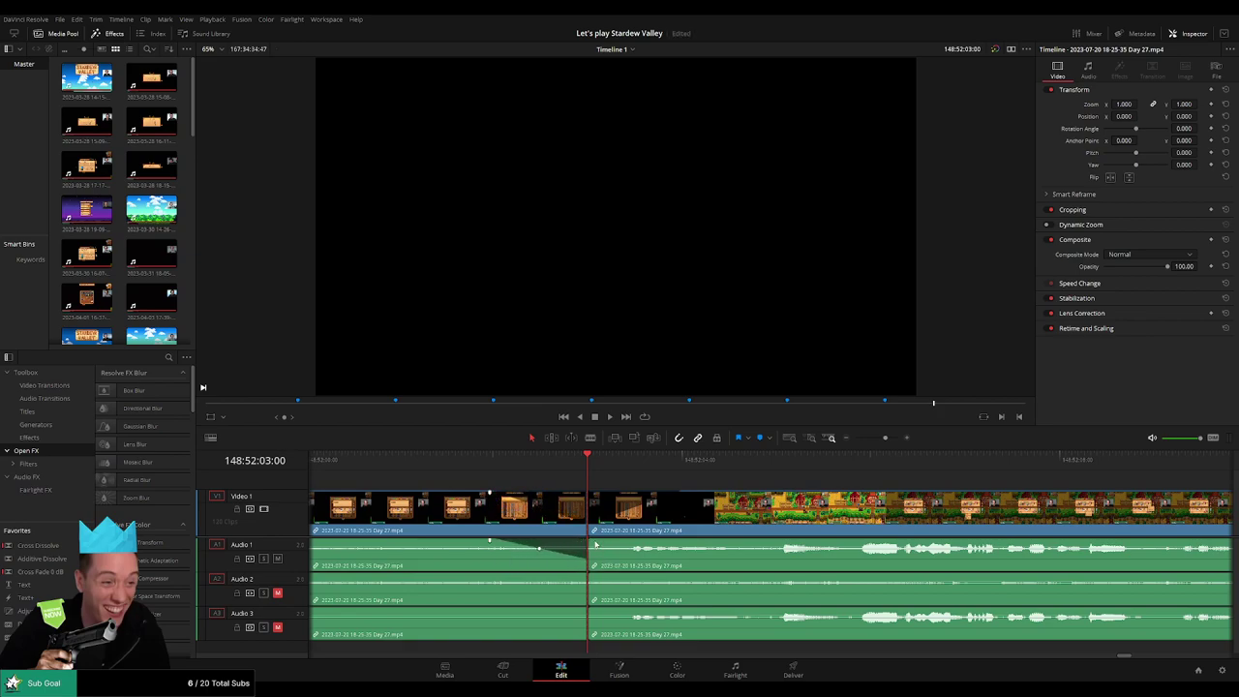
pyautogui.moveTo(595, 545); pyautogui.dragTo(672, 547)
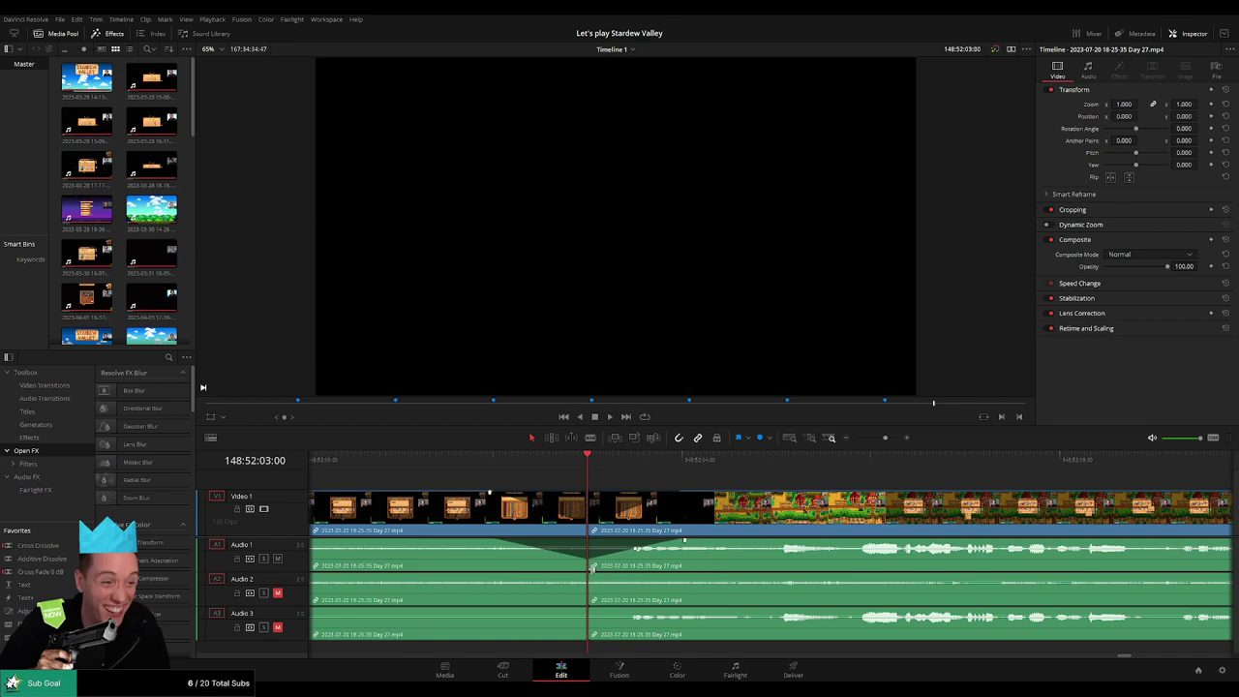
pyautogui.moveTo(586, 575); pyautogui.dragTo(501, 576)
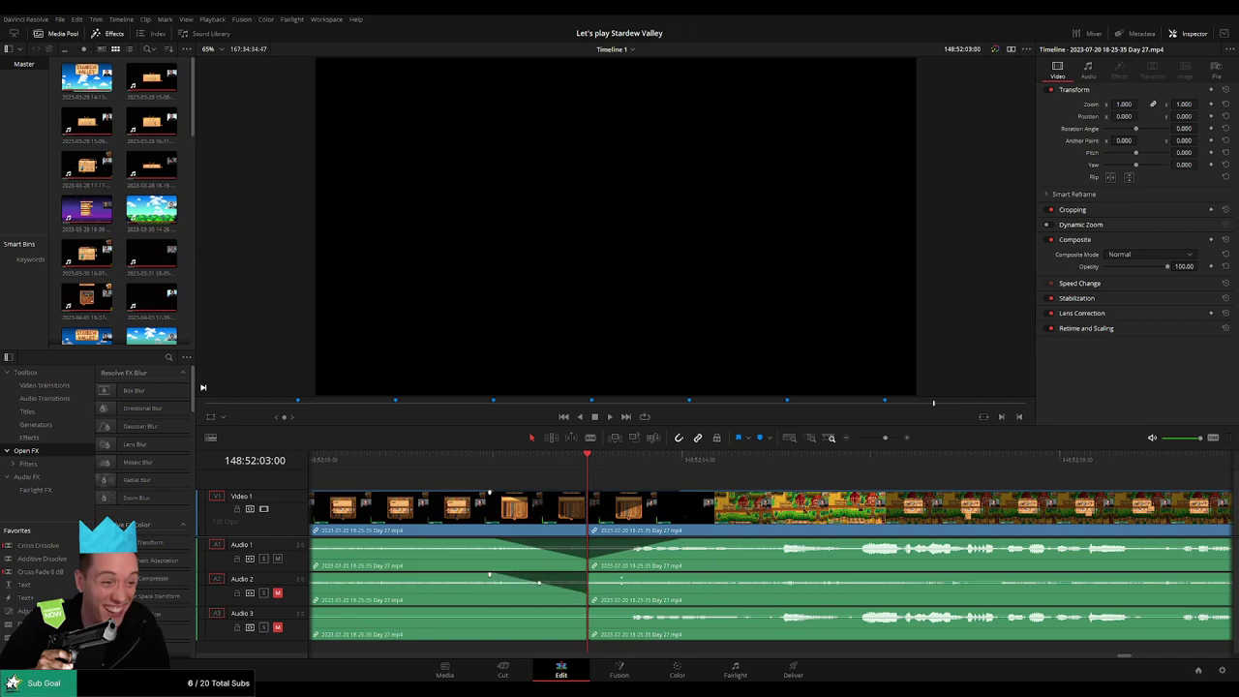
pyautogui.moveTo(586, 574); pyautogui.dragTo(667, 575)
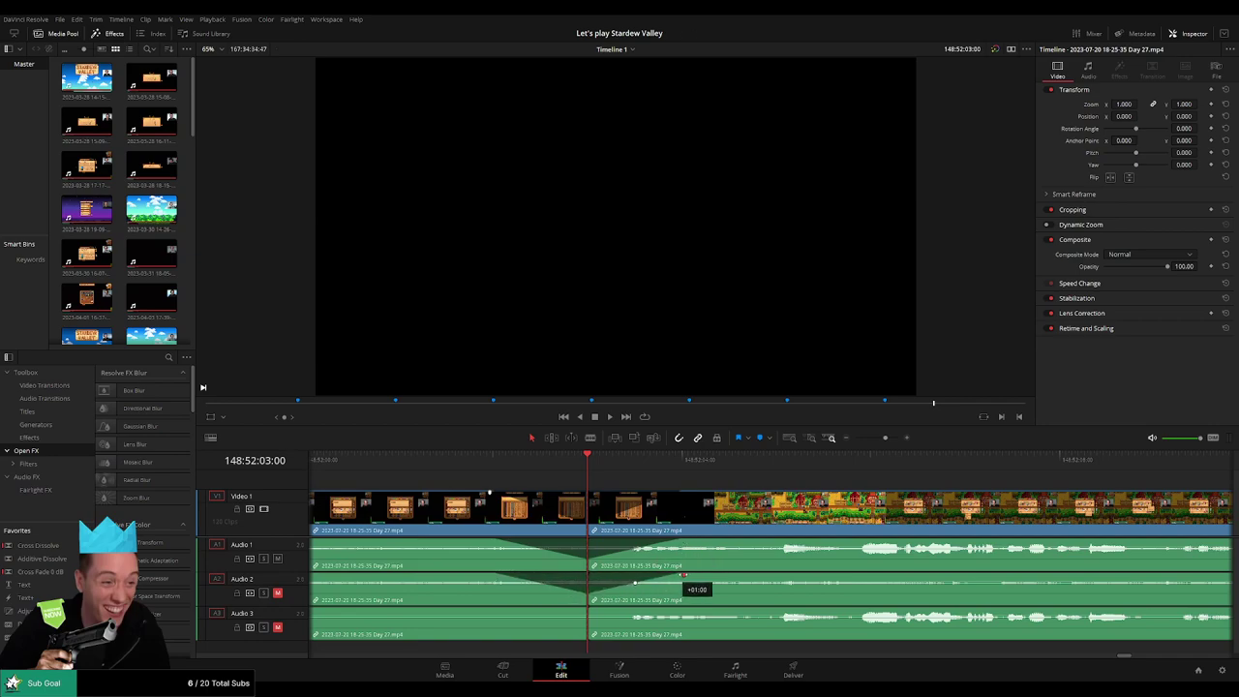
pyautogui.moveTo(584, 608); pyautogui.dragTo(499, 611)
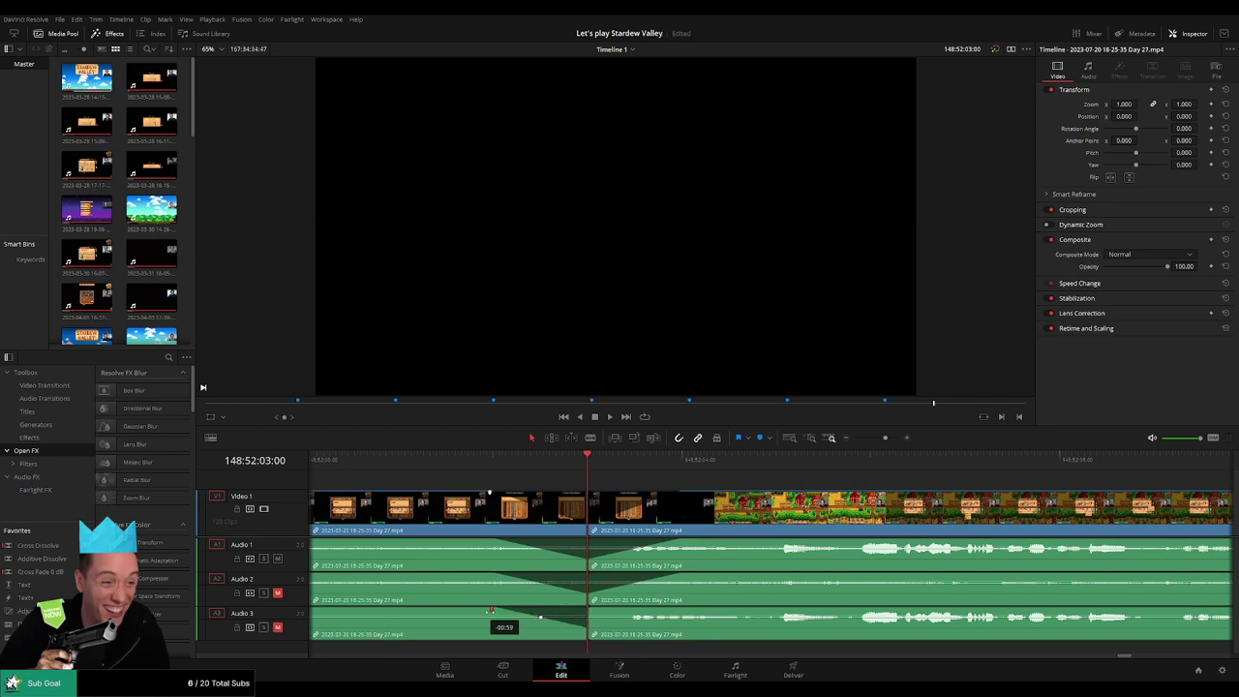
pyautogui.moveTo(588, 610); pyautogui.dragTo(674, 609)
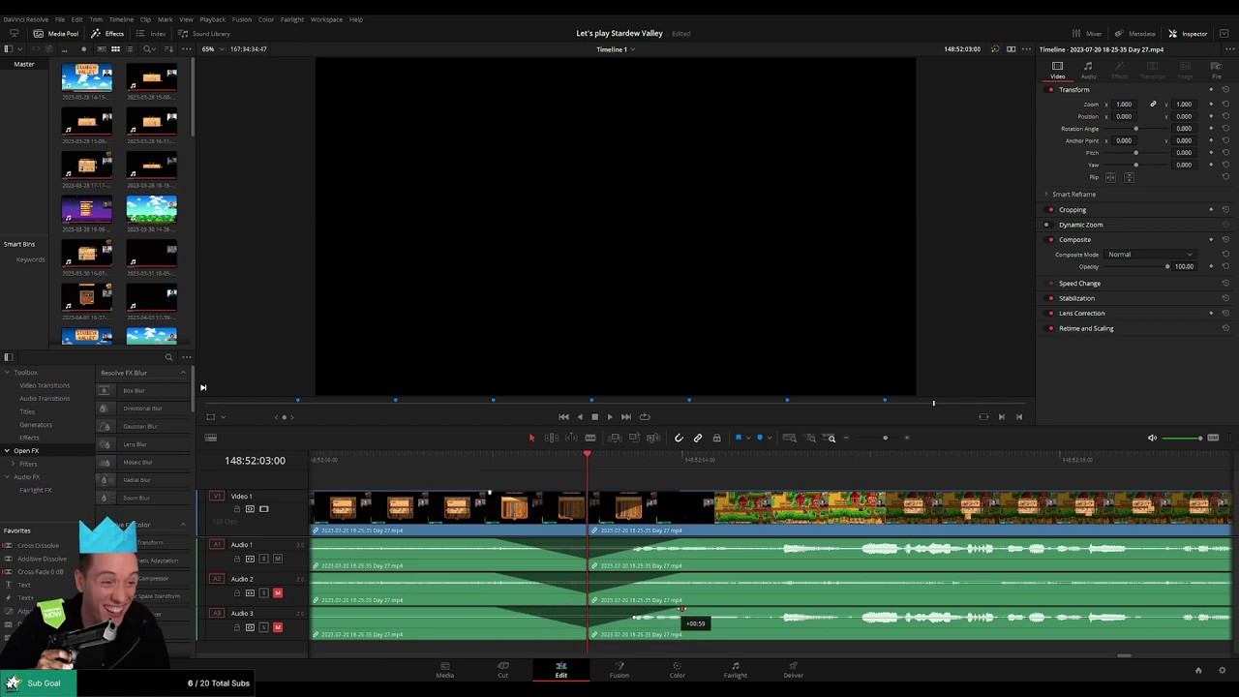
# - Move the short Day 27 remainder and its audio away from the 148:52:03:00 cut, near the 150-hour mark
pyautogui.moveTo(885, 437); pyautogui.dragTo(613, 490)
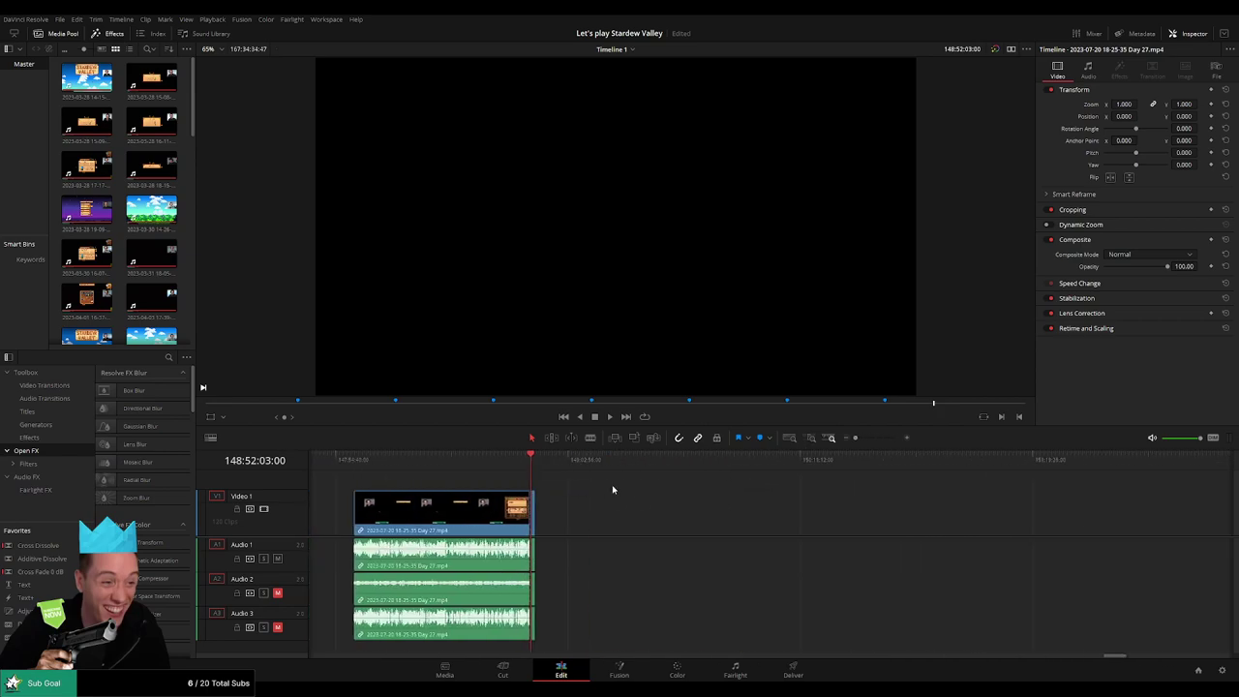
pyautogui.click(360, 463)
pyautogui.click(527, 465)
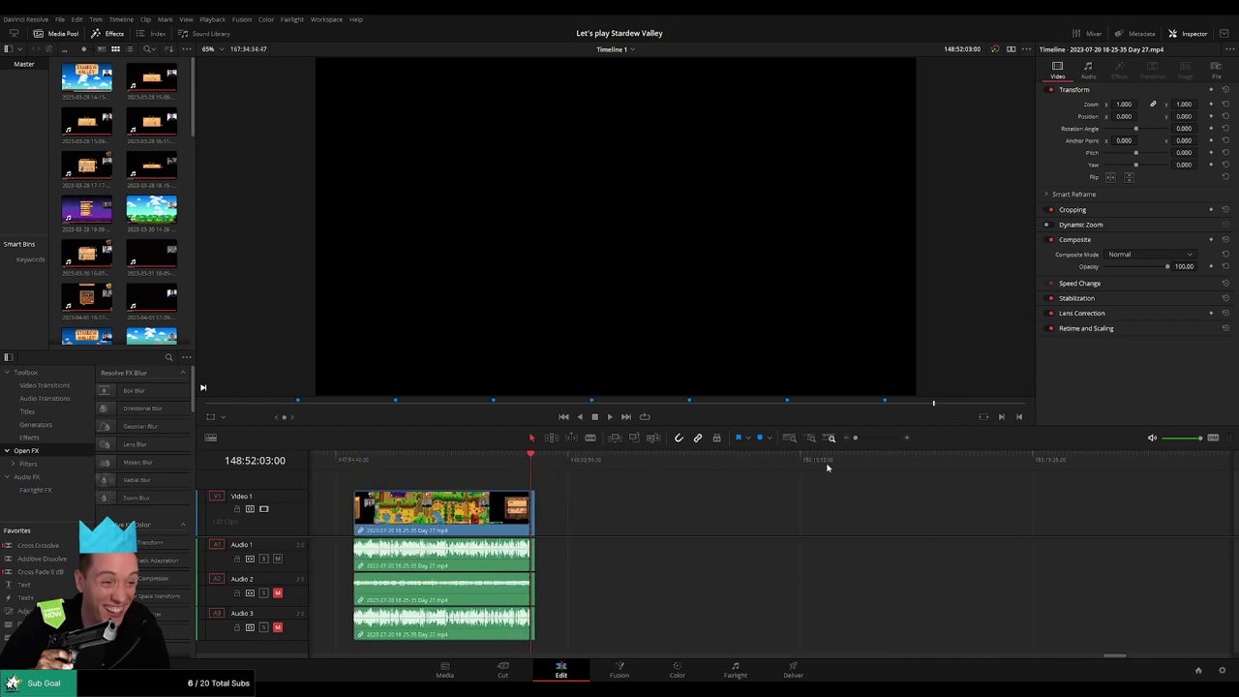
pyautogui.moveTo(854, 438)
pyautogui.mouseDown()
pyautogui.moveTo(868, 437)
pyautogui.moveTo(857, 437)
pyautogui.mouseUp()
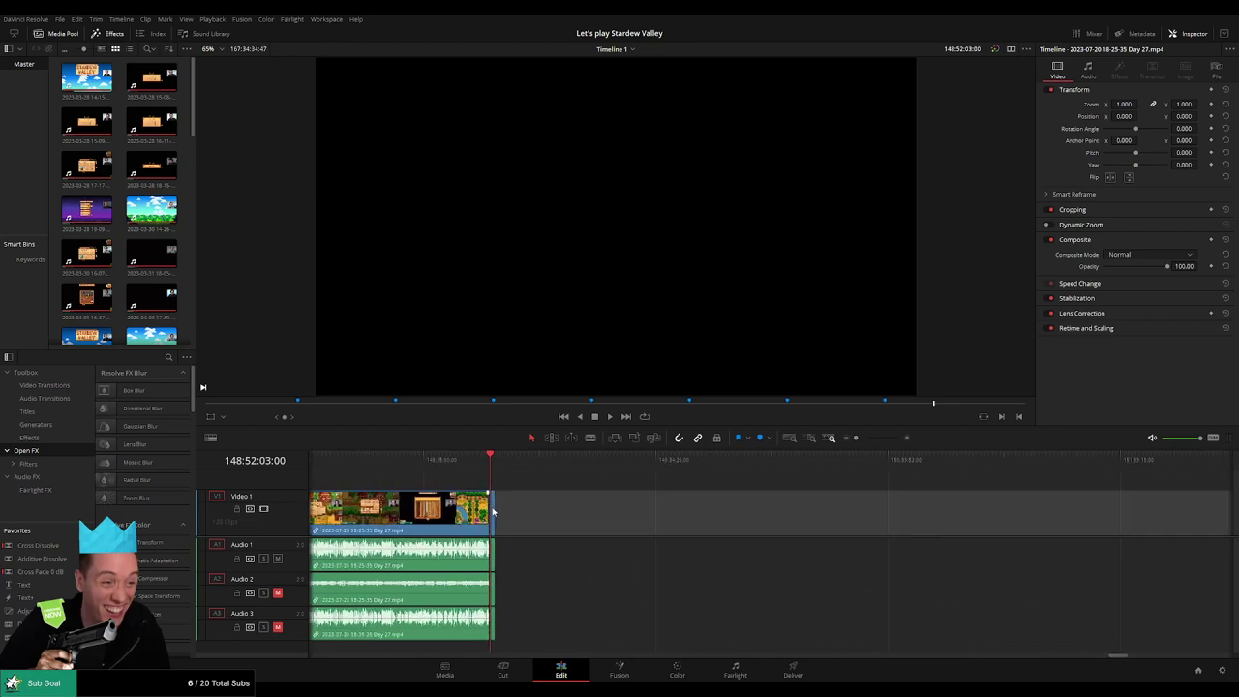
pyautogui.moveTo(493, 513); pyautogui.dragTo(761, 513)
pyautogui.click(578, 479)
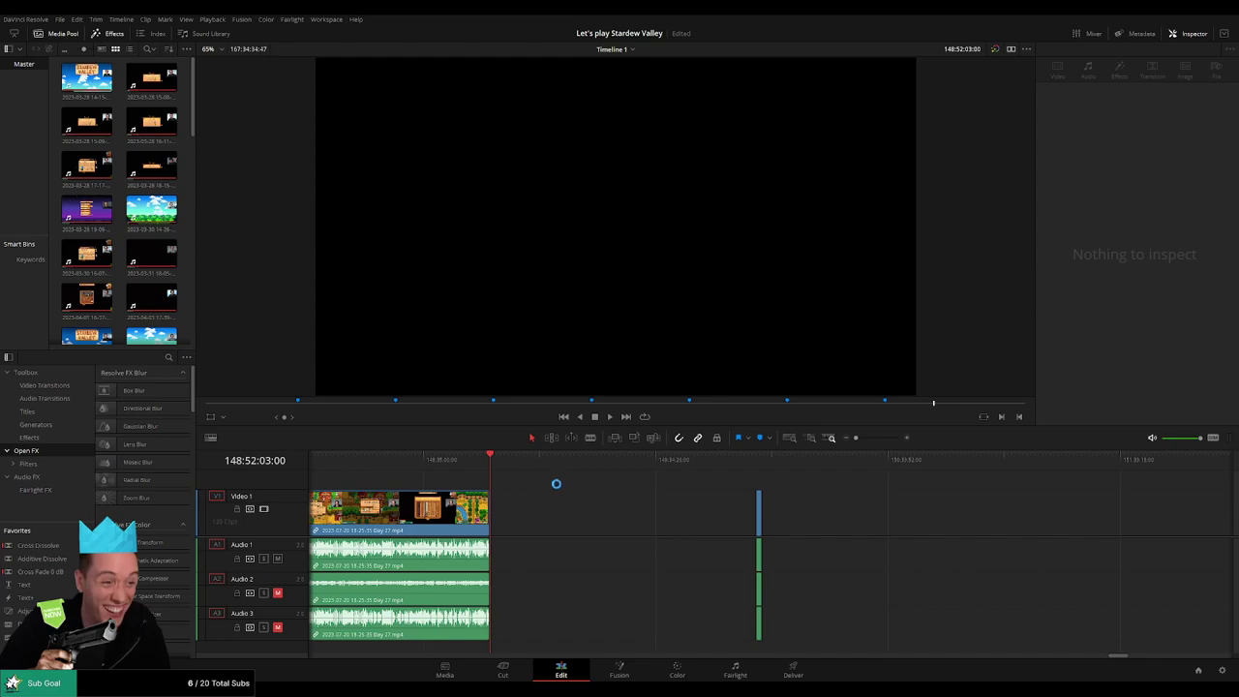
# - Place the playhead at 150:00:00:00 and align the start of the Day 27 remainder and its audio to it
pyautogui.moveTo(556, 484); pyautogui.dragTo(852, 490)
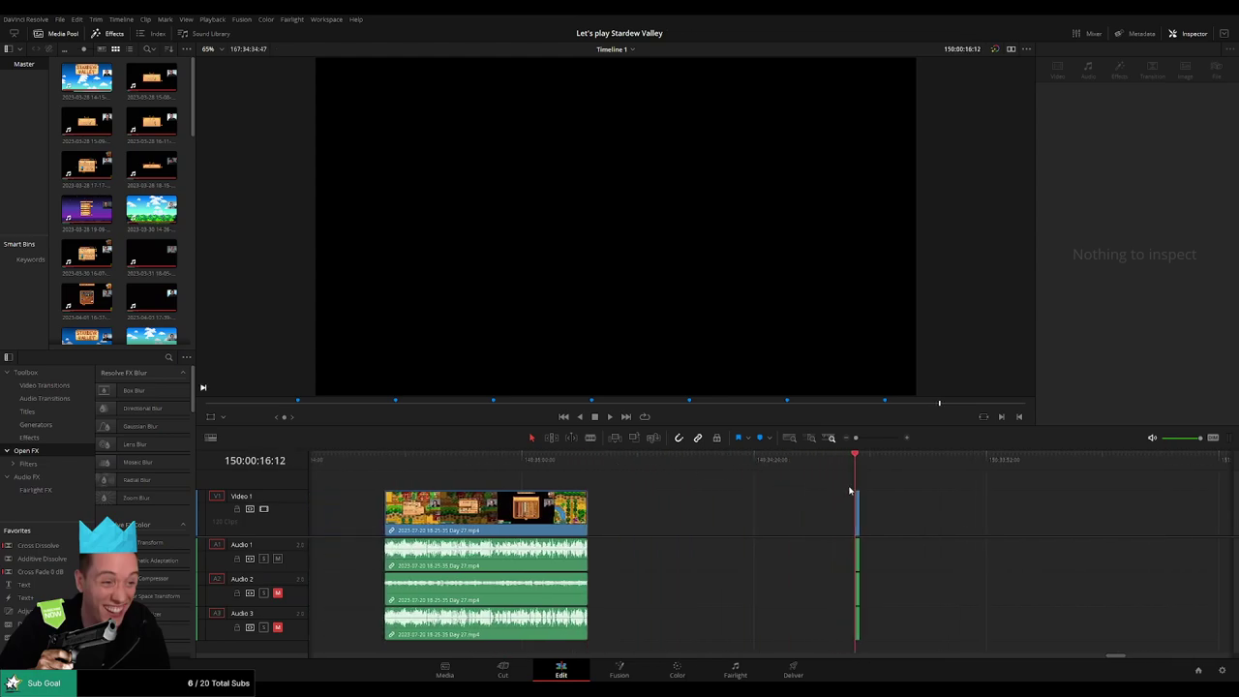
pyautogui.click(855, 508)
pyautogui.scroll(3, 864, 496)
pyautogui.moveTo(732, 473); pyautogui.dragTo(772, 507)
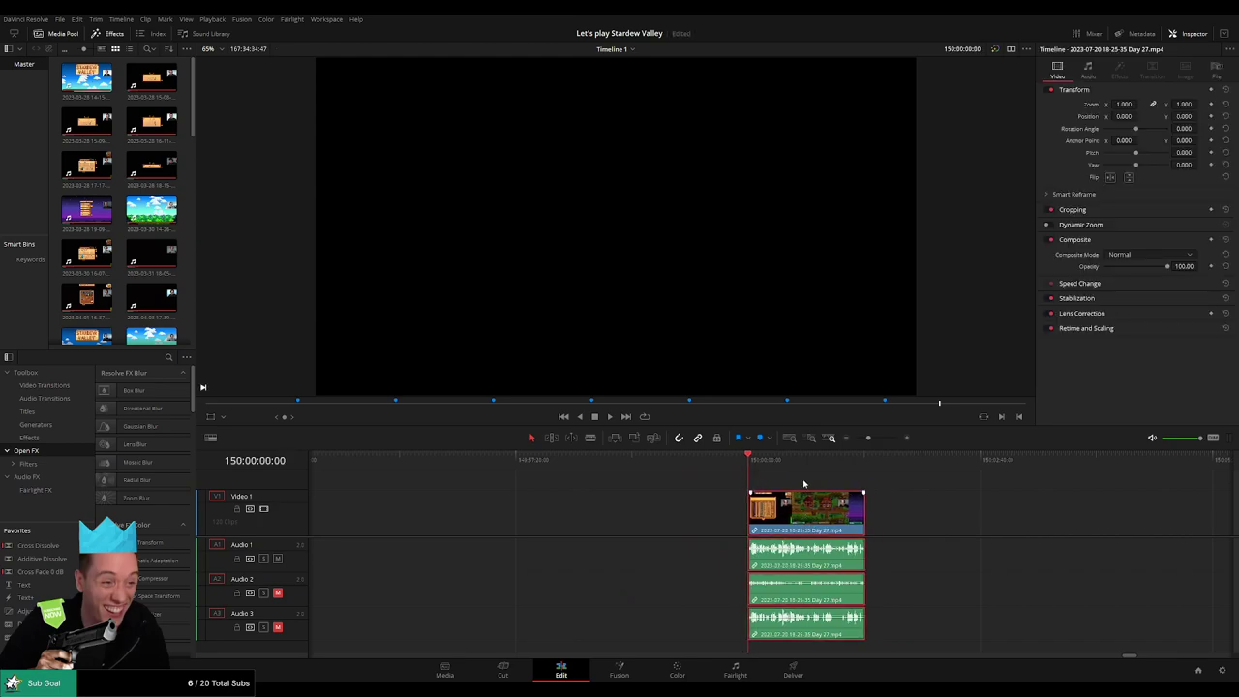
# - Move the Day 28 clip and its audio directly against the end of the Day 27 remainder
pyautogui.moveTo(868, 441); pyautogui.dragTo(830, 444)
pyautogui.hscroll(3, 705, 494)
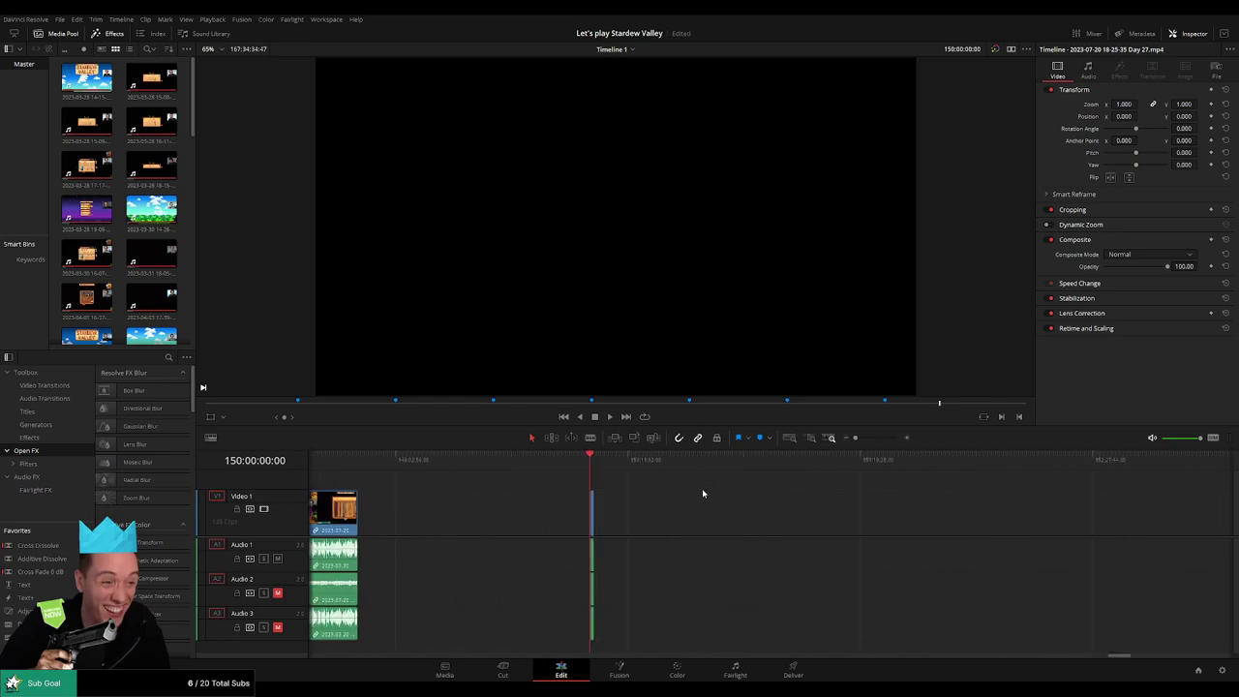
pyautogui.click(642, 503)
pyautogui.moveTo(1165, 510); pyautogui.dragTo(471, 511)
pyautogui.click(479, 480)
pyautogui.press('space')
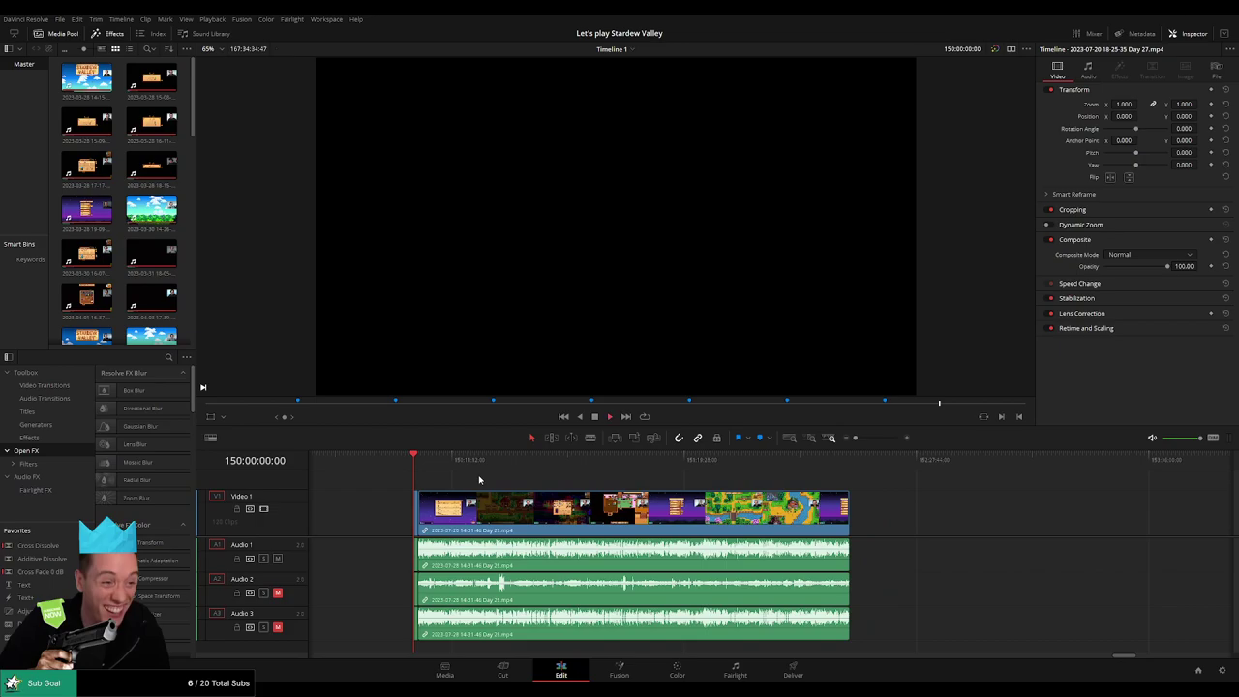
# - Add a transition at the join between the Day 27 and Day 28 clips, trimming the clips to fit, and play across it
pyautogui.moveTo(854, 437); pyautogui.dragTo(872, 440)
pyautogui.moveTo(1031, 473); pyautogui.dragTo(623, 475)
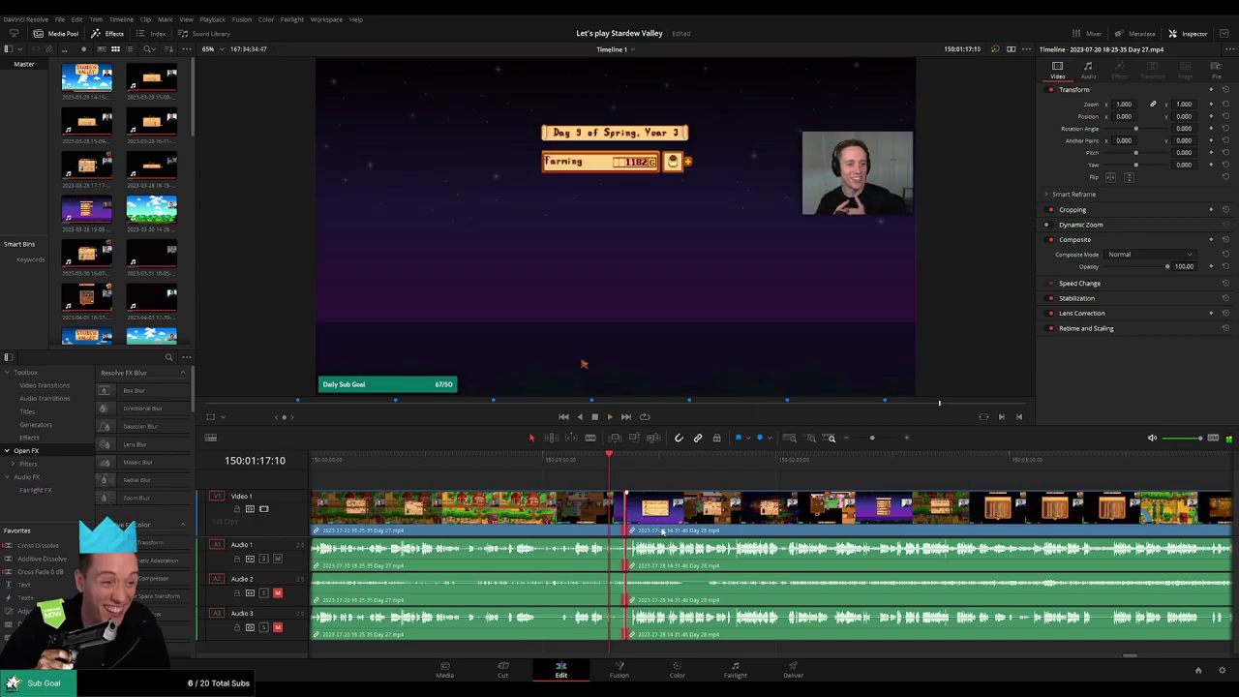
pyautogui.click(649, 419)
pyautogui.click(688, 479)
pyautogui.press('space')
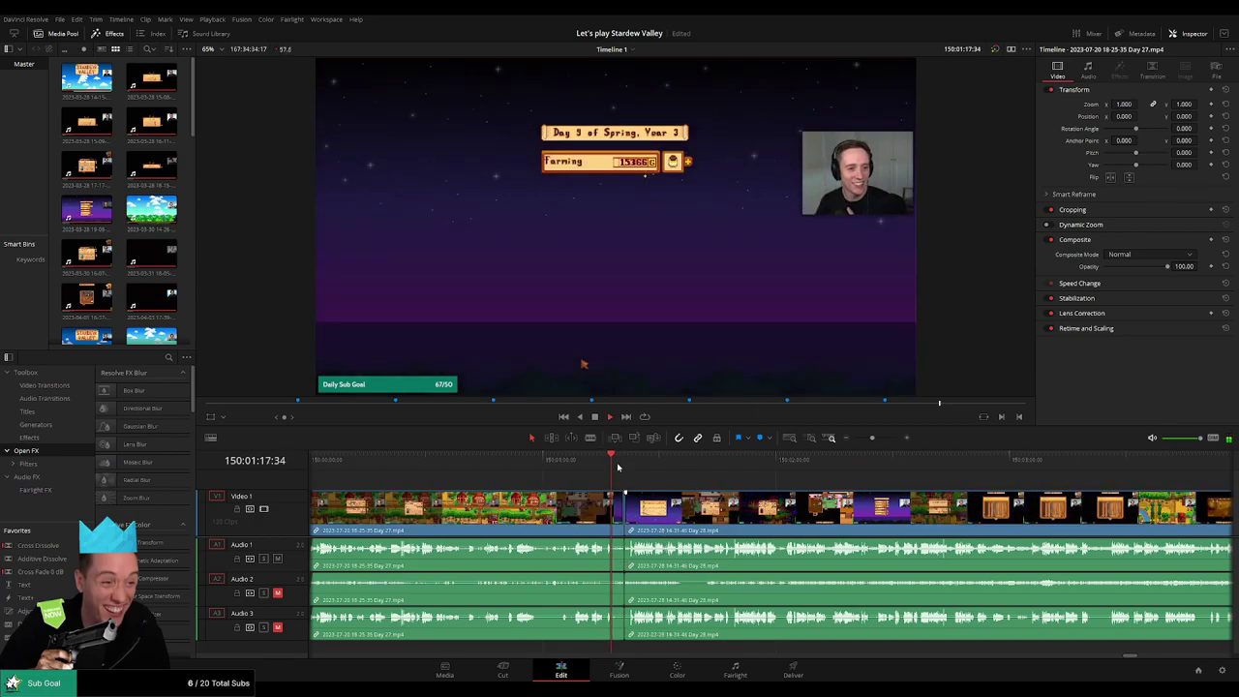
pyautogui.click(622, 468)
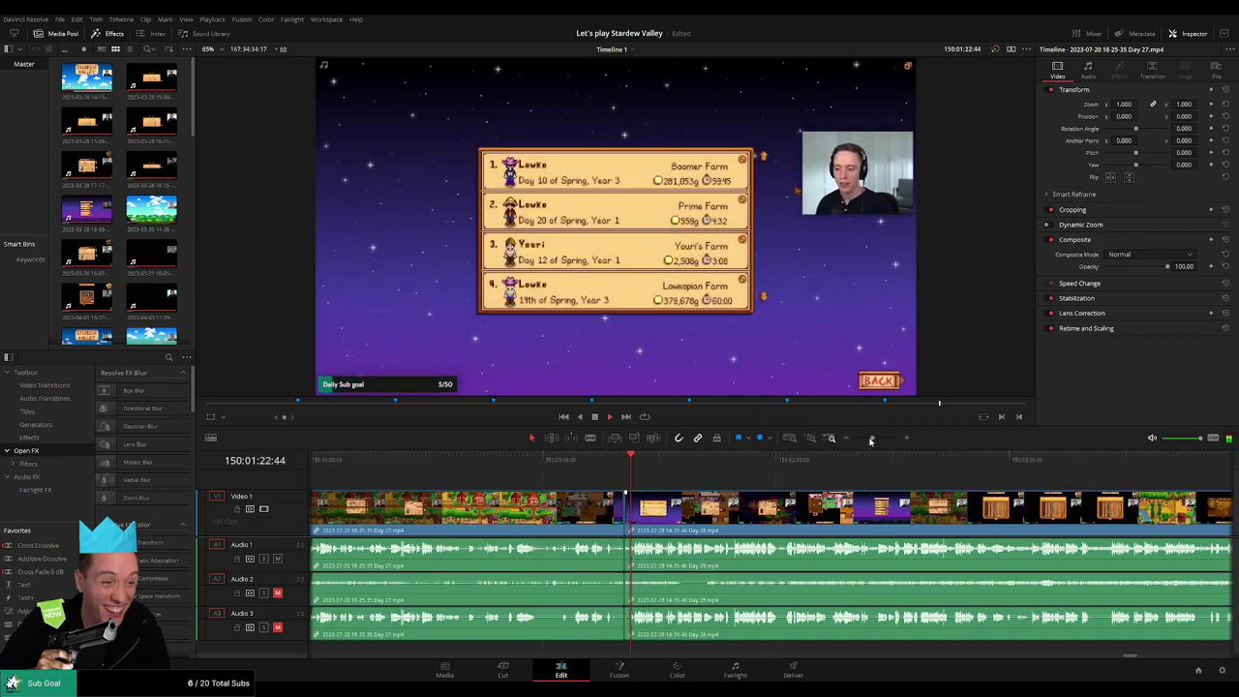
# - Split the Day 28 clip and its audio at 150:52:07:00
pyautogui.moveTo(871, 438); pyautogui.dragTo(856, 438)
pyautogui.hscroll(3, 609, 481)
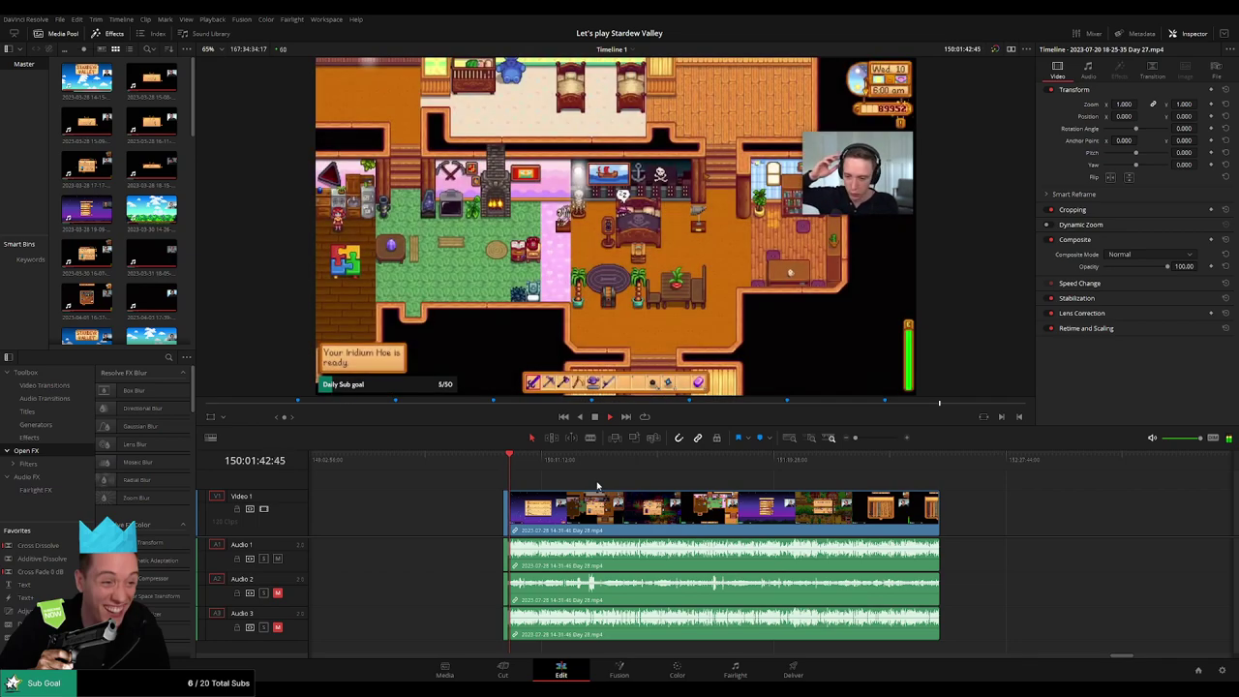
pyautogui.hscroll(1, 608, 481)
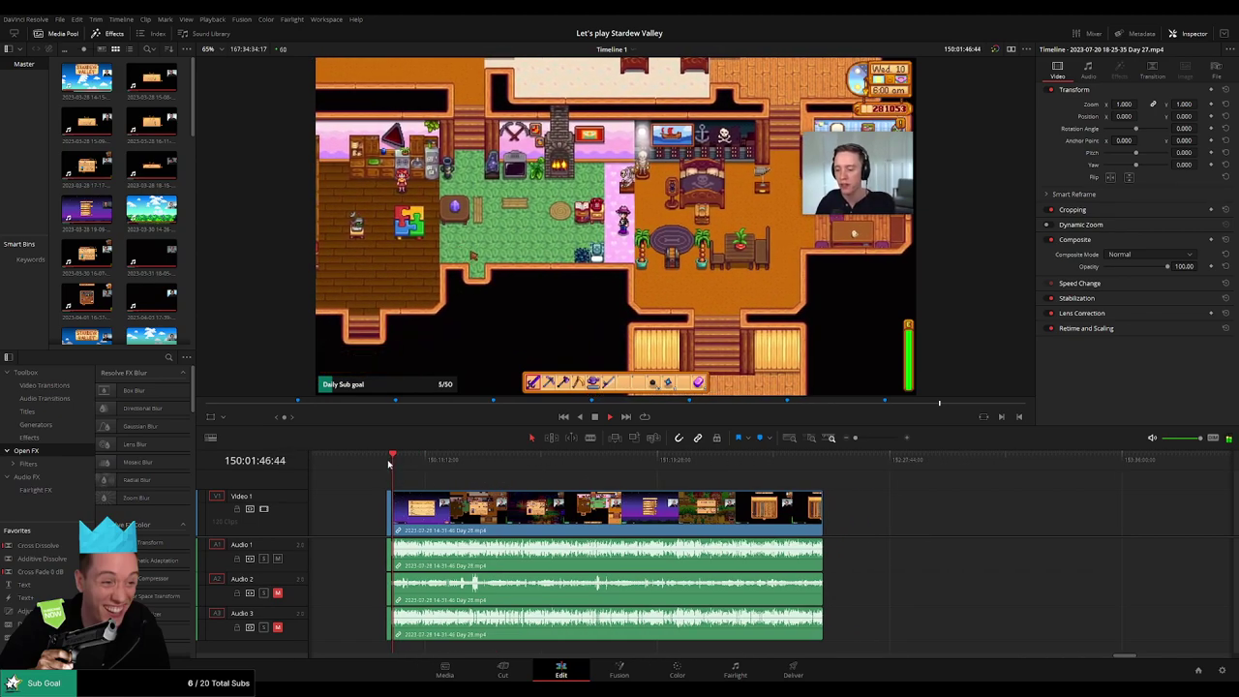
pyautogui.click(390, 463)
pyautogui.moveTo(390, 462); pyautogui.dragTo(565, 476)
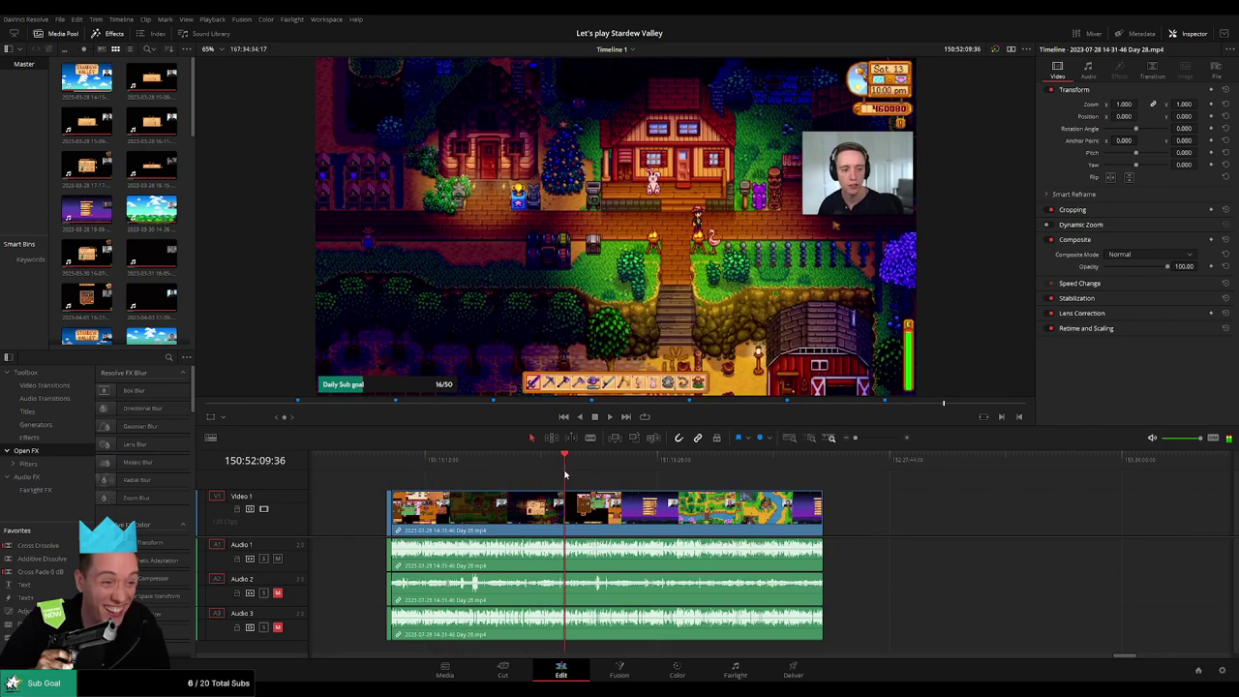
pyautogui.press('space')
pyautogui.scroll(8, 611, 481)
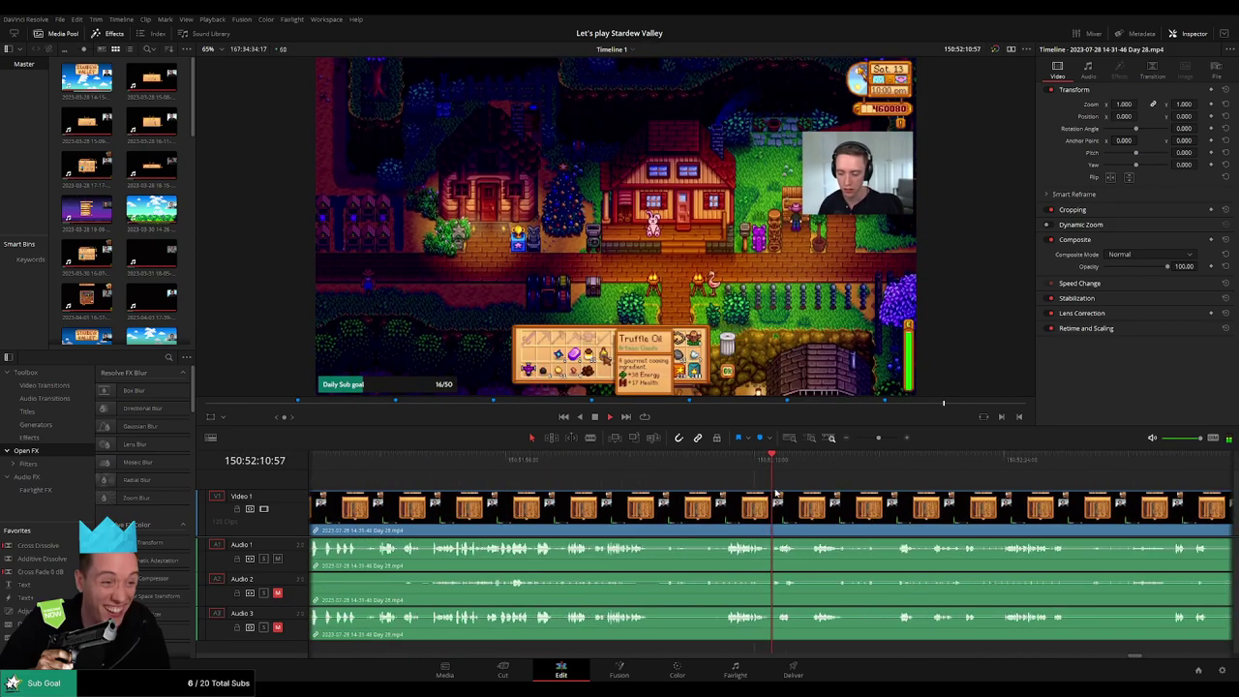
pyautogui.click(697, 474)
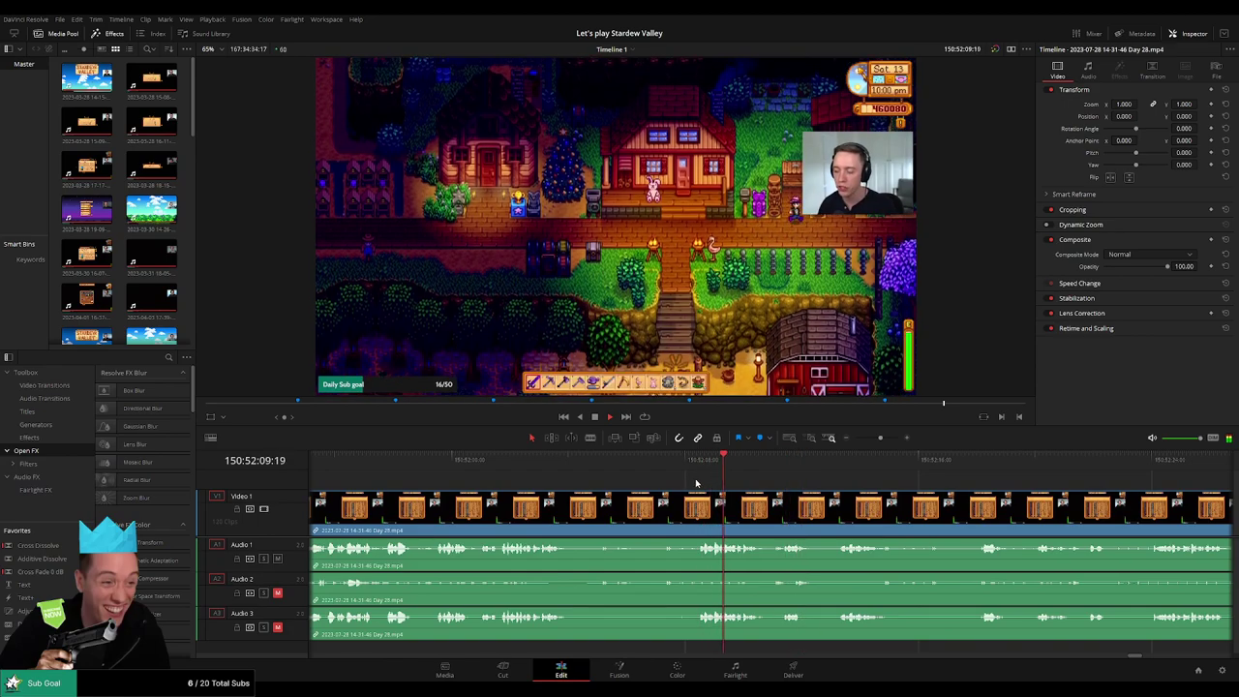
pyautogui.click(668, 474)
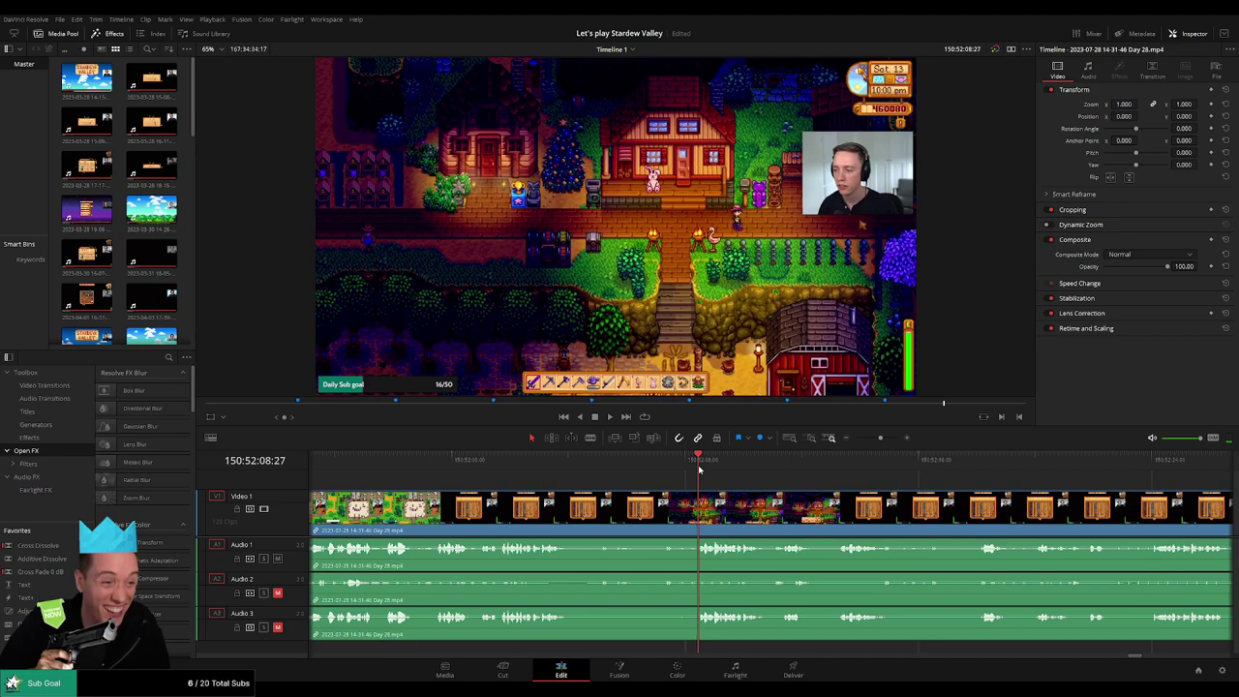
pyautogui.moveTo(699, 469); pyautogui.dragTo(657, 474)
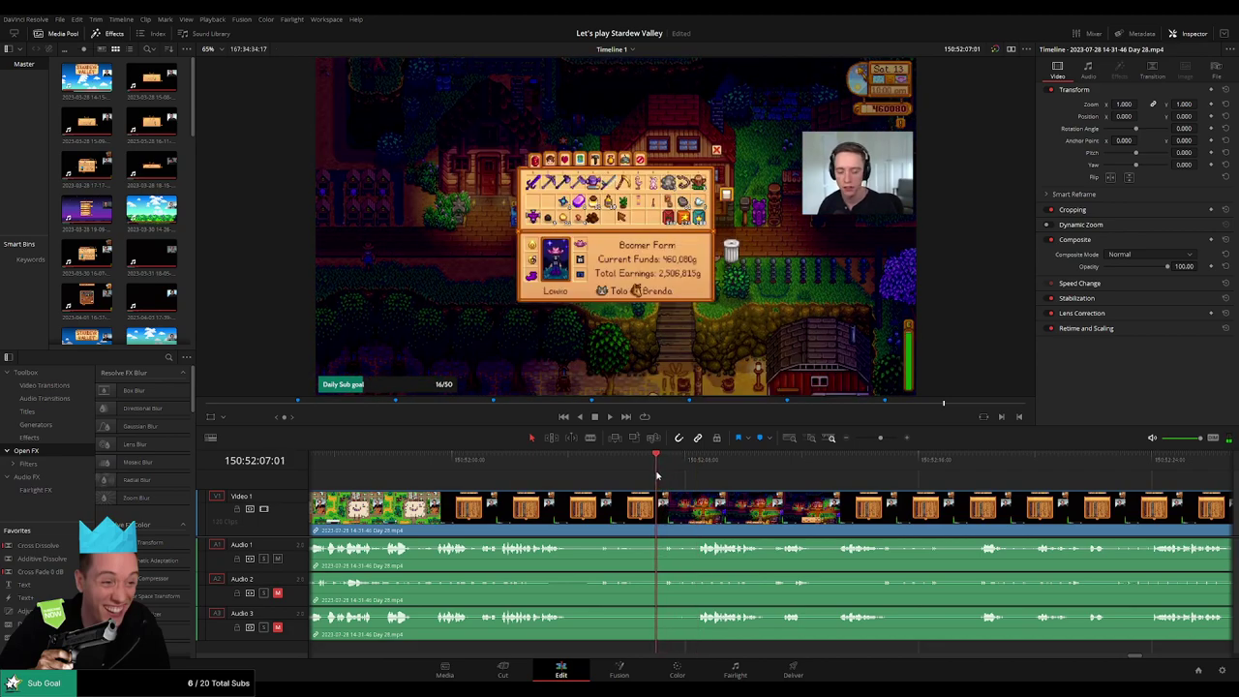
pyautogui.hotkey('ctrl', 'b')
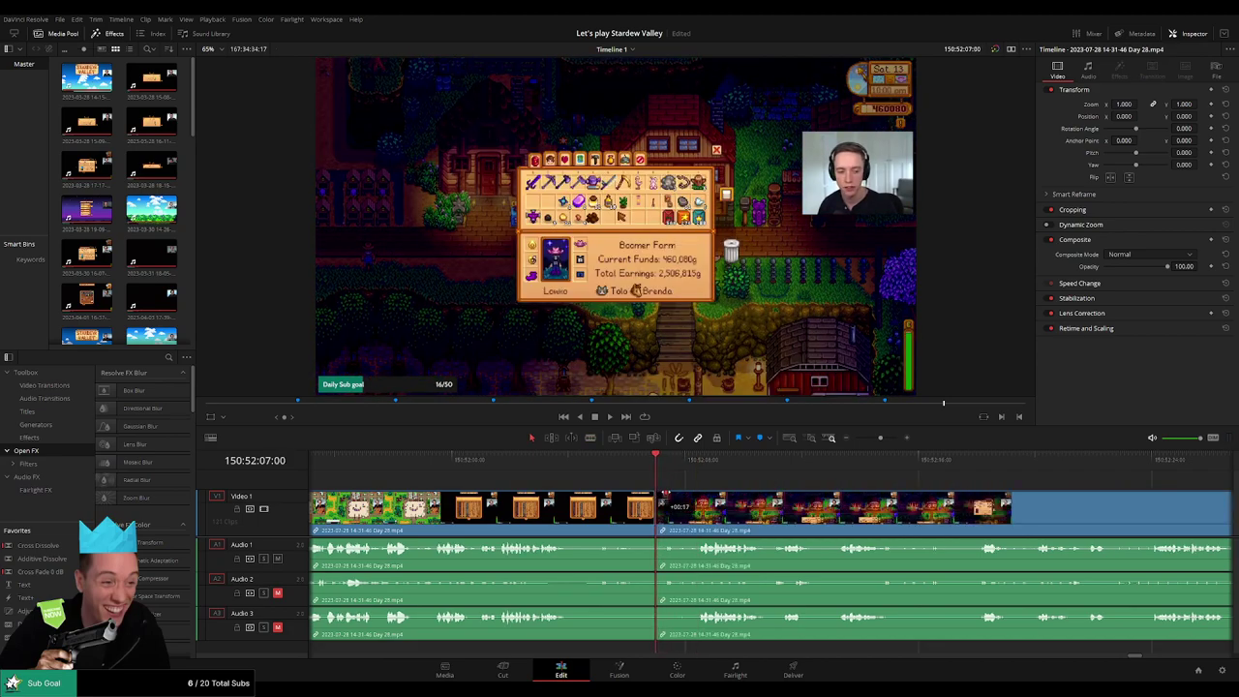
# - Add video fades and fades on all three audio tracks, about one second long, on both sides of the 150:52:07:00 cut
pyautogui.moveTo(684, 495); pyautogui.dragTo(639, 505)
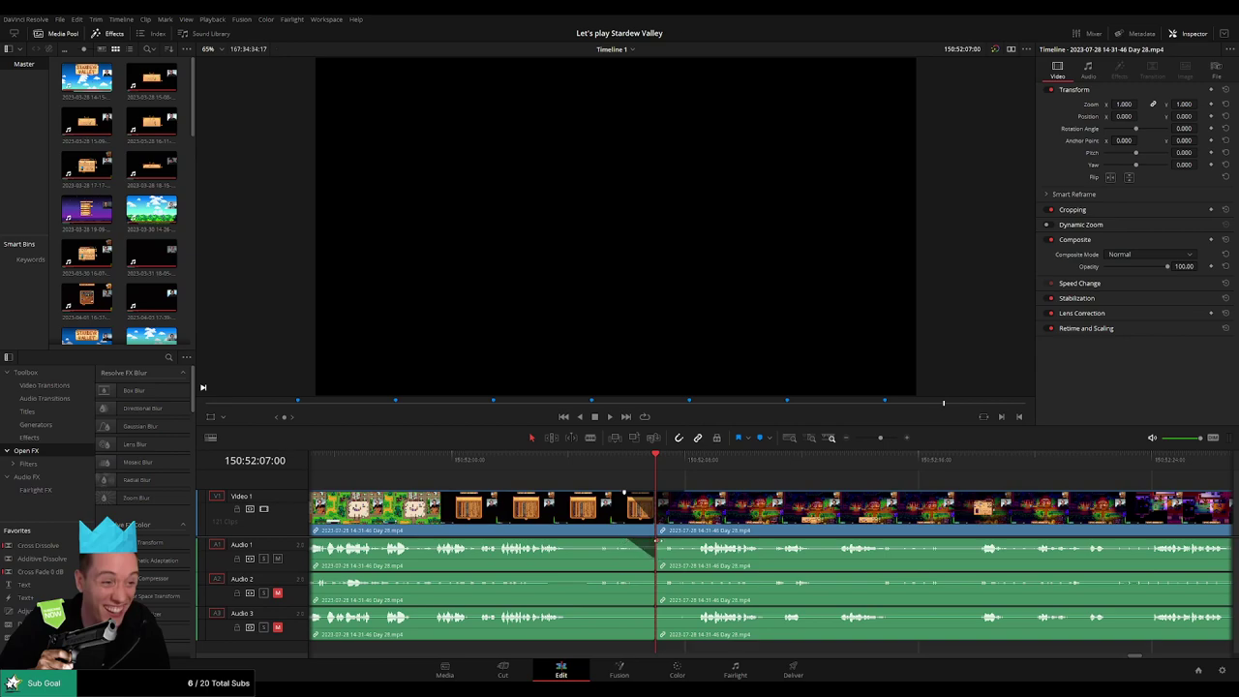
pyautogui.moveTo(658, 540); pyautogui.dragTo(689, 539)
pyautogui.moveTo(663, 574); pyautogui.dragTo(685, 574)
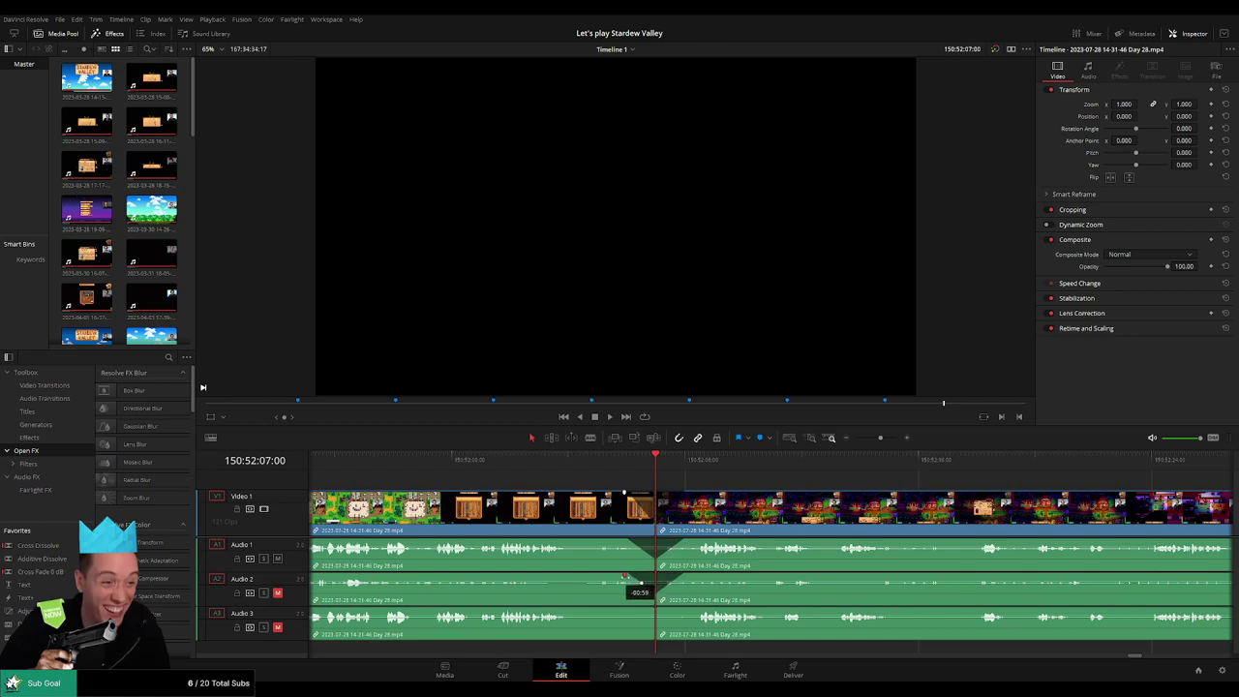
pyautogui.moveTo(653, 607); pyautogui.dragTo(684, 610)
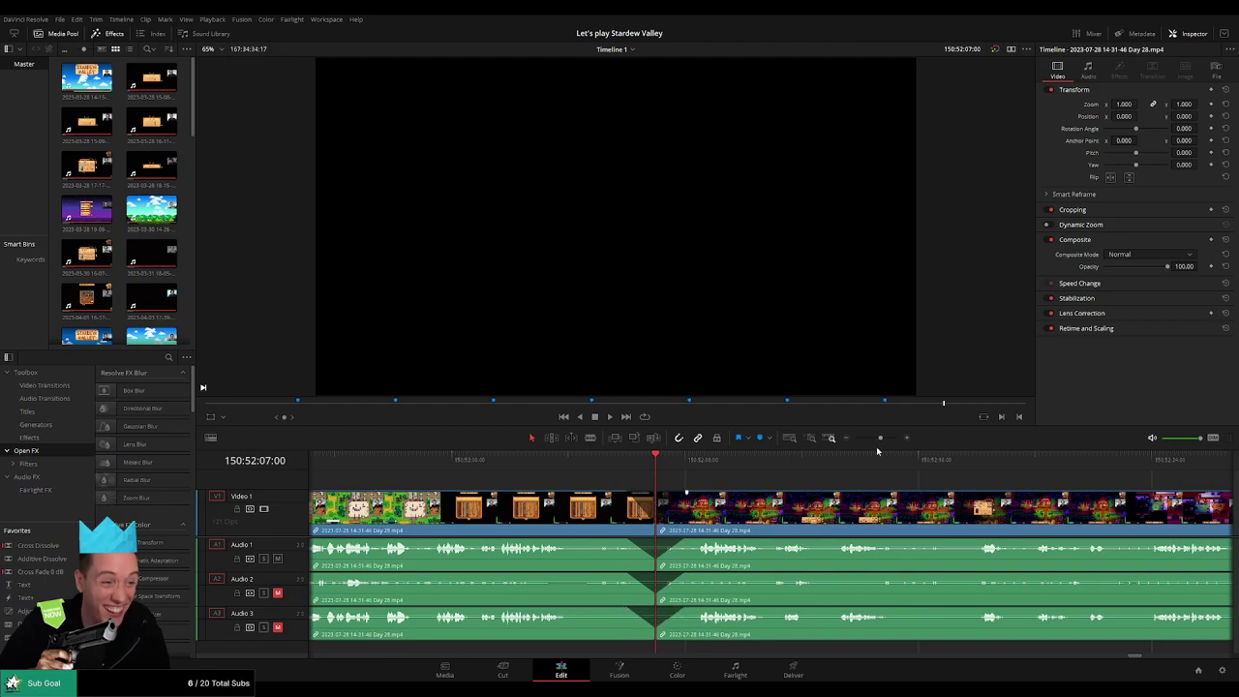
# - Move the Day 28 footage and audio after the 150:52:07:00 cut so that it starts at 152:00:00:00
pyautogui.moveTo(880, 438); pyautogui.dragTo(847, 442)
pyautogui.hscroll(5, 726, 484)
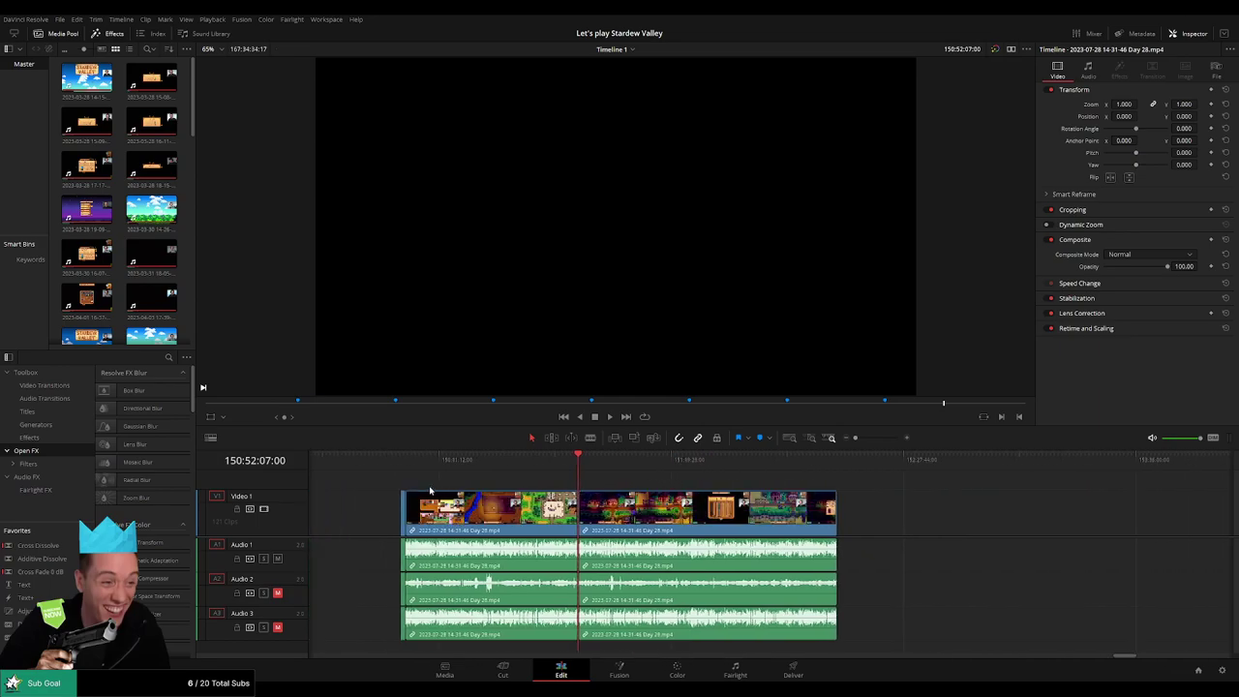
pyautogui.click(393, 461)
pyautogui.click(558, 467)
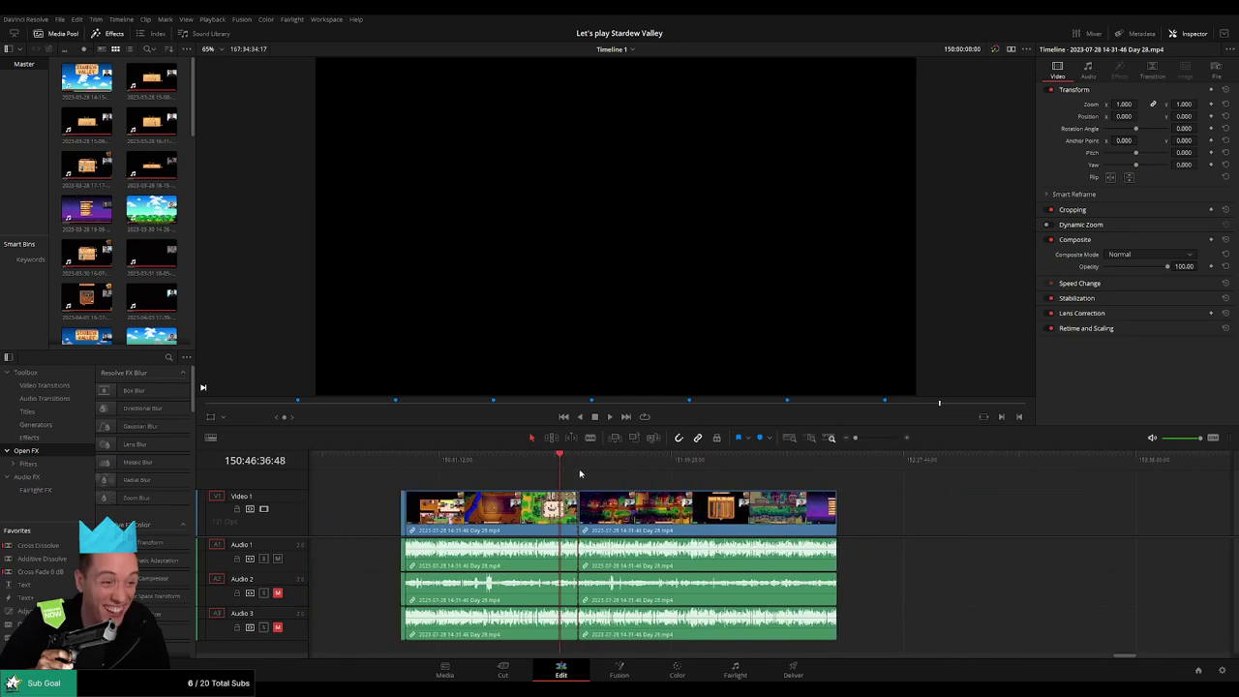
pyautogui.click(580, 472)
pyautogui.moveTo(730, 489); pyautogui.dragTo(497, 492)
pyautogui.moveTo(392, 508); pyautogui.dragTo(727, 510)
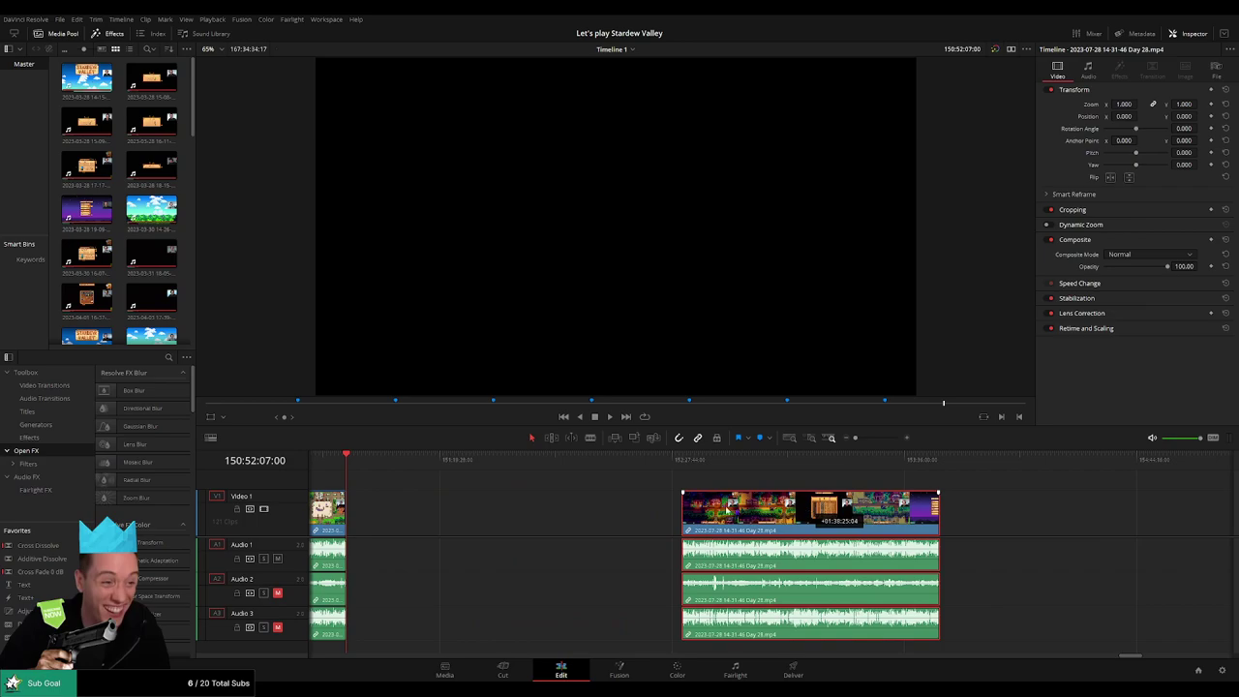
pyautogui.click(510, 486)
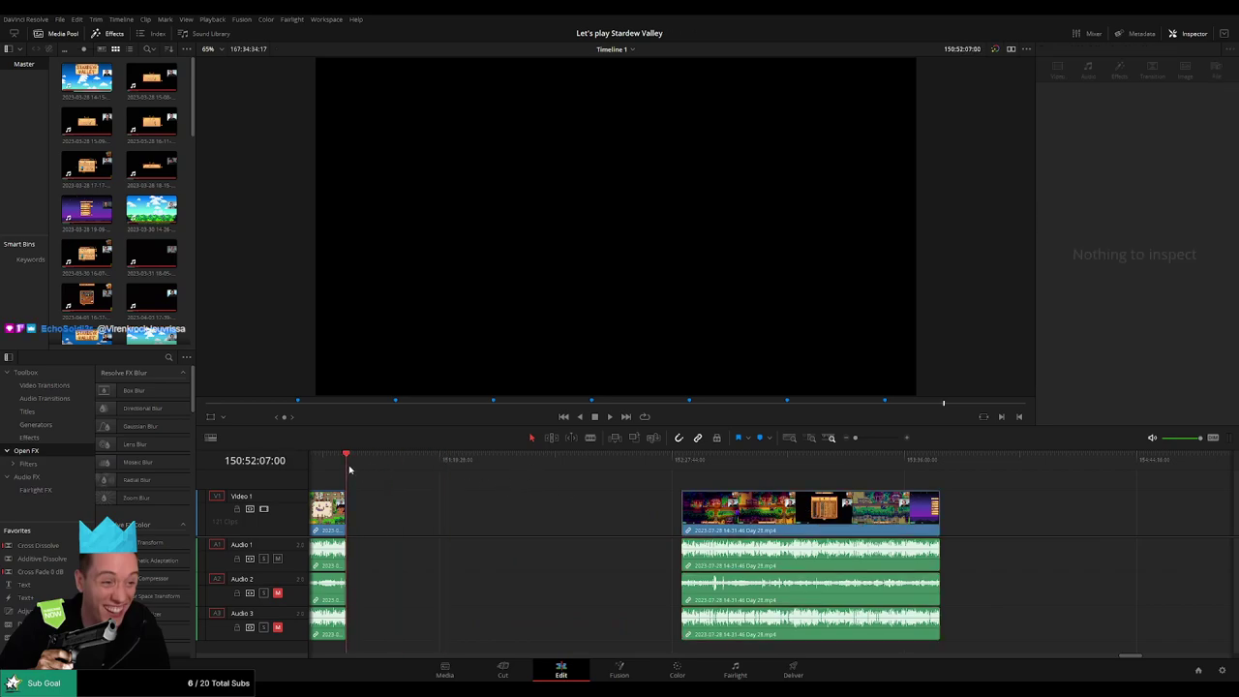
pyautogui.moveTo(363, 467); pyautogui.dragTo(512, 482)
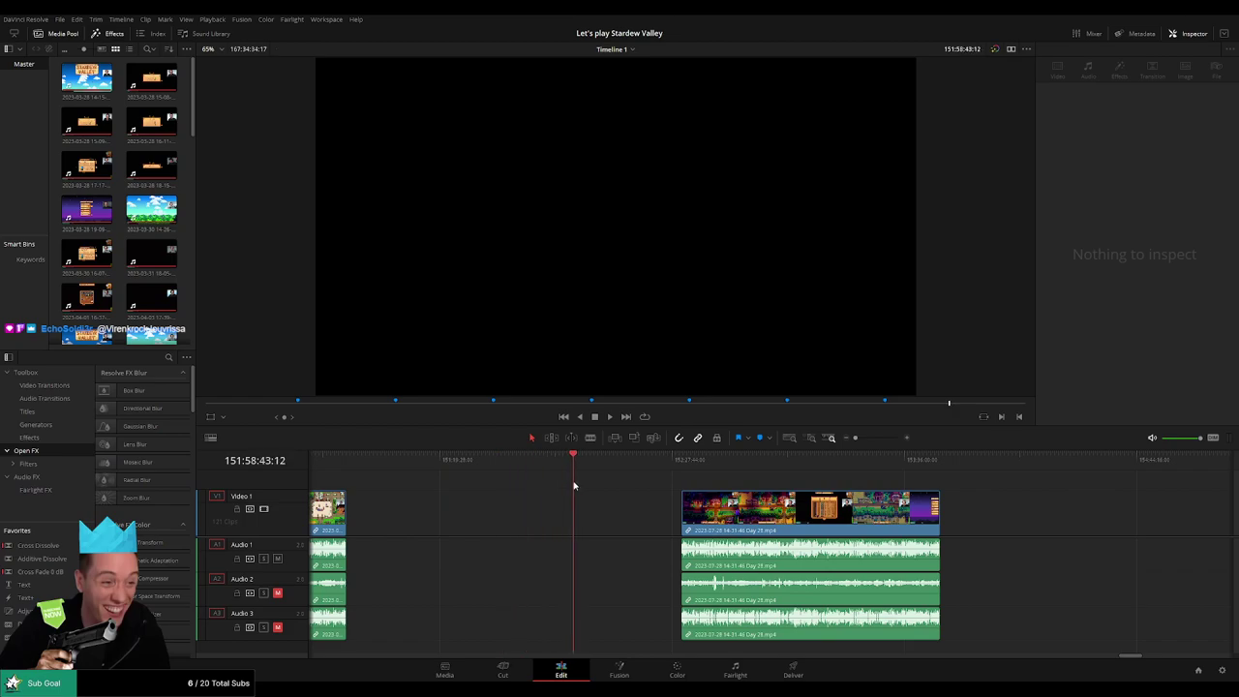
pyautogui.moveTo(763, 513); pyautogui.dragTo(659, 513)
# - Play the moved Day 28 footage from about 152:52:03, with the timeline enlarged around the playhead
pyautogui.press('space')
pyautogui.moveTo(508, 481); pyautogui.dragTo(657, 479)
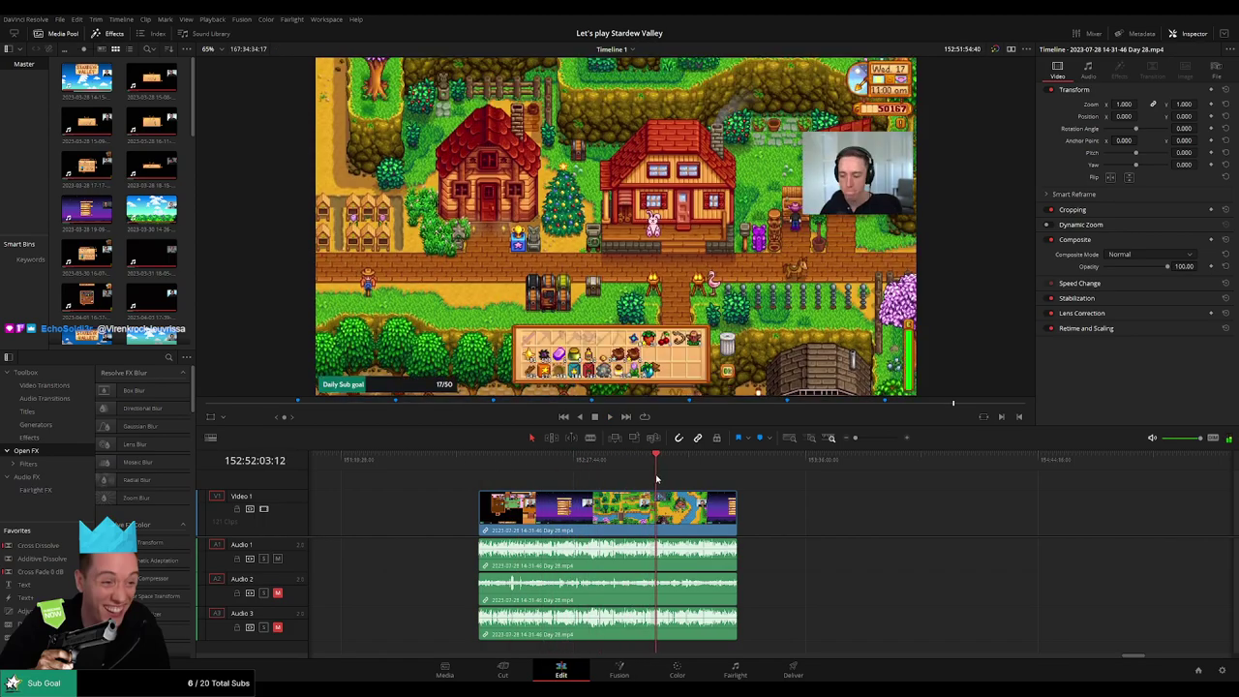
pyautogui.press('space')
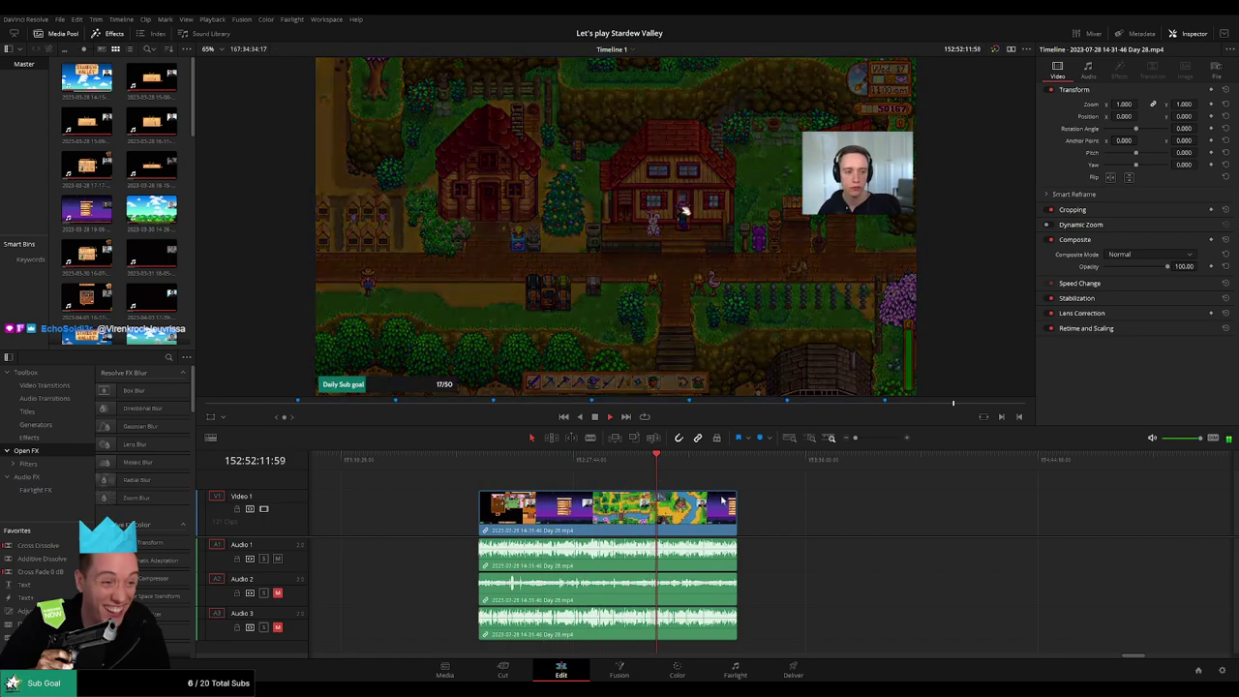
pyautogui.scroll(10, 658, 481)
pyautogui.scroll(5, 794, 503)
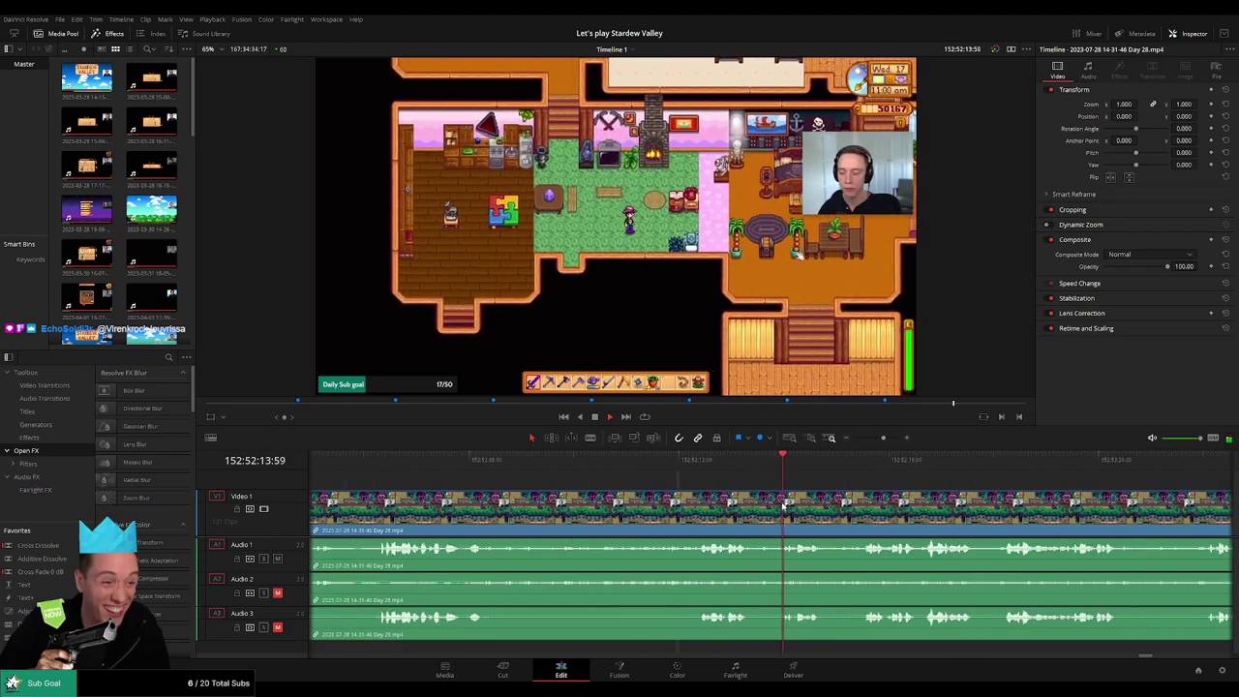
pyautogui.press('space')
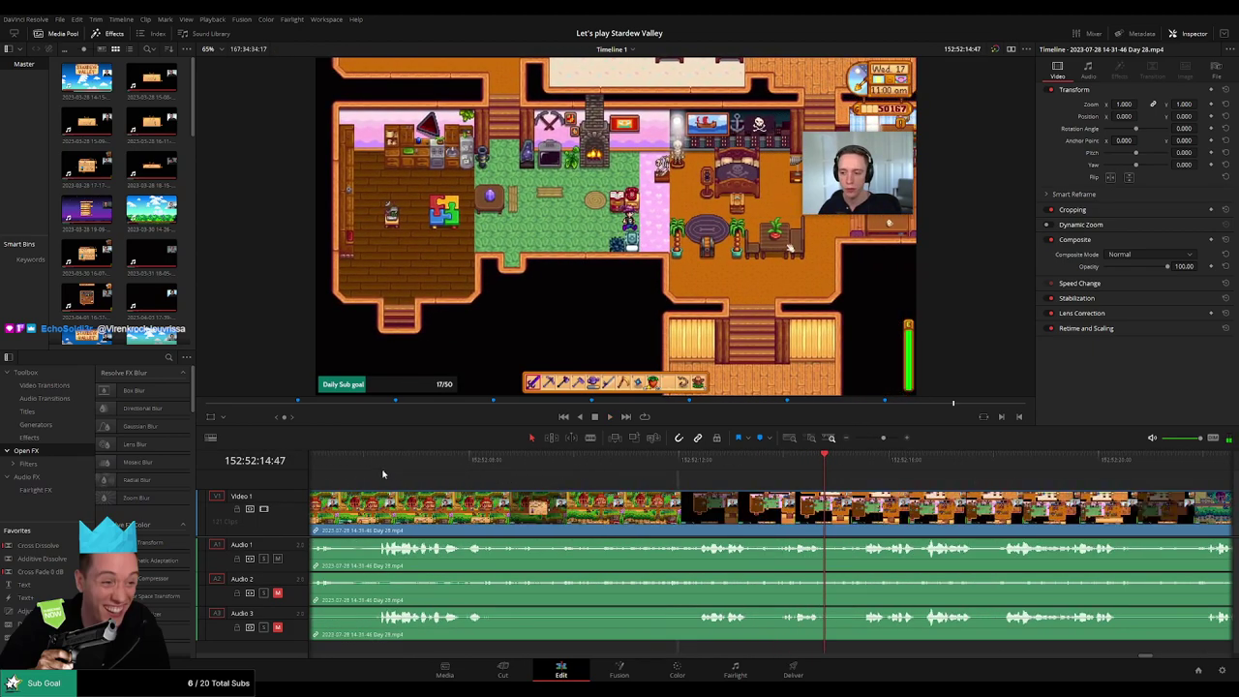
# - Examine the Day 28 footage and audio between about 152:51:58 and 152:52:07 for a suitable cut point
pyautogui.click(380, 474)
pyautogui.press('space')
pyautogui.hscroll(-3, 620, 484)
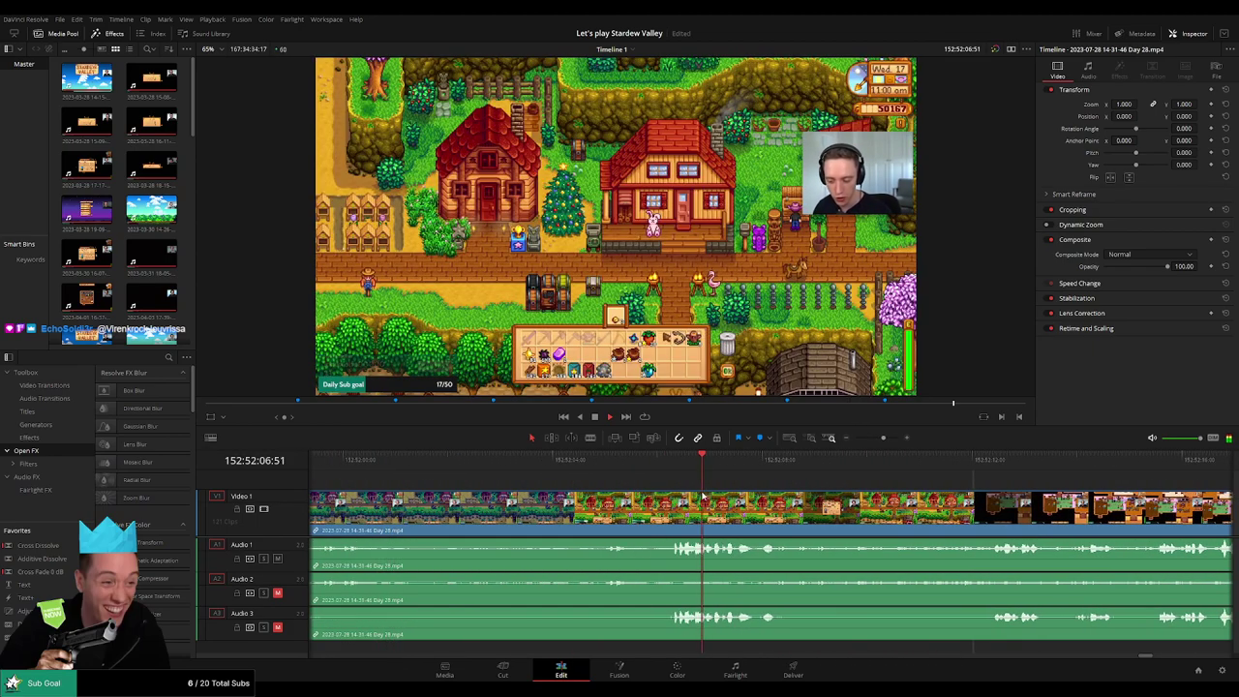
pyautogui.click(606, 471)
pyautogui.press('space')
pyautogui.hscroll(-2, 606, 472)
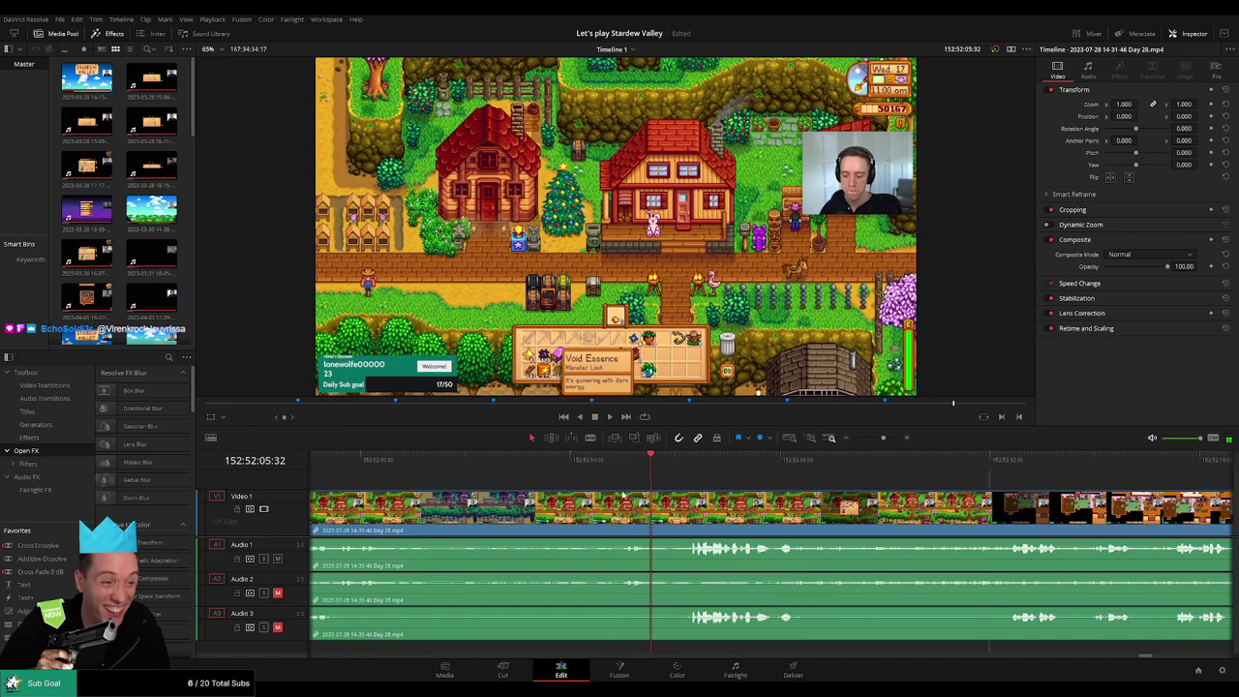
pyautogui.click(437, 473)
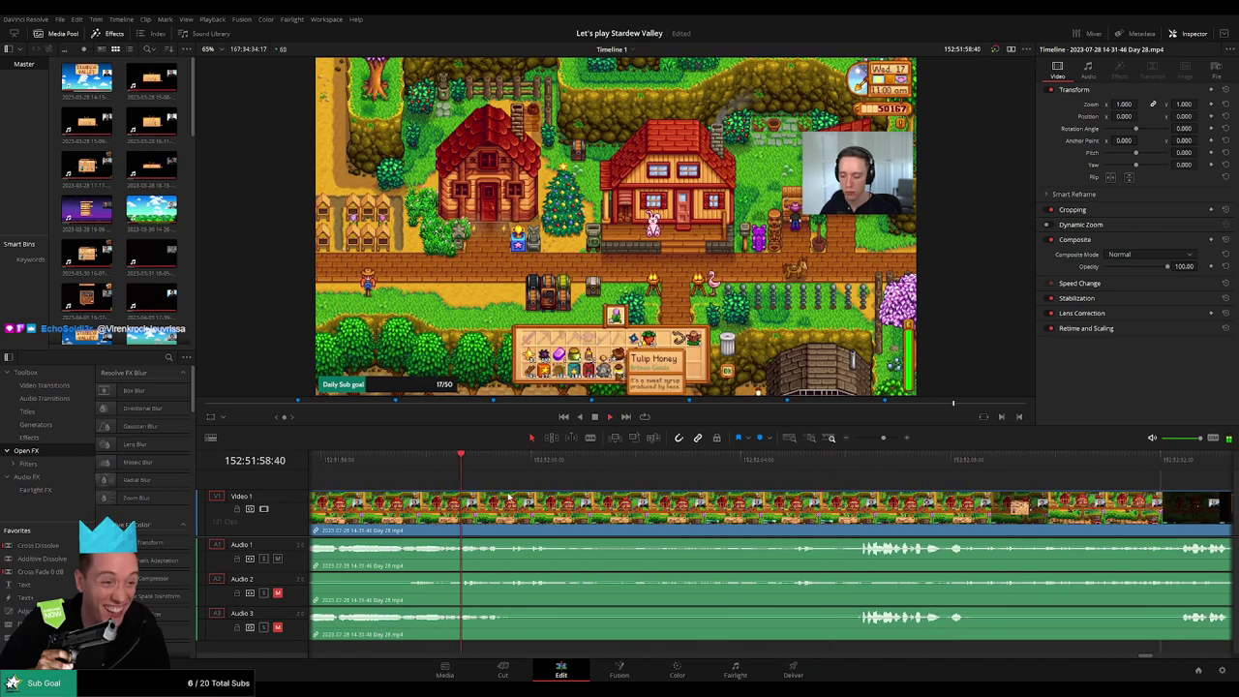
pyautogui.hscroll(-3, 445, 498)
pyautogui.click(472, 471)
pyautogui.click(887, 472)
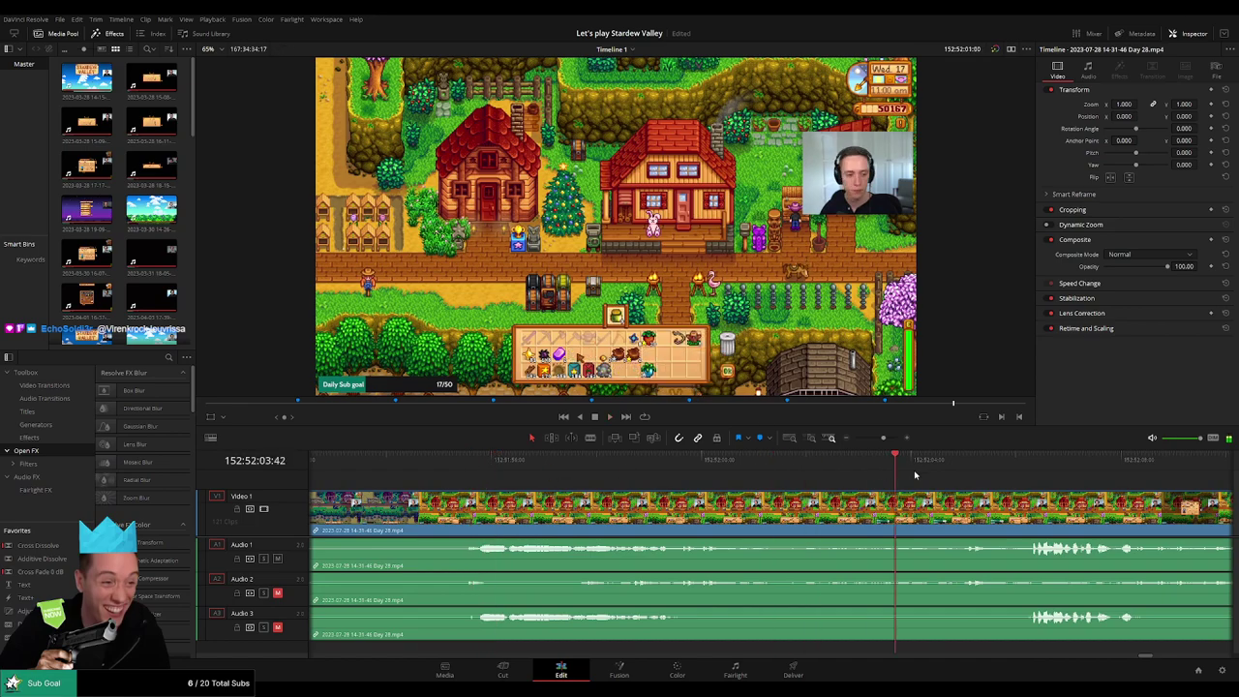
pyautogui.click(1010, 474)
pyautogui.hscroll(5, 1050, 479)
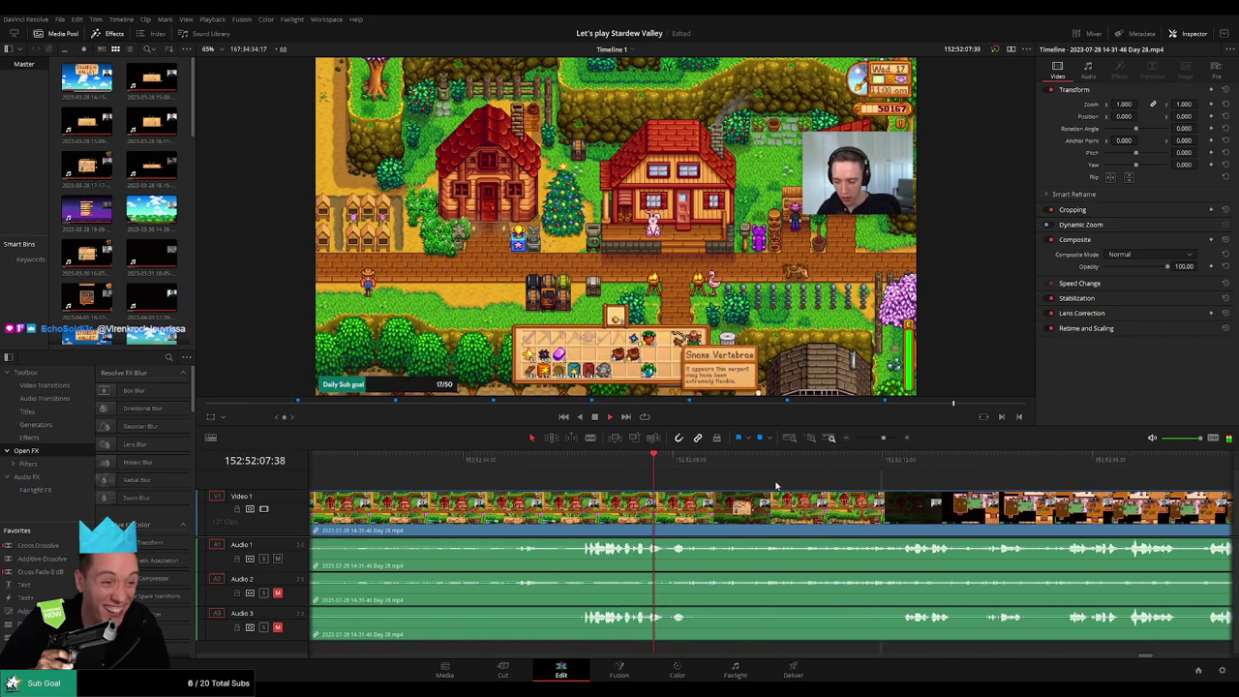
# - Split the Day 28 clip and its audio at 152:52:11:30, just before the character enters the house
pyautogui.click(893, 465)
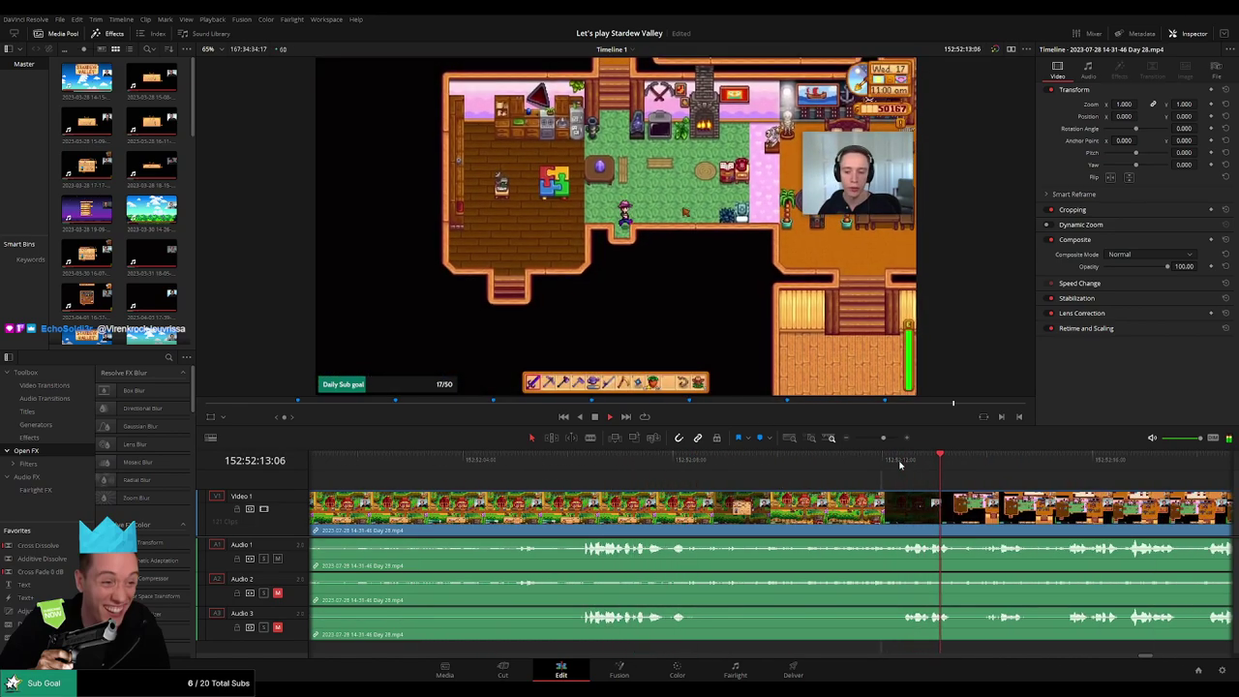
pyautogui.click(903, 467)
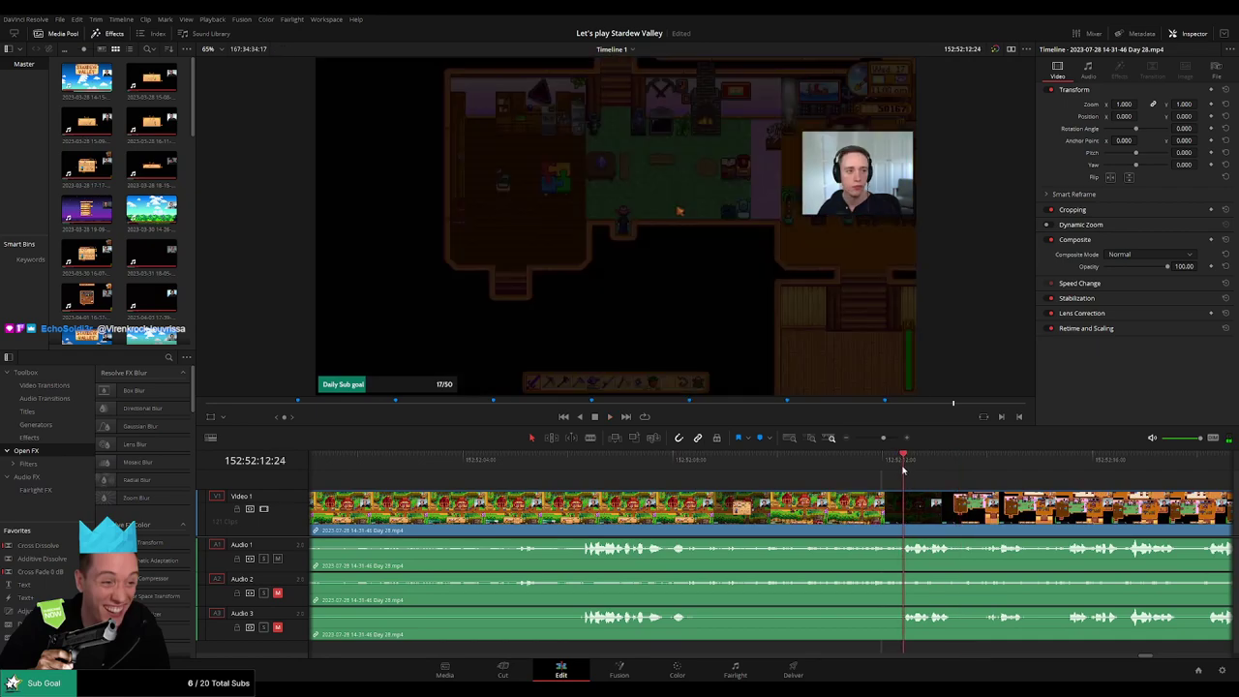
pyautogui.moveTo(903, 470); pyautogui.dragTo(856, 474)
pyautogui.hotkey('ctrl', 'b')
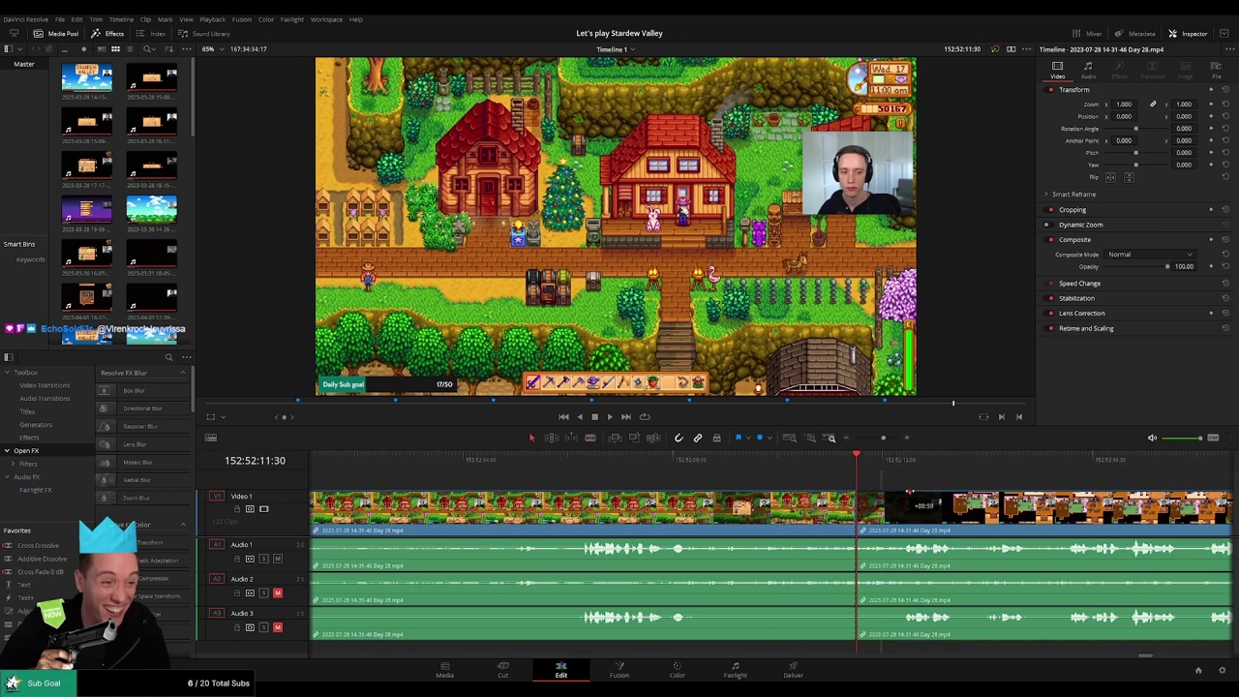
# - Add video fades and fades on all audio tracks, about one second long, on both sides of the 152:52:11:30 cut
pyautogui.moveTo(908, 491); pyautogui.dragTo(910, 491)
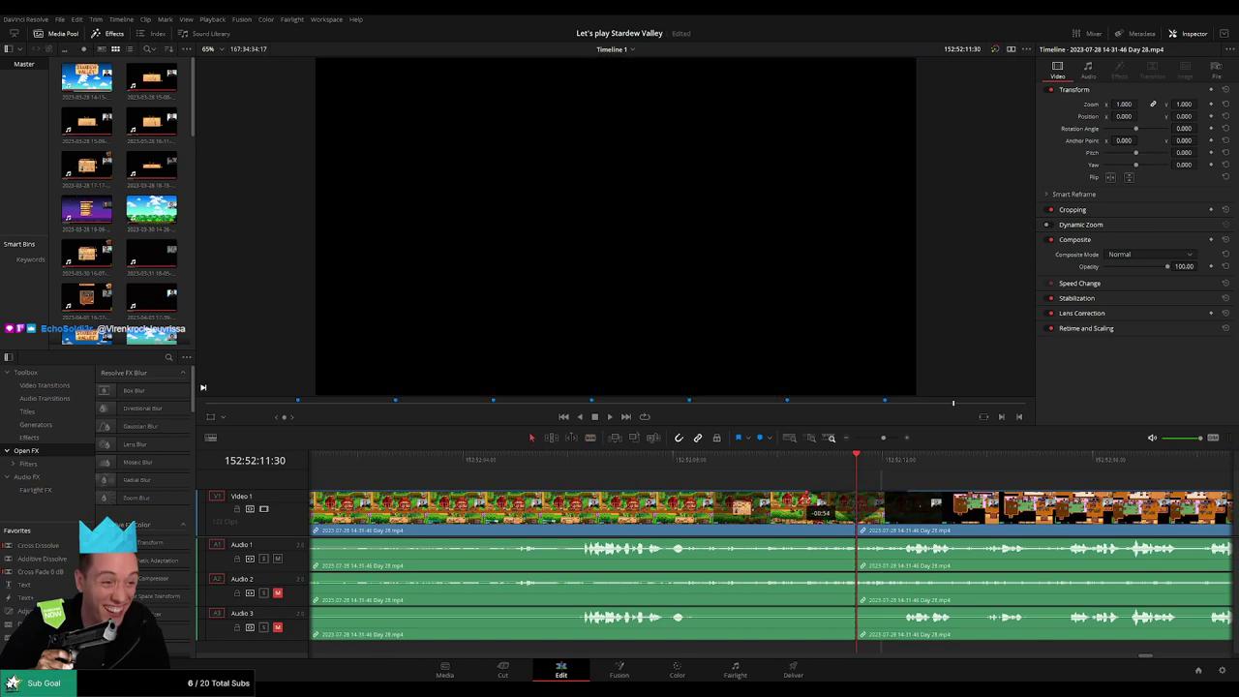
pyautogui.moveTo(854, 539); pyautogui.dragTo(803, 540)
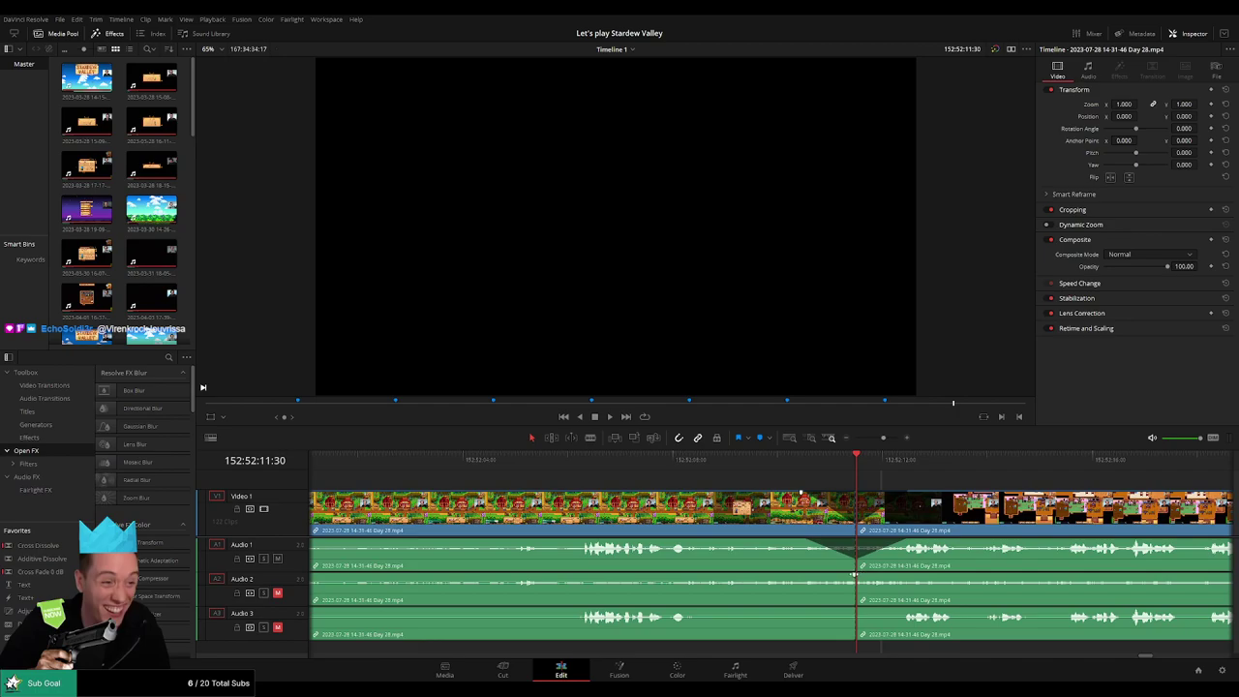
pyautogui.moveTo(854, 573); pyautogui.dragTo(804, 577)
pyautogui.moveTo(855, 575); pyautogui.dragTo(910, 576)
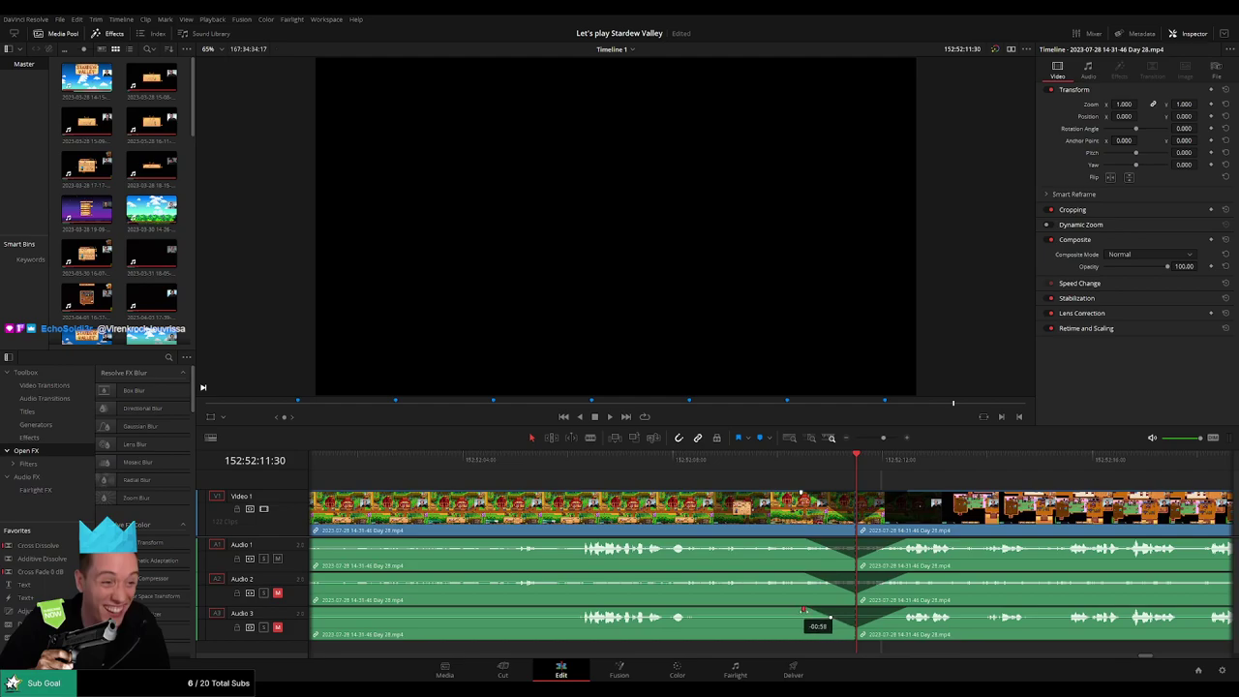
# - Move the Day 28 footage and audio after the 152:52:11:30 cut so that it starts at 154:00:00:00
pyautogui.scroll(-5, 924, 464)
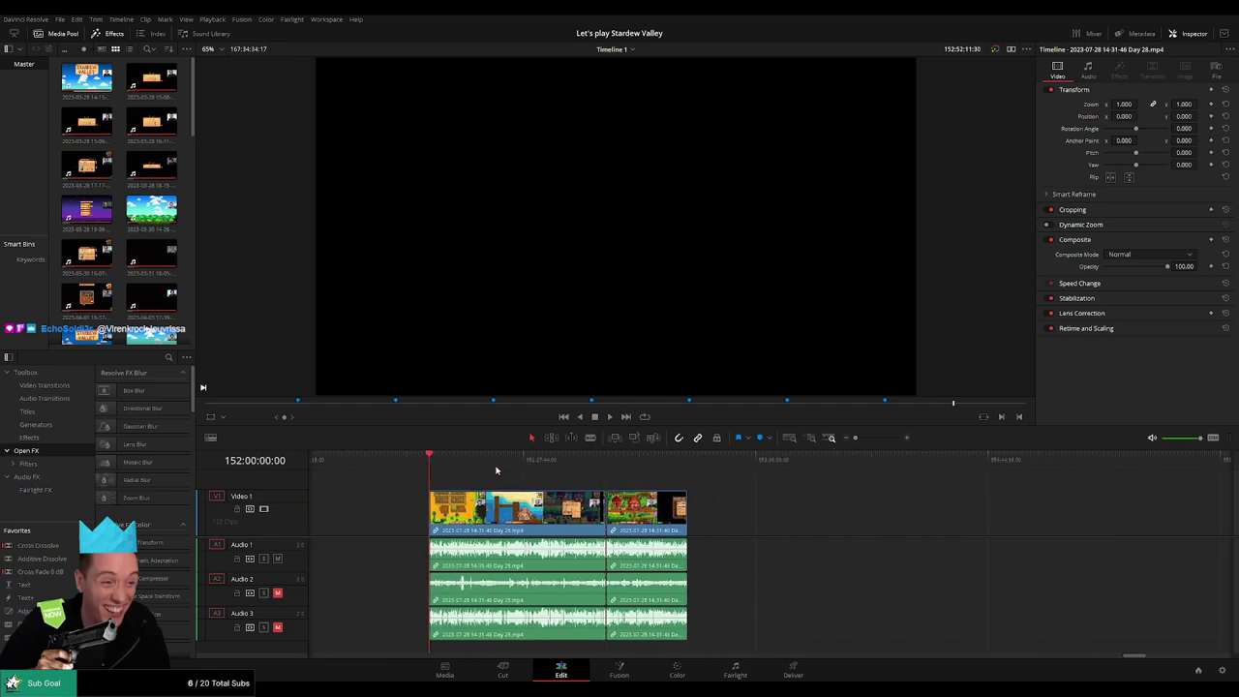
pyautogui.click(605, 467)
pyautogui.hscroll(4, 587, 481)
pyautogui.moveTo(491, 516); pyautogui.dragTo(821, 516)
pyautogui.click(471, 489)
pyautogui.moveTo(441, 465); pyautogui.dragTo(666, 482)
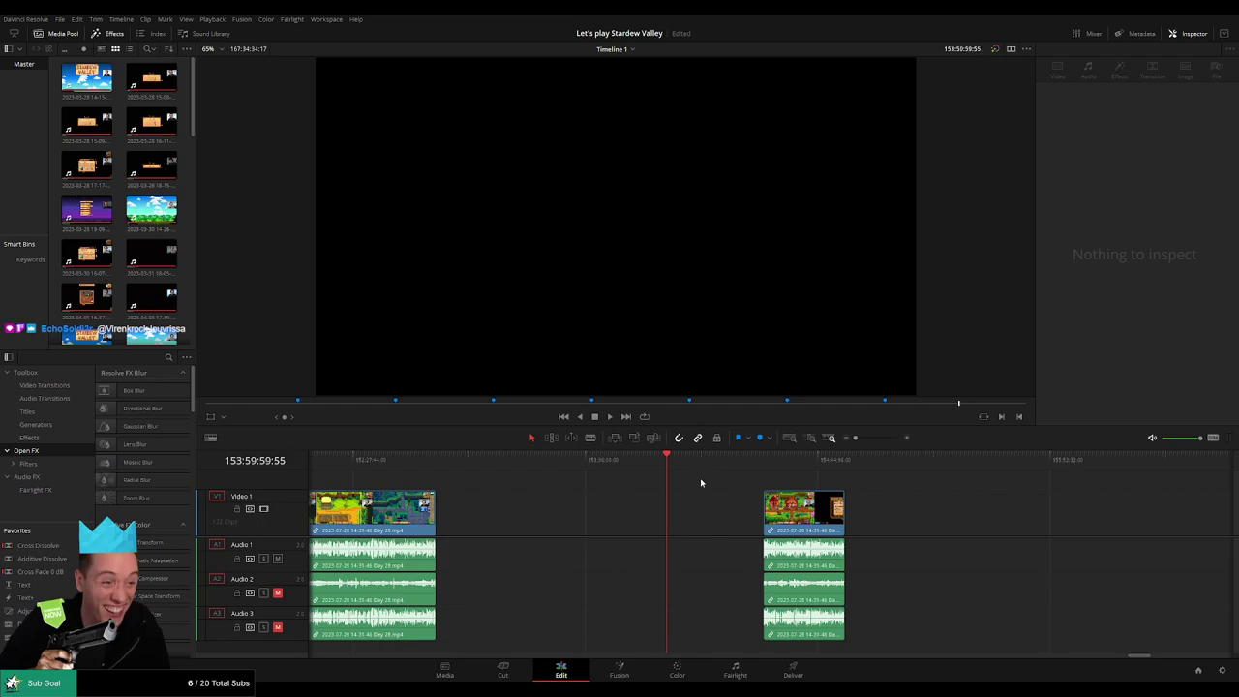
pyautogui.moveTo(812, 514); pyautogui.dragTo(714, 513)
pyautogui.click(840, 497)
pyautogui.hscroll(10, 691, 497)
pyautogui.hscroll(-6, 716, 503)
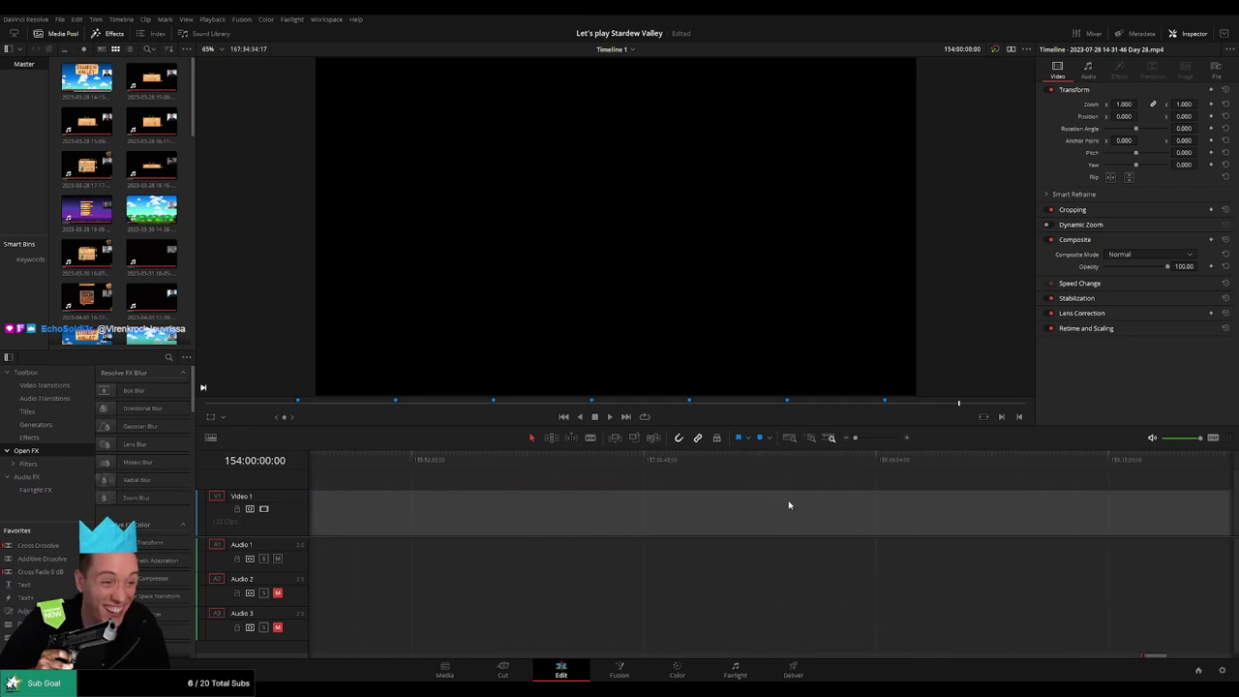
pyautogui.click(686, 504)
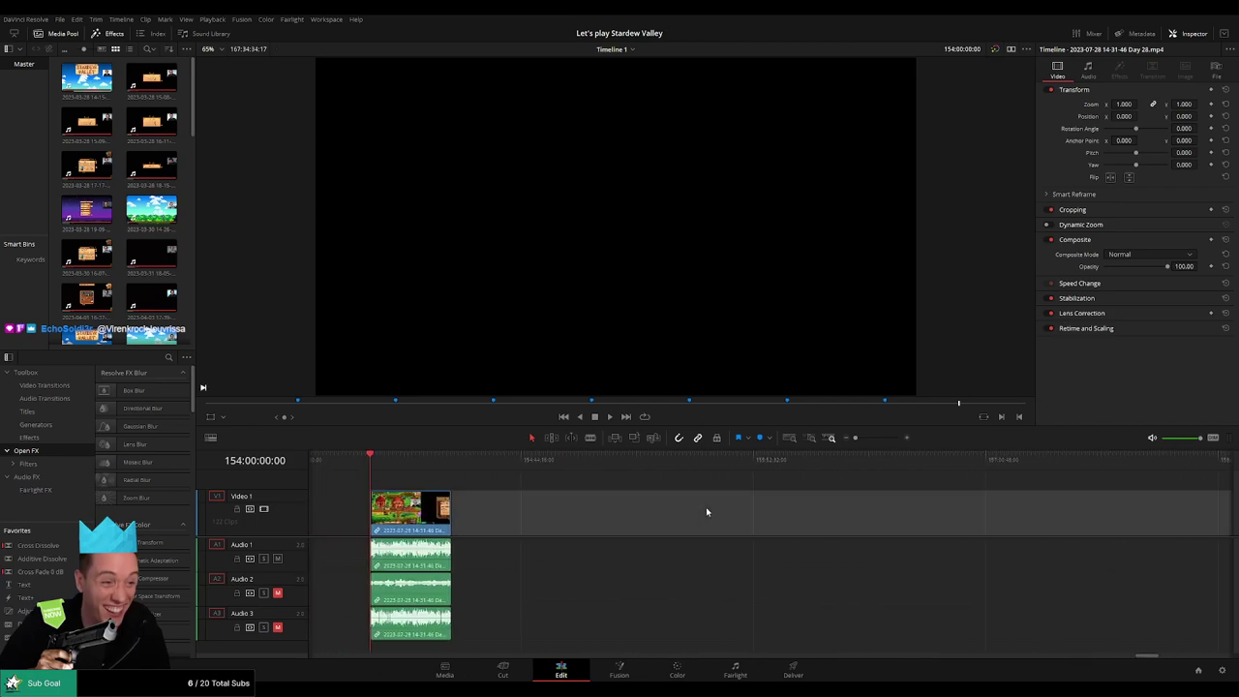
# - Close the gap after the short Day 28 clip so the Day 28 part 2 footage follows directly
pyautogui.press('Delete')
pyautogui.press('space')
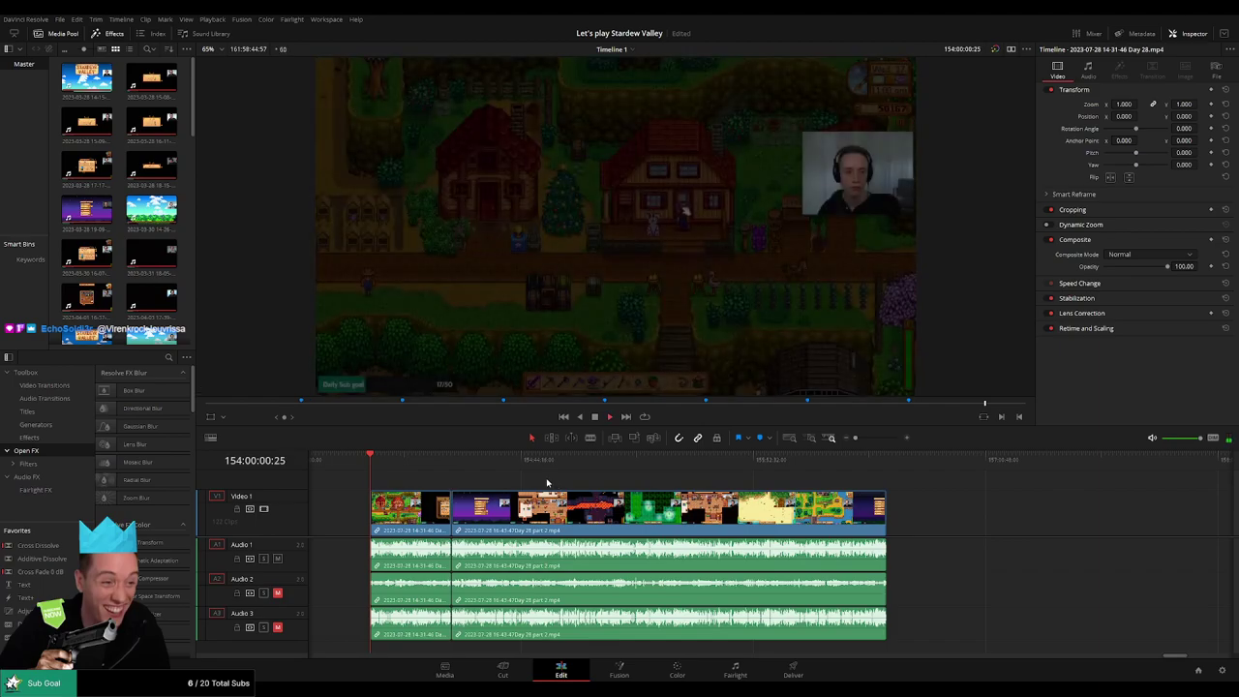
pyautogui.moveTo(378, 475); pyautogui.dragTo(436, 478)
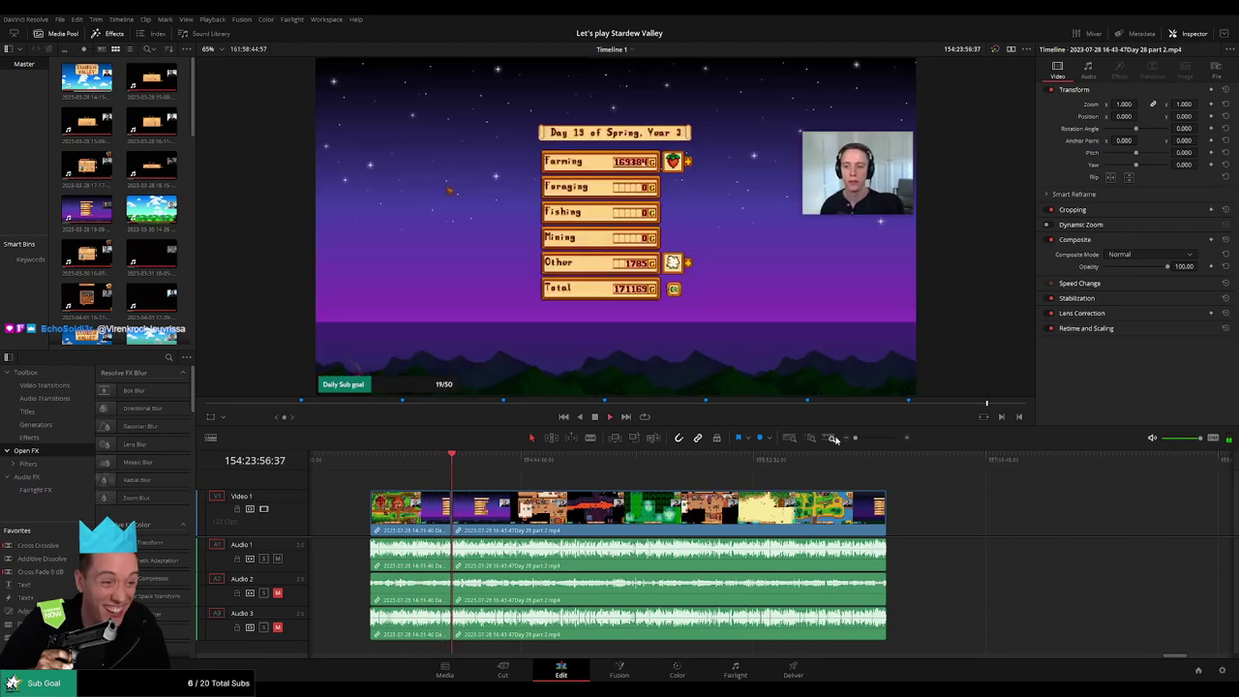
# - Add a transition at the junction of the Day 28 and Day 28 part 2 clips and play it back
pyautogui.moveTo(855, 438); pyautogui.dragTo(872, 438)
pyautogui.press('space')
pyautogui.click(769, 510)
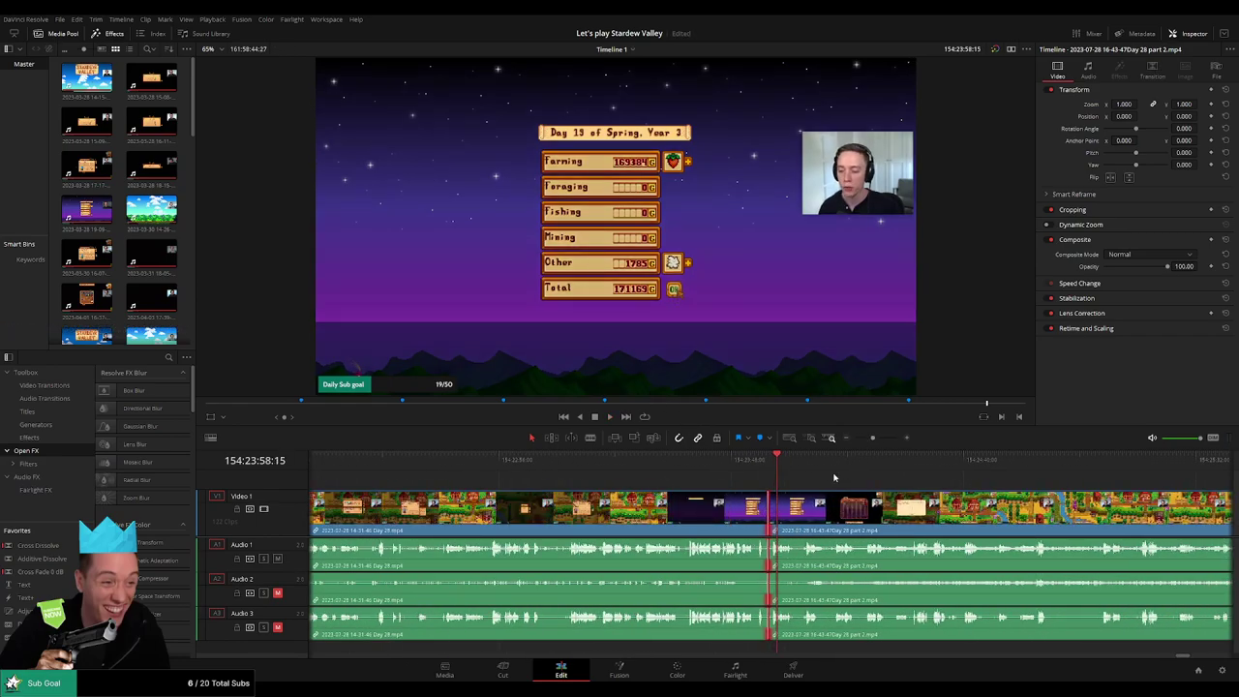
pyautogui.click(758, 464)
pyautogui.press('space')
pyautogui.moveTo(866, 489); pyautogui.dragTo(701, 475)
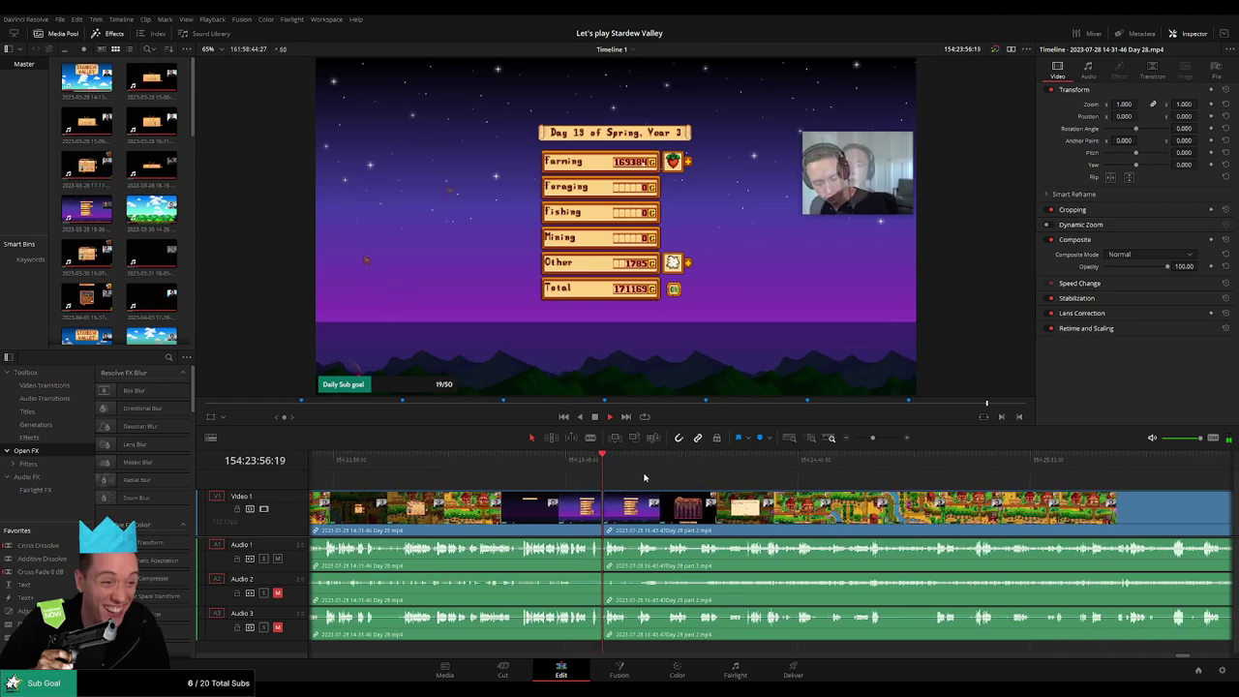
pyautogui.moveTo(665, 464); pyautogui.dragTo(680, 464)
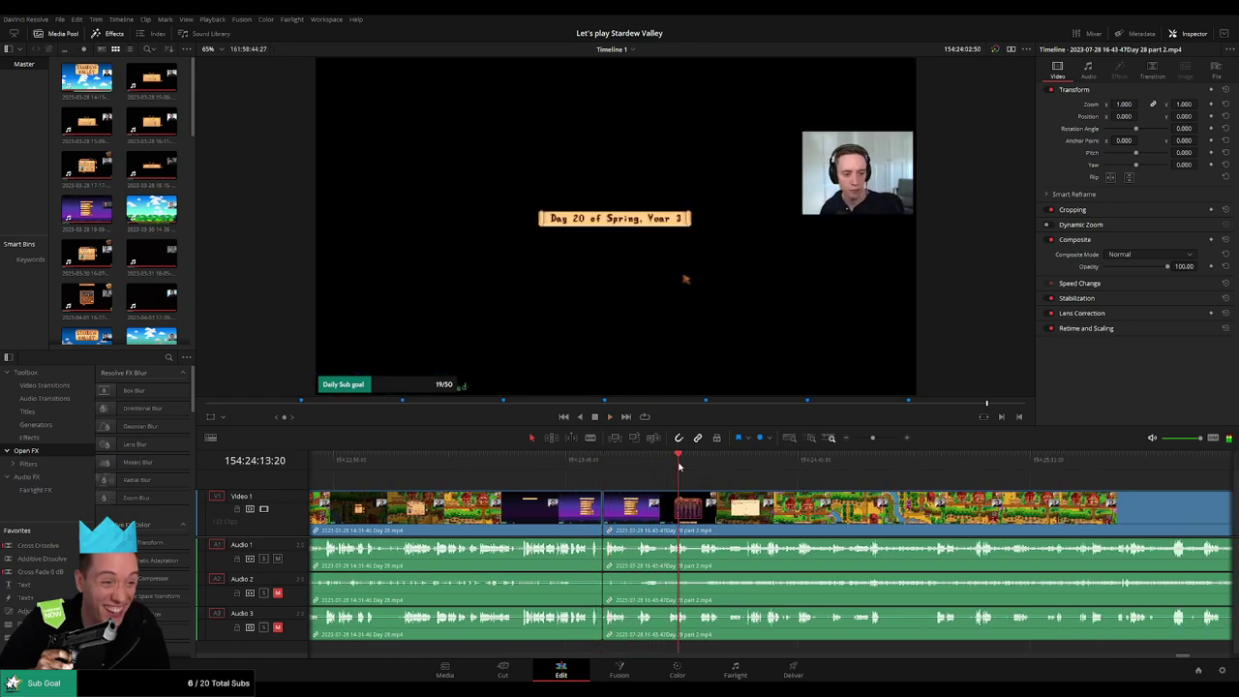
# - Examine the Day 28 part 2 footage and audio between about 154:52:05 and 154:52:16 for a suitable cut point
pyautogui.moveTo(873, 439); pyautogui.dragTo(652, 484)
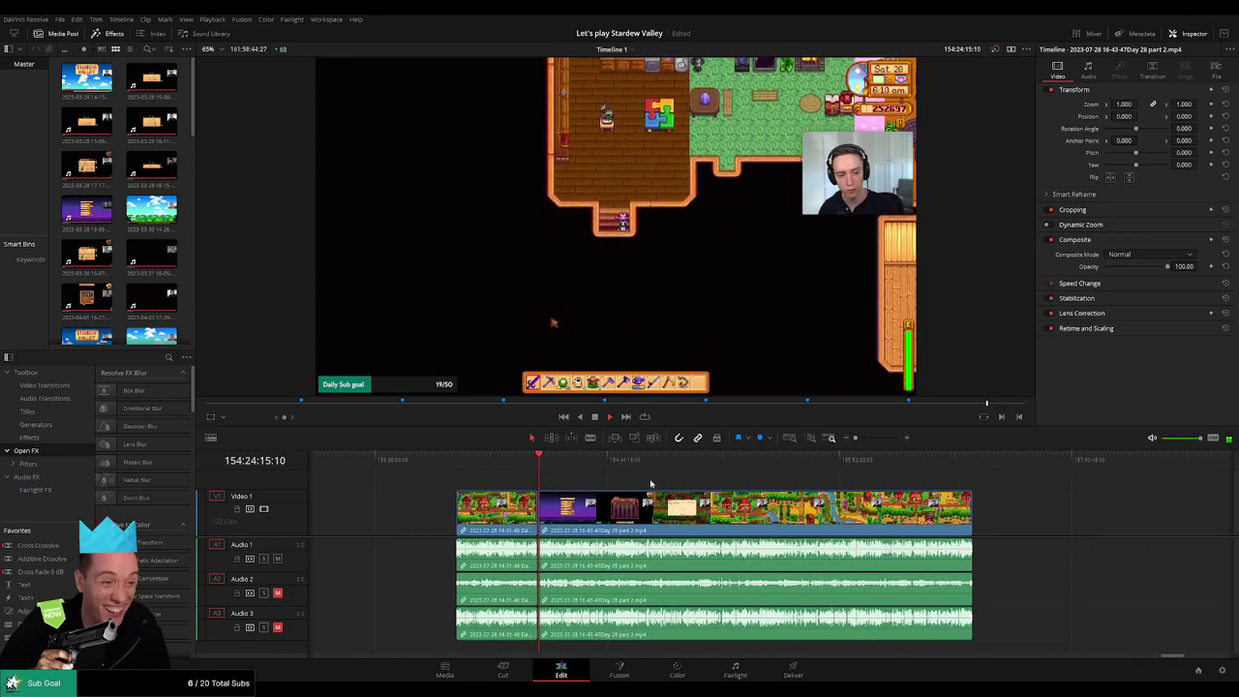
pyautogui.moveTo(557, 464); pyautogui.dragTo(456, 466)
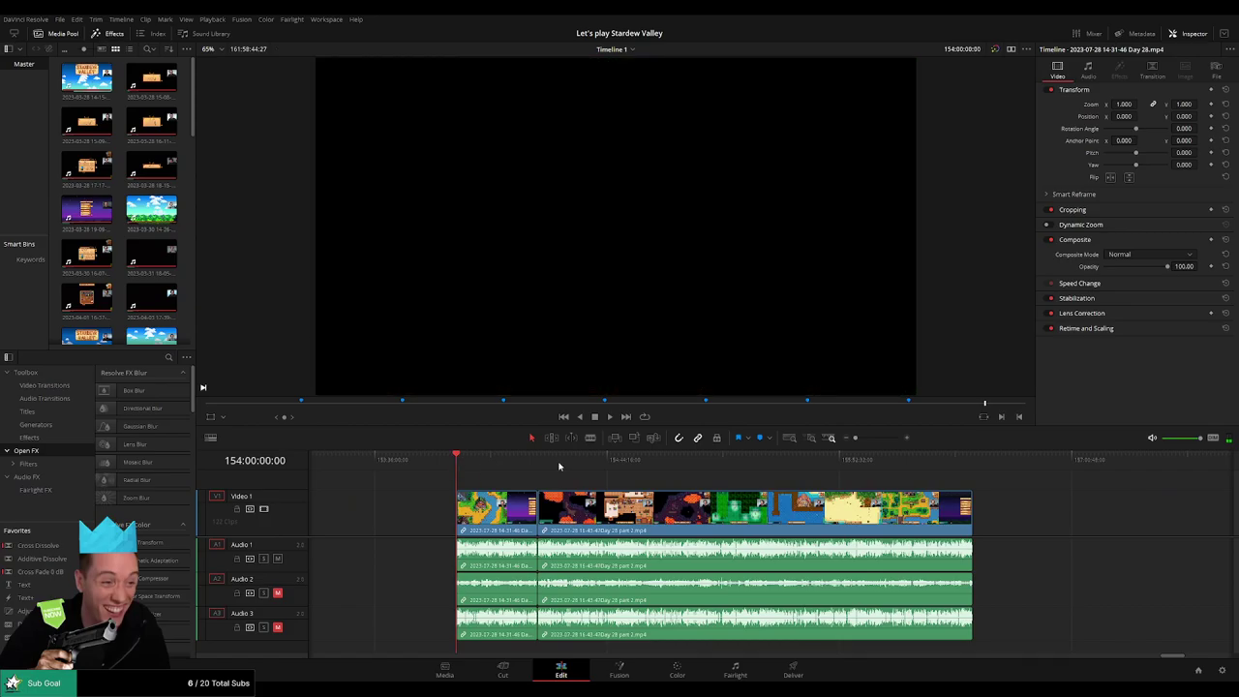
pyautogui.moveTo(558, 466); pyautogui.dragTo(634, 466)
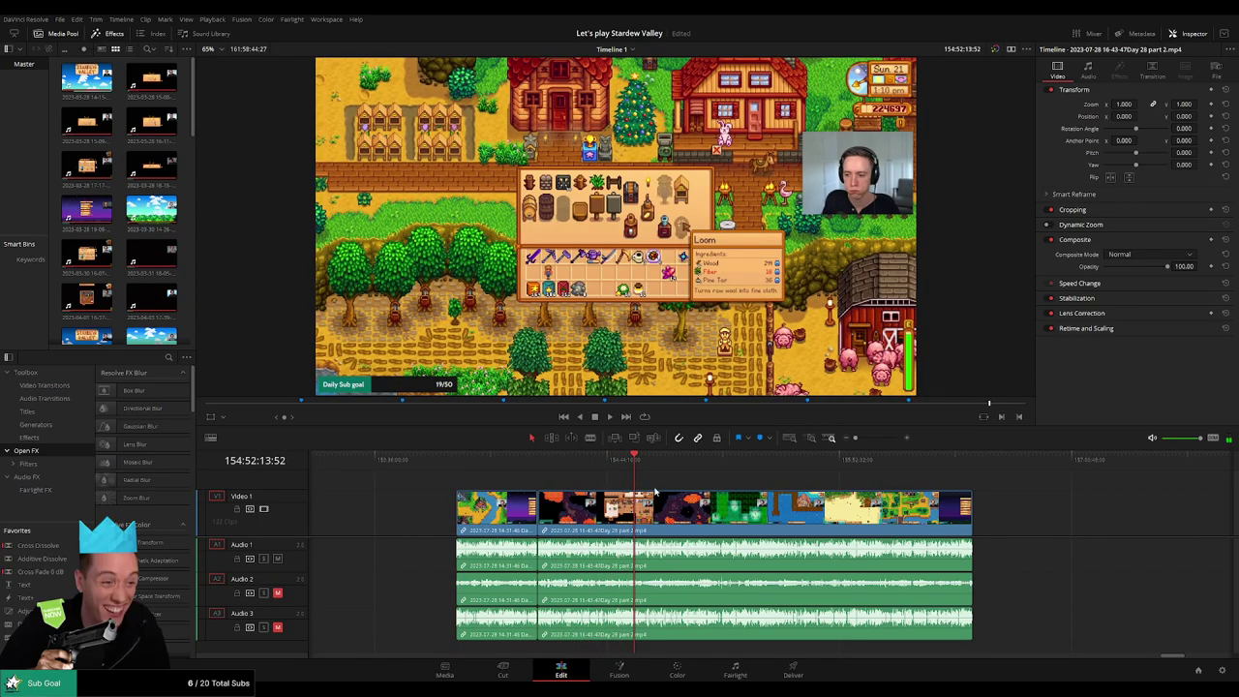
pyautogui.click(460, 469)
pyautogui.click(608, 466)
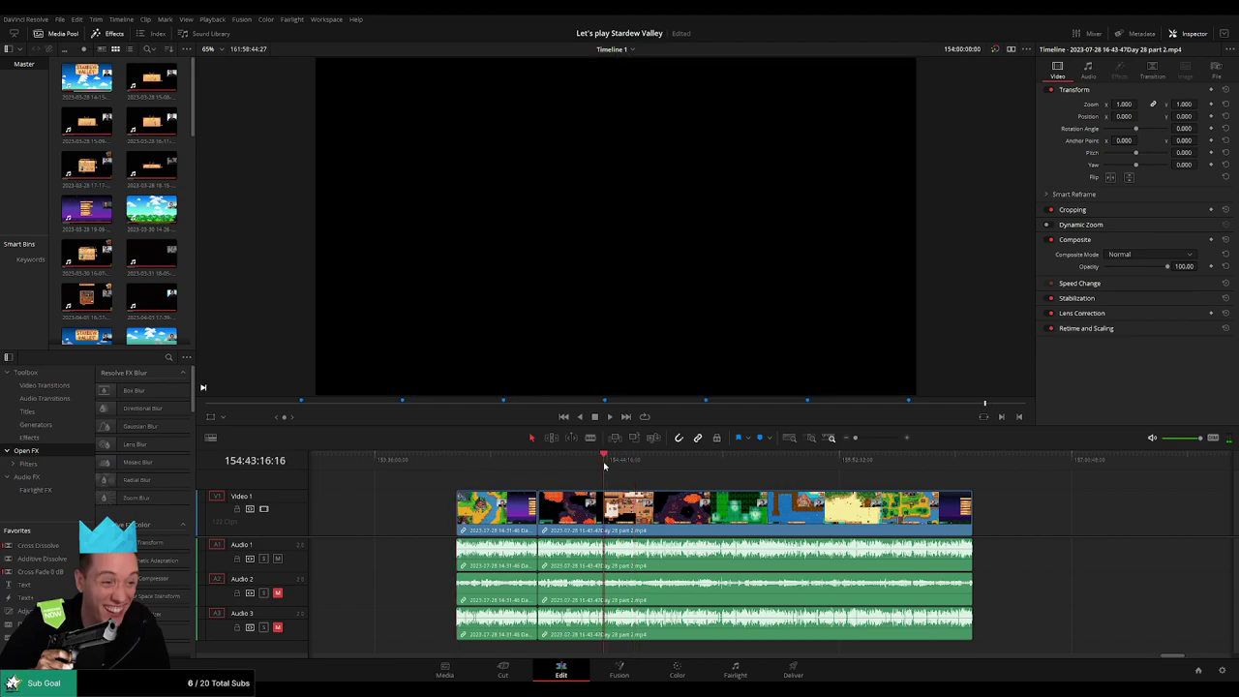
pyautogui.moveTo(611, 467); pyautogui.dragTo(634, 468)
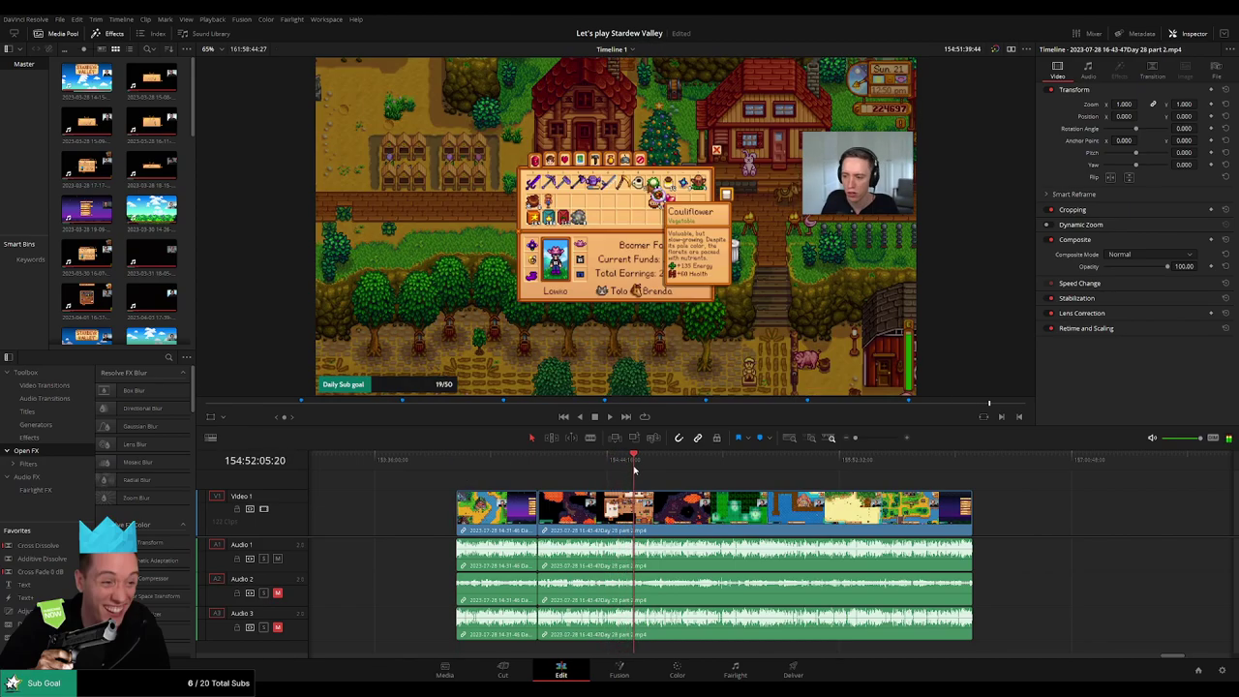
pyautogui.hscroll(-2, 677, 497)
pyautogui.scroll(10, 677, 497)
pyautogui.press('space')
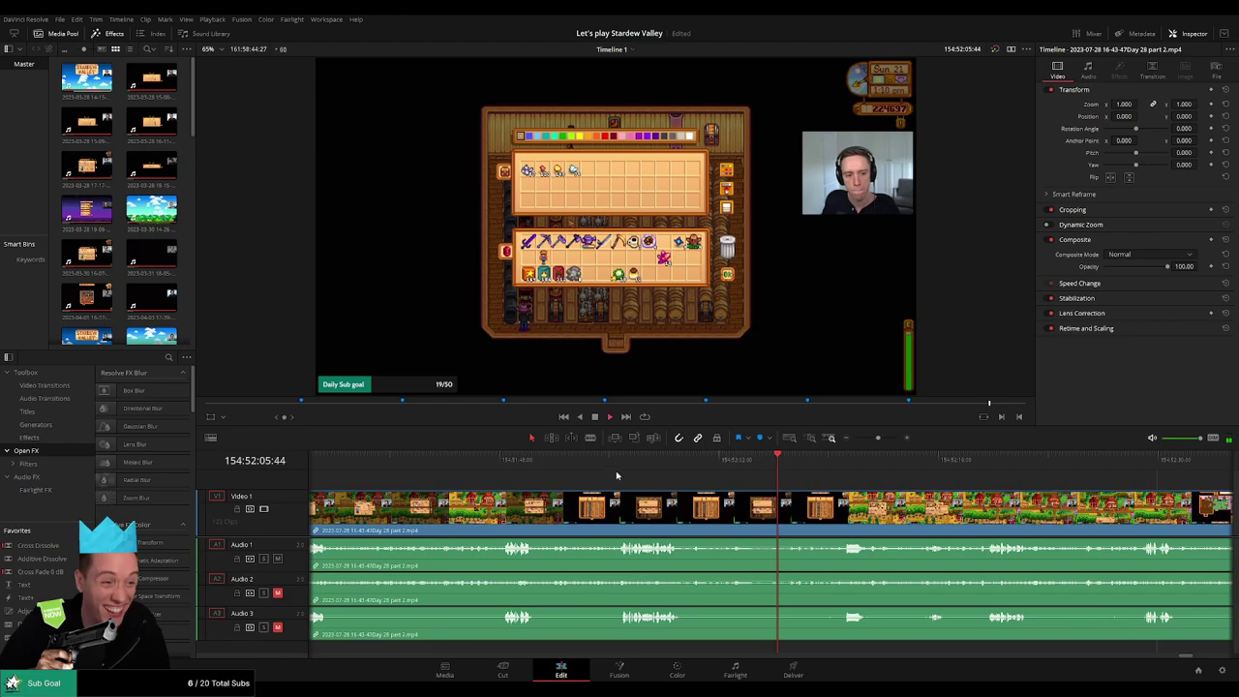
pyautogui.click(613, 470)
pyautogui.click(840, 469)
pyautogui.hscroll(5, 844, 470)
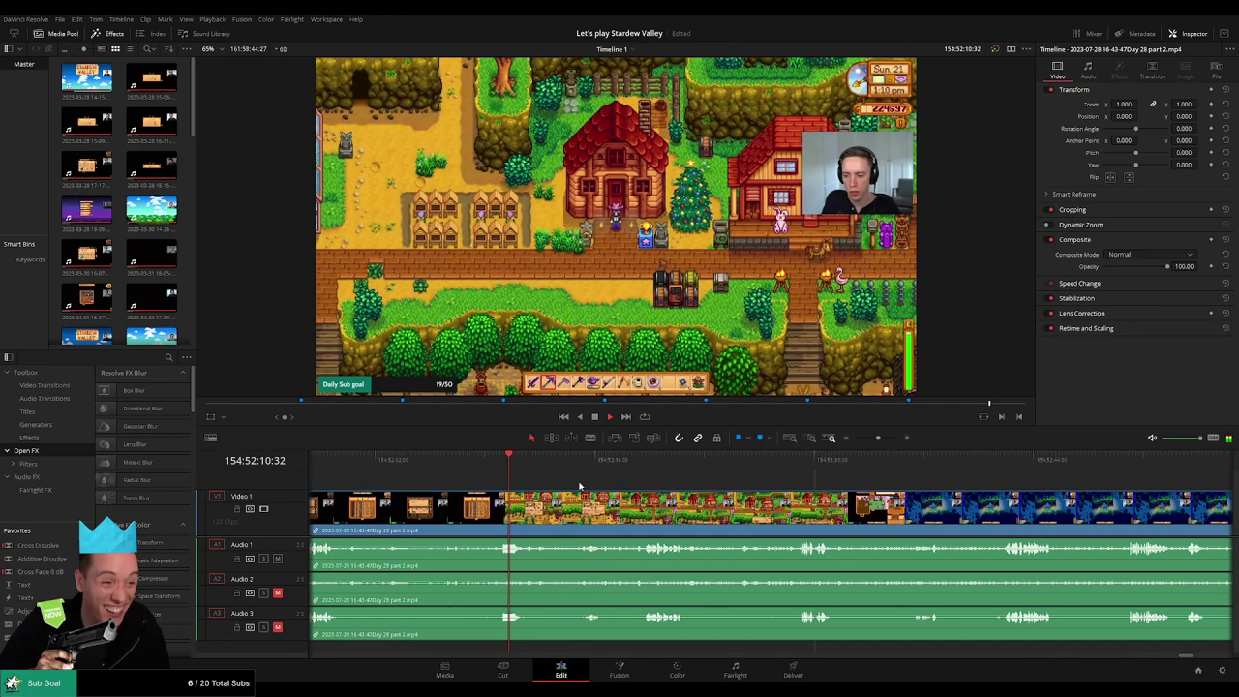
pyautogui.click(591, 473)
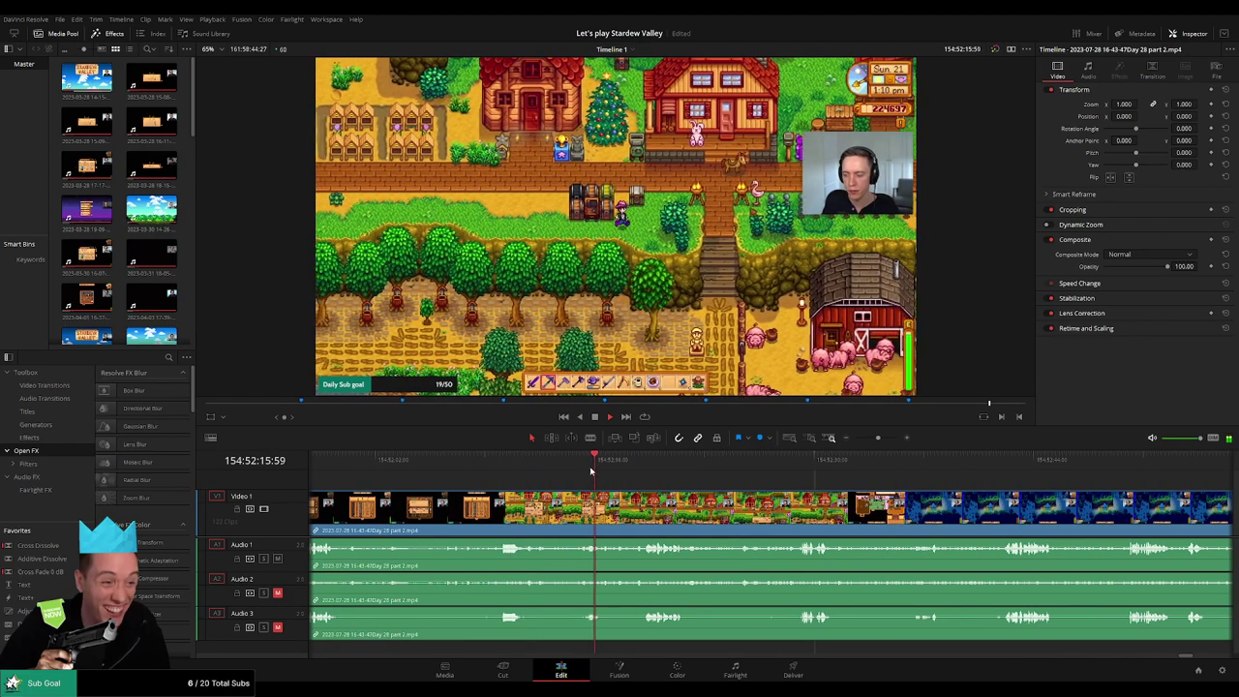
pyautogui.scroll(-2, 594, 474)
pyautogui.click(703, 468)
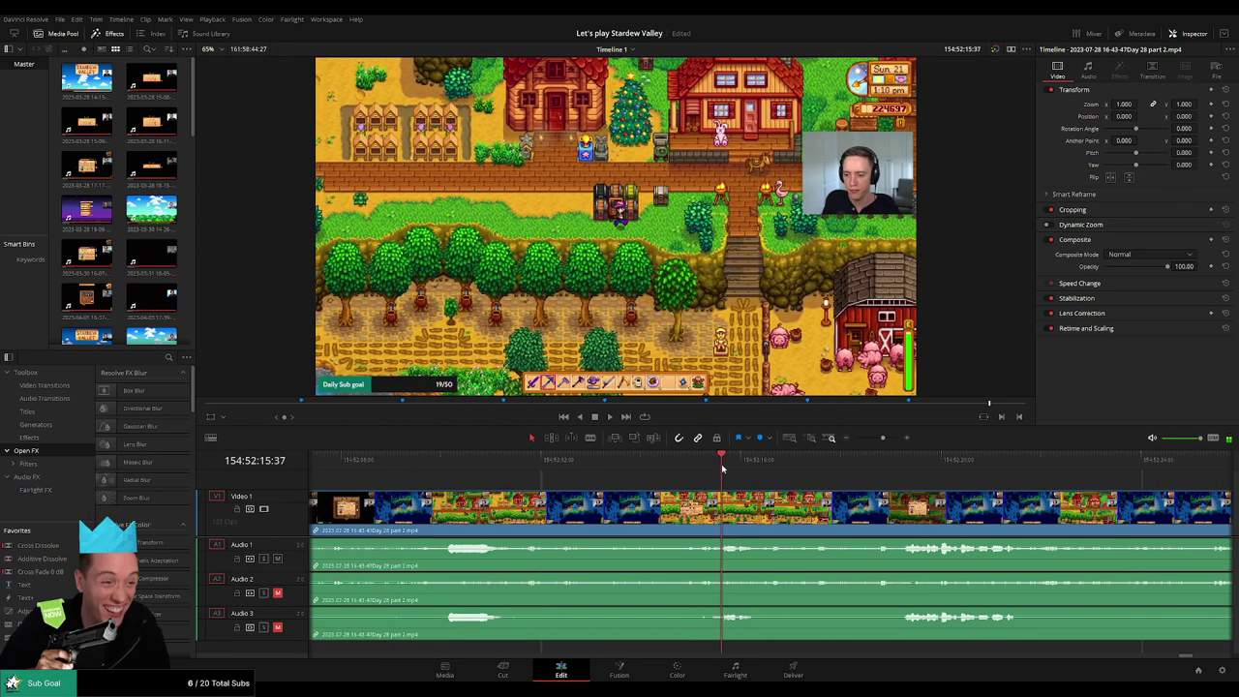
# - Split the Day 28 part 2 clip and its audio at 154:52:14:30, while the crafting menu is open
pyautogui.click(674, 470)
pyautogui.moveTo(674, 470); pyautogui.dragTo(665, 470)
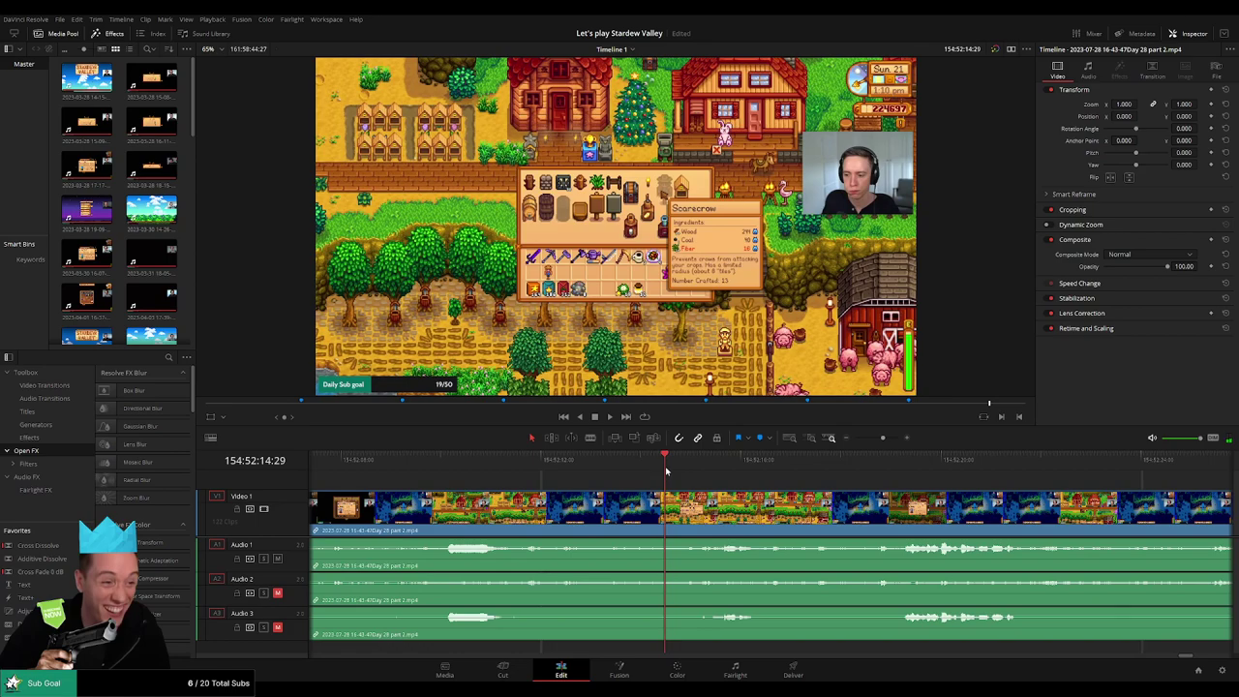
pyautogui.hotkey('ctrl', 'b')
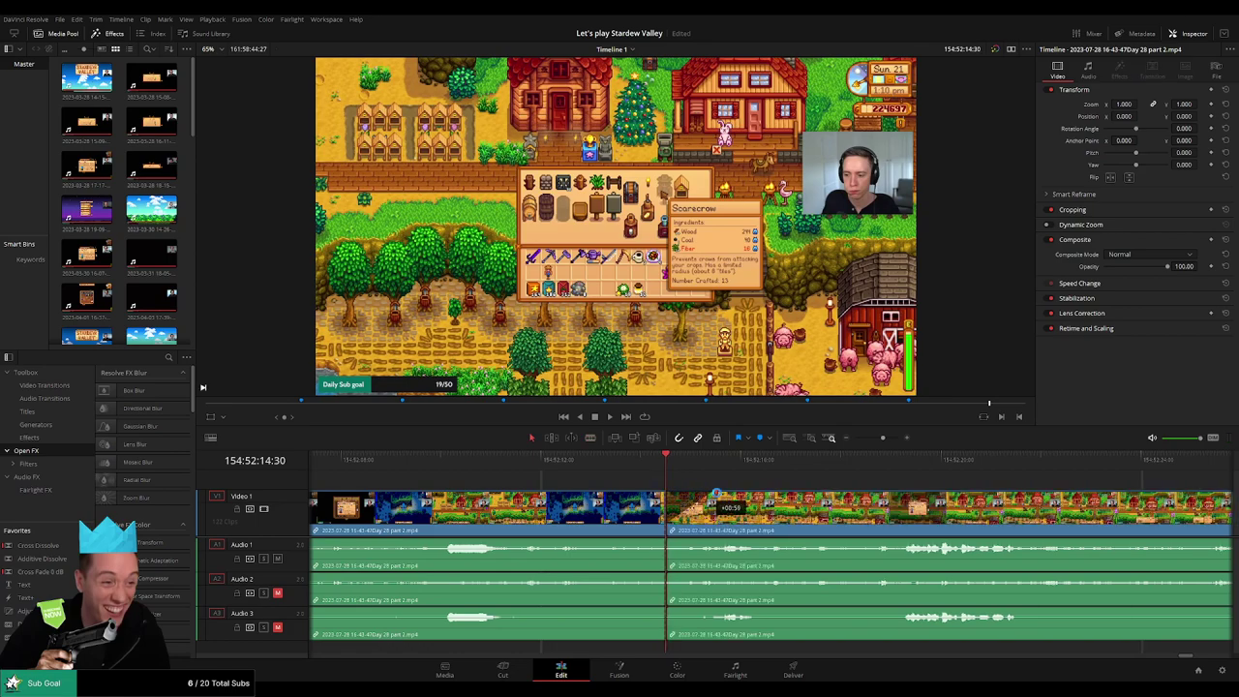
# - Add video fades and fades on all audio tracks, about one second long, on both sides of the 154:52:14:30 cut
pyautogui.moveTo(668, 495); pyautogui.dragTo(715, 495)
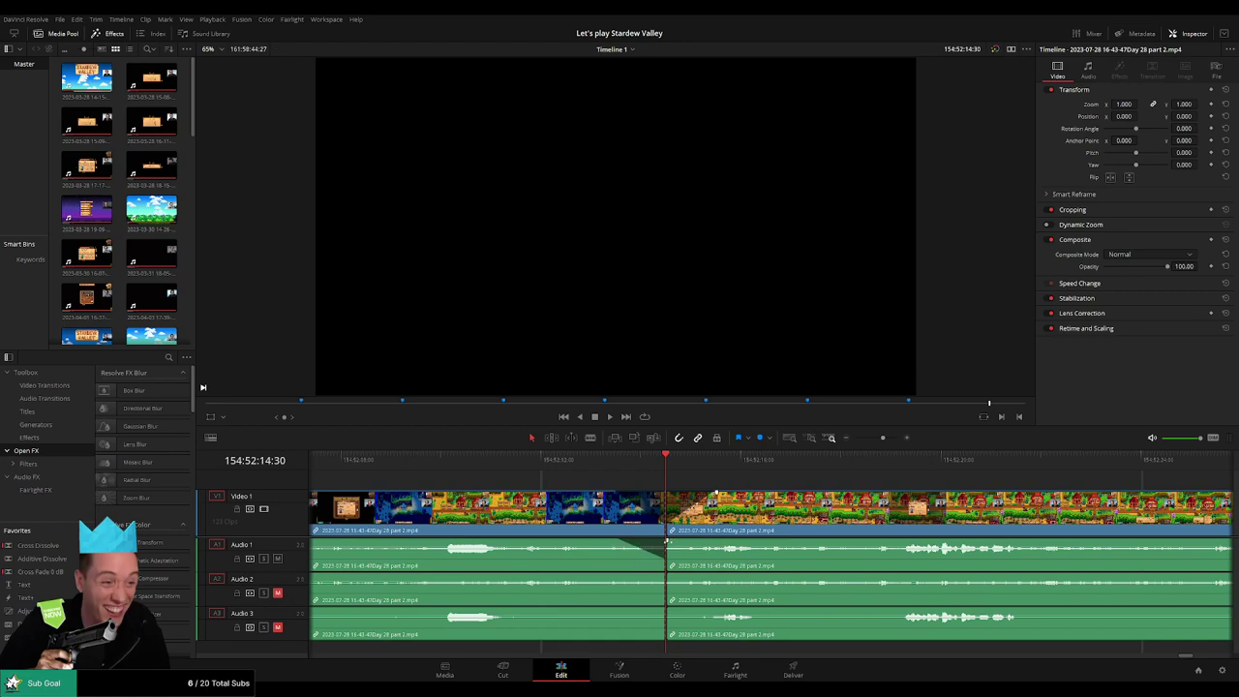
pyautogui.moveTo(666, 540); pyautogui.dragTo(709, 540)
pyautogui.moveTo(663, 578); pyautogui.dragTo(626, 576)
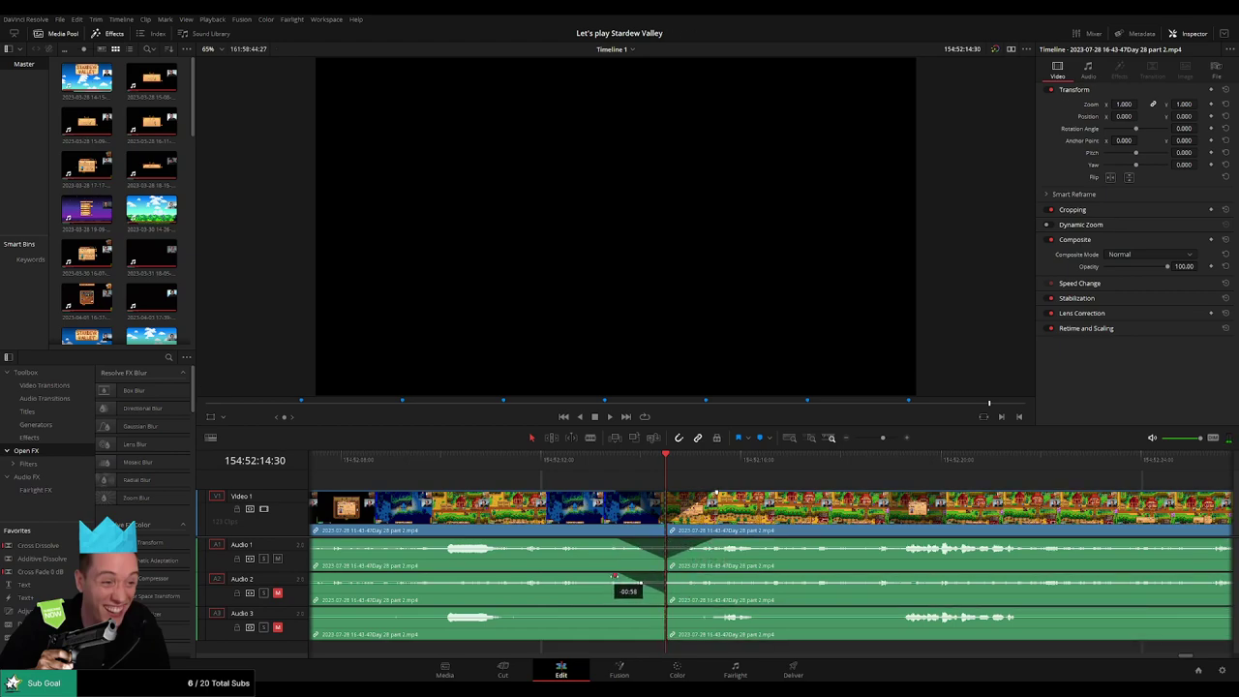
pyautogui.moveTo(666, 575); pyautogui.dragTo(711, 577)
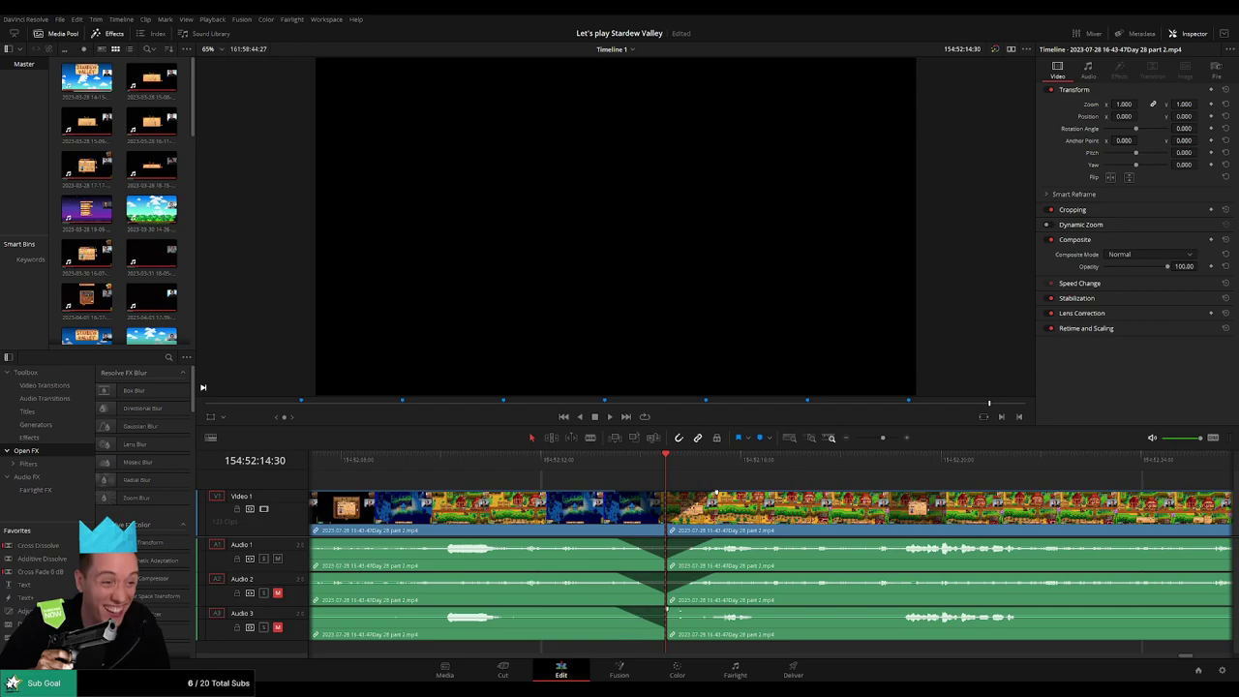
pyautogui.moveTo(681, 610); pyautogui.dragTo(717, 611)
# - Move the Day 28 part 2 footage and audio after the 154:52:14:30 cut well past the 156-hour mark, leaving a gap
pyautogui.moveTo(883, 438); pyautogui.dragTo(854, 438)
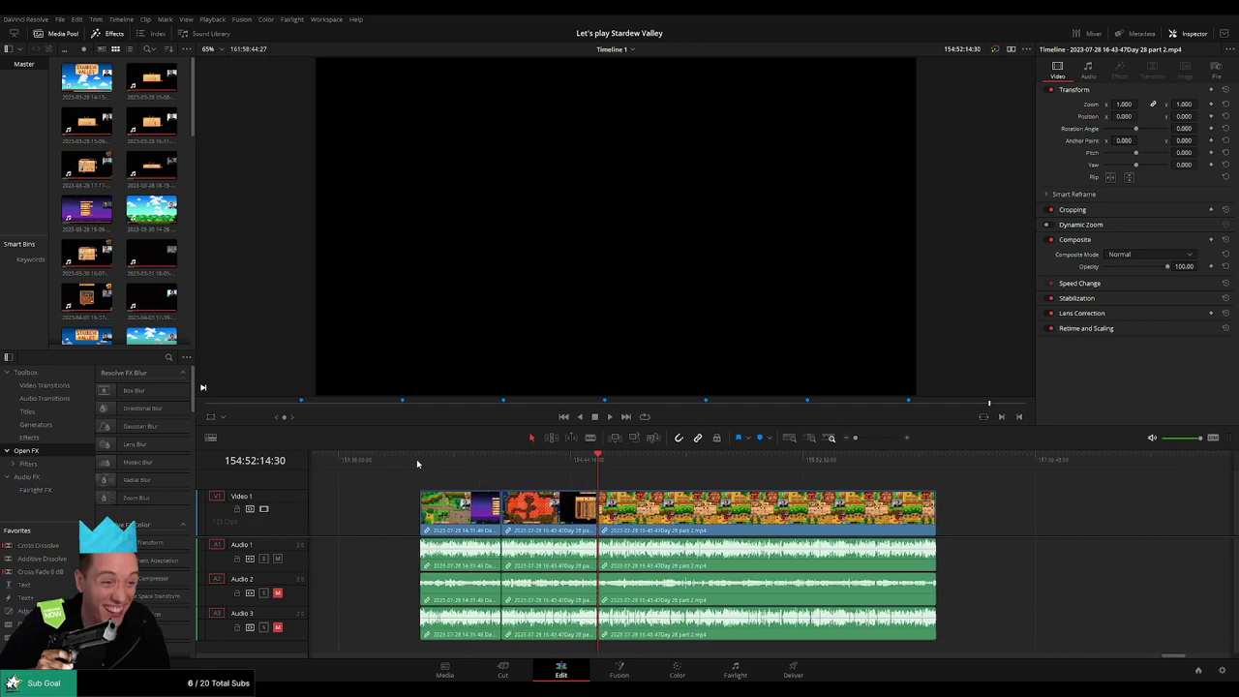
pyautogui.hscroll(5, 511, 482)
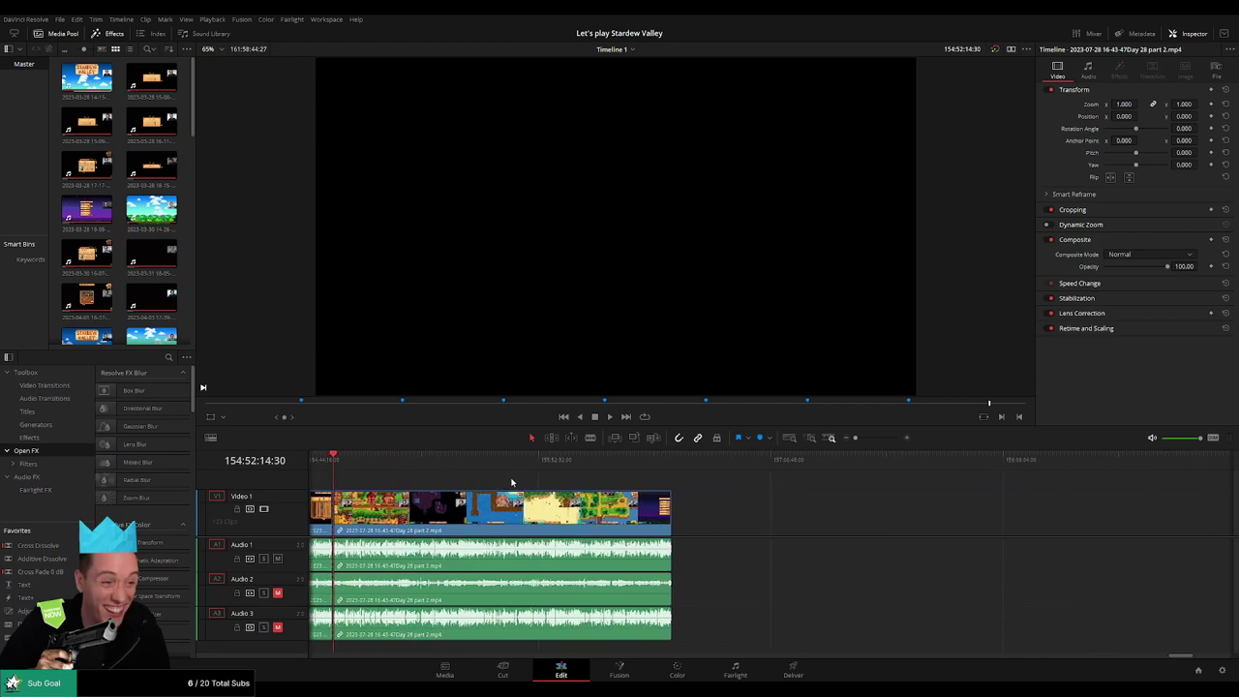
pyautogui.moveTo(518, 507); pyautogui.dragTo(873, 513)
pyautogui.click(538, 498)
pyautogui.hscroll(-3, 653, 504)
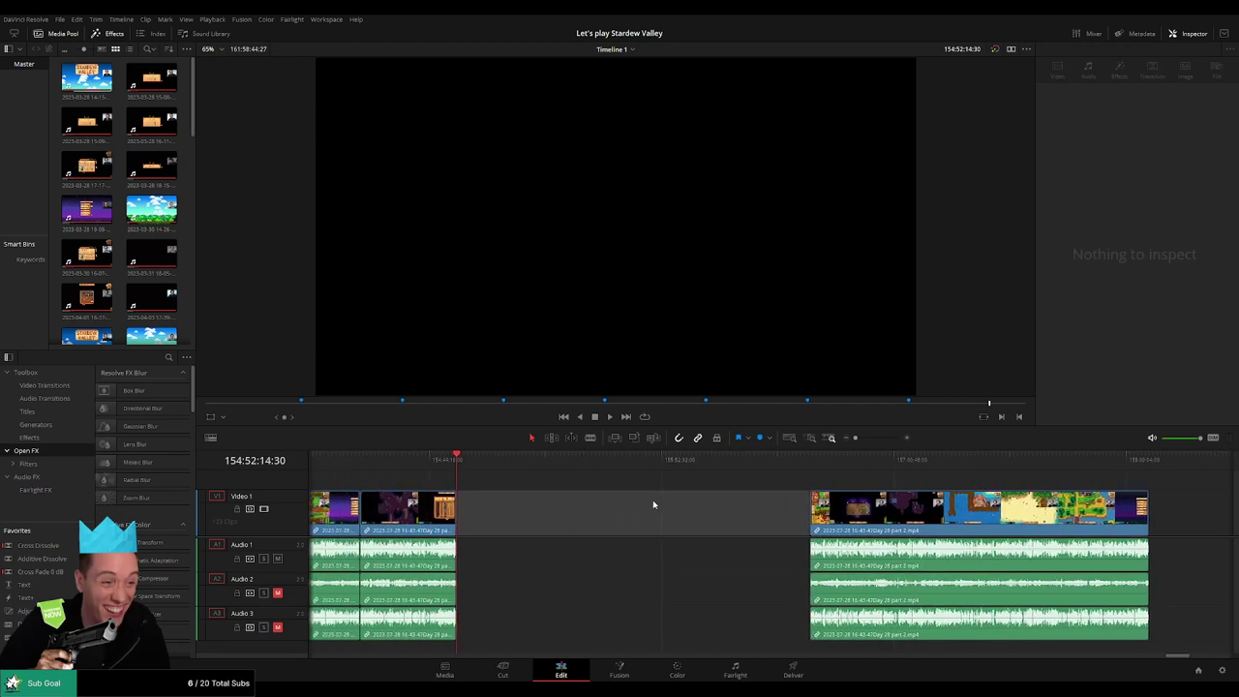
pyautogui.press('Delete')
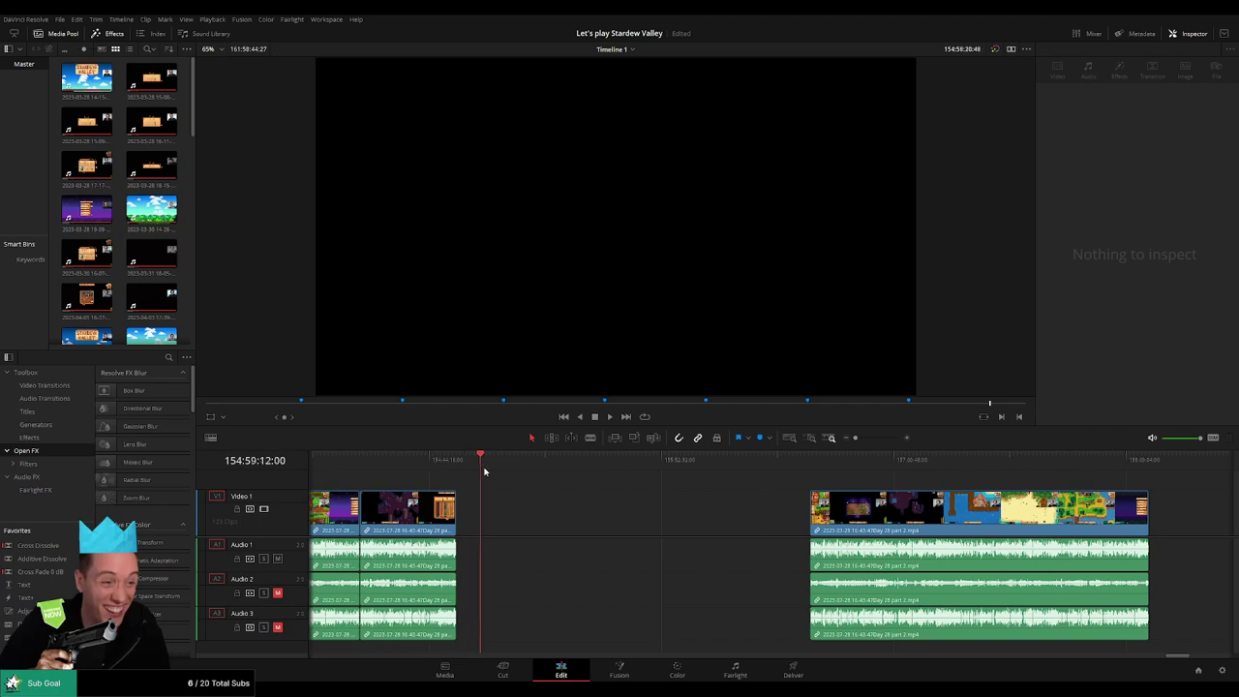
# - Align the start of the moved Day 28 part 2 footage and audio with 156:00:00:00 and play its opening
pyautogui.moveTo(485, 471); pyautogui.dragTo(570, 482)
pyautogui.moveTo(483, 469); pyautogui.dragTo(689, 491)
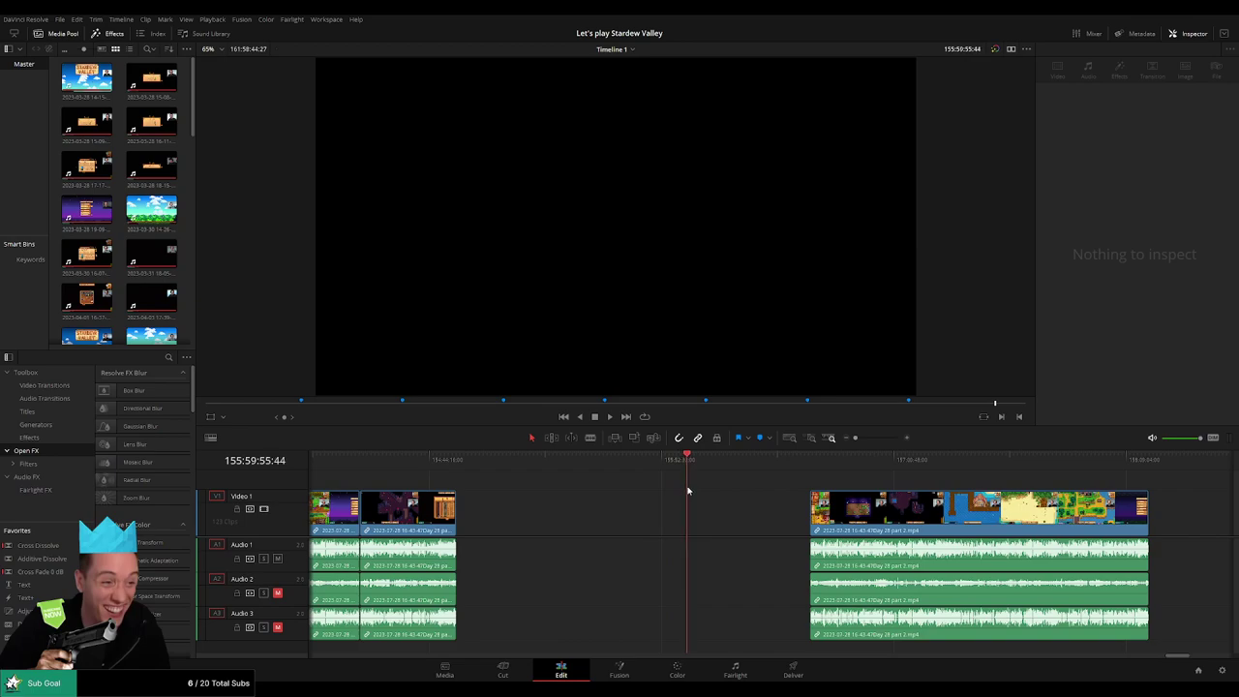
pyautogui.scroll(5, 689, 491)
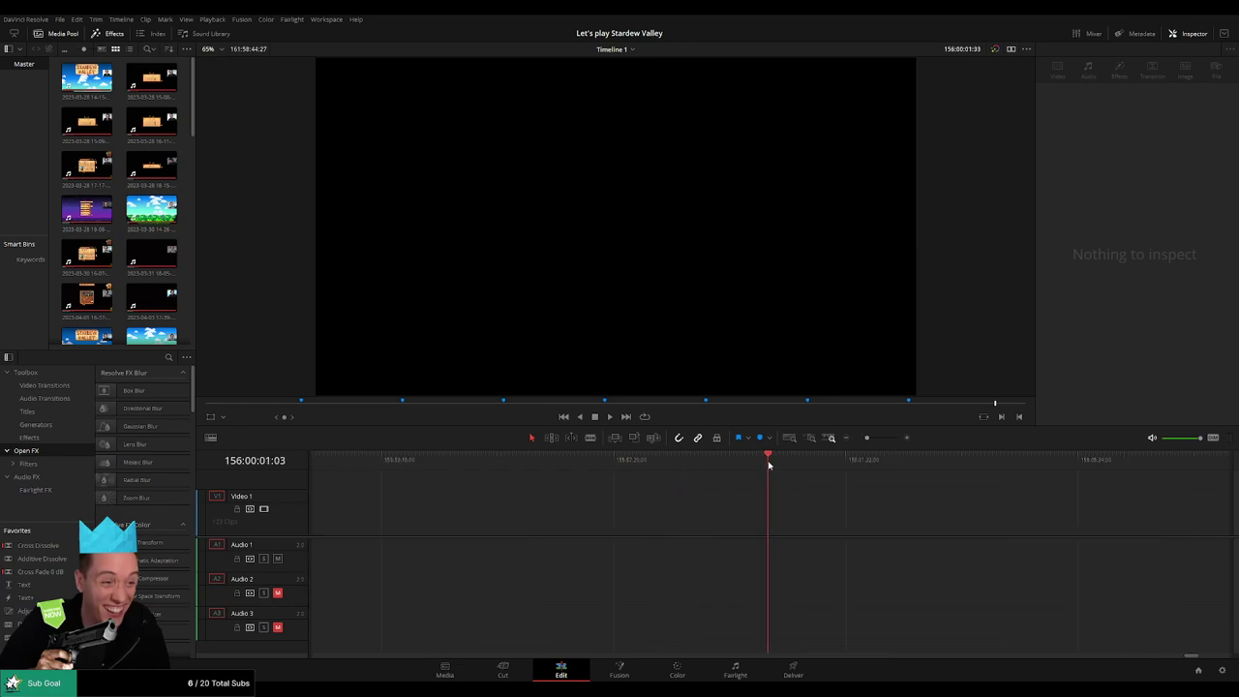
pyautogui.moveTo(866, 437); pyautogui.dragTo(854, 437)
pyautogui.hscroll(3, 819, 485)
pyautogui.moveTo(646, 520); pyautogui.dragTo(540, 515)
pyautogui.click(548, 486)
pyautogui.press('space')
pyautogui.hscroll(1, 587, 484)
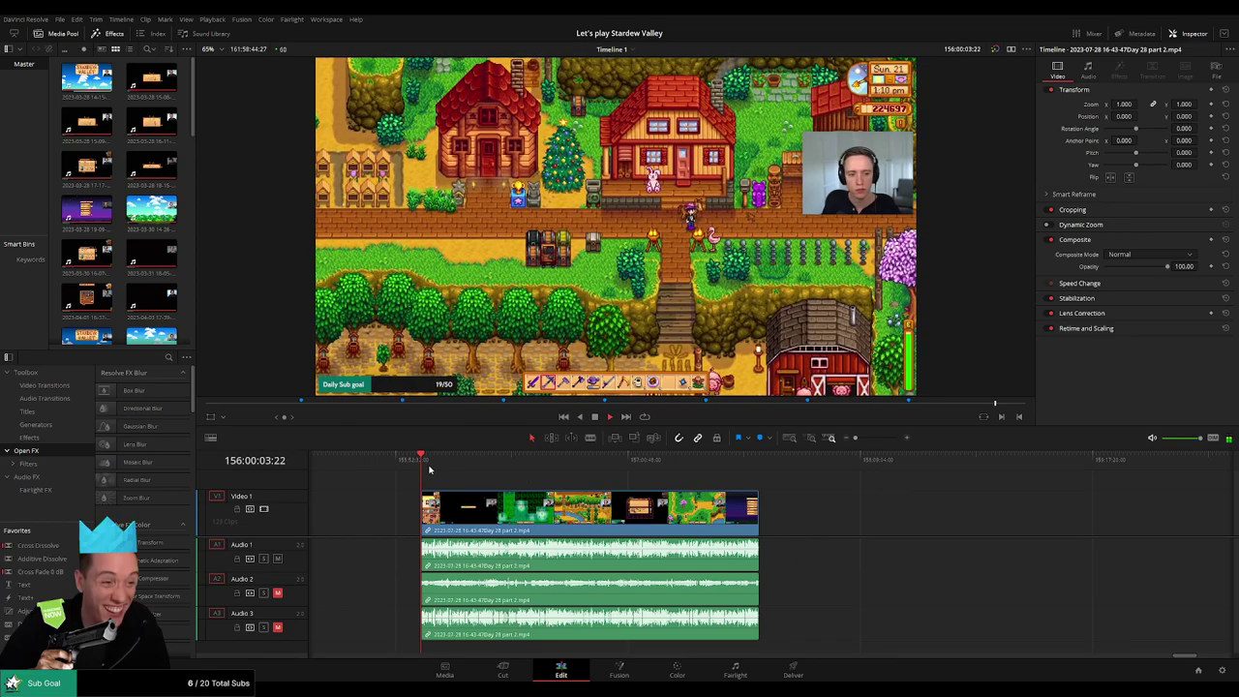
# - Examine the Day 28 part 2 footage and audio waveform around 156:52 for a quiet moment to end the episode
pyautogui.moveTo(424, 467); pyautogui.dragTo(601, 478)
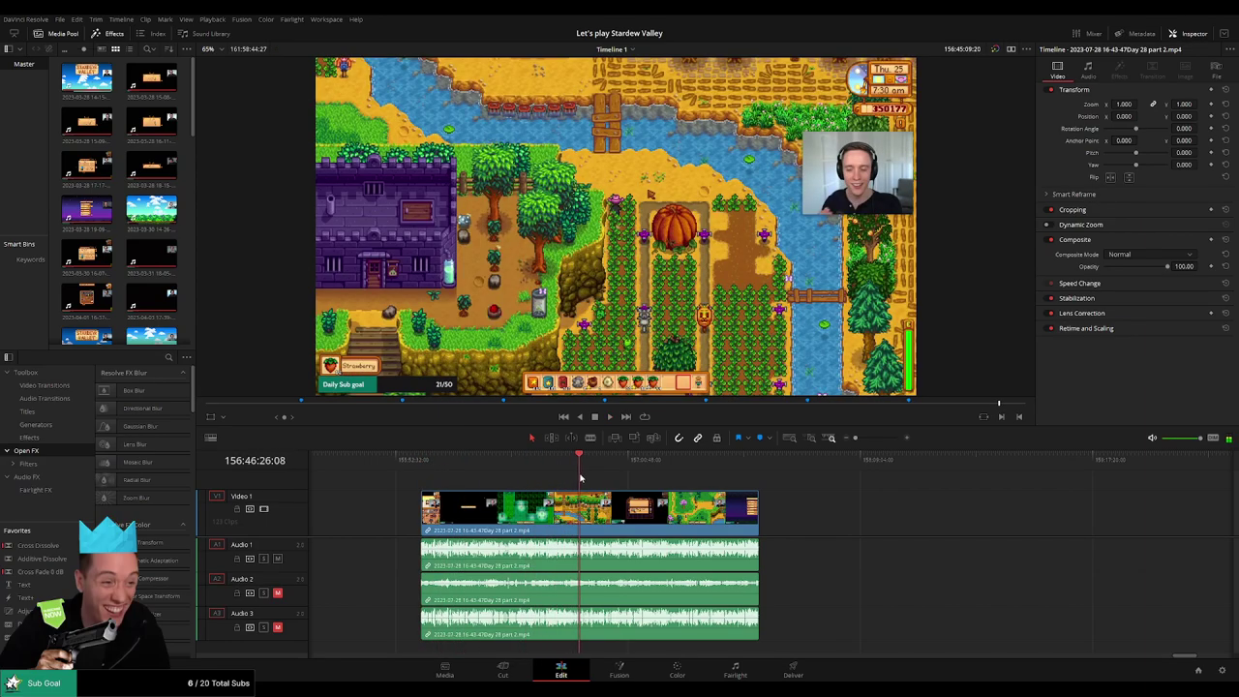
pyautogui.scroll(4, 742, 504)
pyautogui.scroll(5, 742, 502)
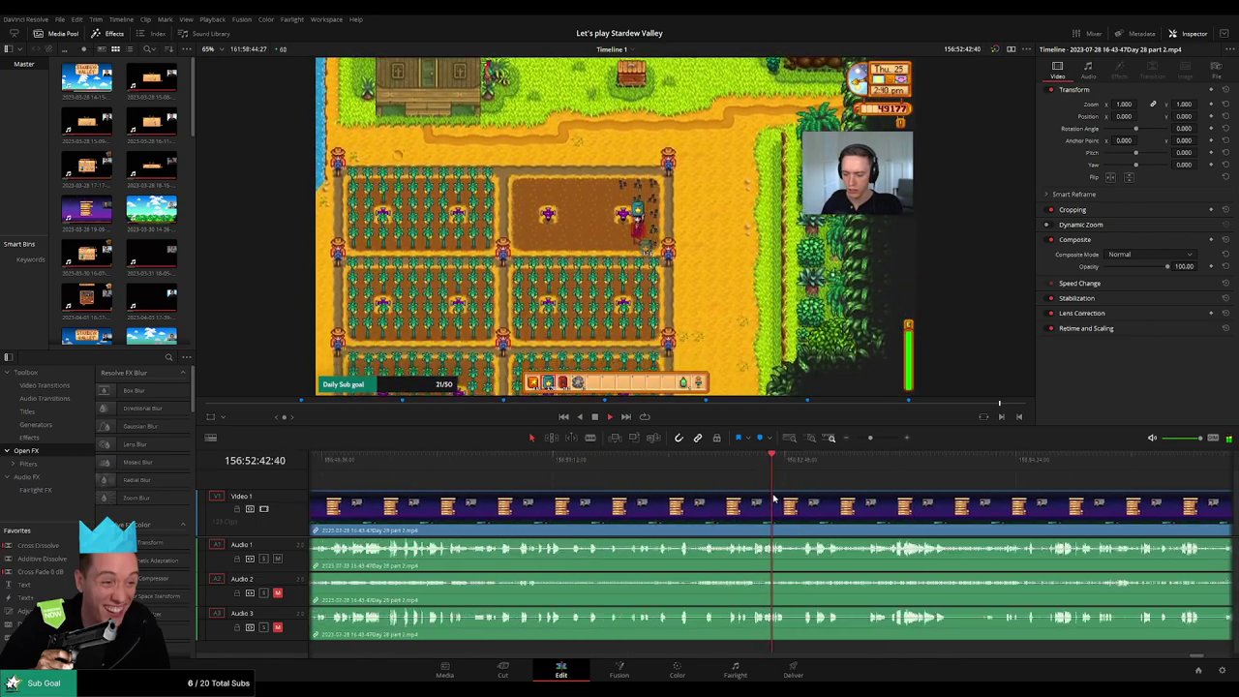
pyautogui.click(662, 463)
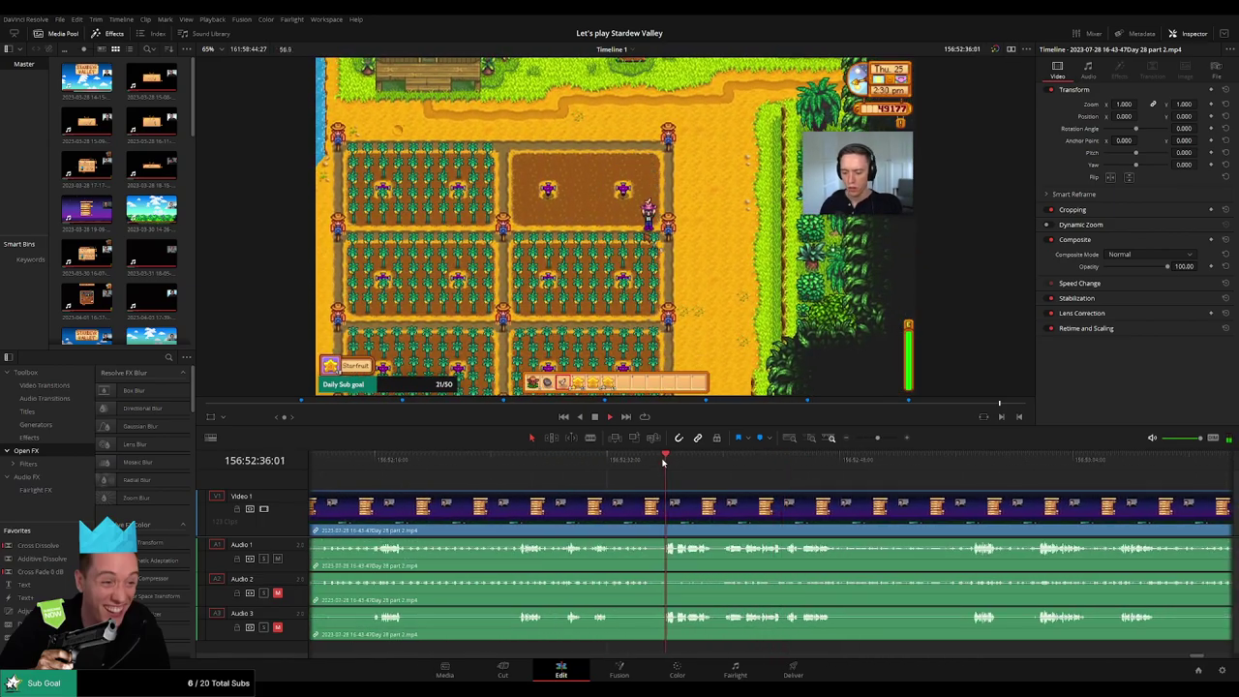
pyautogui.click(563, 472)
pyautogui.moveTo(404, 490); pyautogui.dragTo(683, 496)
pyautogui.click(458, 468)
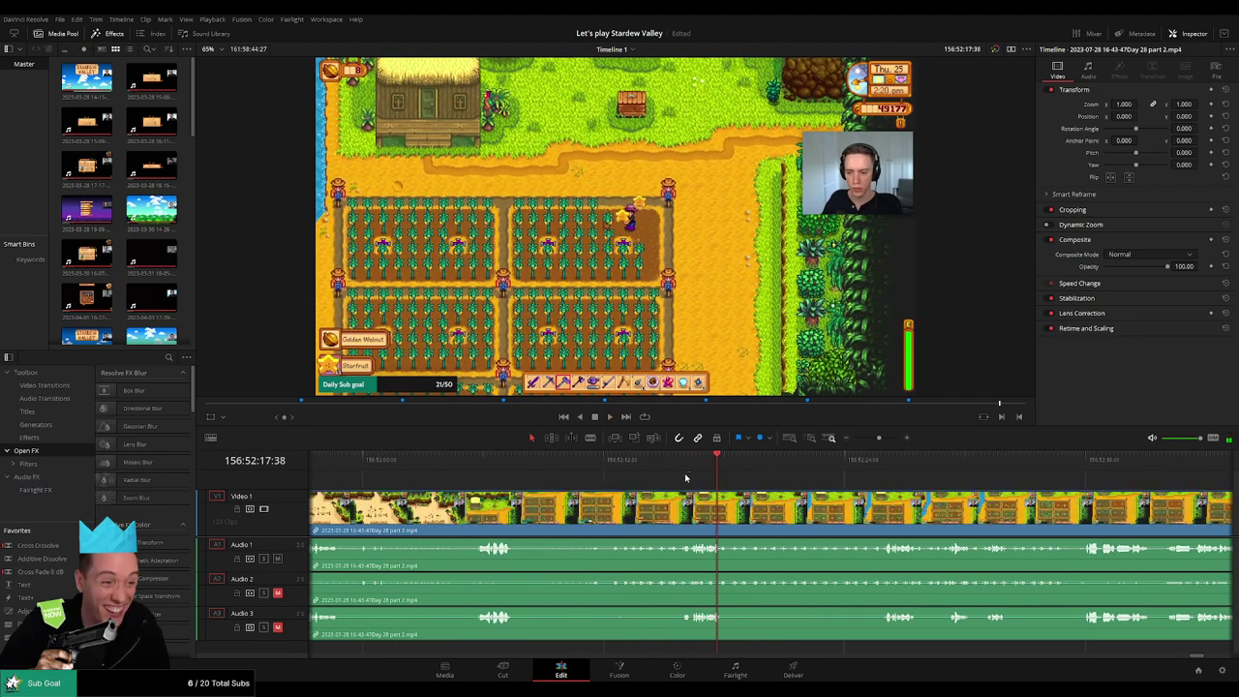
pyautogui.click(682, 471)
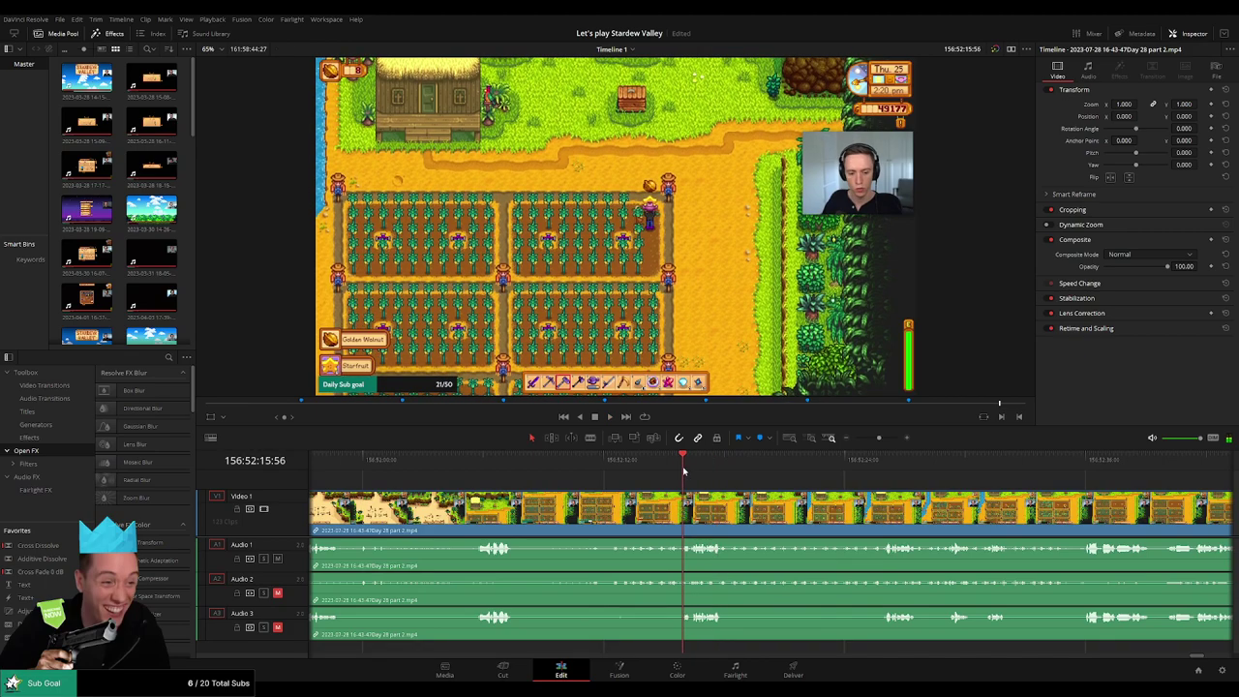
pyautogui.moveTo(683, 471); pyautogui.dragTo(664, 471)
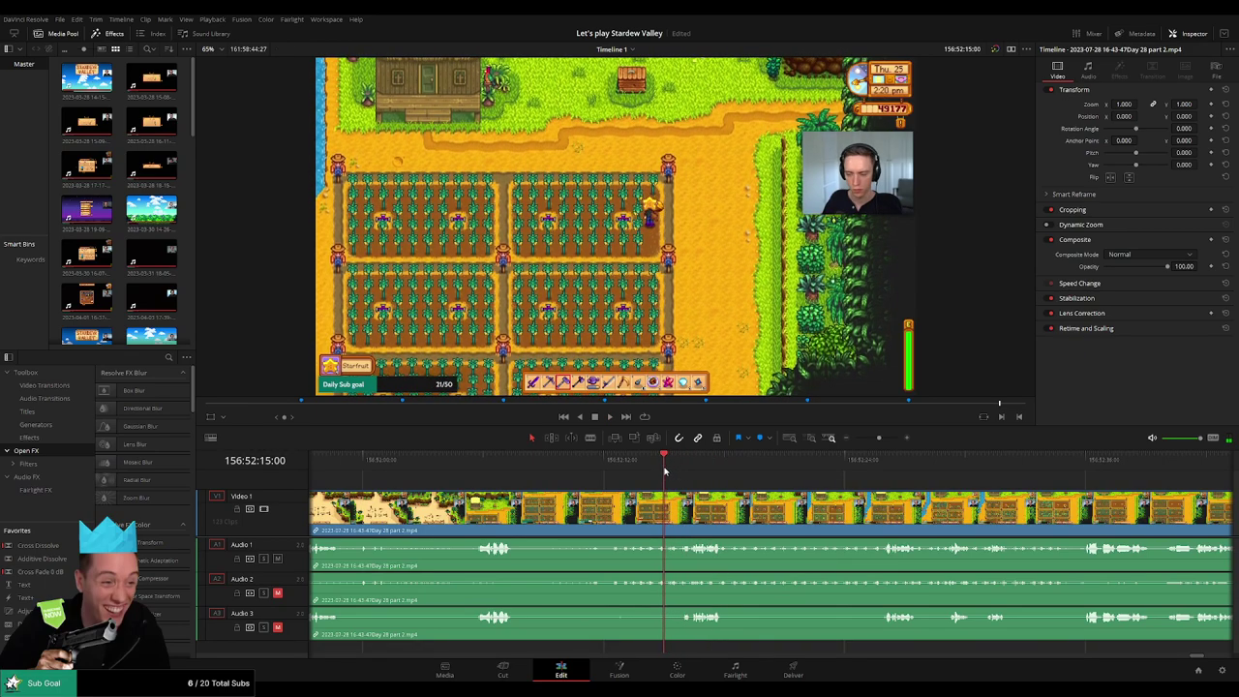
# - Check the playback around 156:52:06 and split the Day 28 part 2 clip and its audio at 156:52:15:00
pyautogui.click(471, 469)
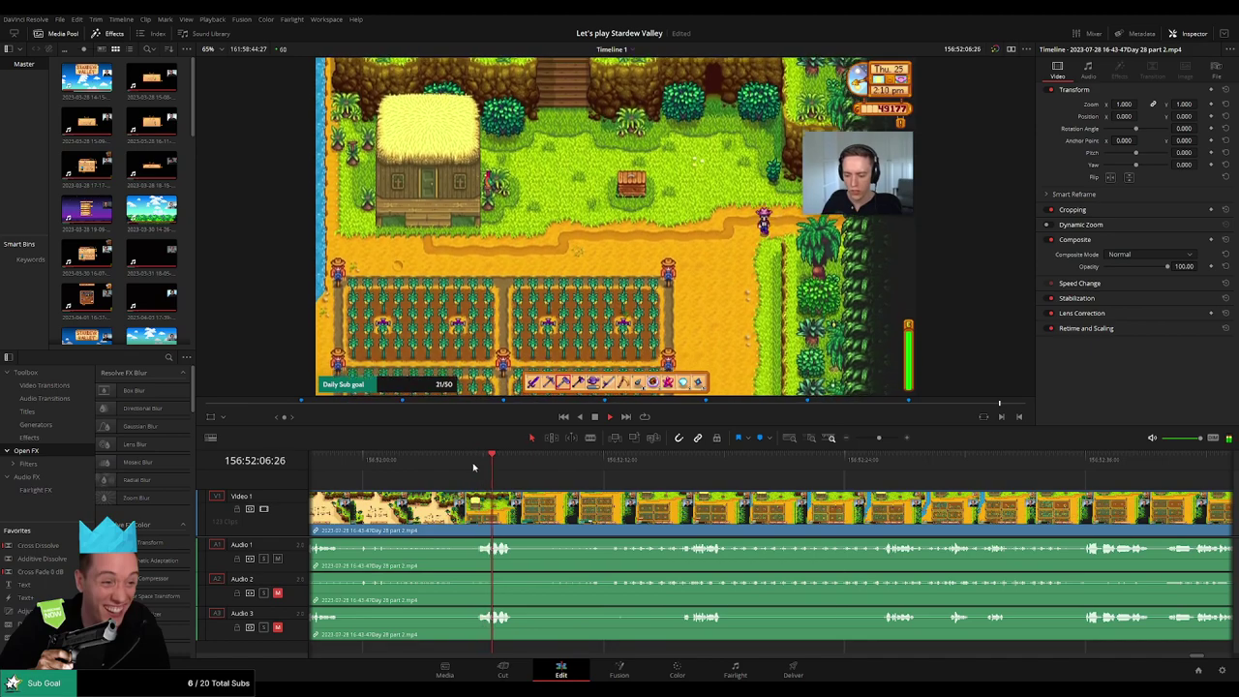
pyautogui.click(478, 467)
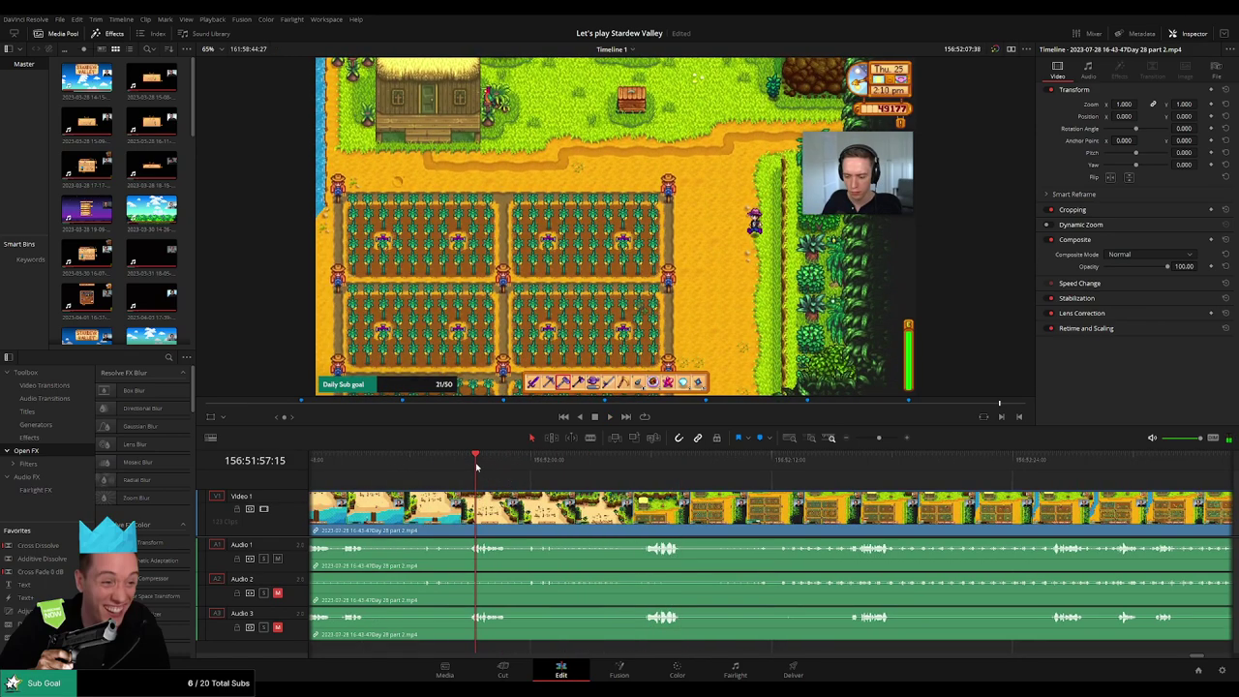
pyautogui.click(656, 470)
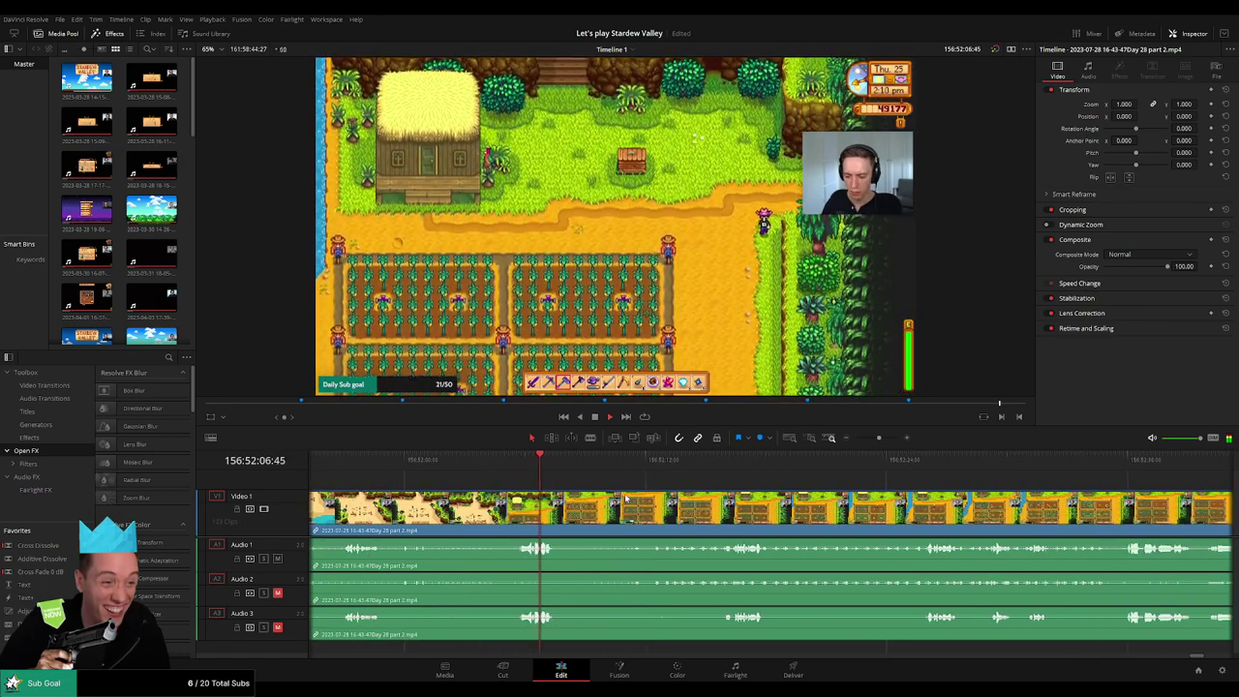
pyautogui.click(720, 471)
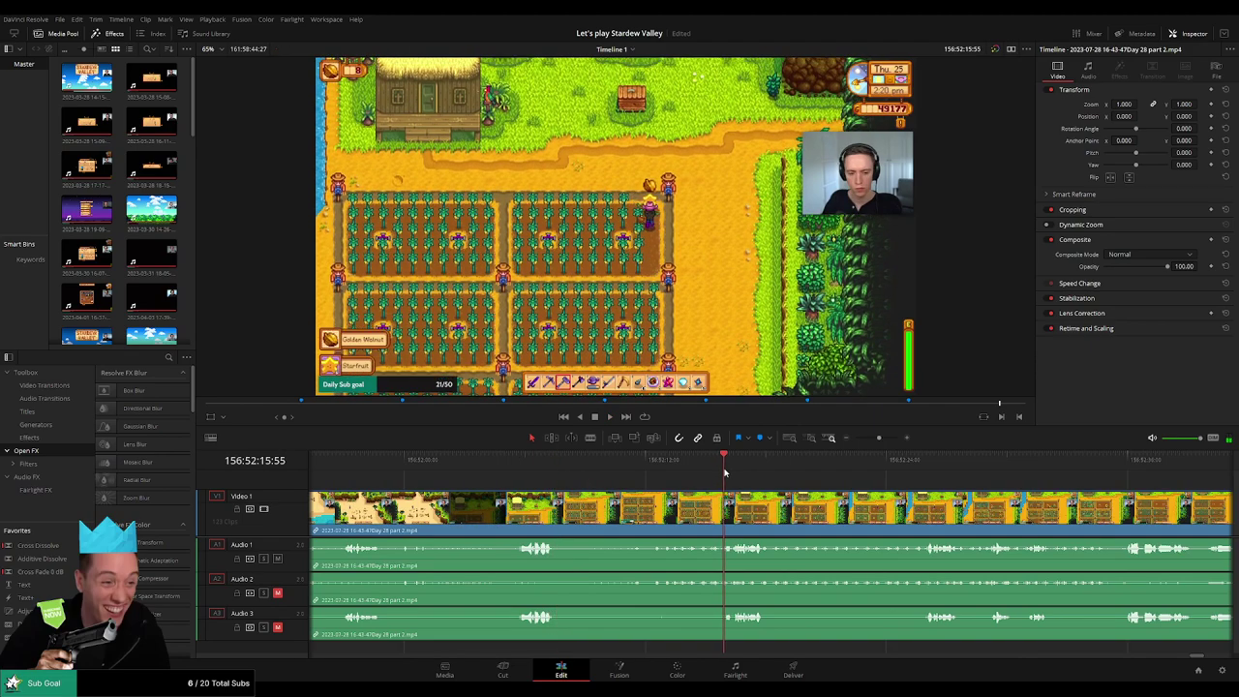
pyautogui.click(704, 470)
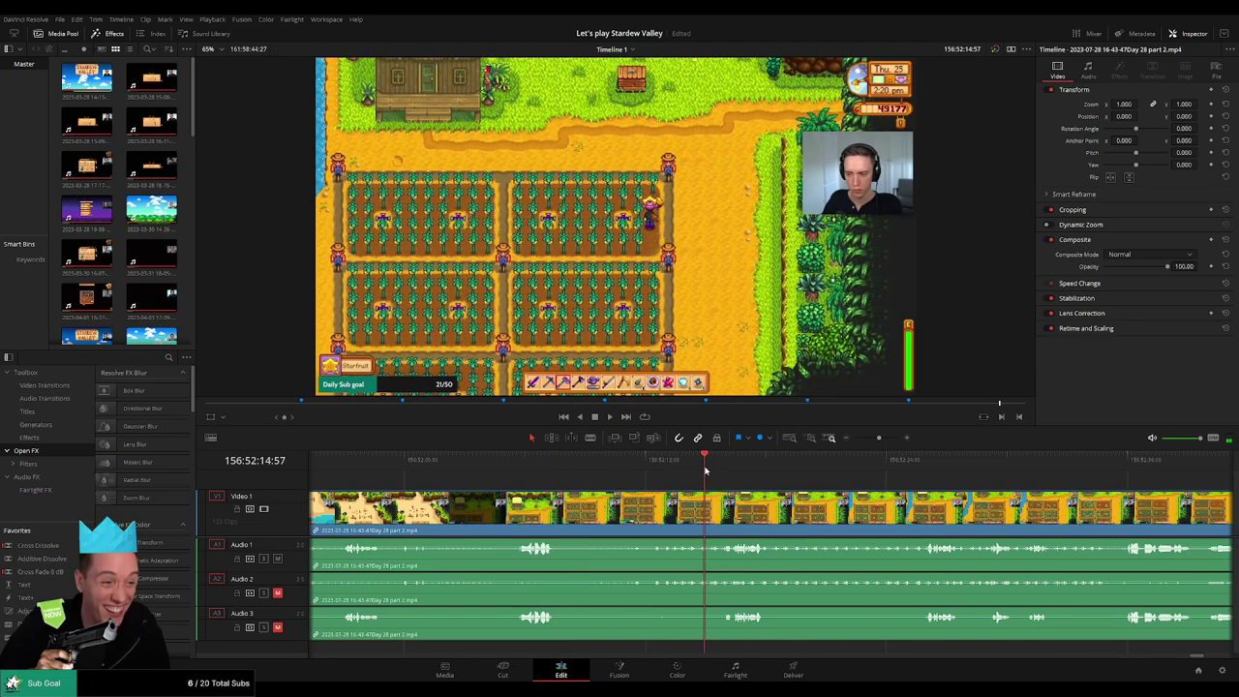
pyautogui.press('Right')
pyautogui.press('Right')
pyautogui.press('Right')
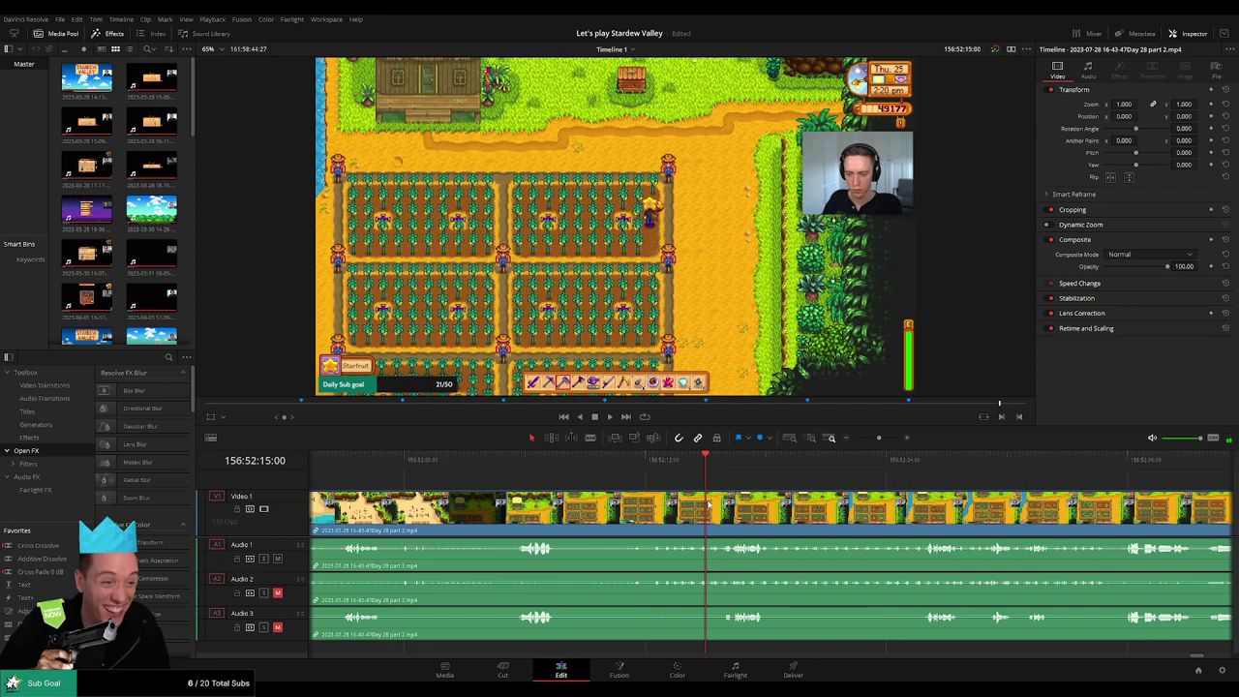
pyautogui.hotkey('ctrl', 'b')
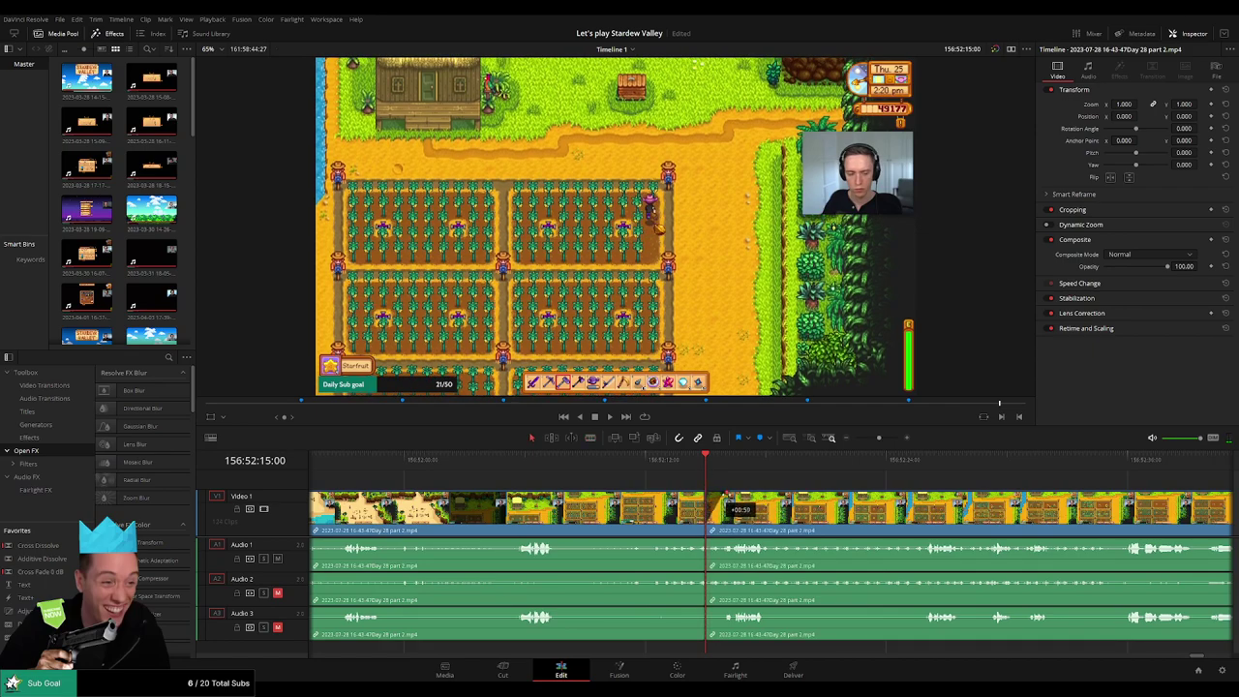
# - Add video fades and Audio 1 fades, about one second long, on both sides of the 156:52:15:00 cut
pyautogui.moveTo(726, 505); pyautogui.dragTo(683, 505)
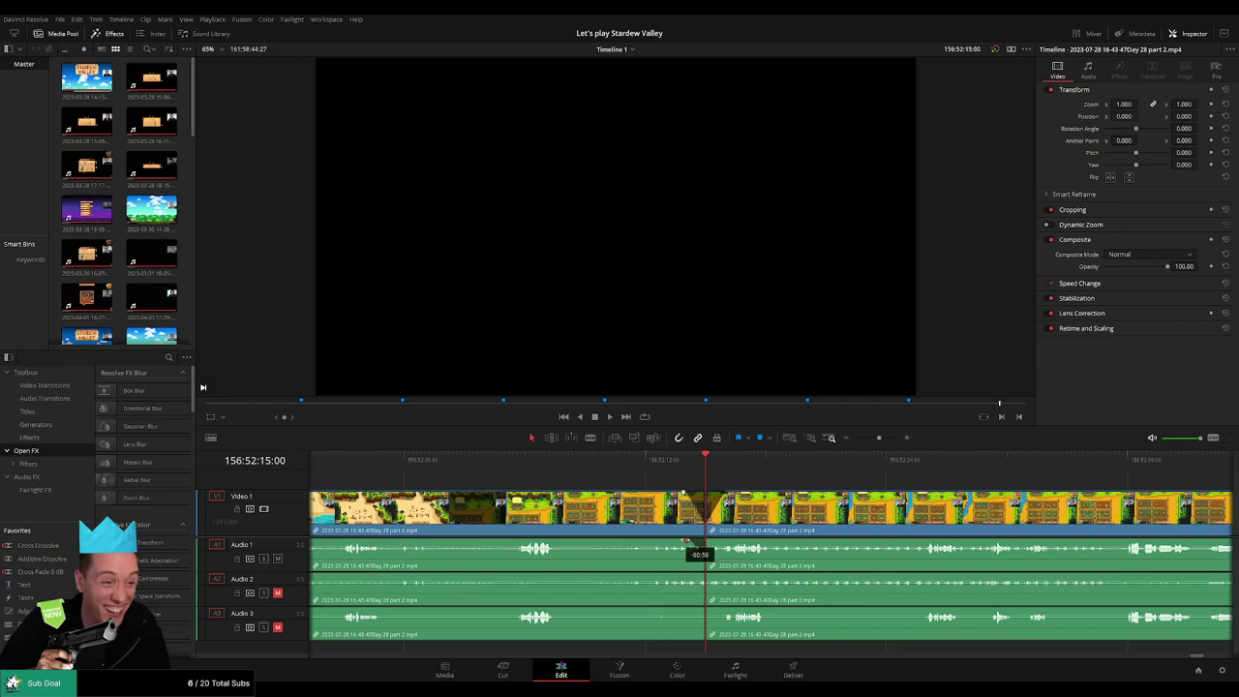
pyautogui.moveTo(708, 540); pyautogui.dragTo(722, 542)
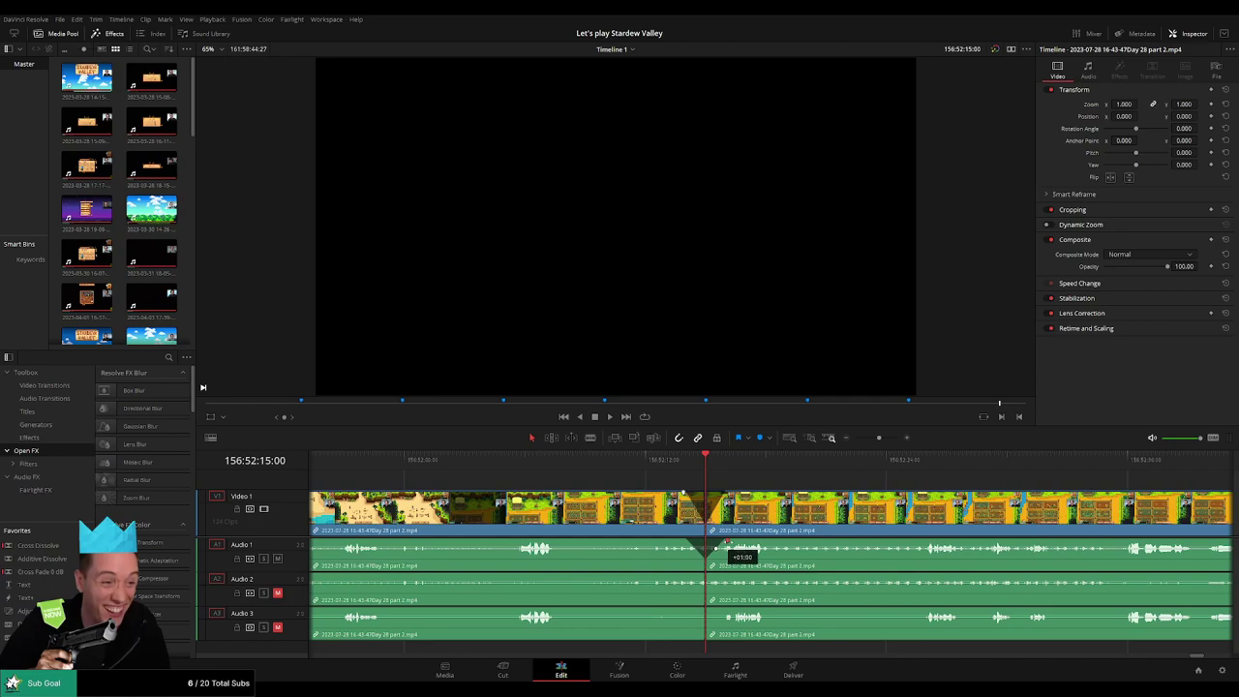
# - Finish the one-second audio fades around the cut at 156:52:15:00 on the audio tracks
pyautogui.moveTo(728, 541); pyautogui.dragTo(727, 611)
pyautogui.moveTo(878, 438); pyautogui.dragTo(833, 446)
pyautogui.hscroll(3, 774, 489)
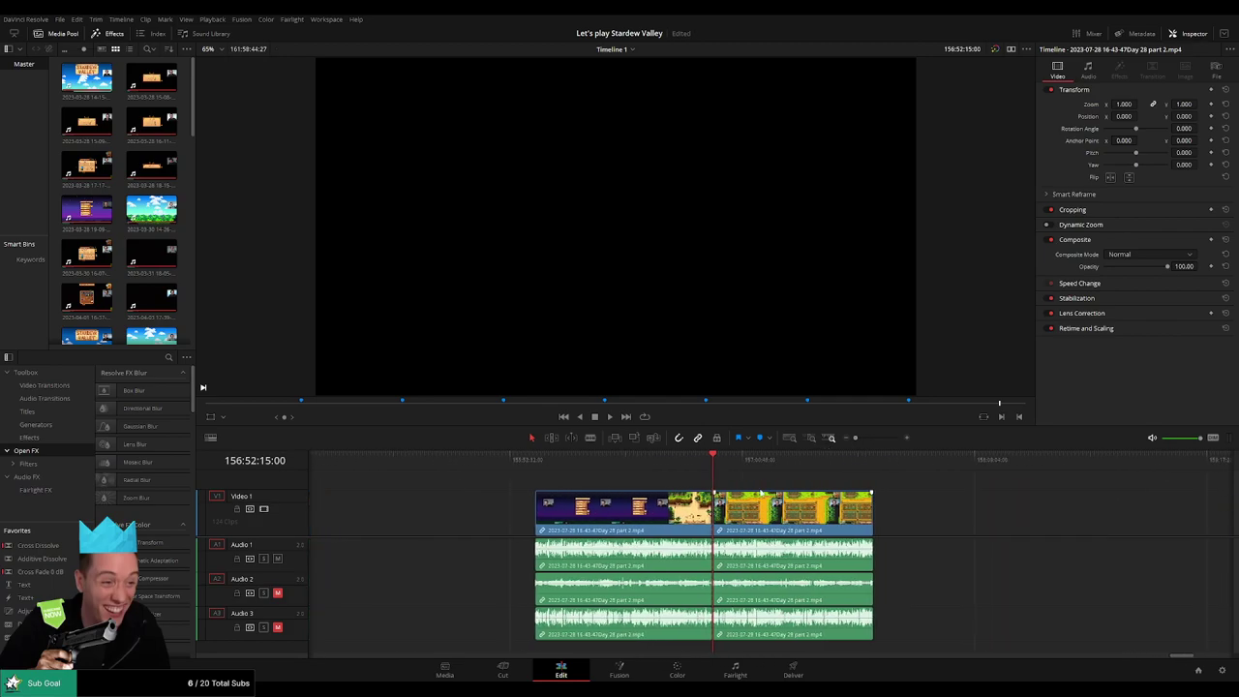
# - Move the leftover Day 28 part 2 clip later on the timeline, away from the cut at 156:52:15:00
pyautogui.click(508, 464)
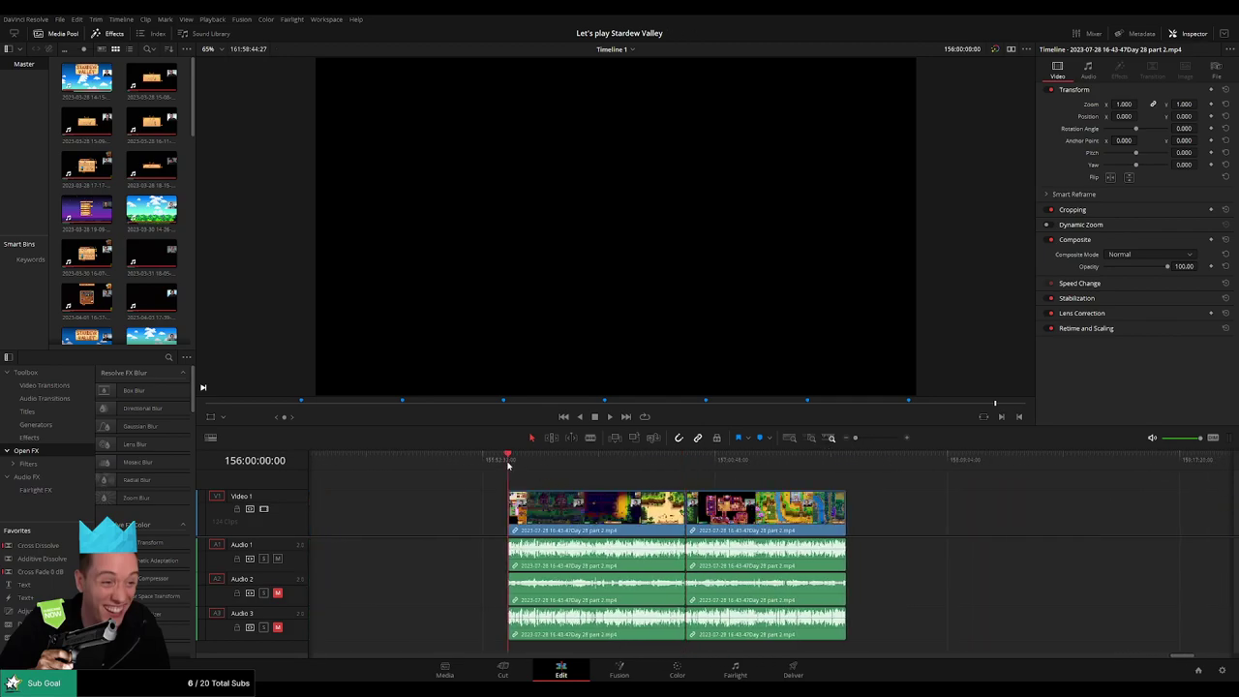
pyautogui.click(684, 467)
pyautogui.hscroll(5, 837, 491)
pyautogui.moveTo(513, 511); pyautogui.dragTo(725, 513)
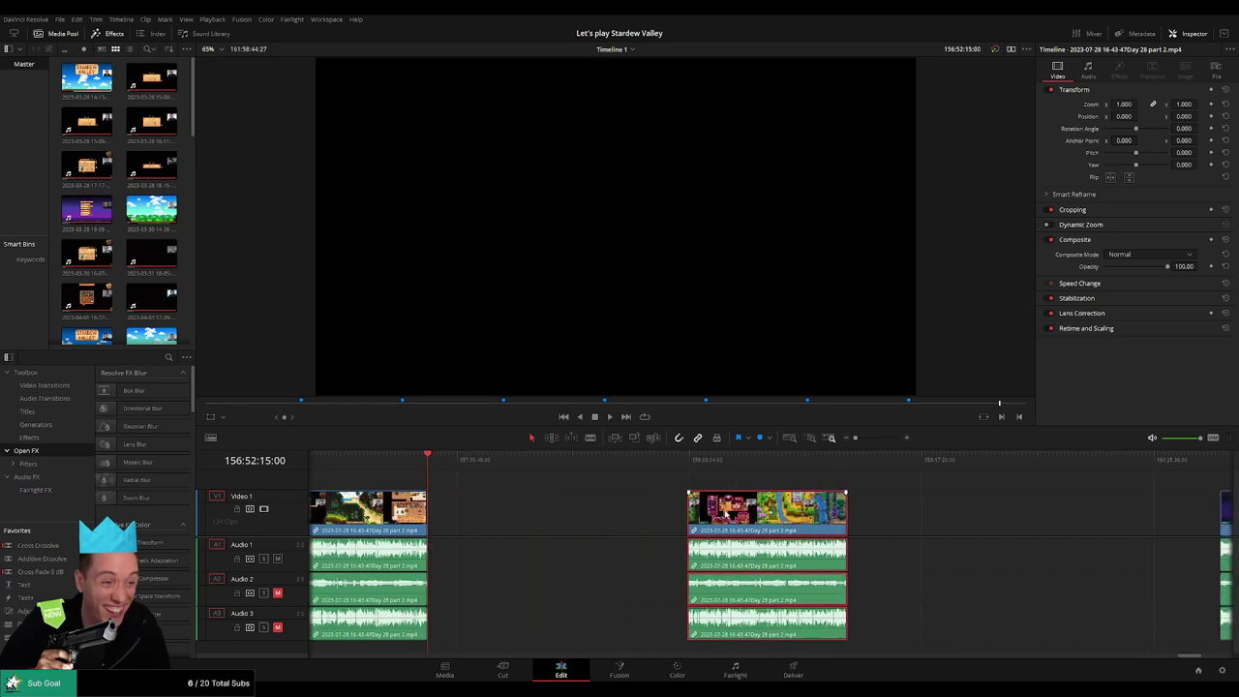
pyautogui.click(558, 495)
# - Position the playhead at 158:00:00:00 and move the leftover Day 28 part 2 clip to start there
pyautogui.moveTo(432, 463); pyautogui.dragTo(663, 483)
pyautogui.scroll(3, 745, 487)
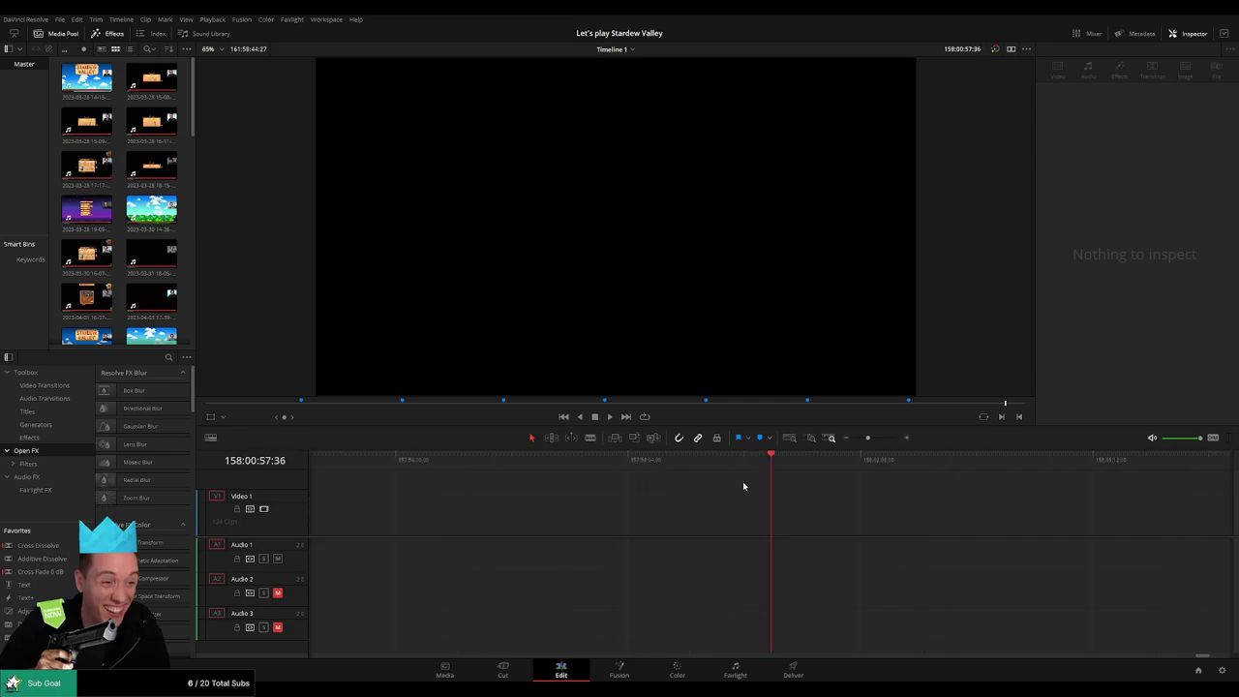
pyautogui.moveTo(769, 466); pyautogui.dragTo(700, 473)
pyautogui.press('Left')
pyautogui.press('Left')
pyautogui.press('Left')
pyautogui.press('Left')
pyautogui.press('Left')
pyautogui.press('Left')
pyautogui.press('Left')
pyautogui.press('Left')
pyautogui.press('Left')
pyautogui.press('Left')
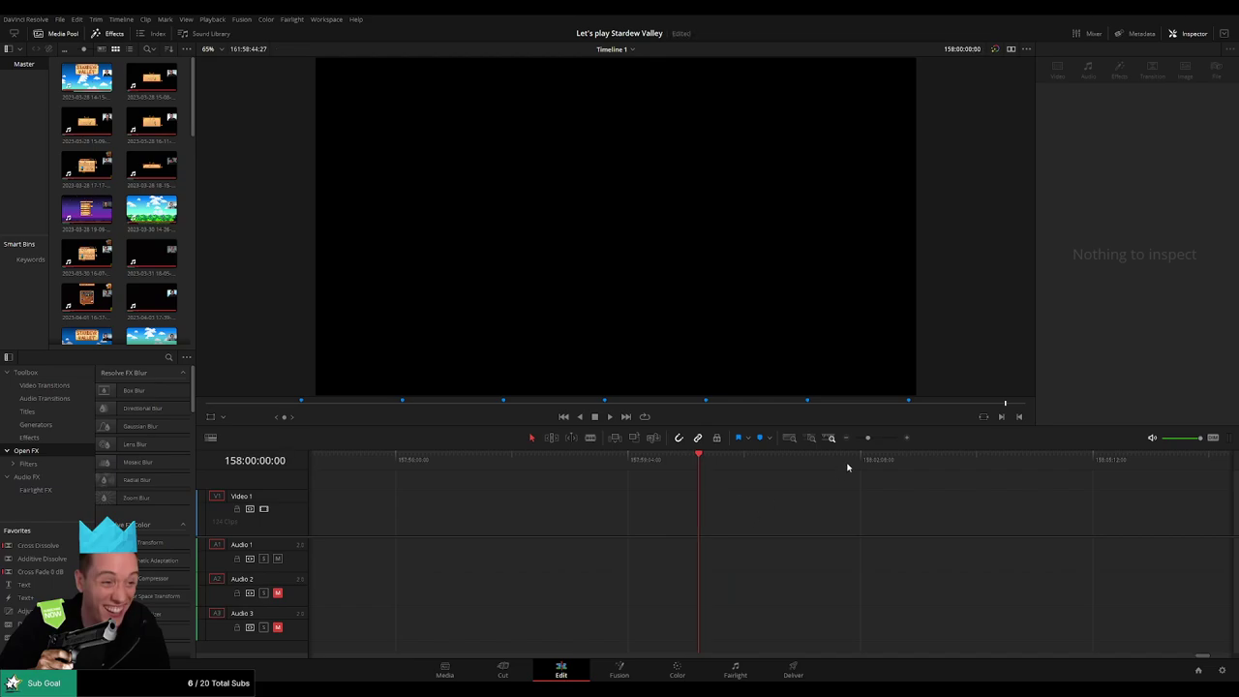
pyautogui.scroll(-3, 832, 474)
pyautogui.hscroll(2, 811, 483)
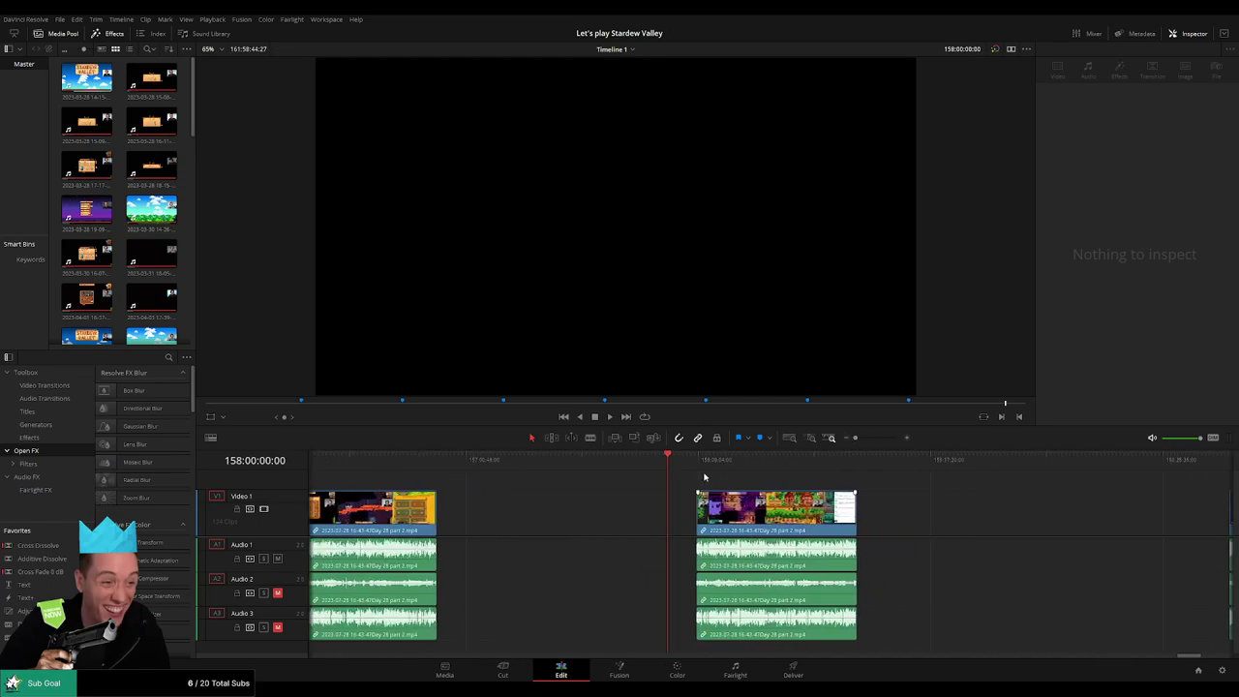
pyautogui.moveTo(668, 509); pyautogui.dragTo(641, 509)
pyautogui.click(640, 481)
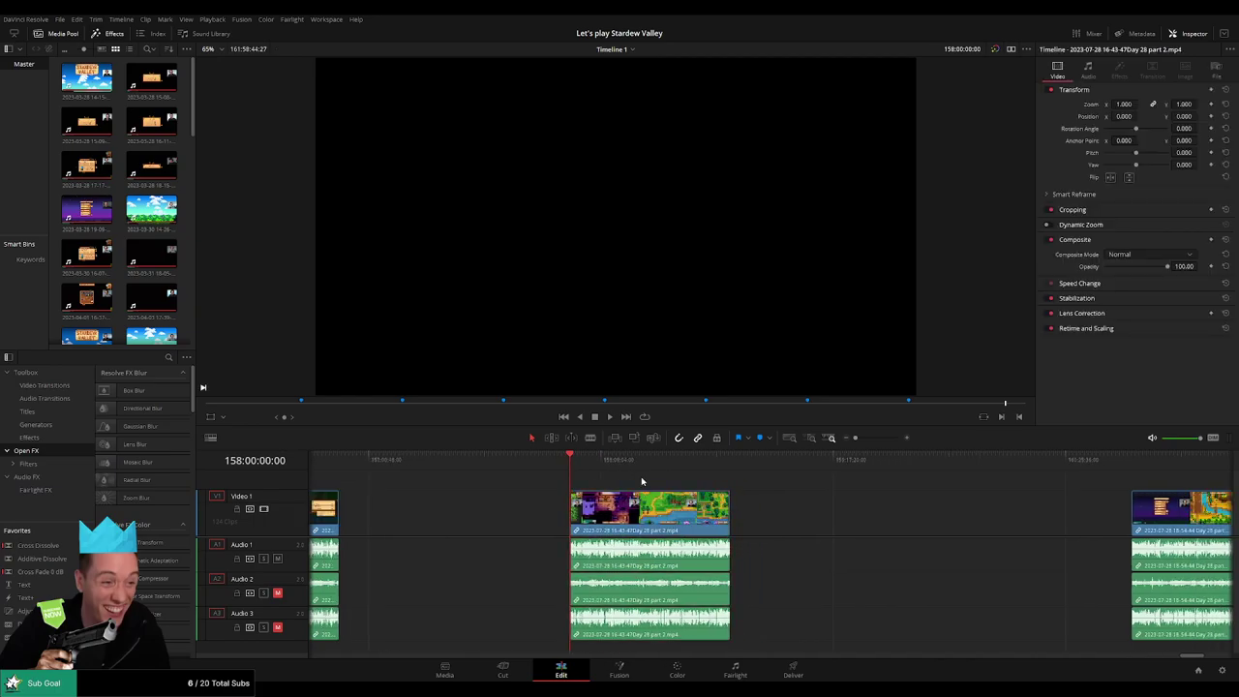
# - Play the beginning of the clip at 158:00:00:00 and check its length from start to end
pyautogui.press('space')
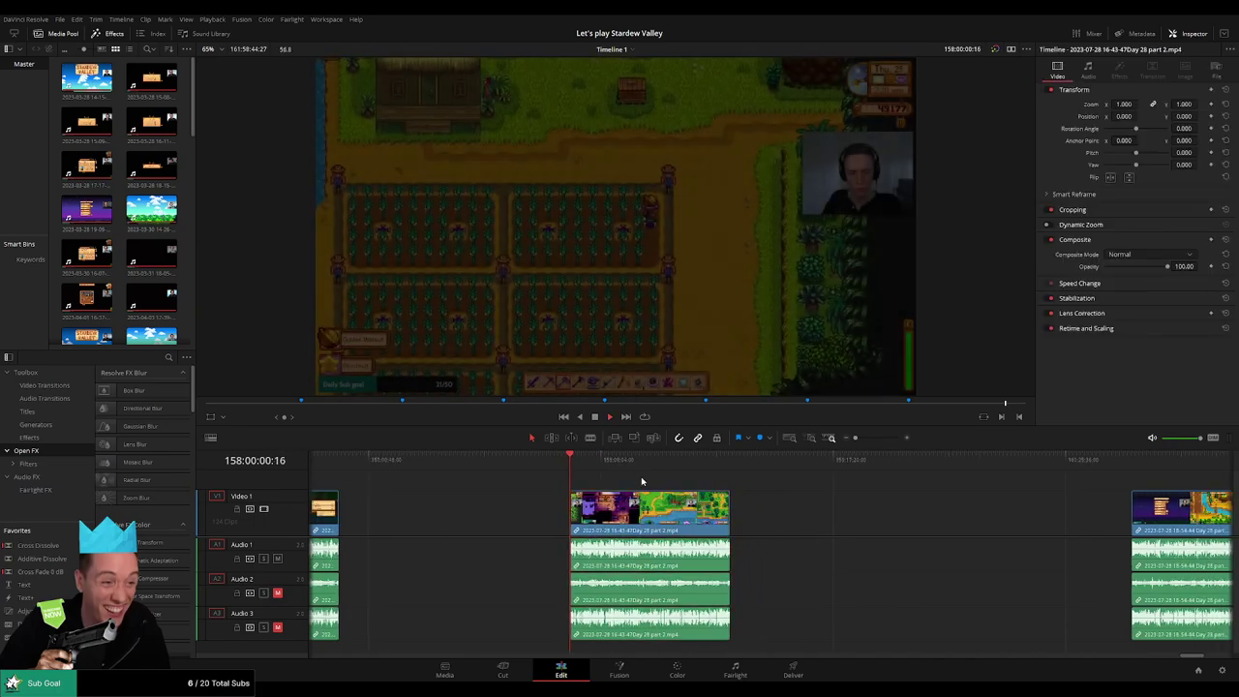
pyautogui.hscroll(2, 559, 475)
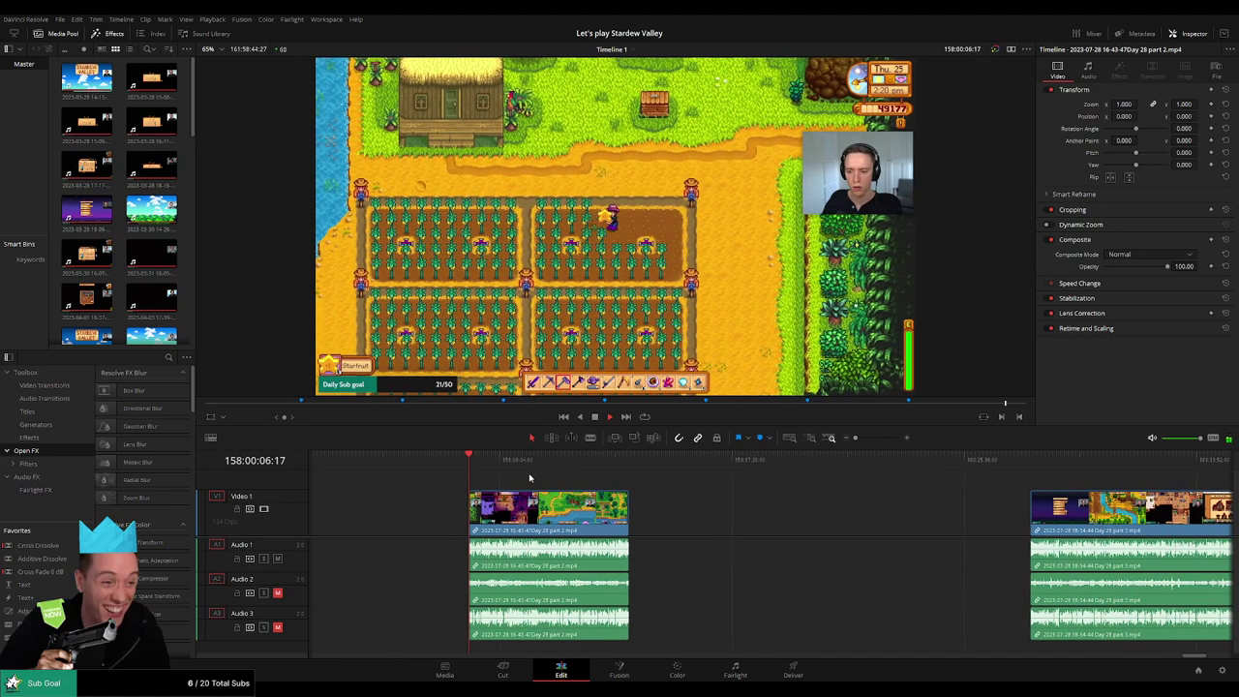
pyautogui.click(471, 462)
pyautogui.moveTo(472, 463); pyautogui.dragTo(629, 486)
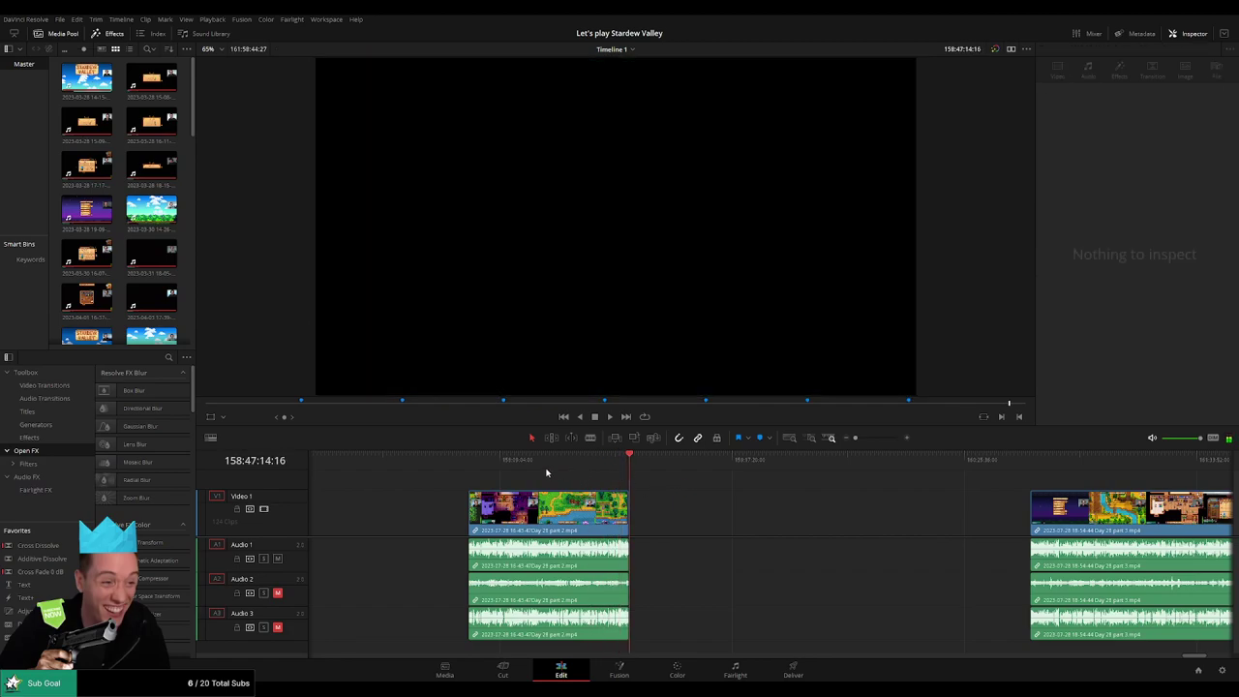
pyautogui.moveTo(481, 463); pyautogui.dragTo(471, 462)
pyautogui.click(627, 462)
pyautogui.hscroll(2, 697, 494)
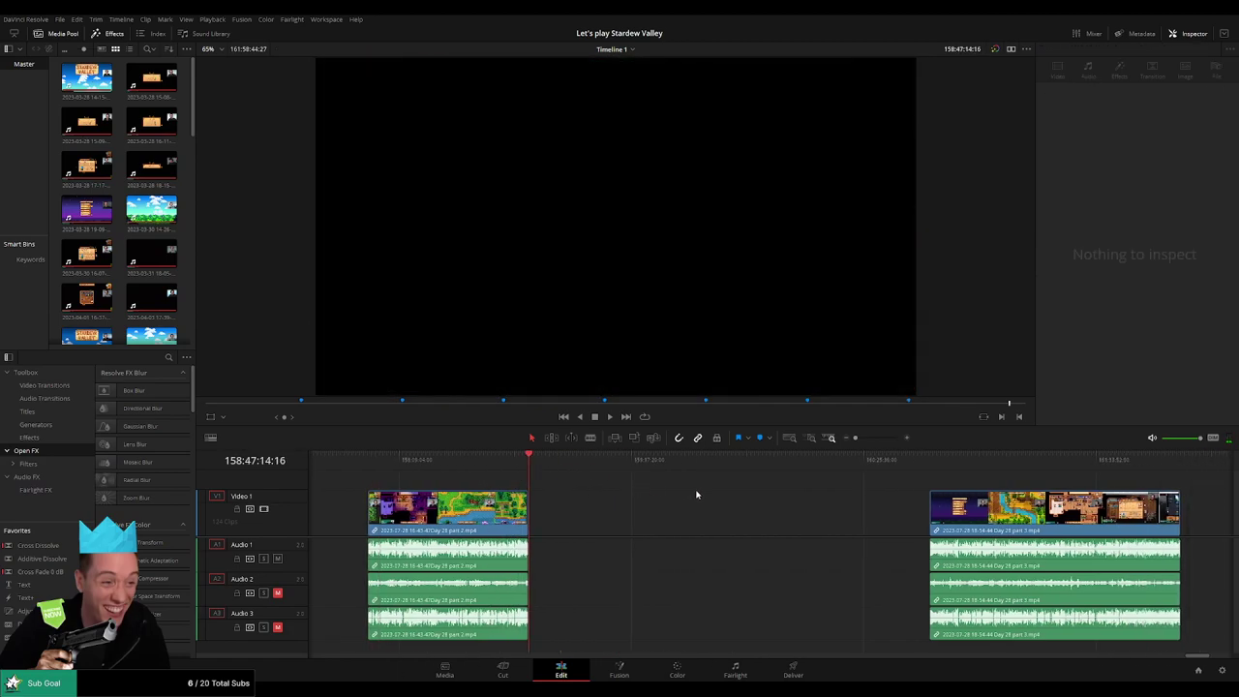
# - Move the Day 28 part 3 clip so it directly follows the end of the part 2 clip
pyautogui.moveTo(996, 511); pyautogui.dragTo(597, 511)
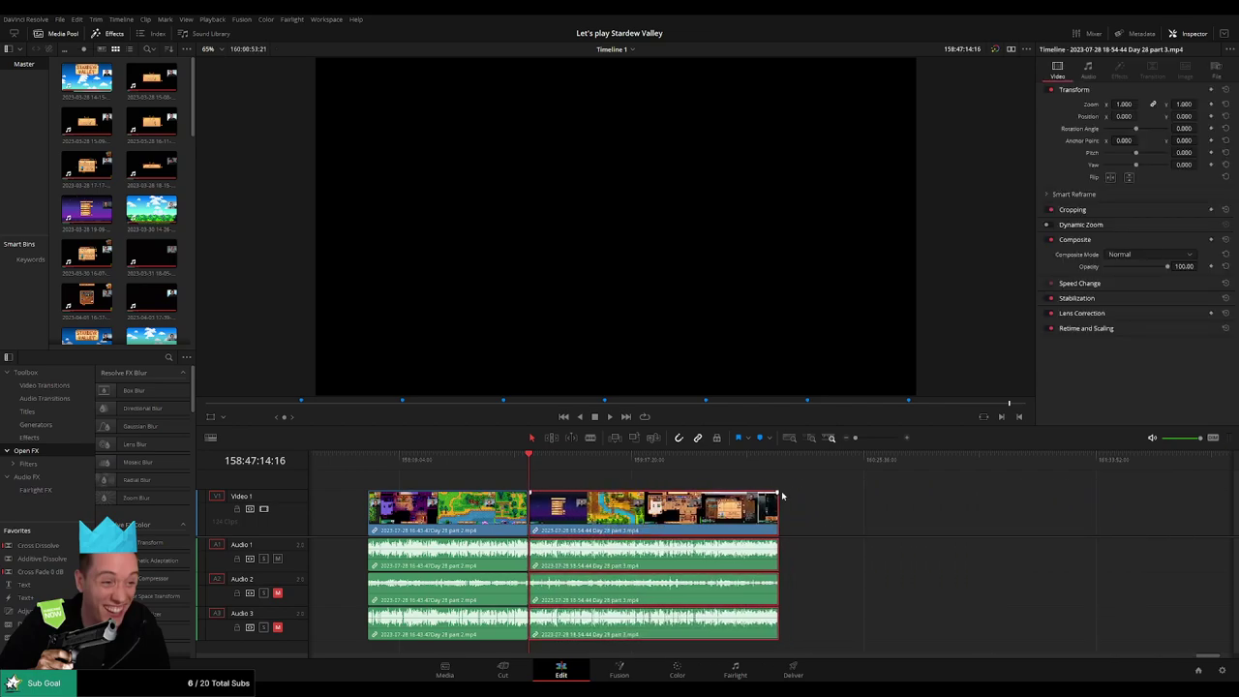
pyautogui.hscroll(5, 755, 496)
pyautogui.hscroll(-7, 813, 502)
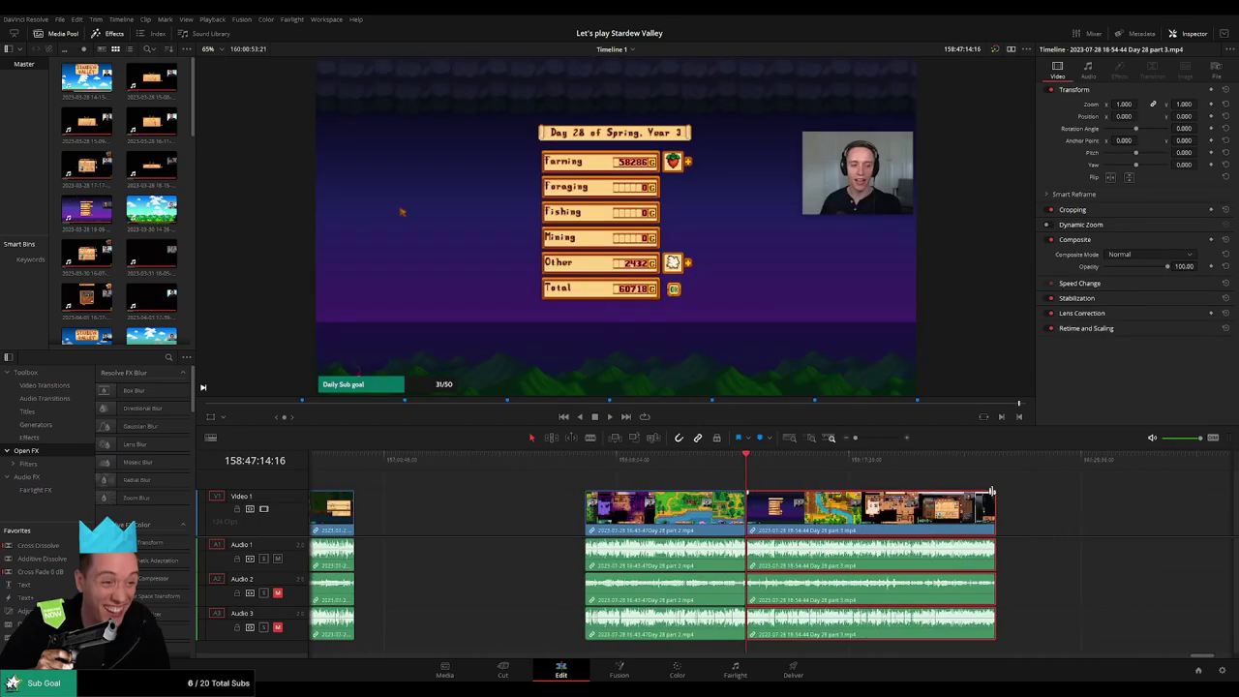
pyautogui.click(777, 486)
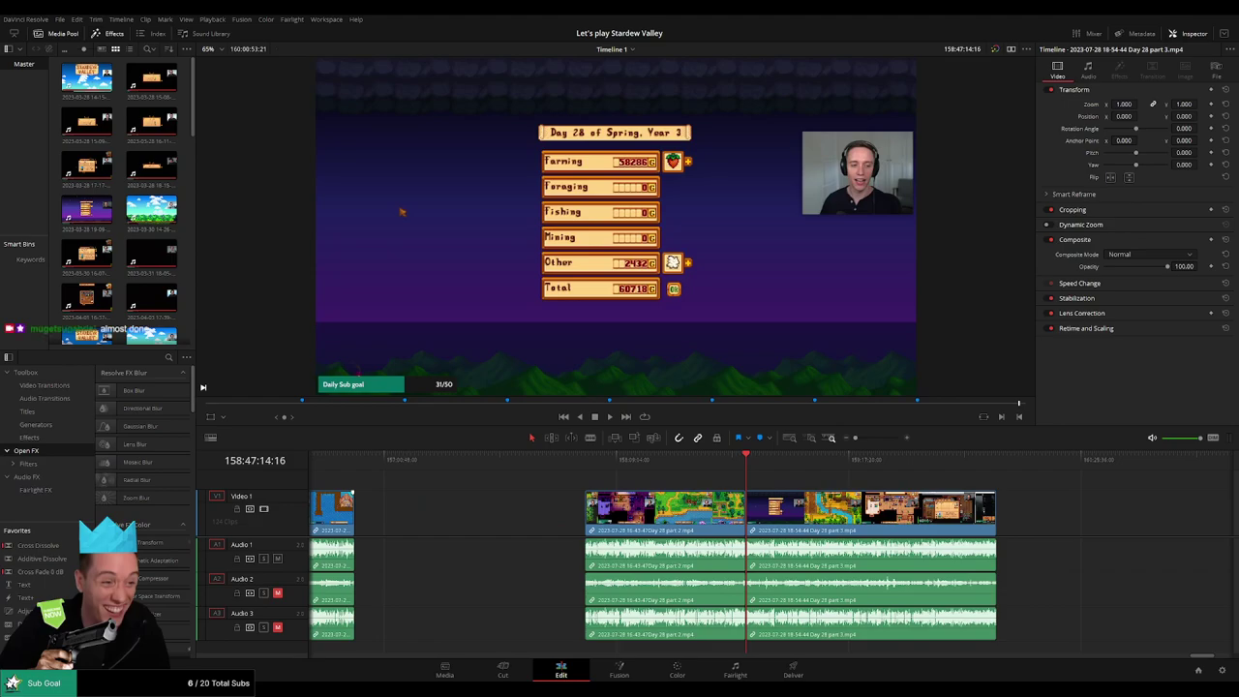
# - Ripple-trim the end of the Day 28 part 2 clip by 14 frames and play across its join with part 3
pyautogui.moveTo(858, 447); pyautogui.dragTo(880, 438)
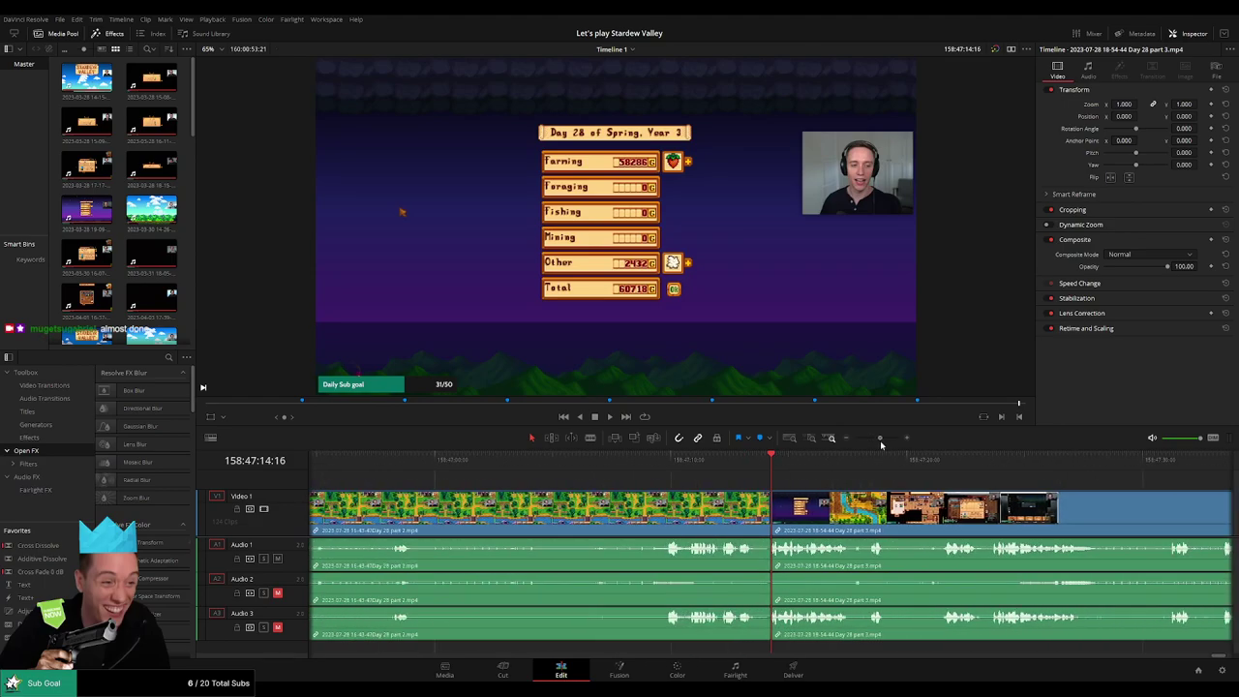
pyautogui.click(719, 469)
pyautogui.press('space')
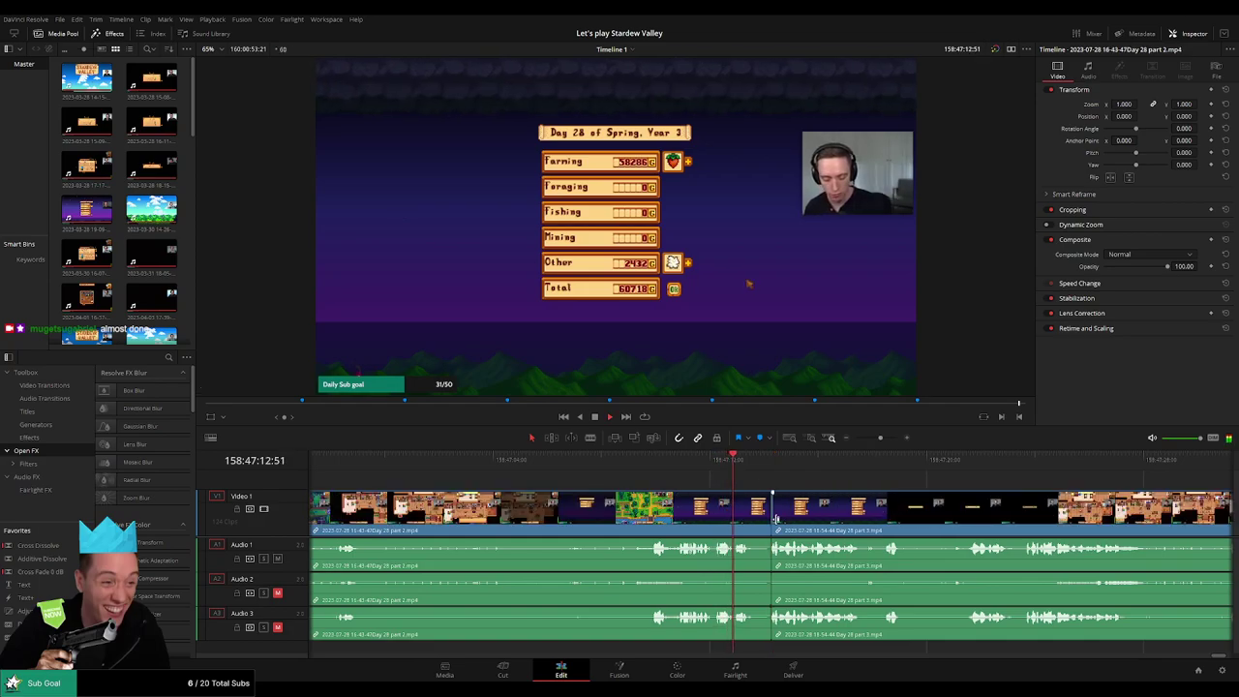
pyautogui.click(771, 513)
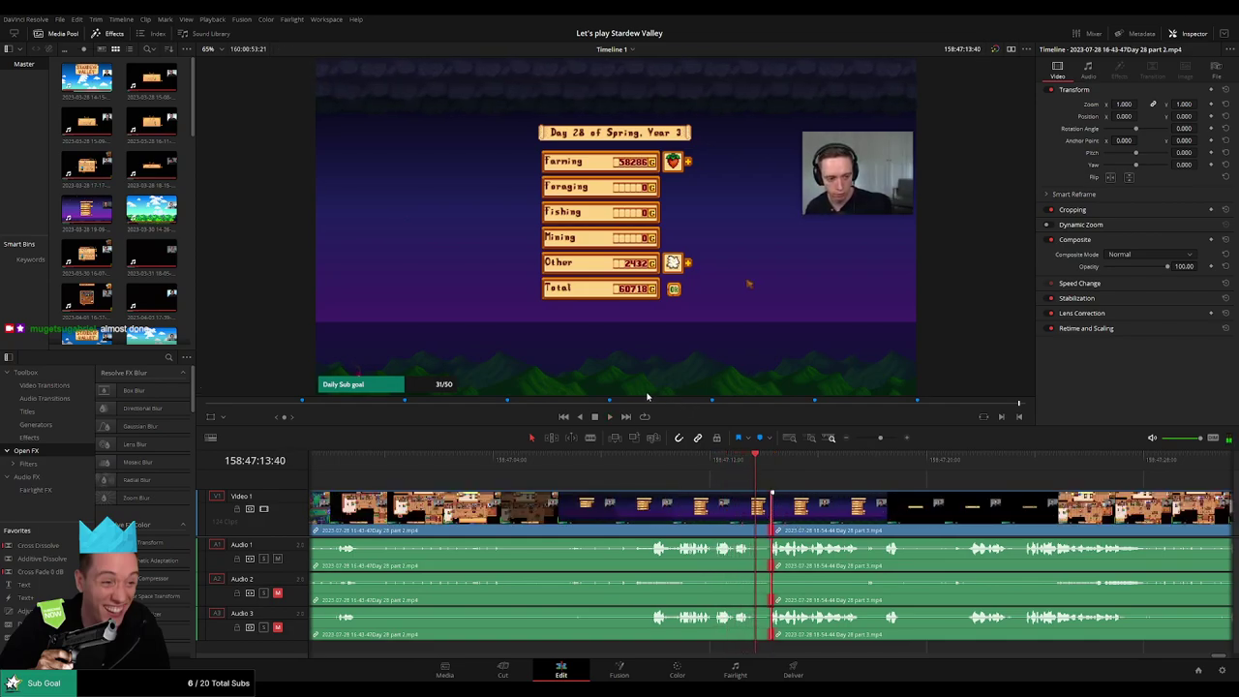
pyautogui.press('space')
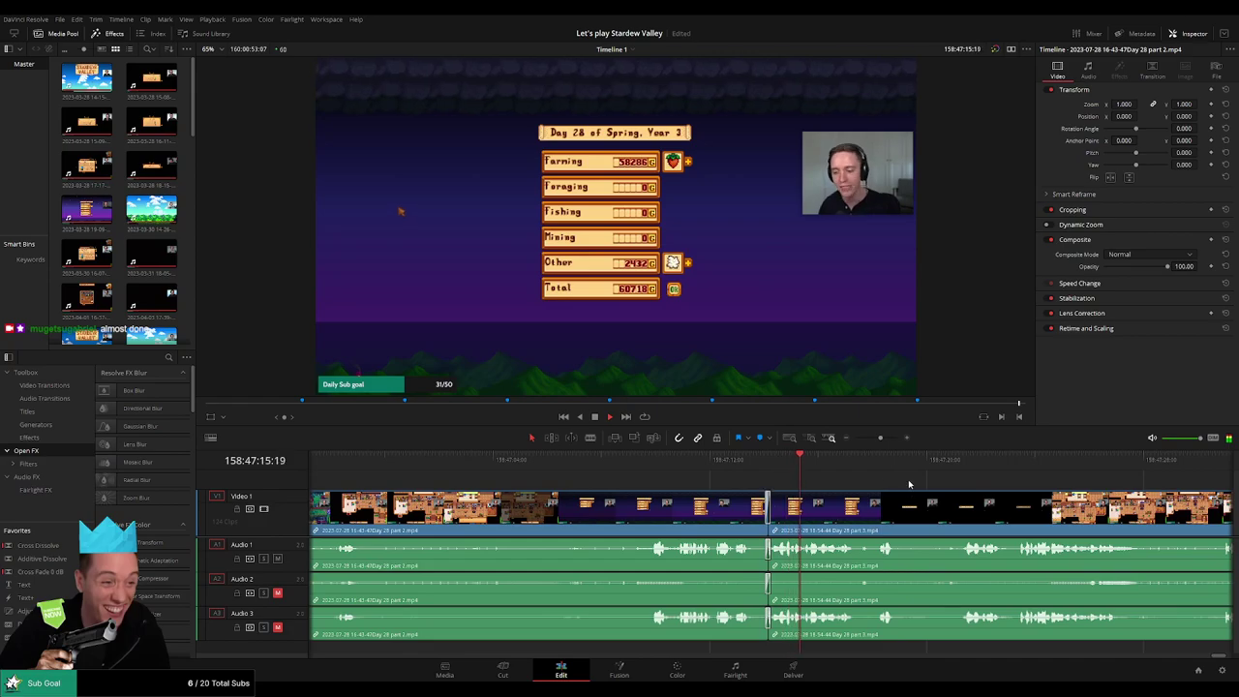
pyautogui.moveTo(881, 437); pyautogui.dragTo(854, 438)
pyautogui.hscroll(2, 660, 481)
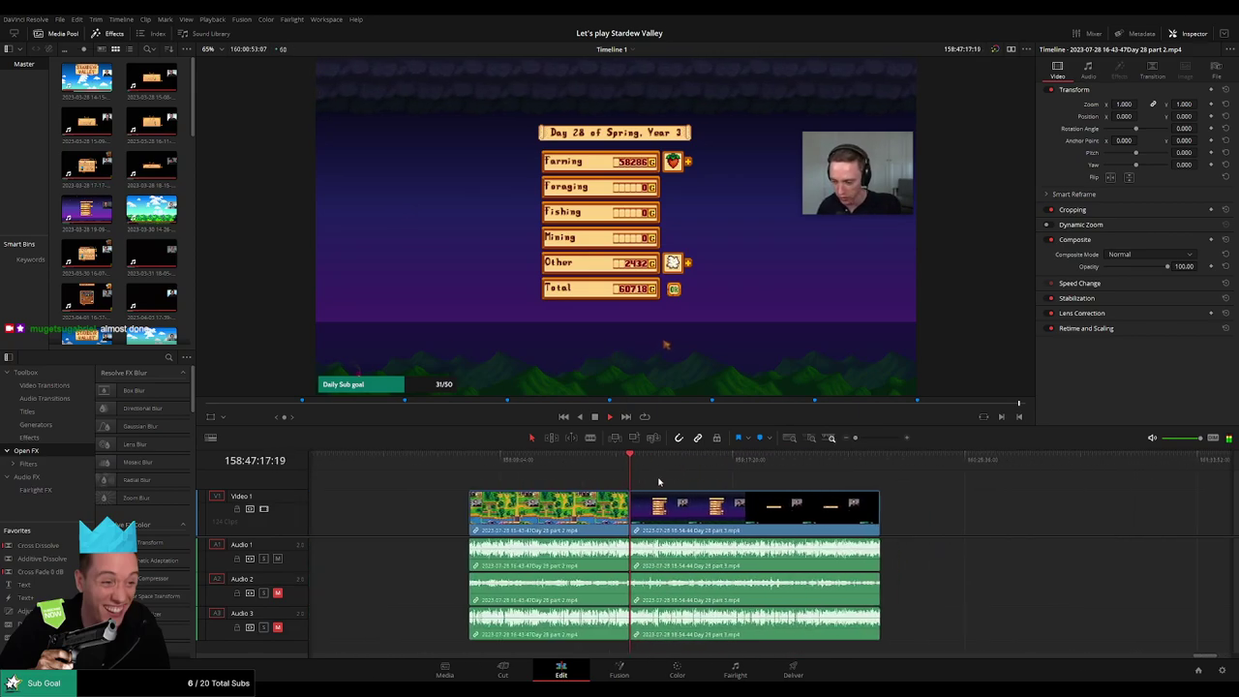
# - Split the Day 28 part 3 clip at 158:52:05:00 and fade the video out and in over one second around the cut
pyautogui.hscroll(1, 659, 481)
pyautogui.click(459, 463)
pyautogui.moveTo(608, 469); pyautogui.dragTo(626, 470)
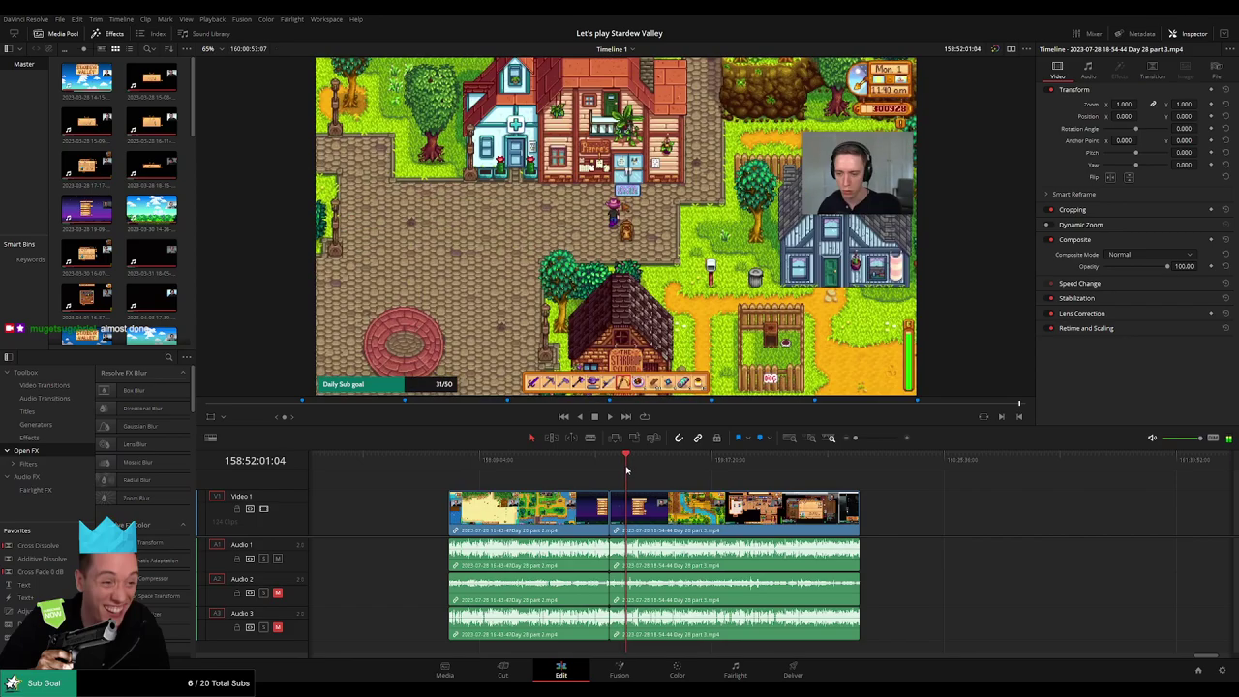
pyautogui.press('space')
pyautogui.moveTo(855, 438); pyautogui.dragTo(877, 438)
pyautogui.click(803, 461)
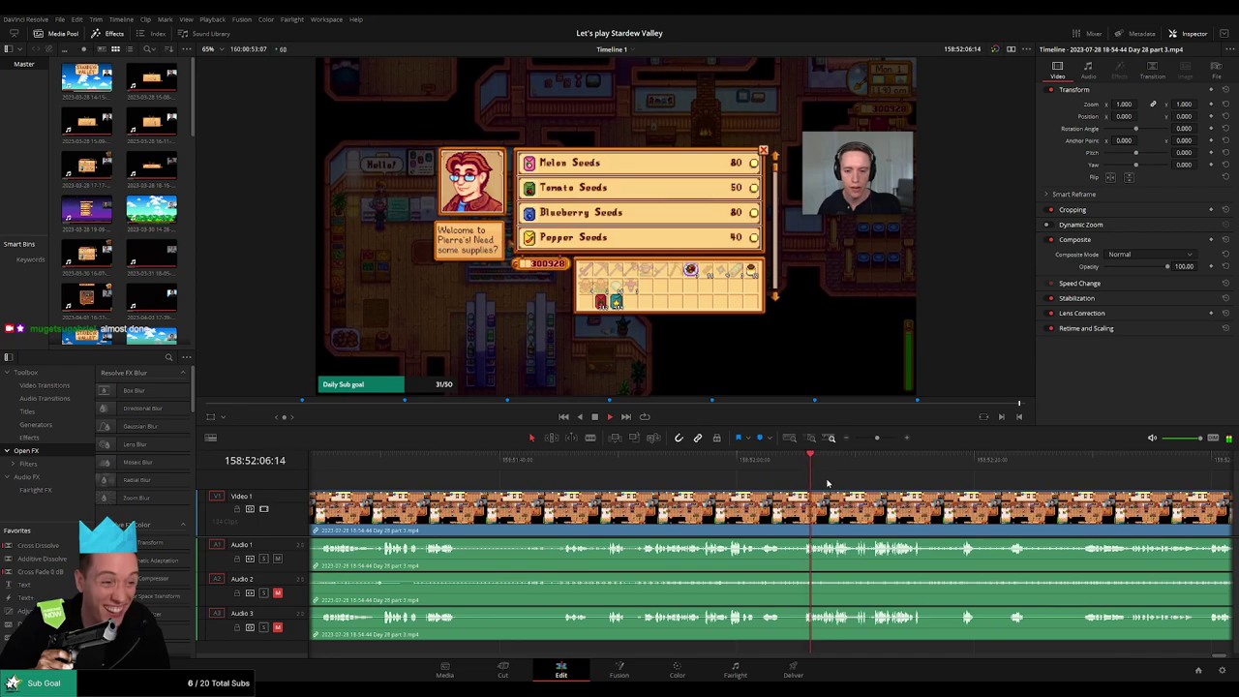
pyautogui.hotkey('ctrl', '+')
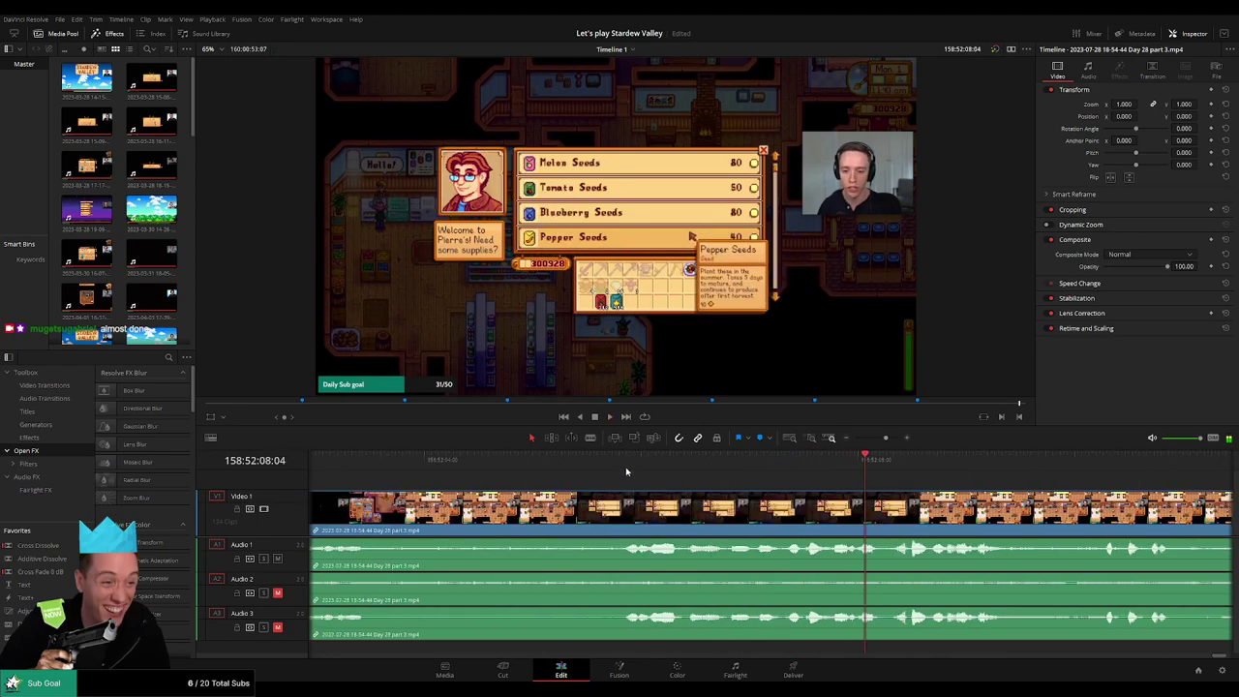
pyautogui.press('space')
pyautogui.click(574, 474)
pyautogui.moveTo(574, 474); pyautogui.dragTo(423, 504)
pyautogui.click(536, 503)
pyautogui.press('a')
# - Add one-second audio fade-outs and fade-ins around the 158:52:05:00 cut on all three audio tracks
pyautogui.moveTo(529, 539); pyautogui.dragTo(451, 542)
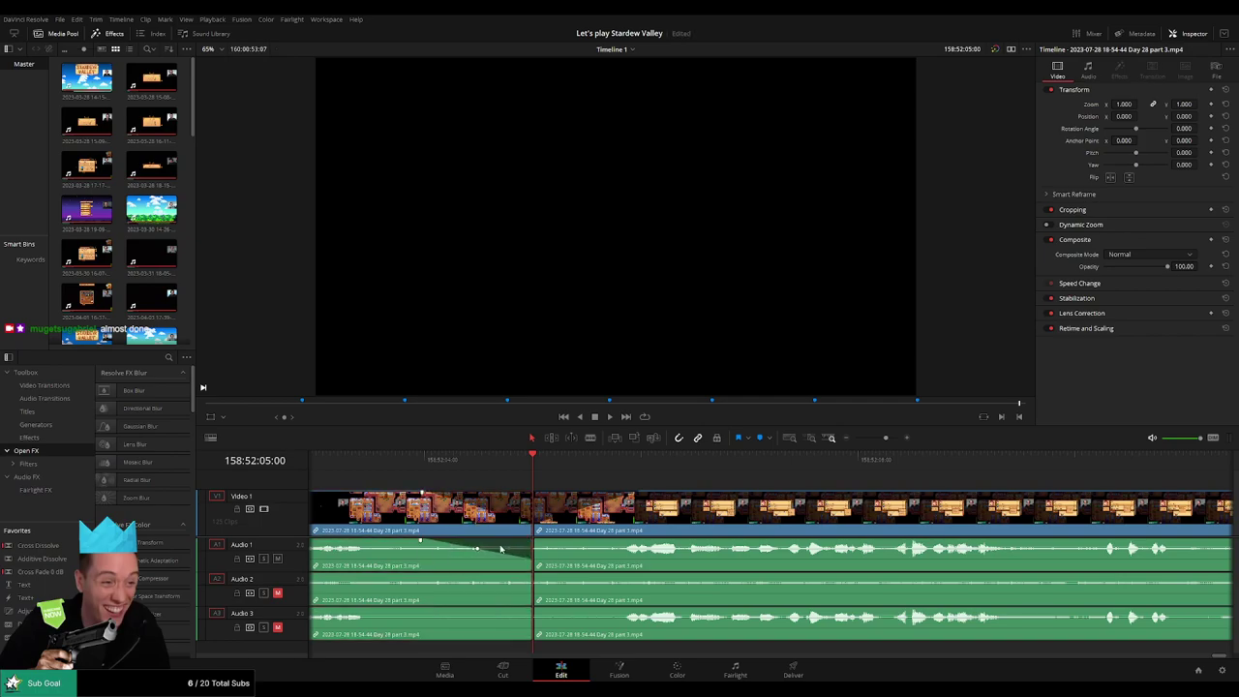
pyautogui.moveTo(533, 540); pyautogui.dragTo(642, 549)
pyautogui.moveTo(532, 575); pyautogui.dragTo(445, 577)
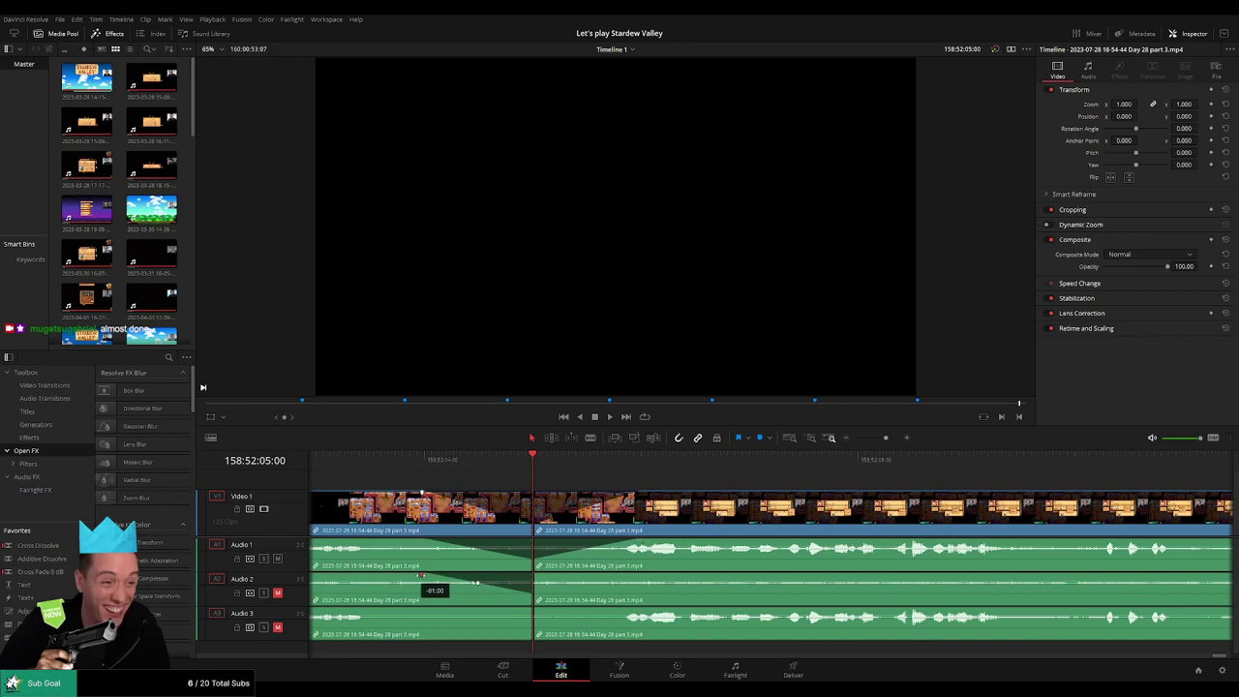
pyautogui.moveTo(535, 572); pyautogui.dragTo(639, 573)
pyautogui.moveTo(530, 607); pyautogui.dragTo(420, 608)
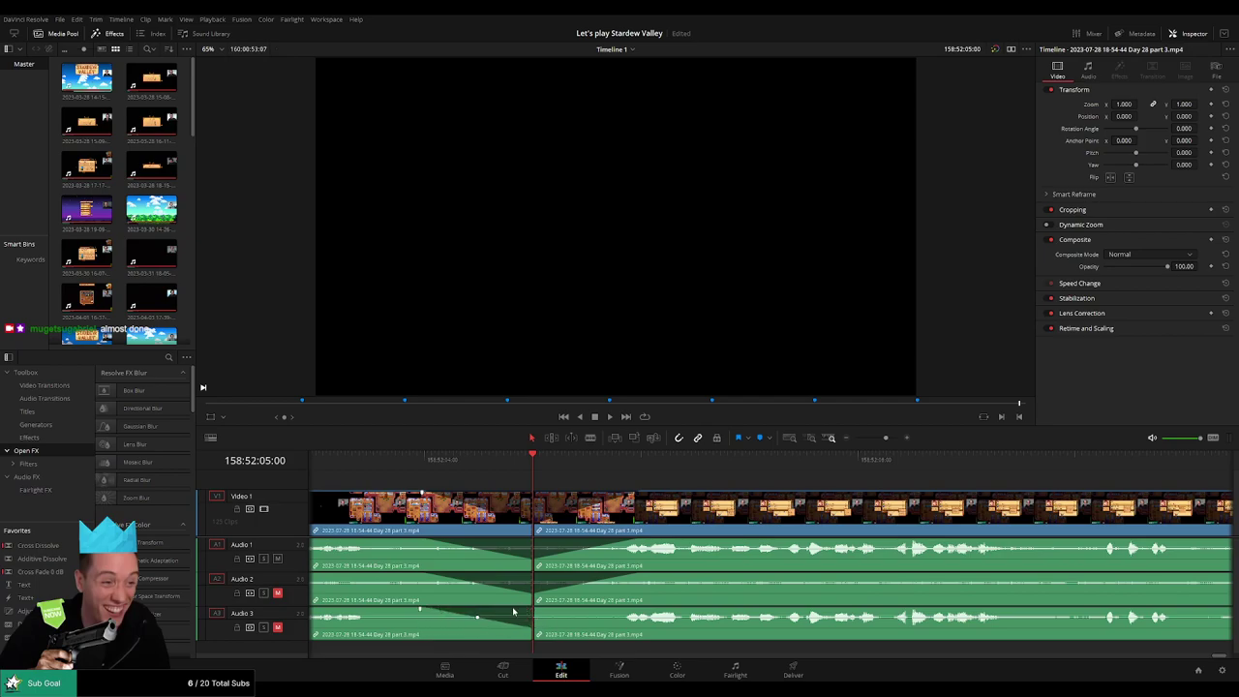
pyautogui.moveTo(534, 607); pyautogui.dragTo(641, 609)
# - Move the leftover Day 28 part 3 clip later on the timeline, leaving a gap after 158:52:05:00
pyautogui.moveTo(884, 439); pyautogui.dragTo(500, 487)
pyautogui.click(342, 470)
pyautogui.click(516, 470)
pyautogui.moveTo(557, 503); pyautogui.dragTo(894, 502)
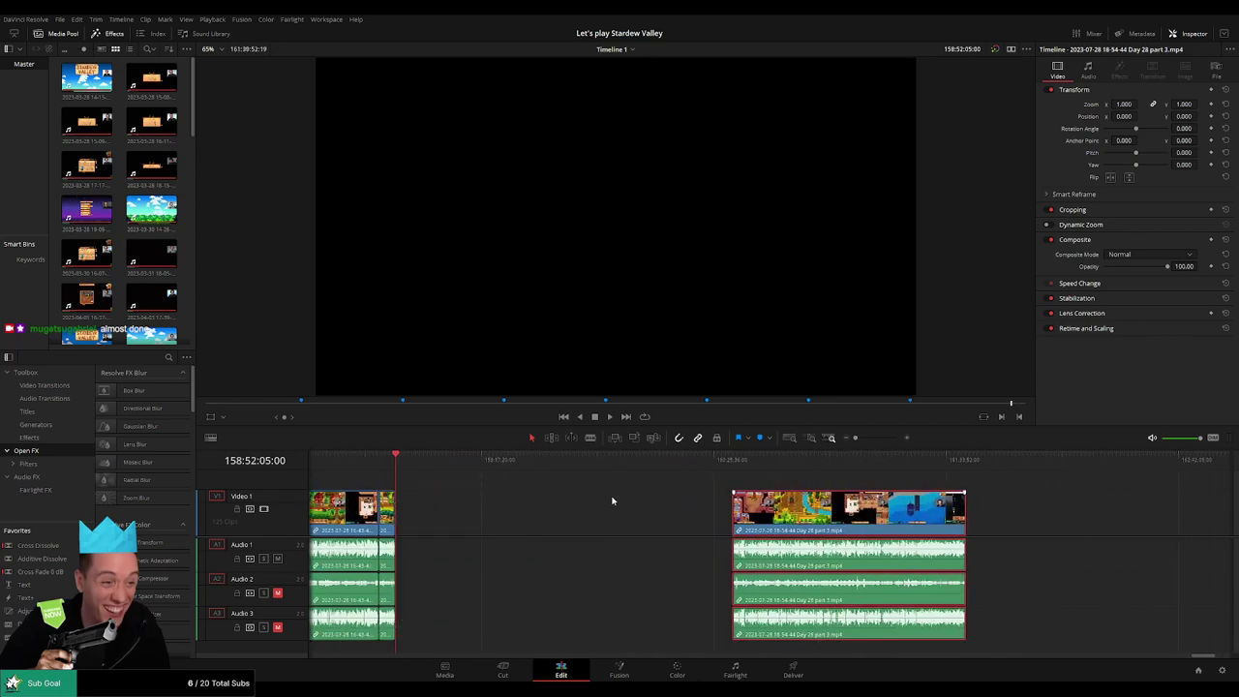
# - Add a timeline marker at 158:52:05:00 and name it "80 episodes"
pyautogui.click(511, 480)
pyautogui.moveTo(474, 483); pyautogui.dragTo(613, 482)
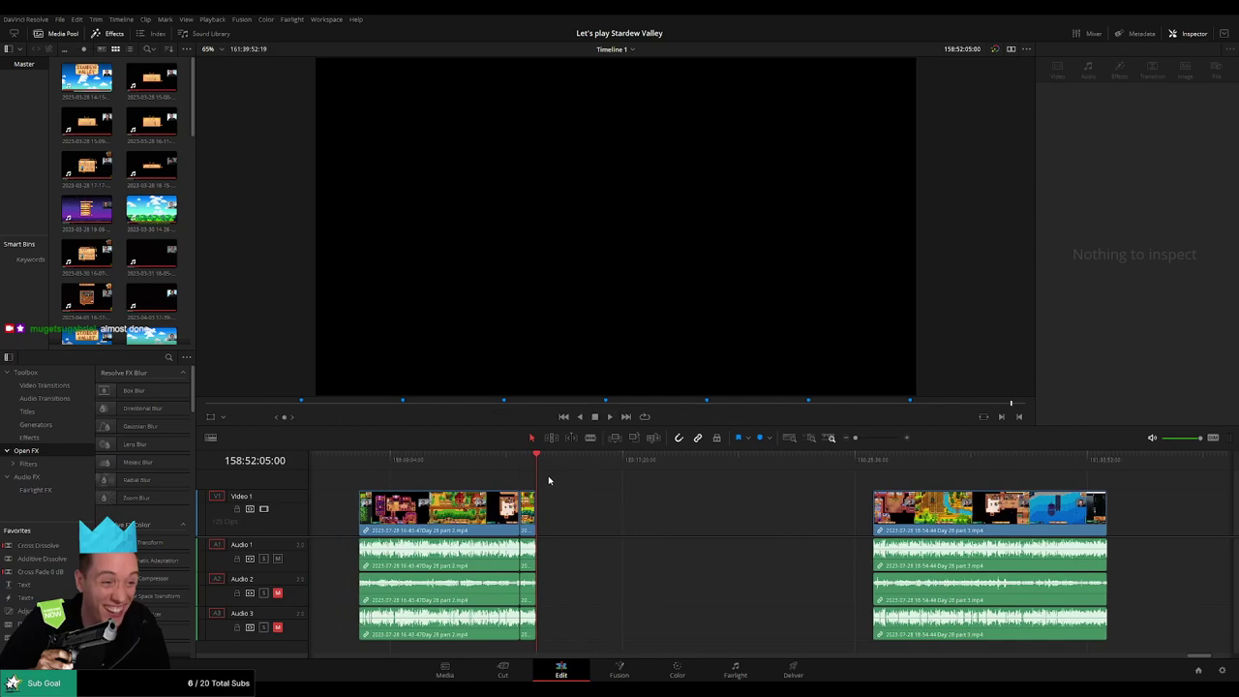
pyautogui.press('m')
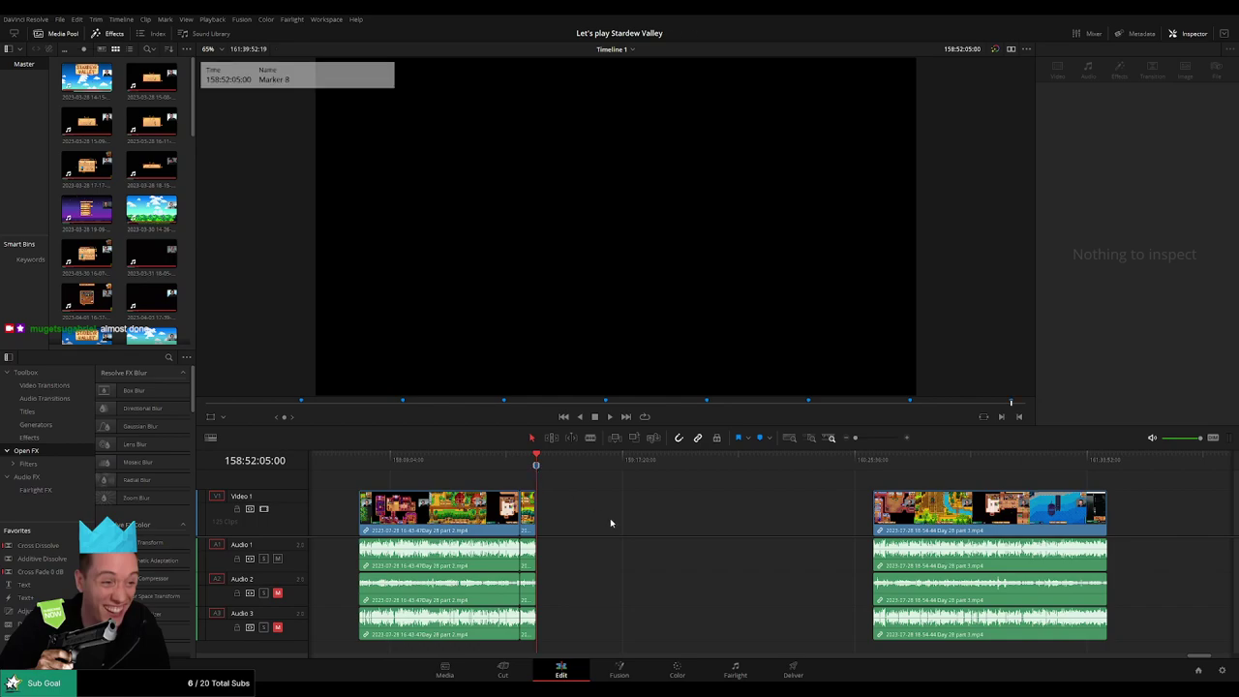
pyautogui.press('Return')
pyautogui.click(610, 523)
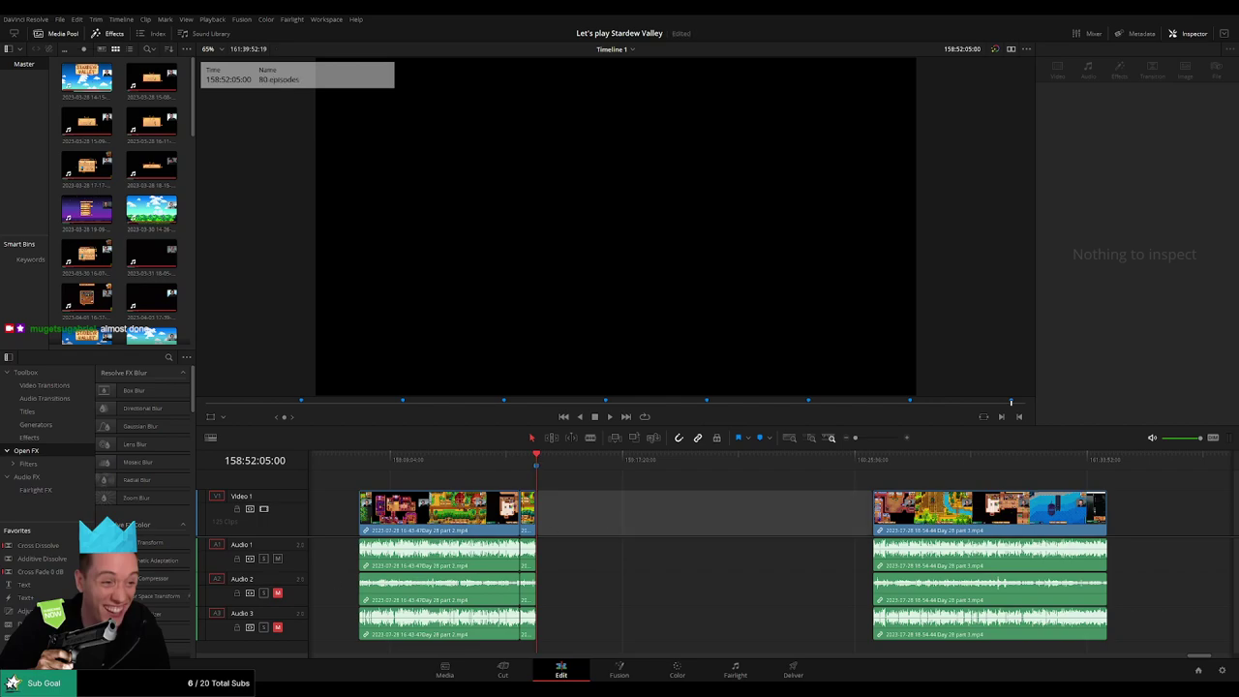
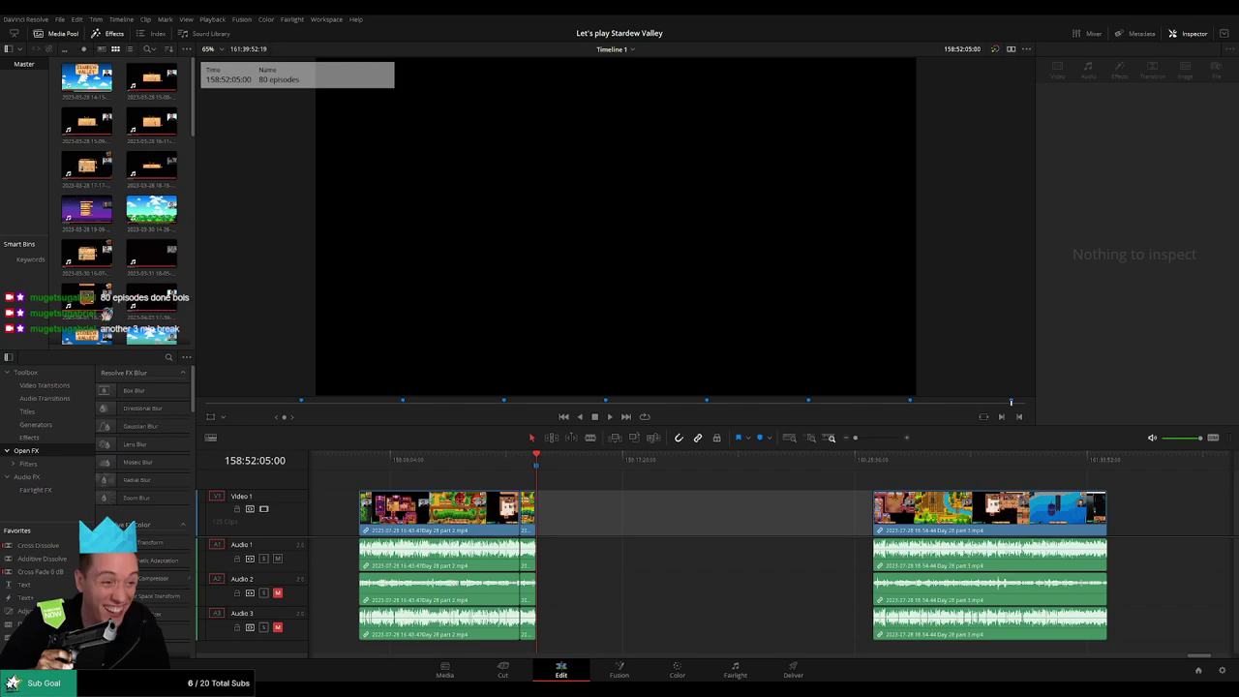
# - Position the playhead at 160:00:00:00 and move the leftover Day 28 part 3 clip to start there
pyautogui.click(631, 513)
pyautogui.click(370, 462)
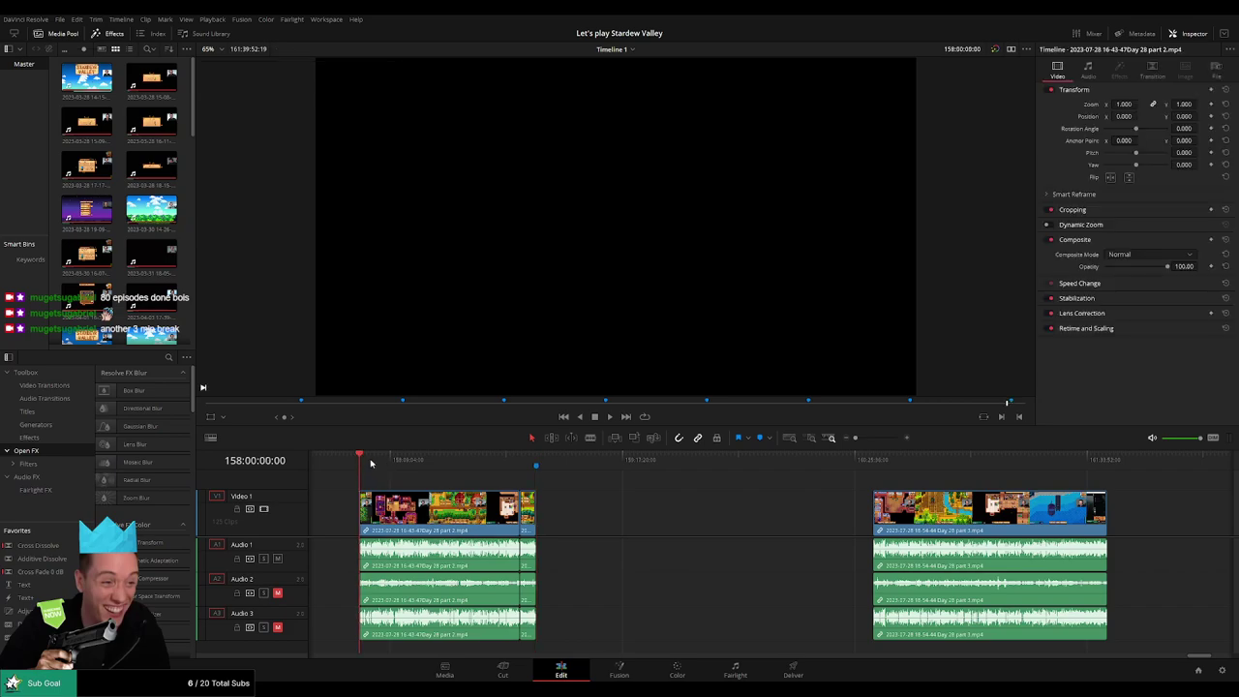
pyautogui.moveTo(536, 460); pyautogui.dragTo(669, 466)
pyautogui.click(538, 456)
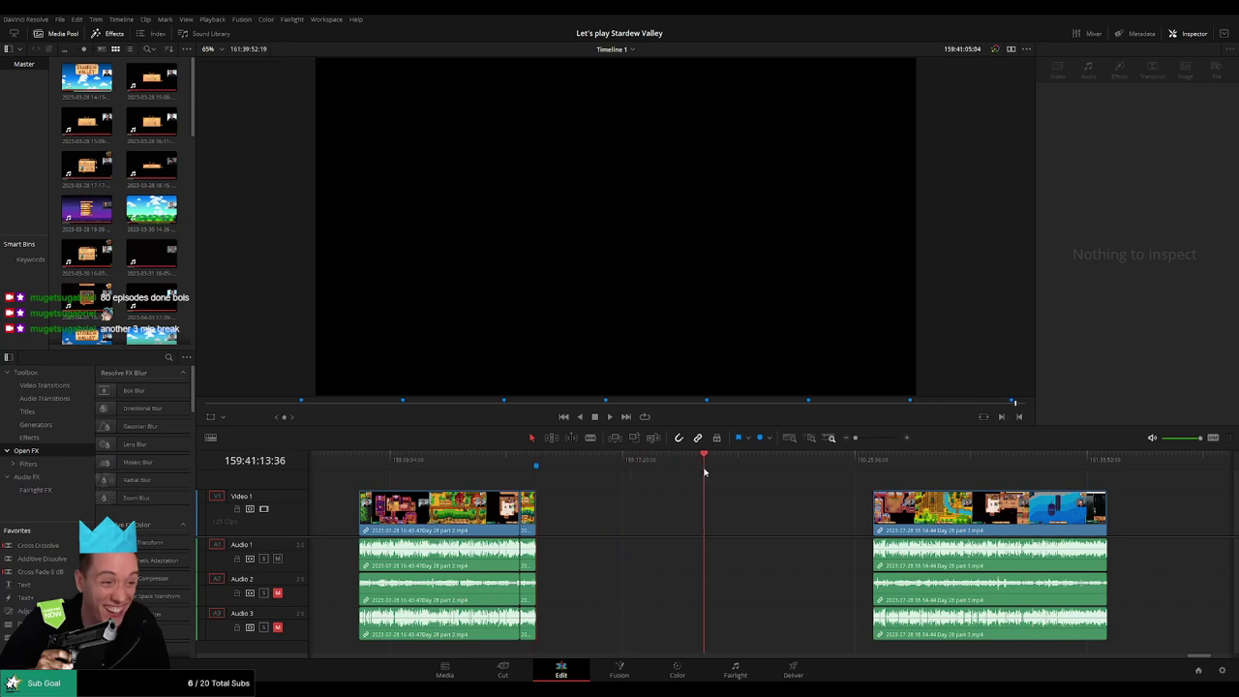
pyautogui.click(735, 495)
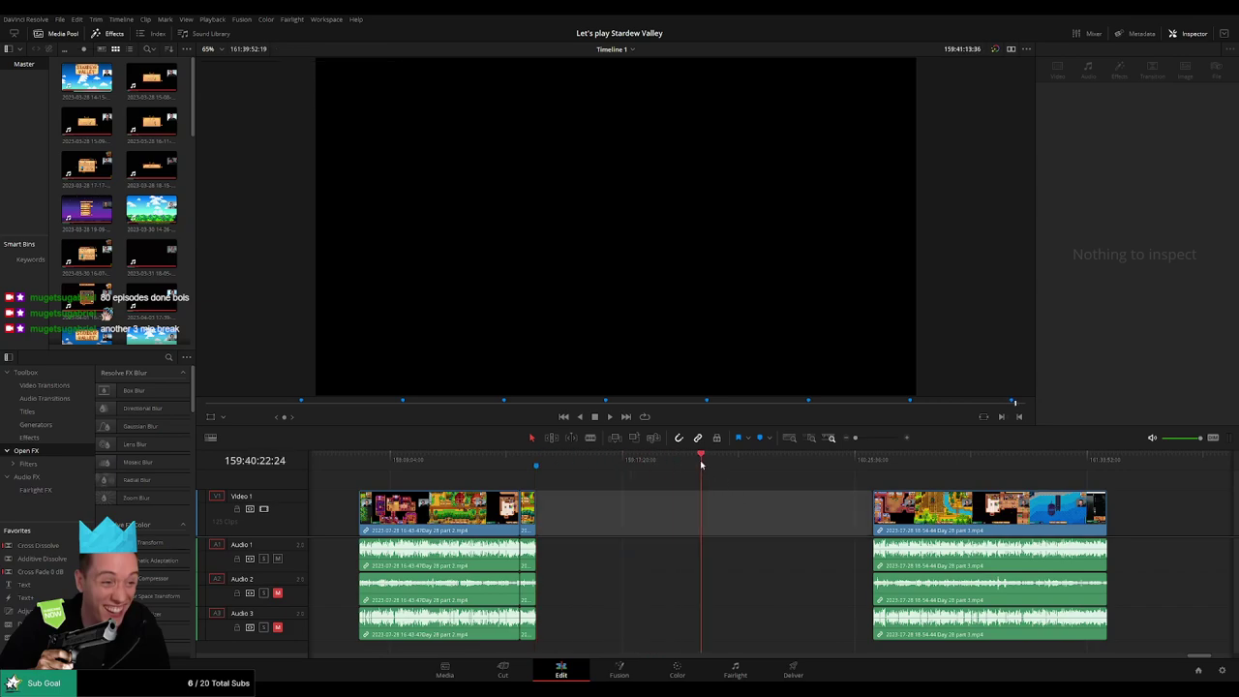
pyautogui.click(577, 462)
pyautogui.moveTo(577, 461)
pyautogui.mouseDown()
pyautogui.moveTo(539, 461)
pyautogui.moveTo(767, 471)
pyautogui.mouseUp()
pyautogui.press('Delete')
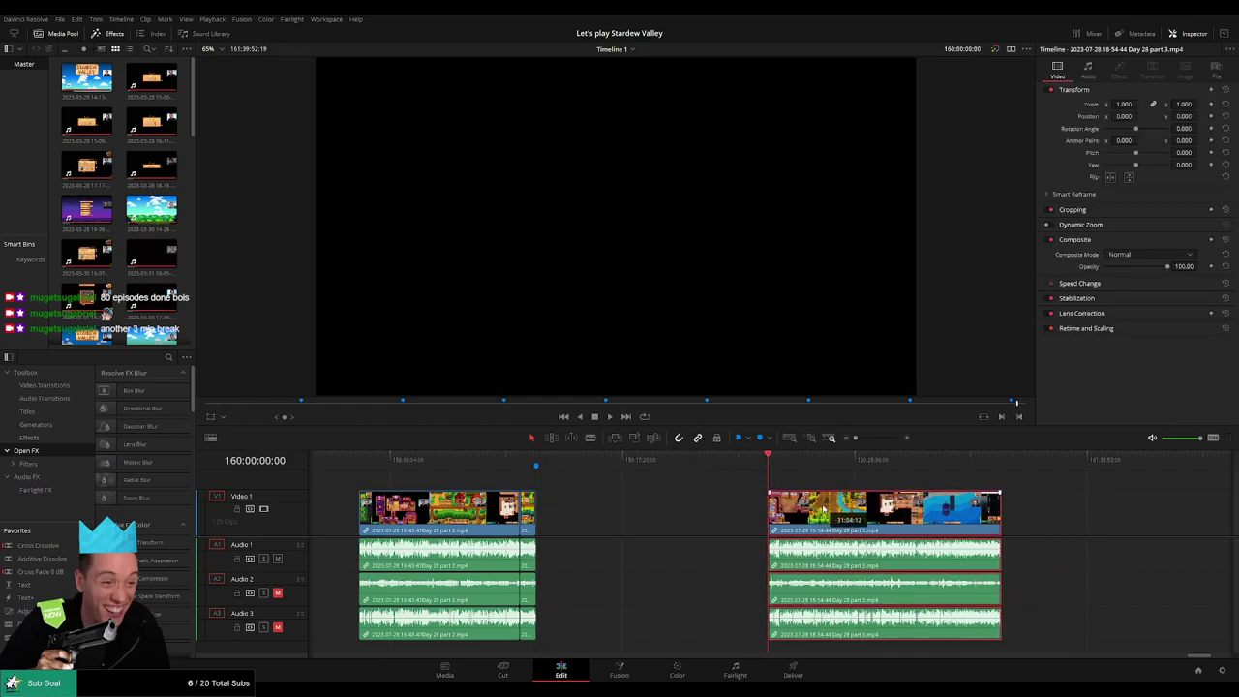
pyautogui.click(1002, 461)
pyautogui.press('Up')
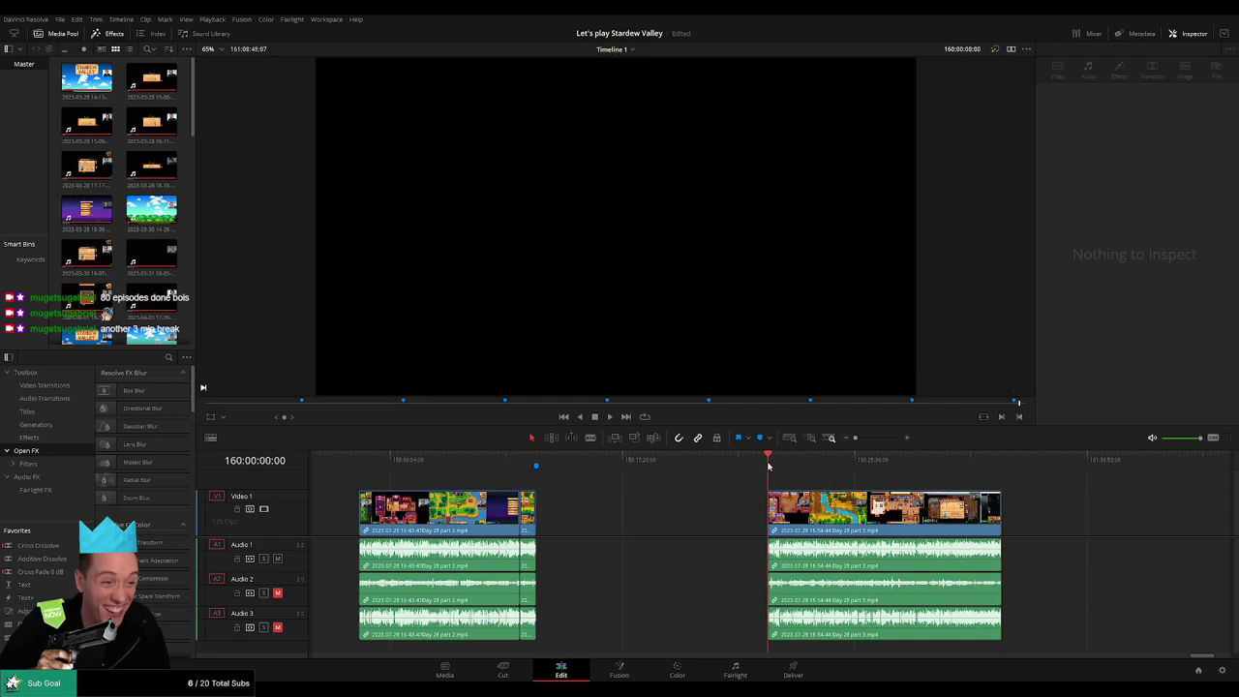
# - Play the Day 28 part 3 clip from 160:00:00:00 and skim ahead to the footage around 160:51:30 to 160:52:02
pyautogui.hscroll(3, 559, 479)
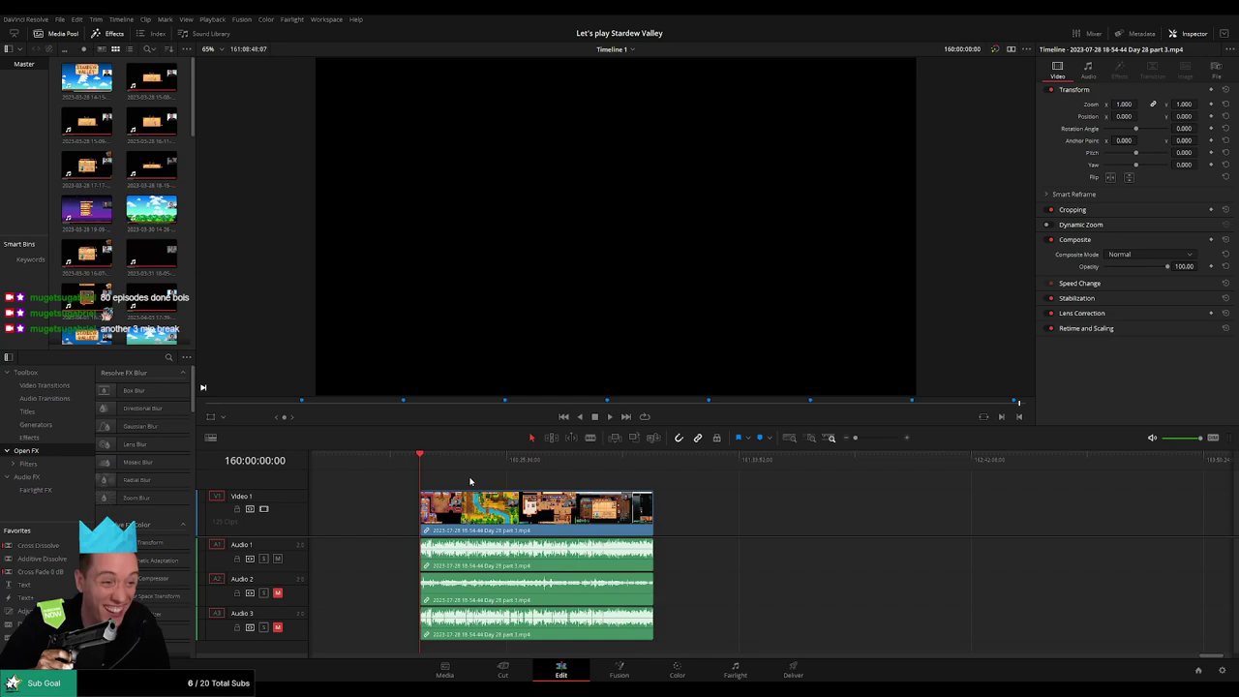
pyautogui.hscroll(-2, 470, 481)
pyautogui.press('space')
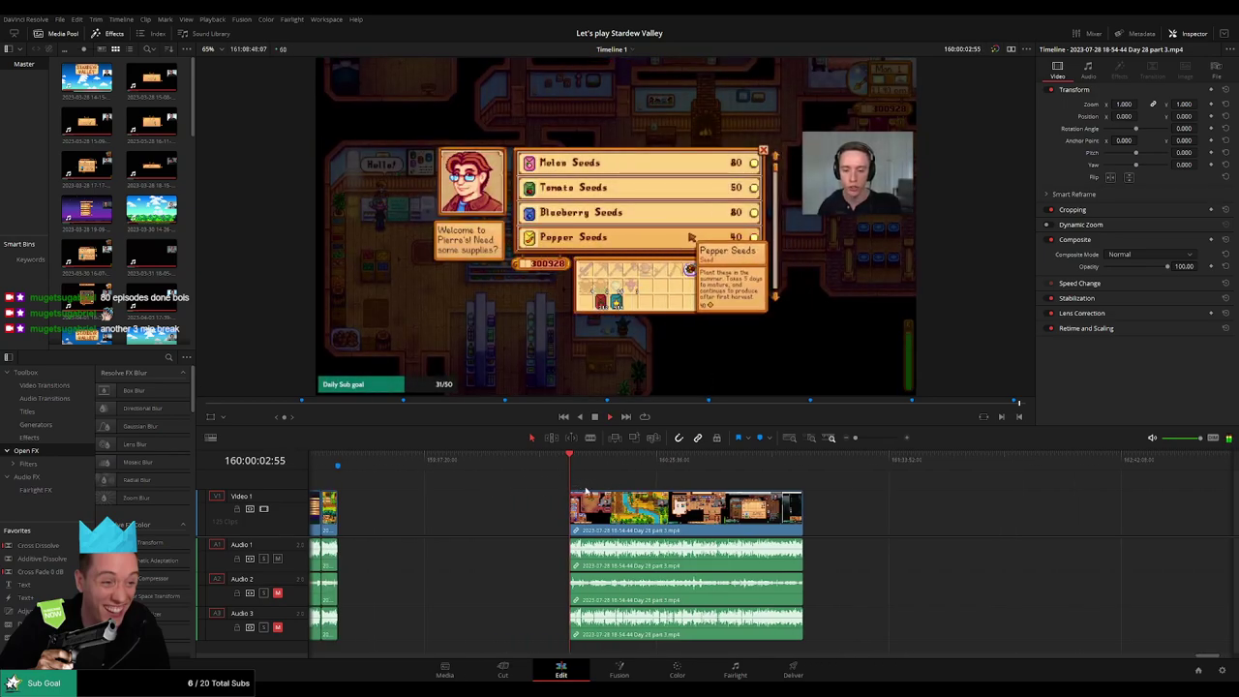
pyautogui.moveTo(574, 466); pyautogui.dragTo(738, 470)
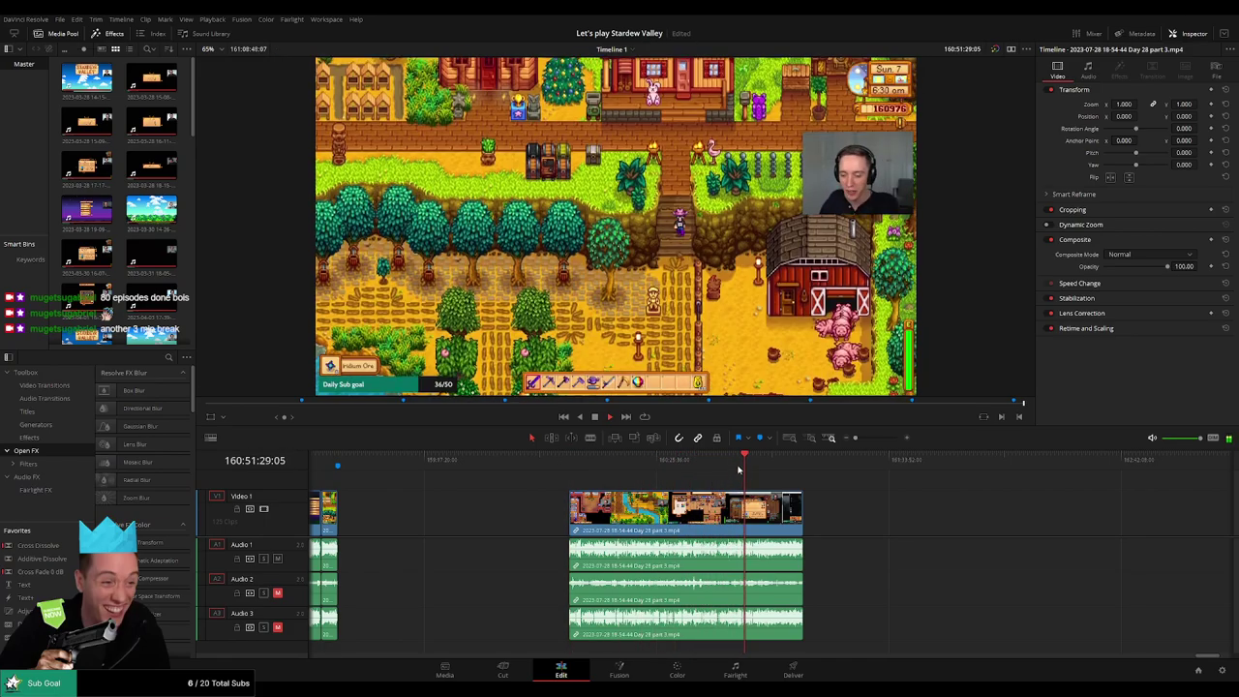
pyautogui.scroll(10, 770, 473)
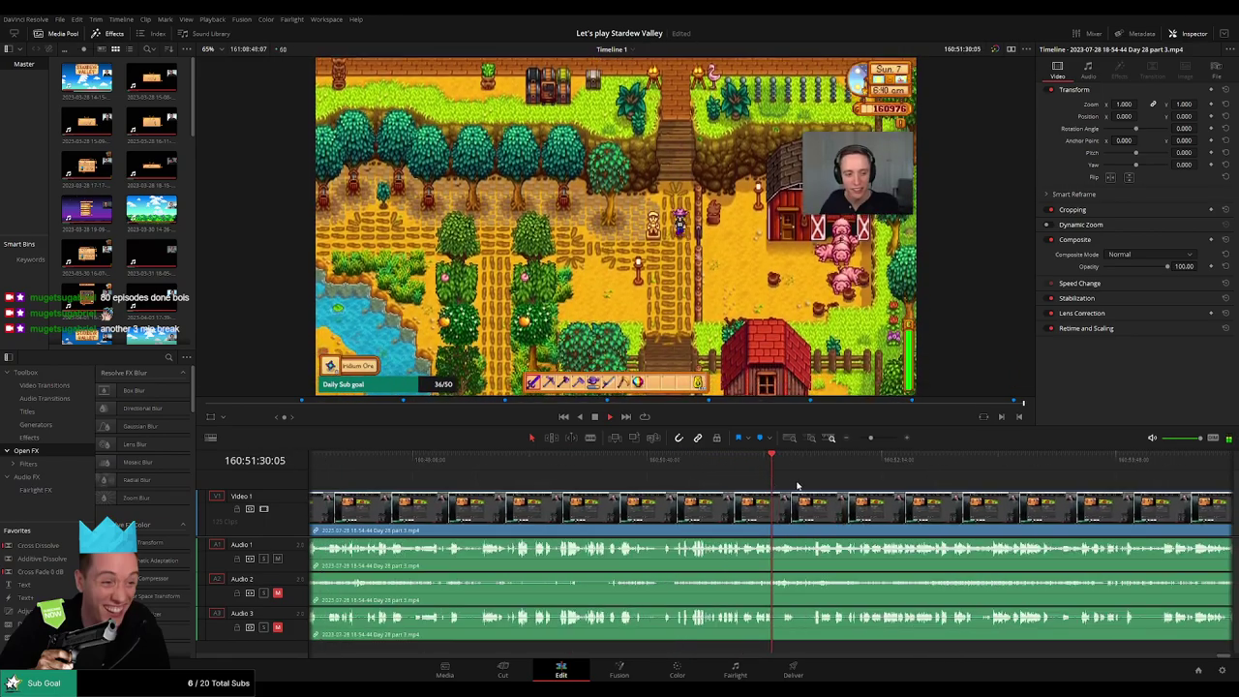
pyautogui.click(815, 464)
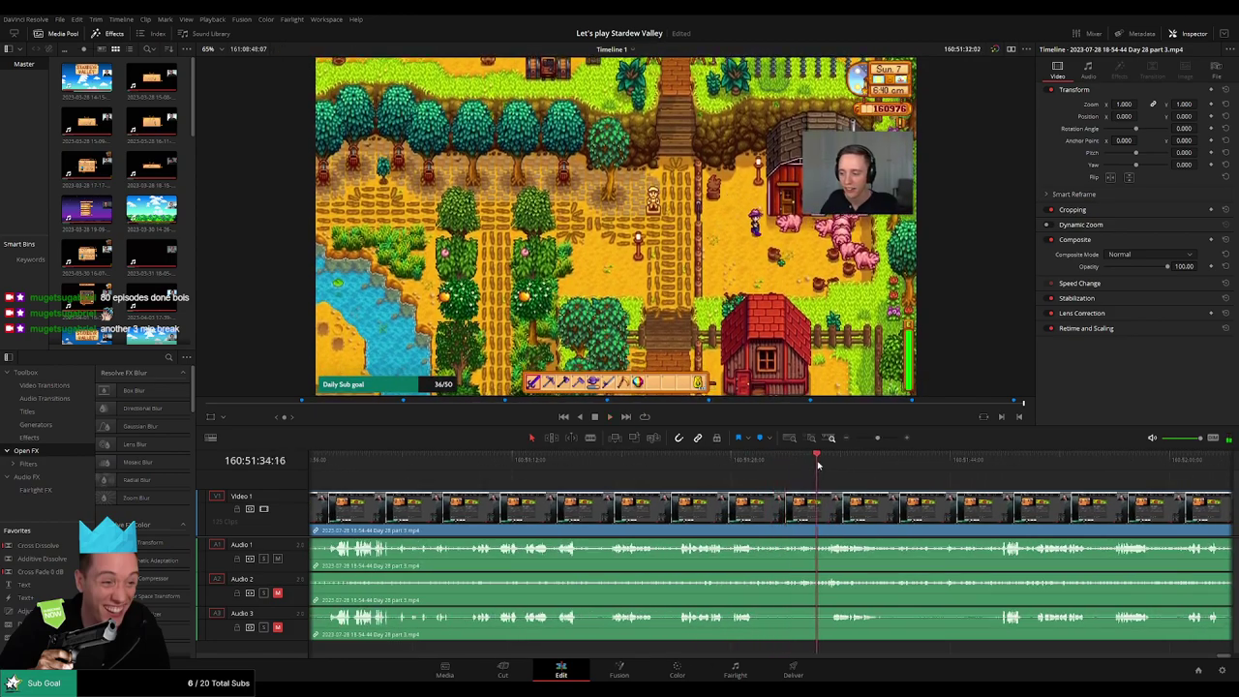
pyautogui.moveTo(949, 484); pyautogui.dragTo(833, 470)
pyautogui.scroll(2, 854, 480)
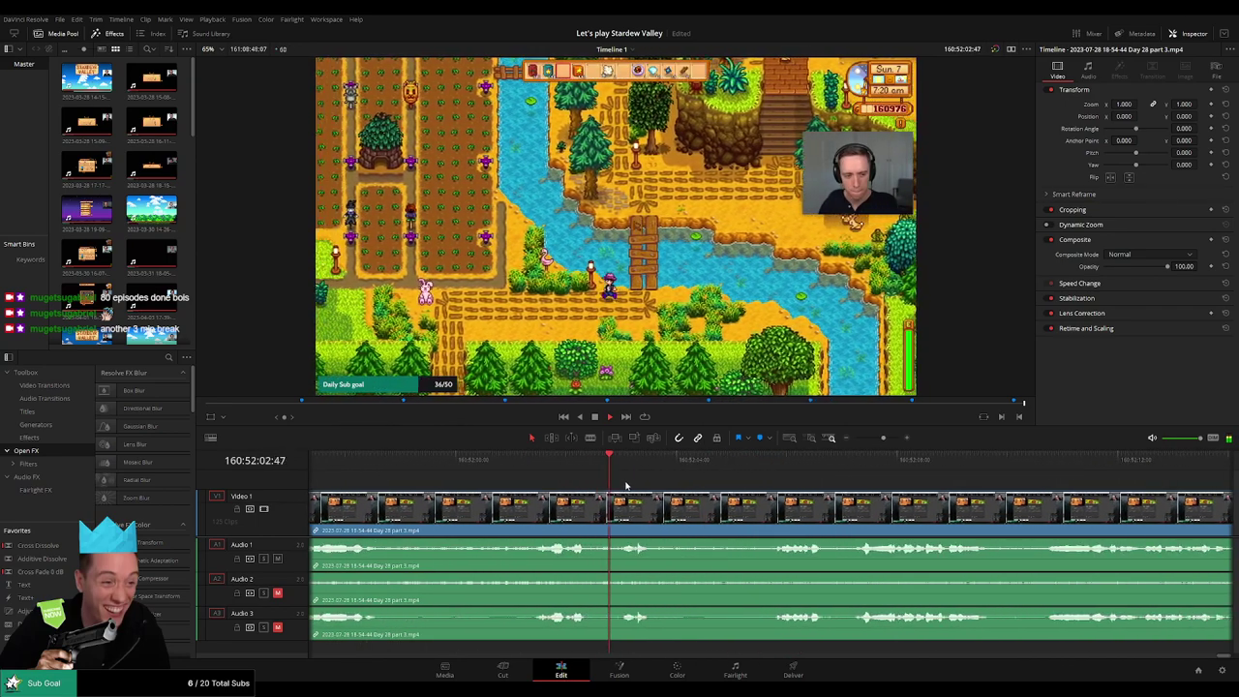
# - Replay the footage between about 160:52:02 and 160:52:17 to examine it for a suitable episode cut point
pyautogui.moveTo(769, 470); pyautogui.dragTo(780, 468)
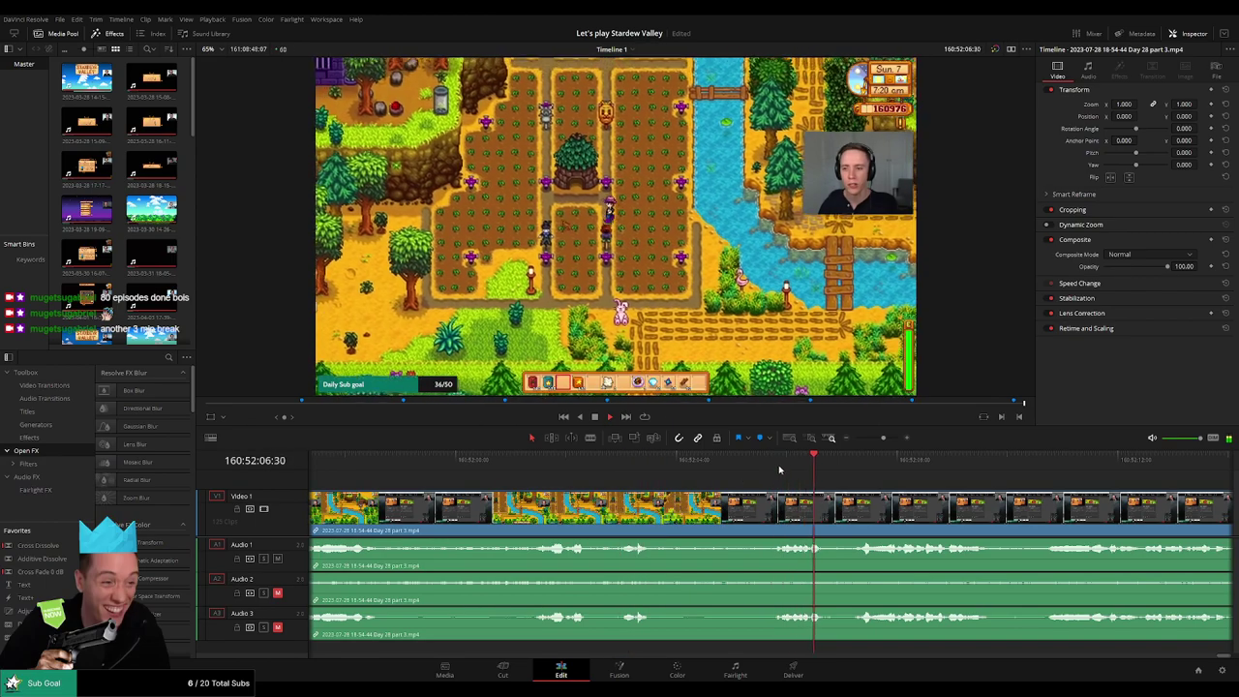
pyautogui.click(777, 469)
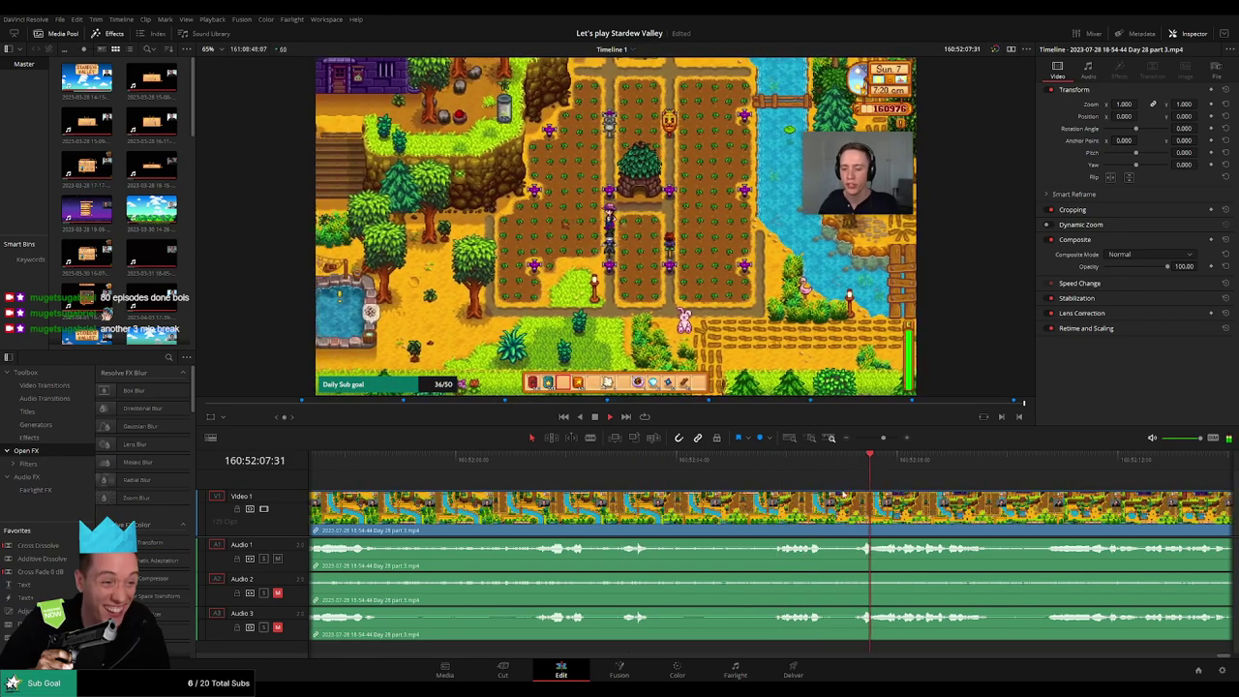
pyautogui.hscroll(2, 796, 495)
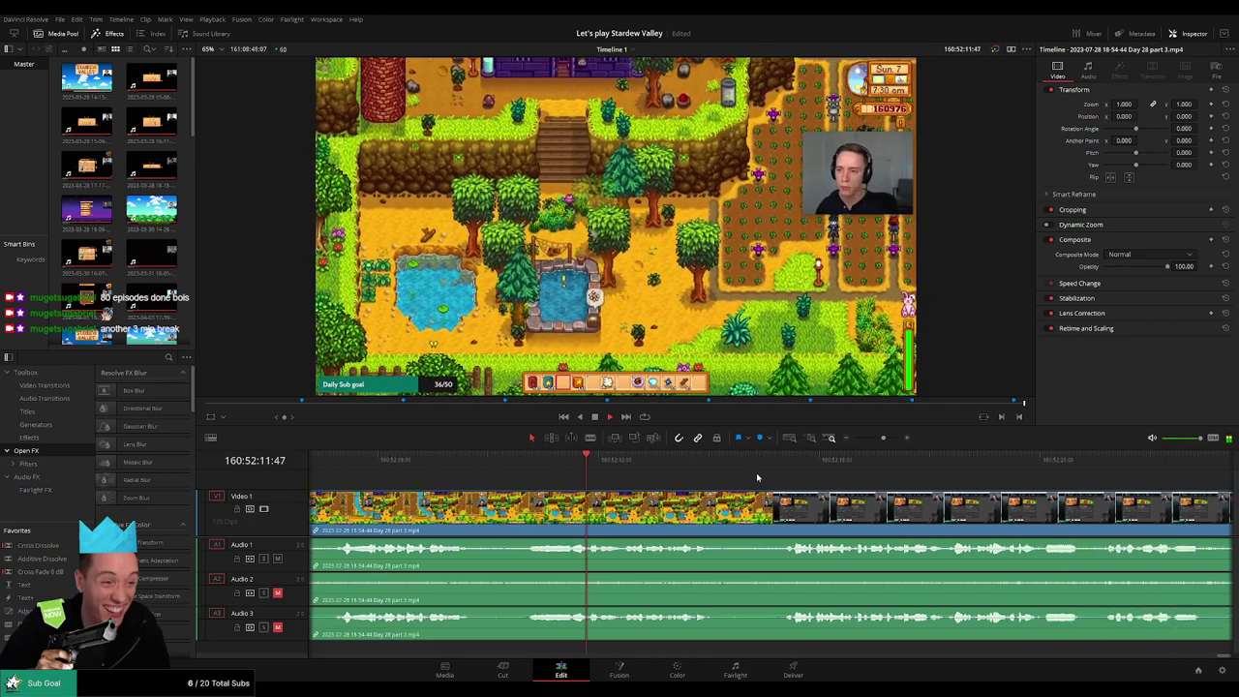
pyautogui.click(772, 473)
pyautogui.press('space')
pyautogui.hscroll(-3, 464, 507)
pyautogui.press('space')
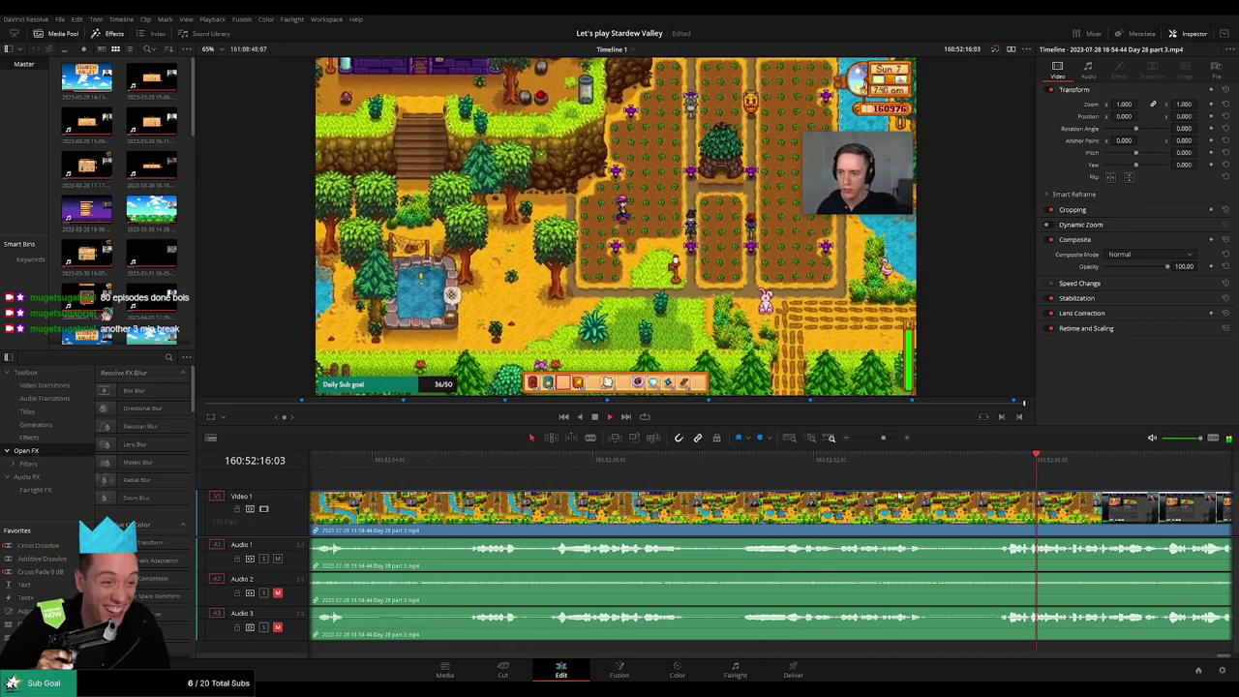
pyautogui.hscroll(3, 664, 494)
pyautogui.click(473, 464)
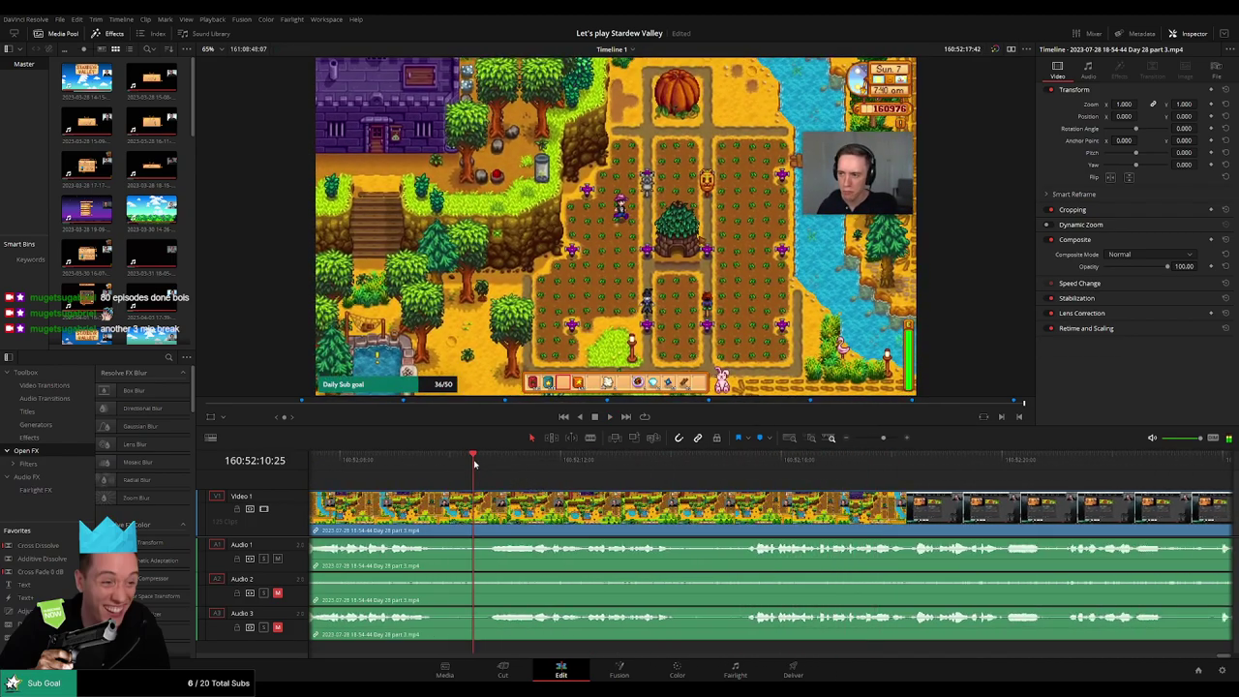
pyautogui.hscroll(-5, 475, 467)
pyautogui.click(570, 468)
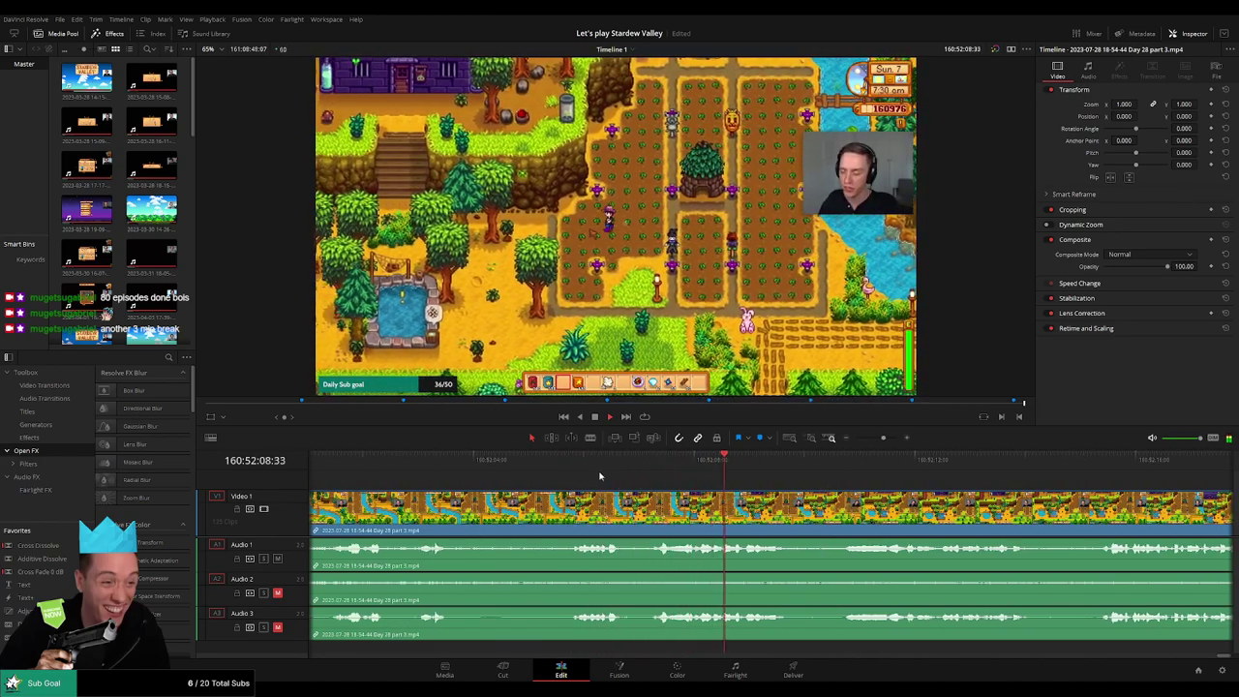
# - Split the Day 28 part 3 clip at 160:52:05:00 and add one-second video fades on both sides of the cut
pyautogui.click(573, 469)
pyautogui.moveTo(573, 469); pyautogui.dragTo(481, 504)
pyautogui.hotkey('ctrl', 'b')
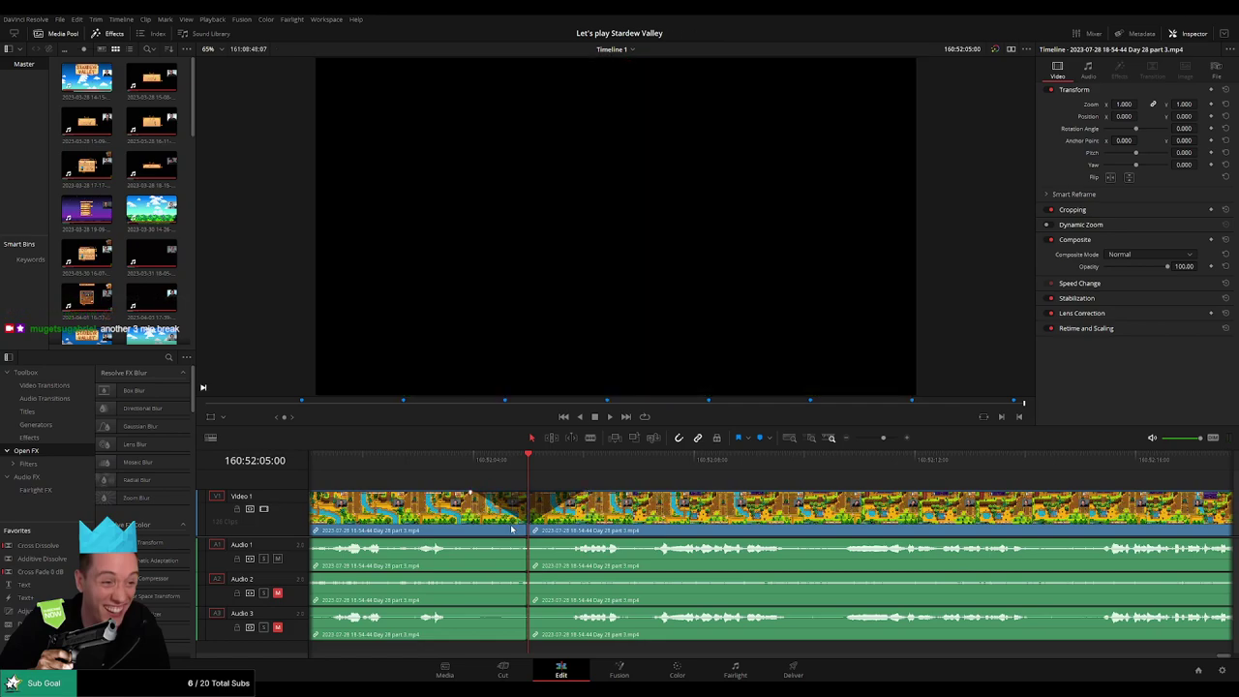
# - Add one-second audio fade-outs and fade-ins around the 160:52:05:00 cut on all three audio tracks, and play back the transition
pyautogui.moveTo(527, 538); pyautogui.dragTo(586, 550)
pyautogui.moveTo(527, 579); pyautogui.dragTo(585, 576)
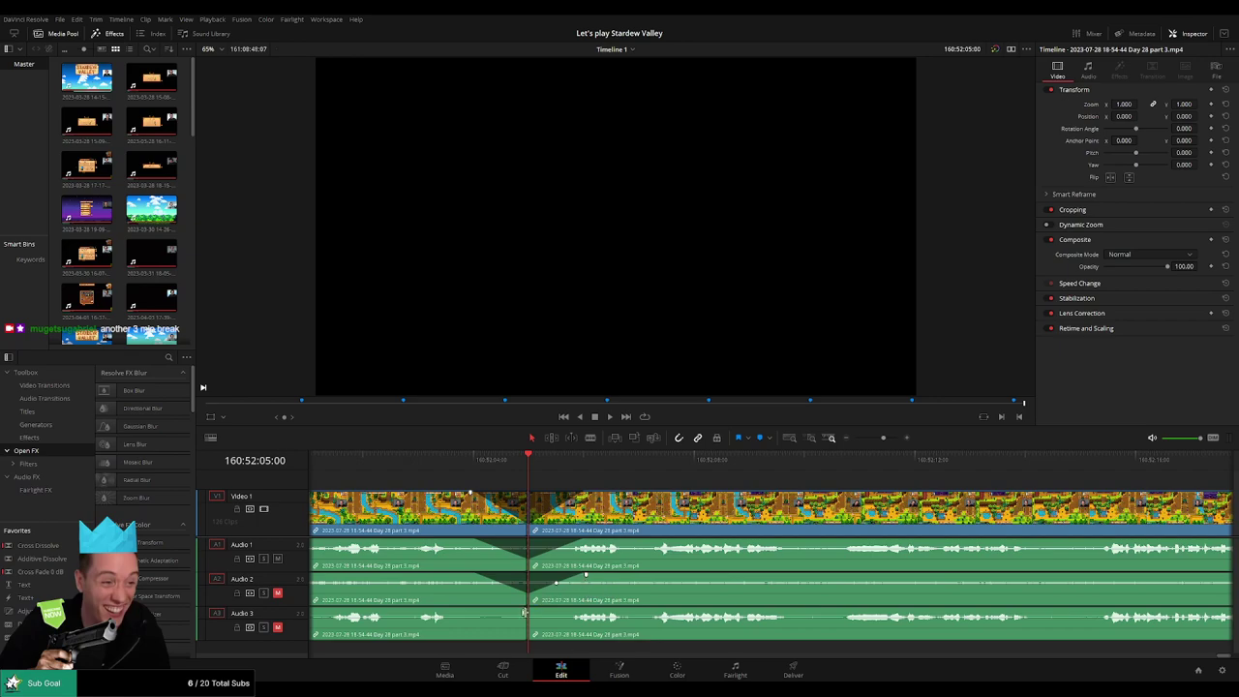
pyautogui.moveTo(527, 613); pyautogui.dragTo(584, 610)
pyautogui.moveTo(451, 465); pyautogui.dragTo(420, 468)
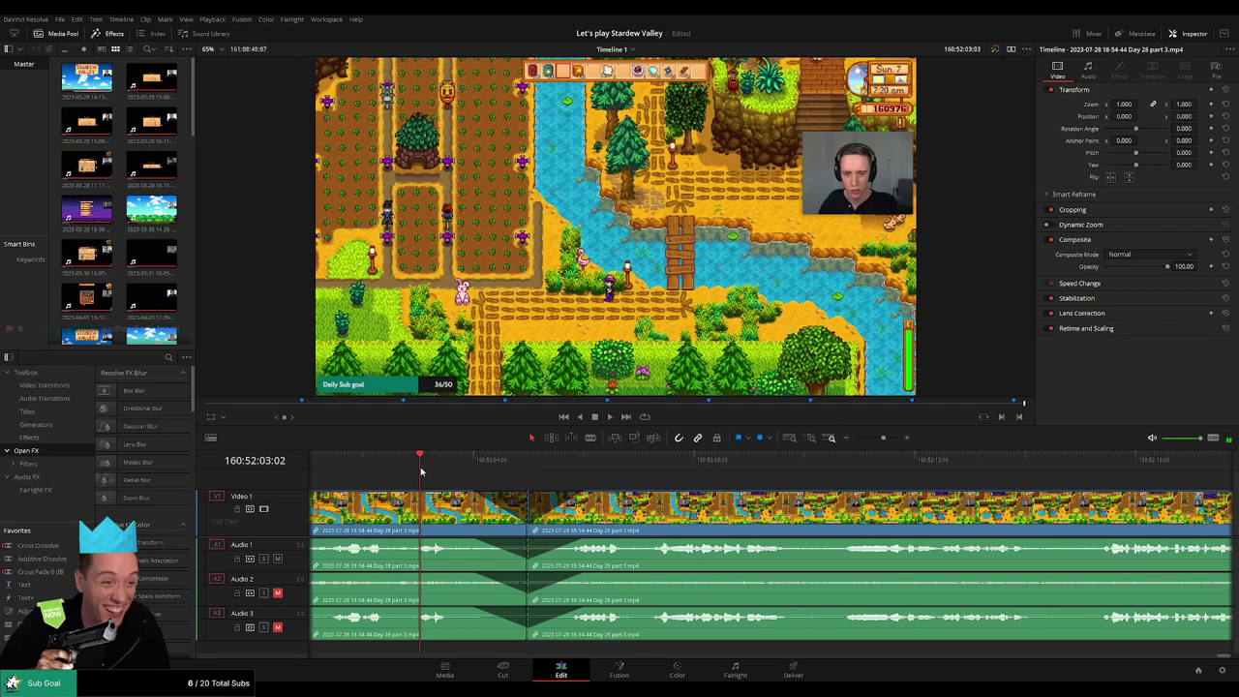
pyautogui.press('space')
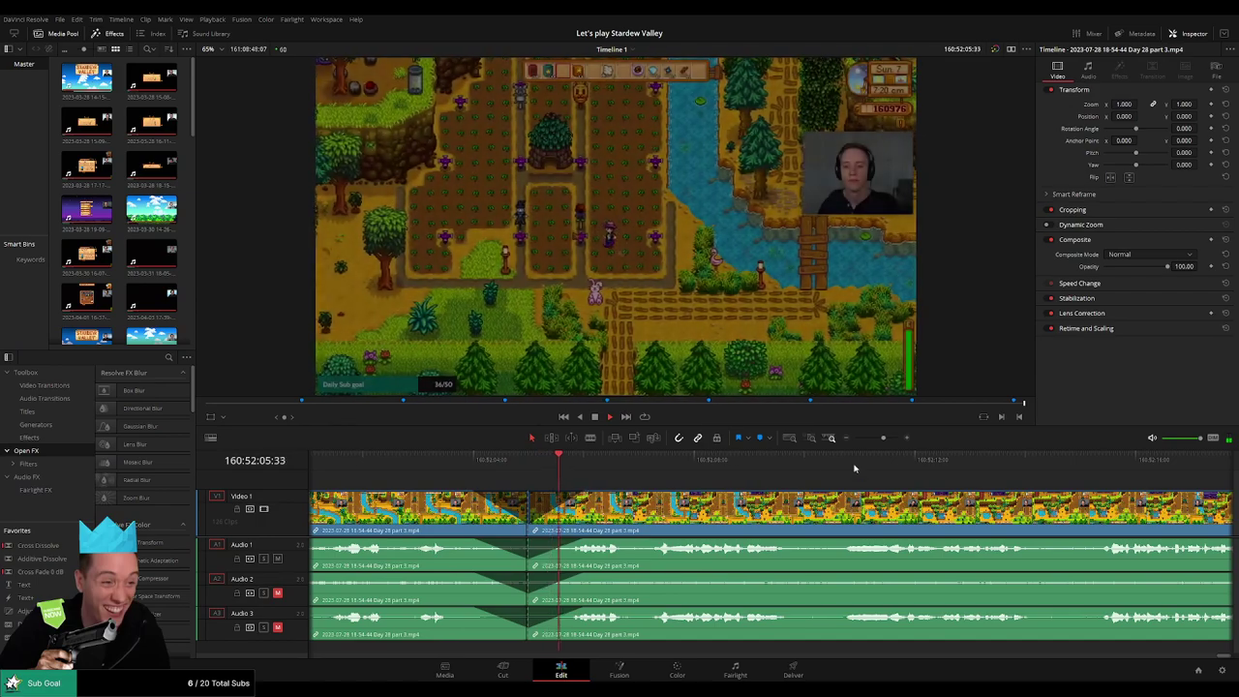
pyautogui.press('space')
# - Move the part of the Day 28 part 3 clip after the cut later on the timeline, leaving a gap after 160:52:05:00
pyautogui.moveTo(876, 440); pyautogui.dragTo(849, 441)
pyautogui.moveTo(840, 490); pyautogui.dragTo(664, 477)
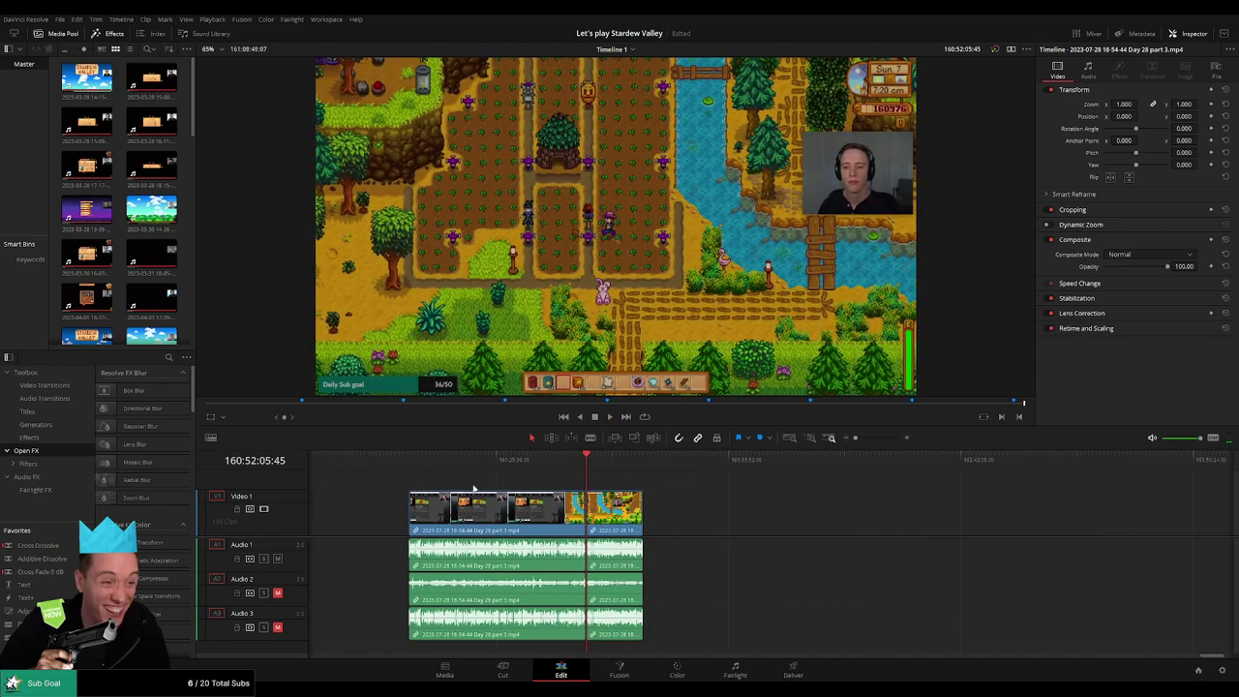
pyautogui.click(407, 464)
pyautogui.click(584, 465)
pyautogui.moveTo(759, 494); pyautogui.dragTo(525, 501)
pyautogui.click(396, 514)
pyautogui.moveTo(398, 514); pyautogui.dragTo(722, 510)
pyautogui.click(487, 494)
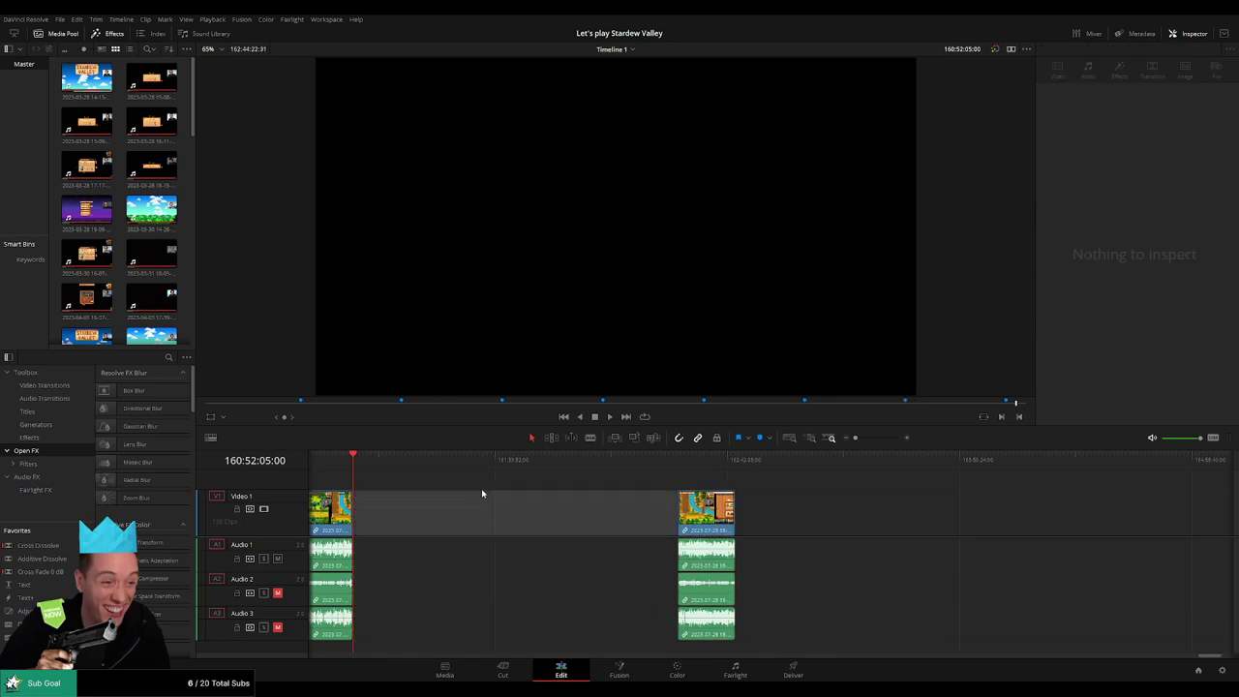
pyautogui.click(368, 482)
pyautogui.click(375, 500)
pyautogui.click(376, 478)
# - Position the playhead at 162:00:00:00 and move the leftover Day 28 part 3 clip to start there
pyautogui.moveTo(356, 465); pyautogui.dragTo(637, 492)
pyautogui.click(513, 492)
pyautogui.click(512, 487)
pyautogui.moveTo(503, 464); pyautogui.dragTo(730, 480)
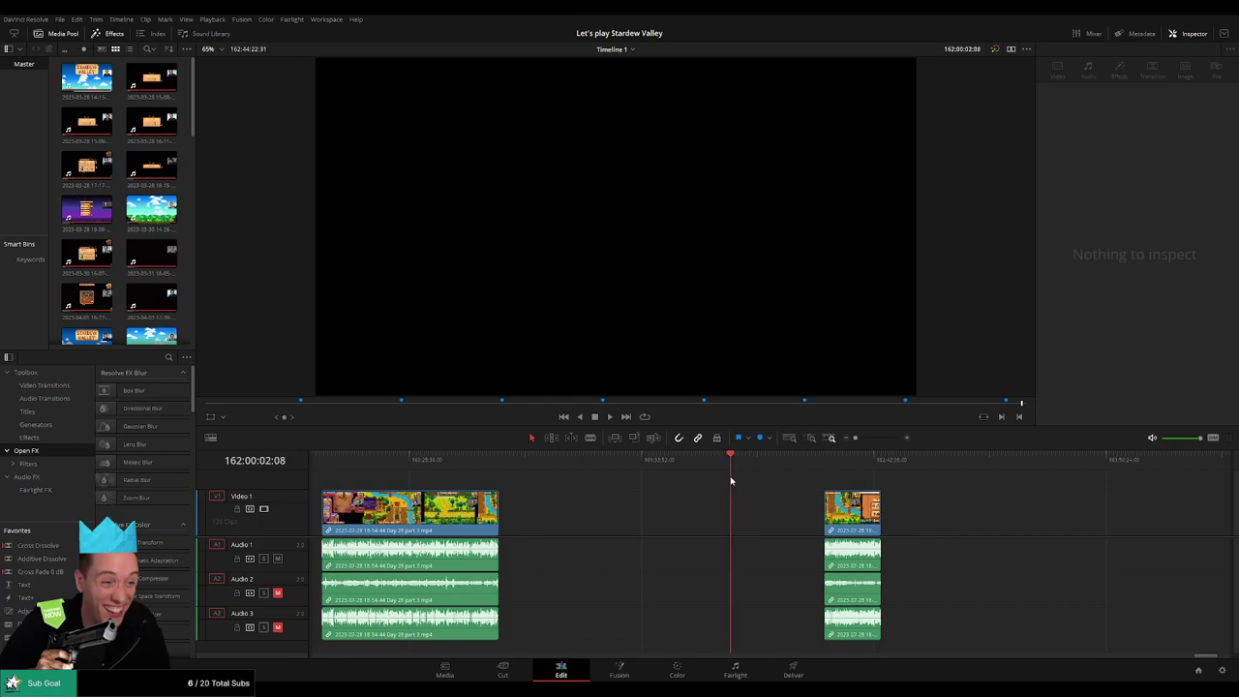
pyautogui.press('Left')
pyautogui.press('Left')
pyautogui.press('Left')
pyautogui.press('Left')
pyautogui.press('Left')
pyautogui.press('Left')
pyautogui.press('Left')
pyautogui.press('Left')
pyautogui.press('Left')
pyautogui.press('Left')
pyautogui.press('Left')
pyautogui.press('Left')
pyautogui.press('Left')
pyautogui.press('Left')
pyautogui.press('Left')
pyautogui.press('Left')
pyautogui.press('Left')
pyautogui.press('Left')
pyautogui.press('Left')
pyautogui.press('Left')
pyautogui.press('Left')
pyautogui.press('Left')
pyautogui.press('Left')
pyautogui.press('Left')
pyautogui.press('Left')
pyautogui.press('Left')
pyautogui.press('Left')
pyautogui.press('Left')
pyautogui.press('Left')
pyautogui.press('Left')
pyautogui.press('Left')
pyautogui.press('Left')
pyautogui.press('Left')
pyautogui.press('Left')
pyautogui.press('Left')
pyautogui.press('Left')
pyautogui.press('Left')
pyautogui.moveTo(864, 510); pyautogui.dragTo(773, 509)
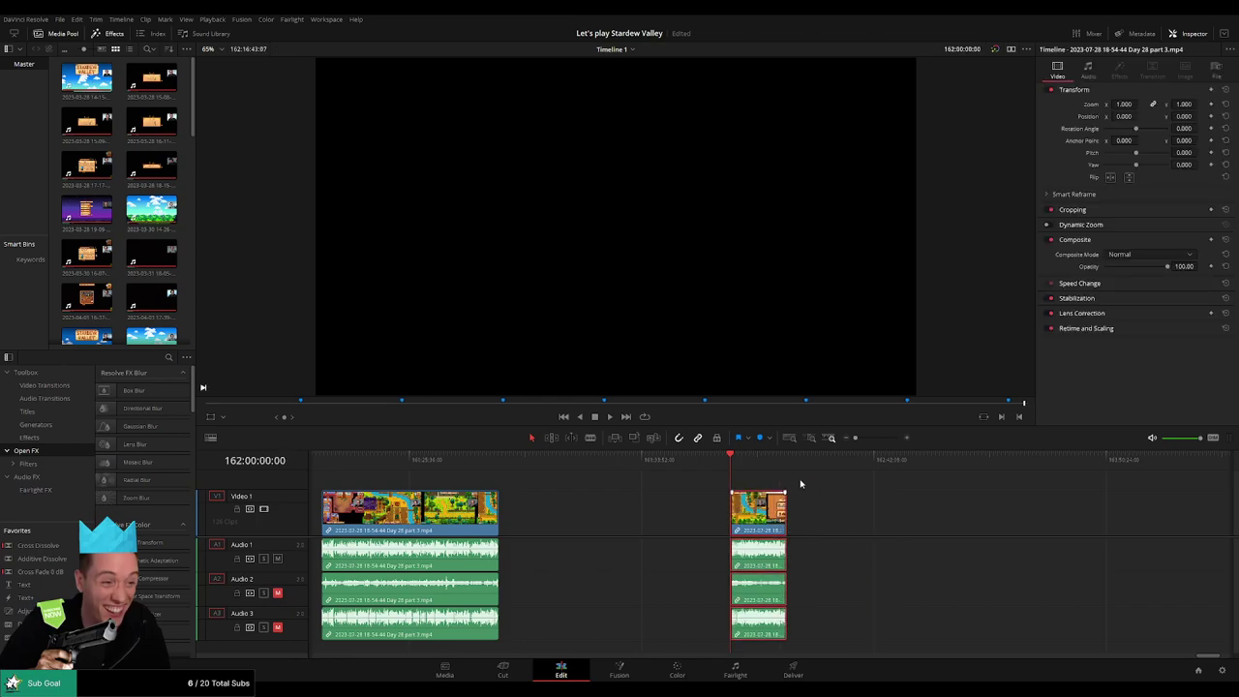
# - Skim and play the leftover clip from 162:00:00:00 through to its end to examine how the recording finishes
pyautogui.click(797, 481)
pyautogui.press('space')
pyautogui.moveTo(774, 464); pyautogui.dragTo(731, 469)
pyautogui.moveTo(873, 438); pyautogui.dragTo(865, 437)
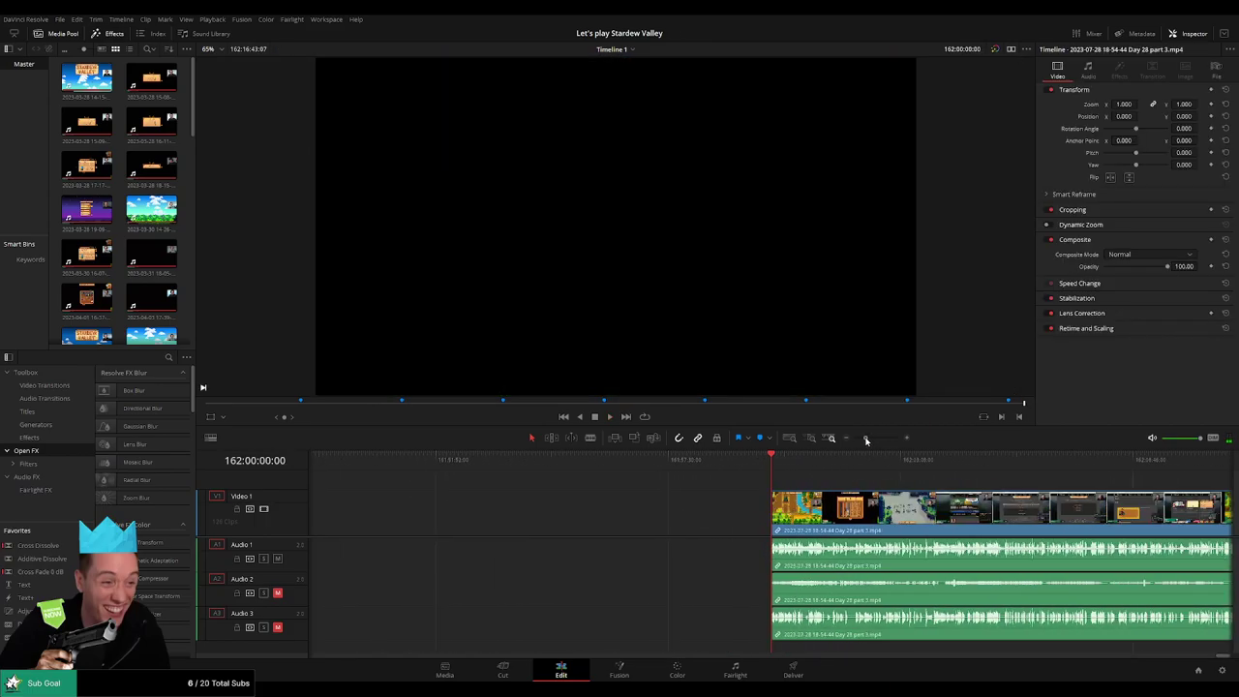
pyautogui.hscroll(5, 871, 481)
pyautogui.press('space')
pyautogui.moveTo(433, 466); pyautogui.dragTo(791, 467)
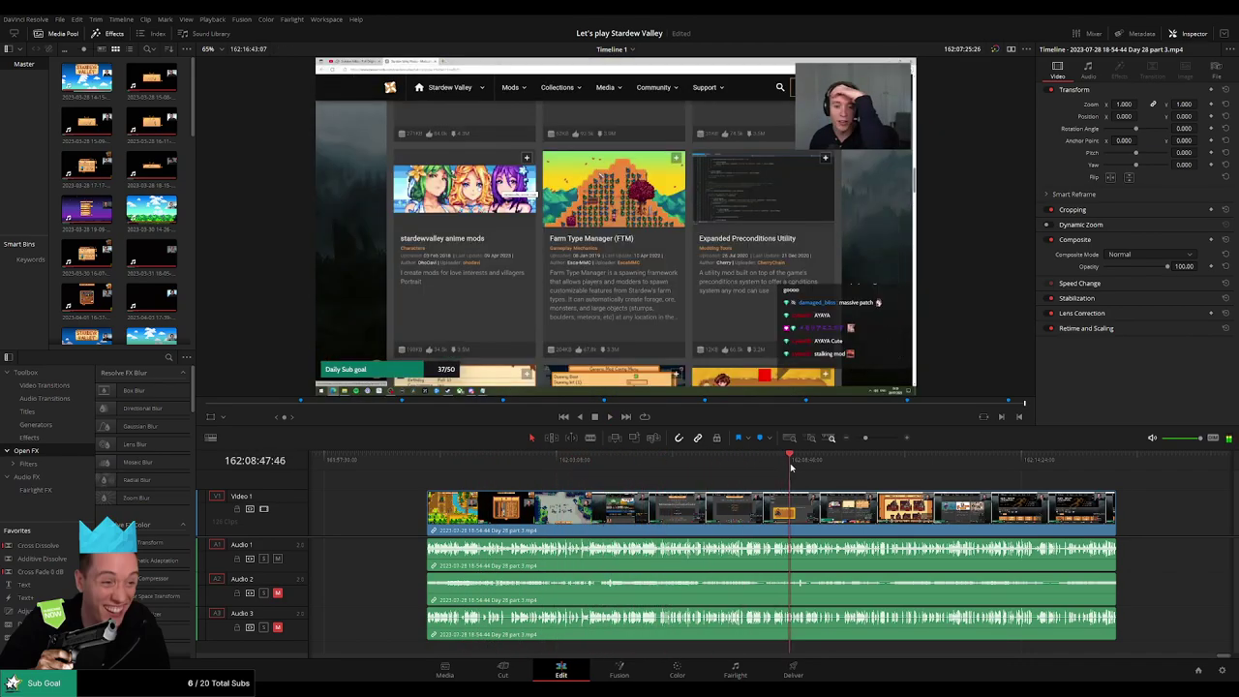
pyautogui.hscroll(3, 892, 487)
pyautogui.moveTo(578, 470); pyautogui.dragTo(877, 437)
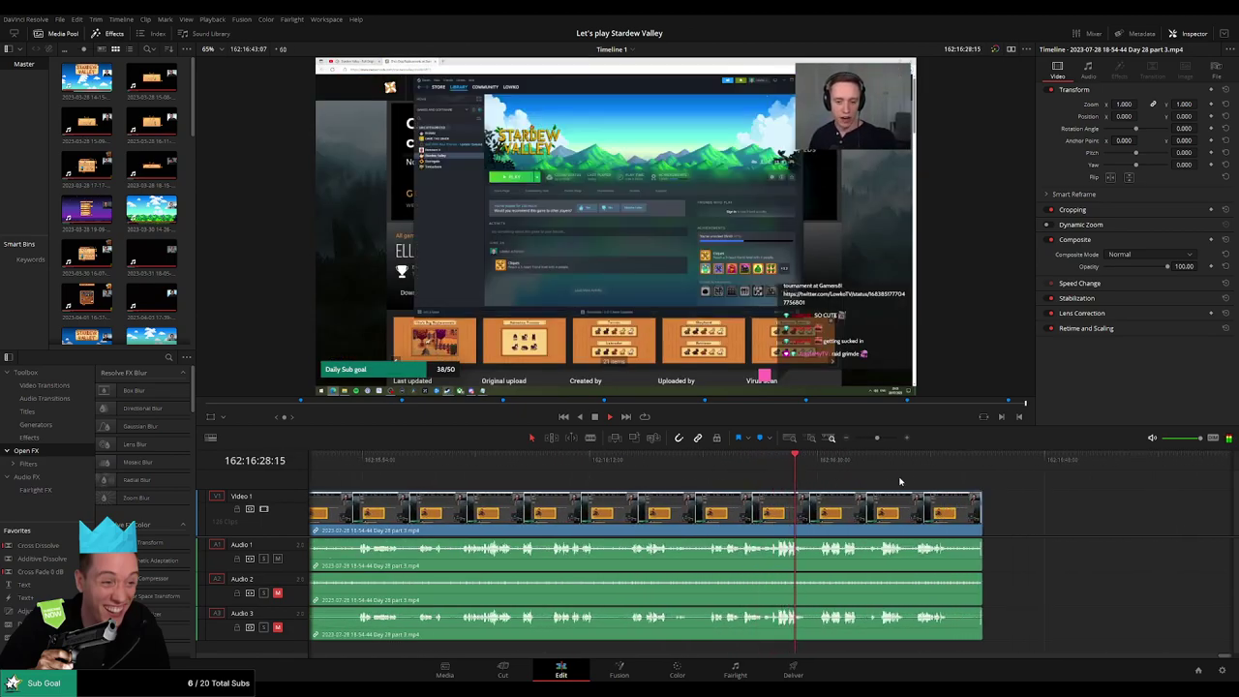
pyautogui.scroll(-3, 845, 481)
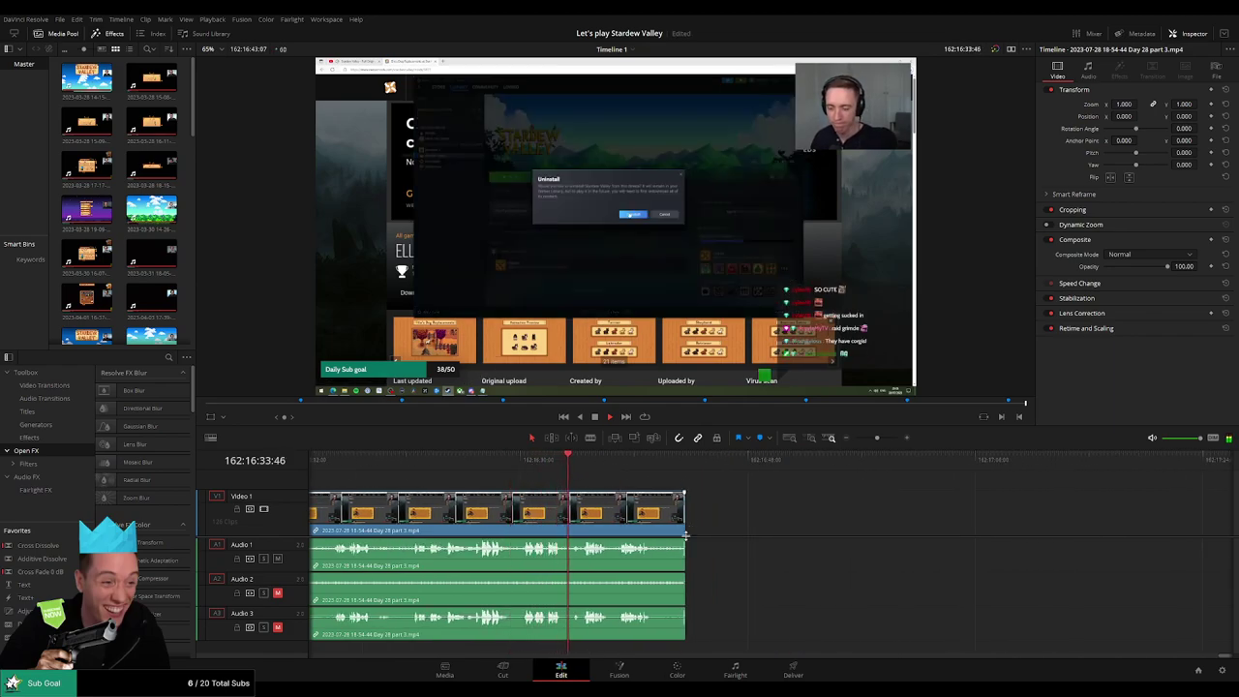
pyautogui.scroll(3, 700, 489)
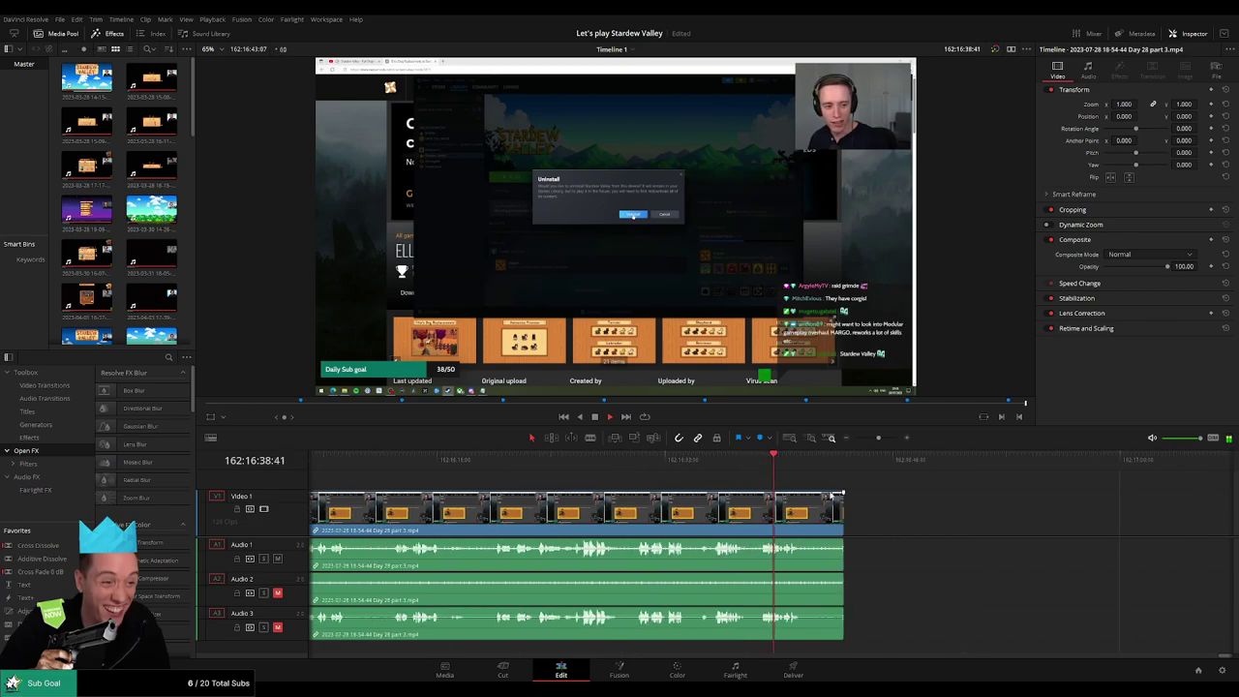
pyautogui.scroll(5, 841, 494)
pyautogui.moveTo(835, 496); pyautogui.dragTo(595, 492)
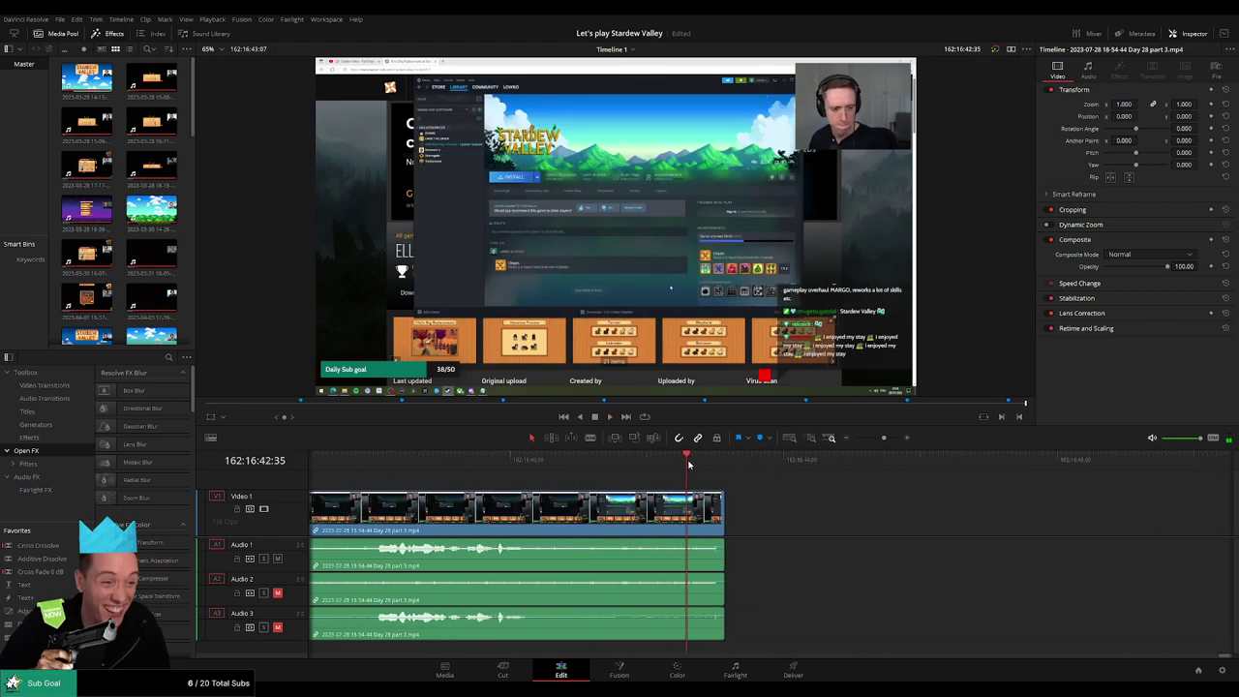
# - Add one-second fade-outs to the video and all three audio tracks at the end of the last Day 28 part 3 clip
pyautogui.moveTo(721, 493); pyautogui.dragTo(652, 494)
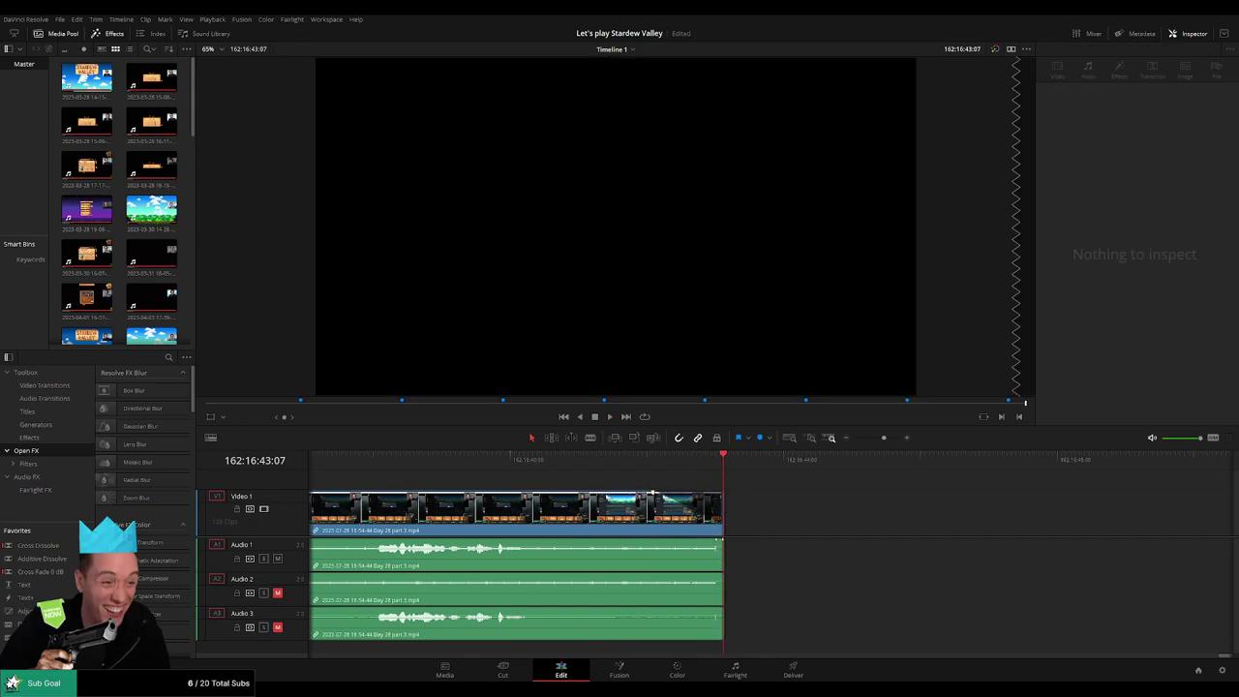
pyautogui.moveTo(721, 539); pyautogui.dragTo(651, 539)
pyautogui.click(540, 466)
pyautogui.press('space')
pyautogui.moveTo(721, 574); pyautogui.dragTo(655, 576)
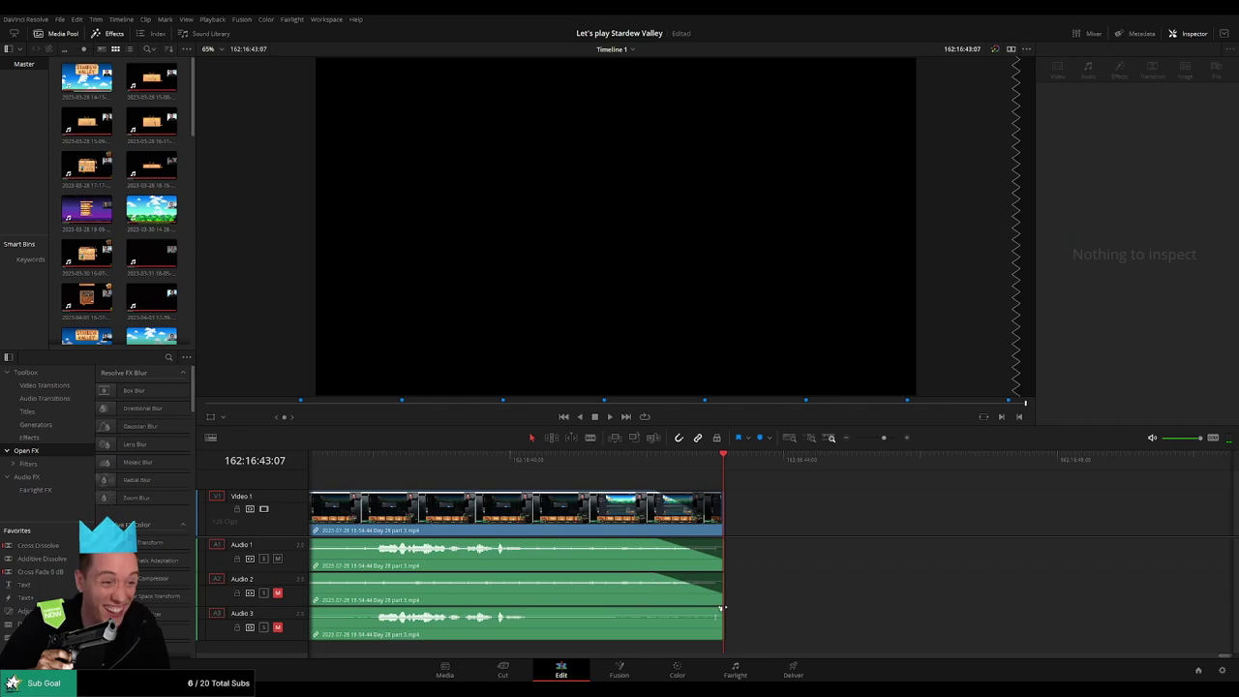
pyautogui.moveTo(721, 608); pyautogui.dragTo(651, 608)
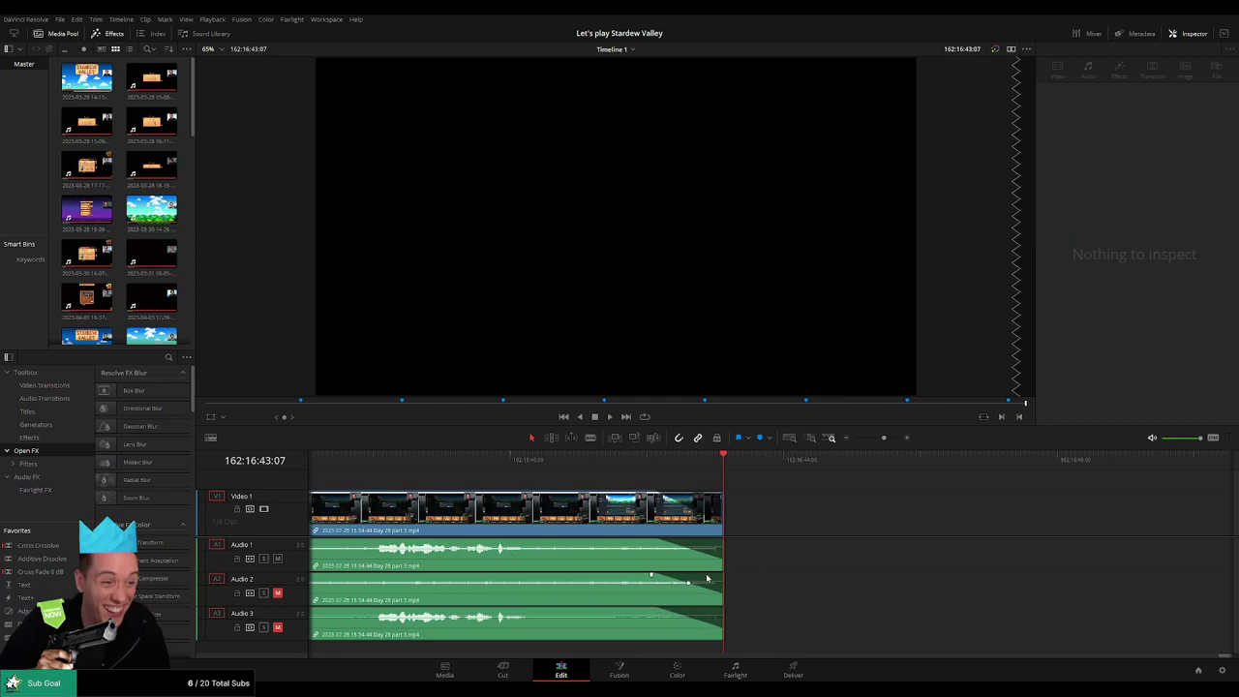
# - Trim the end of the last Day 28 part 3 clip back to 162:16:43:00
pyautogui.press('Left')
pyautogui.press('Left')
pyautogui.press('Left')
pyautogui.press('Left')
pyautogui.press('Left')
pyautogui.press('Left')
pyautogui.press('Left')
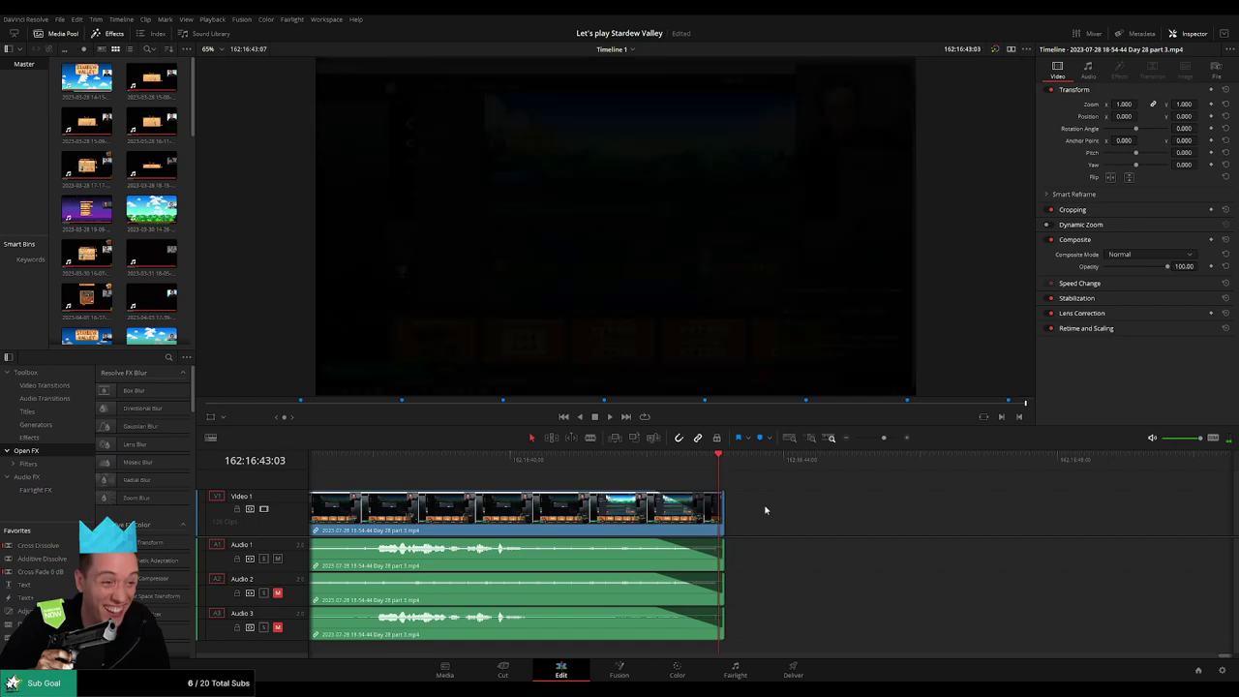
pyautogui.moveTo(723, 517); pyautogui.dragTo(715, 517)
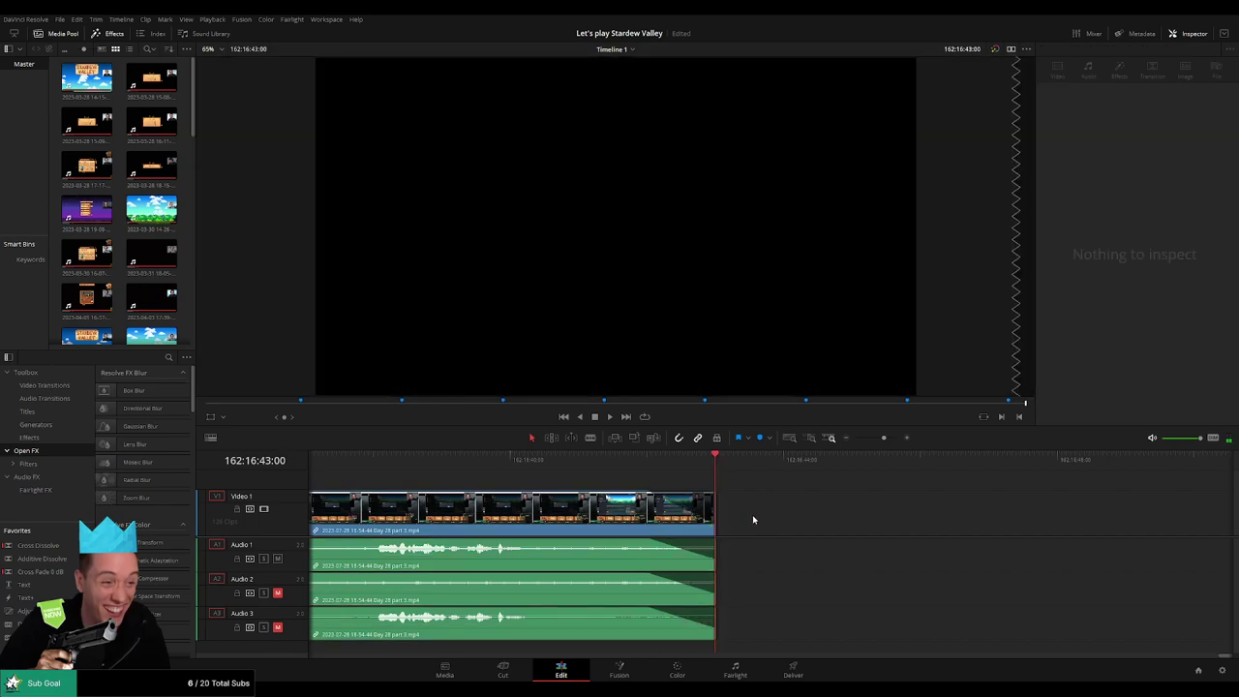
# - Add a timeline marker named "82 episodes" at 162:16:43:00 and save the project
pyautogui.moveTo(884, 437); pyautogui.dragTo(854, 438)
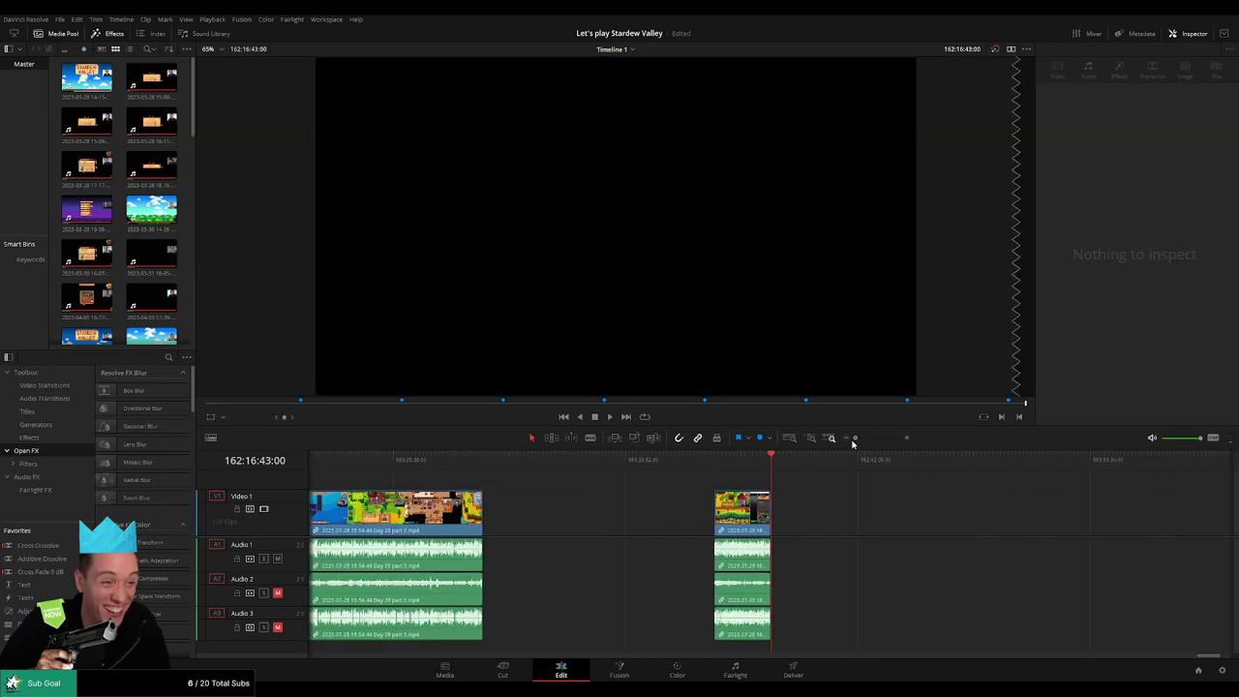
pyautogui.hscroll(-10, 677, 528)
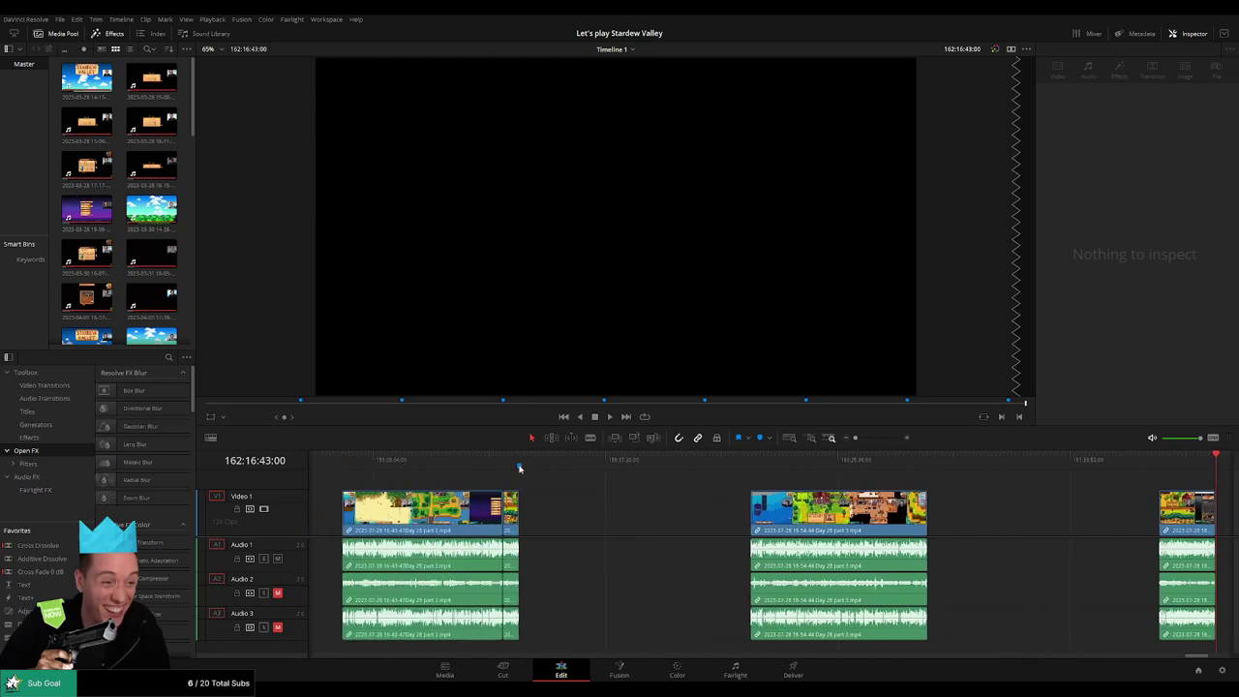
pyautogui.hscroll(10, 578, 498)
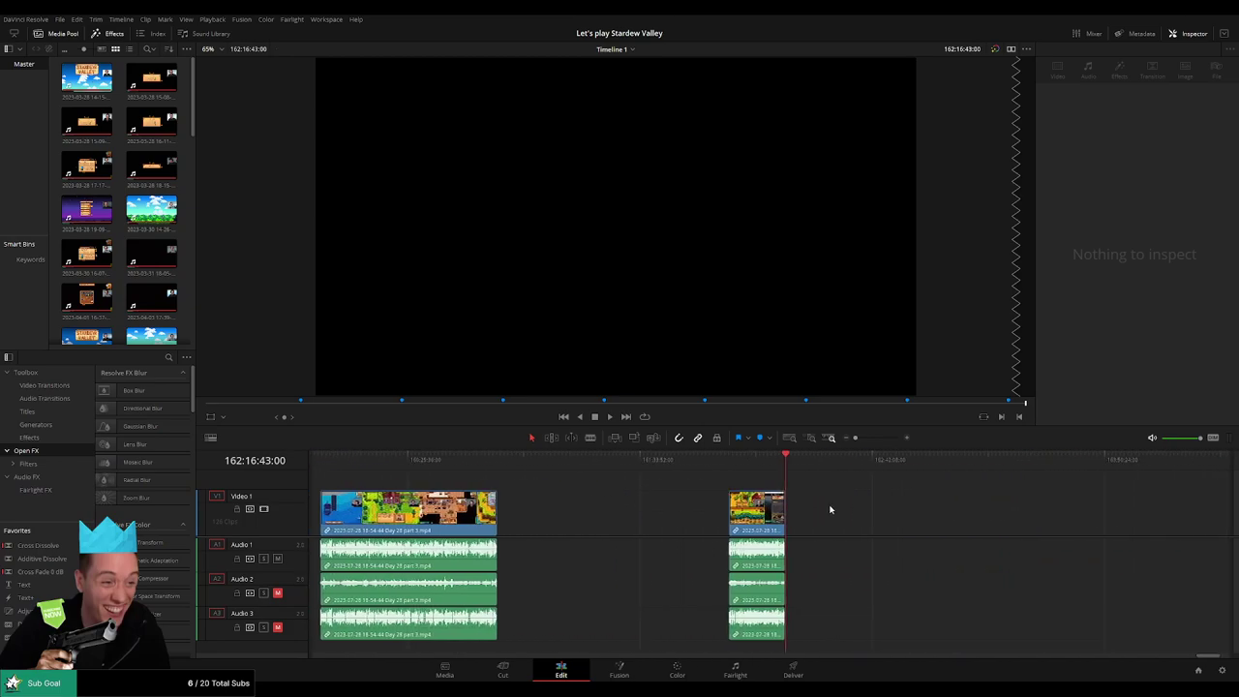
pyautogui.press('m')
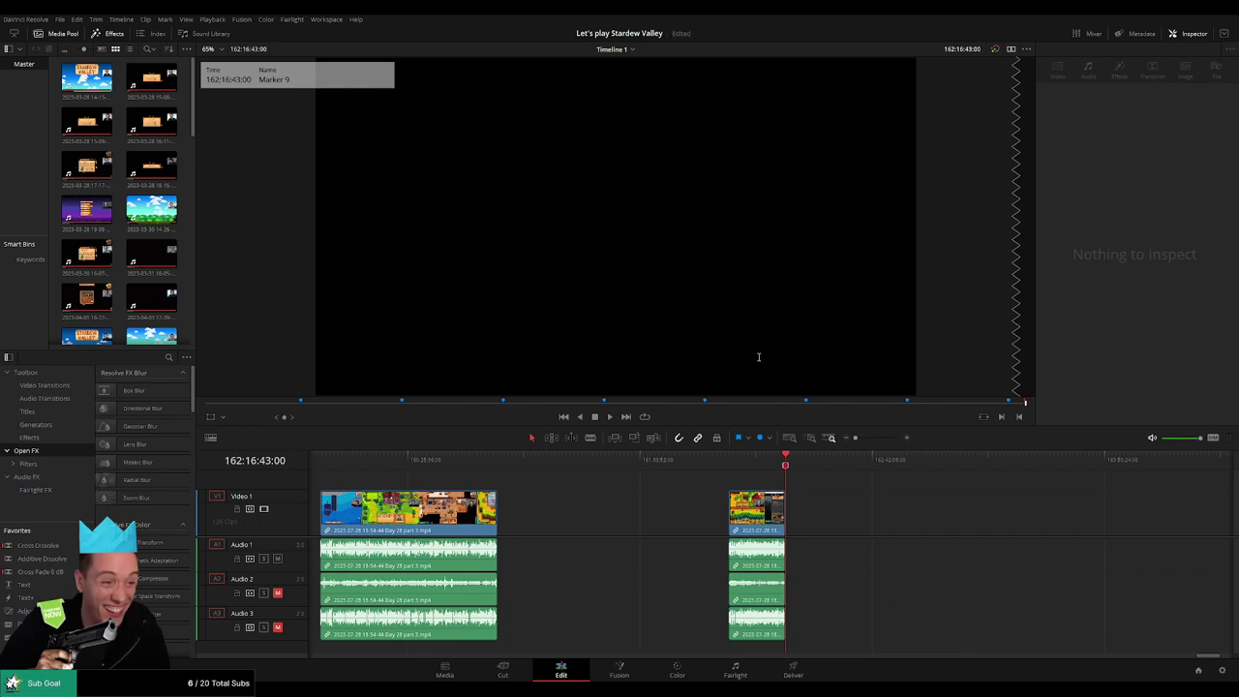
pyautogui.press('Return')
pyautogui.hotkey('ctrl', 's')
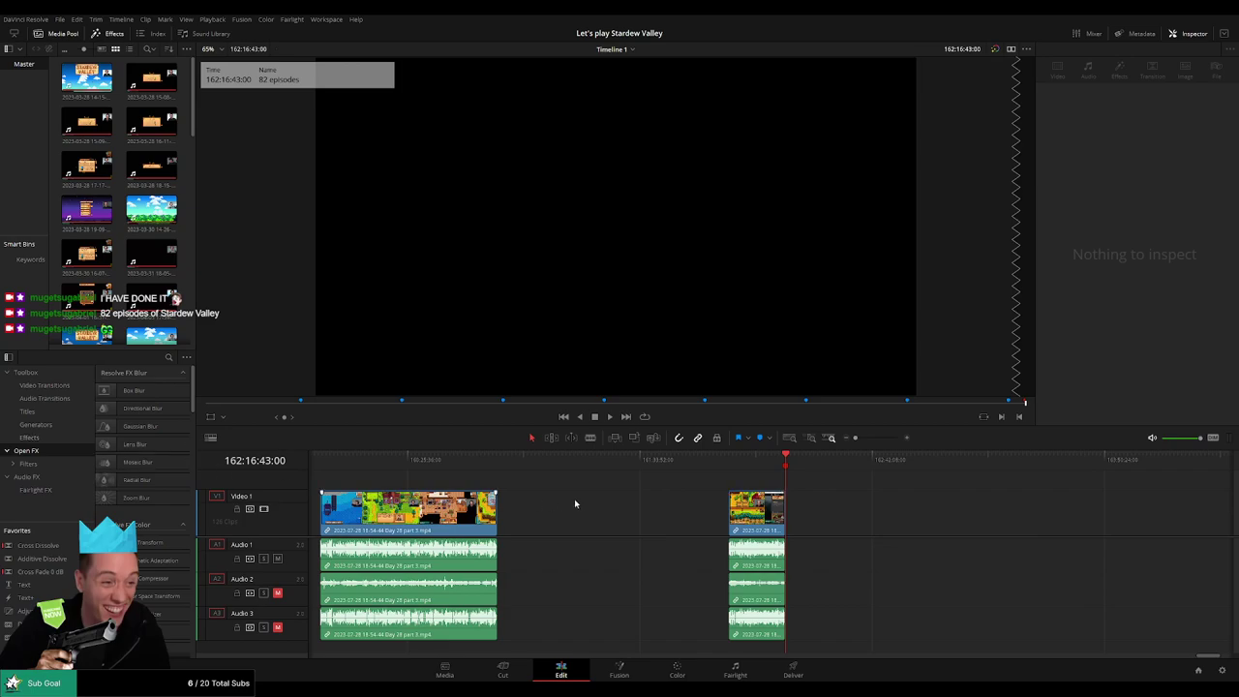
pyautogui.moveTo(559, 511)
pyautogui.mouseDown()
pyautogui.moveTo(780, 511)
pyautogui.moveTo(553, 523)
pyautogui.mouseUp()
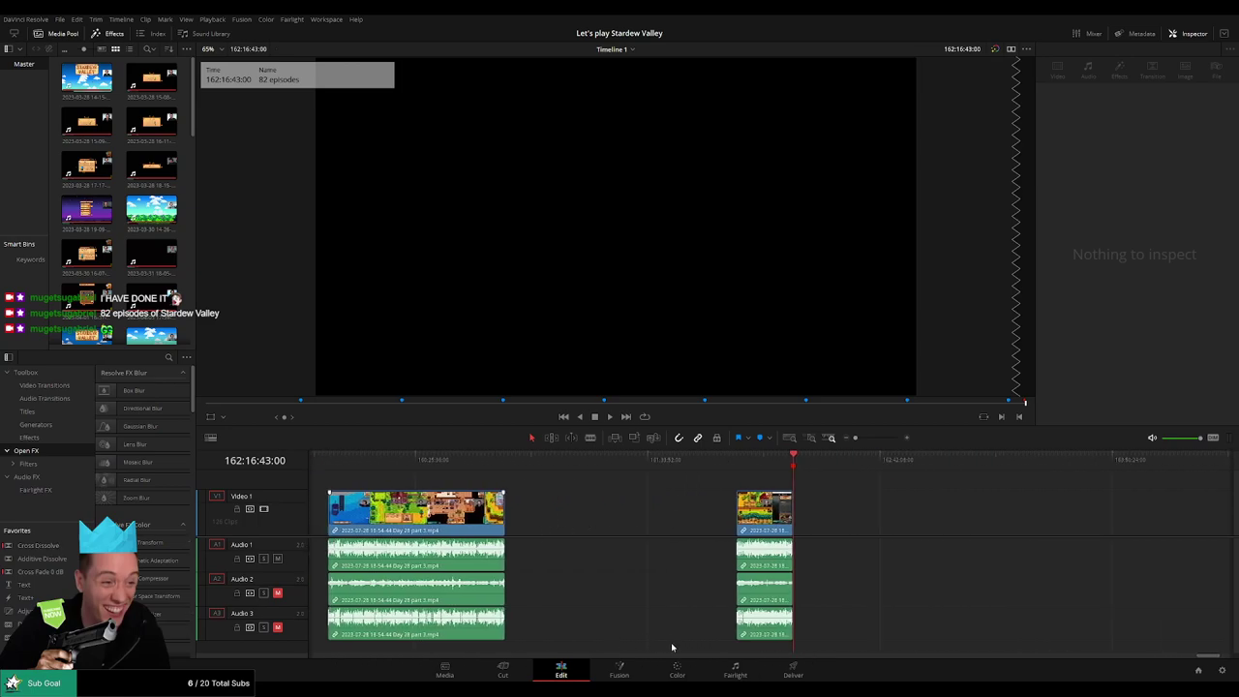
# - Open the render setup and set a custom export resolution of 2560 x 1440
pyautogui.click(811, 668)
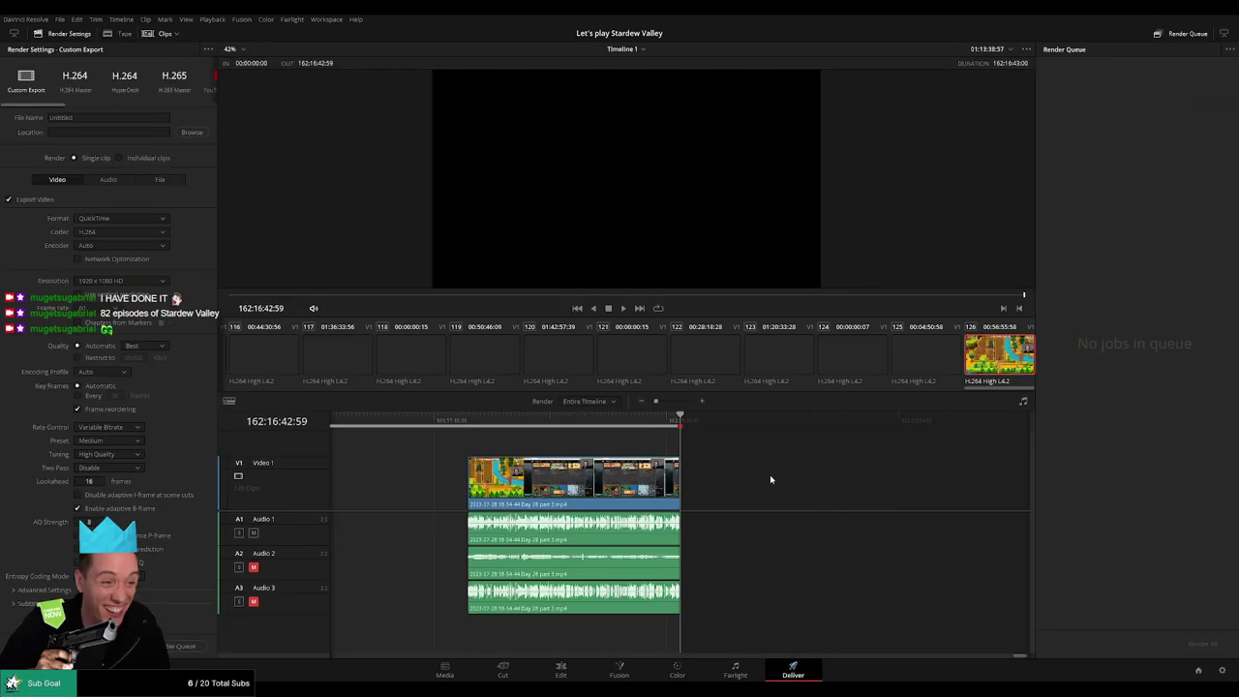
pyautogui.moveTo(656, 401); pyautogui.dragTo(631, 404)
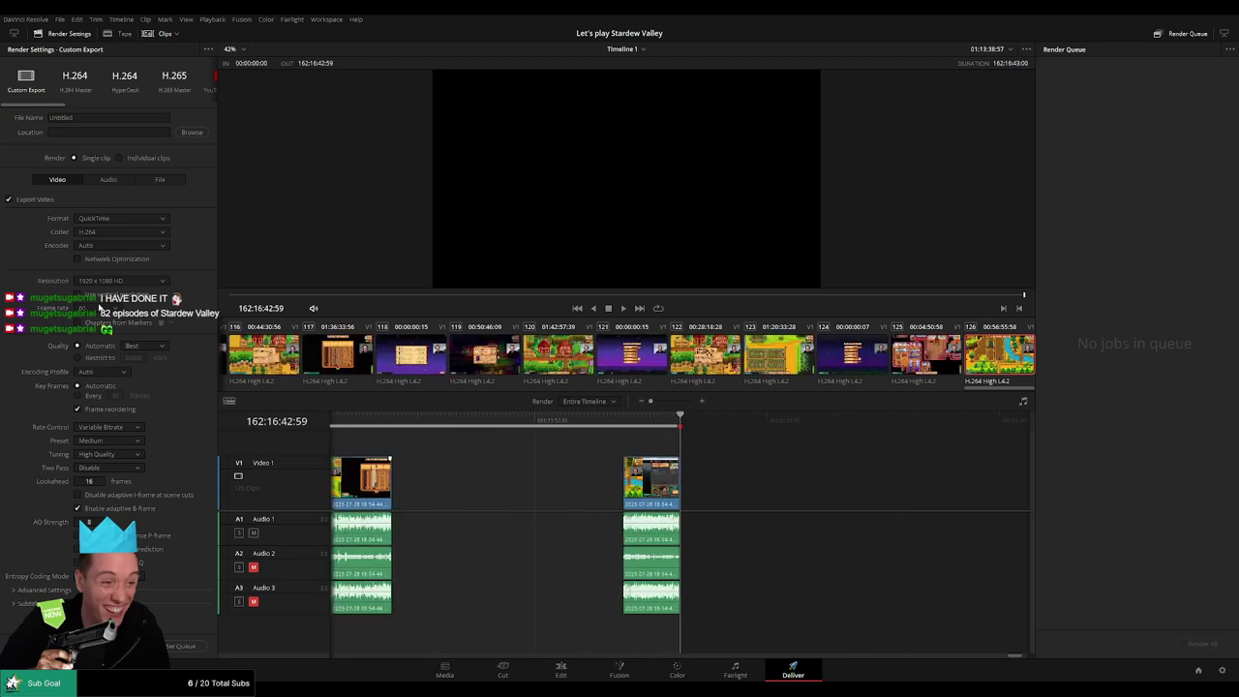
pyautogui.click(123, 282)
pyautogui.click(104, 294)
pyautogui.doubleClick(99, 294)
pyautogui.write('2560')
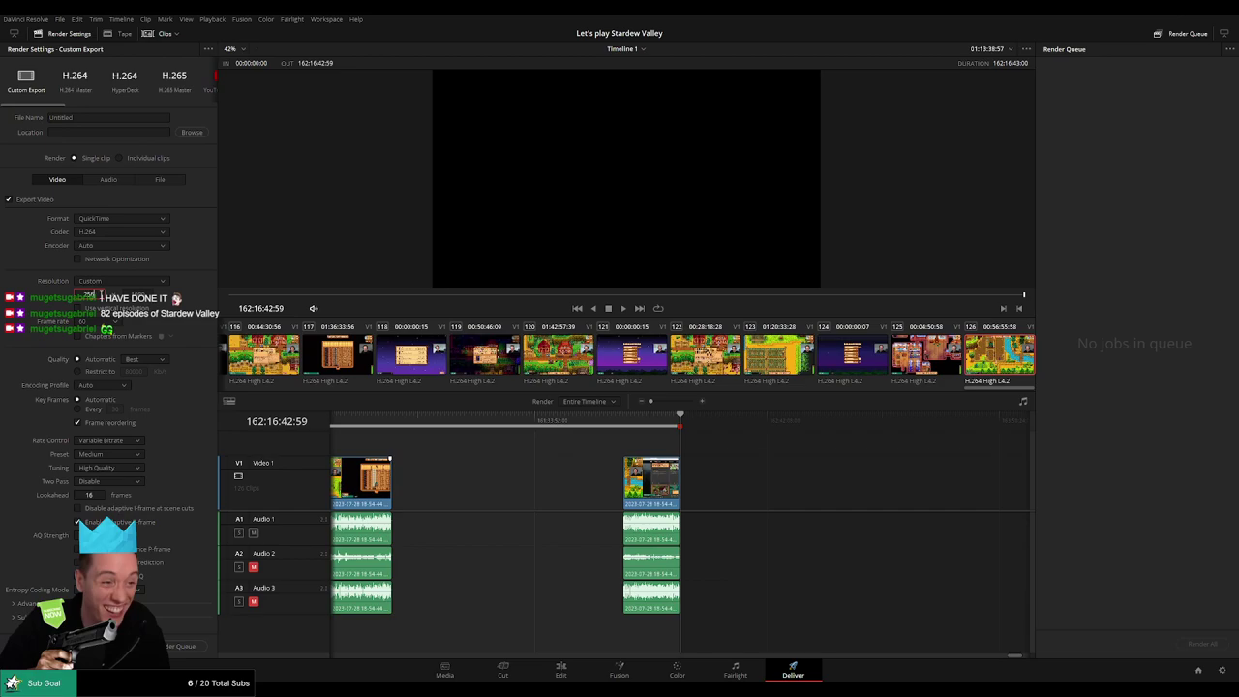
pyautogui.click(140, 294)
# - Restrict the export quality to 14000 Kb/s and set the format to MP4 with the NVIDIA encoder
pyautogui.click(100, 371)
pyautogui.click(126, 372)
pyautogui.write('1')
pyautogui.press('BackSpace')
pyautogui.click(126, 219)
pyautogui.click(144, 265)
# - Return to the timeline start and set the render output to "Let's play Stardew Valley with Lowko Ep 1" in H:\LowkoTV playthroughs\Stardew Valley
pyautogui.moveTo(1014, 655); pyautogui.dragTo(224, 647)
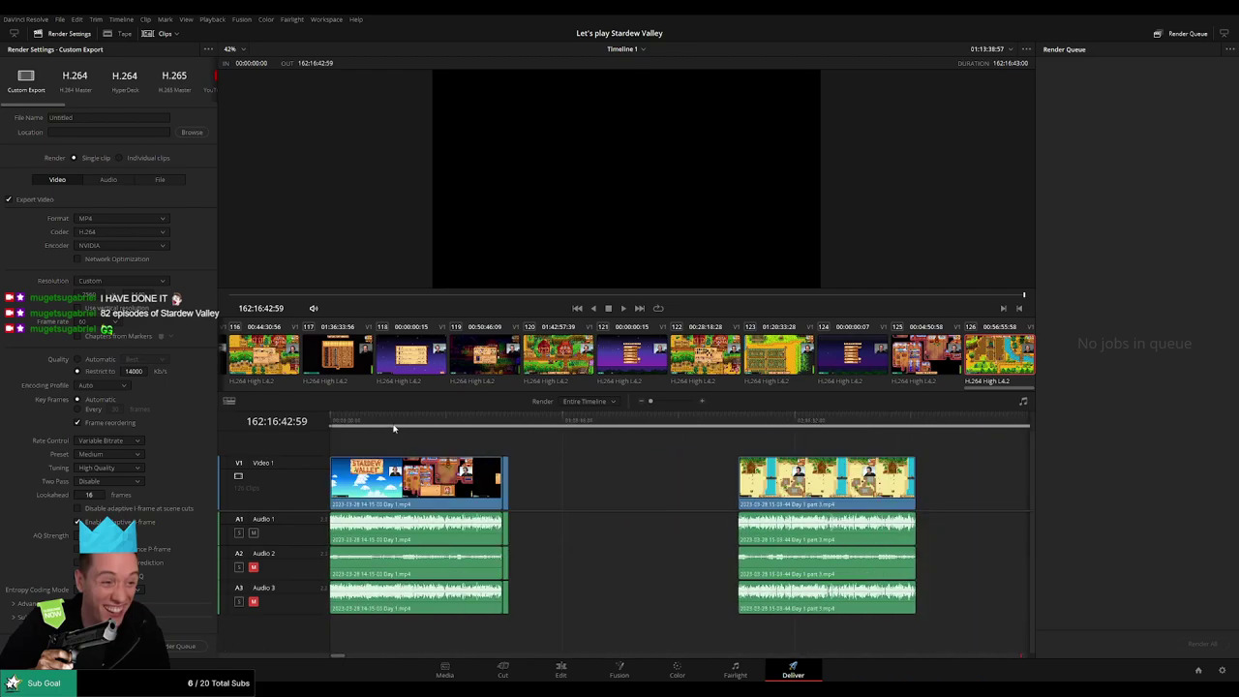
pyautogui.moveTo(341, 421)
pyautogui.mouseDown()
pyautogui.moveTo(330, 422)
pyautogui.moveTo(510, 422)
pyautogui.moveTo(327, 426)
pyautogui.mouseUp()
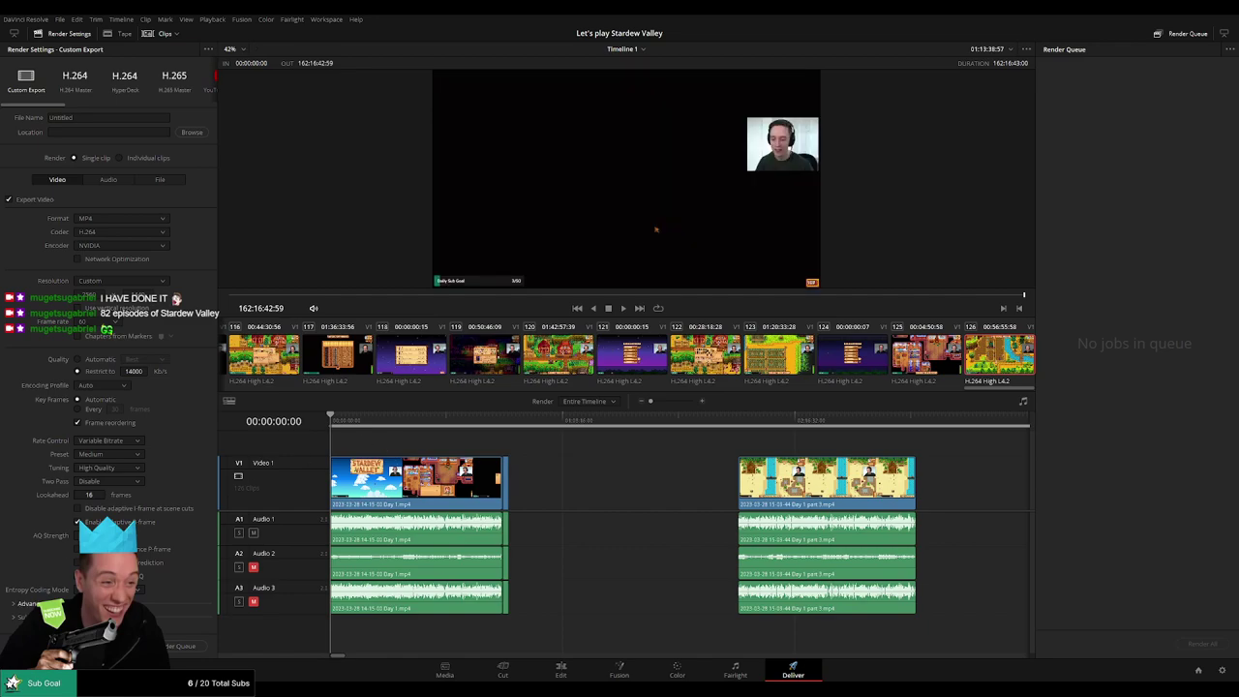
pyautogui.press('Home')
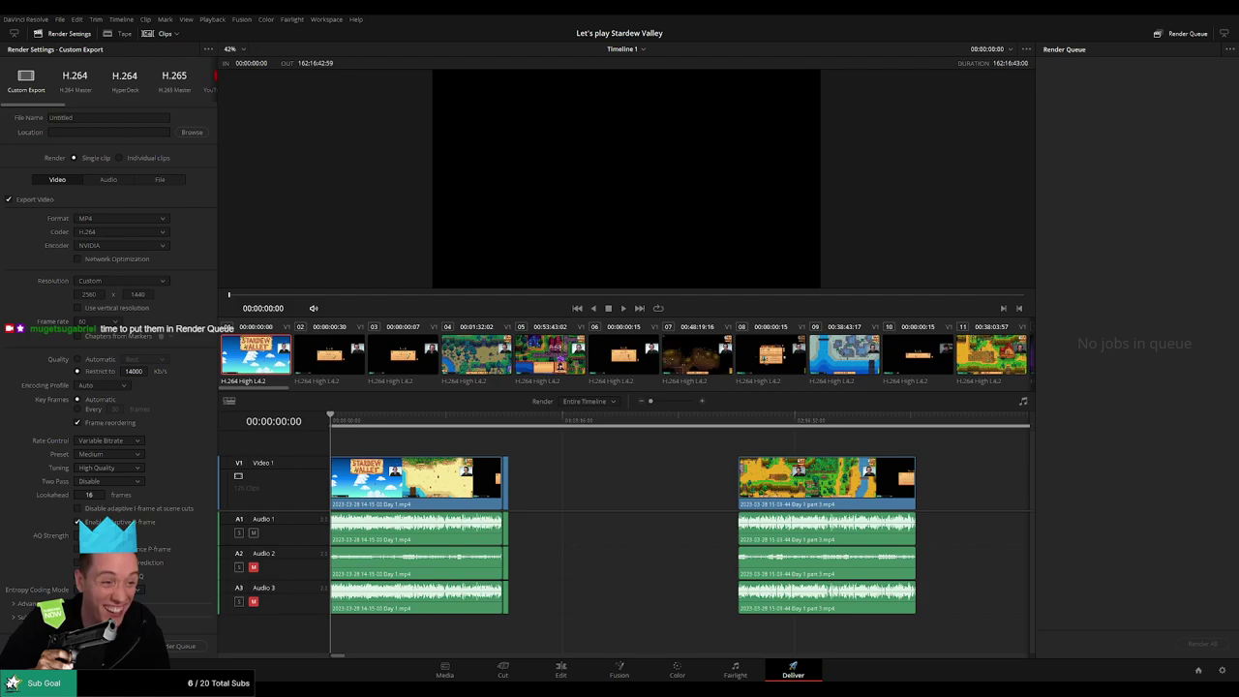
pyautogui.click(582, 479)
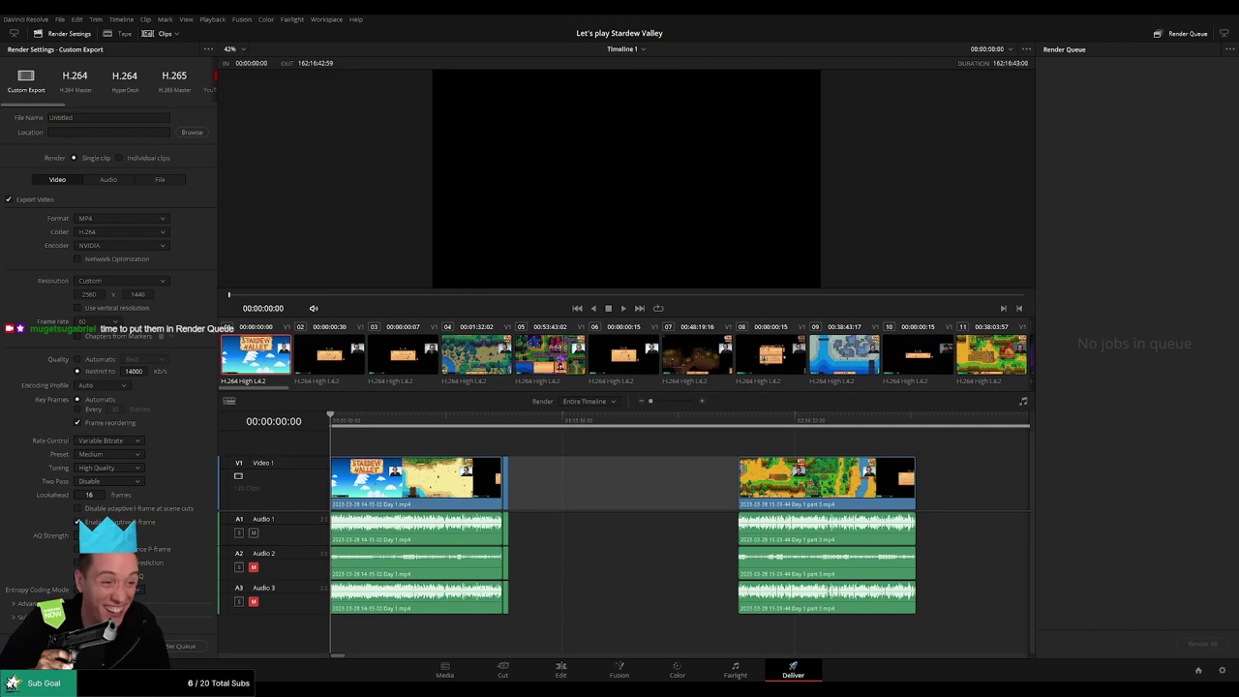
pyautogui.press('Return')
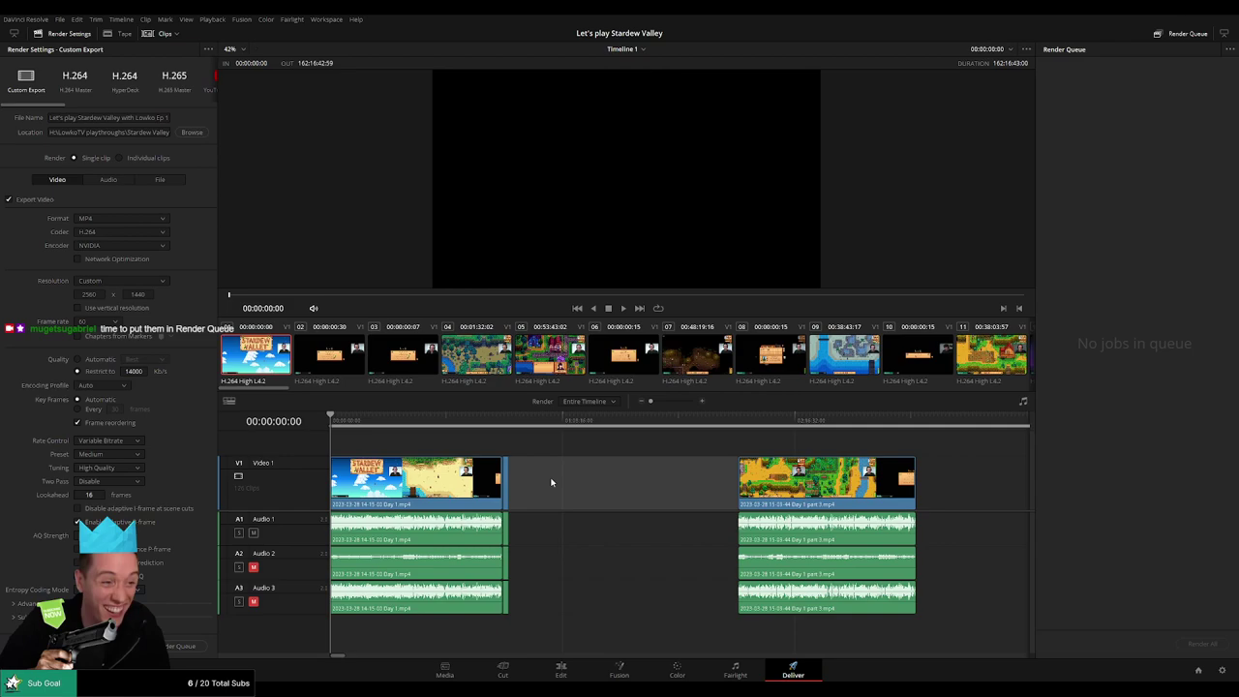
# - Set the render range to the first episode, 00:00:00:00 to 00:52:26:15, and add it to the render queue
pyautogui.moveTo(364, 422); pyautogui.dragTo(329, 424)
pyautogui.moveTo(500, 425)
pyautogui.mouseDown()
pyautogui.moveTo(527, 423)
pyautogui.moveTo(515, 428)
pyautogui.mouseUp()
pyautogui.press('o')
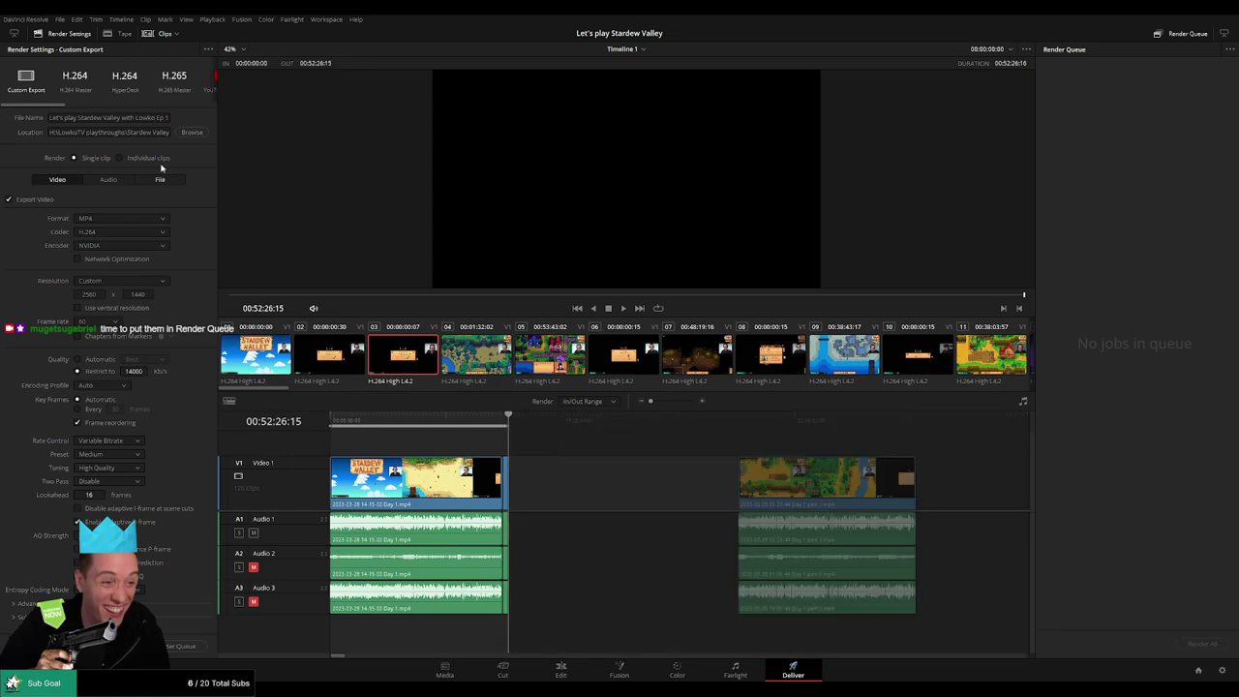
pyautogui.click(167, 117)
pyautogui.click(585, 519)
pyautogui.hotkey('alt', 'shift', '/')
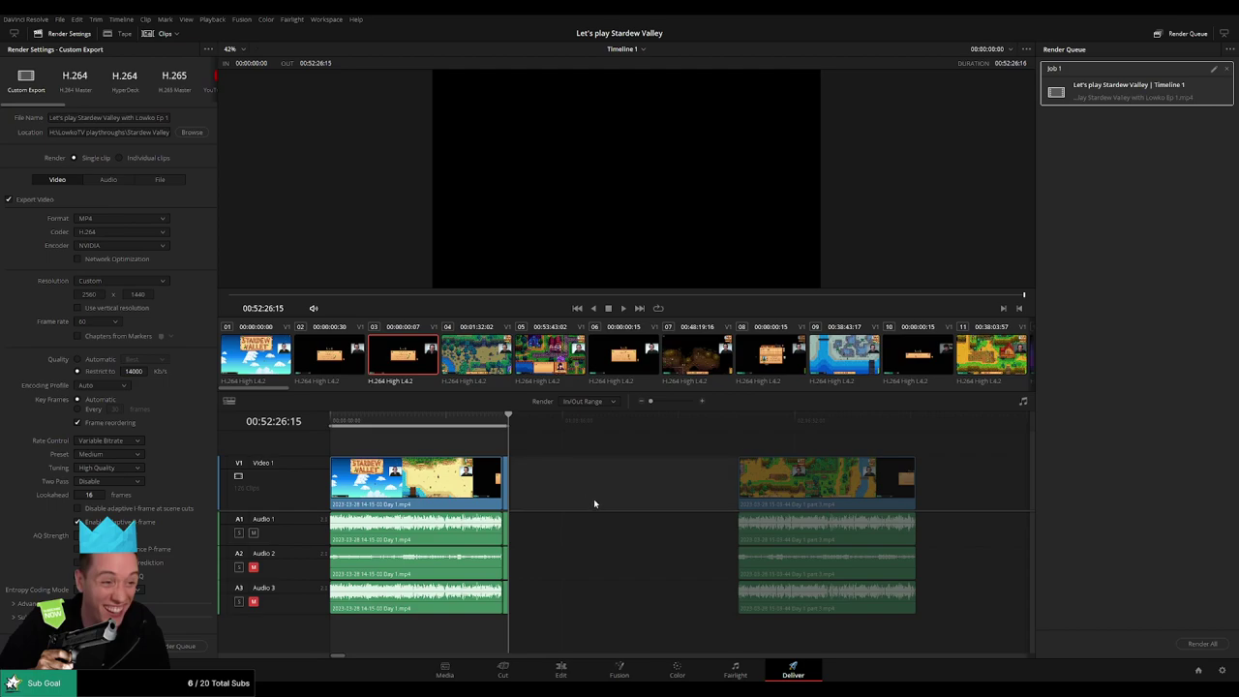
# - Set the render range to the second episode, from 02:00:00:00 to 02:52:11:00
pyautogui.moveTo(585, 466); pyautogui.dragTo(732, 457)
pyautogui.hscroll(3, 678, 456)
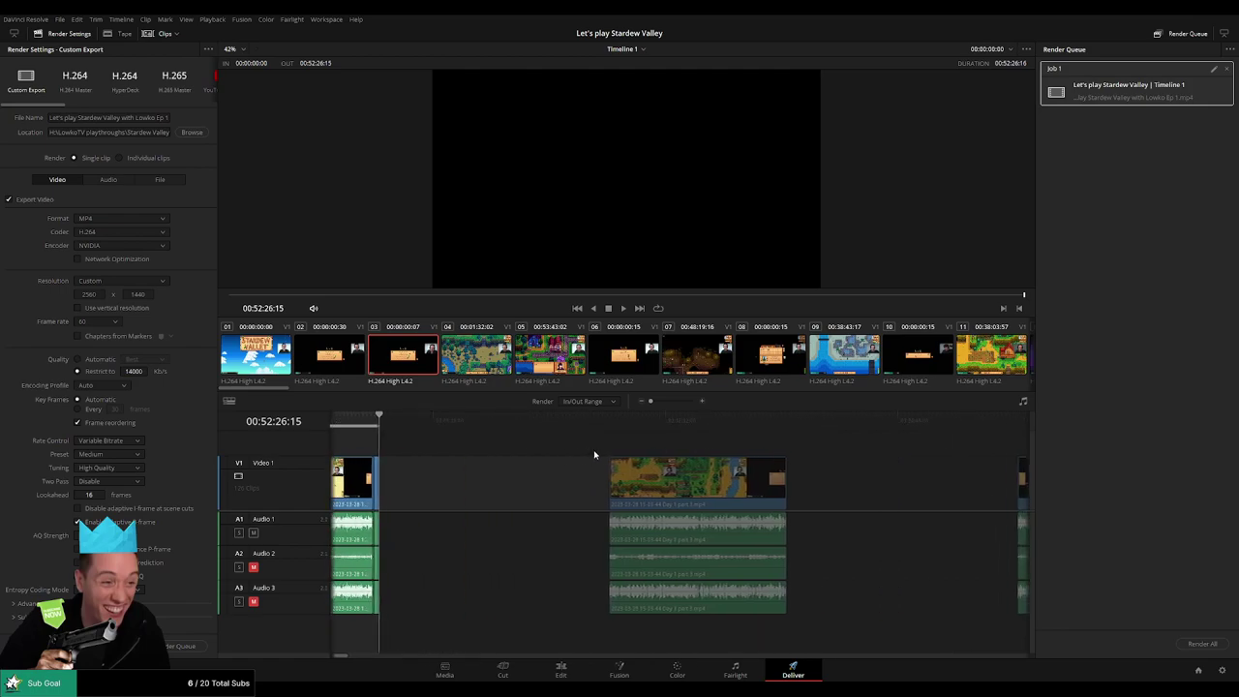
pyautogui.click(591, 427)
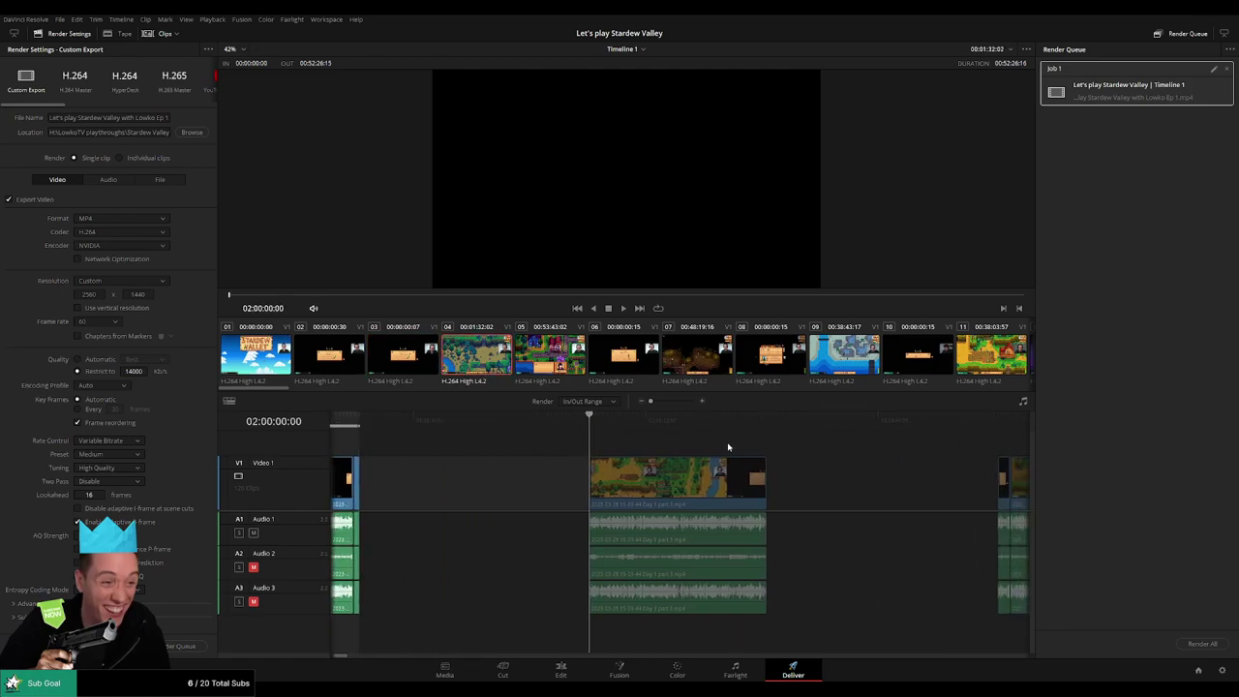
pyautogui.moveTo(729, 446); pyautogui.dragTo(587, 434)
pyautogui.click(607, 425)
pyautogui.press('o')
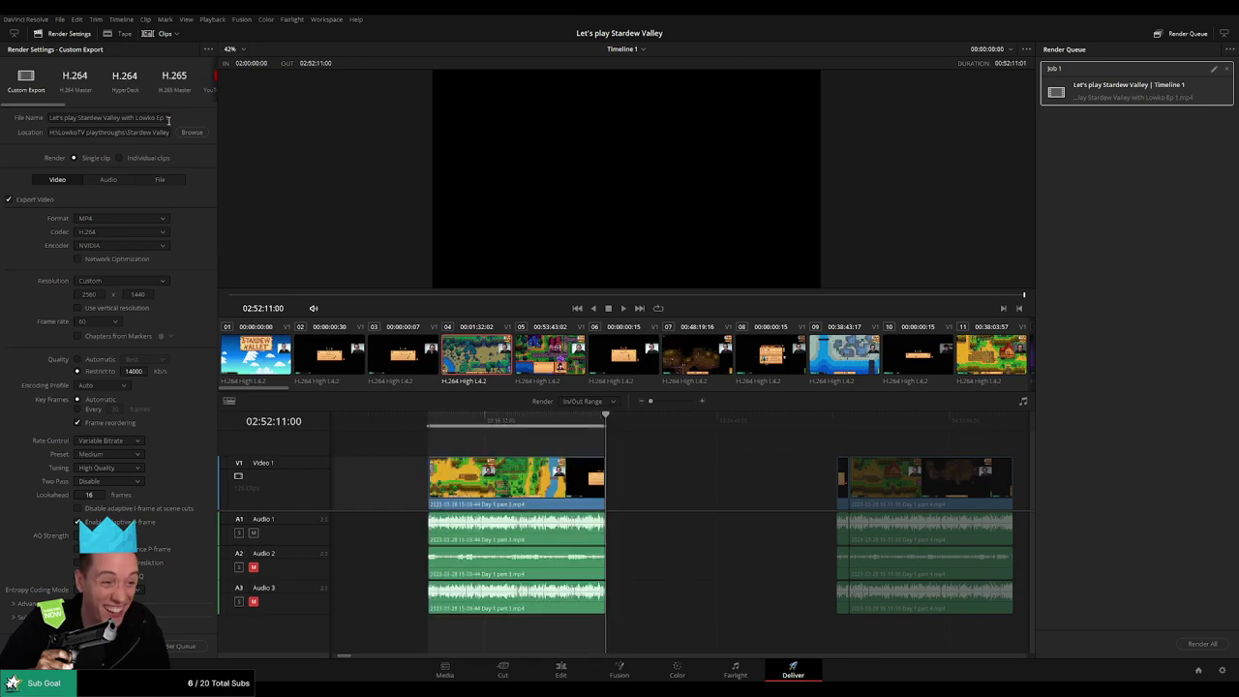
# - Change the render file name's ending to Ep 2 and add the second episode to the render queue
pyautogui.click(168, 118)
pyautogui.click(181, 646)
pyautogui.hotkey('ctrl', 'shift', 'r')
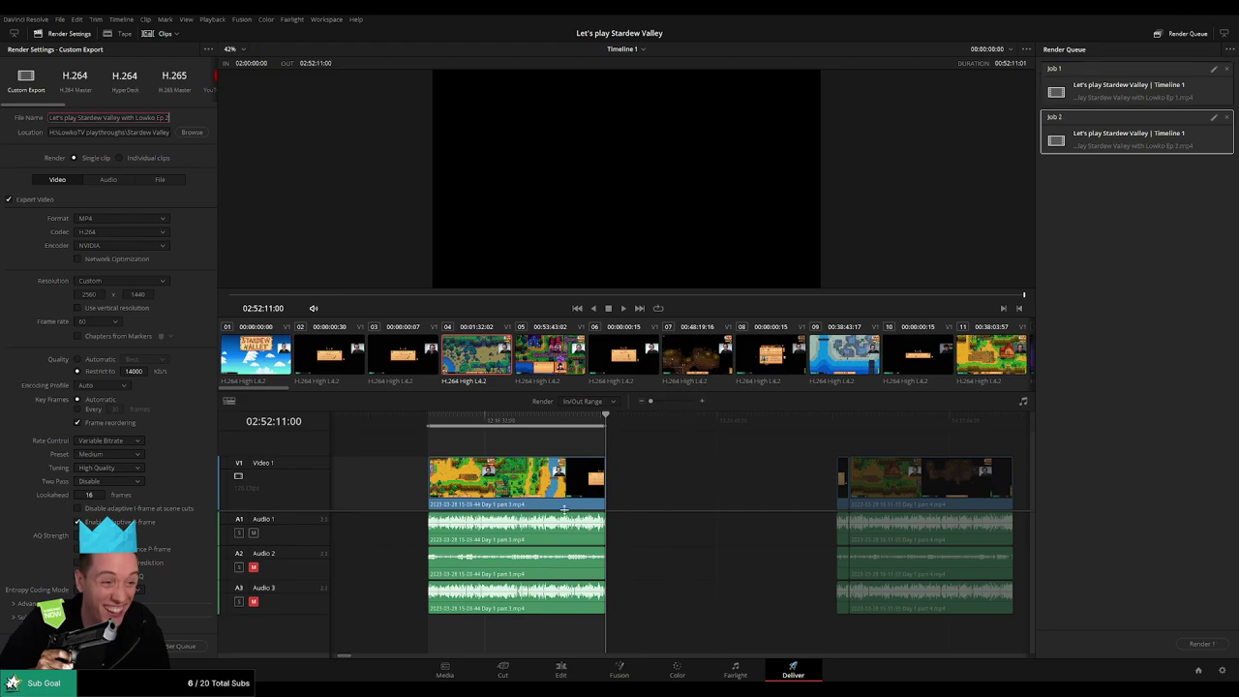
# - Remove both episode jobs from the render queue
pyautogui.moveTo(404, 472); pyautogui.dragTo(722, 462)
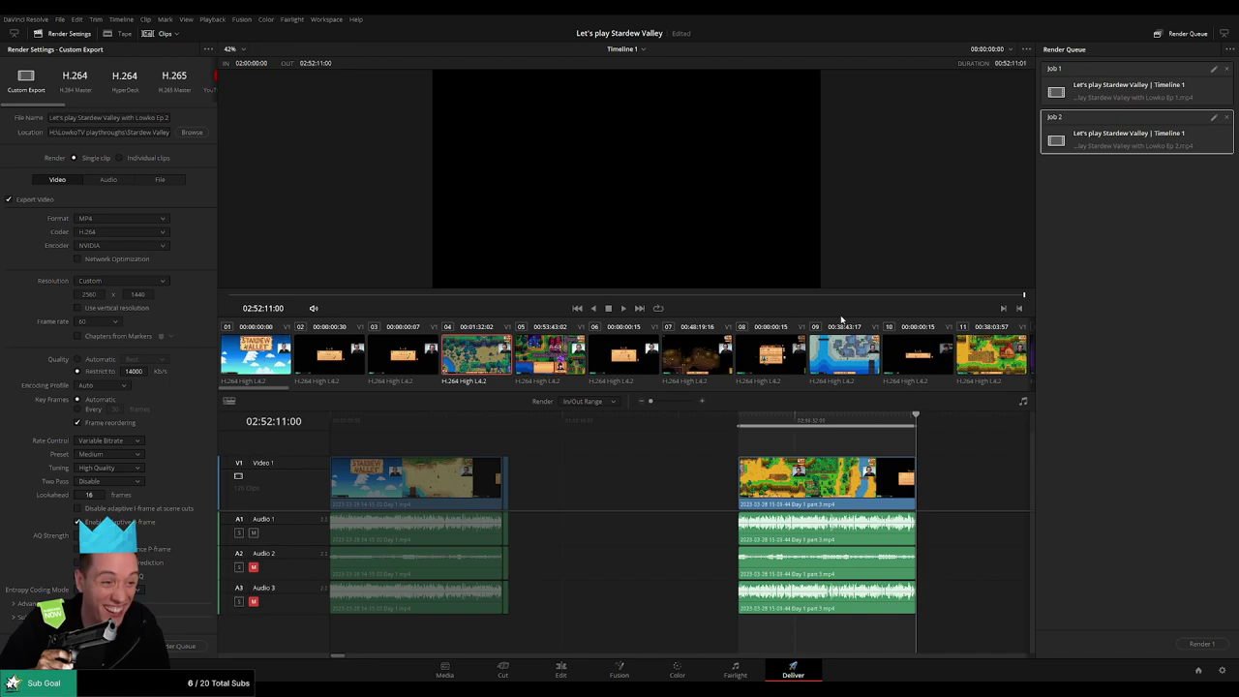
pyautogui.click(840, 599)
pyautogui.press('End')
pyautogui.hscroll(-1, 830, 458)
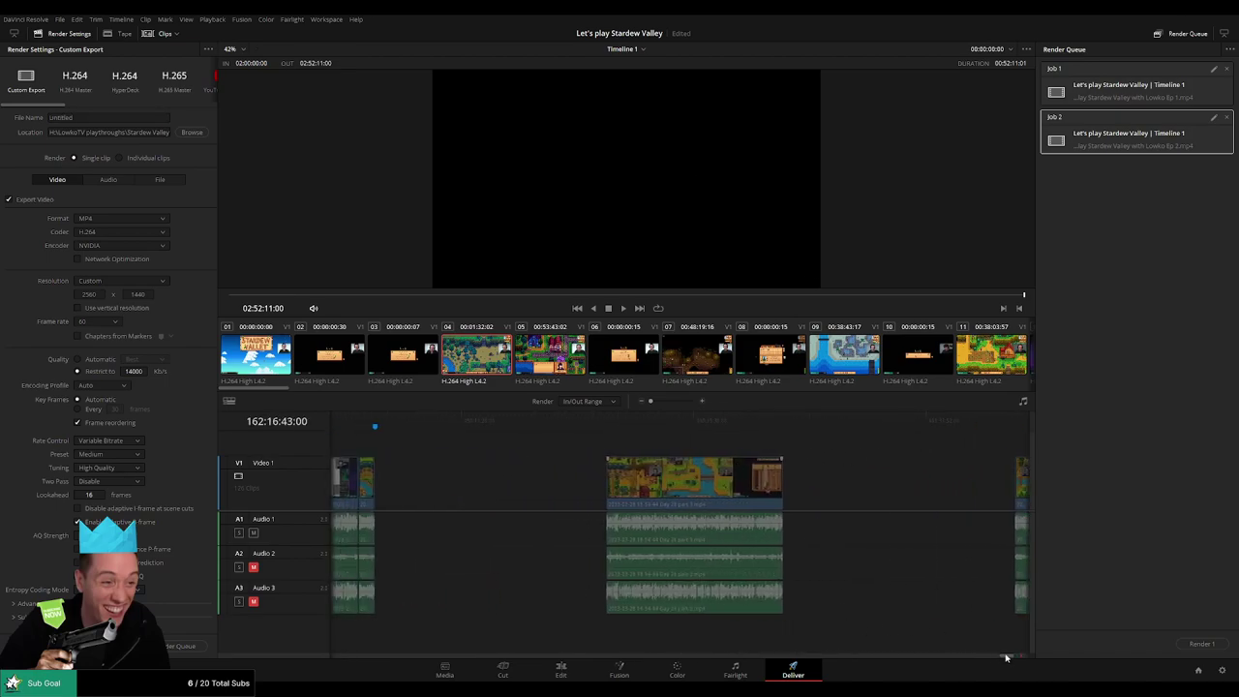
pyautogui.moveTo(1006, 658); pyautogui.dragTo(275, 644)
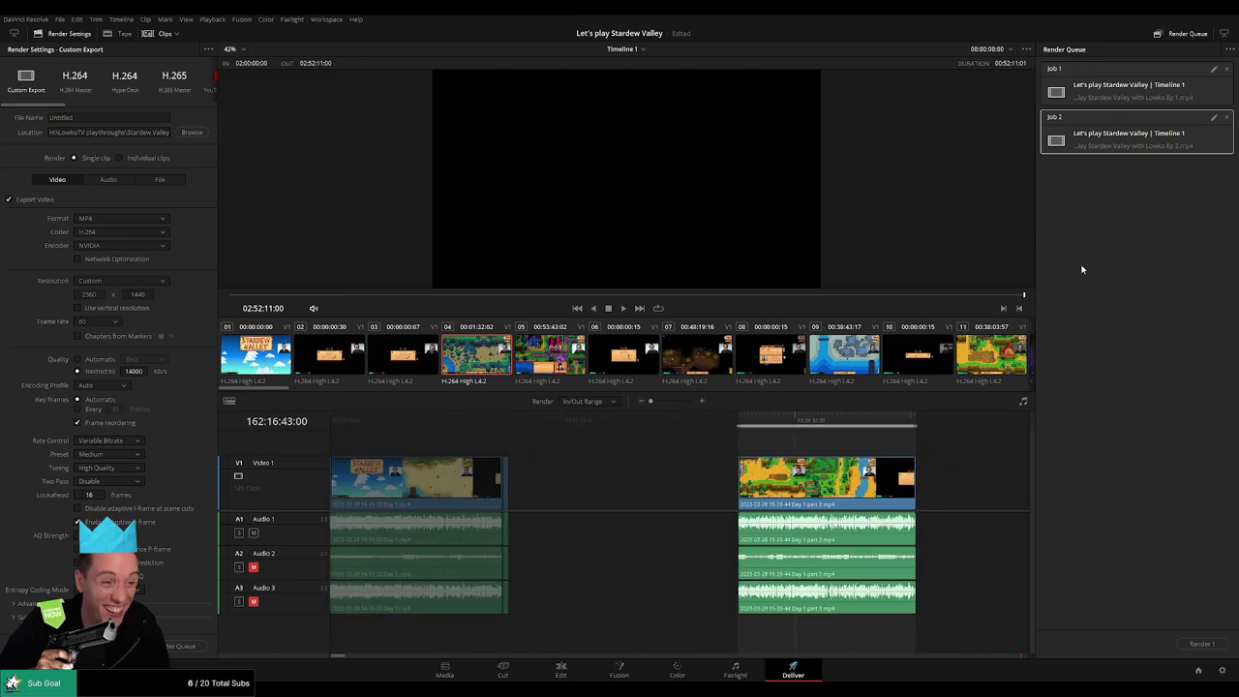
pyautogui.click(1226, 117)
pyautogui.click(1226, 69)
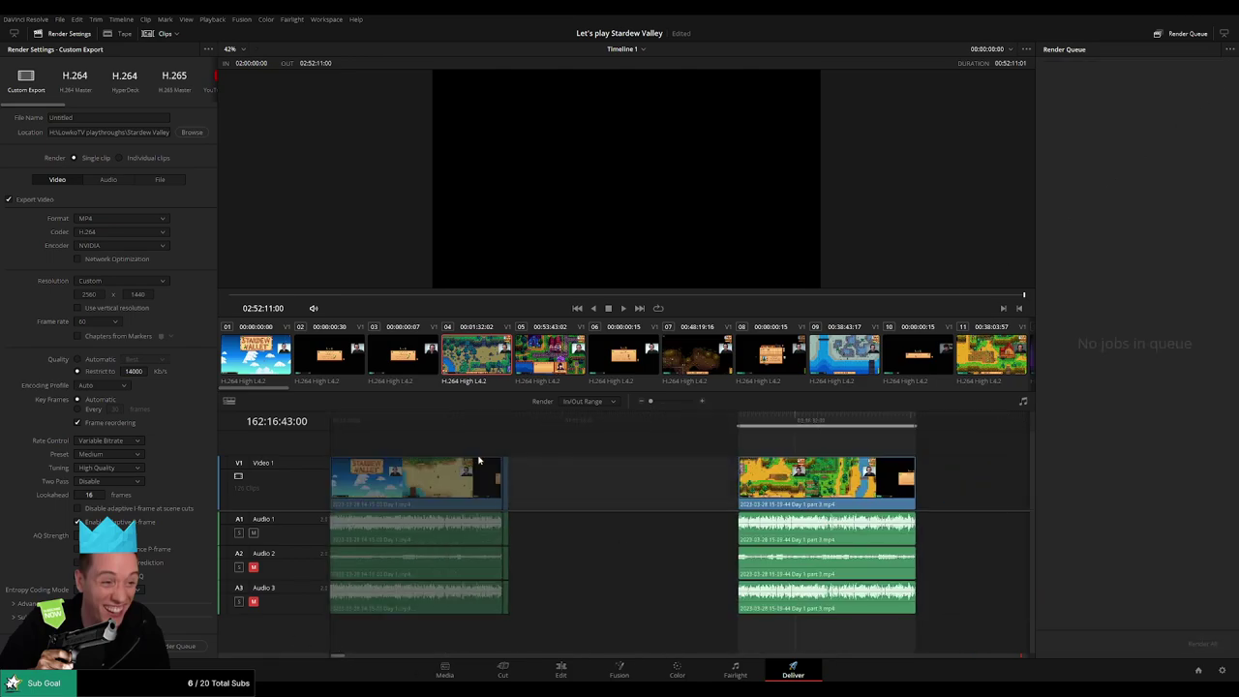
# - Set the render range to the first episode, from 00:00:00:00 to 00:52:26:15
pyautogui.moveTo(345, 423); pyautogui.dragTo(309, 443)
pyautogui.moveTo(462, 426); pyautogui.dragTo(514, 428)
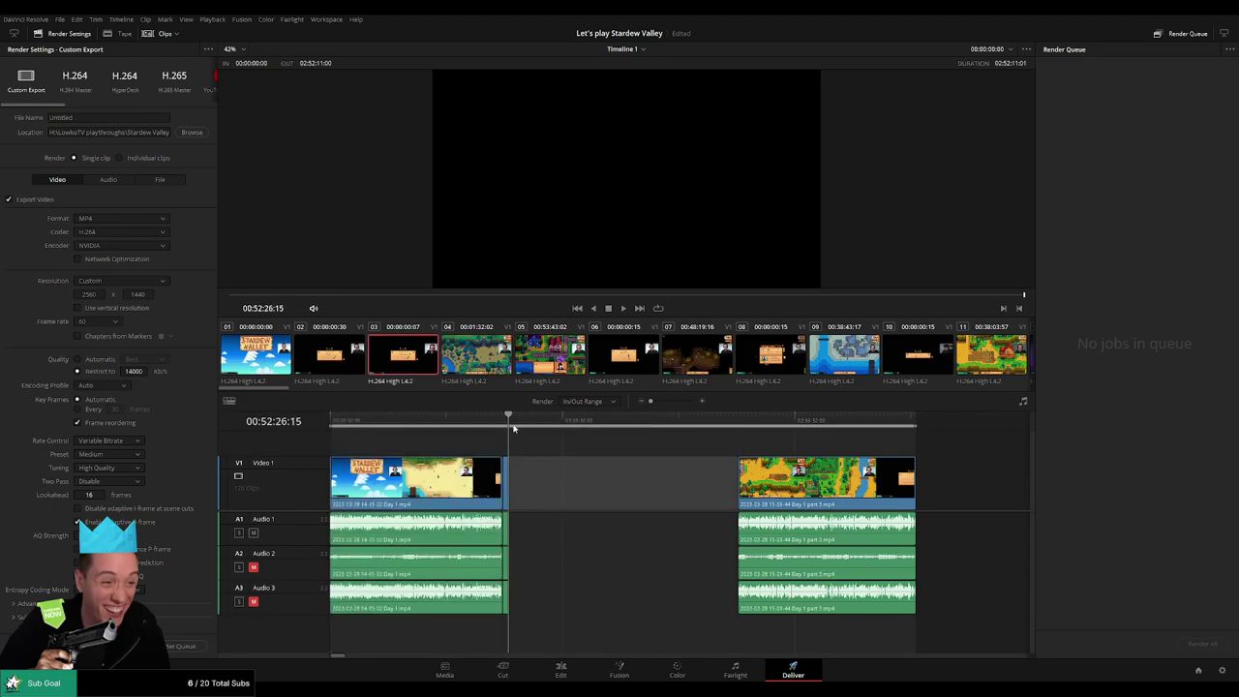
pyautogui.press('o')
# - Name the render file "Let's play Stardew Valley with Lowko Ep 1" and add the first episode to the render queue
pyautogui.click(110, 117)
pyautogui.hotkey('ctrl', 'a')
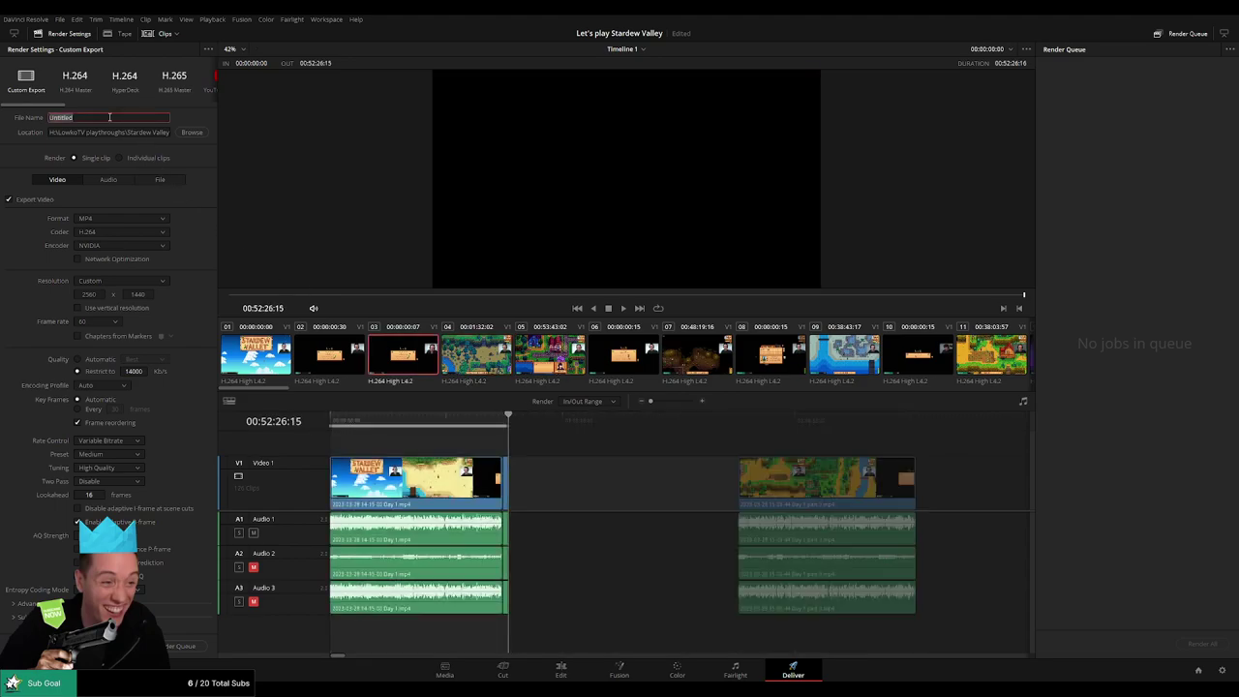
pyautogui.press('BackSpace')
pyautogui.write("Let's play Stardew Valley with Lowko Ep 1")
pyautogui.press('Return')
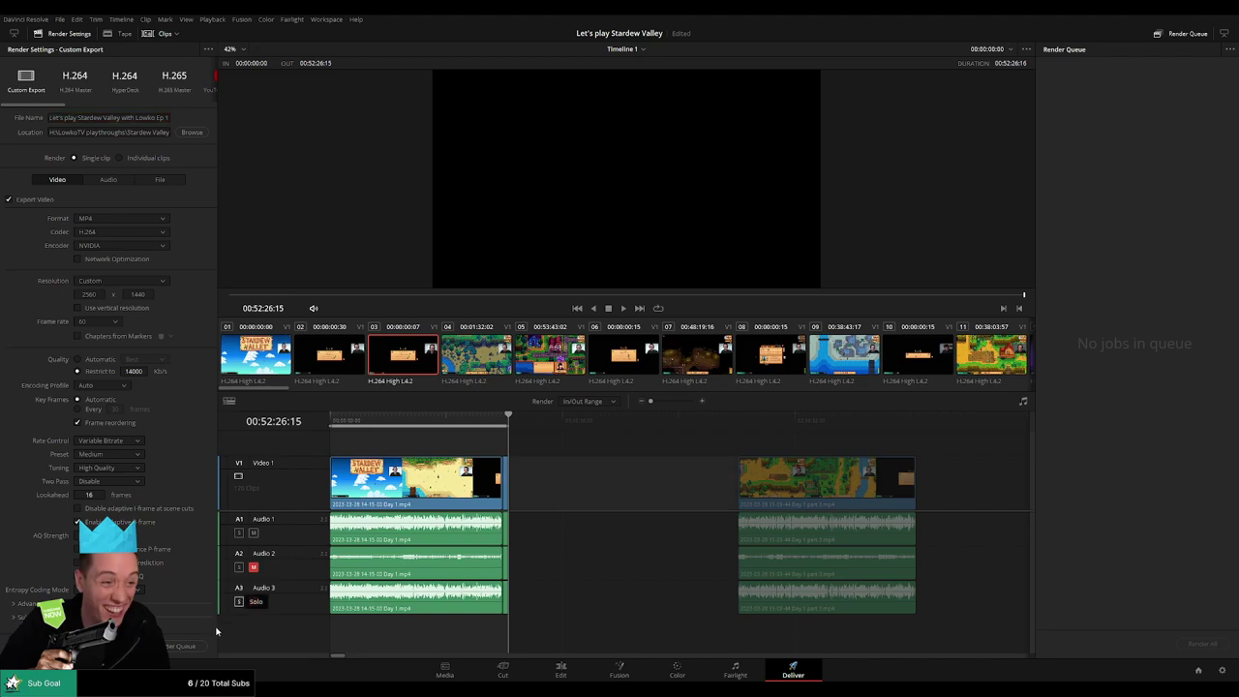
pyautogui.click(184, 645)
# - Set the render range to the second episode's clip, from 02:00:00:00 to 02:52:11:00
pyautogui.hscroll(4, 578, 488)
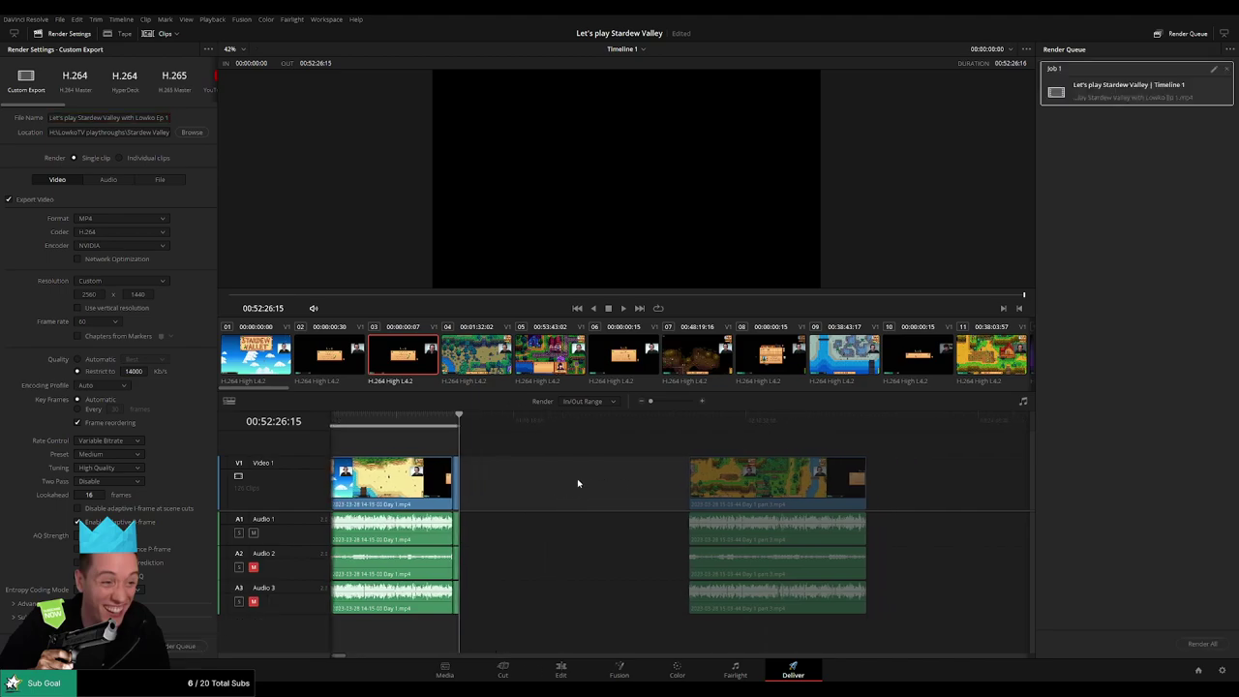
pyautogui.click(673, 420)
pyautogui.hscroll(2, 696, 448)
pyautogui.click(688, 418)
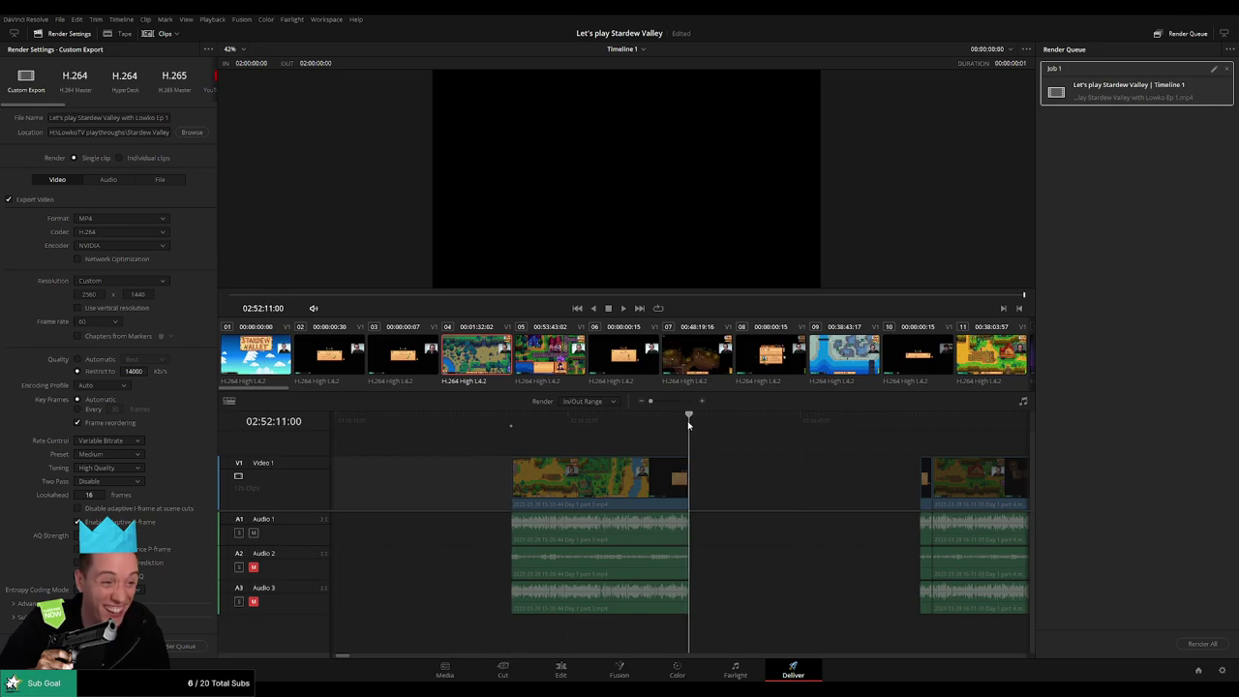
pyautogui.press('x')
# - Change the render file name to end in Ep 2 and queue the second episode for rendering
pyautogui.click(166, 118)
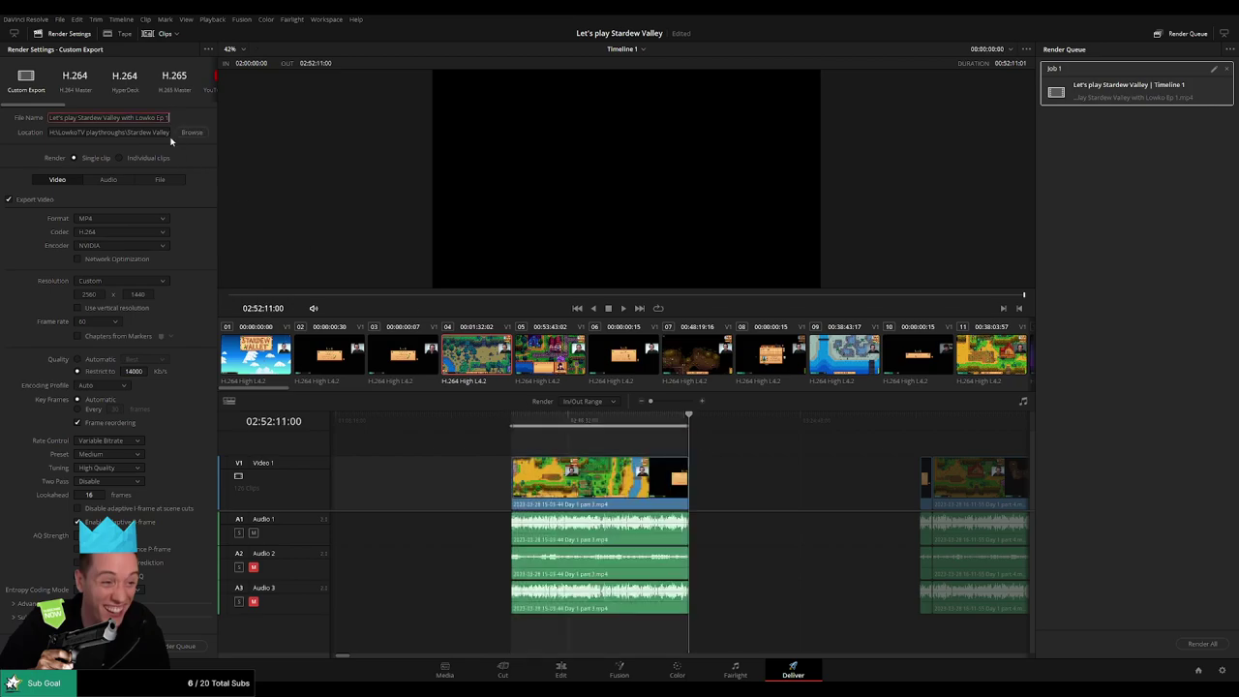
pyautogui.press('BackSpace')
pyautogui.write('2')
pyautogui.click(194, 646)
# - Set the render range to the third episode's clips, from 04:00:00:00 to 04:52:01:30
pyautogui.hscroll(4, 492, 451)
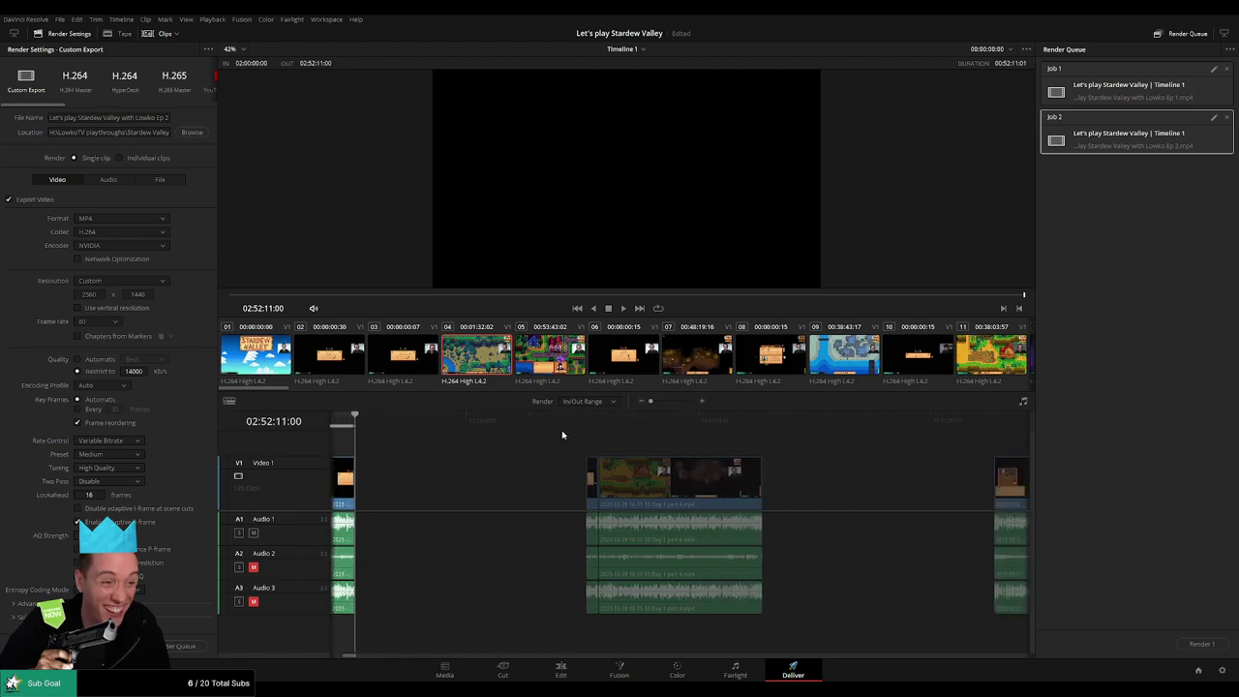
pyautogui.click(585, 423)
pyautogui.hscroll(3, 572, 440)
pyautogui.click(649, 424)
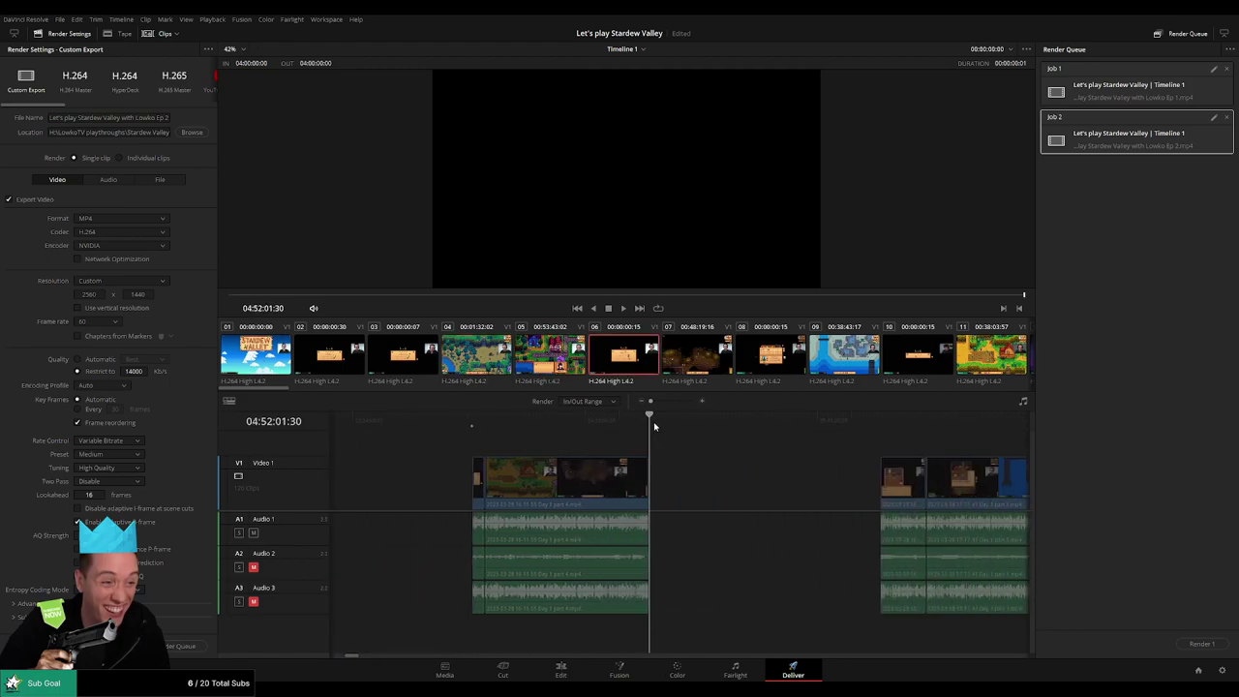
pyautogui.press('o')
# - Change the render file name to end in Ep 3 and add the third episode to the render queue
pyautogui.click(167, 118)
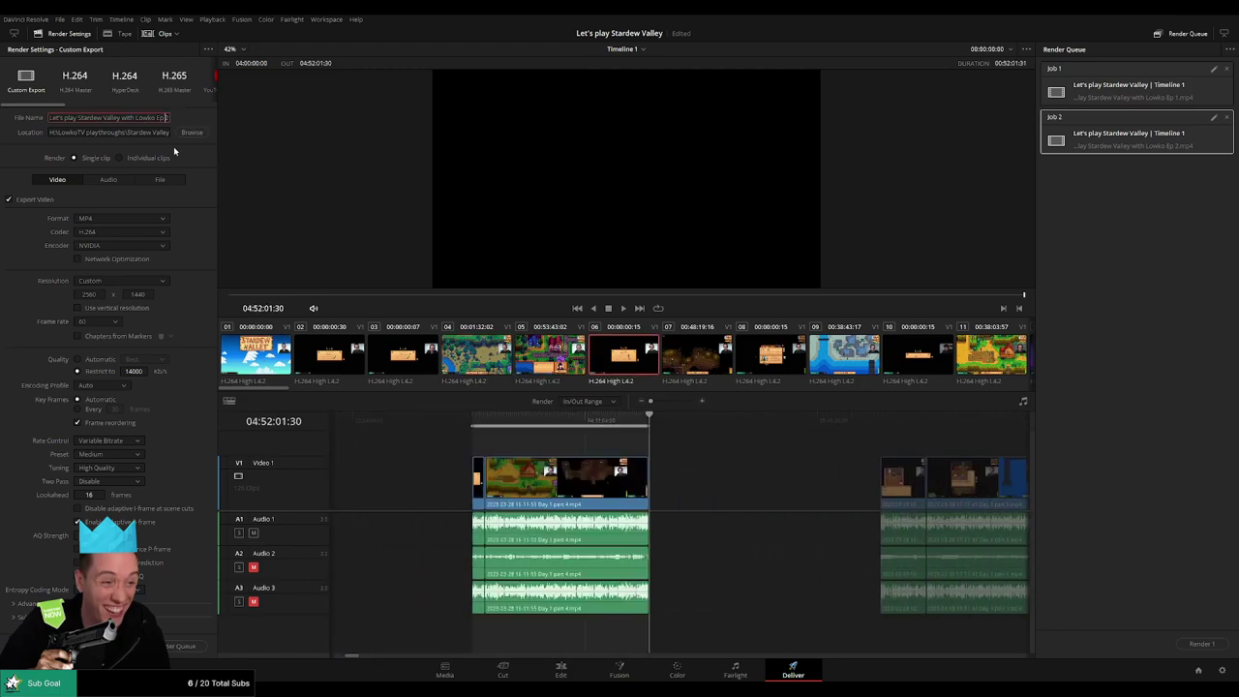
pyautogui.write('3')
pyautogui.click(194, 645)
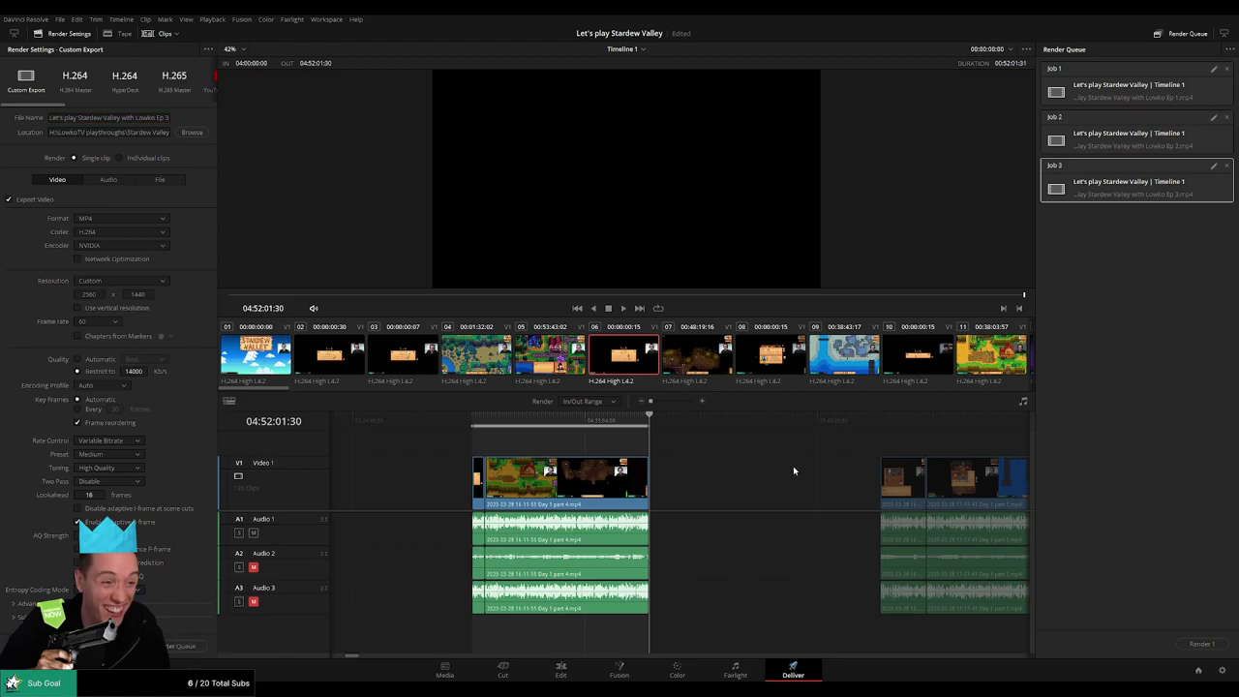
pyautogui.hscroll(-5, 474, 487)
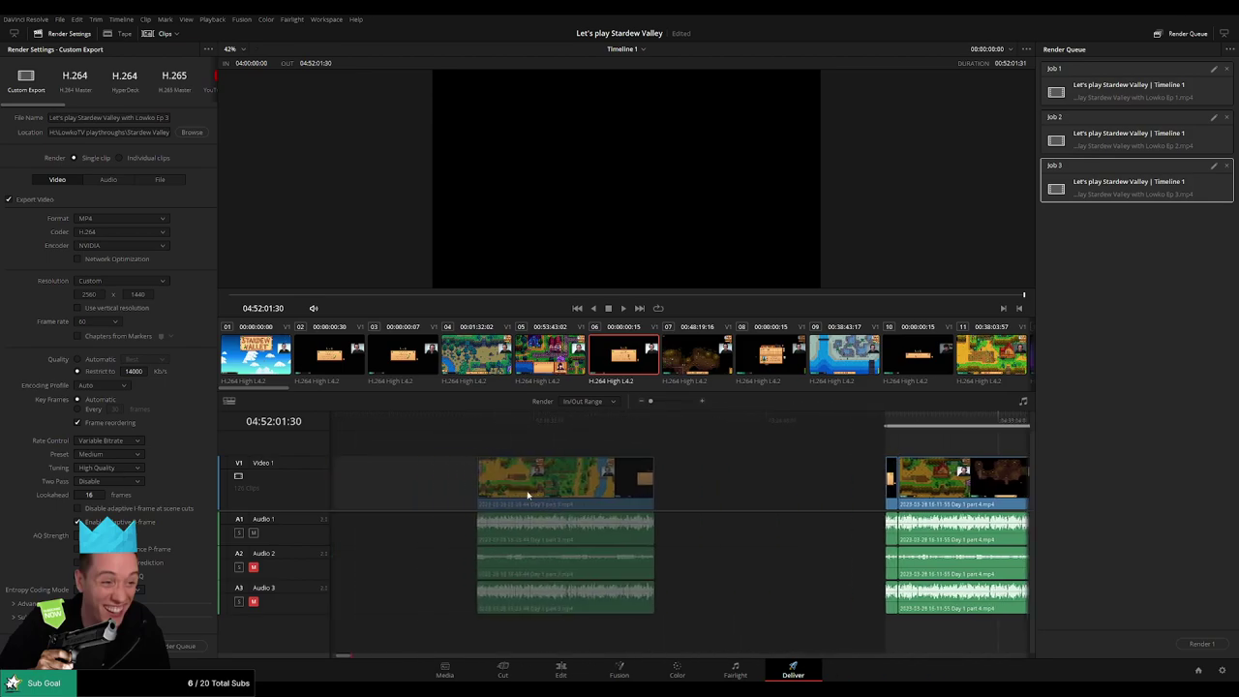
# - Set the render range to the fourth episode's clips, 06:00:00:00 to 06:52:12:00, and queue it under a file name ending in Ep 4
pyautogui.hscroll(3, 923, 481)
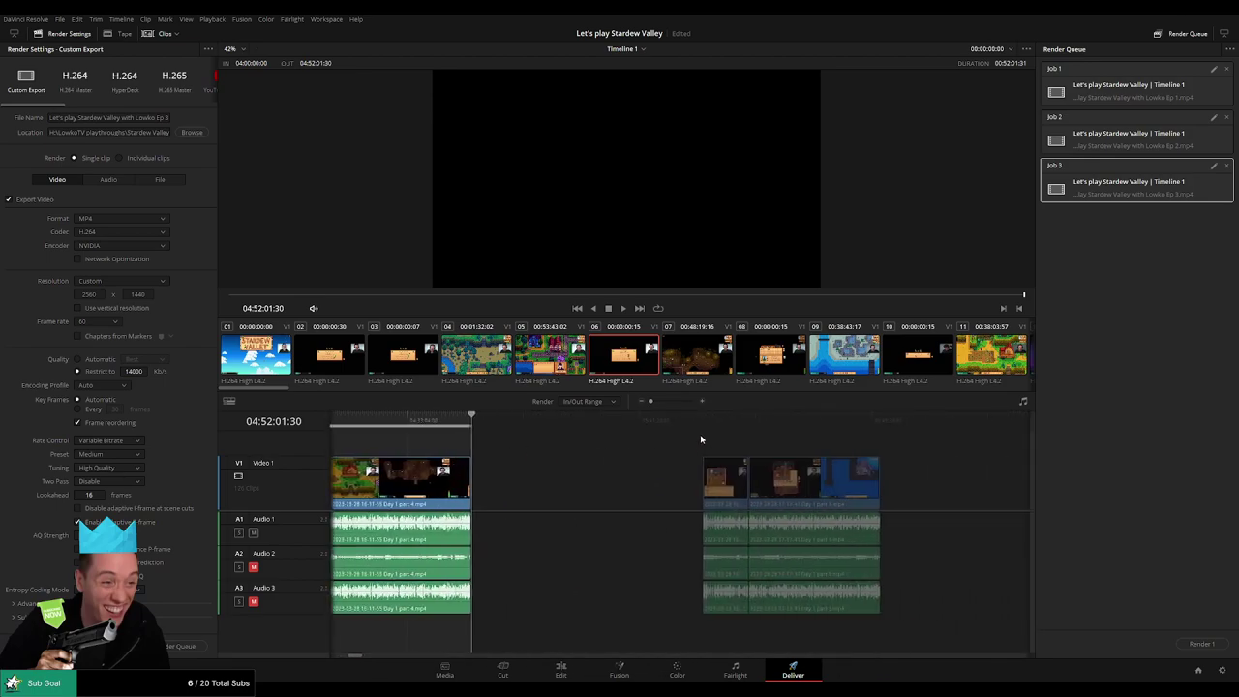
pyautogui.click(701, 427)
pyautogui.press('i')
pyautogui.hscroll(3, 633, 442)
pyautogui.click(719, 418)
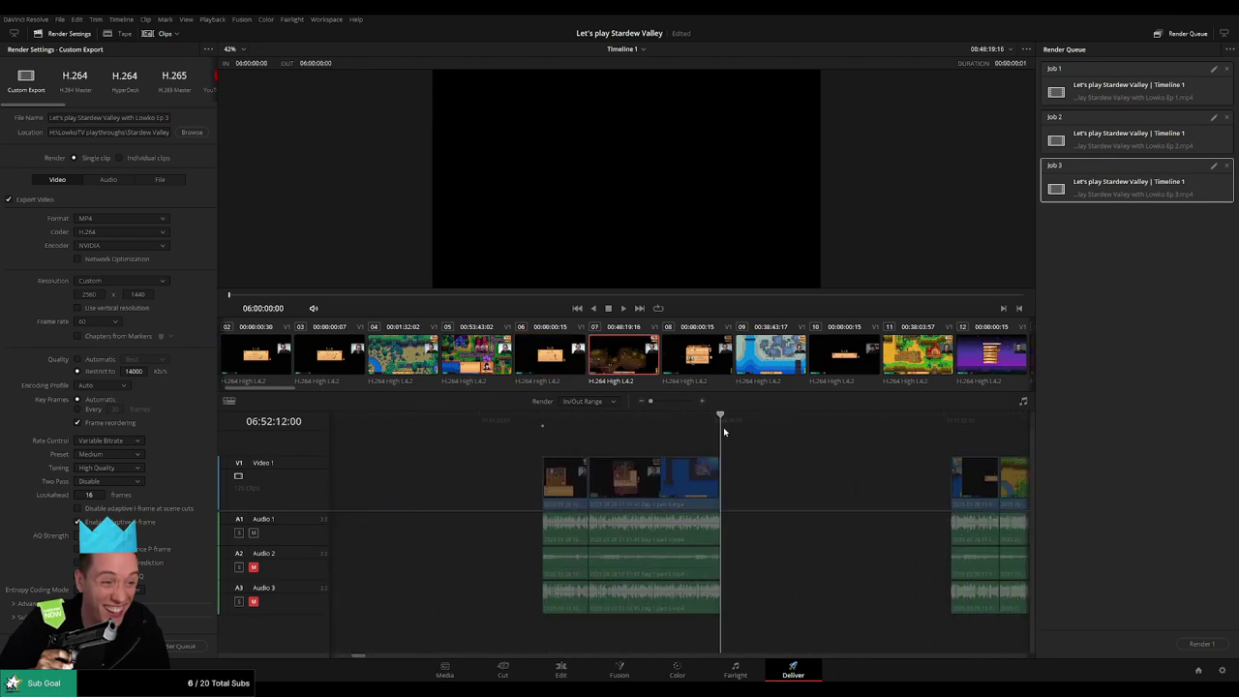
pyautogui.press('o')
pyautogui.click(168, 119)
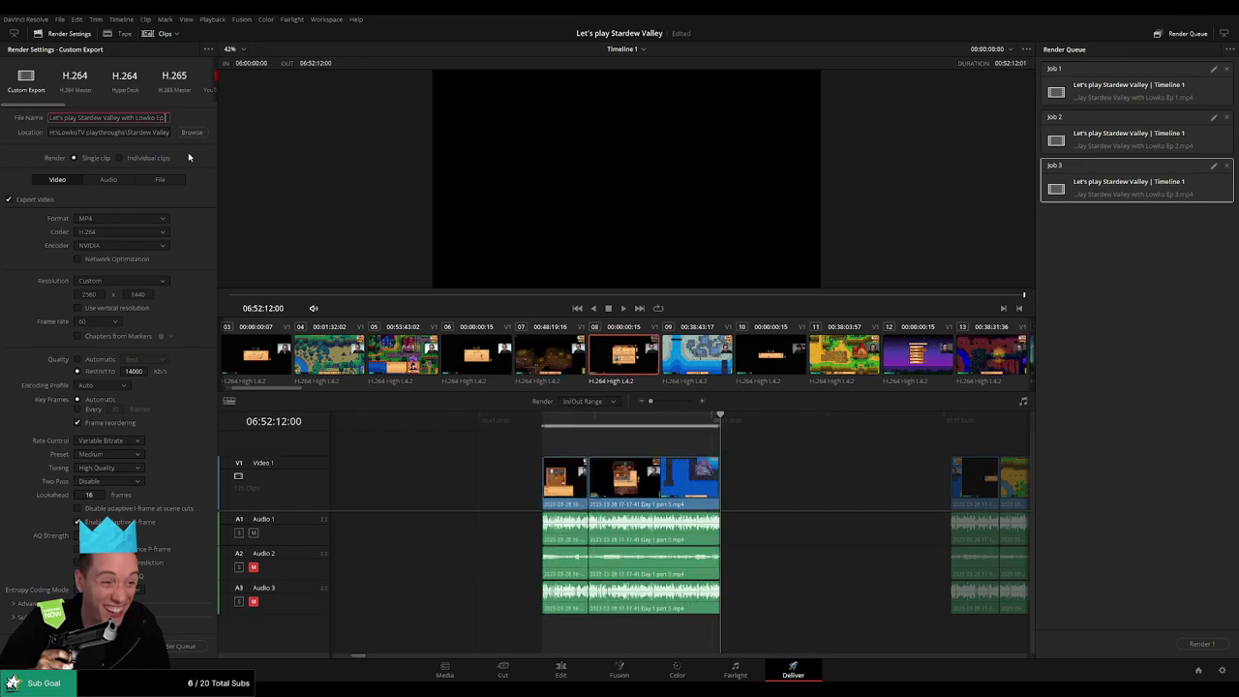
pyautogui.click(175, 646)
# - Set the render range to the fifth episode's clips, 08:00:00:00 to 08:52:20:00, and queue it under a file name ending in Ep 5
pyautogui.hscroll(4, 638, 435)
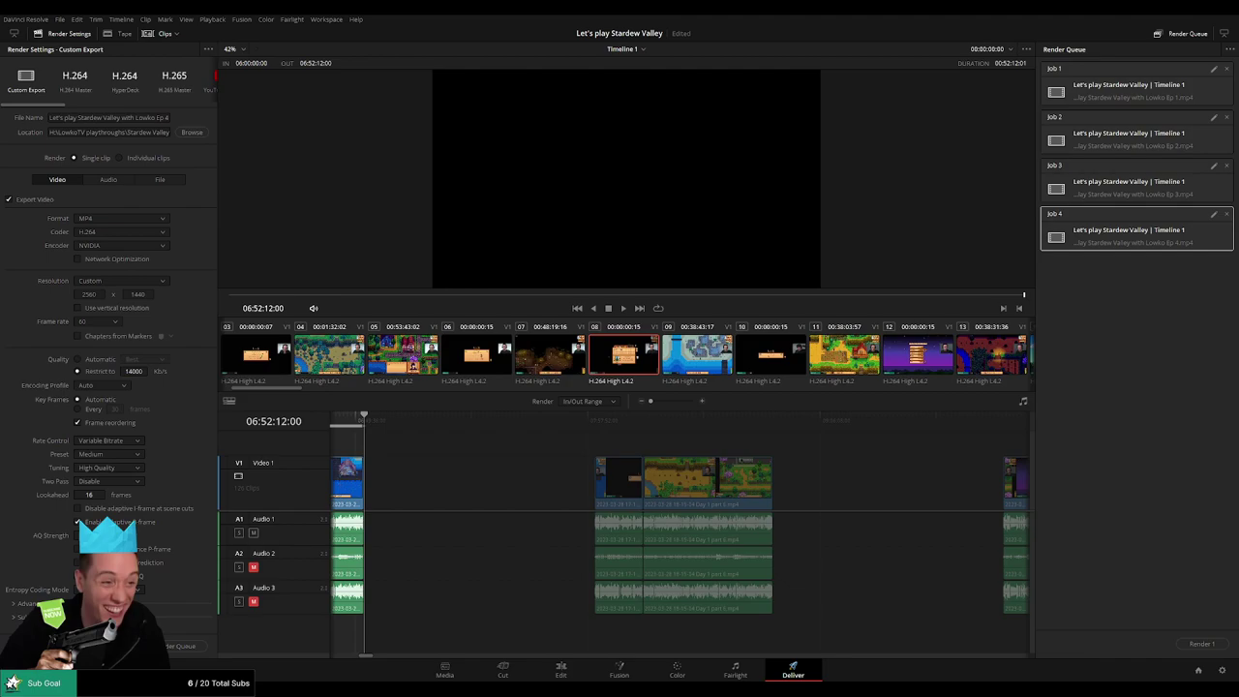
pyautogui.moveTo(410, 491); pyautogui.dragTo(995, 480)
pyautogui.hscroll(5, 925, 484)
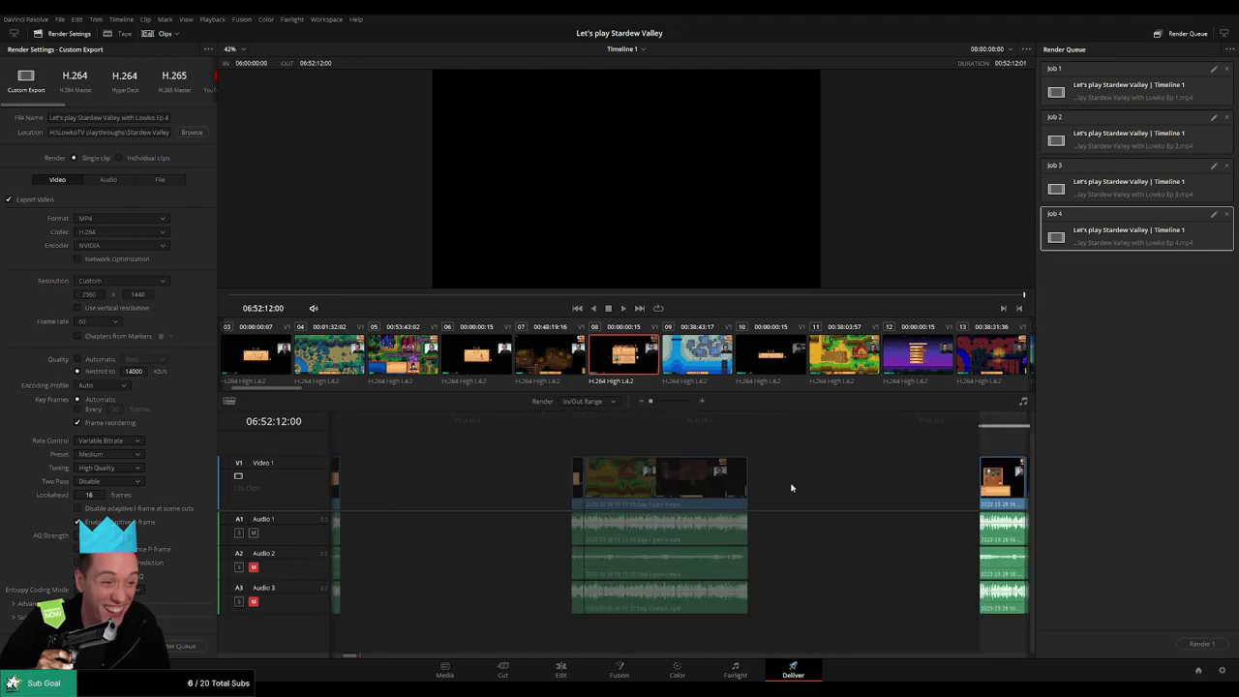
pyautogui.click(597, 434)
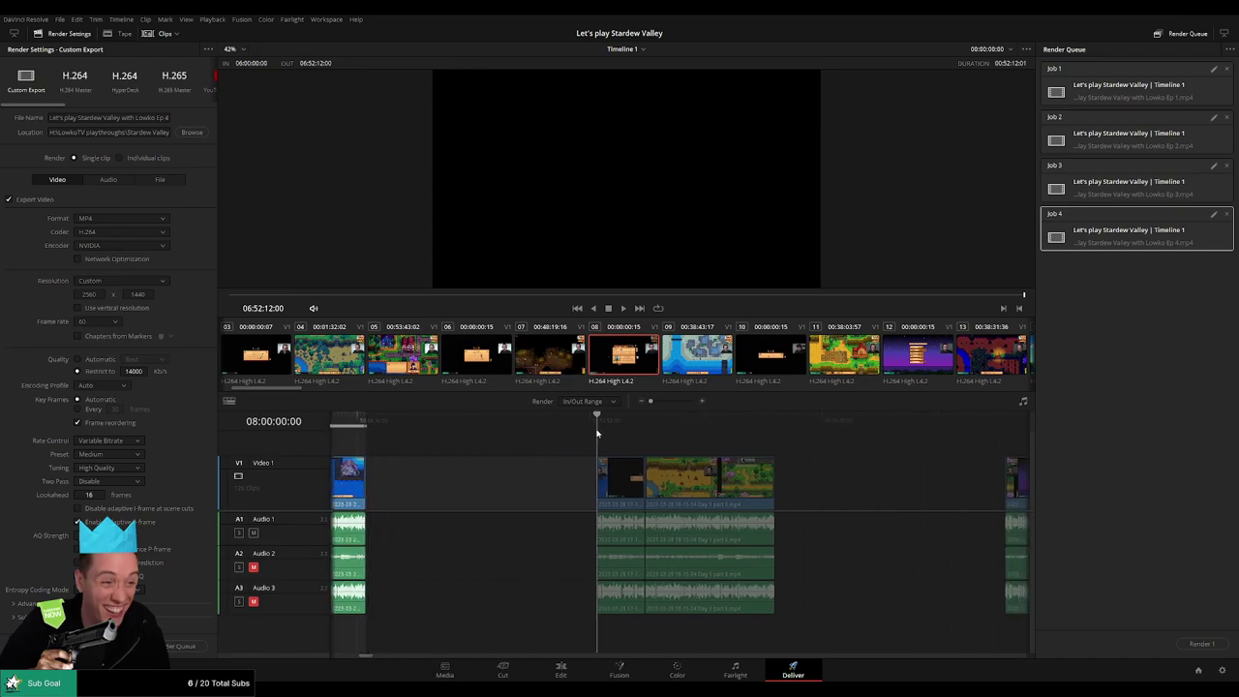
pyautogui.hscroll(5, 619, 445)
pyautogui.click(636, 426)
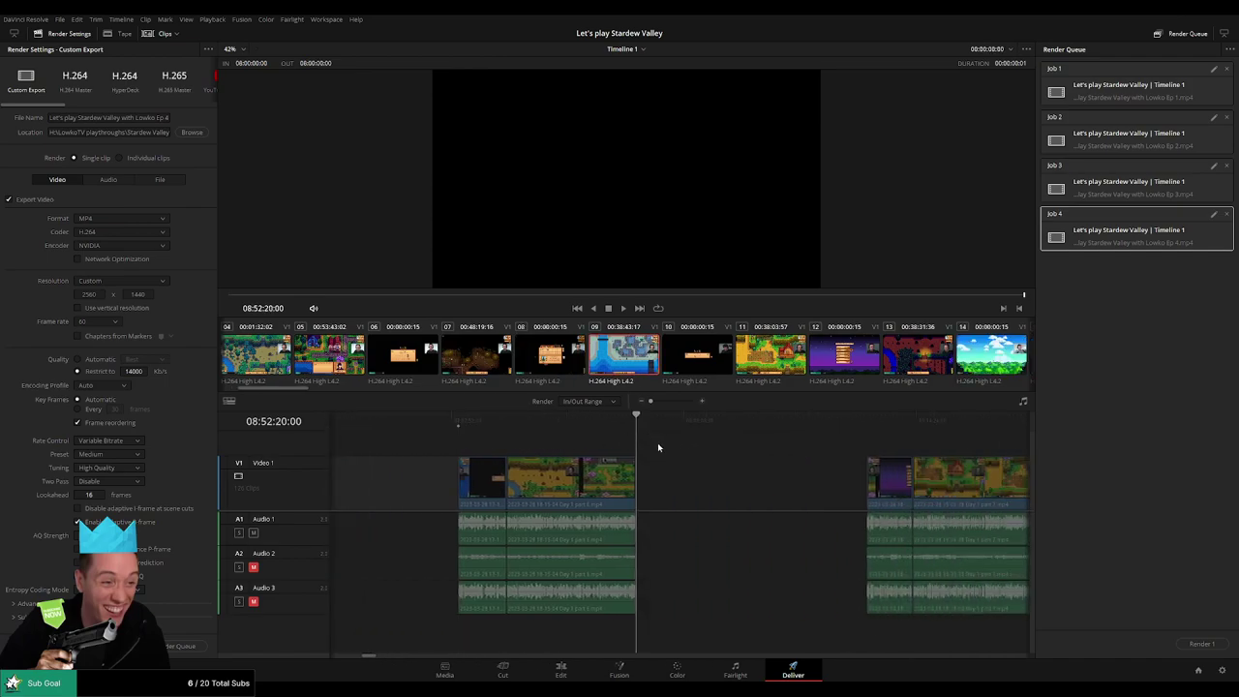
pyautogui.press('o')
pyautogui.click(169, 118)
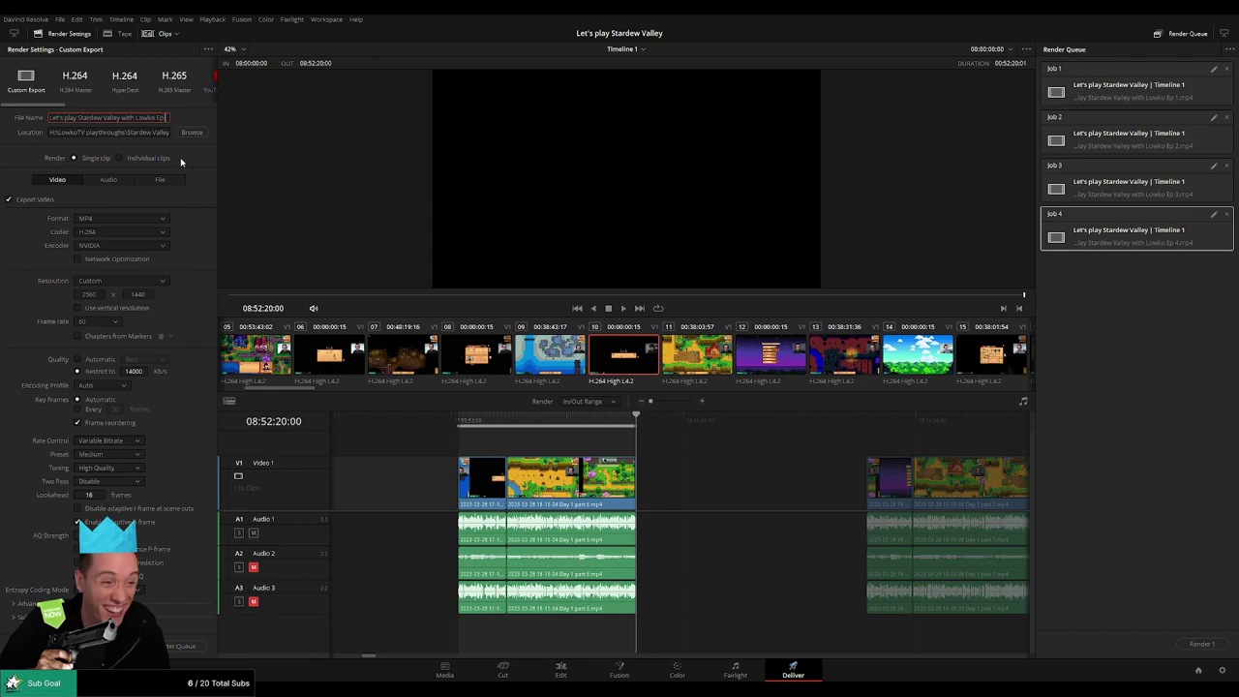
pyautogui.click(180, 645)
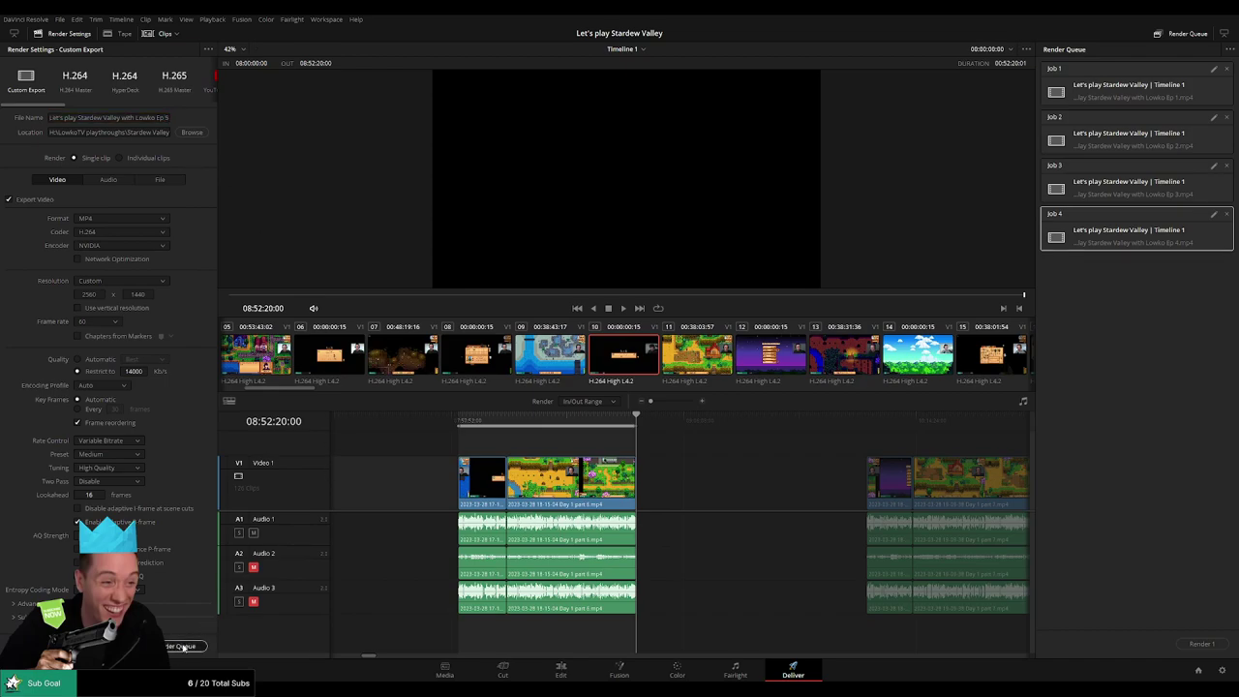
# - Set the render range to the sixth episode's clips, 10:00:00:00 to 10:52:06:00, and queue it under a file name ending in Ep 6
pyautogui.hscroll(3, 545, 478)
pyautogui.hscroll(1, 532, 474)
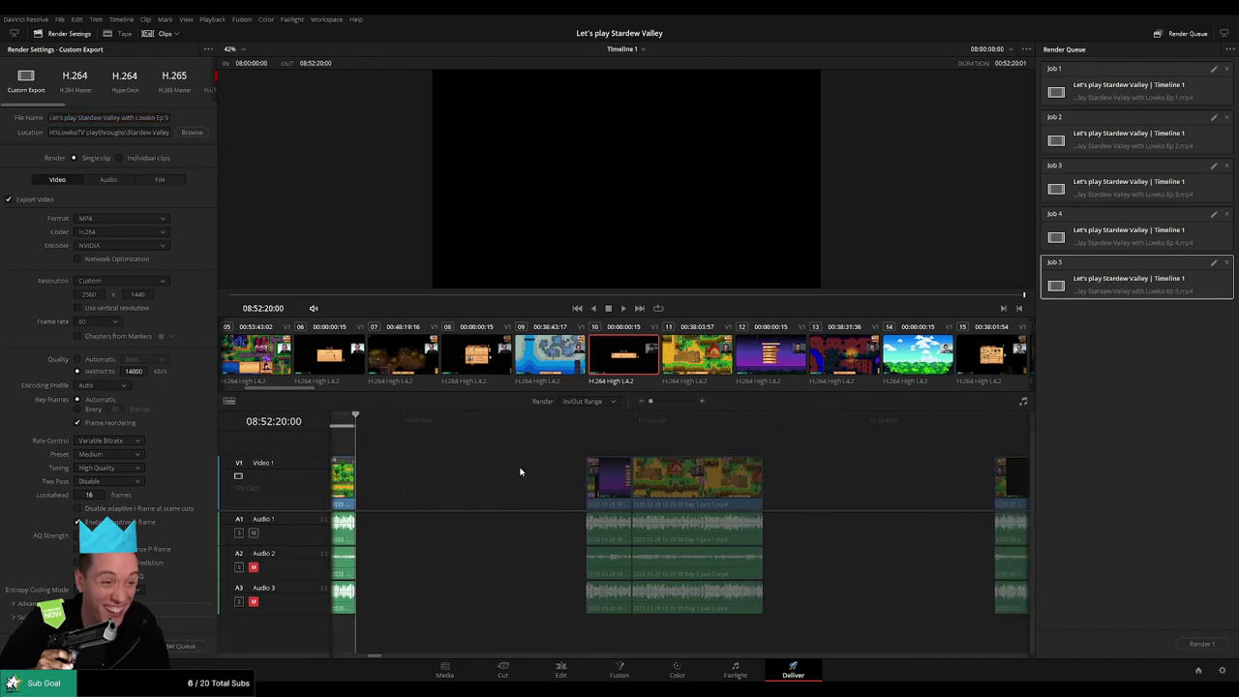
pyautogui.click(580, 429)
pyautogui.hscroll(2, 680, 444)
pyautogui.moveTo(606, 426); pyautogui.dragTo(645, 420)
pyautogui.click(169, 118)
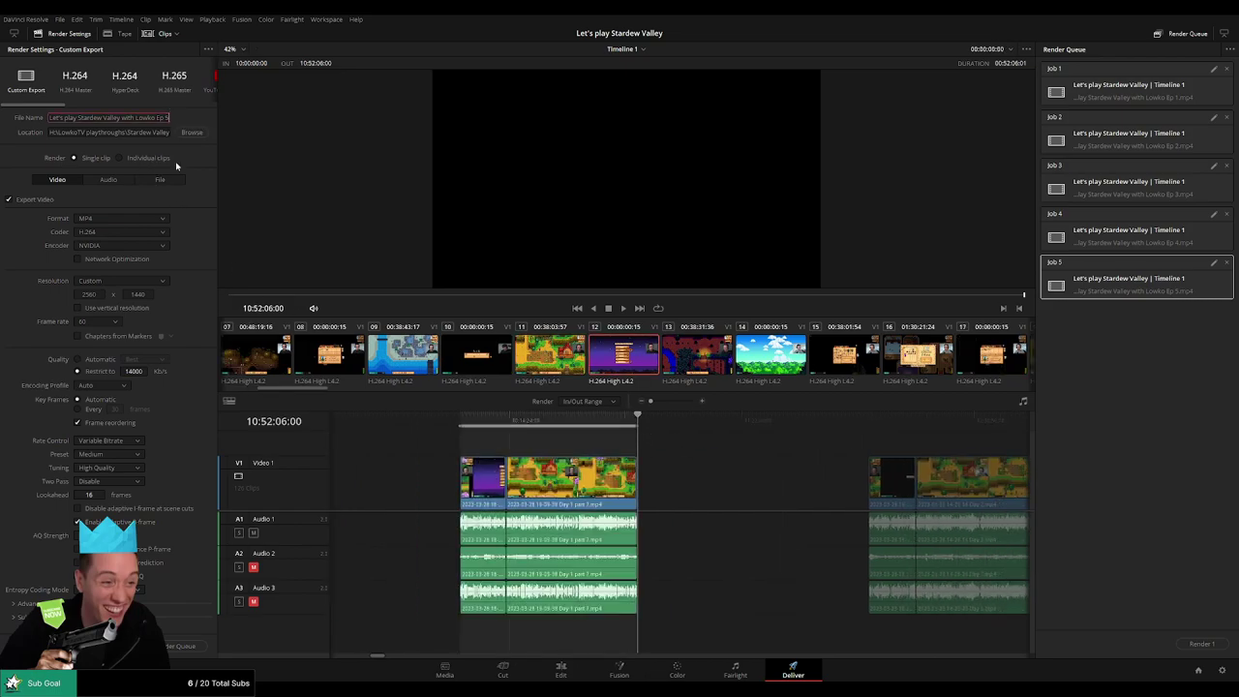
pyautogui.click(179, 645)
# - Set the render range to the seventh episode's clips, from 12:00:00:00 to 12:52:00:00
pyautogui.hscroll(4, 514, 471)
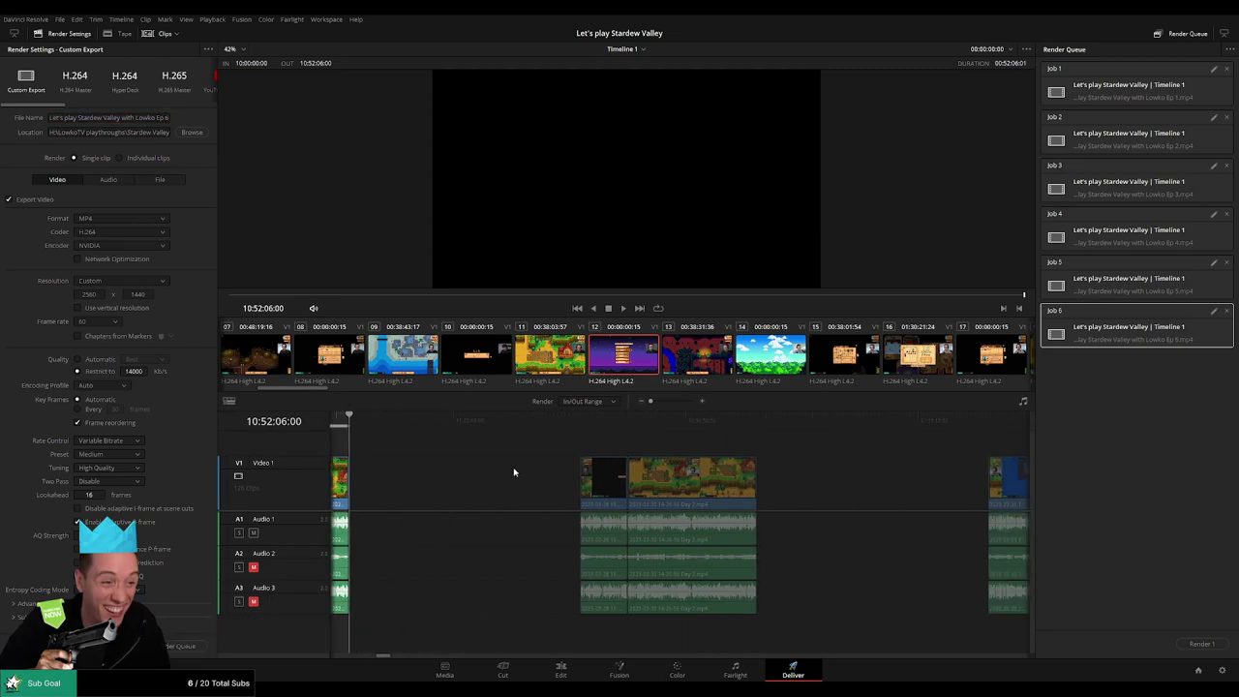
pyautogui.click(583, 429)
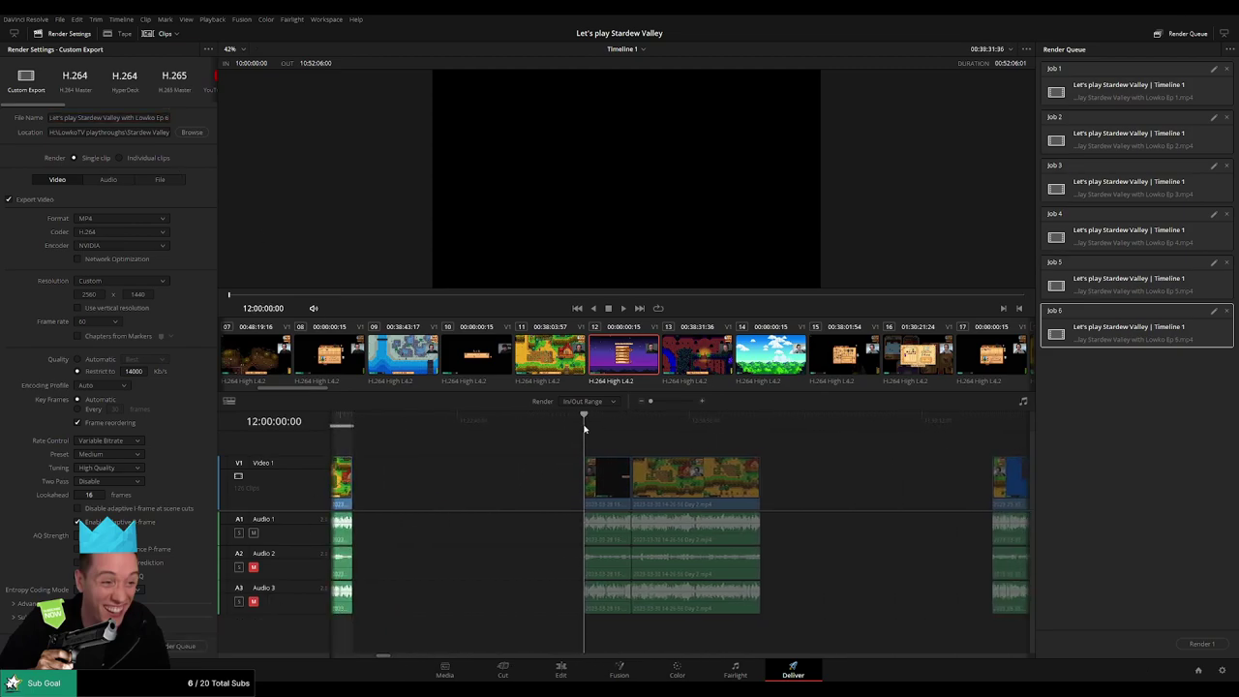
pyautogui.press('i')
pyautogui.hscroll(2, 617, 432)
pyautogui.click(642, 433)
pyautogui.press('o')
# - Change the render file name to end in Ep 7 and add the seventh episode to the render queue
pyautogui.click(168, 117)
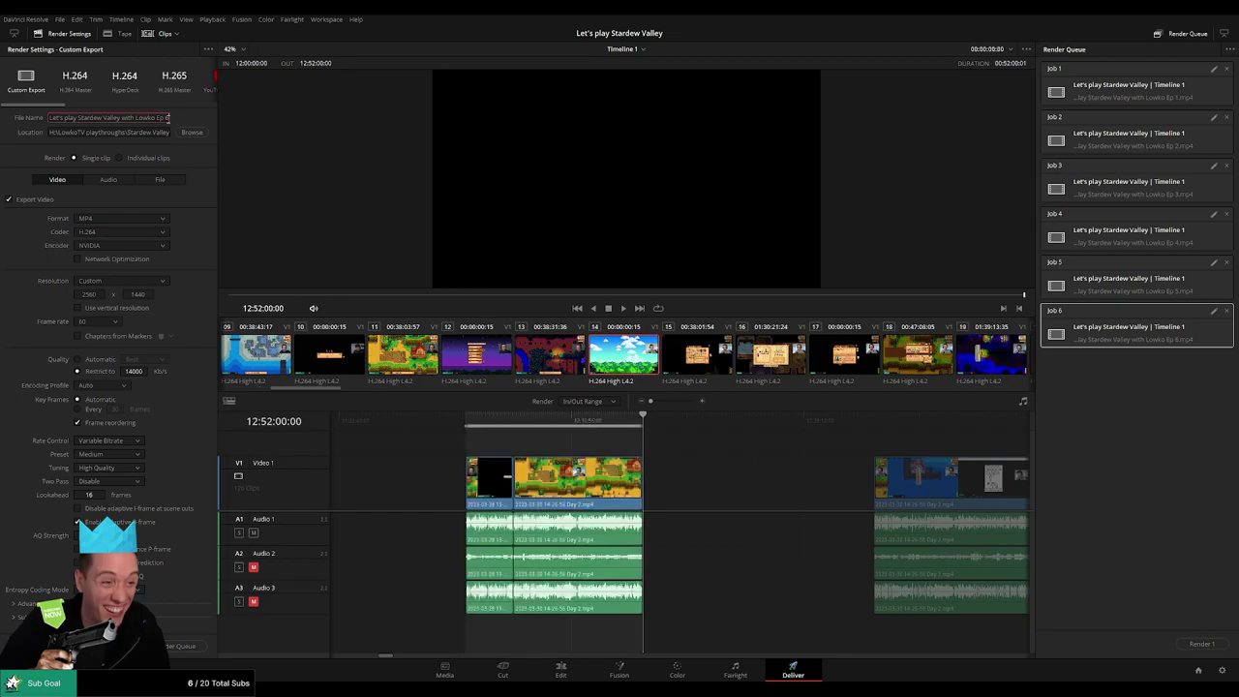
pyautogui.press('BackSpace')
pyautogui.press('BackSpace')
pyautogui.click(179, 645)
# - Set the render range to the eighth episode, 14:00:00:00 to 14:52:19:30, and queue it under a file name ending in Ep 8
pyautogui.hscroll(5, 567, 470)
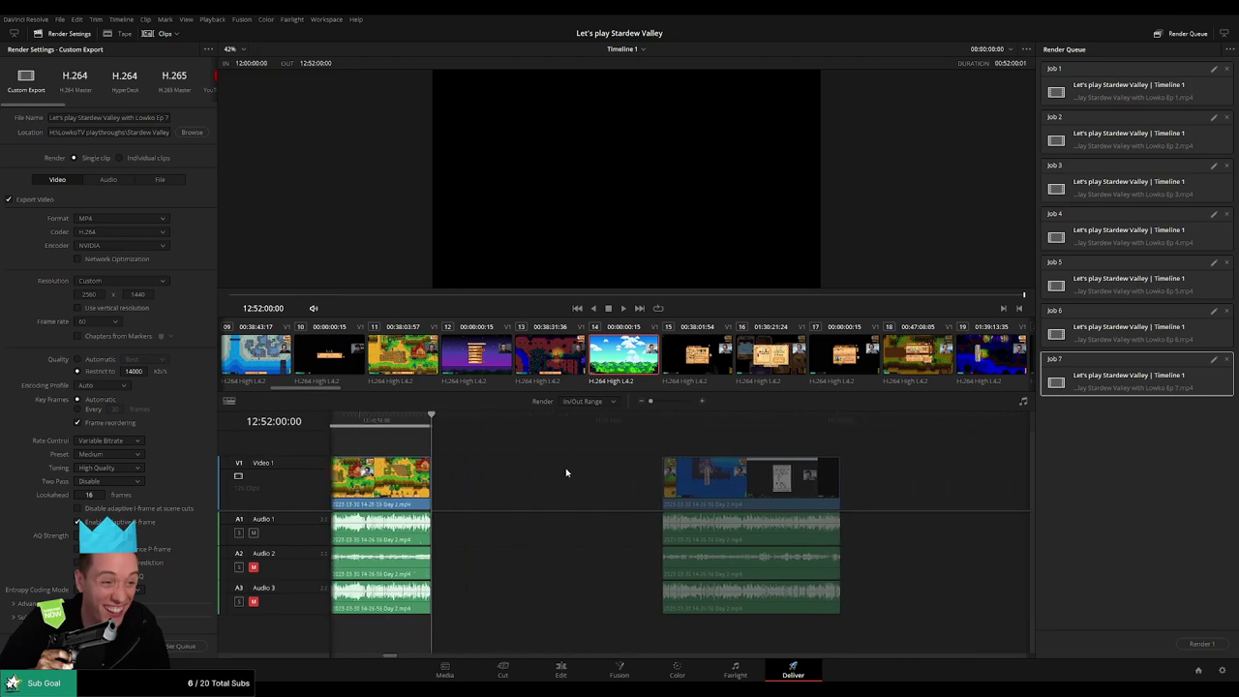
pyautogui.click(584, 427)
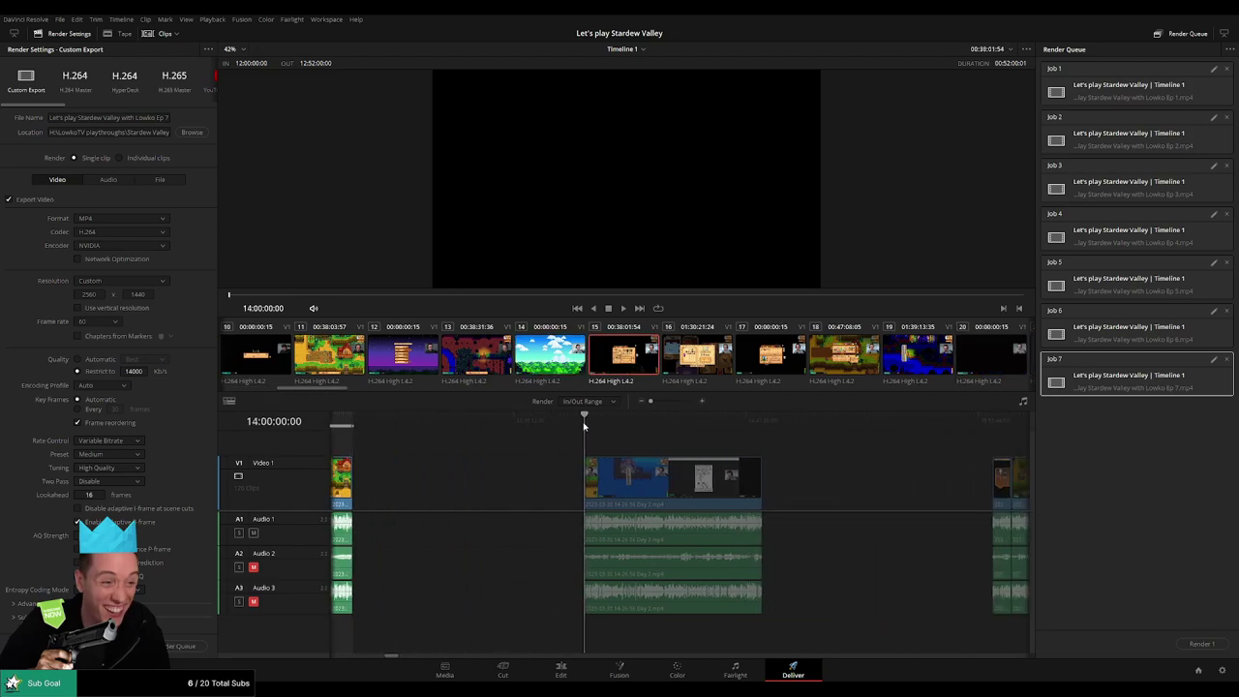
pyautogui.press('i')
pyautogui.hscroll(2, 548, 436)
pyautogui.click(632, 427)
pyautogui.press('o')
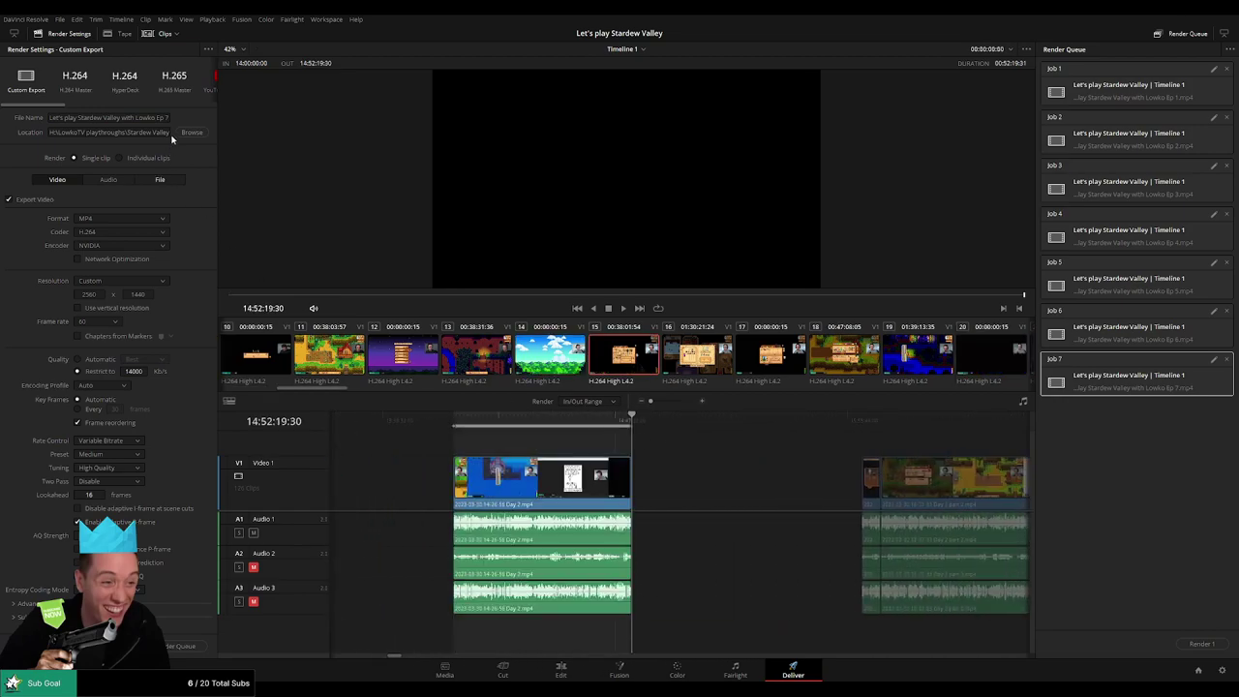
pyautogui.click(169, 117)
pyautogui.click(181, 648)
# - Set the render range to the ninth episode's clips, 16:00:00:00 to 16:52:44:30, and queue it under a file name ending in Ep 9
pyautogui.hscroll(4, 555, 491)
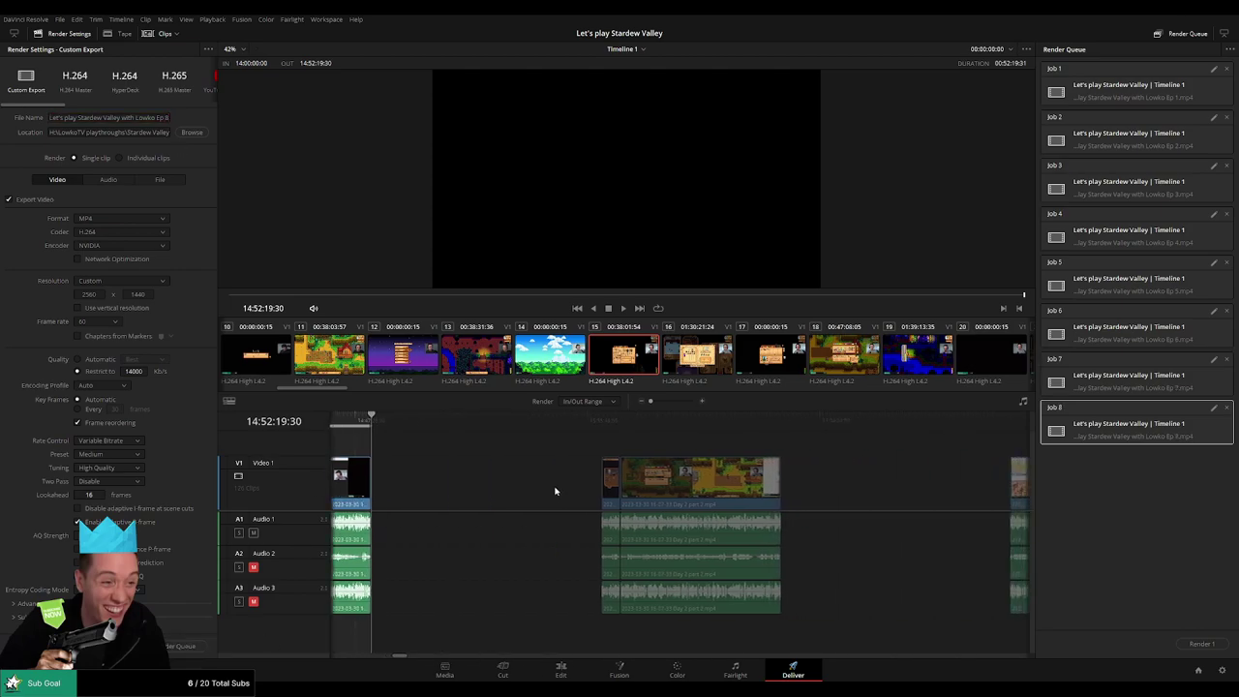
pyautogui.click(572, 417)
pyautogui.press('i')
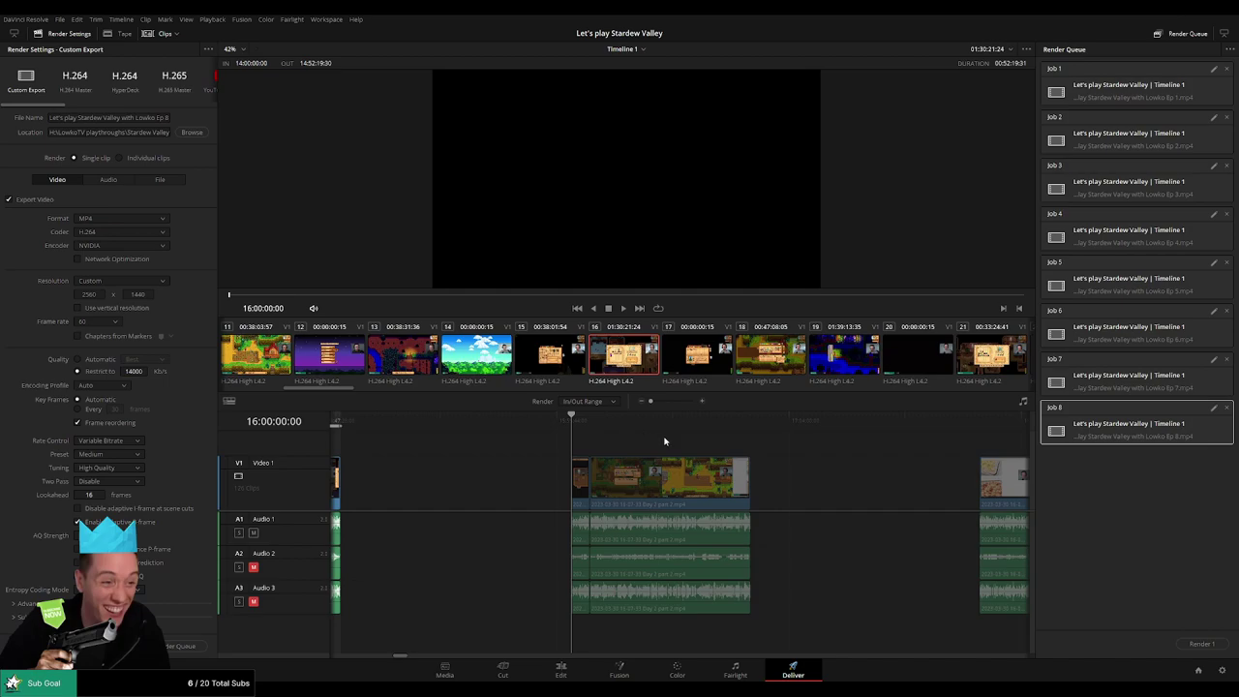
pyautogui.click(654, 427)
pyautogui.press('o')
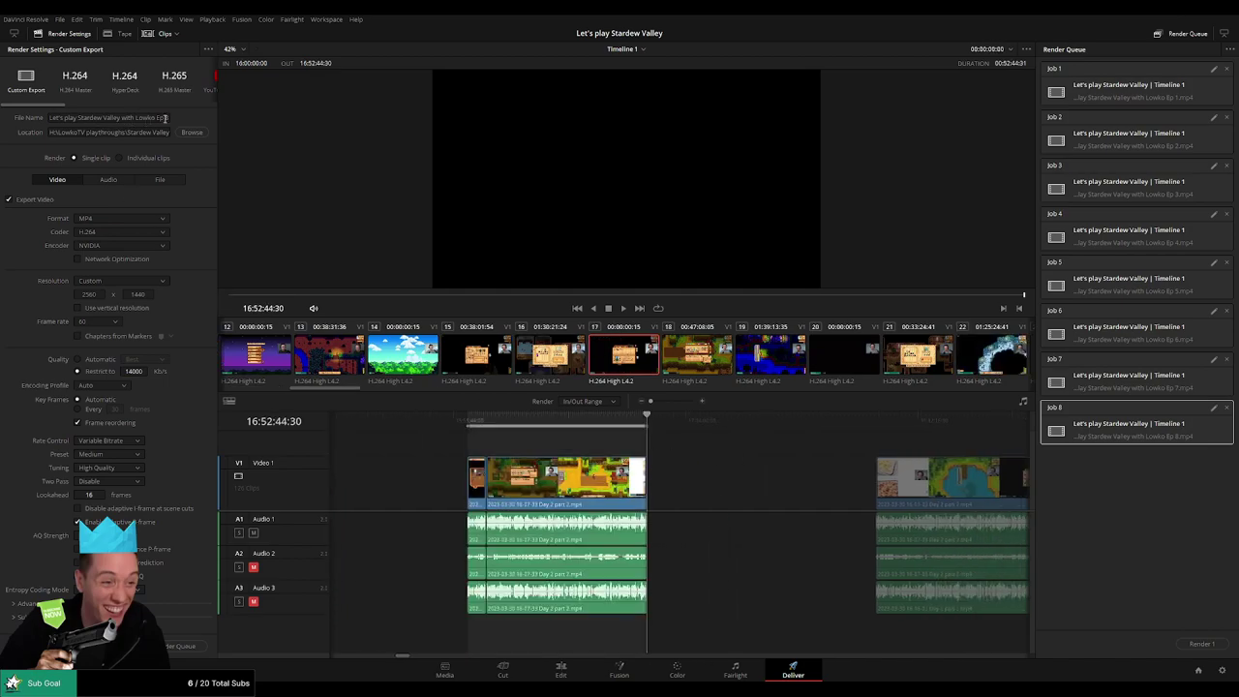
pyautogui.click(165, 117)
pyautogui.click(184, 645)
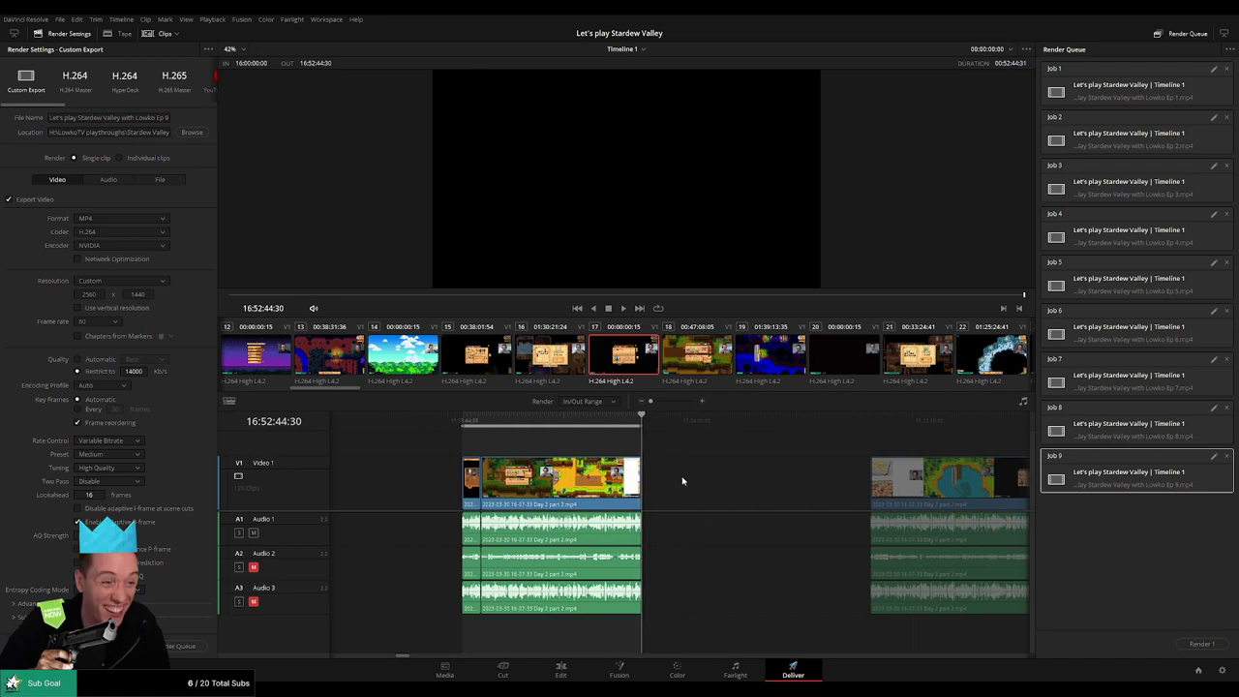
# - Set the render range to the tenth episode, from 18:00:00:00 to the 10 episodes marker at 18:52:05:30
pyautogui.hscroll(5, 440, 456)
pyautogui.click(592, 424)
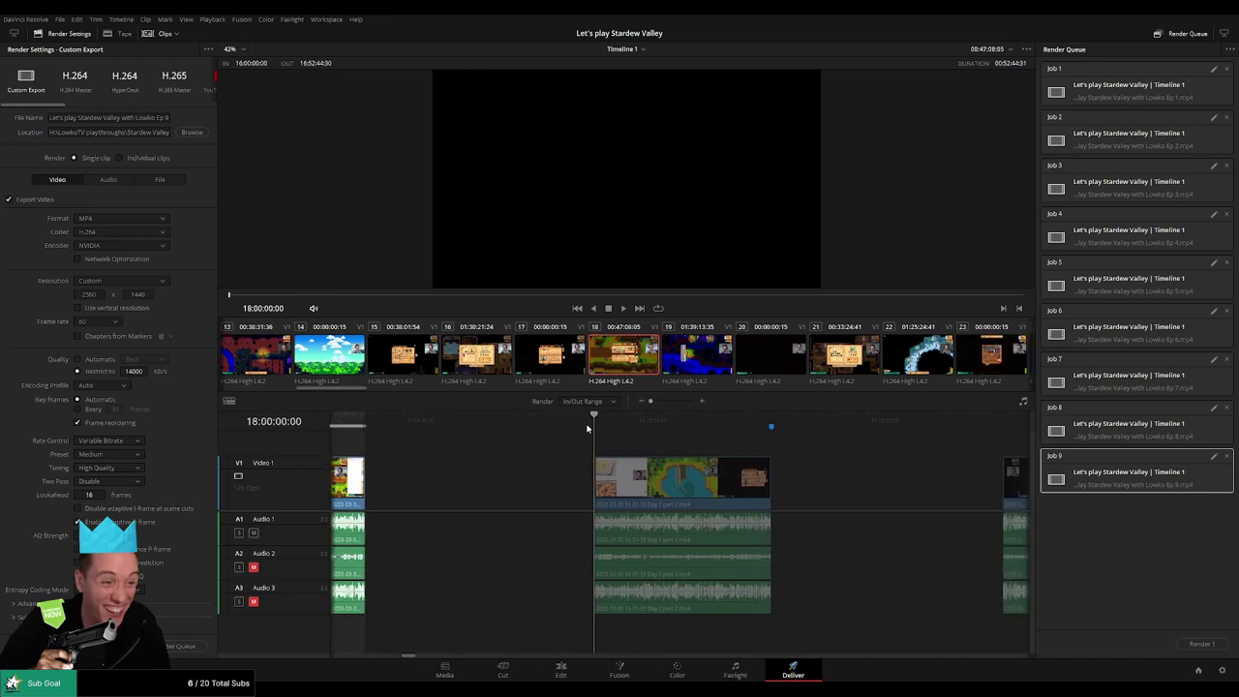
pyautogui.hscroll(3, 702, 457)
pyautogui.press('i')
pyautogui.moveTo(610, 428); pyautogui.dragTo(577, 429)
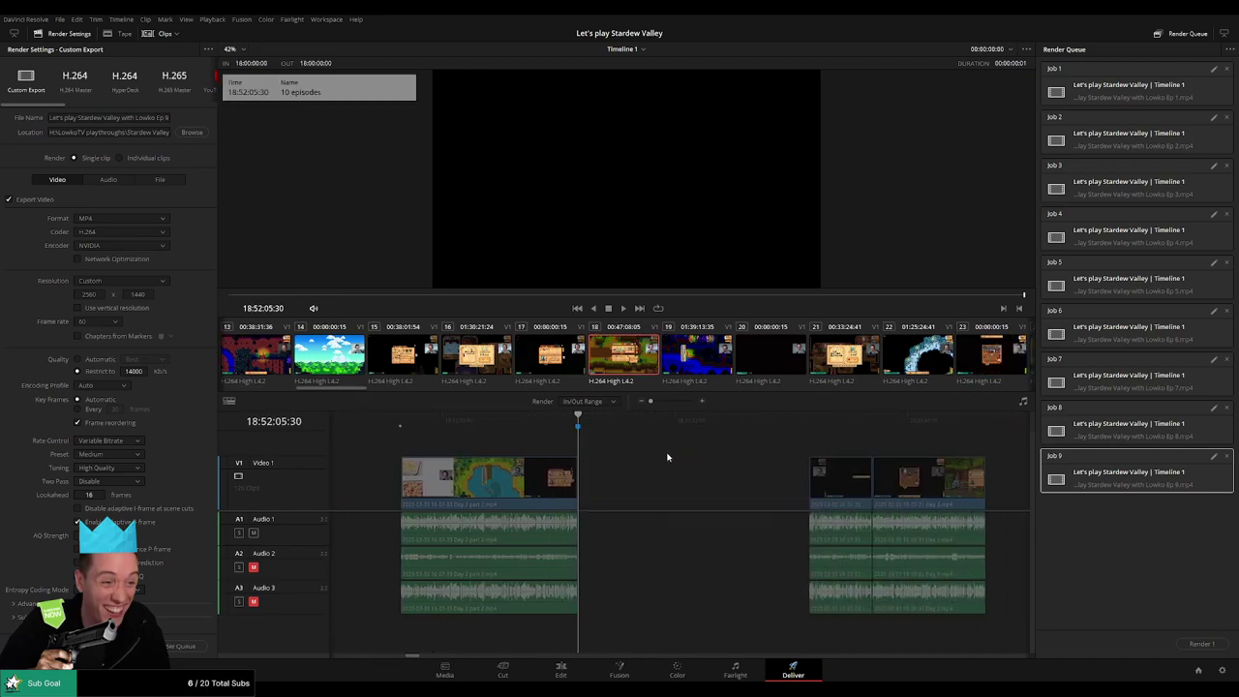
pyautogui.press('o')
# - Change the render file name to end in Ep 10 and add the tenth episode to the render queue
pyautogui.click(165, 118)
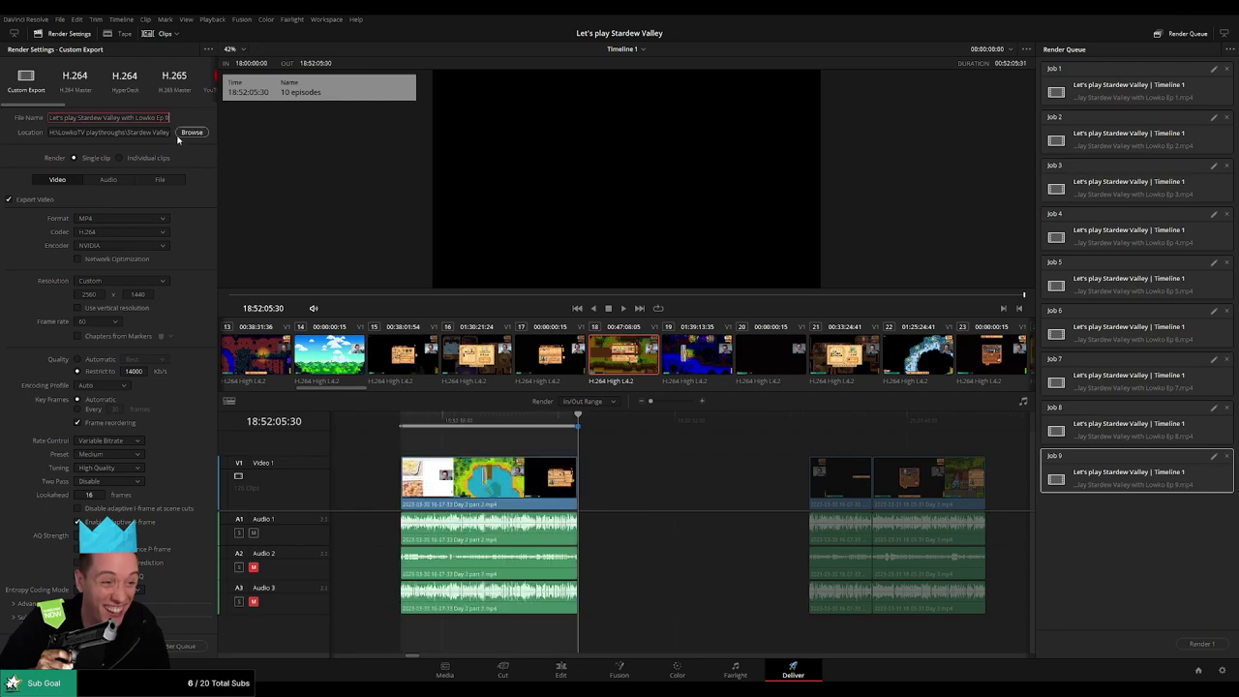
pyautogui.write('0')
pyautogui.click(182, 645)
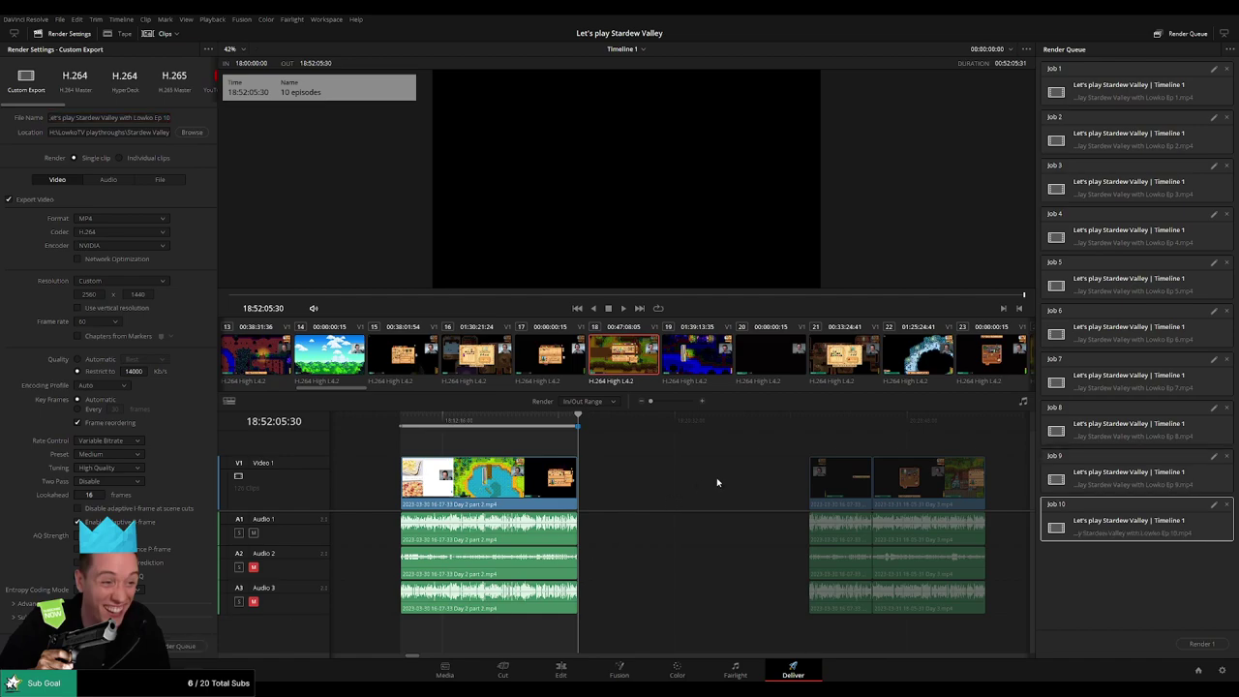
# - Set the render range to the eleventh episode's clips, from 20:00:00:00 to 20:52:02:40
pyautogui.moveTo(719, 462); pyautogui.dragTo(477, 454)
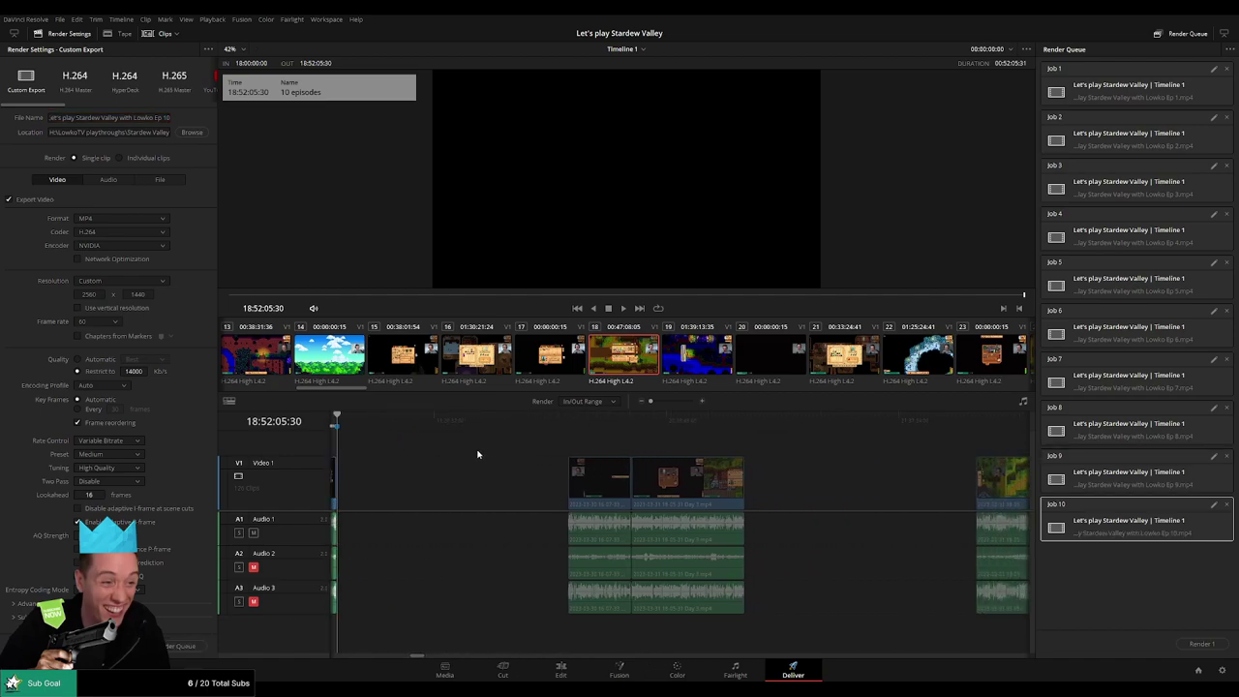
pyautogui.click(567, 428)
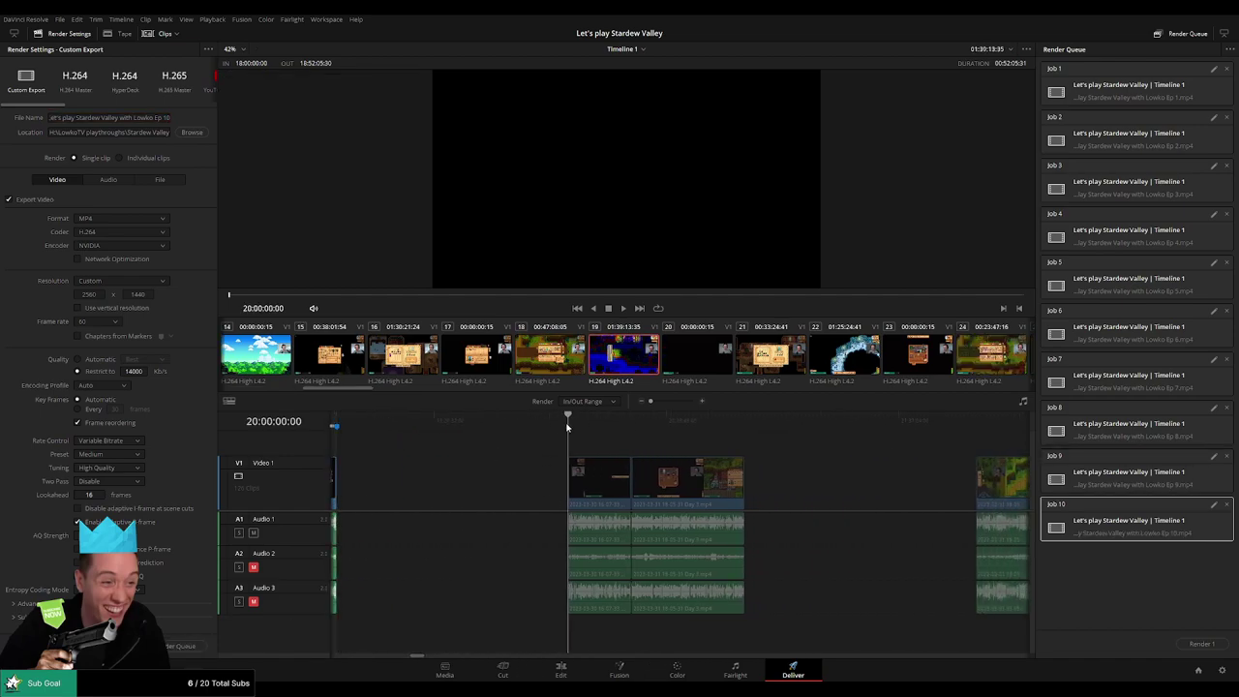
pyautogui.press('i')
pyautogui.moveTo(617, 444); pyautogui.dragTo(503, 441)
pyautogui.click(629, 429)
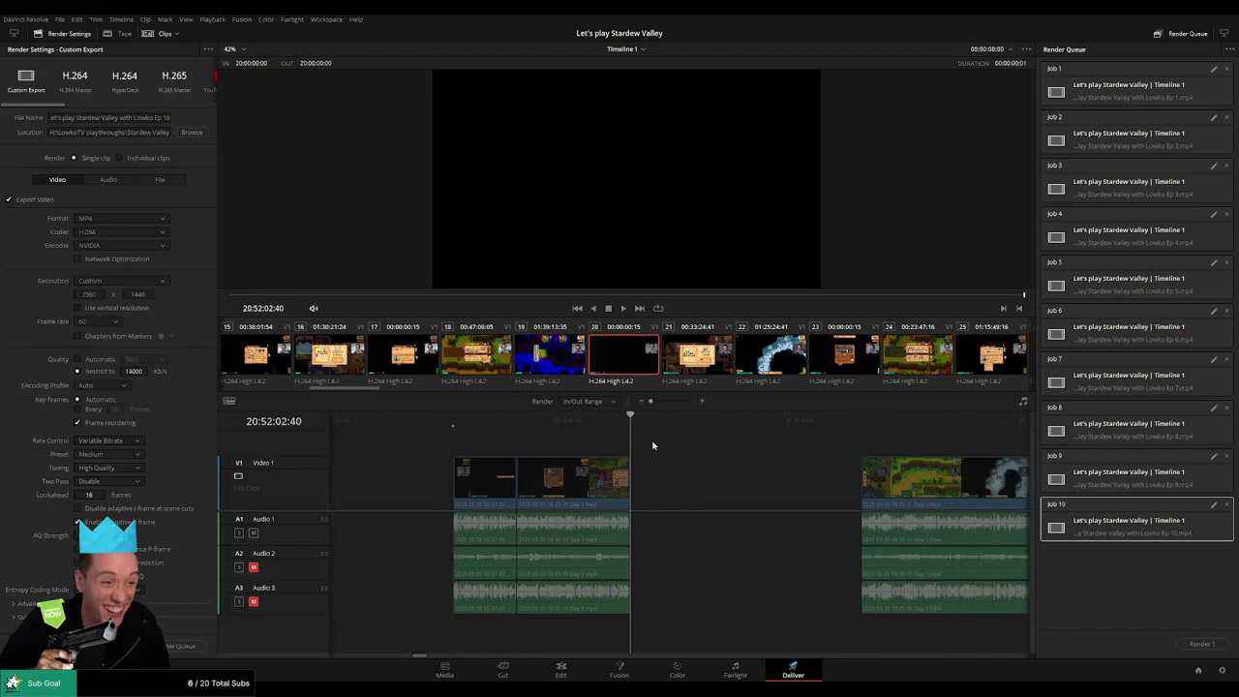
pyautogui.press('o')
# - Change the render file name to end in Ep 11 and add the eleventh episode to the render queue
pyautogui.tripleClick(169, 117)
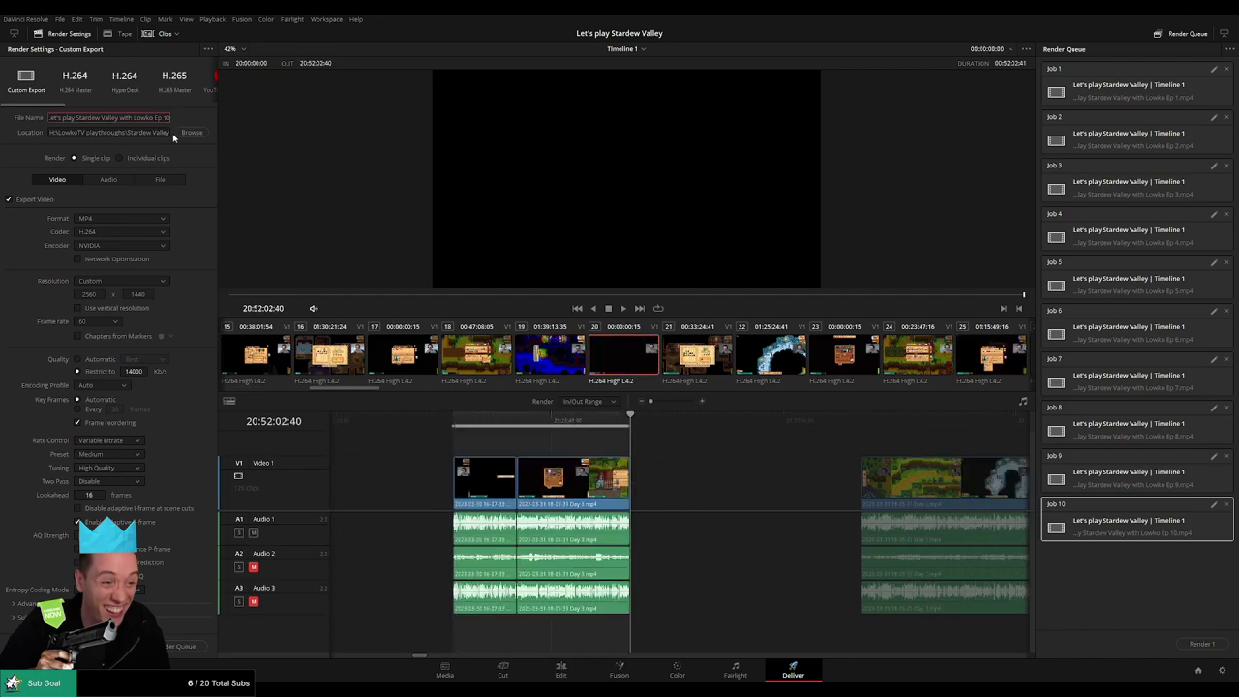
pyautogui.press('BackSpace')
pyautogui.write('1')
pyautogui.click(185, 646)
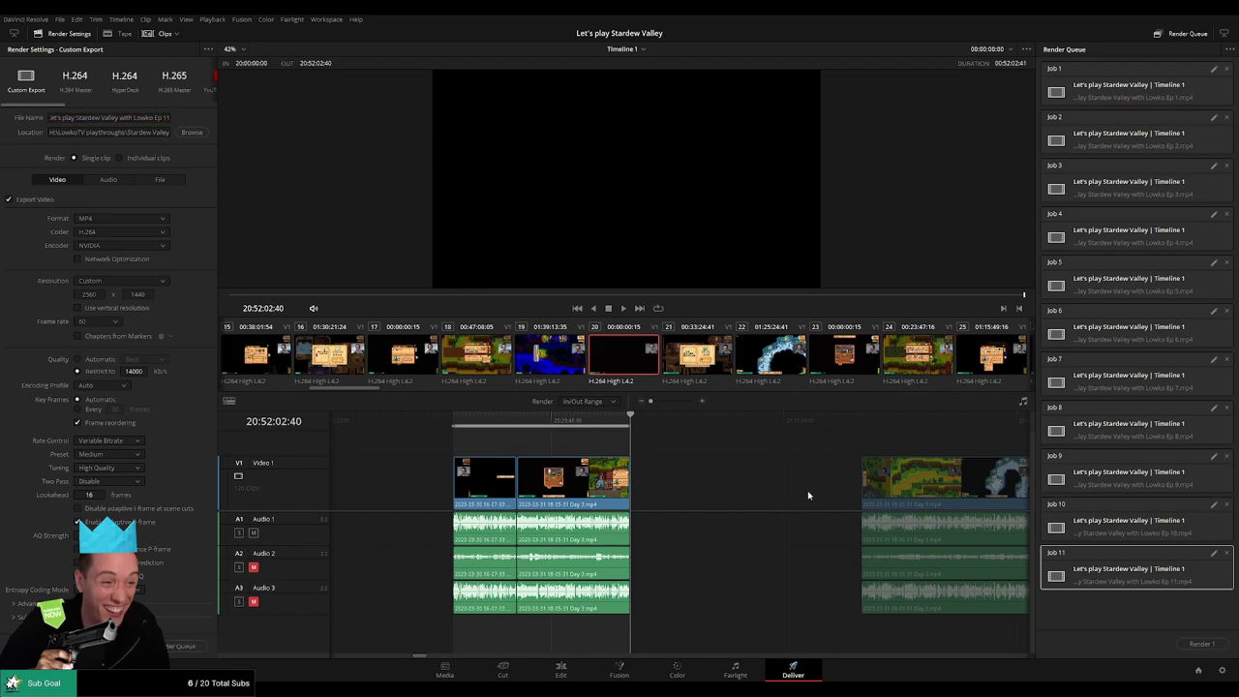
# - Set the render range to the twelfth episode, 22:00:00:00 to 22:52:00:00, and queue it under a file name ending in Ep 12
pyautogui.hscroll(5, 555, 472)
pyautogui.click(568, 421)
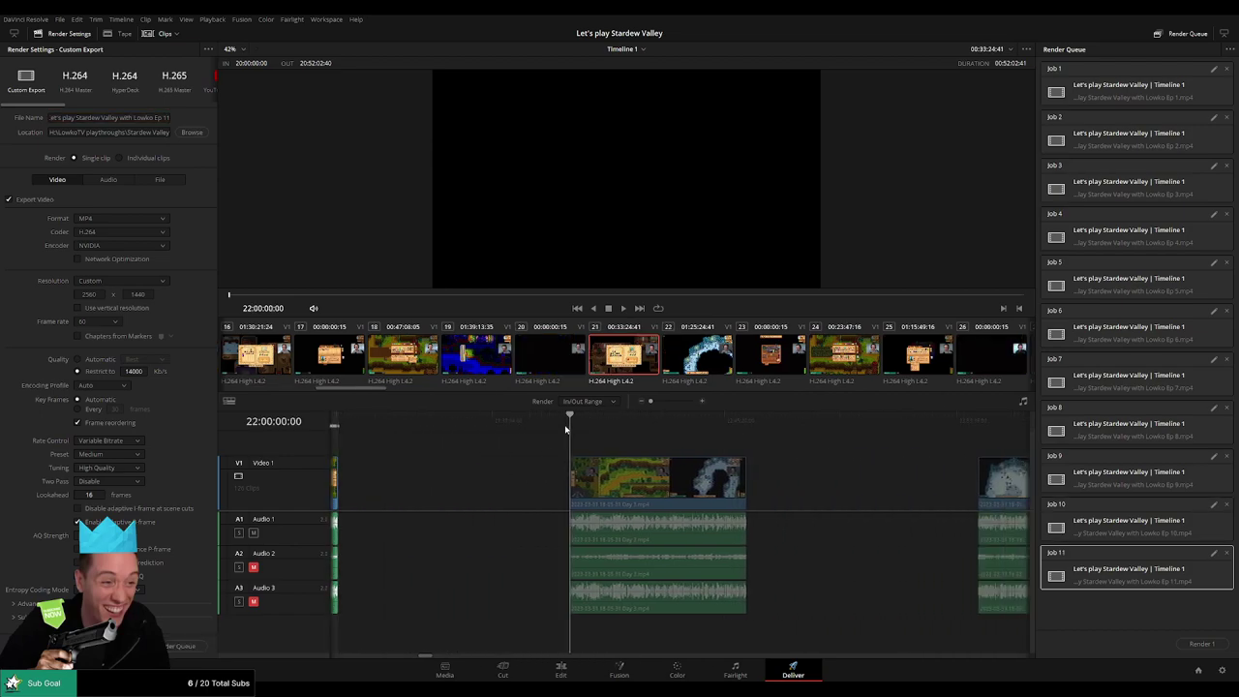
pyautogui.press('i')
pyautogui.hscroll(2, 617, 448)
pyautogui.click(631, 422)
pyautogui.press('o')
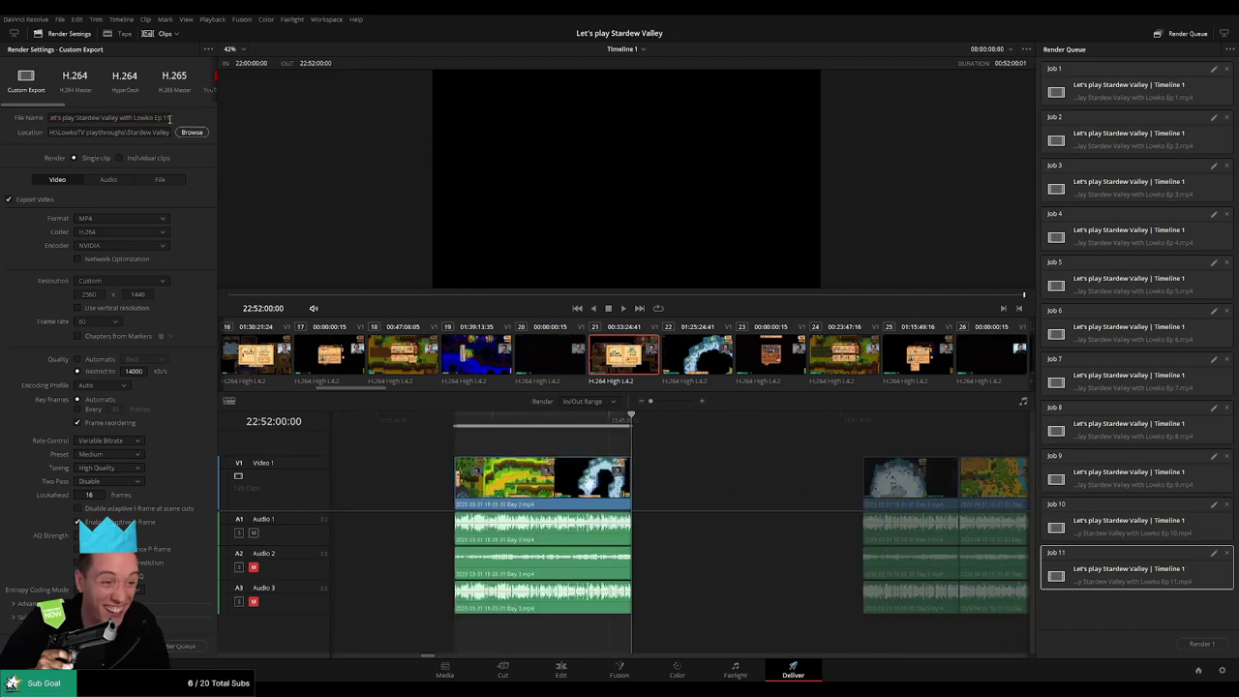
pyautogui.click(169, 119)
pyautogui.click(183, 645)
# - Set the render range to the thirteenth episode's clips, from 24:00:00:00 to 24:52:06:00
pyautogui.hscroll(4, 529, 461)
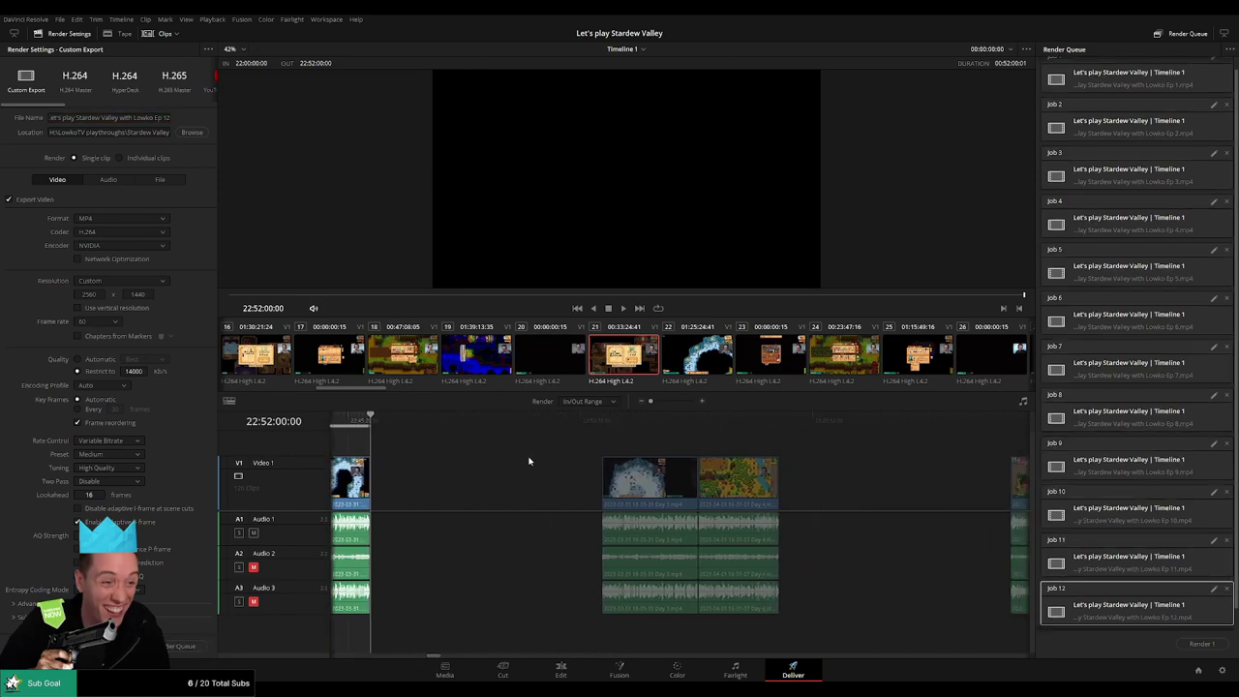
pyautogui.hscroll(1, 528, 462)
pyautogui.click(596, 434)
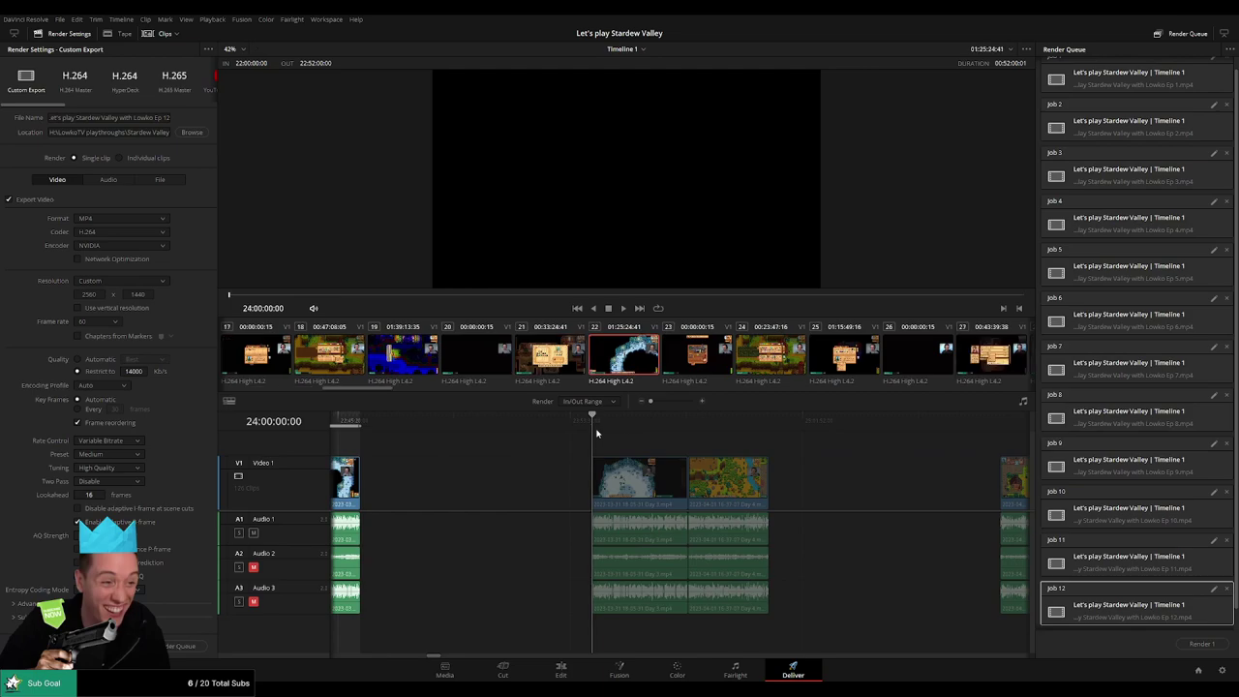
pyautogui.click(614, 428)
pyautogui.press('o')
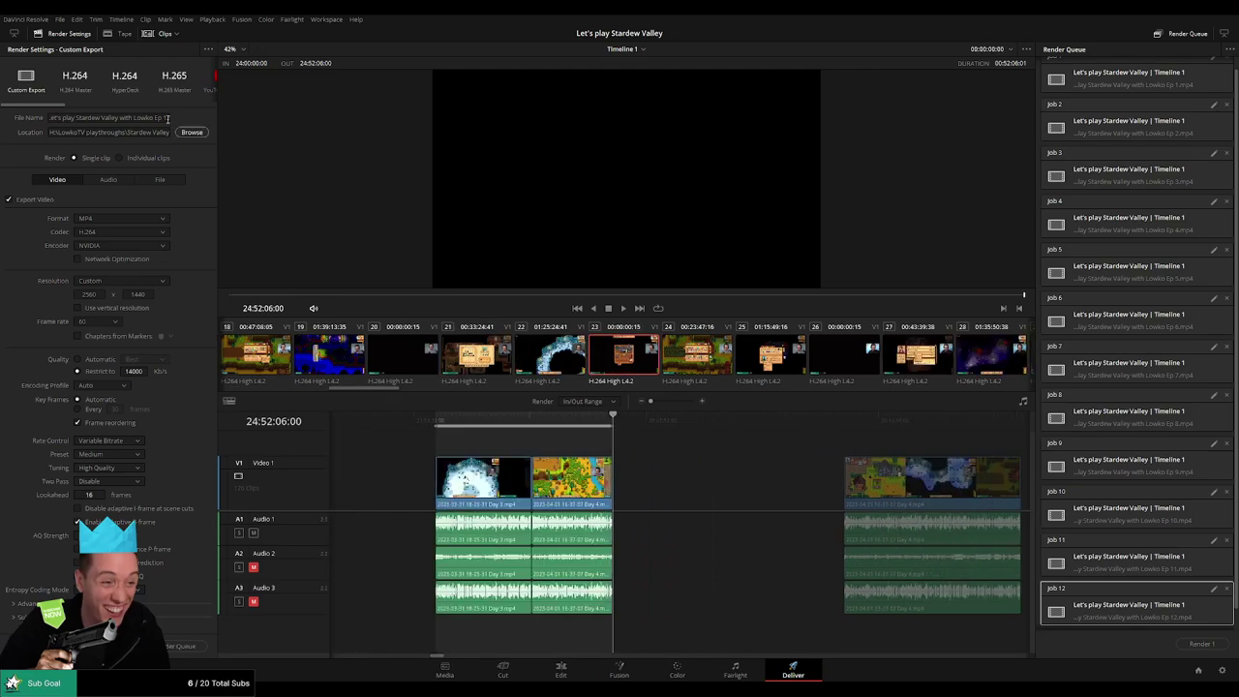
# - Change the render file name to end in Ep 13 and add the thirteenth episode to the render queue
pyautogui.click(167, 118)
pyautogui.press('BackSpace')
pyautogui.write('3')
pyautogui.click(179, 646)
# - Set the render range to the fourteenth episode's clip, from 26:00:00:00 to 26:52:02:00
pyautogui.scroll(-5, 600, 479)
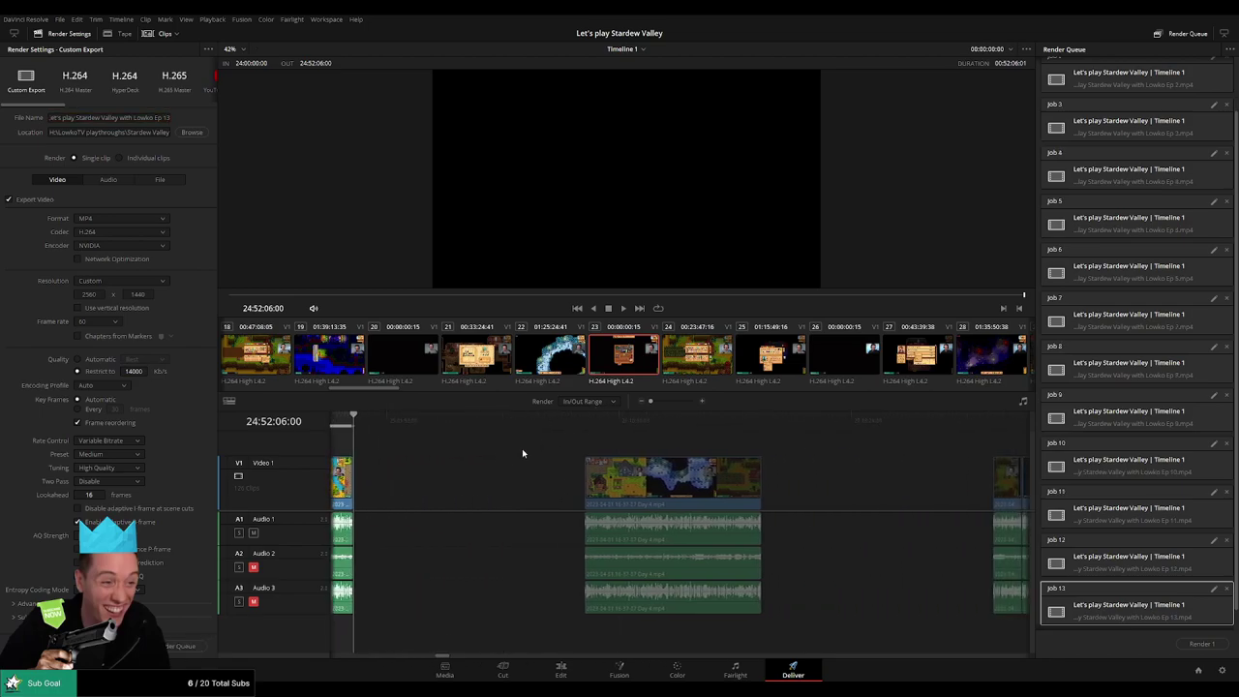
pyautogui.click(580, 428)
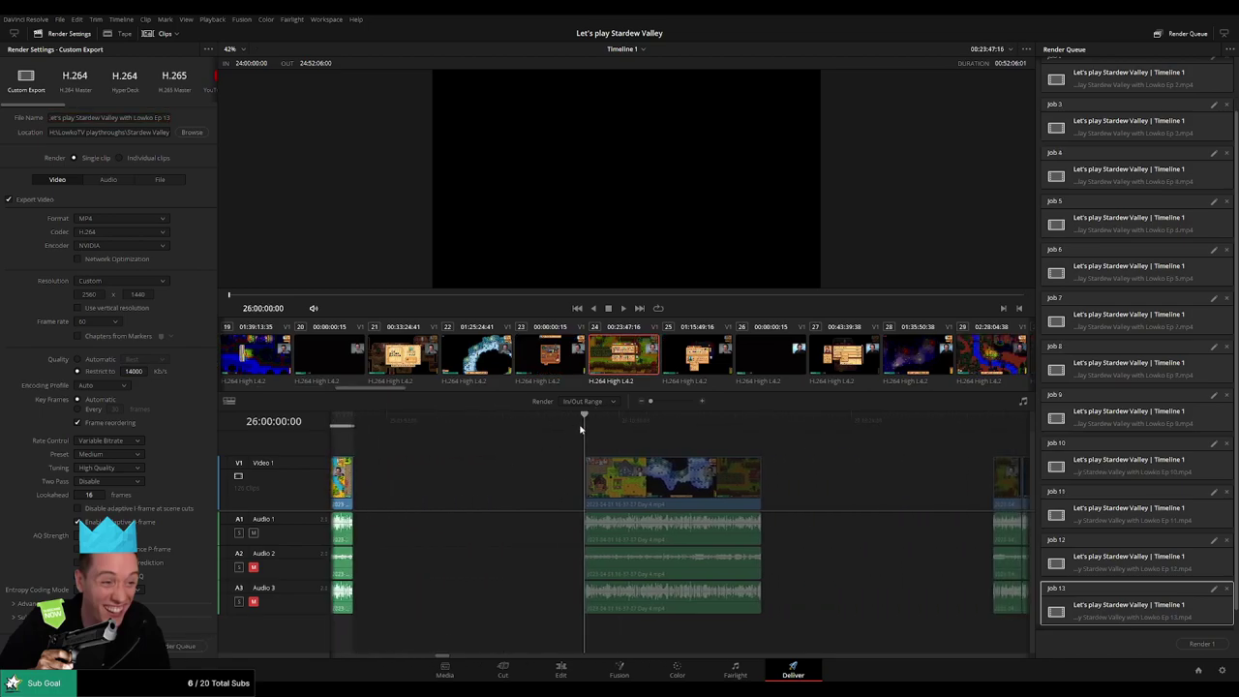
pyautogui.press('i')
pyautogui.scroll(-2, 586, 445)
pyautogui.click(632, 429)
pyautogui.press('o')
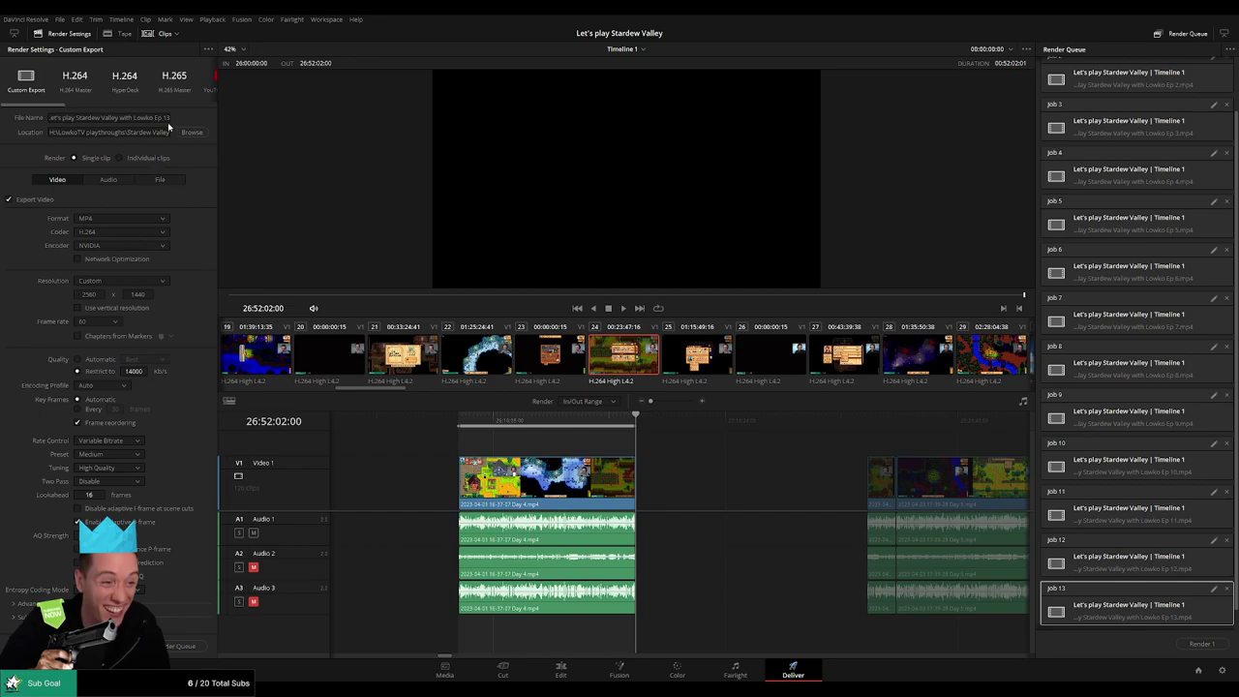
# - Change the render file name to end in Ep 14 and add the fourteenth episode to the render queue
pyautogui.click(167, 120)
pyautogui.press('BackSpace')
pyautogui.write('4')
pyautogui.click(189, 646)
# - Set the render range to the fifteenth episode's clips, from 28:00:00:00 to 28:52:14:30
pyautogui.scroll(-5, 674, 482)
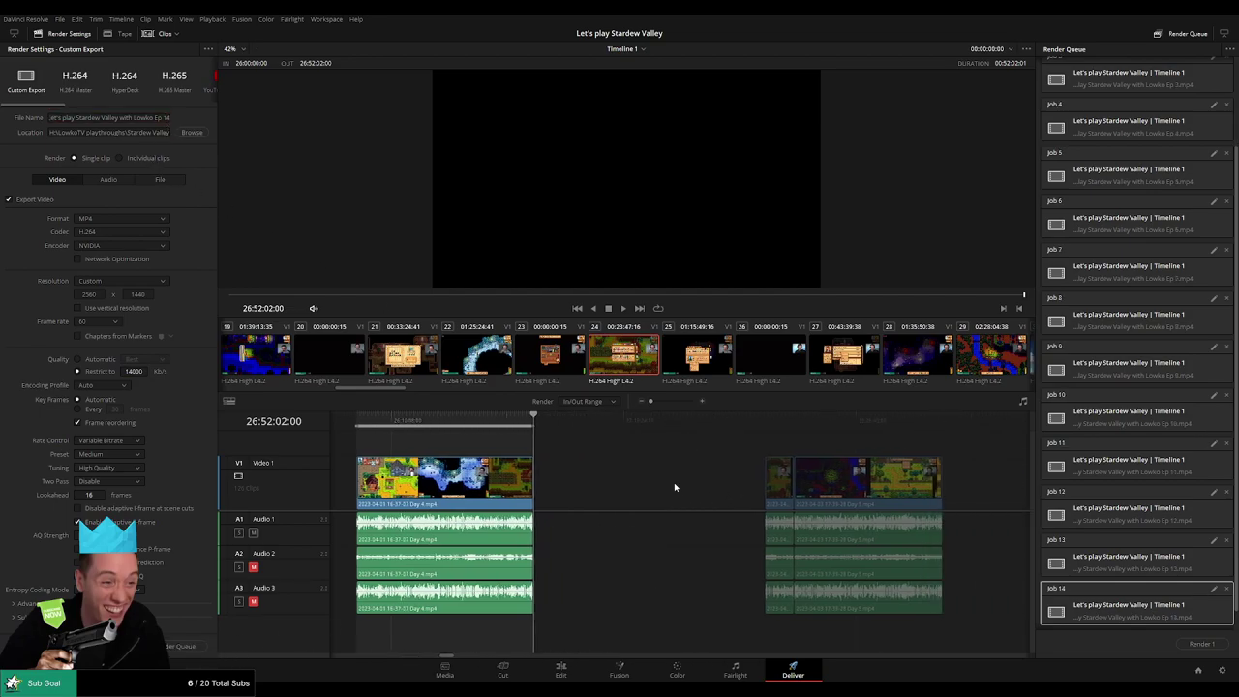
pyautogui.click(586, 424)
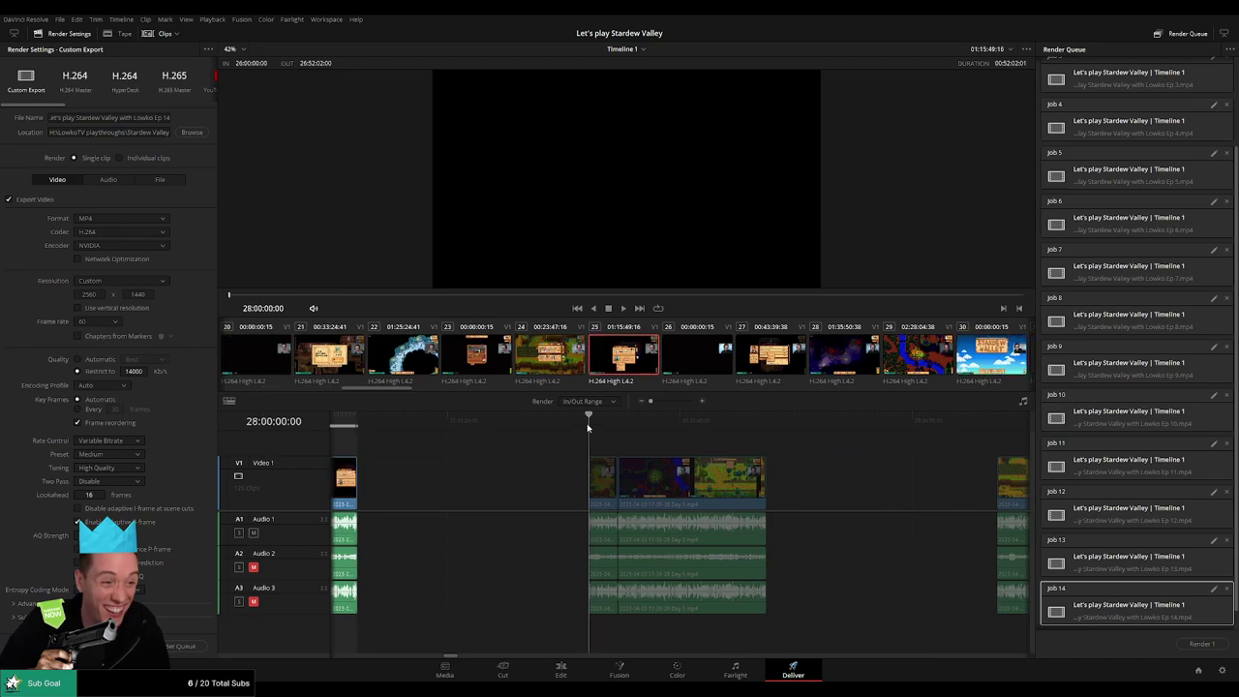
pyautogui.scroll(-2, 519, 440)
pyautogui.click(606, 423)
pyautogui.press('o')
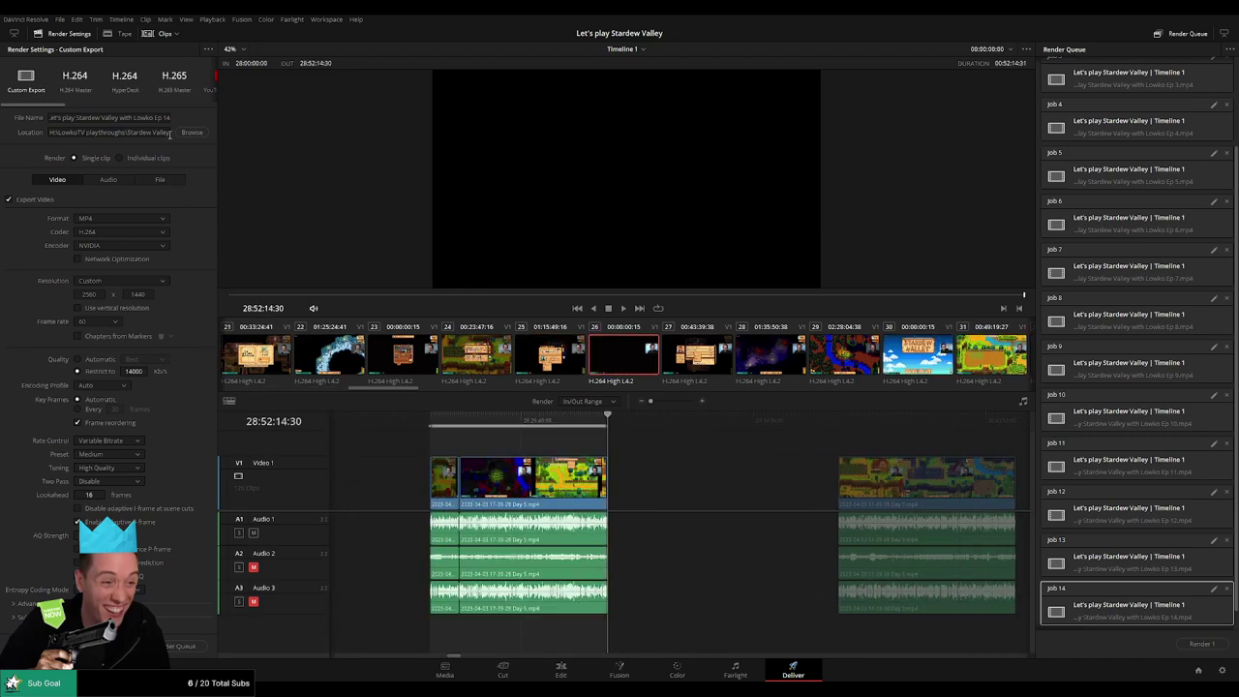
# - Change the render file name to end in Ep 15 and add the fifteenth episode to the render queue
pyautogui.click(168, 120)
pyautogui.press('BackSpace')
pyautogui.write('5')
pyautogui.click(179, 645)
# - Set the render range to the sixteenth episode, 30:00:00:00 to 30:52:11:00, and queue it under a file name ending in Ep 16
pyautogui.hscroll(5, 719, 488)
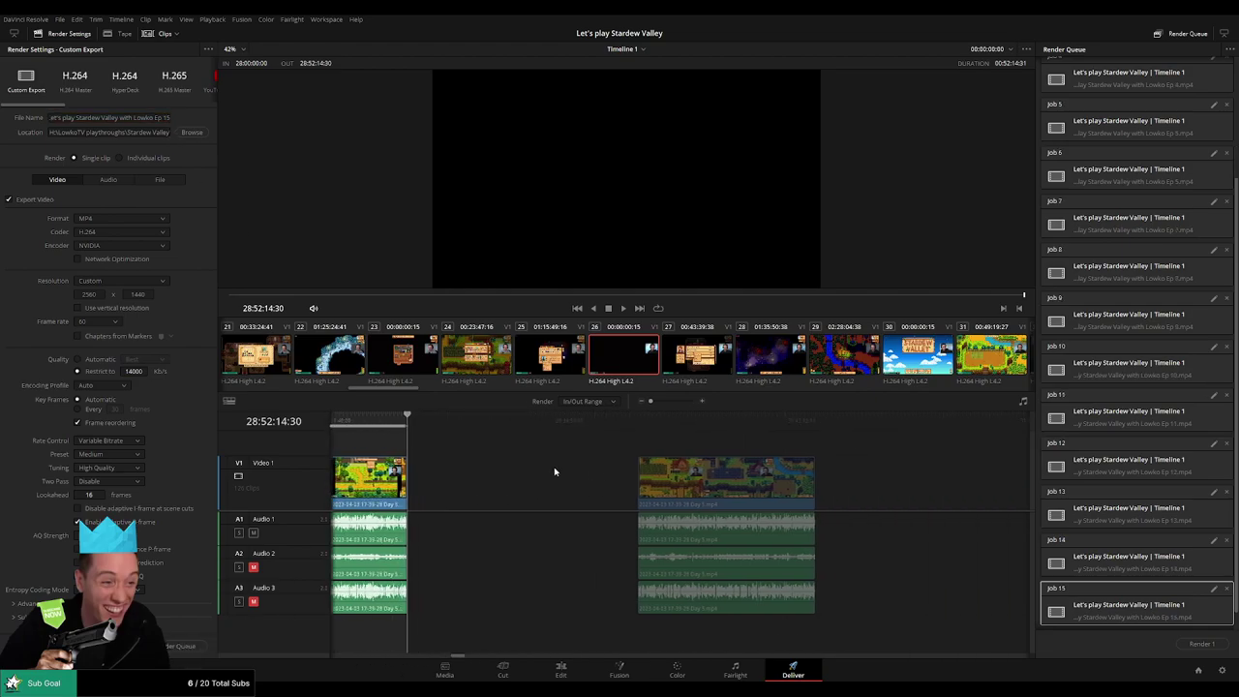
pyautogui.click(594, 435)
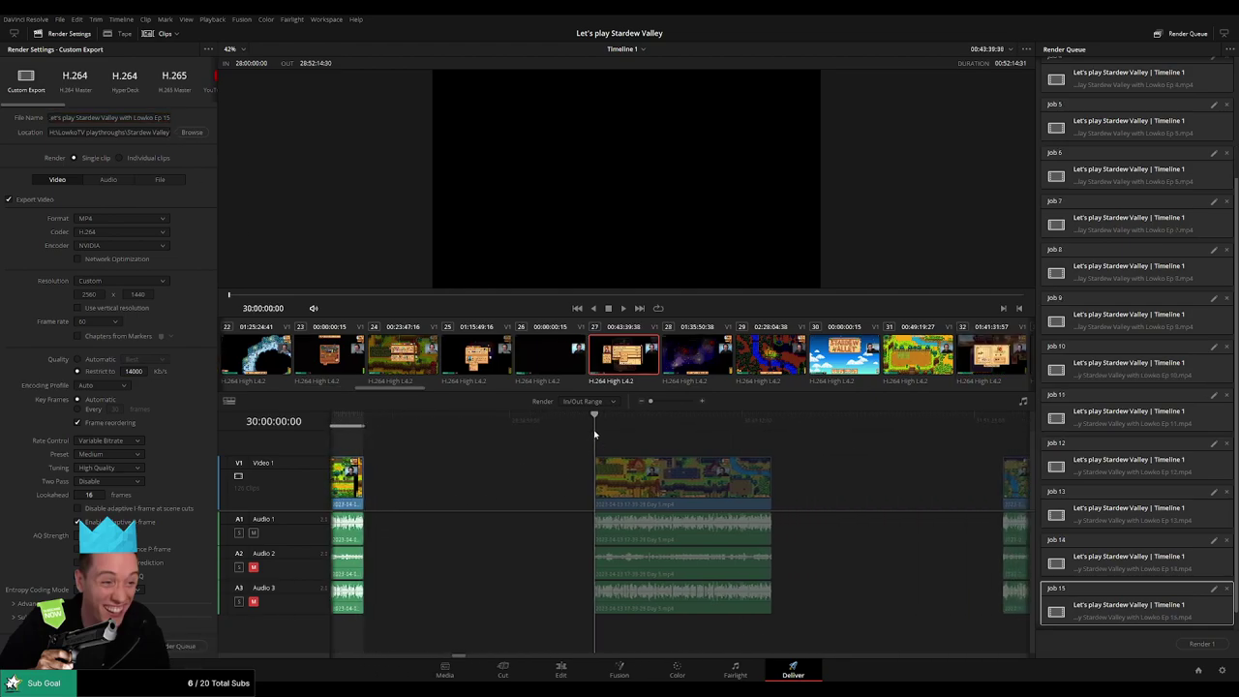
pyautogui.hscroll(3, 648, 440)
pyautogui.click(655, 418)
pyautogui.press('o')
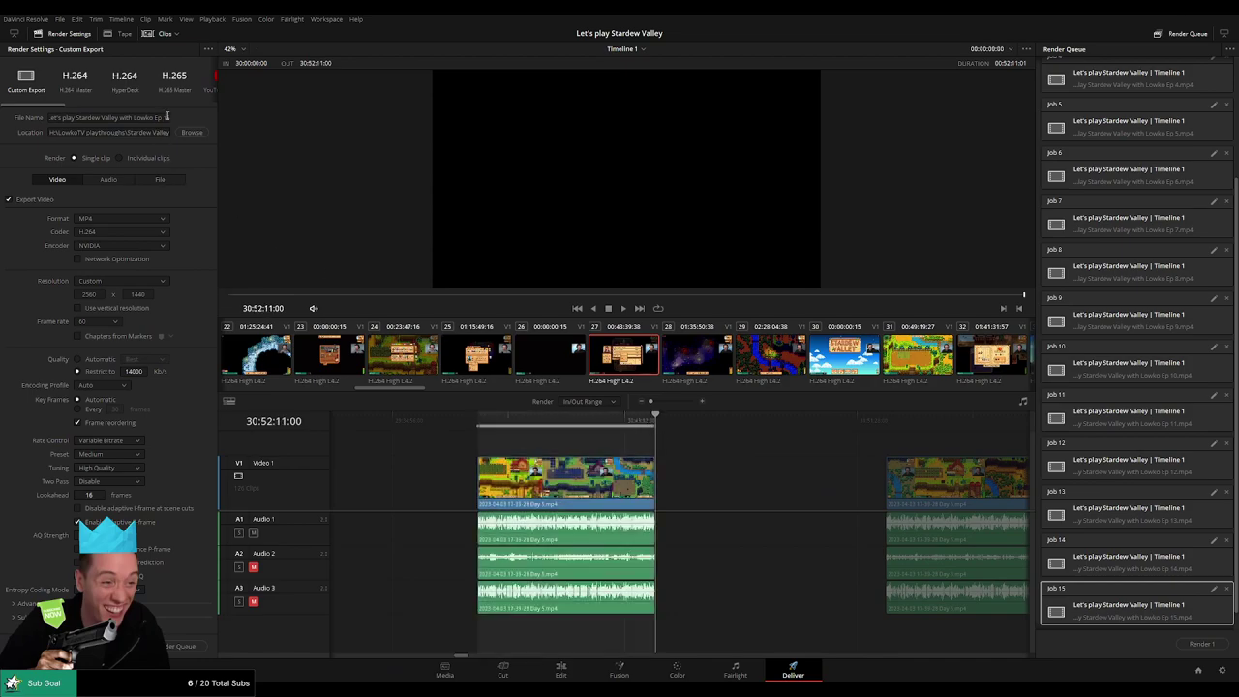
pyautogui.click(166, 117)
pyautogui.click(182, 646)
# - Set the render range to the seventeenth episode, 32:00:00:00 to 32:52:14:00, and queue it under a file name ending in Ep 17
pyautogui.hscroll(5, 677, 501)
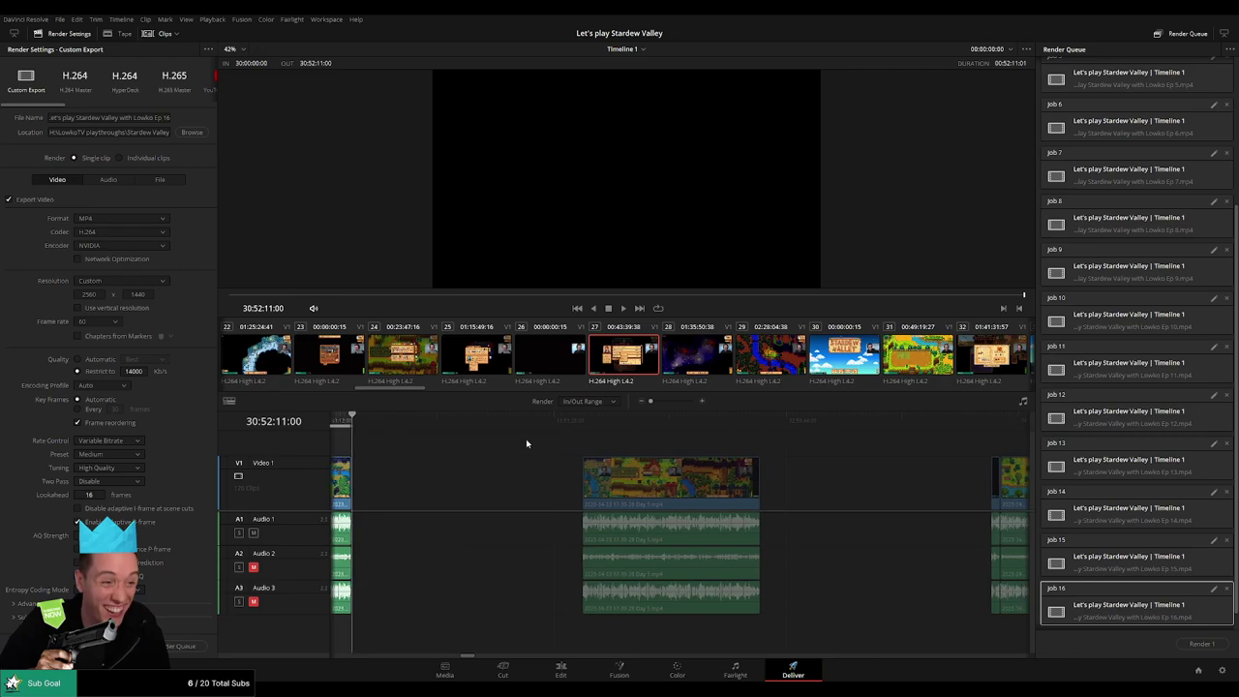
pyautogui.click(581, 432)
pyautogui.hscroll(3, 542, 447)
pyautogui.click(607, 418)
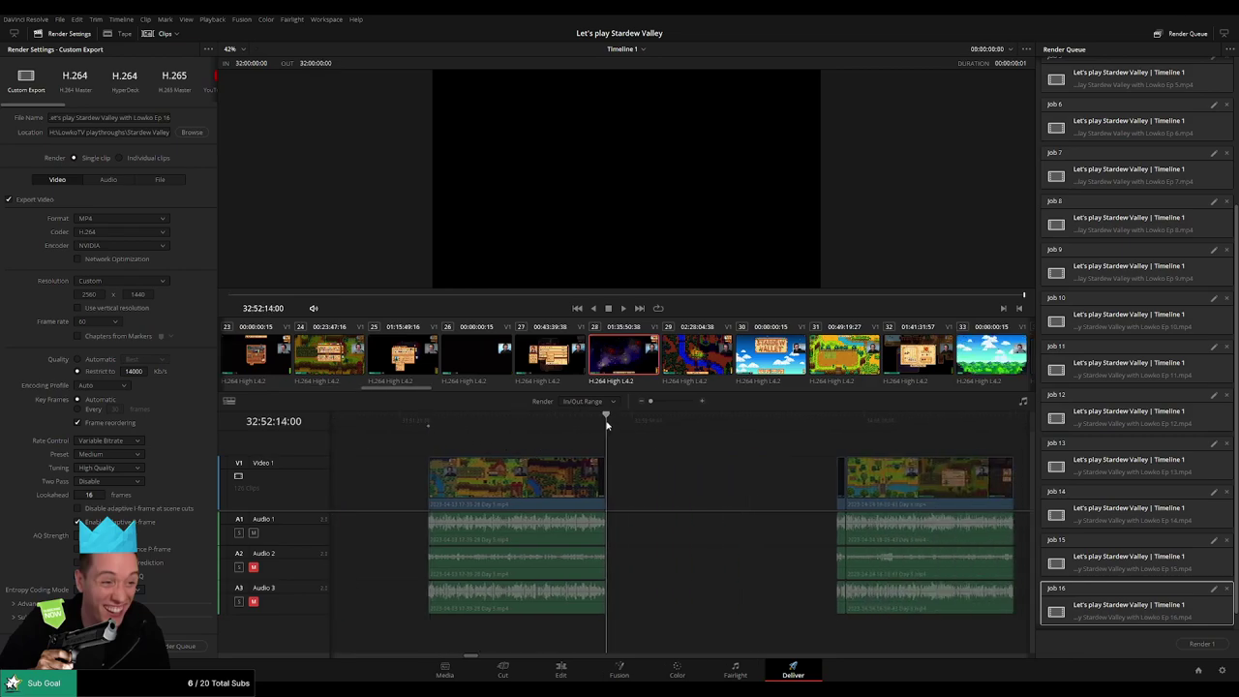
pyautogui.press('o')
pyautogui.click(165, 117)
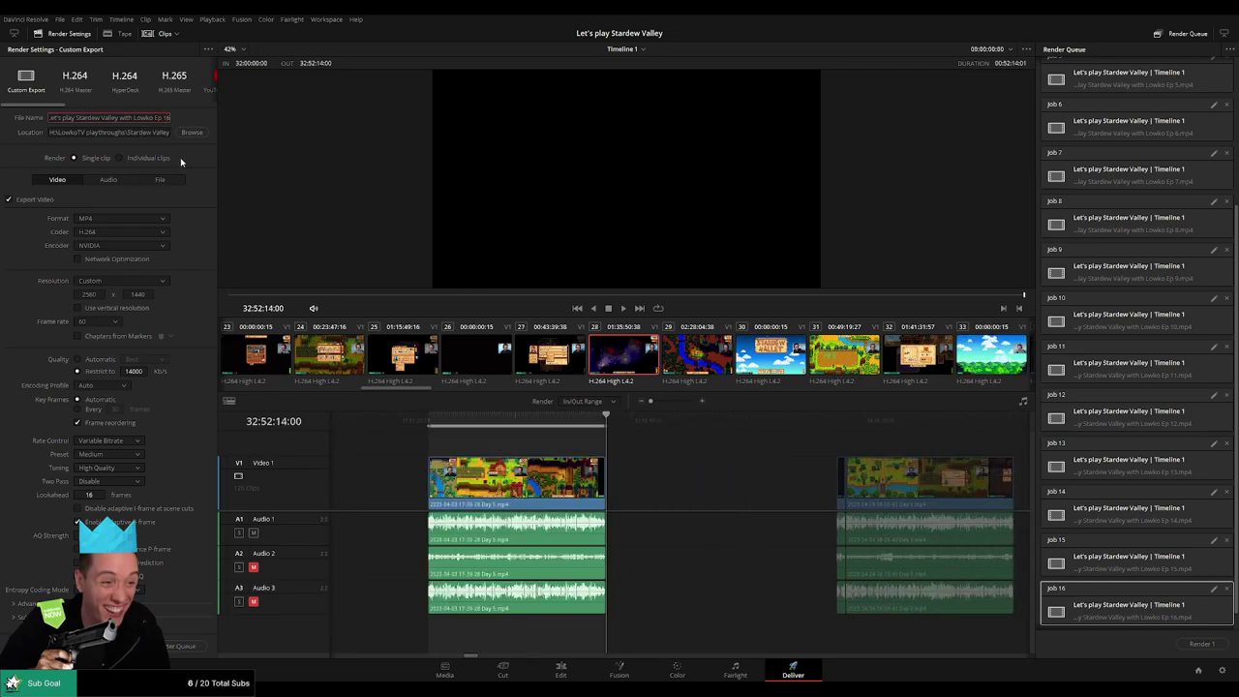
pyautogui.click(182, 646)
# - Set the render range to the eighteenth episode's clips, from 34:00:00:00 to 34:52:03:00
pyautogui.hscroll(4, 500, 463)
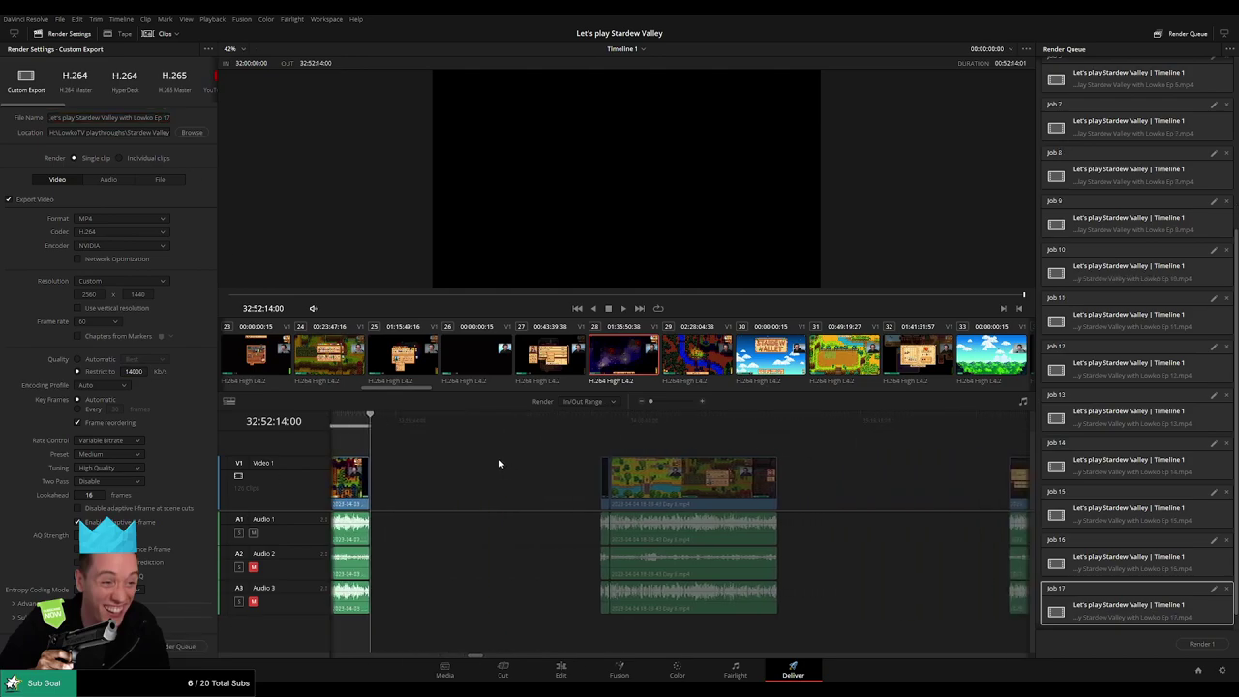
pyautogui.click(581, 420)
pyautogui.press('i')
pyautogui.hscroll(2, 531, 440)
pyautogui.click(628, 418)
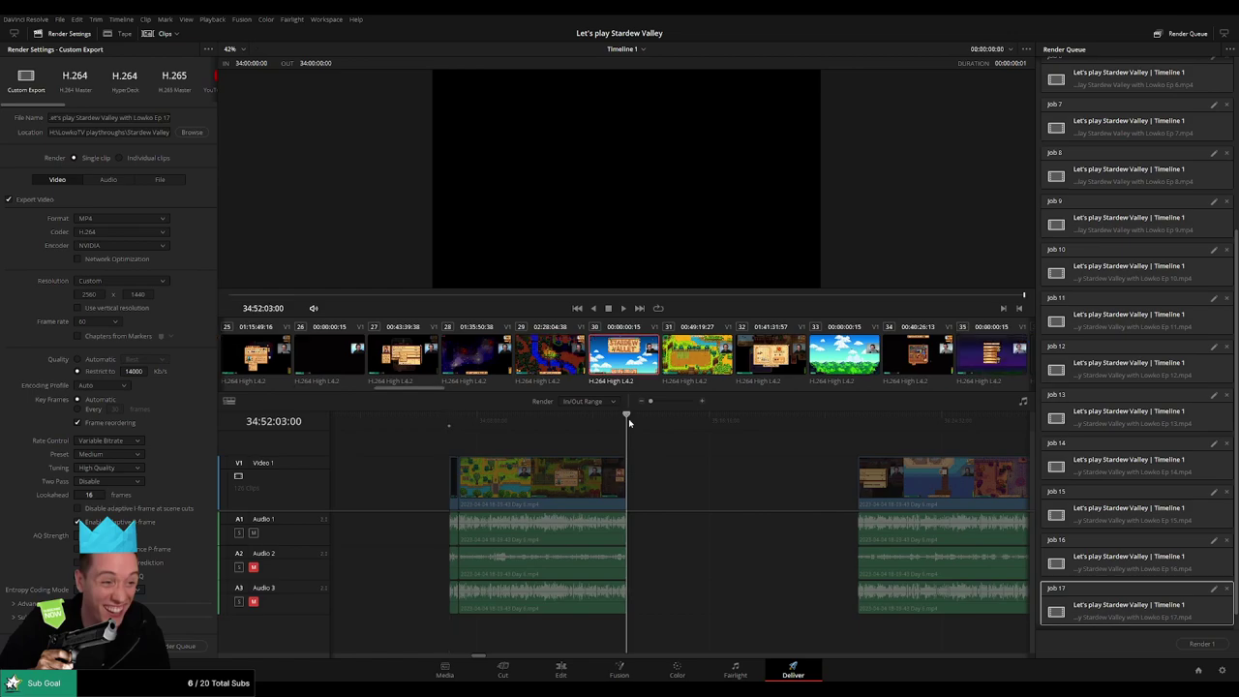
pyautogui.press('o')
# - Change the render file name to end in Ep 18 and add the eighteenth episode to the render queue
pyautogui.click(166, 118)
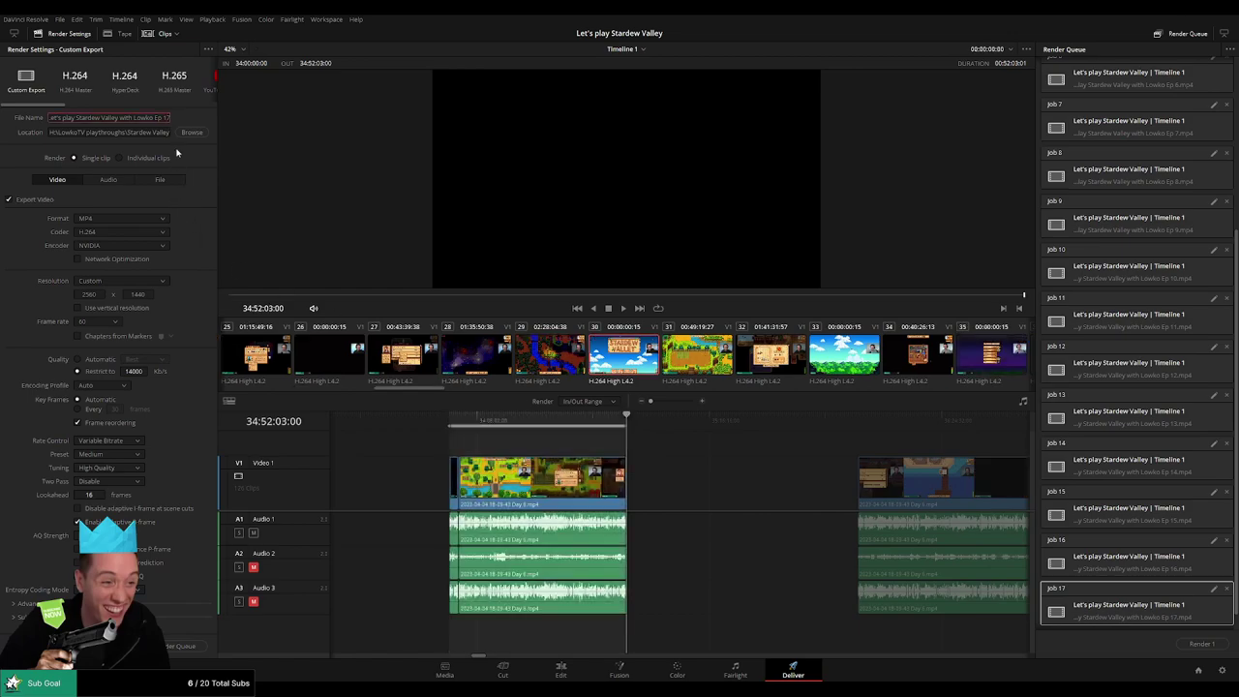
pyautogui.press('BackSpace')
pyautogui.write('8')
pyautogui.click(181, 646)
# - Set the render range to the nineteenth episode's clip, from 36:00:00:00 to 36:52:12:30
pyautogui.hscroll(3, 837, 487)
pyautogui.click(578, 433)
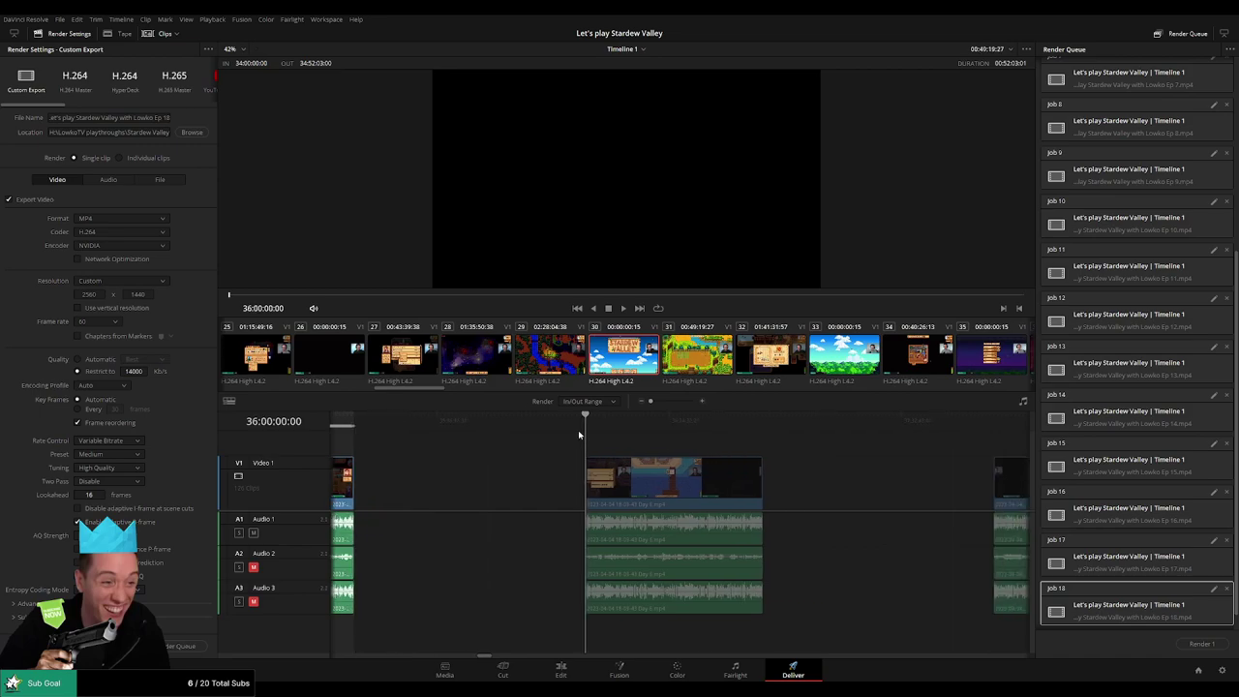
pyautogui.press('i')
pyautogui.hscroll(2, 625, 442)
pyautogui.click(595, 433)
pyautogui.press('o')
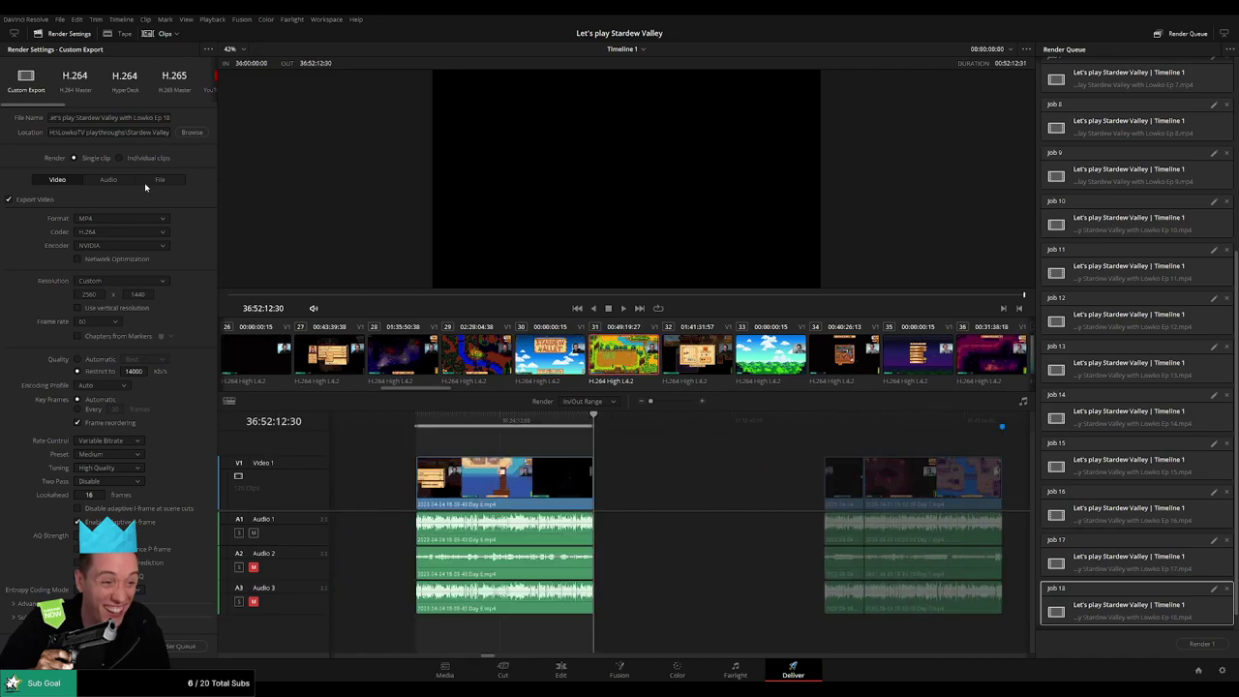
# - Change the render file name to end in Ep 19 and add the nineteenth episode to the render queue
pyautogui.click(166, 118)
pyautogui.press('BackSpace')
pyautogui.write('9')
pyautogui.click(180, 645)
# - Set the render range to the twentieth episode's clips, from 38:00:00:00 to 38:52:14:00
pyautogui.moveTo(823, 460); pyautogui.dragTo(583, 451)
pyautogui.click(586, 420)
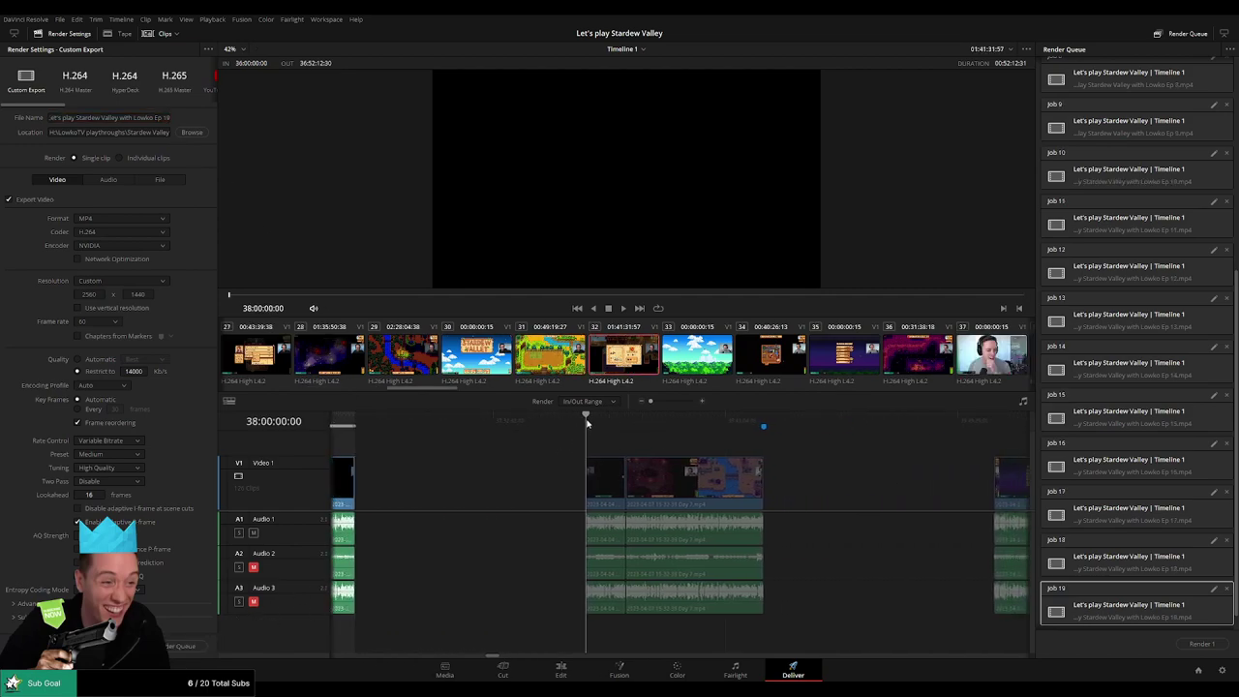
pyautogui.hscroll(2, 666, 431)
pyautogui.press('Down')
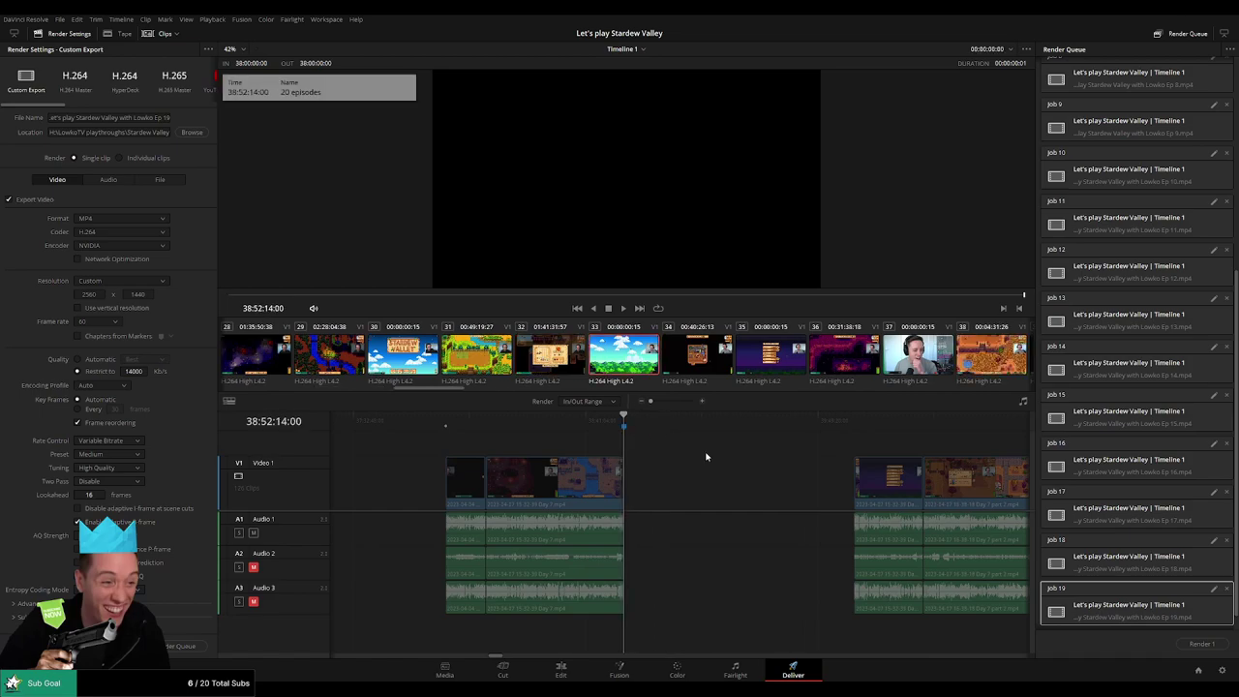
pyautogui.press('o')
# - Change the render file name to end in Ep 20 and add the twentieth episode to the render queue
pyautogui.click(165, 117)
pyautogui.press('BackSpace')
pyautogui.press('BackSpace')
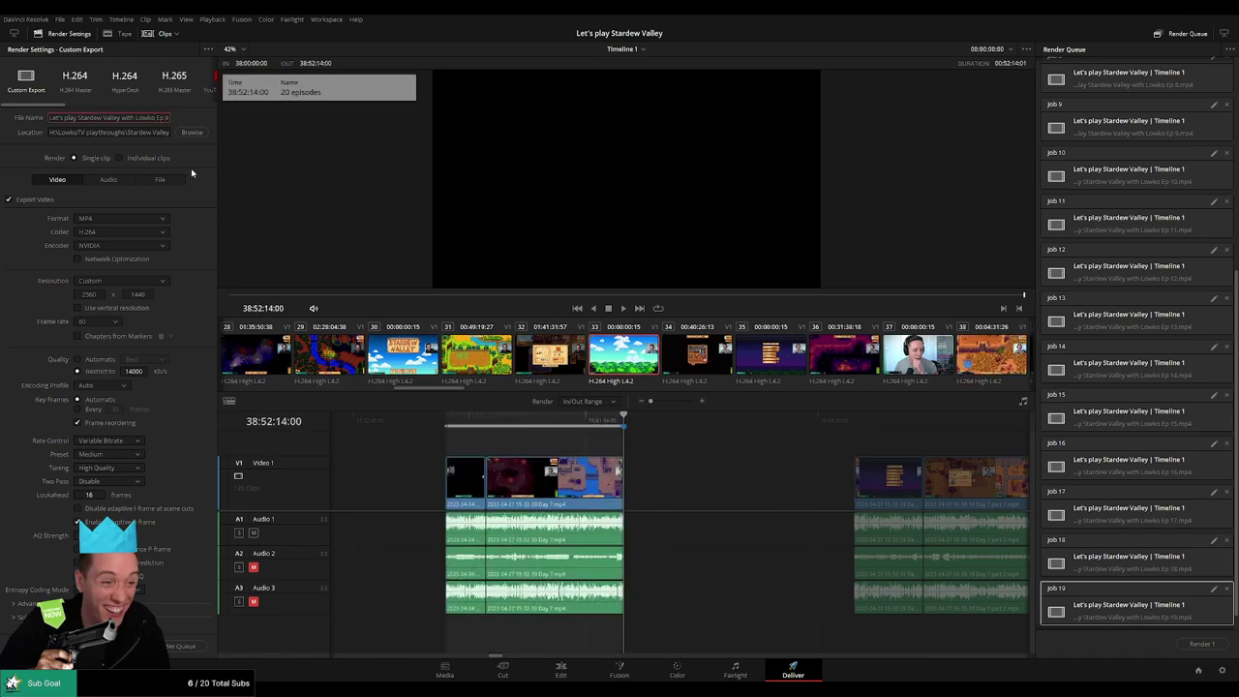
pyautogui.write('20')
pyautogui.click(179, 646)
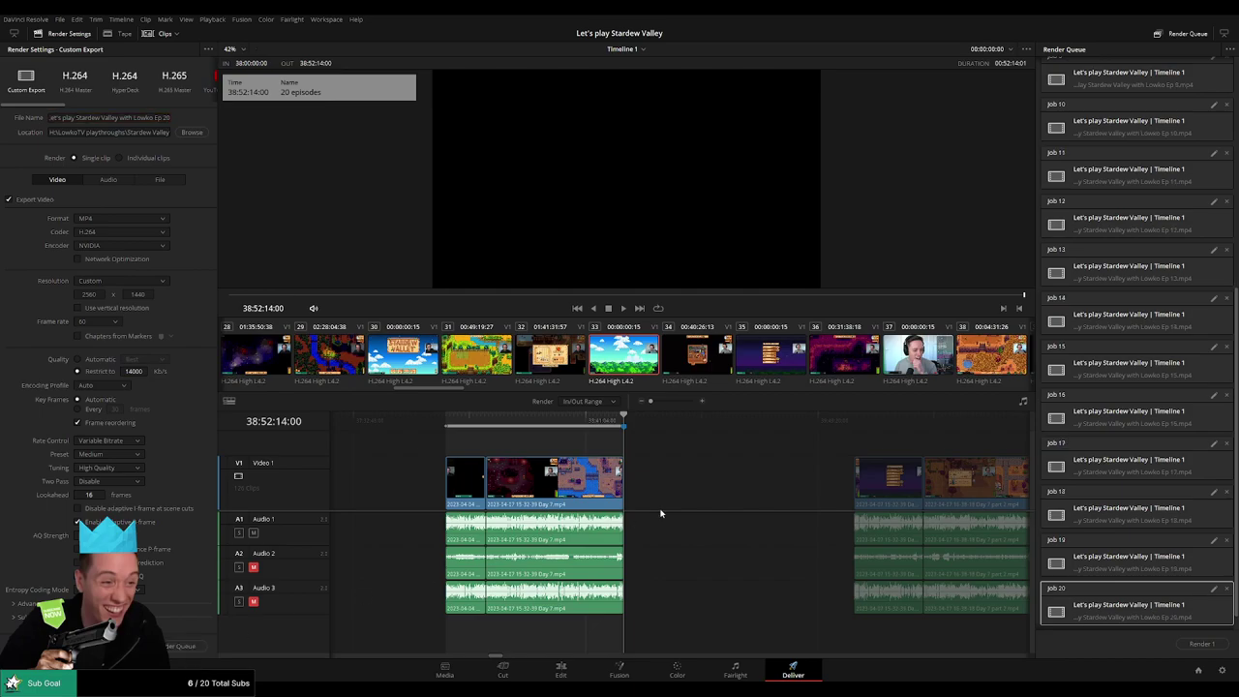
# - Set the render range to the twenty-first episode's clips, from 40:00:00:00 to 40:52:02:30
pyautogui.hscroll(5, 693, 513)
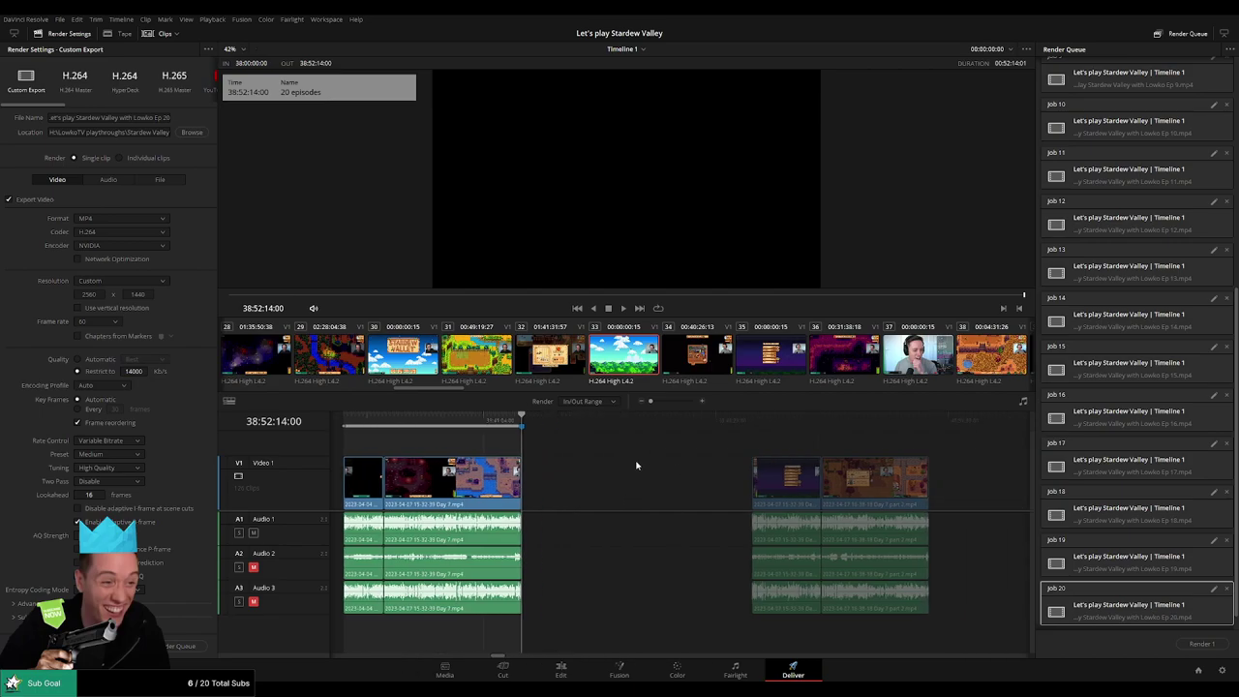
pyautogui.click(611, 426)
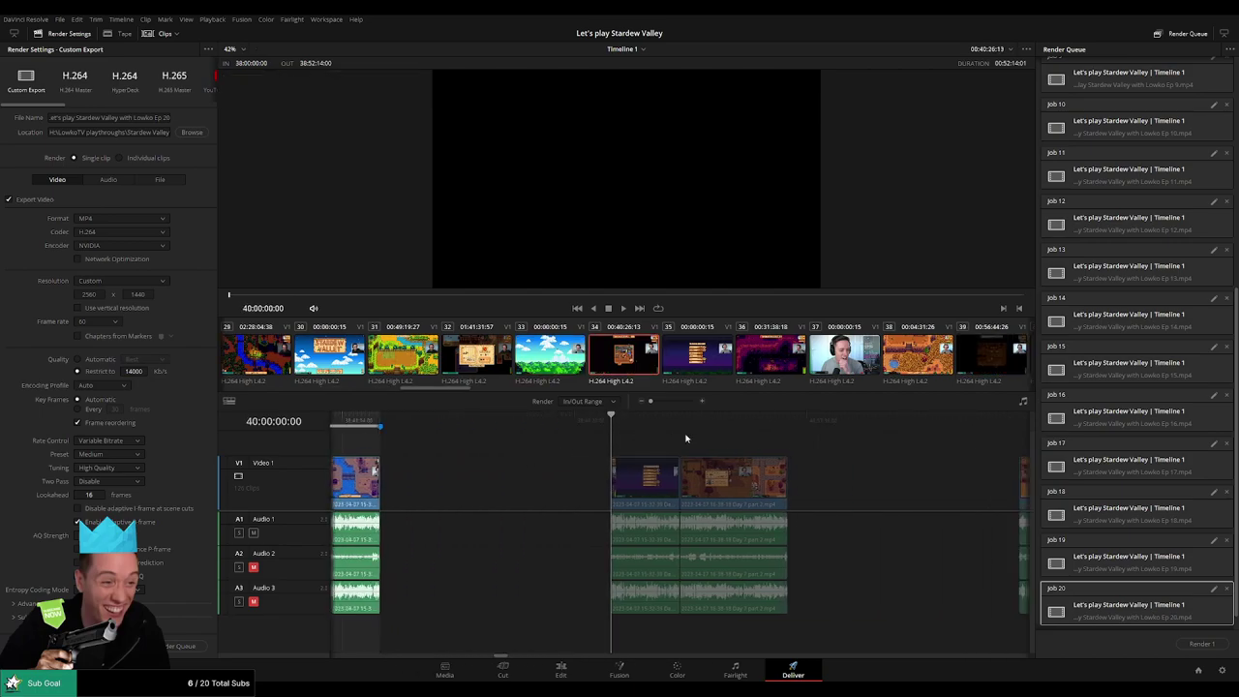
pyautogui.press('i')
pyautogui.hscroll(2, 658, 435)
pyautogui.click(669, 417)
pyautogui.press('o')
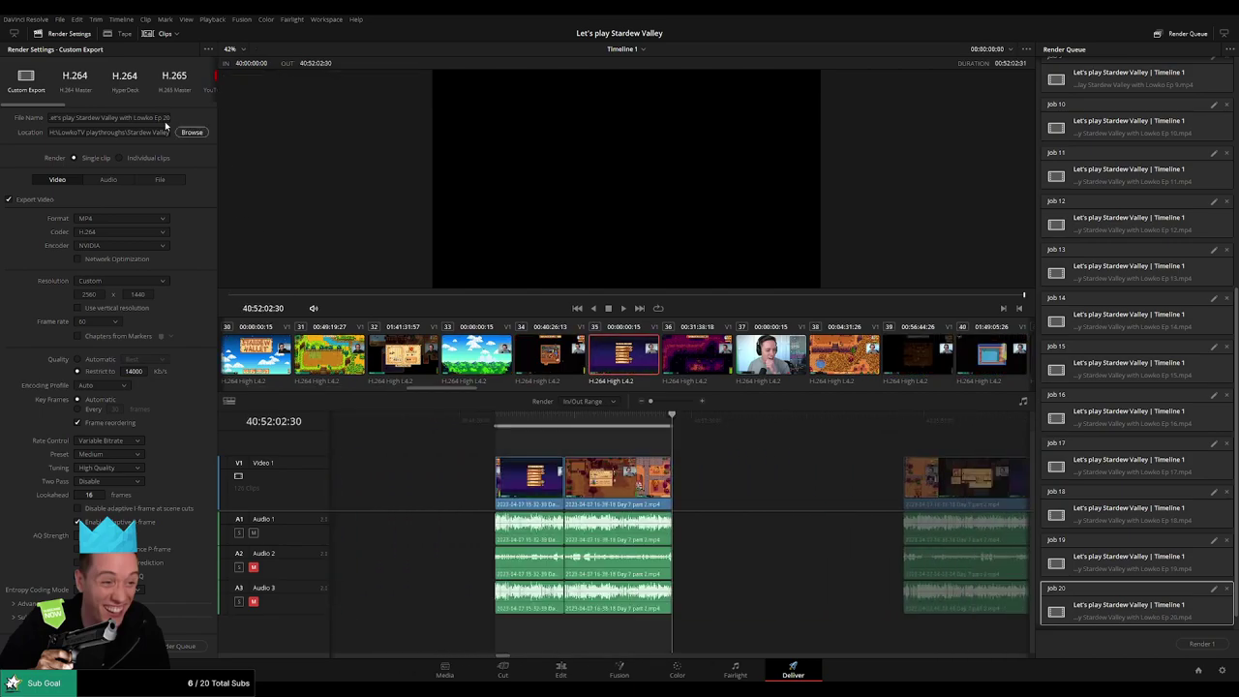
# - Change the render file name to end in Ep 21 and add the twenty-first episode to the render queue
pyautogui.click(164, 121)
pyautogui.press('BackSpace')
pyautogui.write('1')
pyautogui.click(184, 646)
# - Set the render range to the twenty-second episode, 42:00:00:00 to 42:52:16:00, and queue it under a file name ending in Ep 22
pyautogui.hscroll(6, 725, 474)
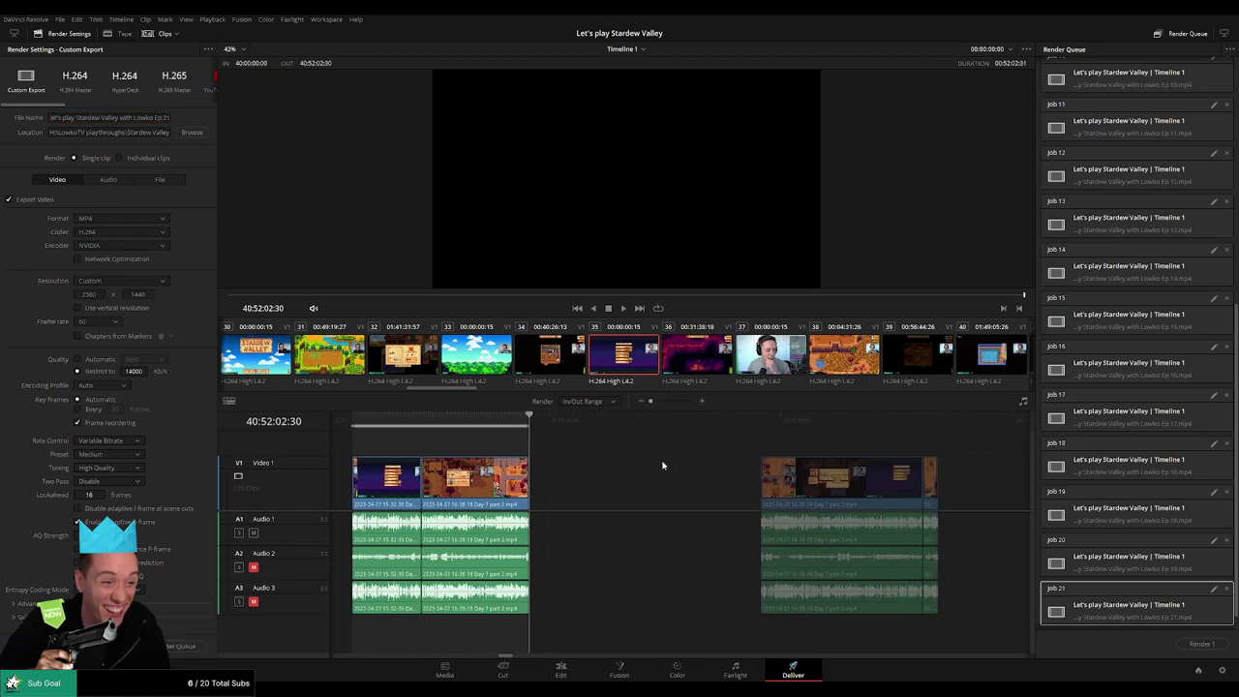
pyautogui.click(594, 432)
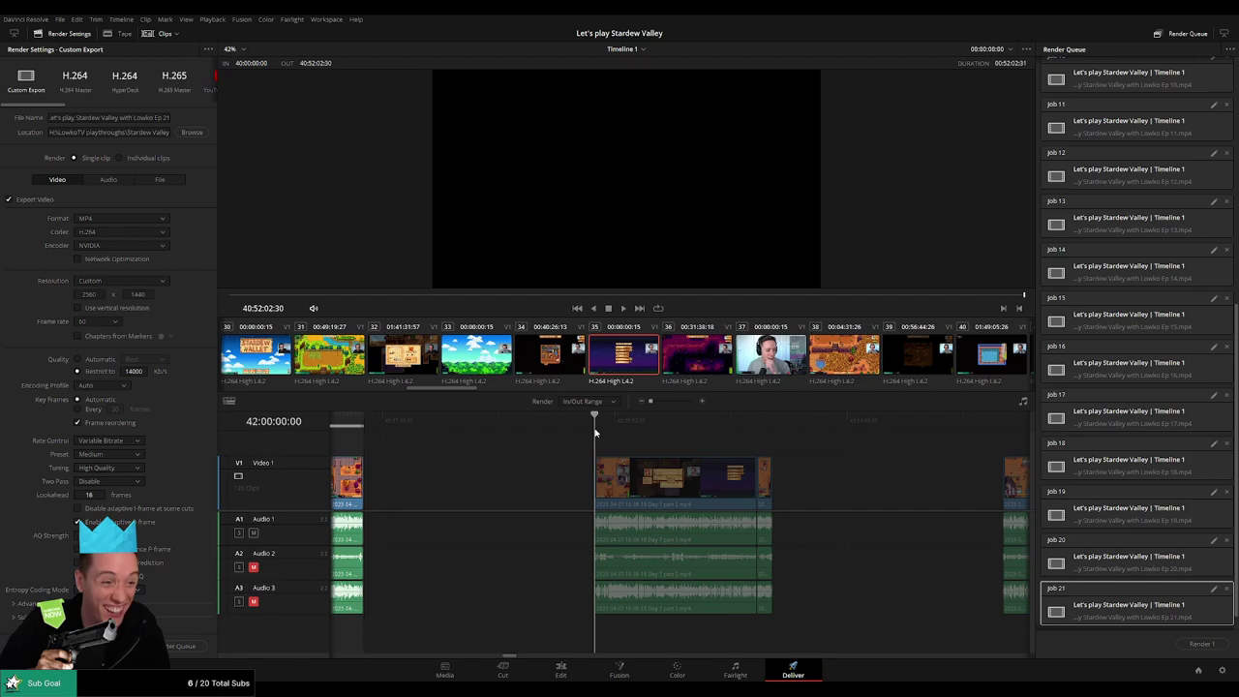
pyautogui.press('i')
pyautogui.hscroll(3, 571, 440)
pyautogui.click(628, 432)
pyautogui.press('o')
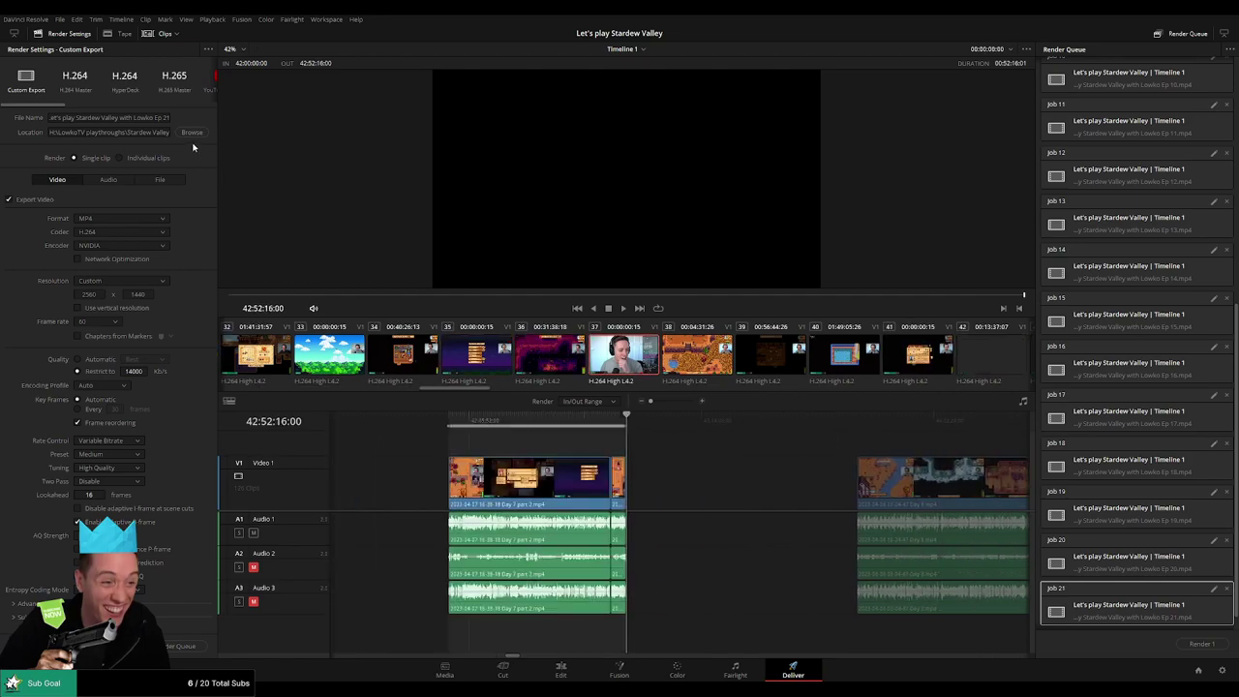
pyautogui.doubleClick(166, 118)
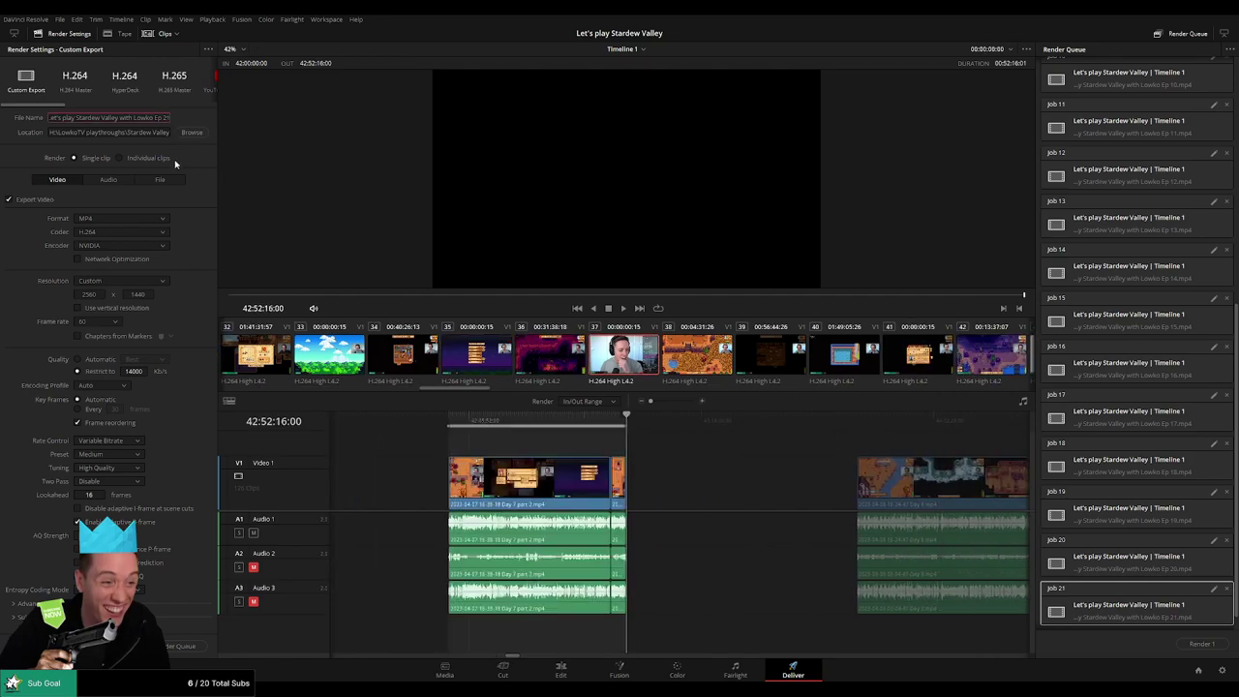
pyautogui.click(182, 646)
# - Set the render range to the twenty-third episode's clip, from 44:00:00:00 to 44:52:13:00
pyautogui.hscroll(2, 578, 450)
pyautogui.hscroll(2, 513, 461)
pyautogui.click(616, 429)
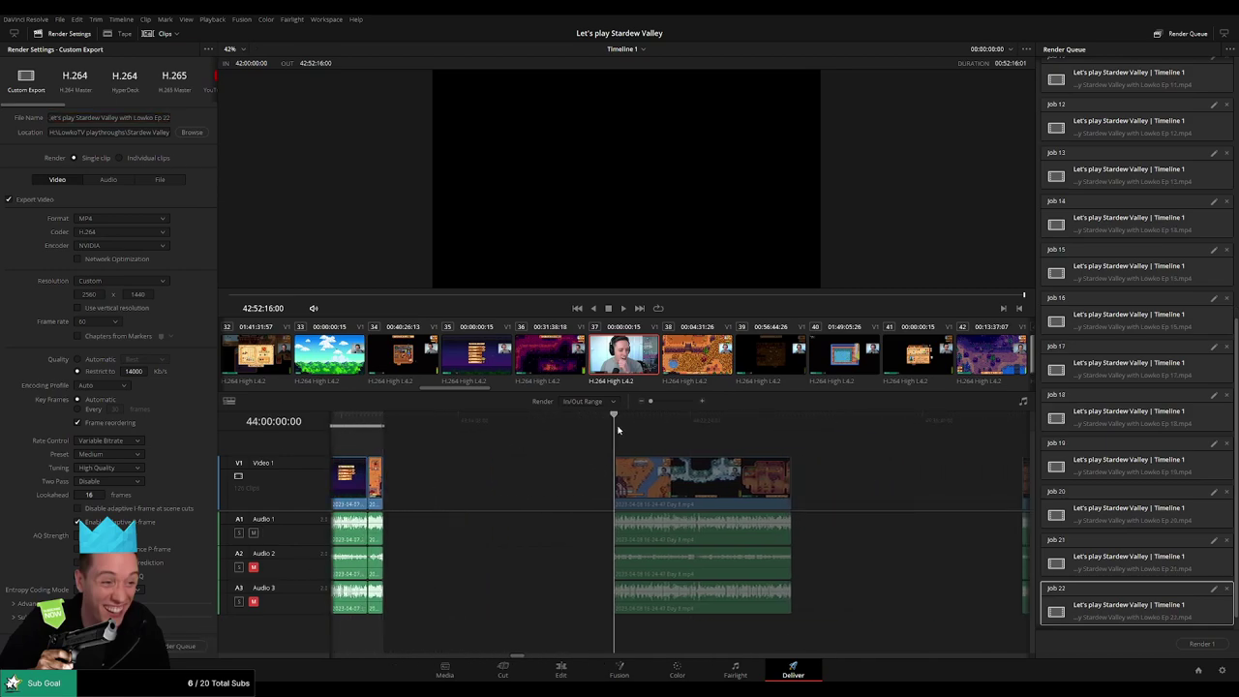
pyautogui.press('i')
pyautogui.hscroll(4, 733, 456)
pyautogui.click(622, 428)
pyautogui.press('o')
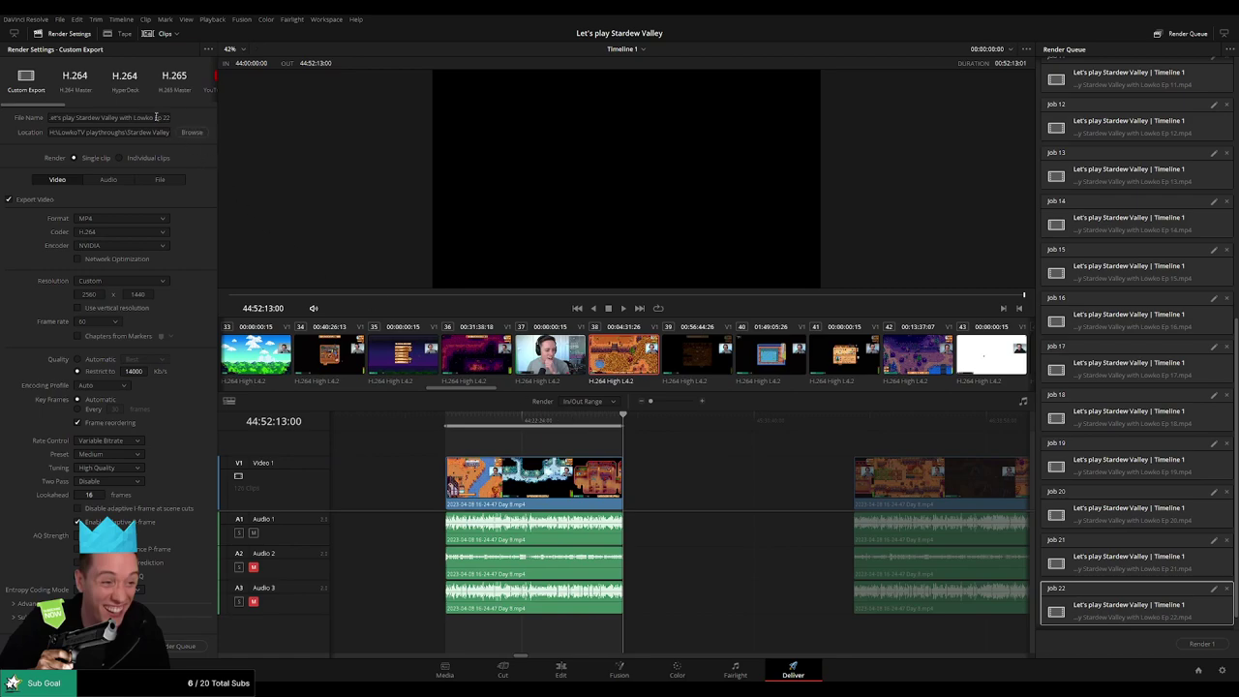
# - Change the render file name to end in Ep 23 and add the twenty-third episode to the render queue
pyautogui.click(166, 117)
pyautogui.press('BackSpace')
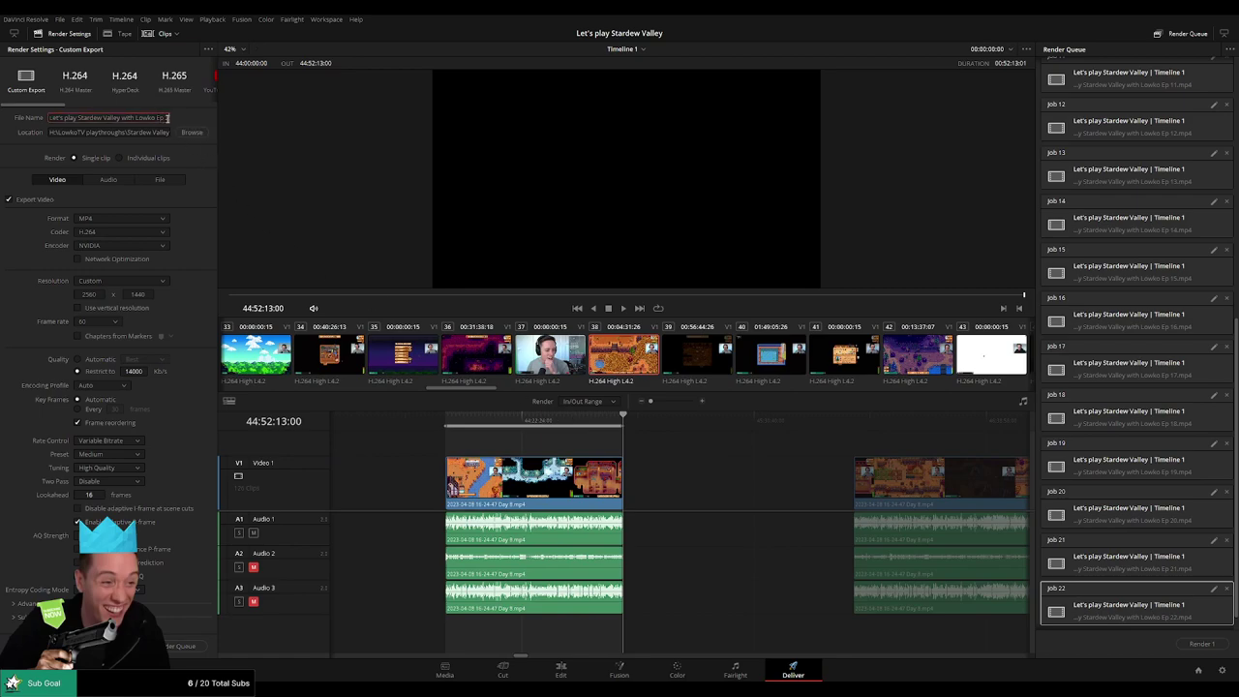
pyautogui.write('3')
pyautogui.click(176, 644)
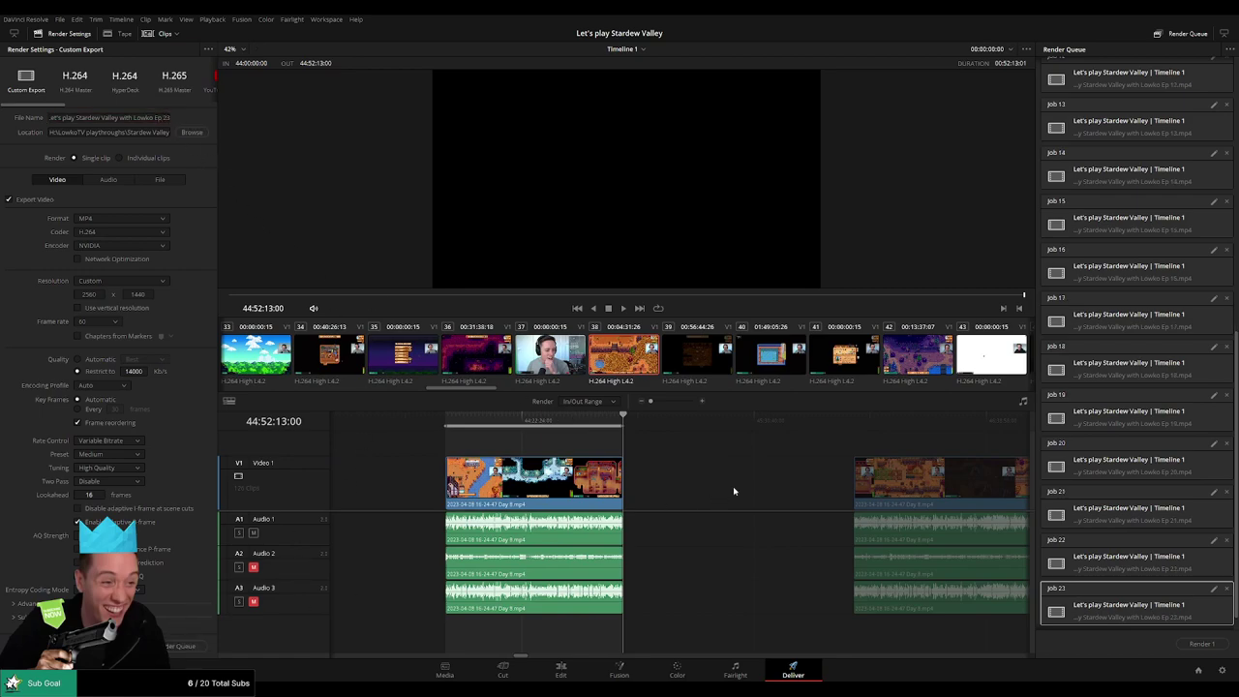
# - Set the render range to the twenty-fourth episode's clip, from 46:00:00:00 to 46:52:21:00
pyautogui.hscroll(2, 732, 486)
pyautogui.click(599, 424)
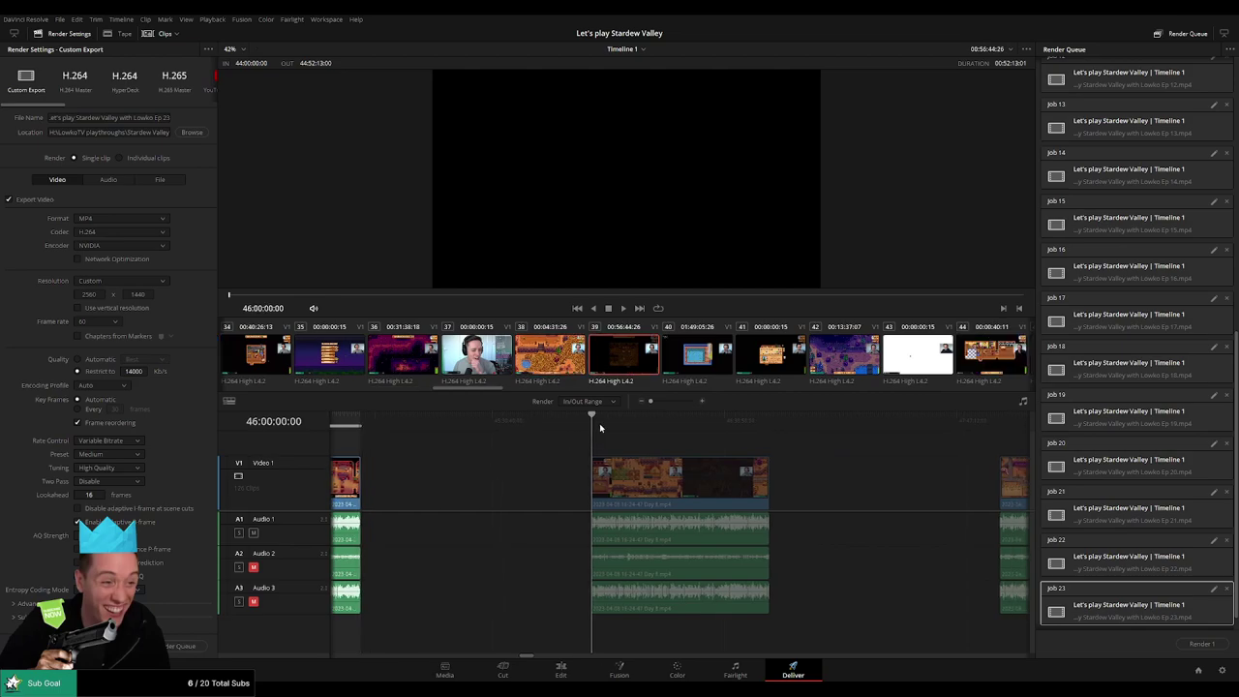
pyautogui.press('i')
pyautogui.hscroll(1, 586, 438)
pyautogui.click(658, 426)
pyautogui.click(666, 423)
pyautogui.press('o')
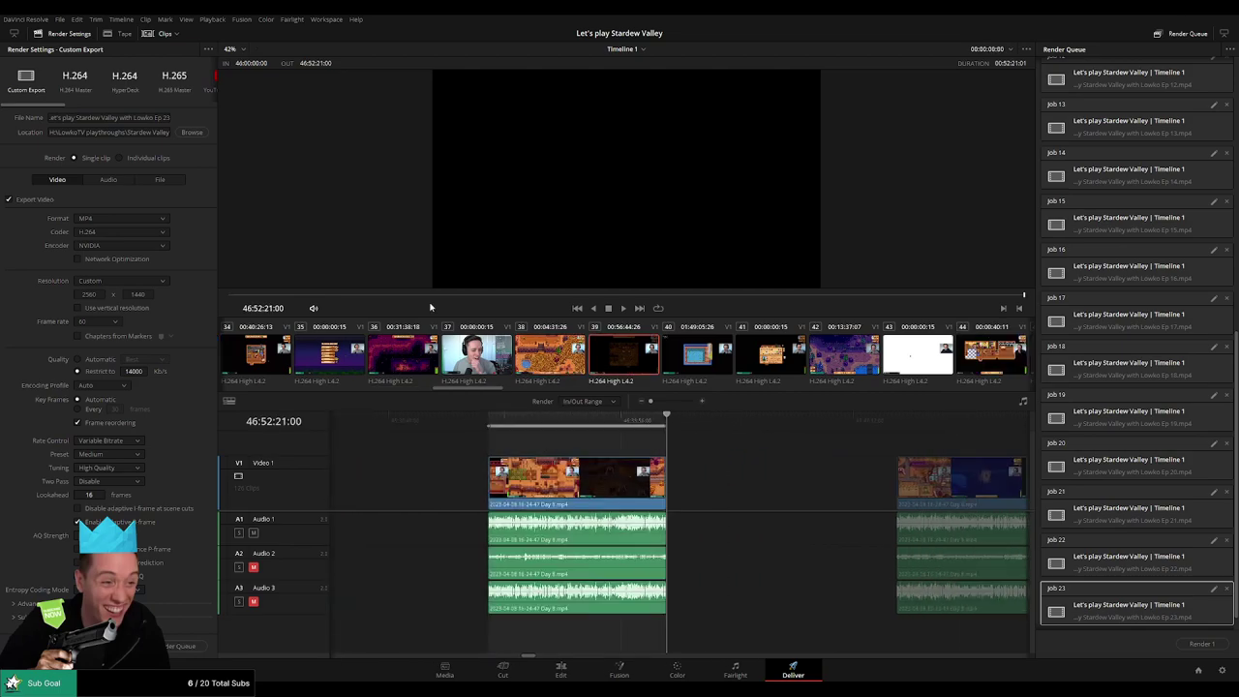
# - Change the render file name to end in Ep 24 and add the twenty-fourth episode to the render queue
pyautogui.tripleClick(172, 117)
pyautogui.press('BackSpace')
pyautogui.write('4')
pyautogui.click(174, 648)
# - Set the render range to the twenty-fifth episode's clips, from 48:00:00:00 to 48:52:01:00
pyautogui.moveTo(745, 490); pyautogui.dragTo(489, 472)
pyautogui.click(643, 428)
pyautogui.press('Down')
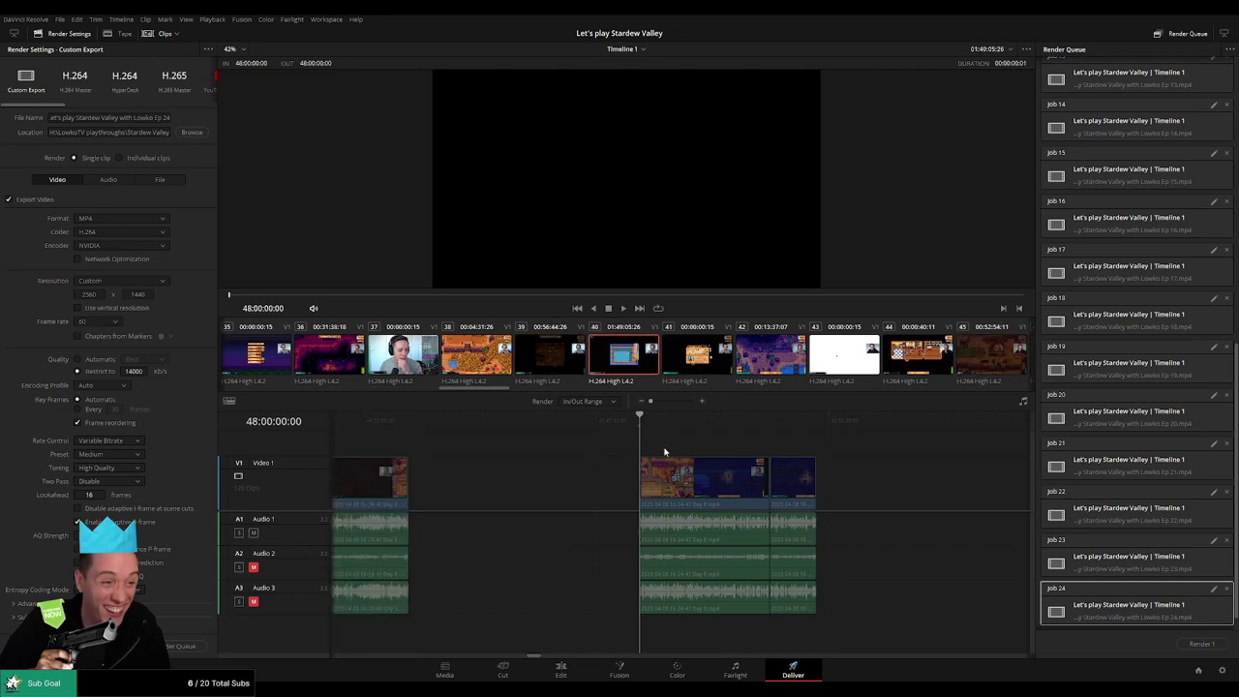
pyautogui.press('Down')
# - Change the render file name to end in Ep 25 and add the twenty-fifth episode to the render queue
pyautogui.click(168, 116)
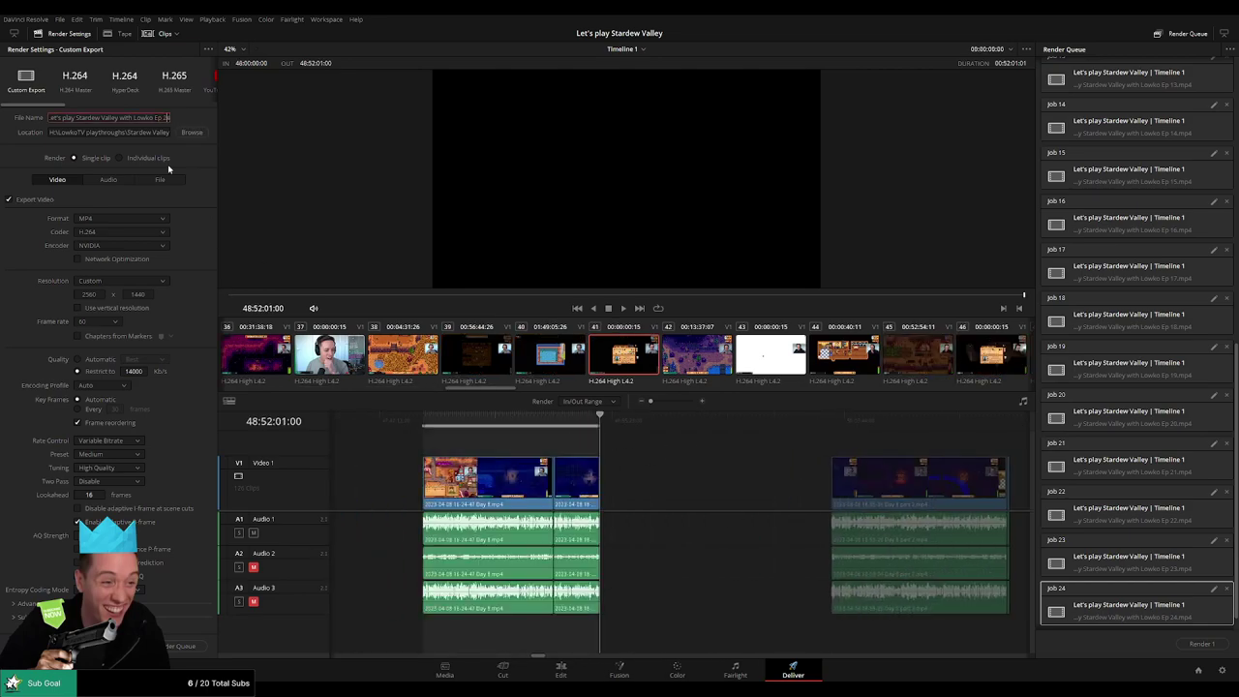
pyautogui.press('BackSpace')
pyautogui.write('5')
pyautogui.click(218, 644)
# - Set the render range to the twenty-sixth episode's clip, from 50:00:00:00 to 50:52:22:30
pyautogui.hscroll(3, 728, 484)
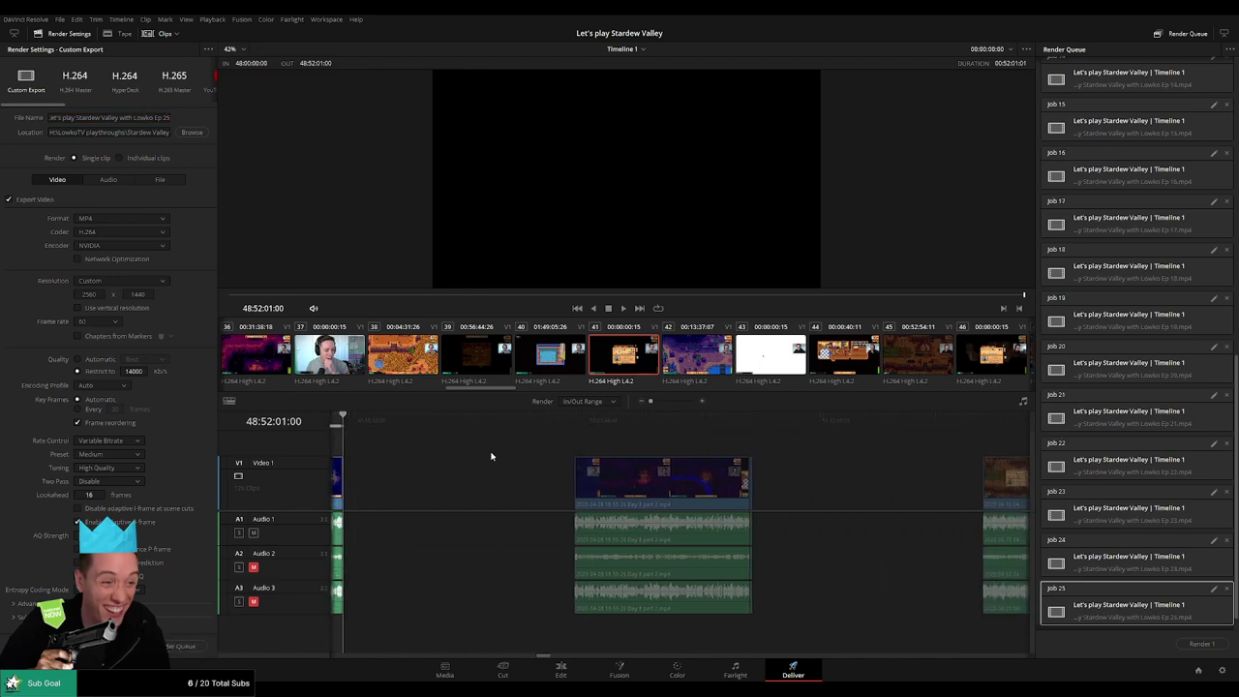
pyautogui.click(575, 431)
pyautogui.hscroll(2, 571, 436)
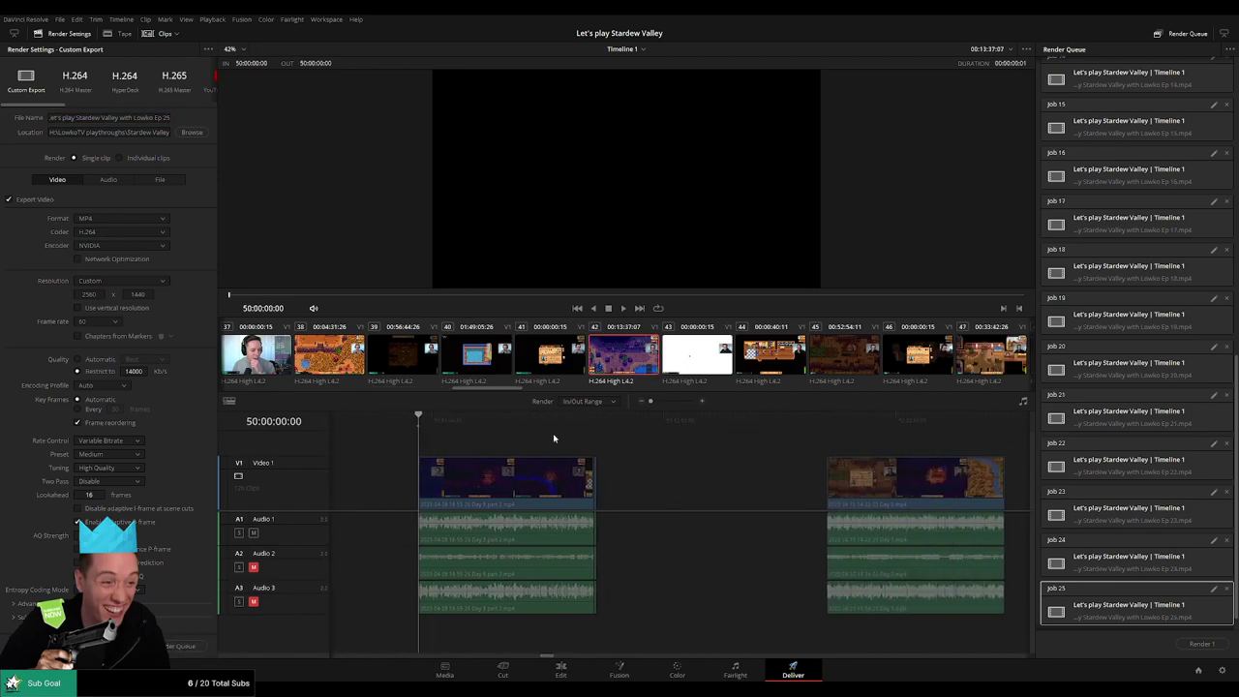
pyautogui.click(594, 428)
pyautogui.press('Down')
pyautogui.press('o')
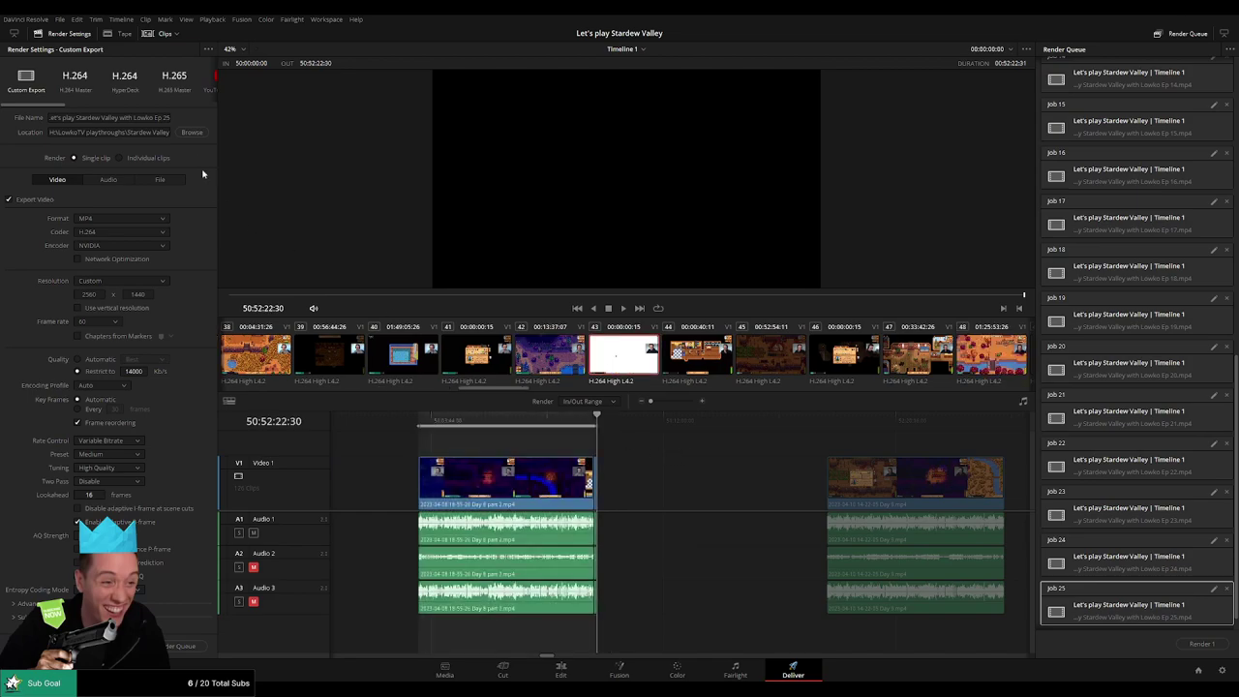
# - Change the render file name to end in Ep 26 and add the twenty-sixth episode to the render queue
pyautogui.click(167, 117)
pyautogui.press('BackSpace')
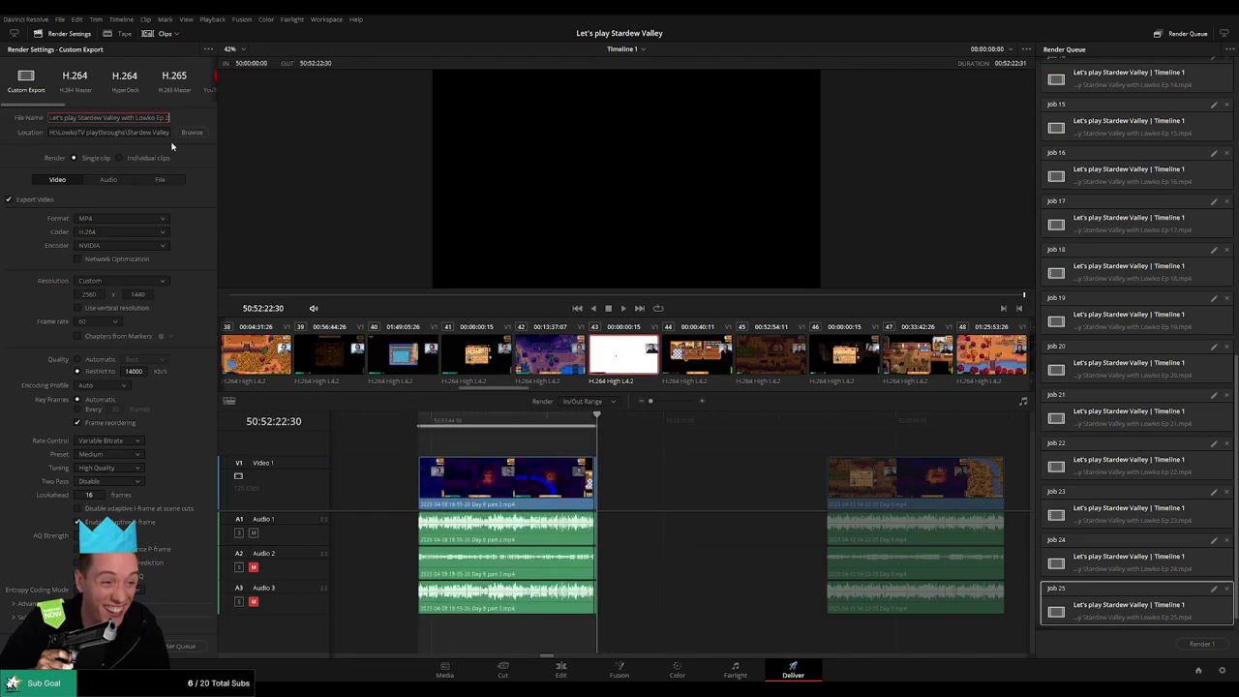
pyautogui.write('6')
pyautogui.click(191, 651)
# - Set the render range to the twenty-seventh episode's clip, from 52:00:00:00 to 52:52:14:00
pyautogui.hscroll(5, 539, 461)
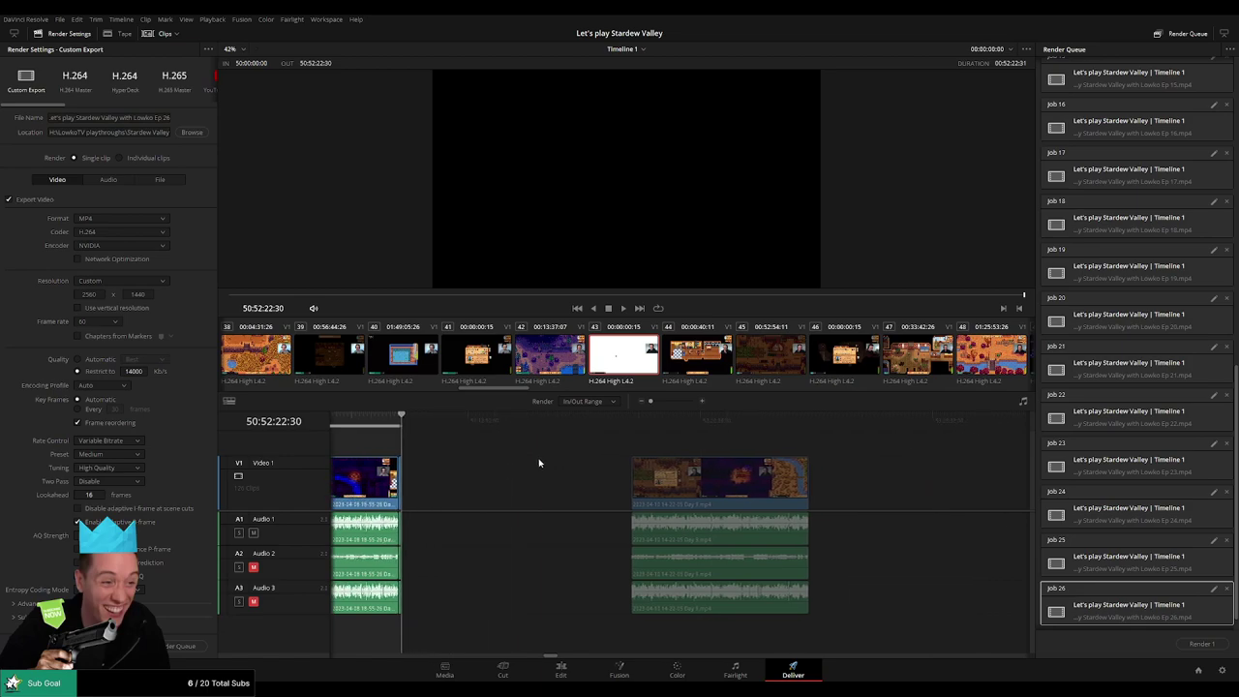
pyautogui.click(587, 421)
pyautogui.press('i')
pyautogui.hscroll(3, 620, 441)
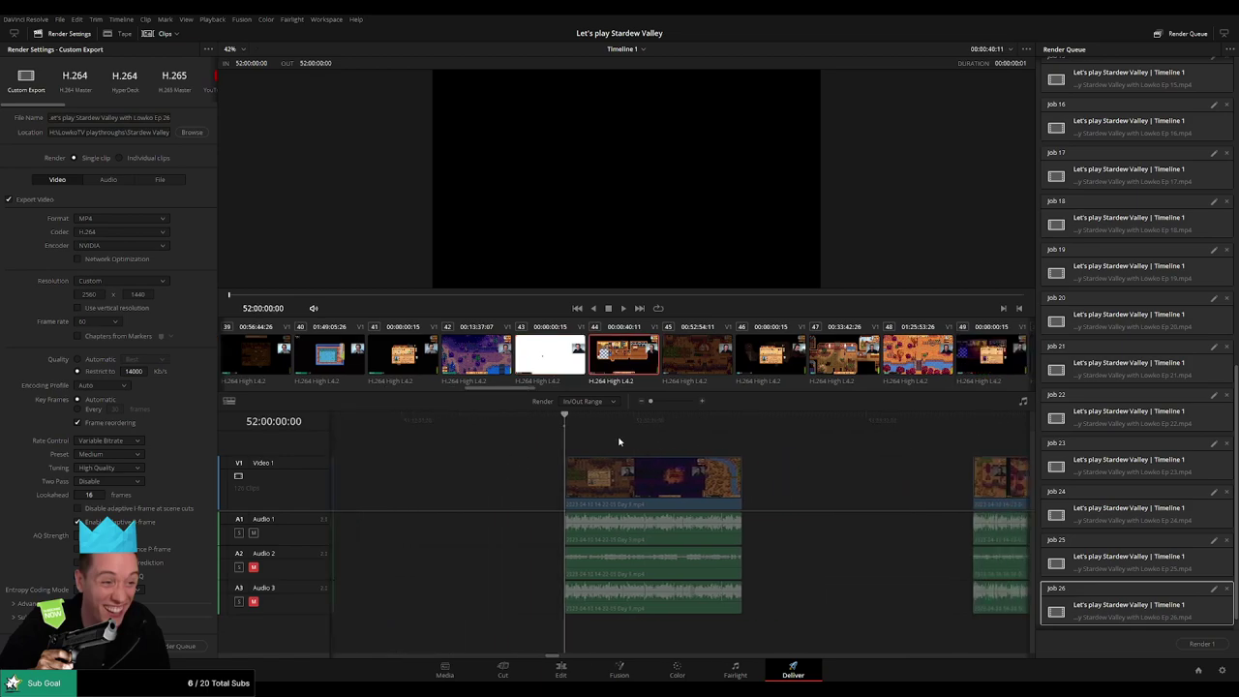
pyautogui.click(616, 423)
pyautogui.press('o')
# - Change the render file name to end in Ep 27 and add the twenty-seventh episode to the render queue
pyautogui.tripleClick(169, 118)
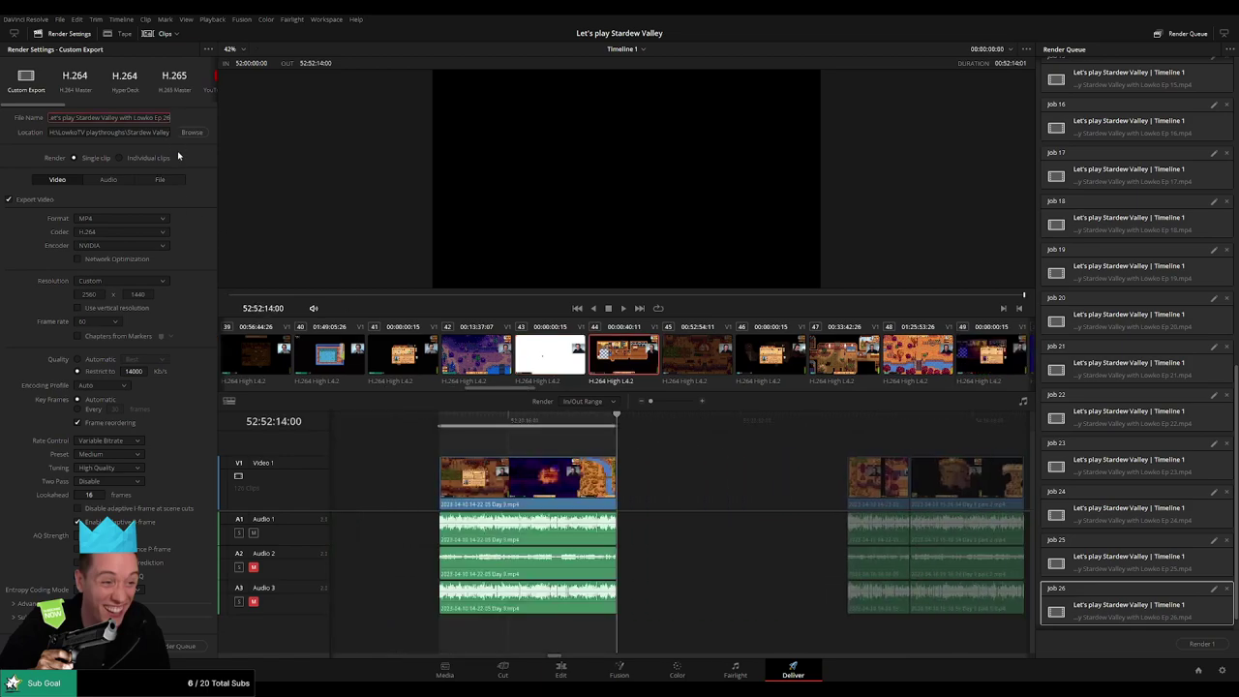
pyautogui.click(178, 648)
# - Set the render range to the twenty-eighth episode's clips, from 54:00:00:00 to 54:52:04:00
pyautogui.hscroll(5, 539, 436)
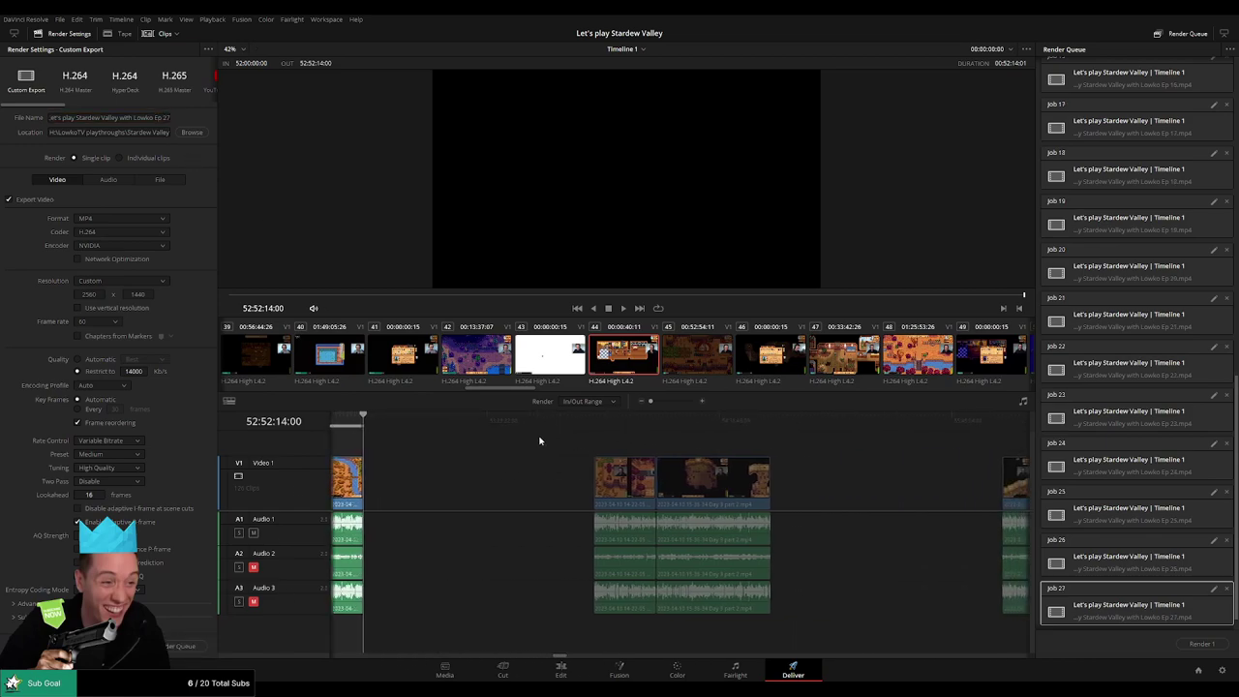
pyautogui.click(590, 424)
pyautogui.press('i')
pyautogui.hscroll(3, 680, 448)
pyautogui.click(602, 424)
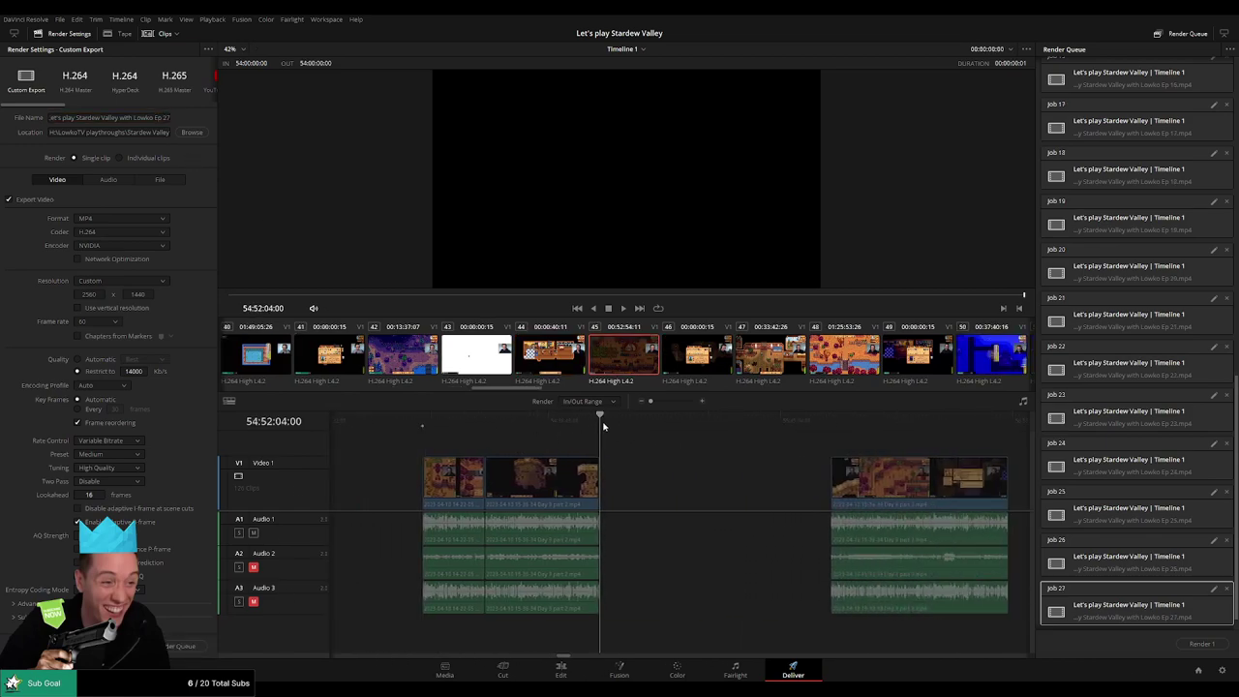
pyautogui.press('o')
# - Change the render file name to end in Ep 28 and add the twenty-eighth episode to the render queue
pyautogui.click(168, 118)
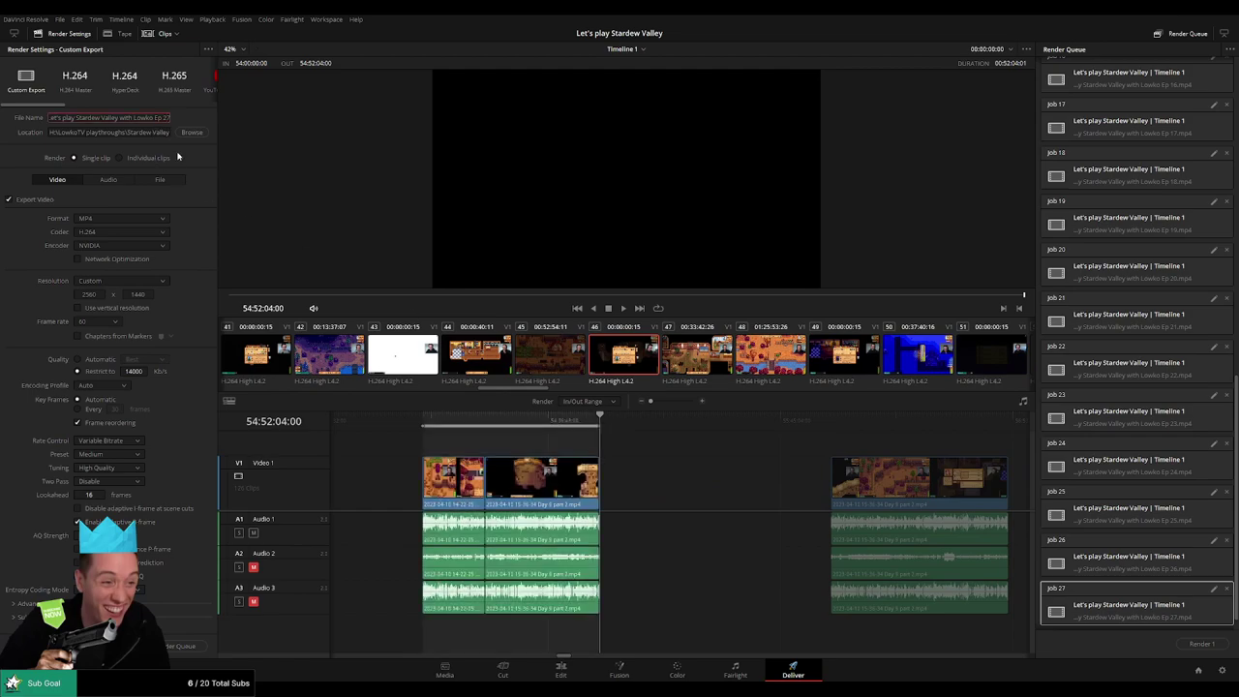
pyautogui.press('BackSpace')
pyautogui.write('8')
pyautogui.click(184, 645)
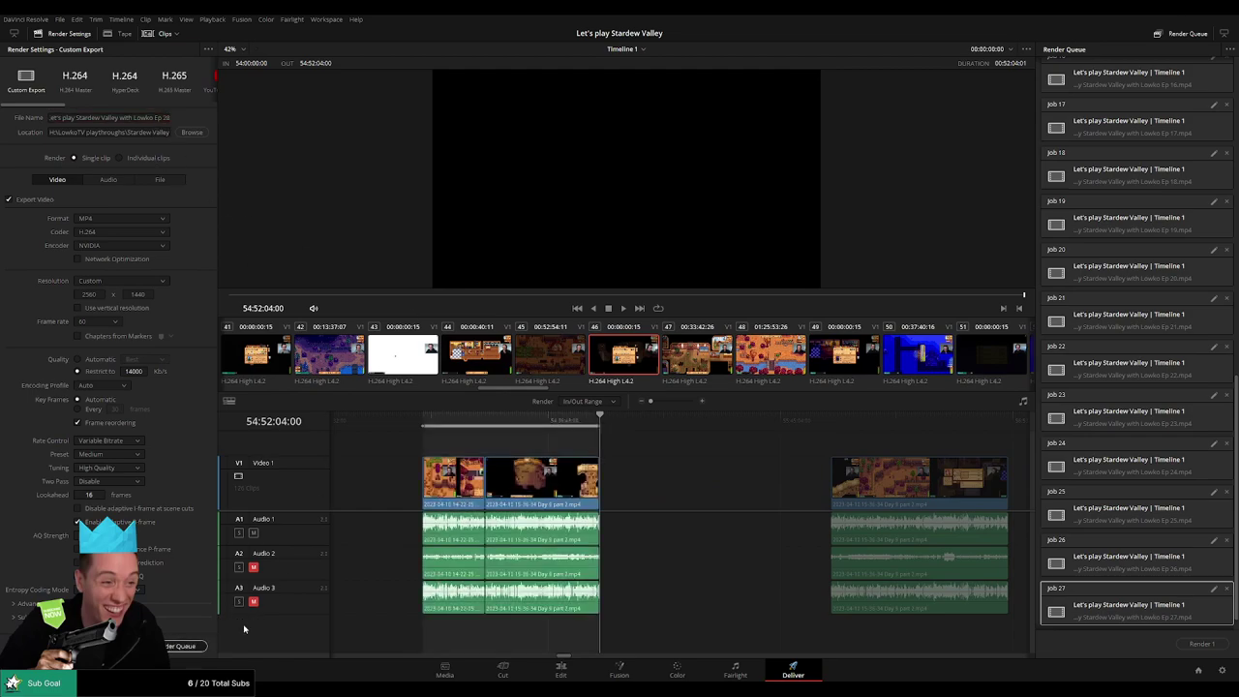
# - Set the render range to the twenty-ninth episode's clip, from 56:00:00:00 to 56:52:11:00
pyautogui.hscroll(4, 664, 465)
pyautogui.click(591, 426)
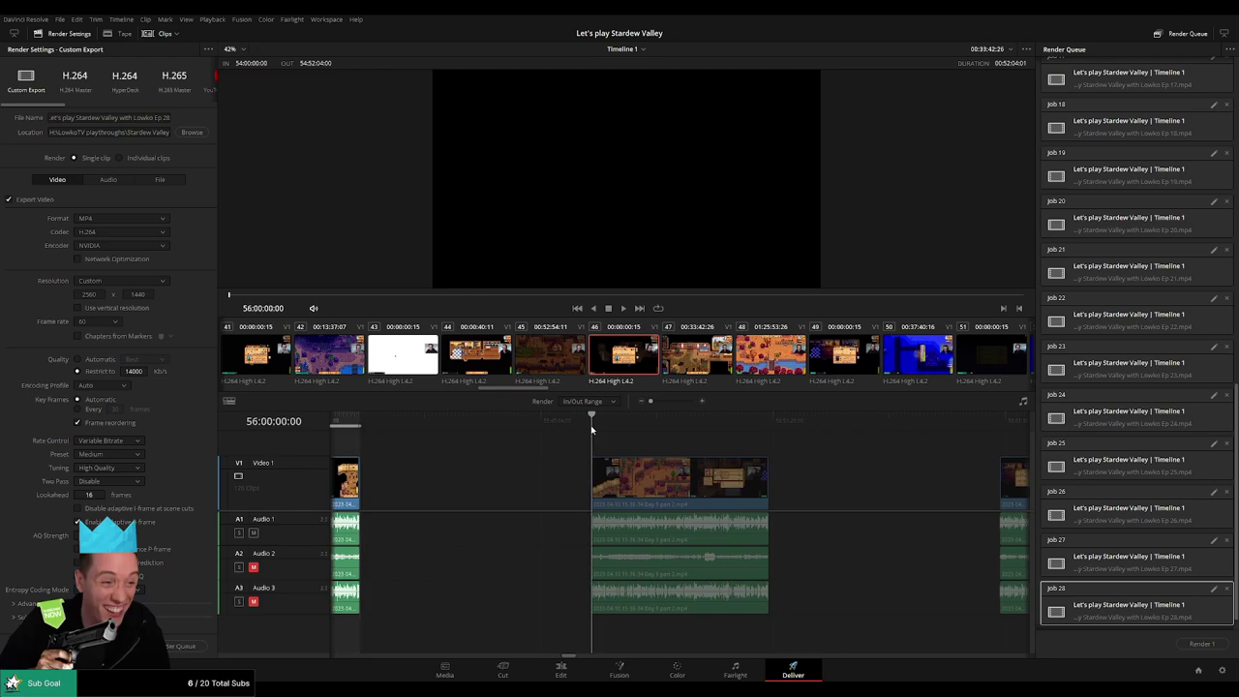
pyautogui.press('i')
pyautogui.hscroll(1, 580, 444)
pyautogui.click(584, 426)
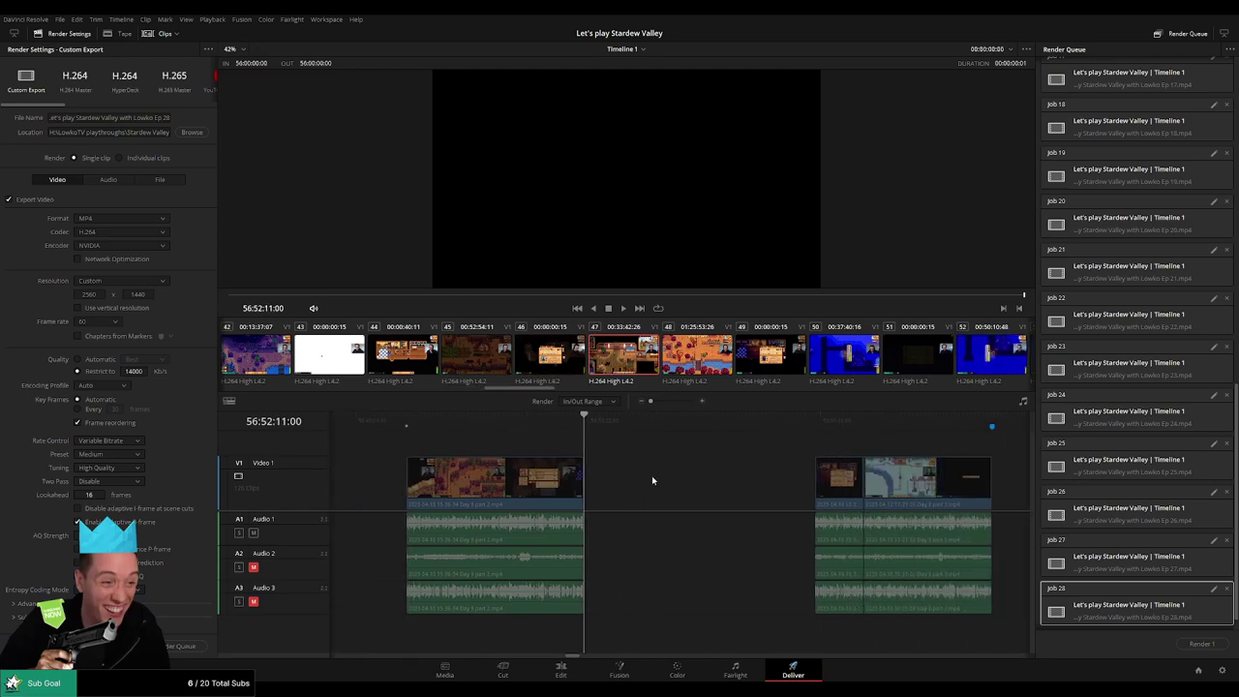
pyautogui.press('o')
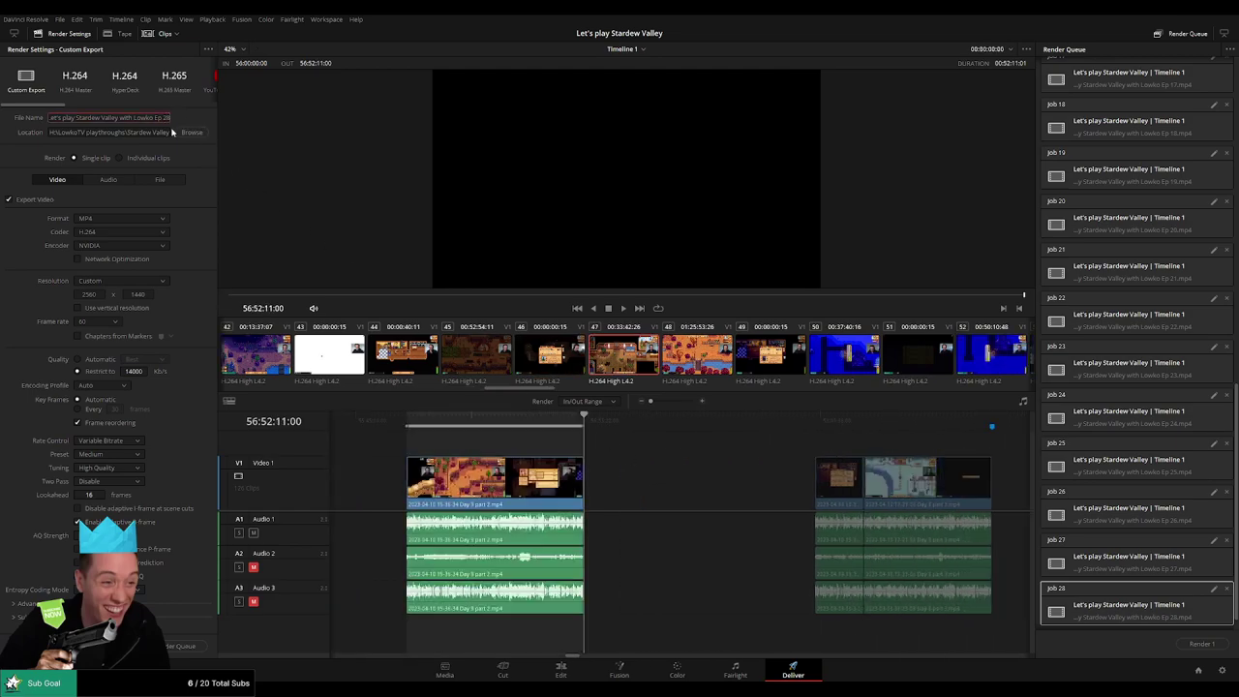
# - Change the render file name to end in Ep 29 and add the twenty-ninth episode to the render queue
pyautogui.press('BackSpace')
pyautogui.write('9')
pyautogui.click(180, 646)
# - Set the render range to the thirtieth episode's clips, from 58:00:00:00 to the 30 episodes marker at 58:52:02:00
pyautogui.moveTo(751, 477); pyautogui.dragTo(504, 459)
pyautogui.click(574, 426)
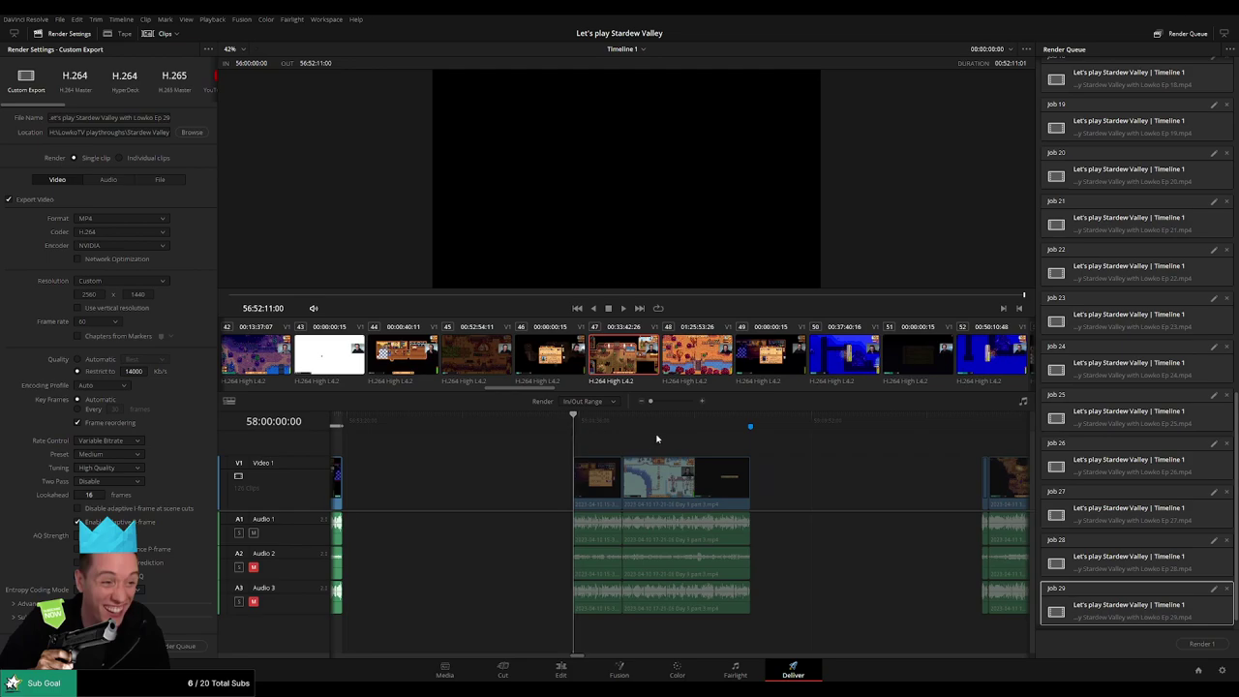
pyautogui.press('i')
pyautogui.moveTo(774, 436); pyautogui.dragTo(667, 428)
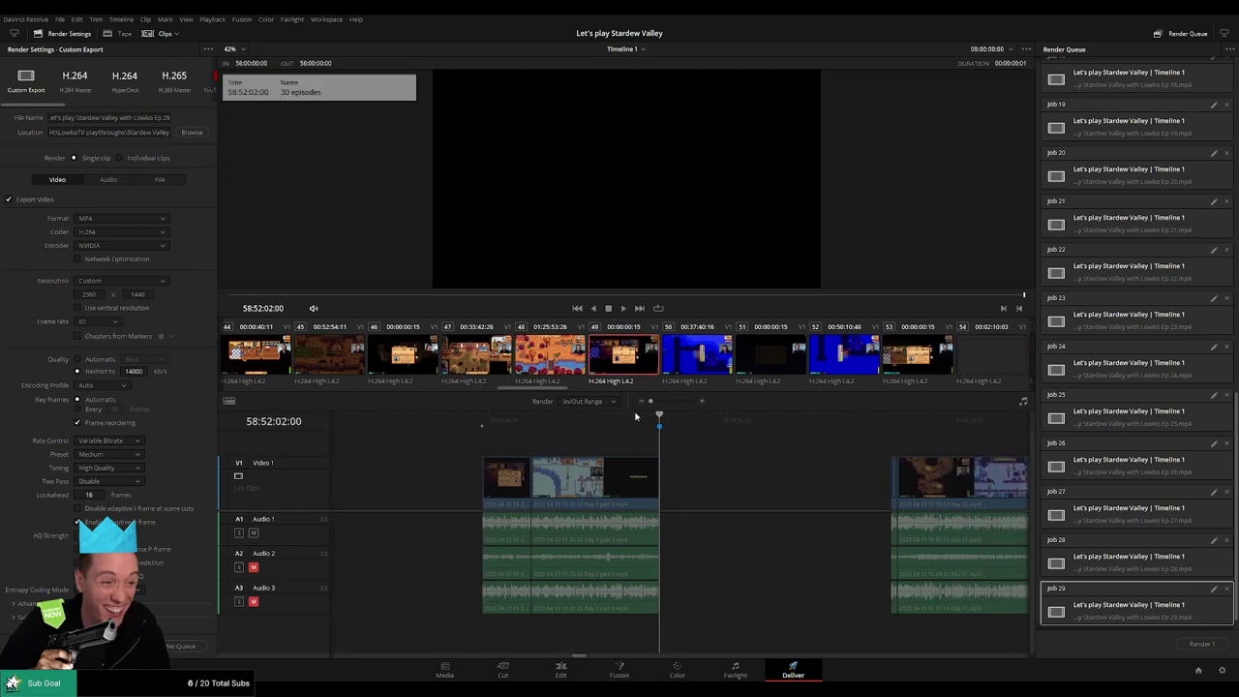
pyautogui.press('o')
# - Change the render file name to end in Ep 30 and add the thirtieth episode to the render queue
pyautogui.click(160, 117)
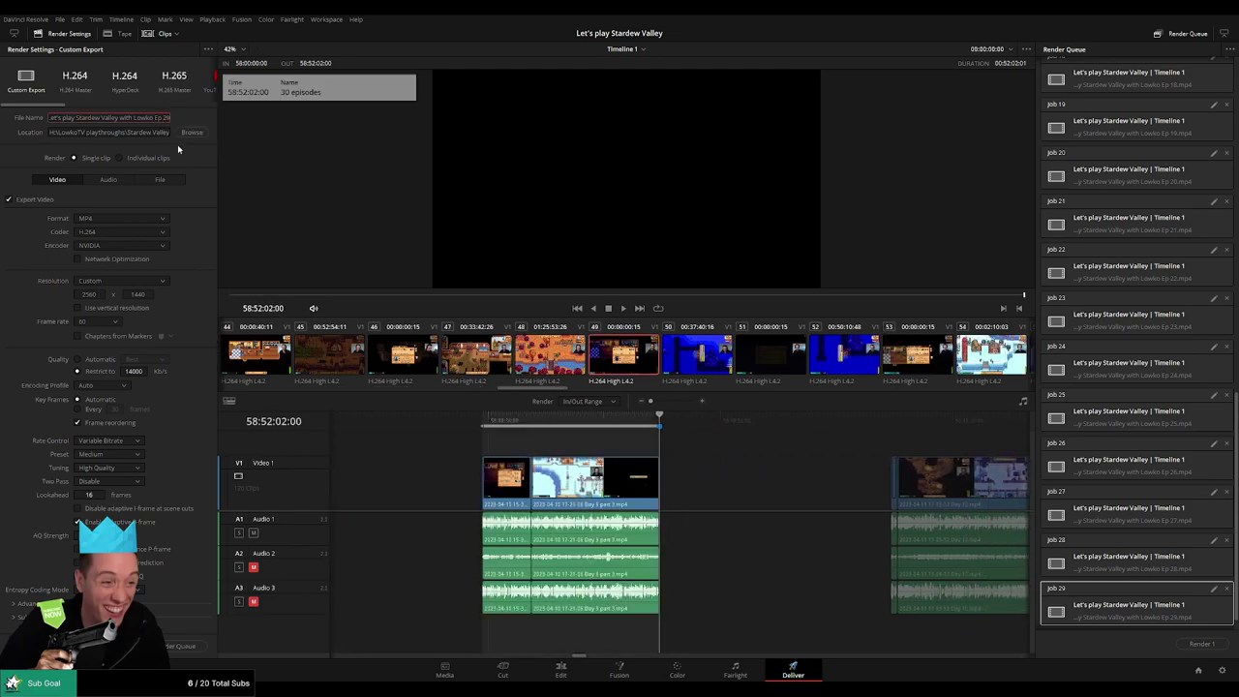
pyautogui.press('BackSpace')
pyautogui.press('BackSpace')
pyautogui.write('30')
pyautogui.click(188, 648)
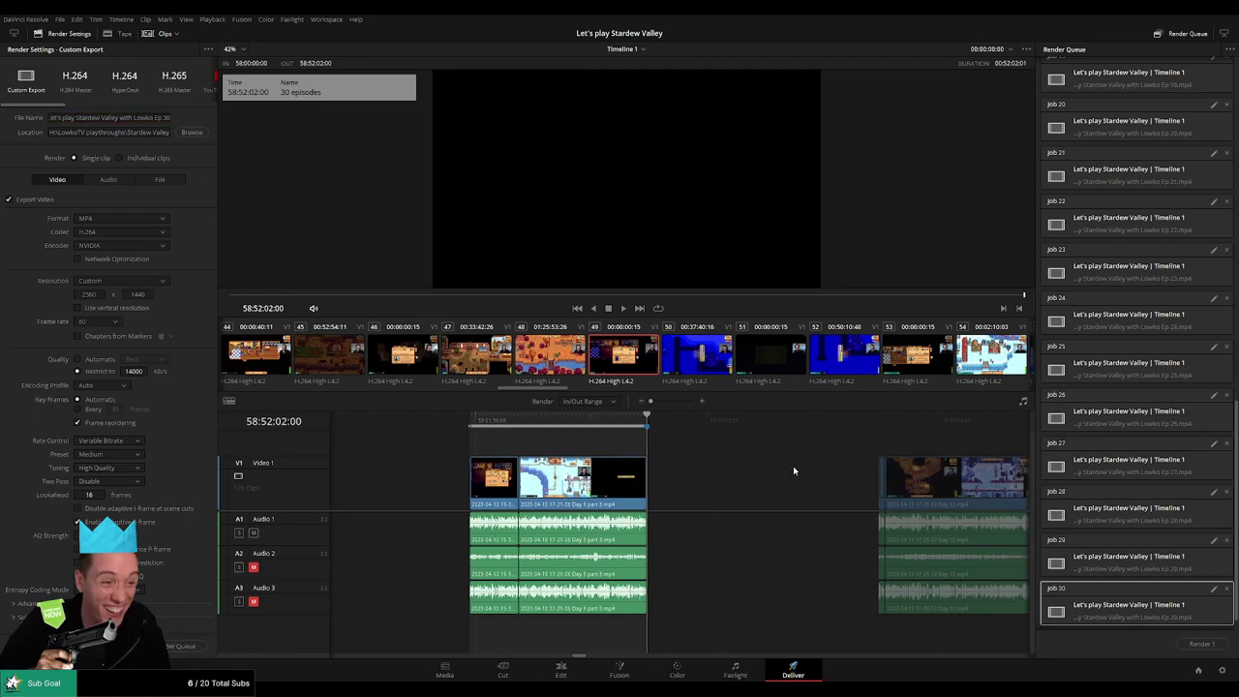
# - Set the render range to the thirty-first episode's clips, from 60:00:00:00 to 60:52:14:00
pyautogui.hscroll(5, 678, 464)
pyautogui.click(579, 427)
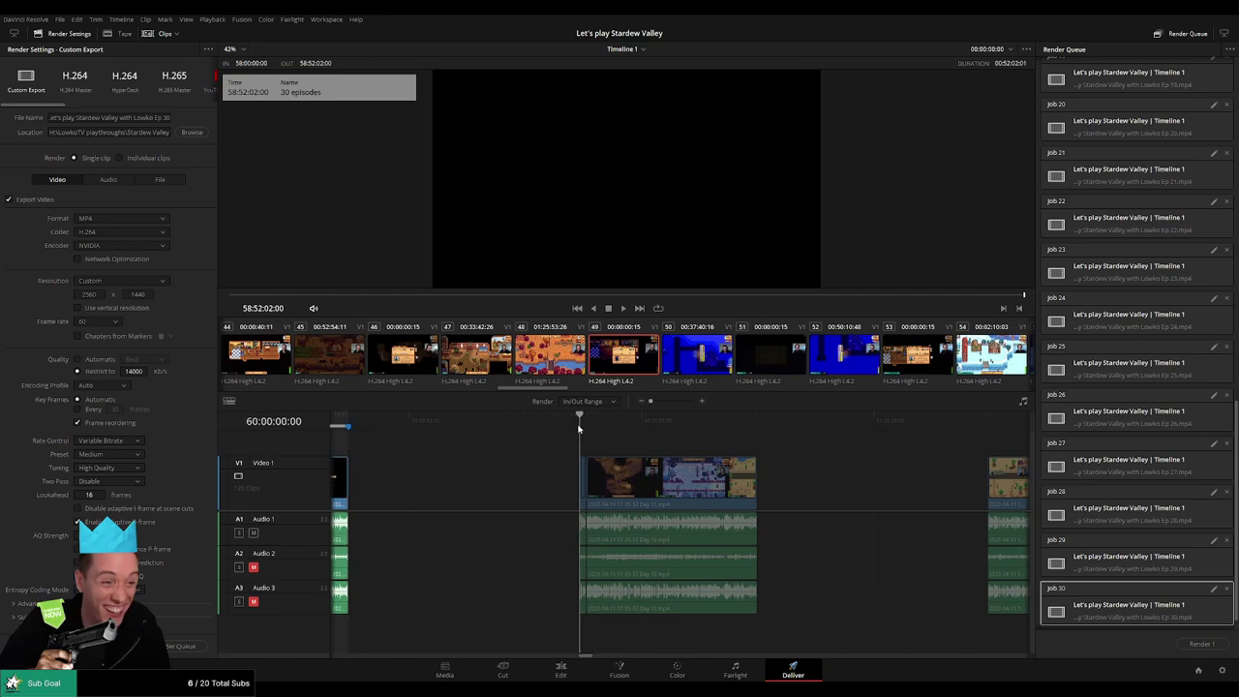
pyautogui.press('i')
pyautogui.hscroll(2, 581, 440)
pyautogui.click(630, 427)
pyautogui.press('o')
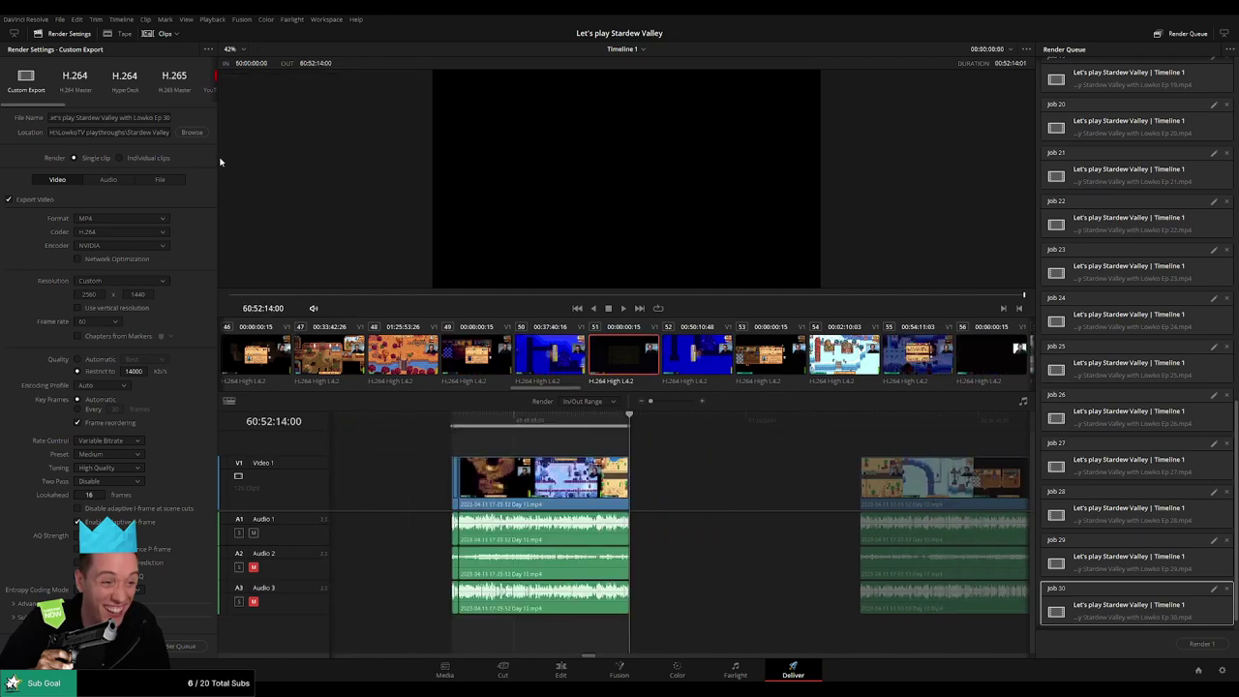
# - Change the render file name to end in Ep 31 and add the thirty-first episode to the render queue
pyautogui.click(168, 118)
pyautogui.press('BackSpace')
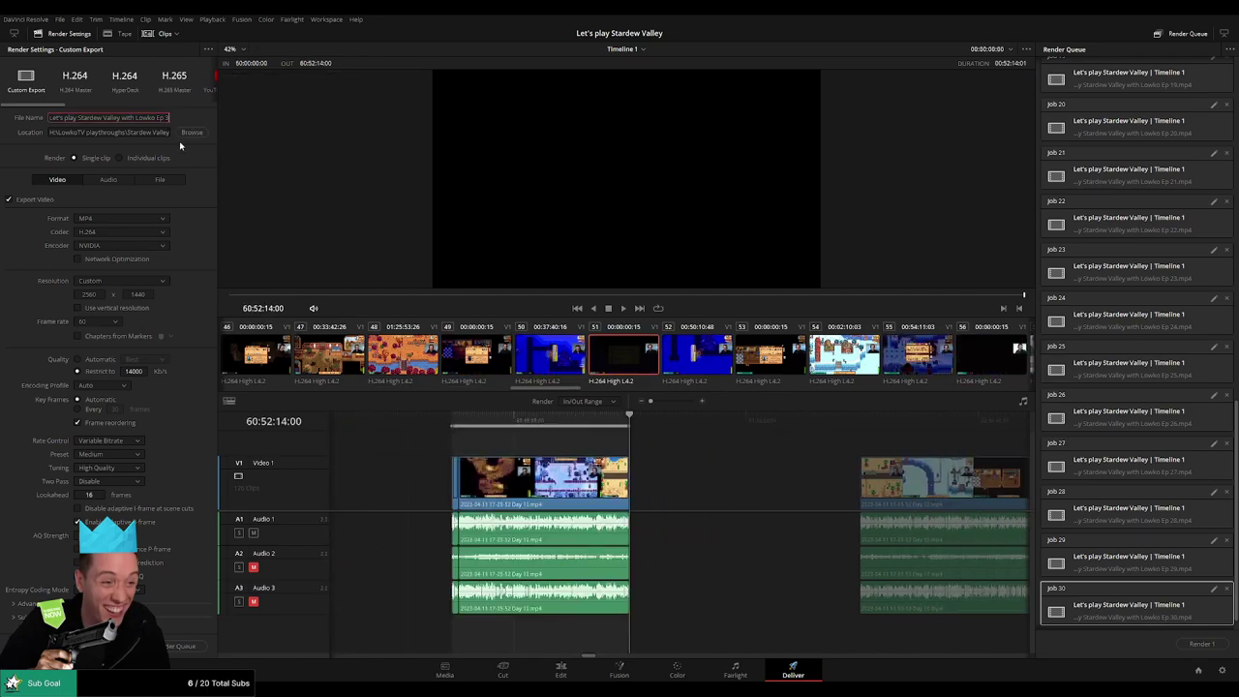
pyautogui.write('1')
pyautogui.click(184, 645)
# - Set the render range to the thirty-second episode's clips, from 62:00:00:00 to 62:52:08:00
pyautogui.hscroll(4, 677, 469)
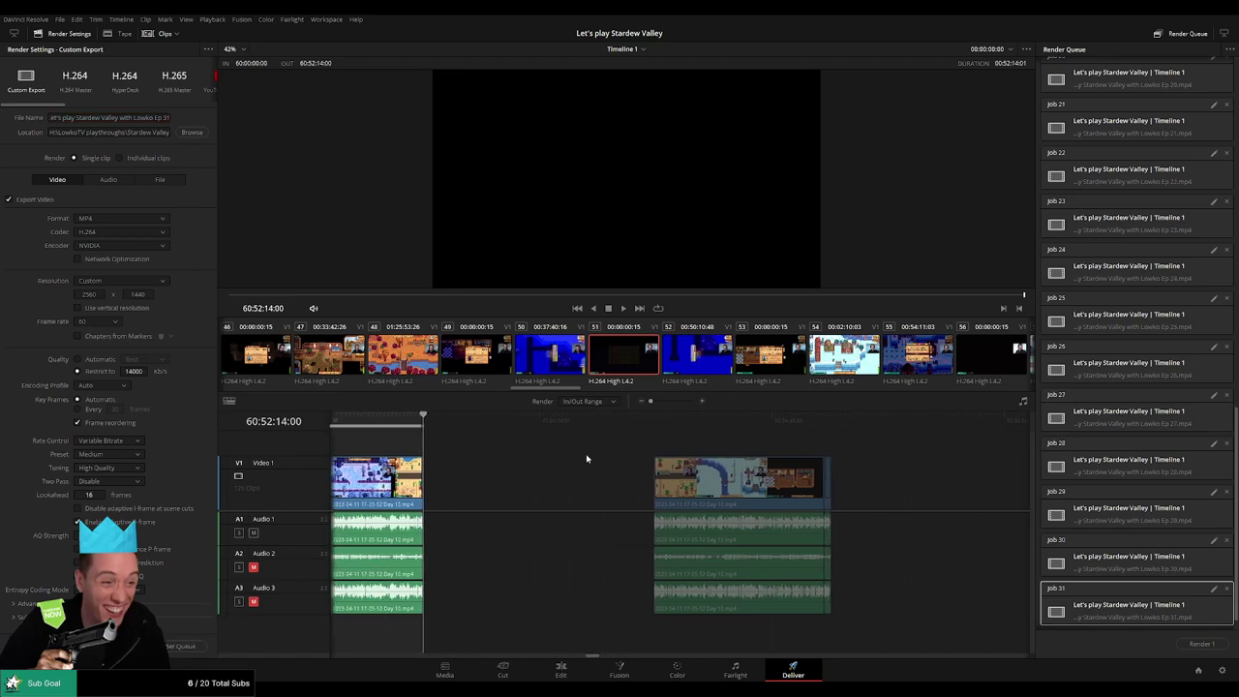
pyautogui.click(590, 423)
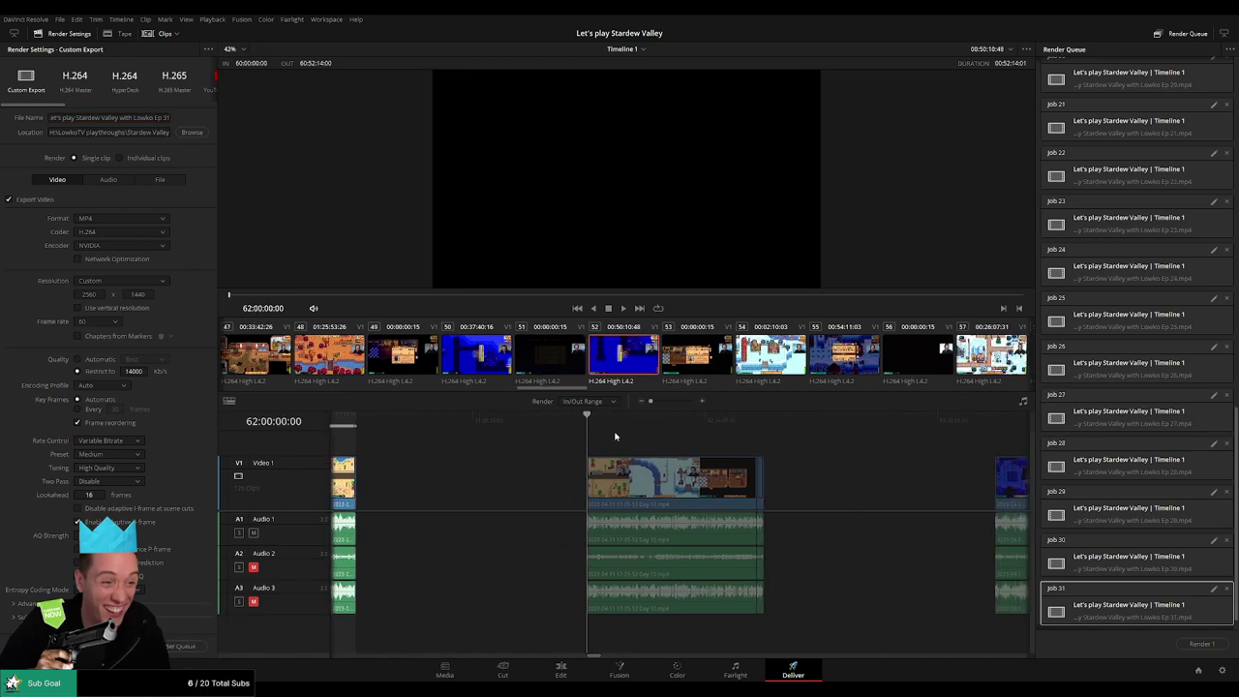
pyautogui.press('i')
pyautogui.hscroll(2, 578, 437)
pyautogui.press('Down')
pyautogui.press('o')
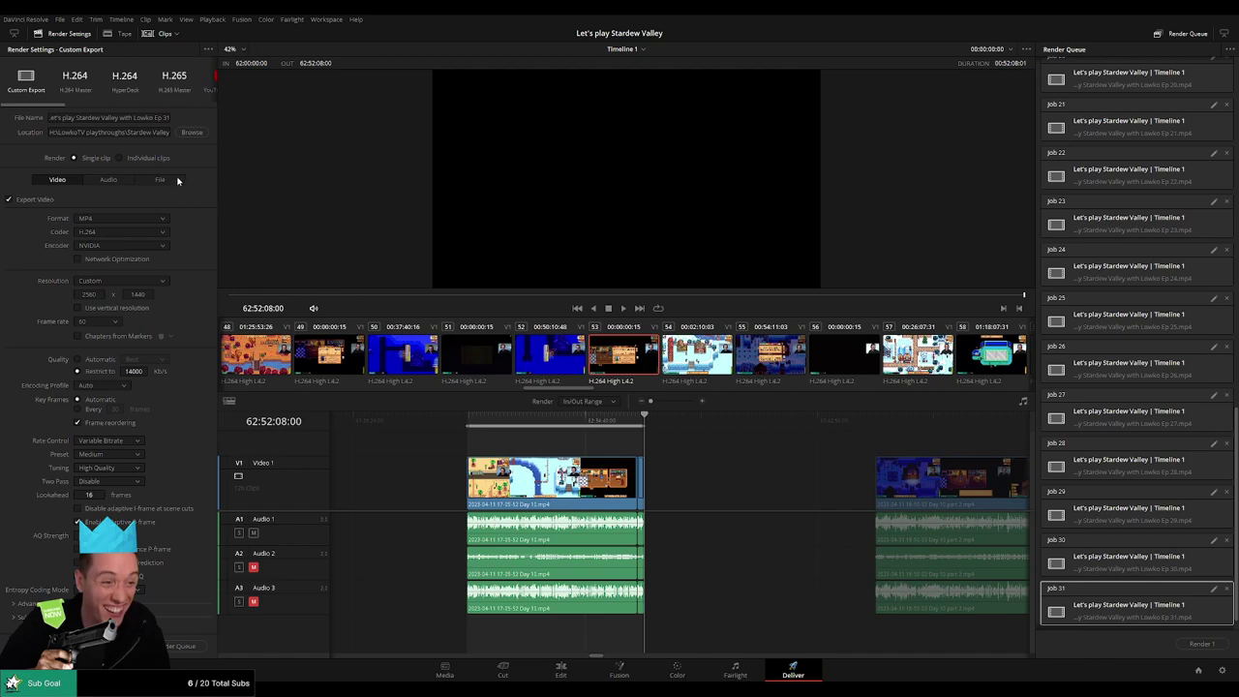
# - Change the render file name to end in Ep 32 and add the thirty-second episode to the render queue
pyautogui.click(167, 116)
pyautogui.press('BackSpace')
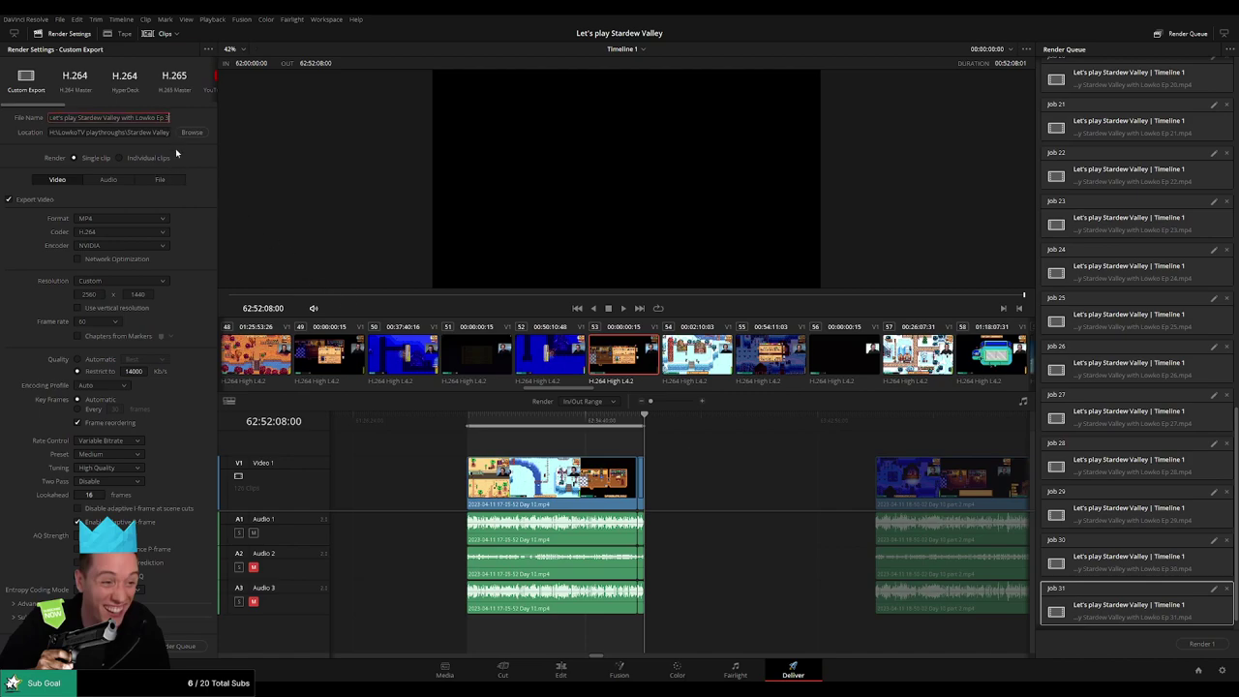
pyautogui.write('2')
pyautogui.click(179, 646)
# - Set the render range to the thirty-third episode's clip, from 64:00:00:00 to 64:52:01:00
pyautogui.hscroll(3, 716, 450)
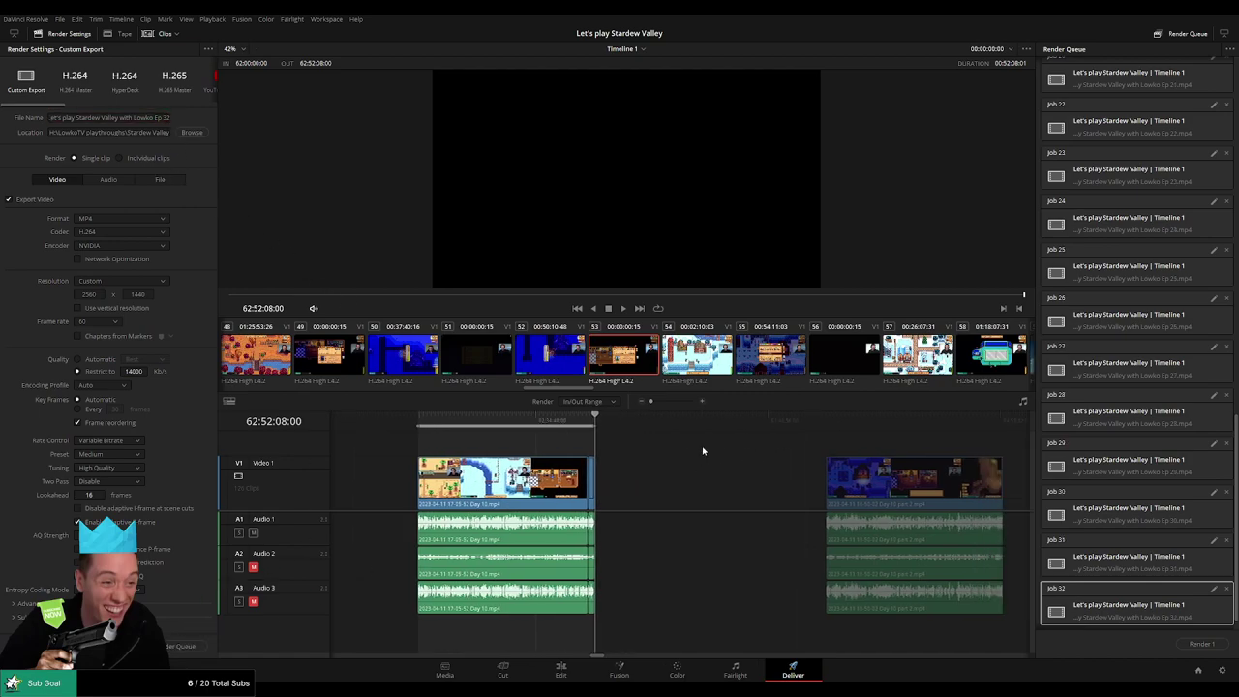
pyautogui.click(585, 423)
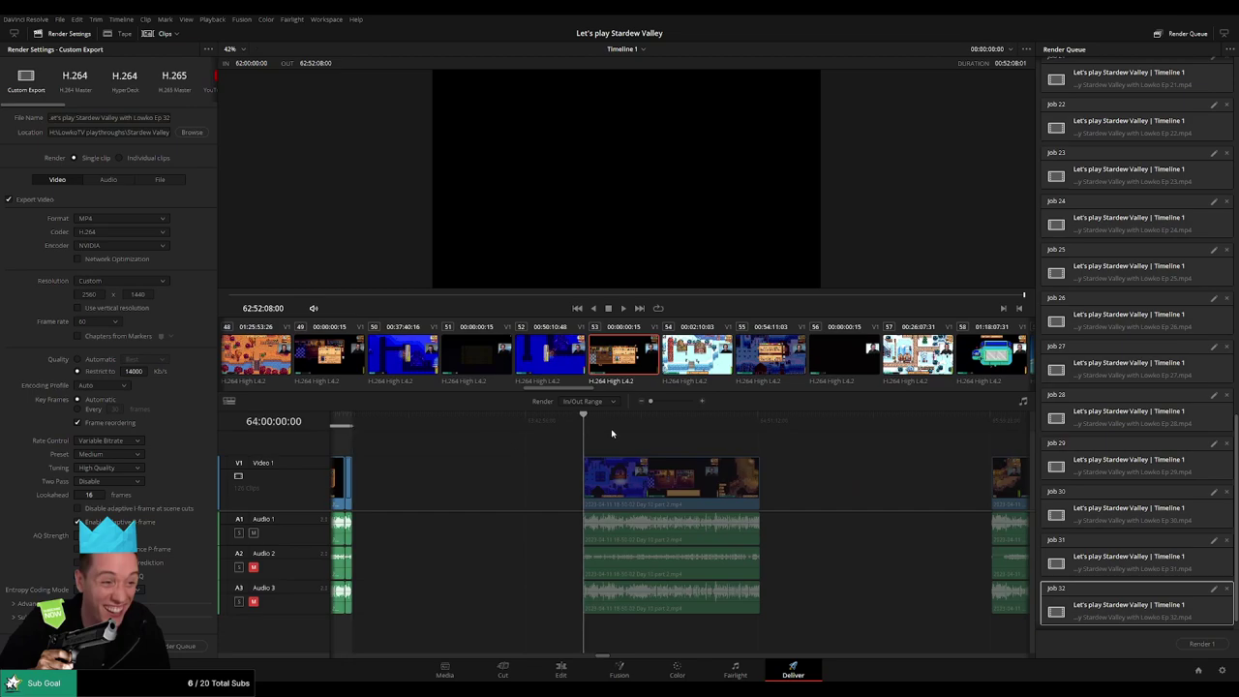
pyautogui.press('i')
pyautogui.hscroll(2, 522, 438)
pyautogui.click(625, 422)
pyautogui.press('o')
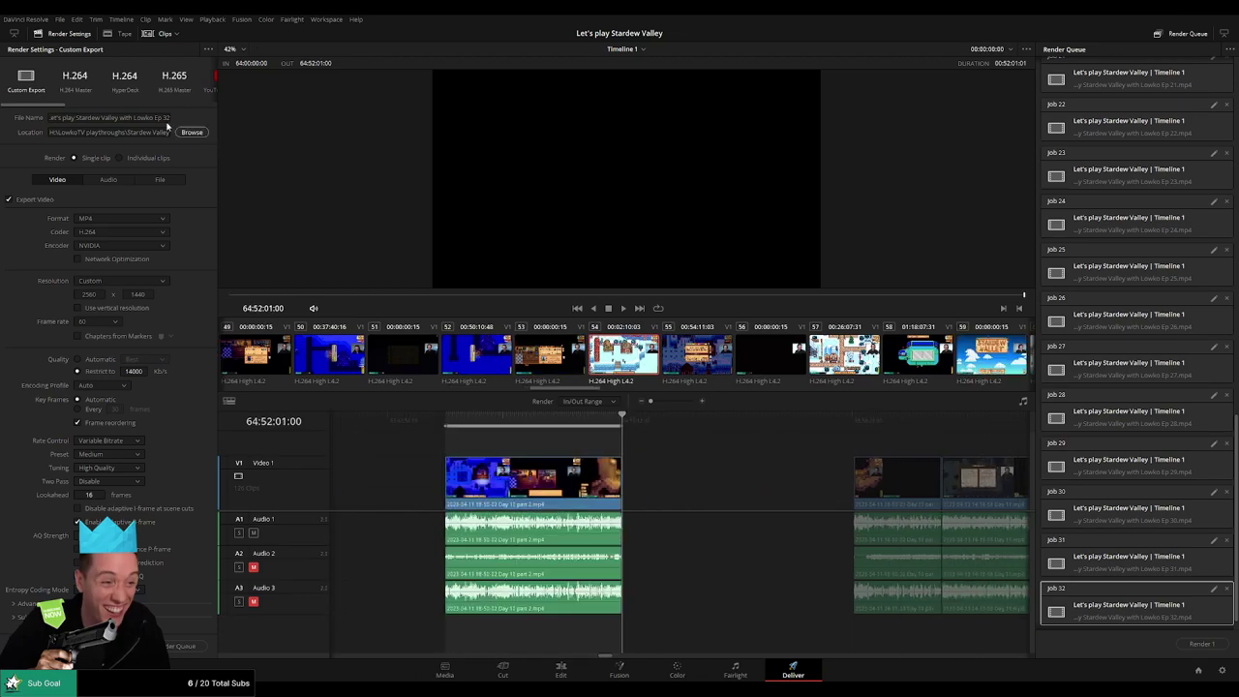
# - Change the render file name to end in Ep 33 and add the thirty-third episode to the render queue
pyautogui.click(167, 118)
pyautogui.click(186, 645)
# - Set the render range to the thirty-fourth episode's clips, from 66:00:00:00 to 66:52:05:00
pyautogui.hscroll(2, 517, 452)
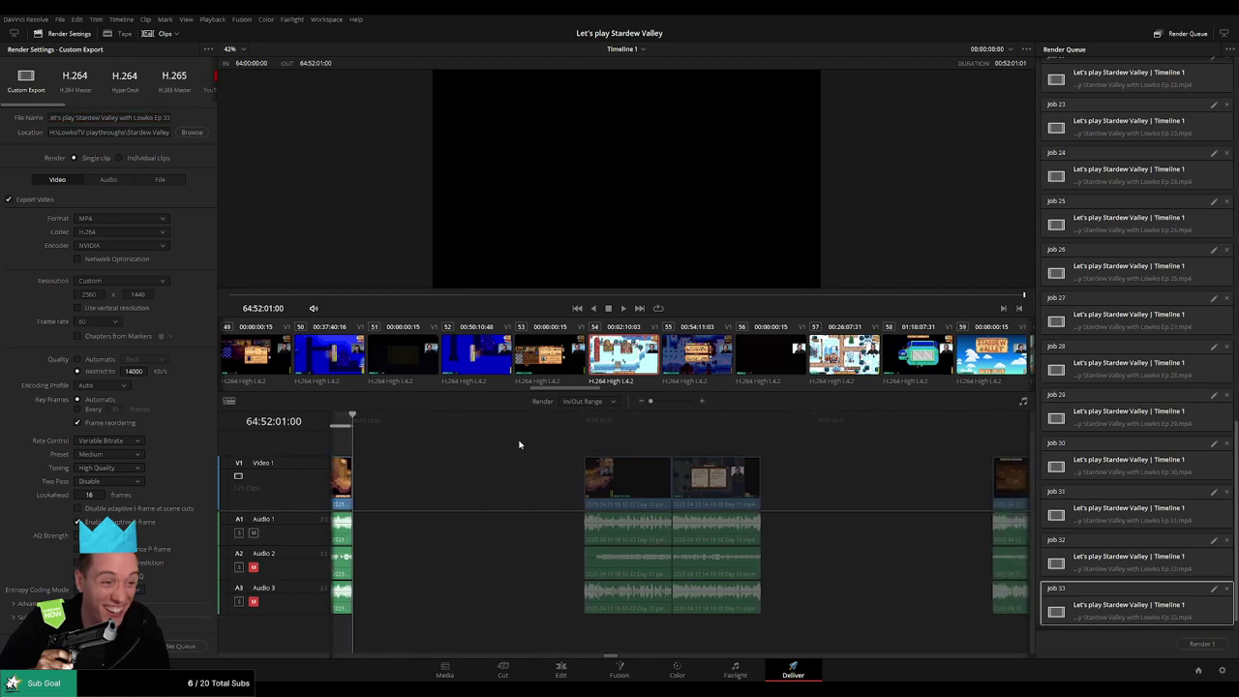
pyautogui.press('Down')
pyautogui.hscroll(2, 532, 443)
pyautogui.click(615, 424)
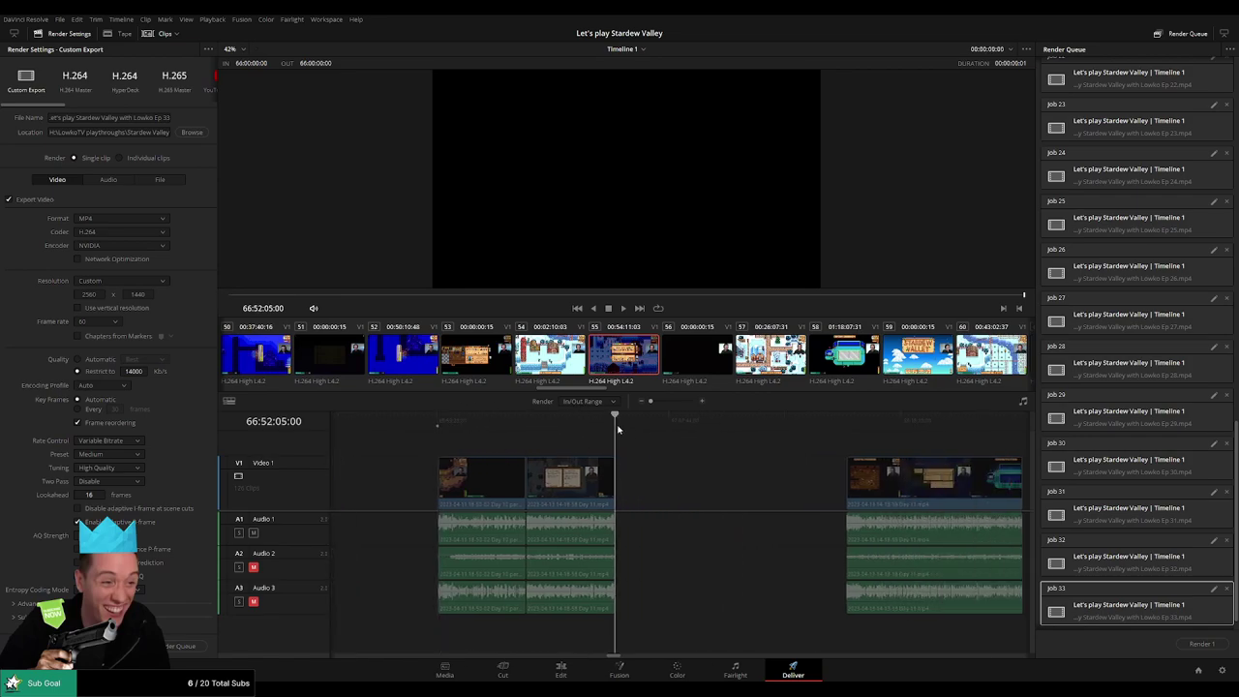
pyautogui.press('o')
# - Change the render file name to end in Ep 34 and add the thirty-fourth episode to the render queue
pyautogui.click(169, 118)
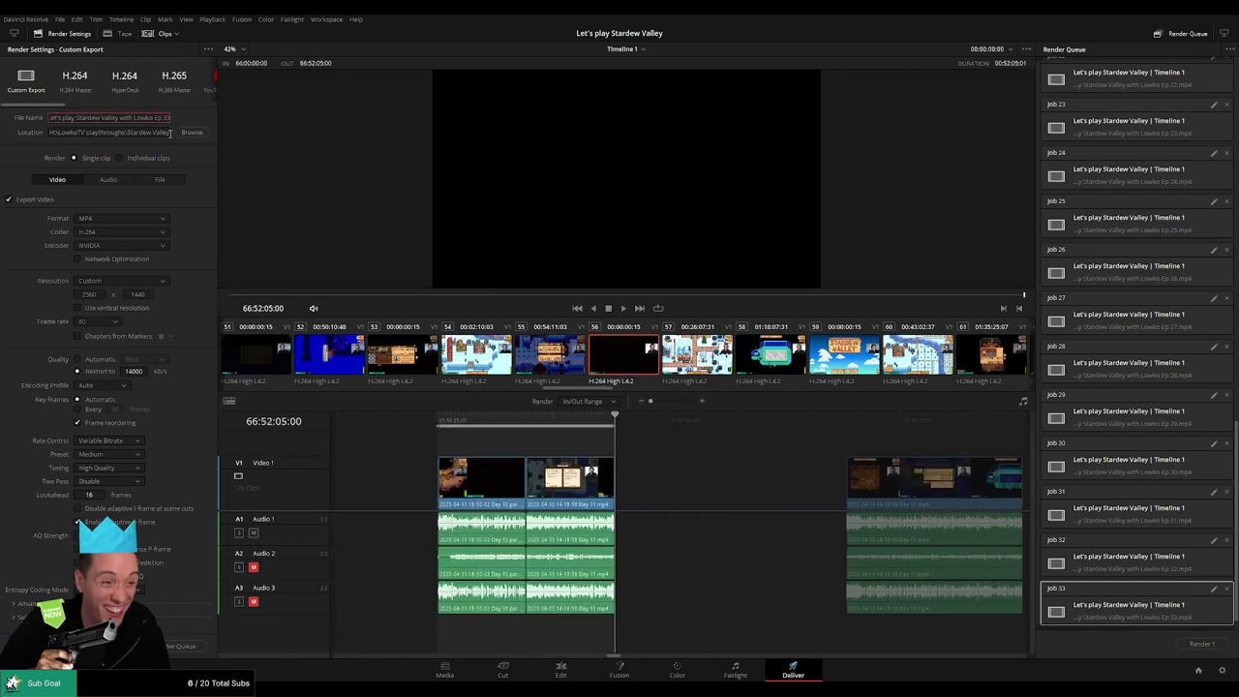
pyautogui.write('4')
pyautogui.click(183, 647)
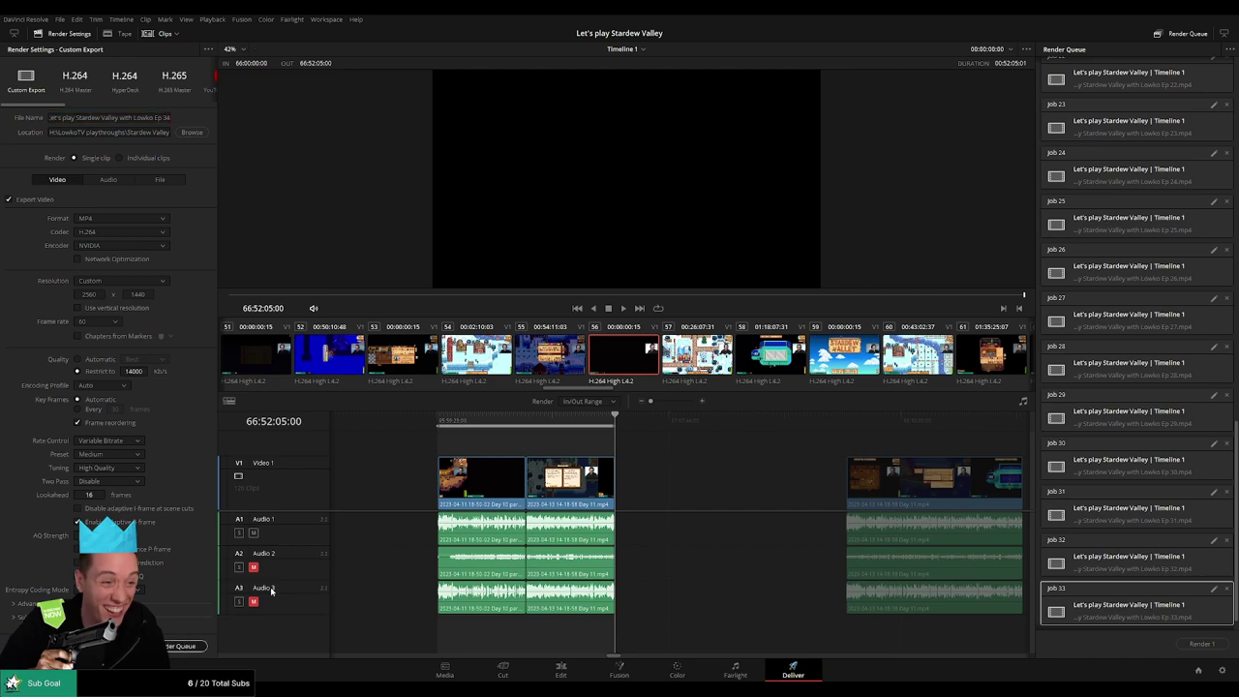
# - Set the render range to the thirty-fifth episode's clip, from 68:00:00:00 to 68:52:00:00
pyautogui.hscroll(3, 542, 436)
pyautogui.click(597, 421)
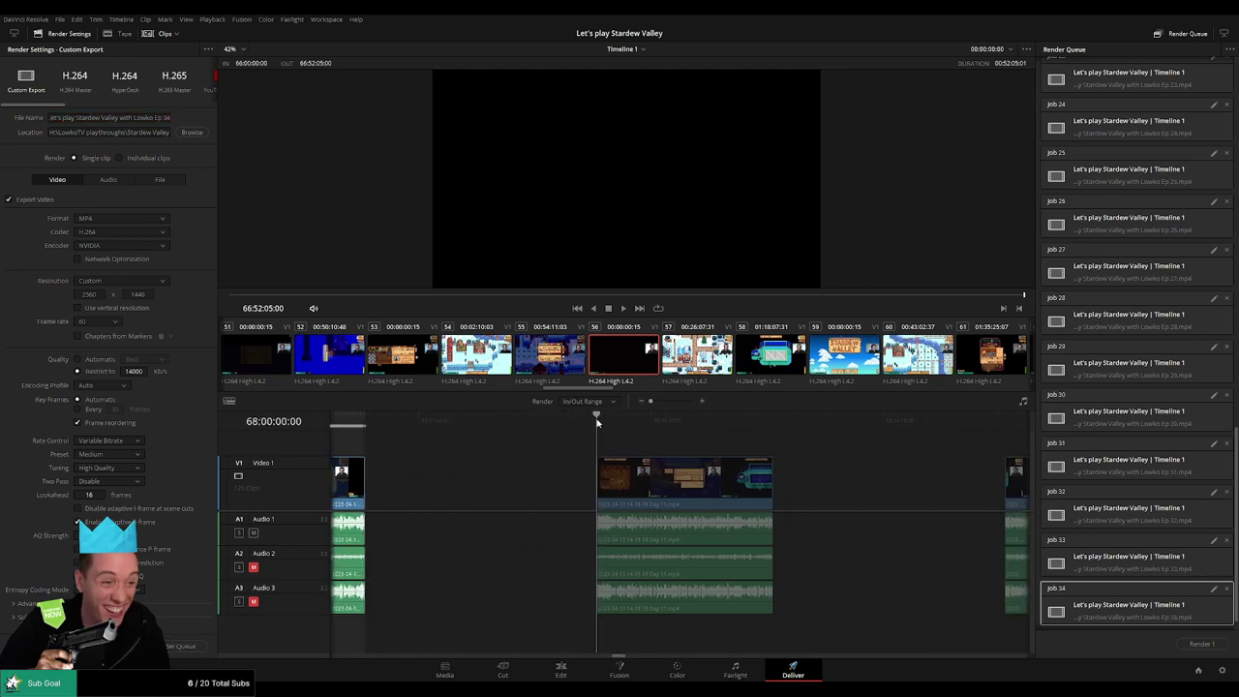
pyautogui.press('i')
pyautogui.hscroll(5, 665, 442)
pyautogui.moveTo(552, 421); pyautogui.dragTo(568, 424)
pyautogui.press('o')
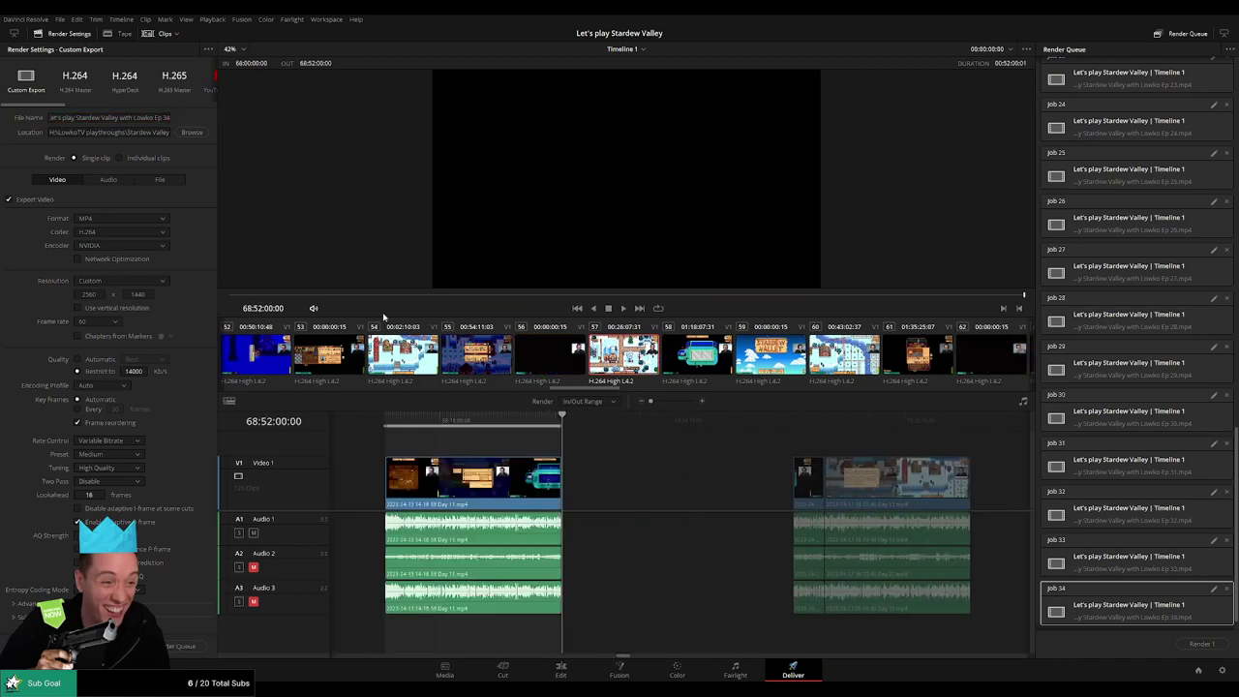
# - Change the render file name to end in Ep 35 and add the thirty-fifth episode to the render queue
pyautogui.click(167, 119)
pyautogui.press('End')
pyautogui.press('BackSpace')
pyautogui.write('5')
pyautogui.click(184, 645)
# - Set the render range to the thirty-sixth episode's clips, from 70:00:00:00 to 70:52:13:00
pyautogui.press('Down')
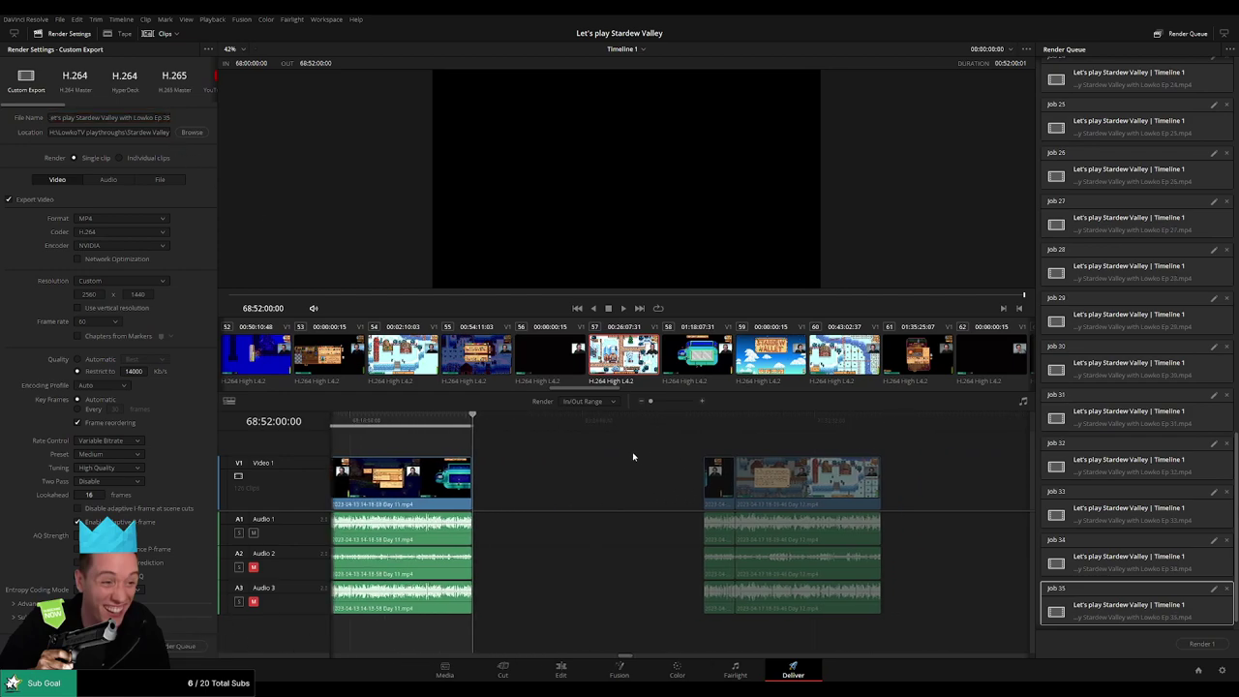
pyautogui.press('i')
pyautogui.hscroll(5, 608, 437)
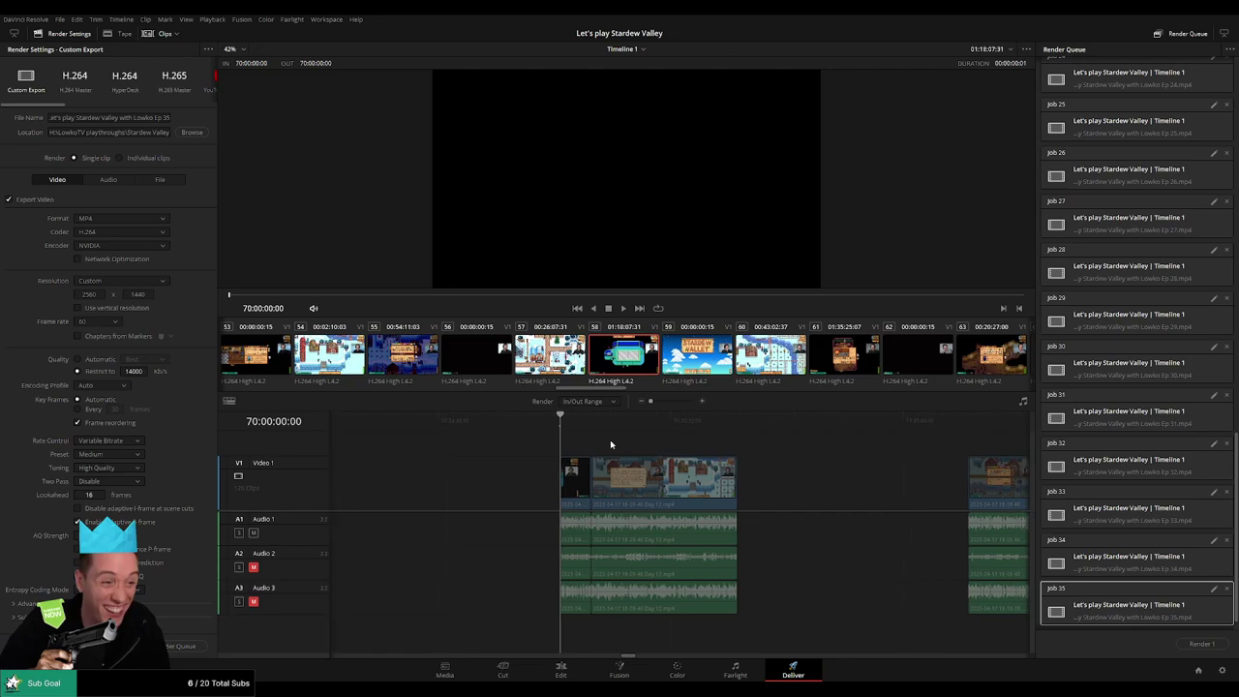
pyautogui.click(601, 426)
pyautogui.press('o')
# - Change the render file name to end in Ep 36 and add the thirty-sixth episode to the render queue
pyautogui.click(166, 122)
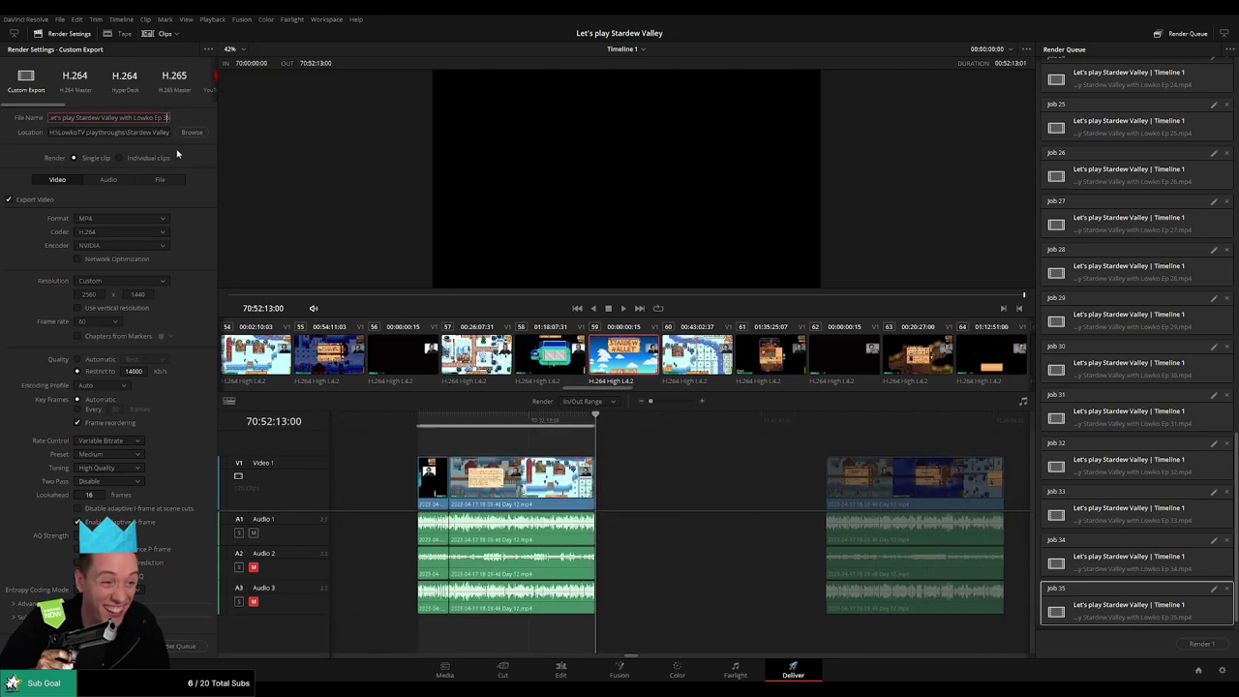
pyautogui.press('BackSpace')
pyautogui.write('6')
pyautogui.click(184, 644)
# - Set the render range to the thirty-seventh episode's clip, from 72:00:00:00 to 72:52:22:30
pyautogui.hscroll(5, 743, 508)
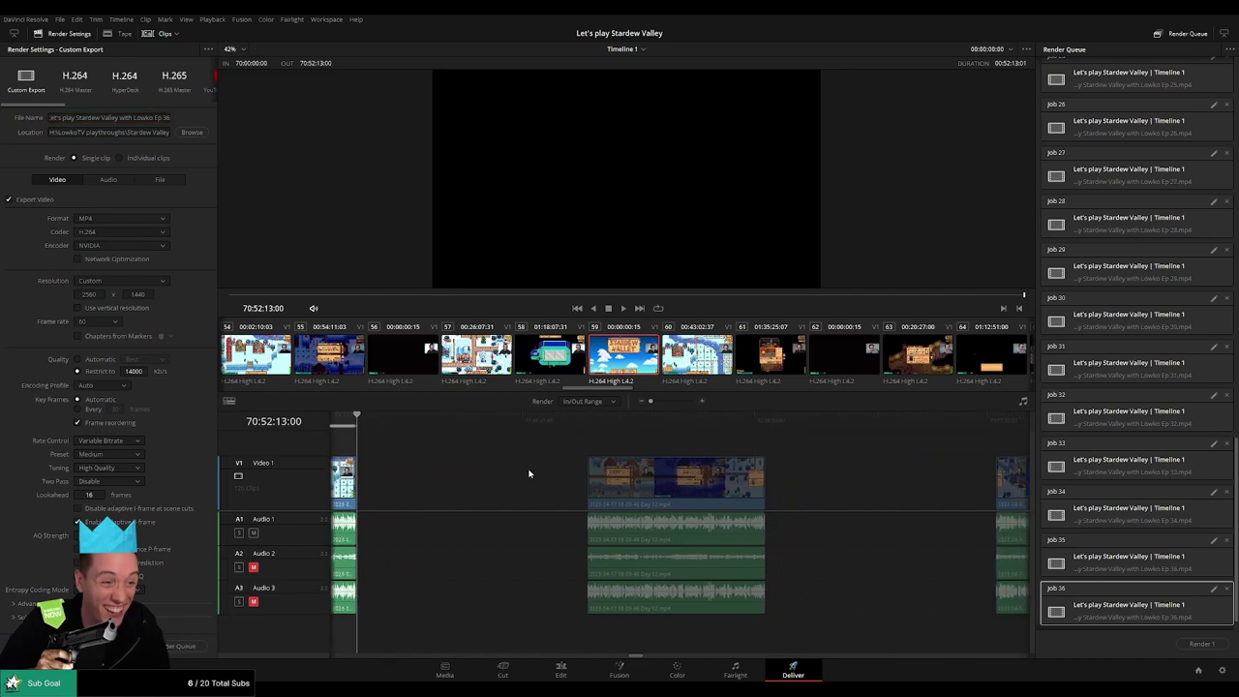
pyautogui.click(568, 424)
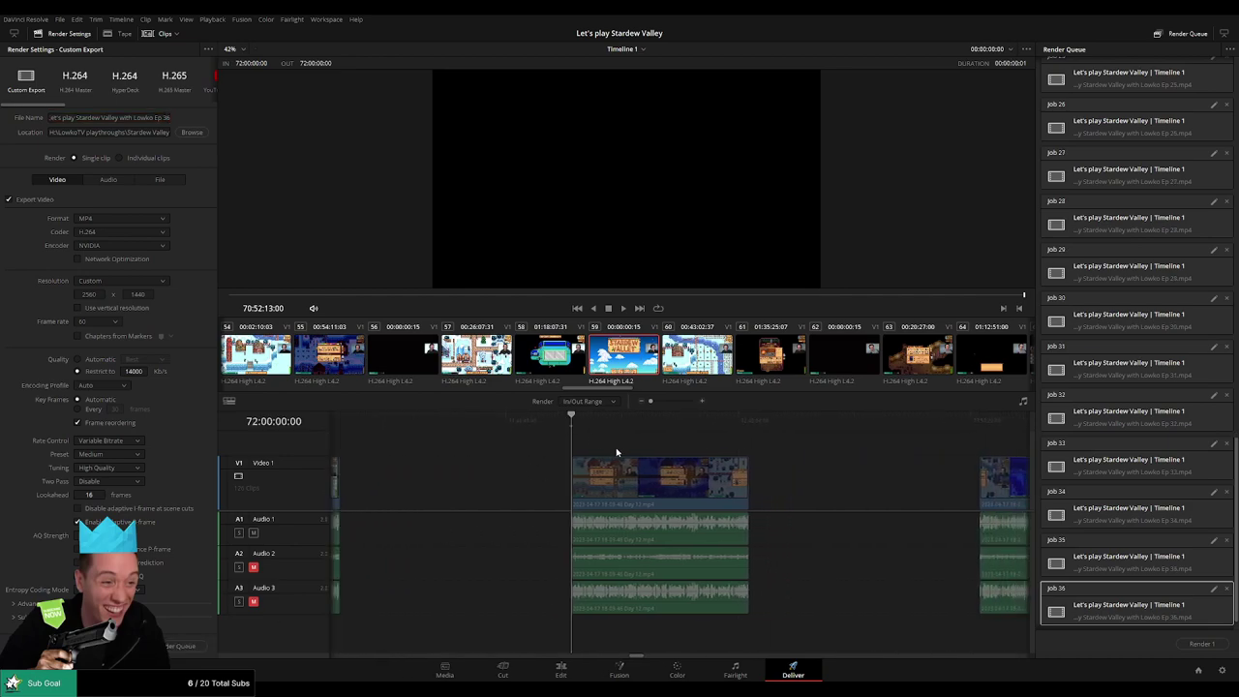
pyautogui.hscroll(2, 677, 445)
pyautogui.click(667, 422)
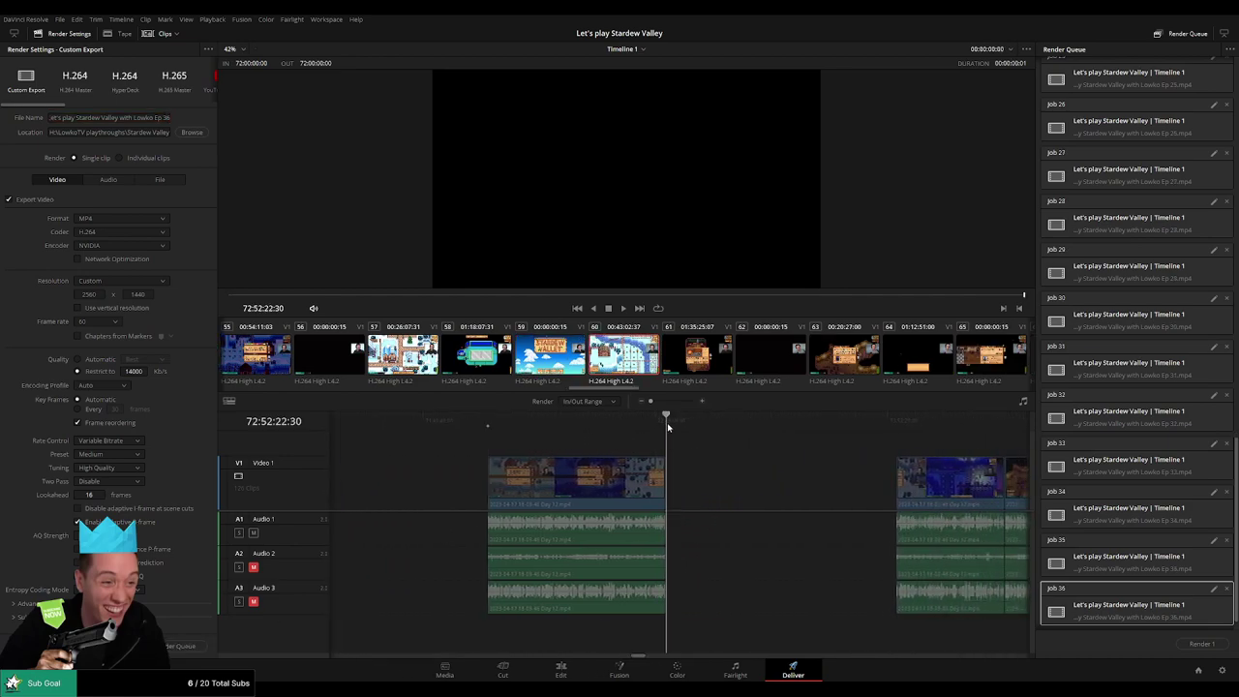
pyautogui.press('o')
# - Change the render file name to end in Ep 37 and add the thirty-seventh episode to the render queue
pyautogui.click(163, 120)
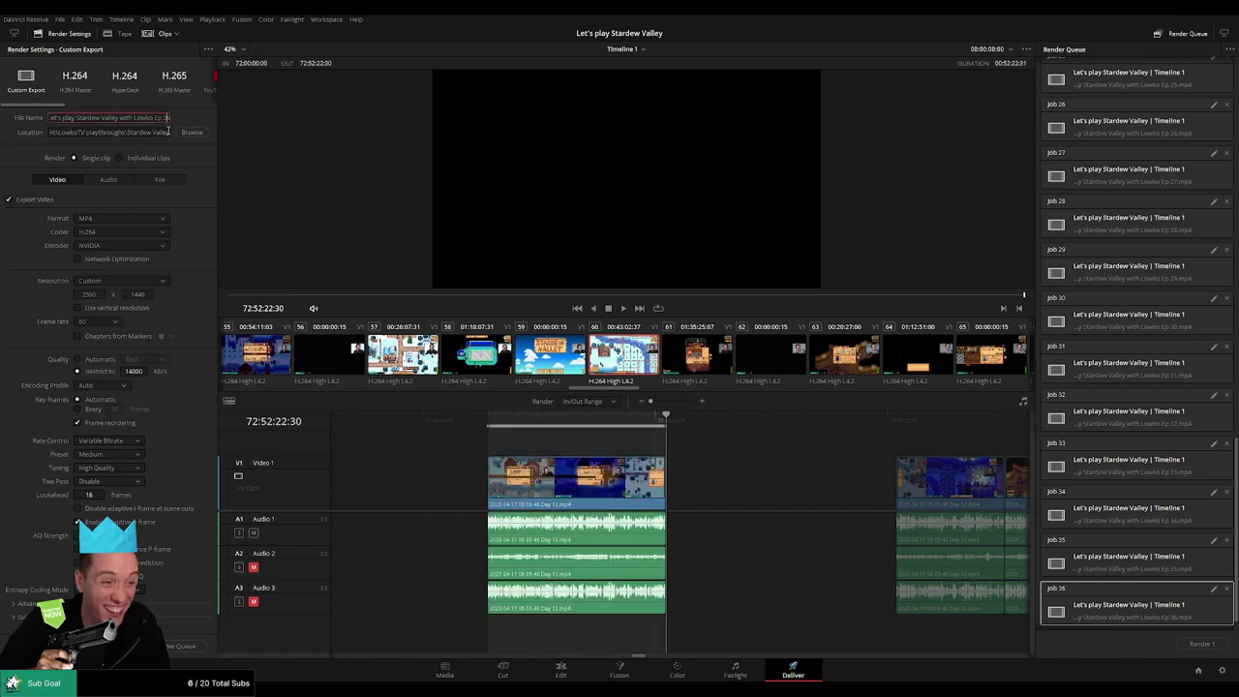
pyautogui.click(182, 645)
# - Set the render range to the thirty-eighth episode's clips, from 74:00:00:00 to 74:52:20:30
pyautogui.hscroll(5, 700, 470)
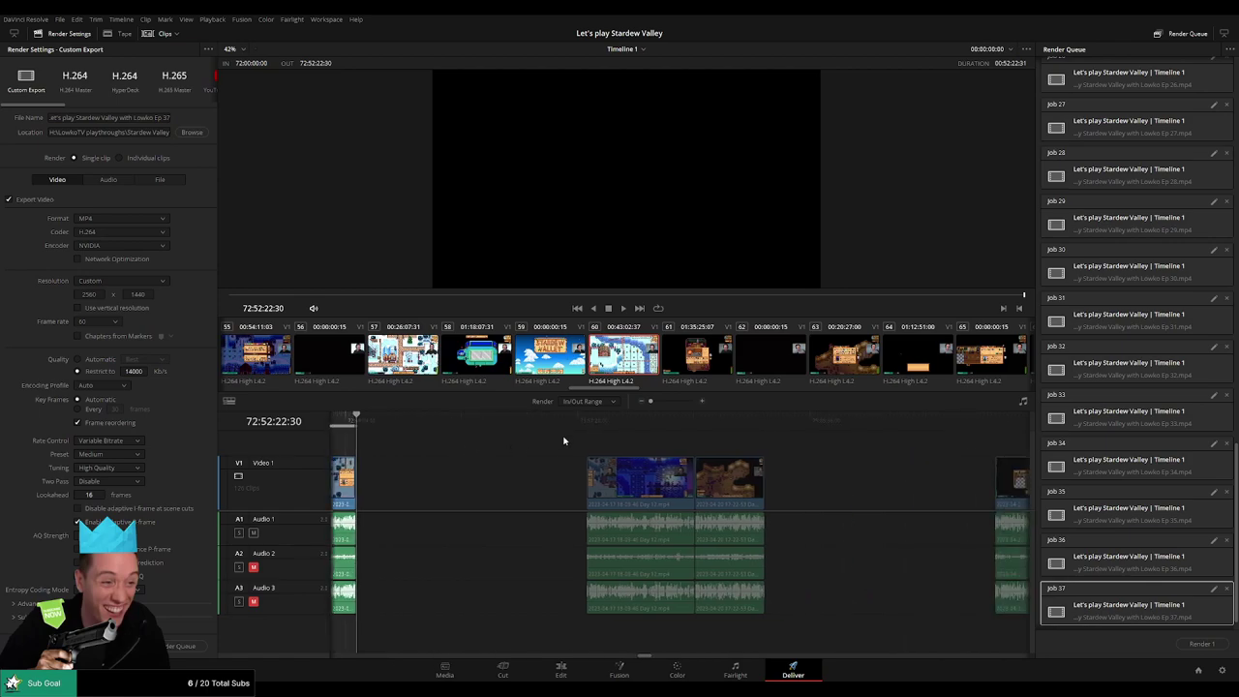
pyautogui.click(584, 429)
pyautogui.press('i')
pyautogui.hscroll(3, 519, 432)
pyautogui.click(595, 424)
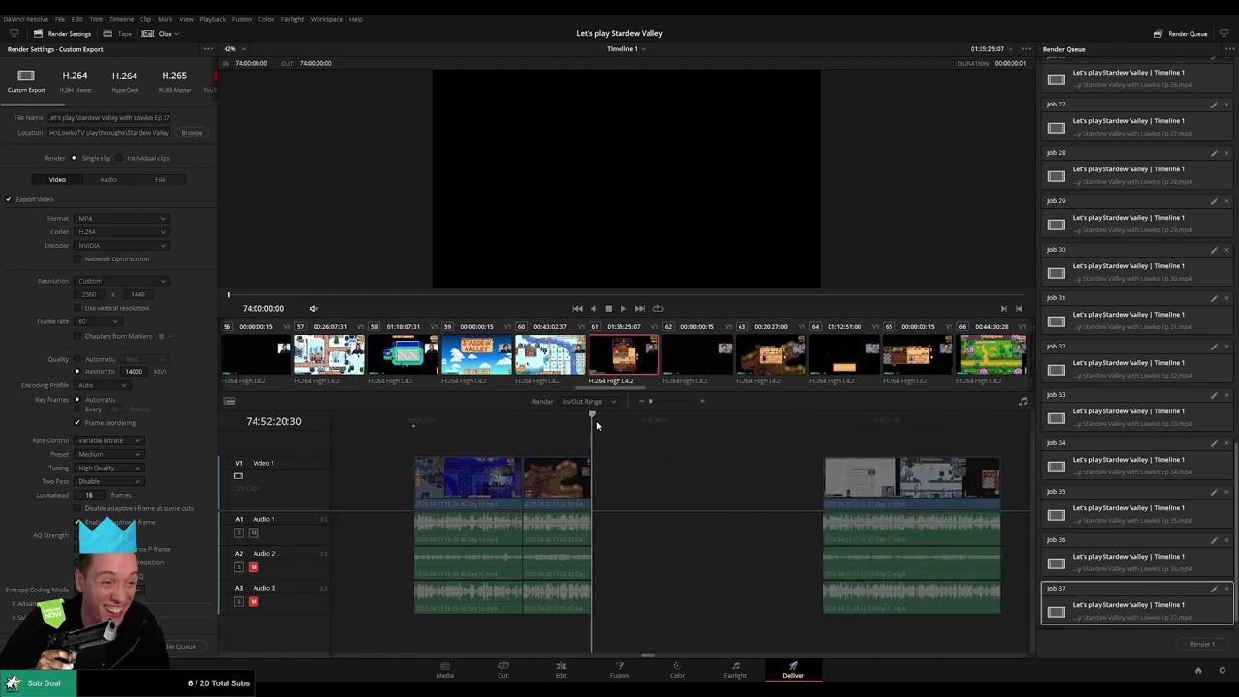
pyautogui.press('o')
# - Change the render file name to end in Ep 38 and add the thirty-eighth episode to the render queue
pyautogui.click(165, 123)
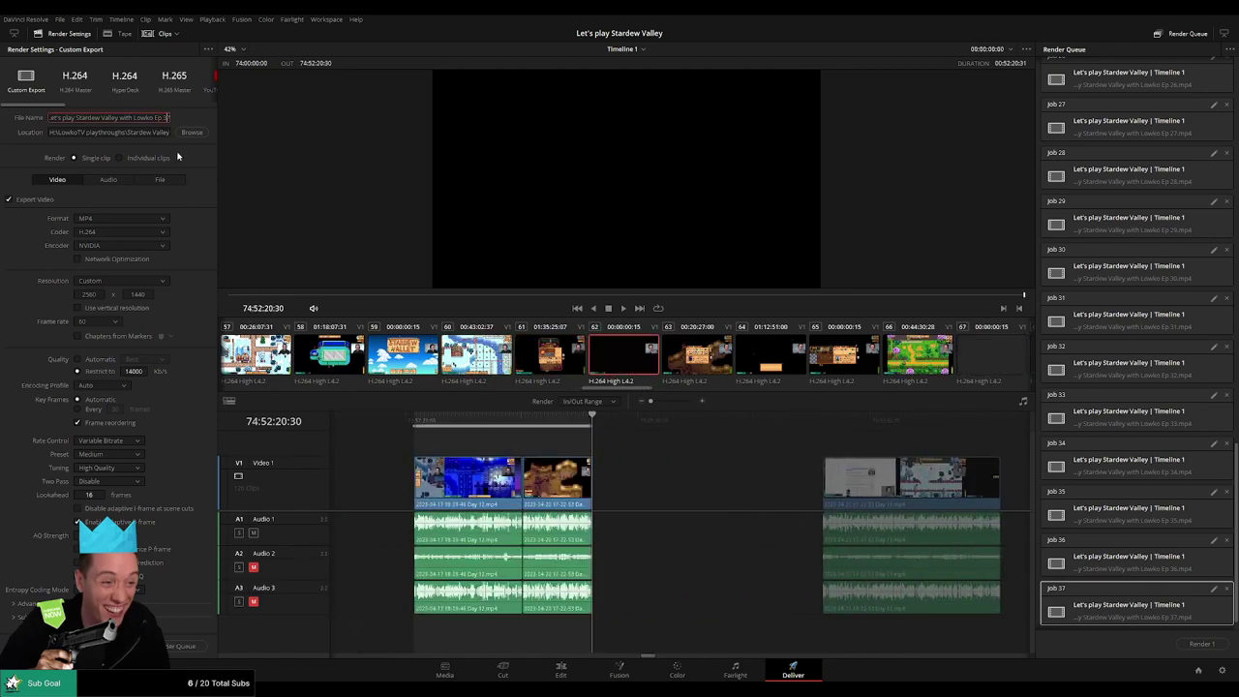
pyautogui.press('BackSpace')
pyautogui.write('8')
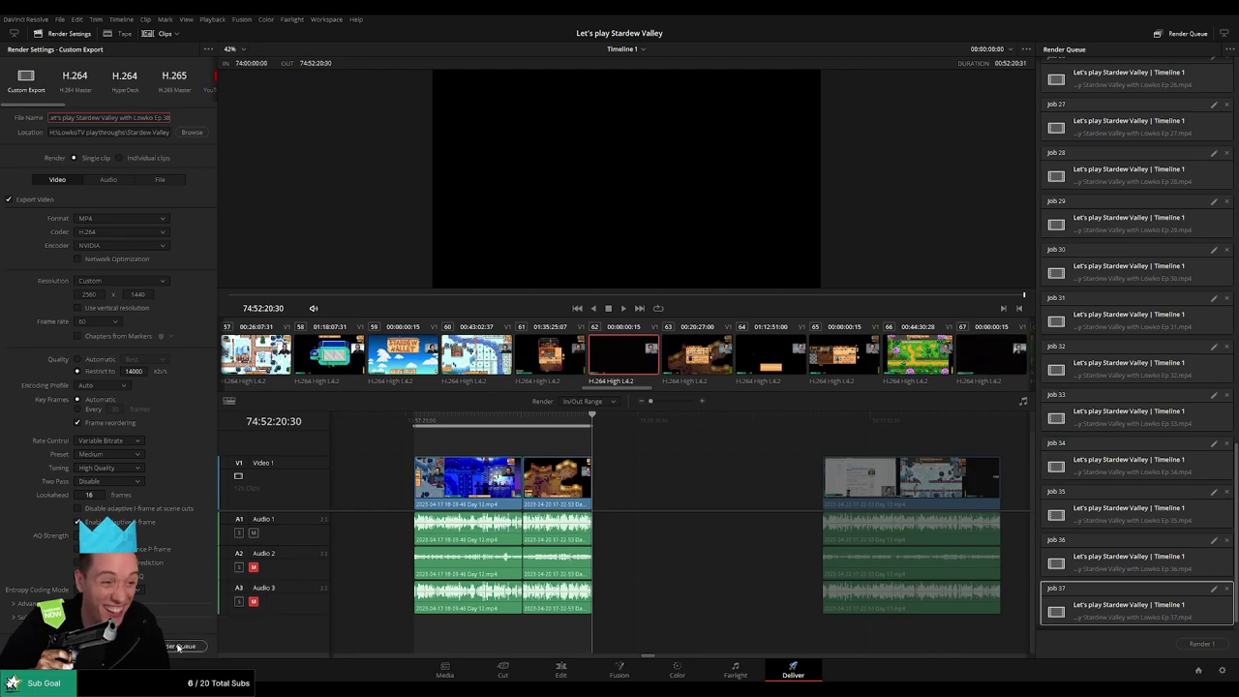
pyautogui.click(386, 584)
# - Set the render range to the thirty-ninth episode's clip, from 76:00:00:00 to 76:52:24:00
pyautogui.hscroll(5, 724, 457)
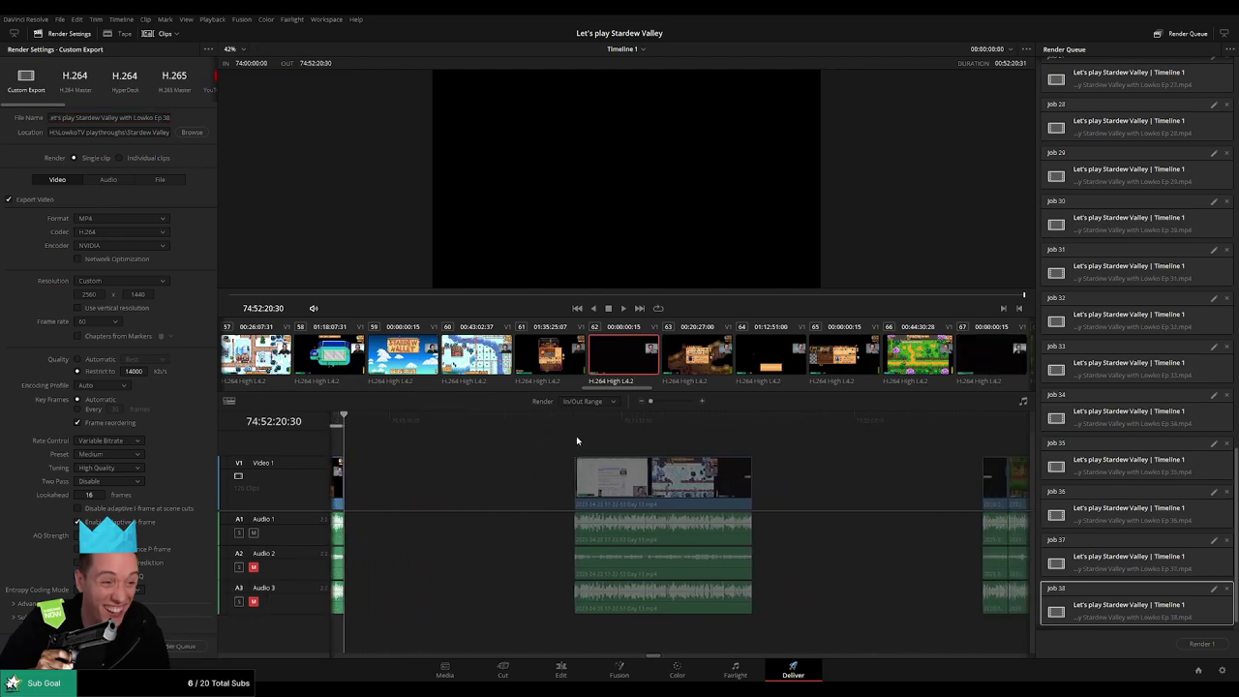
pyautogui.click(575, 432)
pyautogui.hscroll(2, 575, 431)
pyautogui.click(605, 431)
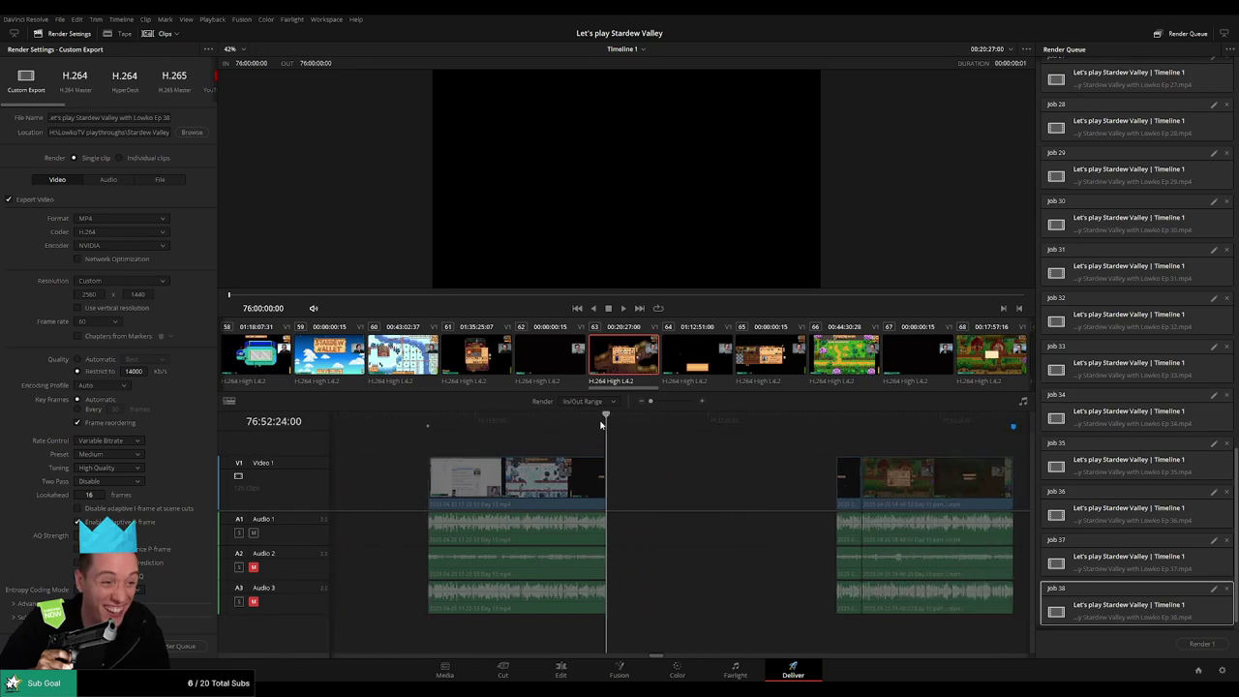
pyautogui.press('o')
# - Change the render file name to end in Ep 39 and add the thirty-ninth episode to the render queue
pyautogui.click(169, 117)
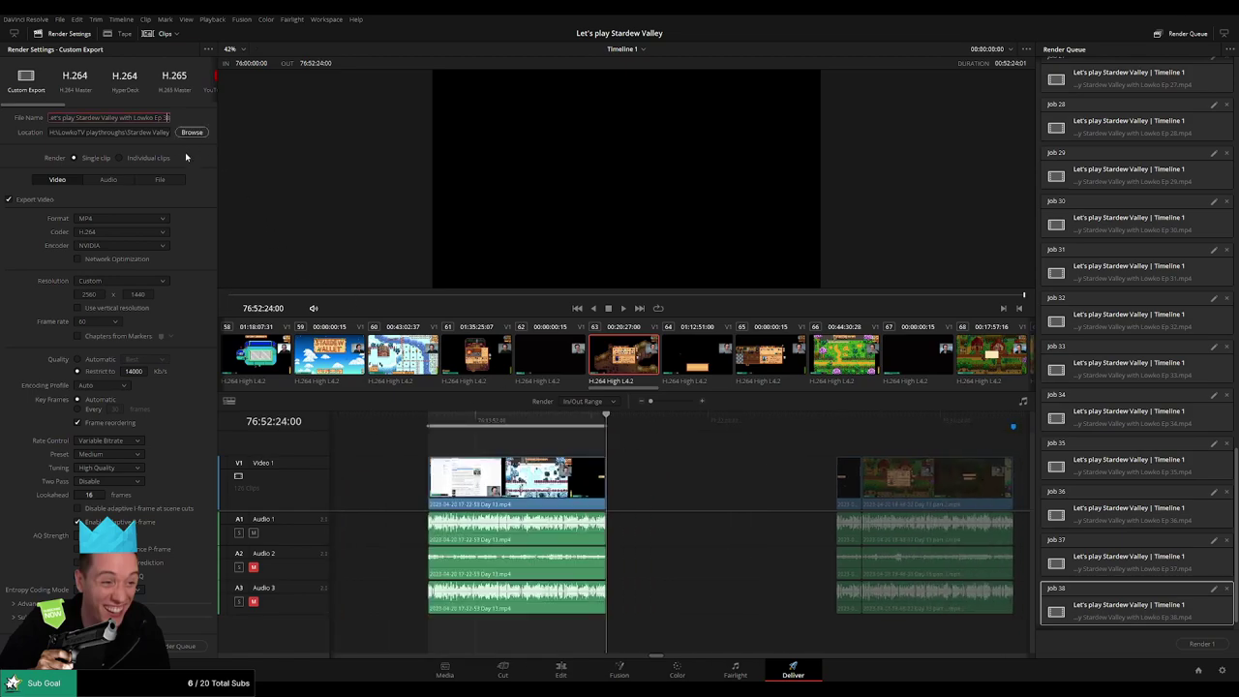
pyautogui.press('BackSpace')
pyautogui.write('9')
pyautogui.click(182, 646)
# - Set the render range to the fortieth episode's clips, from 78:00:00:00 to the marker at 78:52:01:00
pyautogui.hscroll(3, 803, 470)
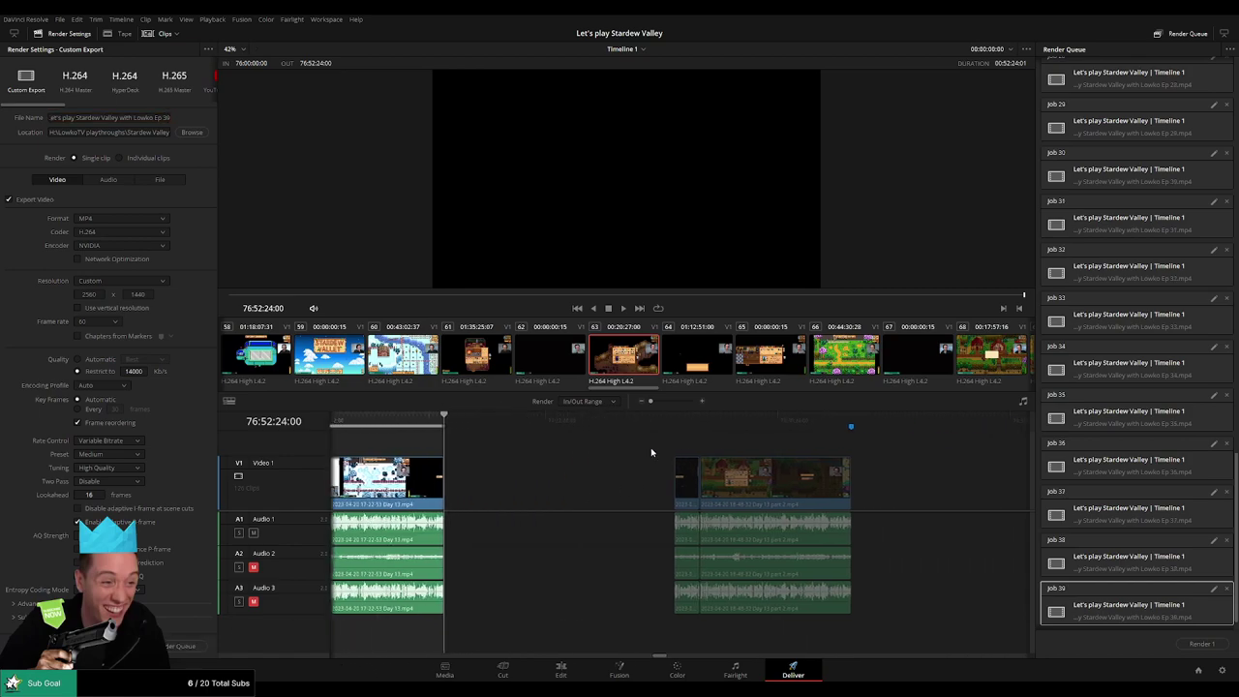
pyautogui.click(576, 423)
pyautogui.press('i')
pyautogui.hscroll(1, 624, 447)
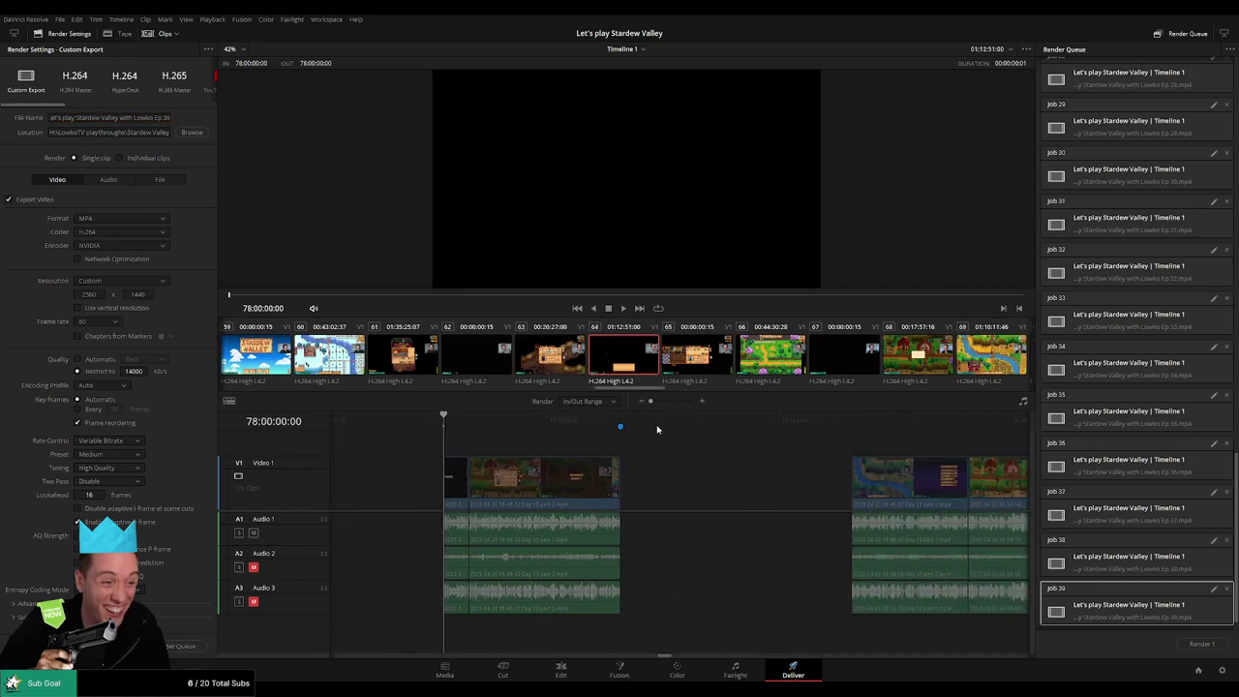
pyautogui.click(621, 427)
pyautogui.press('o')
# - Change the render file name to end in Ep 40 and add the fortieth episode to the render queue
pyautogui.click(163, 117)
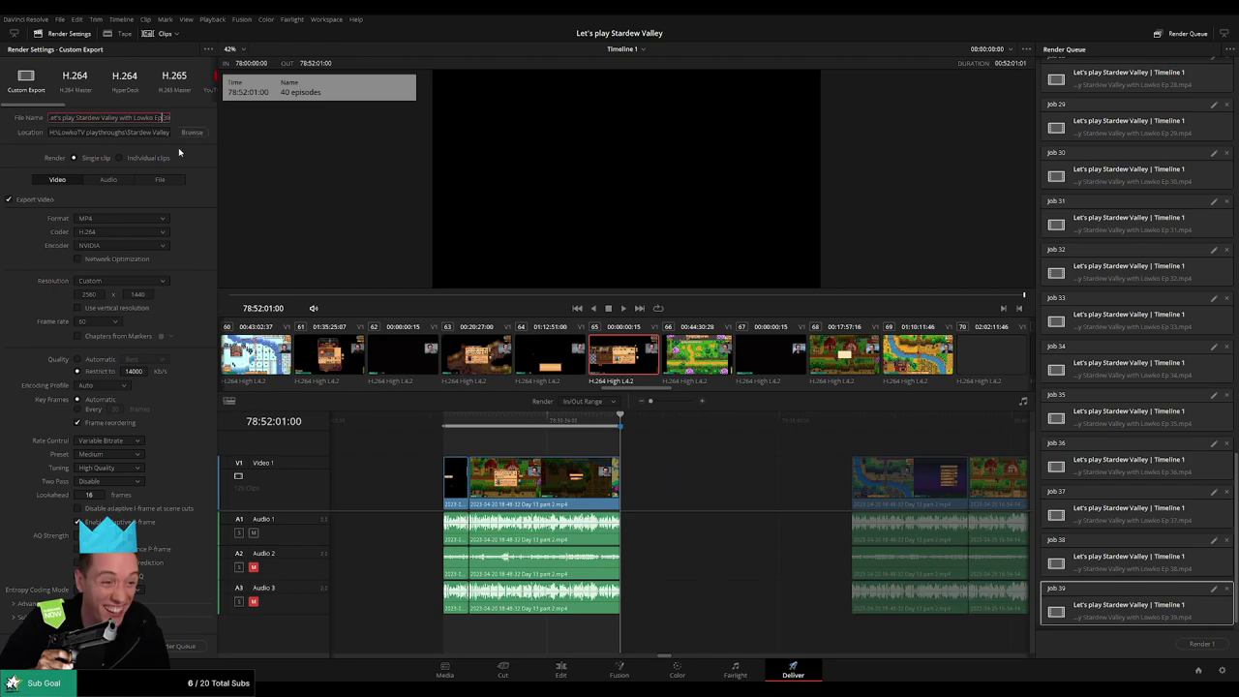
pyautogui.press('BackSpace')
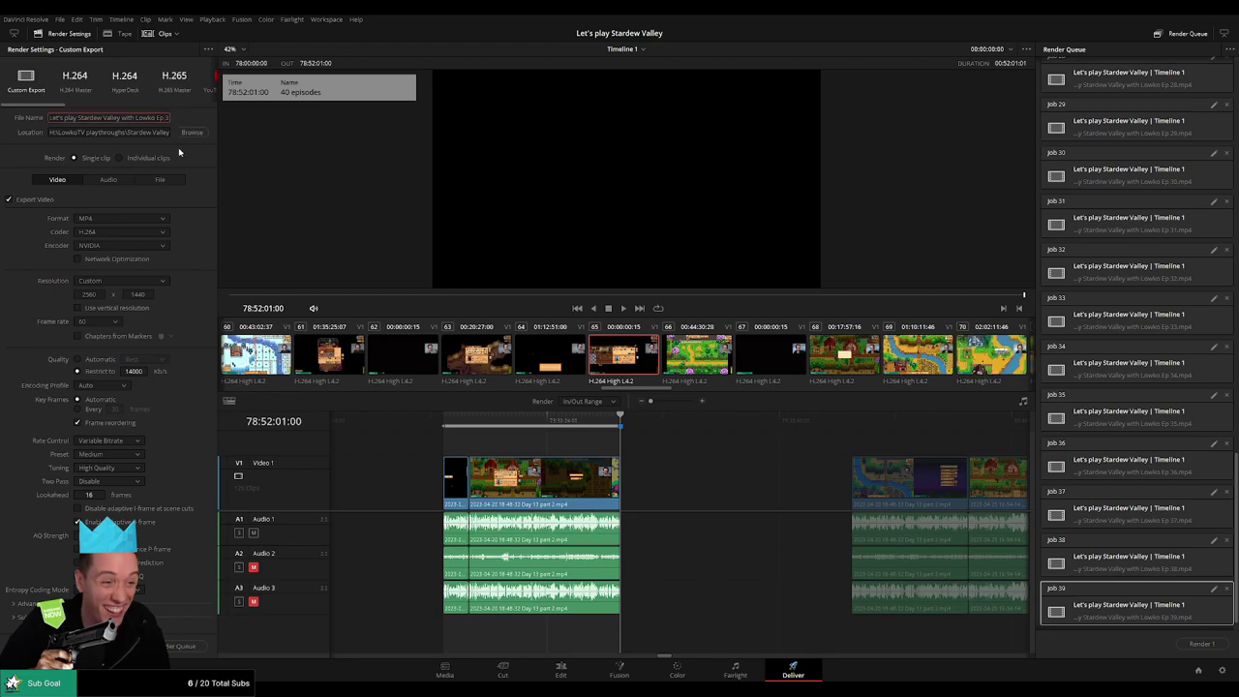
pyautogui.press('BackSpace')
pyautogui.write('40')
pyautogui.click(180, 646)
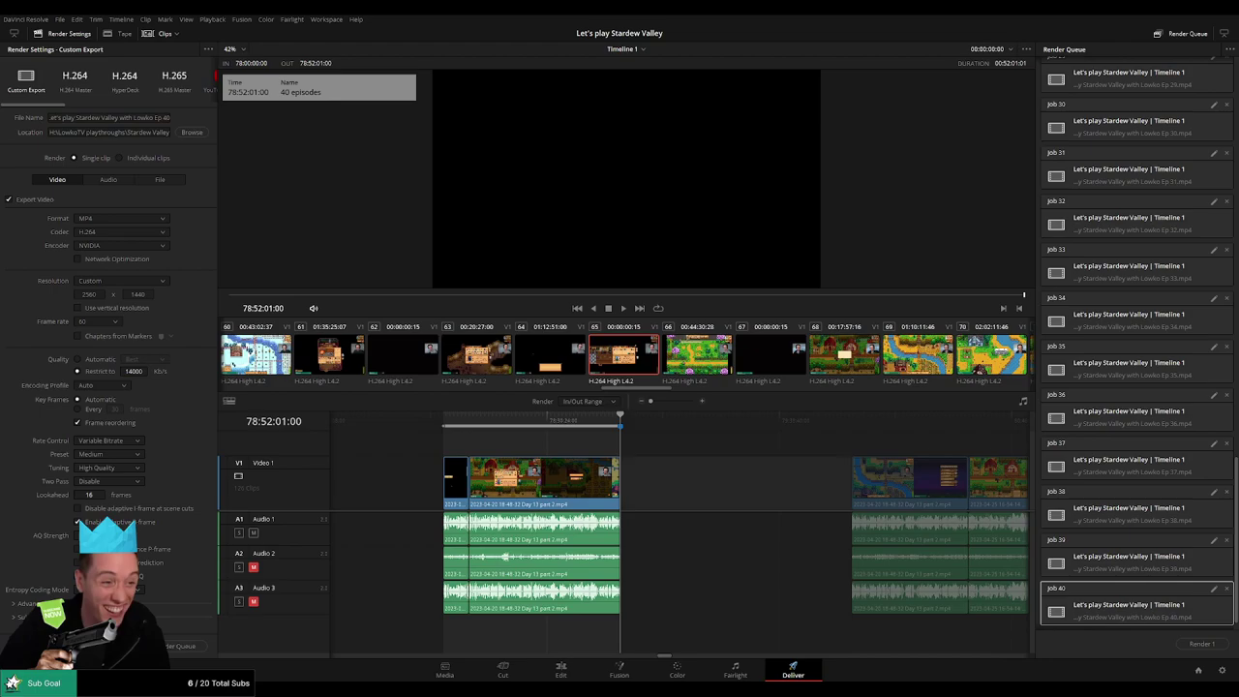
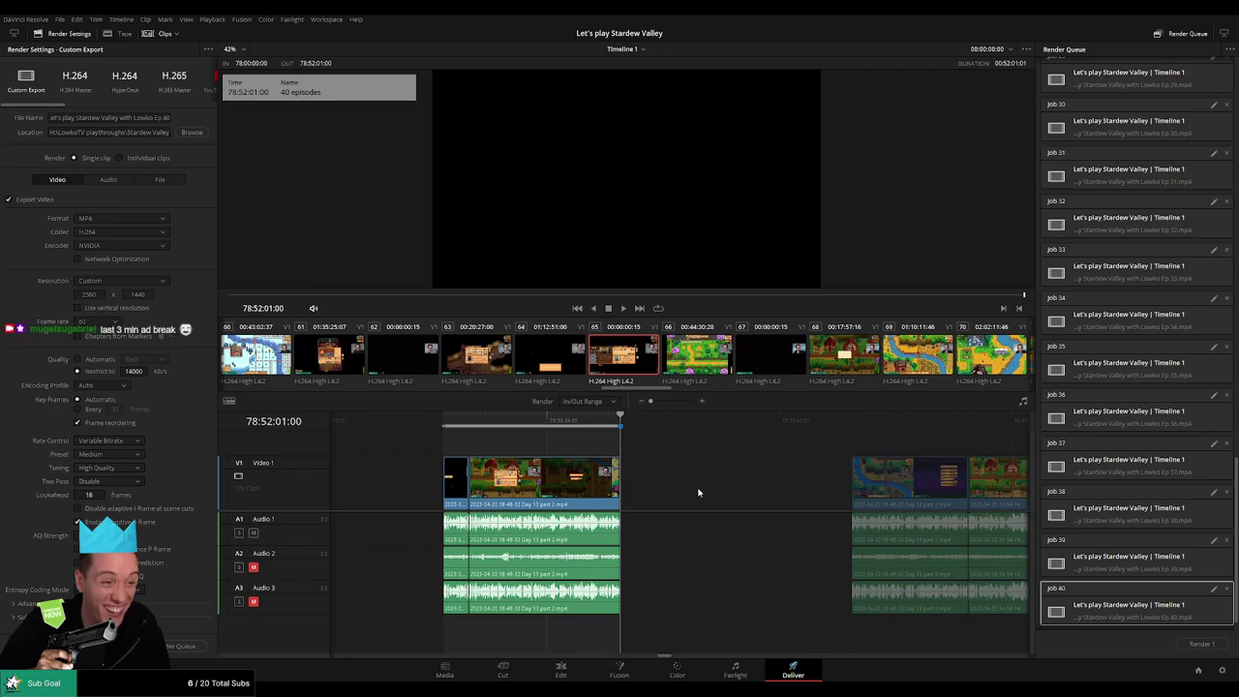
# - Set the render range to the forty-first episode's clips, from 80:00:00:00 to 80:52:11:20
pyautogui.moveTo(704, 490); pyautogui.dragTo(465, 472)
pyautogui.click(601, 428)
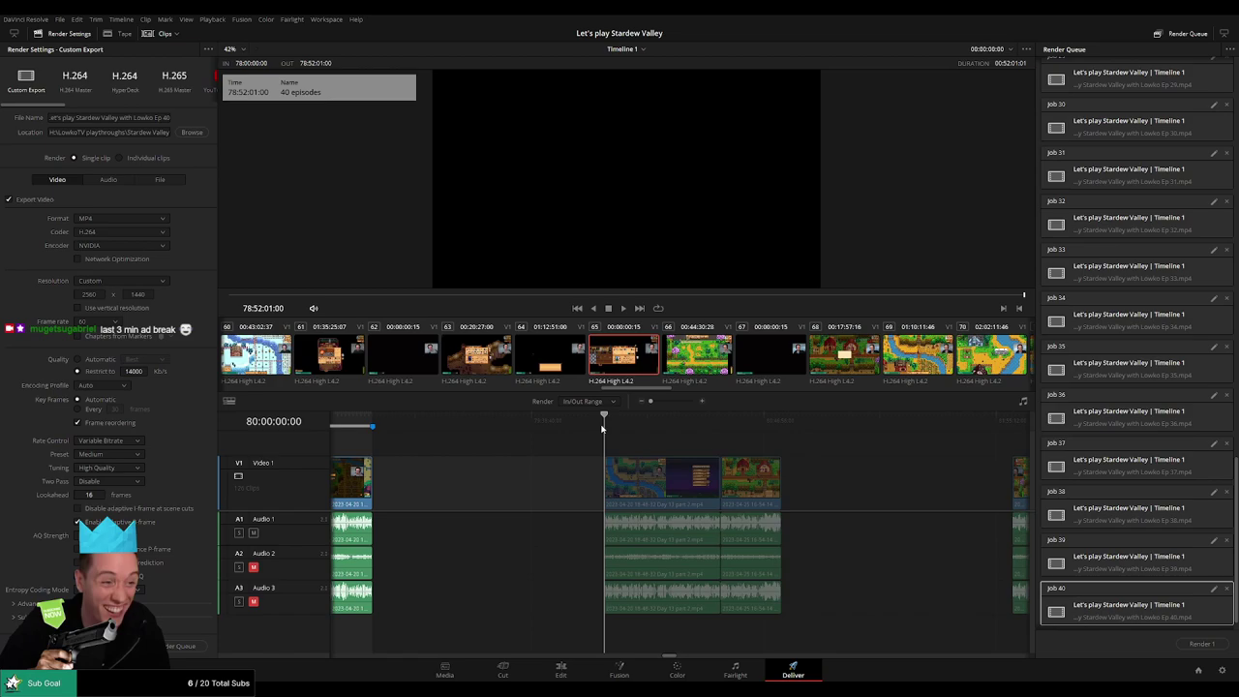
pyautogui.press('i')
pyautogui.moveTo(683, 439); pyautogui.dragTo(576, 441)
pyautogui.click(668, 432)
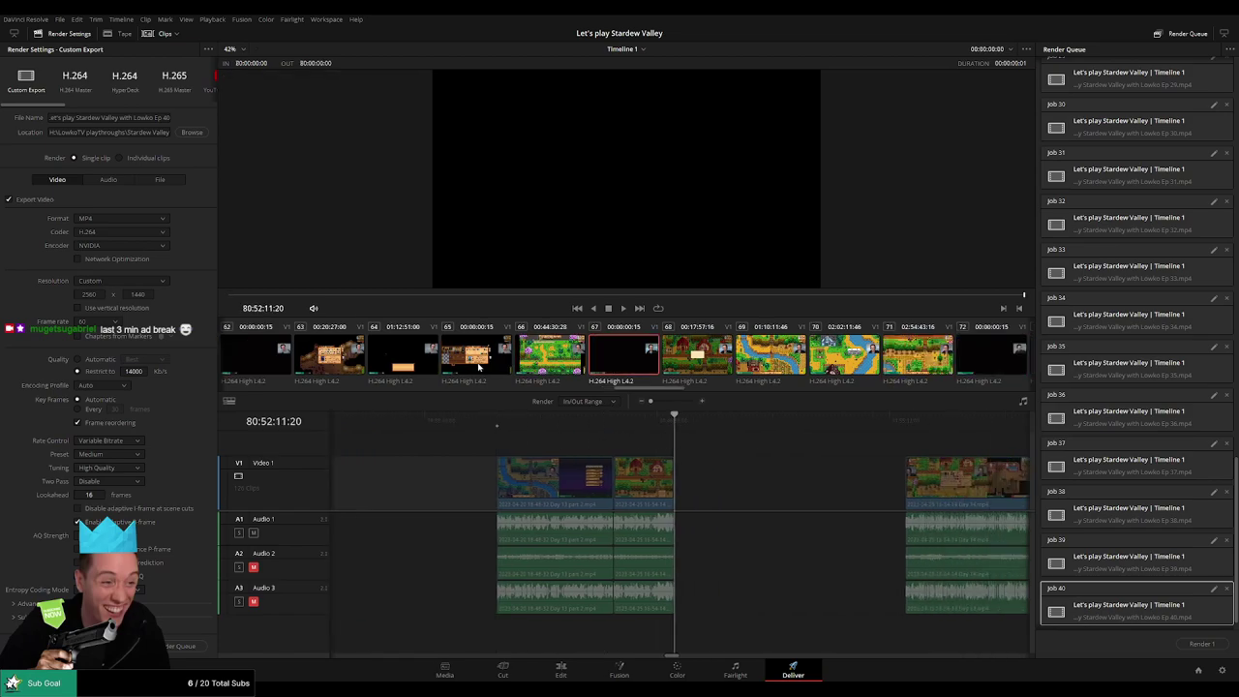
pyautogui.press('o')
# - Change the render file name to end in Ep 41 and add the forty-first episode to the render queue
pyautogui.click(171, 120)
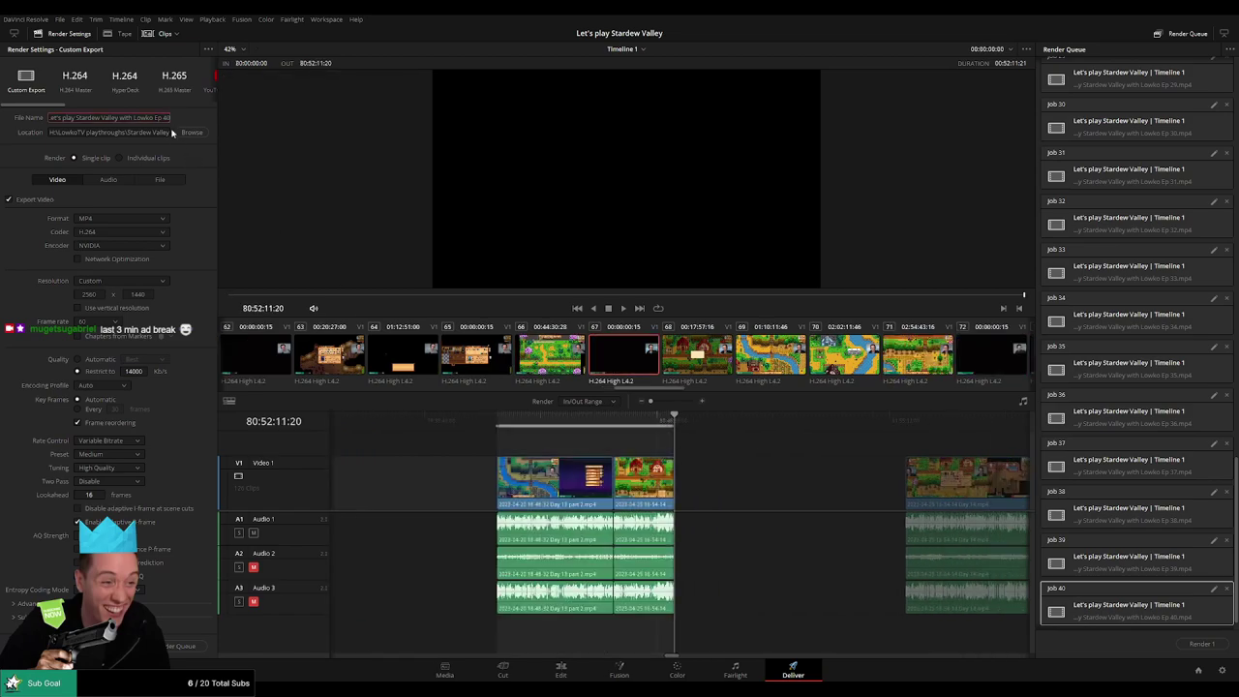
pyautogui.press('BackSpace')
pyautogui.write('1')
pyautogui.click(184, 646)
# - Set the render range to the forty-second episode's clip, from 82:00:00:00 to 82:52:14:30
pyautogui.hscroll(5, 785, 475)
pyautogui.click(579, 424)
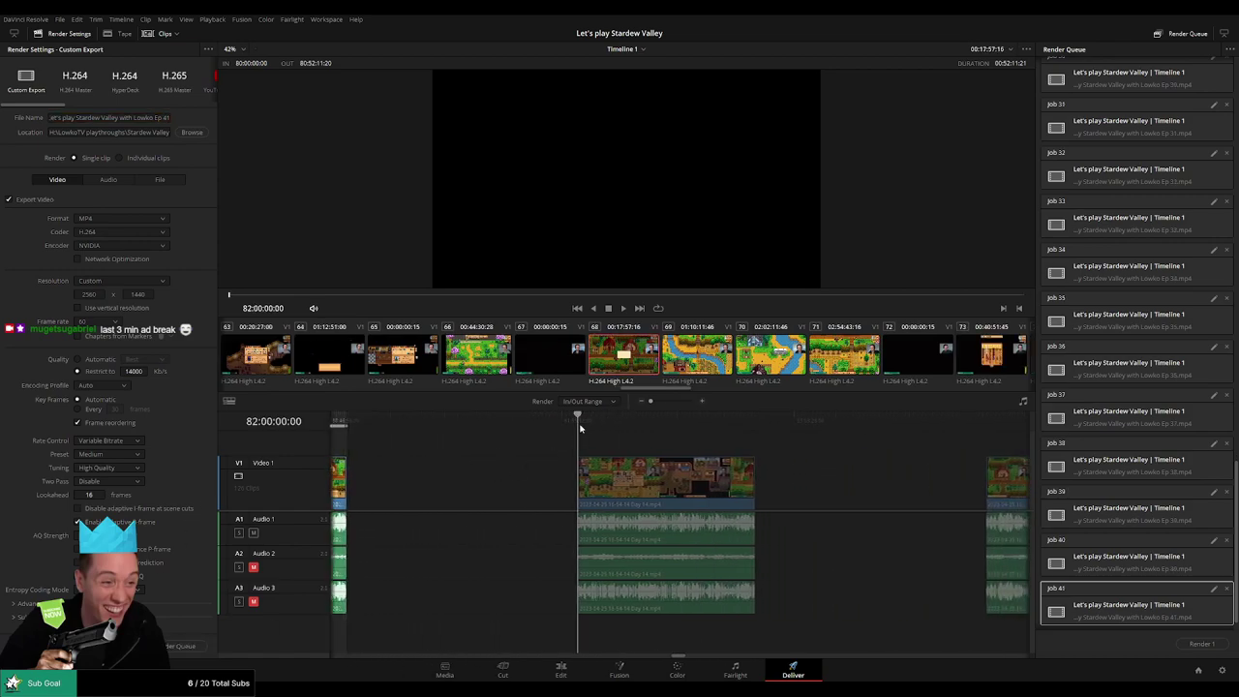
pyautogui.press('i')
pyautogui.moveTo(665, 445); pyautogui.dragTo(561, 443)
pyautogui.press('Down')
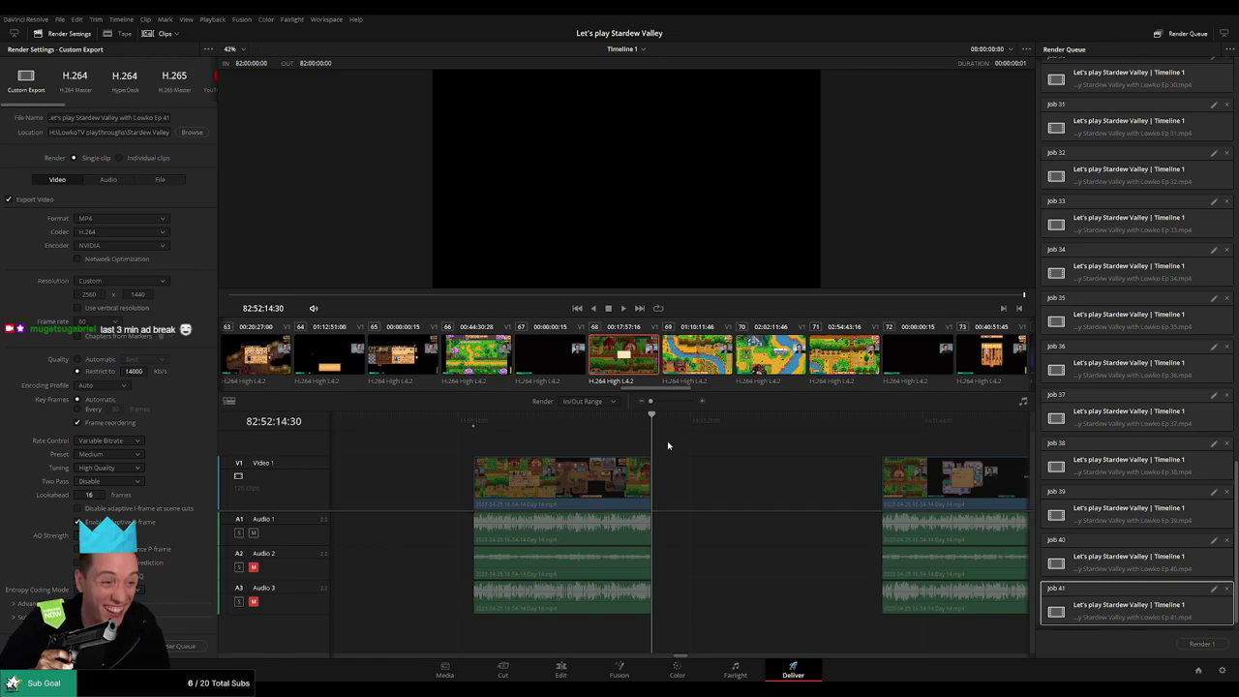
pyautogui.press('o')
# - Change the render file name to end in Ep 42 and add the forty-second episode to the render queue
pyautogui.click(166, 117)
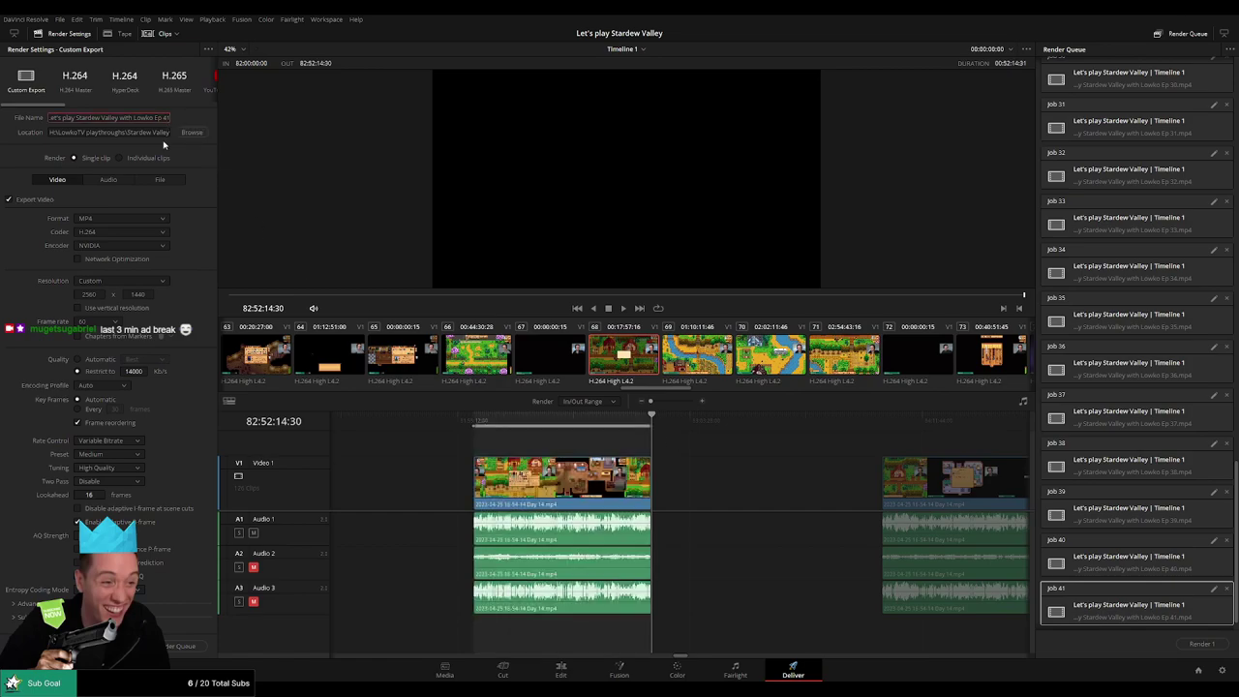
pyautogui.press('BackSpace')
pyautogui.write('2')
pyautogui.click(181, 646)
# - Set the render range to the forty-third episode's clip, from 84:00:00:00 to 84:52:00:00
pyautogui.hscroll(4, 837, 484)
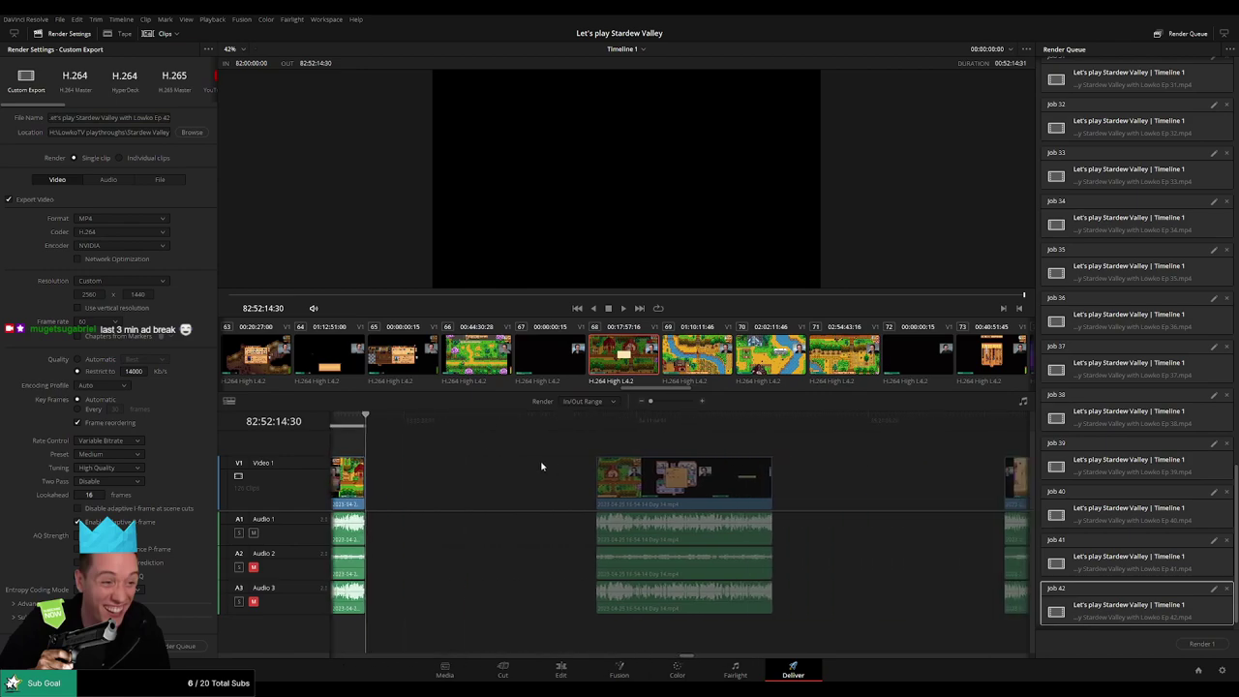
pyautogui.click(596, 426)
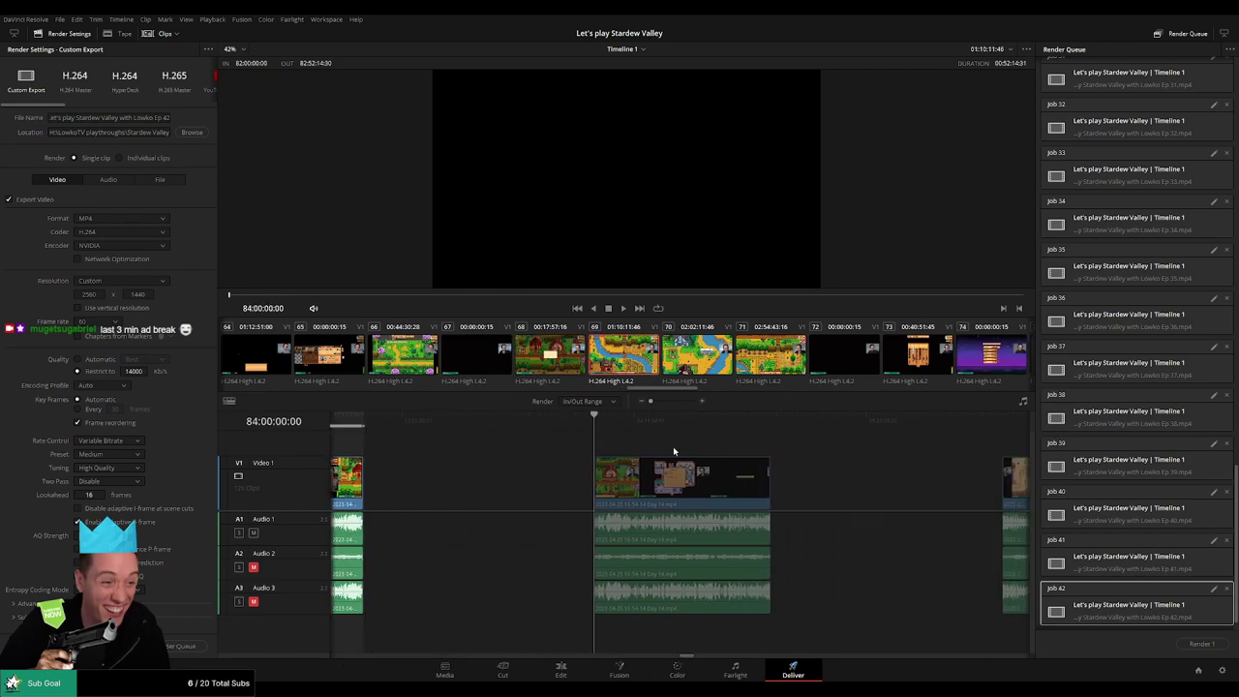
pyautogui.press('i')
pyautogui.hscroll(2, 668, 447)
pyautogui.click(644, 424)
pyautogui.press('o')
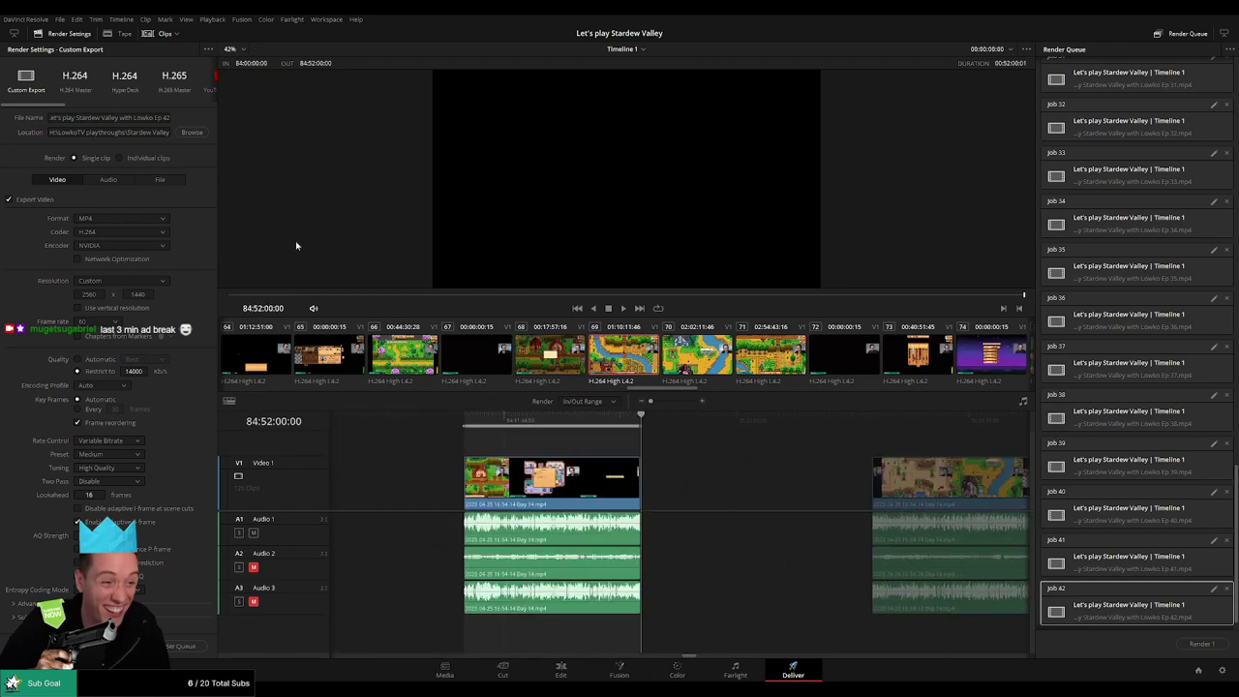
# - Change the render file name to end in Ep 43 and add the forty-third episode to the render queue
pyautogui.click(166, 118)
pyautogui.click(184, 643)
# - Set the render range to the forty-fourth episode's clip, from 86:00:00:00 to 86:52:31:30
pyautogui.hscroll(5, 764, 470)
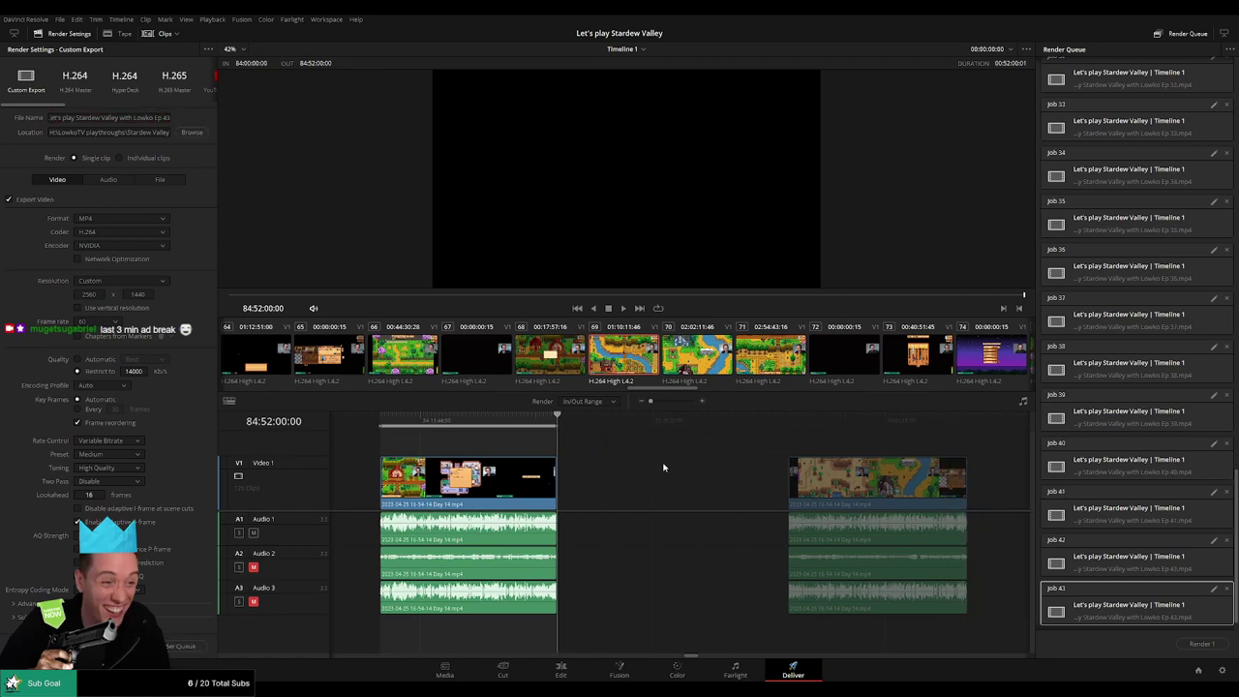
pyautogui.click(597, 425)
pyautogui.press('i')
pyautogui.hscroll(3, 652, 451)
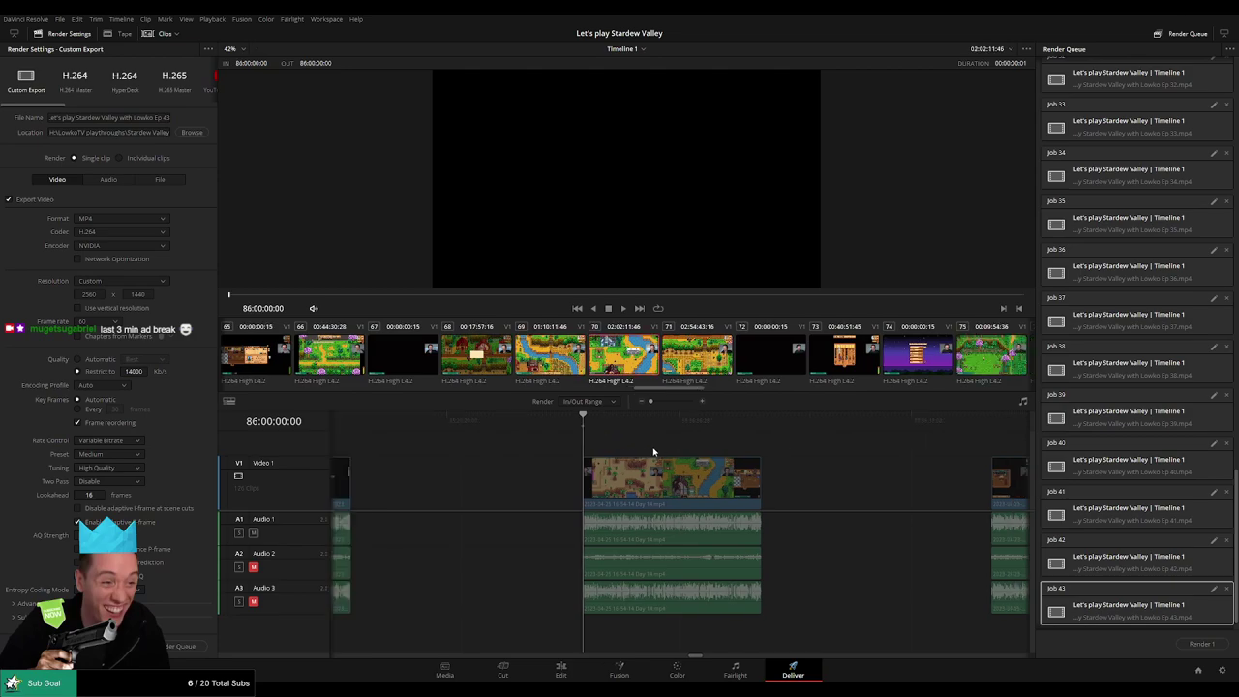
pyautogui.press('Down')
pyautogui.press('o')
# - Change the render file name to end in Ep 44 and add the forty-fourth episode to the render queue
pyautogui.click(170, 118)
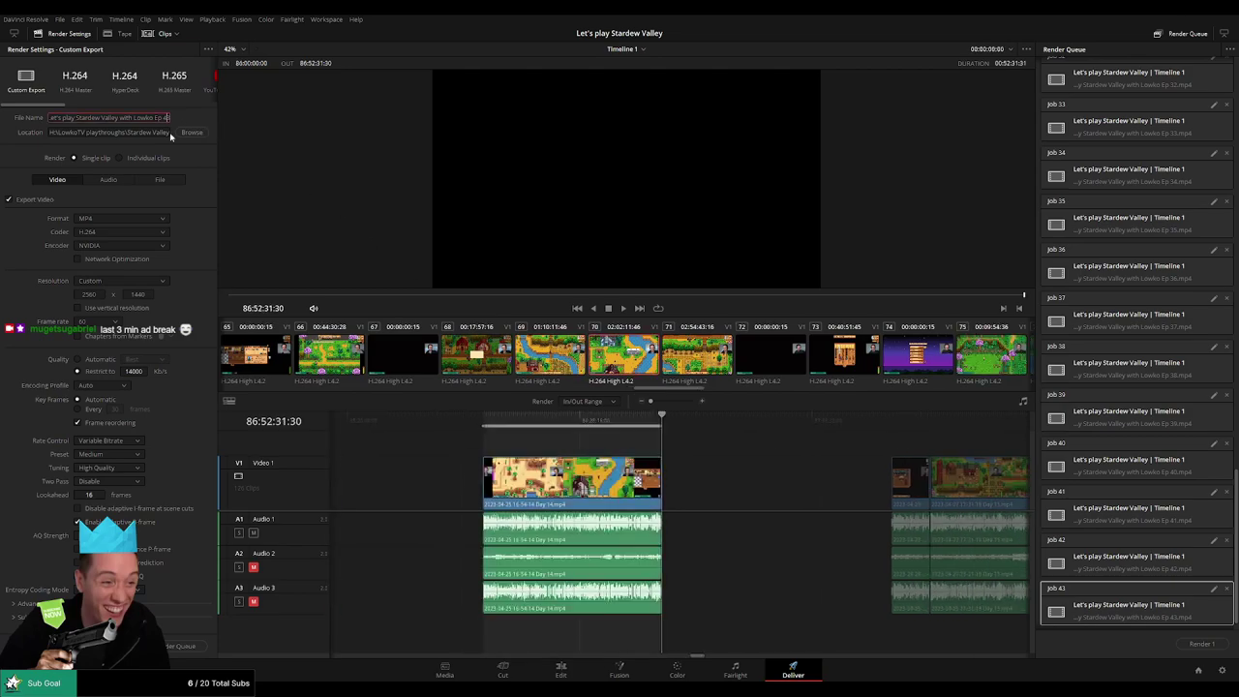
pyautogui.press('BackSpace')
pyautogui.write('4')
pyautogui.click(184, 645)
pyautogui.hscroll(4, 636, 461)
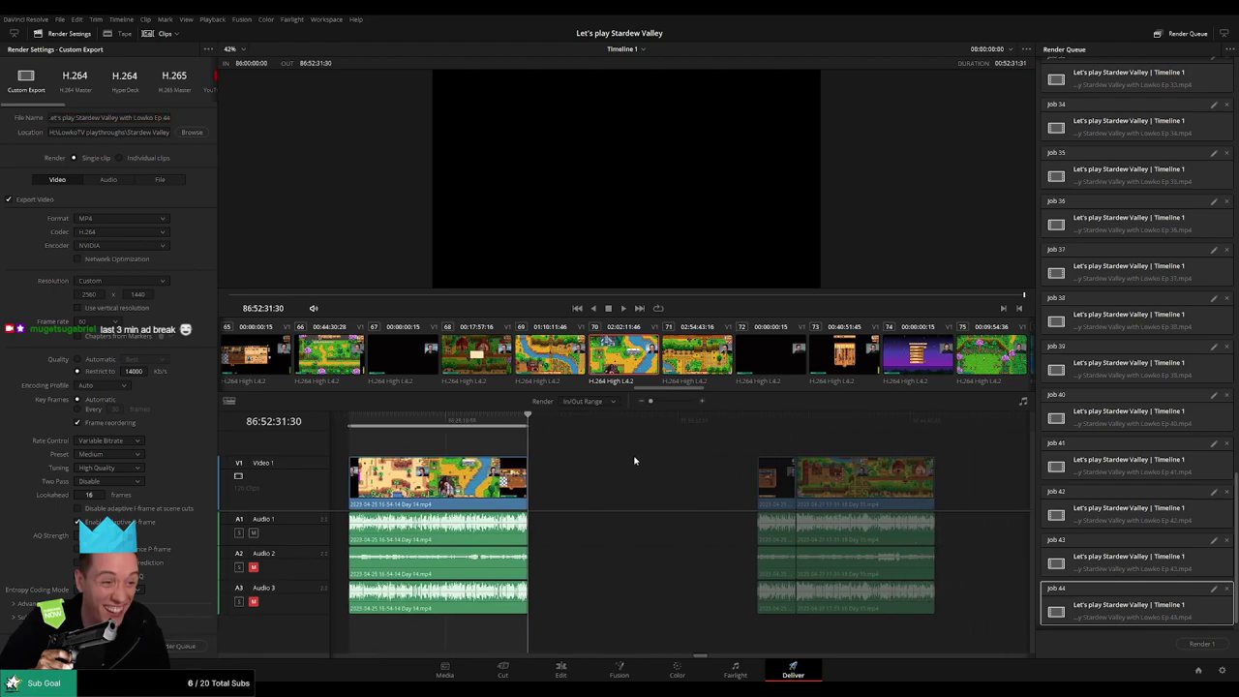
# - Set the render range to the forty-fifth episode's clips, from 88:00:00:00 to 88:52:15:00
pyautogui.click(572, 427)
pyautogui.click(755, 426)
pyautogui.press('o')
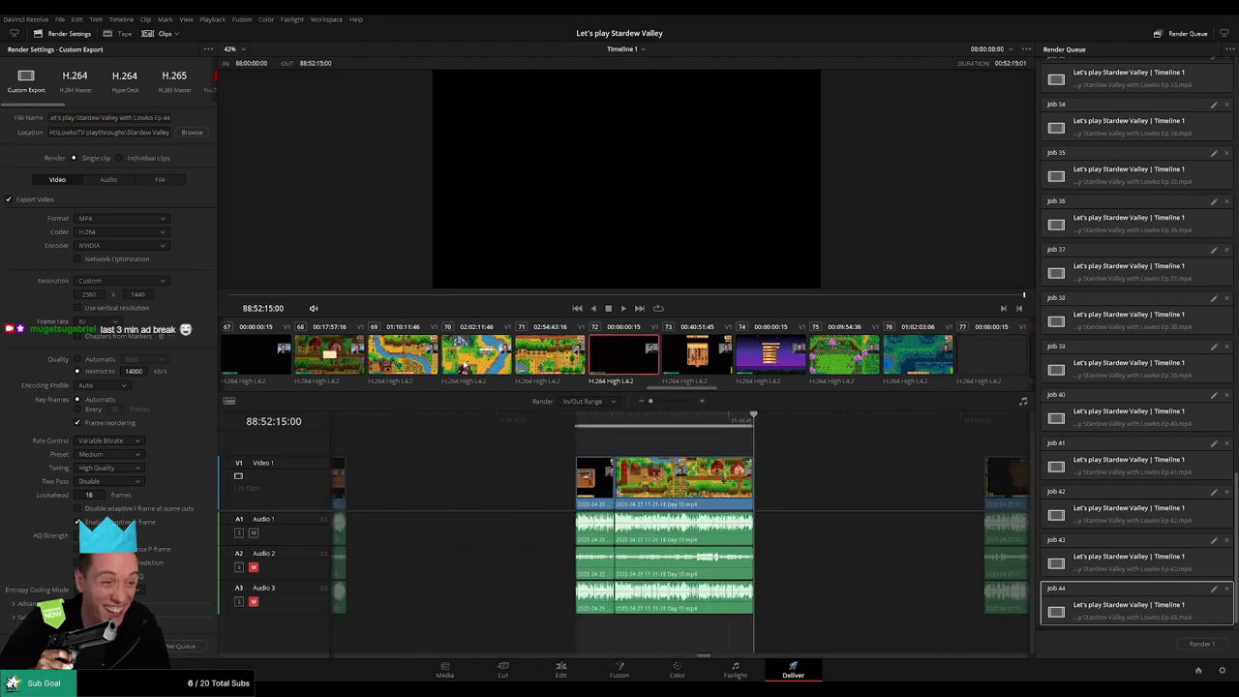
# - Change the render file name to end in Ep 45 and add the forty-fifth episode to the render queue
pyautogui.click(164, 118)
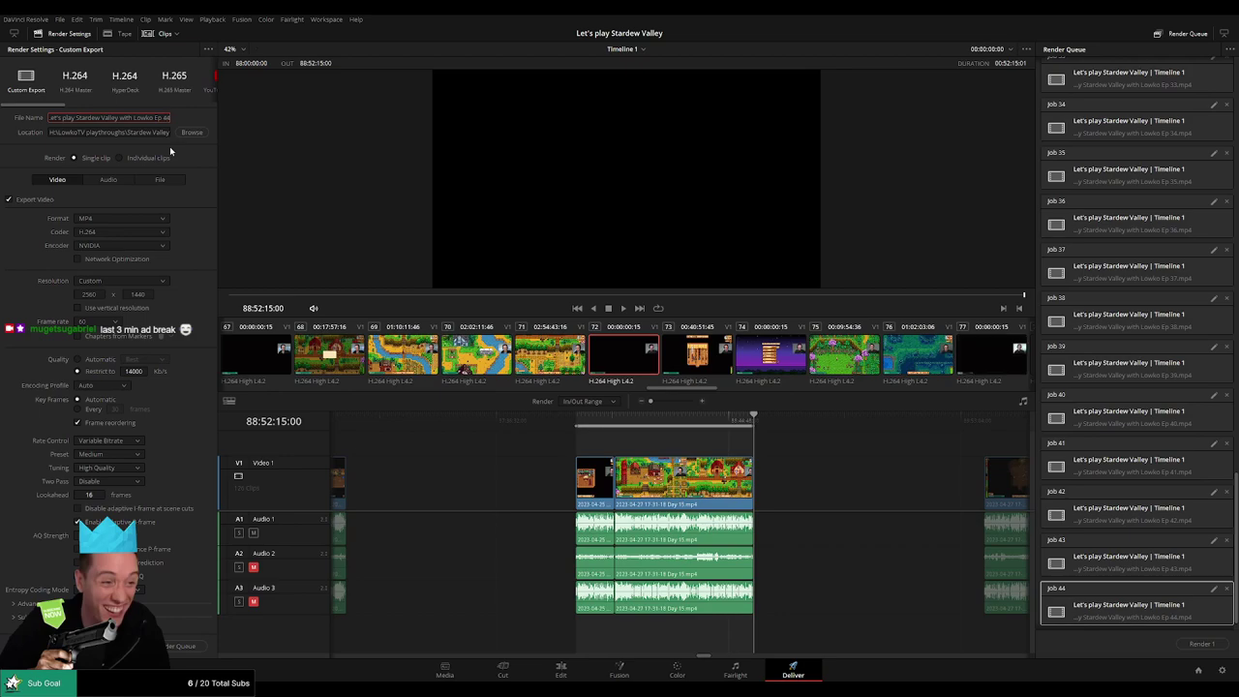
pyautogui.press('End')
pyautogui.press('BackSpace')
pyautogui.write('5')
pyautogui.click(191, 646)
# - Set the render range to the forty-sixth episode's clips, from 90:00:00:00 to 90:52:12:00
pyautogui.moveTo(852, 473); pyautogui.dragTo(501, 456)
pyautogui.click(601, 423)
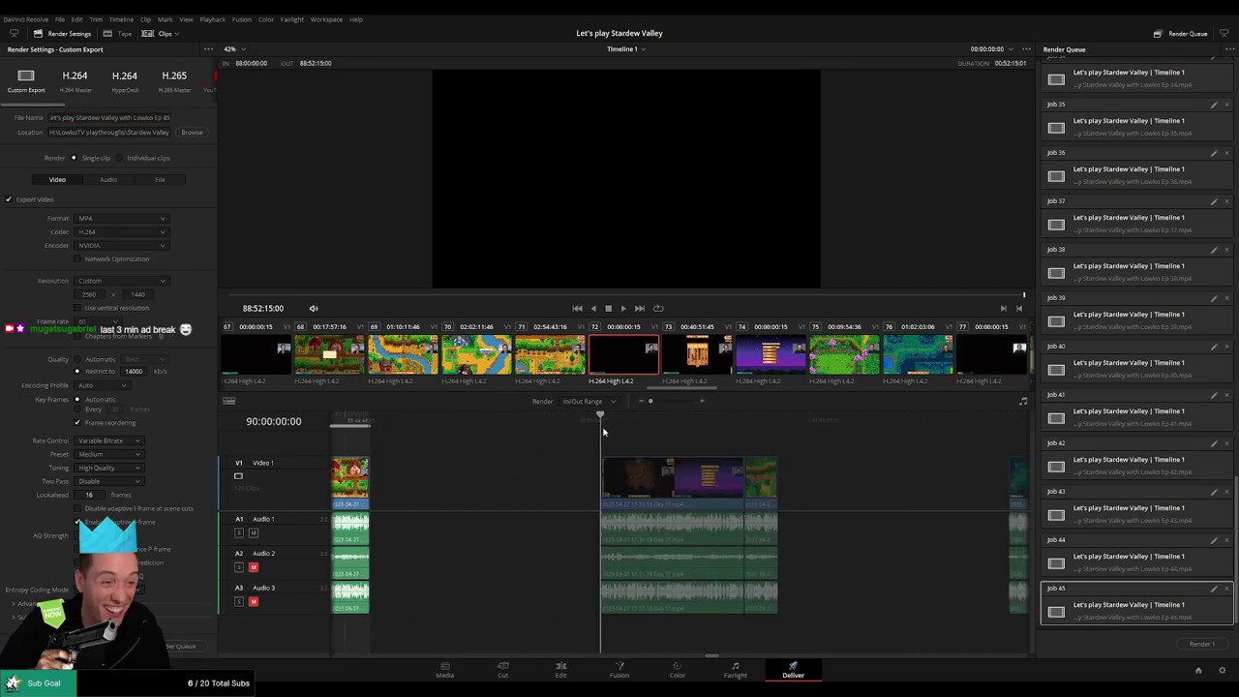
pyautogui.click(777, 420)
pyautogui.press('o')
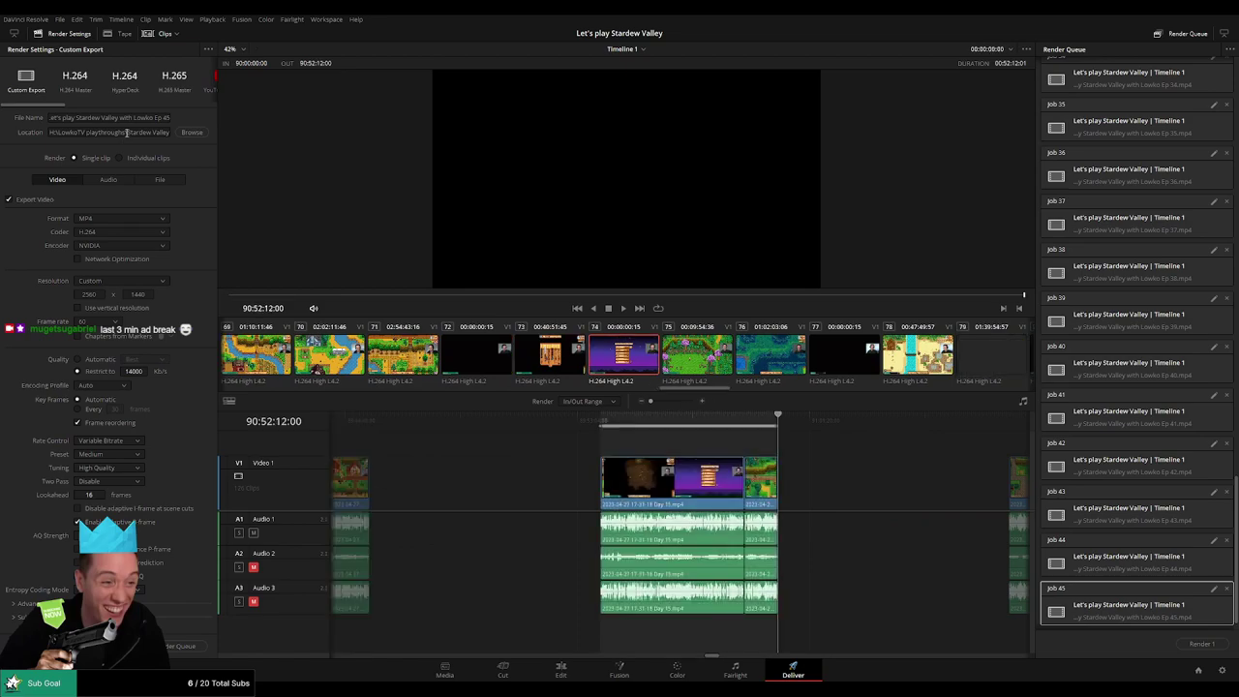
# - Change the render file name to end in Ep 46 and add the forty-sixth episode to the render queue
pyautogui.click(166, 118)
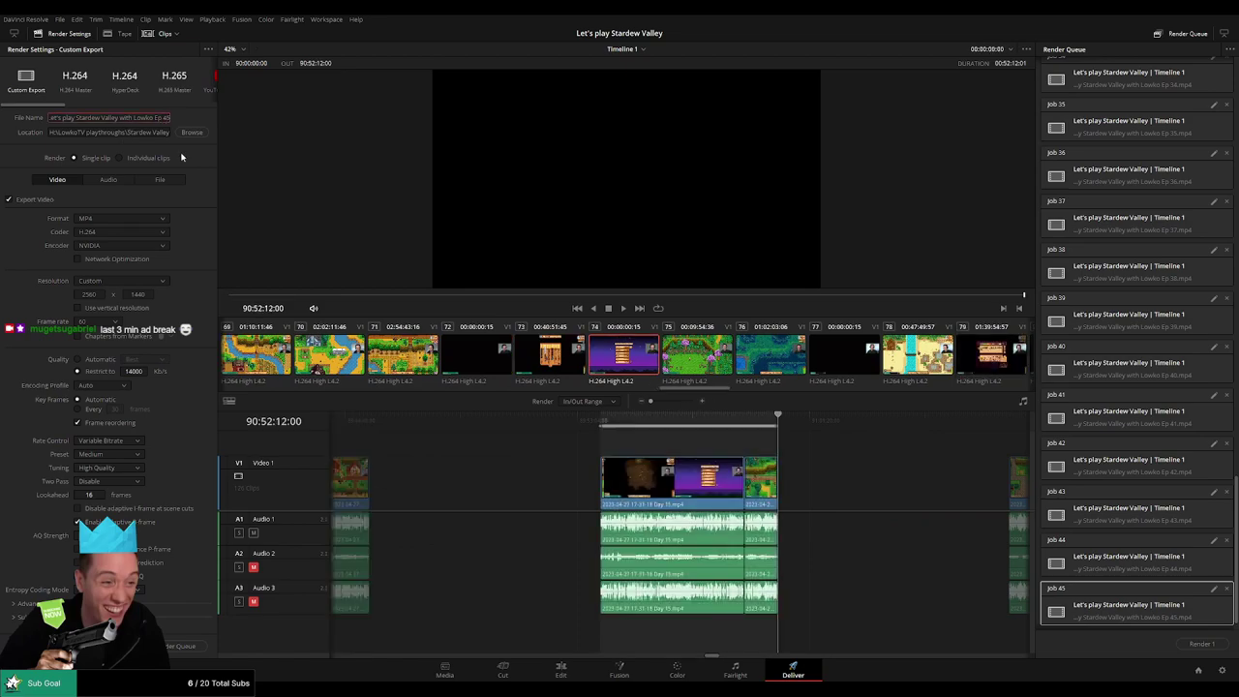
pyautogui.press('BackSpace')
pyautogui.write('6')
pyautogui.click(181, 645)
# - Set the render range to the forty-seventh episode's clip, from 92:00:00:00 to 92:52:08:30
pyautogui.moveTo(826, 477); pyautogui.dragTo(413, 449)
pyautogui.click(602, 427)
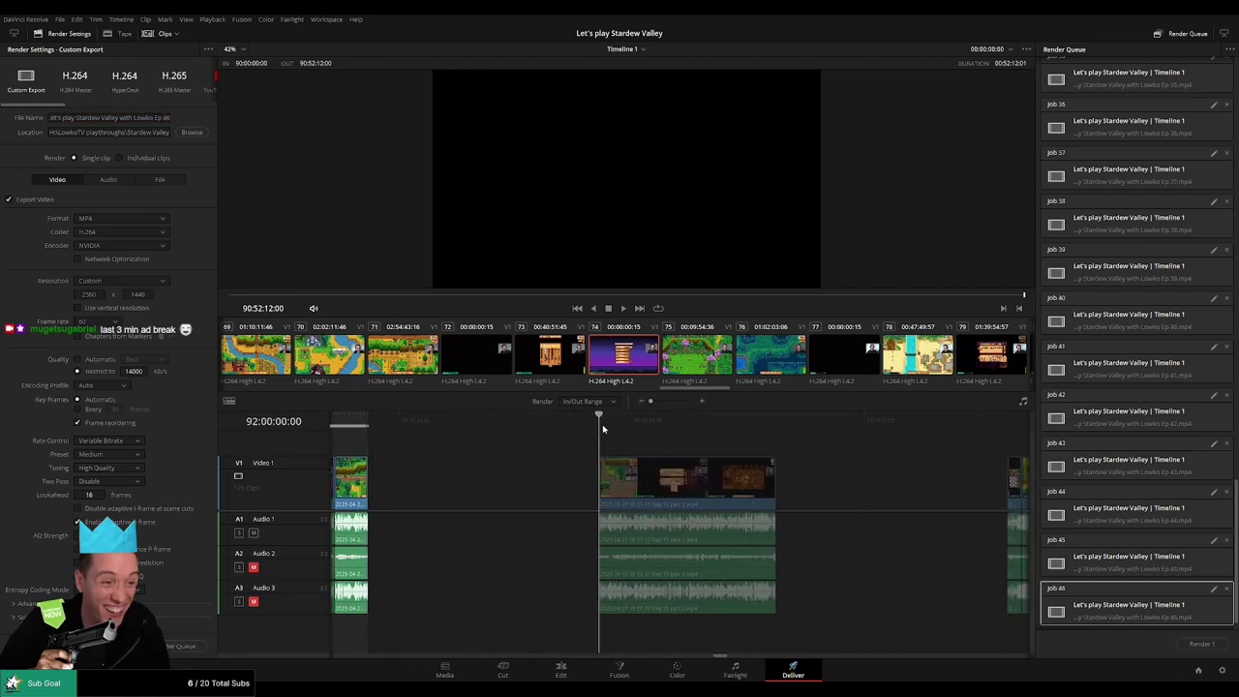
pyautogui.press('i')
pyautogui.hscroll(3, 699, 437)
pyautogui.click(606, 418)
pyautogui.press('o')
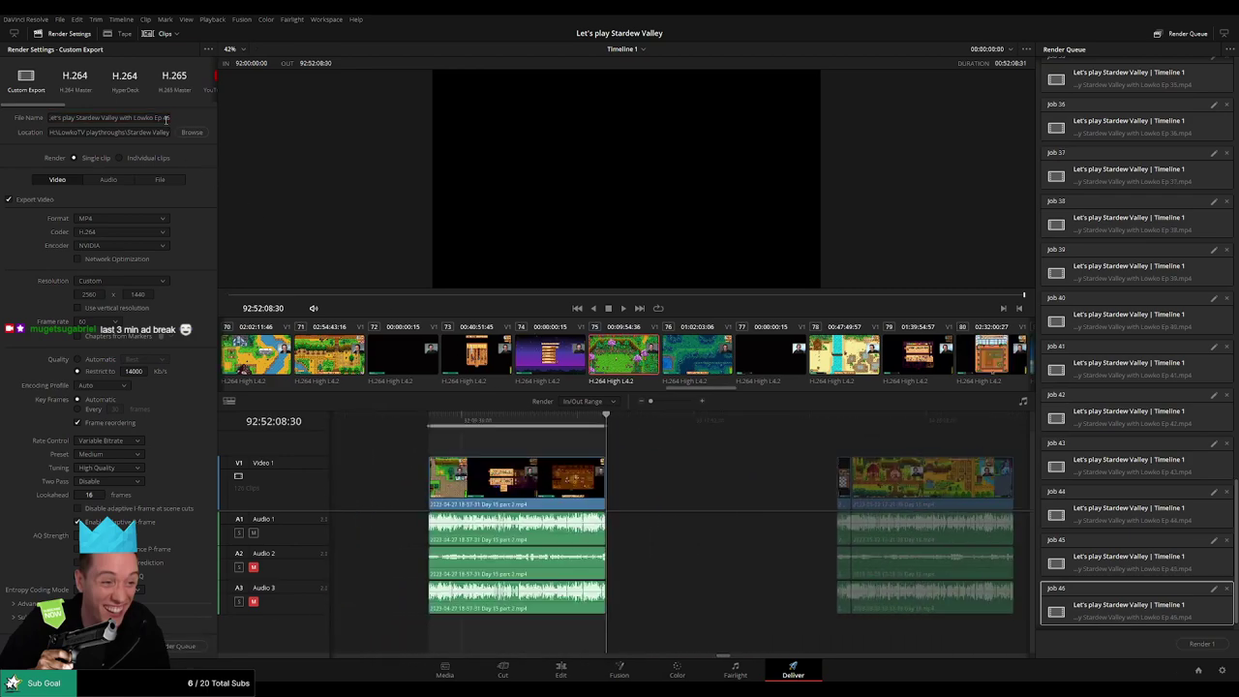
# - Change the render file name to end in Ep 47 and add the forty-seventh episode to the render queue
pyautogui.tripleClick(168, 118)
pyautogui.click(184, 645)
# - Set the render range to the forty-eighth episode's clips, from 94:00:00:00 to 94:52:03:30
pyautogui.hscroll(4, 622, 470)
pyautogui.click(597, 422)
pyautogui.press('i')
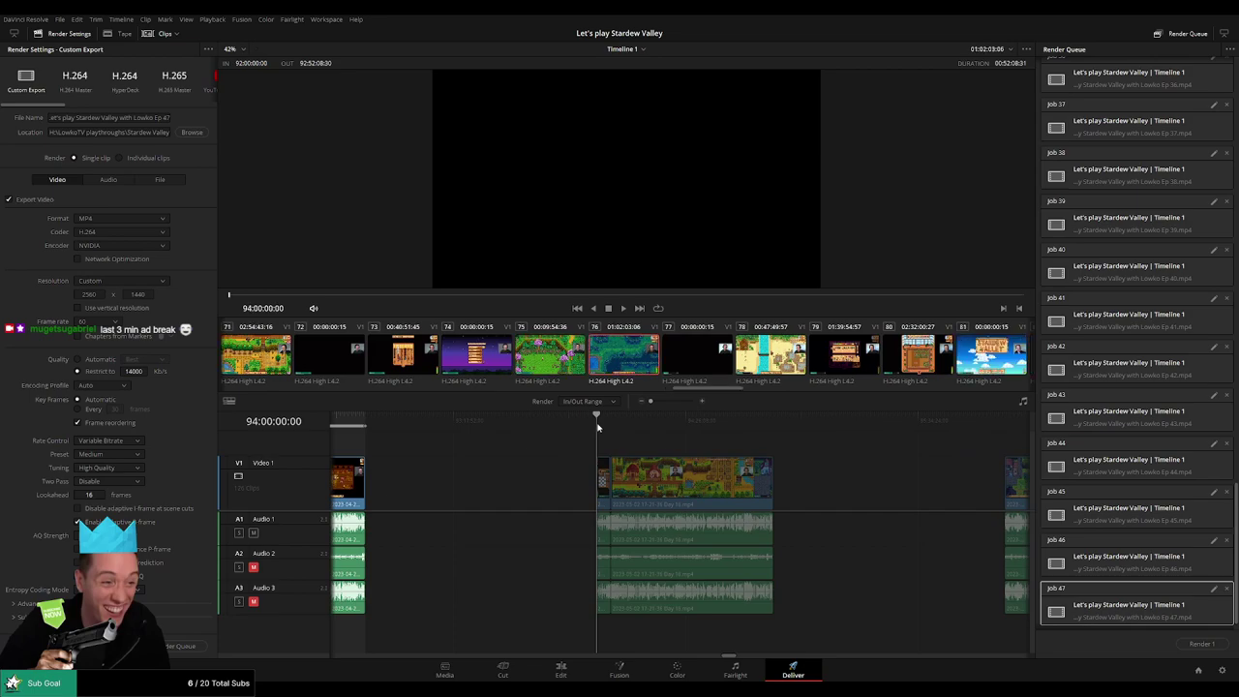
pyautogui.hscroll(3, 580, 435)
pyautogui.click(631, 421)
pyautogui.press('o')
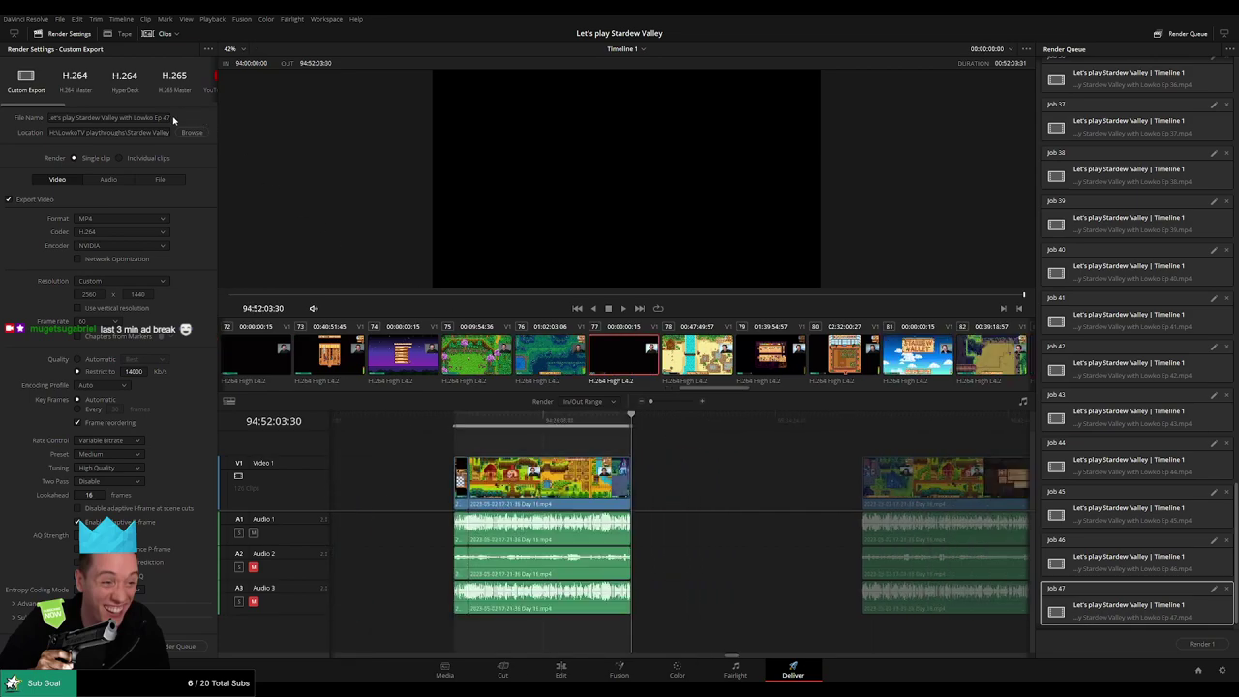
# - Change the render file name to end in Ep 48 and add the forty-eighth episode to the render queue
pyautogui.click(173, 118)
pyautogui.press('BackSpace')
pyautogui.write('8')
pyautogui.click(184, 646)
# - Set the render range to the forty-ninth episode's clip, from 96:00:00:00 to 96:52:05:00
pyautogui.hscroll(3, 702, 481)
pyautogui.hscroll(3, 703, 481)
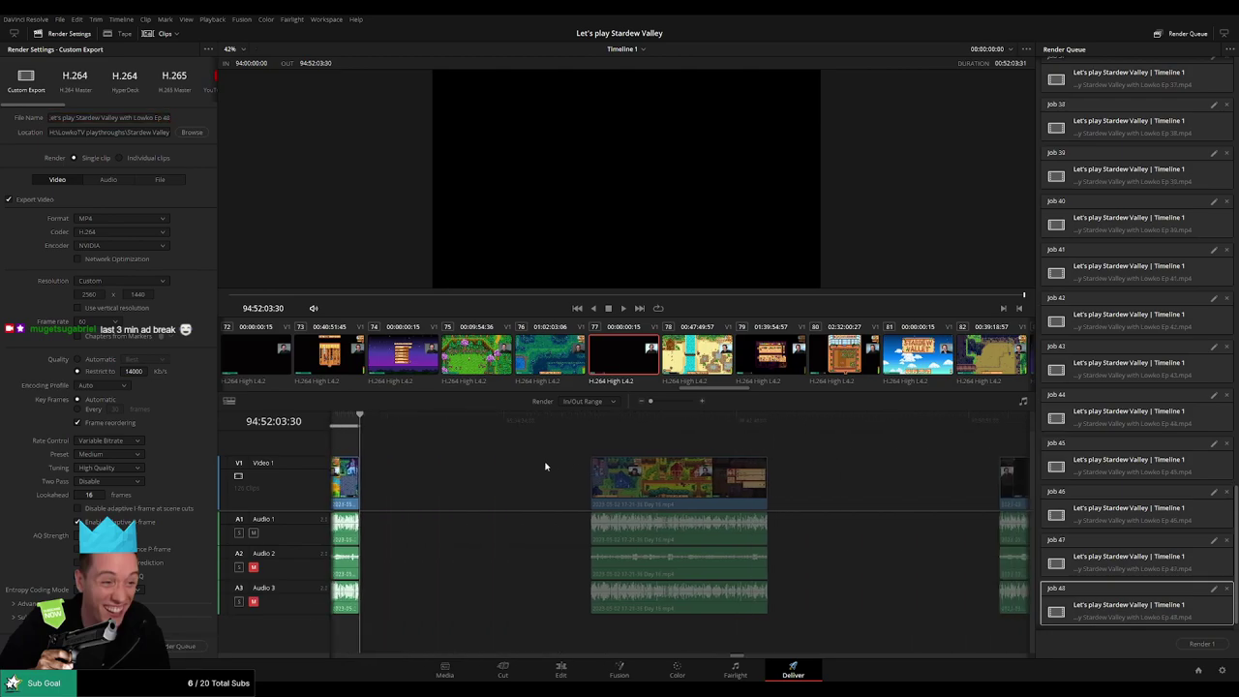
pyautogui.click(588, 428)
pyautogui.press('i')
pyautogui.hscroll(3, 685, 447)
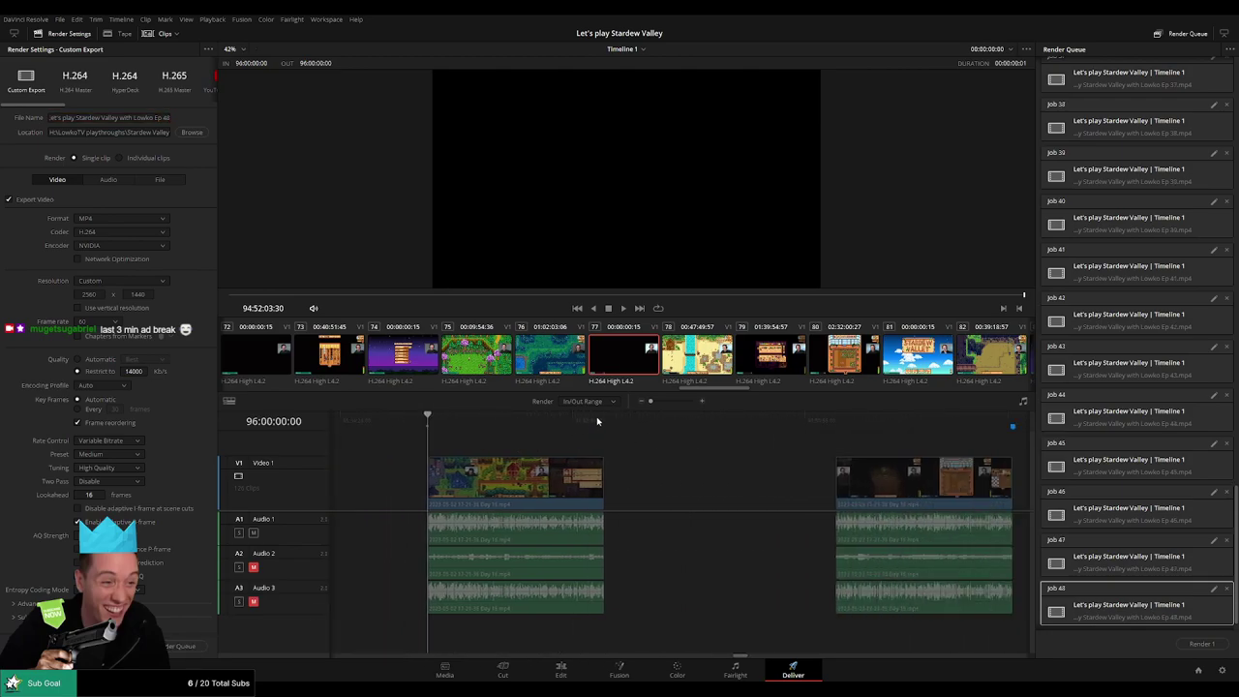
pyautogui.press('Down')
pyautogui.press('o')
# - Change the render file name to end in Ep 49 and add the forty-ninth episode to the render queue
pyautogui.click(173, 118)
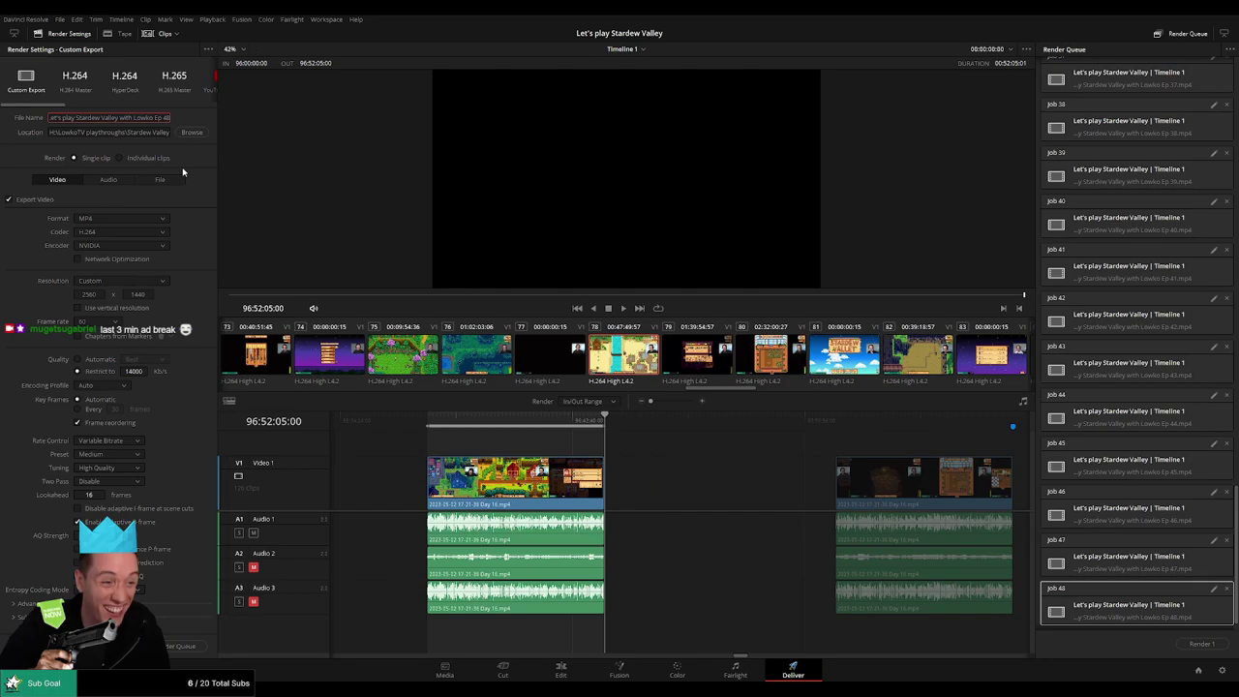
pyautogui.press('BackSpace')
pyautogui.write('9')
pyautogui.click(180, 647)
# - Set the render range to the fiftieth episode's clip, from 98:00:00:00 to the 50 episodes marker at 98:52:05:30
pyautogui.hscroll(3, 768, 499)
pyautogui.click(574, 433)
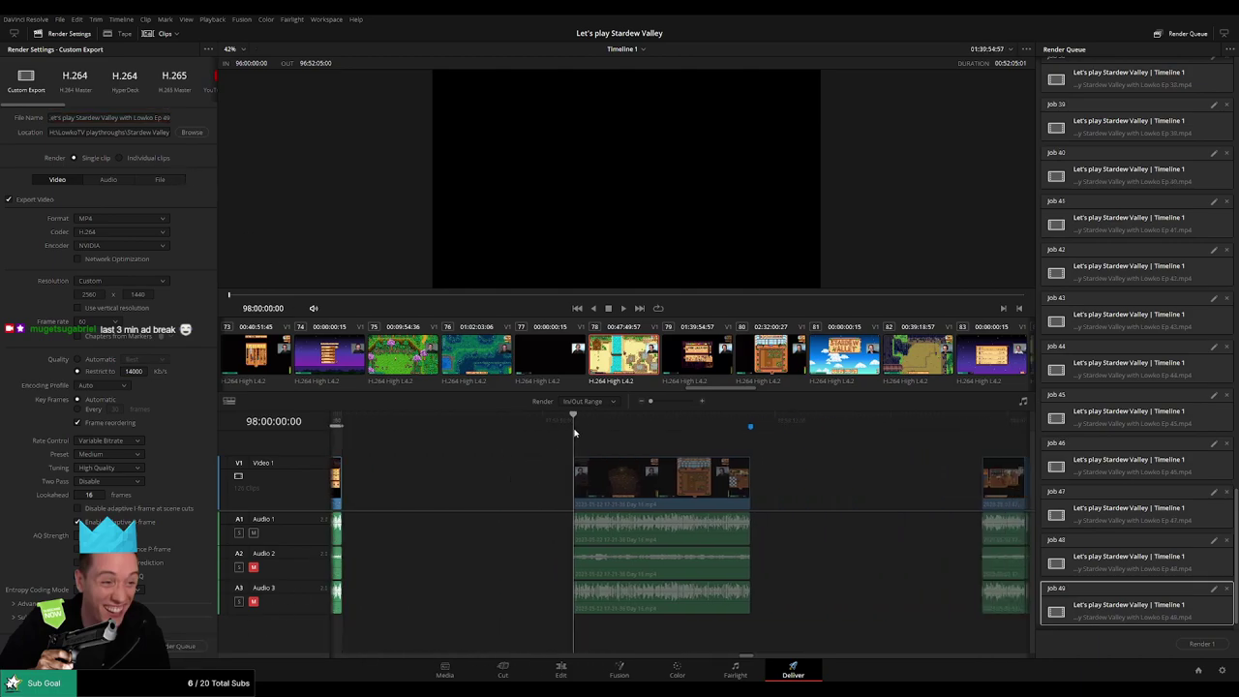
pyautogui.press('i')
pyautogui.hscroll(4, 481, 437)
pyautogui.moveTo(621, 430); pyautogui.dragTo(589, 438)
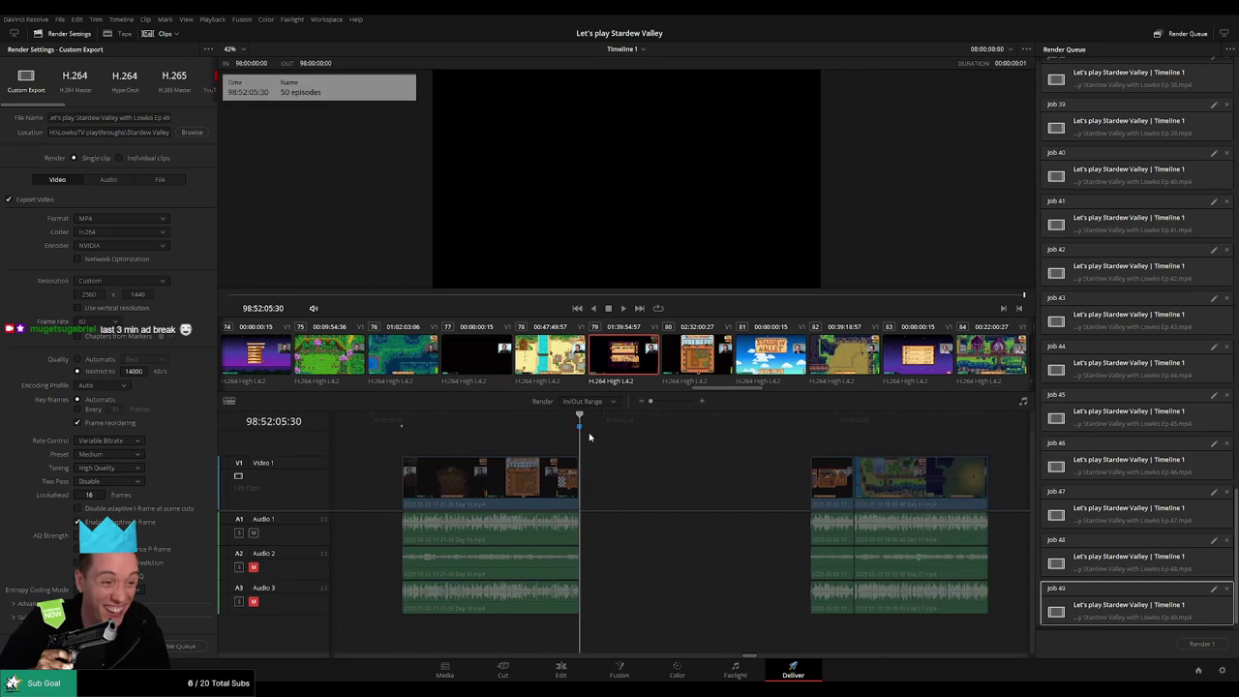
pyautogui.press('o')
# - Change the render file name to end in Ep 50 and add the fiftieth episode to the render queue
pyautogui.click(167, 118)
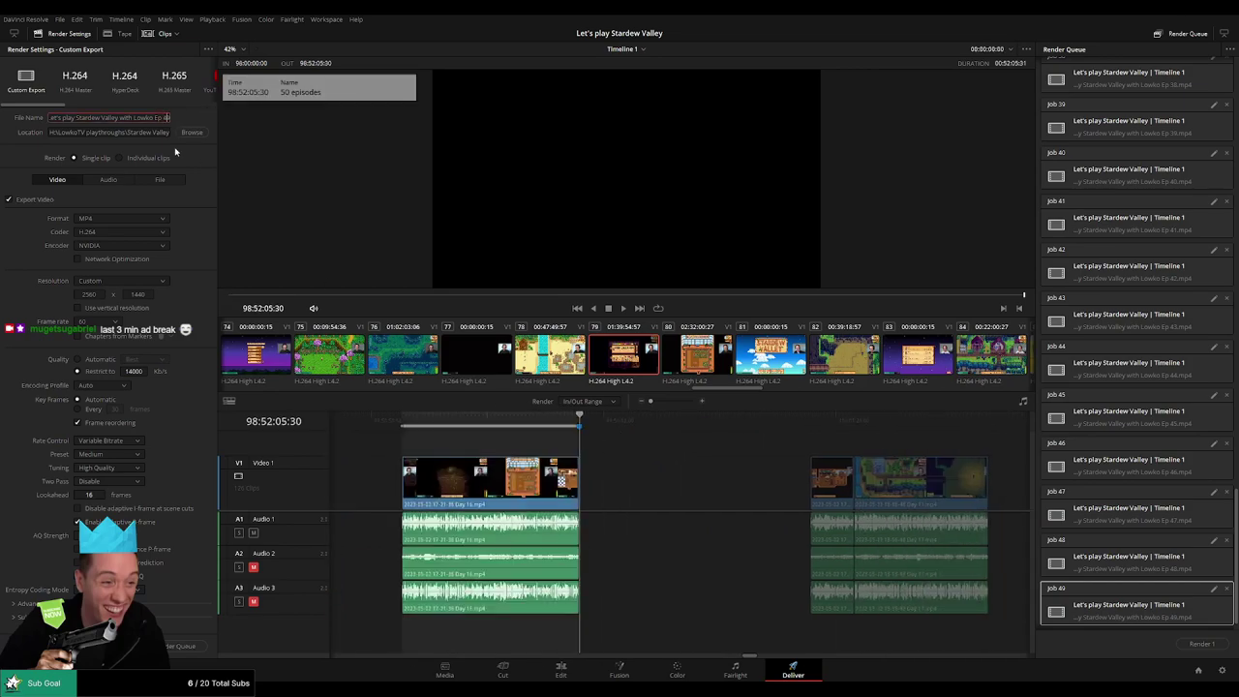
pyautogui.press('BackSpace')
pyautogui.press('BackSpace')
pyautogui.click(211, 643)
# - Set the render range to the fifty-first episode's clips, from 100:00:00:00 to 100:52:12:00
pyautogui.hscroll(5, 699, 470)
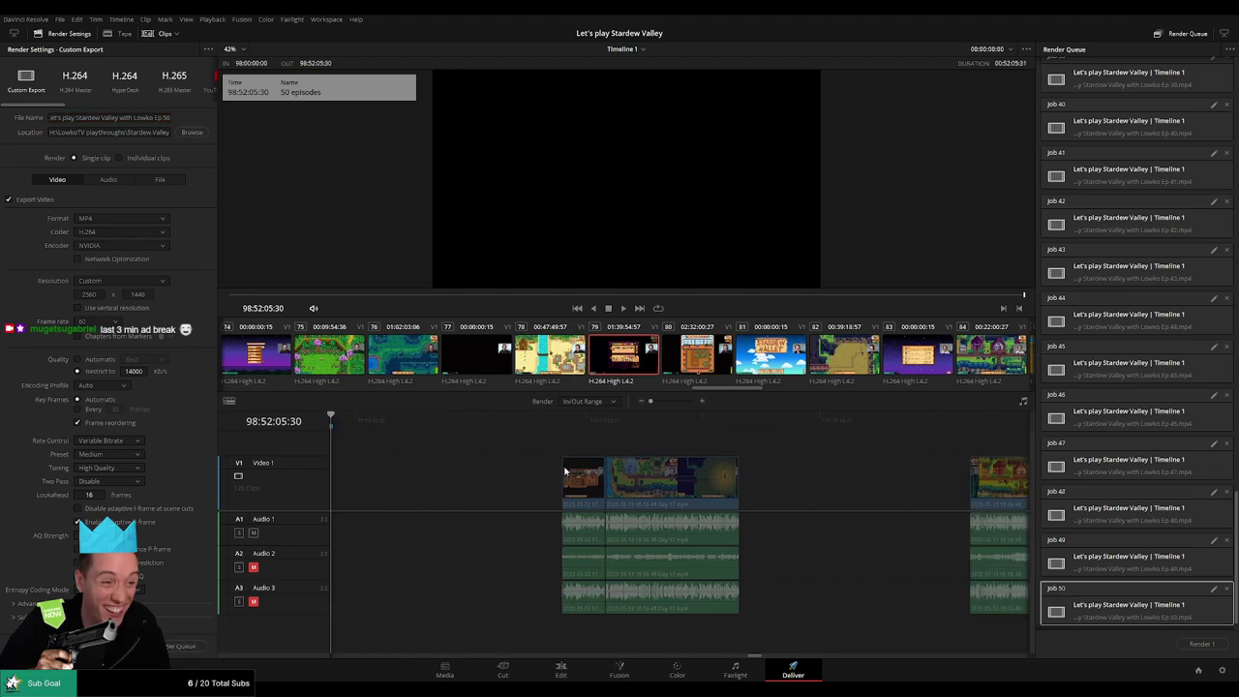
pyautogui.hscroll(-1, 571, 468)
pyautogui.click(580, 427)
pyautogui.press('i')
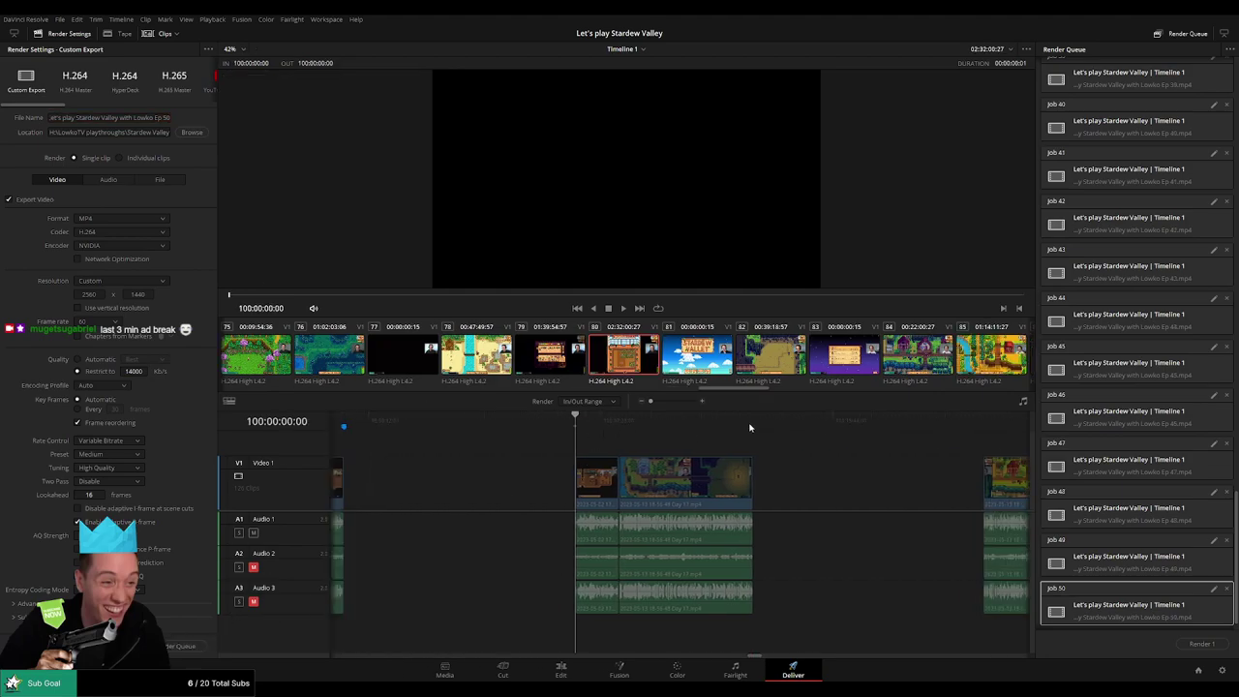
pyautogui.click(749, 427)
pyautogui.press('o')
# - Change the render file name to end in Ep 51 and add the fifty-first episode to the render queue
pyautogui.tripleClick(170, 118)
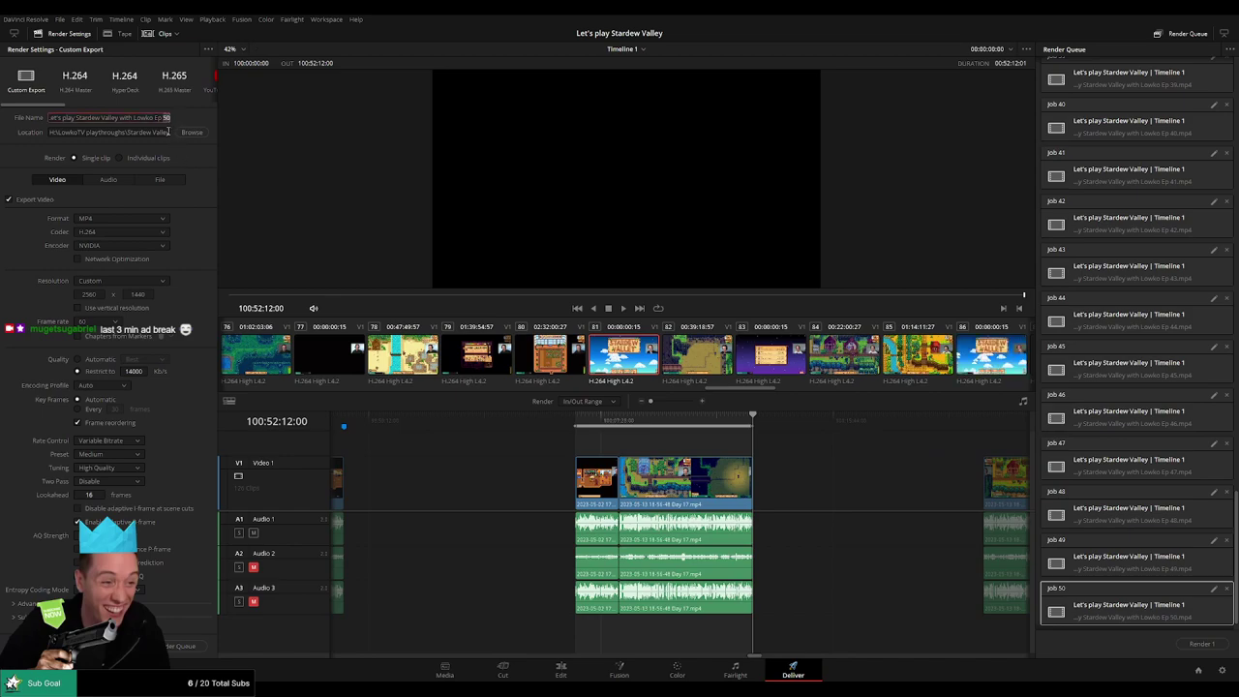
pyautogui.press('BackSpace')
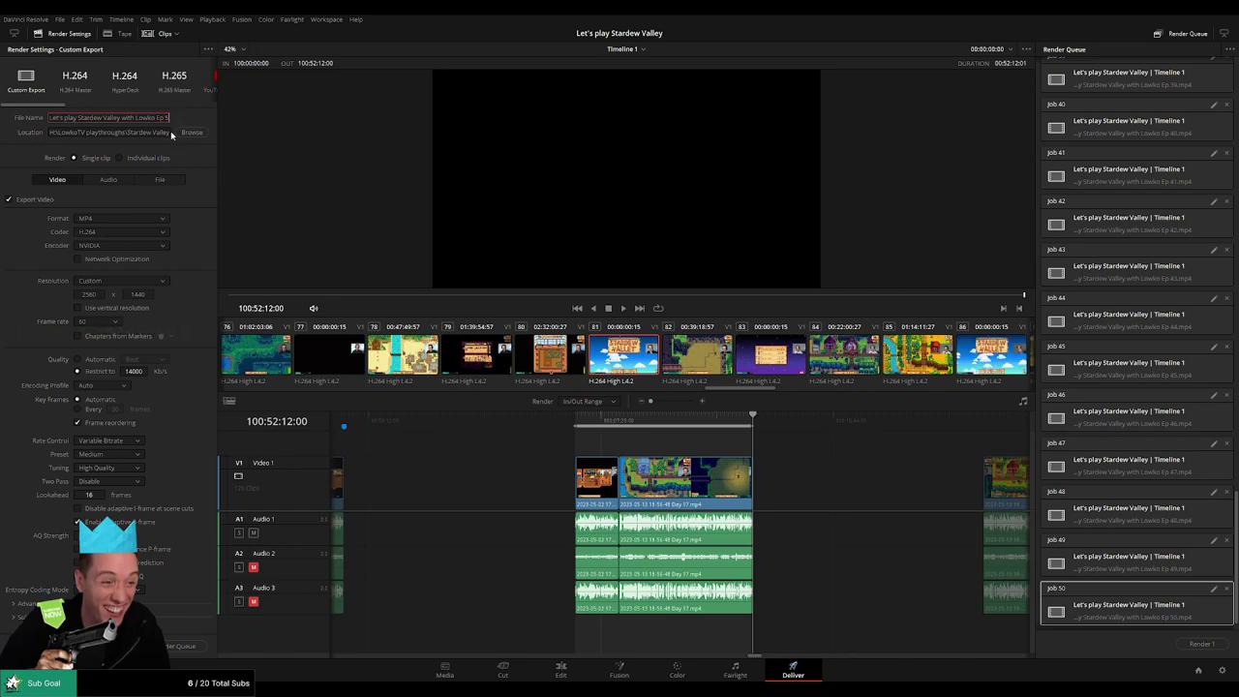
pyautogui.write('1')
pyautogui.click(179, 646)
# - Set the render range to the fifty-second episode's clips, from 102:00:00:00 to 102:52:05:00
pyautogui.hscroll(5, 864, 481)
pyautogui.click(584, 420)
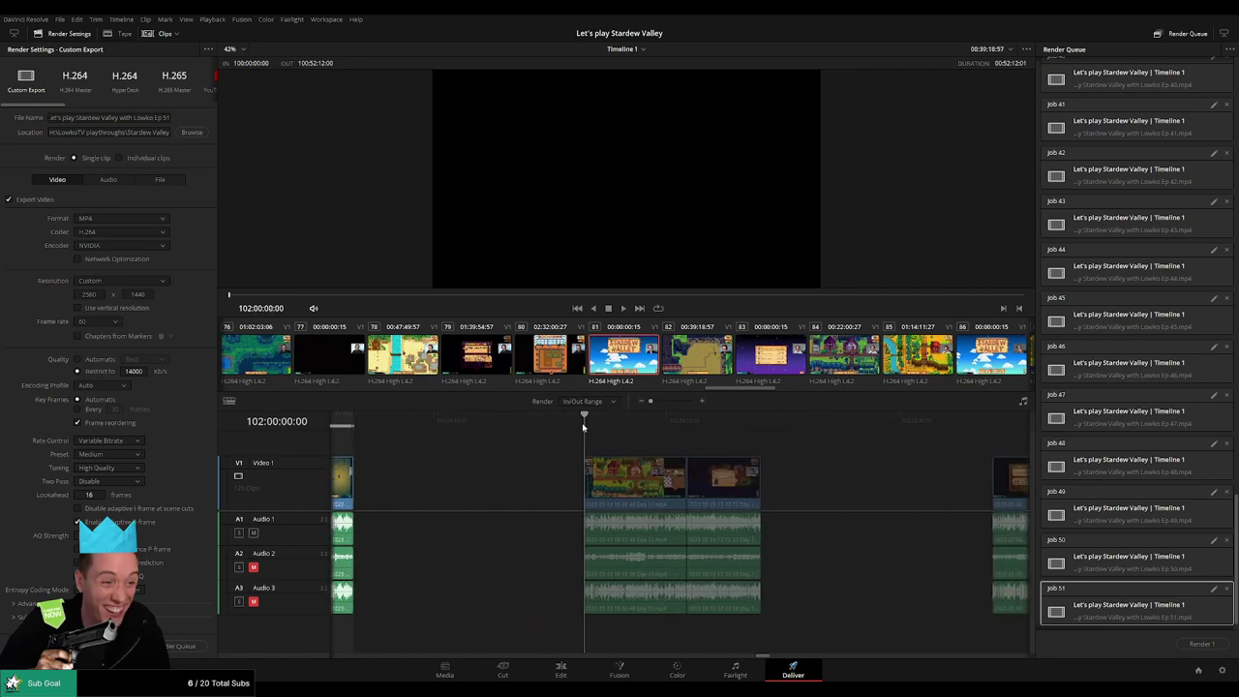
pyautogui.press('i')
pyautogui.hscroll(2, 618, 443)
pyautogui.click(626, 424)
pyautogui.press('o')
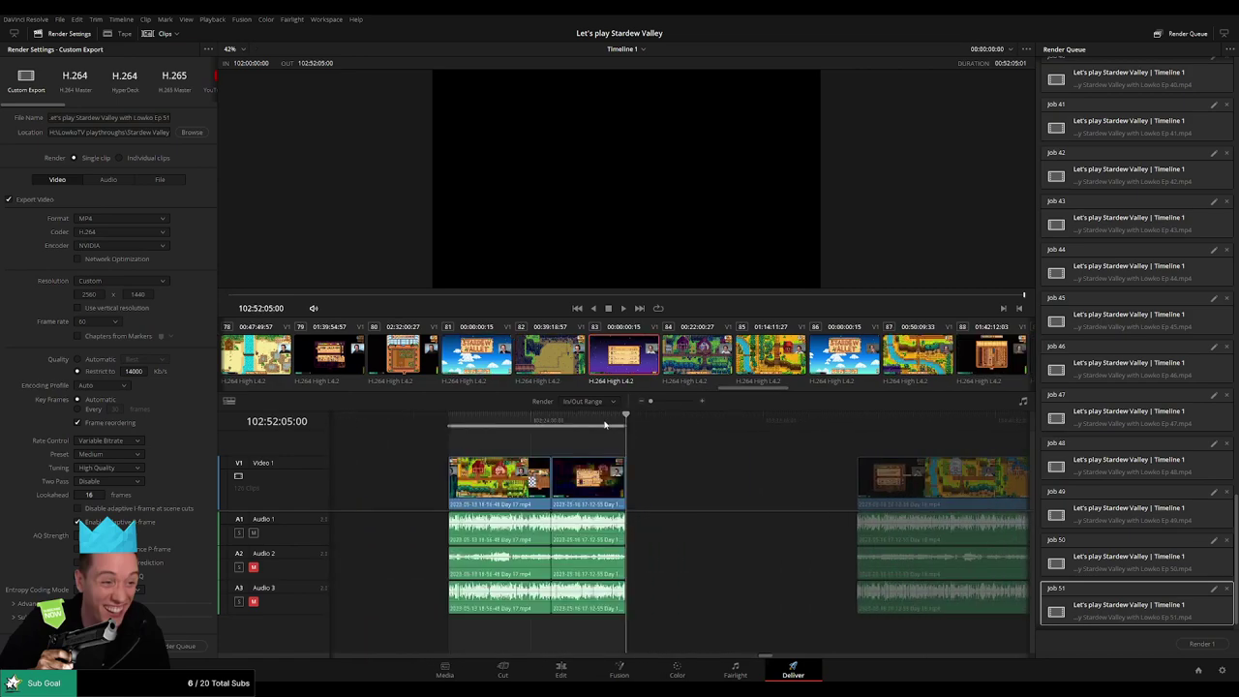
# - Change the render file name to end in Ep 52 and add the fifty-second episode to the render queue
pyautogui.click(167, 118)
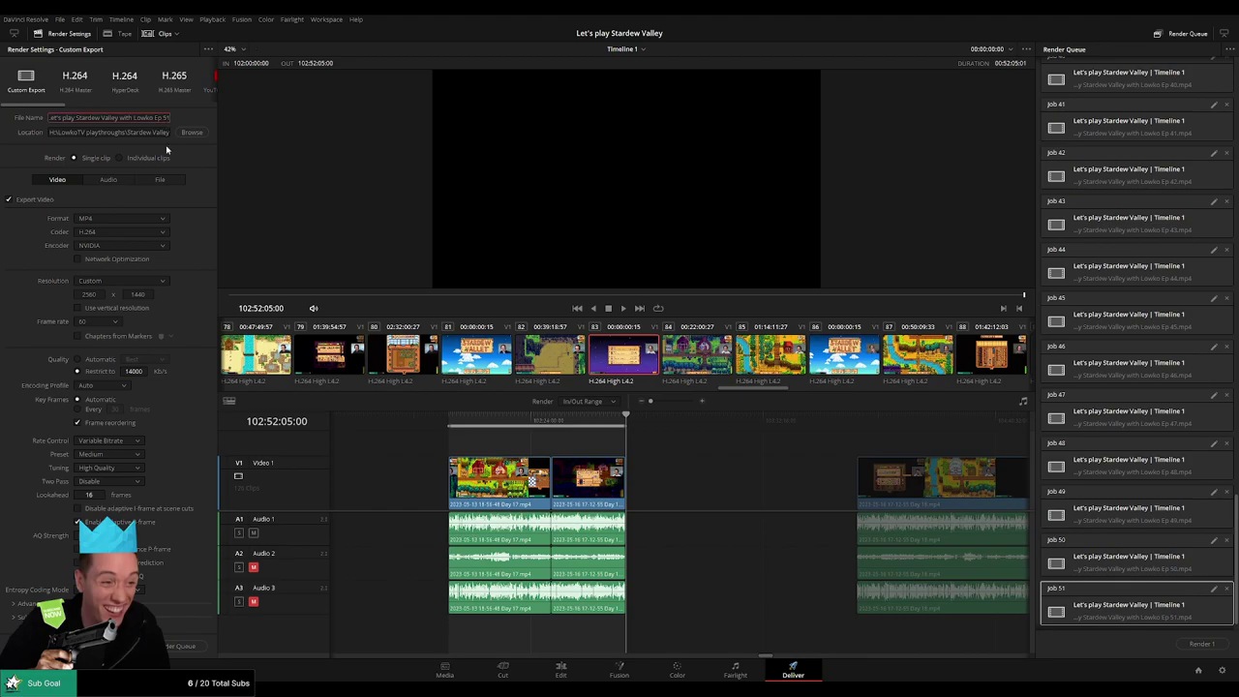
pyautogui.press('BackSpace')
pyautogui.write('2')
pyautogui.click(184, 645)
# - Set the render range to the fifty-third episode's clip, from 104:00:00:00 to 104:52:11:00
pyautogui.hscroll(5, 539, 463)
pyautogui.hscroll(2, 503, 461)
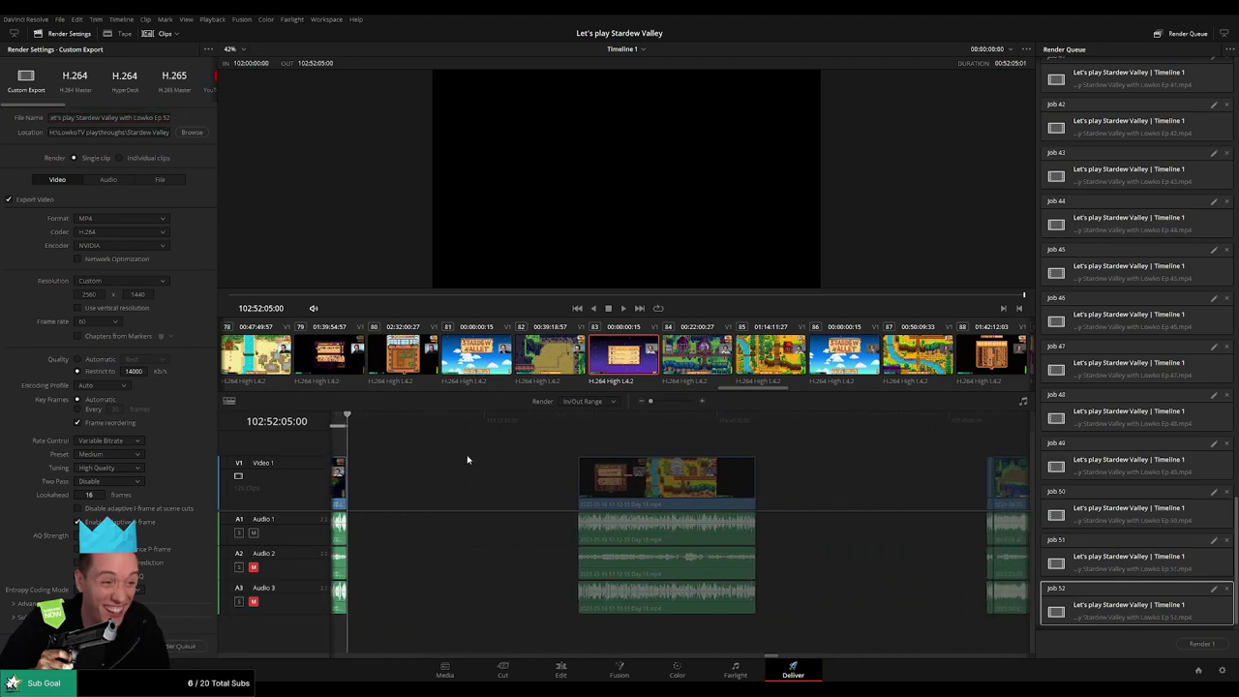
pyautogui.click(577, 423)
pyautogui.press('i')
pyautogui.hscroll(2, 609, 447)
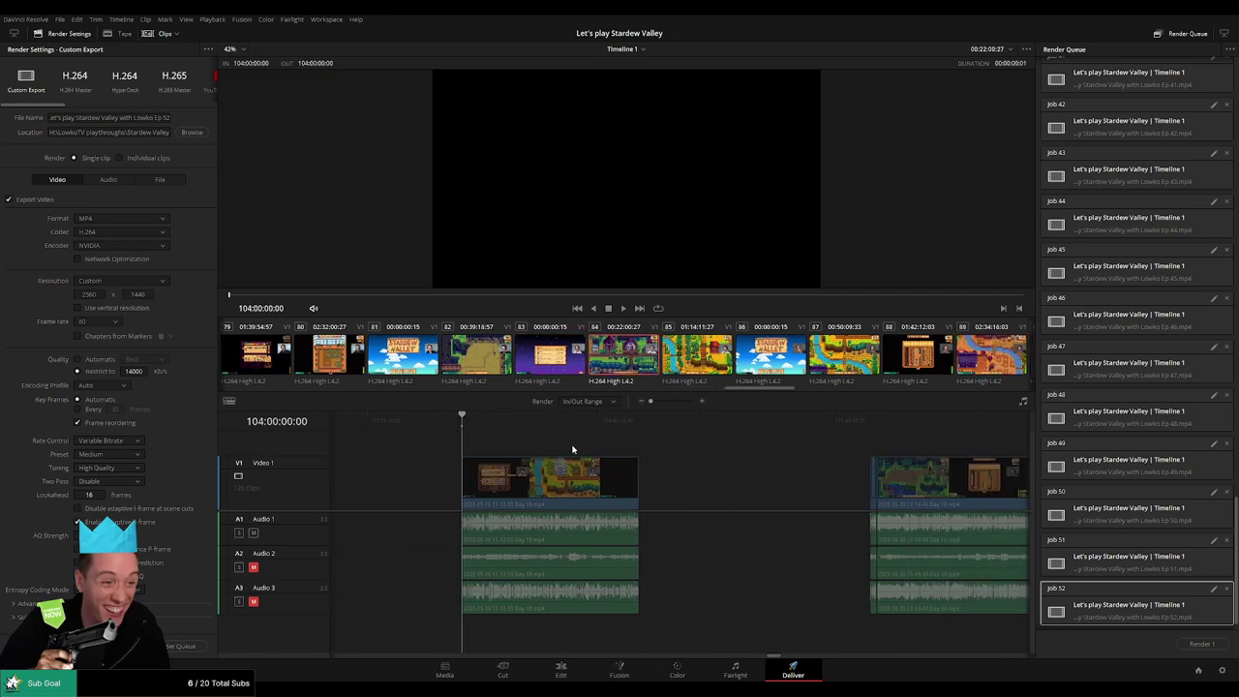
pyautogui.click(639, 420)
pyautogui.press('o')
# - Change the render file name to end in Ep 53 and add the fifty-third episode to the render queue
pyautogui.click(167, 117)
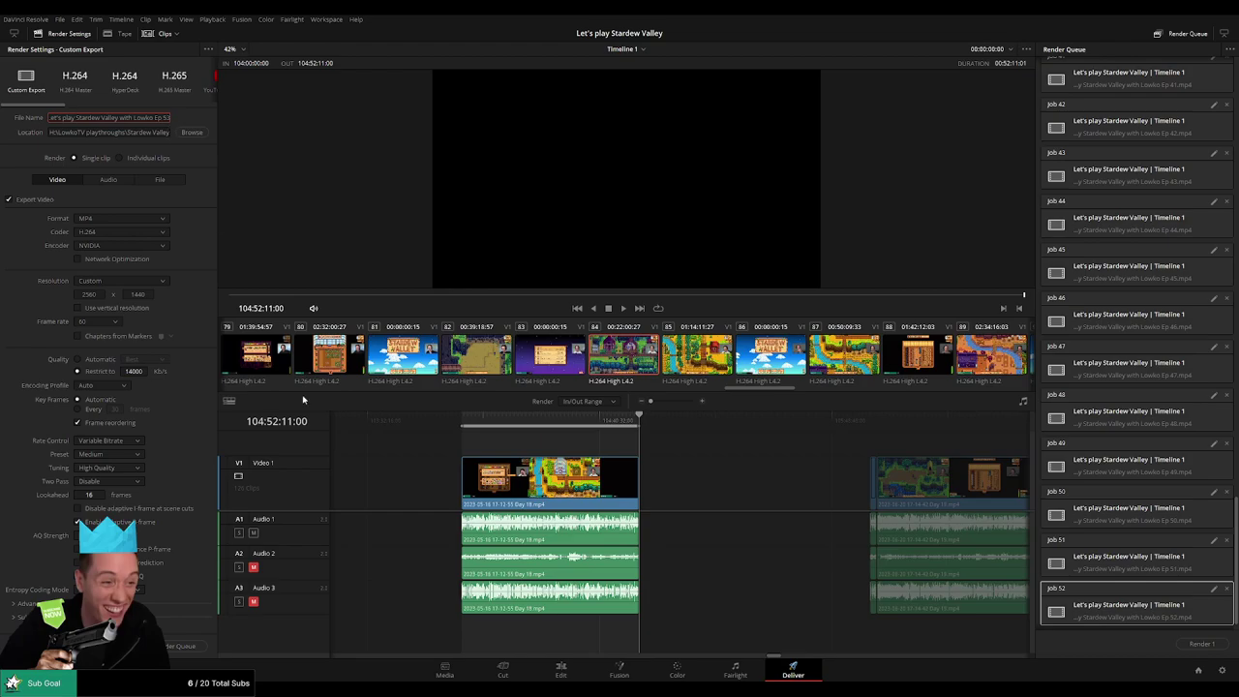
pyautogui.click(179, 646)
# - Set the render range to the fifty-fourth episode's clips, from 106:00:00:00 to 106:52:13:00
pyautogui.hscroll(3, 655, 484)
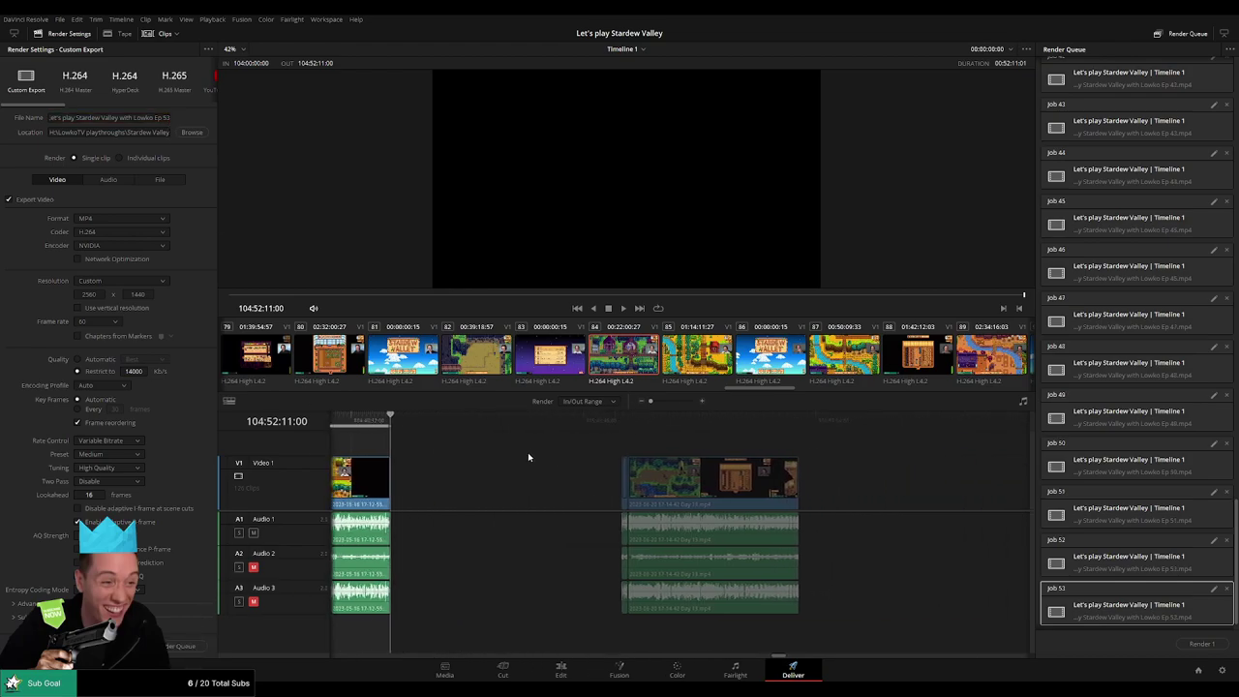
pyautogui.click(577, 420)
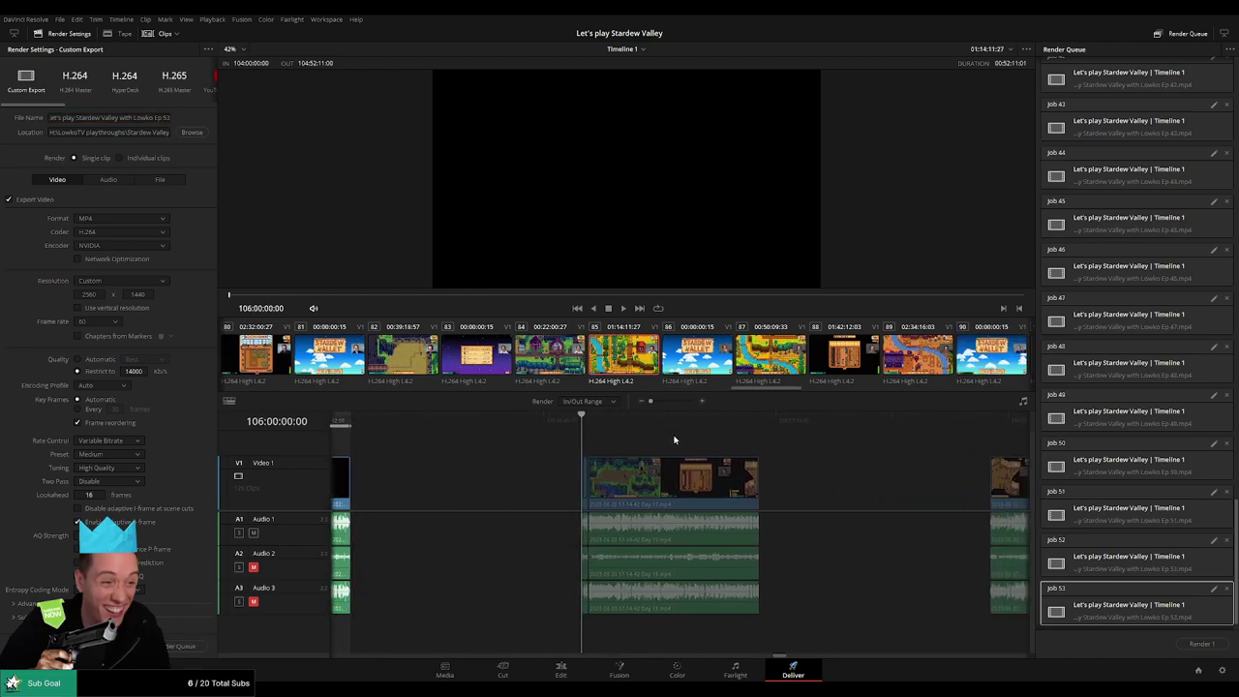
pyautogui.hscroll(1, 623, 434)
pyautogui.click(648, 421)
pyautogui.press('o')
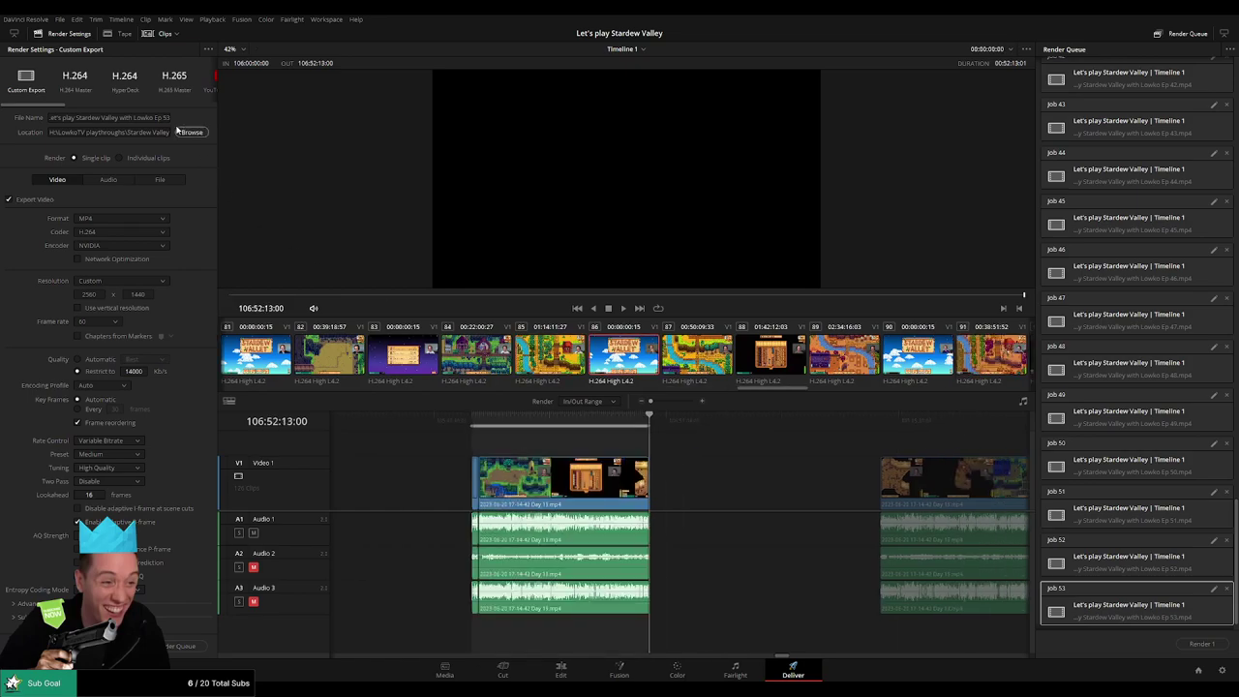
# - Change the render file name to end in Ep 54 and add the fifty-fourth episode to the render queue
pyautogui.click(168, 121)
pyautogui.press('BackSpace')
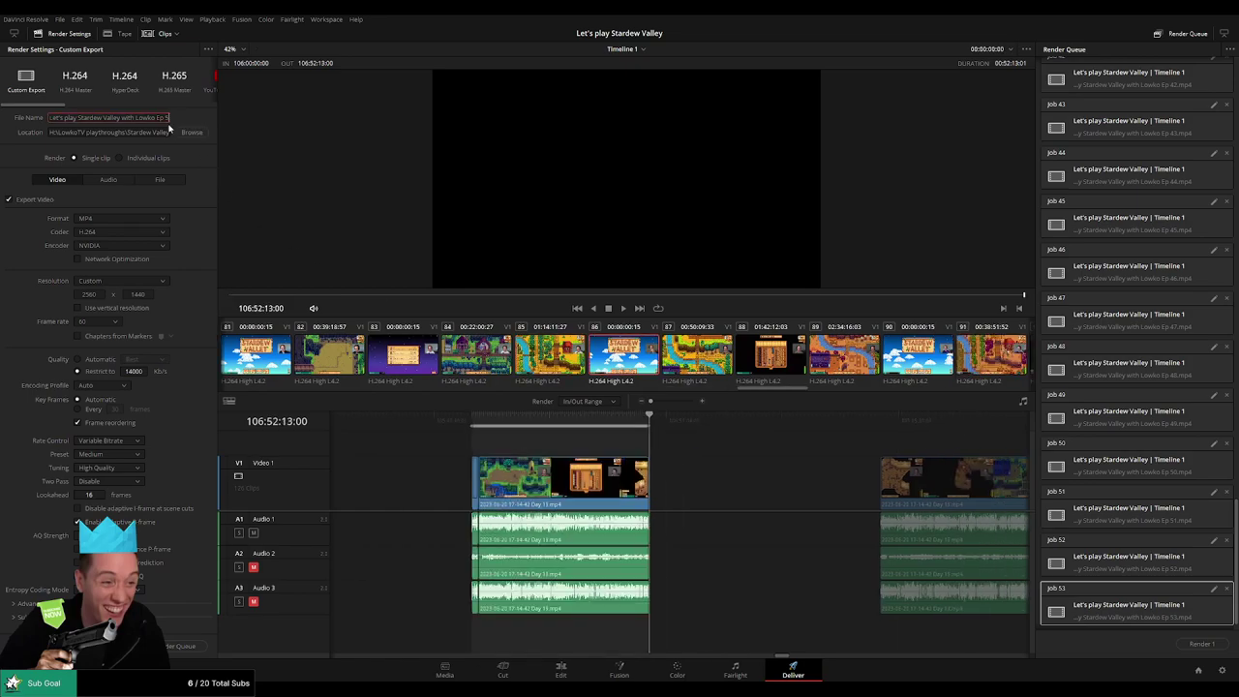
pyautogui.write('4')
pyautogui.click(179, 646)
# - Set the render range to the fifty-fifth episode's clip, from 108:00:00:00 to 108:52:02:30
pyautogui.hscroll(3, 806, 478)
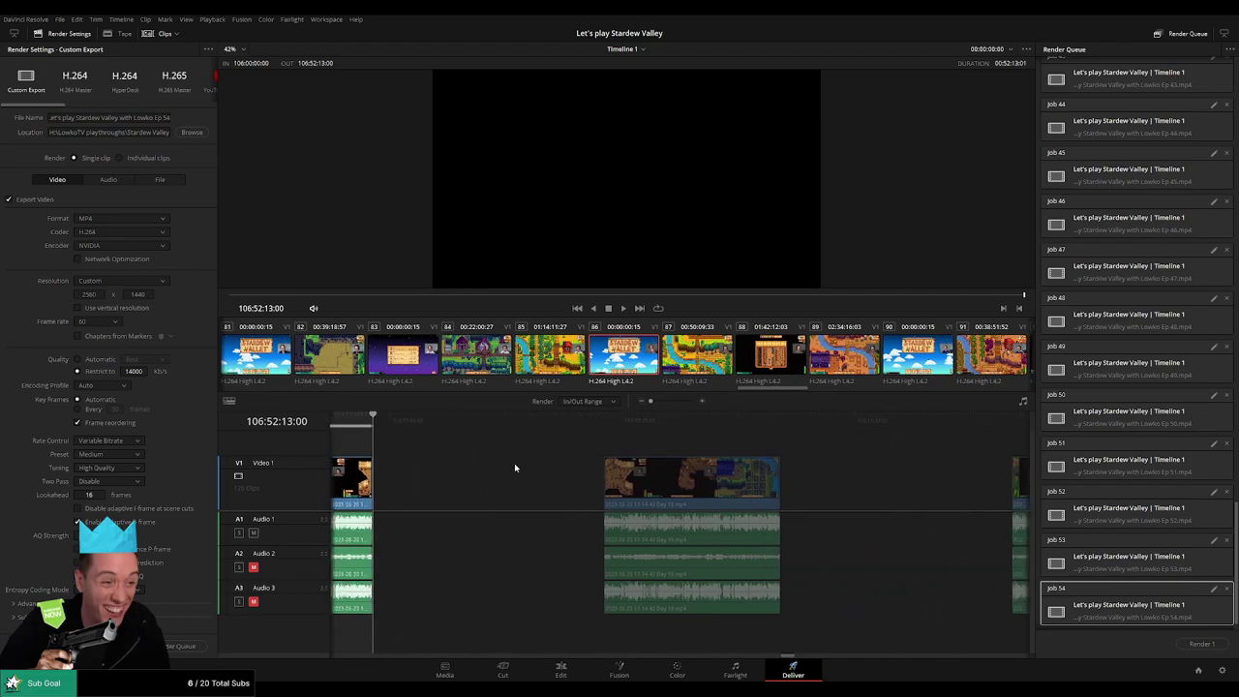
pyautogui.click(588, 417)
pyautogui.press('Down')
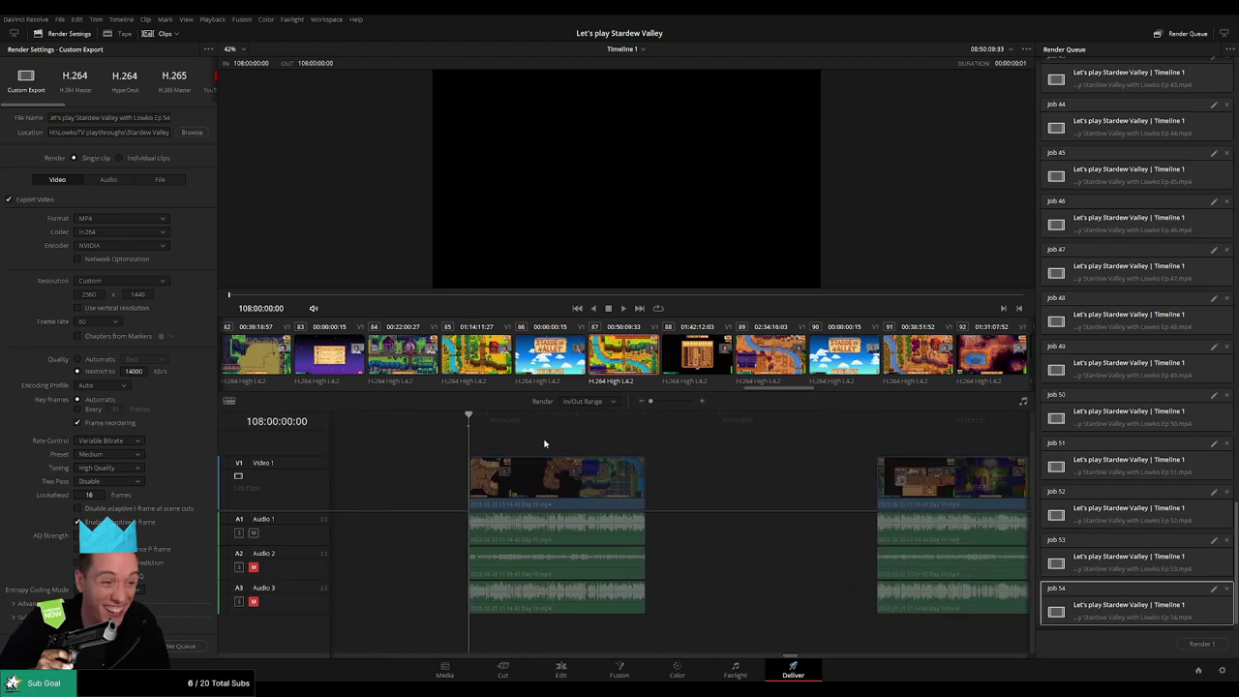
pyautogui.press('o')
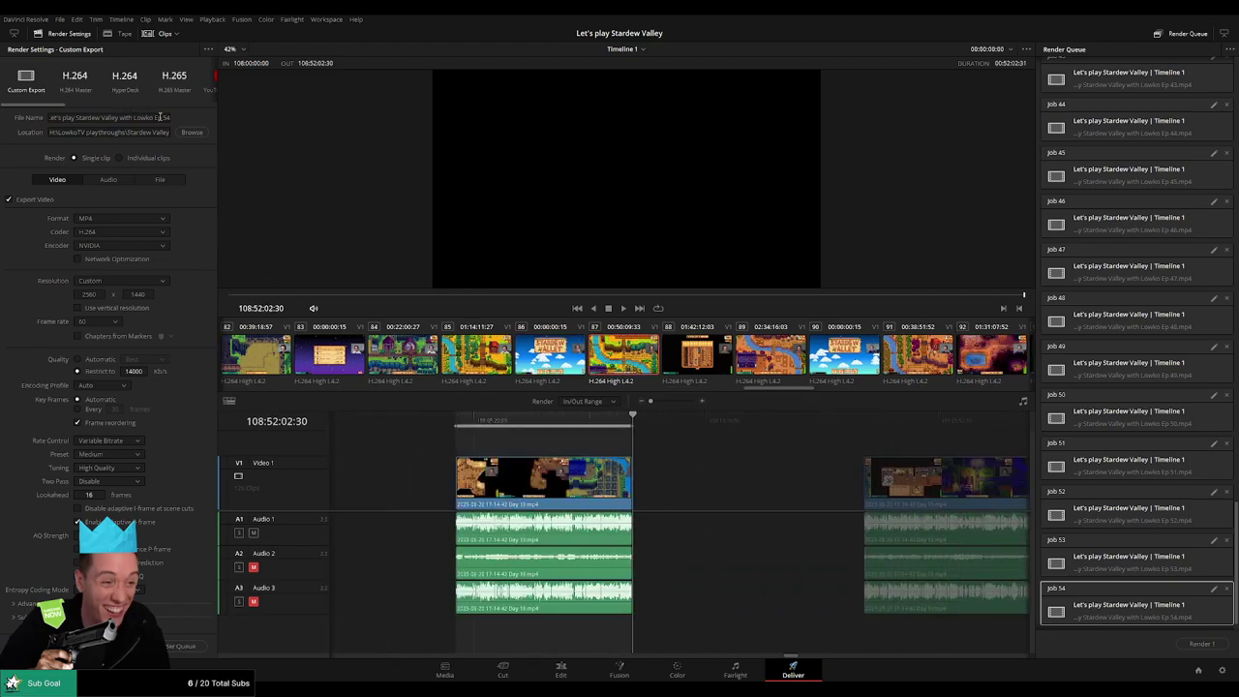
# - Change the render file name to end in Ep 55 and add the fifty-fifth episode to the render queue
pyautogui.click(159, 116)
pyautogui.press('BackSpace')
pyautogui.write('5')
pyautogui.click(182, 647)
# - Set the render range to the fifty-sixth episode's clip, from 110:00:00:00 to 110:52:04:00
pyautogui.press('Down')
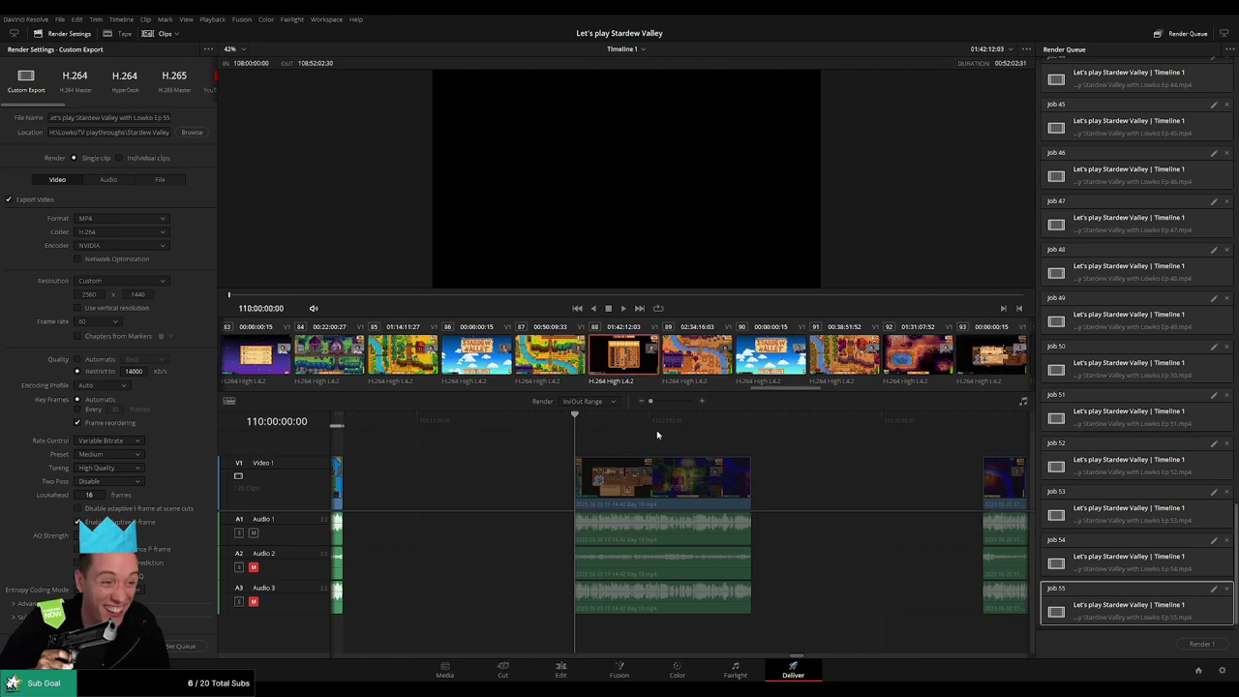
pyautogui.press('i')
pyautogui.moveTo(742, 420); pyautogui.dragTo(752, 418)
pyautogui.press('o')
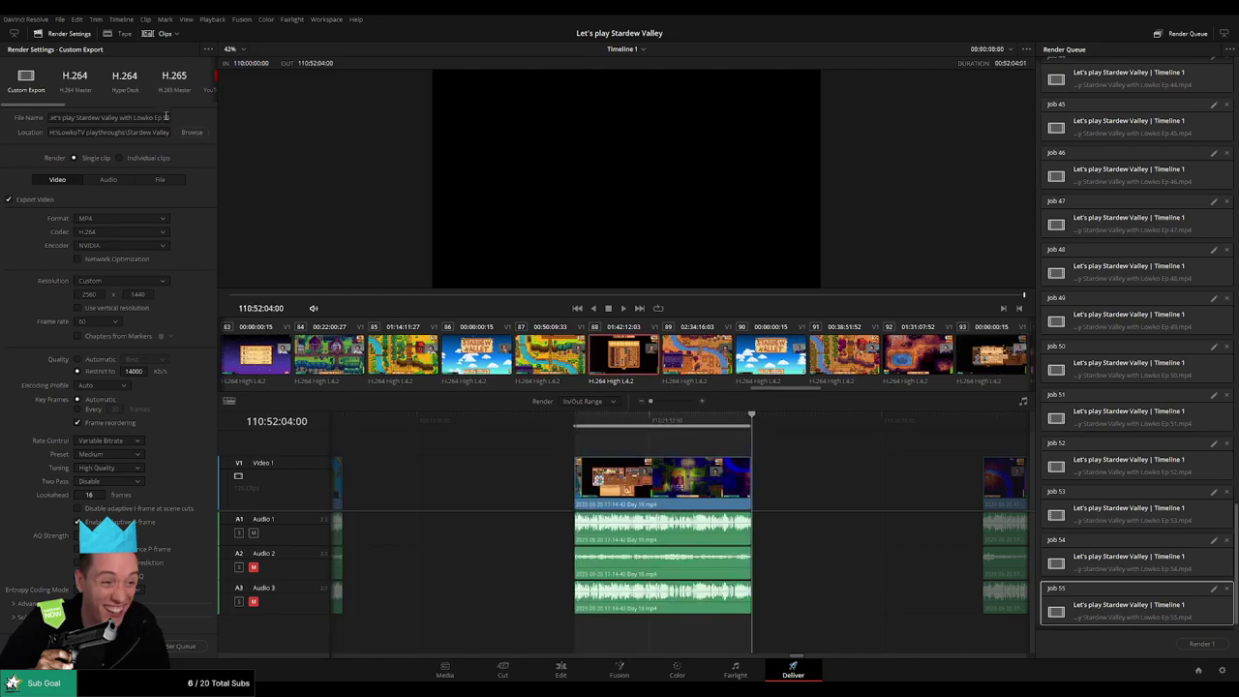
# - Change the render file name to end in Ep 56 and add the fifty-sixth episode to the render queue
pyautogui.tripleClick(166, 117)
pyautogui.click(181, 647)
pyautogui.press('Down')
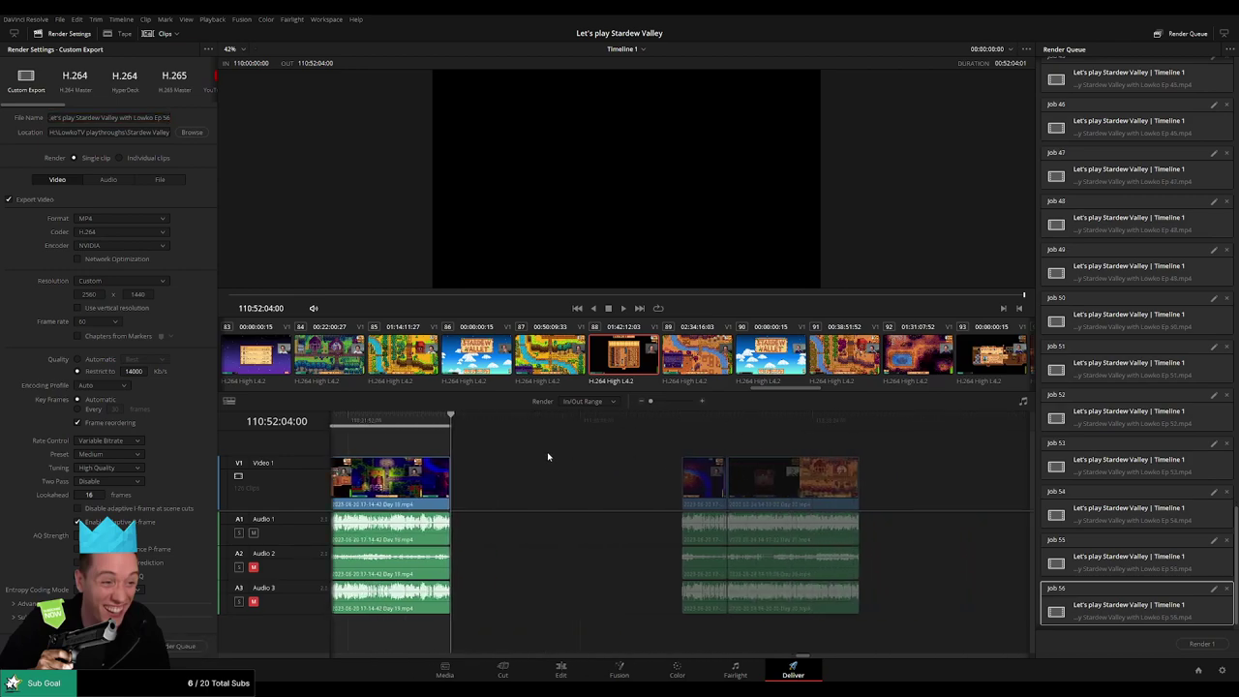
# - Set the render range to the fifty-seventh episode's clips, from 112:00:00:00 to 112:52:10:00
pyautogui.click(574, 426)
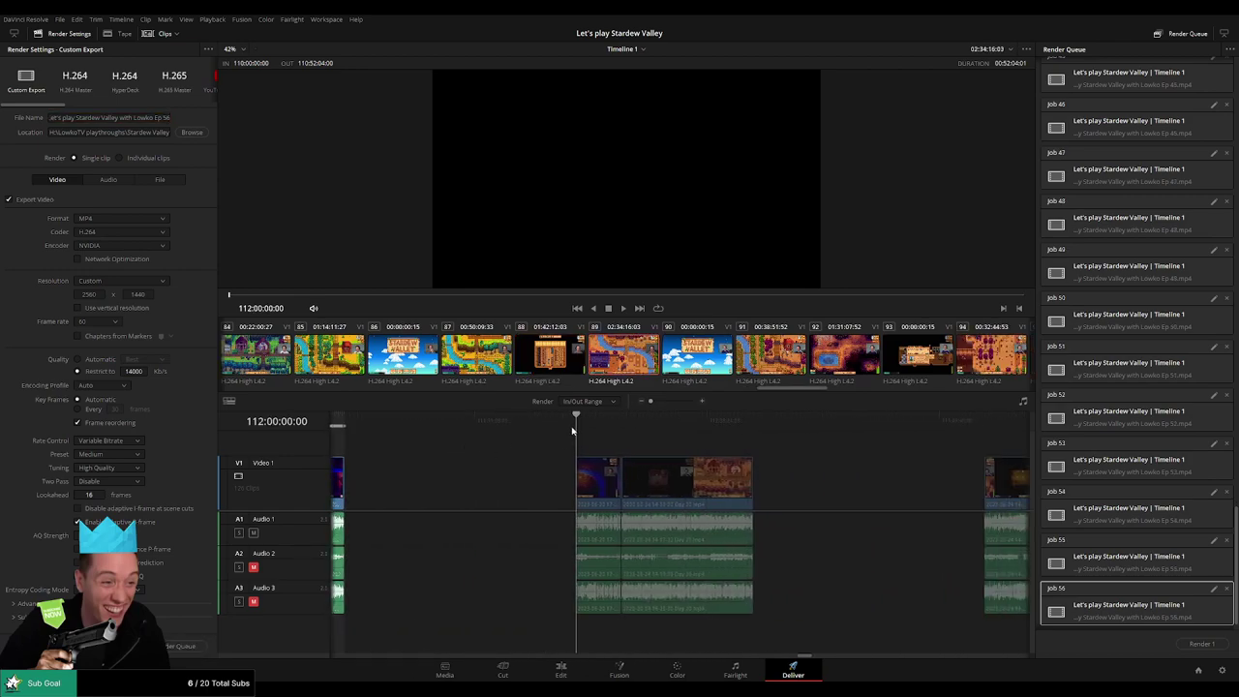
pyautogui.press('i')
pyautogui.press('Down')
pyautogui.press('o')
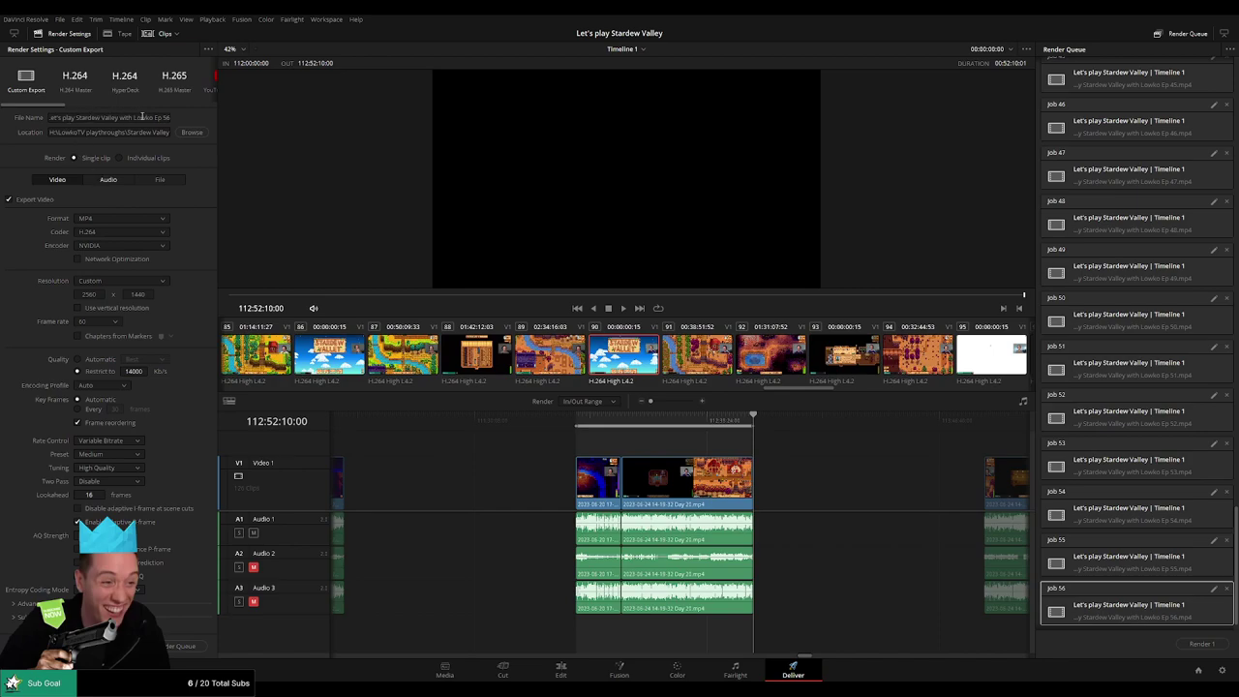
# - Change the render file name to end in Ep 57 and add the fifty-seventh episode to the render queue
pyautogui.click(169, 118)
pyautogui.click(189, 645)
# - Set the render range to the fifty-eighth episode's clip, from 114:00:00:00 to 114:52:16:00
pyautogui.moveTo(915, 484); pyautogui.dragTo(465, 464)
pyautogui.click(584, 420)
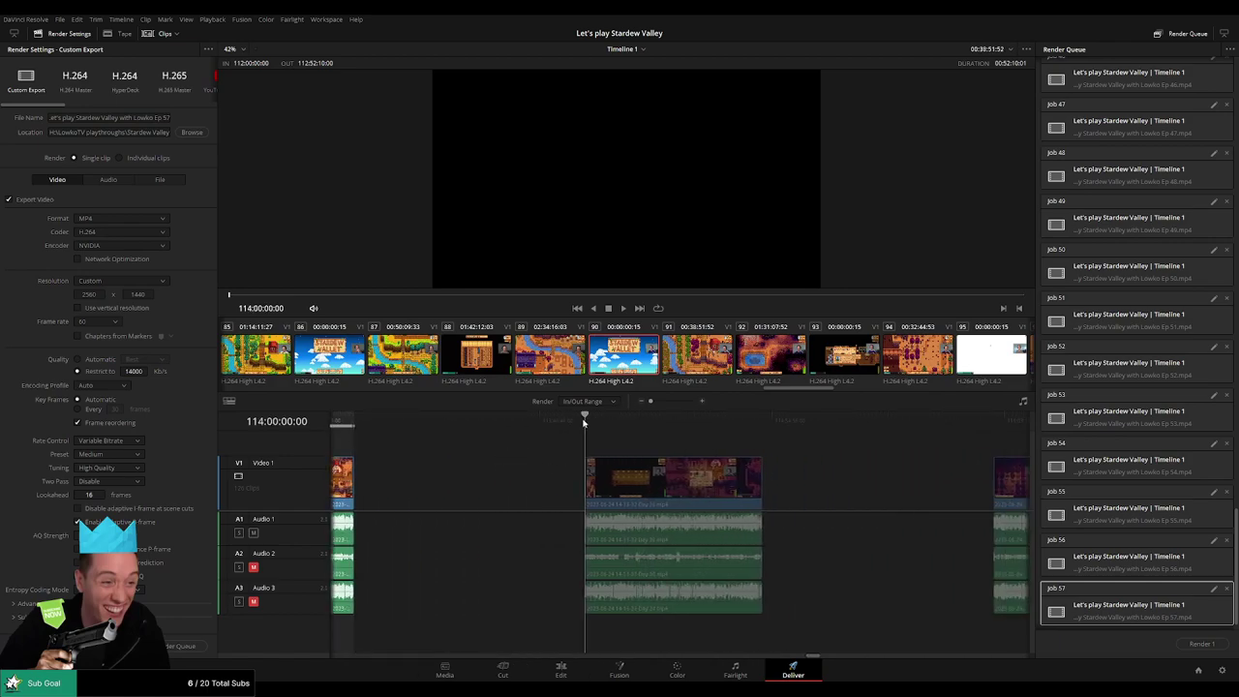
pyautogui.press('i')
pyautogui.press('Down')
pyautogui.press('o')
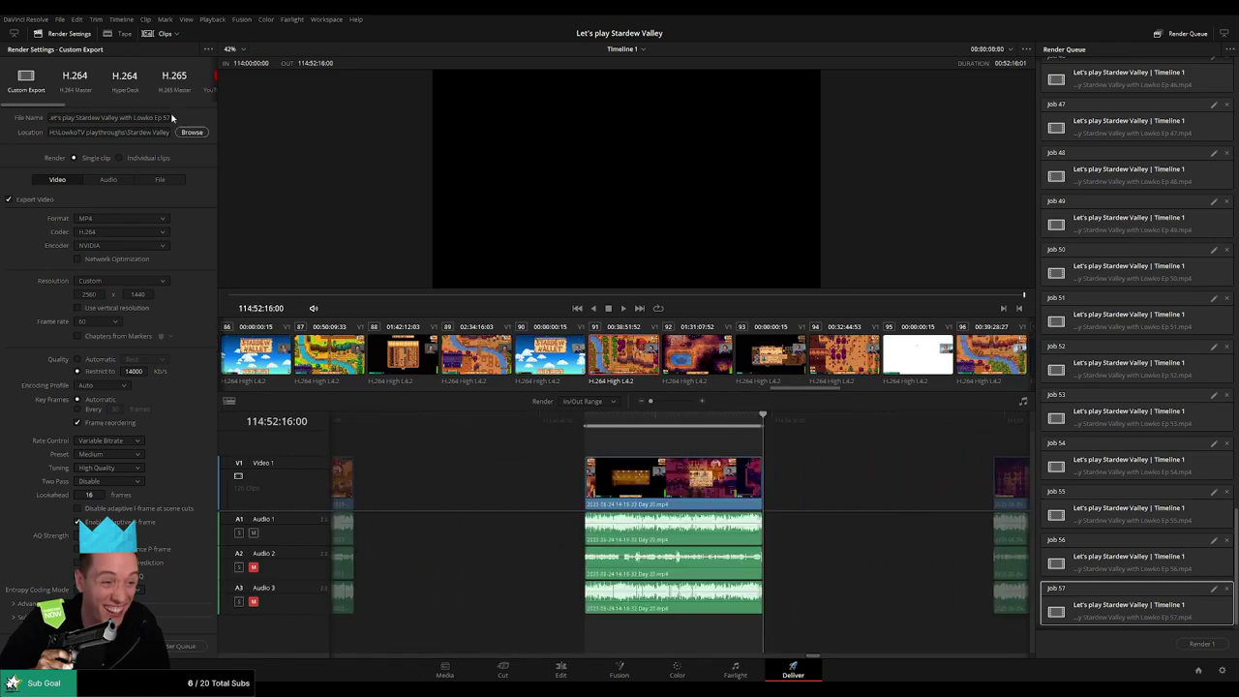
# - Change the render file name to end in Ep 58 and add the fifty-eighth episode to the render queue
pyautogui.click(171, 118)
pyautogui.press('BackSpace')
pyautogui.write('8')
pyautogui.click(197, 643)
# - Set the render range to the fifty-ninth episode's clips, from 116:00:00:00 to 116:52:30:00
pyautogui.hscroll(3, 482, 455)
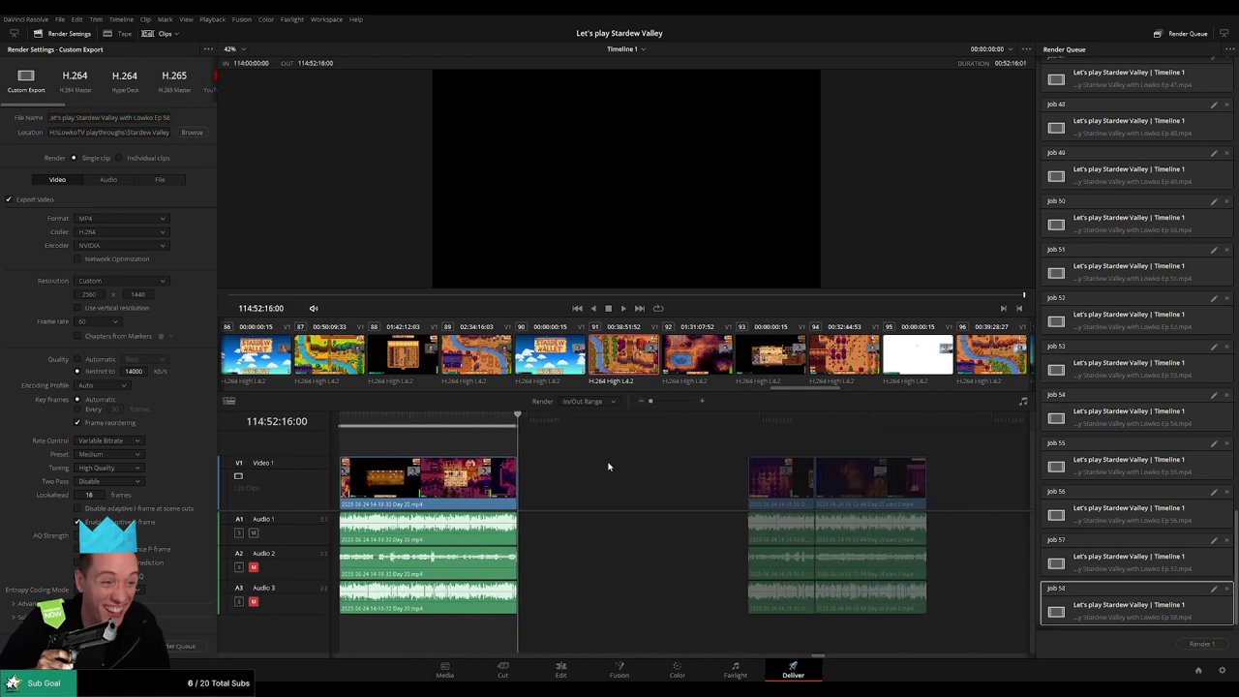
pyautogui.moveTo(569, 420); pyautogui.dragTo(580, 421)
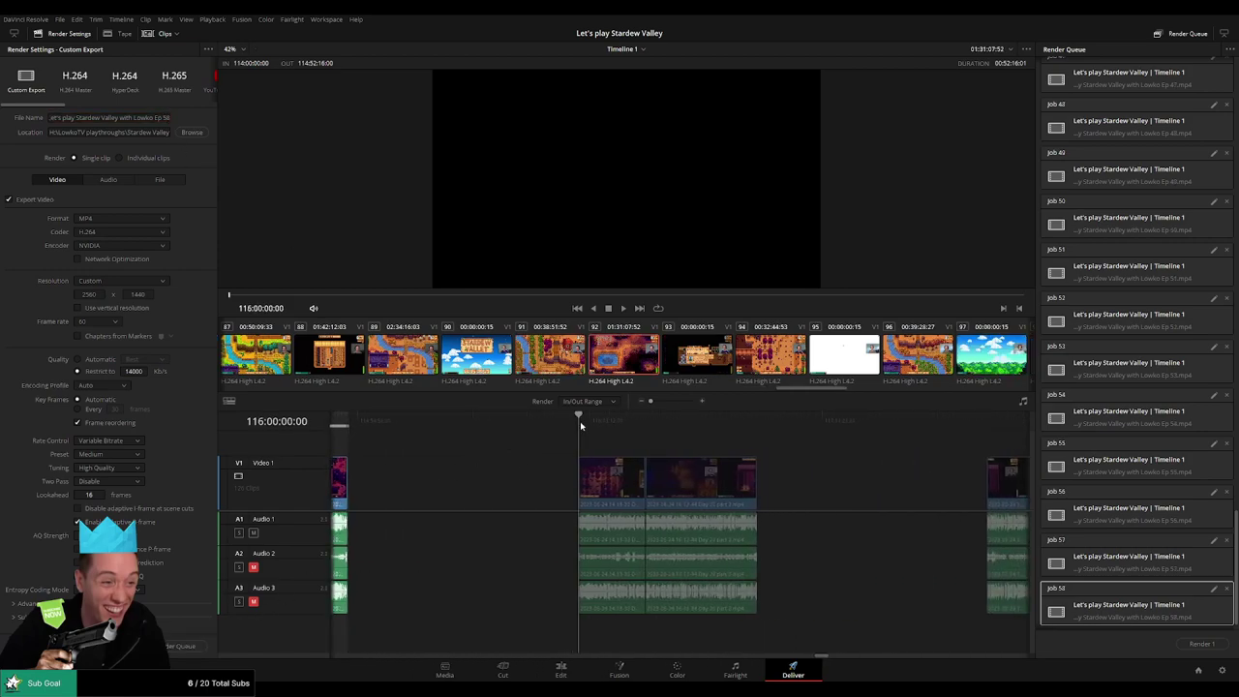
pyautogui.press('i')
pyautogui.press('o')
pyautogui.press('Down')
pyautogui.press('o')
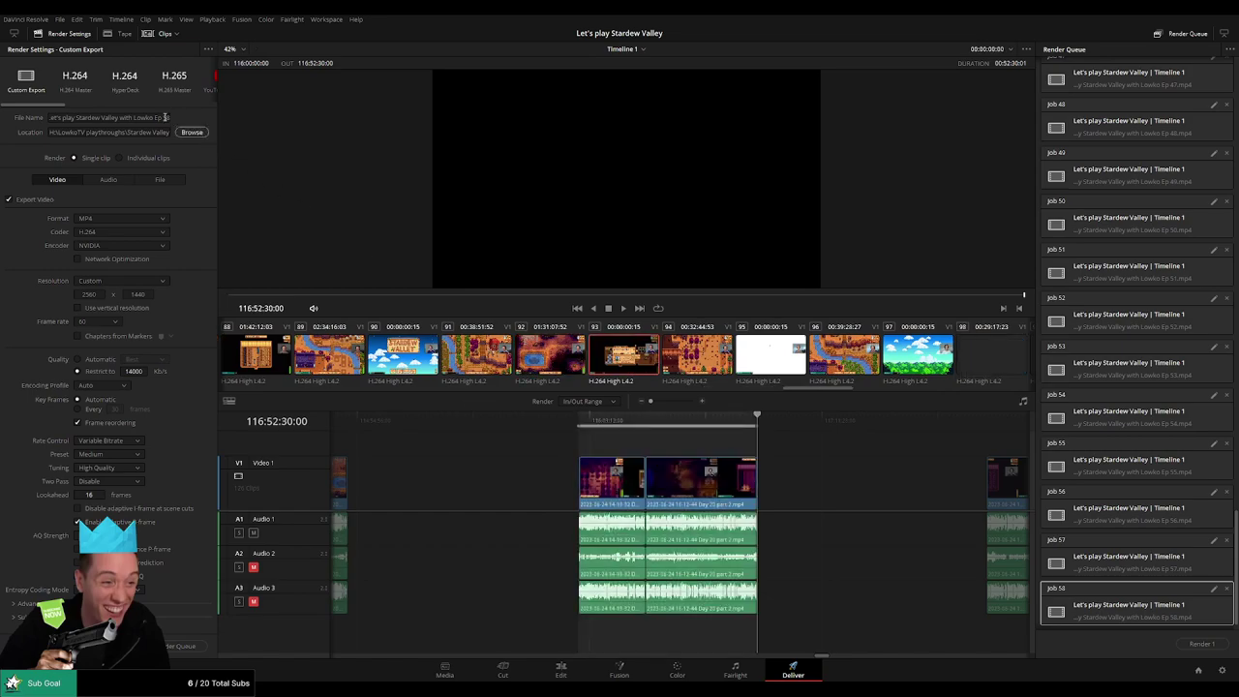
# - Change the render file name to end in Ep 59 and add the fifty-ninth episode to the render queue
pyautogui.tripleClick(165, 117)
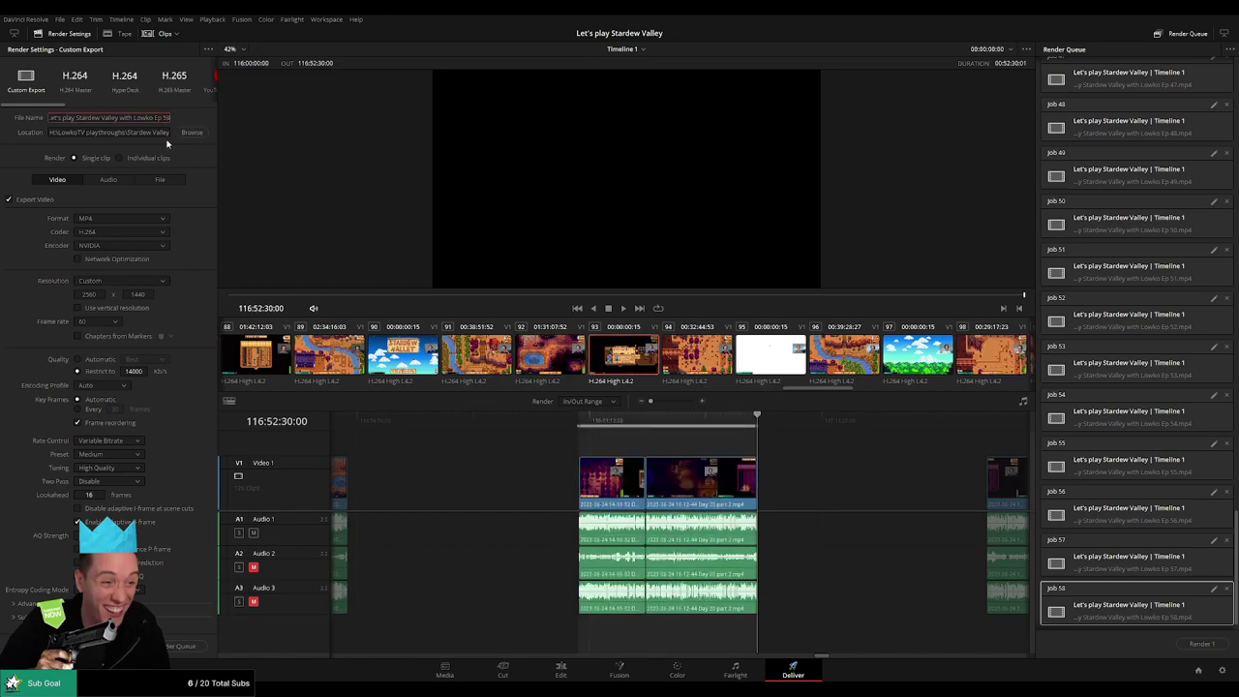
pyautogui.click(193, 645)
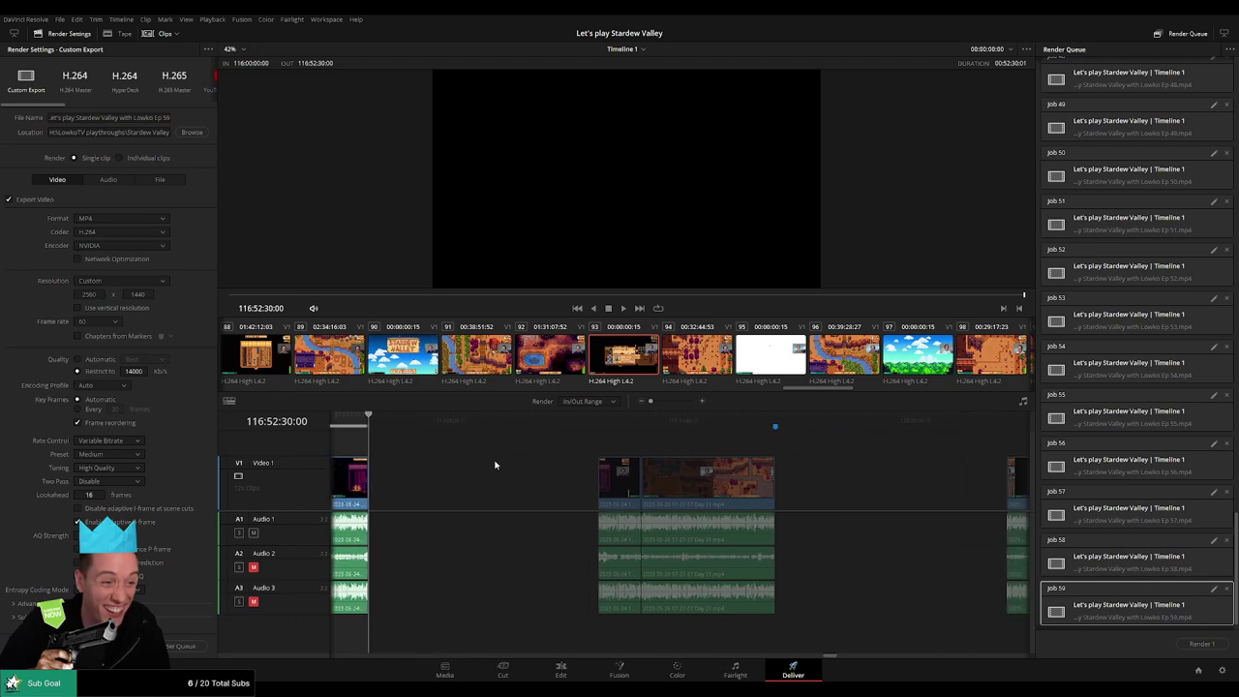
# - Set the render range to the sixtieth episode's clips, from 118:00:00:00 to the marker at 118:52:03:00
pyautogui.click(568, 422)
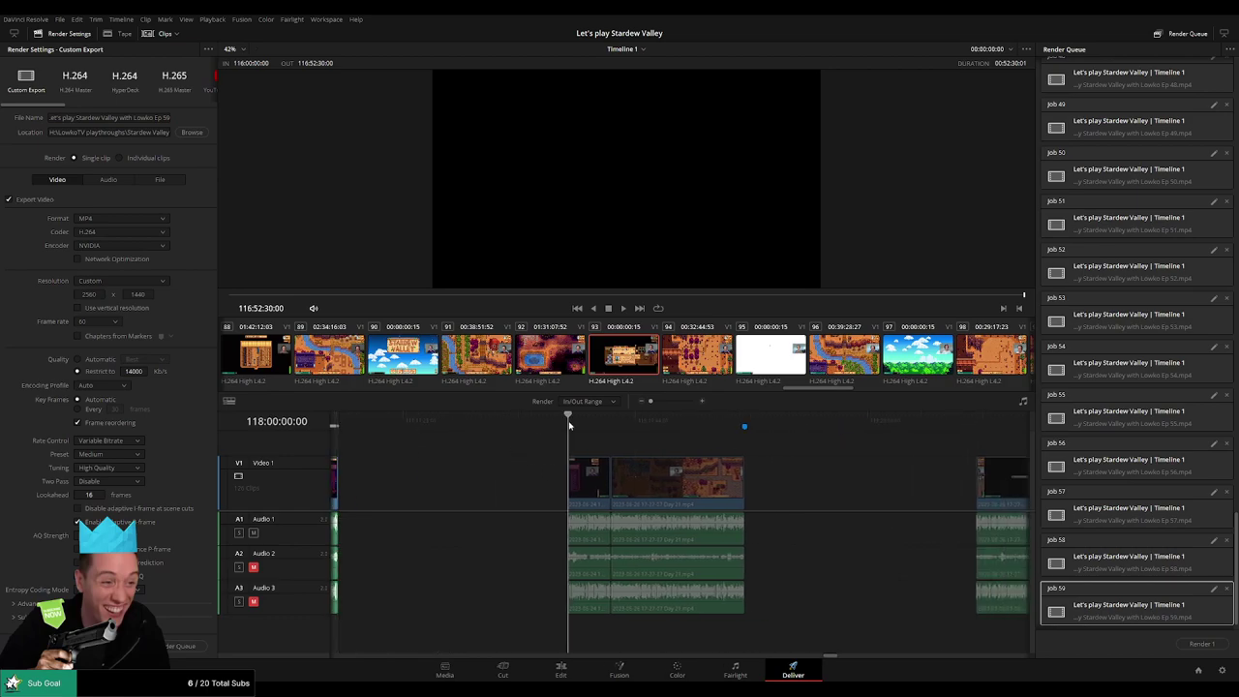
pyautogui.click(744, 423)
pyautogui.press('o')
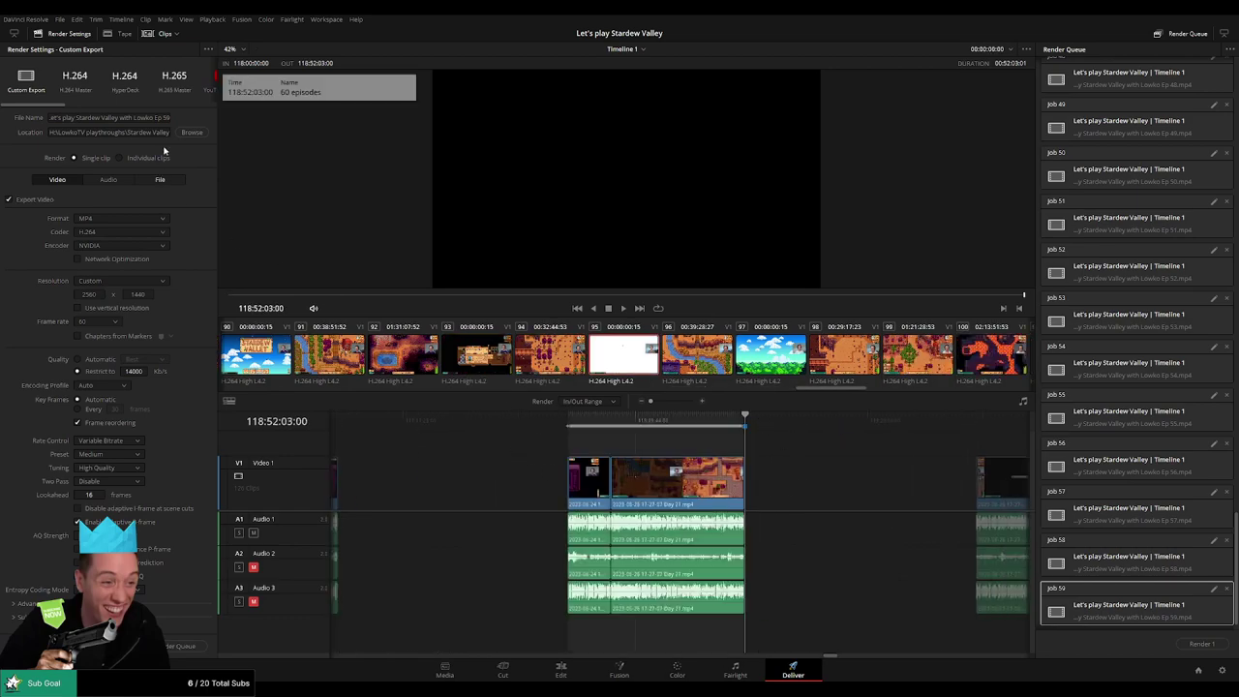
# - Change the render file name to end in Ep 60 and add the sixtieth episode to the render queue
pyautogui.click(168, 121)
pyautogui.press('BackSpace')
pyautogui.write('6')
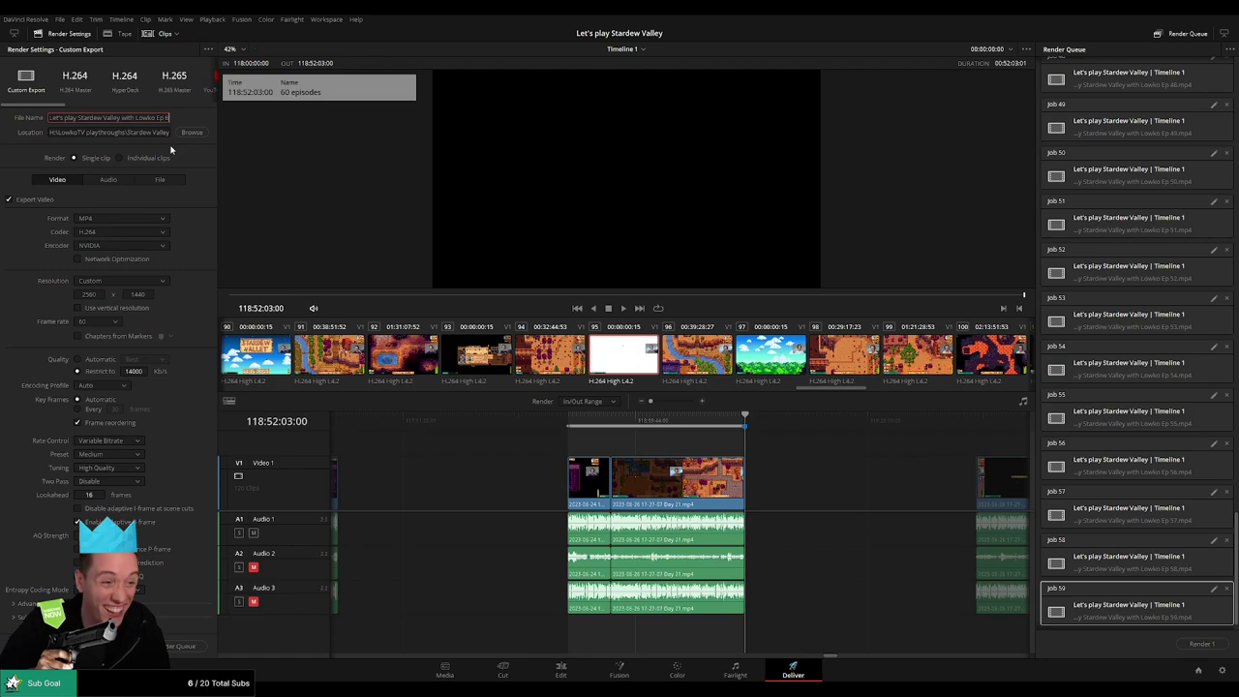
pyautogui.write('0')
pyautogui.click(184, 646)
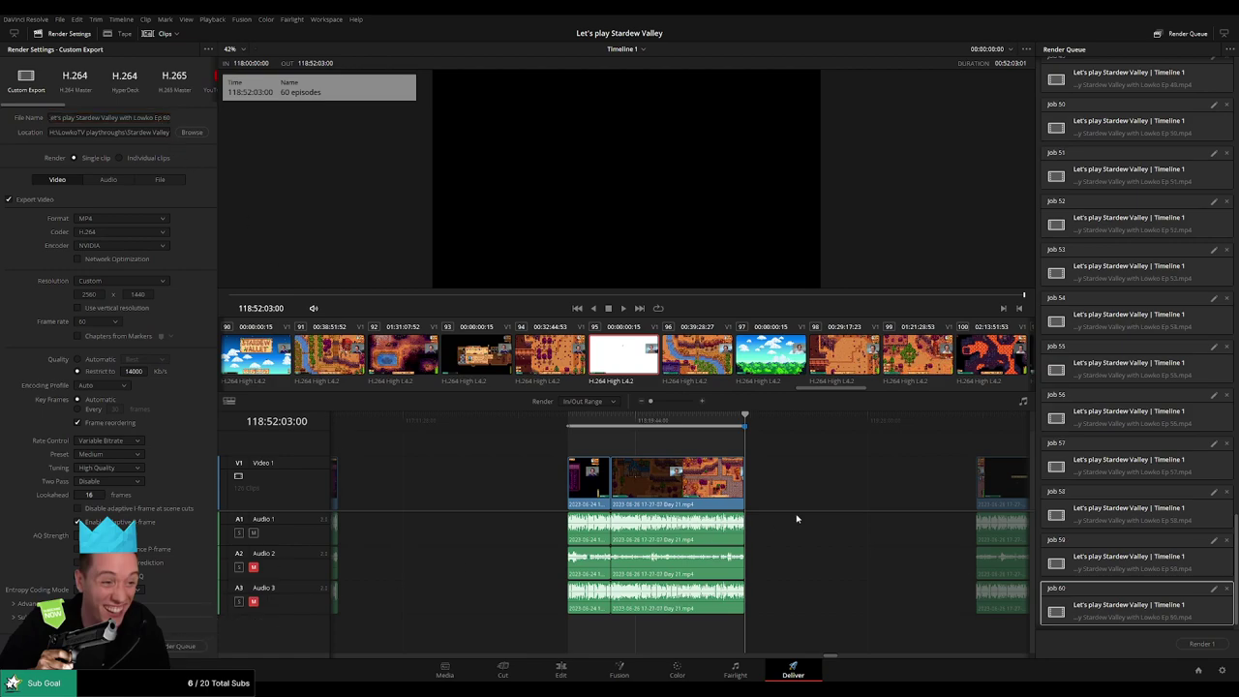
# - Set the render range to the sixty-first episode's clips, from 120:00:00:00 to 120:52:06:30
pyautogui.hscroll(5, 798, 520)
pyautogui.click(591, 436)
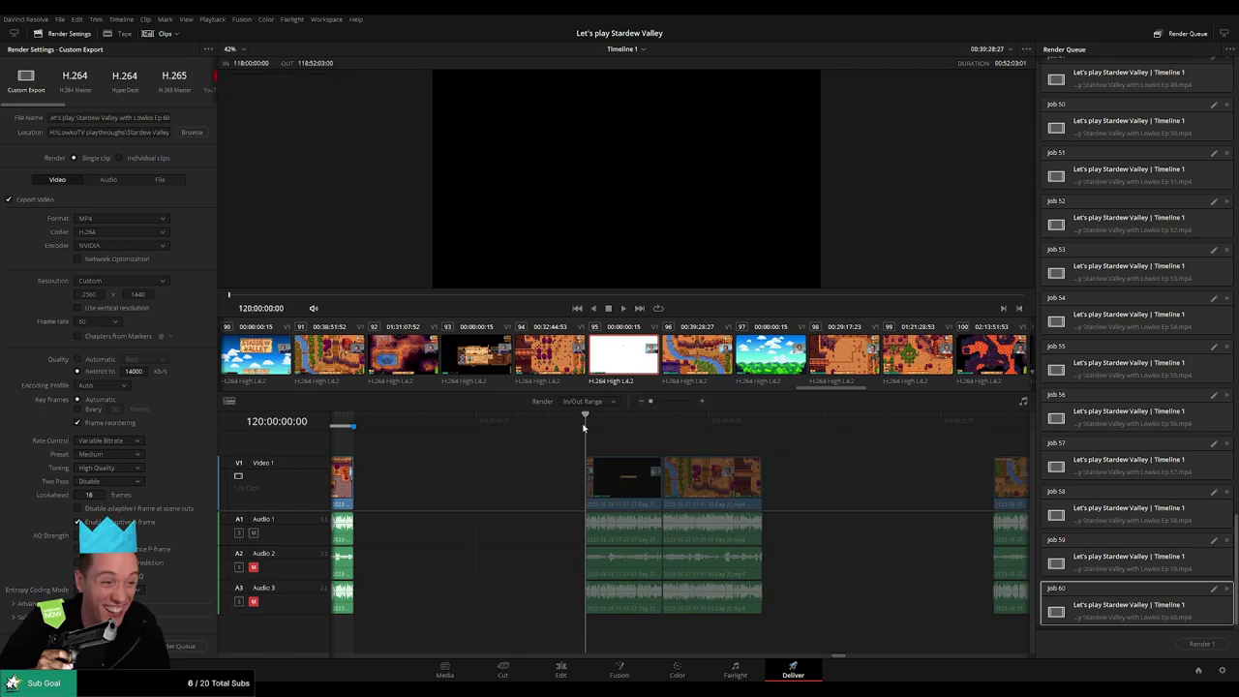
pyautogui.press('i')
pyautogui.click(763, 427)
pyautogui.press('o')
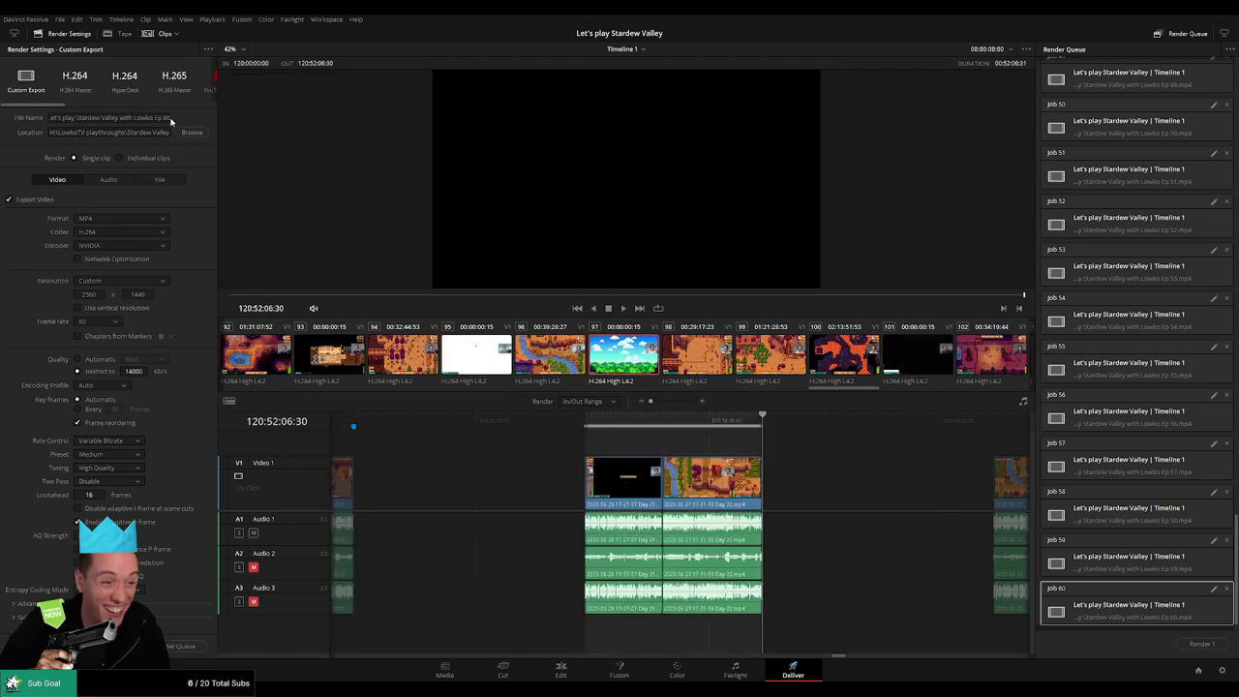
# - Change the render file name to end in Ep 61 and add the sixty-first episode to the render queue
pyautogui.click(170, 119)
pyautogui.press('BackSpace')
pyautogui.write('1')
pyautogui.click(183, 646)
# - Set the render range to the sixty-second episode's clip, from 122:00:00:00 to 122:52:11:30
pyautogui.hscroll(5, 575, 456)
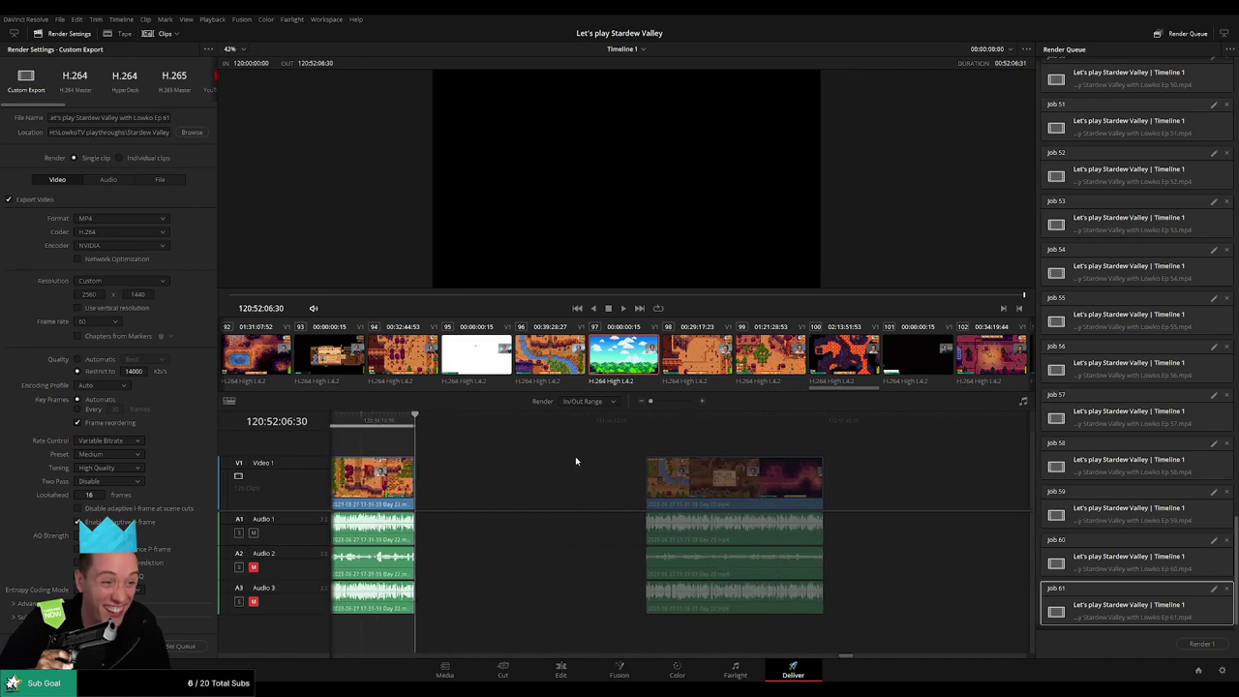
pyautogui.click(587, 420)
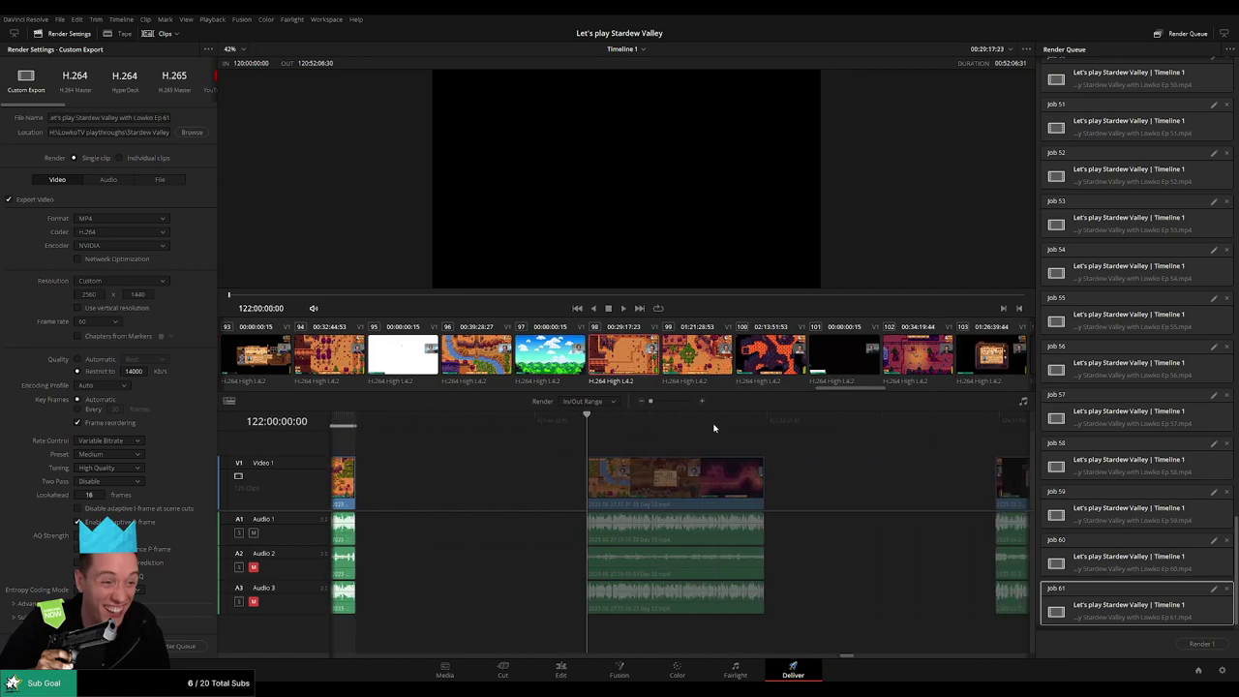
pyautogui.press('Down')
pyautogui.press('o')
# - Change the render file name to end in Ep 62 and add the sixty-second episode to the render queue
pyautogui.click(169, 117)
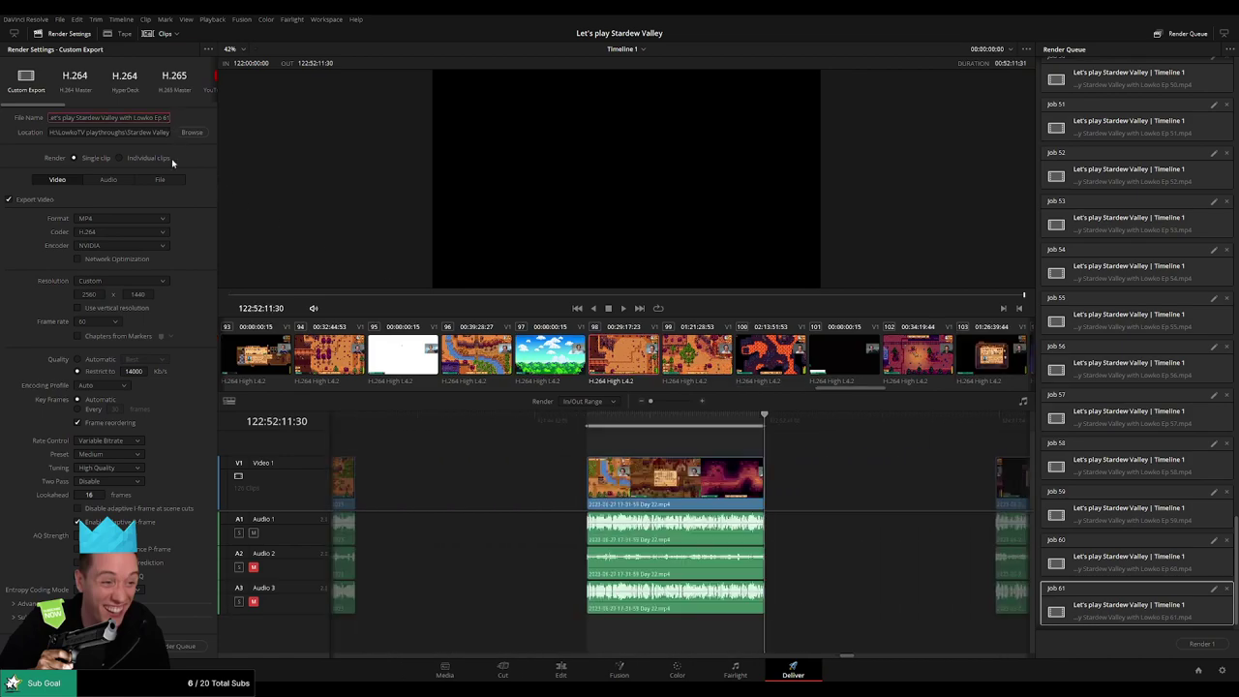
pyautogui.press('BackSpace')
pyautogui.write('2')
pyautogui.click(182, 647)
pyautogui.click(198, 645)
# - Set the render range to the sixty-third episode's clip, from 124:00:00:00 to 124:52:23:00
pyautogui.scroll(-5, 667, 470)
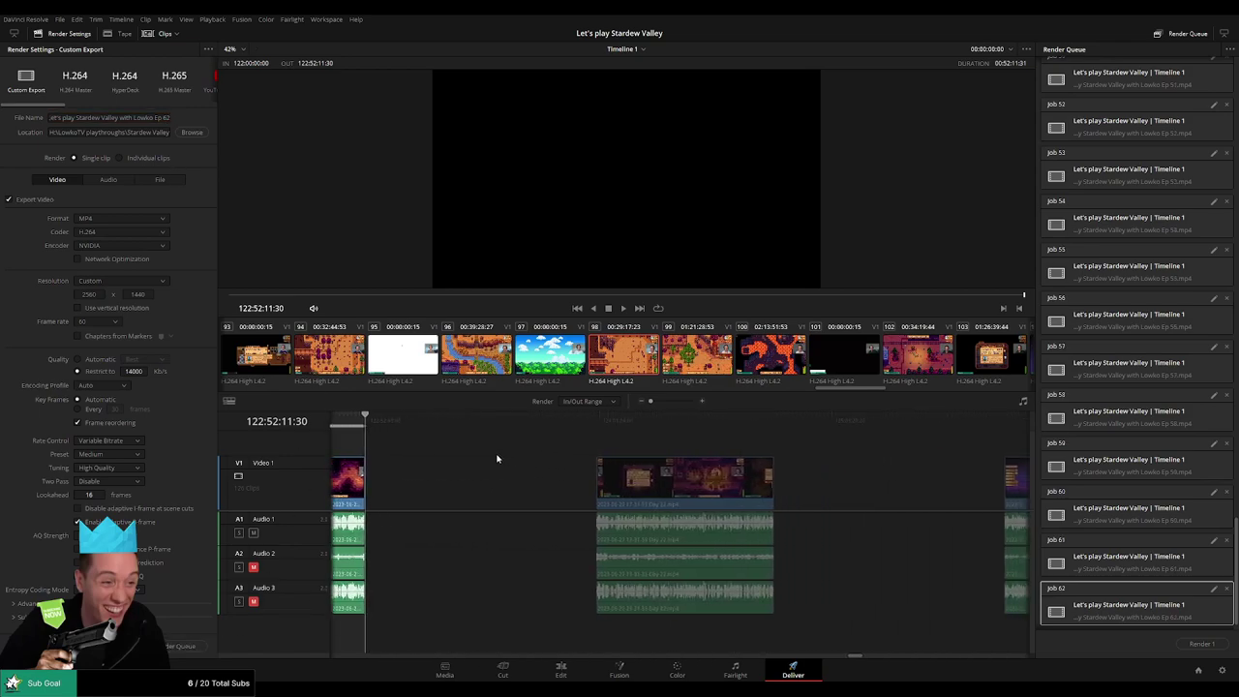
pyautogui.click(600, 427)
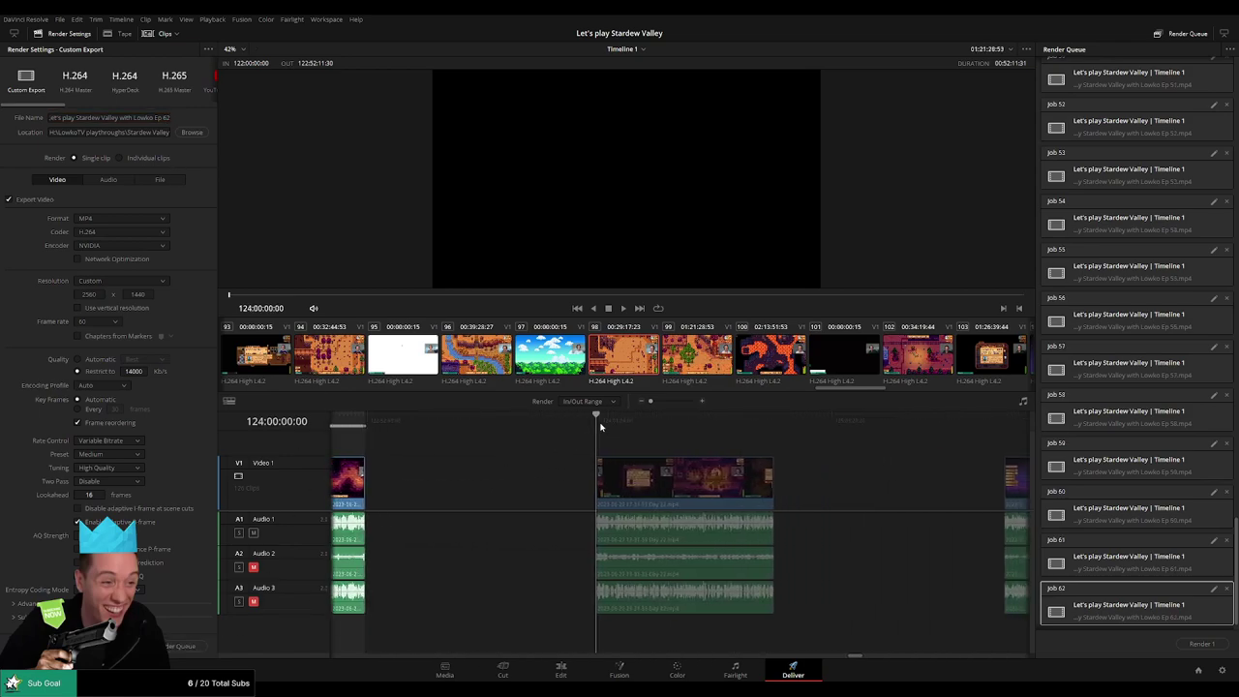
pyautogui.press('i')
pyautogui.click(775, 427)
pyautogui.press('o')
# - Change the render file name to end in Ep 63 and add the sixty-third episode to the render queue
pyautogui.click(170, 118)
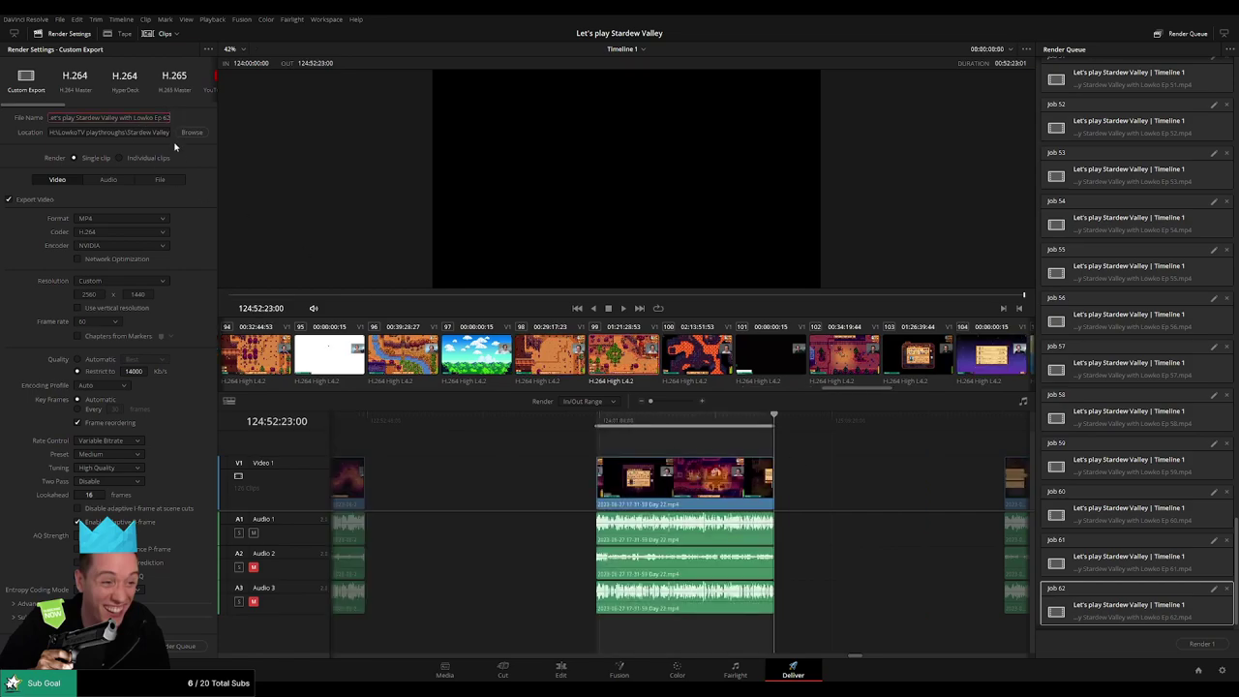
pyautogui.press('BackSpace')
pyautogui.write('3')
pyautogui.click(184, 646)
# - Set the render range to the sixty-fourth episode's clips, from 126:00:00:00 to 126:52:08:00
pyautogui.hscroll(6, 594, 464)
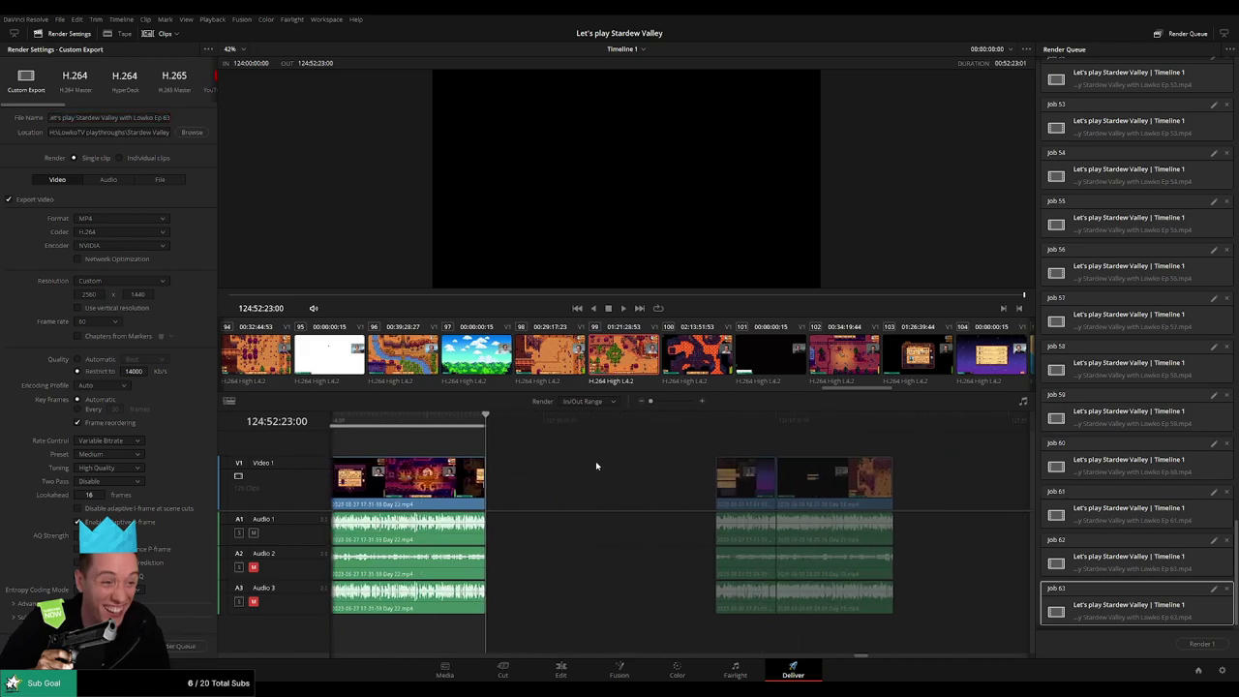
pyautogui.click(676, 418)
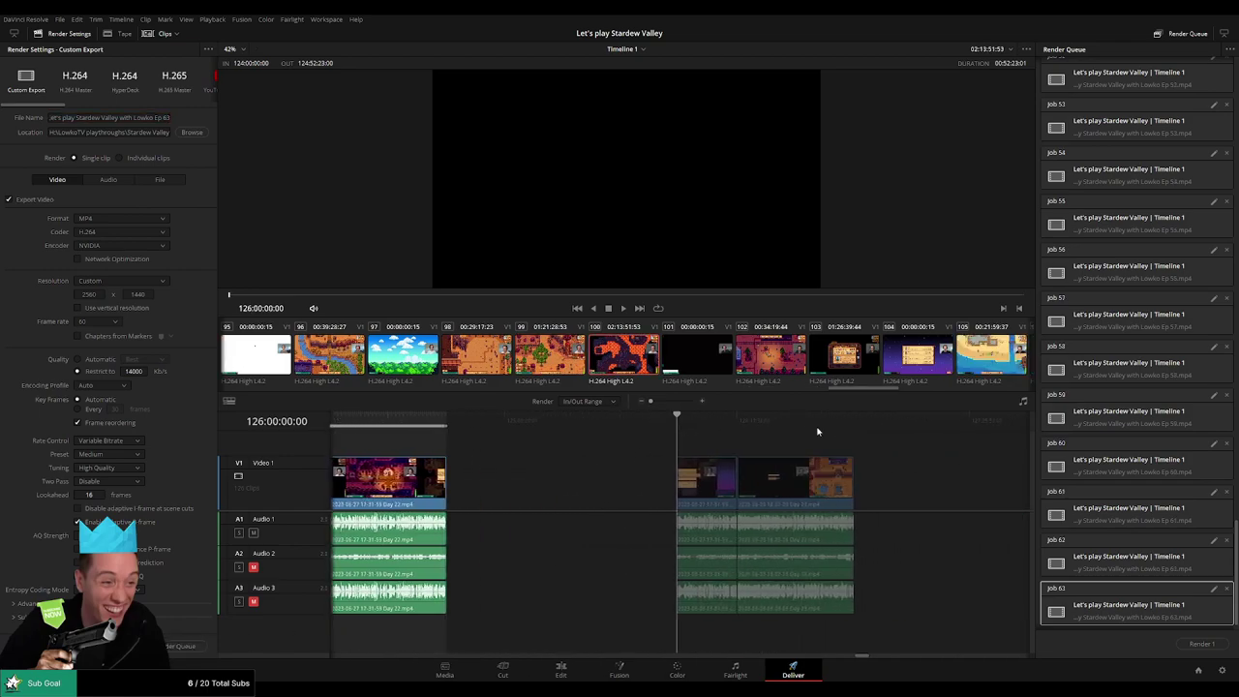
pyautogui.press('i')
pyautogui.press('End')
pyautogui.press('o')
# - Change the render file name to end in Ep 64 and add the sixty-fourth episode to the render queue
pyautogui.doubleClick(169, 118)
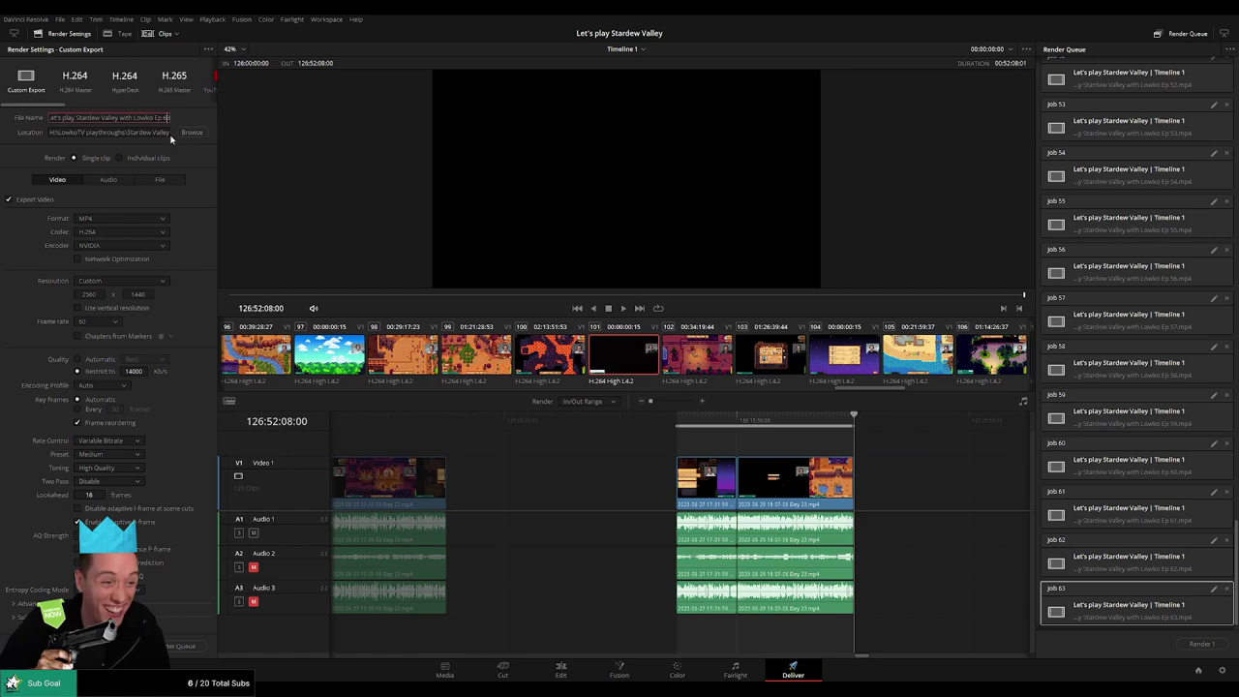
pyautogui.write('64')
pyautogui.click(184, 646)
# - Set the render range to the sixty-fifth episode's clip, from 128:00:00:00 to 128:52:20:00
pyautogui.moveTo(921, 478); pyautogui.dragTo(432, 460)
pyautogui.click(581, 428)
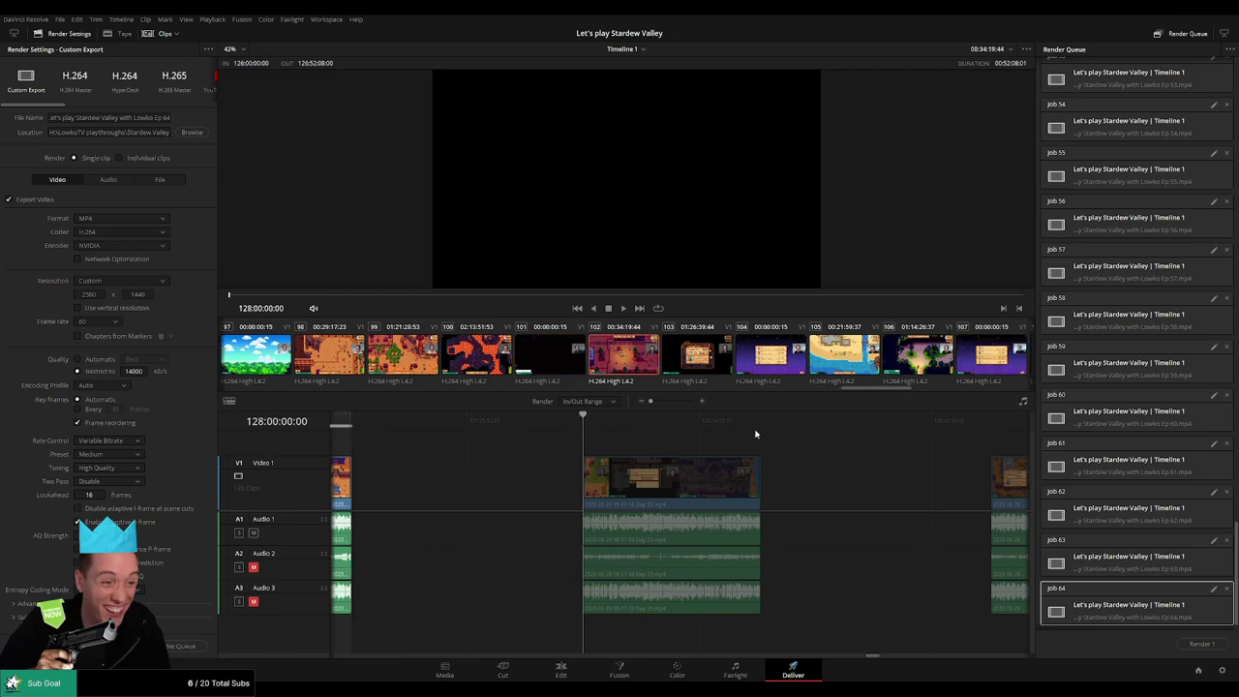
pyautogui.press('Down')
pyautogui.press('o')
# - Change the render file name to end in Ep 65 and add the sixty-fifth episode to the render queue
pyautogui.click(169, 117)
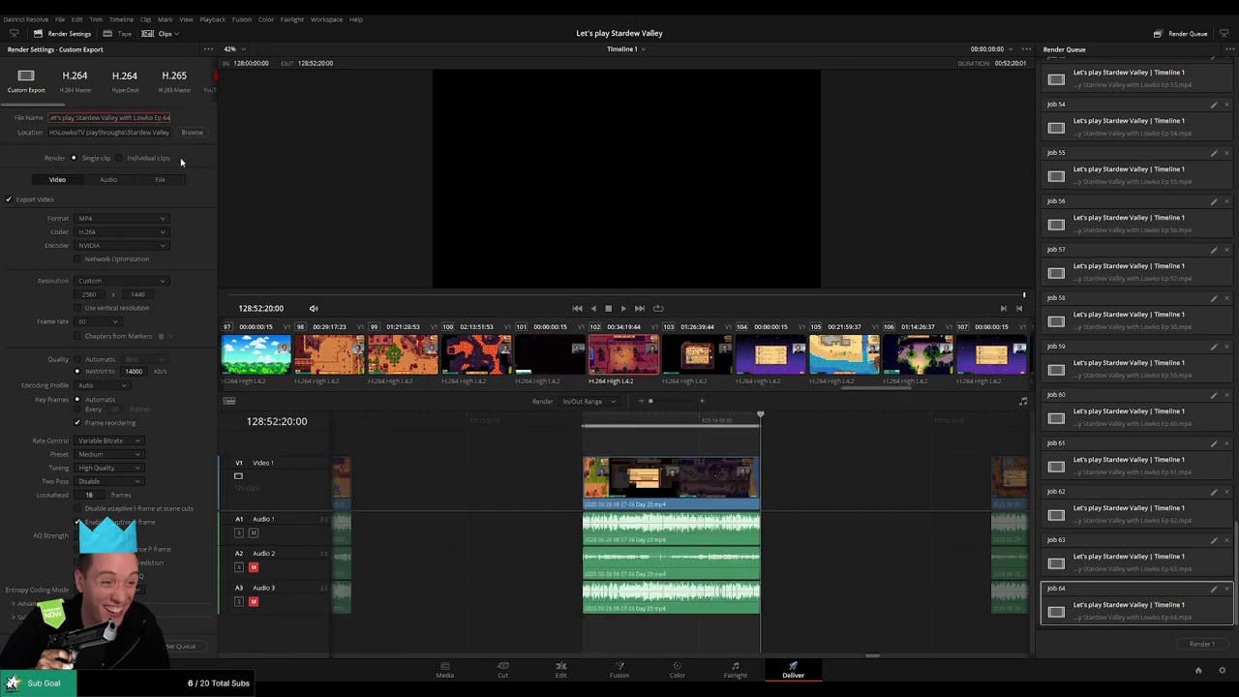
pyautogui.press('BackSpace')
pyautogui.write('5')
pyautogui.click(184, 645)
# - Set the render range to the sixty-sixth episode's clips, from 130:00:00:00 to 130:52:10:00
pyautogui.press('Down')
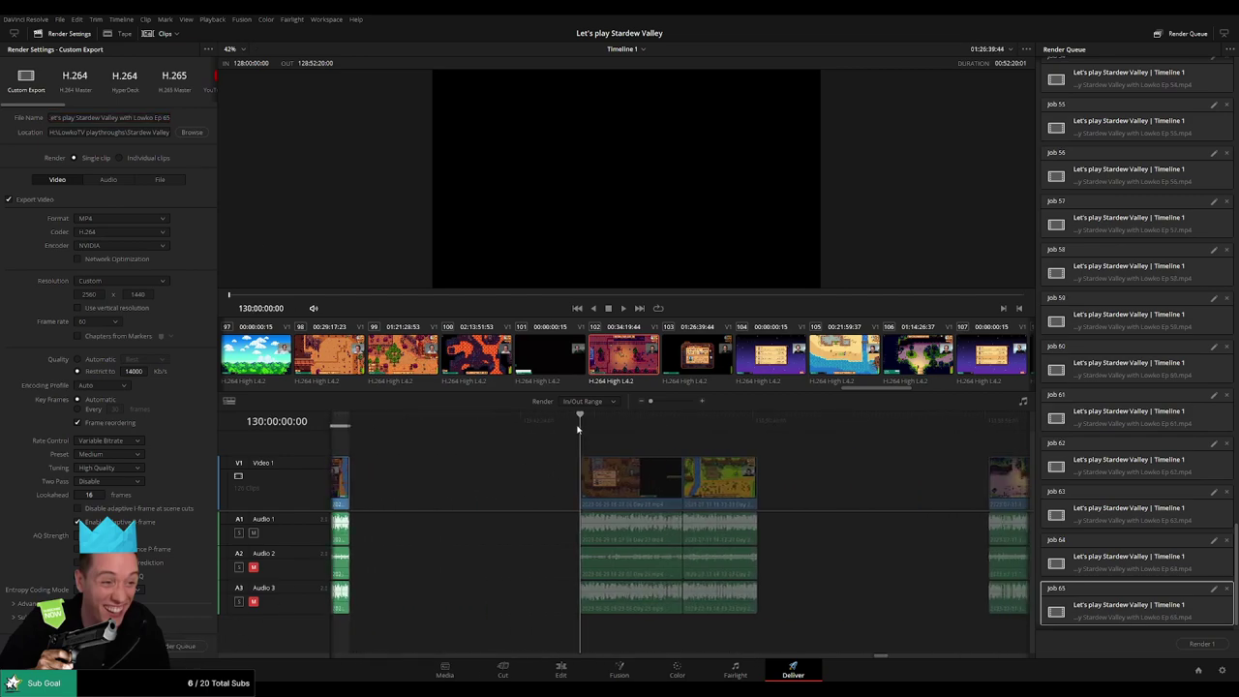
pyautogui.press('i')
pyautogui.press('Down')
pyautogui.press('o')
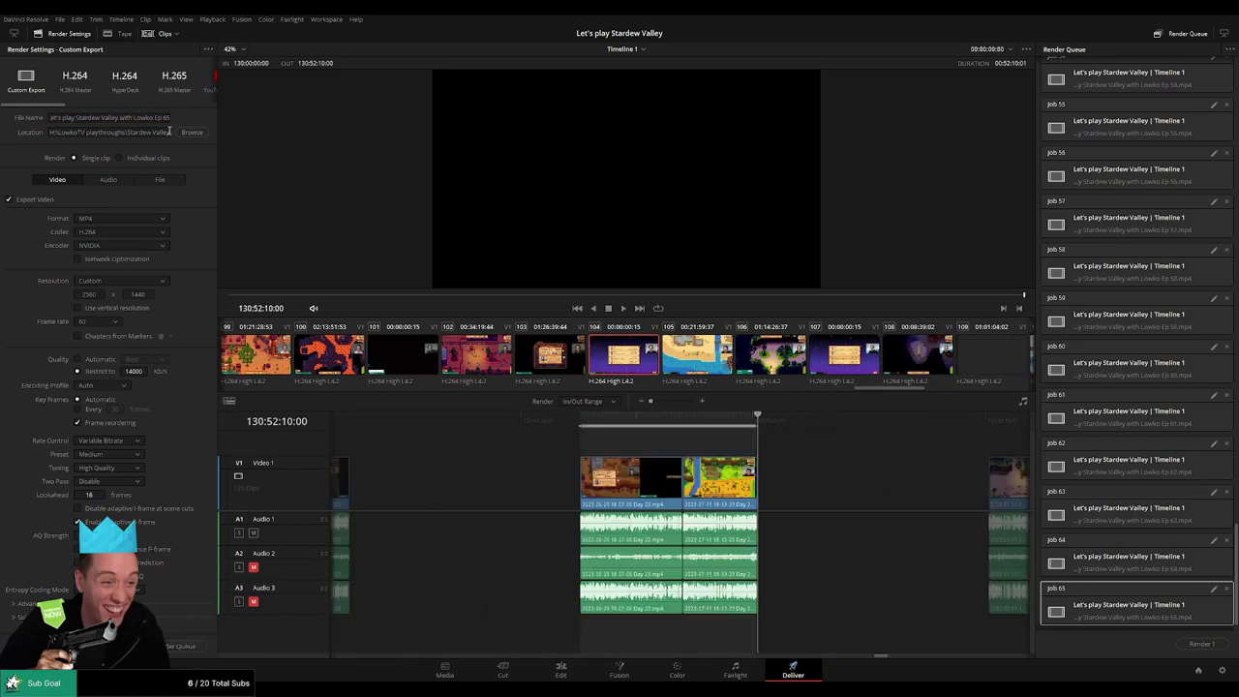
# - Change the render file name to end in Ep 66 and add the sixty-sixth episode to the render queue
pyautogui.click(170, 118)
pyautogui.press('BackSpace')
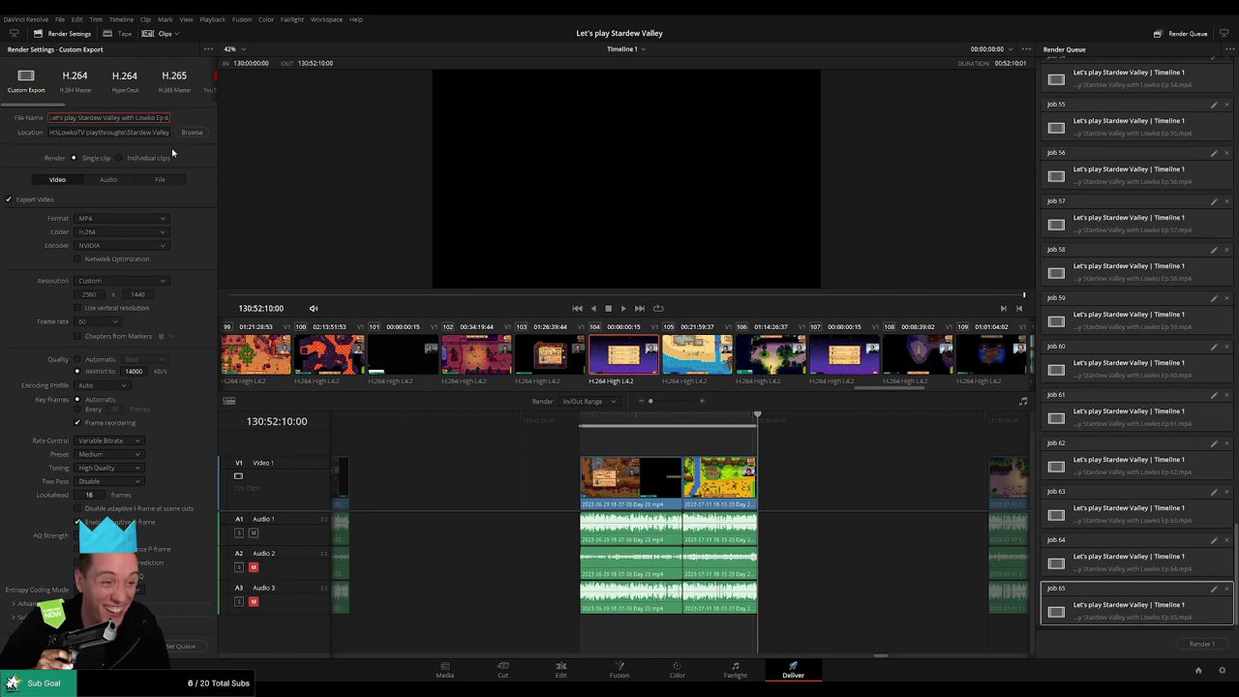
pyautogui.write('6')
pyautogui.click(184, 645)
# - Set the render range to the sixty-seventh episode's clip, from 132:00:00:00 to 132:52:27:00
pyautogui.press('Down')
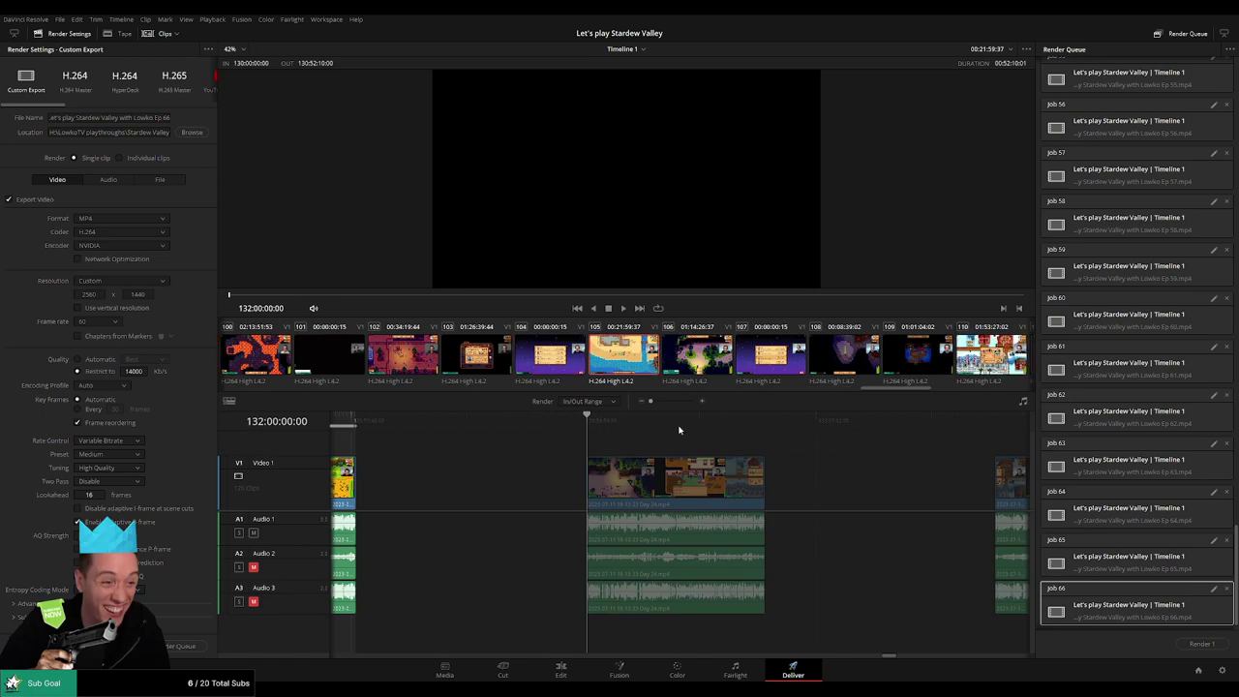
pyautogui.press('i')
pyautogui.press('Down')
pyautogui.press('o')
# - Change the render file name to end in Ep 67 and add the sixty-seventh episode to the render queue
pyautogui.click(169, 118)
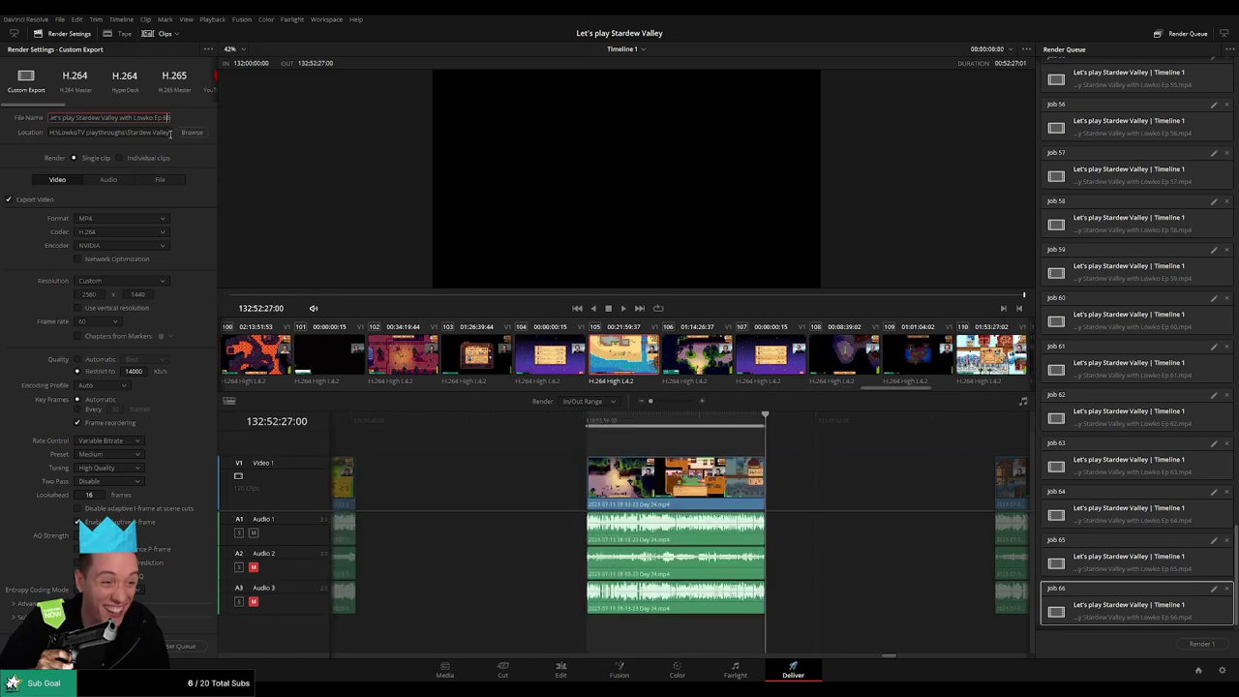
pyautogui.press('BackSpace')
pyautogui.write('7')
pyautogui.click(186, 645)
# - Set the render range to the sixty-eighth episode's clips, from 134:00:00:00 to 134:52:04:00
pyautogui.hscroll(5, 586, 461)
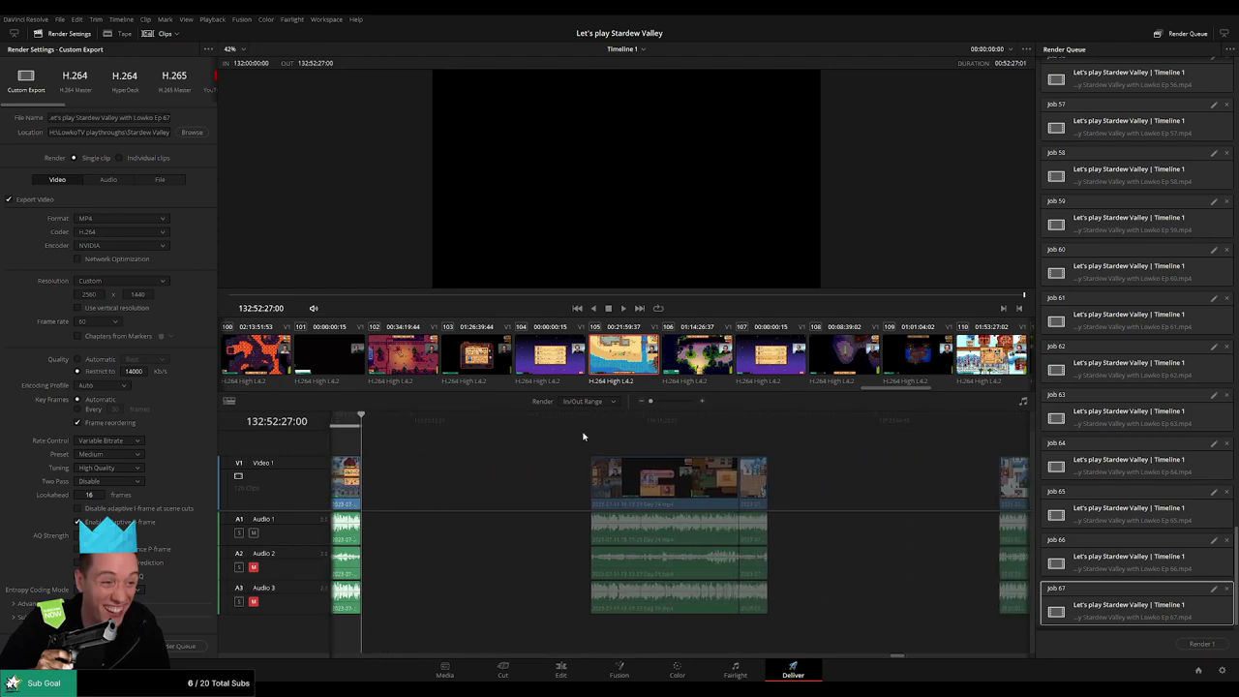
pyautogui.click(591, 428)
pyautogui.press('i')
pyautogui.click(769, 423)
pyautogui.press('o')
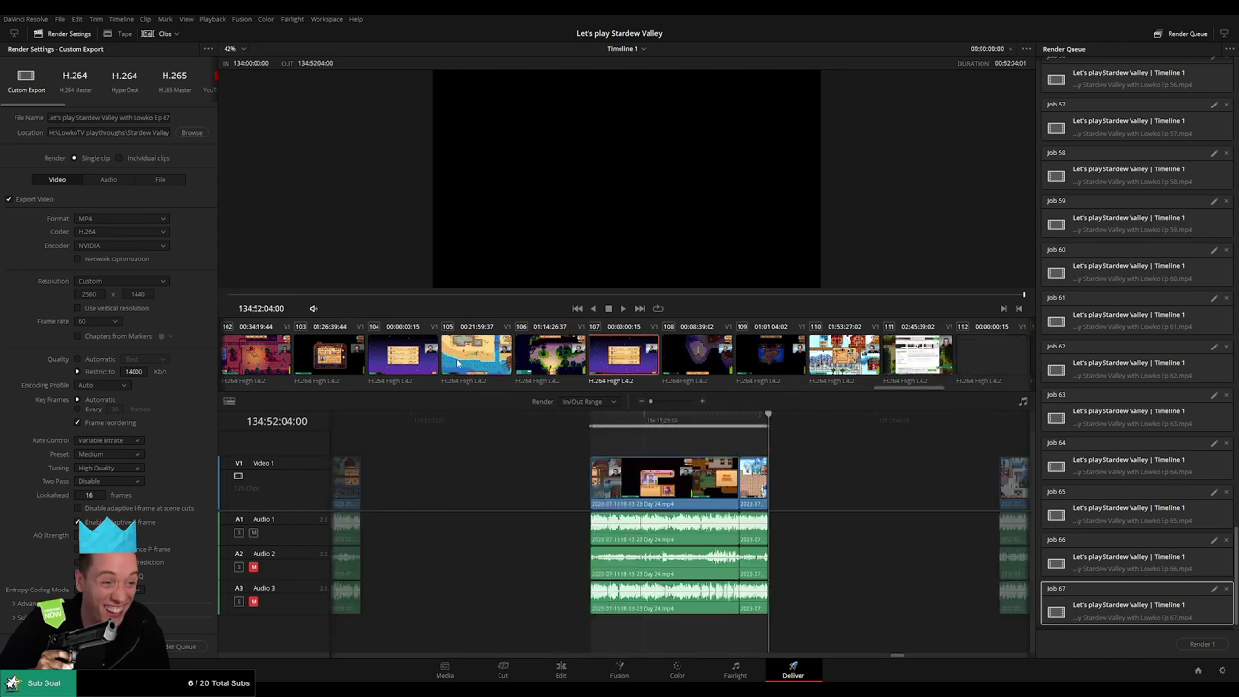
# - Change the render file name to end in Ep 68 and add the sixty-eighth episode to the render queue
pyautogui.click(167, 118)
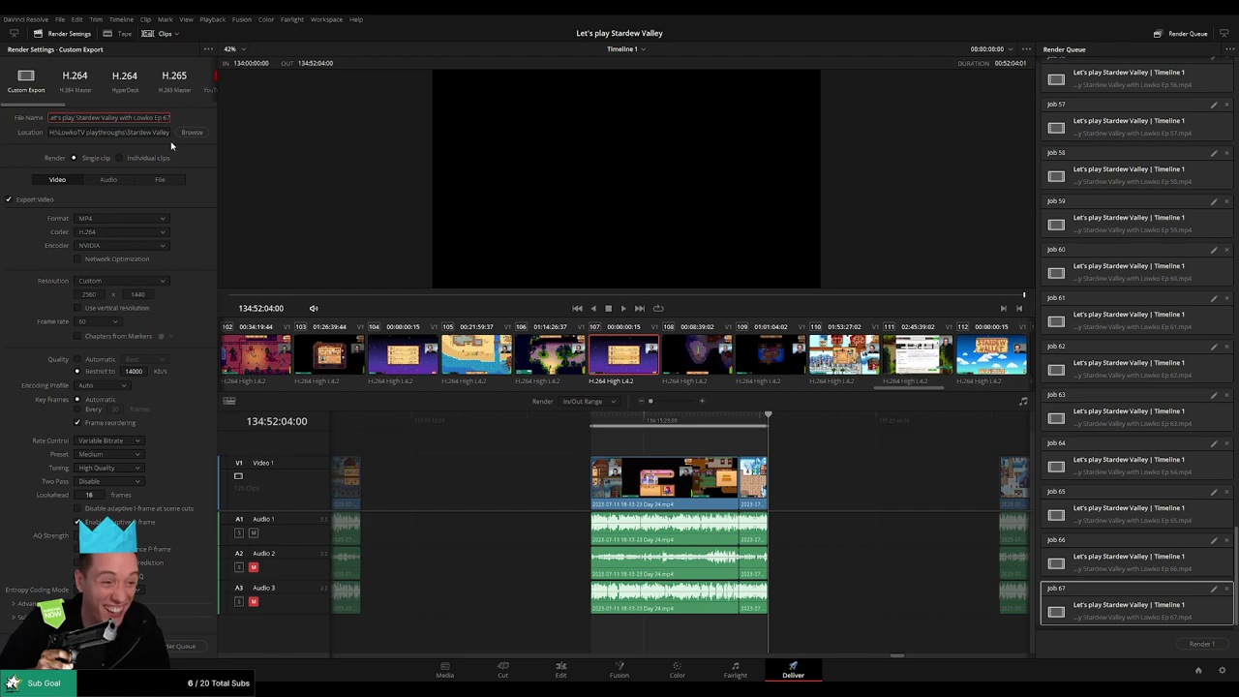
pyautogui.click(184, 648)
# - Set the render range to the sixty-ninth episode's clip, from 136:00:00:00 to 136:52:25:00
pyautogui.hscroll(5, 478, 461)
pyautogui.click(581, 431)
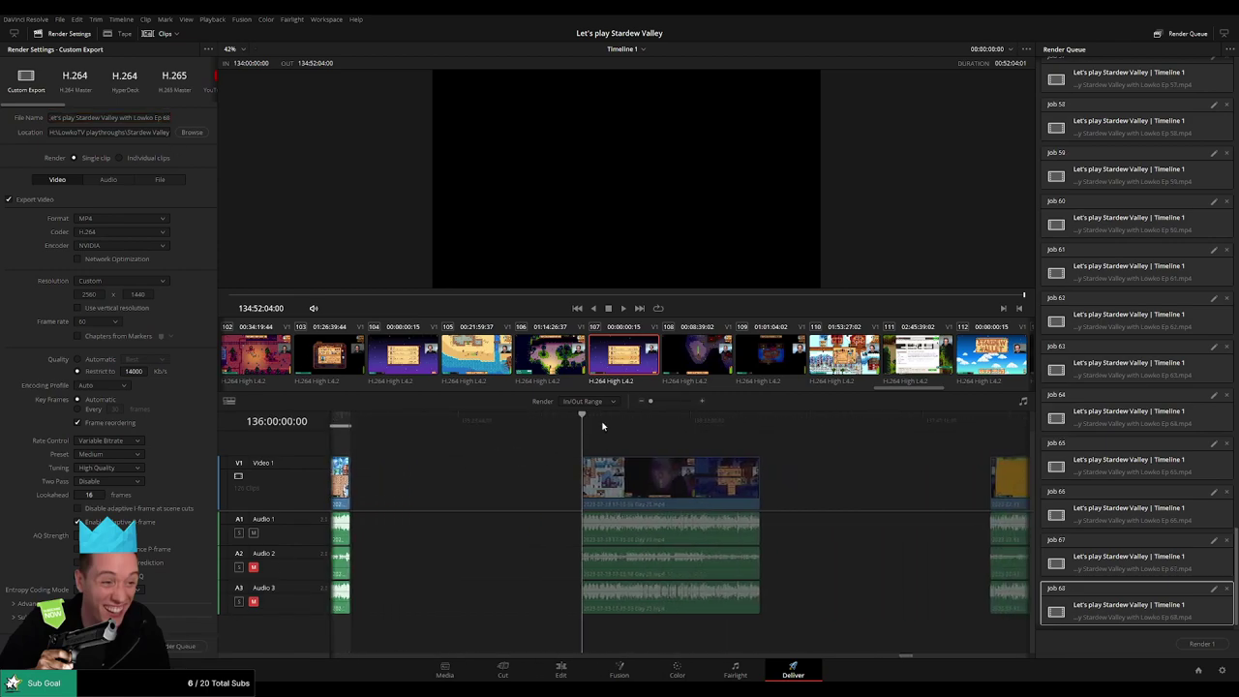
pyautogui.press('x')
# - Change the render file name to end in Ep 69 and add the sixty-ninth episode to the render queue
pyautogui.click(167, 117)
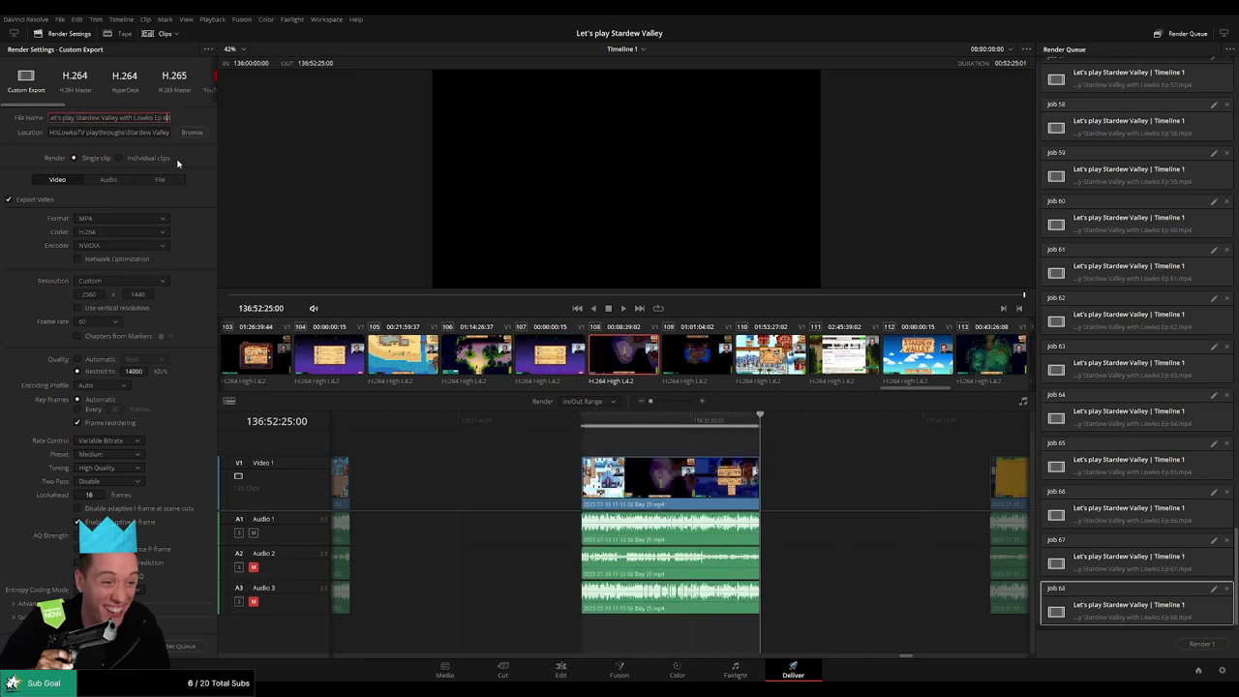
pyautogui.press('BackSpace')
pyautogui.write('99')
pyautogui.click(193, 647)
# - Set the render range to the seventieth episode's clip, from 138:00:00:00 to the 70 episodes marker at 138:52:23:00
pyautogui.hscroll(5, 838, 497)
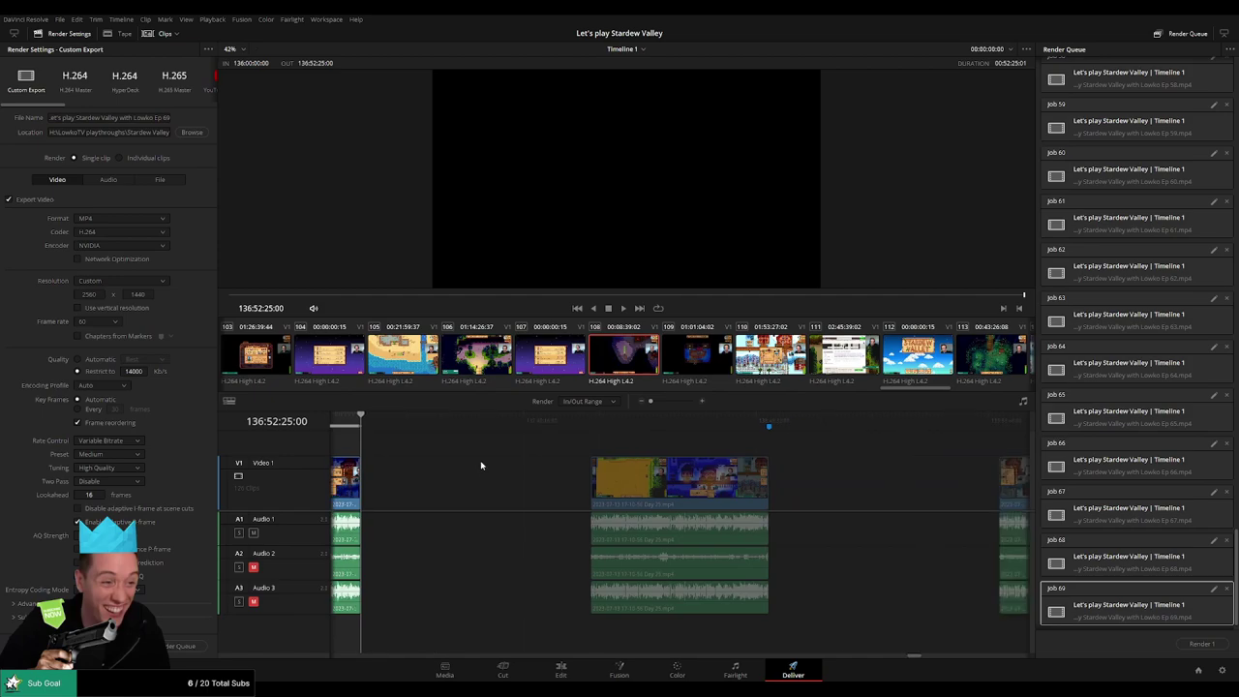
pyautogui.click(588, 417)
pyautogui.click(804, 427)
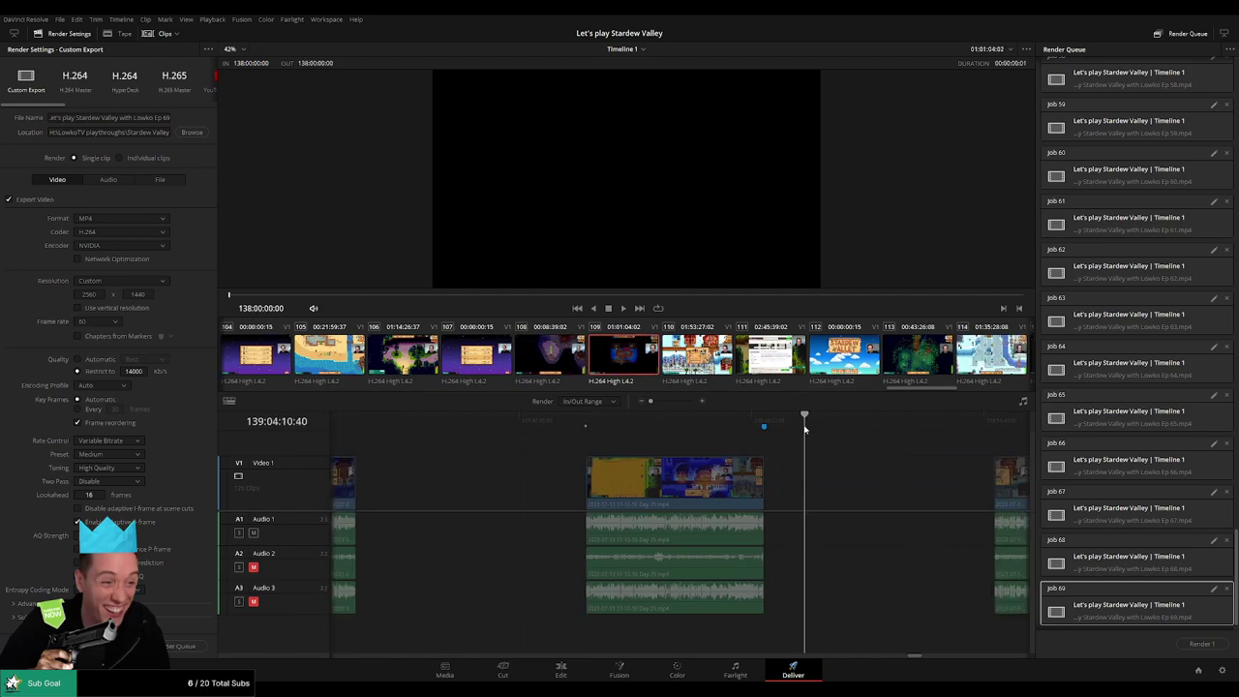
pyautogui.moveTo(804, 427); pyautogui.dragTo(763, 427)
pyautogui.press('o')
# - Change the render file name to end in Ep 70 and add the seventieth episode to the render queue
pyautogui.click(168, 118)
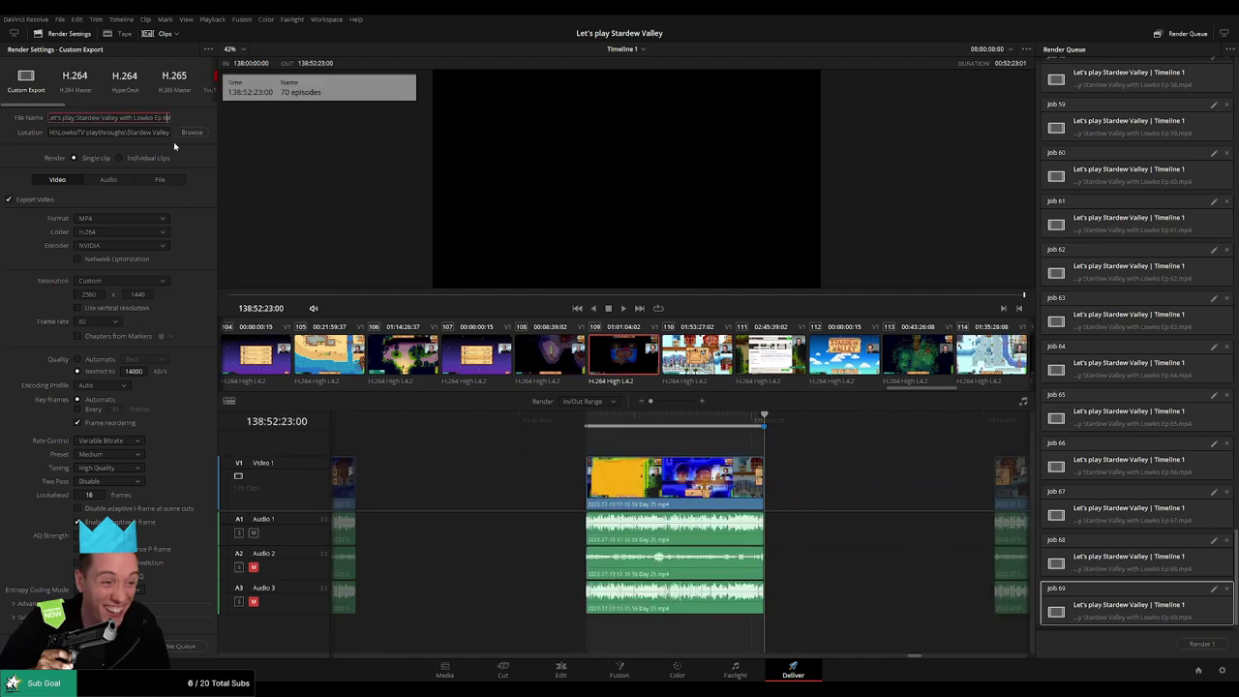
pyautogui.press('BackSpace')
pyautogui.write('70')
pyautogui.click(189, 645)
# - Set the render range to the seventy-first episode's clip, from 140:00:00:00 to 140:52:12:00
pyautogui.moveTo(867, 464); pyautogui.dragTo(484, 440)
pyautogui.click(600, 429)
pyautogui.press('i')
pyautogui.moveTo(736, 448); pyautogui.dragTo(538, 434)
pyautogui.click(593, 422)
pyautogui.press('Up')
pyautogui.press('o')
# - Change the render file name to end in Ep 71 and add the seventy-first episode to the render queue
pyautogui.click(167, 117)
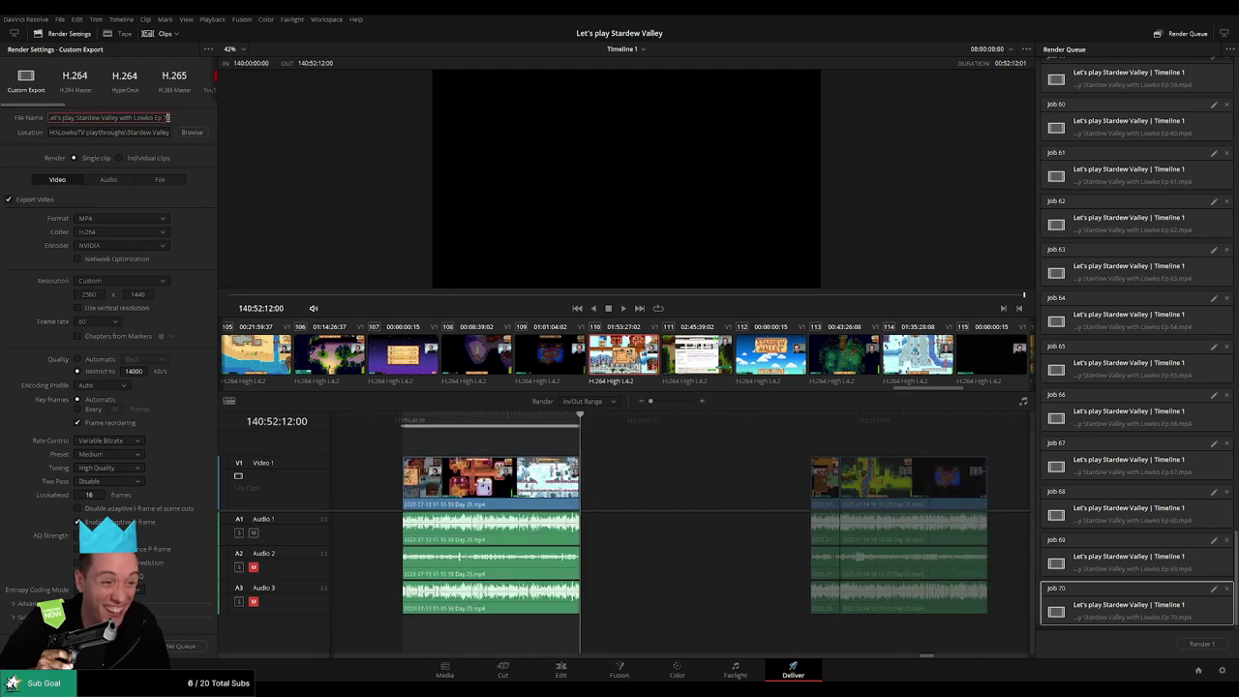
pyautogui.press('BackSpace')
pyautogui.write('1')
pyautogui.click(180, 646)
# - Set the render range to the seventy-second episode's clips, from 142:00:00:00 to 142:52:02:00
pyautogui.hscroll(3, 791, 470)
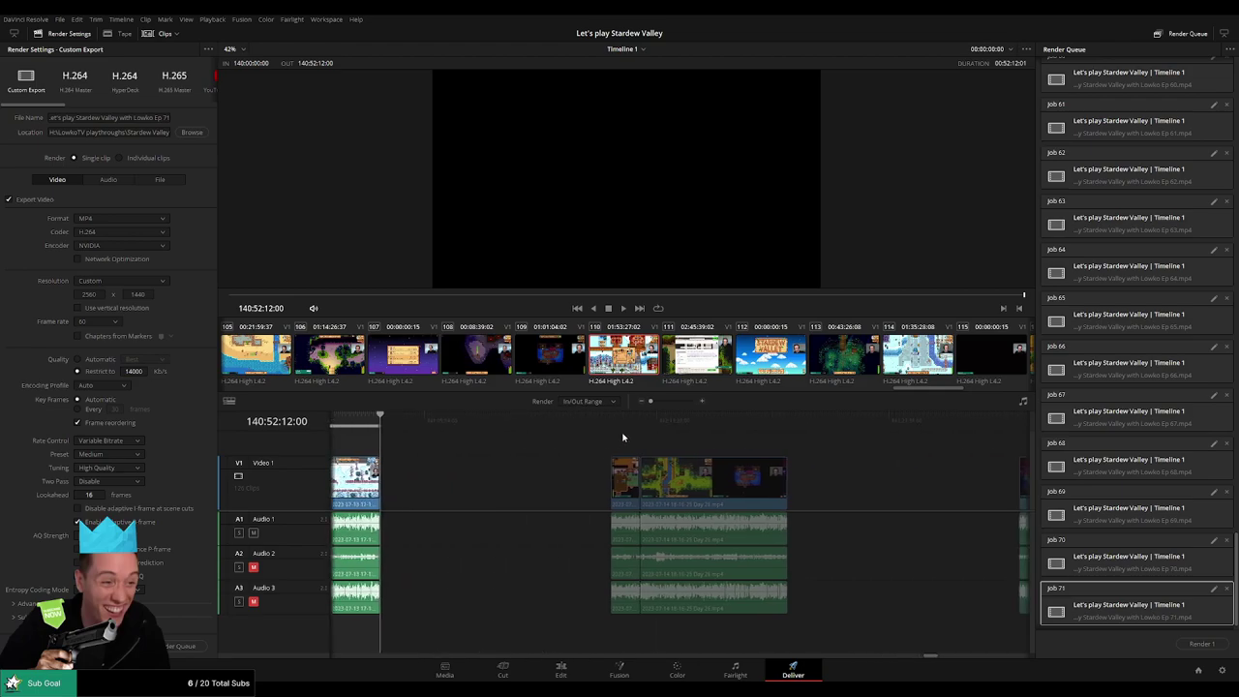
pyautogui.click(622, 432)
pyautogui.click(612, 426)
pyautogui.press('i')
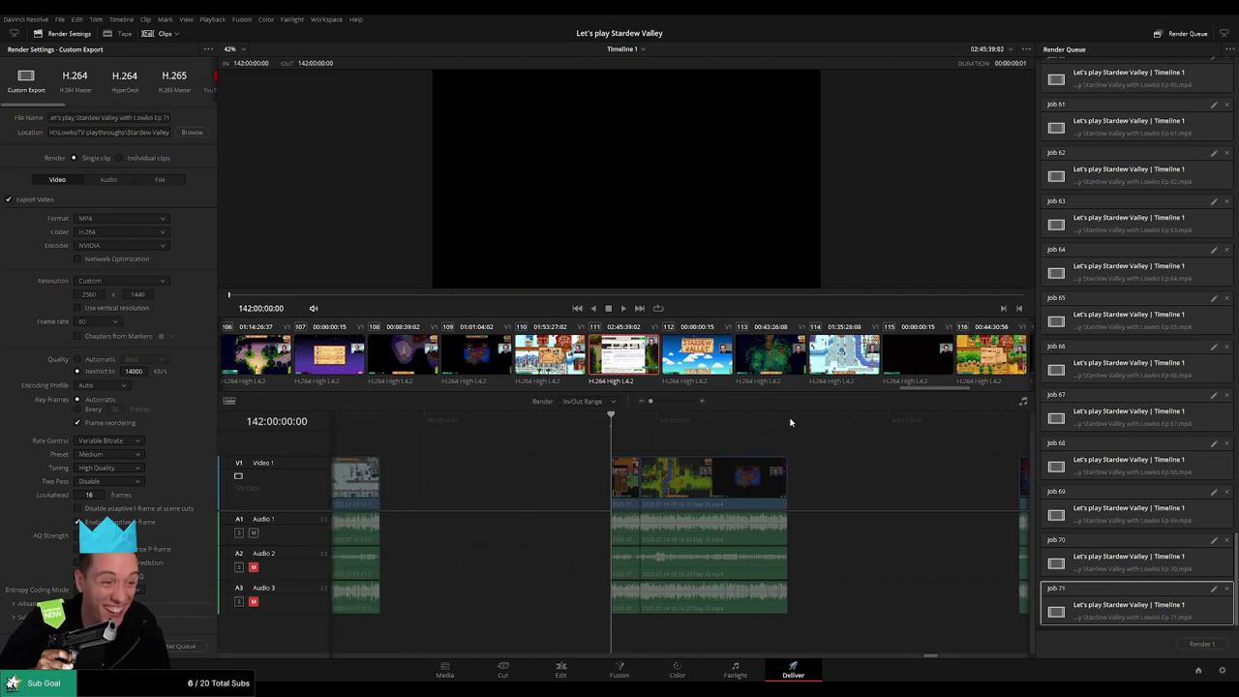
pyautogui.click(789, 423)
pyautogui.press('o')
# - Change the render file name to end in Ep 72 and add the seventy-second episode to the render queue
pyautogui.click(169, 117)
pyautogui.press('BackSpace')
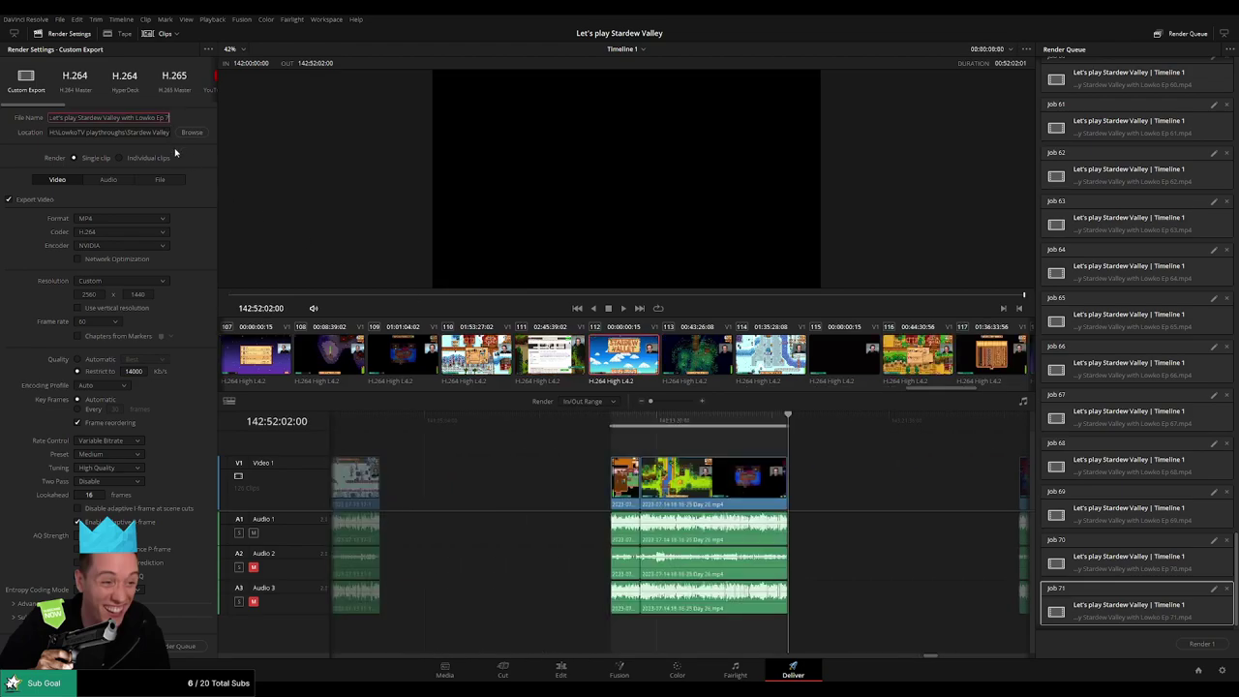
pyautogui.write('2')
pyautogui.click(182, 645)
# - Set the render range to the seventy-third episode's clip, from 144:00:00:00 to 144:52:02:00
pyautogui.hscroll(5, 807, 472)
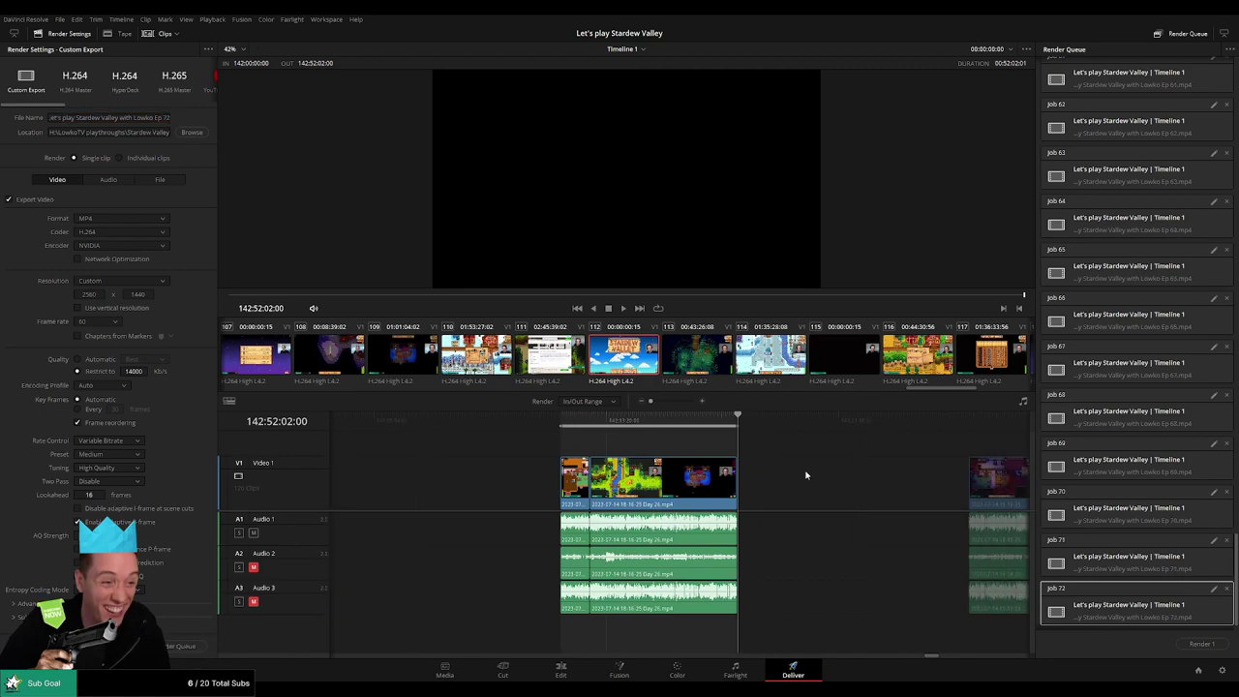
pyautogui.click(587, 421)
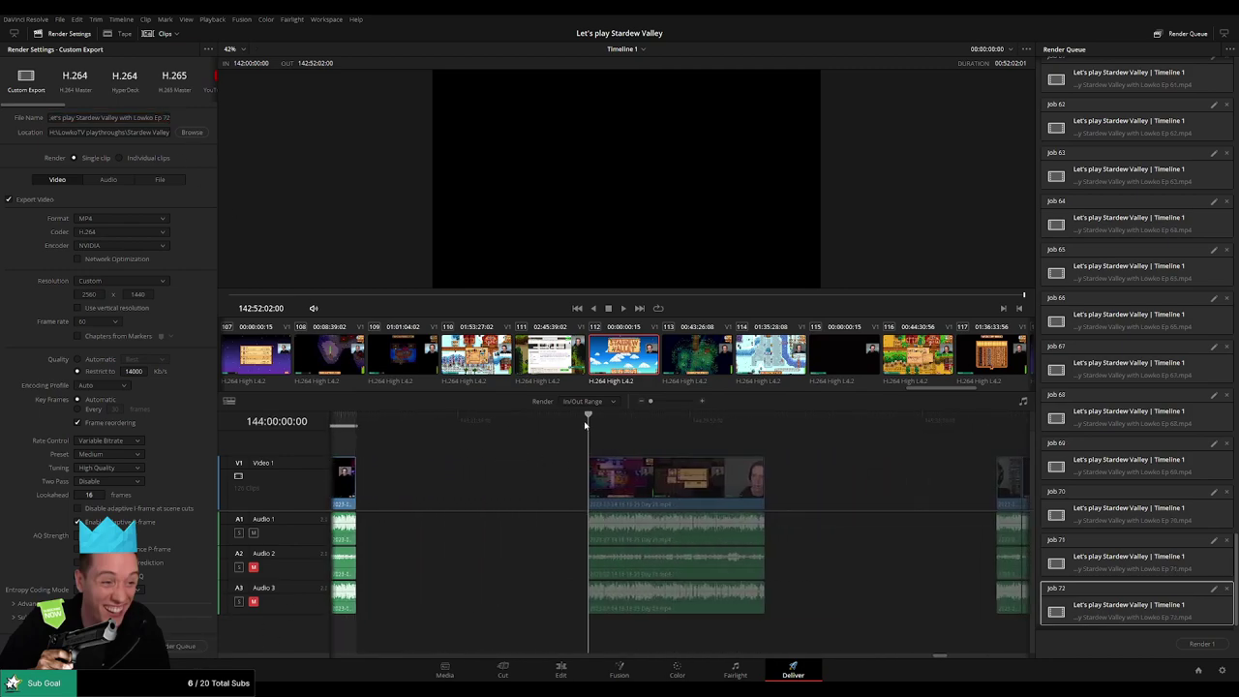
pyautogui.press('i')
pyautogui.click(765, 422)
pyautogui.press('o')
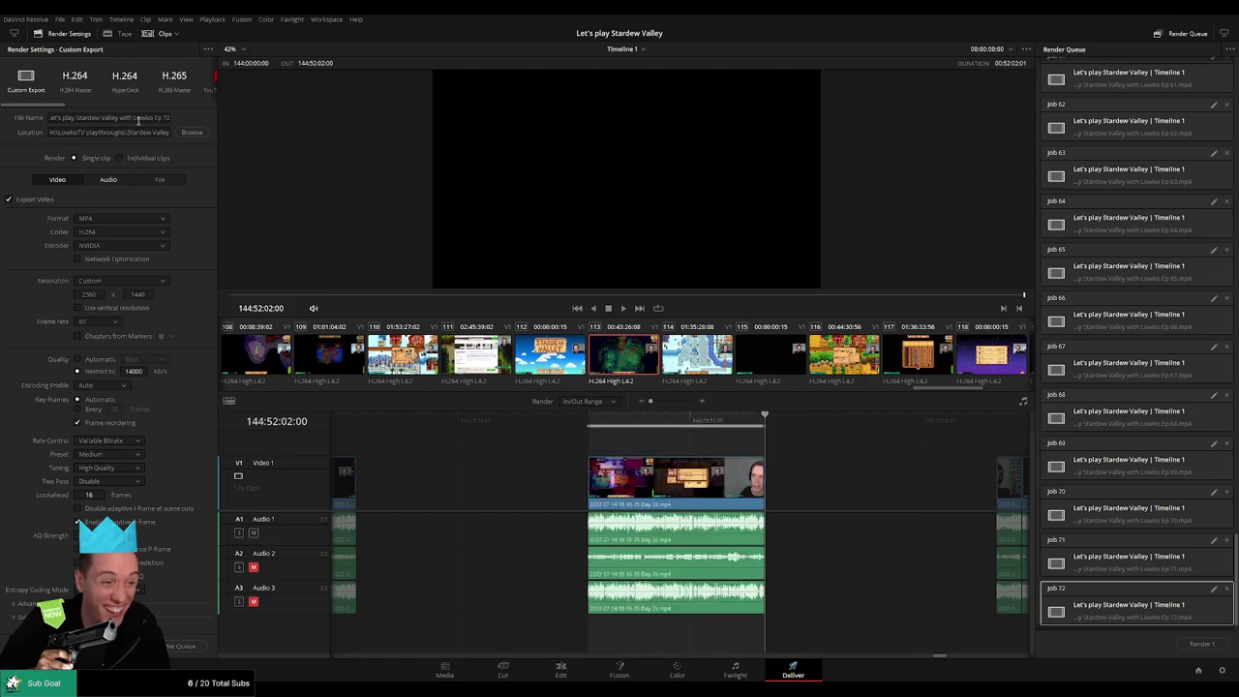
# - Change the render file name to end in Ep 73 and add the seventy-third episode to the render queue
pyautogui.click(171, 118)
pyautogui.press('End')
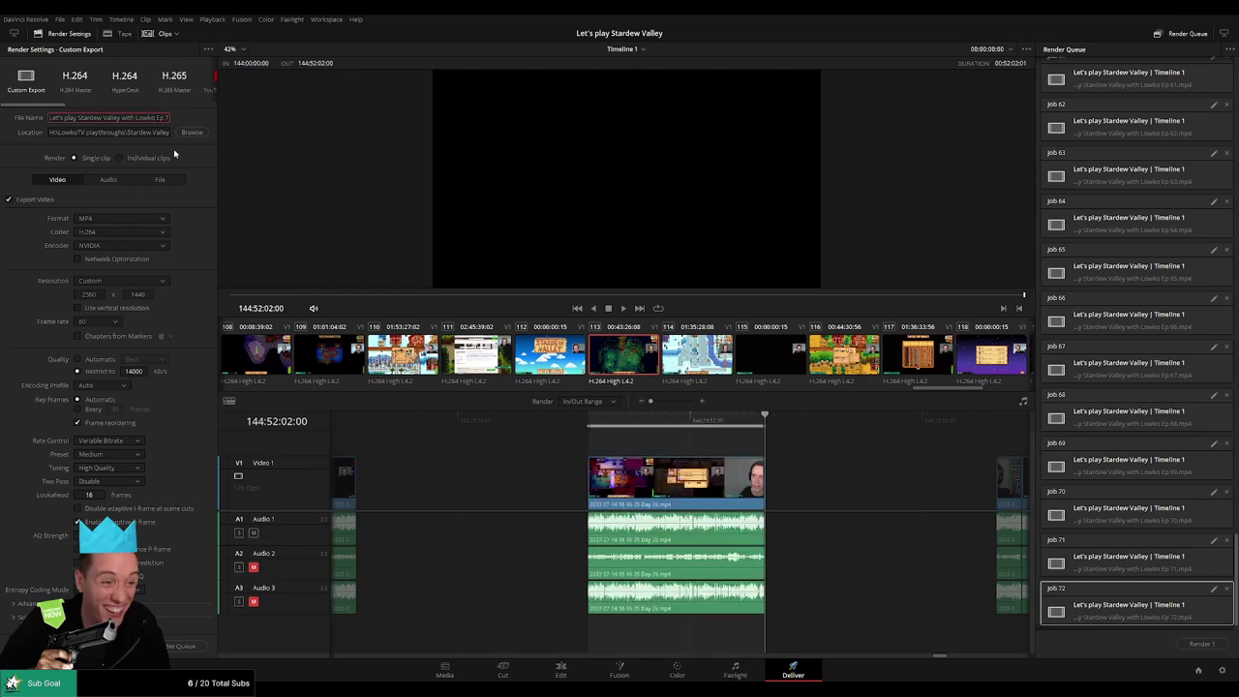
pyautogui.press('BackSpace')
pyautogui.write('3')
pyautogui.click(184, 645)
# - Set the render range to the seventy-fourth episode's clips, from 146:00:00:00 to 146:52:03:30
pyautogui.hscroll(5, 816, 487)
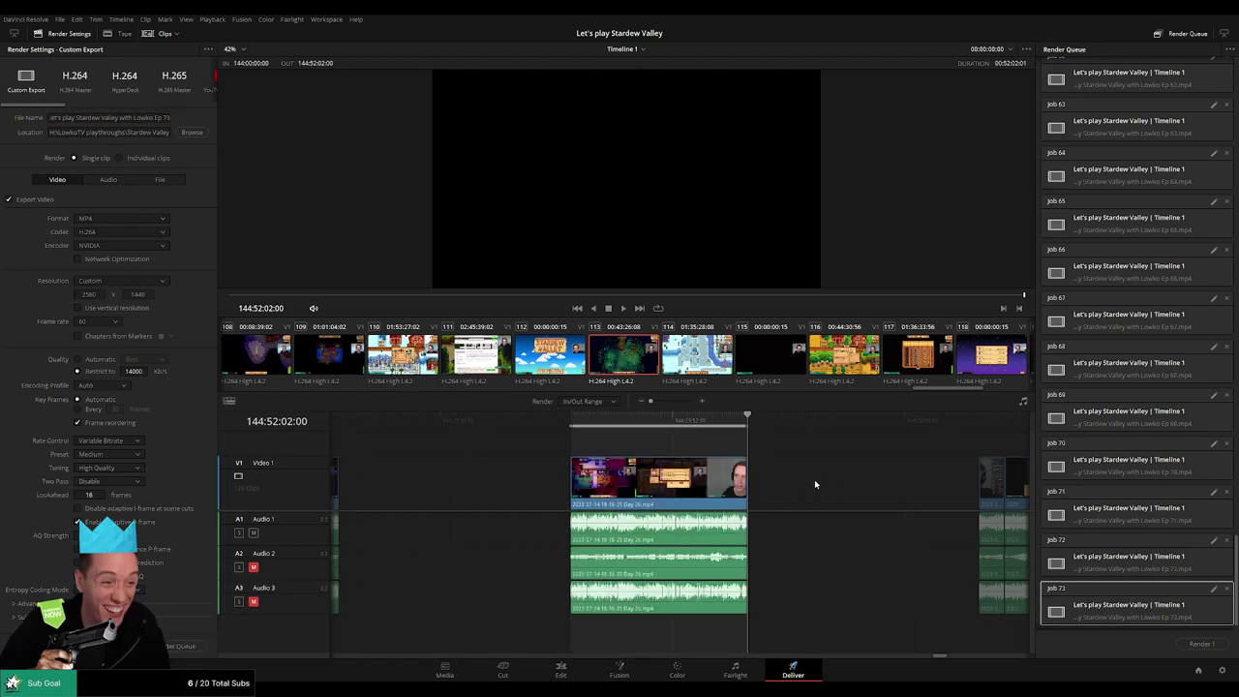
pyautogui.click(605, 423)
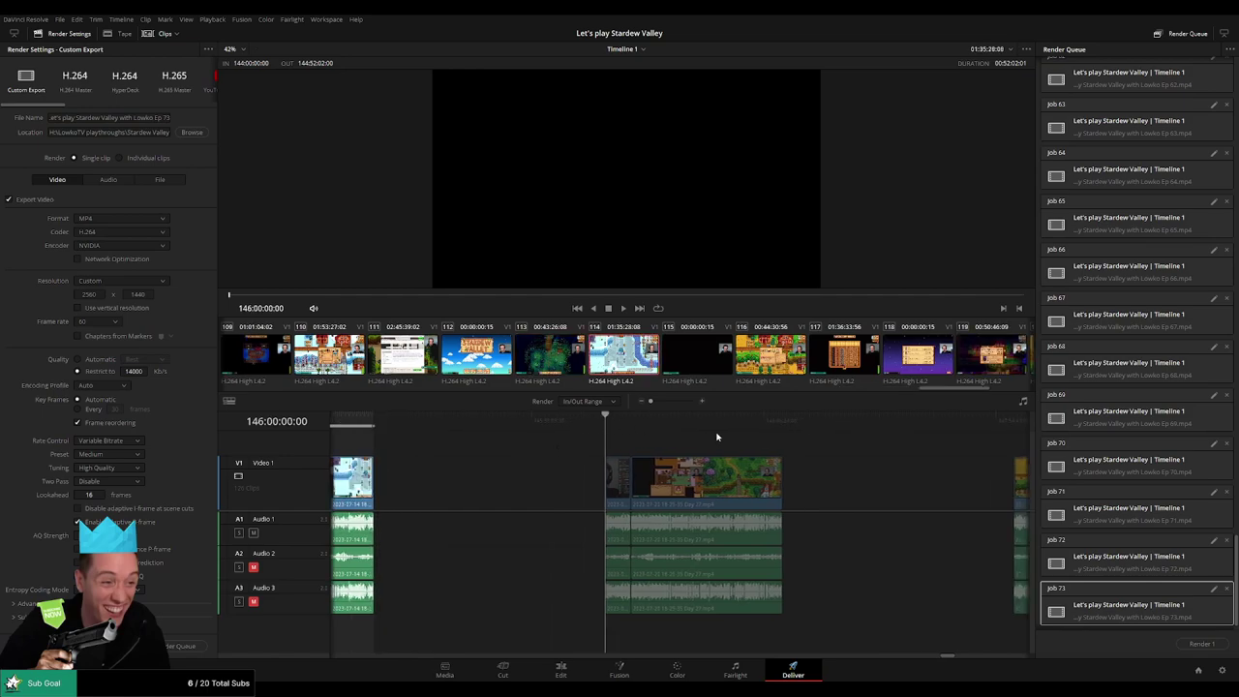
pyautogui.press('i')
pyautogui.click(783, 423)
pyautogui.press('o')
# - Change the render file name to end in Ep 74 and add the seventy-fourth episode to the render queue
pyautogui.click(168, 118)
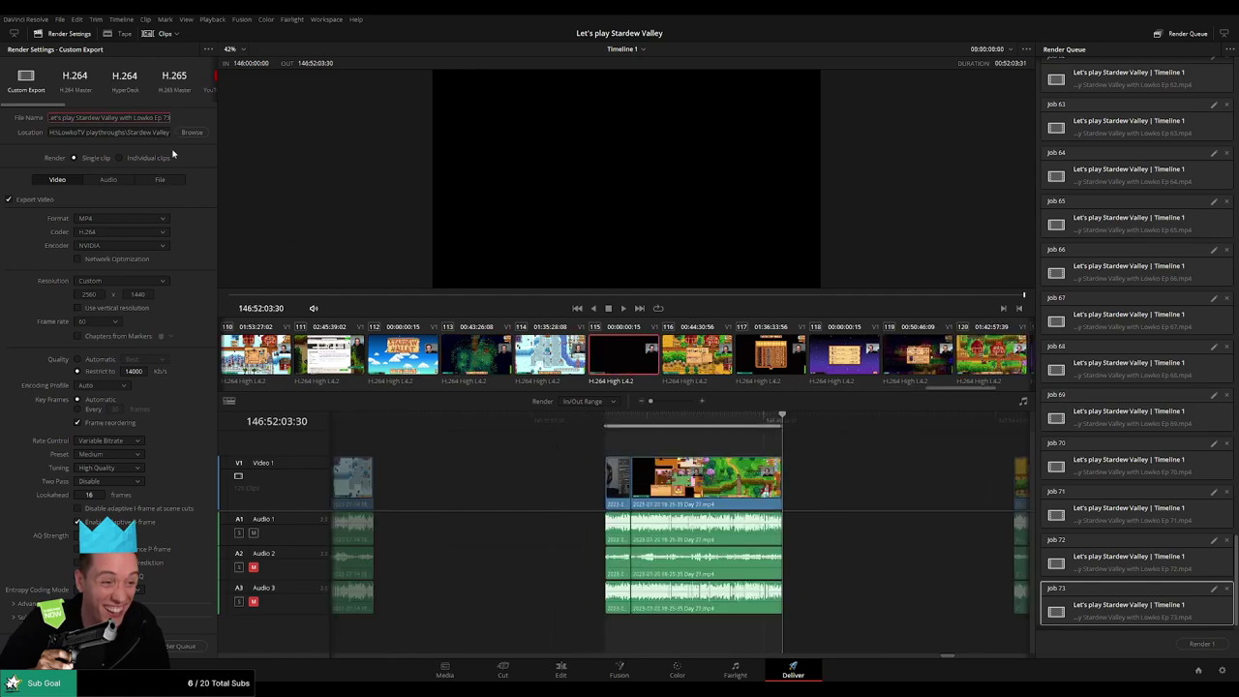
pyautogui.press('BackSpace')
pyautogui.write('4')
pyautogui.click(184, 645)
# - Set the render range to the seventy-fifth episode's clip, from 148:00:00:00 to 148:52:03:00
pyautogui.press('Down')
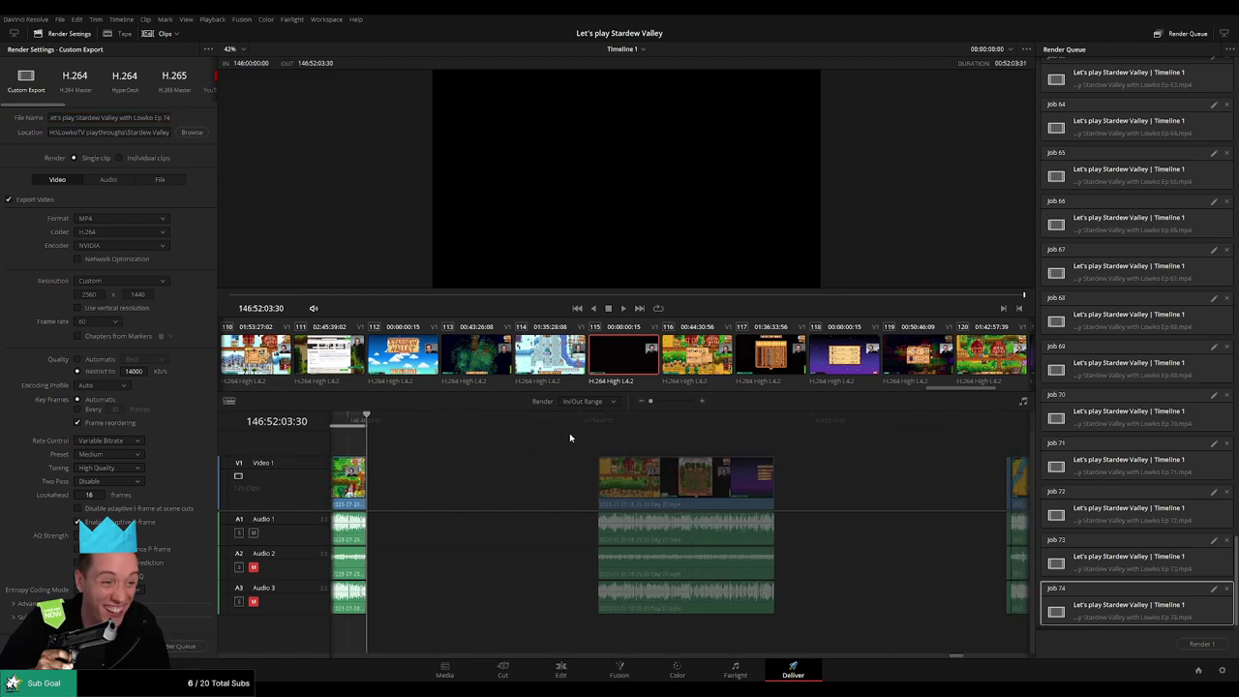
pyautogui.press('i')
pyautogui.click(774, 429)
pyautogui.press('o')
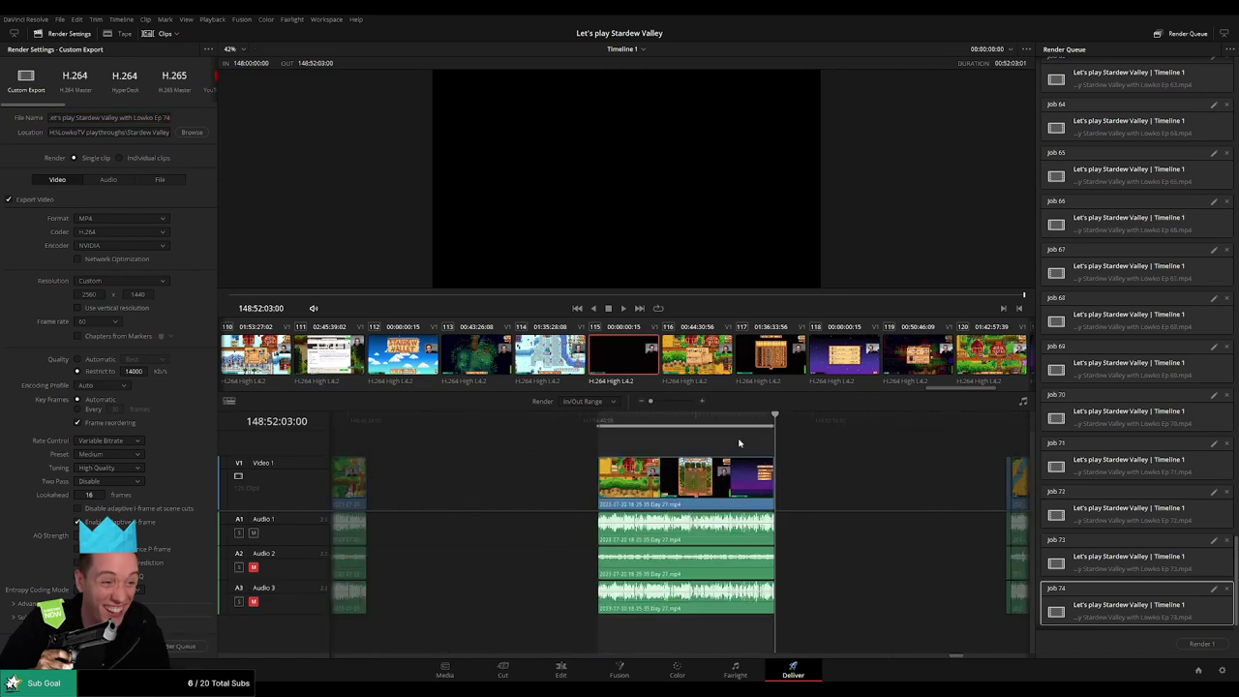
# - Change the render file name to end in Ep 75 and add the seventy-fifth episode to the render queue
pyautogui.click(167, 118)
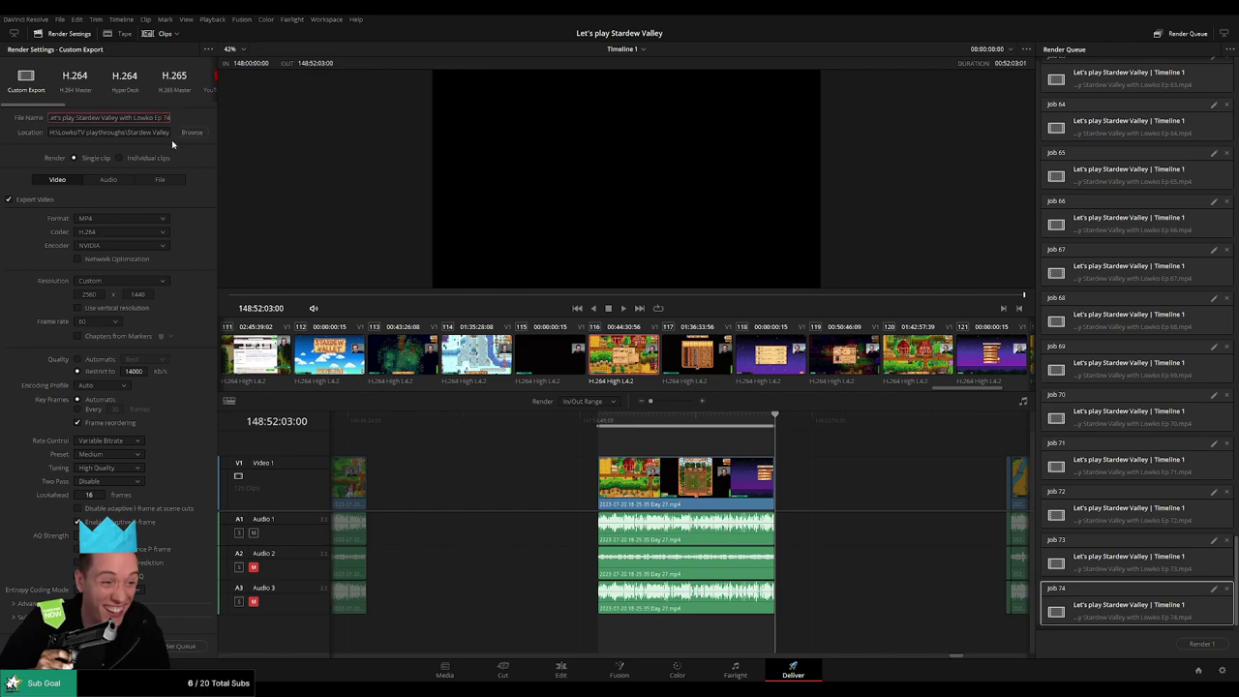
pyautogui.press('BackSpace')
pyautogui.write('5')
pyautogui.click(191, 645)
# - Set the render range to the seventy-sixth episode's clip, from 150:00:00:00 to 150:52:07:00
pyautogui.hscroll(5, 665, 458)
pyautogui.press('Down')
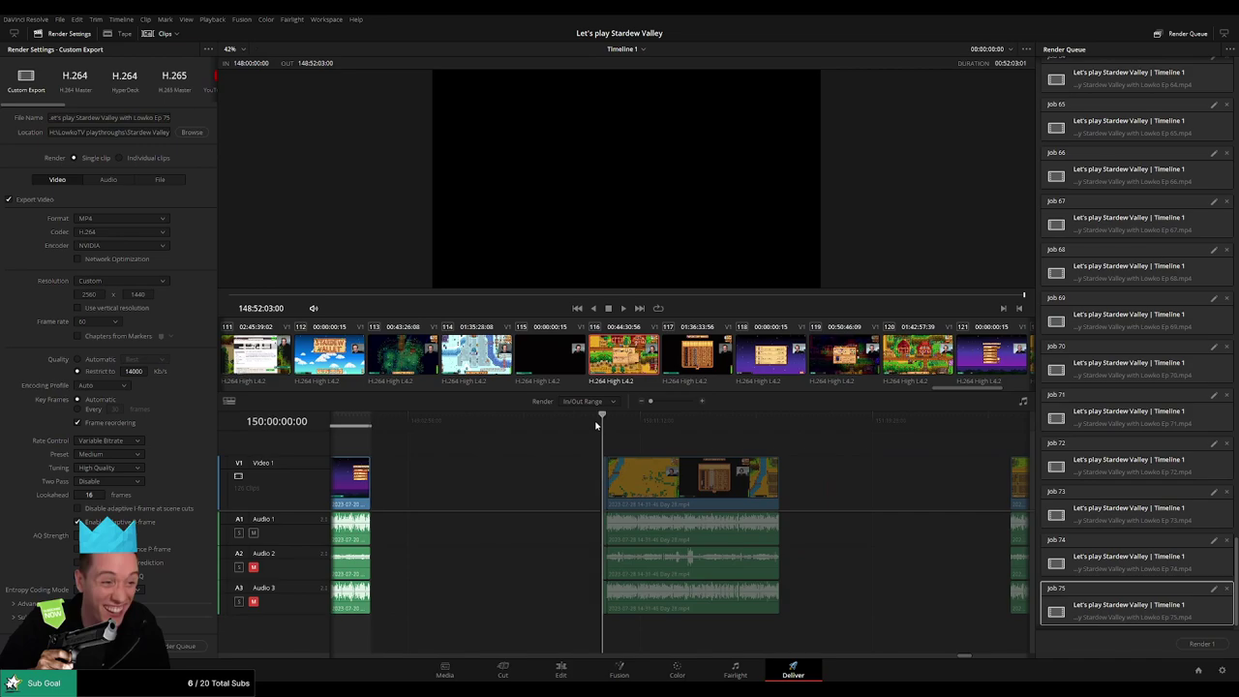
pyautogui.press('i')
pyautogui.press('o')
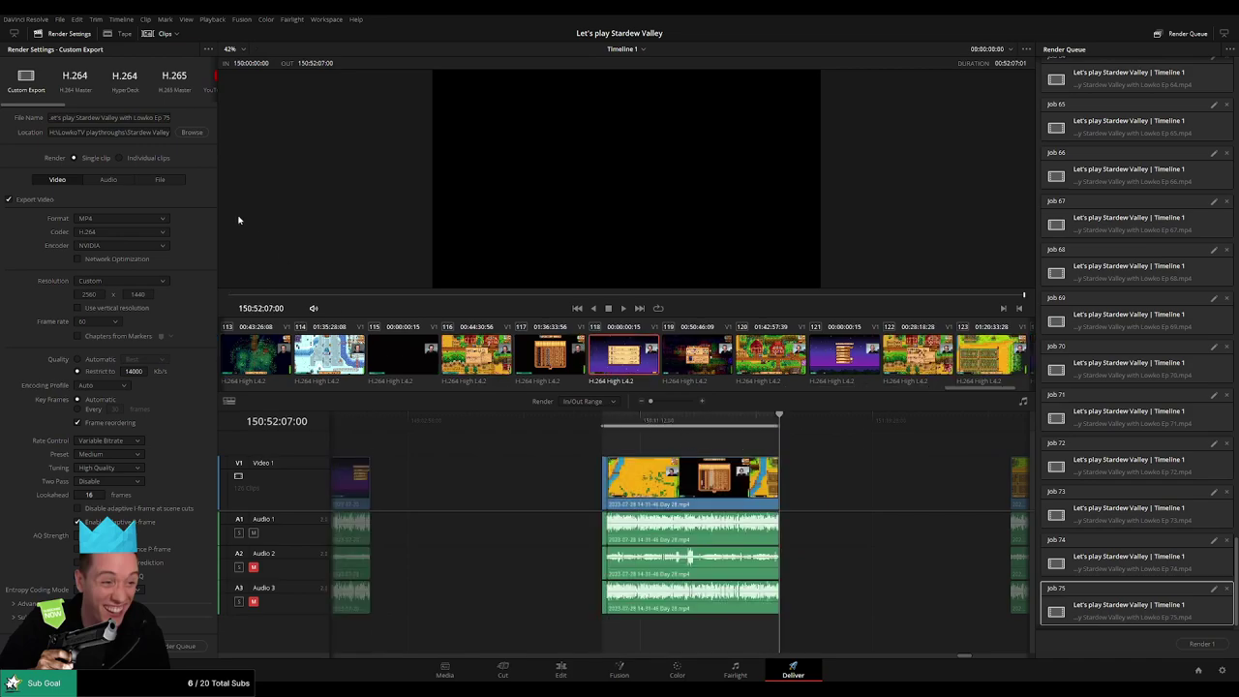
# - Change the render file name to end in Ep 76 and add the seventy-sixth episode to the render queue
pyautogui.click(161, 117)
pyautogui.press('BackSpace')
pyautogui.write('6')
pyautogui.click(178, 646)
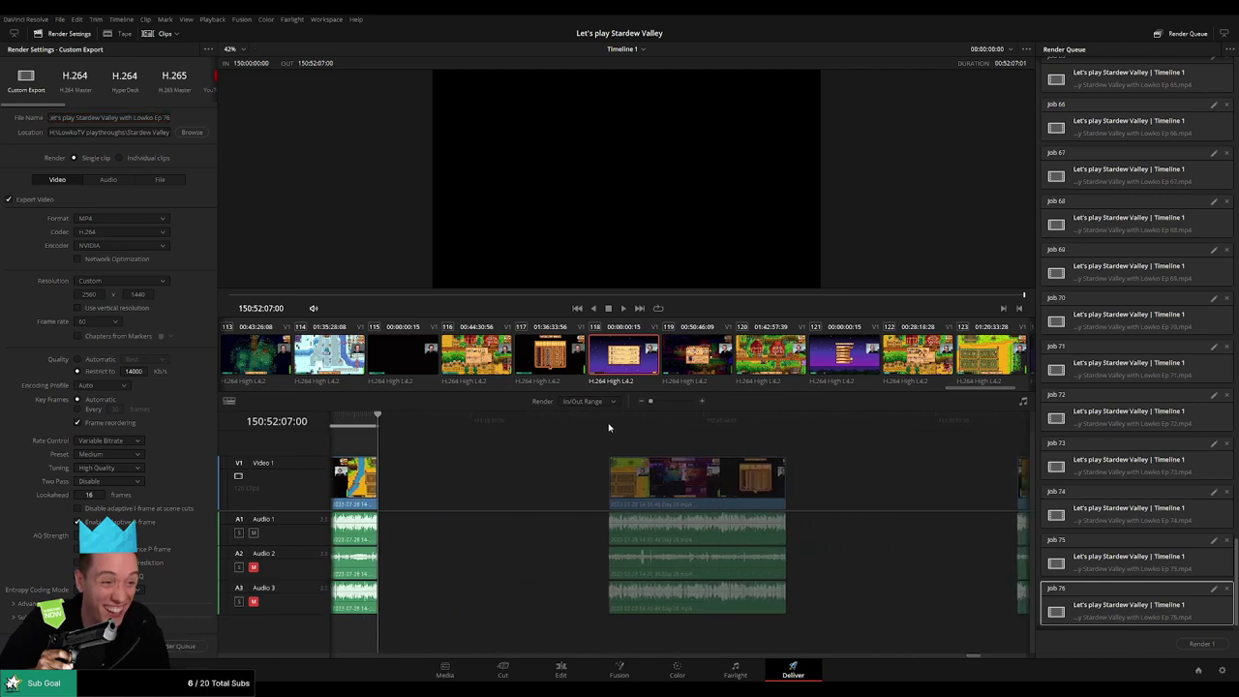
# - Set the render range to the seventy-seventh episode's clip, from 152:00:00:00 to 152:52:11:30
pyautogui.click(609, 426)
pyautogui.press('i')
pyautogui.hscroll(3, 745, 448)
pyautogui.click(583, 423)
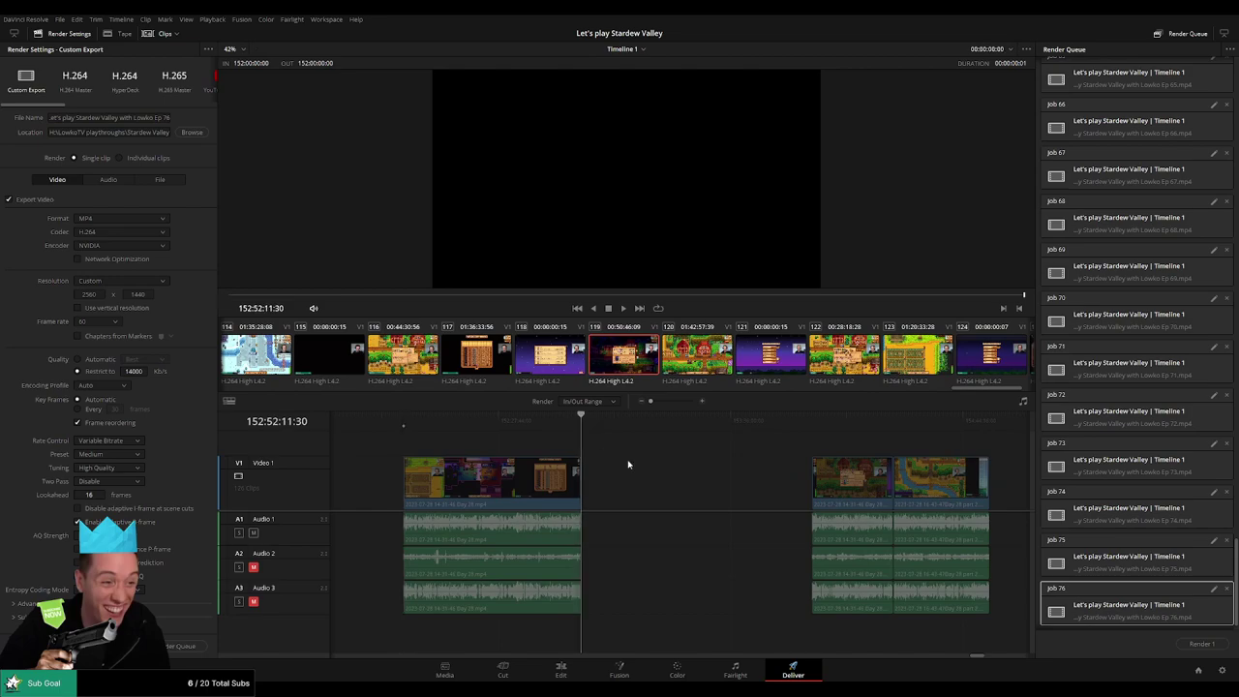
pyautogui.press('o')
# - Change the render file name to end in Ep 77 and add the seventy-seventh episode to the render queue
pyautogui.click(171, 118)
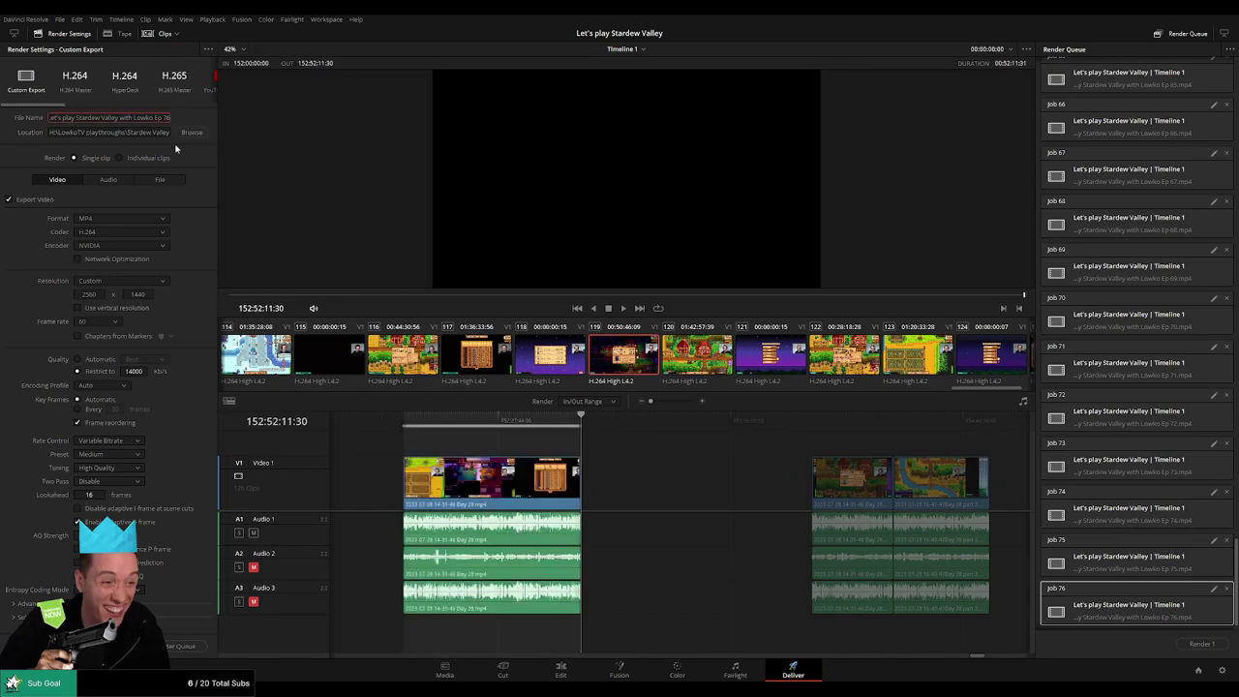
pyautogui.press('BackSpace')
pyautogui.write('7')
pyautogui.click(180, 645)
# - Set the render range to the seventy-eighth episode's clips, from 154:00:00:00 to 154:52:14:30
pyautogui.press('Down')
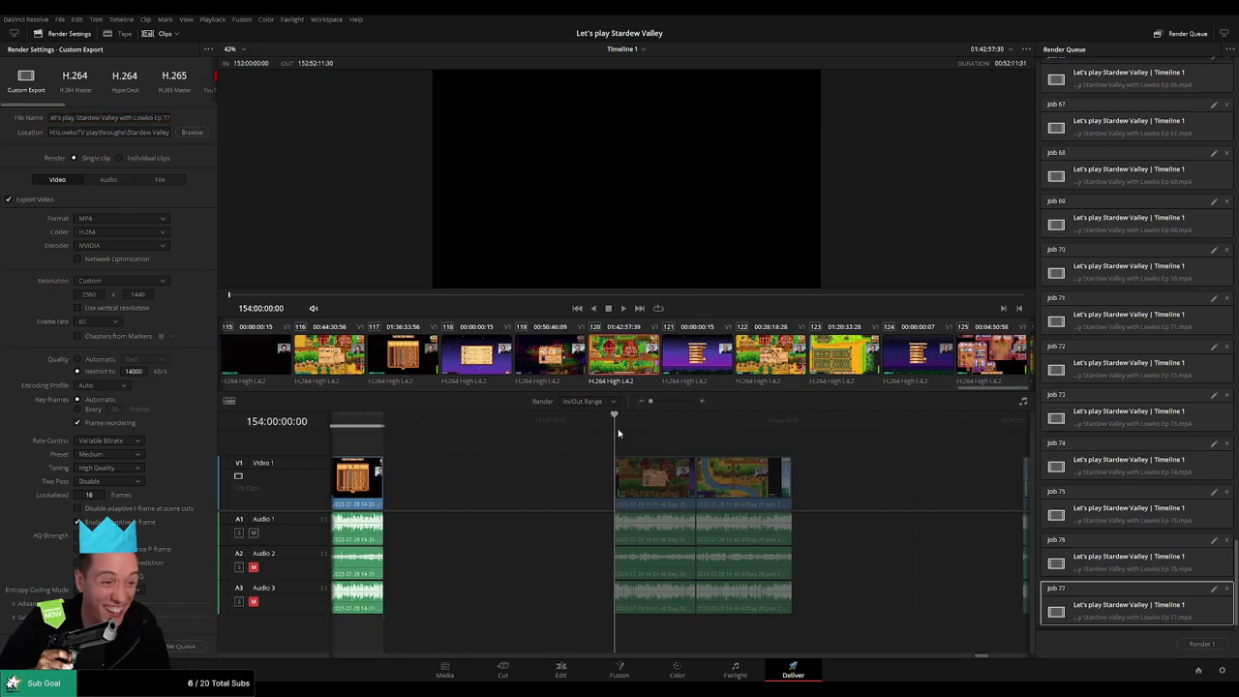
pyautogui.press('i')
pyautogui.click(793, 421)
pyautogui.press('o')
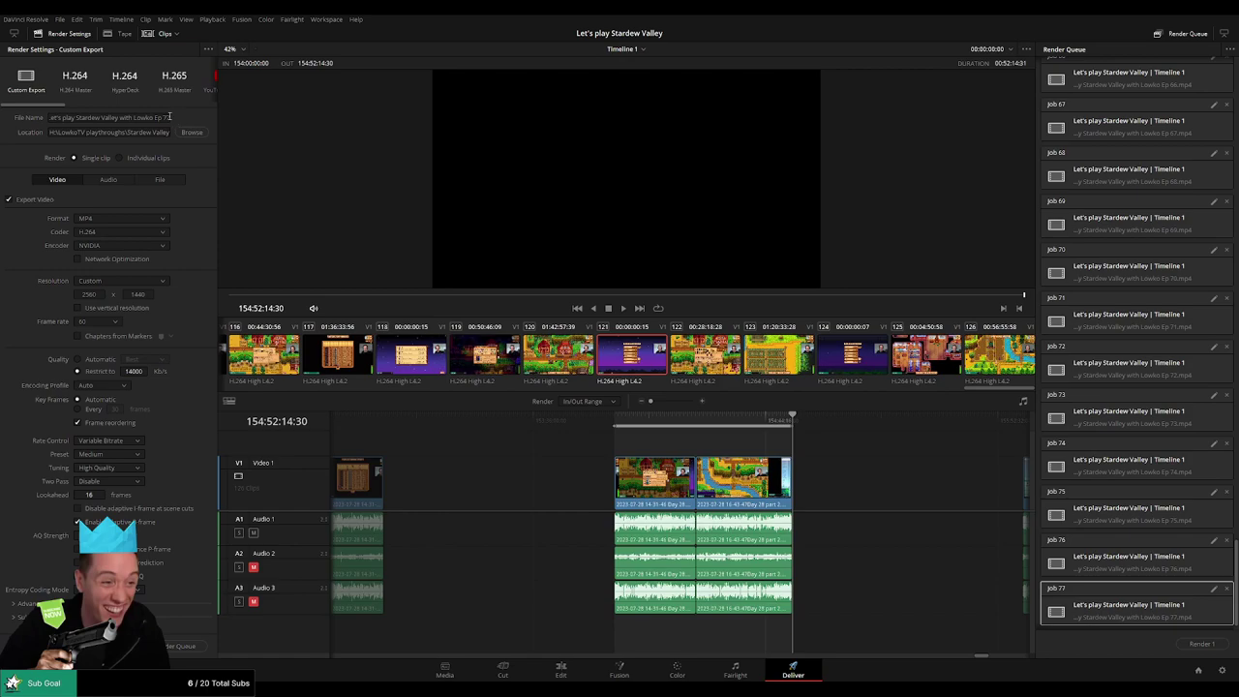
# - Change the render file name to end in Ep 78 and add the seventy-eighth episode to the render queue
pyautogui.click(170, 116)
pyautogui.press('BackSpace')
pyautogui.write('8')
pyautogui.click(184, 645)
# - Set the render range to the seventy-ninth episode's clip, from 156:00:00:00 to 156:52:15:00
pyautogui.moveTo(895, 473); pyautogui.dragTo(443, 457)
pyautogui.click(572, 425)
pyautogui.press('i')
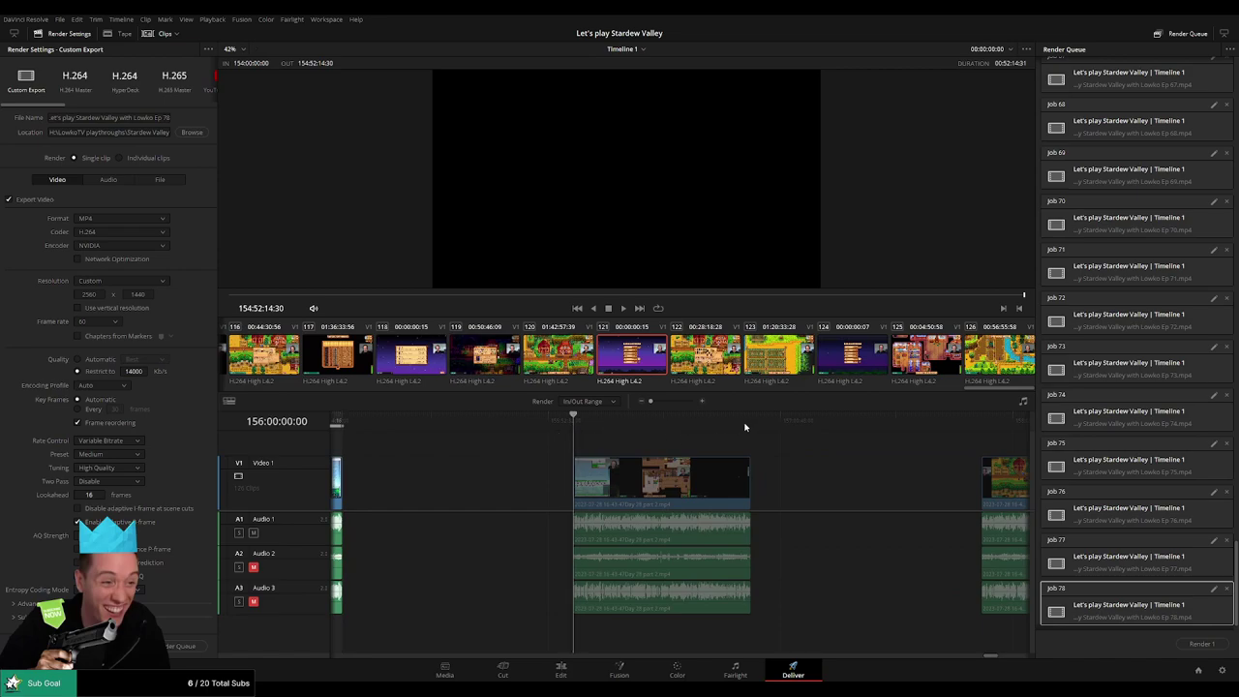
pyautogui.click(747, 427)
pyautogui.press('o')
# - Change the render file name to end in Ep 79 and add the seventy-ninth episode to the render queue
pyautogui.click(170, 118)
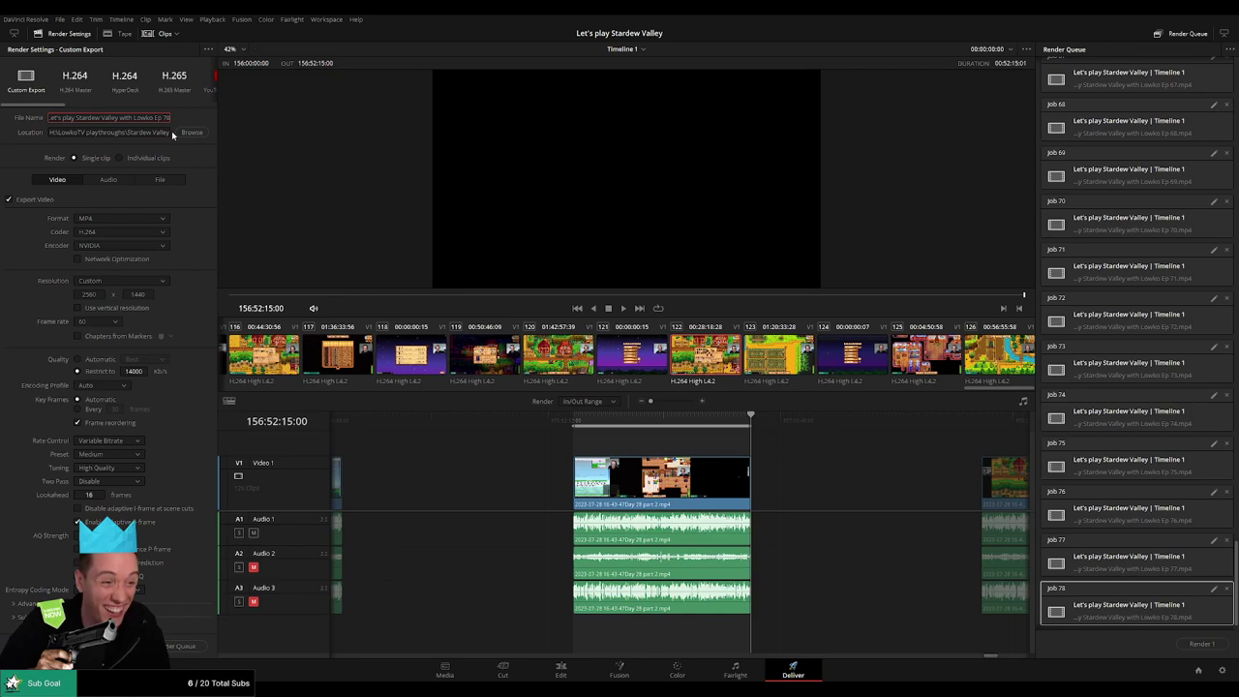
pyautogui.press('BackSpace')
pyautogui.write('9')
pyautogui.click(183, 648)
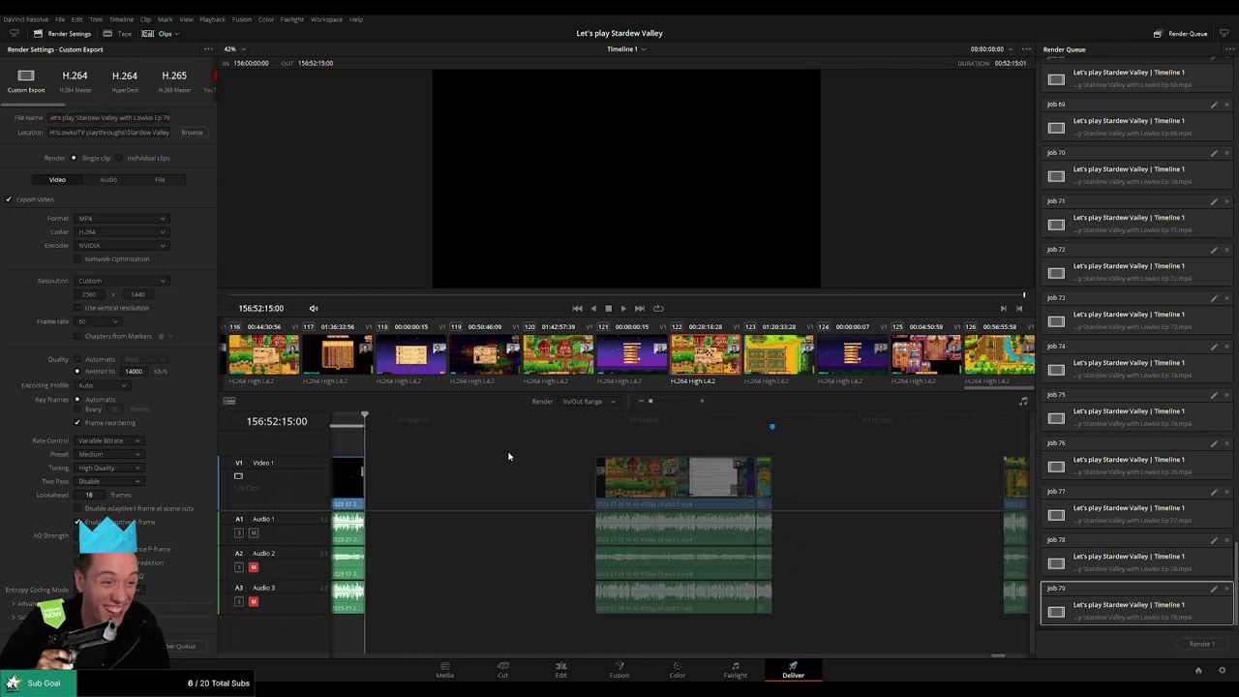
# - Set the render range to the eightieth episode's clips, from 158:00:00:00 to the 80 episodes marker at 158:52:05:00
pyautogui.click(590, 428)
pyautogui.press('i')
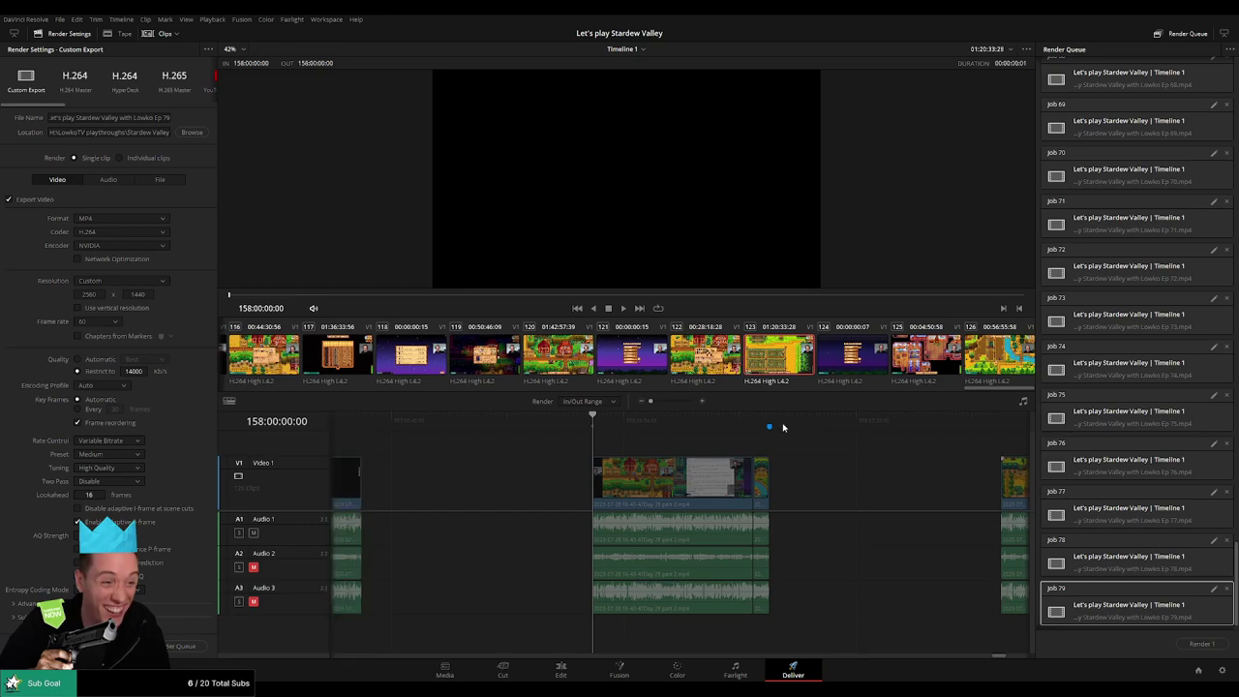
pyautogui.click(771, 427)
pyautogui.press('o')
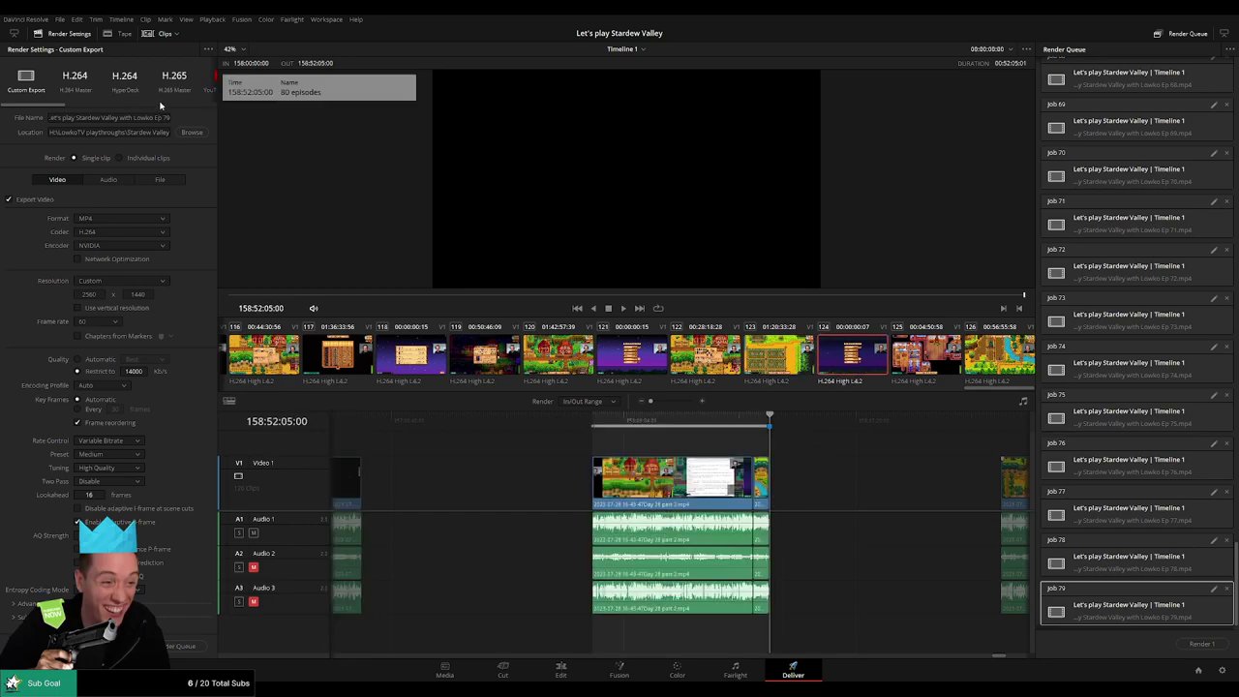
# - Change the render file name to end in Ep 80 and add the eightieth episode to the render queue
pyautogui.click(166, 117)
pyautogui.write('80')
pyautogui.press('BackSpace')
pyautogui.click(177, 647)
# - Set the render range to the eighty-first episode's clip, from 160:00:00:00 to 160:52:05:00
pyautogui.moveTo(883, 462); pyautogui.dragTo(551, 453)
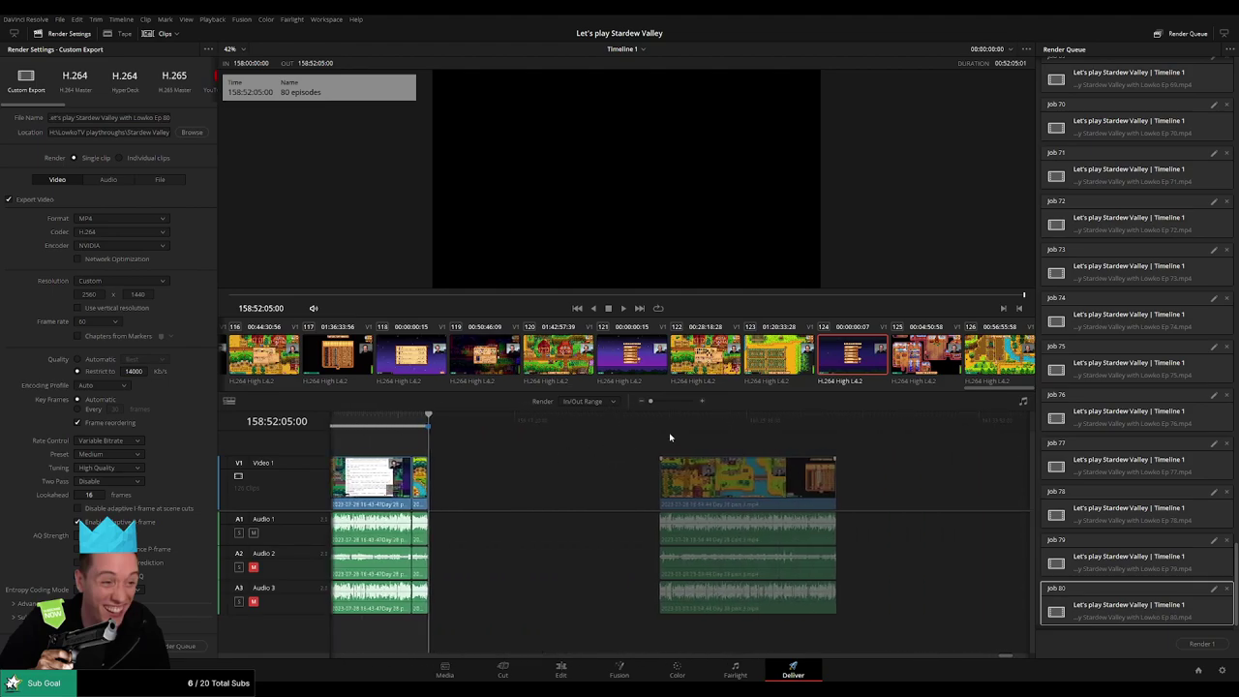
pyautogui.click(662, 424)
pyautogui.press('i')
pyautogui.moveTo(750, 448); pyautogui.dragTo(582, 442)
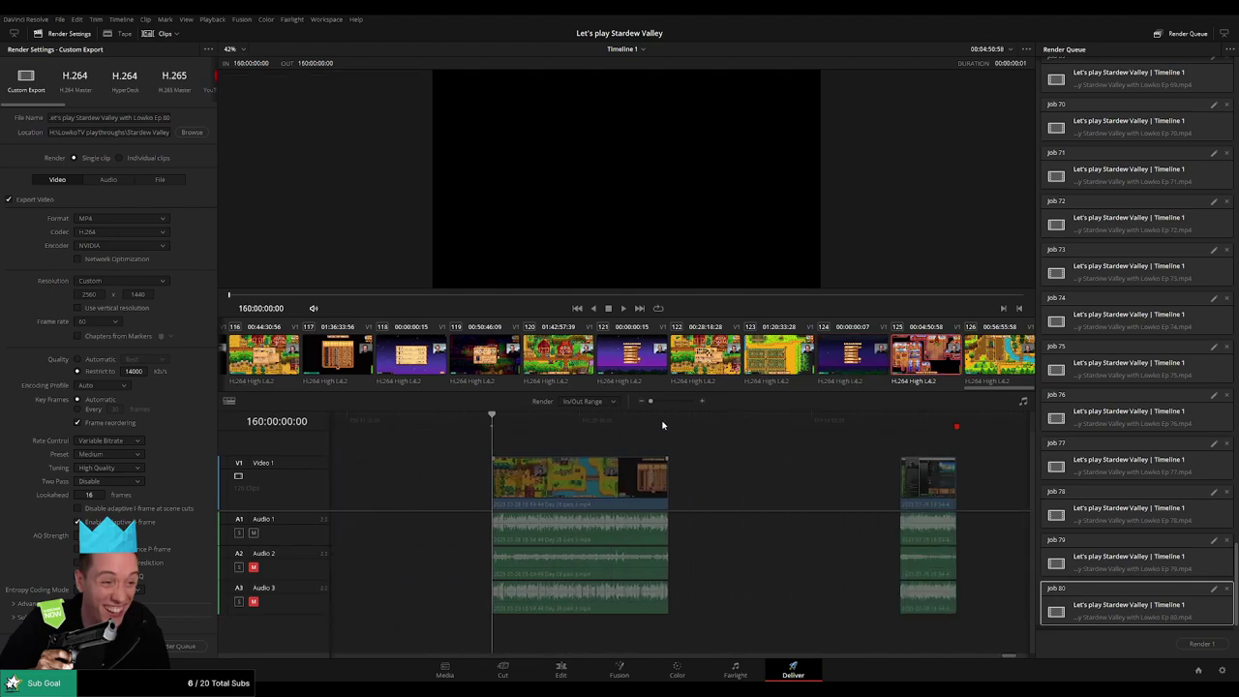
pyautogui.click(667, 425)
pyautogui.press('o')
# - Change the render file name to end in Ep 81 and add the eighty-first episode to the render queue
pyautogui.click(169, 116)
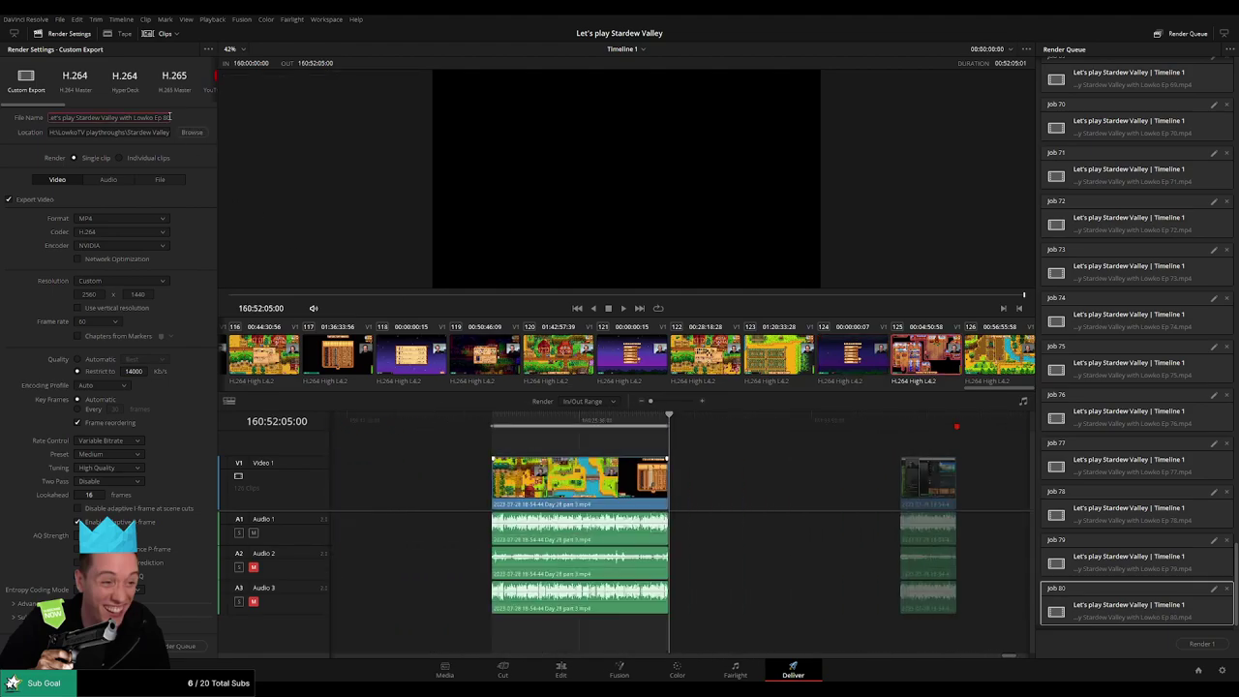
pyautogui.press('BackSpace')
pyautogui.write('1')
pyautogui.click(183, 645)
# - Set the render range to the final, eighty-second episode's short clip, from 162:00:00:00 to 162:16:42:59
pyautogui.press('Down')
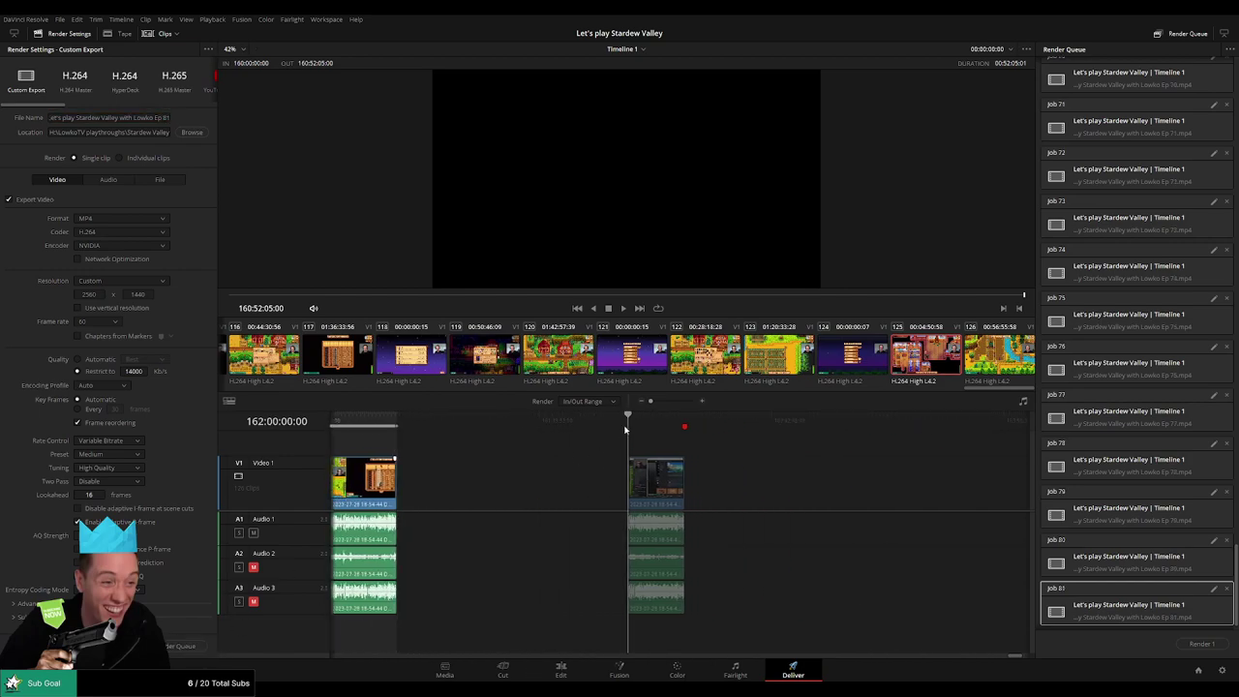
pyautogui.press('i')
pyautogui.moveTo(745, 428); pyautogui.dragTo(697, 428)
pyautogui.press('Up')
pyautogui.press('o')
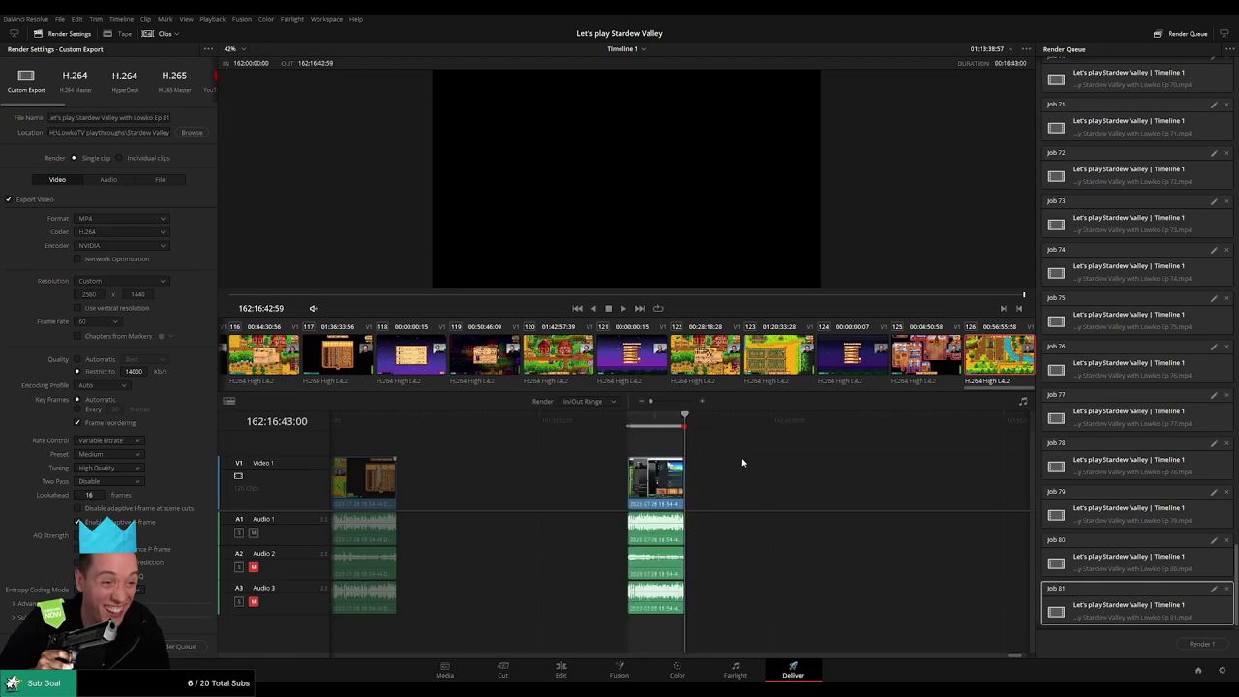
# - Change the render file name to end in Ep 82 and add the eighty-second episode to the render queue
pyautogui.click(168, 118)
pyautogui.click(179, 646)
# - Deselect the last job in the render queue so that rendering applies to all queued episodes
pyautogui.scroll(-2, 1163, 591)
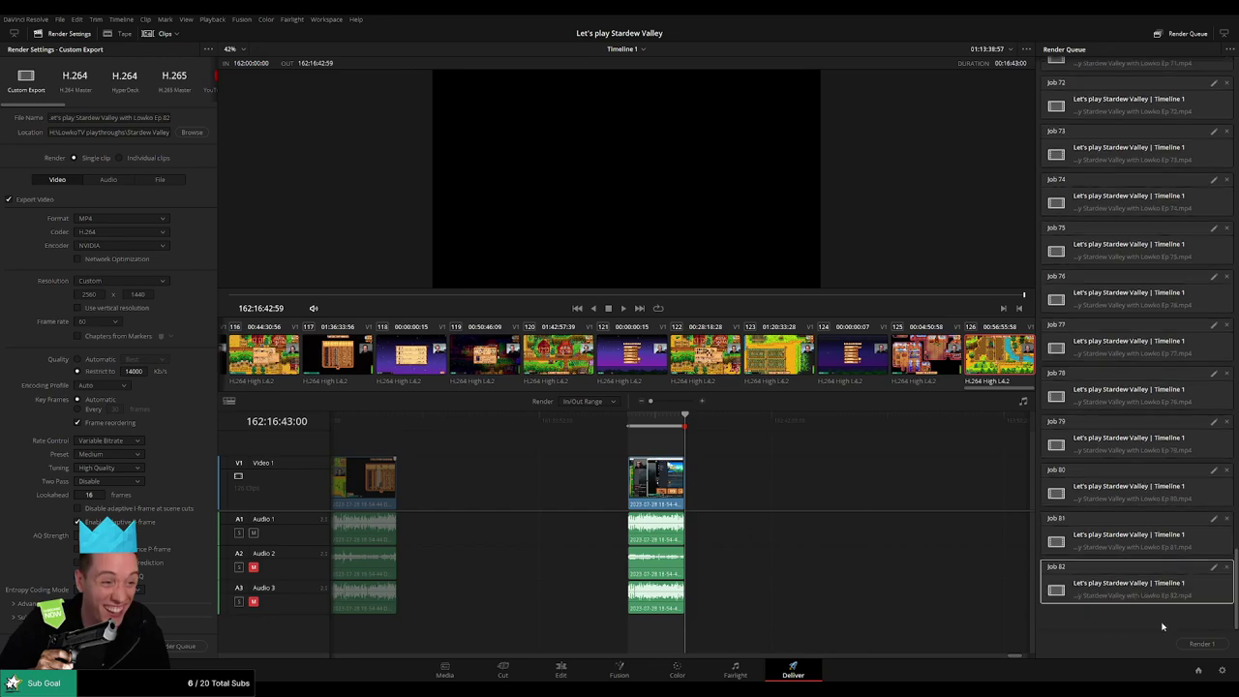
pyautogui.click(1162, 626)
pyautogui.press('Left')
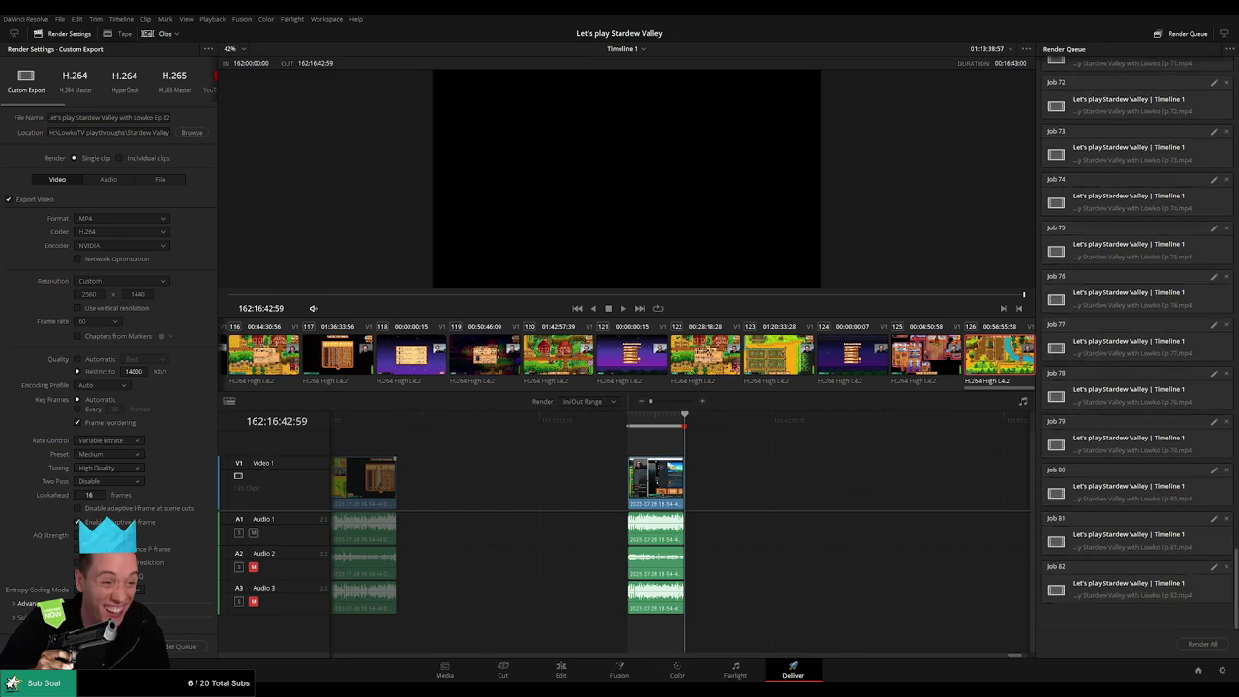